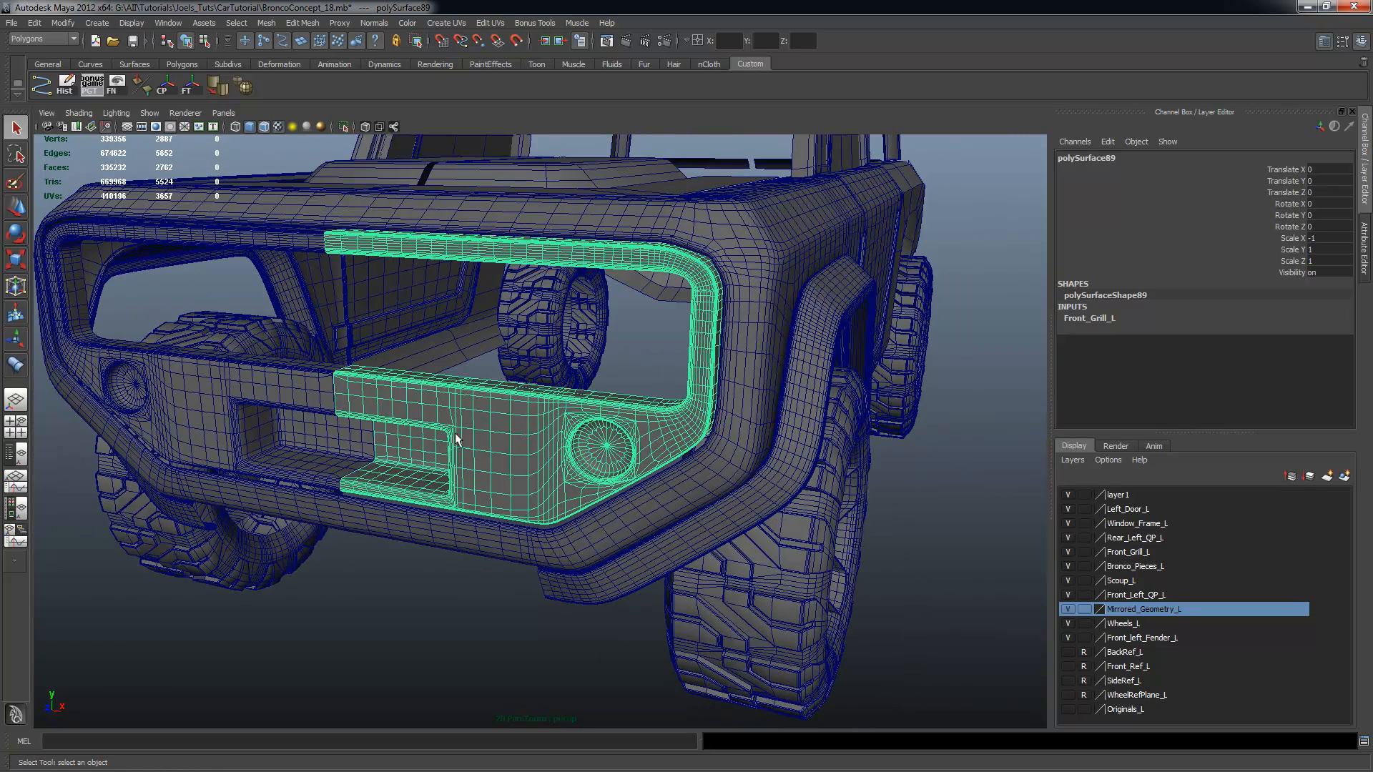
Delete both halves of the front grill mesh, the original and its mirrored copy
alt+drag(461, 479, 622, 484)
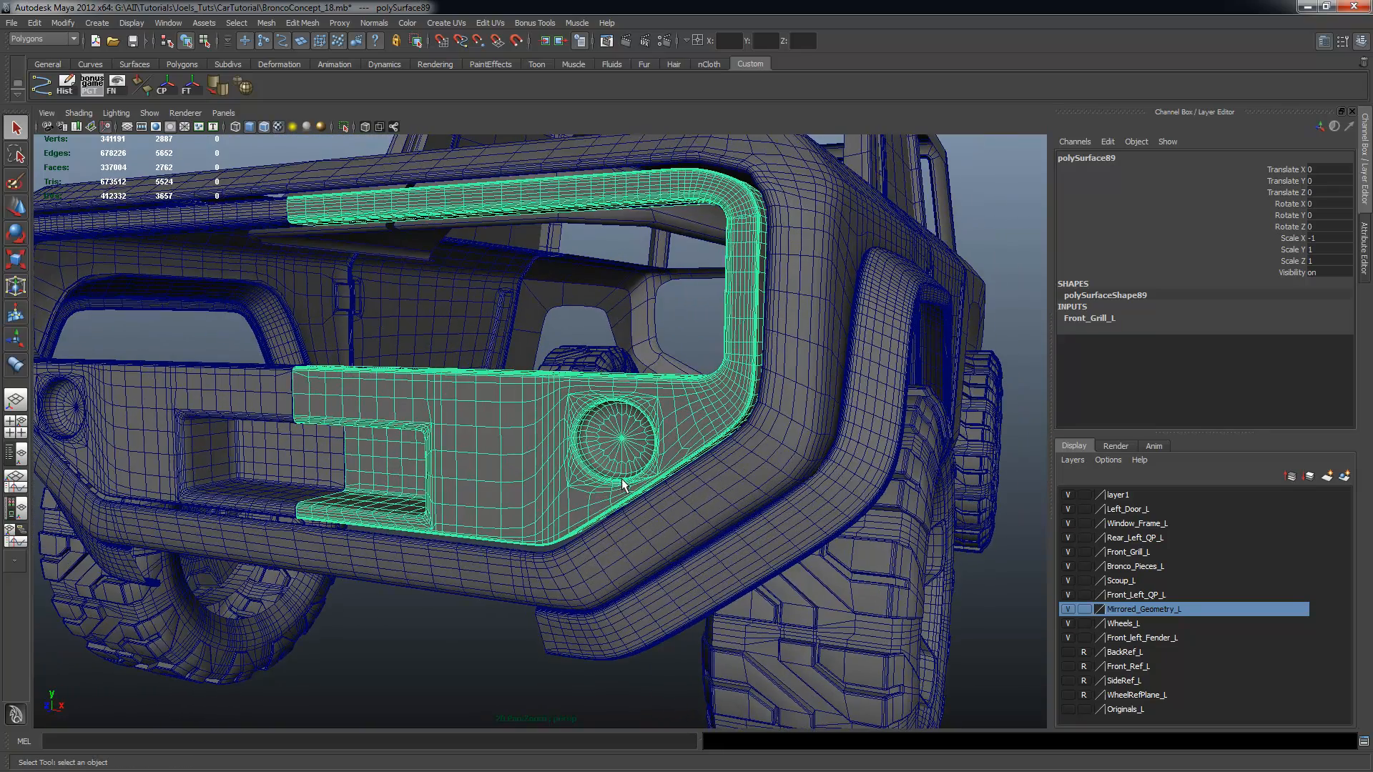
mouse_move(441, 437)
alt+mouse_down()
mouse_move(432, 445)
mouse_move(551, 435)
mouse_move(515, 448)
mouse_move(440, 436)
alt+mouse_up()
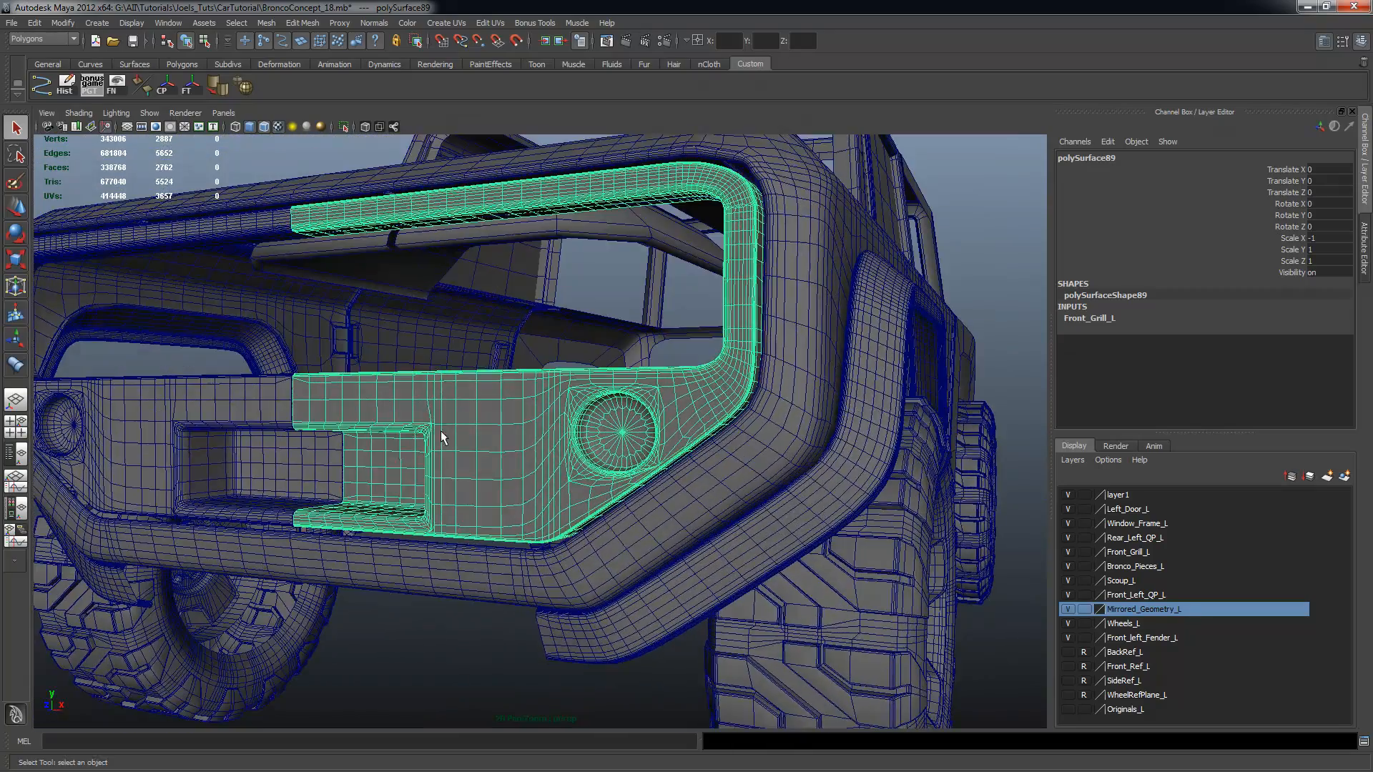
alt+right_drag(427, 454, 512, 621)
alt+drag(525, 477, 576, 452)
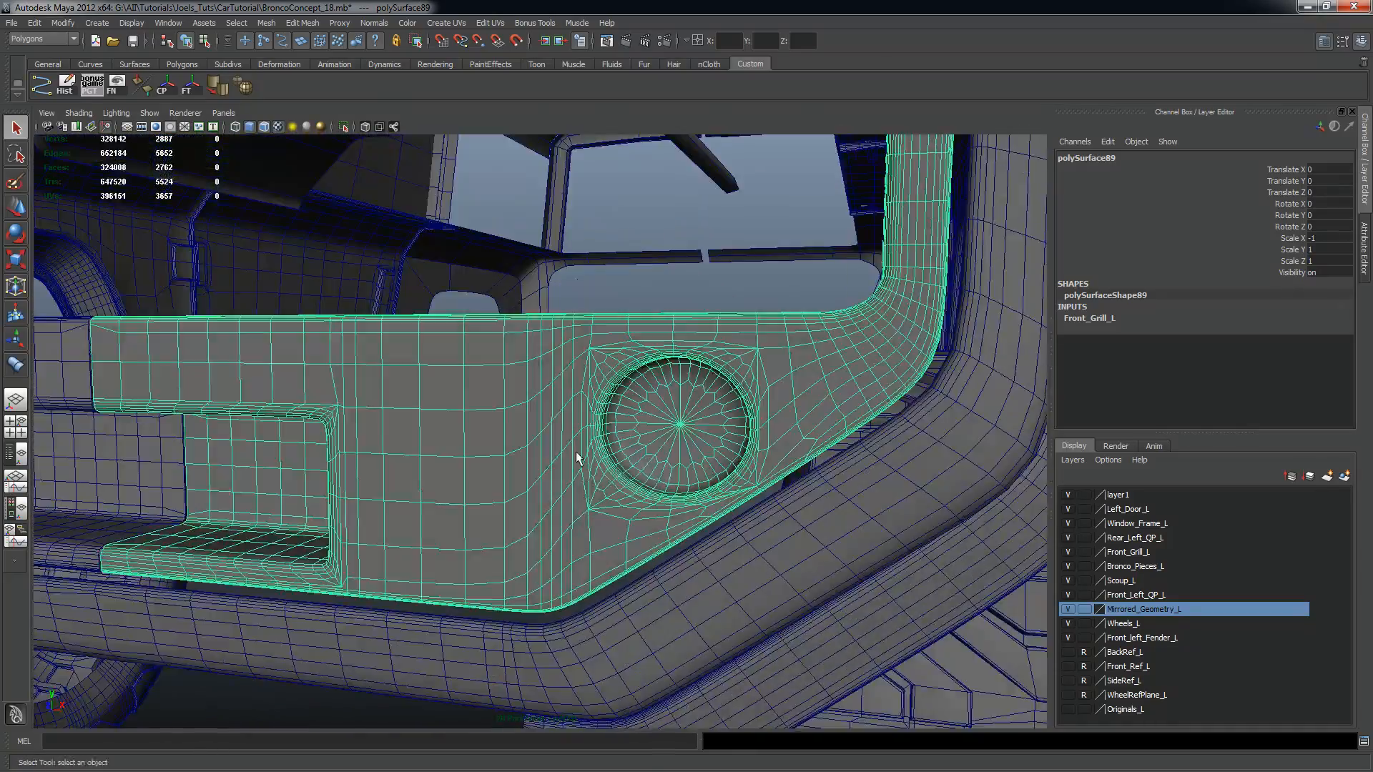
alt+right_drag(576, 452, 452, 464)
alt+drag(453, 471, 358, 374)
click(432, 464)
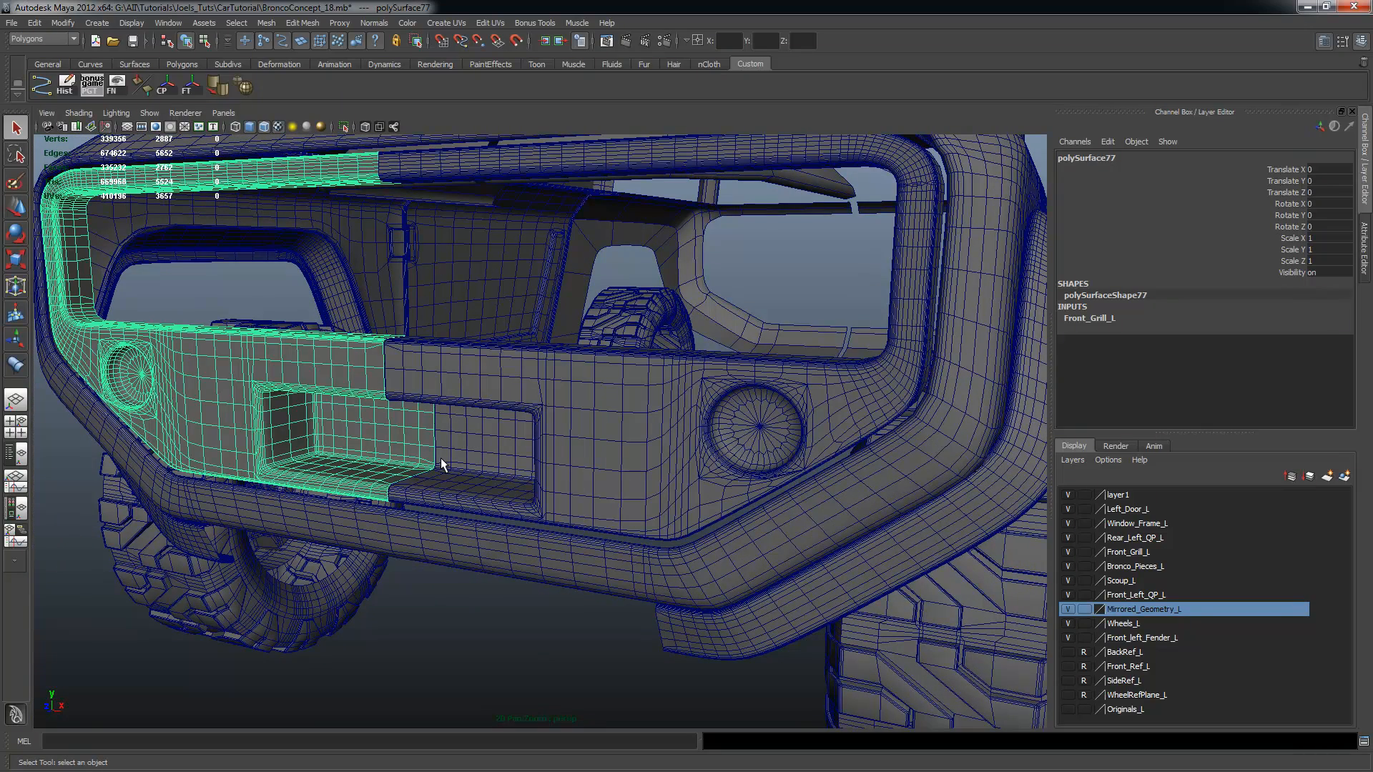
key(Delete)
click(657, 386)
key(Delete)
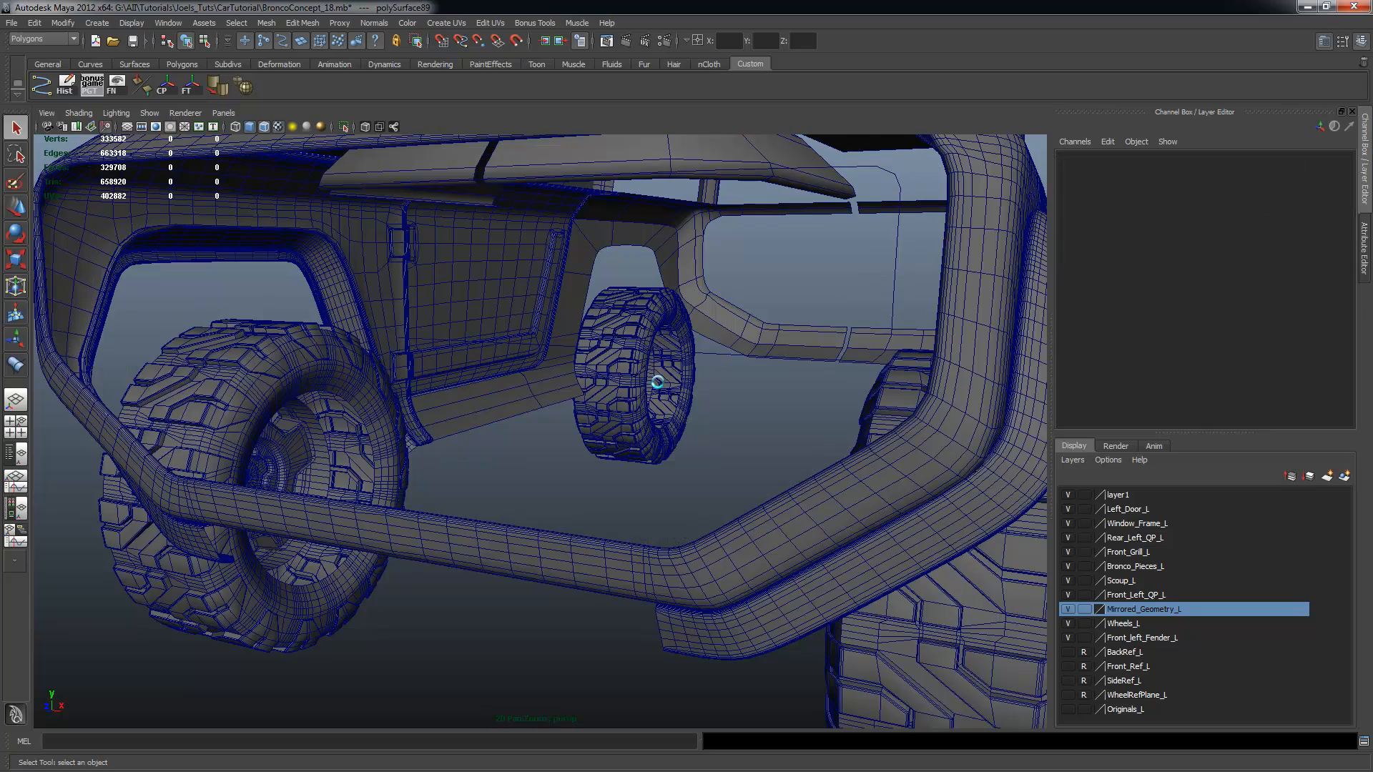
Delete the leftover construction curves inside the empty front grill opening
alt+right_drag(768, 348, 703, 349)
alt+drag(817, 466, 638, 397)
click(640, 402)
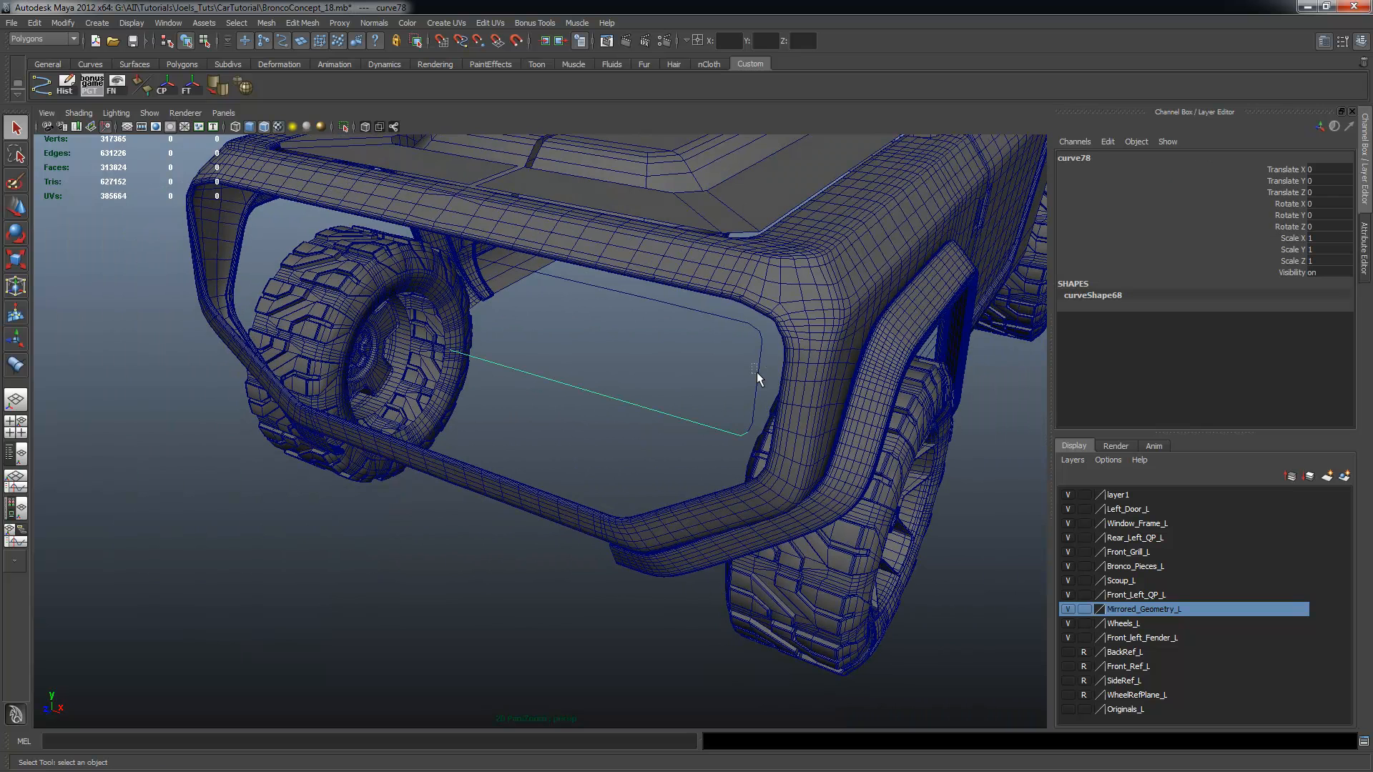
key(Delete)
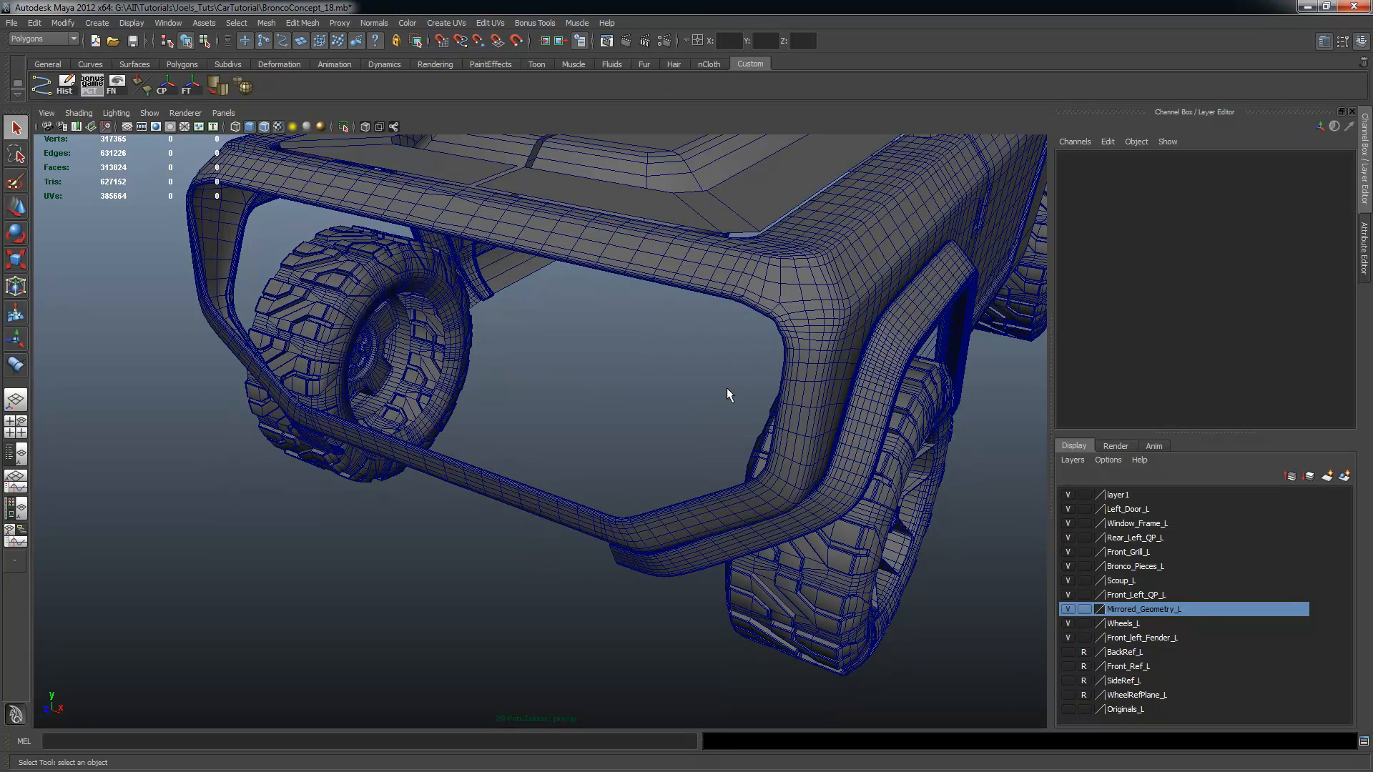
Hide the Mirrored_Geometry_L and Wheels_L layers so only the unmirrored body half is displayed
click(1067, 609)
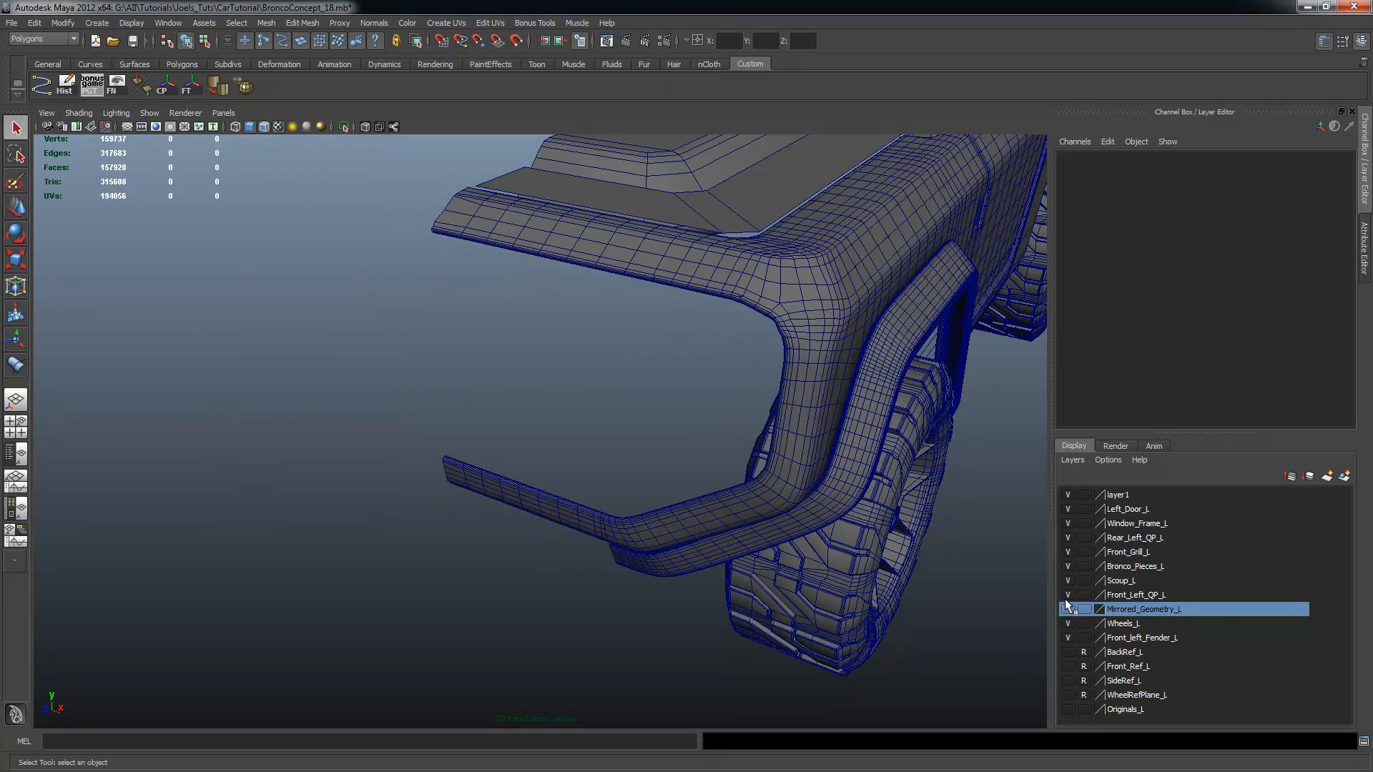
click(1068, 595)
click(1067, 595)
alt+drag(972, 503, 933, 501)
click(1084, 624)
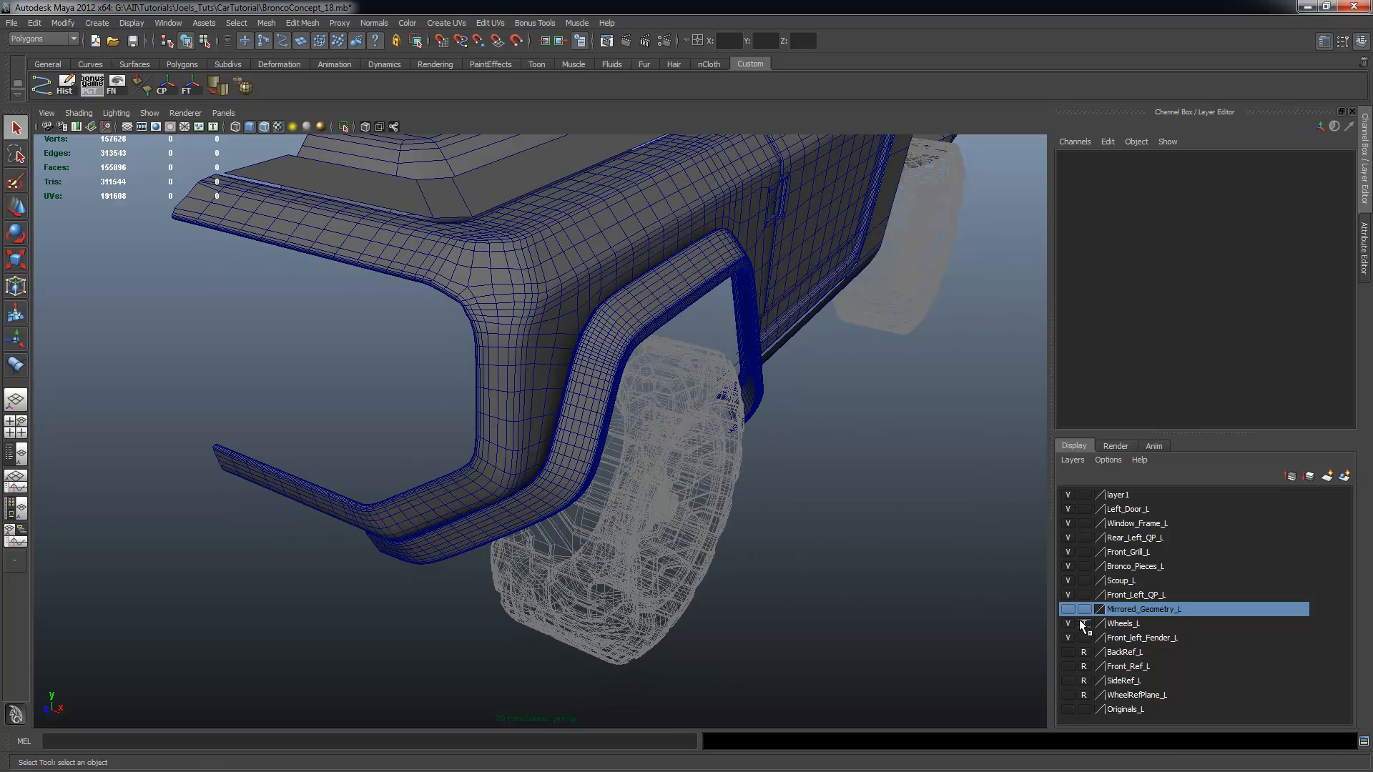
click(1068, 623)
click(1084, 624)
alt+drag(883, 406, 776, 456)
alt+right_drag(899, 457, 780, 451)
alt+middle_drag(780, 451, 773, 455)
alt+drag(774, 456, 858, 469)
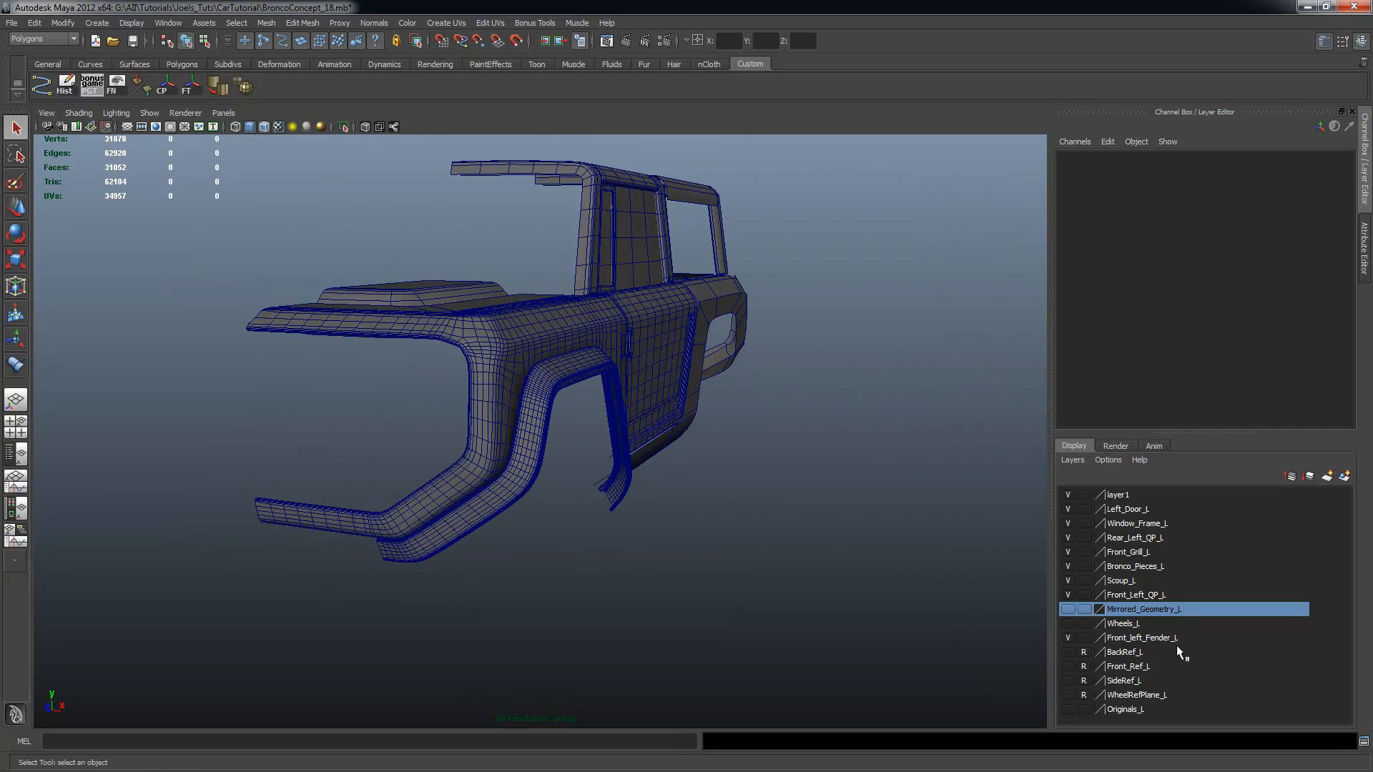
Show the Front_Ref_L reference layer and work in a maximized front view framed on the grill
click(1068, 666)
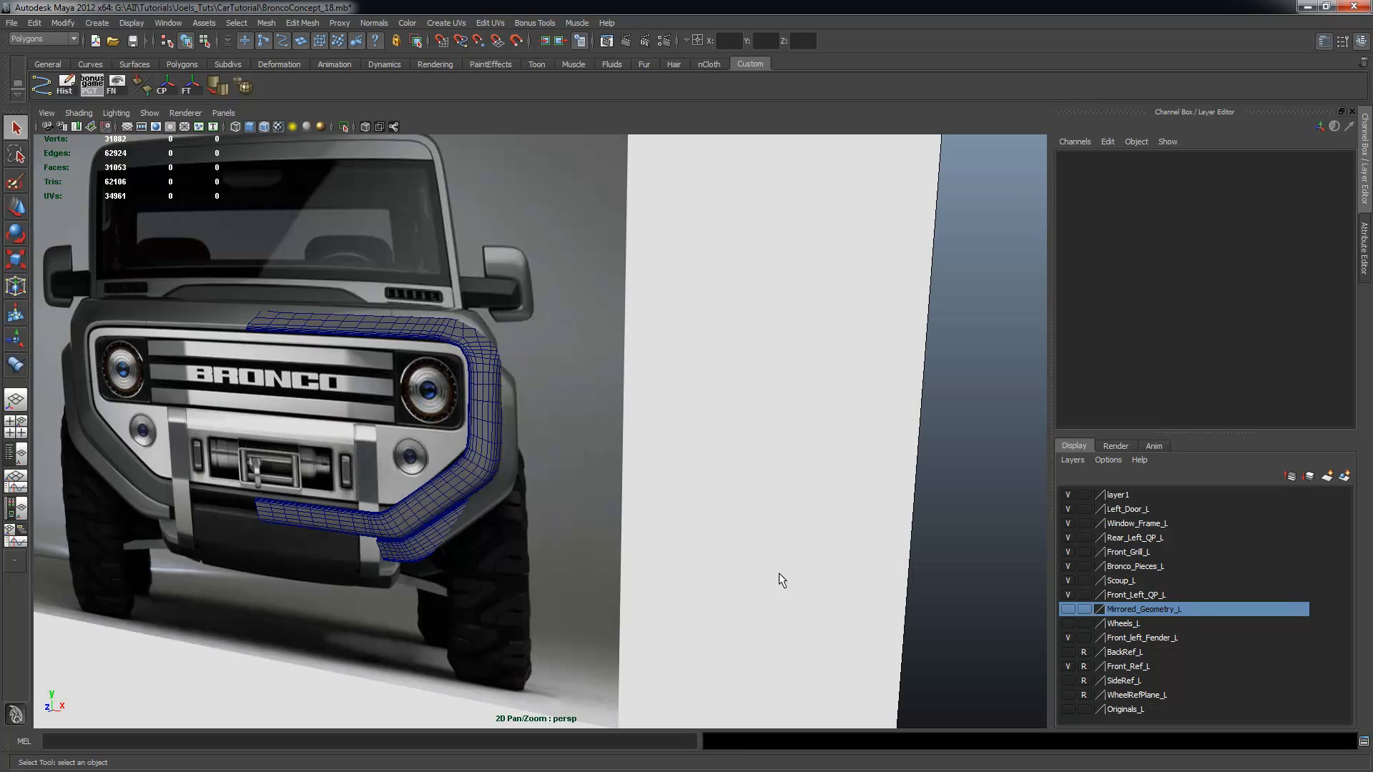
key(space)
key(space)
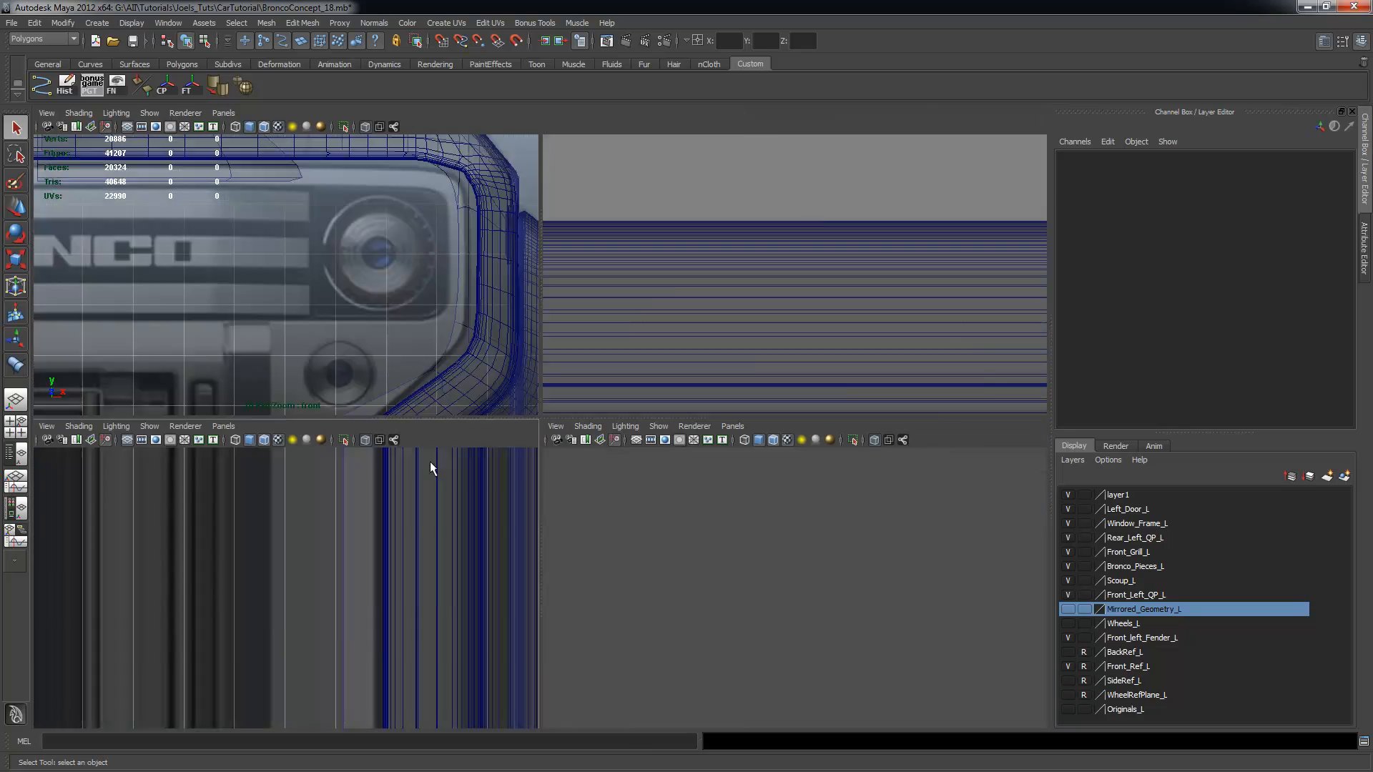
scroll(736, 413, down, 5)
alt+middle_drag(598, 426, 660, 393)
scroll(439, 365, up, 2)
alt+right_drag(475, 376, 431, 375)
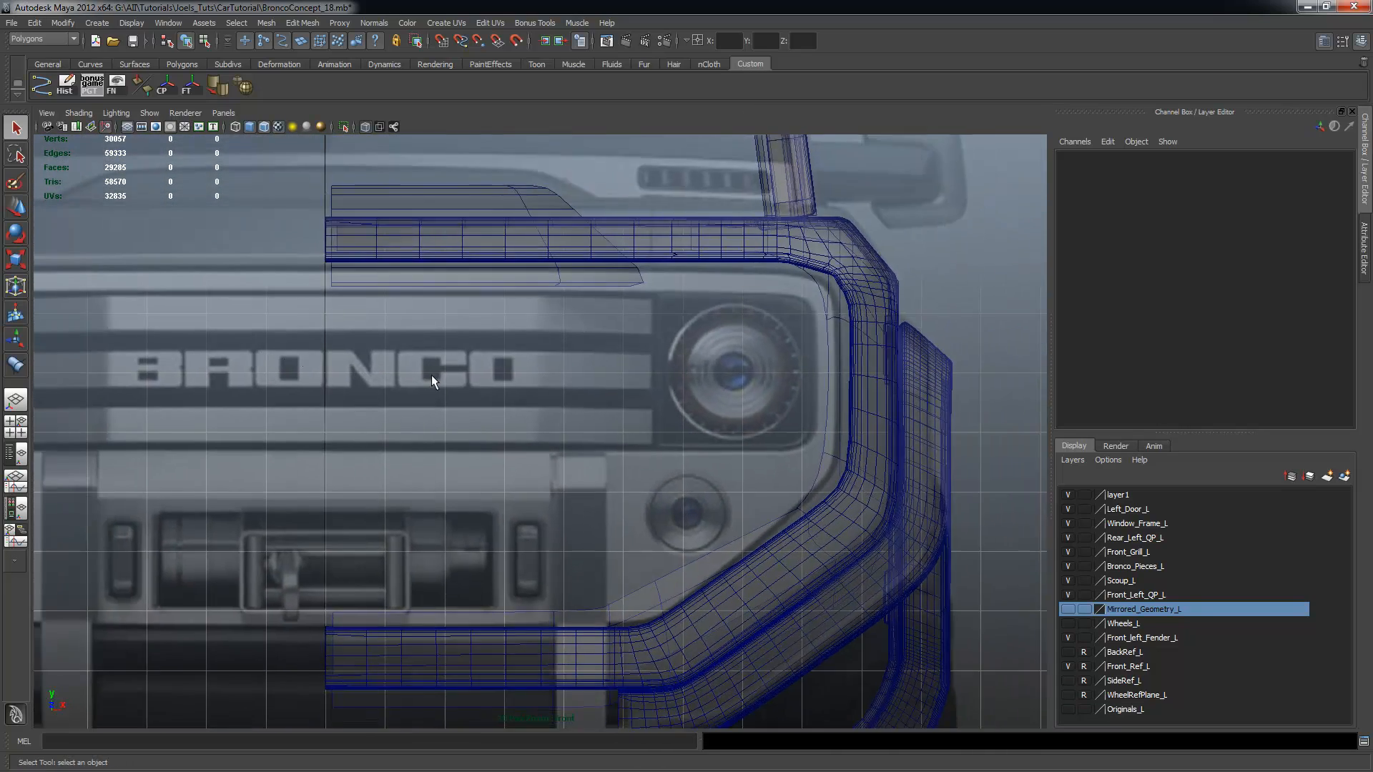
Examine the grill surround, headlights and winch area on the front reference image against the body mesh
alt+middle_drag(432, 375, 461, 354)
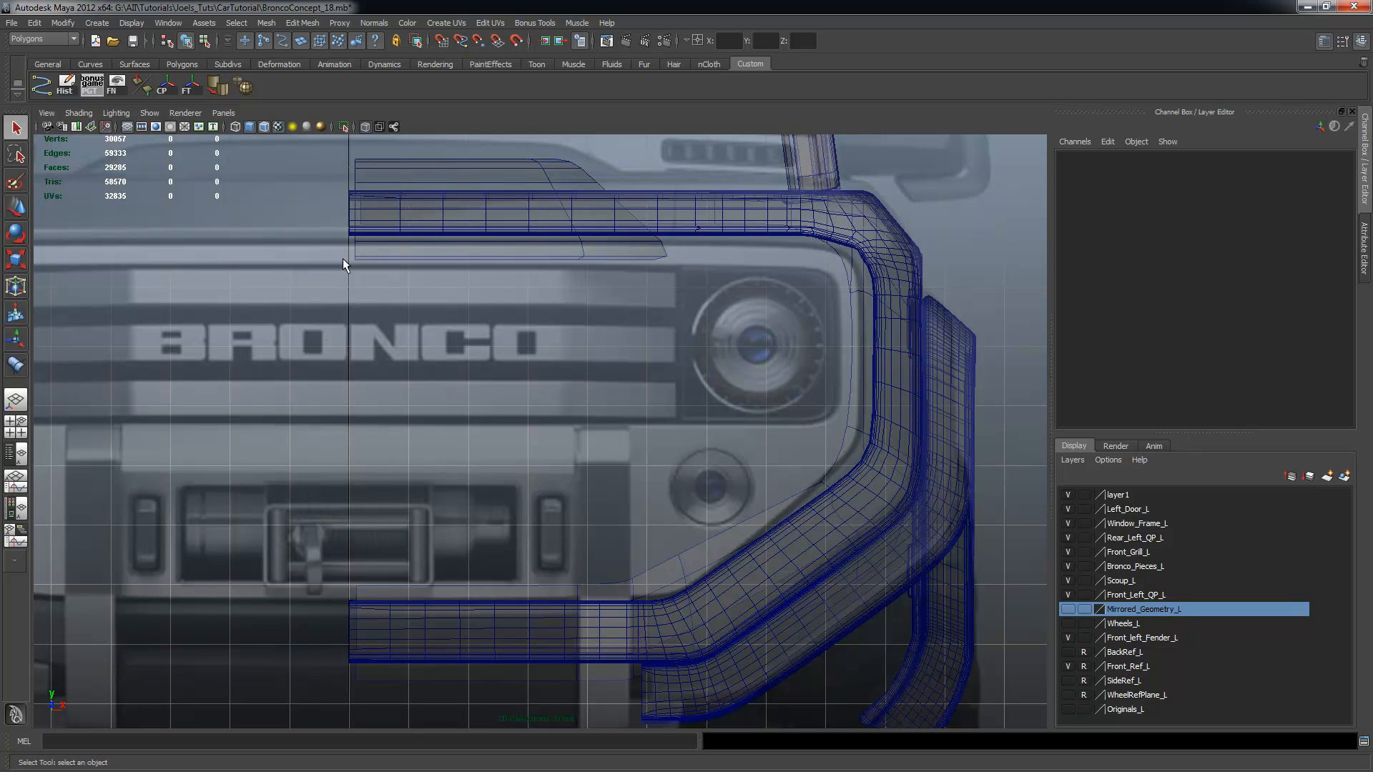
scroll(333, 306, down, 1)
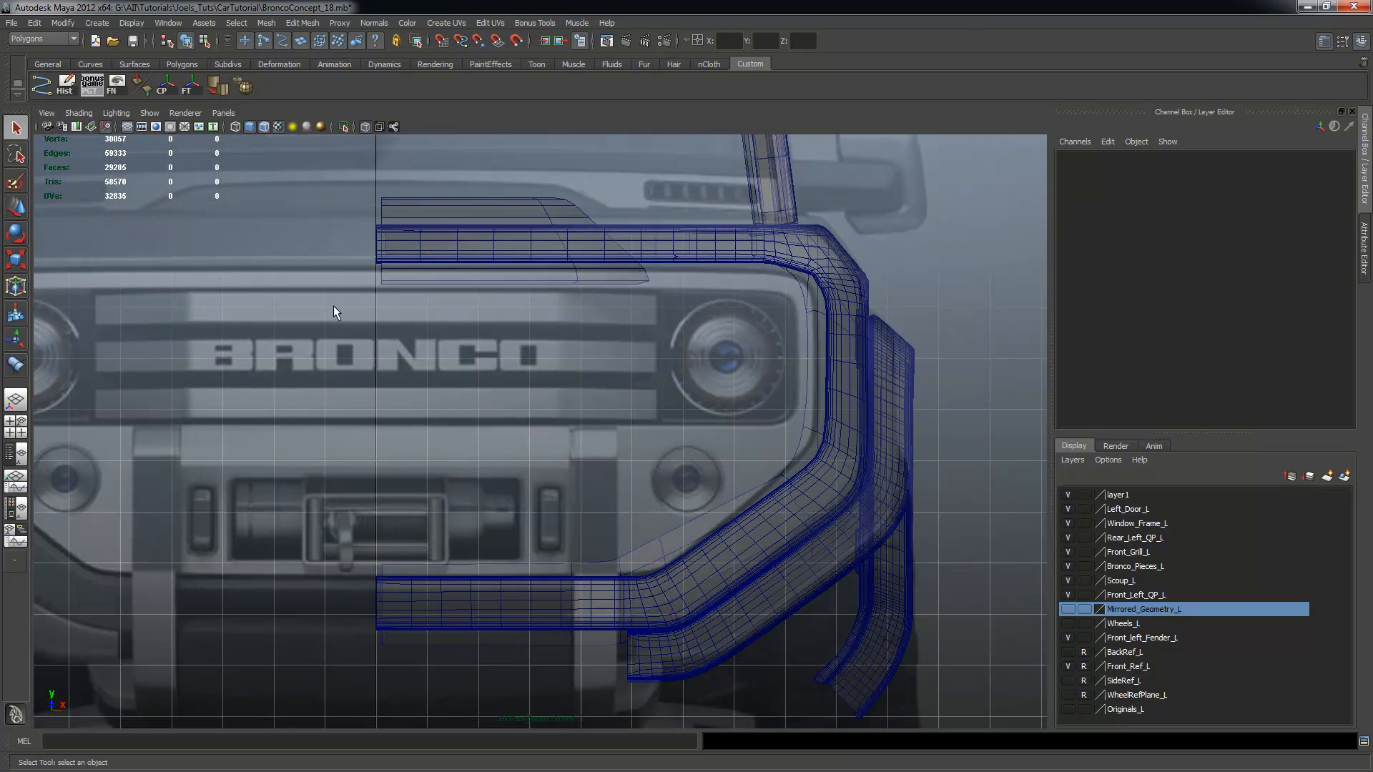
alt+middle_drag(333, 306, 539, 342)
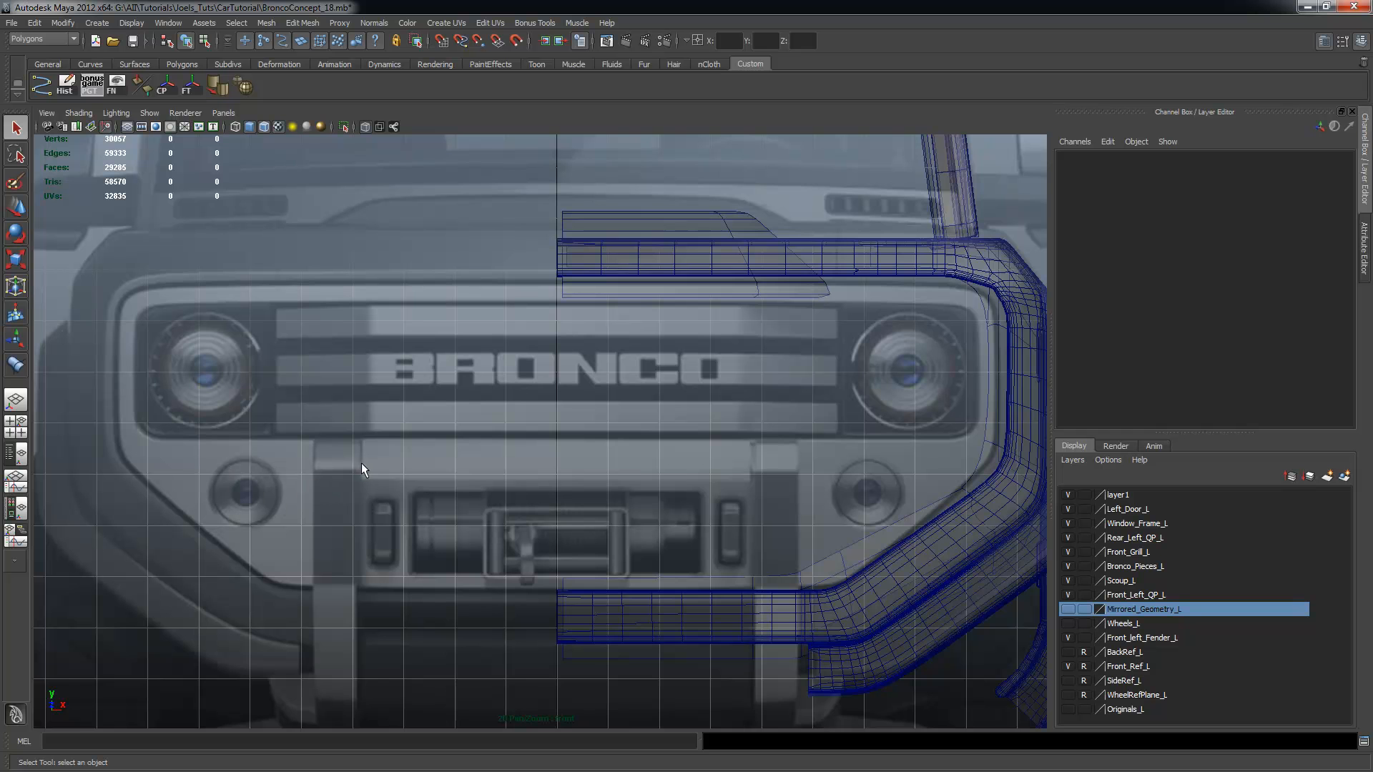
alt+right_drag(778, 426, 712, 426)
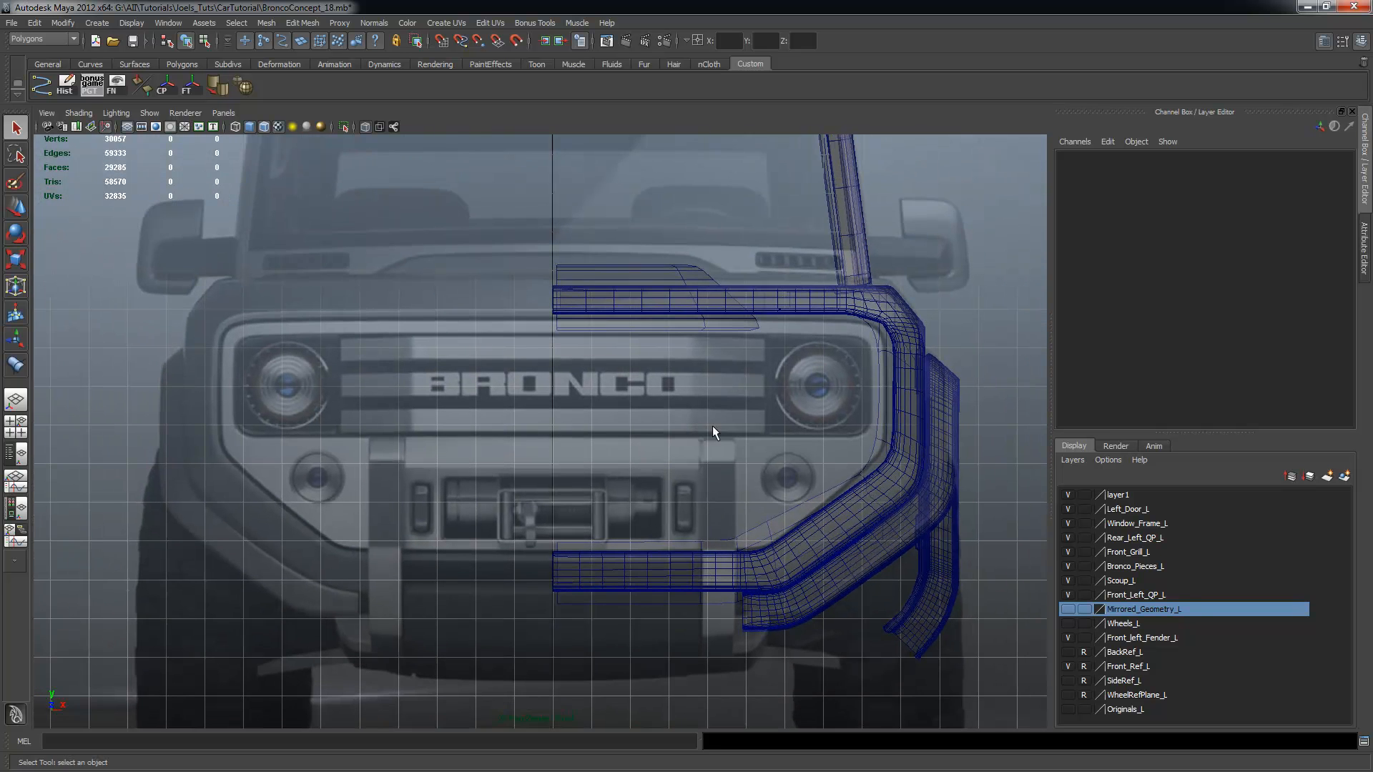
alt+middle_drag(713, 426, 695, 389)
alt+right_drag(587, 392, 697, 421)
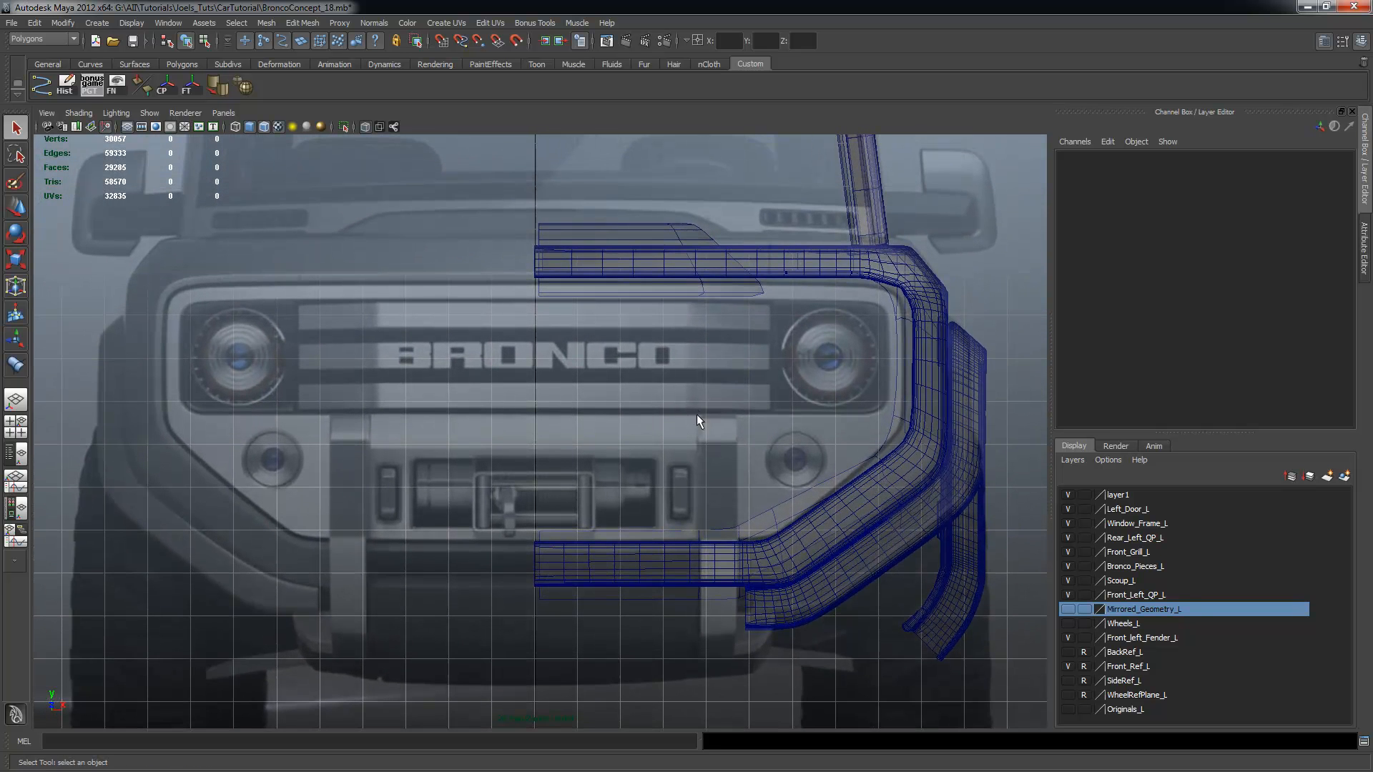
key(space)
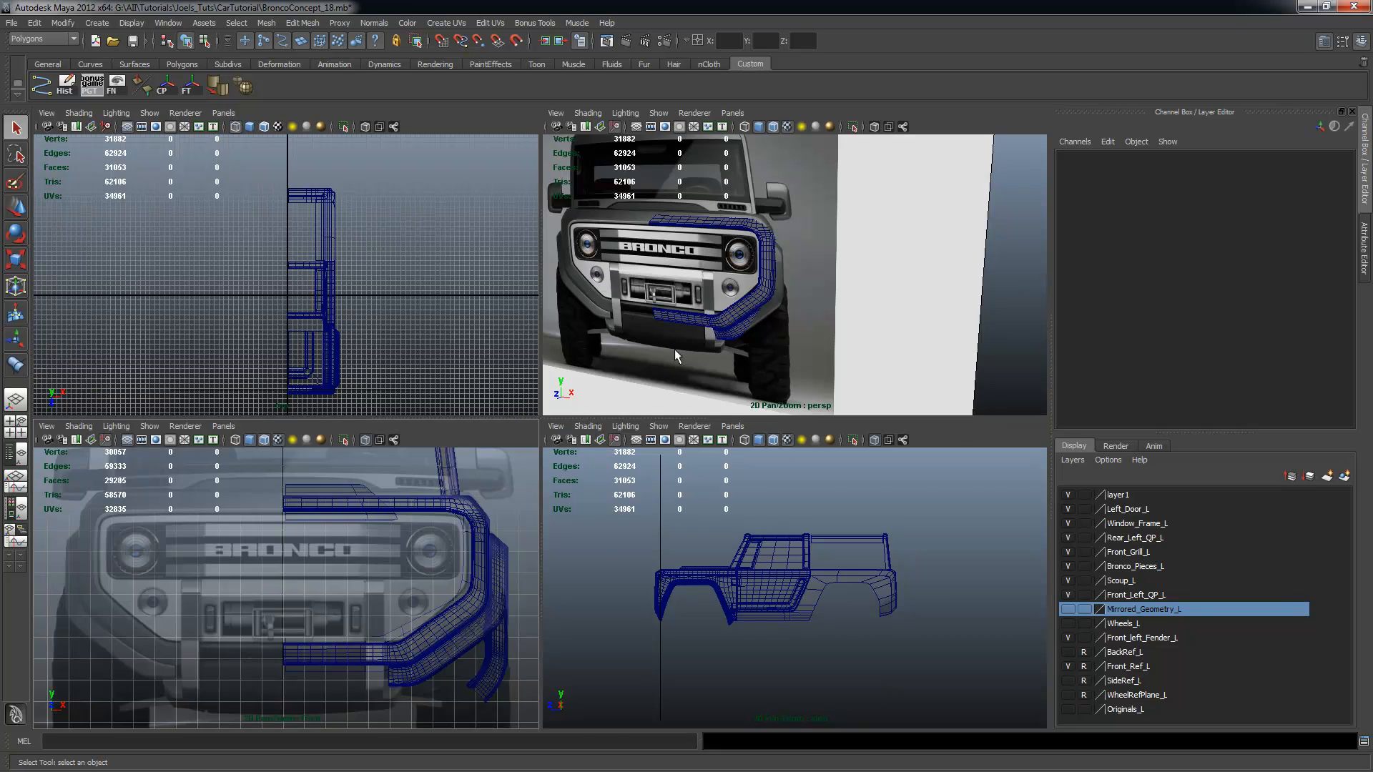
key(space)
alt+right_drag(376, 347, 702, 405)
alt+middle_drag(701, 405, 602, 510)
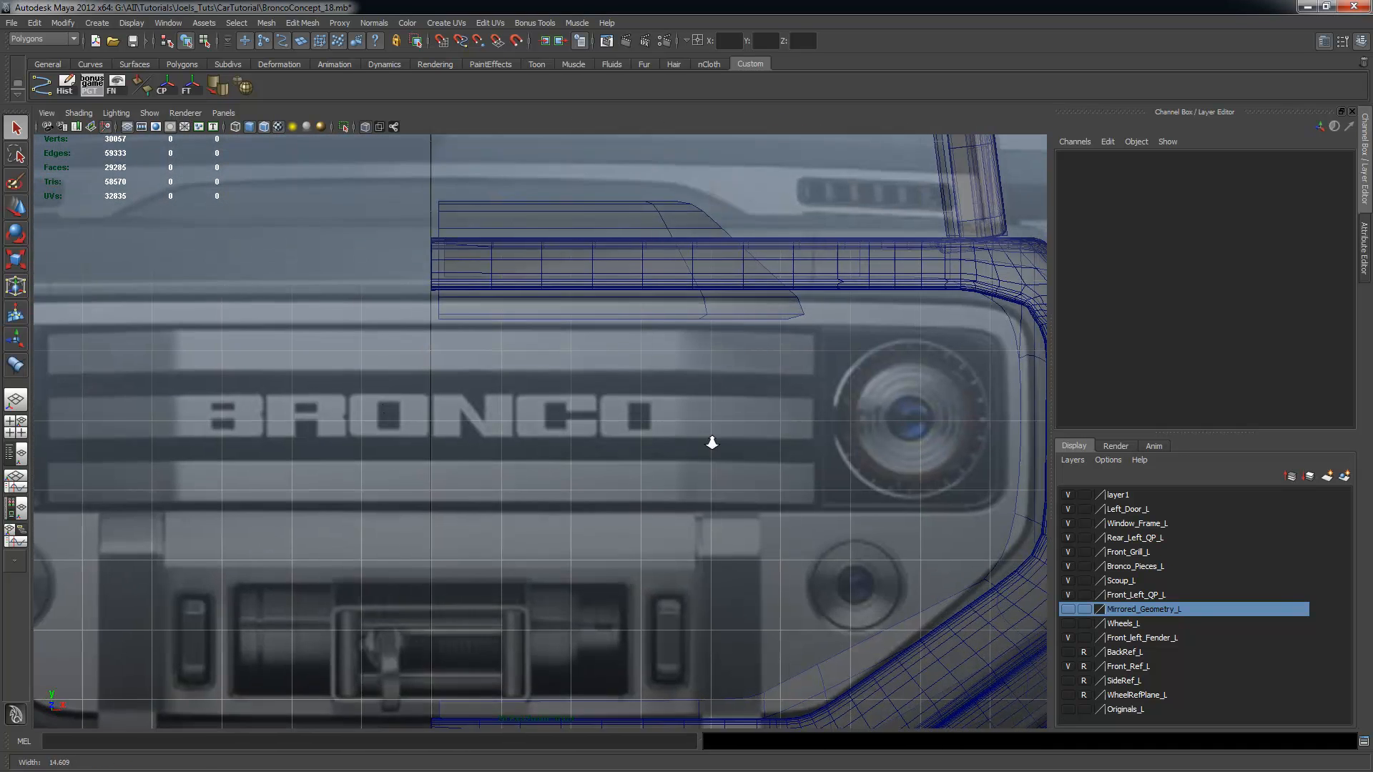
alt+right_drag(711, 441, 772, 441)
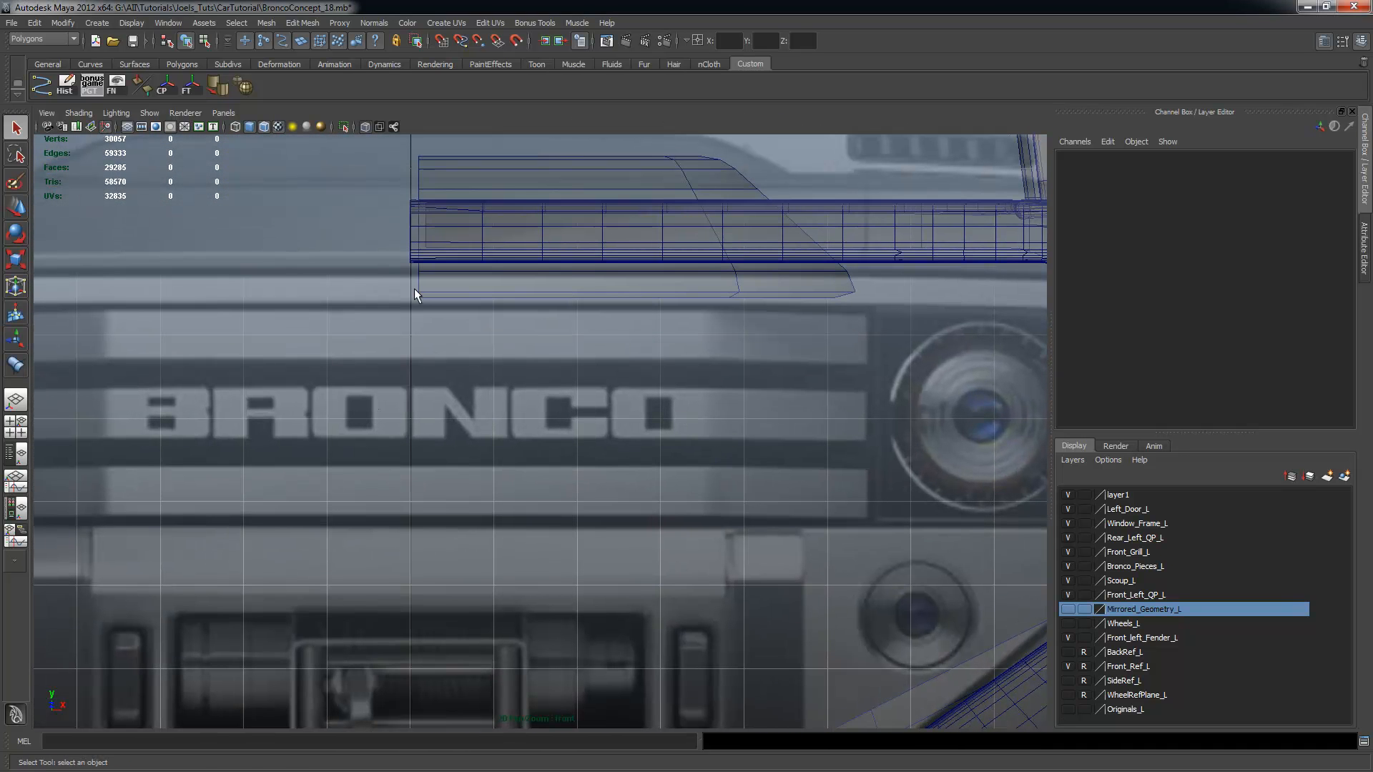
Create a small polygon cube on the vehicle's centre line, over the upper border of the reference grill
click(68, 38)
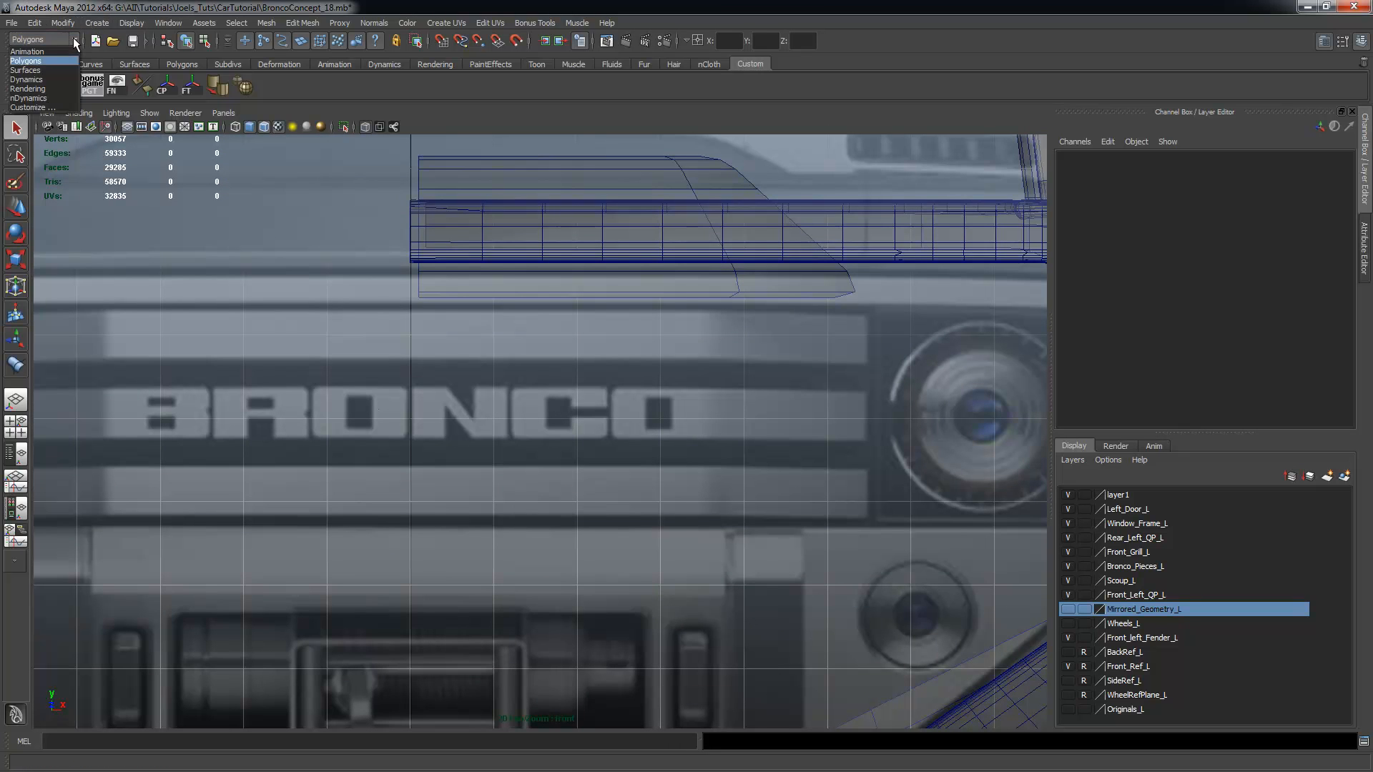
click(62, 60)
click(96, 23)
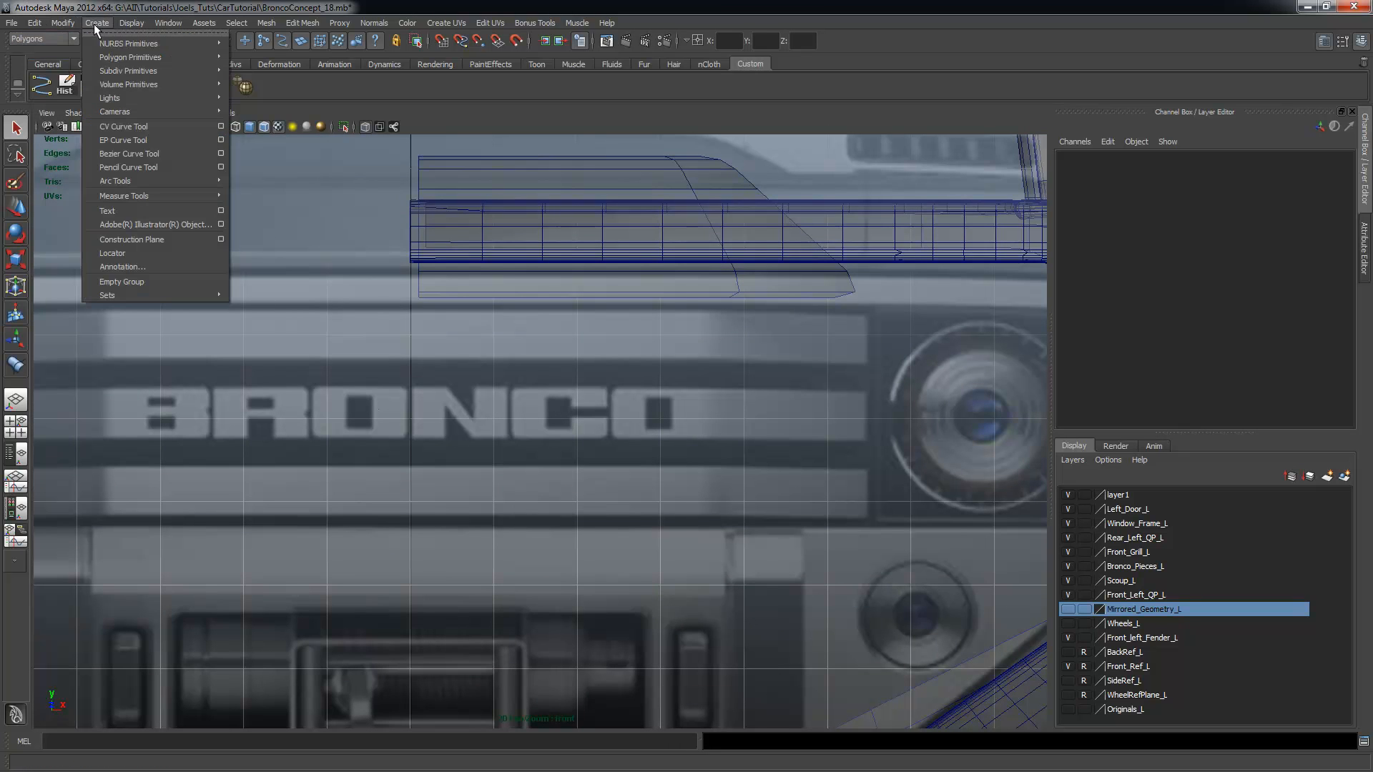
mouse_move(120, 57)
click(267, 77)
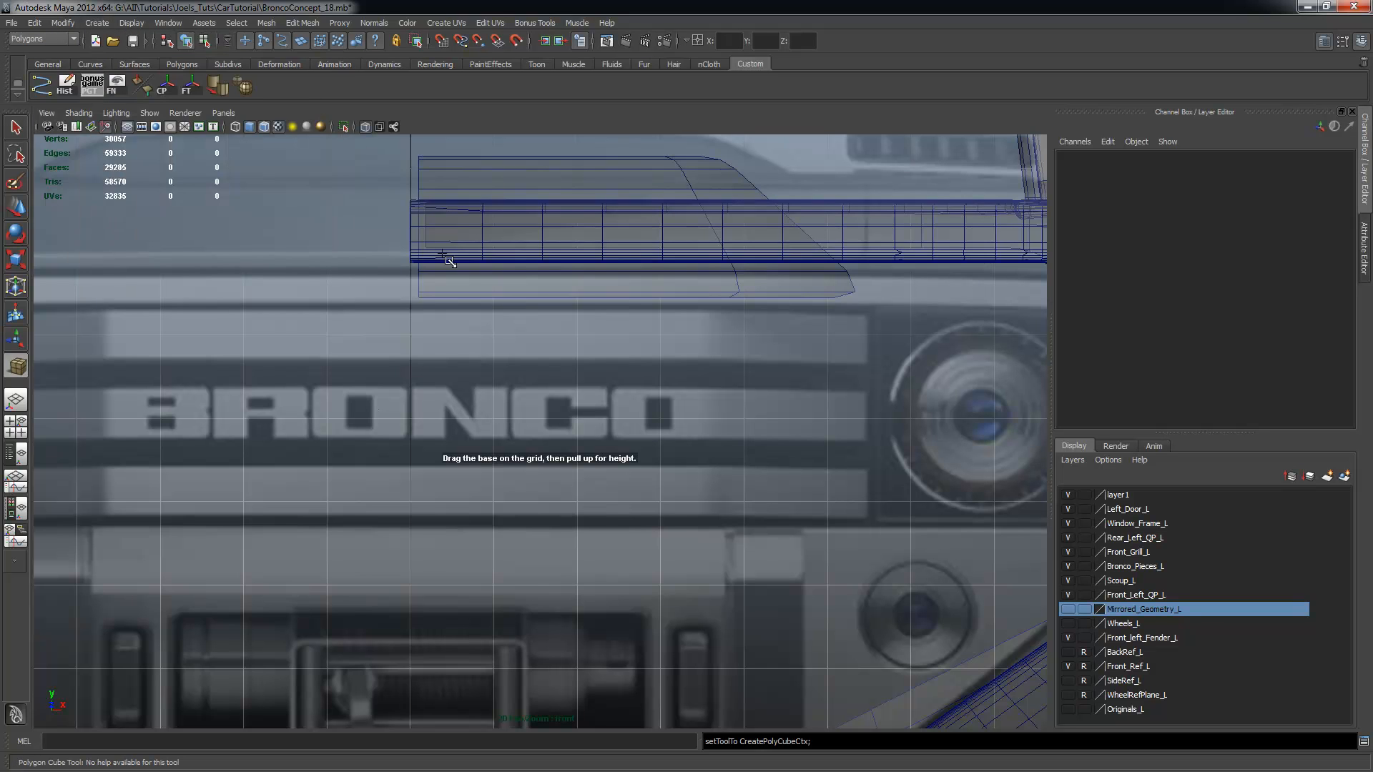
drag(412, 288, 426, 300)
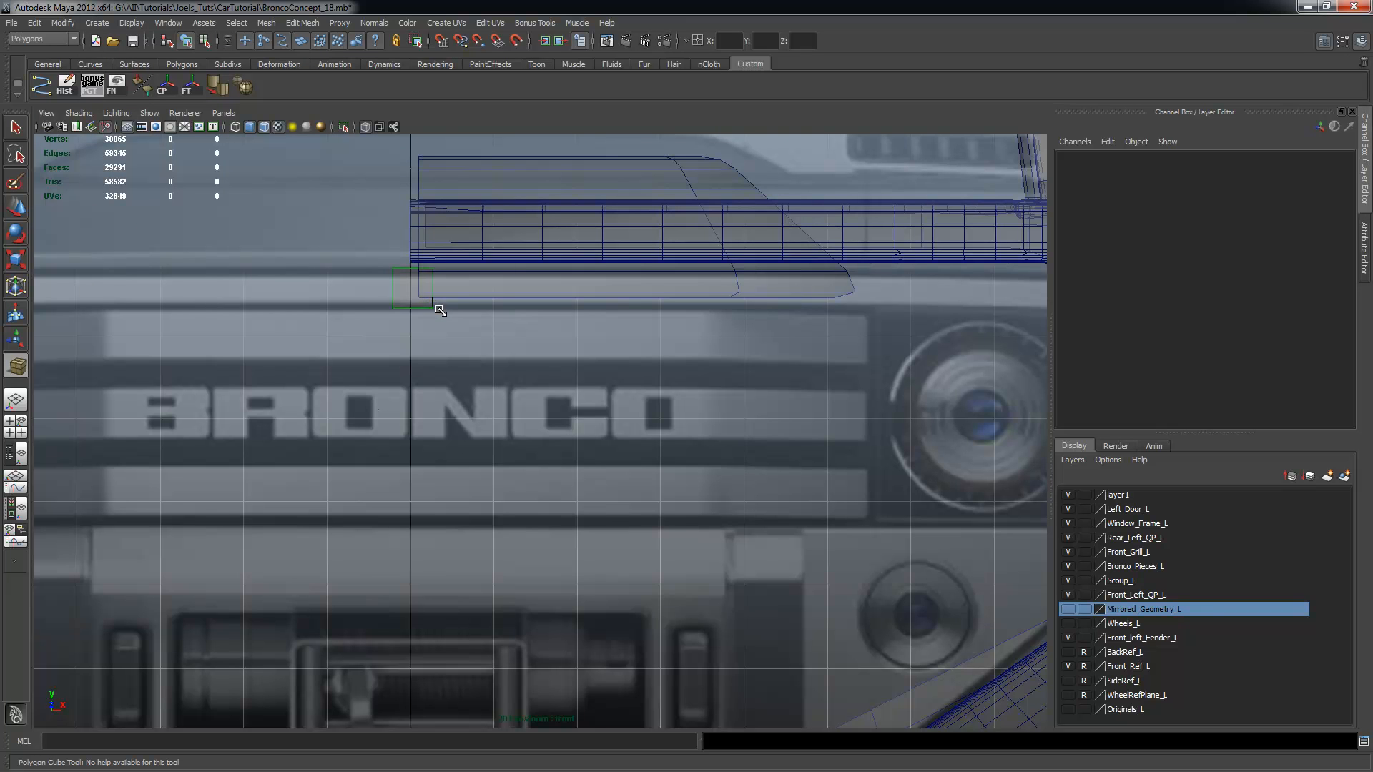
key(q)
Move the cube's pivot along X to the edge lying across the centre line, at X about -0.217
scroll(399, 292, up, 3)
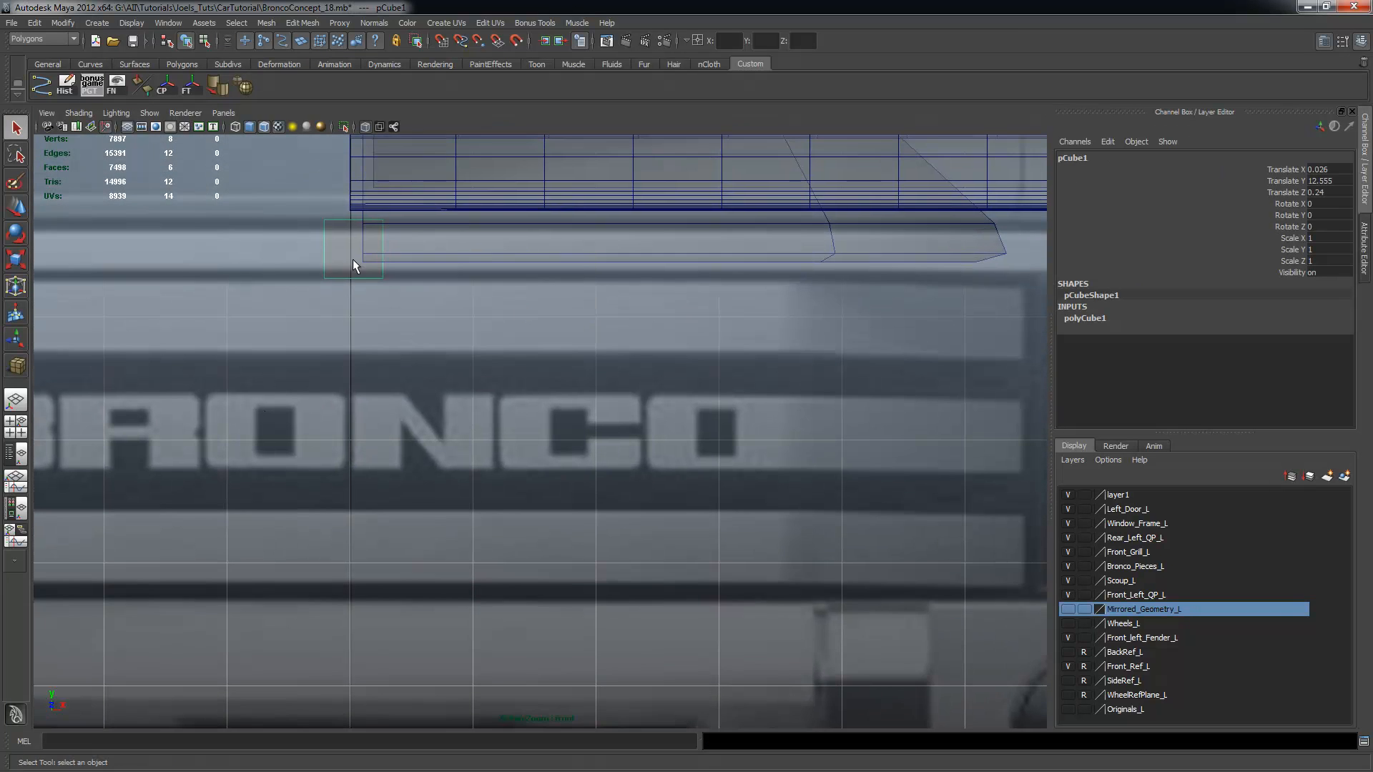
scroll(353, 259, up, 2)
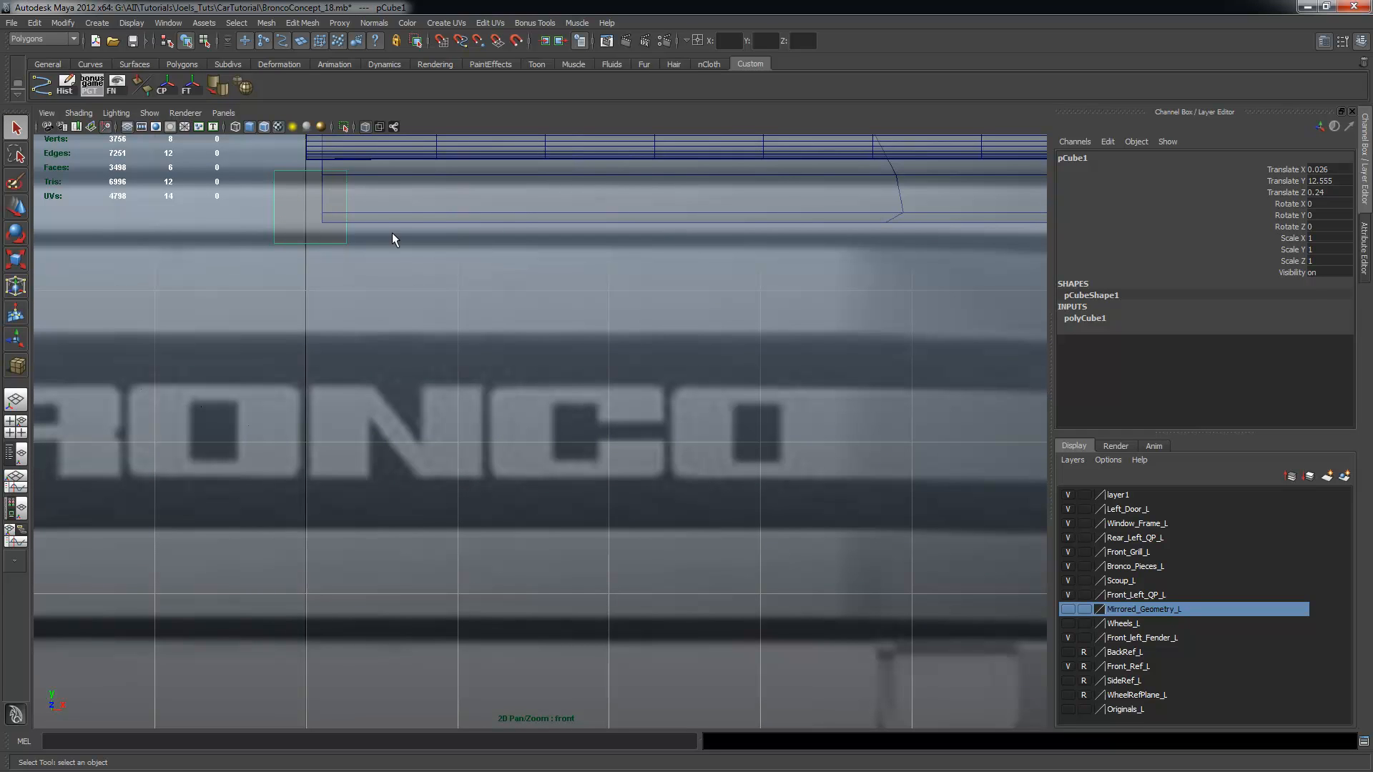
scroll(393, 232, down, 2)
alt+middle_drag(398, 229, 459, 235)
scroll(460, 235, up, 1)
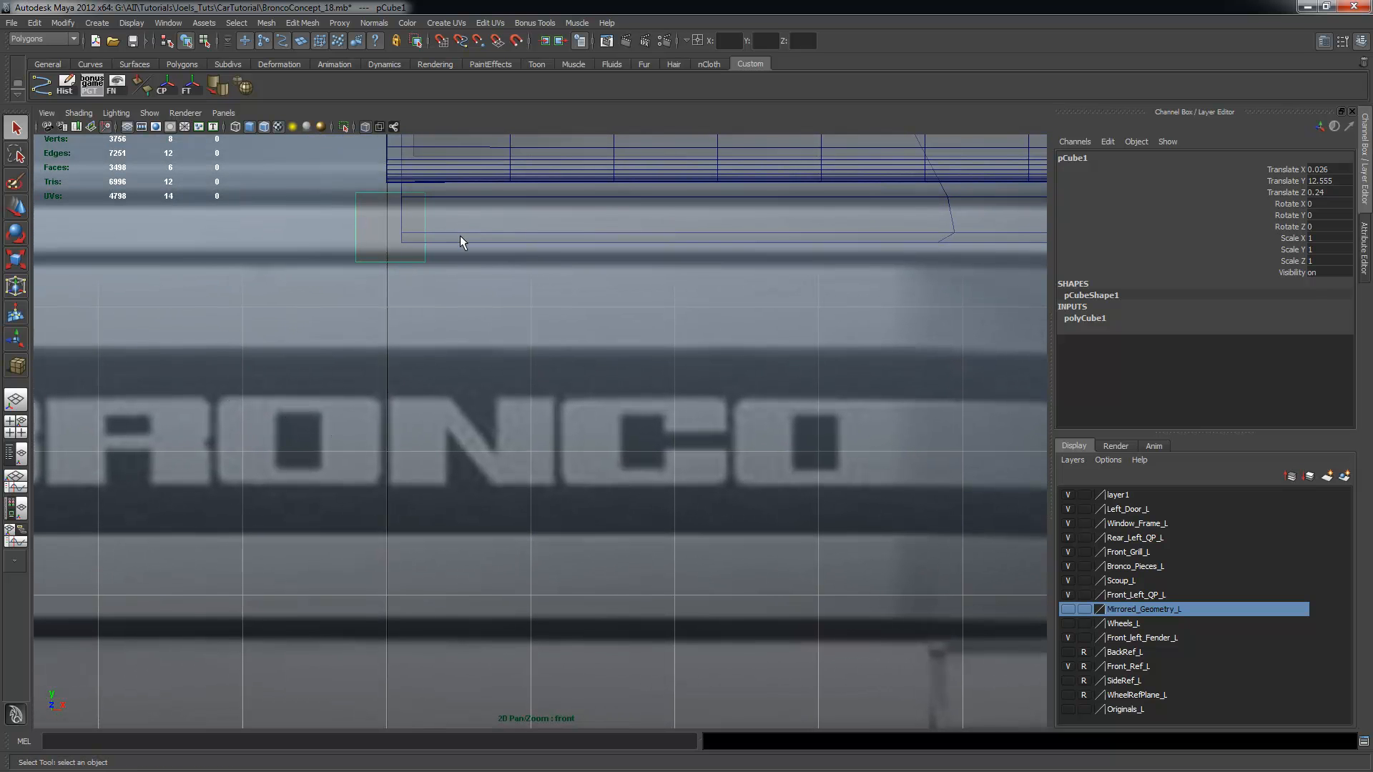
key(w)
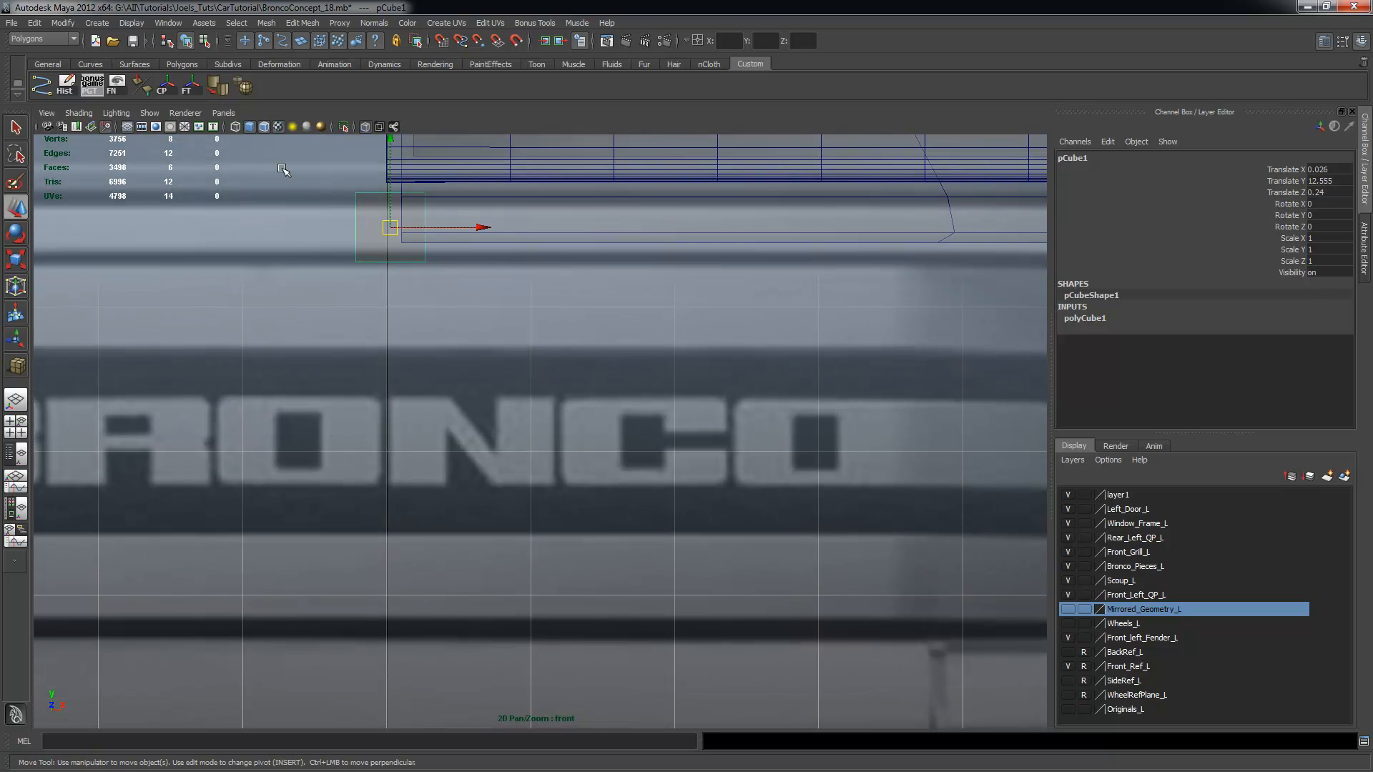
key(Insert)
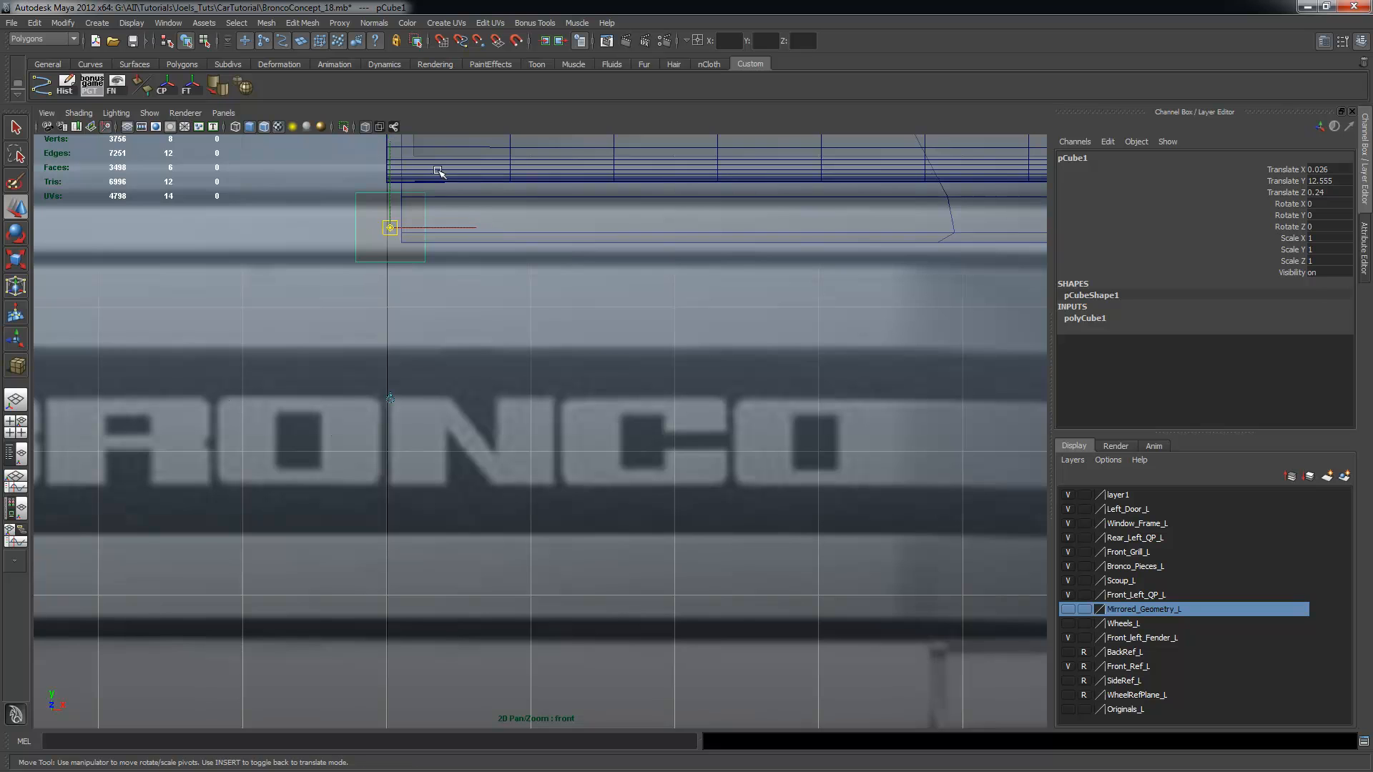
drag(434, 227, 398, 230)
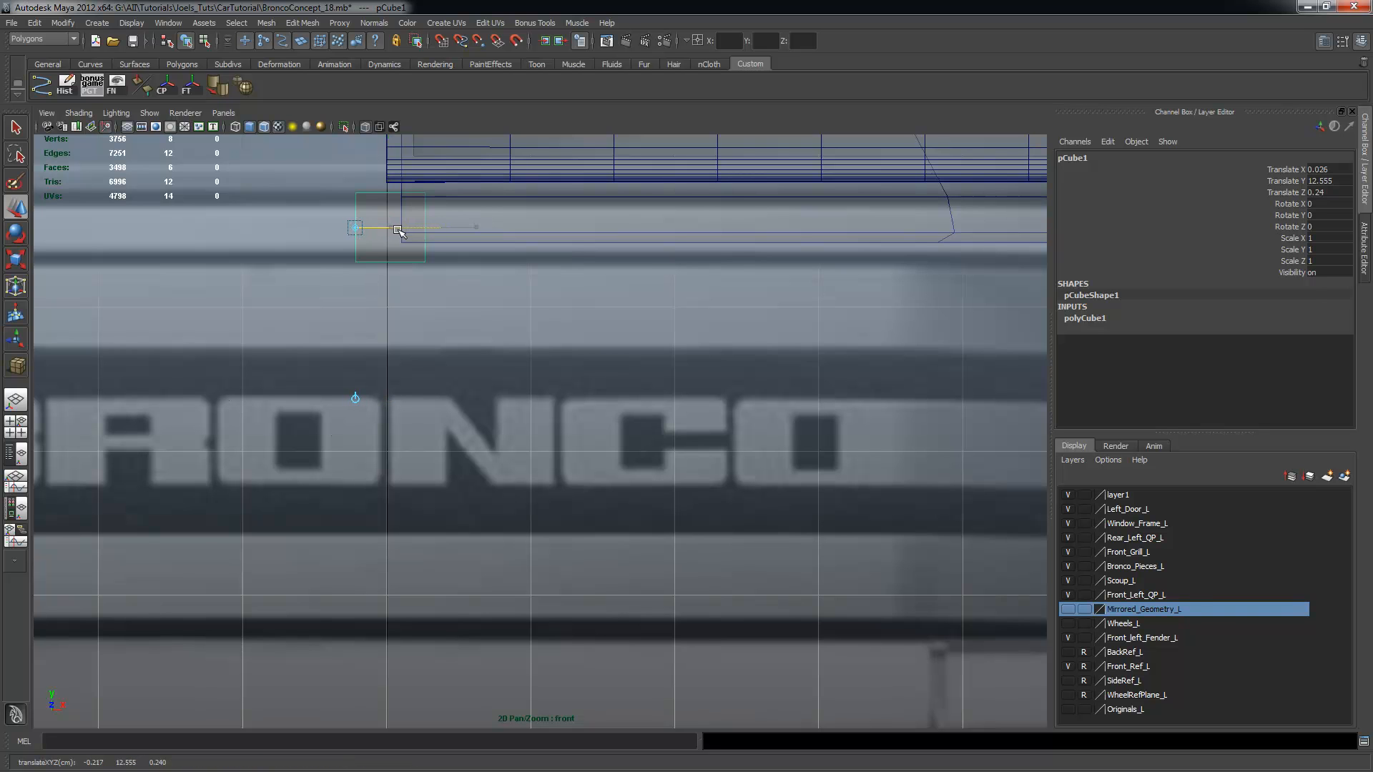
key(Insert)
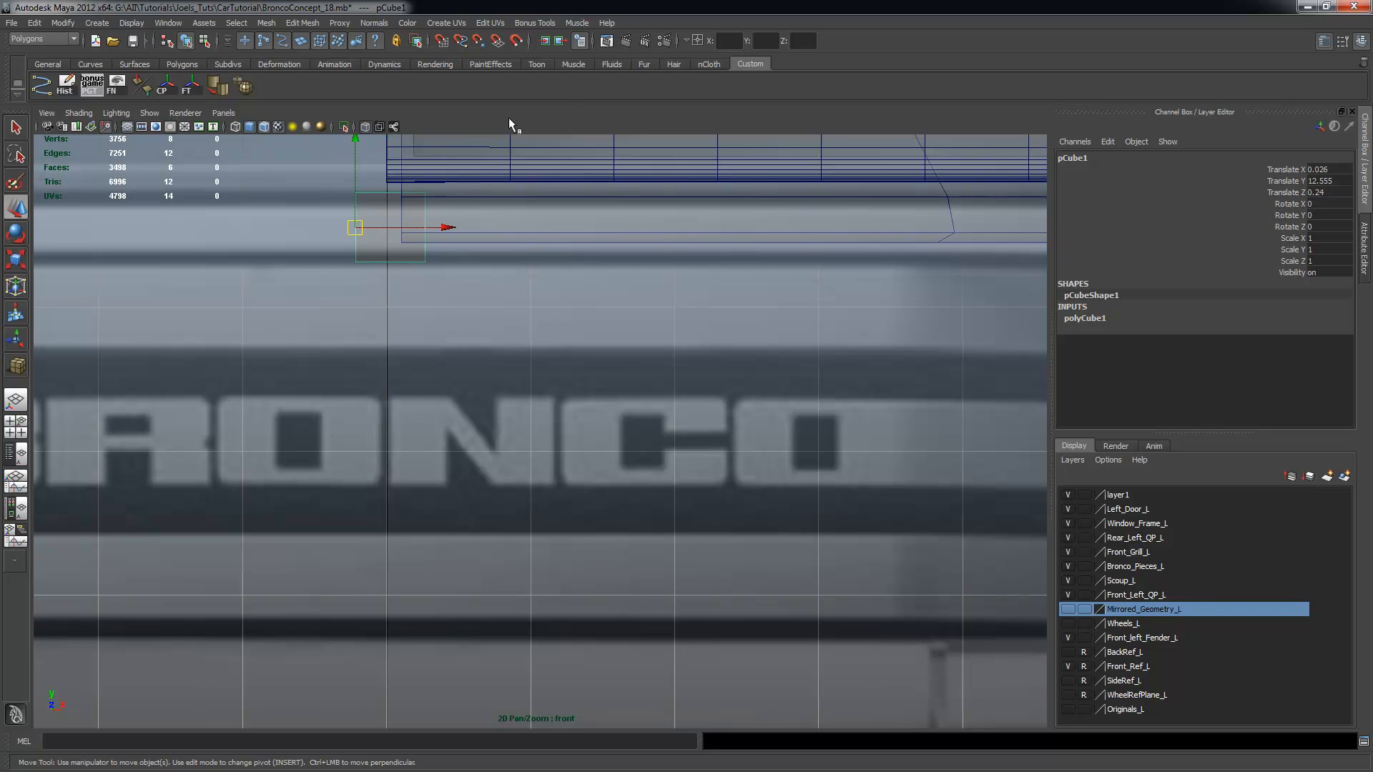
Snap the cube along X so its pivot edge sits exactly on the centre line, at Translate X 0.243
scroll(585, 211, up, 1)
scroll(584, 211, up, 2)
alt+middle_drag(585, 211, 534, 312)
drag(339, 270, 379, 270)
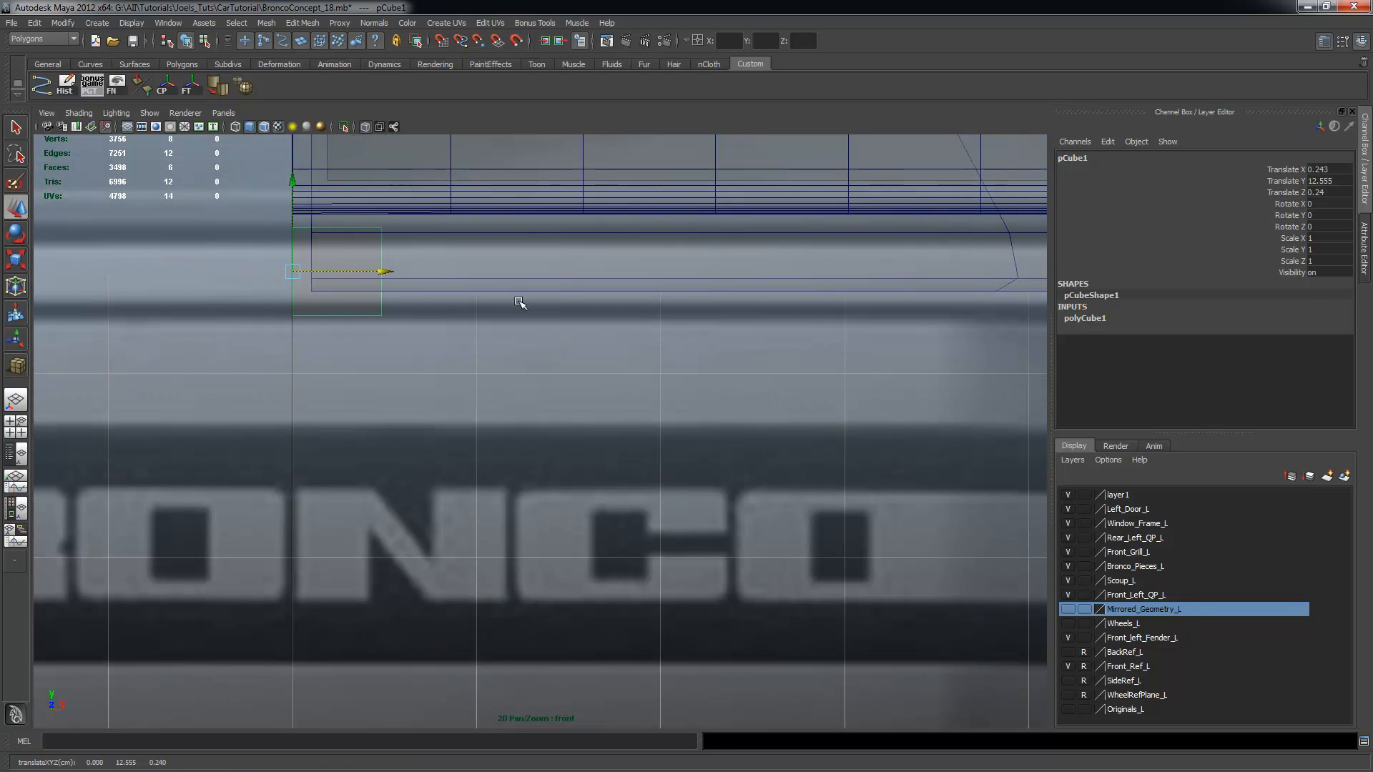
scroll(494, 308, down, 2)
scroll(484, 310, up, 3)
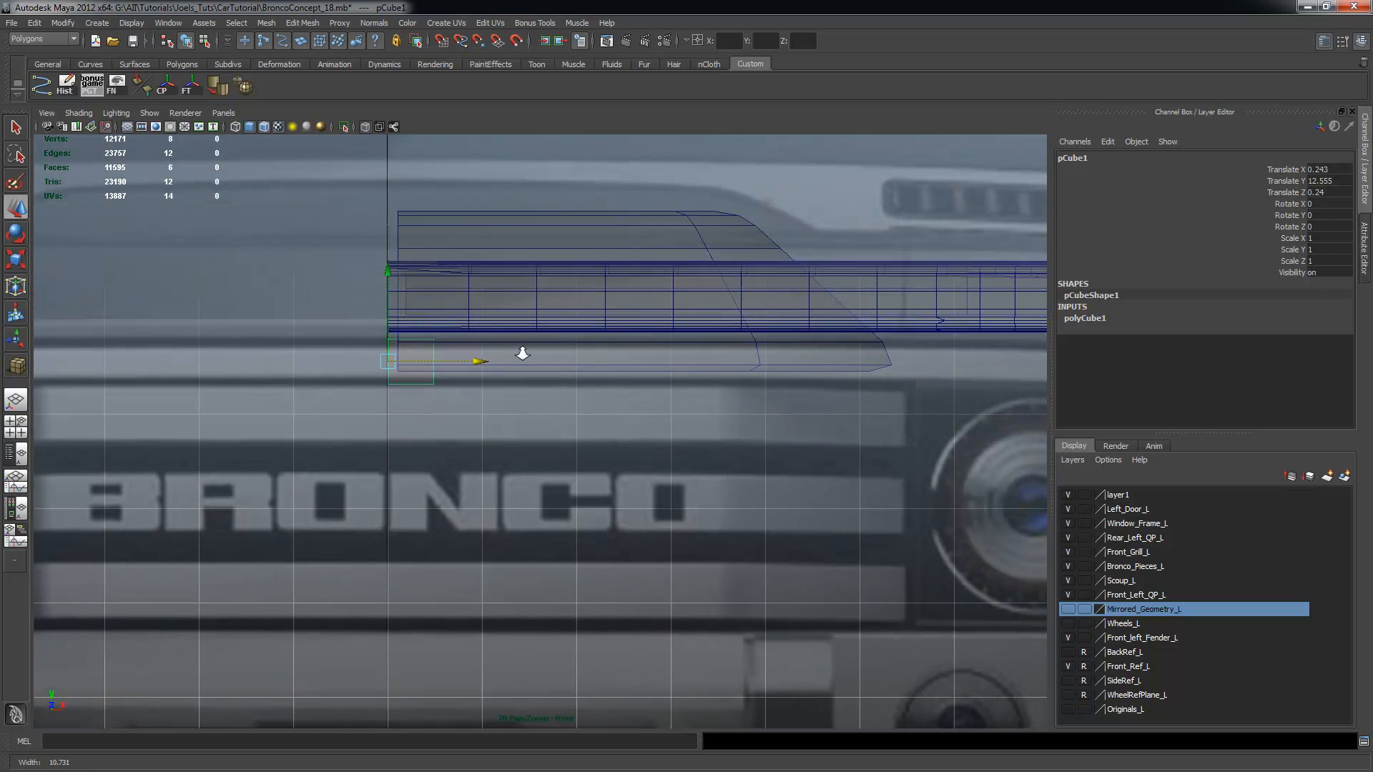
scroll(410, 342, down, 2)
scroll(417, 331, up, 3)
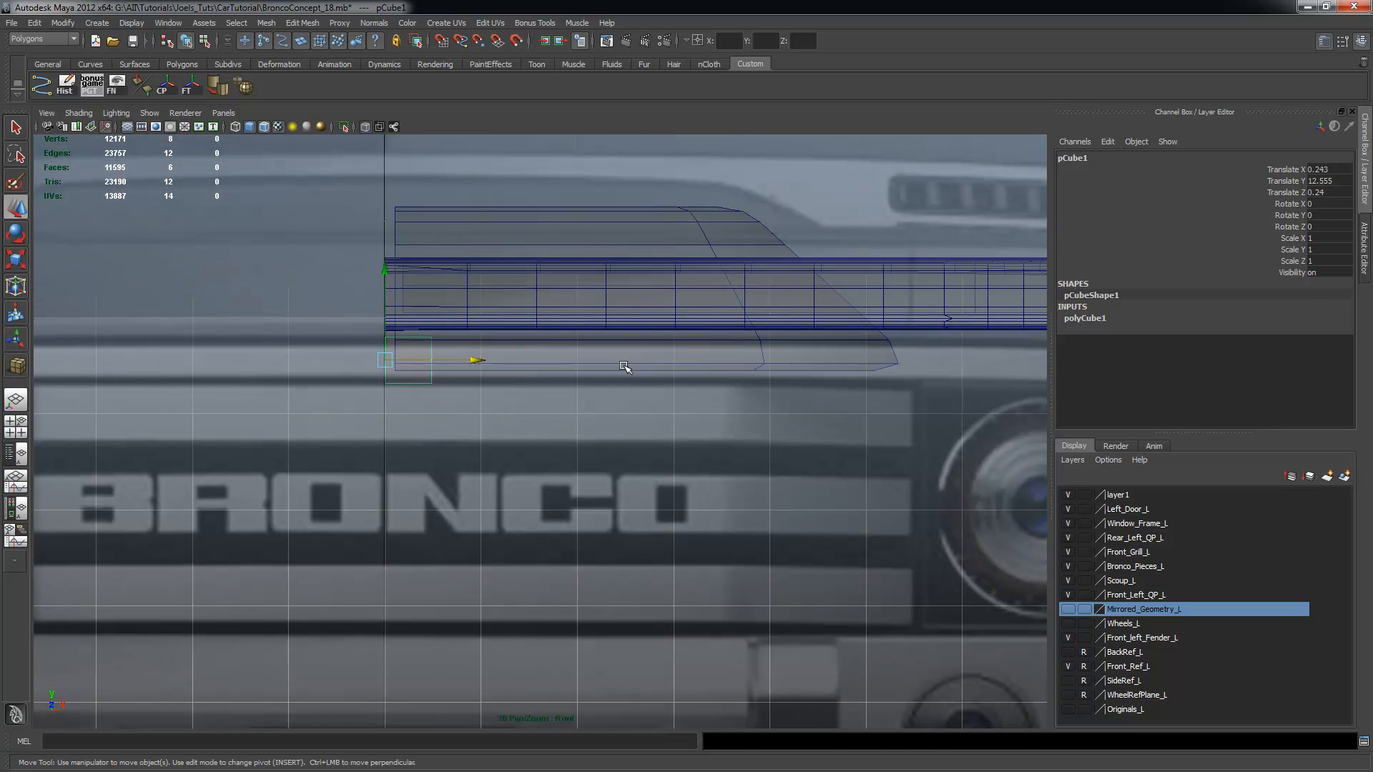
Scale the cube along X from the centre line to a Scale X of 3.274, lengthening it over the reference border
scroll(544, 348, up, 1)
key(r)
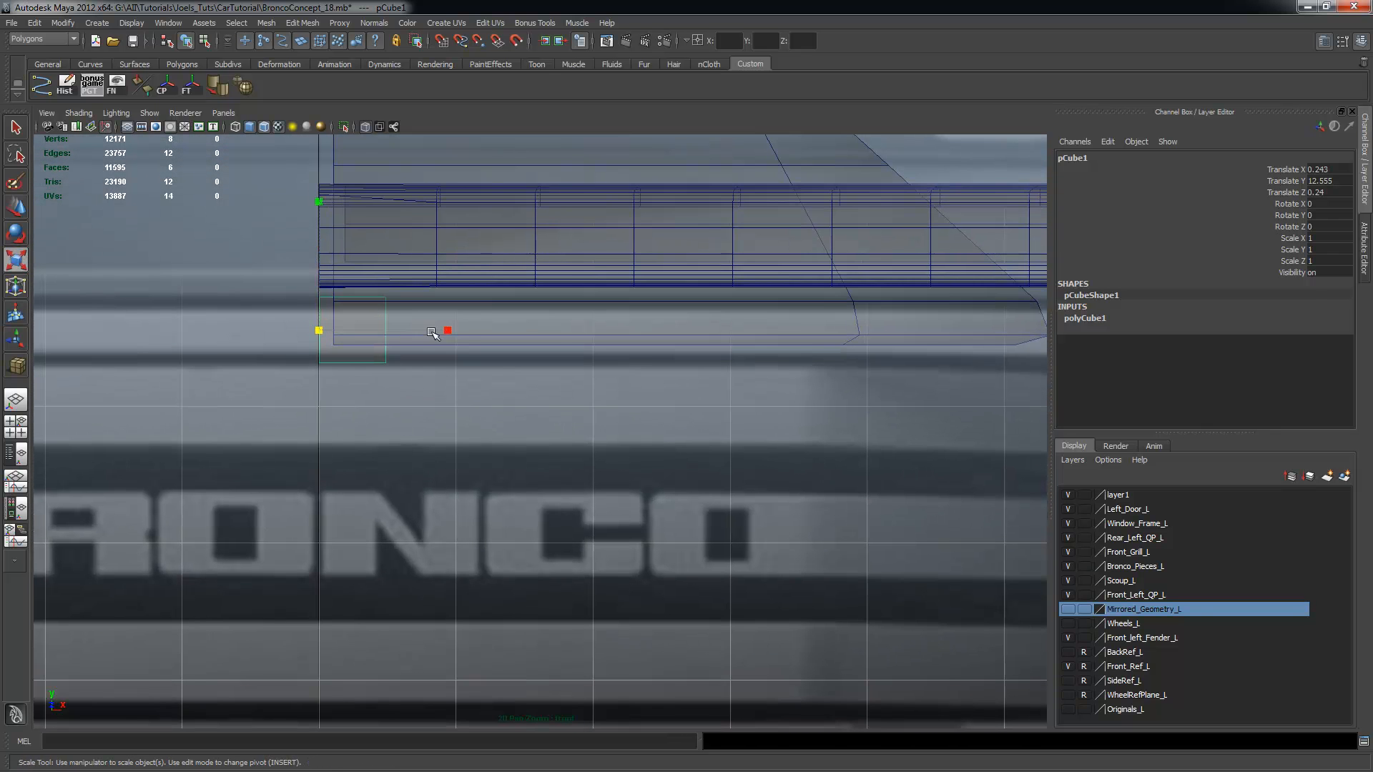
drag(458, 333, 547, 336)
alt+right_drag(747, 357, 703, 355)
alt+middle_drag(704, 355, 477, 364)
alt+right_drag(331, 378, 355, 379)
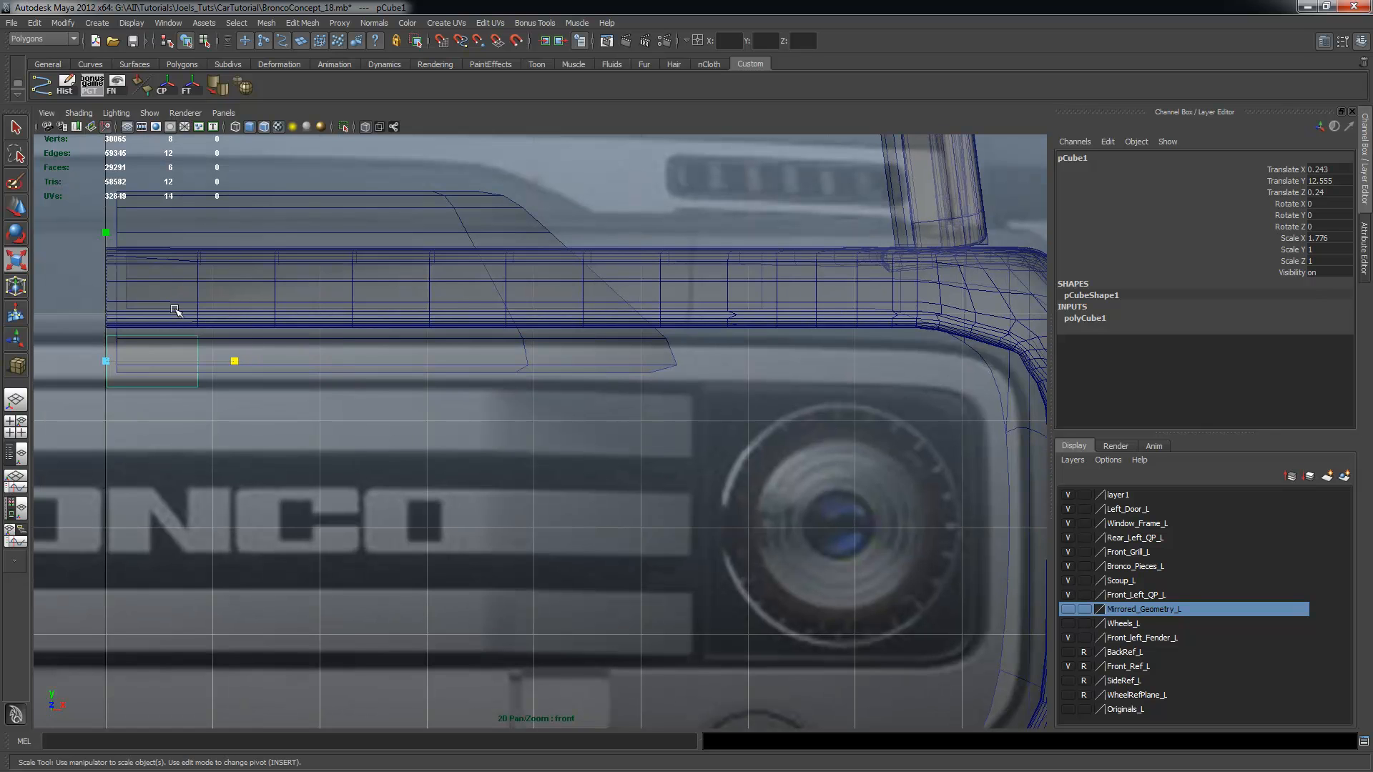
drag(241, 364, 346, 366)
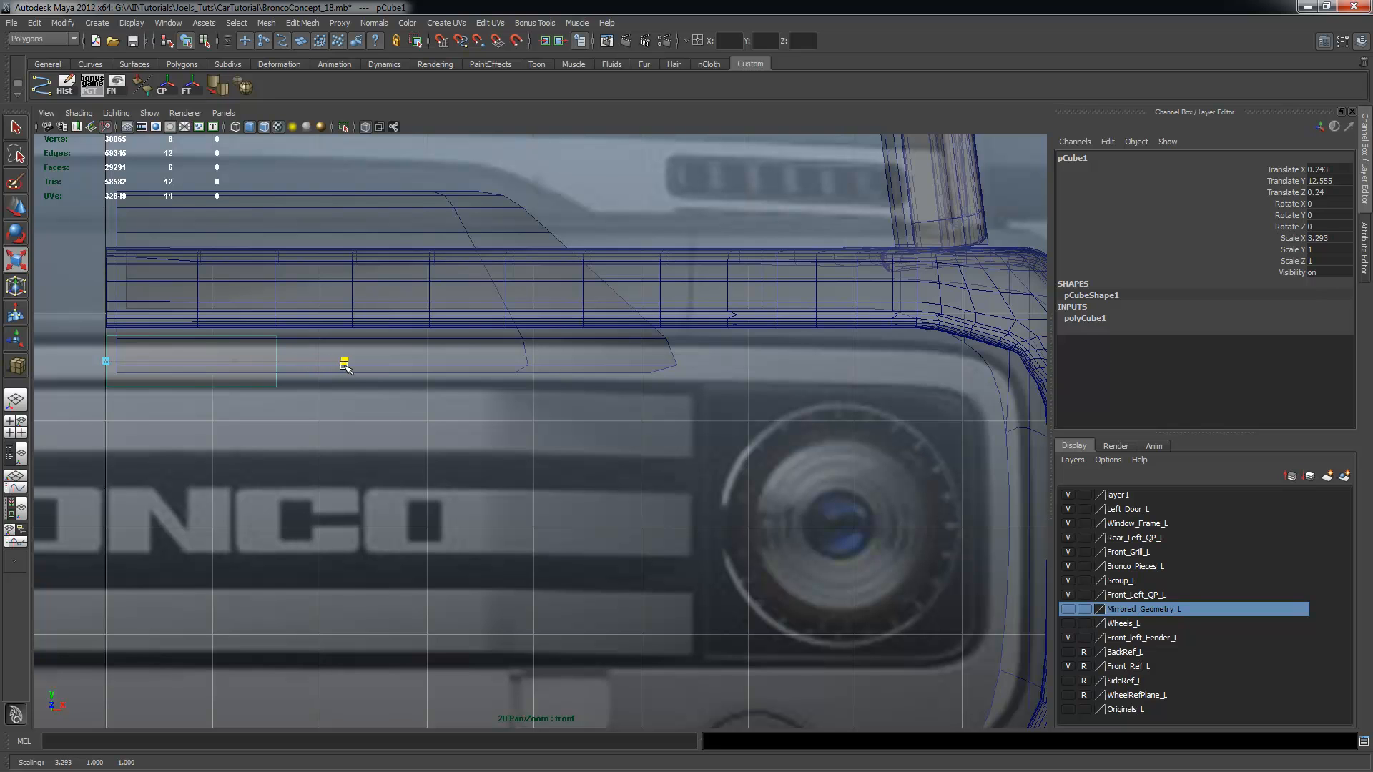
drag(343, 367, 345, 366)
Move the cube forward along Z to just in front of the hood's leading edge, at Translate Z 19.841
key(space)
mouse_move(795, 270)
alt+mouse_down()
mouse_move(787, 279)
mouse_move(842, 299)
alt+mouse_up()
key(f)
alt+right_drag(915, 267, 437, 231)
alt+right_drag(844, 279, 500, 263)
alt+drag(887, 296, 572, 295)
key(w)
alt+drag(721, 308, 741, 310)
key(f)
alt+drag(826, 315, 849, 309)
alt+right_drag(849, 310, 767, 301)
alt+drag(767, 301, 944, 322)
alt+right_drag(943, 322, 788, 282)
alt+middle_drag(788, 282, 717, 267)
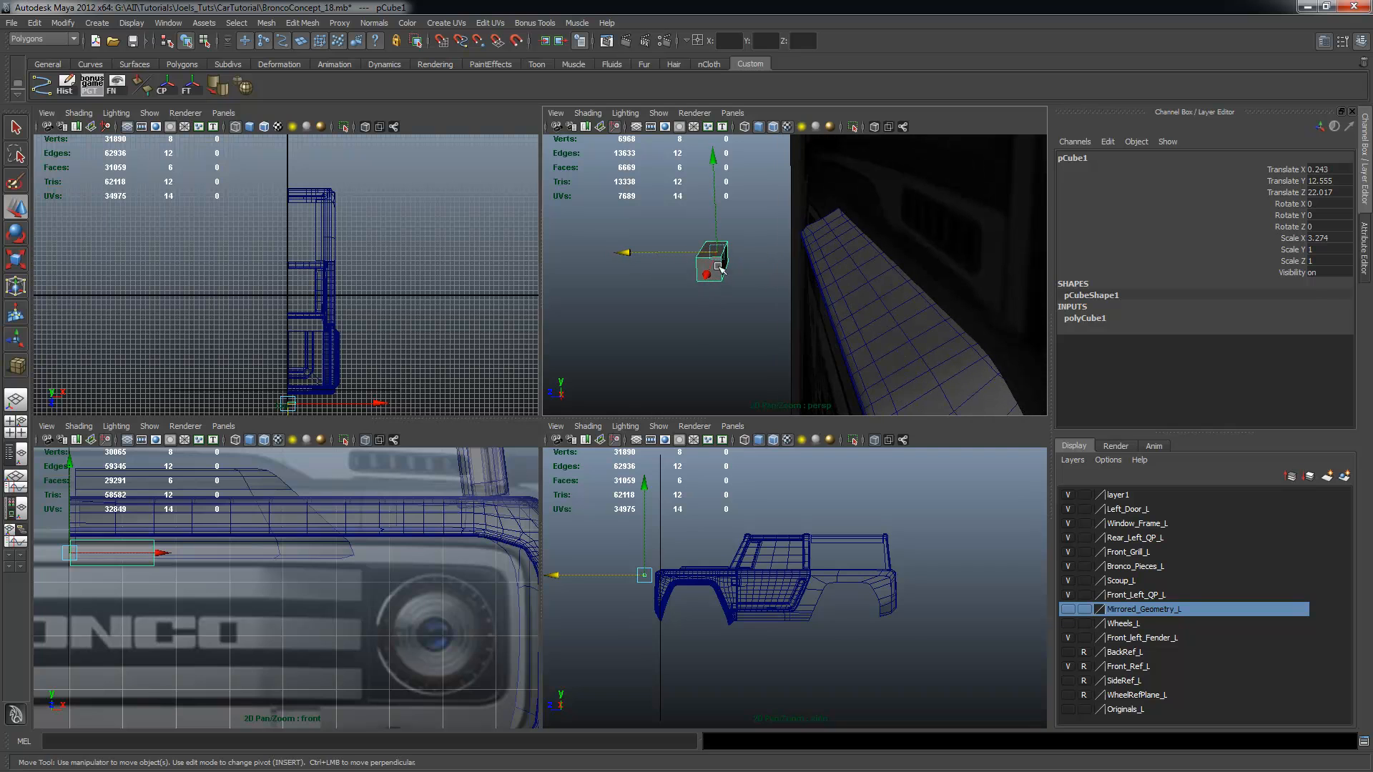
drag(652, 255, 827, 269)
key(f)
alt+drag(922, 303, 823, 309)
alt+middle_drag(830, 312, 744, 300)
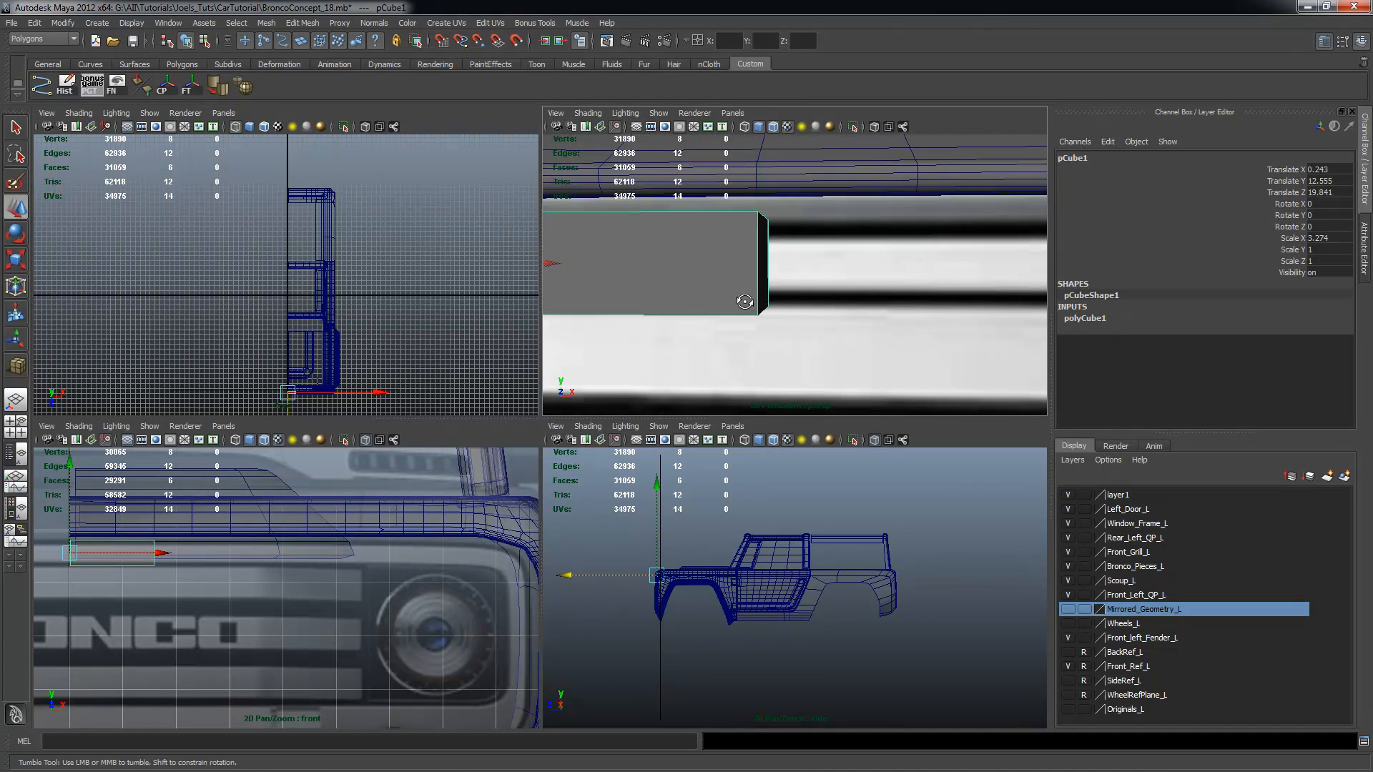
Extrude the cube's outer end face 1.441 along world X, following the upper border of the reference grill
alt+drag(794, 295, 746, 286)
right_drag(778, 266, 782, 282)
click(763, 287)
alt+drag(729, 286, 767, 297)
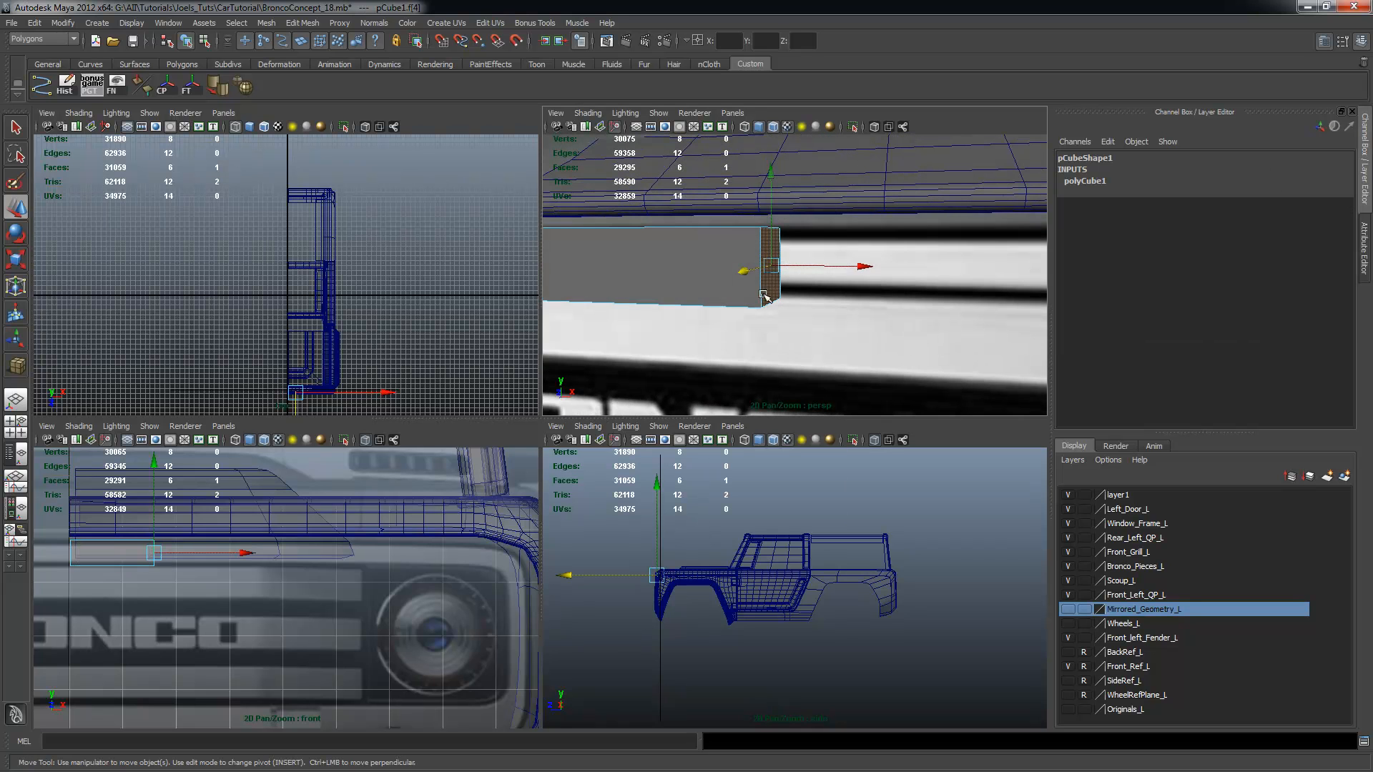
alt+drag(849, 313, 849, 315)
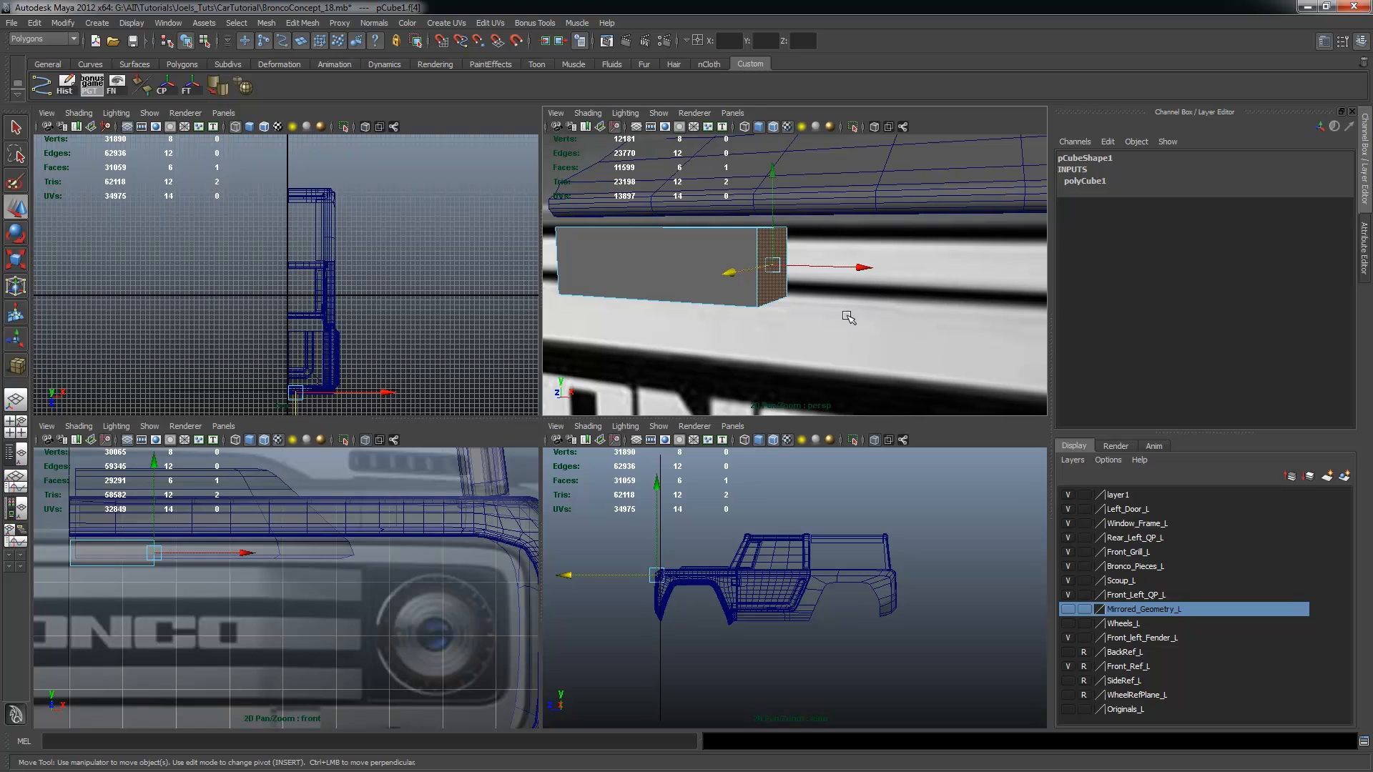
key(space)
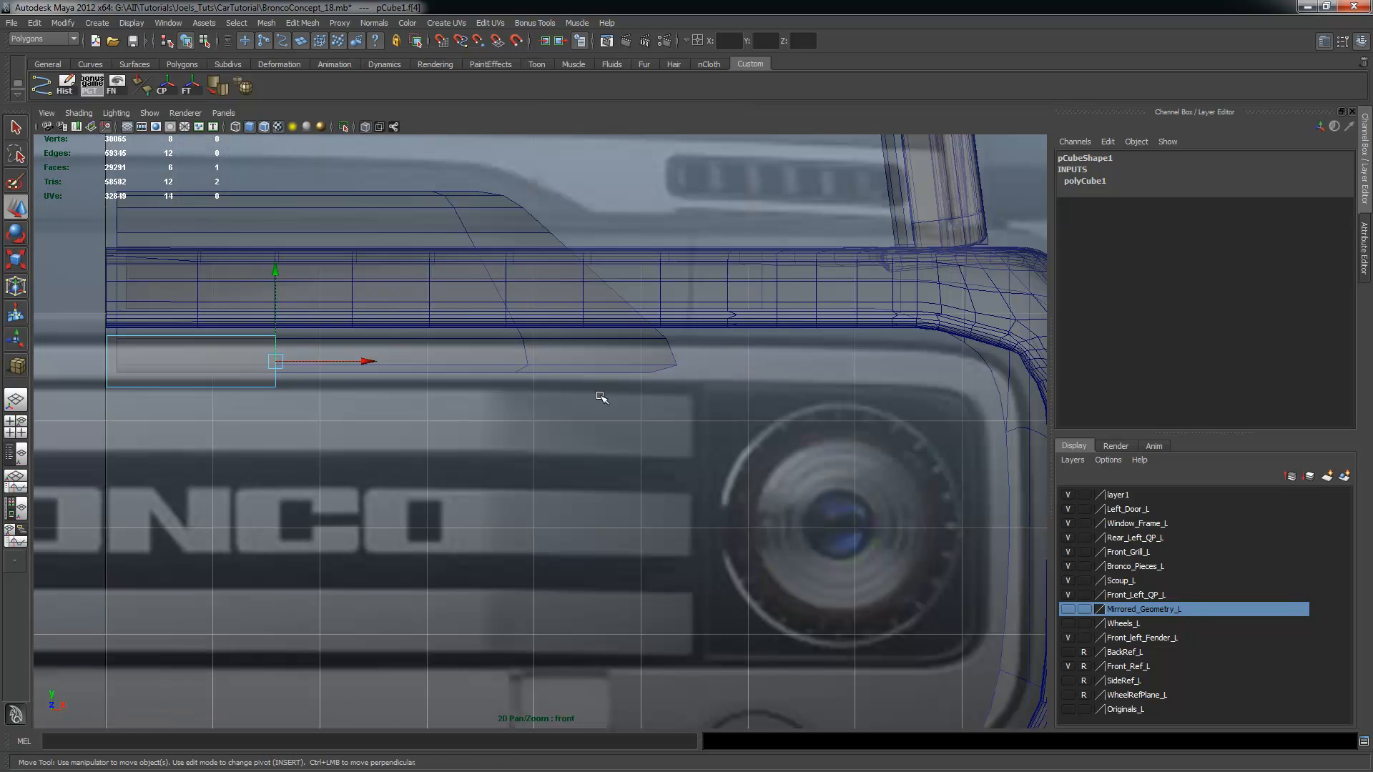
click(297, 26)
click(313, 58)
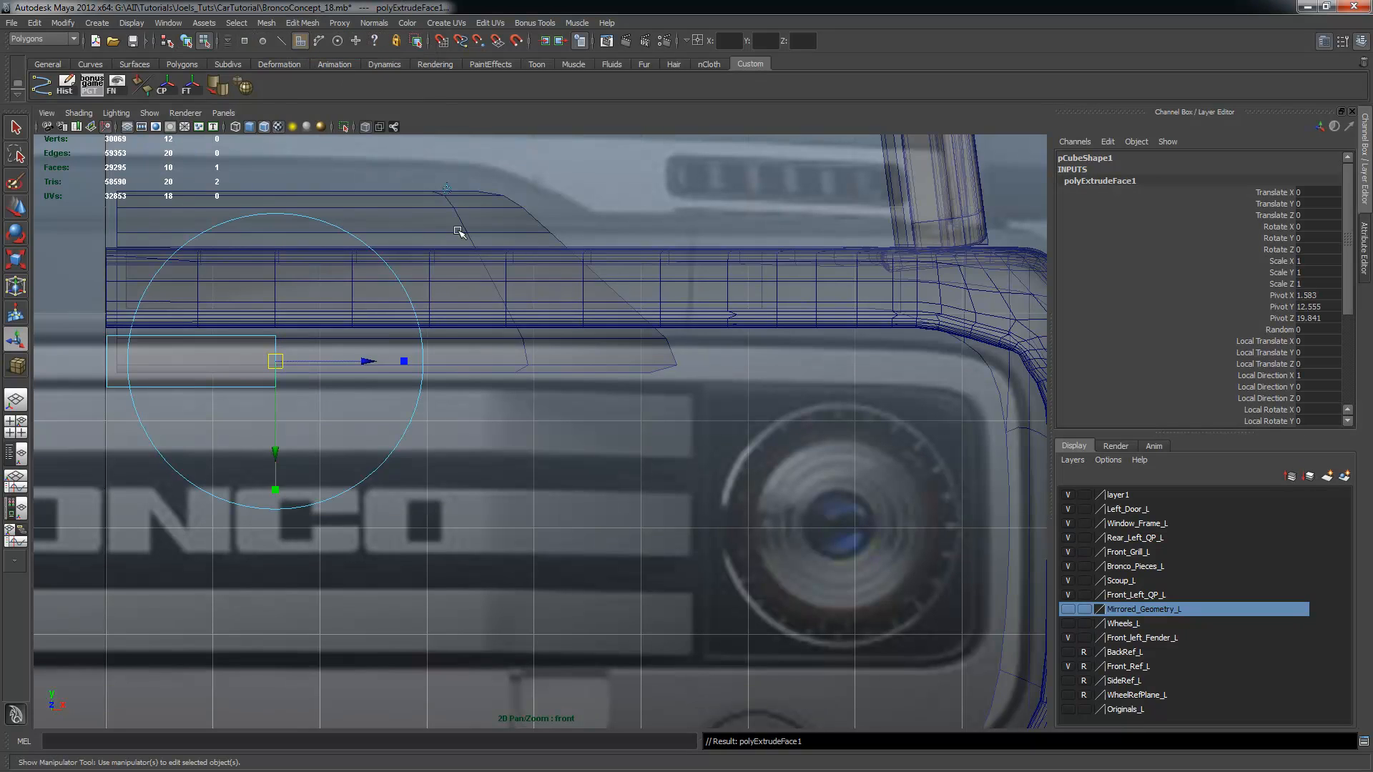
click(448, 192)
alt+right_drag(267, 380, 454, 401)
alt+middle_drag(454, 401, 494, 418)
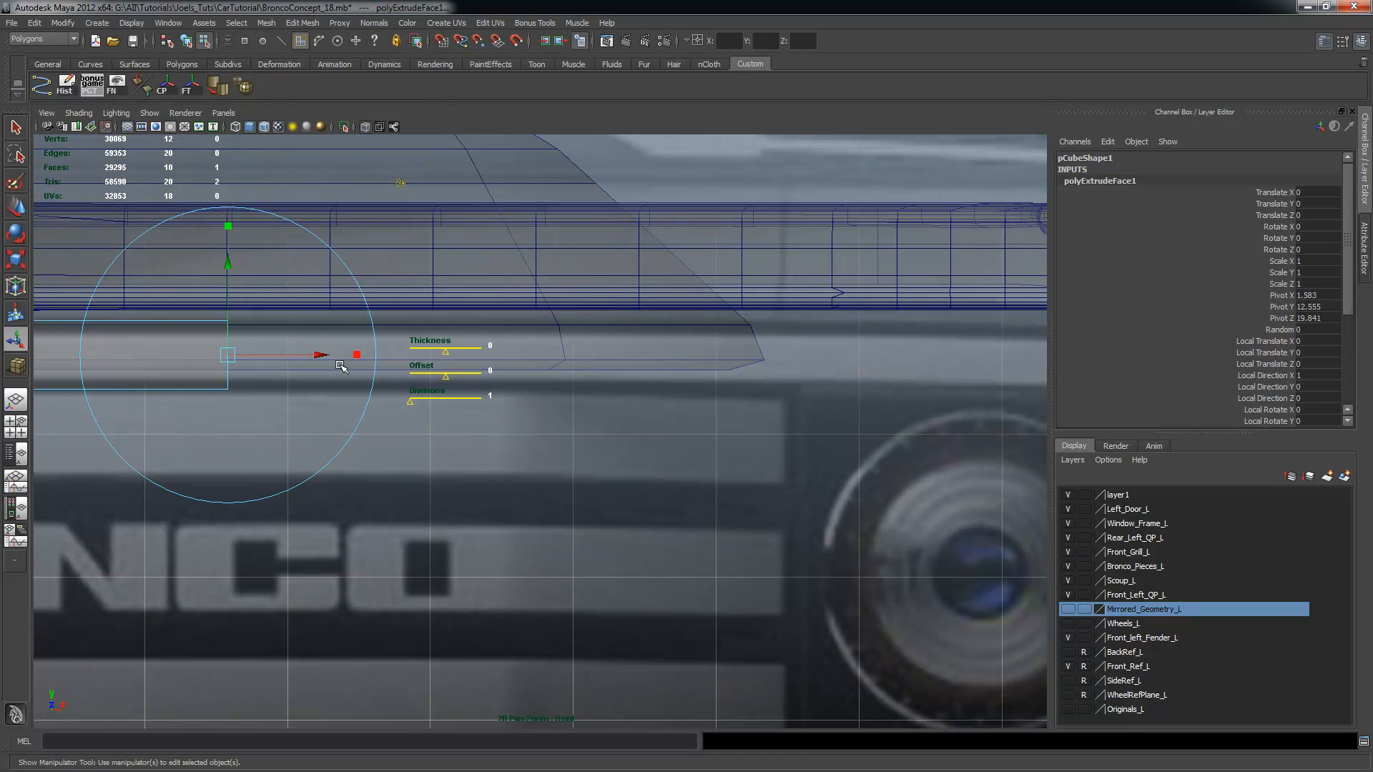
drag(320, 357, 524, 369)
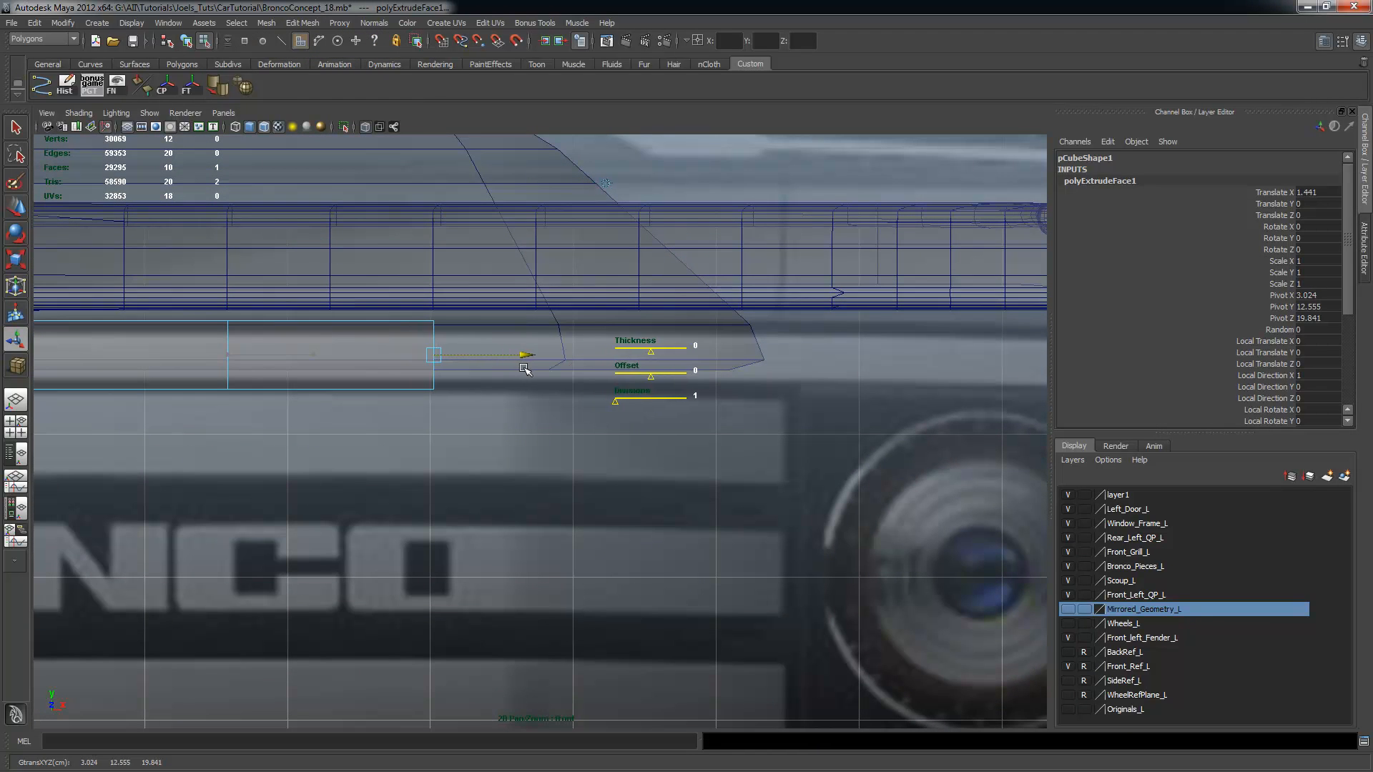
Extrude the end face twice more along world X over the upper border, with the second extrusion at Translate X 1.343
scroll(635, 453, down, 2)
key(g)
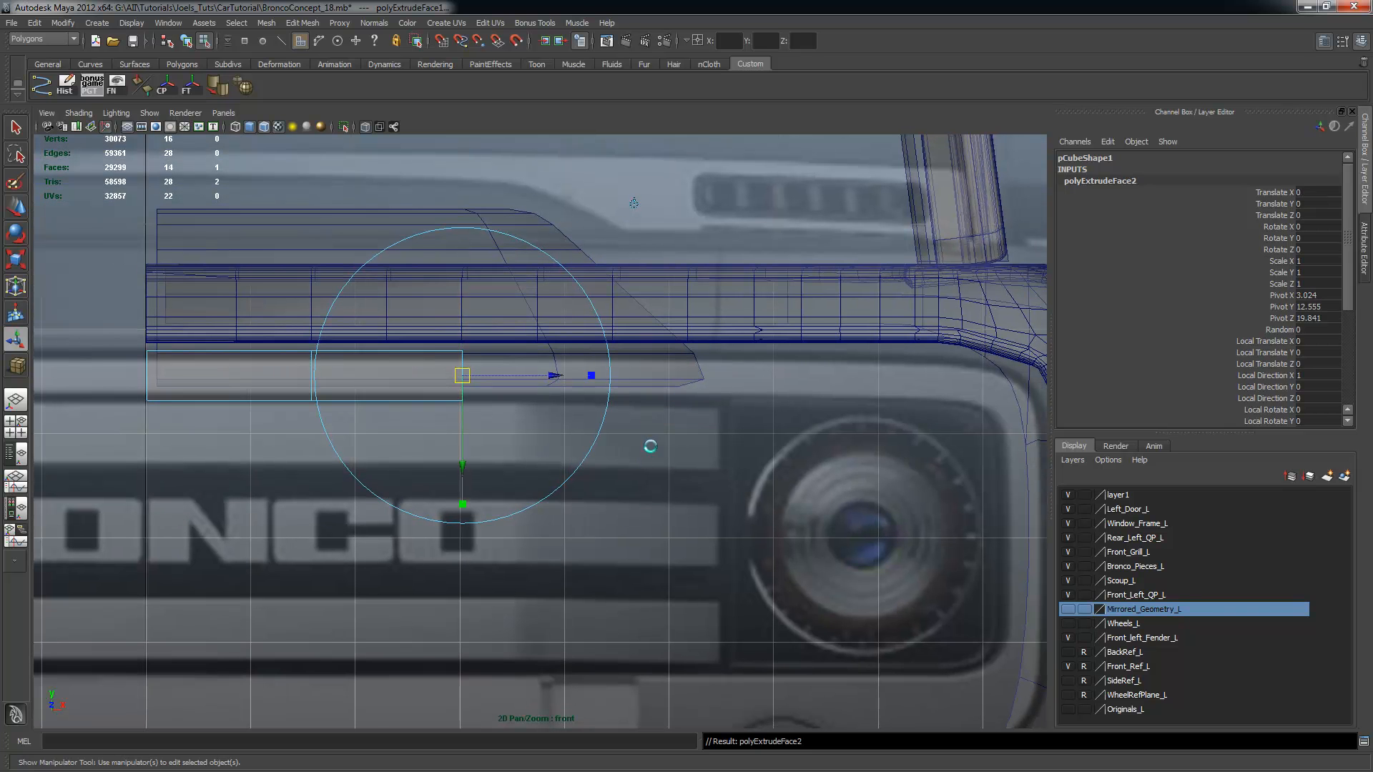
click(634, 204)
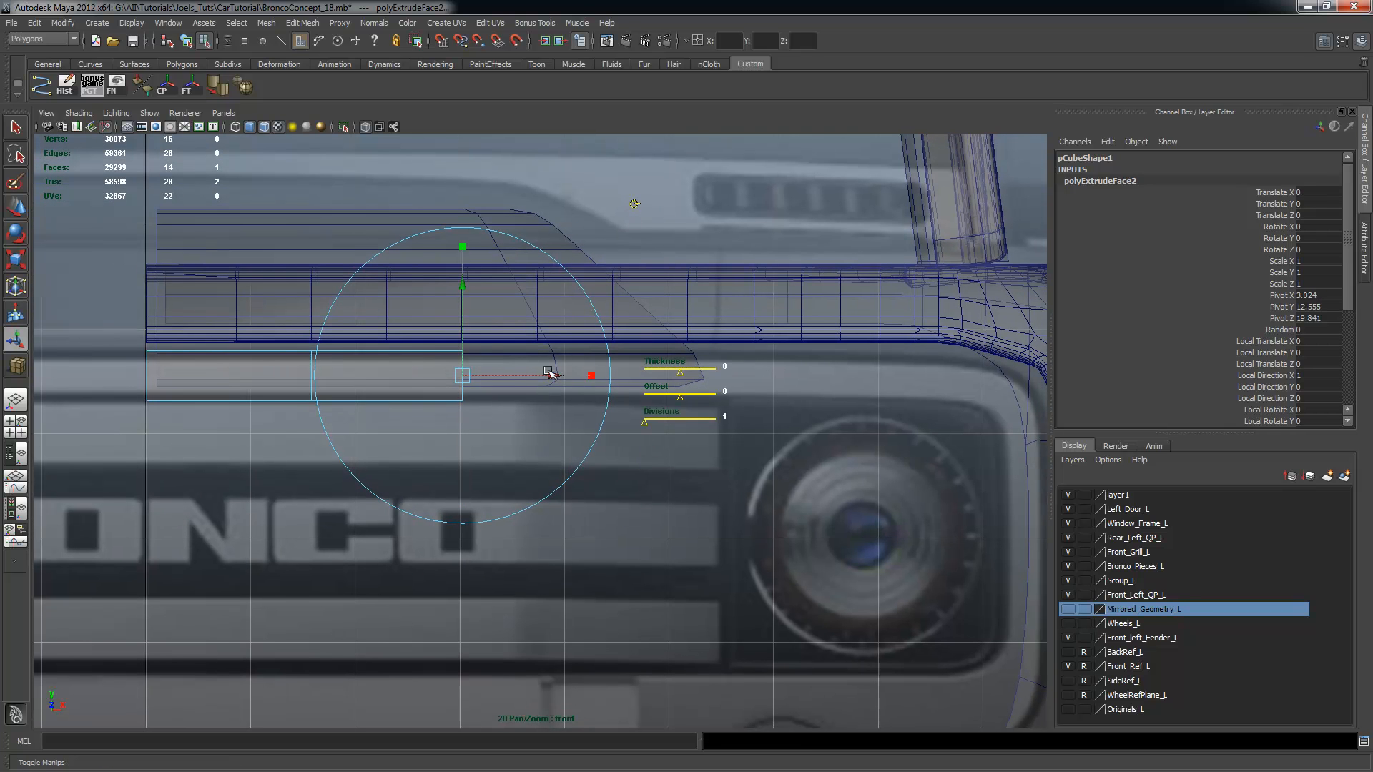
drag(547, 377, 698, 384)
alt+right_drag(745, 460, 855, 447)
alt+middle_drag(856, 448, 713, 478)
click(656, 228)
drag(570, 401, 732, 399)
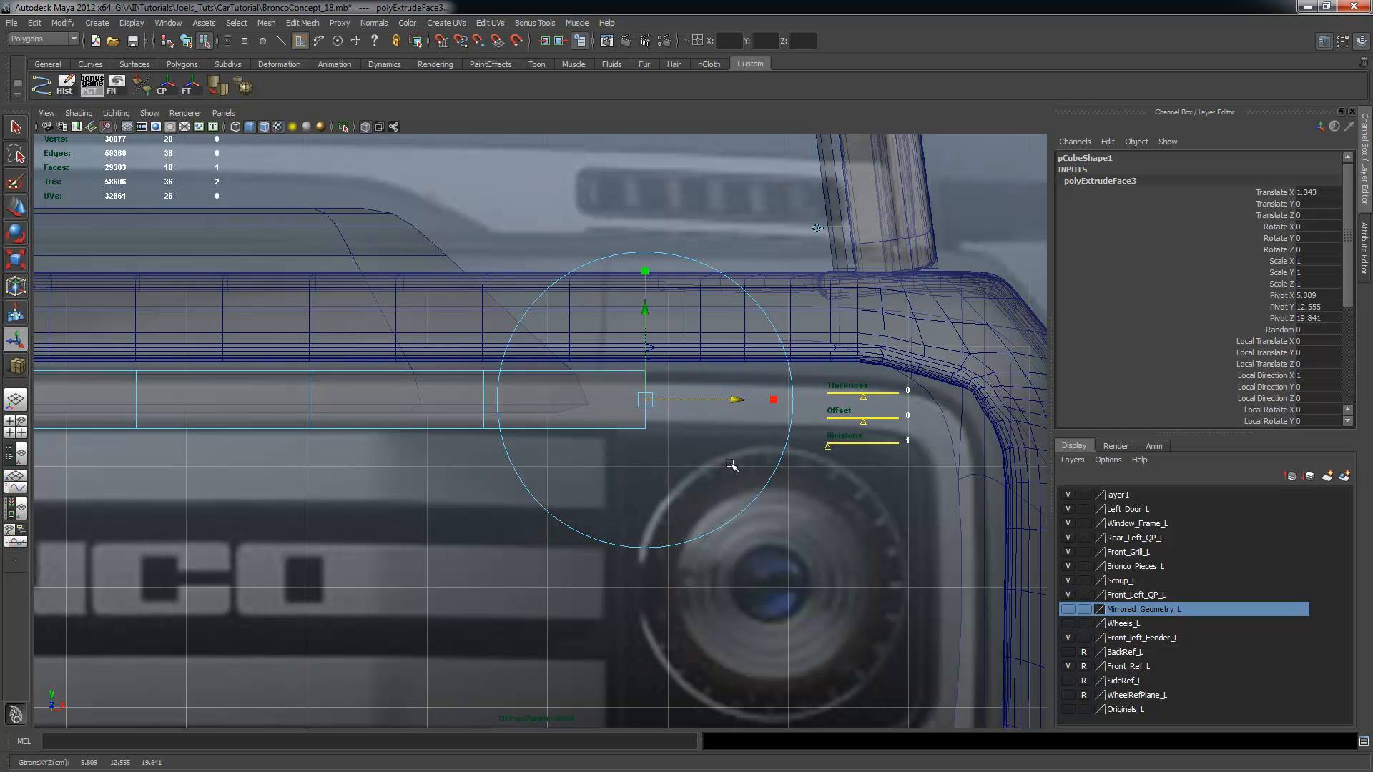
Extrude the end face two more segments along world X above the headlight, by 1.218 and 0.739
key(ctrl+e)
click(817, 229)
drag(737, 402, 884, 402)
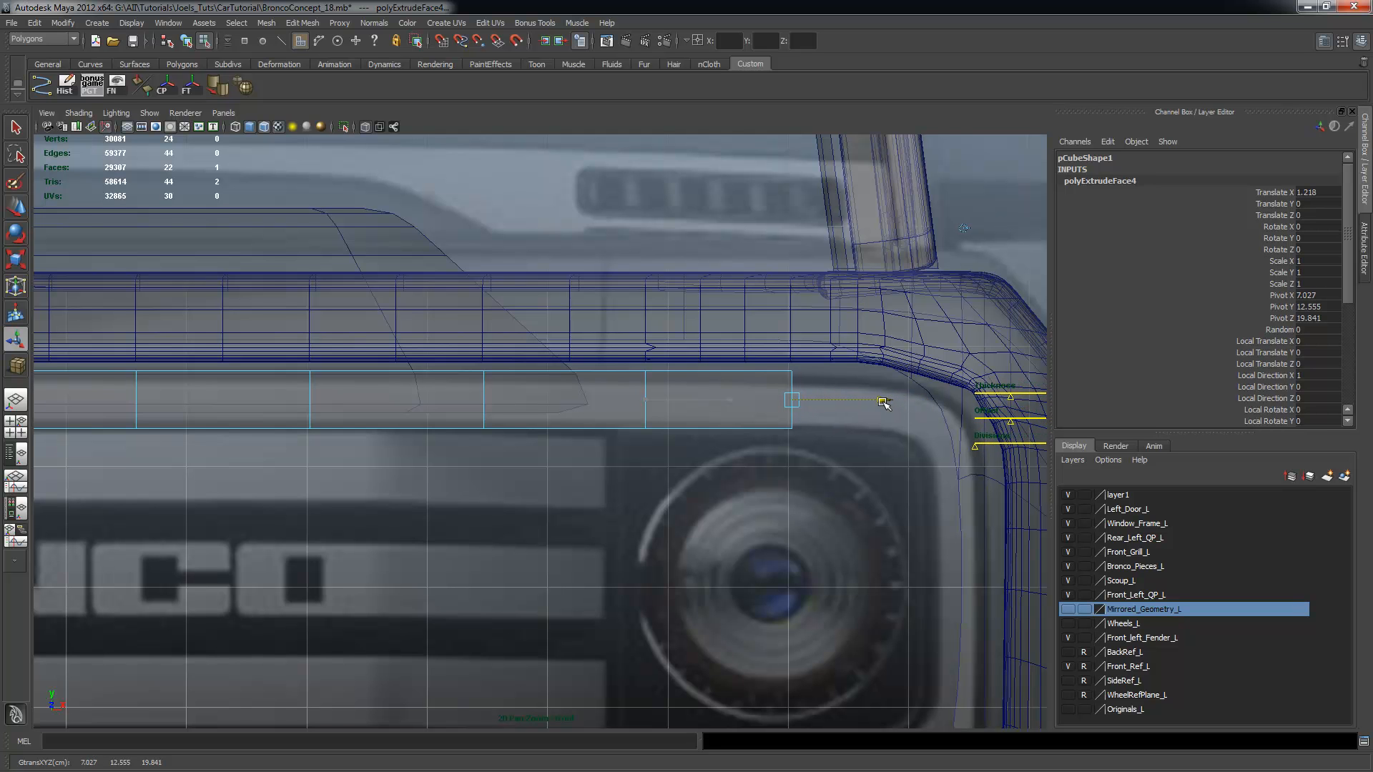
alt+middle_drag(879, 468, 608, 450)
alt+right_drag(608, 450, 765, 458)
key(ctrl+e)
click(767, 198)
drag(659, 369, 767, 367)
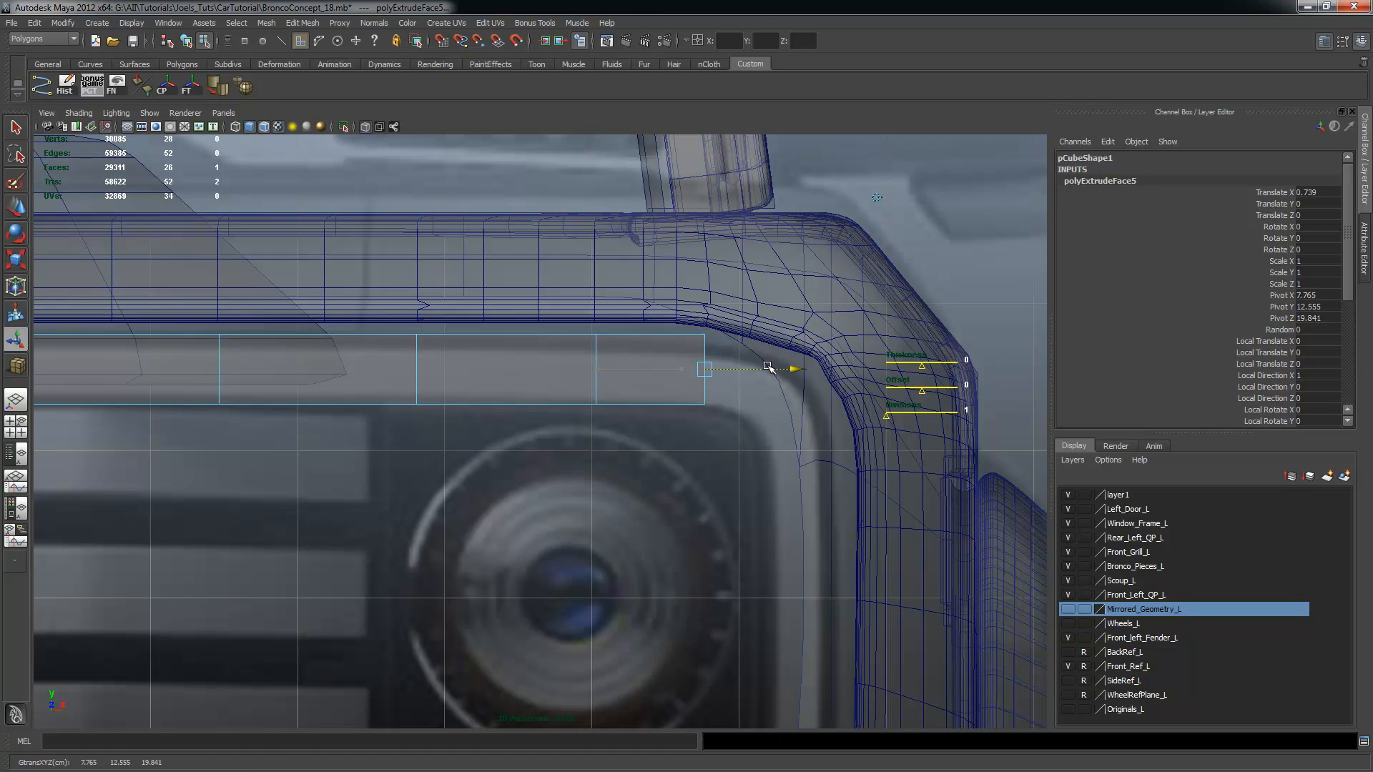
Extrude the end face 0.316 along X into the corner, rotate it into the bend and shift it slightly down
key(ctrl+e)
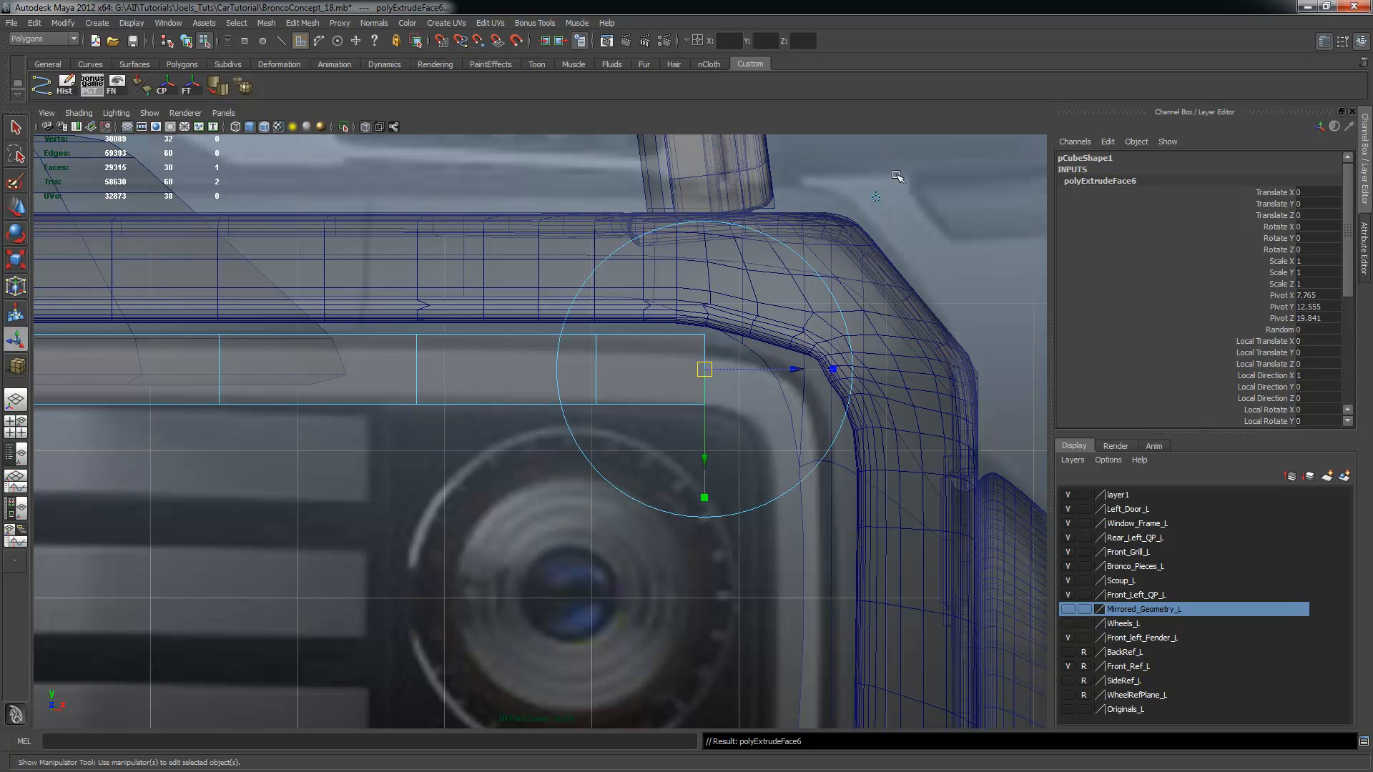
drag(746, 369, 792, 369)
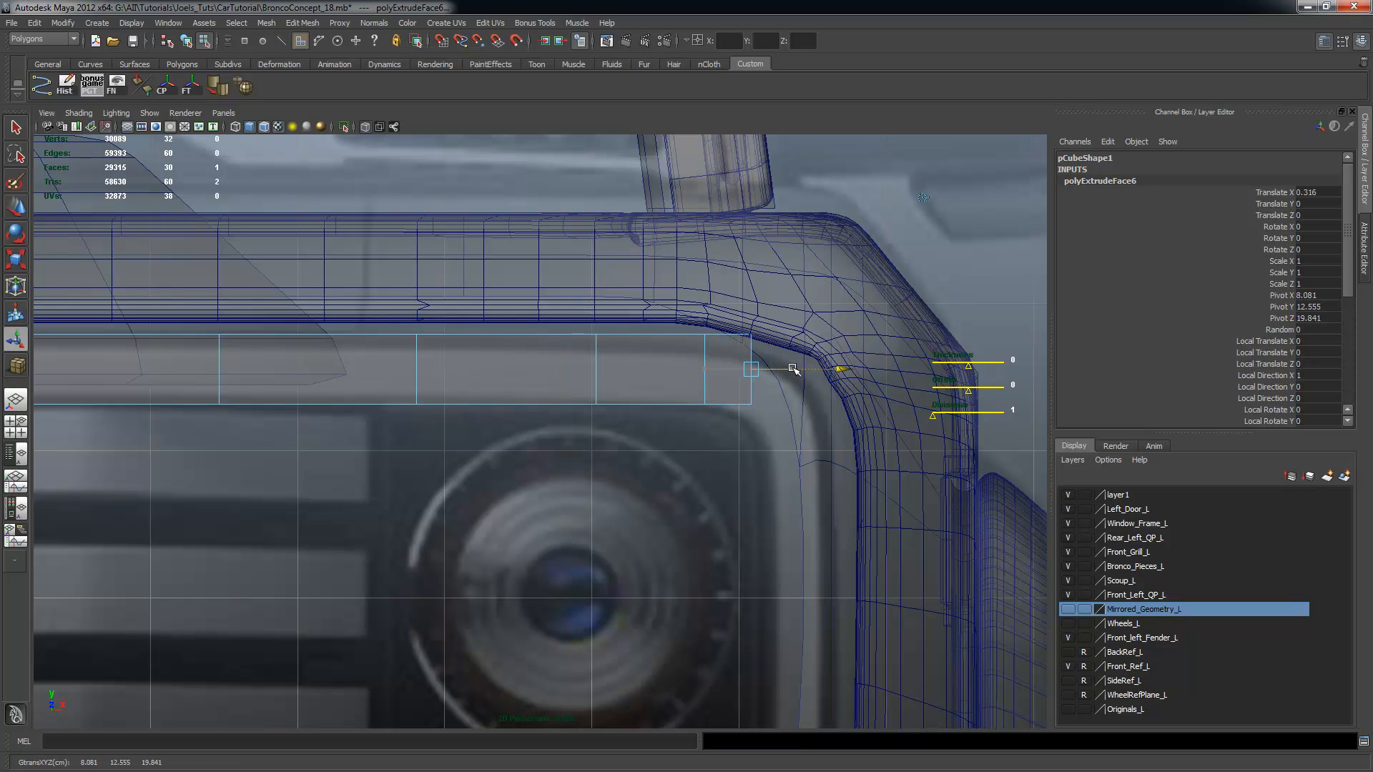
key(e)
drag(697, 257, 756, 256)
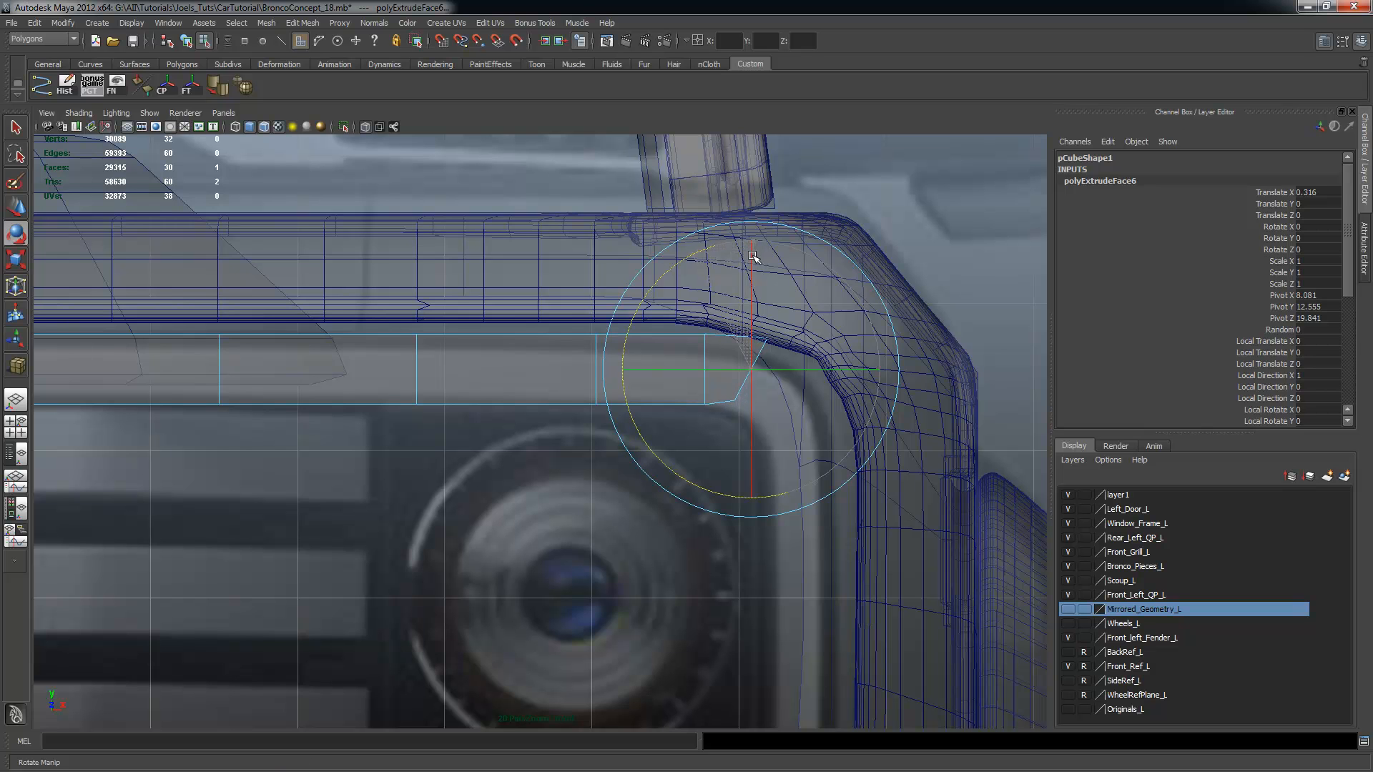
key(w)
drag(760, 374, 762, 394)
alt+right_drag(743, 428, 809, 432)
alt+middle_drag(809, 432, 658, 416)
drag(622, 368, 622, 366)
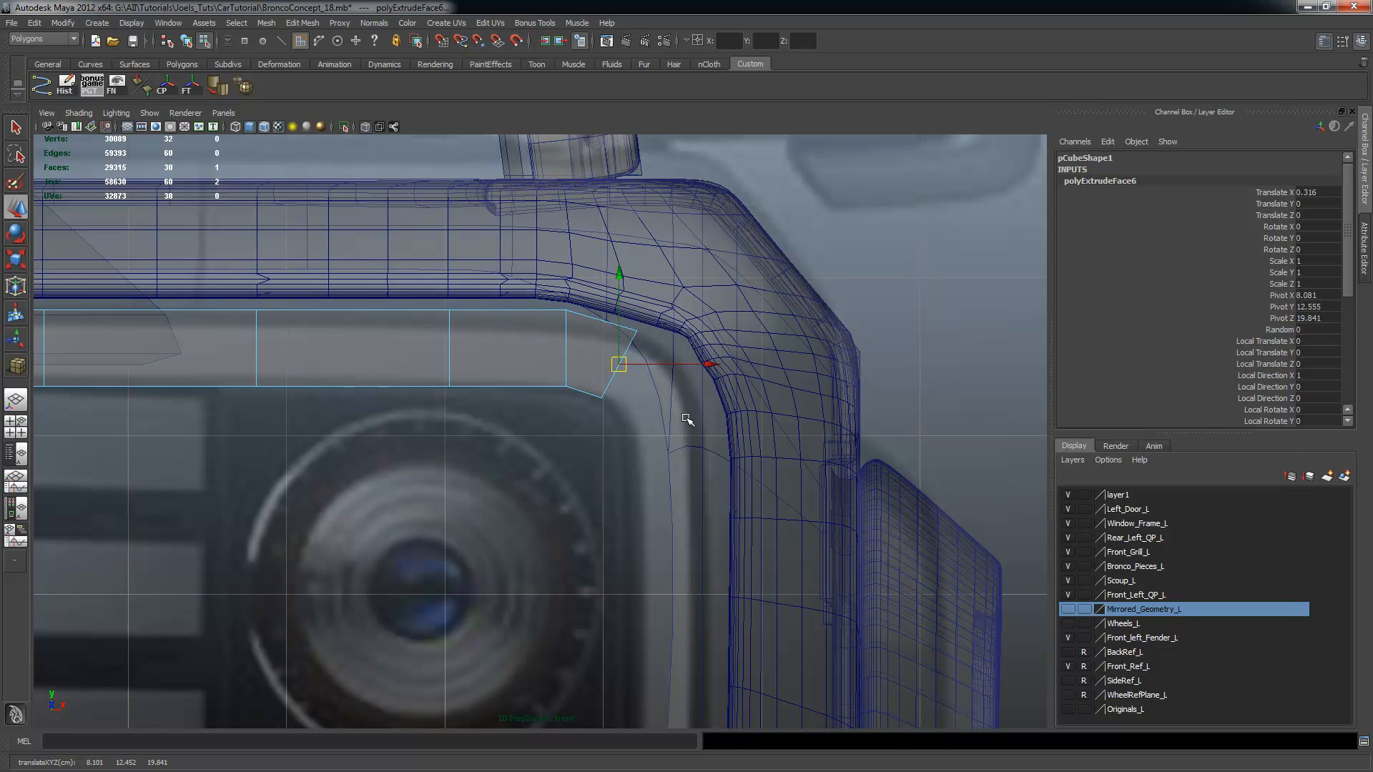
Extrude the end face around the corner by 0.131 in X and -0.126 in Y, and rotate it to follow the bend
key(ctrl+e)
click(679, 360)
drag(622, 368, 642, 388)
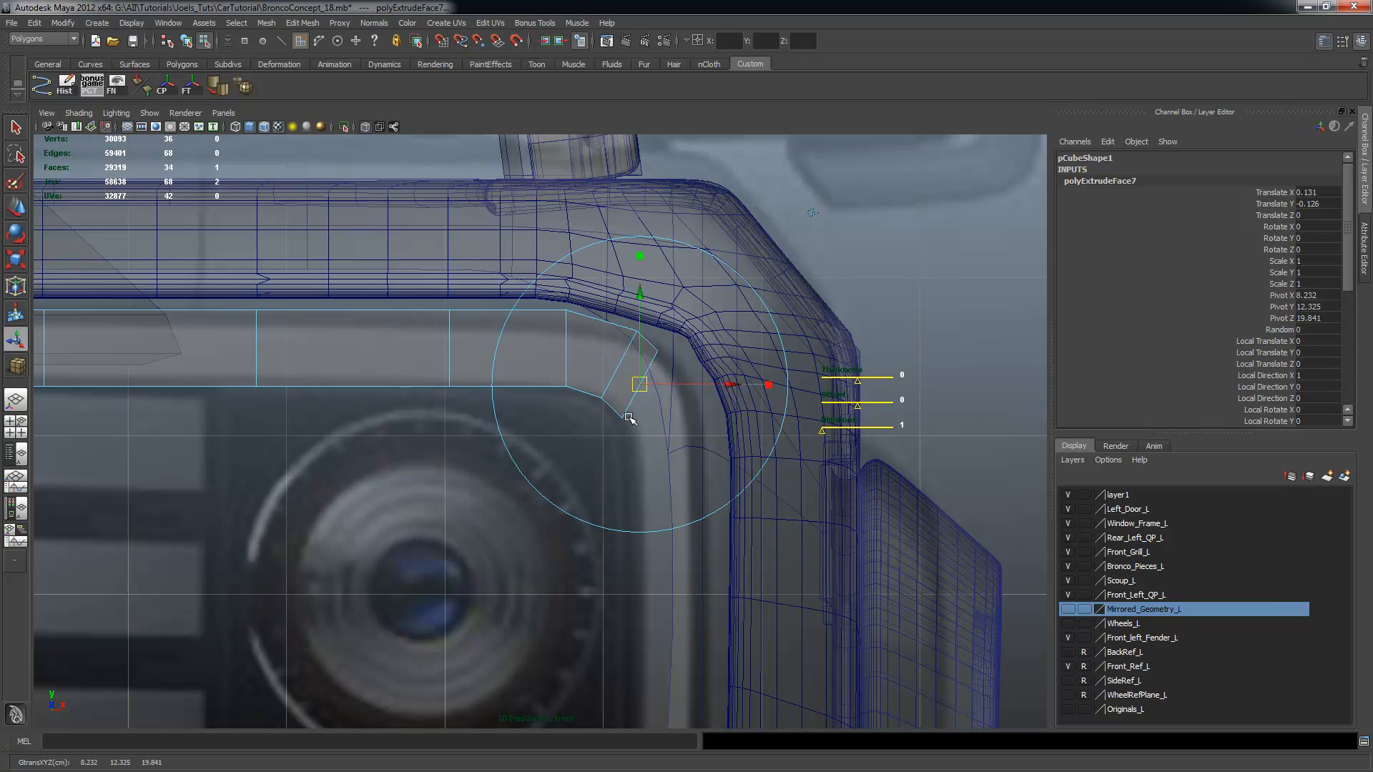
key(e)
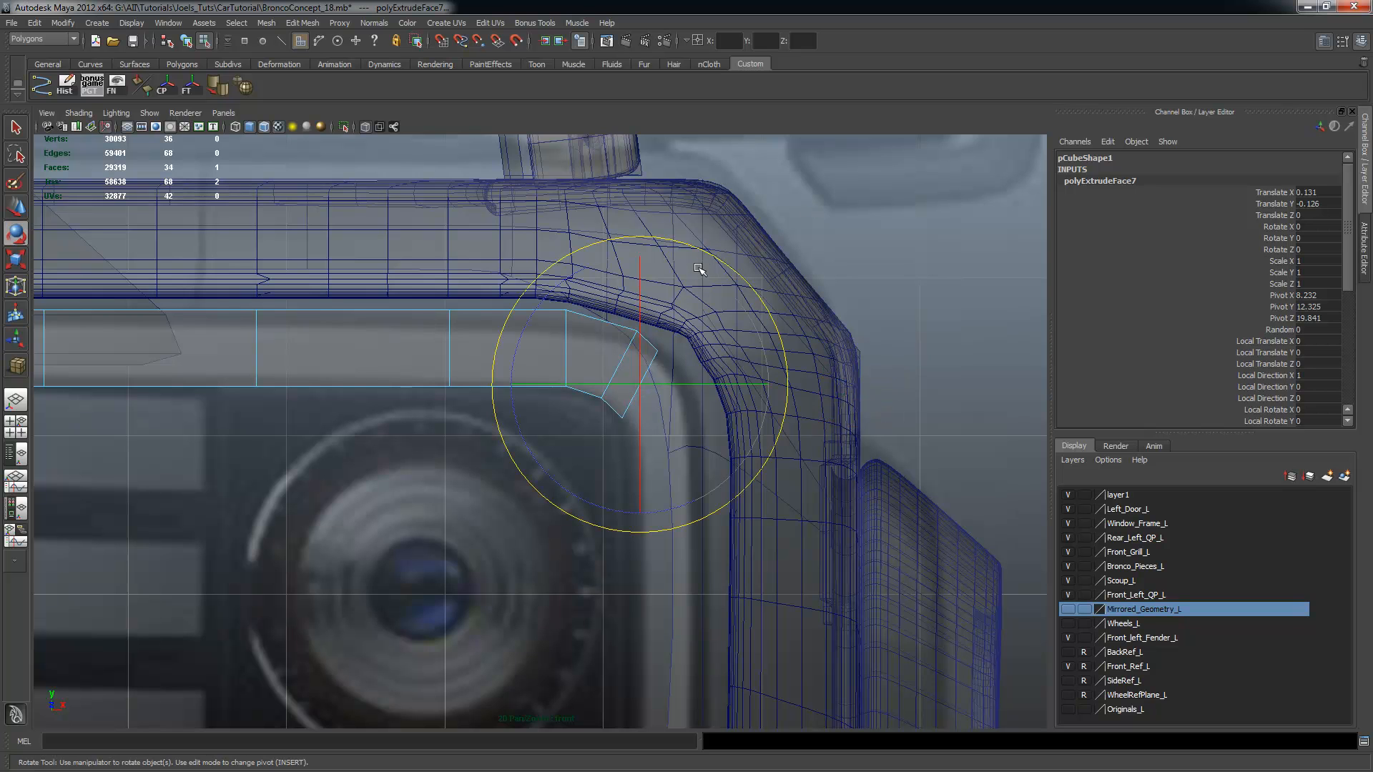
drag(570, 284, 612, 279)
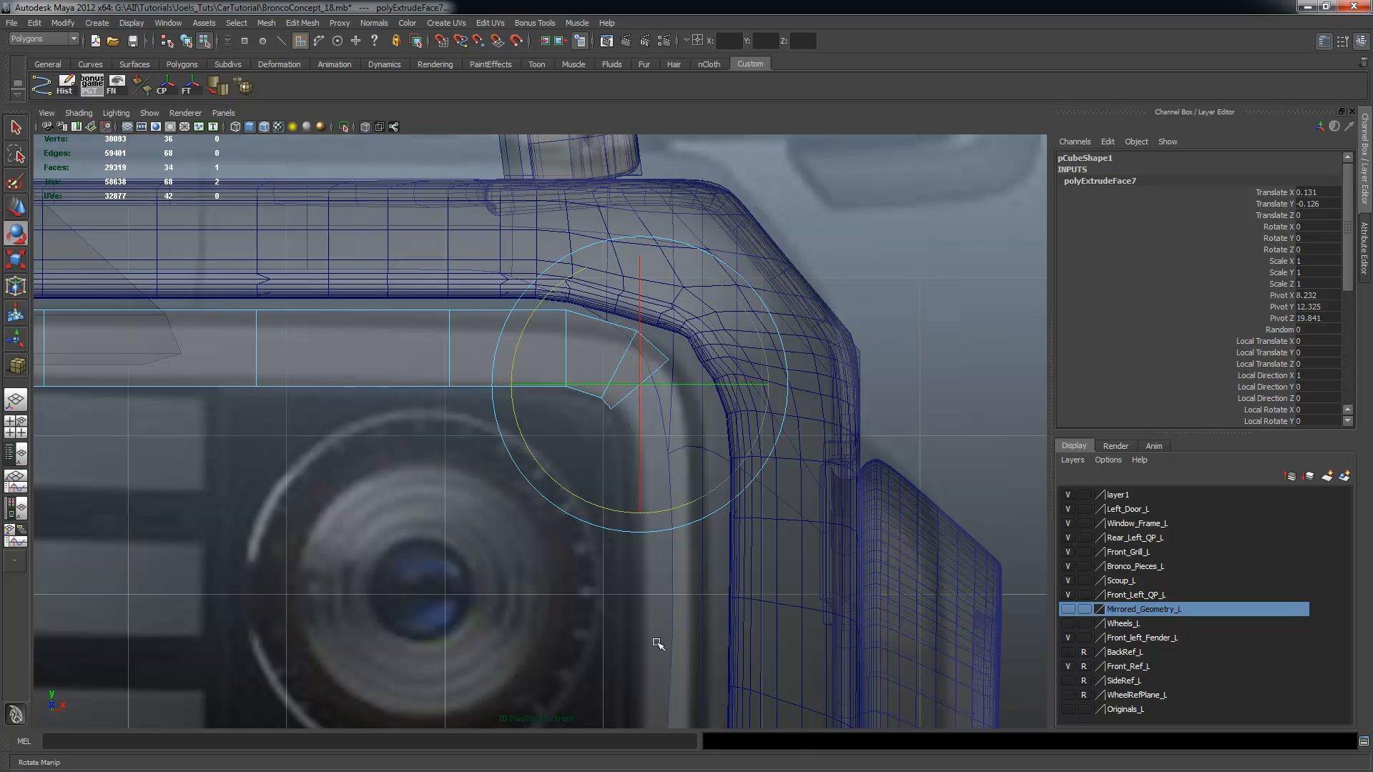
Extrude the end face about 0.079 in X and -0.196 in Y, rotate it to face straight down and lower it slightly
key(ctrl+e)
click(815, 207)
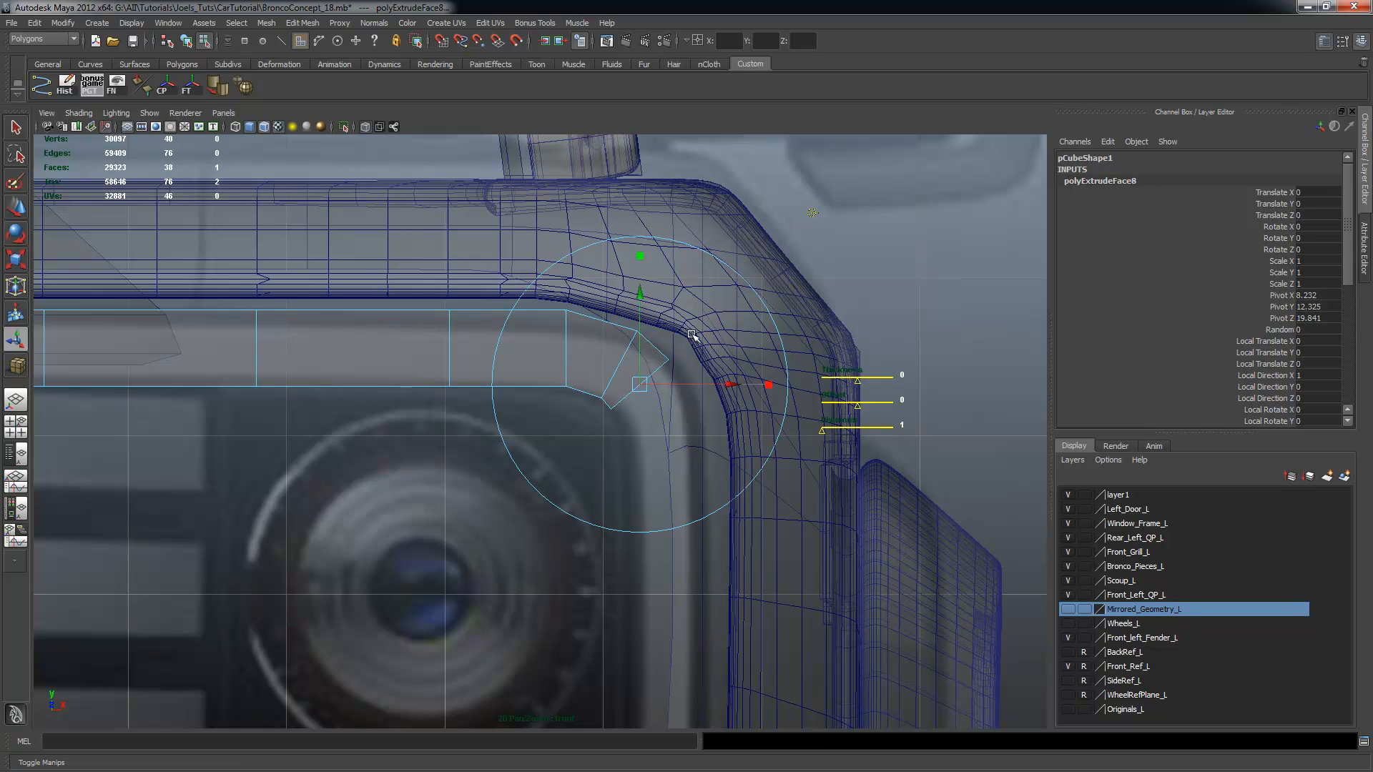
alt+right_drag(693, 333, 724, 386)
alt+middle_drag(723, 386, 552, 400)
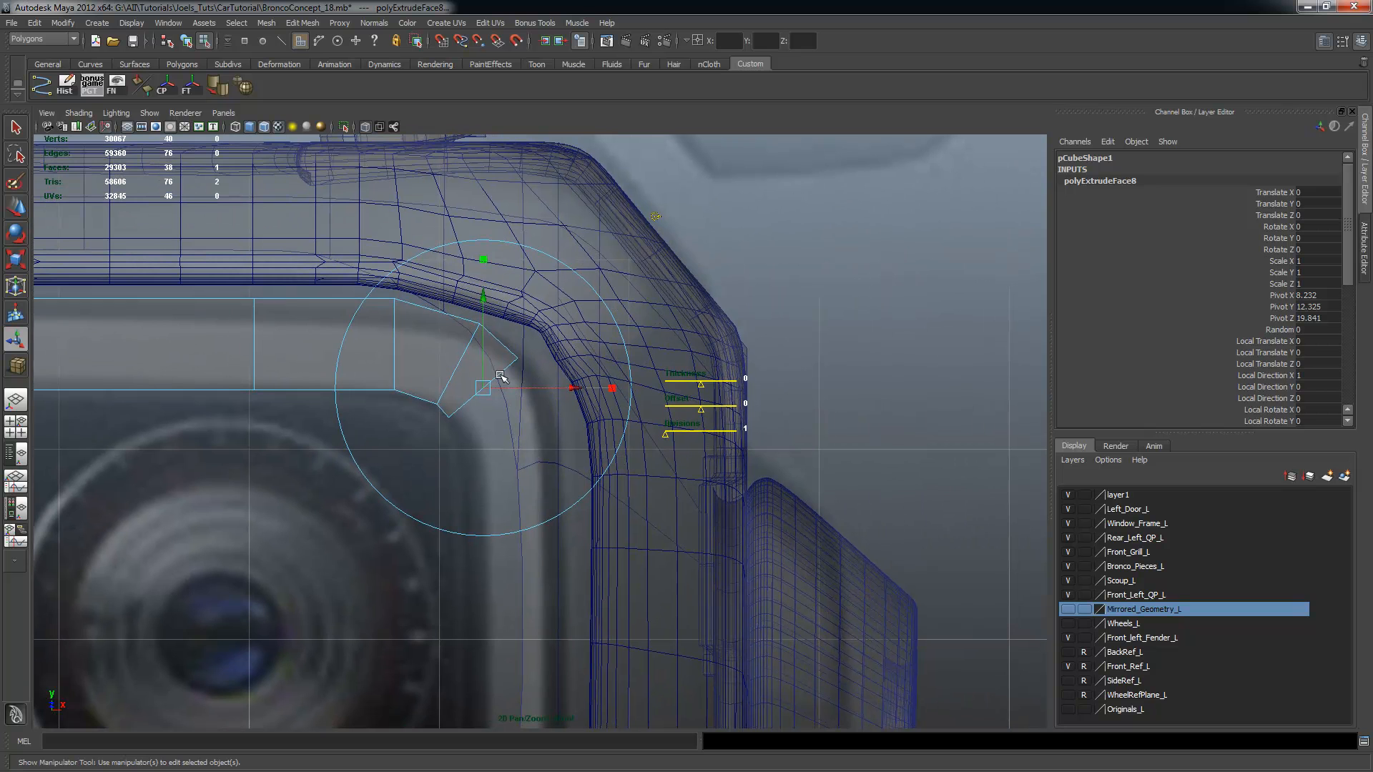
drag(489, 391, 506, 428)
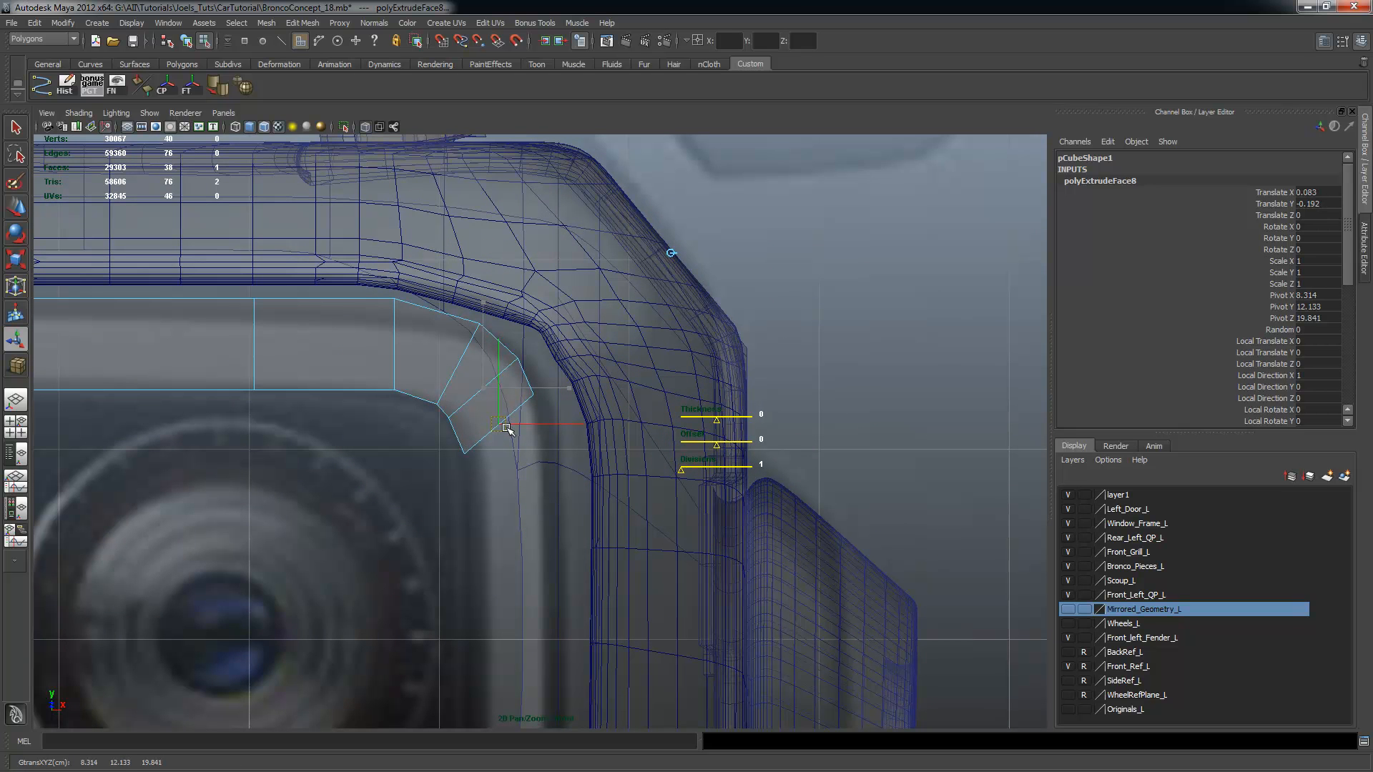
drag(506, 428, 505, 430)
key(e)
drag(581, 326, 630, 407)
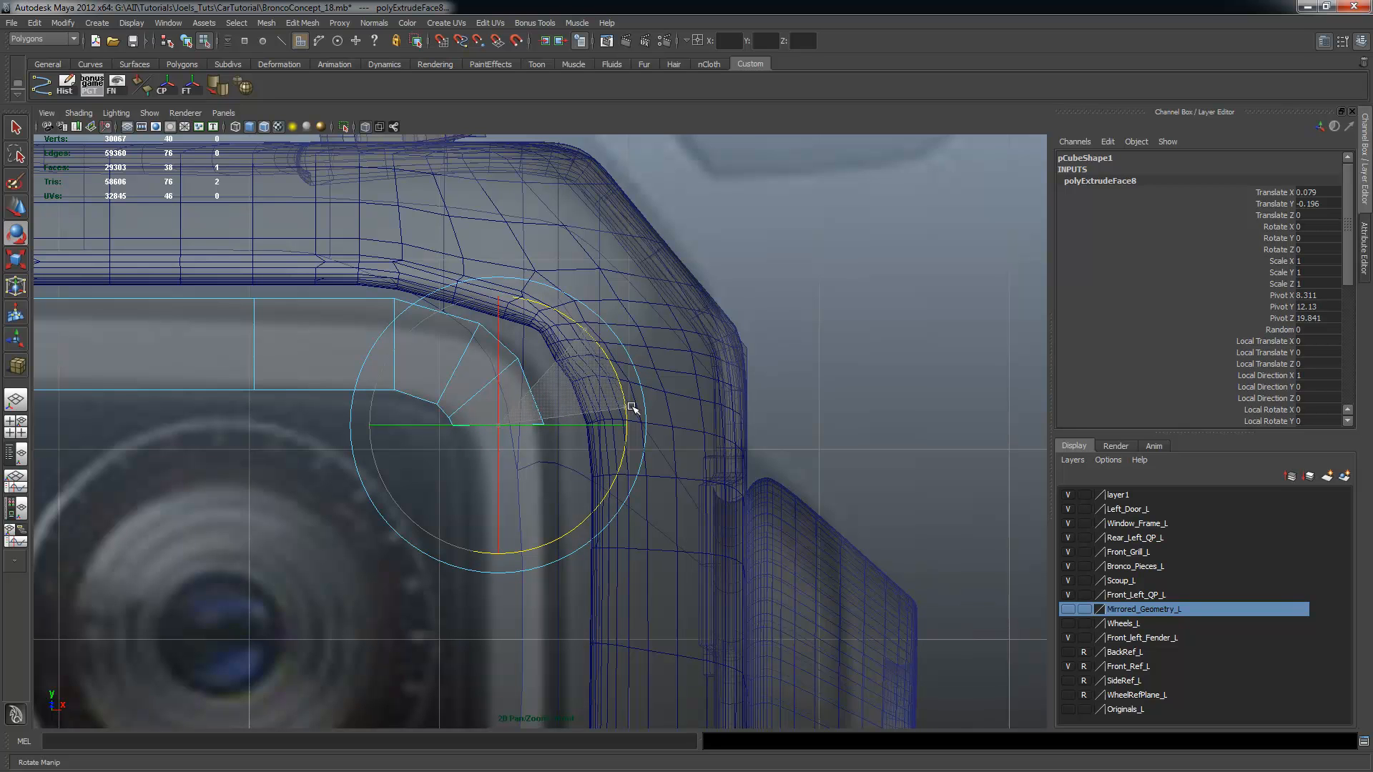
drag(630, 408, 616, 426)
key(w)
drag(500, 336, 500, 345)
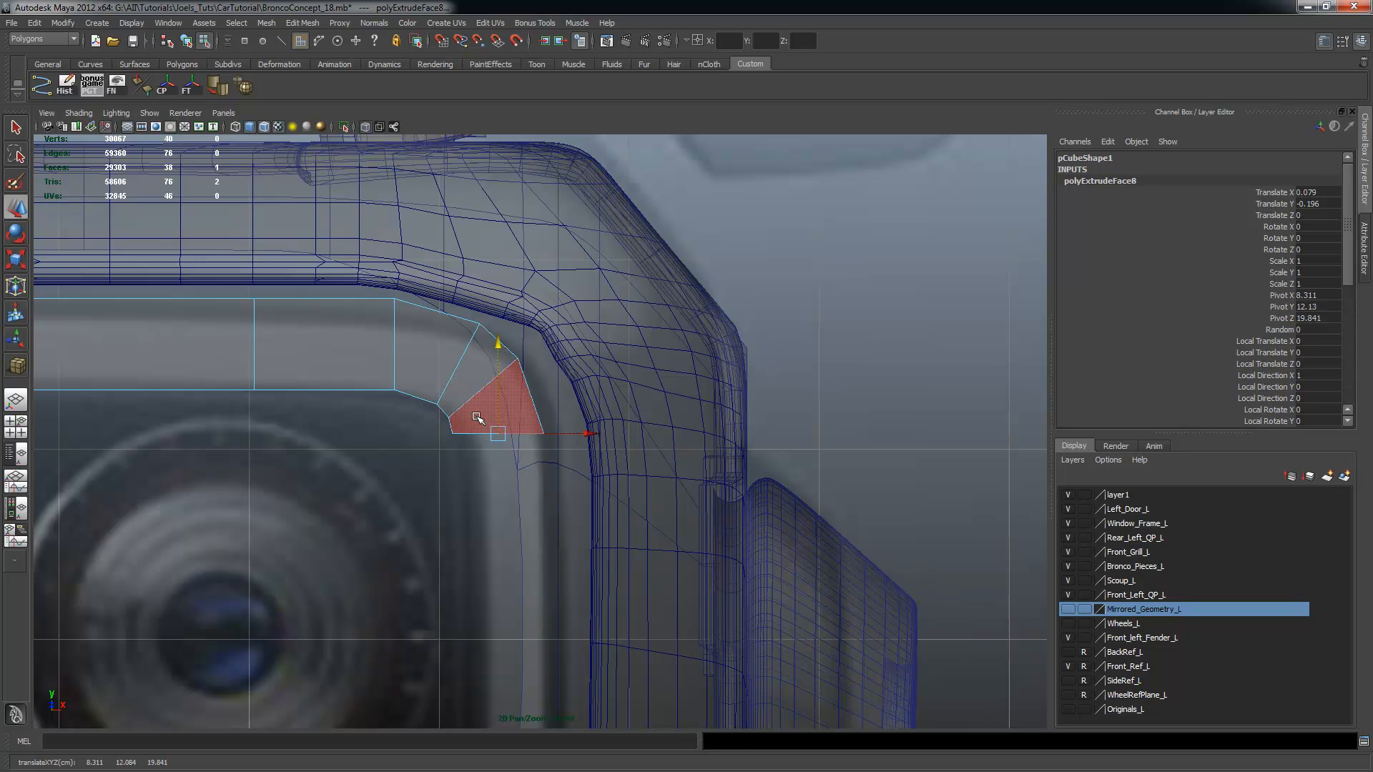
Move the vertices of the three corner rows outward along X toward the reference border's rounded corner
scroll(493, 401, up, 2)
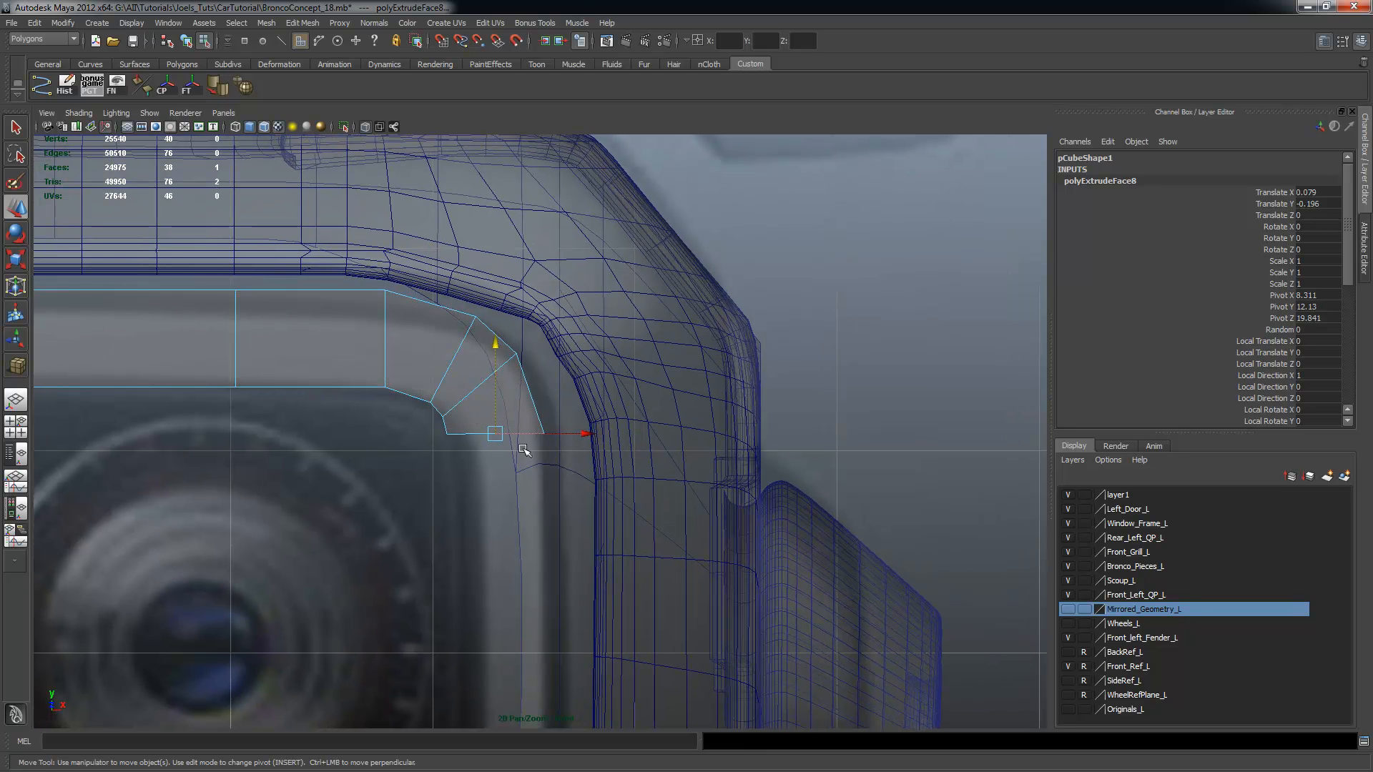
scroll(501, 408, up, 1)
scroll(501, 407, up, 1)
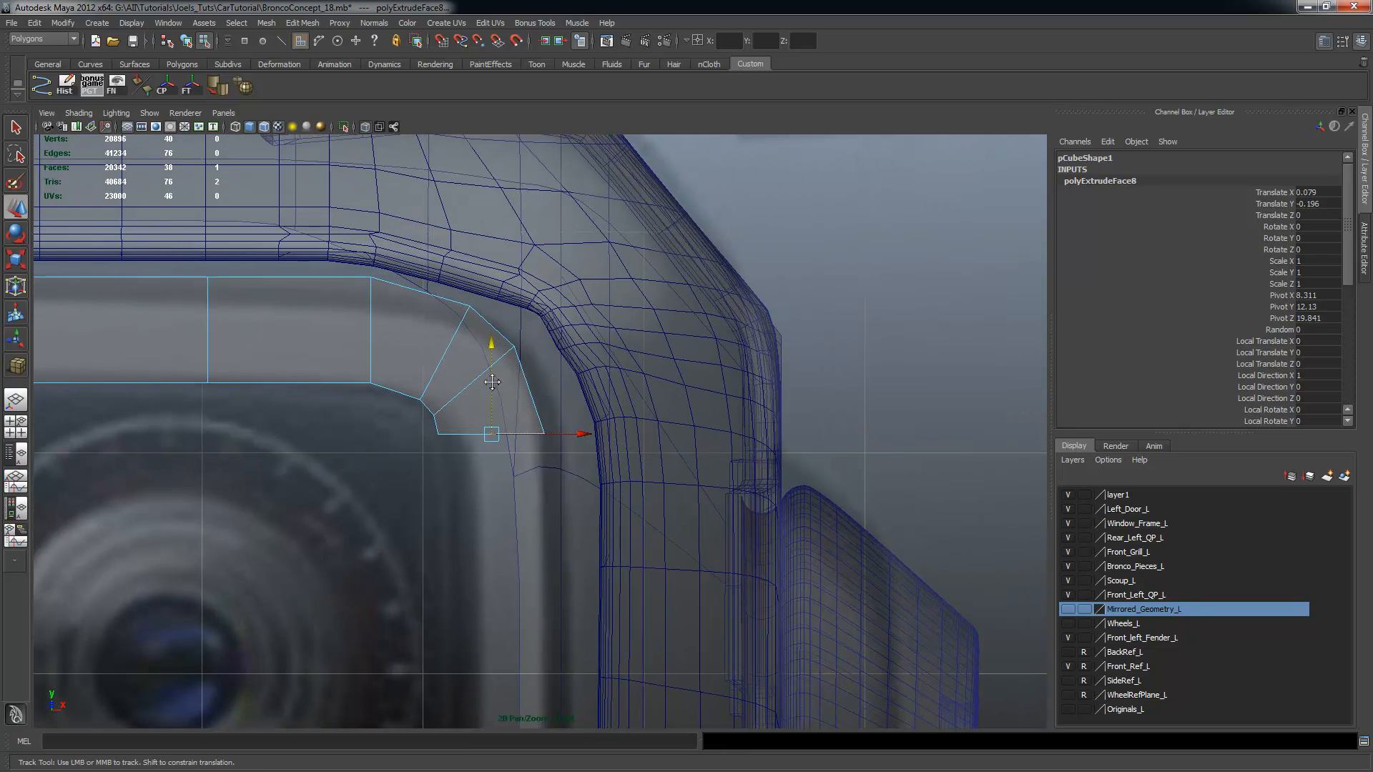
alt+middle_drag(500, 407, 480, 378)
right_drag(436, 344, 380, 345)
drag(382, 267, 586, 492)
mouse_move(541, 341)
mouse_down()
mouse_move(570, 343)
mouse_move(555, 342)
mouse_up()
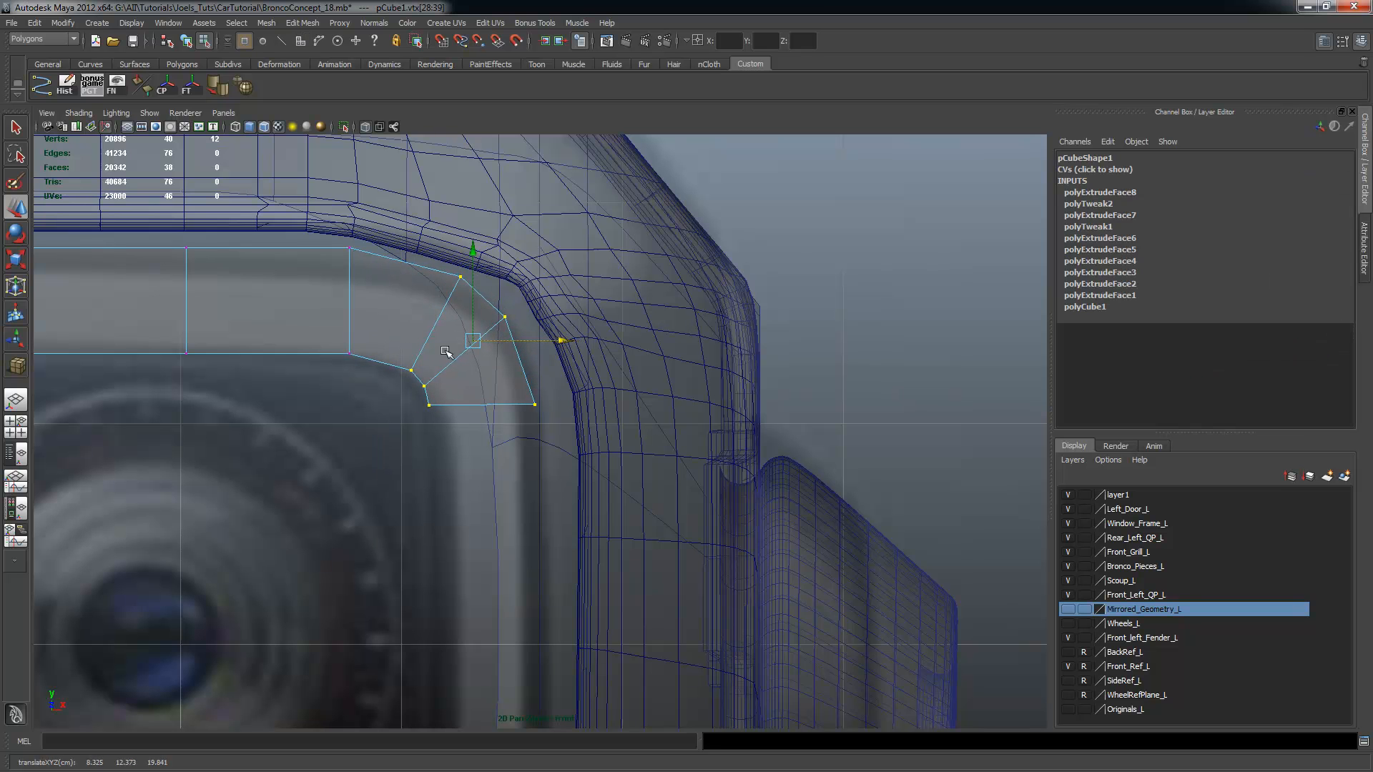
Shift only the last two rows of corner vertices farther outward along X
click(425, 387)
shift+click(504, 316)
shift+drag(407, 389, 597, 440)
drag(520, 362, 537, 363)
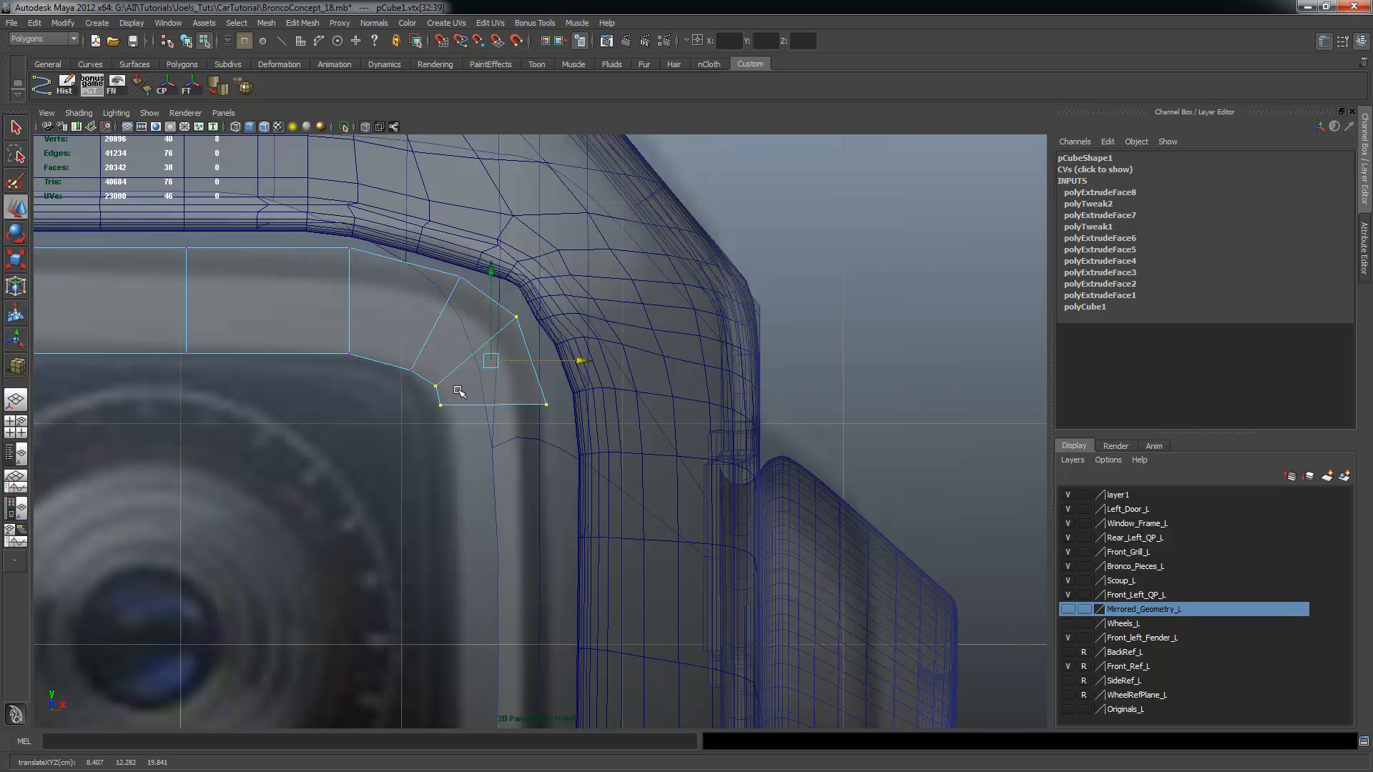
Fine-tune the corner vertices so the bend follows the rounded corner of the reference grill border
drag(432, 394, 575, 428)
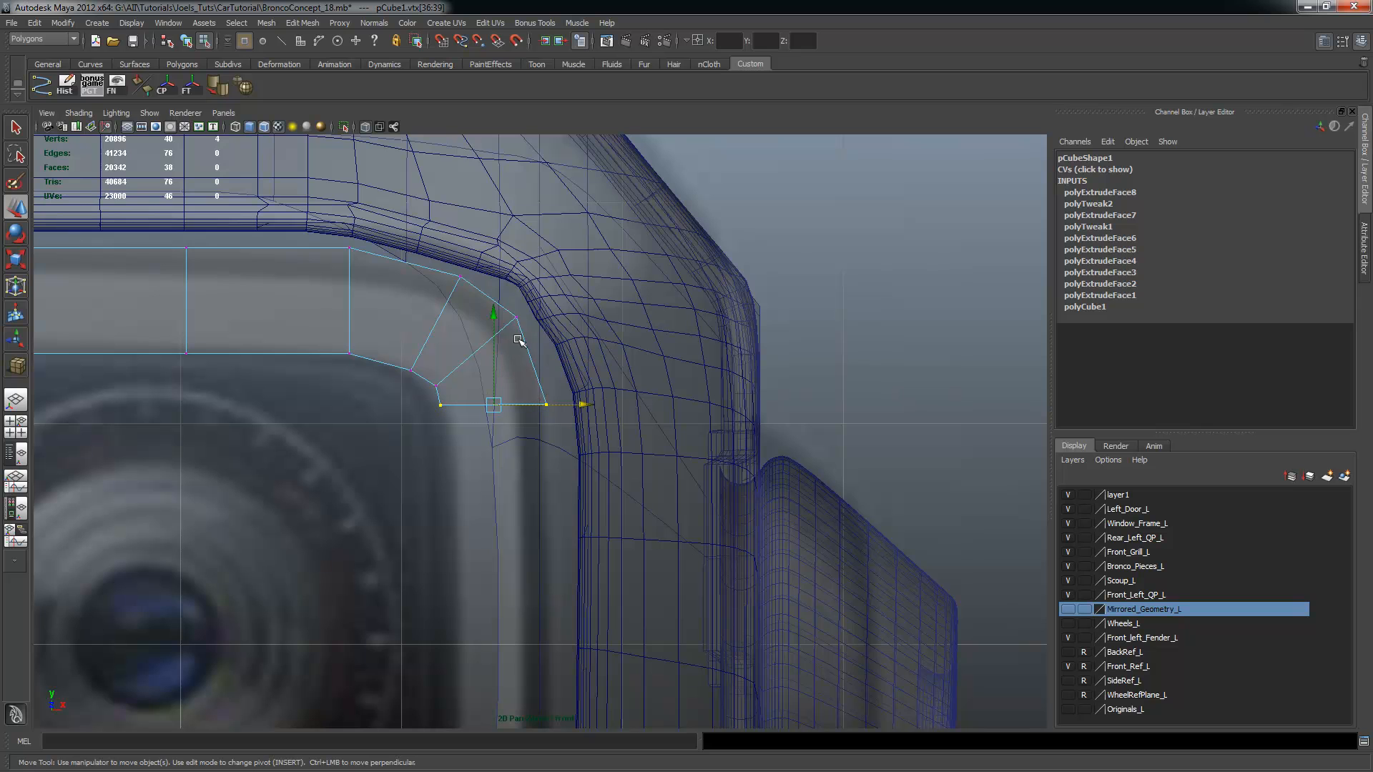
drag(422, 373, 444, 393)
shift+drag(503, 307, 483, 350)
alt+right_drag(511, 412, 501, 407)
drag(409, 262, 632, 469)
drag(507, 347, 510, 349)
Extrude only the strip's lower end face straight down by about 0.6 units along the reference border
click(698, 472)
alt+right_drag(698, 472, 528, 421)
click(493, 411)
click(519, 429)
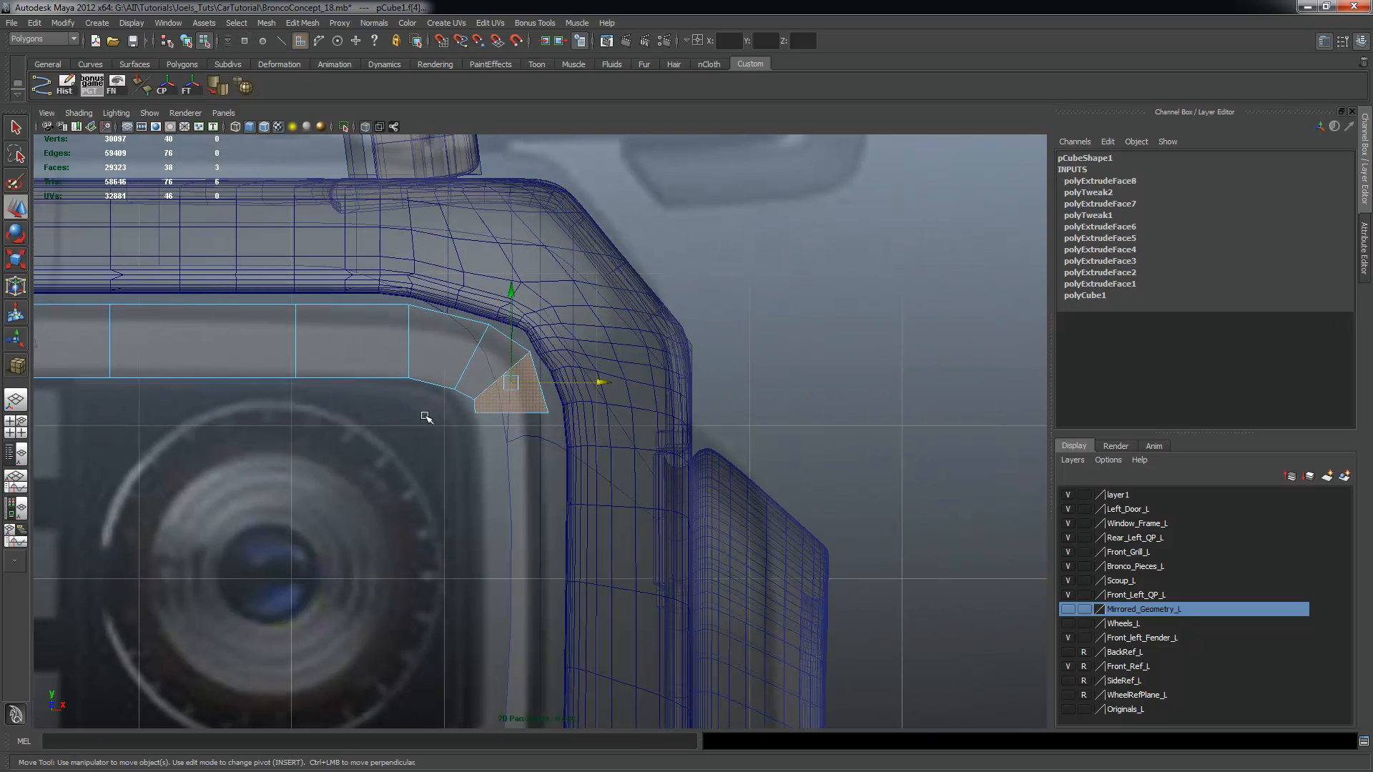
scroll(428, 415, up, 3)
ctrl+drag(412, 384, 608, 395)
alt+right_drag(491, 468, 581, 470)
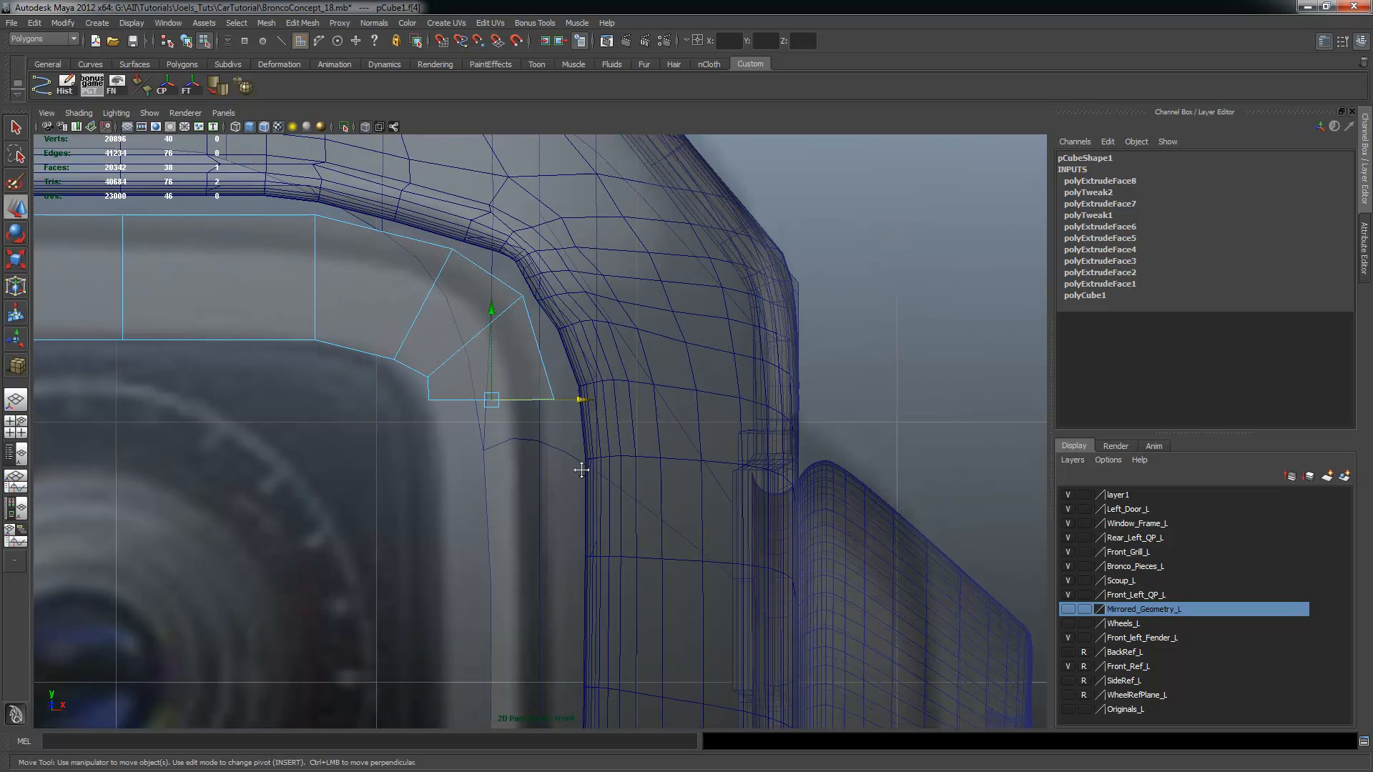
alt+middle_drag(581, 470, 585, 441)
click(303, 22)
click(315, 56)
scroll(615, 322, down, 3)
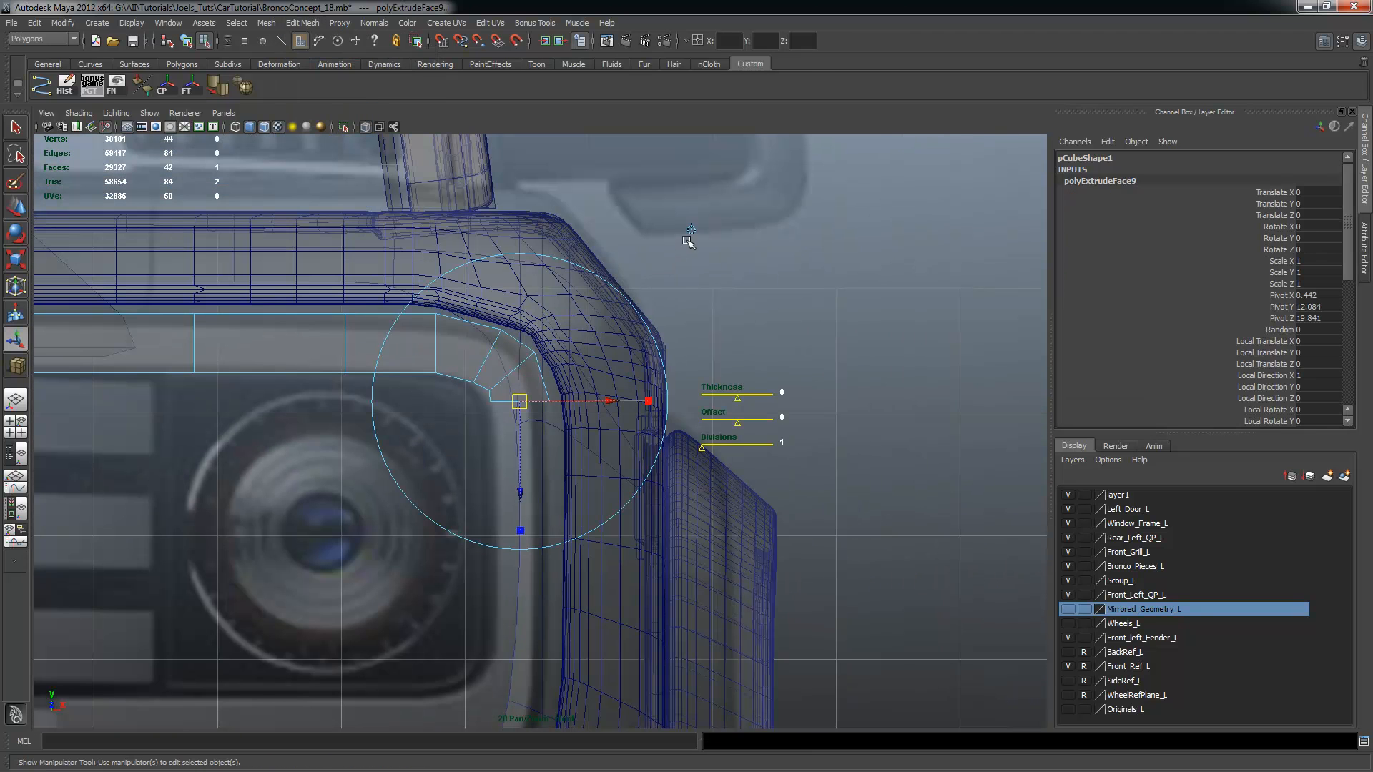
scroll(572, 387, up, 3)
drag(518, 306, 519, 409)
alt+right_drag(801, 559, 721, 468)
Extrude the end face again, about 1.078 units straight down beside the headlight
key(ctrl+e)
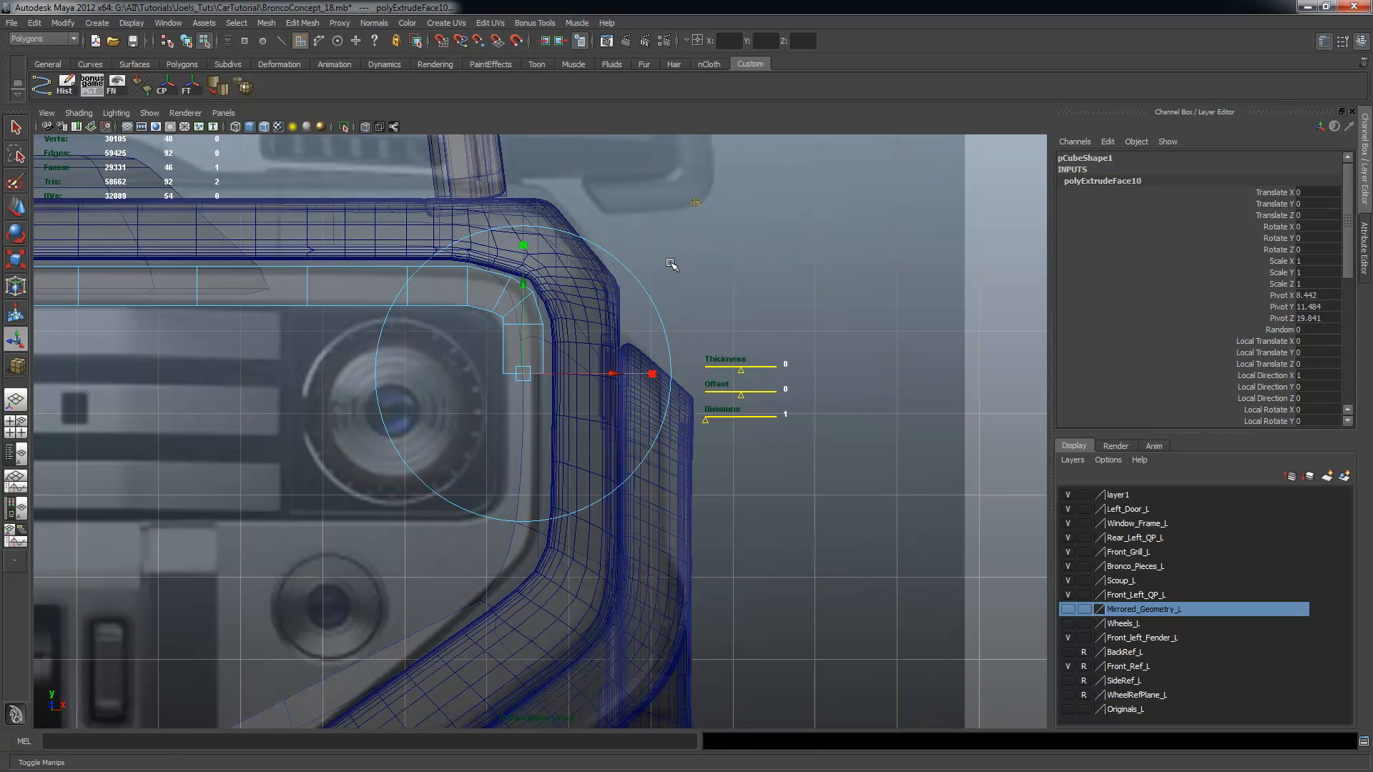
mouse_move(523, 318)
mouse_down()
mouse_move(525, 404)
mouse_move(529, 332)
mouse_up()
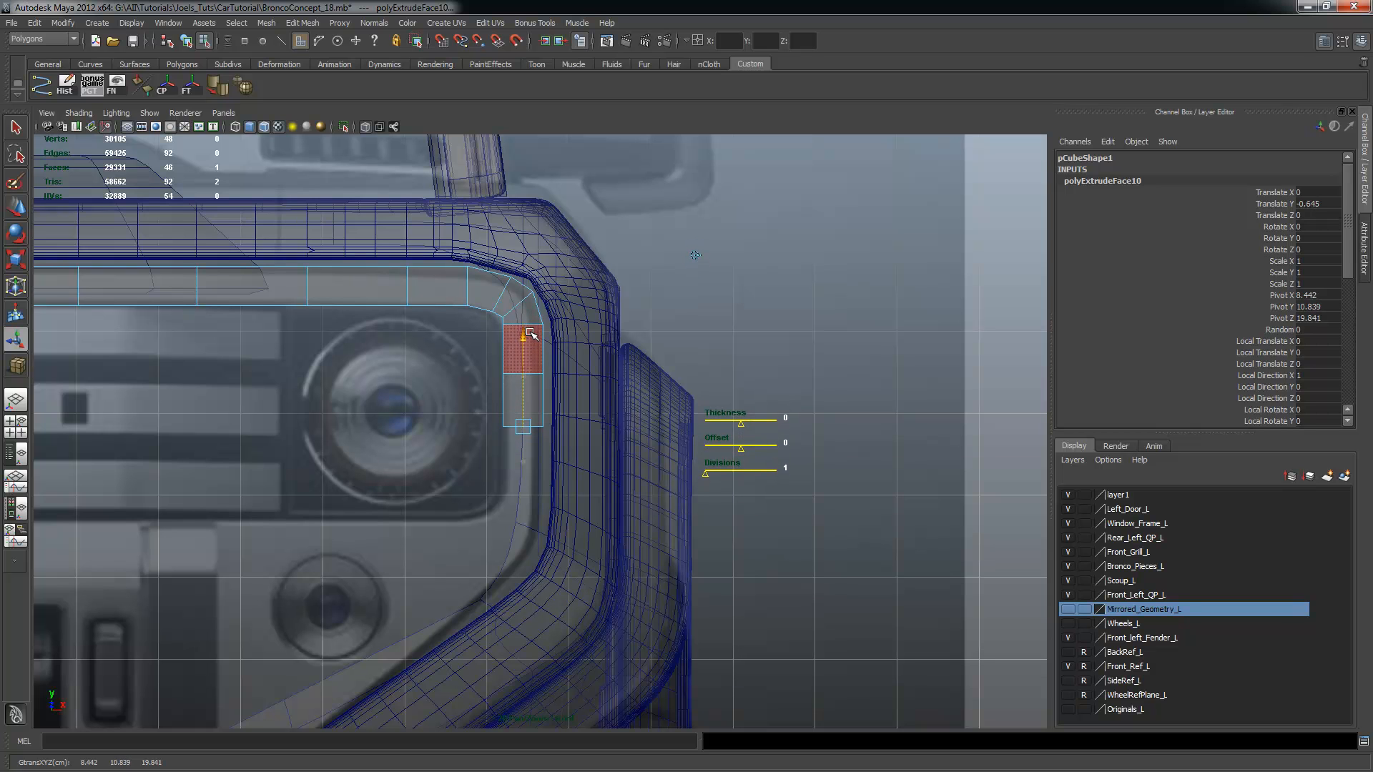
alt+drag(630, 501, 514, 392)
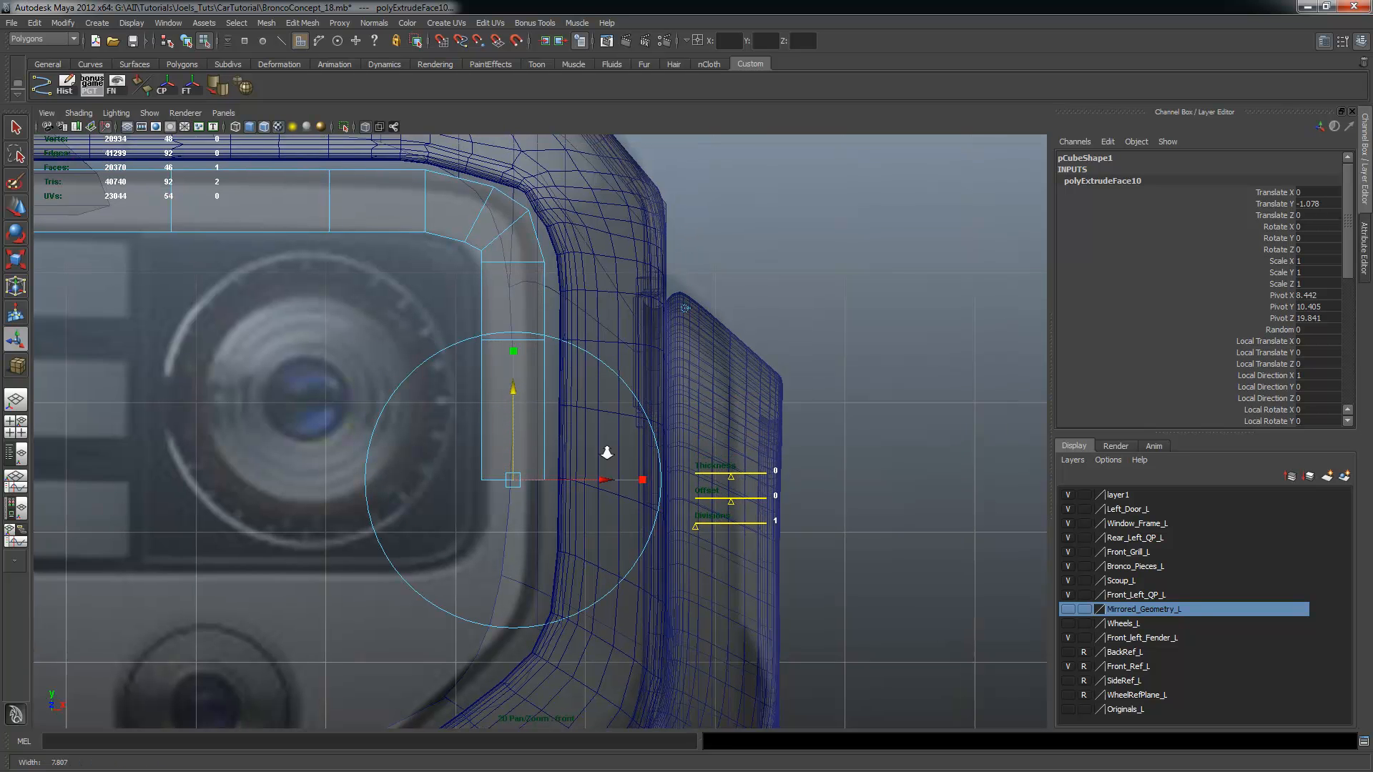
scroll(607, 453, up, 1)
Extrude the end face about 0.393 units down, tilt it slightly toward the lower bend and nudge it inward to X 8.432
key(ctrl+e)
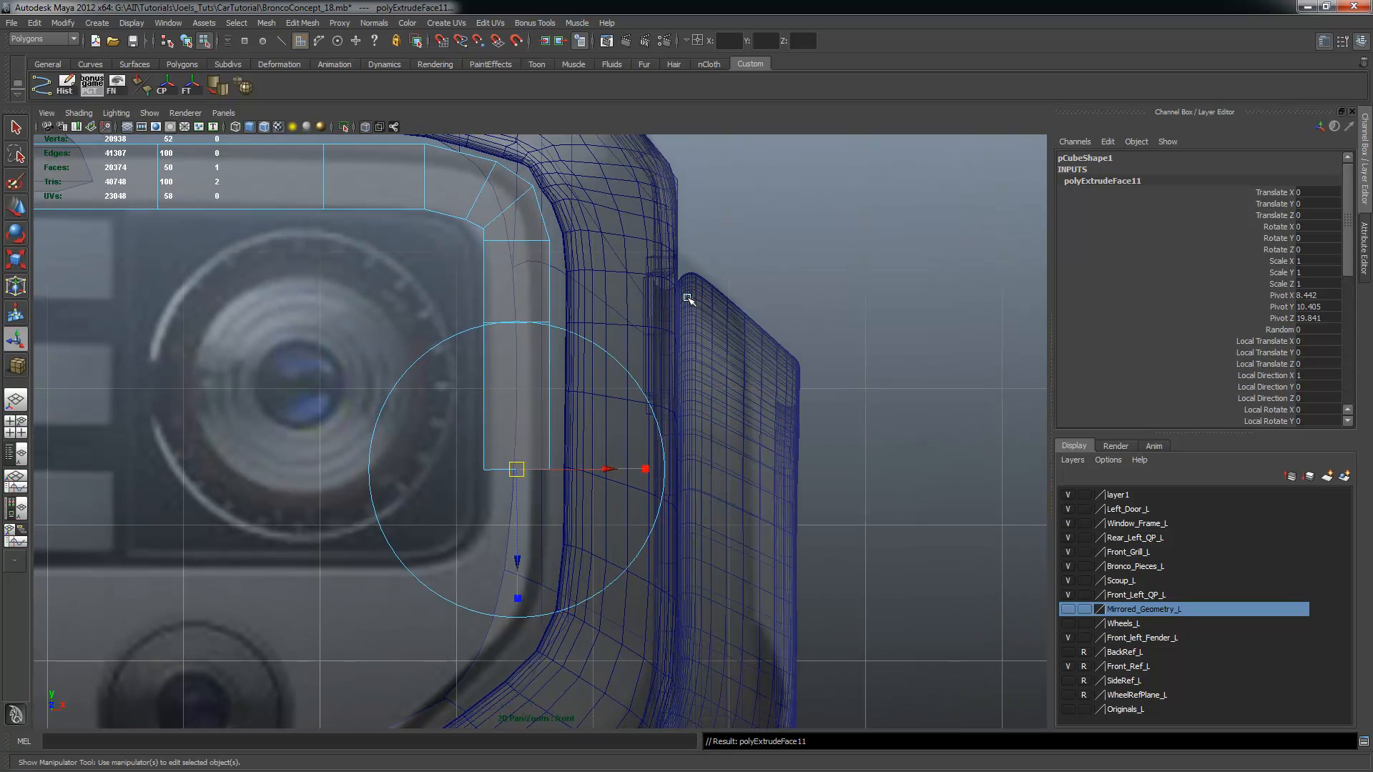
drag(520, 389, 522, 443)
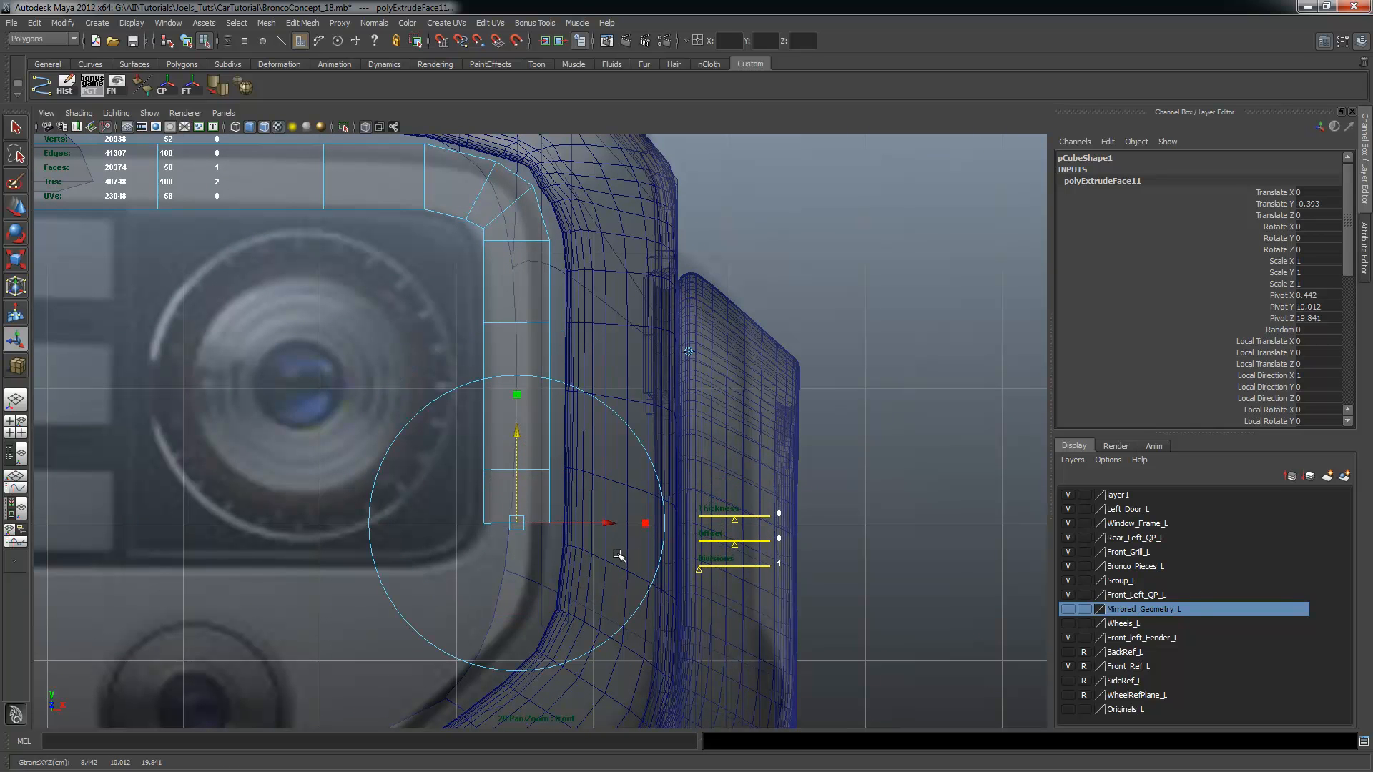
scroll(649, 560, up, 2)
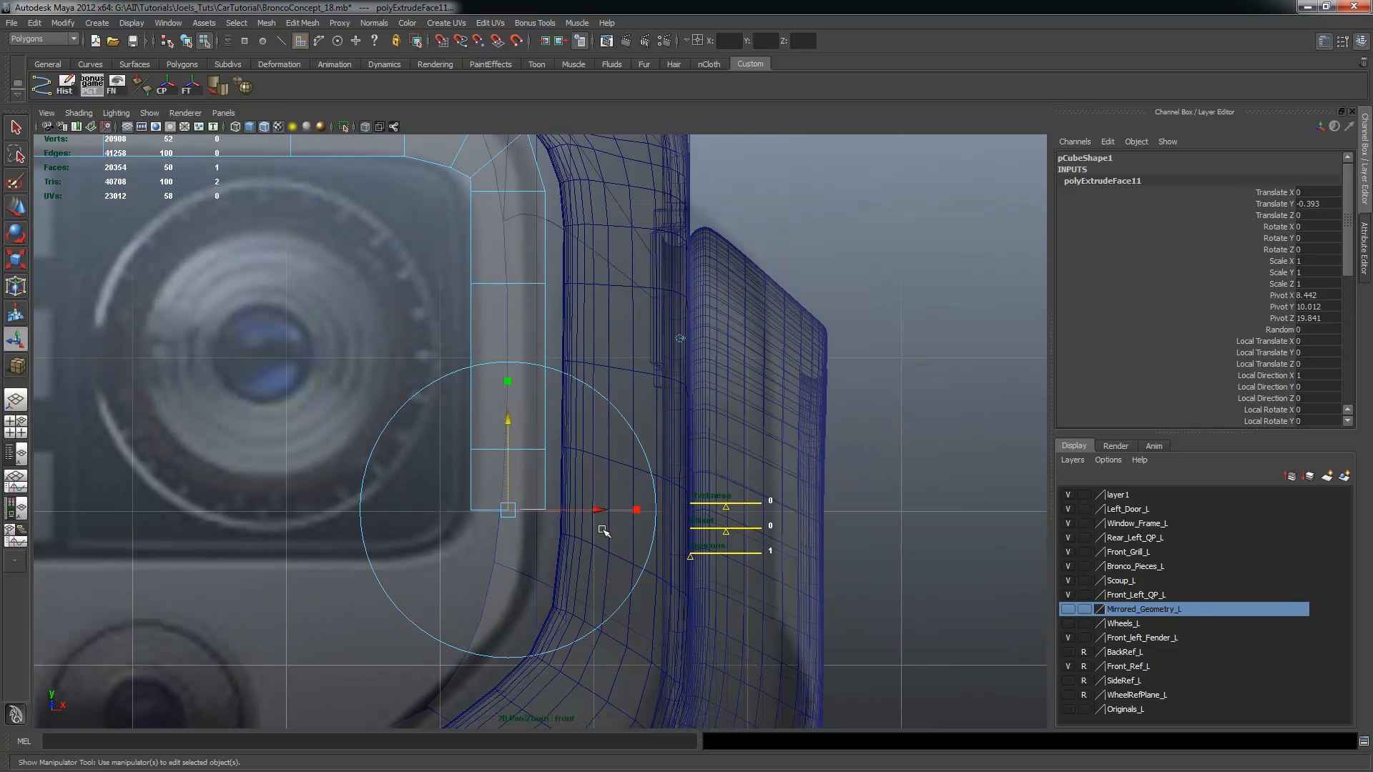
key(e)
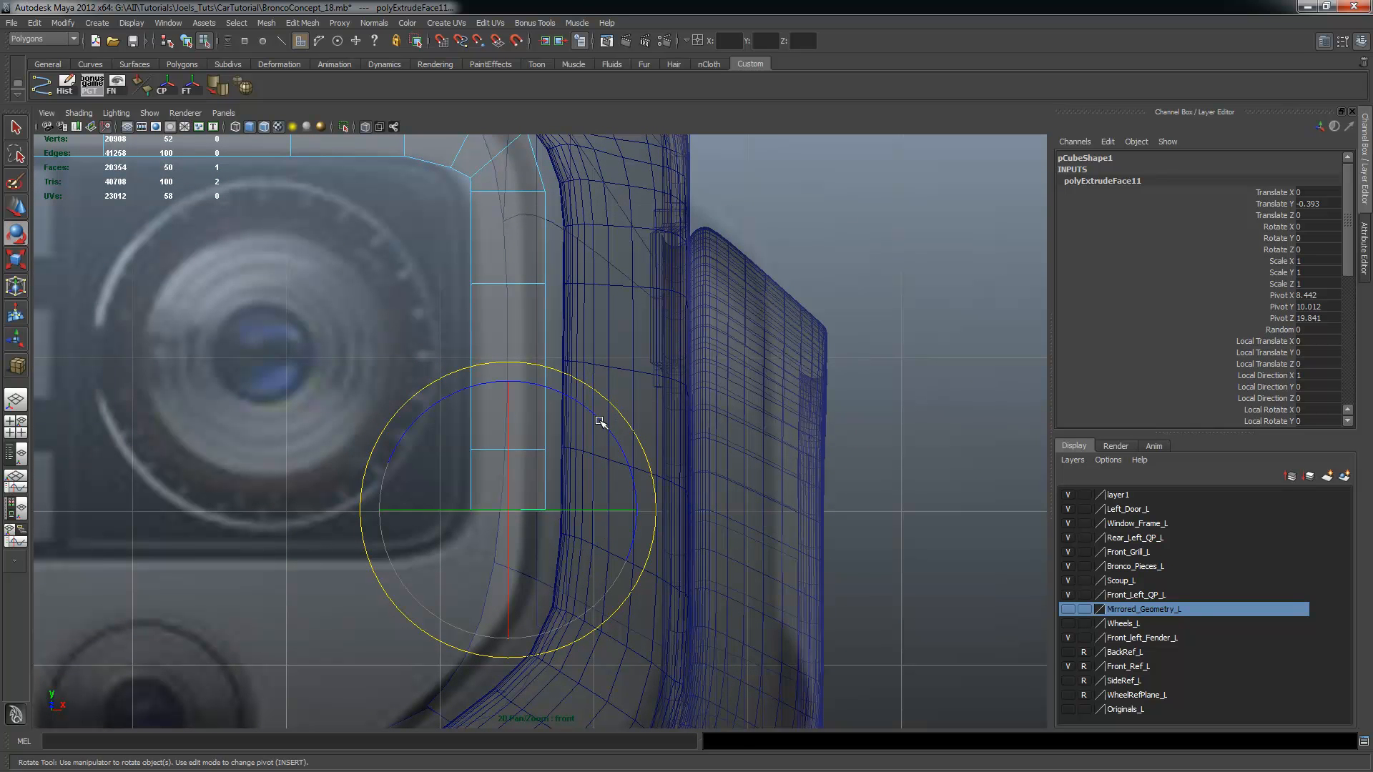
key(w)
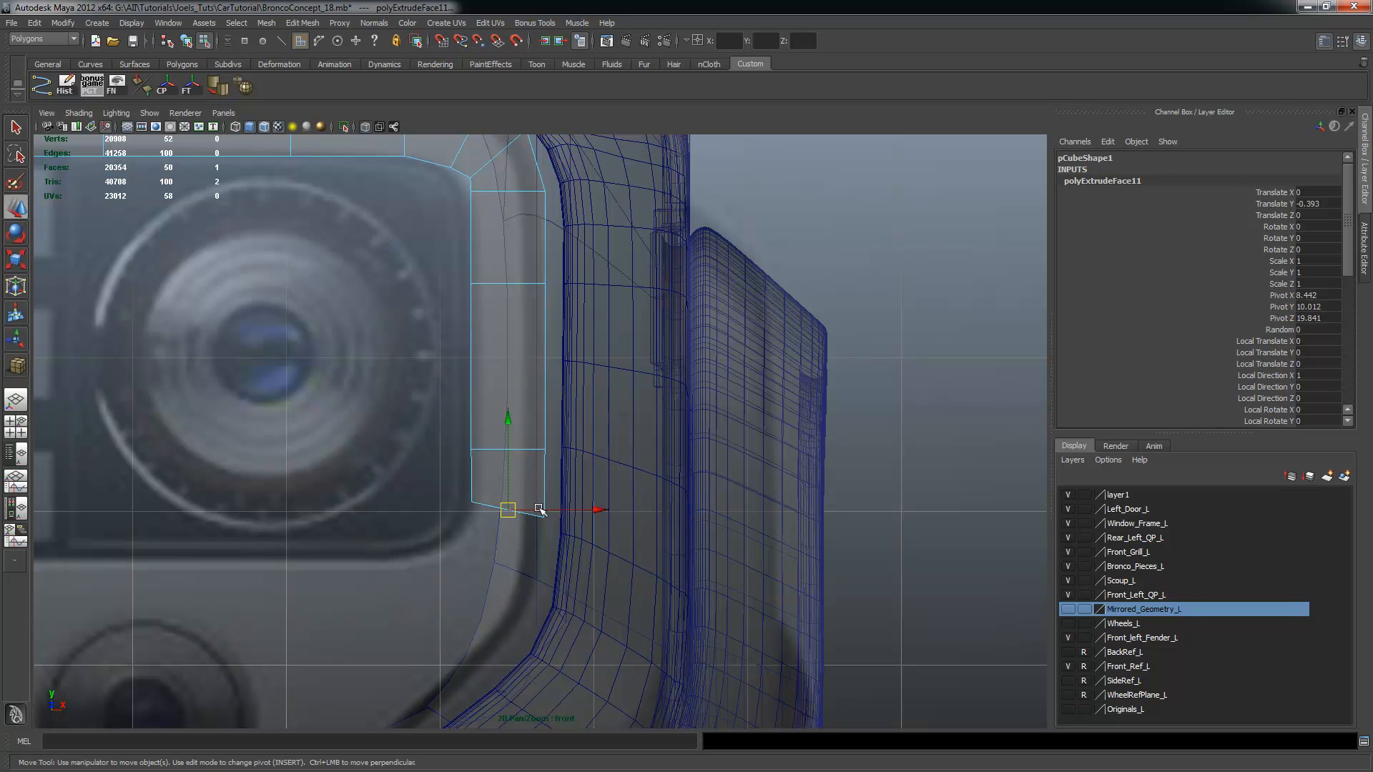
drag(584, 511, 583, 512)
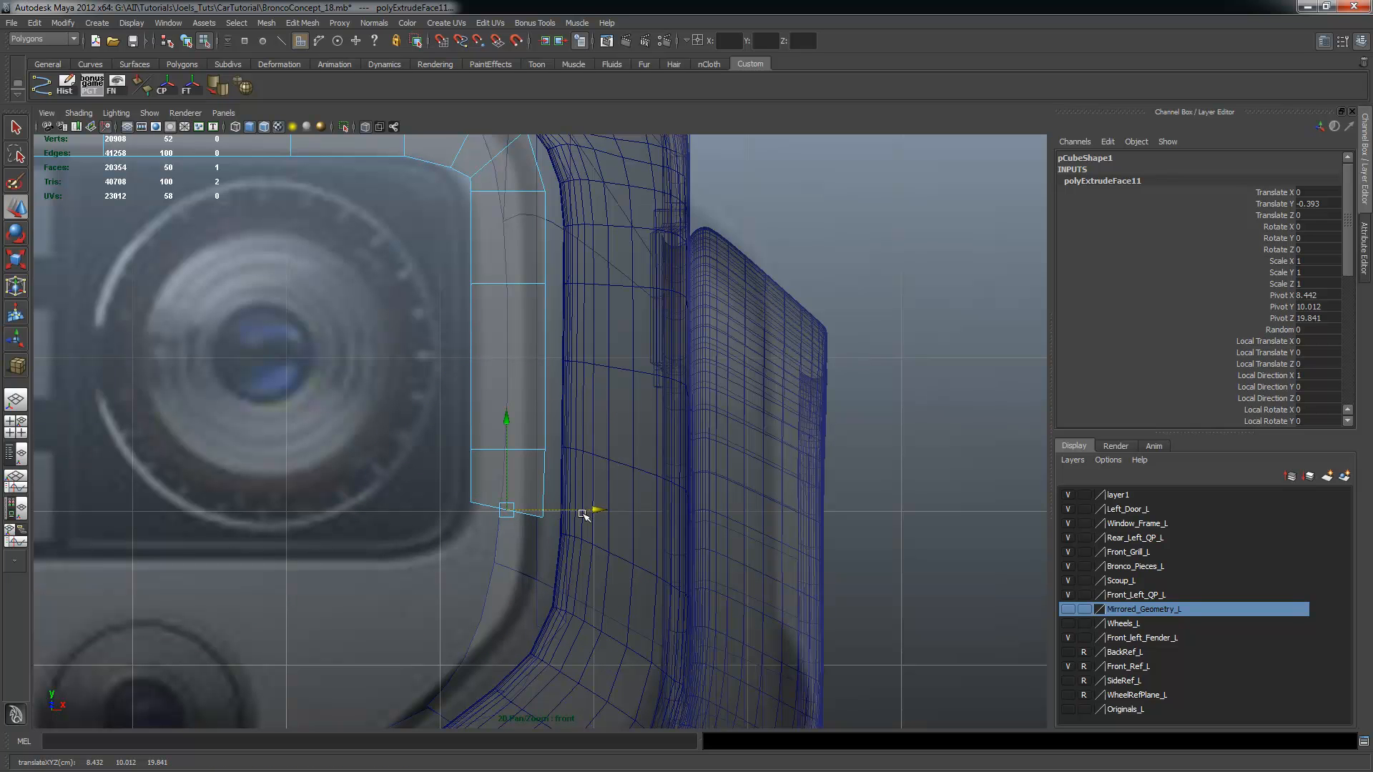
Extrude the end face by about -0.071 in X and -0.175 in Y and rotate it further into the lower bend
key(ctrl+e)
click(678, 338)
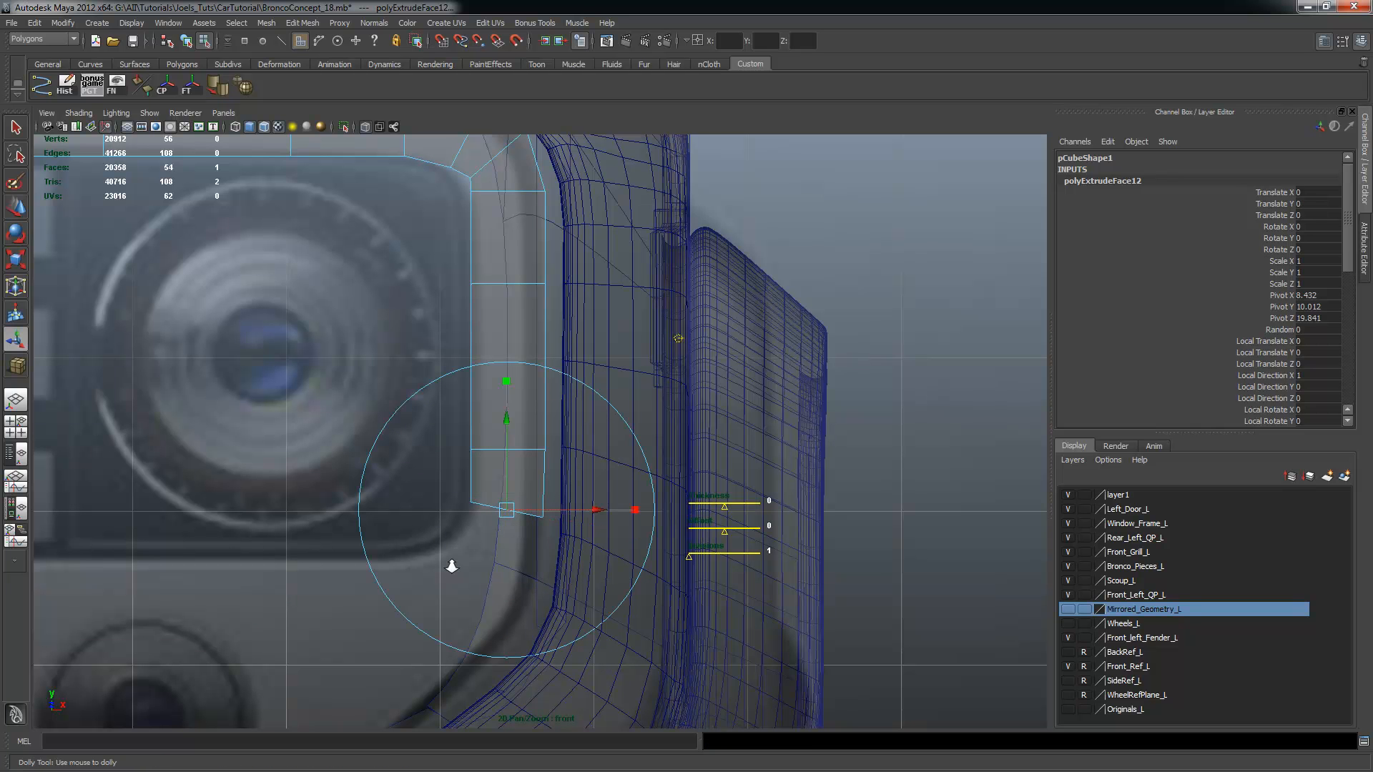
alt+middle_drag(450, 563, 457, 483)
alt+right_drag(457, 483, 524, 457)
drag(511, 437, 501, 465)
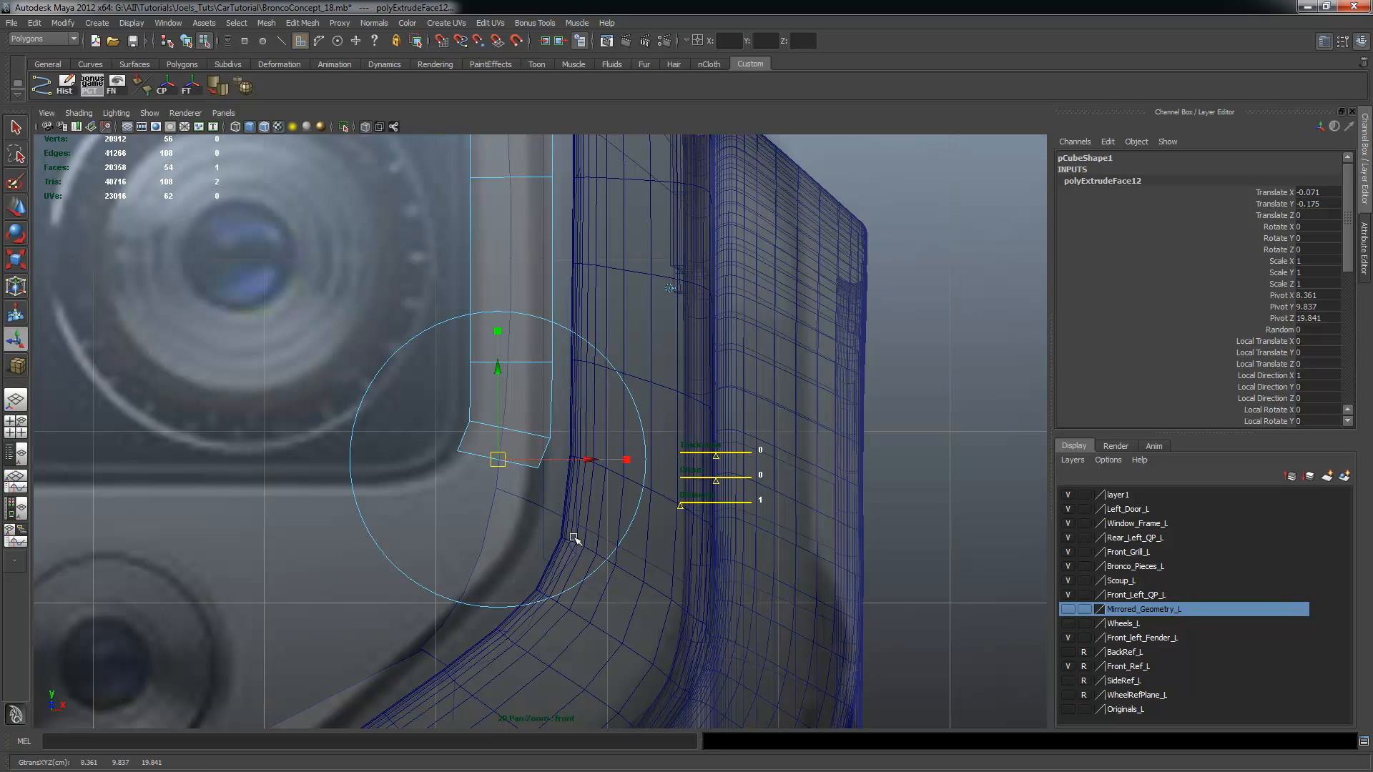
key(e)
drag(567, 353, 585, 365)
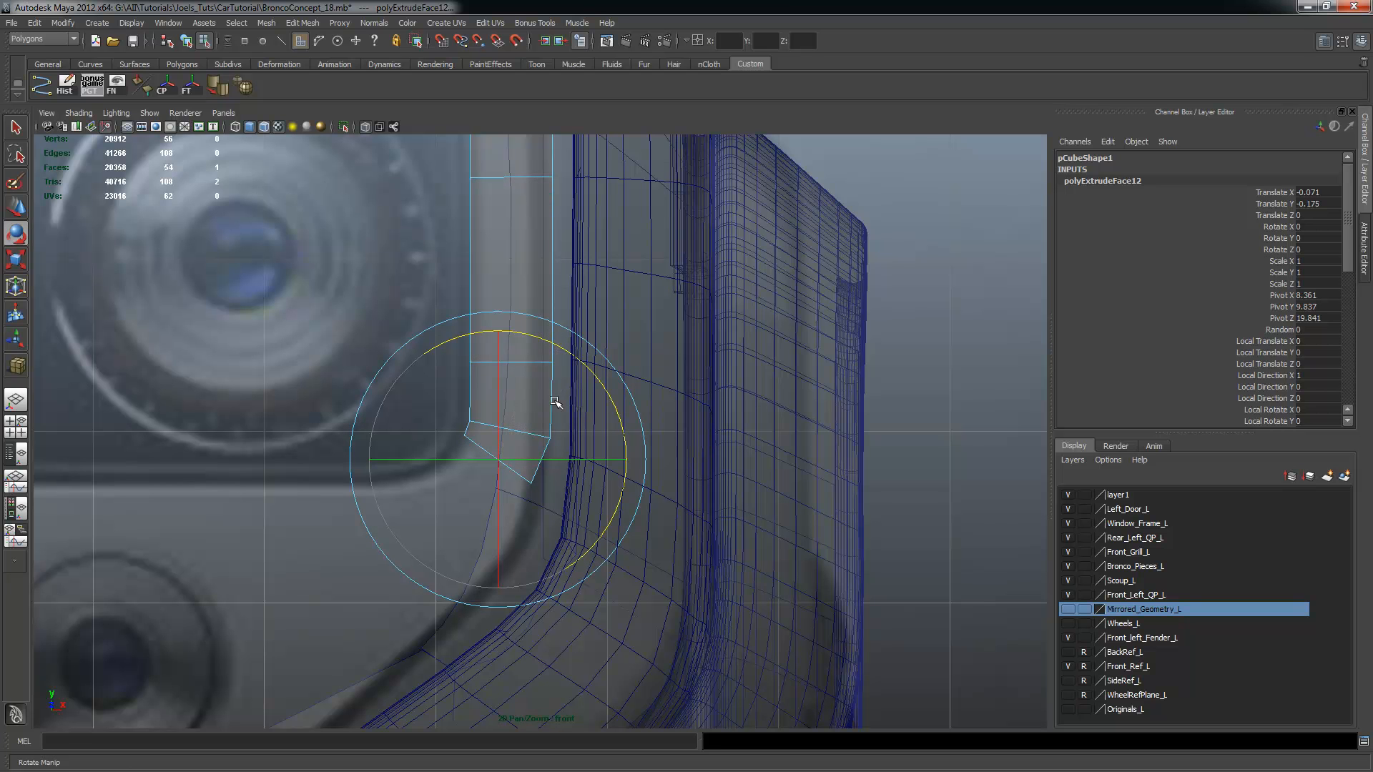
Extrude the end face by about -0.092 in X and -0.129 in Y, rotate it along the bend and nudge it inward and down
key(g)
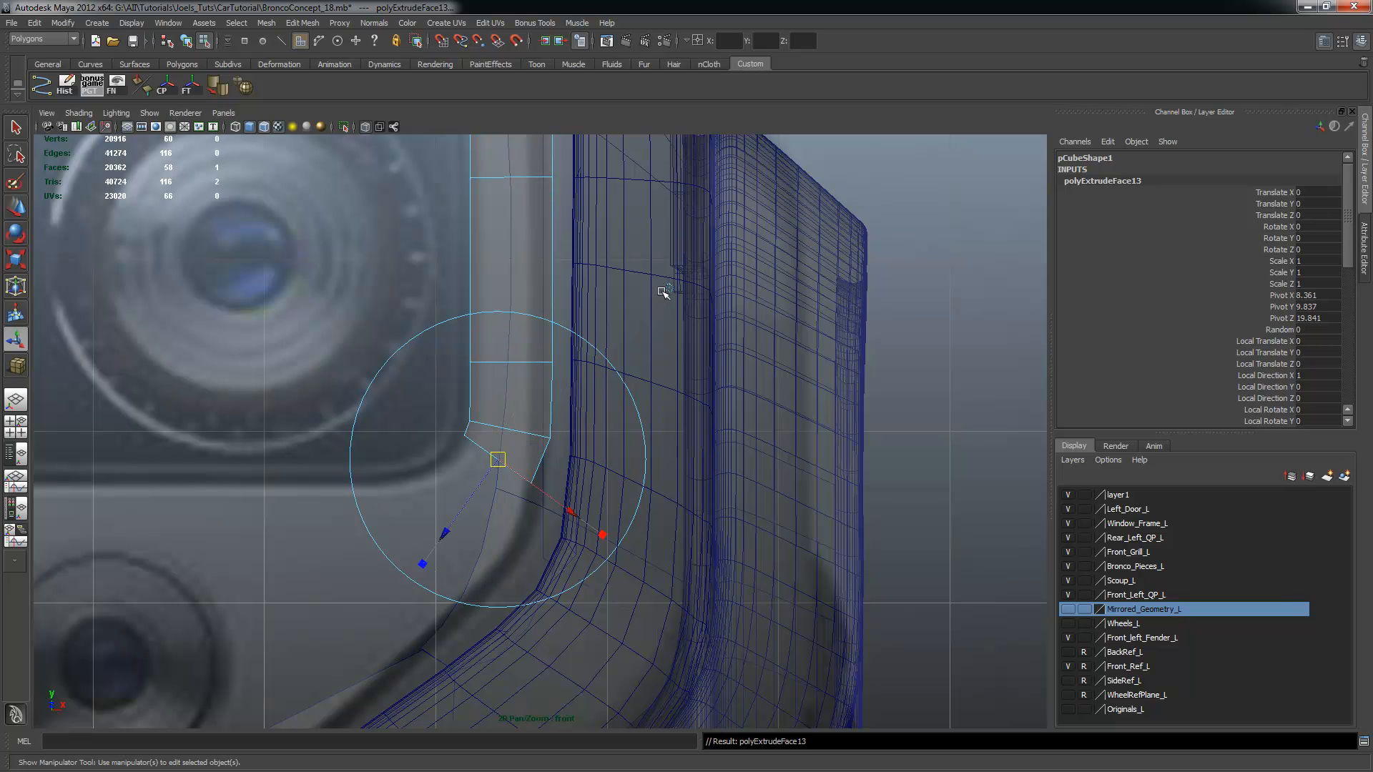
drag(491, 466, 482, 483)
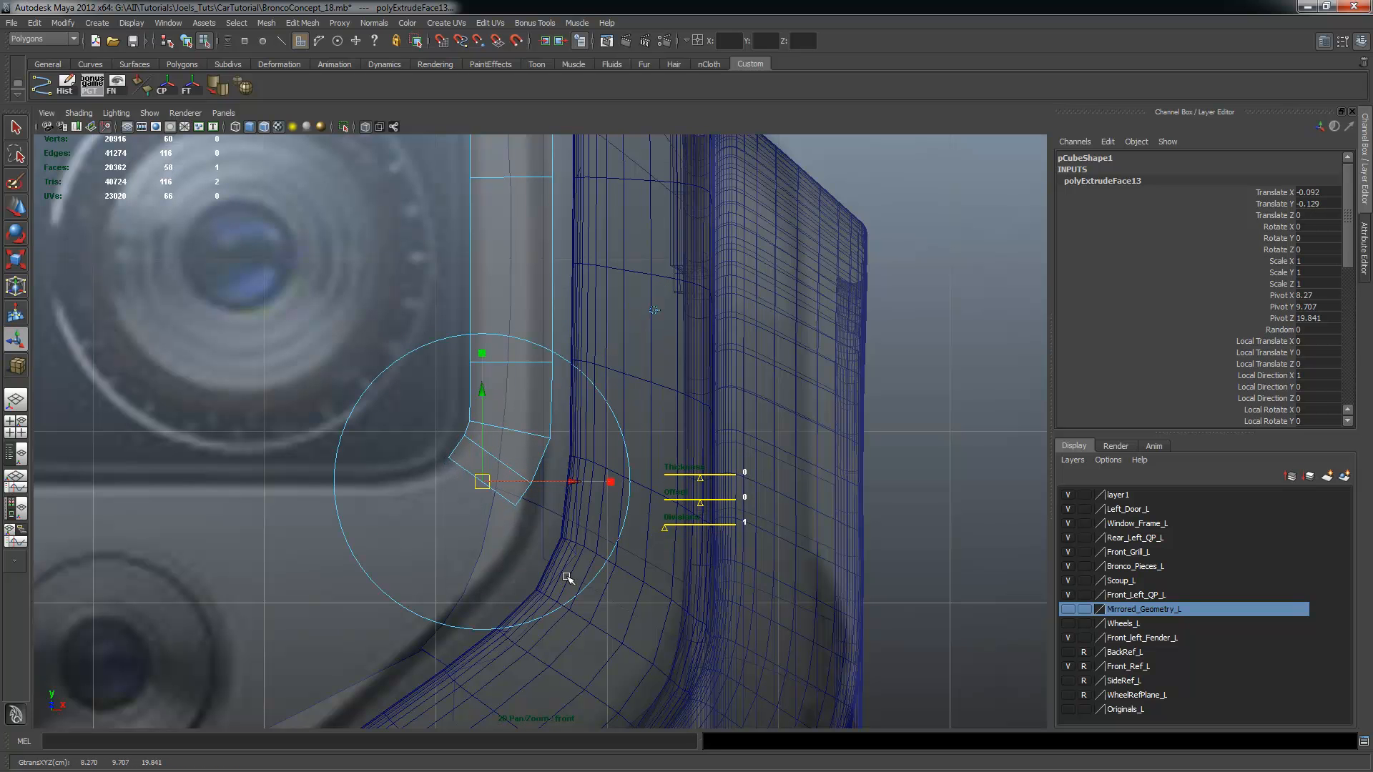
key(e)
drag(579, 395, 590, 435)
key(w)
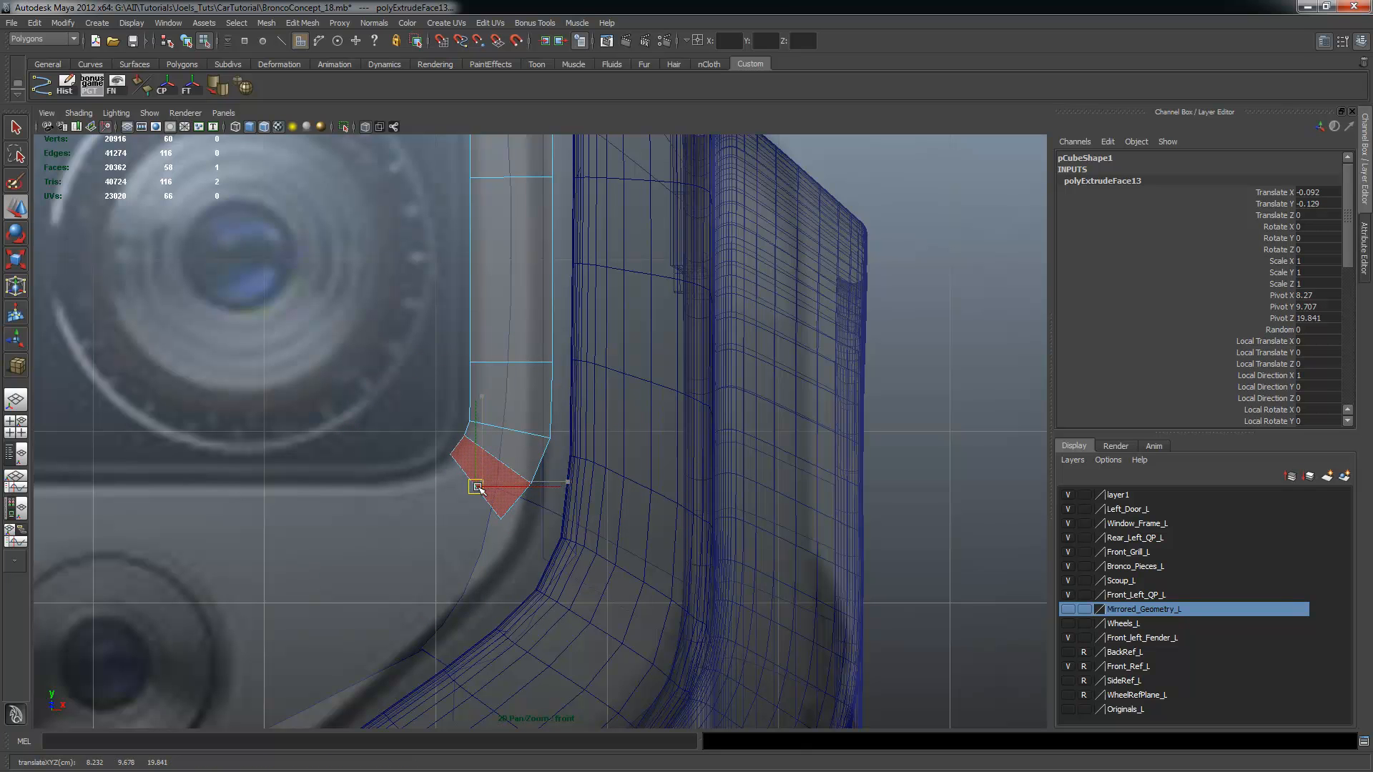
Extrude the end face by about -0.146 in X and -0.125 in Y, rotate it steeper and fine-tune its position
key(ctrl+e)
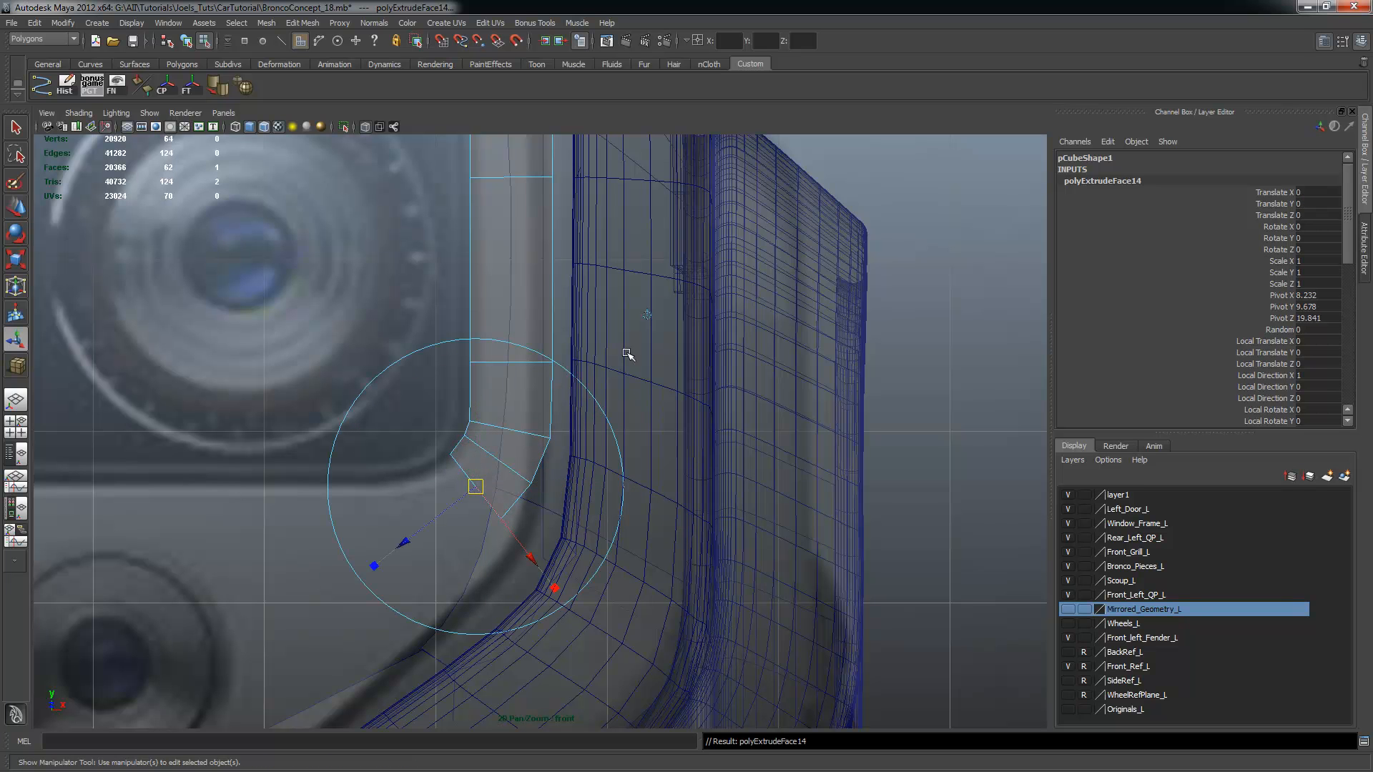
click(647, 316)
mouse_move(473, 492)
mouse_down()
mouse_move(444, 521)
mouse_move(453, 509)
mouse_up()
key(e)
drag(545, 426, 543, 434)
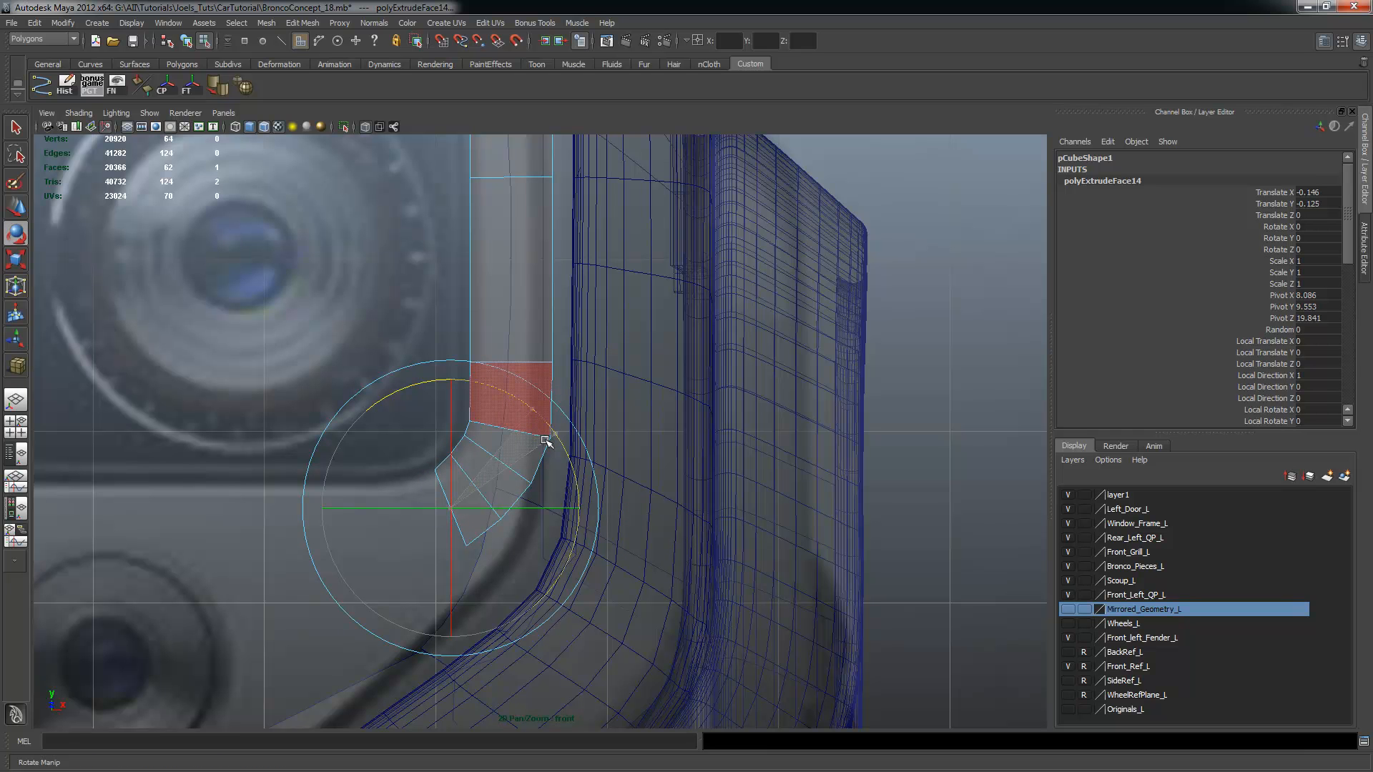
key(w)
drag(450, 503, 449, 505)
Select only the end face of the strip at the lower bend, leaving out the neighbouring faces
alt+right_drag(481, 518, 585, 505)
alt+middle_drag(584, 505, 539, 445)
click(481, 406)
alt+right_drag(422, 451, 495, 471)
click(448, 442)
drag(401, 447, 420, 485)
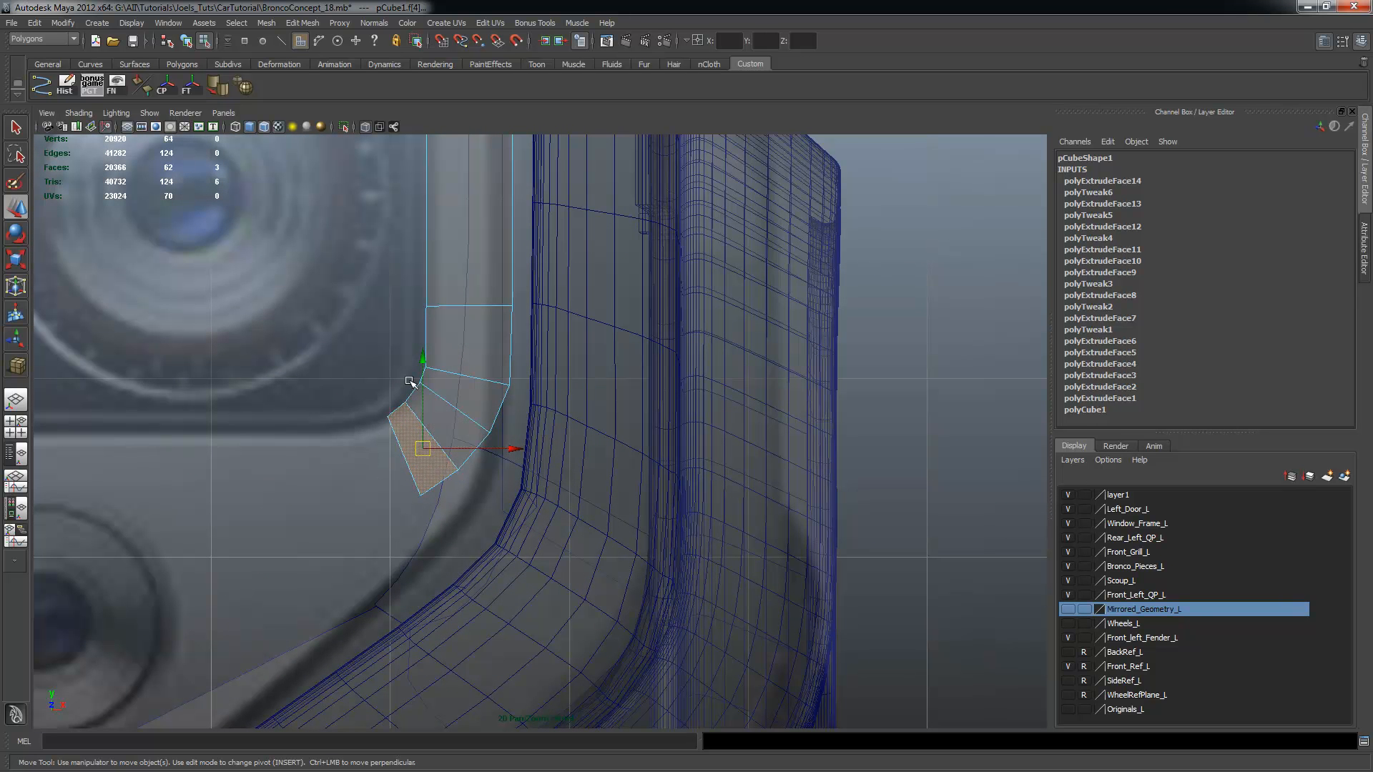
ctrl+drag(442, 451, 446, 462)
Examine the selected end face and the shape of the bend up close in the perspective view
key(space)
alt+right_drag(830, 336, 786, 366)
key(f)
alt+drag(786, 366, 855, 315)
alt+right_drag(855, 315, 801, 334)
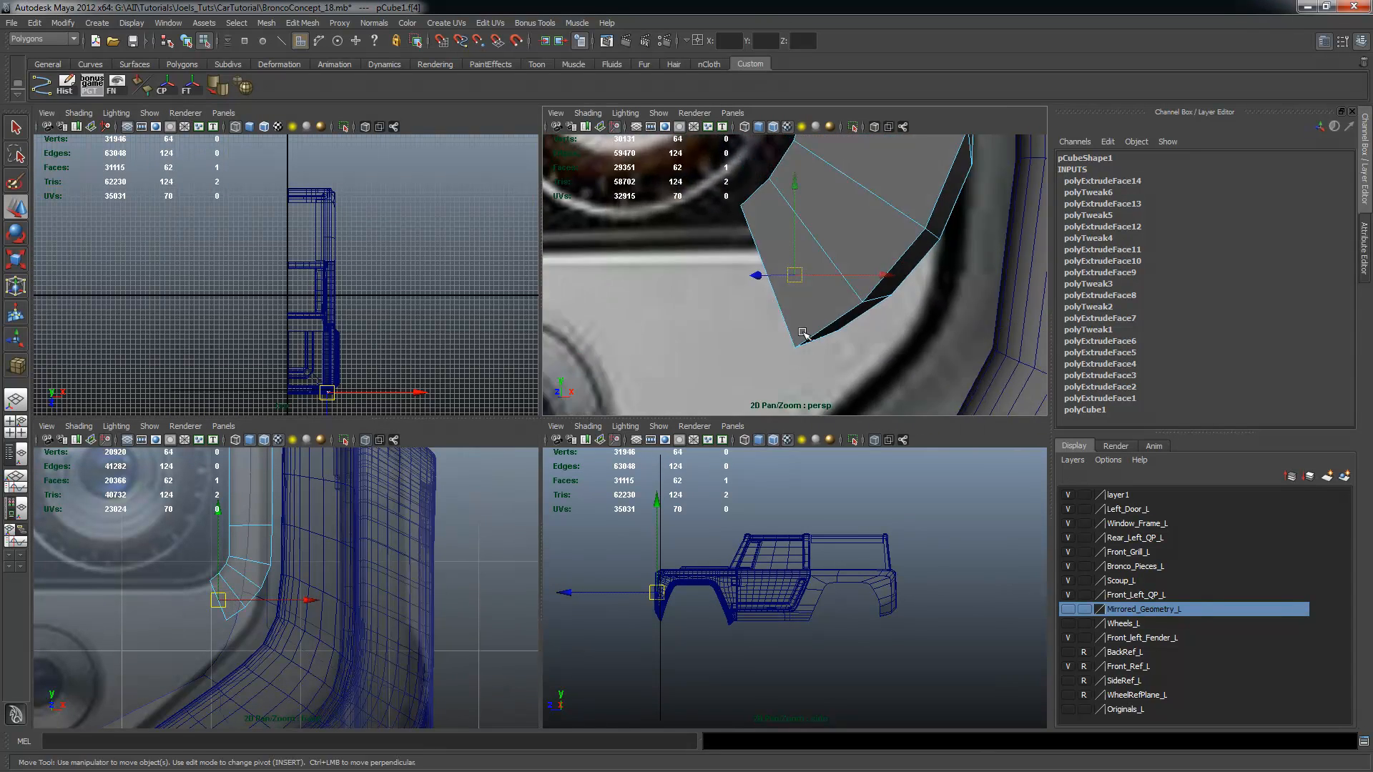
key(space)
key(space)
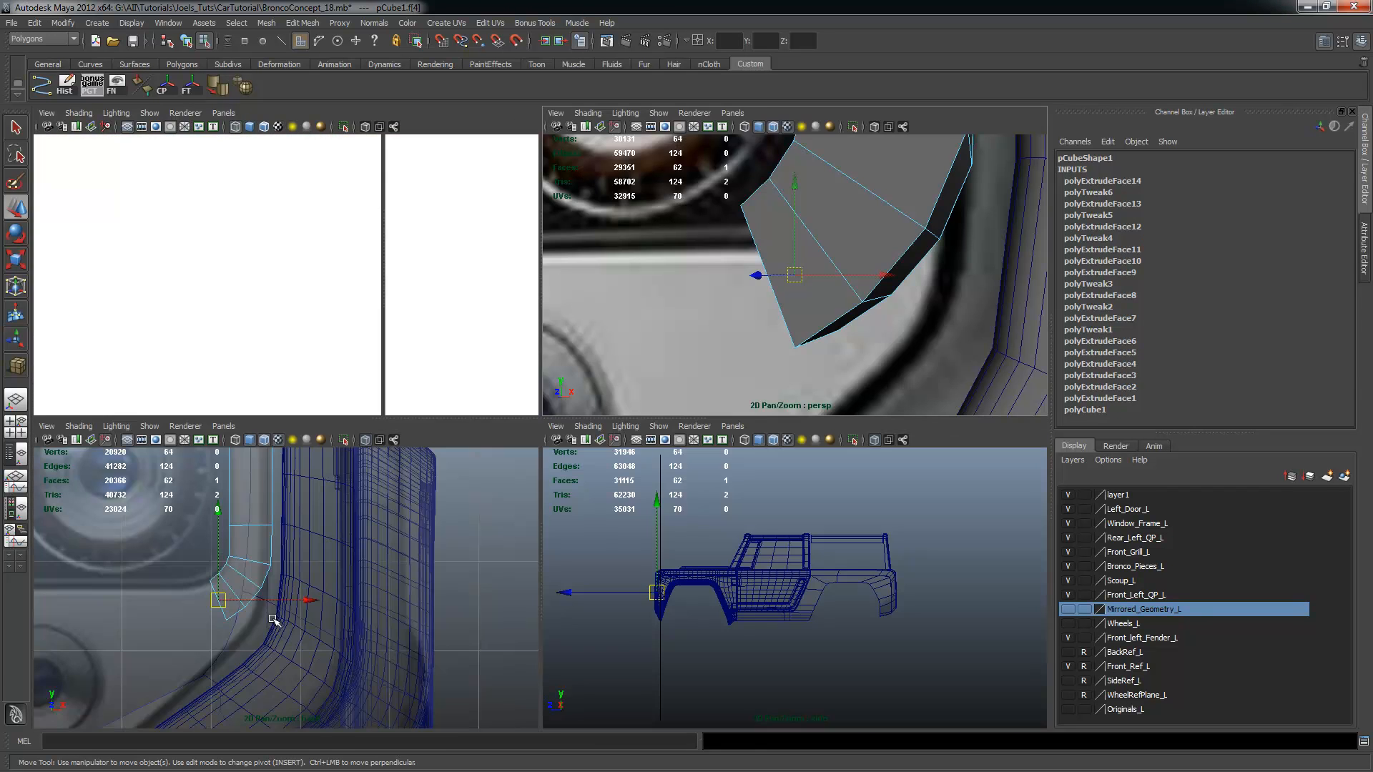
In the front view, extrude the end face about -0.259 in X and -0.064 in Y, rotate it vertical and raise it slightly
key(space)
alt+right_drag(390, 475, 504, 479)
alt+middle_drag(504, 479, 596, 425)
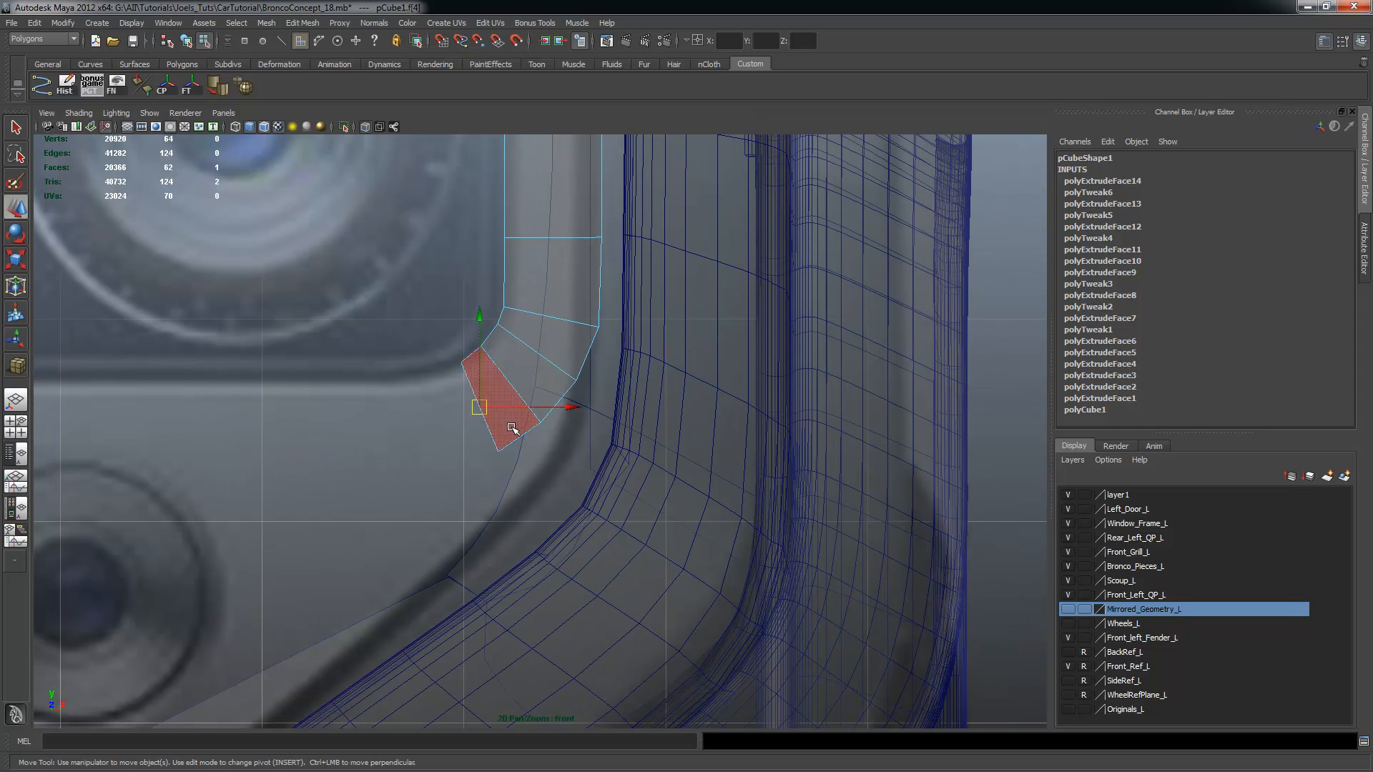
click(302, 22)
click(306, 62)
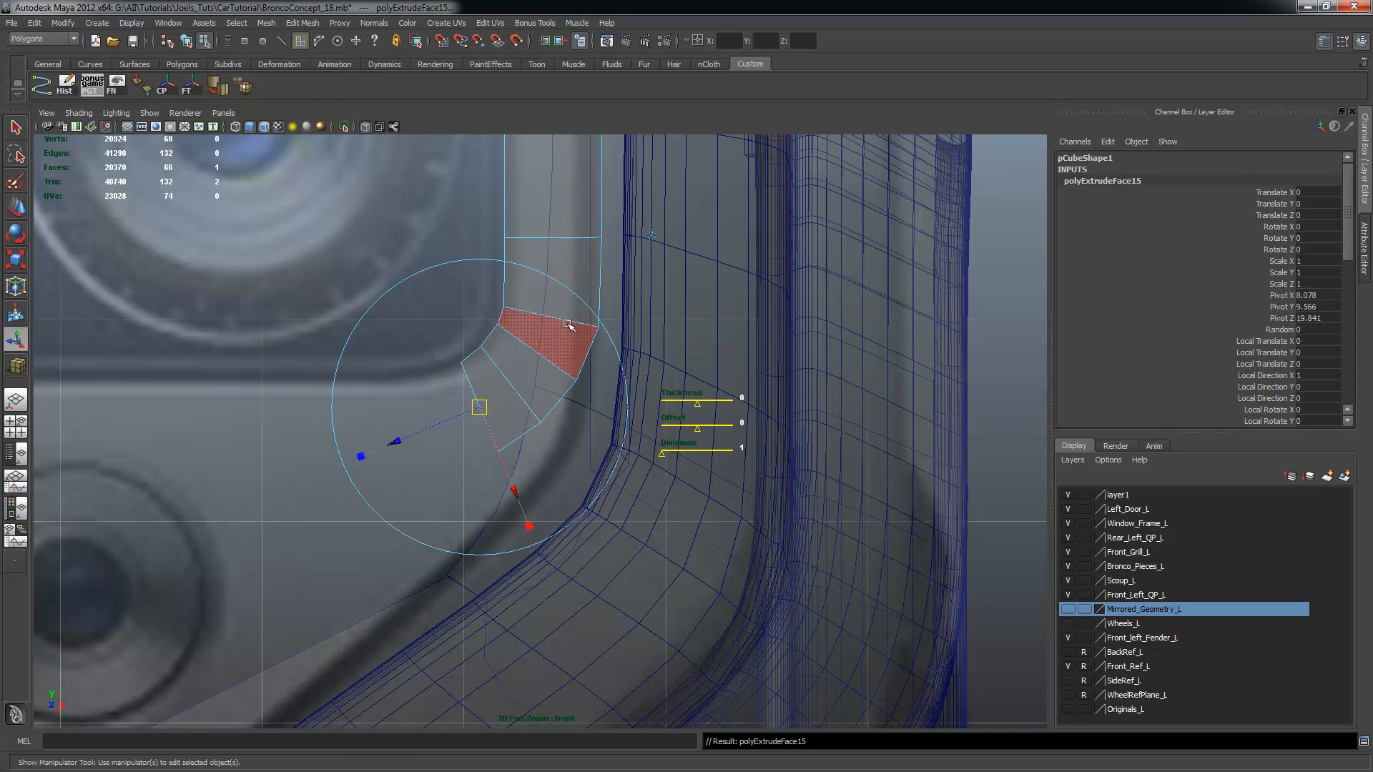
drag(479, 408, 428, 423)
key(e)
drag(492, 305, 532, 343)
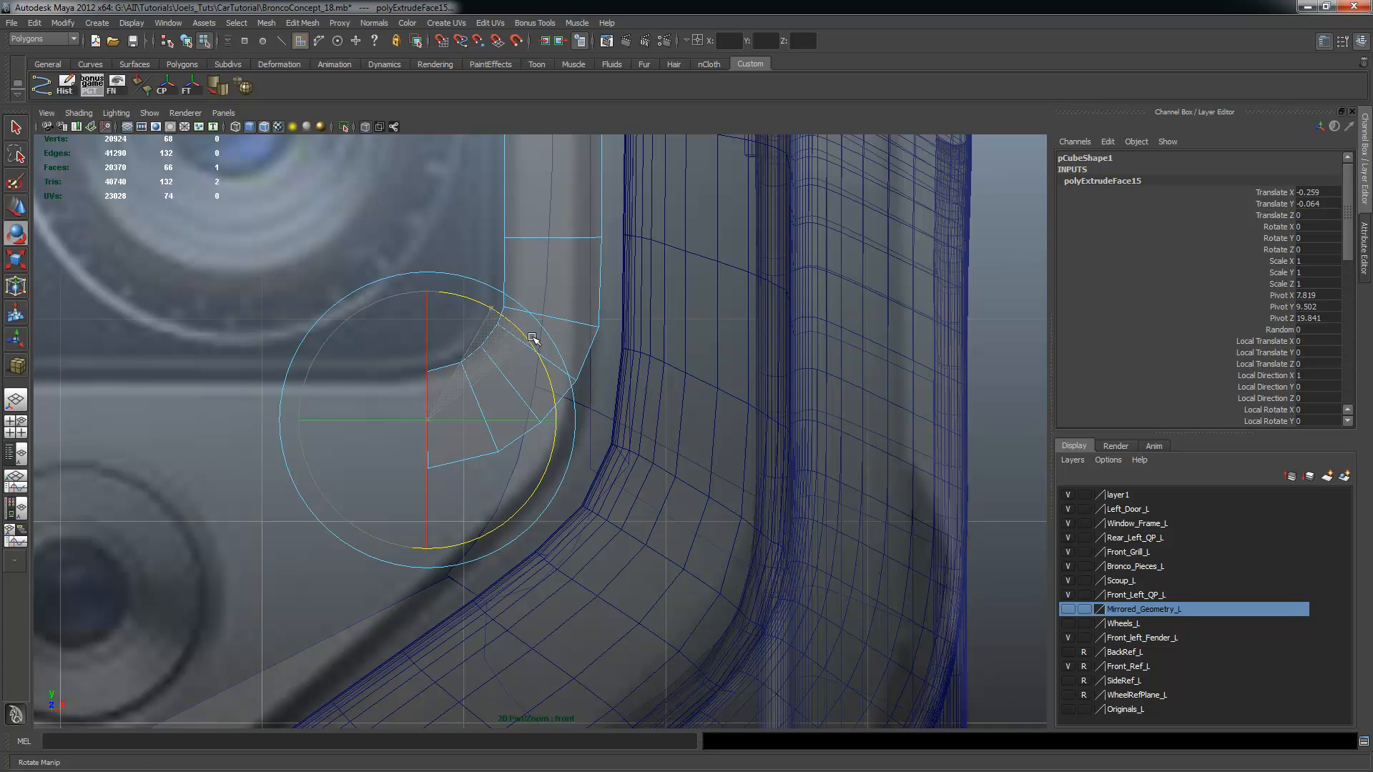
drag(532, 338, 539, 349)
key(w)
drag(429, 334, 428, 331)
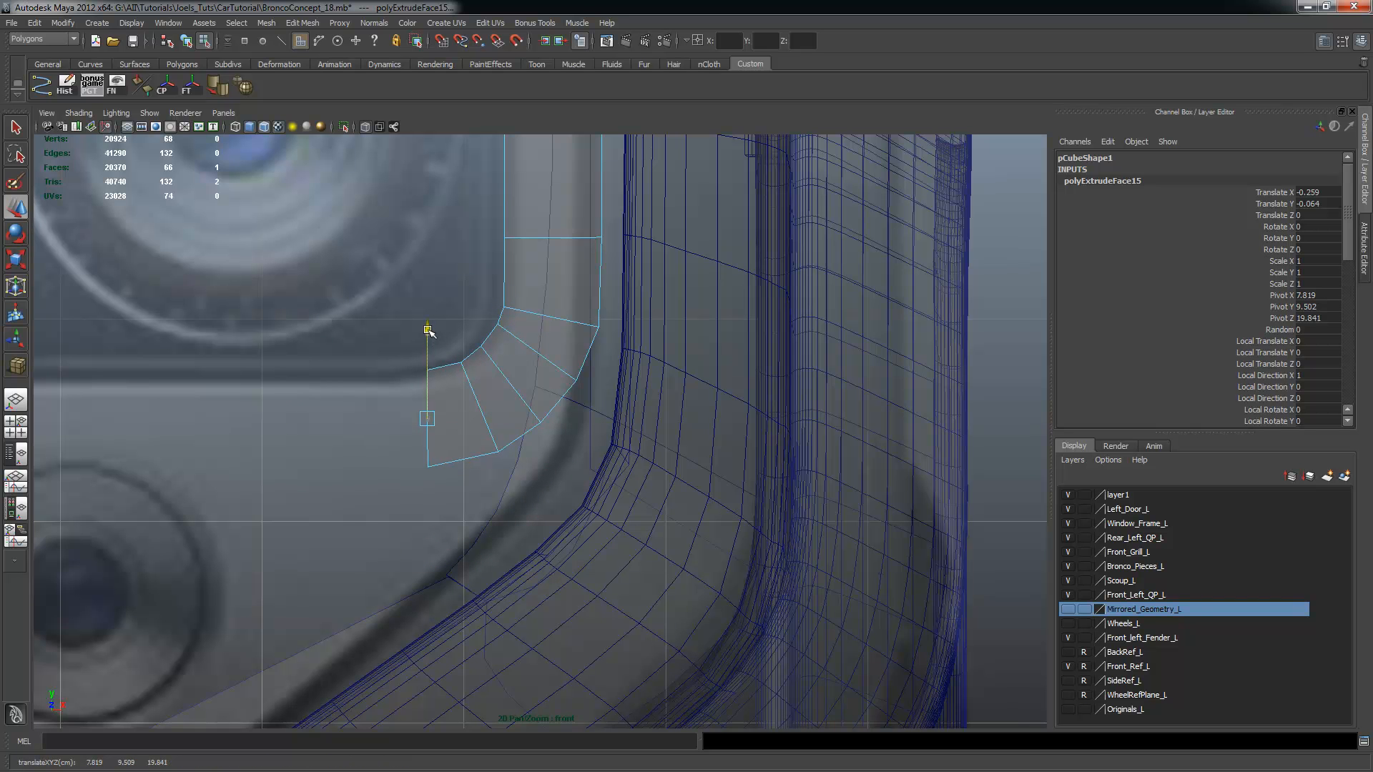
Move the three outer vertex pairs of the lower bend outward and down to follow the outer edge of the reference border
alt+right_drag(503, 444, 533, 444)
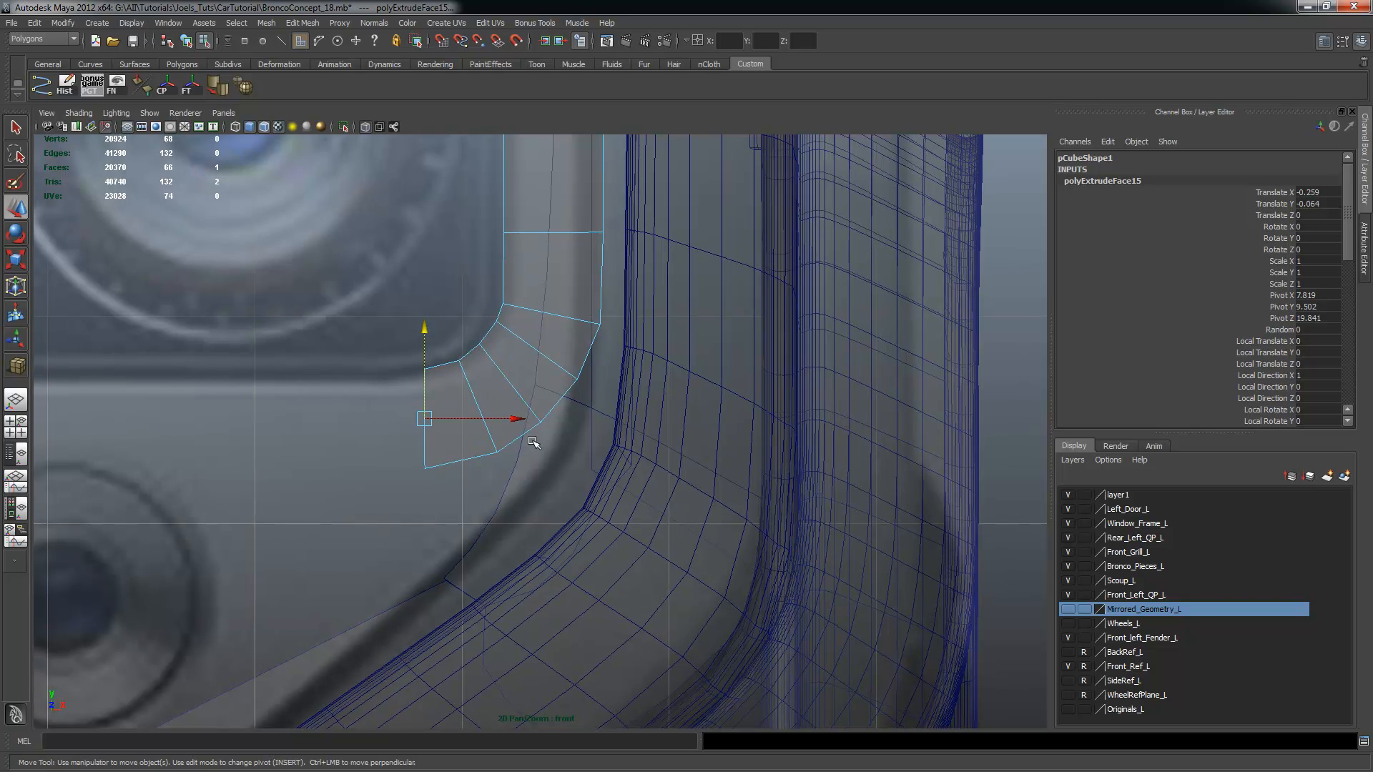
alt+middle_drag(511, 442, 463, 393)
click(472, 352)
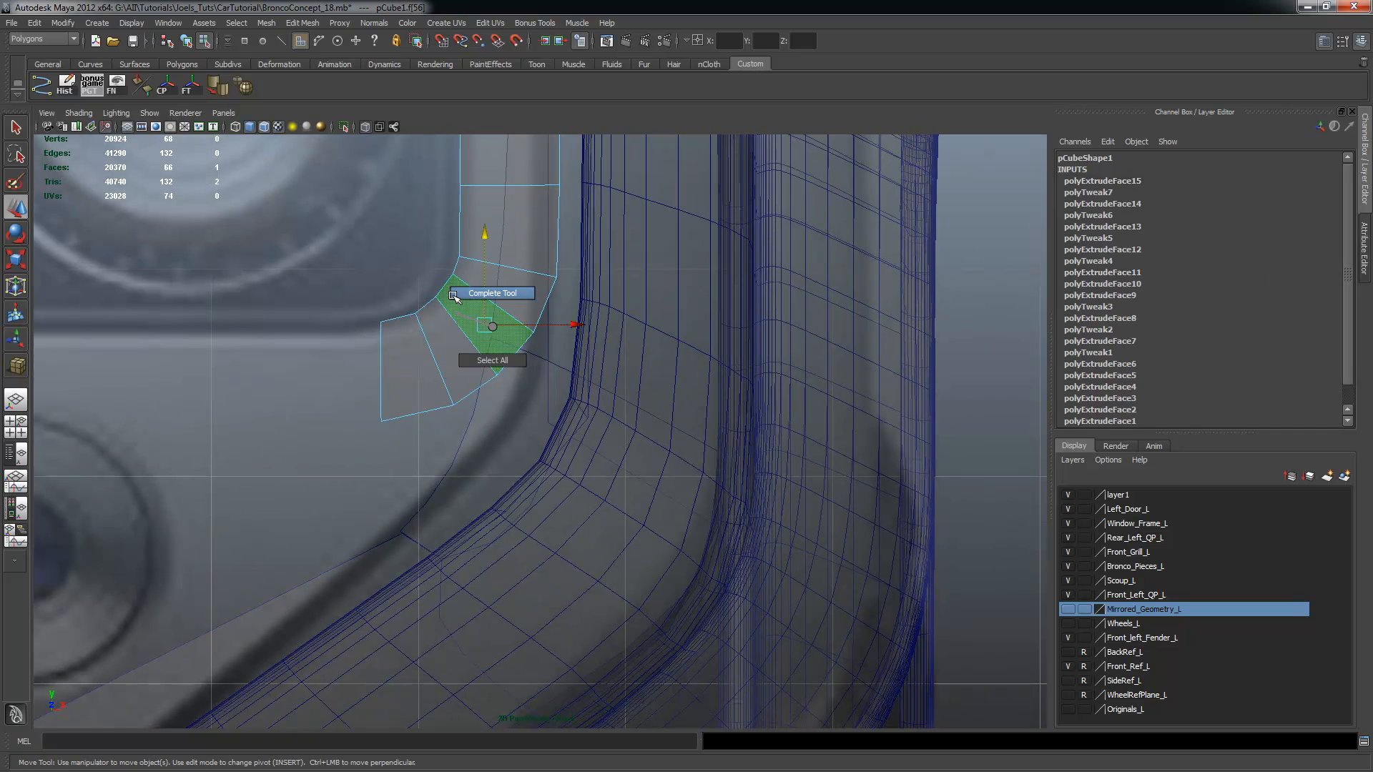
click(419, 363)
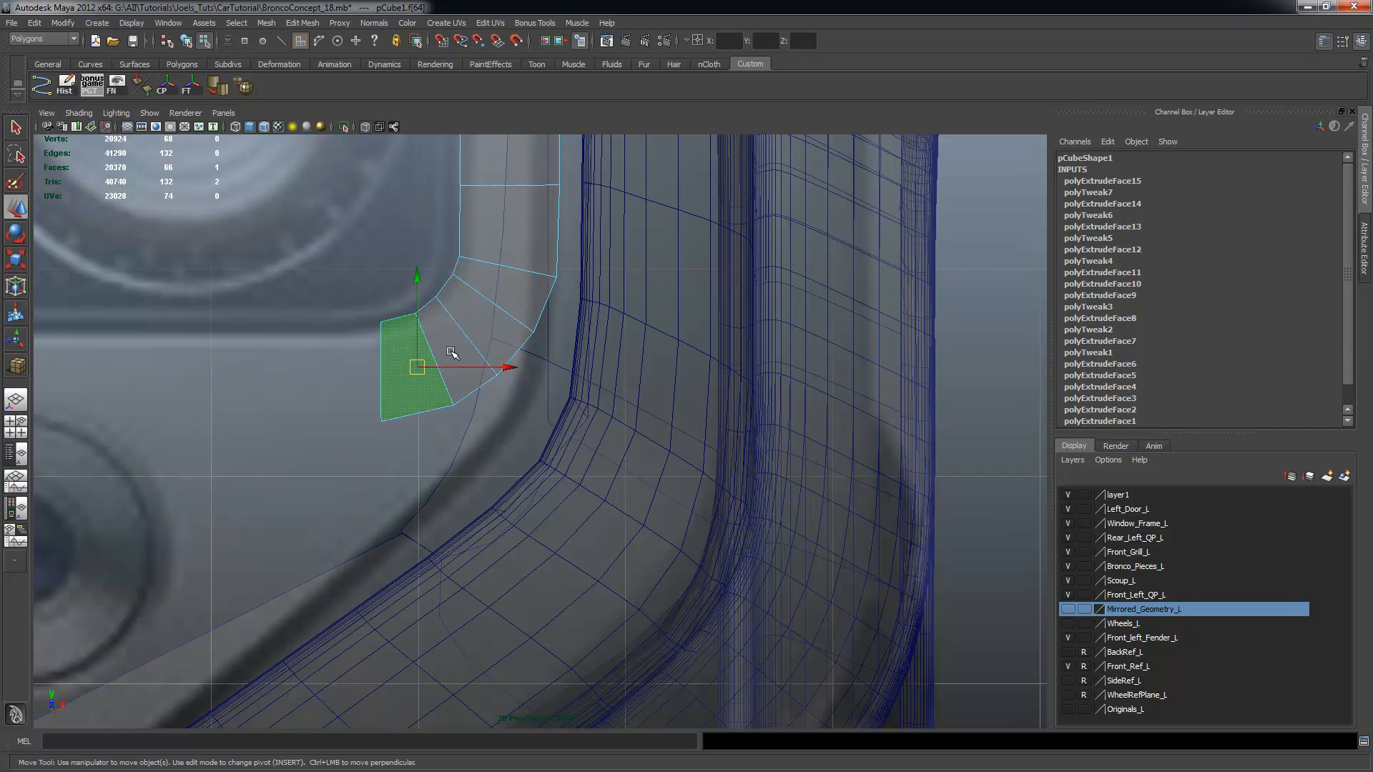
right_drag(475, 306, 398, 309)
click(534, 332)
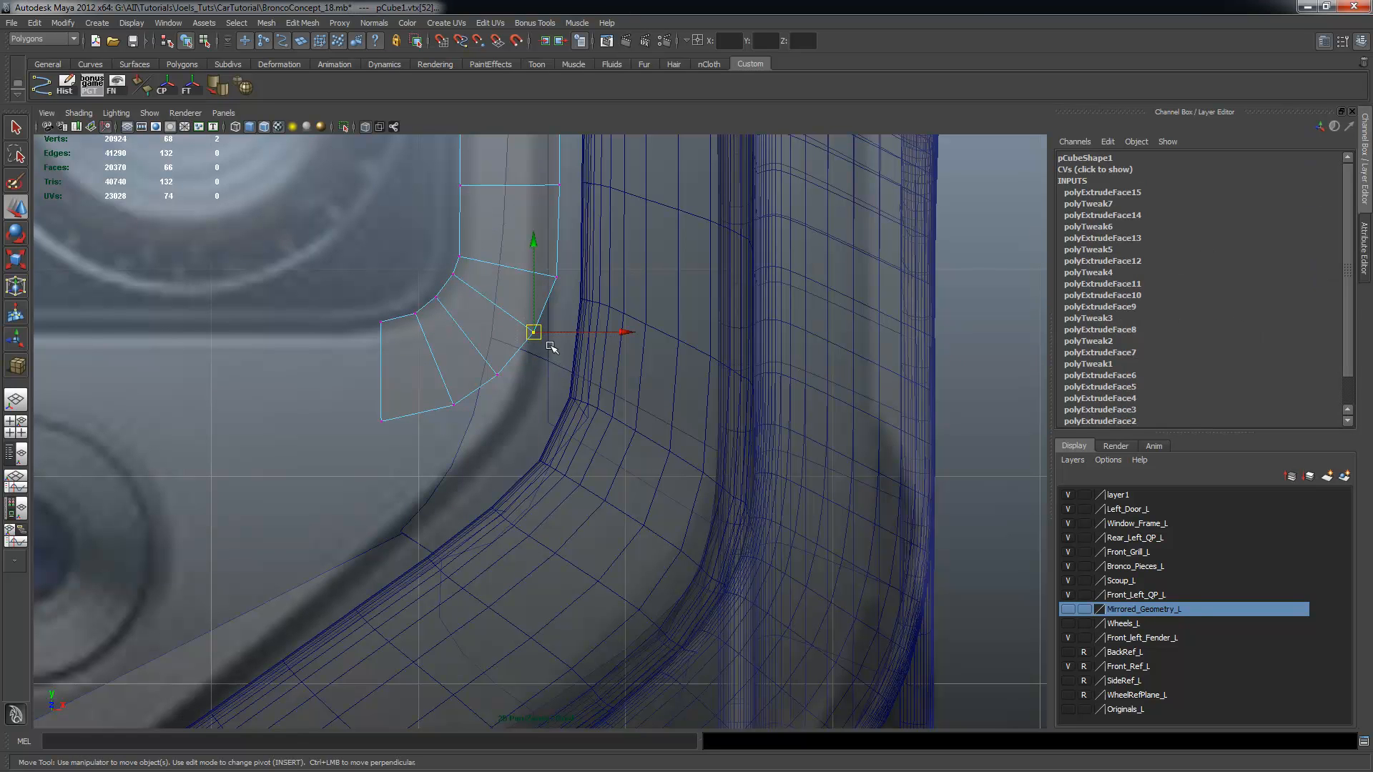
drag(540, 333, 484, 465)
click(497, 375)
click(453, 406)
click(551, 353)
drag(551, 354, 535, 426)
click(526, 411)
click(481, 463)
drag(481, 463, 498, 485)
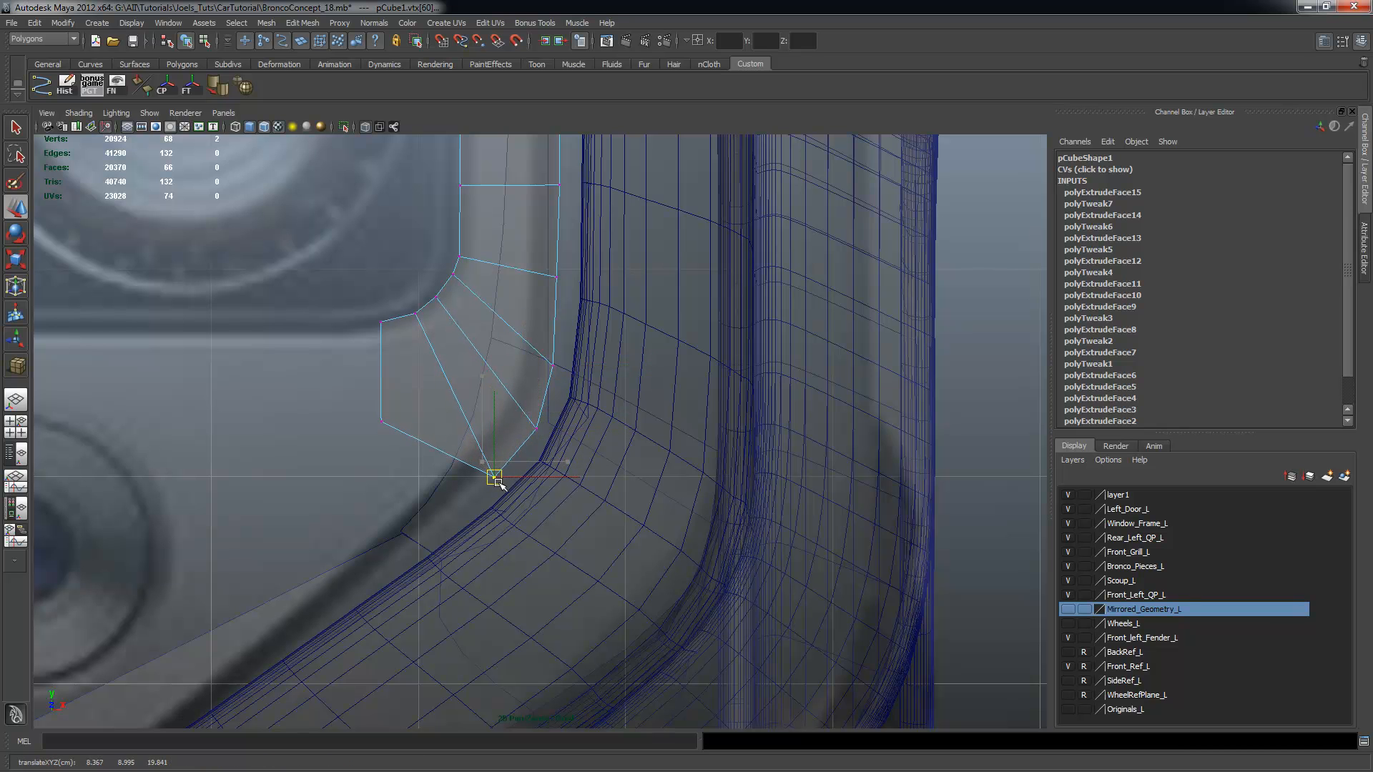
Lower the end edge's outer vertices straight down to about 8.554 in Y, onto the slanted edge of the reference border
drag(366, 414, 403, 447)
drag(380, 333, 393, 486)
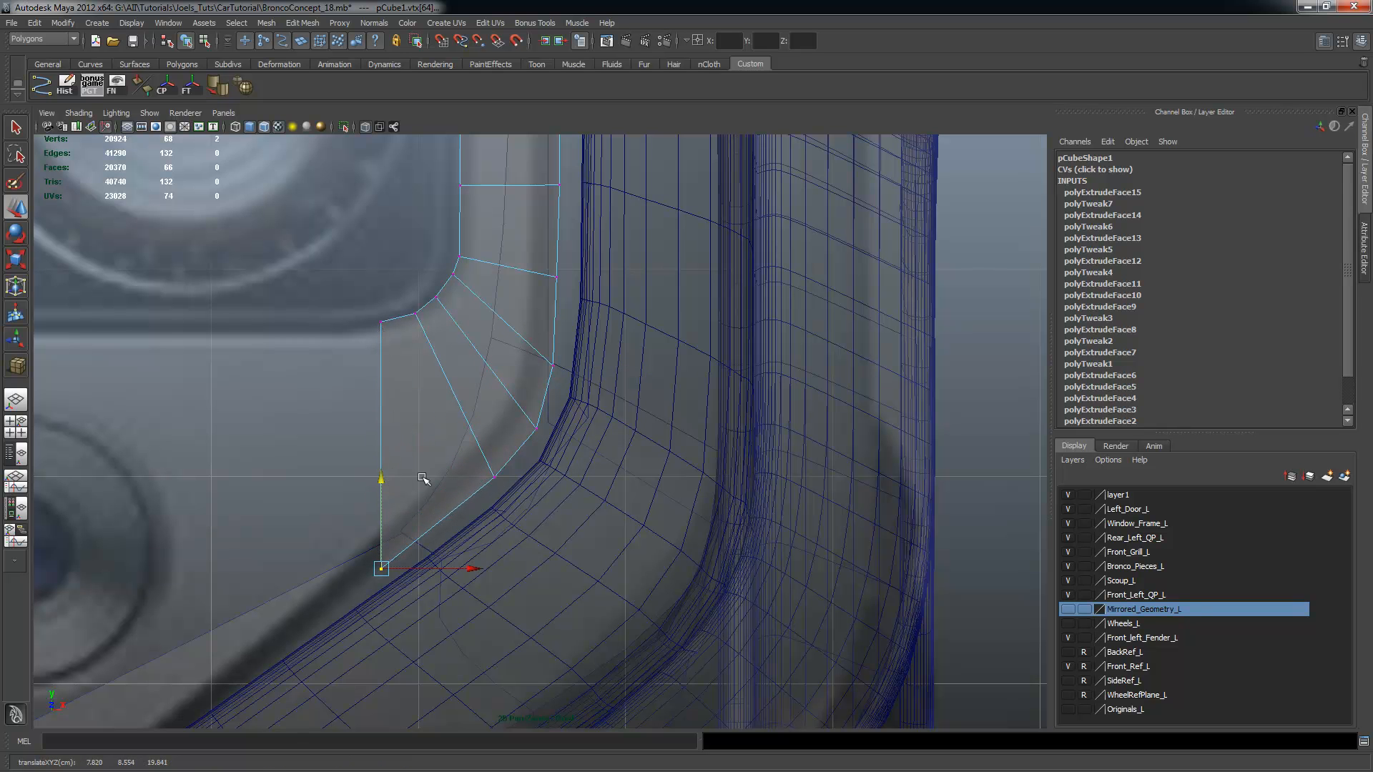
alt+right_drag(515, 429, 136, 601)
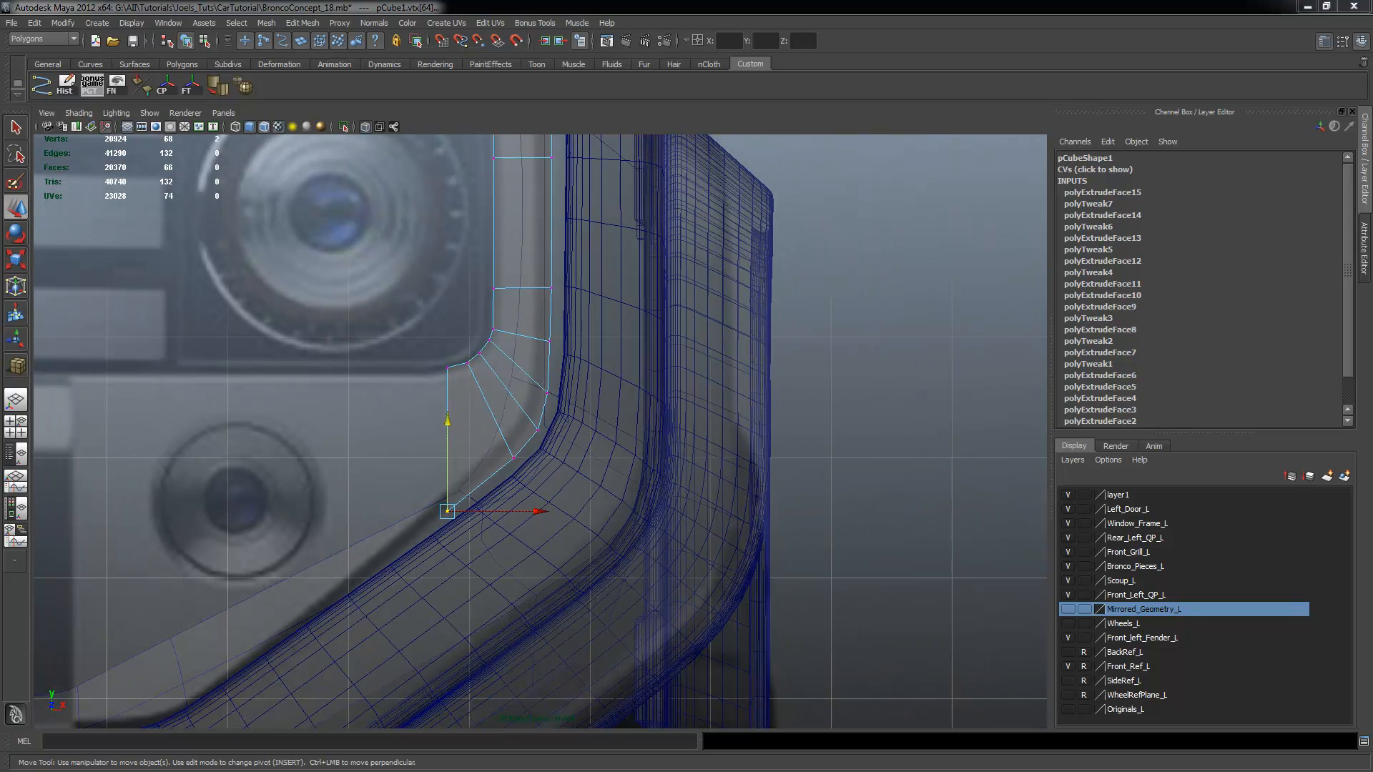
alt+right_drag(526, 510, 622, 348)
alt+right_drag(462, 358, 513, 359)
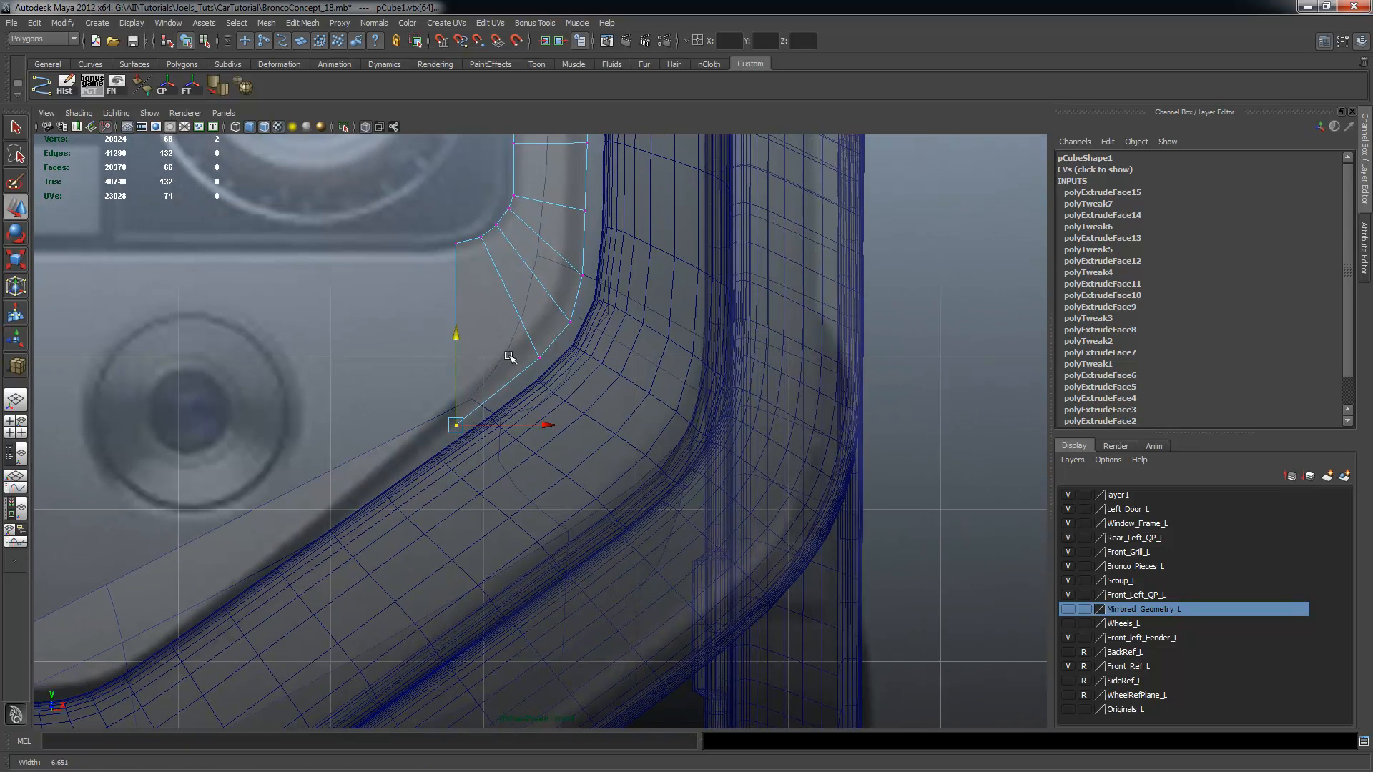
Select only the strip's end face after the lower bend and extrude it about -0.905 in X toward the grill's centre
alt+middle_drag(513, 365, 517, 369)
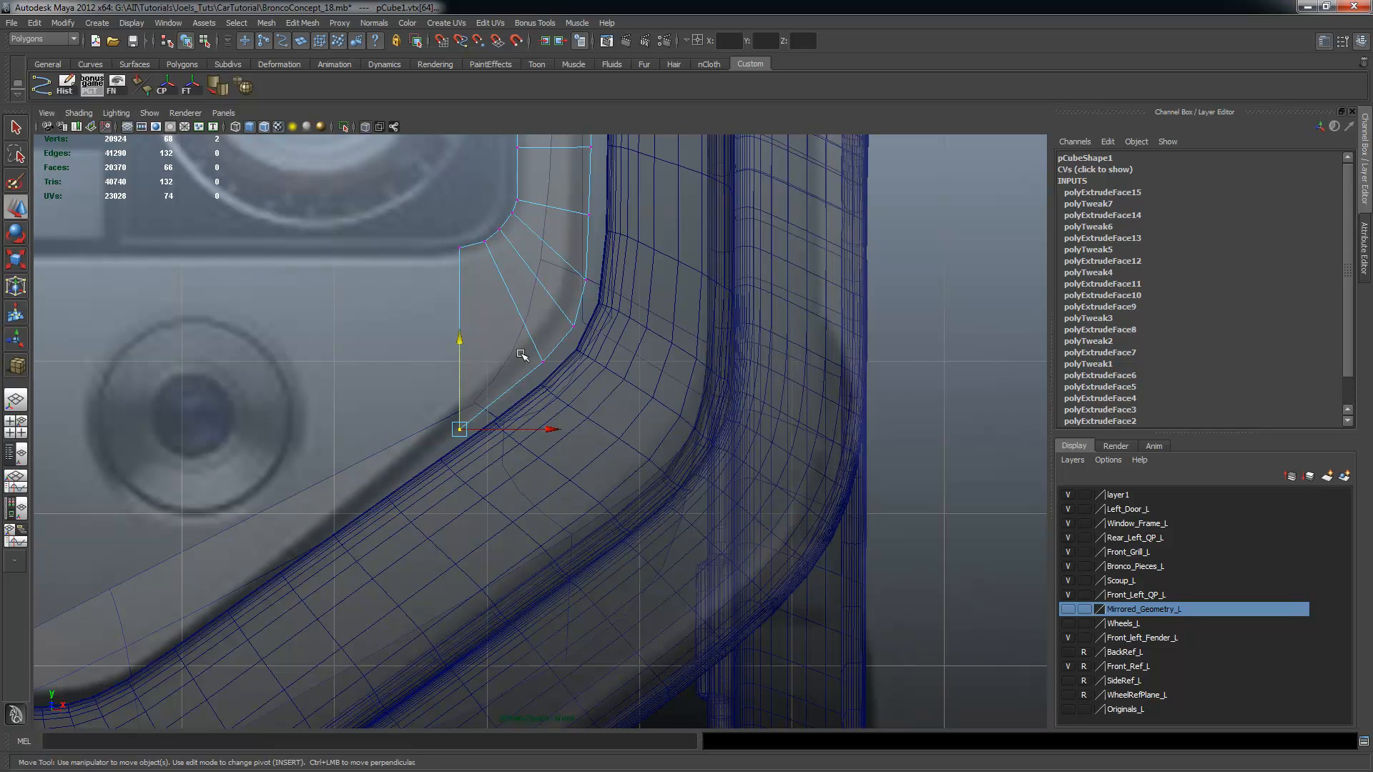
alt+right_drag(520, 355, 485, 356)
alt+middle_drag(485, 356, 537, 417)
right_drag(541, 406, 540, 425)
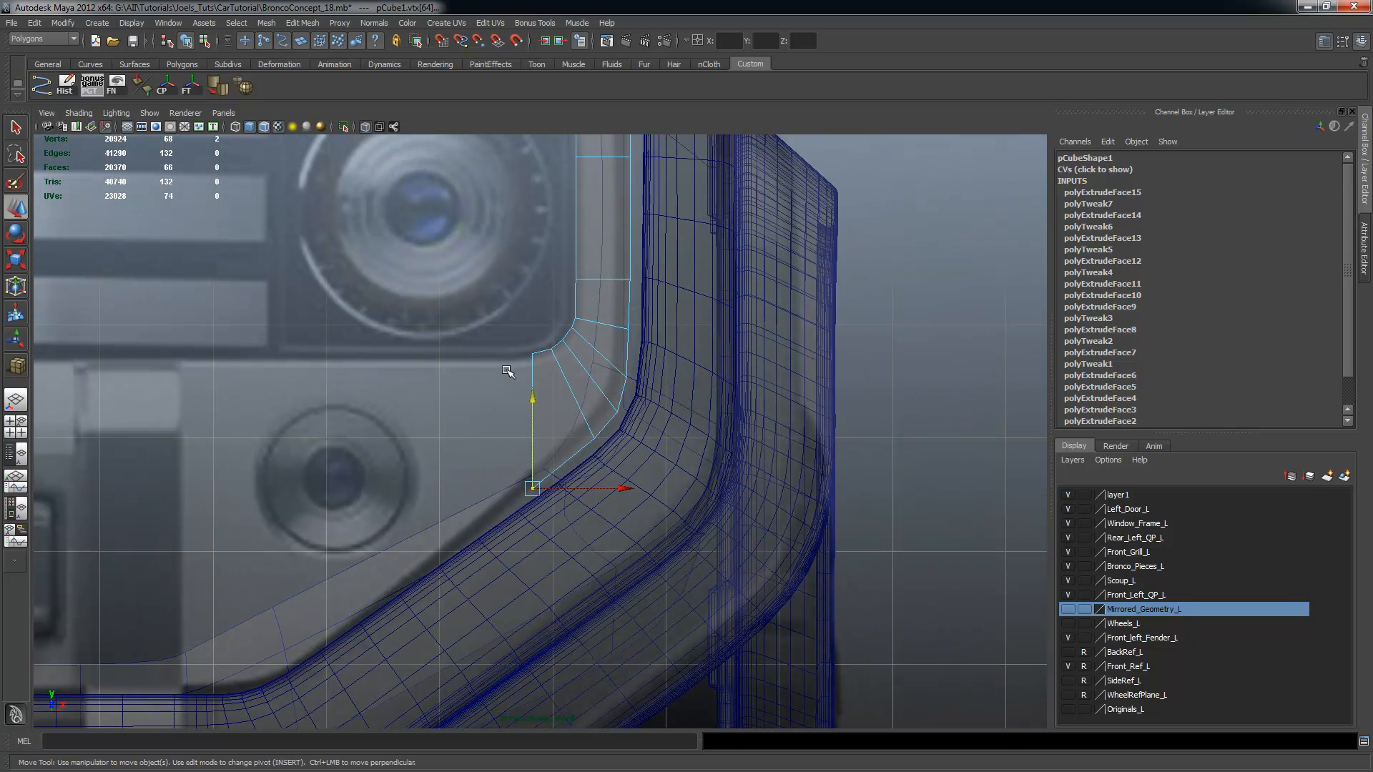
click(548, 459)
ctrl+drag(567, 381, 625, 536)
alt+right_drag(598, 512, 677, 479)
alt+middle_drag(664, 467, 643, 456)
alt+middle_drag(544, 399, 585, 328)
alt+right_drag(590, 332, 586, 346)
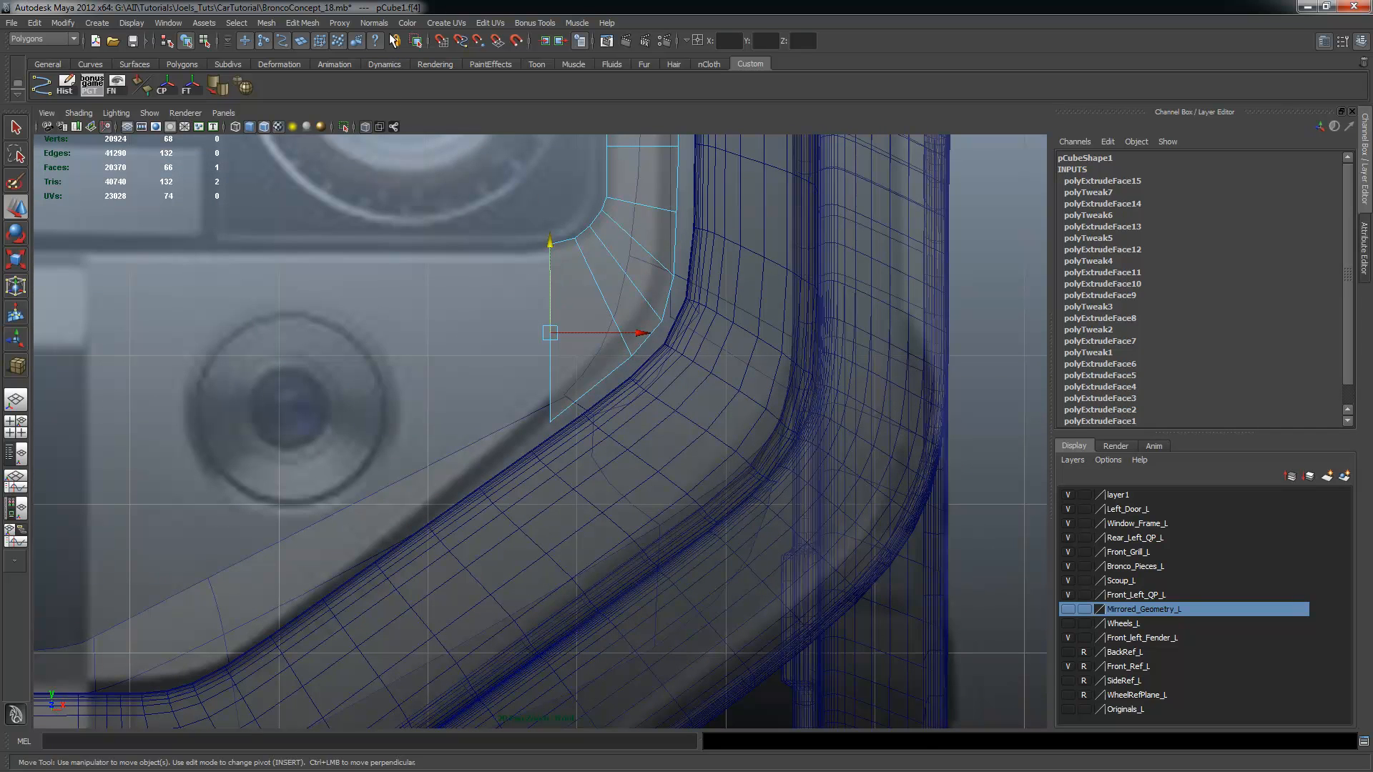
click(301, 23)
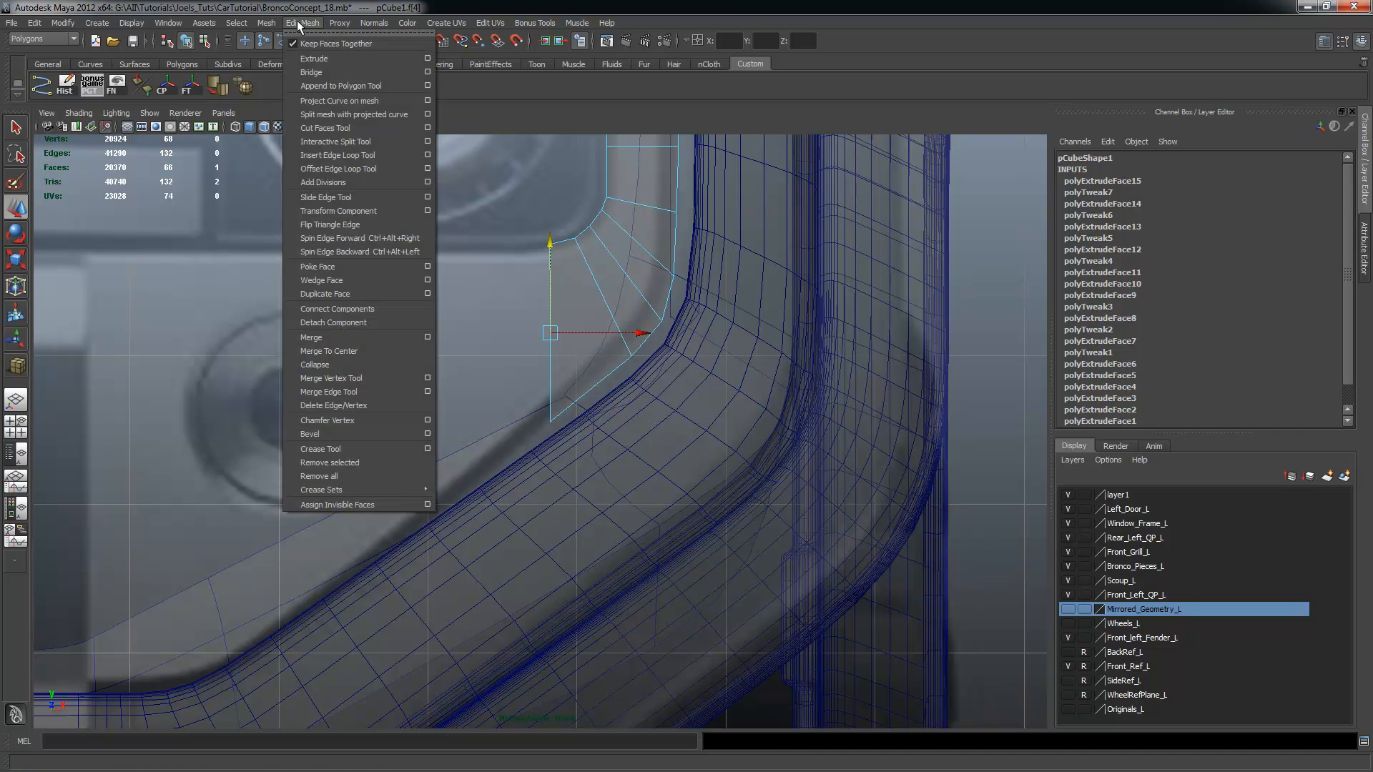
click(314, 58)
alt+right_drag(679, 354, 699, 344)
click(724, 154)
alt+right_drag(680, 406, 662, 401)
drag(615, 347, 478, 346)
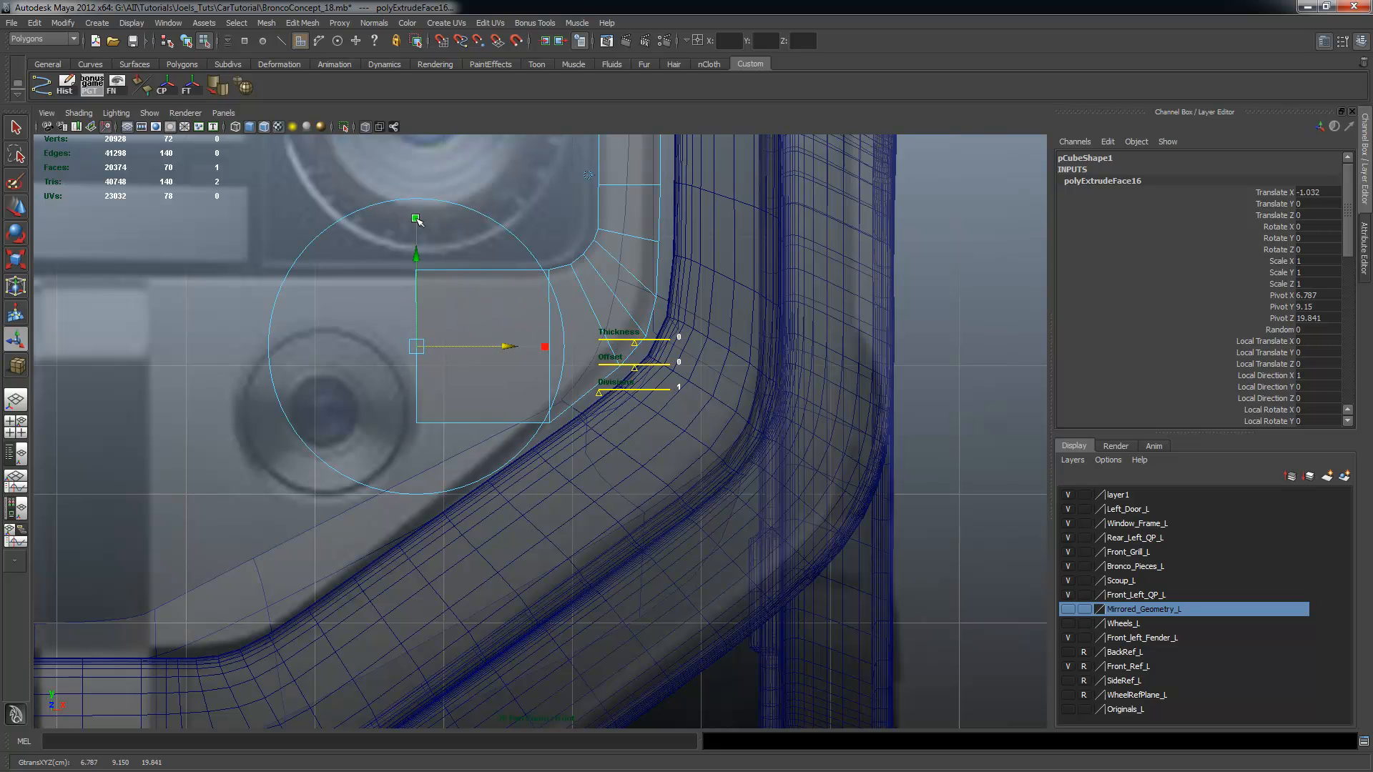
drag(459, 346, 470, 348)
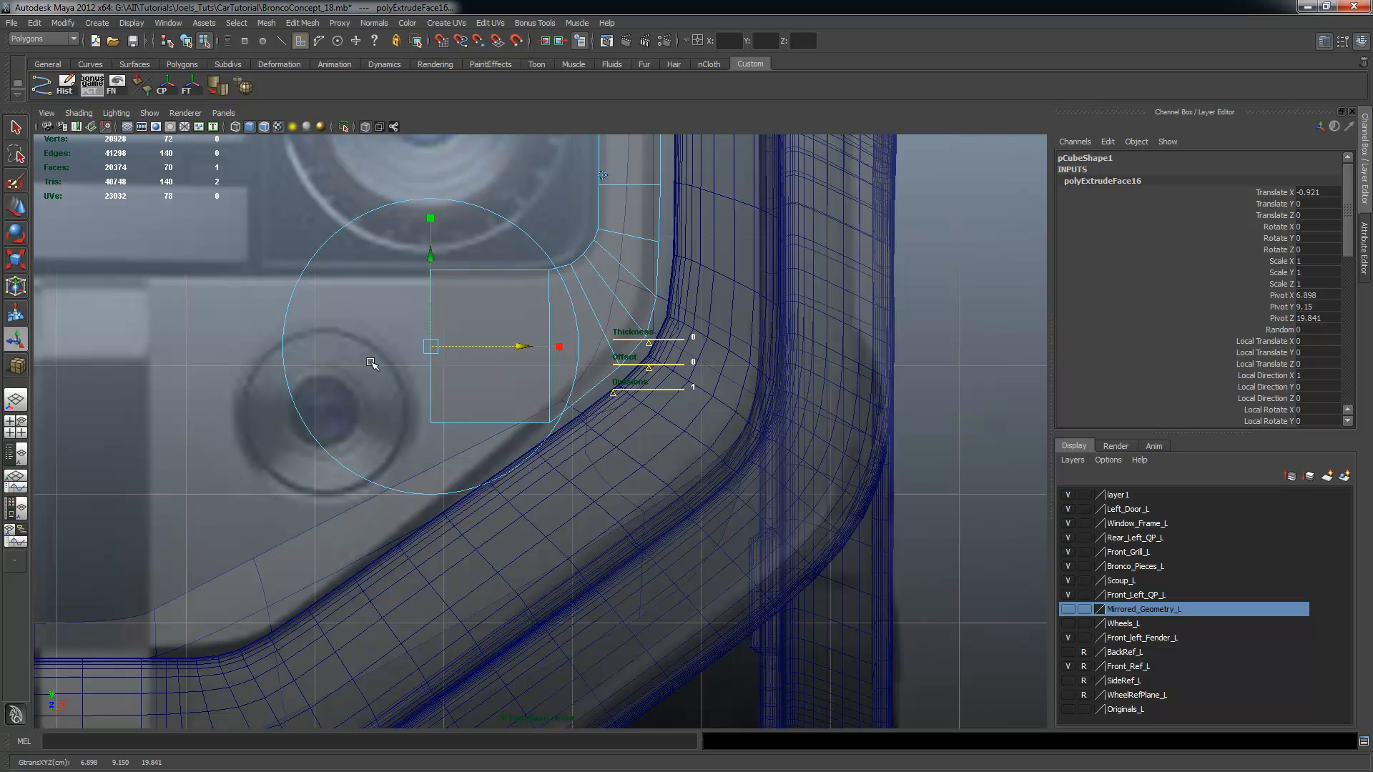
alt+right_drag(466, 441, 484, 444)
drag(492, 346, 495, 346)
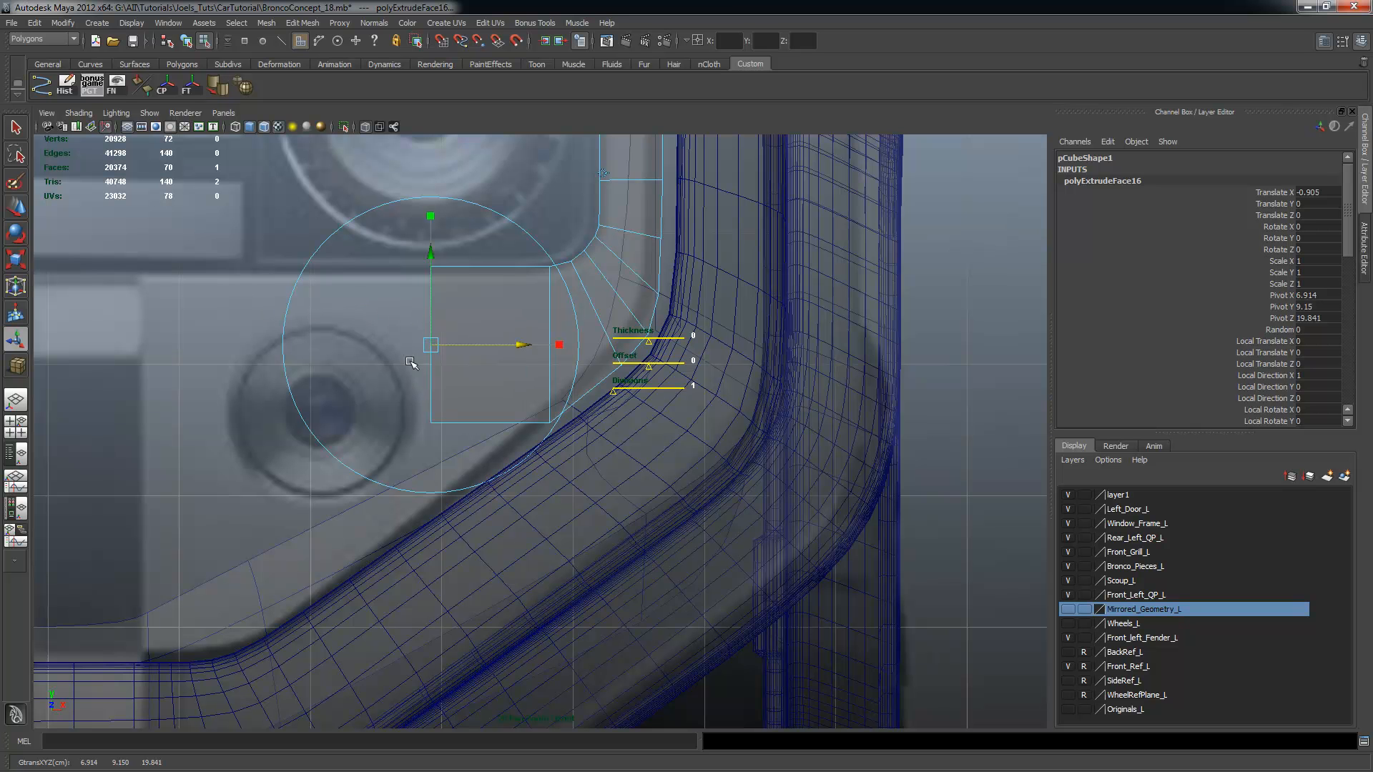
Lower the bottom vertices of the new end edge straight down onto the slanted edge of the reference border
alt+right_drag(454, 453, 530, 460)
right_drag(449, 397, 405, 394)
drag(405, 394, 449, 444)
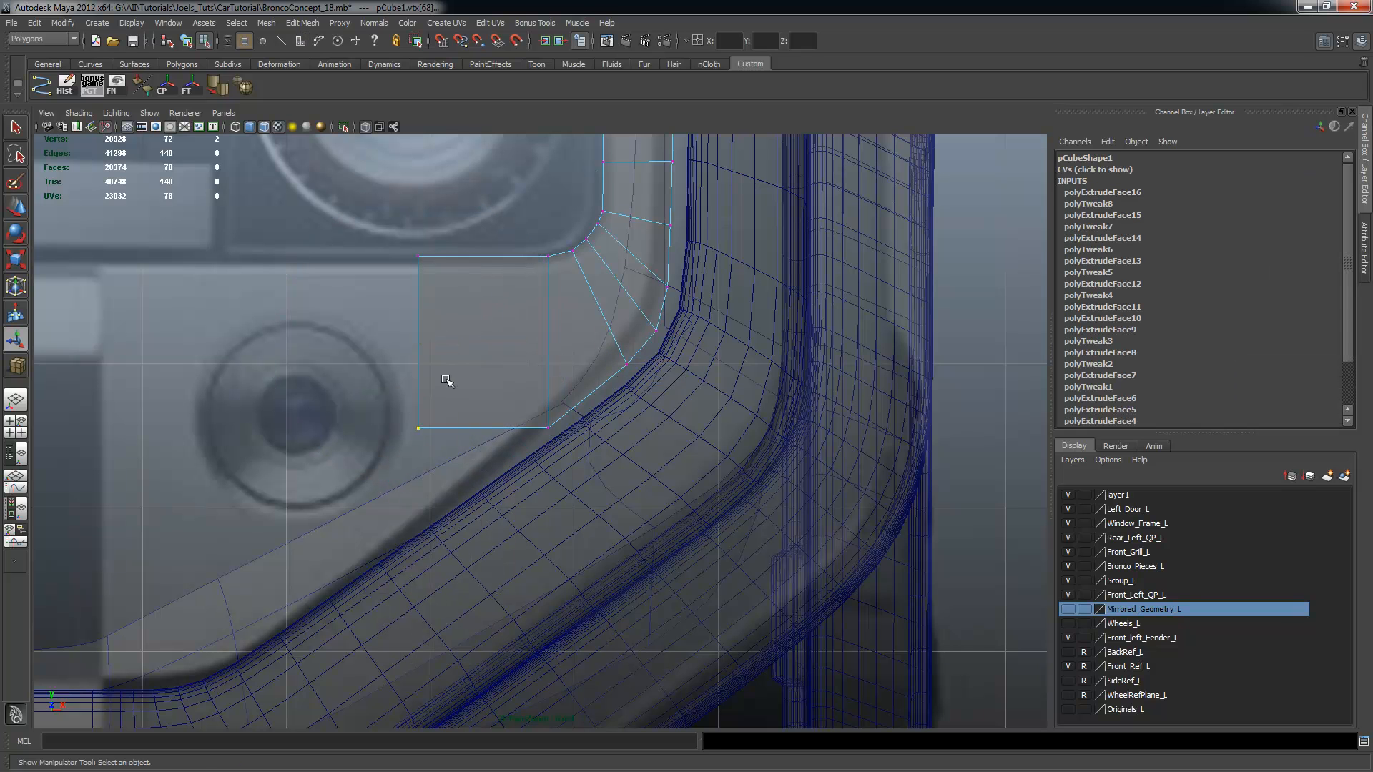
key(w)
drag(421, 335, 426, 430)
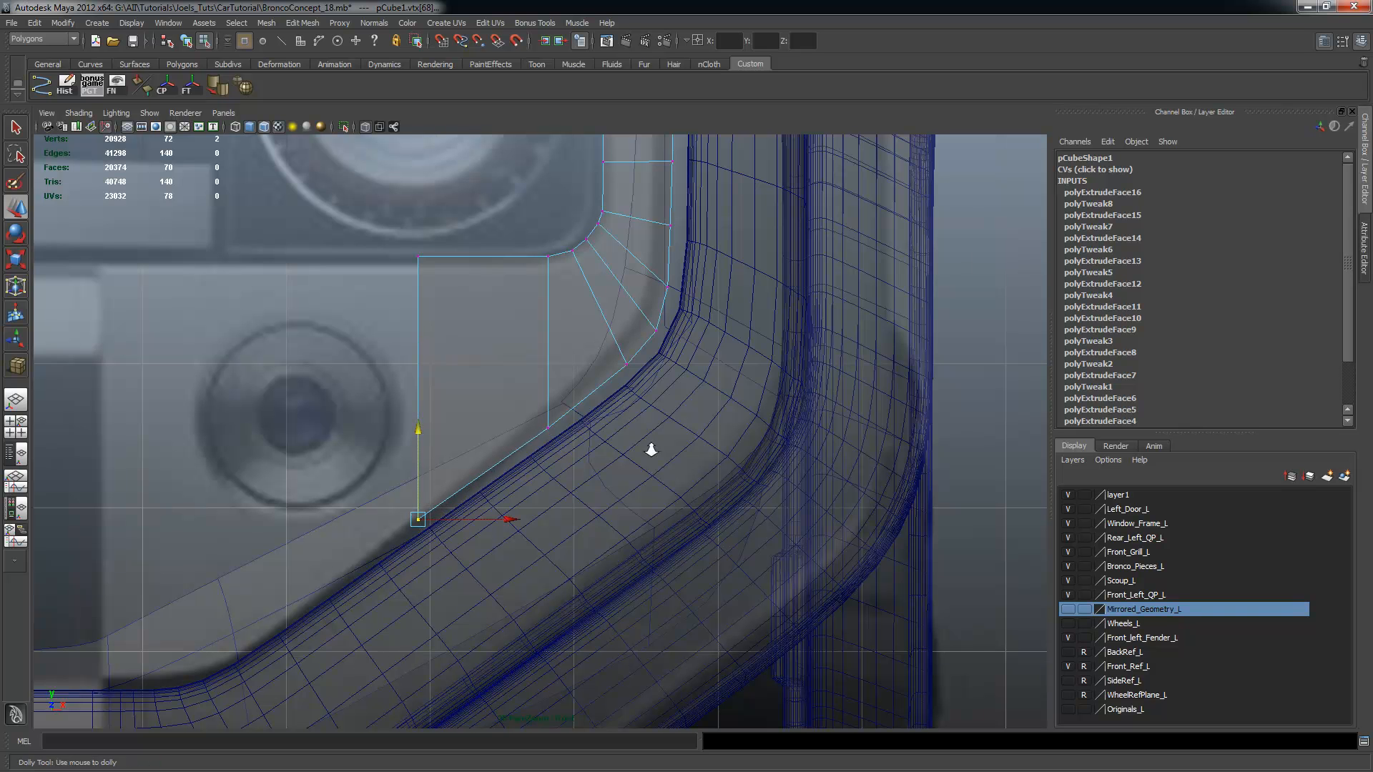
Extrude the end face about -1.667 in X, past the round lamp in the reference
alt+right_drag(649, 451, 580, 442)
right_drag(490, 371, 467, 392)
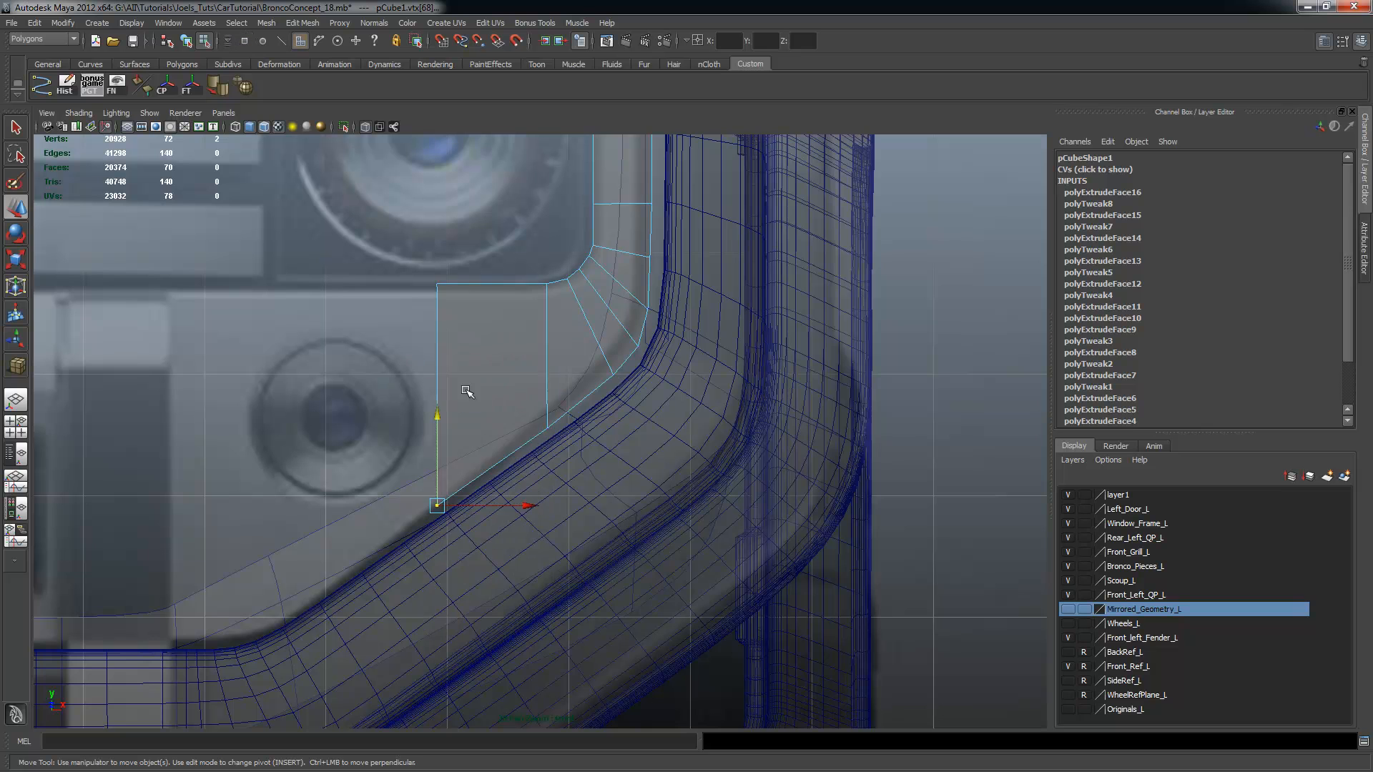
click(468, 429)
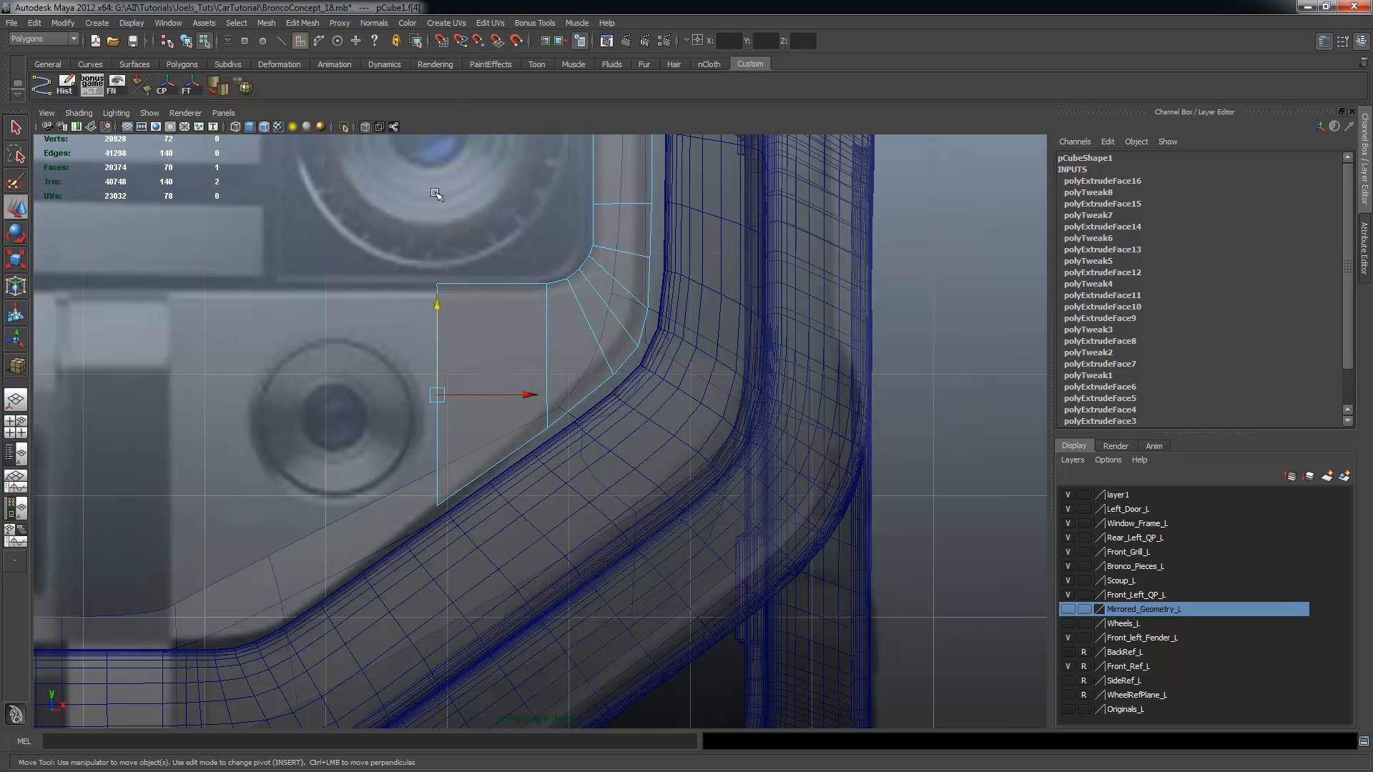
click(302, 23)
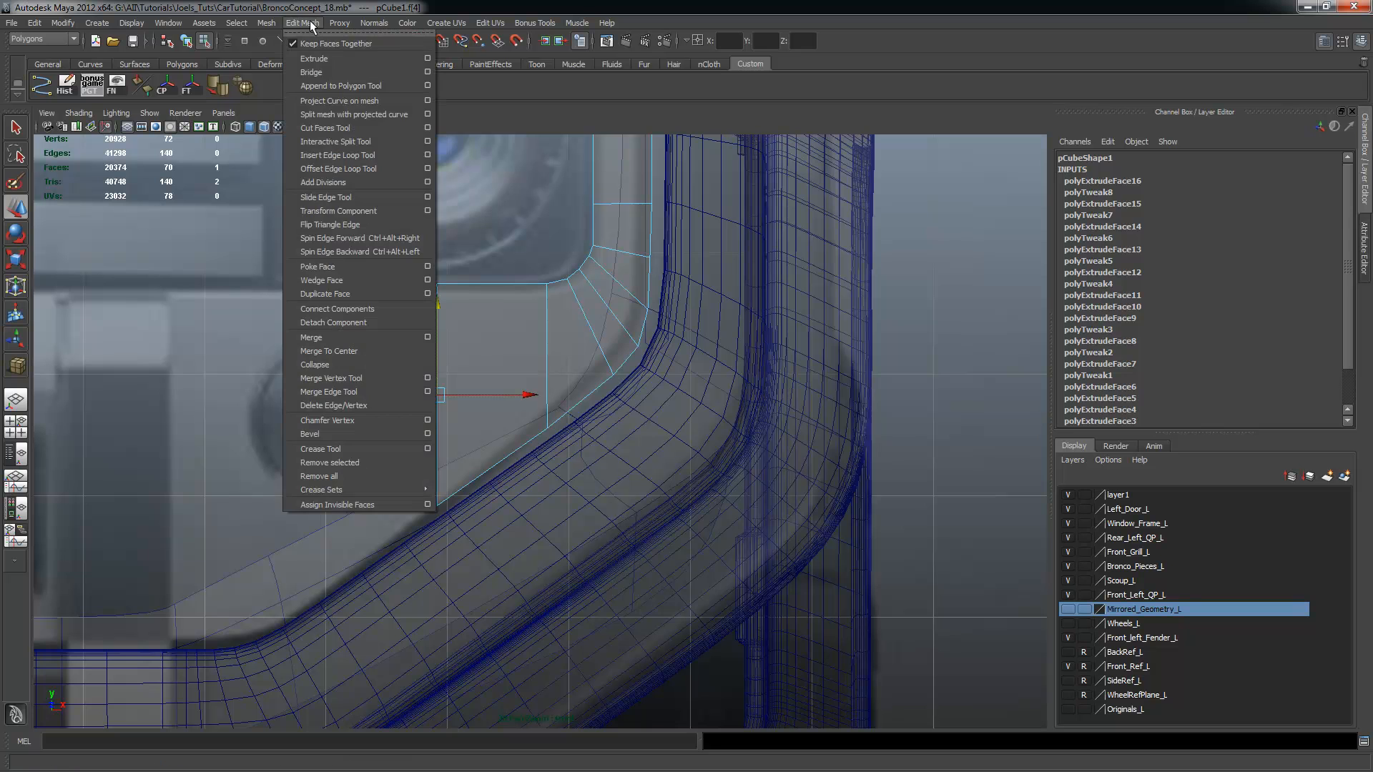
click(323, 63)
scroll(513, 352, up, 1)
click(586, 215)
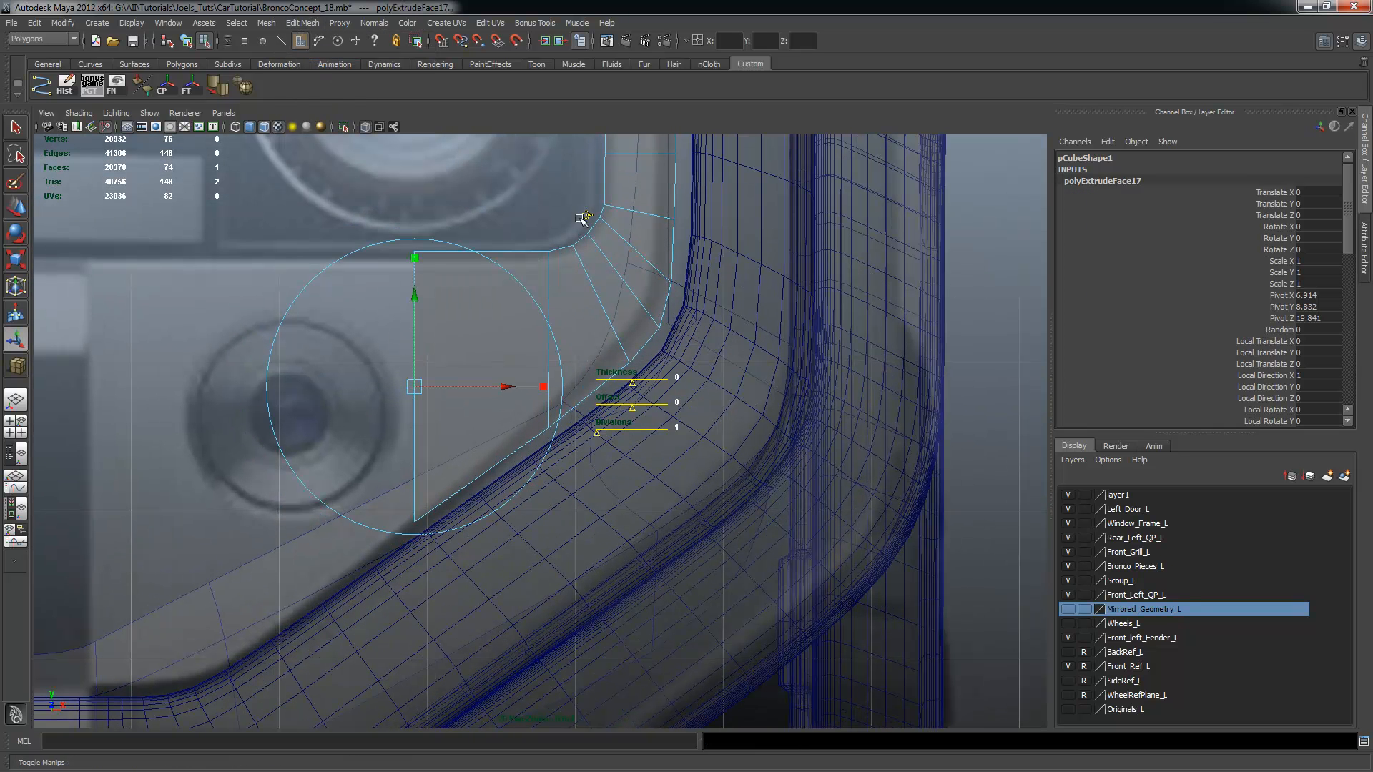
drag(504, 387, 258, 384)
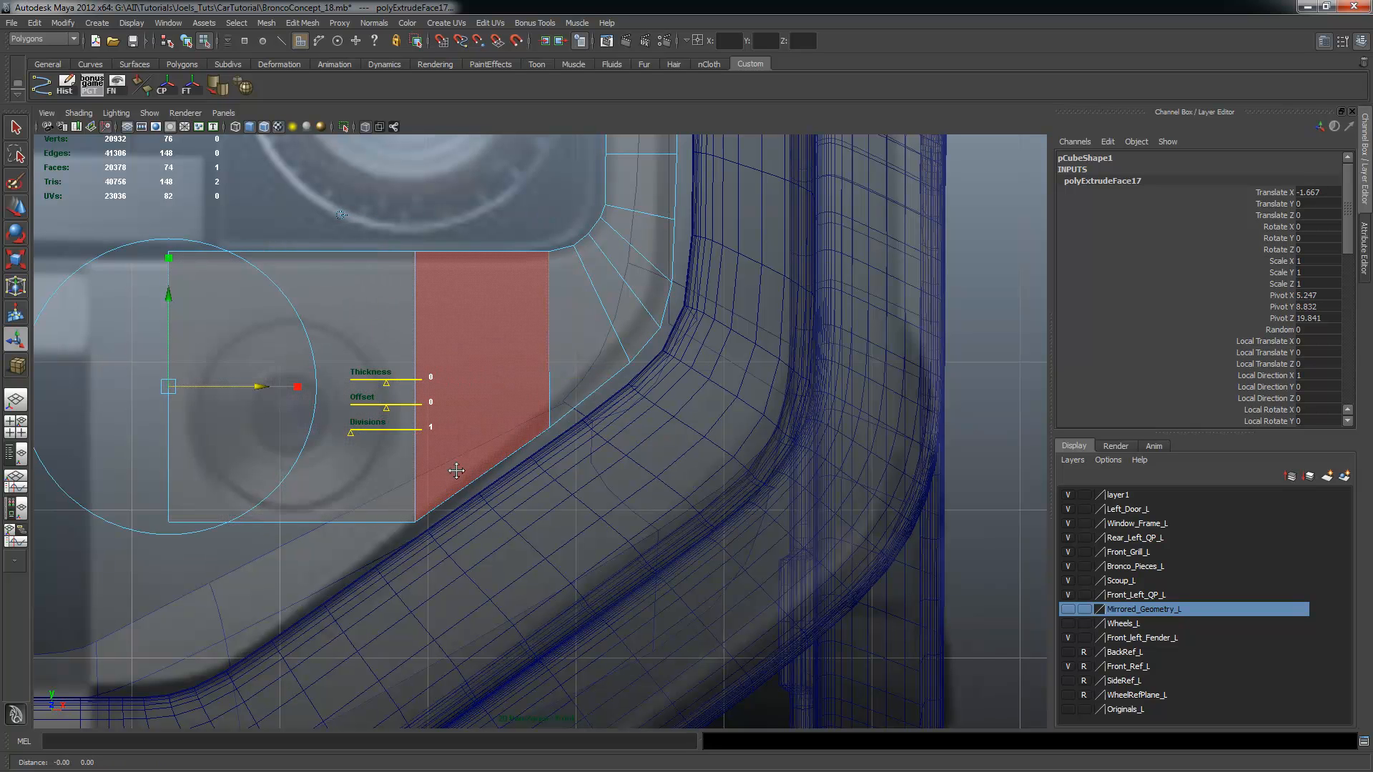
Move the new end edge's bottom vertices down and slightly outward to about X 5.4, Y 6.9, where the slanted border starts to level off
alt+middle_drag(439, 482, 523, 384)
right_drag(465, 366, 419, 366)
drag(240, 376, 311, 482)
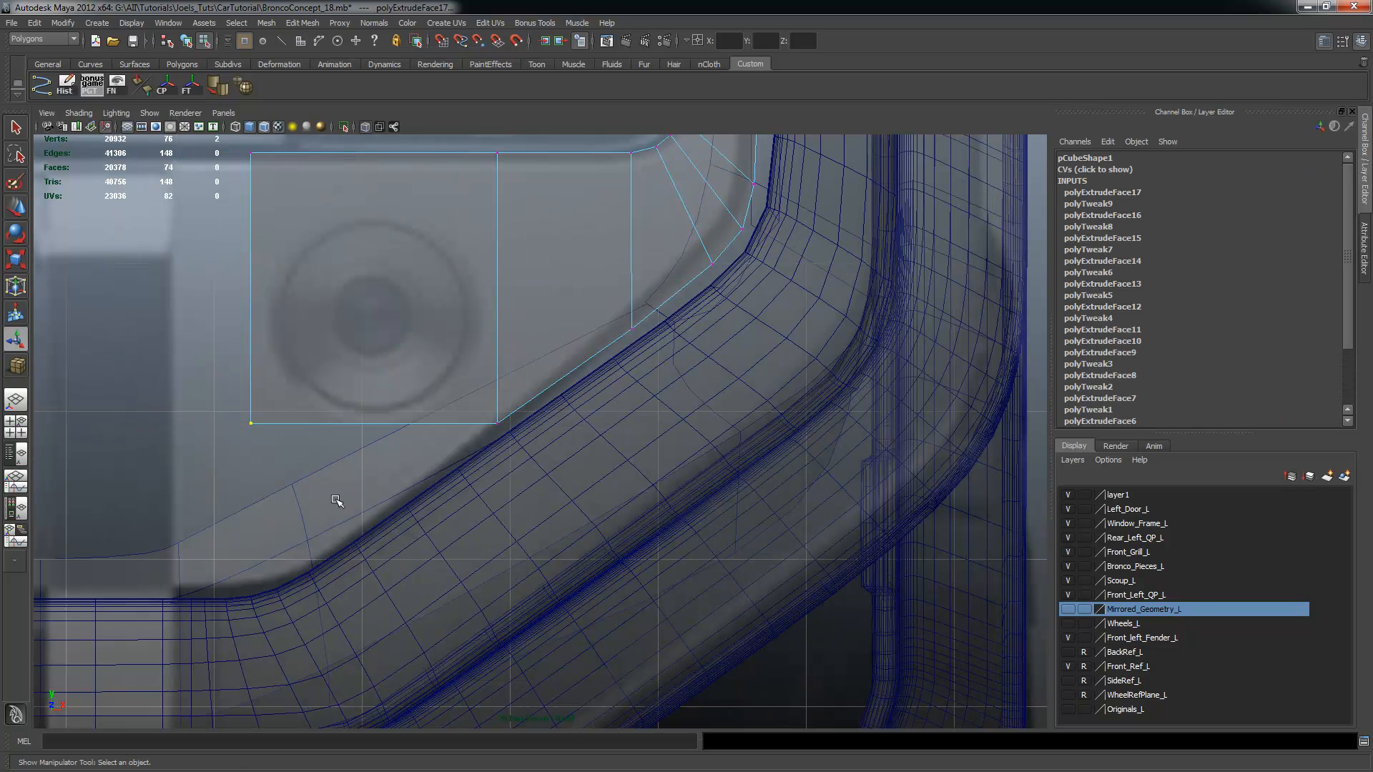
key(w)
drag(251, 331, 292, 497)
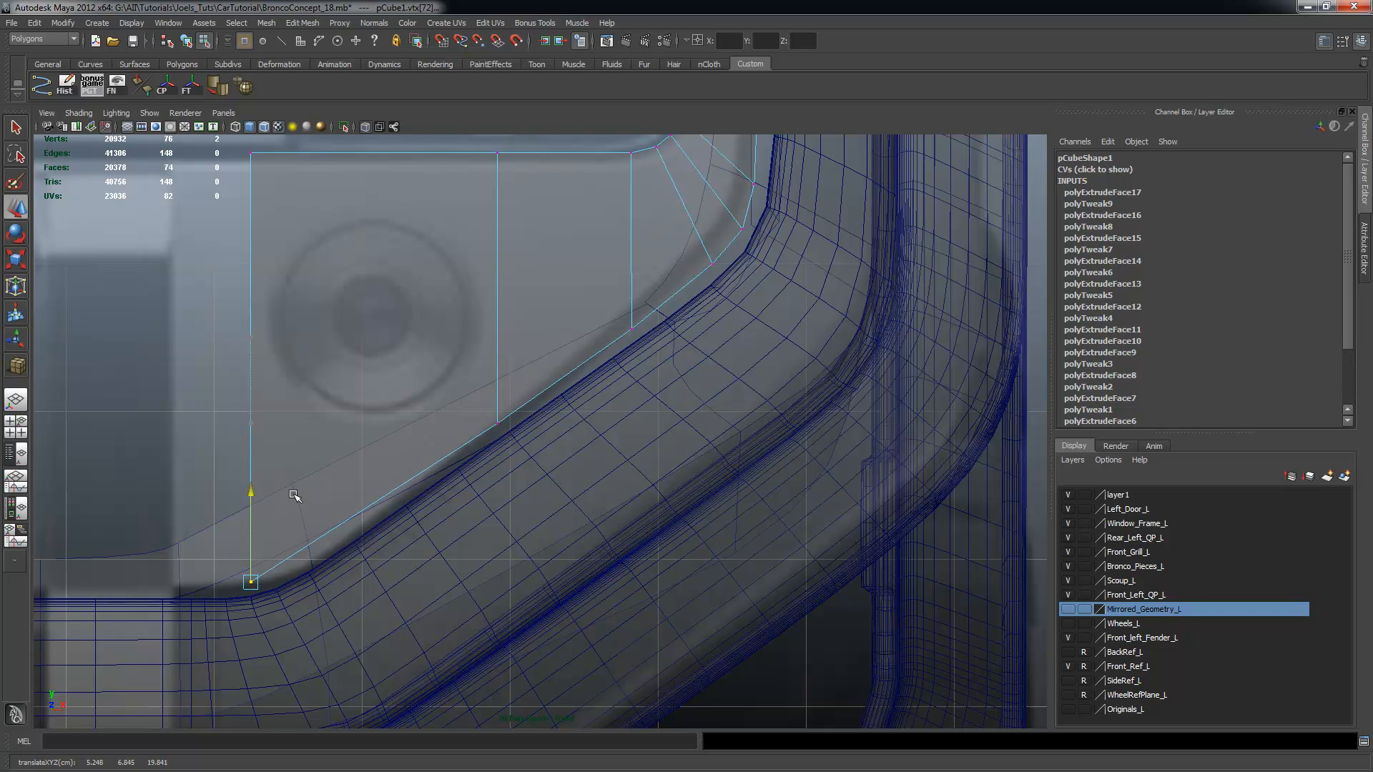
drag(294, 495, 296, 490)
drag(303, 573, 328, 583)
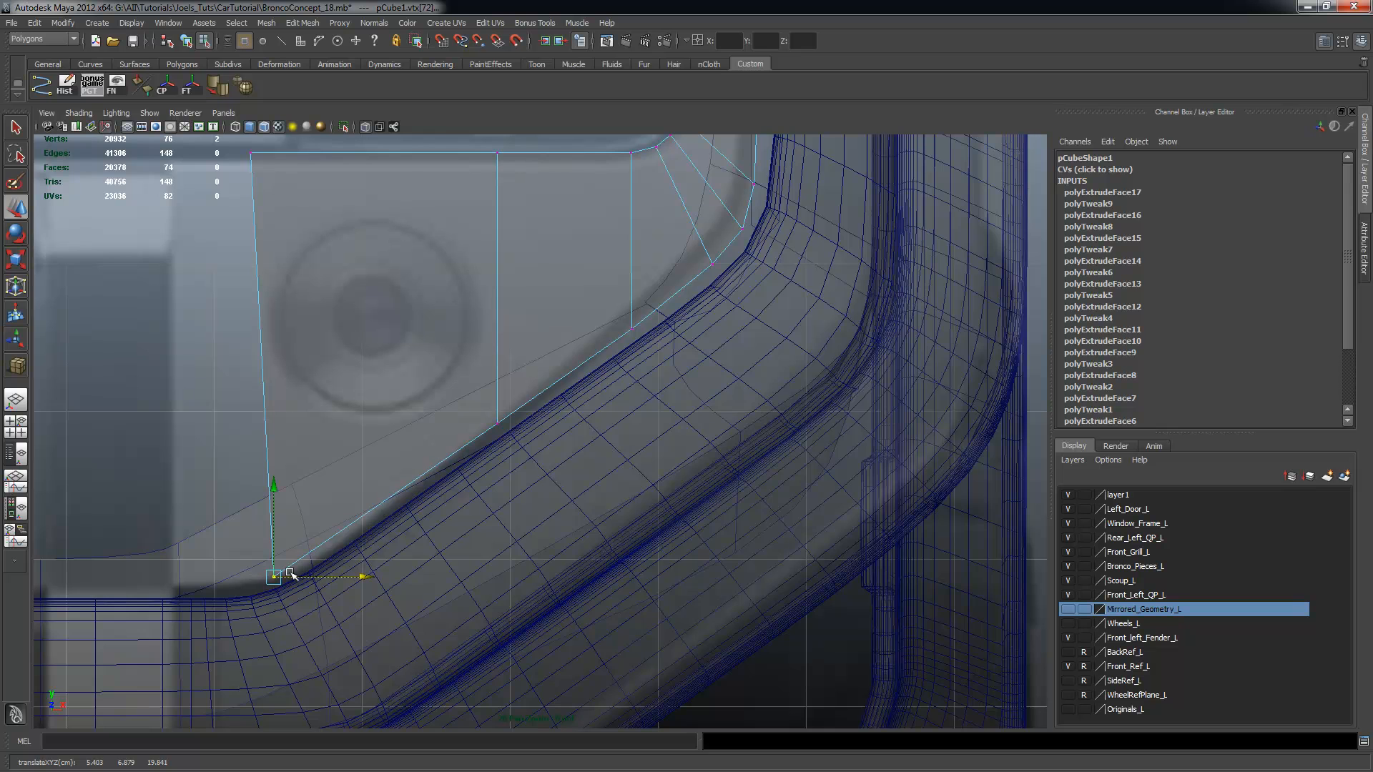
alt+right_drag(506, 519, 400, 516)
drag(304, 476, 301, 473)
alt+right_drag(478, 498, 457, 458)
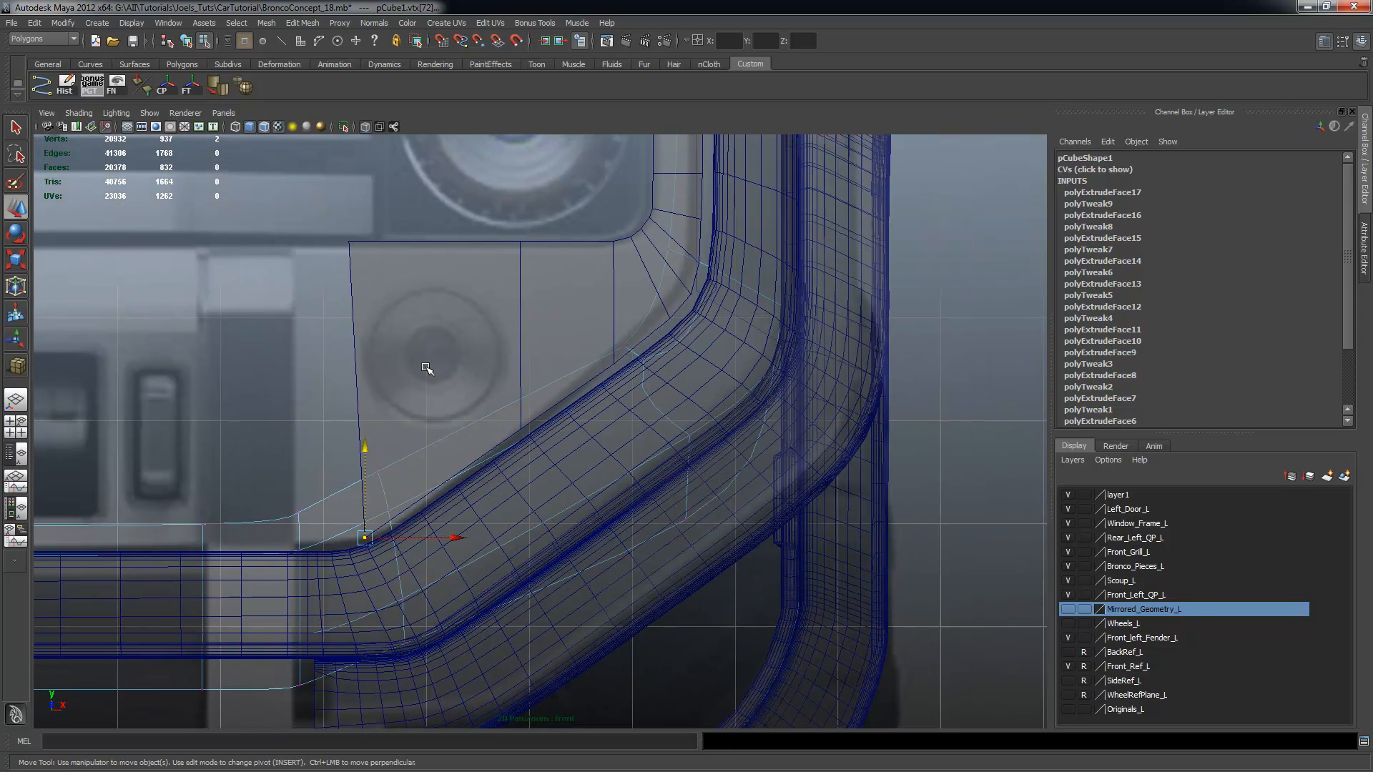
Shift the end edge's top vertices slightly inward to about 5.239 in X
alt+middle_drag(454, 373, 531, 380)
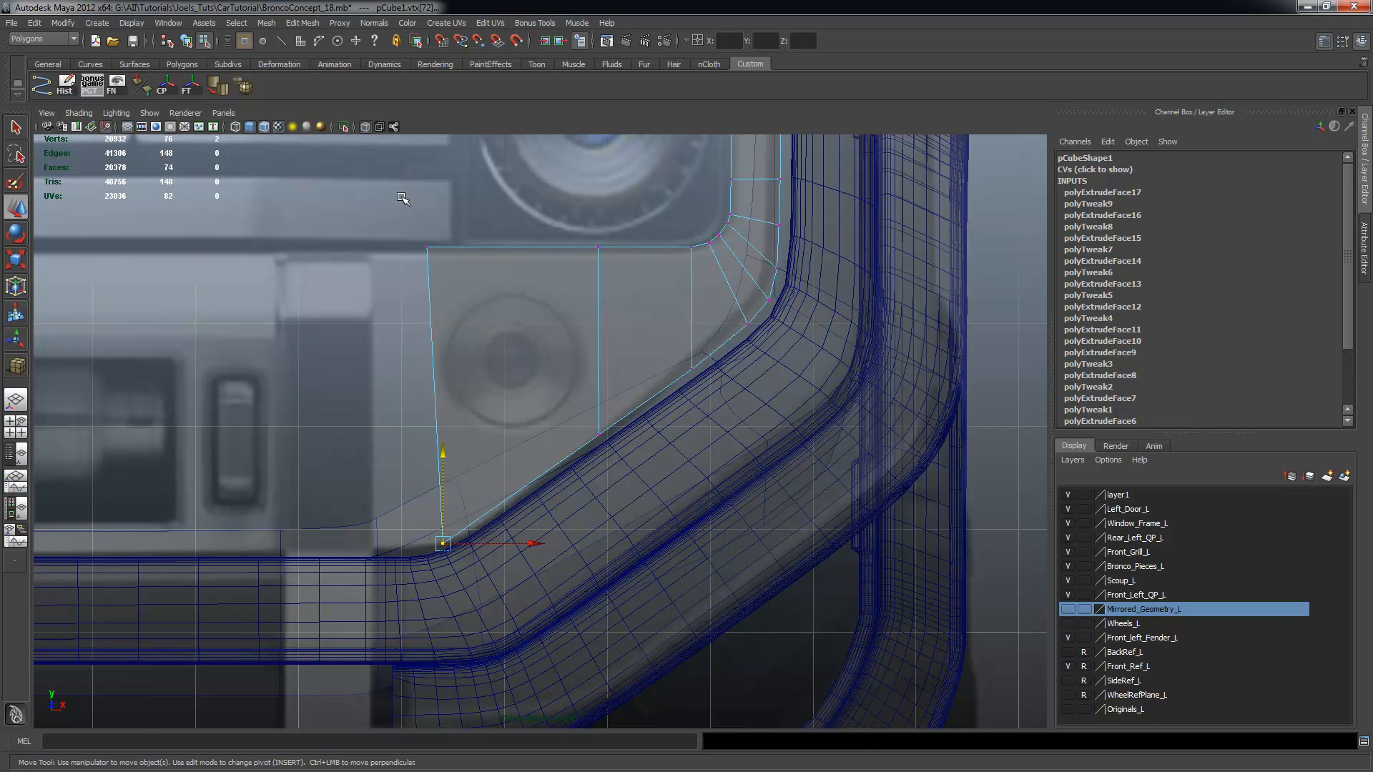
drag(406, 224, 490, 252)
click(486, 250)
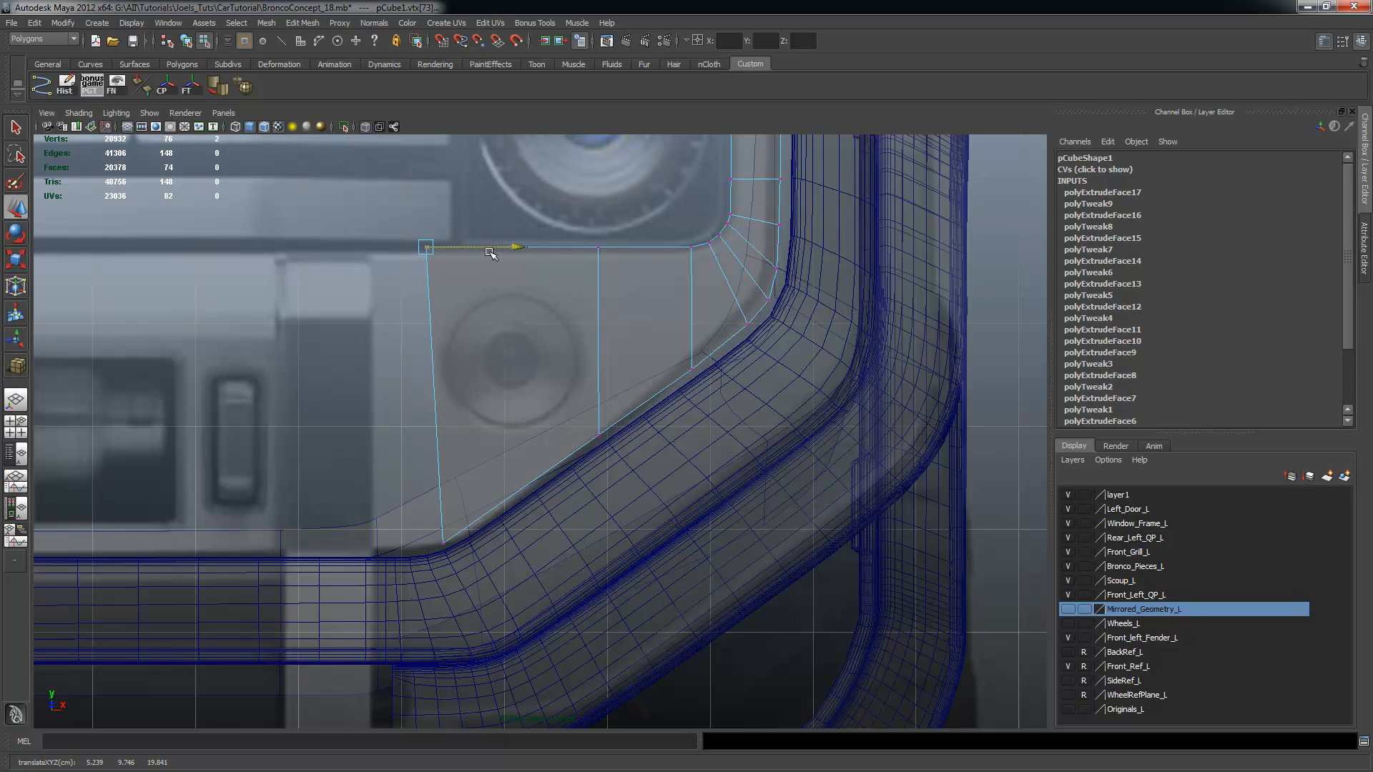
Extrude the slanted end face a short distance in X toward the grill's centre
right_drag(433, 389, 433, 422)
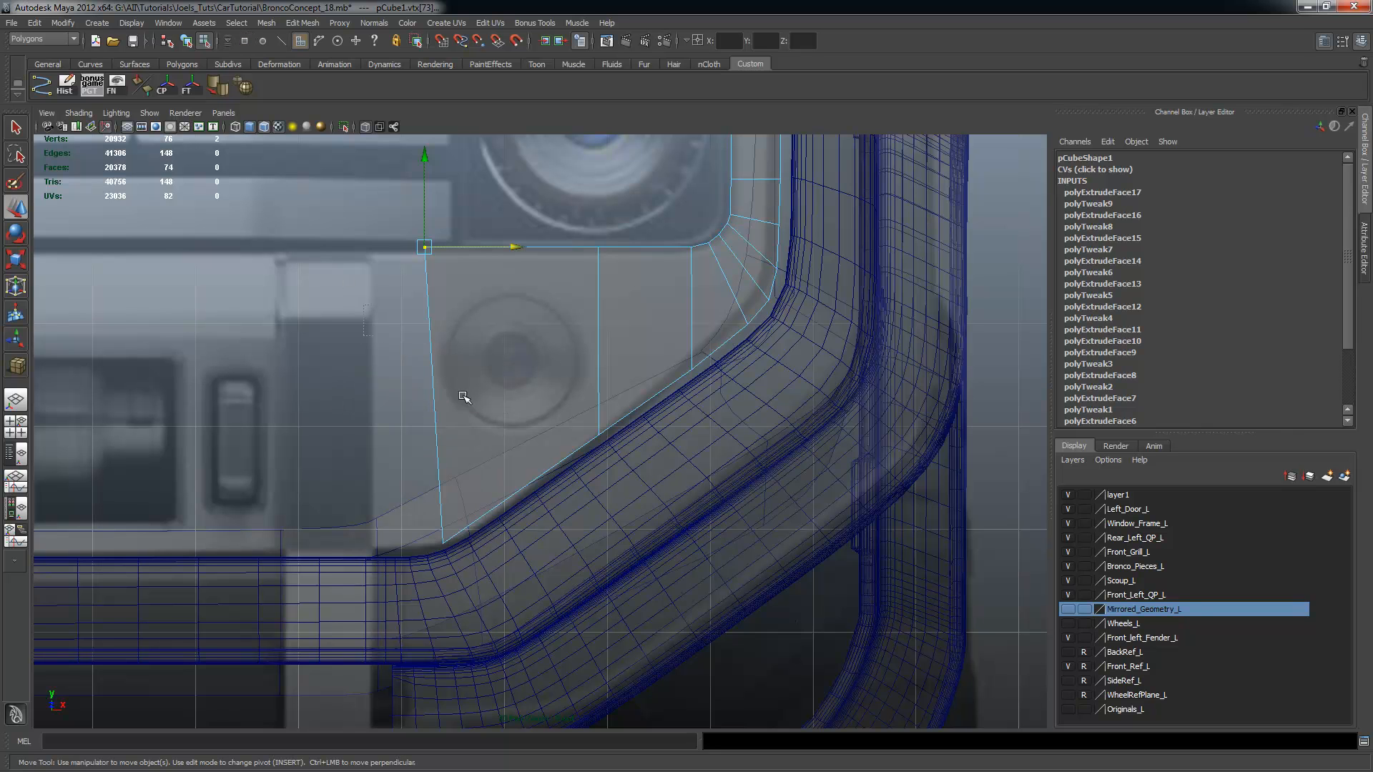
click(485, 424)
ctrl+drag(467, 196, 656, 600)
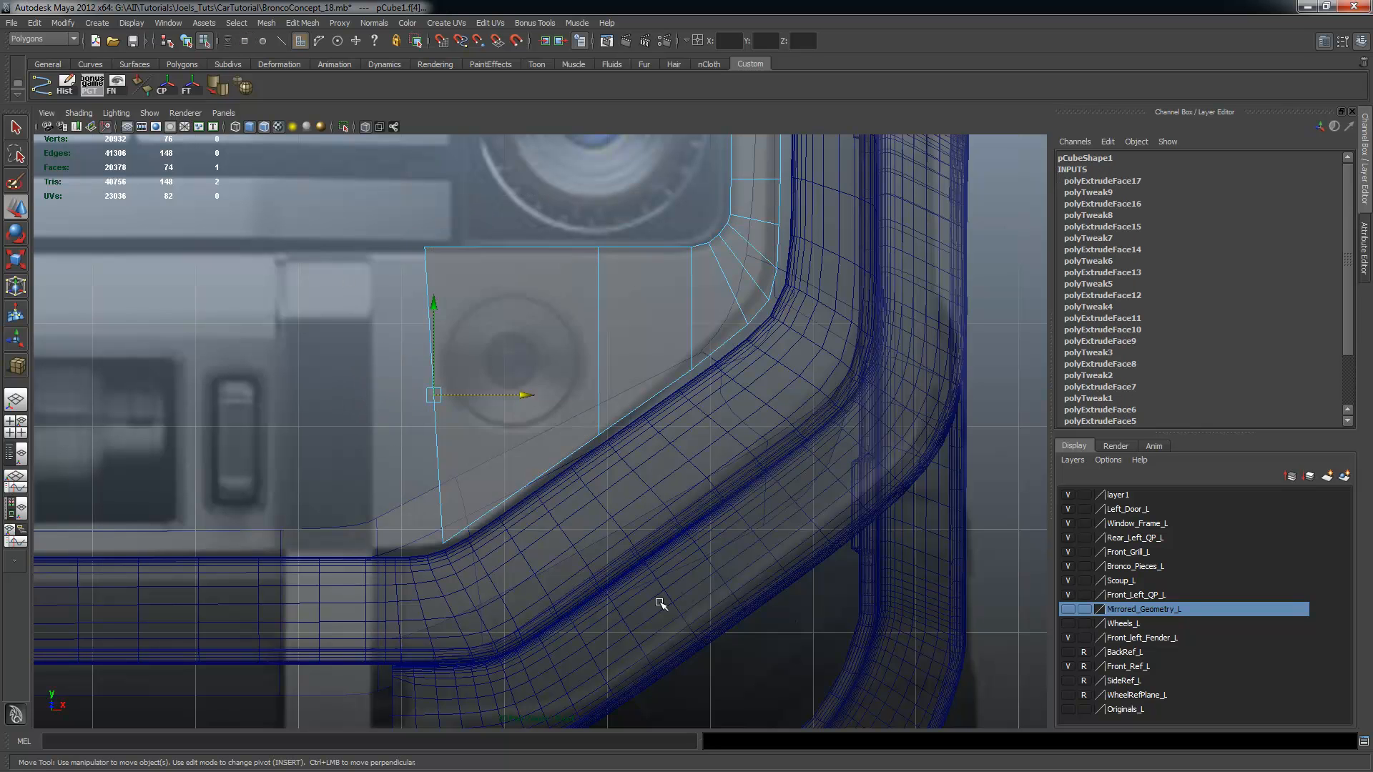
click(302, 22)
click(333, 58)
alt+right_drag(446, 402, 480, 389)
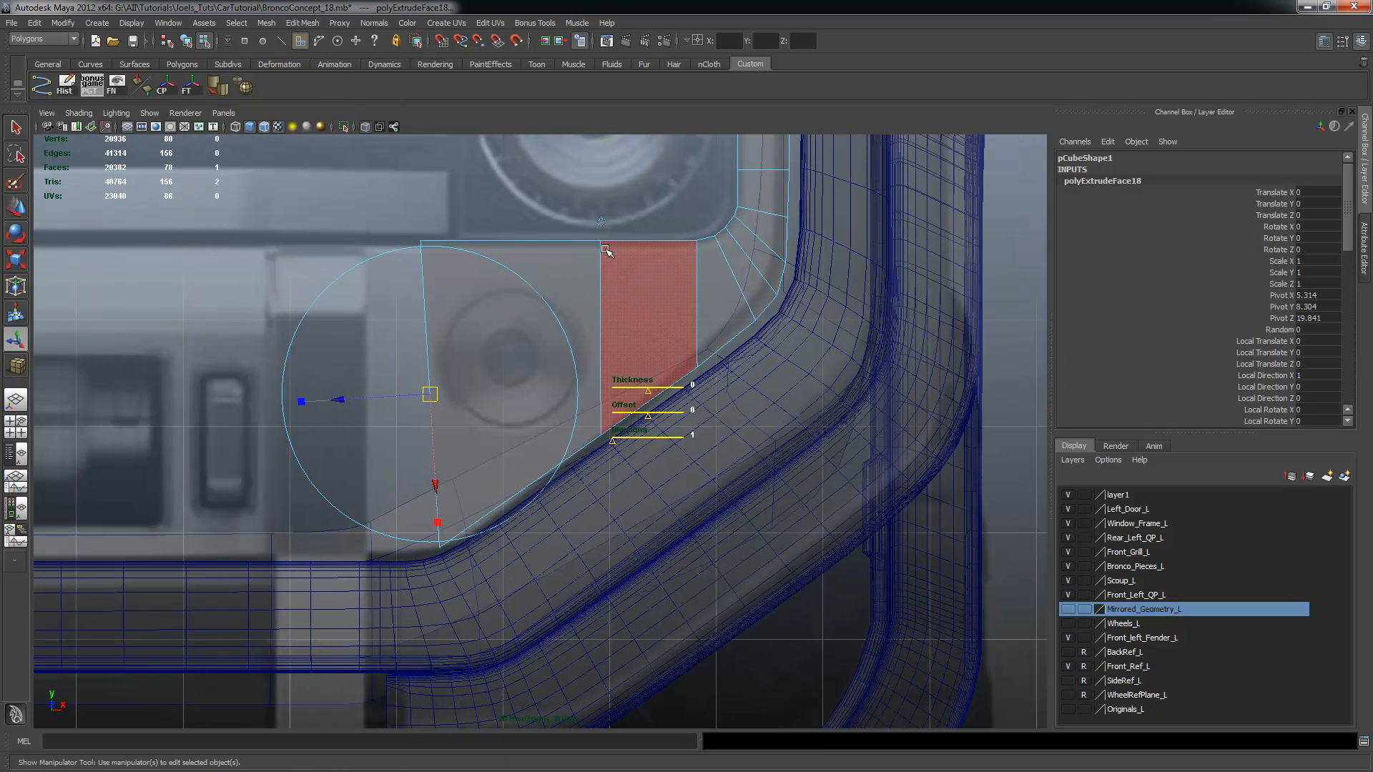
click(601, 222)
drag(469, 394, 421, 393)
Move the new end edge's bottom vertices to about X 5.162, Y 6.809 and shift its top vertices slightly back toward the round lamp
right_drag(458, 293, 414, 307)
click(386, 541)
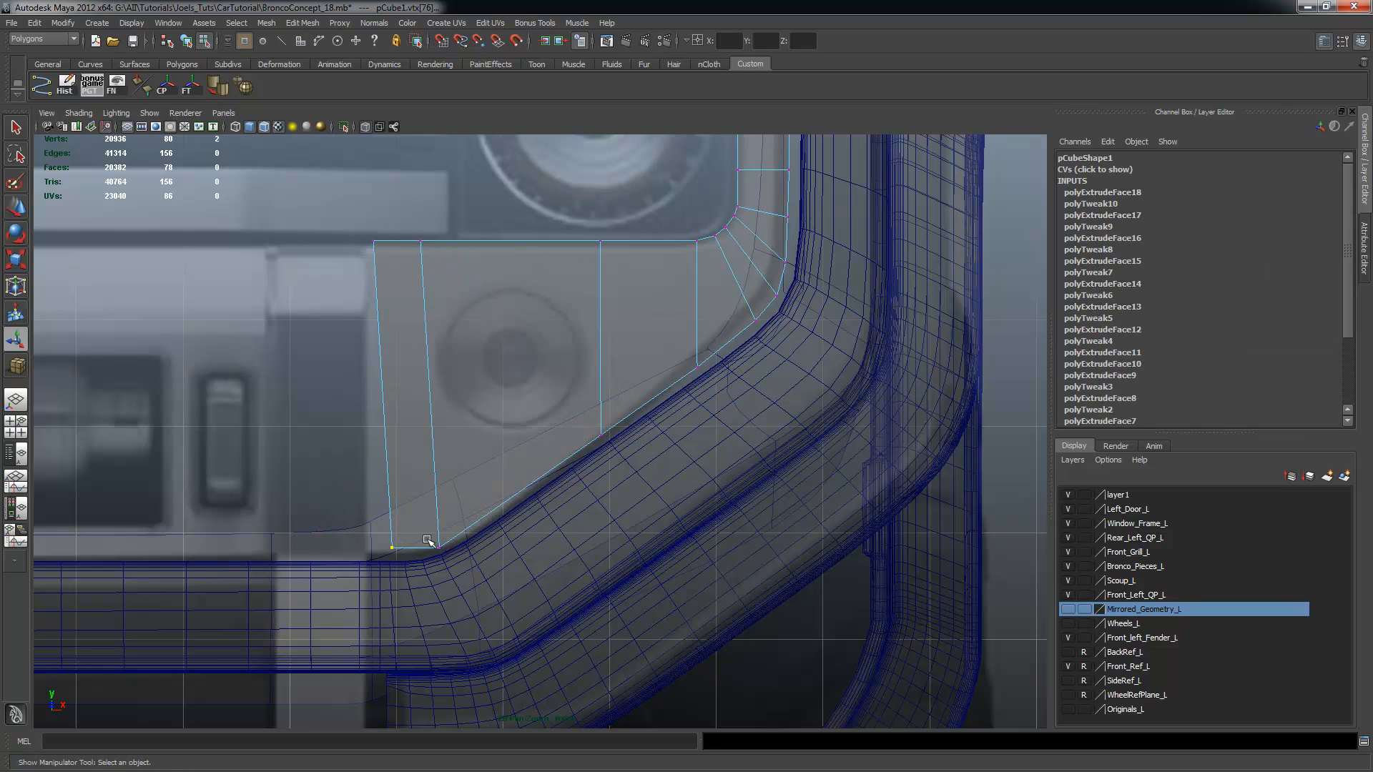
key(w)
drag(393, 459, 394, 462)
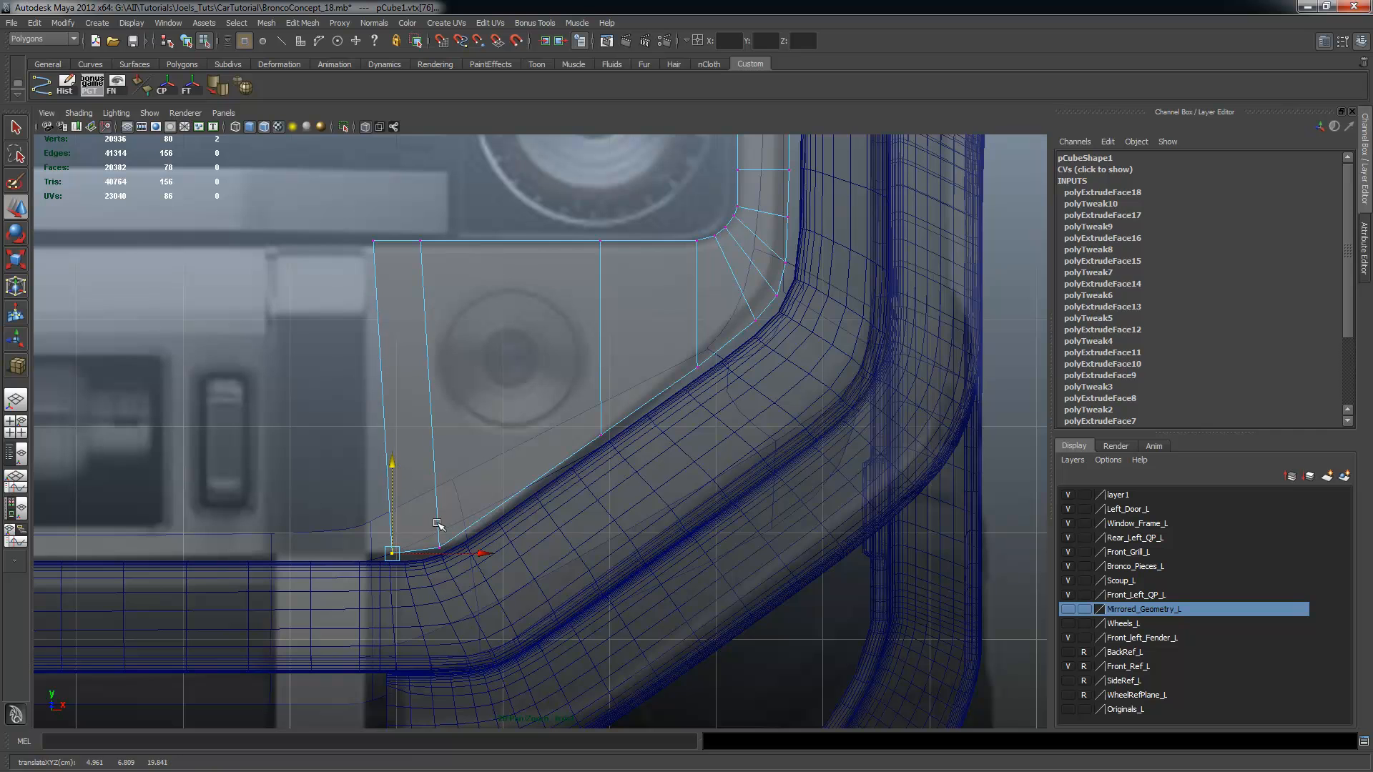
click(341, 219)
drag(378, 266, 382, 268)
drag(375, 537, 483, 554)
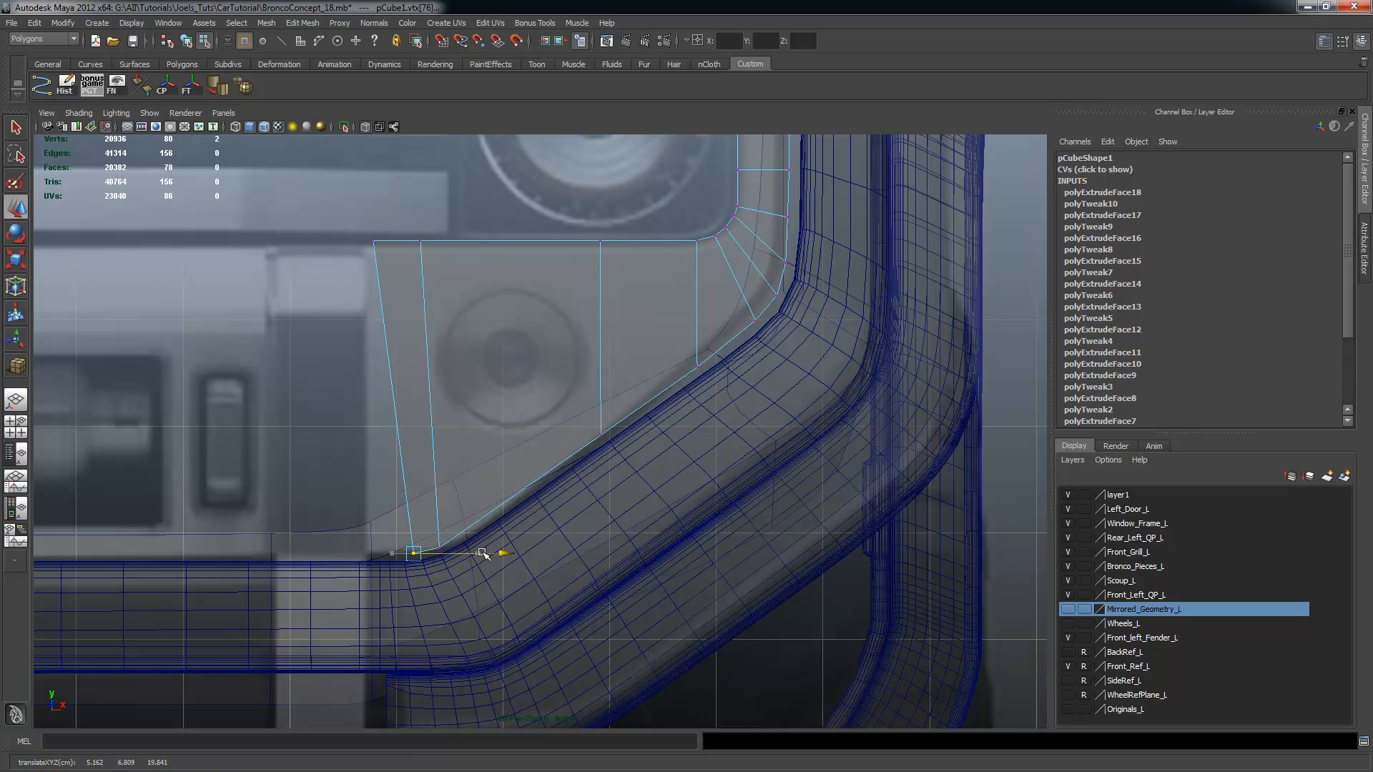
click(374, 241)
drag(415, 242, 435, 242)
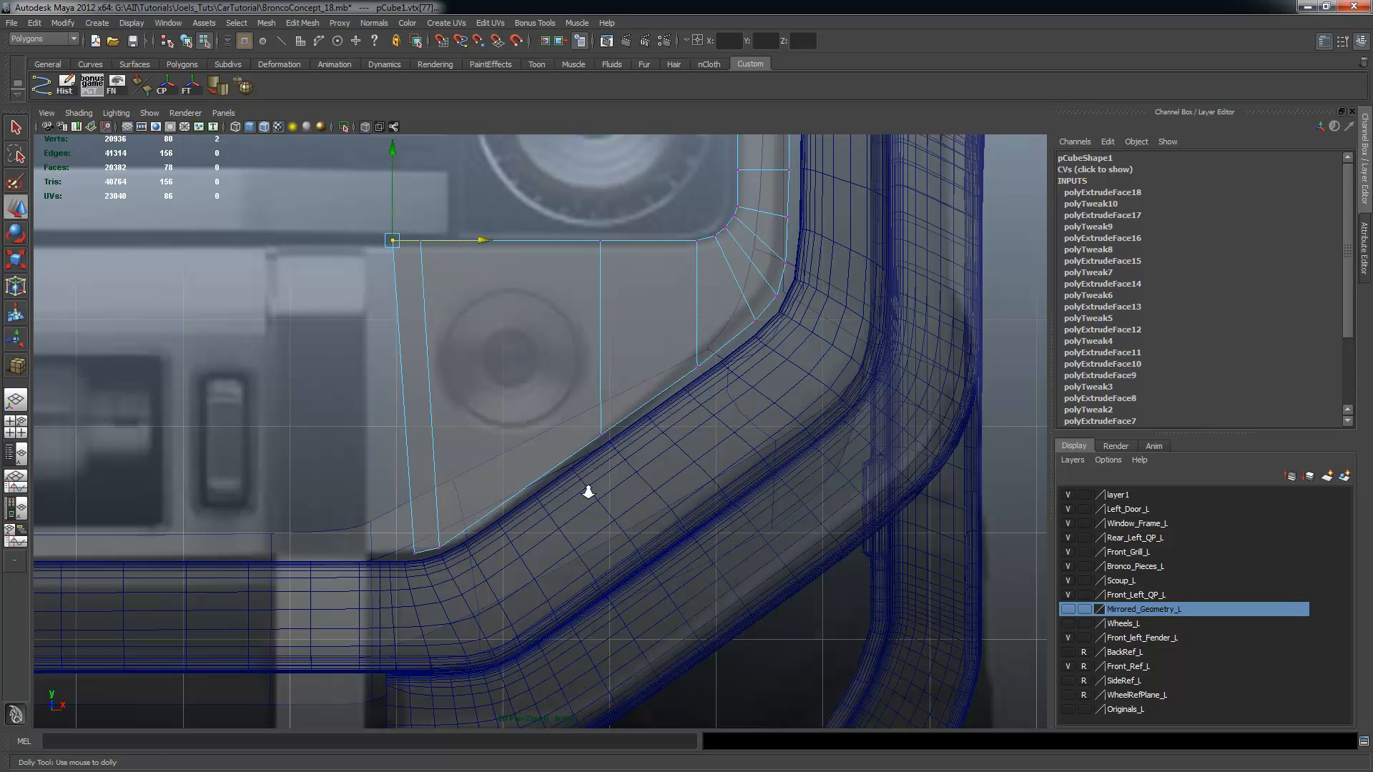
Extrude the end face in X toward the grill's centre, across the vertical post in the reference
scroll(572, 485, down, 2)
right_drag(496, 345, 493, 378)
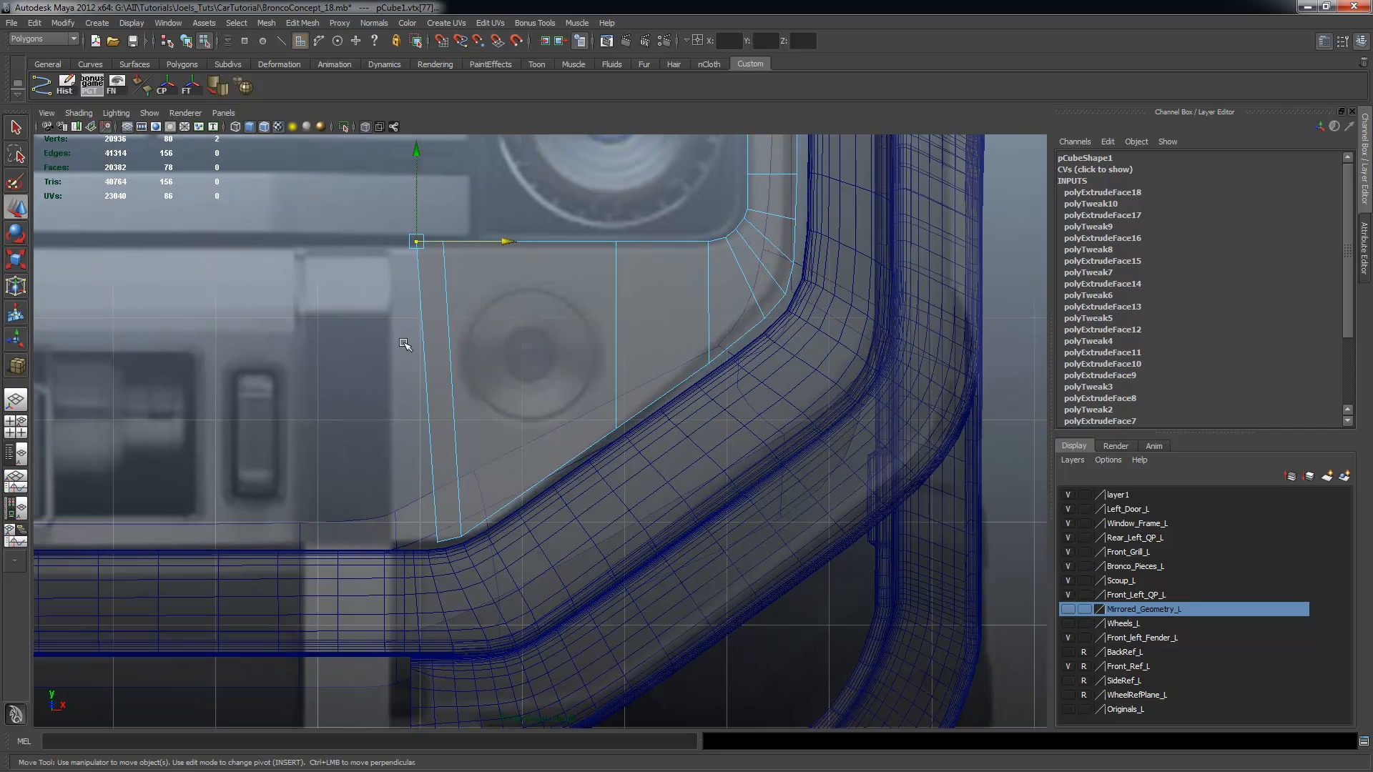
click(438, 395)
ctrl+drag(434, 229, 448, 254)
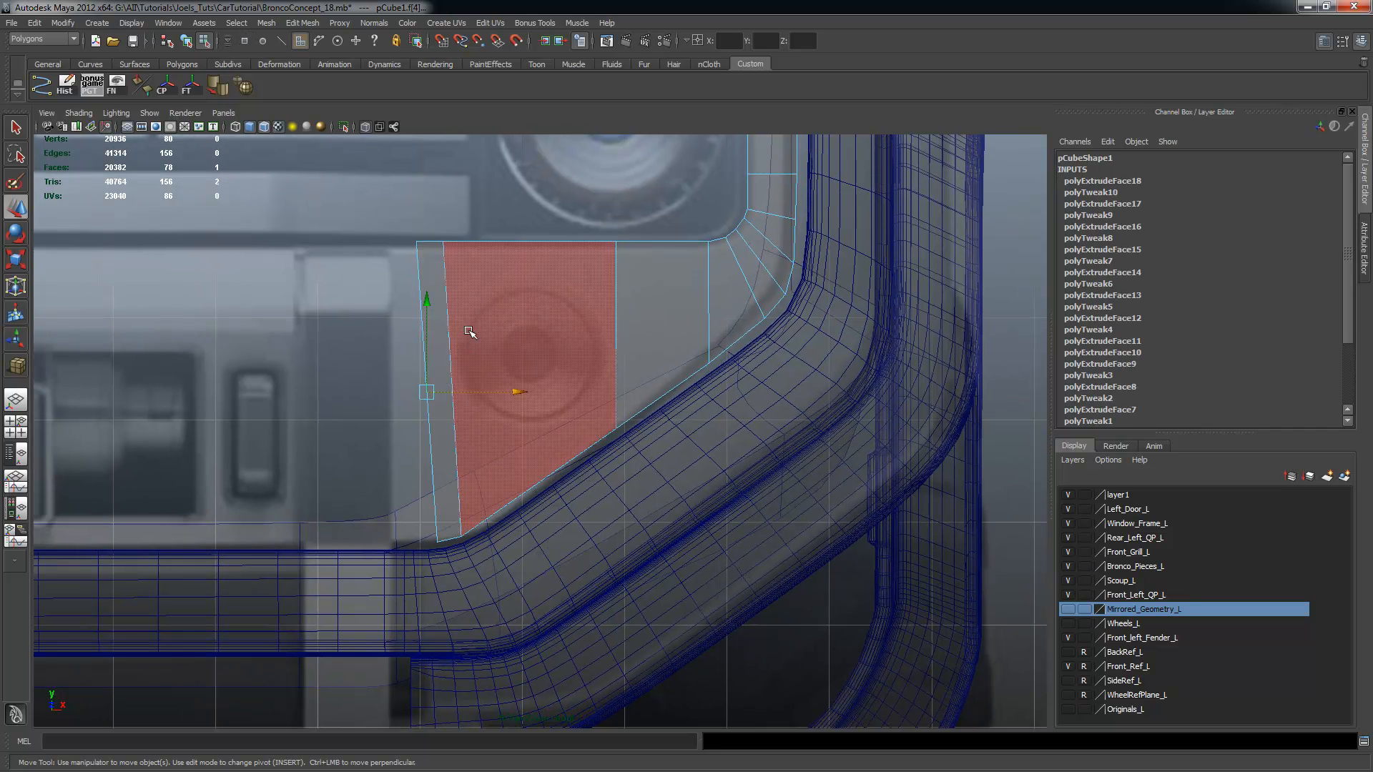
click(306, 24)
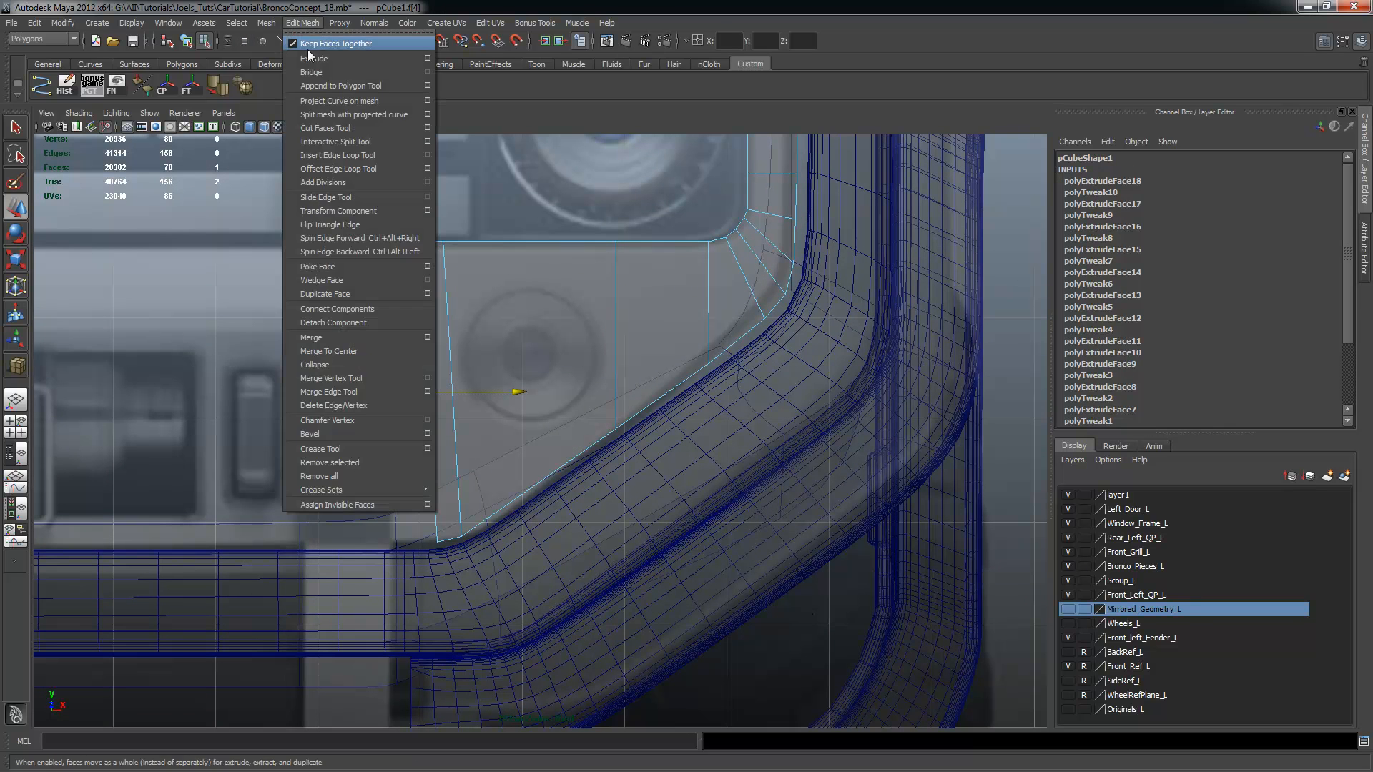
click(315, 56)
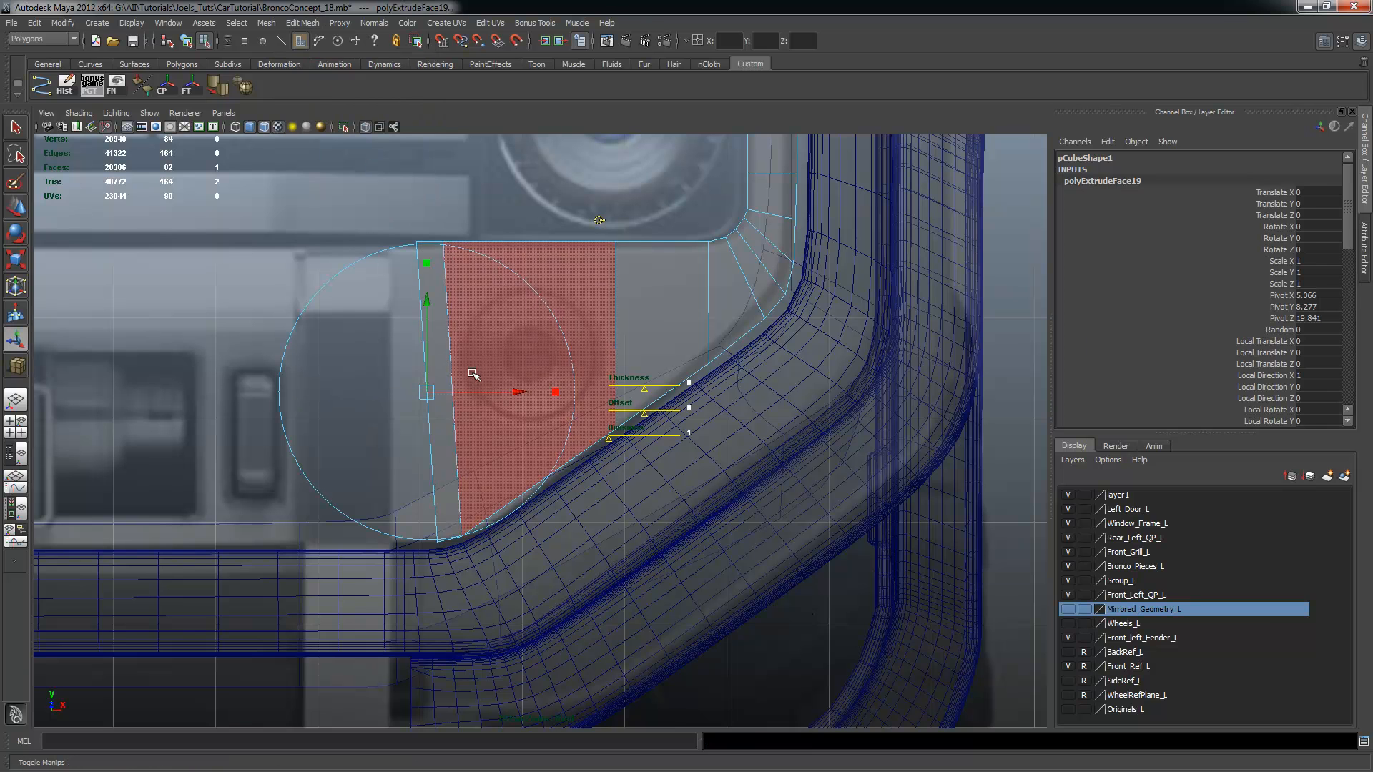
drag(427, 392, 315, 383)
Scale the new end vertices flat in X so the edge is vertical, and move them to about 3.788 in X
right_drag(309, 307, 243, 306)
drag(239, 212, 340, 628)
key(r)
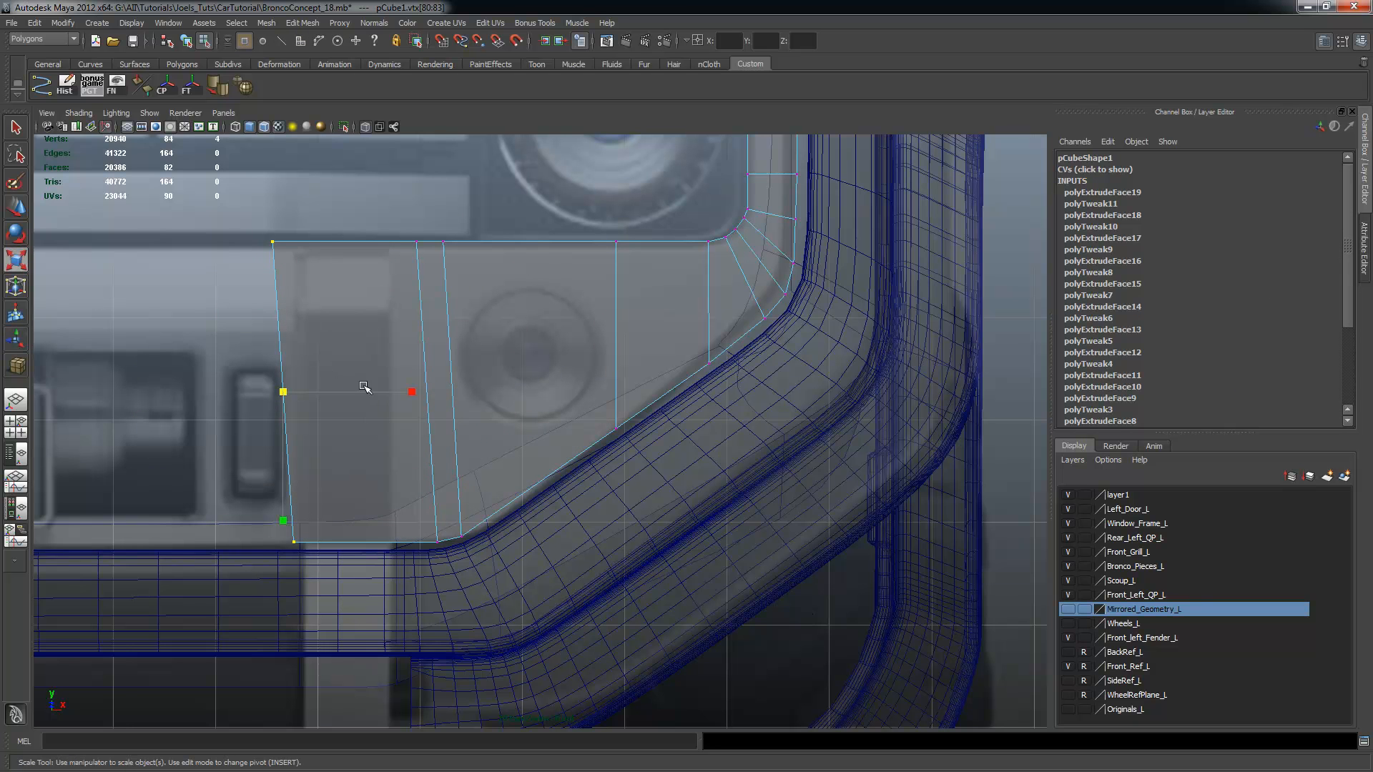
drag(414, 394, 283, 394)
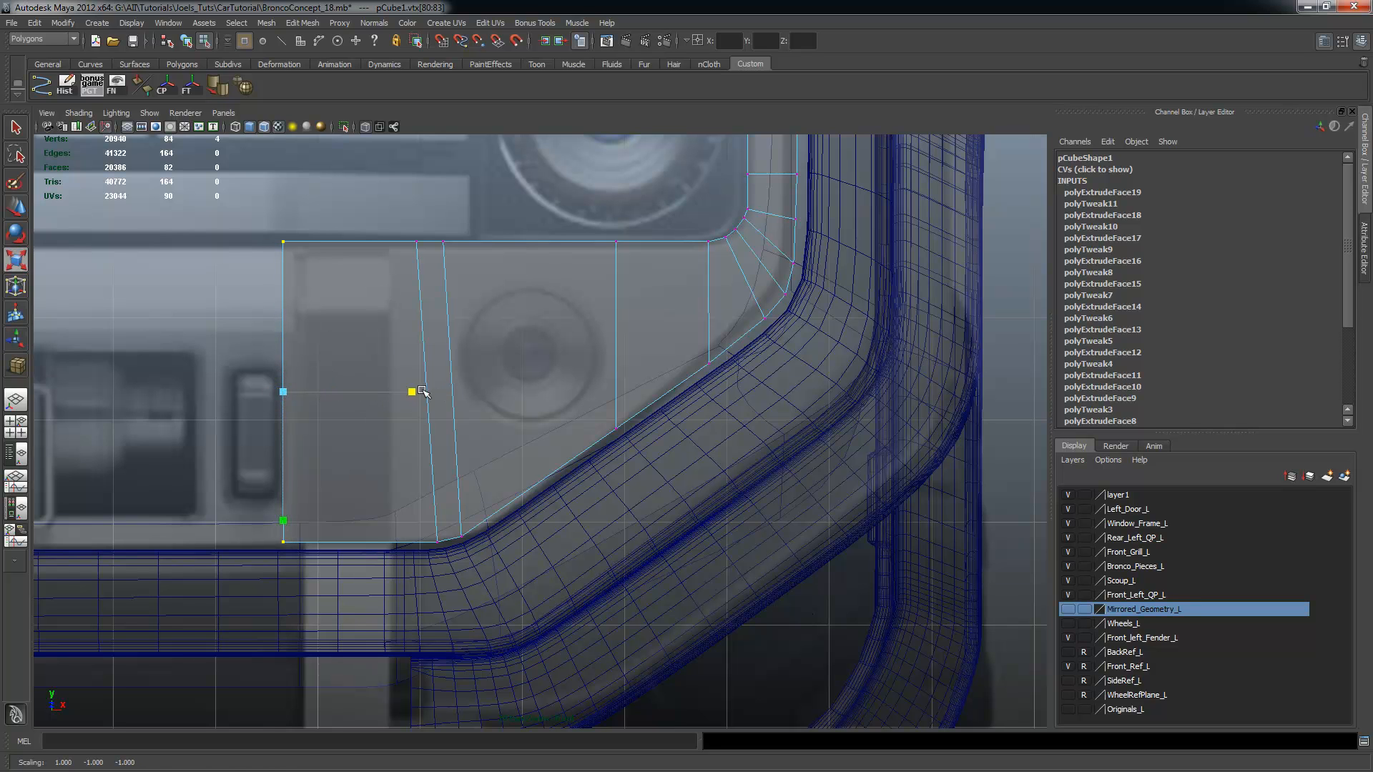
drag(392, 392, 333, 394)
key(w)
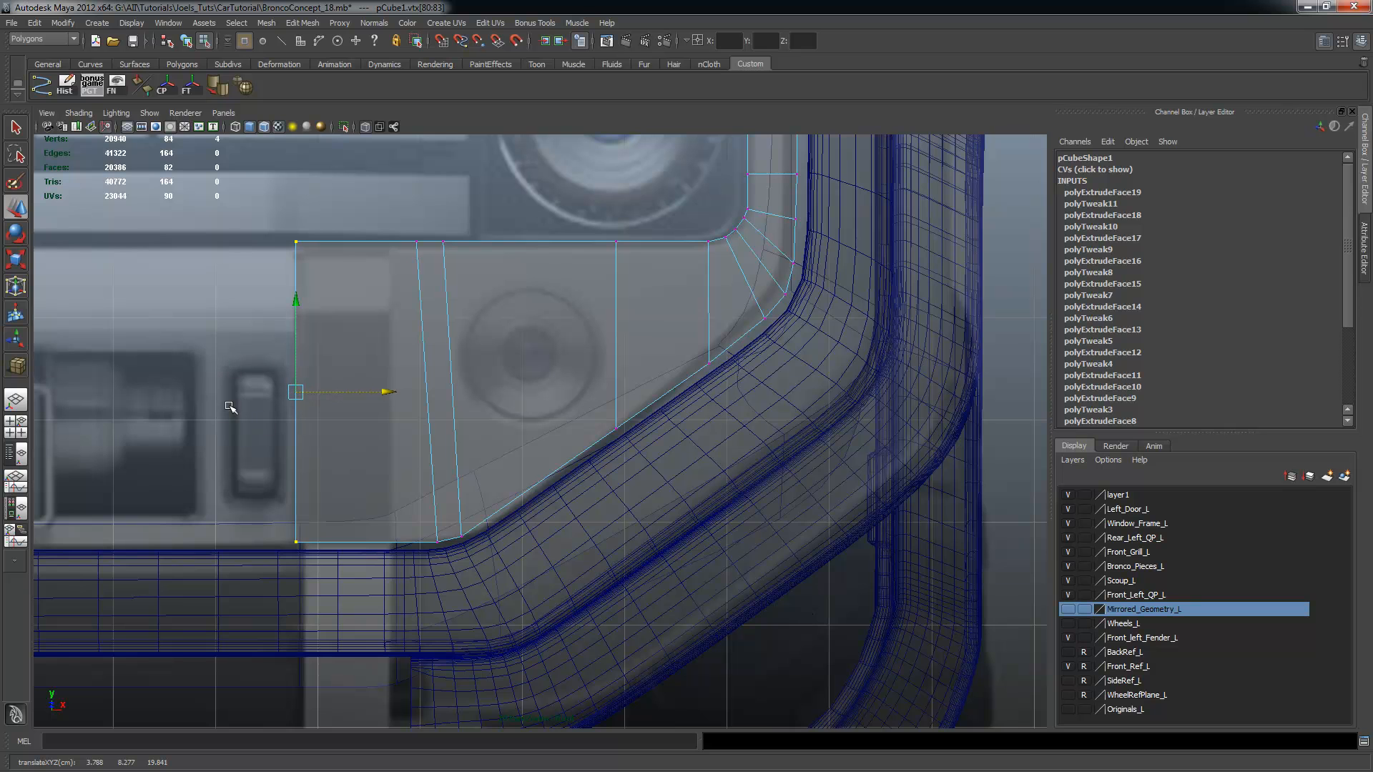
Extrude the grill's lower end face about 0.72 in X toward the centre, just past the small upright slot in the reference
right_drag(389, 347, 391, 379)
drag(233, 278, 327, 456)
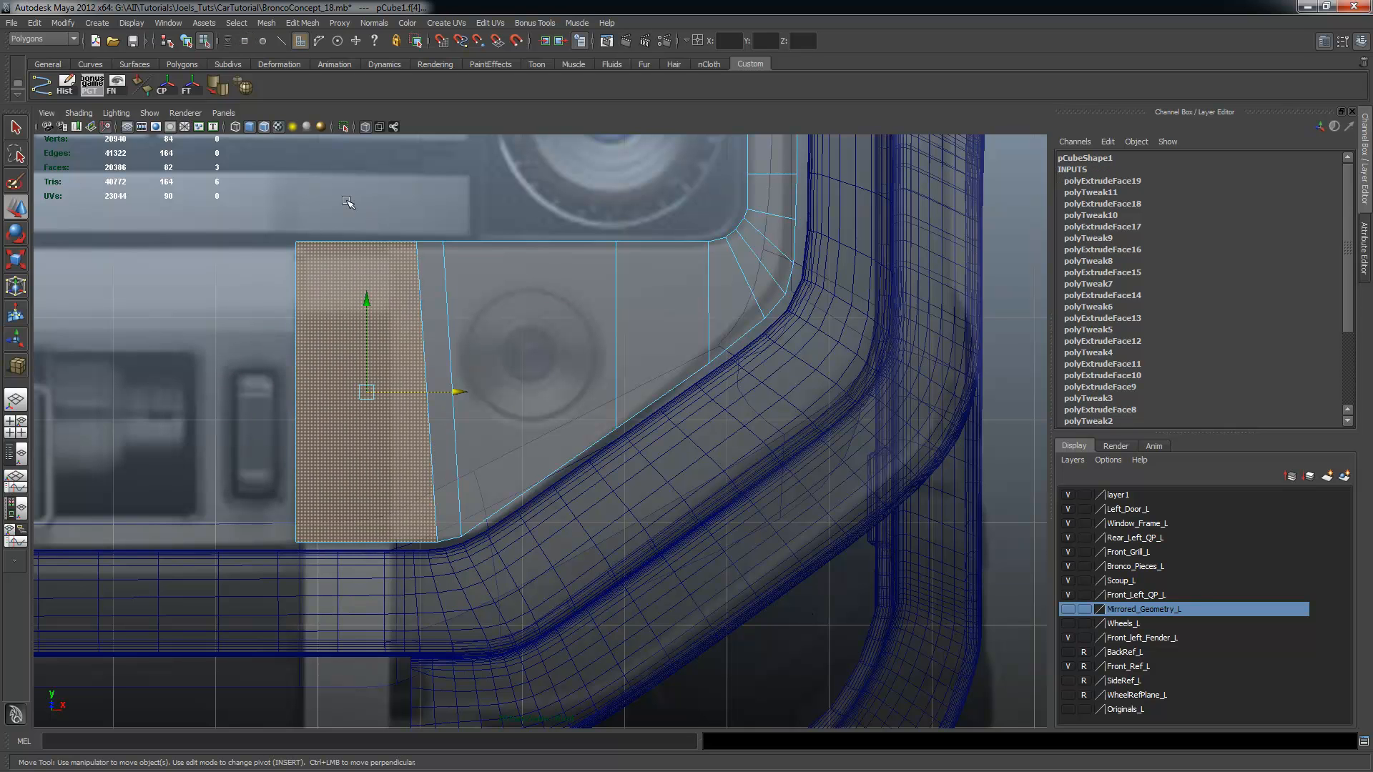
click(302, 22)
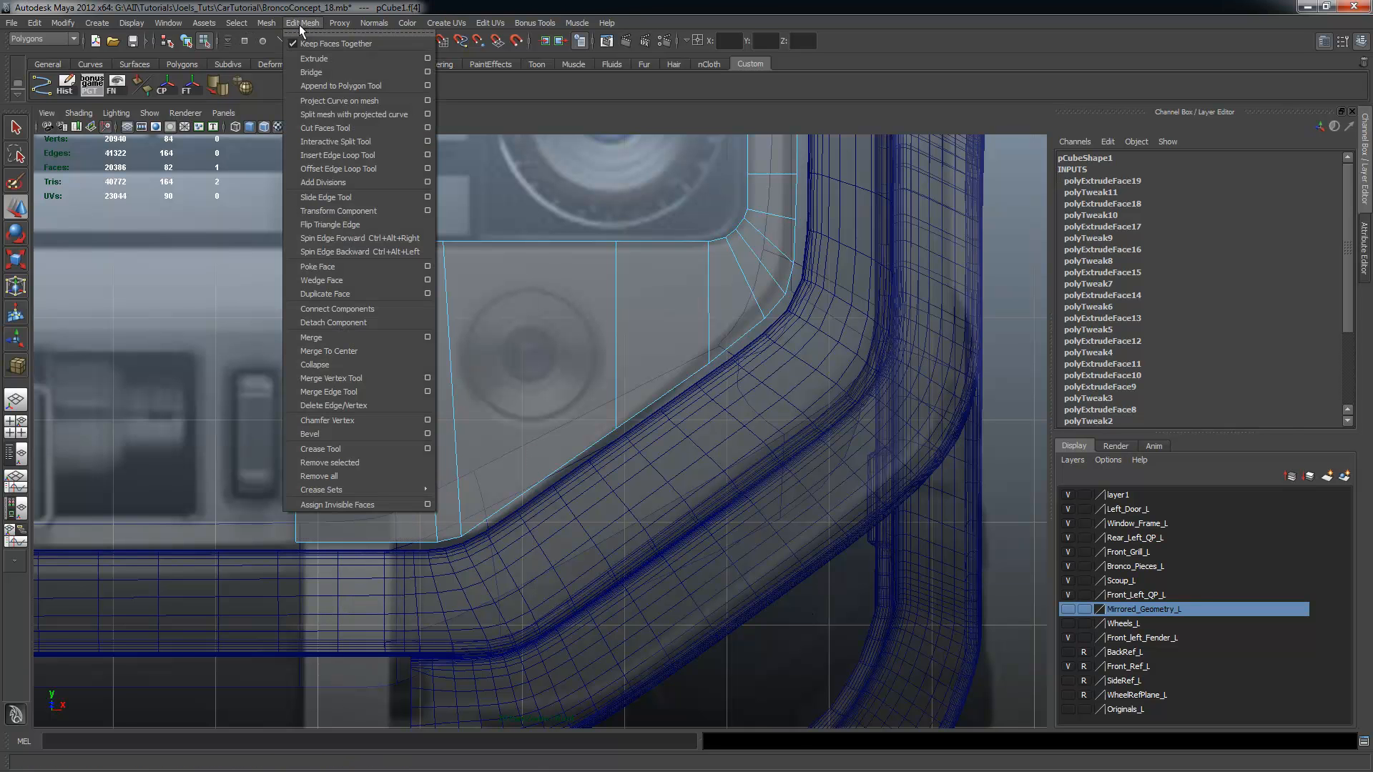
click(308, 59)
alt+right_drag(317, 434, 421, 433)
alt+middle_drag(421, 433, 492, 444)
click(518, 228)
drag(386, 399, 299, 401)
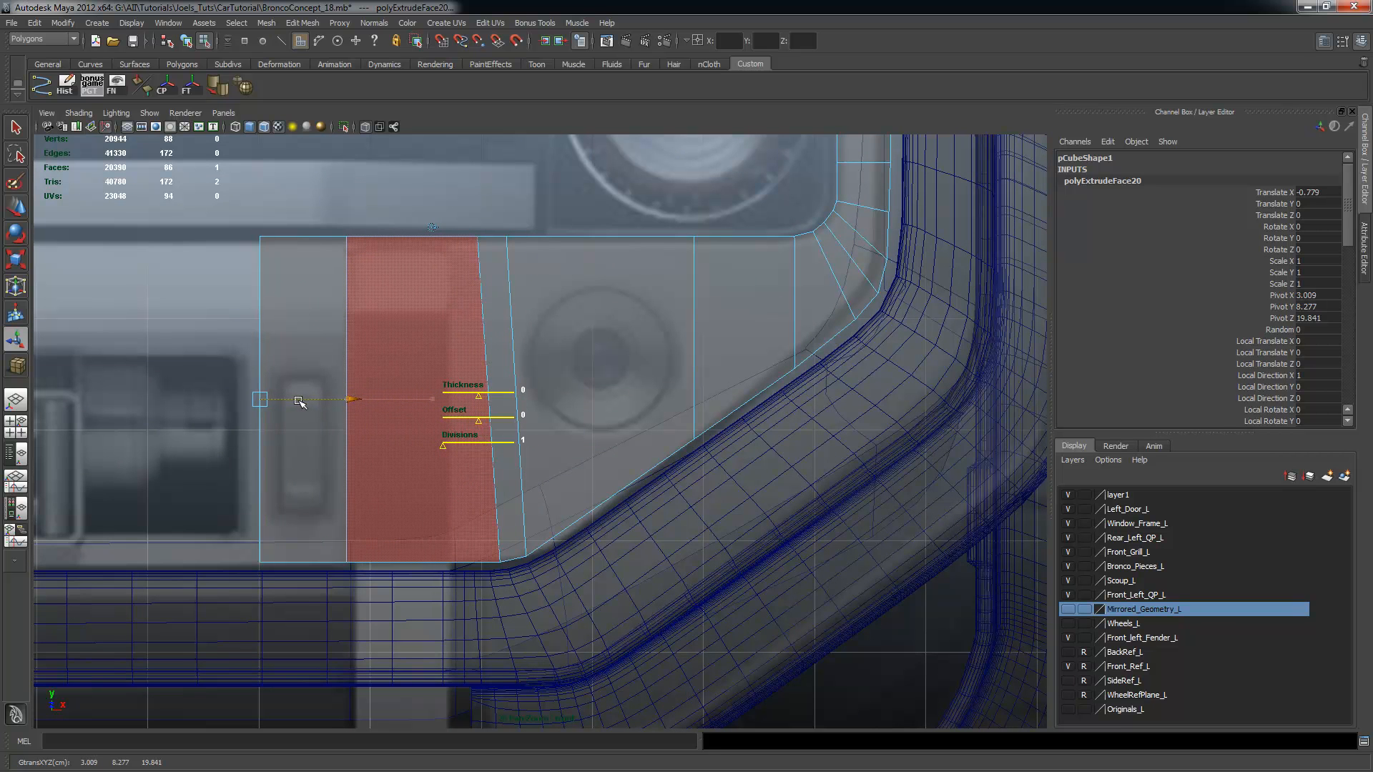
drag(299, 401, 307, 404)
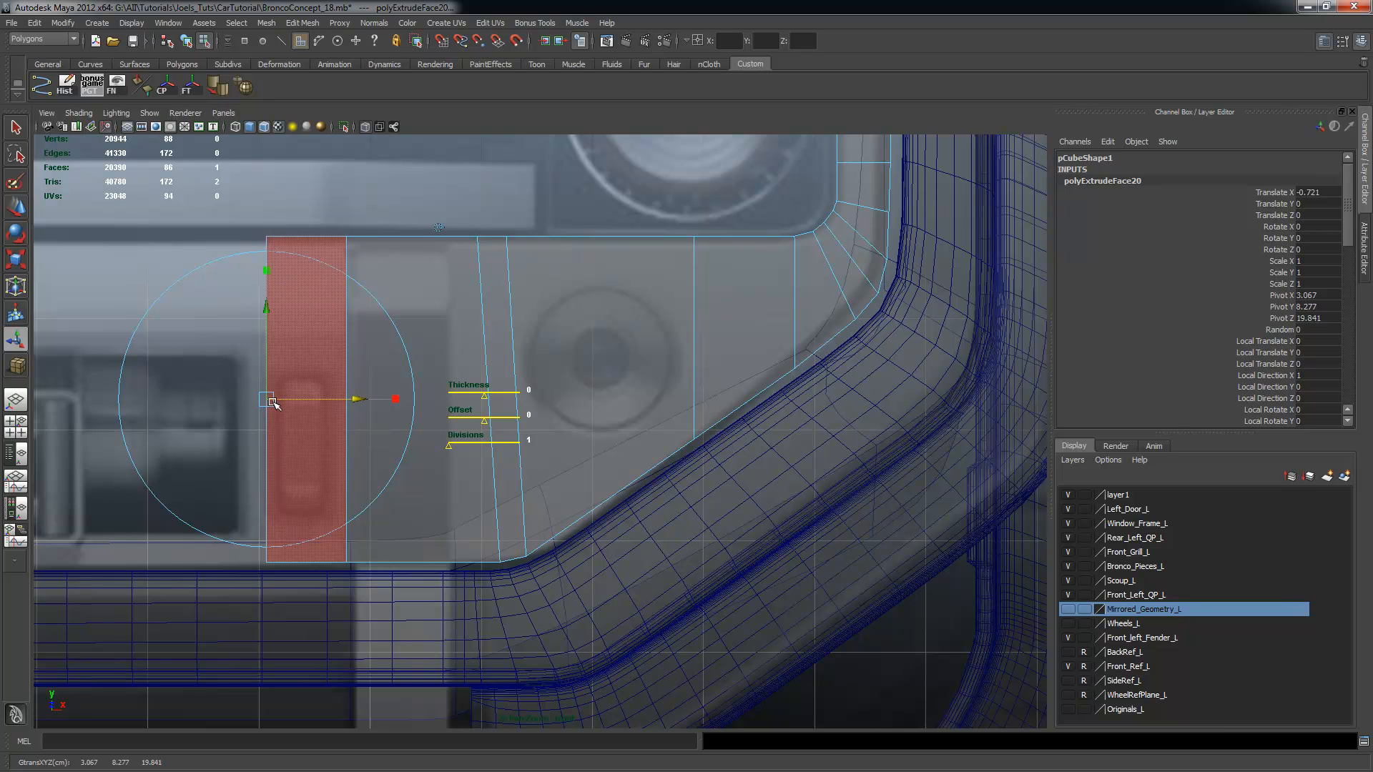
Shift the vertices of the vertical edge between the post and the small slot slightly in X toward the grill's centre
right_drag(320, 312, 221, 309)
drag(335, 223, 364, 676)
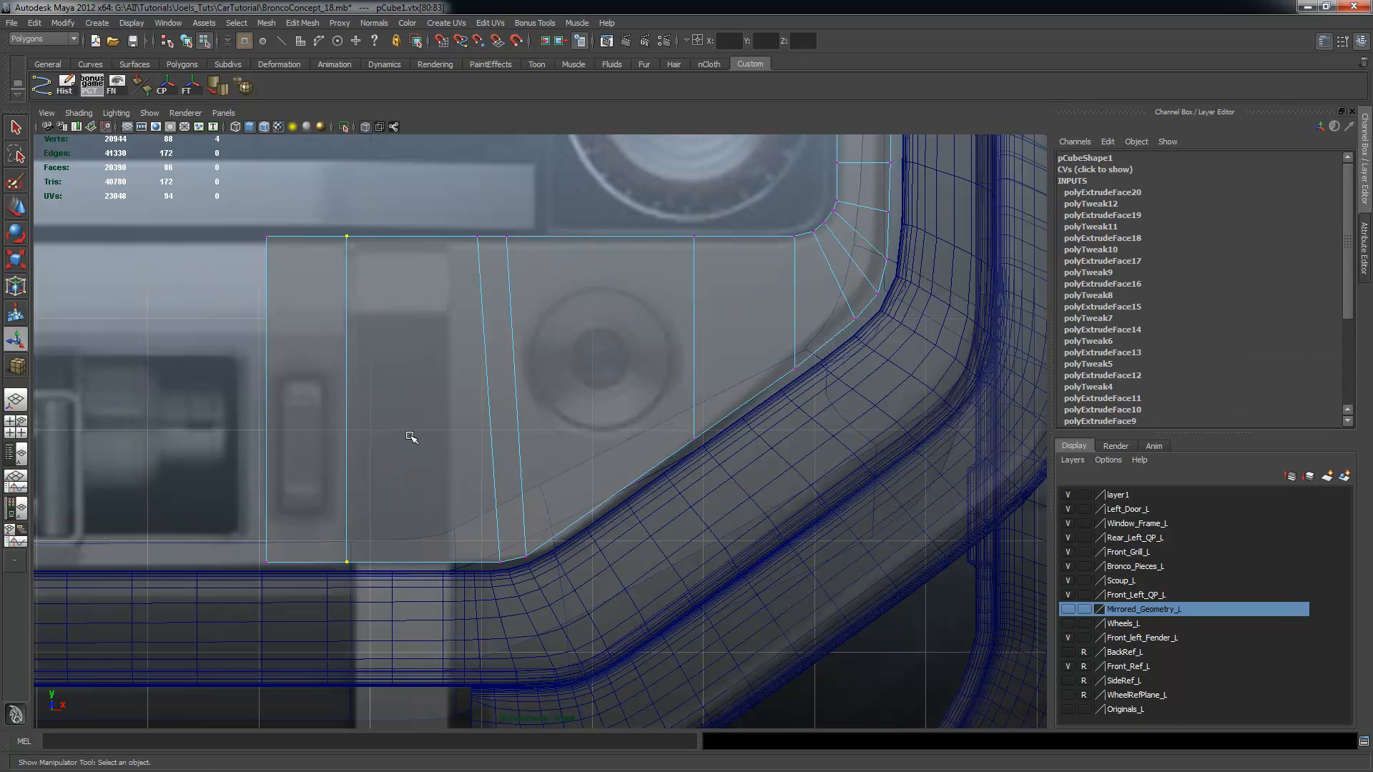
key(w)
drag(417, 399, 414, 395)
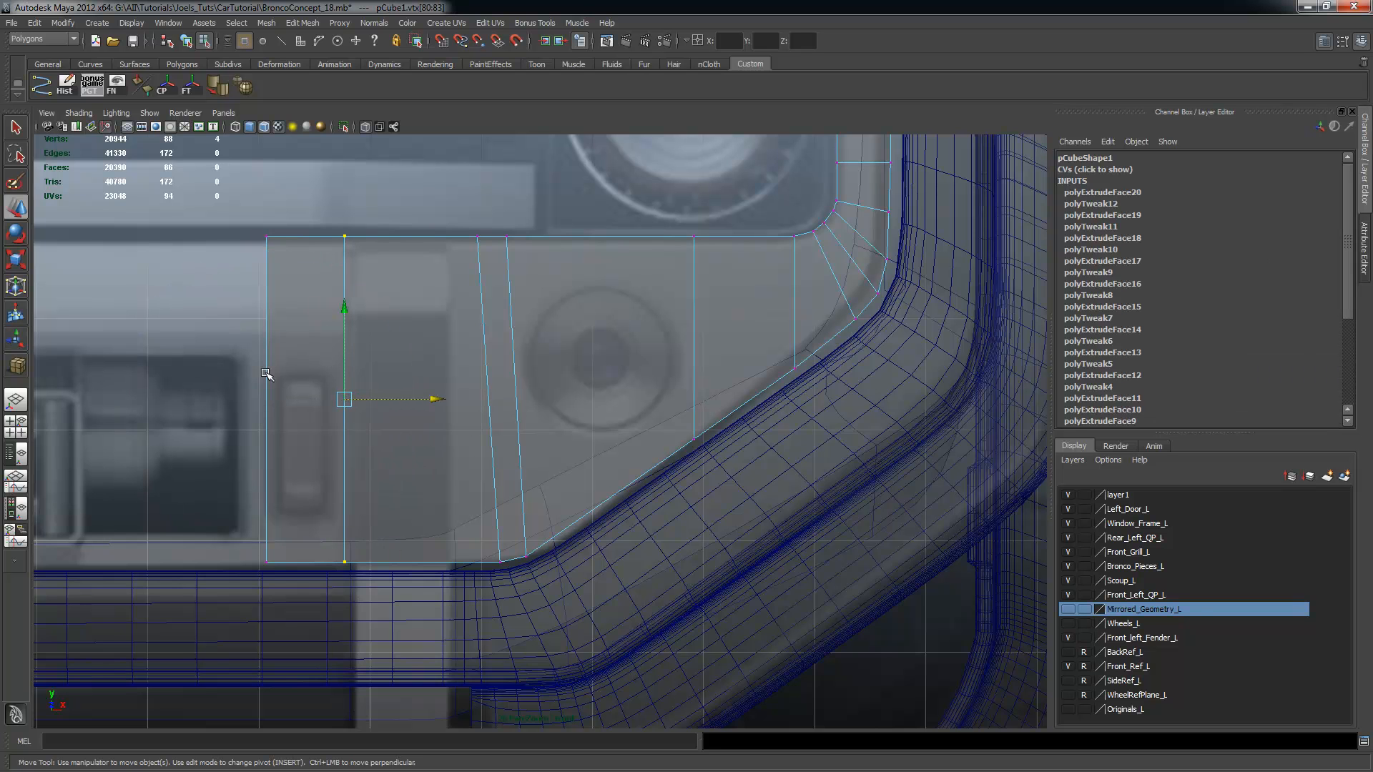
Extrude the end face a short distance in X, to about X 2.972, to form a narrow strip beside the small slot
scroll(310, 465, down, 1)
right_drag(296, 324, 283, 350)
click(308, 457)
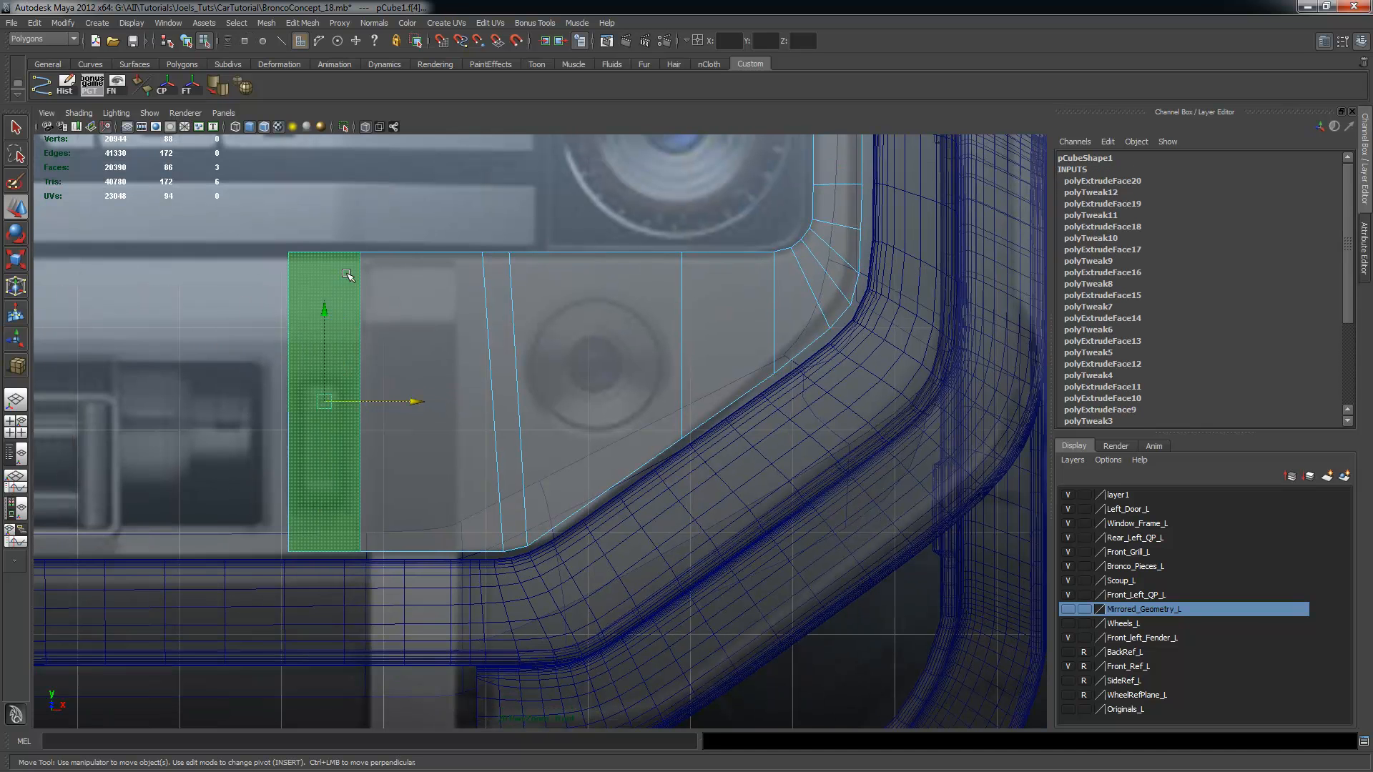
click(302, 23)
click(332, 59)
scroll(551, 328, up, 3)
alt+middle_drag(551, 328, 604, 323)
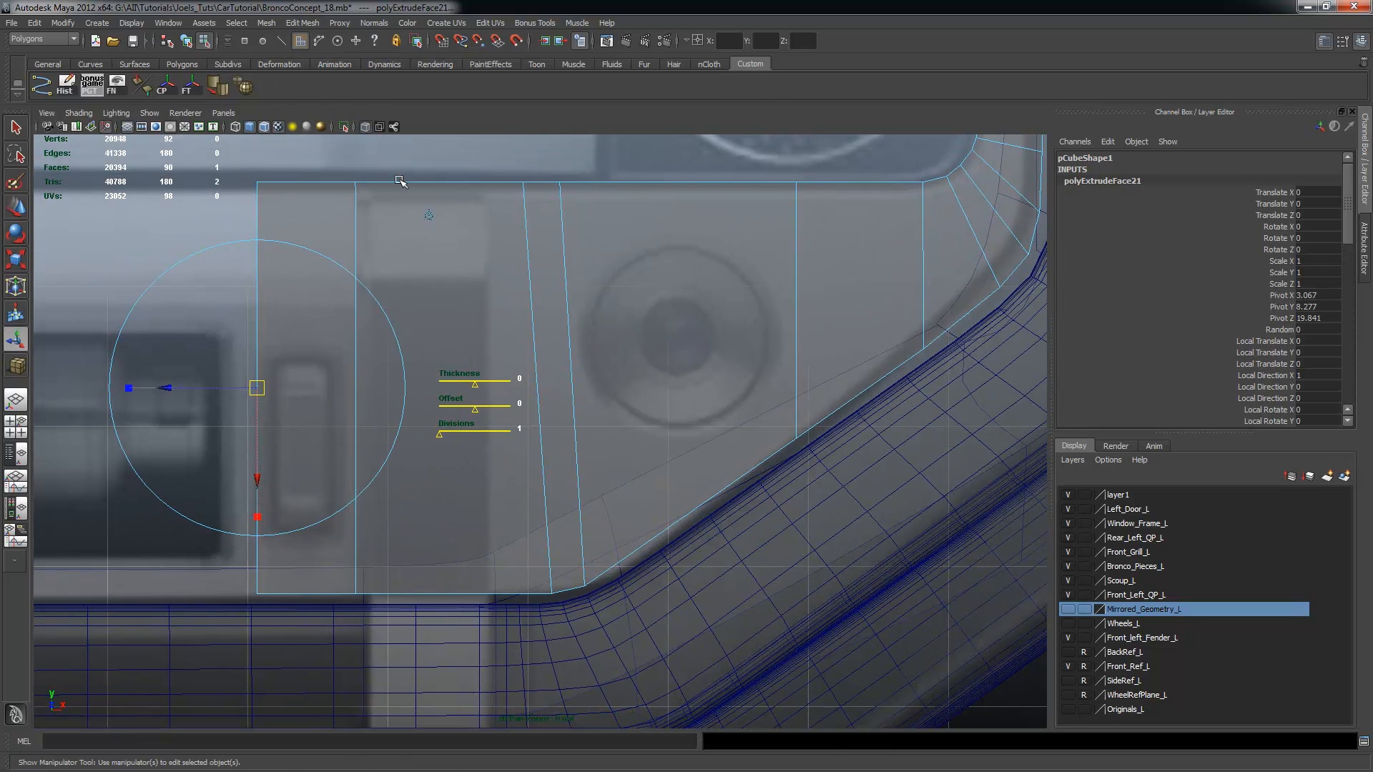
click(429, 217)
scroll(354, 346, up, 1)
alt+middle_drag(354, 346, 482, 343)
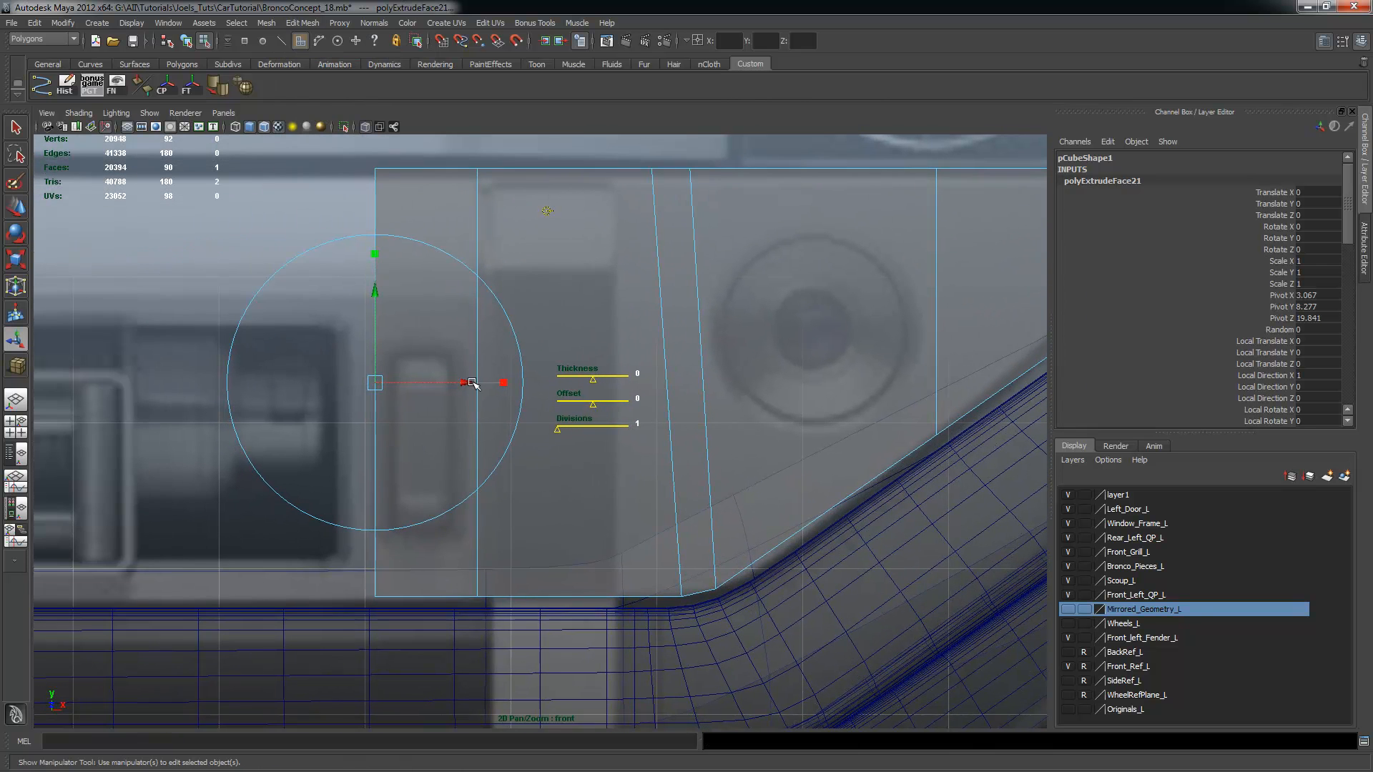
mouse_move(465, 383)
mouse_down()
mouse_move(432, 381)
mouse_move(470, 389)
mouse_up()
Extrude the end face in X across the winch opening to the vehicle's centre line, at about X 0.023
scroll(545, 520, down, 1)
key(g)
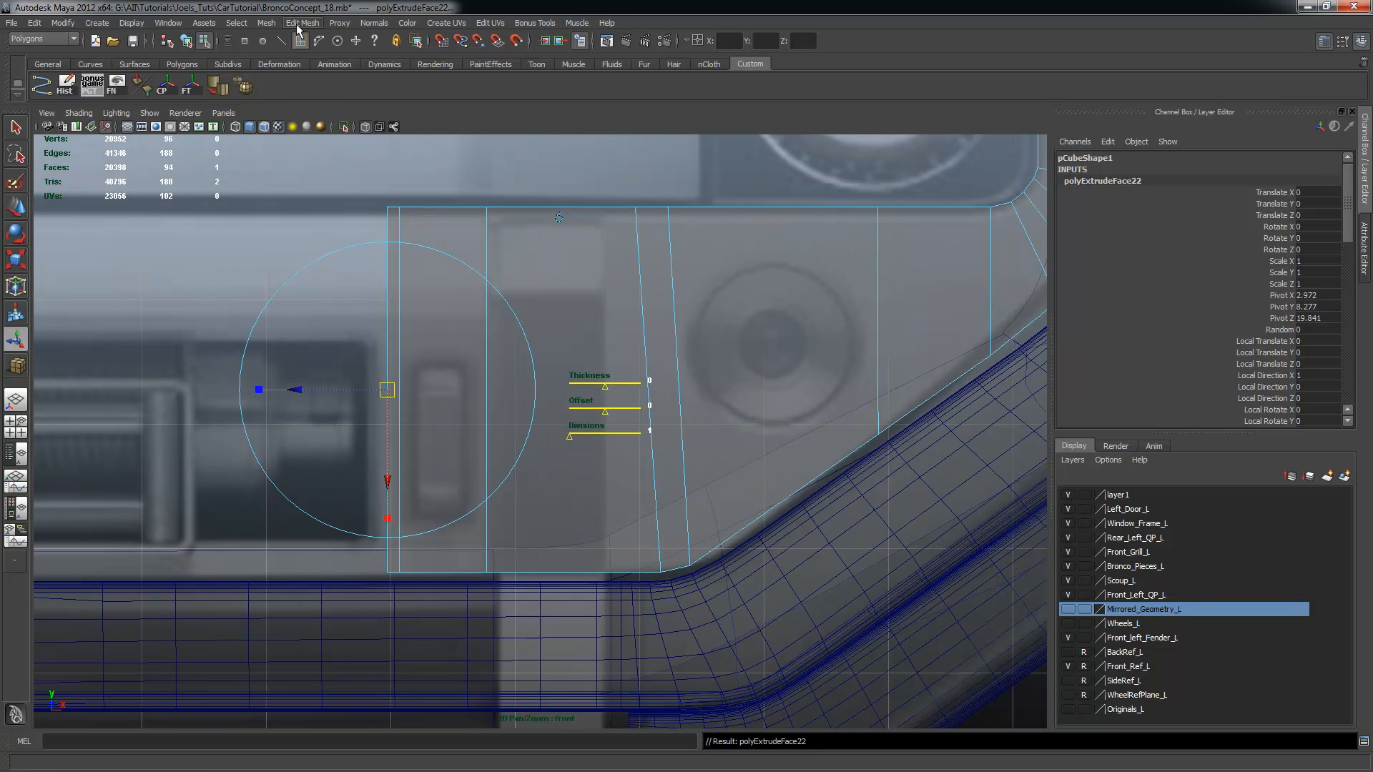
click(560, 218)
drag(480, 392, 291, 392)
scroll(481, 405, down, 4)
alt+middle_drag(414, 432, 517, 445)
drag(507, 413, 389, 411)
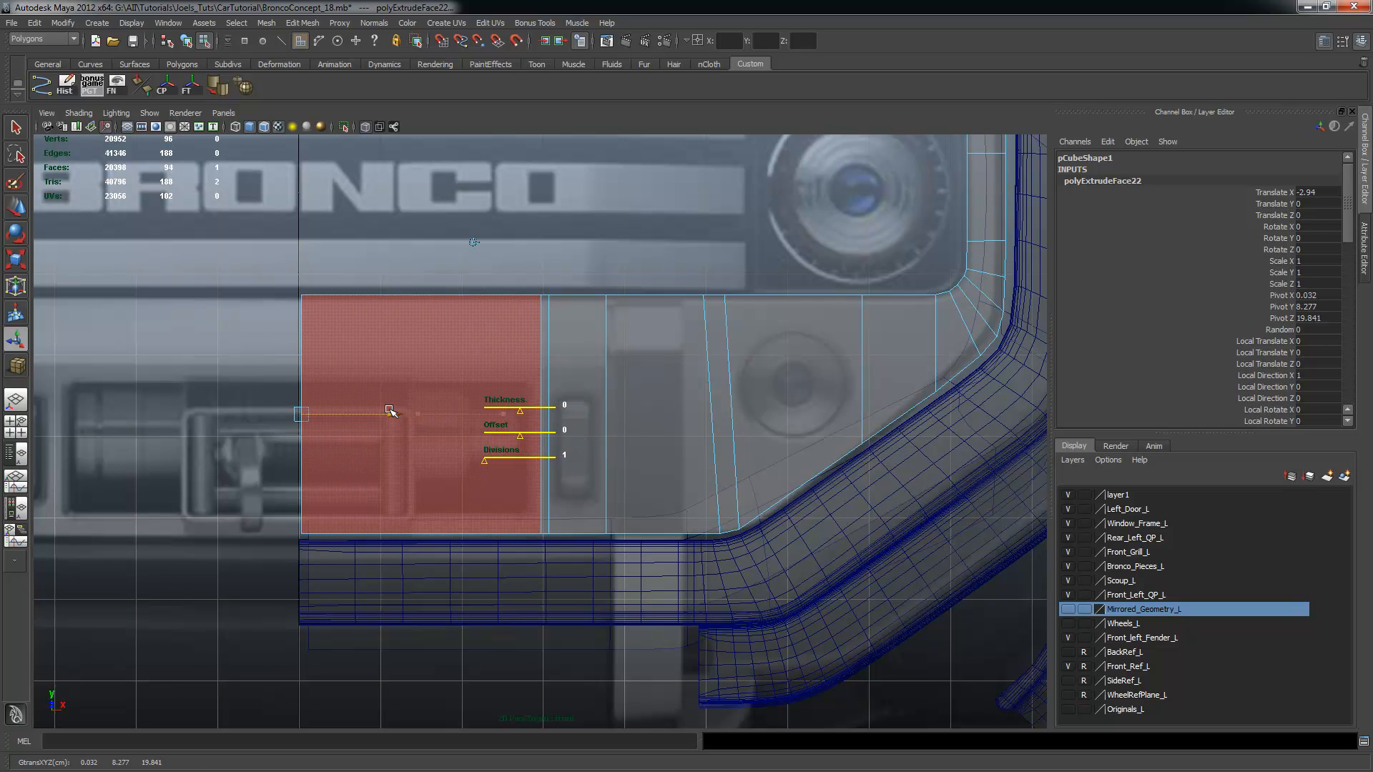
alt+right_drag(433, 554, 558, 588)
alt+middle_drag(558, 588, 459, 608)
alt+right_drag(459, 608, 607, 484)
alt+middle_drag(607, 484, 611, 512)
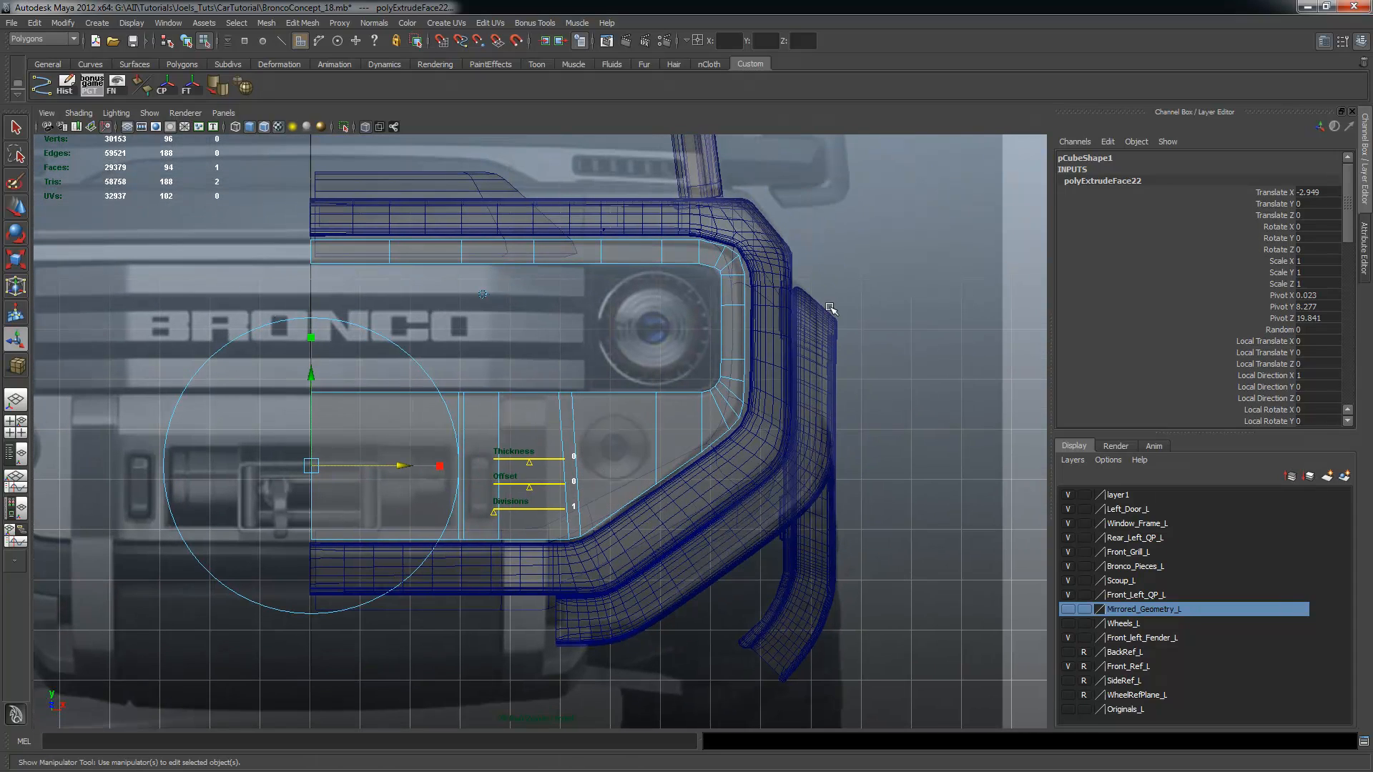
Switch to the perspective view and hide the Front_left_Fender_L and Front_Ref_L layers
click(879, 288)
key(space)
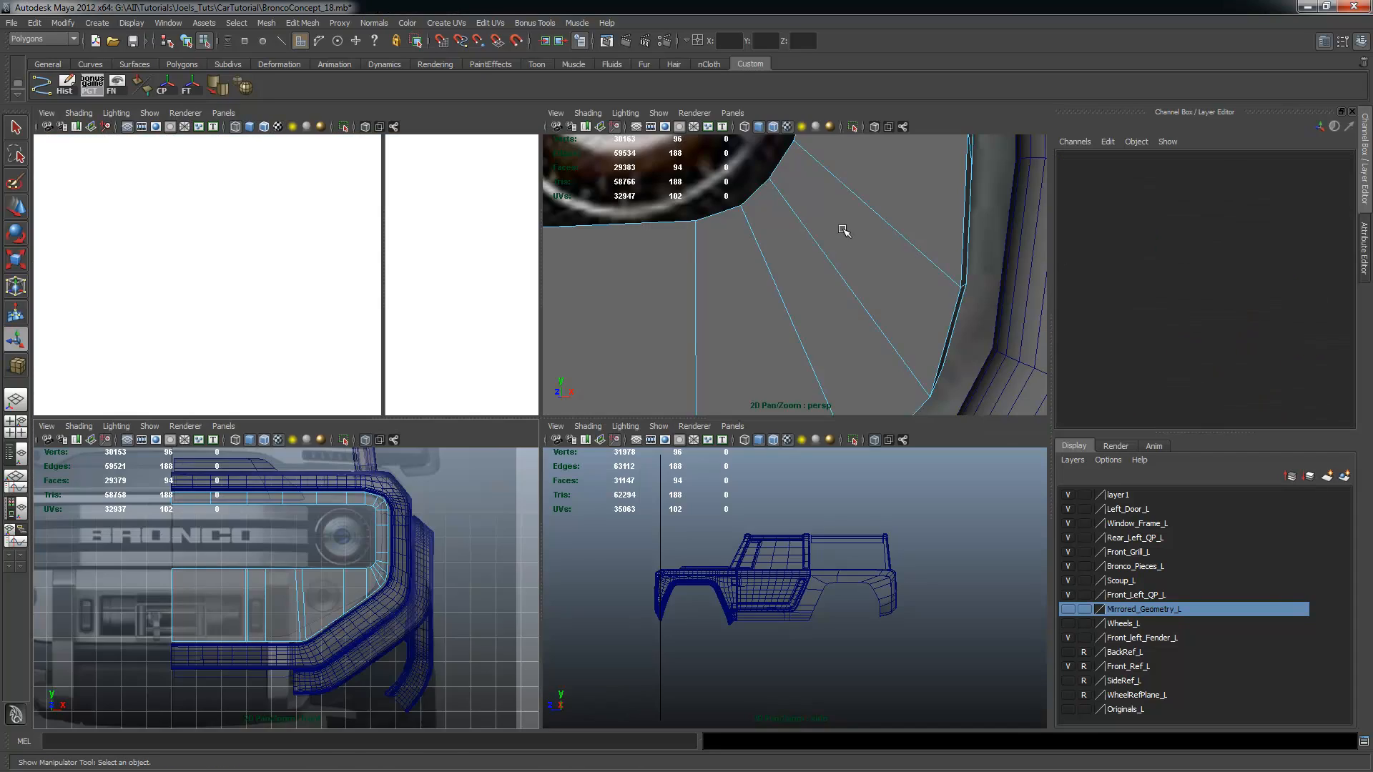
key(space)
alt+drag(657, 299, 852, 494)
click(1068, 639)
alt+drag(750, 479, 762, 525)
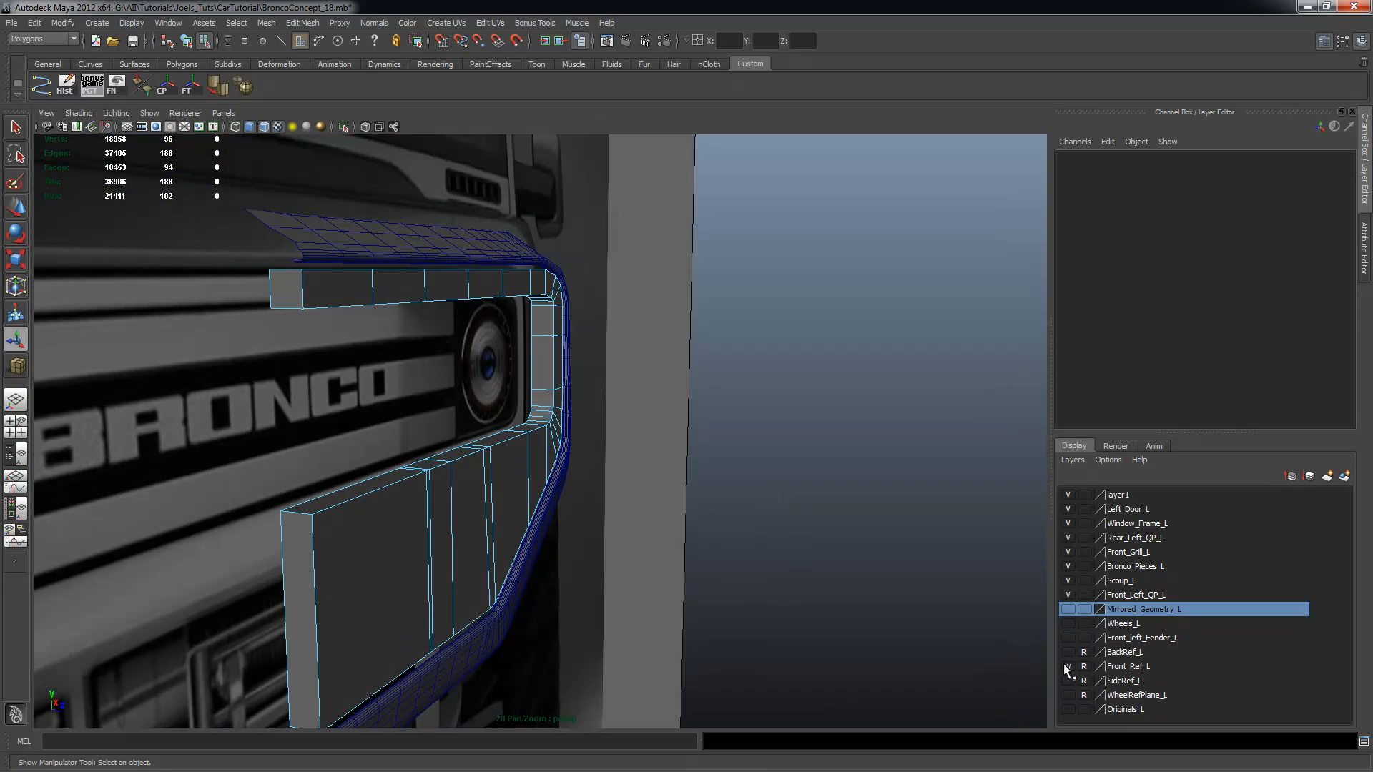
click(1068, 667)
alt+drag(714, 475, 609, 427)
Delete all rear-side faces of the grill frame along with the end cap faces of its upper and lower bars at the centre line
click(608, 437)
key(q)
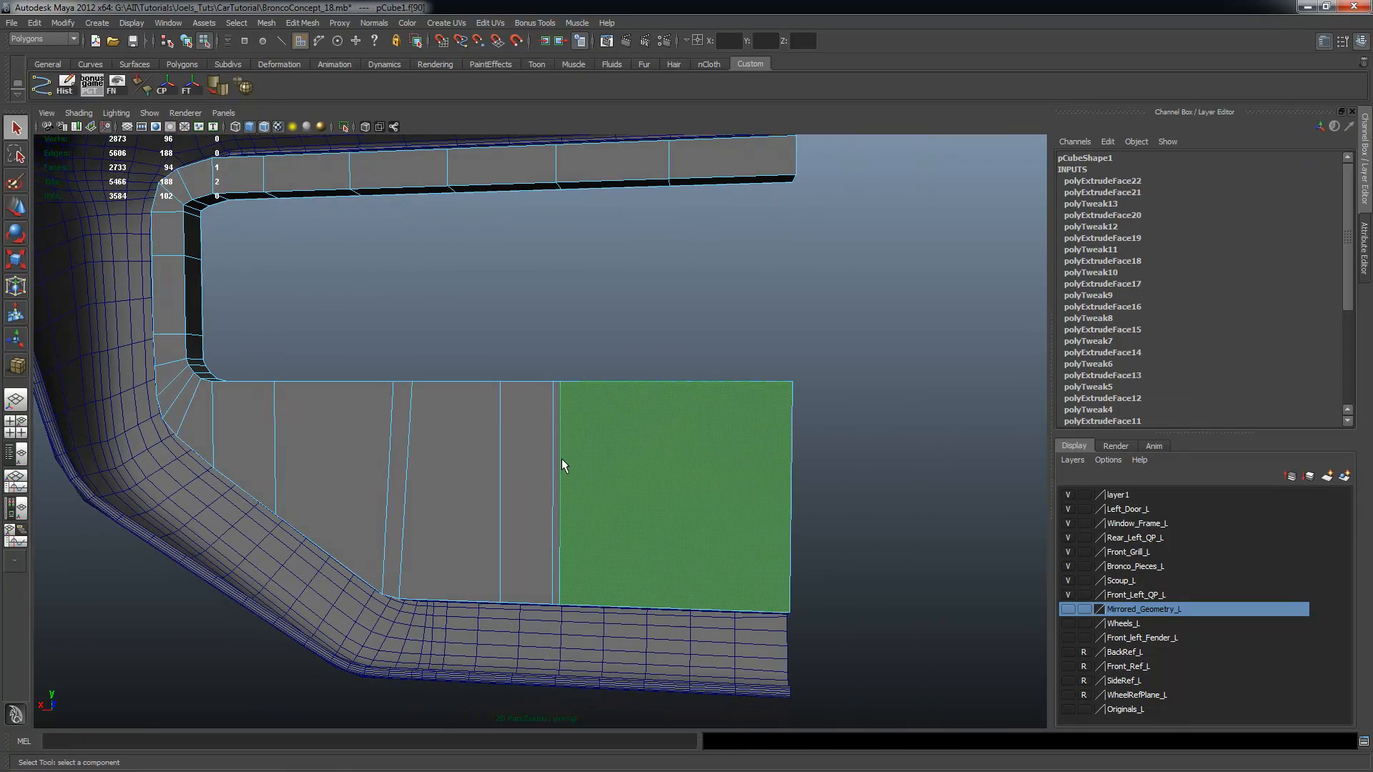
shift+click(558, 440)
shift+click(515, 436)
shift+click(422, 438)
shift+click(402, 423)
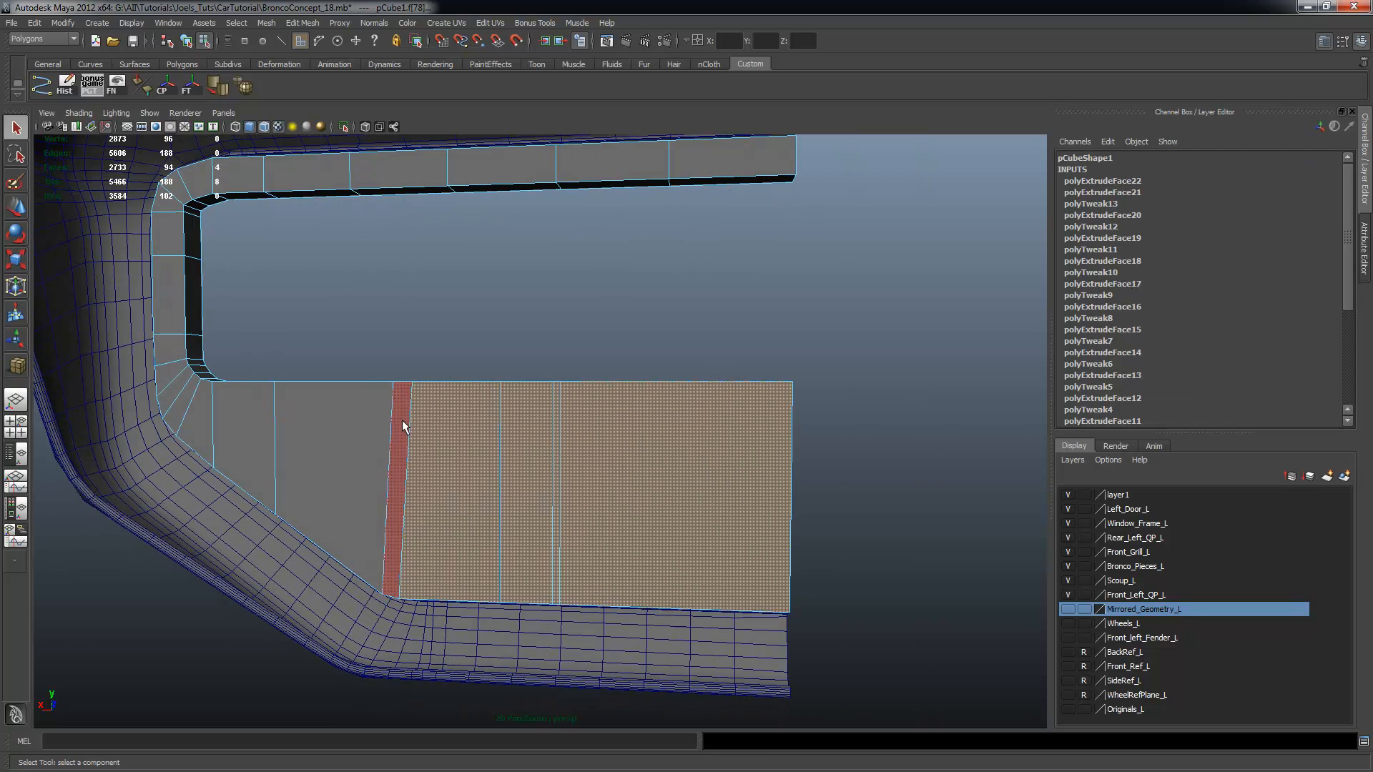
shift+click(326, 415)
shift+click(264, 409)
shift+click(193, 404)
shift+click(173, 376)
shift+click(171, 349)
shift+click(172, 309)
shift+click(172, 236)
shift+click(171, 201)
shift+click(184, 181)
shift+click(202, 174)
shift+click(239, 170)
shift+click(307, 168)
shift+click(397, 167)
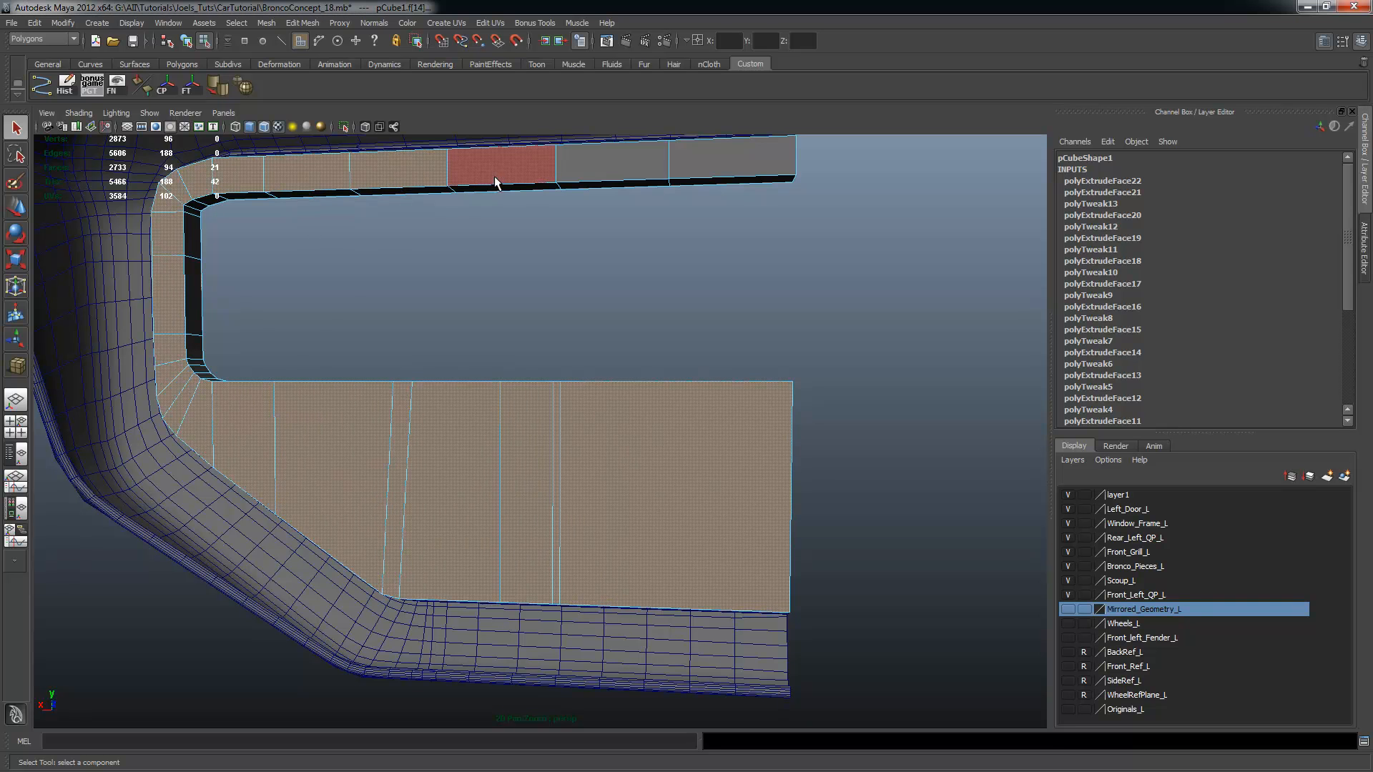
shift+click(496, 182)
shift+click(620, 169)
shift+click(729, 161)
alt+drag(819, 353, 661, 198)
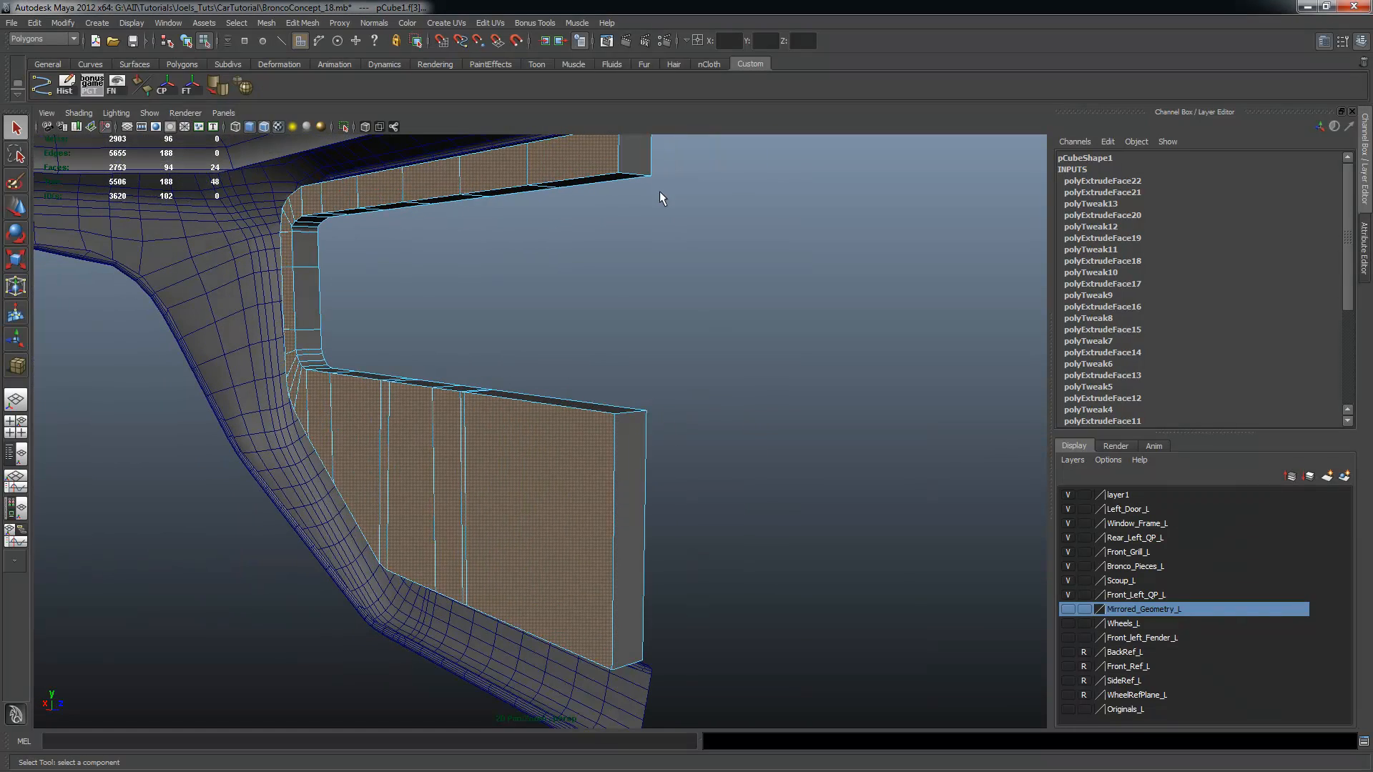
shift+click(639, 522)
alt+drag(787, 555, 878, 318)
right_click(867, 314)
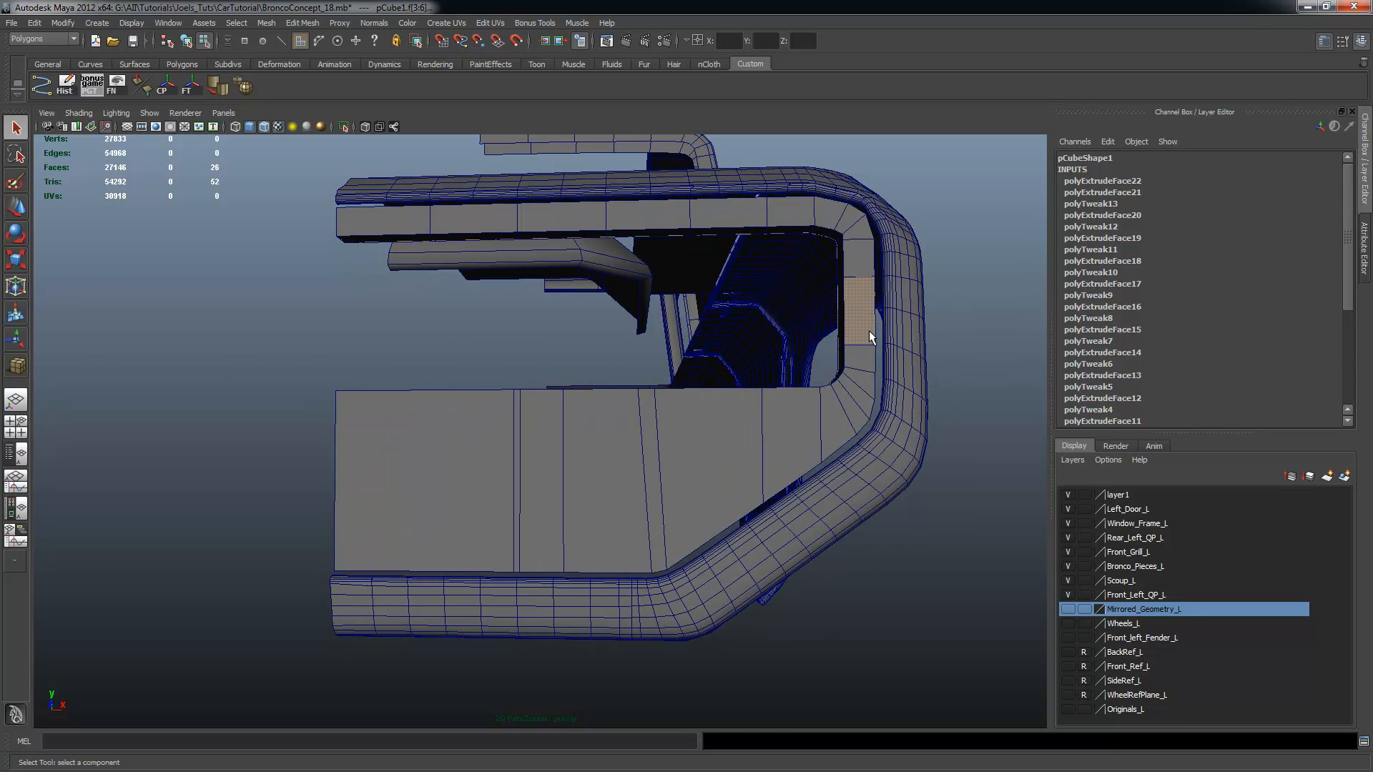
key(ctrl+z)
shift+click(869, 331)
alt+drag(670, 427, 718, 448)
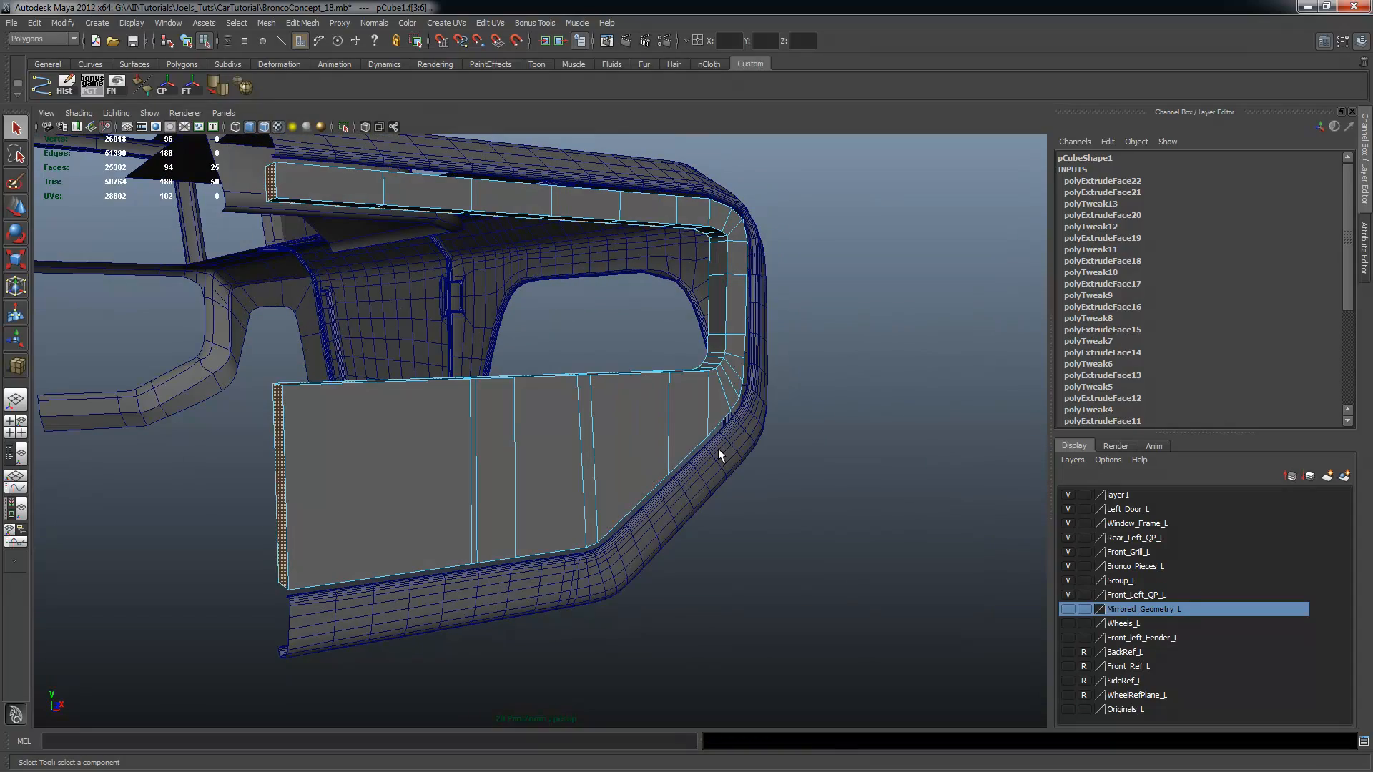
key(Delete)
Select the open rear border edges of the grill frame and move them backward to deepen the frame
alt+drag(499, 447, 555, 429)
right_drag(522, 422, 534, 393)
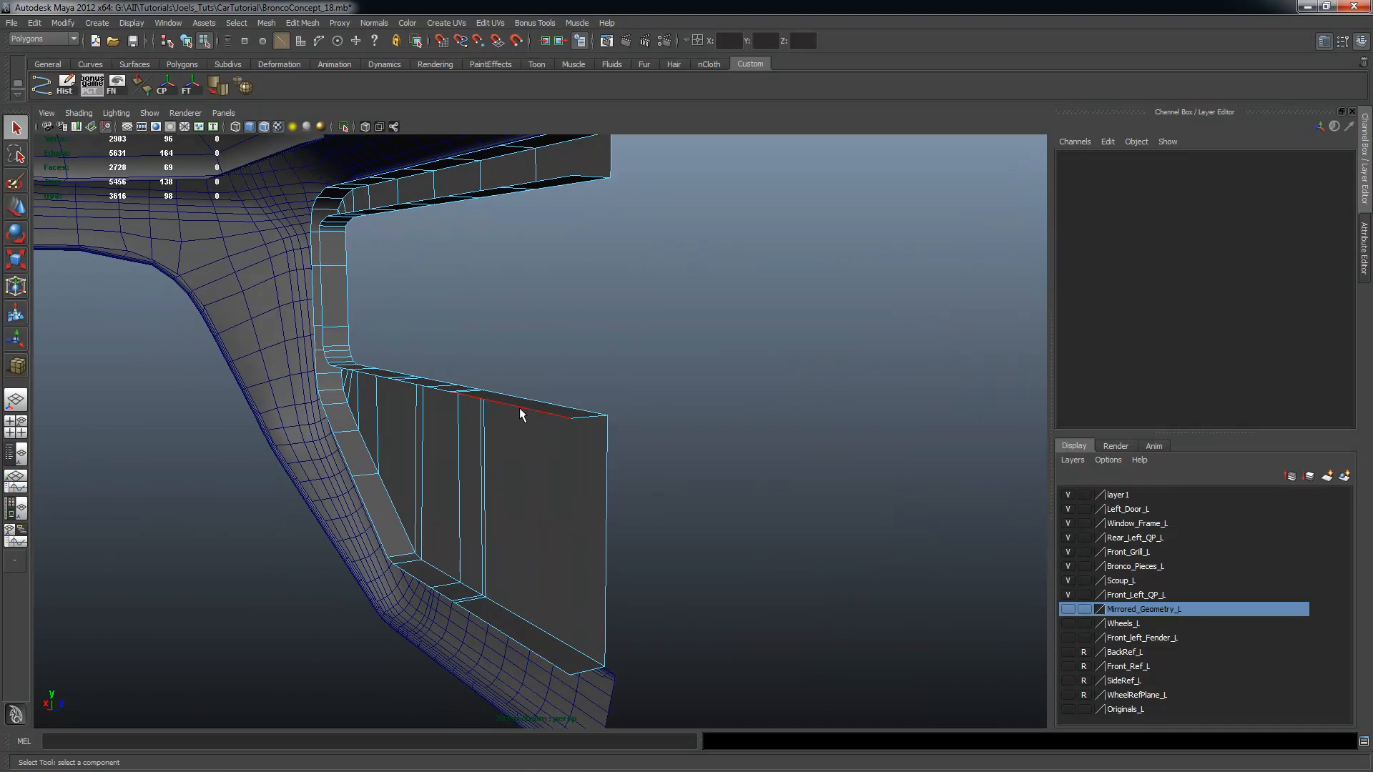
double_click(519, 406)
mouse_move(560, 431)
alt+mouse_down()
mouse_move(668, 481)
mouse_move(561, 460)
mouse_move(552, 444)
alt+mouse_up()
click(538, 437)
double_click(515, 430)
alt+drag(711, 512, 629, 509)
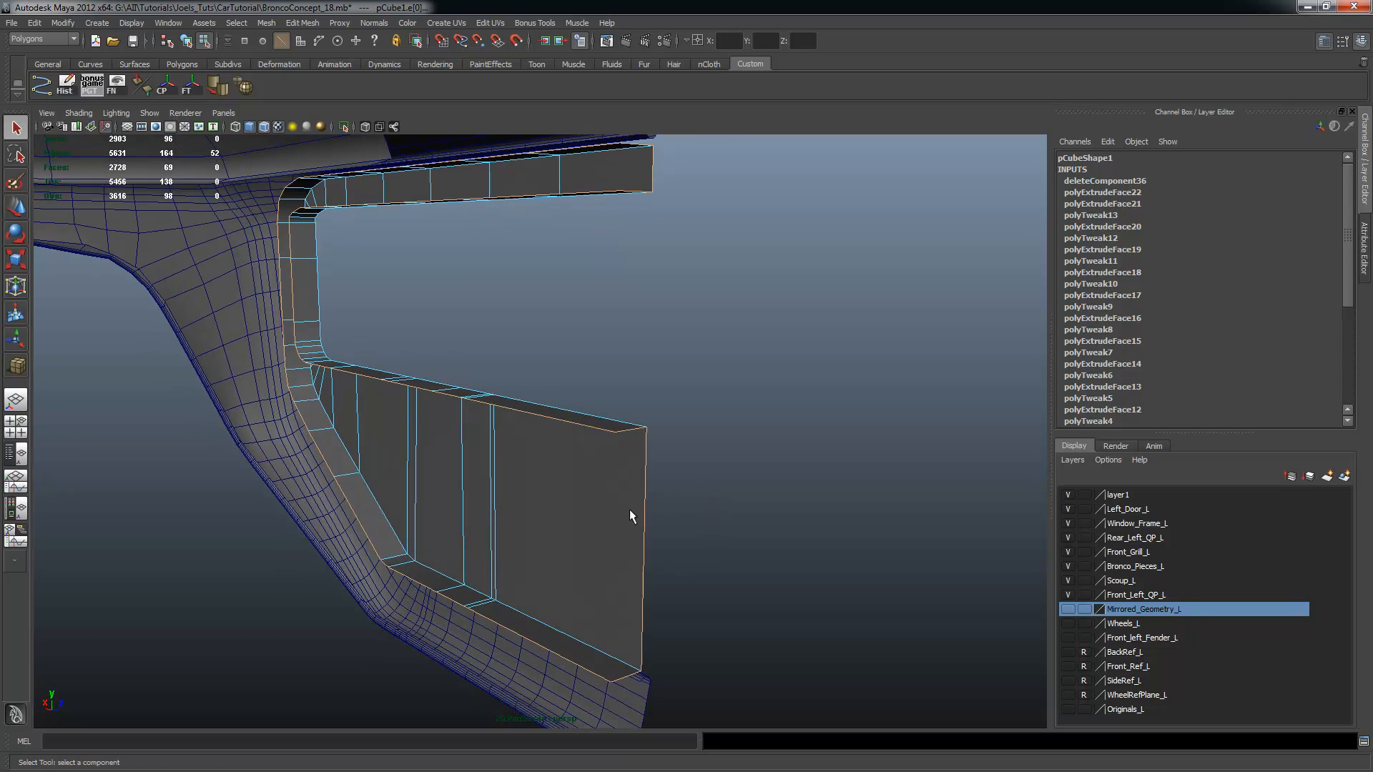
alt+drag(748, 547, 700, 496)
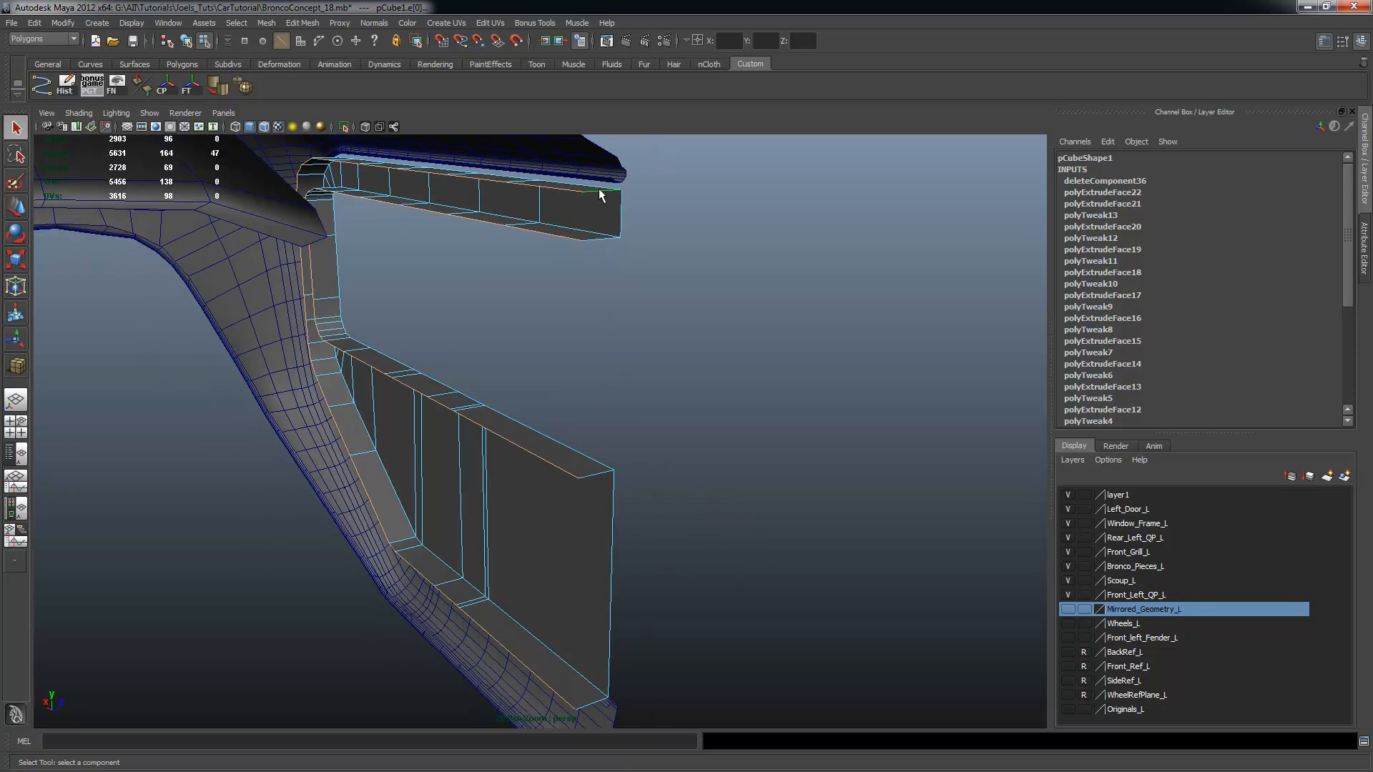
alt+drag(650, 236, 408, 371)
key(w)
click(560, 377)
alt+right_drag(444, 371, 569, 374)
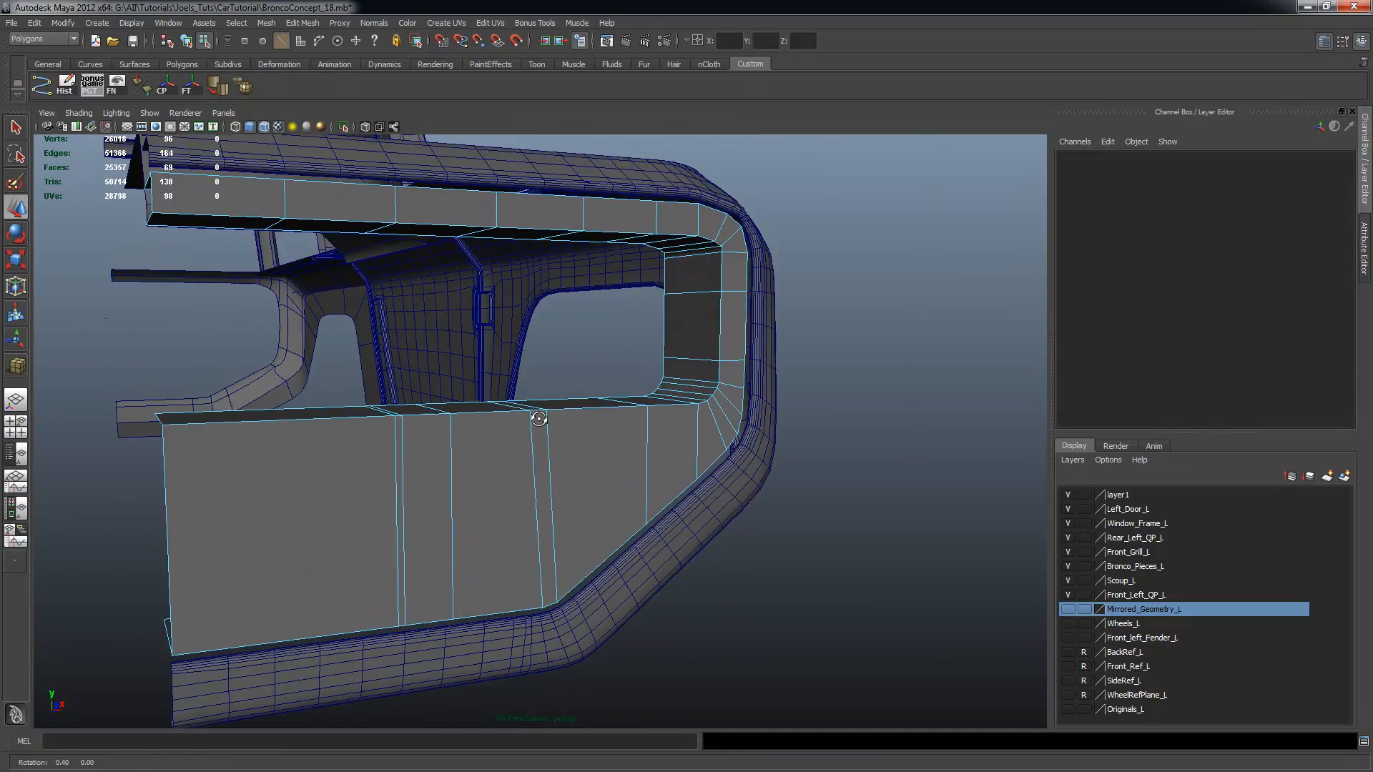
Switch to Windows Photo Viewer to examine the grill edges in the Bronco reference photo, and return to Maya
key(space)
key(space)
alt+drag(725, 343, 196, 448)
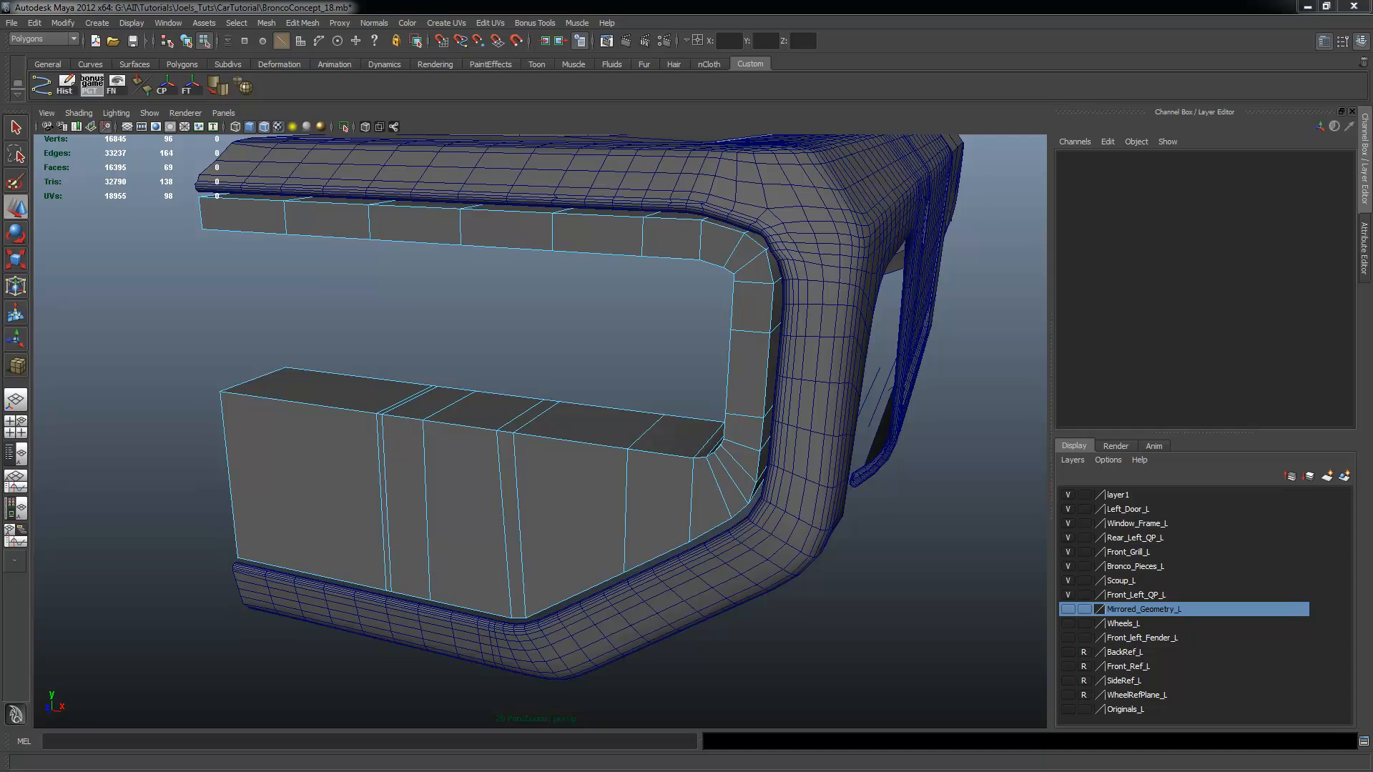
key(alt+Tab)
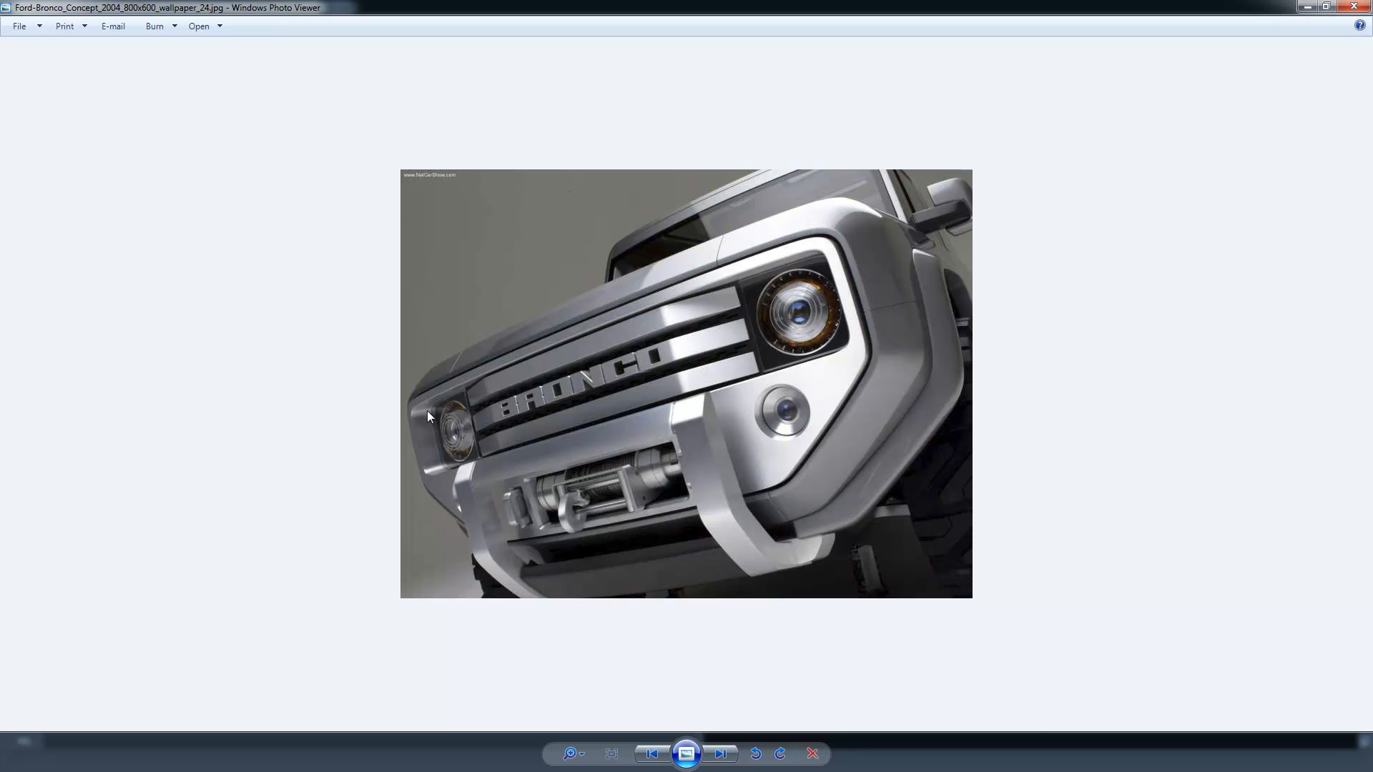
click(1303, 8)
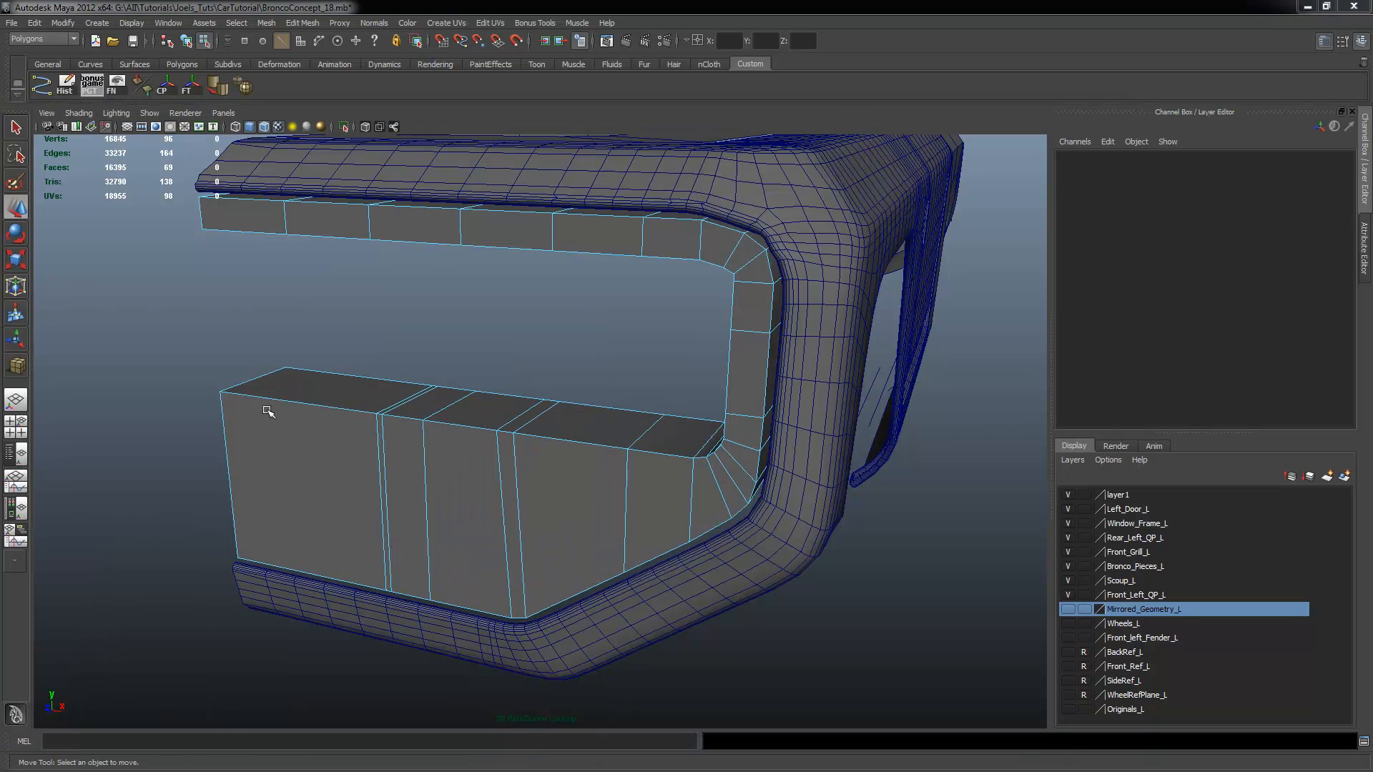
Bevel the inner and outer front border edges of the grill frame with a fractional width of 0.5 and 1 segment
right_drag(429, 235, 429, 207)
key(q)
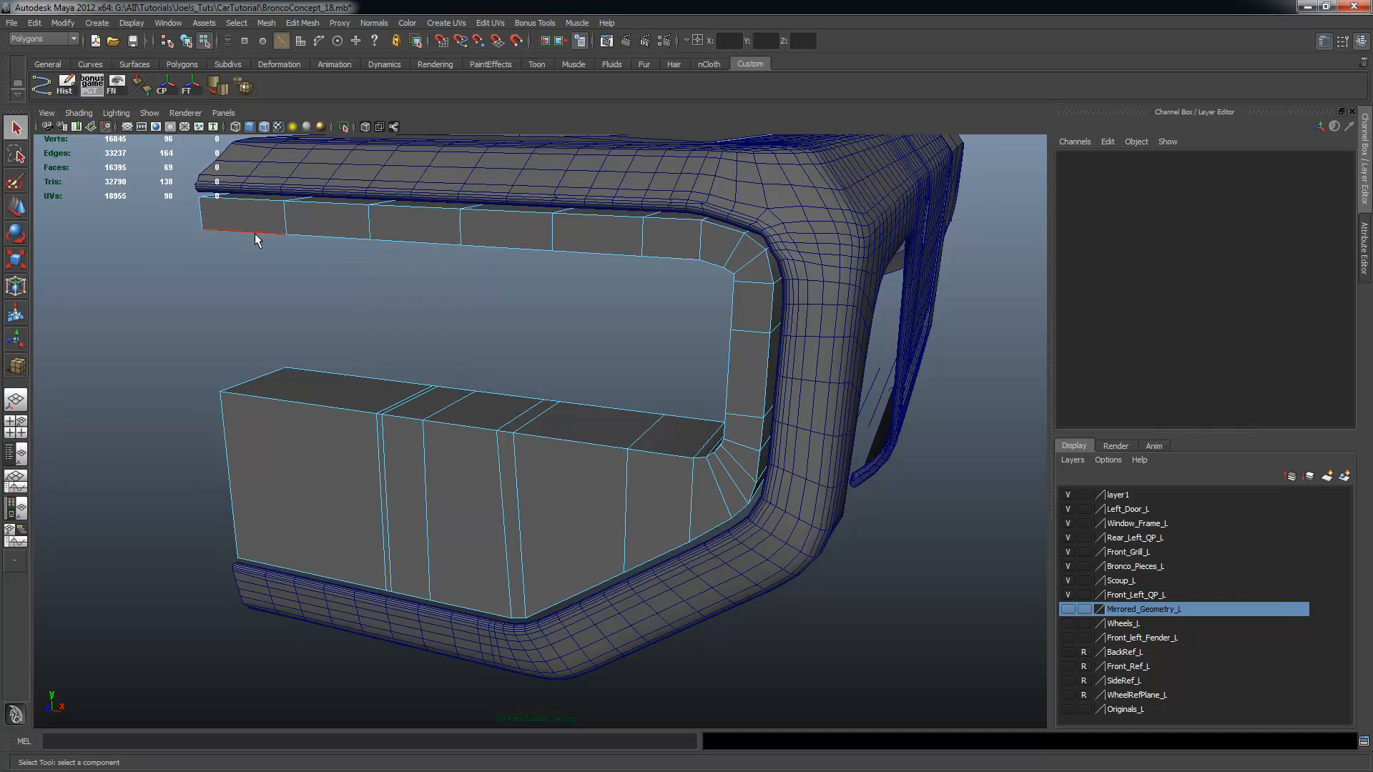
click(256, 233)
click(276, 239)
right_drag(271, 227, 261, 195)
click(256, 234)
alt+drag(256, 233, 696, 356)
shift+click(585, 224)
alt+drag(668, 322, 737, 400)
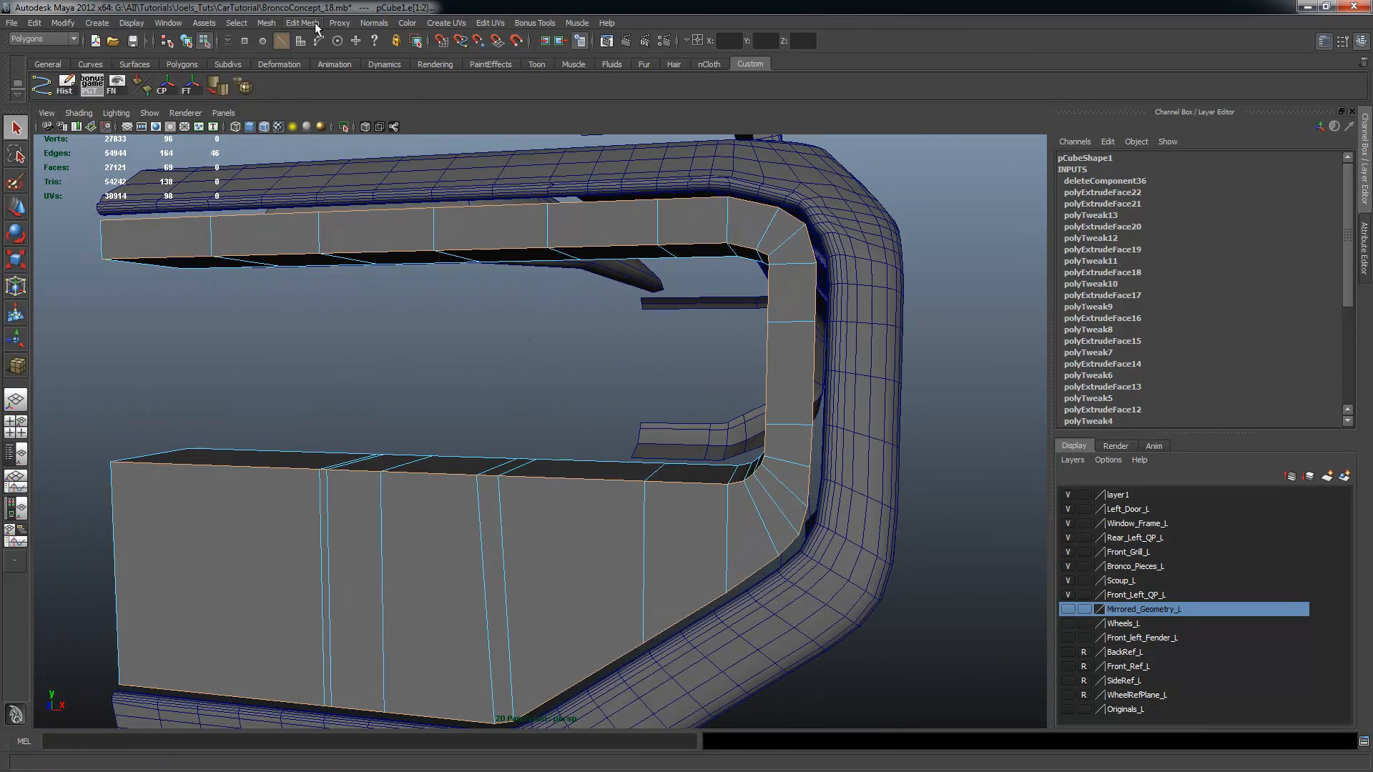
click(264, 23)
mouse_move(303, 23)
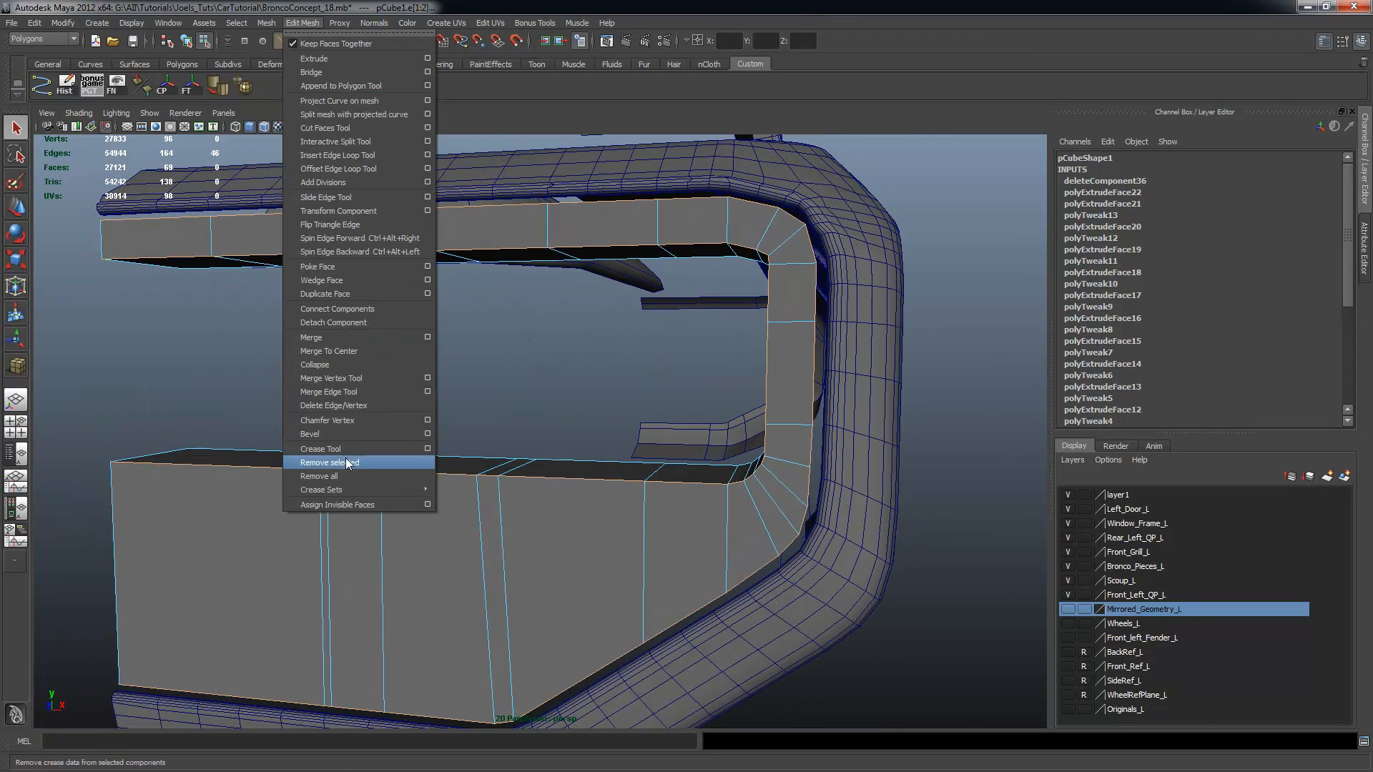
click(429, 435)
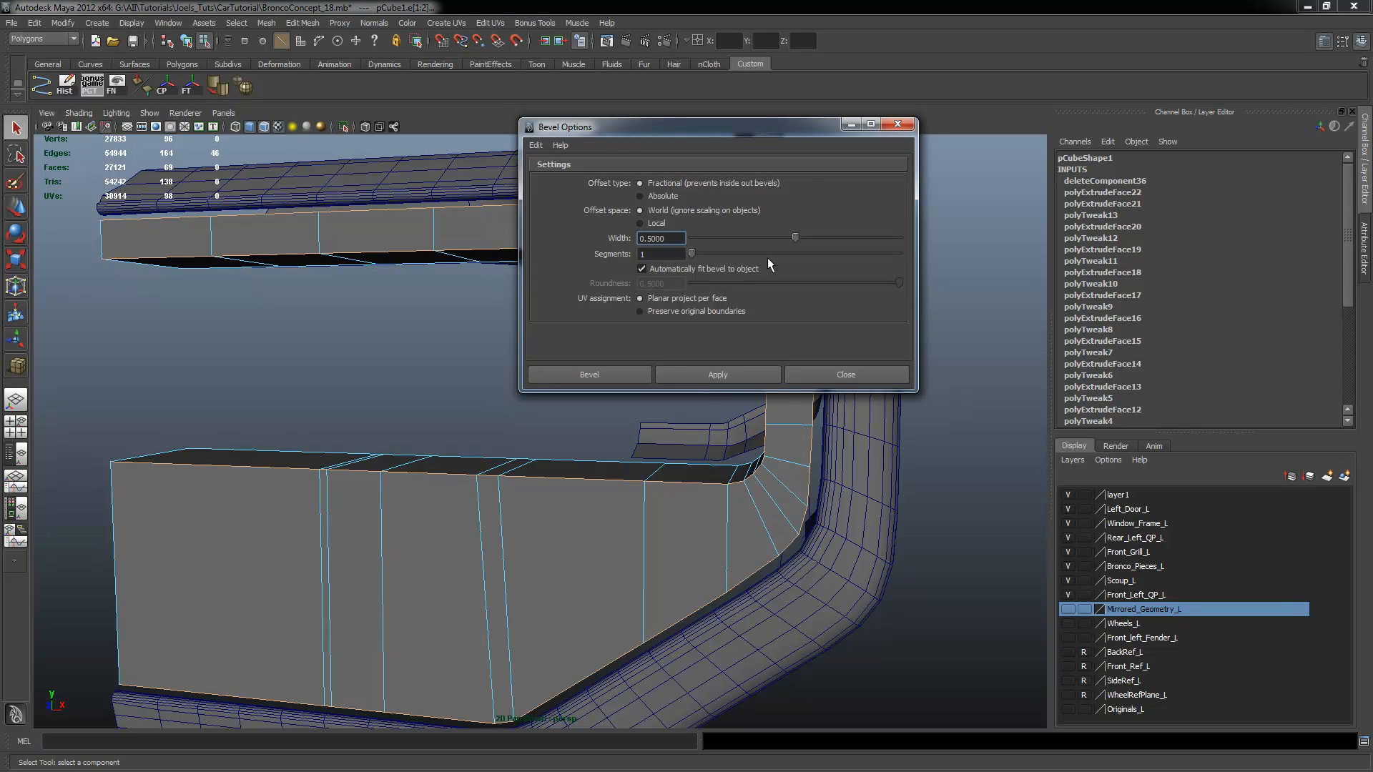
click(709, 376)
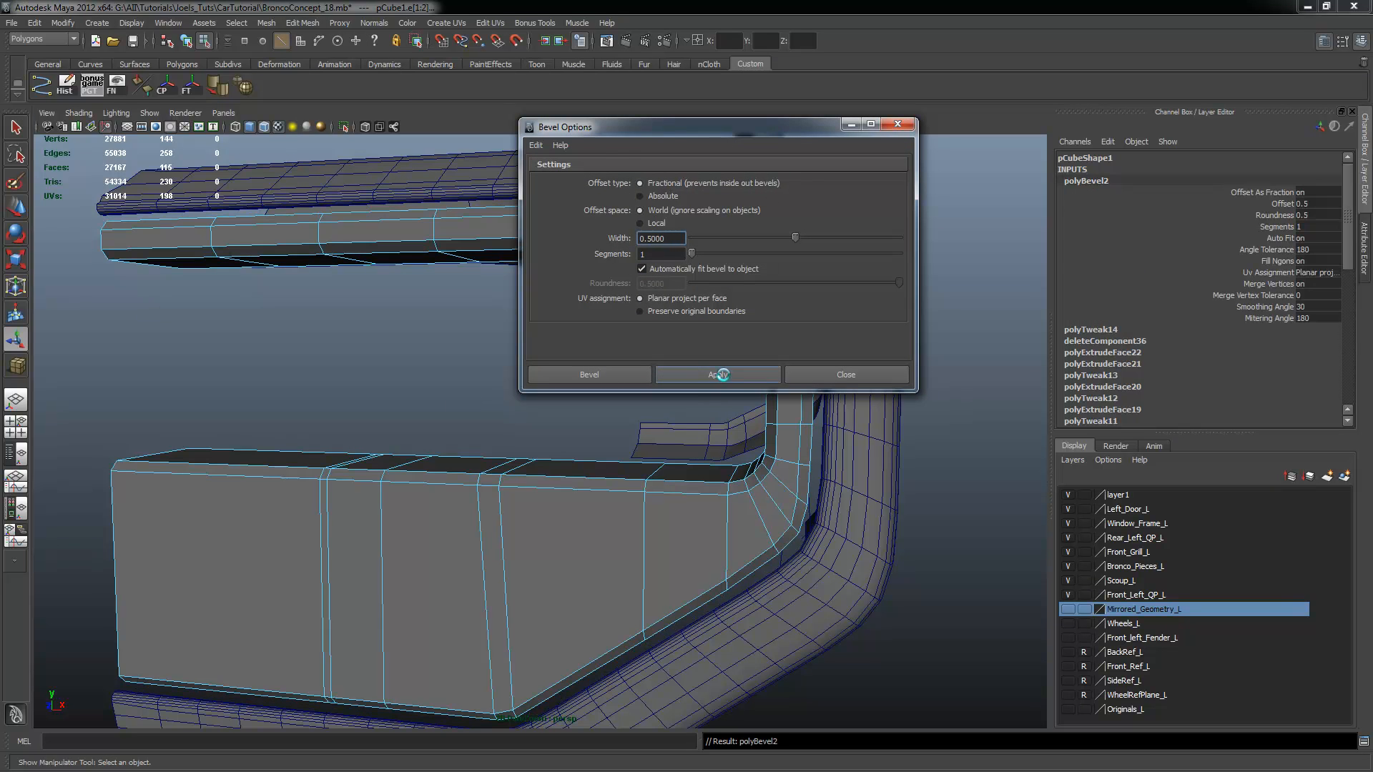
click(846, 375)
Set the front edge bevel's segments to 3 and inspect the rounded edges around the upper bar
alt+drag(567, 481, 644, 522)
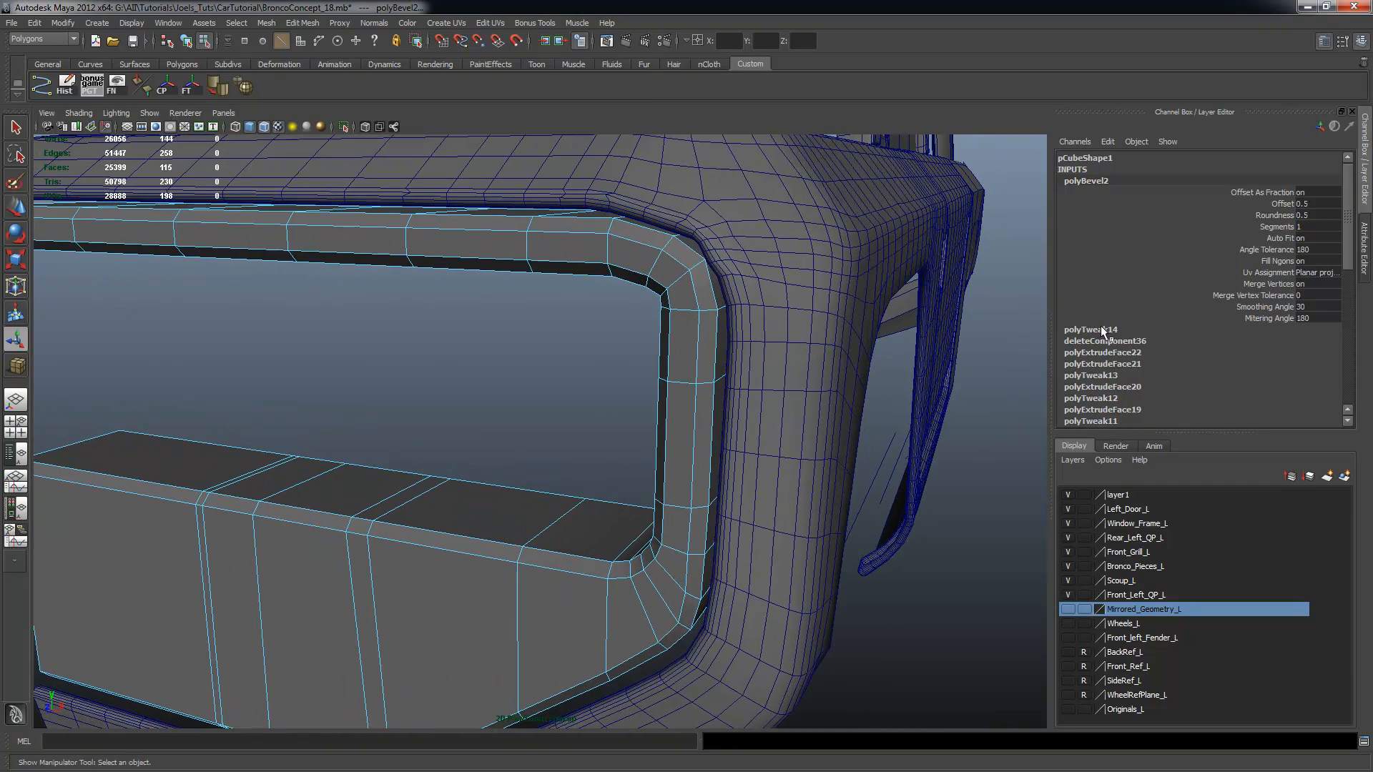
click(1264, 227)
middle_drag(932, 284, 873, 292)
alt+drag(874, 294, 875, 323)
middle_drag(872, 323, 878, 324)
alt+drag(877, 325, 753, 363)
alt+right_drag(754, 363, 715, 353)
alt+drag(715, 352, 916, 378)
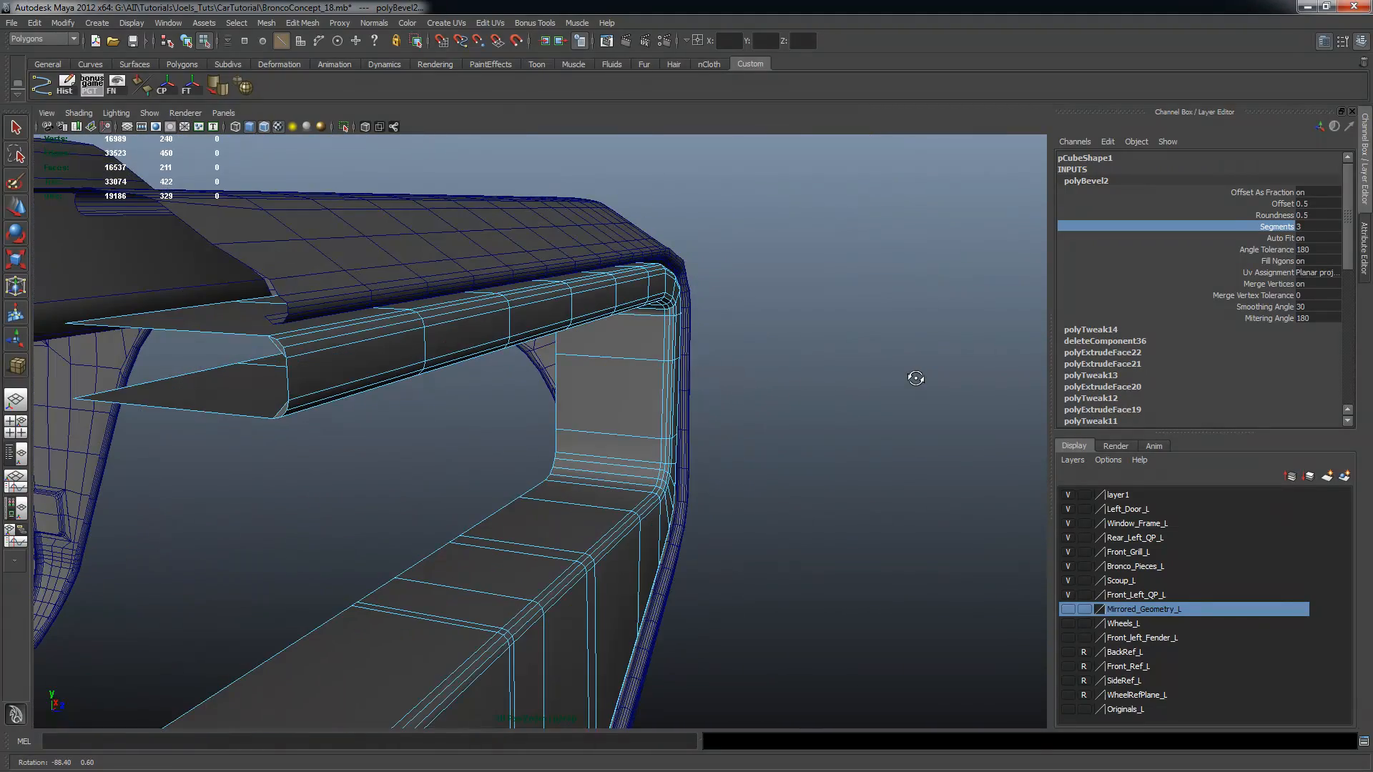
alt+drag(818, 368, 783, 361)
alt+right_drag(466, 312, 529, 309)
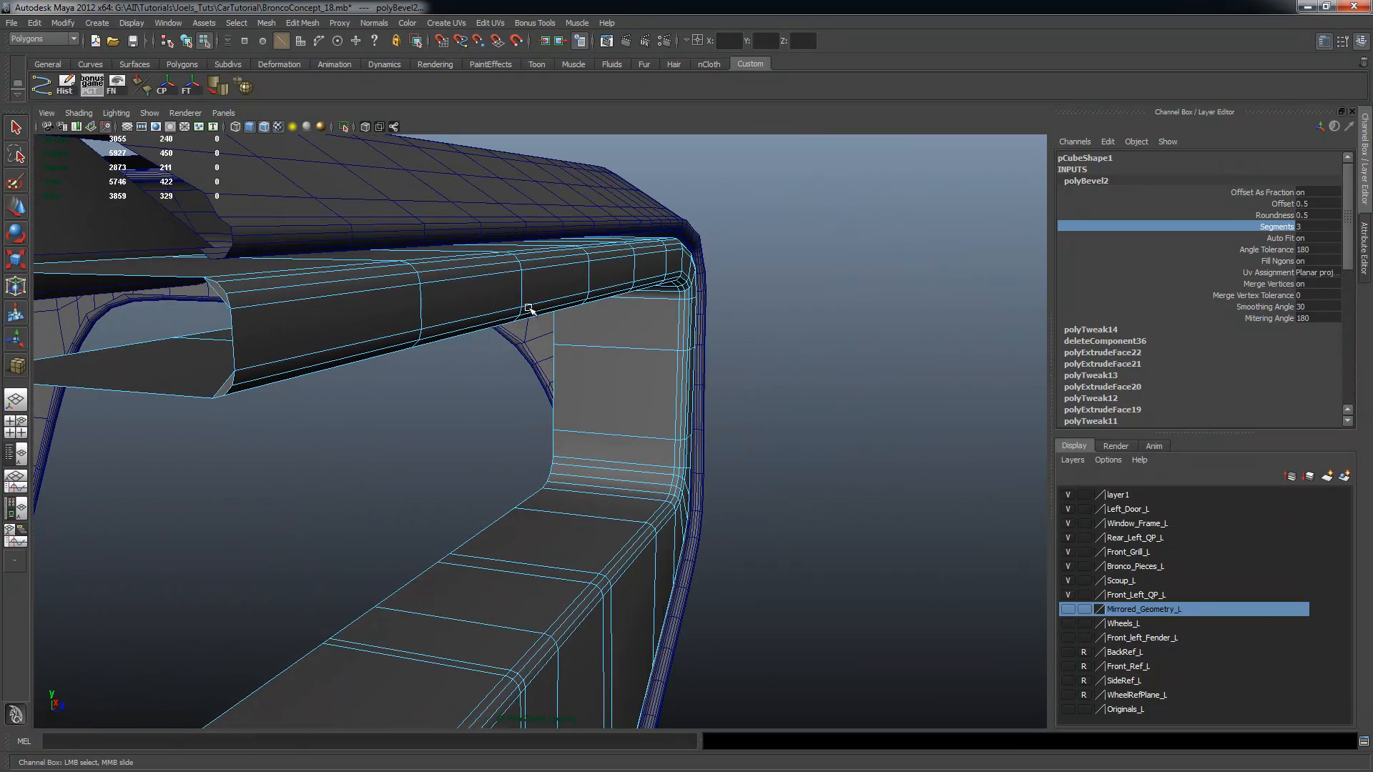
Delete the two small bevel cap faces at the centre-line end of the grill's upper bar
right_drag(333, 309, 284, 321)
click(221, 296)
key(t)
shift+click(226, 386)
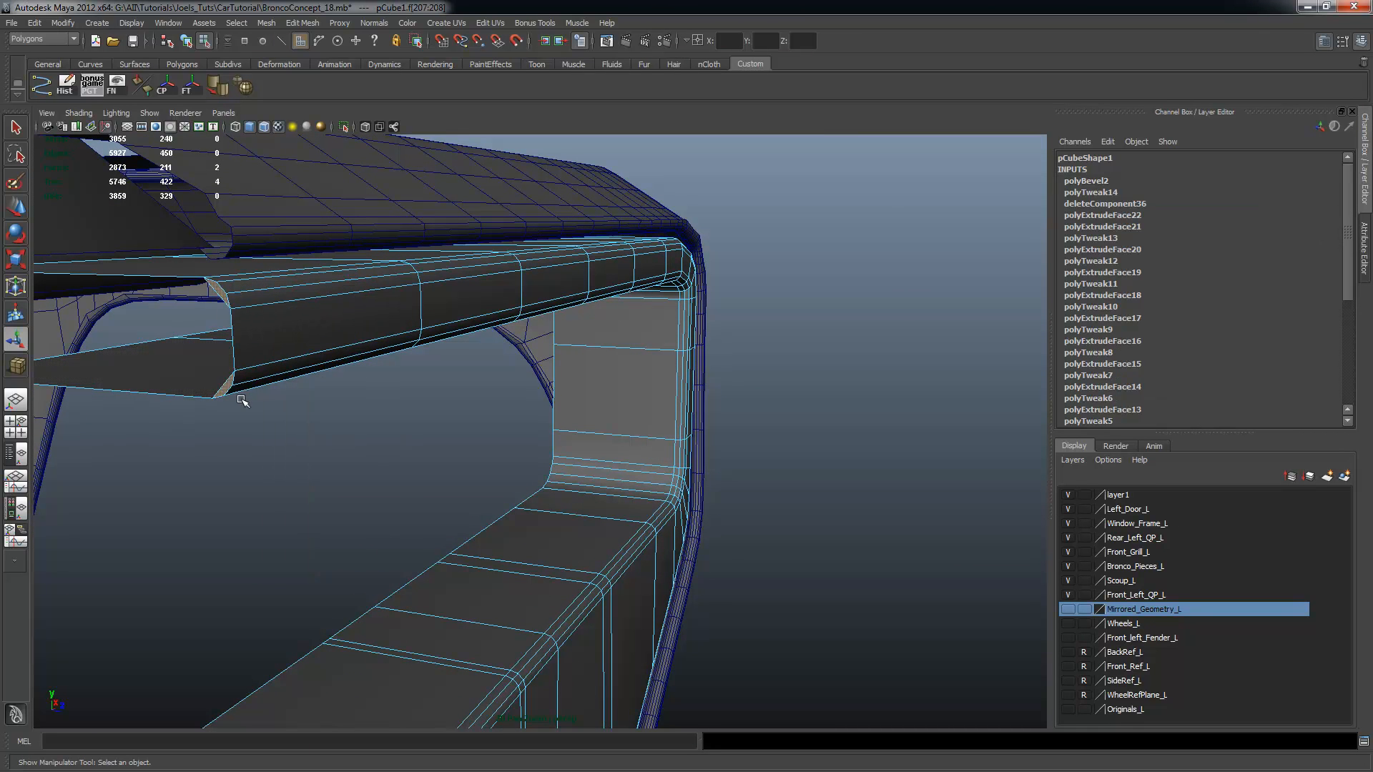
click(241, 399)
Delete the upper and lower bevel cap faces at the centre-line end of the grill's lower panel
alt+middle_drag(356, 454, 367, 414)
alt+right_drag(367, 414, 381, 434)
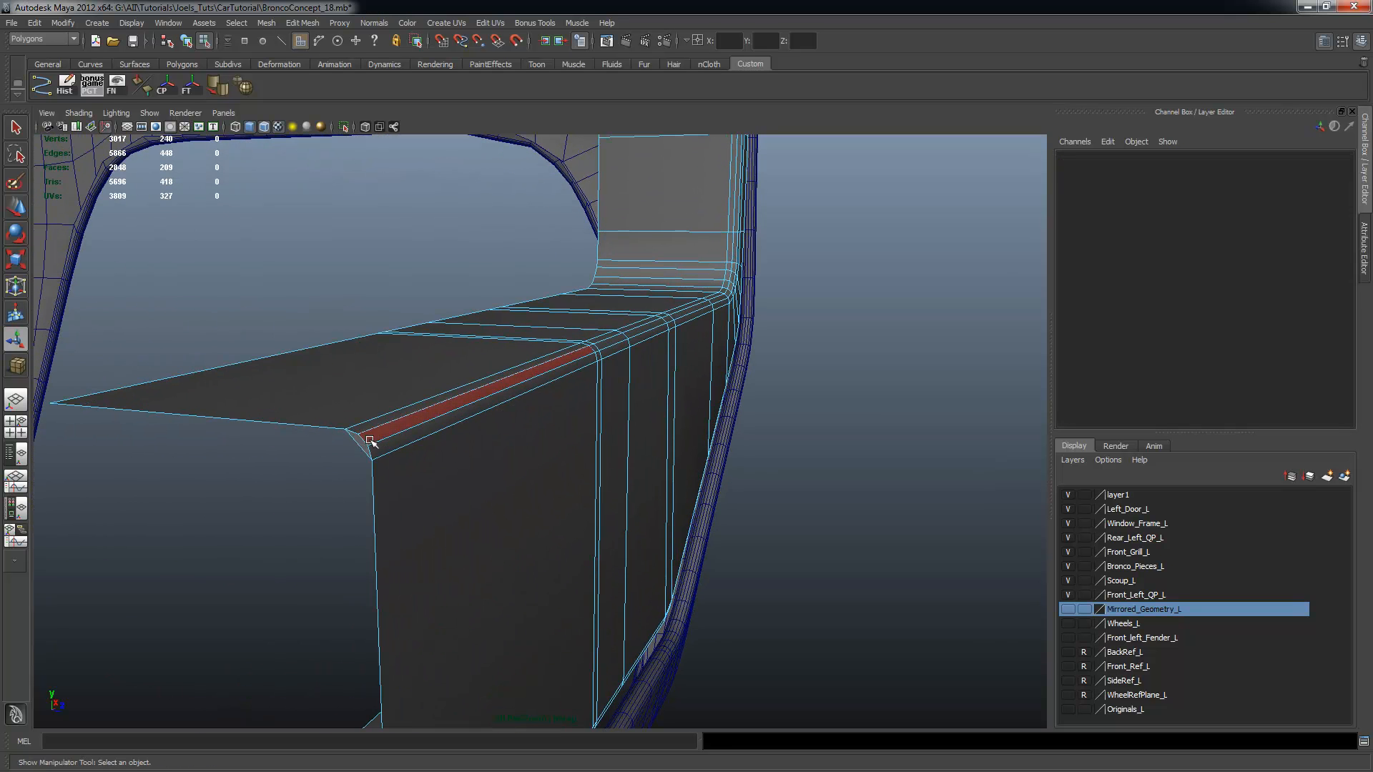
click(363, 443)
alt+middle_drag(410, 563, 431, 418)
alt+middle_drag(432, 512, 434, 398)
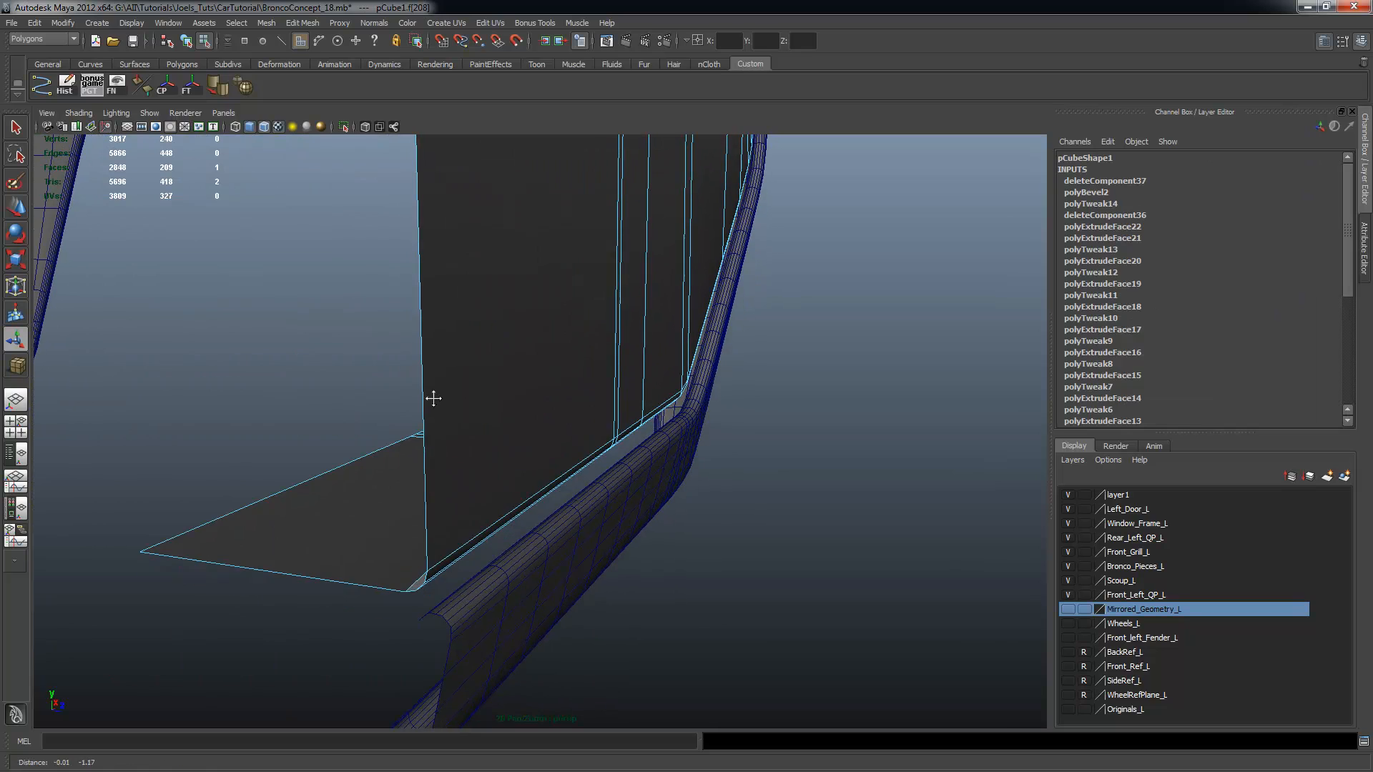
key(Delete)
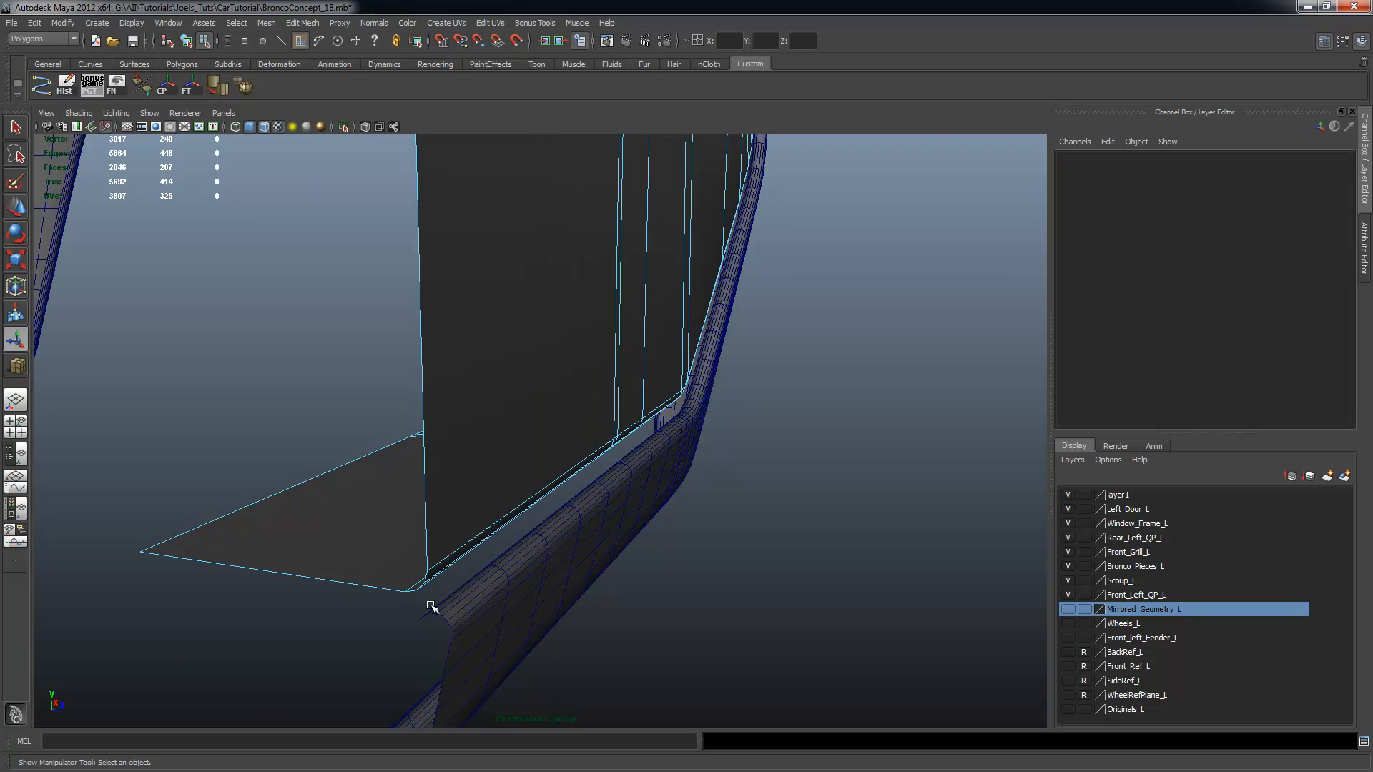
Show the grill frame with smooth mesh preview
scroll(563, 379, down, 5)
alt+drag(561, 372, 572, 492)
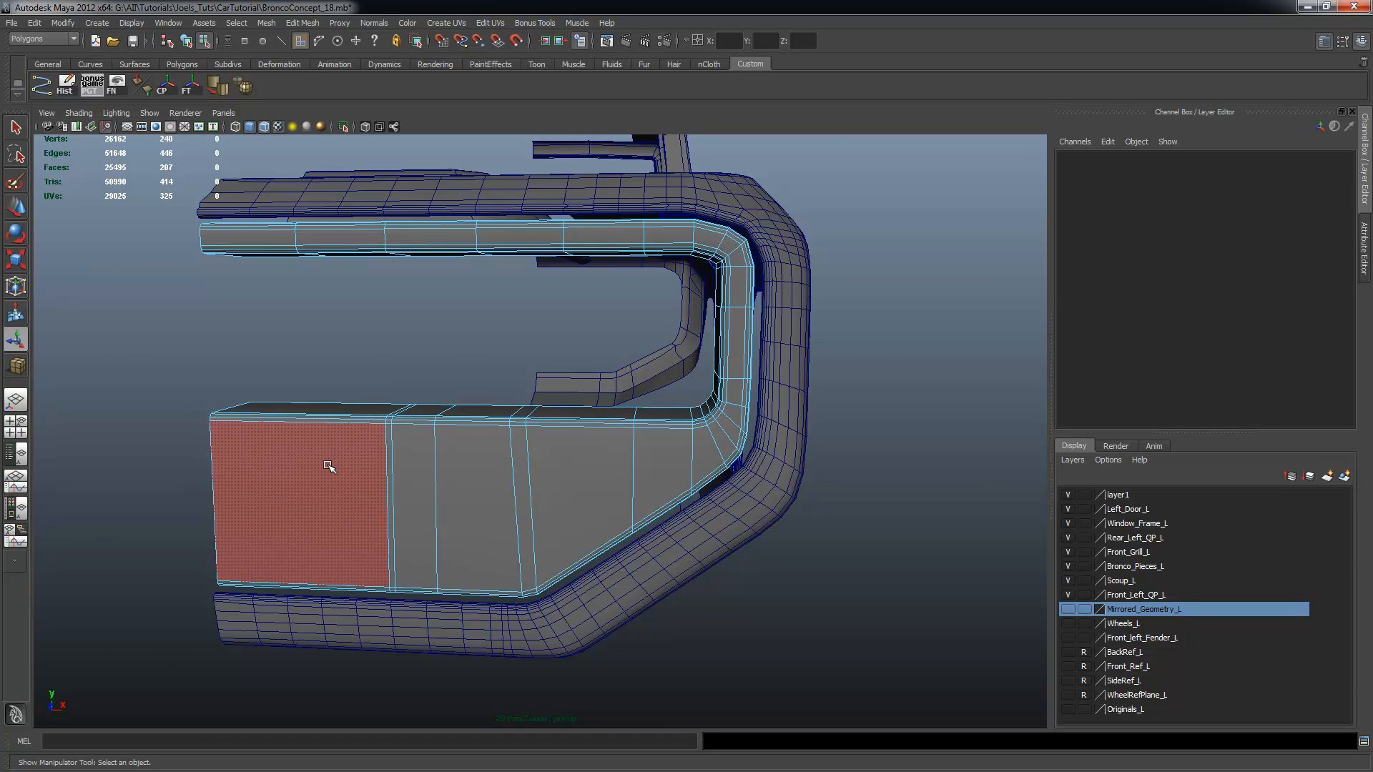
alt+drag(479, 477, 489, 443)
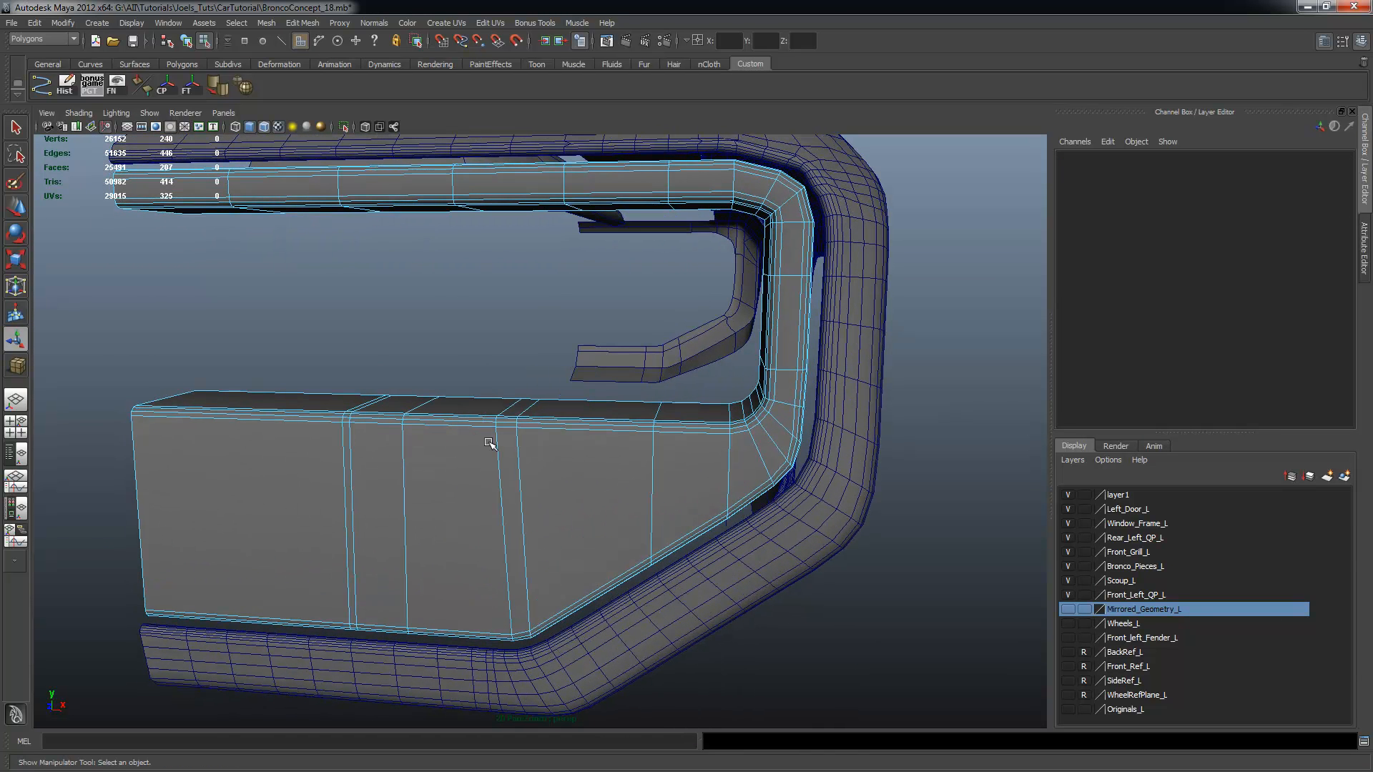
click(489, 441)
key(3)
click(418, 348)
Examine the smoothed grill frame's rounded edges, outer corner and large lower front panel from several angles
alt+drag(417, 348, 498, 434)
alt+right_drag(499, 434, 441, 477)
alt+drag(444, 477, 502, 465)
alt+right_drag(502, 466, 463, 462)
alt+drag(451, 472, 487, 482)
click(473, 471)
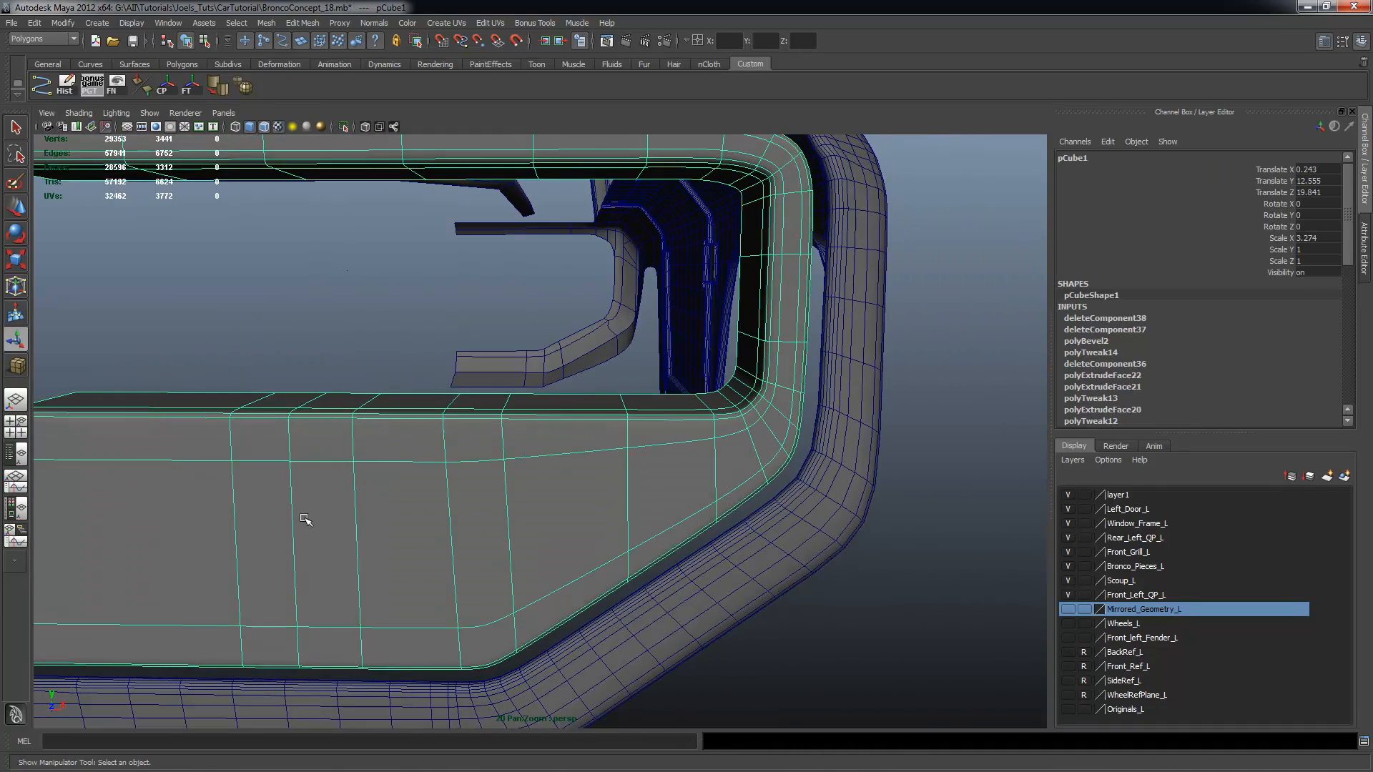
alt+drag(305, 519, 658, 352)
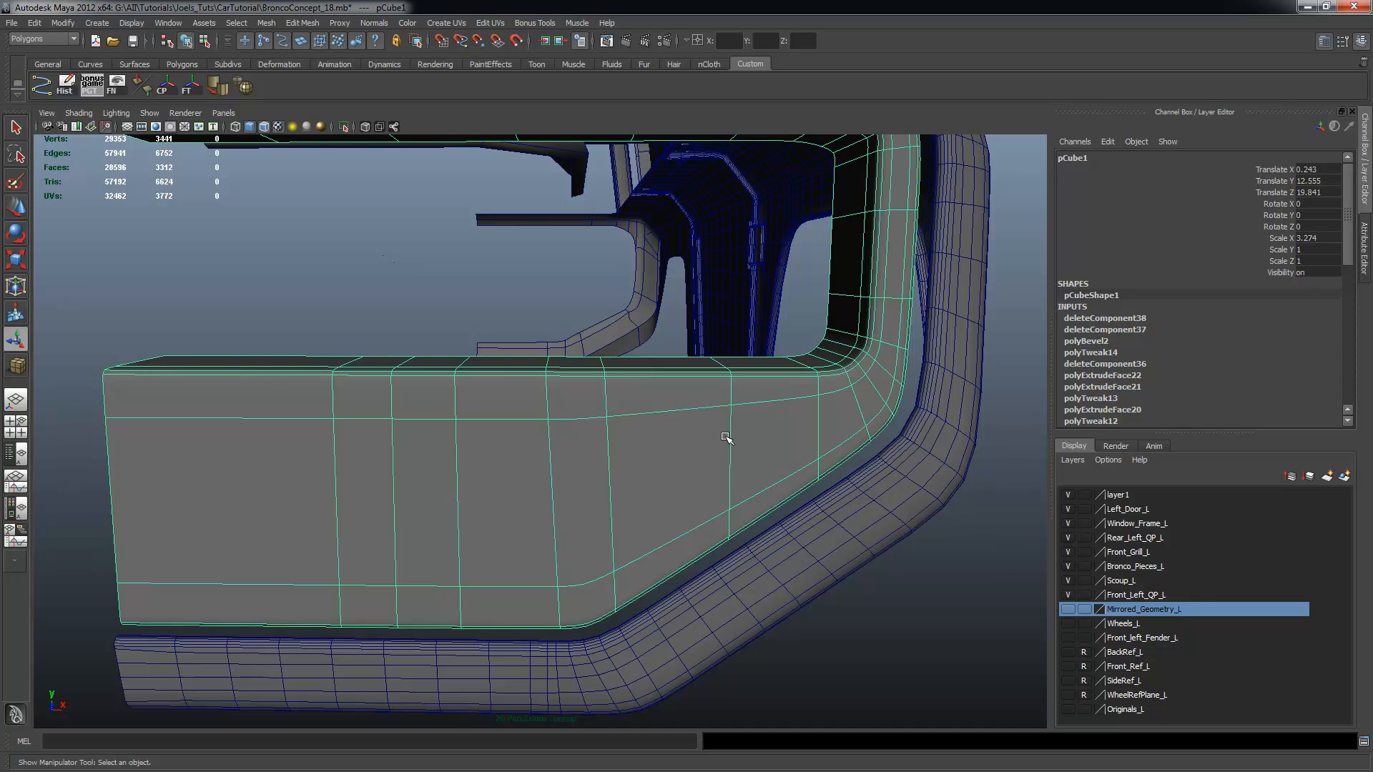
alt+right_drag(725, 437, 653, 450)
alt+middle_drag(653, 451, 535, 484)
alt+drag(534, 484, 540, 488)
alt+right_drag(539, 488, 512, 483)
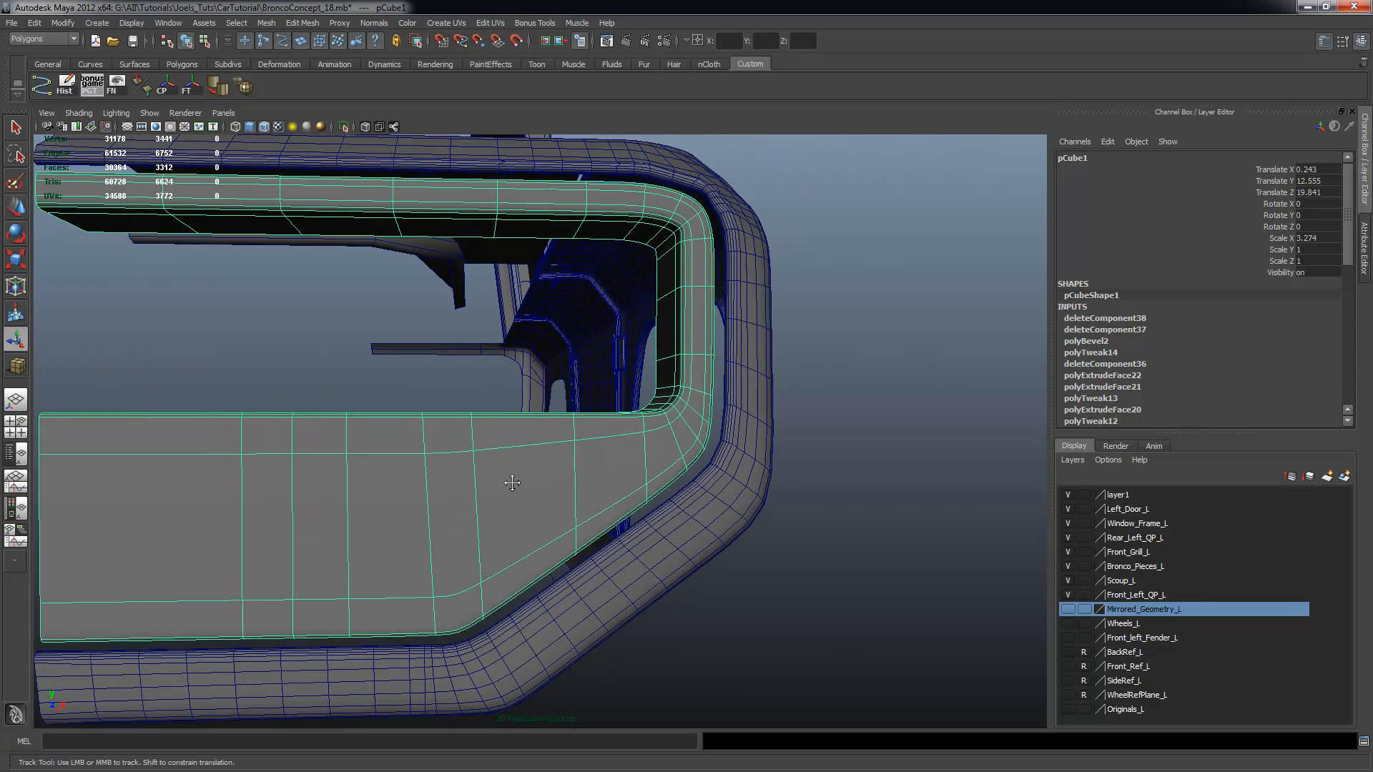
alt+middle_drag(512, 482, 561, 476)
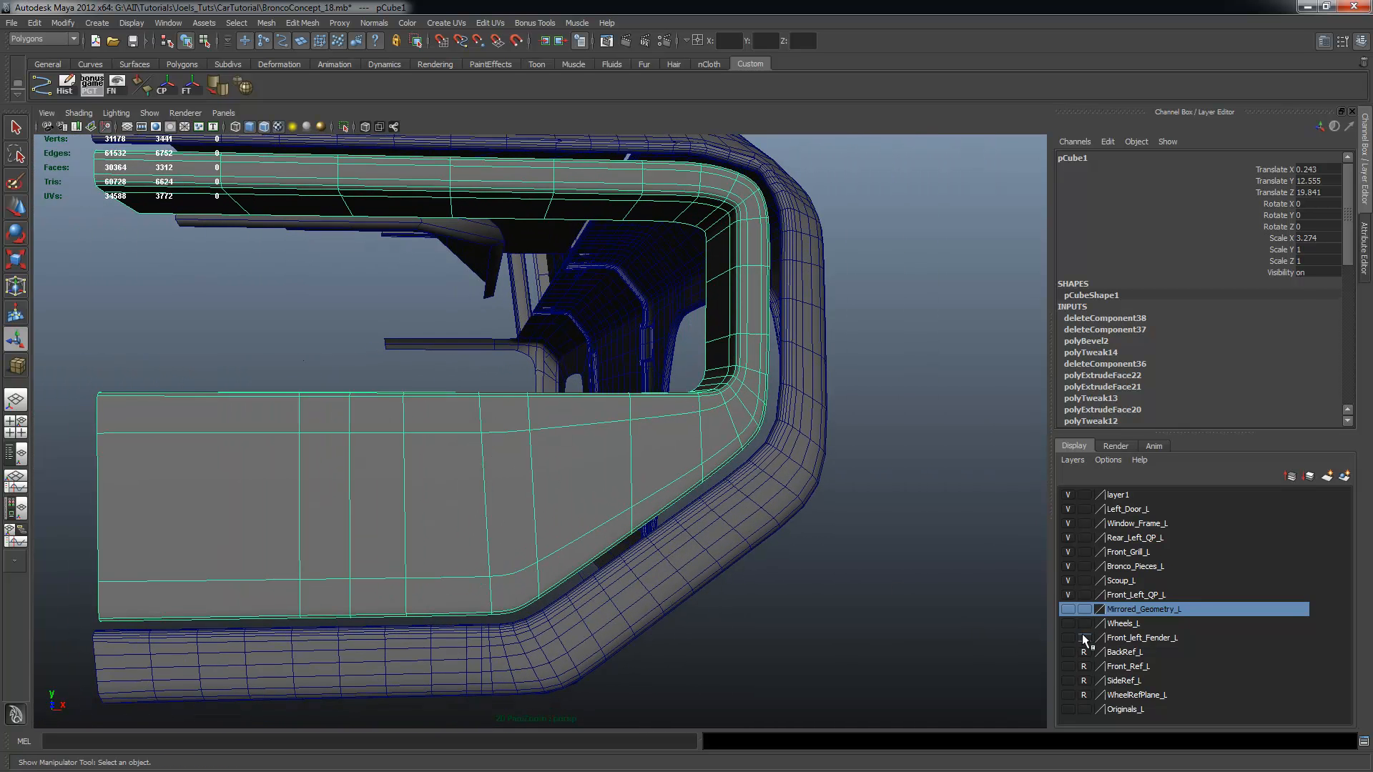
Make the Front_Ref layer visible and show the unsmoothed lower grill panel in the front view over the reference image
click(1069, 665)
scroll(621, 326, down, 5)
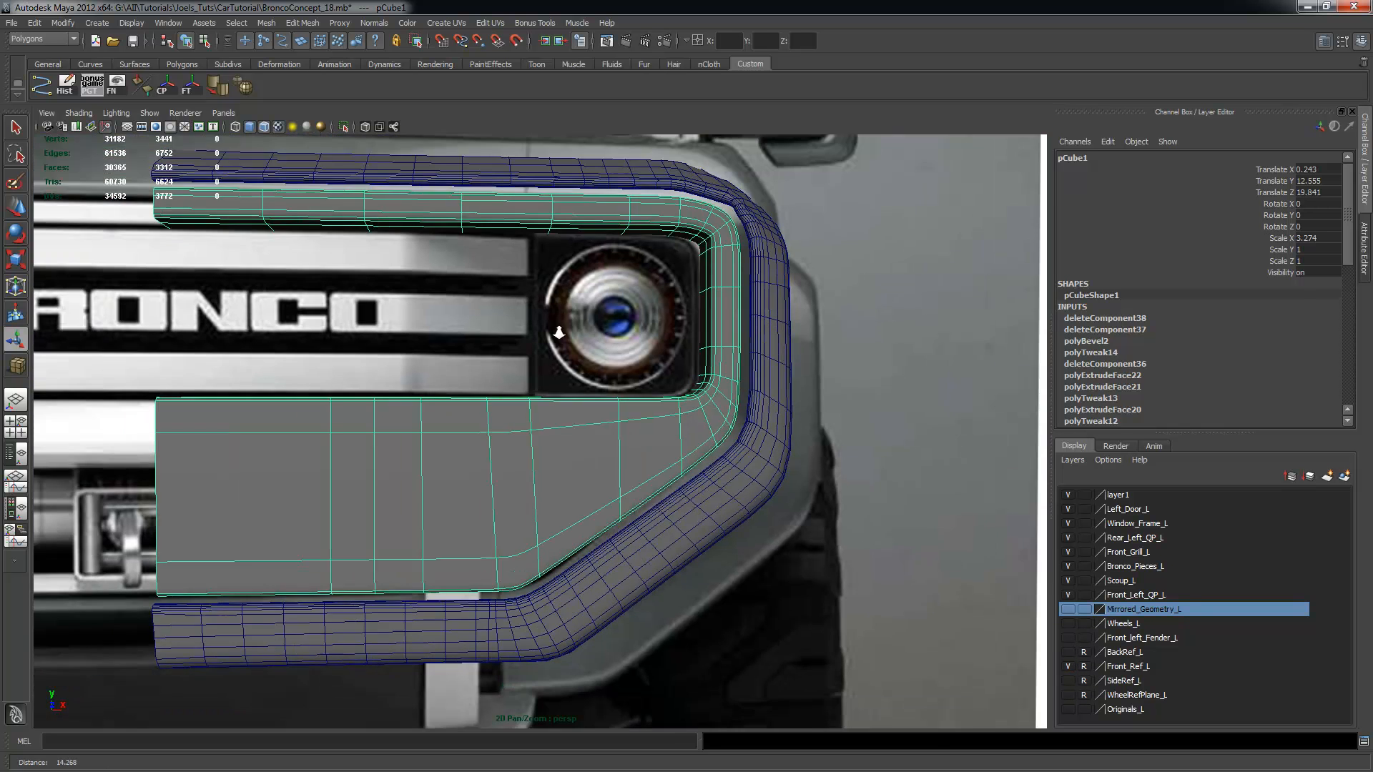
key(space)
key(space)
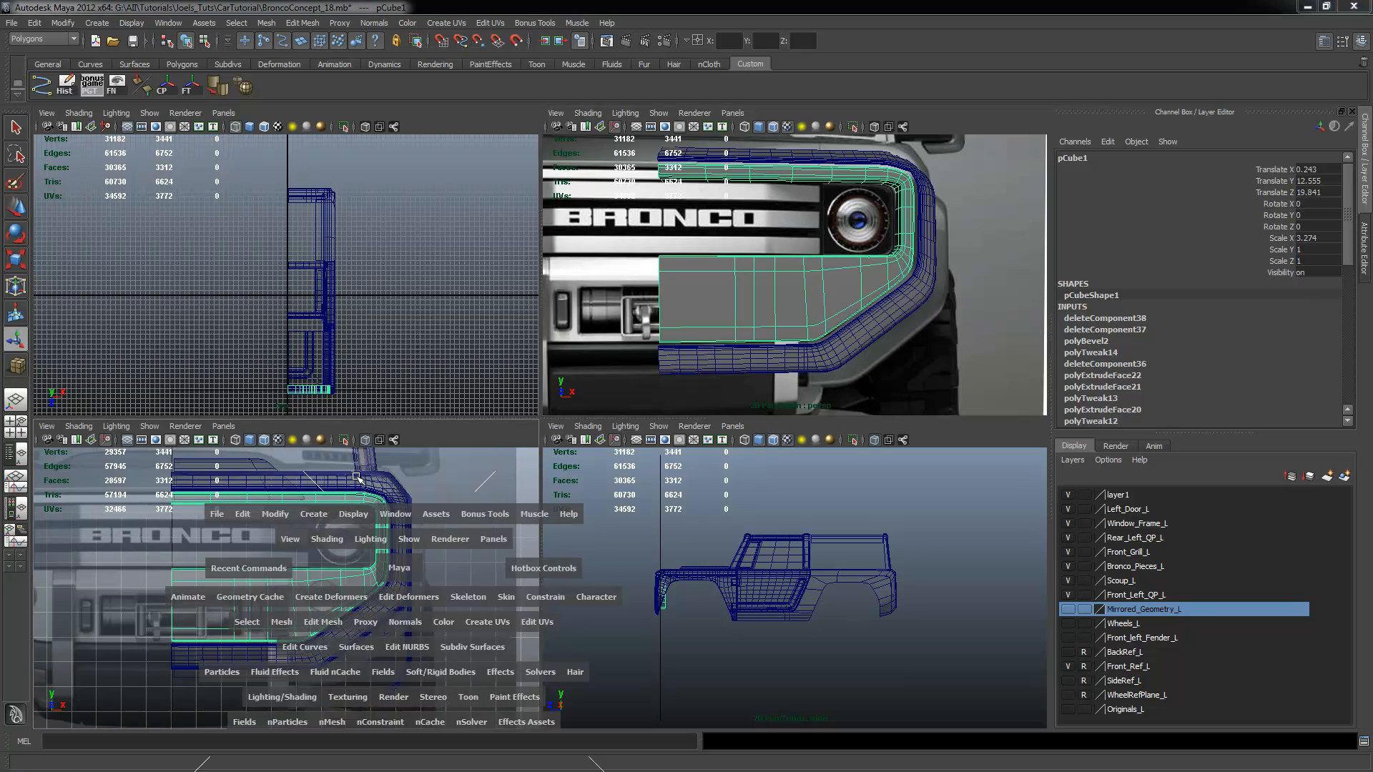
alt+right_drag(431, 379, 643, 451)
alt+right_drag(527, 444, 712, 461)
alt+middle_drag(636, 484, 608, 446)
key(1)
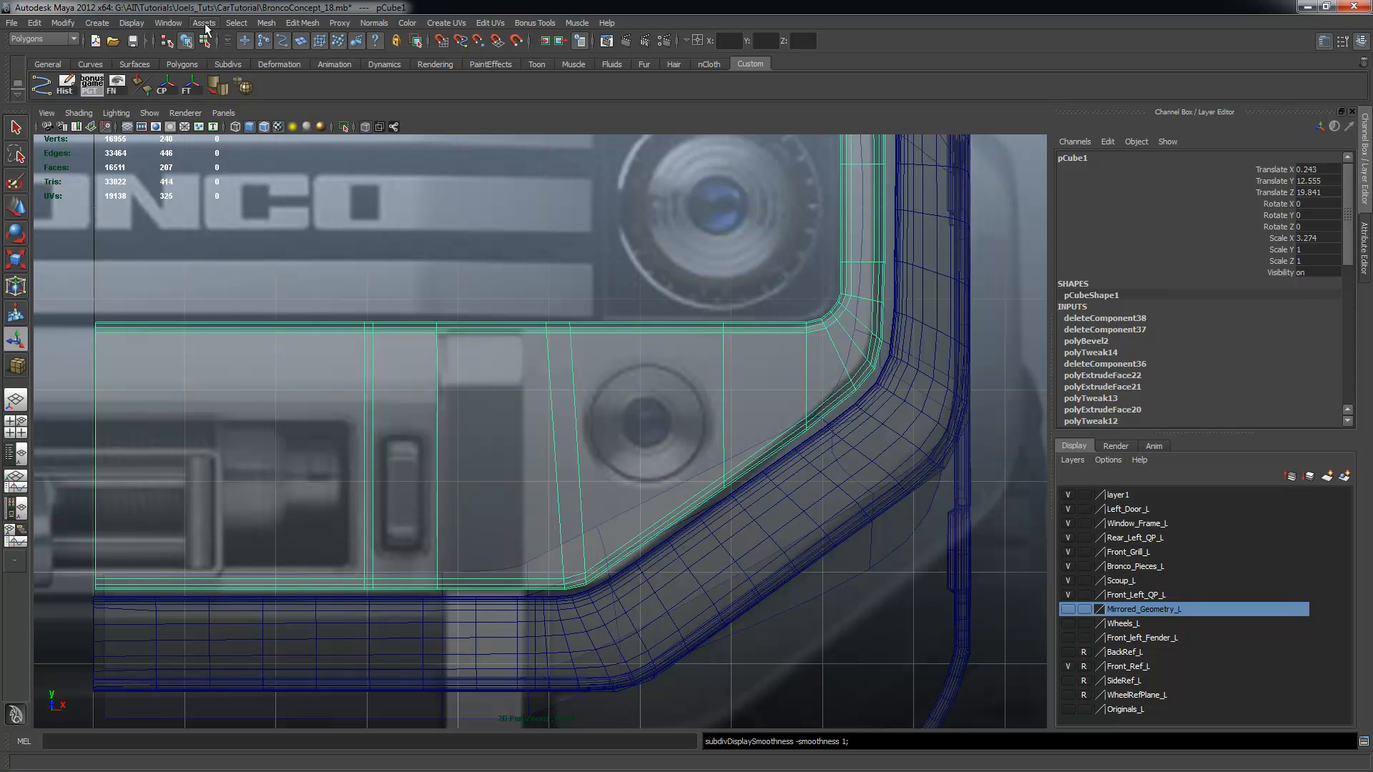
Insert 3 evenly spaced edge loops across the grill frame's front face, using the multiple edge loops option
click(168, 23)
mouse_move(302, 23)
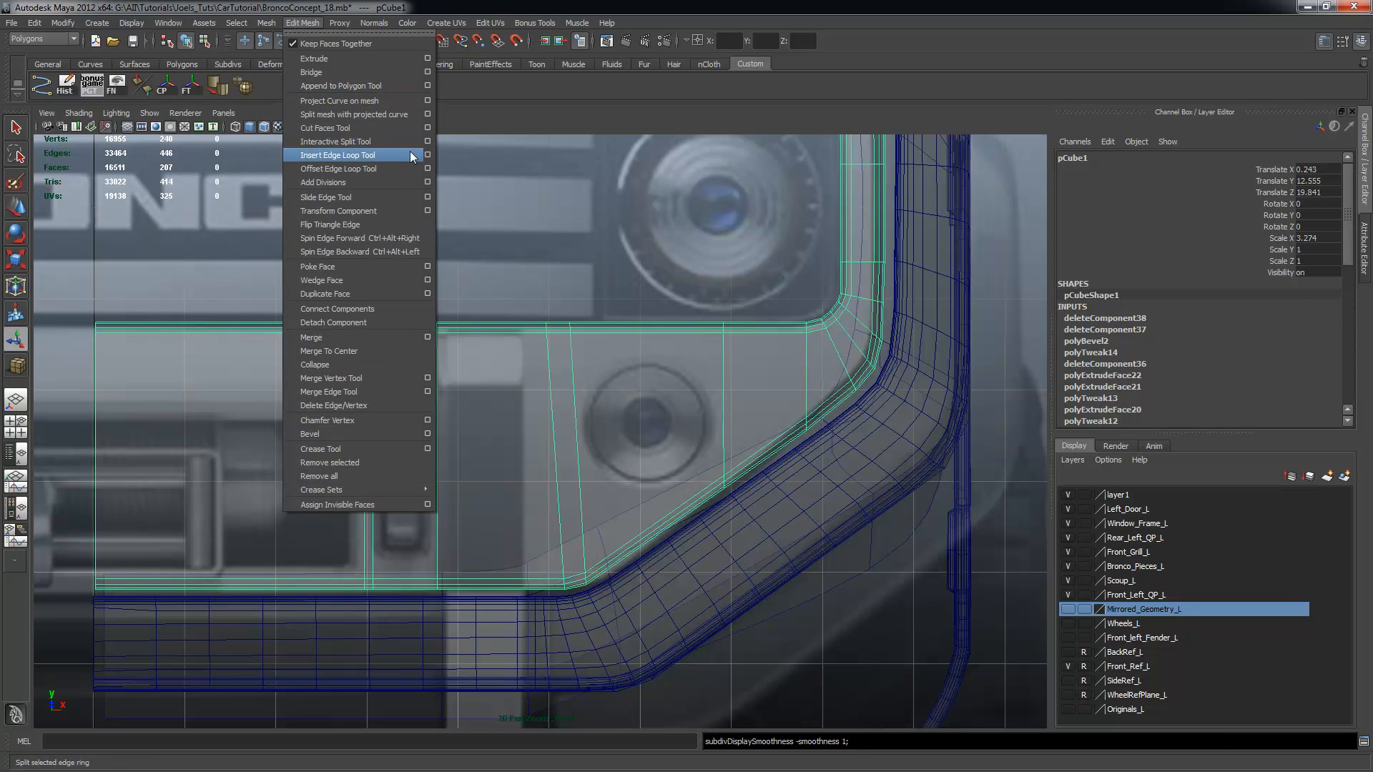
click(429, 154)
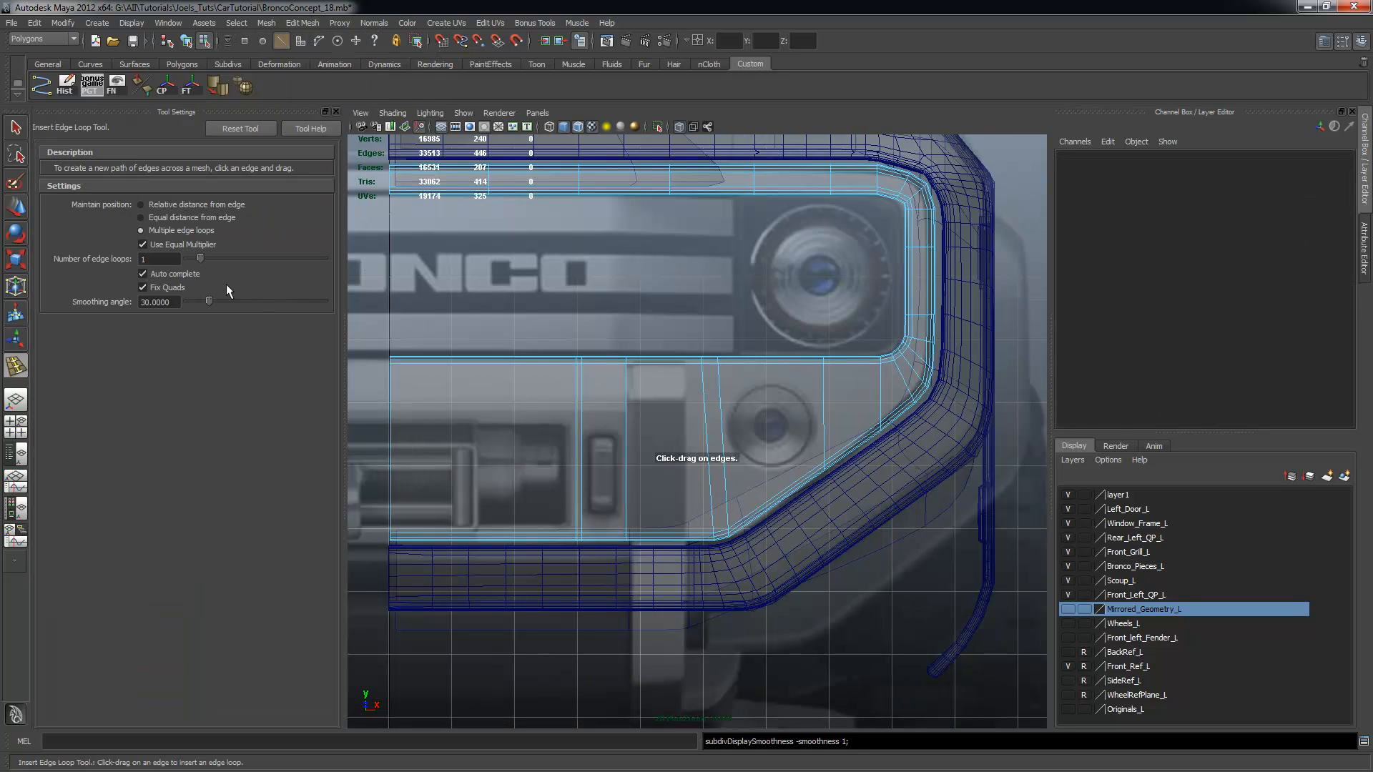
double_click(168, 258)
click(711, 435)
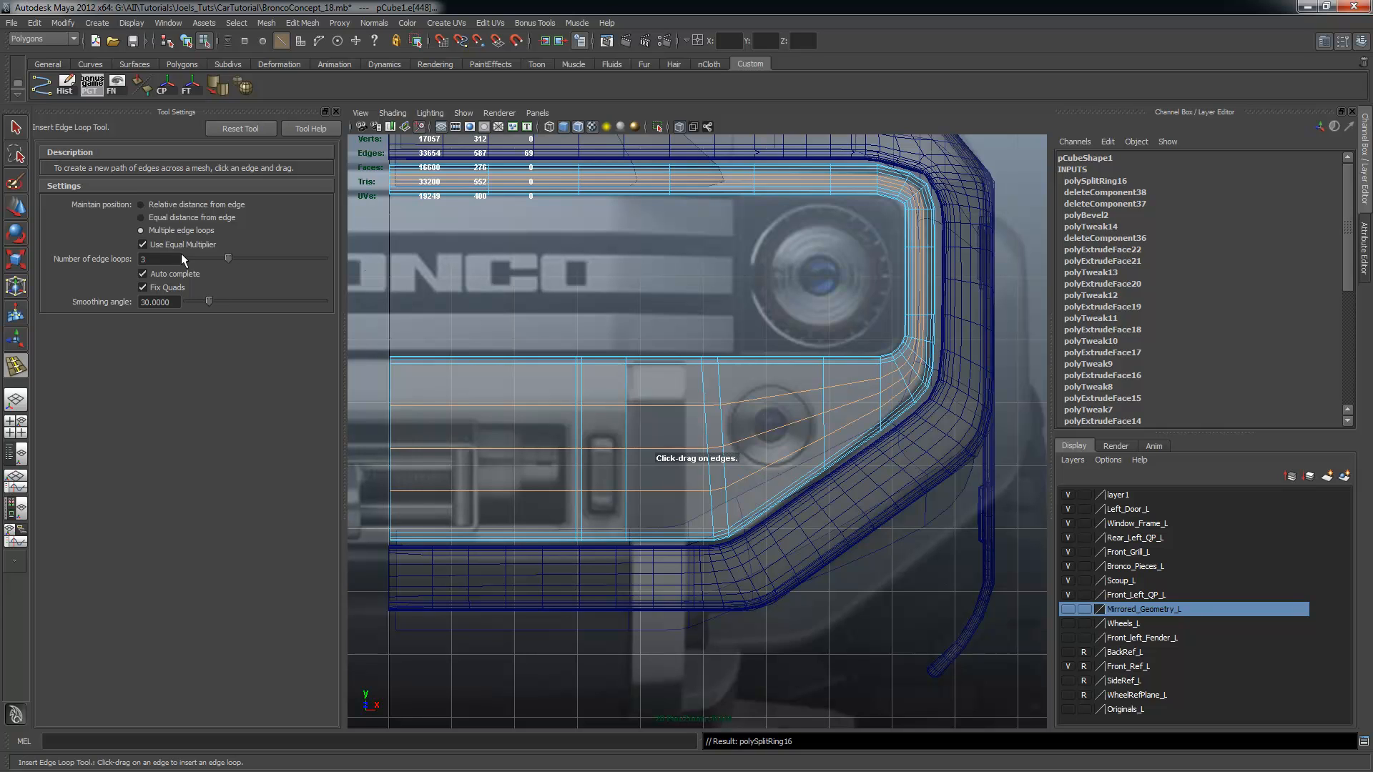
key(q)
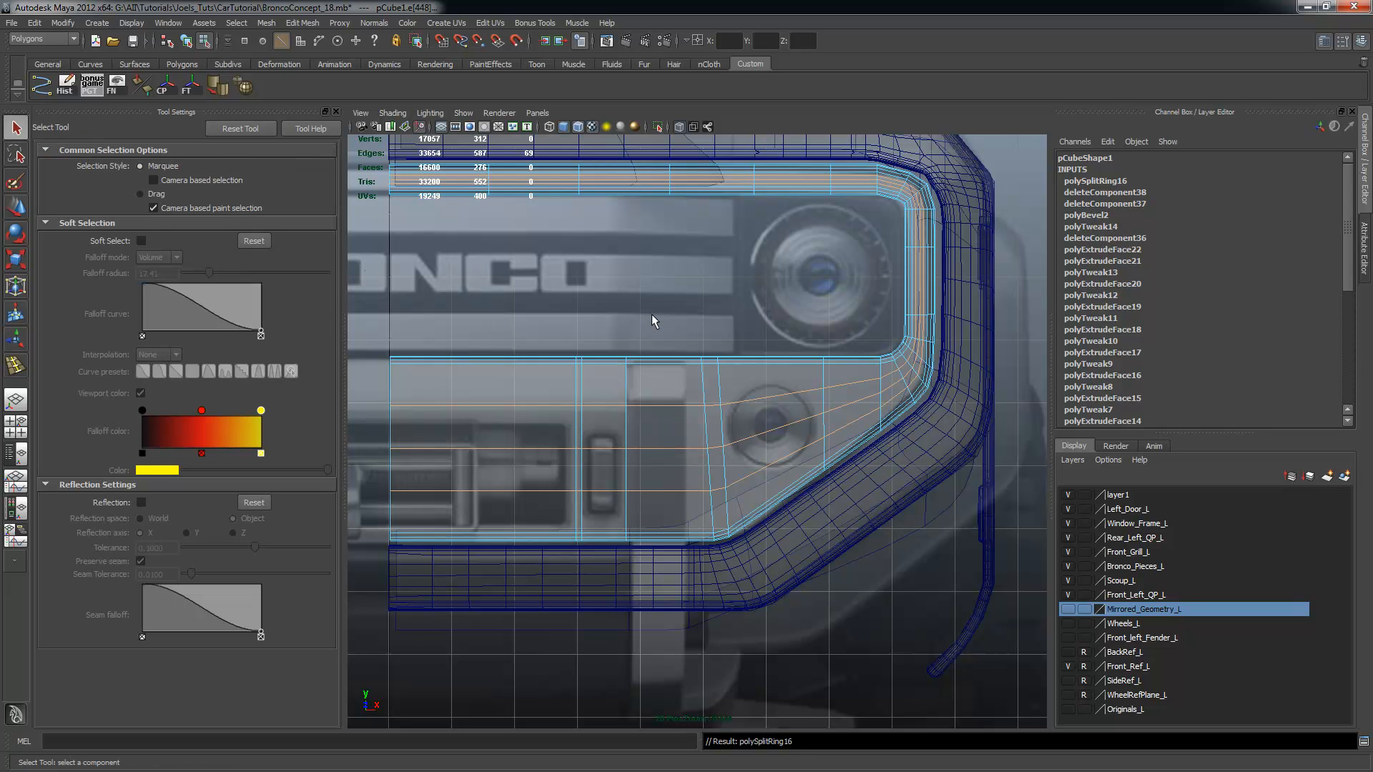
alt+right_drag(618, 316, 741, 357)
alt+middle_drag(708, 373, 778, 368)
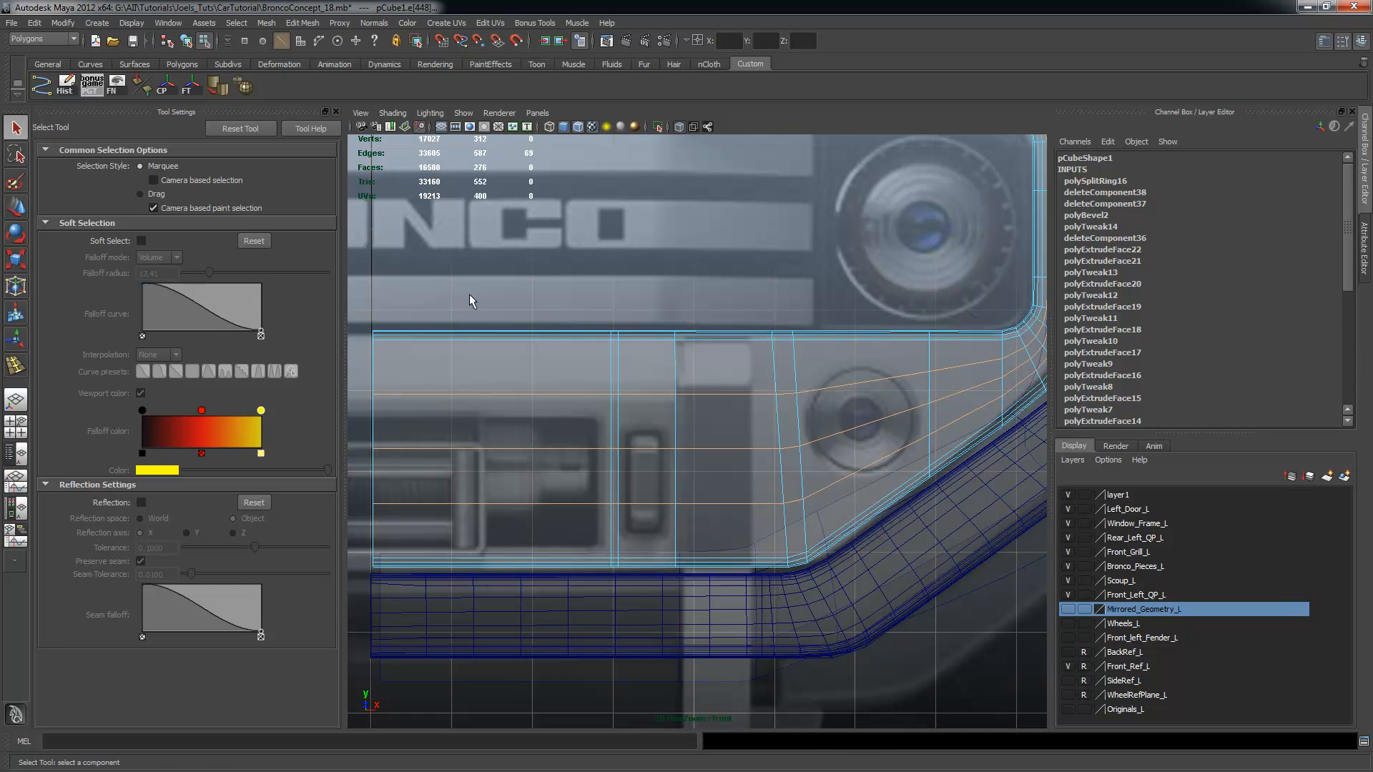
click(335, 112)
Move the four inner vertices of the upper two new loops up to align with the winch opening's top edge
alt+middle_drag(538, 473, 598, 439)
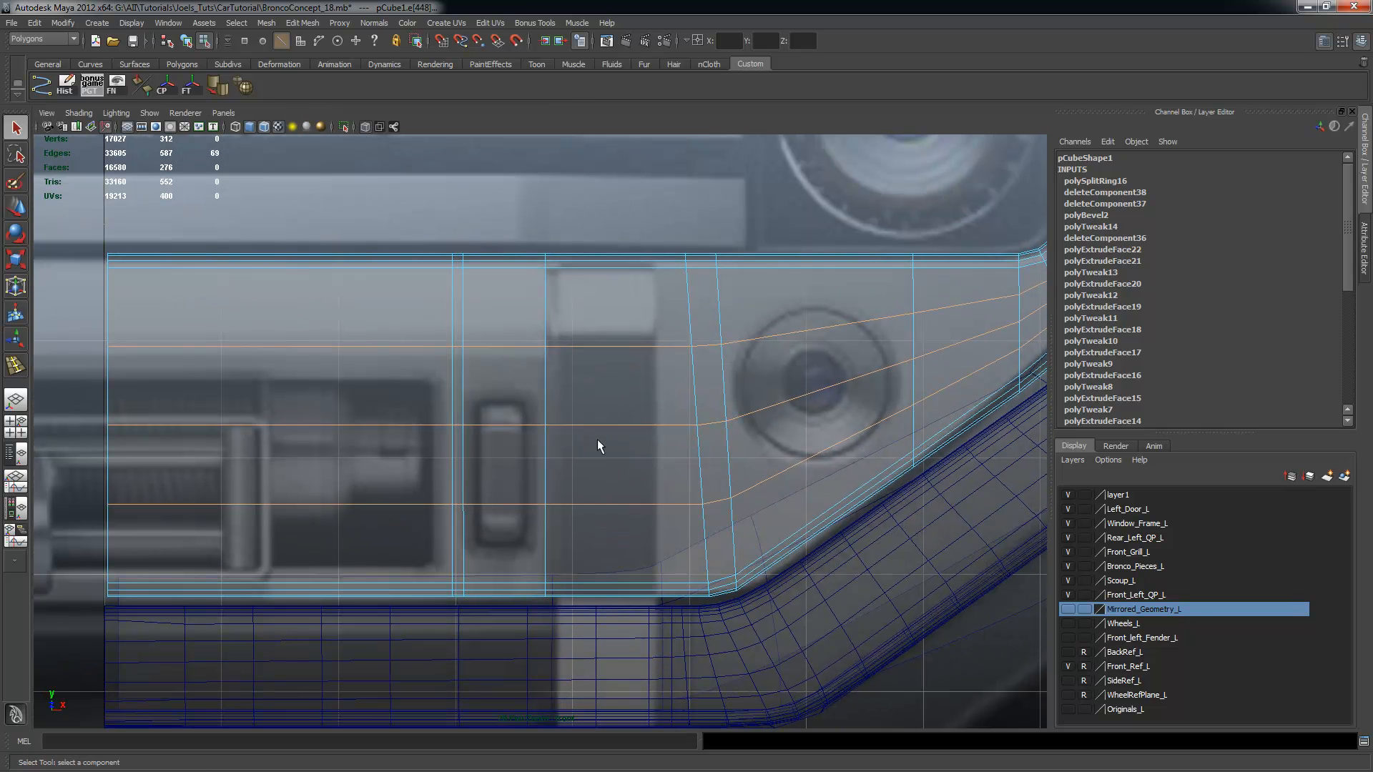
right_click(635, 434)
click(595, 432)
alt+right_drag(345, 433, 449, 424)
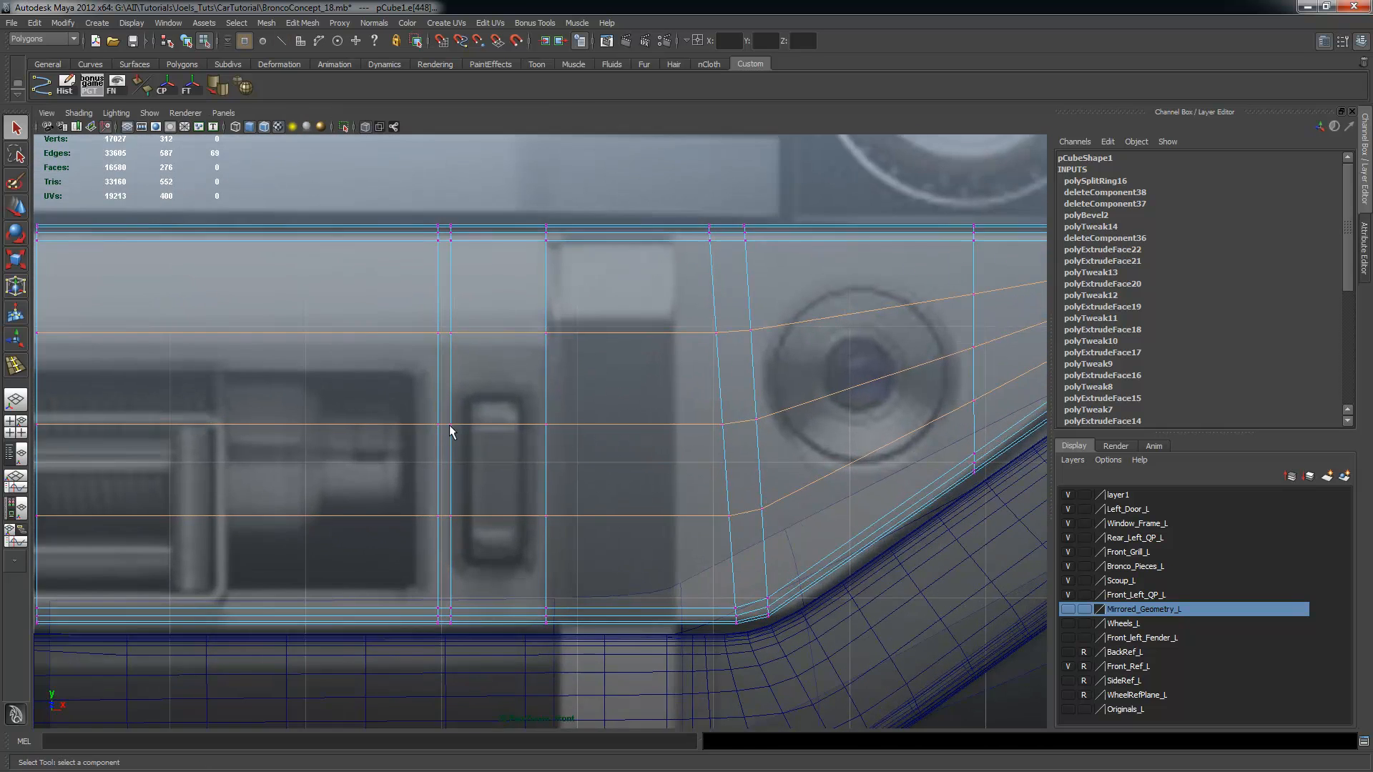
alt+middle_drag(449, 425, 452, 387)
drag(378, 353, 612, 458)
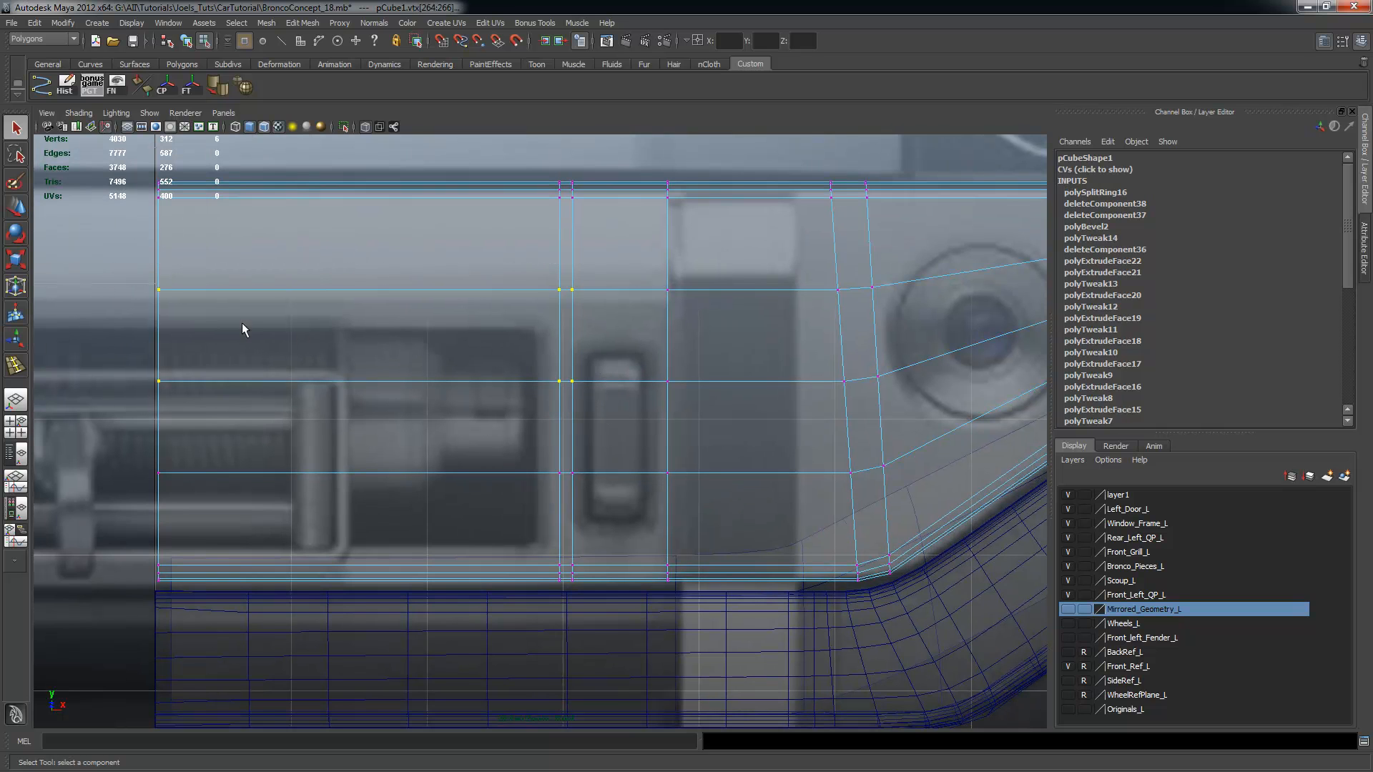
ctrl+drag(608, 247, 562, 401)
key(w)
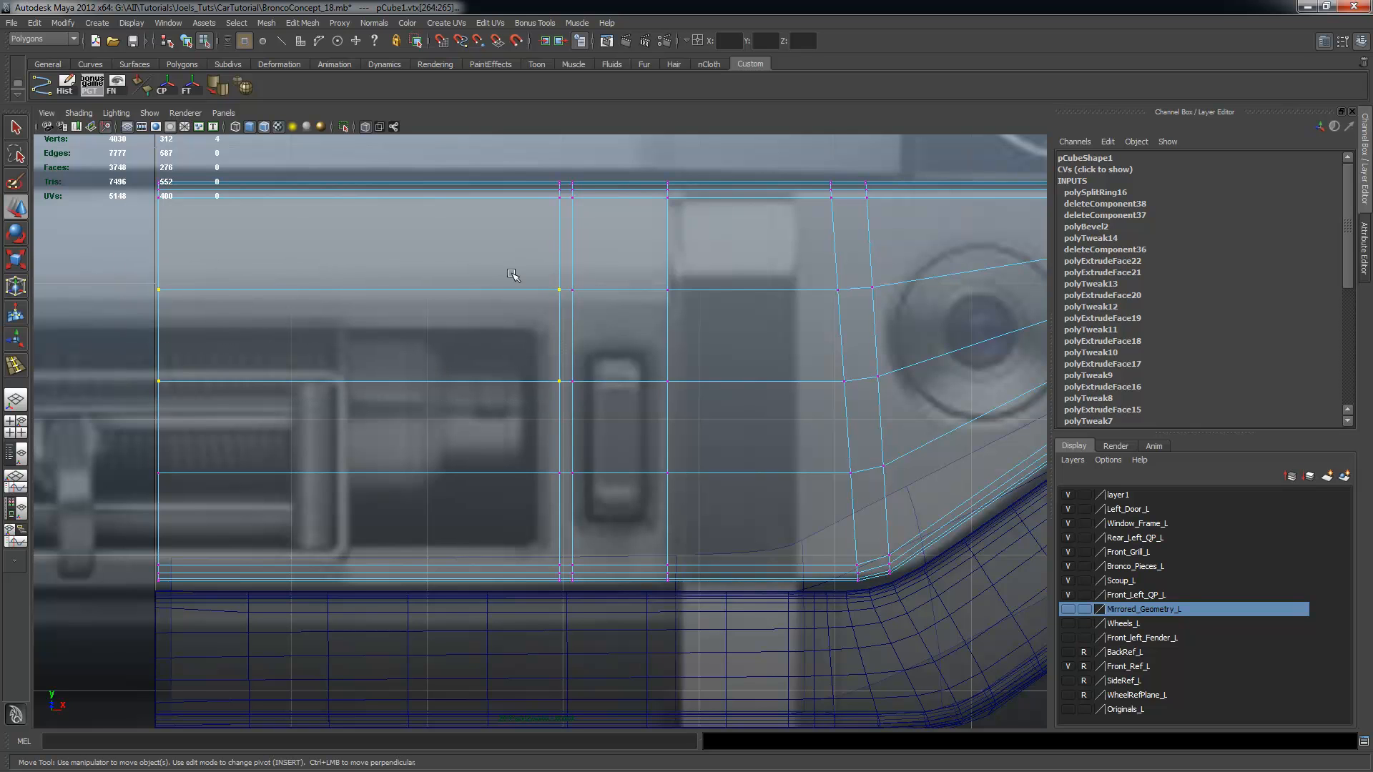
drag(359, 248, 369, 179)
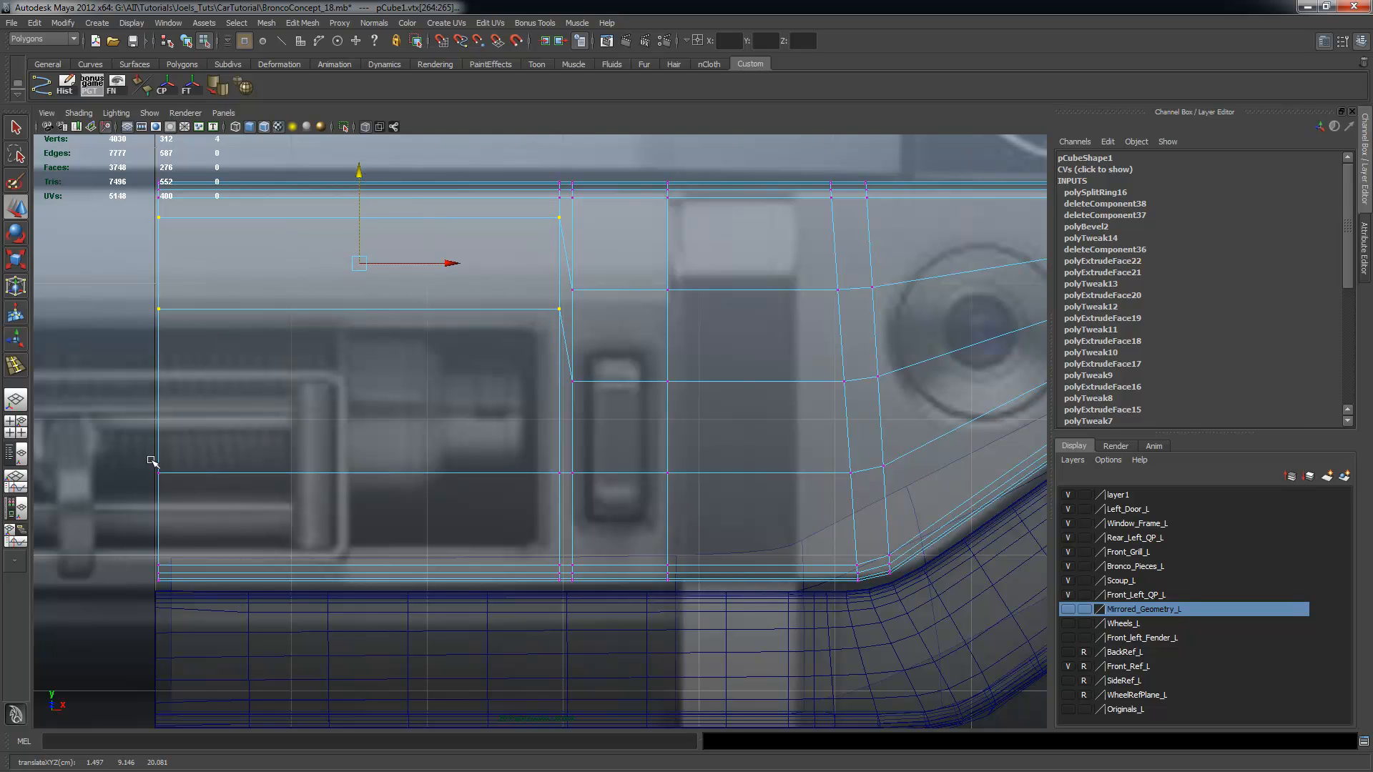
Move the two inner vertices of the lowest new loop down to the winch opening's bottom edge
alt+middle_drag(260, 490, 281, 417)
drag(164, 367, 588, 419)
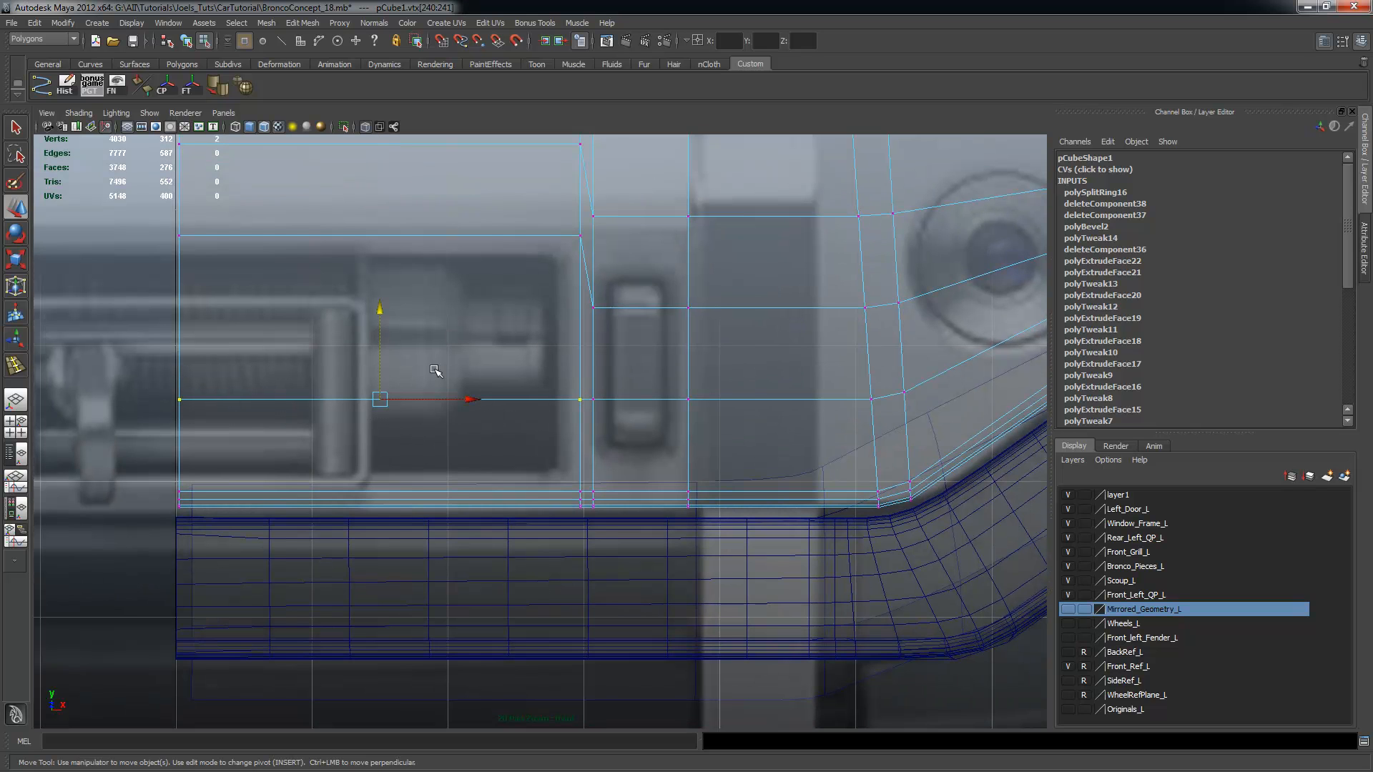
drag(380, 311, 379, 399)
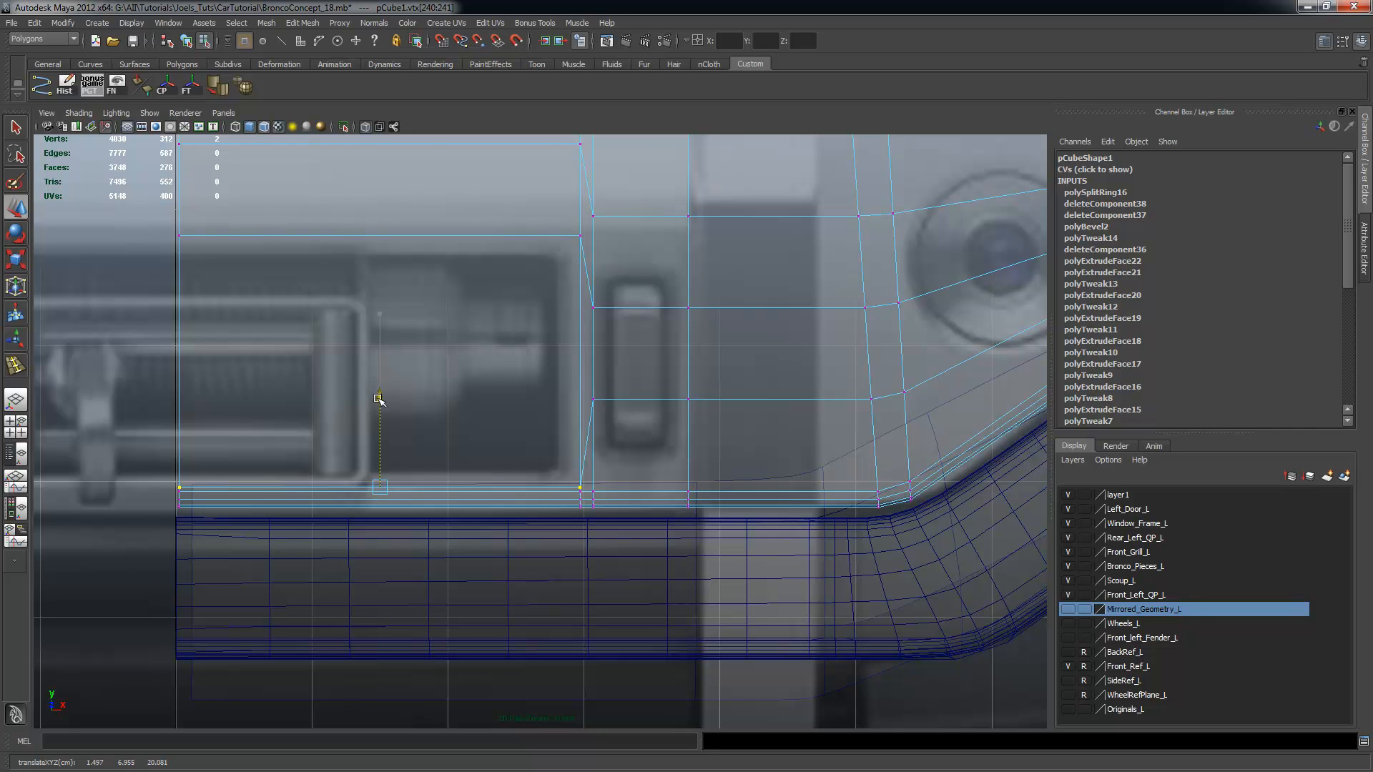
Scale the four vertices around the narrow vertical slot apart vertically and shift them down to enclose the slot
alt+middle_drag(582, 438, 339, 448)
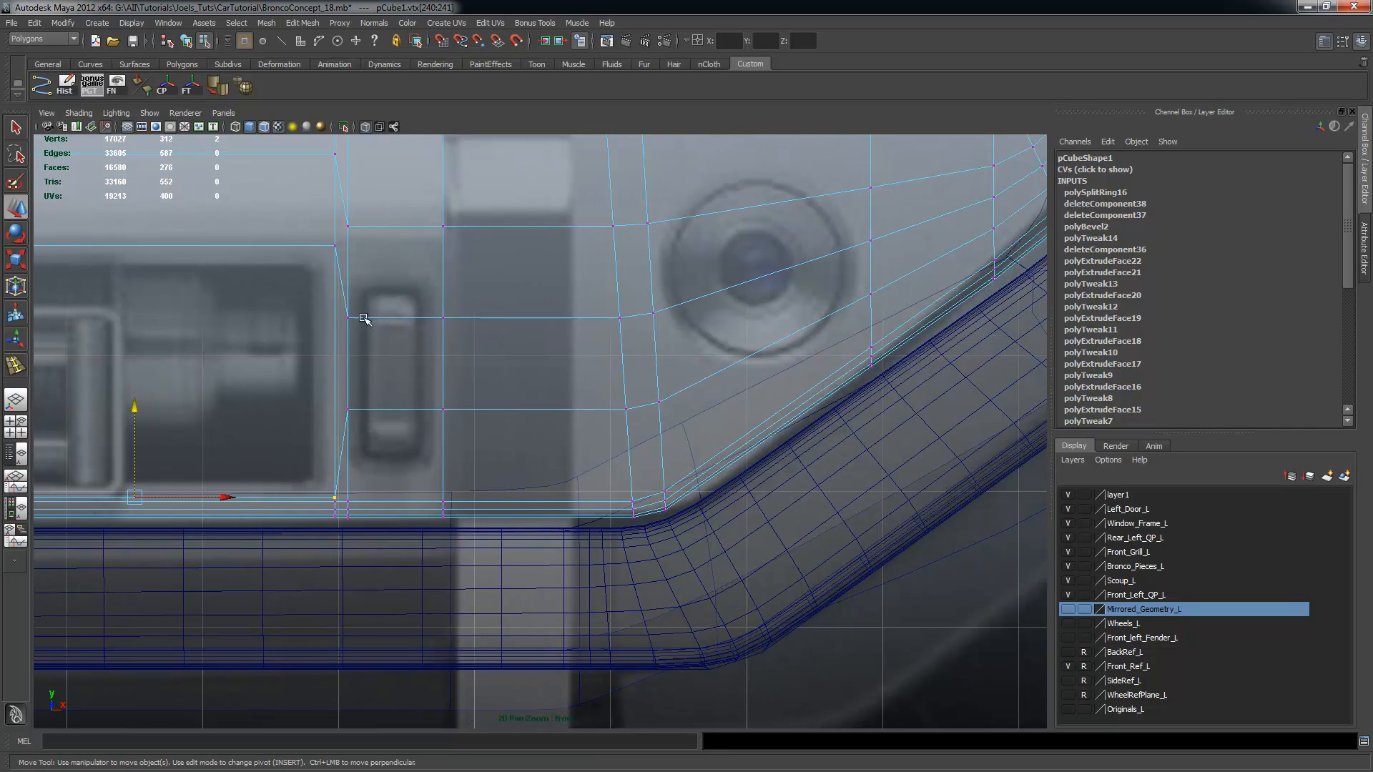
drag(454, 425, 454, 422)
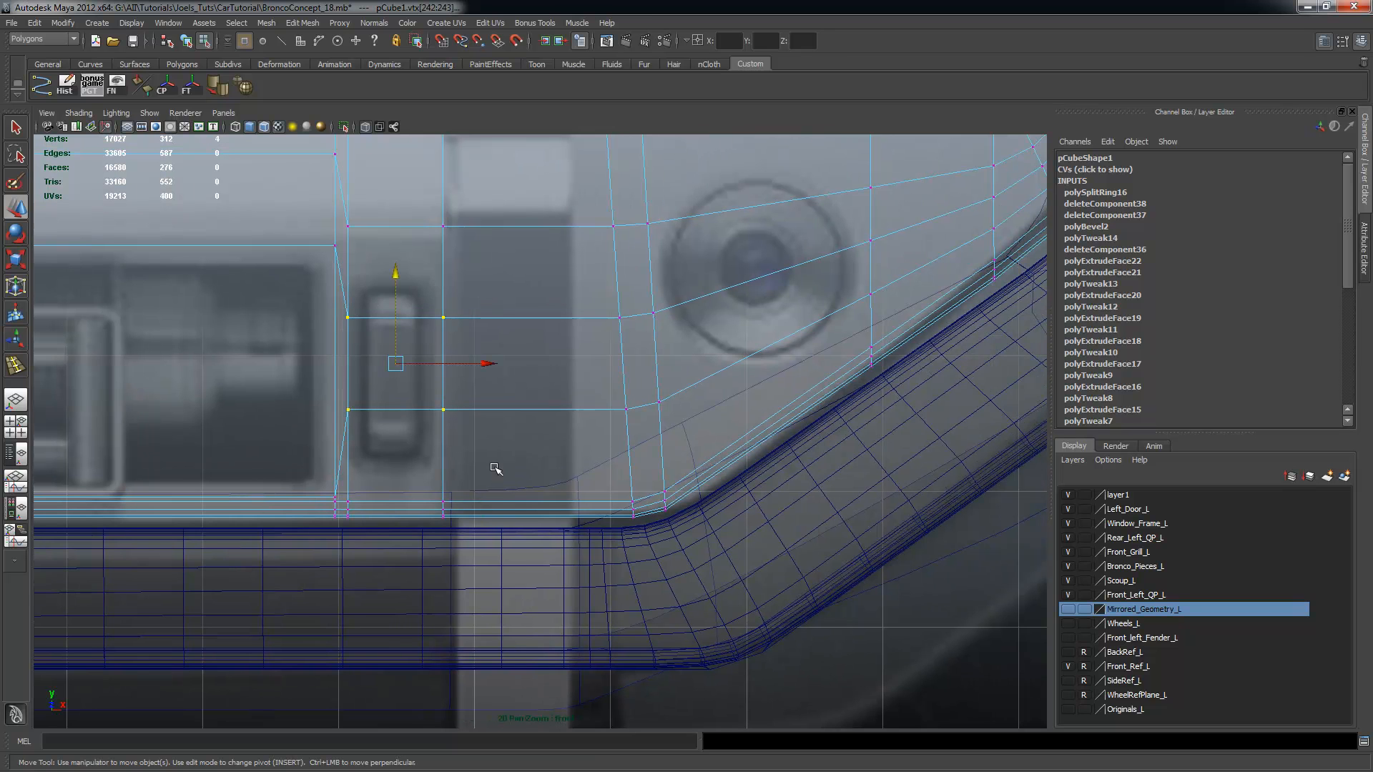
key(r)
drag(395, 493, 430, 628)
key(w)
drag(395, 272, 401, 282)
key(r)
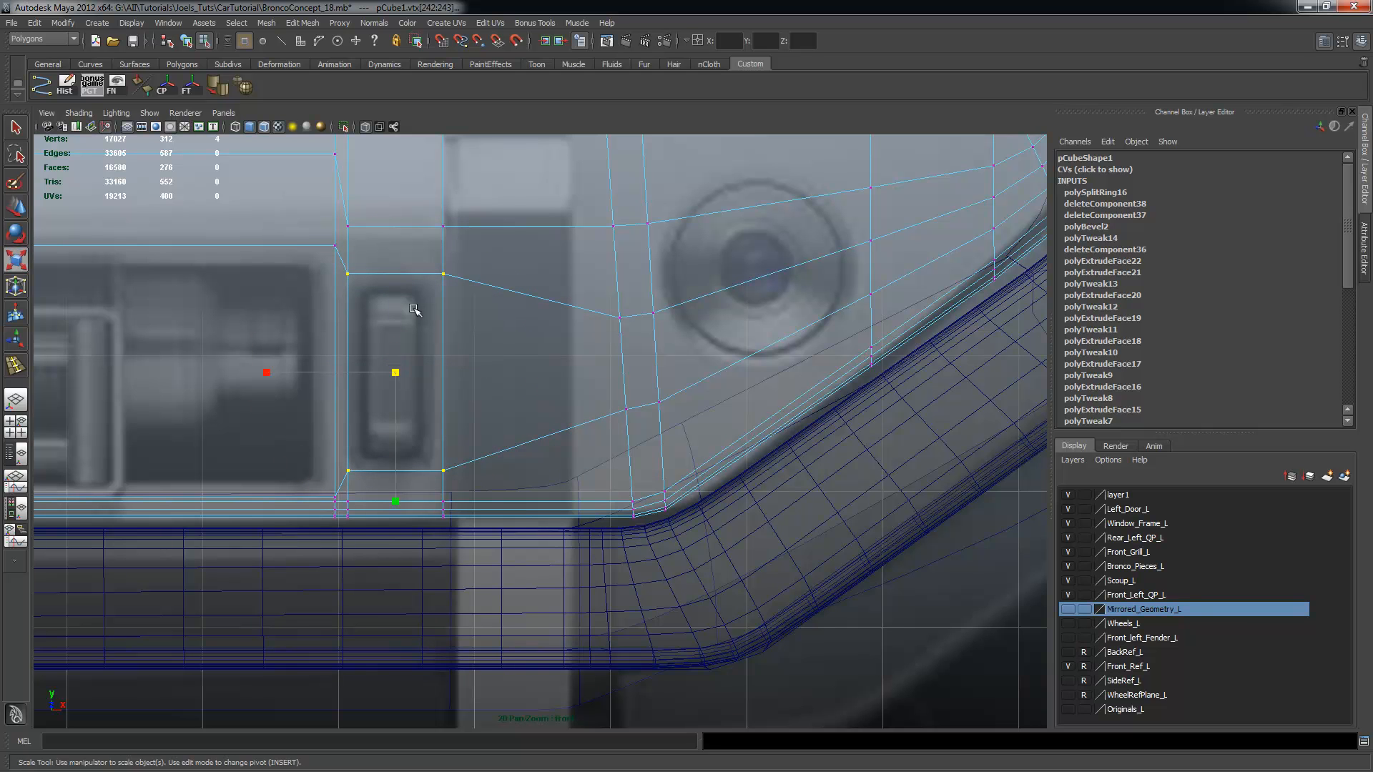
drag(398, 502, 397, 515)
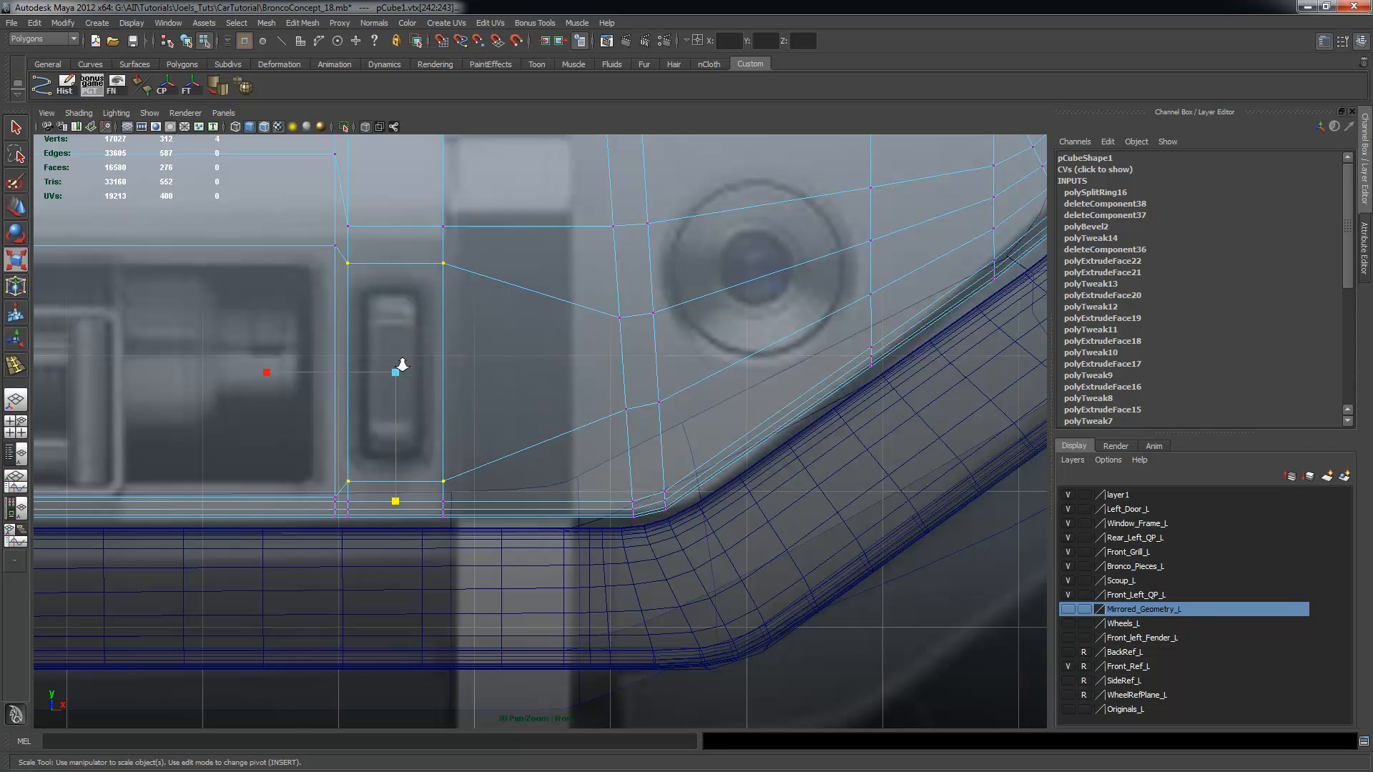
Move the top loop's vertex at the inner side of the round fog light up to the light's upper rim level
alt+right_drag(398, 362, 362, 359)
alt+middle_drag(362, 359, 379, 352)
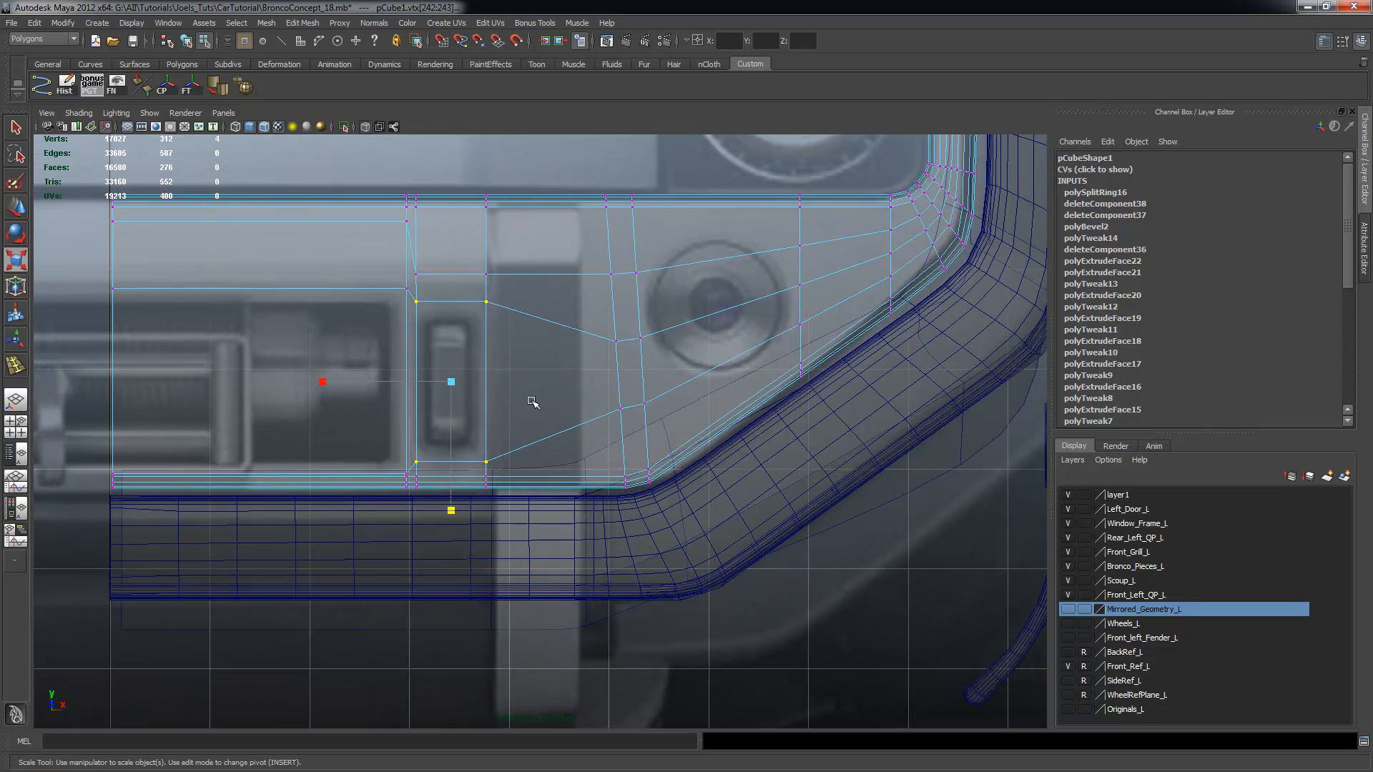
alt+middle_drag(530, 398, 414, 361)
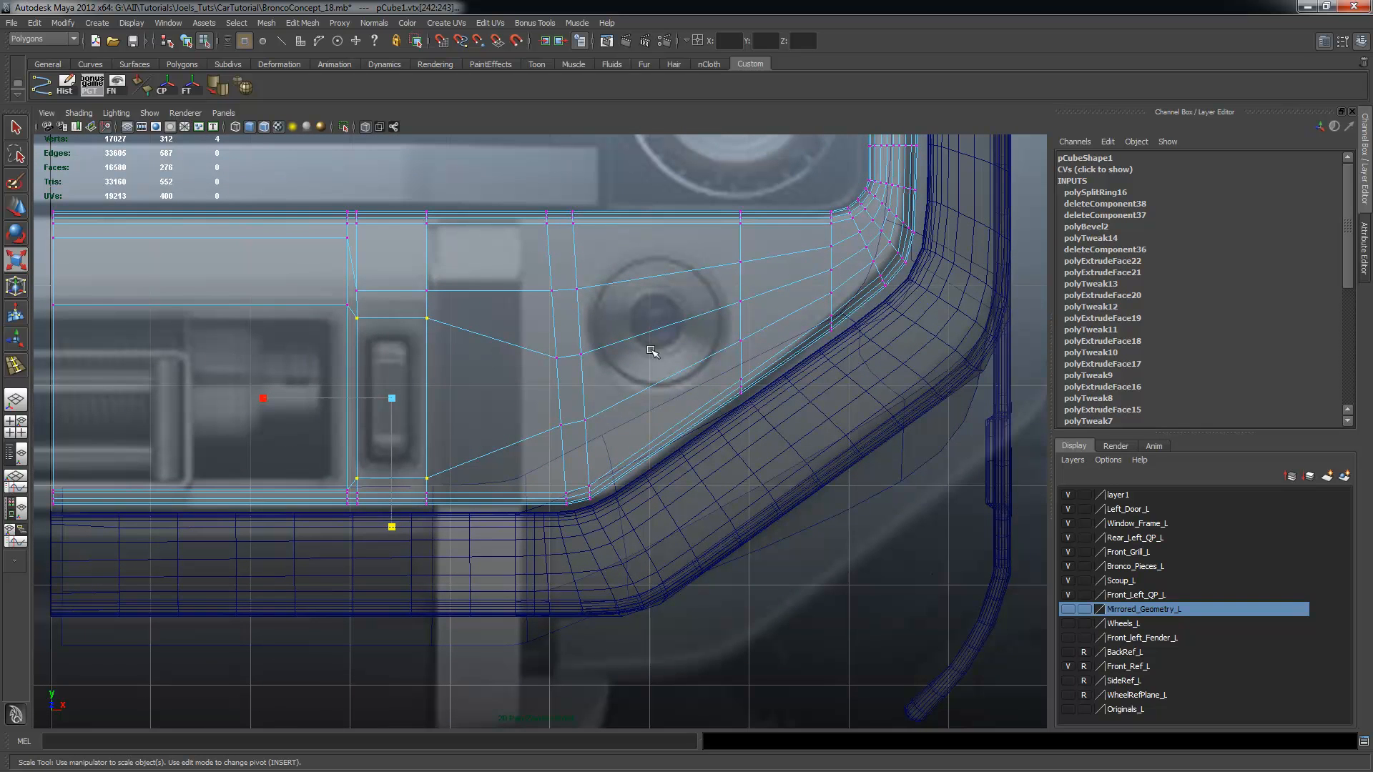
alt+middle_drag(613, 355, 422, 401)
alt+right_drag(422, 401, 544, 372)
alt+middle_drag(453, 318, 617, 305)
alt+right_drag(553, 313, 572, 283)
click(513, 285)
key(w)
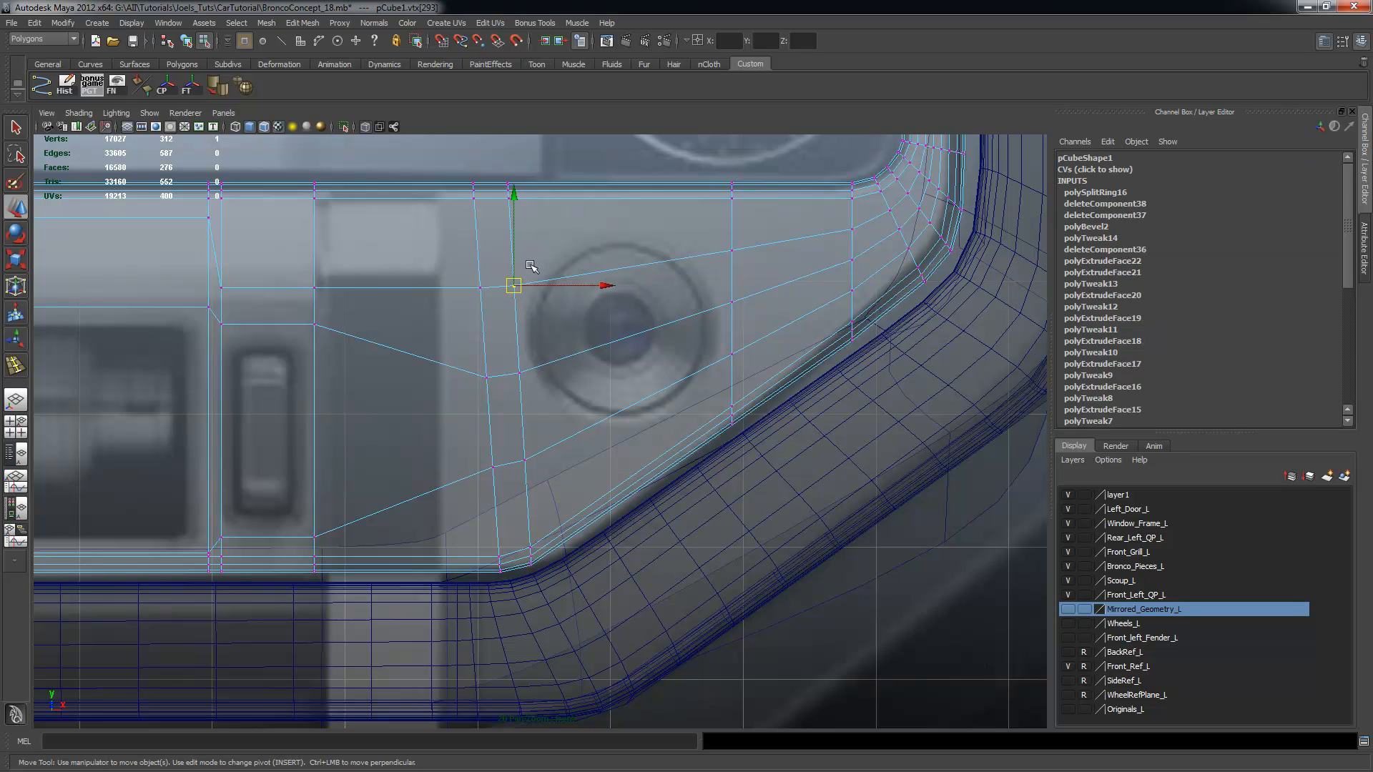
drag(514, 219, 517, 180)
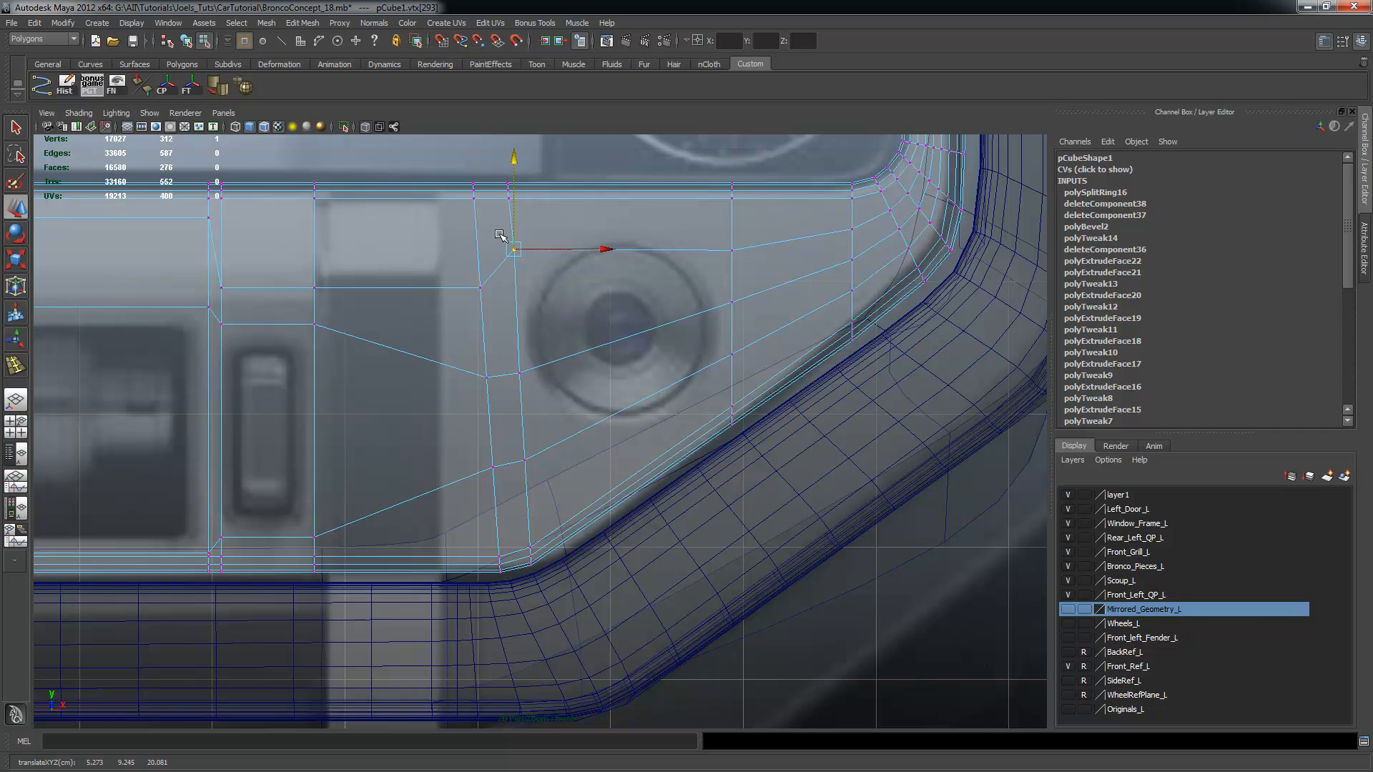
Raise the two top-loop vertices on either side of the fog light together, just above its rim
shift+click(732, 250)
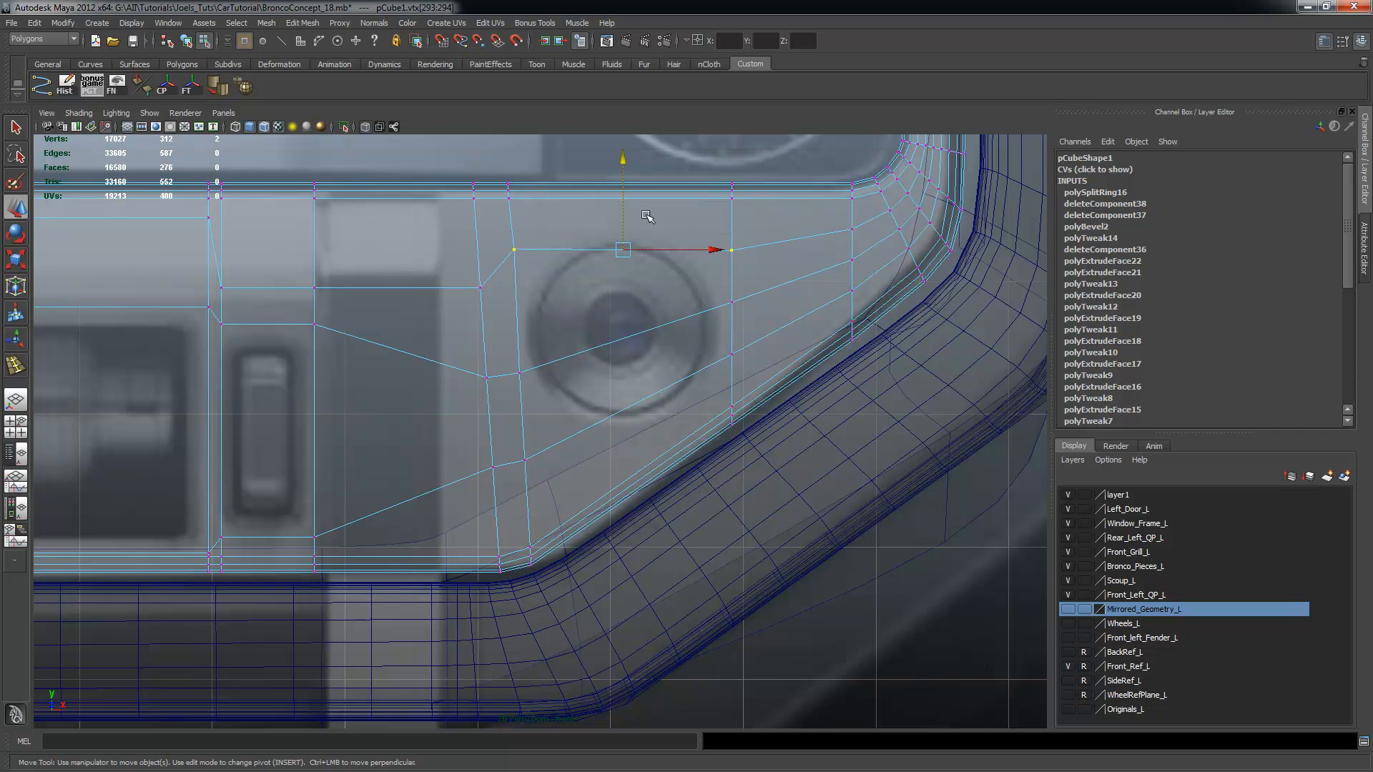
click(626, 154)
key(ctrl+z)
drag(623, 159, 628, 141)
Raise the row of vertices above the narrow vertical slot level with the loop running over the fog light
drag(481, 355, 537, 396)
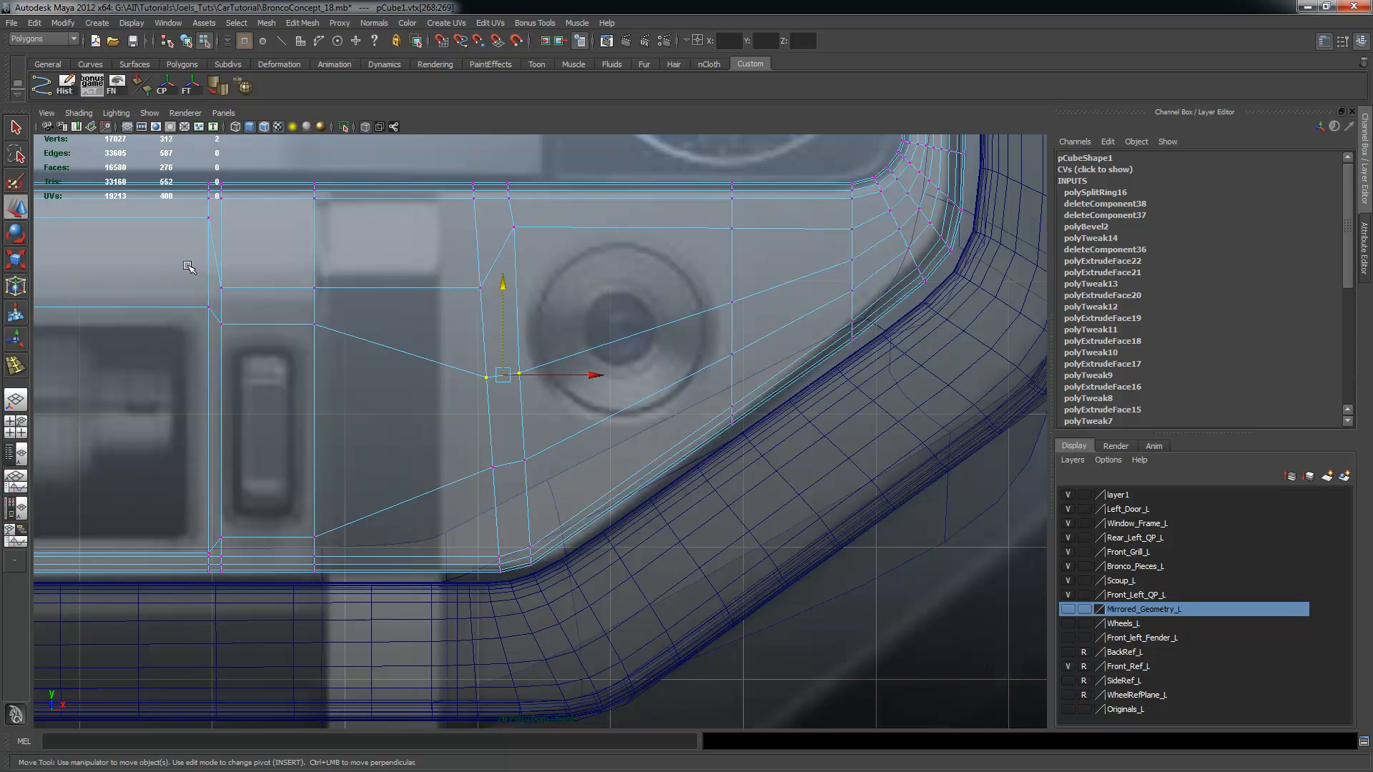
drag(504, 309, 204, 281)
drag(347, 206, 348, 161)
key(ctrl+z)
drag(211, 264, 426, 309)
drag(348, 207, 371, 142)
Move the two mid-height vertices on the fog light's inner side up and slightly away from the light
drag(470, 334, 549, 394)
drag(503, 294, 507, 265)
scroll(512, 361, up, 3)
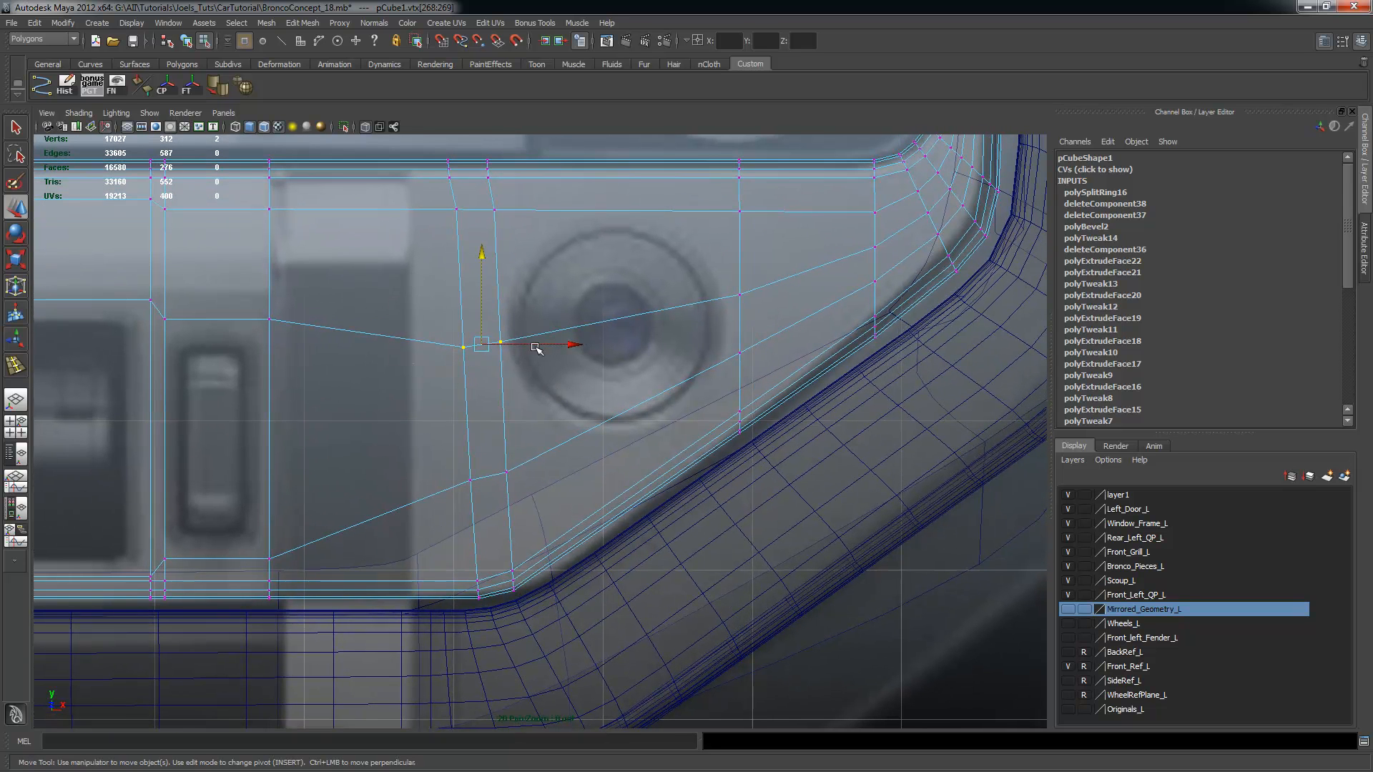
drag(542, 344, 524, 345)
alt+middle_drag(650, 453, 629, 474)
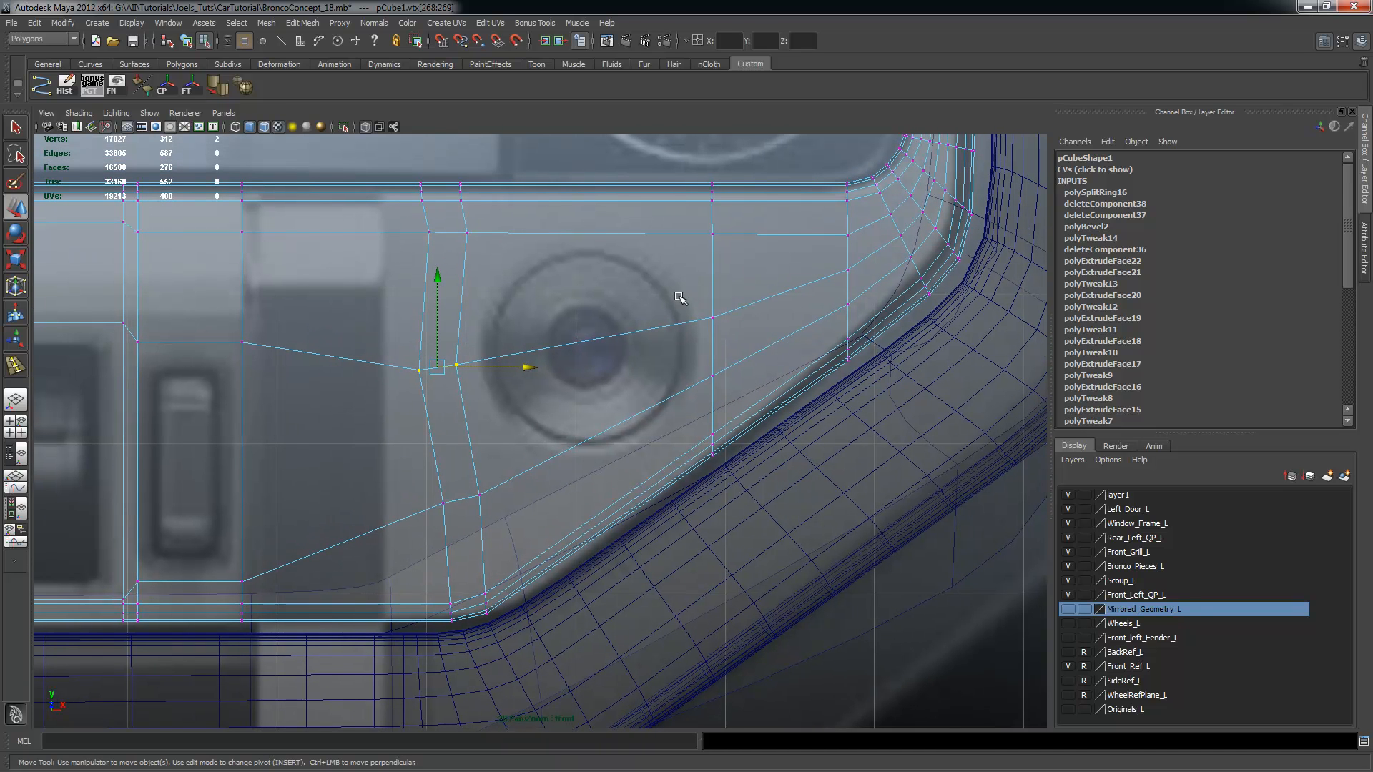
Nudge the vertex on the fog light's outer side outward and lower the one beneath it to the diagonal border
click(731, 319)
drag(737, 319, 740, 331)
click(712, 377)
drag(713, 293, 717, 342)
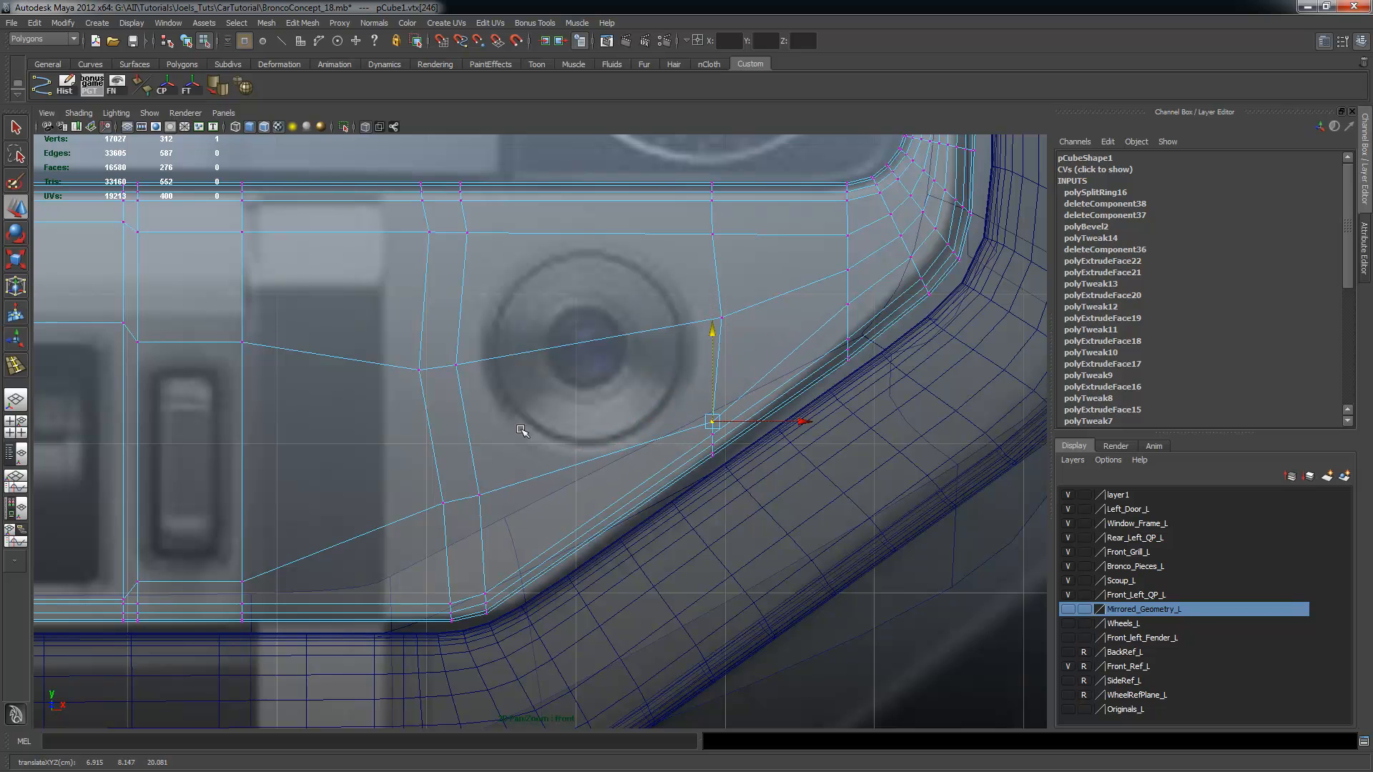
Move the vertex below the fog light's inner side toward the diagonal border so the edges wrap around the light
click(479, 495)
drag(479, 405, 486, 441)
drag(480, 530, 515, 504)
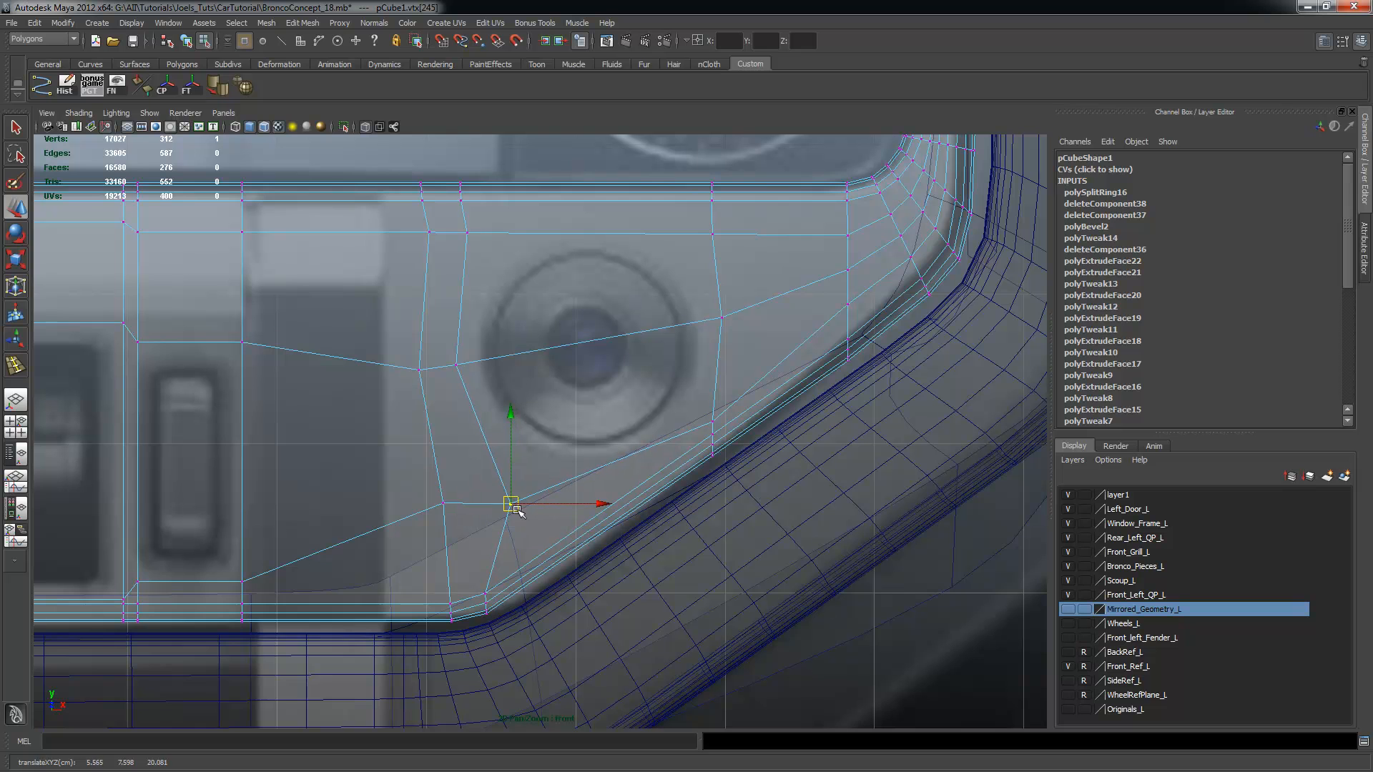
alt+right_drag(519, 507, 505, 495)
drag(508, 484, 516, 474)
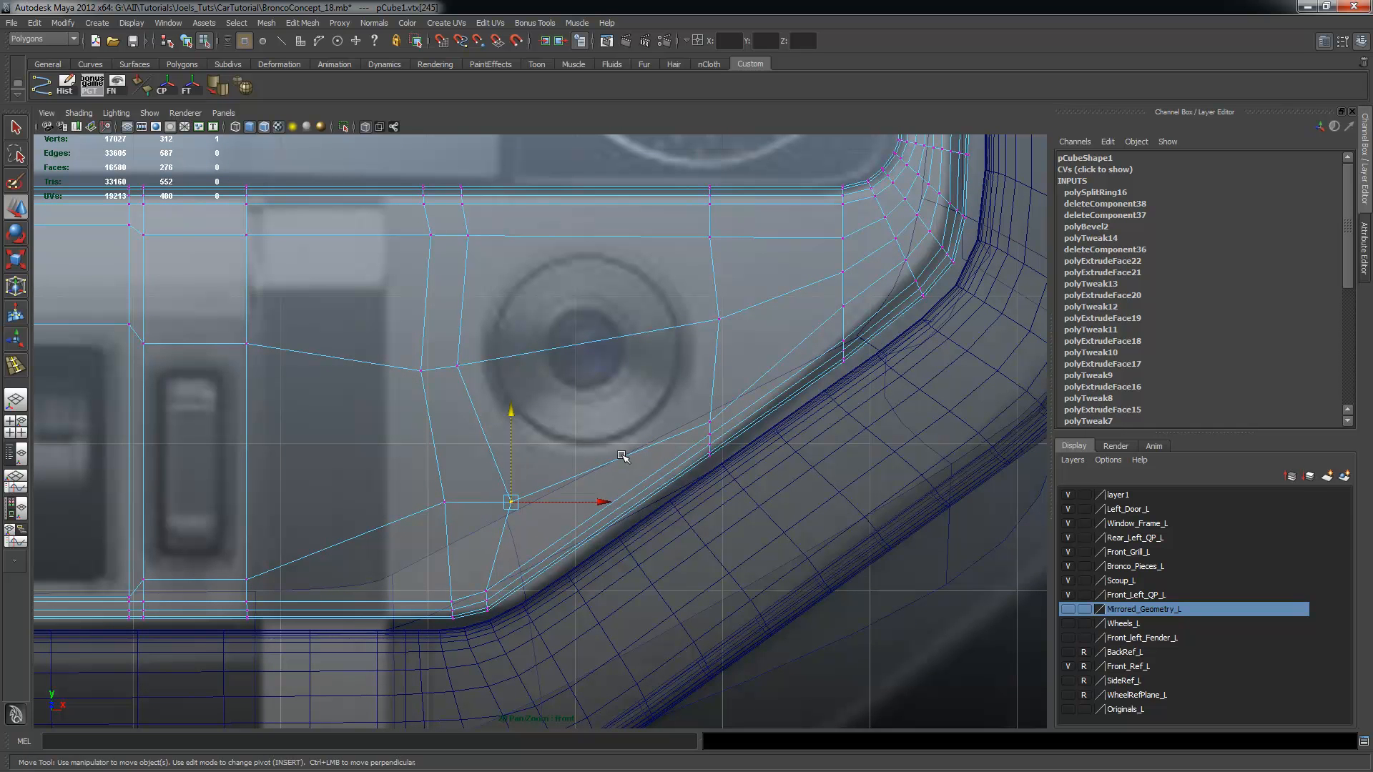
scroll(622, 454, down, 4)
scroll(780, 455, up, 2)
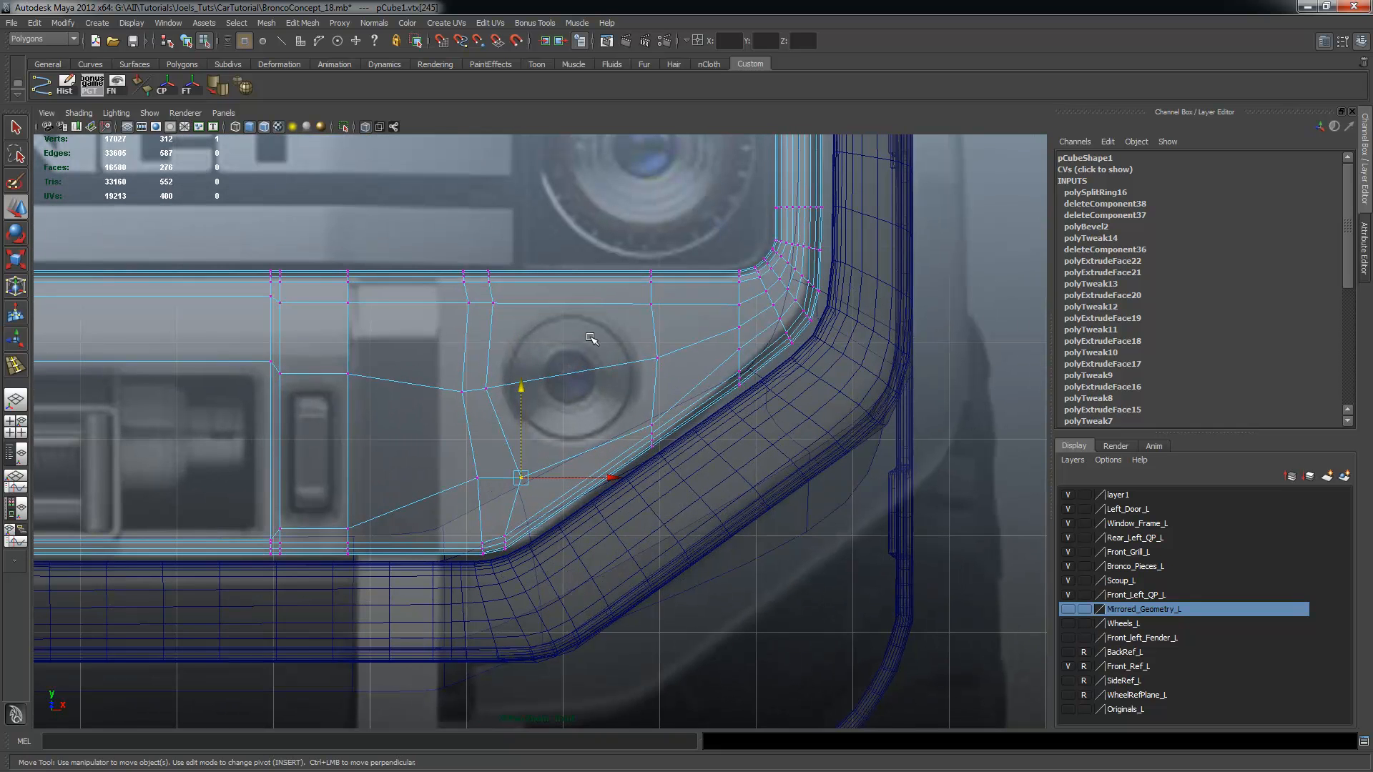
scroll(668, 398, up, 1)
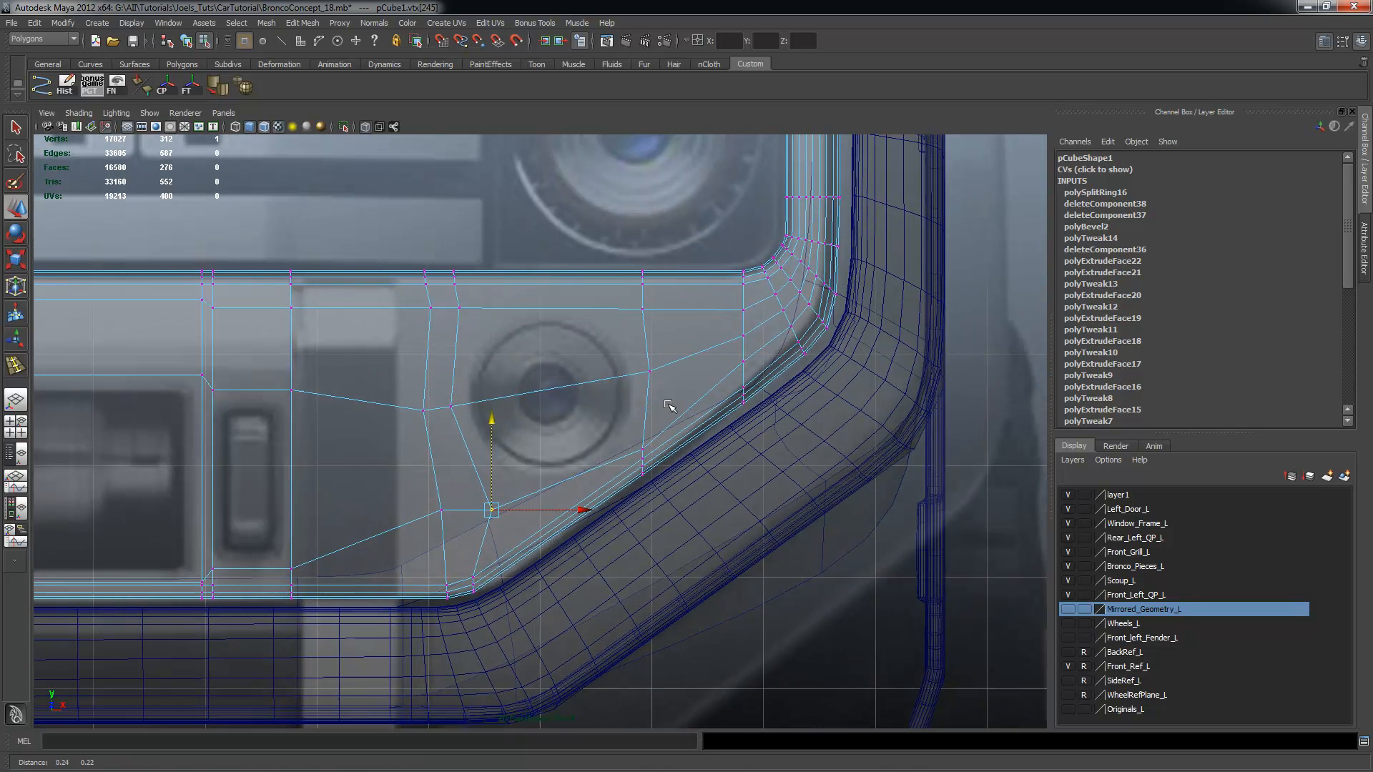
Insert one evenly spaced edge loop running vertically through the fog light's centre, using multiple edge loops set to 1
click(312, 23)
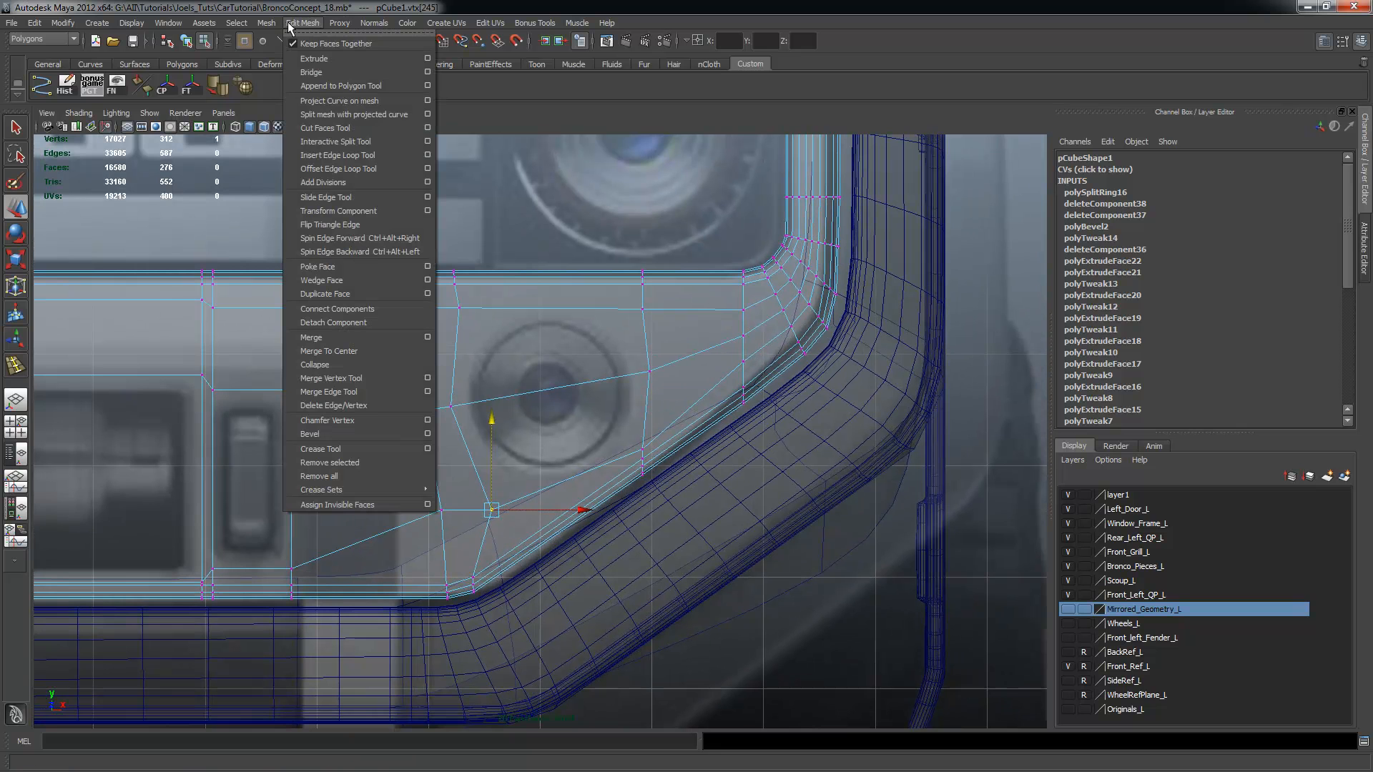
click(428, 156)
double_click(154, 259)
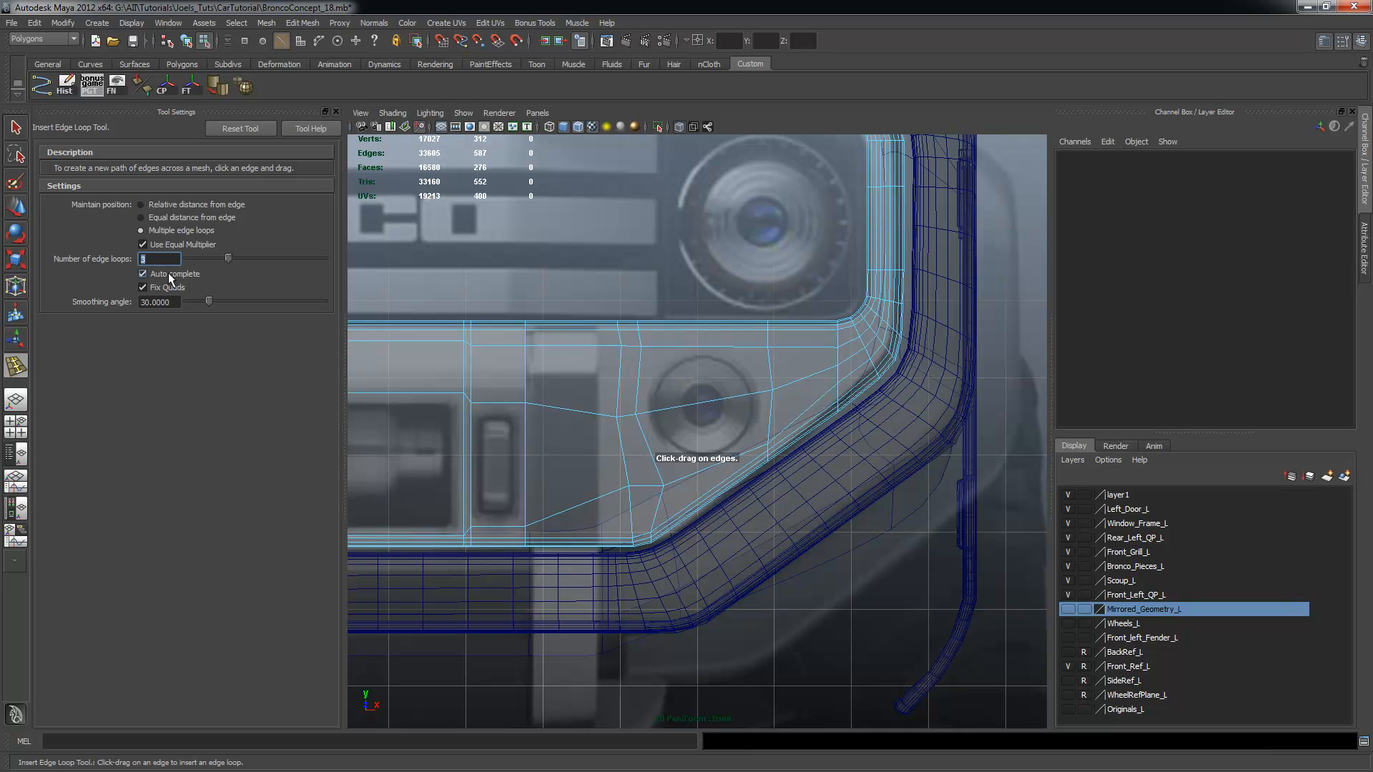
click(713, 406)
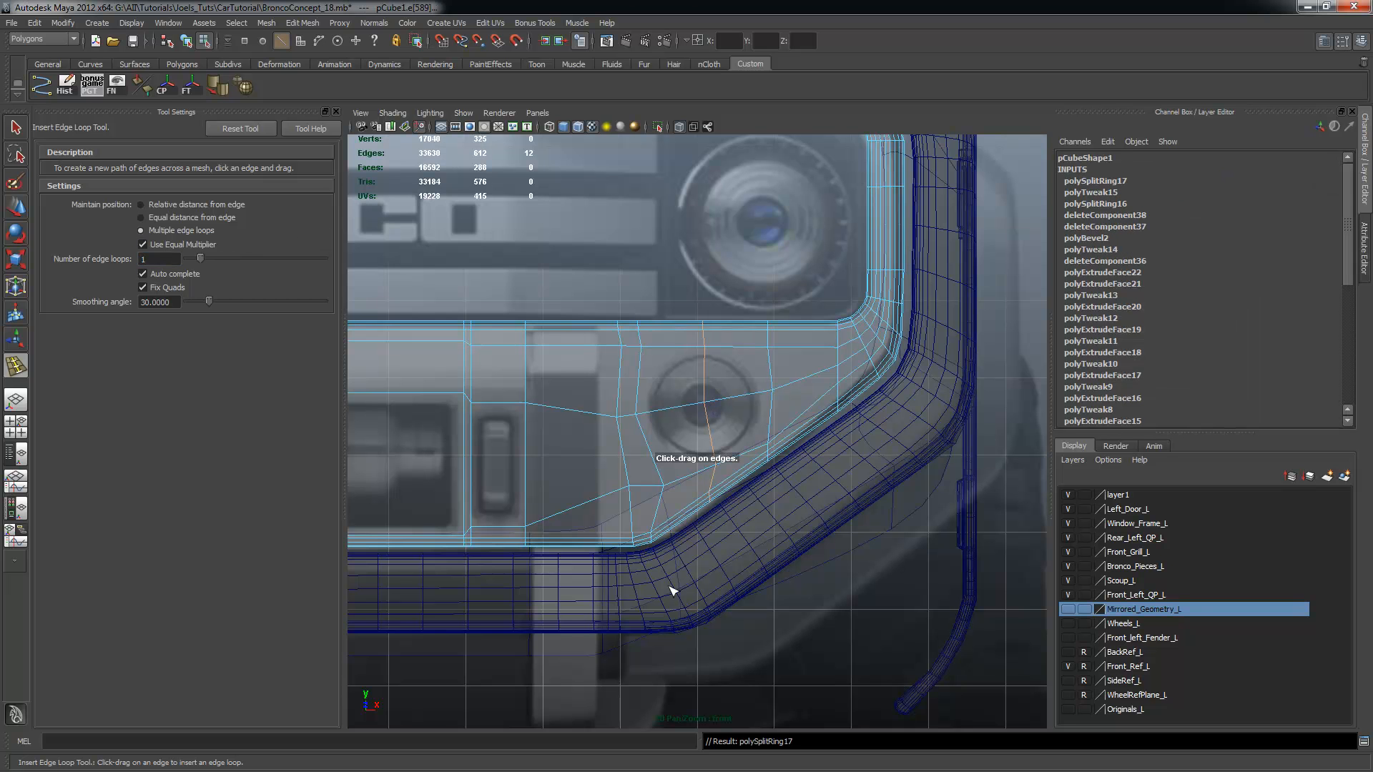
click(336, 111)
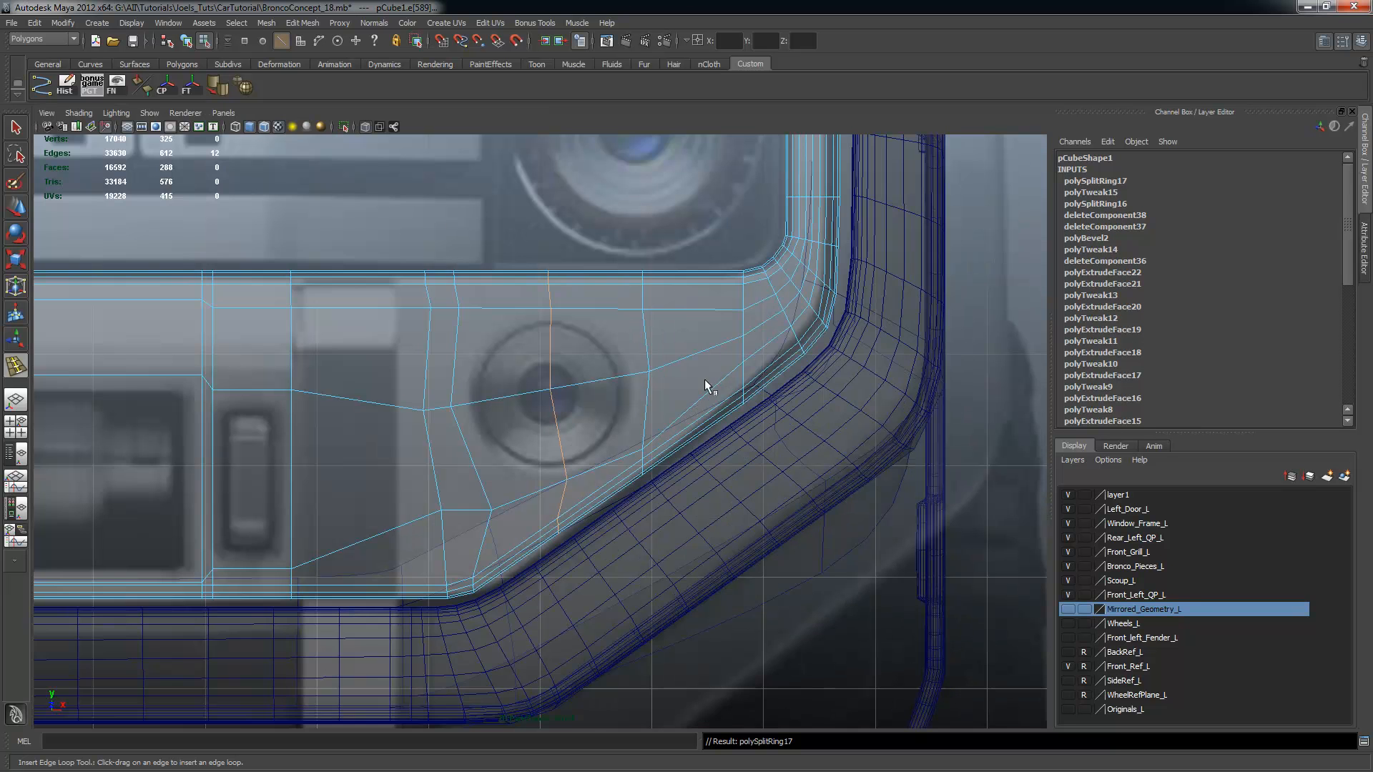
alt+right_drag(506, 403, 581, 389)
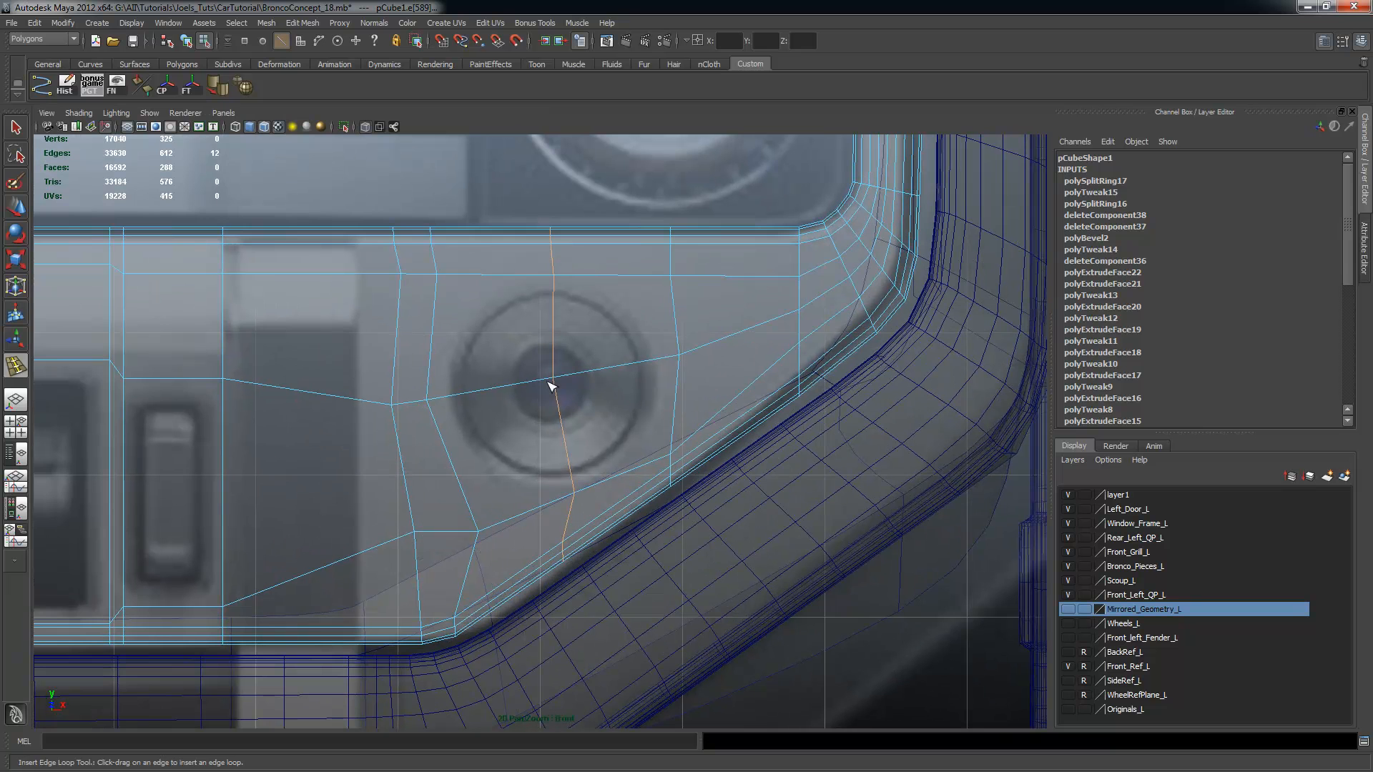
key(q)
alt+right_drag(599, 391, 451, 379)
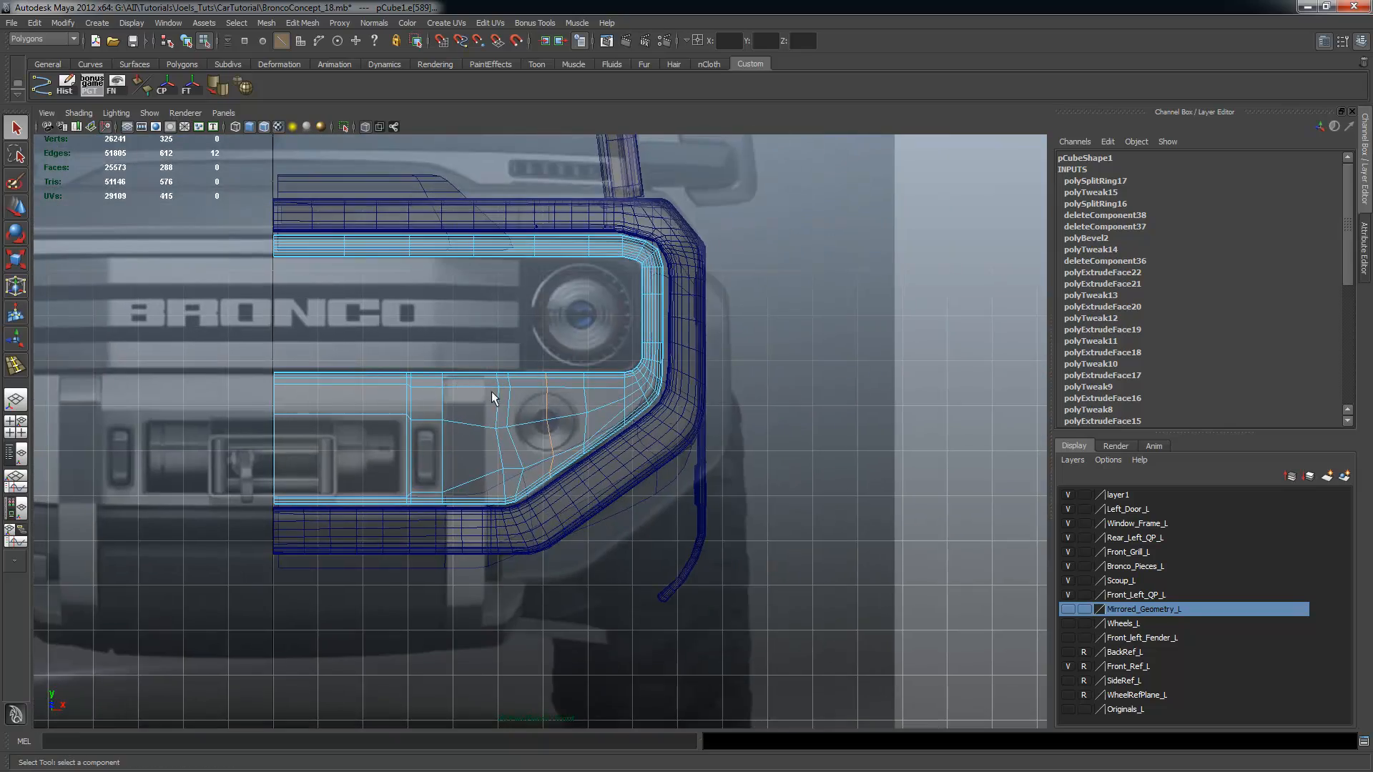
Return the grill frame to object mode and examine its lower panel's edge layout in perspective and front views
key(space)
key(space)
alt+drag(728, 459, 679, 477)
scroll(705, 468, up, 2)
alt+drag(626, 524, 647, 468)
key(F8)
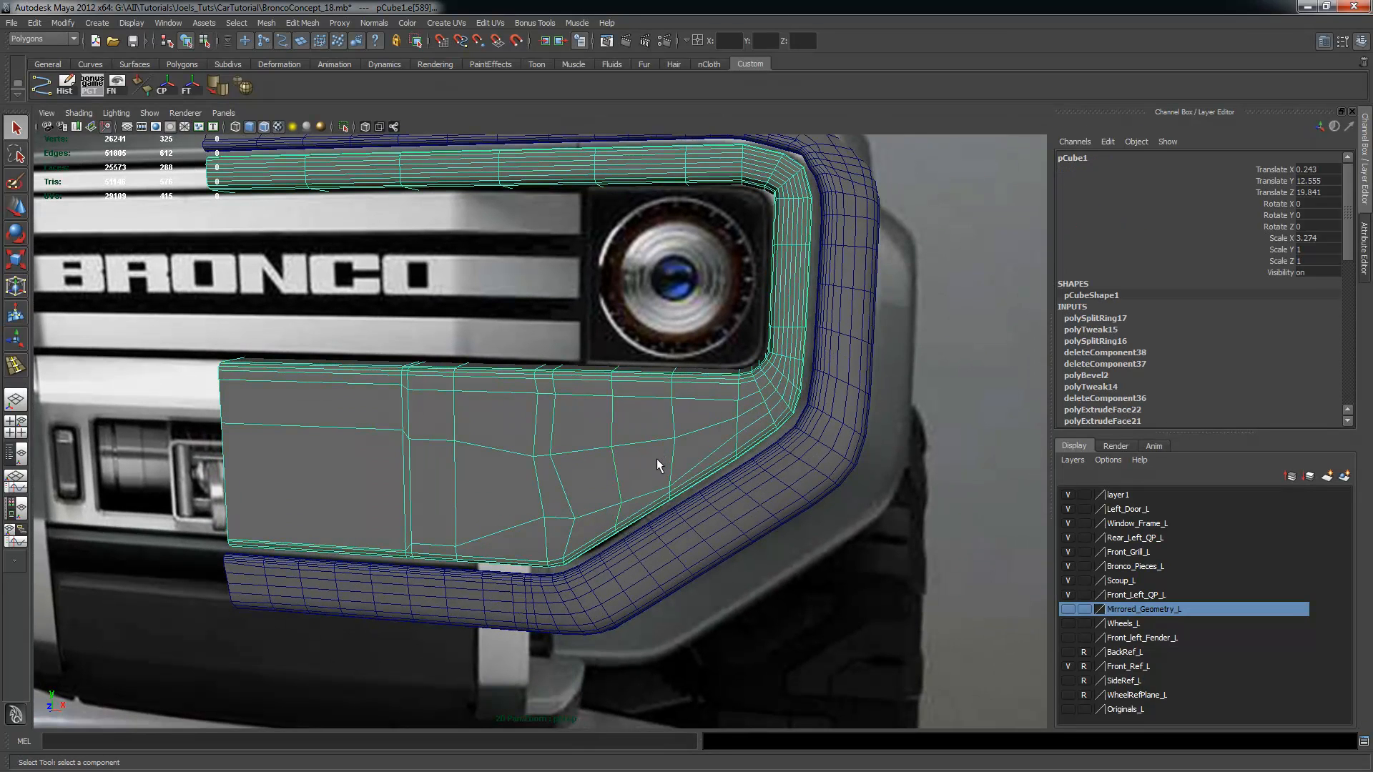
click(989, 375)
click(665, 406)
key(space)
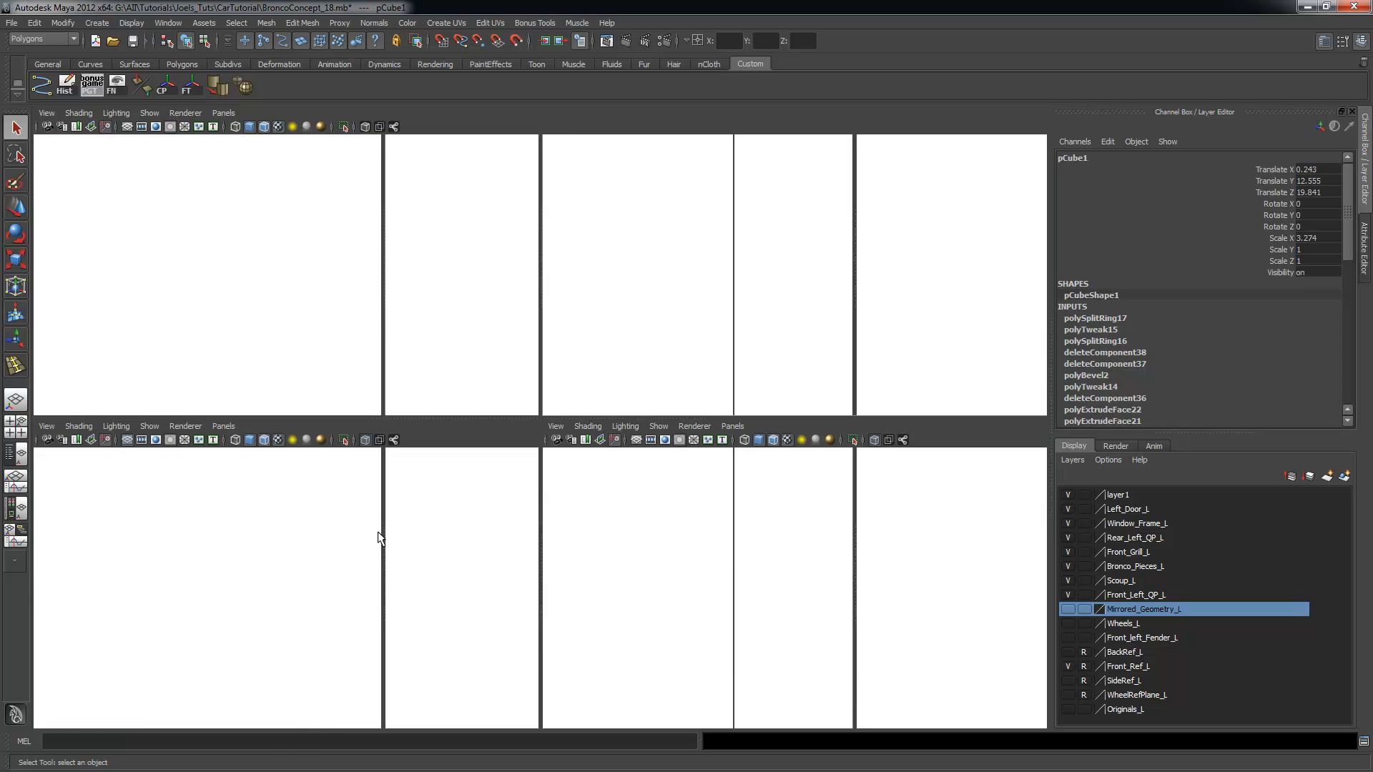
key(space)
alt+right_drag(298, 440, 592, 472)
alt+middle_drag(592, 472, 575, 486)
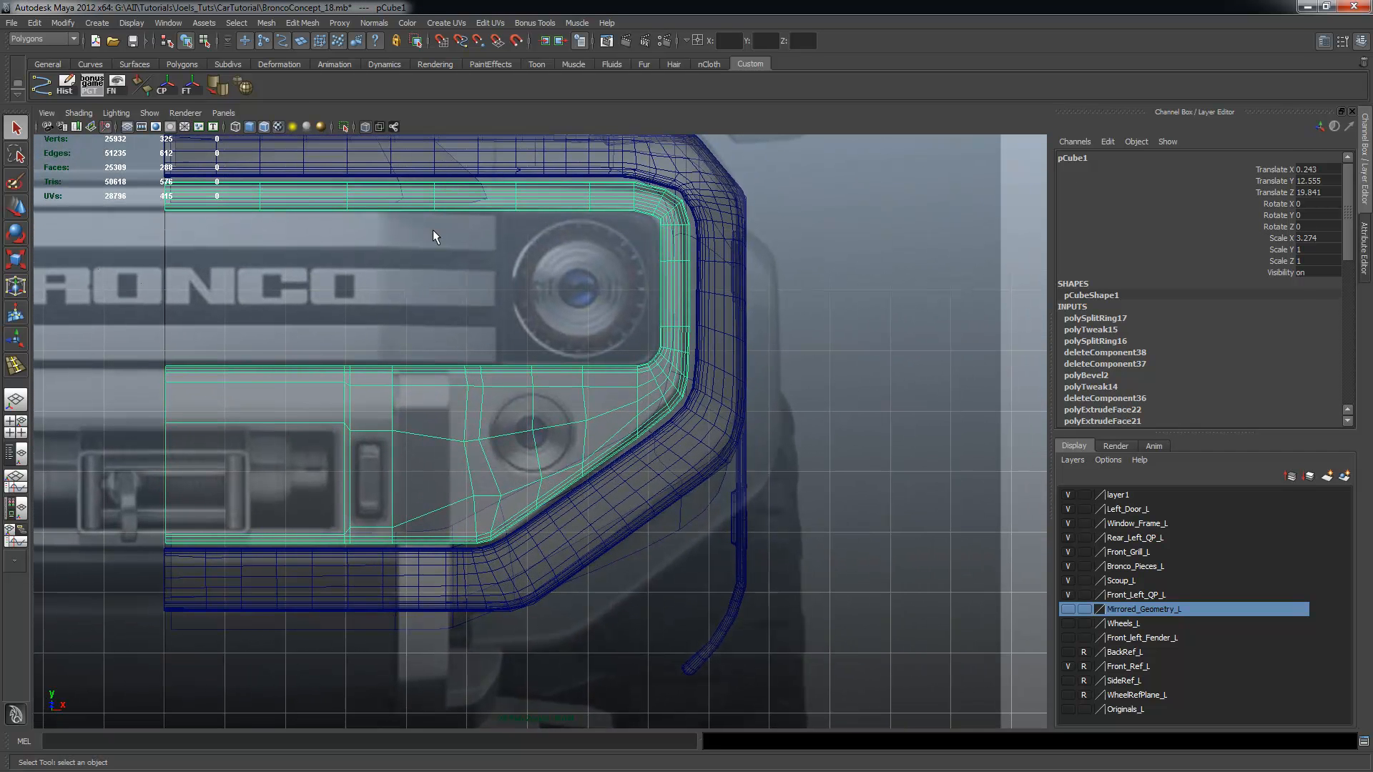
Create a polygon cylinder with 6 axis divisions centred on the fog light and matching its outer rim
click(97, 24)
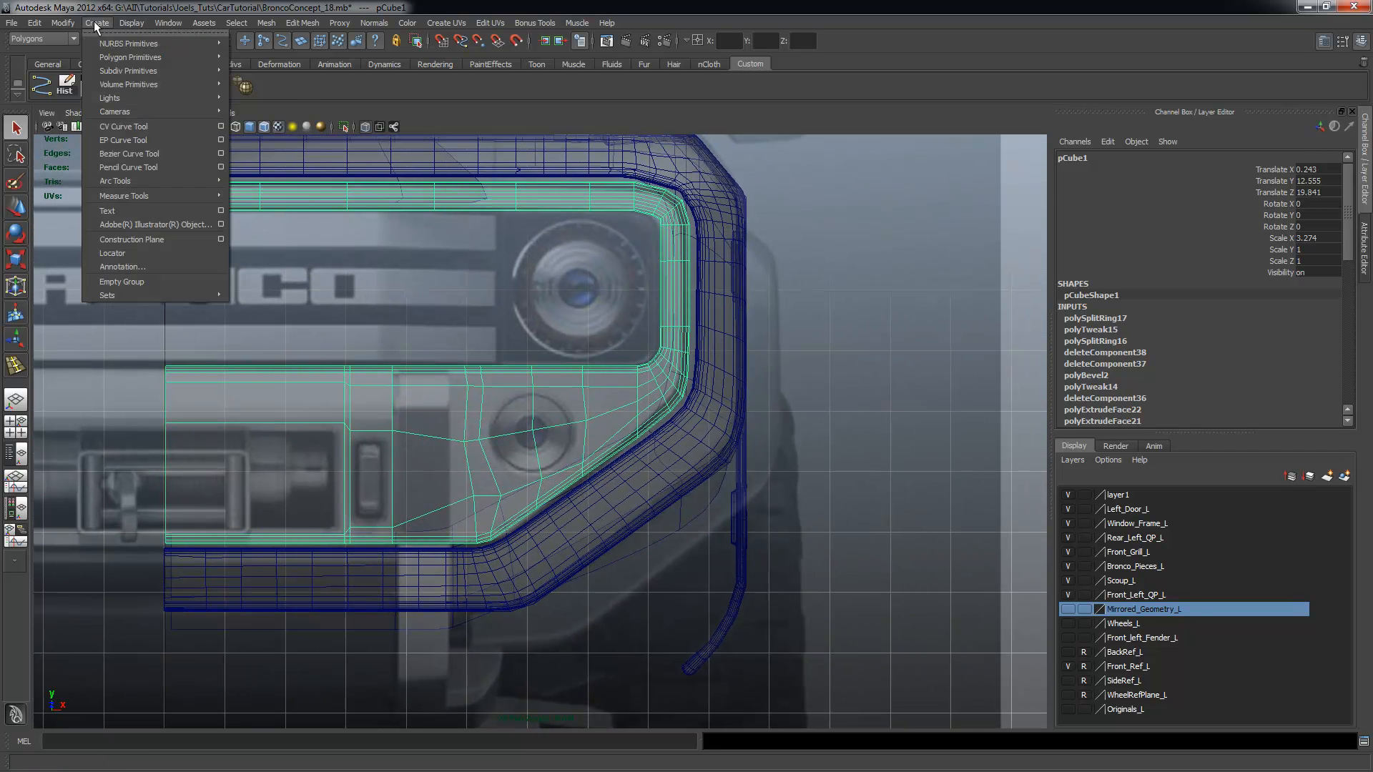
mouse_move(201, 58)
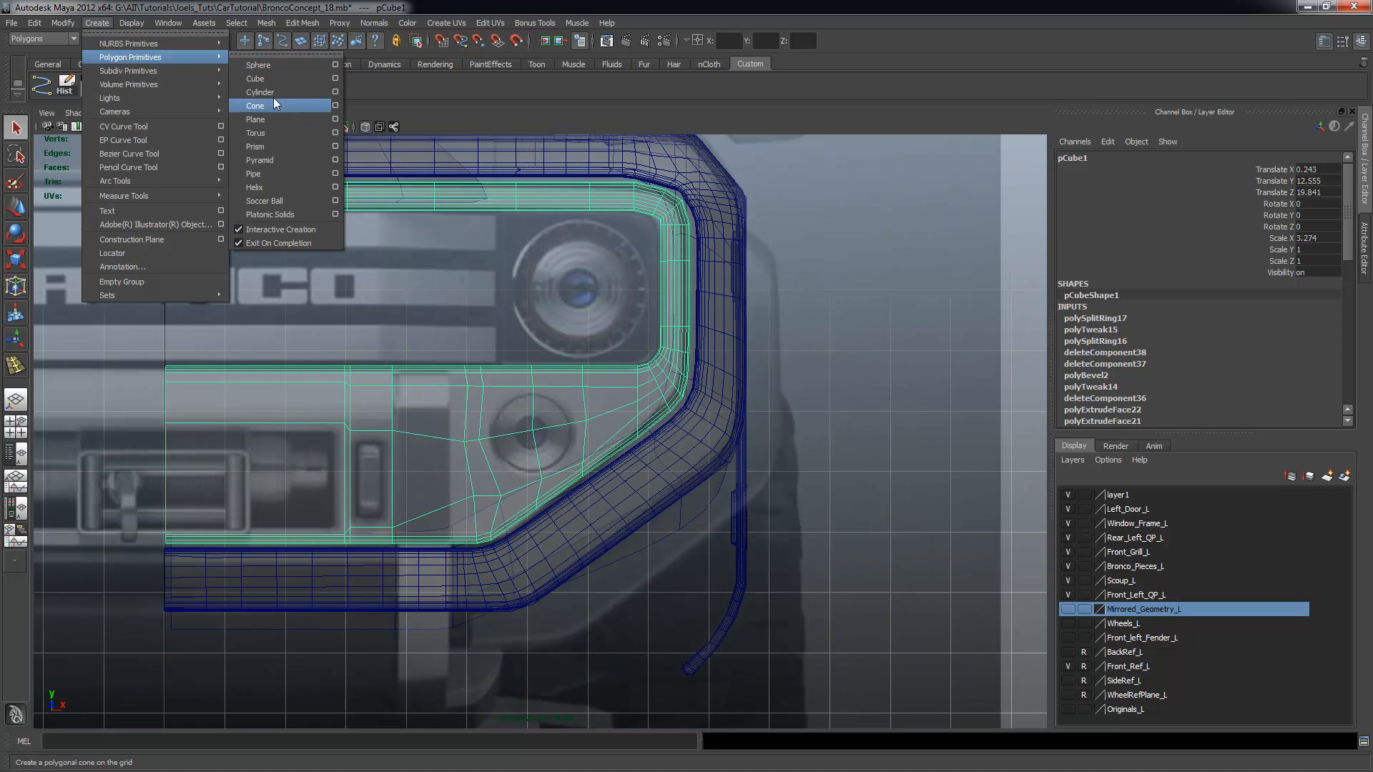
click(334, 92)
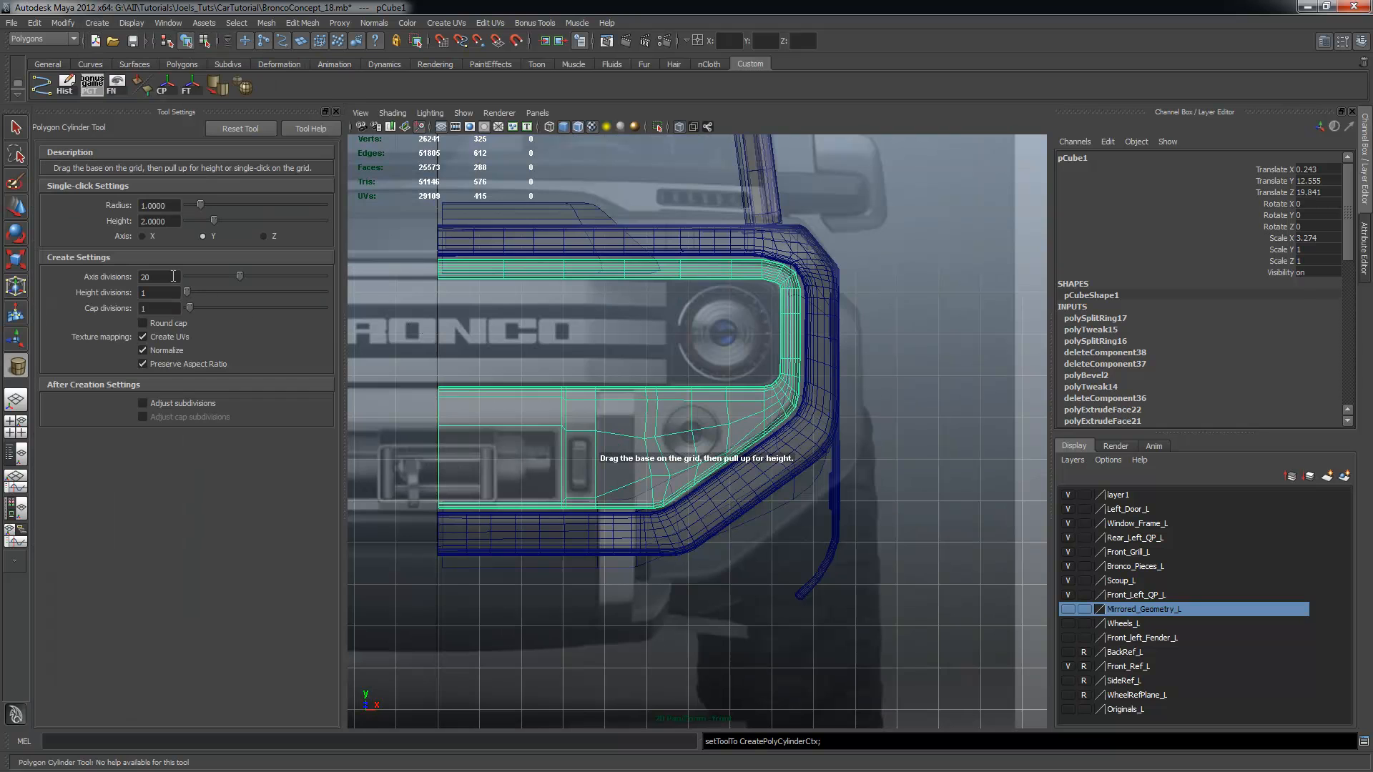
click(171, 276)
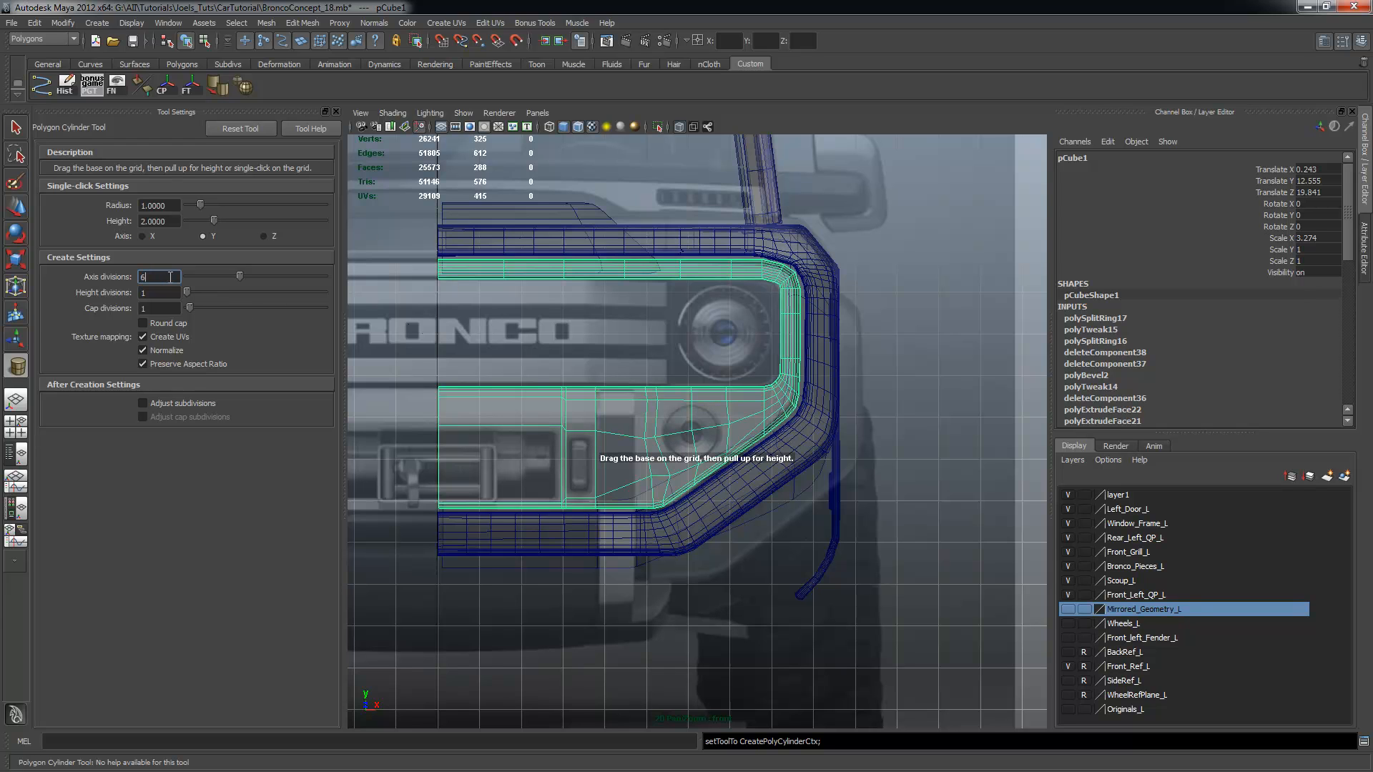
drag(694, 434, 718, 447)
alt+right_drag(668, 448, 828, 468)
alt+middle_drag(831, 470, 828, 438)
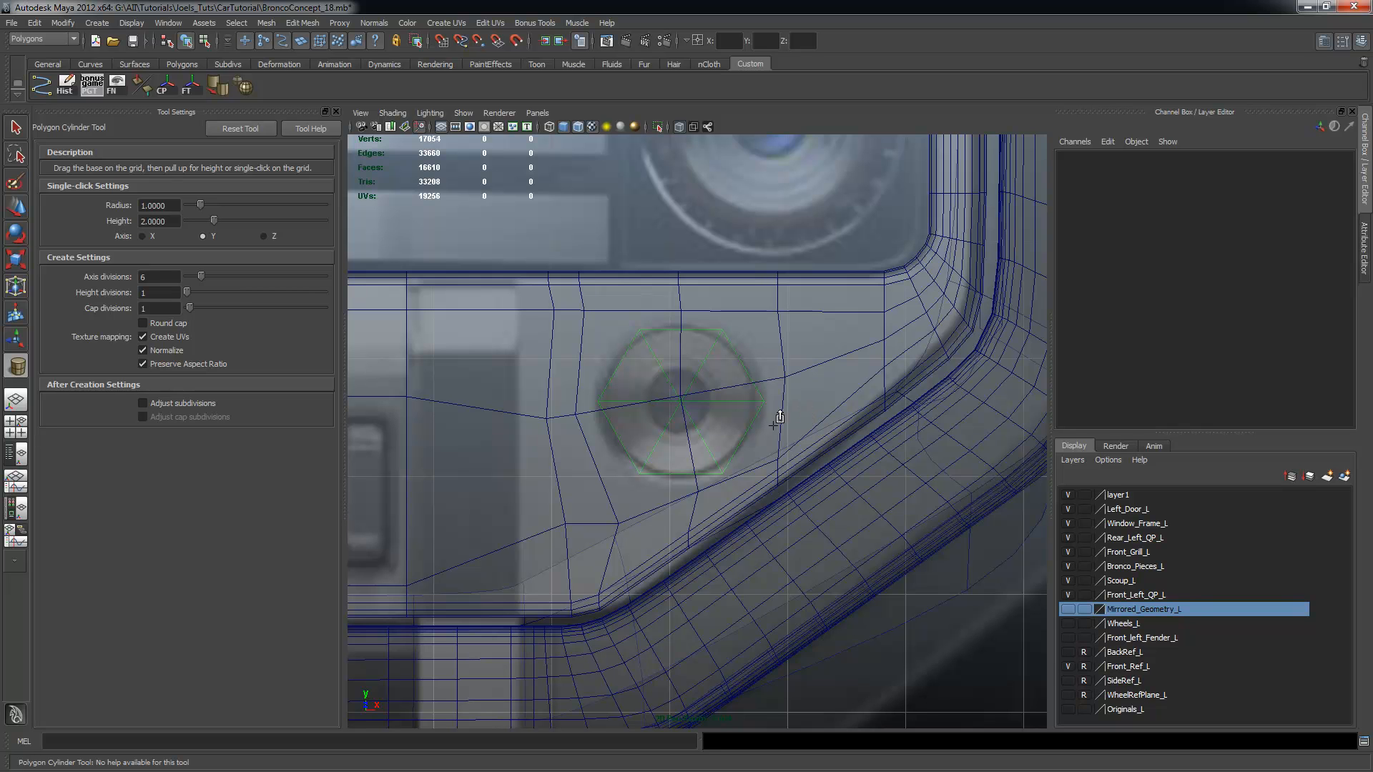
key(q)
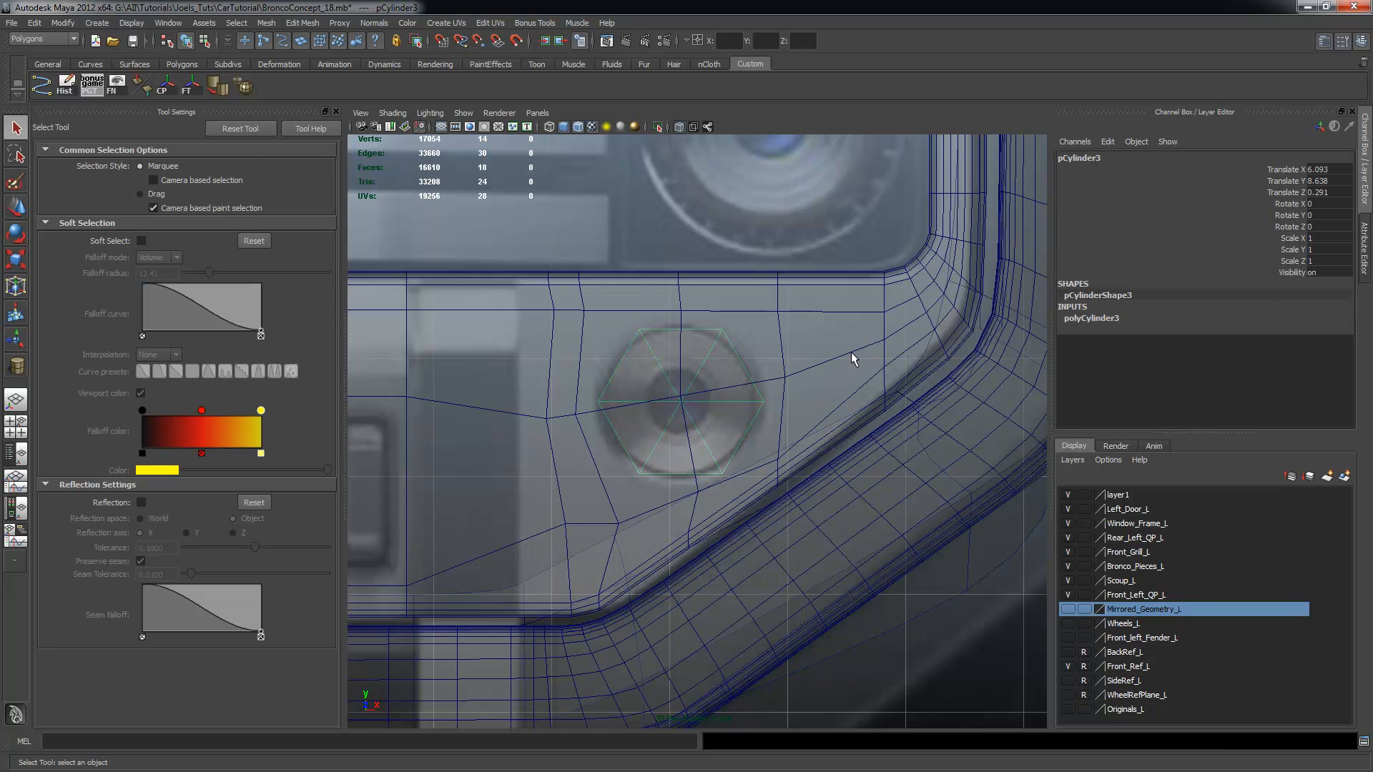
Rotate the six-sided cylinder about 30.75° around Z so one corner points straight up
click(746, 377)
click(728, 347)
key(e)
drag(808, 370, 762, 314)
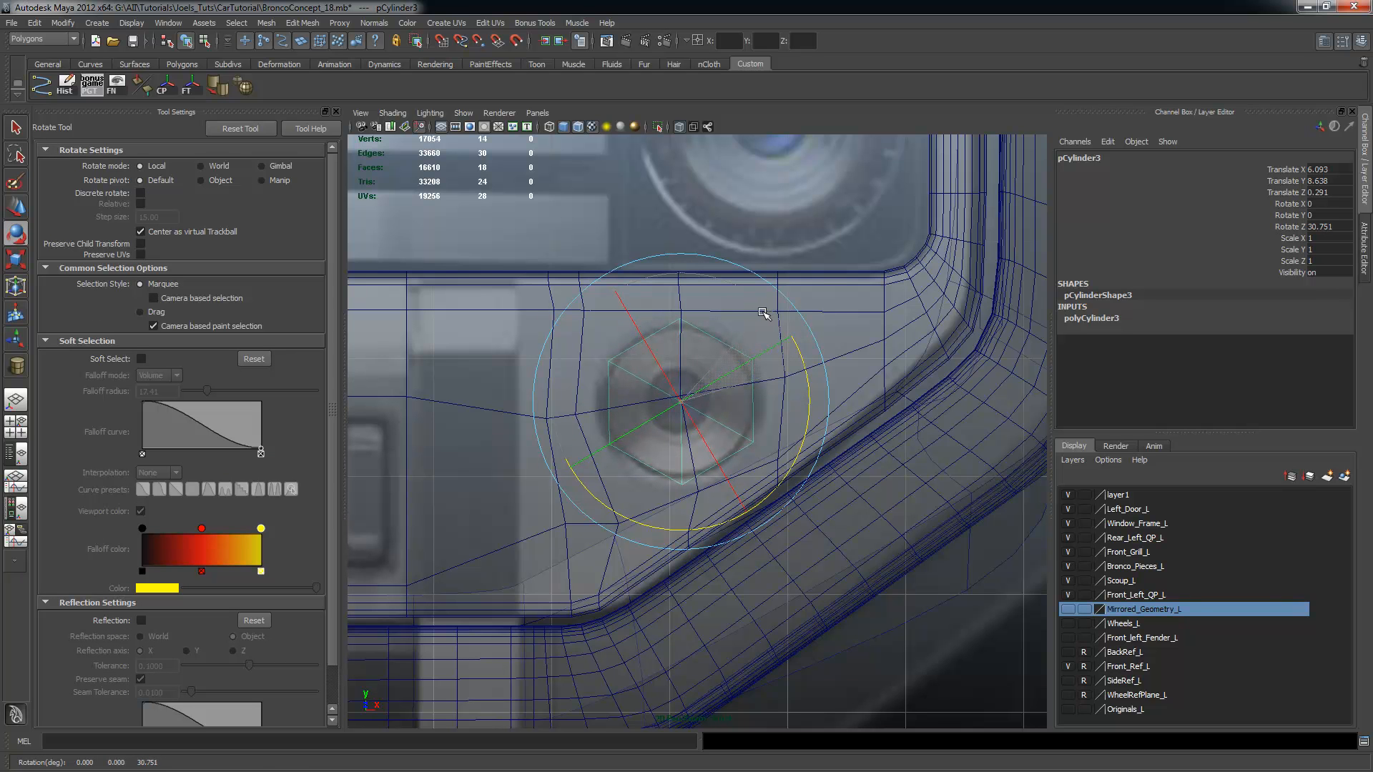
alt+middle_drag(818, 438, 781, 424)
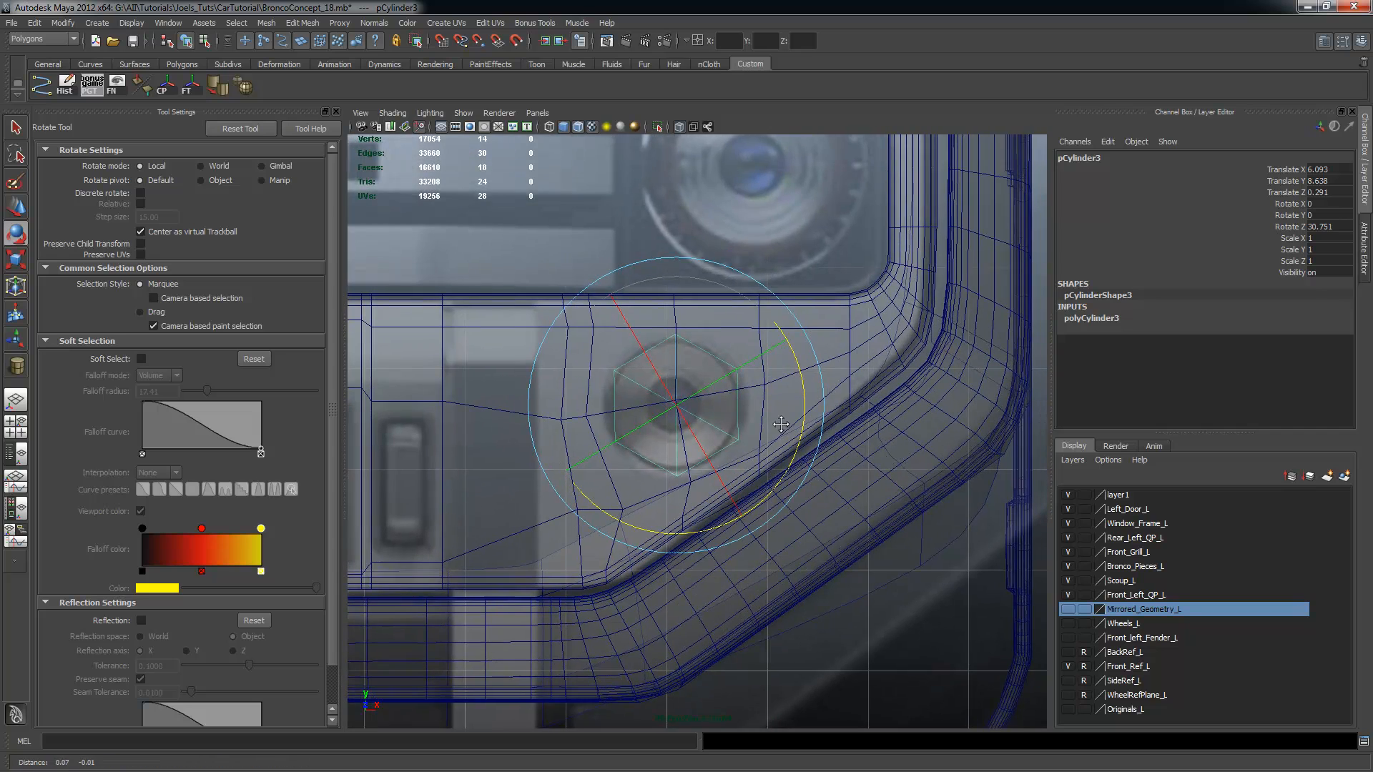
Move the cylinder forward along Z to about 21.76 so it sits in front of the grill panel
key(space)
key(space)
alt+right_drag(838, 379, 762, 391)
key(w)
alt+drag(892, 441, 919, 451)
drag(805, 429, 584, 431)
key(f)
mouse_move(839, 481)
alt+mouse_down()
mouse_move(884, 491)
mouse_move(851, 481)
alt+mouse_up()
Snap the cylinder's pivot to the centre vertex of its front cap
key(Insert)
key(Insert)
key(Insert)
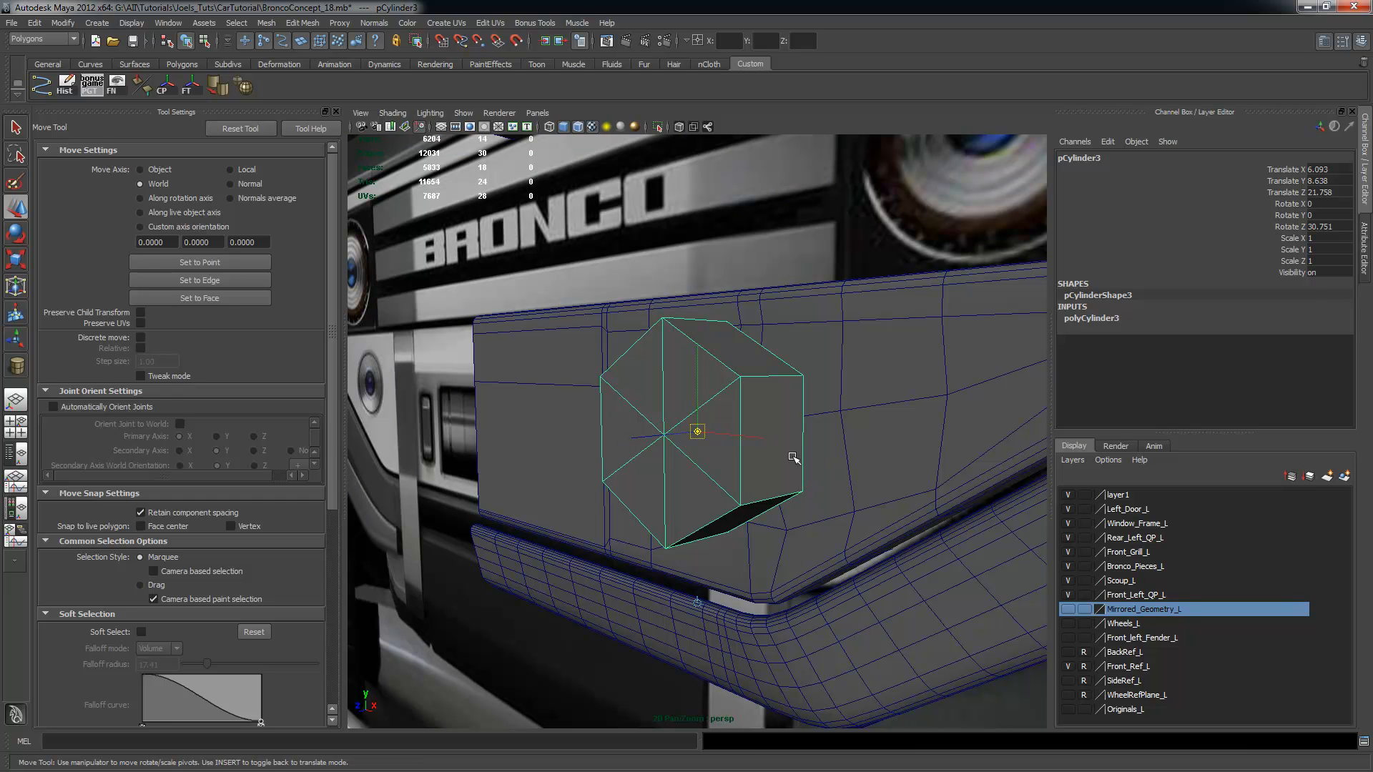
key(v)
drag(694, 430, 665, 435)
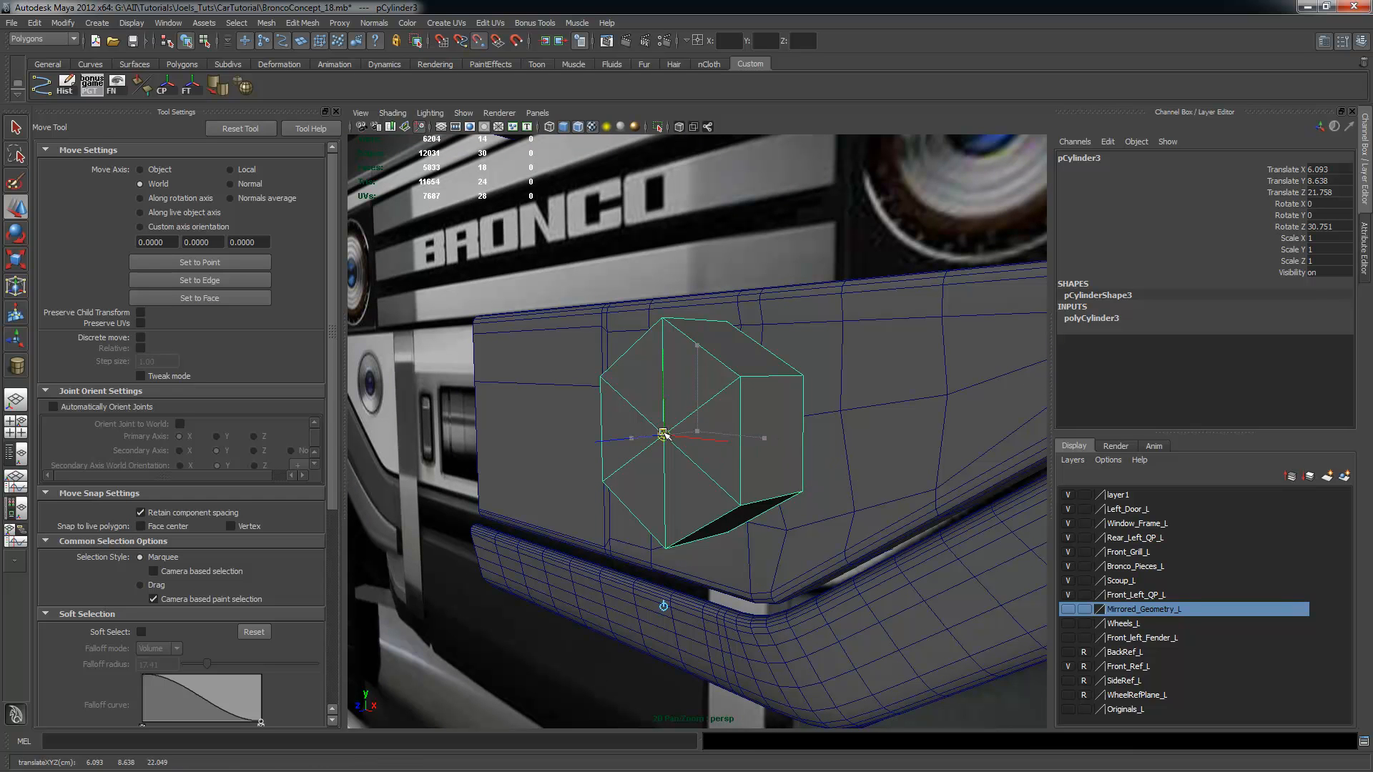
alt+drag(822, 517, 803, 517)
alt+right_drag(803, 517, 694, 496)
alt+drag(697, 498, 733, 500)
key(Insert)
alt+drag(803, 464, 727, 455)
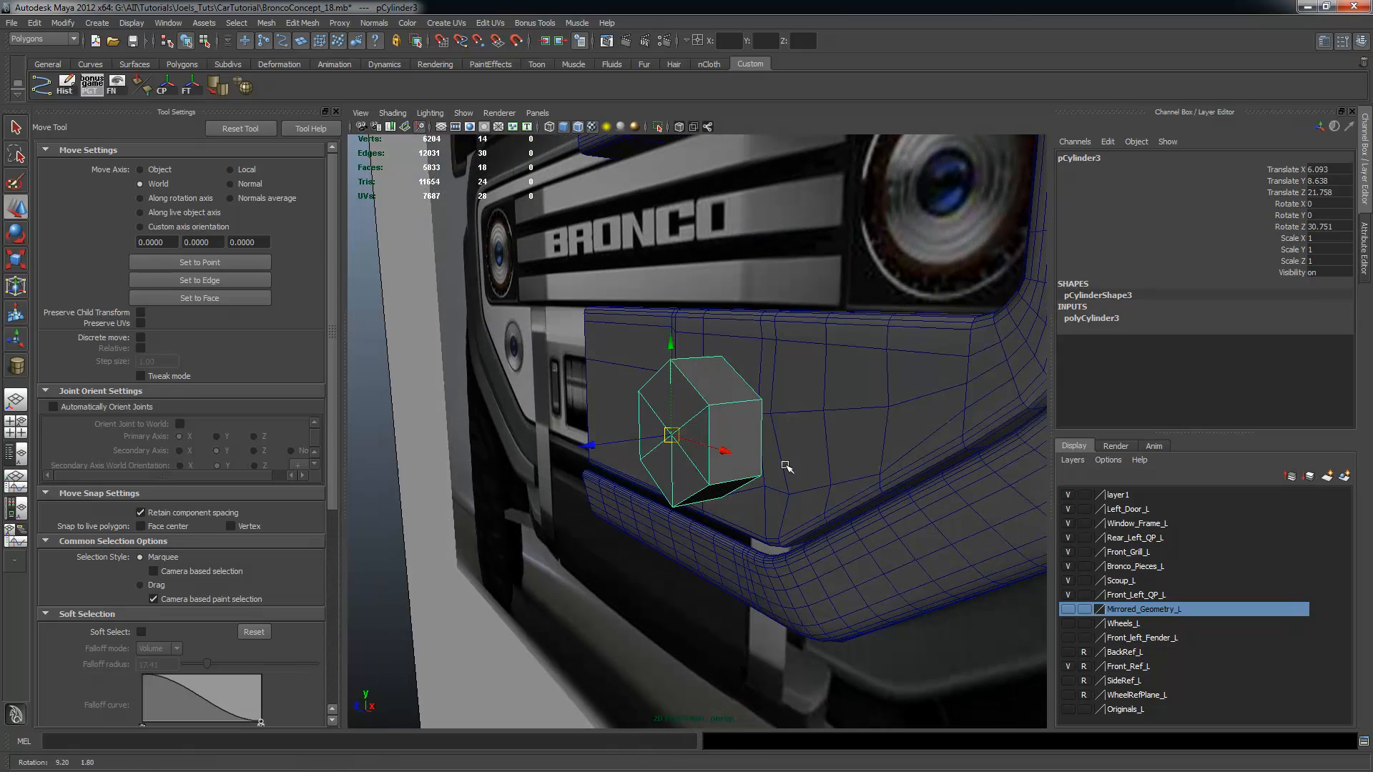
alt+drag(830, 455, 874, 455)
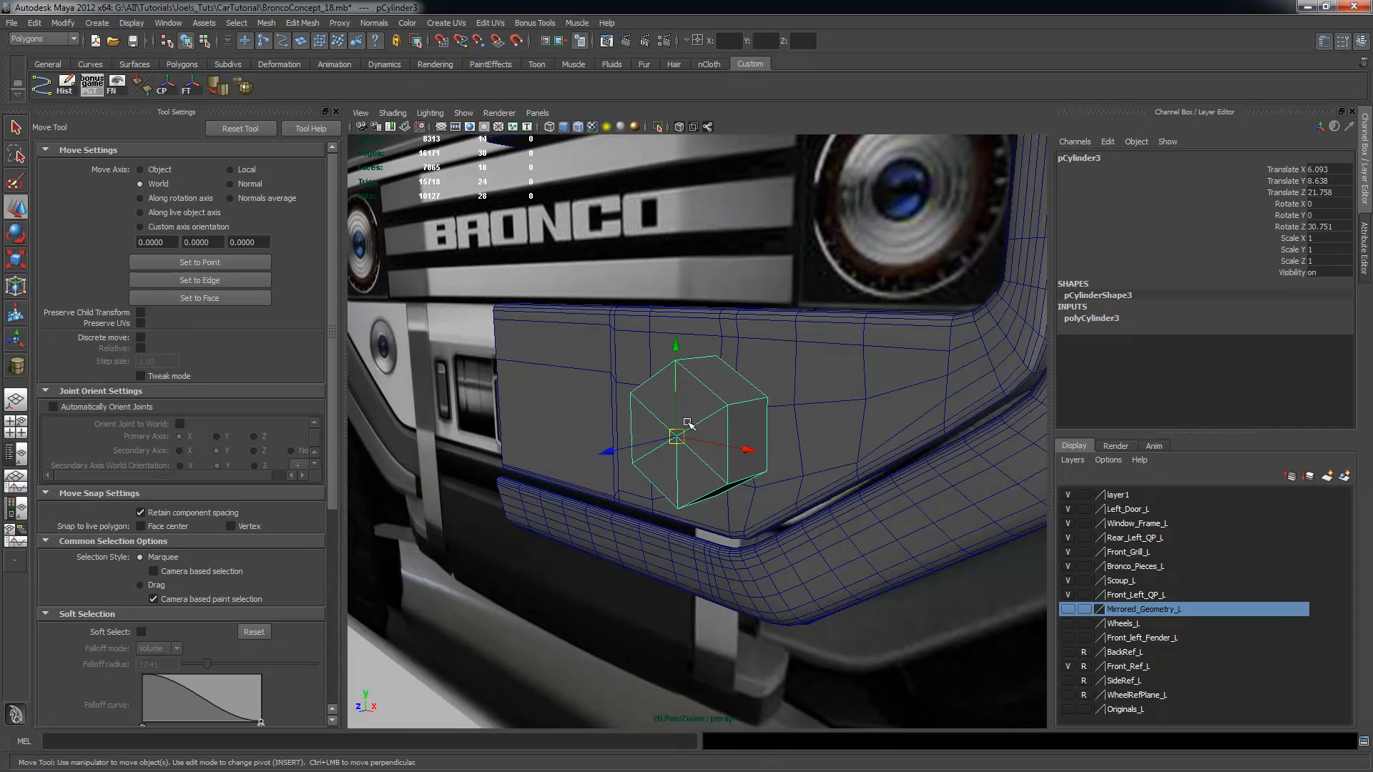
alt+drag(746, 464, 721, 461)
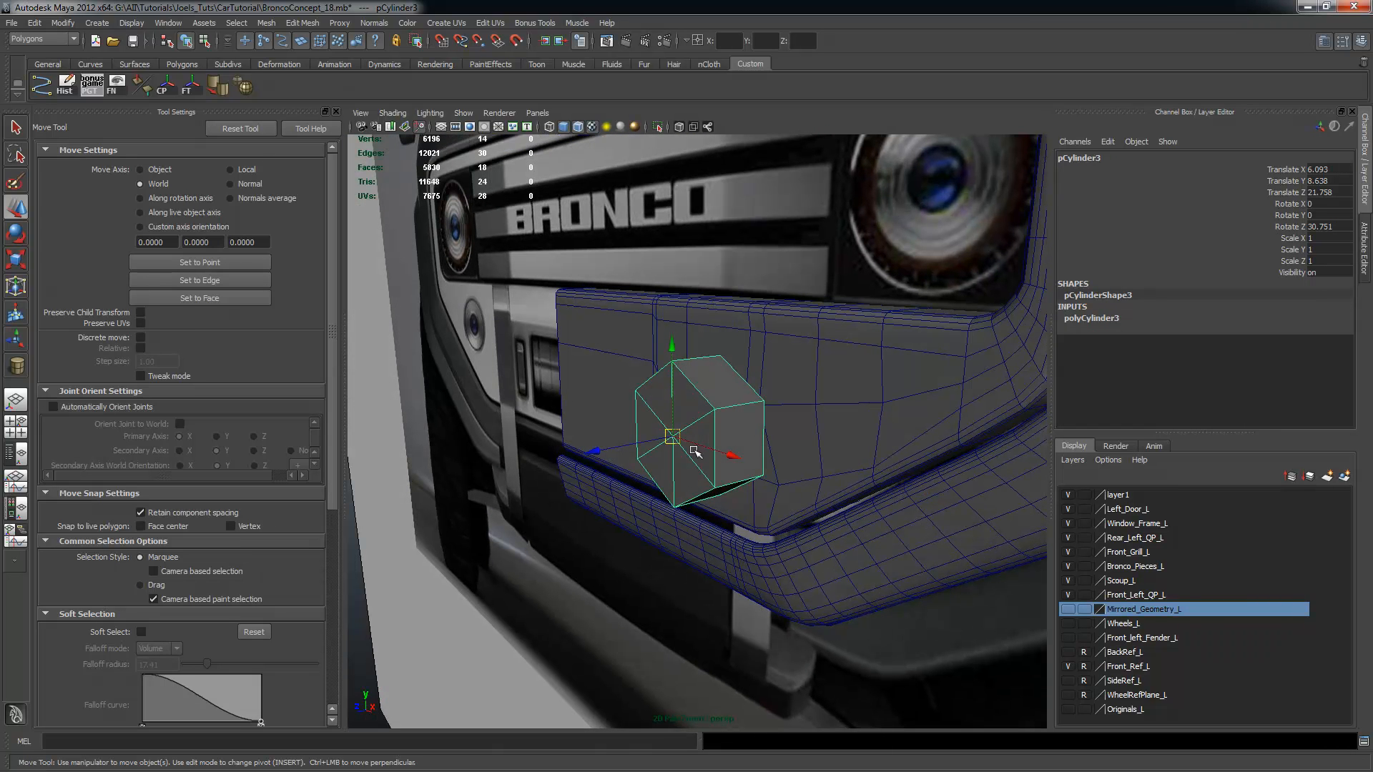
Snap the cylinder back to the panel surface at about Z 19.79 and fine-tune its height over the fog light
drag(681, 439, 790, 448)
key(space)
key(space)
alt+right_drag(532, 478, 792, 472)
drag(639, 261, 642, 277)
scroll(822, 337, down, 5)
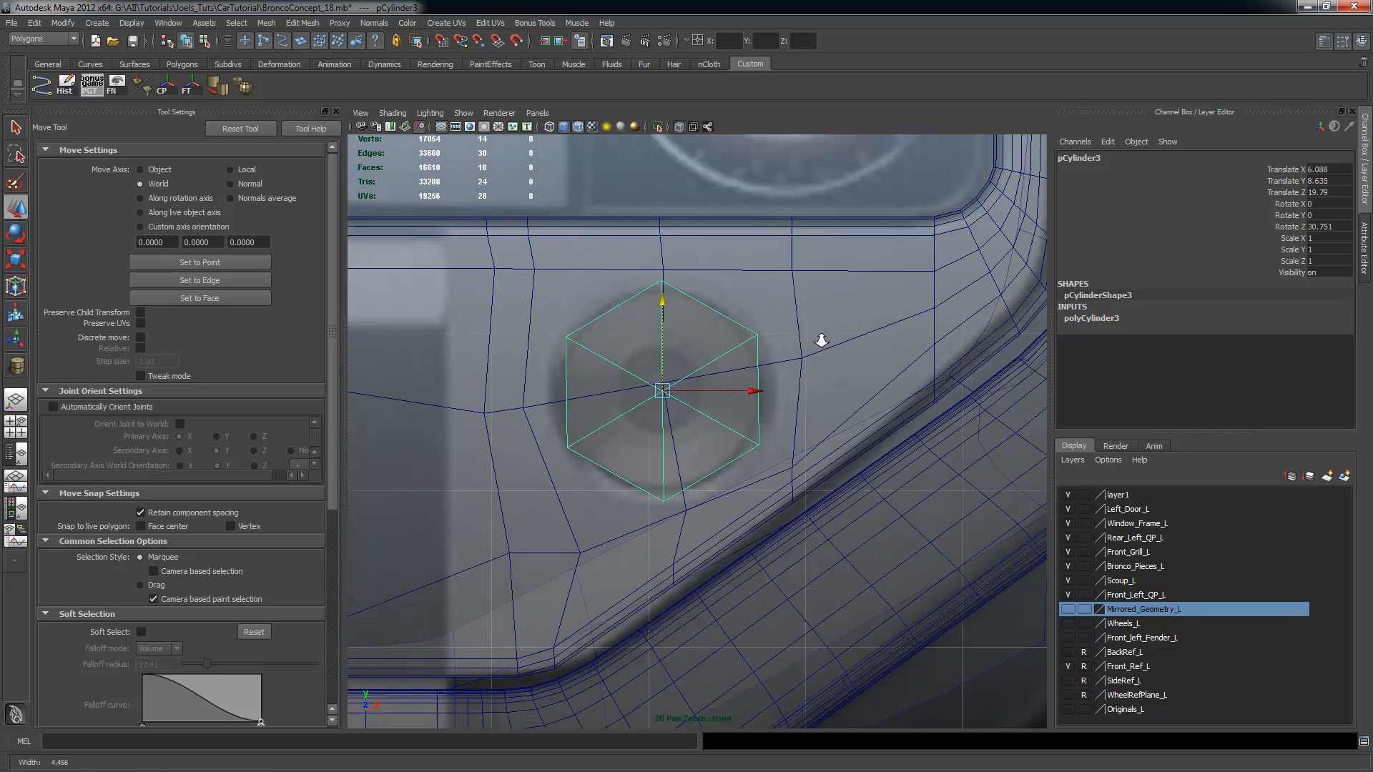
Delete the four grill panel faces surrounding the fog light's centre behind the six-sided cylinder
key(space)
key(space)
alt+drag(893, 313, 768, 366)
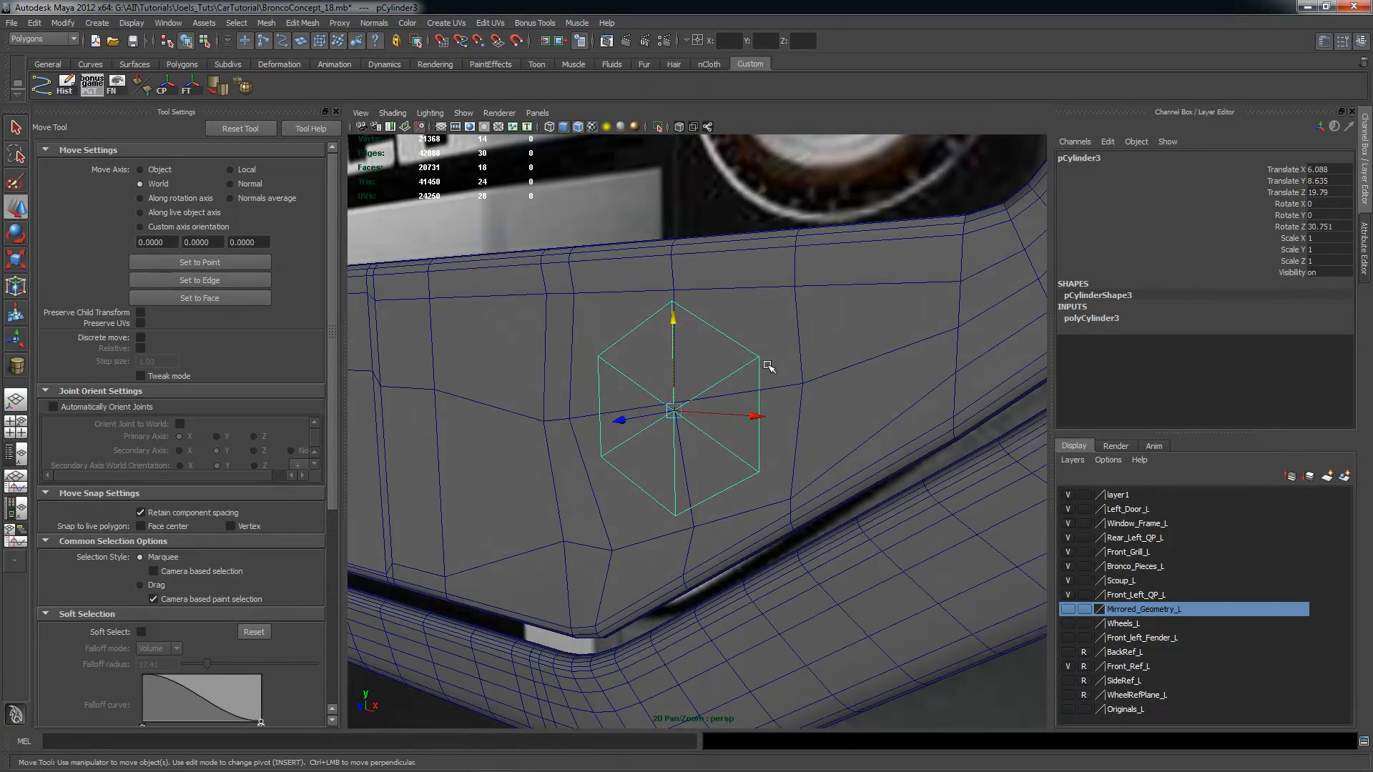
click(760, 335)
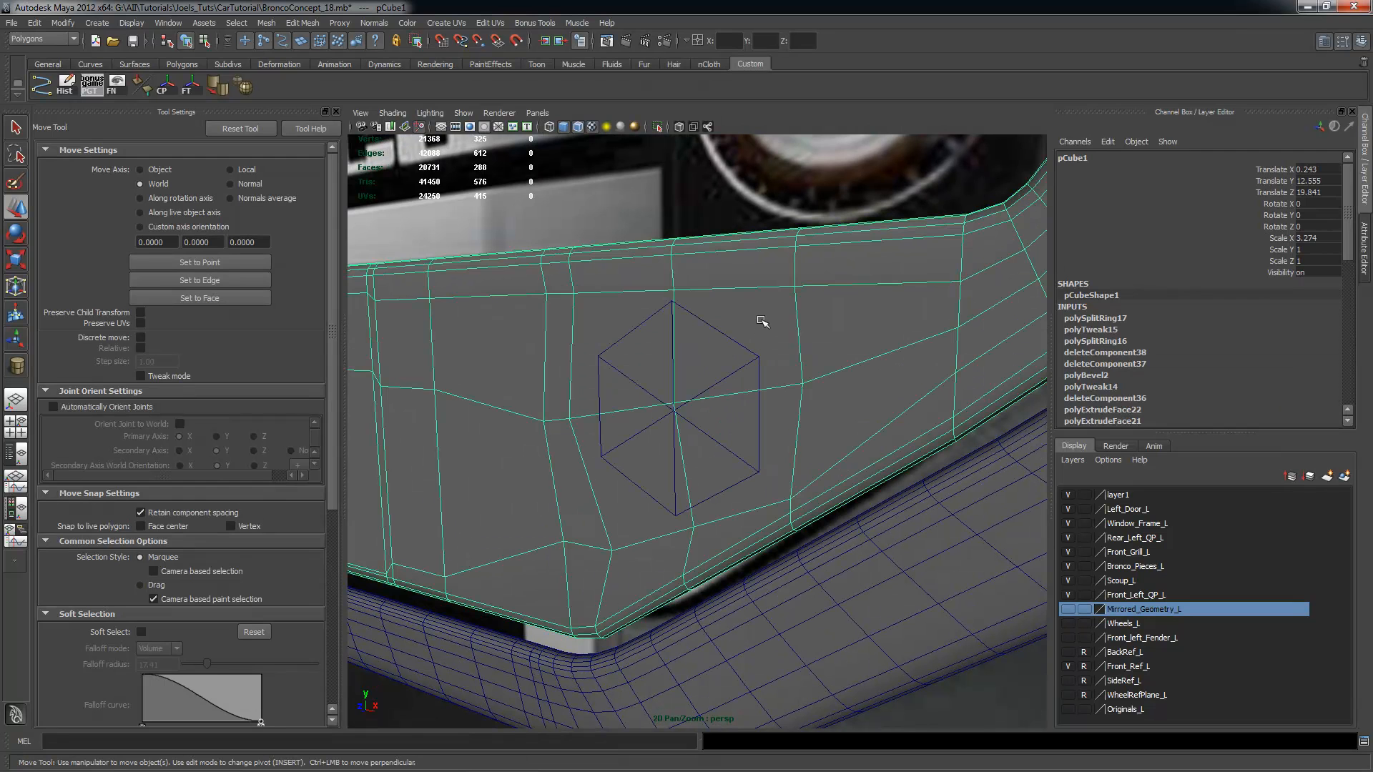
right_drag(762, 319, 762, 352)
click(741, 345)
shift+click(599, 326)
shift+click(614, 488)
shift+click(768, 443)
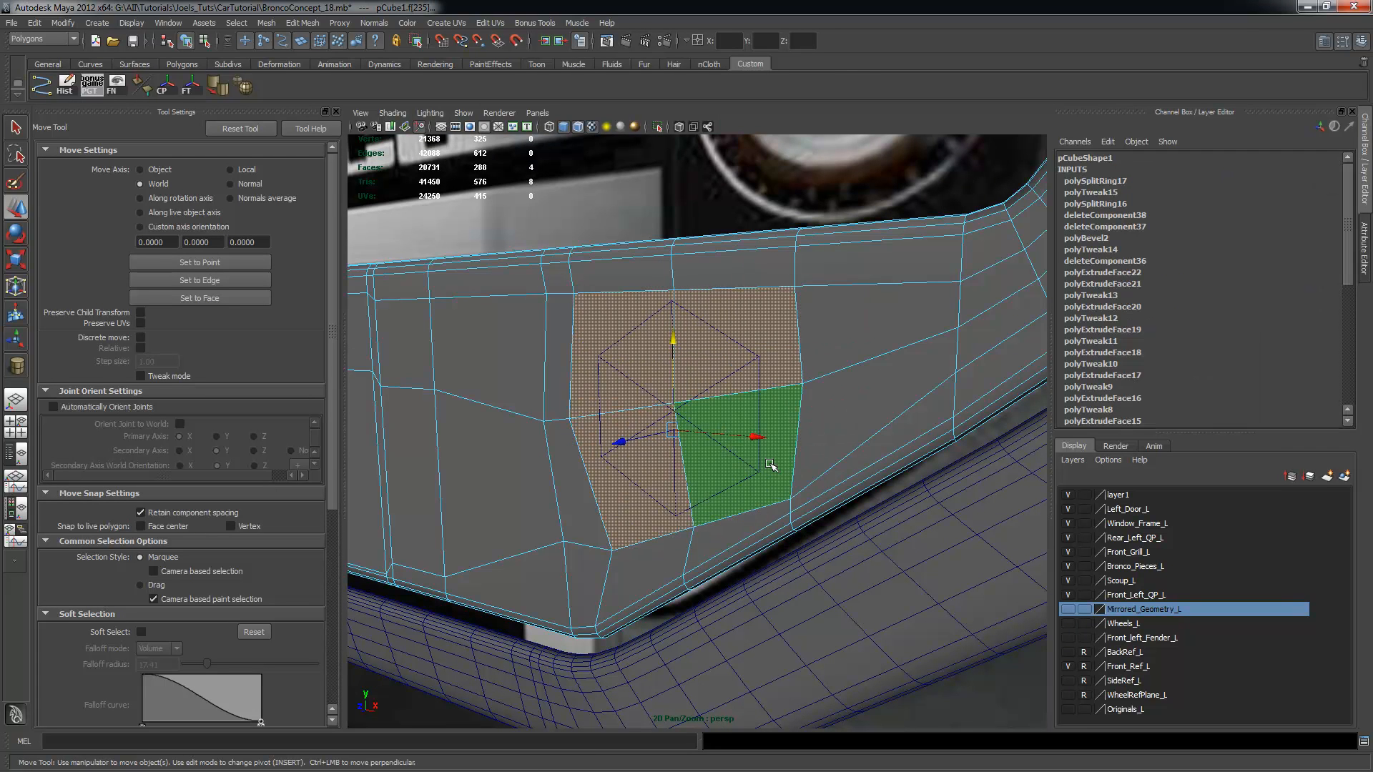
key(Delete)
click(725, 439)
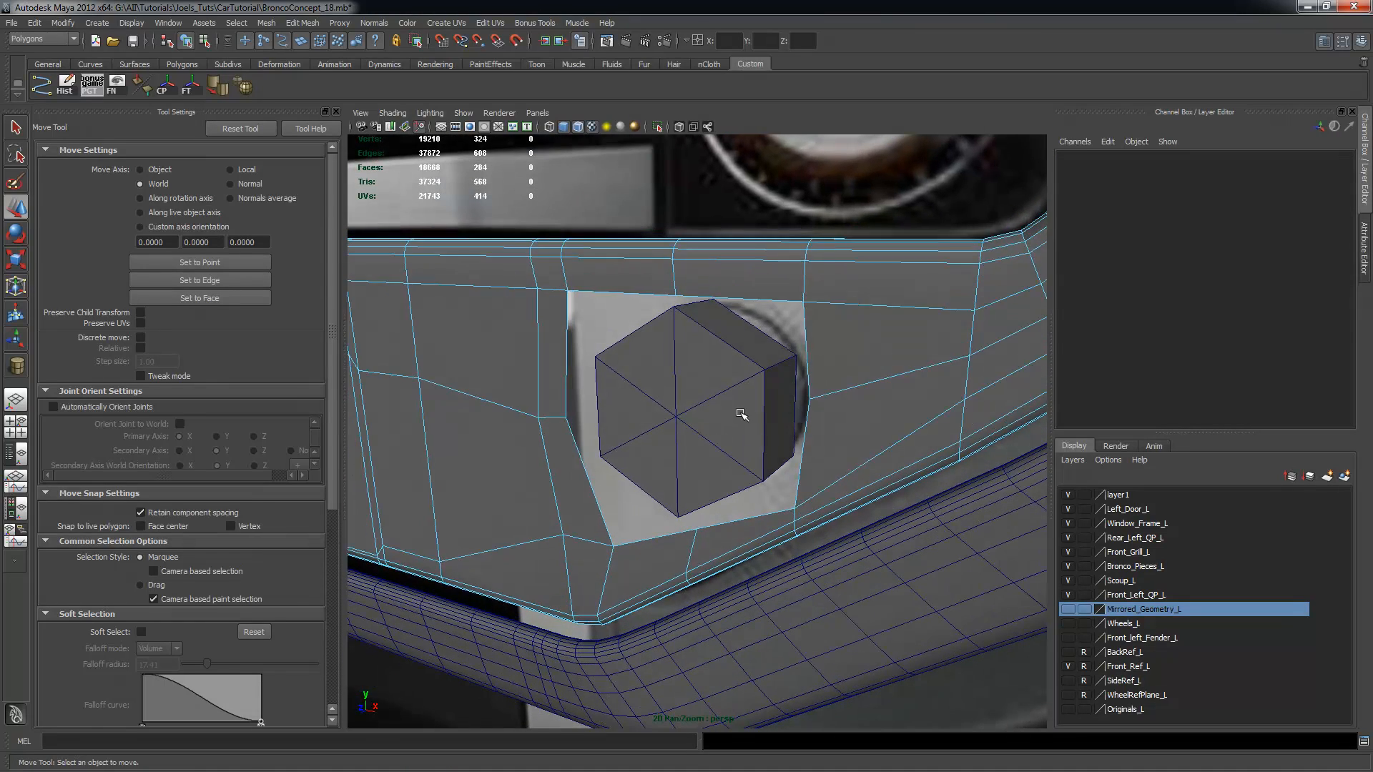
Lengthen the six-sided cylinder along its axis to a Z scale of about 1.37
alt+drag(761, 443, 680, 413)
key(r)
drag(567, 442, 552, 449)
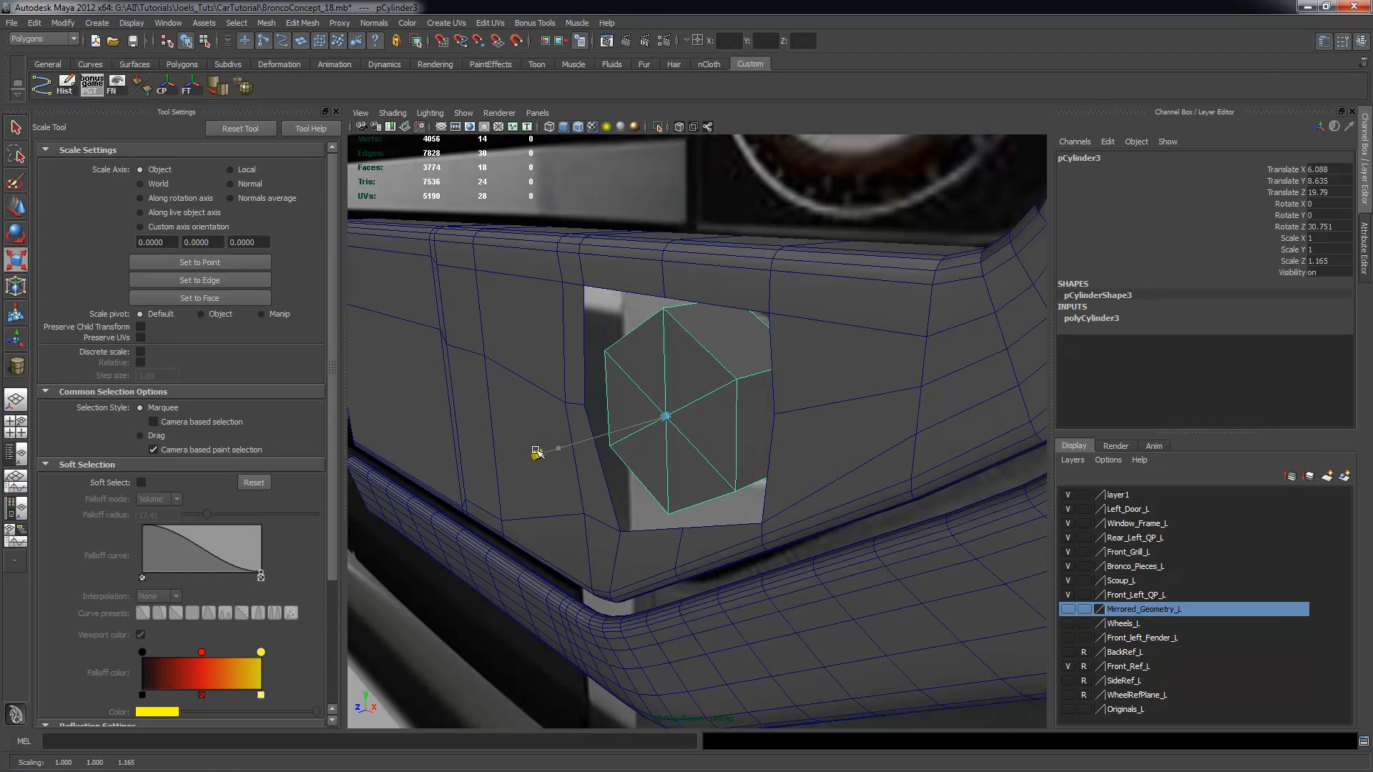
alt+drag(684, 448, 741, 377)
right_drag(741, 375, 684, 370)
click(684, 370)
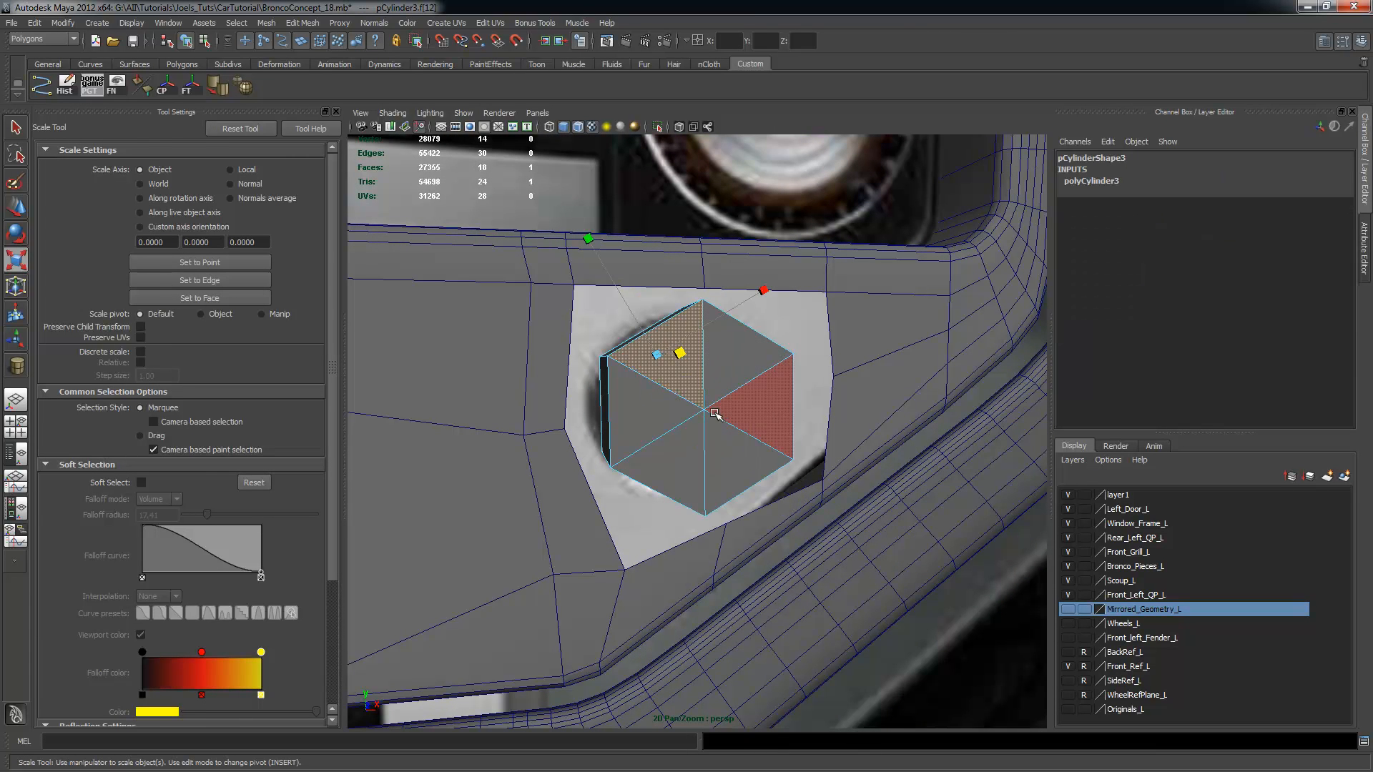
key(q)
shift+click(735, 362)
shift+click(753, 410)
shift+click(726, 457)
shift+click(668, 439)
shift+click(654, 420)
key(Delete)
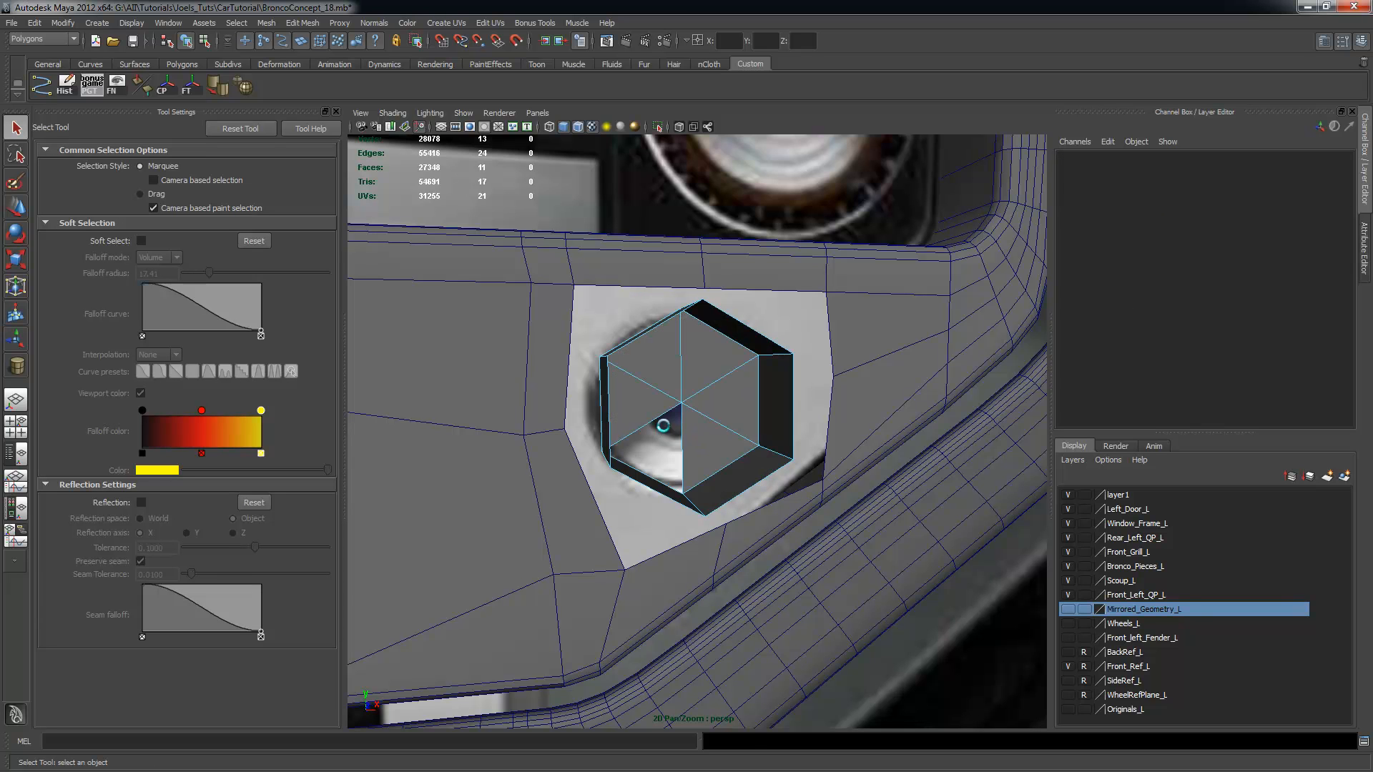
key(ctrl+z)
Delete the six triangular faces of the cylinder's front cap
click(711, 443)
shift+click(689, 454)
shift+click(663, 405)
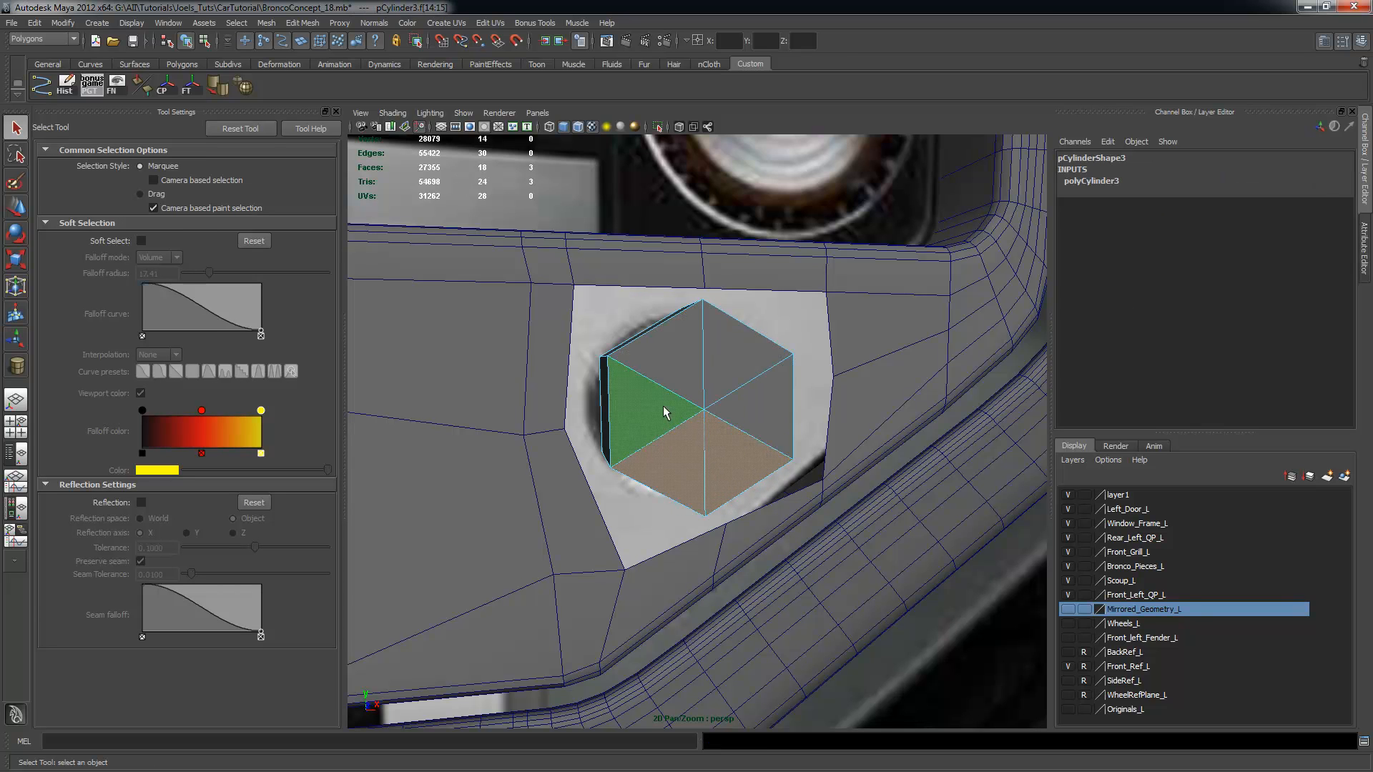
shift+click(672, 357)
shift+click(723, 368)
shift+click(760, 408)
key(Delete)
Extrude the cylinder's open front border edges outward into a flange by scaling them to about 1.83
alt+drag(759, 405, 662, 377)
alt+right_drag(662, 377, 786, 389)
alt+middle_drag(786, 389, 770, 406)
alt+drag(771, 405, 736, 307)
right_drag(685, 290, 655, 268)
click(634, 266)
double_click(638, 259)
alt+drag(705, 307, 683, 427)
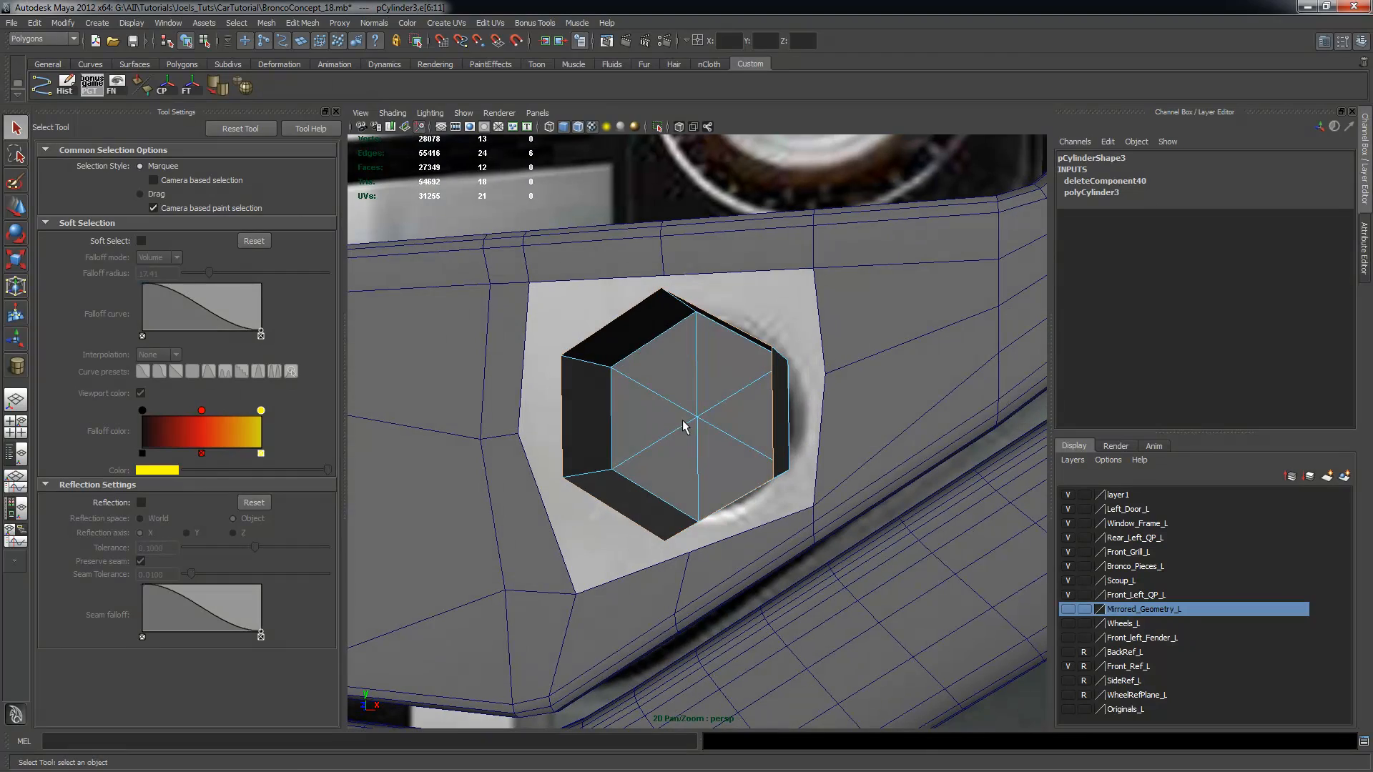
click(302, 23)
click(315, 52)
alt+drag(665, 358, 770, 314)
click(820, 182)
alt+drag(767, 397, 756, 409)
click(755, 407)
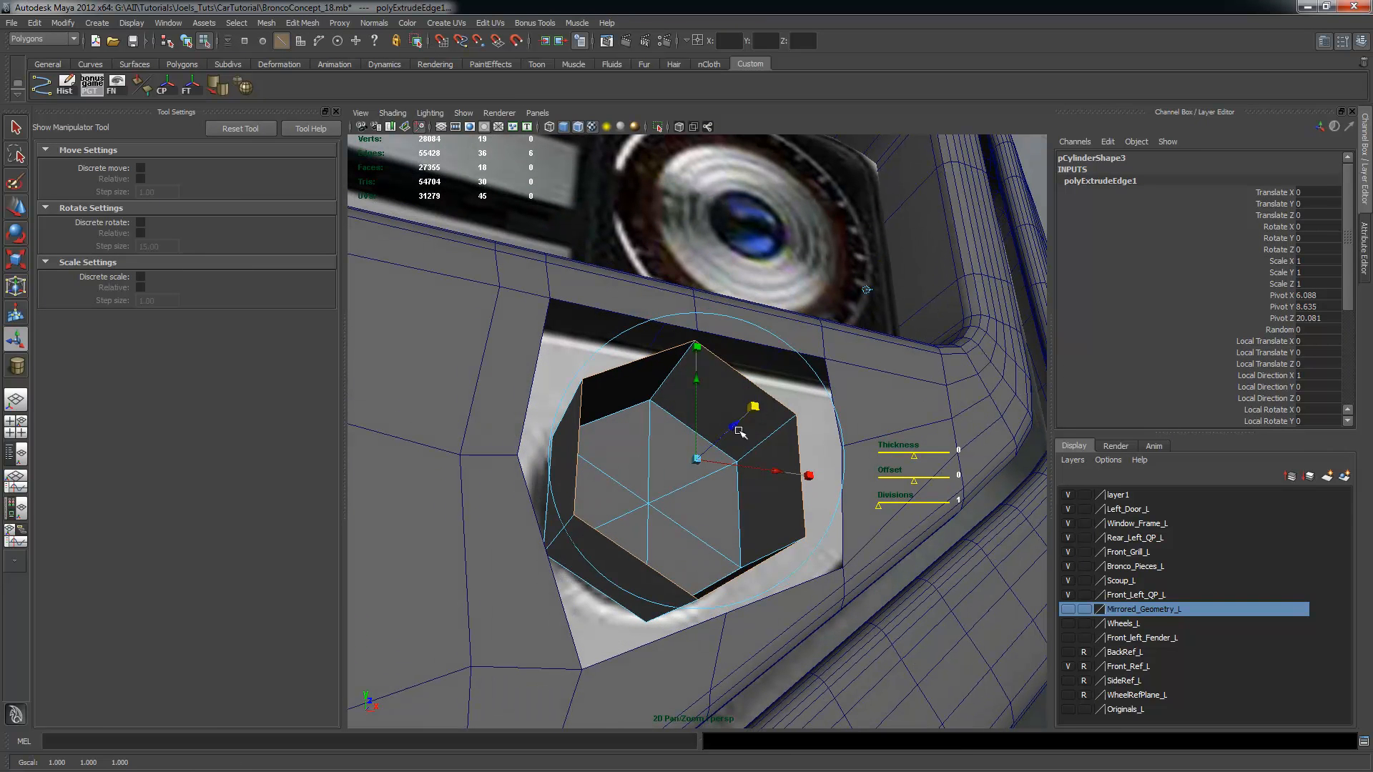
drag(695, 460, 896, 413)
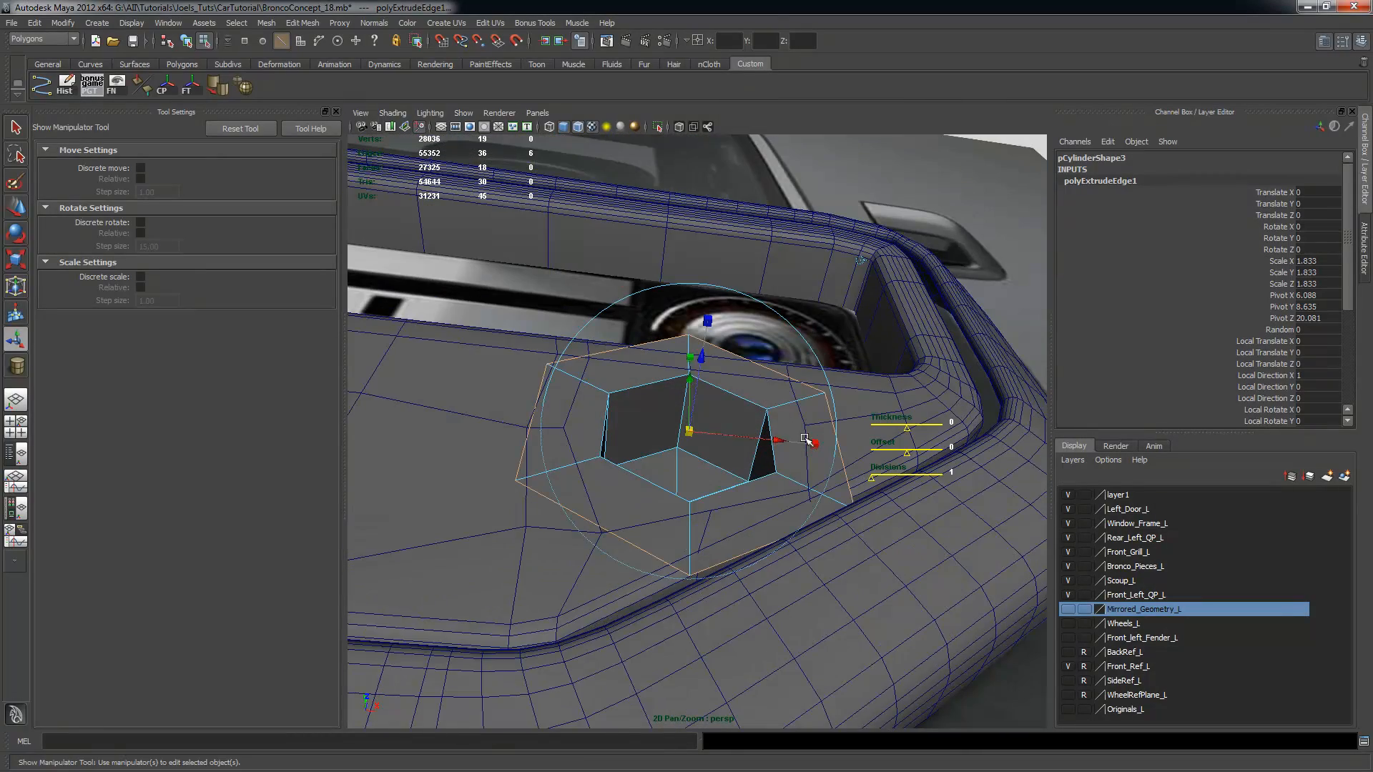
alt+drag(759, 390, 826, 494)
key(F8)
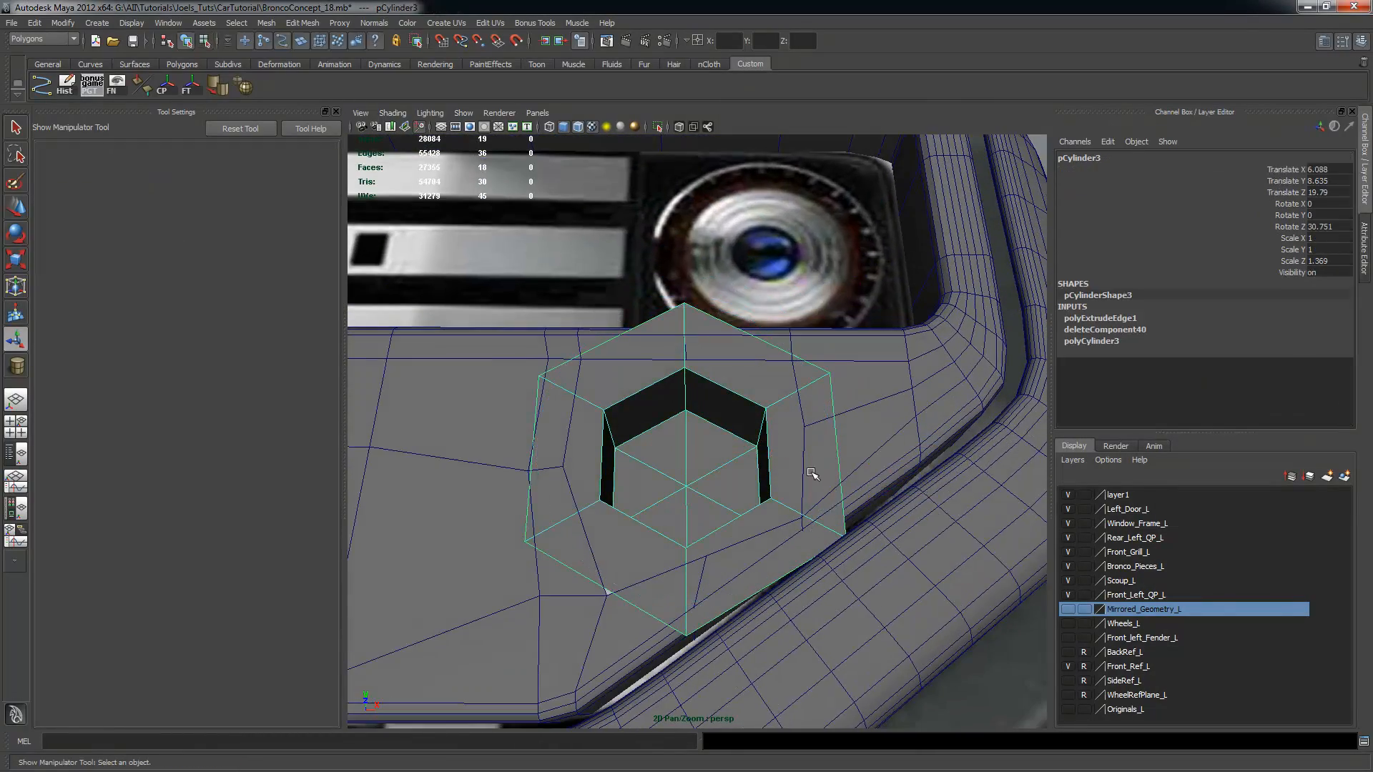
Bevel the cylinder's inner back edge loop and the front rim edge loop together
mouse_move(775, 424)
alt+mouse_down()
mouse_move(702, 429)
mouse_move(723, 465)
mouse_move(791, 460)
mouse_move(625, 422)
mouse_move(787, 438)
mouse_move(734, 391)
mouse_move(723, 420)
mouse_move(726, 363)
mouse_move(772, 413)
alt+mouse_up()
right_drag(724, 406, 714, 380)
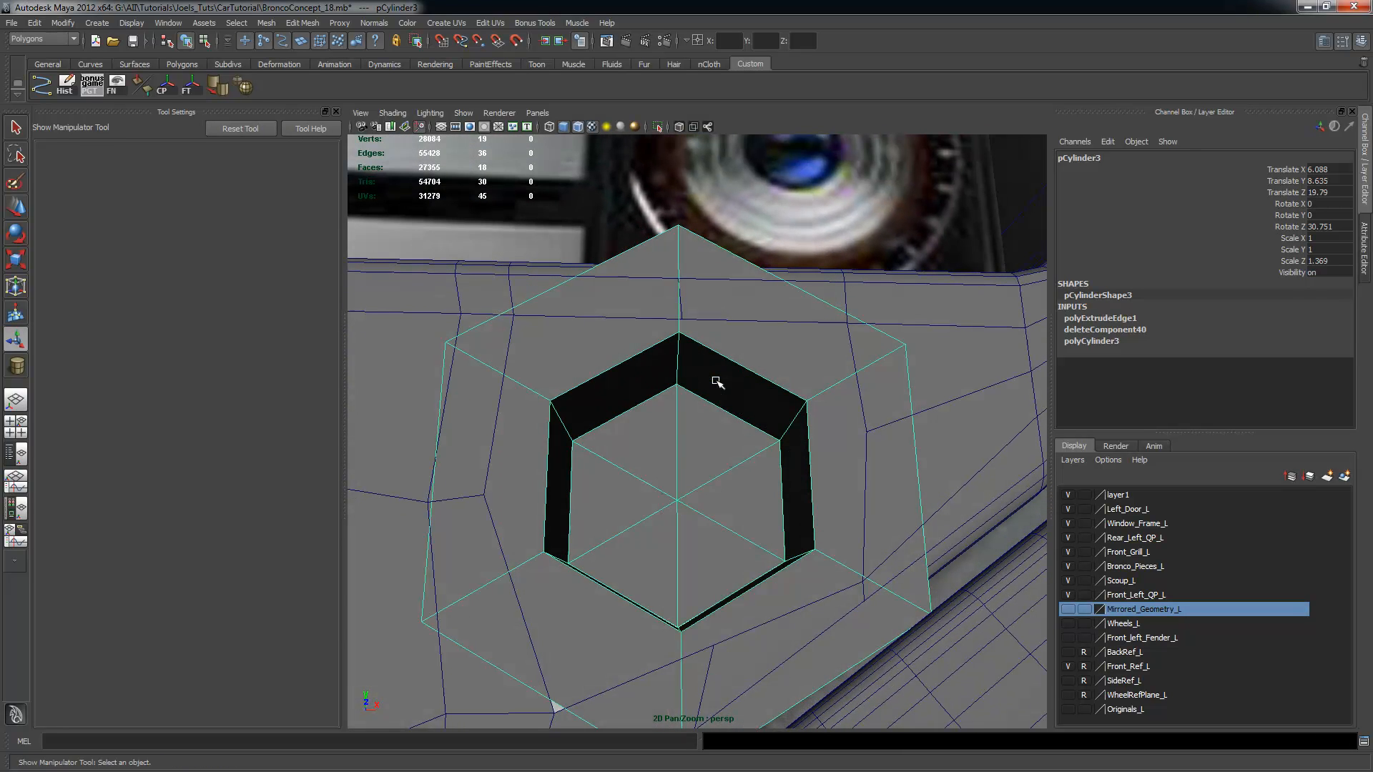
click(710, 402)
double_click(710, 404)
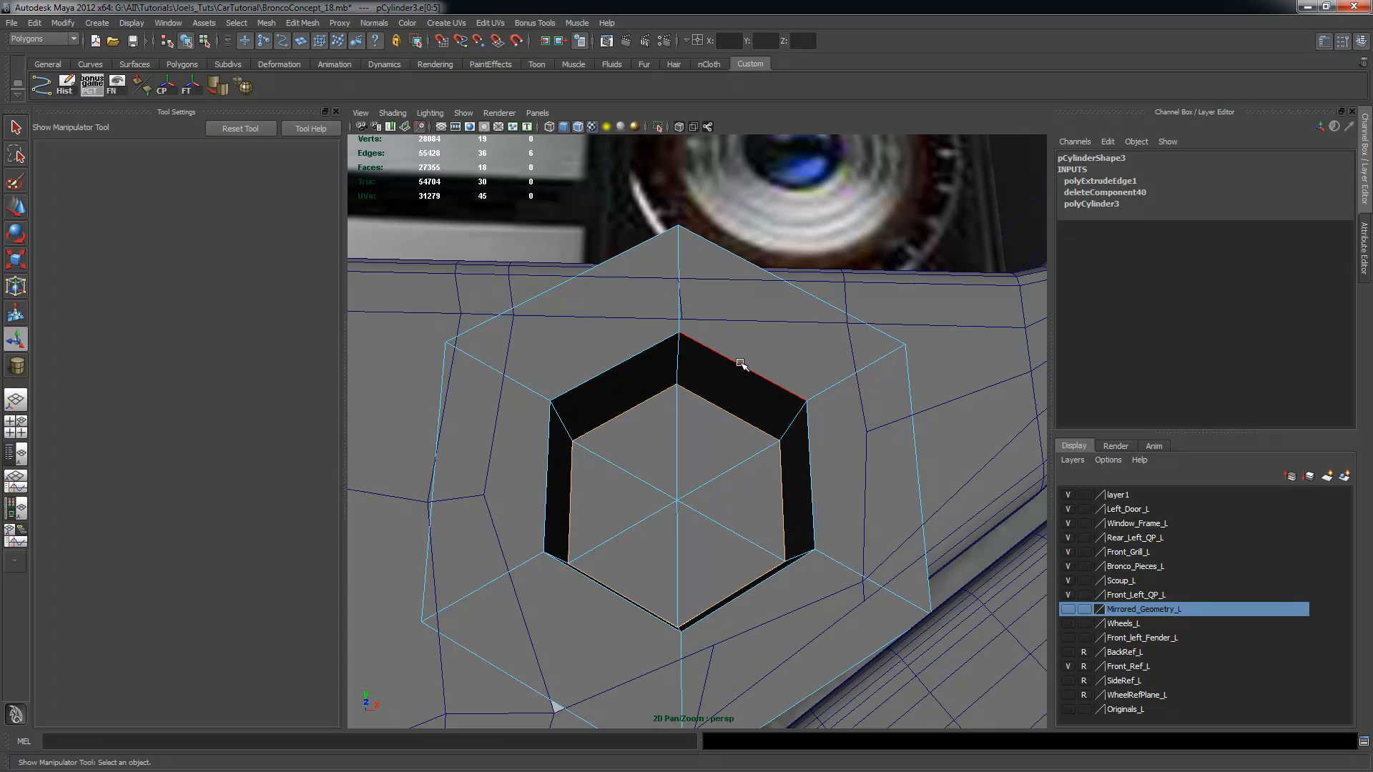
mouse_move(831, 464)
alt+mouse_down()
mouse_move(772, 475)
mouse_move(852, 475)
mouse_move(815, 474)
alt+mouse_up()
click(308, 23)
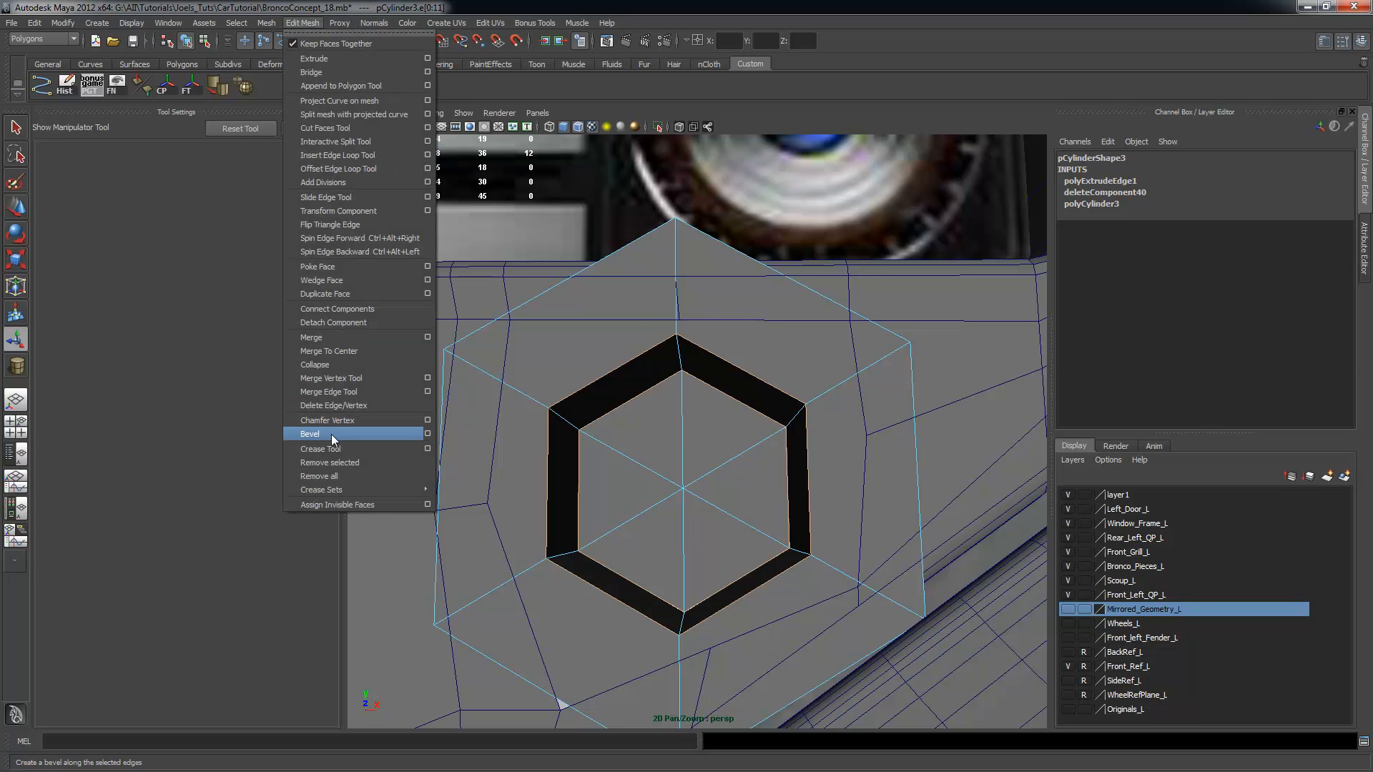
click(331, 434)
alt+drag(654, 491, 822, 465)
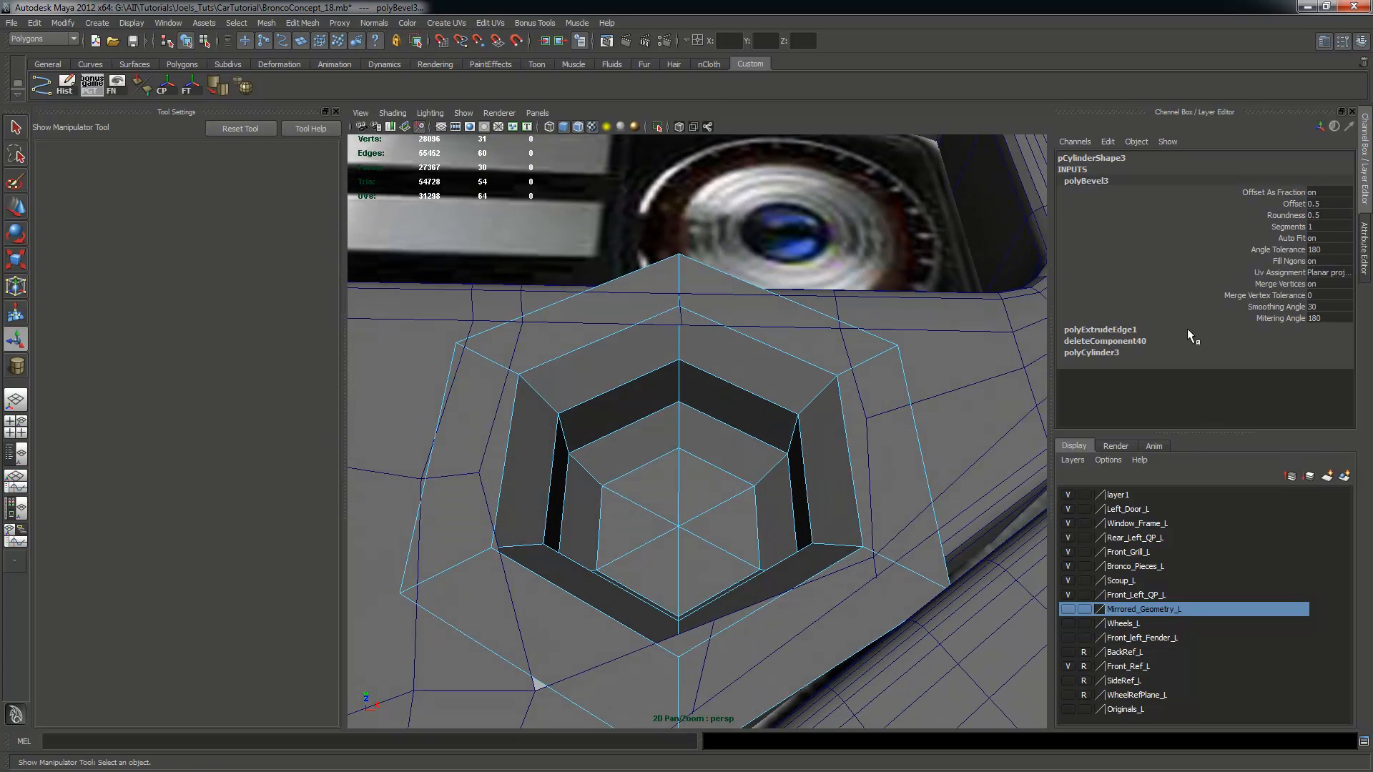
Set the bevel's offset to 0.3 and its segments to 3
click(1280, 204)
middle_drag(926, 323, 912, 323)
alt+drag(921, 341, 981, 351)
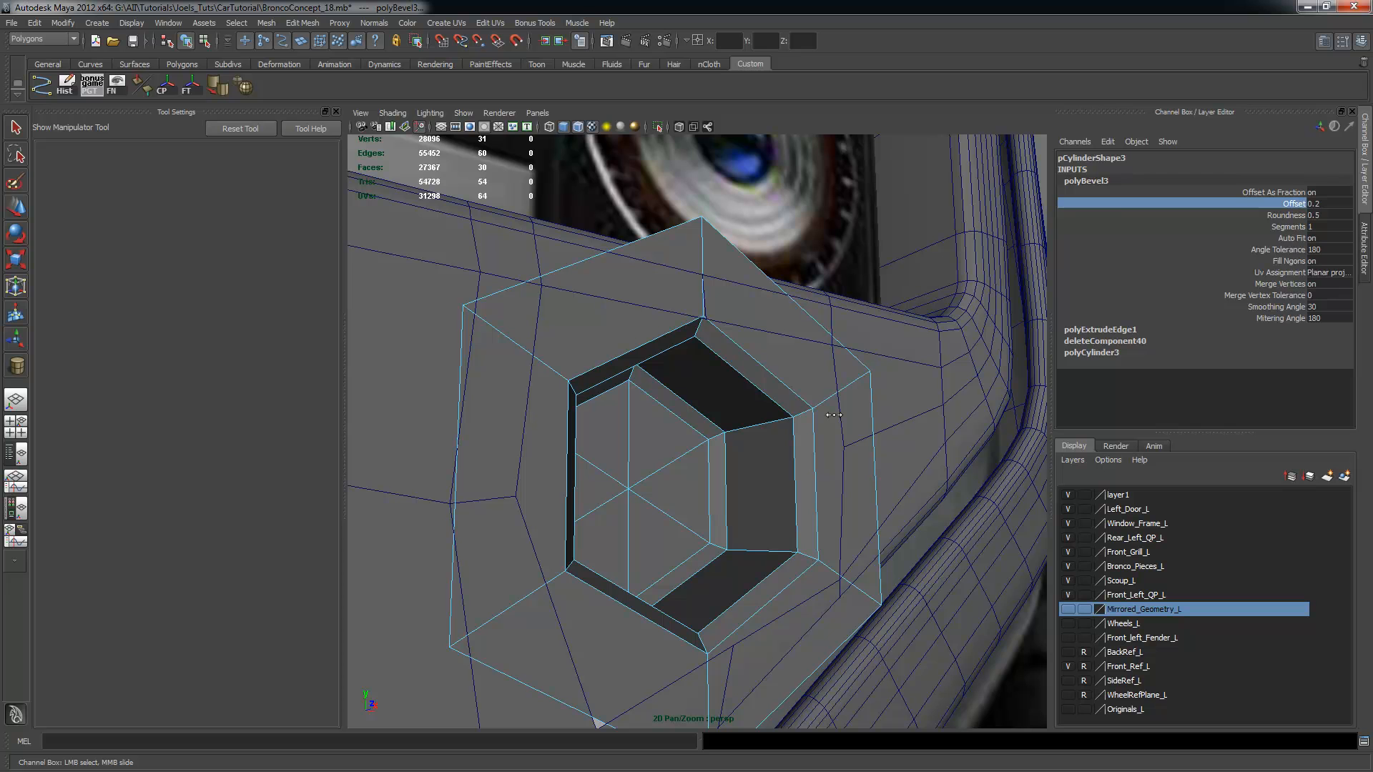
middle_drag(833, 415, 835, 416)
click(1260, 227)
middle_drag(888, 327, 901, 332)
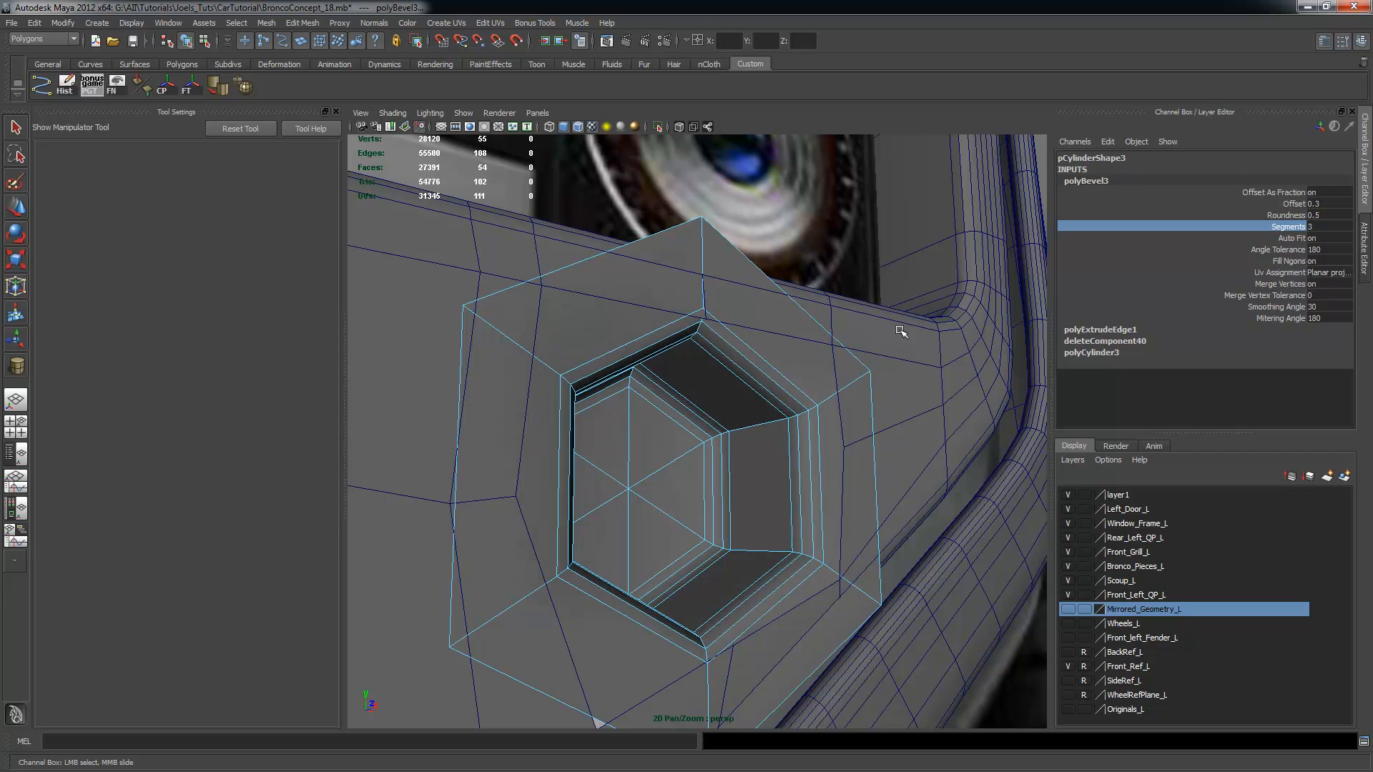
Preview the bevelled cylinder smoothed over the fog light and return it to its unsmoothed display
alt+drag(981, 393, 830, 444)
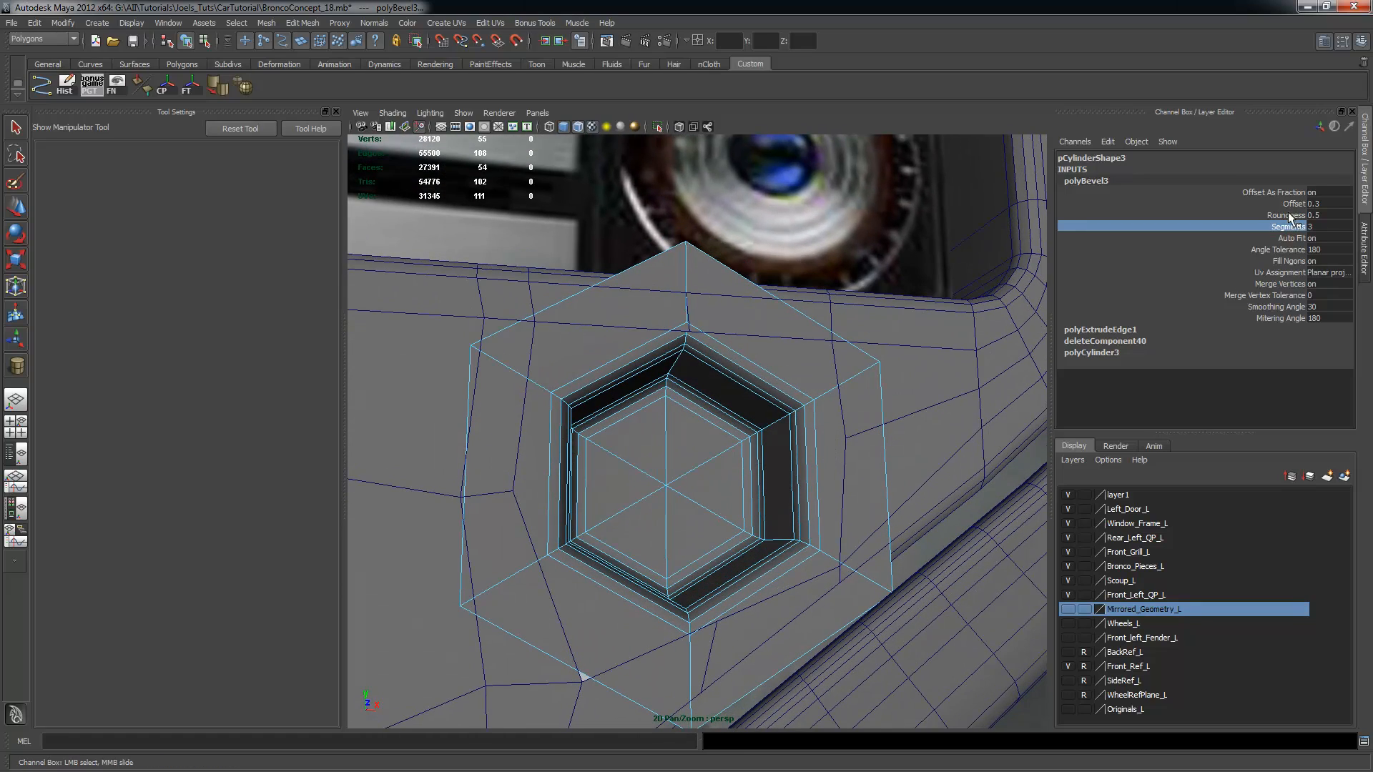
alt+drag(918, 348, 755, 434)
click(828, 401)
click(836, 431)
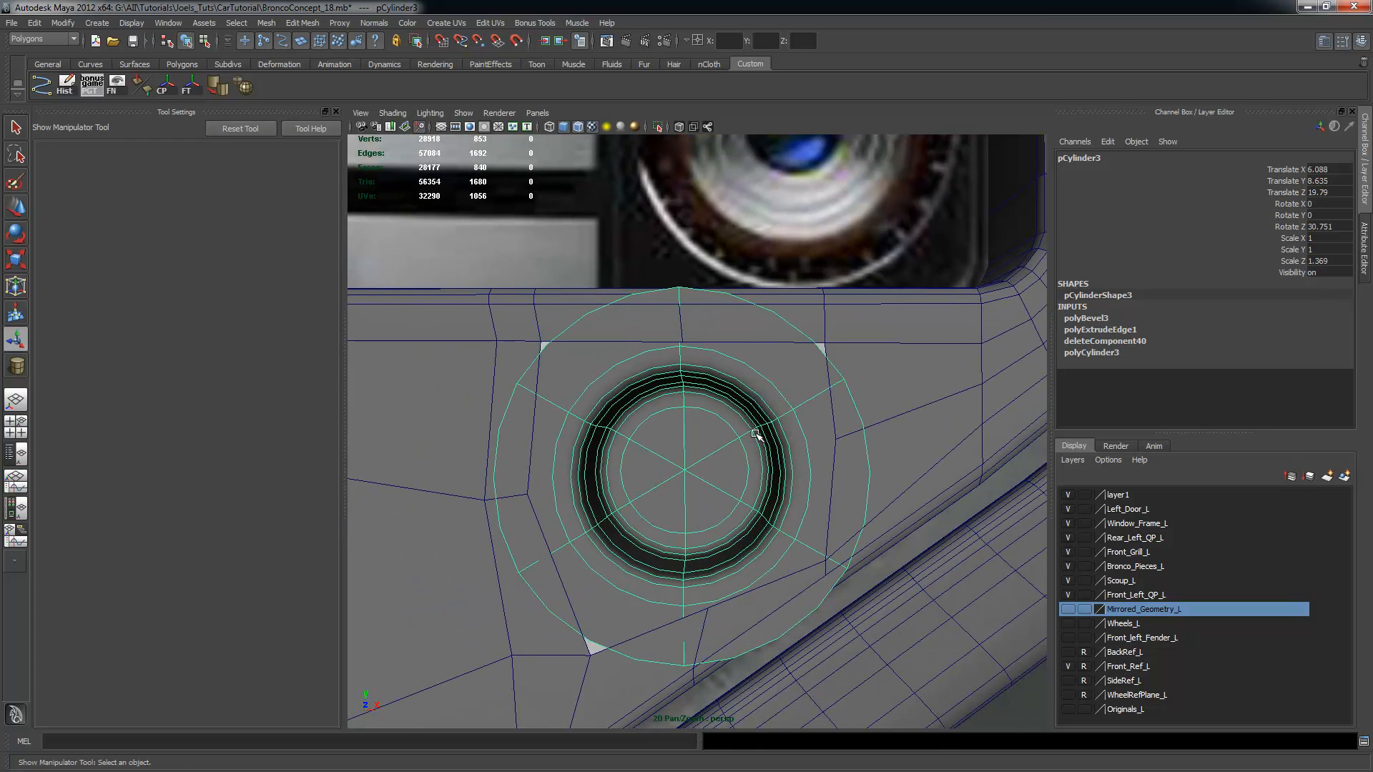
key(1)
Scale the whole cylinder down uniformly to about 0.87 in X and Y
alt+drag(782, 383, 779, 400)
alt+right_drag(728, 597, 700, 426)
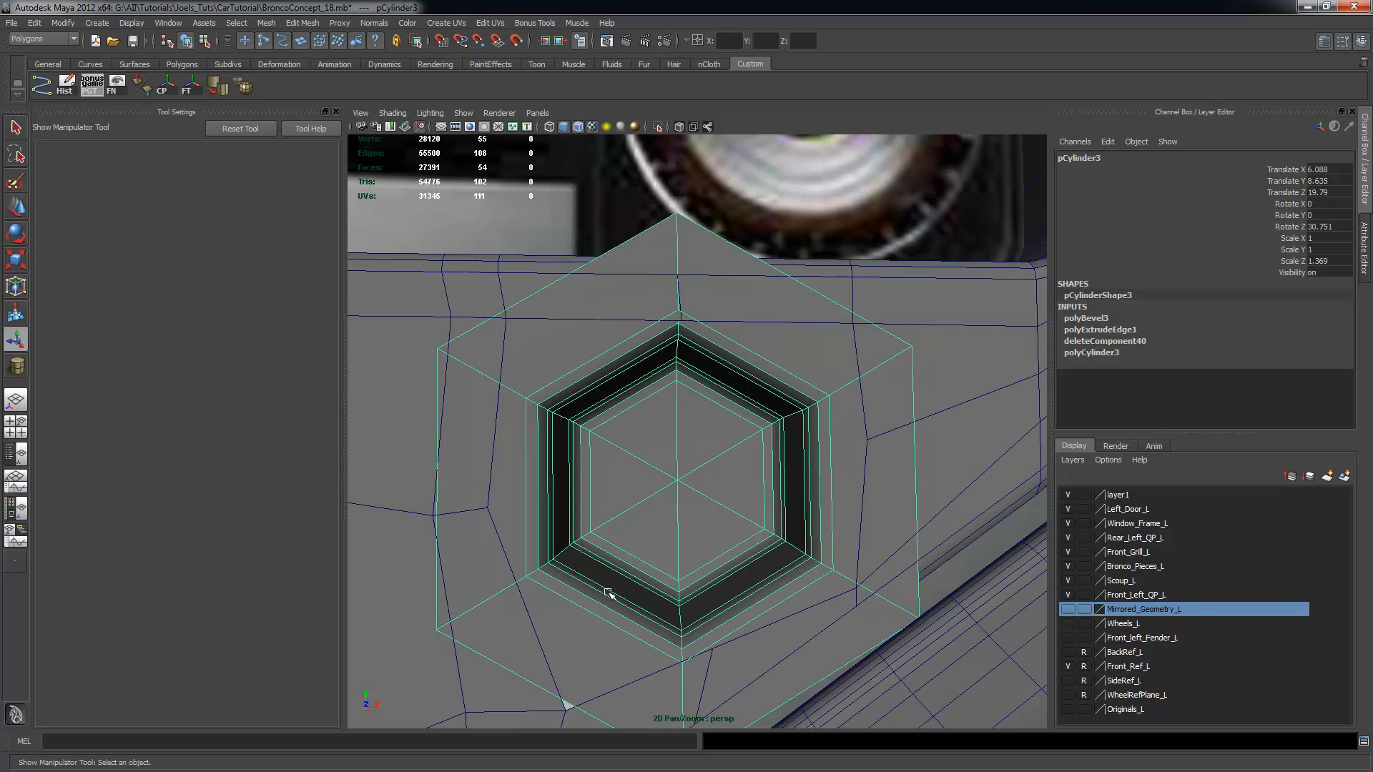
key(r)
drag(682, 488, 614, 493)
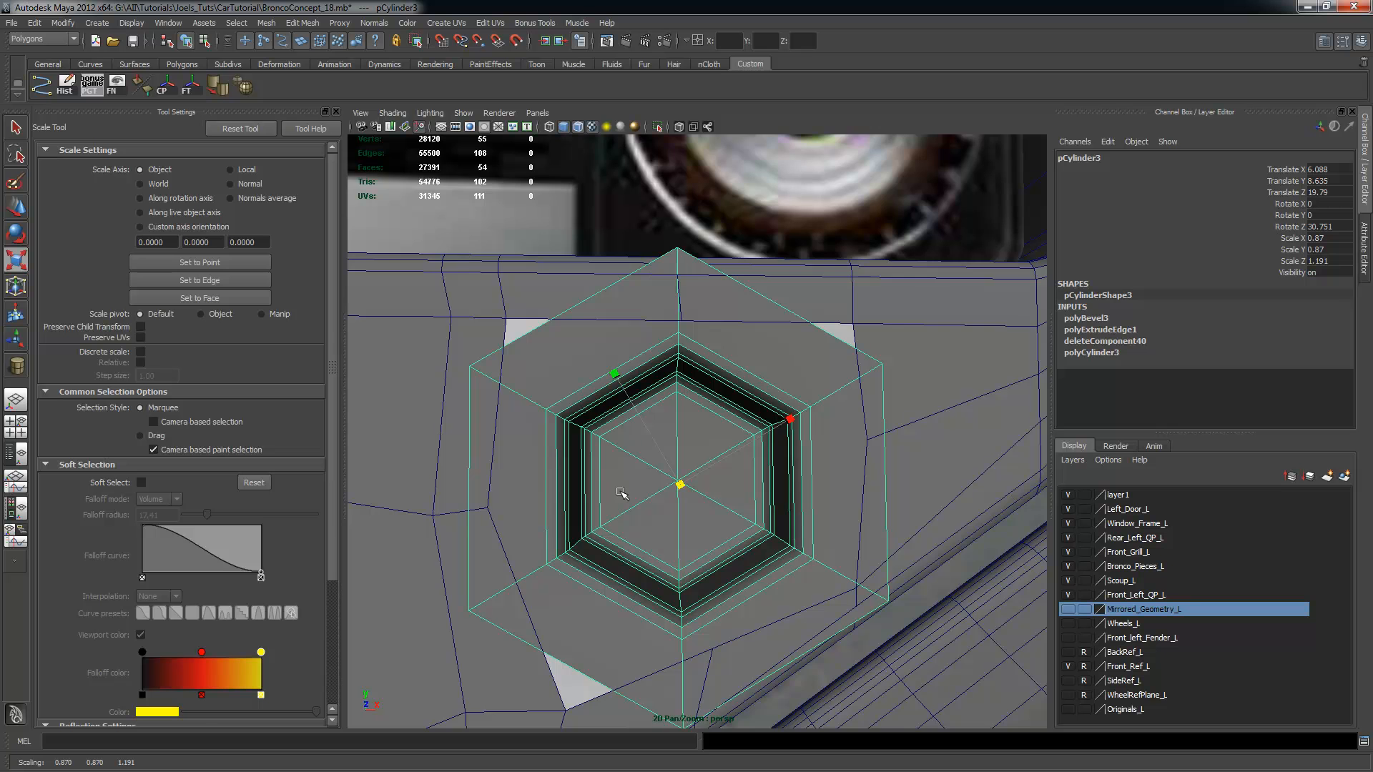
Snap the flange's three upper outer vertices to the vertices along the upper edge of the panel's hole
alt+drag(733, 496, 722, 492)
alt+drag(792, 413, 781, 422)
right_drag(550, 374, 500, 378)
click(462, 391)
key(w)
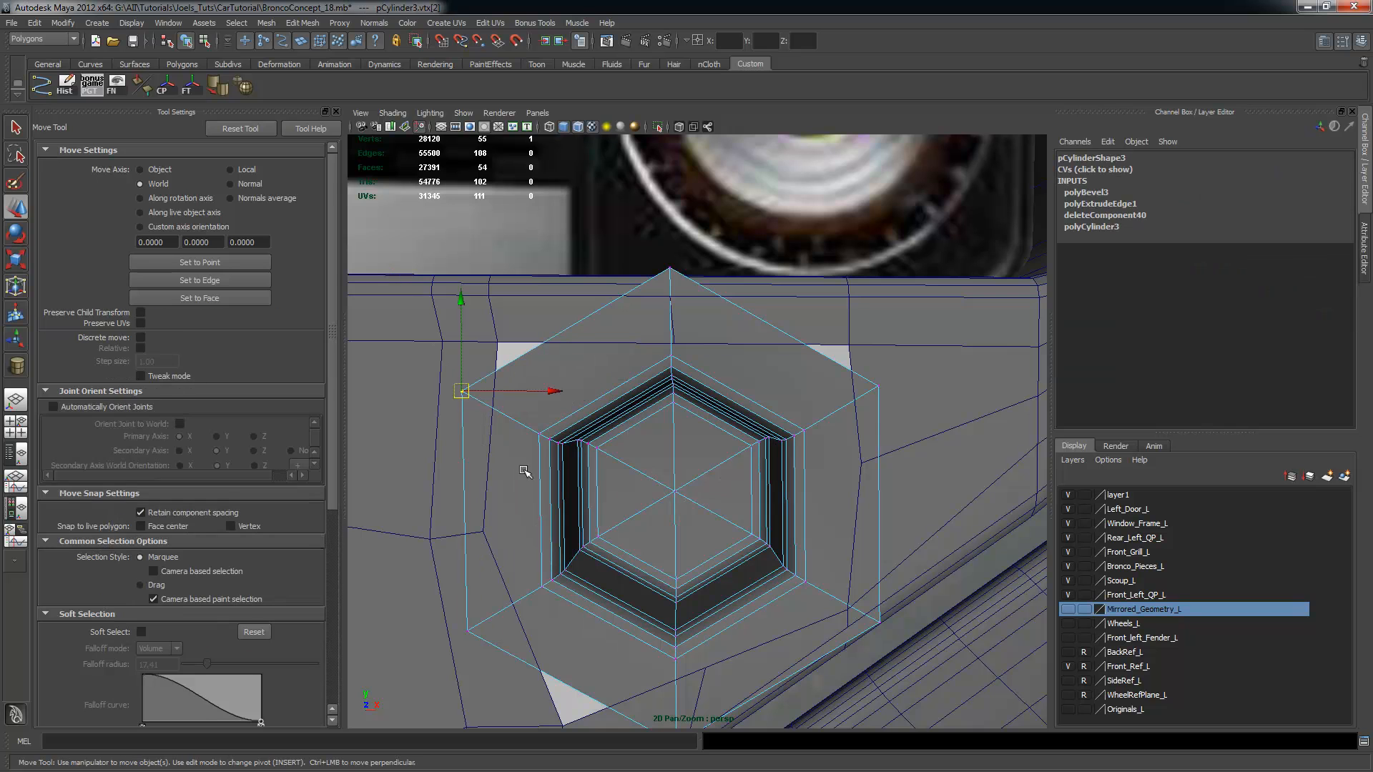
drag(462, 391, 499, 343)
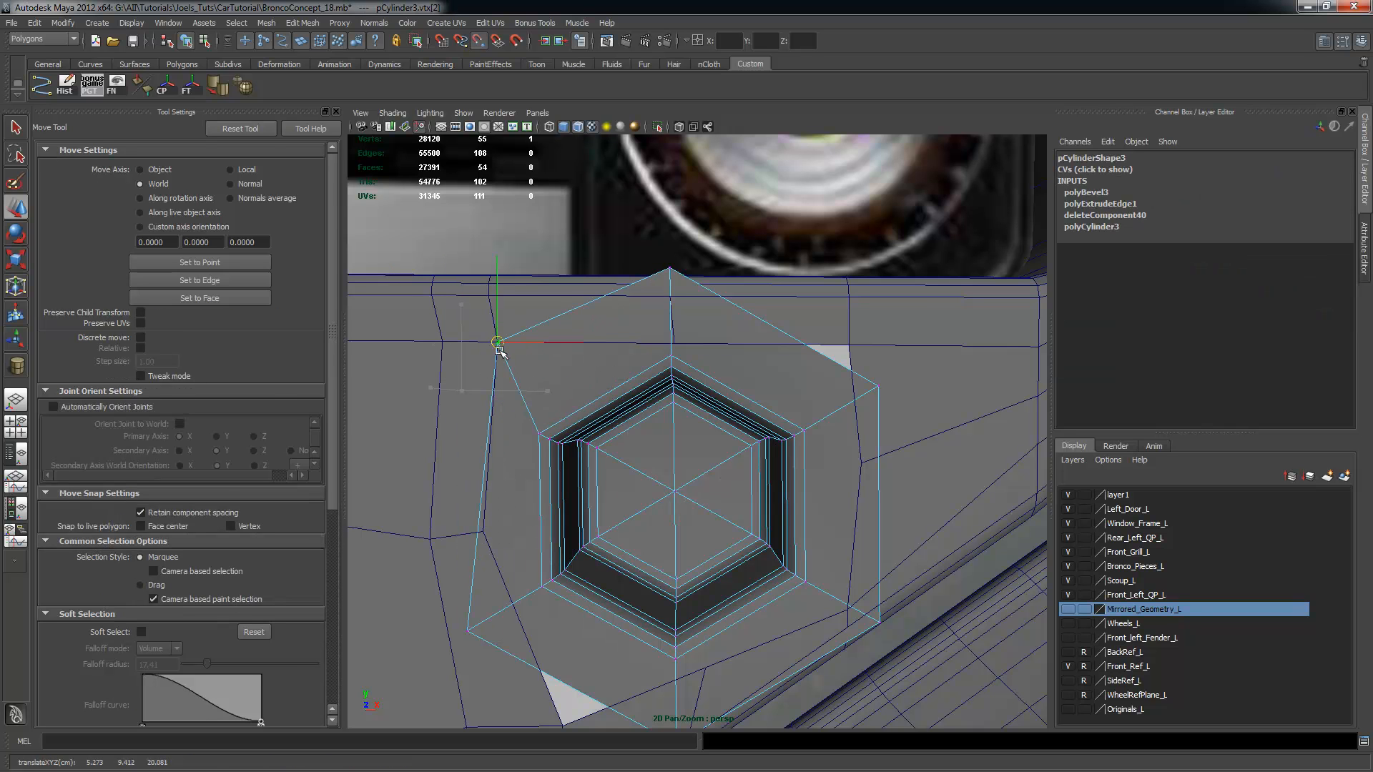
click(668, 267)
drag(667, 267, 670, 341)
click(878, 386)
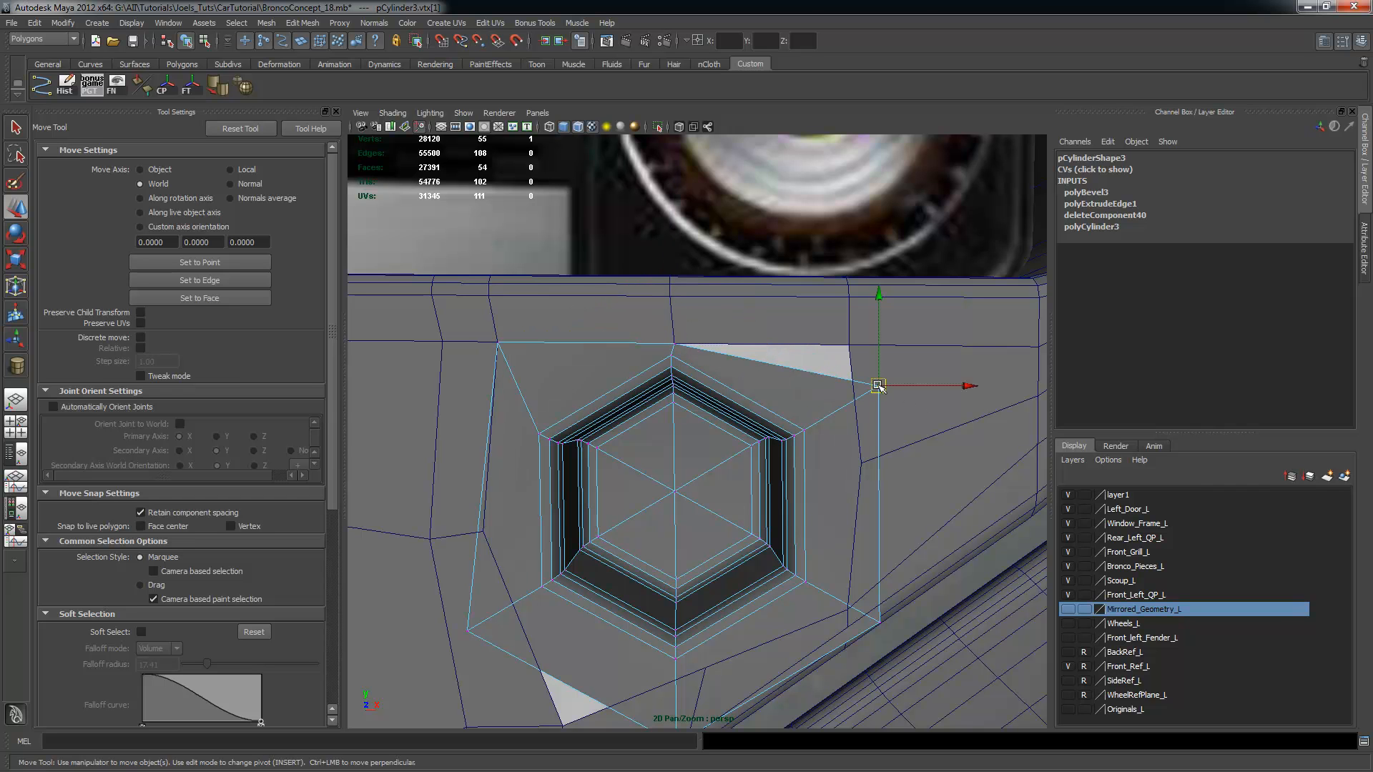
drag(881, 386, 849, 346)
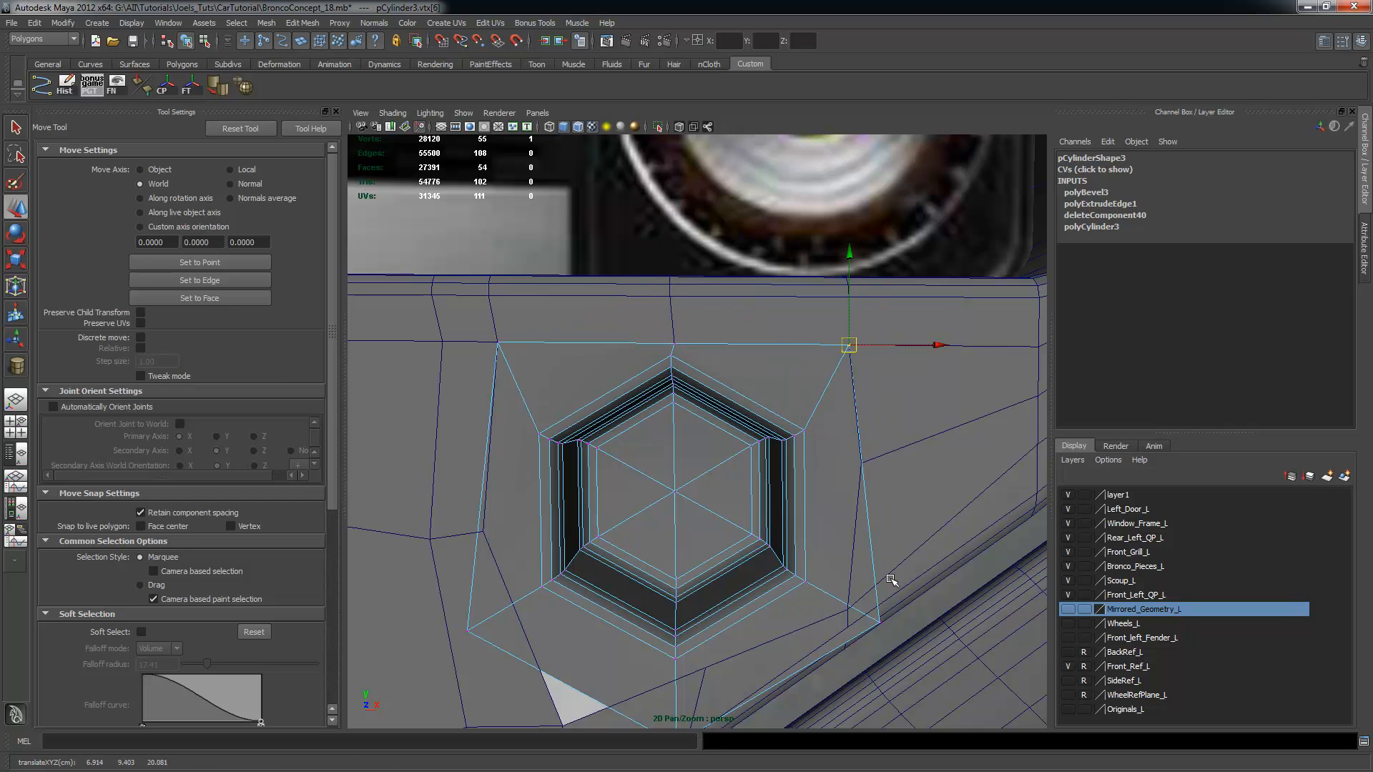
Snap the flange's three lower outer vertices to the side and lower vertices of the panel's hole
alt+drag(892, 548, 862, 530)
alt+middle_drag(862, 530, 831, 467)
click(815, 491)
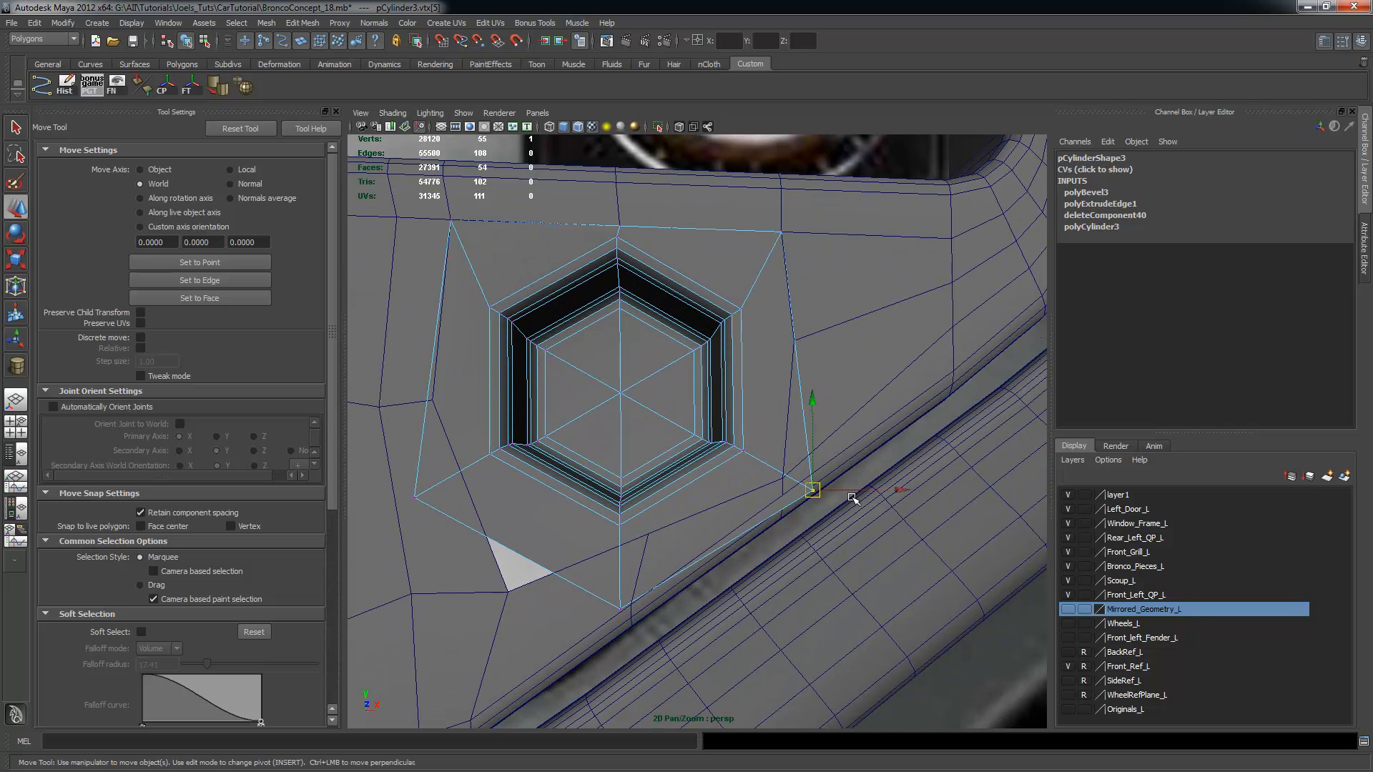
drag(815, 490, 804, 345)
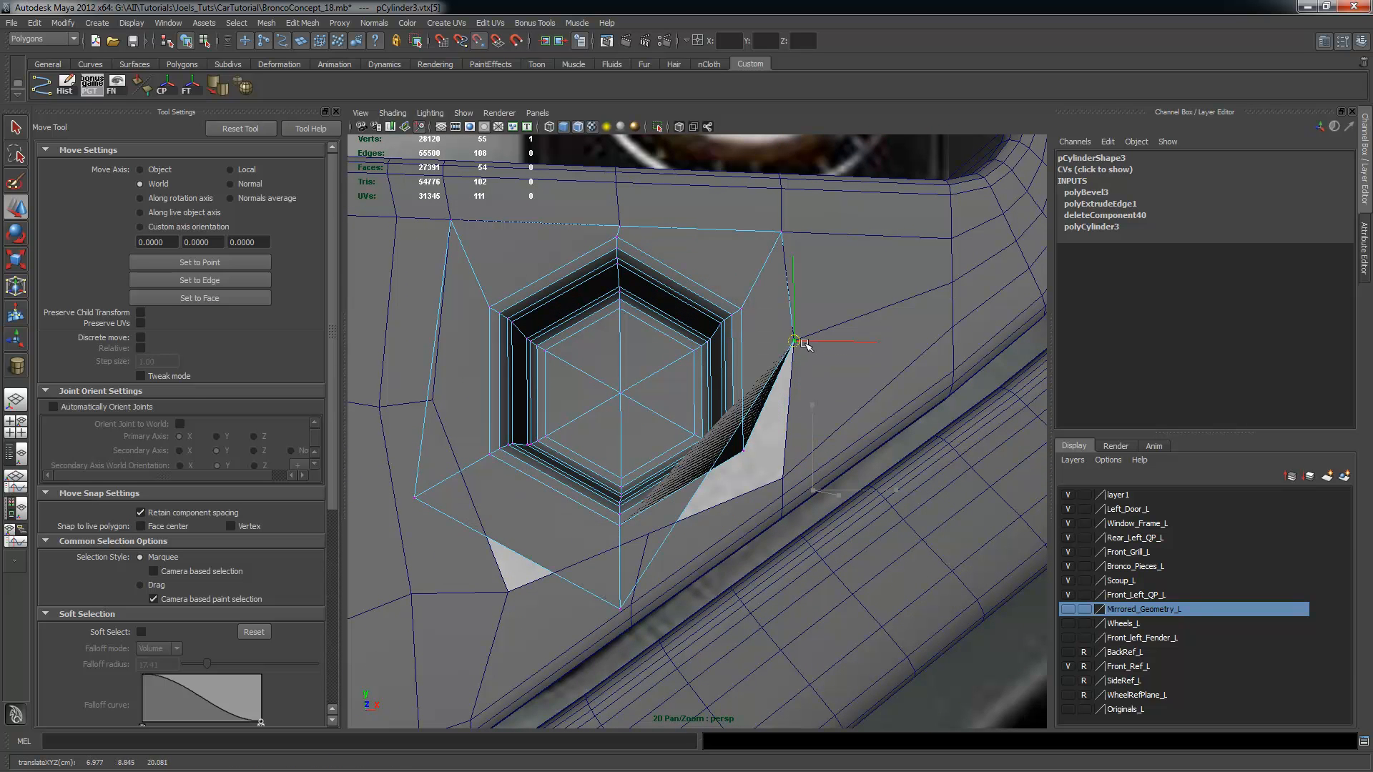
click(622, 608)
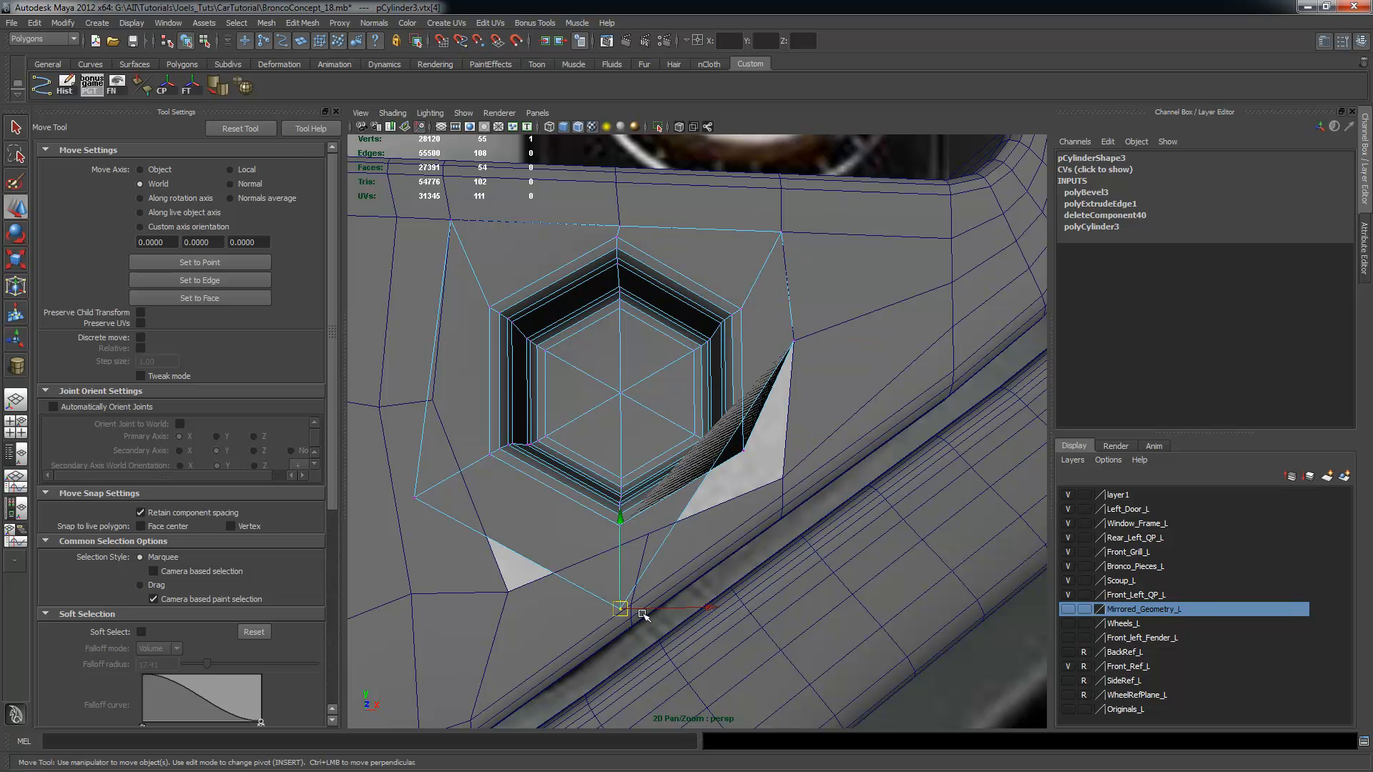
drag(633, 612, 660, 547)
mouse_move(779, 509)
alt+mouse_down()
mouse_move(822, 514)
mouse_move(778, 506)
alt+mouse_up()
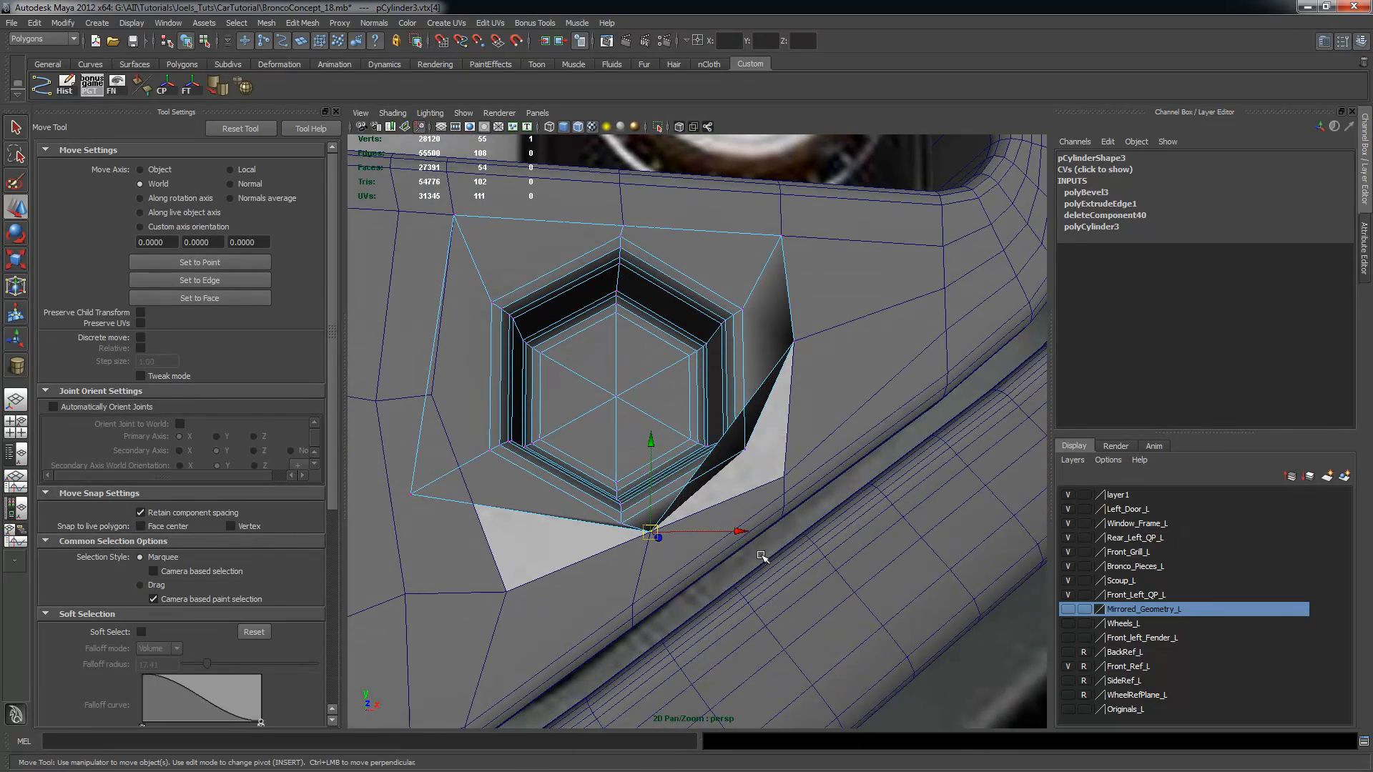
click(412, 494)
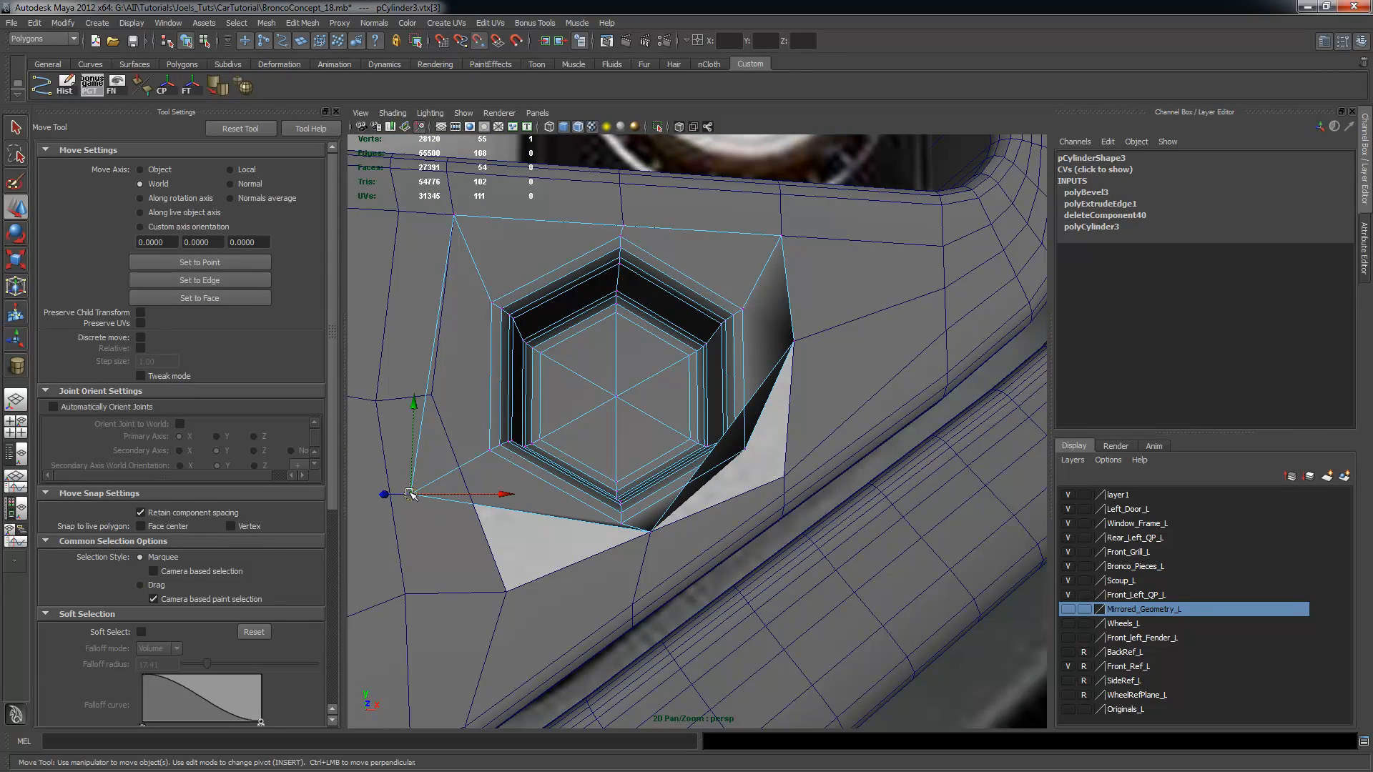
drag(411, 494, 434, 417)
alt+drag(637, 503, 626, 530)
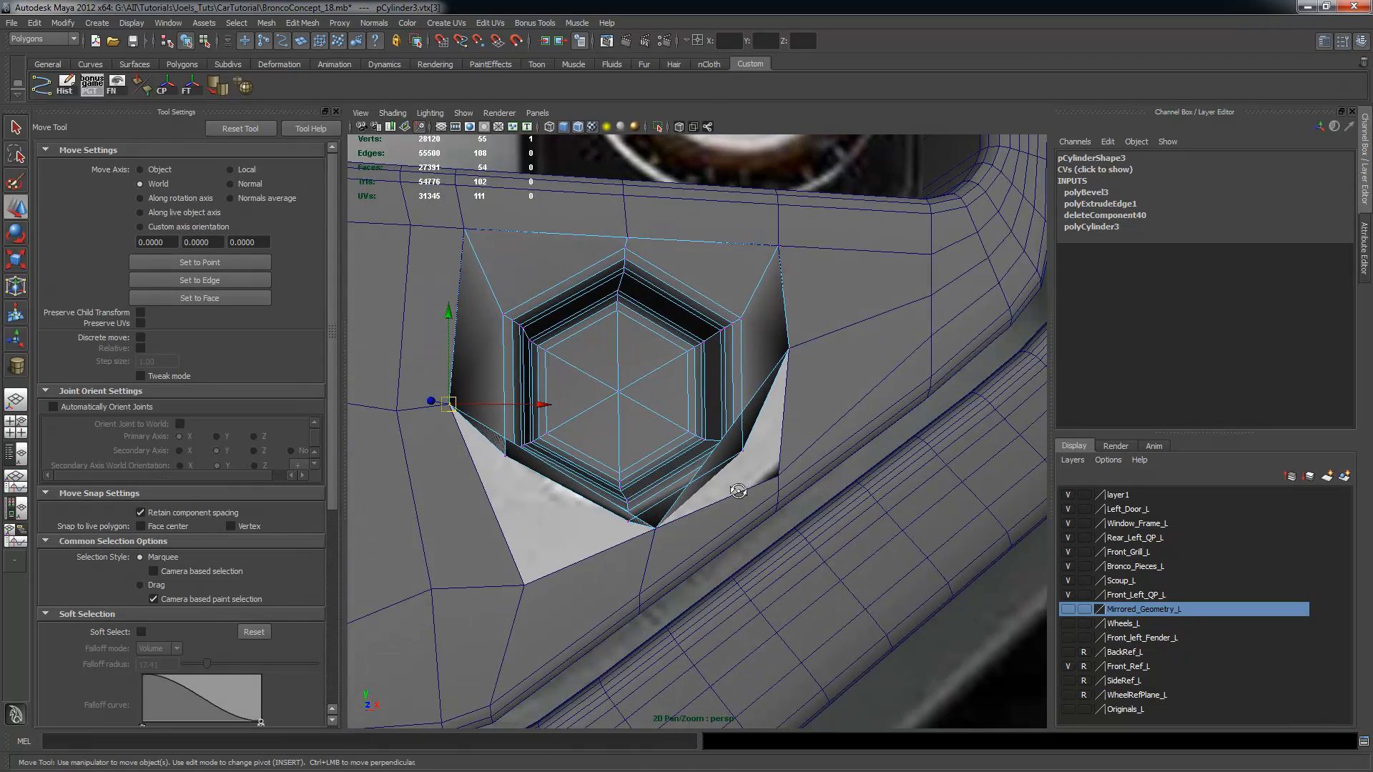
Delete the reworked cylinder from the fog light opening
alt+right_drag(738, 491, 631, 469)
alt+drag(631, 469, 596, 513)
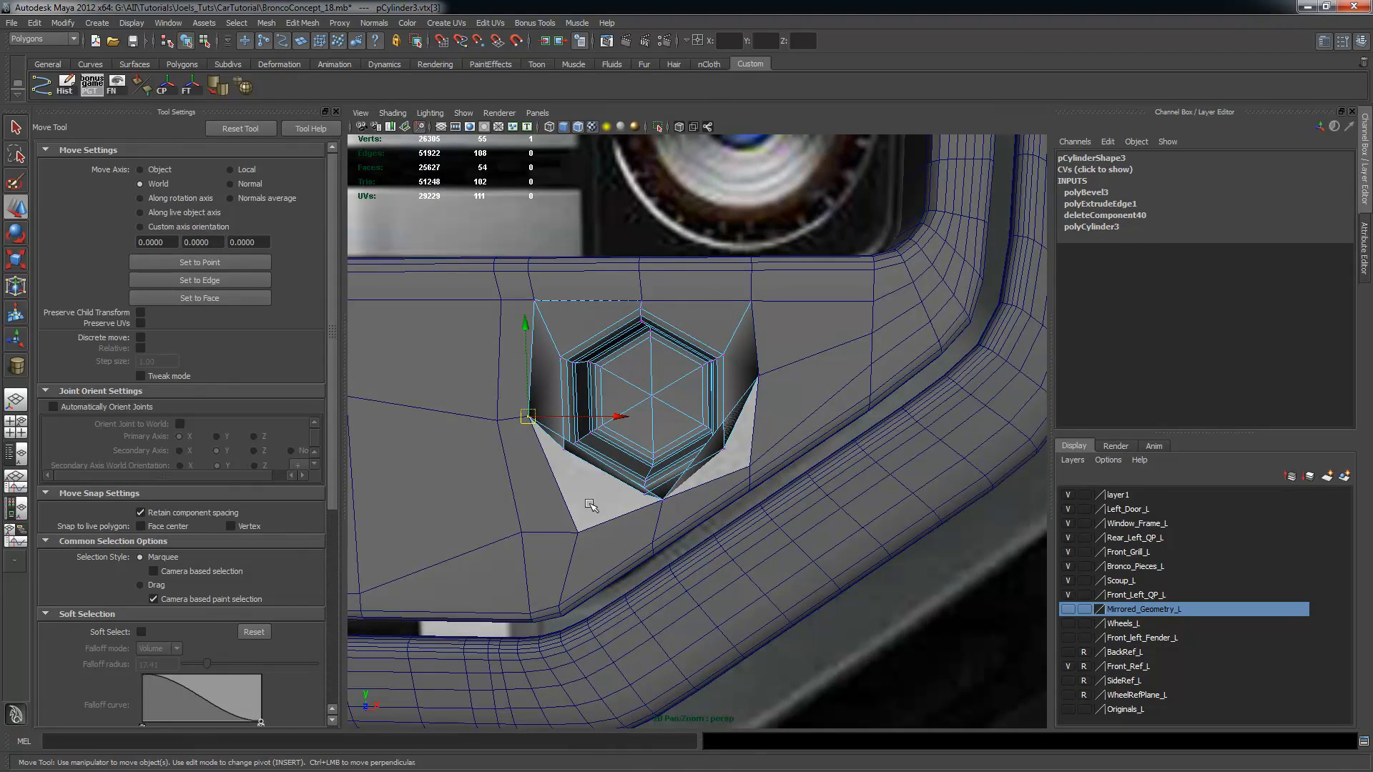
key(F8)
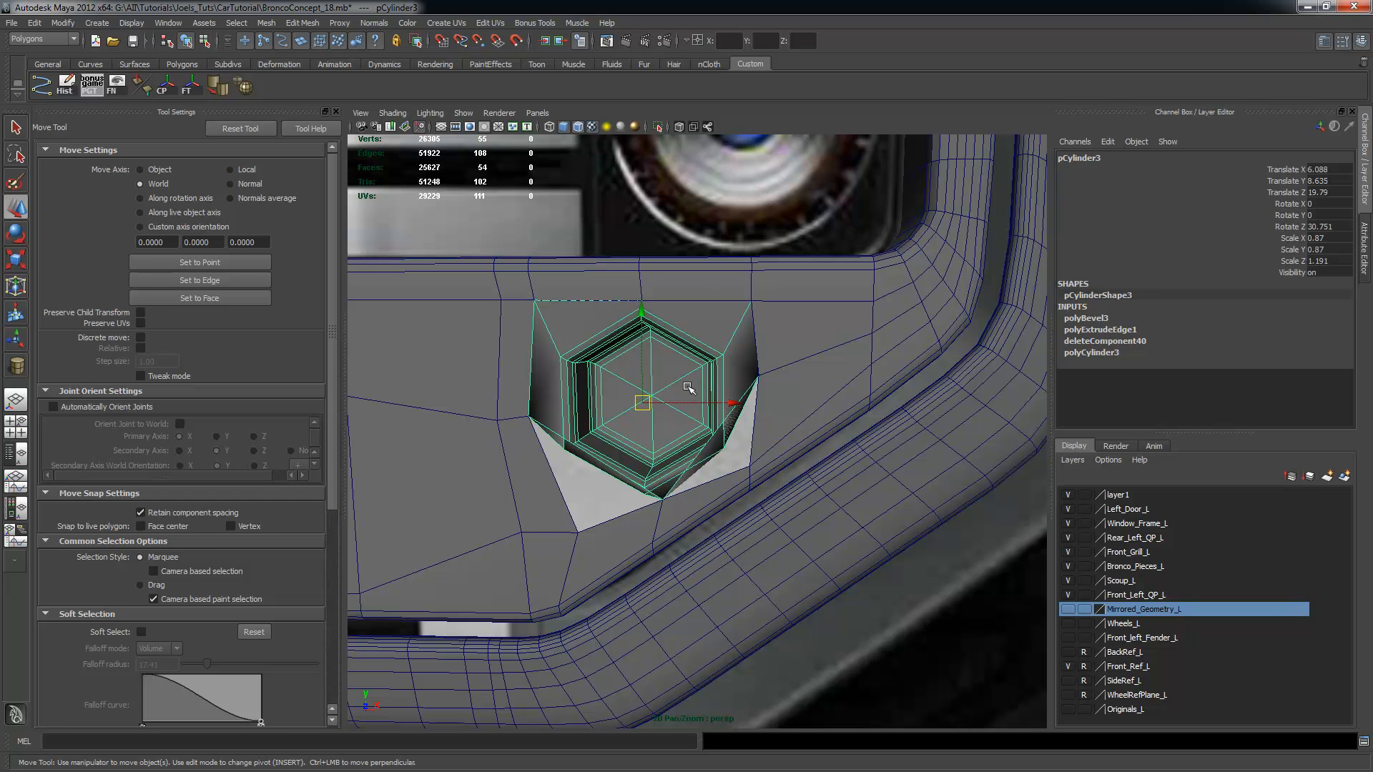
key(Delete)
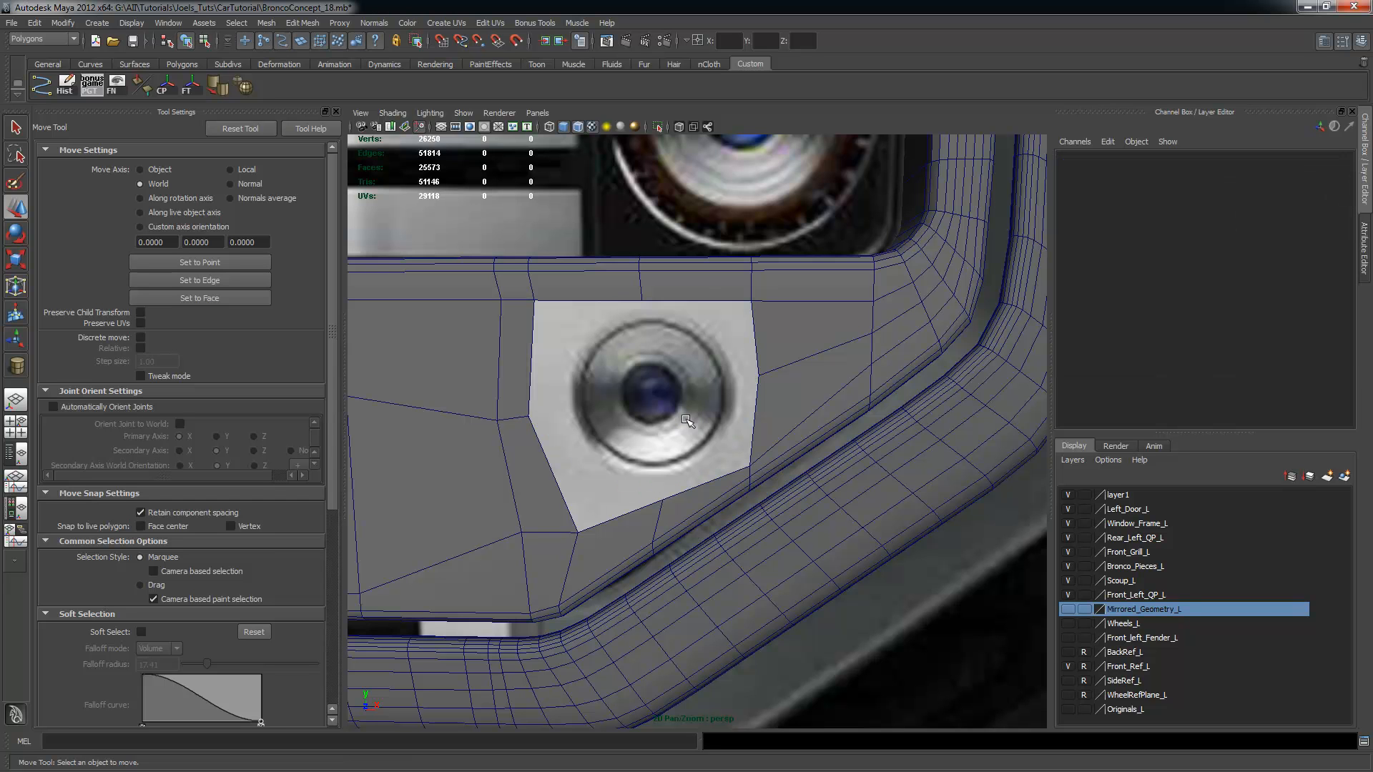
Draw a polygon cylinder over the fog light in the front view, about 0.68 in radius and 0.354 in height
click(97, 23)
mouse_move(117, 57)
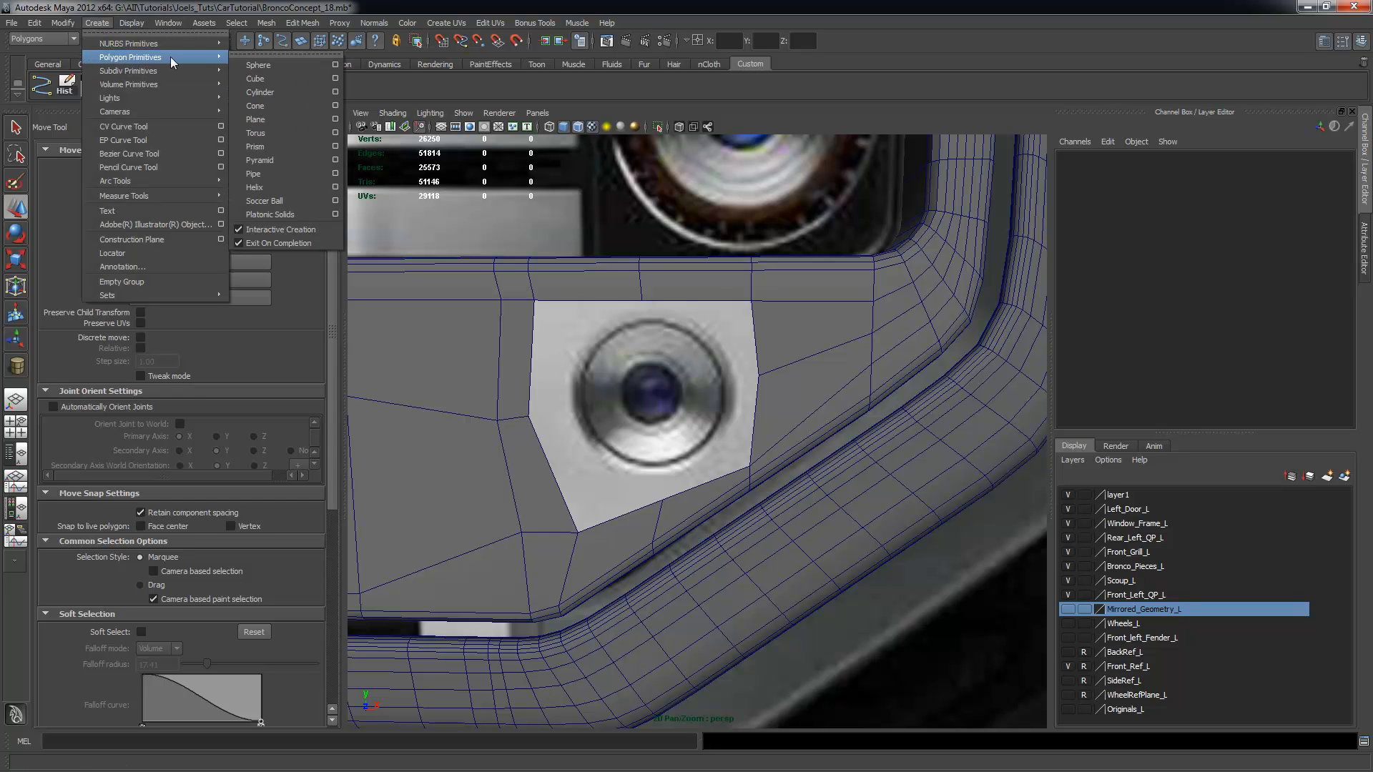
click(276, 93)
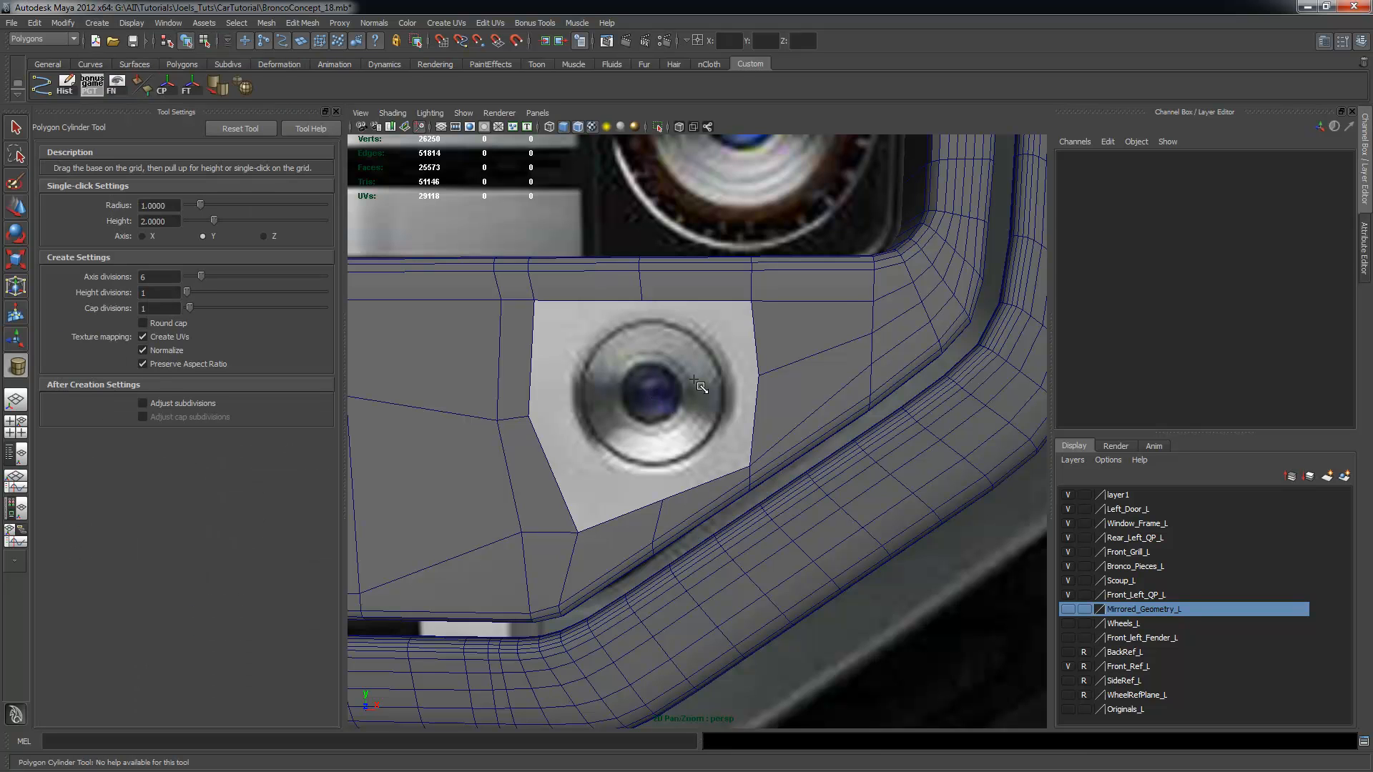
key(4)
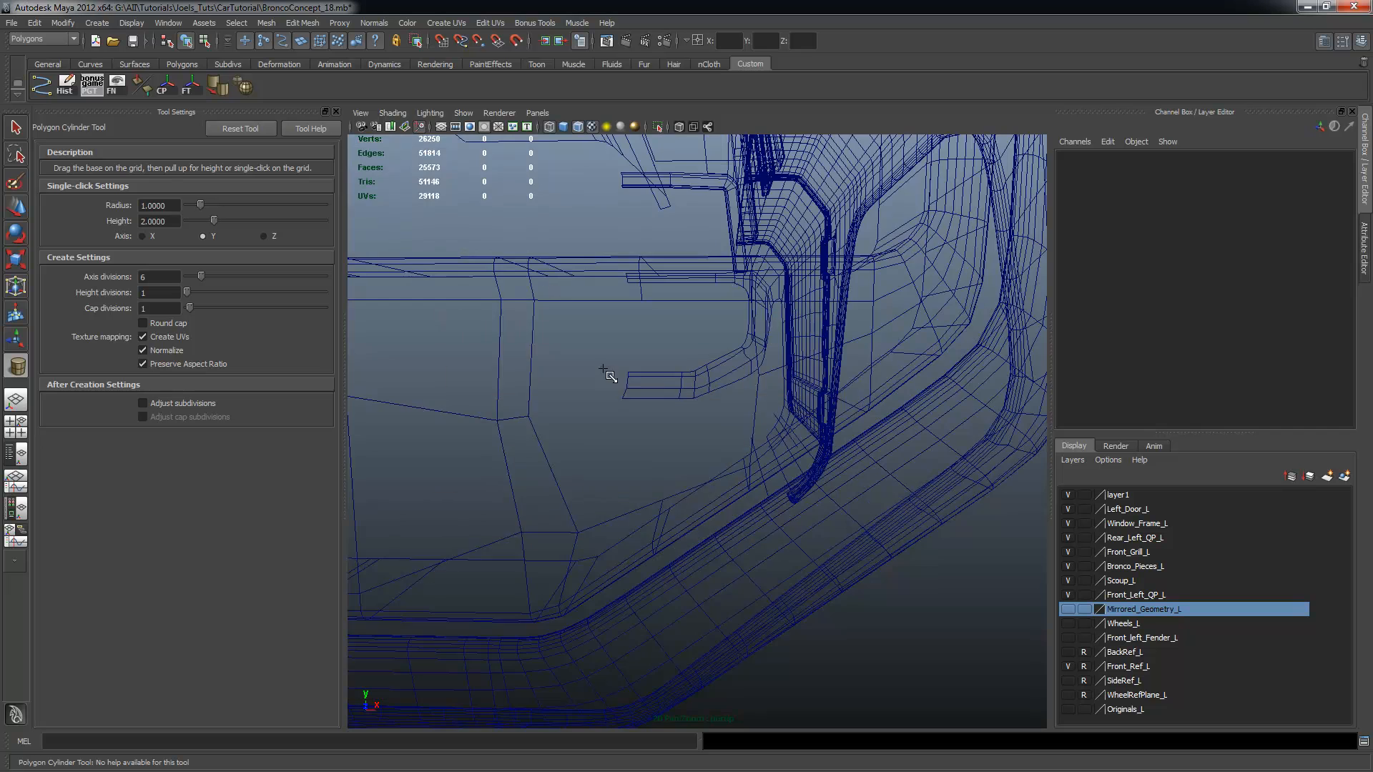
key(space)
key(space)
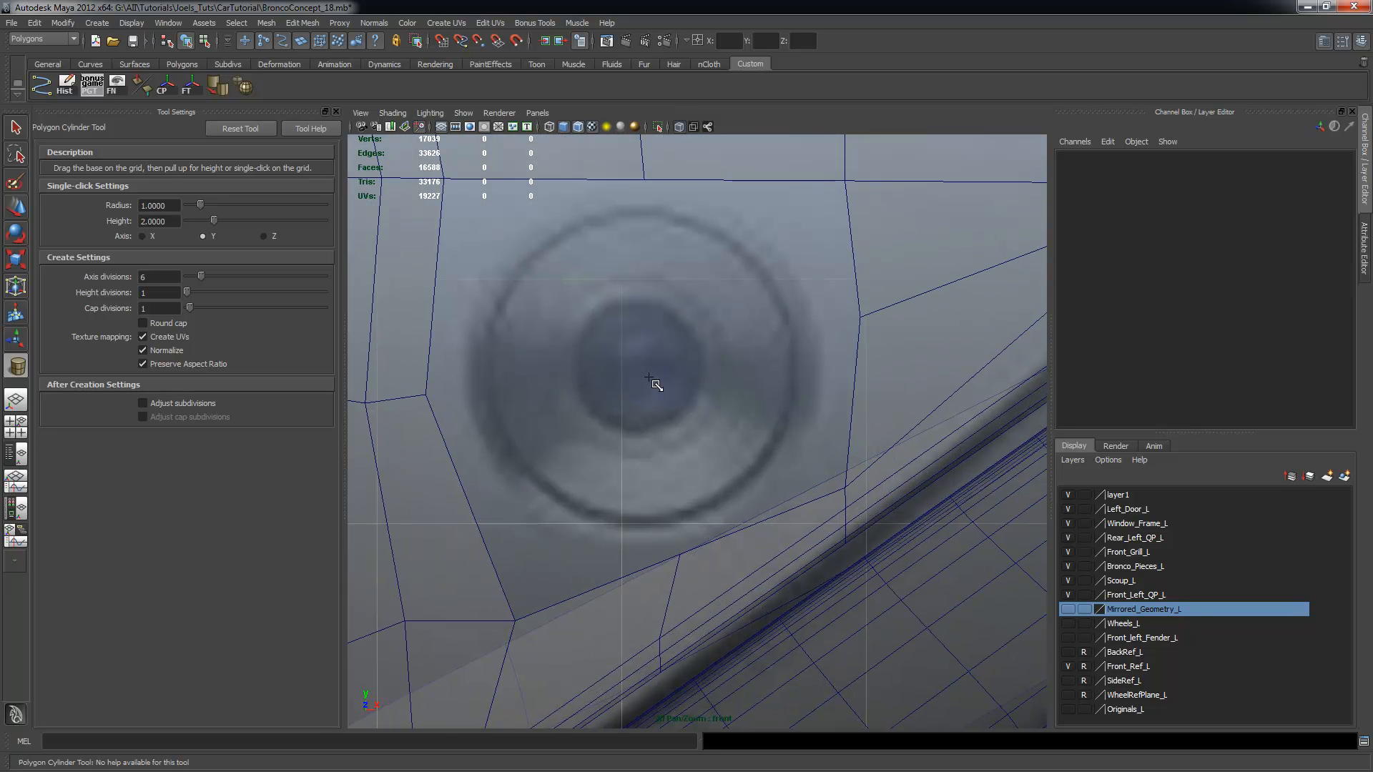
drag(641, 371, 785, 456)
drag(760, 361, 814, 296)
click(863, 302)
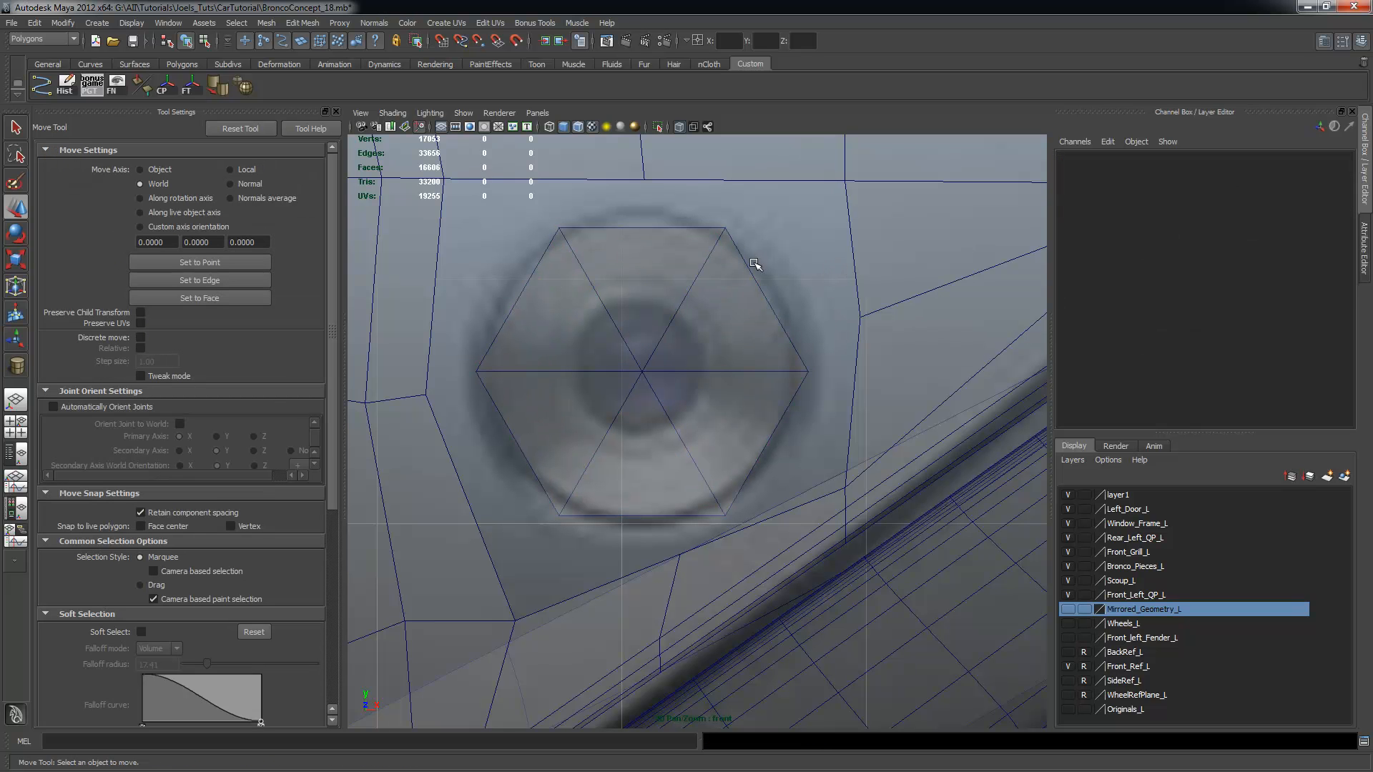
Set the new cylinder's axis subdivisions to 8
click(751, 260)
click(1092, 319)
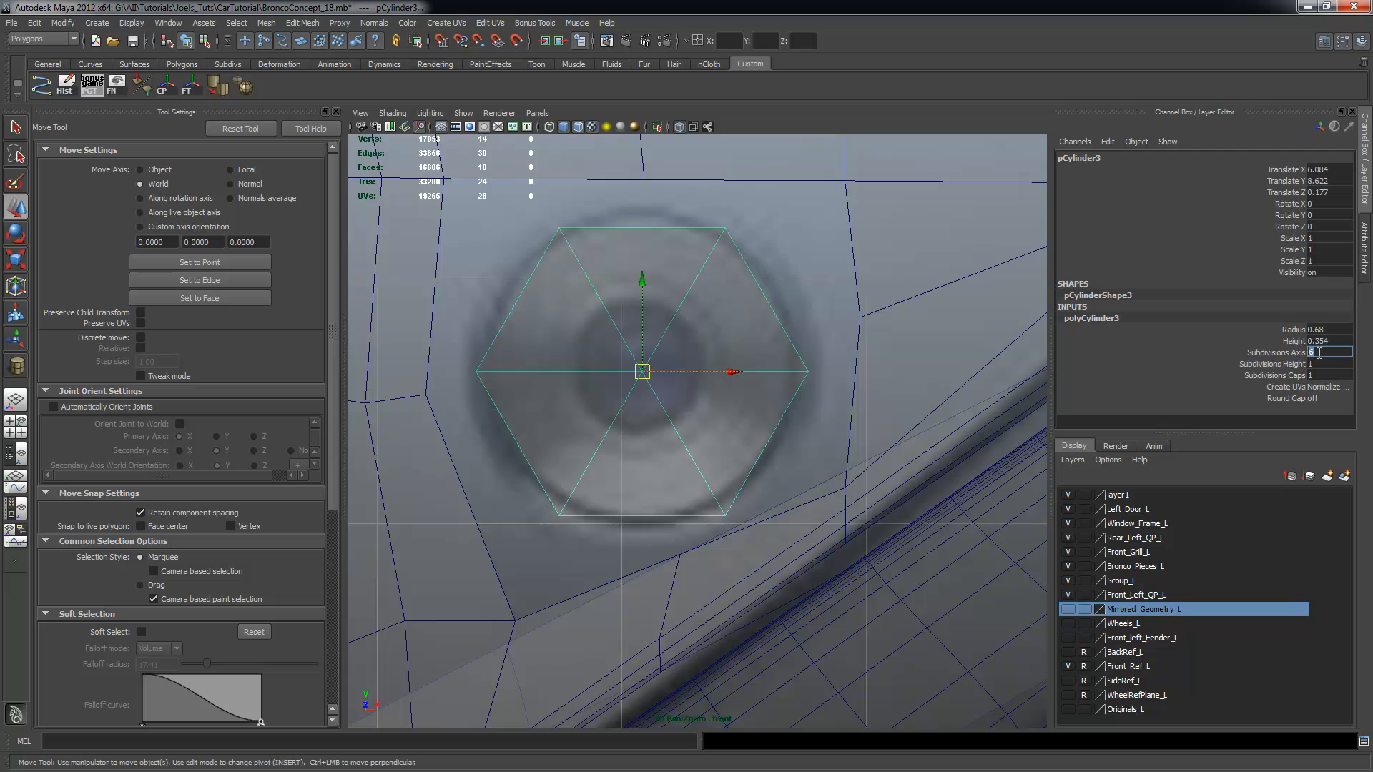
text(8)
key(Return)
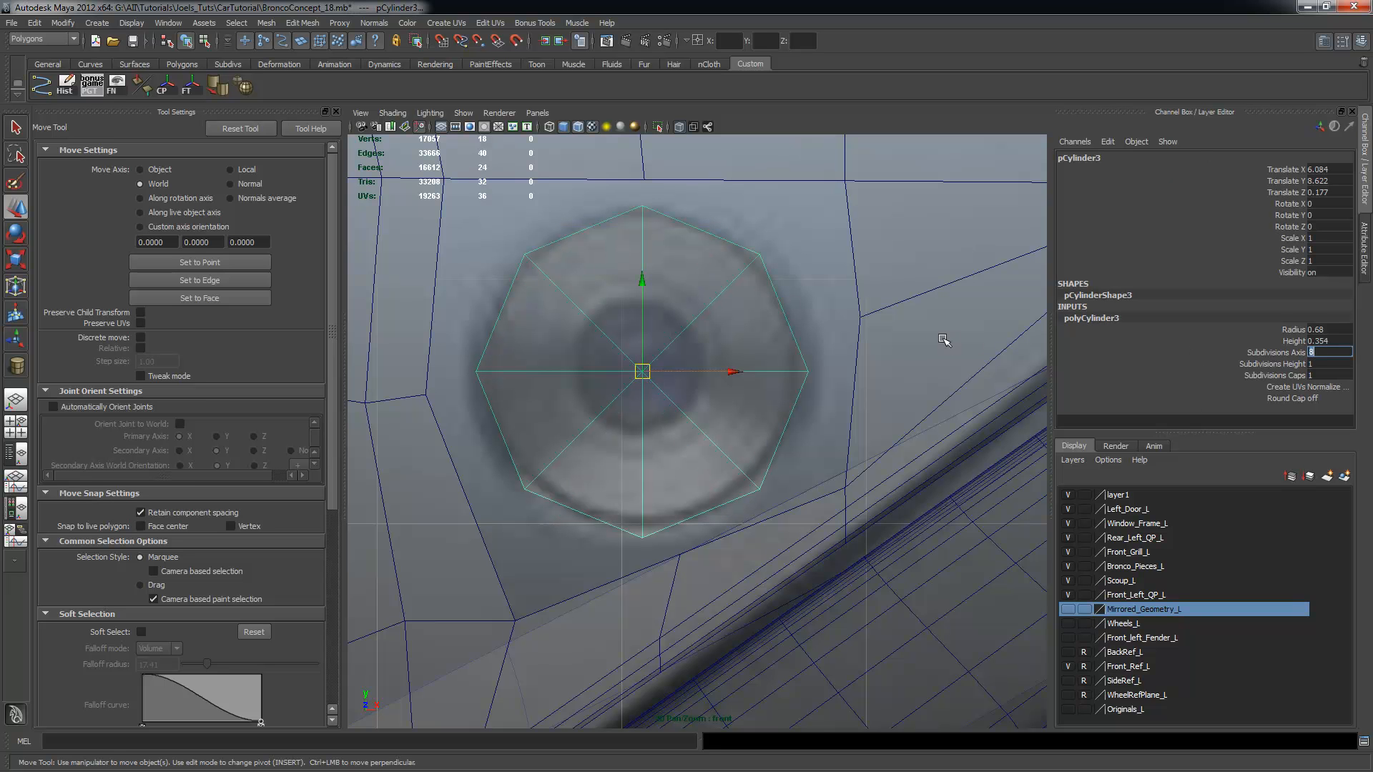
Move the cylinder forward along Z to the front panel's fog light opening, at about 19.92
scroll(930, 344, down, 5)
key(space)
alt+drag(955, 258, 844, 300)
key(f)
alt+right_drag(803, 307, 776, 308)
alt+drag(879, 308, 837, 309)
alt+right_drag(836, 310, 895, 305)
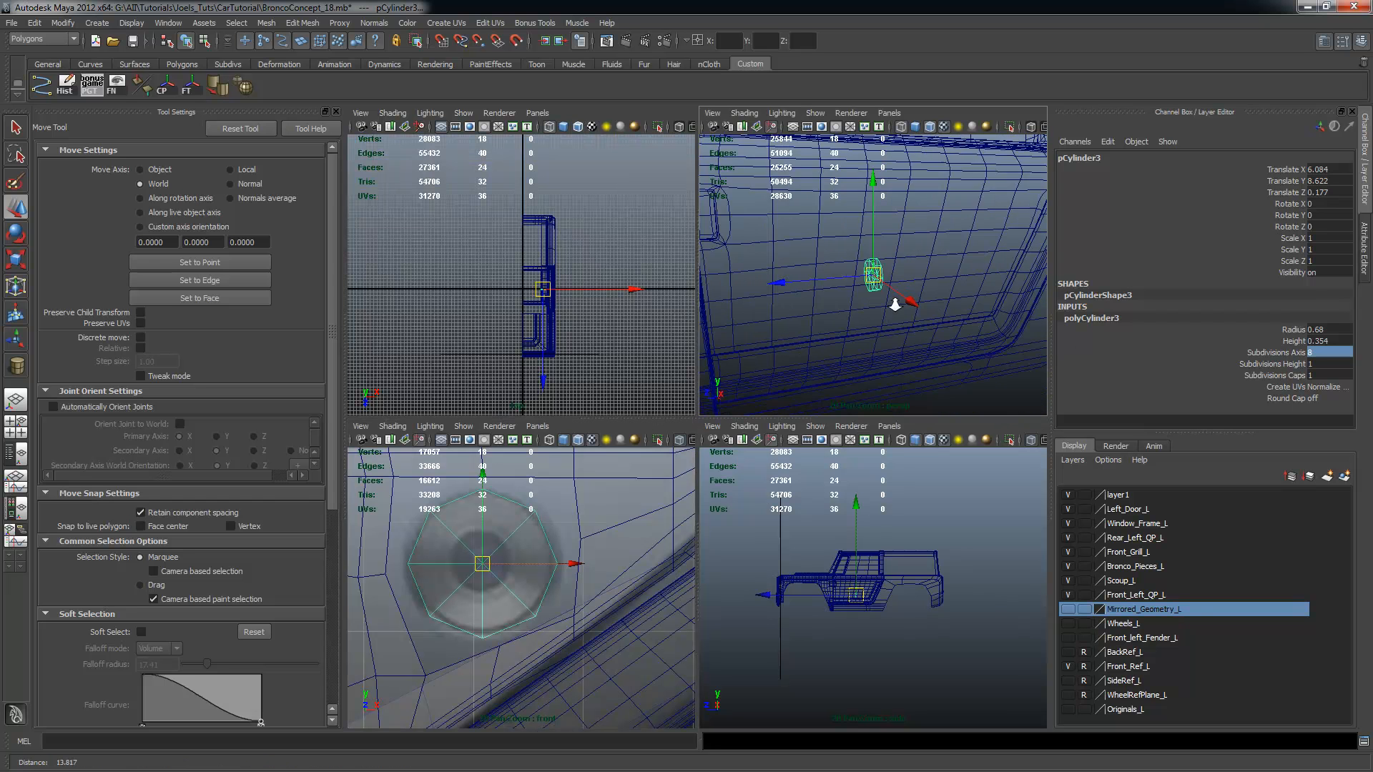
drag(855, 279, 899, 323)
key(space)
mouse_move(822, 346)
alt+mouse_down()
mouse_move(861, 356)
mouse_move(797, 345)
alt+mouse_up()
Move the cylinder's pivot to the centre of its front cap and align the cylinder's depth with the panel, at about Z 19.904
key(Insert)
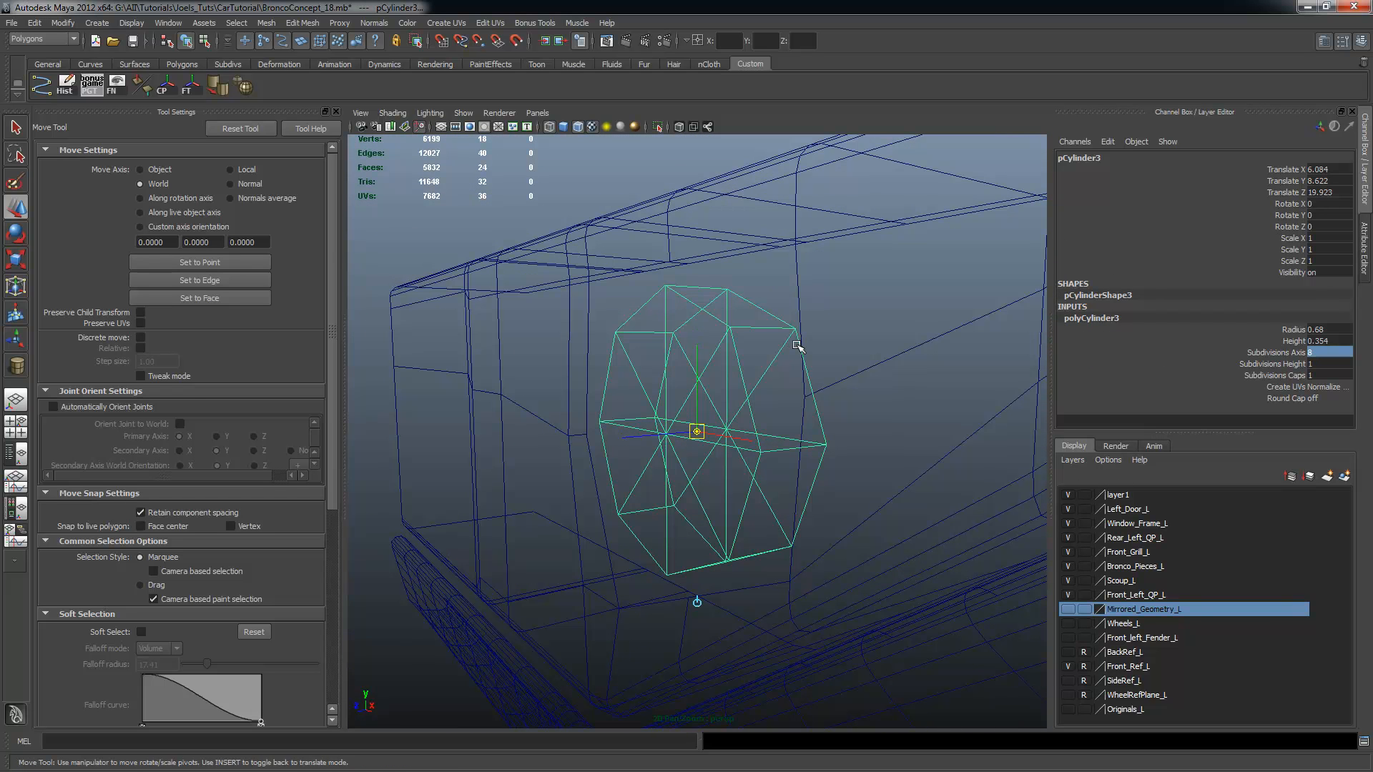
drag(700, 432, 678, 432)
mouse_move(739, 480)
alt+mouse_down()
mouse_move(701, 481)
mouse_move(775, 479)
mouse_move(756, 477)
alt+mouse_up()
key(Insert)
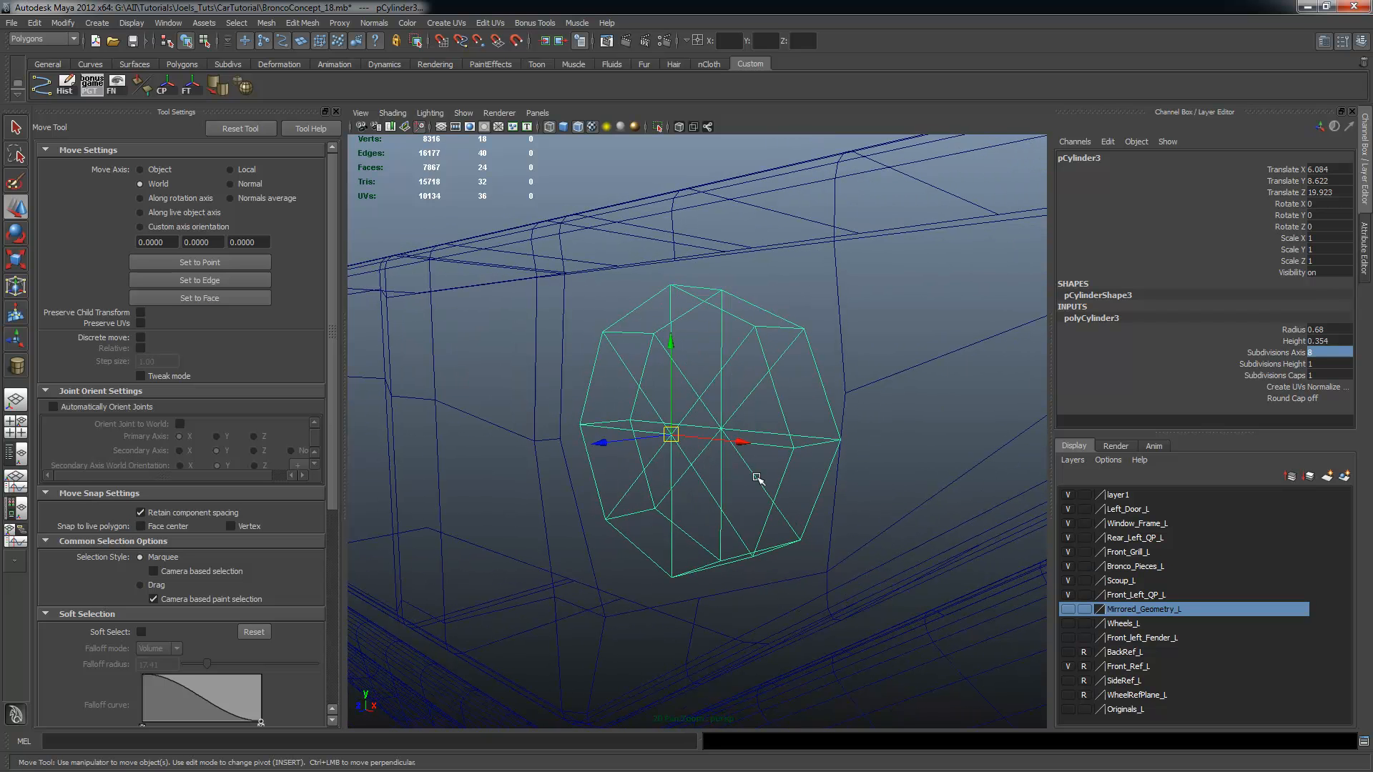
drag(672, 435, 677, 274)
alt+drag(784, 388, 726, 408)
alt+drag(732, 345, 796, 371)
drag(695, 171, 697, 338)
Lower the cylinder over the fog light to about Y 8.633 and scale it uniformly to about 0.915
key(space)
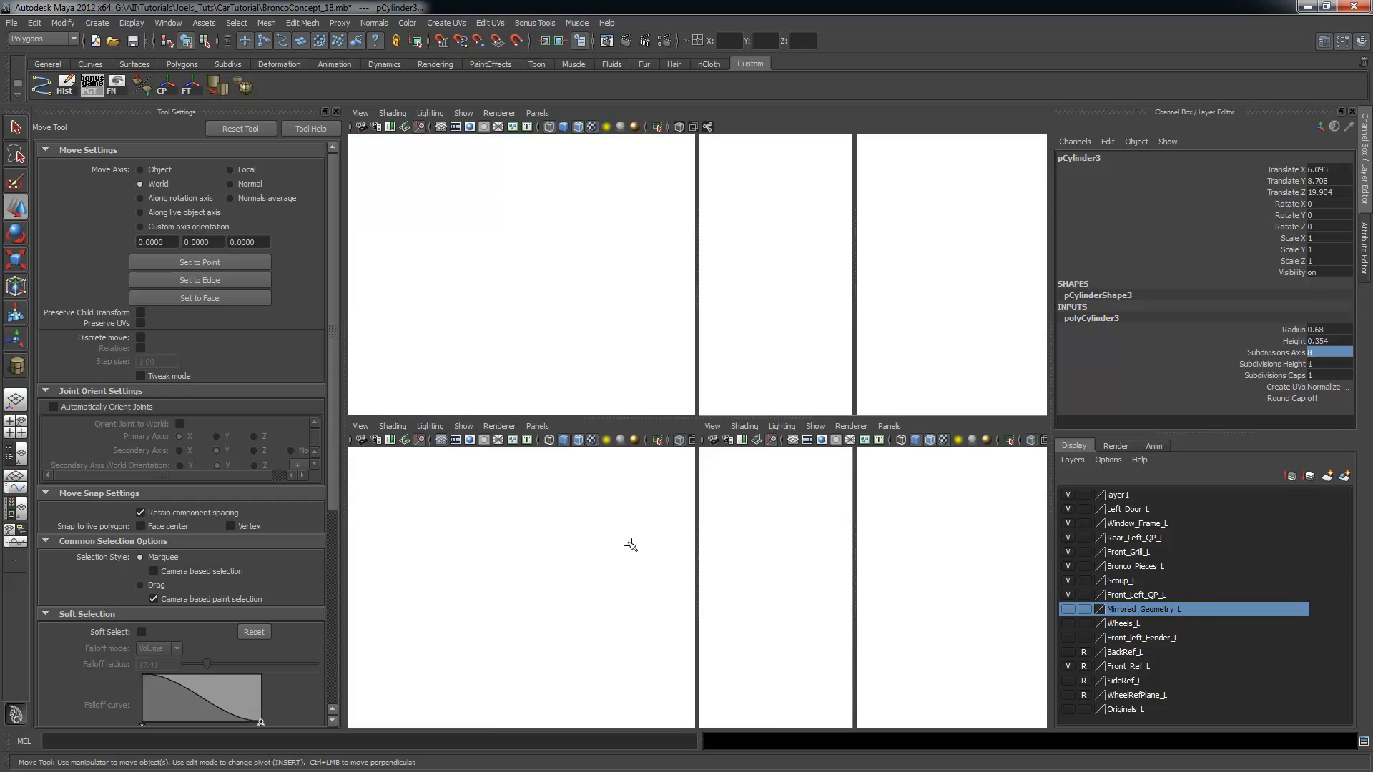
scroll(614, 558, up, 3)
key(space)
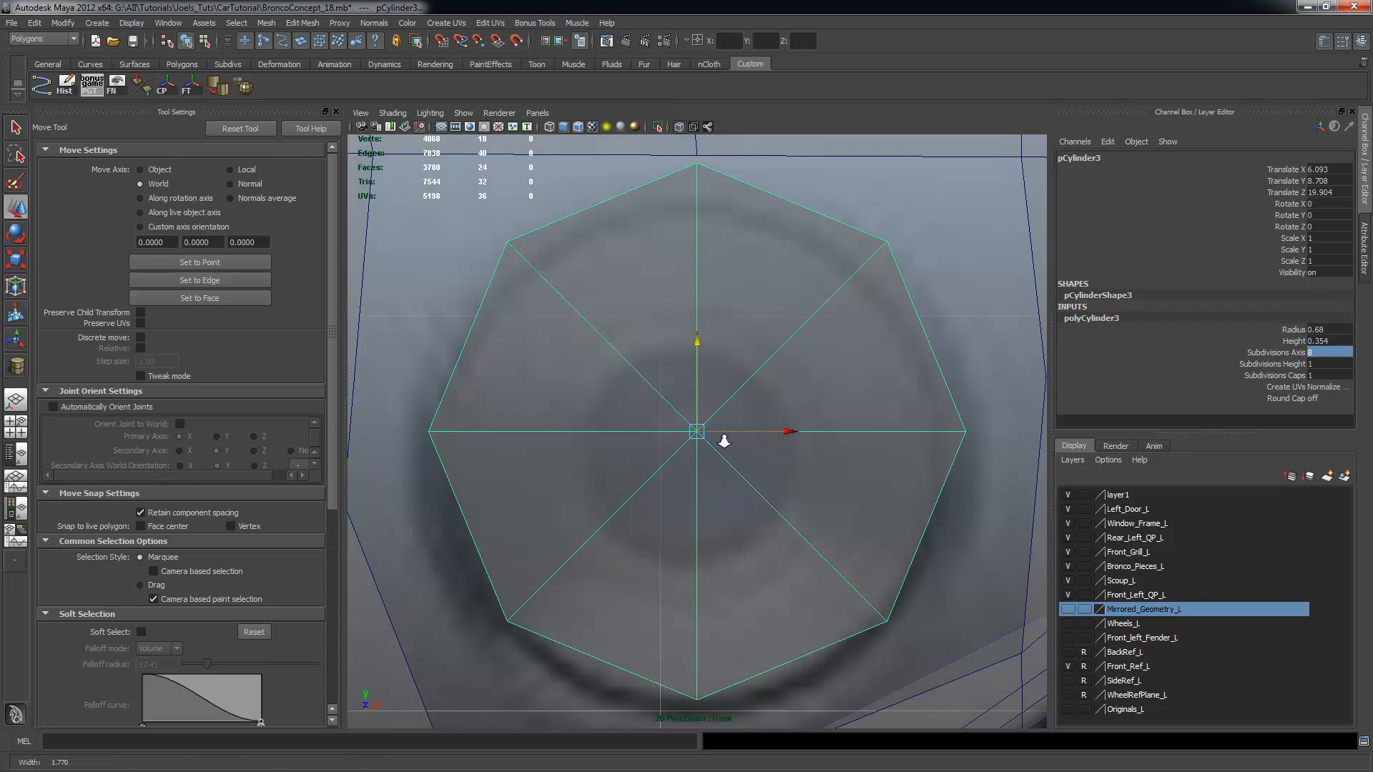
scroll(724, 441, down, 5)
drag(679, 306, 677, 320)
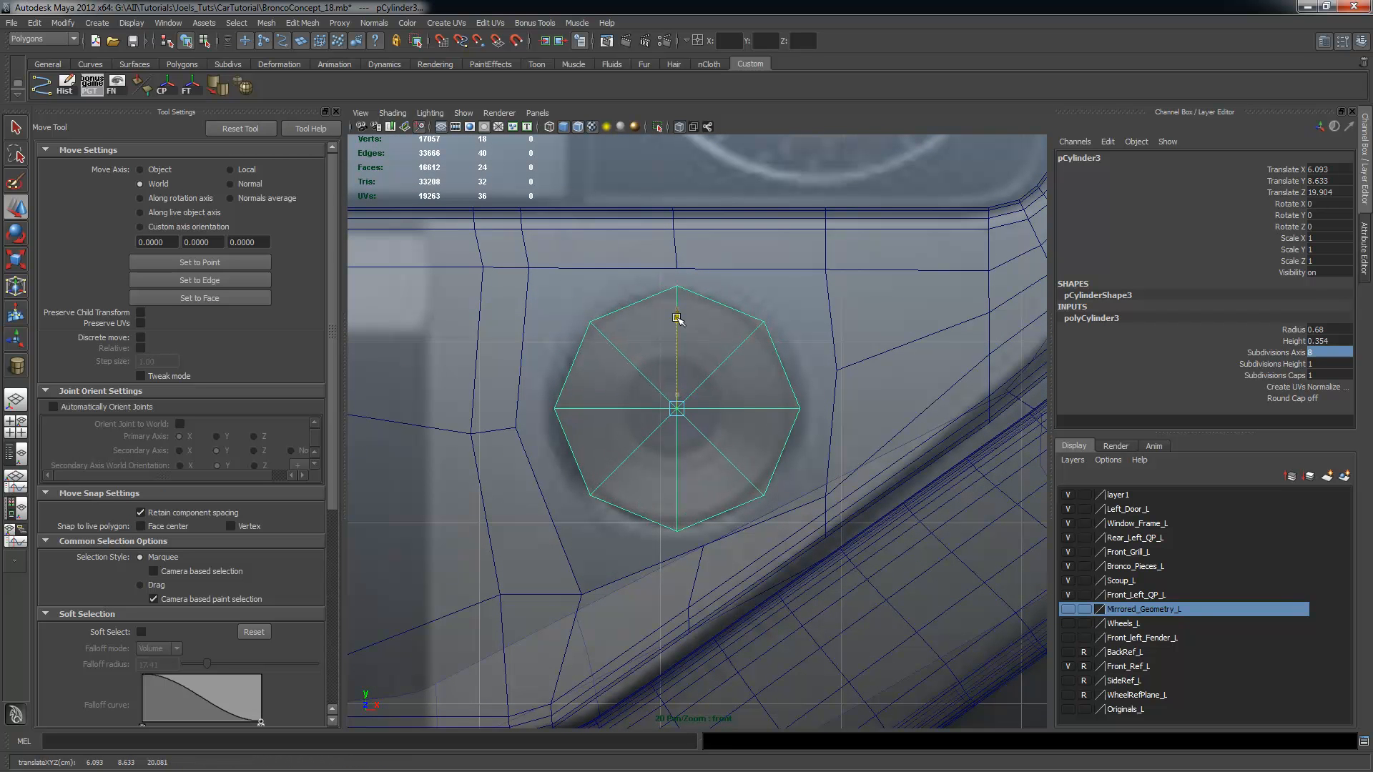
key(r)
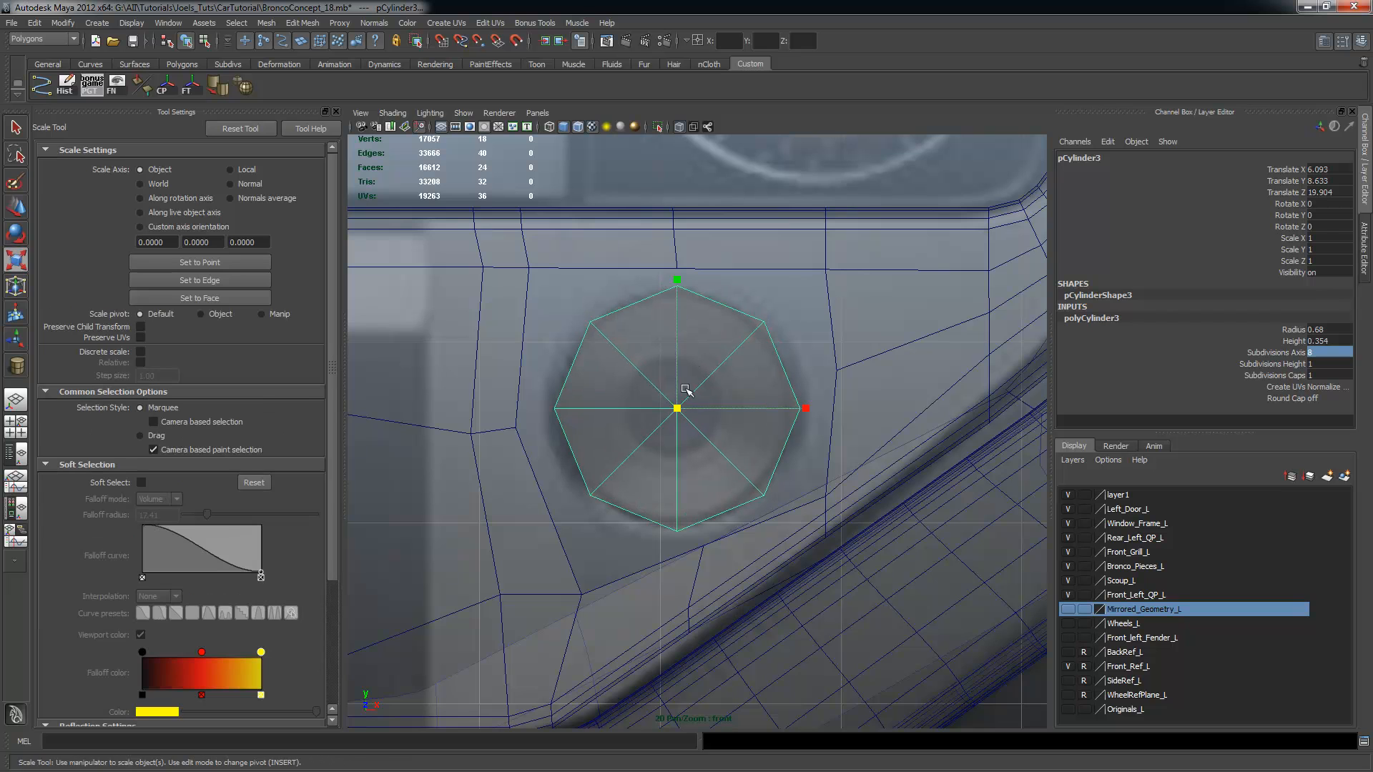
drag(678, 409, 661, 419)
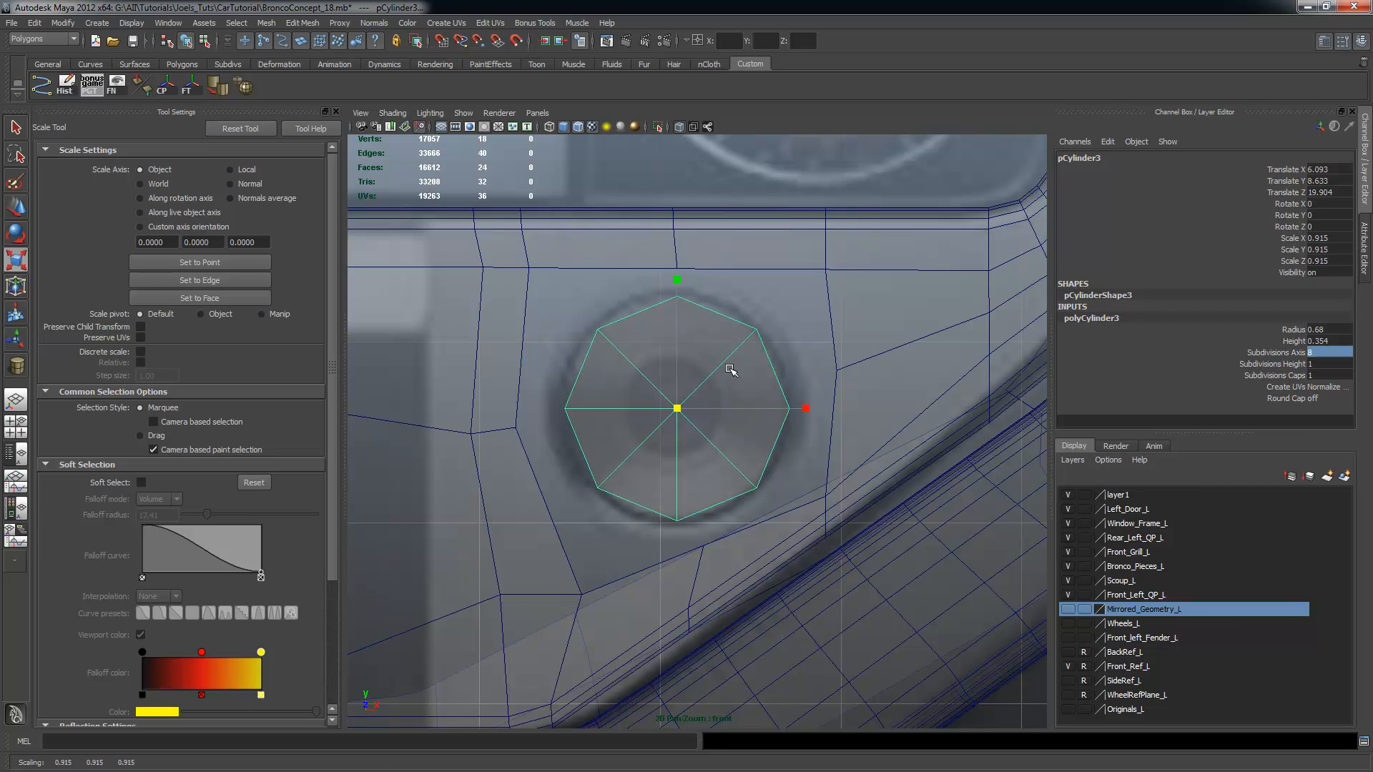
Delete the triangular faces of the cylinder's front cap
key(space)
key(space)
alt+drag(840, 363, 744, 352)
click(745, 352)
right_drag(744, 352, 741, 389)
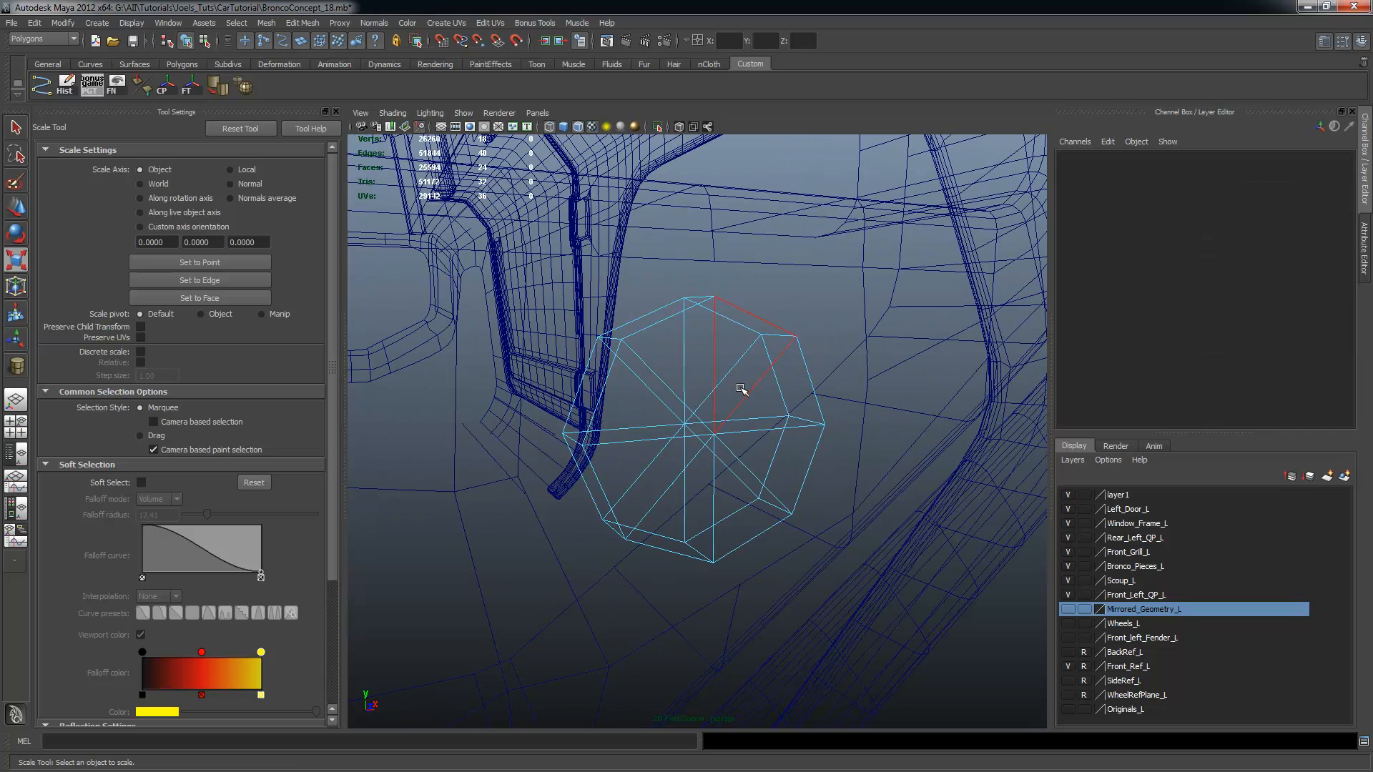
click(680, 361)
shift+click(751, 347)
shift+click(775, 381)
shift+click(766, 436)
shift+click(733, 473)
shift+click(694, 483)
key(Delete)
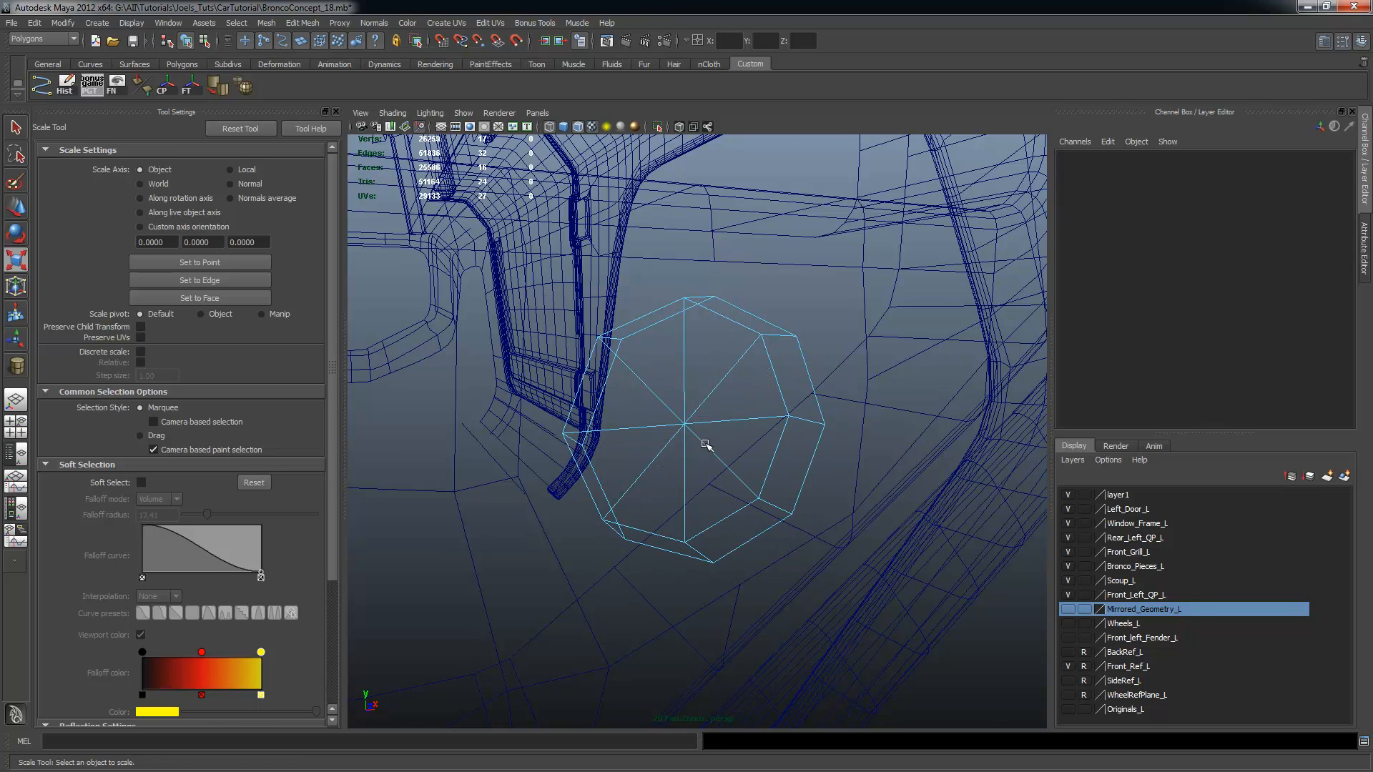
Close the tool settings to enlarge the viewport and select the edge loop around the cylinder's open front rim
alt+drag(706, 444, 673, 436)
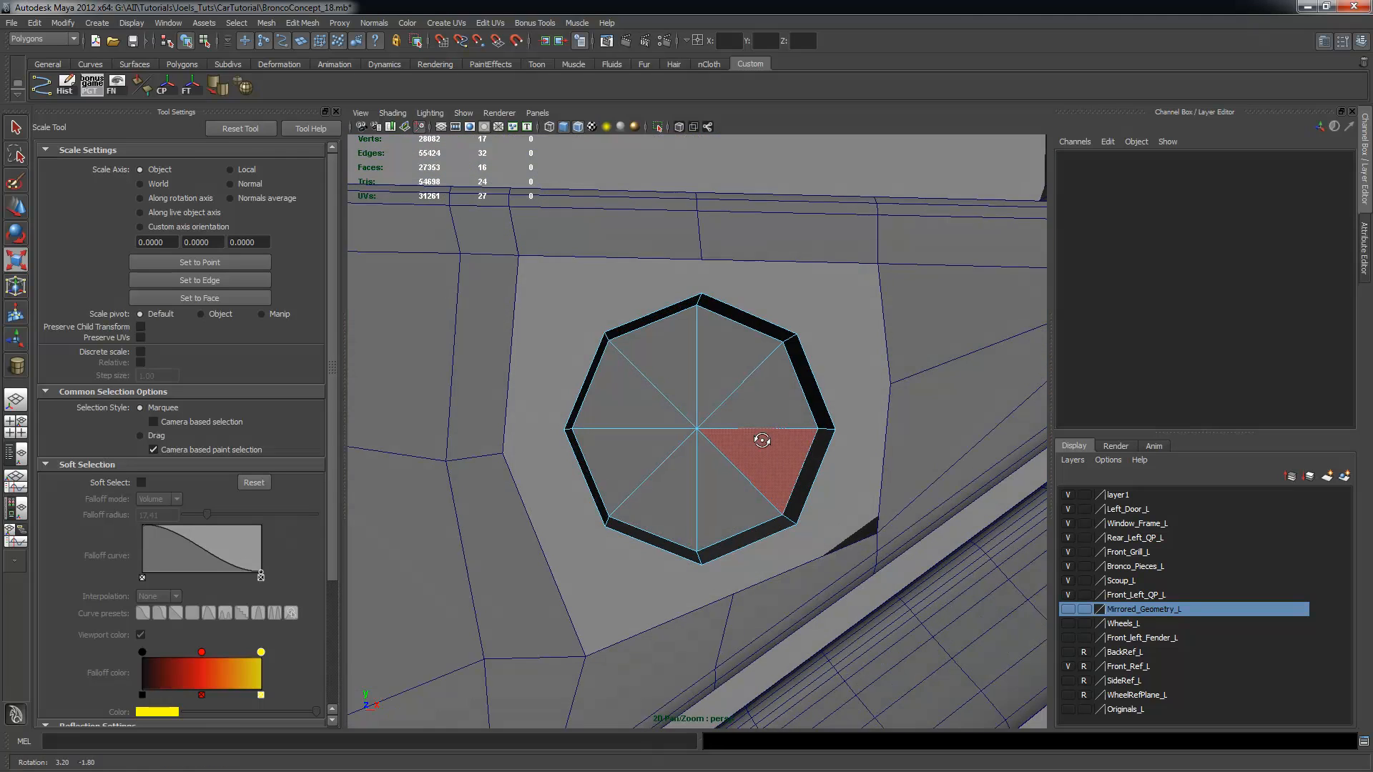
key(space)
key(space)
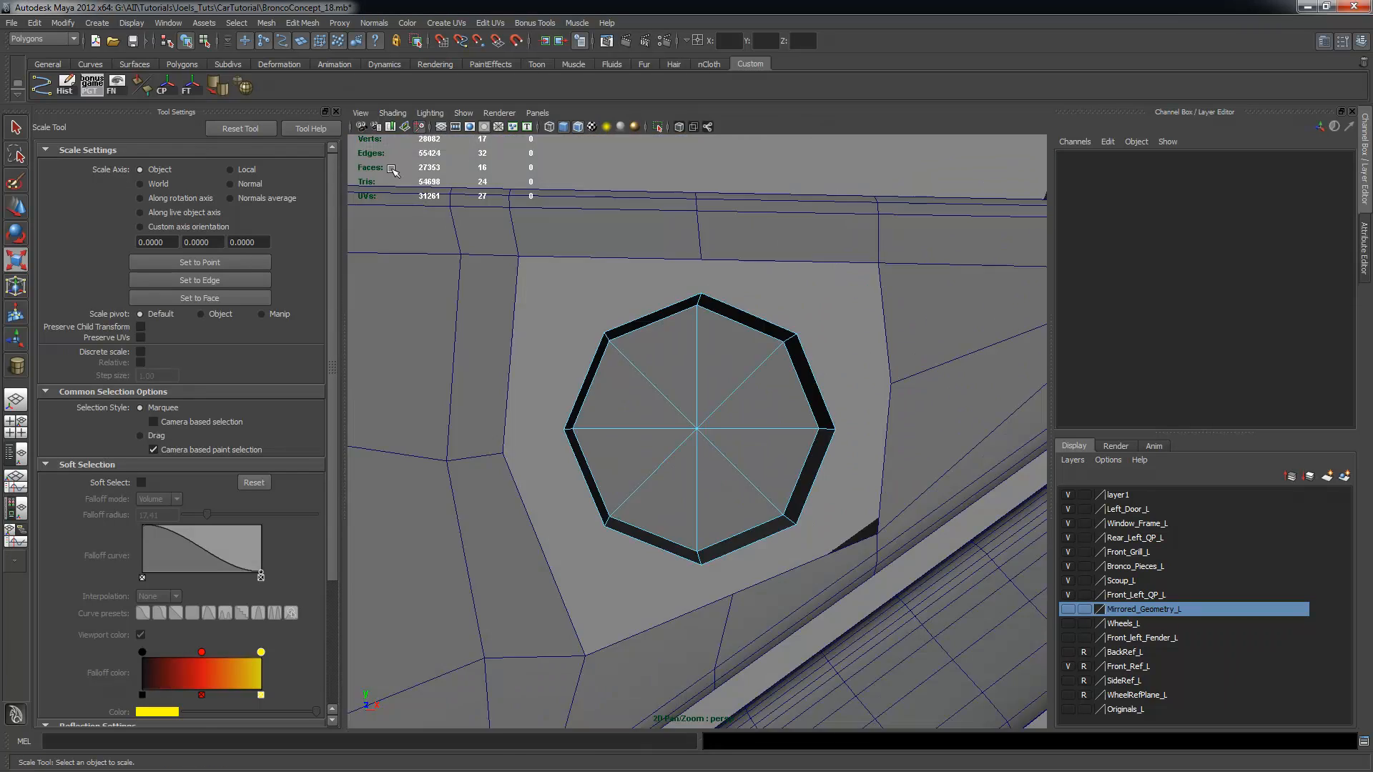
click(336, 111)
alt+drag(684, 459, 613, 343)
right_drag(580, 303, 572, 270)
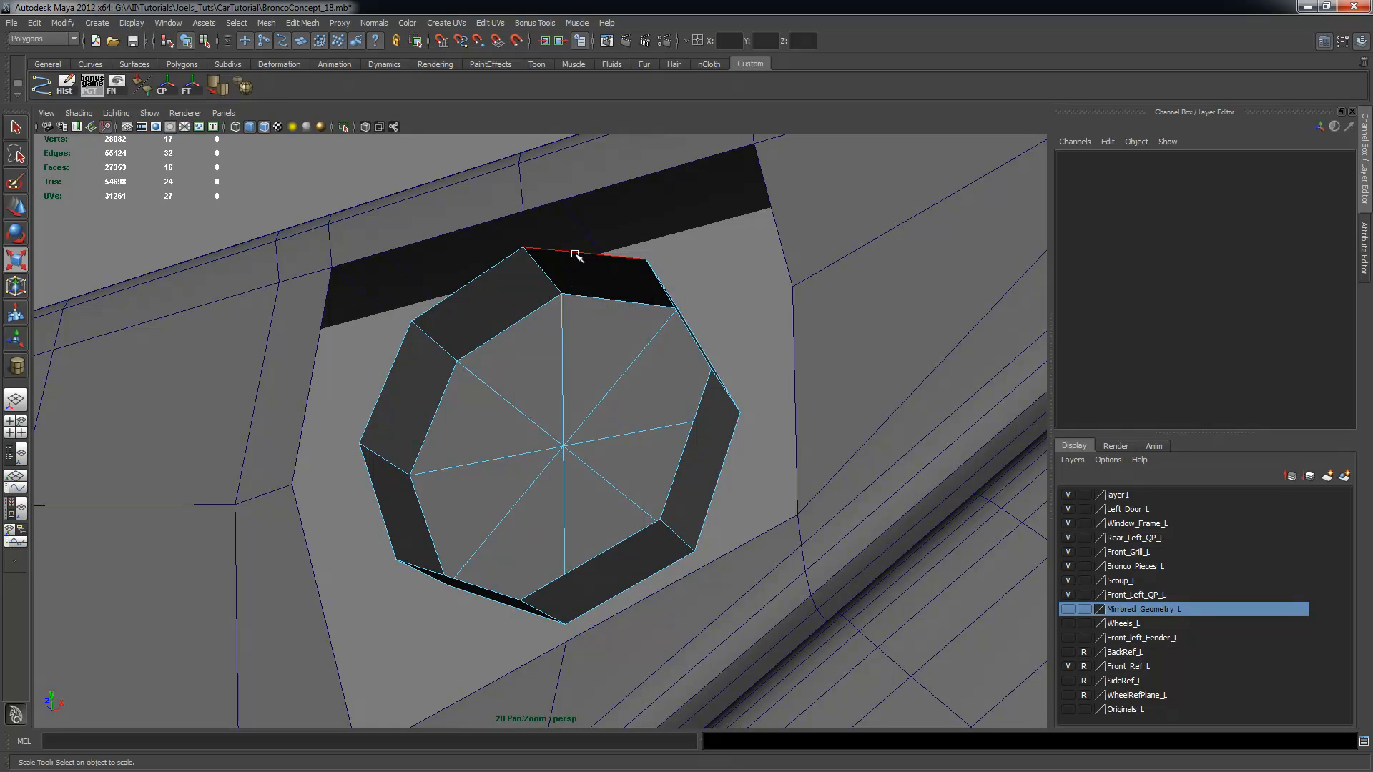
click(574, 253)
double_click(629, 258)
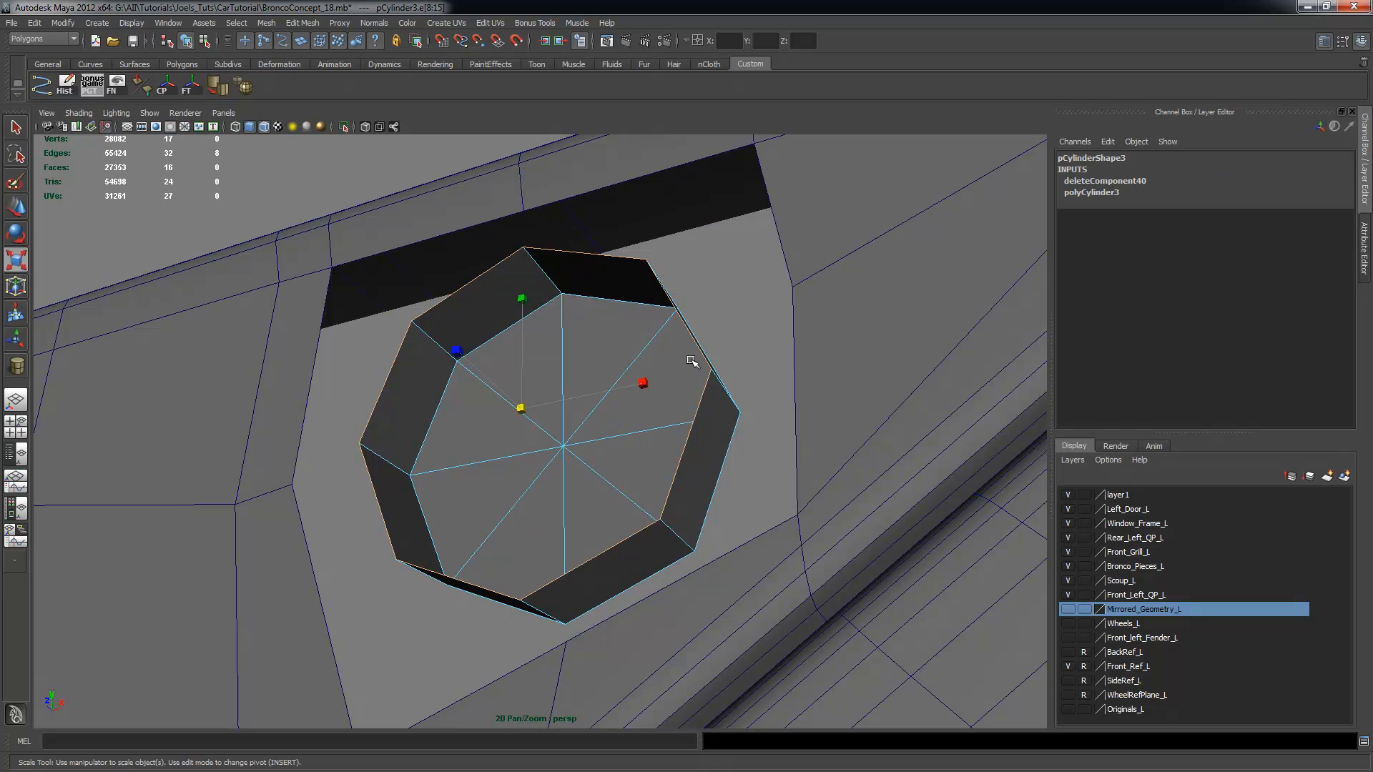
alt+drag(698, 362, 711, 401)
key(q)
alt+drag(642, 372, 755, 406)
alt+right_drag(755, 406, 682, 394)
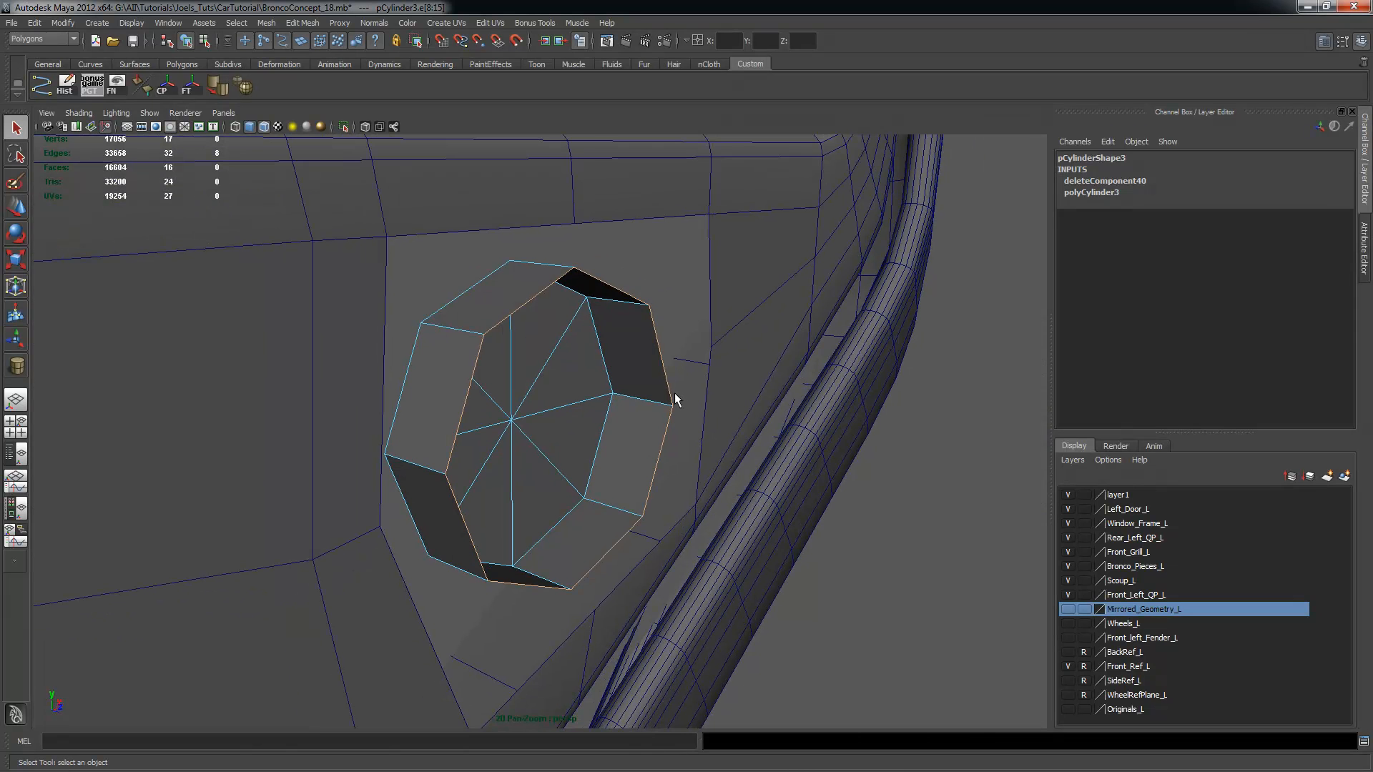
Deepen the whole cylinder by scaling it along Z to about 1.819
key(F8)
key(r)
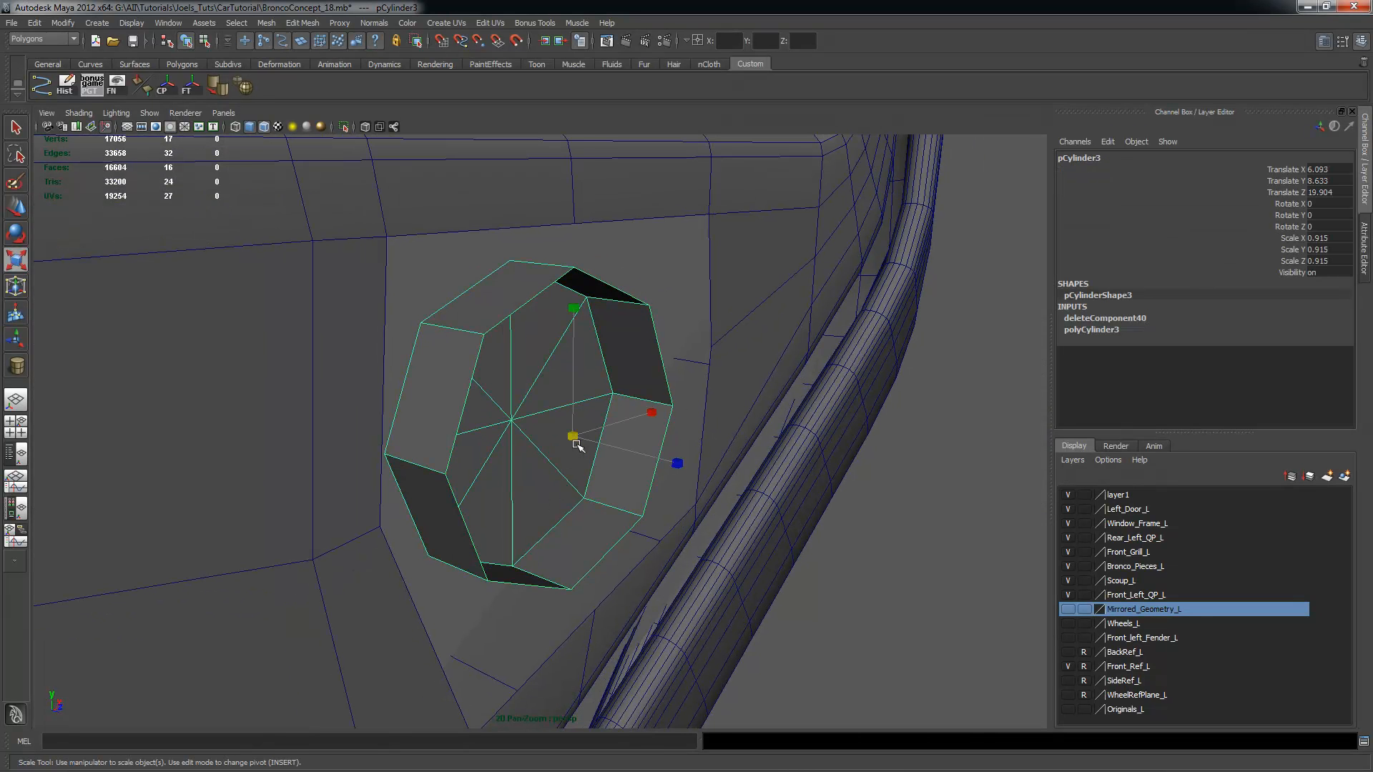
drag(677, 461, 572, 466)
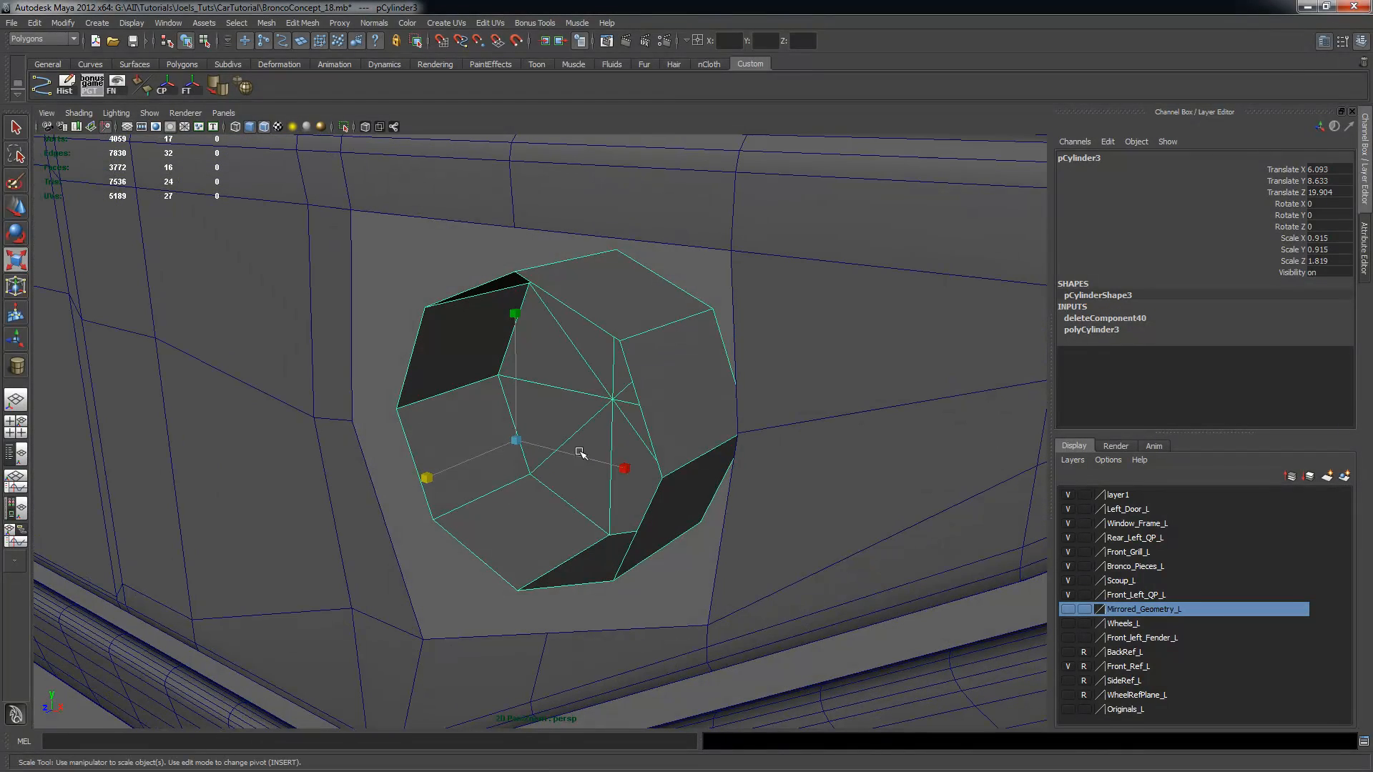
Select the full border edge loop at the front of the deepened cylinder
right_click(577, 420)
click(575, 387)
click(559, 299)
alt+drag(614, 309, 608, 315)
key(q)
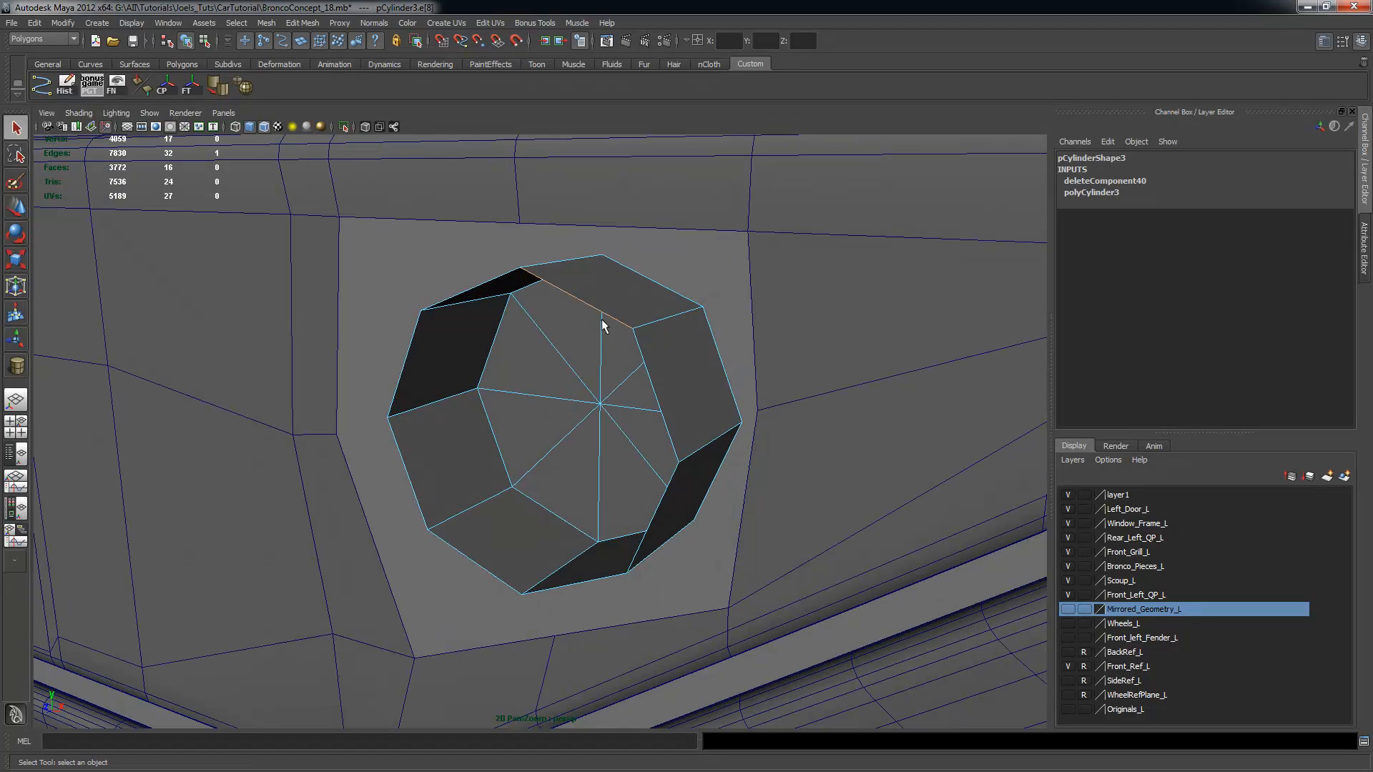
double_click(577, 296)
alt+drag(582, 389, 607, 338)
alt+drag(625, 423, 490, 298)
double_click(503, 304)
alt+drag(595, 418, 615, 451)
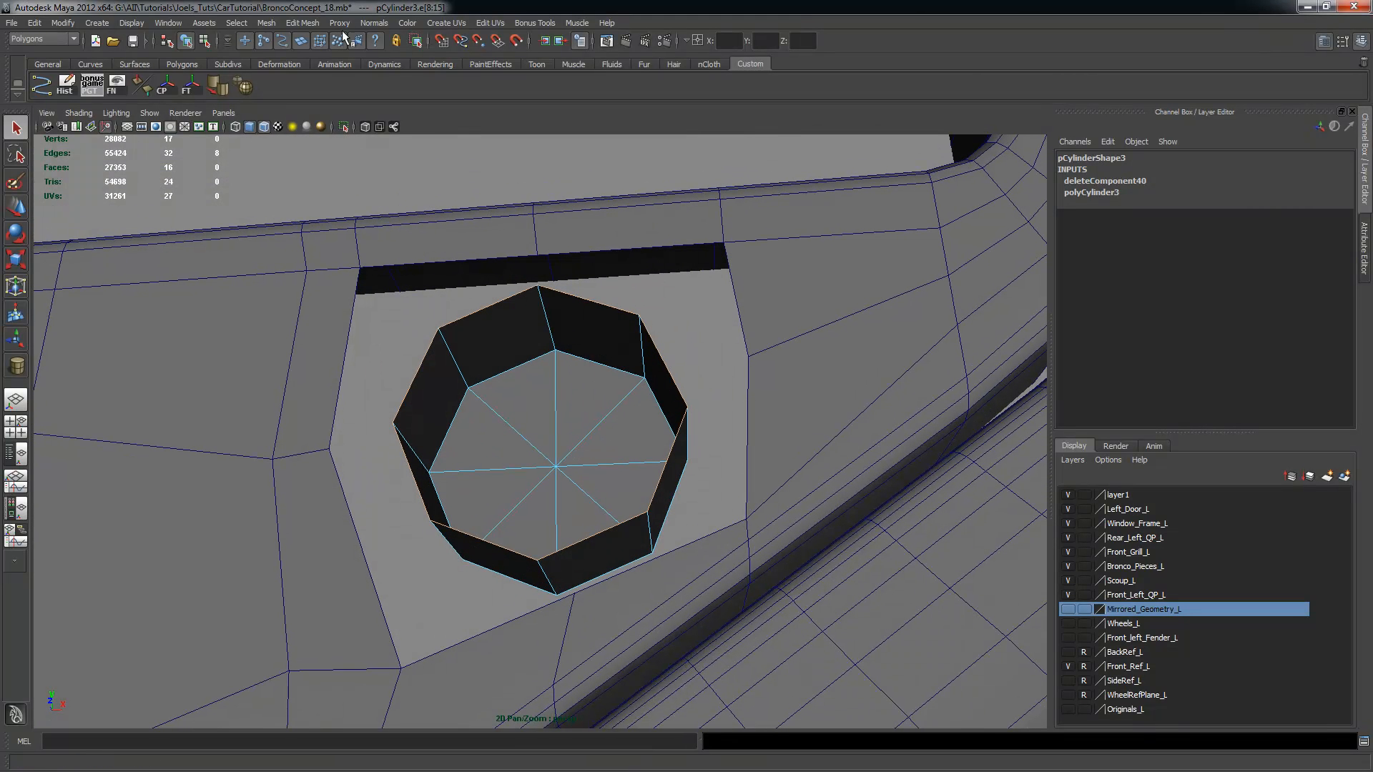
click(302, 23)
click(315, 61)
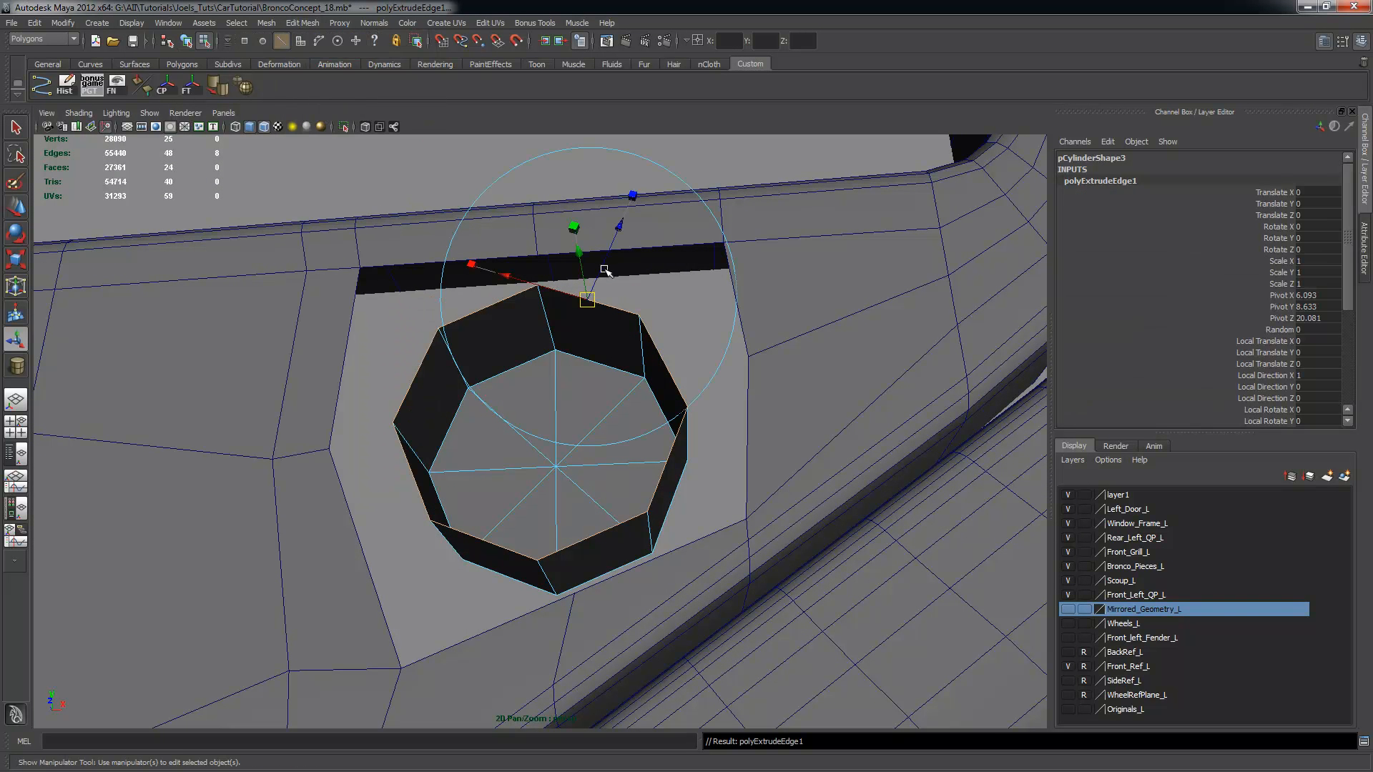
alt+right_drag(692, 261, 717, 205)
alt+middle_drag(717, 205, 704, 270)
click(739, 212)
click(499, 430)
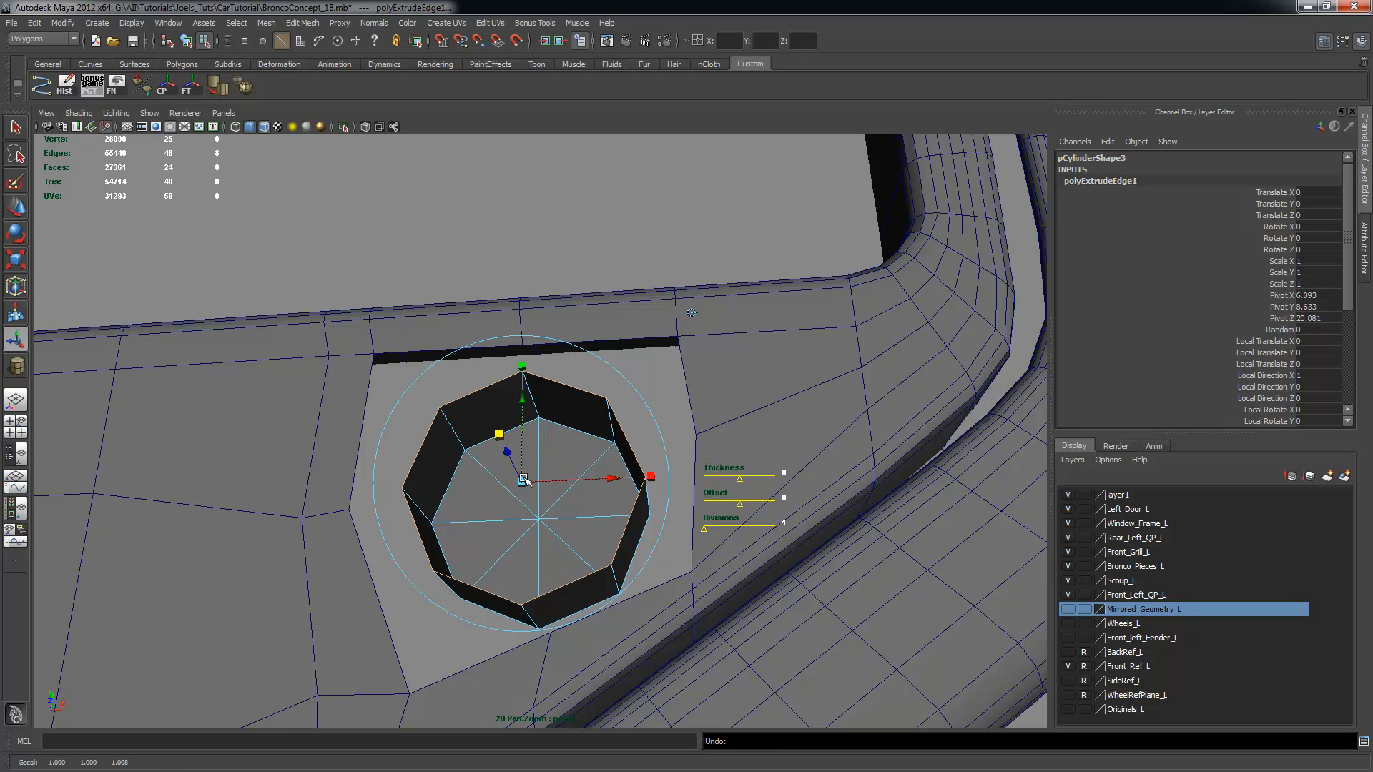
key(ctrl+z)
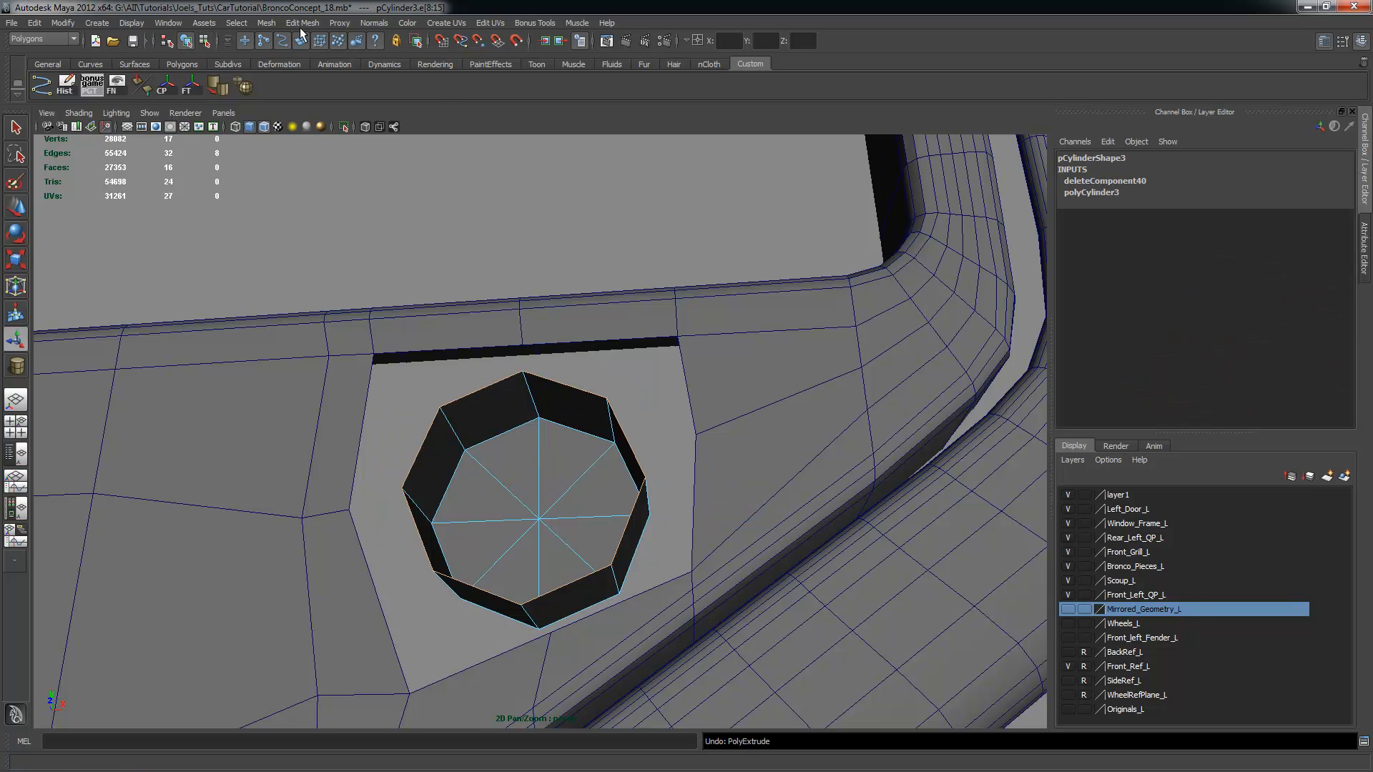
Extrude the front rim edges and scale them uniformly outward into a wide flat flange around the hole
click(302, 23)
click(314, 55)
click(739, 208)
click(521, 362)
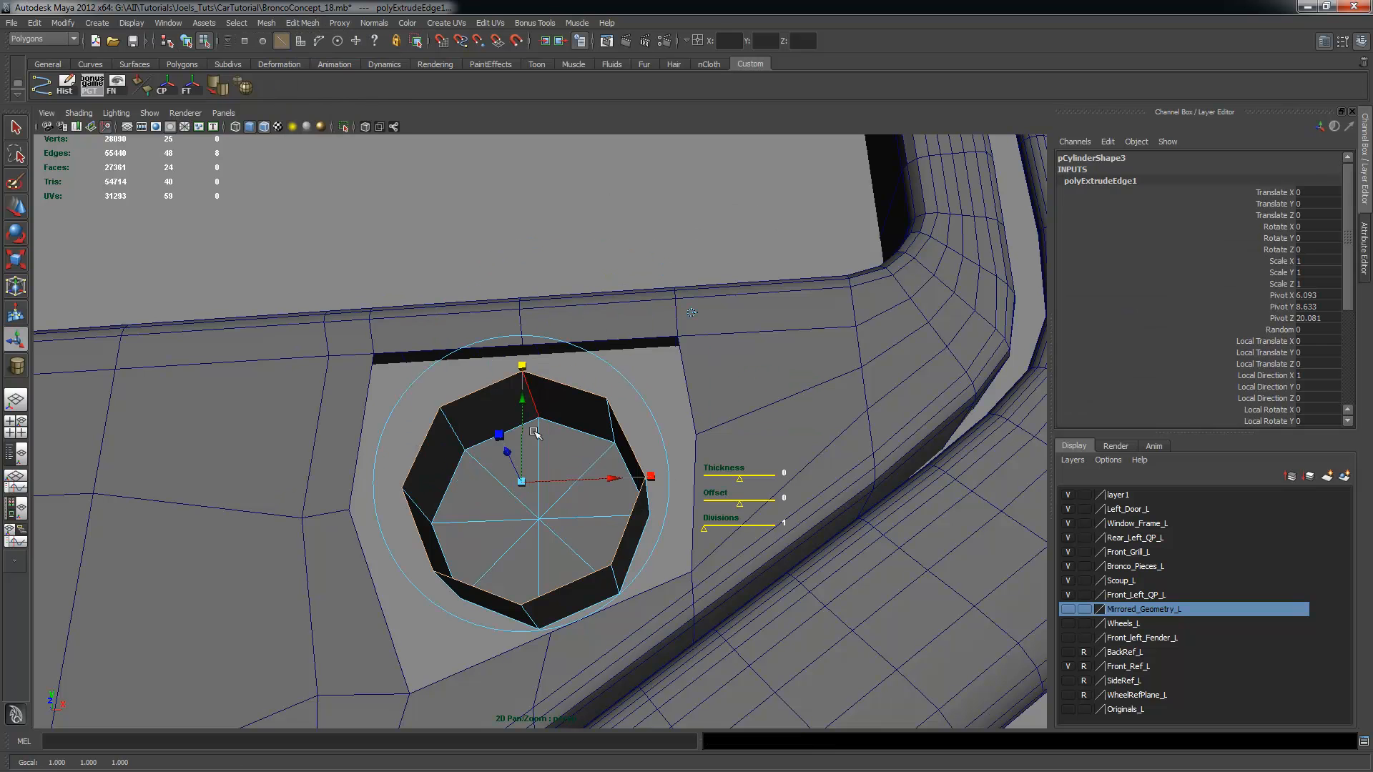
drag(523, 480, 560, 482)
Select the edge loops around the hole's front rim and back end, and bevel them
alt+drag(647, 485, 708, 524)
alt+drag(668, 412, 596, 413)
click(593, 411)
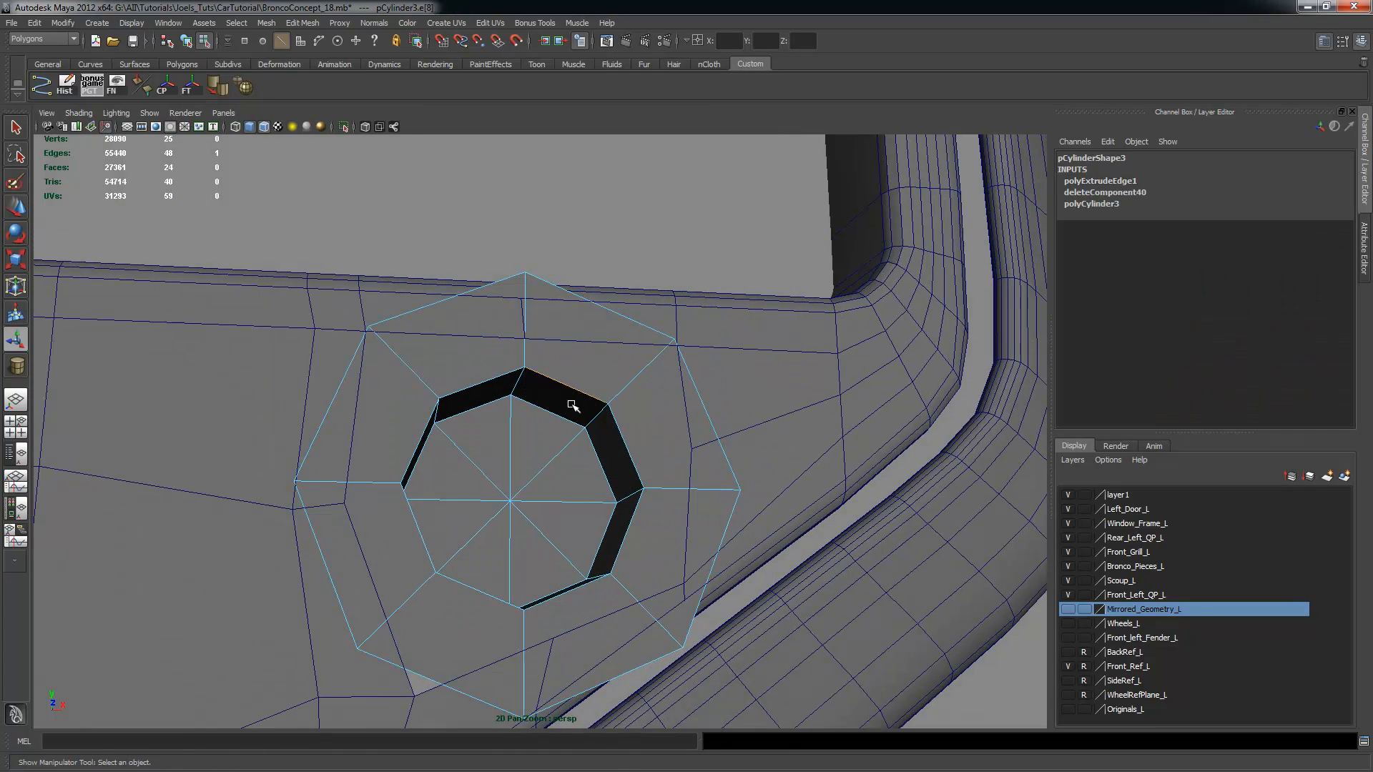
alt+drag(610, 475, 657, 483)
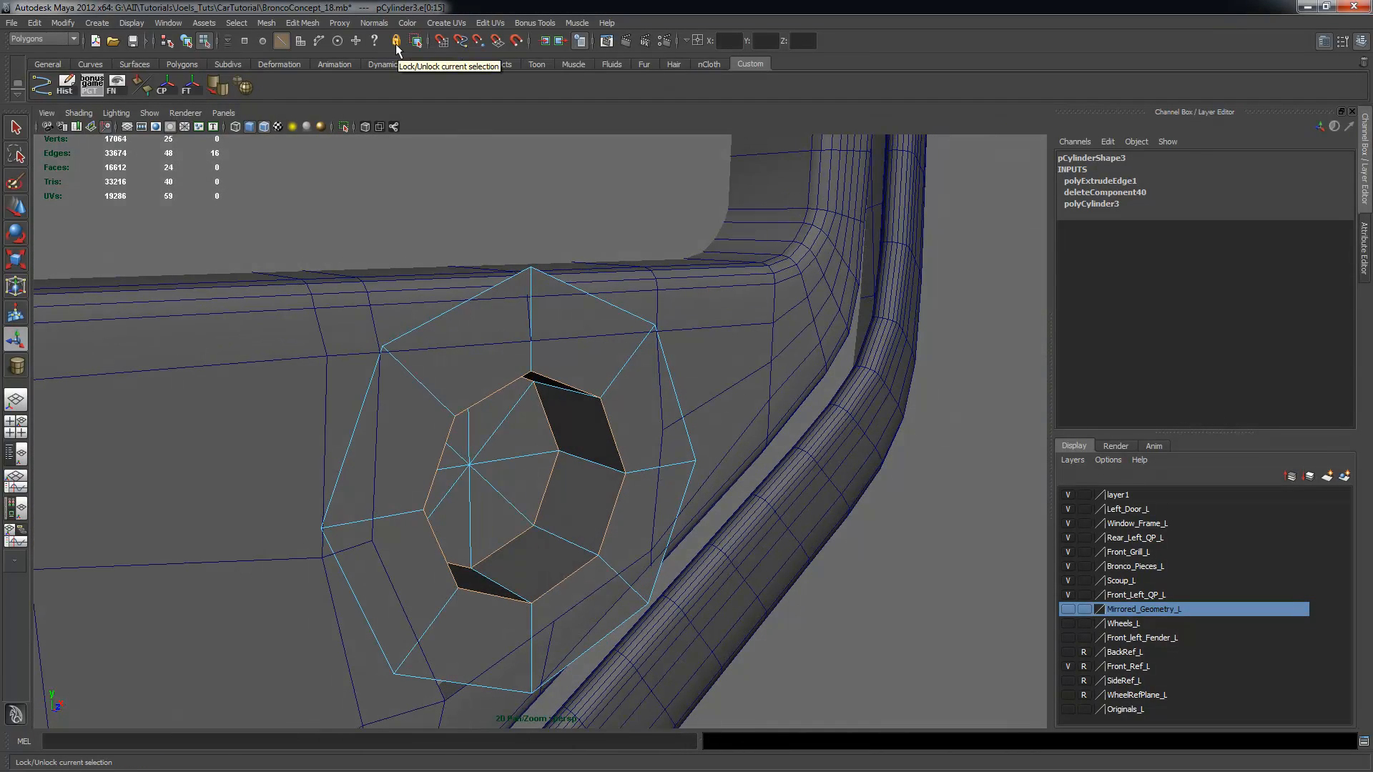
click(302, 23)
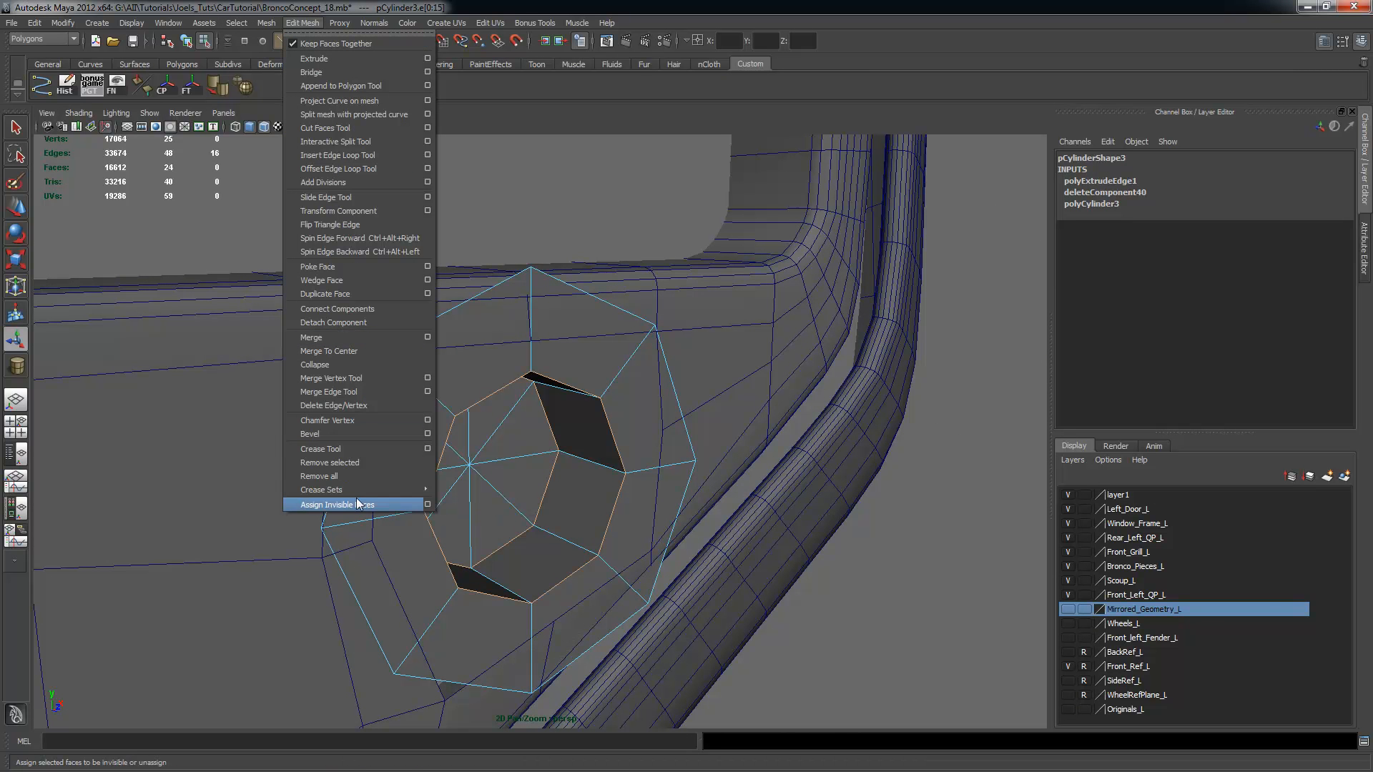
click(348, 435)
scroll(608, 475, up, 5)
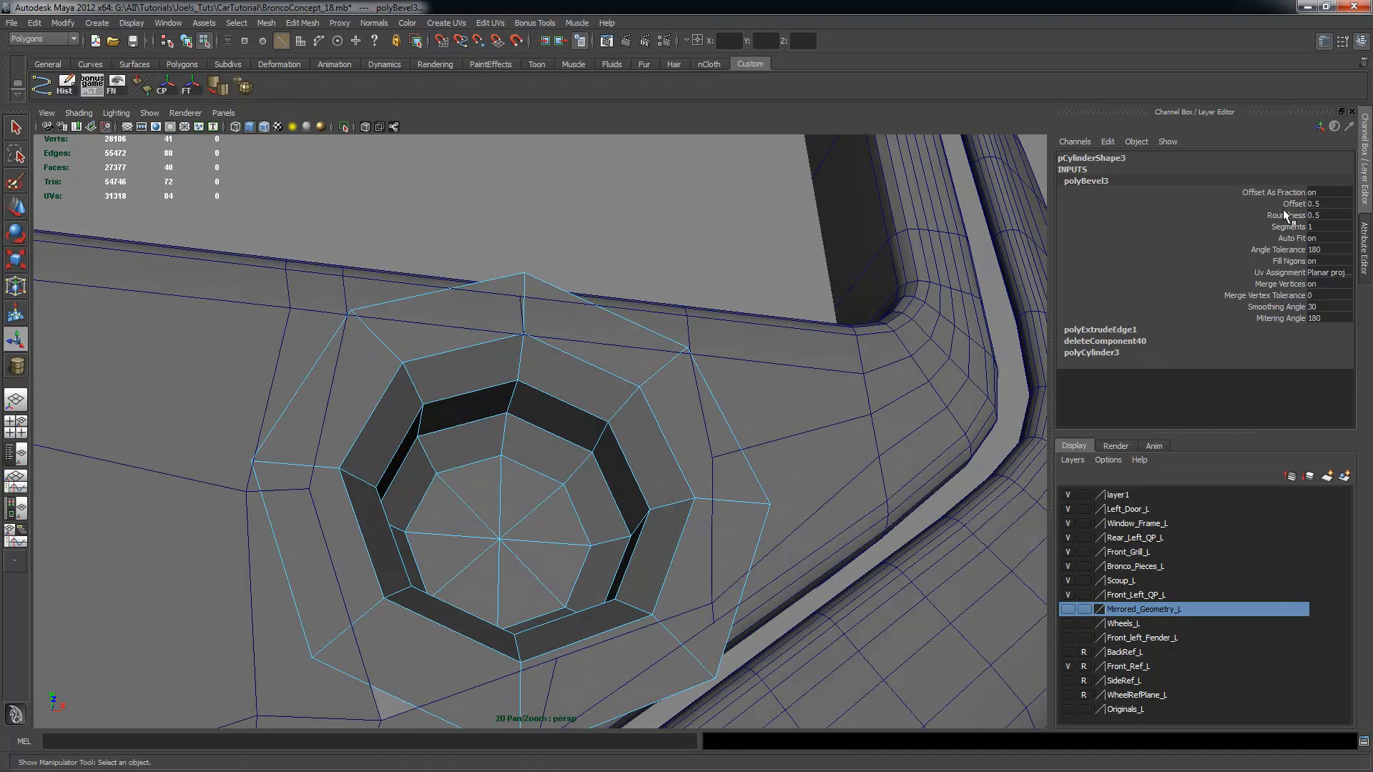
Adjust the bevel to an offset of 0.3, a roundness of -0.5 and 3 segments
click(1288, 217)
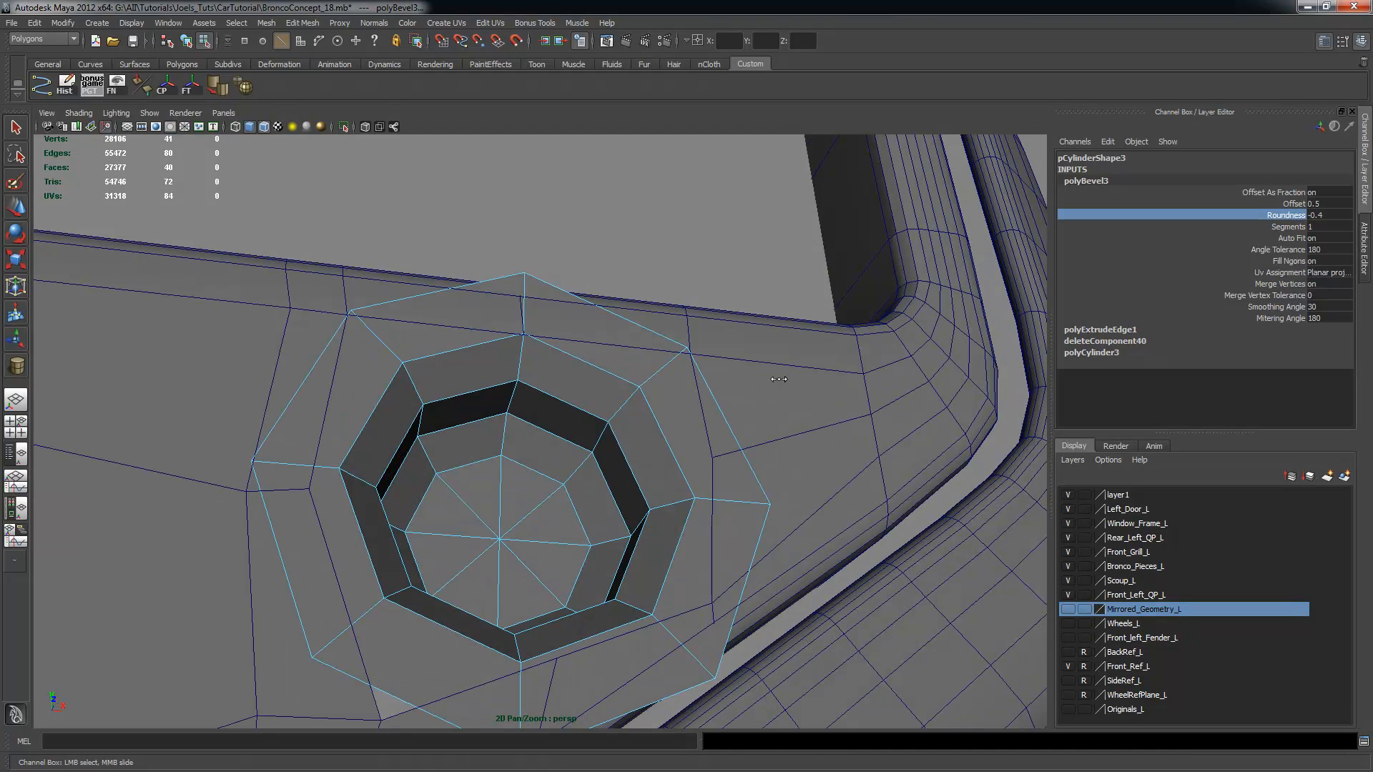
click(1280, 205)
mouse_move(884, 300)
middle_down()
mouse_move(898, 297)
mouse_move(881, 305)
middle_up()
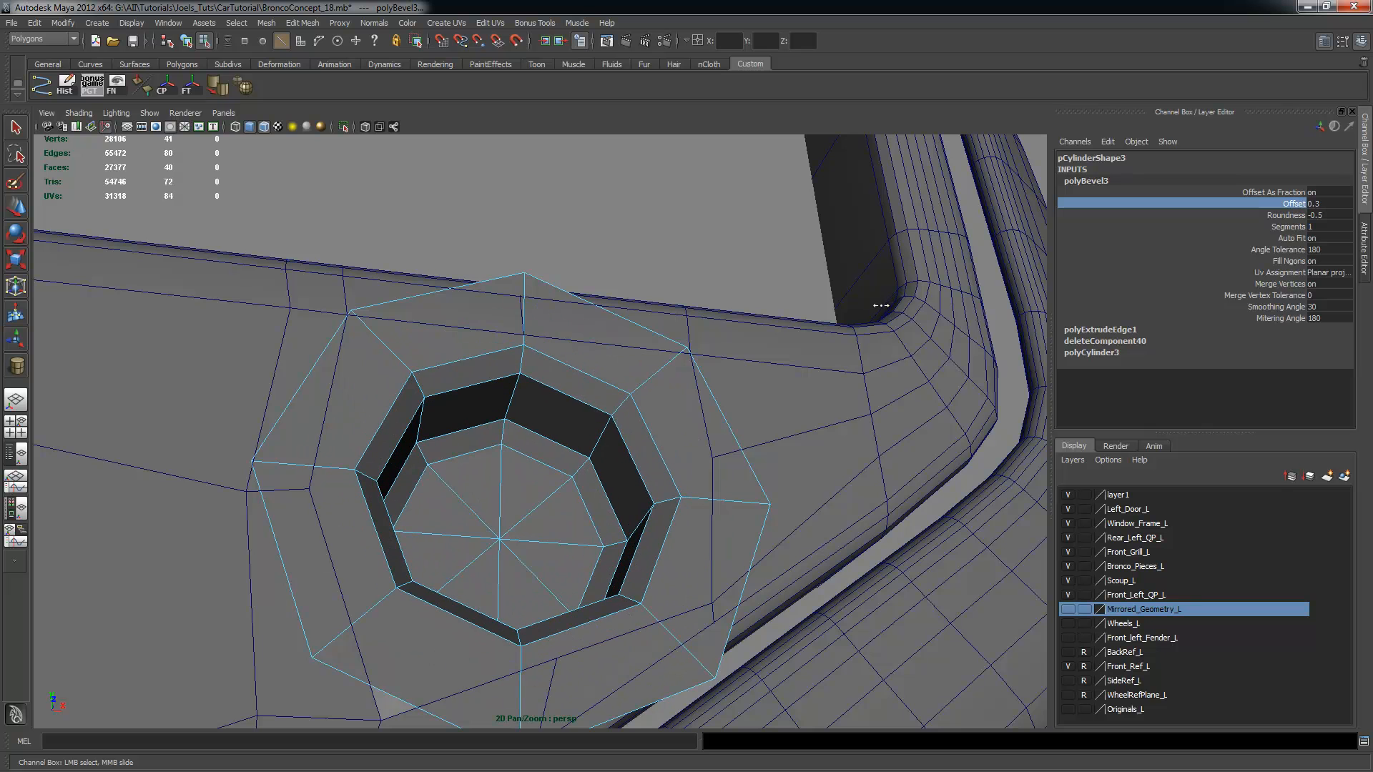
alt+drag(823, 375, 862, 421)
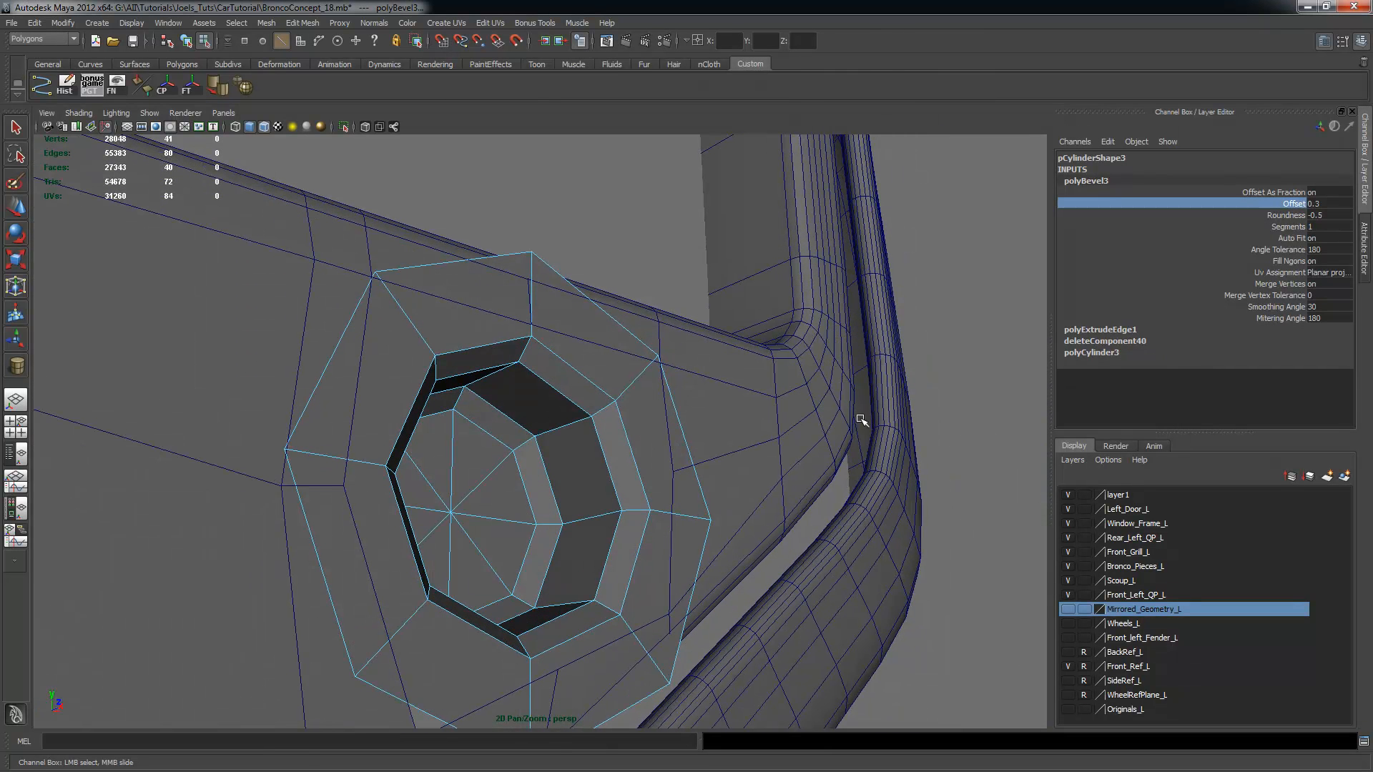
click(1288, 228)
middle_drag(852, 339, 859, 341)
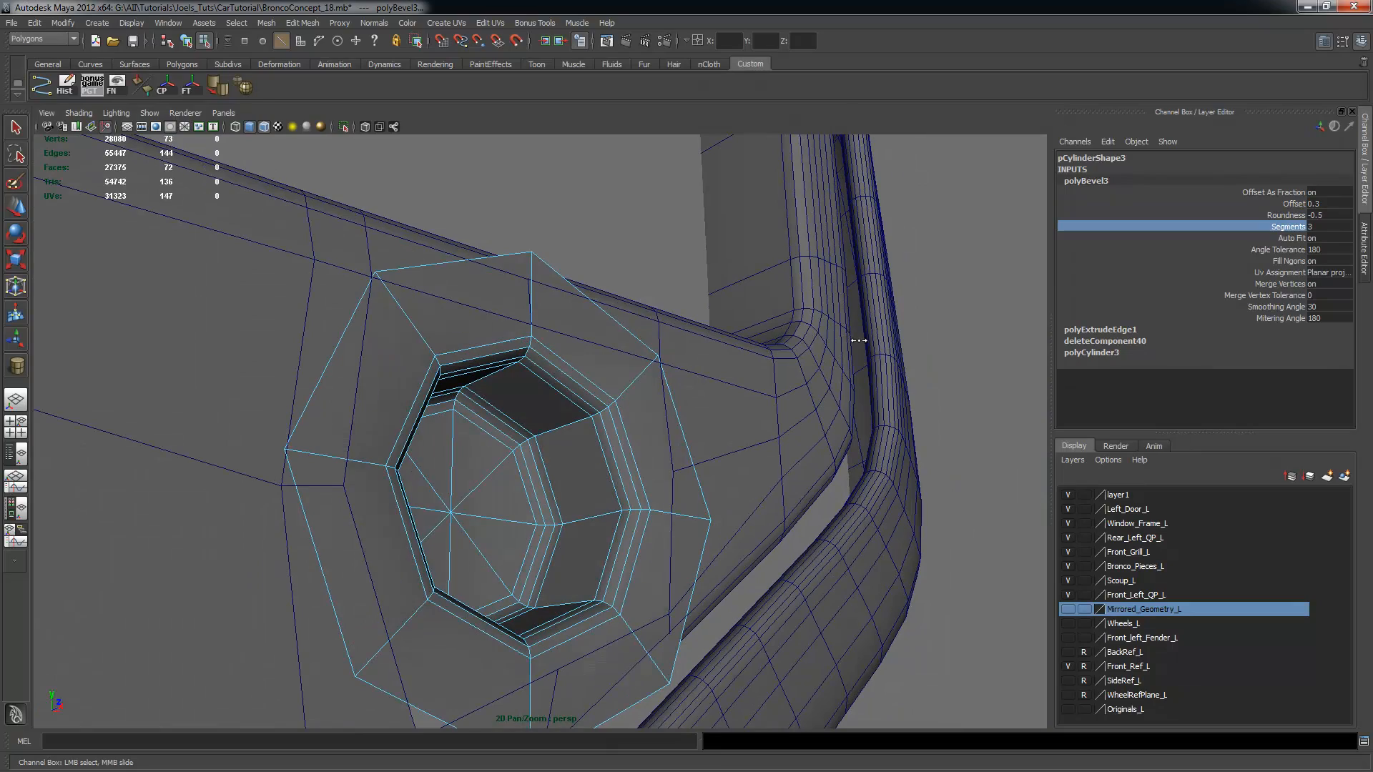
Preview the beveled cylinder in smooth mesh display and return it to the unsmoothed display
alt+drag(860, 343, 716, 448)
key(t)
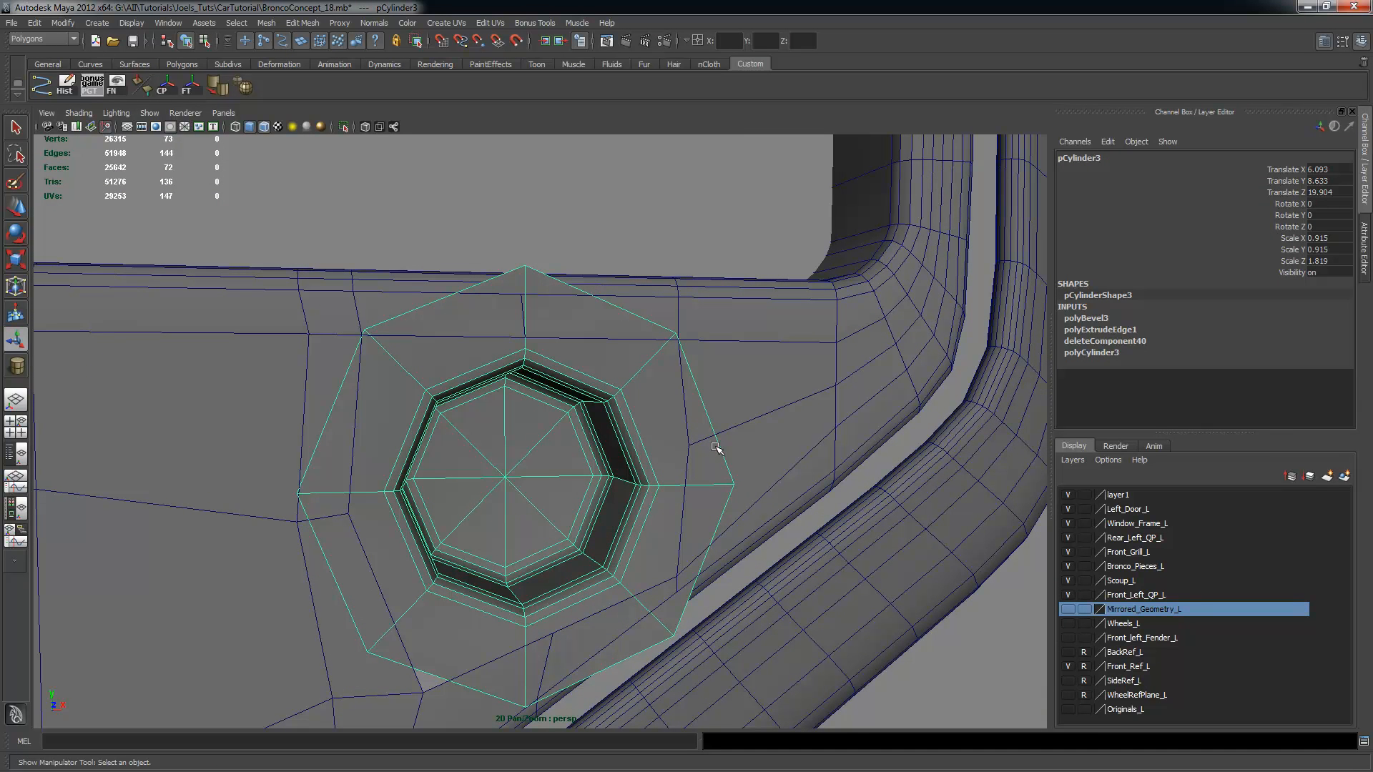
key(3)
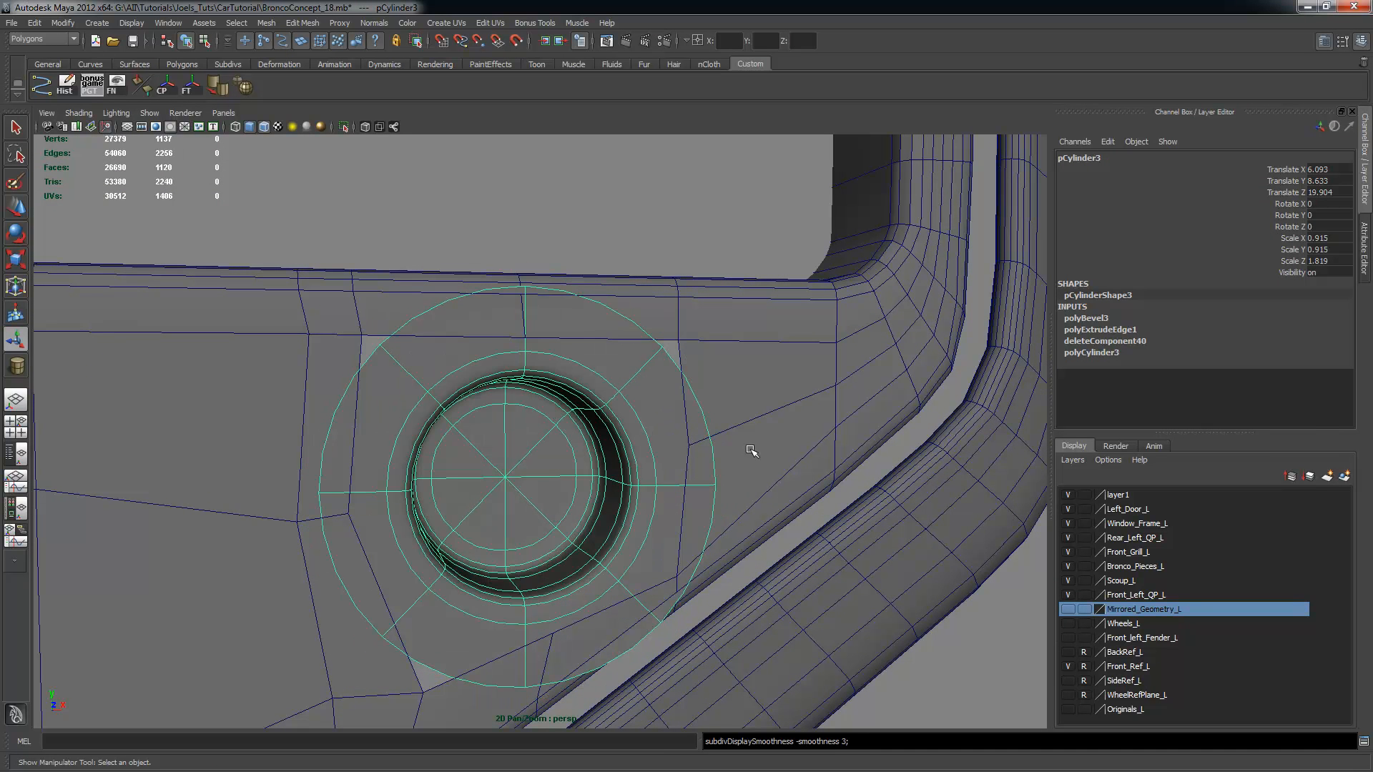
alt+drag(620, 487, 567, 453)
key(1)
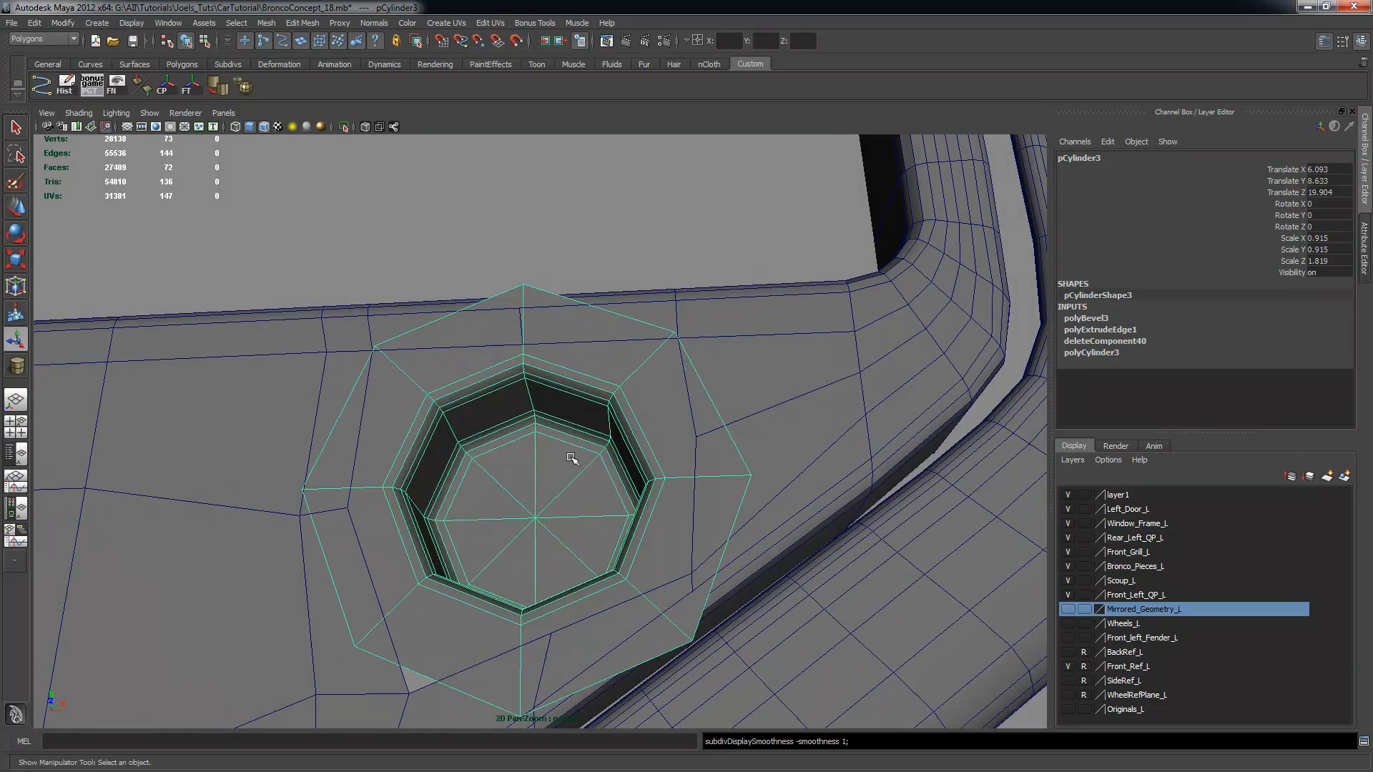
Snap the flange's top, upper-right and right outer vertices onto the matching vertices of the panel's opening
alt+drag(631, 503, 592, 395)
right_drag(581, 359, 540, 359)
alt+drag(541, 357, 524, 316)
click(512, 228)
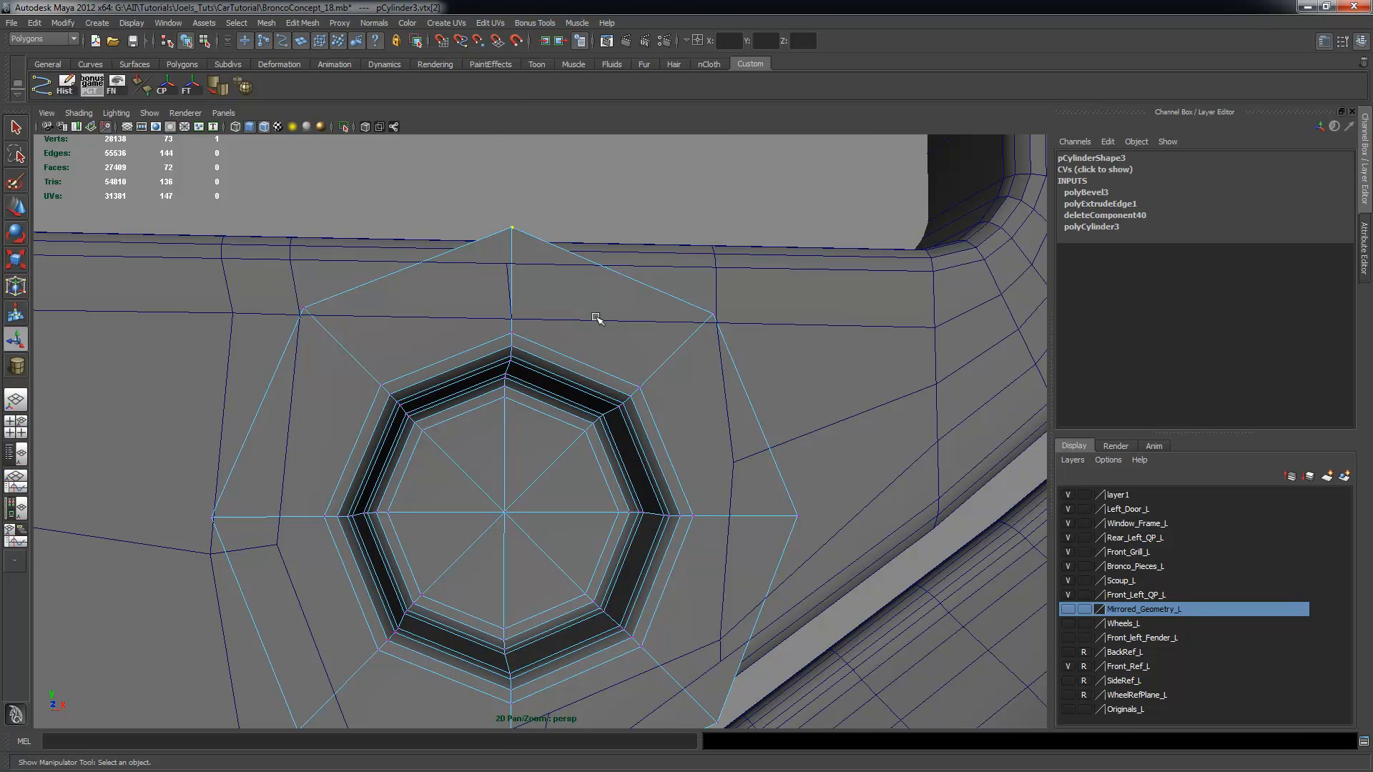
key(w)
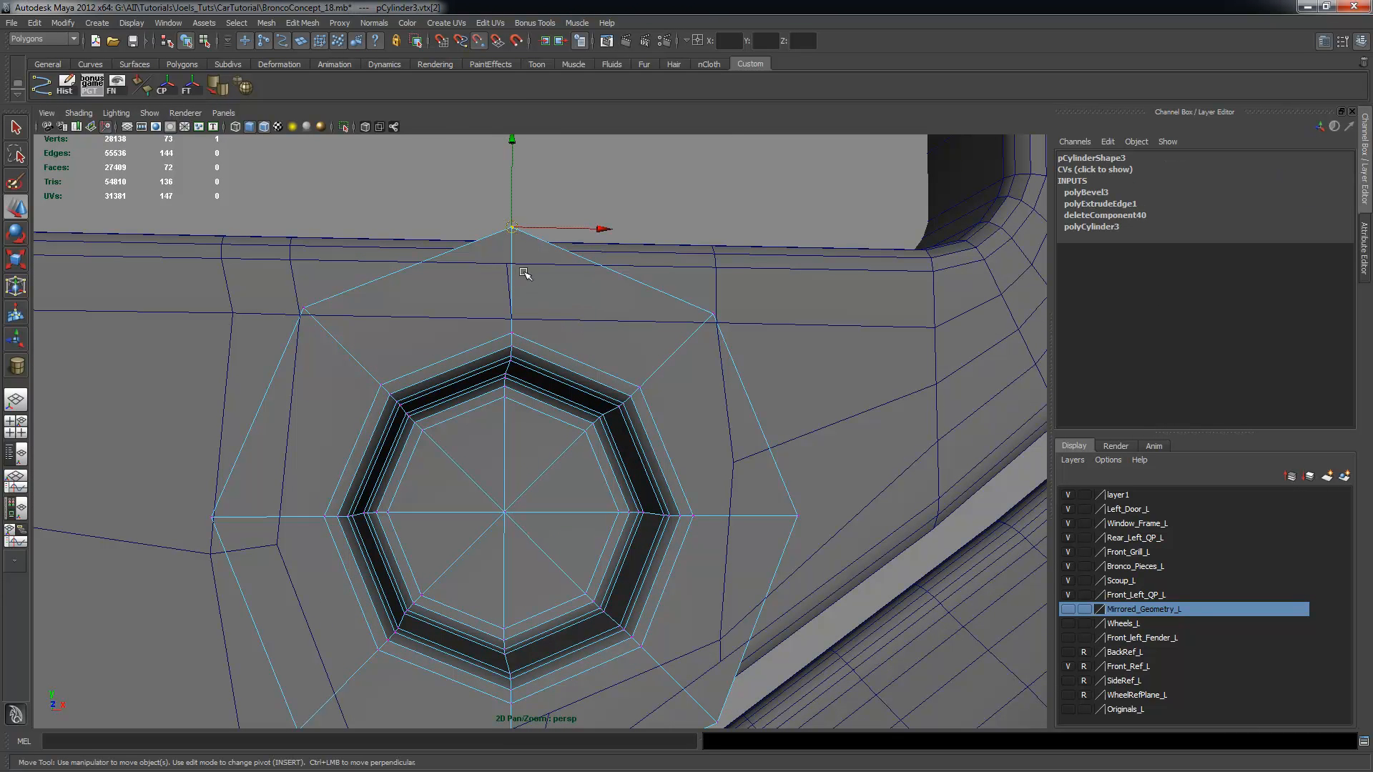
drag(513, 229, 512, 319)
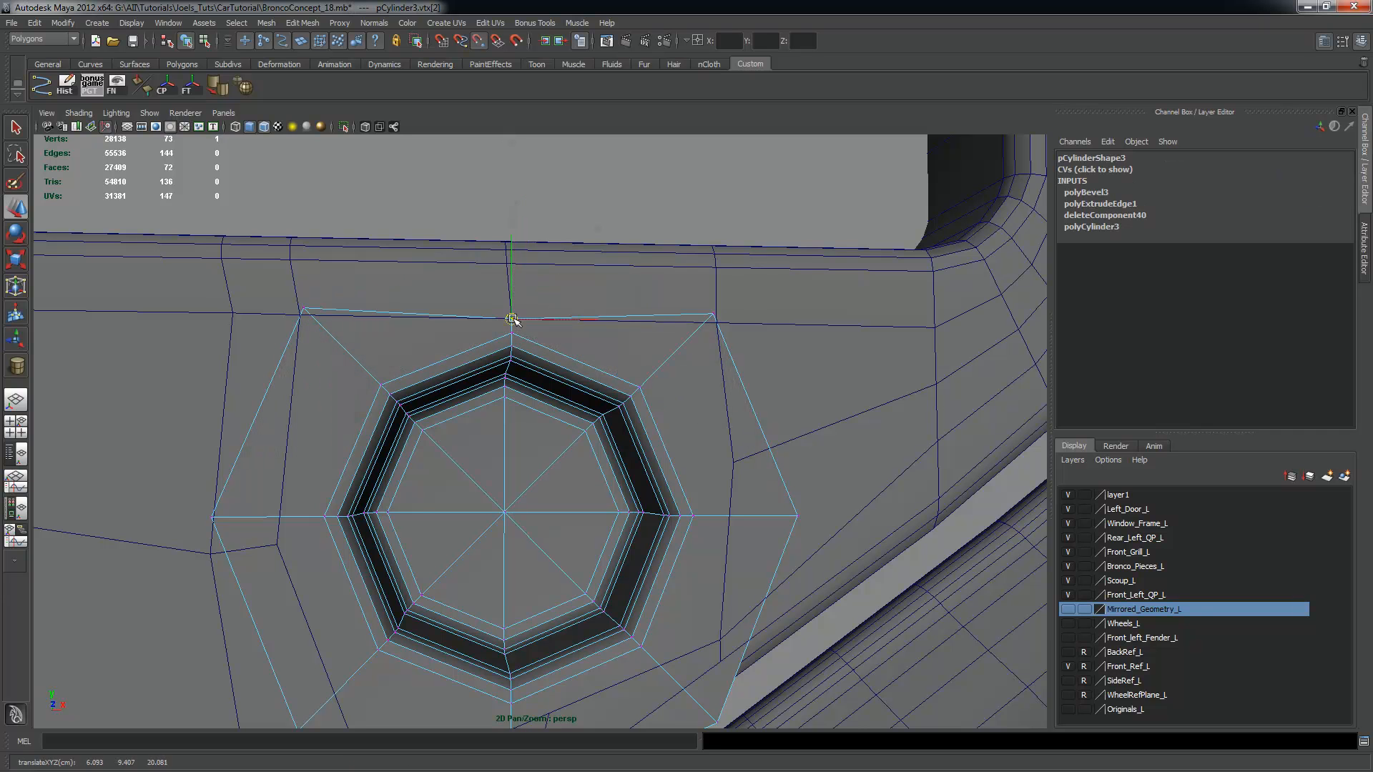
click(714, 315)
key(v)
drag(714, 314, 717, 324)
mouse_move(774, 485)
mouse_down()
mouse_move(800, 520)
mouse_move(765, 477)
mouse_up()
key(v)
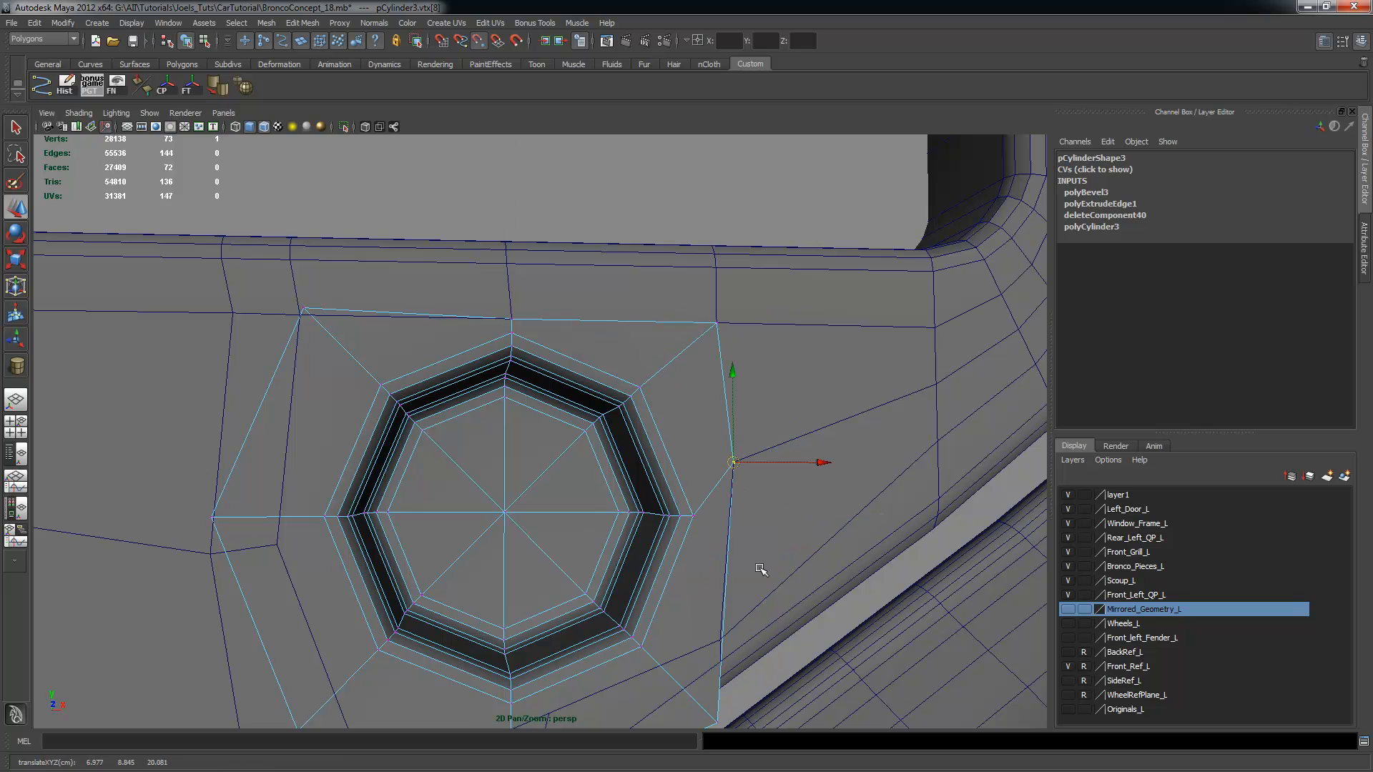
Snap the flange's remaining lower and left outer vertices onto the corresponding vertices around the panel's opening
alt+middle_drag(756, 625, 720, 484)
drag(683, 583, 691, 520)
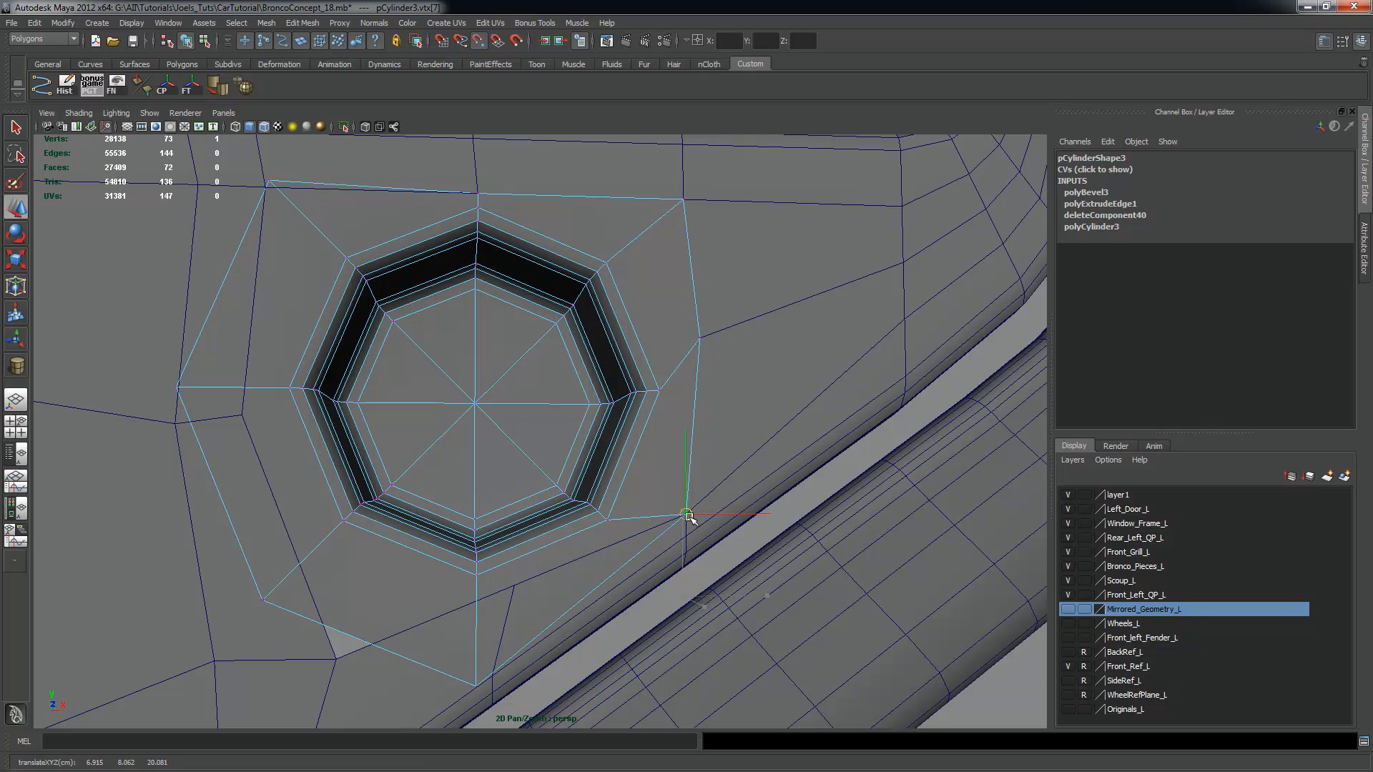
click(472, 679)
drag(477, 683, 512, 586)
click(258, 596)
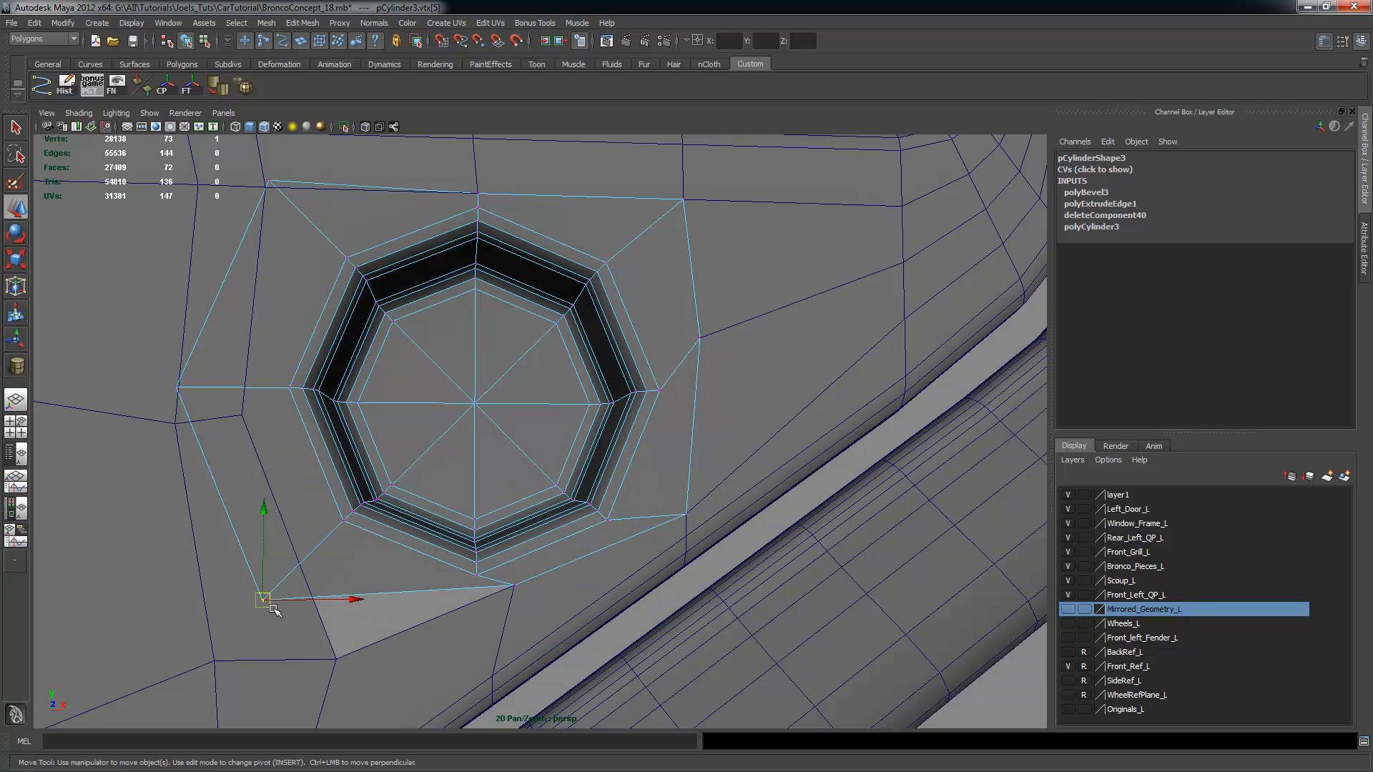
drag(266, 600, 323, 632)
click(180, 386)
drag(184, 389, 245, 416)
click(268, 184)
drag(268, 184, 259, 196)
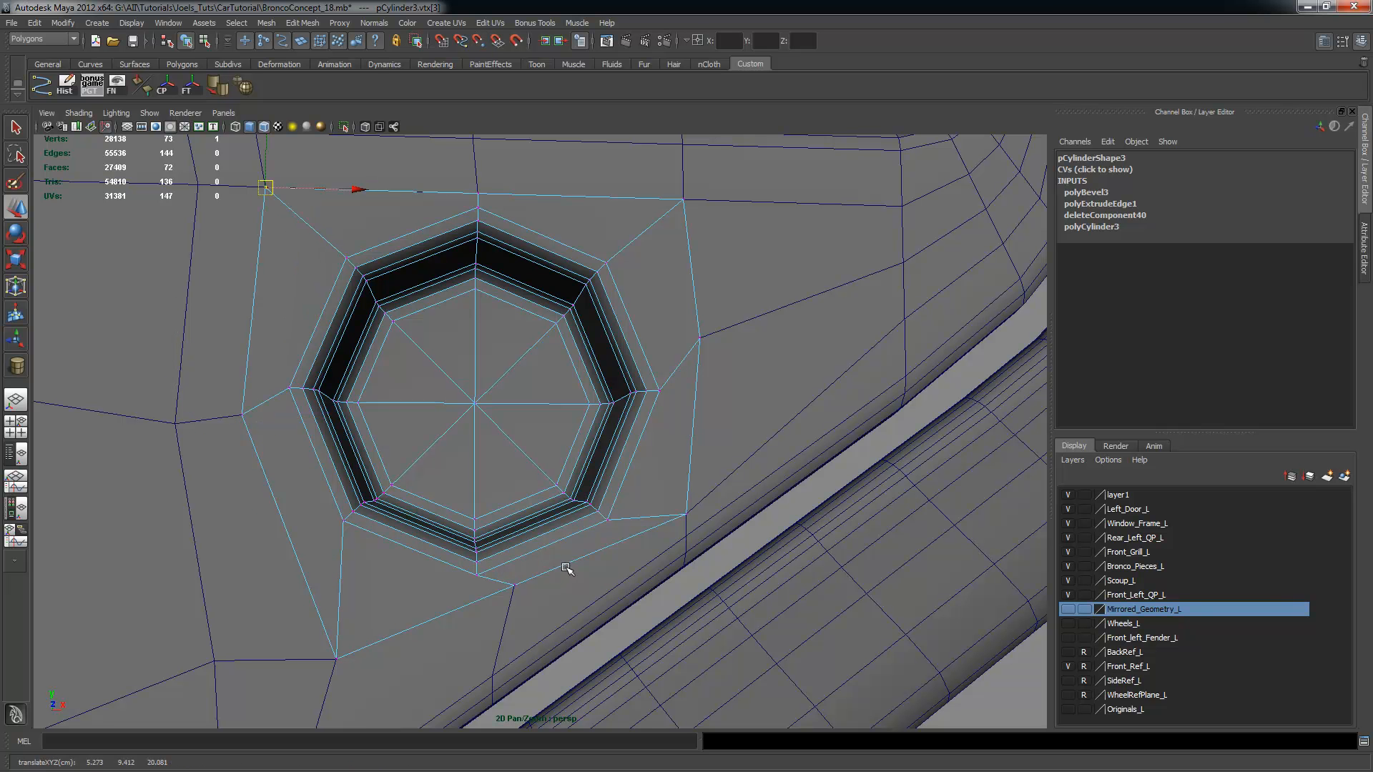
Reposition the grill panel's vertex below the hole in the front view, centring it slightly lower under the cylinder
alt+middle_drag(565, 567, 523, 477)
alt+drag(523, 477, 487, 503)
click(468, 527)
right_drag(469, 527, 415, 495)
click(478, 506)
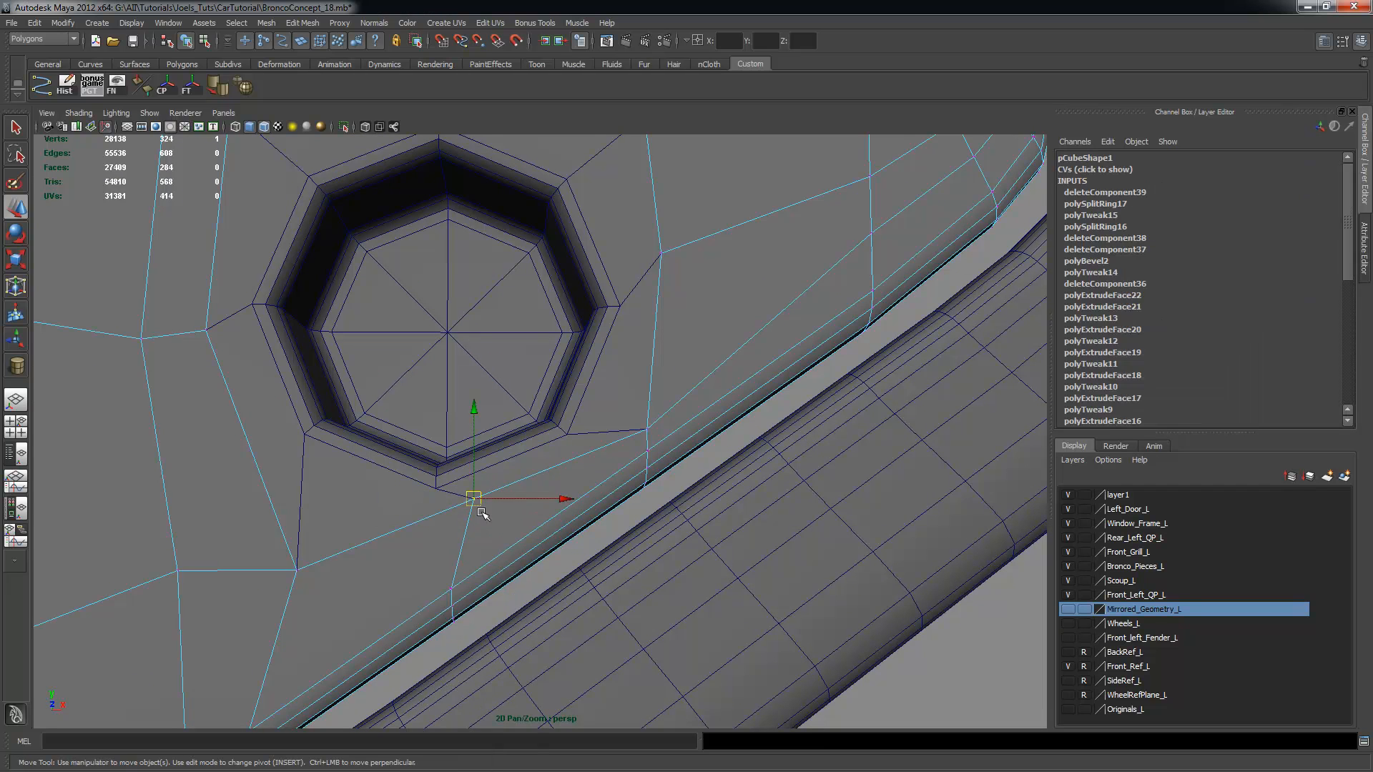
key(space)
key(f)
key(space)
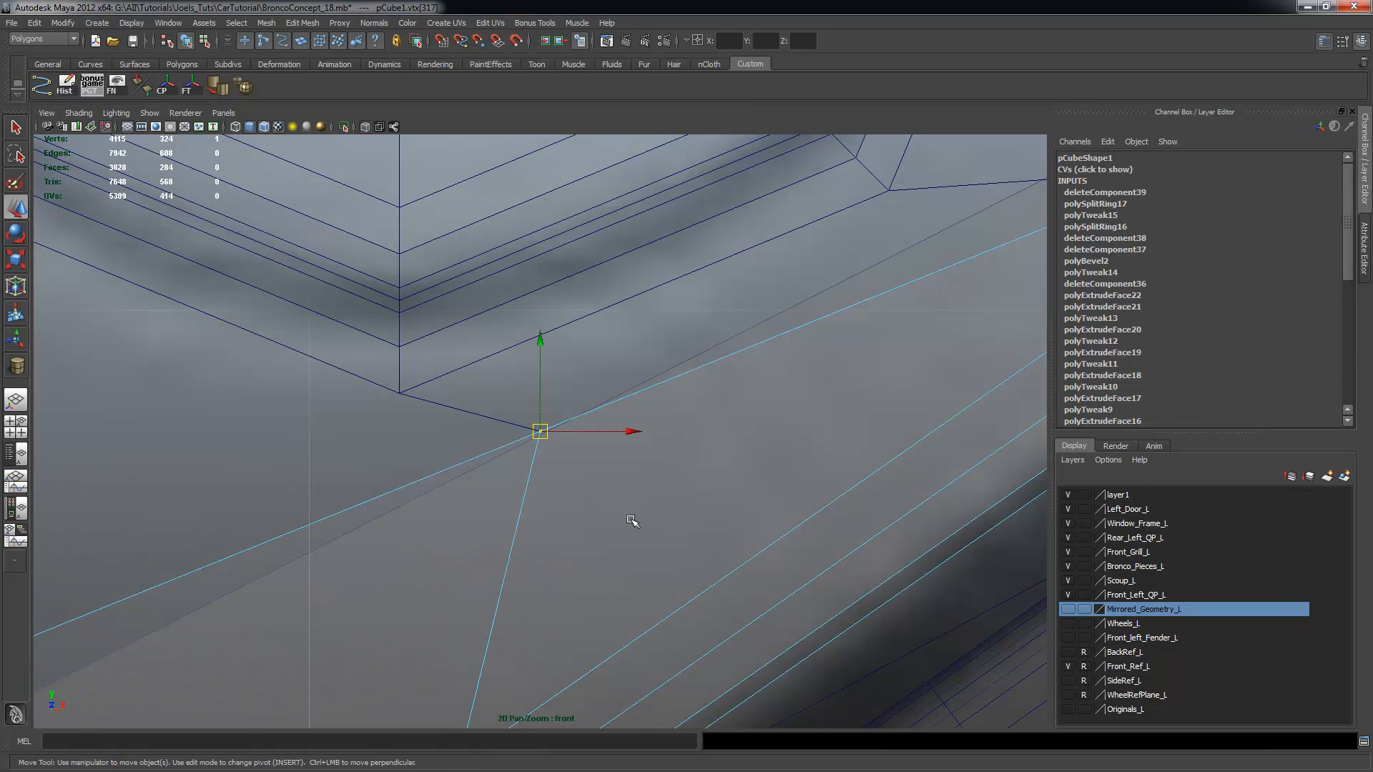
scroll(633, 522, down, 5)
drag(579, 432, 548, 432)
drag(507, 344, 507, 358)
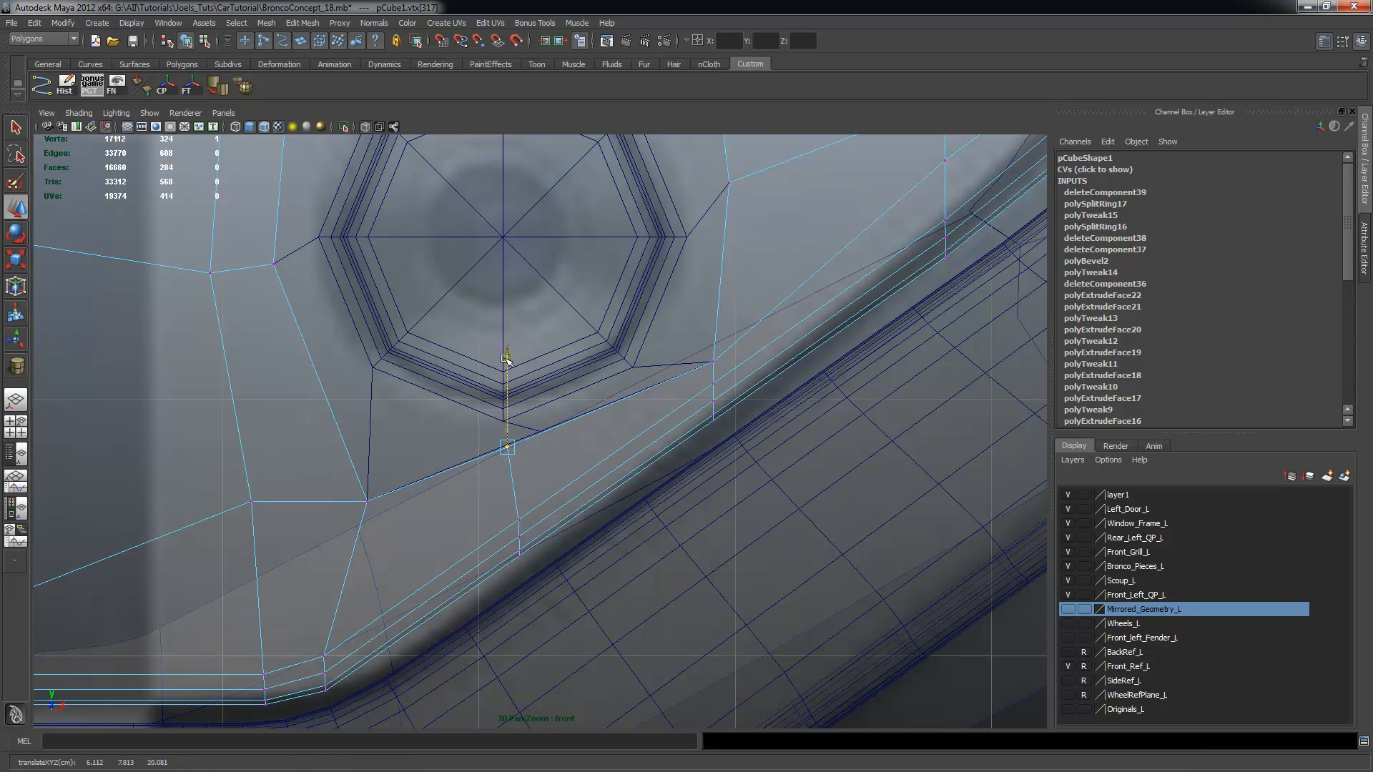
scroll(557, 441, up, 1)
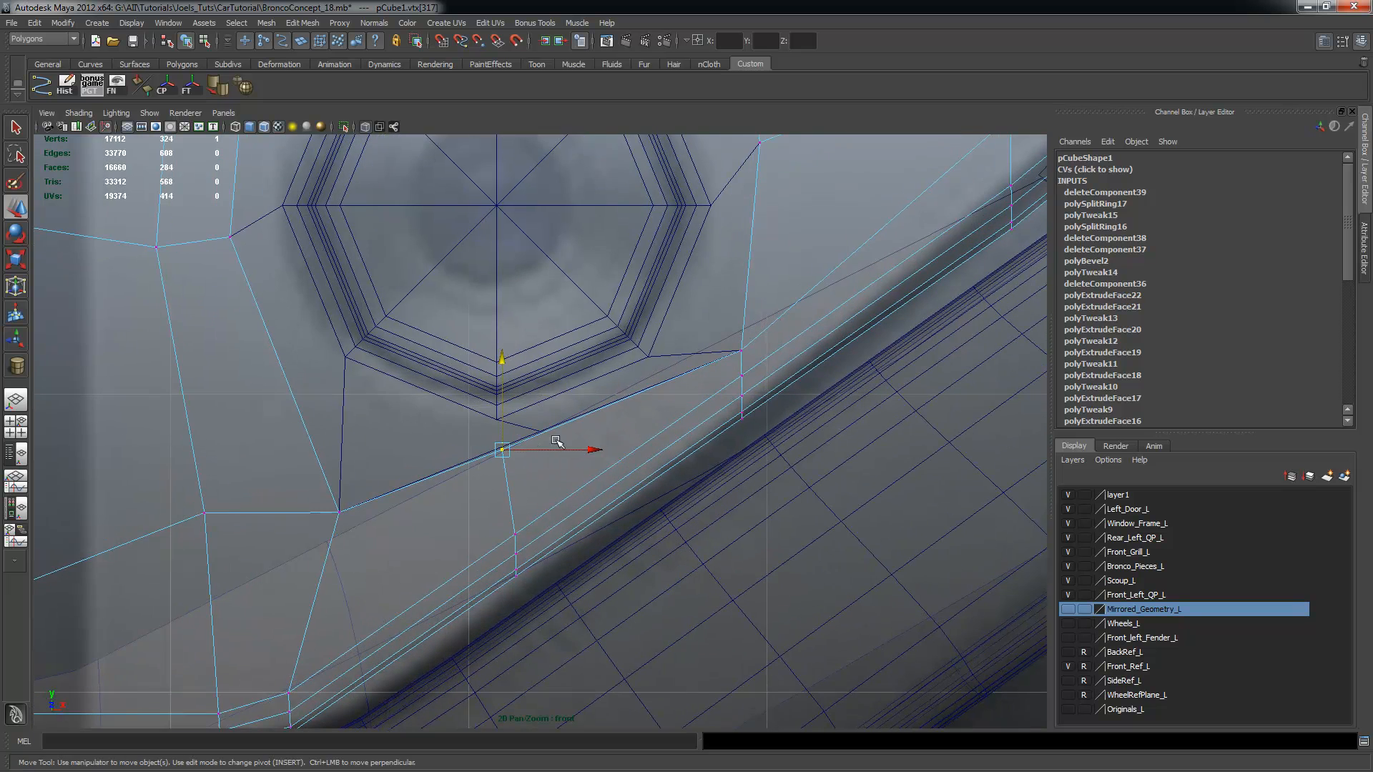
Snap the cylinder flange's bottom vertex onto the repositioned panel vertex and return to the perspective view
click(516, 421)
right_click(526, 428)
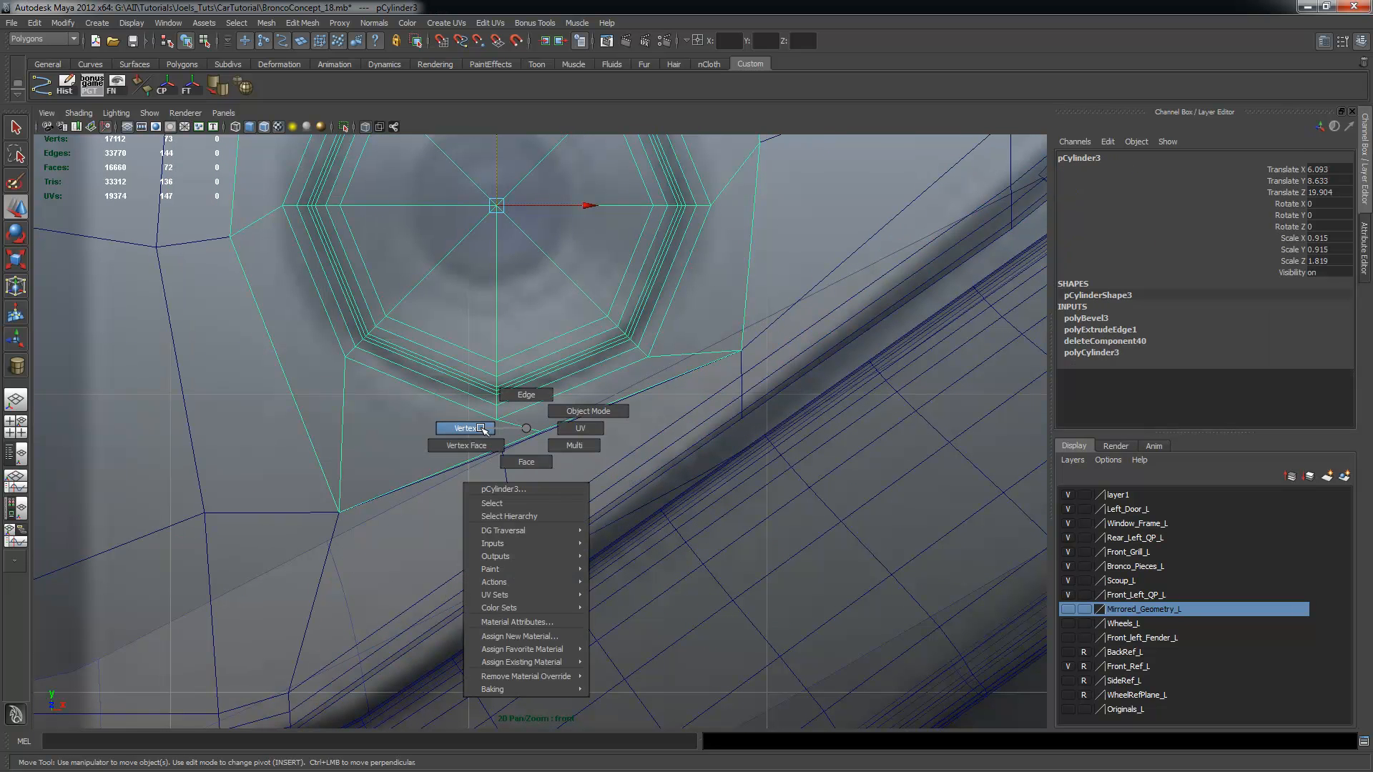
click(481, 429)
click(540, 432)
drag(541, 432, 526, 436)
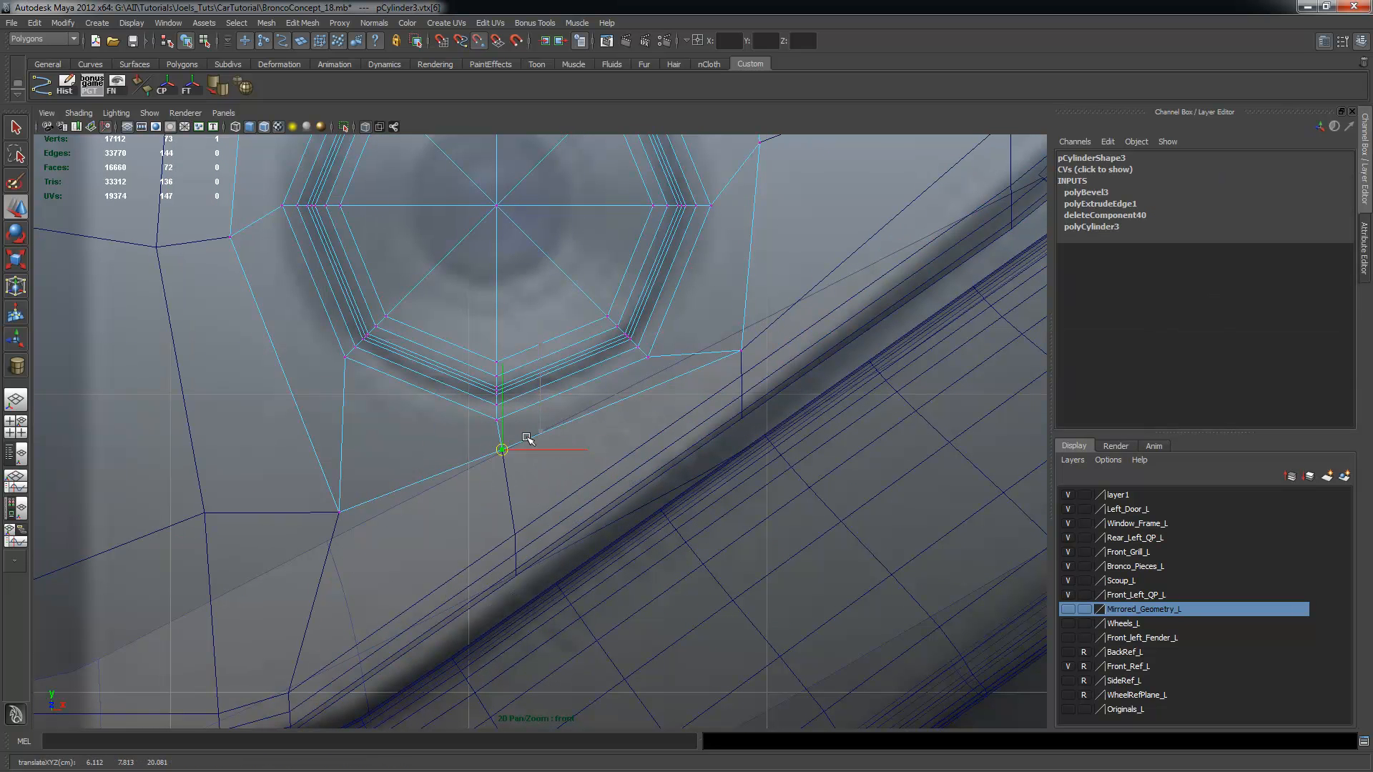
key(space)
key(space)
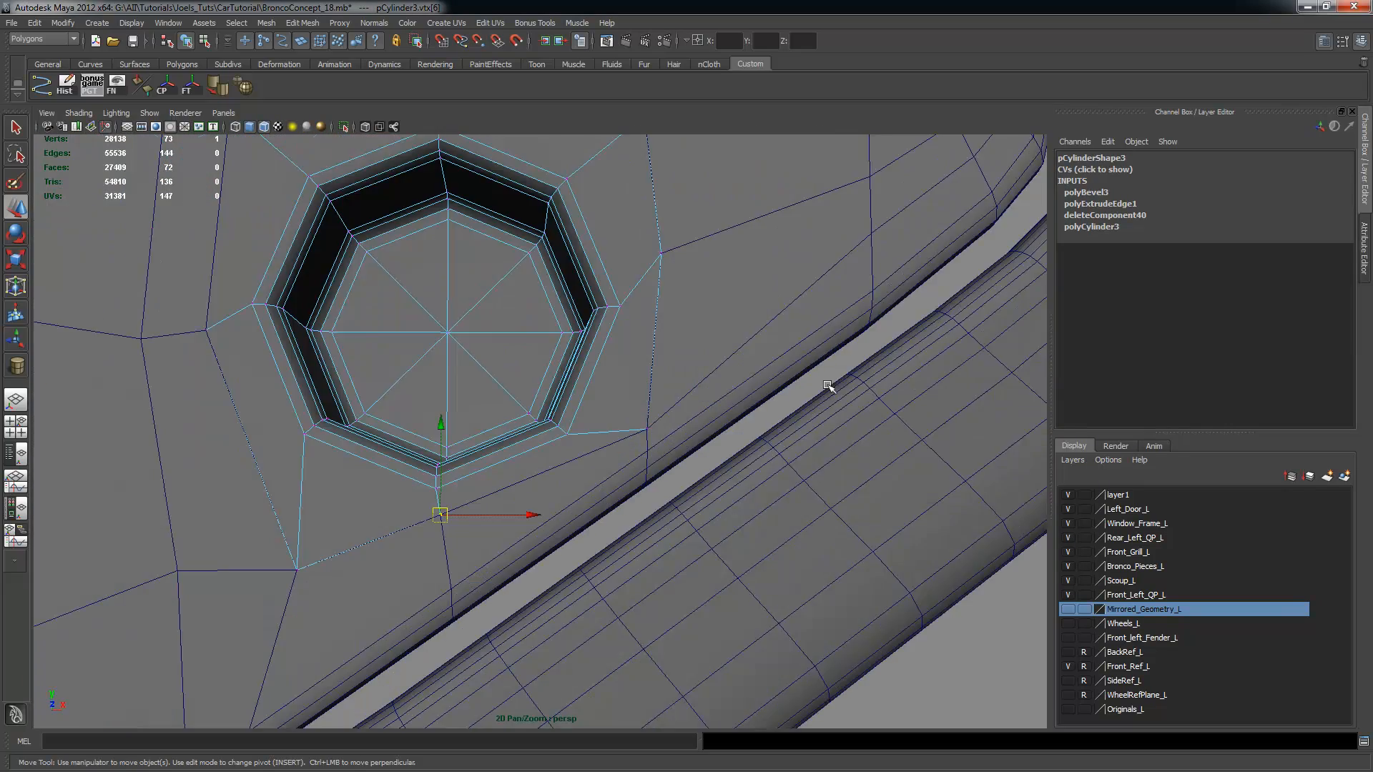
Leave component mode and examine from several angles how the cylinder's flange fits the panel's opening
alt+drag(700, 383, 613, 424)
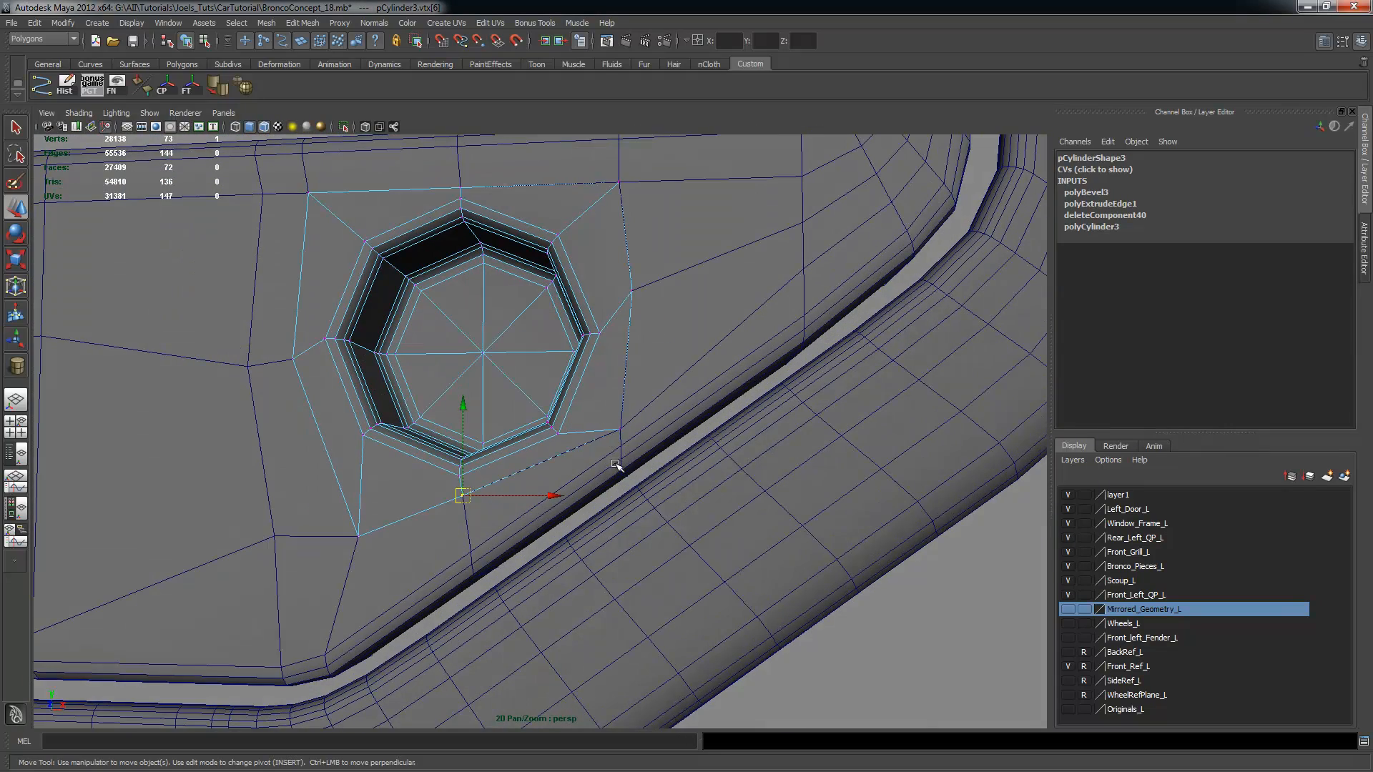
alt+drag(537, 464, 611, 487)
key(F8)
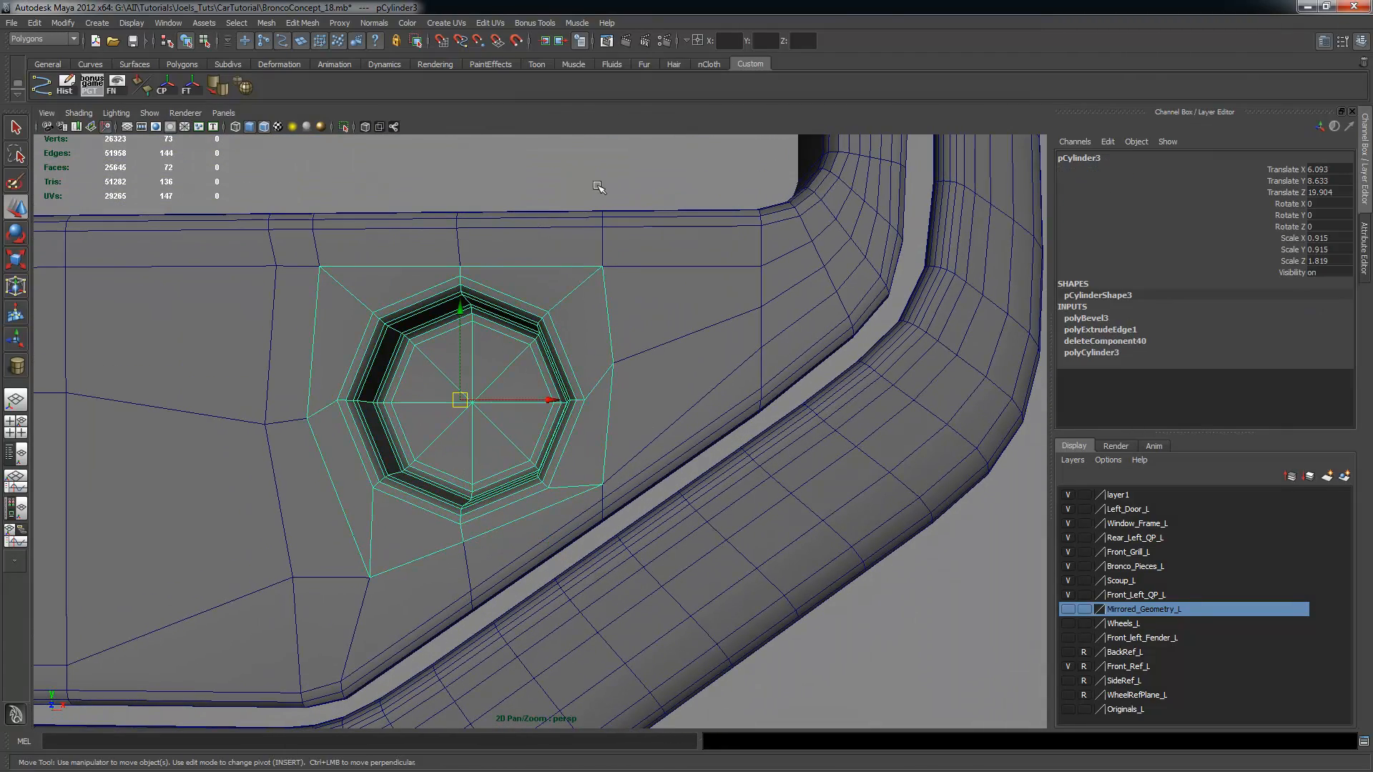
click(646, 355)
alt+drag(646, 356, 621, 405)
key(q)
click(575, 366)
alt+drag(594, 438, 680, 374)
click(638, 415)
alt+drag(638, 415, 644, 408)
click(575, 359)
alt+drag(655, 315, 598, 363)
click(622, 372)
Duplicate the cylinder and the grill frame together and add the copies to the Originals_L layer
click(604, 354)
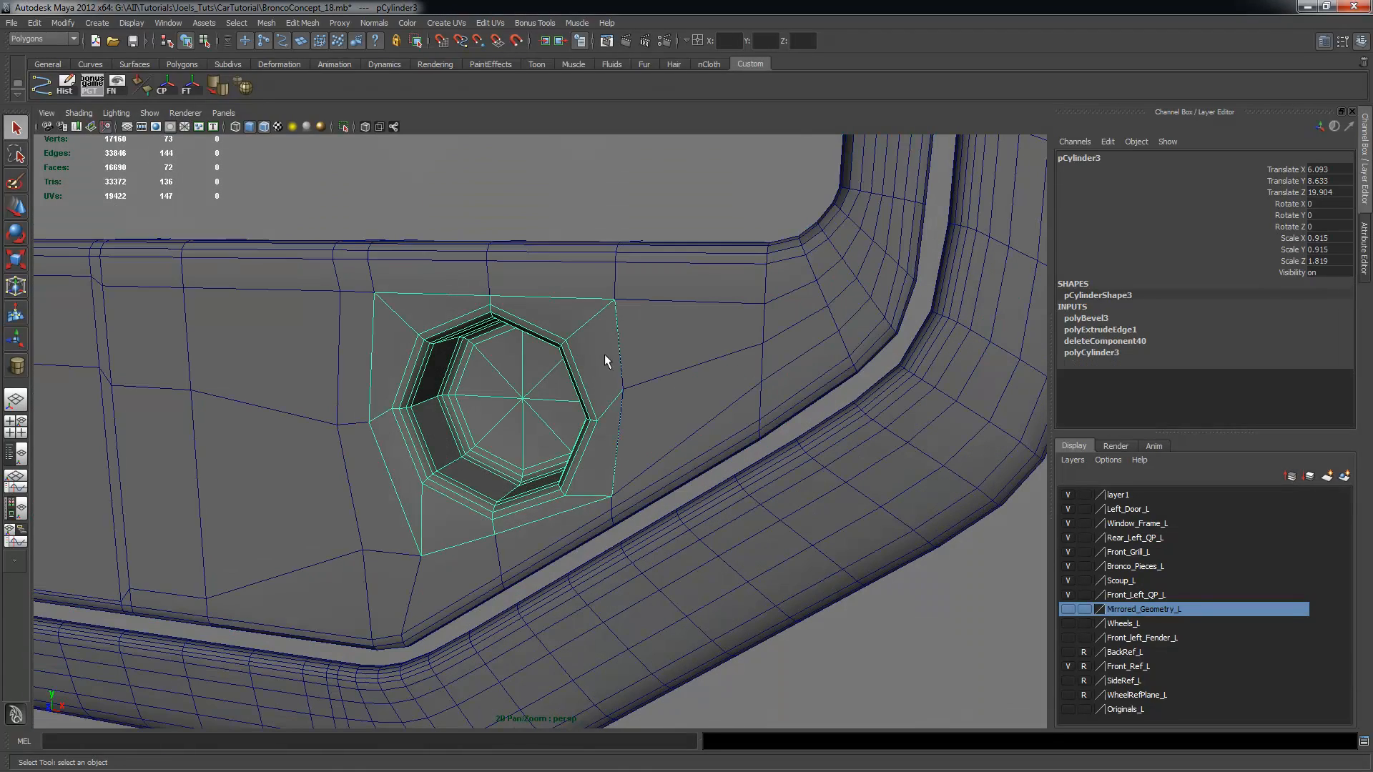
click(672, 328)
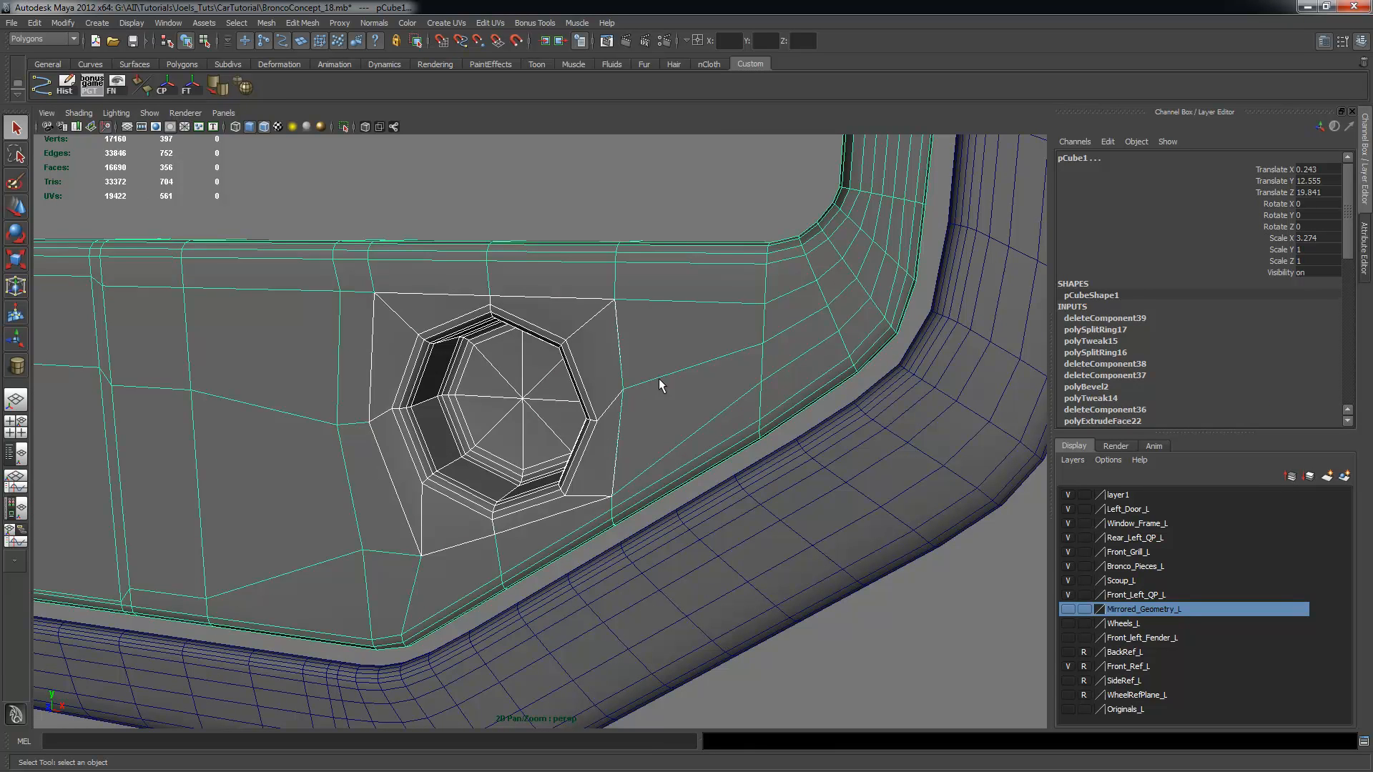
key(ctrl+d)
click(1136, 707)
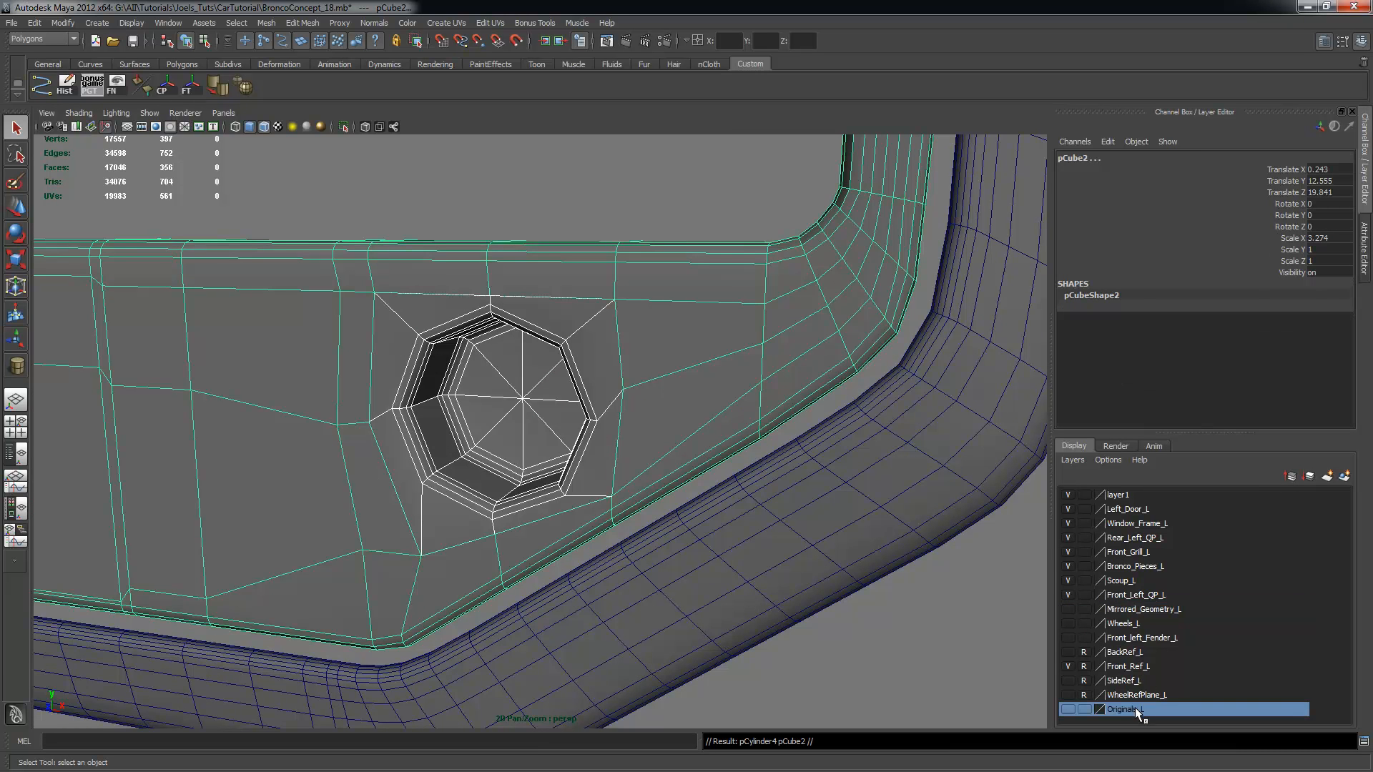
right_click(1136, 706)
click(1190, 577)
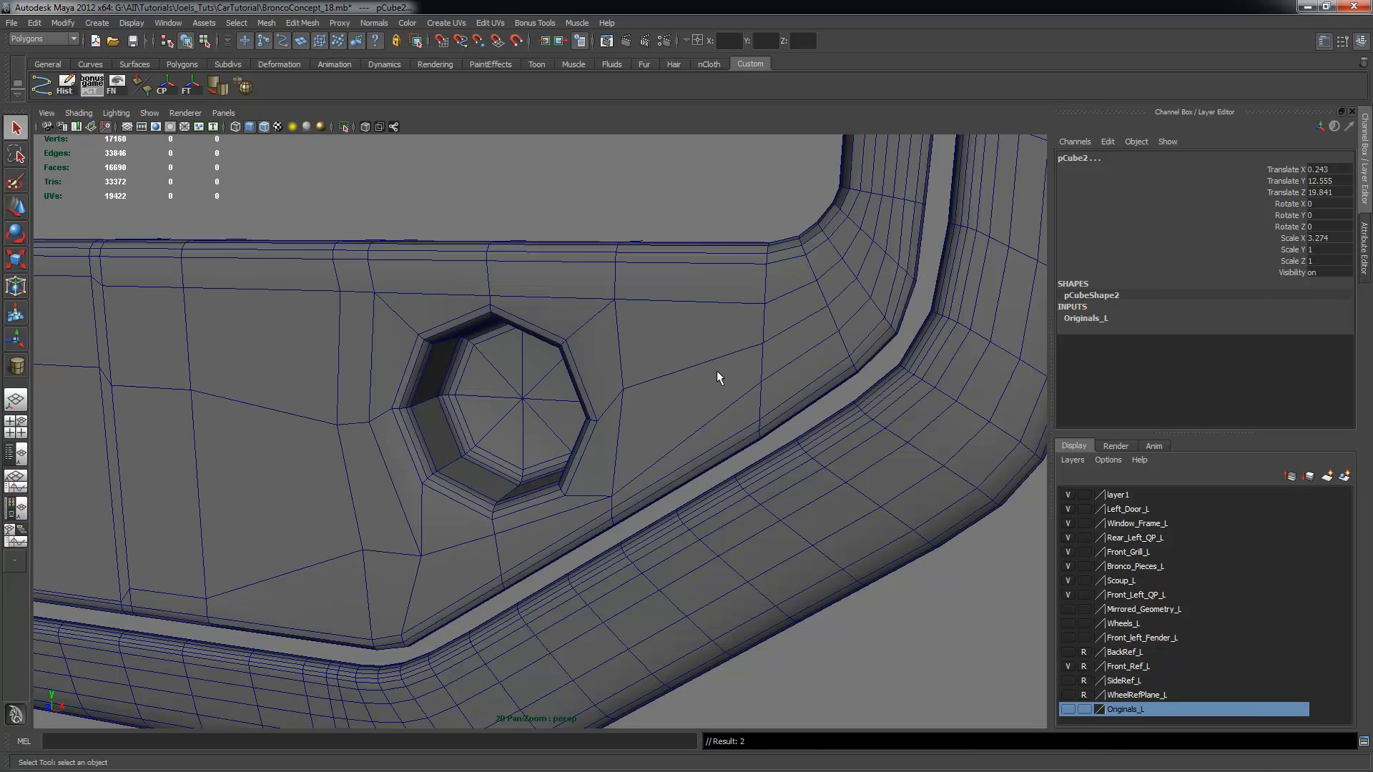
Select the visible cylinder and grill frame and combine them into one mesh
click(590, 362)
click(560, 349)
alt+drag(668, 392, 593, 351)
alt+drag(652, 451, 552, 284)
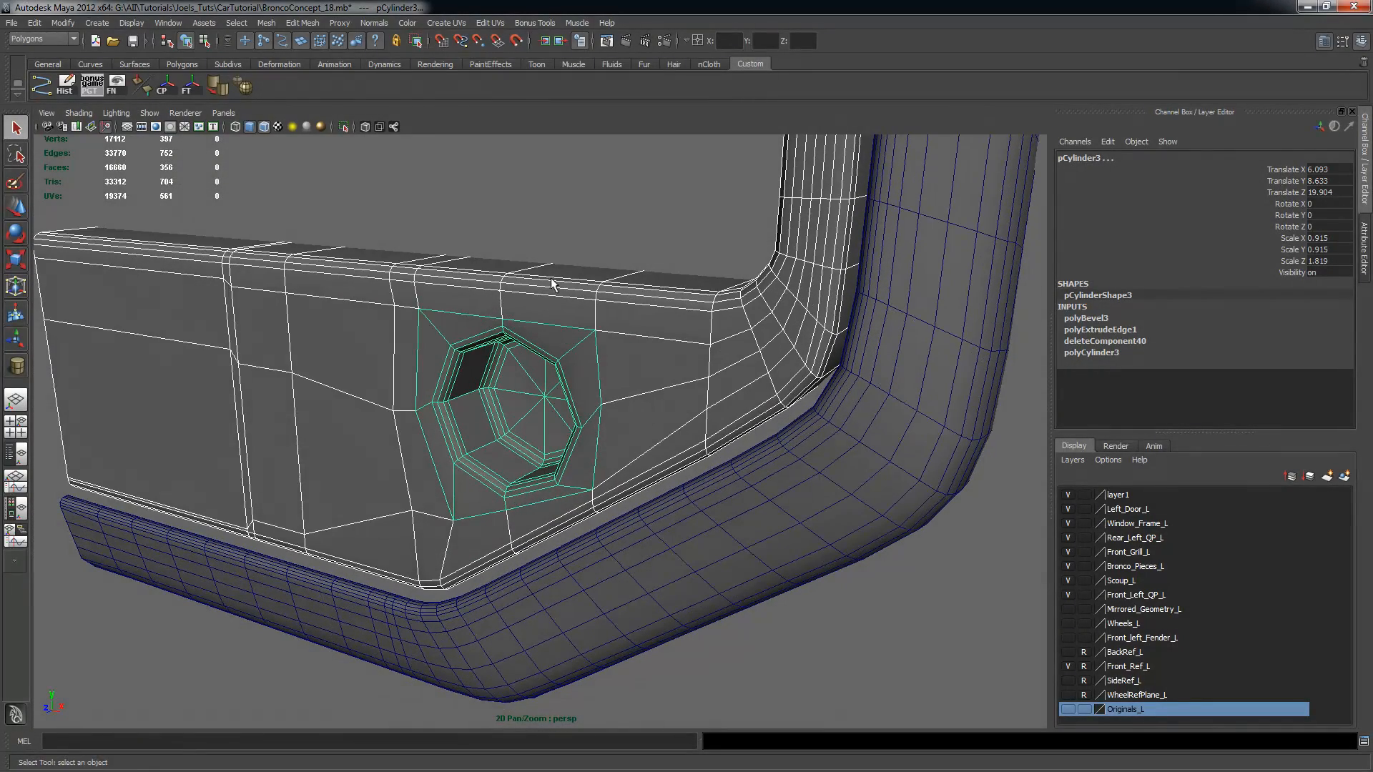
click(292, 23)
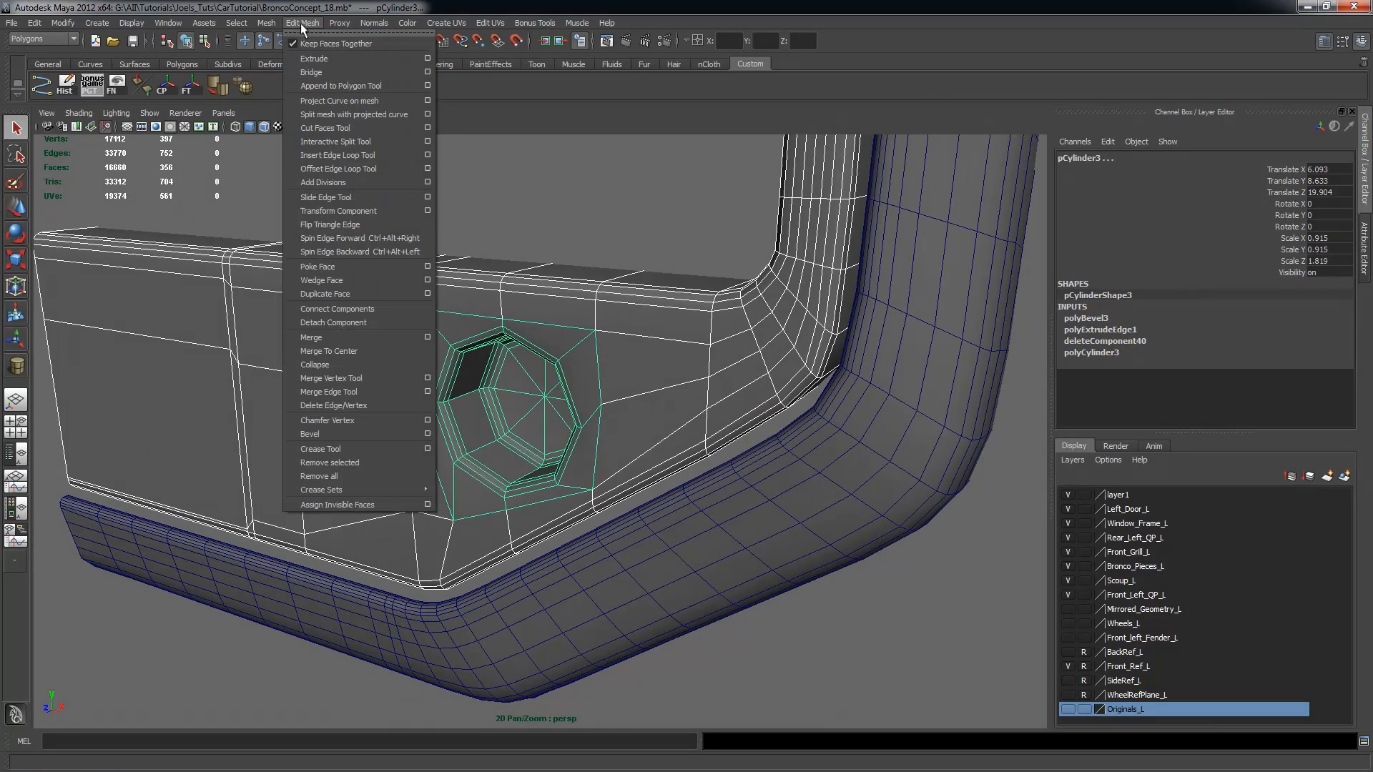
click(286, 43)
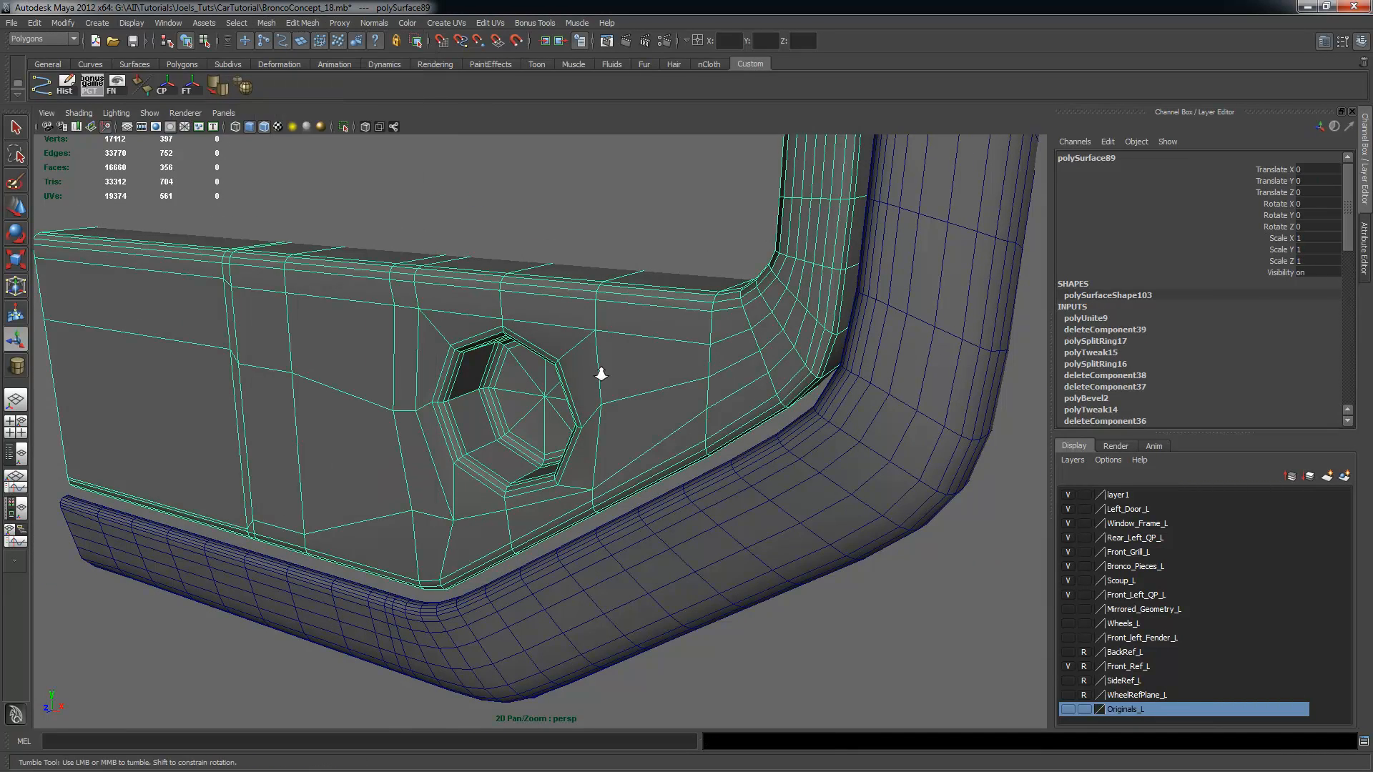
Try to merge the vertices selected around the fog light hole, and undo the merge
scroll(622, 351, up, 2)
right_drag(625, 341, 581, 342)
alt+drag(582, 342, 465, 297)
drag(284, 232, 745, 662)
alt+drag(512, 529, 582, 434)
scroll(582, 434, up, 3)
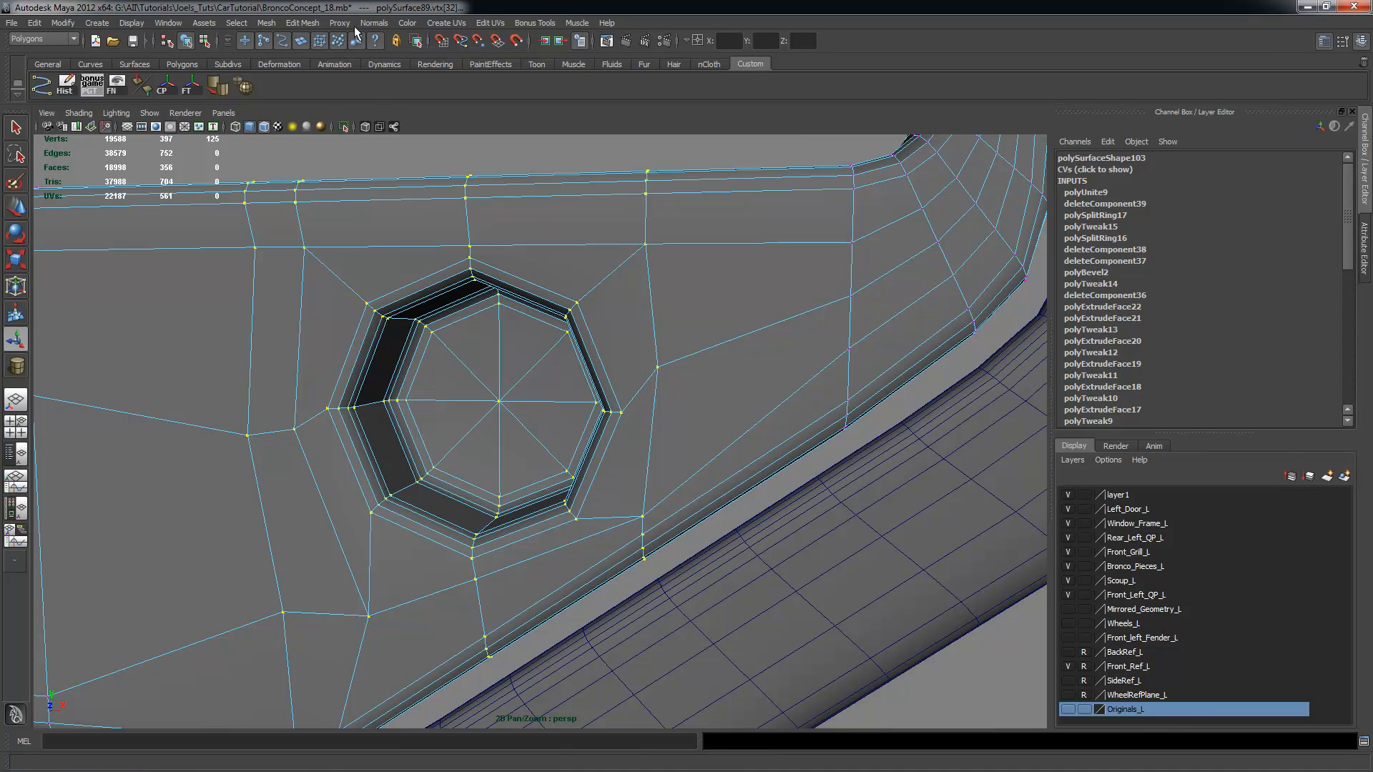
click(302, 22)
click(312, 338)
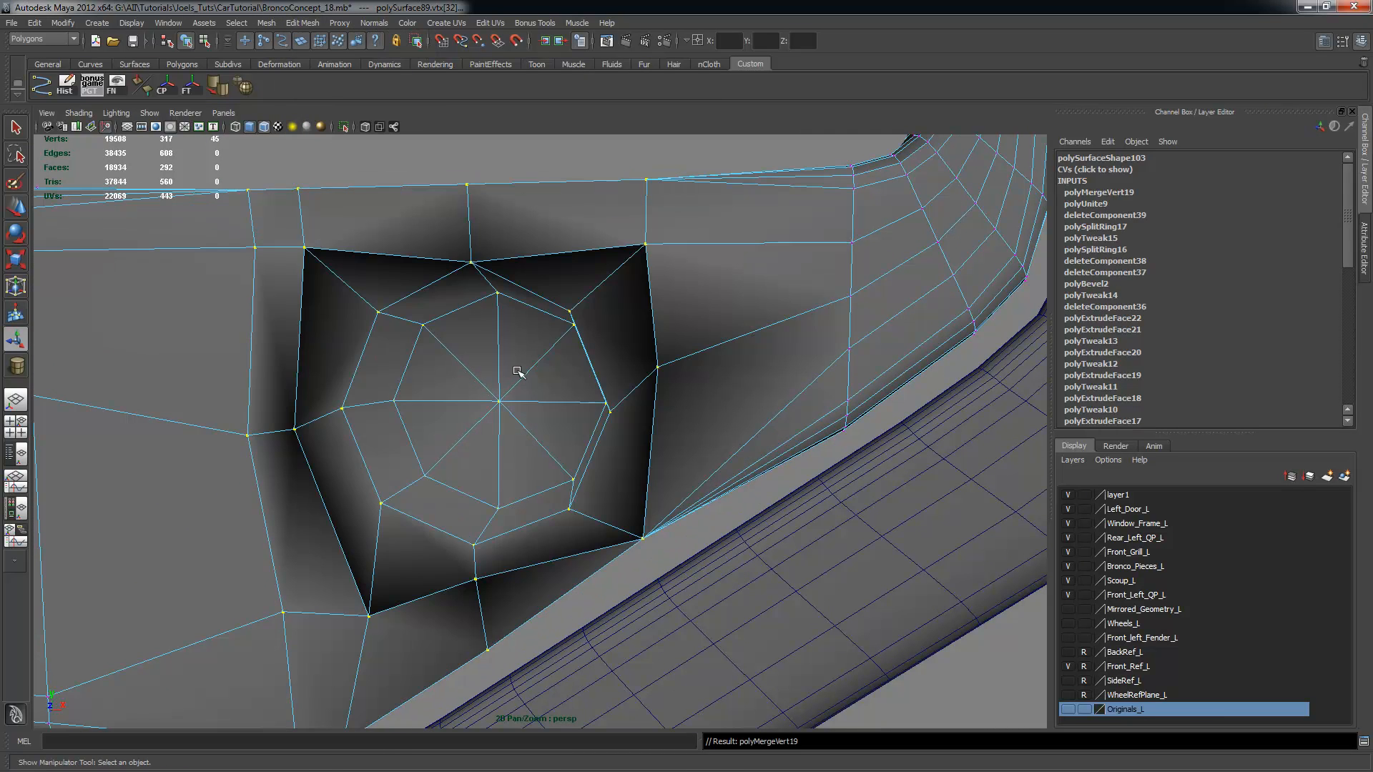
key(ctrl+z)
Reset the Merge options and merge the selected vertices around the fog light hole again
click(302, 22)
mouse_move(266, 22)
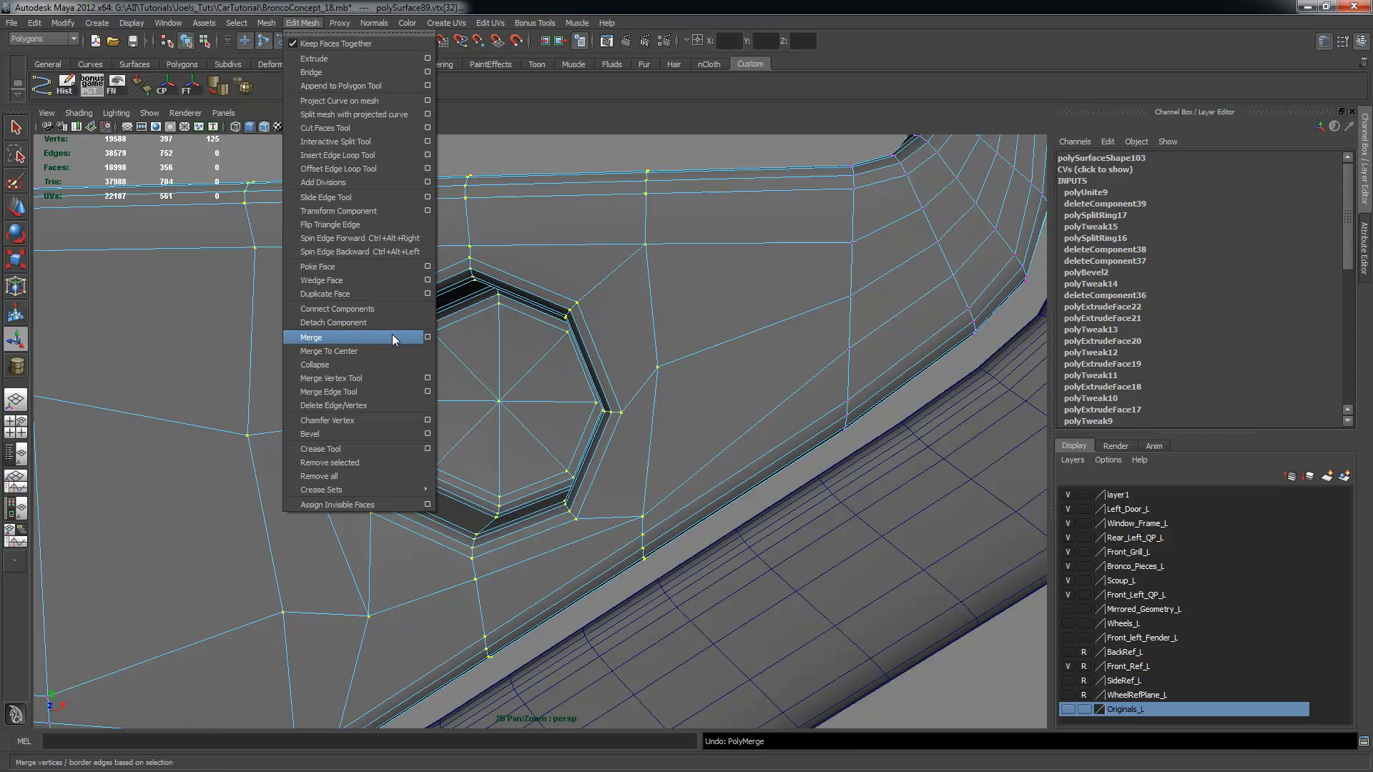
click(428, 337)
click(534, 145)
click(565, 175)
click(718, 374)
click(847, 374)
scroll(662, 414, up, 3)
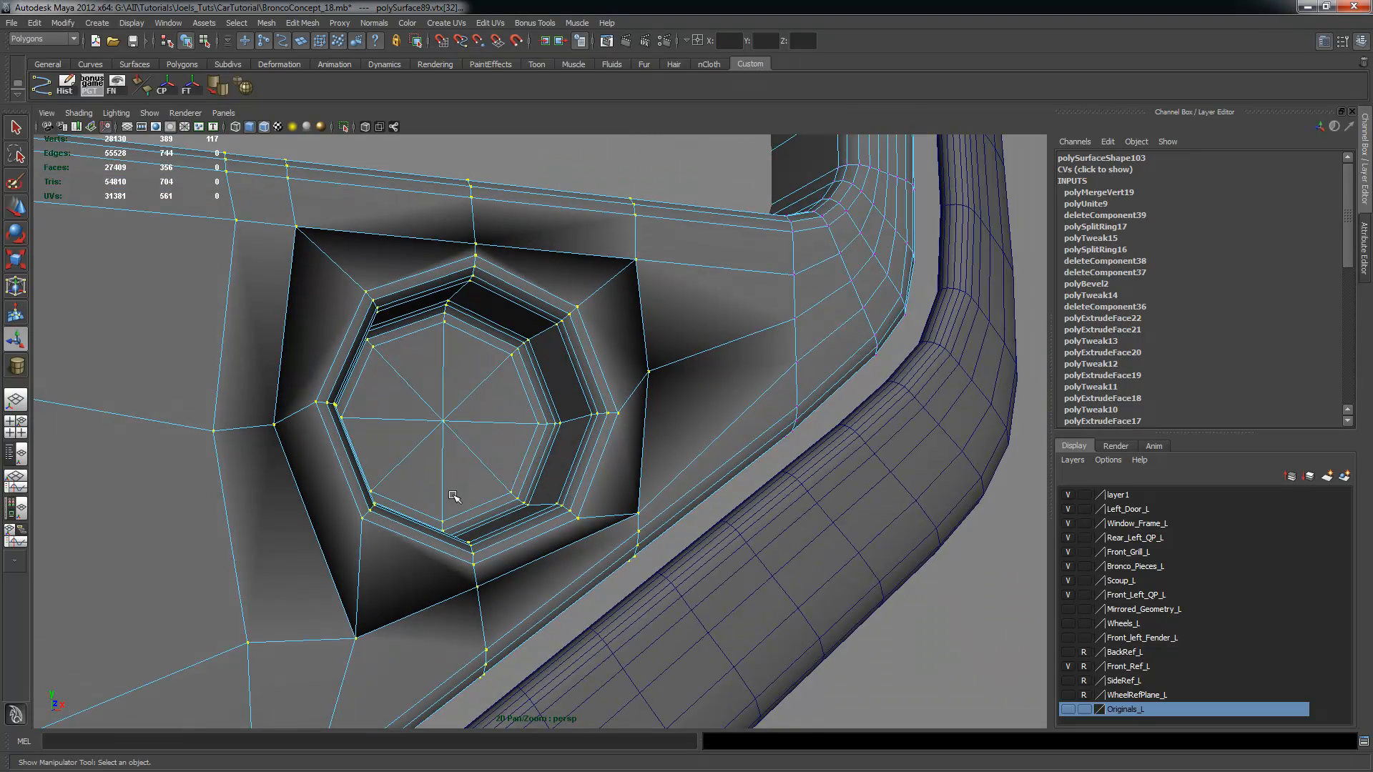
Leave component mode and undo the vertex merge and the combine to restore the separate cylinder and grill frame
key(ctrl+z)
mouse_move(673, 446)
alt+mouse_down()
mouse_move(620, 423)
mouse_move(584, 436)
alt+mouse_up()
key(F8)
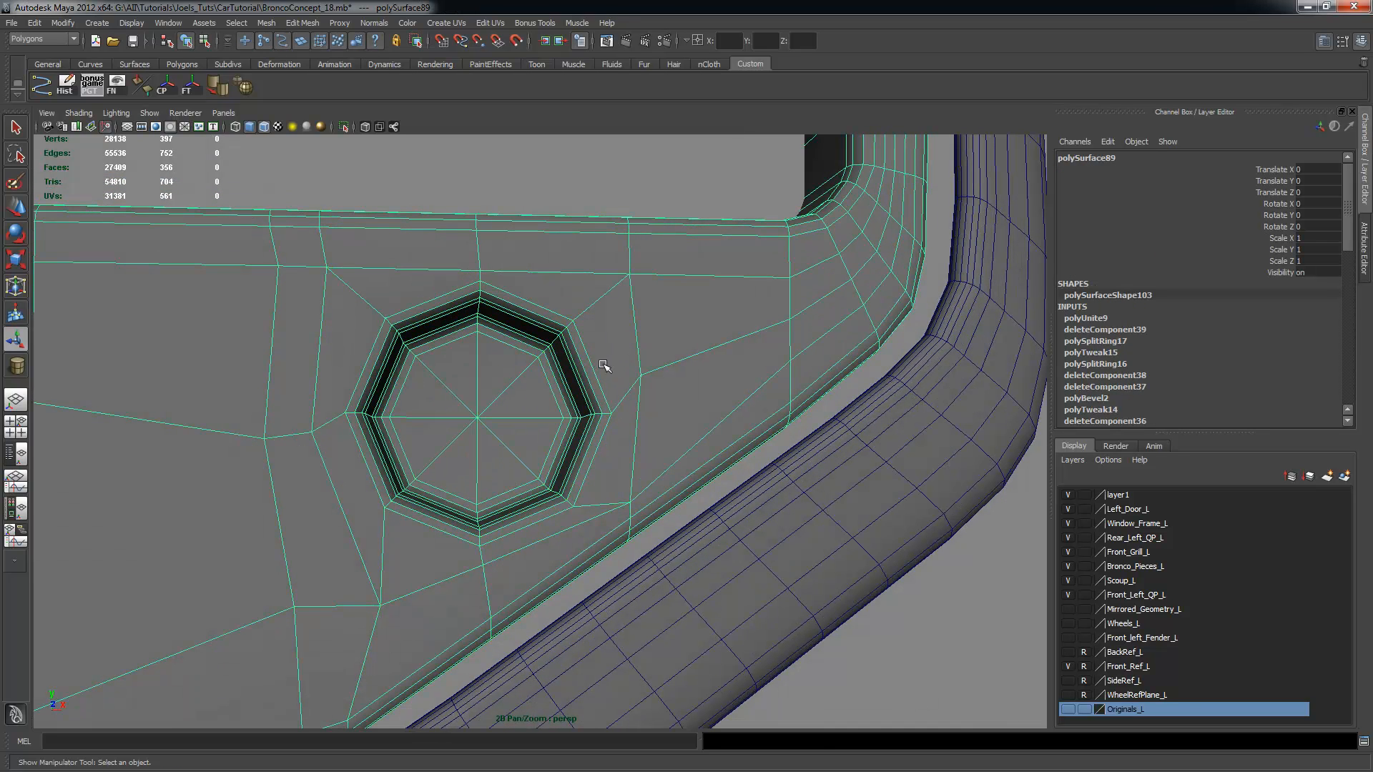
key(ctrl+z)
key(ctrl+z)
key(ctrl+z)
key(ctrl+z)
Display the face normals on the cylinder and grill frame and reverse the normals of the cylinder
click(547, 341)
click(363, 241)
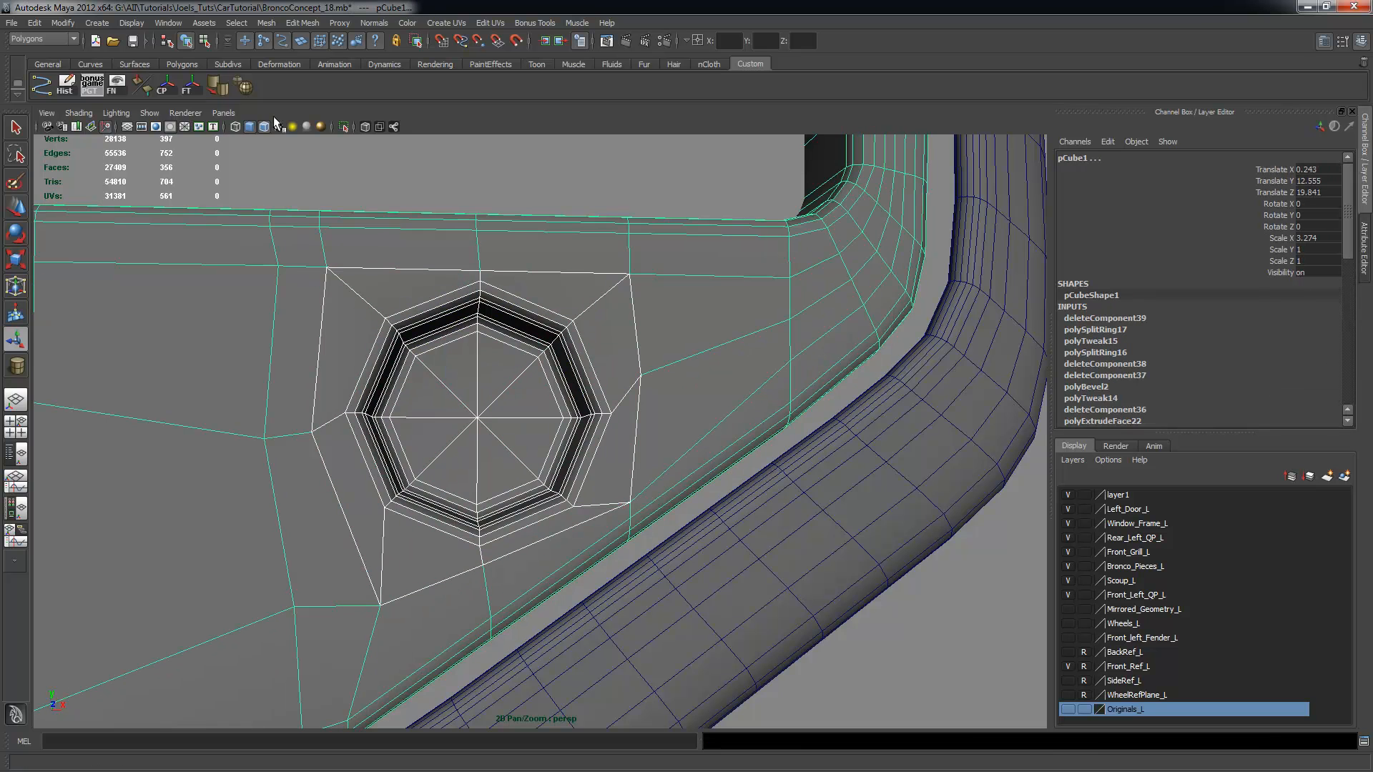
alt+drag(630, 436, 662, 429)
alt+drag(602, 373, 422, 350)
click(424, 350)
alt+drag(536, 413, 577, 422)
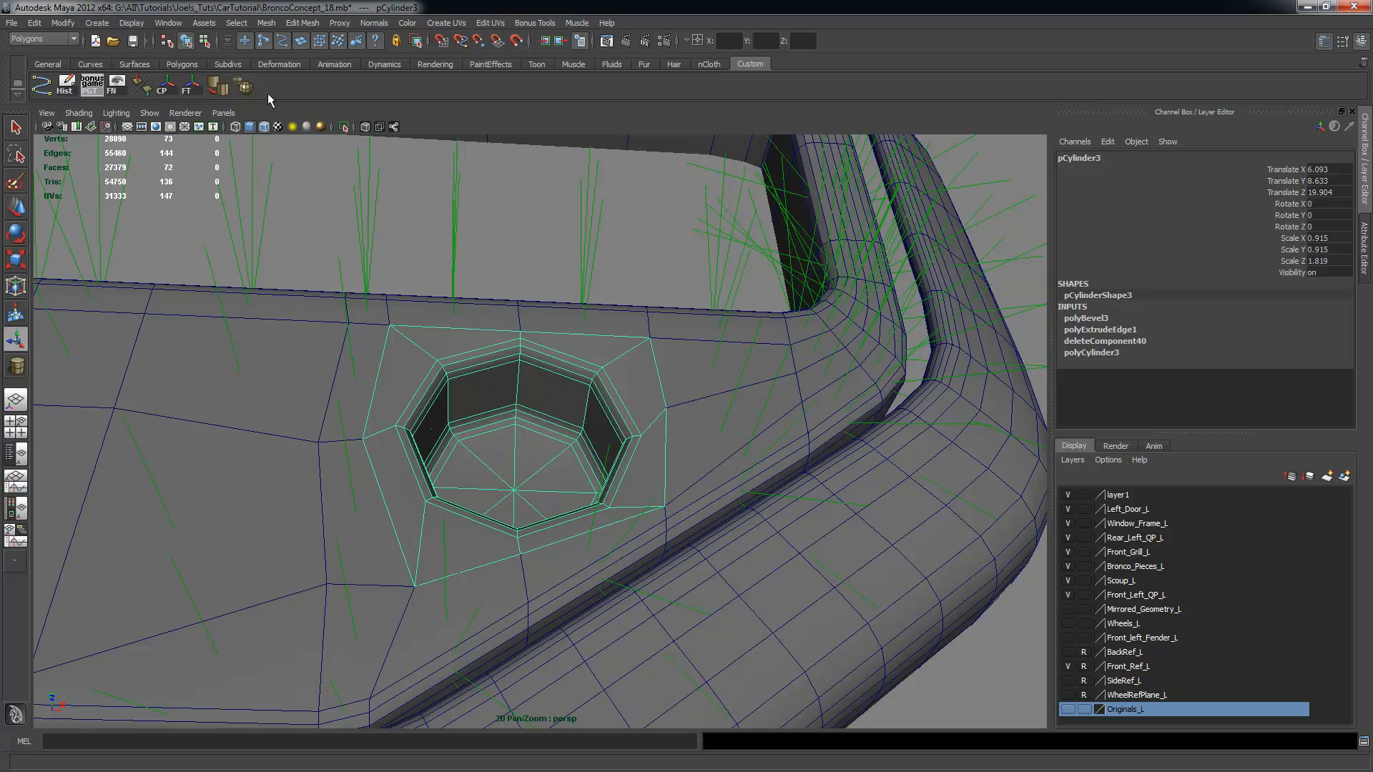
click(140, 89)
Hide the face normals on the cylinder and grill frame and combine the two objects into one mesh
alt+drag(447, 336, 623, 478)
shift+click(366, 309)
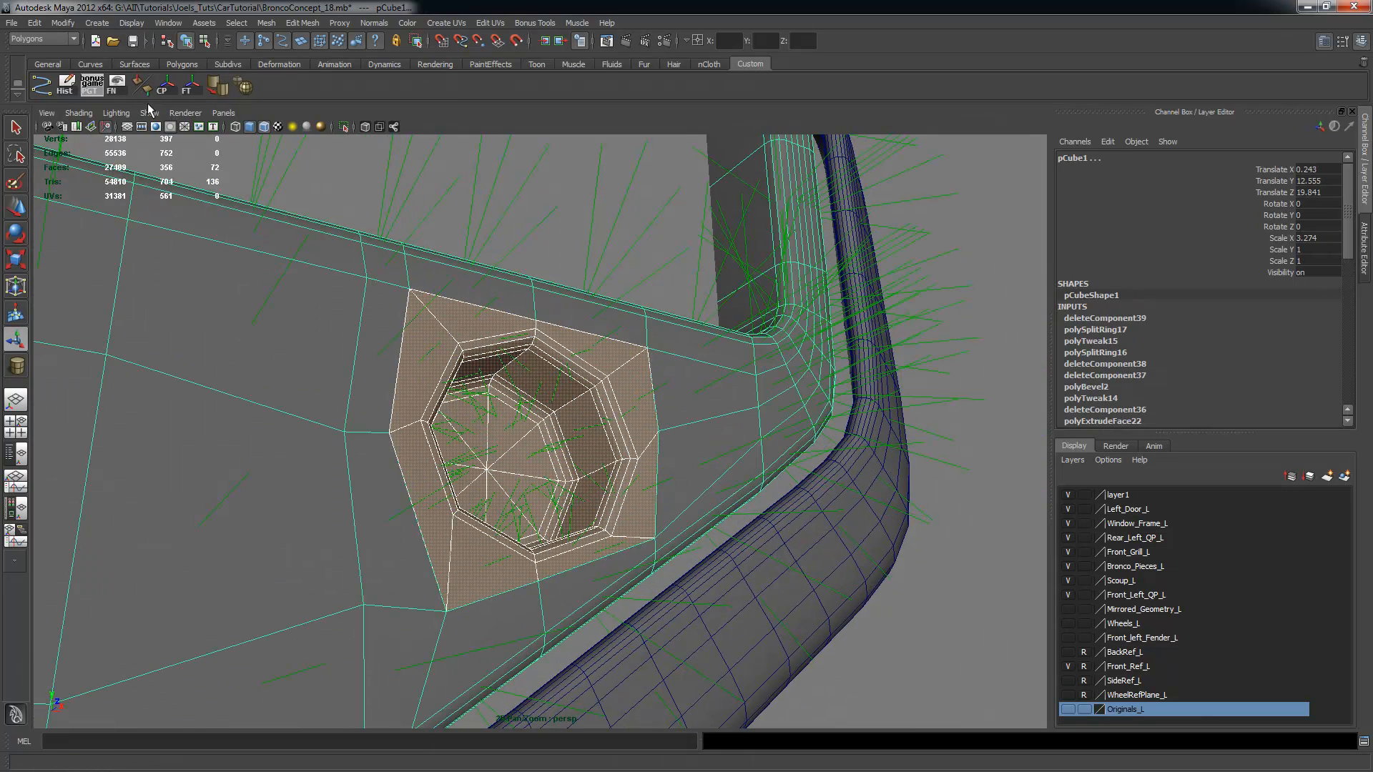
click(118, 87)
alt+right_drag(583, 333, 546, 334)
alt+drag(545, 334, 498, 301)
click(223, 32)
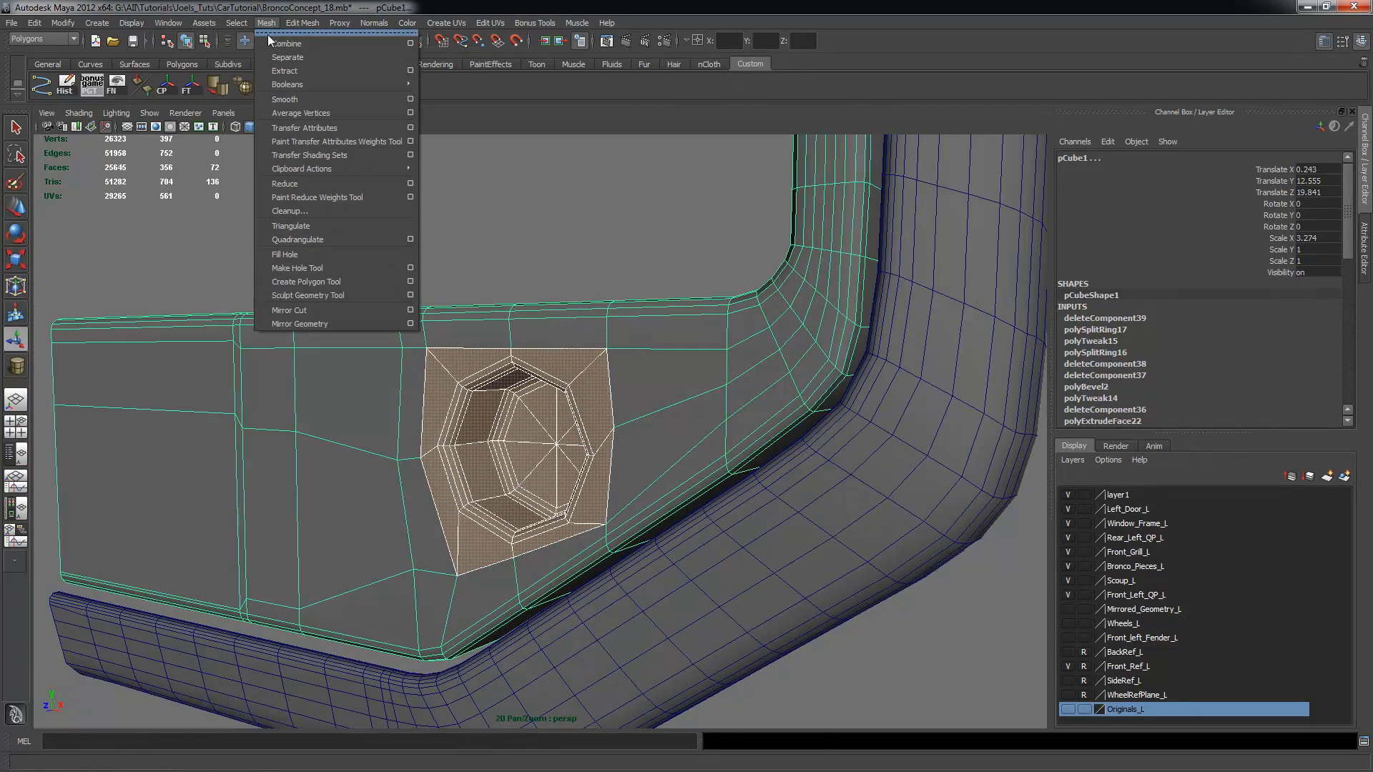
click(283, 41)
Merge the vertices around the fog light hole on the combined mesh and return to object mode
right_drag(633, 381, 569, 381)
alt+right_drag(468, 380, 502, 382)
drag(312, 263, 671, 702)
alt+drag(592, 604, 565, 599)
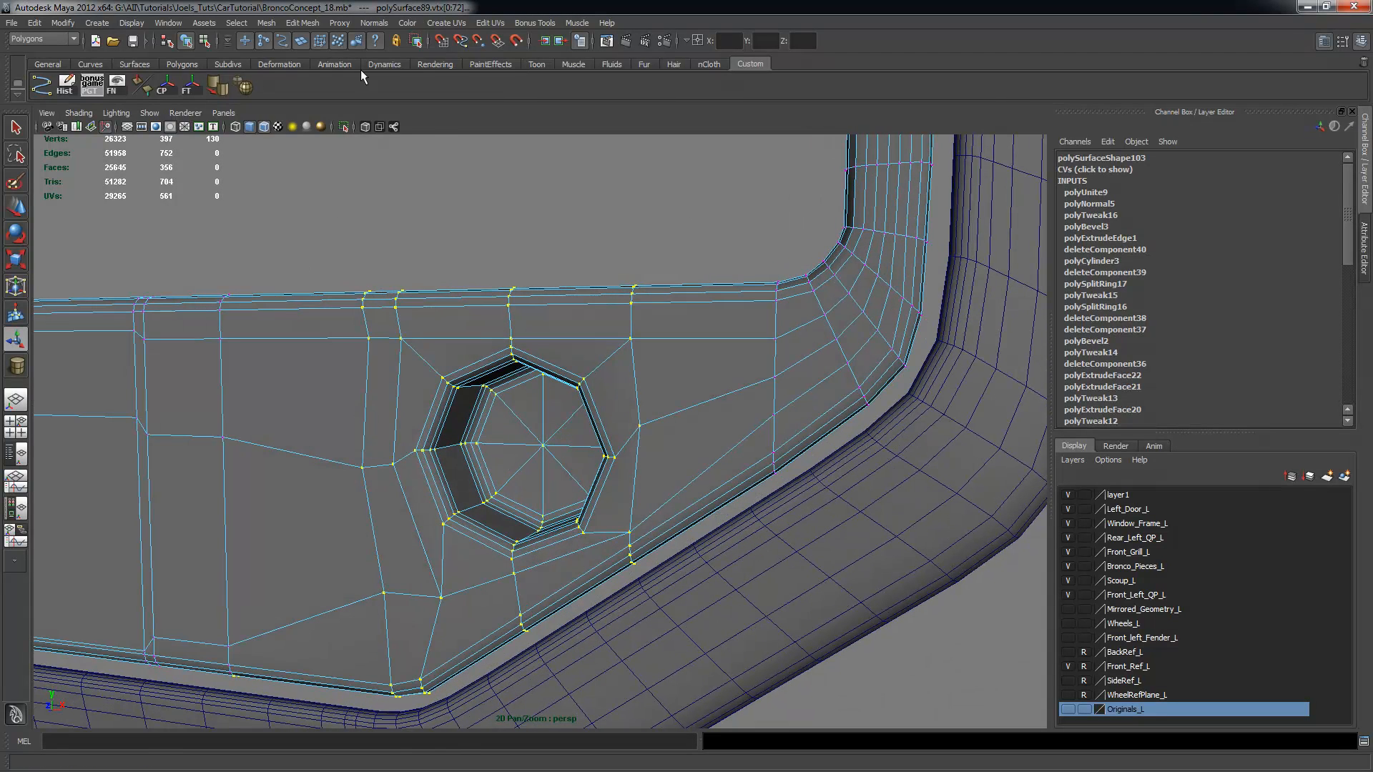
click(298, 24)
click(274, 23)
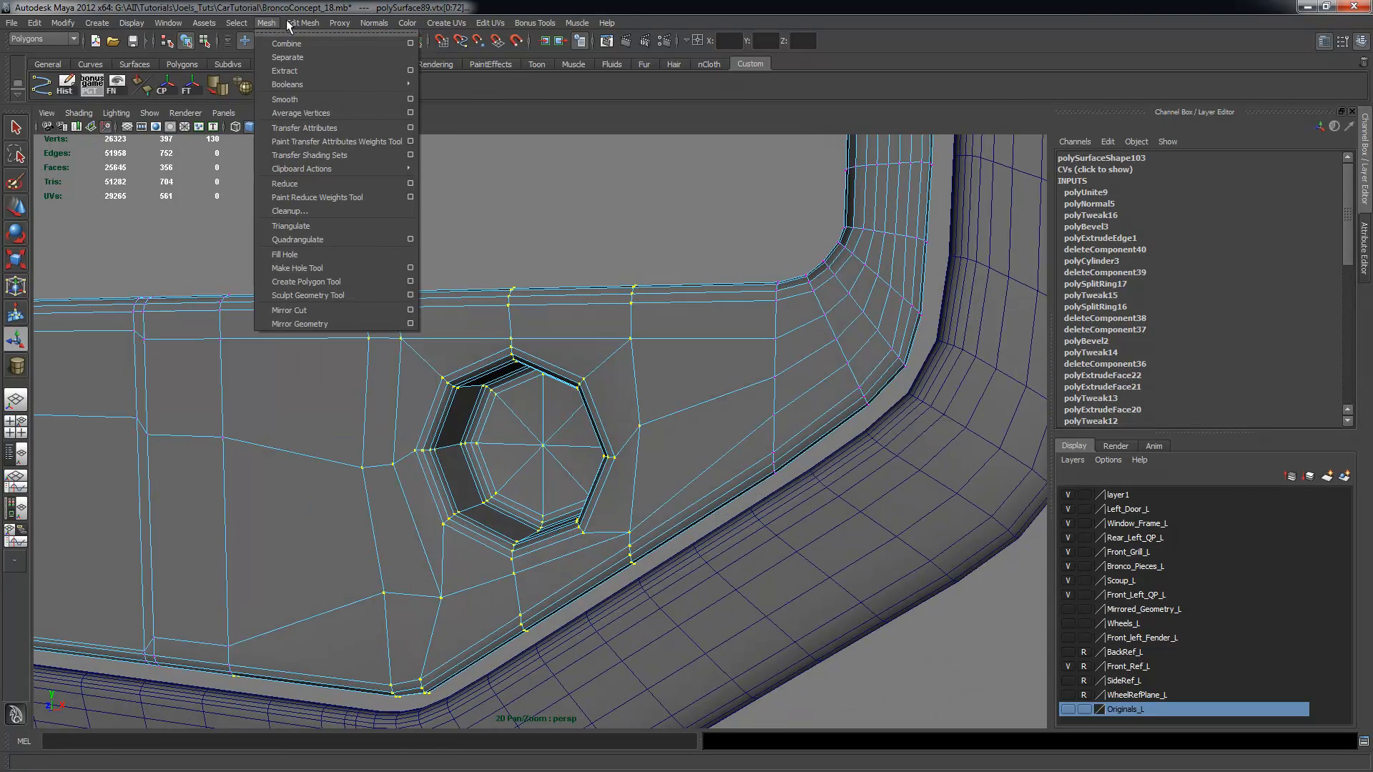
mouse_move(293, 23)
click(329, 325)
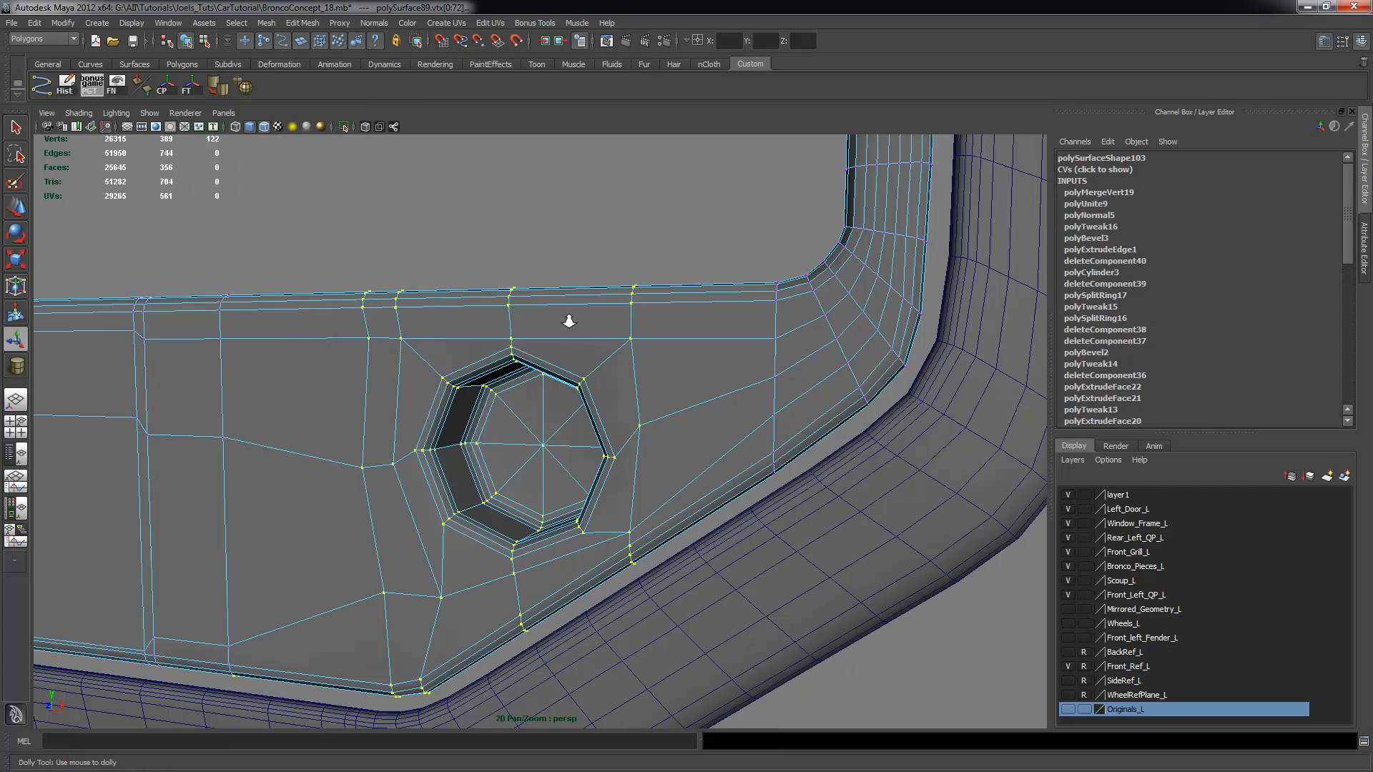
alt+right_drag(568, 321, 540, 313)
alt+drag(540, 313, 561, 294)
click(560, 294)
key(F8)
key(F8)
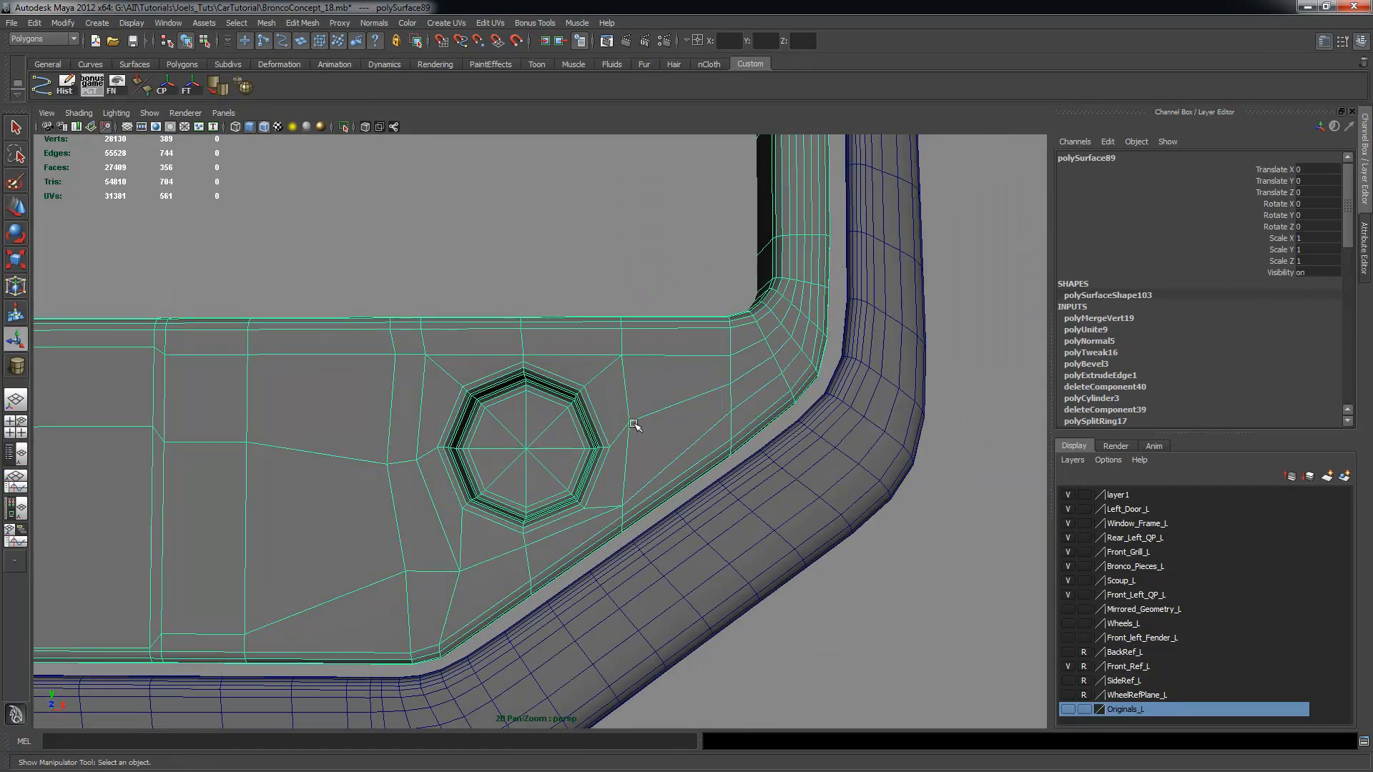
Preview the grill frame smoothed and examine the rounded fog light hole from several angles
alt+drag(564, 457, 752, 500)
key(1)
key(3)
click(879, 569)
key(3)
alt+right_drag(752, 500, 576, 474)
alt+drag(576, 474, 515, 451)
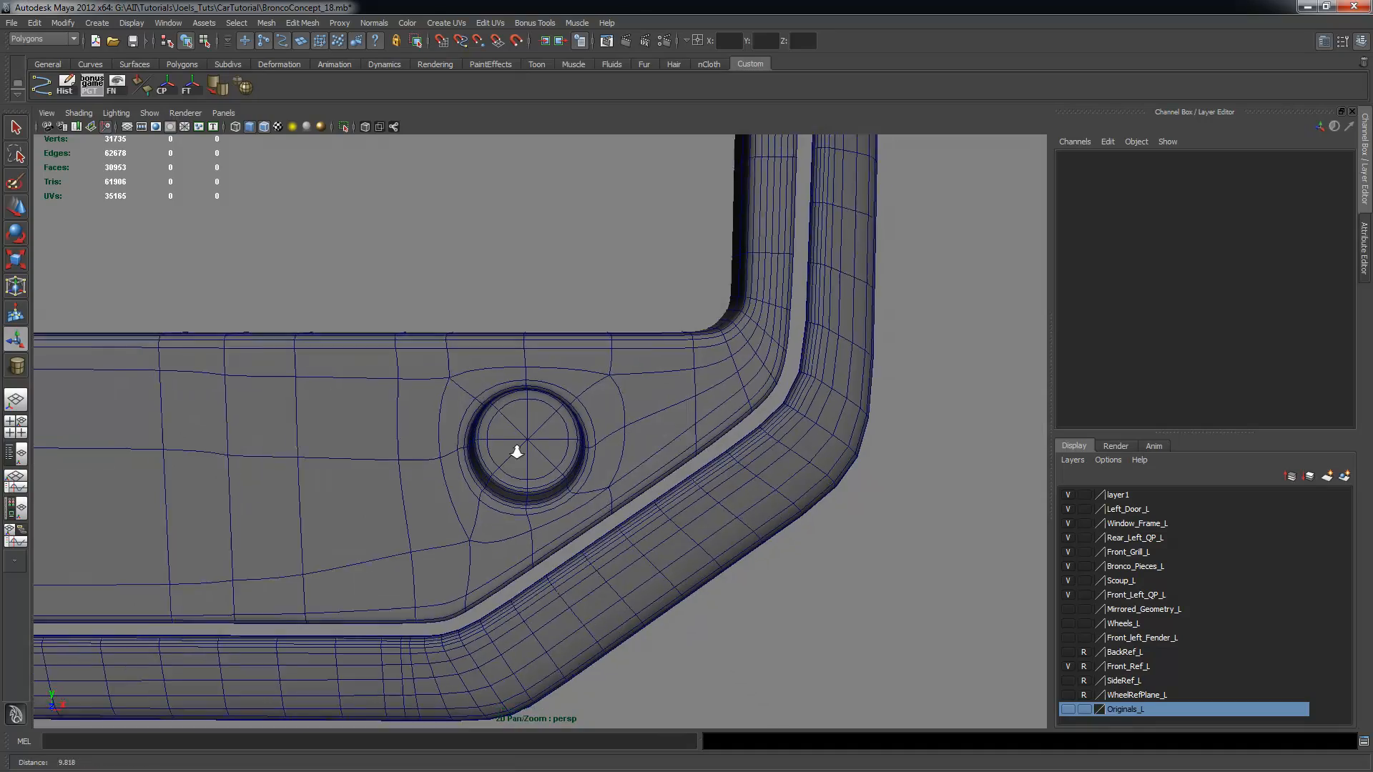
alt+right_drag(515, 450, 457, 429)
alt+drag(457, 429, 555, 451)
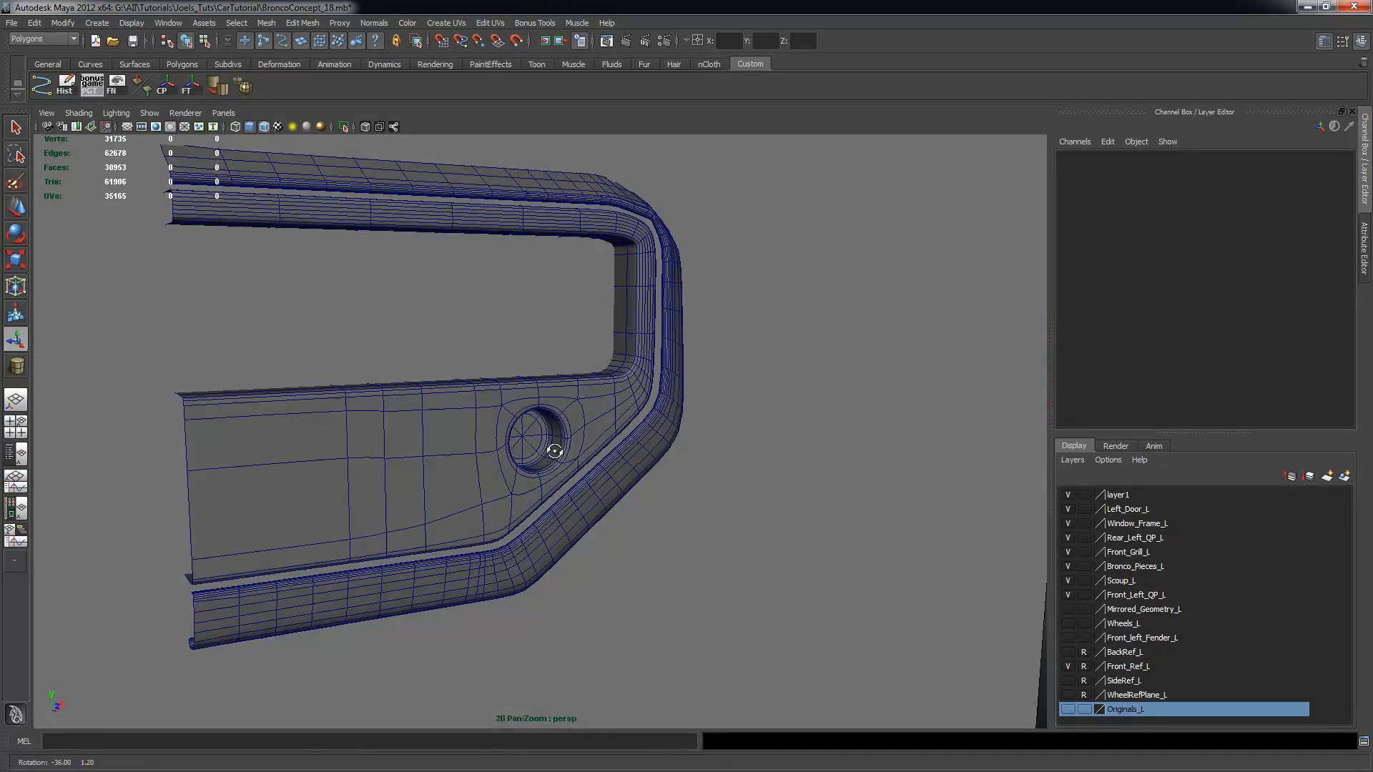
Select the combined grill frame and return it to the unsmoothed display
alt+right_drag(554, 450, 760, 465)
click(661, 431)
alt+drag(662, 431, 158, 508)
key(1)
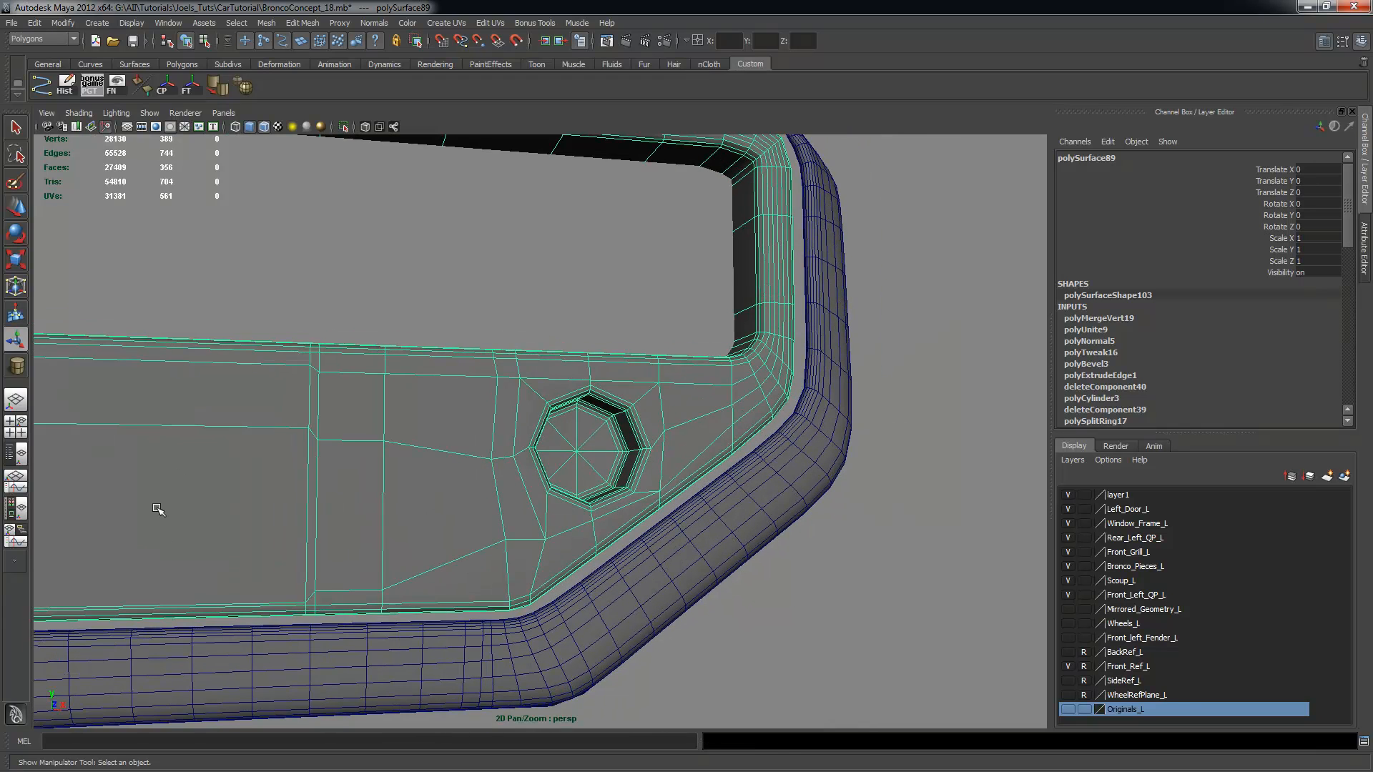
Create a small polygon cube over the narrow slot beside the winch opening in the front reference image
alt+drag(237, 523, 369, 429)
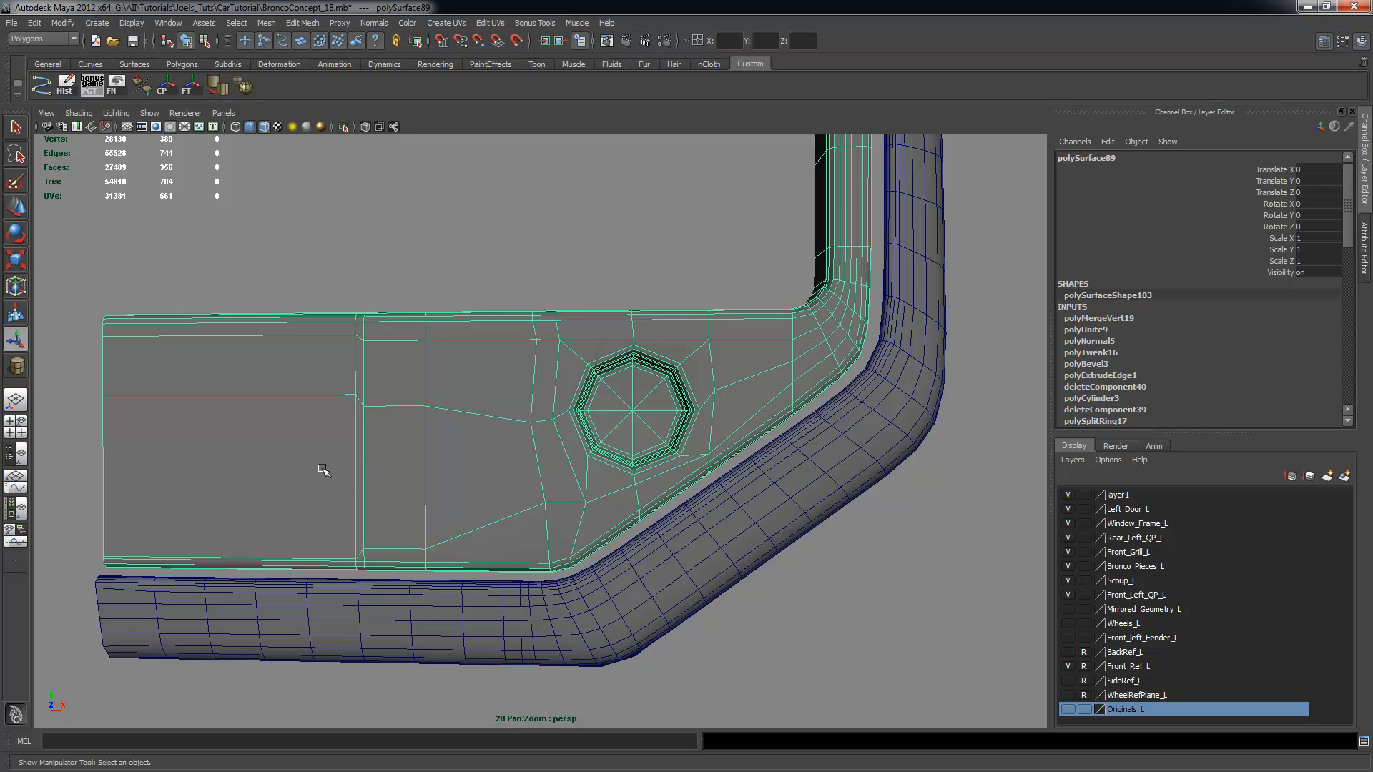
alt+drag(436, 523, 454, 521)
alt+middle_drag(455, 521, 469, 518)
key(space)
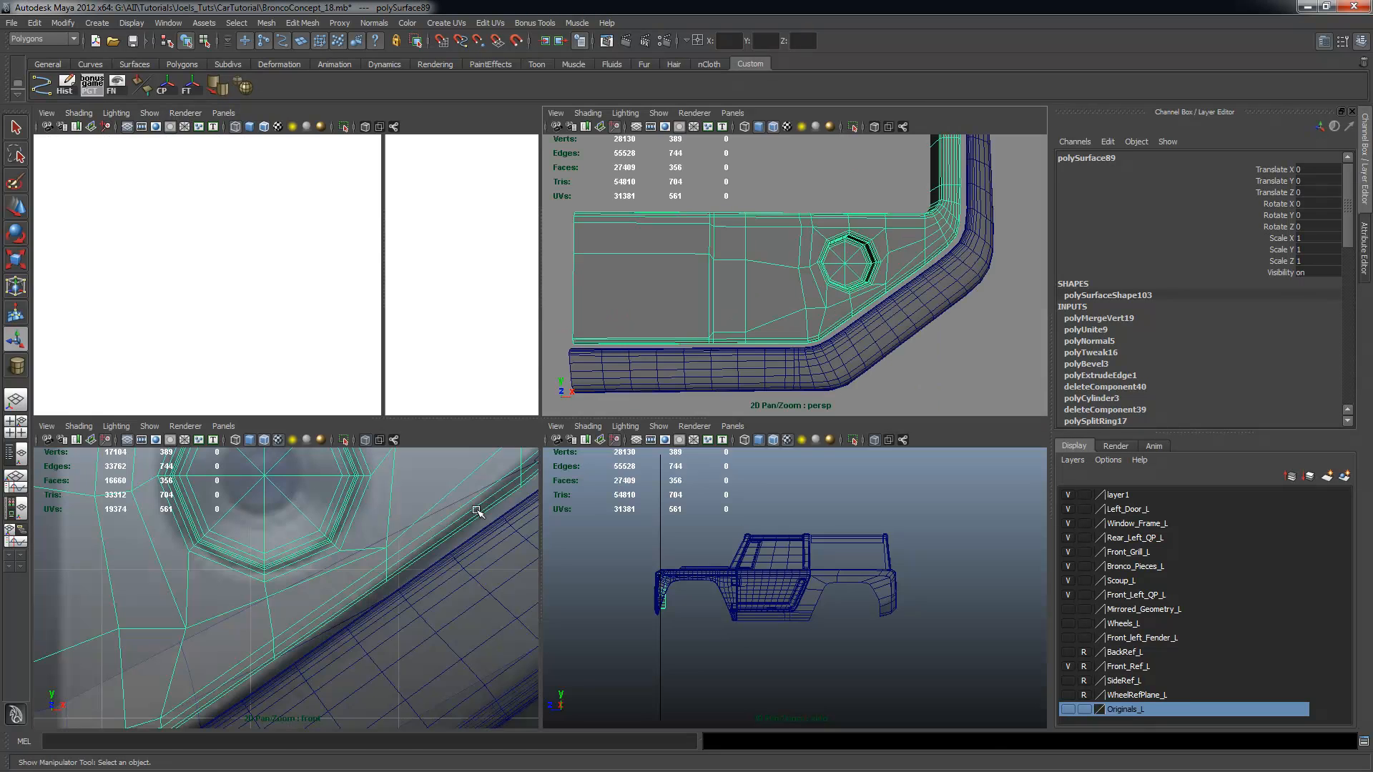
key(f)
key(space)
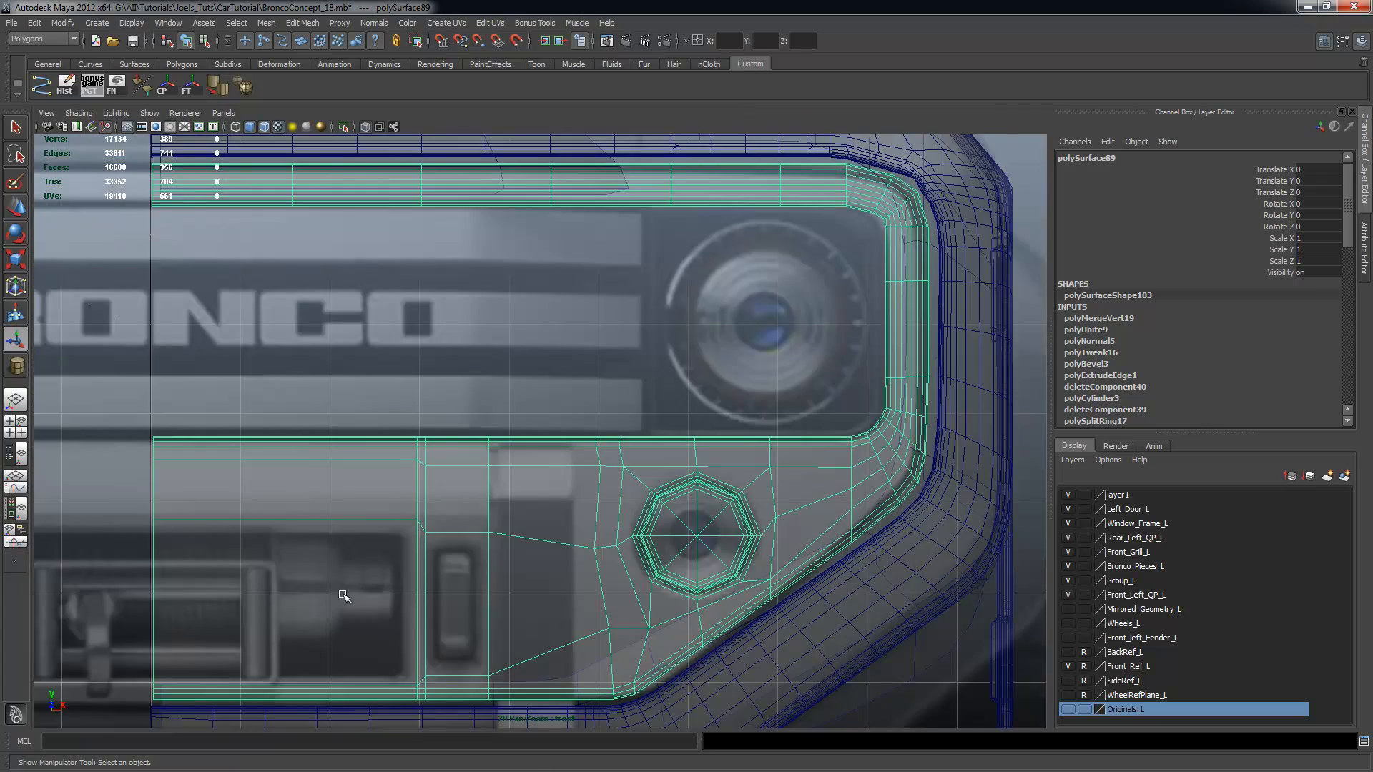
alt+middle_drag(393, 599, 380, 484)
alt+right_drag(379, 484, 481, 475)
alt+middle_drag(428, 467, 424, 415)
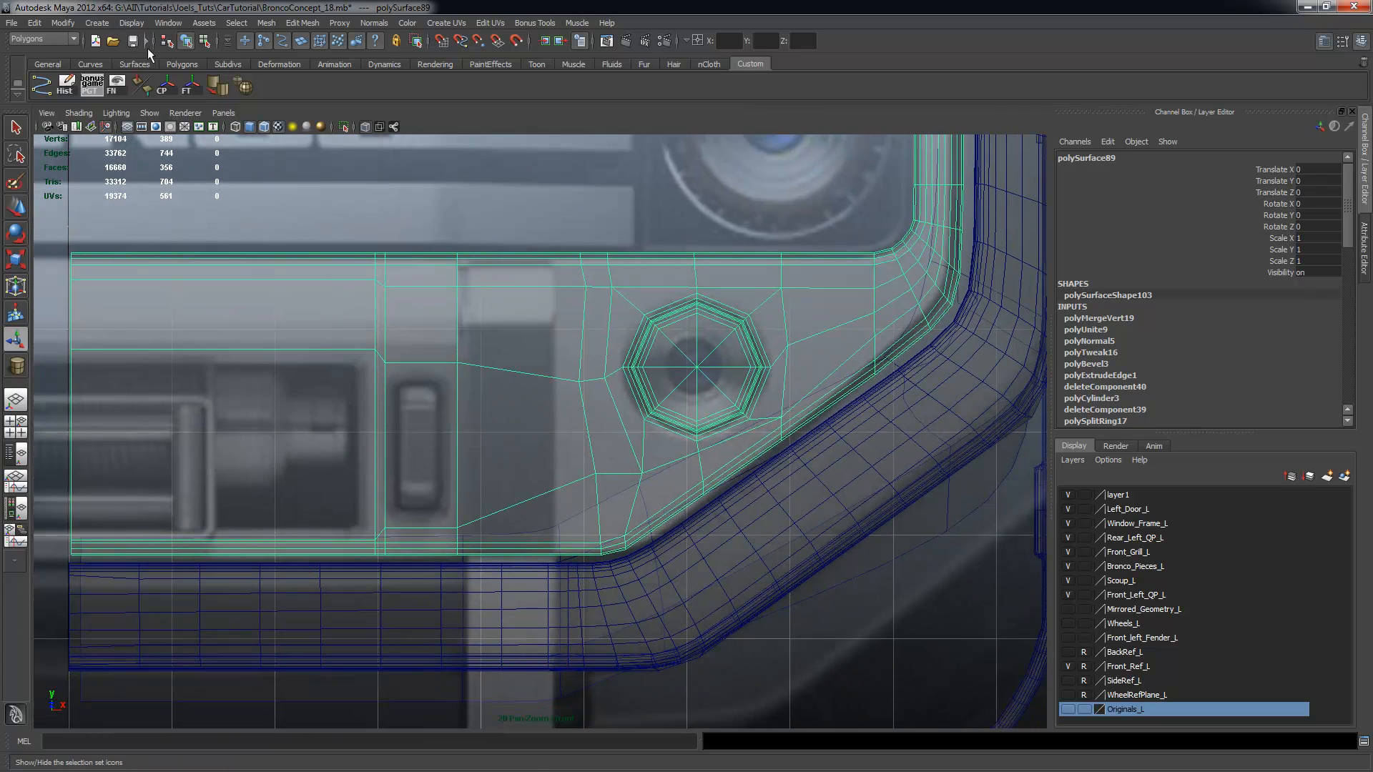
click(132, 23)
mouse_move(87, 24)
mouse_move(148, 70)
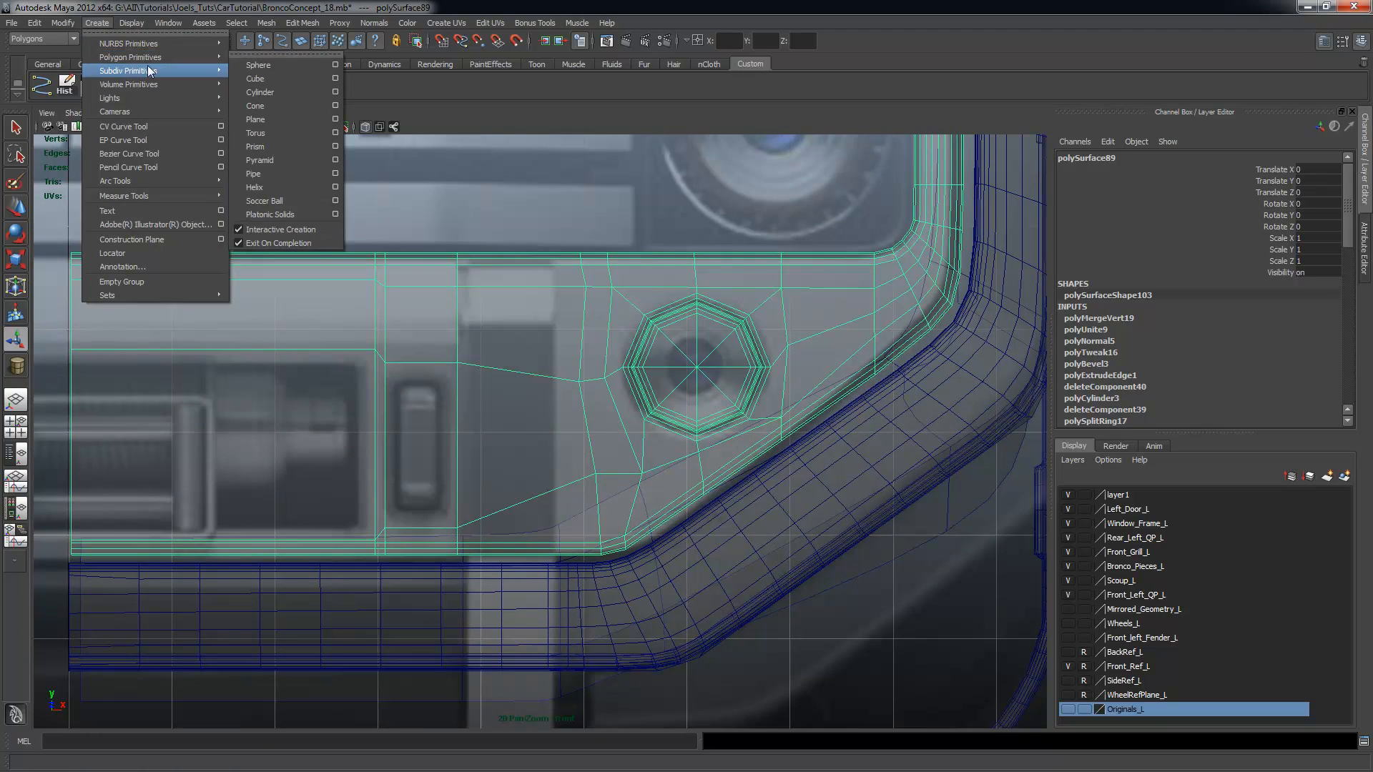
click(258, 78)
drag(421, 445, 464, 463)
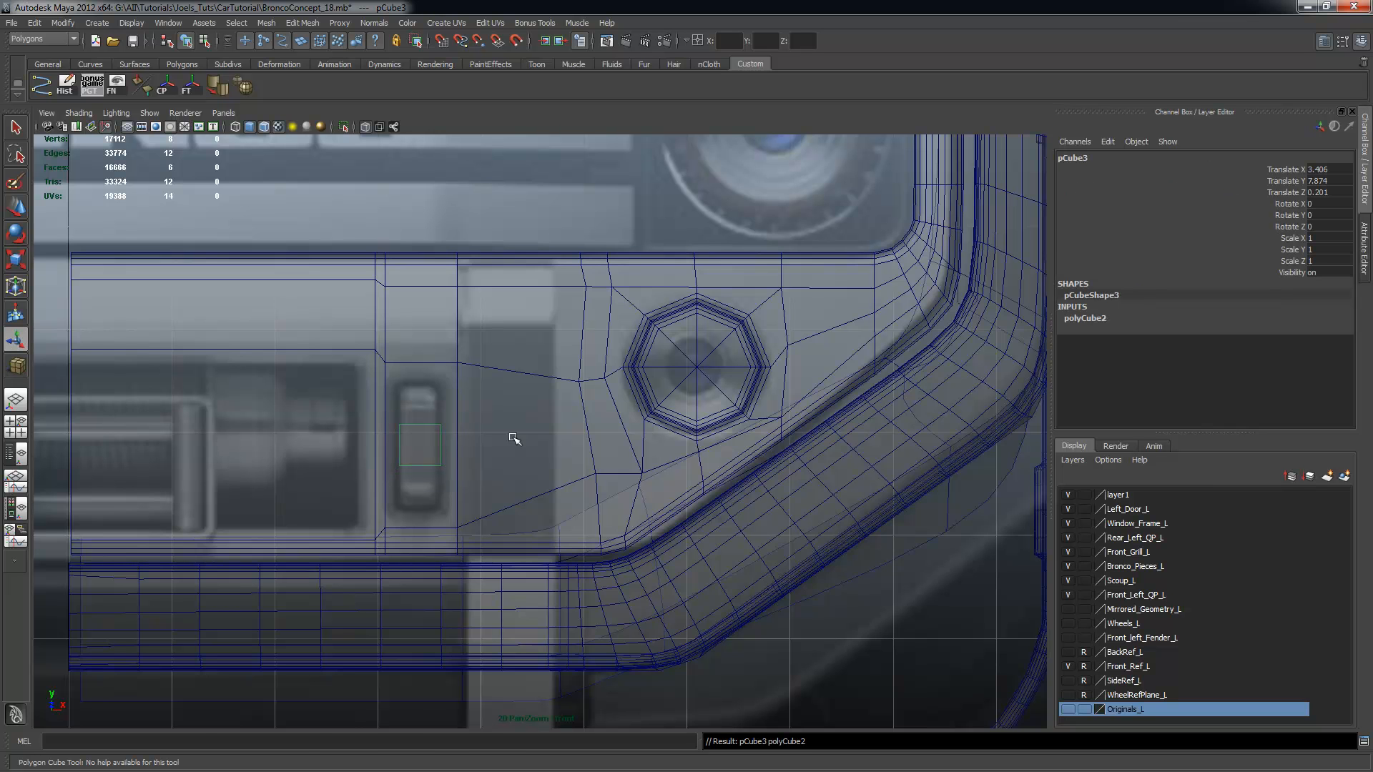
Move the cube forward along Z to about 21.08, just in front of the grille panel
key(space)
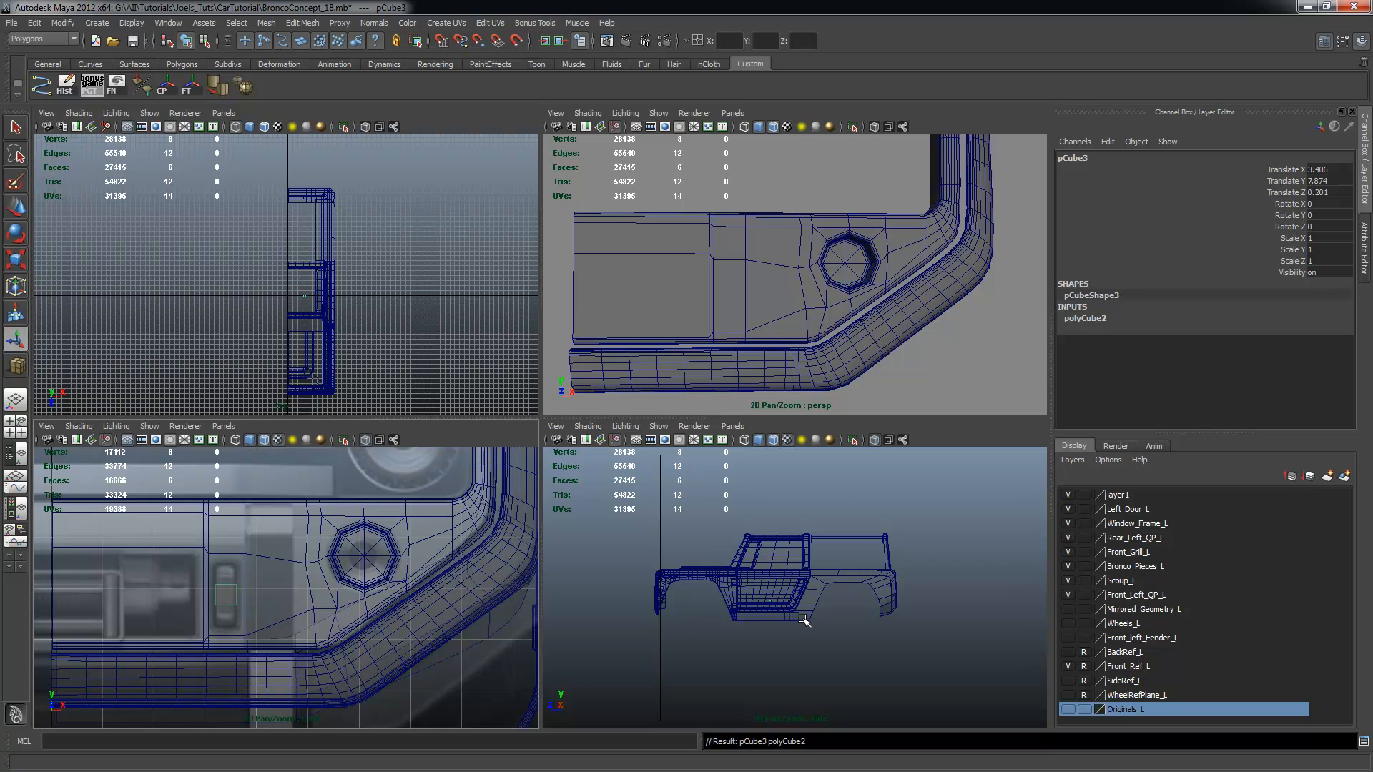
key(w)
drag(735, 603, 614, 603)
key(f)
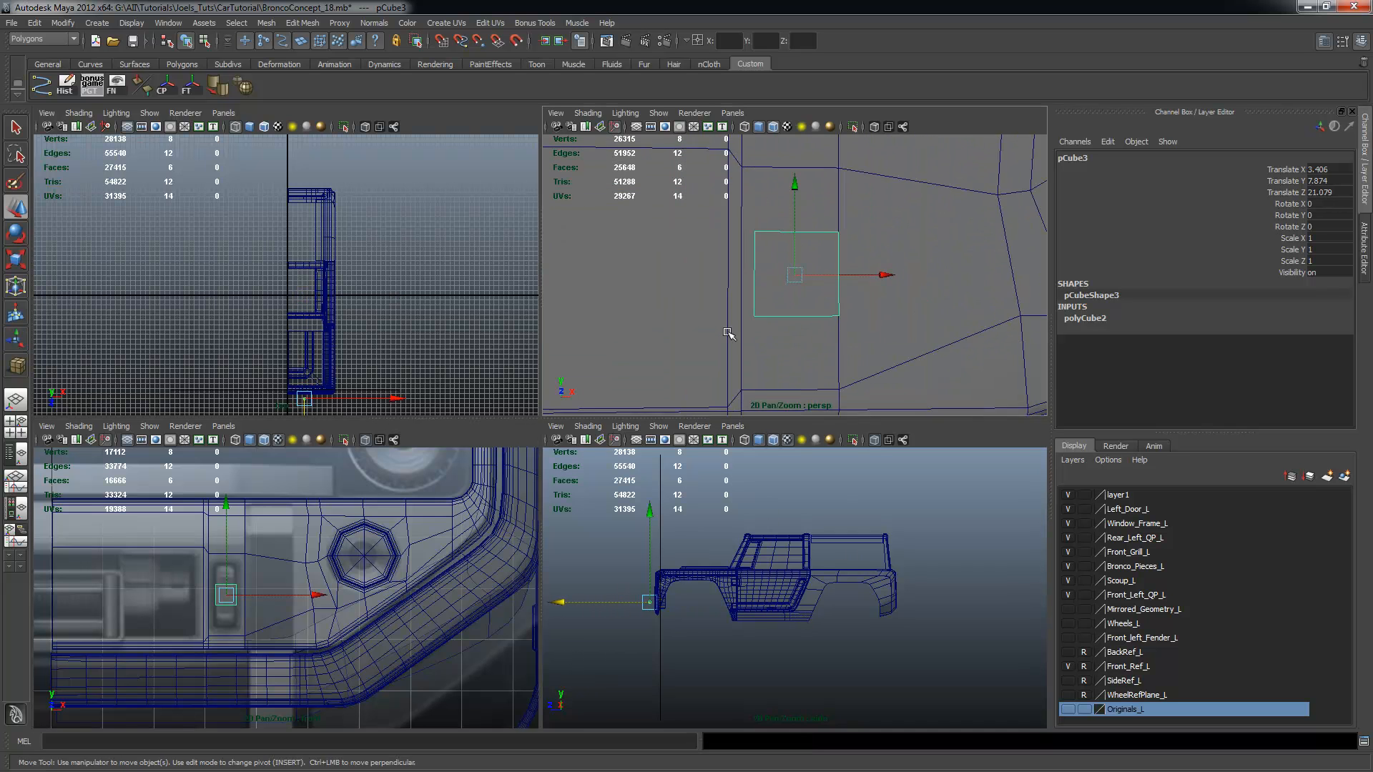
key(space)
alt+drag(885, 375, 505, 377)
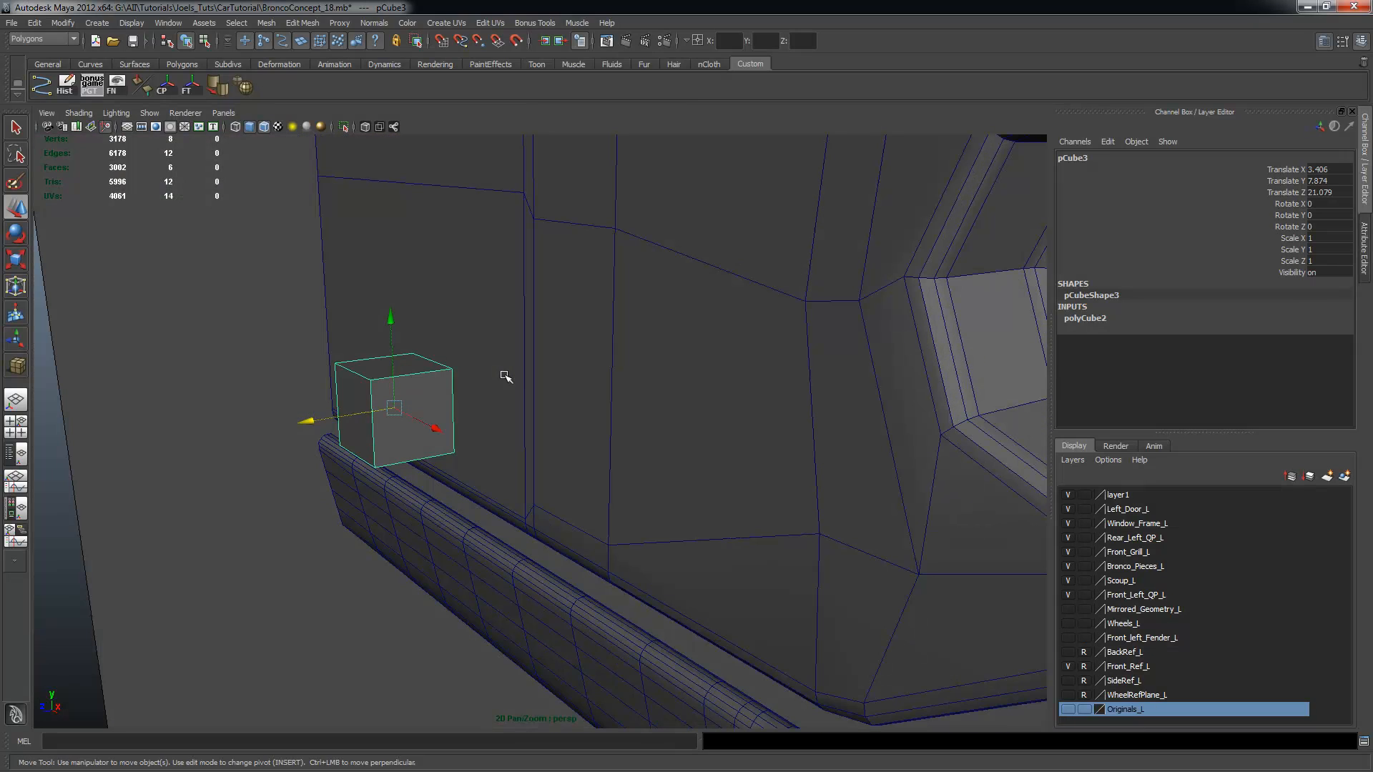
Relocate the cube's pivot to its upper corner and vertex-snap the cube to the grille panel vertex near the slot
key(Insert)
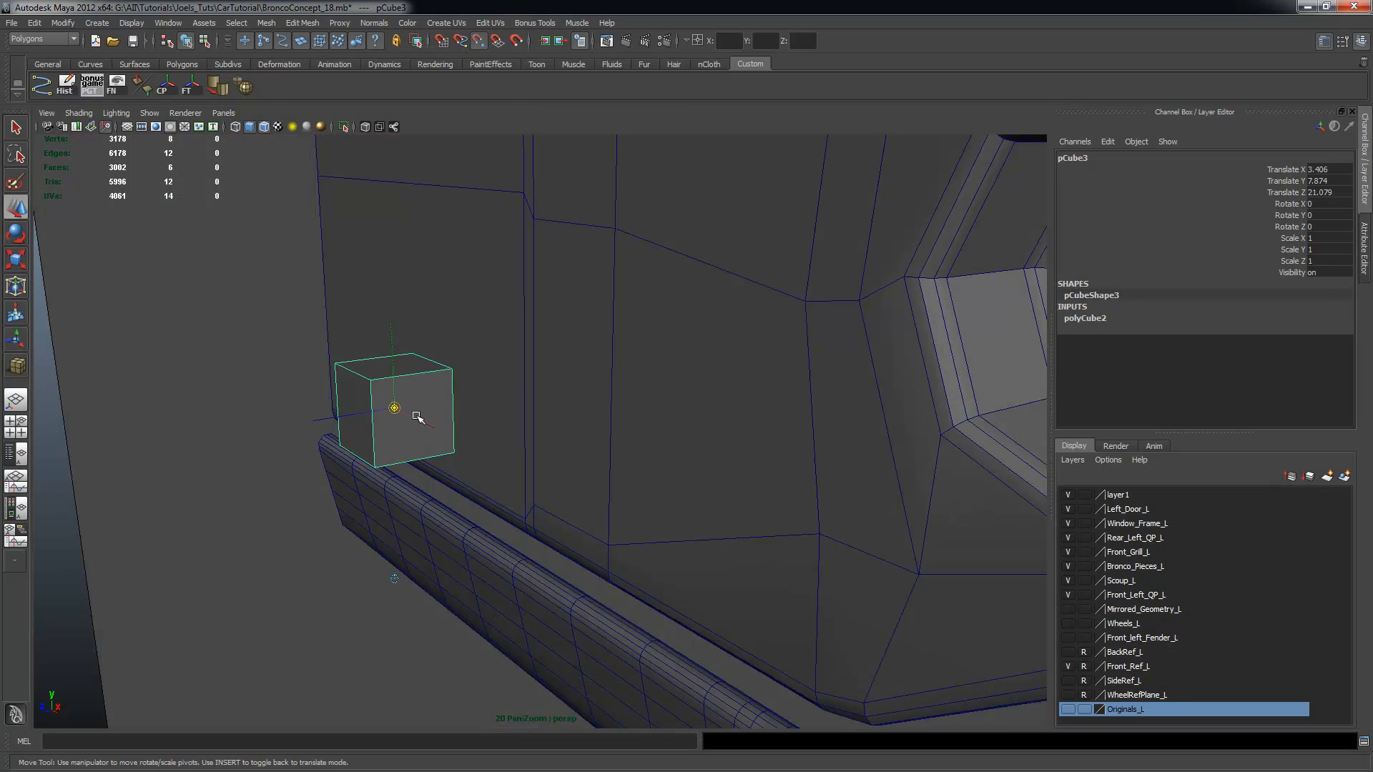
drag(394, 407, 493, 445)
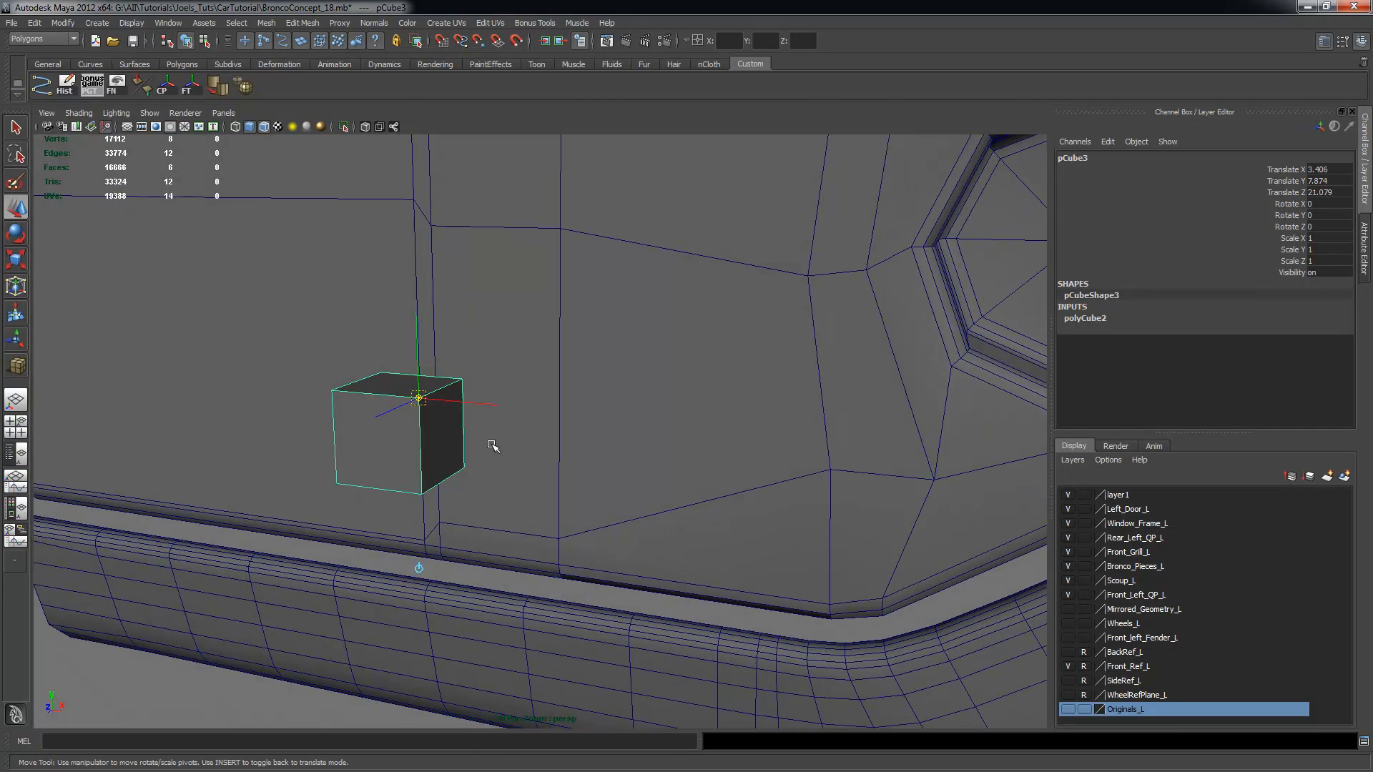
mouse_move(422, 399)
alt+mouse_down()
mouse_move(399, 389)
mouse_move(425, 422)
mouse_move(475, 429)
mouse_move(444, 413)
alt+mouse_up()
key(Insert)
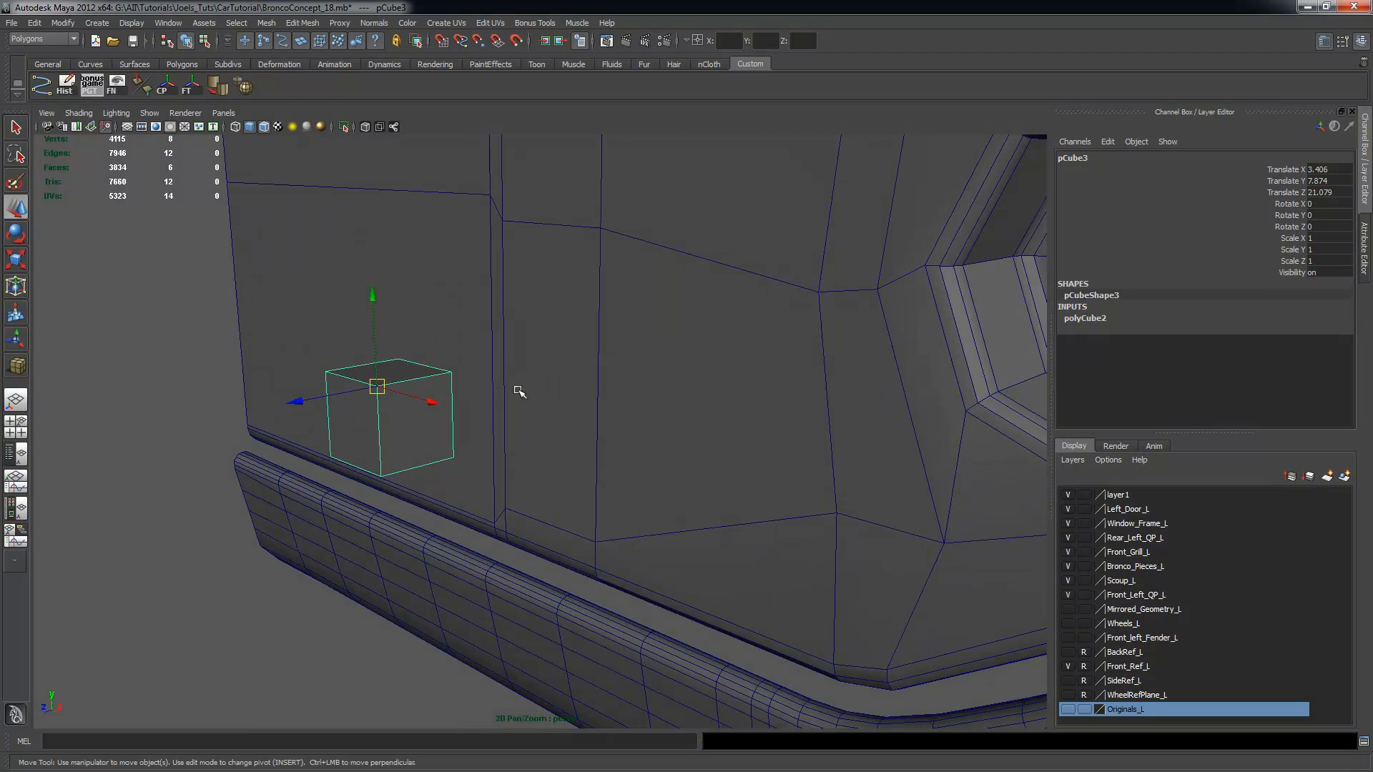
key(v)
drag(377, 386, 592, 257)
alt+drag(597, 314, 562, 384)
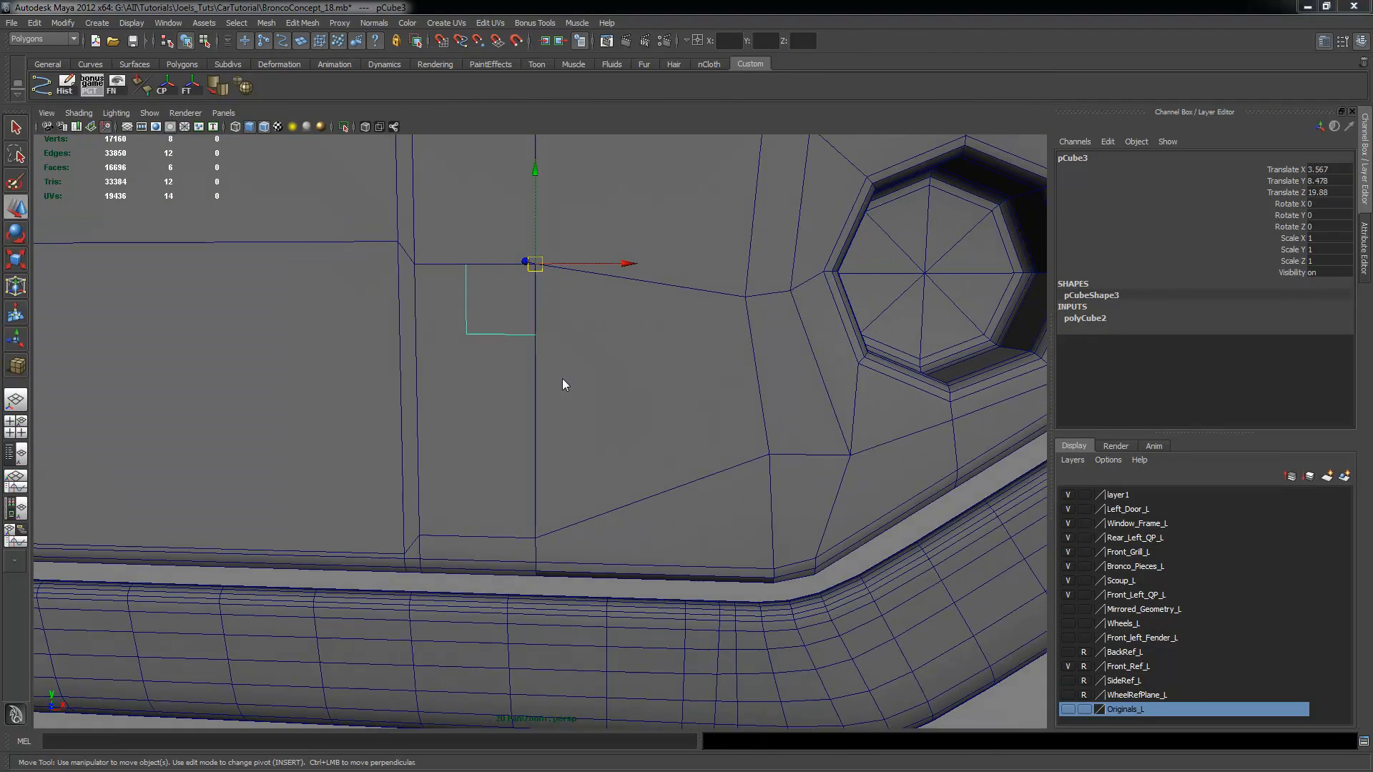
Move the cube in the front view to the slot's upper end, at about X 3.404 and Y 8.259
key(space)
key(space)
scroll(432, 408, up, 4)
alt+middle_drag(379, 411, 462, 370)
scroll(462, 371, up, 2)
drag(501, 229, 465, 277)
right_click(437, 298)
right_click(438, 348)
right_click(397, 323)
right_drag(398, 323, 363, 323)
key(ctrl+z)
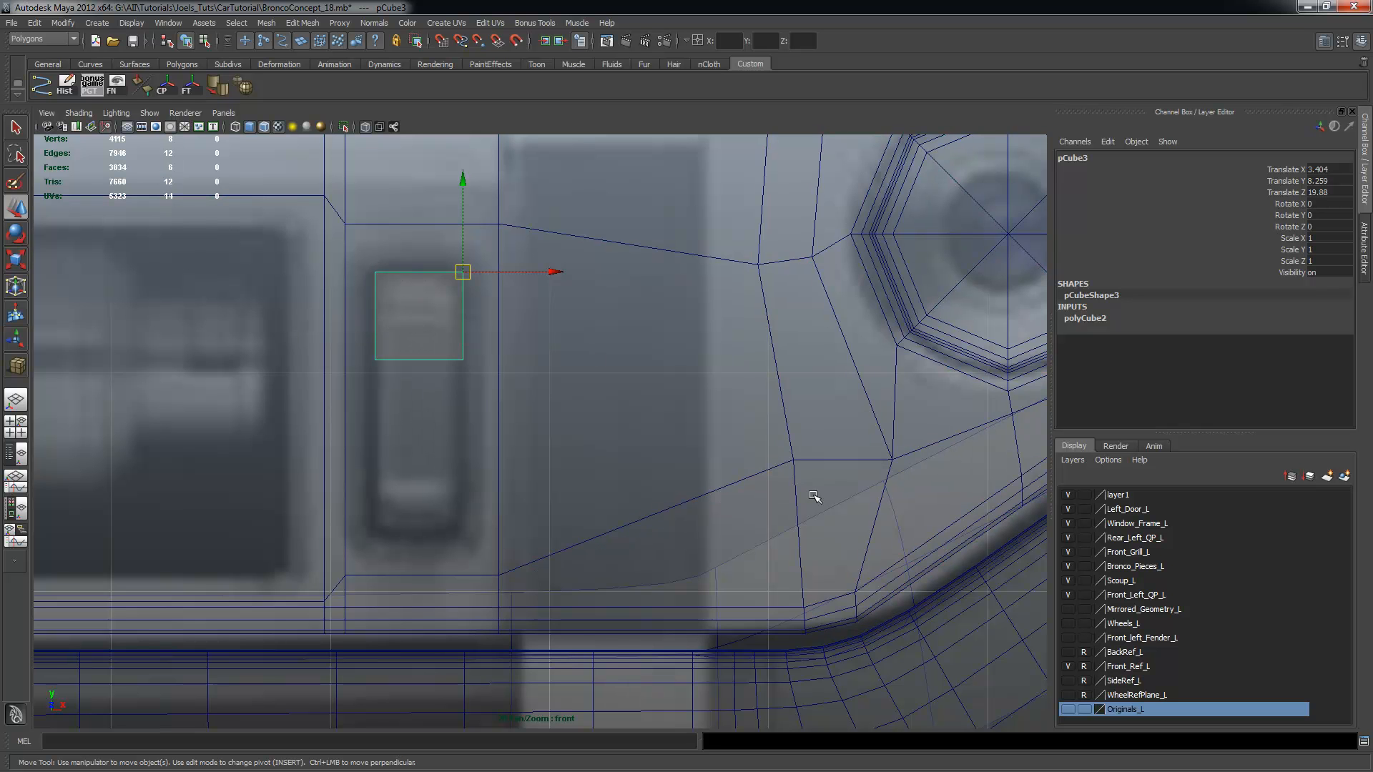
Add the grille panel to layer1 and set that layer to reference mode
click(807, 461)
scroll(858, 466, down, 5)
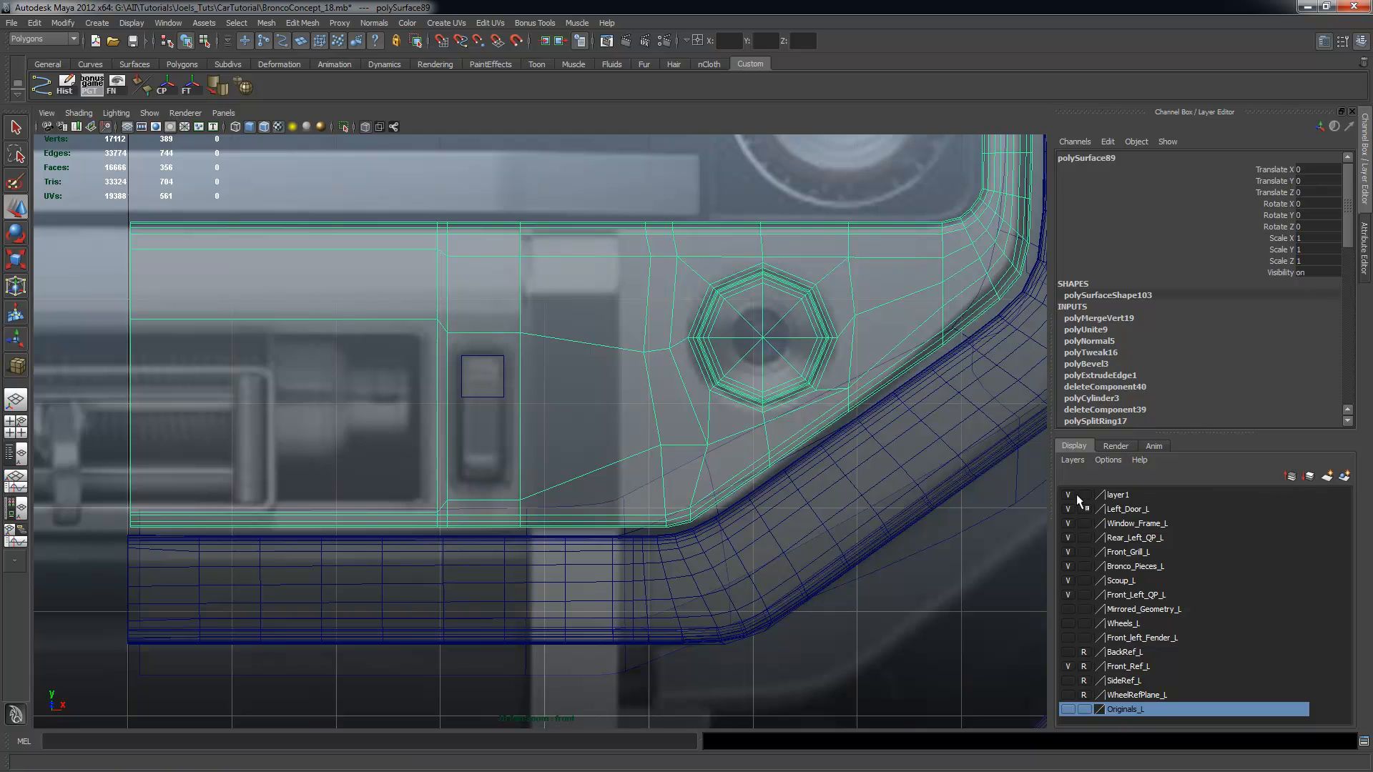
right_click(1136, 495)
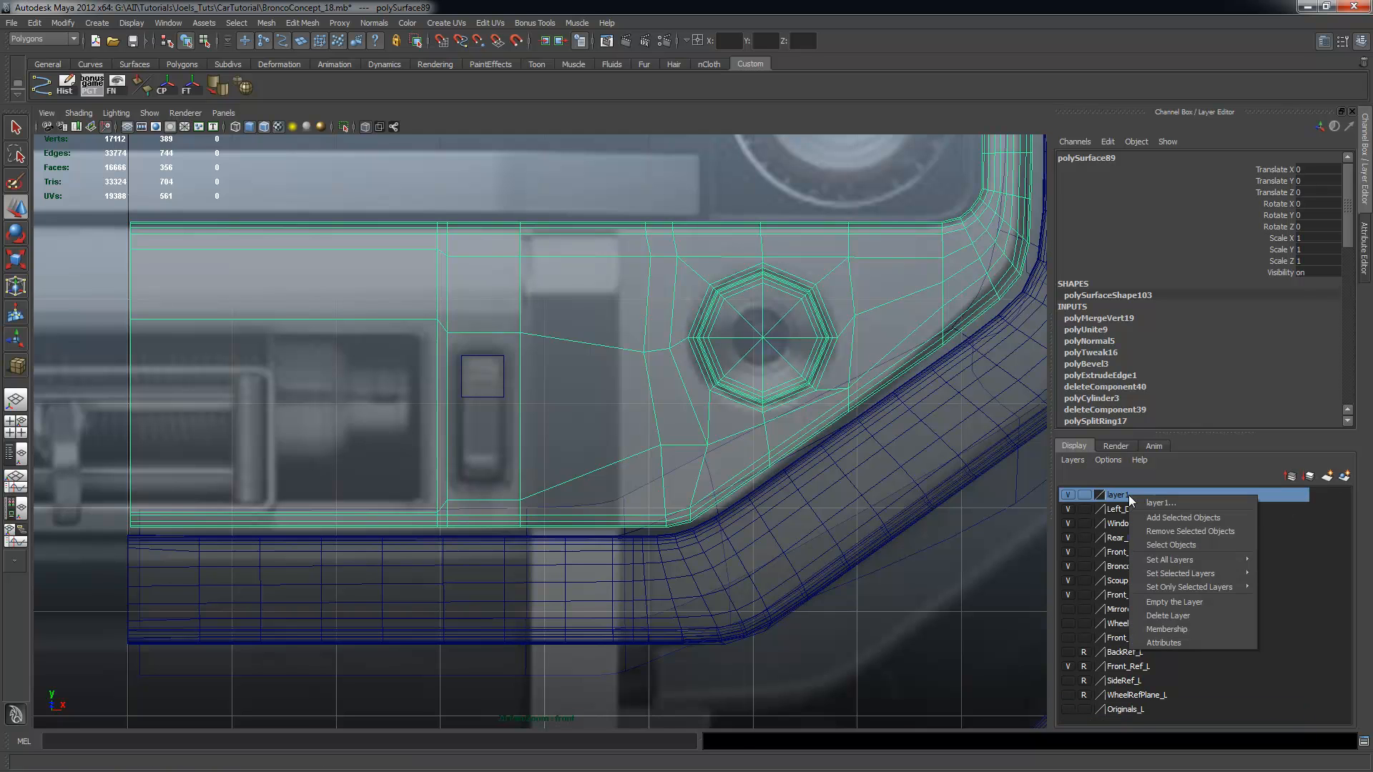
click(1170, 518)
click(1085, 495)
click(1085, 495)
click(576, 396)
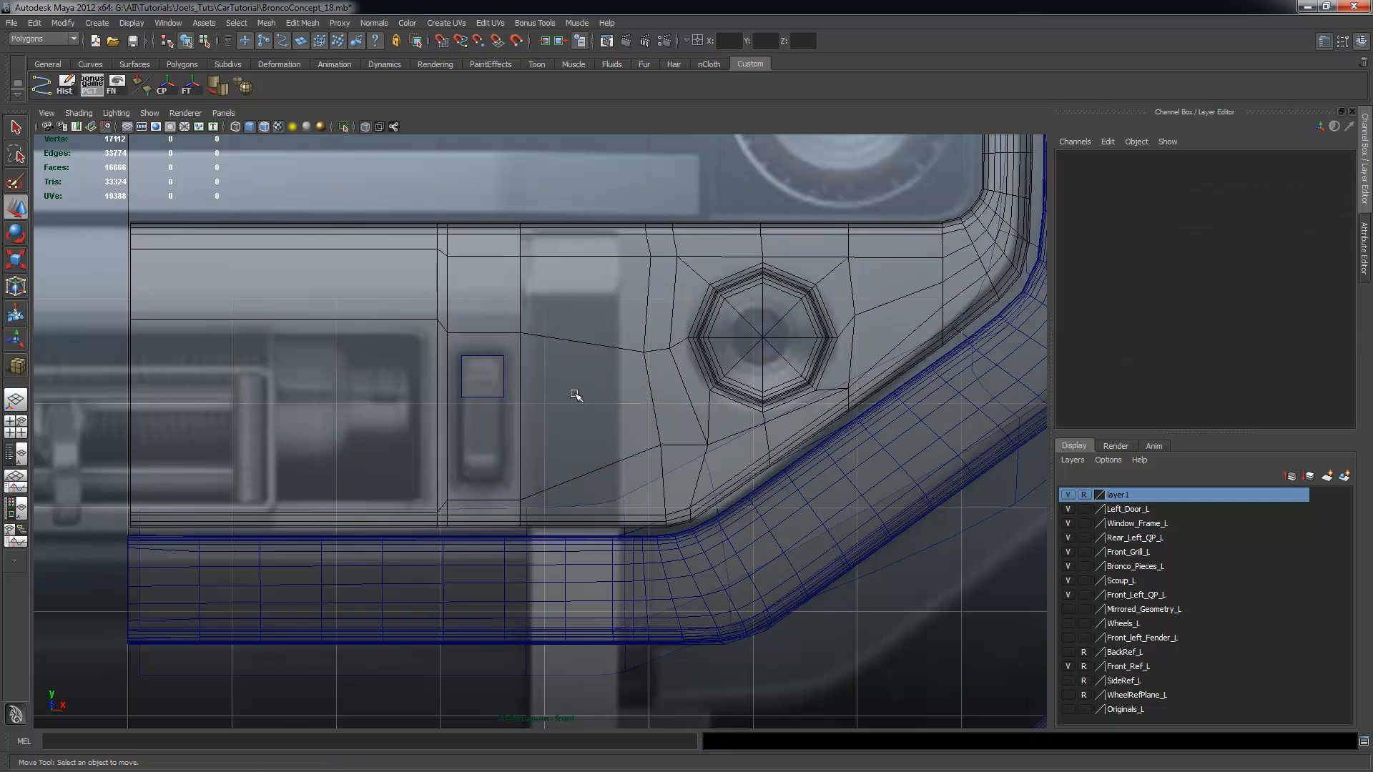
Stretch the cube down over the slot by moving its lower vertices to about Y 7.251
click(489, 352)
scroll(465, 378, up, 3)
right_drag(423, 331, 358, 323)
drag(358, 323, 483, 393)
drag(423, 270, 458, 437)
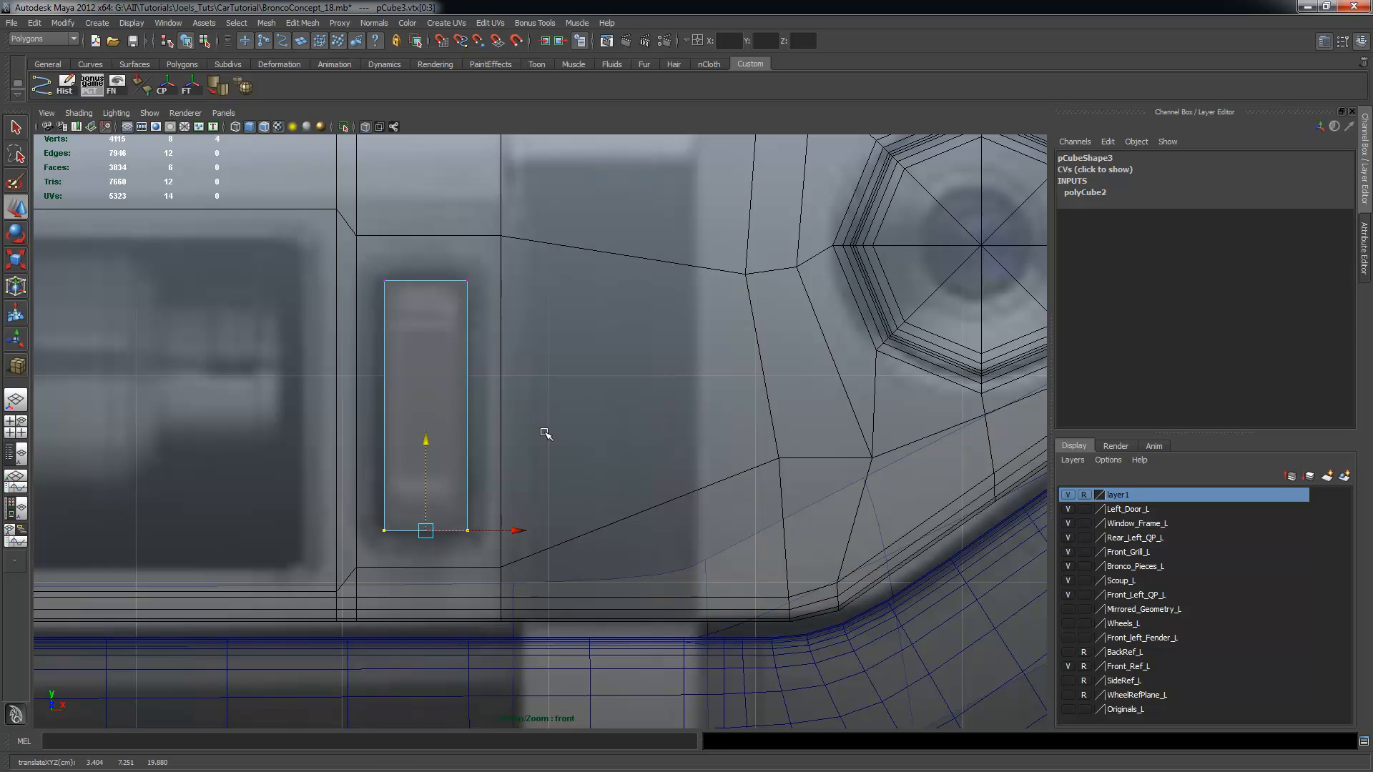
Try to scale the box uniformly to about 1.2 from its corner pivot and reposition it over the slot
key(F8)
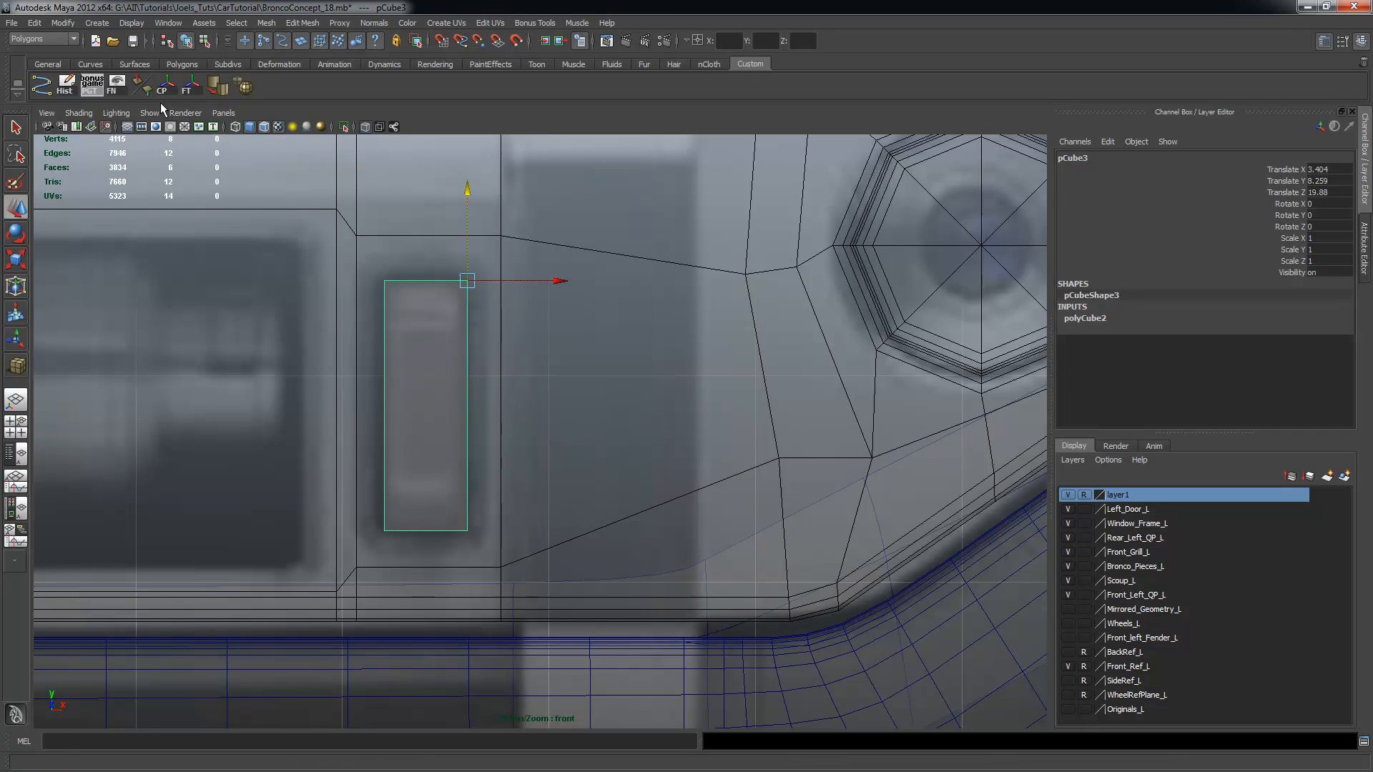
key(Insert)
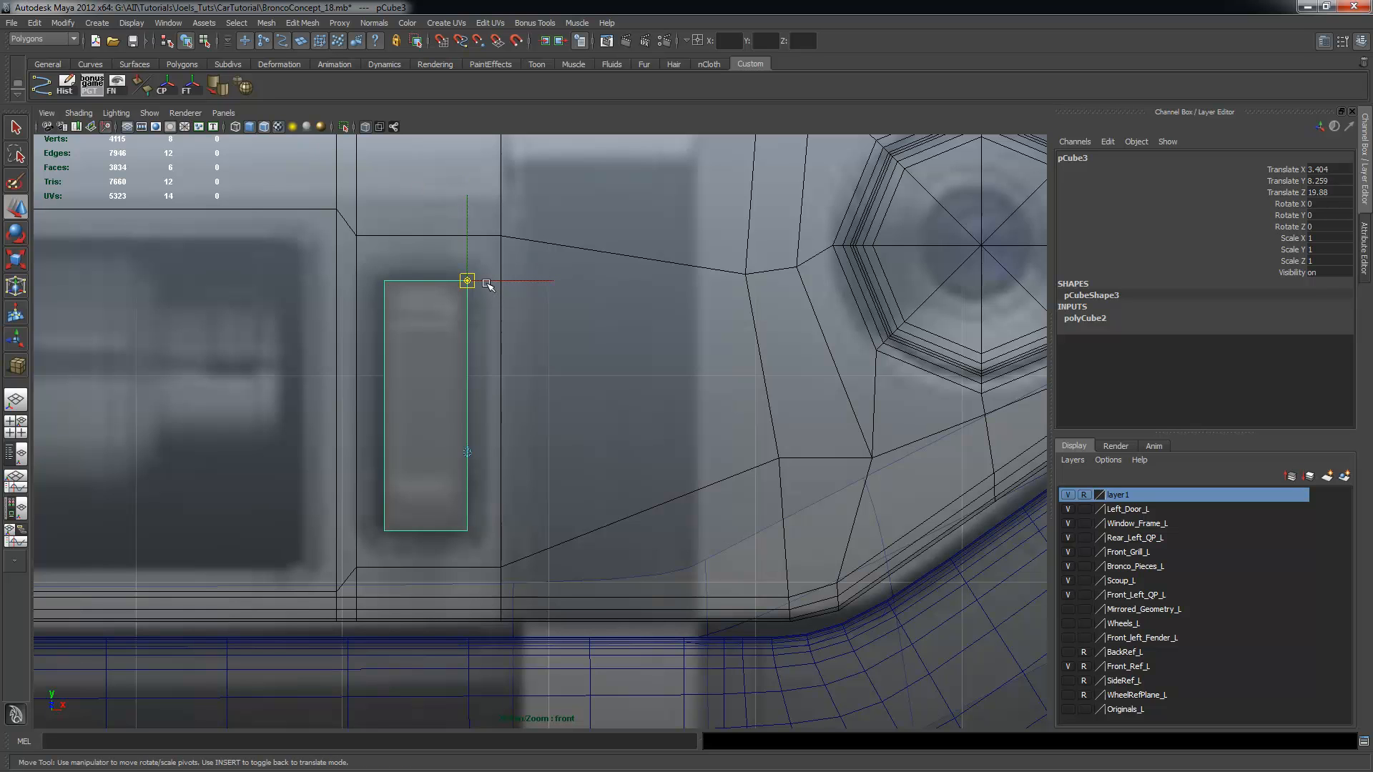
key(Insert)
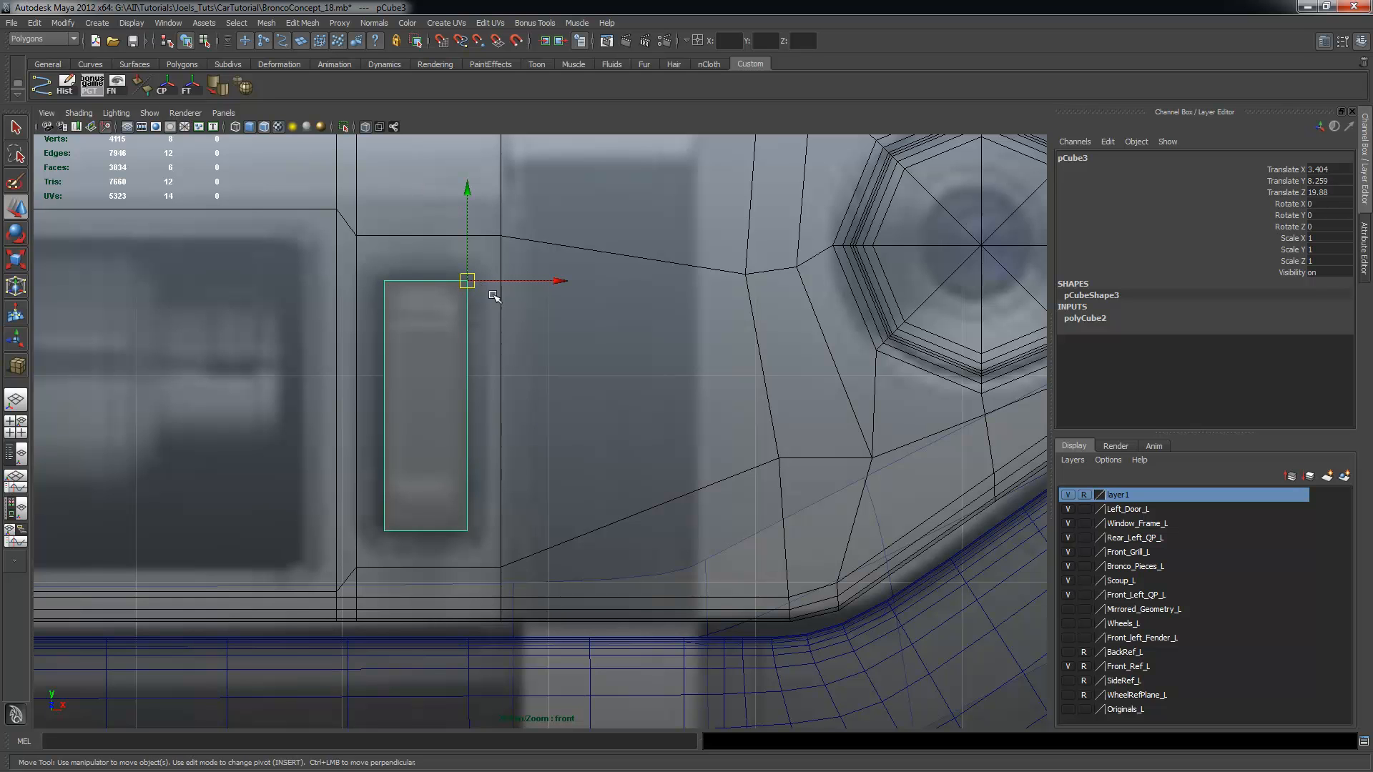
key(r)
drag(468, 281, 480, 283)
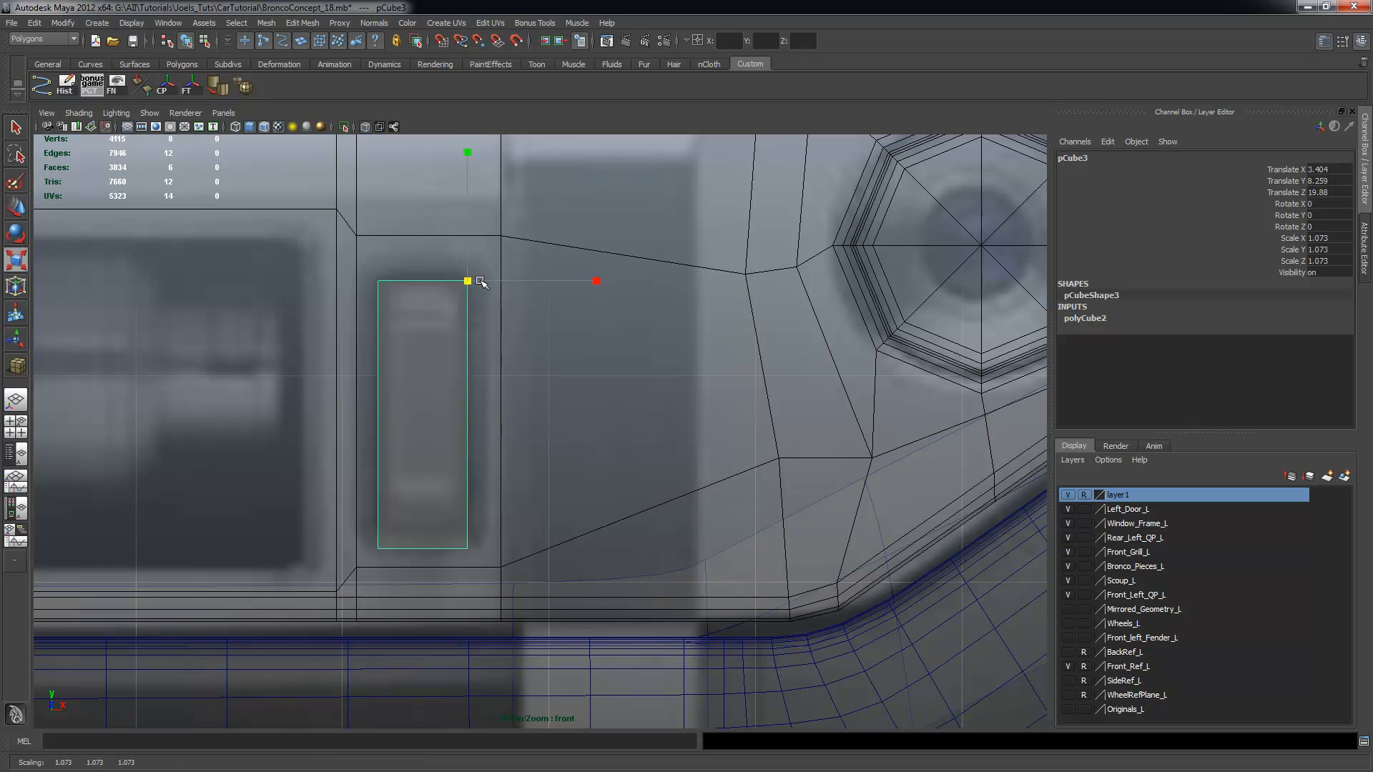
key(q)
key(w)
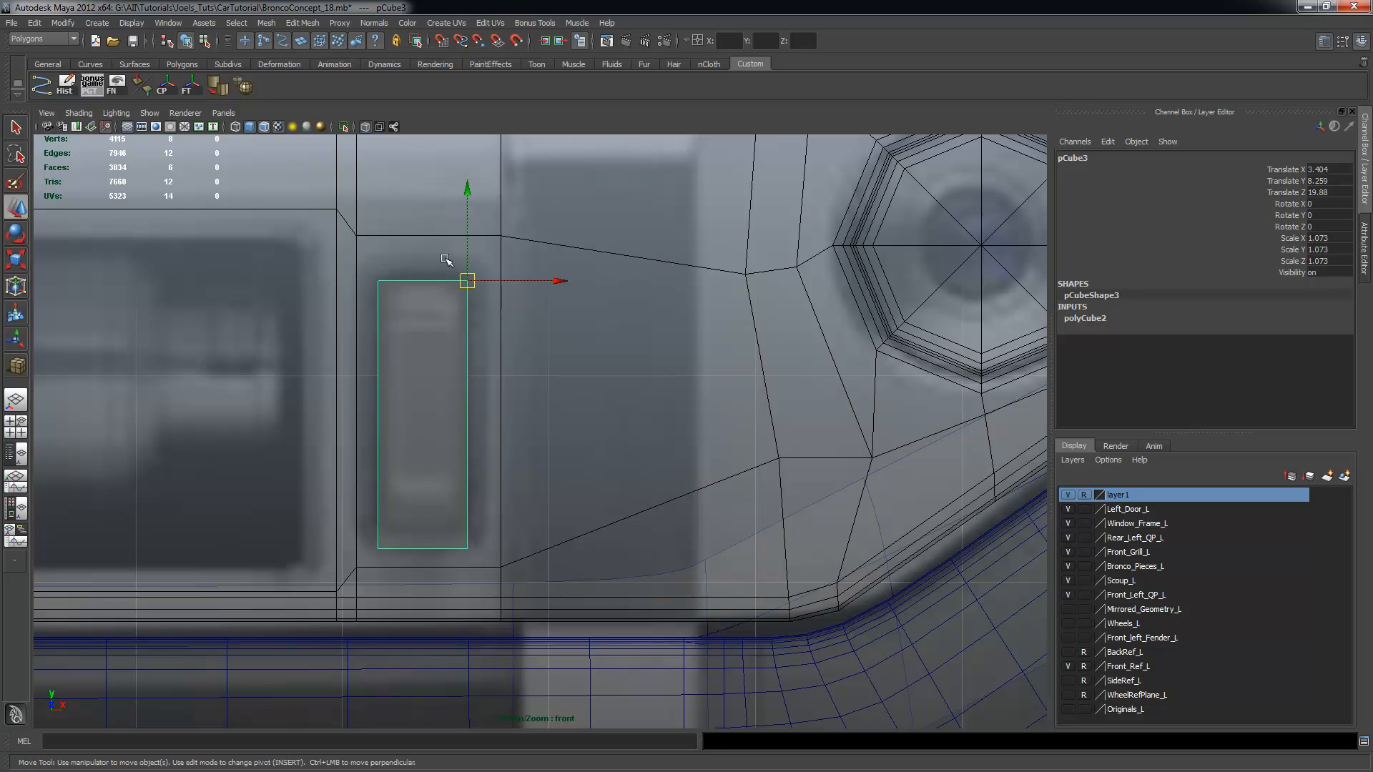
mouse_move(468, 252)
mouse_down()
mouse_move(509, 273)
mouse_move(475, 270)
mouse_move(478, 255)
mouse_up()
key(r)
key(w)
Undo the uniform scaling and repositioning of the box
key(ctrl+z)
key(ctrl+z)
key(ctrl+z)
key(ctrl+z)
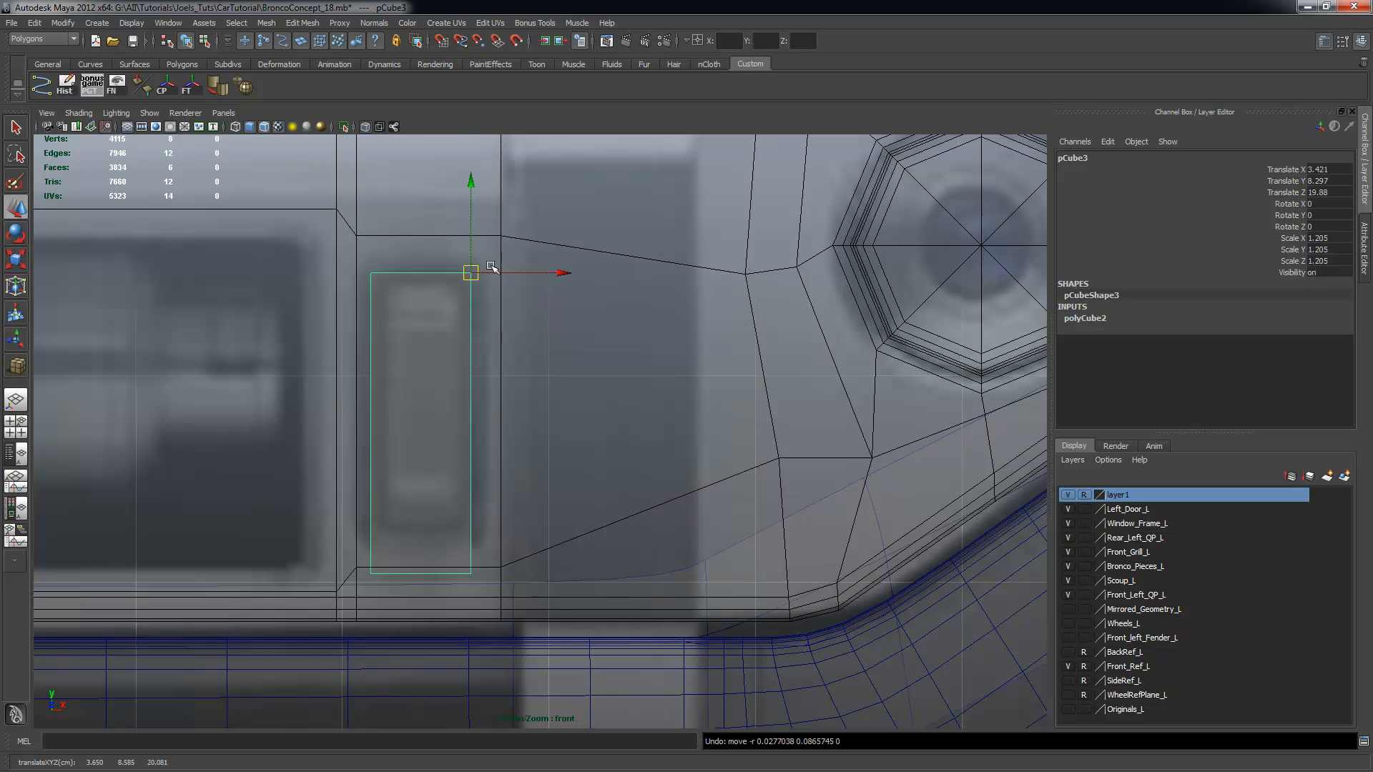
middle_drag(468, 297, 471, 311)
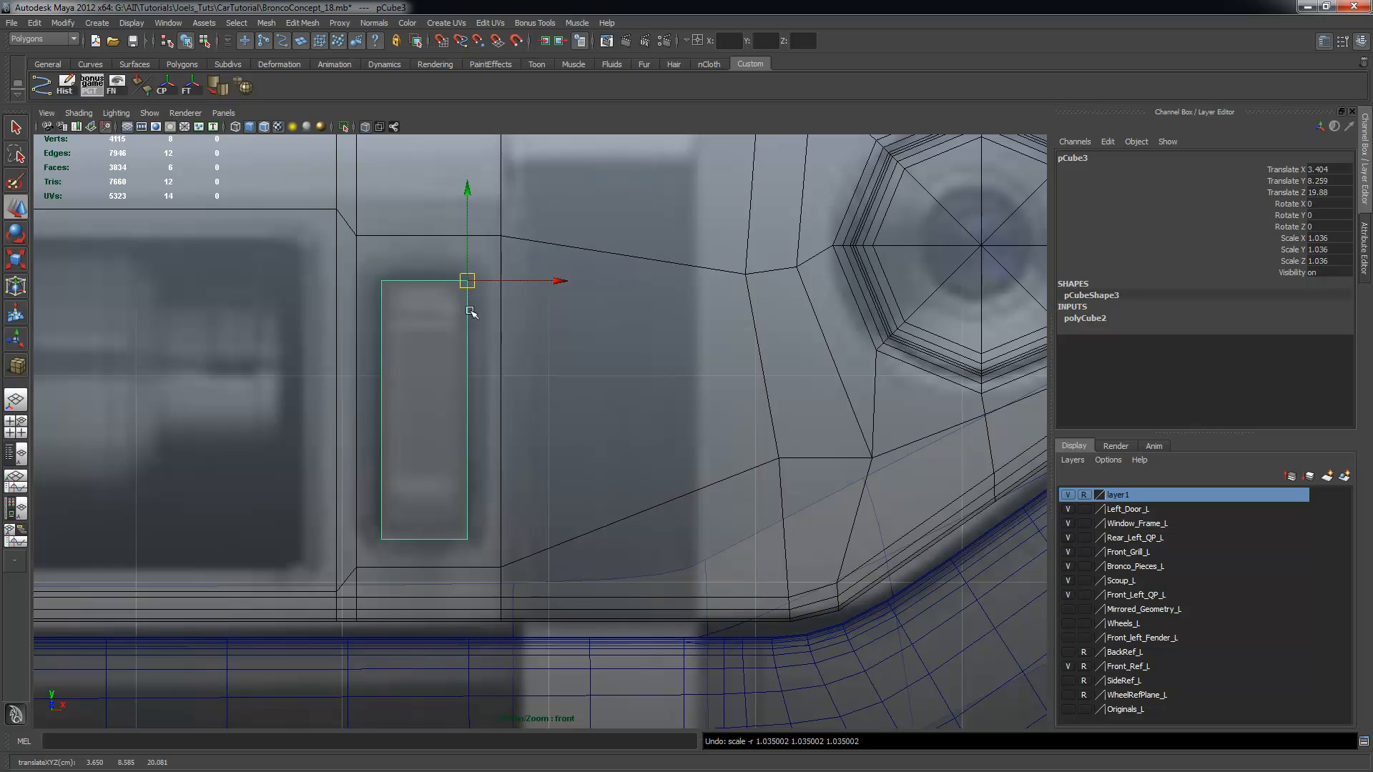
key(ctrl+z)
Raise the box's upper vertices above the slot and move its left vertices outward to about X 3.137
ctrl+right_drag(438, 332, 400, 297)
drag(377, 270, 472, 294)
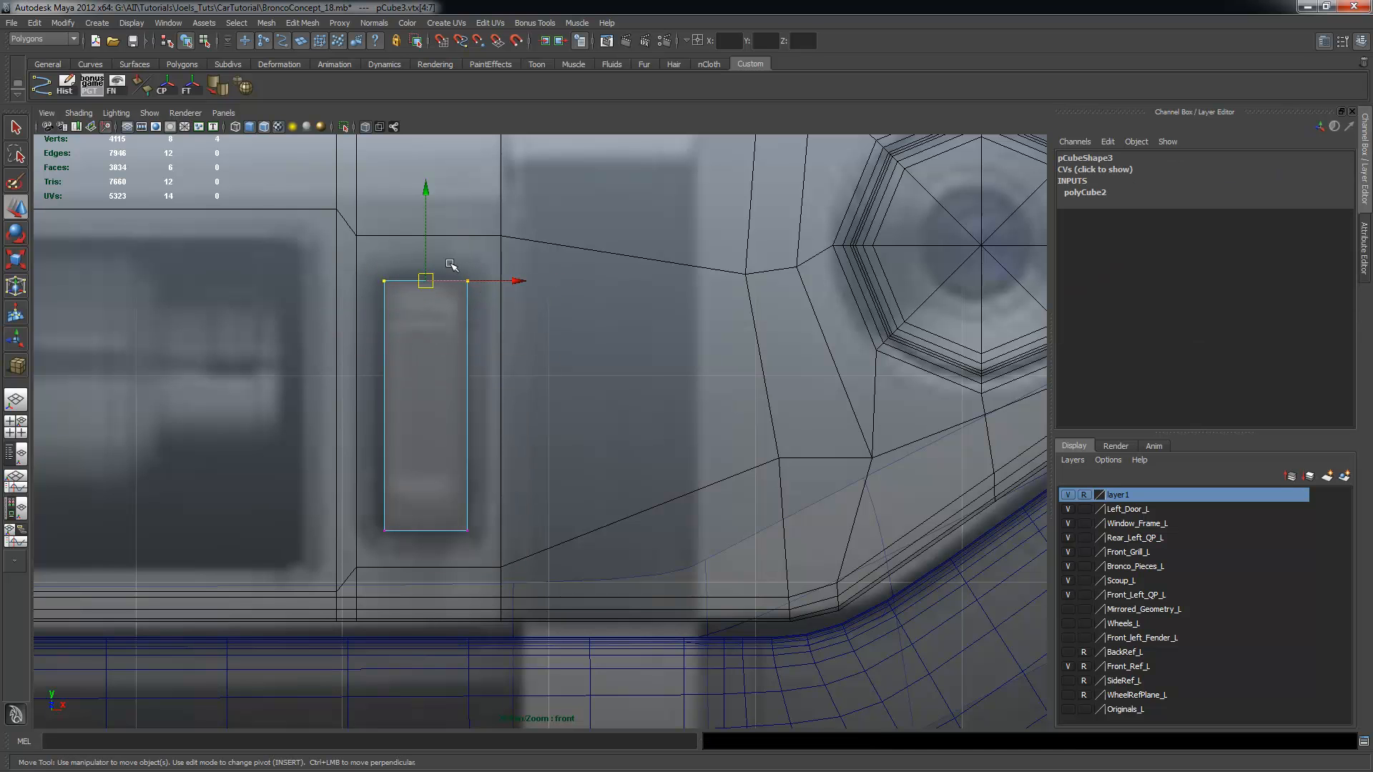
drag(430, 245, 429, 222)
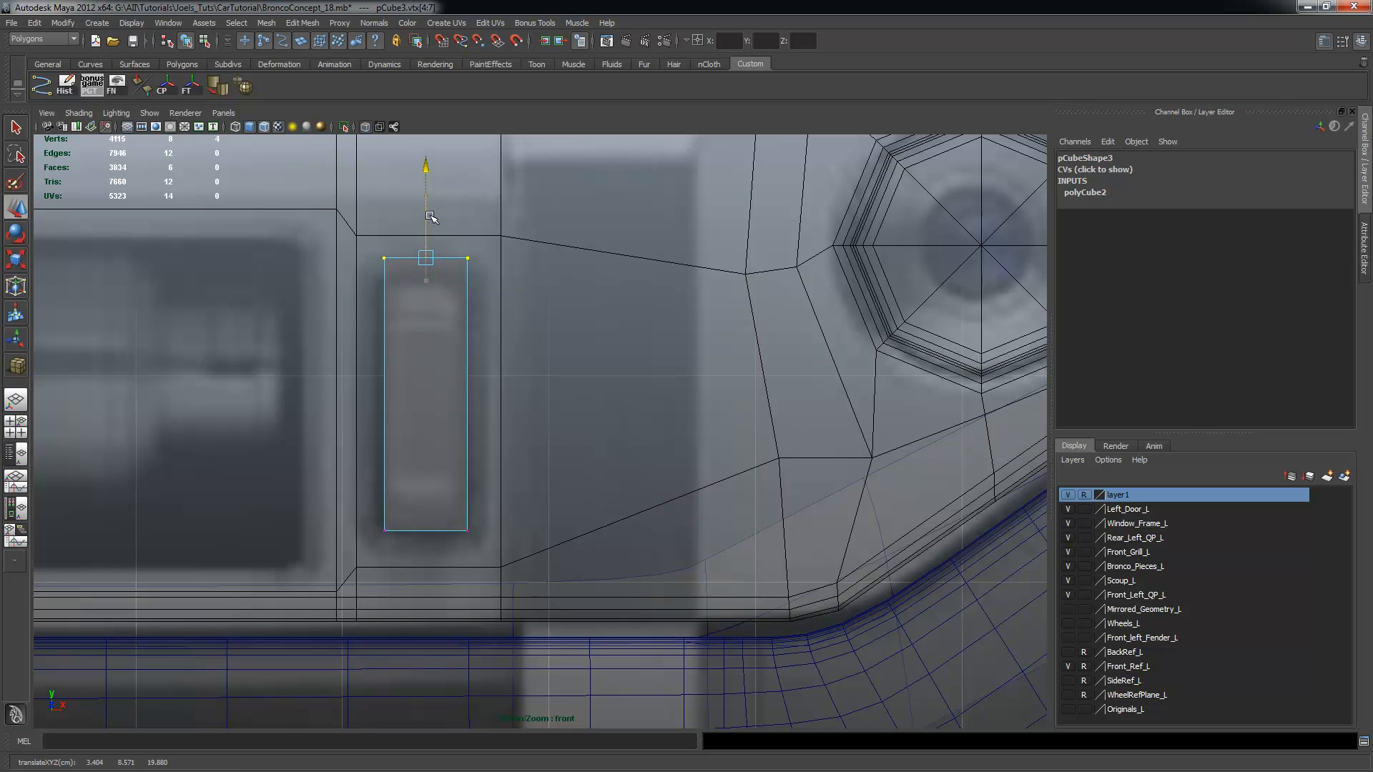
drag(363, 246, 402, 547)
drag(435, 394, 422, 390)
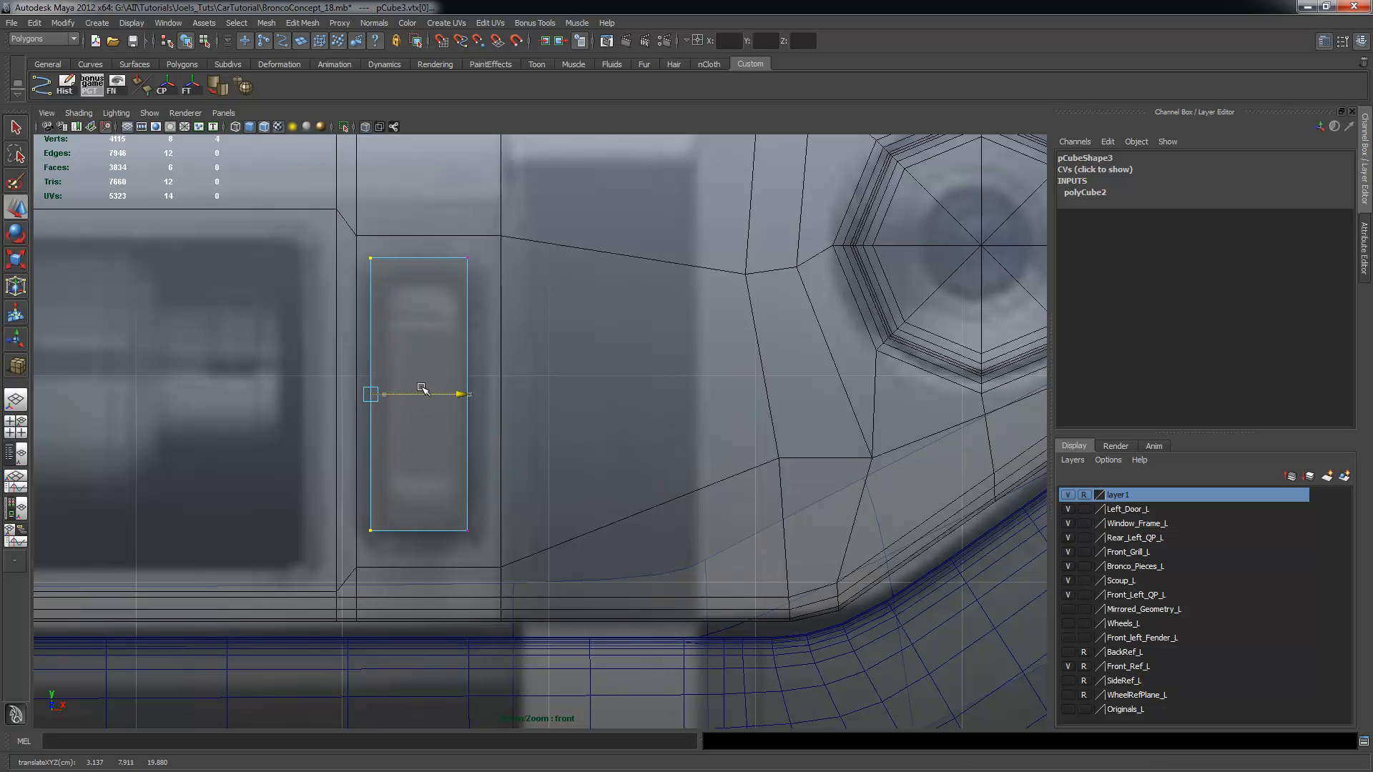
Move the box's right vertices outward to about X 3.678 and lower its bottom vertices slightly past the slot
drag(454, 248, 491, 534)
drag(494, 394, 508, 395)
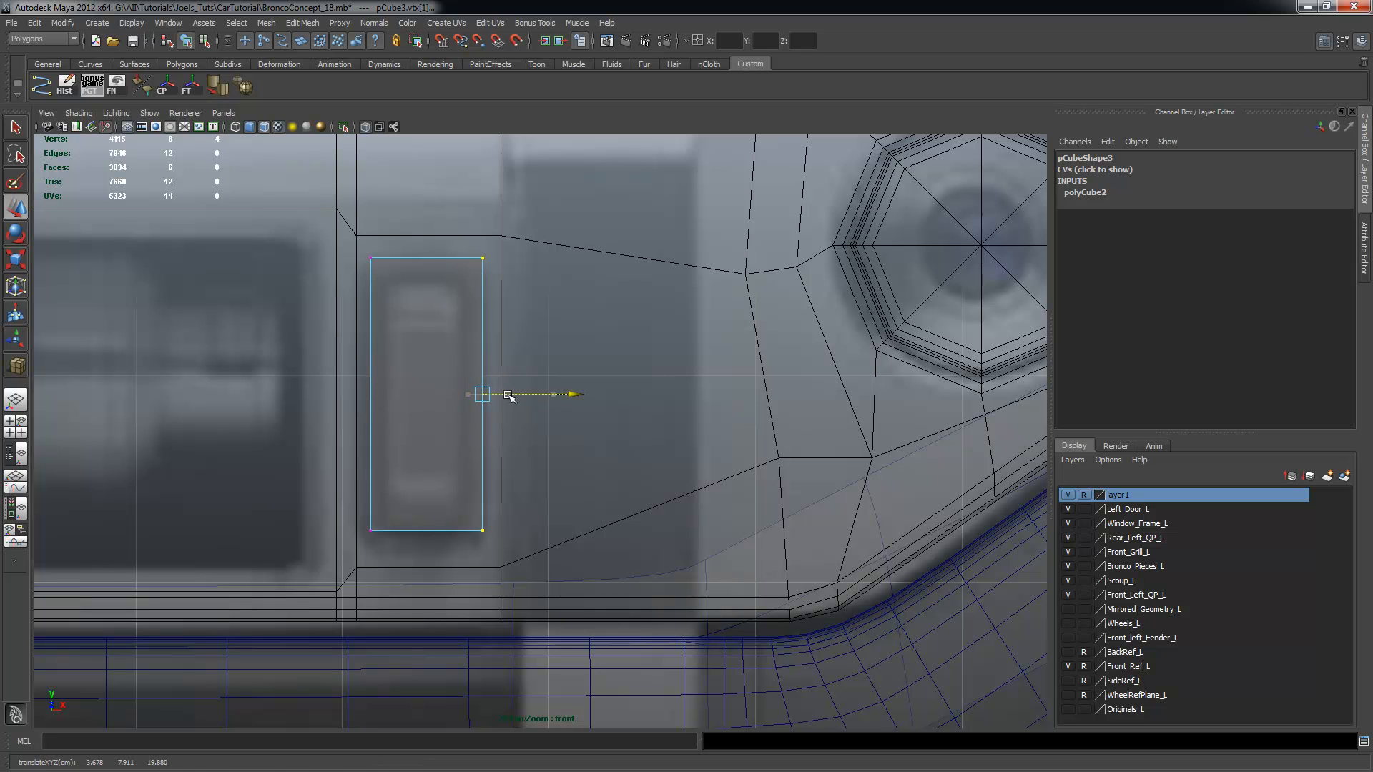
drag(340, 508, 493, 544)
drag(424, 446, 429, 454)
click(573, 420)
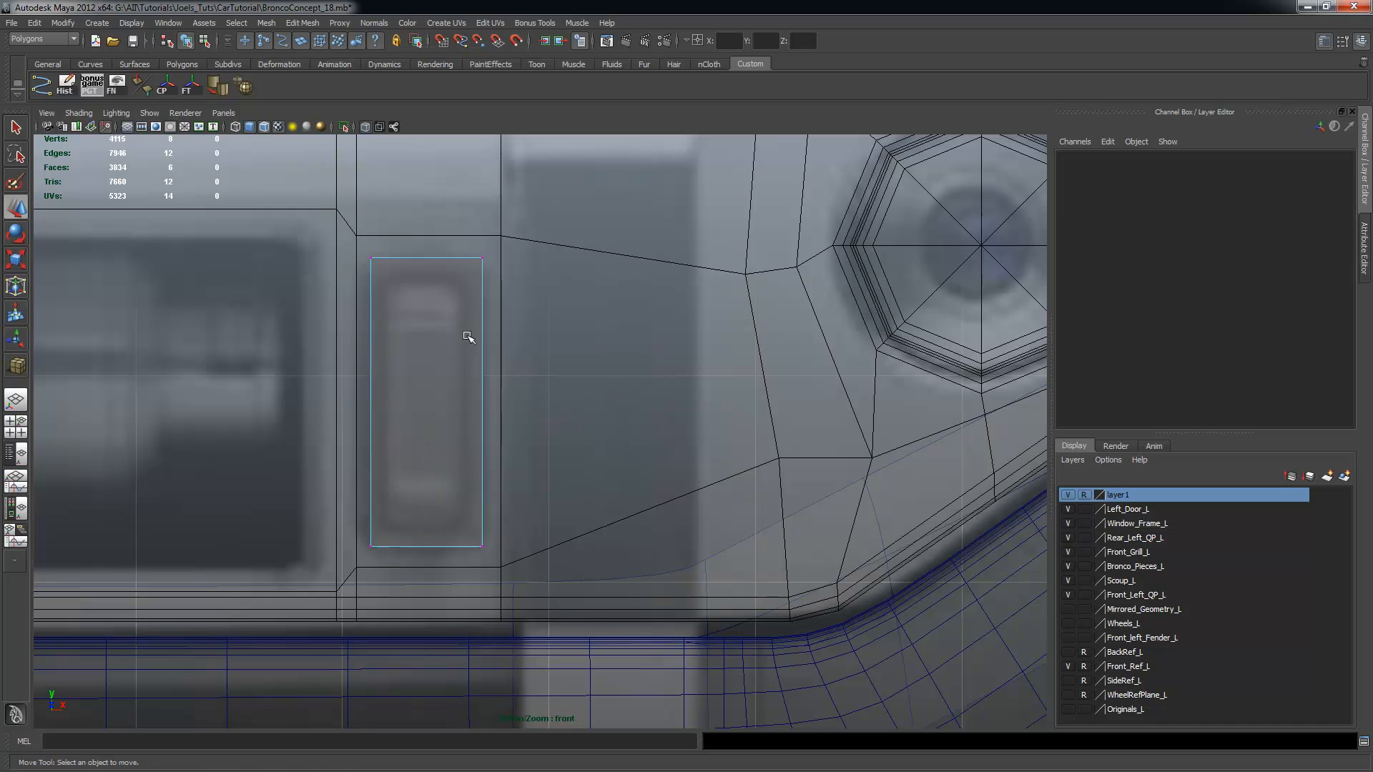
Duplicate the finished slot box as an object and move the copy along X to about 1.928, over the winch opening
right_click(437, 325)
key(F6)
key(F8)
click(473, 366)
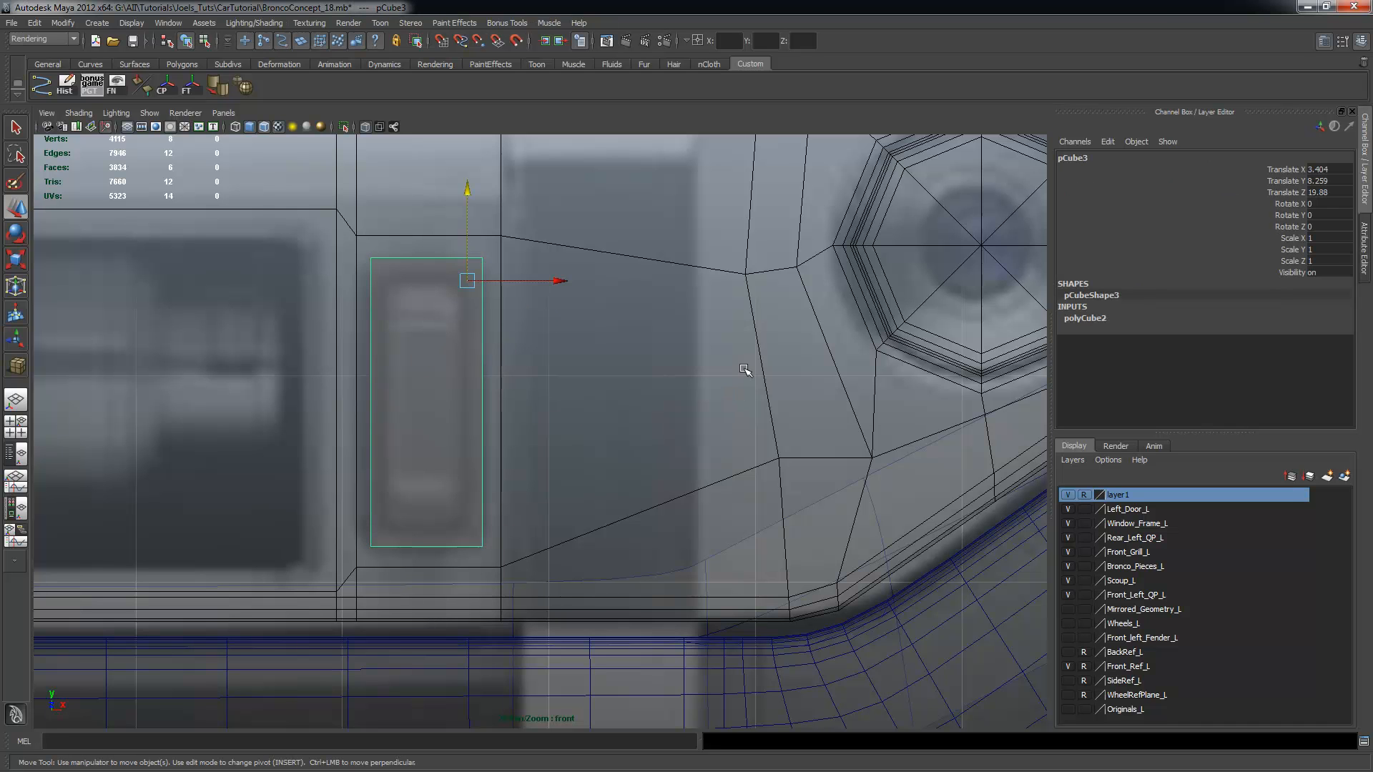
key(space)
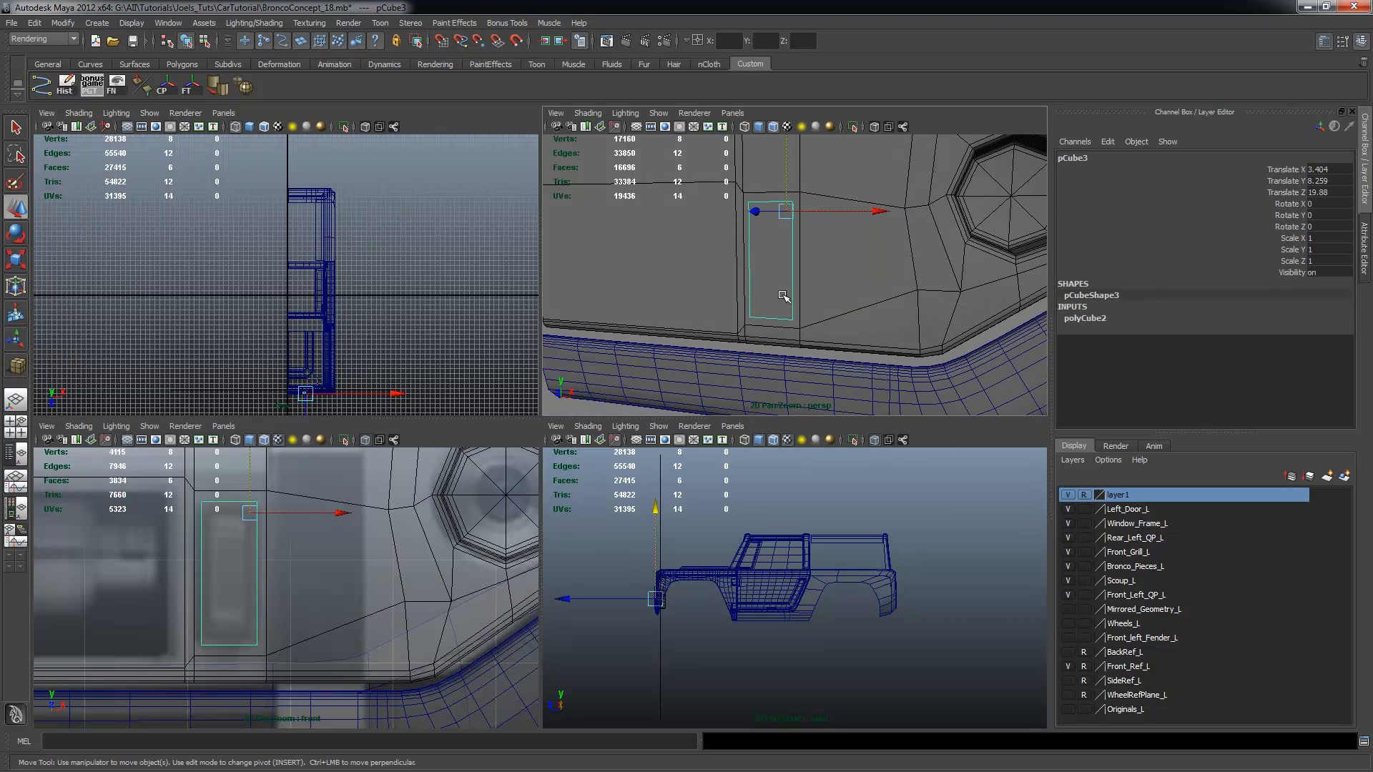
key(space)
scroll(535, 402, up, 3)
scroll(558, 355, down, 1)
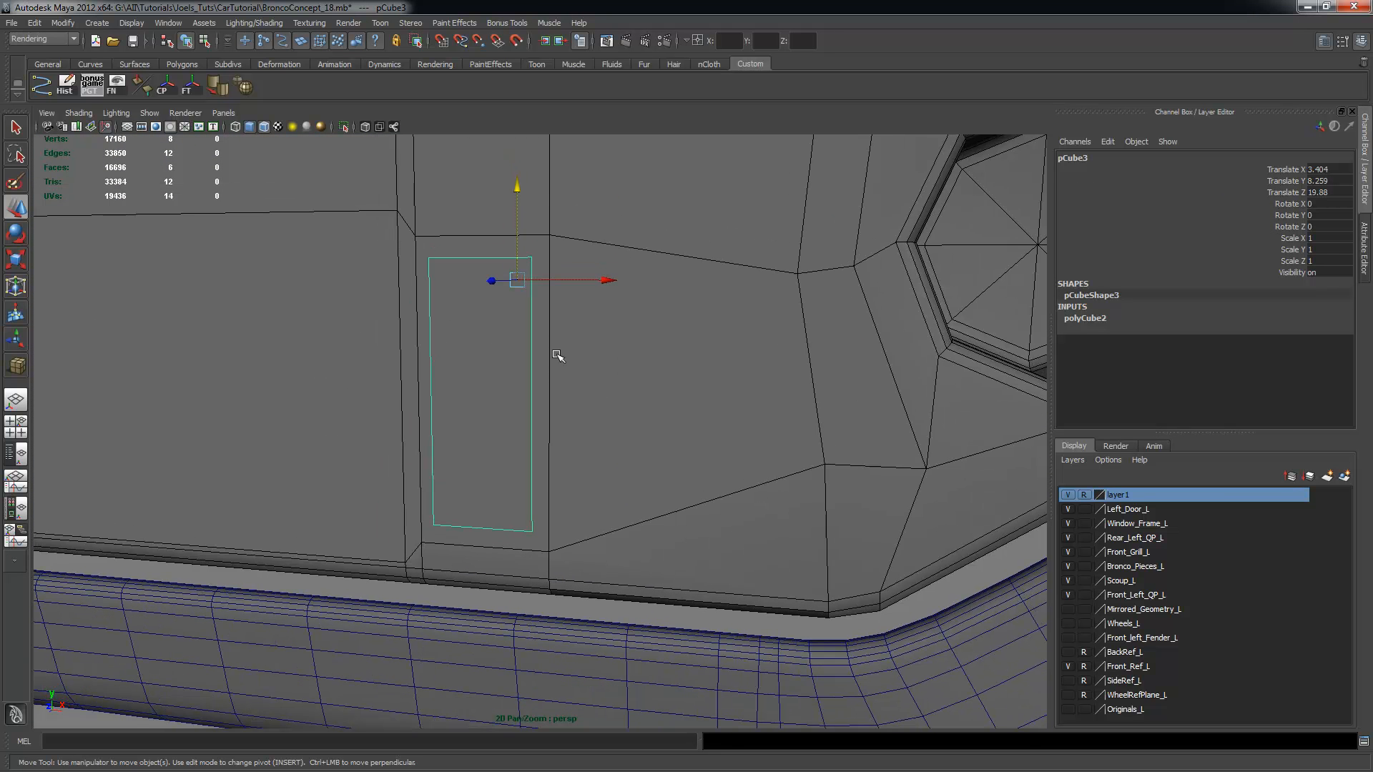
key(ctrl+d)
drag(609, 283, 322, 281)
key(space)
key(space)
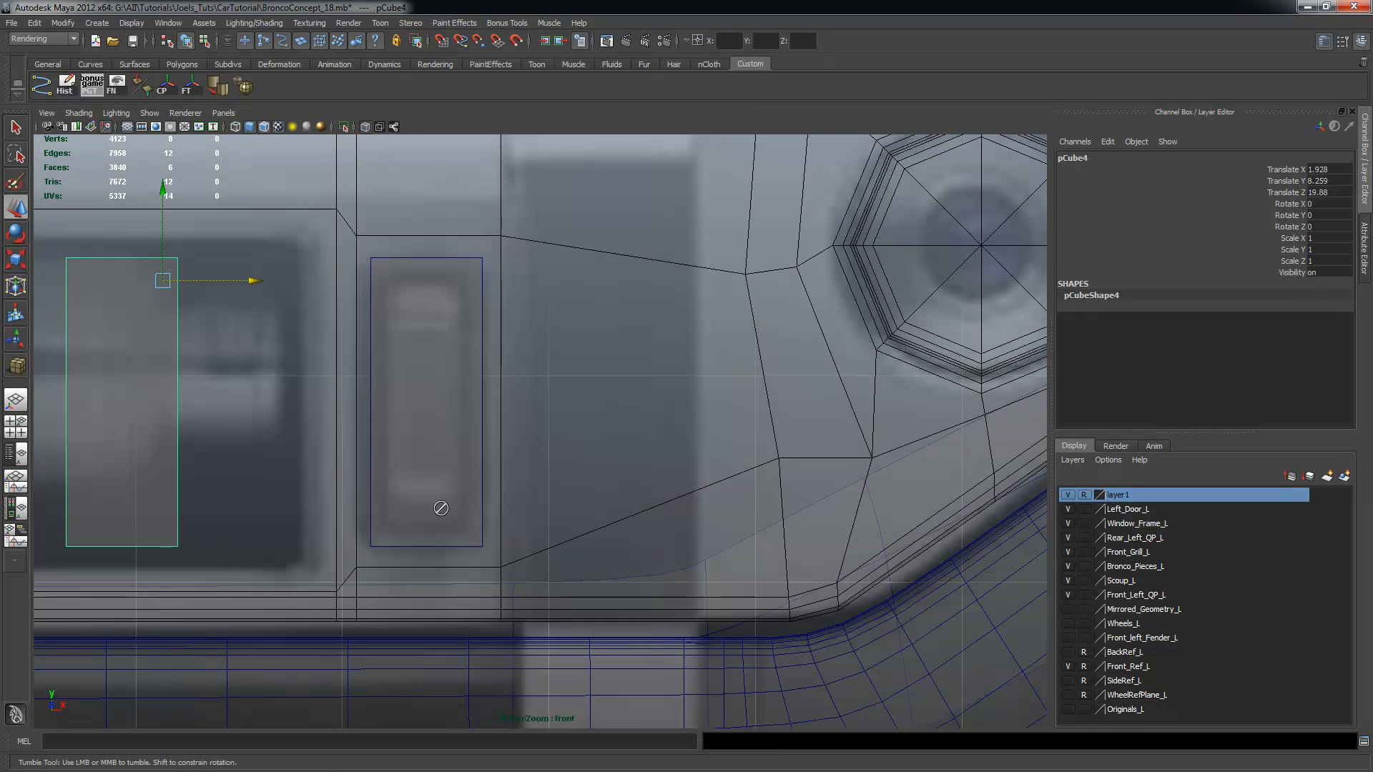
alt+right_drag(438, 508, 372, 509)
alt+right_drag(512, 493, 598, 512)
alt+middle_drag(598, 512, 730, 512)
scroll(619, 464, up, 2)
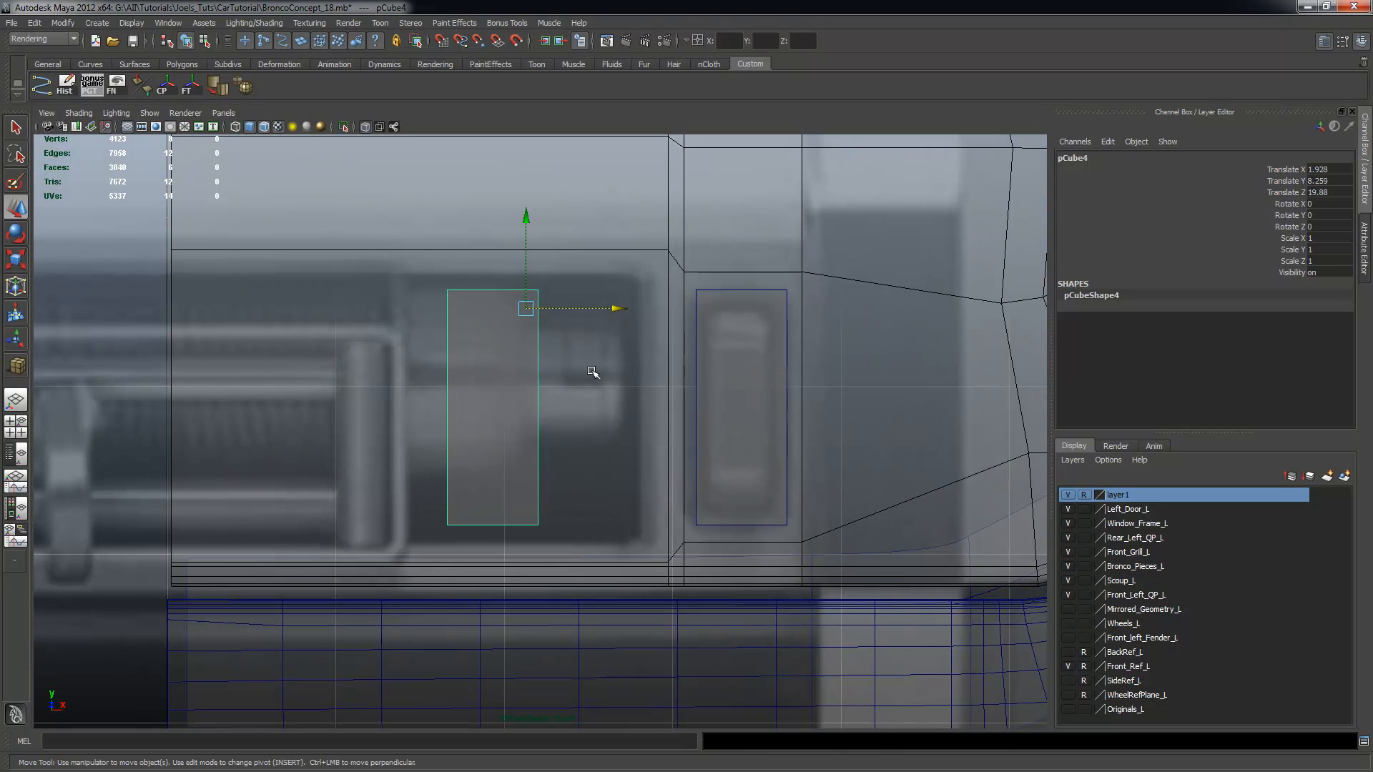
Move the copied box's right vertices outward along X to just inside the winch opening's right edge
key(r)
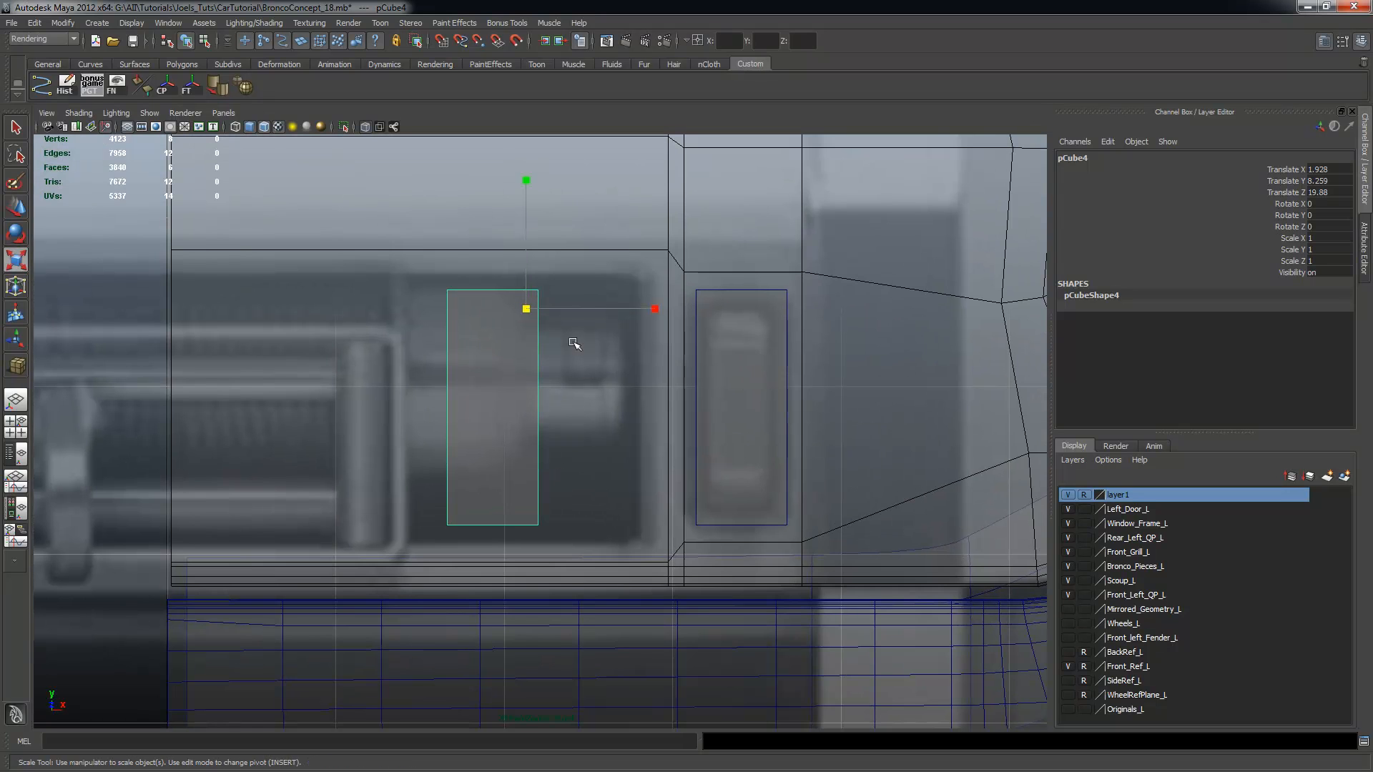
right_drag(512, 334, 489, 339)
drag(557, 331, 549, 330)
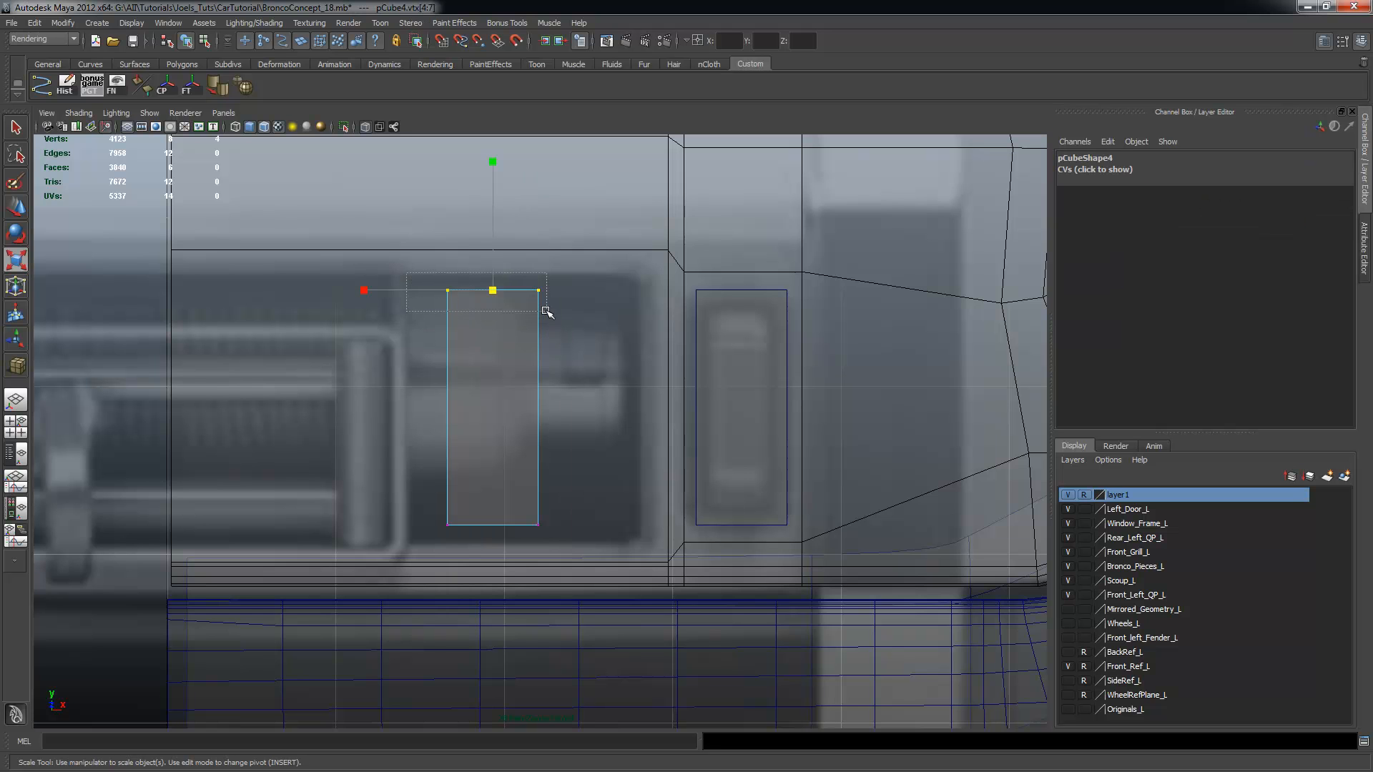
drag(527, 268, 594, 584)
key(w)
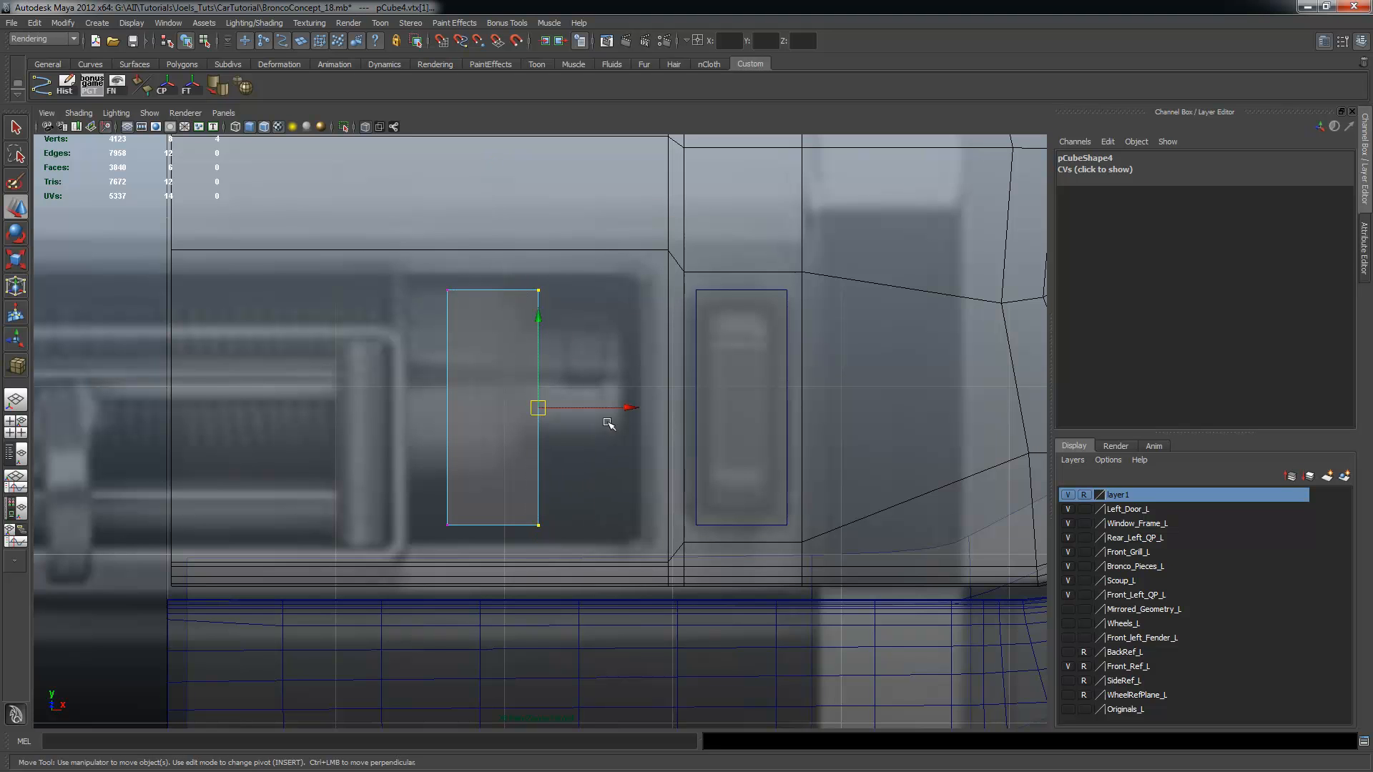
drag(600, 408, 716, 409)
Extend the box's top, bottom and left vertices to fit the winch opening, with the bottom at about Y 7.005 and the left side at the panel's inner edge
drag(366, 262, 686, 333)
drag(554, 251, 554, 224)
drag(402, 456, 666, 545)
drag(549, 435, 557, 464)
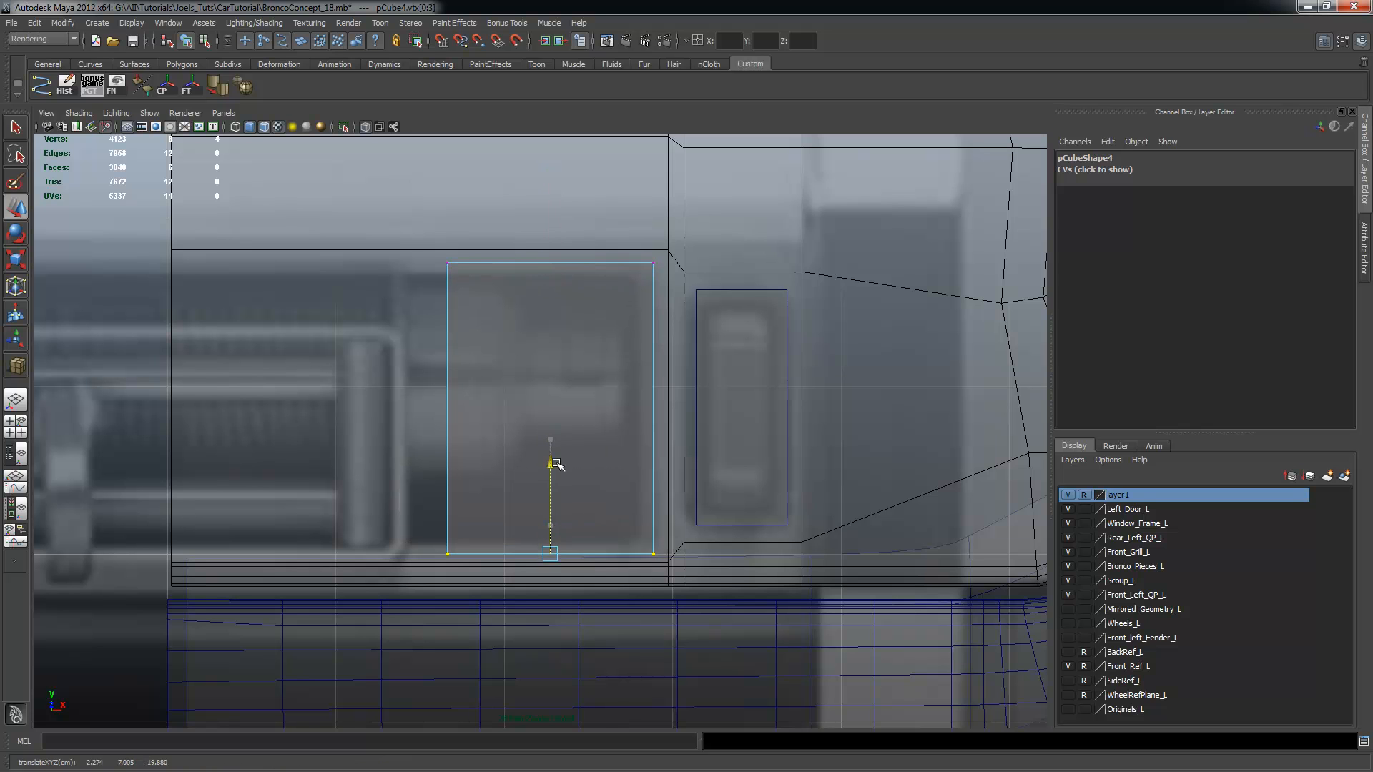
drag(379, 233, 532, 610)
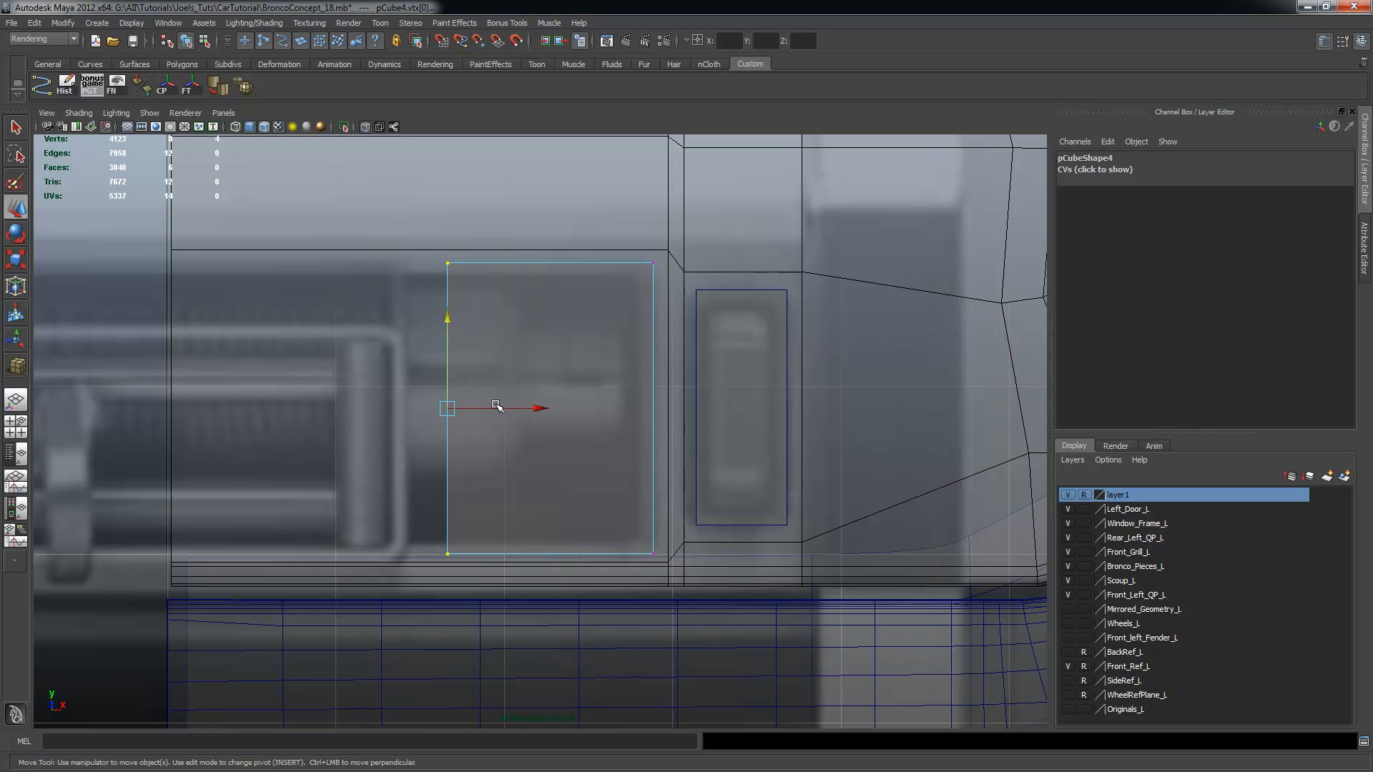
drag(548, 411, 268, 398)
In the perspective view, turn off layer1's reference mode and delete the grille face around the slot box
key(space)
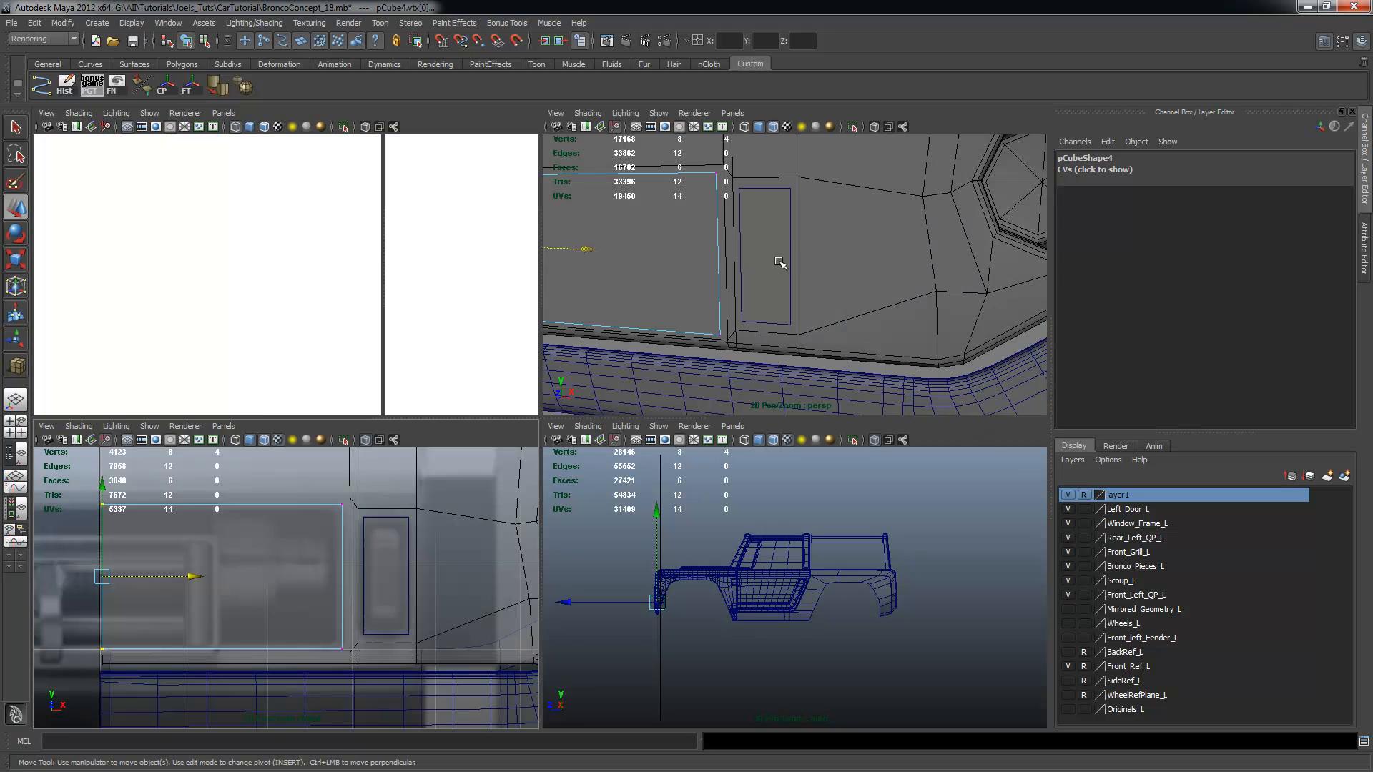
key(space)
alt+drag(808, 346, 596, 338)
click(530, 390)
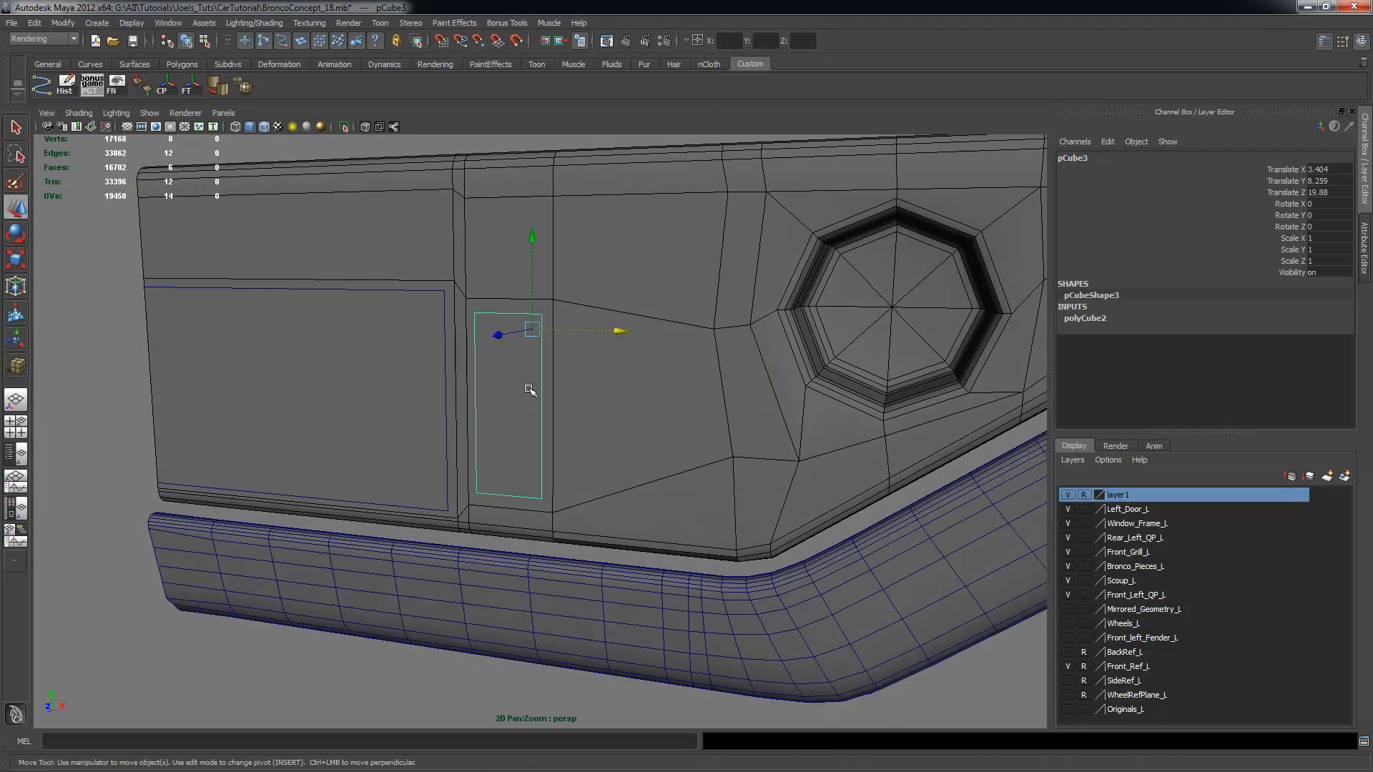
key(q)
alt+drag(534, 398, 551, 334)
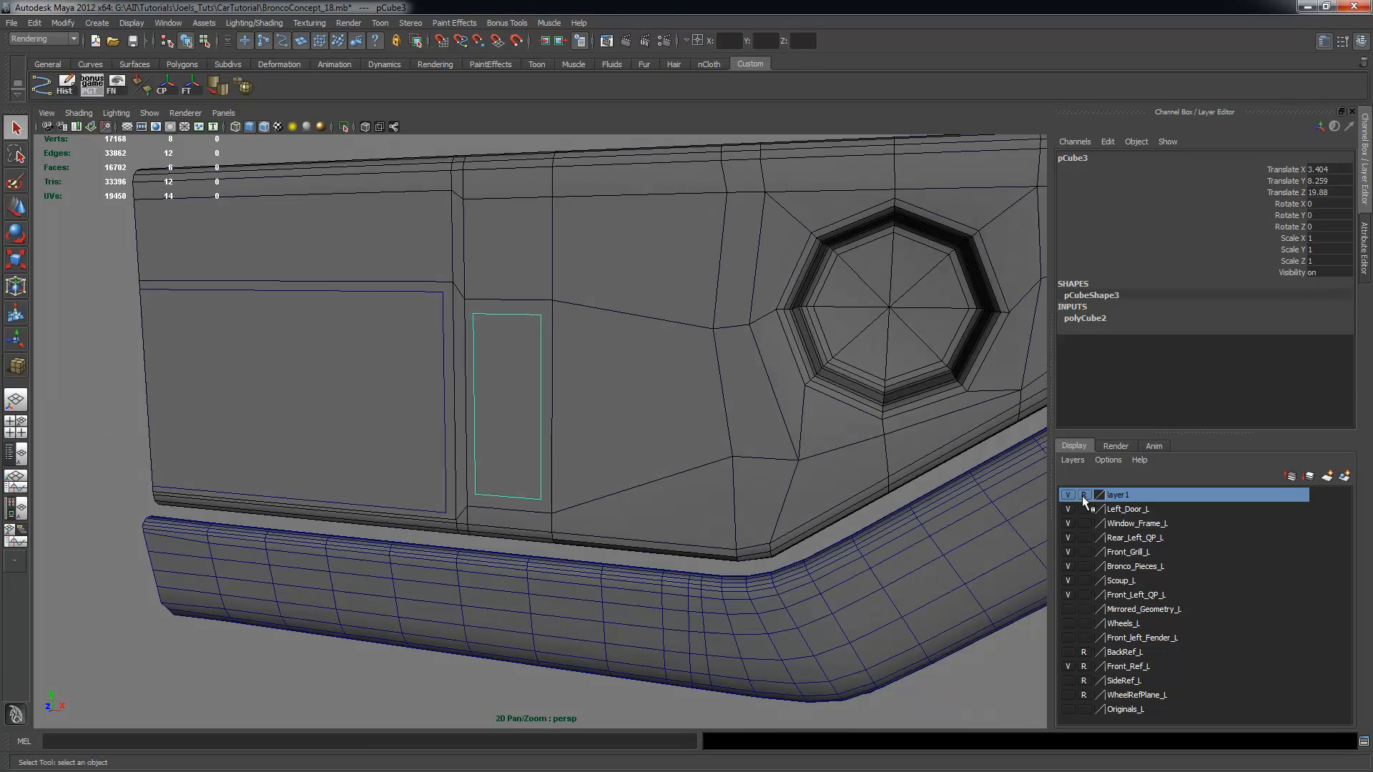
click(609, 323)
mouse_move(548, 307)
right_down()
mouse_move(503, 305)
mouse_move(543, 330)
mouse_move(546, 315)
right_up()
click(547, 316)
key(Delete)
Delete the front face of the slot box to open it up
alt+drag(555, 355, 570, 368)
click(469, 396)
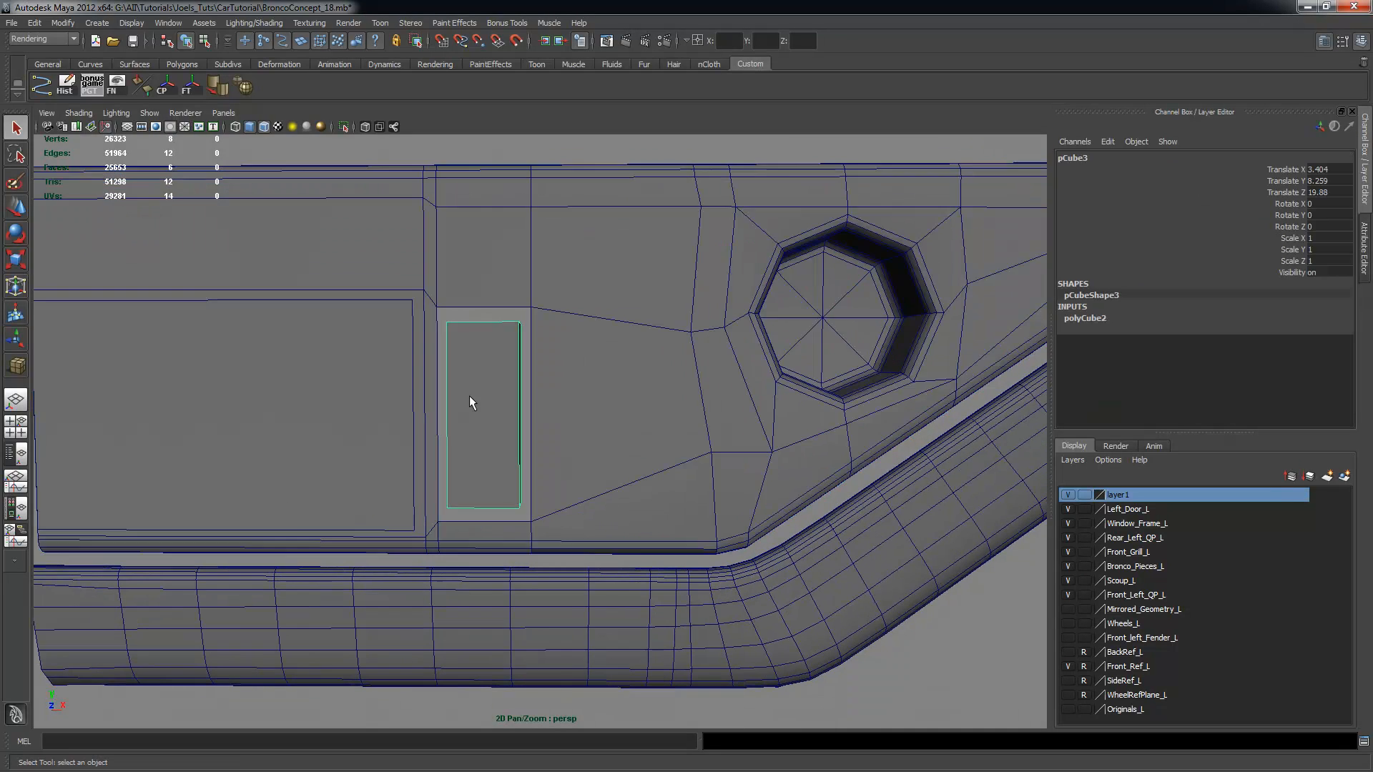
alt+right_drag(469, 396, 658, 416)
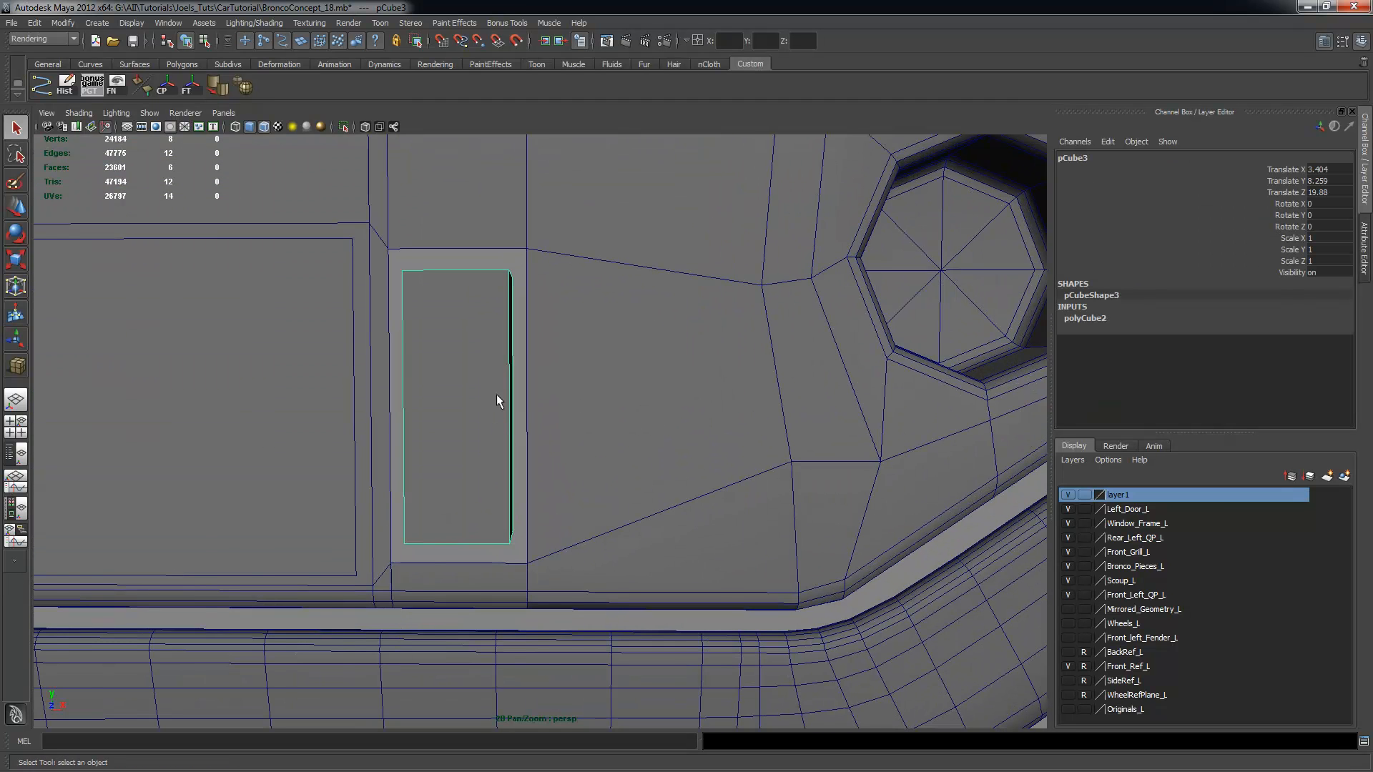
alt+drag(496, 393, 490, 362)
right_drag(490, 362, 490, 396)
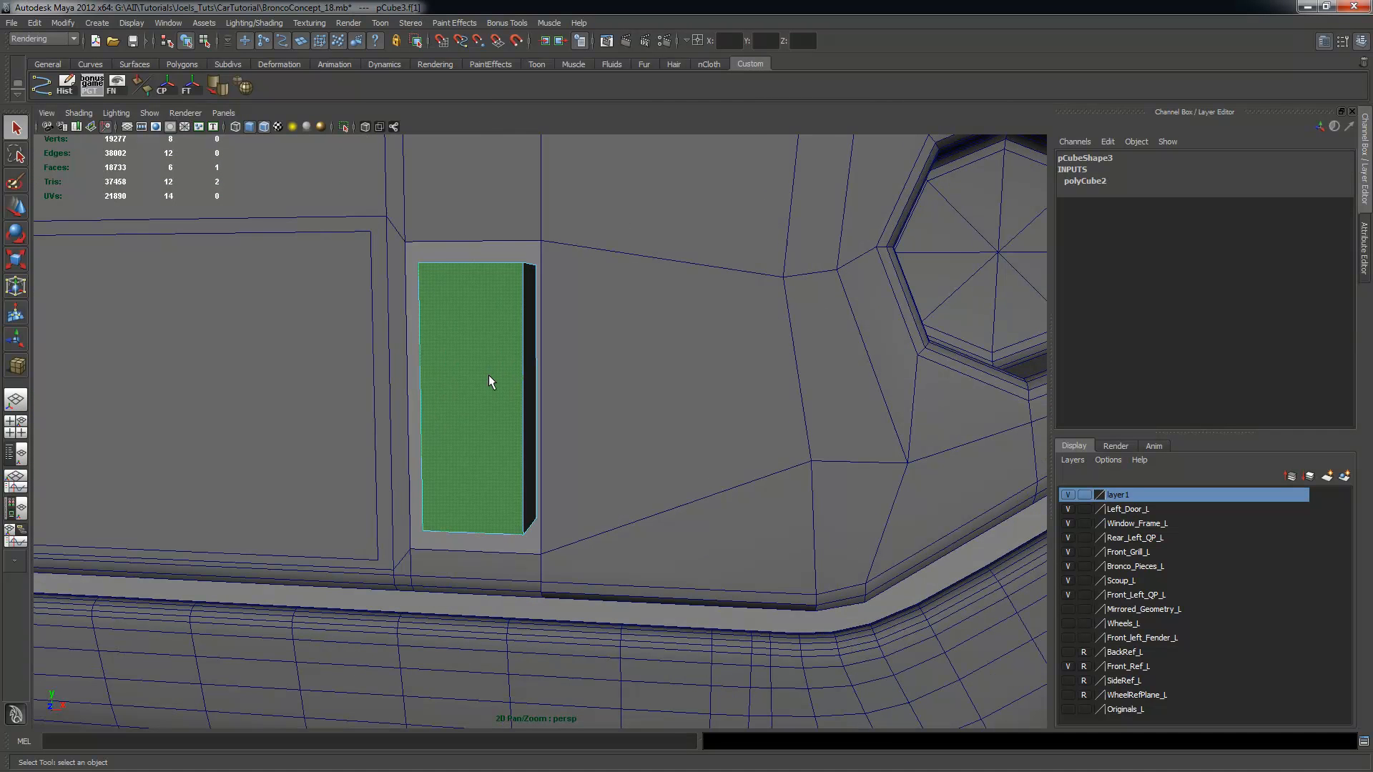
click(488, 378)
alt+drag(506, 377, 470, 336)
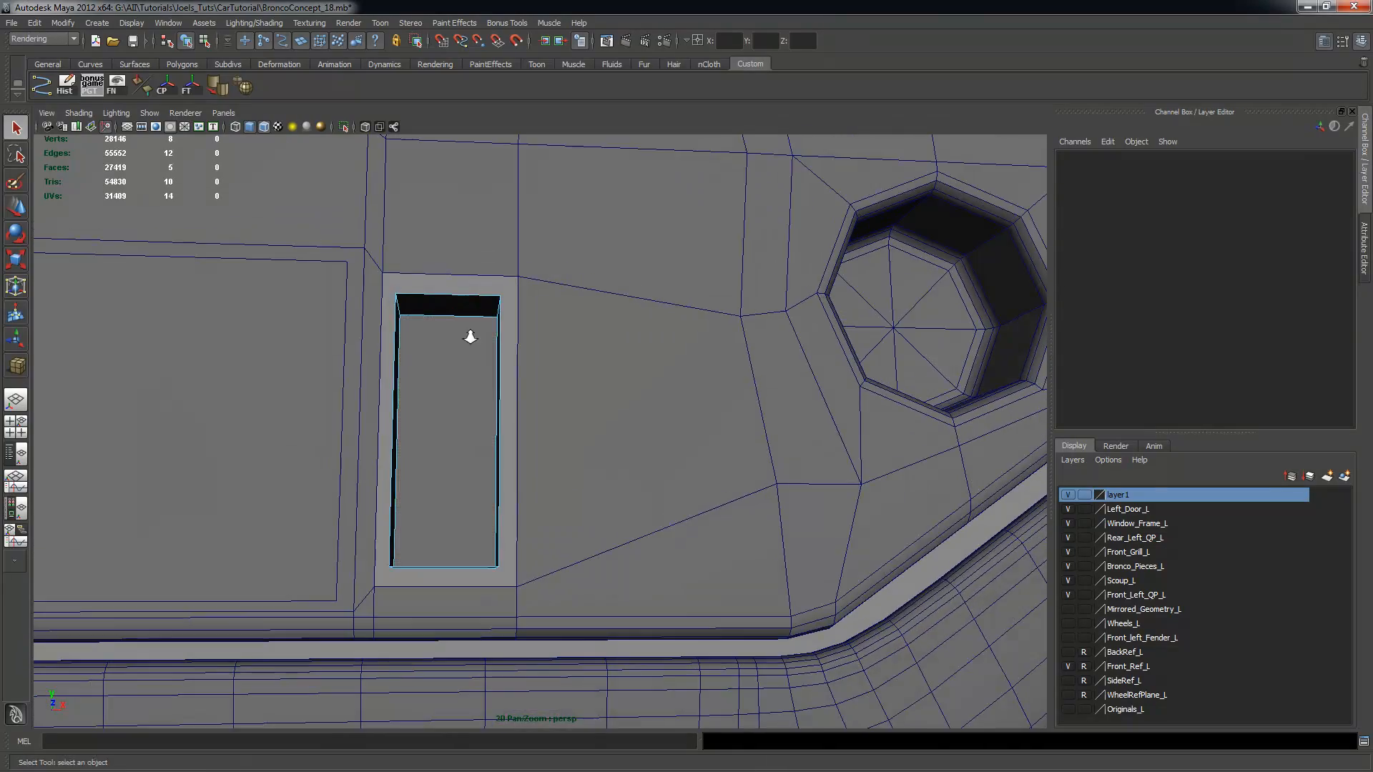
Return the slot box to object mode and scale its depth along Z to about 1.603
alt+right_drag(470, 336, 589, 354)
alt+drag(589, 353, 525, 309)
right_click(495, 313)
right_drag(496, 313, 493, 283)
alt+drag(599, 357, 668, 371)
alt+right_drag(668, 371, 492, 375)
alt+drag(491, 375, 419, 374)
key(F8)
key(r)
alt+drag(613, 398, 797, 493)
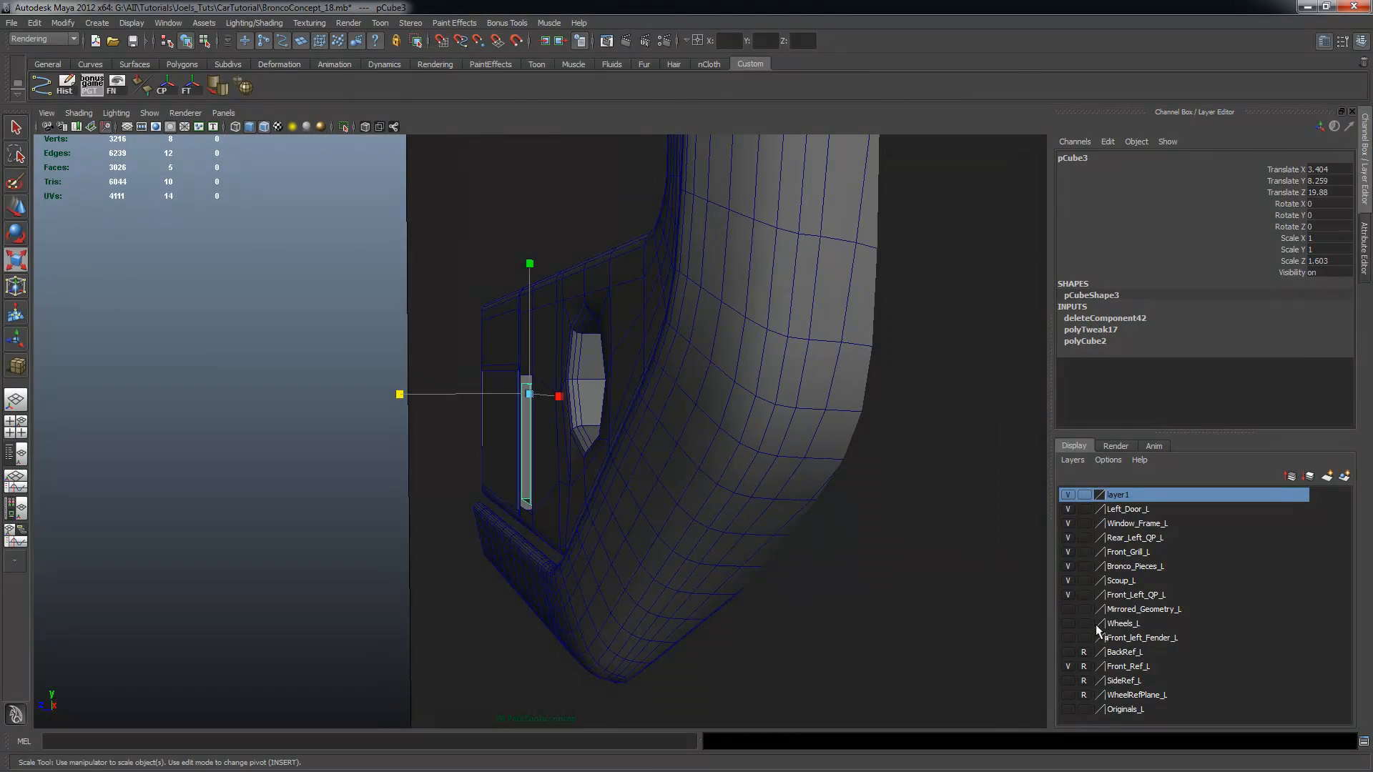
Hide the Front_Ref_L layer and reduce the slot box's Z scale to about 1.53
click(1069, 594)
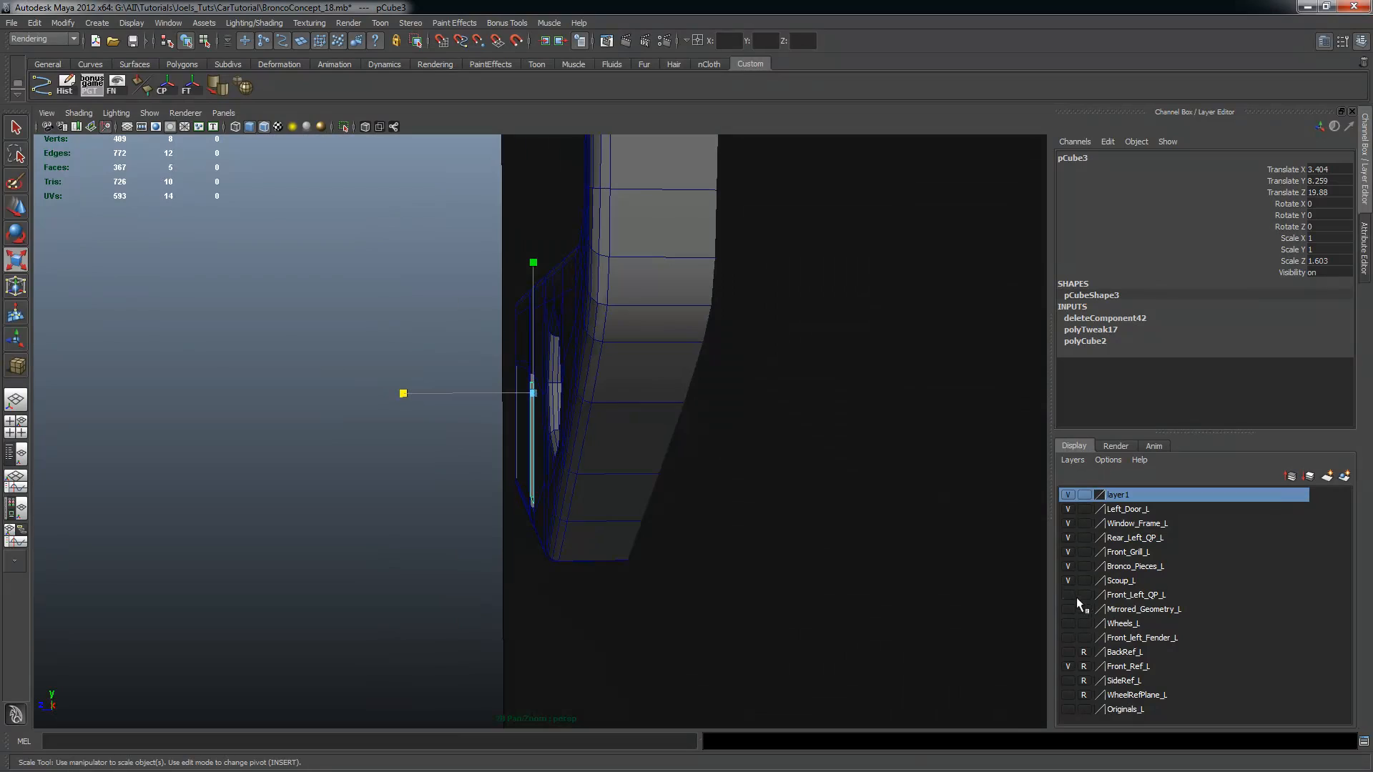
click(1068, 594)
click(1068, 667)
alt+drag(797, 519, 472, 527)
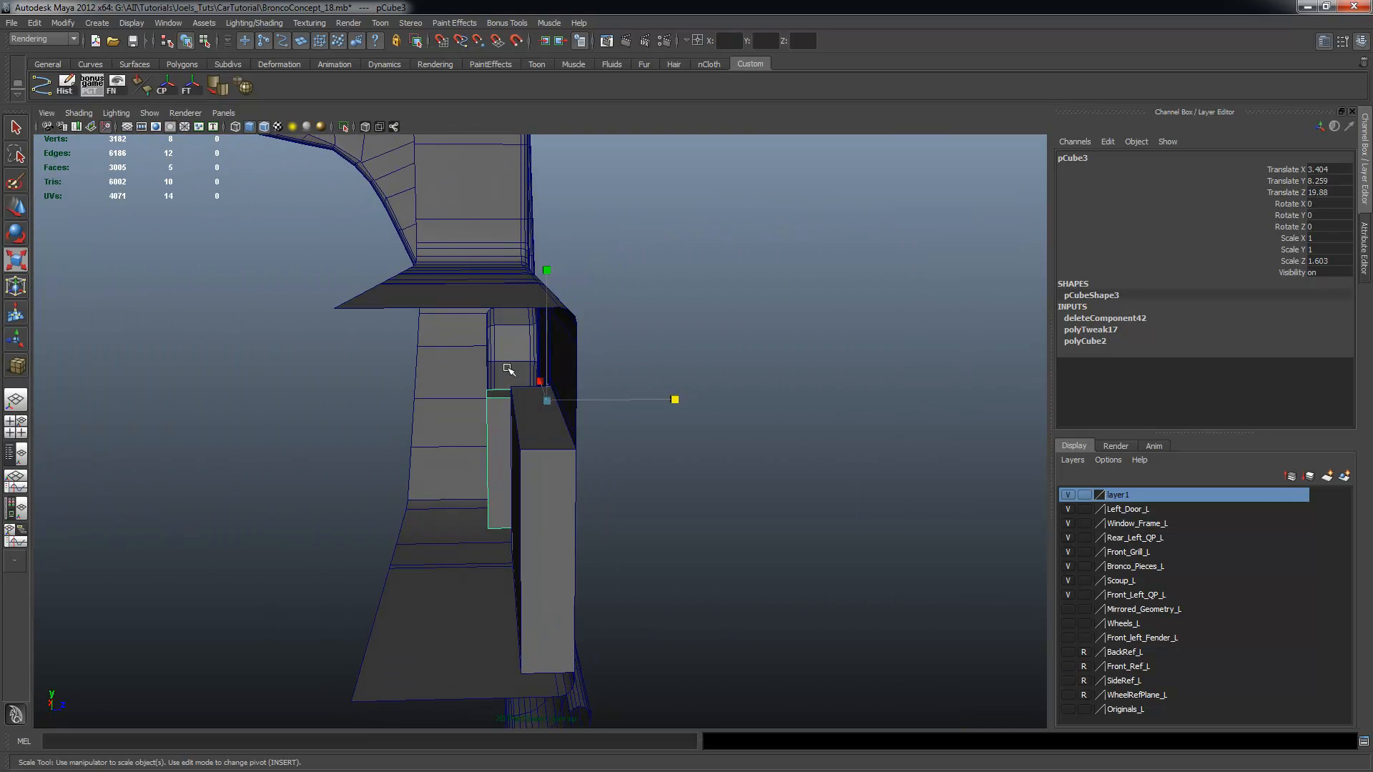
drag(676, 393, 677, 401)
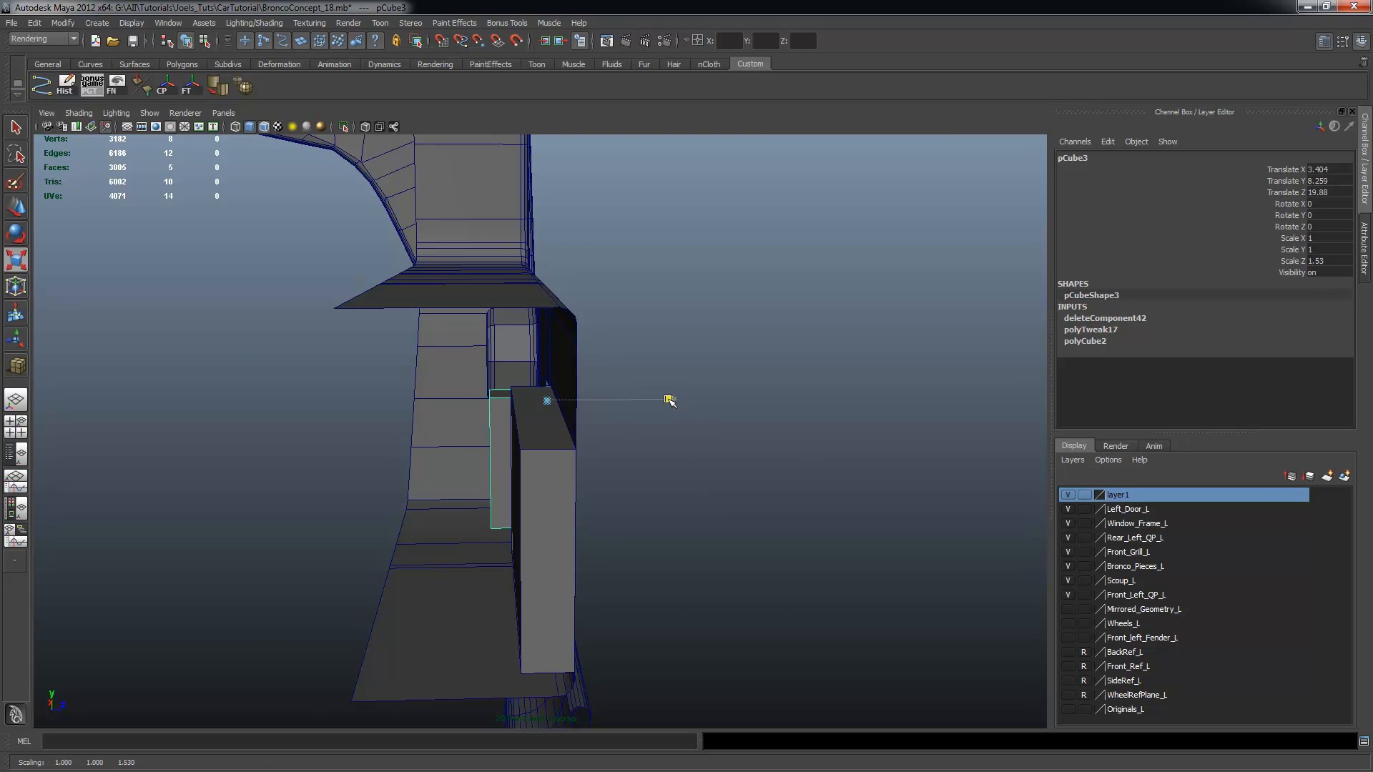
Deepen the winch opening box by scaling it along Z to about 4.104
click(527, 467)
drag(675, 429, 743, 352)
alt+drag(855, 459, 686, 436)
alt+right_drag(686, 436, 759, 424)
alt+drag(759, 424, 653, 375)
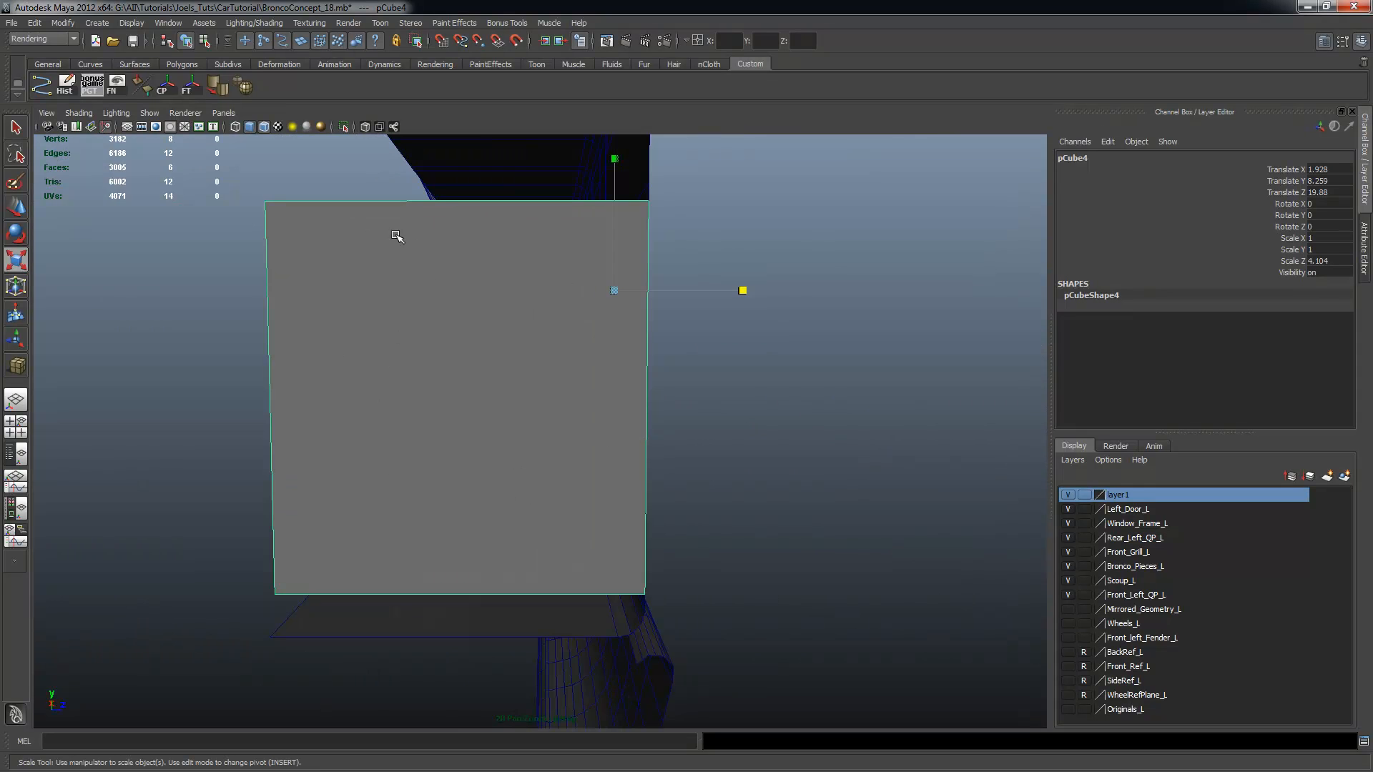
Select all edges of the open slot box
alt+drag(610, 495, 333, 312)
alt+drag(588, 501, 414, 485)
alt+drag(499, 472, 406, 501)
alt+right_drag(486, 494, 565, 485)
alt+drag(498, 464, 516, 398)
click(473, 409)
right_drag(486, 361, 617, 325)
alt+drag(616, 325, 607, 340)
key(q)
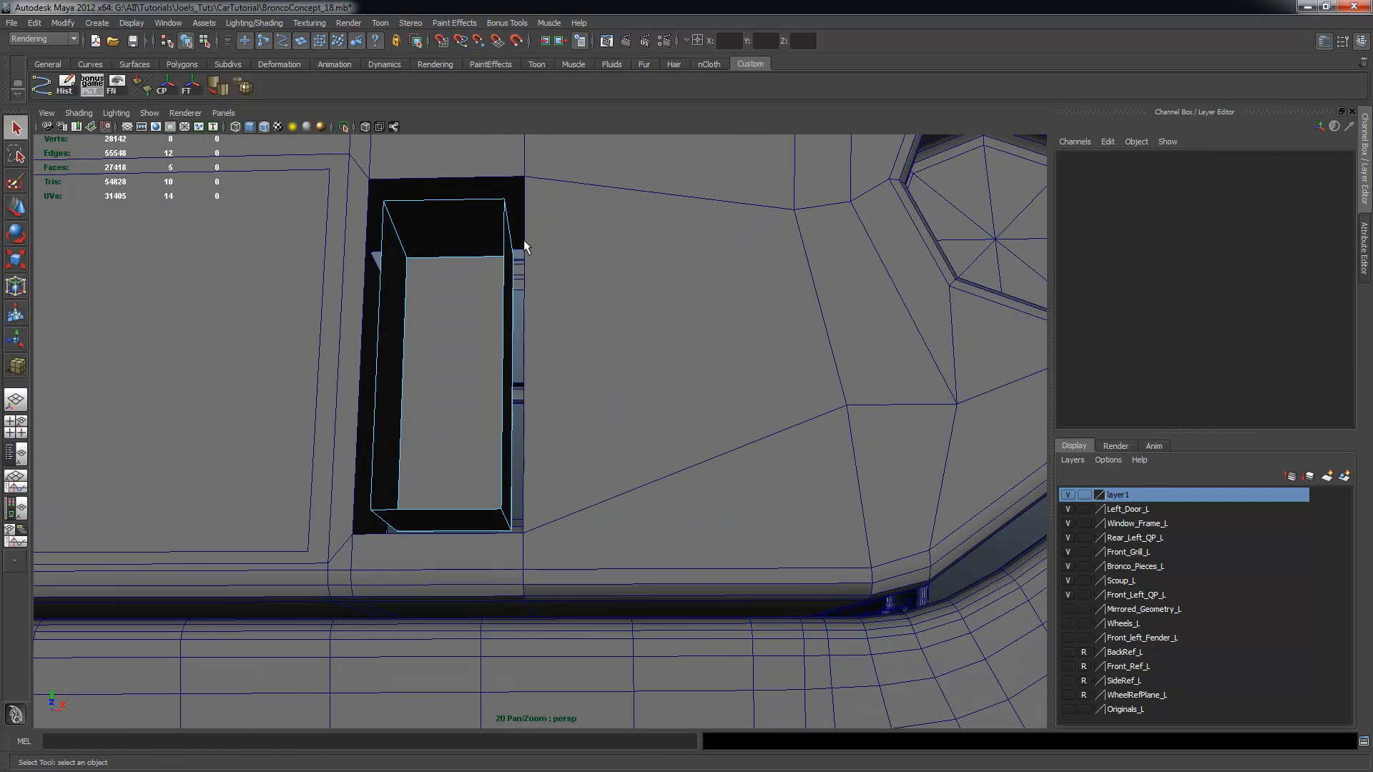
double_click(457, 199)
mouse_move(456, 199)
alt+mouse_down()
mouse_move(545, 379)
mouse_move(442, 306)
mouse_move(612, 307)
mouse_move(468, 186)
alt+mouse_up()
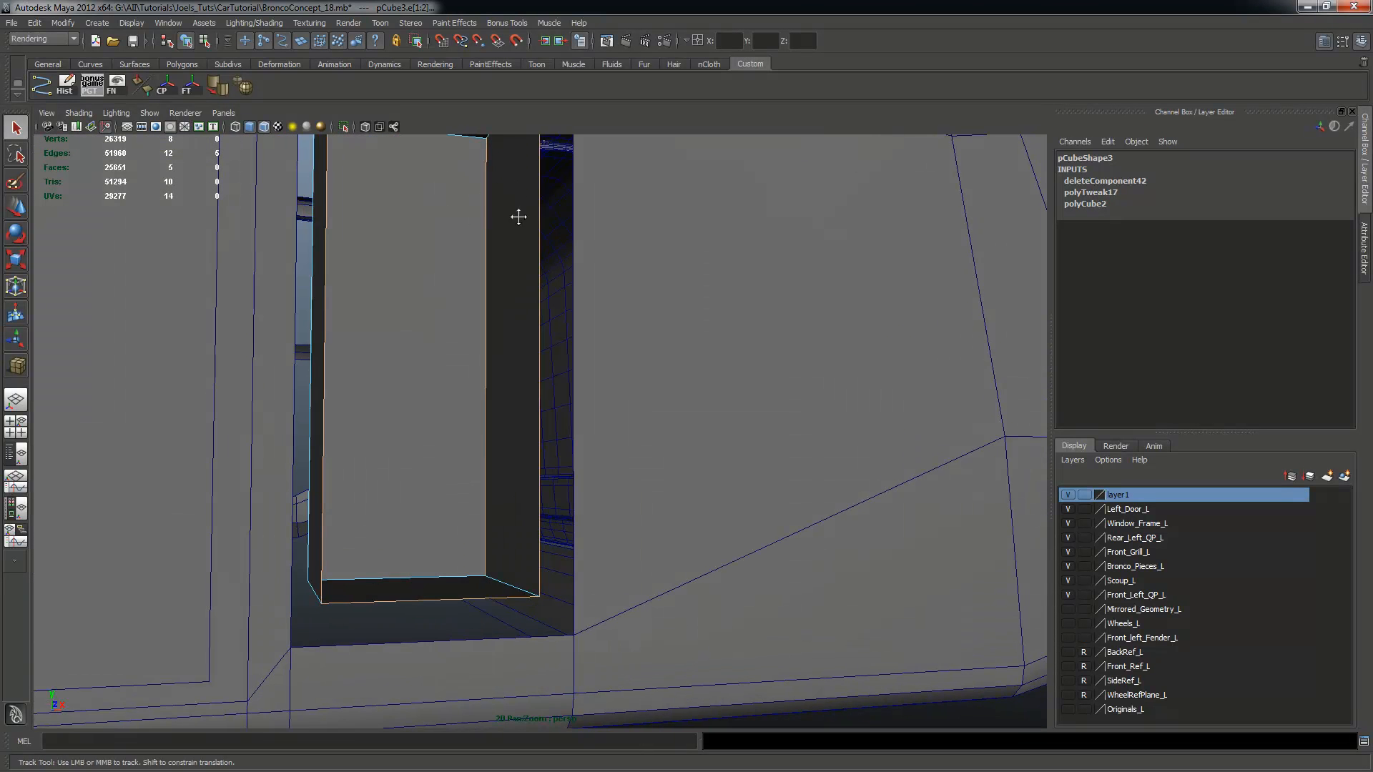
alt+middle_drag(518, 217, 499, 268)
shift+click(490, 244)
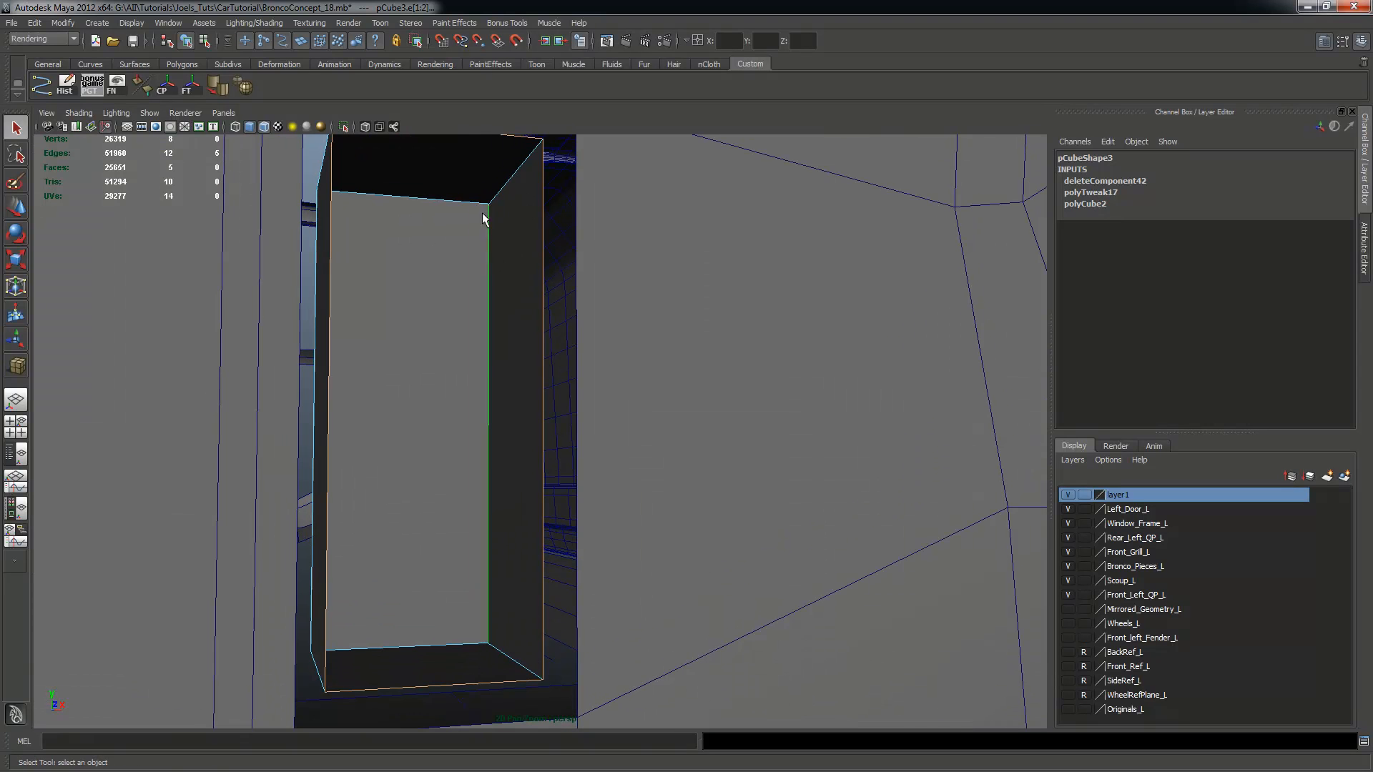
alt+drag(504, 303, 396, 620)
shift+click(337, 286)
shift+click(399, 620)
alt+drag(451, 577, 379, 458)
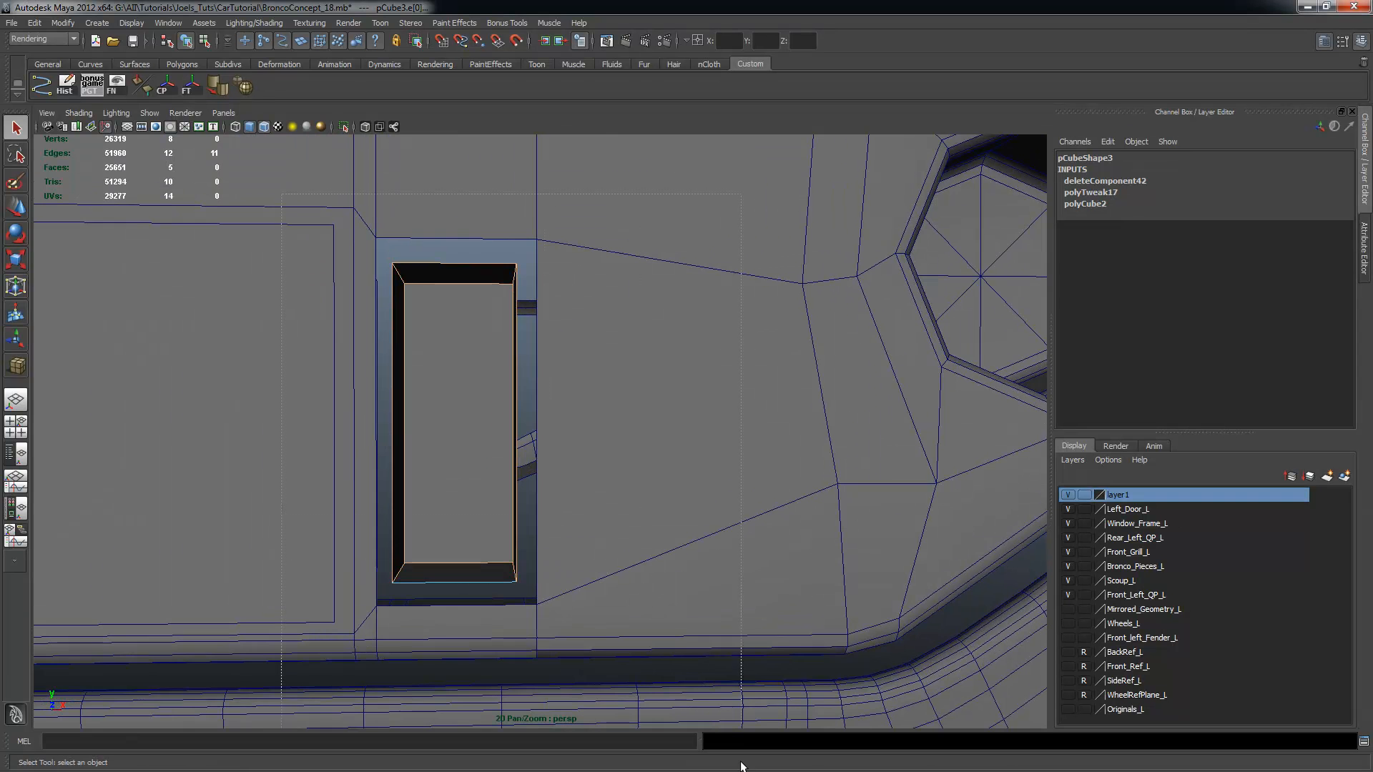
drag(741, 763, 740, 763)
Try beveling all of the slot box's edges with an offset of 0.2, and undo the bevel
scroll(585, 485, up, 2)
mouse_move(604, 500)
alt+mouse_down()
mouse_move(621, 488)
mouse_move(590, 491)
alt+mouse_up()
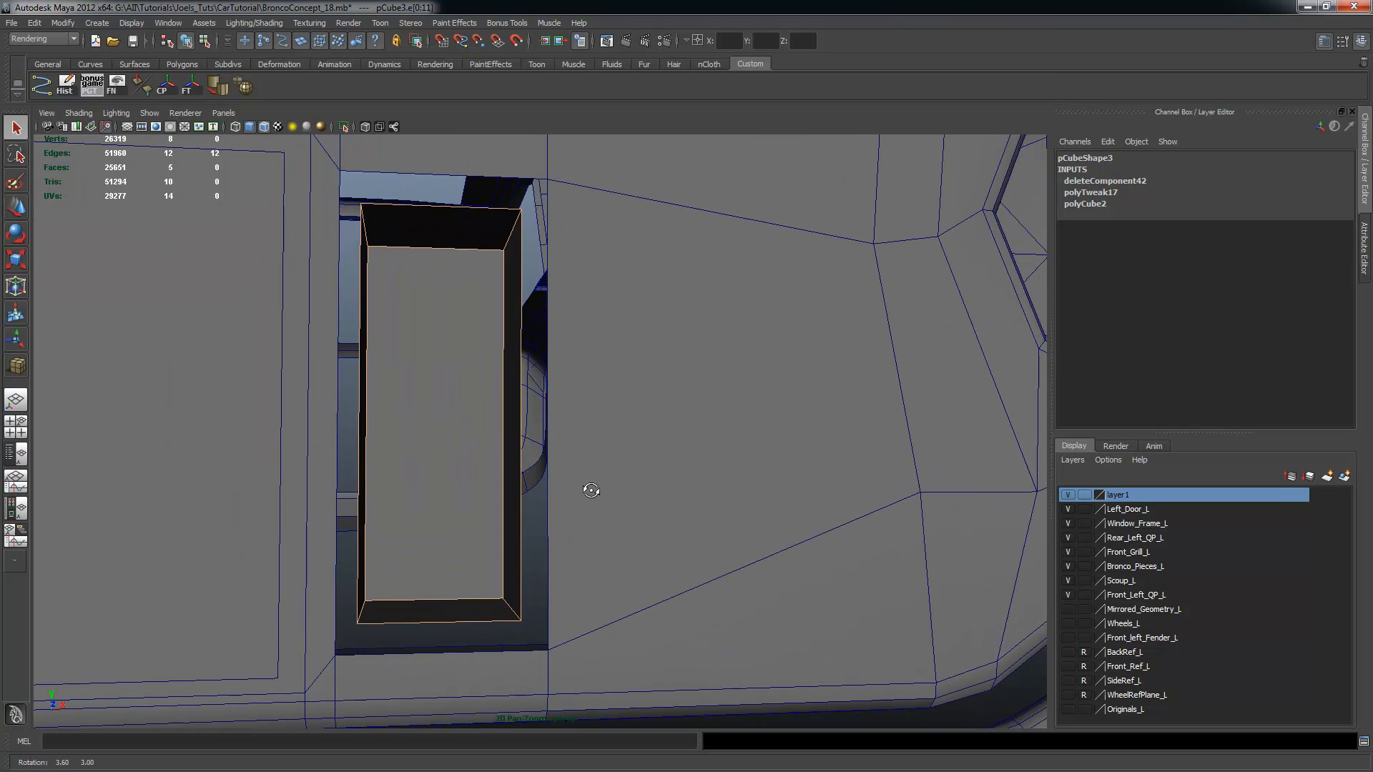
mouse_move(674, 582)
alt+mouse_down()
mouse_move(714, 572)
mouse_move(677, 576)
alt+mouse_up()
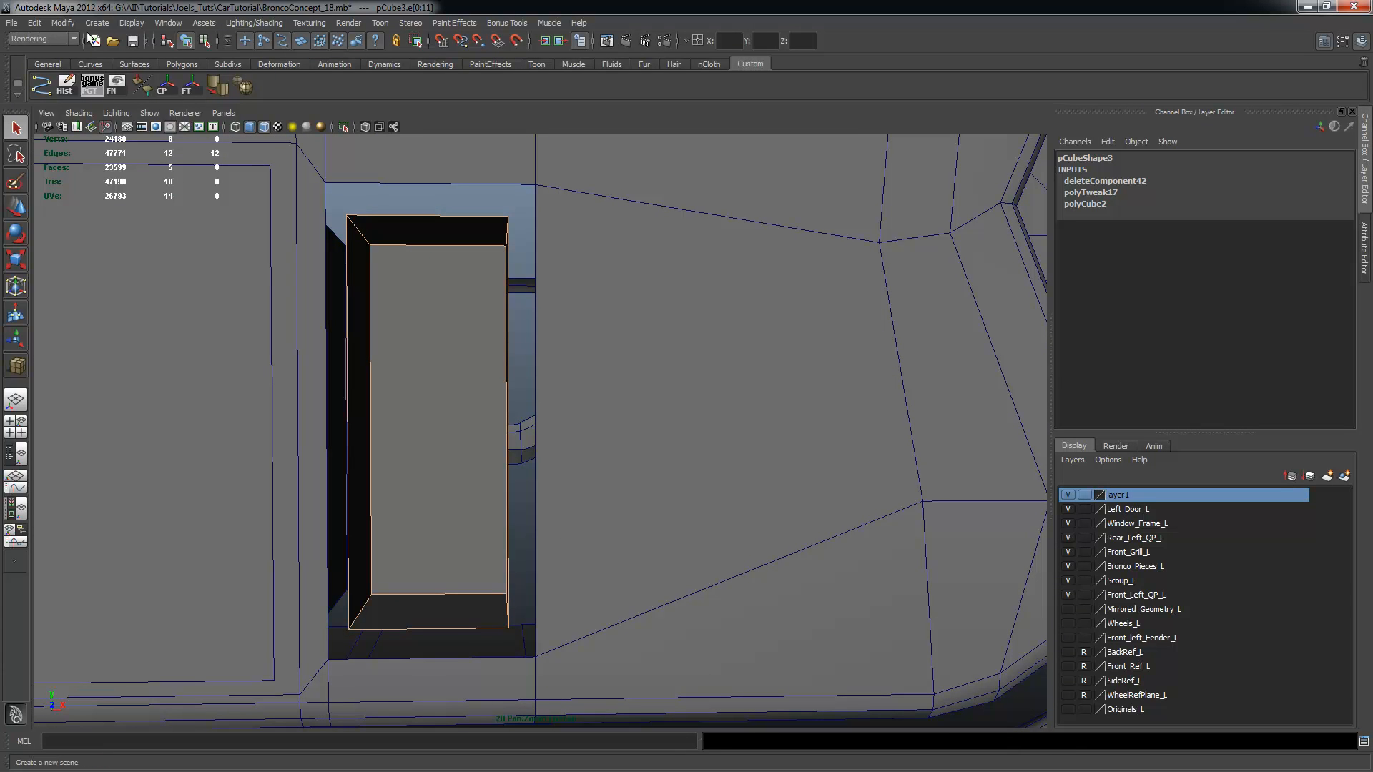
click(57, 39)
click(51, 58)
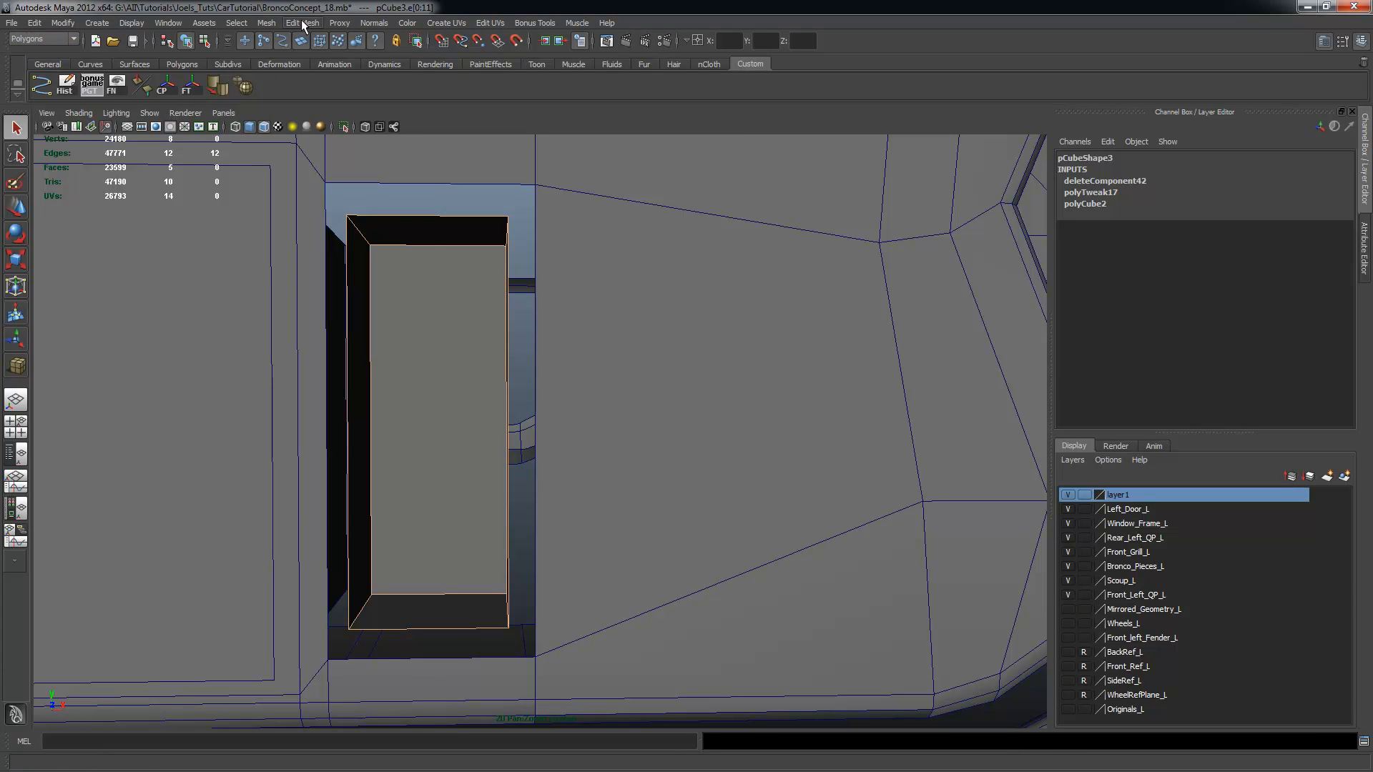
click(303, 24)
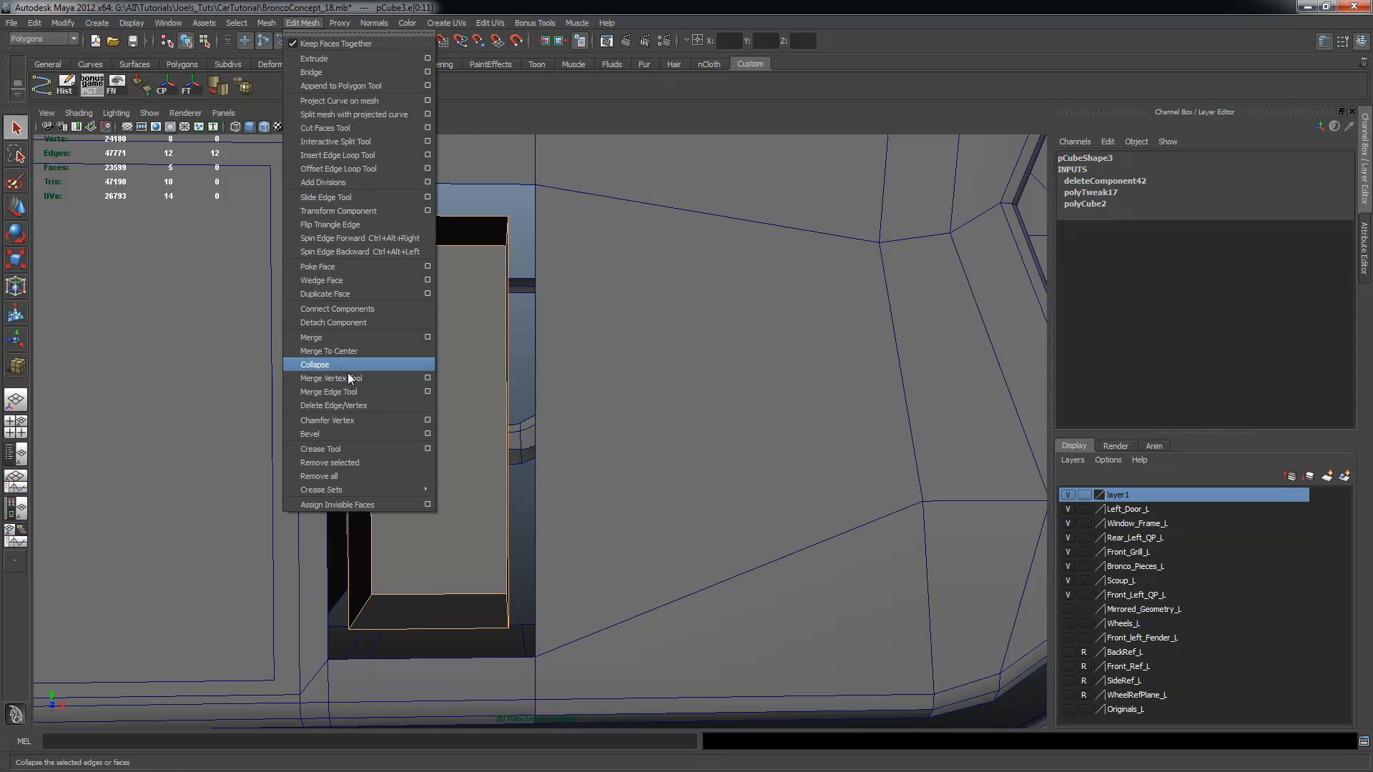
click(338, 432)
alt+drag(551, 469, 547, 449)
click(1293, 204)
middle_drag(847, 268, 788, 285)
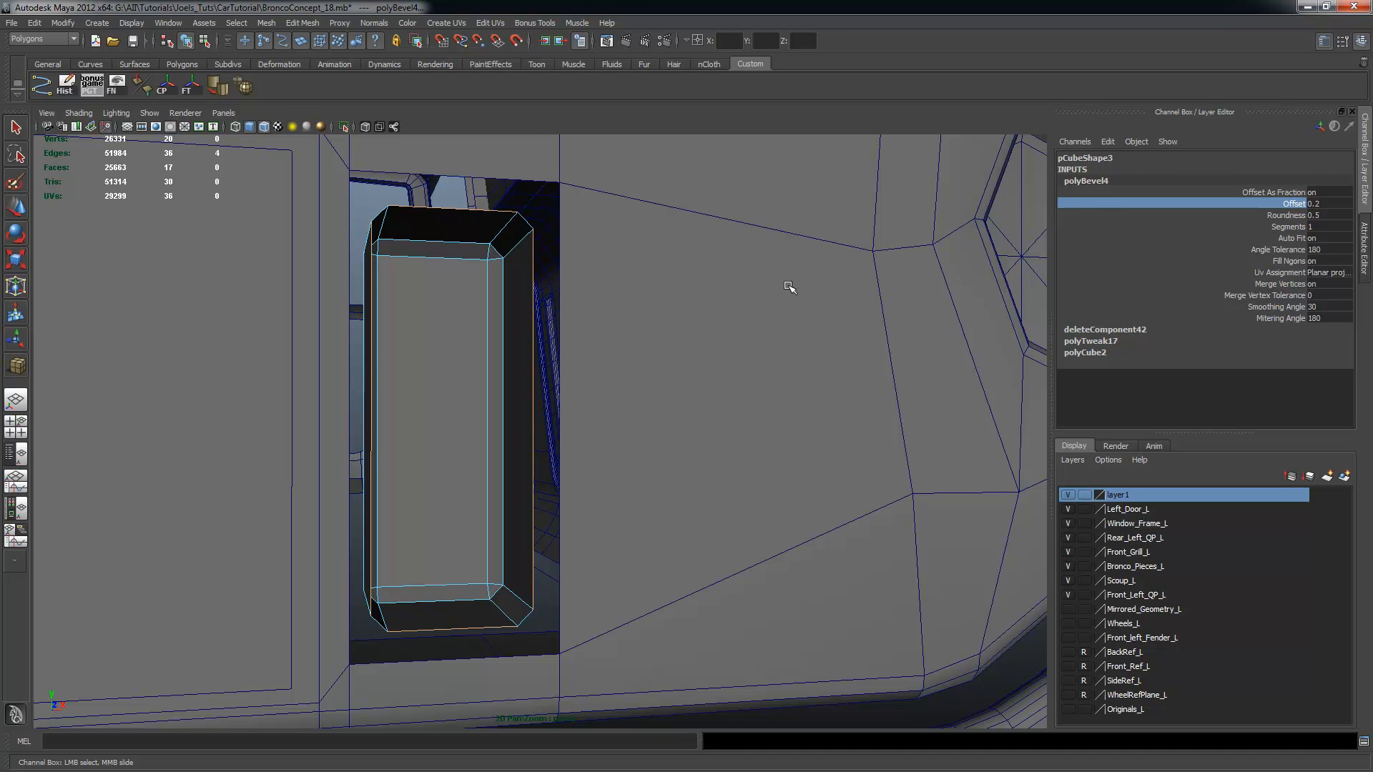
key(ctrl+z)
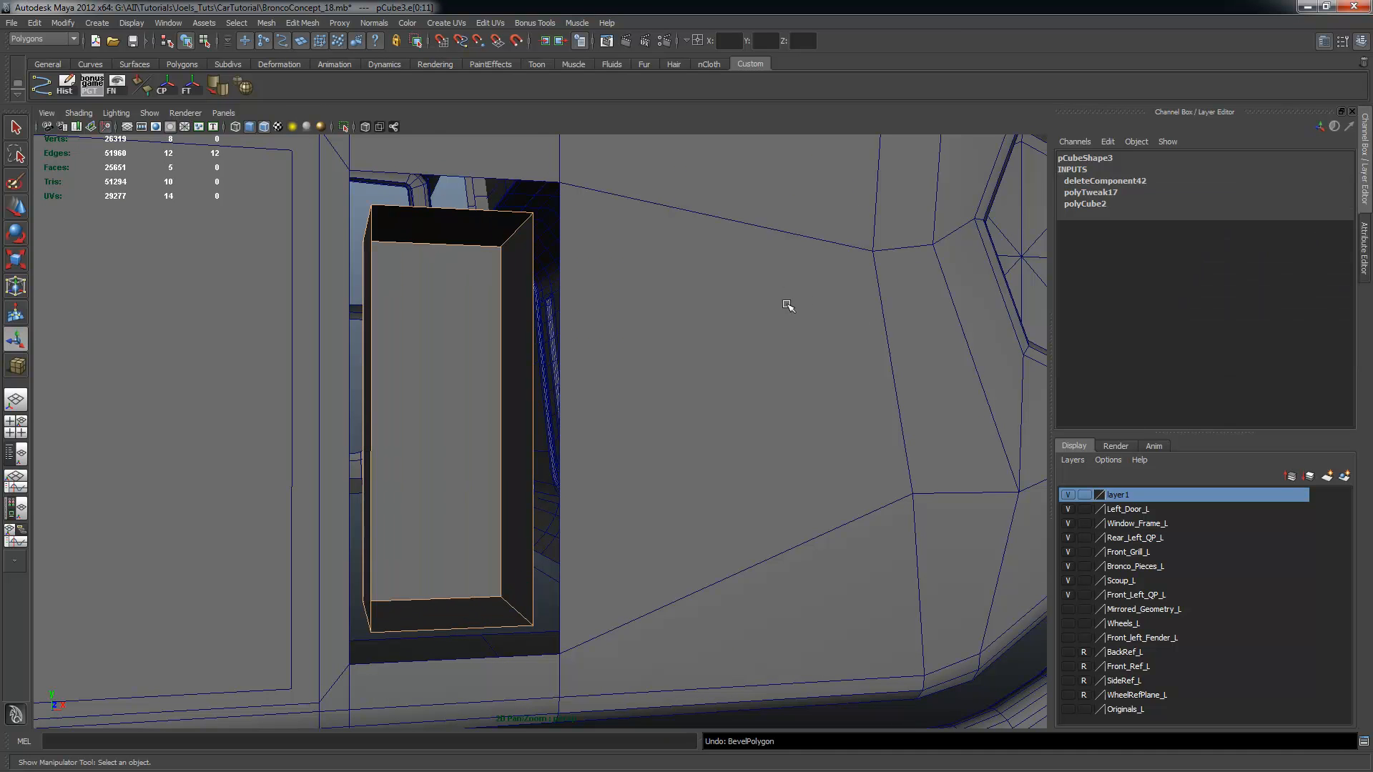
Select the border edges around the slot box's open front
alt+drag(685, 357, 667, 367)
click(495, 359)
alt+drag(452, 388, 421, 378)
click(349, 289)
alt+drag(404, 295, 405, 283)
right_drag(405, 246, 392, 208)
double_click(398, 201)
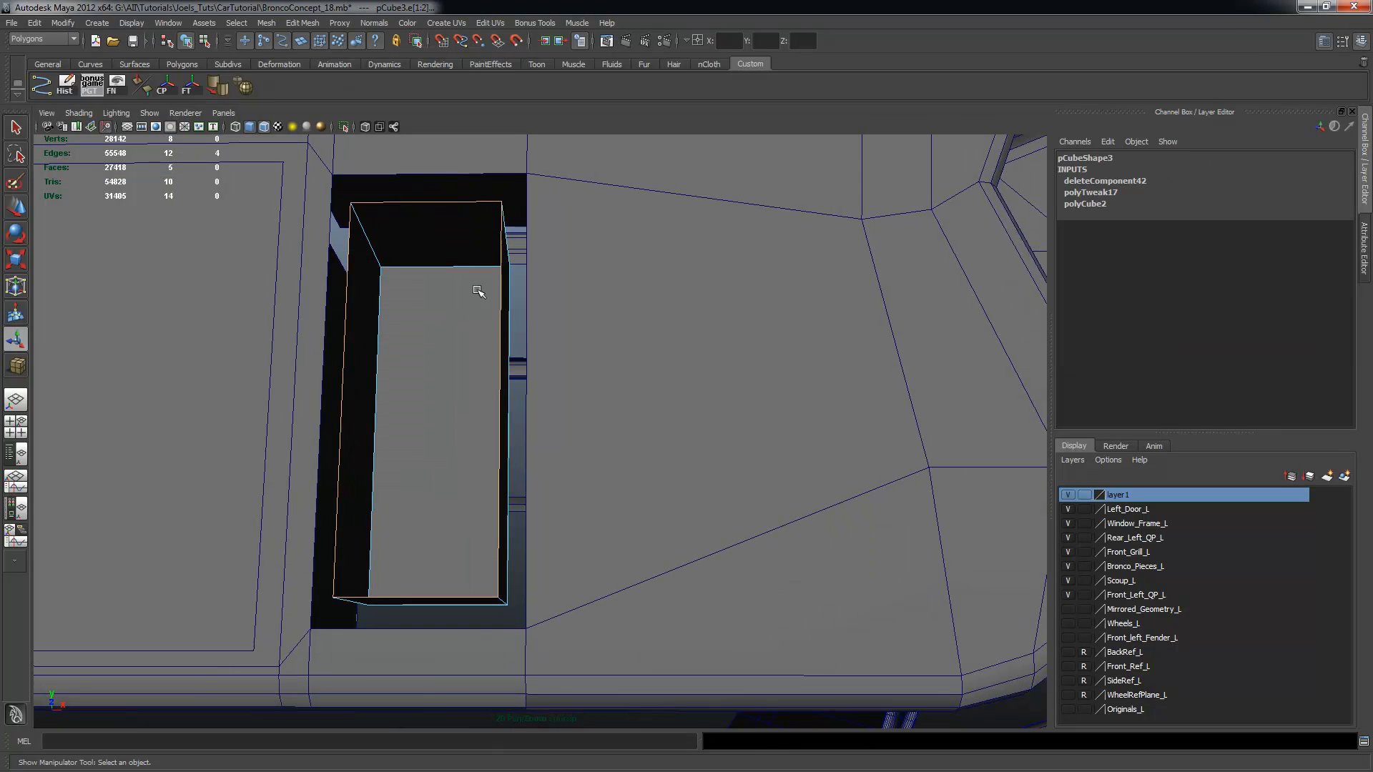
alt+drag(482, 291, 527, 333)
Extrude the border edges and scale them outward into a flange, to about 2.158 in X and 1.483 in Y and Z
click(301, 23)
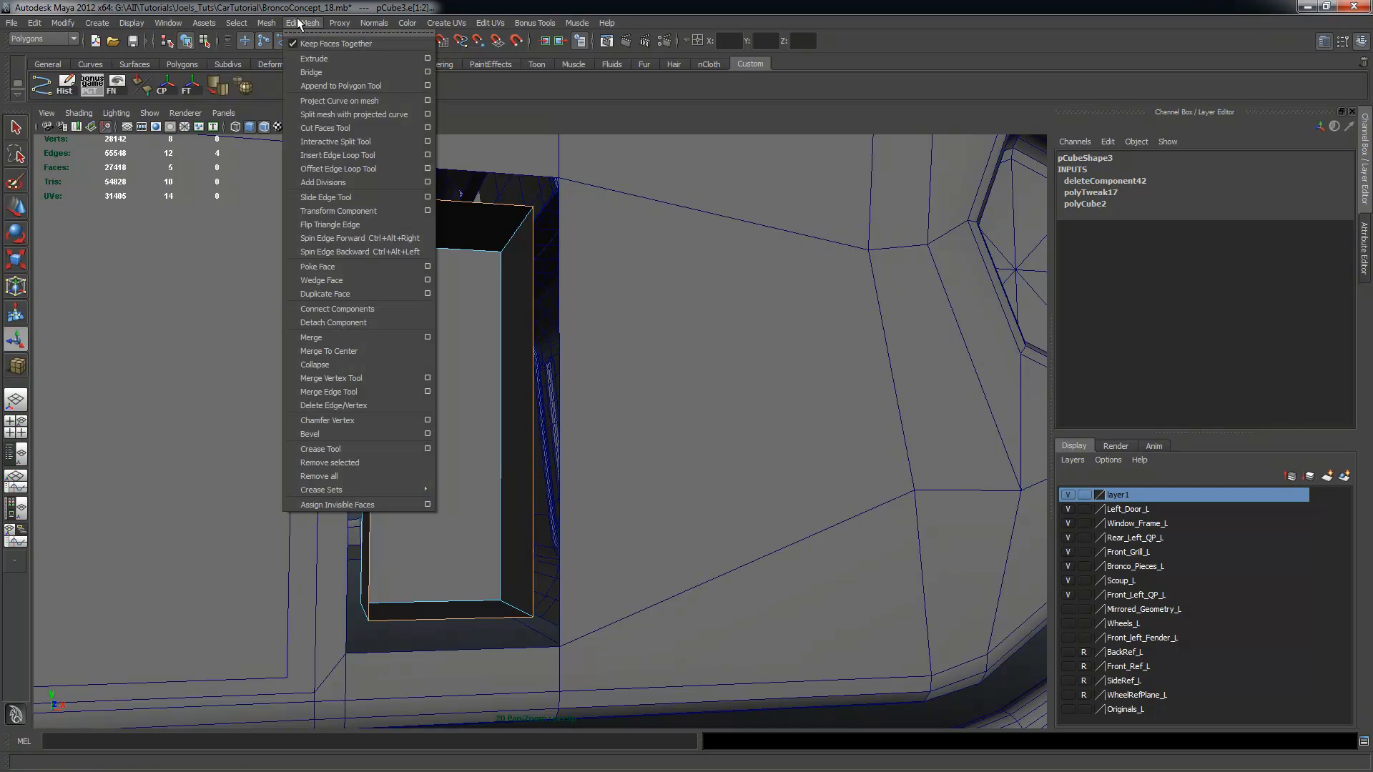
click(315, 58)
alt+drag(659, 331, 500, 409)
click(627, 429)
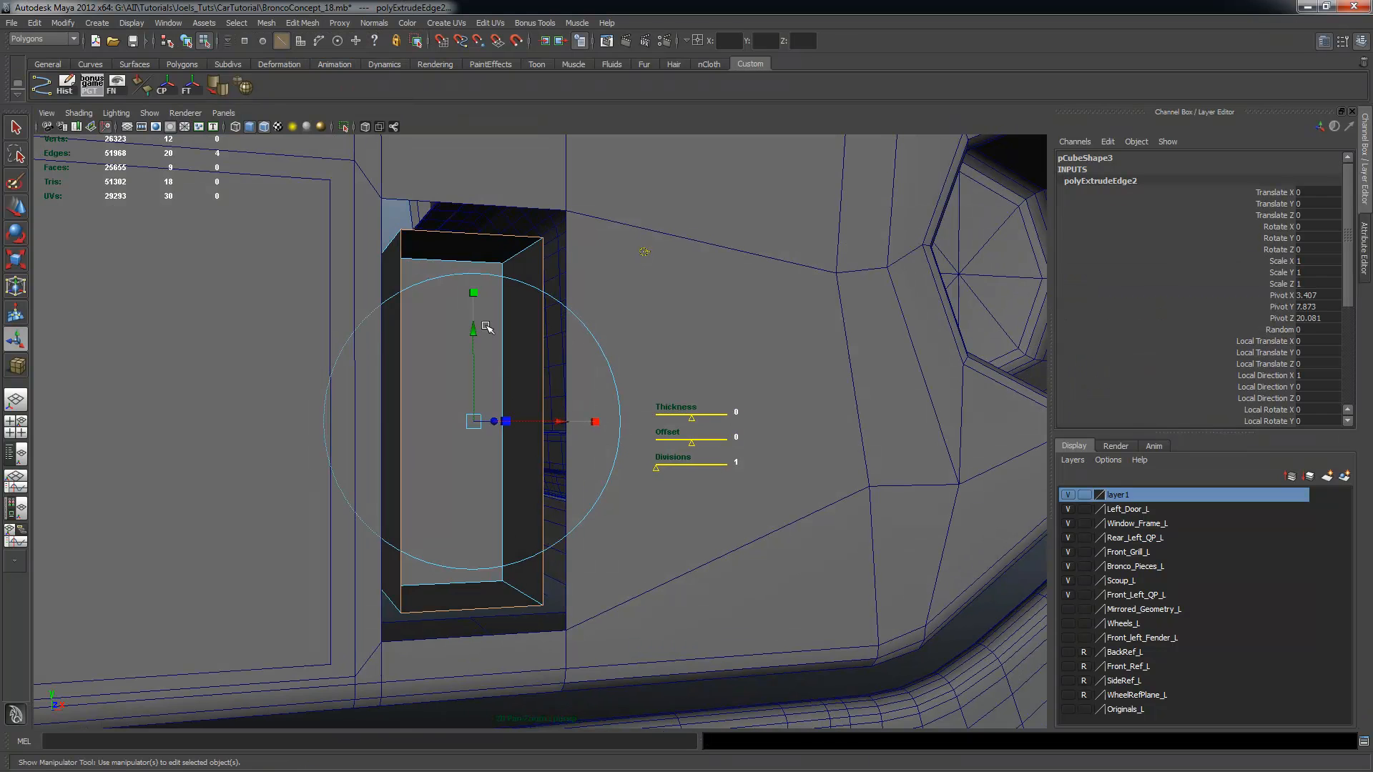
click(504, 421)
alt+drag(644, 469, 524, 431)
alt+drag(695, 493, 583, 429)
mouse_move(556, 312)
alt+mouse_down()
mouse_move(521, 276)
mouse_move(509, 228)
mouse_move(527, 229)
alt+mouse_up()
alt+drag(419, 231, 357, 200)
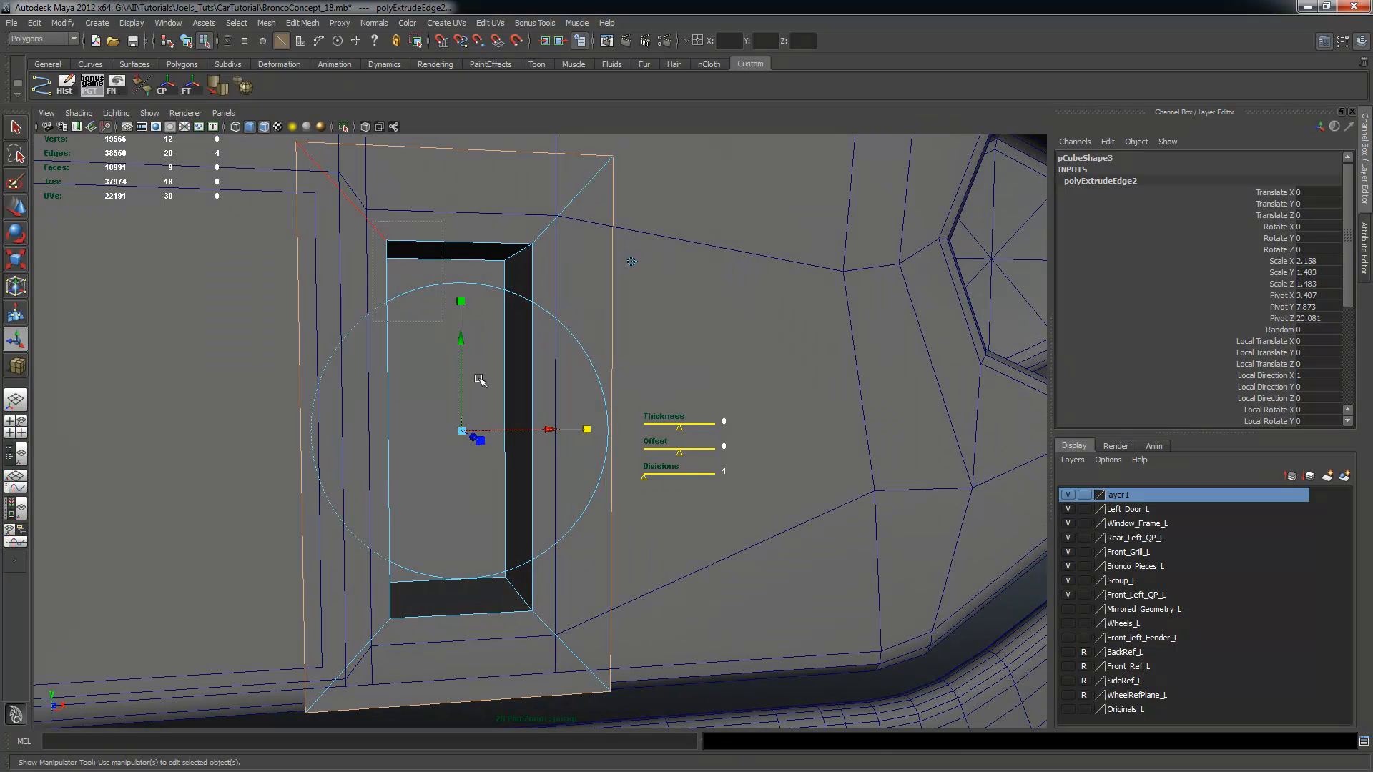
Select the slot recess's edges without the flange's corner and outer edges, and bevel them with an offset of 0.2
key(q)
alt+drag(551, 637, 556, 603)
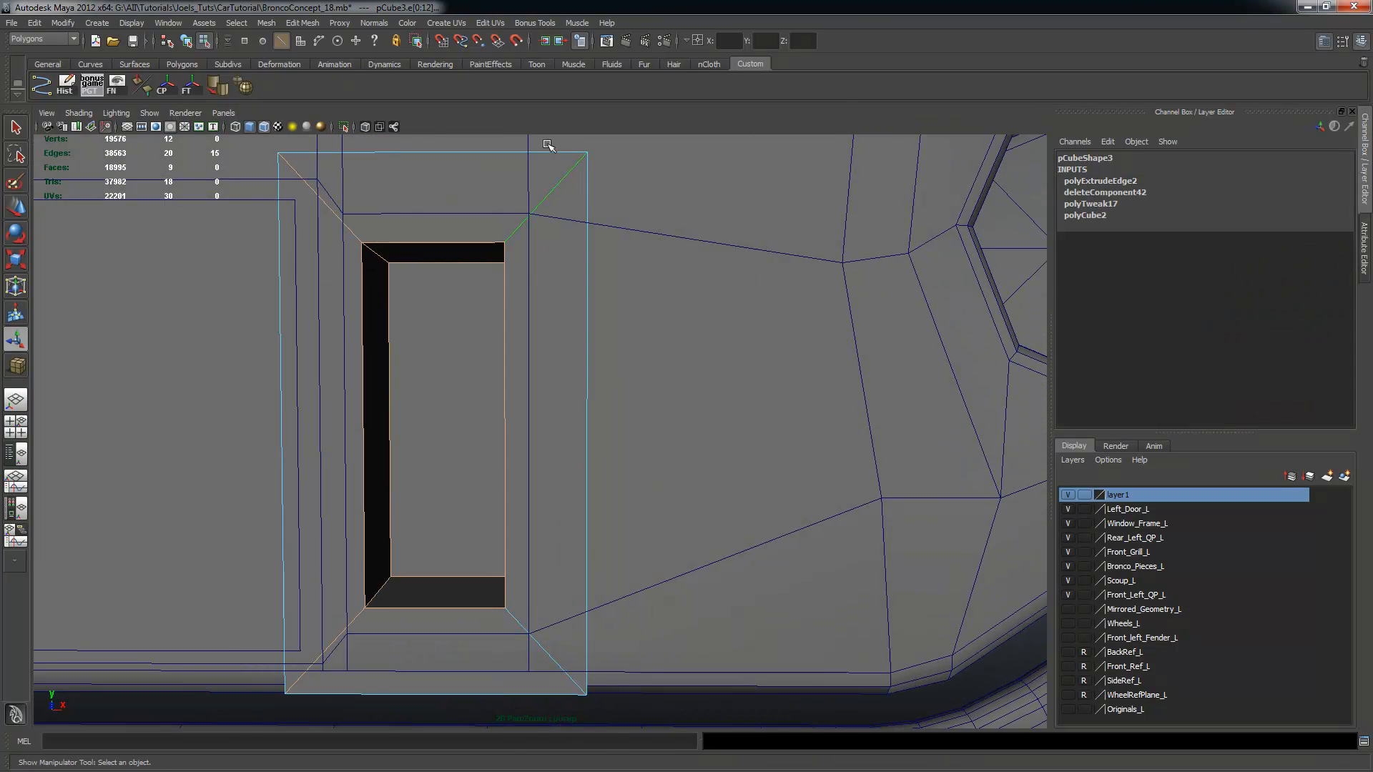
alt+drag(485, 545, 536, 506)
click(303, 23)
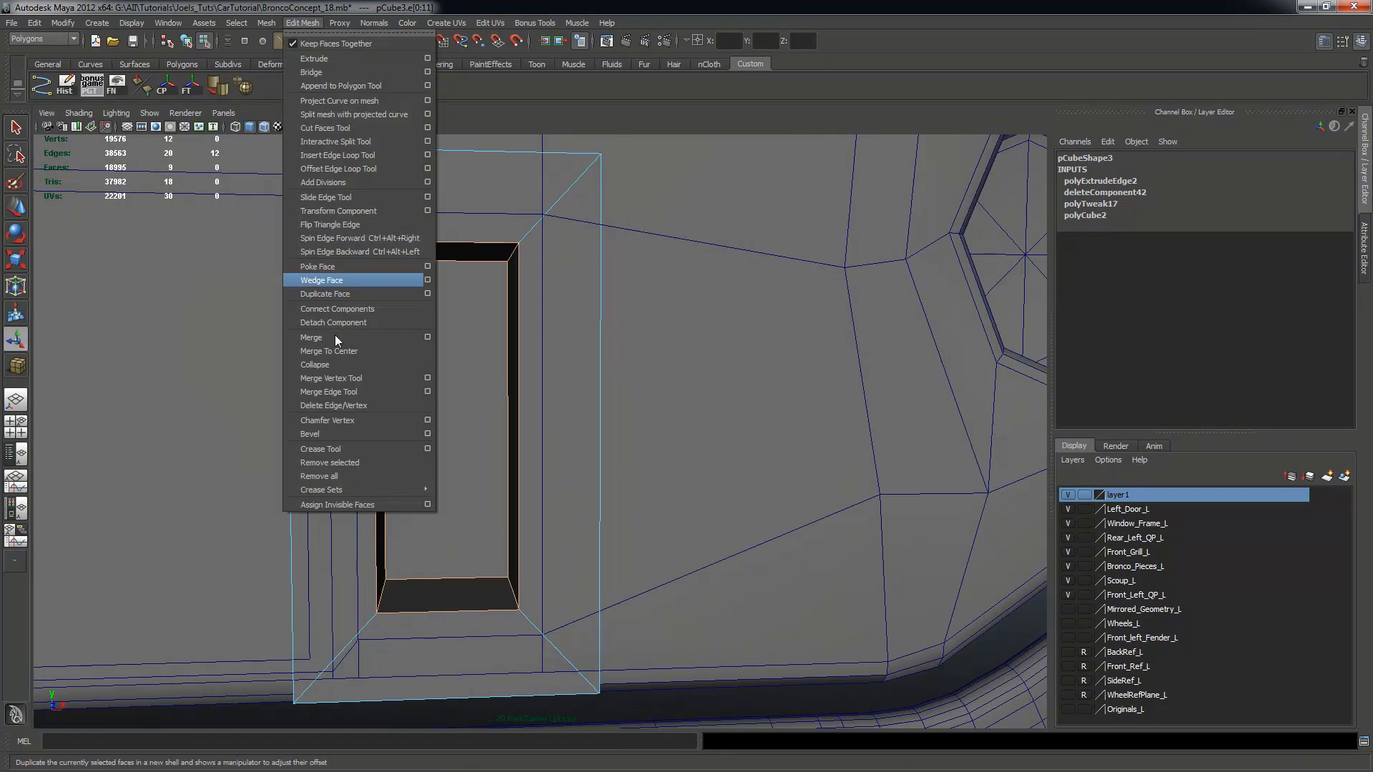
click(341, 432)
alt+drag(686, 443, 755, 431)
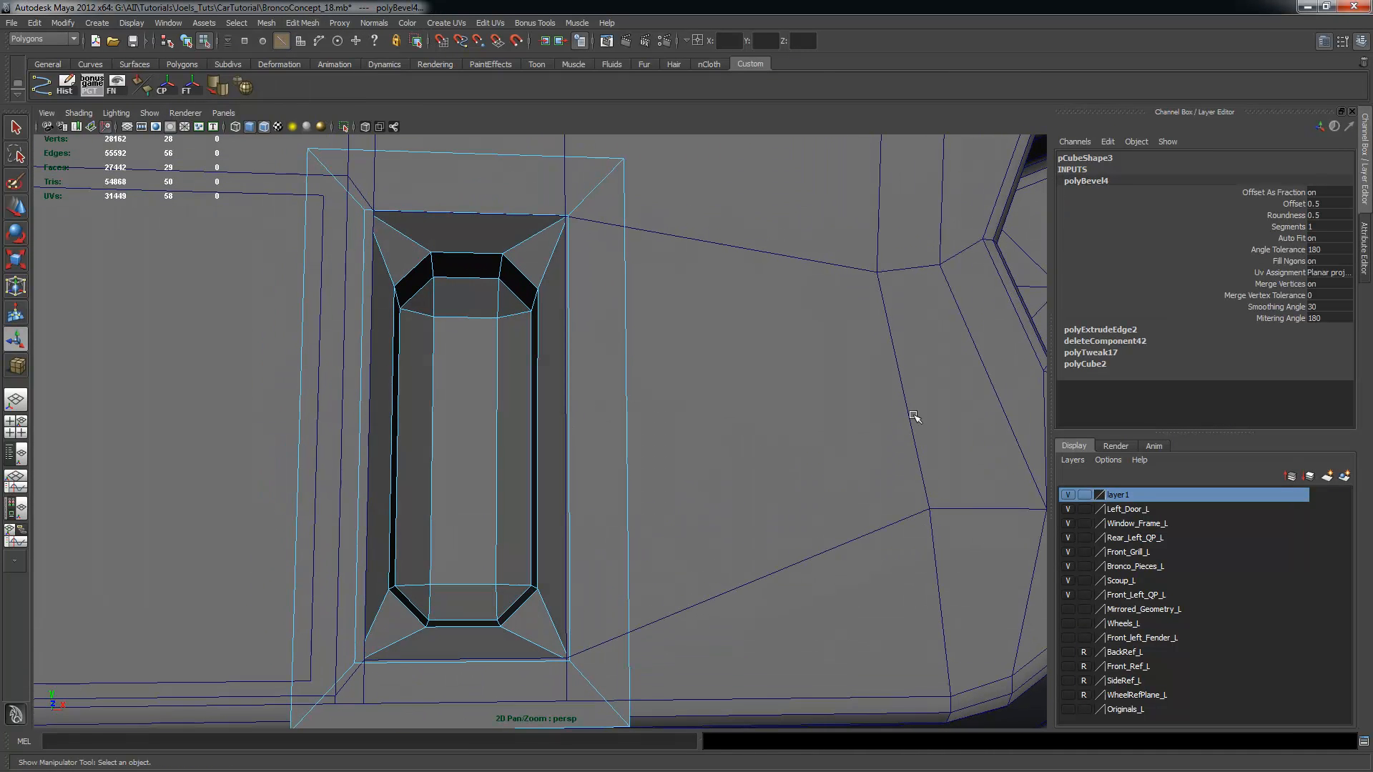
click(1297, 206)
middle_drag(846, 249, 803, 253)
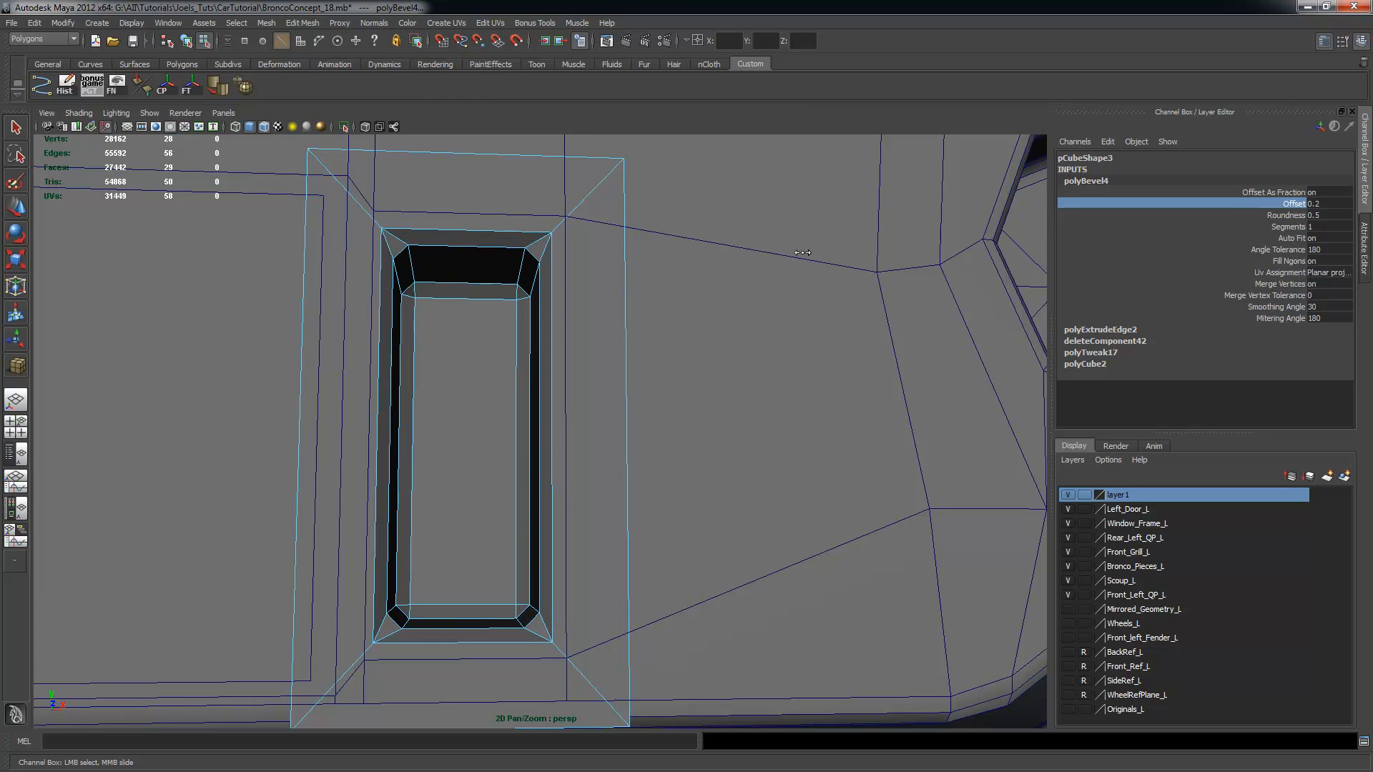
Try the recess bevel with an offset of 0.3 and a different number of segments, and undo the bevel
alt+drag(802, 253, 855, 291)
middle_drag(730, 318, 732, 317)
alt+drag(732, 319, 833, 376)
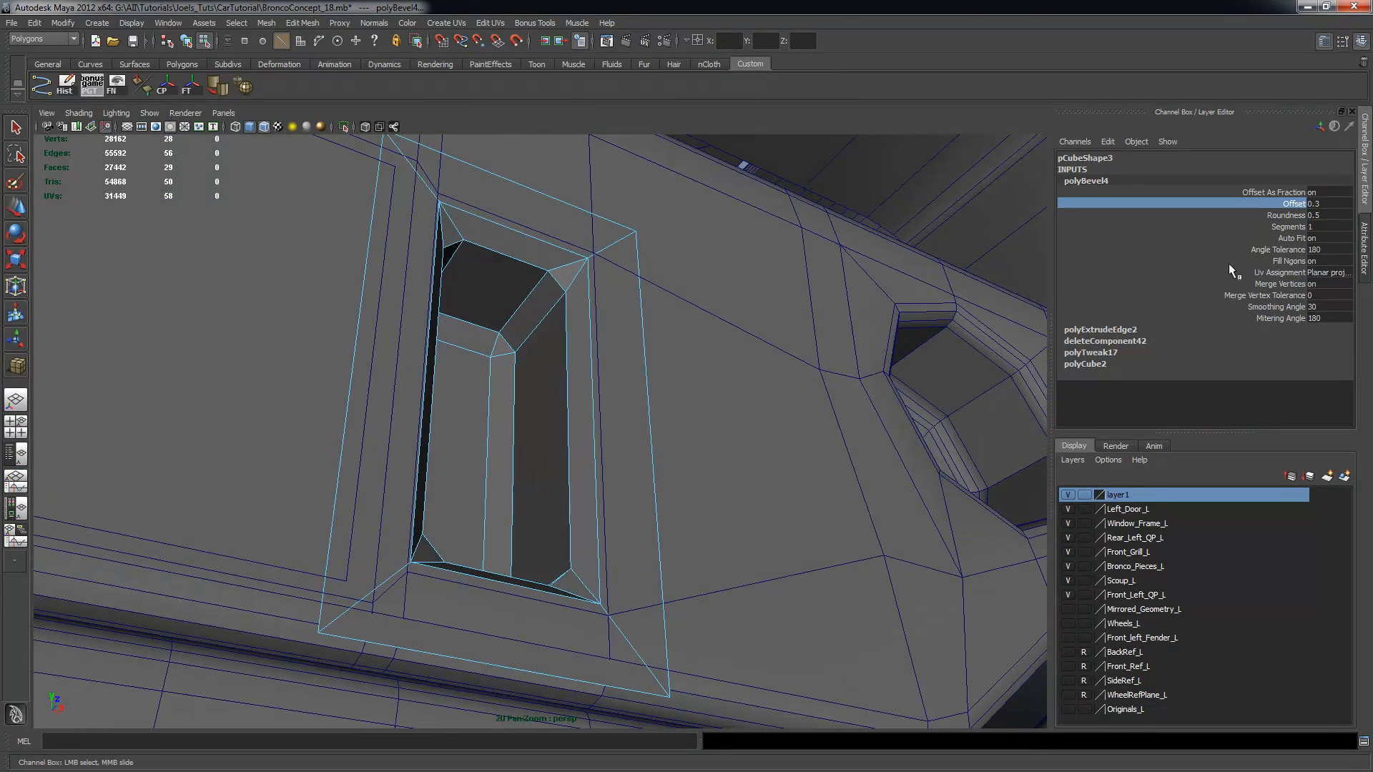
click(1291, 215)
click(1291, 226)
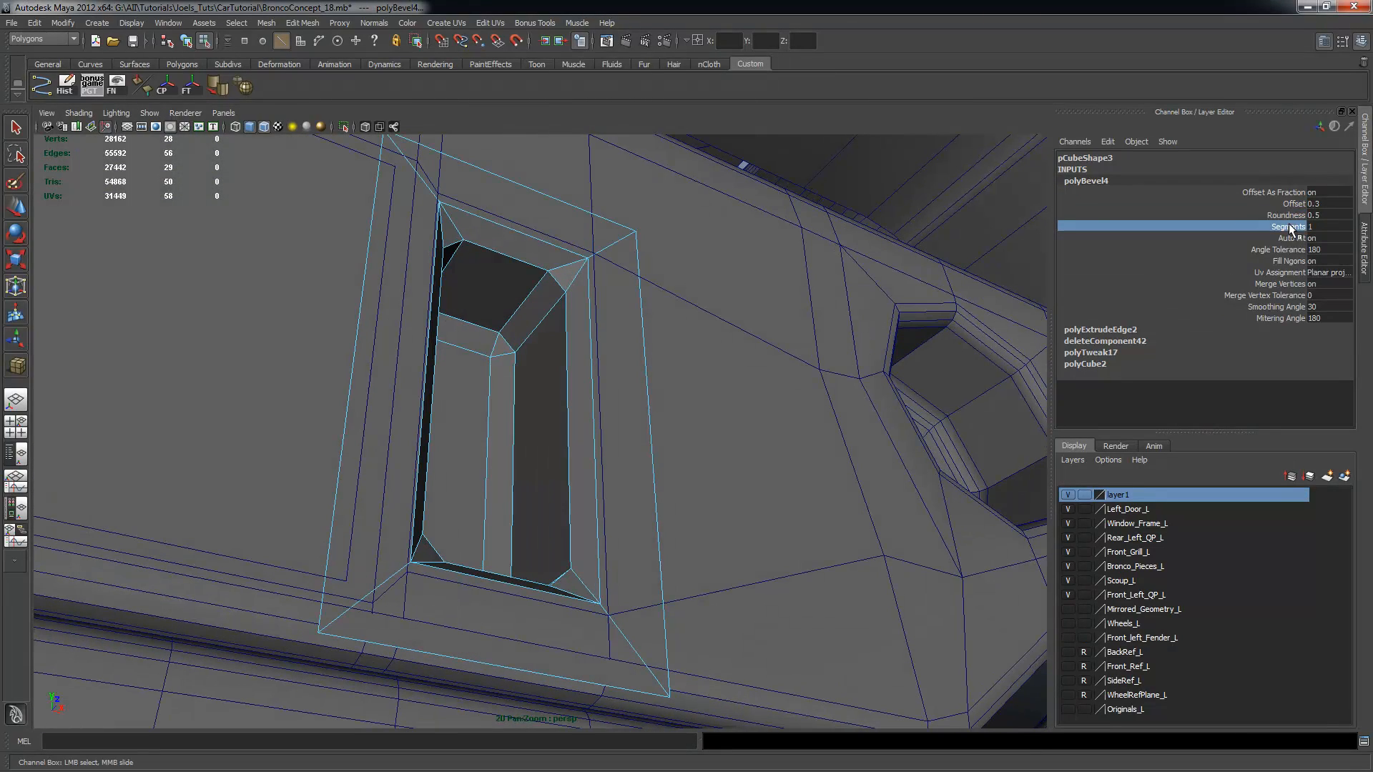
middle_drag(951, 263, 987, 263)
alt+drag(872, 310, 825, 343)
alt+drag(689, 317, 498, 288)
key(ctrl+z)
key(ctrl+z)
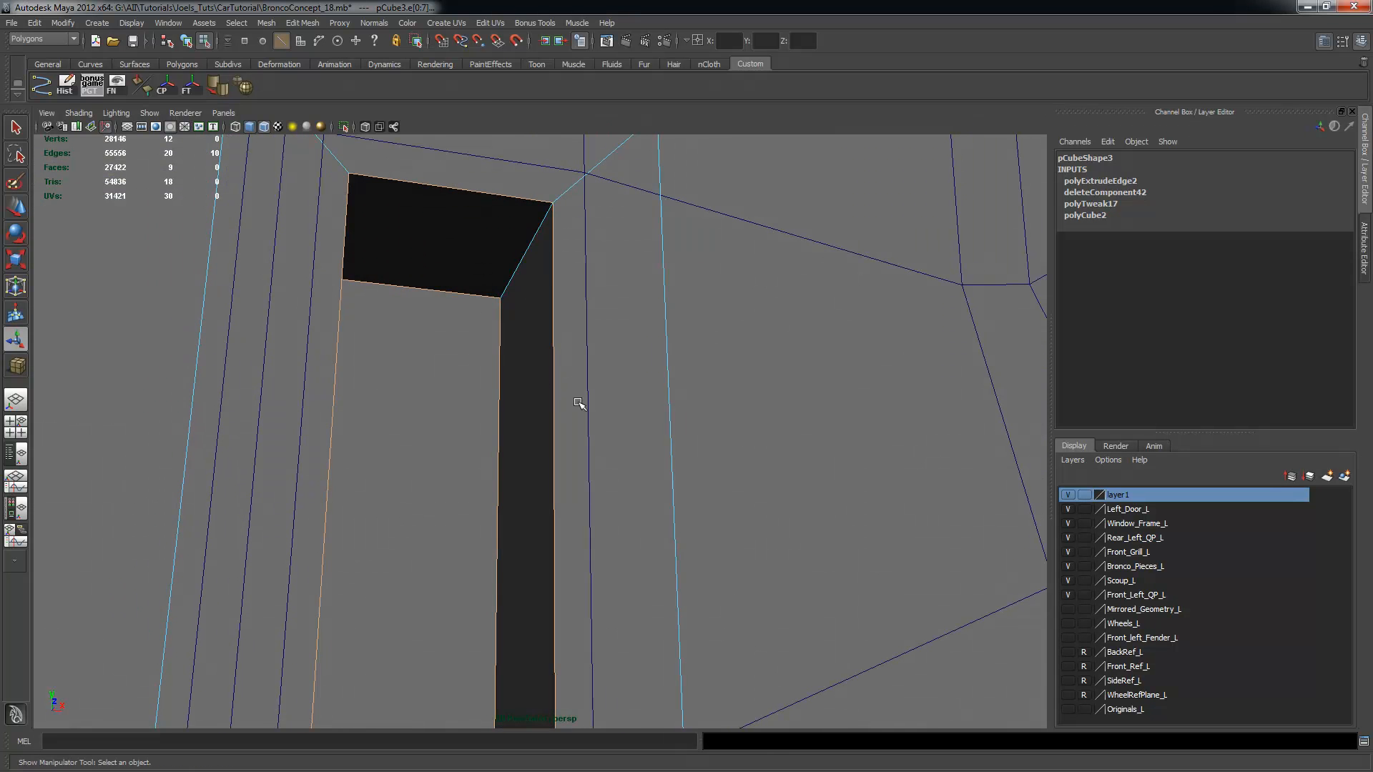
Try beveling only the recess's front rim and back edges, without the four depth edges, and undo the bevel
alt+middle_drag(578, 403, 588, 310)
alt+drag(589, 310, 546, 527)
alt+drag(534, 655, 479, 129)
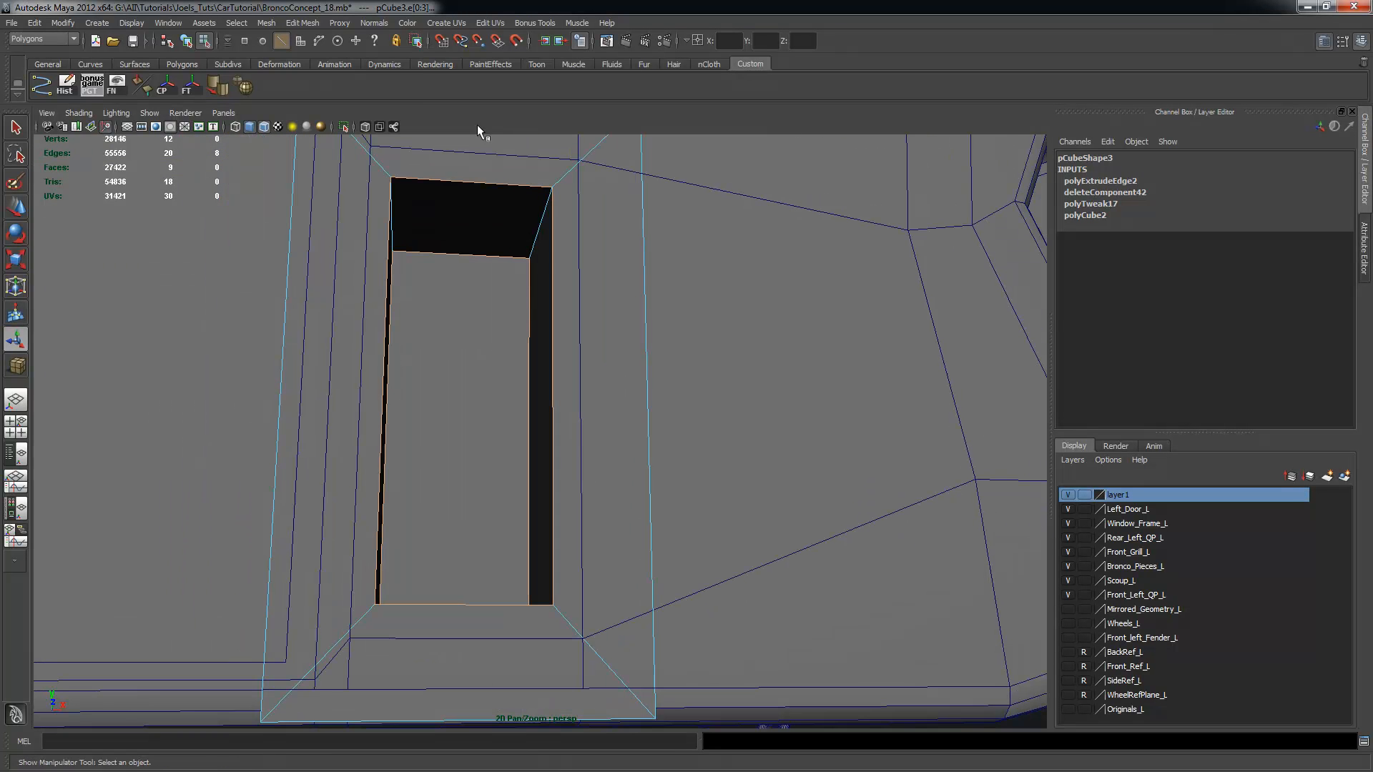
click(302, 22)
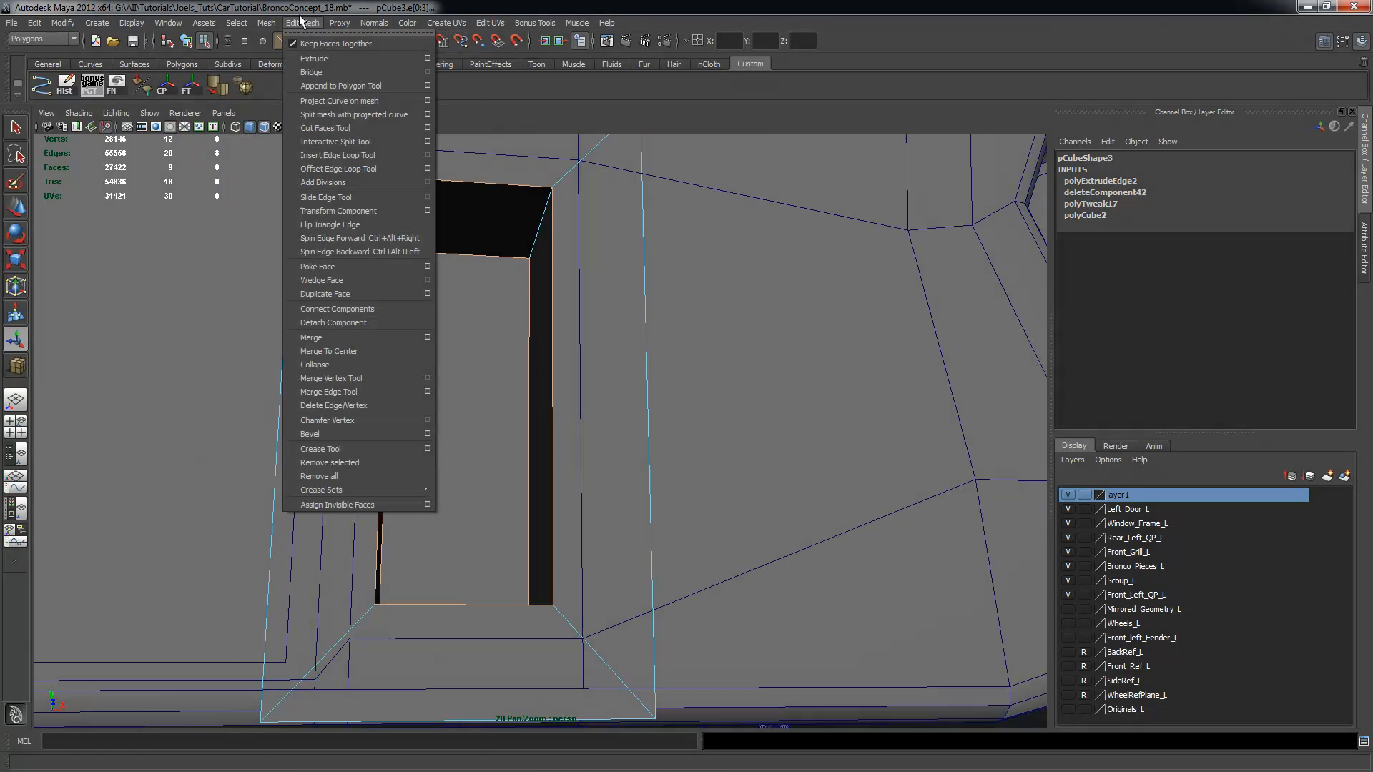
click(324, 437)
alt+drag(483, 480, 677, 510)
alt+drag(665, 459, 707, 490)
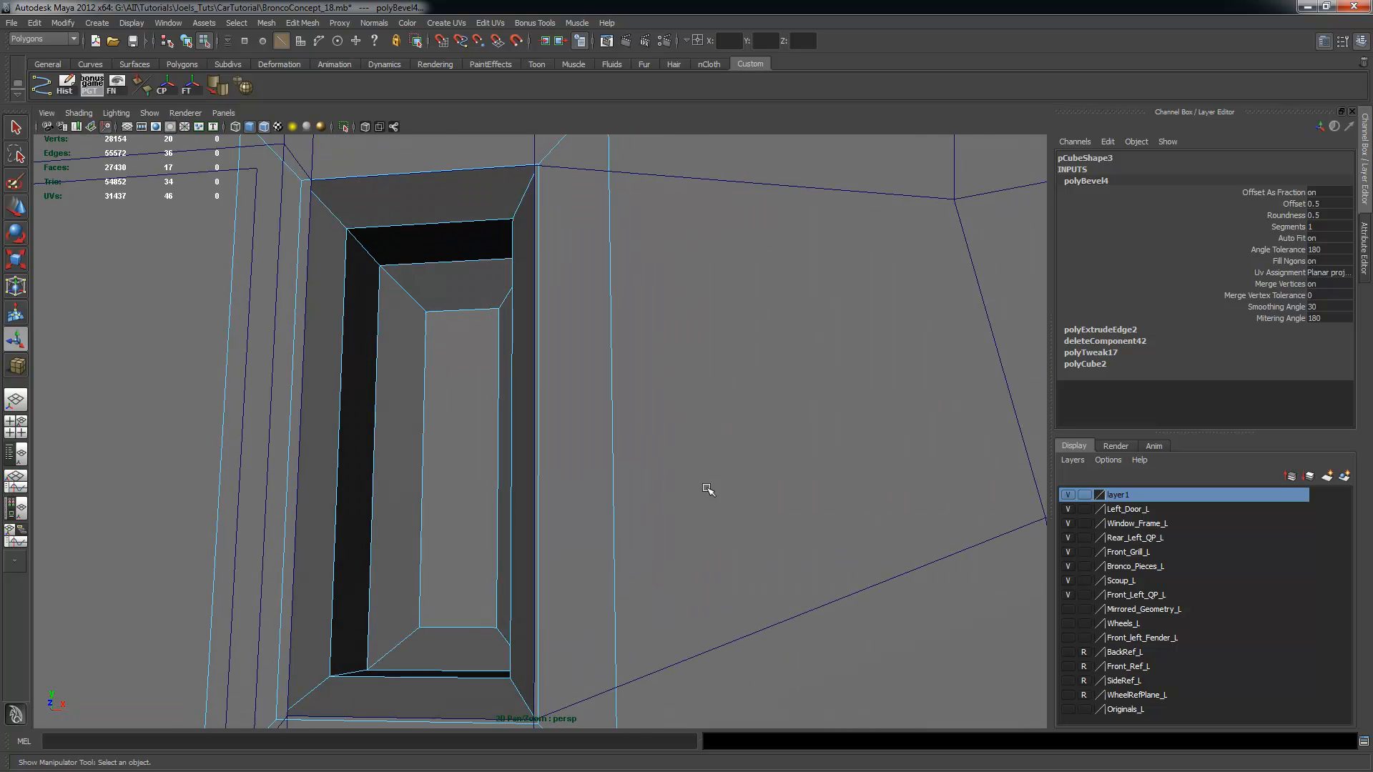
alt+drag(716, 355, 724, 358)
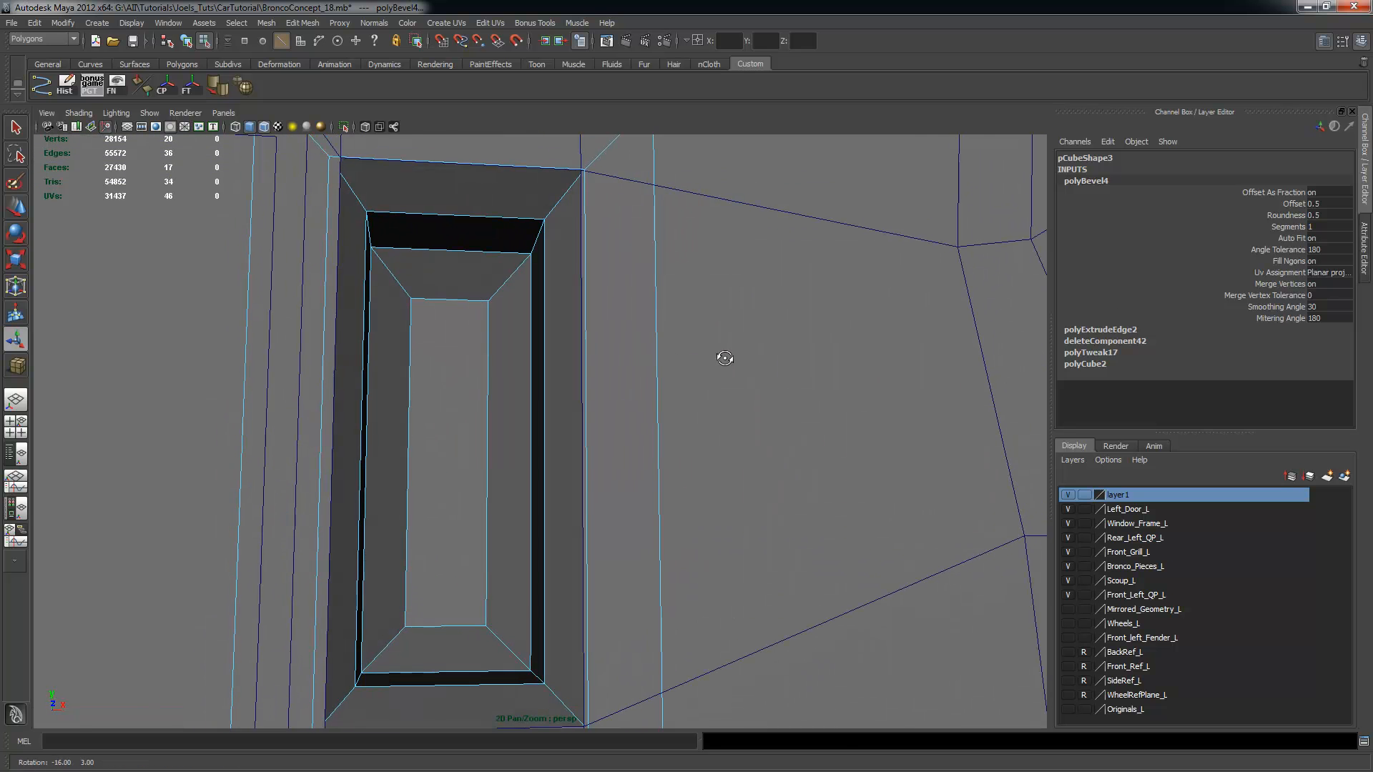
alt+drag(815, 269, 720, 271)
key(ctrl+z)
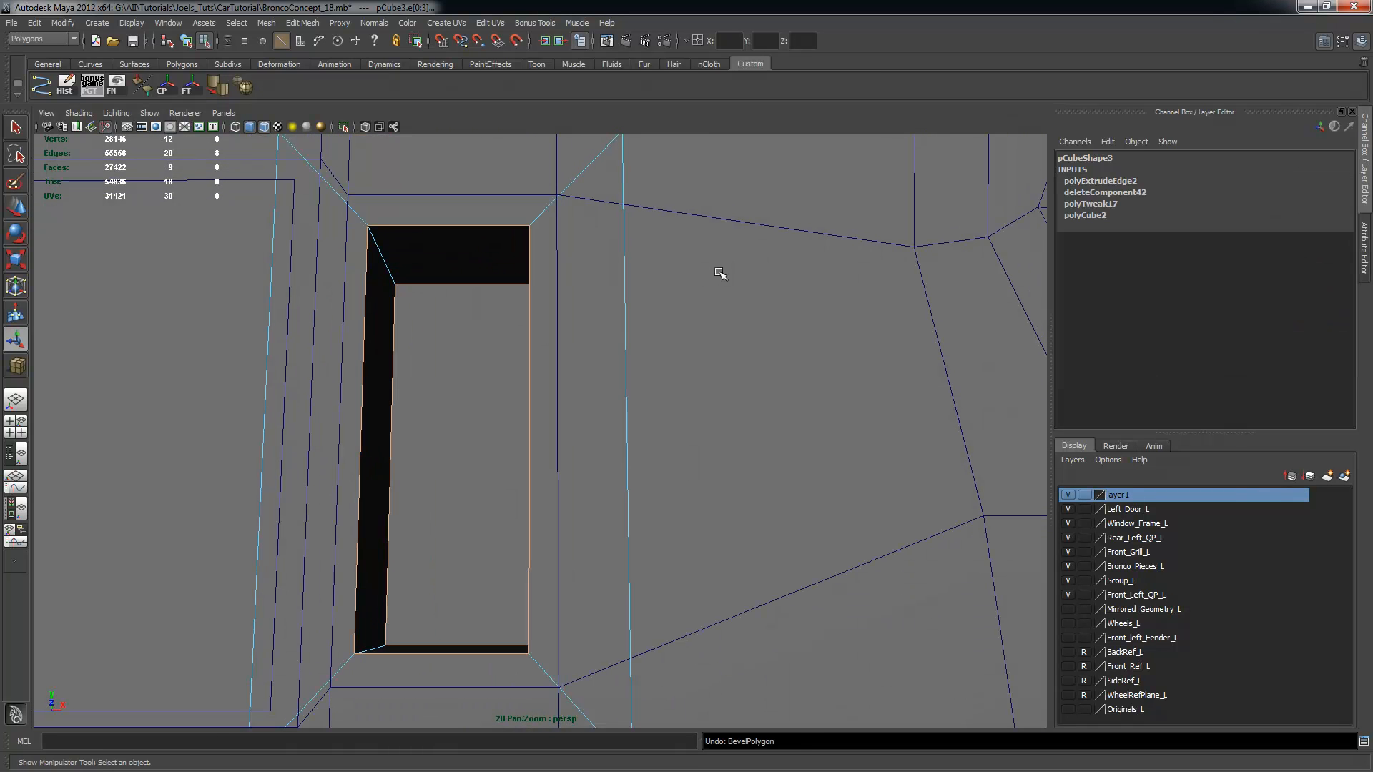
Bevel the recess's rim, back and depth edges together with 2 segments and an offset of 0.2
alt+drag(720, 273, 530, 282)
alt+drag(415, 296, 490, 414)
click(344, 25)
mouse_move(303, 28)
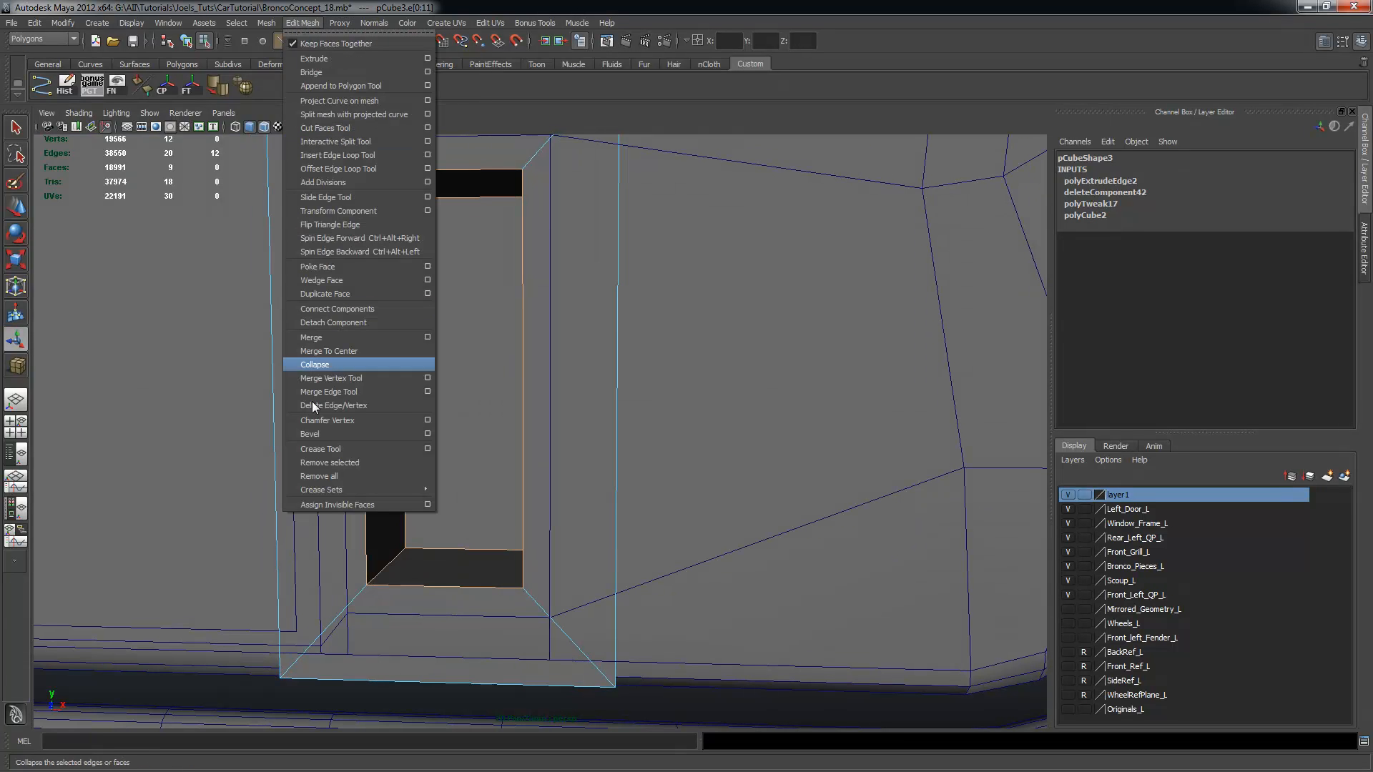
click(405, 434)
alt+drag(537, 475, 598, 454)
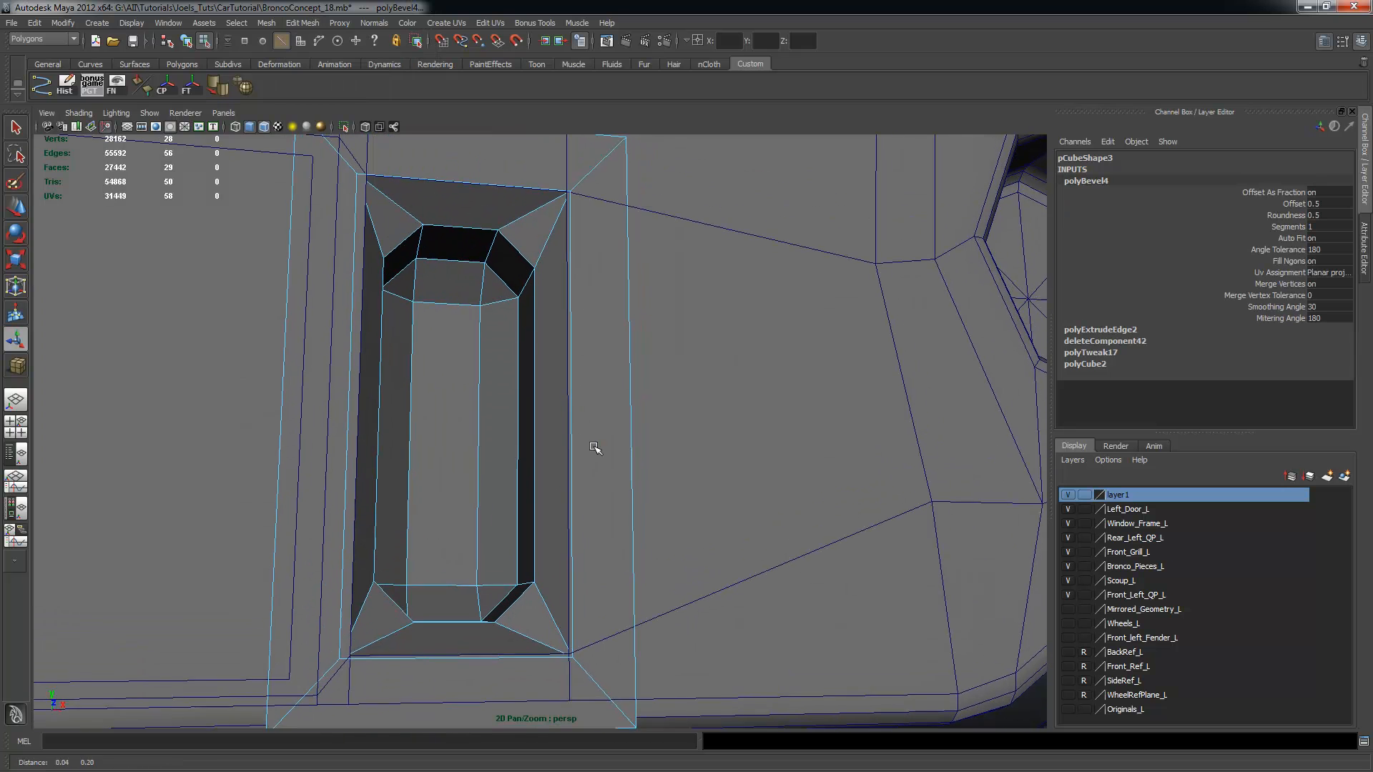
click(1285, 227)
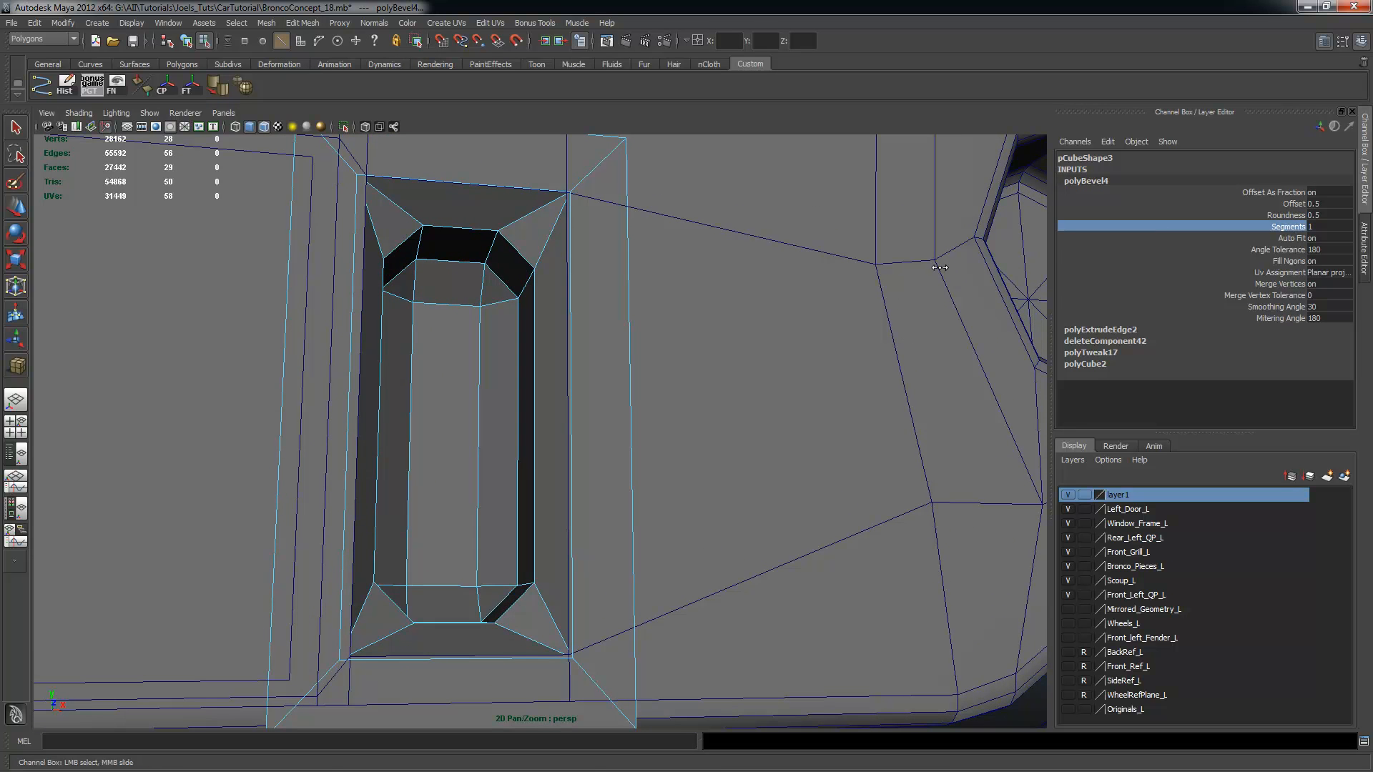
middle_drag(939, 267, 943, 268)
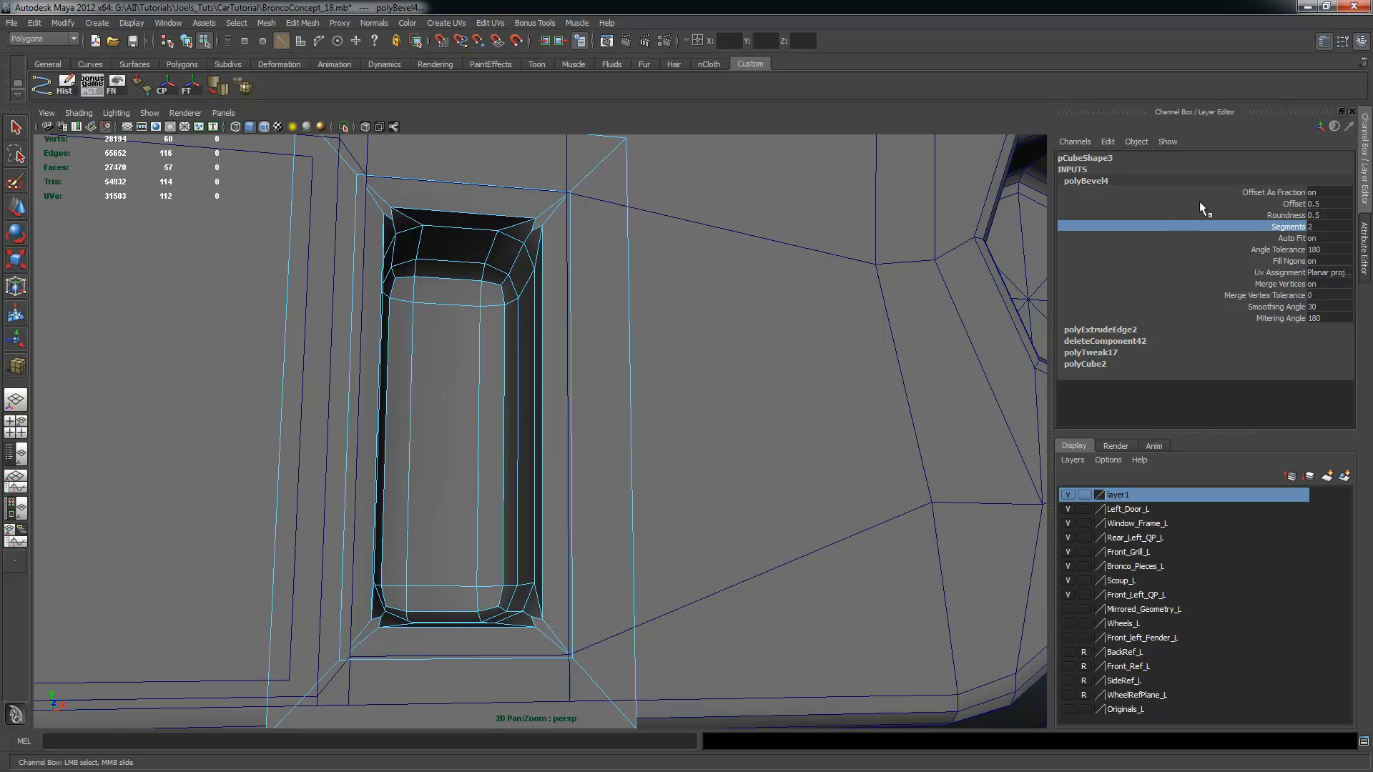
click(1289, 204)
middle_drag(835, 223, 833, 225)
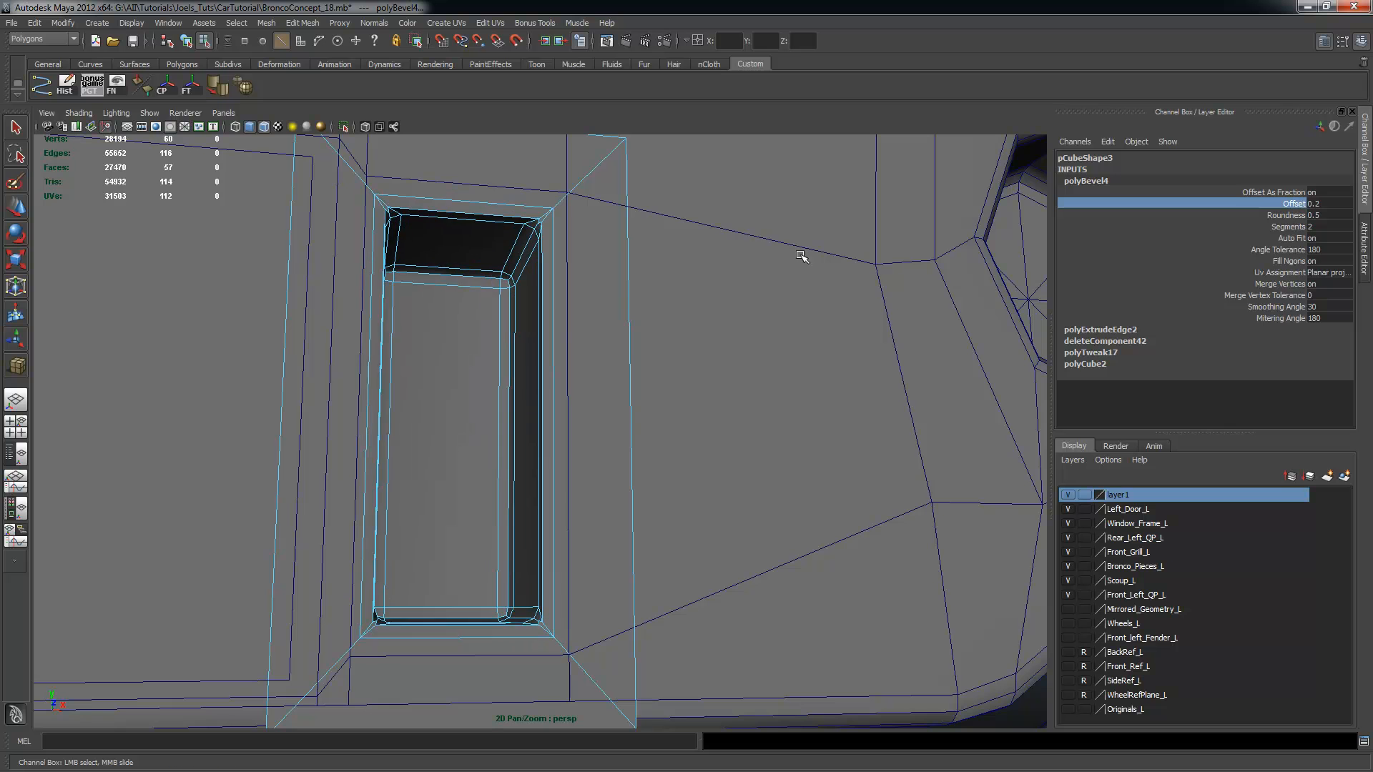
scroll(735, 257, up, 4)
alt+drag(636, 237, 664, 400)
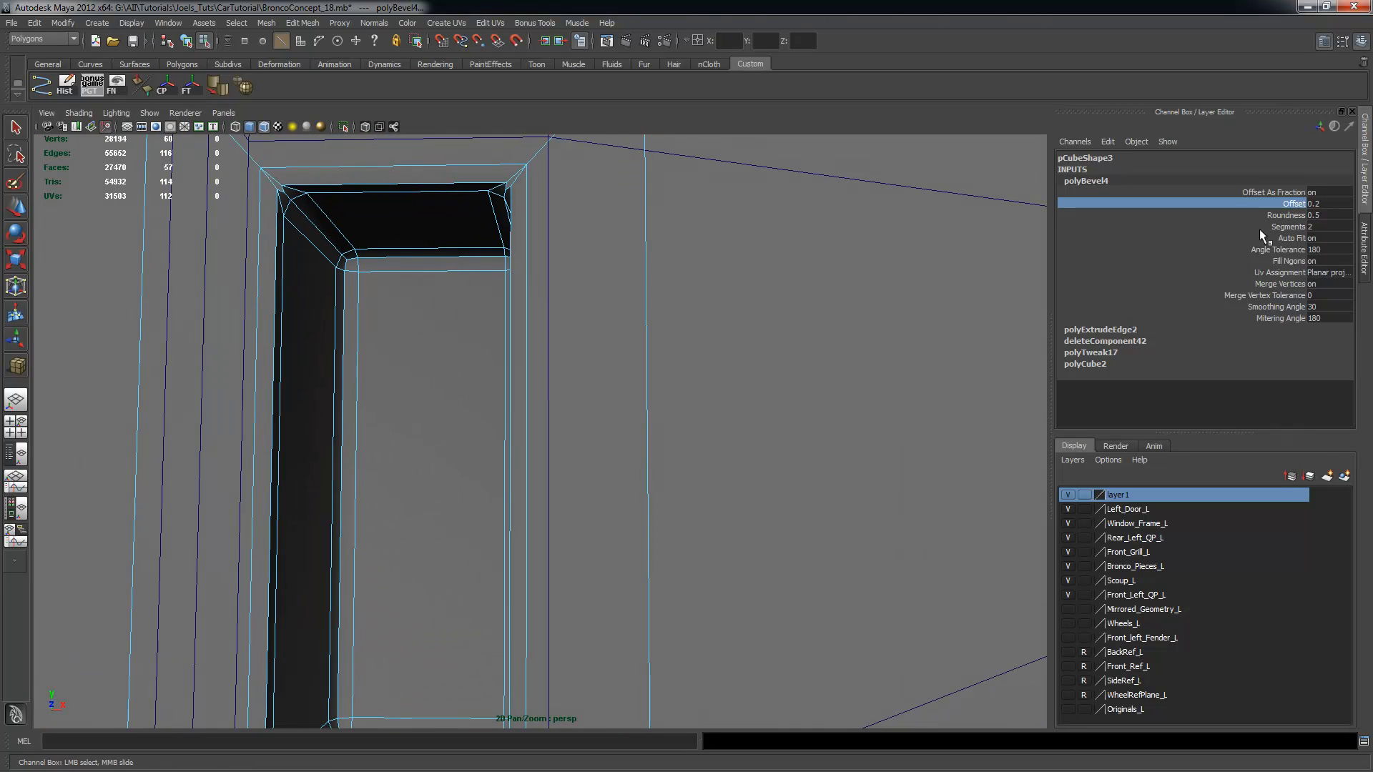
Set the recess bevel's segments to 3
click(1287, 216)
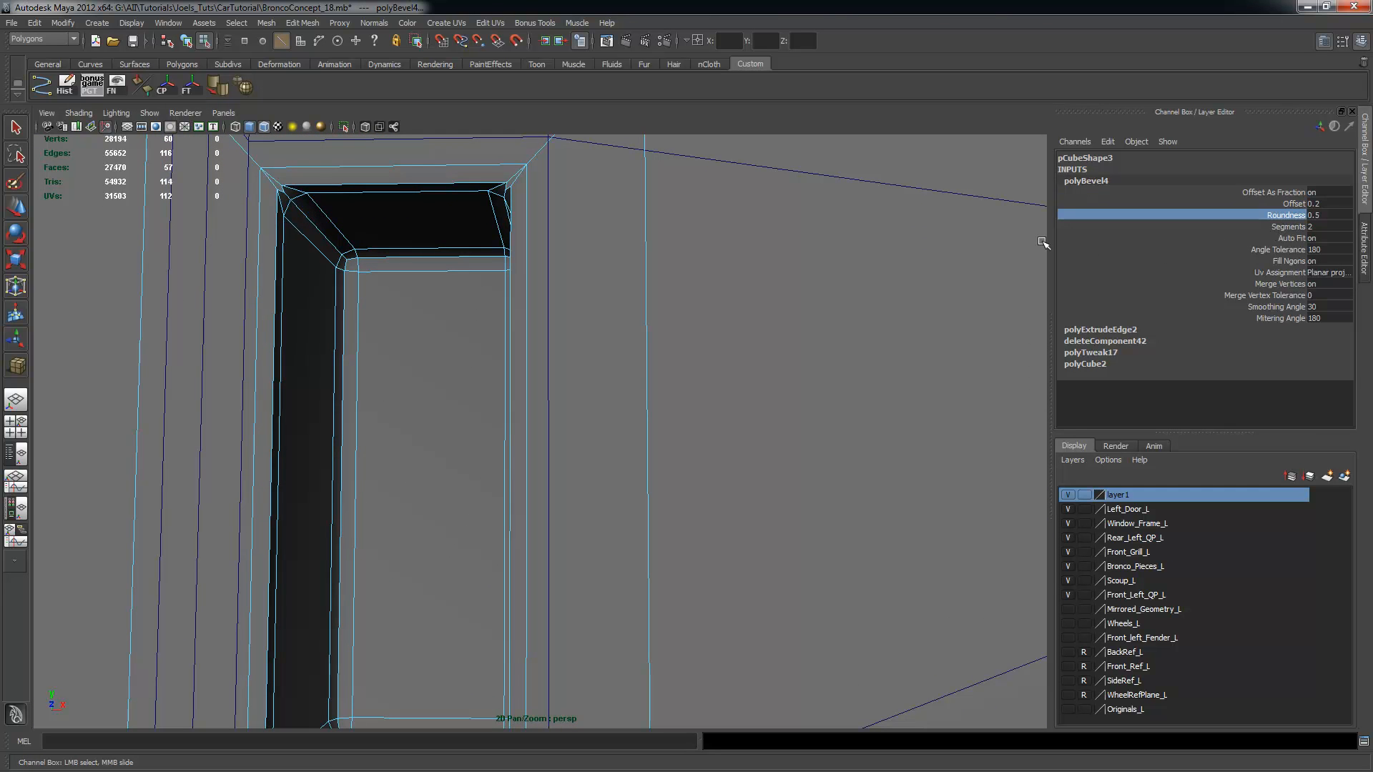
click(1284, 227)
middle_drag(916, 237, 918, 237)
mouse_move(836, 264)
alt+mouse_down()
mouse_move(873, 224)
mouse_move(837, 233)
mouse_move(844, 268)
alt+mouse_up()
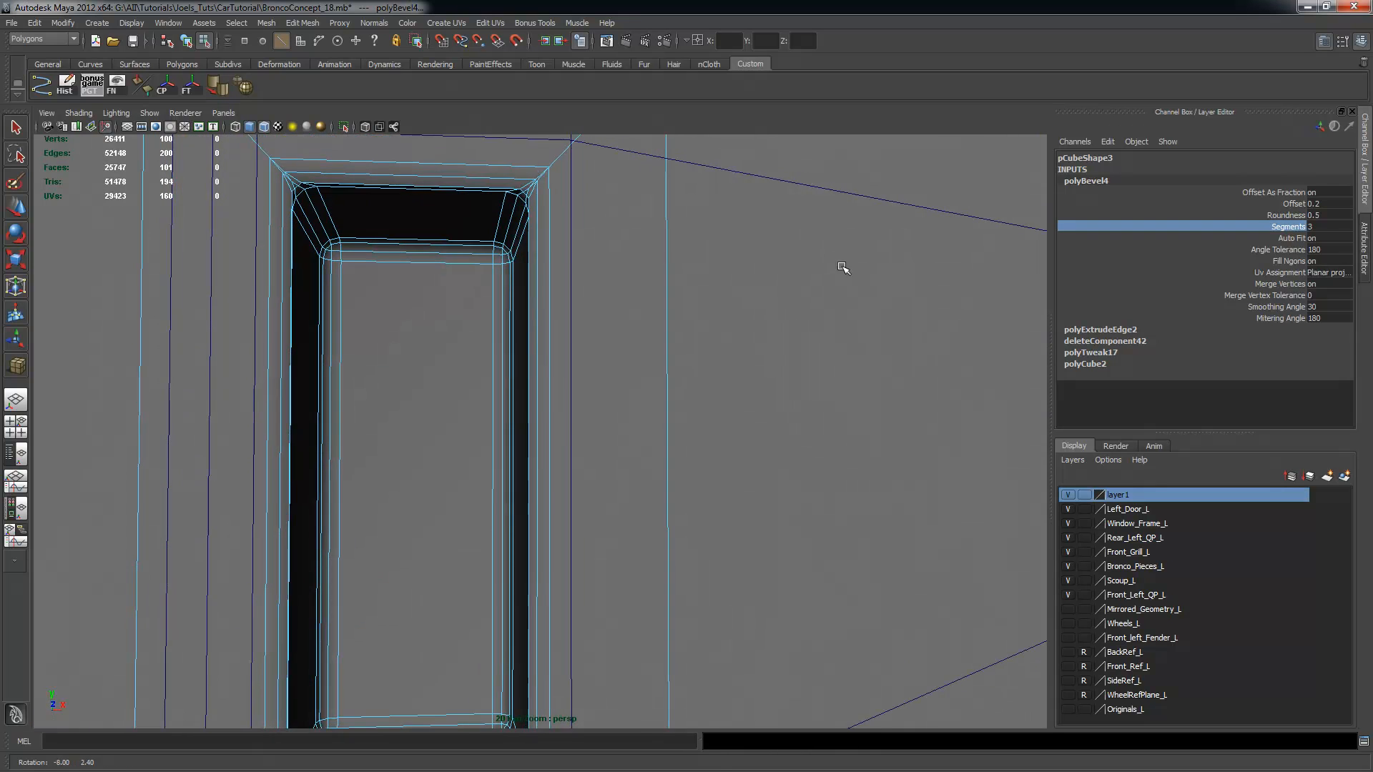
Examine the beveled corners of the slot recess where the bevel meets the surrounding flange
alt+right_drag(622, 251, 784, 248)
alt+middle_drag(542, 182, 481, 377)
alt+right_drag(481, 377, 653, 380)
alt+drag(653, 380, 678, 377)
alt+drag(523, 295, 660, 334)
alt+right_drag(660, 334, 533, 327)
alt+drag(532, 328, 579, 321)
alt+right_drag(579, 322, 565, 365)
alt+drag(591, 386, 590, 406)
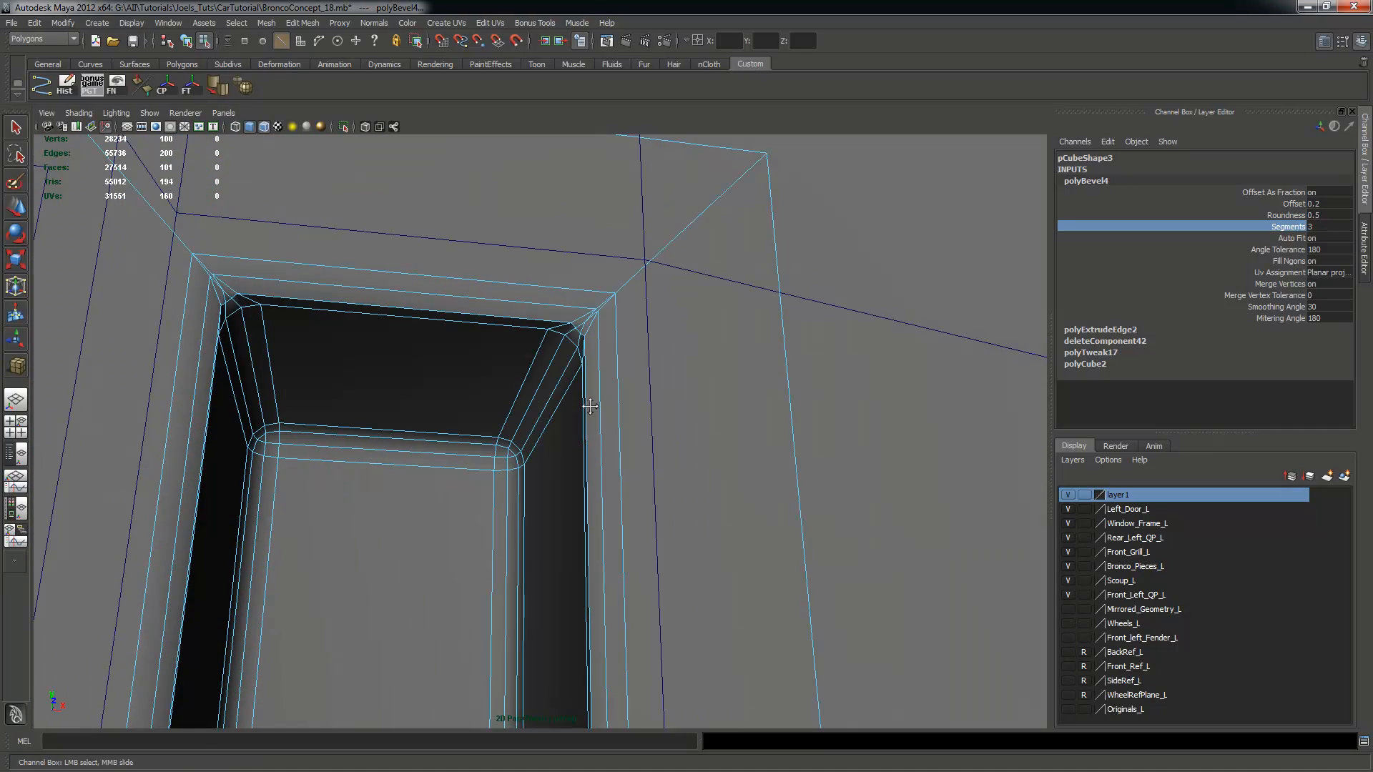
alt+middle_drag(590, 406, 613, 337)
alt+drag(613, 337, 637, 436)
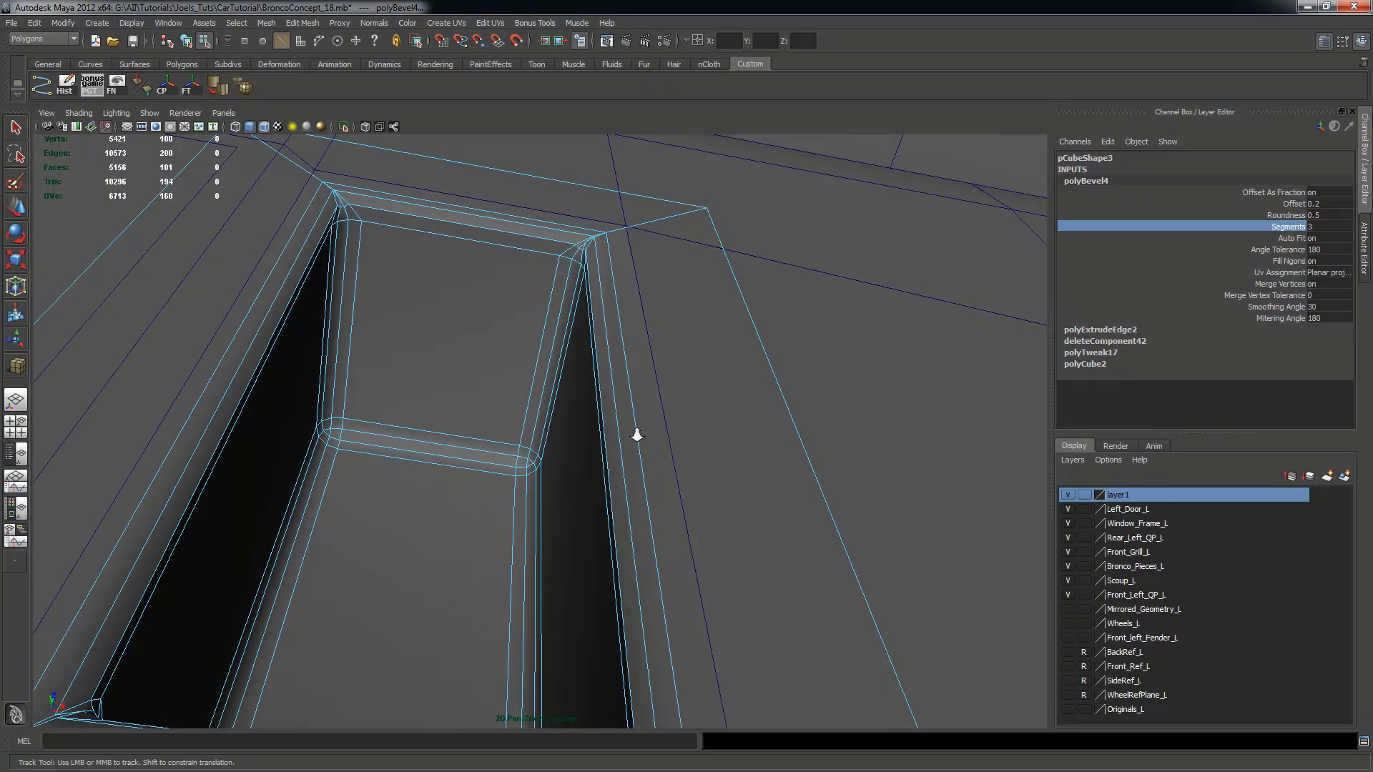
alt+right_drag(637, 435, 544, 431)
alt+middle_drag(543, 430, 538, 307)
alt+drag(538, 308, 600, 495)
alt+middle_drag(600, 495, 613, 344)
alt+drag(613, 343, 582, 352)
alt+middle_drag(583, 353, 581, 590)
alt+drag(423, 417, 573, 368)
alt+right_drag(573, 368, 613, 337)
alt+middle_drag(613, 336, 589, 395)
alt+right_drag(588, 396, 632, 386)
Merge the two crowded vertices at the recess rim's upper-right corner to their center
right_click(631, 357)
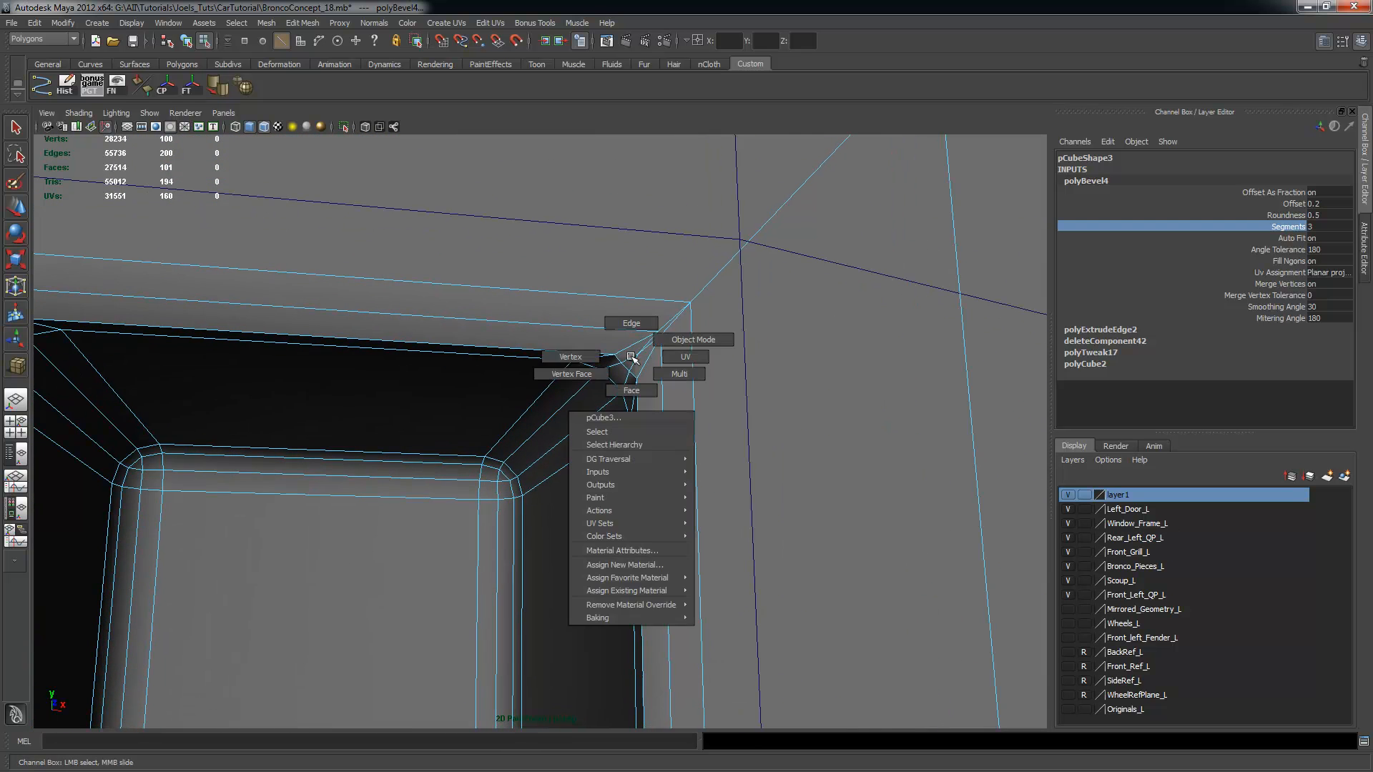
click(603, 357)
mouse_move(673, 350)
mouse_down()
mouse_move(658, 359)
mouse_move(689, 371)
mouse_move(666, 356)
mouse_up()
key(t)
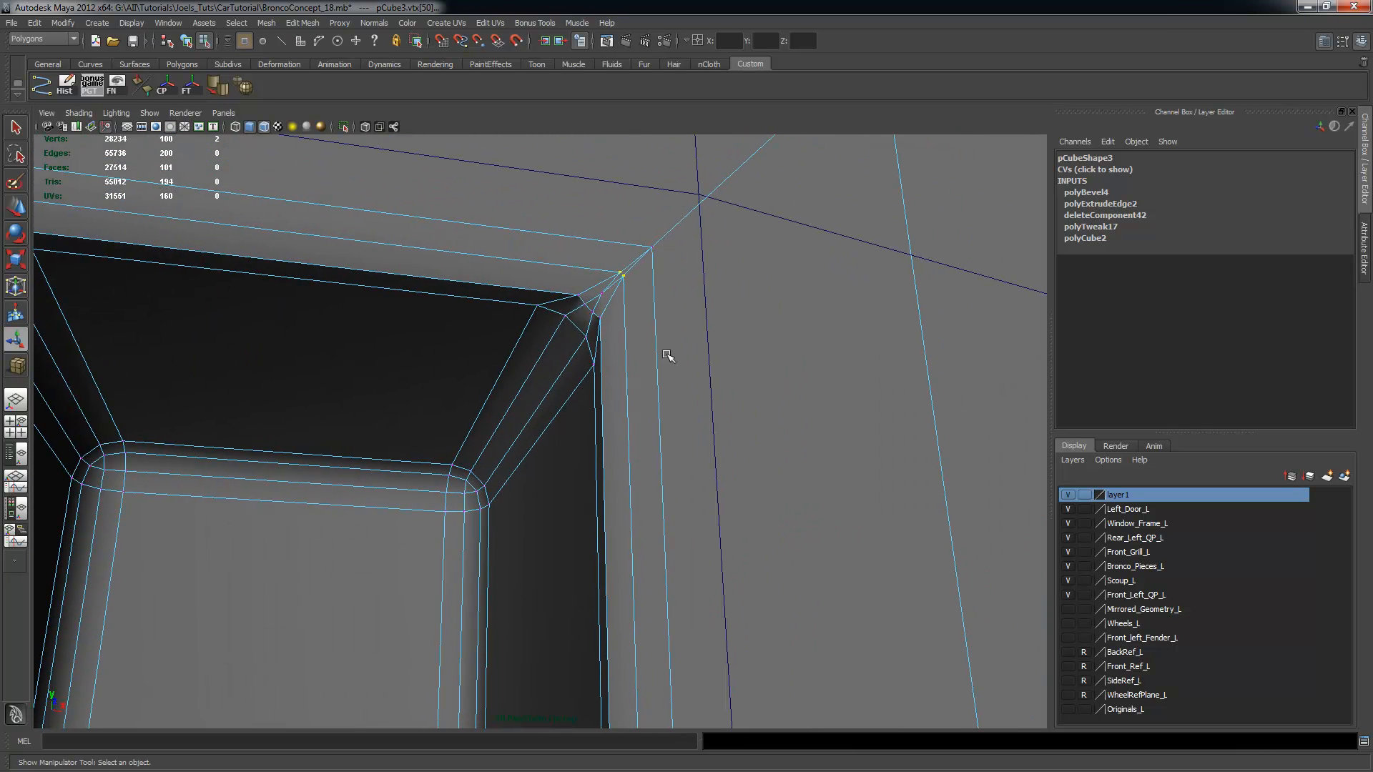
click(302, 23)
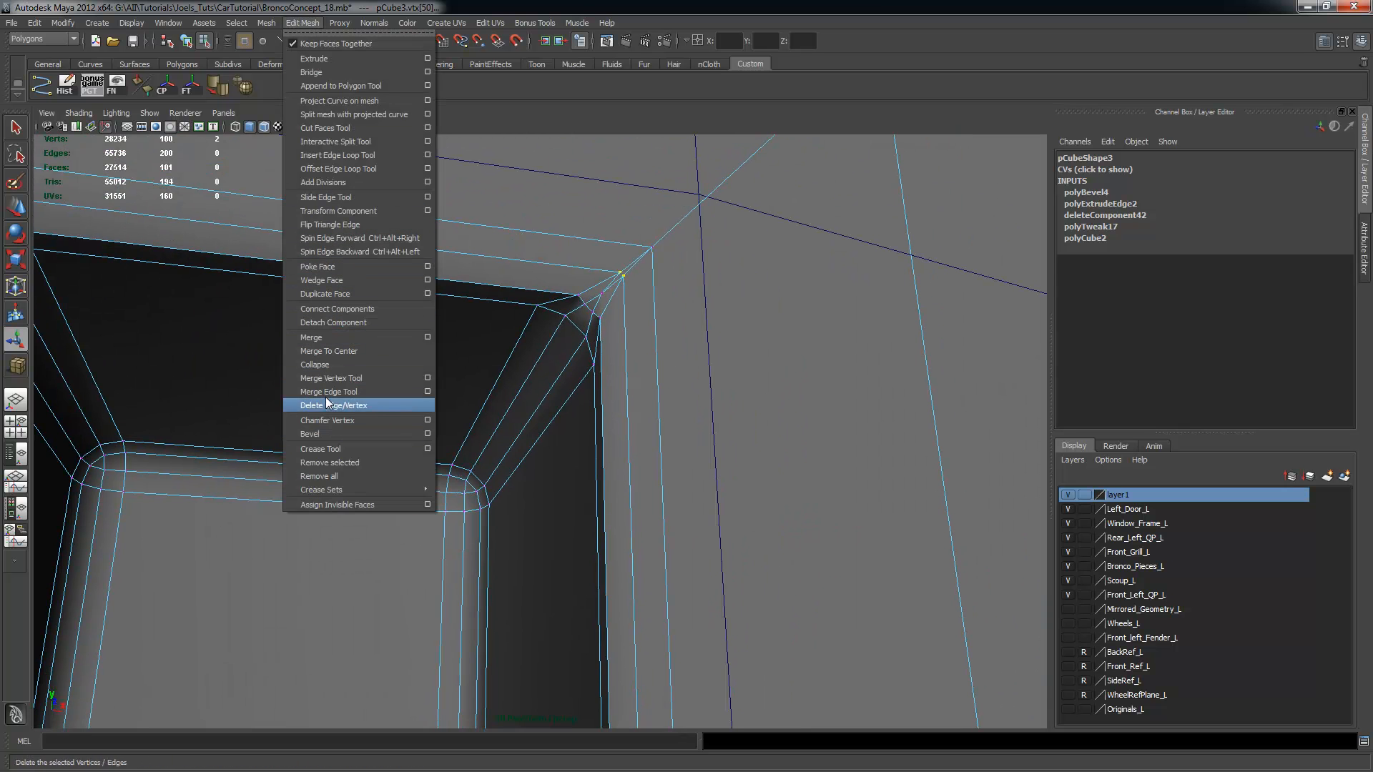
click(330, 351)
Repeat the merge to center on the crowded vertices at the rim's upper-left, lower-right and lower-left corners
alt+drag(634, 321, 207, 256)
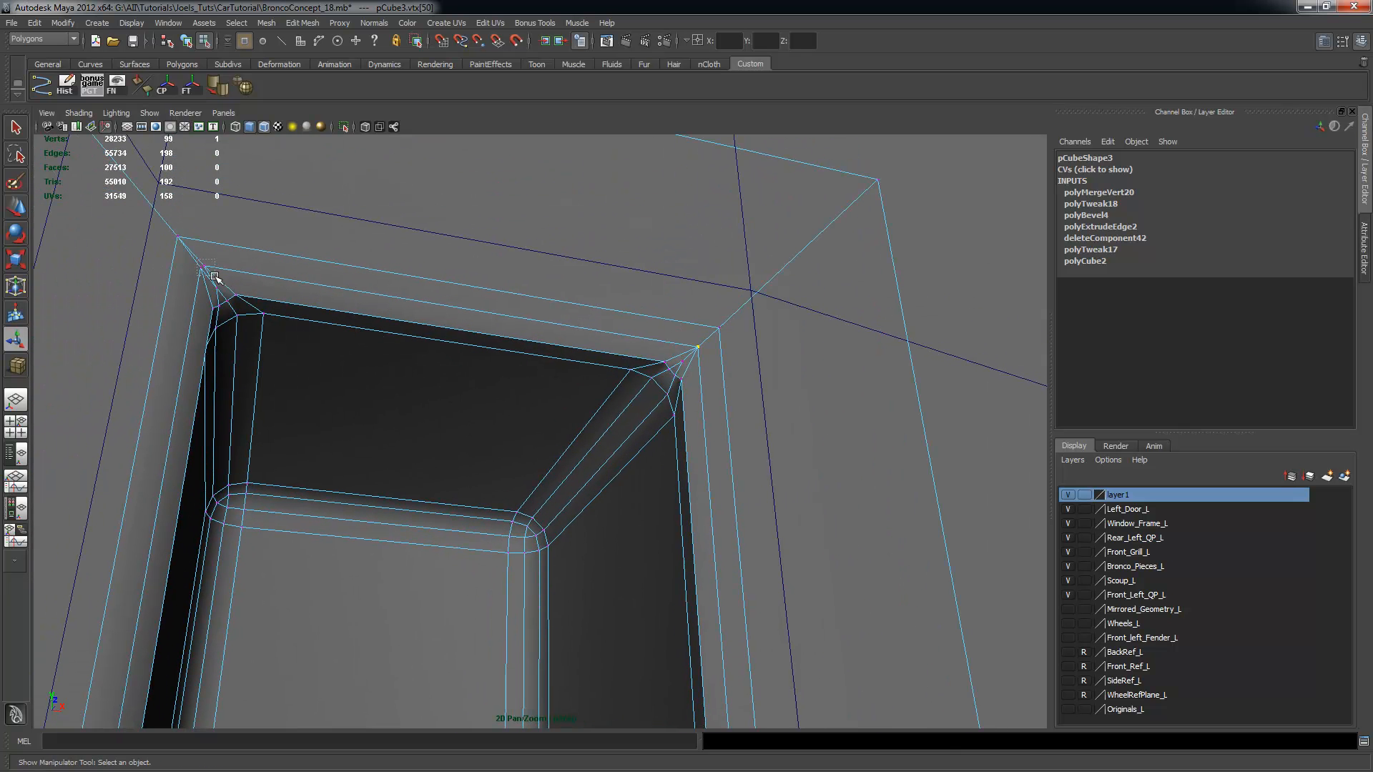
key(g)
alt+right_drag(490, 469, 571, 503)
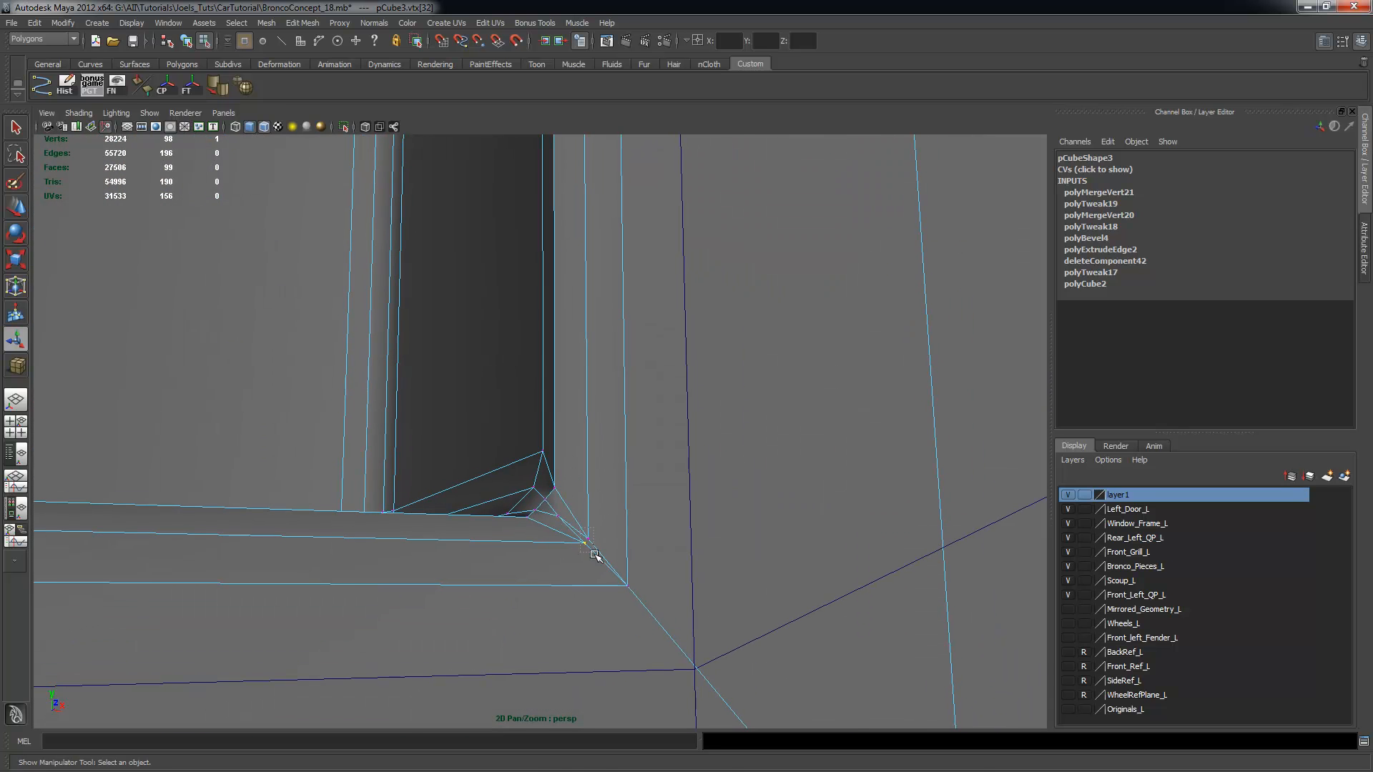
key(g)
alt+right_drag(659, 537, 543, 524)
alt+drag(543, 524, 333, 547)
alt+middle_drag(333, 547, 346, 512)
alt+right_drag(346, 511, 404, 511)
alt+middle_drag(260, 477, 301, 488)
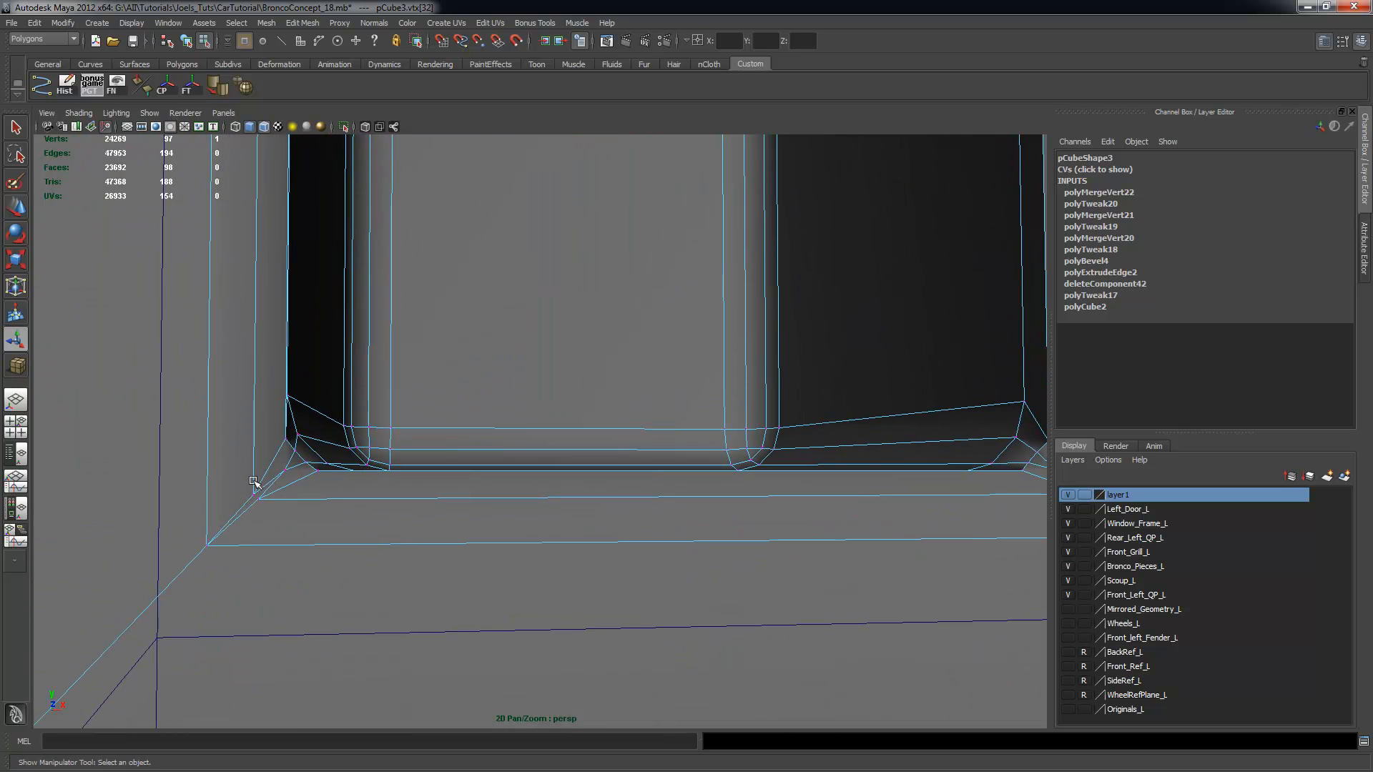
key(g)
alt+drag(374, 475, 364, 484)
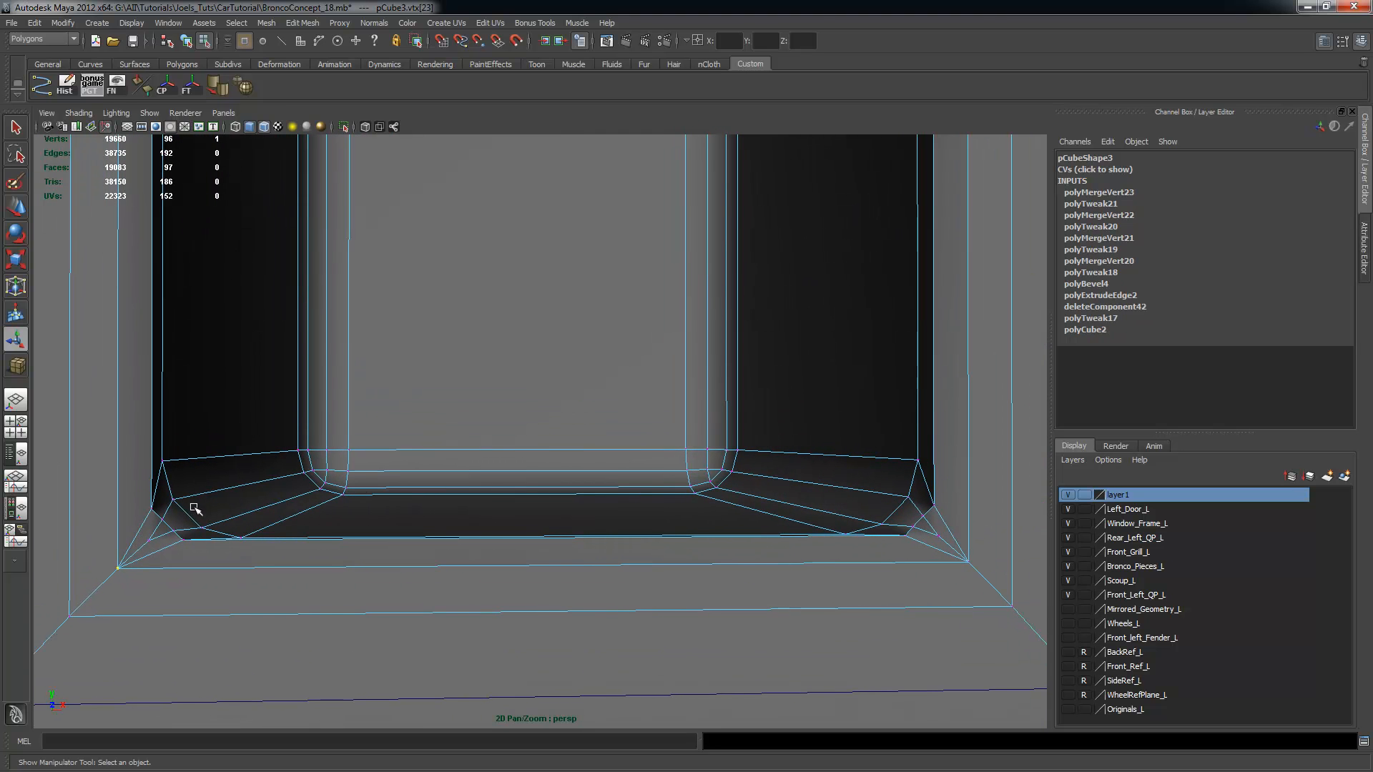
alt+drag(292, 541, 305, 537)
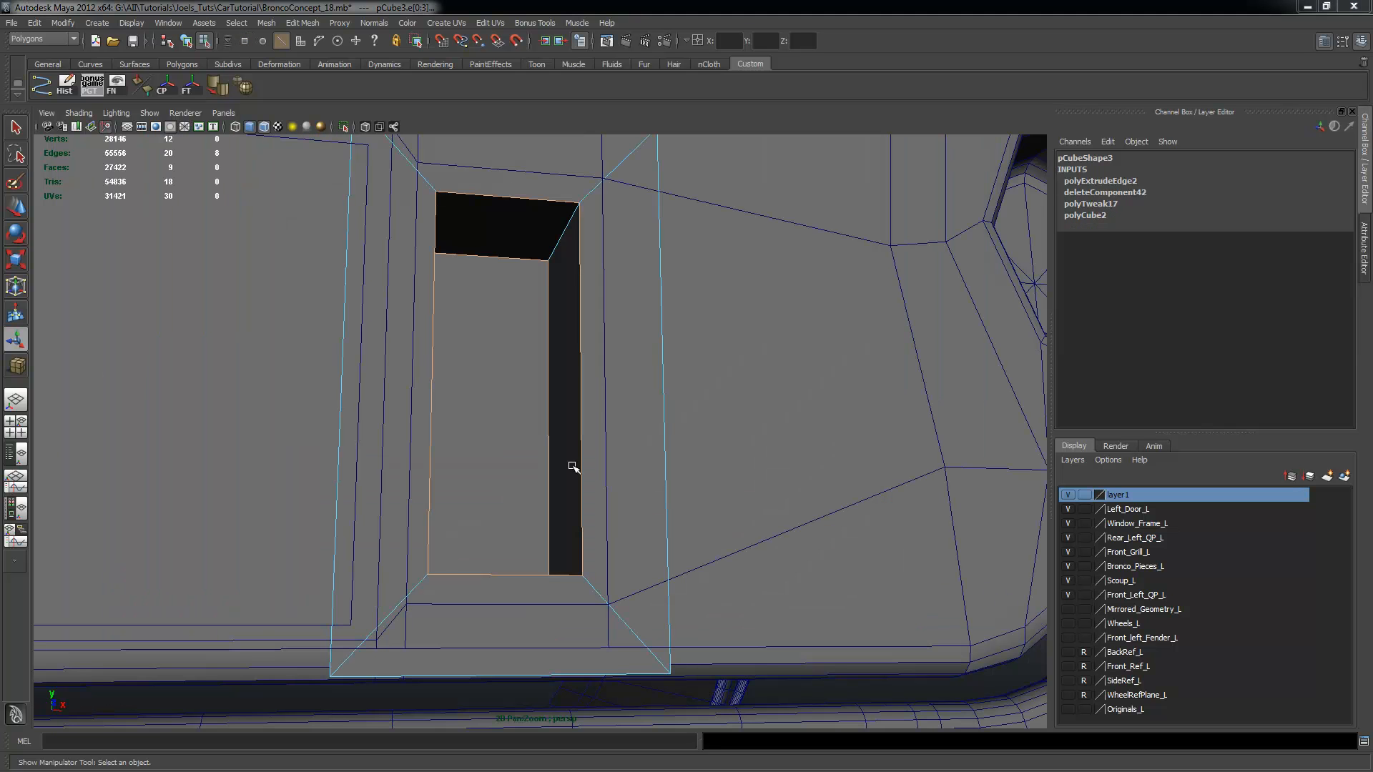
Bevel the recess's front rim and back edges, leaving out the four depth edges, with an offset of 0.2
alt+drag(573, 467, 572, 347)
alt+drag(514, 216, 580, 299)
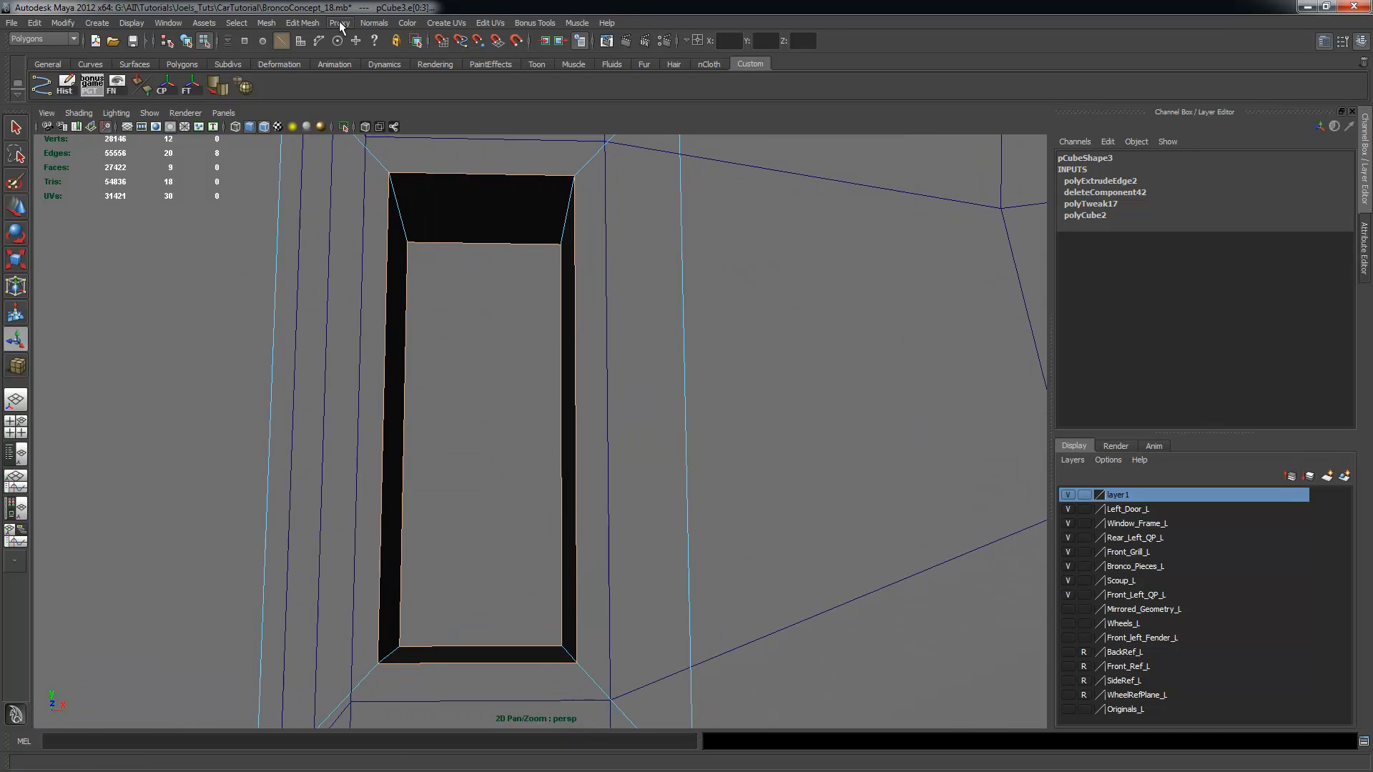
click(303, 23)
mouse_move(304, 23)
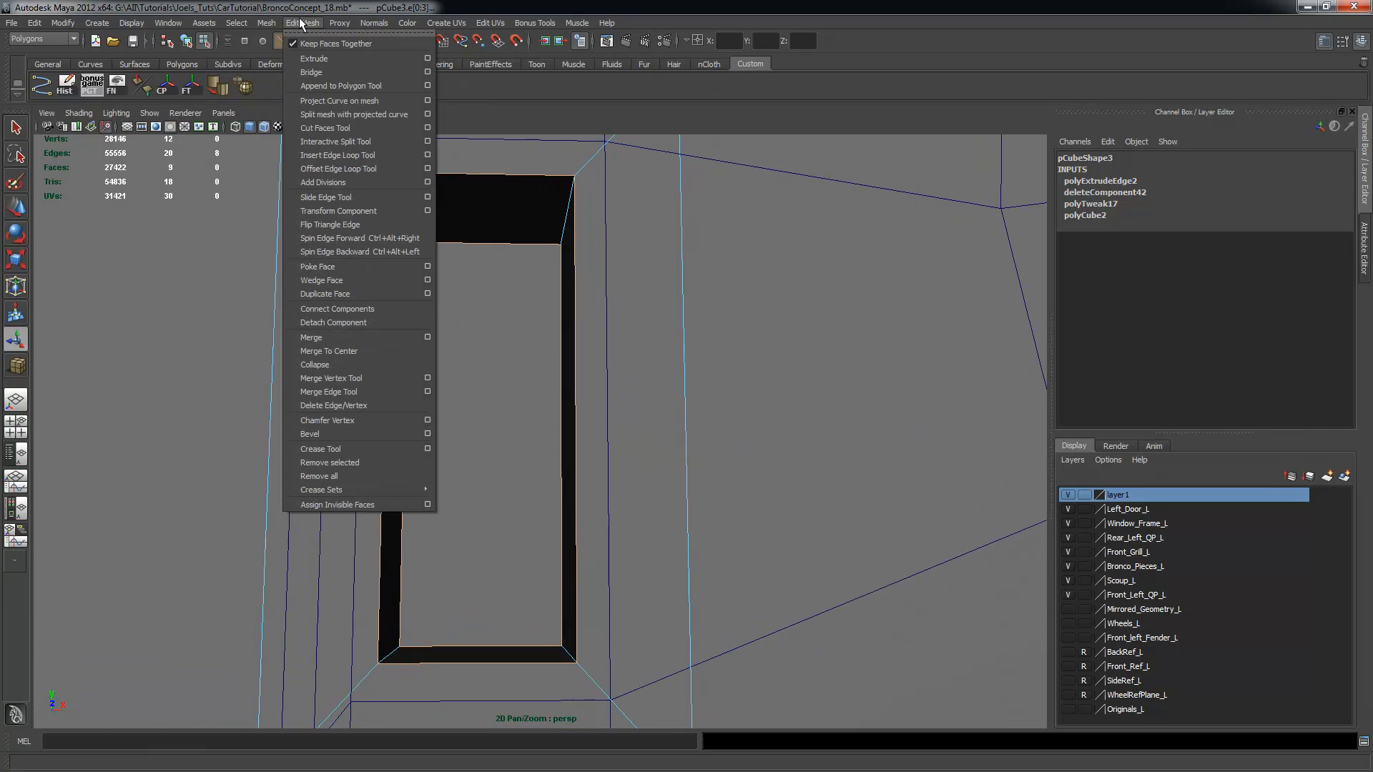
click(331, 433)
alt+drag(613, 400, 715, 336)
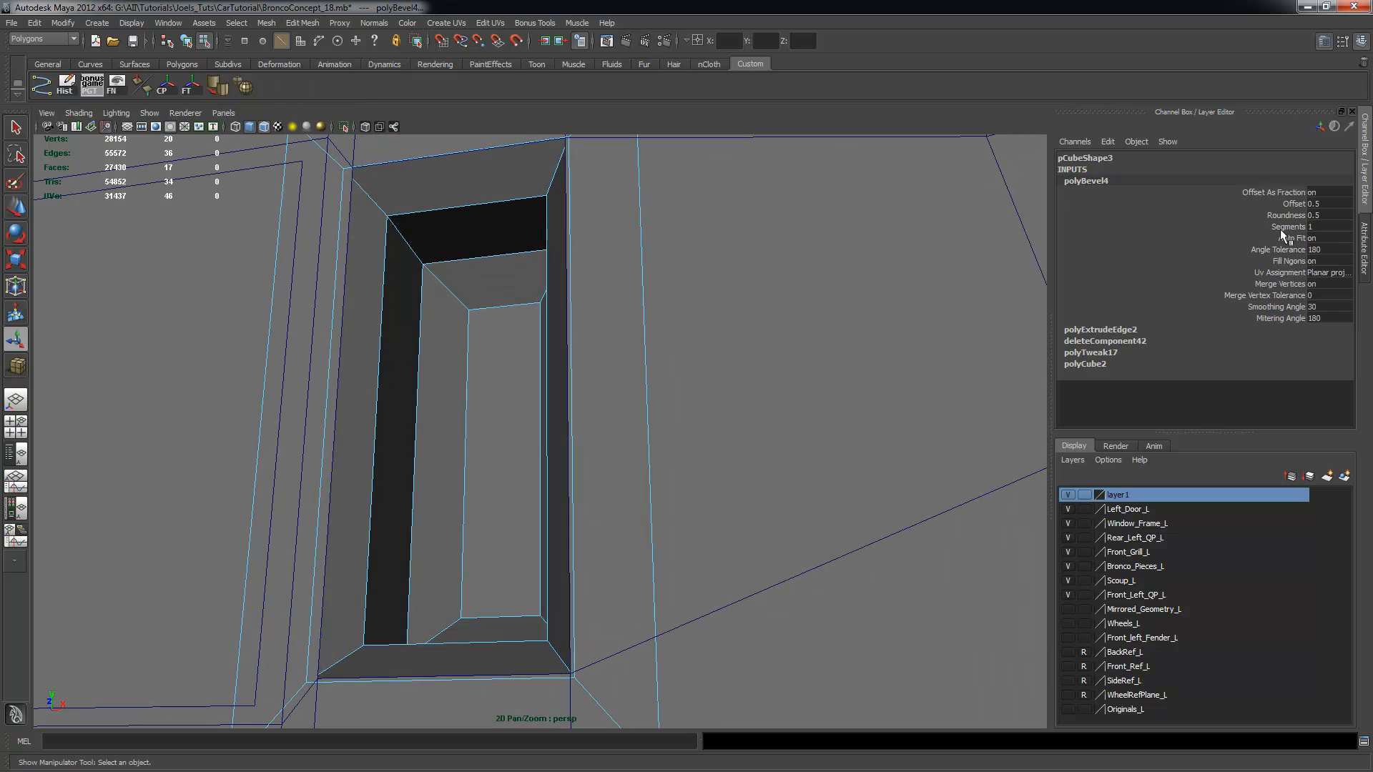
click(1292, 203)
middle_drag(839, 272, 836, 271)
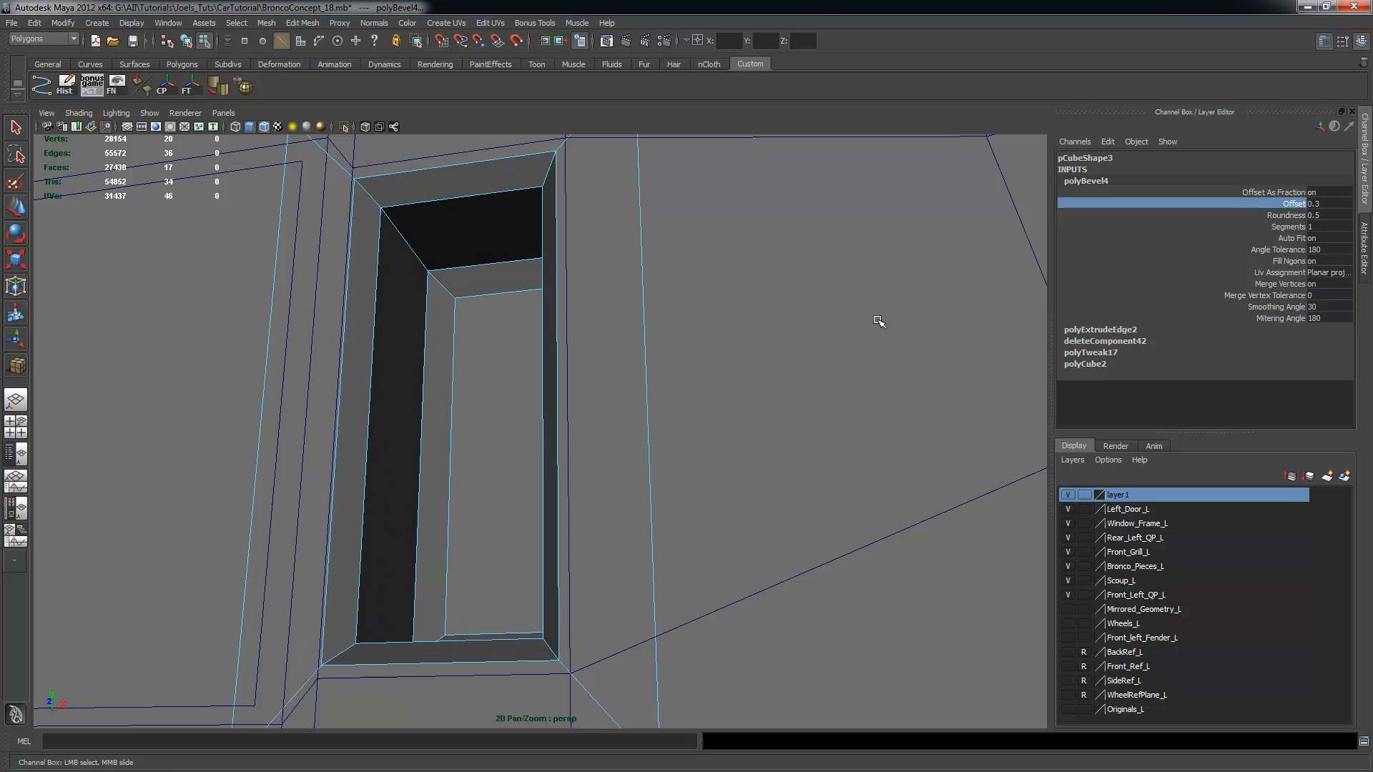
middle_drag(874, 314, 875, 314)
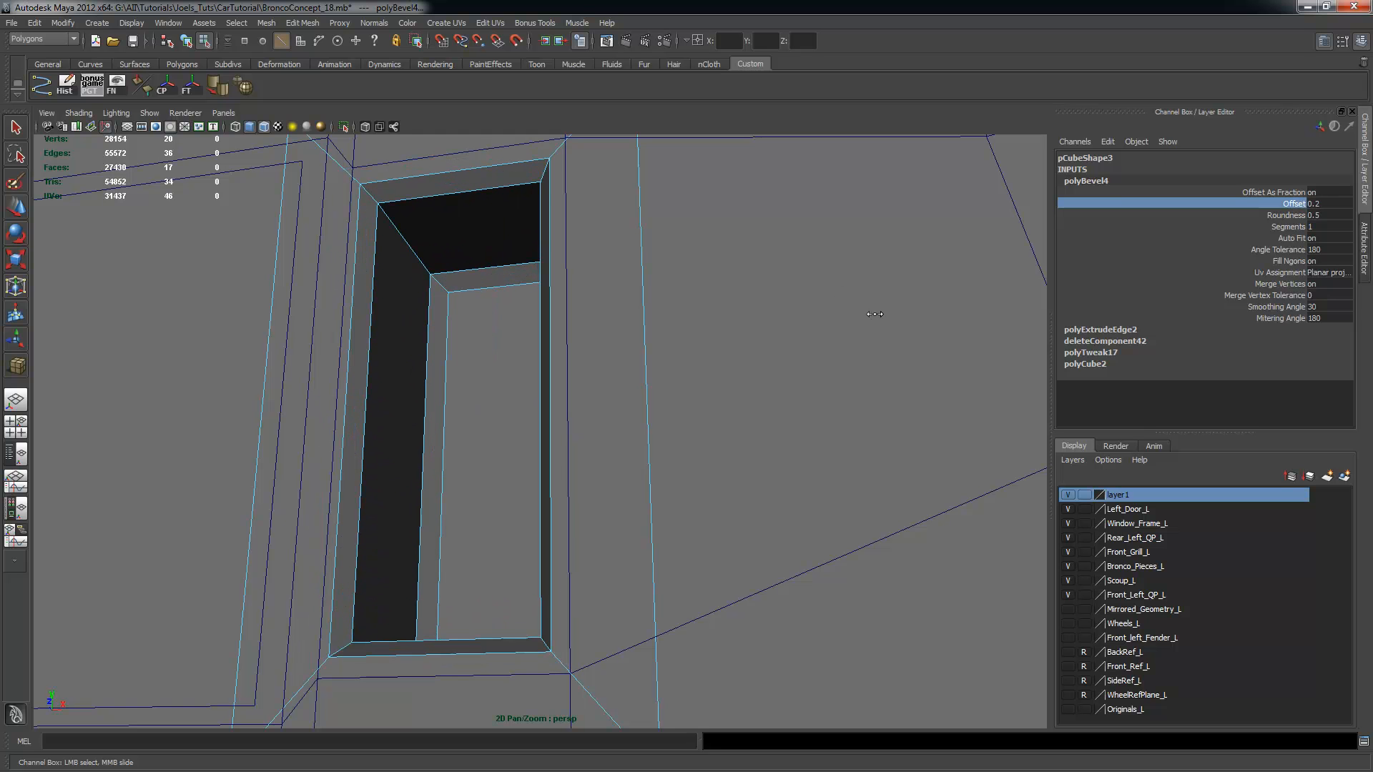
Set the rim and back edge bevel to 3 segments and check the recess's upper corners
click(1276, 224)
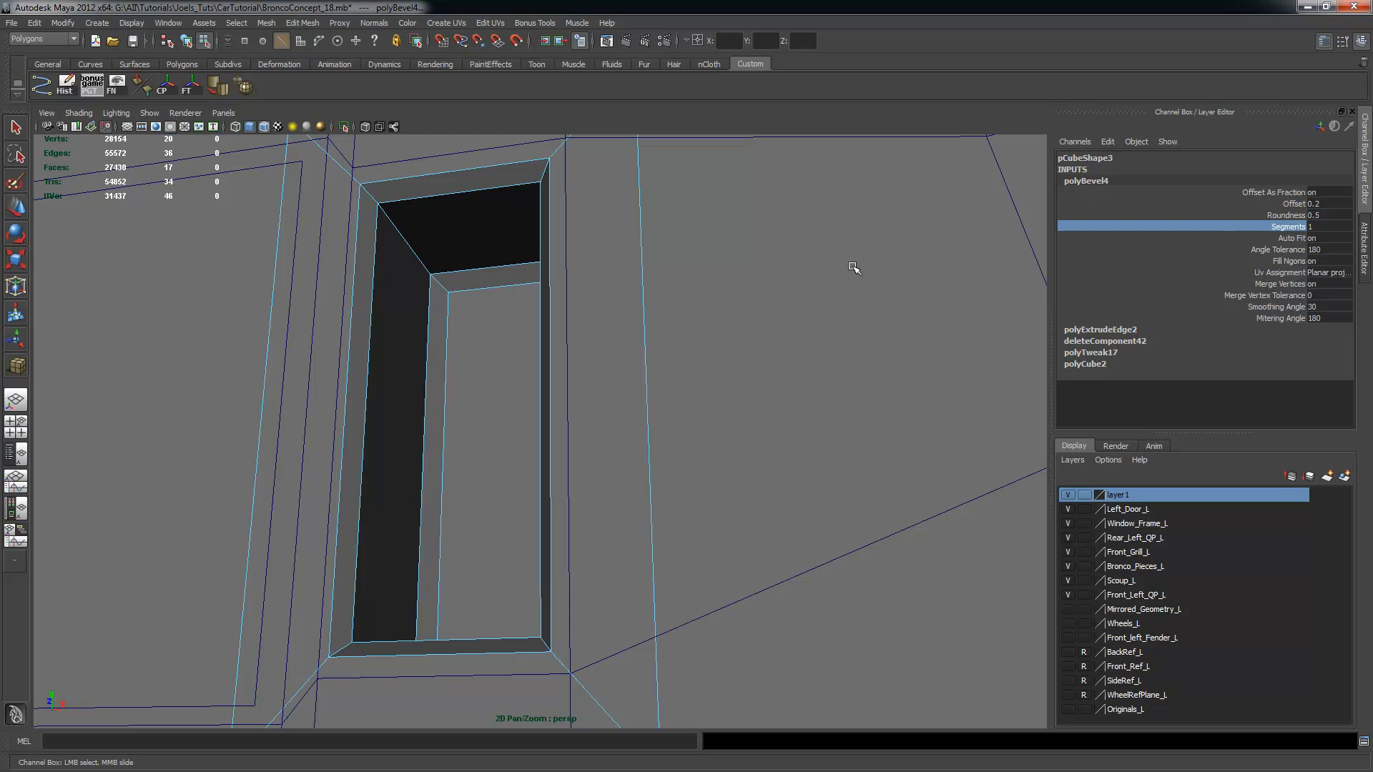
middle_drag(855, 267, 863, 268)
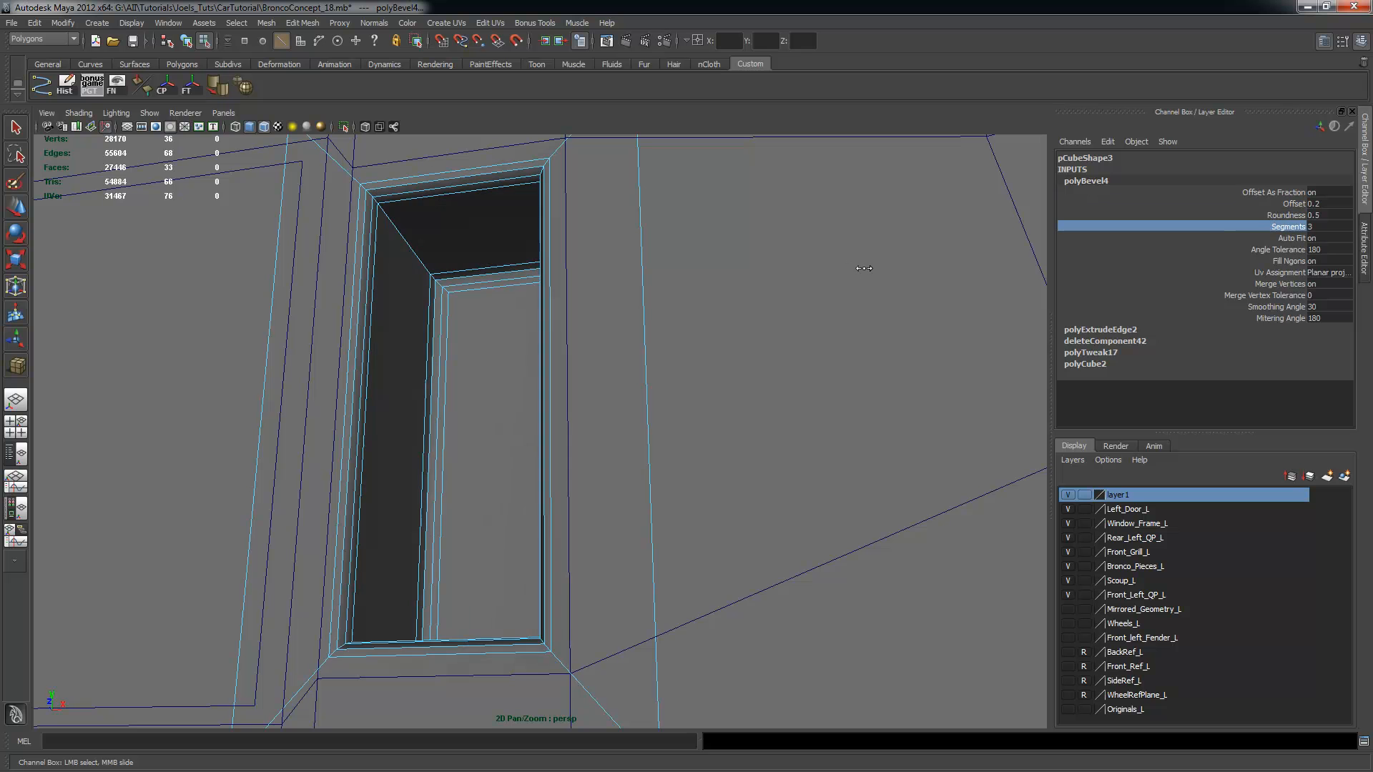
alt+drag(884, 314, 867, 336)
alt+middle_drag(866, 336, 595, 376)
mouse_move(364, 263)
alt+mouse_down()
mouse_move(382, 256)
mouse_move(351, 258)
alt+mouse_up()
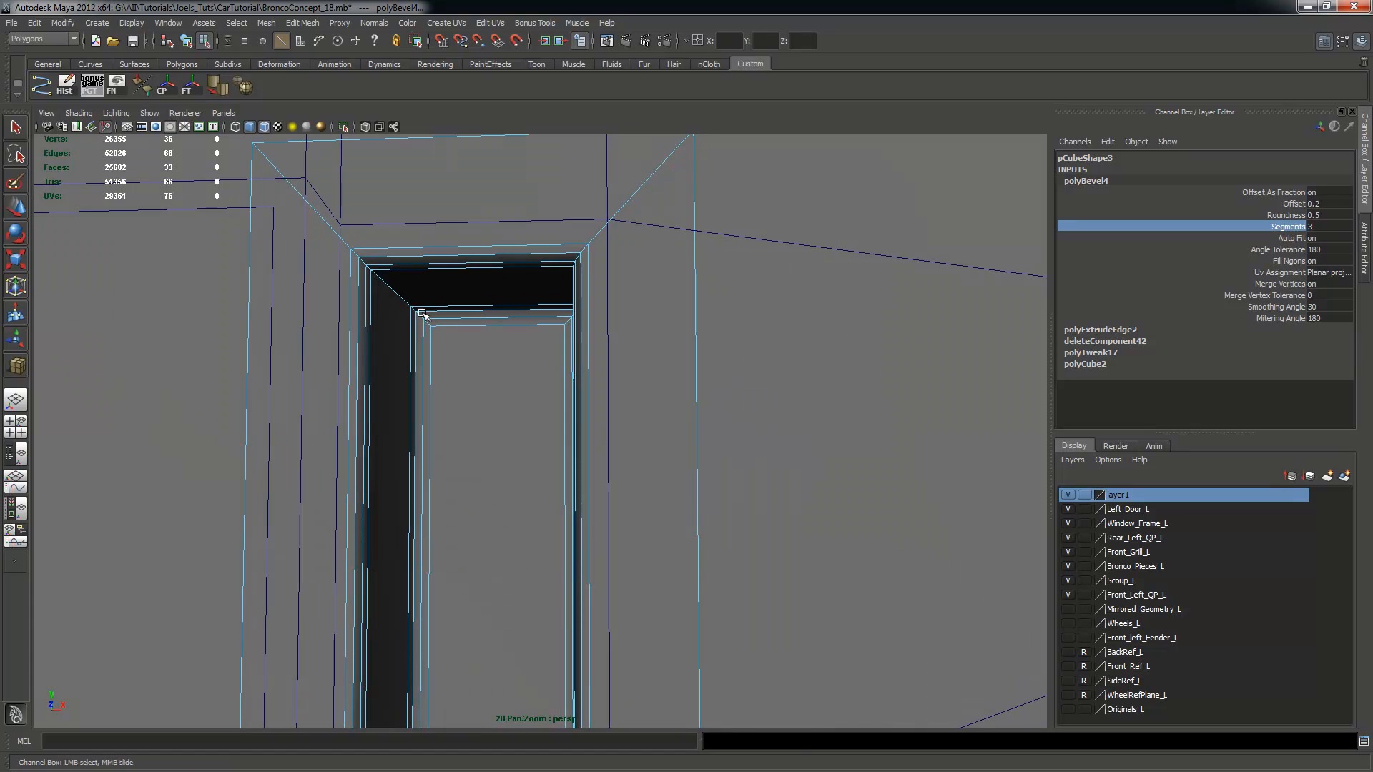
alt+drag(424, 315, 446, 335)
alt+drag(405, 281, 552, 350)
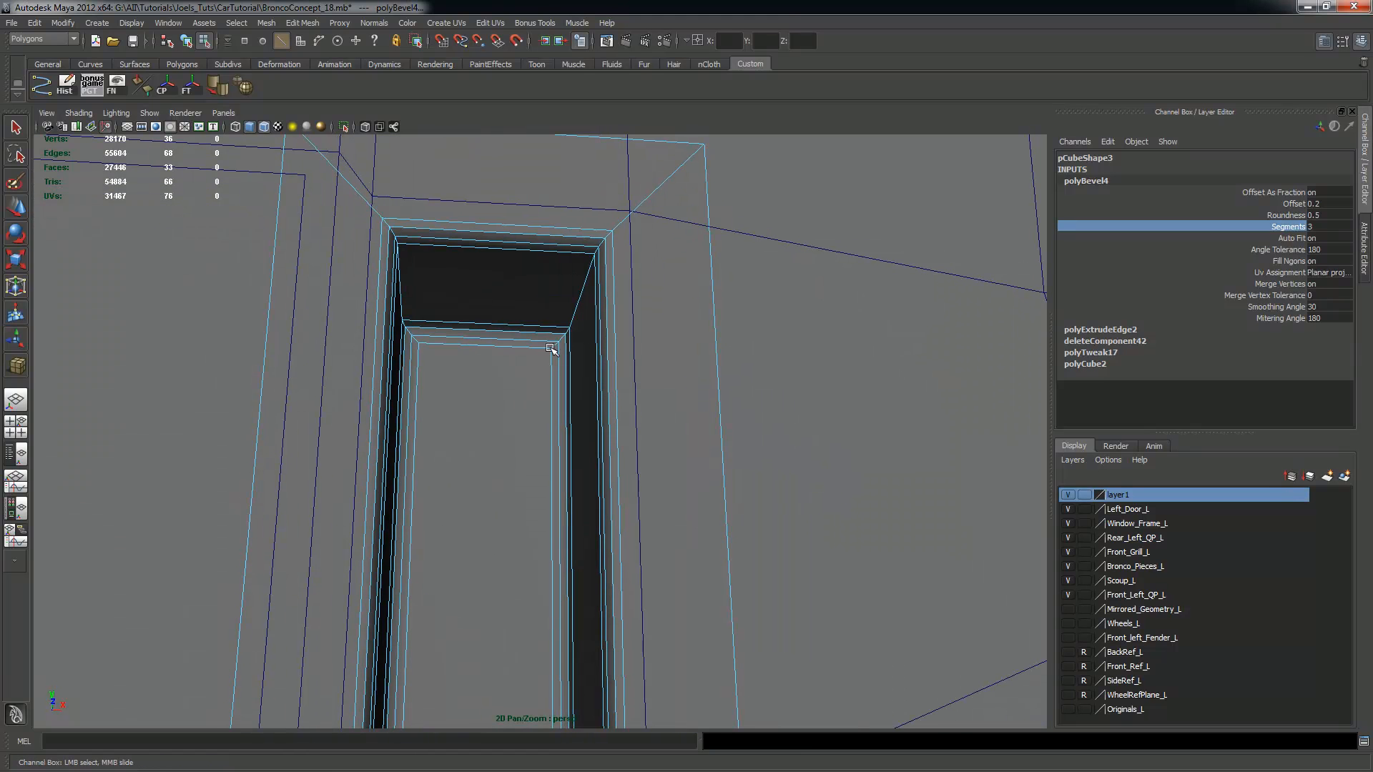
Extrude the recess's back face and scale it inward to 0.817, narrowing its width to 0.642
alt+drag(735, 229, 745, 253)
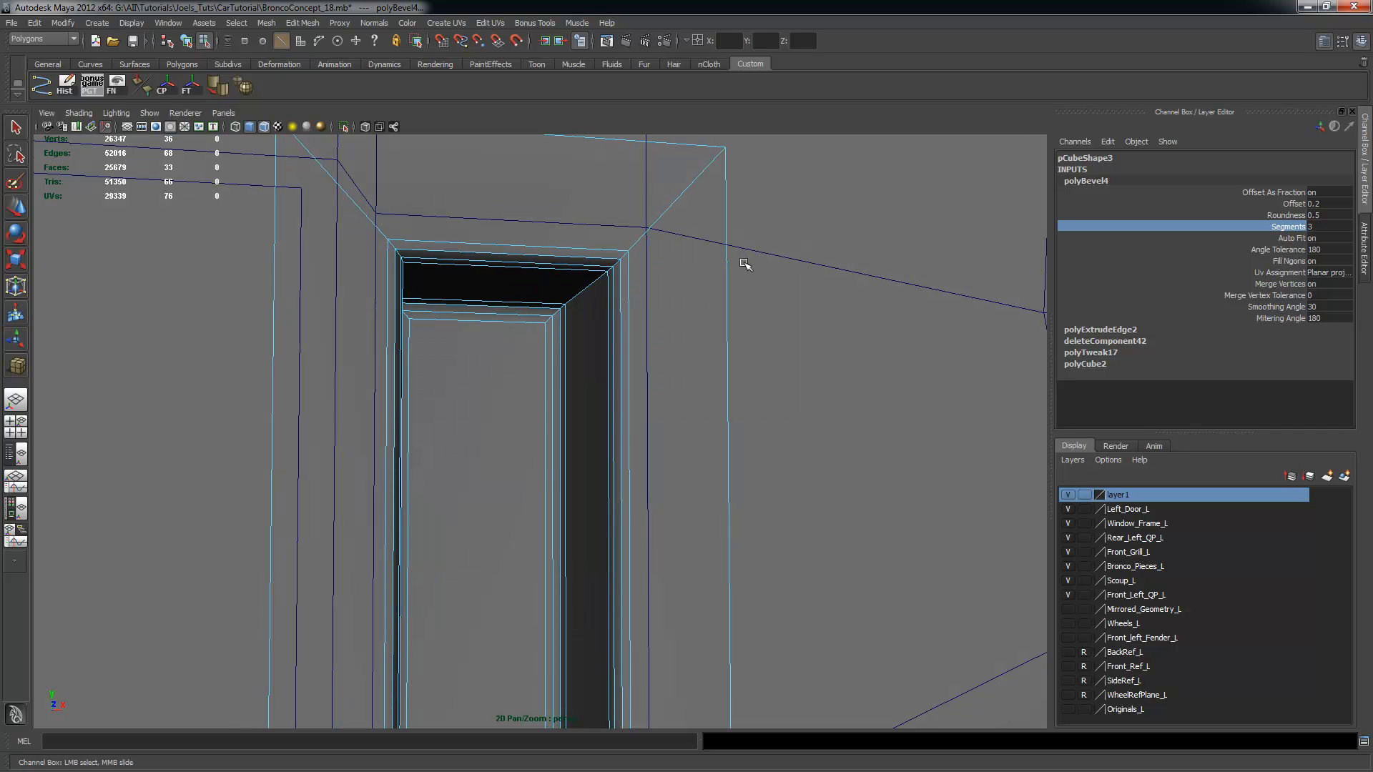
alt+drag(603, 386, 484, 379)
right_drag(494, 384, 497, 411)
click(506, 412)
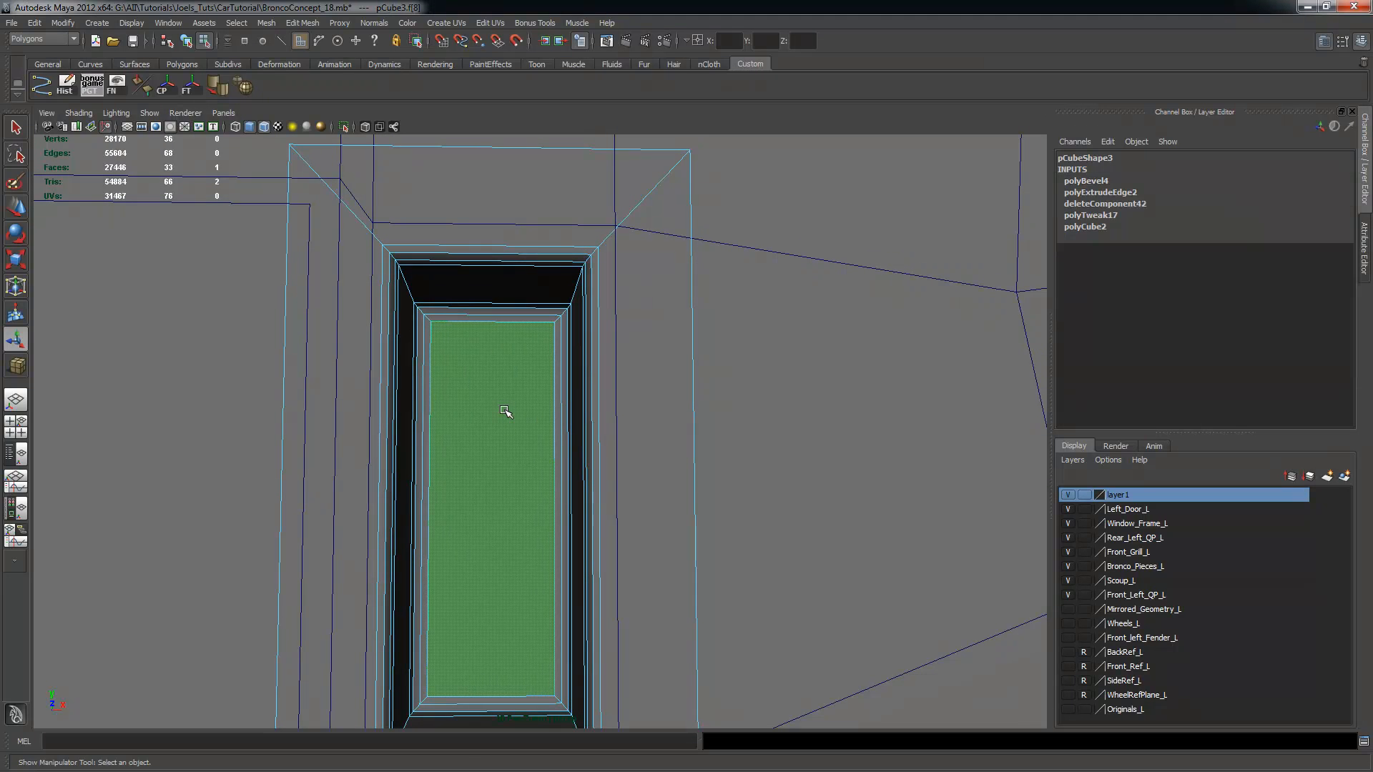
click(302, 22)
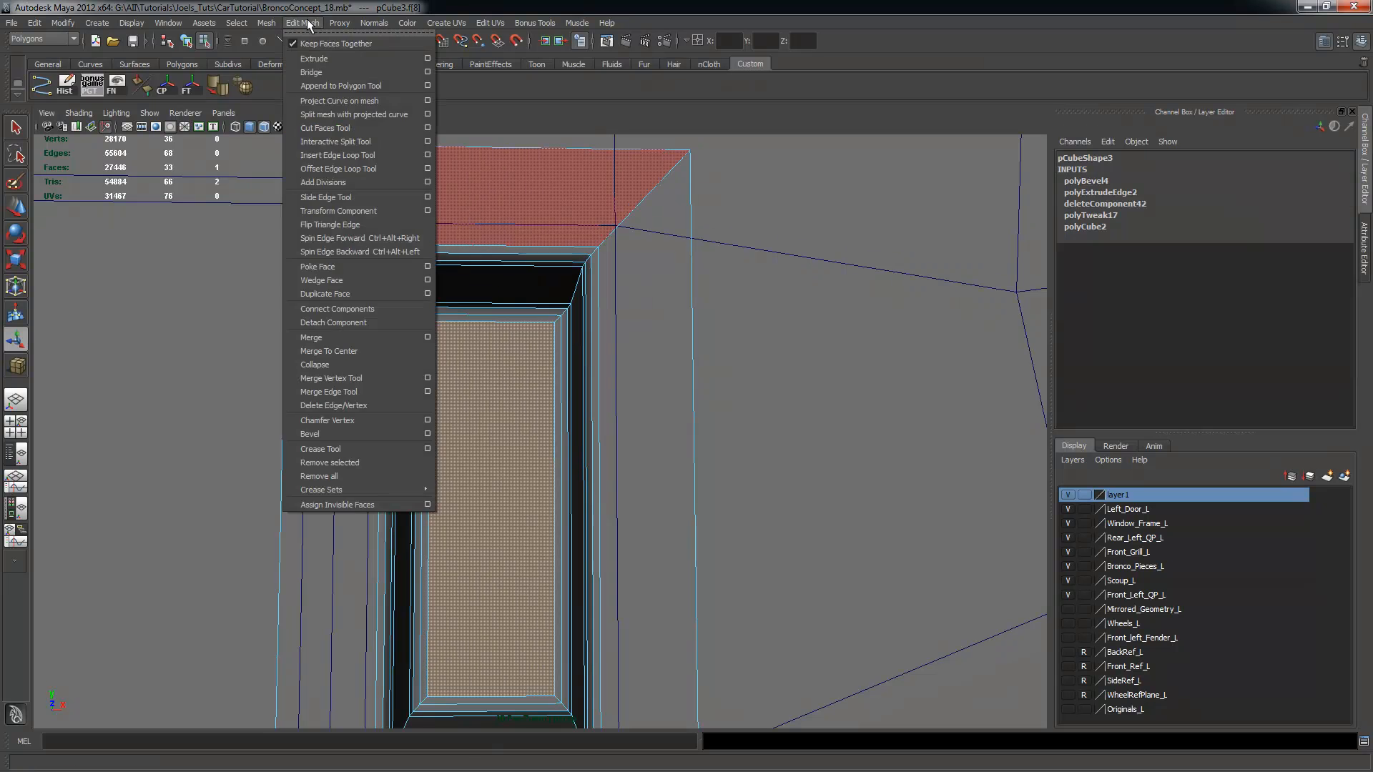
click(336, 71)
click(660, 336)
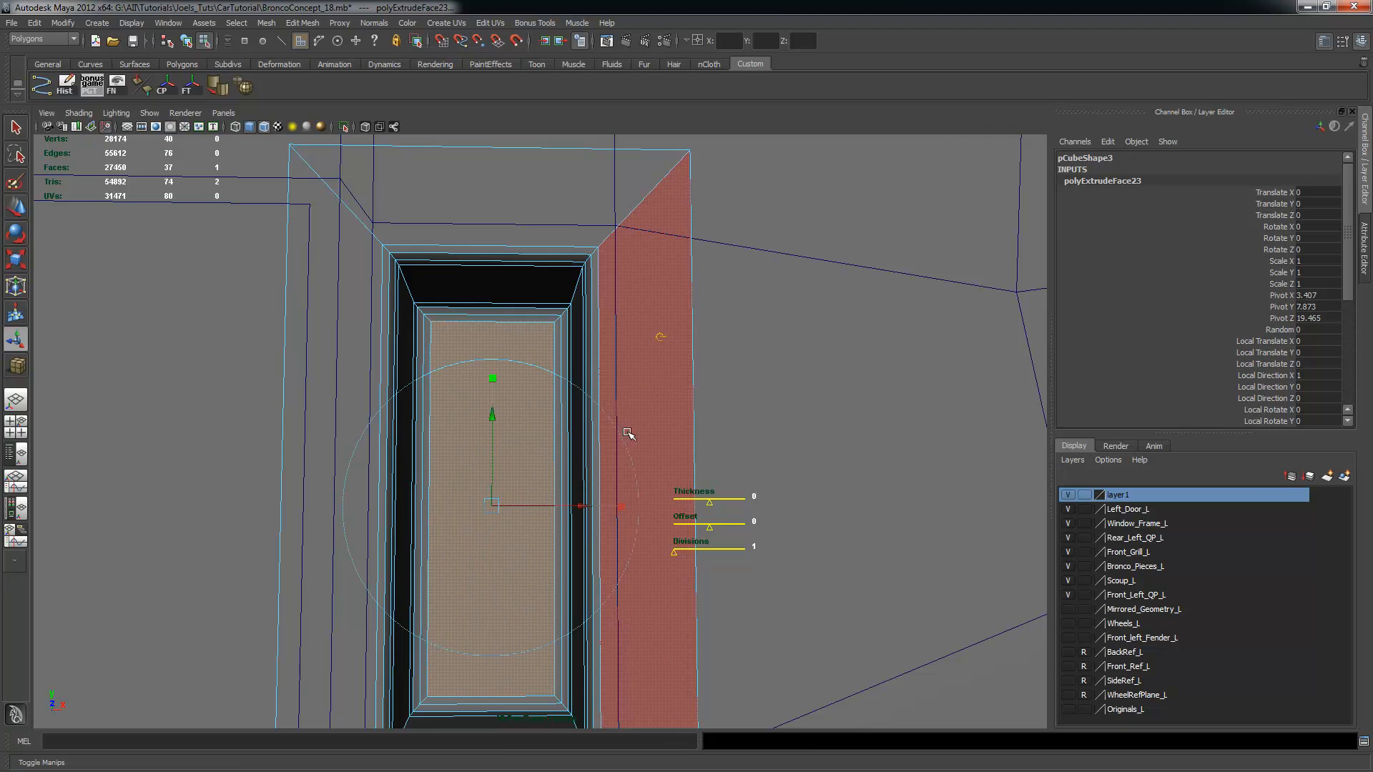
drag(493, 505, 489, 512)
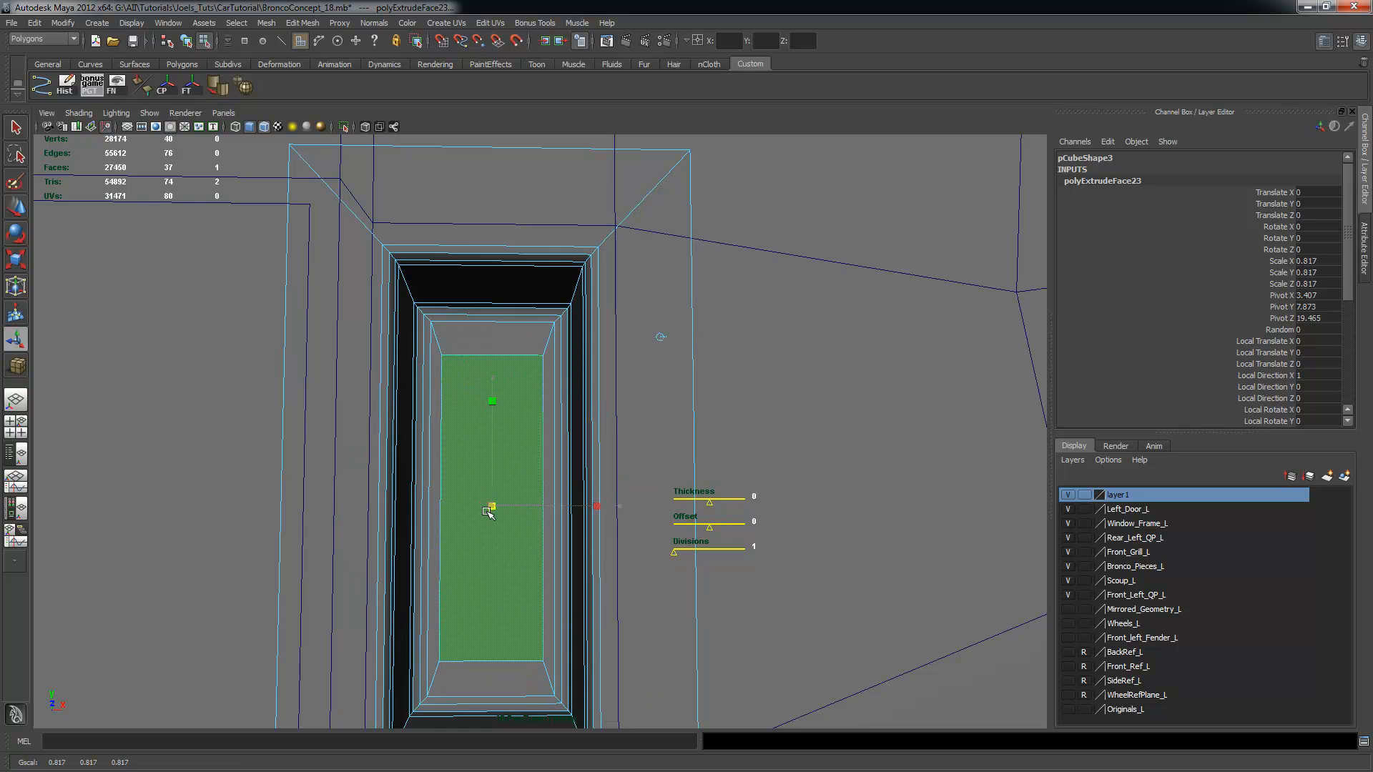
drag(621, 507, 590, 505)
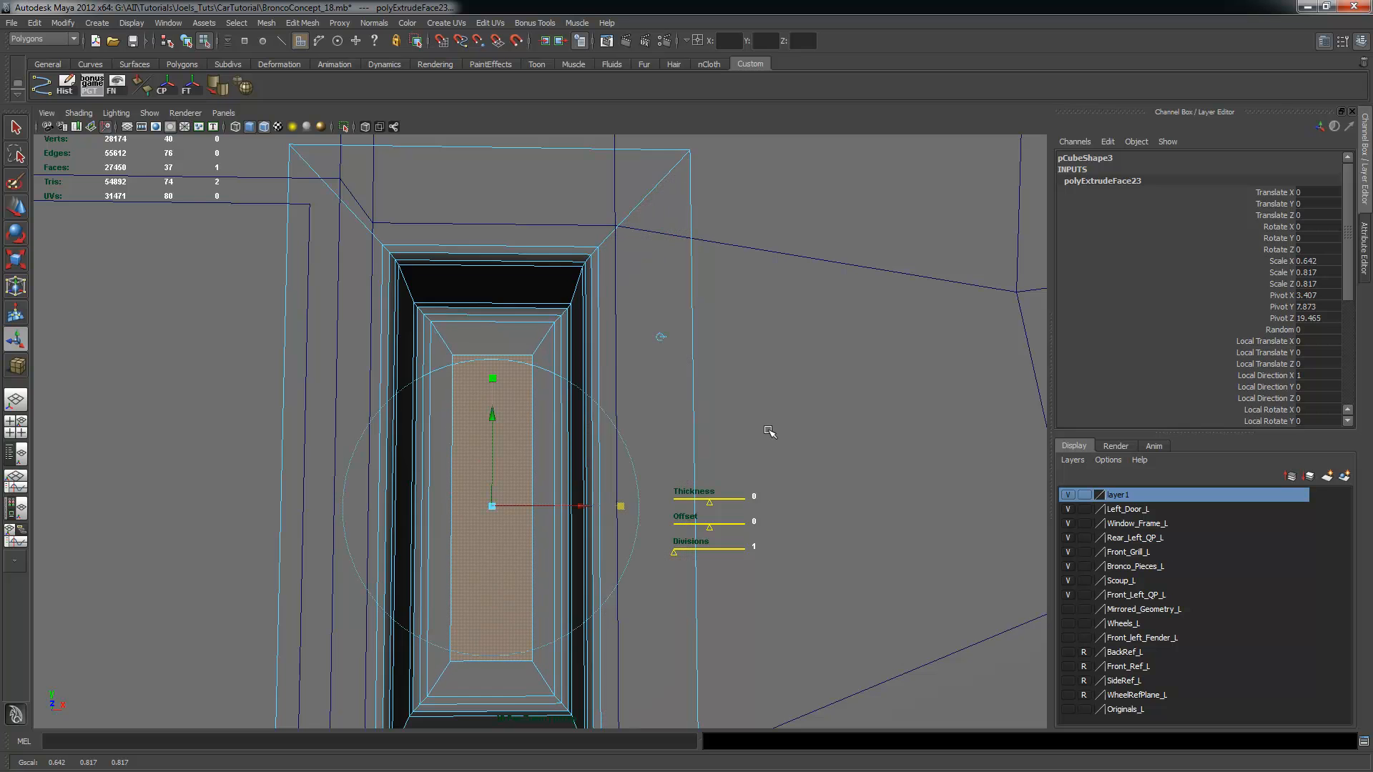
Check the recess's corners in smooth mesh preview, and return to the unsmoothed display
scroll(768, 431, up, 3)
alt+drag(655, 406, 609, 379)
alt+drag(709, 411, 759, 422)
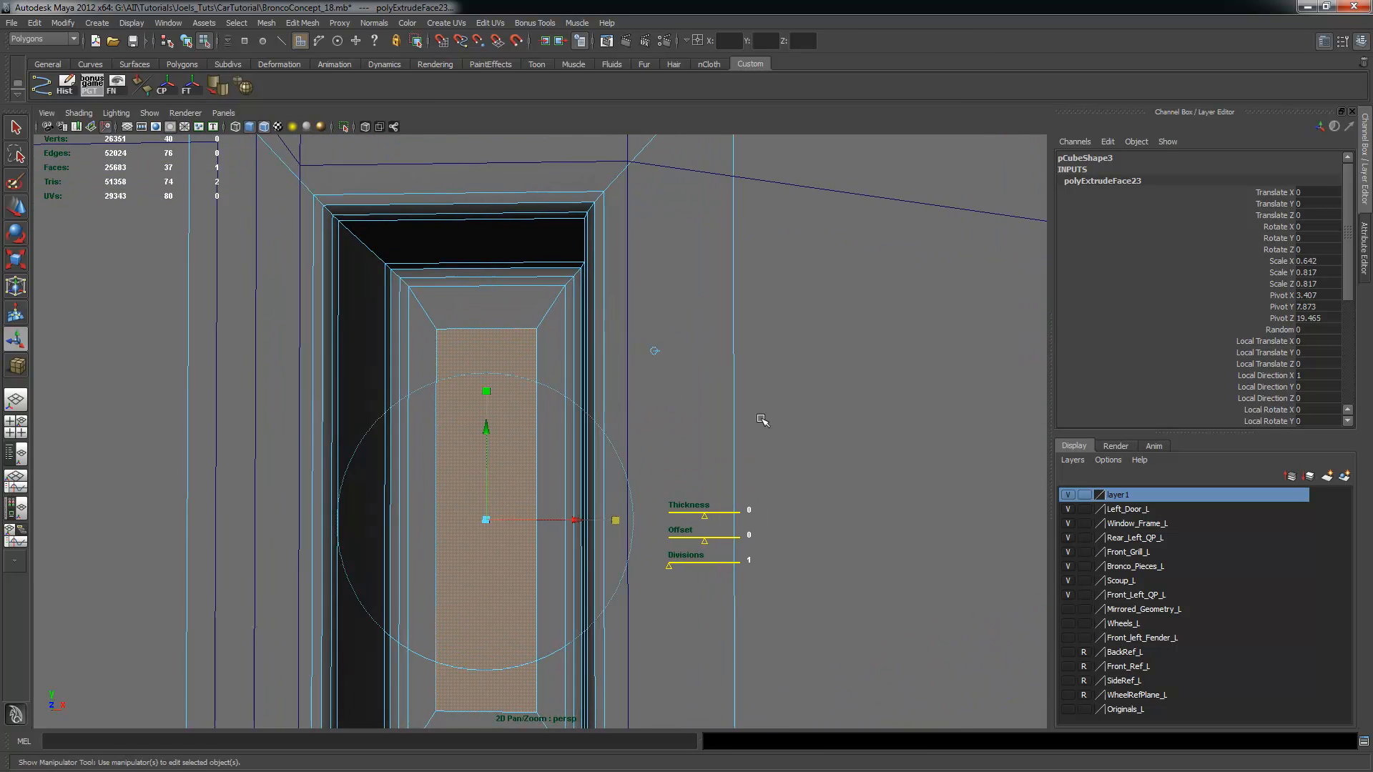
key(q)
click(535, 312)
mouse_move(620, 354)
alt+mouse_down()
mouse_move(601, 423)
mouse_move(567, 422)
mouse_move(540, 324)
mouse_move(607, 365)
mouse_move(621, 351)
alt+mouse_up()
key(3)
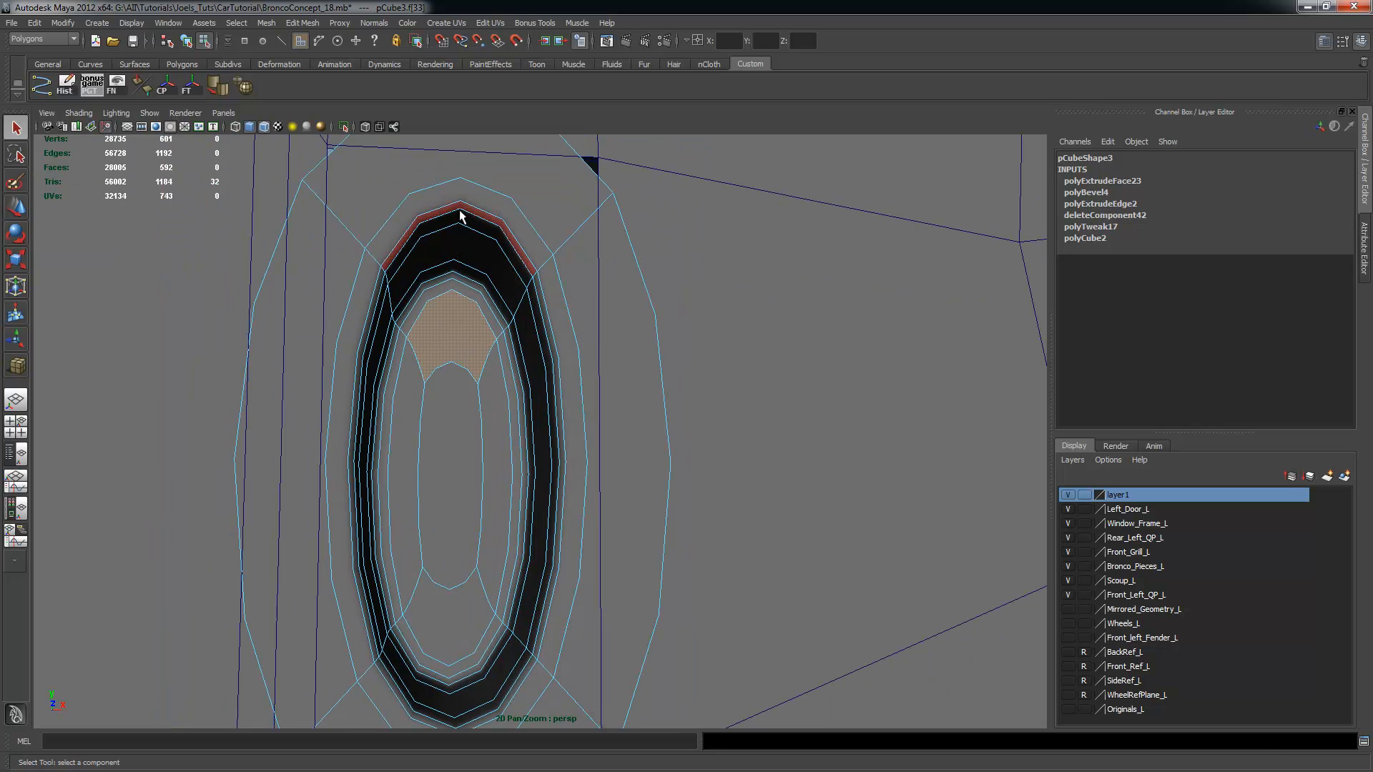
mouse_move(524, 523)
alt+mouse_down()
mouse_move(536, 481)
mouse_move(518, 525)
alt+mouse_up()
key(z)
key(z)
key(z)
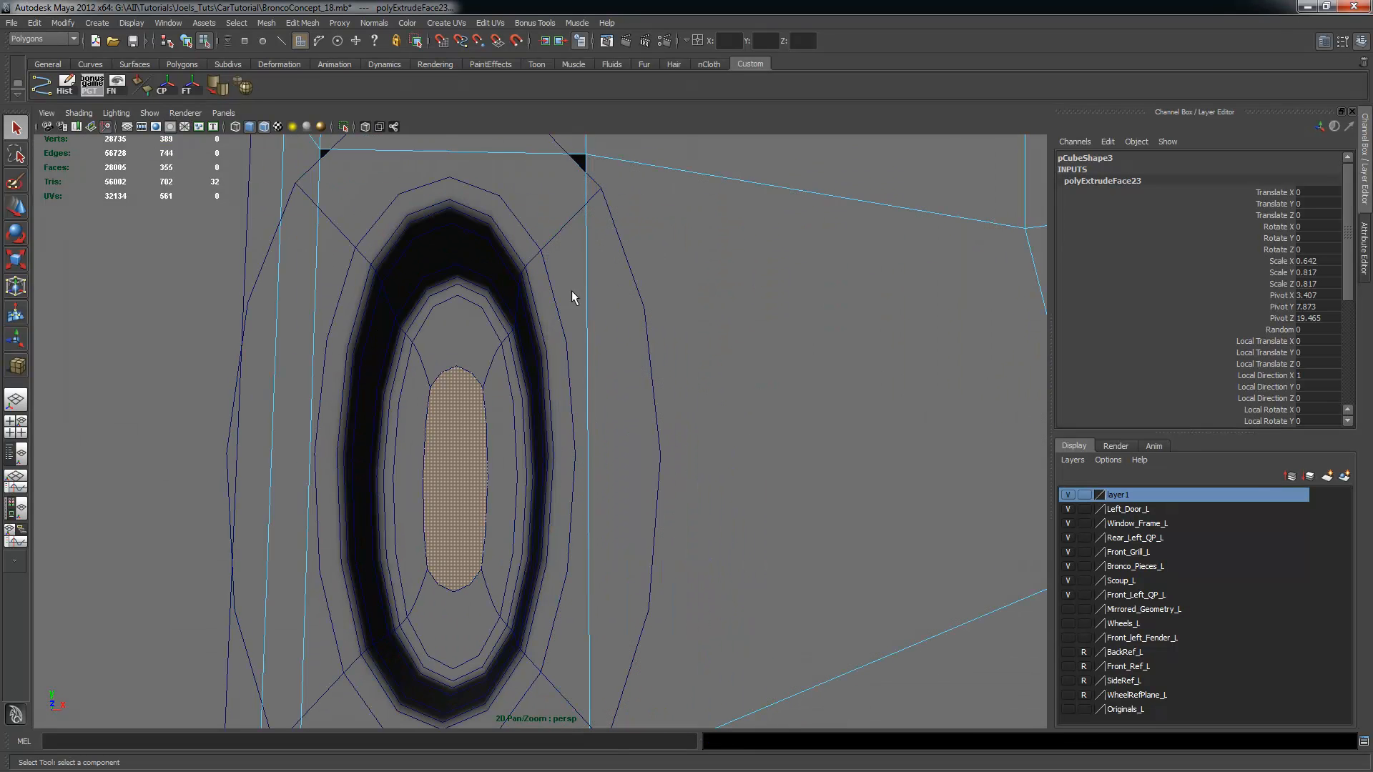
key(1)
alt+drag(665, 397, 676, 371)
scroll(562, 334, up, 1)
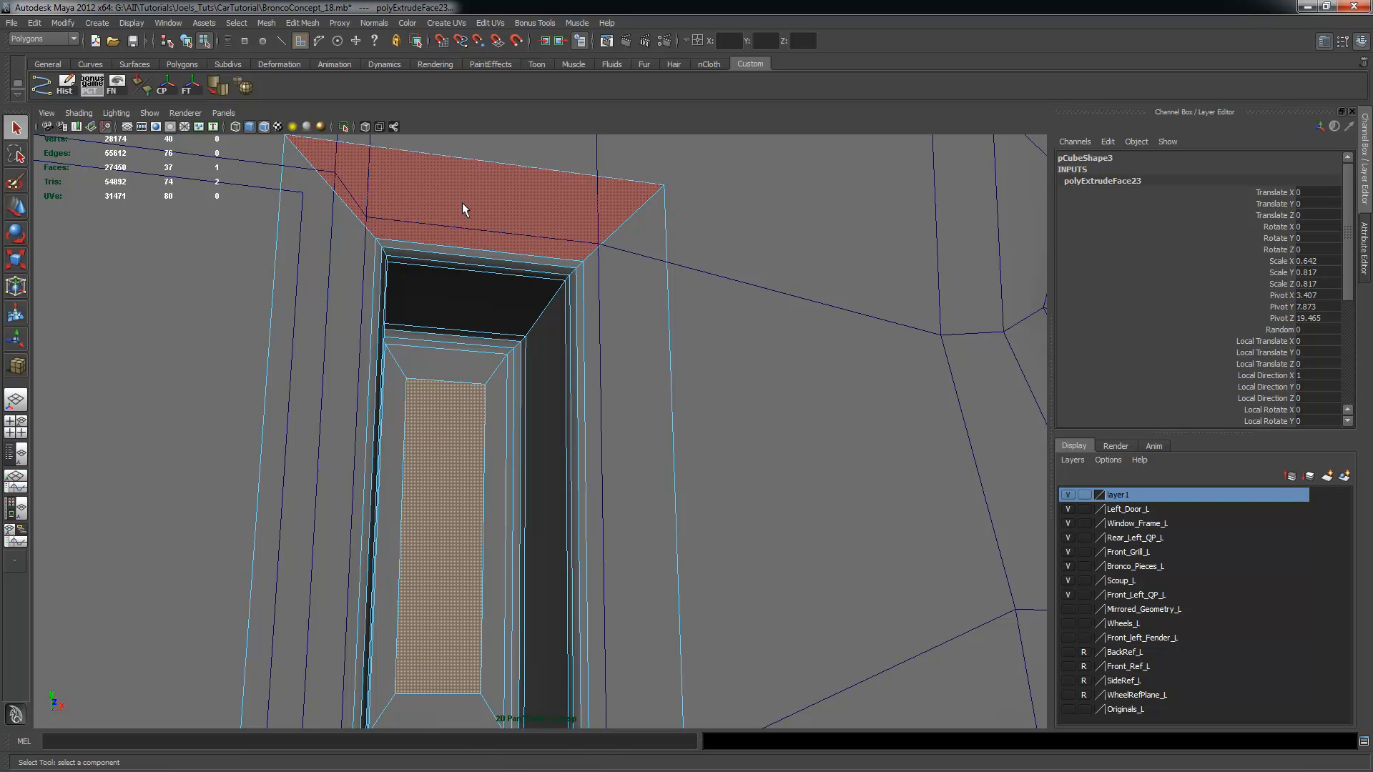
Use the Interactive Split Tool to cut from the inset back face's upper-right corner up across the top wall and bevels to the panel's outer corner
key(F8)
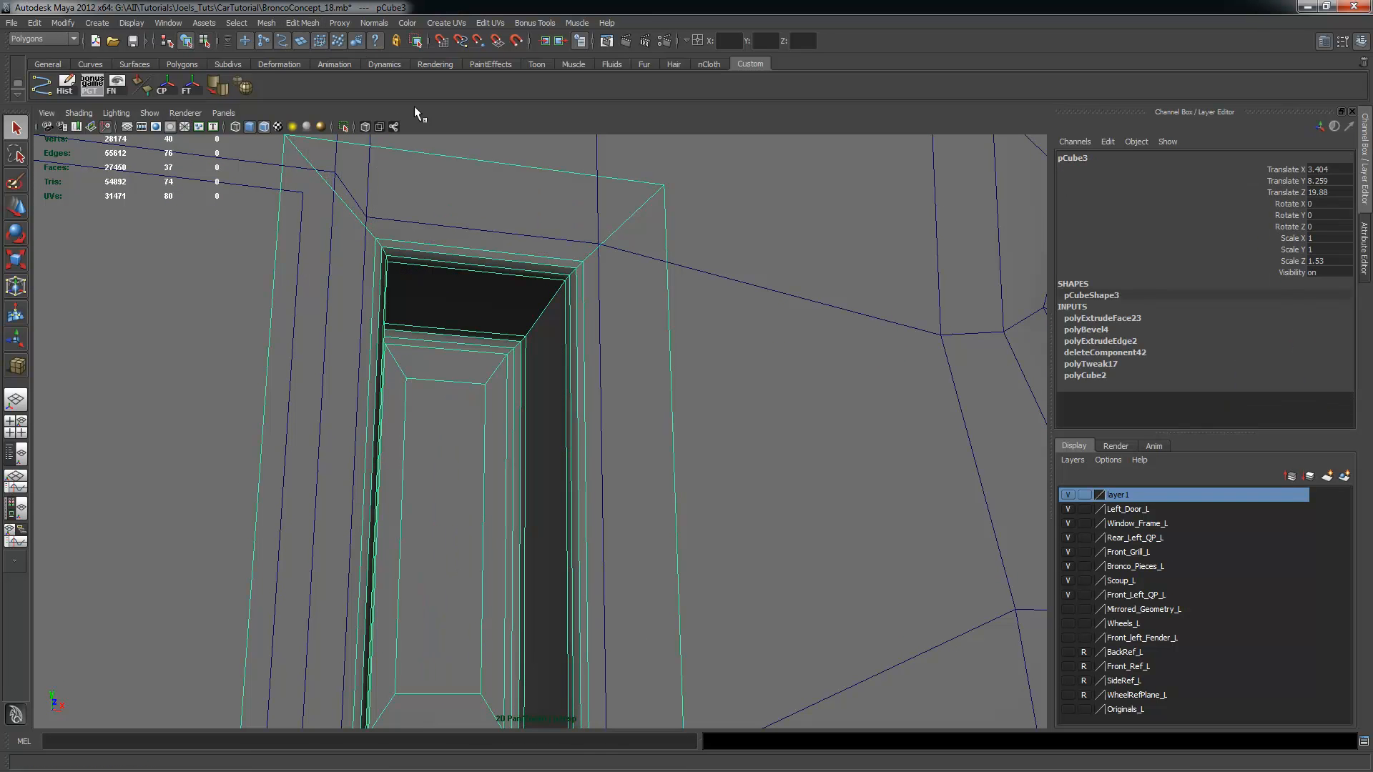
click(302, 23)
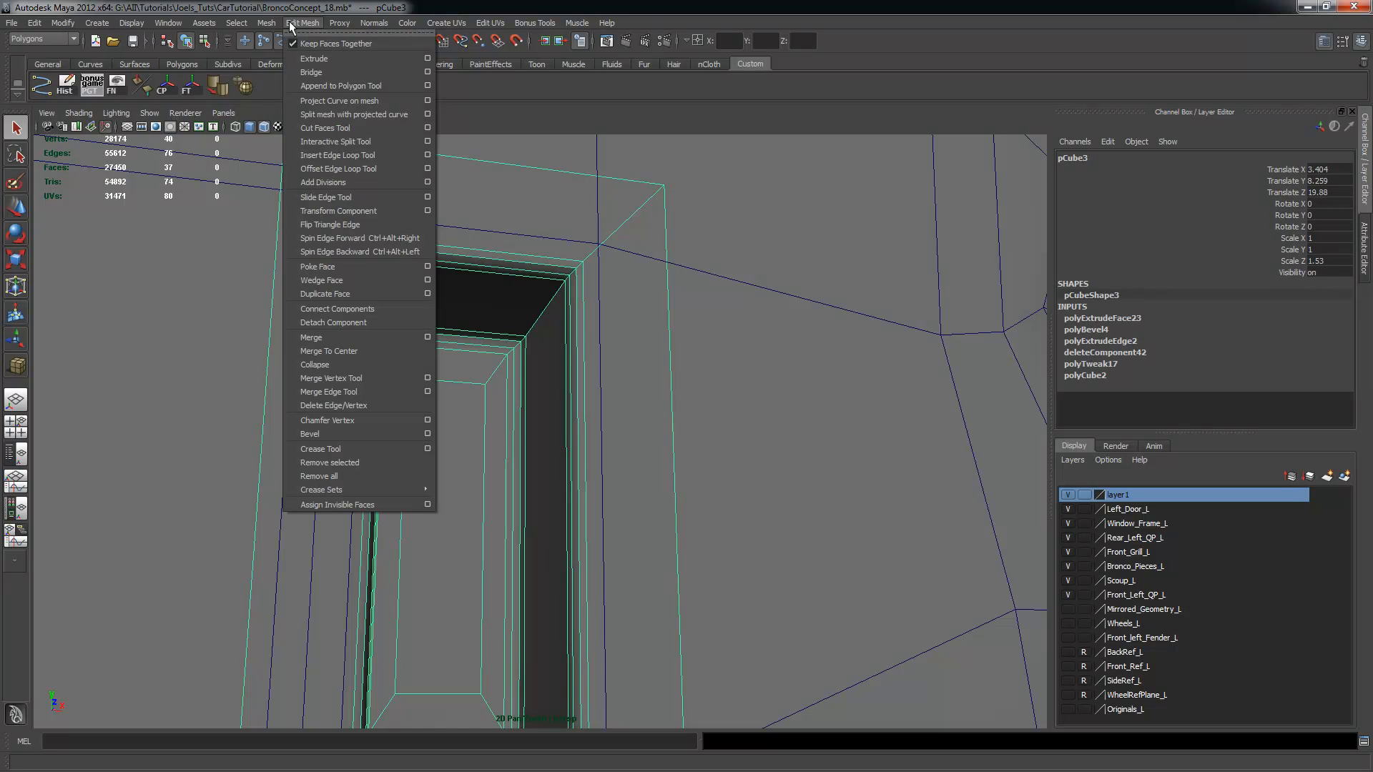
click(361, 142)
scroll(560, 419, up, 5)
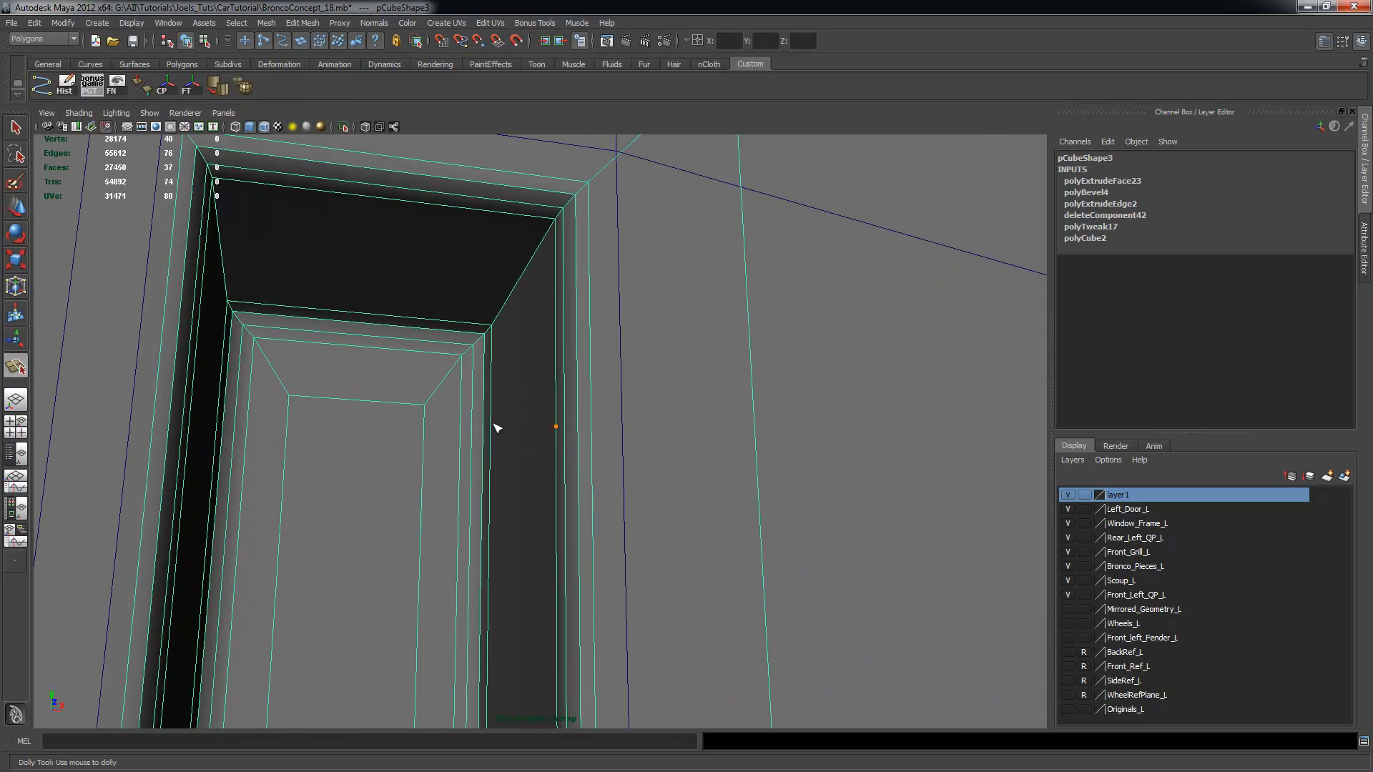
click(425, 406)
click(439, 344)
click(446, 331)
click(457, 323)
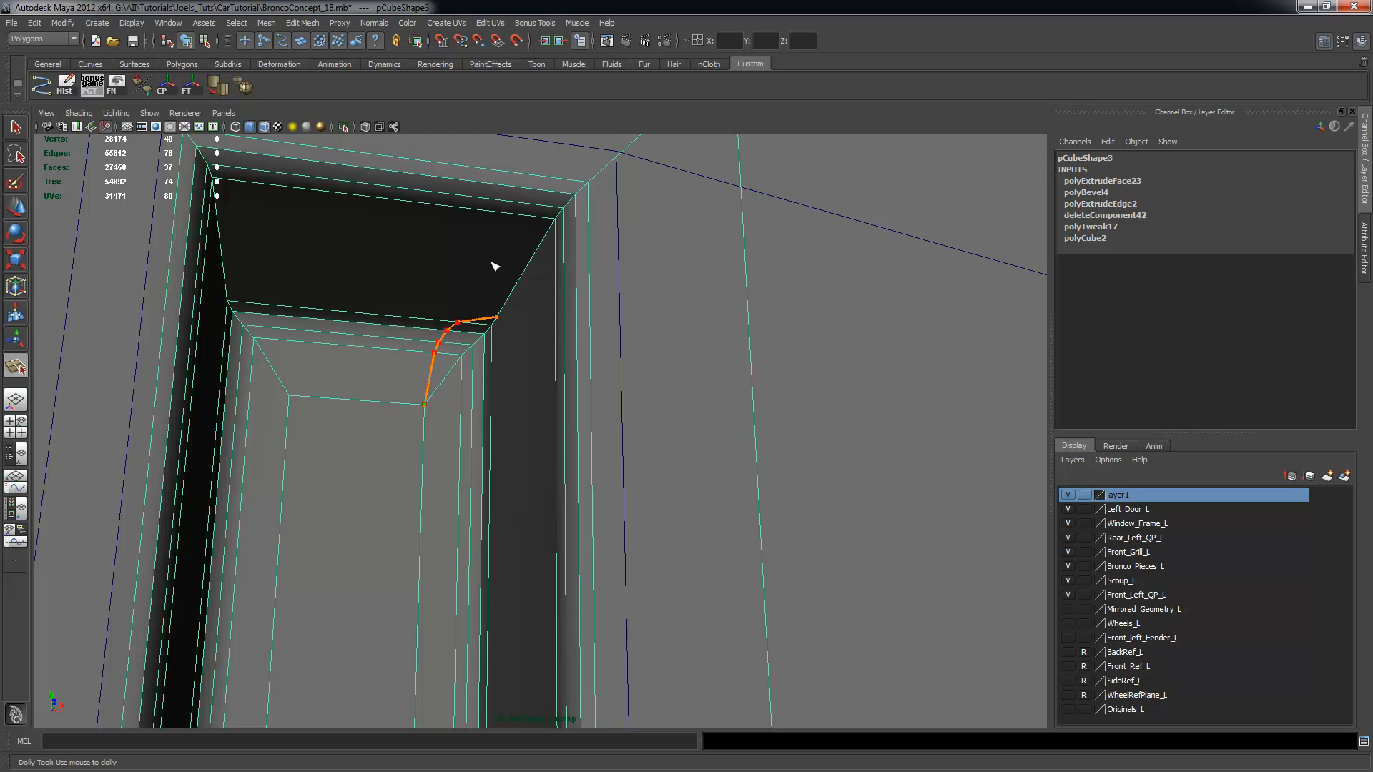
click(524, 216)
alt+middle_drag(533, 207, 497, 362)
click(493, 329)
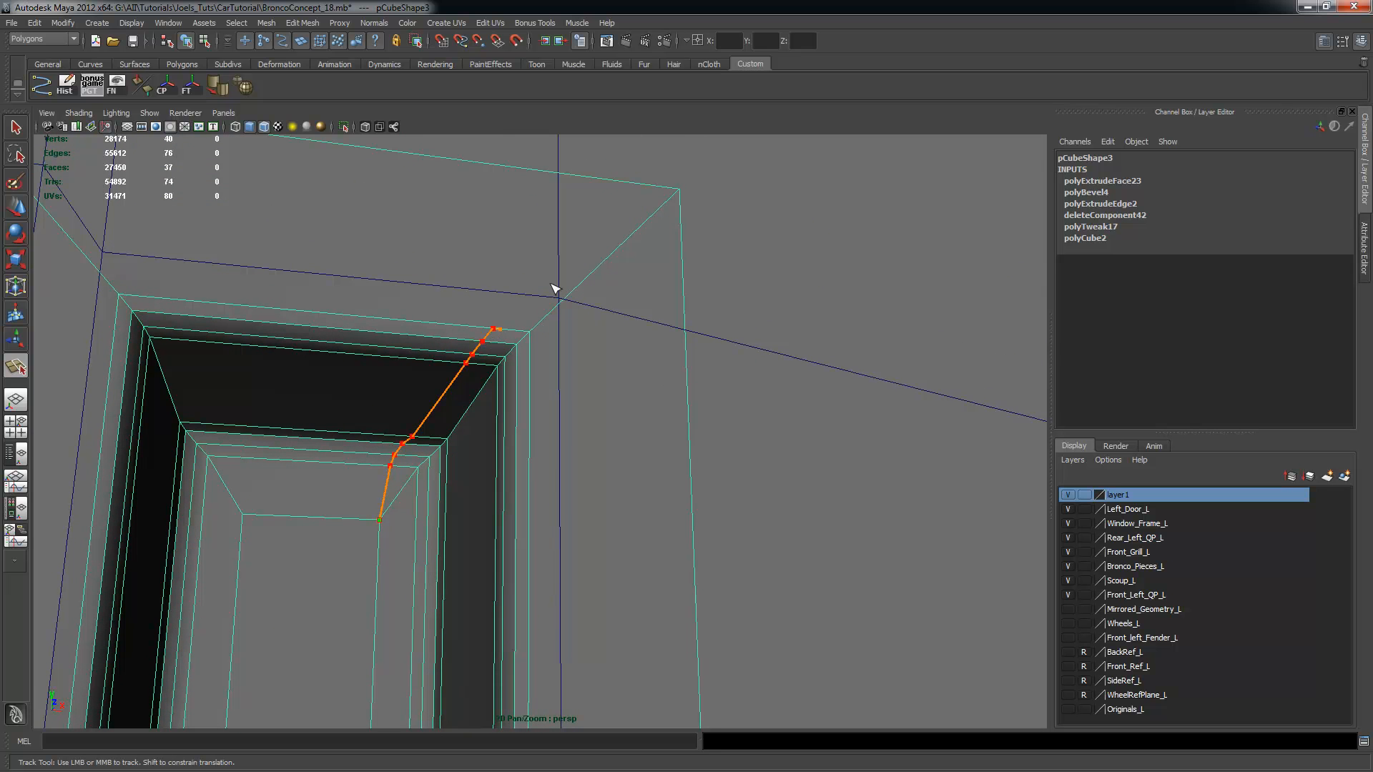
click(680, 191)
key(Return)
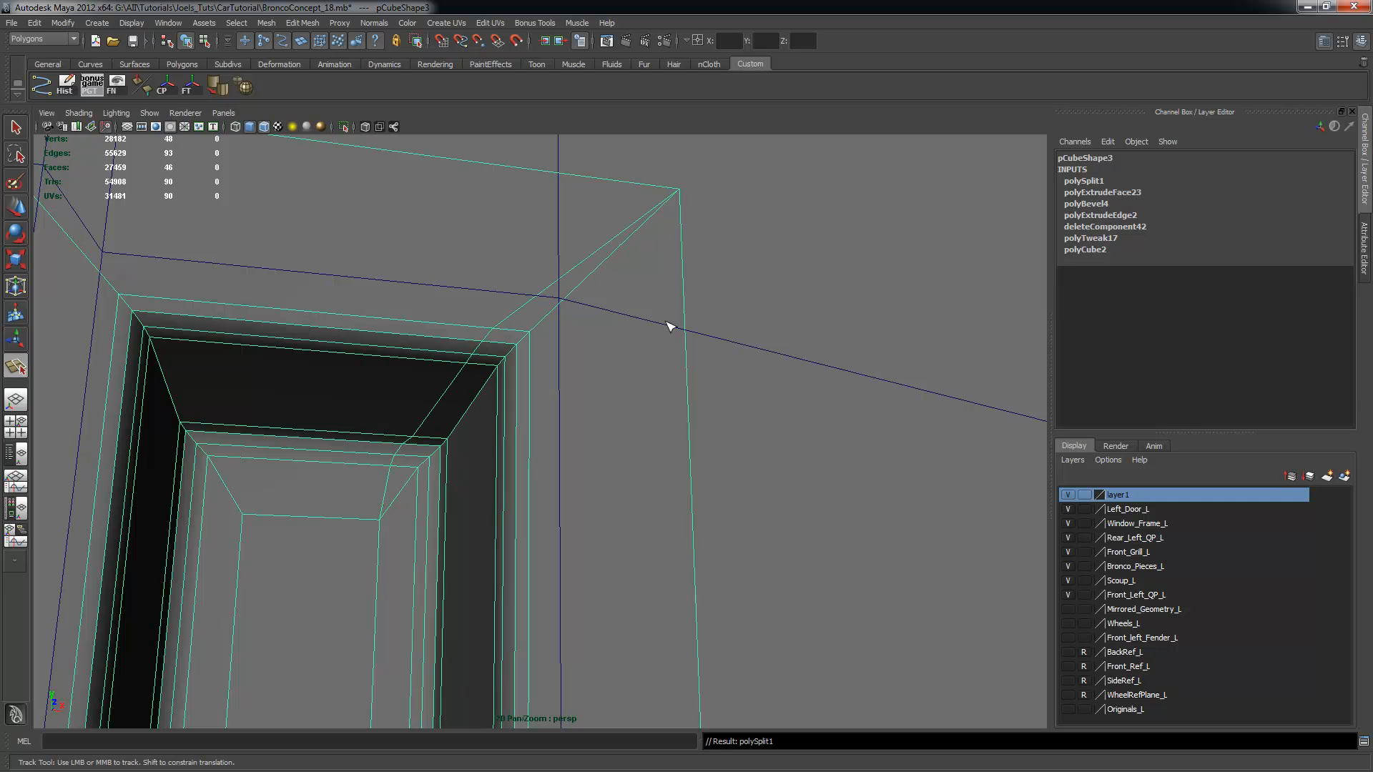
Cut a second split from the inset face's upper-right corner across the right side wall and bevels to the same outer corner
click(379, 521)
click(420, 515)
click(441, 496)
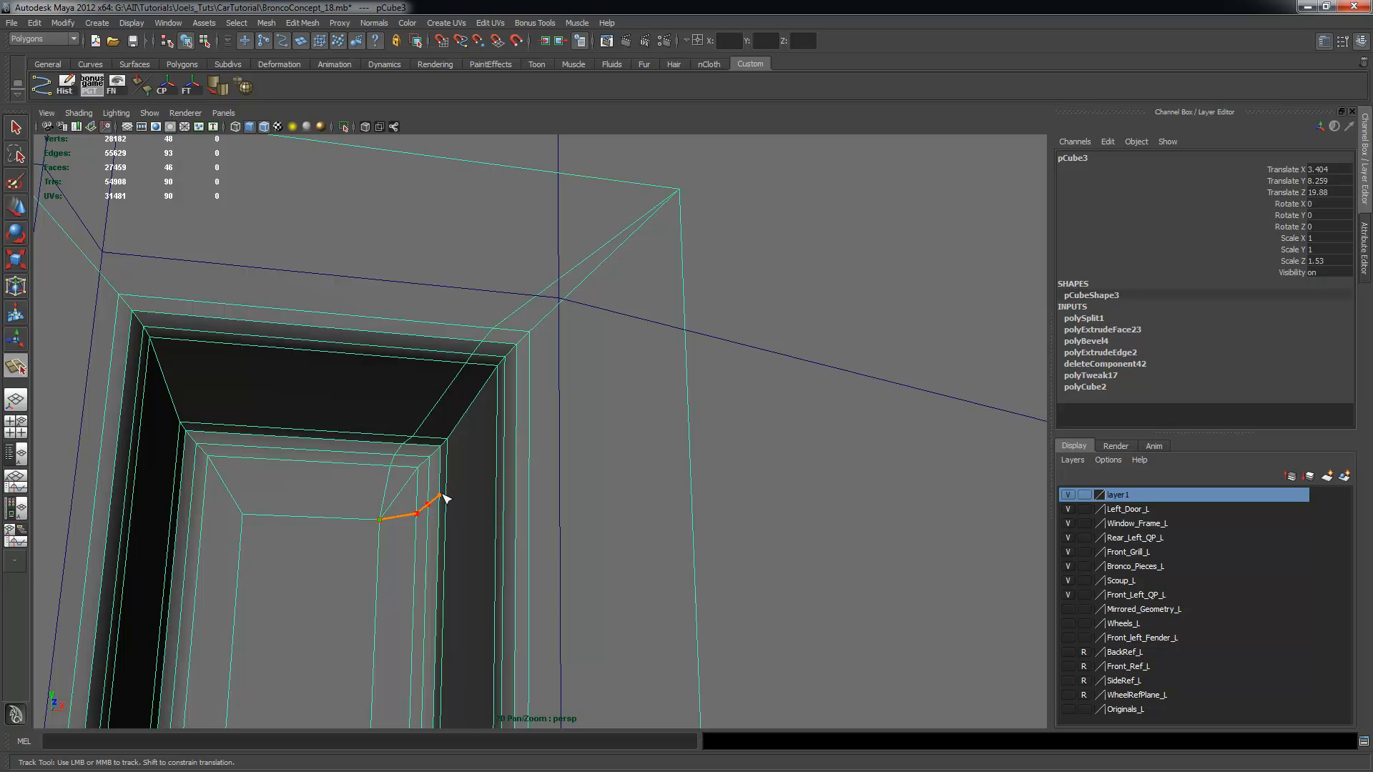
click(498, 431)
click(505, 424)
click(517, 411)
click(529, 398)
drag(533, 398, 682, 194)
key(Return)
alt+right_drag(604, 383, 376, 450)
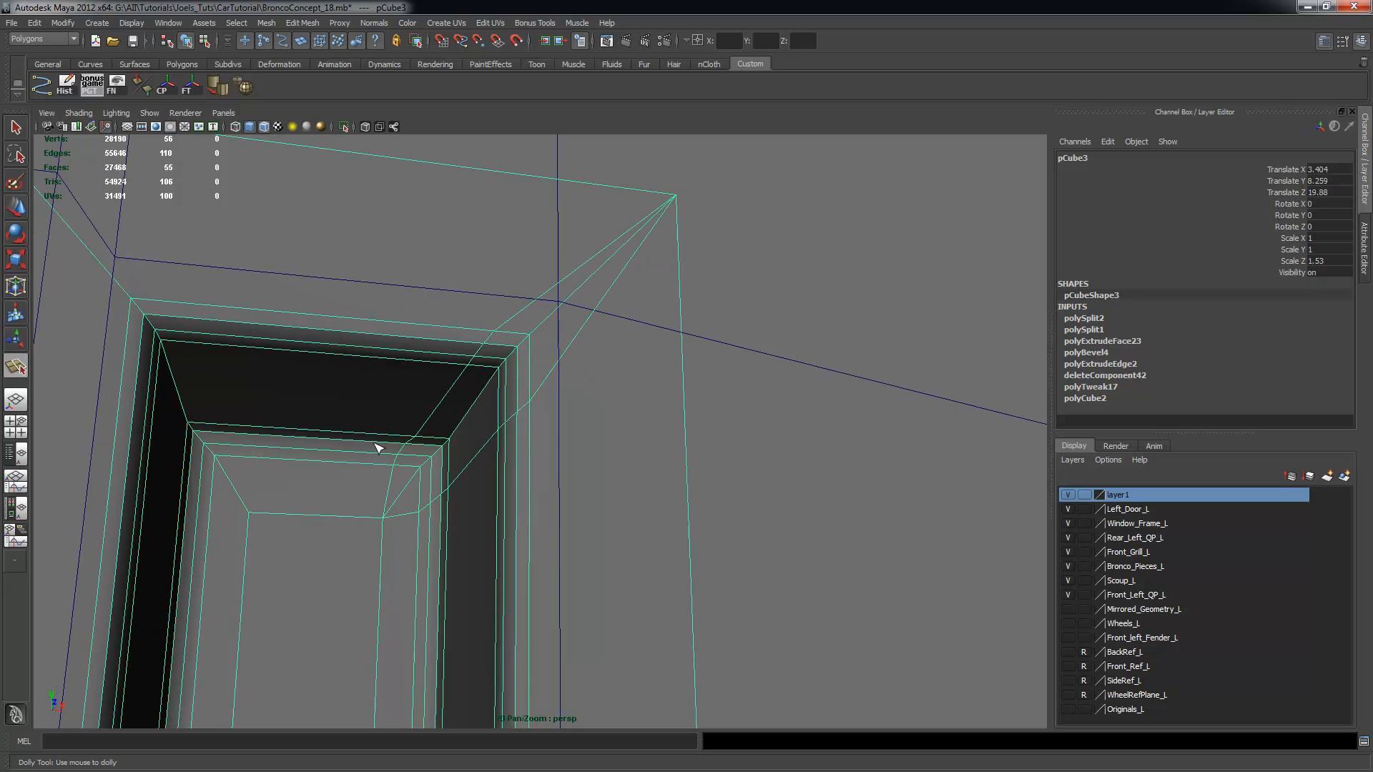
Try a split from the inset face's upper-left corner across the top wall to the outer corner, and undo it
alt+drag(306, 496, 313, 424)
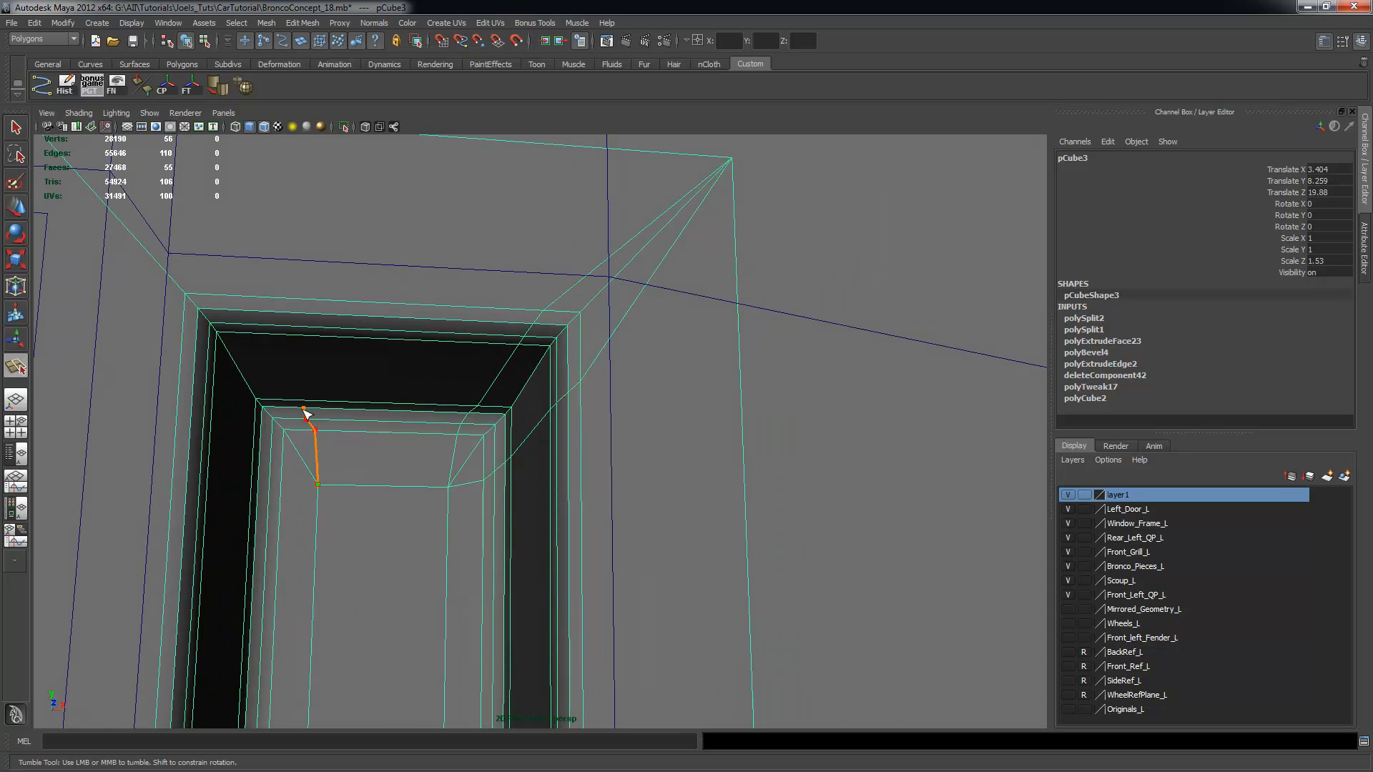
click(256, 342)
click(232, 294)
alt+middle_drag(308, 340, 404, 486)
click(120, 267)
key(Return)
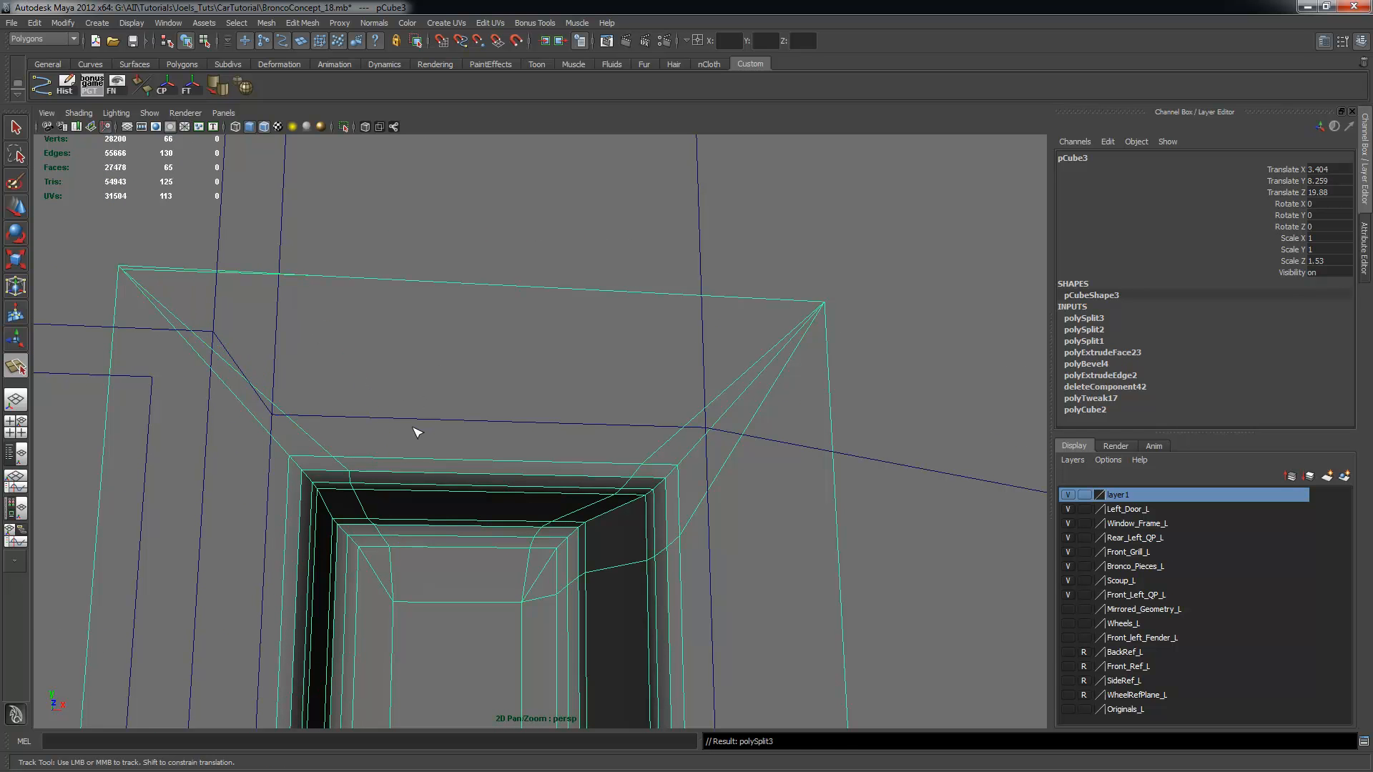
key(ctrl+z)
Cut from the inset face's upper-left corner across the top wall and bevels, ending exactly on the panel's outer upper-left corner
click(393, 603)
click(393, 602)
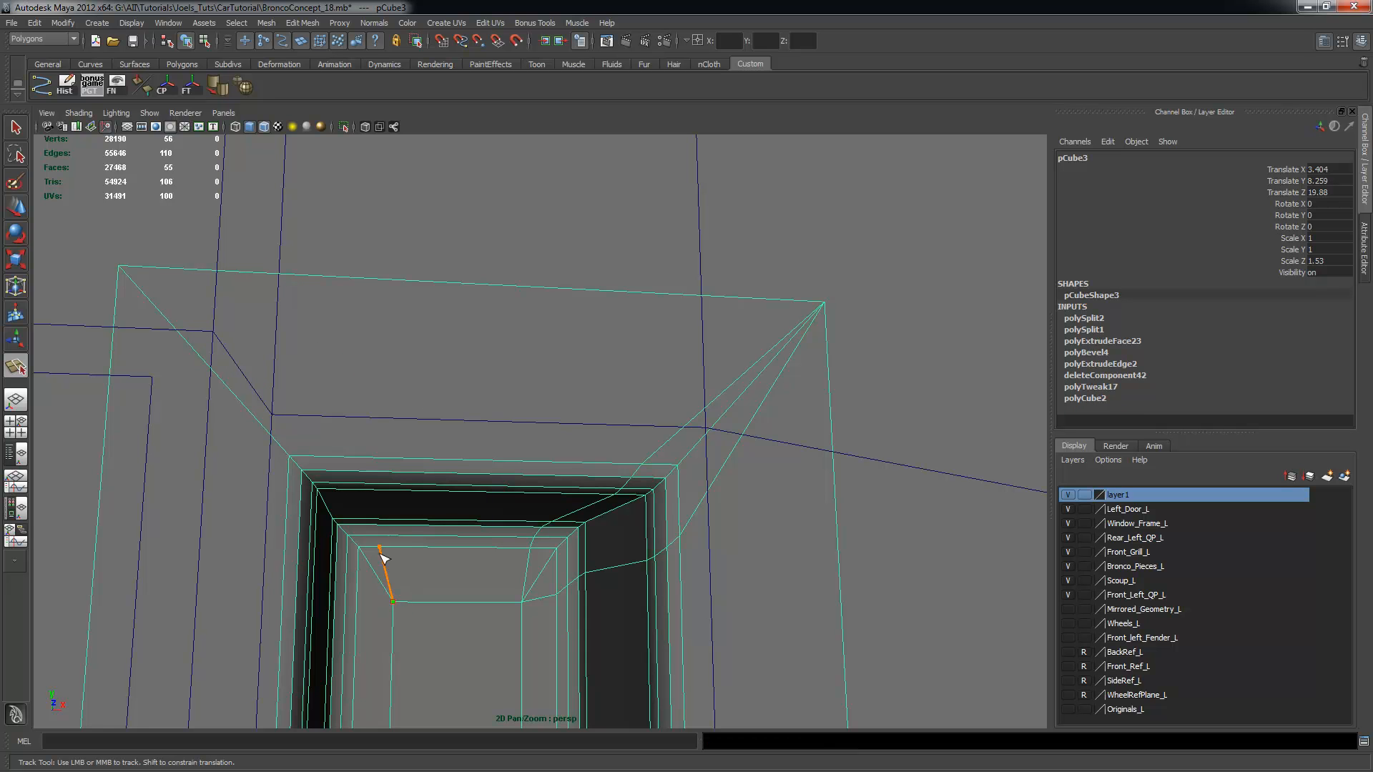
click(381, 525)
click(378, 491)
click(376, 472)
click(225, 273)
key(ctrl+z)
drag(138, 267, 121, 267)
key(ctrl+z)
click(120, 267)
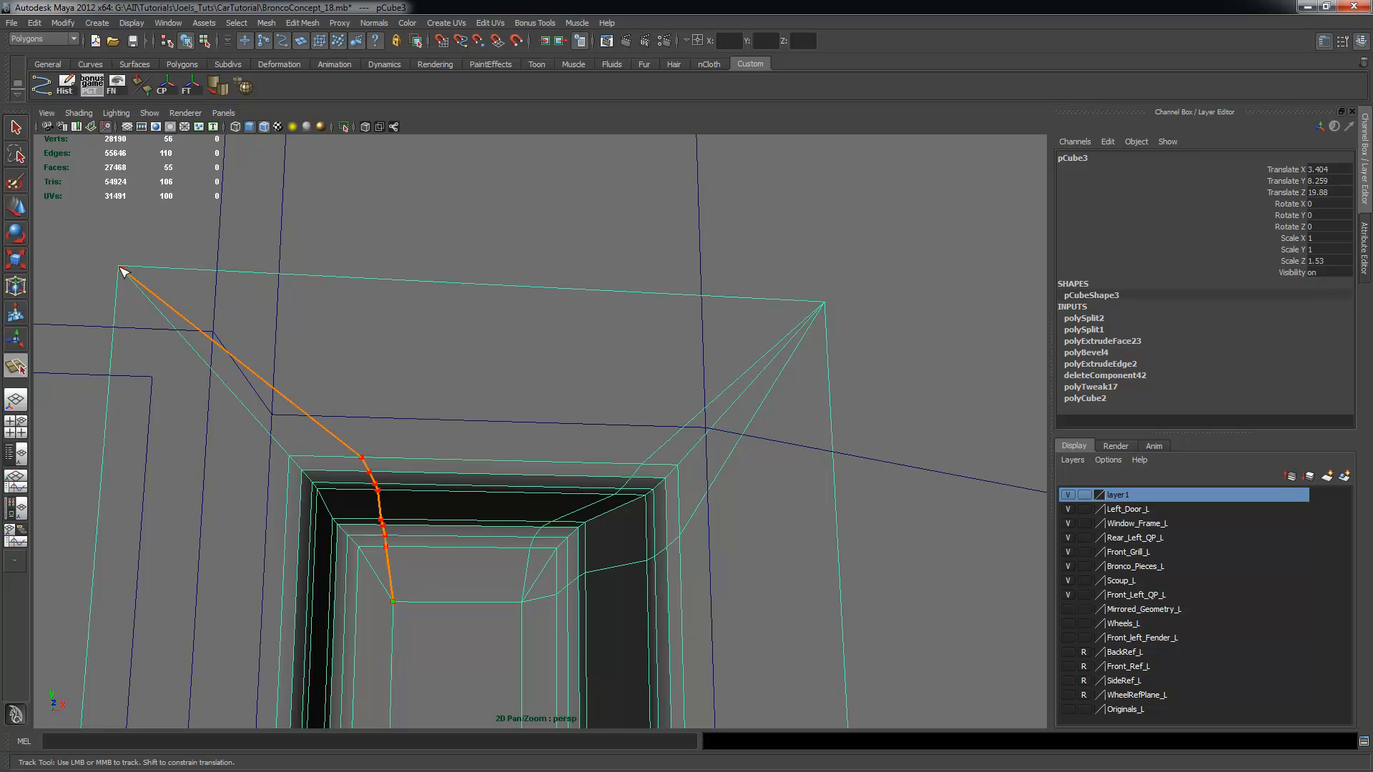
key(Return)
Cut a second split from the inset face's upper-left corner across the left side wall and bevels to the outer corner
click(394, 605)
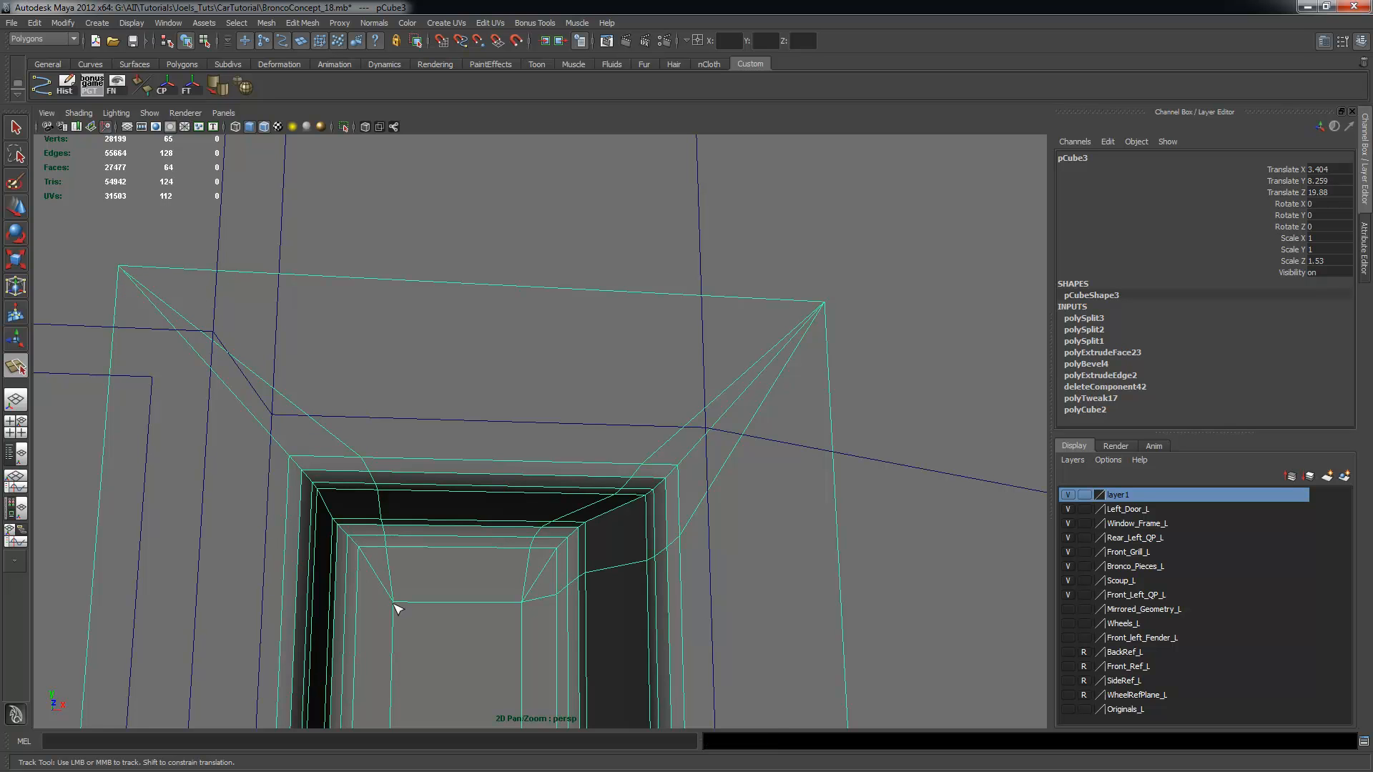
click(364, 593)
drag(358, 592, 317, 559)
mouse_move(291, 536)
mouse_down()
mouse_move(122, 306)
mouse_move(126, 270)
mouse_up()
key(Return)
Cut from the inset face's lower-right corner across the right side wall and bevels to the panel's outer lower-right corner
alt+drag(612, 512, 512, 457)
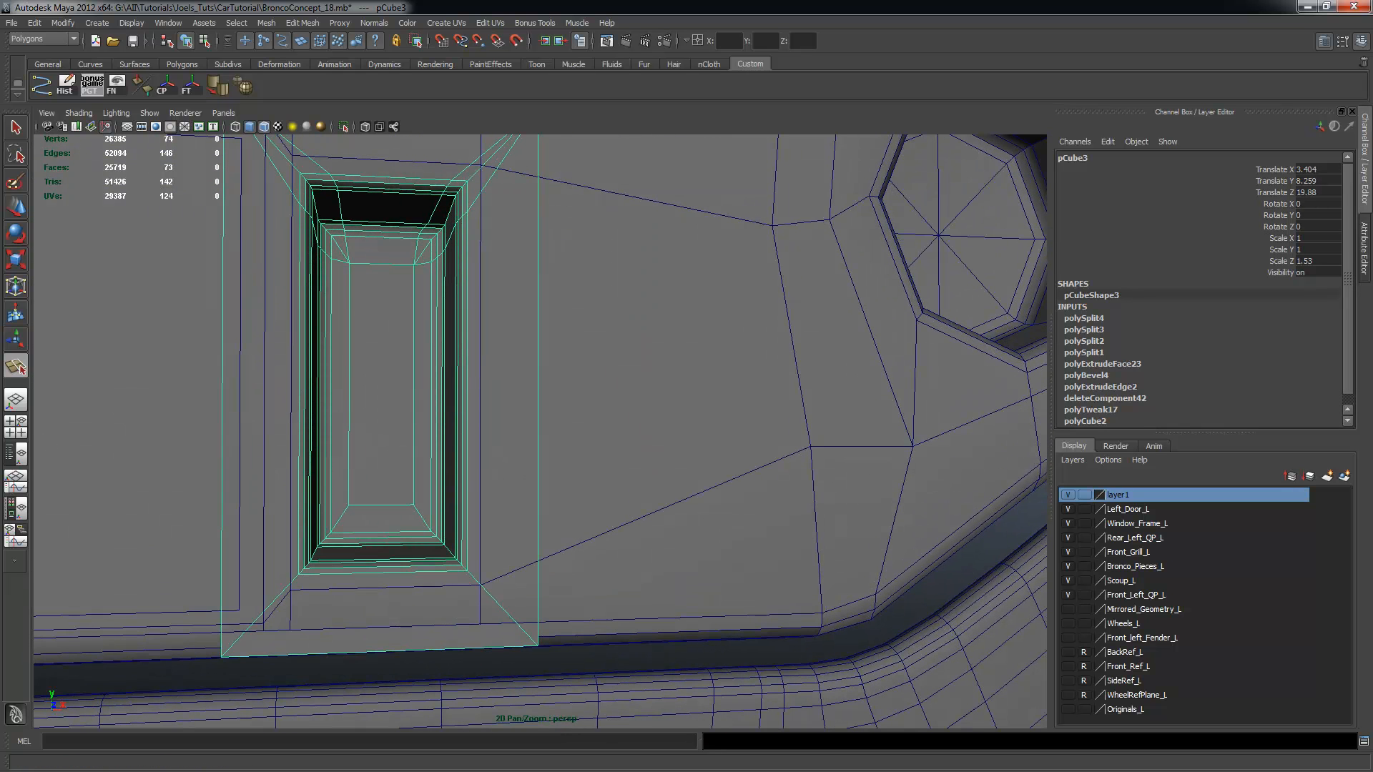
alt+right_drag(472, 599, 502, 600)
alt+middle_drag(503, 600, 362, 459)
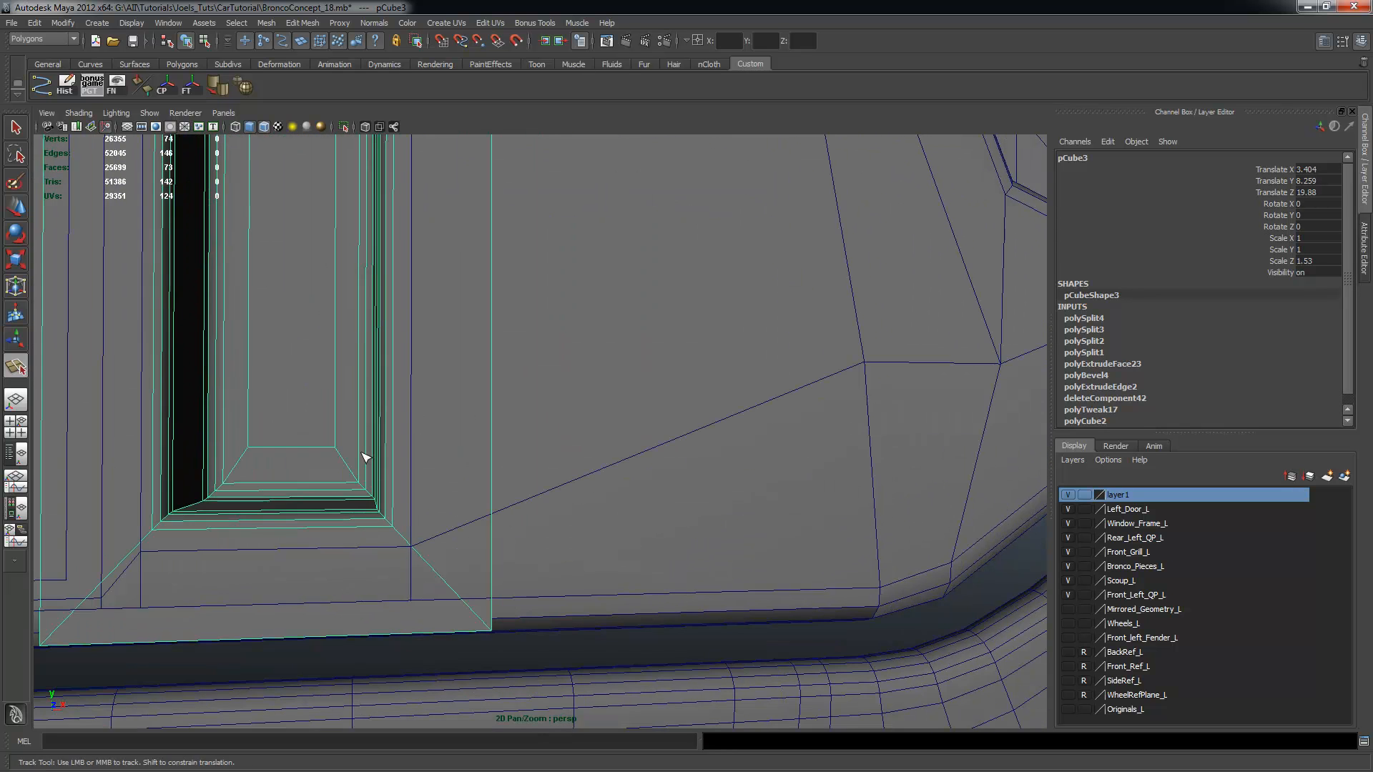
mouse_move(336, 454)
alt+mouse_down()
mouse_move(448, 500)
mouse_move(323, 474)
alt+mouse_up()
click(303, 454)
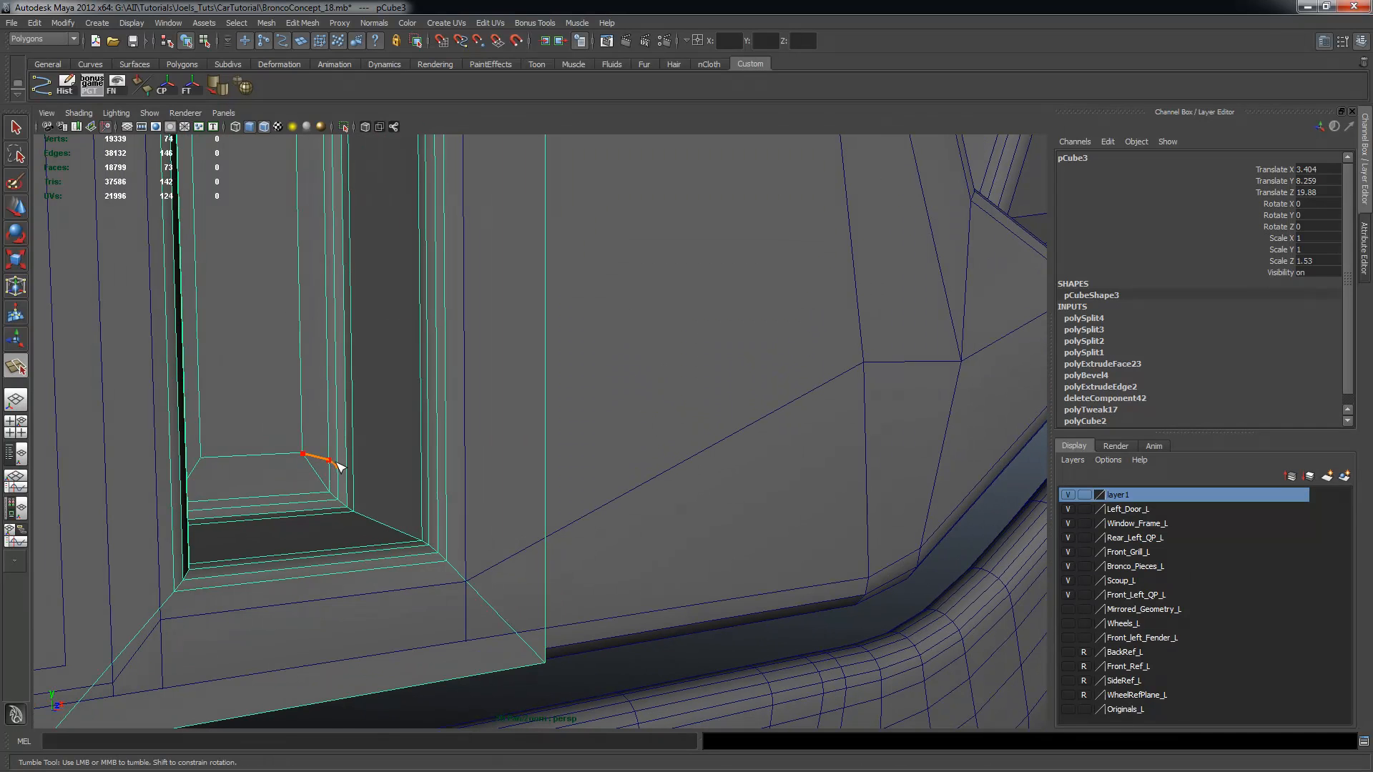
click(340, 465)
click(355, 463)
click(448, 495)
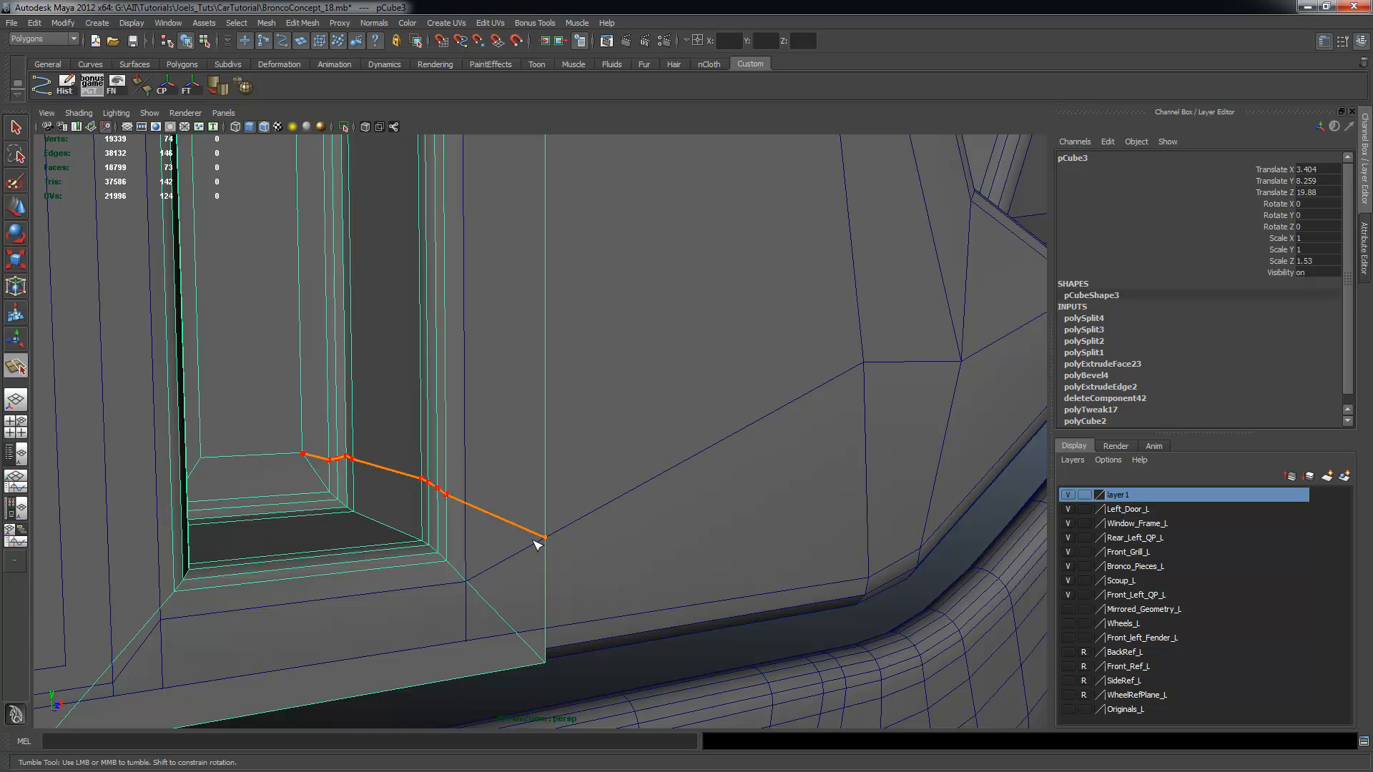
click(545, 664)
key(Return)
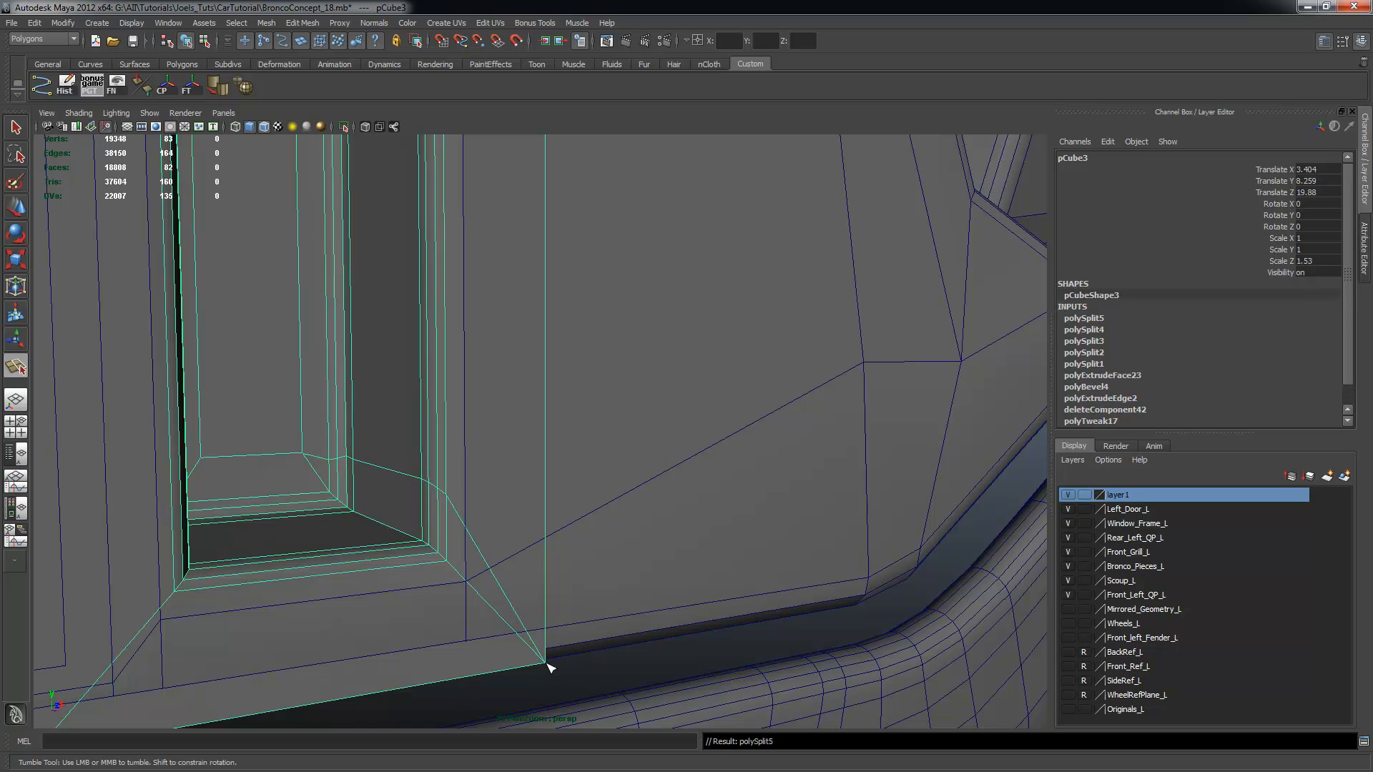
Split the recess's bottom front rim with a short edge across its bevel strip near the lower-right corner
click(529, 665)
drag(420, 577, 399, 570)
click(449, 564)
key(Return)
click(547, 667)
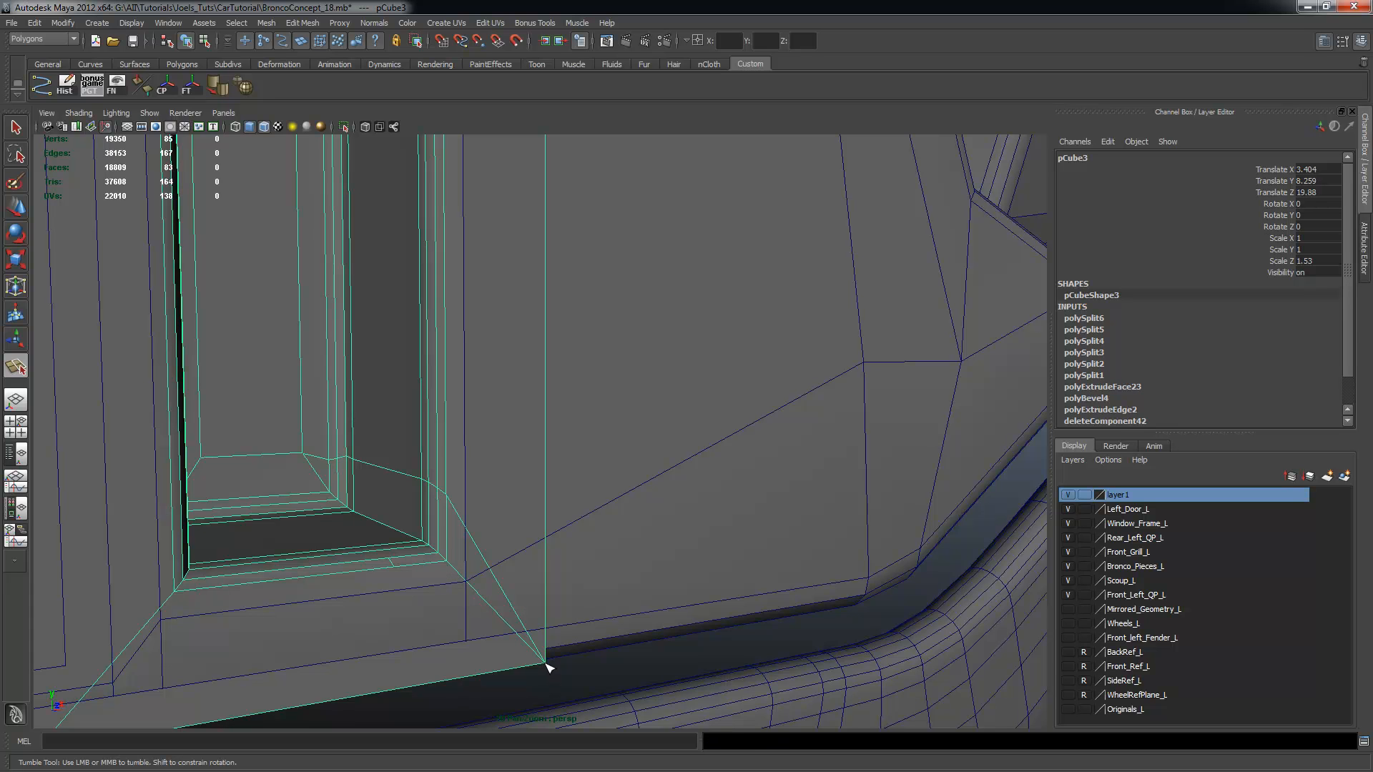
Try a split from the inset face's lower-right corner across the back bevels and bottom wall to the front rim
right_drag(446, 580, 438, 569)
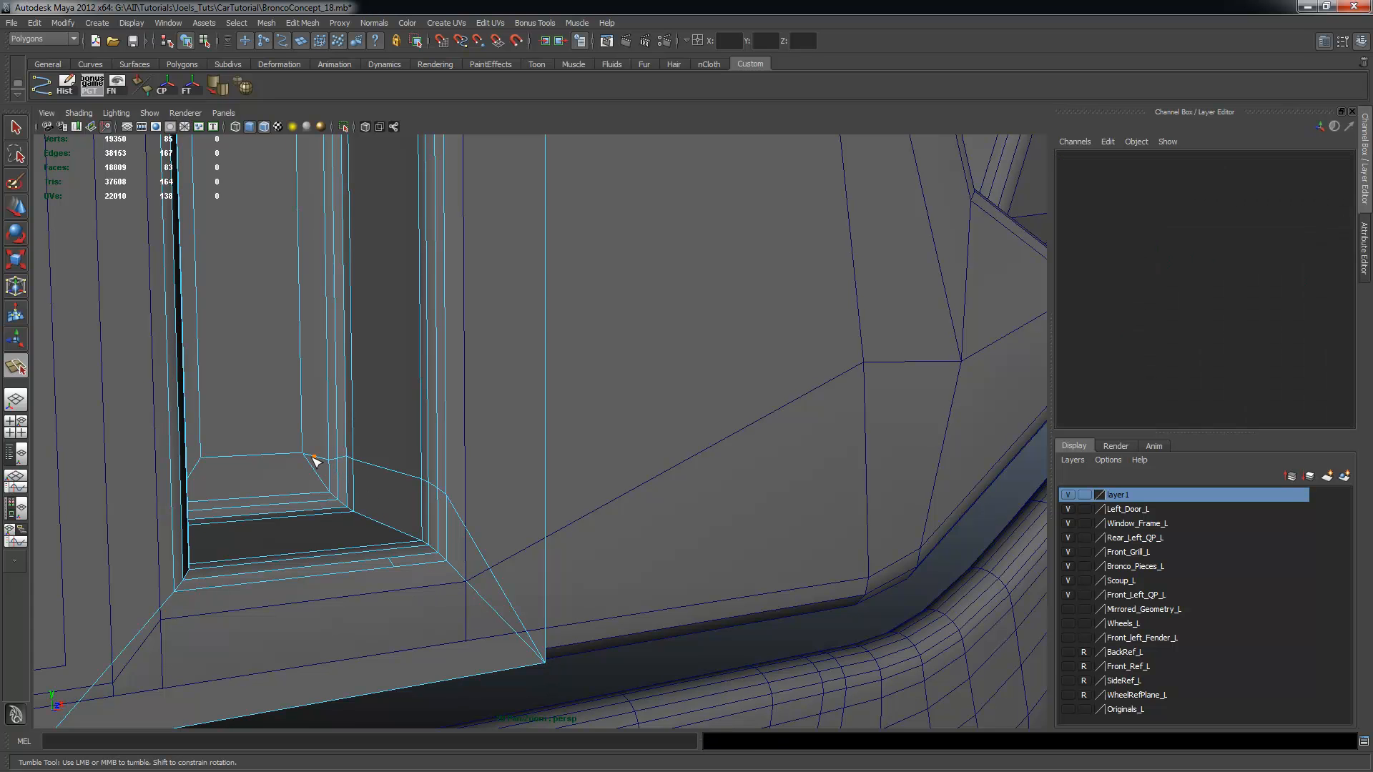
click(318, 504)
alt+drag(348, 545, 395, 567)
alt+middle_drag(395, 568, 398, 545)
click(379, 598)
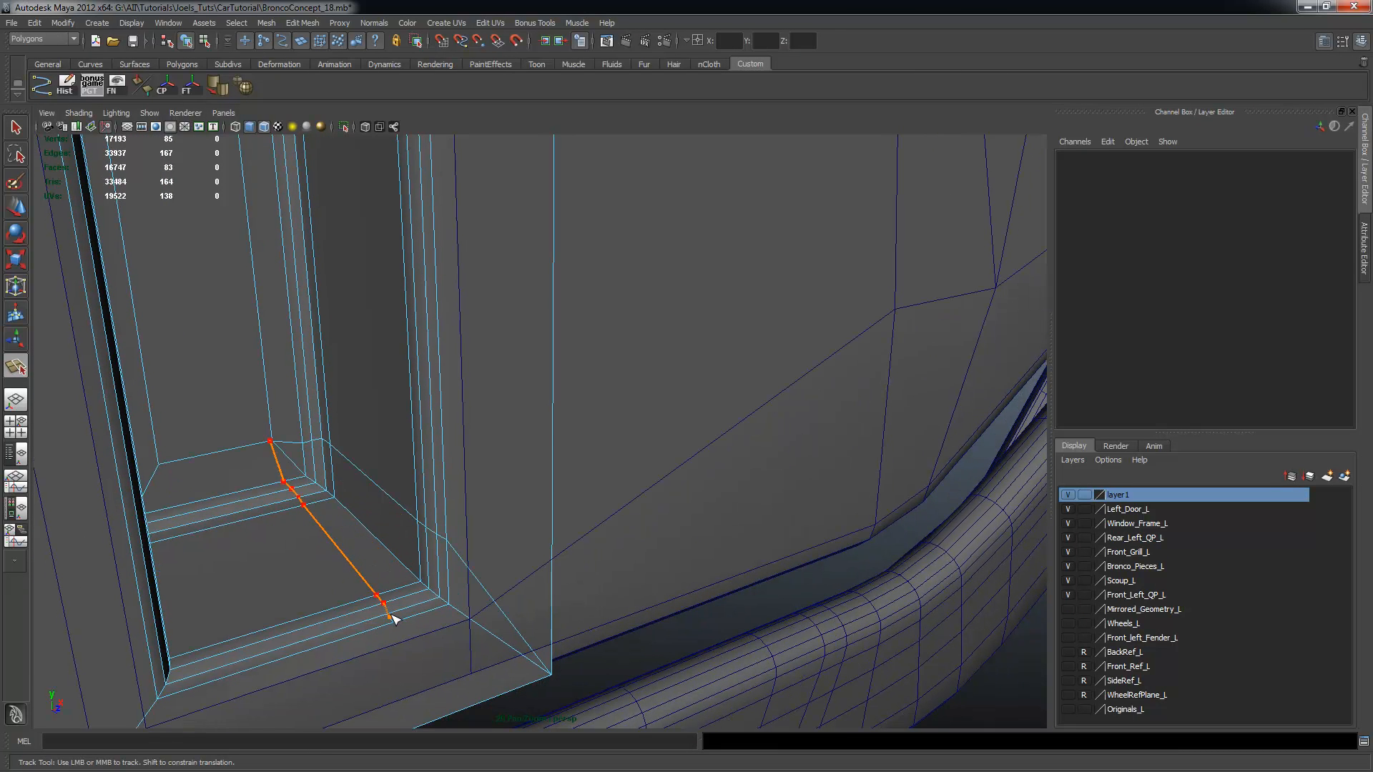
alt+drag(439, 630, 444, 620)
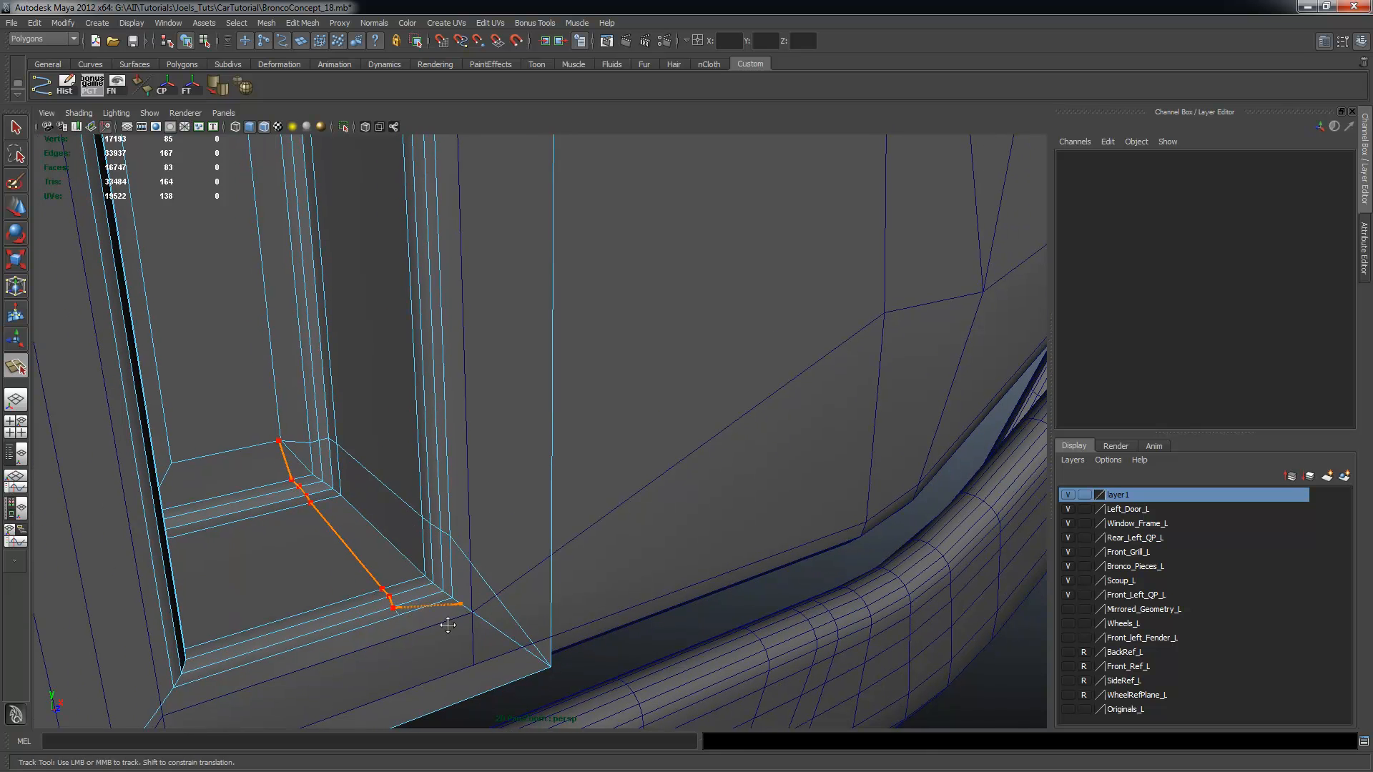
alt+middle_drag(444, 621, 418, 567)
key(Return)
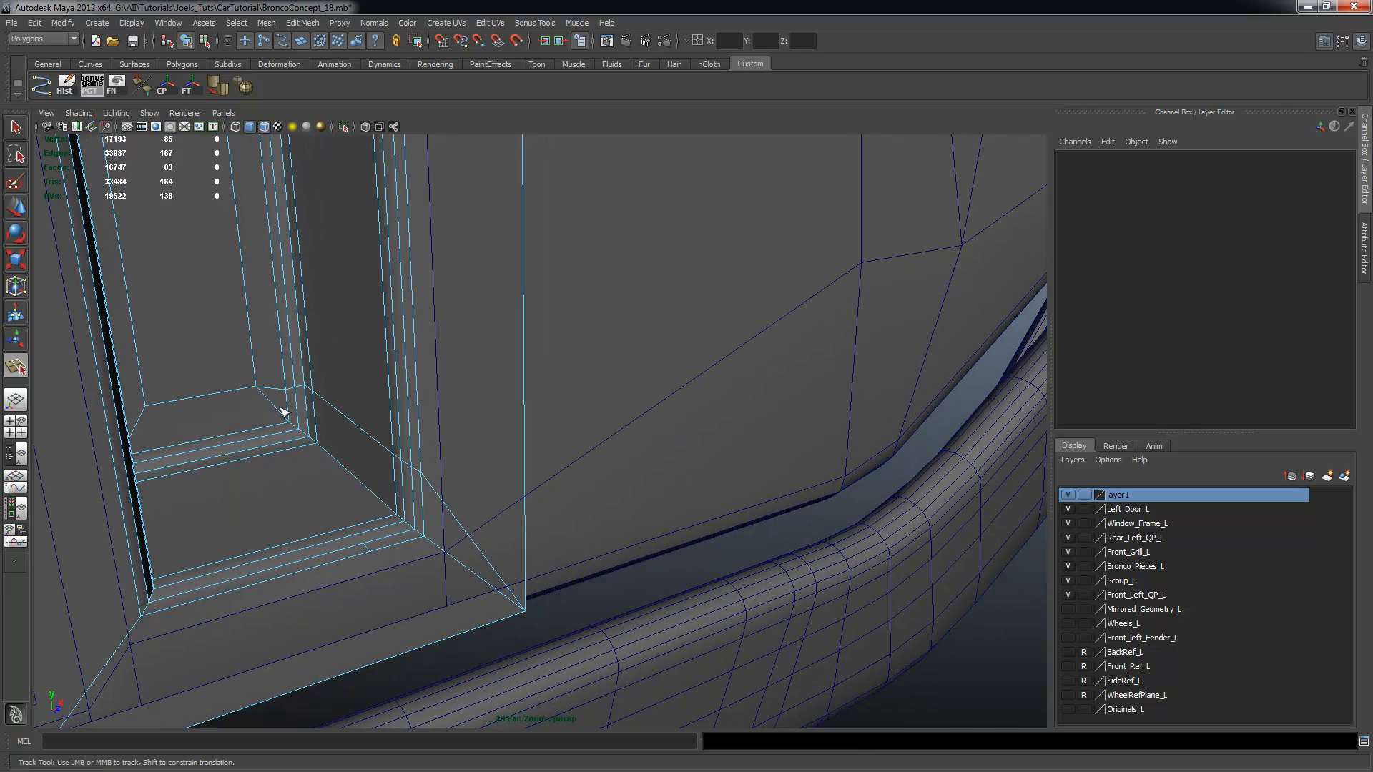
Cut from the inset face's lower-right corner across the bottom wall and bevels to the short edge on the front rim
click(258, 392)
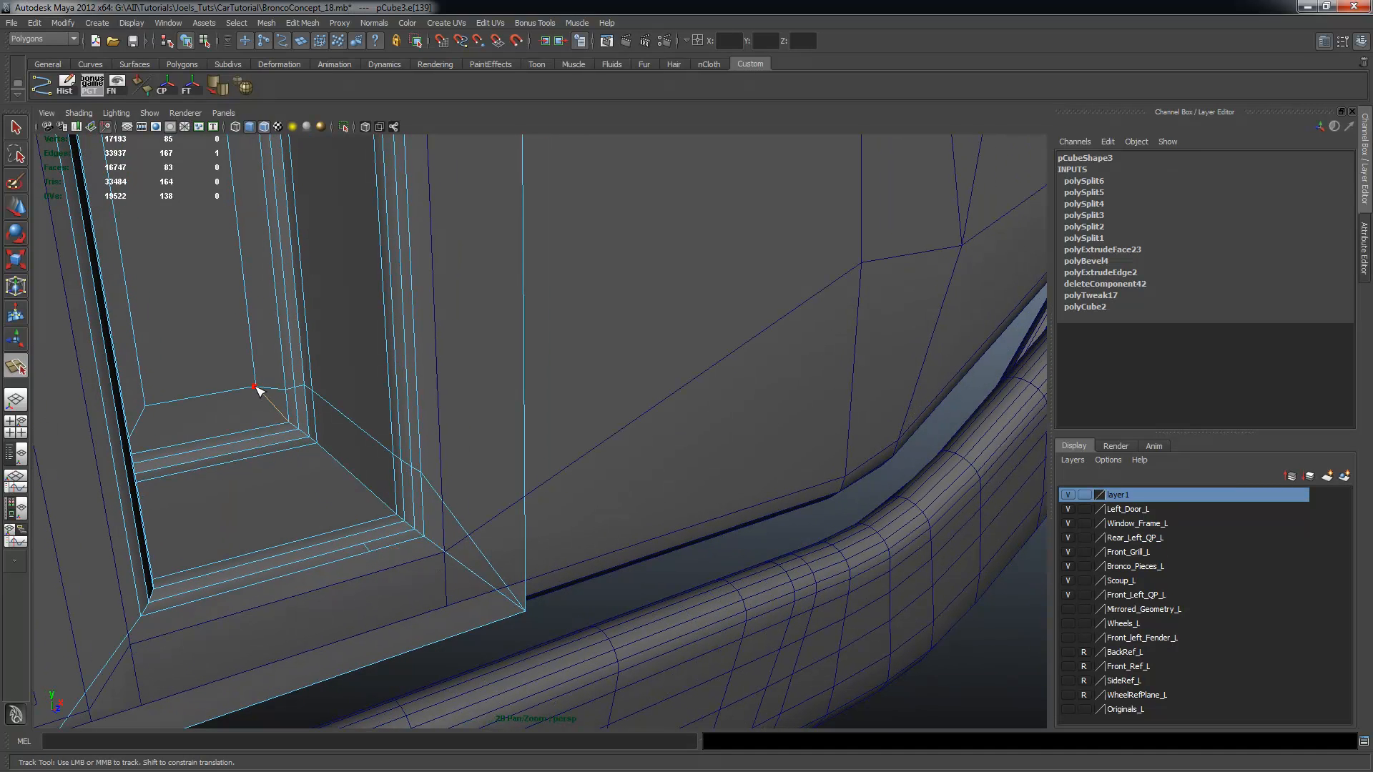
click(272, 443)
drag(335, 520, 347, 528)
key(Return)
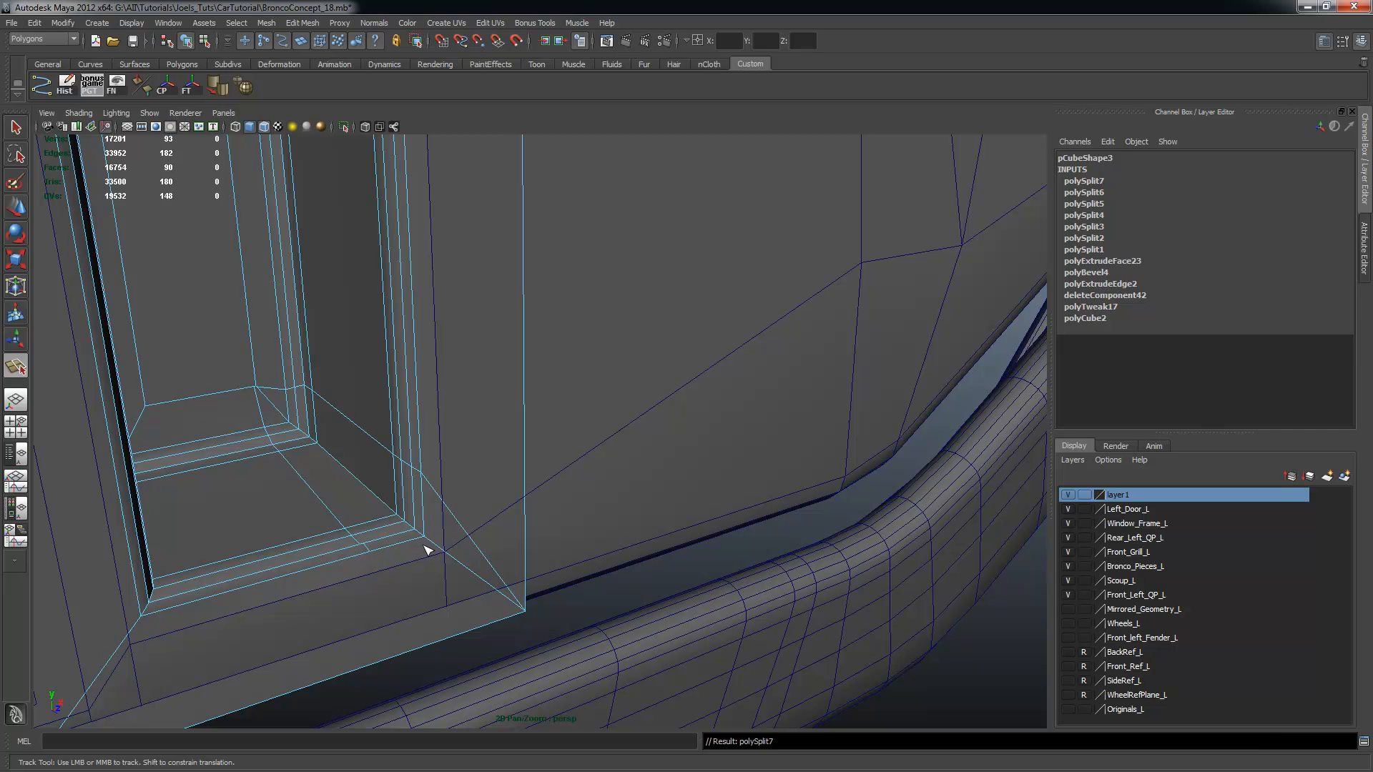
Split the slot panel's front face from the end of the bottom rim cut to the outer lower-right corner
click(372, 555)
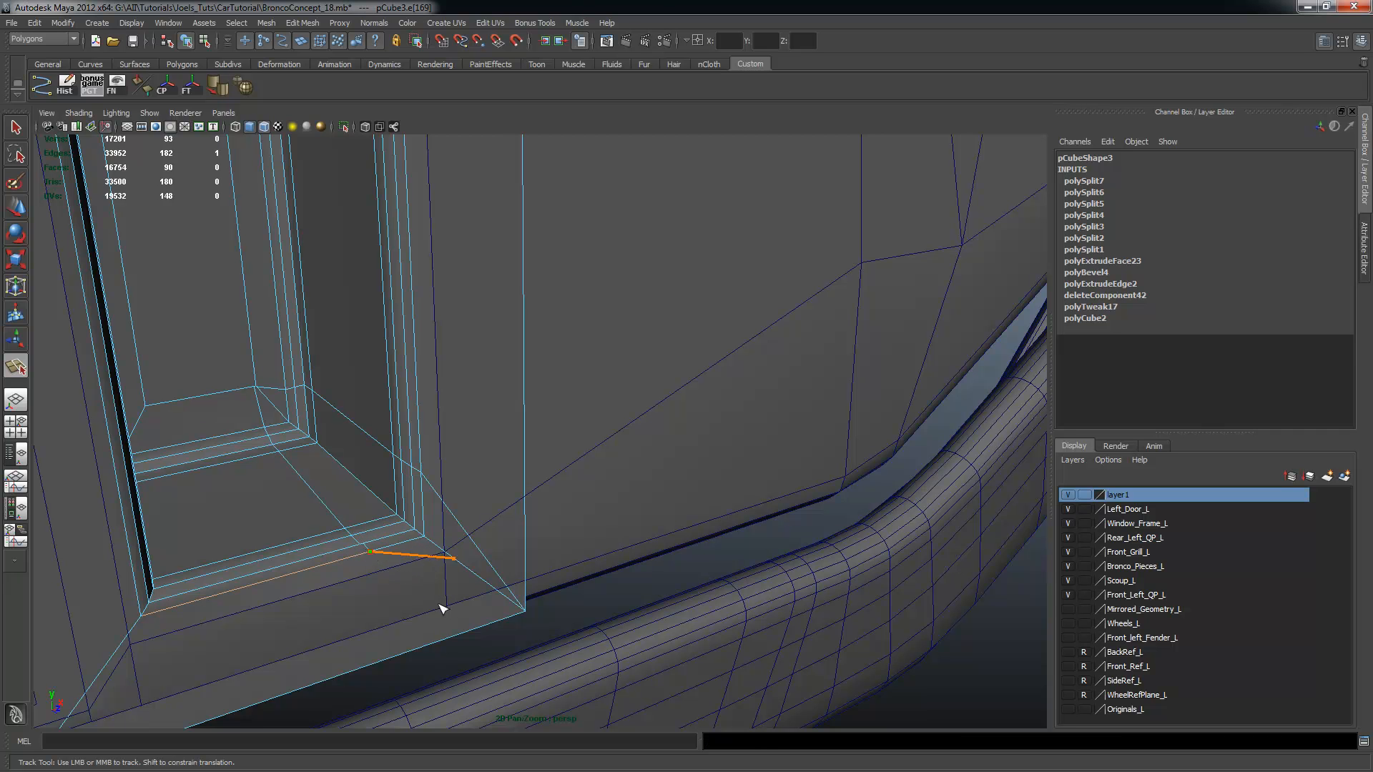
key(Return)
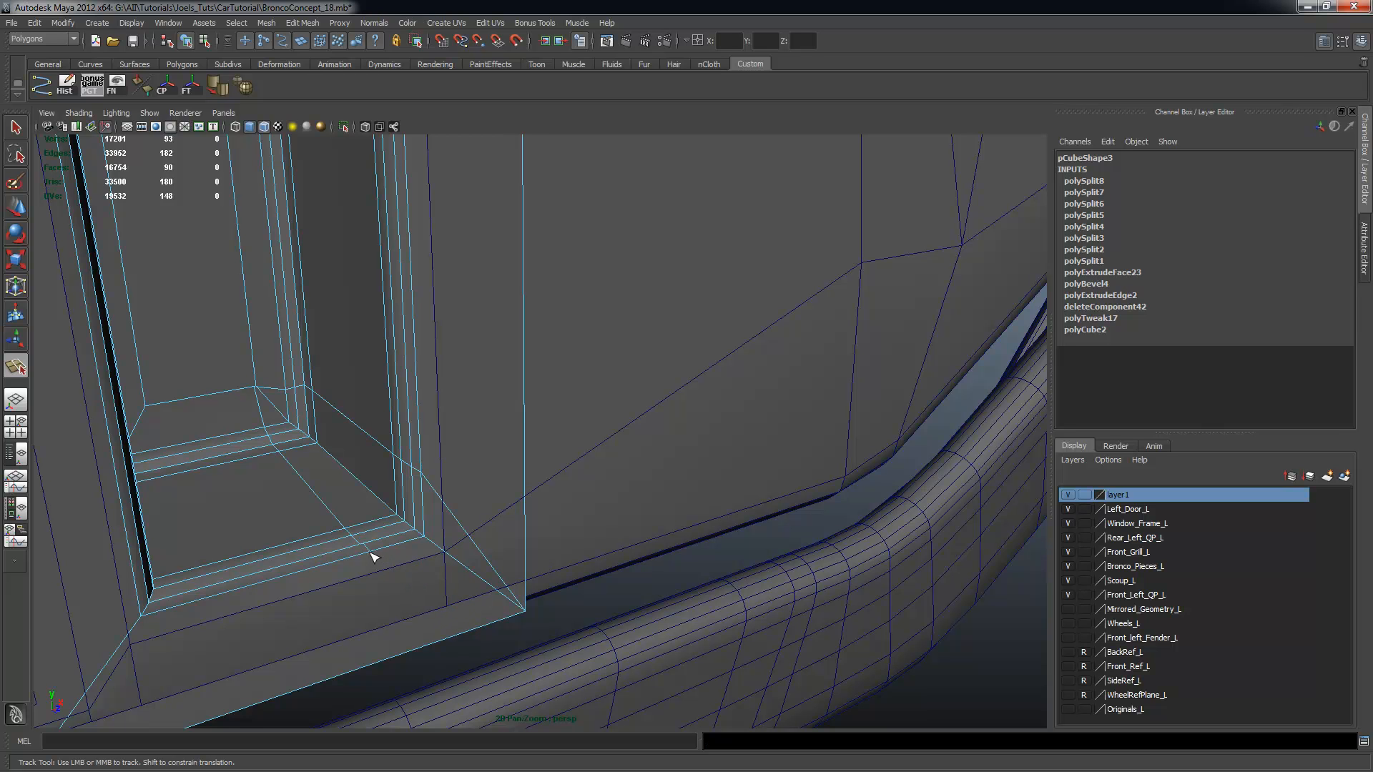
click(372, 556)
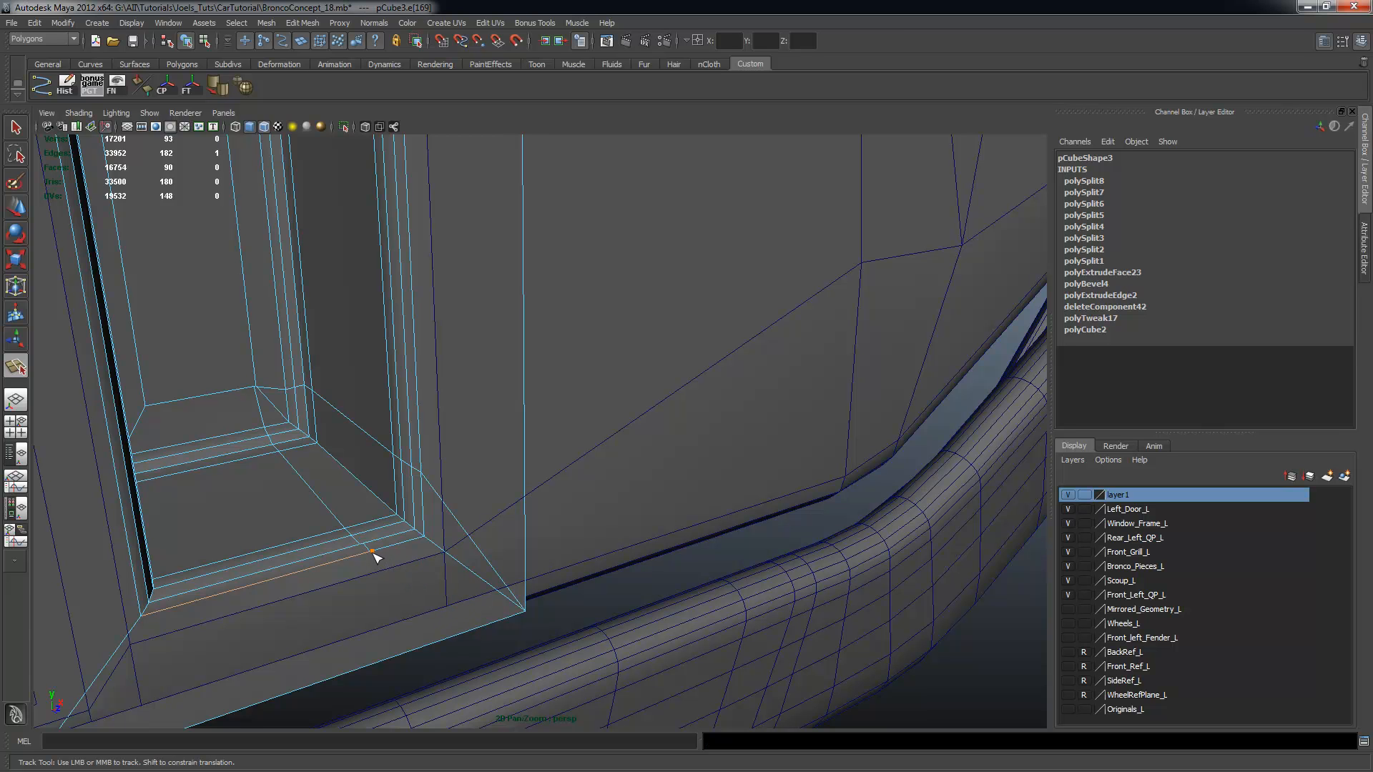
click(527, 613)
key(Return)
Cut from the inset face's lower-left corner across the bottom wall and bevels to the panel's outer lower-left corner
alt+drag(546, 610, 479, 506)
alt+drag(331, 453, 468, 434)
click(24, 372)
alt+drag(393, 402, 342, 411)
click(311, 341)
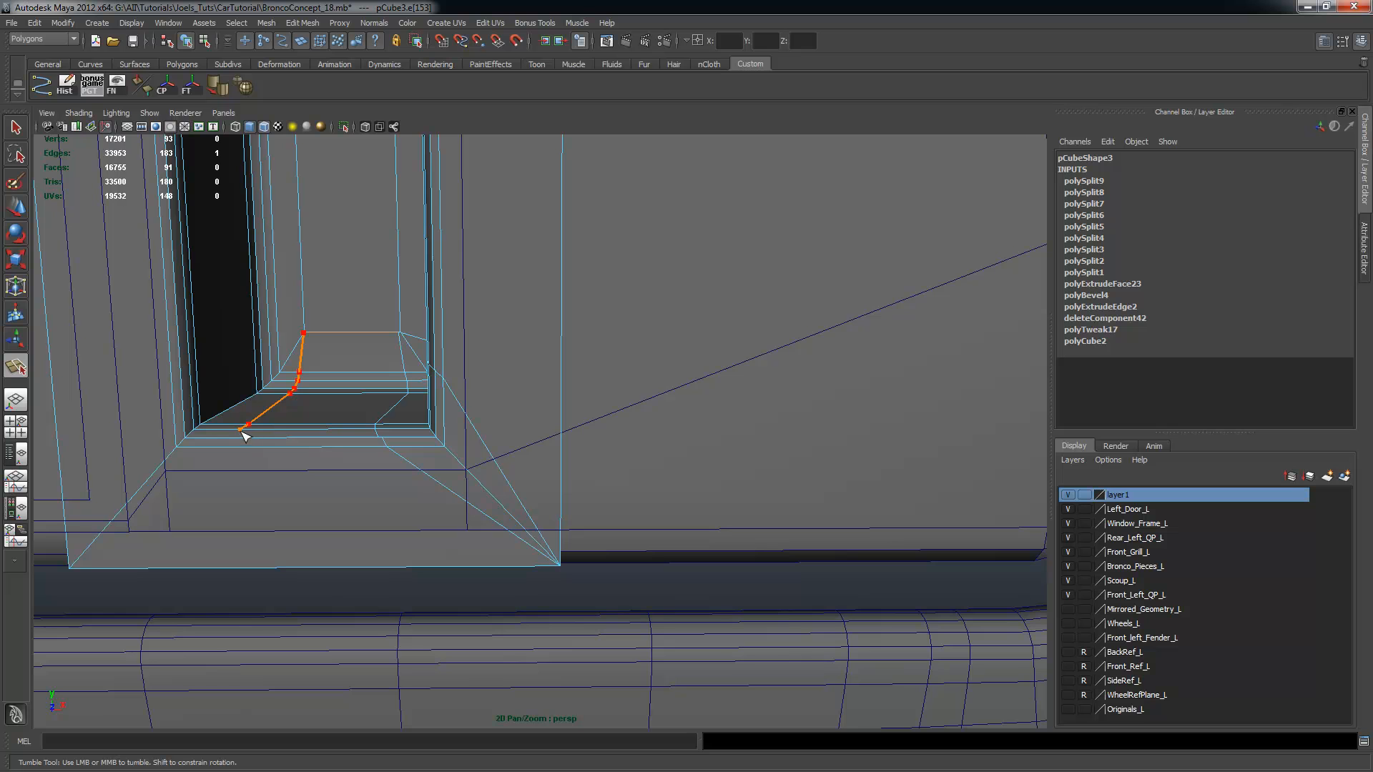
click(226, 449)
key(Return)
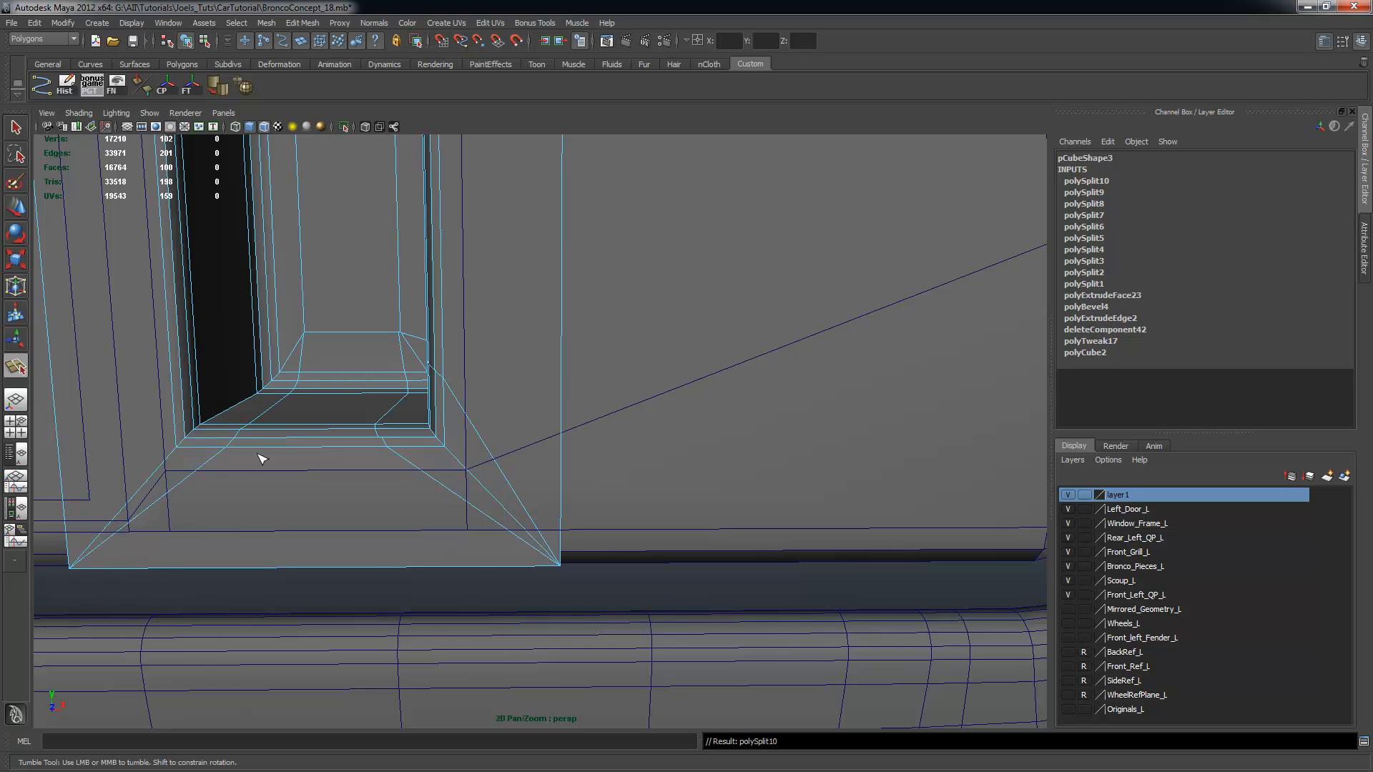
Cut from the inset face's lower-left corner across the left side wall and bevels to the panel's outer lower-left corner
click(303, 328)
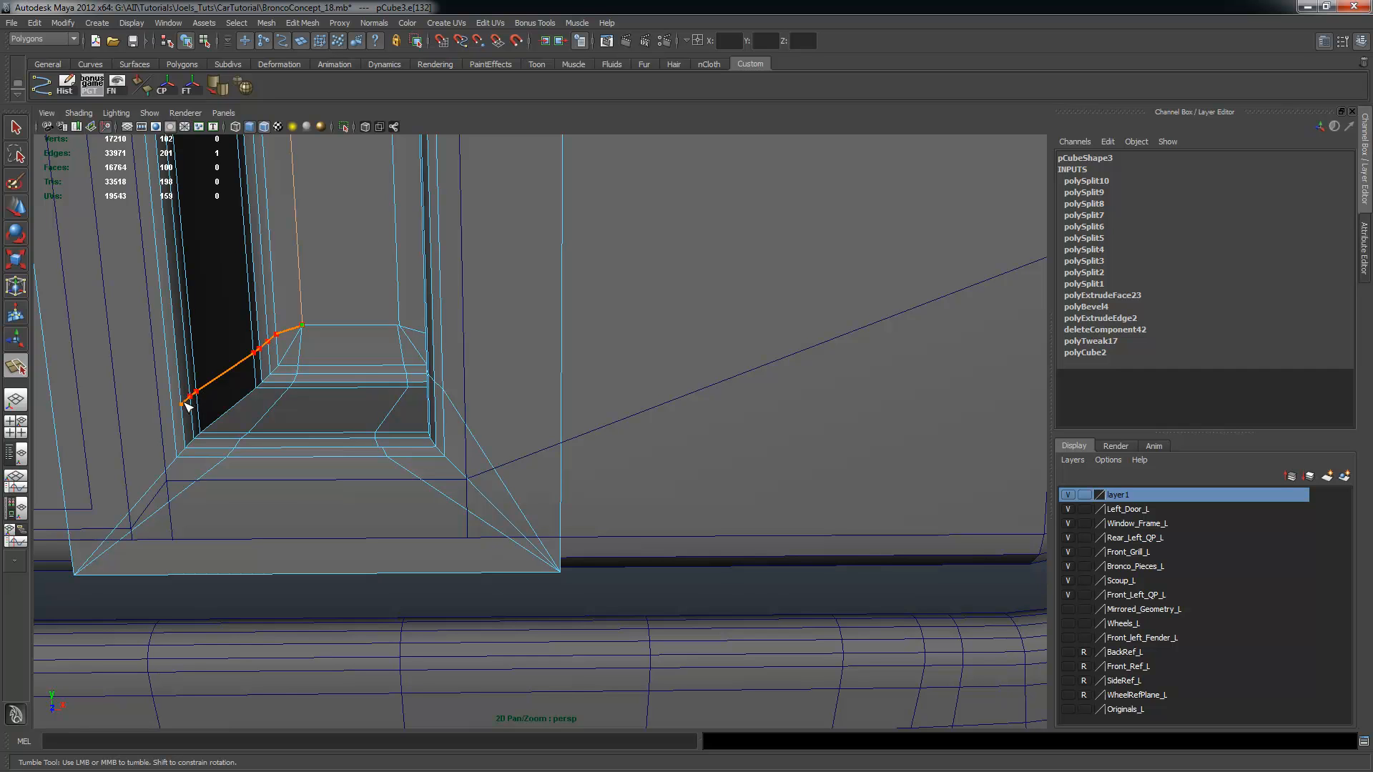
key(BackSpace)
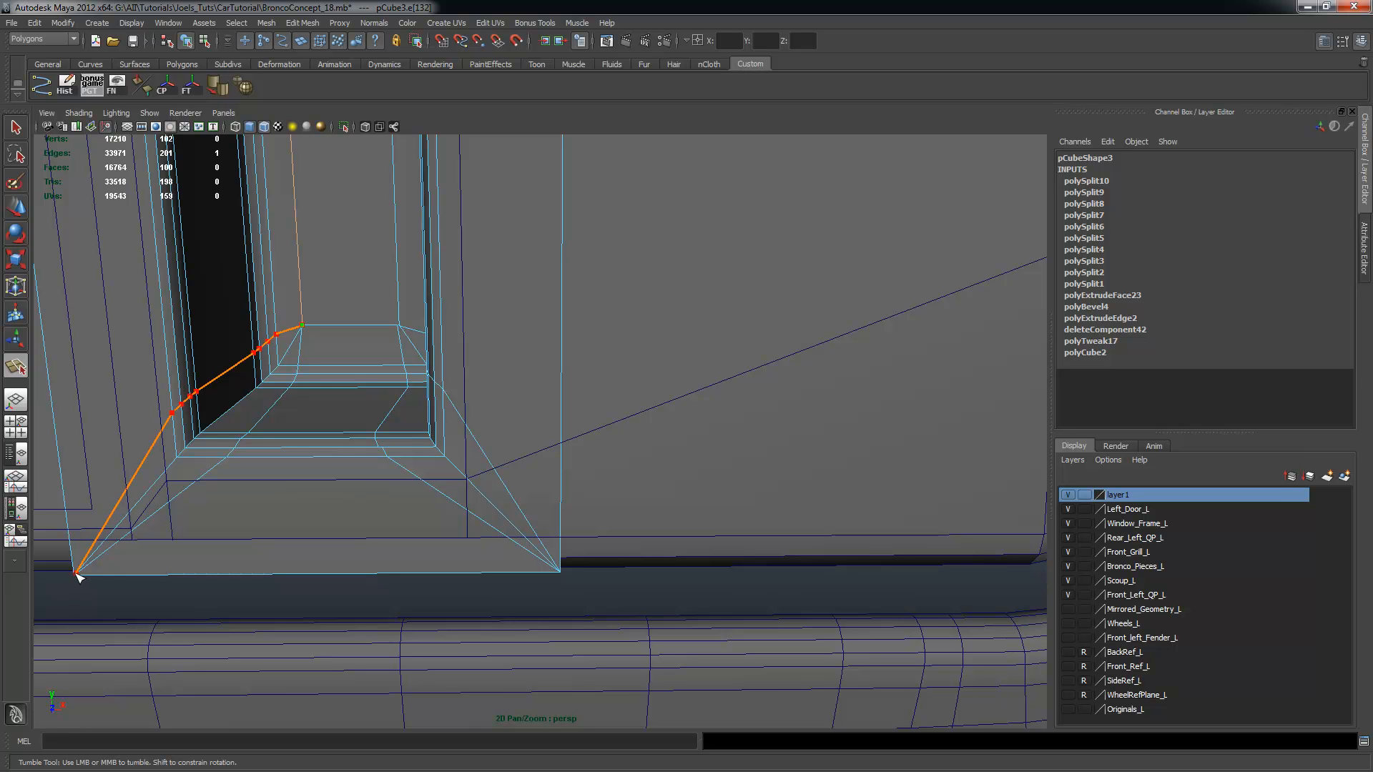
right_click(135, 560)
Select all vertices of the recessed slot panel and merge the overlapping ones
alt+right_drag(499, 446, 441, 419)
alt+drag(441, 418, 456, 359)
alt+right_drag(456, 359, 359, 346)
alt+middle_drag(359, 346, 453, 410)
alt+right_drag(453, 411, 419, 357)
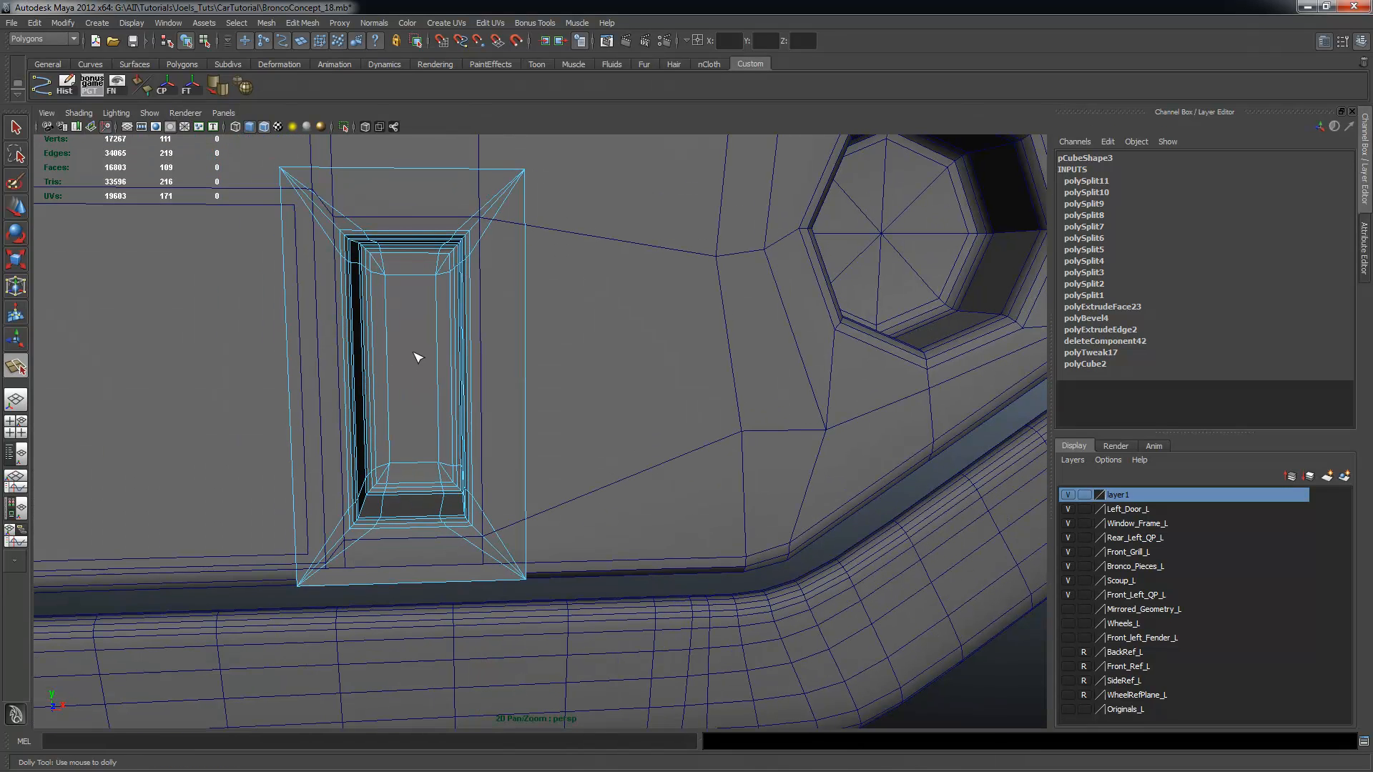
click(19, 126)
alt+drag(438, 279, 443, 242)
click(438, 234)
right_drag(430, 220, 343, 200)
drag(277, 169, 719, 704)
alt+right_drag(561, 382, 618, 392)
alt+middle_drag(617, 392, 658, 478)
alt+drag(658, 478, 668, 446)
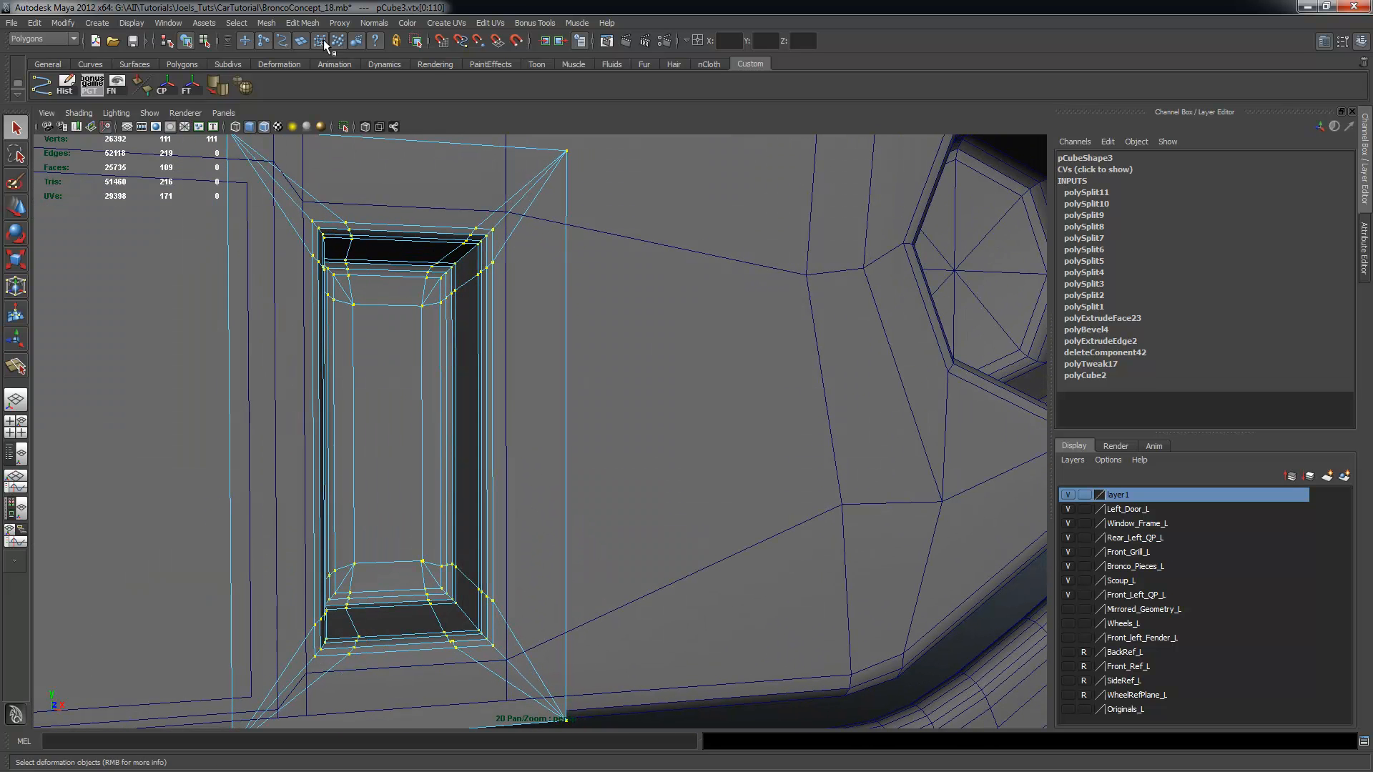
click(302, 22)
mouse_move(278, 25)
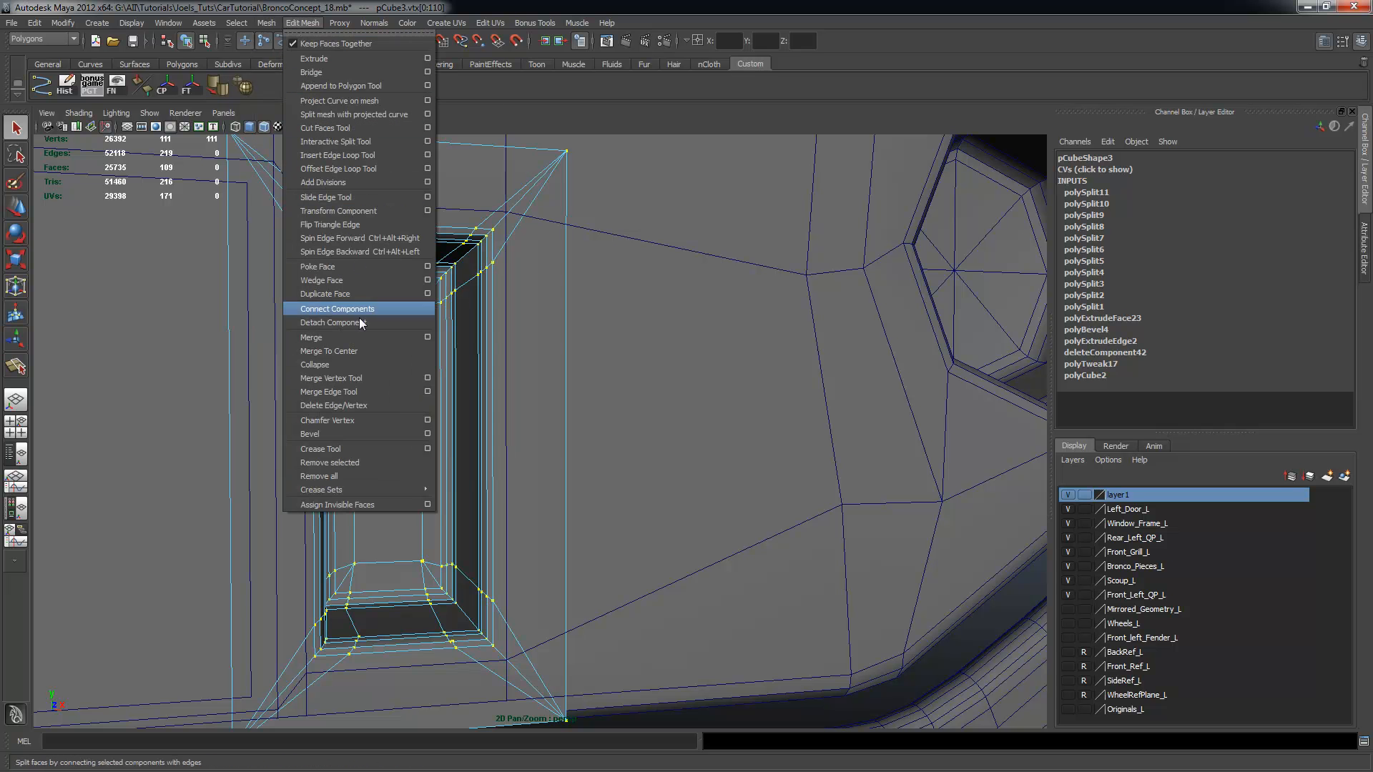
click(351, 338)
Examine the merged vertices and edge flow around the recess corners, from the outer rim to the inset face
alt+right_drag(481, 407, 591, 455)
alt+middle_drag(591, 454, 630, 463)
alt+right_drag(280, 230, 322, 233)
alt+middle_drag(321, 233, 340, 383)
alt+right_drag(340, 384, 573, 455)
mouse_move(573, 456)
alt+middle_down()
mouse_move(637, 488)
mouse_move(553, 442)
alt+middle_up()
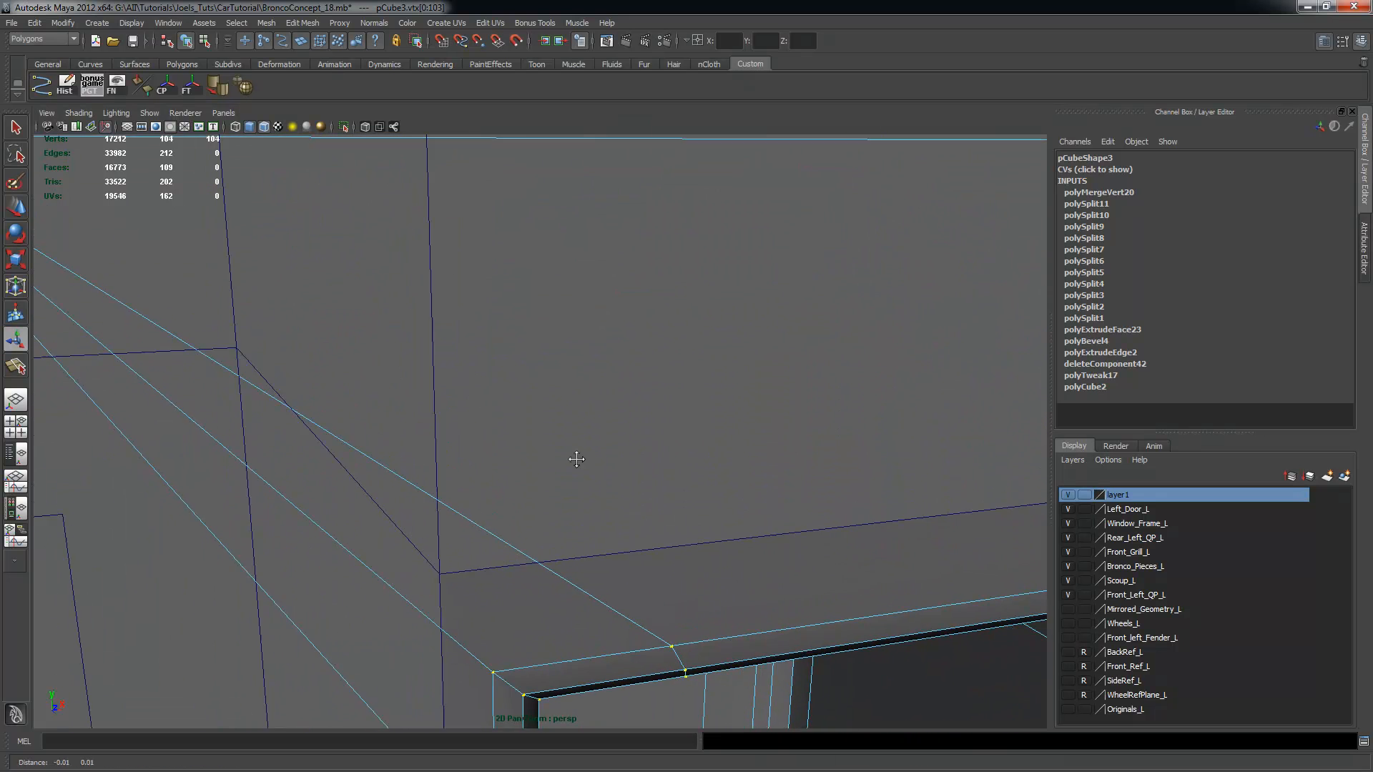
alt+drag(553, 442, 507, 379)
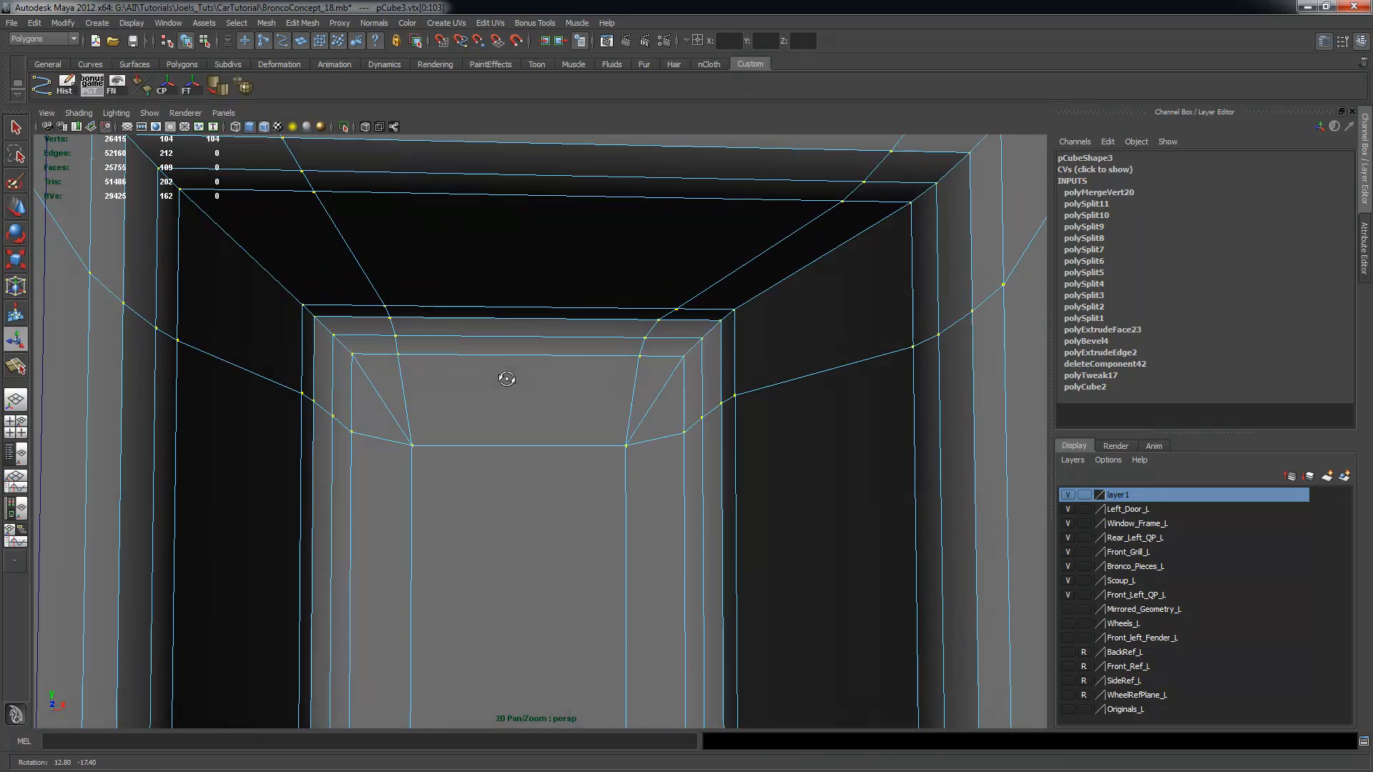
alt+middle_drag(667, 457, 561, 236)
alt+middle_drag(640, 429, 573, 236)
mouse_move(549, 450)
alt+mouse_down()
mouse_move(588, 565)
mouse_move(393, 379)
mouse_move(487, 450)
mouse_move(494, 429)
mouse_move(346, 401)
mouse_move(356, 286)
mouse_move(445, 468)
mouse_move(582, 475)
mouse_move(582, 487)
alt+mouse_up()
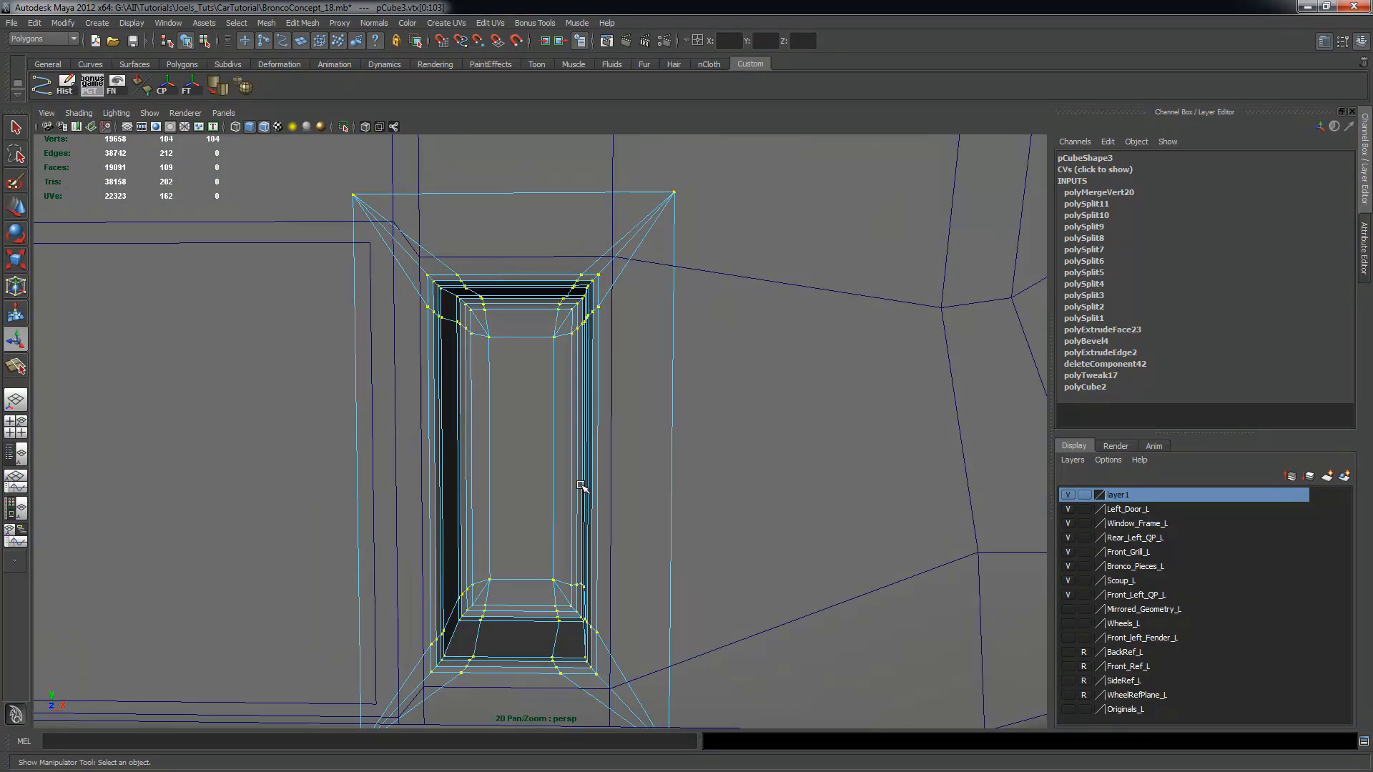
Preview the whole slot panel smoothed and switch back to the unsmoothed display
key(F8)
key(3)
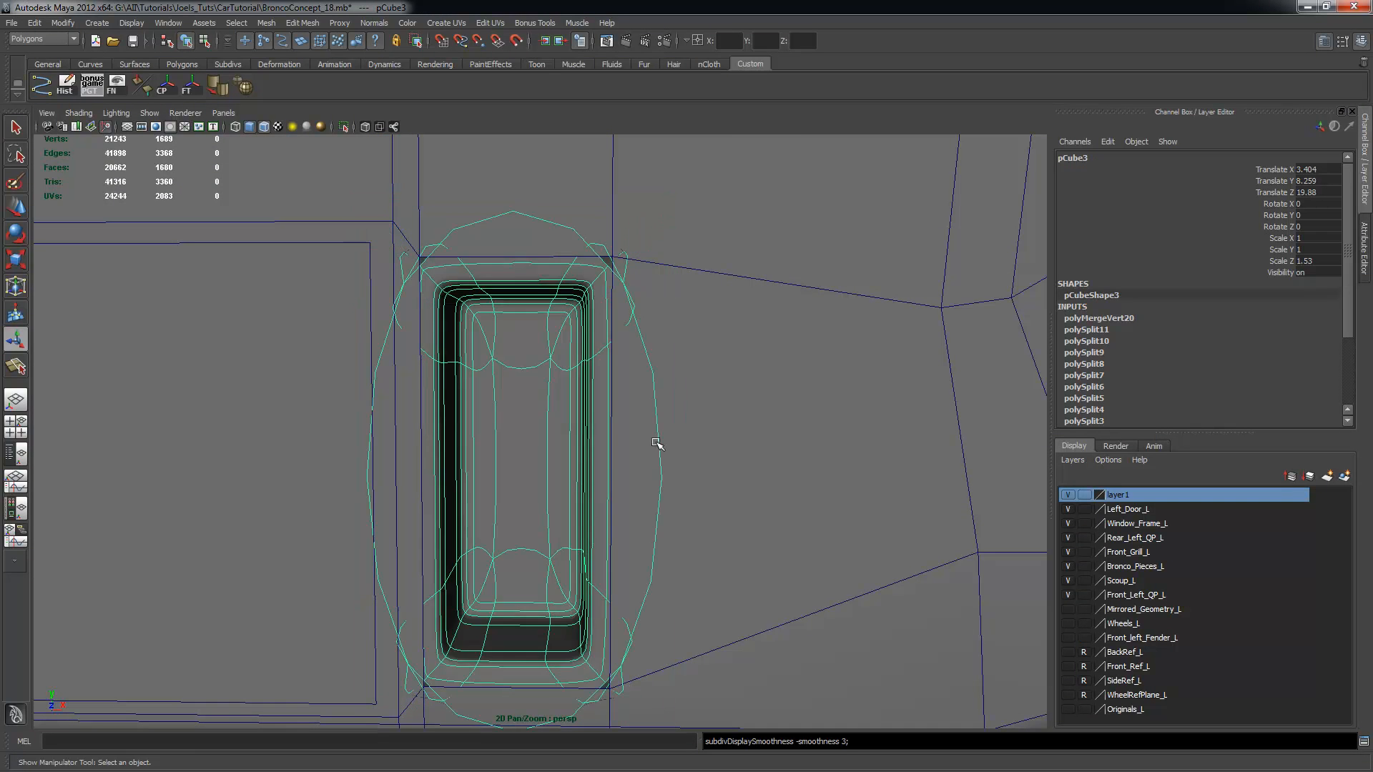
alt+drag(615, 400, 545, 353)
key(1)
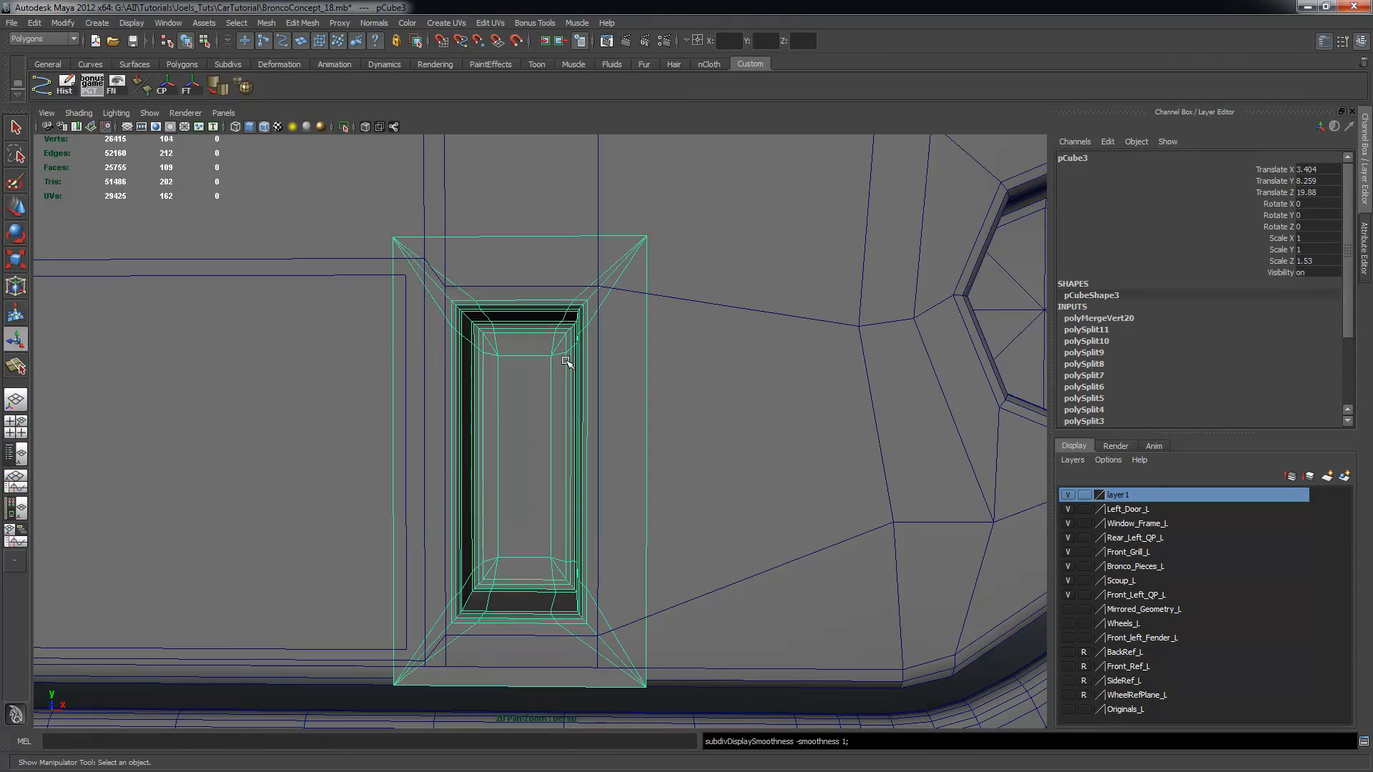
Scale the slot panel narrower along X to 0.931
alt+right_drag(512, 355, 610, 376)
alt+right_drag(539, 337, 537, 337)
key(r)
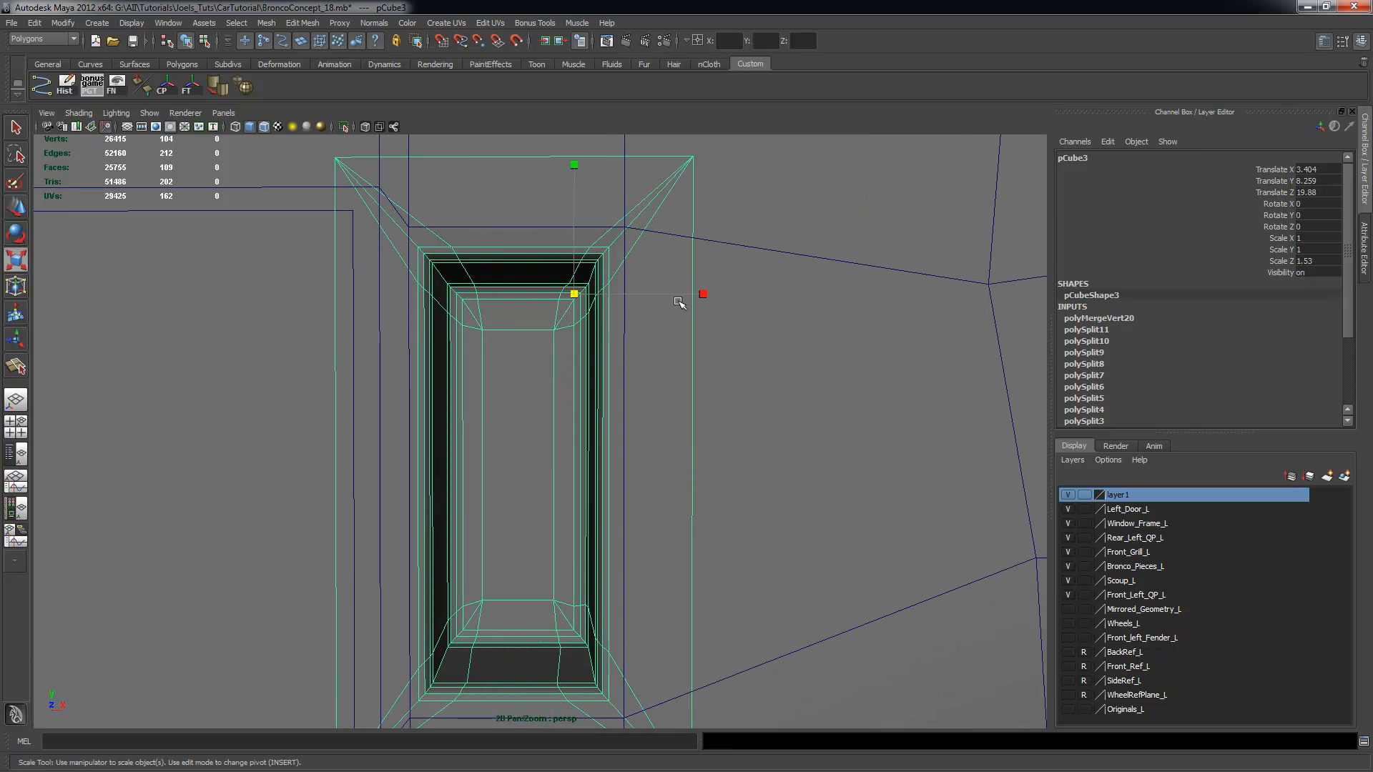
alt+drag(585, 386, 582, 333)
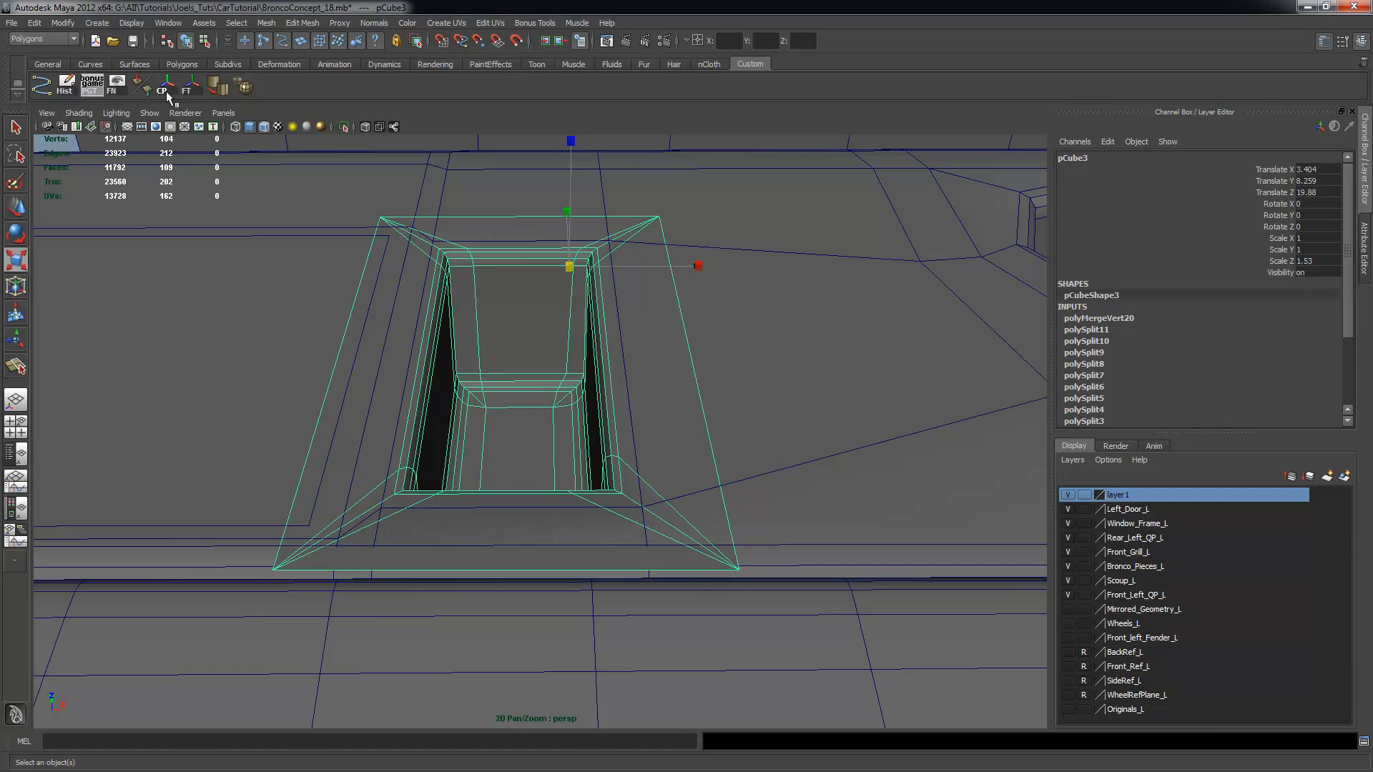
alt+drag(678, 335, 675, 390)
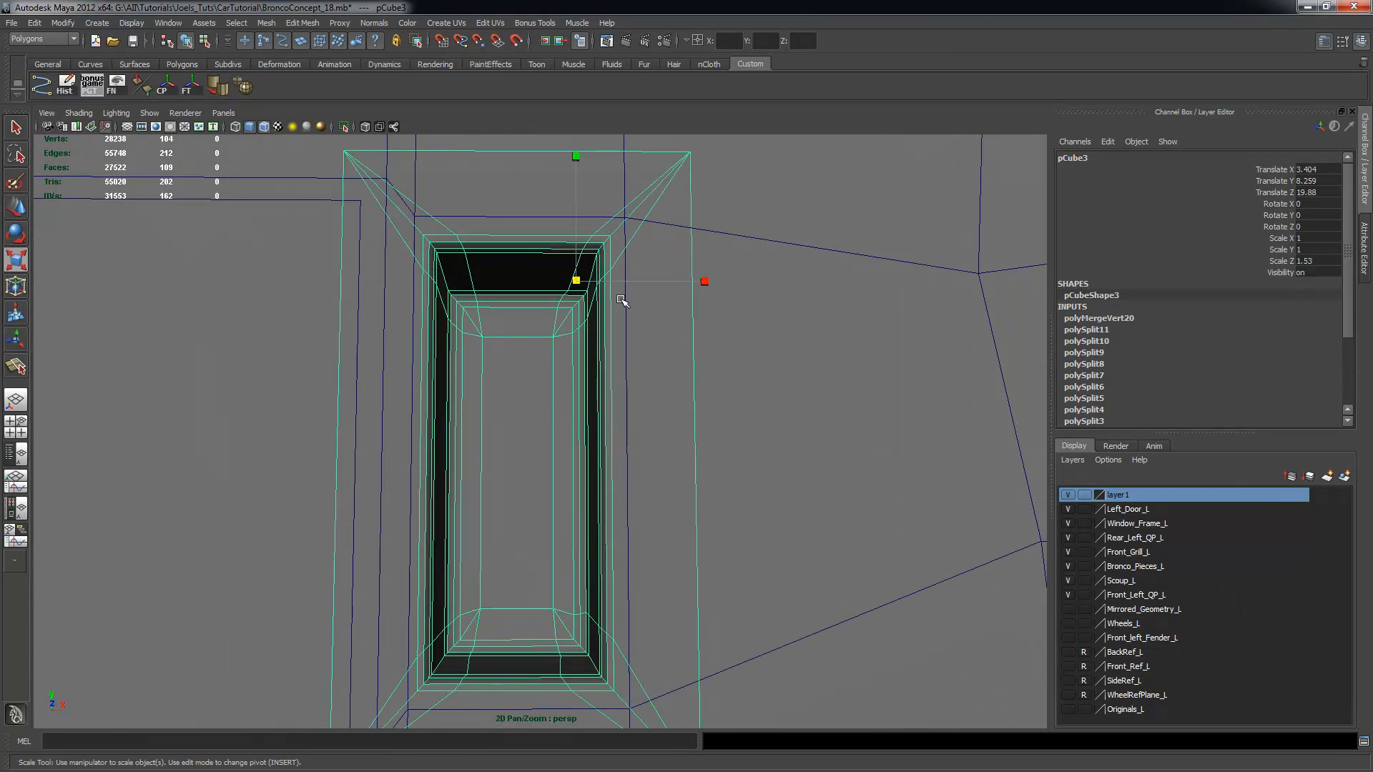
drag(706, 281, 695, 282)
alt+drag(728, 379, 723, 386)
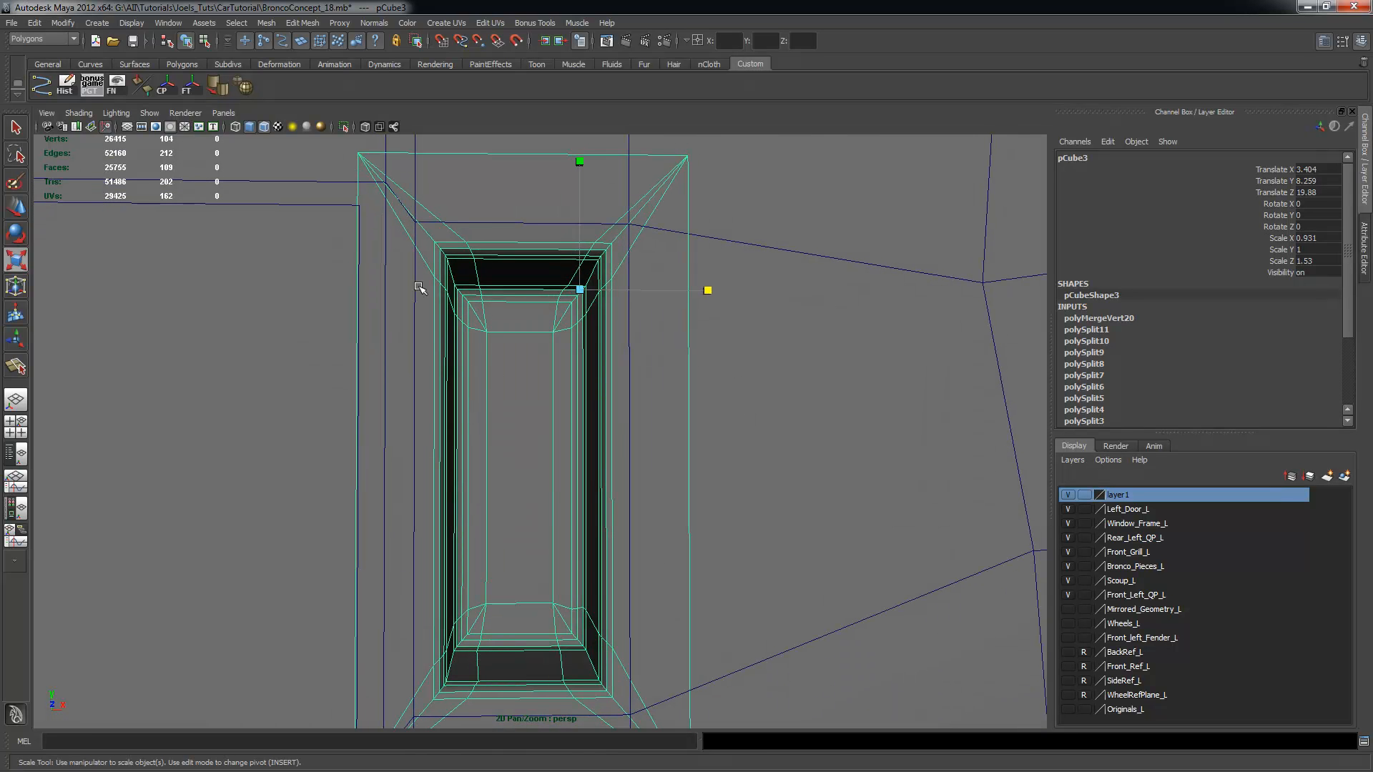
Set layer1 to reference display so only the slot panel's vertices can be picked
alt+right_drag(643, 594, 576, 550)
alt+drag(577, 550, 603, 551)
alt+right_drag(603, 551, 560, 545)
alt+drag(561, 545, 565, 556)
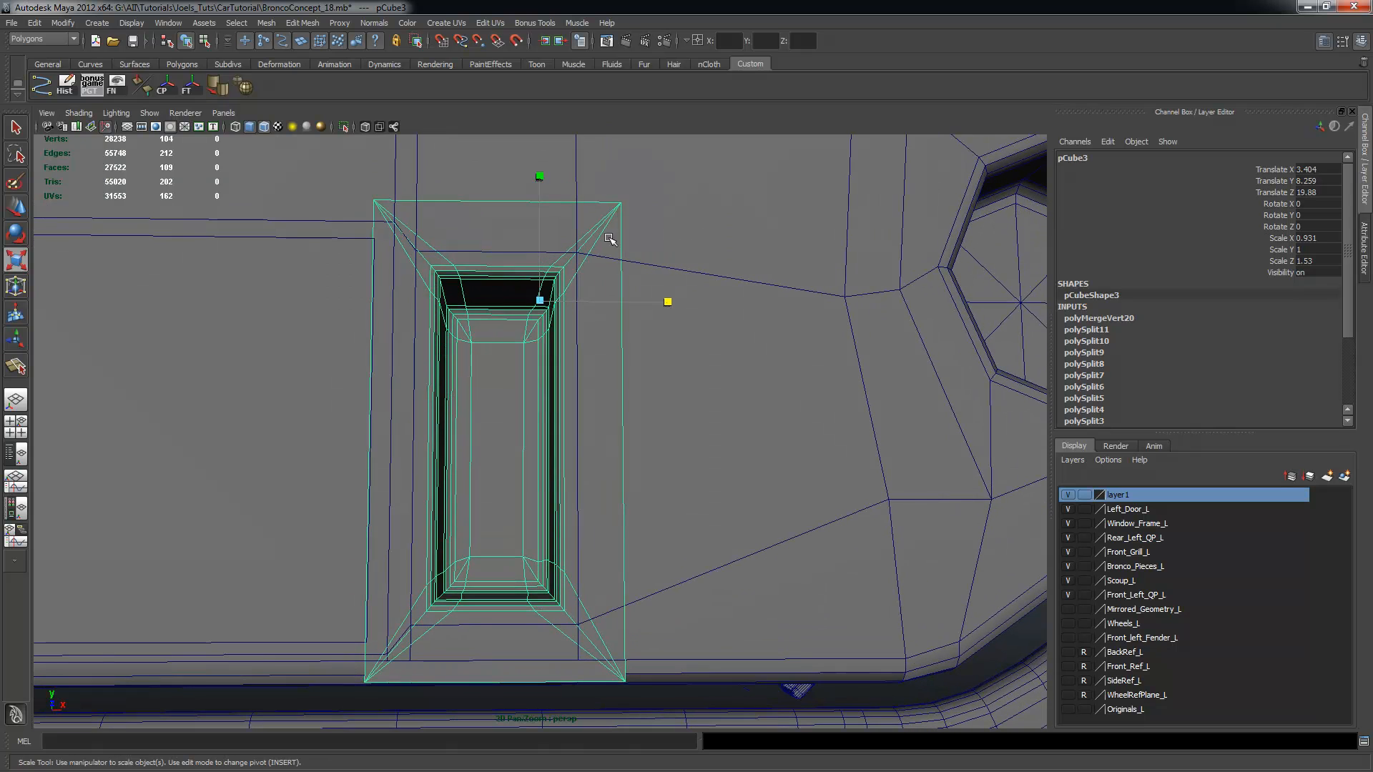
right_drag(610, 223, 585, 198)
key(ctrl+z)
click(1083, 498)
click(1083, 495)
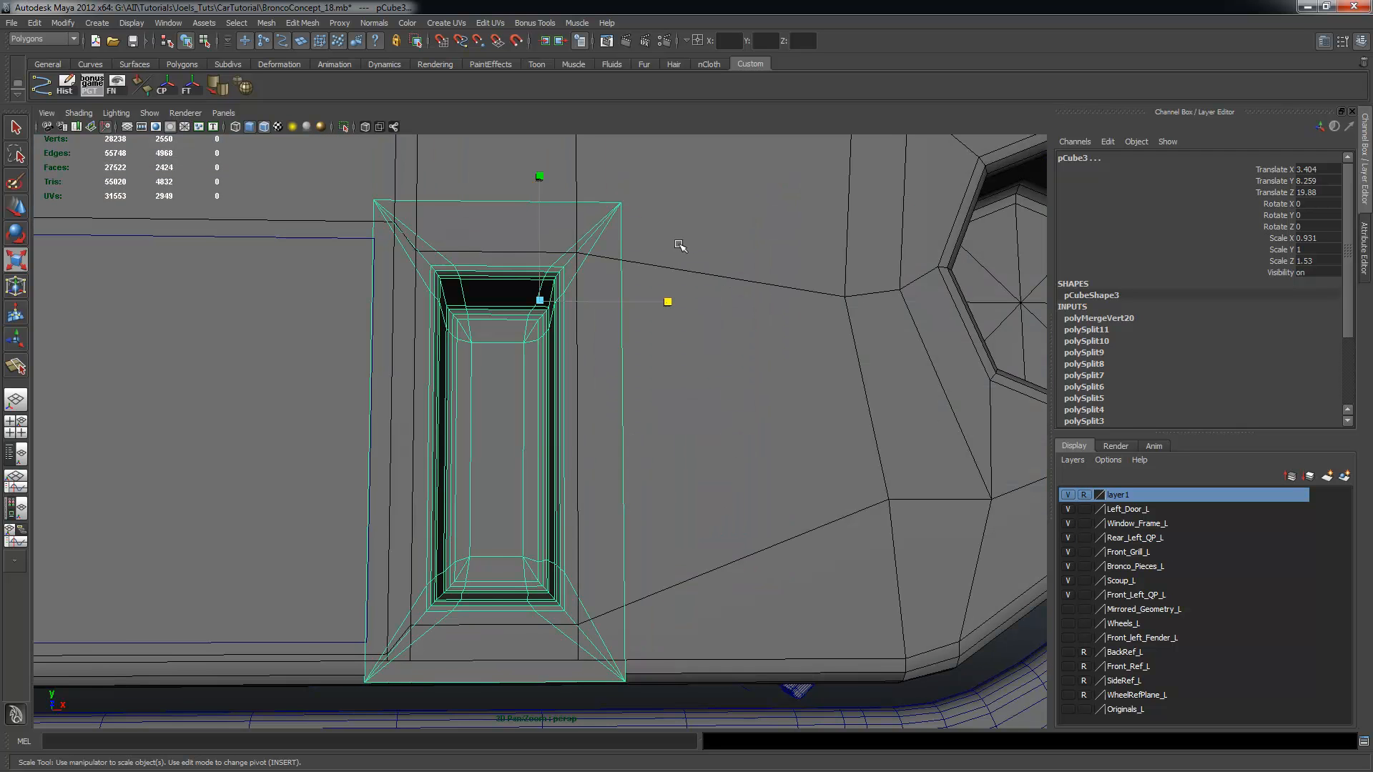
Snap the slot panel's outer upper-right and lower-right corner vertices to the matching corners of the grille opening
alt+drag(601, 246, 622, 233)
right_drag(606, 212, 570, 207)
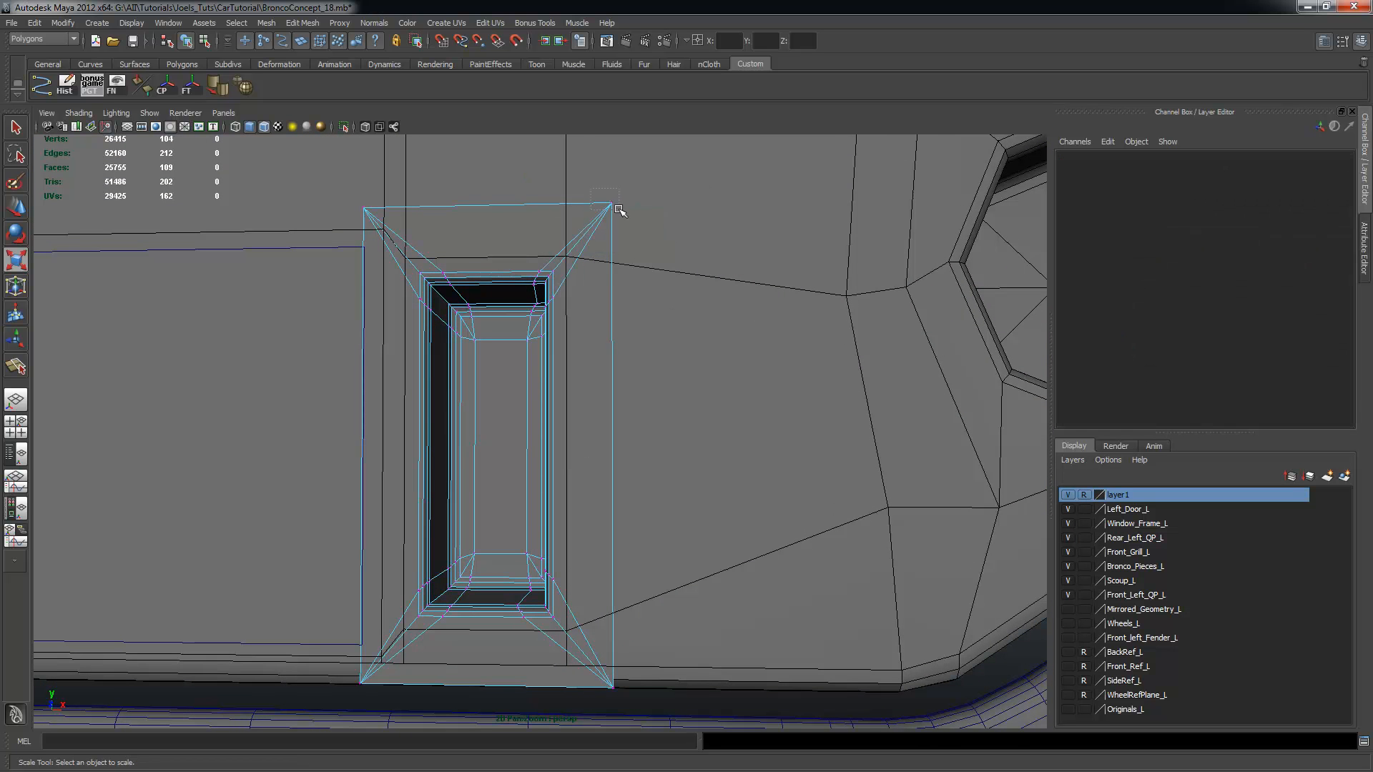
click(612, 204)
key(w)
key(v)
drag(612, 203, 566, 256)
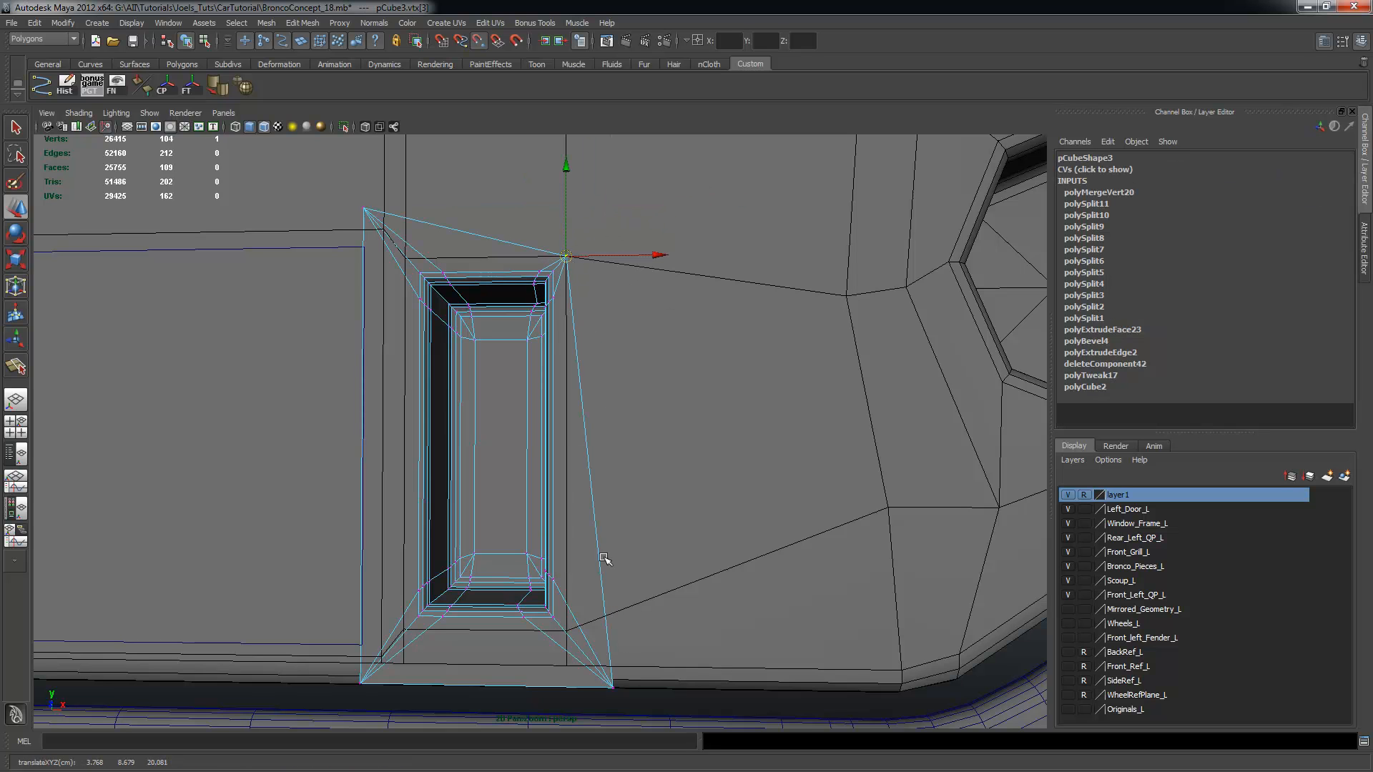
click(611, 687)
drag(611, 687, 566, 631)
Snap the slot panel's outer lower-left and upper-left corner vertices to the grille opening's corners and return to object selection
click(361, 680)
drag(361, 681, 403, 629)
click(364, 210)
drag(364, 209, 404, 258)
click(654, 369)
alt+right_drag(674, 389, 601, 386)
mouse_move(601, 386)
alt+mouse_down()
mouse_move(646, 386)
mouse_move(615, 391)
alt+mouse_up()
alt+right_drag(616, 392, 541, 377)
alt+drag(541, 377, 506, 379)
alt+right_drag(506, 379, 698, 429)
key(F8)
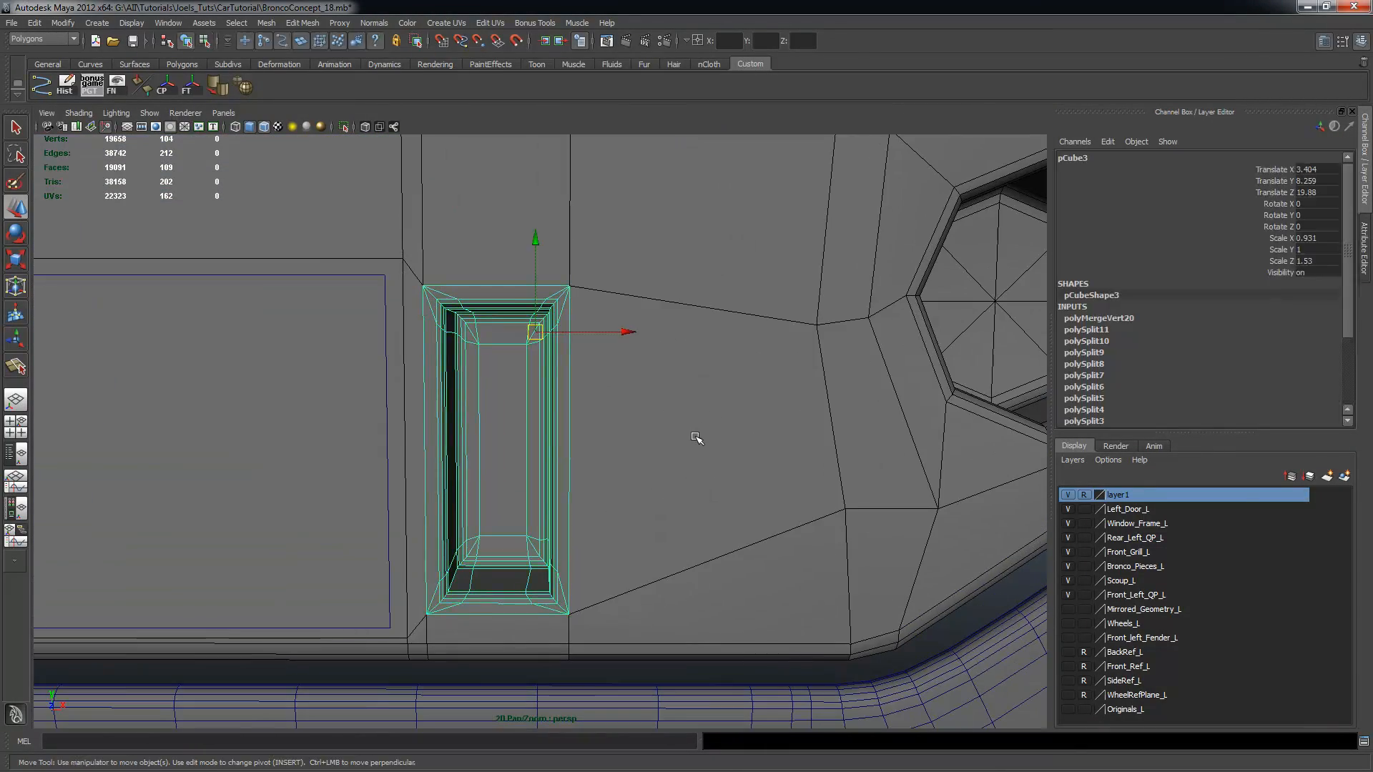
Make layer1 selectable again and store duplicates of the grille panel and slot panel in the Originals_L layer
alt+drag(674, 442, 664, 442)
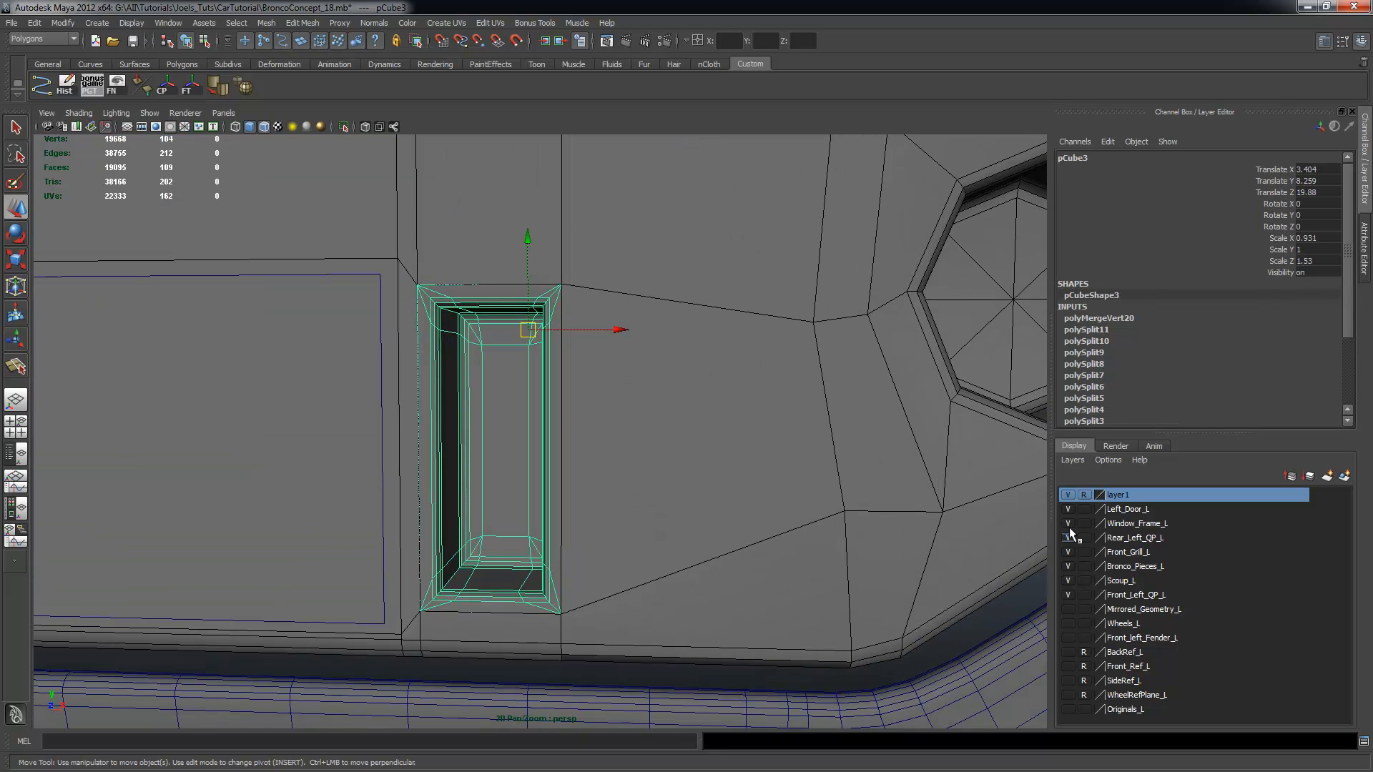
click(1083, 495)
click(635, 352)
shift+click(522, 354)
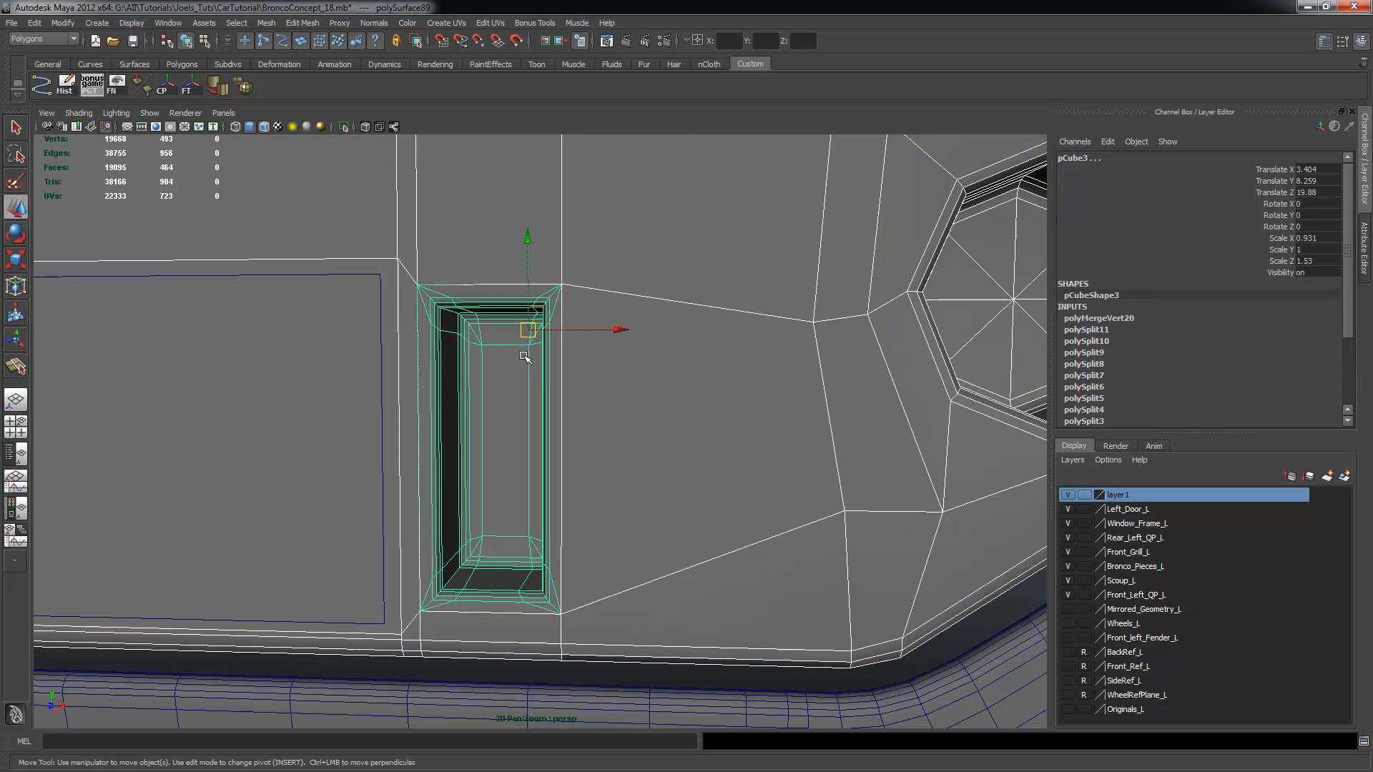
key(ctrl+d)
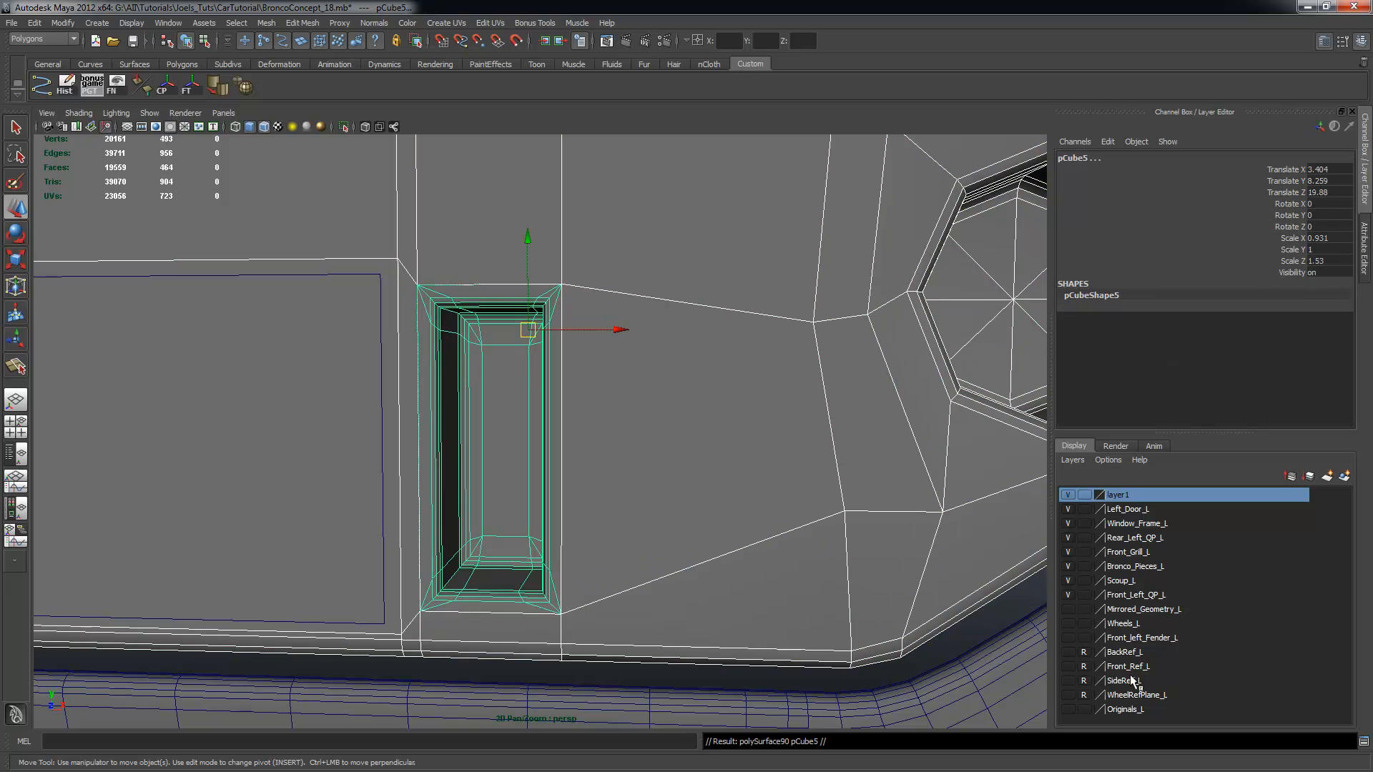
click(1136, 708)
right_click(1136, 707)
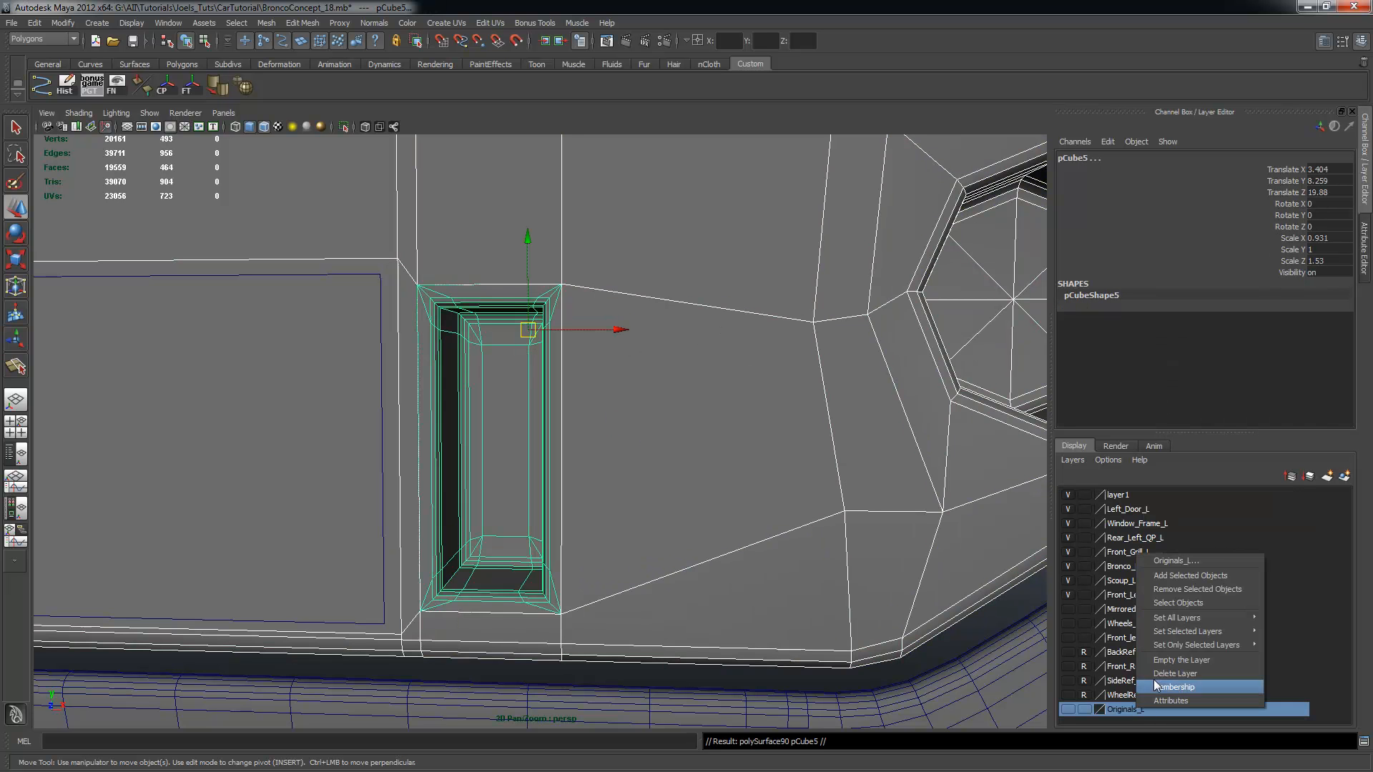
click(1195, 573)
Combine the original slot panel and the surrounding grille panel into one mesh
scroll(556, 359, down, 5)
click(521, 382)
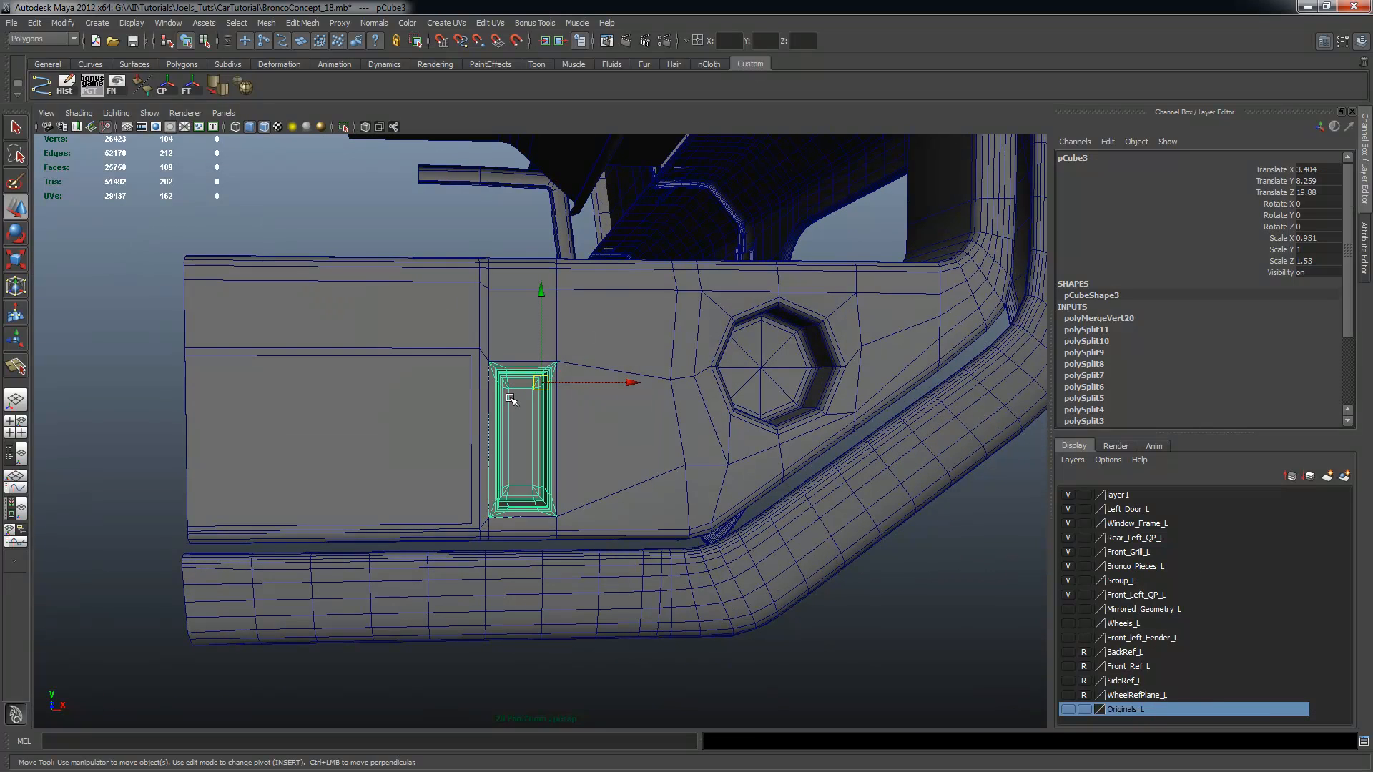
key(q)
scroll(735, 407, up, 4)
shift+click(384, 180)
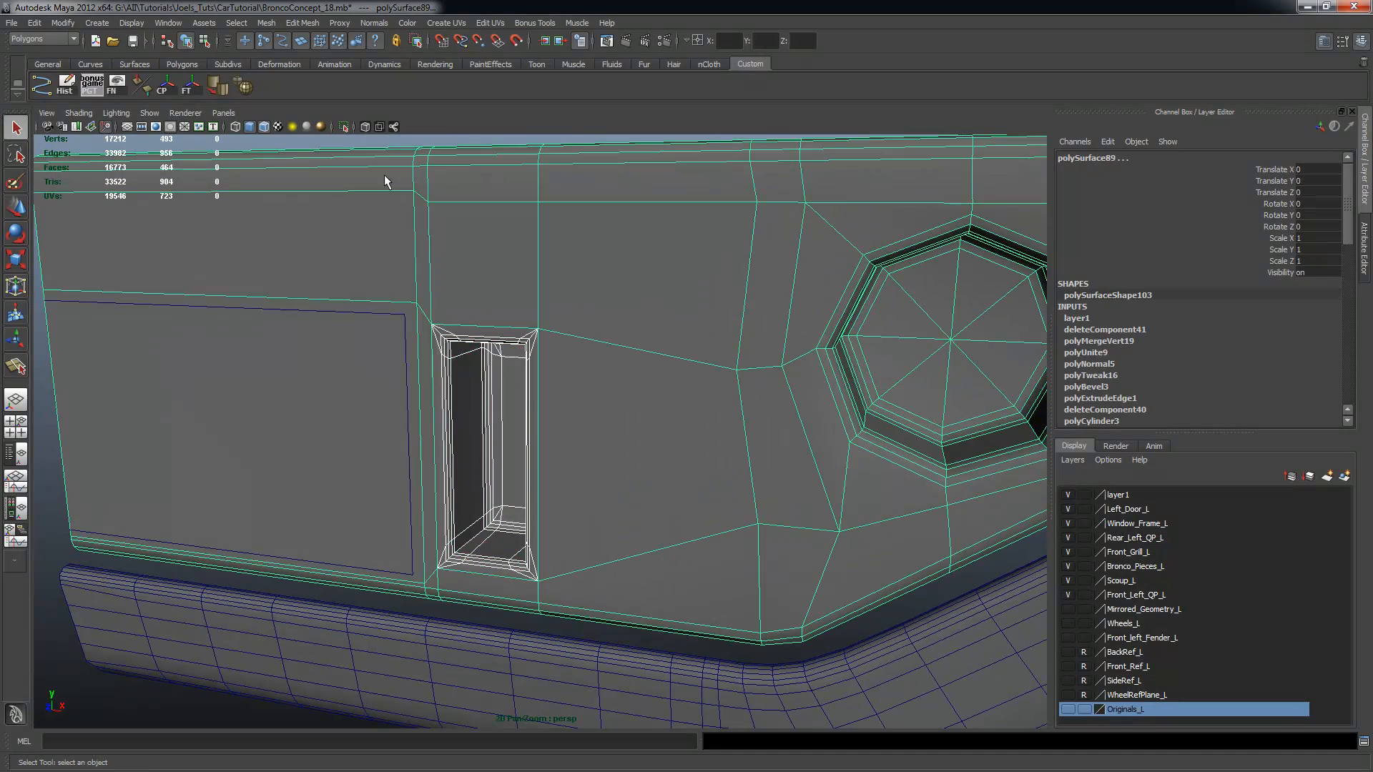
click(268, 26)
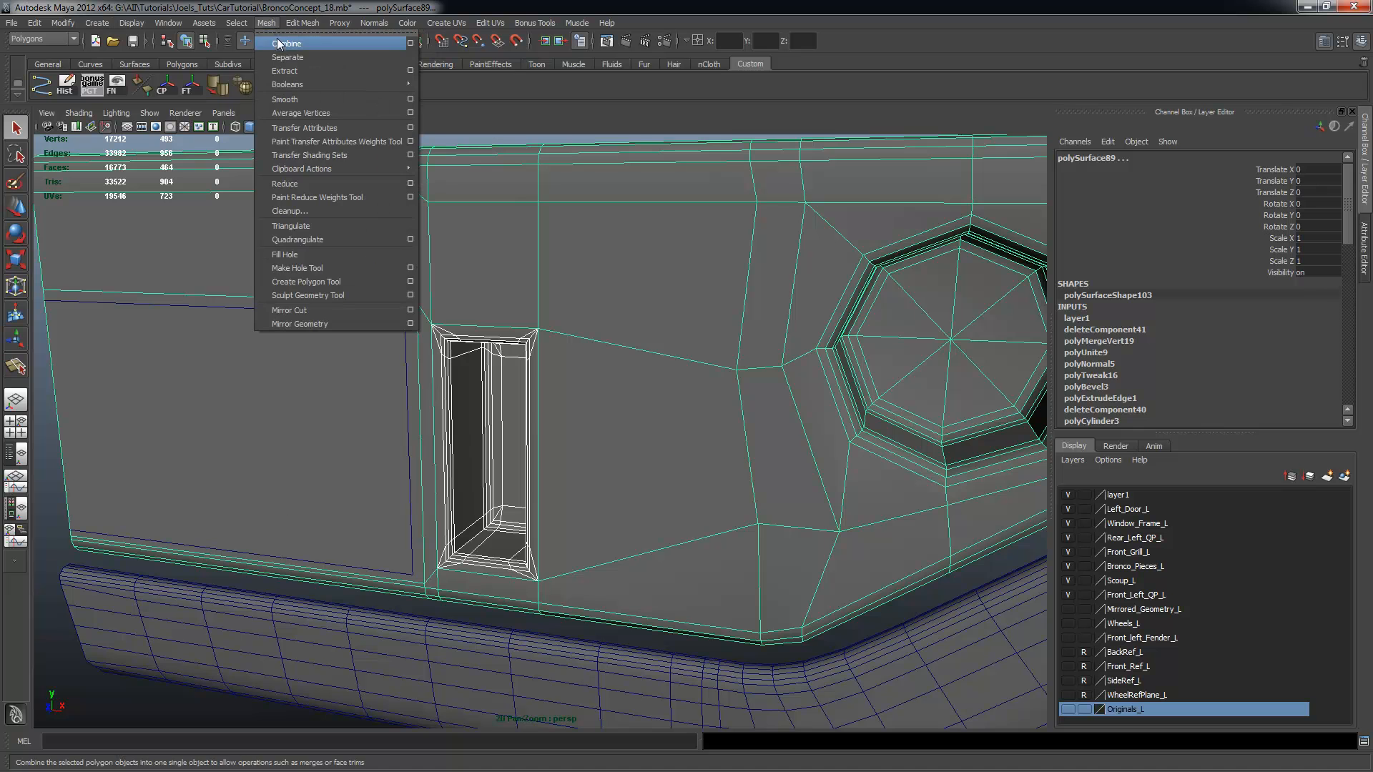
click(286, 43)
Select the combined mesh's vertices around the slot and merge them to weld the slot into the grille
scroll(713, 318, up, 5)
right_drag(491, 315, 452, 286)
drag(425, 315, 720, 753)
scroll(674, 490, up, 5)
alt+drag(674, 490, 683, 469)
alt+middle_drag(684, 469, 707, 390)
alt+drag(707, 390, 723, 403)
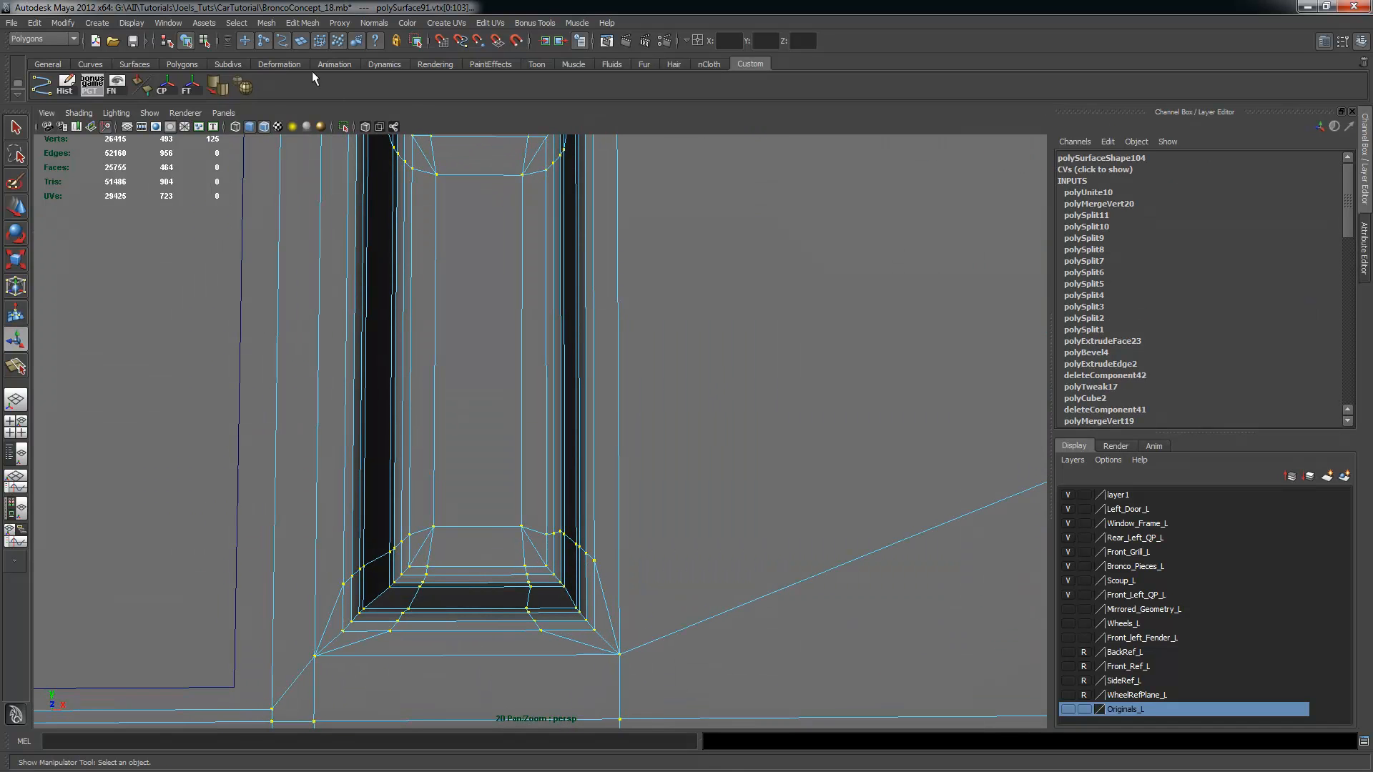
click(265, 22)
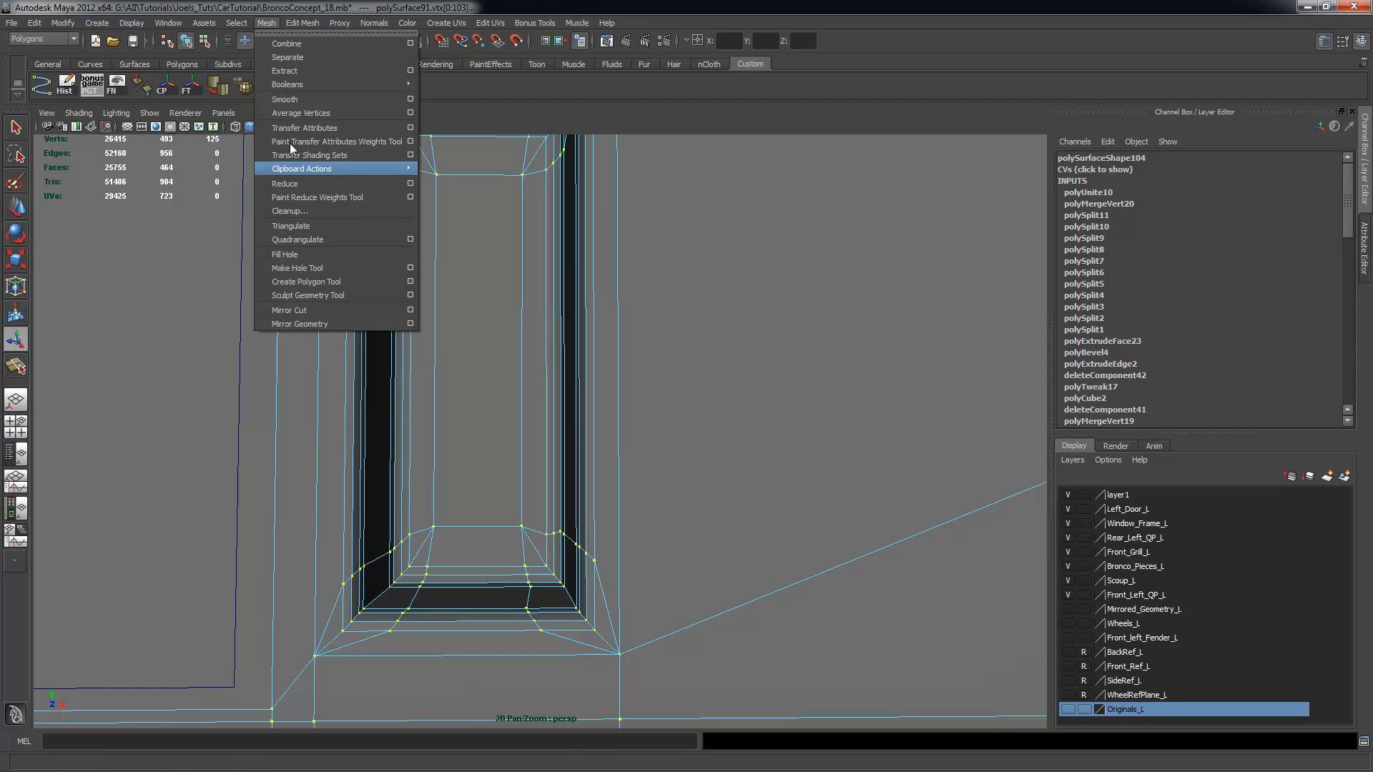
mouse_move(303, 22)
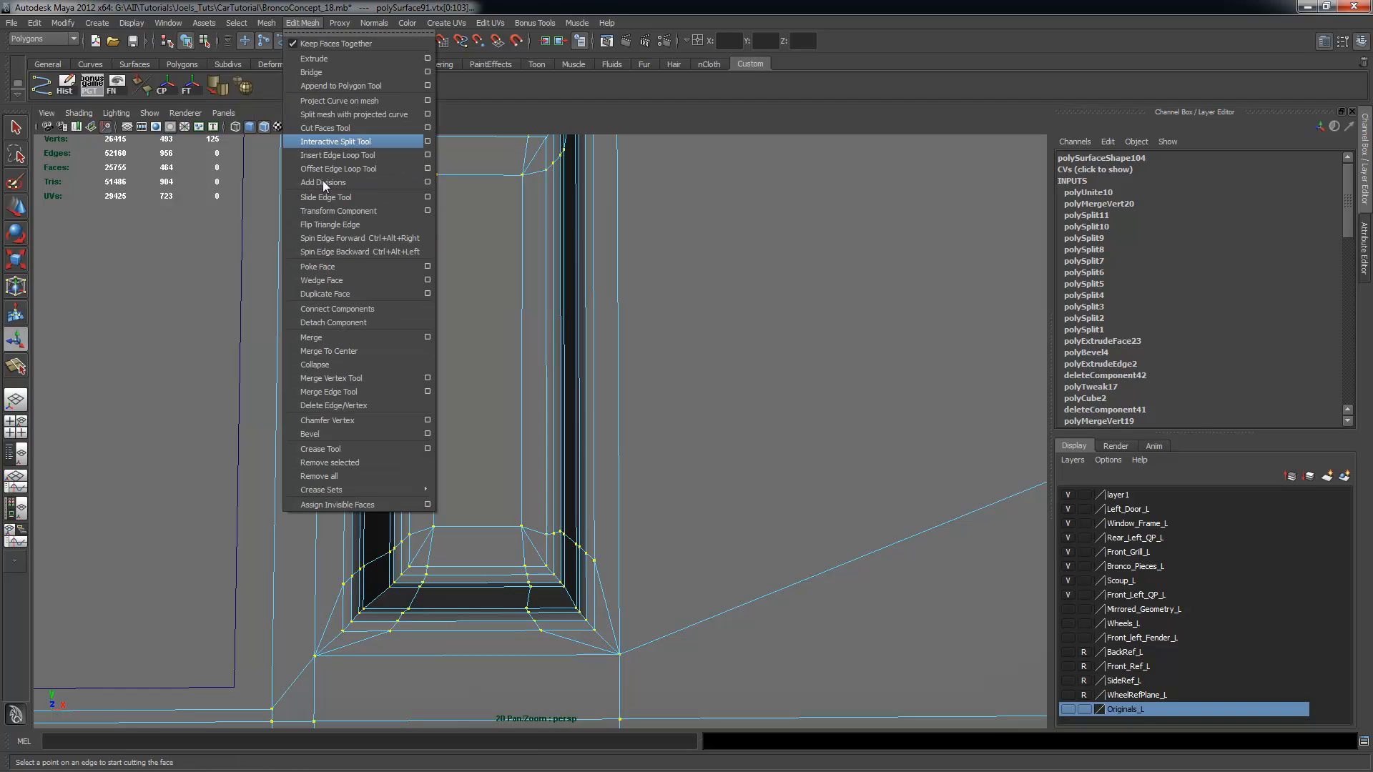
click(331, 340)
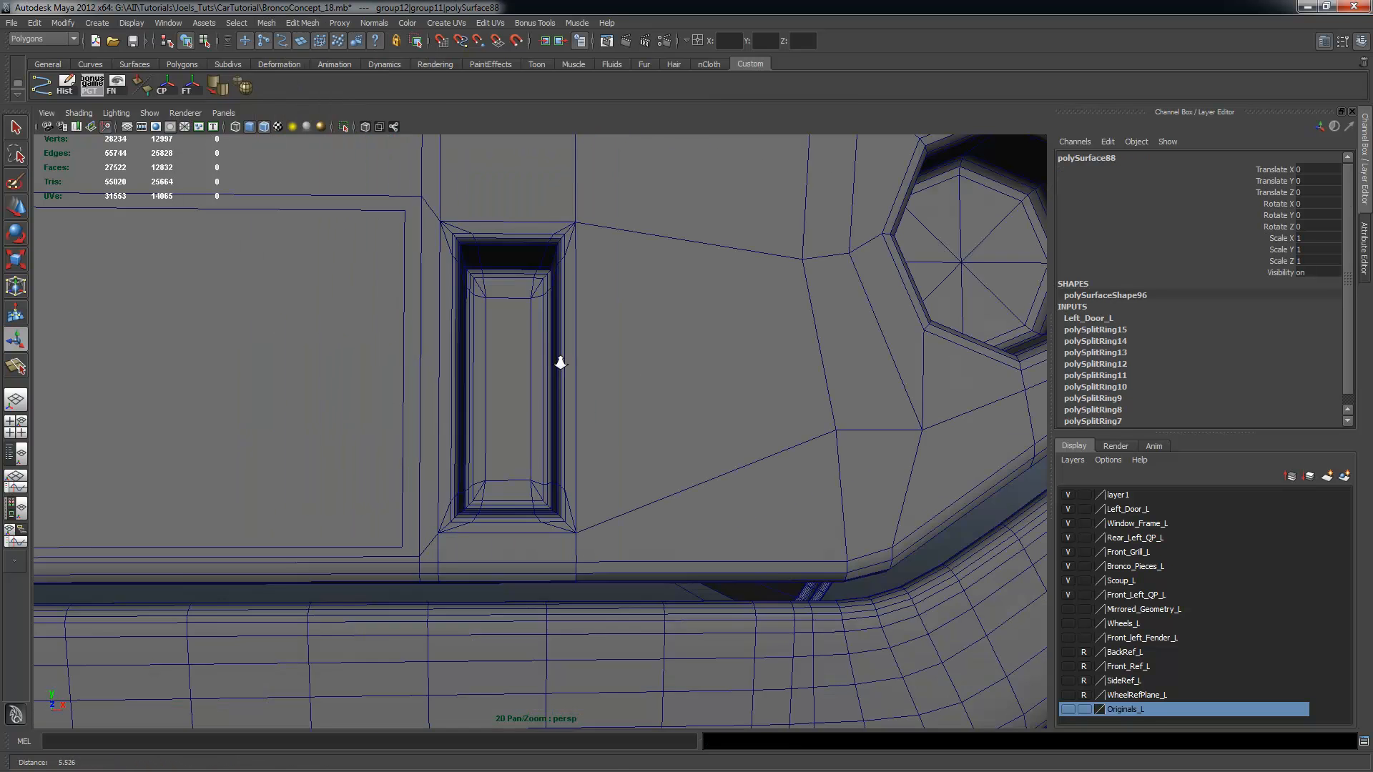
Compare the welded grille mesh in smooth preview and in its unsmoothed form, examining the slot's corners from several angles
alt+drag(561, 361, 646, 392)
key(1)
click(720, 366)
key(3)
key(ctrl+z)
key(1)
alt+right_drag(647, 393, 695, 367)
alt+drag(695, 367, 668, 390)
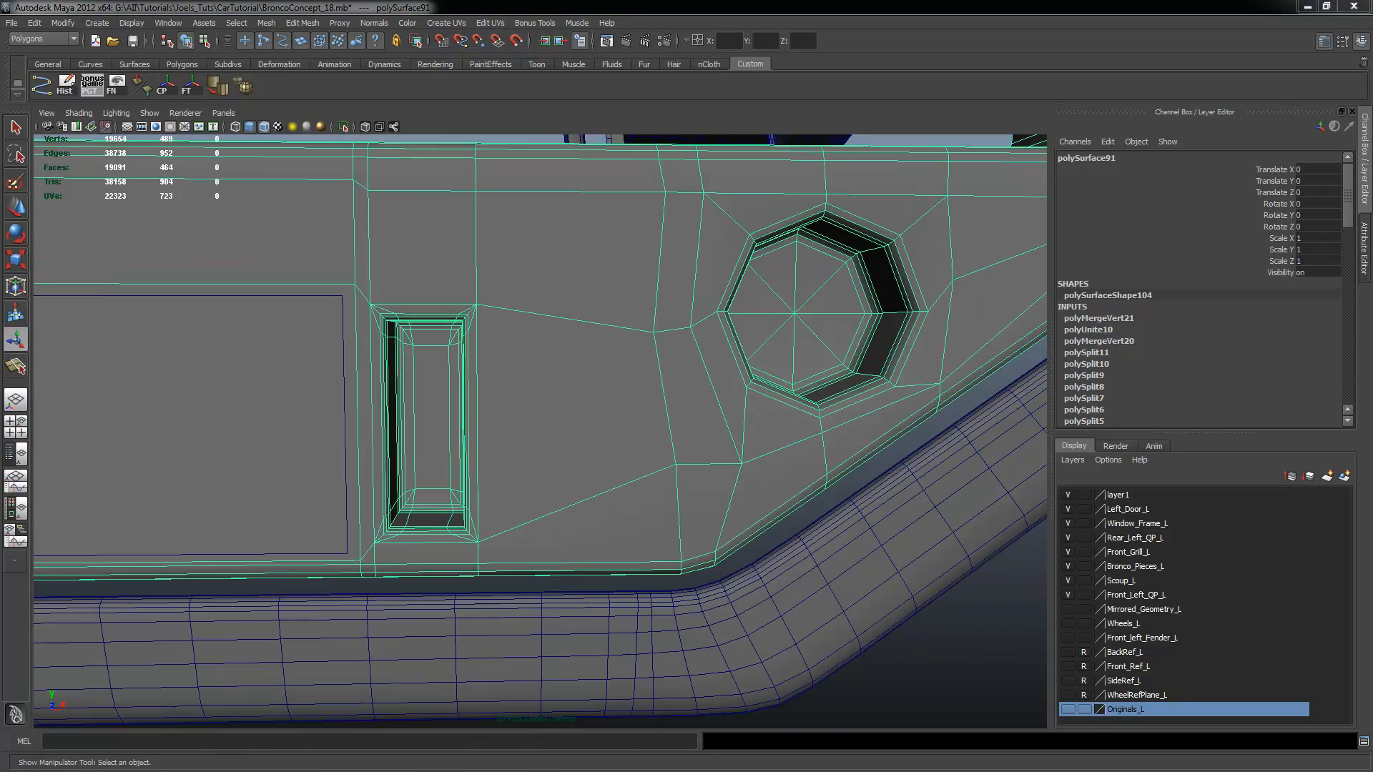
alt+right_drag(452, 462, 689, 434)
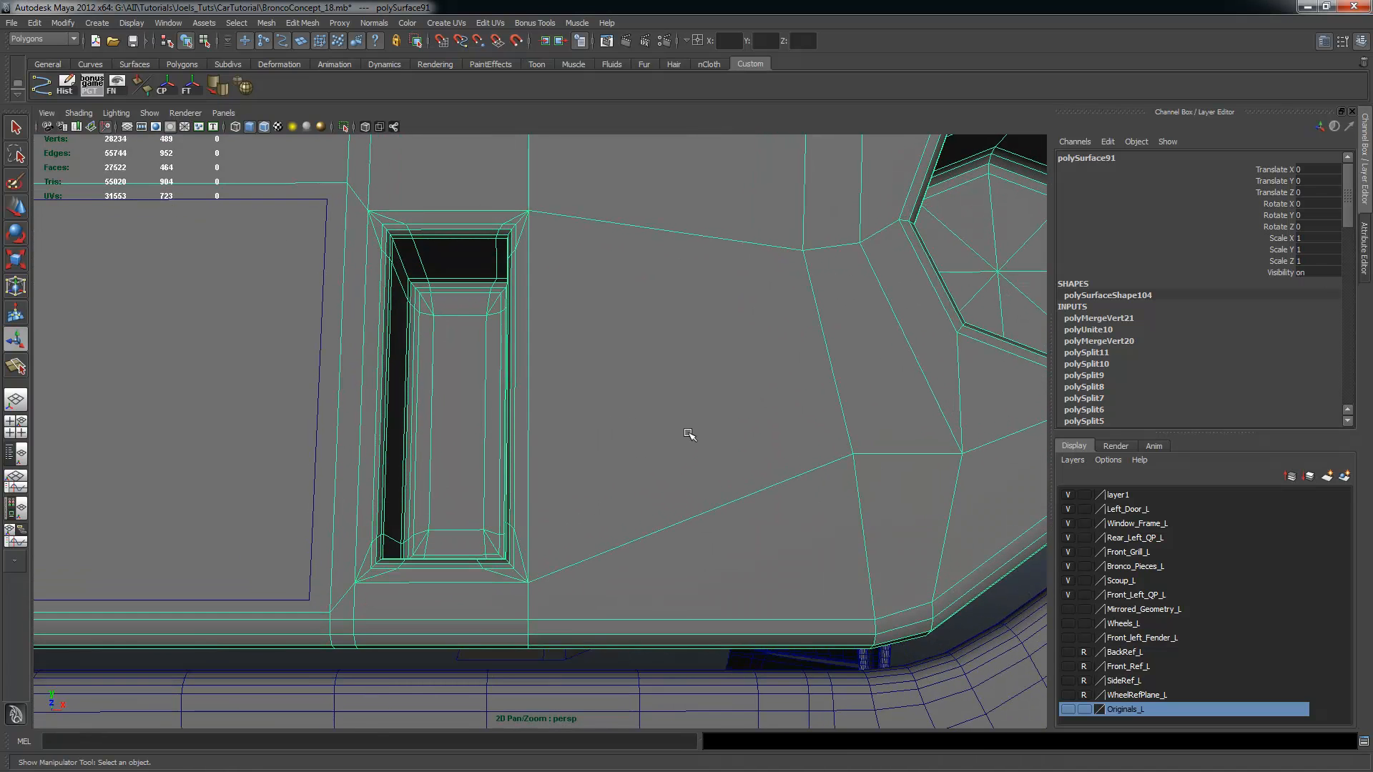
key(3)
alt+drag(674, 507, 680, 423)
alt+drag(675, 418, 511, 363)
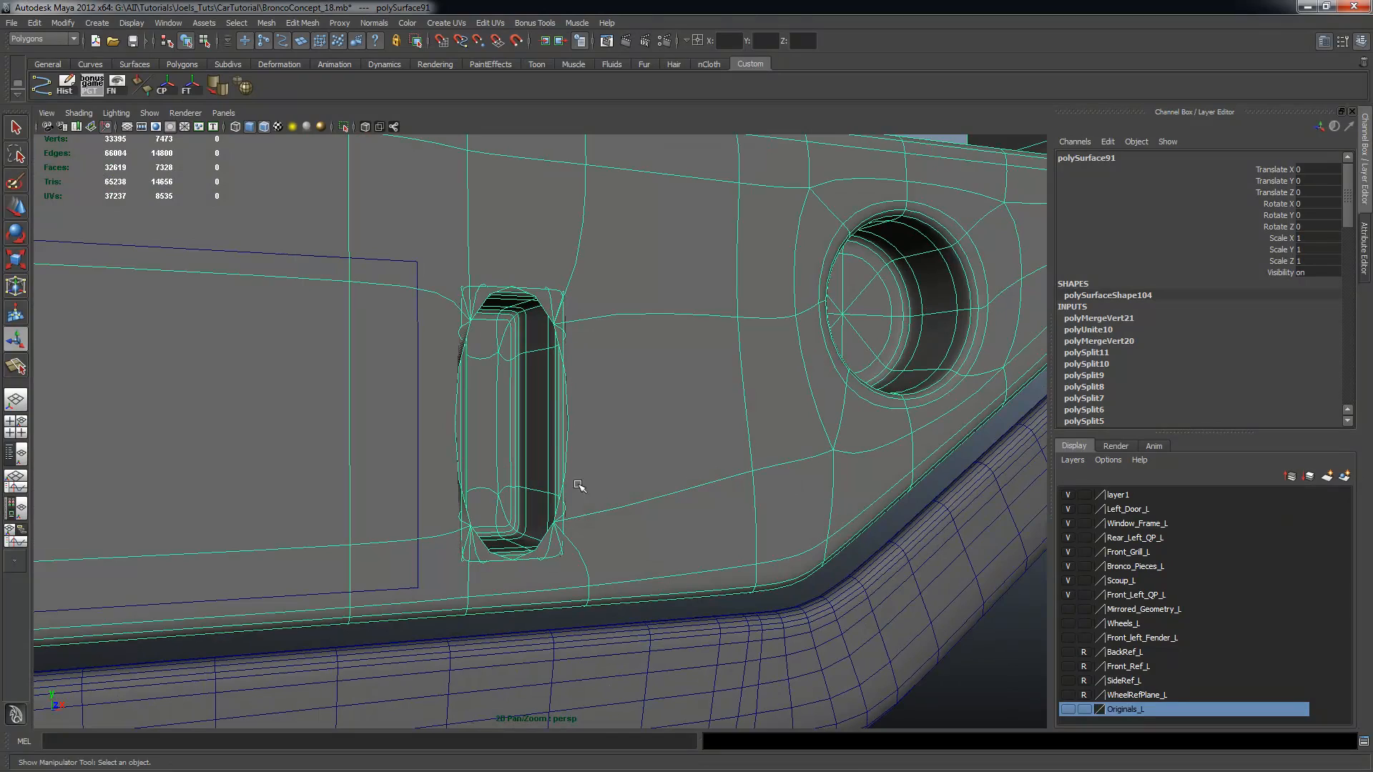
key(1)
alt+right_drag(604, 328, 649, 331)
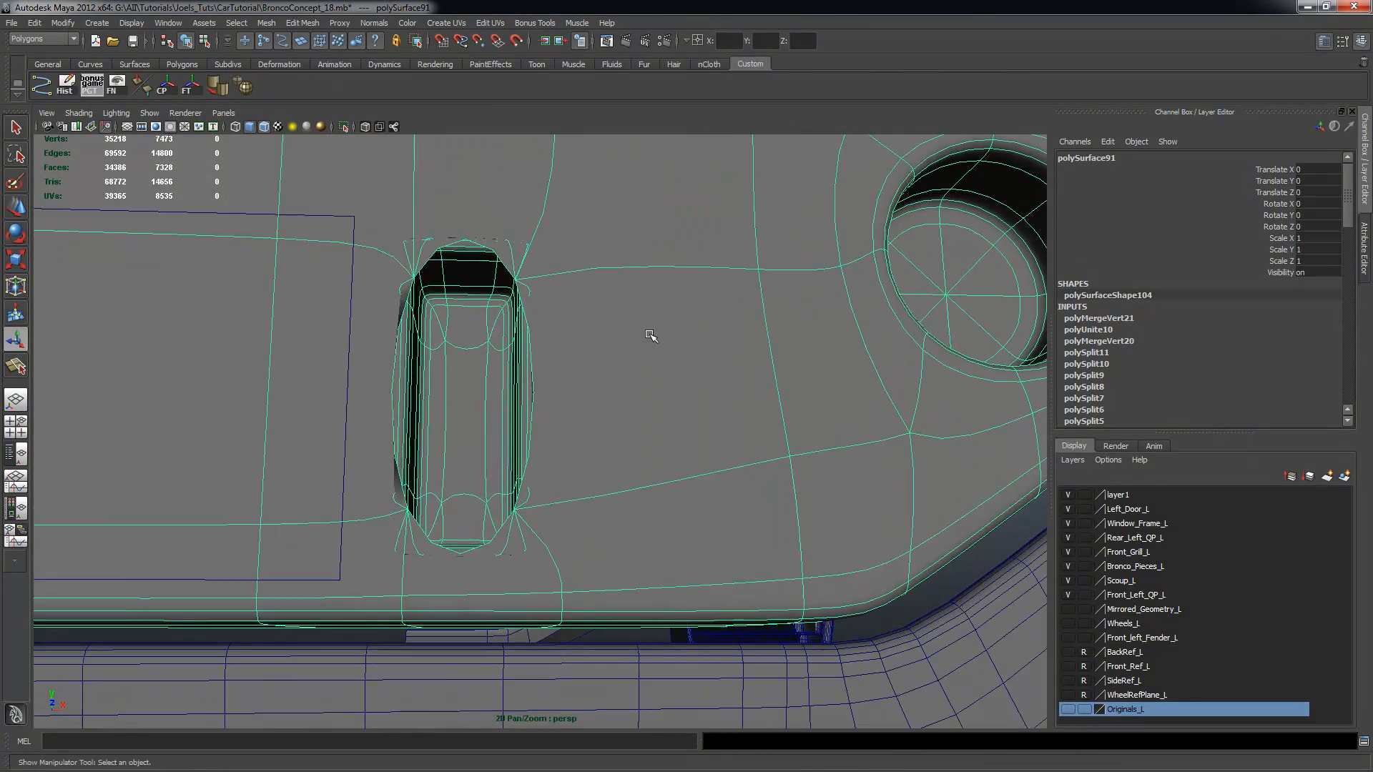
alt+drag(650, 331, 674, 307)
alt+right_drag(675, 306, 671, 351)
alt+drag(758, 379, 641, 384)
alt+right_drag(667, 383, 576, 380)
key(3)
key(1)
alt+drag(592, 382, 601, 389)
alt+right_drag(601, 389, 760, 365)
alt+drag(760, 365, 631, 308)
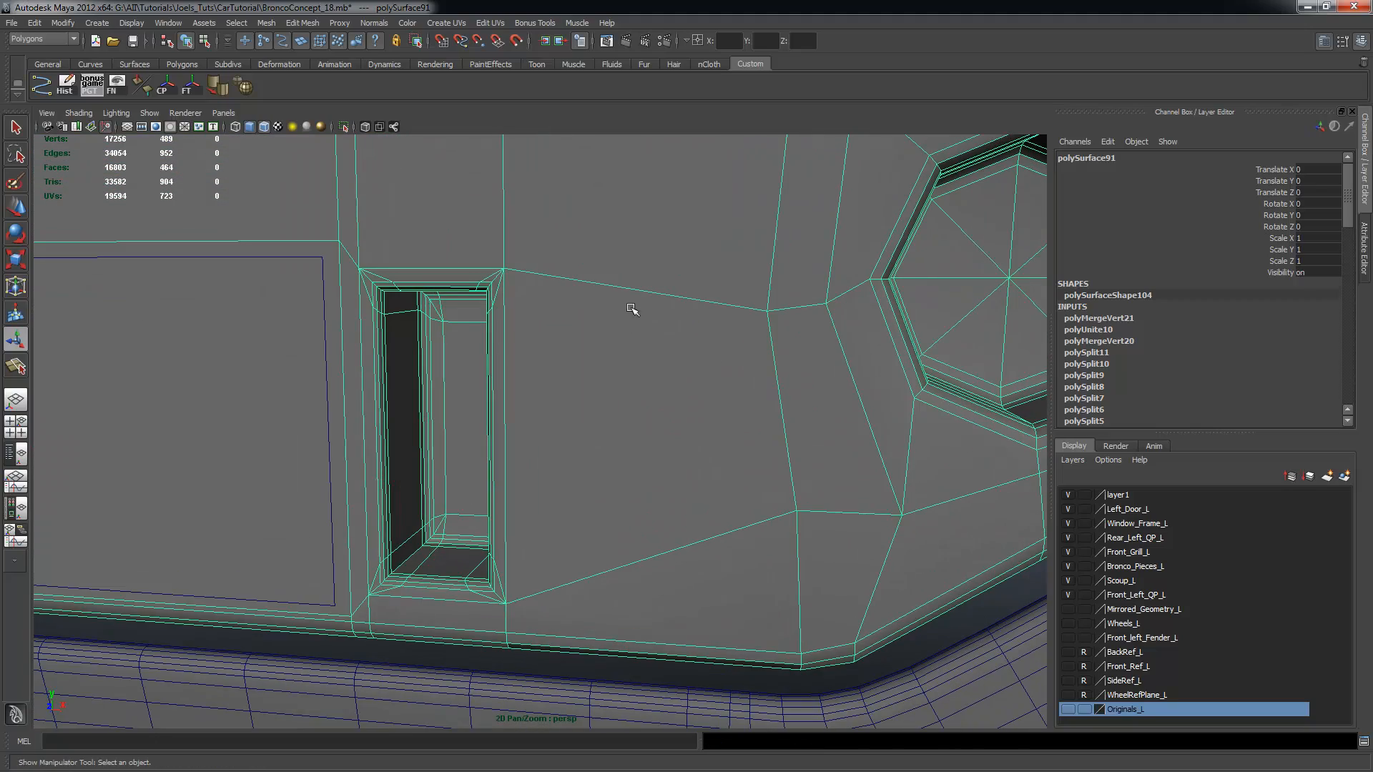
Apply a polygon smooth to the grille mesh and render the area around the slot to check its shading
click(247, 87)
alt+right_drag(735, 429, 466, 283)
click(387, 191)
mouse_move(714, 346)
alt+mouse_down()
mouse_move(693, 324)
mouse_move(653, 334)
mouse_move(704, 342)
mouse_move(697, 330)
alt+mouse_up()
alt+right_drag(697, 331, 775, 355)
alt+drag(698, 386, 647, 347)
alt+drag(513, 333, 484, 335)
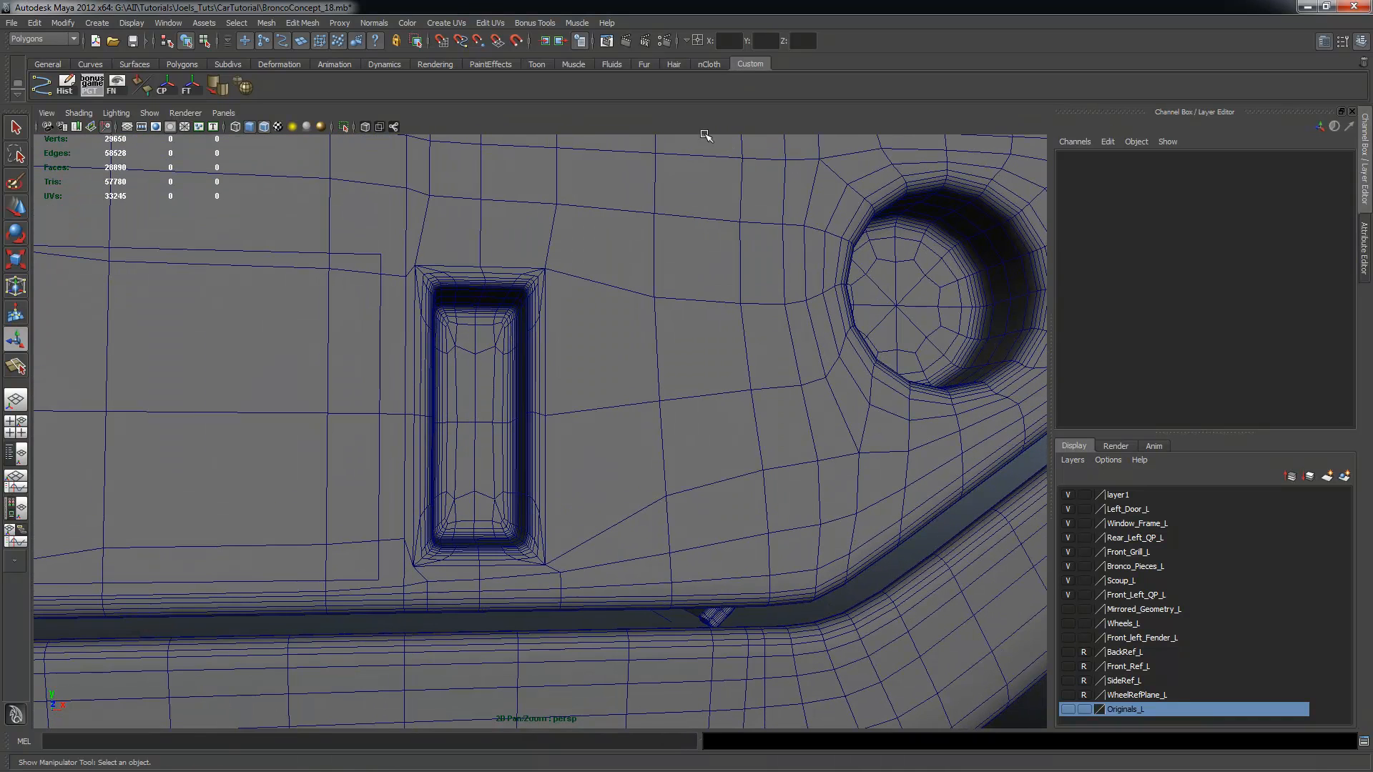
click(623, 40)
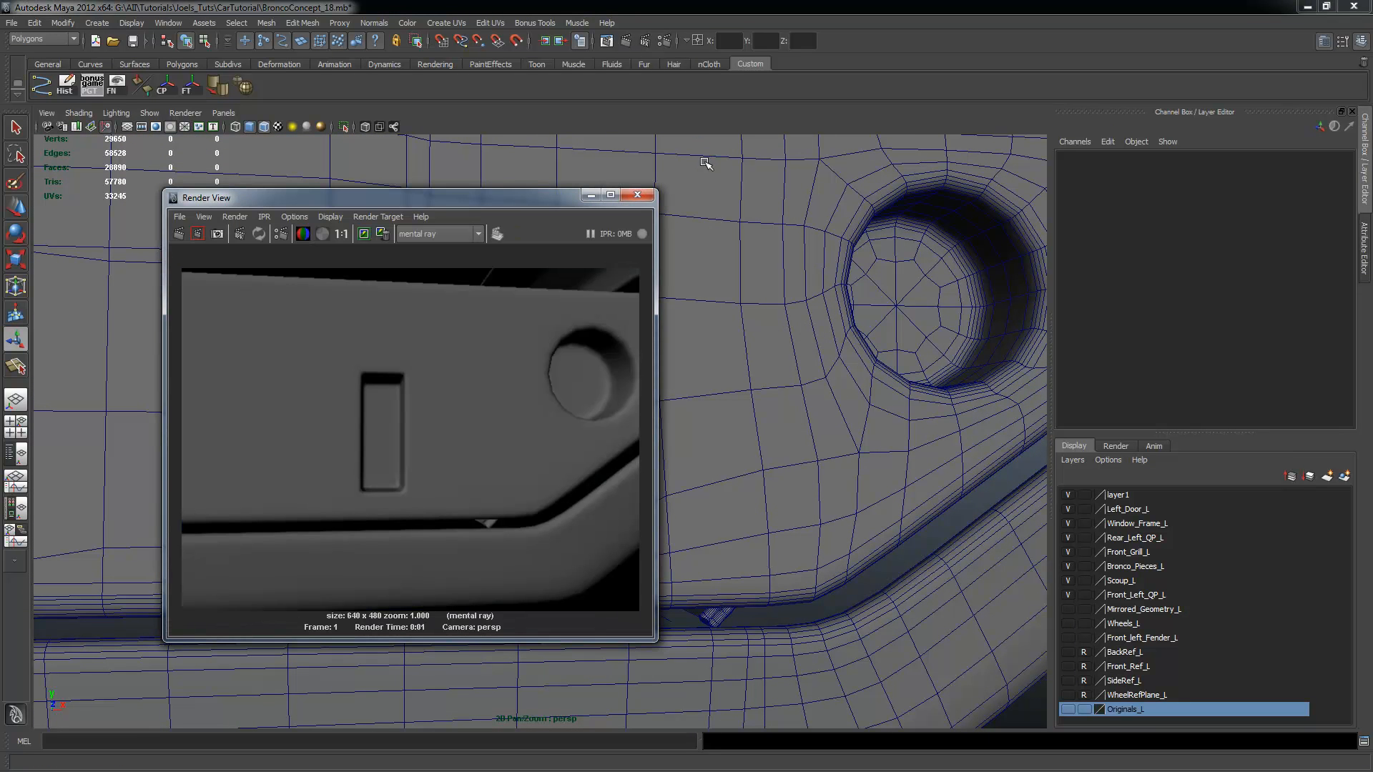
click(669, 195)
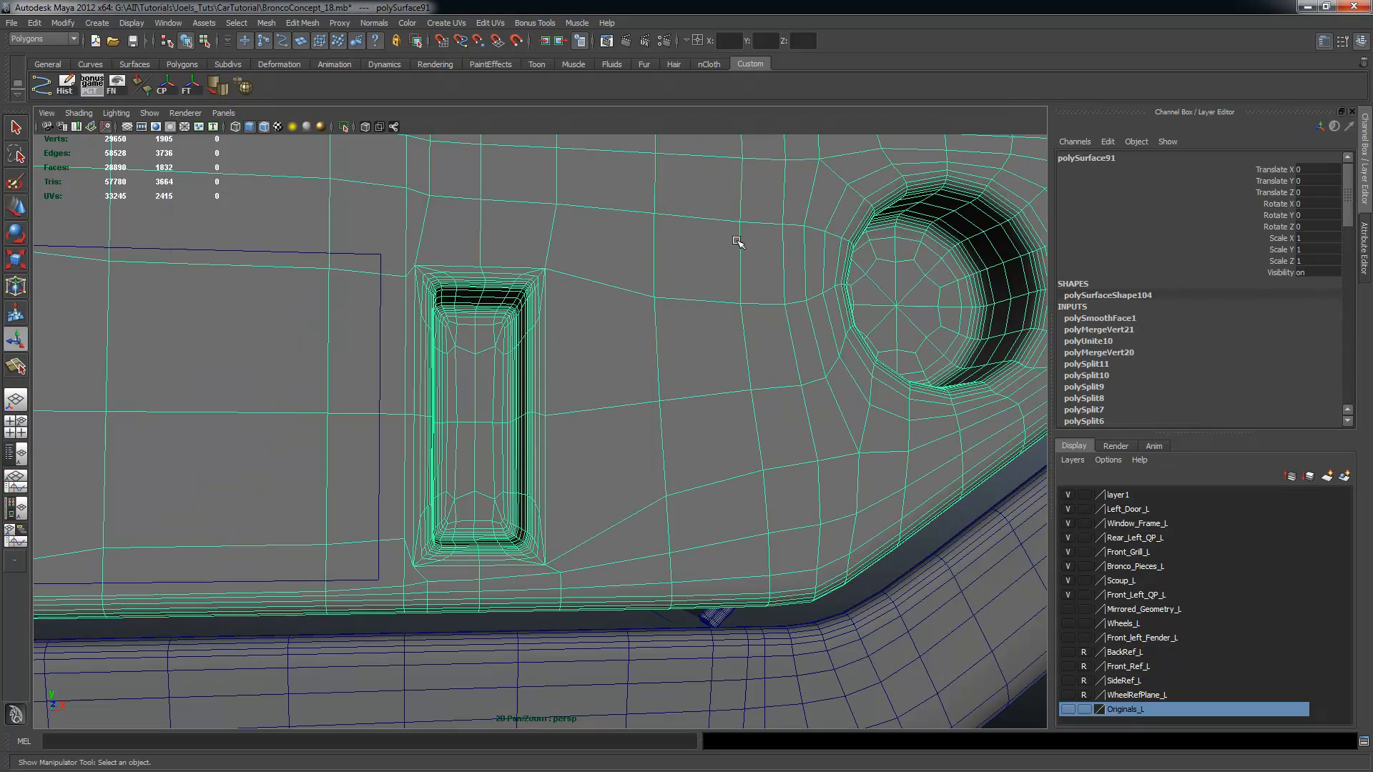
Raise the grille mesh's smooth divisions to 2 and render the slot and headlight area again
alt+drag(823, 299, 1001, 318)
click(1104, 319)
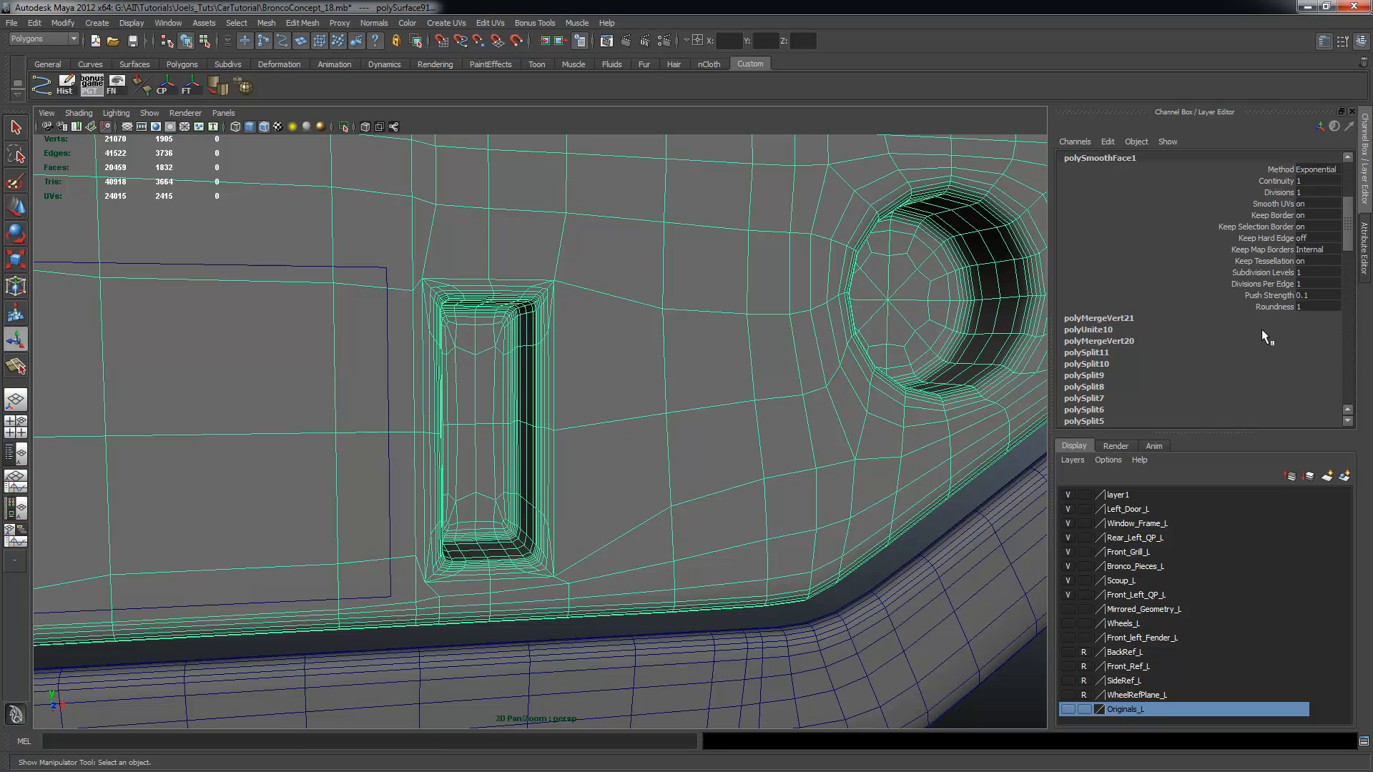
text(2)
key(Return)
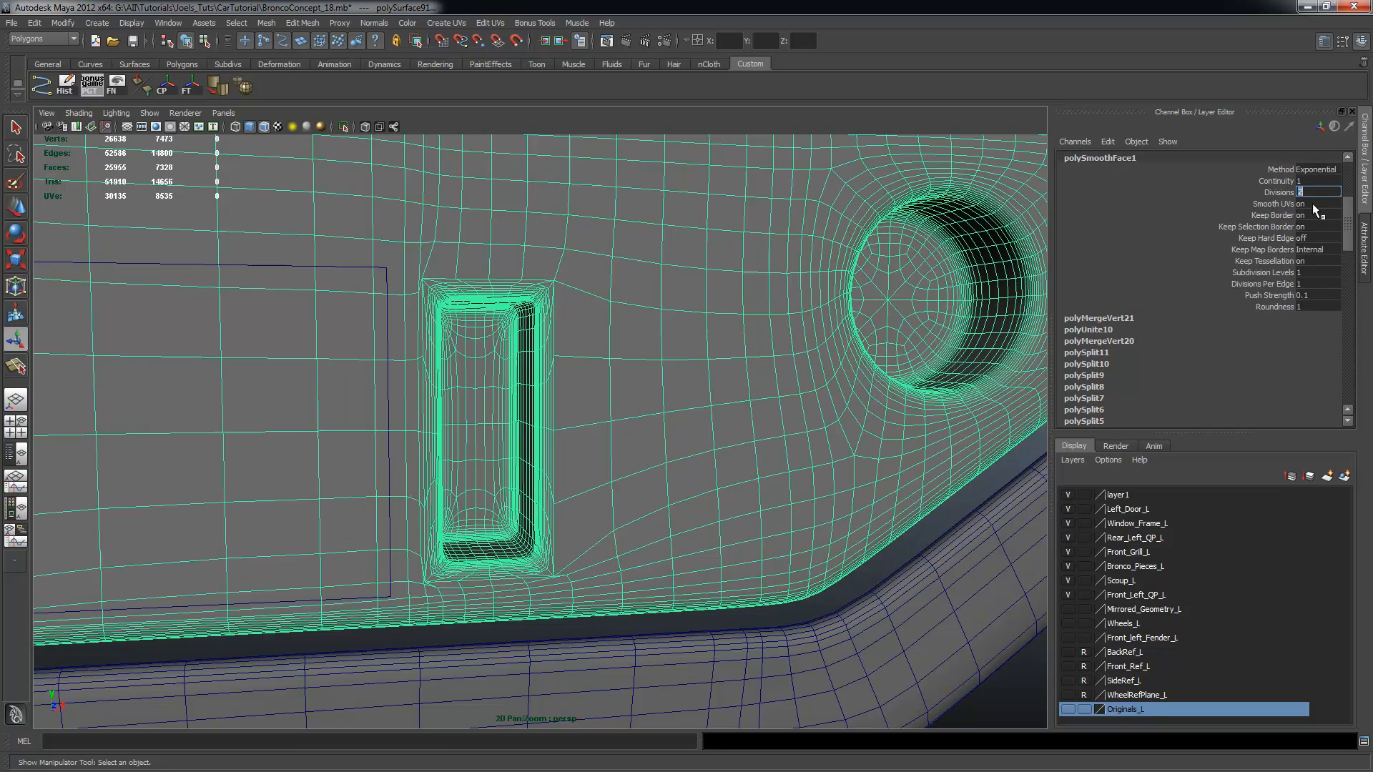
alt+right_drag(926, 229, 521, 257)
alt+drag(521, 257, 527, 229)
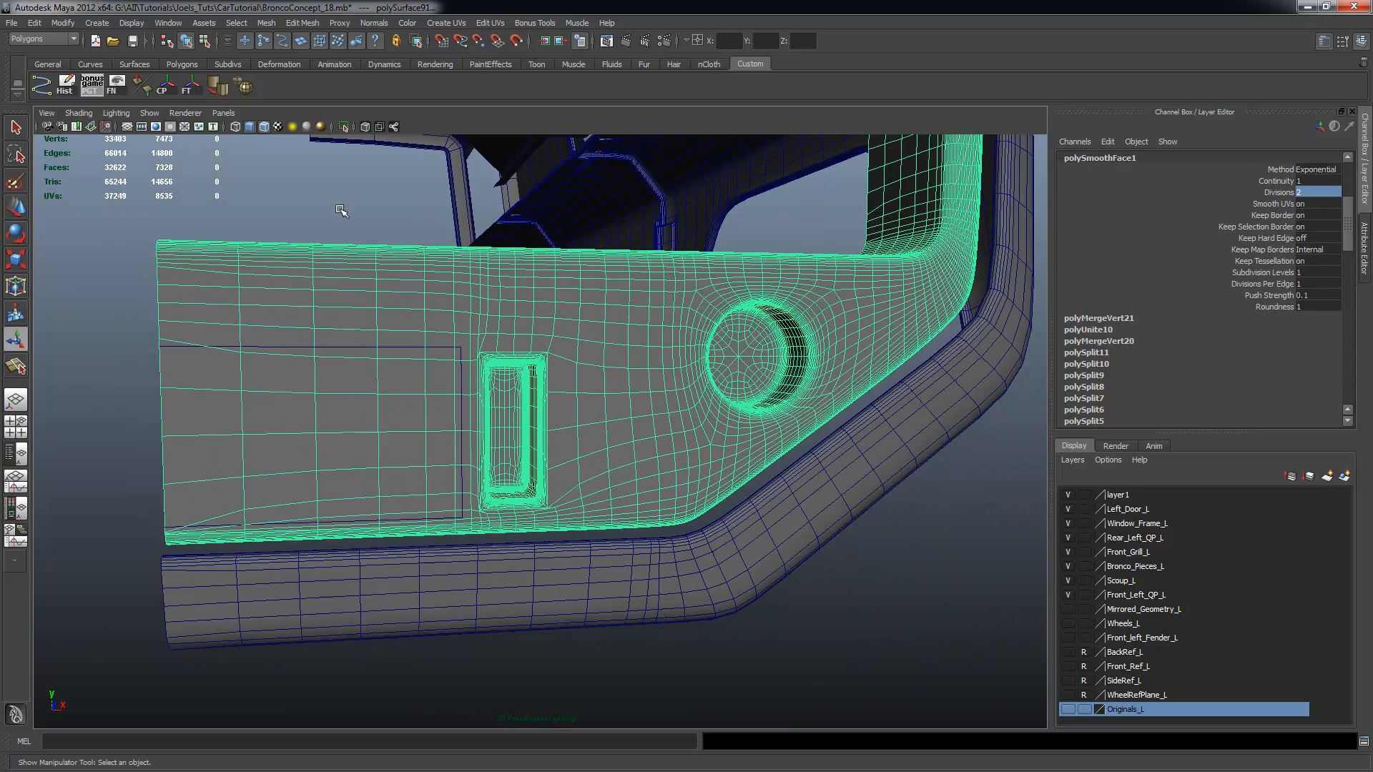
click(341, 208)
alt+right_drag(539, 355, 661, 364)
alt+middle_drag(662, 363, 616, 362)
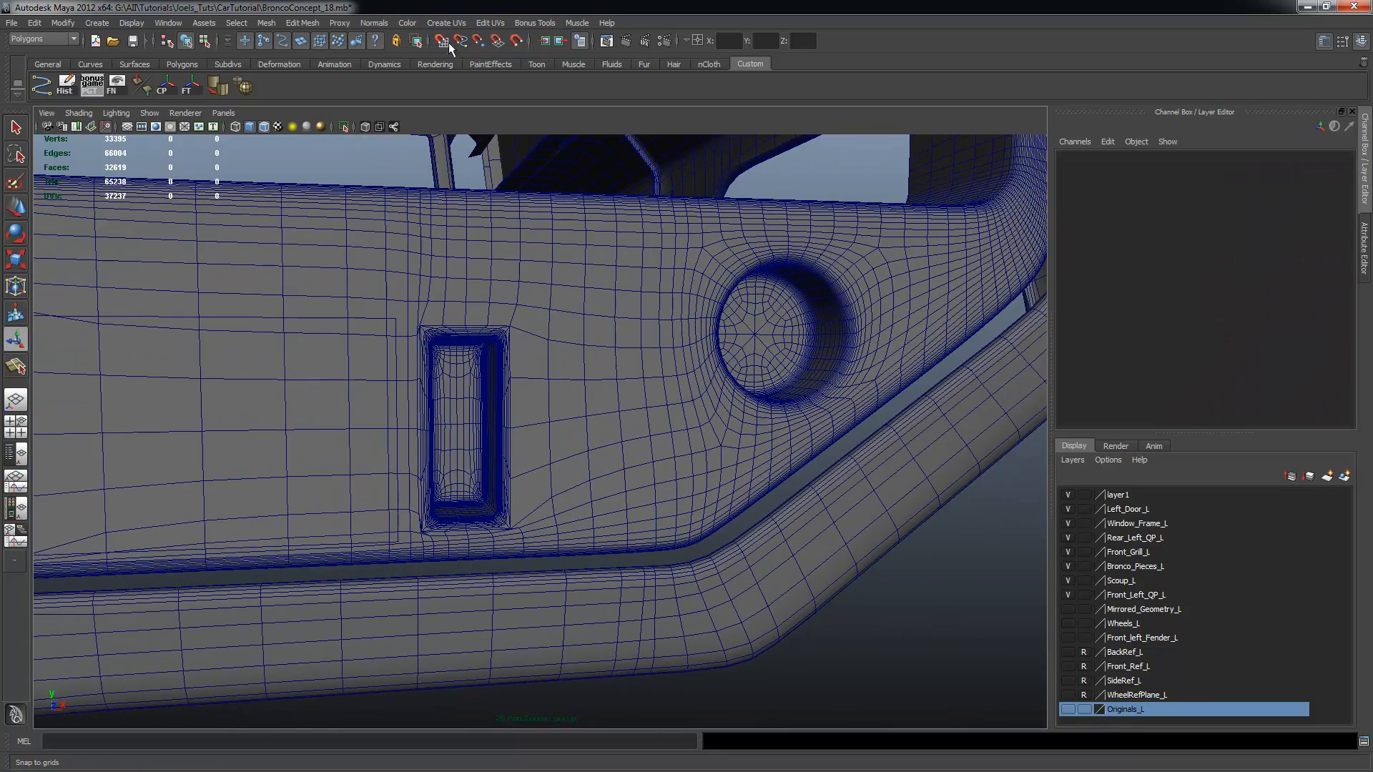
click(627, 41)
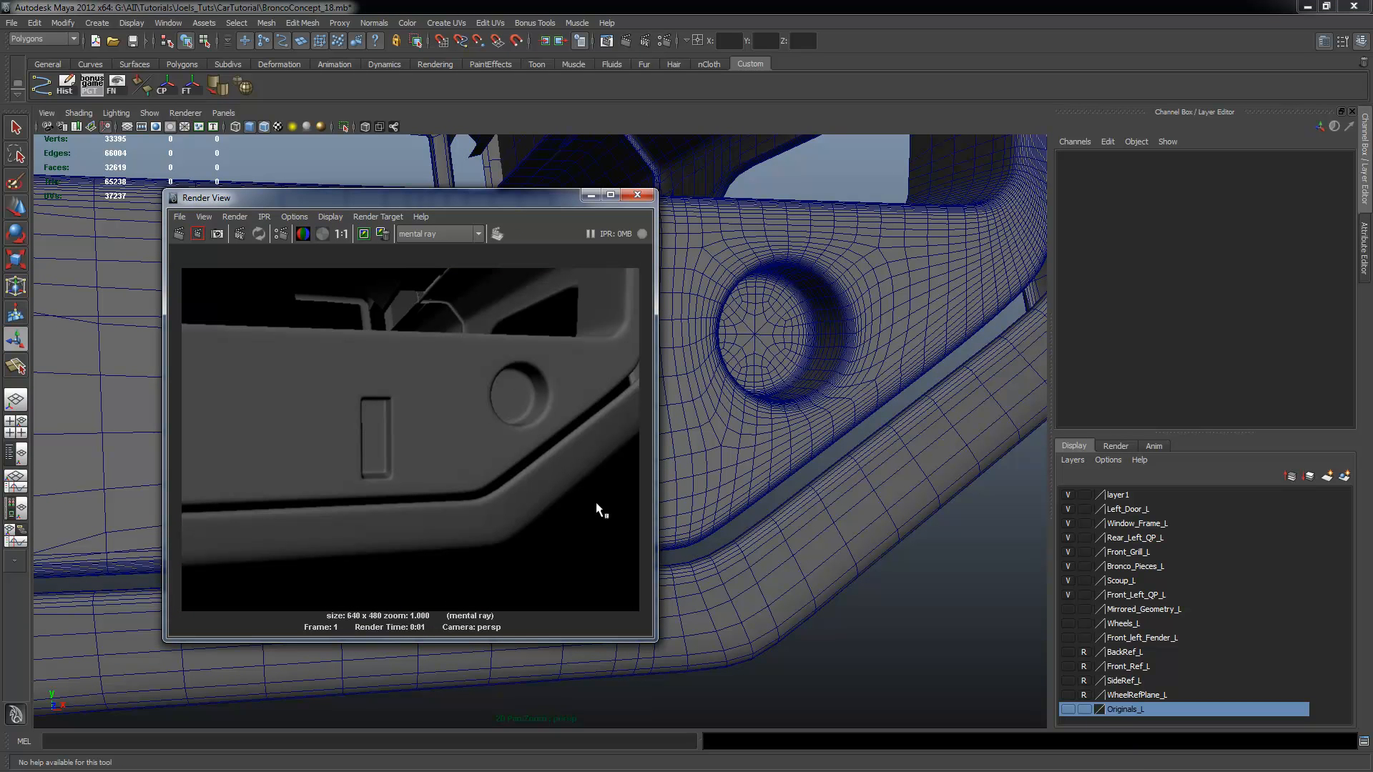
click(633, 199)
Set the grille mesh's smooth divisions to 0 and delete its construction history
alt+drag(704, 382, 637, 381)
click(644, 380)
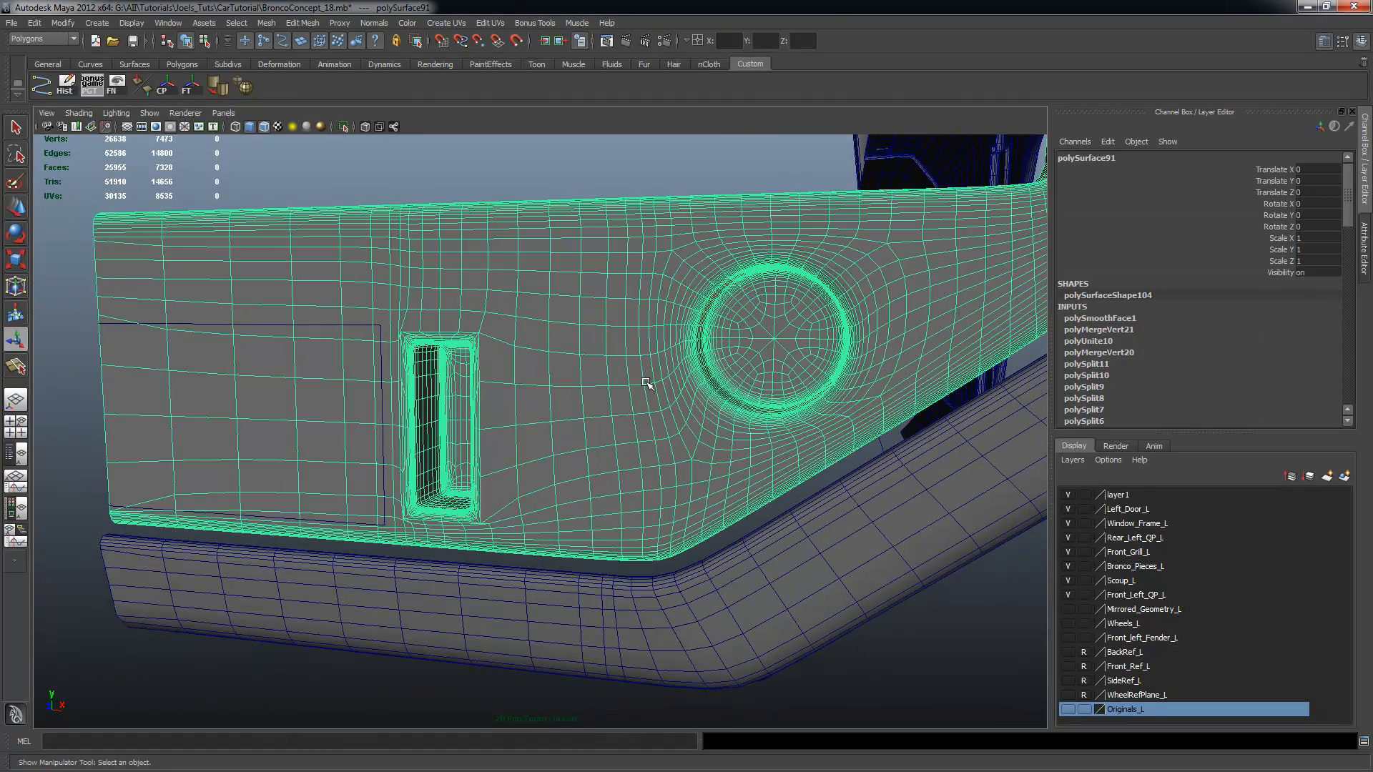
alt+drag(895, 326, 976, 293)
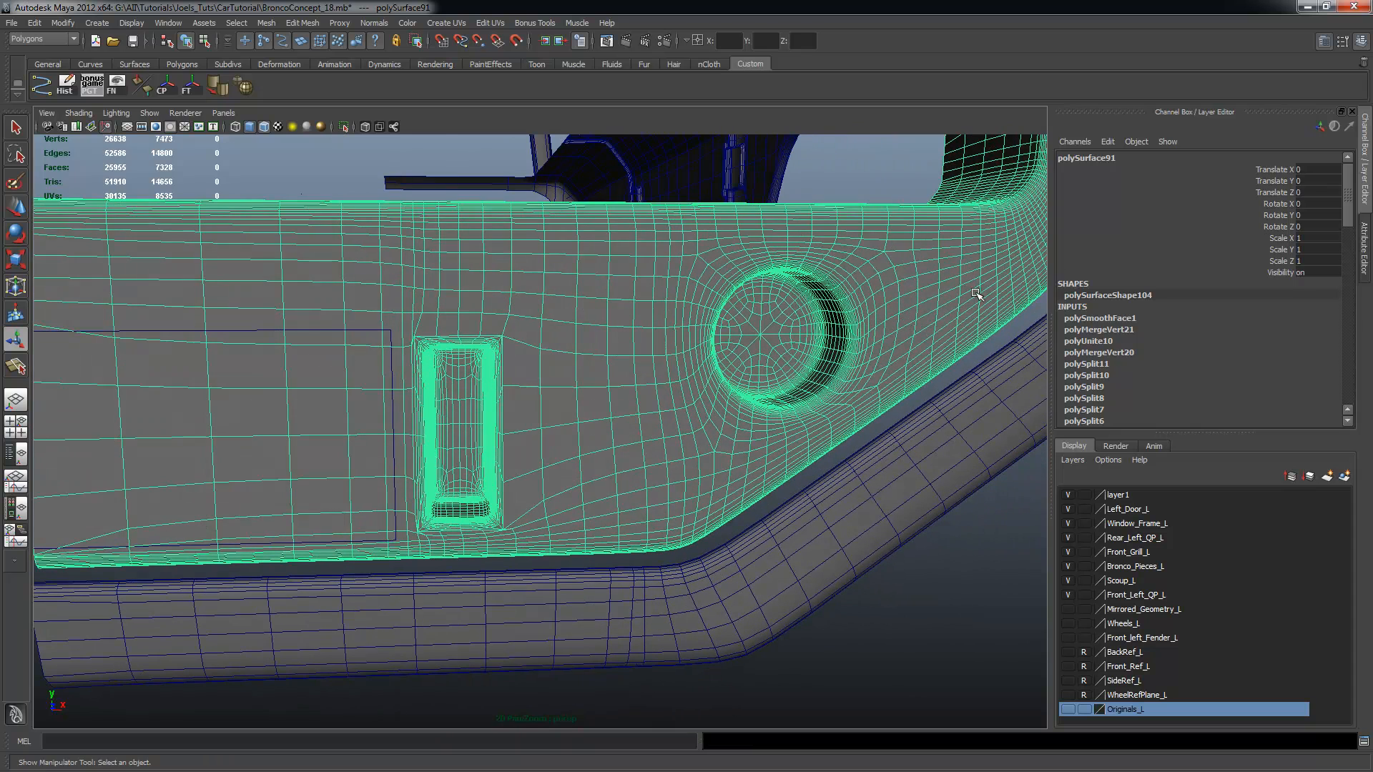
click(1111, 319)
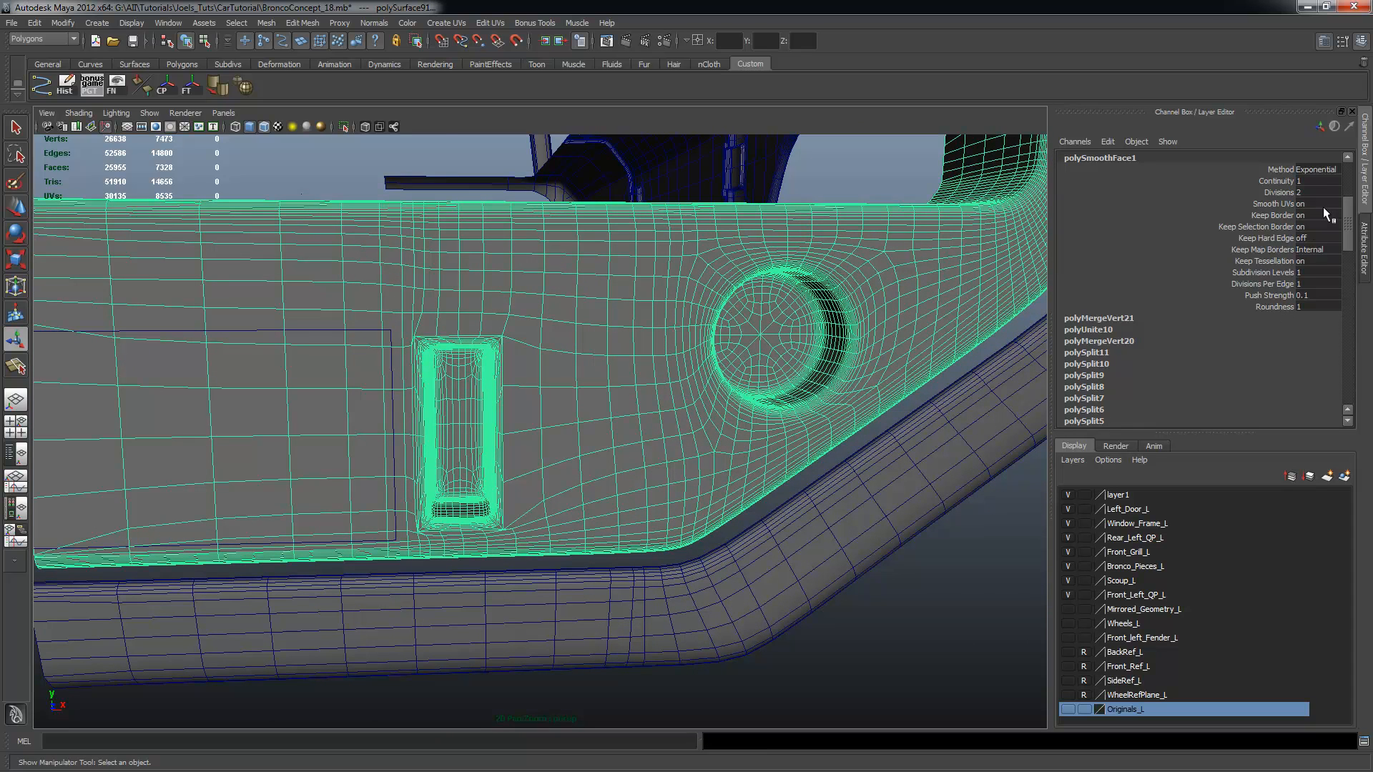
key(Return)
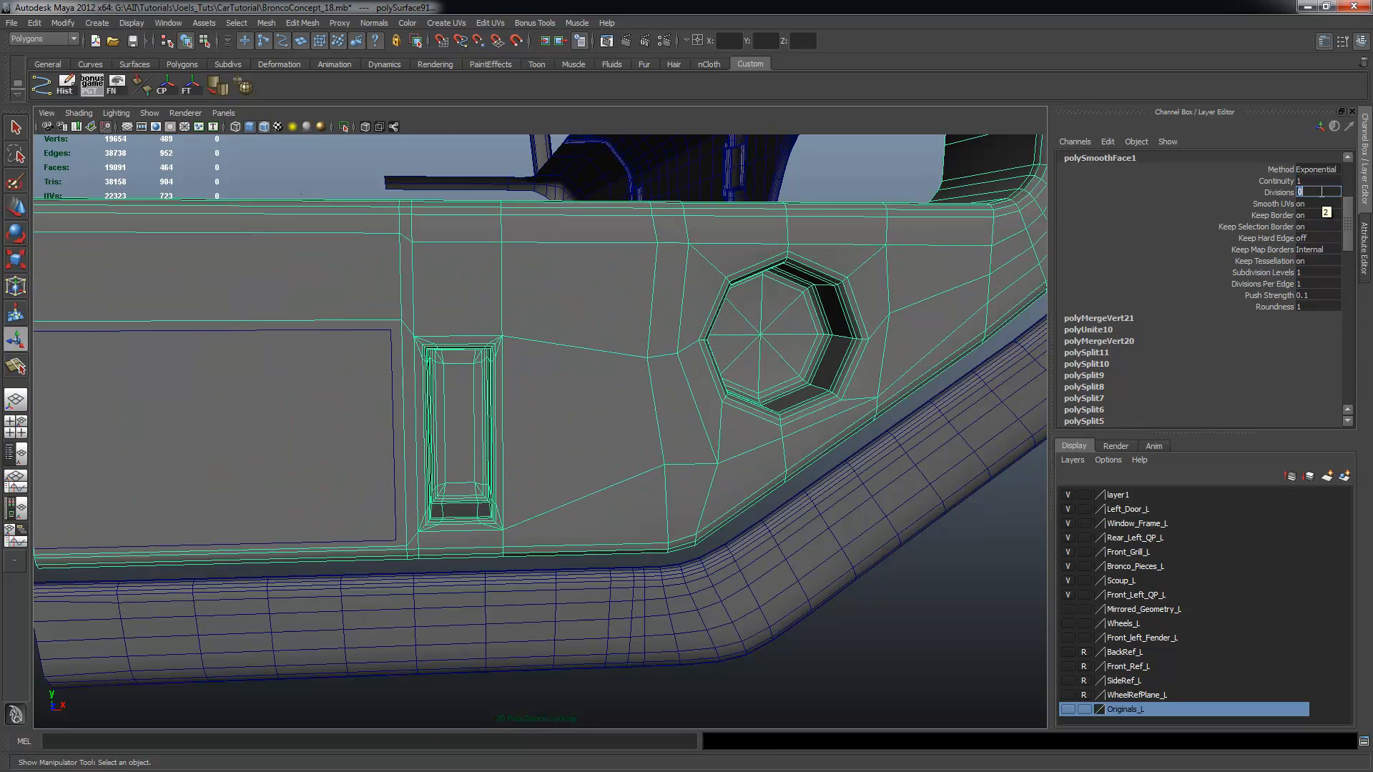
click(685, 460)
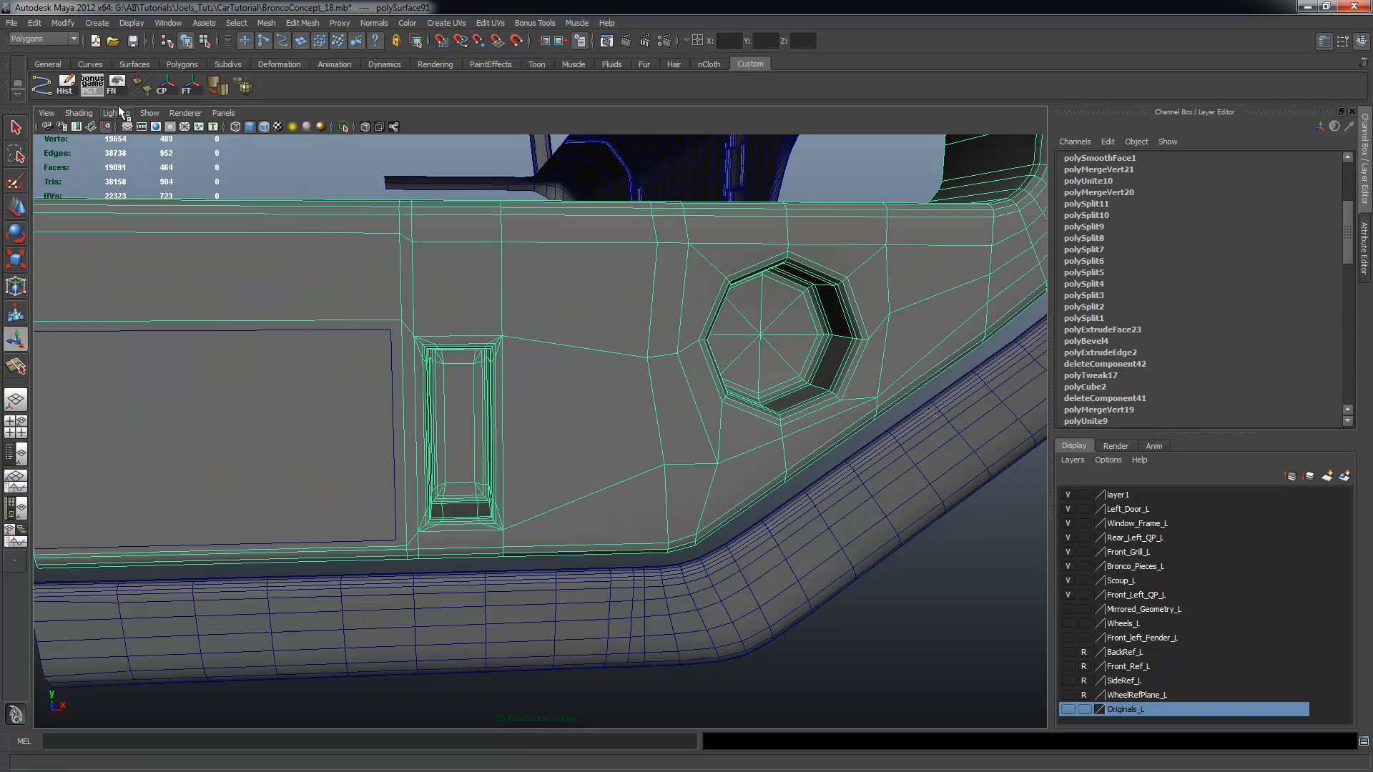
click(65, 84)
Delete the large grille face beside the slot where the winch opening sits
alt+drag(577, 373, 487, 352)
key(q)
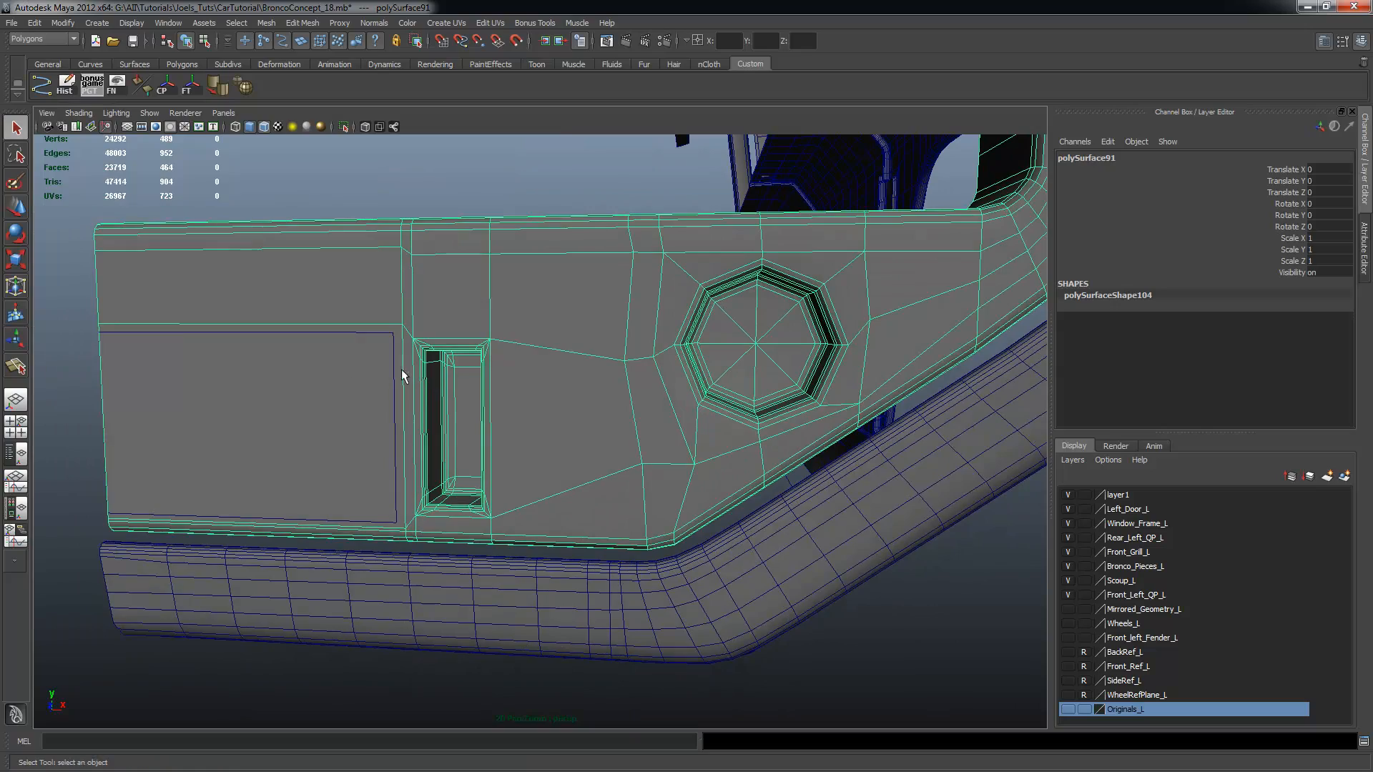
alt+right_drag(358, 364, 487, 353)
alt+drag(486, 353, 722, 379)
scroll(645, 357, down, 5)
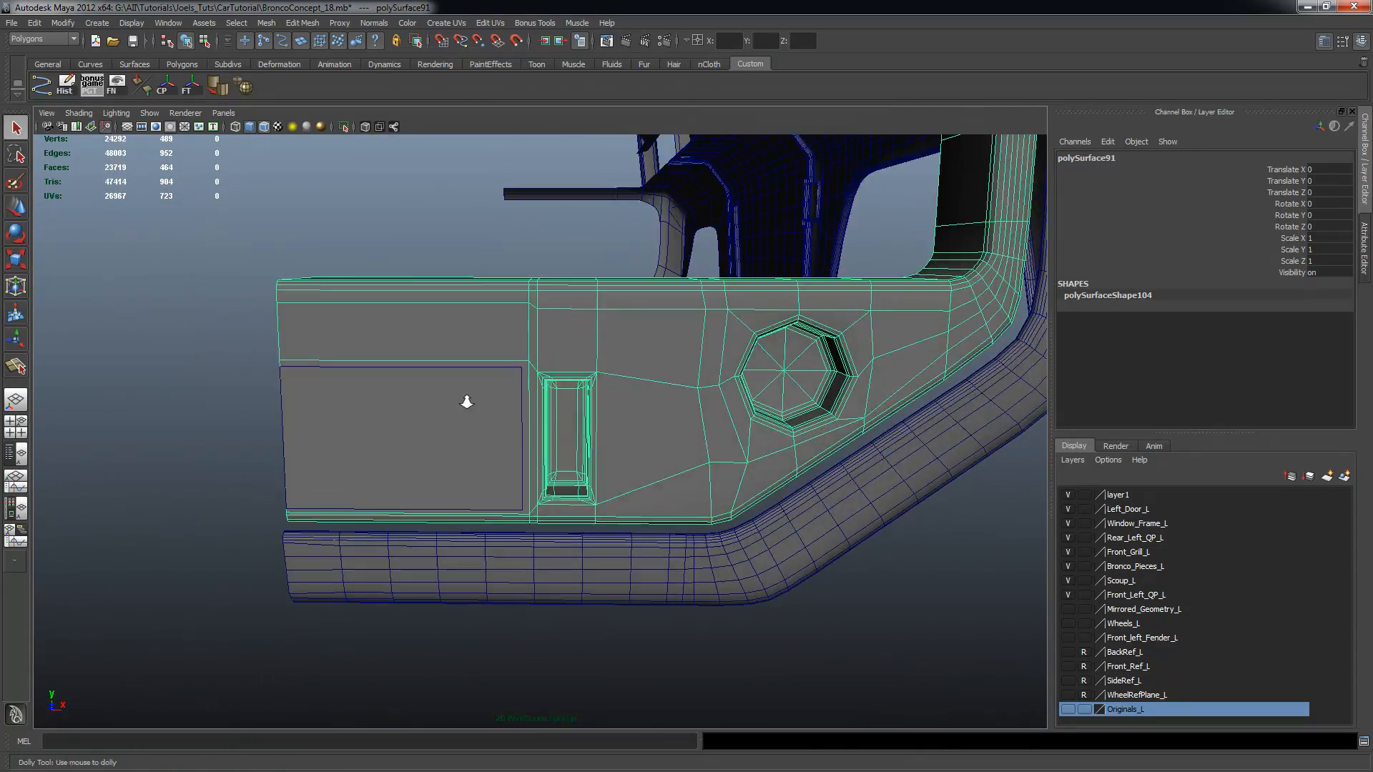
alt+right_drag(465, 401, 641, 380)
right_drag(467, 271, 466, 304)
click(481, 323)
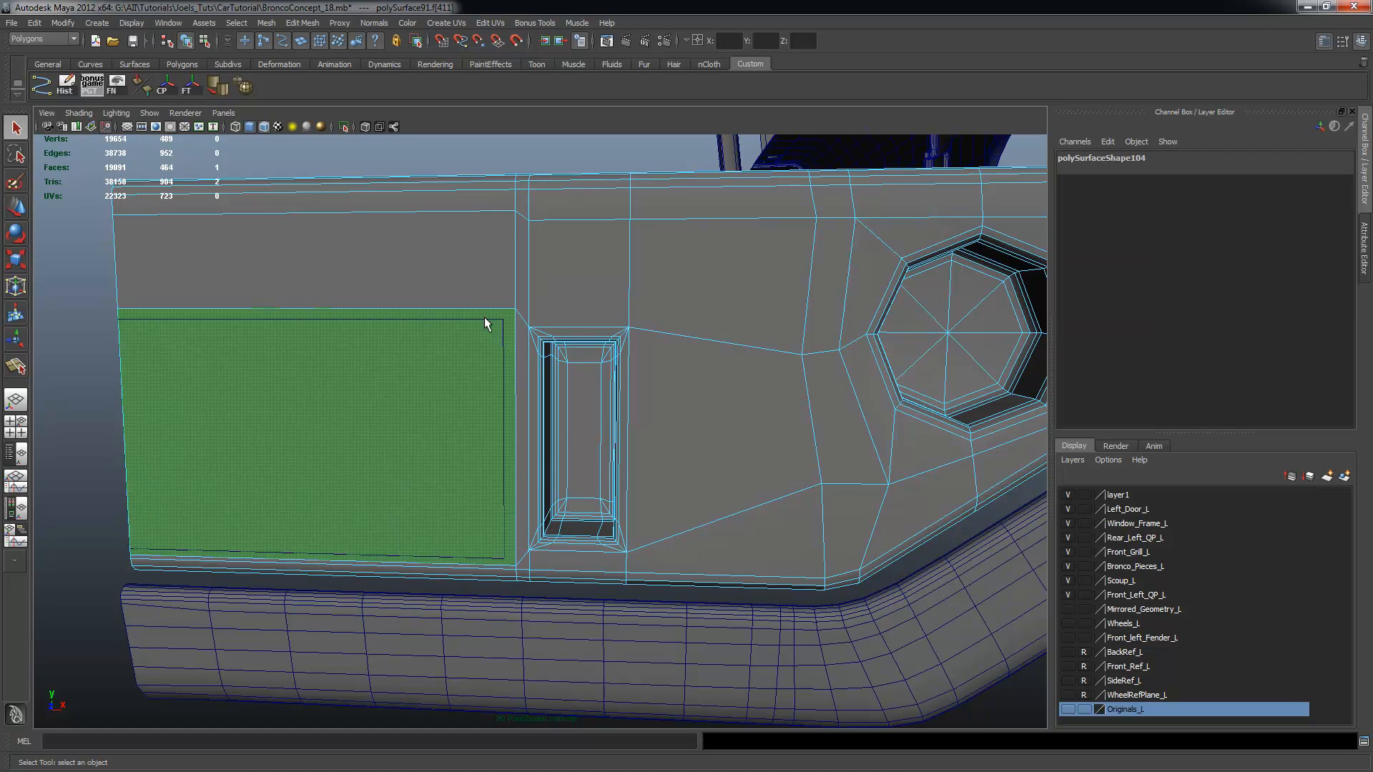
key(Delete)
Delete the front face of the winch box so that it is open toward the front
alt+drag(547, 375, 526, 349)
click(427, 397)
alt+drag(427, 396, 427, 405)
mouse_move(427, 404)
right_down()
mouse_move(415, 398)
mouse_move(409, 419)
right_up()
click(409, 419)
key(Delete)
mouse_move(409, 419)
alt+mouse_down()
mouse_move(465, 420)
mouse_move(422, 429)
mouse_move(402, 404)
alt+mouse_up()
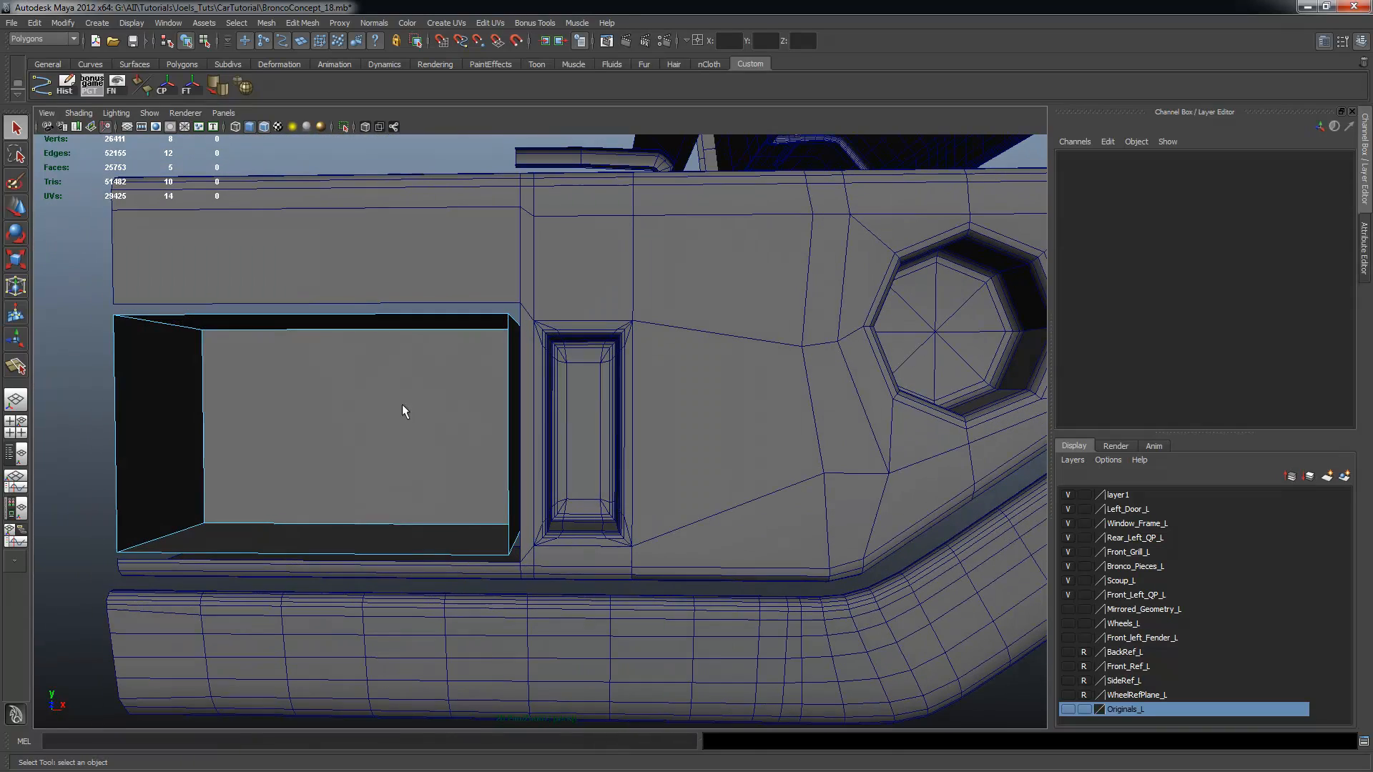
Select the four border edges around the winch box's open front and extrude them
right_click(389, 402)
right_drag(388, 402, 389, 366)
click(374, 310)
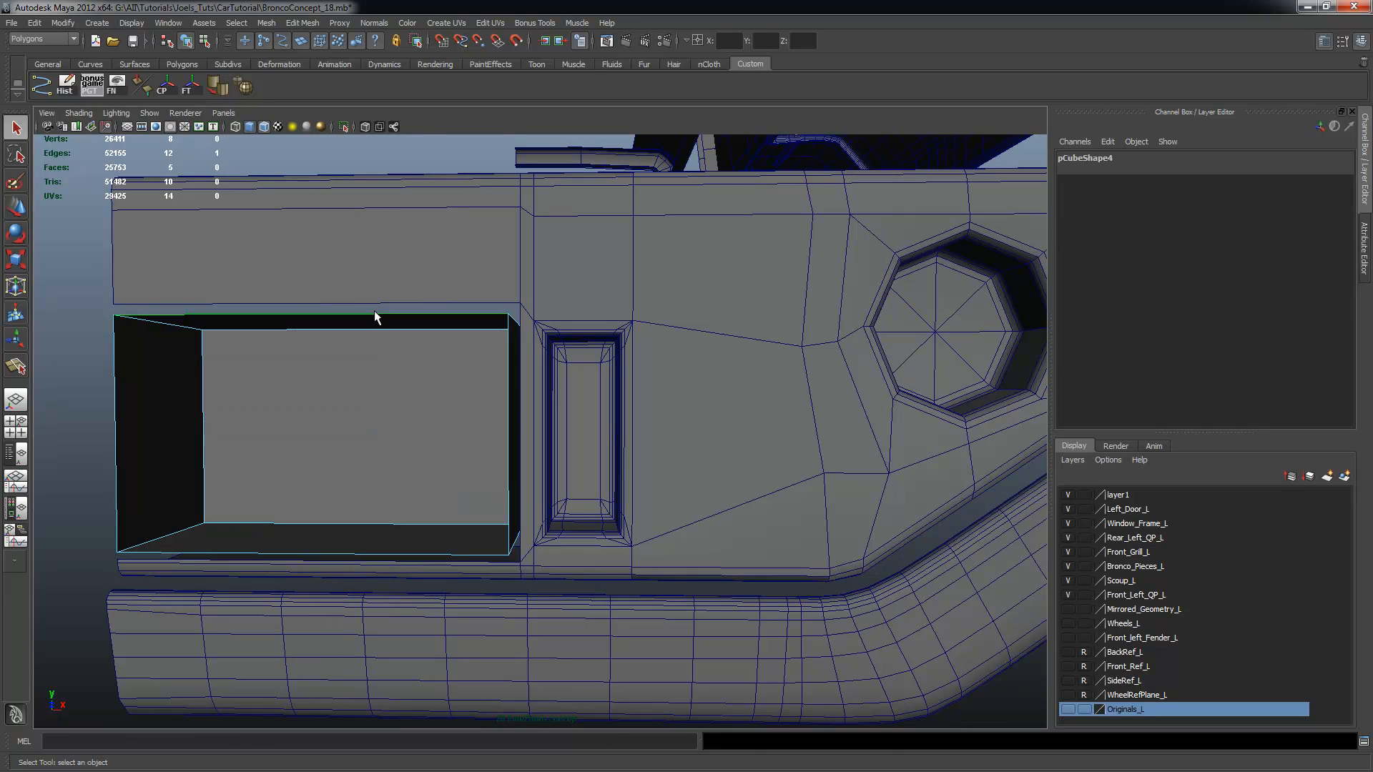
alt+drag(375, 310, 639, 461)
shift+click(415, 296)
click(311, 15)
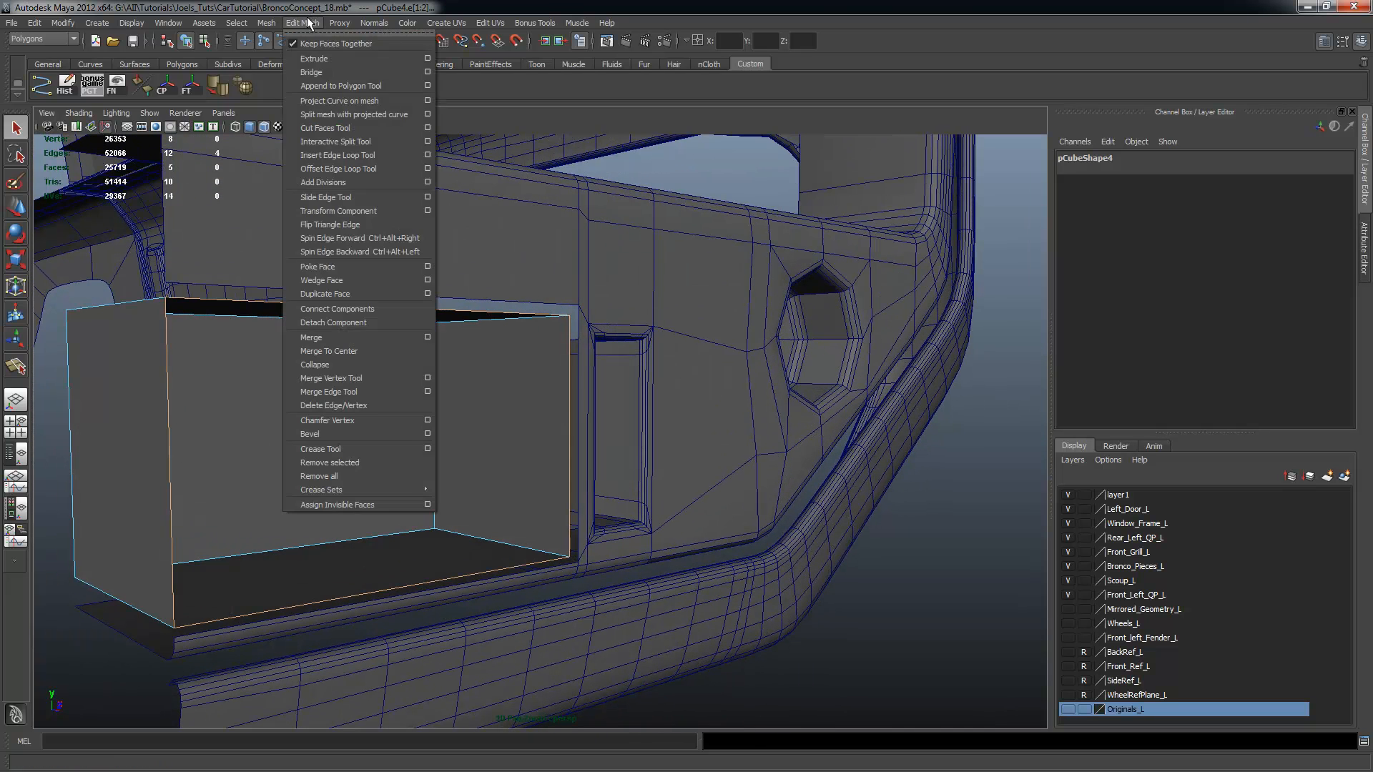
click(311, 45)
Scale the extruded edges outward into a flat rim around the winch box, about 1.169 in X and 1.25 in Y
alt+right_drag(682, 305, 581, 420)
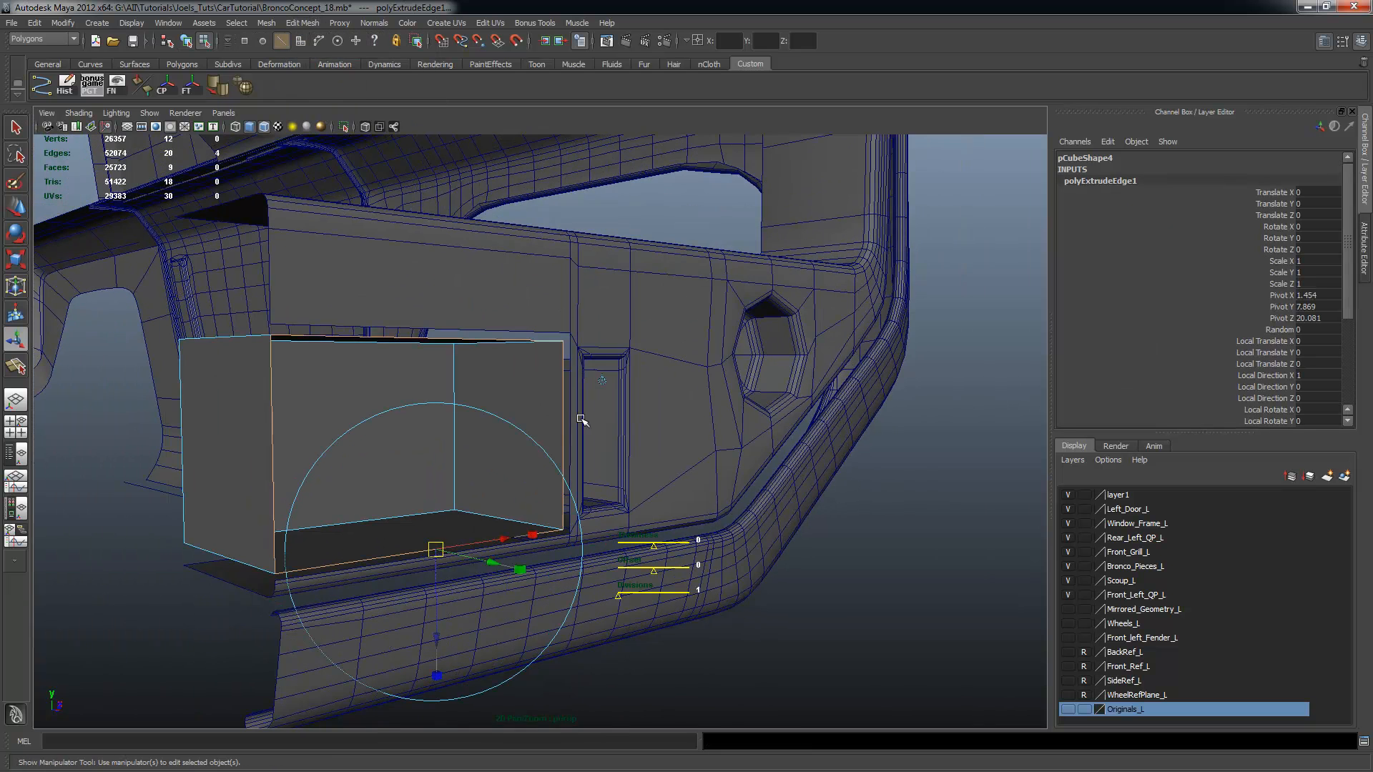
alt+drag(567, 465, 440, 350)
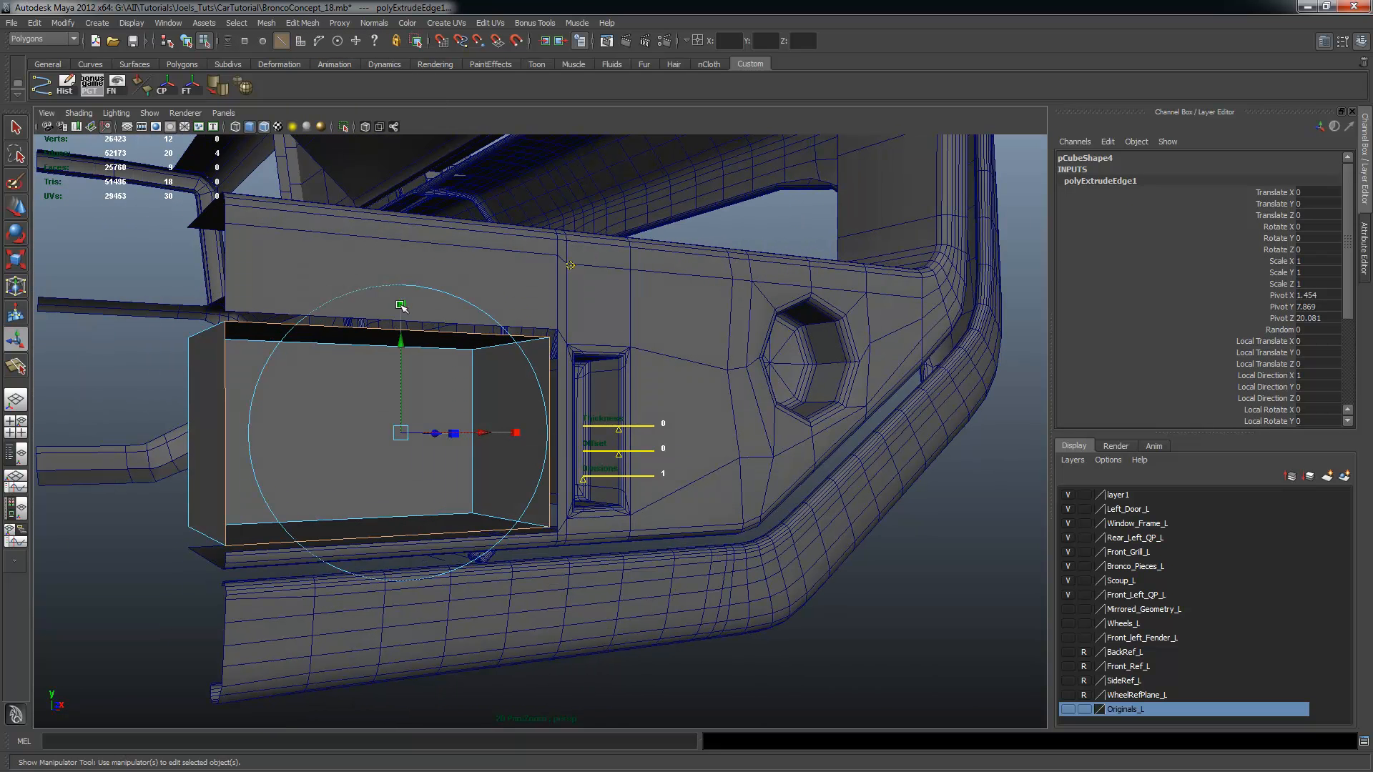
drag(404, 433, 474, 488)
drag(497, 434, 478, 434)
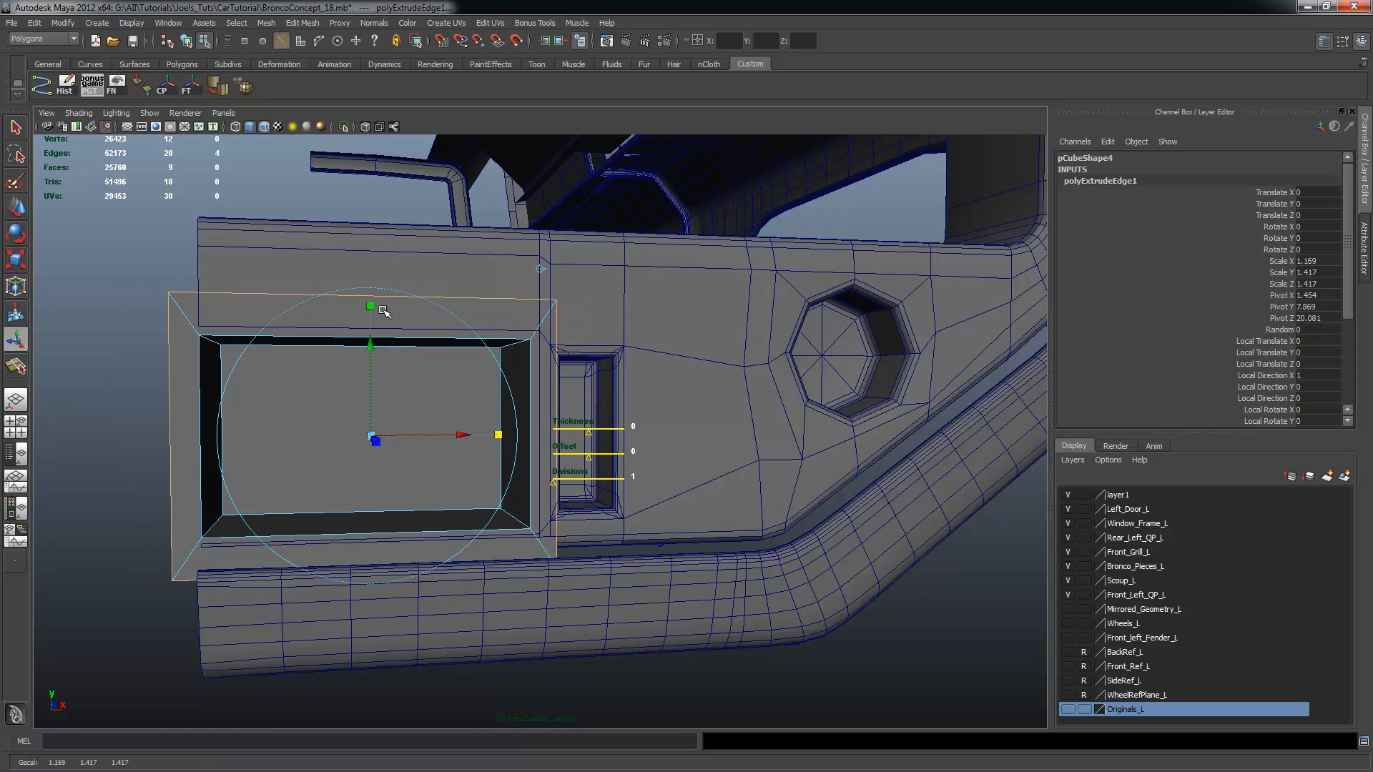
drag(370, 306, 368, 316)
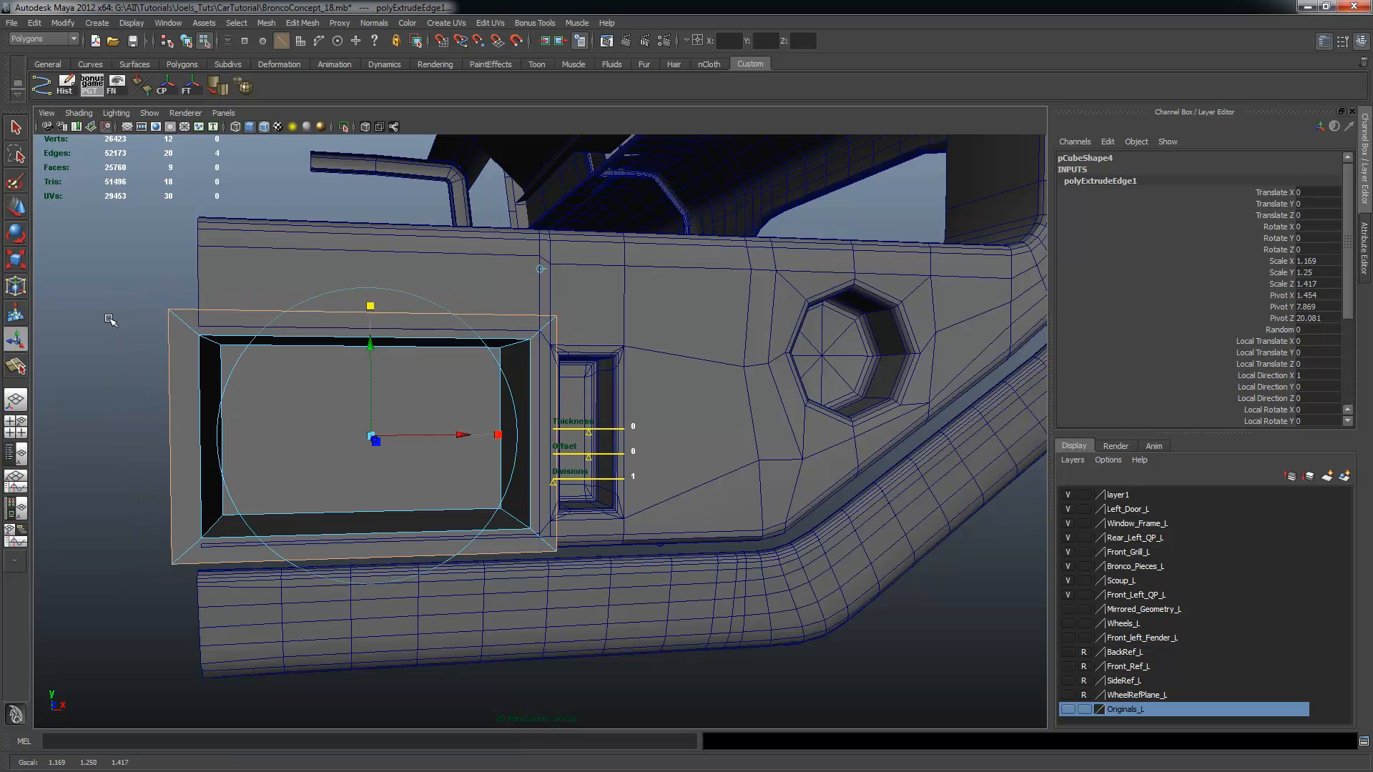
click(110, 321)
Return the winch box to object selection and reduce its height to a Y scale of about 0.953
alt+drag(377, 429, 470, 454)
alt+right_drag(470, 454, 501, 451)
alt+drag(501, 451, 532, 435)
right_click(384, 344)
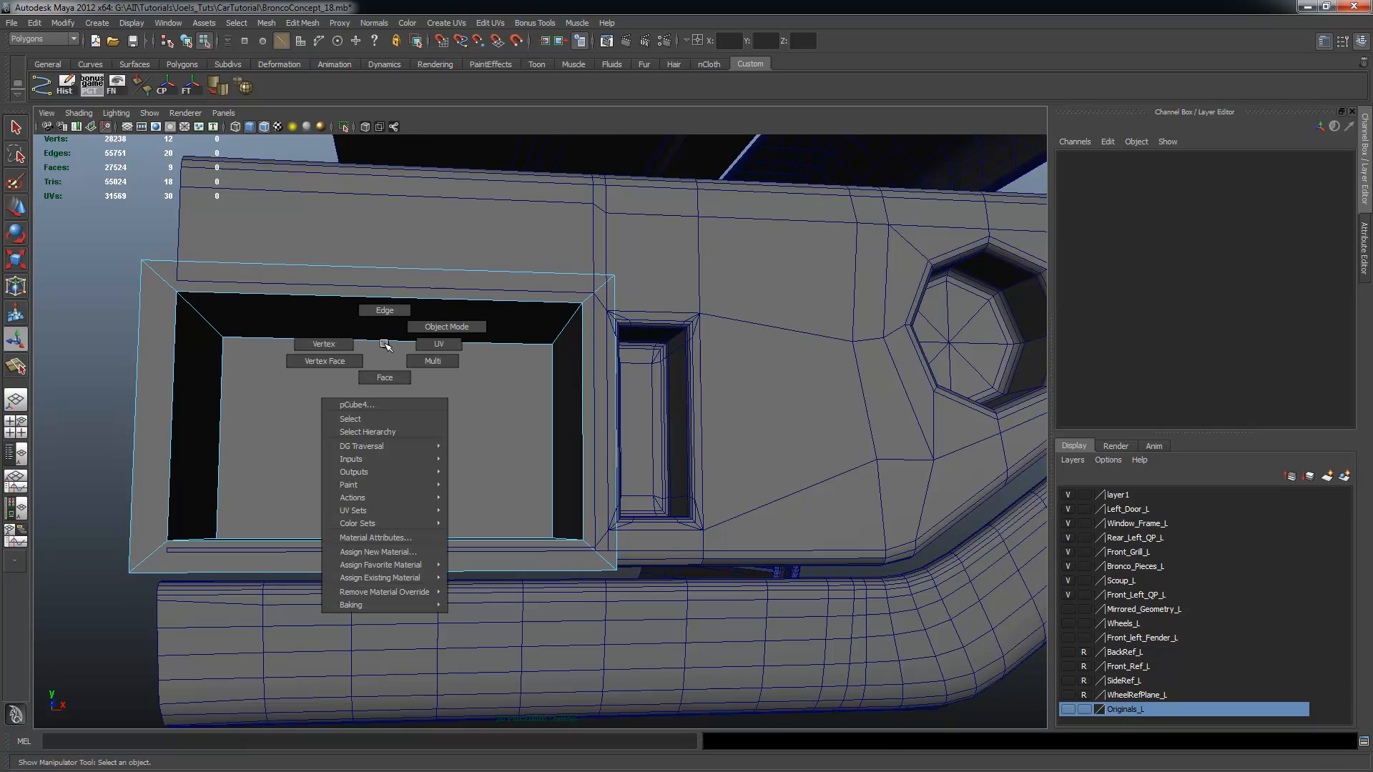
alt+right_drag(399, 386, 515, 400)
alt+drag(515, 400, 539, 404)
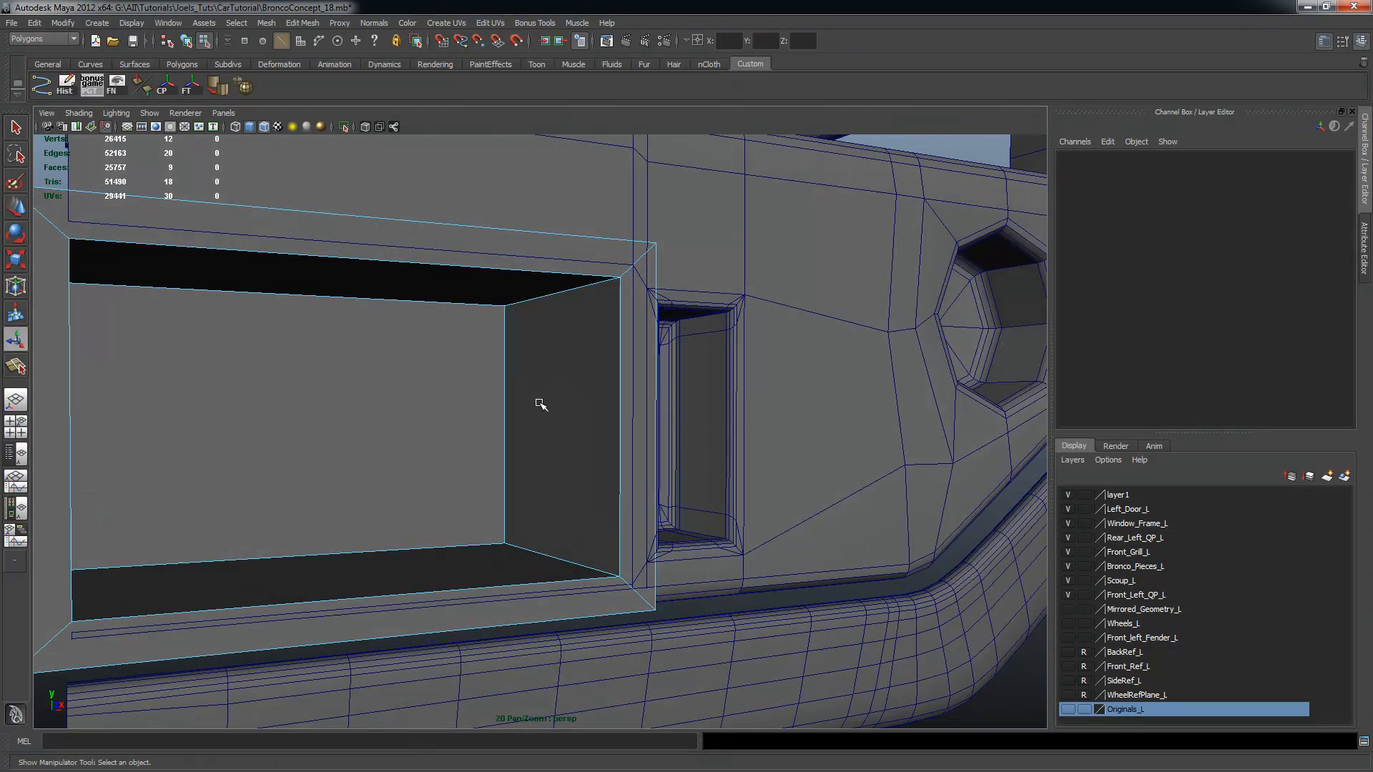
alt+right_drag(538, 407, 507, 407)
key(r)
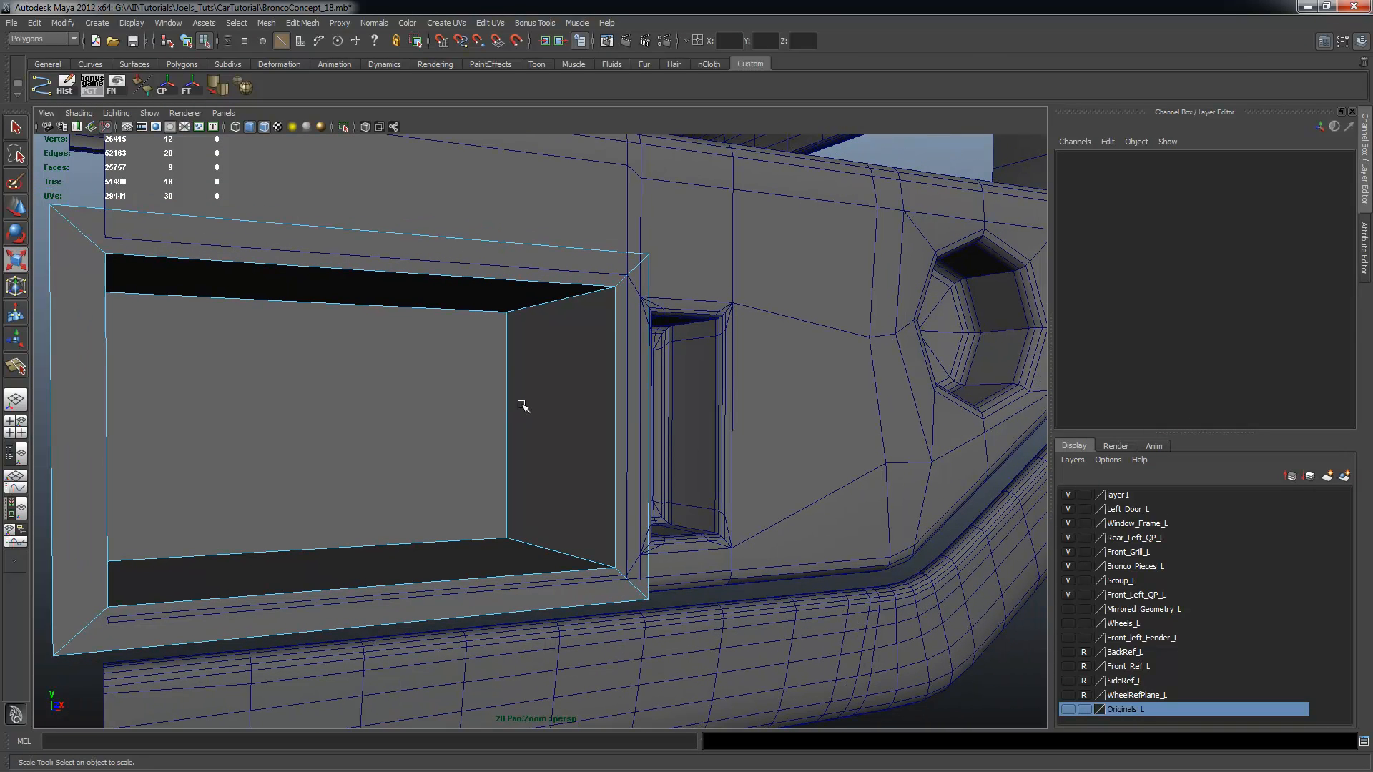
click(466, 394)
alt+drag(559, 378, 496, 393)
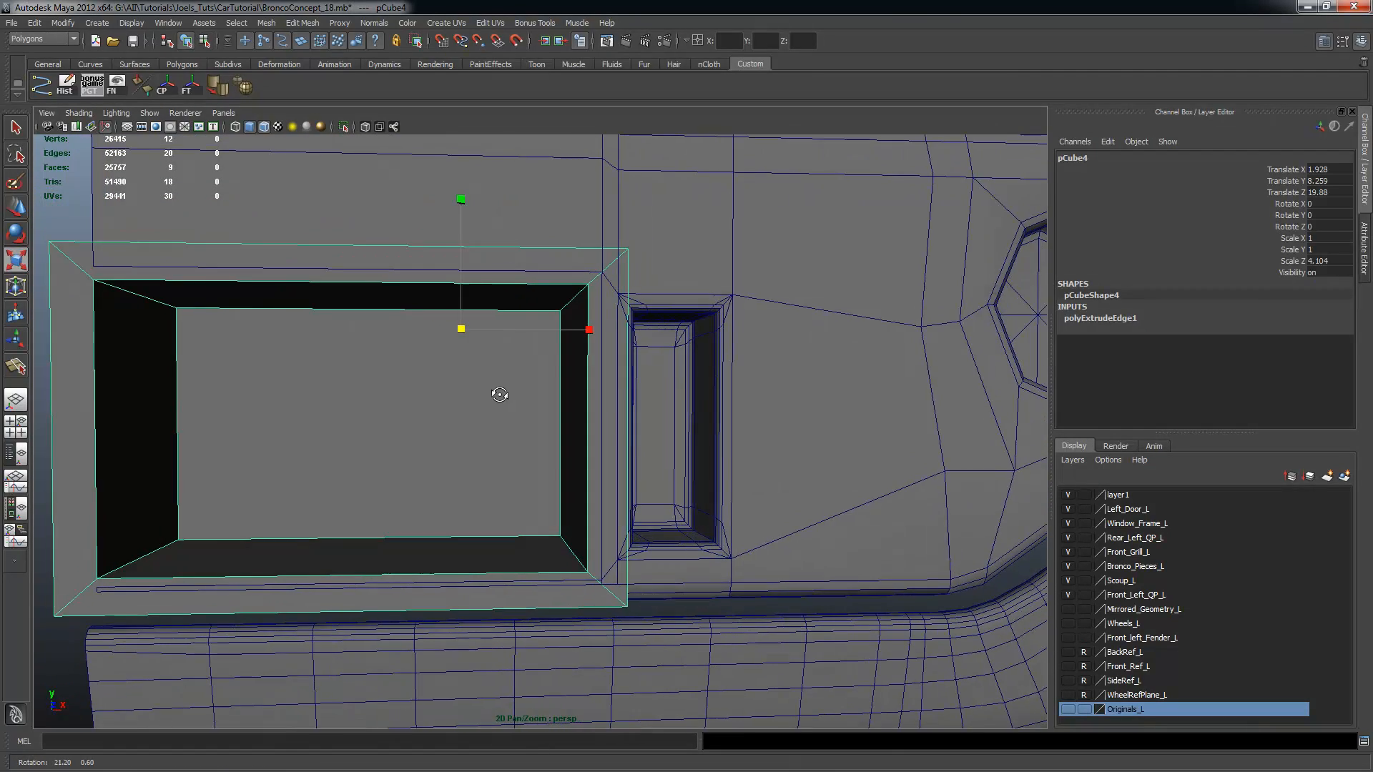
drag(463, 199, 460, 207)
In the front view, lower the winch box to about Y 8.231 and narrow it to an X scale of about 0.958
key(space)
key(space)
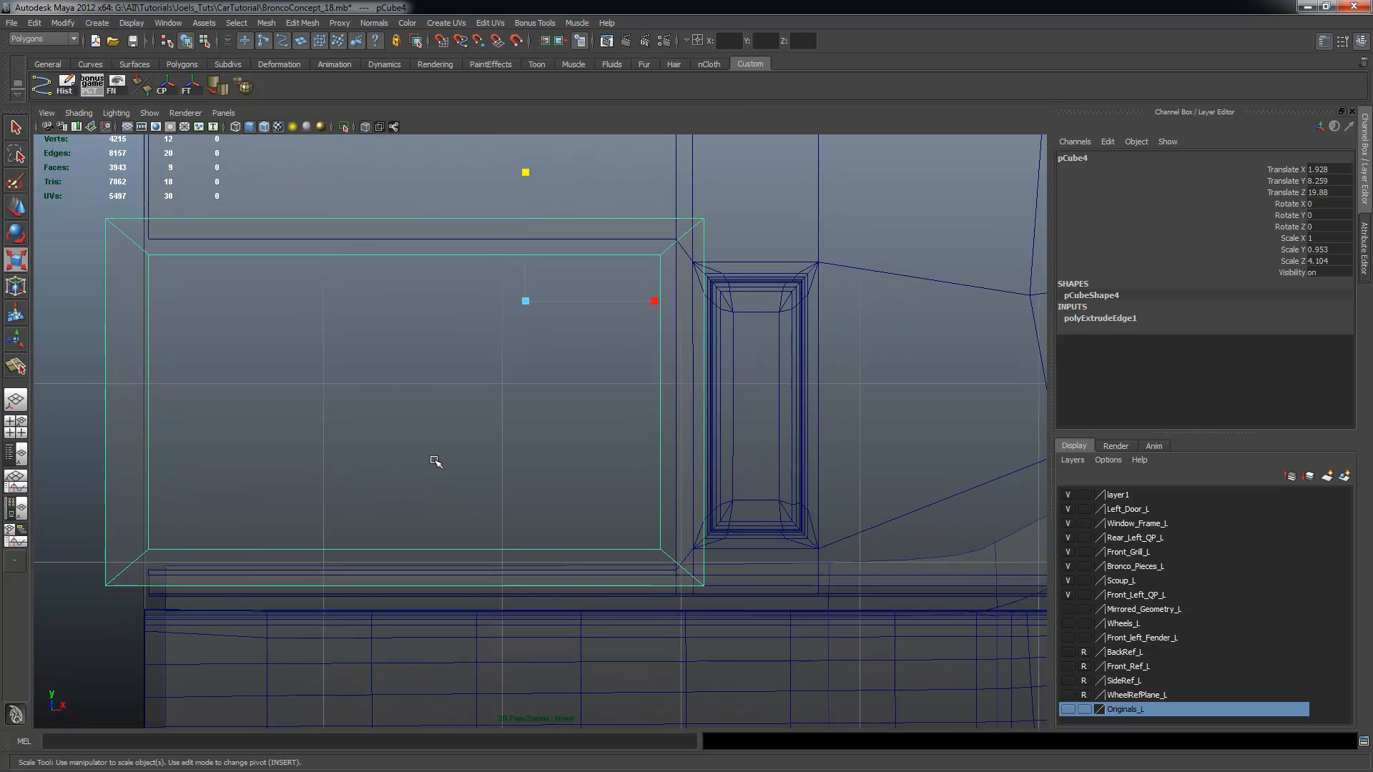
key(w)
drag(526, 216, 526, 219)
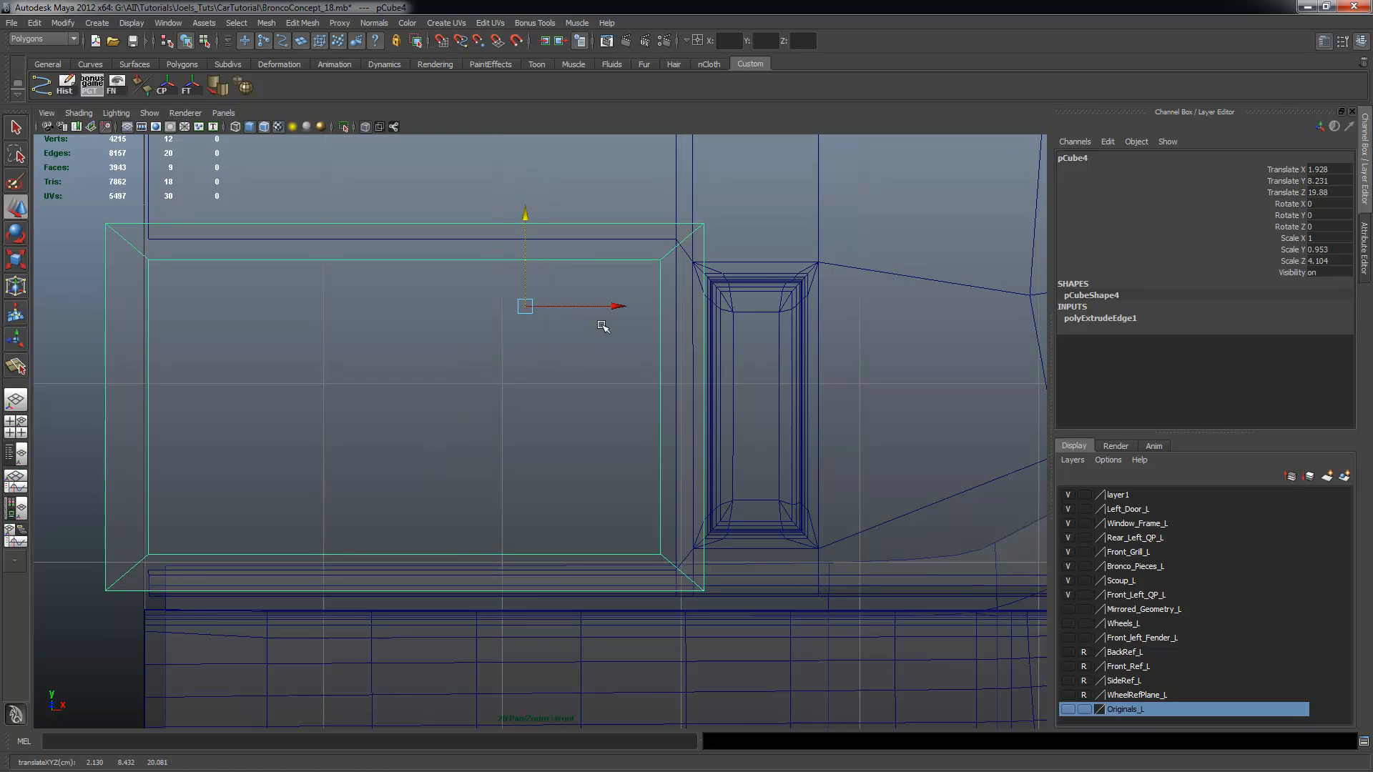
key(r)
drag(654, 306, 648, 306)
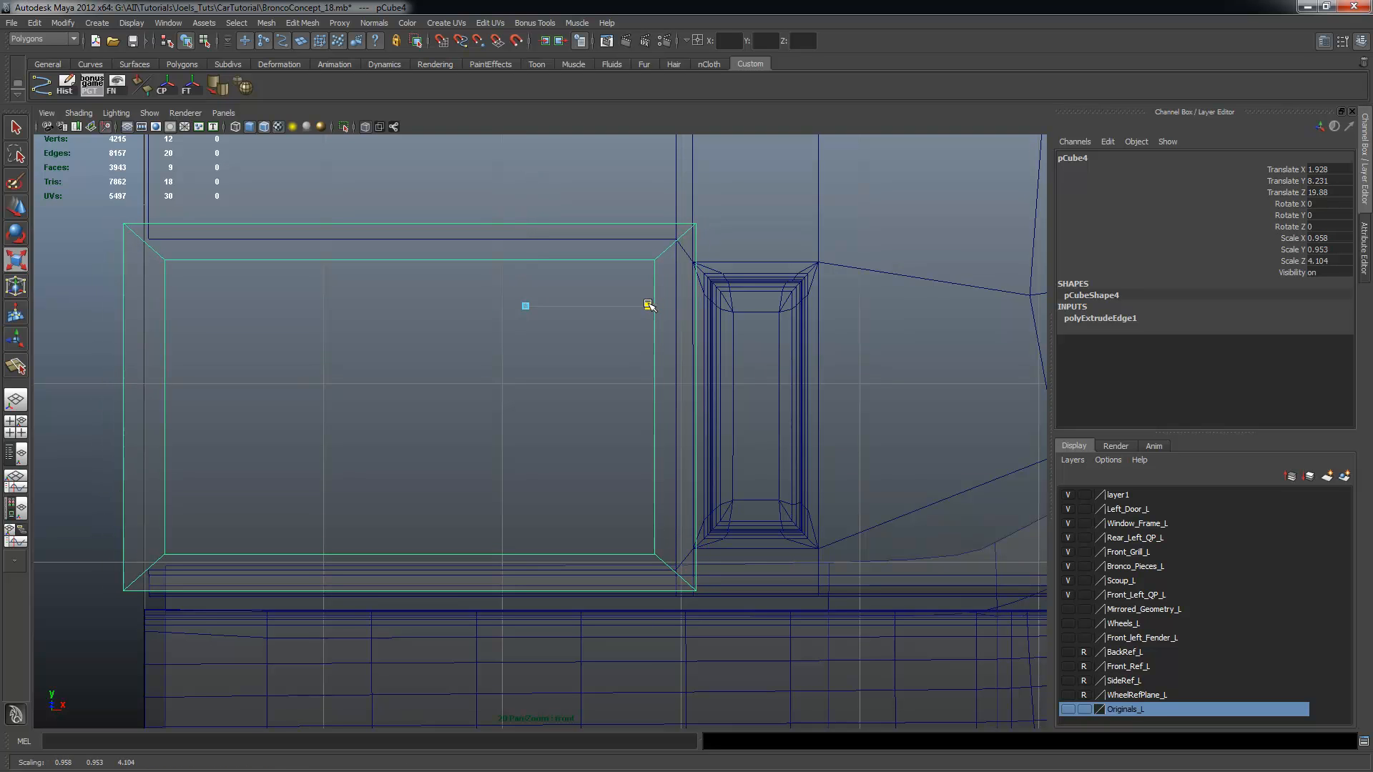
Undo the winch box's last X scaling and shift the box sideways to about X 1.904
key(w)
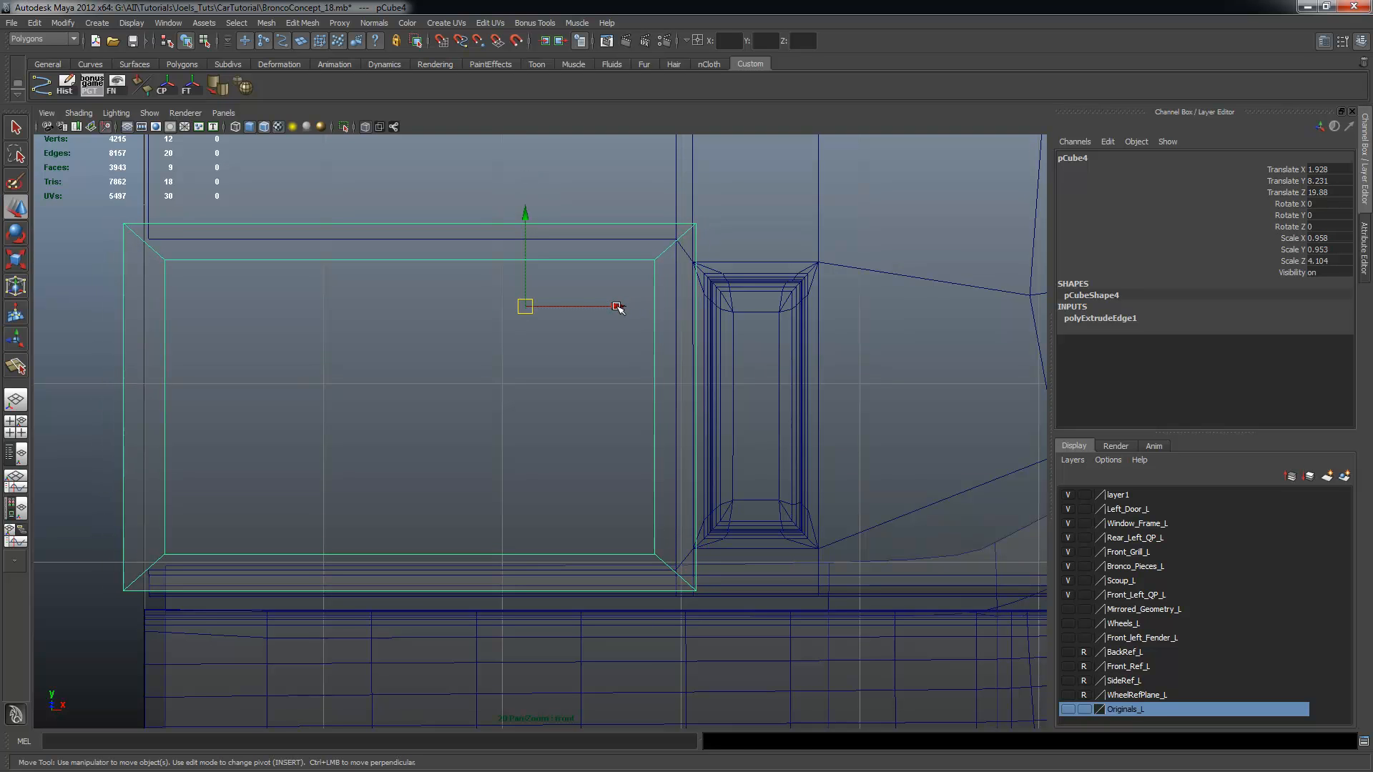
key(ctrl+z)
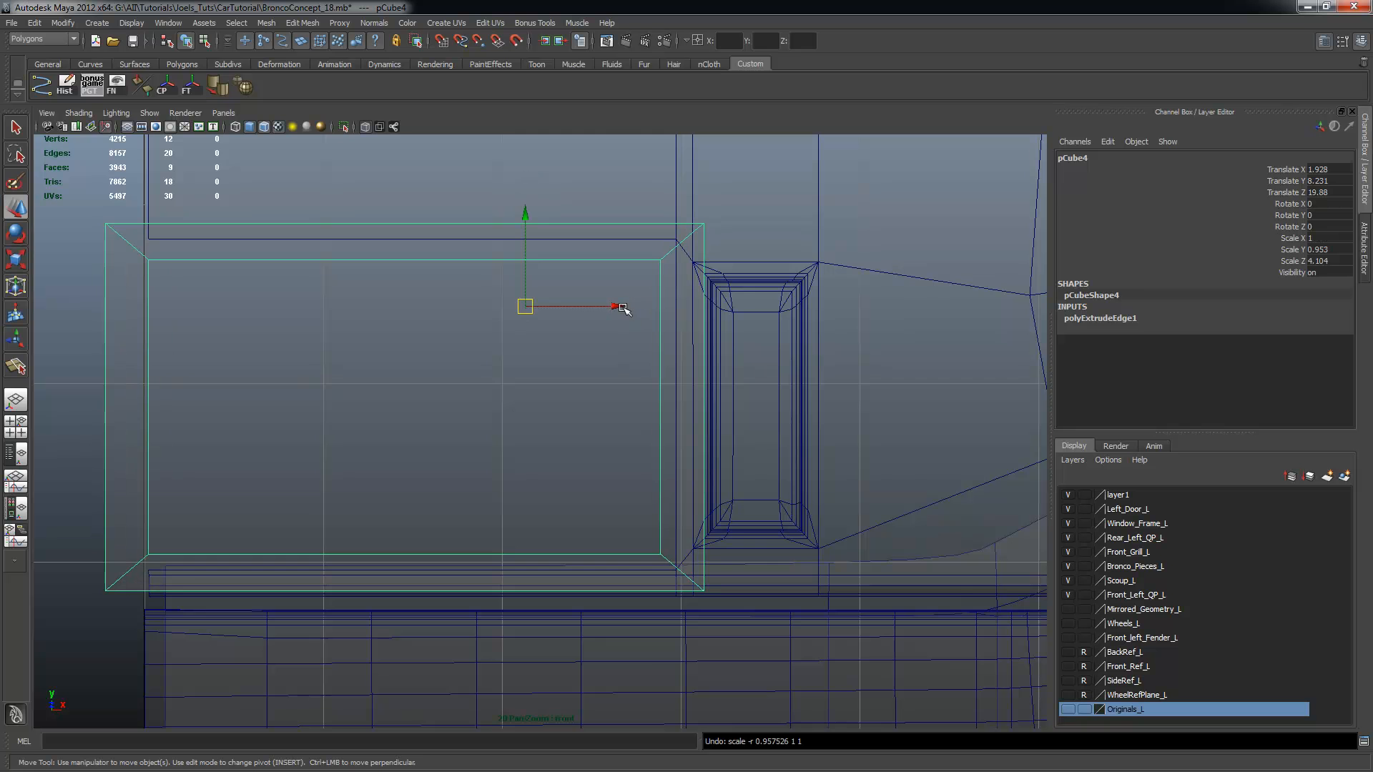
drag(618, 306, 613, 308)
Delete the winch box's inner side wall nearest the vehicle's centre line together with the adjoining rim face
key(space)
key(space)
alt+drag(698, 318, 533, 358)
scroll(360, 358, up, 2)
alt+drag(360, 359, 240, 395)
right_click(243, 393)
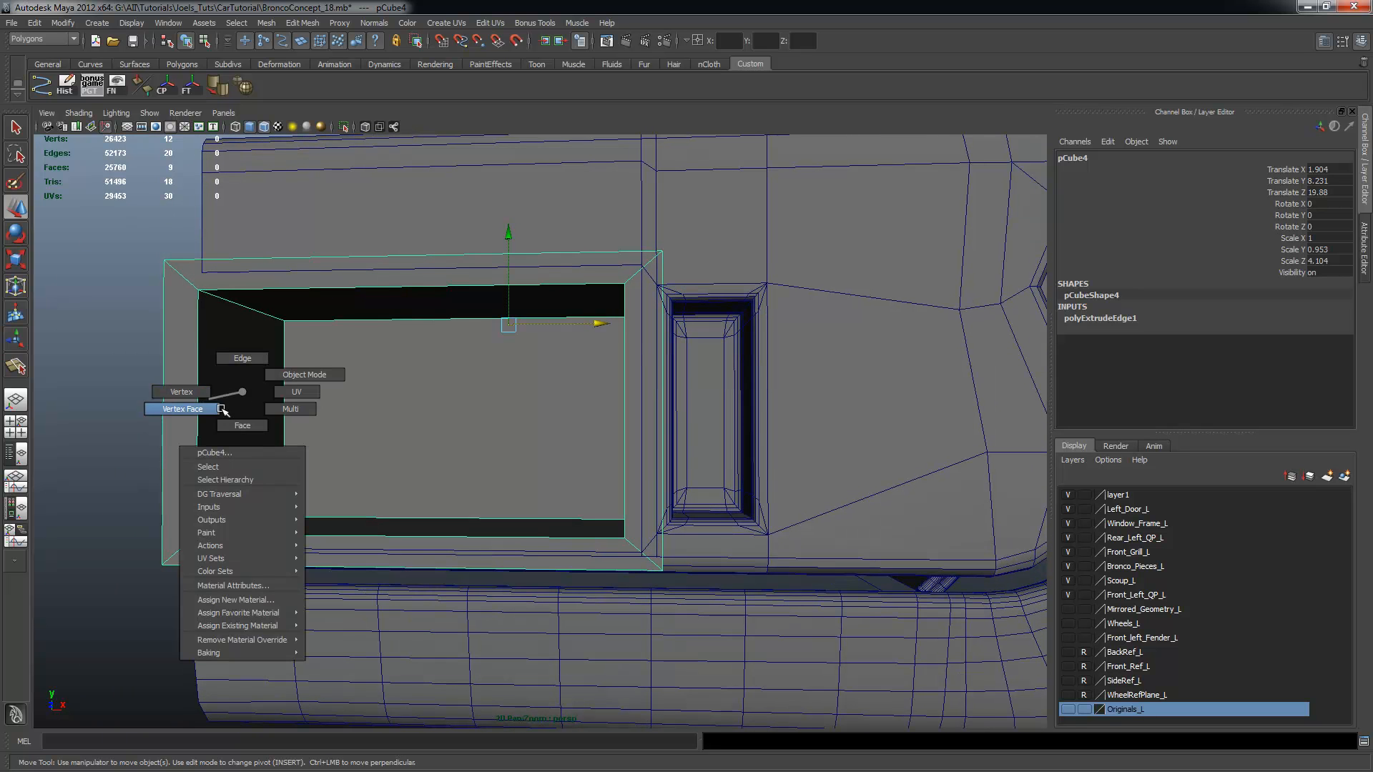
click(243, 426)
click(228, 423)
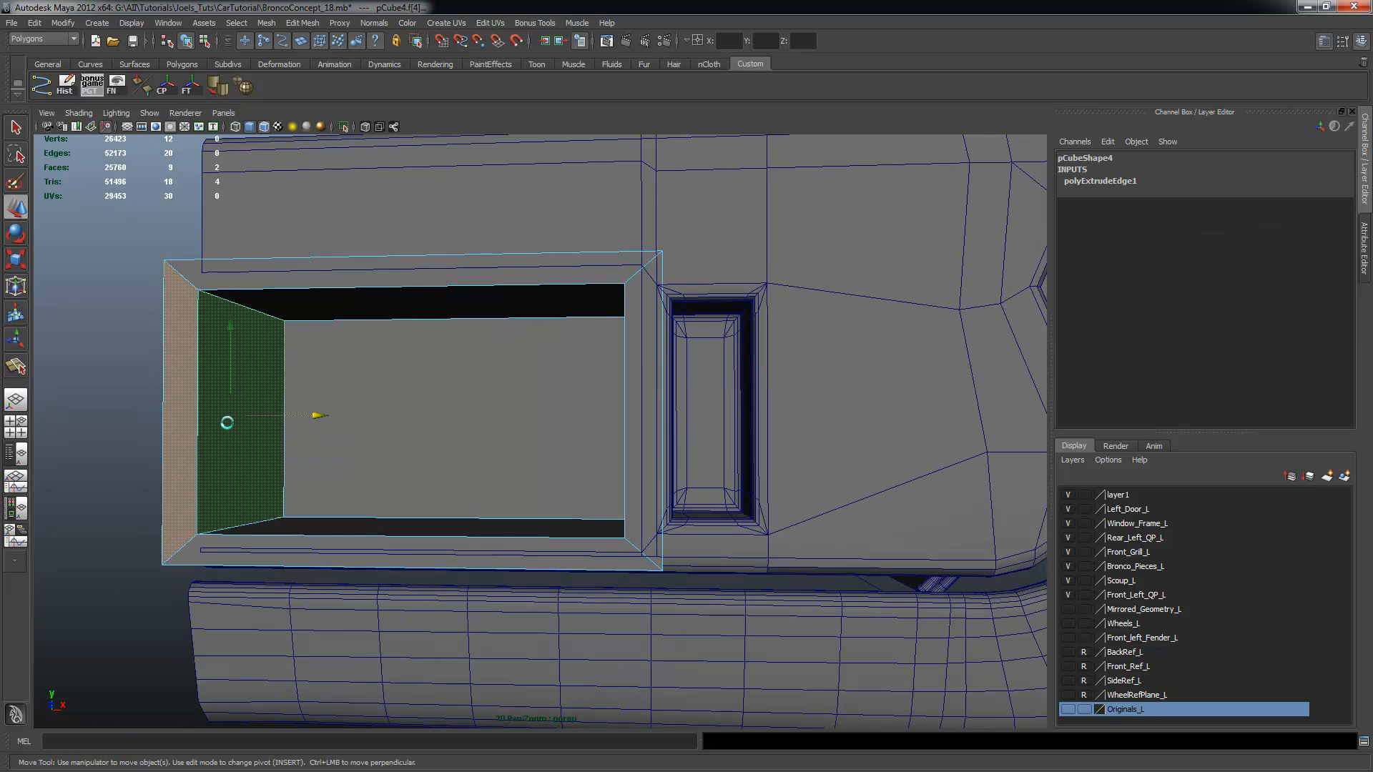
key(Delete)
Select the six vertices along the winch box's open centre-line side and flatten them in X in the front view
alt+drag(223, 422, 258, 393)
click(258, 393)
right_drag(257, 384, 196, 382)
drag(242, 558, 278, 677)
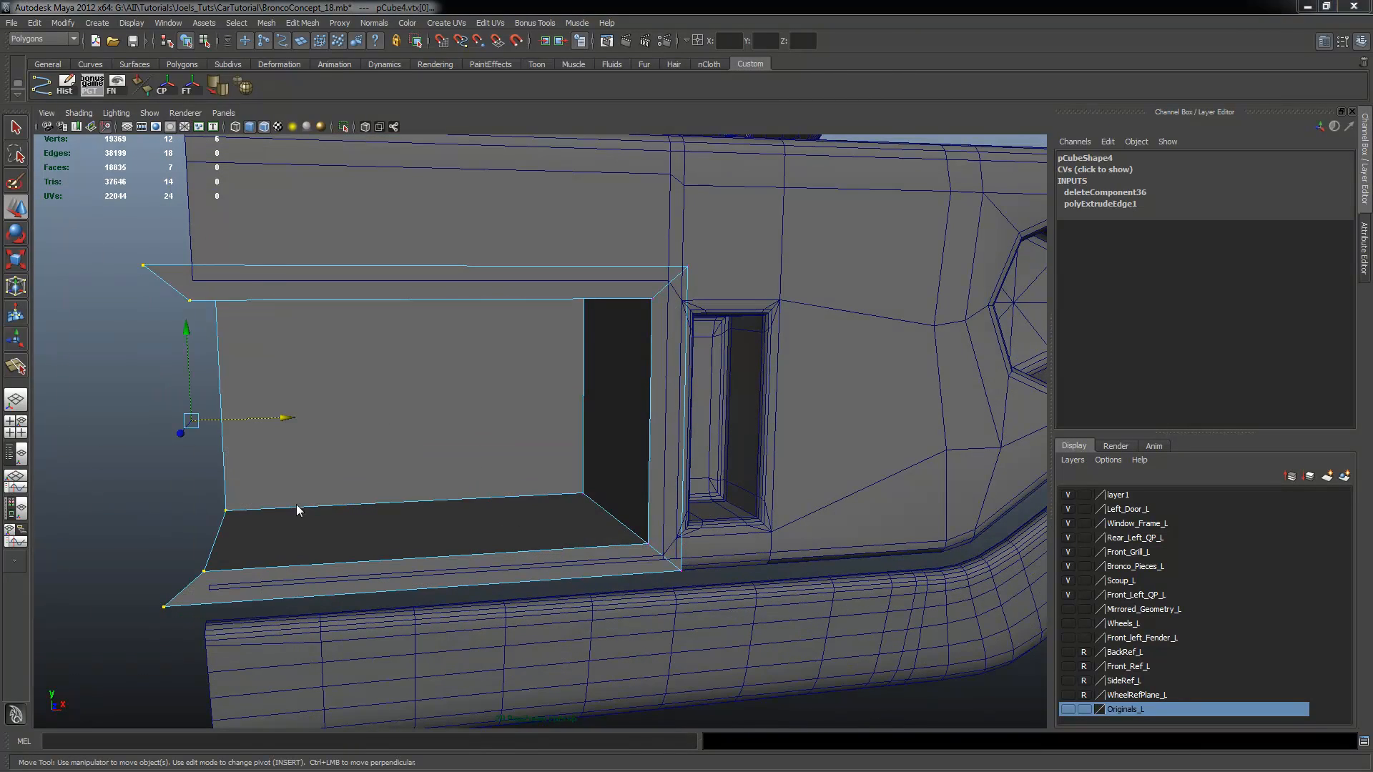
key(space)
key(space)
alt+right_drag(368, 479, 426, 427)
key(r)
drag(270, 403, 136, 395)
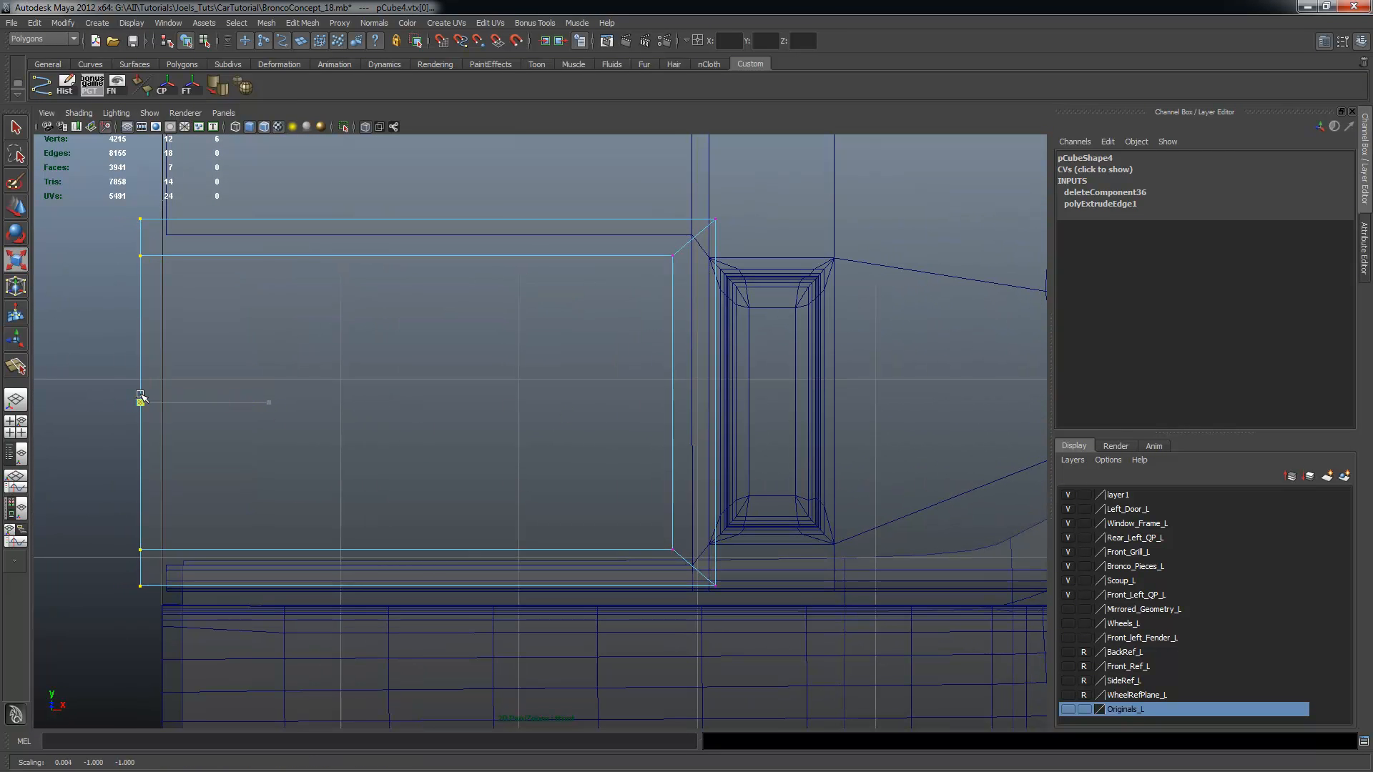
Move the flattened vertices along X to the vehicle's centre line, at about X 0.026, and deselect them
key(w)
drag(238, 401, 257, 404)
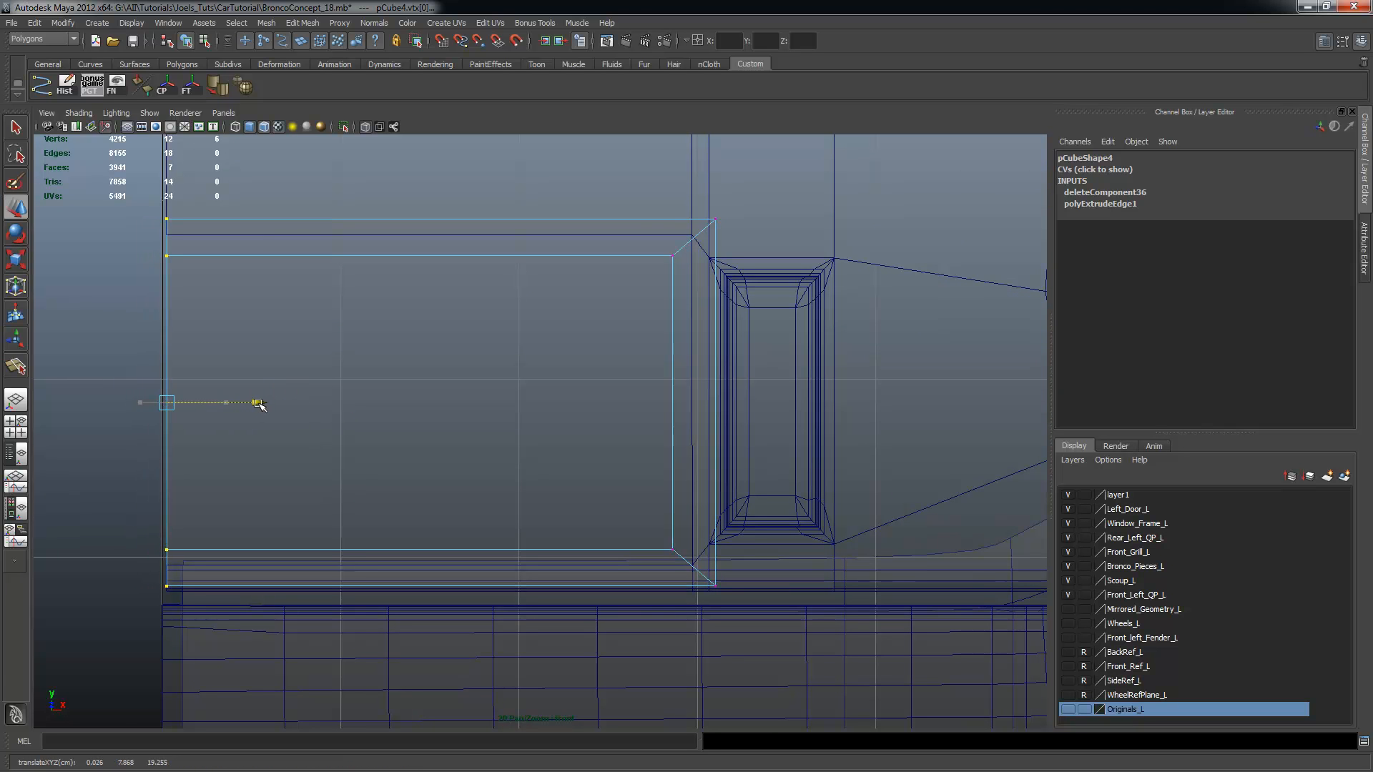
key(space)
key(space)
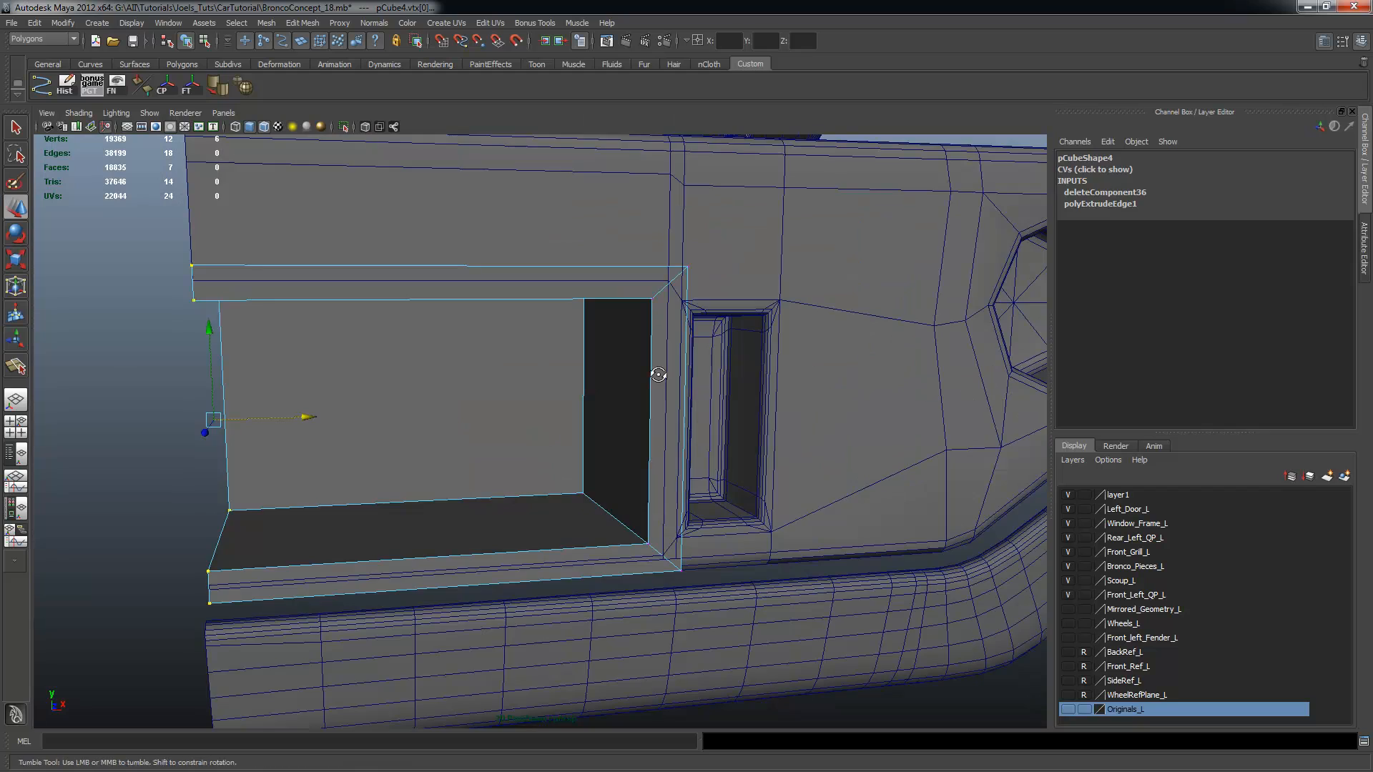
click(212, 394)
Bevel the three edges around the winch box's back wall and the three edges around its front opening
alt+drag(212, 394, 451, 429)
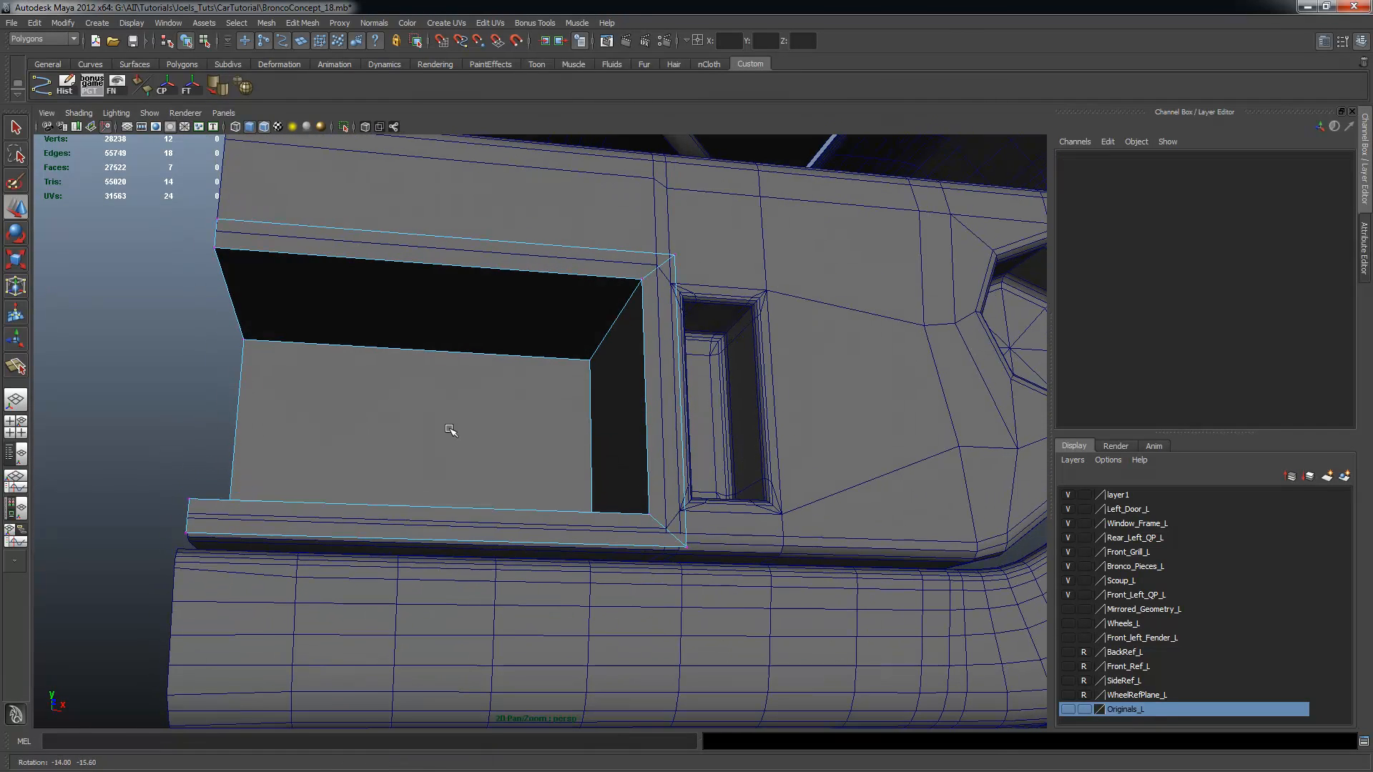
right_drag(451, 426, 447, 396)
alt+drag(394, 361, 398, 376)
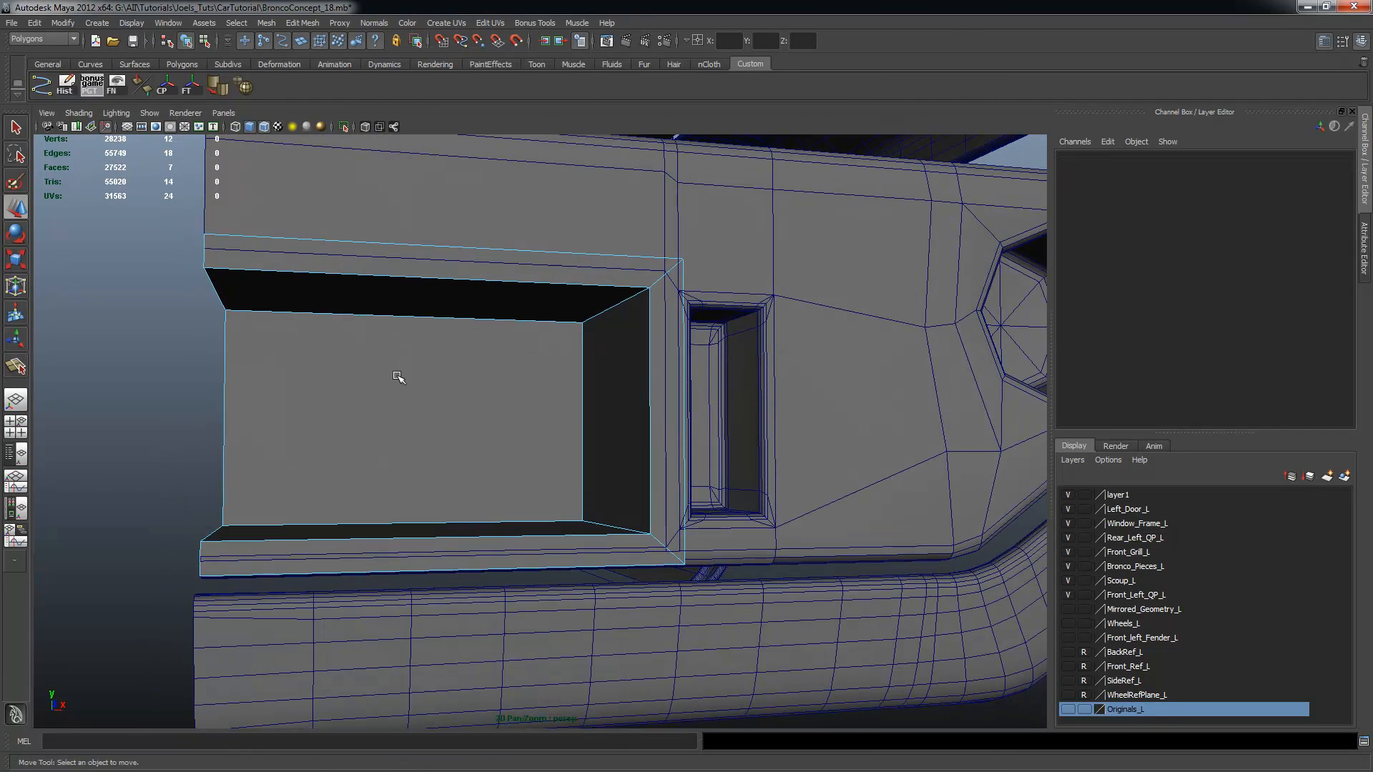
alt+drag(411, 434, 425, 363)
click(419, 358)
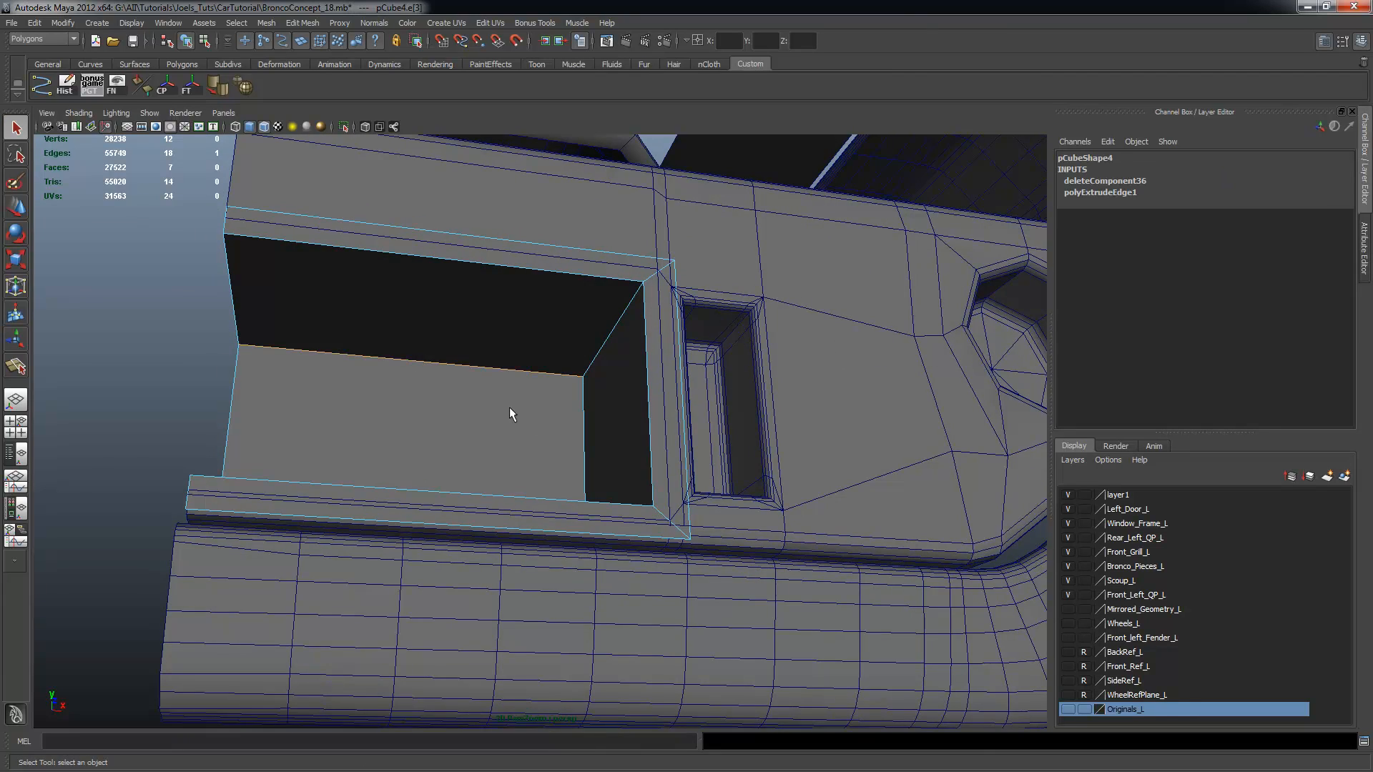
alt+drag(509, 406, 561, 414)
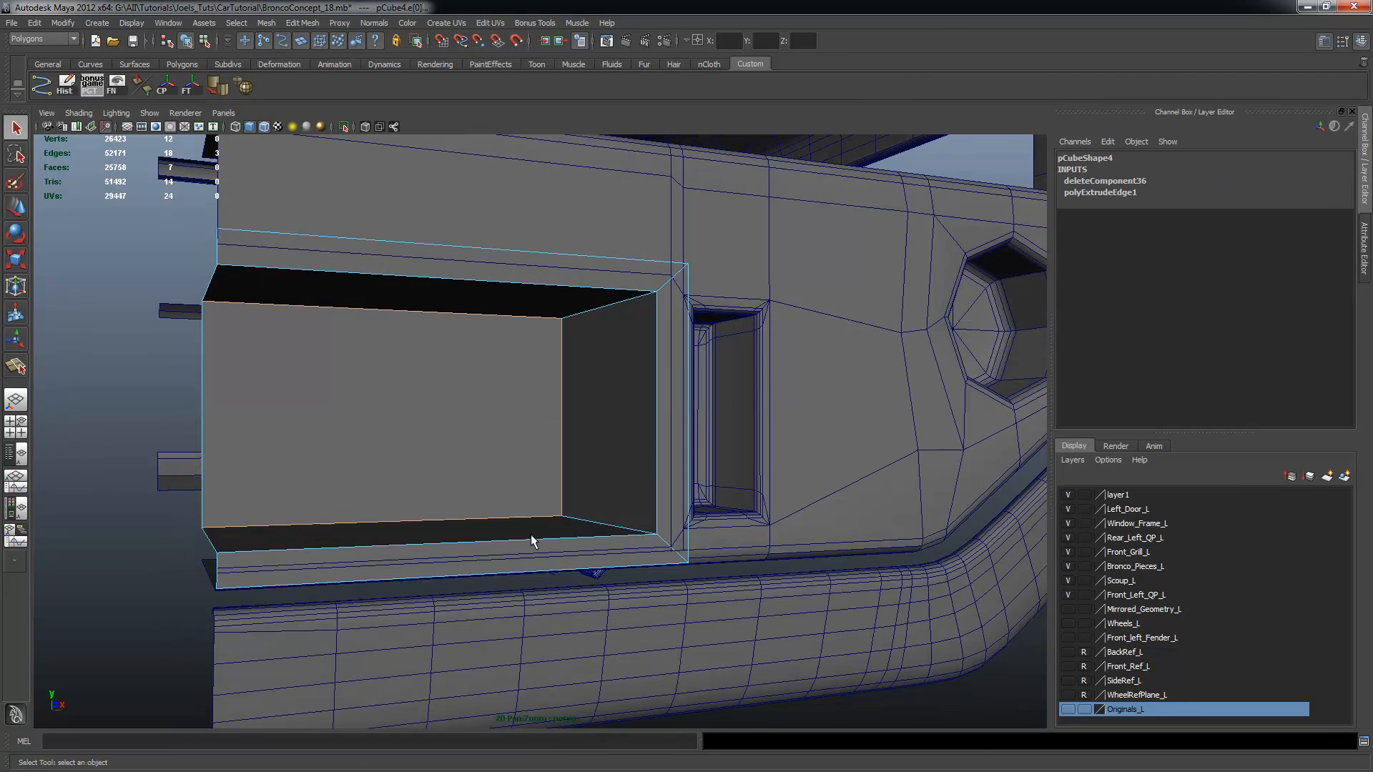
alt+drag(612, 442, 587, 284)
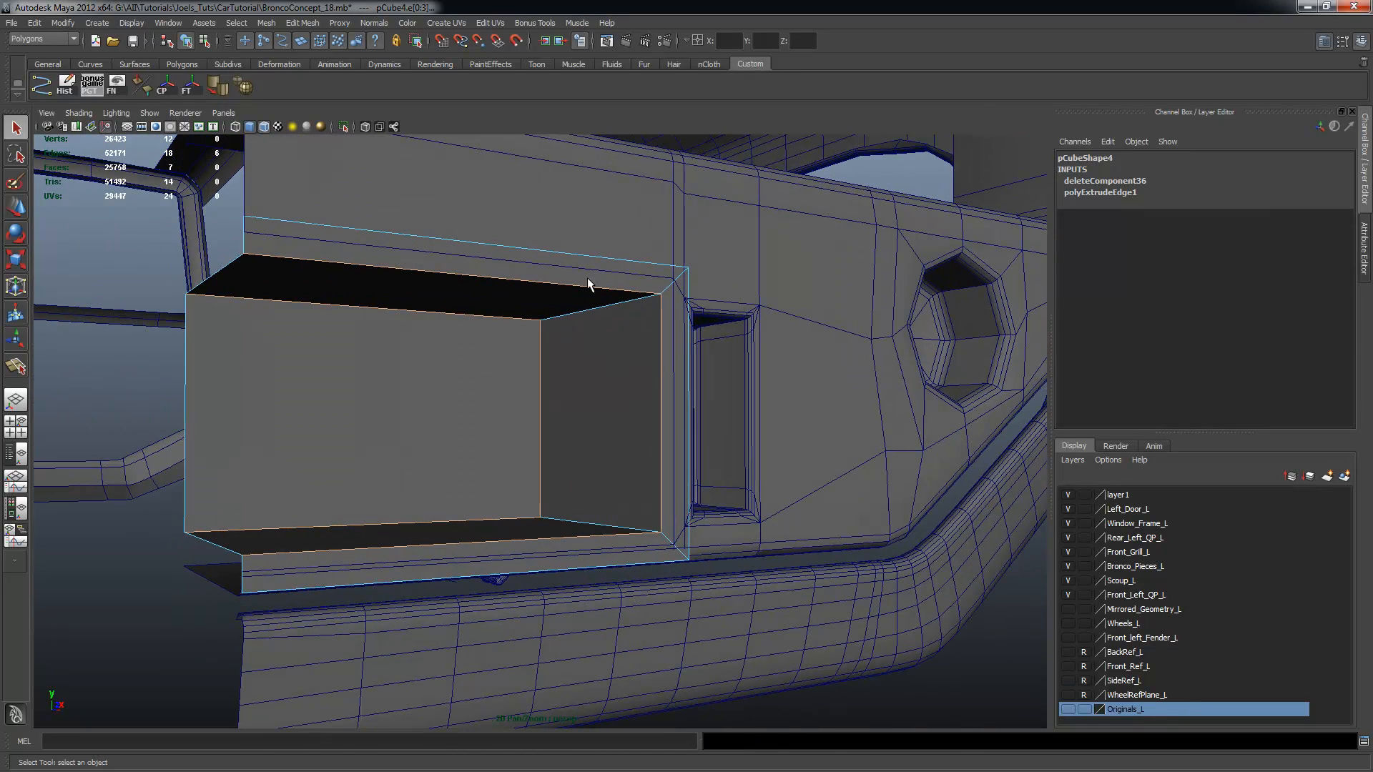
click(304, 23)
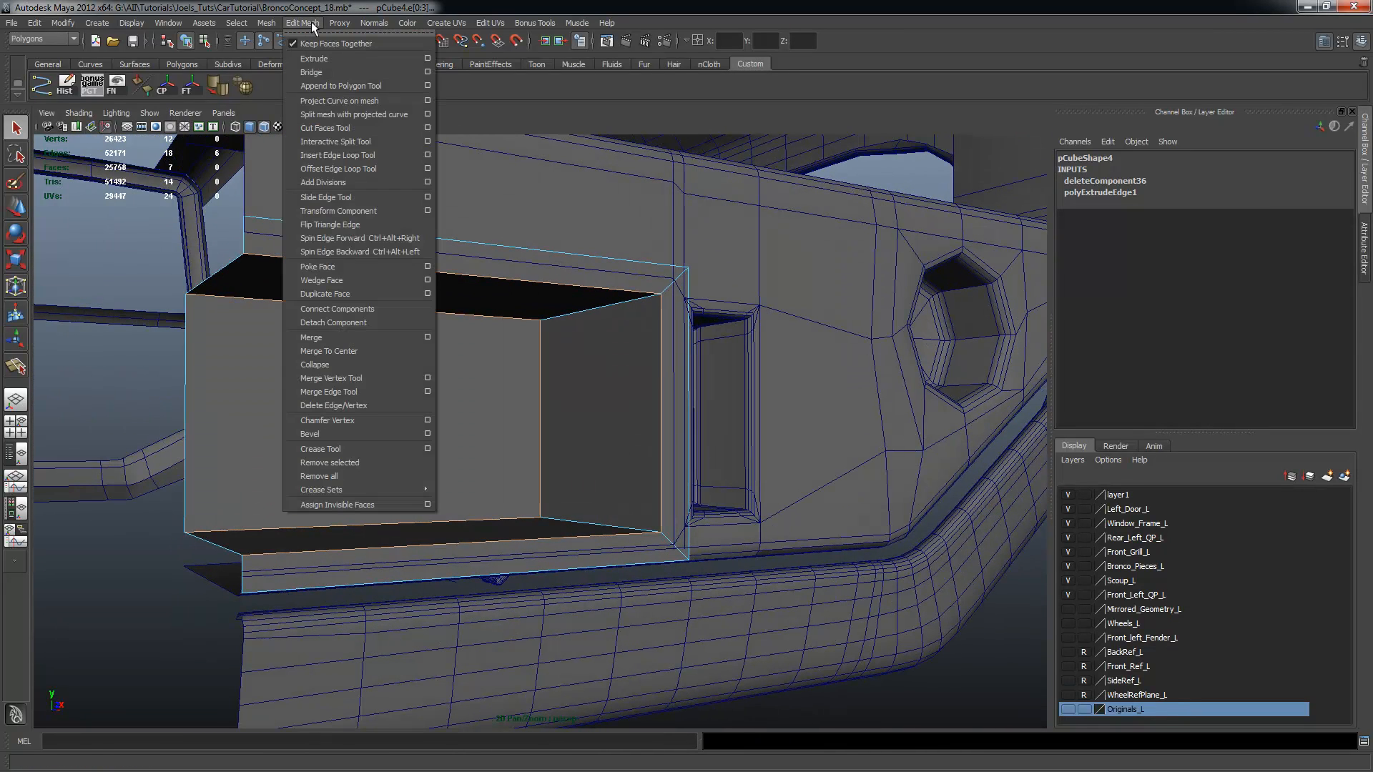
click(336, 433)
alt+drag(338, 429, 692, 451)
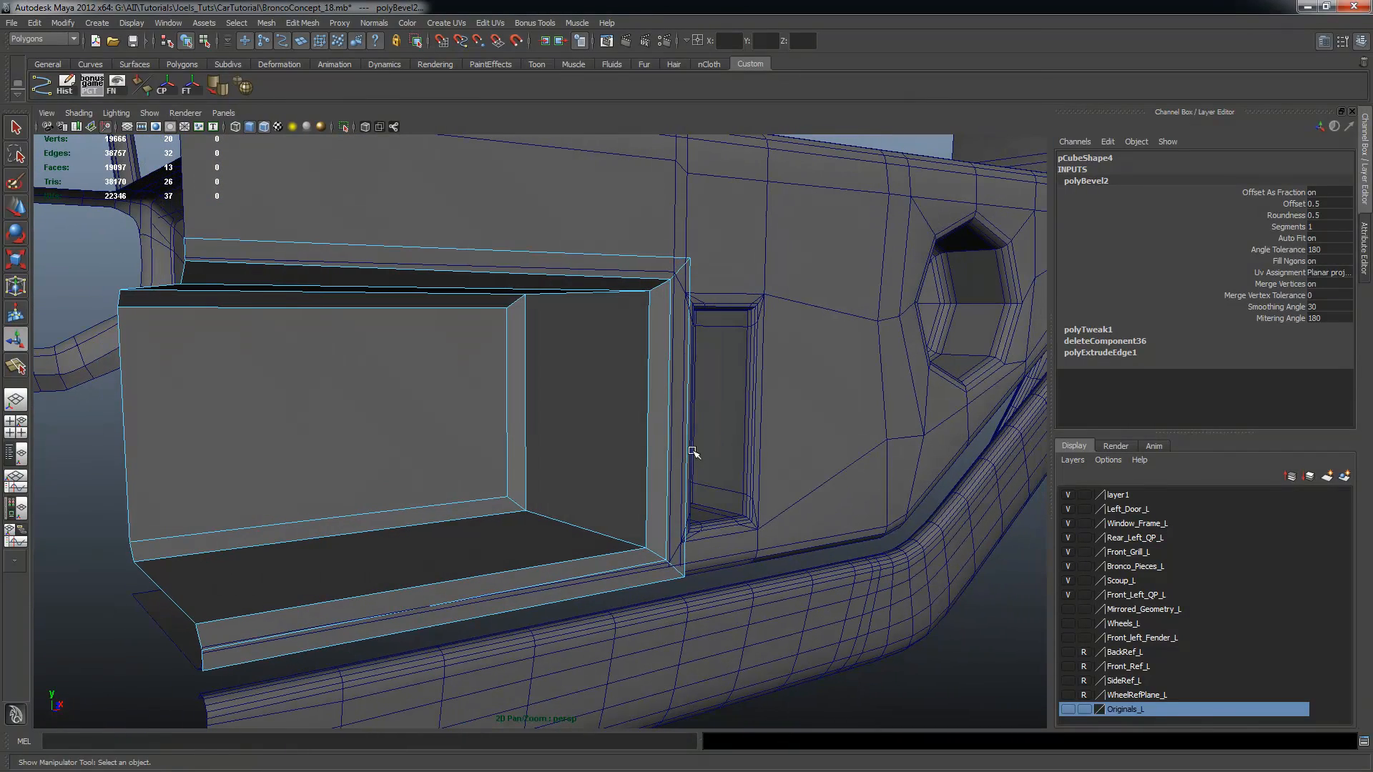
Set the winch box bevel's offset to 0.4 and its segments to 3
click(1293, 204)
middle_drag(792, 269, 794, 270)
alt+drag(788, 275, 816, 371)
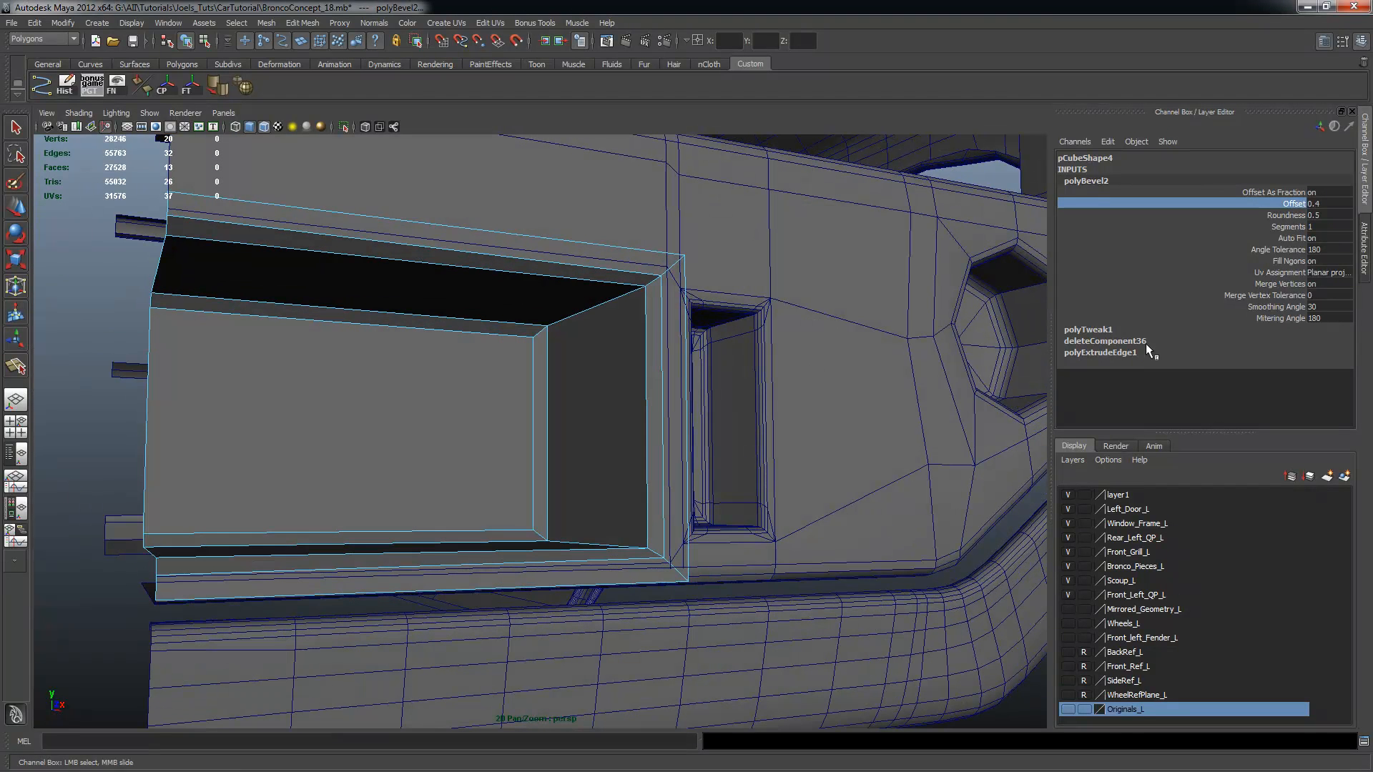
click(1272, 216)
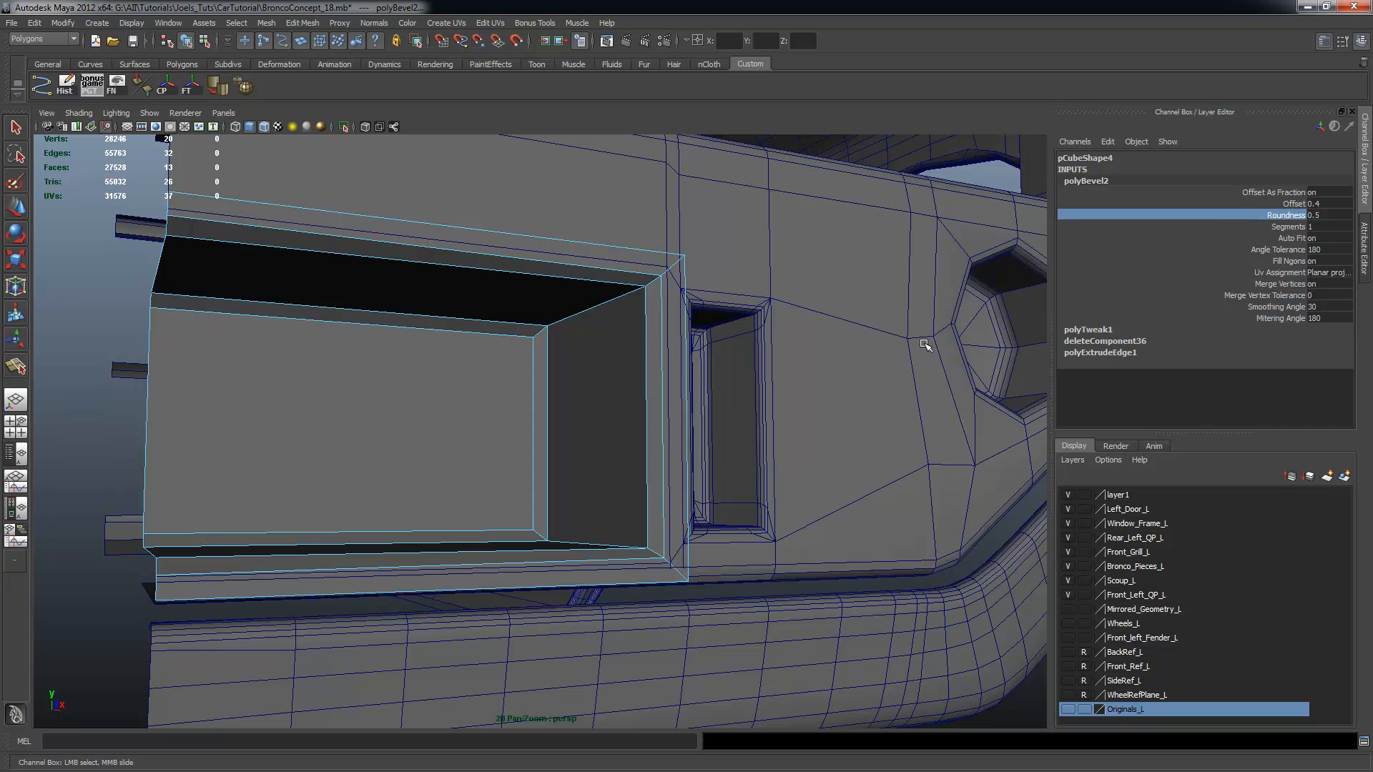
click(1281, 225)
middle_drag(858, 289, 867, 289)
alt+drag(854, 400, 690, 422)
alt+middle_drag(691, 423, 594, 411)
alt+drag(594, 410, 641, 441)
alt+right_drag(641, 441, 522, 417)
alt+drag(523, 416, 484, 387)
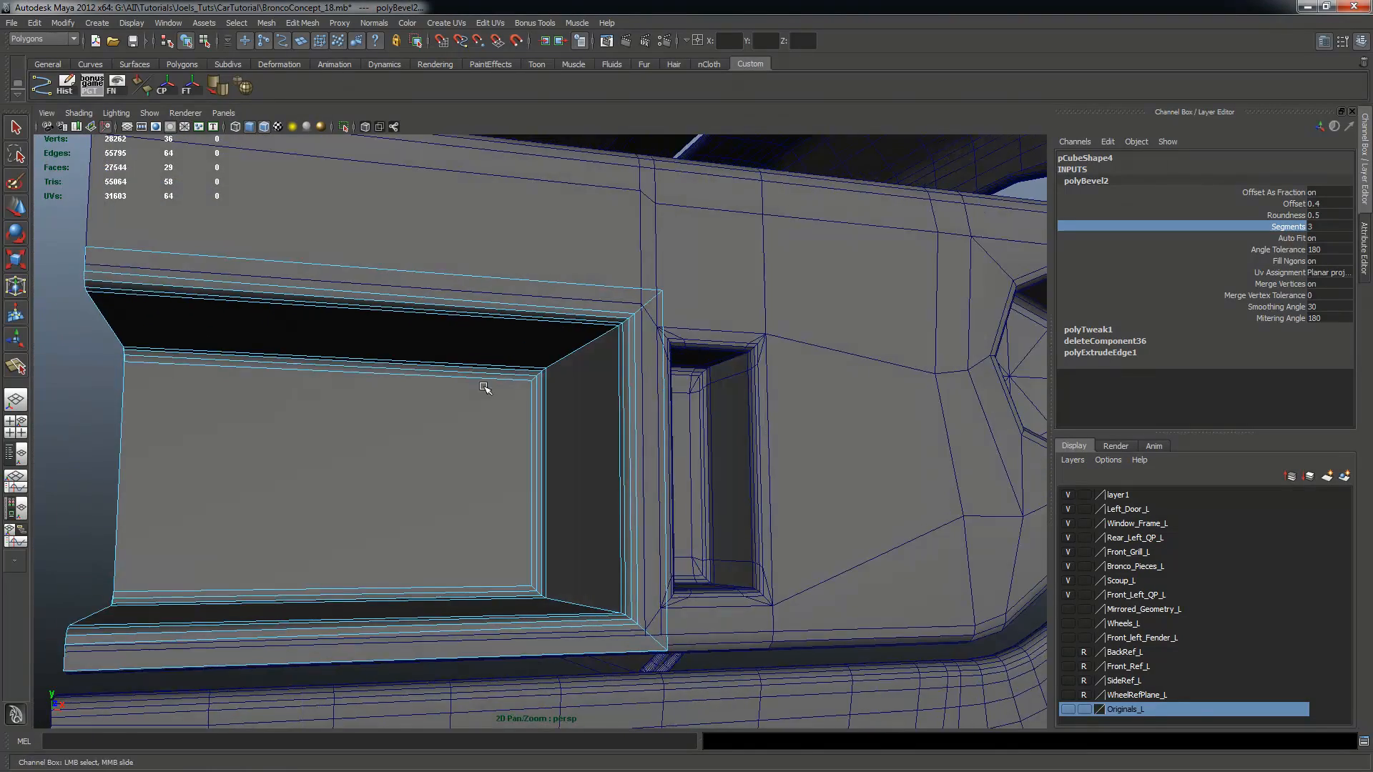
alt+right_drag(484, 387, 606, 371)
alt+middle_drag(606, 371, 584, 342)
Return the winch box to object selection and save the scene as a new version named BroncoConcept_19.mb
key(F8)
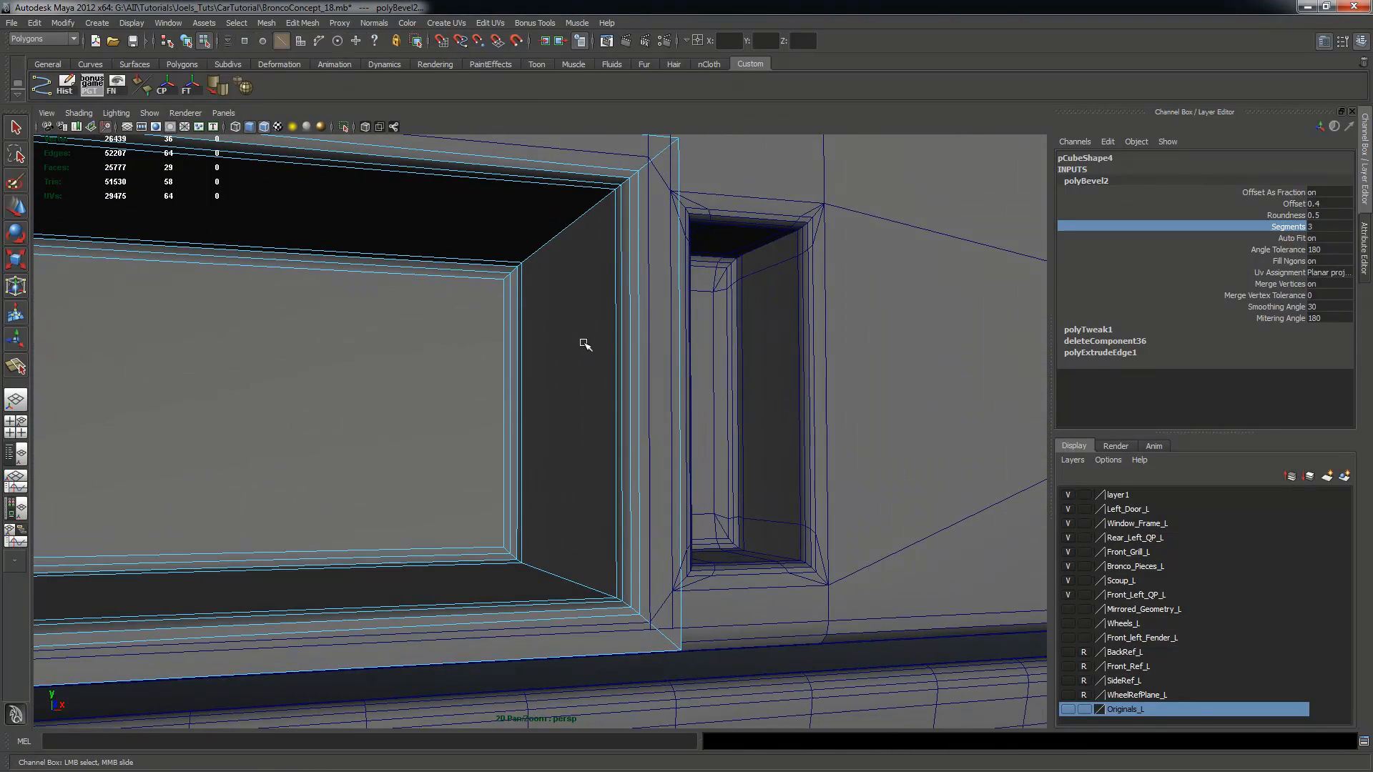
key(t)
click(378, 25)
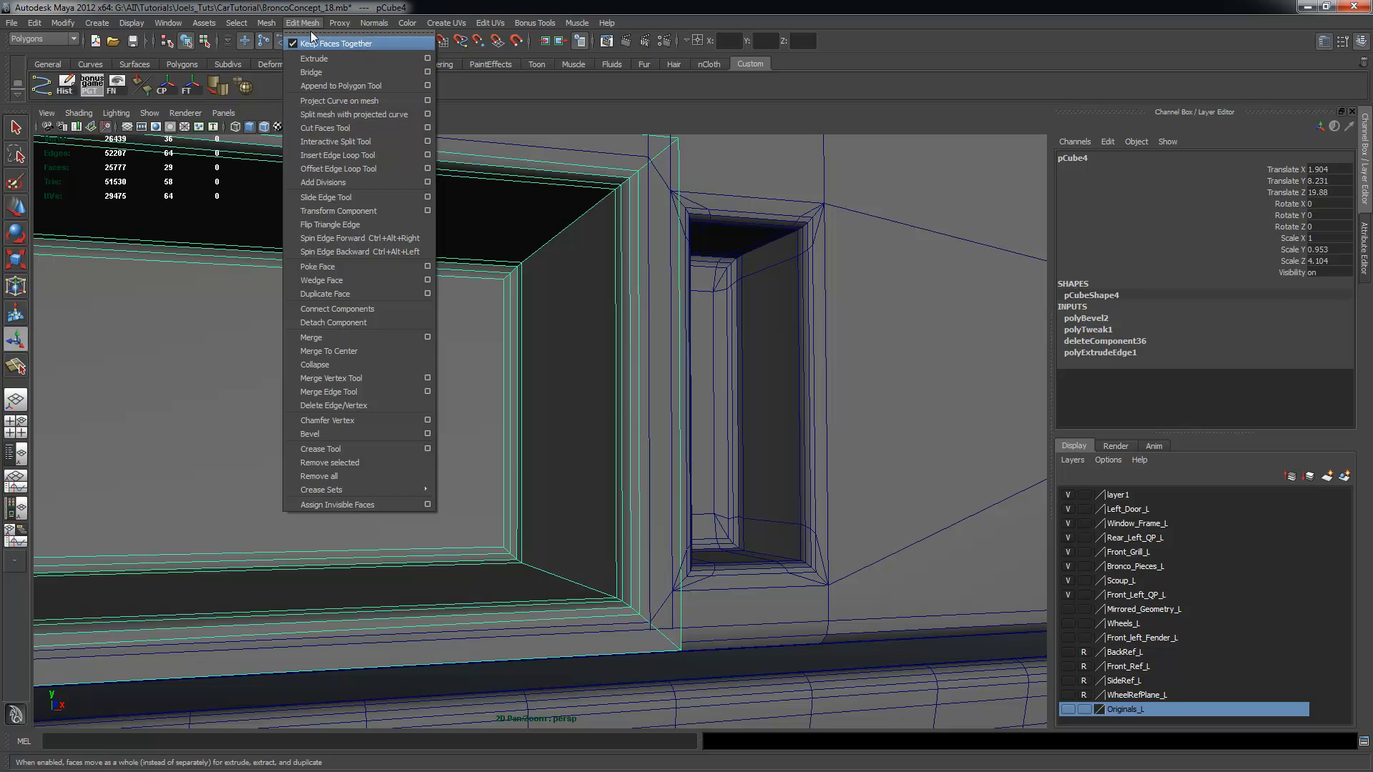
click(315, 8)
click(15, 24)
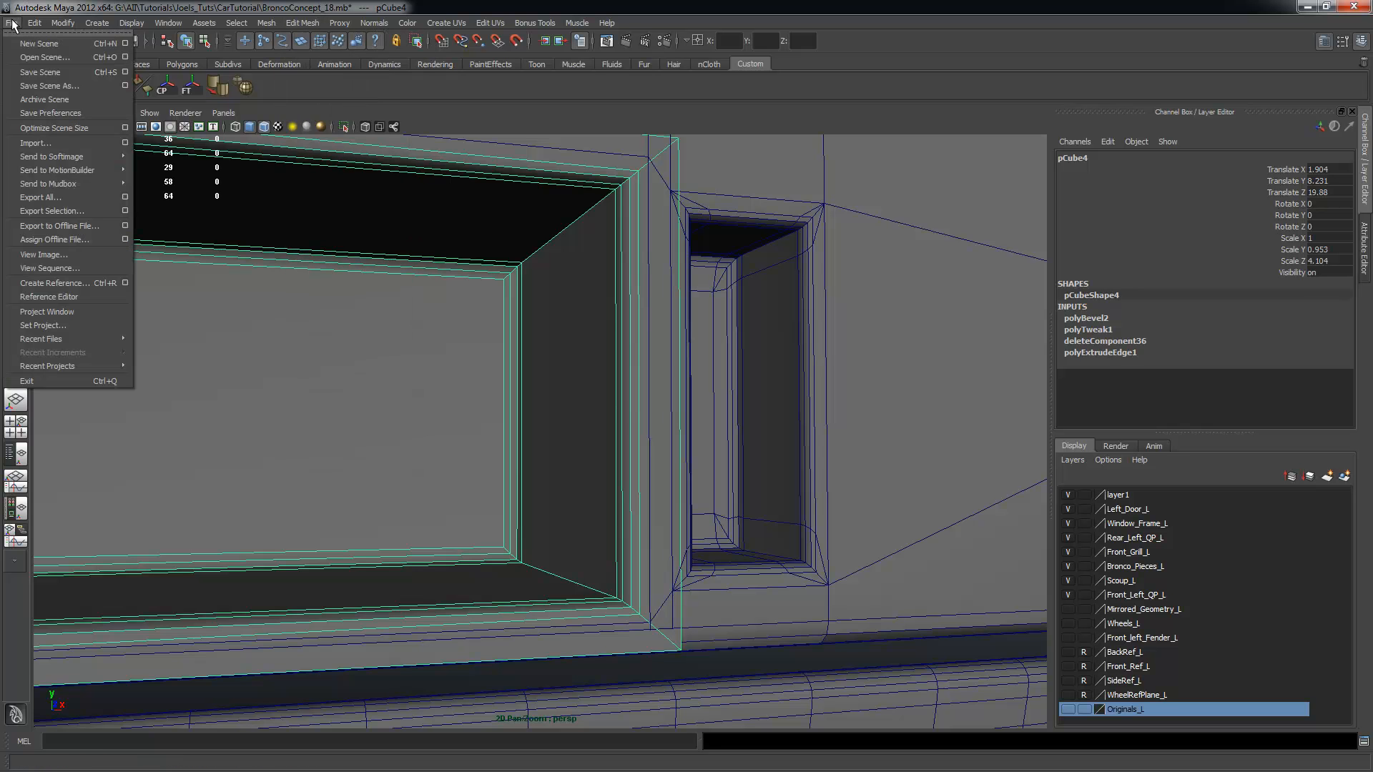
click(56, 85)
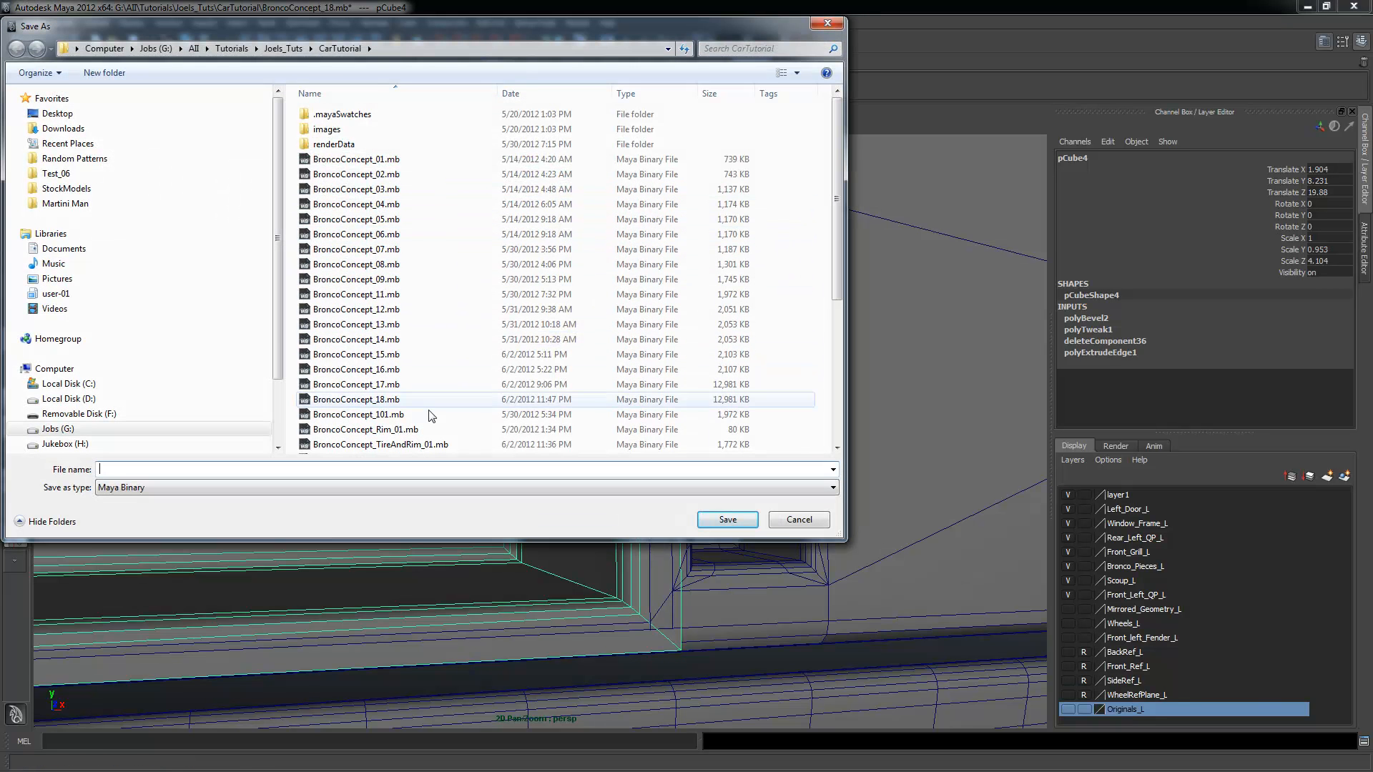
click(384, 400)
double_click(255, 471)
key(Right)
key(Left)
key(Left)
key(BackSpace)
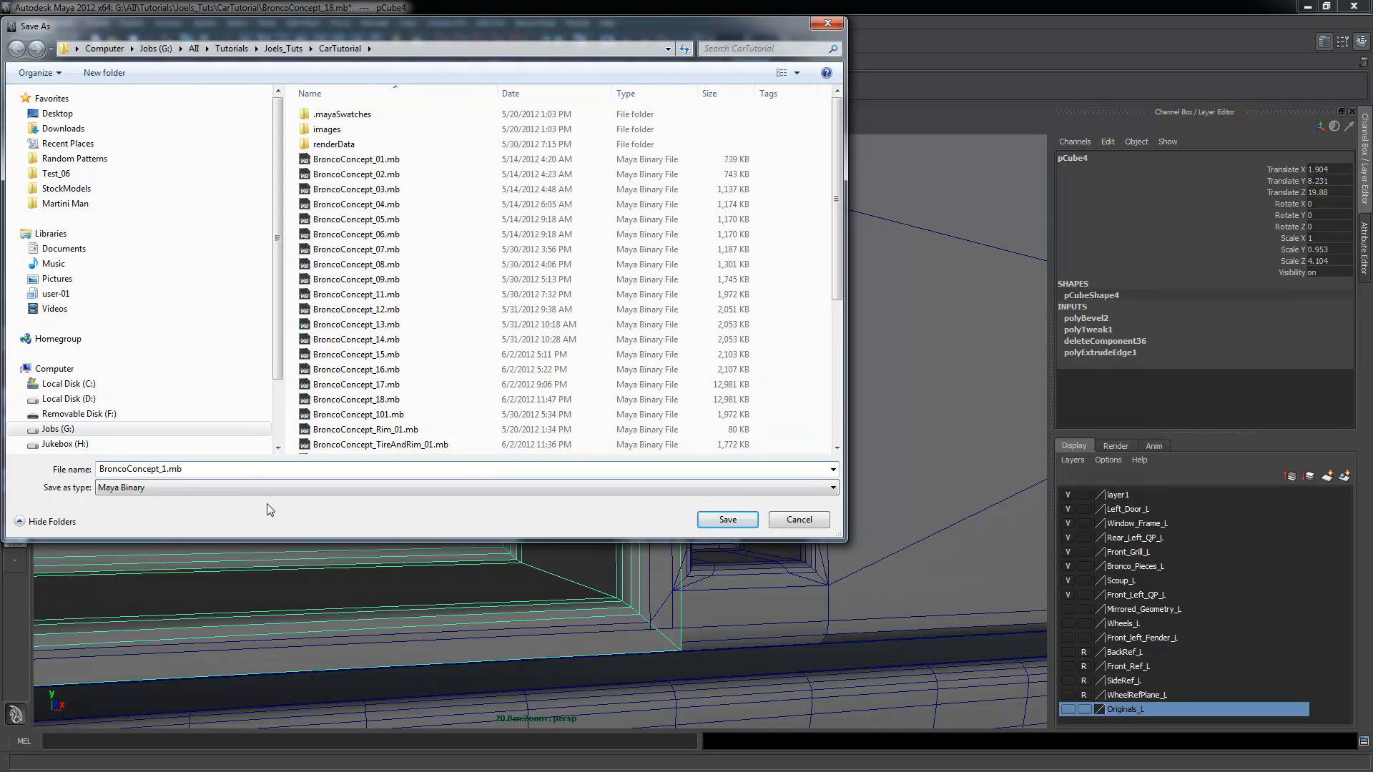
click(726, 520)
scroll(491, 454, up, 5)
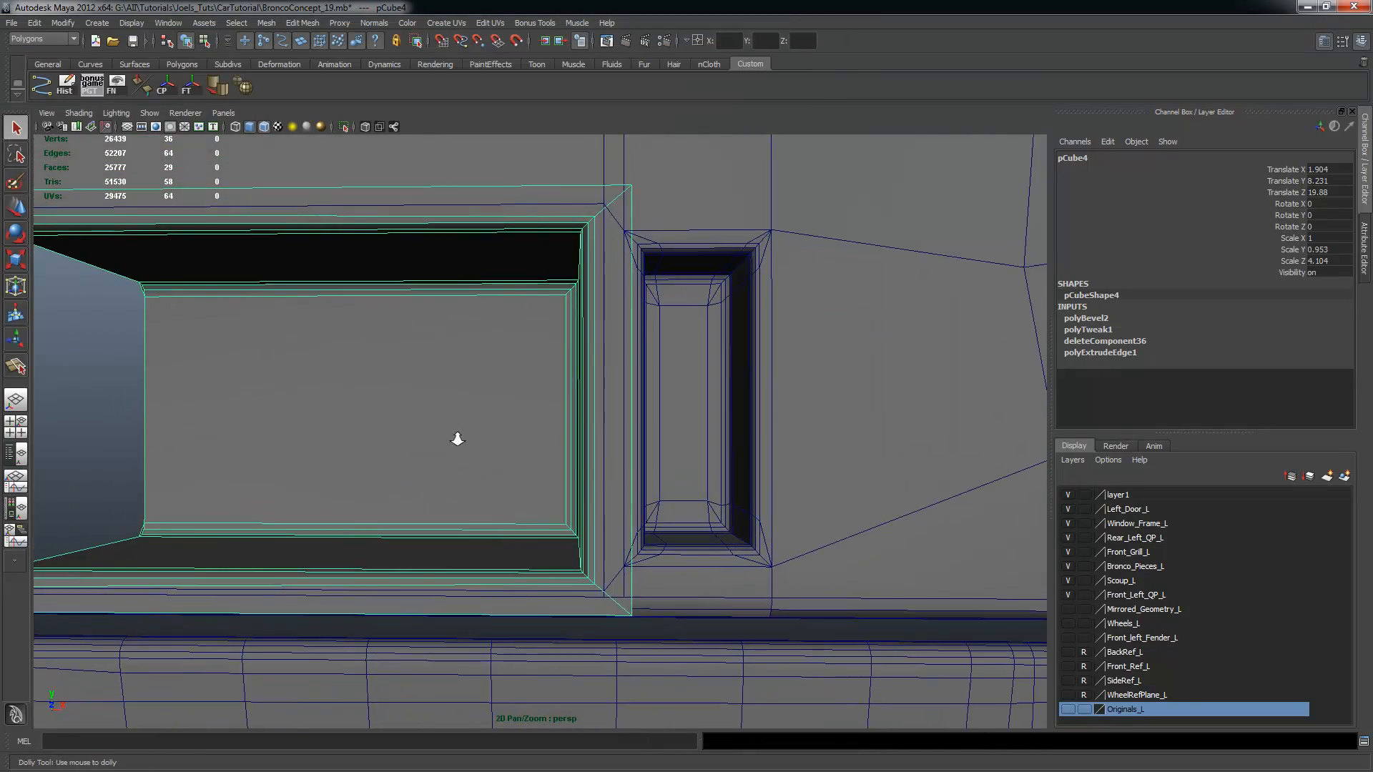
scroll(458, 439, down, 5)
alt+drag(537, 444, 583, 344)
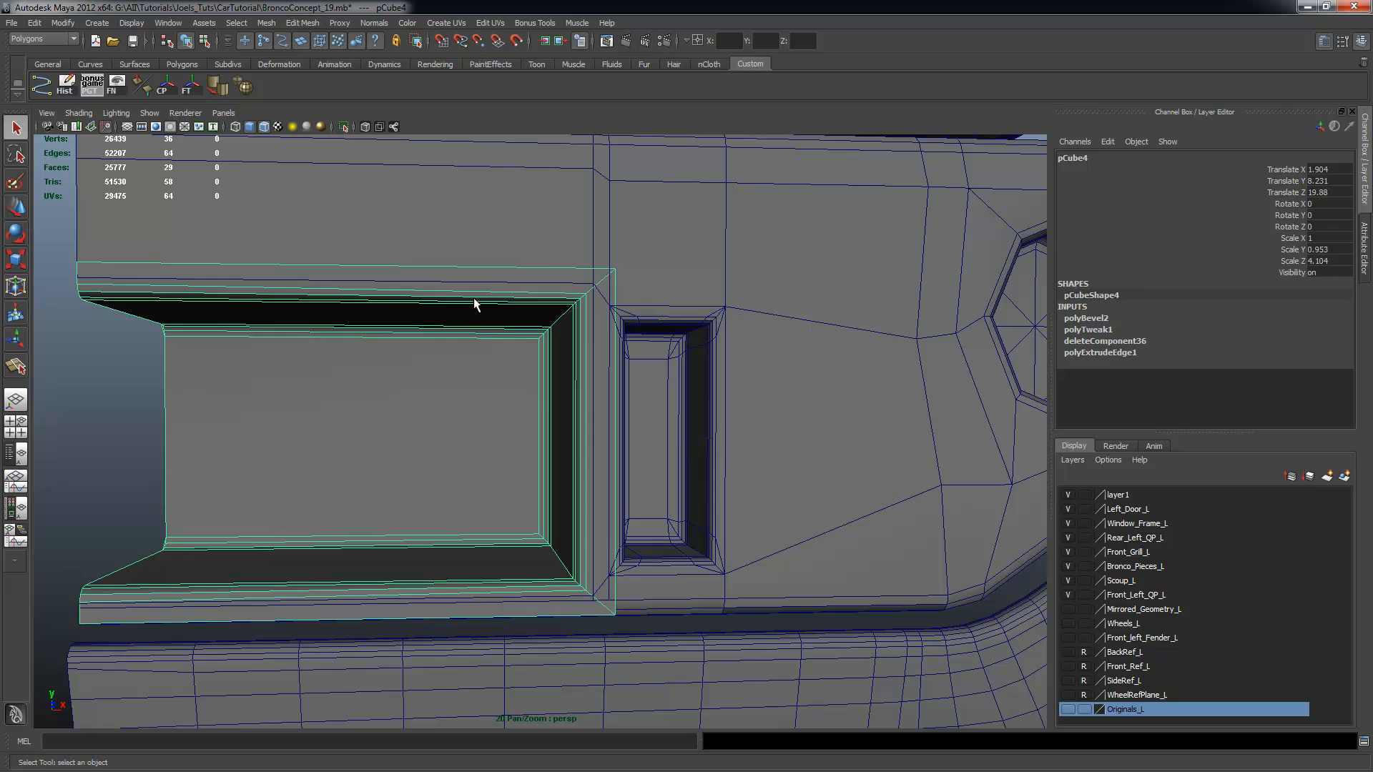
alt+drag(474, 302, 537, 414)
alt+drag(622, 346, 564, 352)
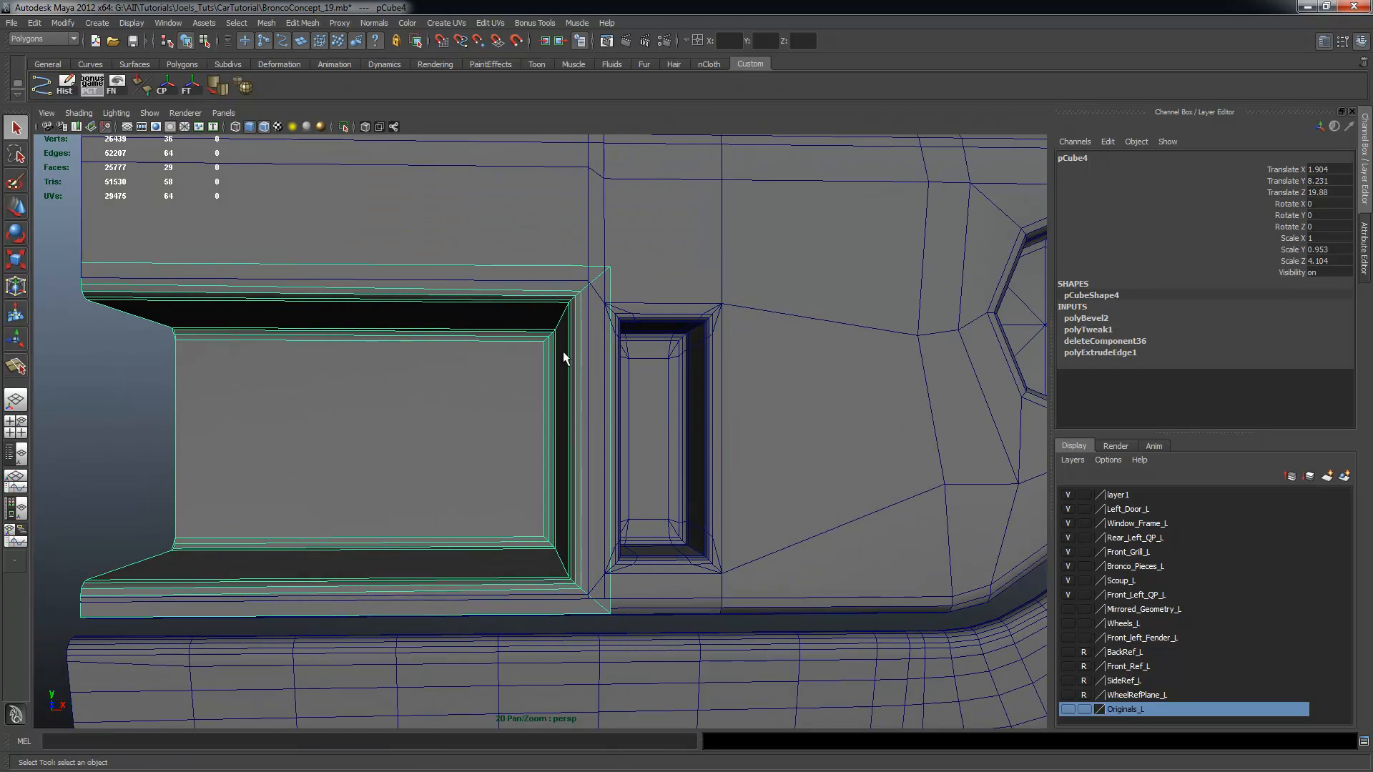
click(303, 23)
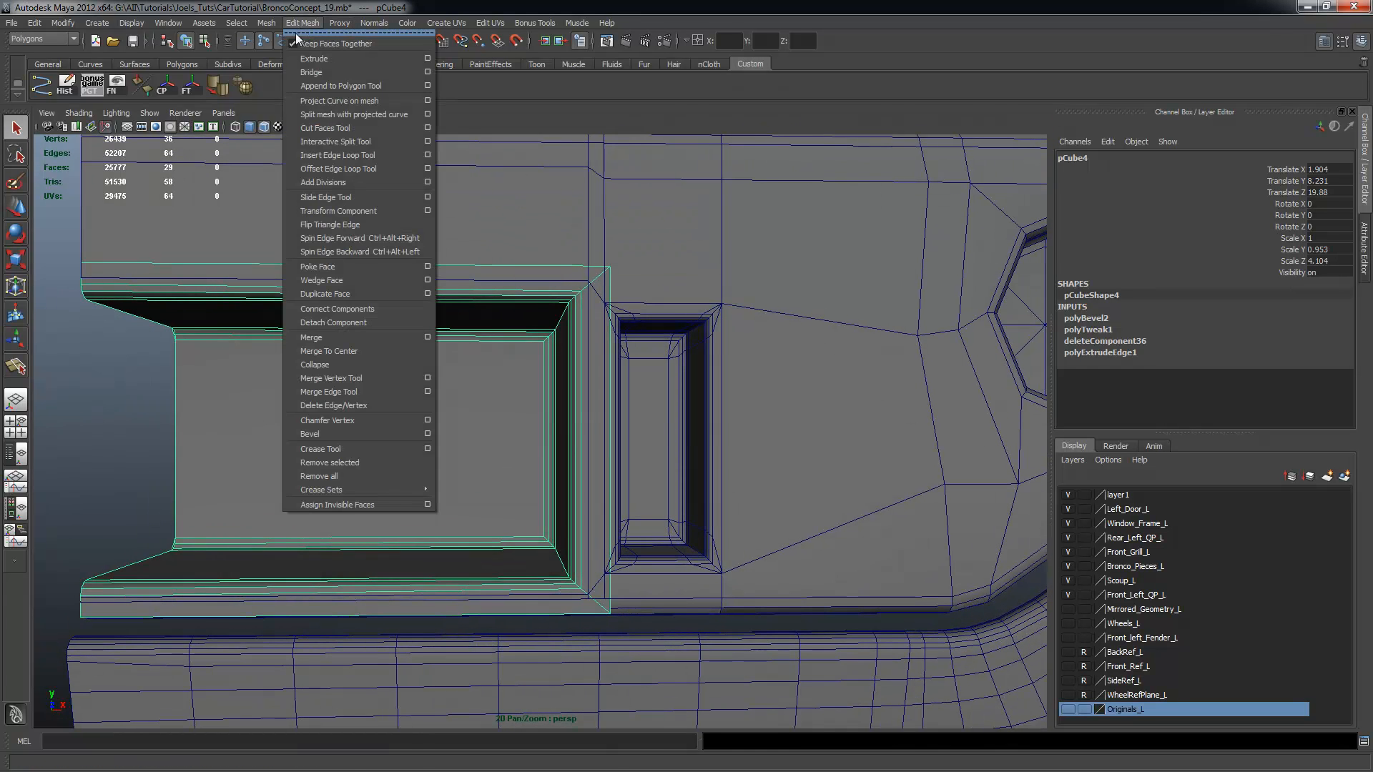
click(337, 145)
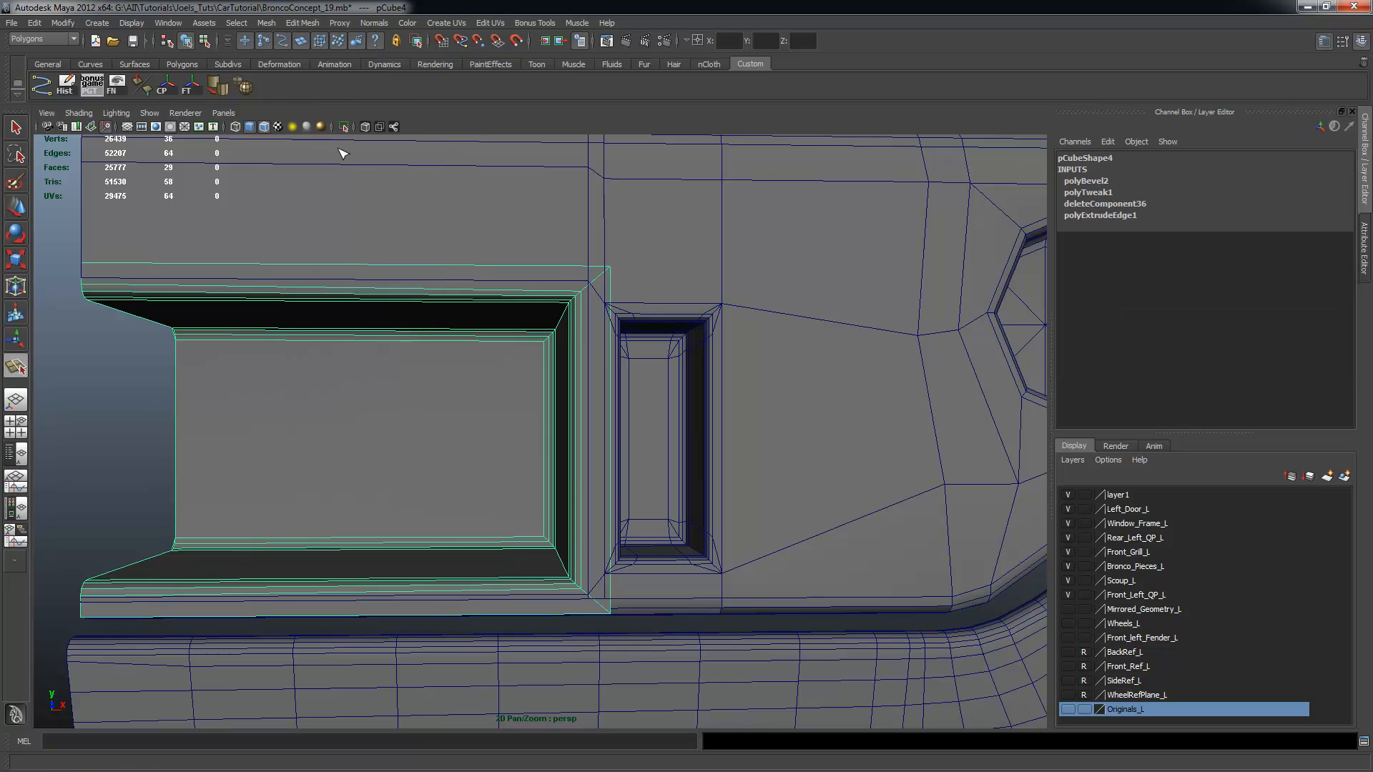
scroll(619, 385, up, 3)
alt+middle_drag(619, 385, 508, 493)
alt+right_drag(509, 493, 555, 475)
alt+drag(555, 475, 564, 470)
alt+right_drag(565, 469, 408, 448)
alt+drag(408, 448, 387, 448)
alt+middle_drag(387, 449, 469, 399)
key(q)
Extrude the winch box's back face and scale it inward to about 0.862 in X and 0.767 in Y
alt+drag(427, 458, 521, 483)
alt+right_drag(520, 483, 457, 459)
alt+middle_drag(422, 444, 461, 413)
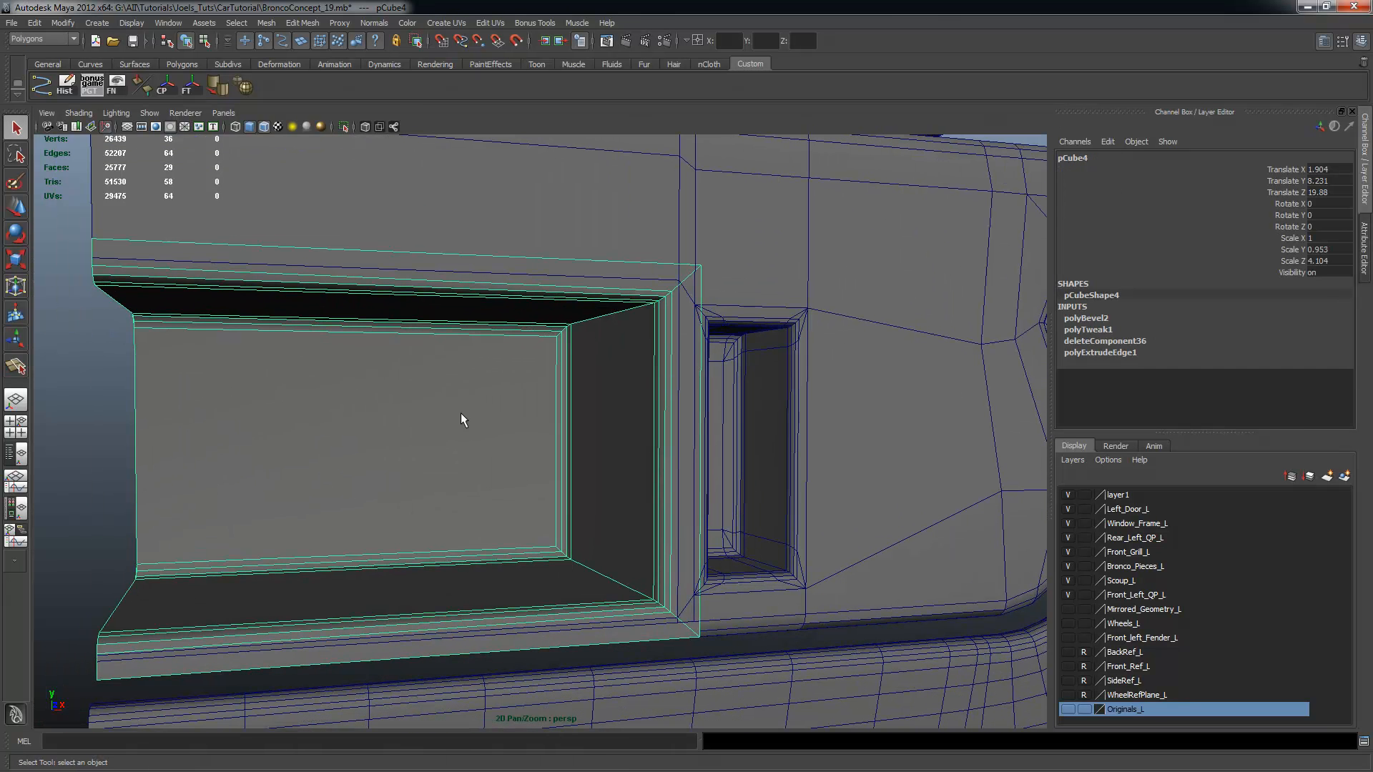
right_drag(452, 406, 452, 437)
click(452, 442)
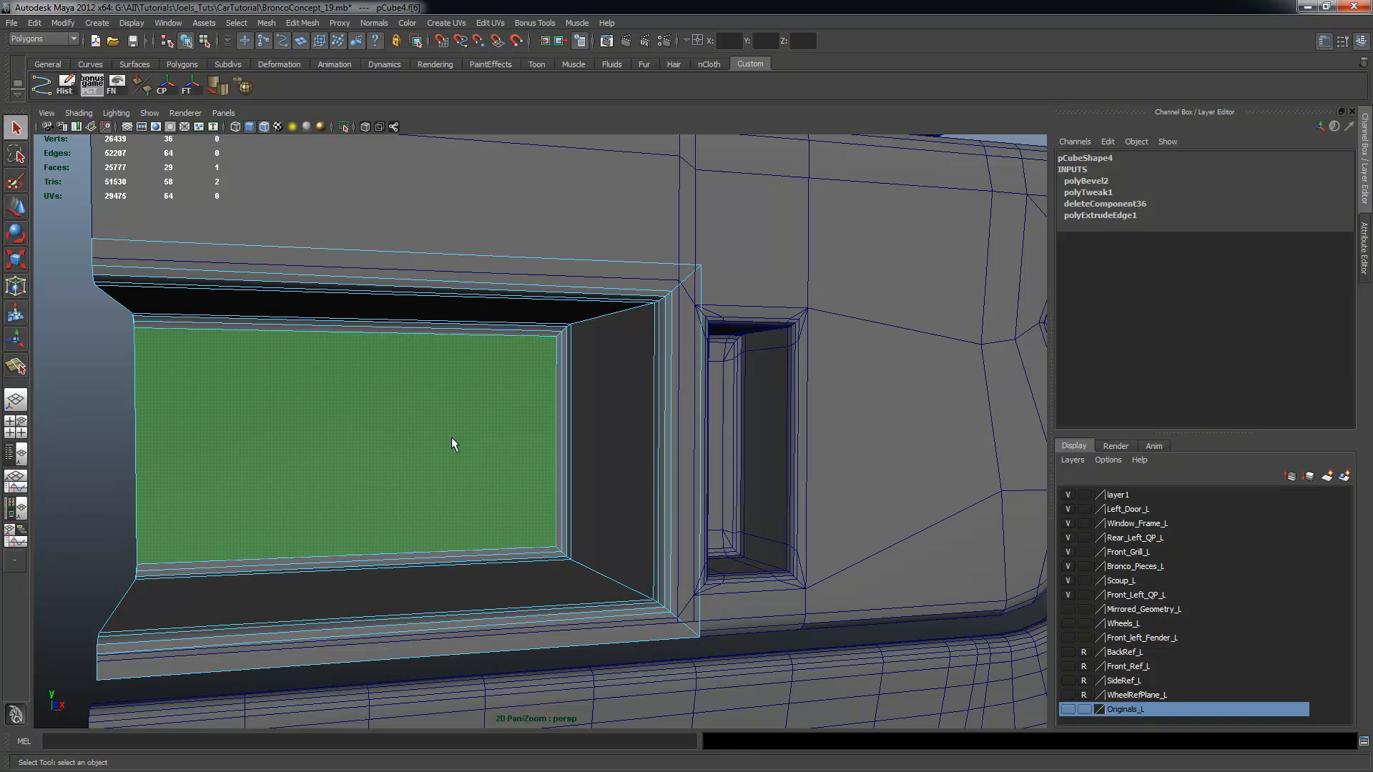
click(301, 22)
click(313, 55)
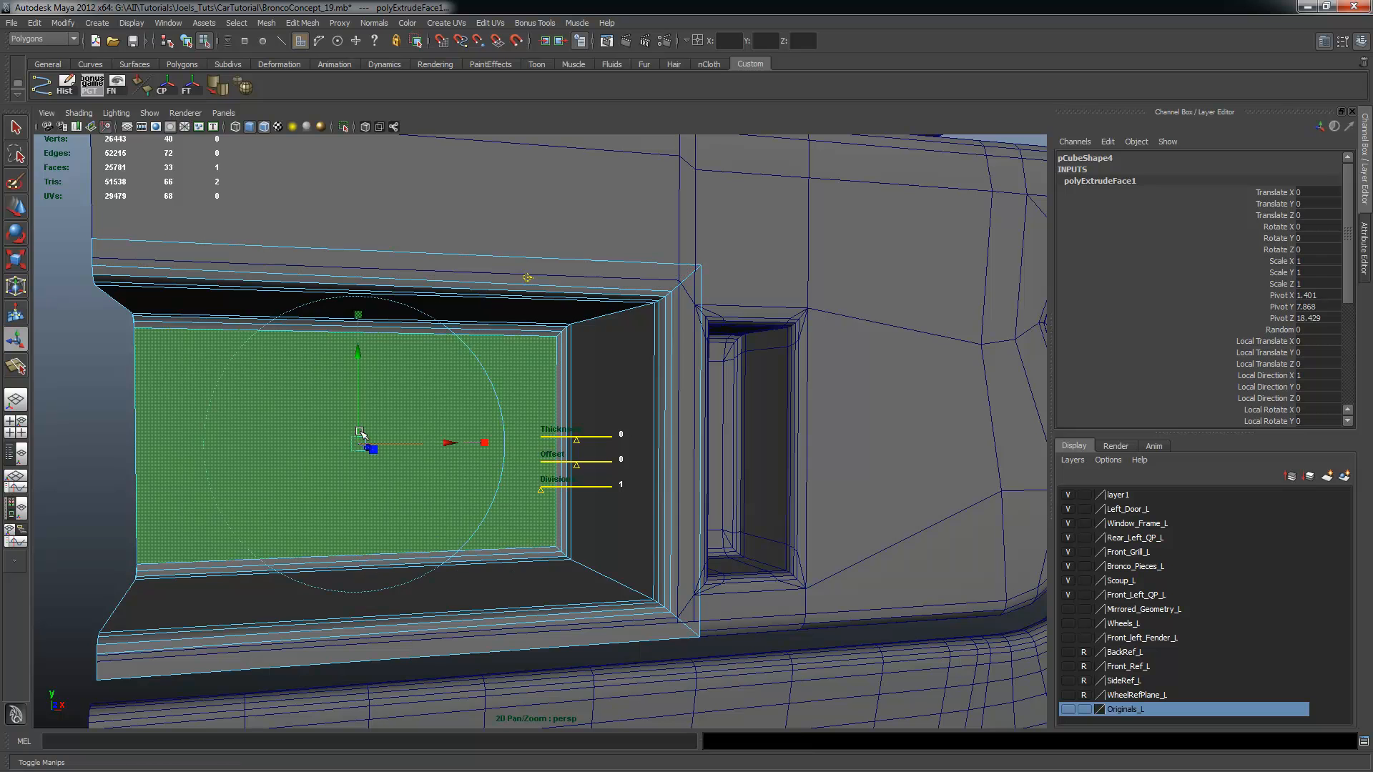
drag(359, 447, 386, 424)
click(472, 441)
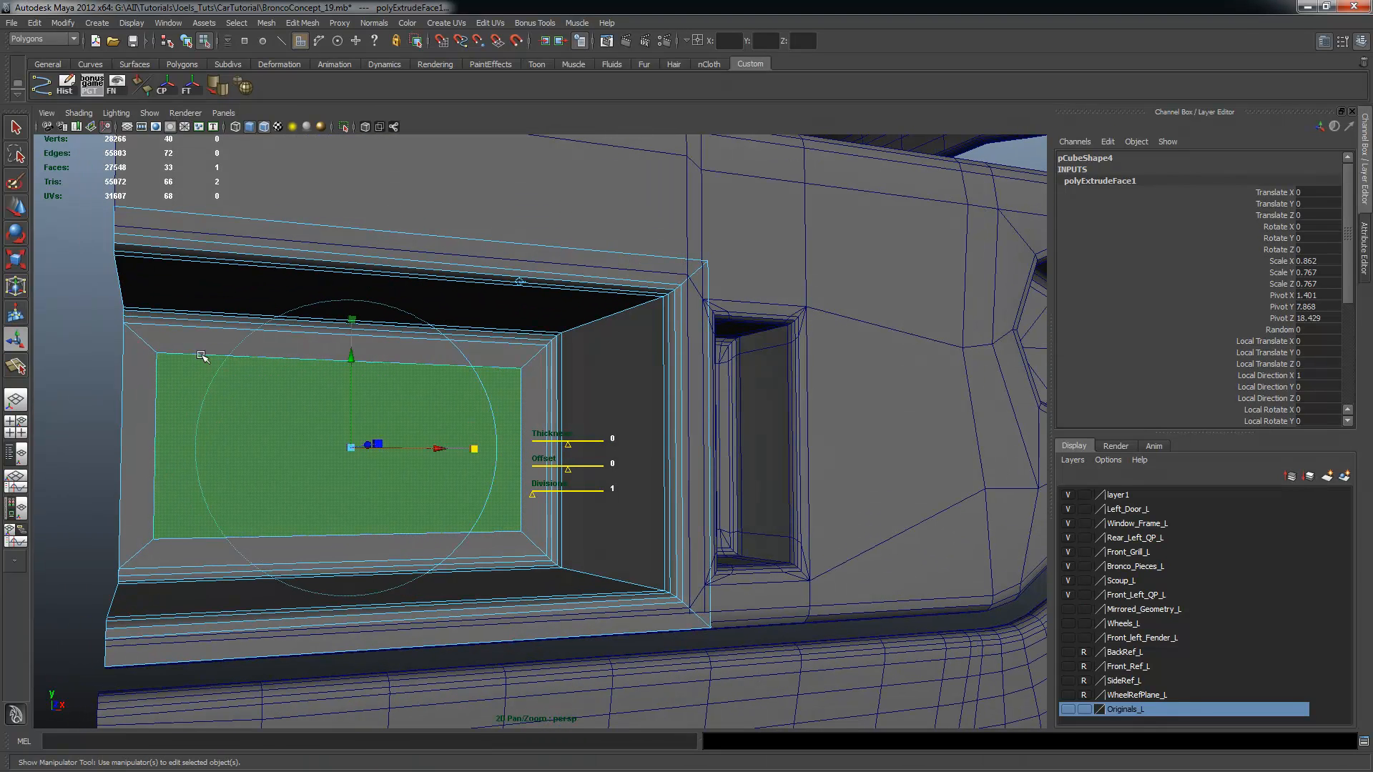
alt+drag(210, 371, 220, 380)
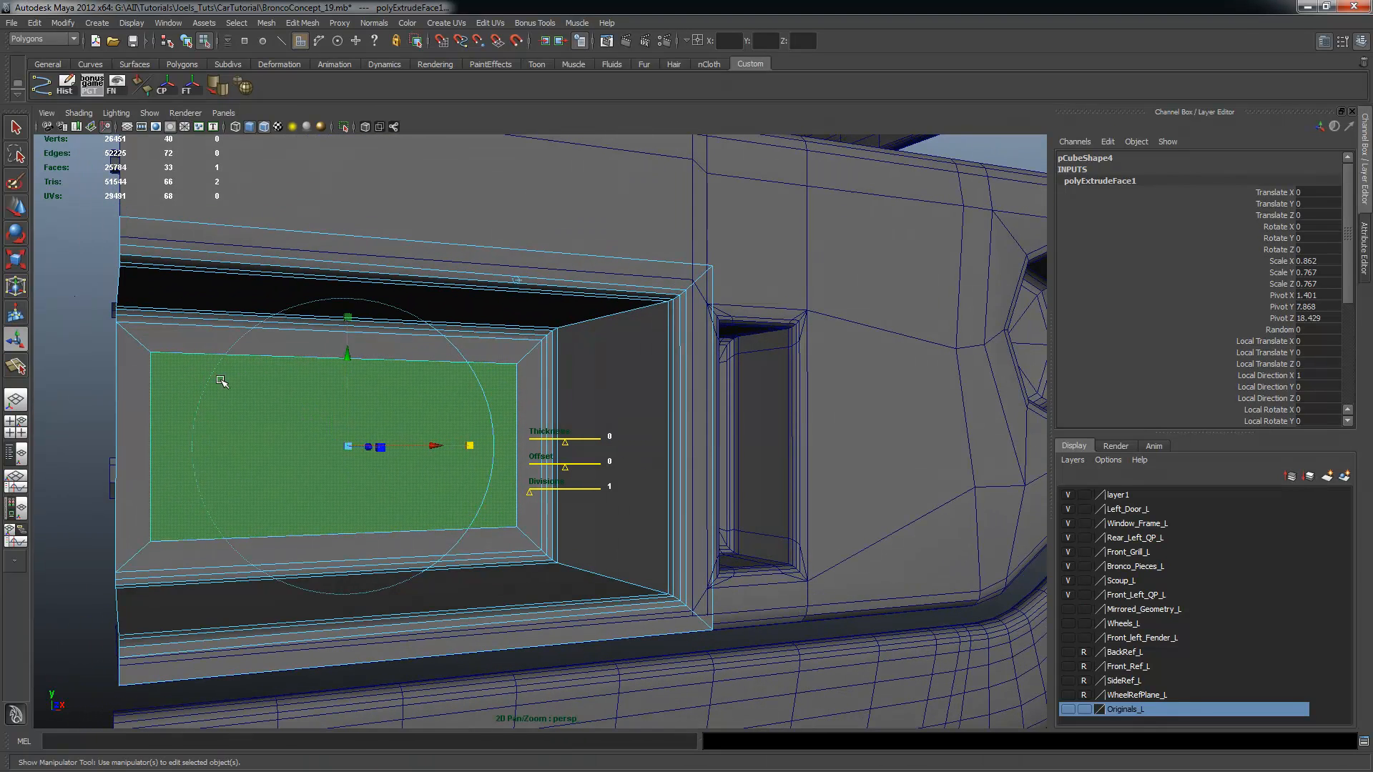
alt+drag(422, 395, 373, 400)
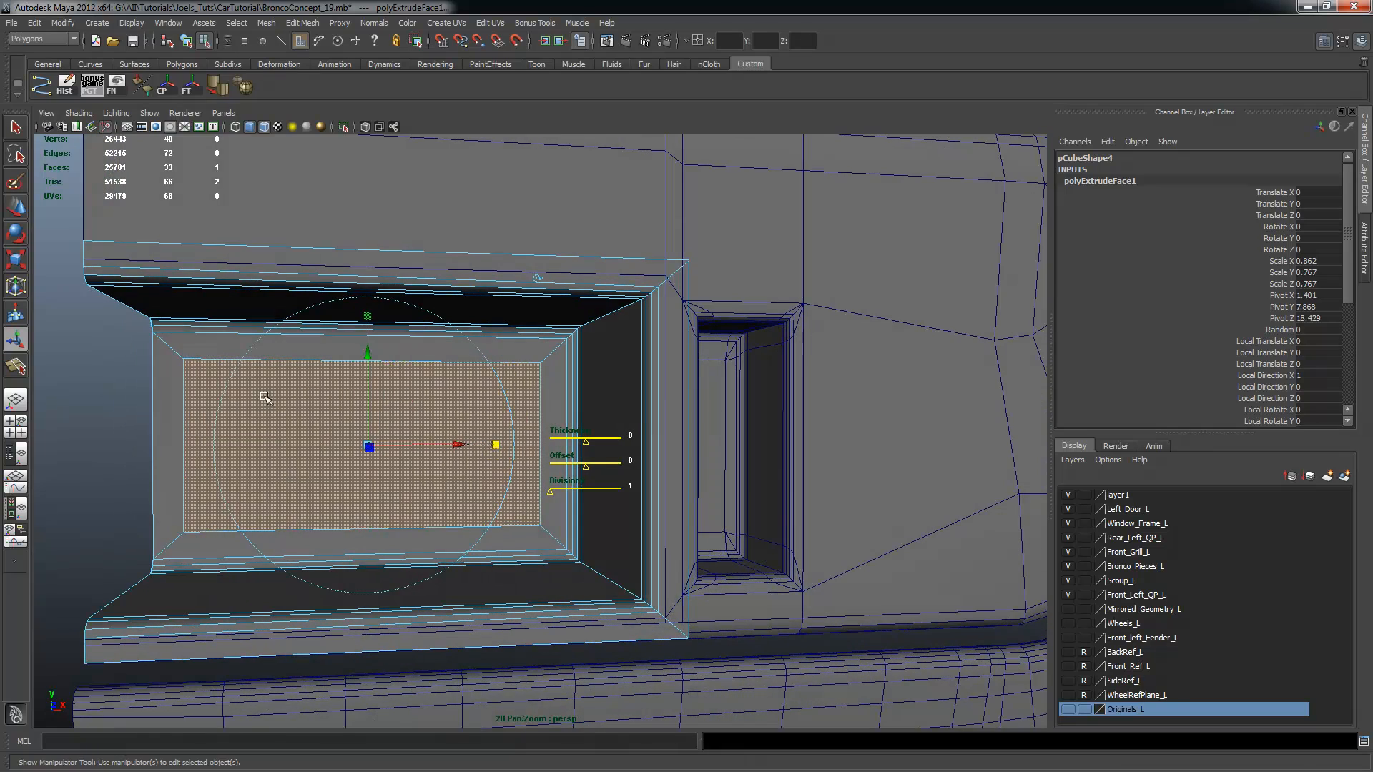
alt+drag(265, 397, 201, 388)
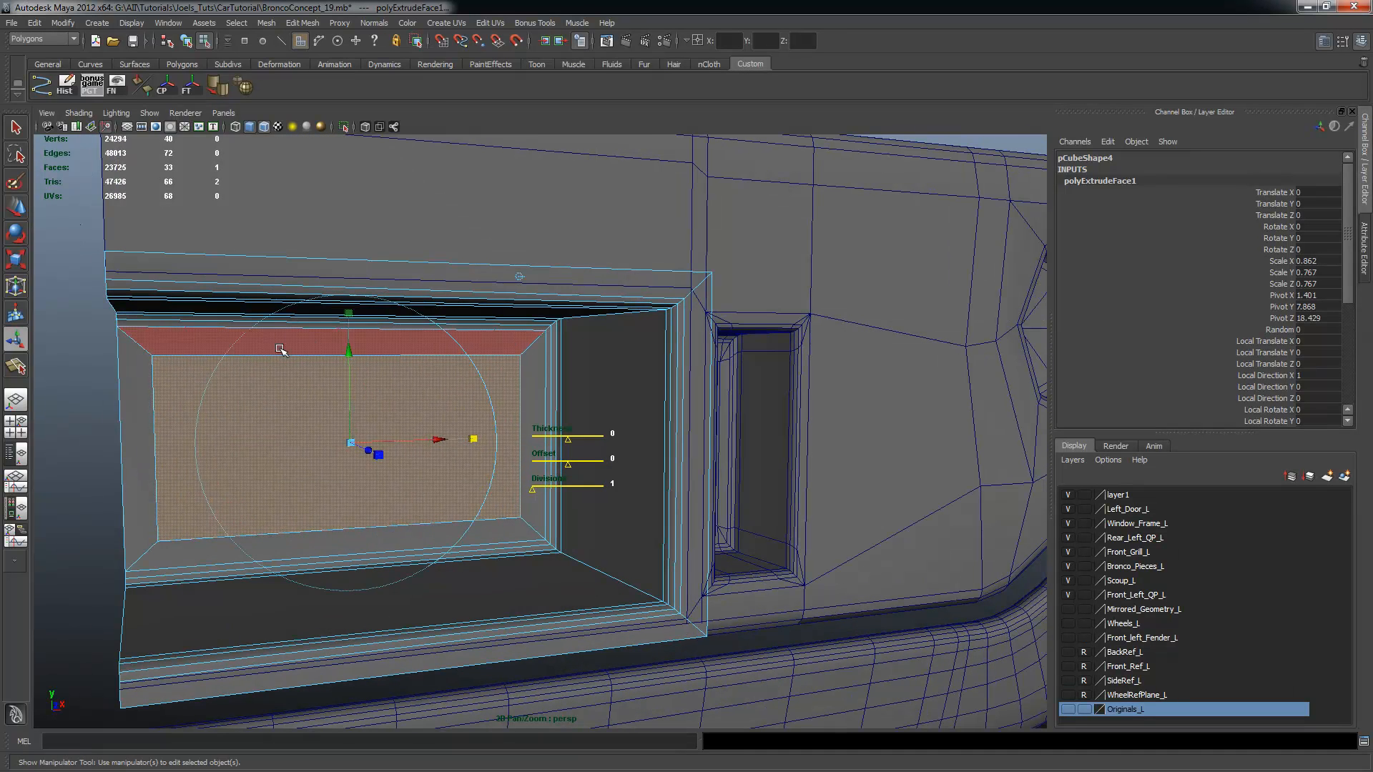
Delete the narrow extruded face on the centre-line side of the winch box's back wall
click(136, 425)
right_click(137, 420)
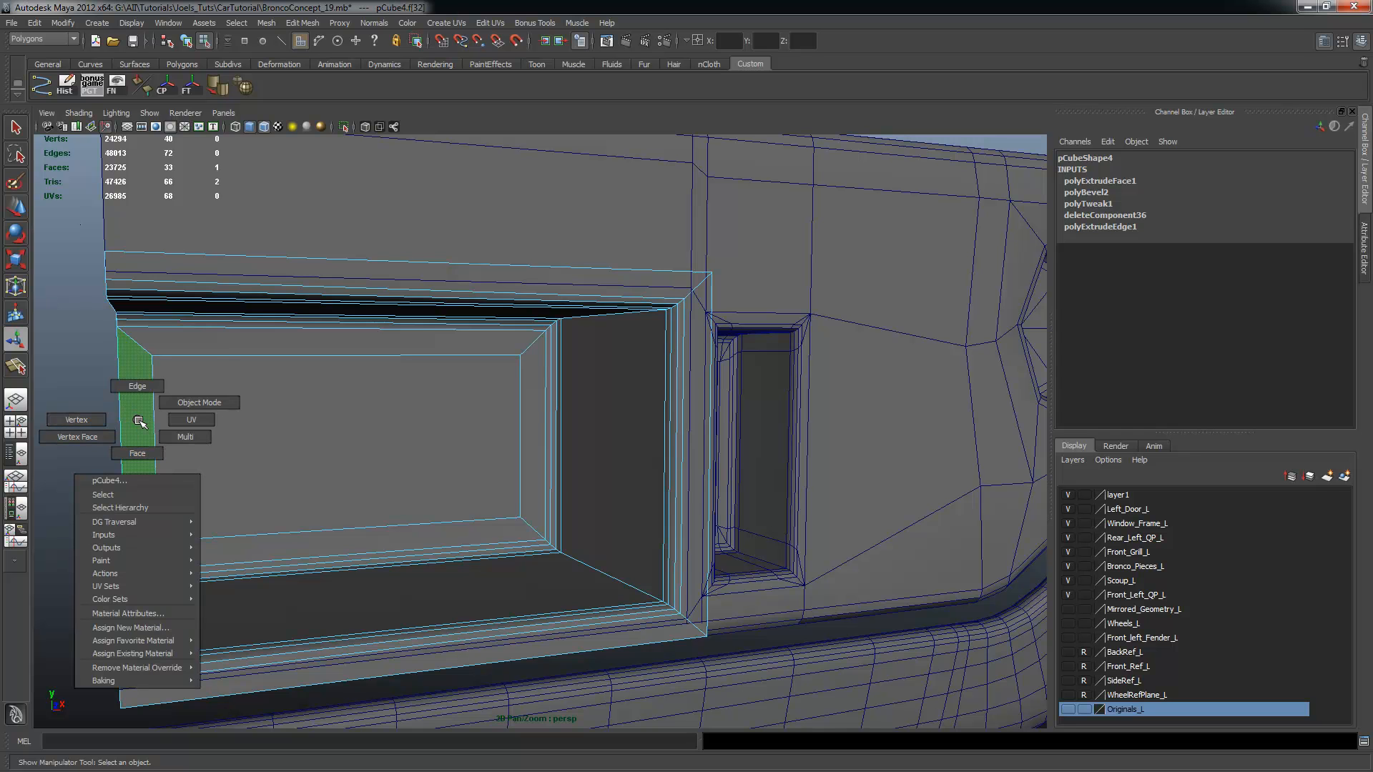
right_drag(139, 420, 140, 419)
key(Delete)
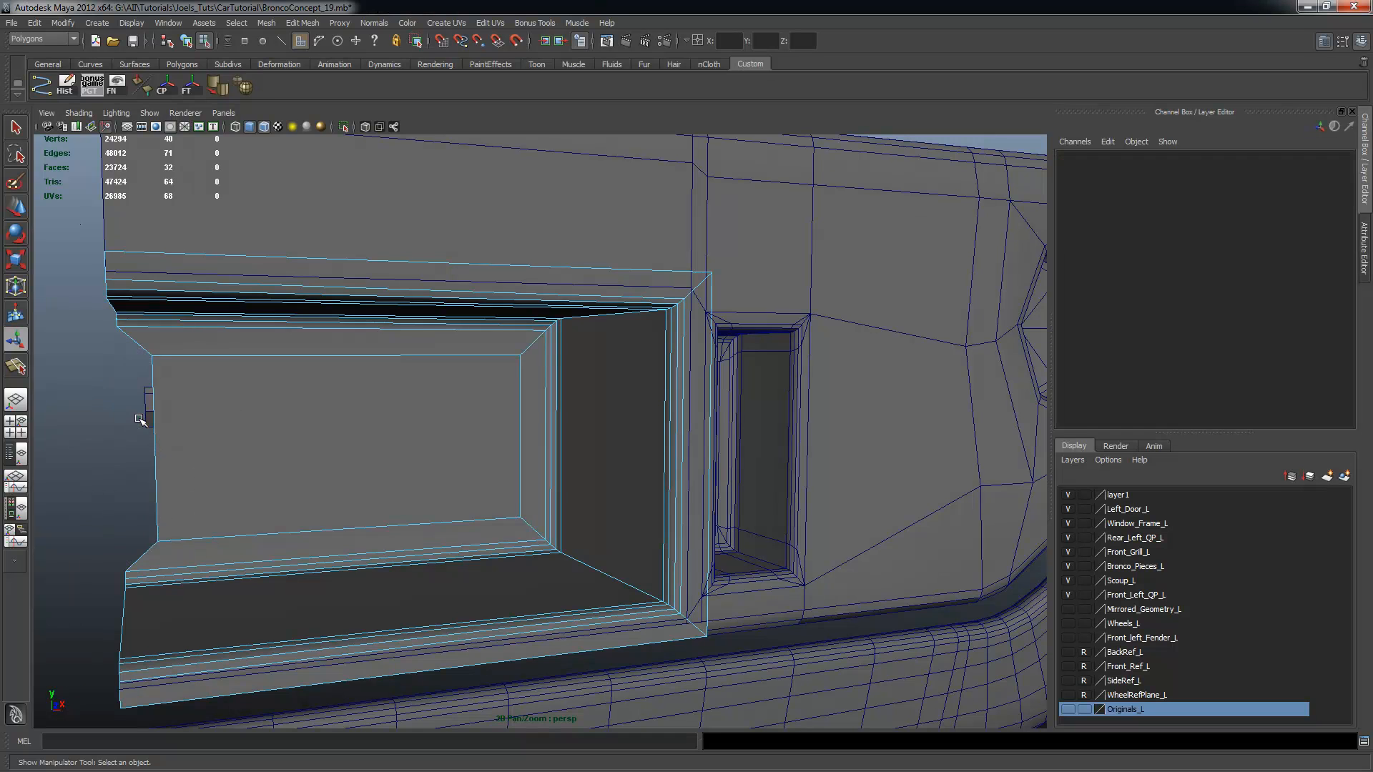
Move the inset back panel's two open-edge vertices in X so they line up with the Bronco's centre line
right_drag(171, 364, 126, 361)
drag(148, 387, 201, 523)
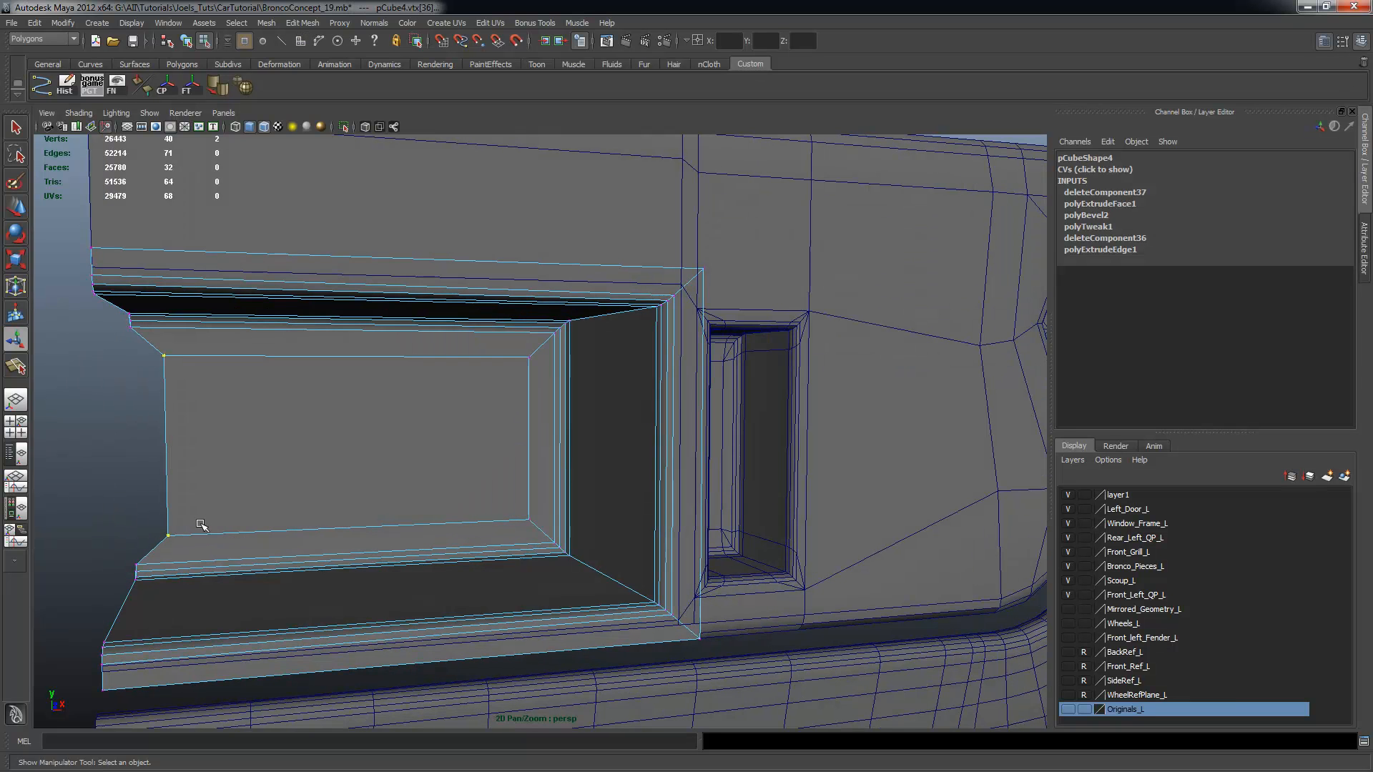
key(w)
drag(261, 444, 234, 447)
key(space)
key(space)
alt+right_drag(323, 458, 408, 435)
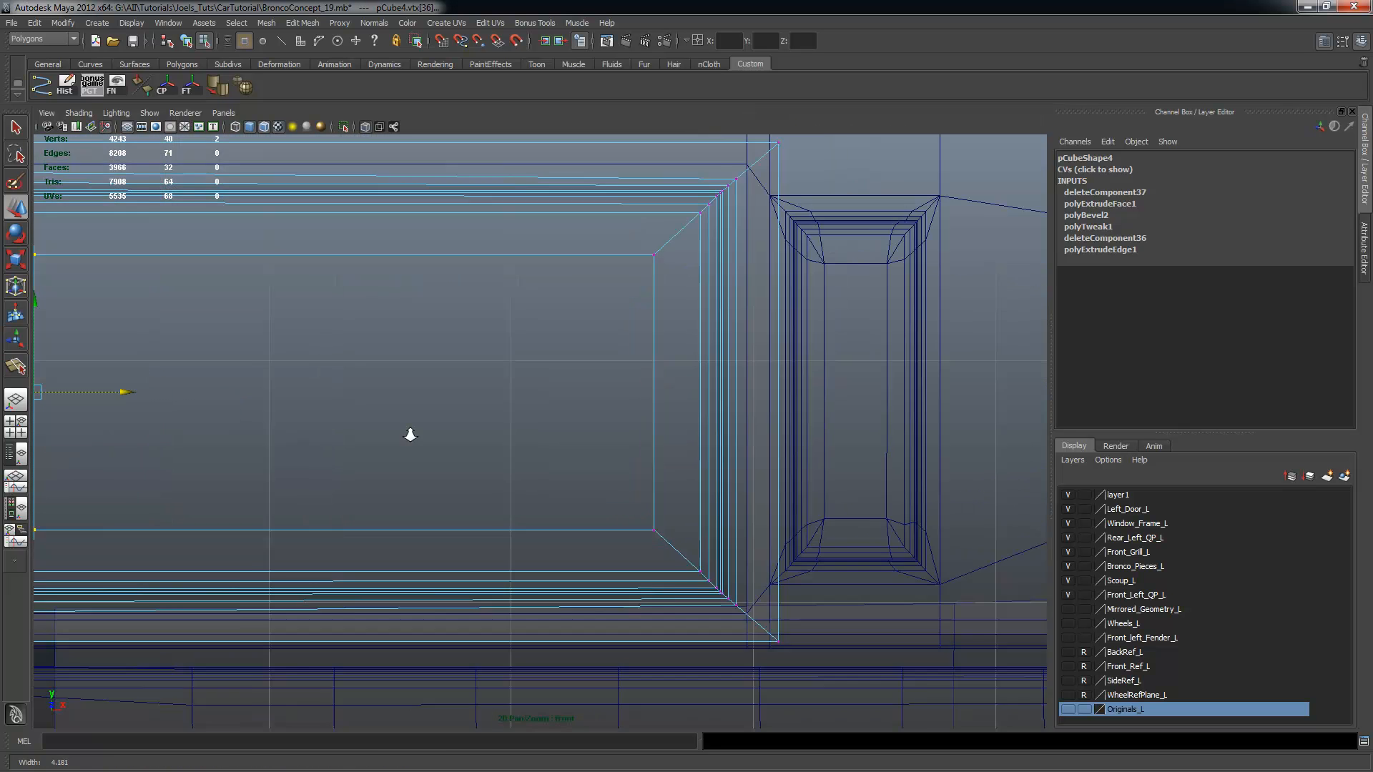
alt+middle_drag(408, 436, 506, 410)
drag(379, 385, 387, 384)
key(space)
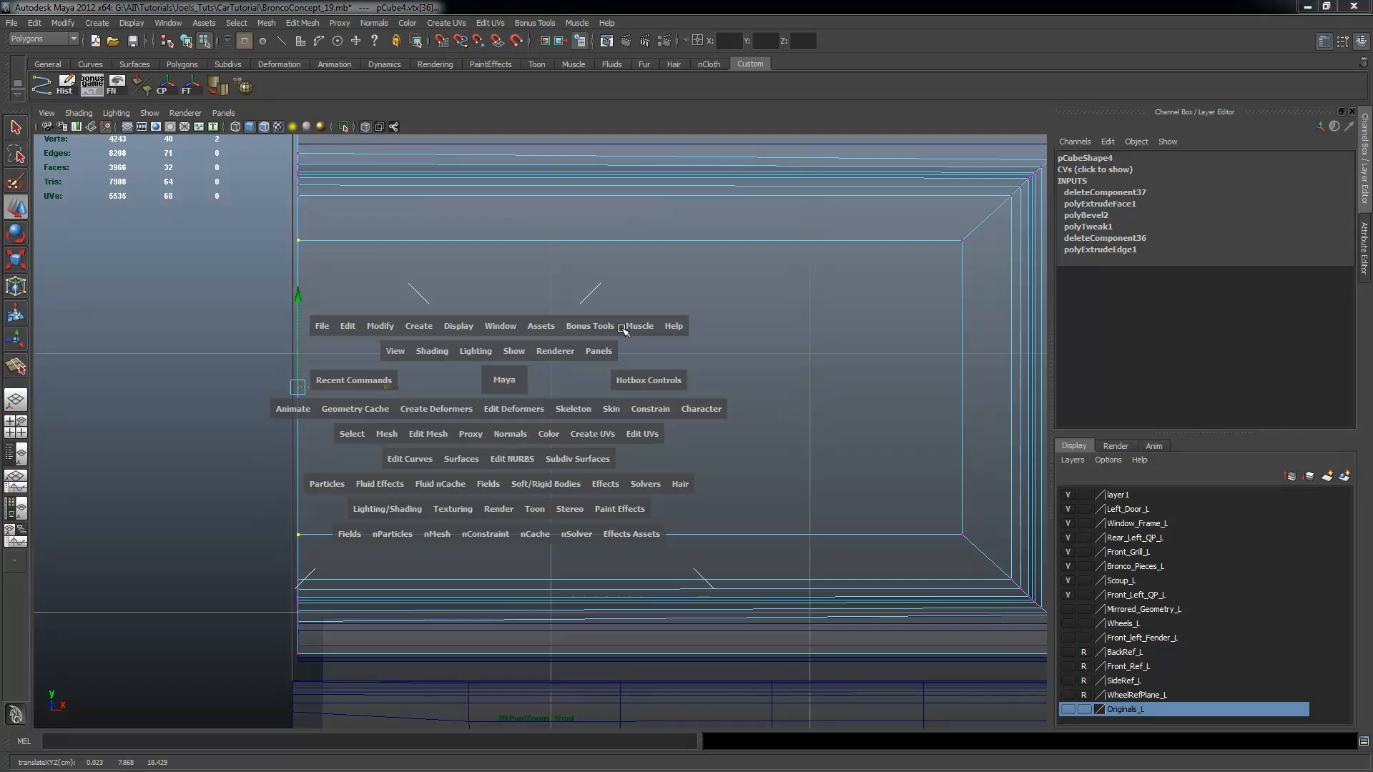
key(space)
key(q)
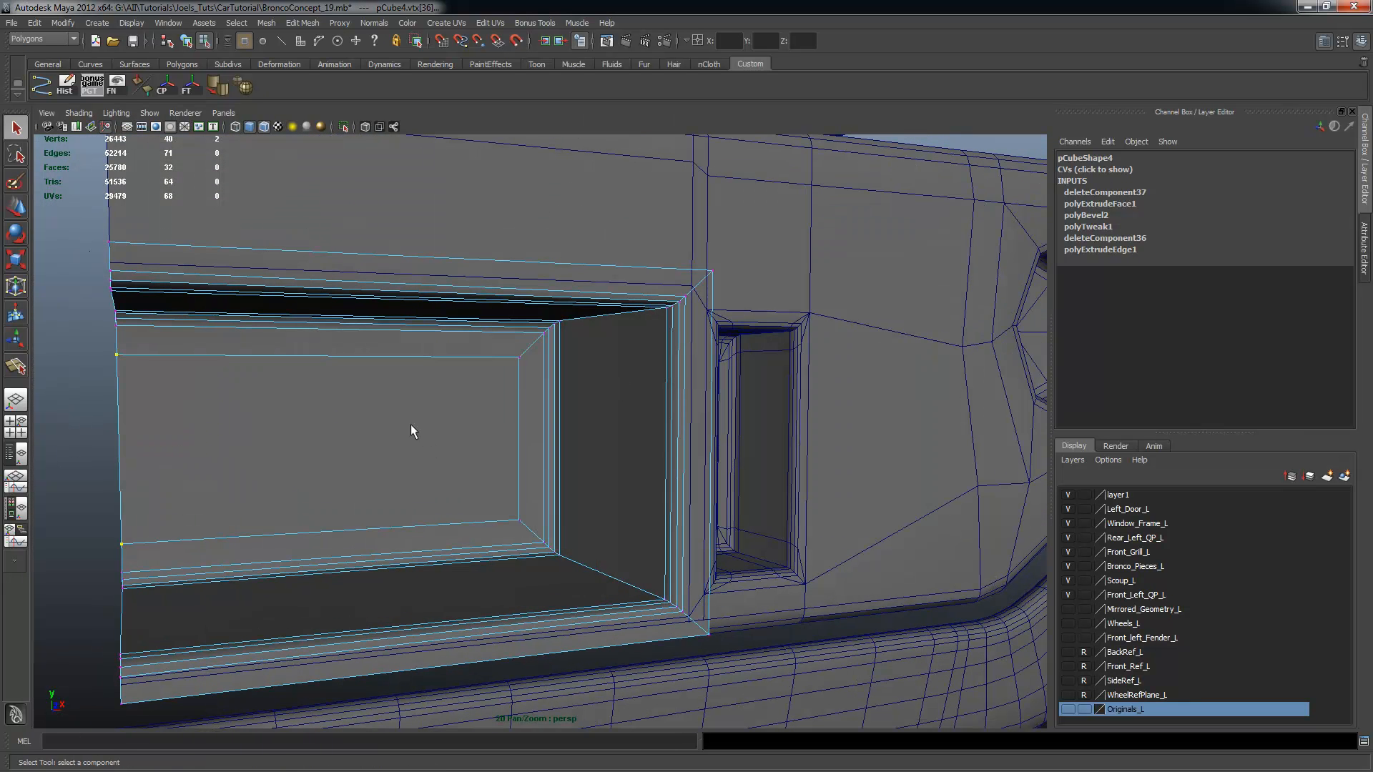
alt+drag(530, 453, 453, 442)
key(w)
click(194, 357)
key(ctrl+z)
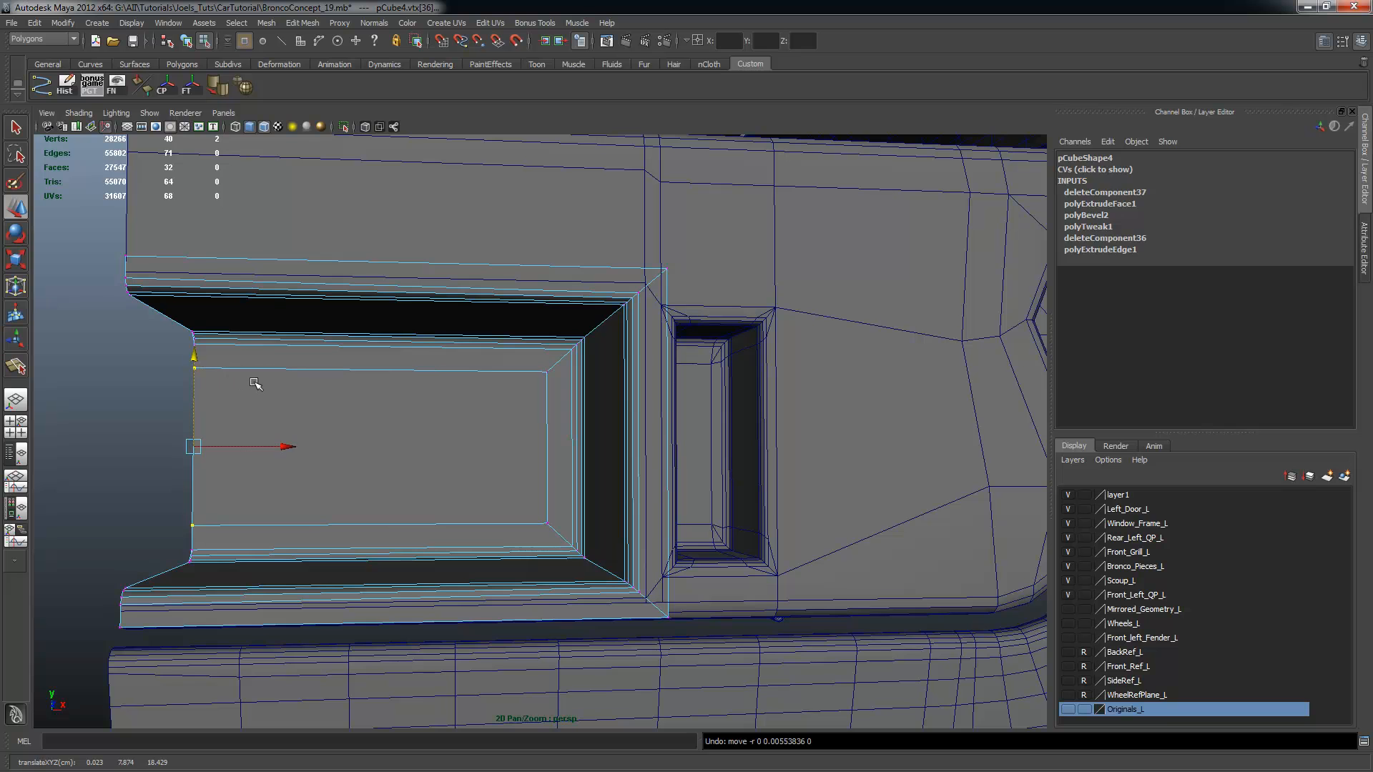
Try to lower the winch box's upper centre-line vertices slightly in the front view
key(F8)
drag(498, 256, 501, 253)
alt+drag(378, 368, 410, 376)
key(space)
key(space)
alt+middle_drag(503, 284, 374, 349)
alt+right_drag(322, 312, 223, 282)
right_click(253, 259)
drag(162, 242, 231, 348)
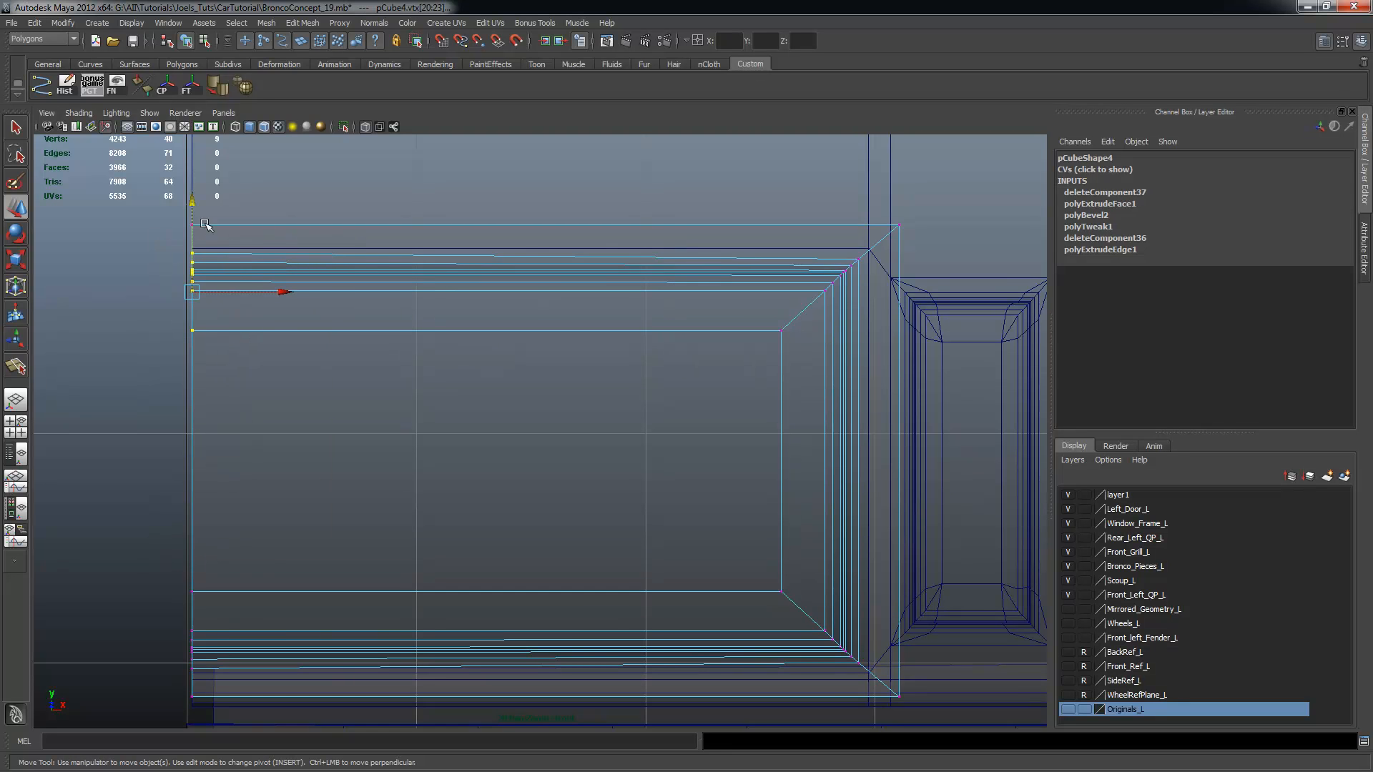
drag(193, 203, 193, 206)
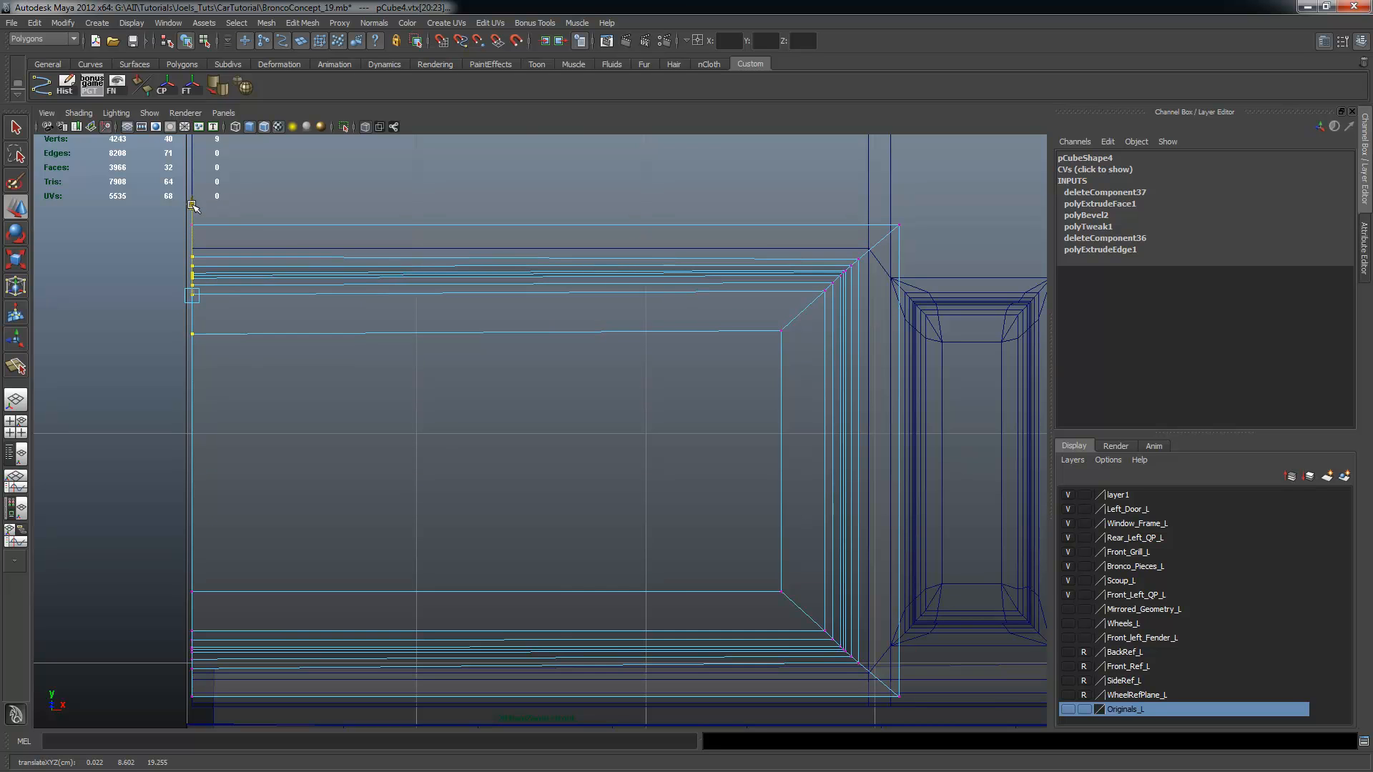
key(ctrl+z)
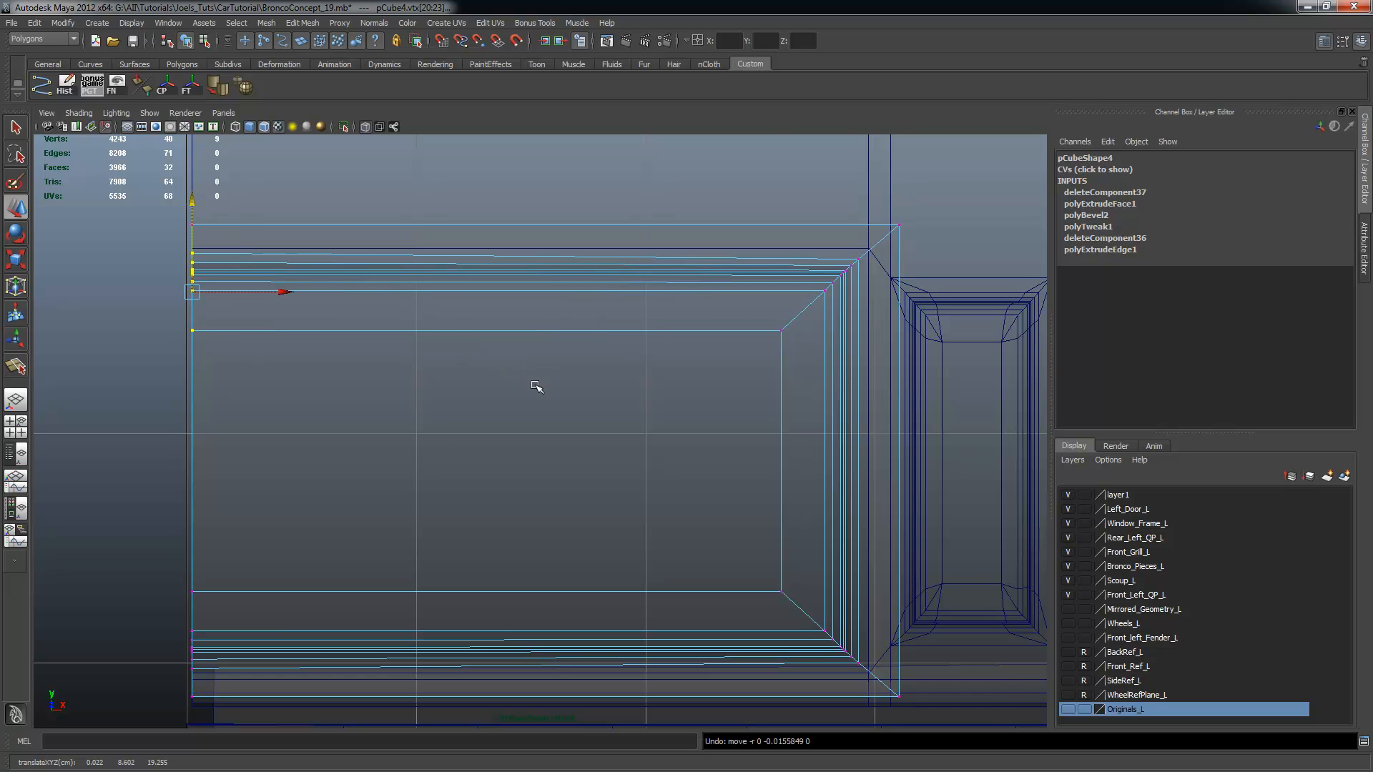
click(452, 332)
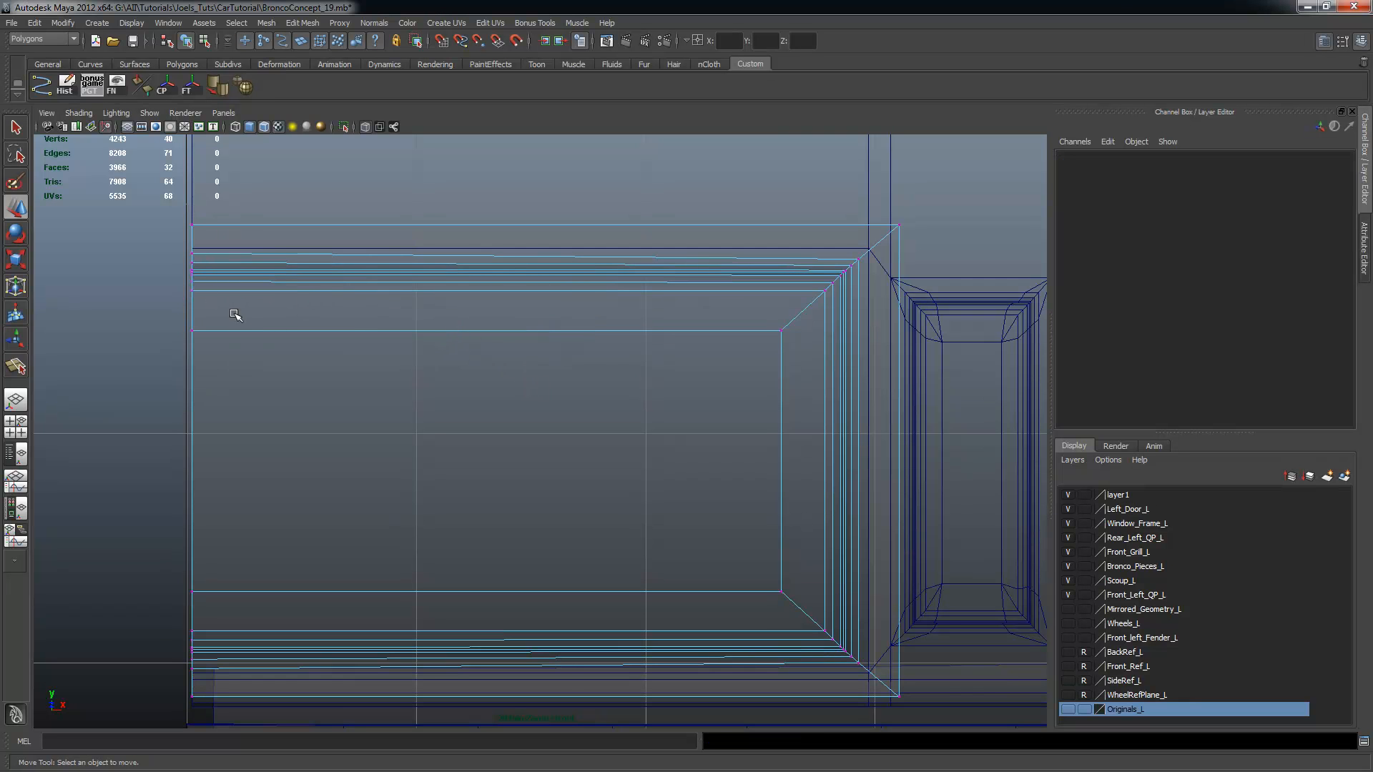
Raise single centre-line vertices on the upper and lower bevels of the winch box's front opening slightly to straighten their edges
click(205, 257)
drag(193, 169, 192, 166)
click(275, 528)
alt+middle_drag(346, 629, 331, 524)
alt+right_drag(250, 557, 358, 546)
alt+middle_drag(358, 545, 396, 507)
drag(152, 530, 170, 542)
drag(160, 453, 159, 447)
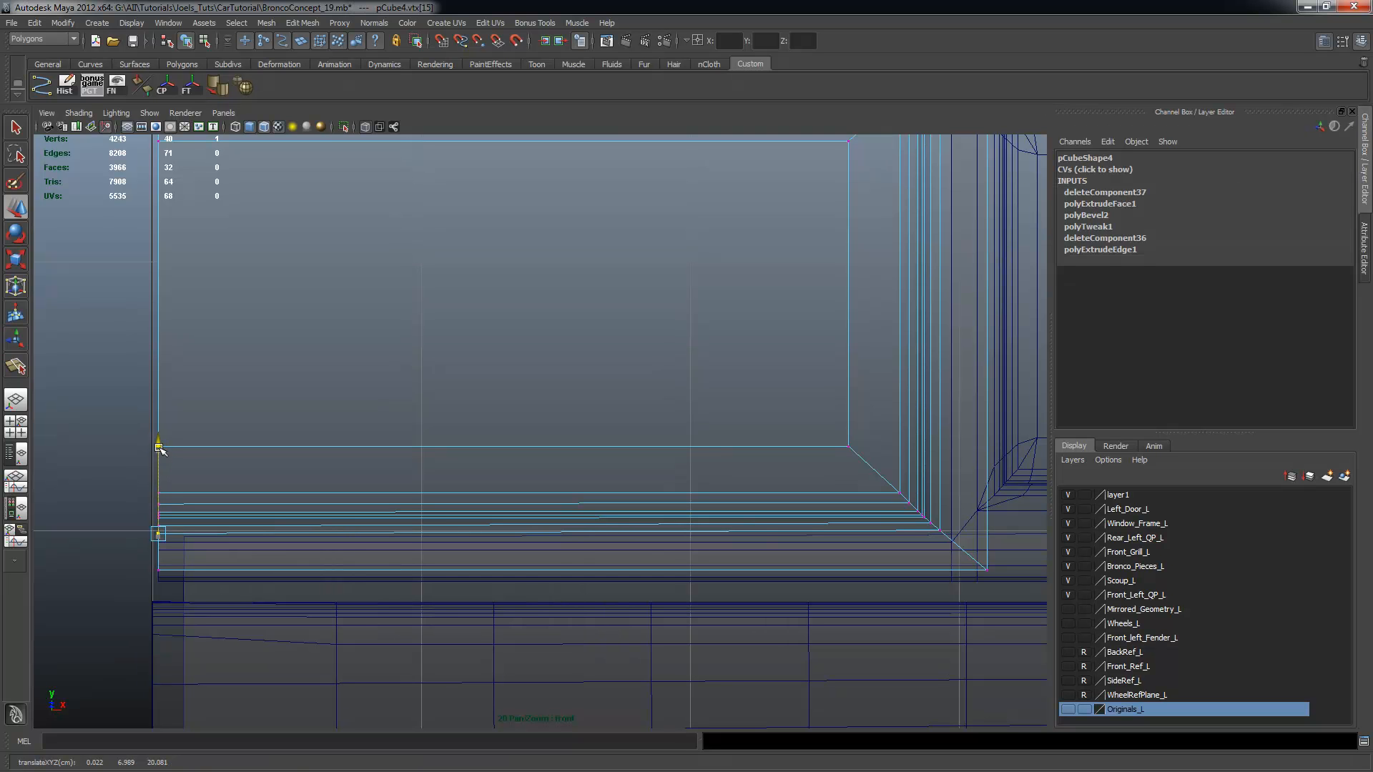
click(129, 439)
Split the winch box's upper wall with the Interactive Split Tool from the inset panel's upper corner to the rim's outer corner
key(space)
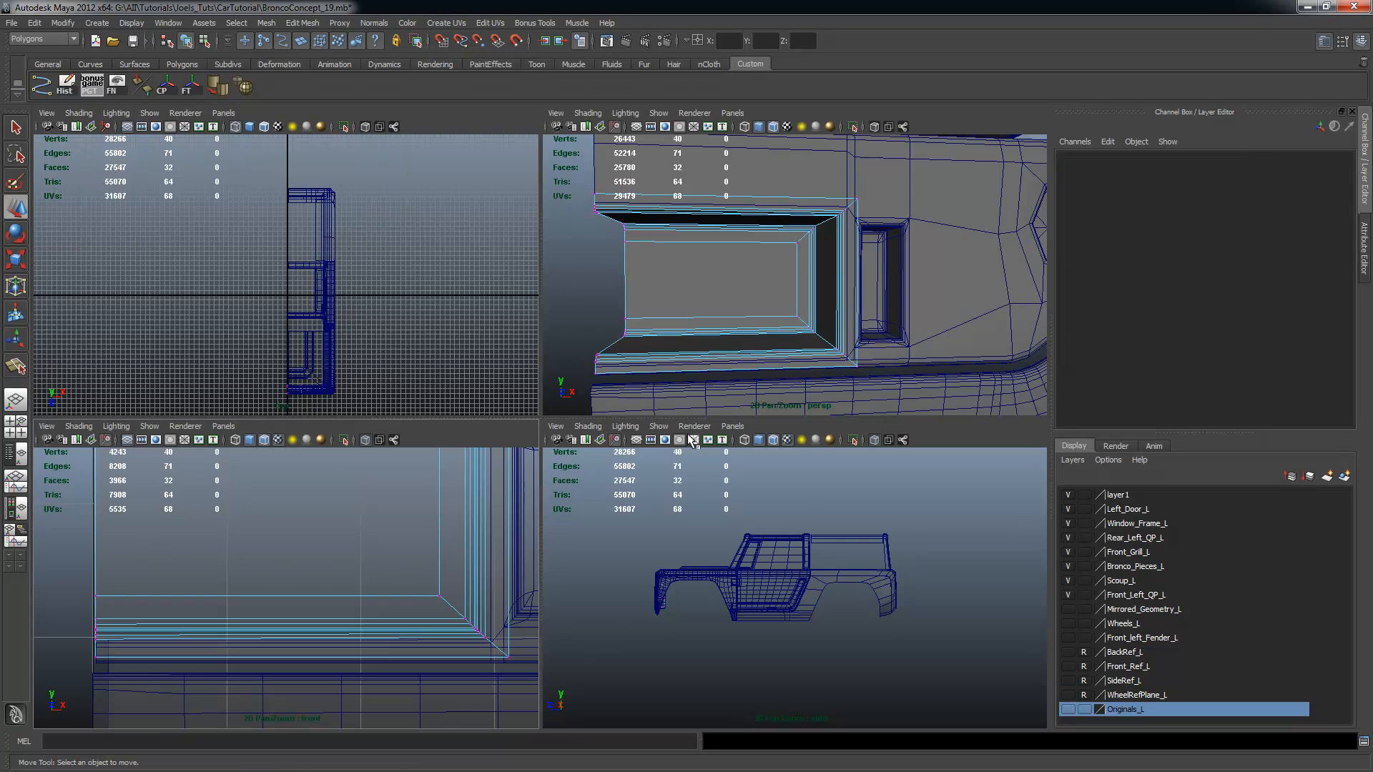
key(space)
key(space)
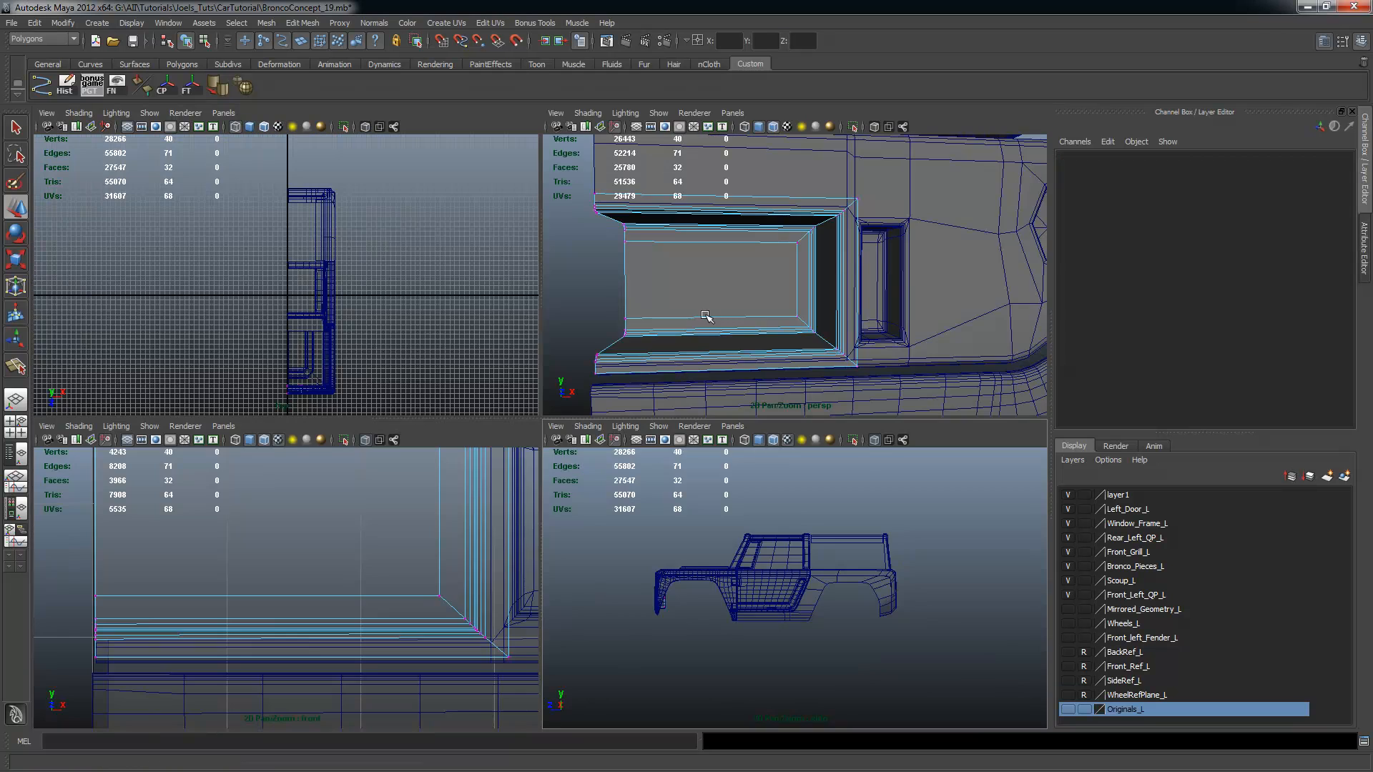
key(space)
mouse_move(689, 389)
alt+mouse_down()
mouse_move(647, 398)
mouse_move(700, 386)
mouse_move(678, 376)
alt+mouse_up()
click(514, 382)
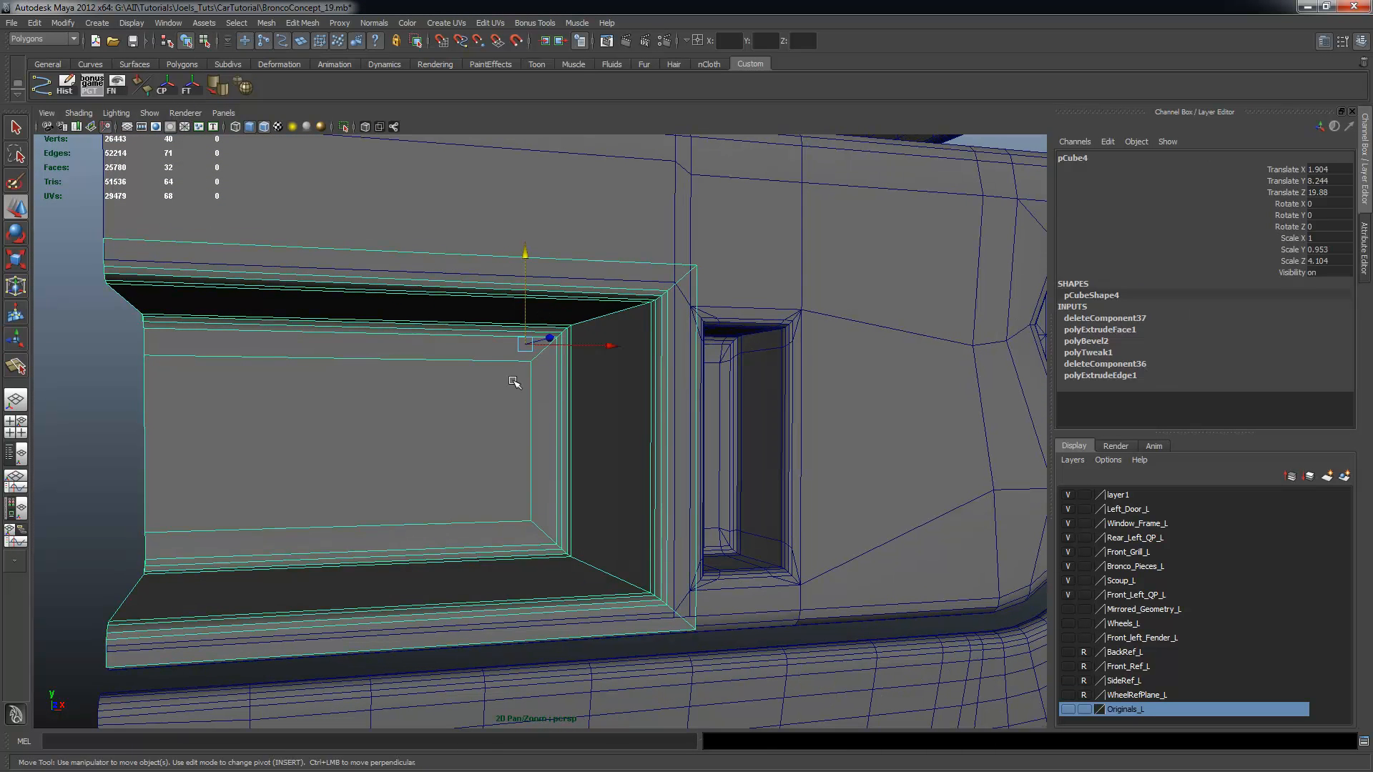
click(298, 23)
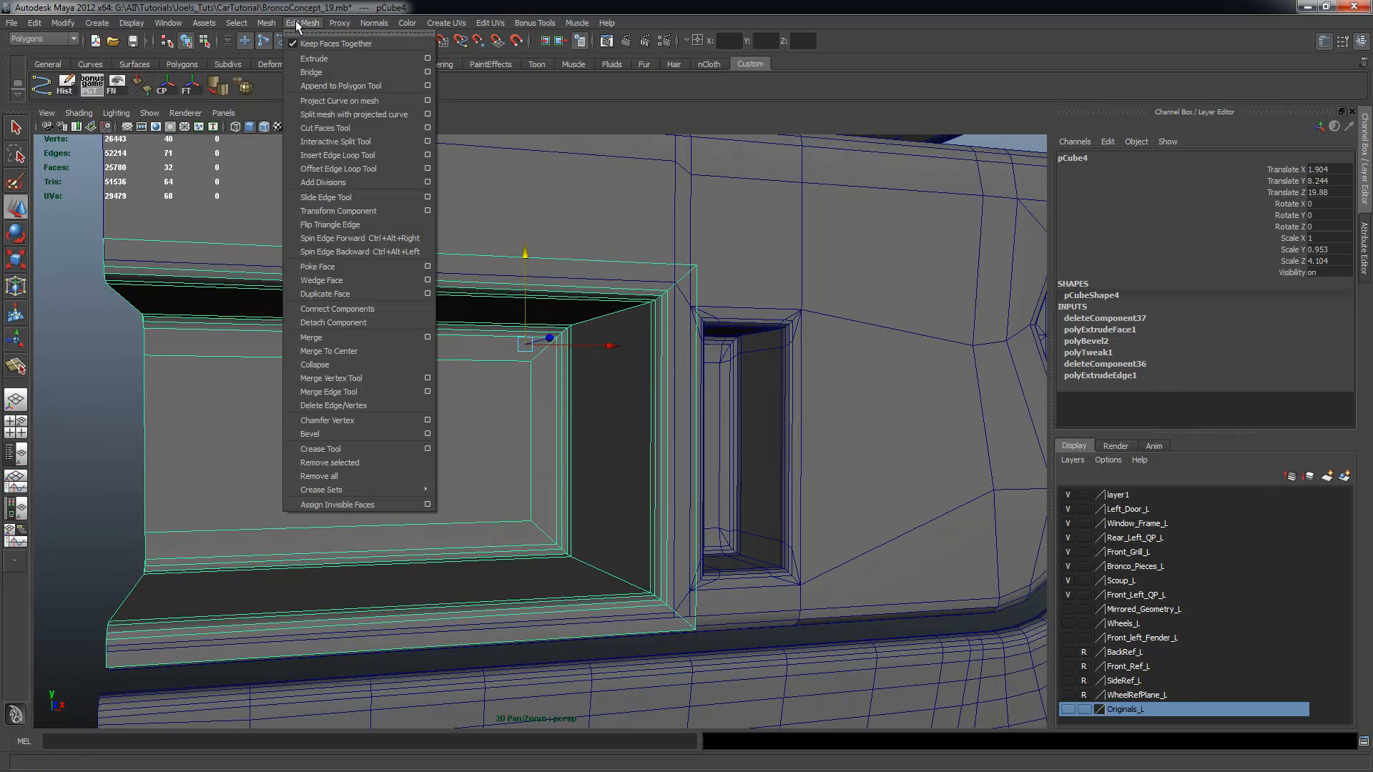
click(353, 155)
alt+right_drag(550, 427, 582, 401)
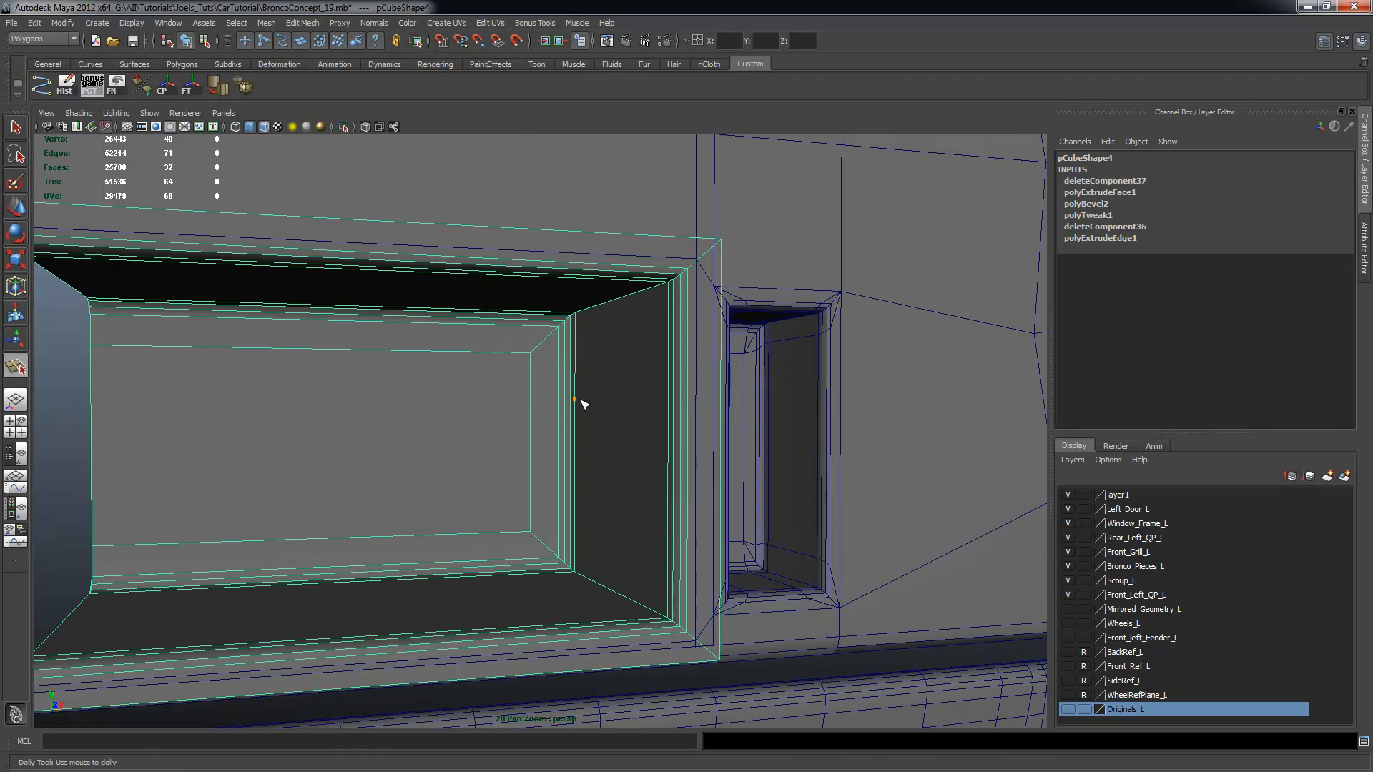
alt+drag(582, 401, 529, 340)
alt+right_drag(530, 340, 595, 352)
alt+drag(595, 352, 520, 407)
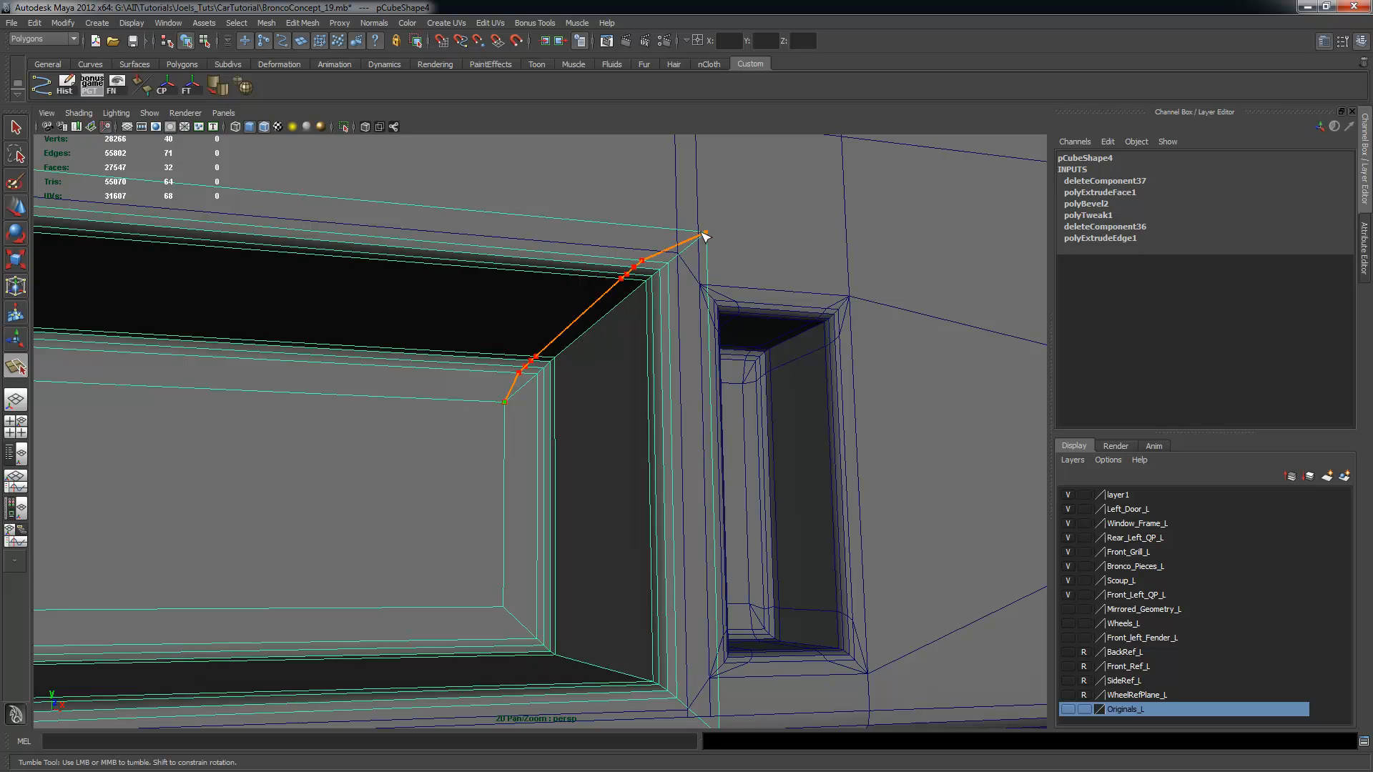
key(Return)
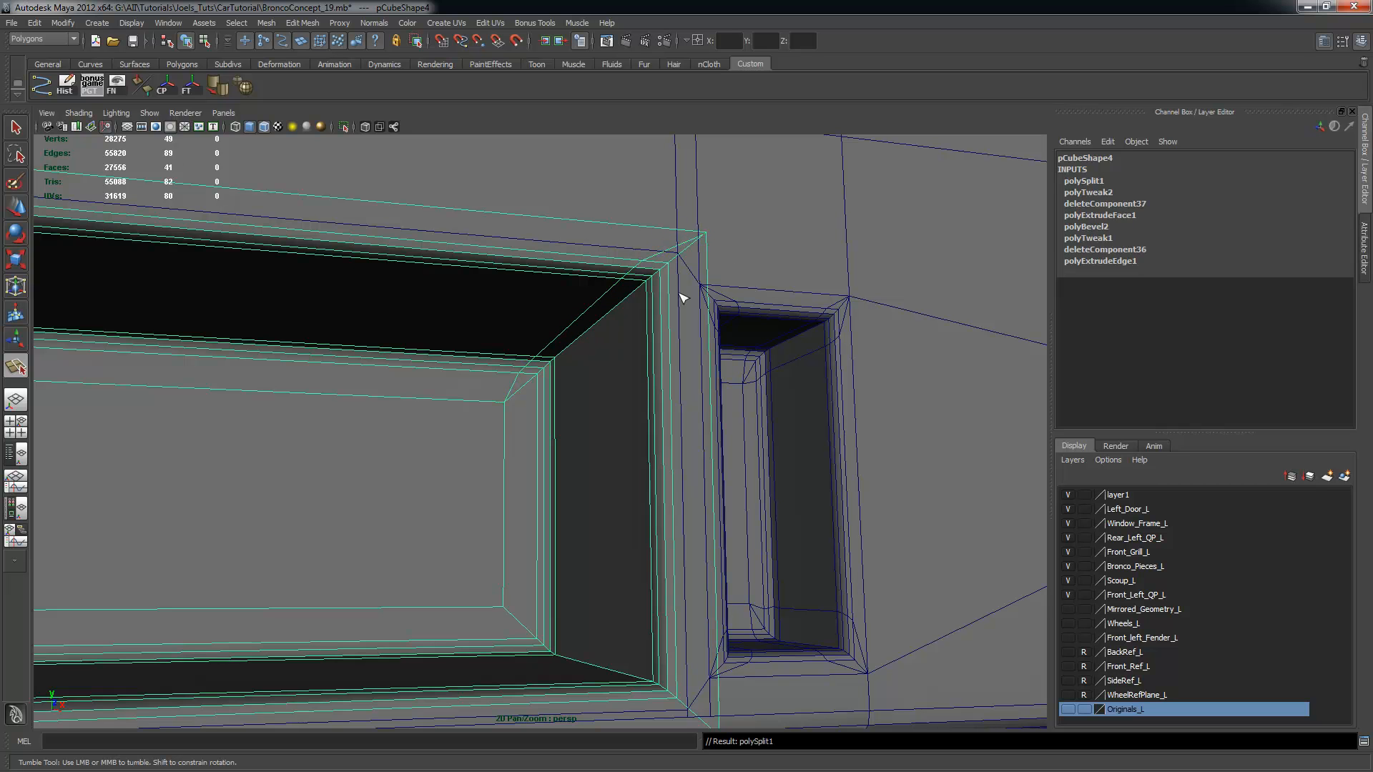
Split the winch box's side wall from the inset panel's upper corner to the rim's upper outer corner
click(516, 395)
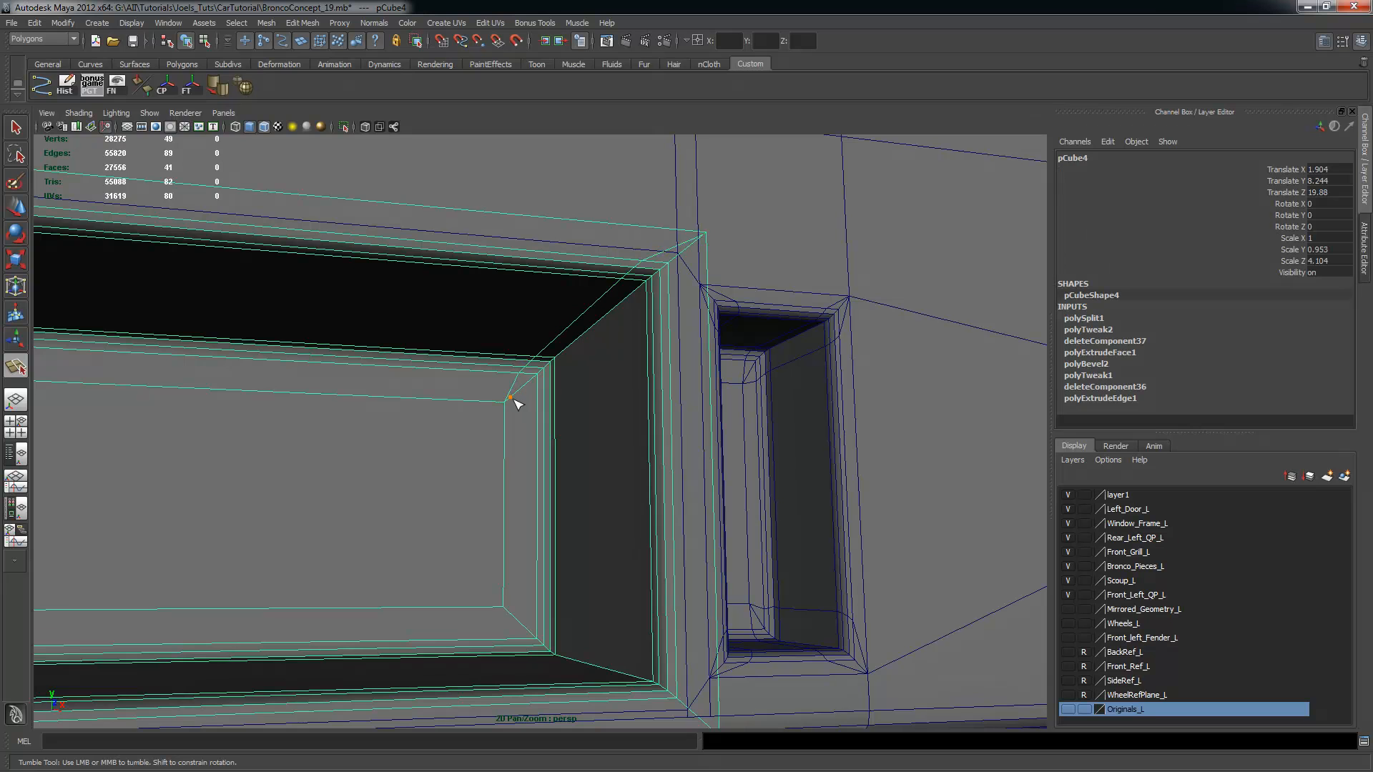
click(544, 391)
drag(538, 391, 539, 398)
drag(649, 335, 649, 314)
click(706, 233)
key(Return)
click(693, 369)
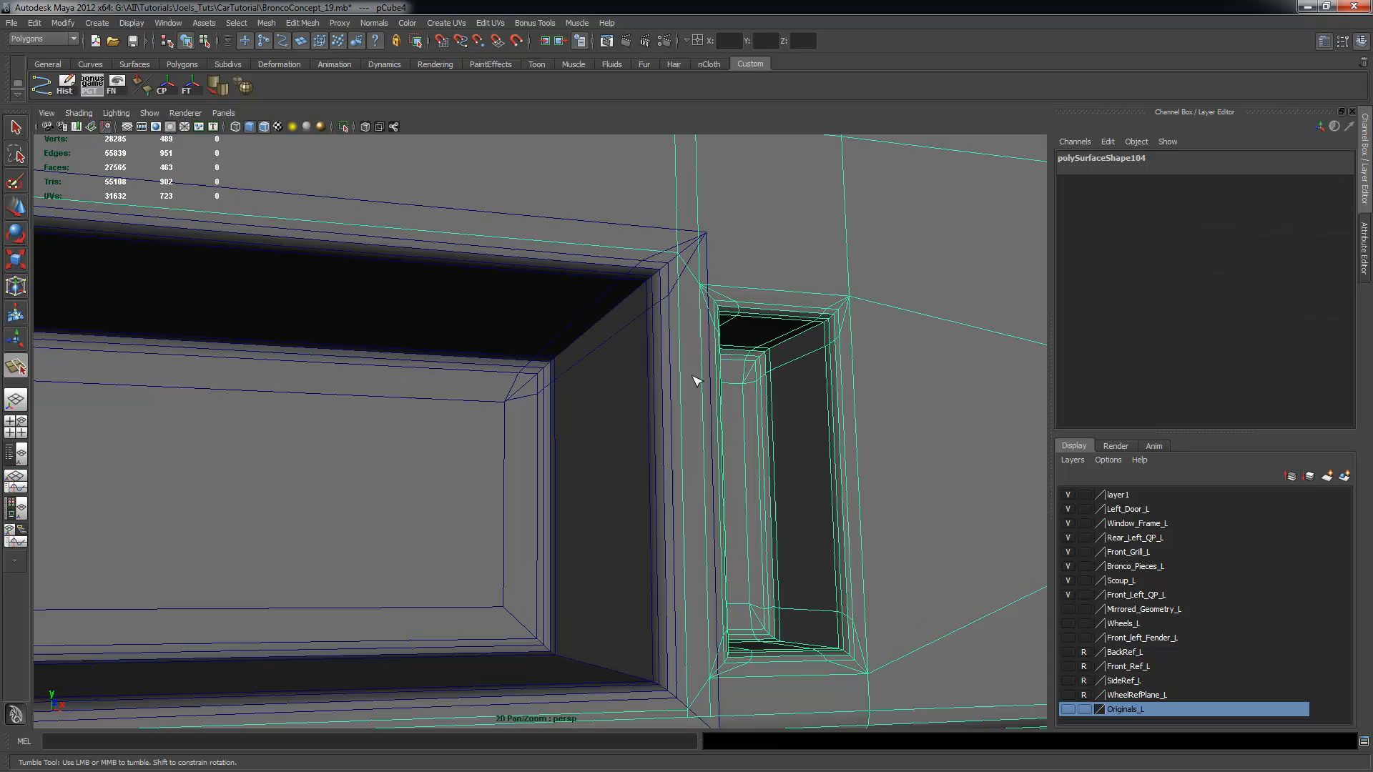
Split the winch box's floor from the inset panel's lower corner to the rim's lower outer corner, crossing each bevel edge
alt+right_drag(692, 373, 654, 384)
alt+drag(654, 385, 628, 427)
alt+middle_drag(628, 427, 642, 328)
alt+right_drag(557, 511, 609, 501)
alt+middle_drag(610, 501, 573, 446)
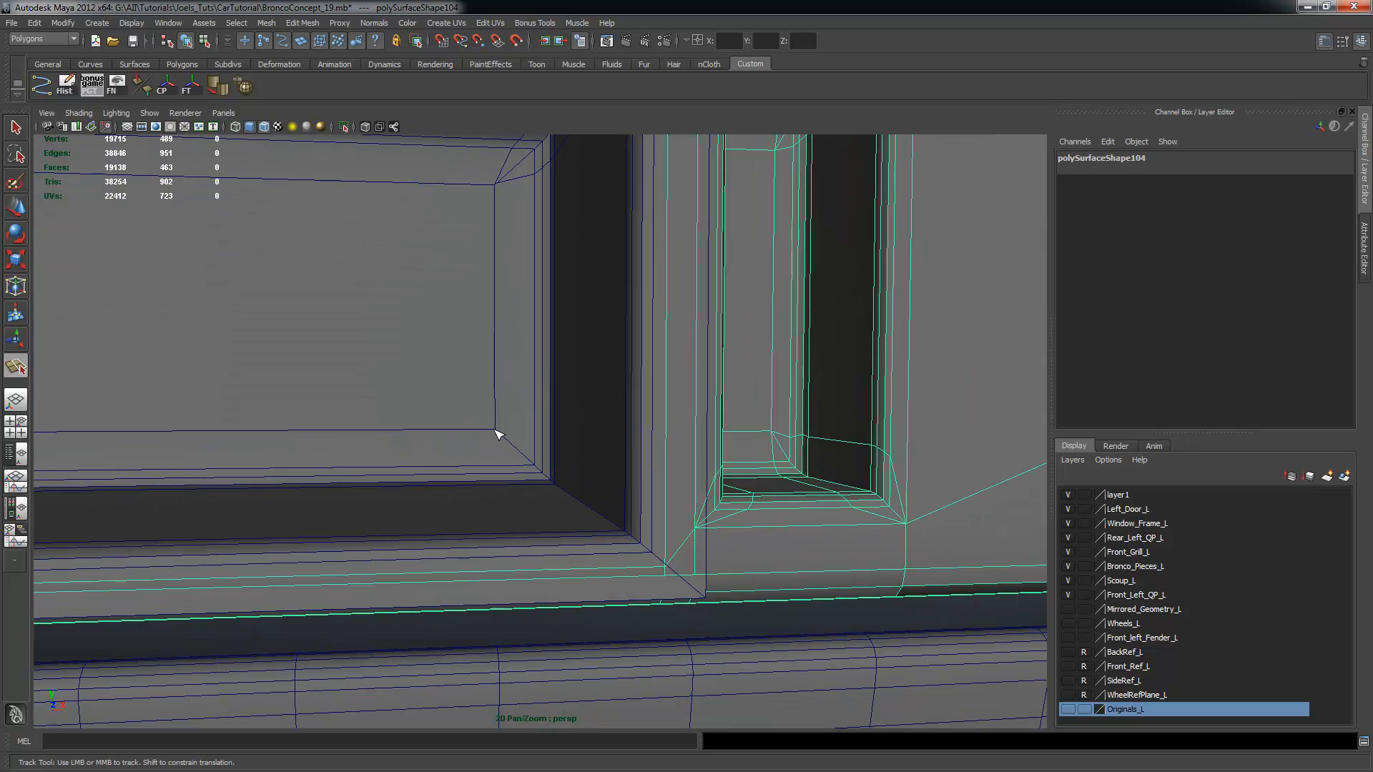
key(q)
click(542, 429)
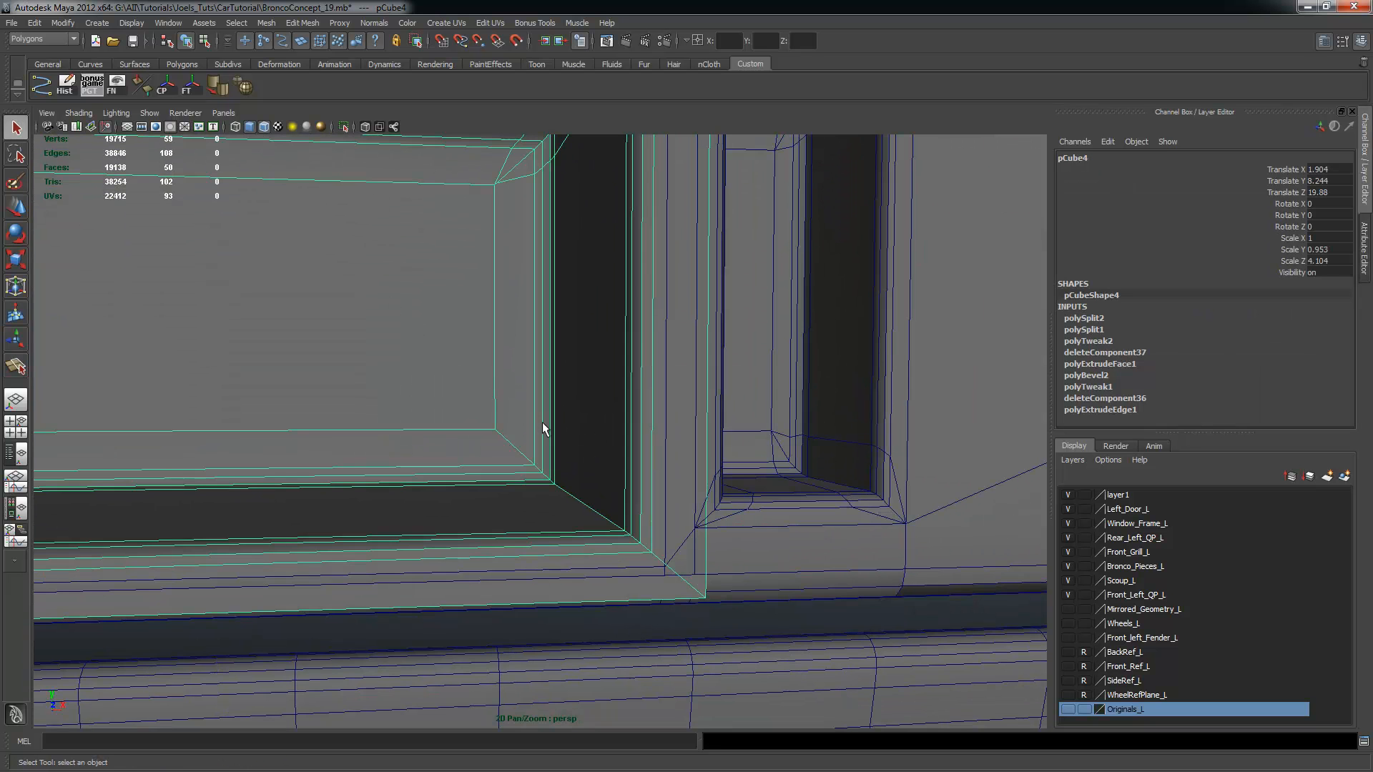
key(y)
click(554, 446)
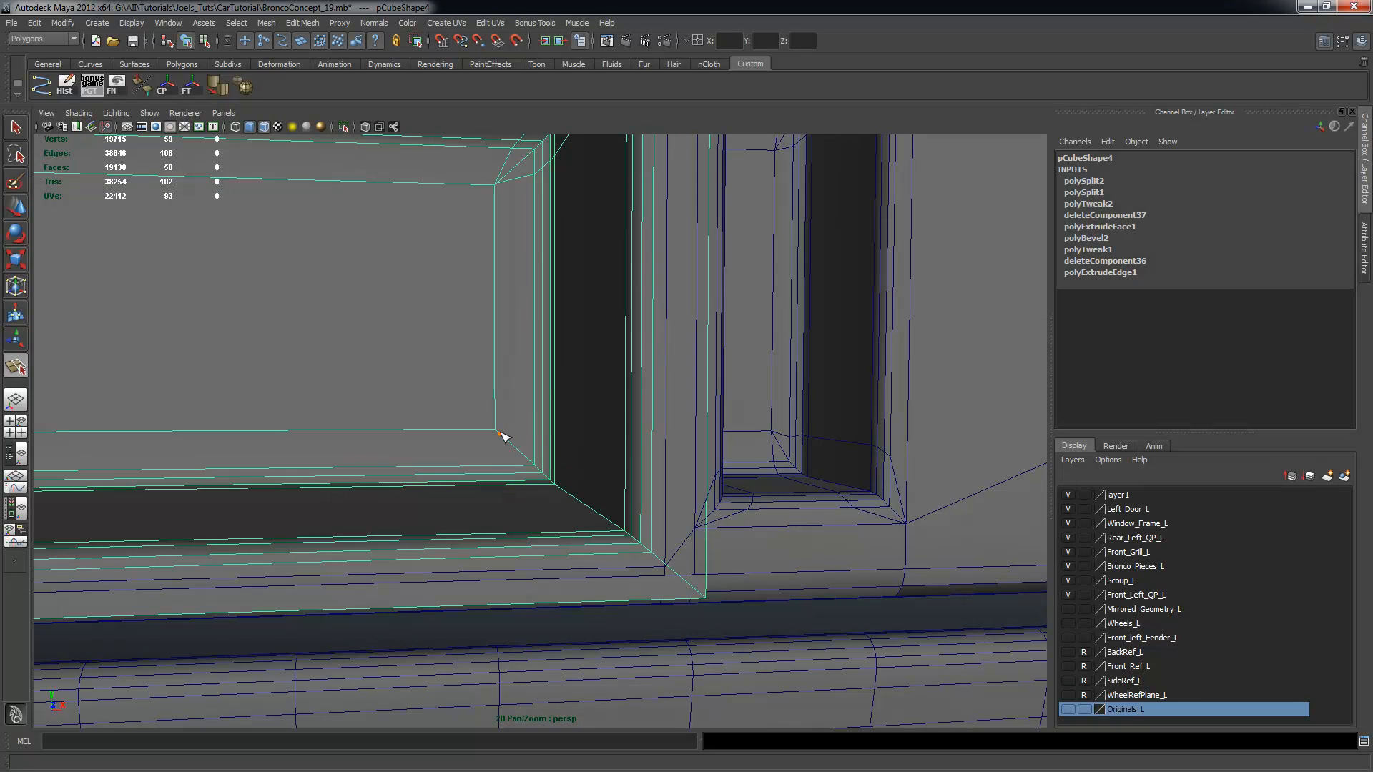
drag(504, 447, 511, 465)
click(546, 515)
alt+right_drag(546, 515, 596, 533)
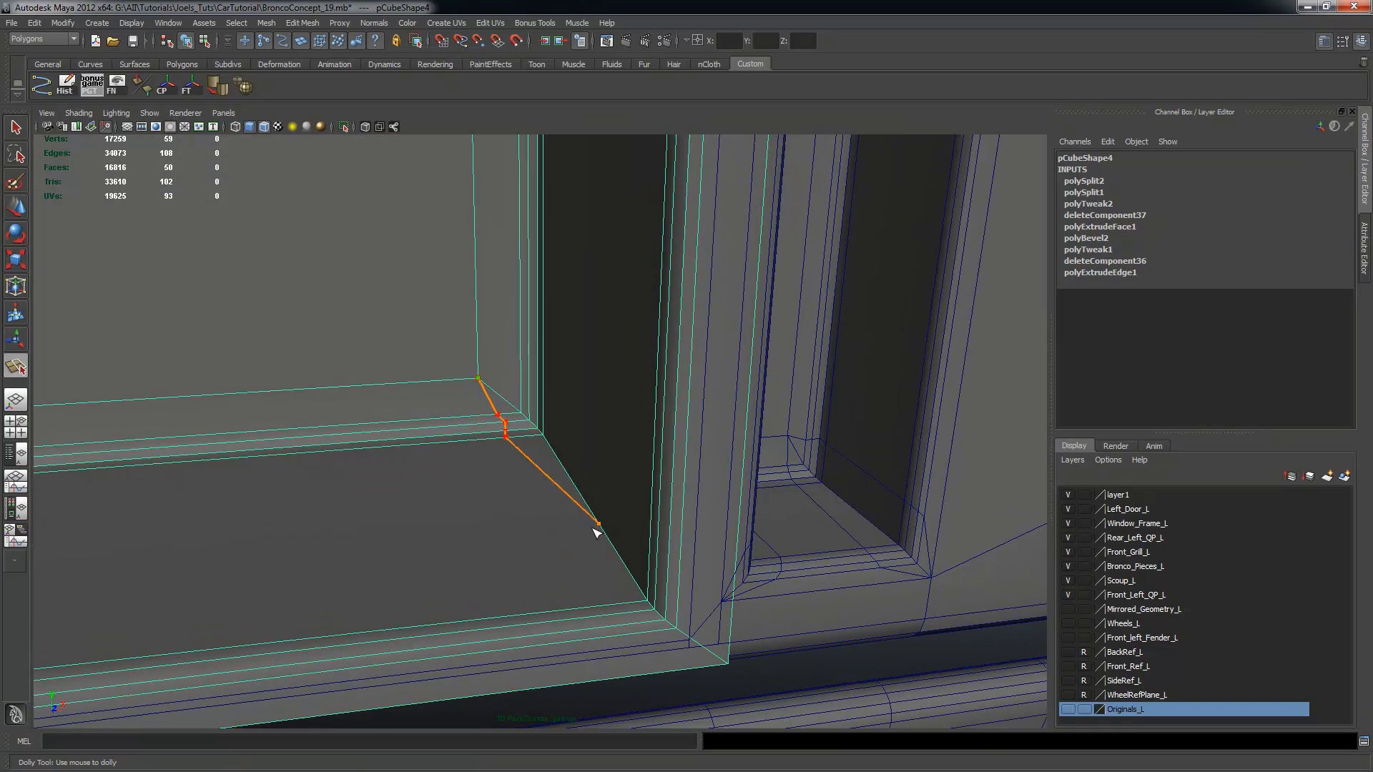
key(BackSpace)
key(BackSpace)
key(BackSpace)
drag(563, 573, 611, 606)
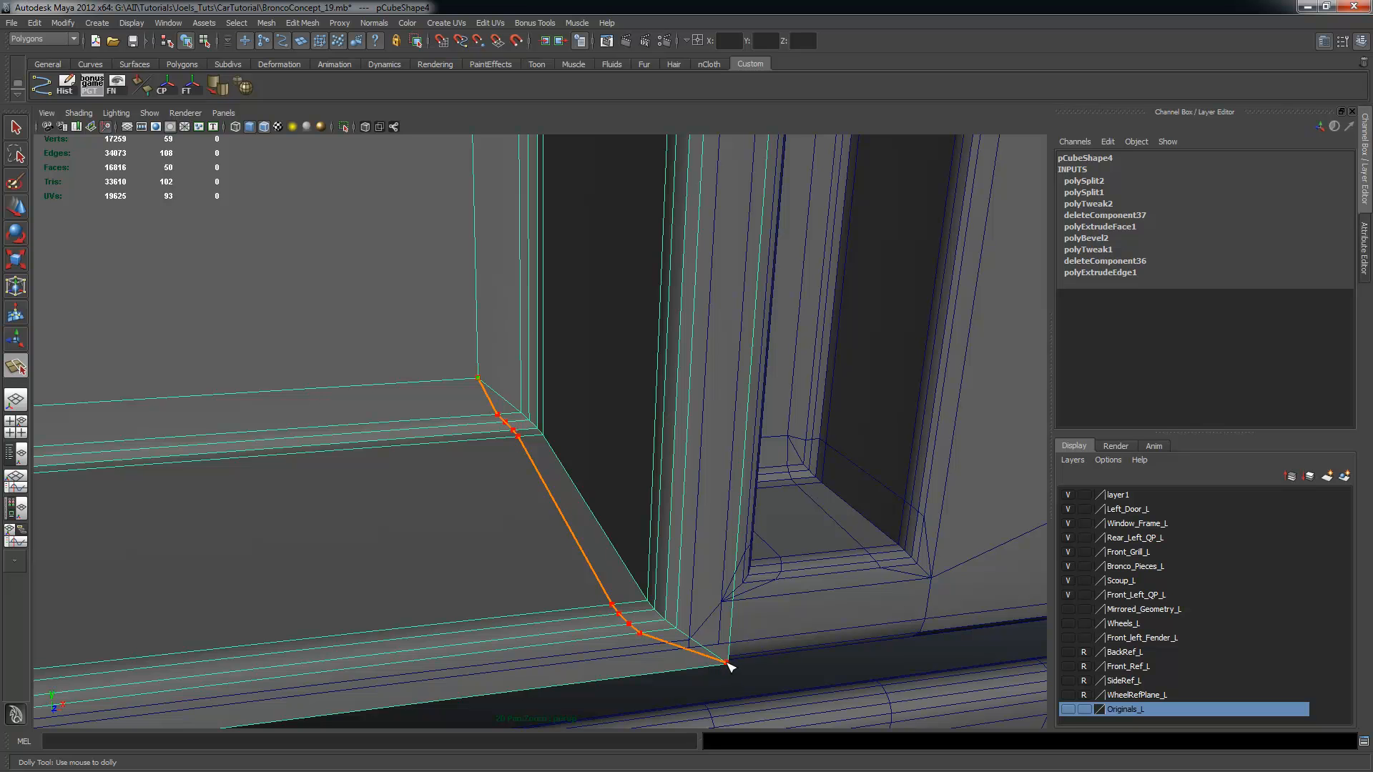
alt+right_drag(791, 623, 715, 608)
alt+drag(715, 608, 677, 564)
key(Return)
Split the winch box's side wall from the inset panel's lower corner to the rim's lower outer corner
alt+drag(734, 435, 696, 410)
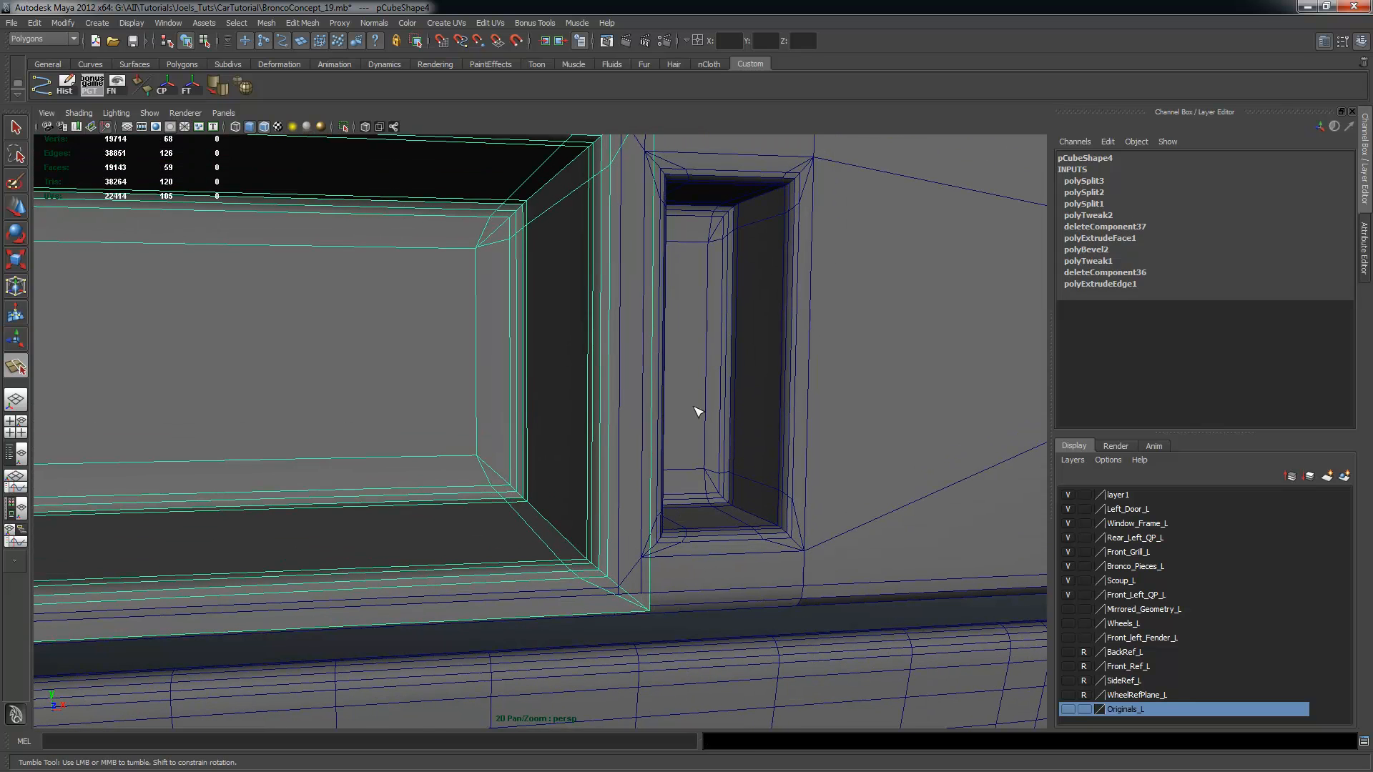
click(476, 455)
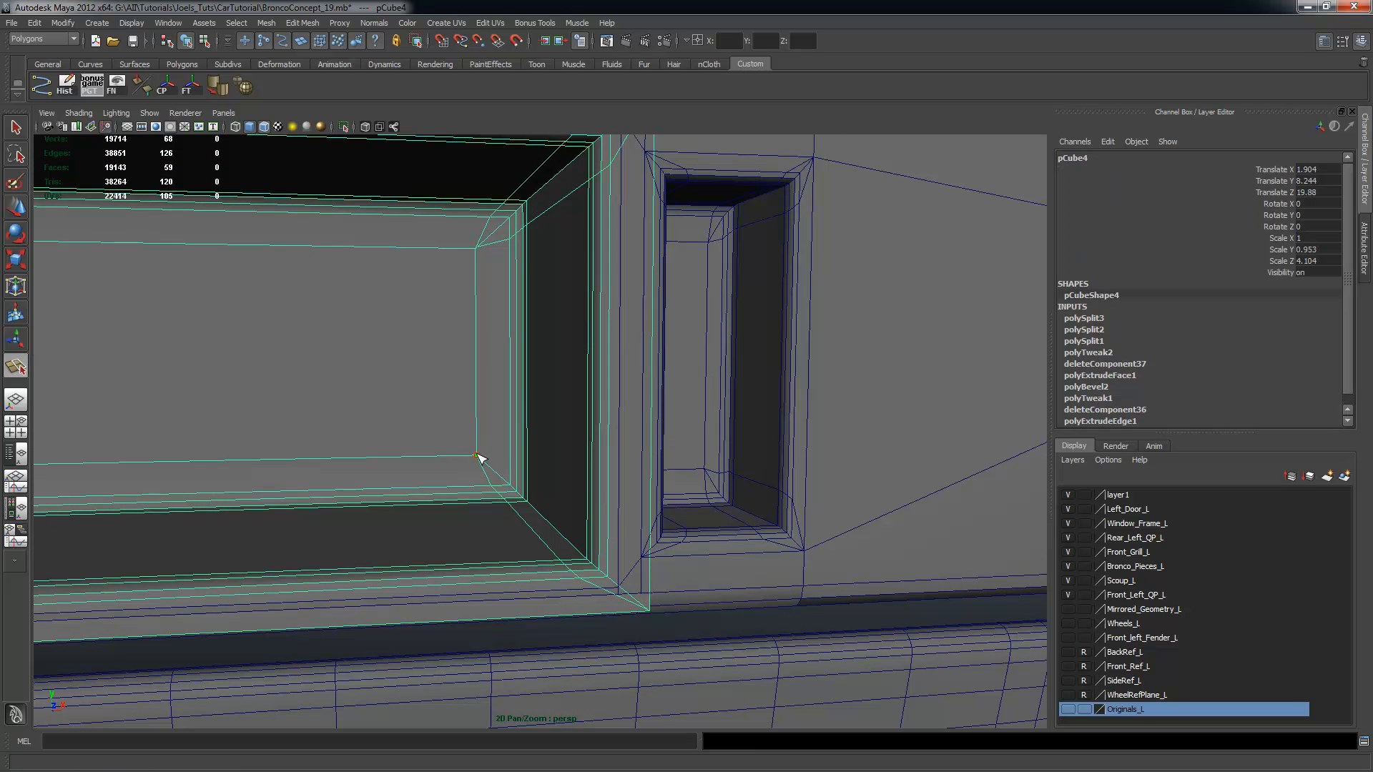
alt+right_drag(513, 472, 613, 500)
alt+drag(612, 499, 701, 526)
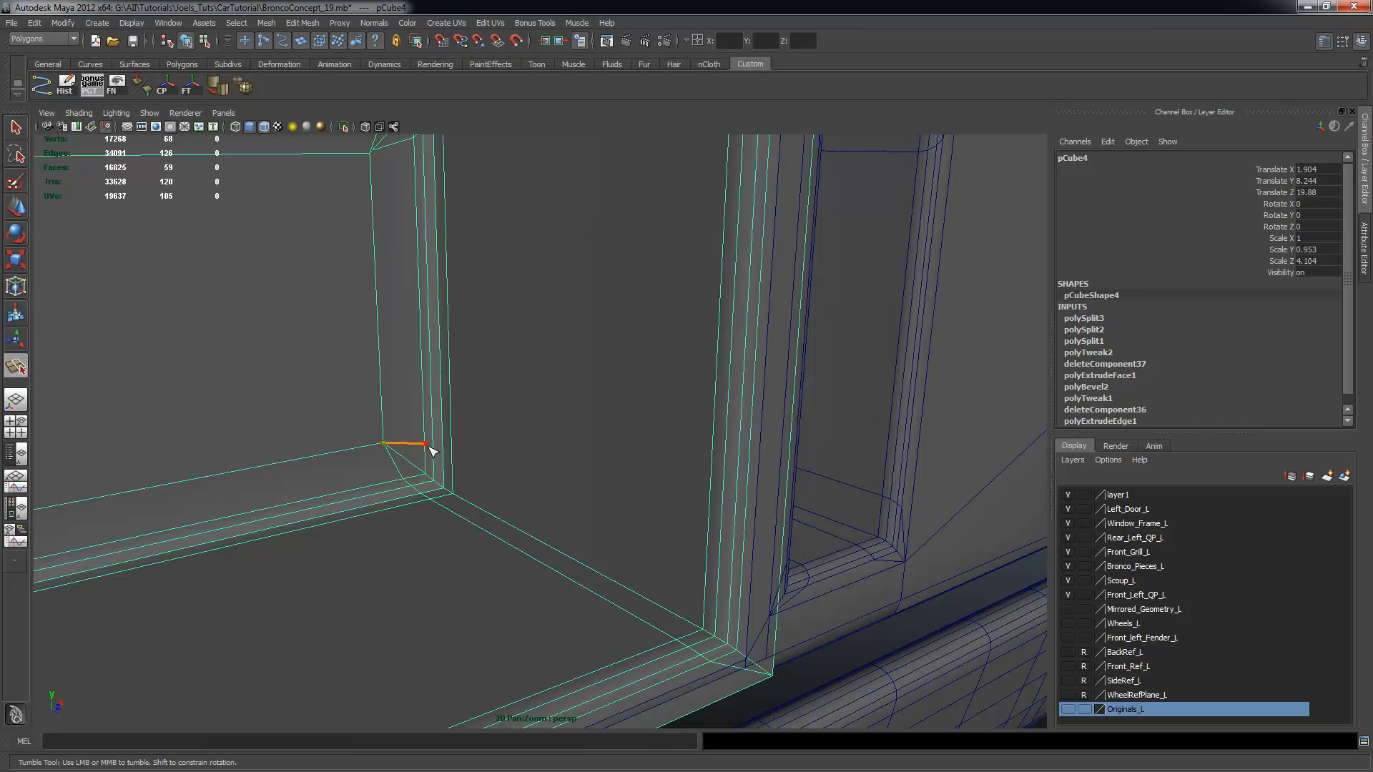
drag(455, 465, 708, 587)
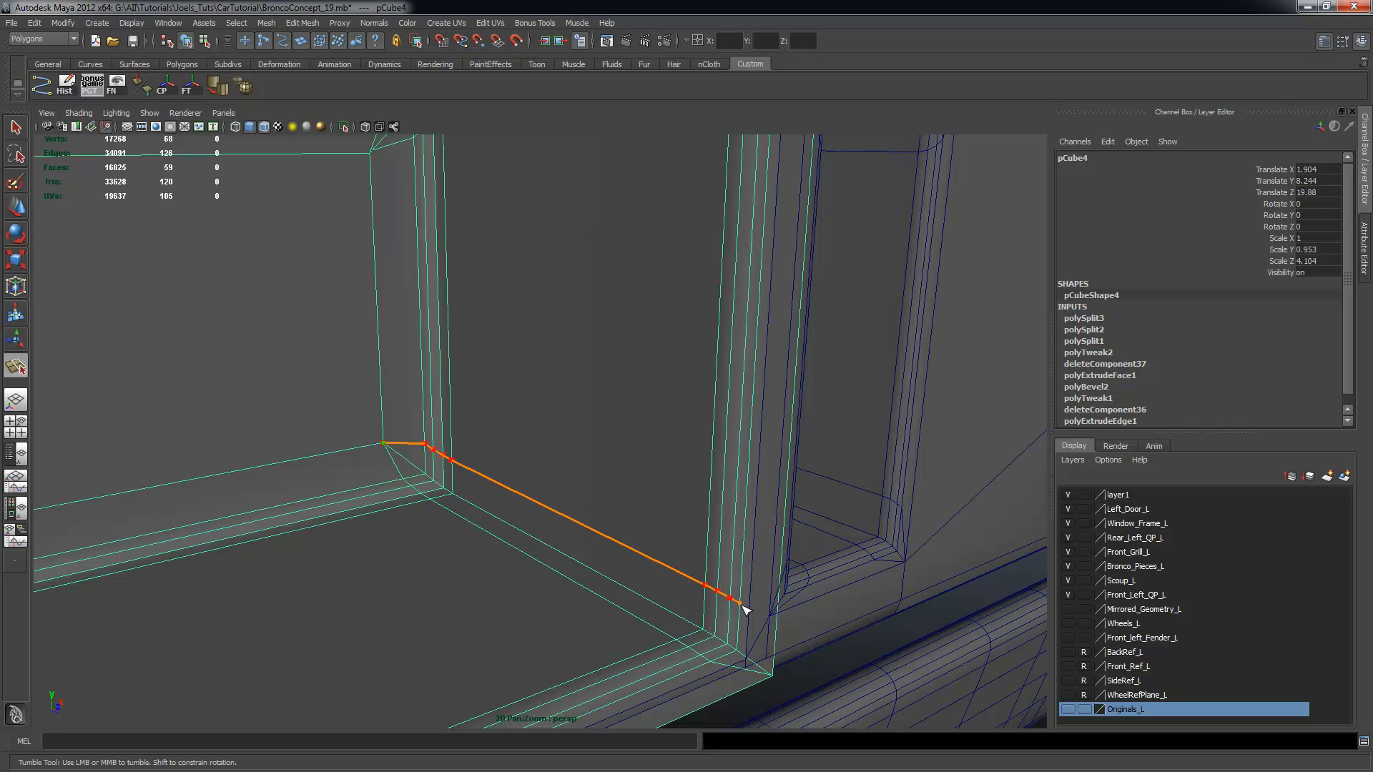
drag(781, 673, 776, 677)
key(Return)
Merge overlapping vertices among those selected around the winch box's upper and lower split corners
alt+drag(889, 612, 659, 536)
alt+right_drag(659, 536, 549, 491)
alt+drag(548, 491, 540, 501)
click(19, 133)
right_drag(279, 252, 221, 245)
alt+drag(453, 254, 658, 458)
drag(454, 218, 746, 620)
scroll(662, 393, up, 1)
alt+middle_drag(662, 393, 647, 506)
scroll(405, 433, up, 8)
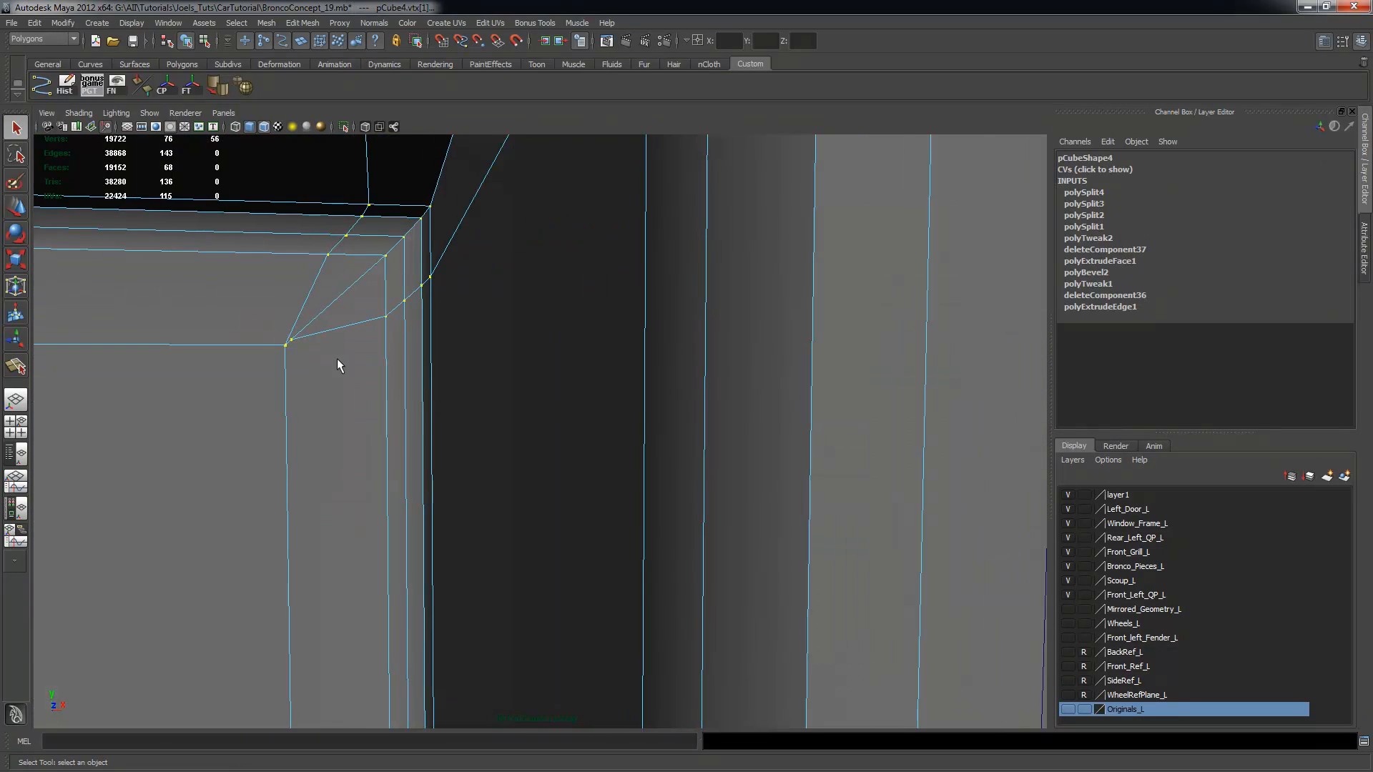
alt+drag(457, 392, 423, 466)
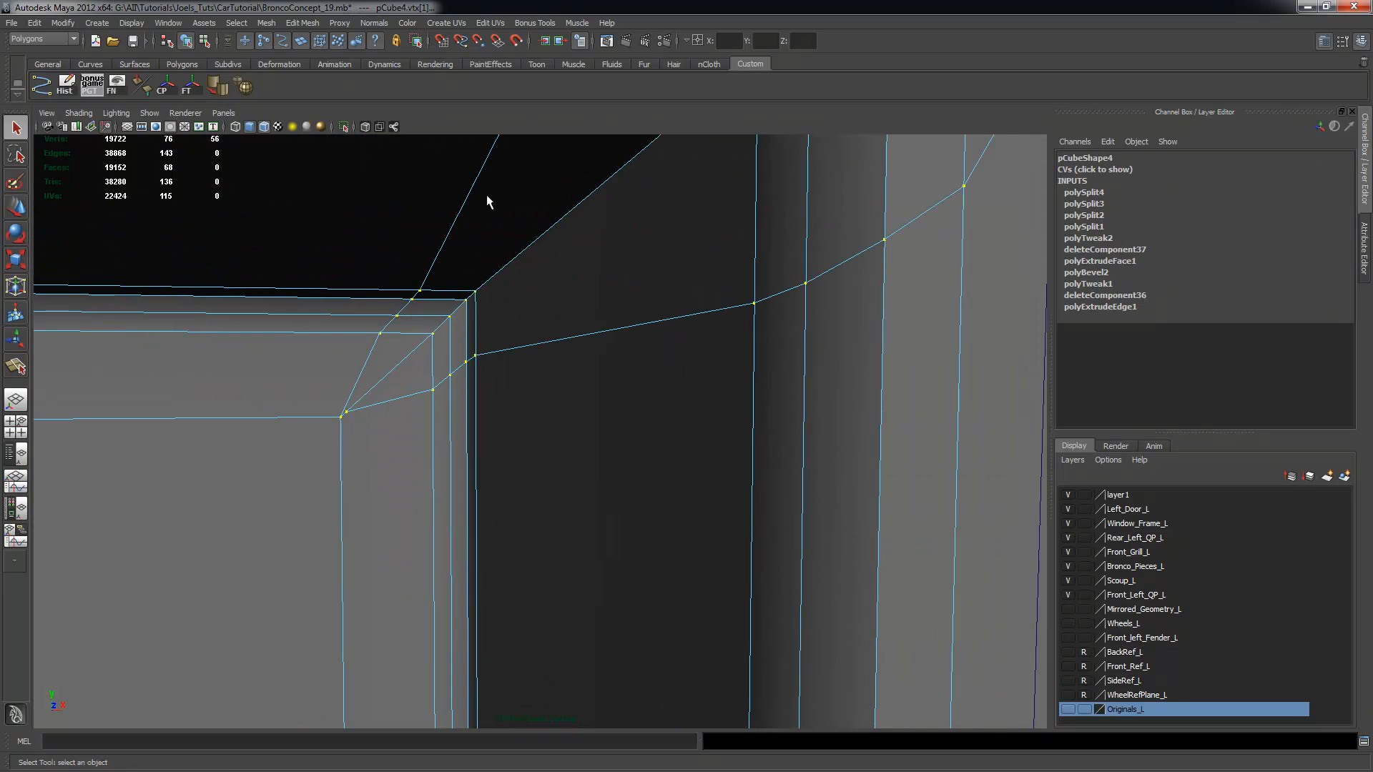
alt+drag(730, 452, 612, 463)
scroll(576, 405, up, 3)
click(316, 24)
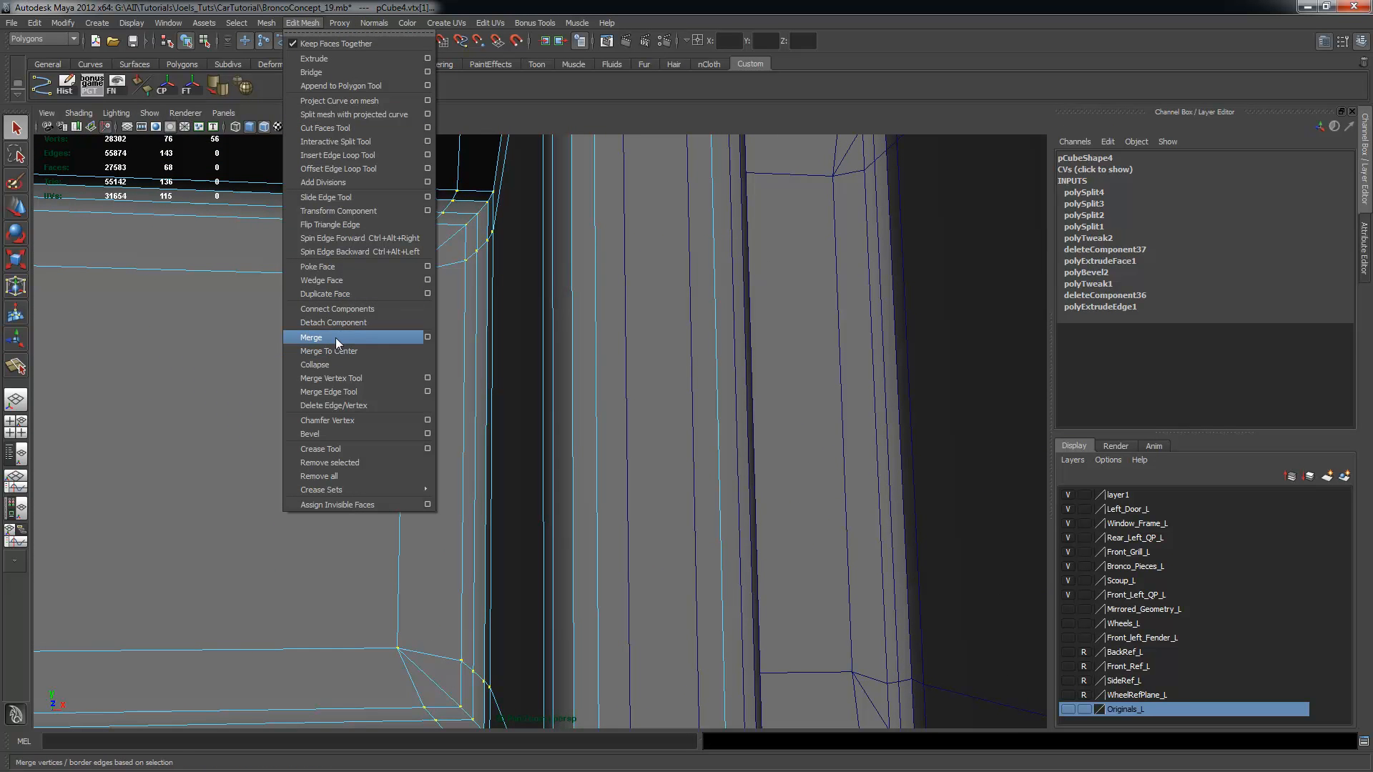
click(332, 350)
alt+drag(484, 398, 450, 364)
Try merging the winch box's selected corner vertices with thresholds of 0.1 and 0.05, undoing each merge
click(302, 23)
mouse_move(265, 23)
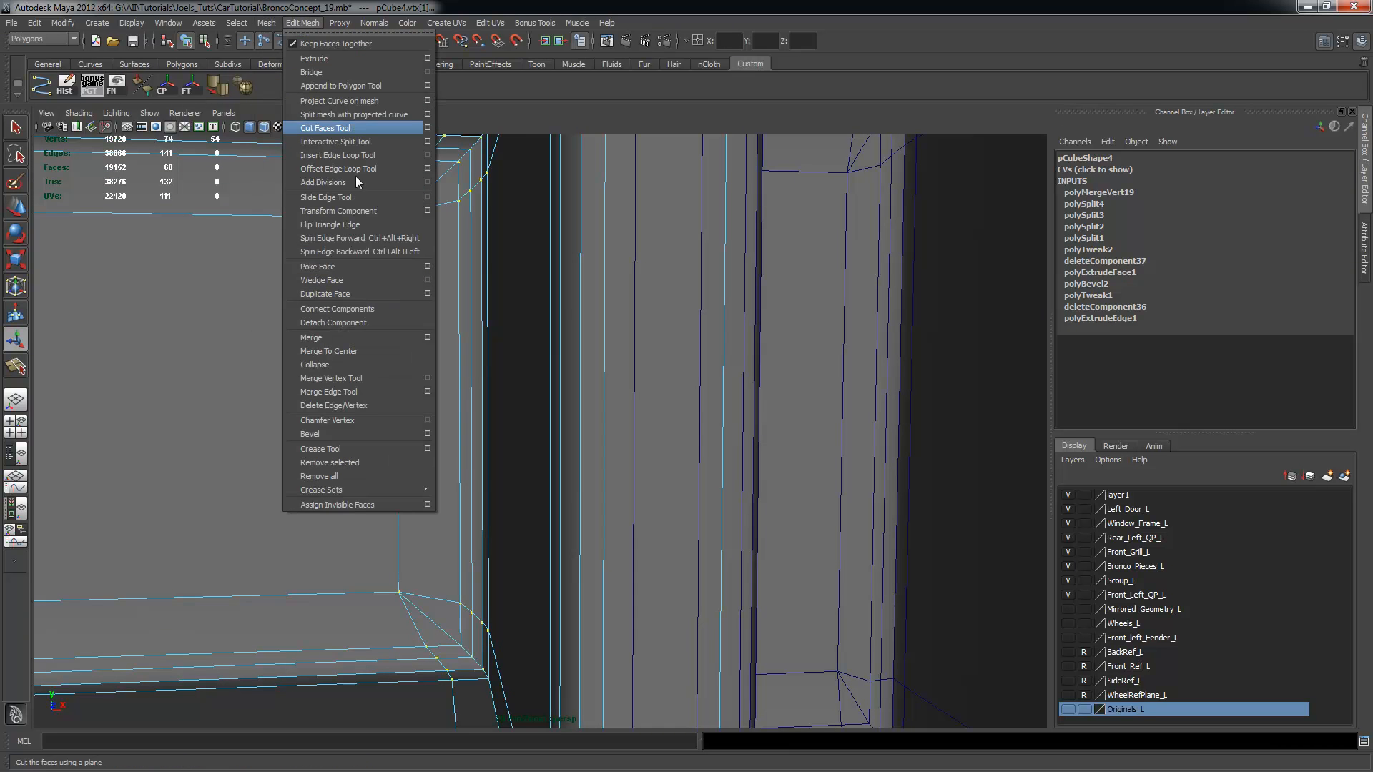
click(427, 338)
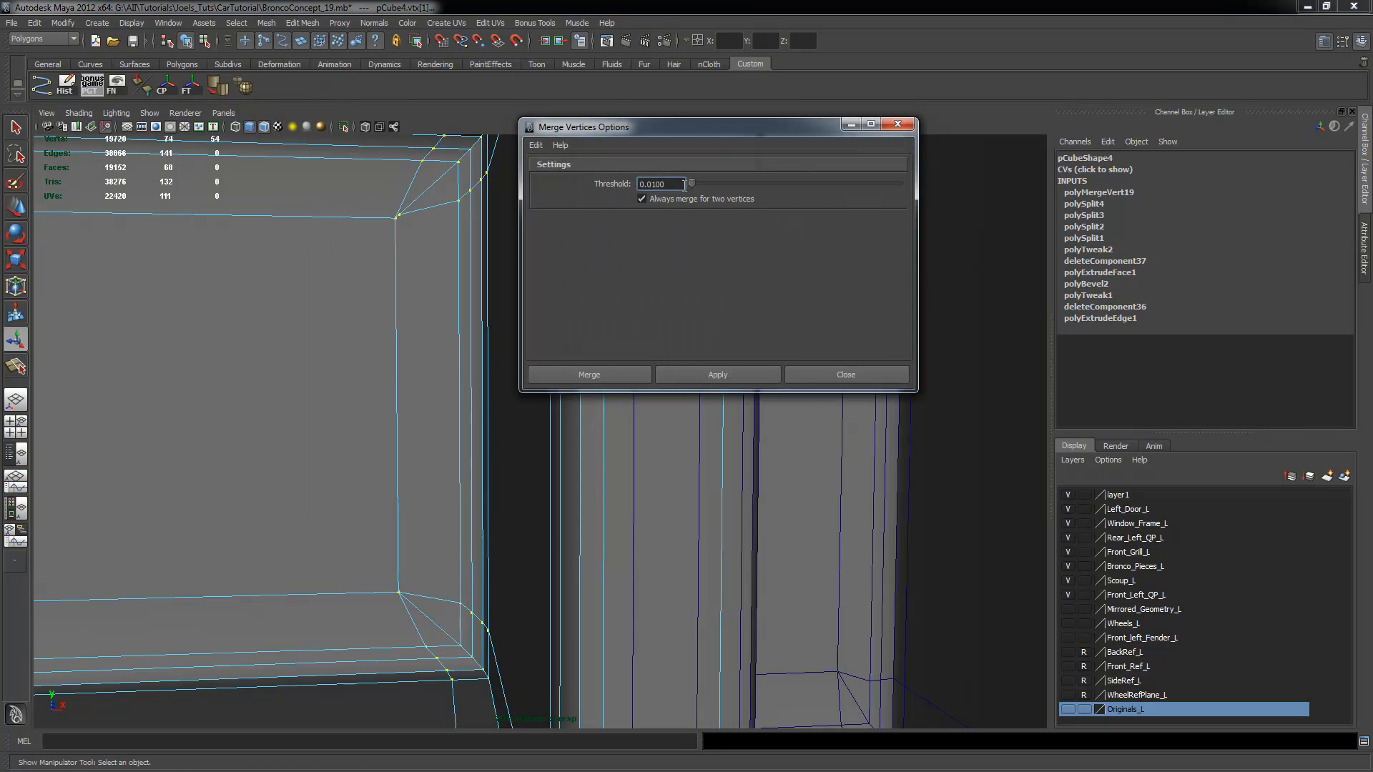
text(.1)
click(761, 375)
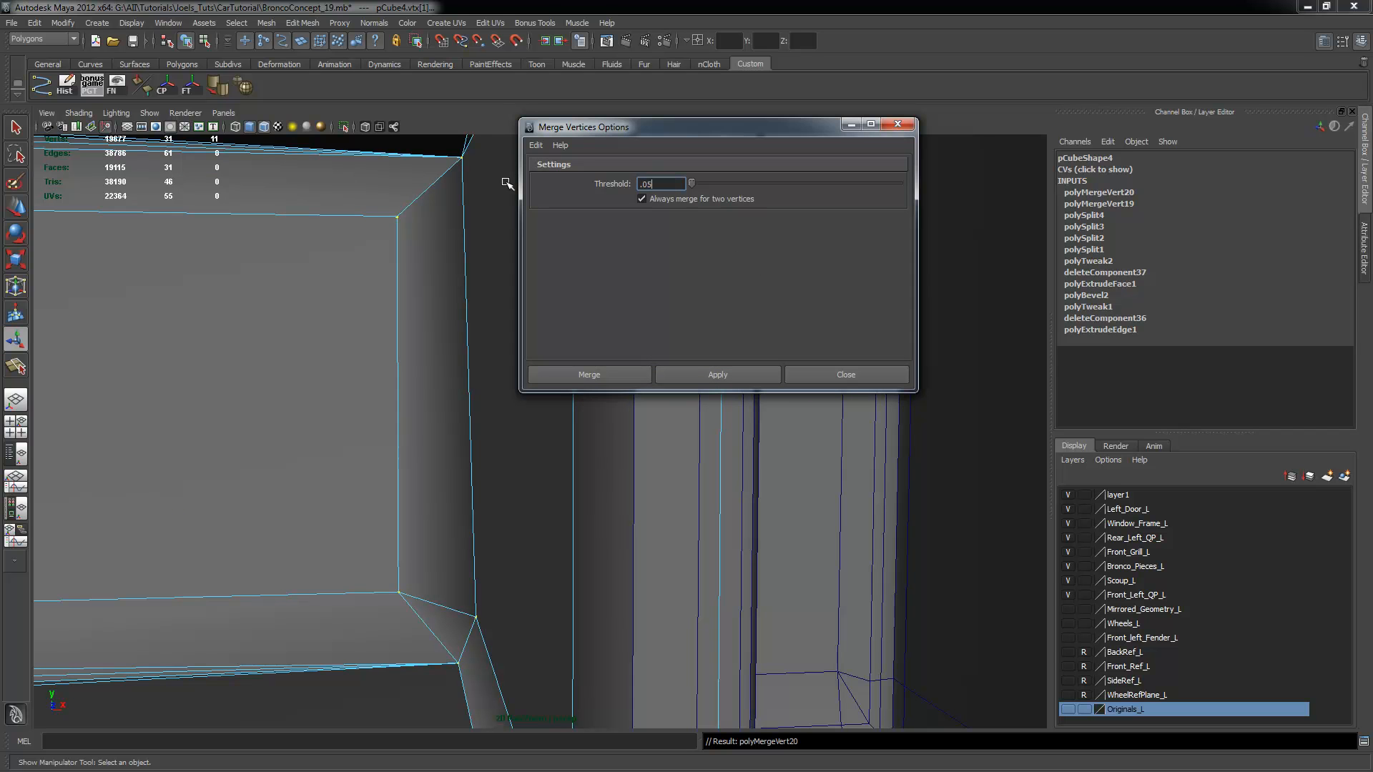
drag(735, 128, 845, 183)
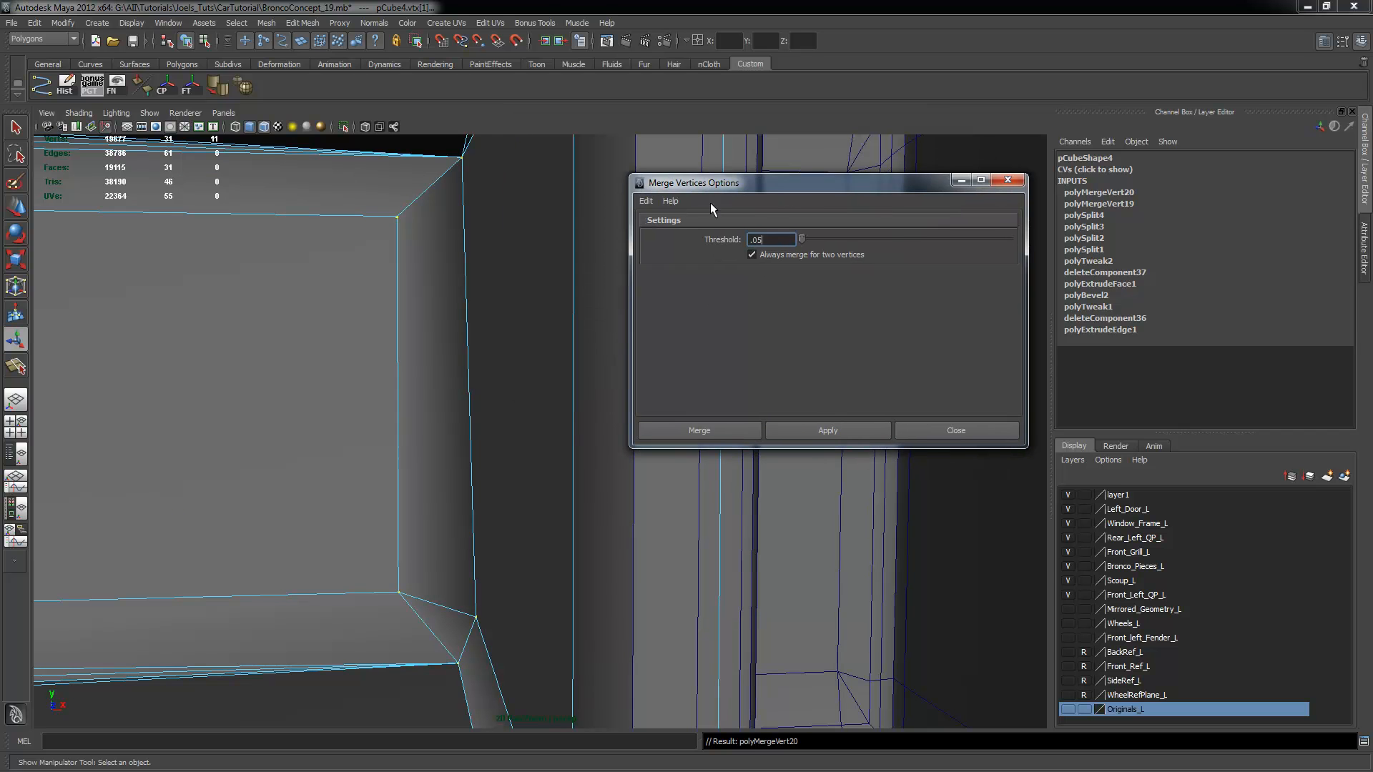
key(ctrl+z)
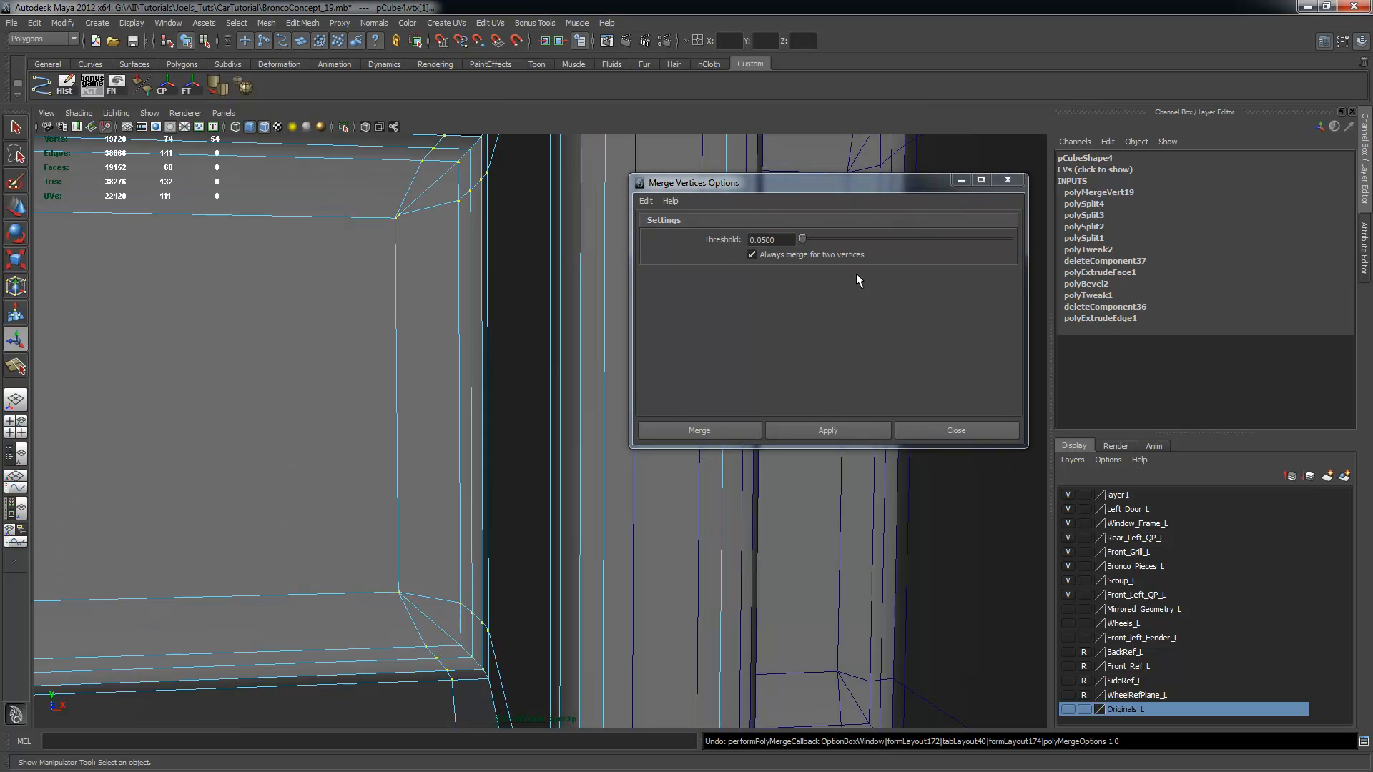
click(833, 431)
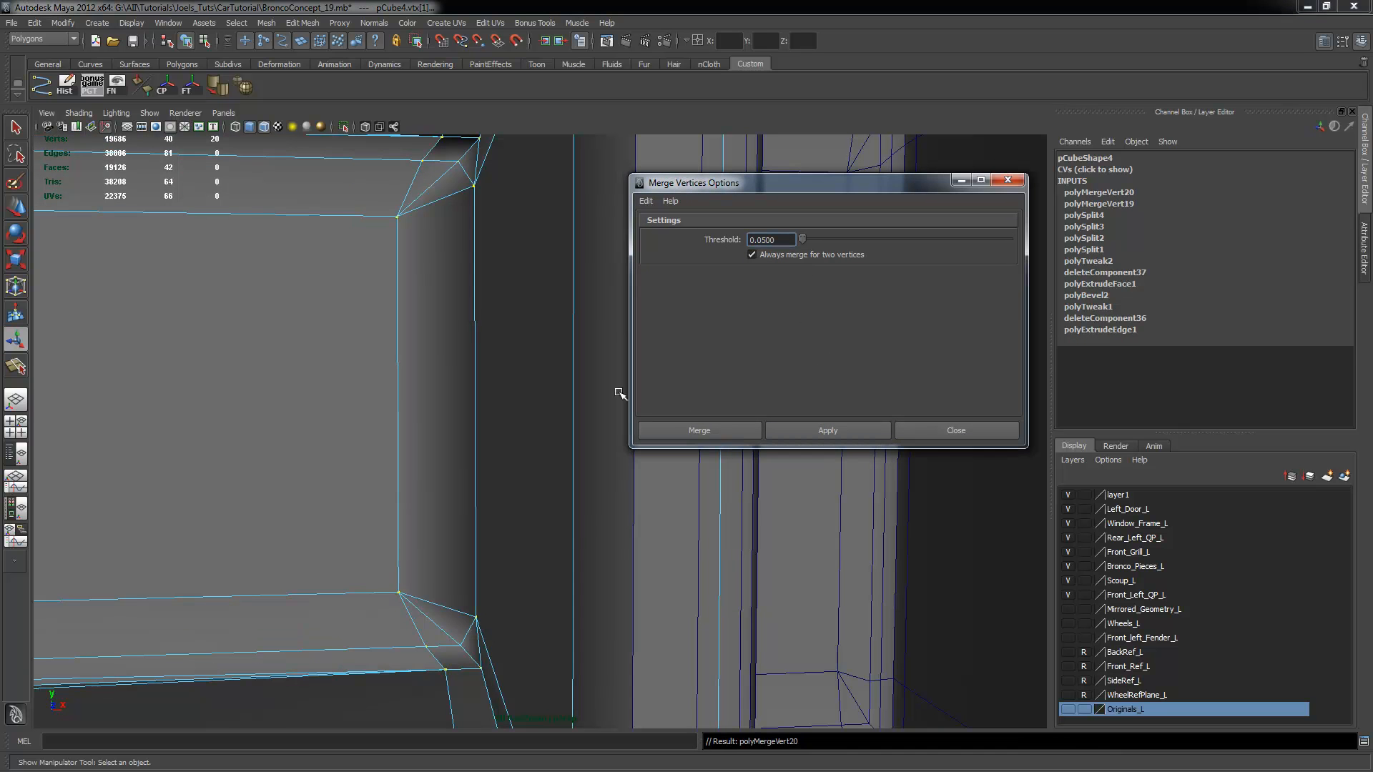
key(ctrl+z)
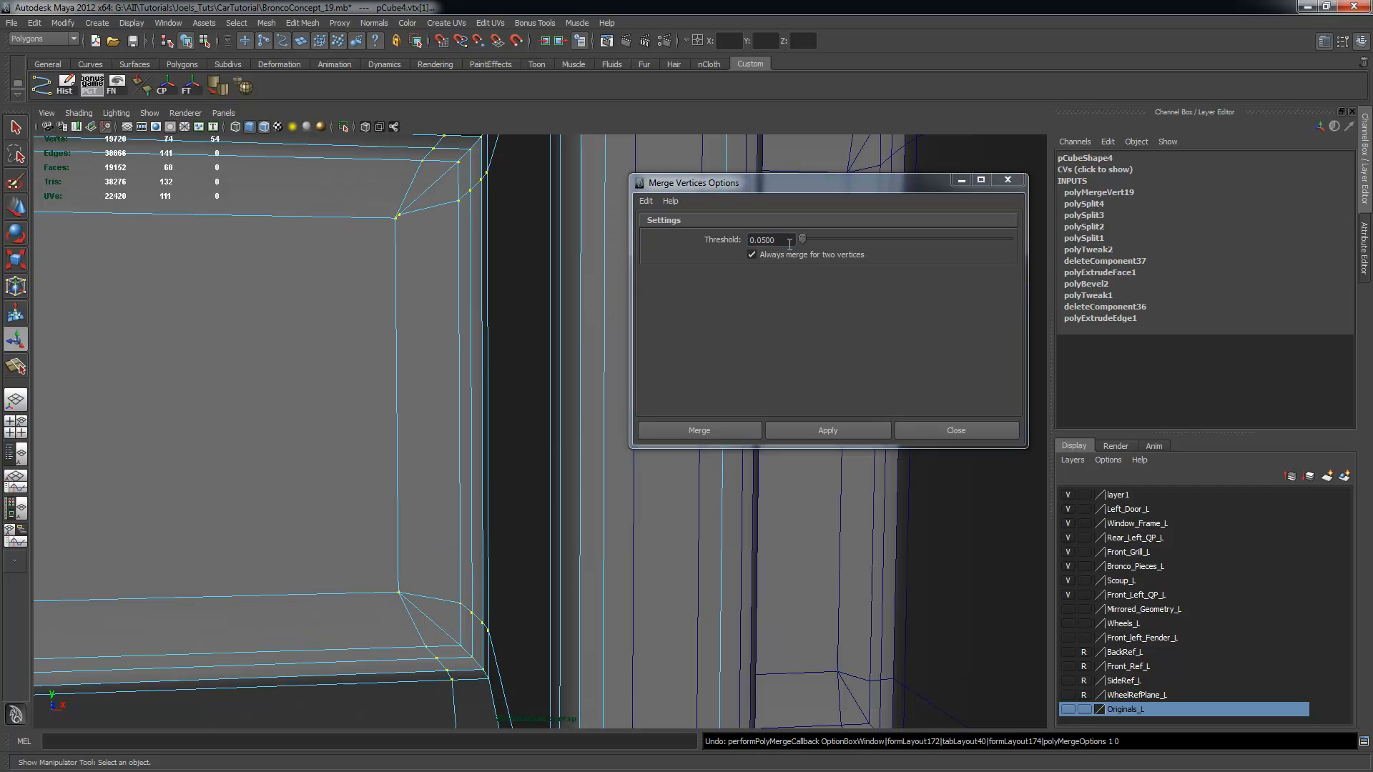
Merge the winch box's selected corner vertices with a threshold of 0.02 and close the merge options
click(763, 240)
text(.02)
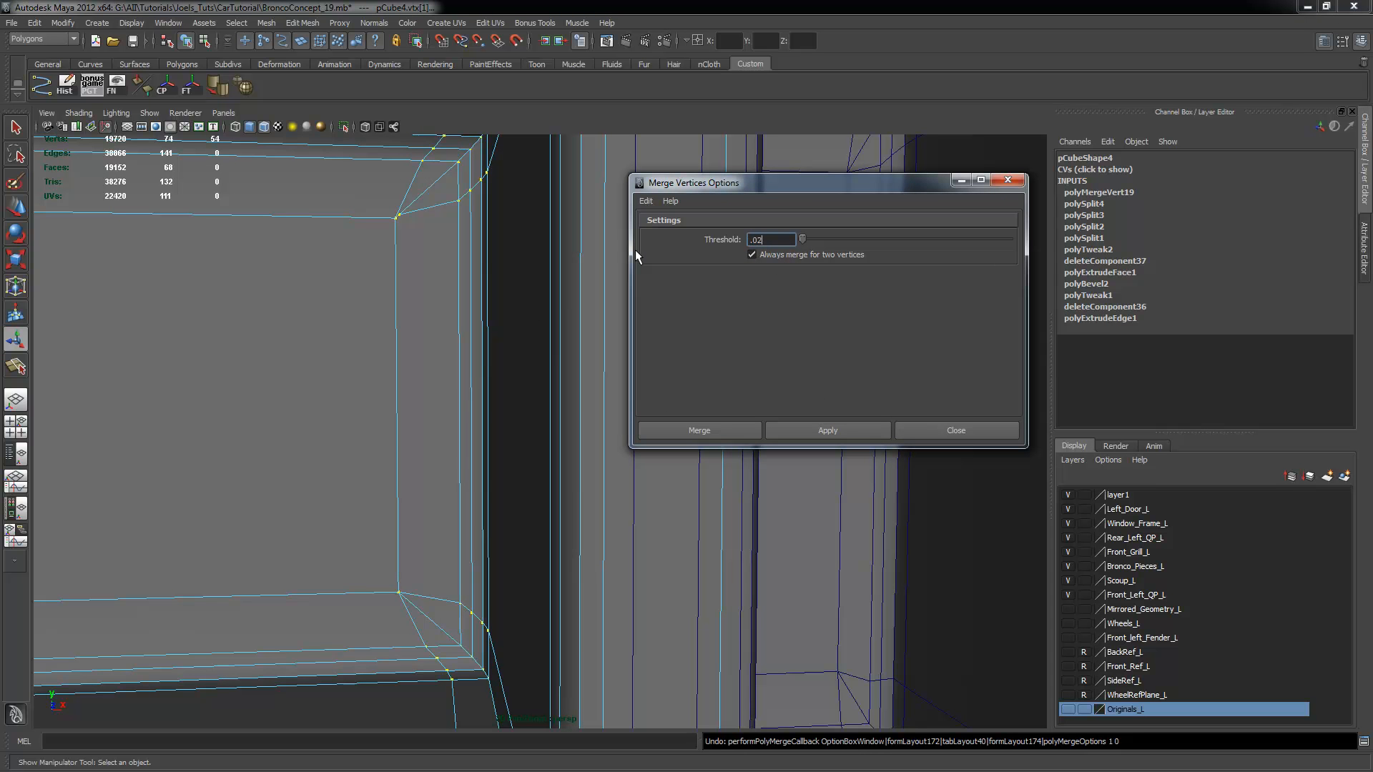
click(827, 432)
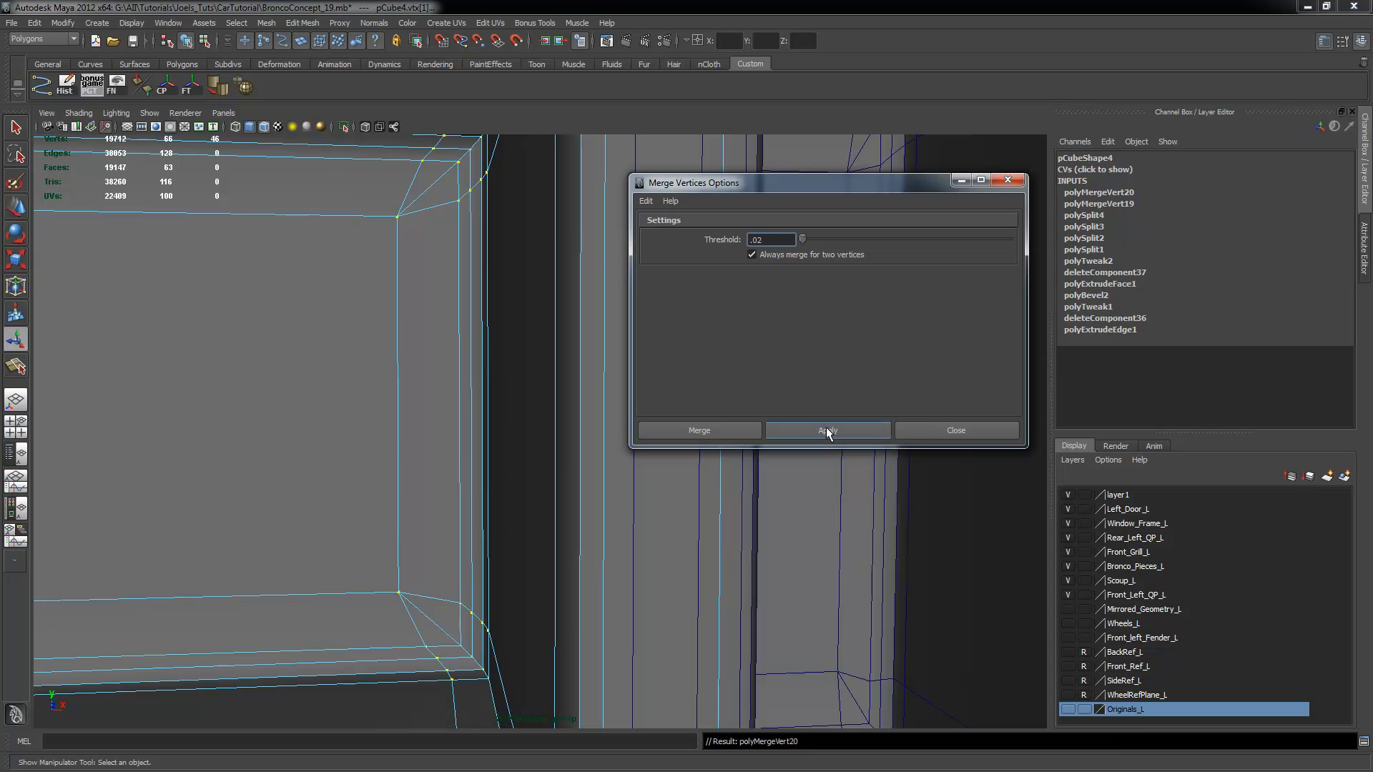
click(951, 431)
Compare the winch box's smoothed preview with its unsmoothed mesh, examining the inner corners and the open centre end
alt+drag(766, 469, 507, 391)
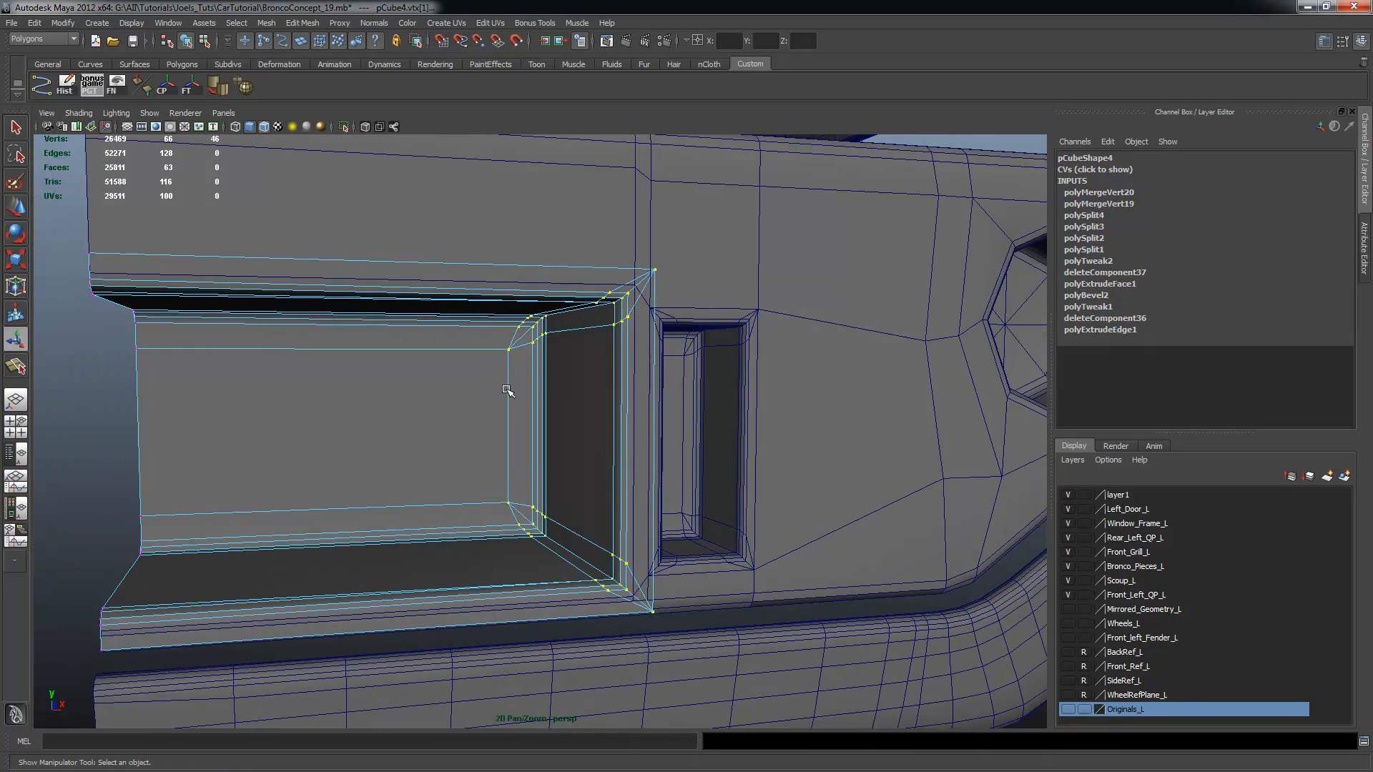
key(F8)
key(3)
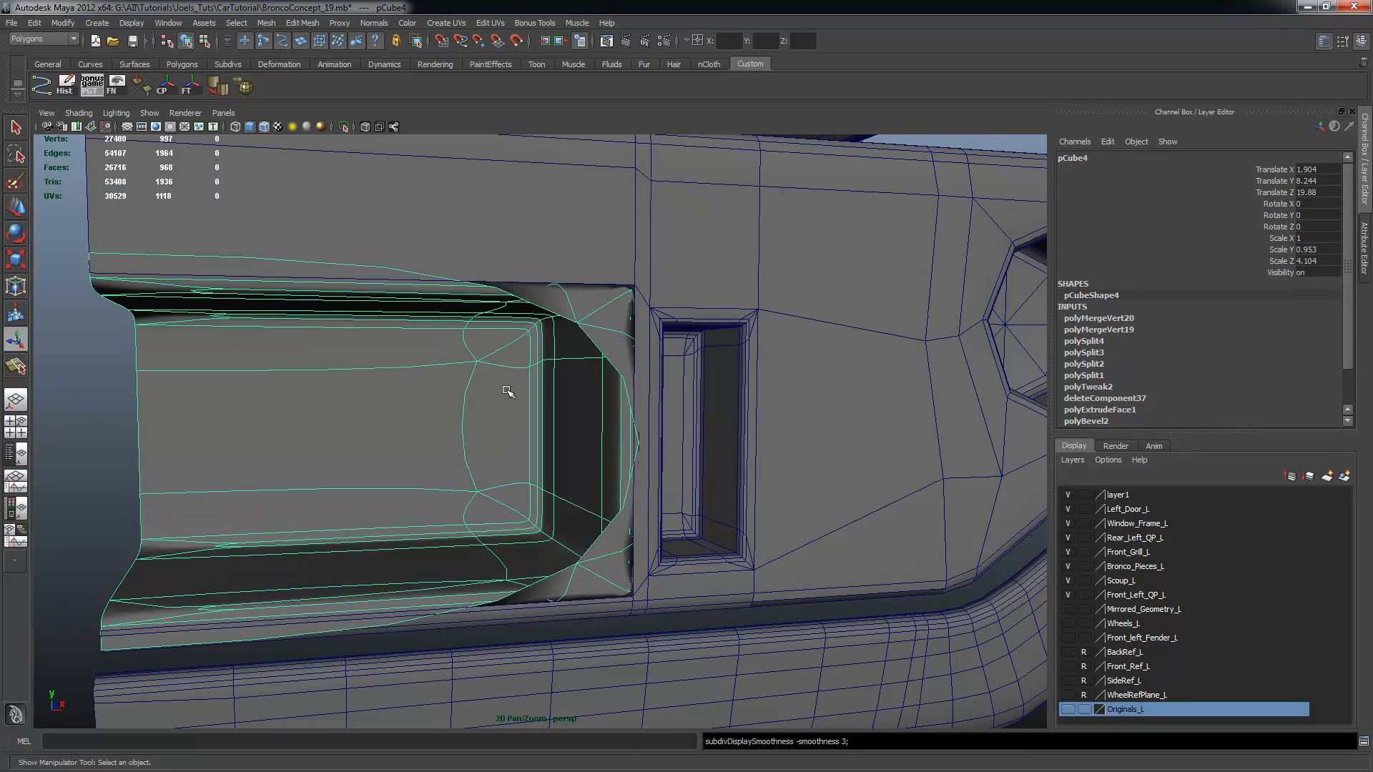
alt+drag(487, 408, 632, 423)
key(1)
alt+drag(305, 365, 429, 358)
alt+right_drag(276, 346, 284, 287)
key(3)
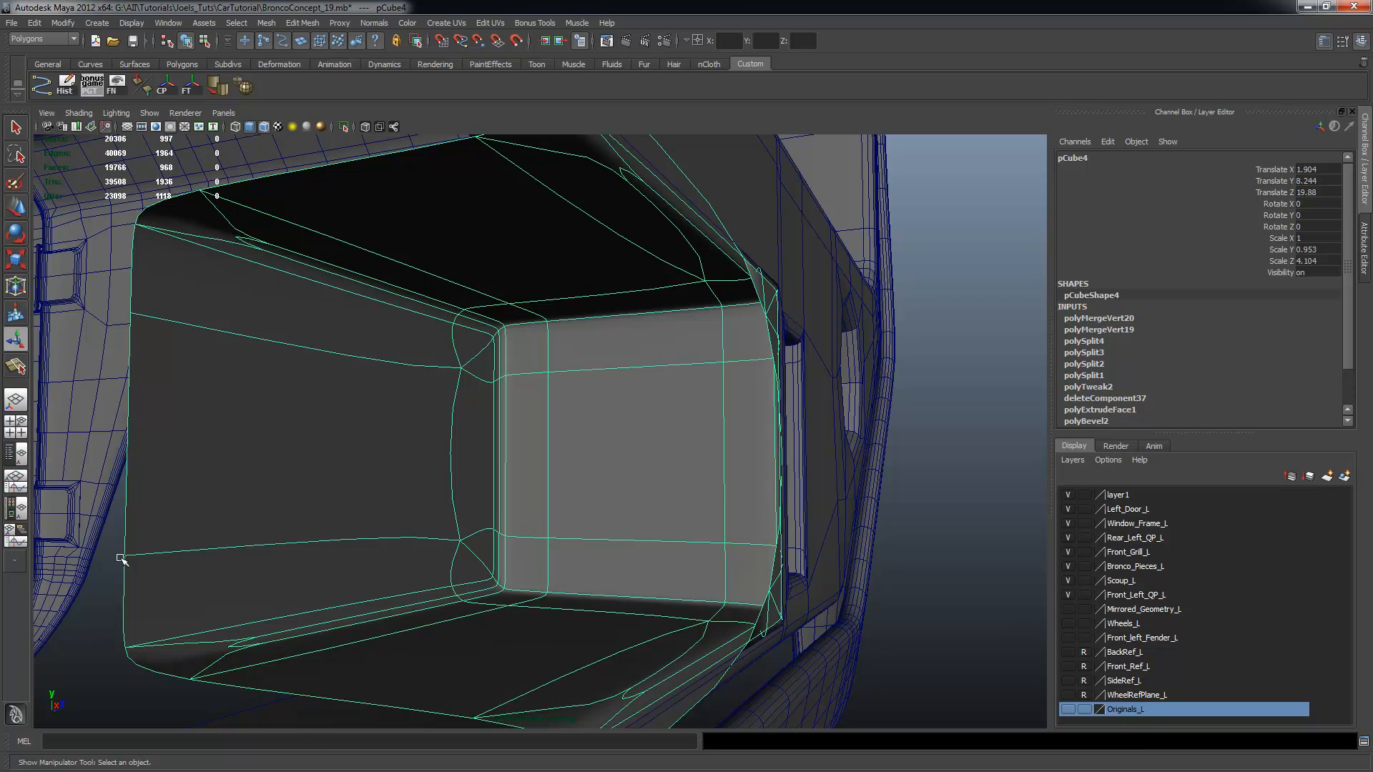
alt+drag(275, 442, 294, 439)
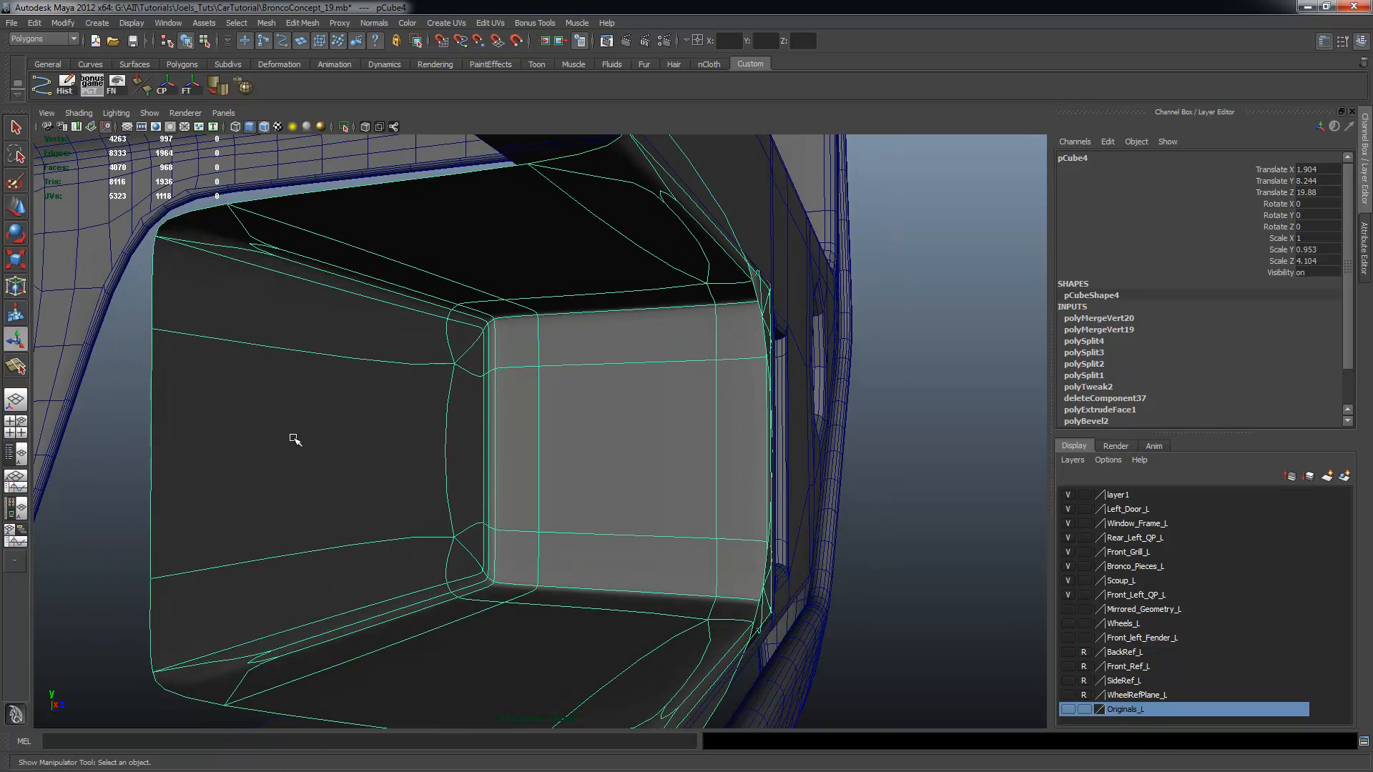
key(1)
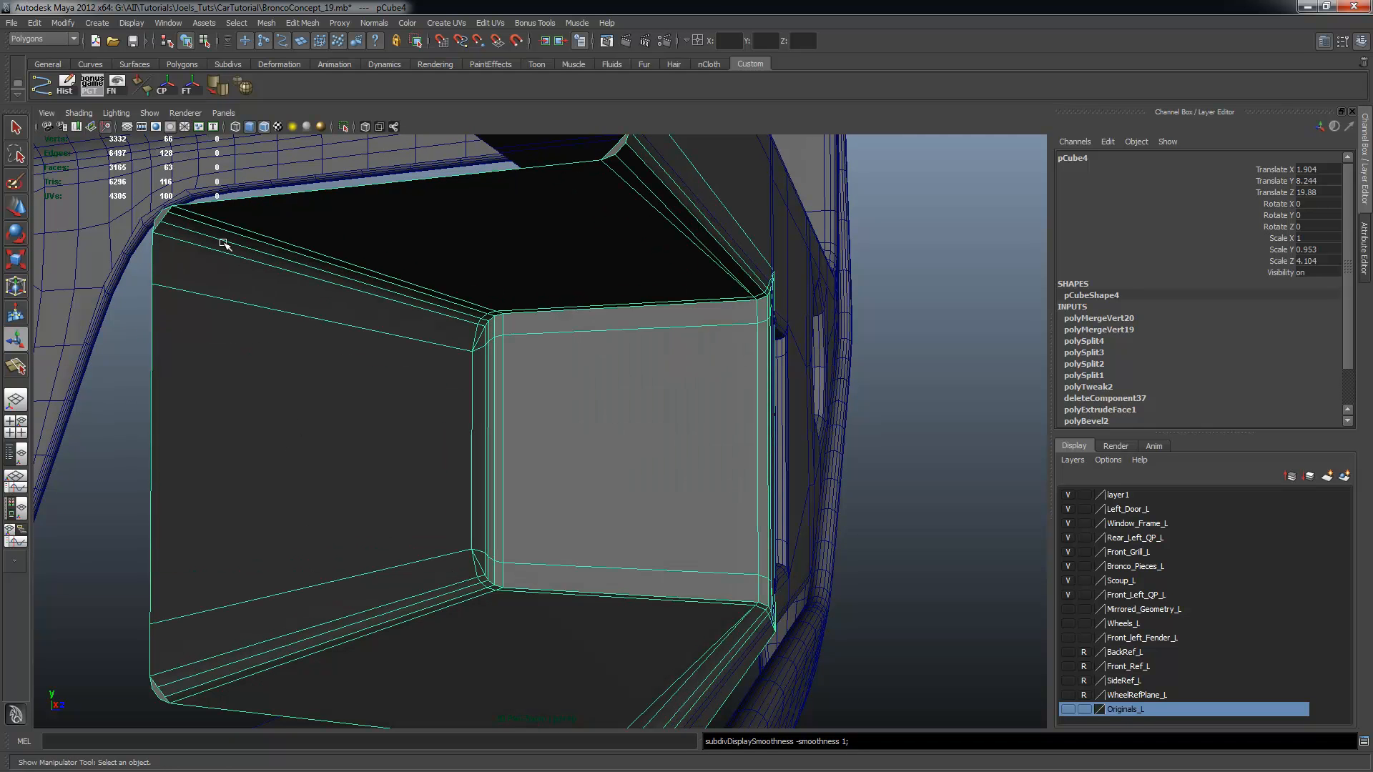
key(3)
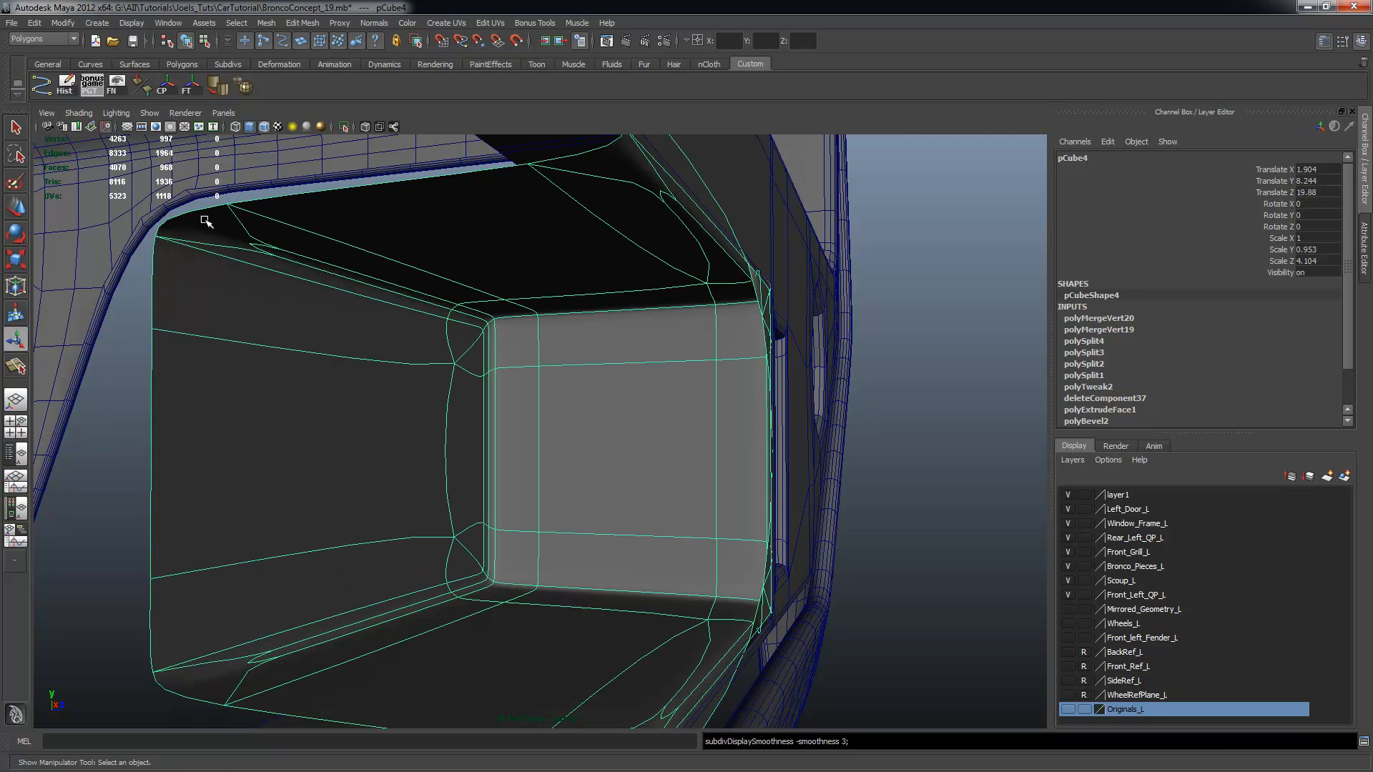
key(1)
Delete the four small bevel end-cap faces at the winch box's open centre end
alt+drag(244, 246, 271, 264)
alt+right_drag(272, 263, 328, 306)
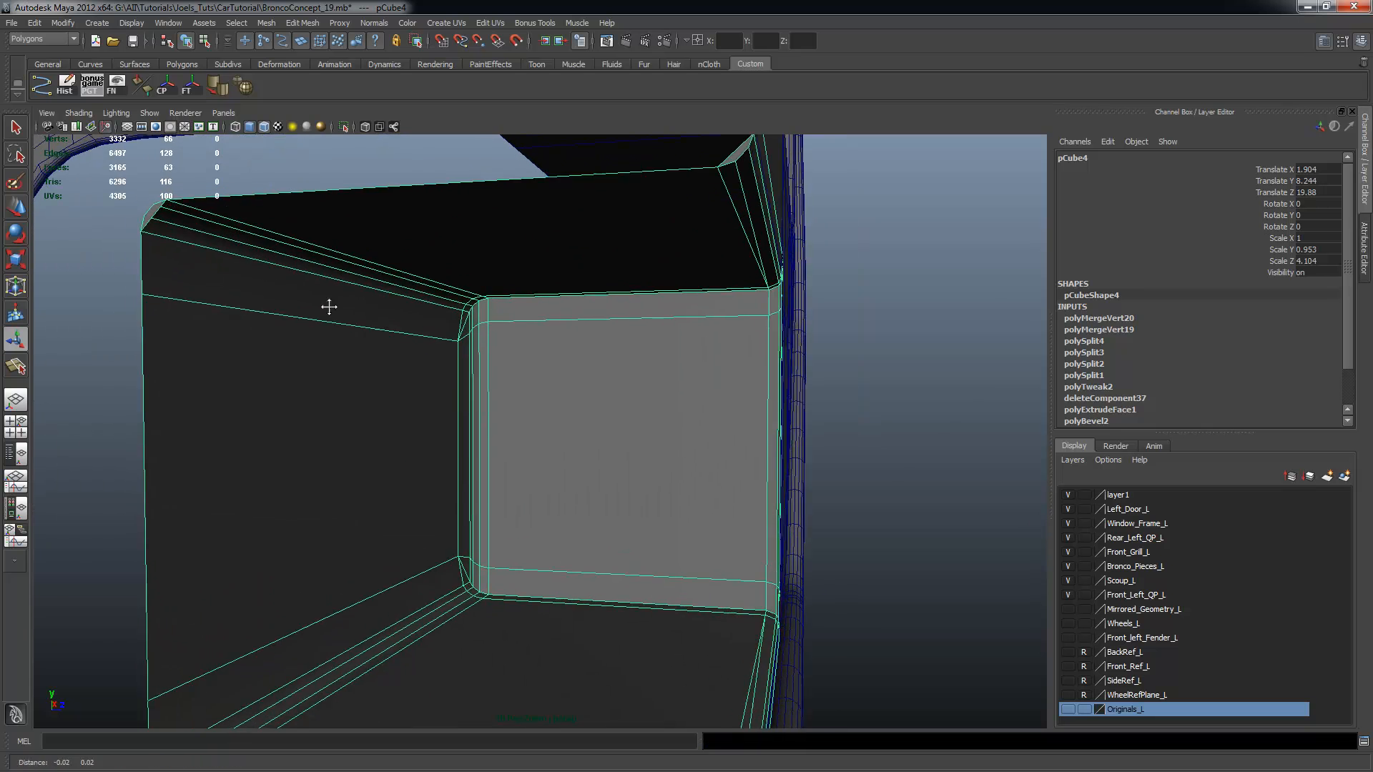
alt+middle_drag(328, 306, 367, 340)
right_drag(247, 266, 192, 266)
click(210, 254)
alt+middle_drag(369, 438, 381, 327)
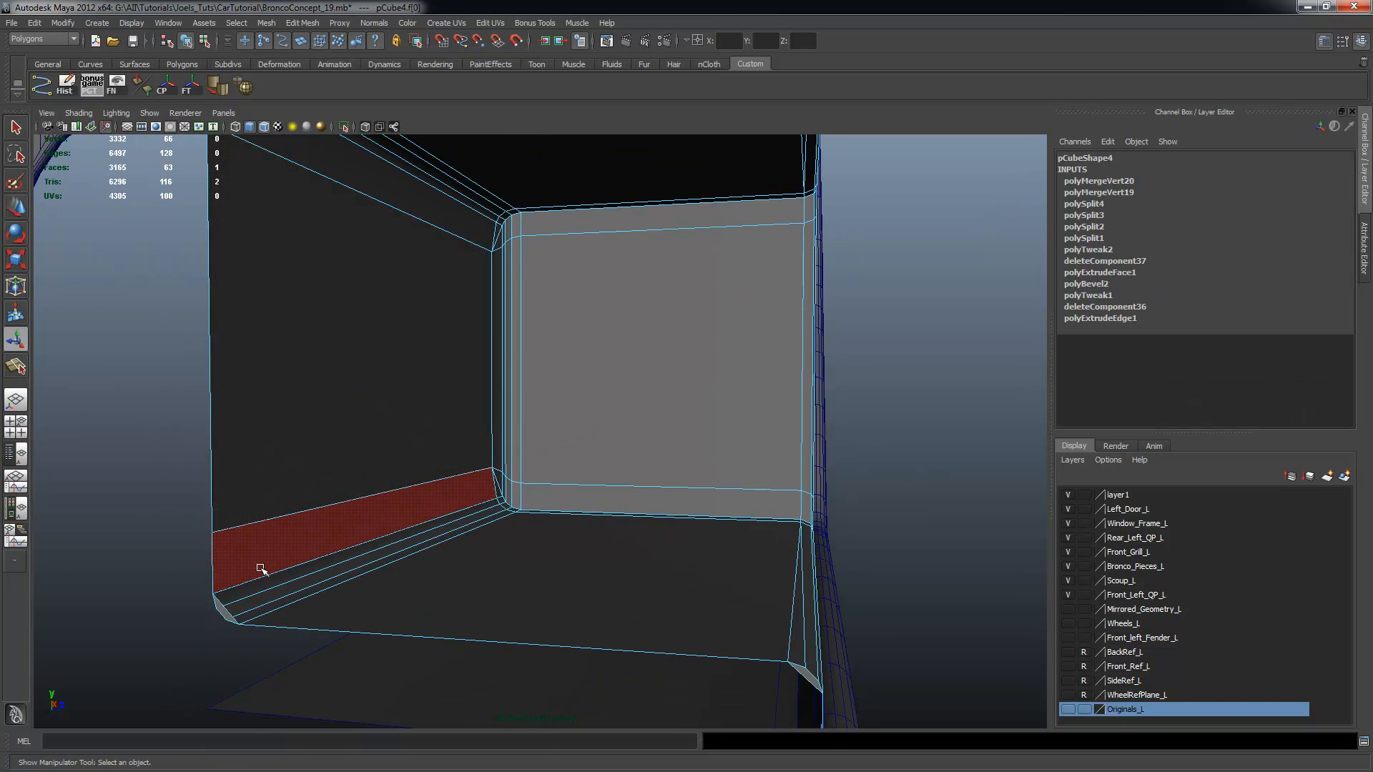
shift+click(224, 612)
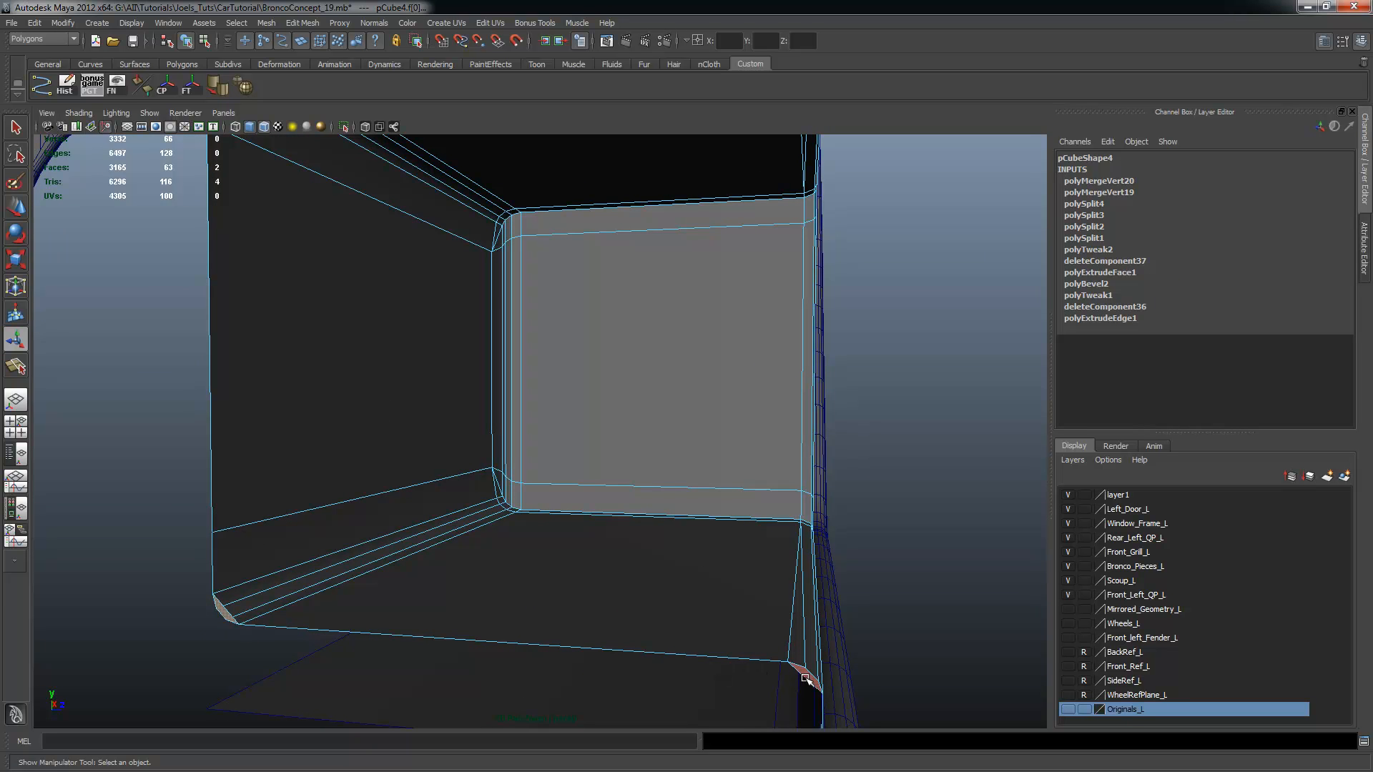
alt+drag(830, 509, 791, 500)
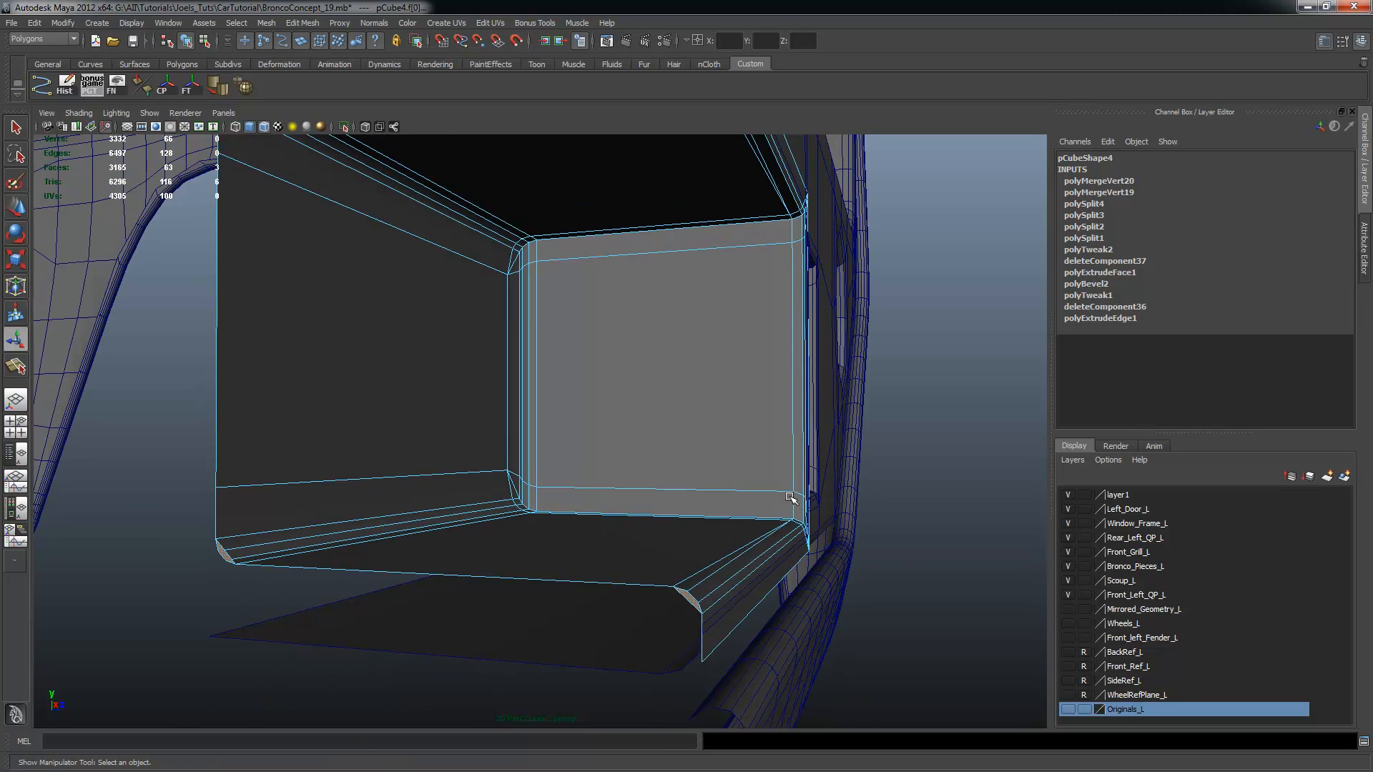
alt+middle_drag(791, 500, 740, 618)
shift+click(612, 182)
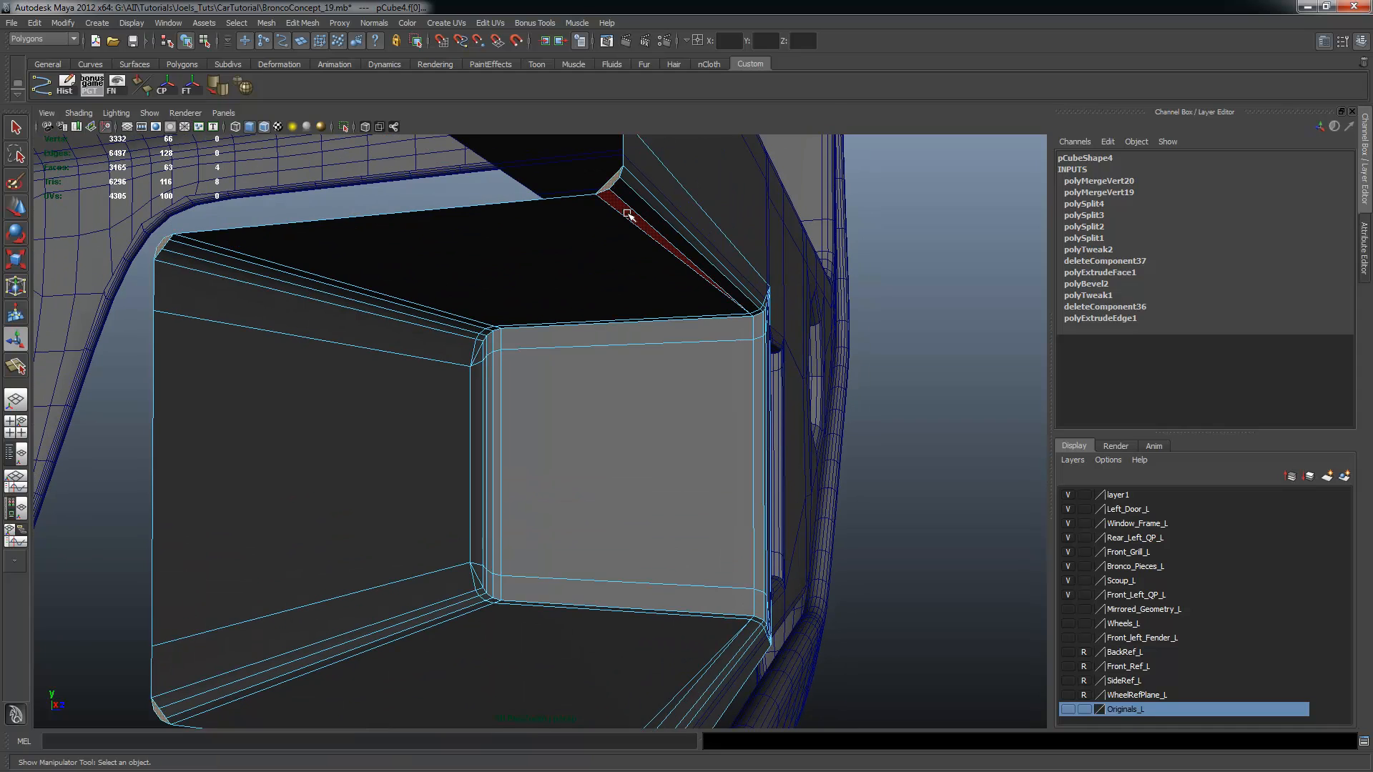
key(Delete)
Preview the winch box smoothed again to check its rim and corners, and return to the unsmoothed display
alt+drag(669, 356, 549, 349)
key(F8)
key(F8)
key(3)
alt+drag(538, 423, 469, 429)
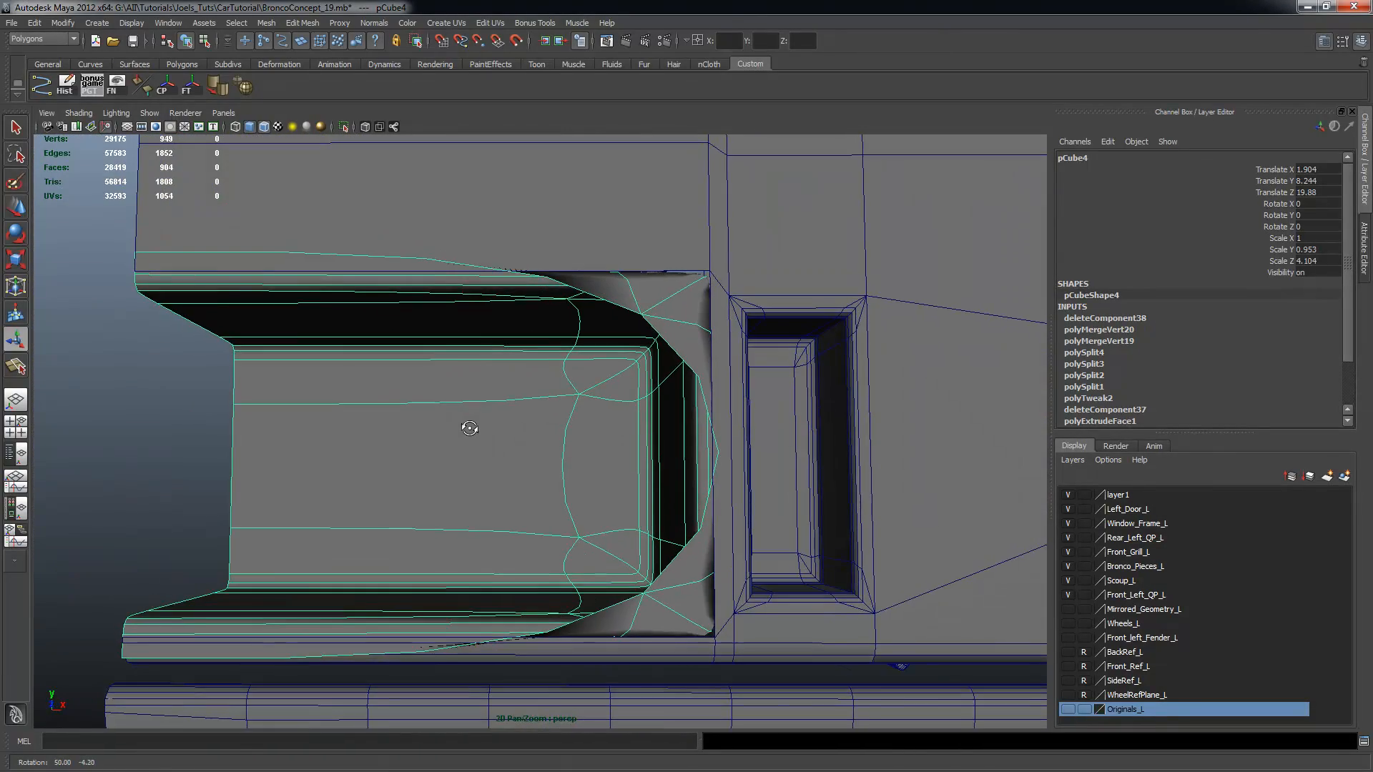
alt+drag(701, 306, 746, 380)
key(1)
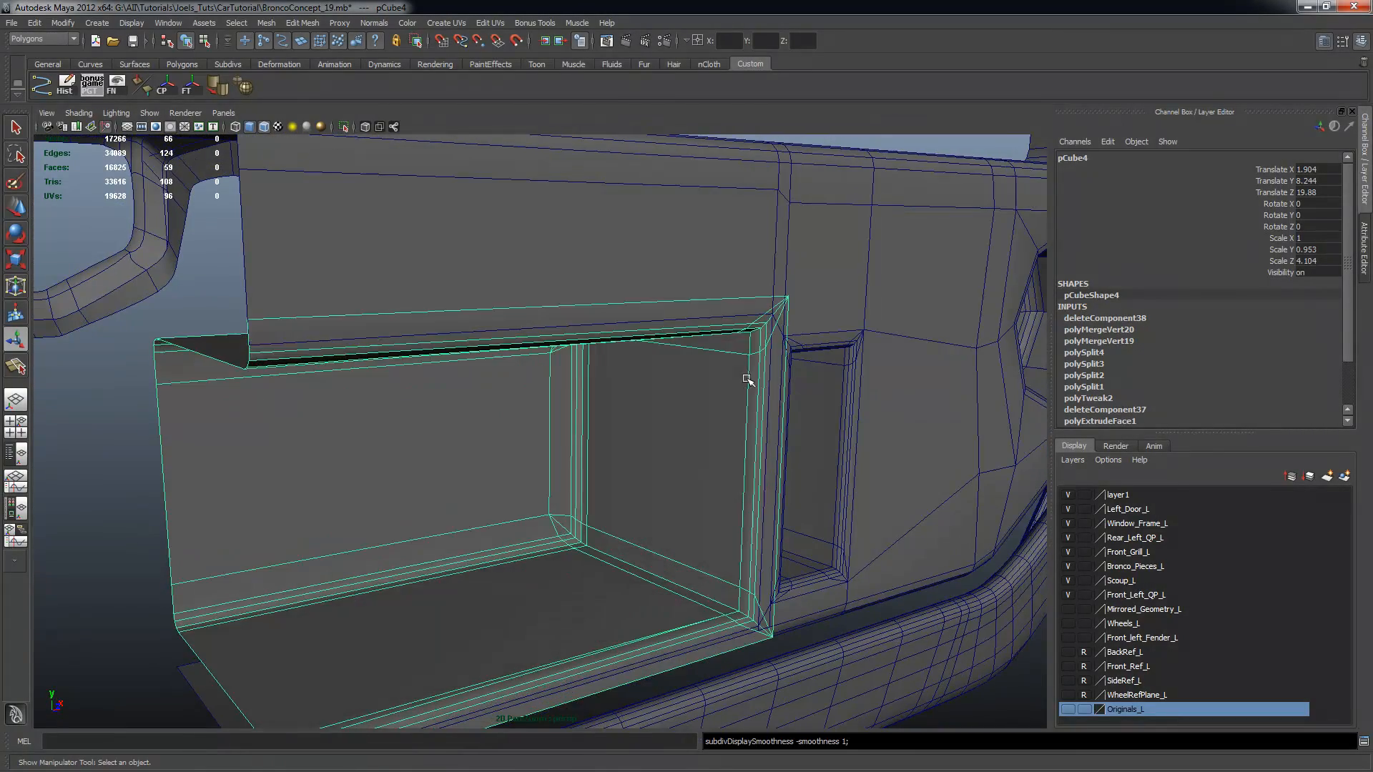
Move the winch box rim's two upper outer vertices onto the upper edge of the grille opening
alt+drag(688, 422, 576, 377)
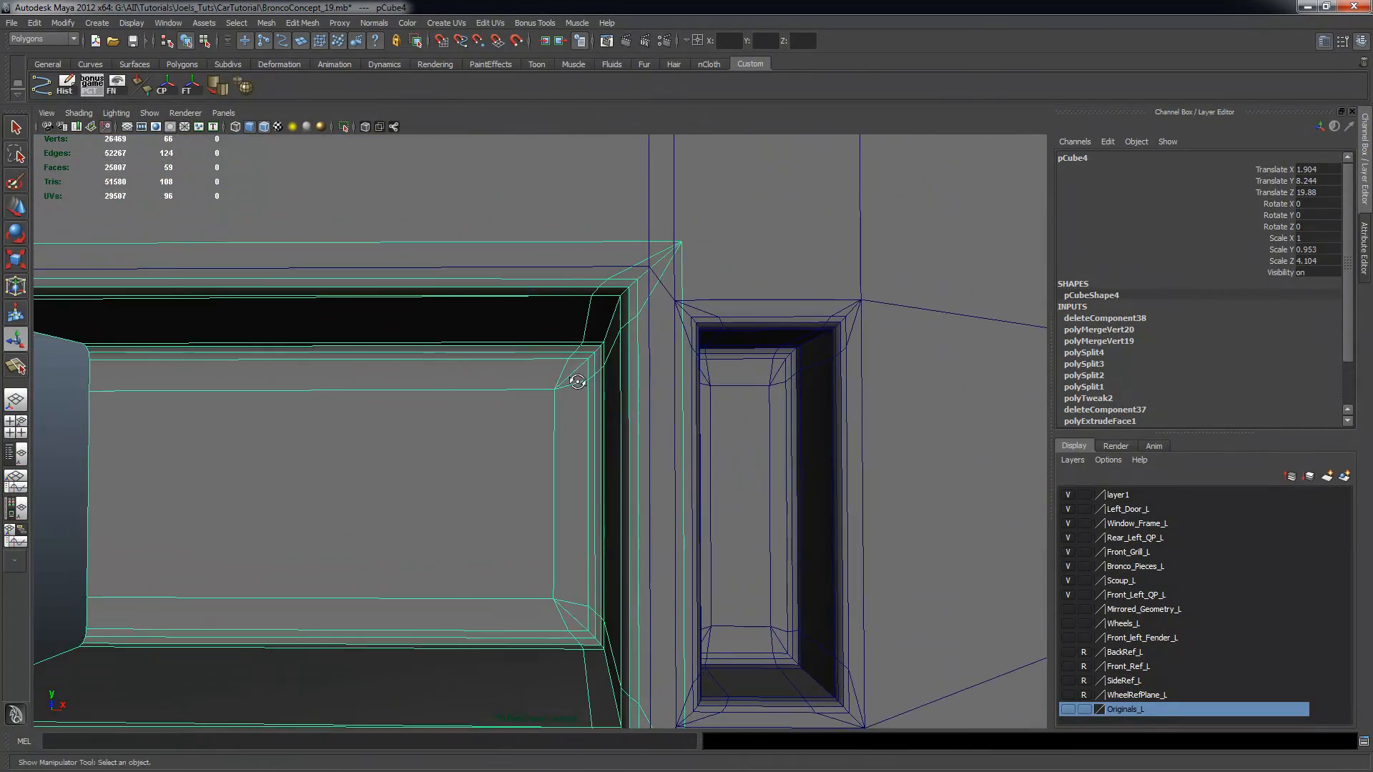
alt+right_drag(577, 377, 624, 378)
alt+drag(648, 375, 615, 283)
right_drag(616, 284, 777, 335)
click(686, 276)
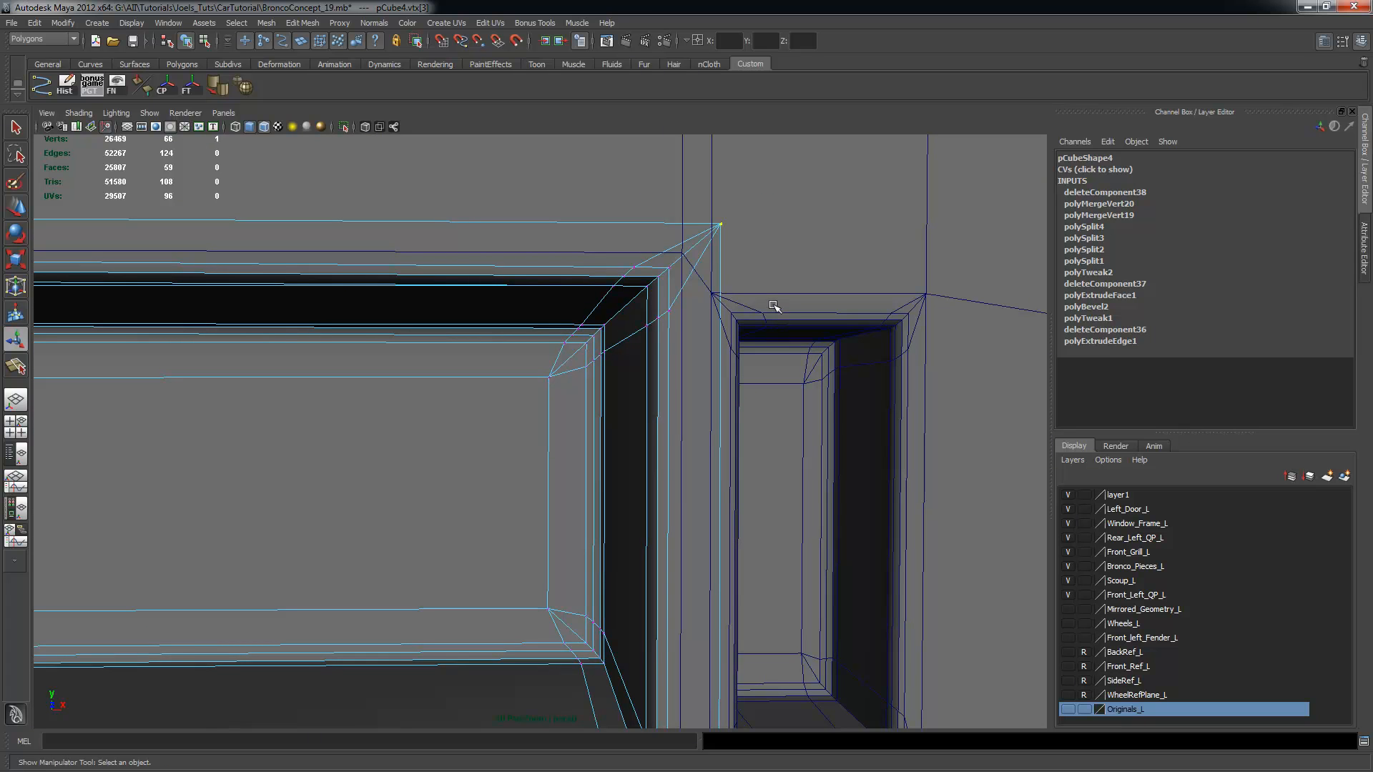
key(w)
drag(721, 227, 682, 255)
alt+right_drag(760, 461, 709, 444)
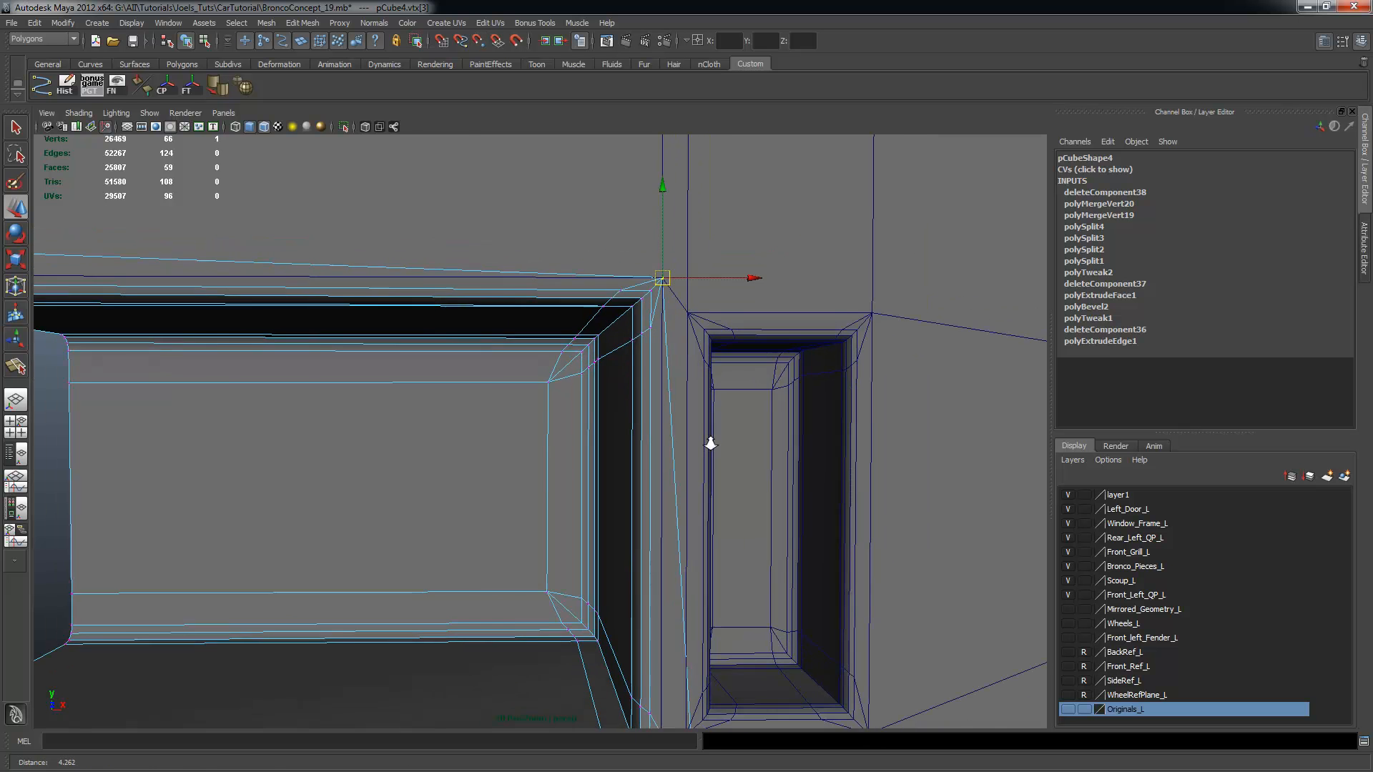
alt+middle_drag(457, 366, 649, 373)
click(104, 254)
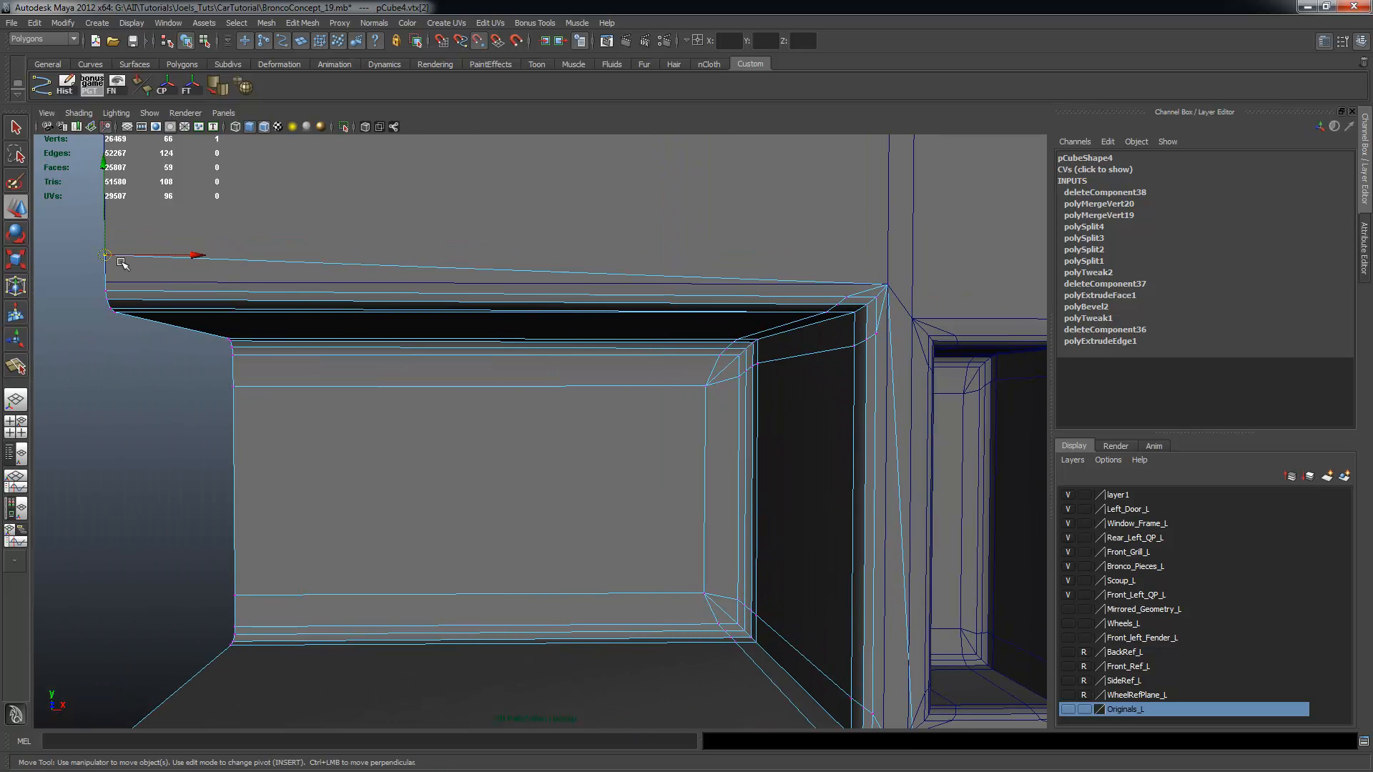
drag(105, 256, 131, 280)
Move the winch box rim's two lower outer vertices onto the lower edge of the grille opening
alt+middle_drag(645, 600, 429, 372)
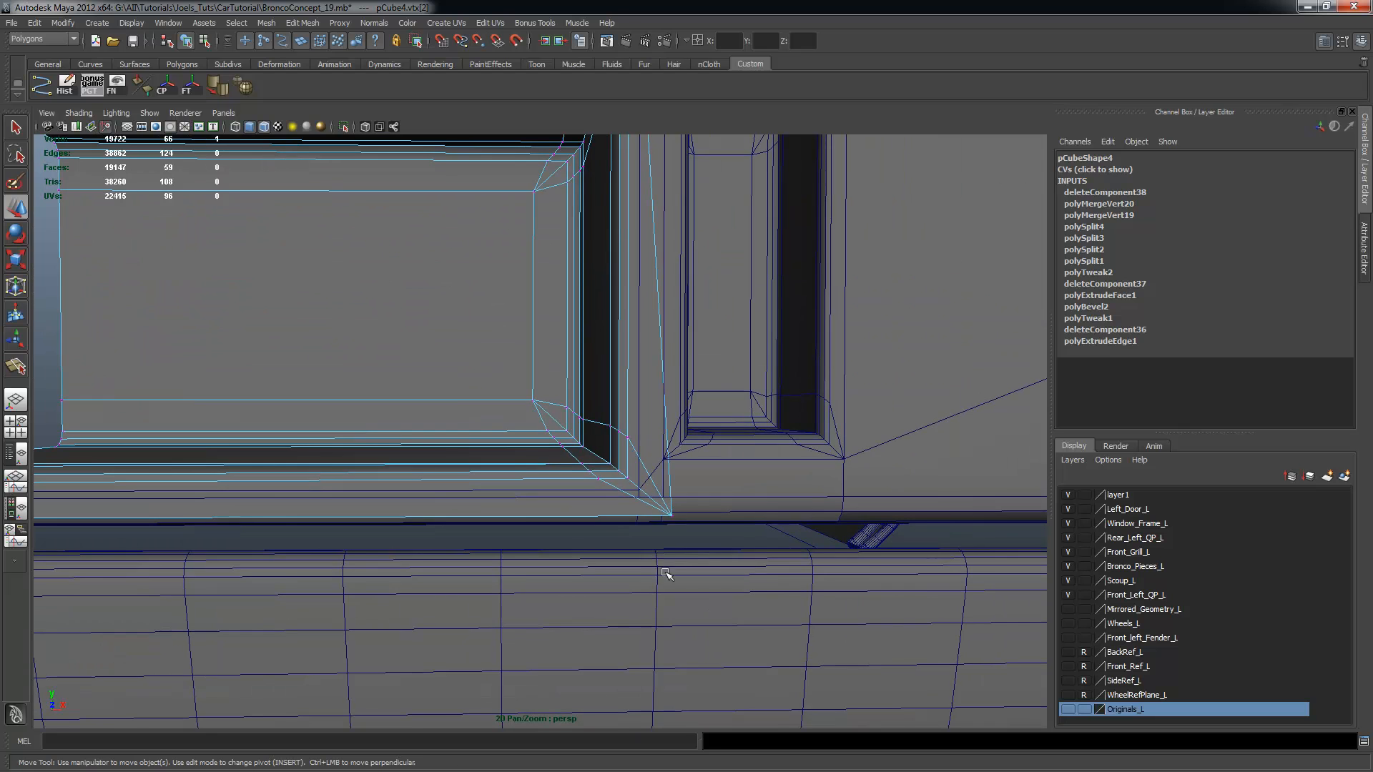
click(666, 514)
drag(671, 514, 637, 491)
alt+middle_drag(437, 489, 637, 469)
click(84, 507)
key(v)
drag(67, 498, 69, 473)
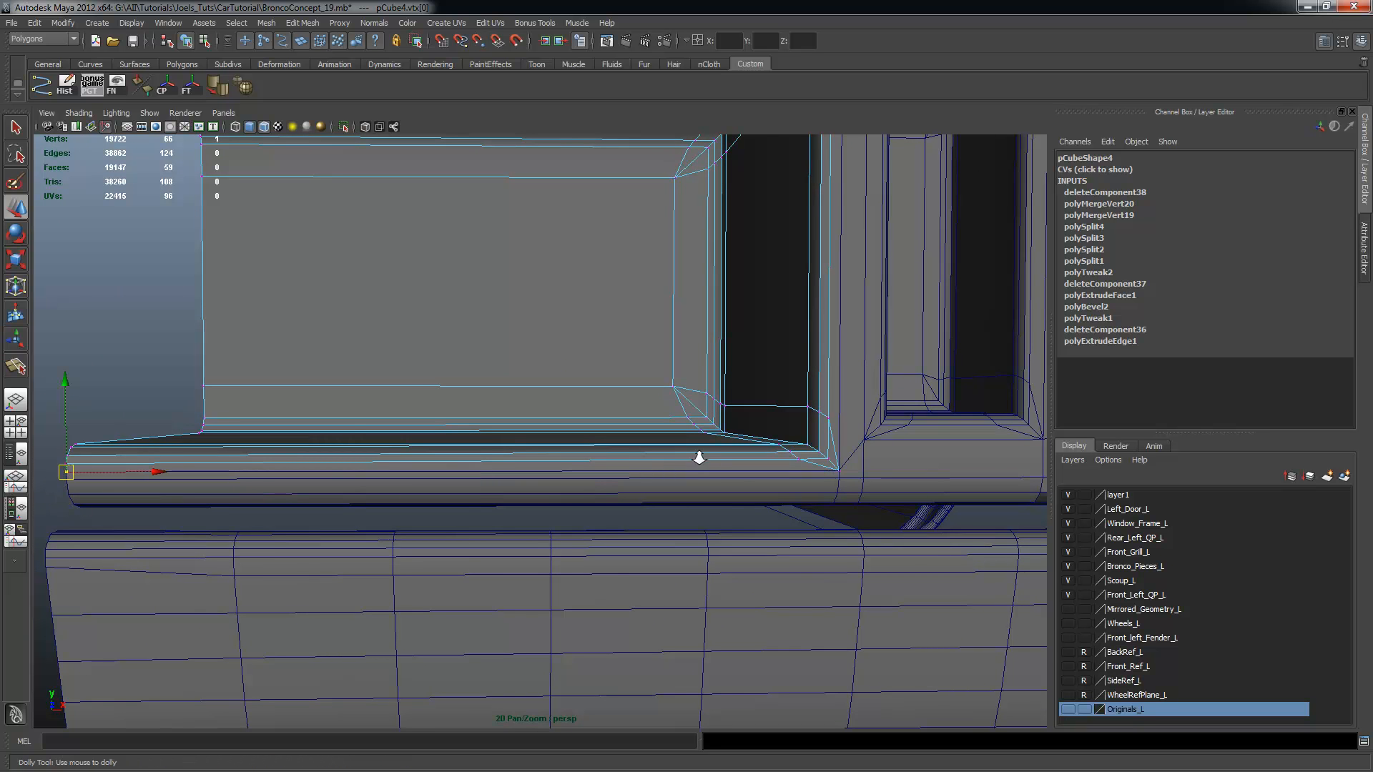
Leave vertex editing and examine how the winch box fits into the grille opening from several angles
alt+right_drag(699, 457, 465, 404)
click(333, 313)
alt+drag(333, 313, 540, 374)
alt+middle_drag(539, 375, 487, 427)
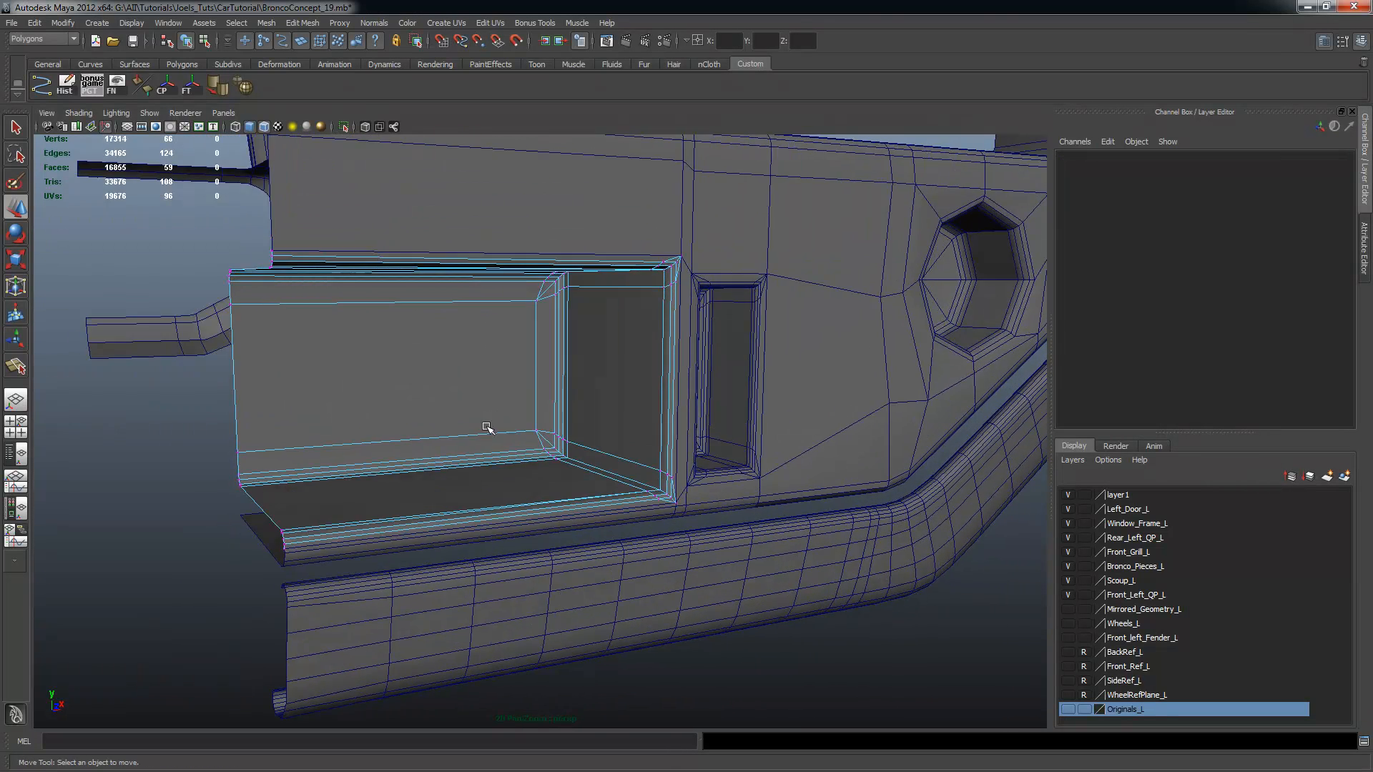
click(488, 427)
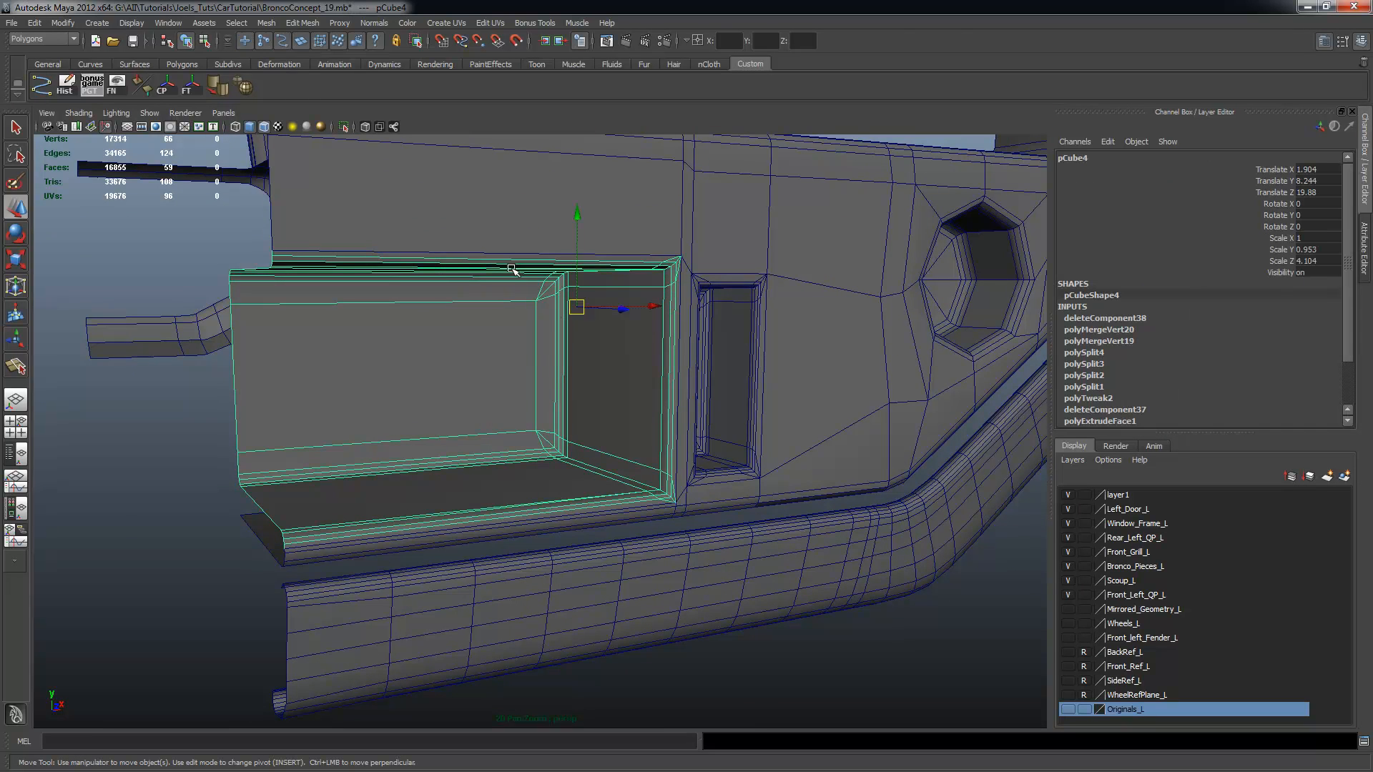
click(478, 200)
click(156, 465)
alt+right_drag(607, 493, 427, 452)
alt+drag(426, 451, 470, 507)
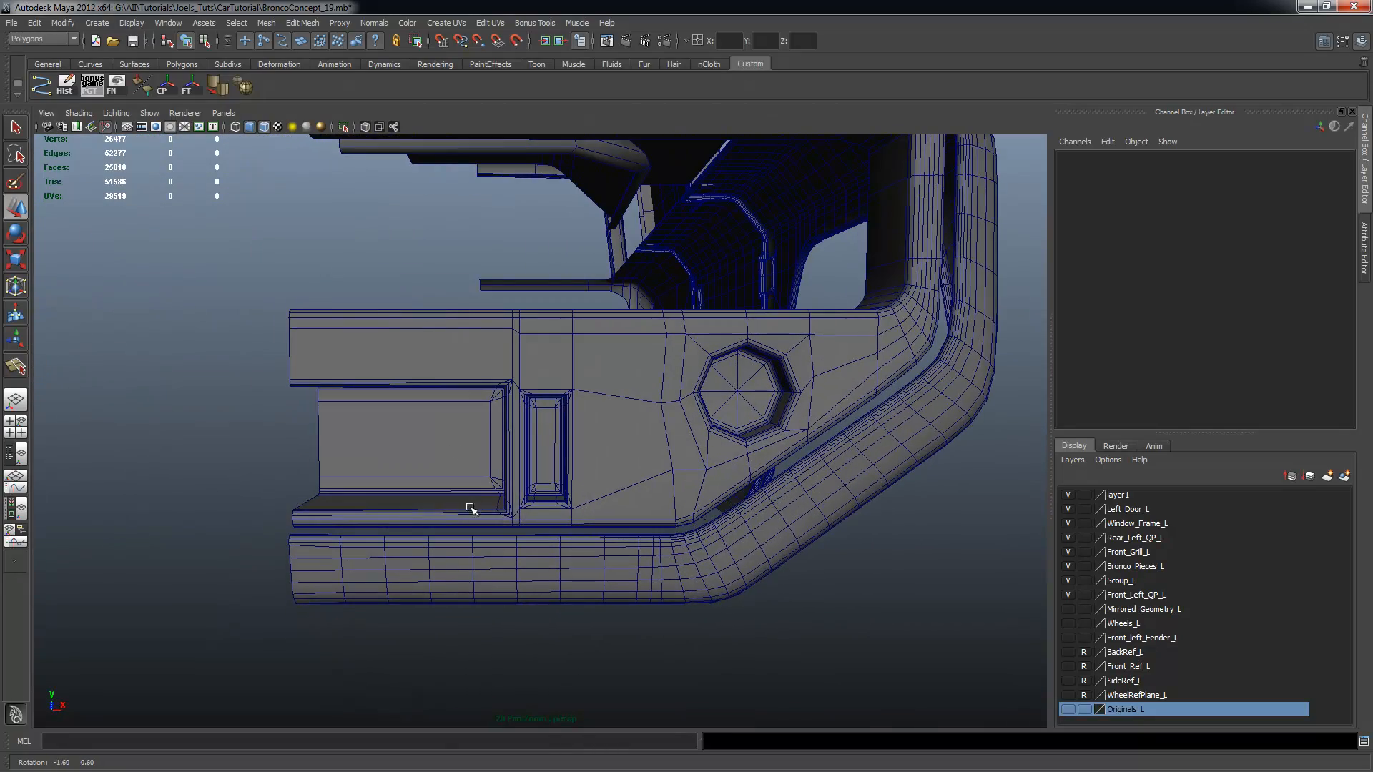
alt+right_drag(387, 359, 554, 378)
alt+drag(553, 378, 551, 346)
alt+drag(369, 285, 386, 293)
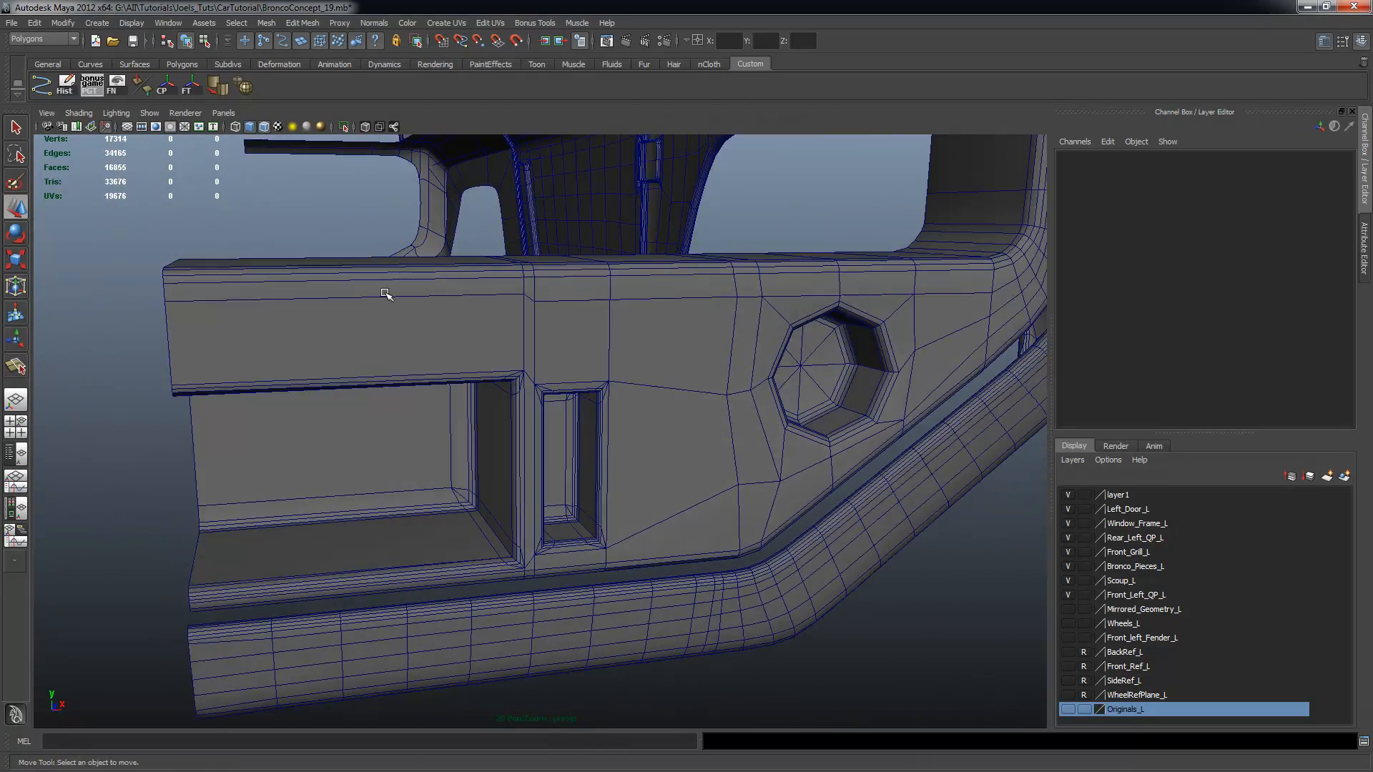
Lower the row of grille vertices running above the winch opening
click(386, 293)
right_drag(367, 294, 126, 288)
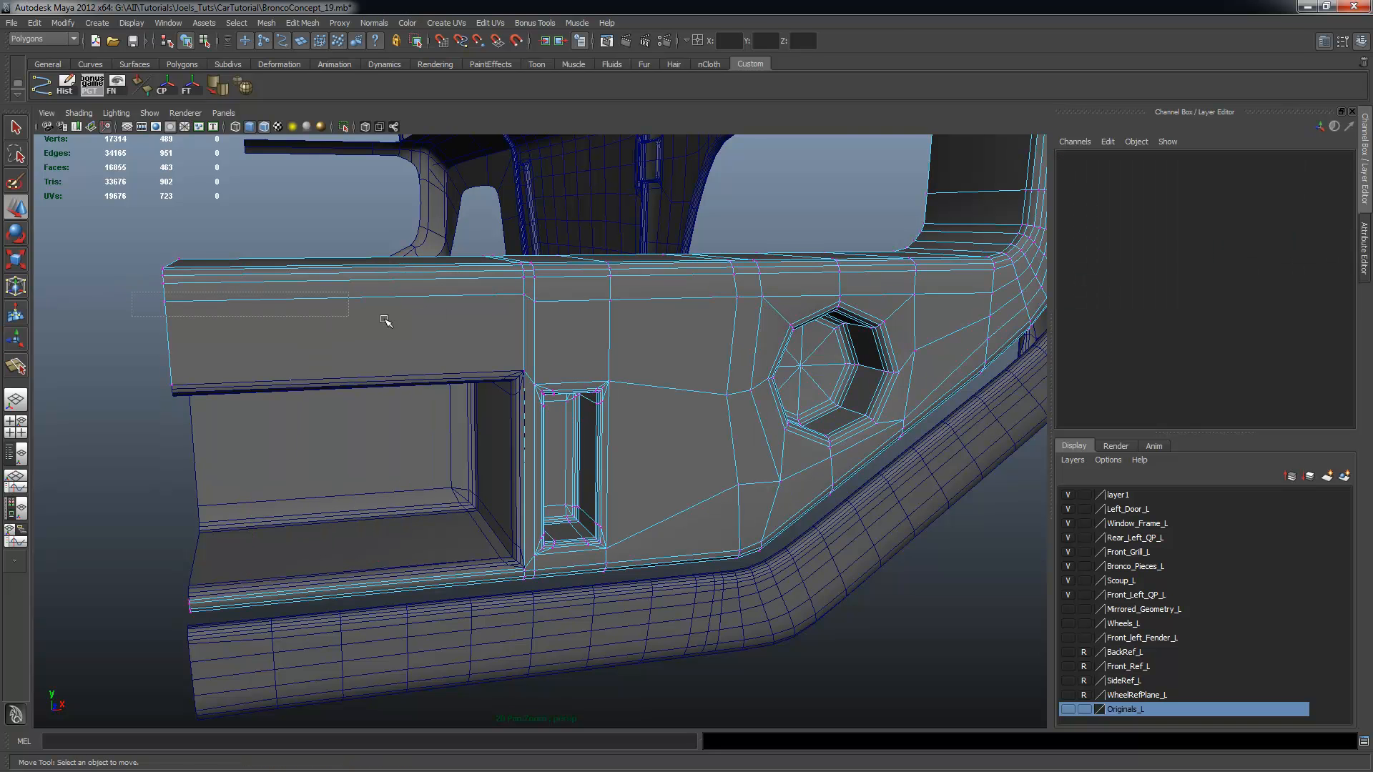
drag(521, 320, 421, 267)
drag(341, 199, 342, 221)
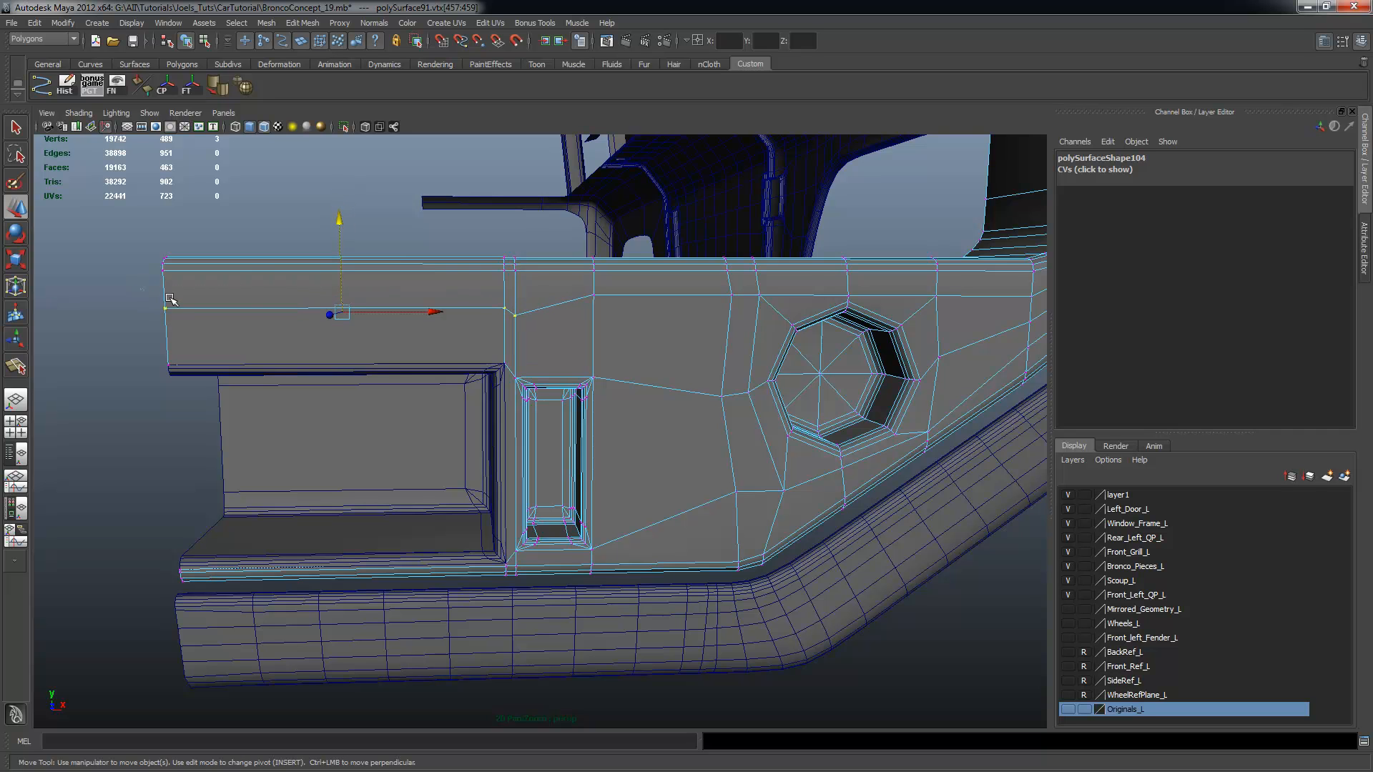
drag(498, 325, 498, 325)
drag(329, 214, 336, 224)
click(133, 289)
Lower the neighbouring grille vertex above the narrow slot to follow the lowered row
alt+drag(408, 409, 413, 385)
mouse_move(498, 435)
alt+mouse_down()
mouse_move(489, 411)
mouse_move(573, 426)
mouse_move(493, 419)
mouse_move(513, 426)
alt+mouse_up()
alt+drag(609, 311, 601, 284)
click(570, 287)
drag(573, 173, 573, 193)
click(447, 222)
Select the winch box in the grille opening and leave the Move tool
alt+right_drag(772, 353, 608, 325)
alt+drag(586, 334, 654, 369)
alt+right_drag(665, 401, 794, 482)
alt+right_drag(591, 470, 533, 457)
alt+drag(525, 452, 498, 438)
click(499, 437)
key(q)
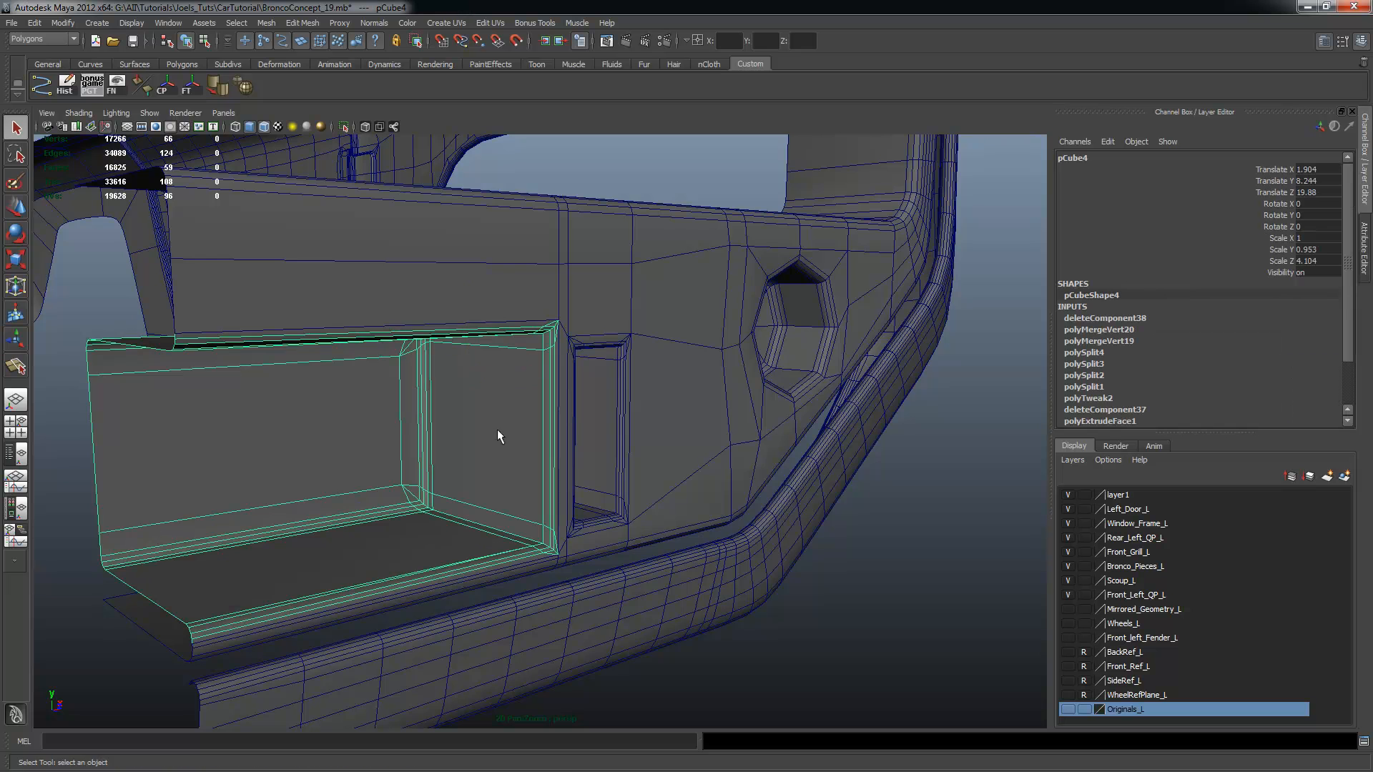
Duplicate the winch box together with the grille and add the copies to the Originals_L layer
shift+click(469, 308)
alt+right_drag(732, 432, 636, 404)
alt+drag(633, 401, 561, 358)
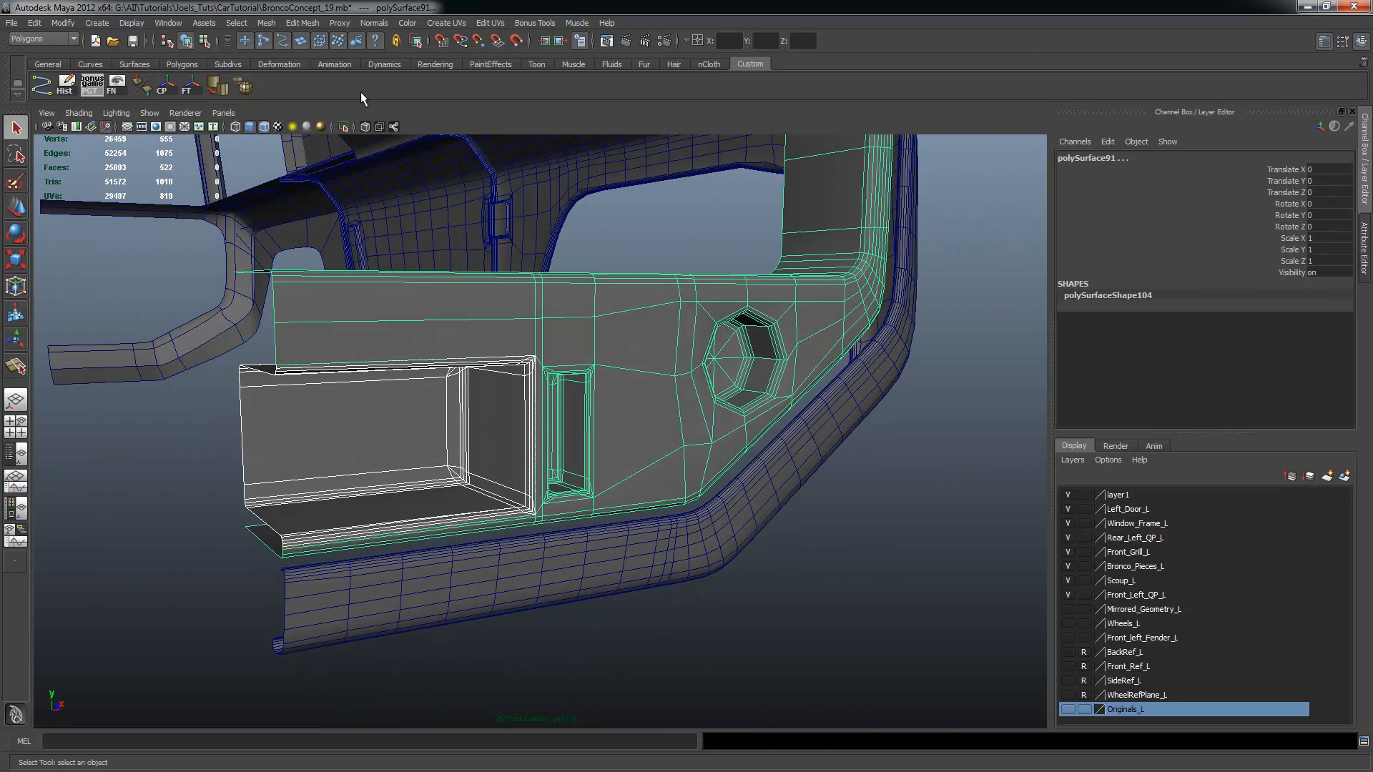
key(ctrl+d)
right_click(1147, 710)
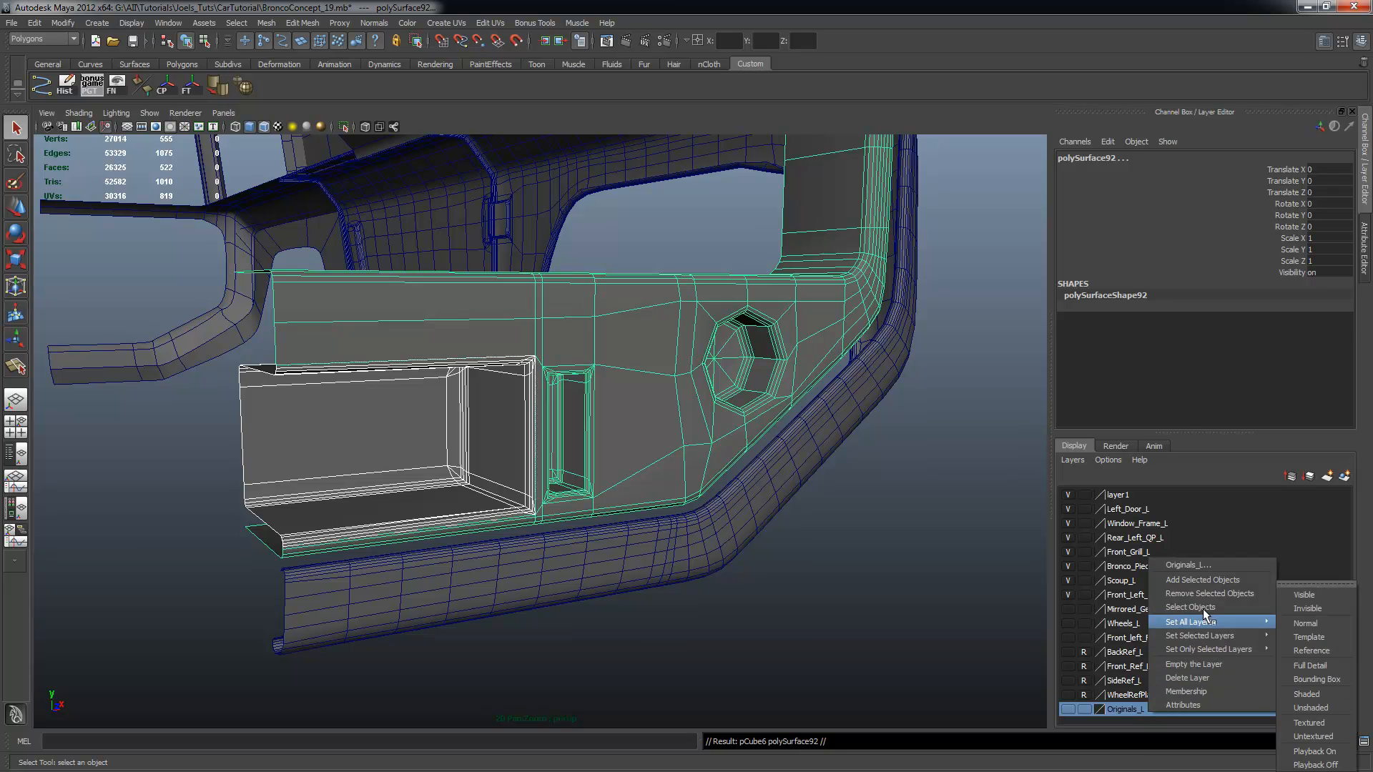
click(1216, 581)
Combine the original grille and winch box into a single mesh
click(604, 371)
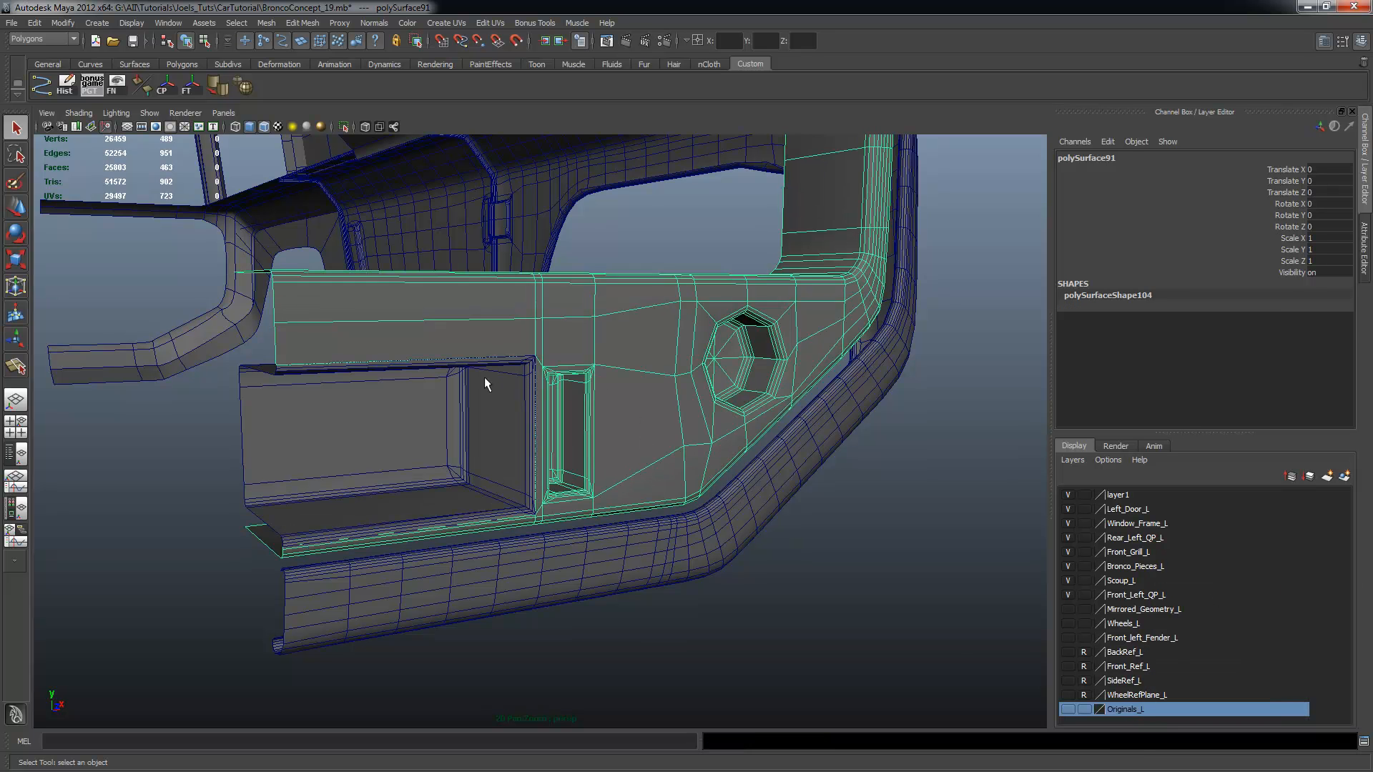
shift+click(476, 483)
click(294, 23)
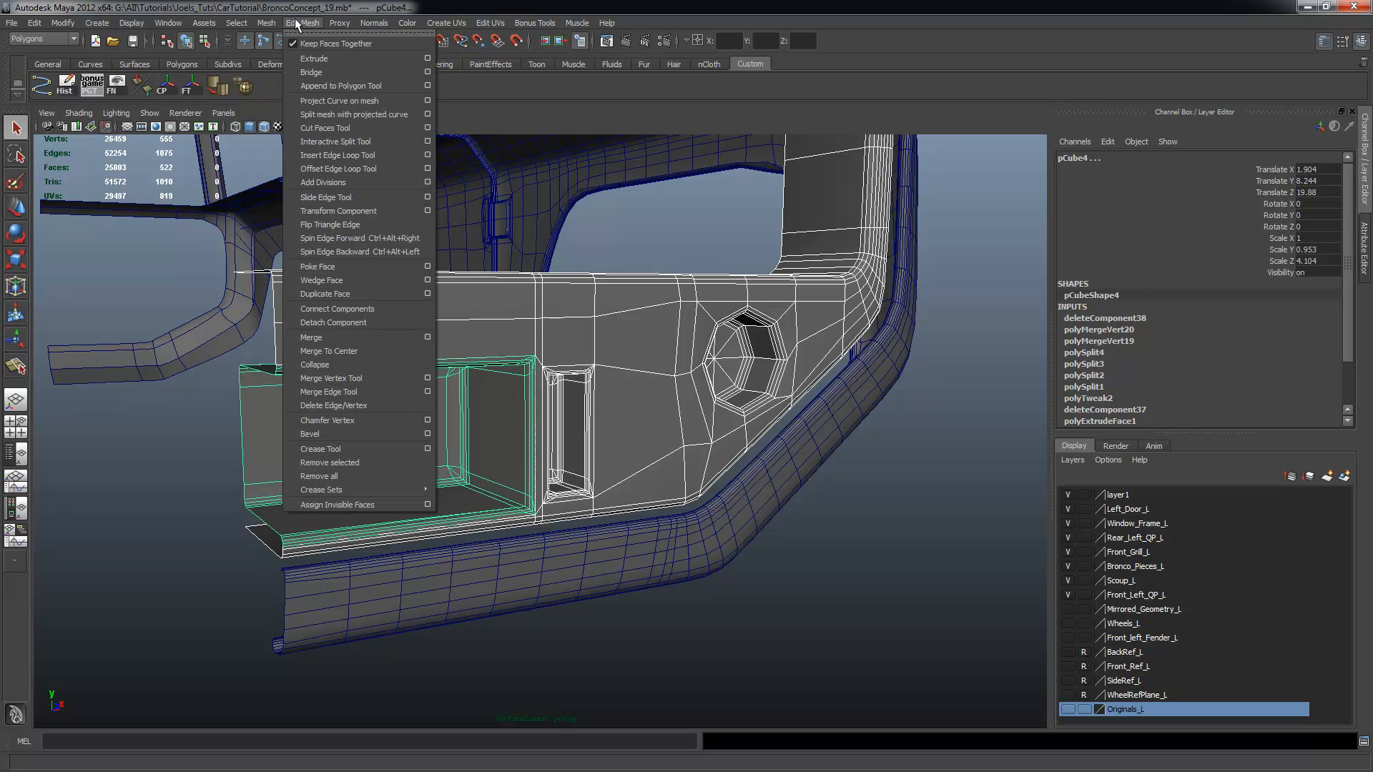
click(286, 45)
scroll(574, 351, up, 2)
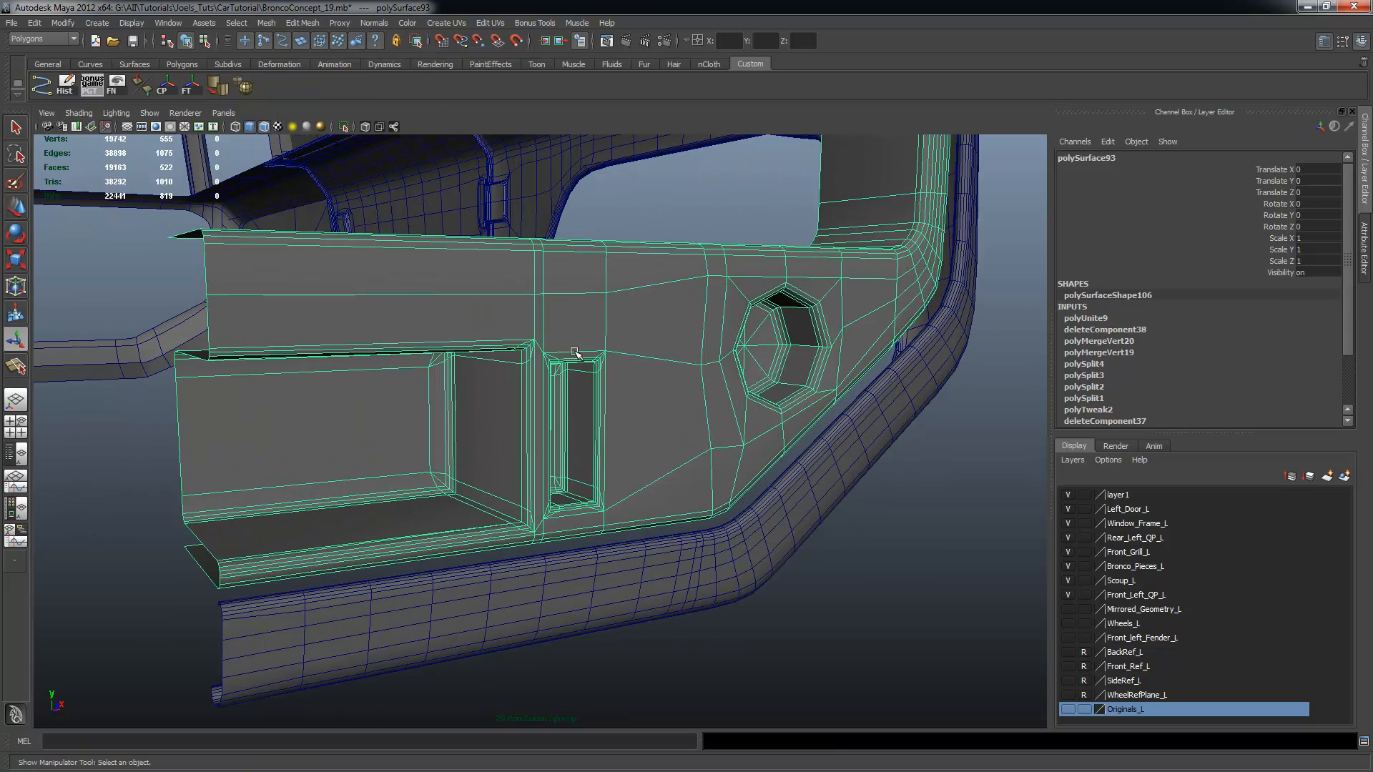
Select the combined mesh's vertices across the winch box and its grille opening and merge them
right_drag(455, 308, 396, 311)
alt+drag(348, 317, 186, 306)
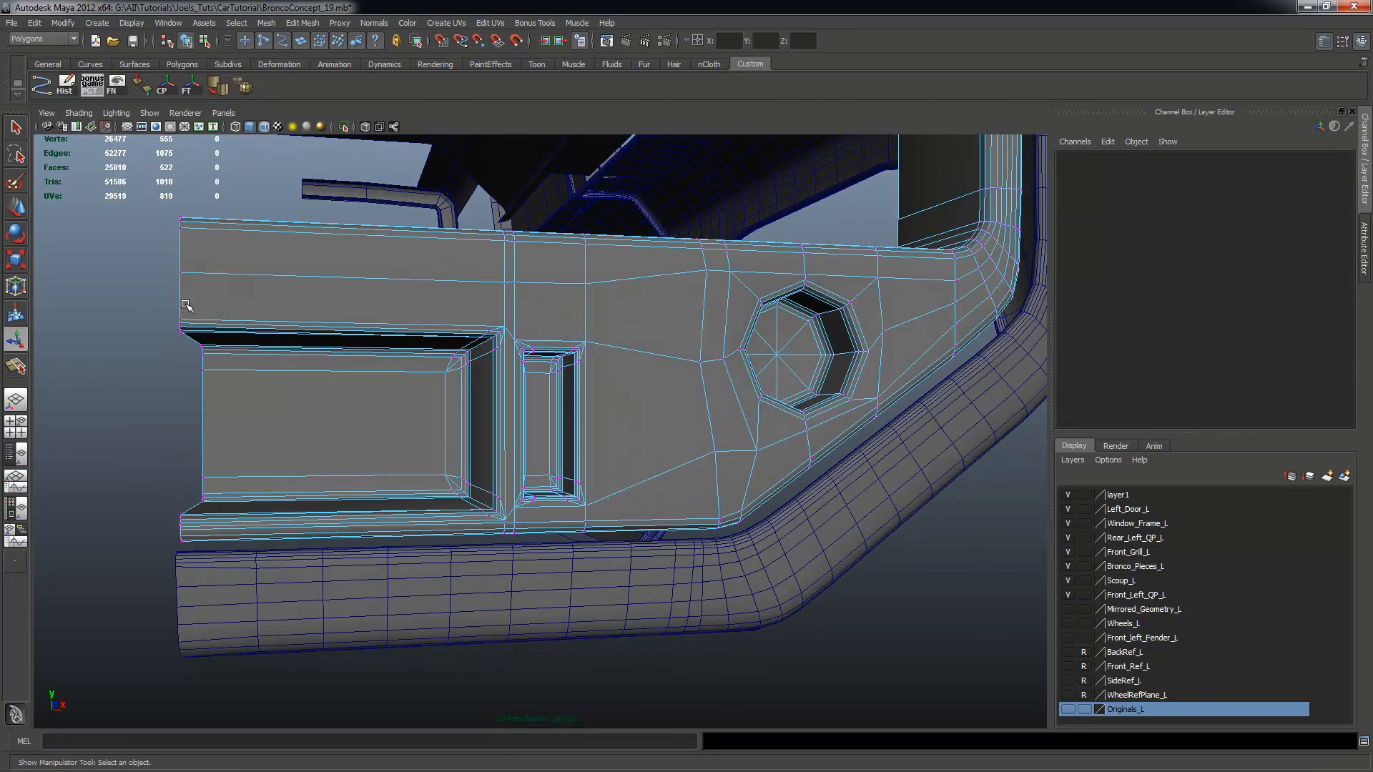
drag(98, 258, 625, 607)
scroll(625, 515, up, 4)
alt+drag(644, 510, 512, 427)
alt+middle_drag(512, 427, 603, 442)
click(81, 306)
drag(35, 193, 629, 608)
alt+drag(636, 587, 730, 432)
alt+drag(536, 350, 594, 361)
alt+right_drag(594, 362, 521, 350)
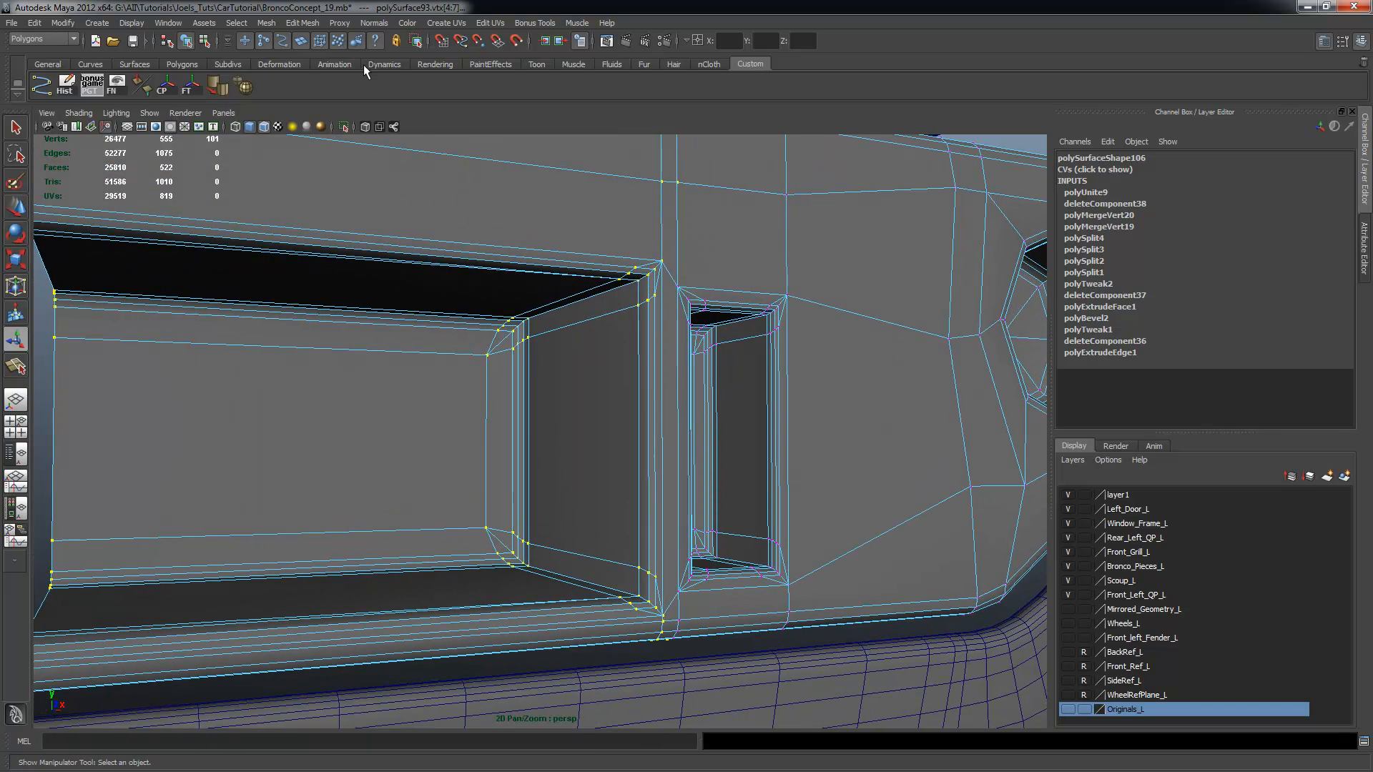
click(304, 23)
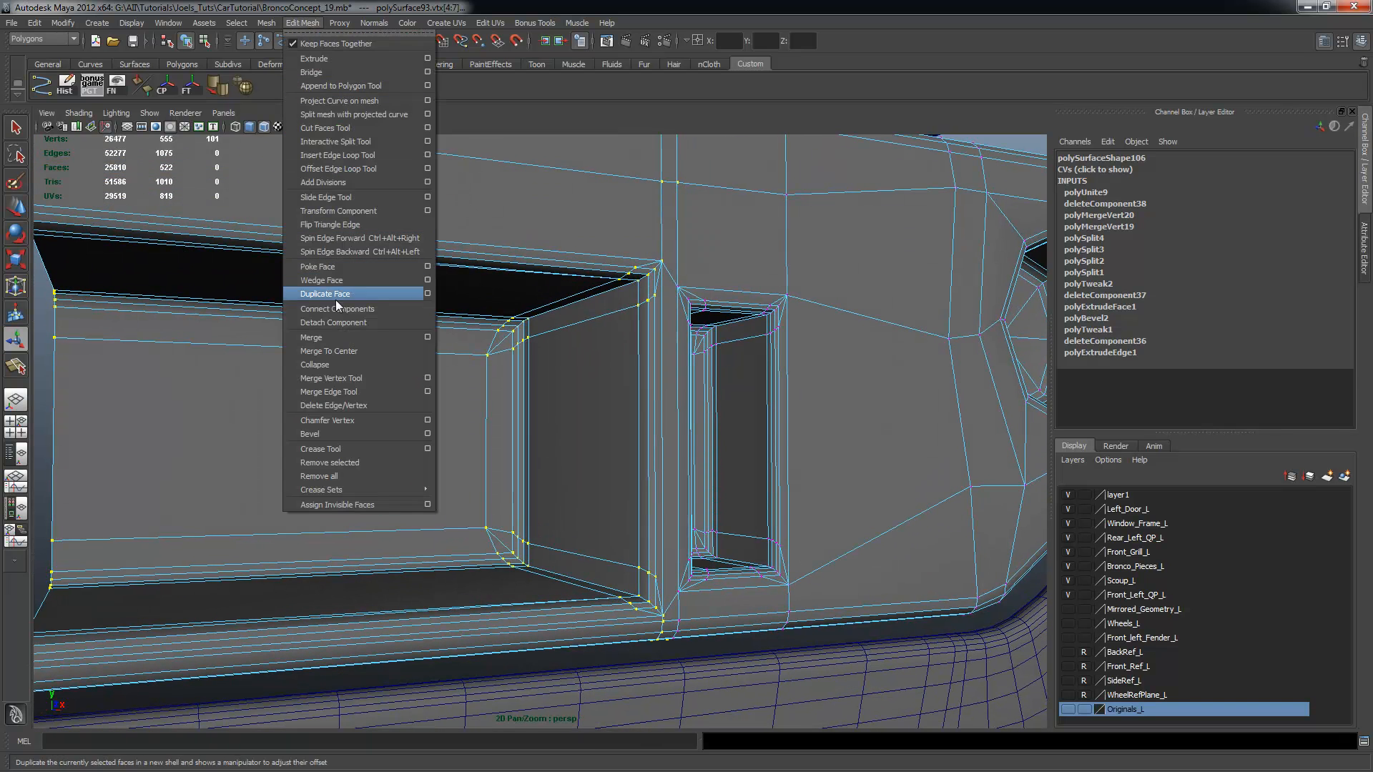
click(337, 338)
alt+right_drag(486, 449, 241, 424)
click(241, 424)
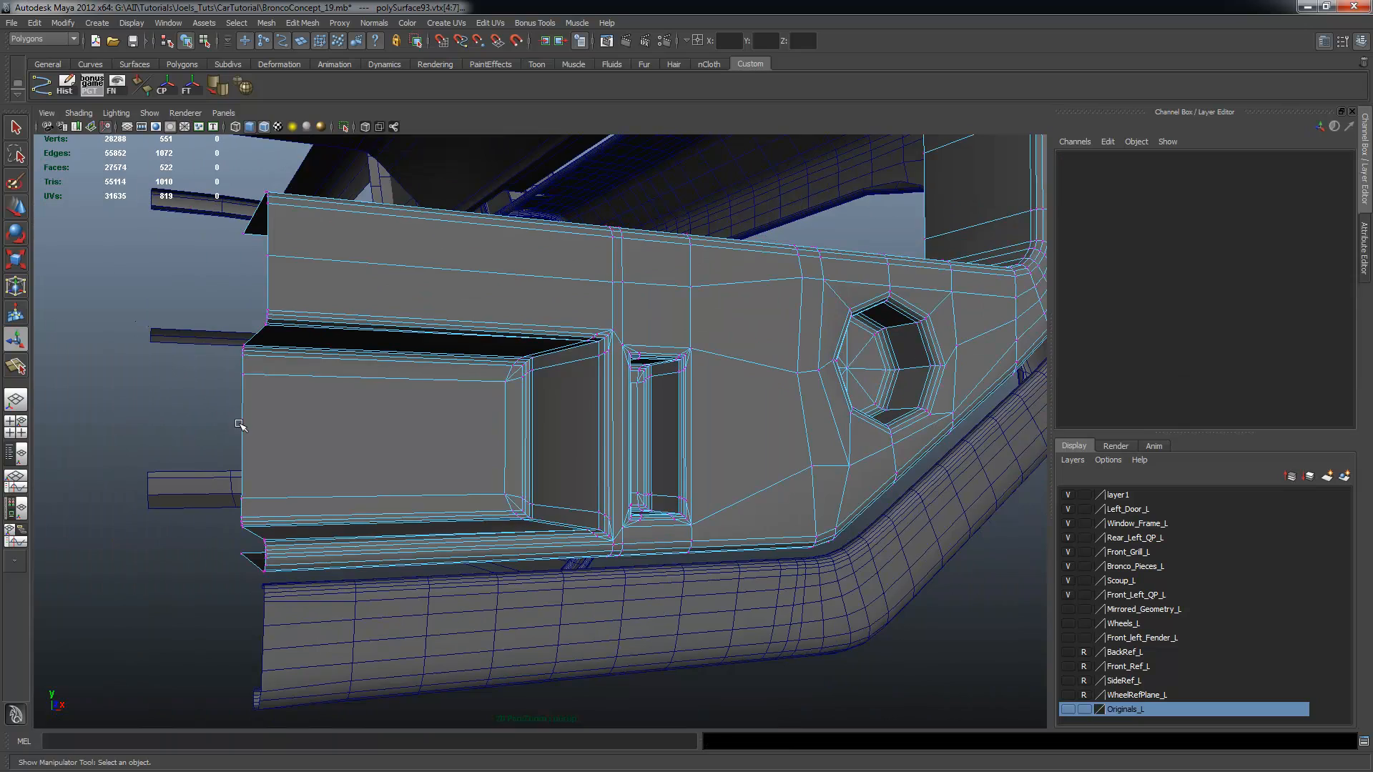
Delete the construction history of the combined grille mesh and deselect it
alt+drag(240, 424, 312, 458)
click(312, 458)
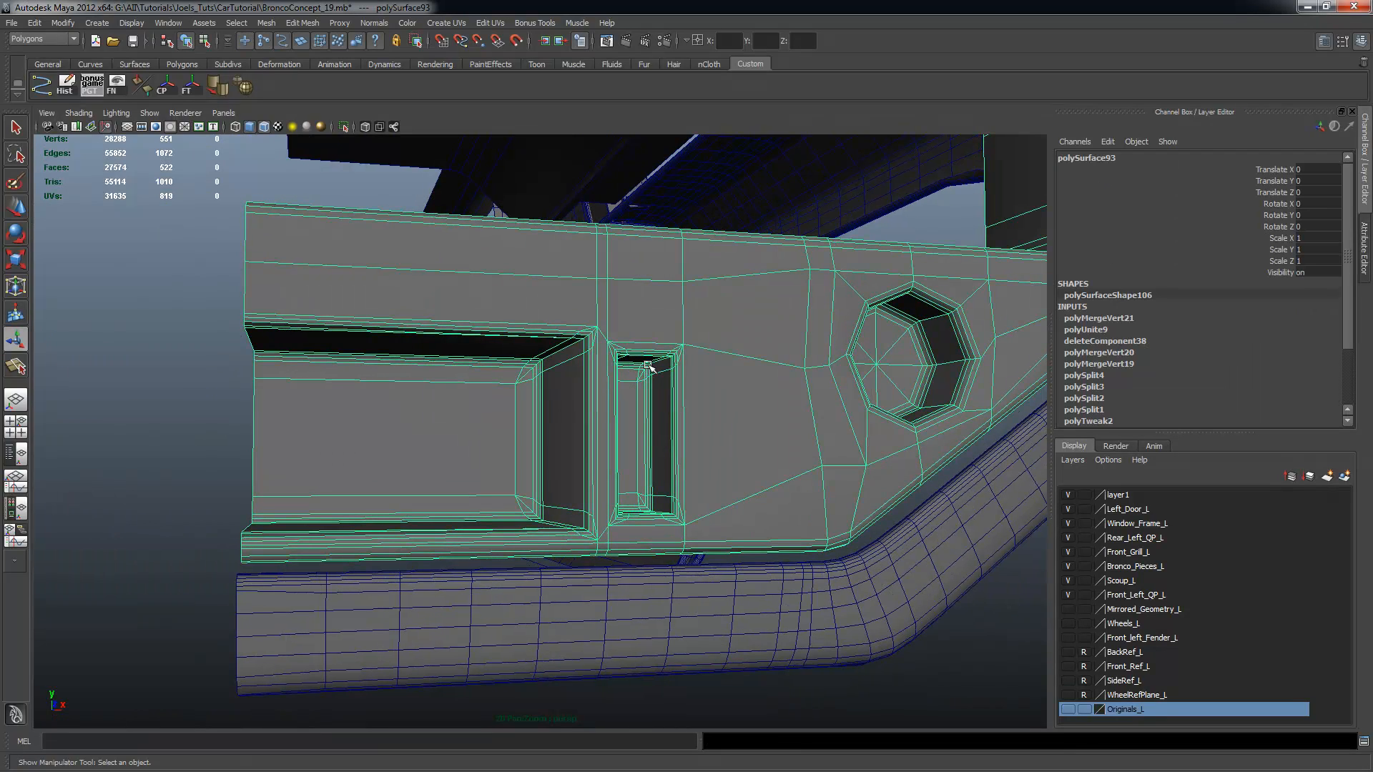
click(66, 85)
click(293, 189)
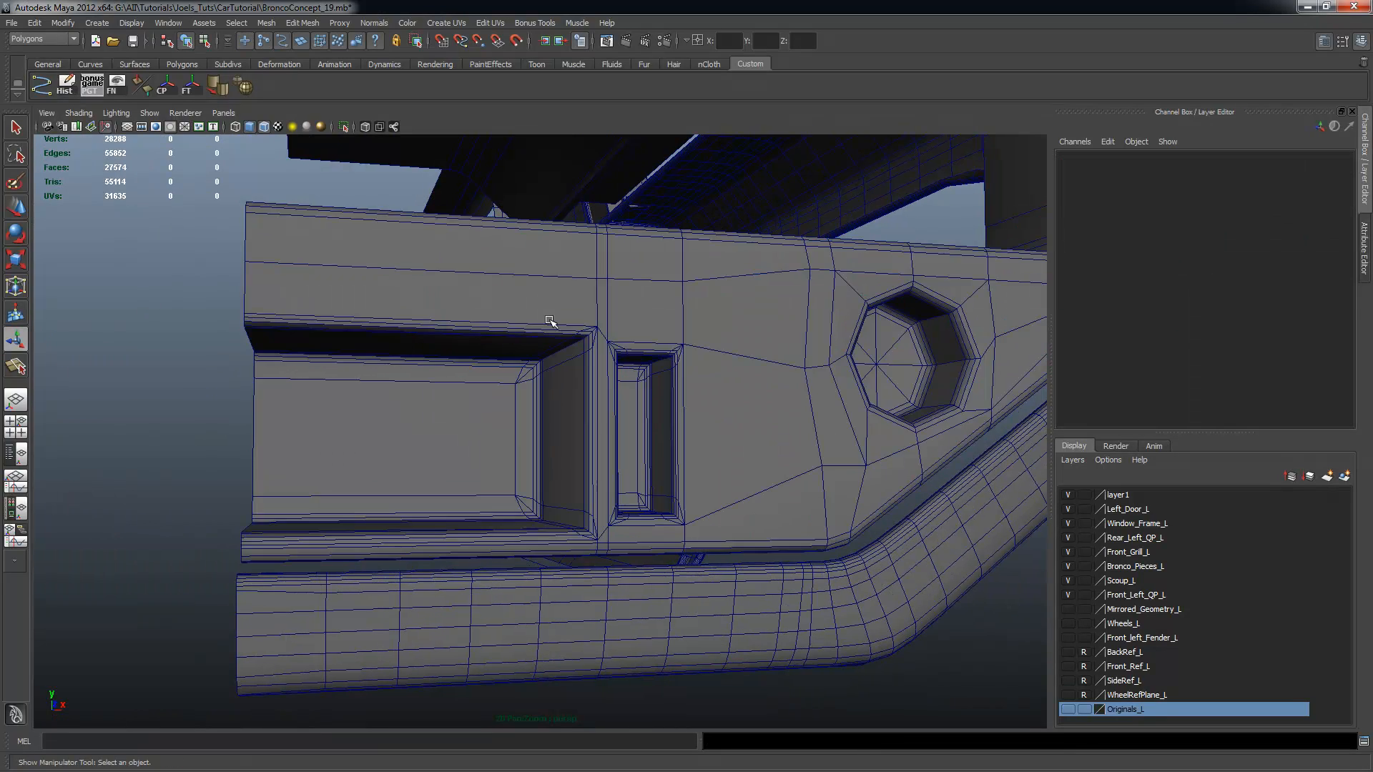
Preview the grille in smooth mesh display, examine the winch opening's corners, and return to the unsmoothed display
click(772, 408)
alt+drag(783, 404, 767, 422)
alt+middle_drag(767, 422, 635, 551)
alt+right_drag(634, 550, 500, 401)
click(141, 366)
alt+drag(572, 472, 516, 520)
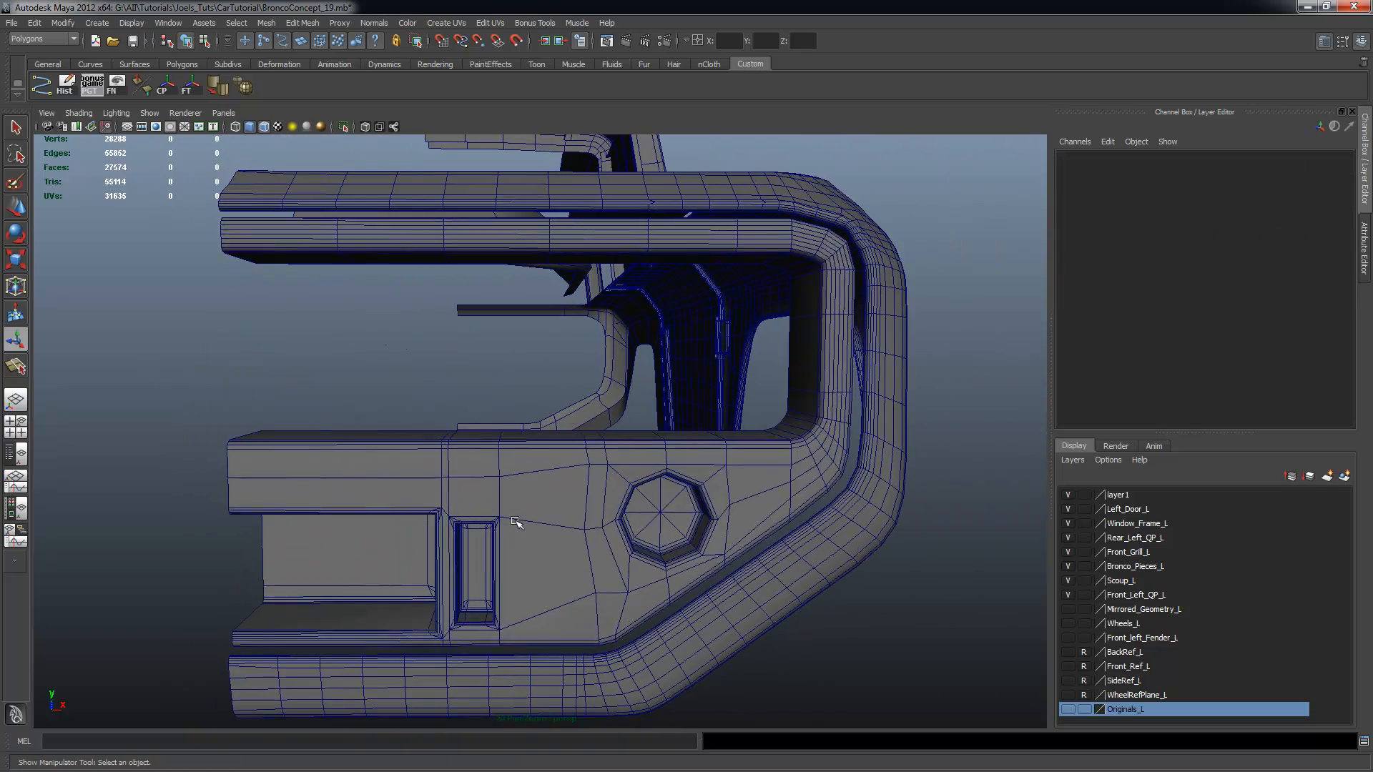
click(520, 519)
key(3)
alt+drag(663, 539, 634, 534)
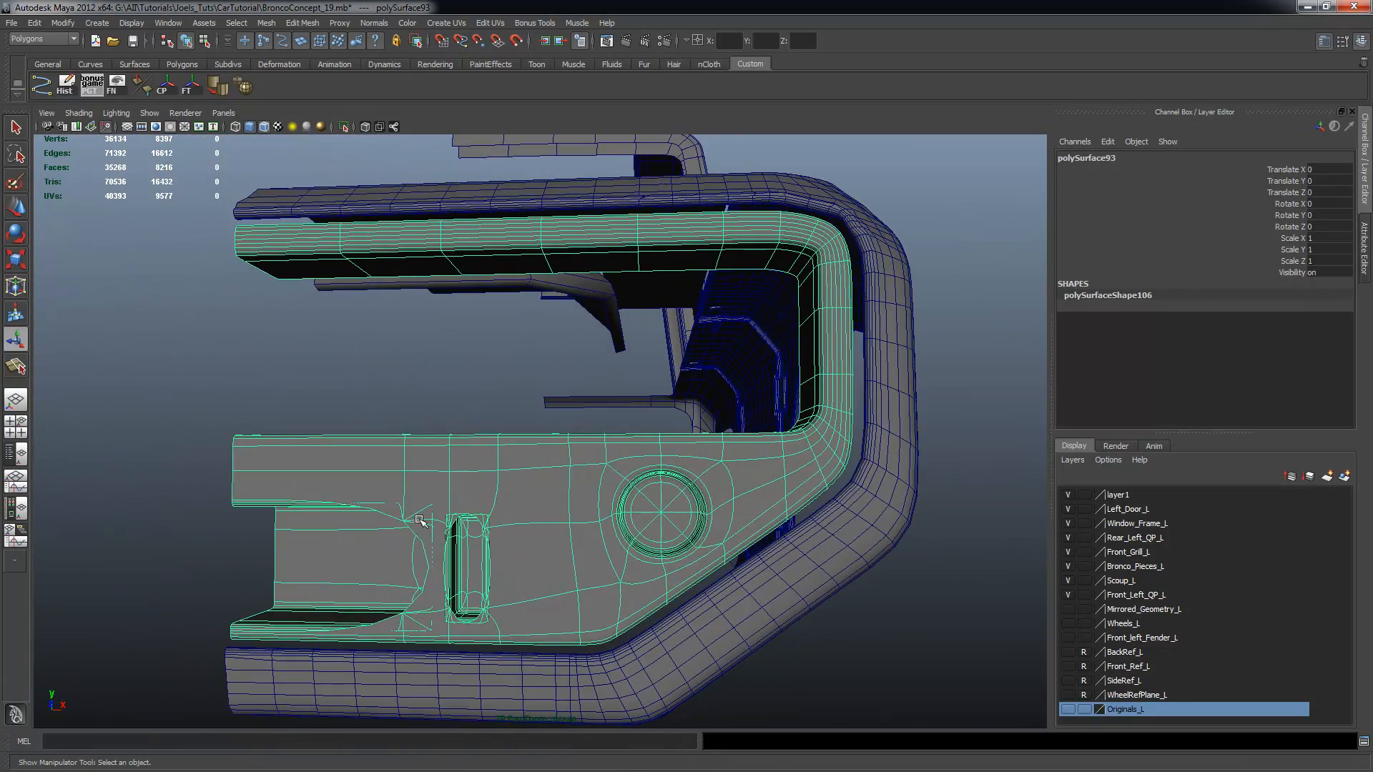
alt+drag(420, 521, 463, 541)
alt+right_drag(463, 541, 573, 495)
alt+middle_drag(573, 494, 568, 493)
key(q)
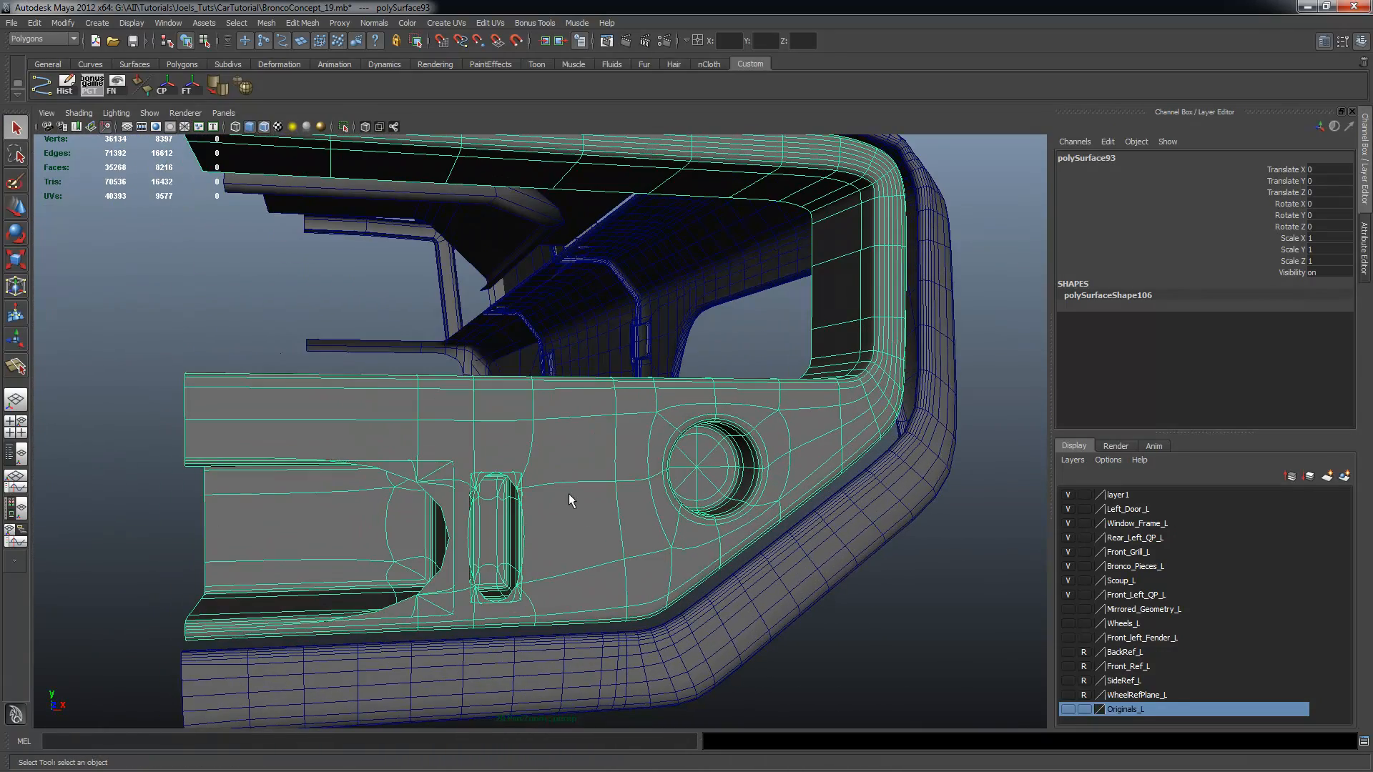
key(1)
Apply a polygon Smooth to the grille and examine the winch opening, narrow slot and round recess up close
alt+right_drag(450, 477, 534, 468)
alt+middle_drag(535, 469, 537, 429)
click(246, 87)
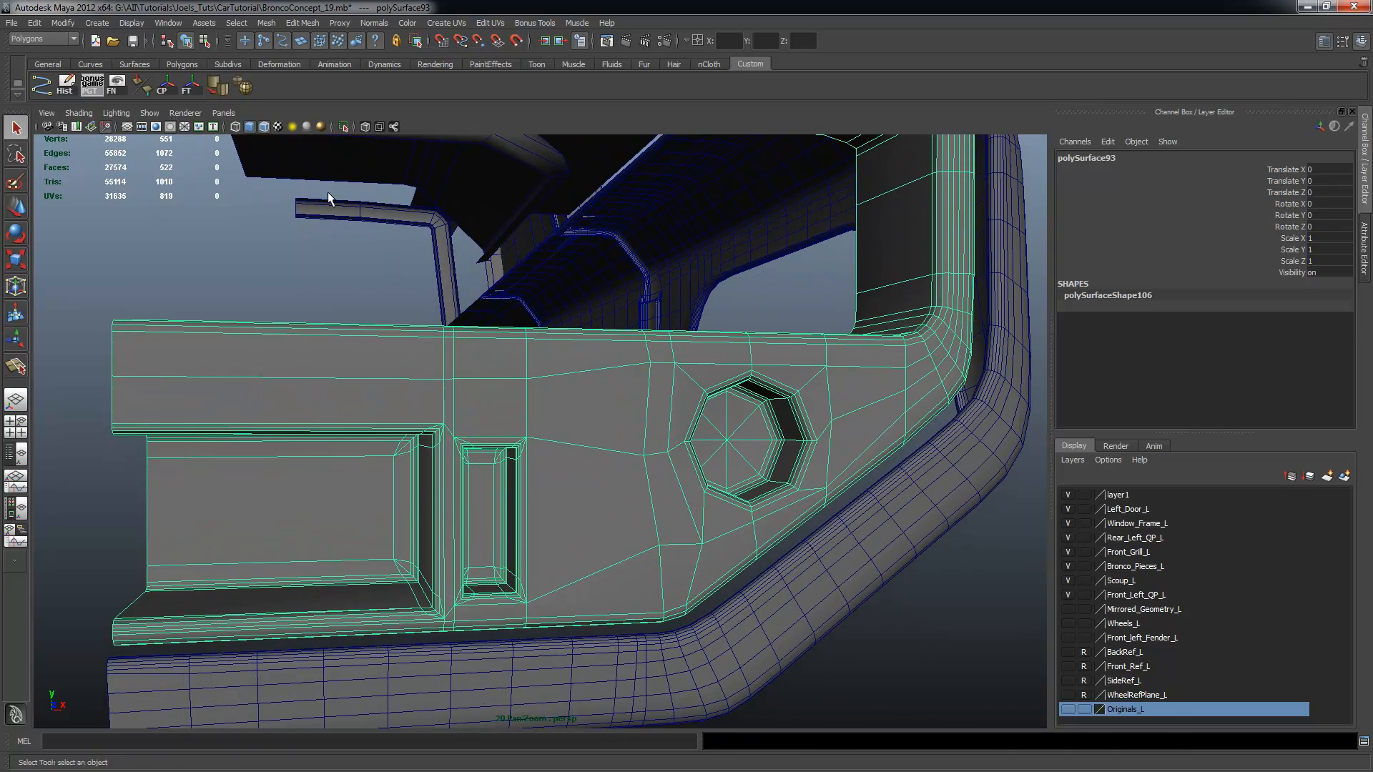
click(874, 675)
alt+right_drag(718, 458, 629, 445)
mouse_move(629, 445)
alt+mouse_down()
mouse_move(629, 423)
mouse_move(644, 422)
mouse_move(612, 433)
alt+mouse_up()
alt+right_drag(613, 434, 766, 474)
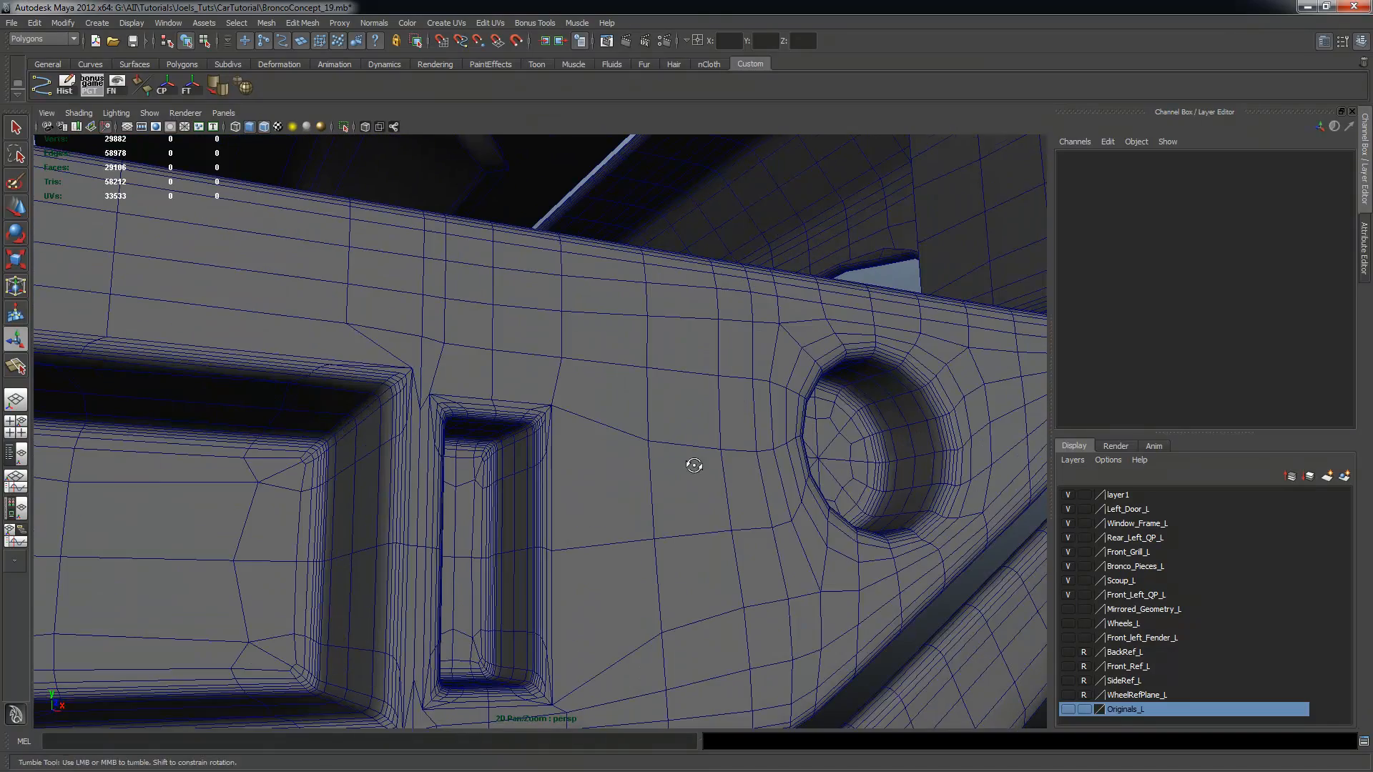
alt+drag(692, 466, 713, 469)
alt+right_drag(714, 470, 501, 450)
alt+drag(712, 491, 719, 268)
click(628, 42)
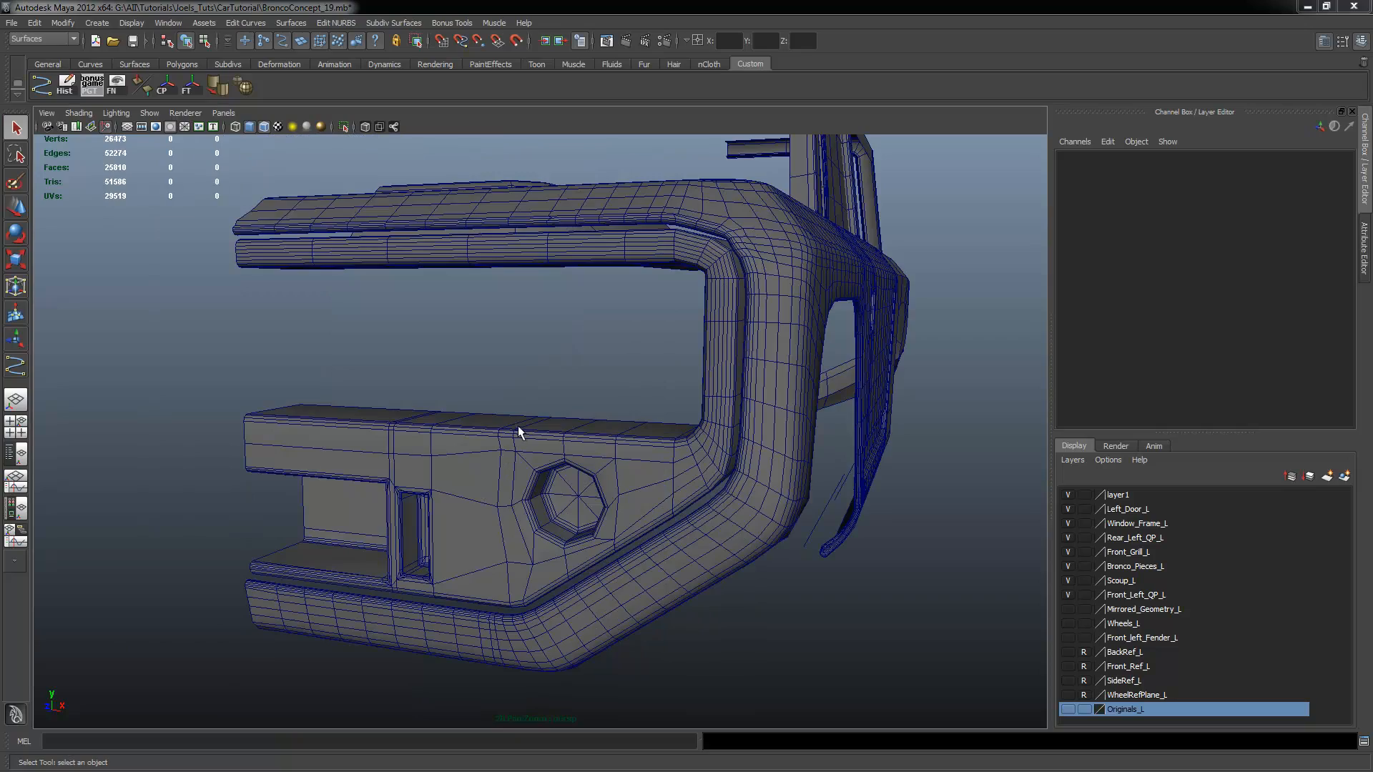
Activate the CV Curve Tool and check in its settings that the curve degree is 1 Linear
alt+drag(390, 349, 417, 380)
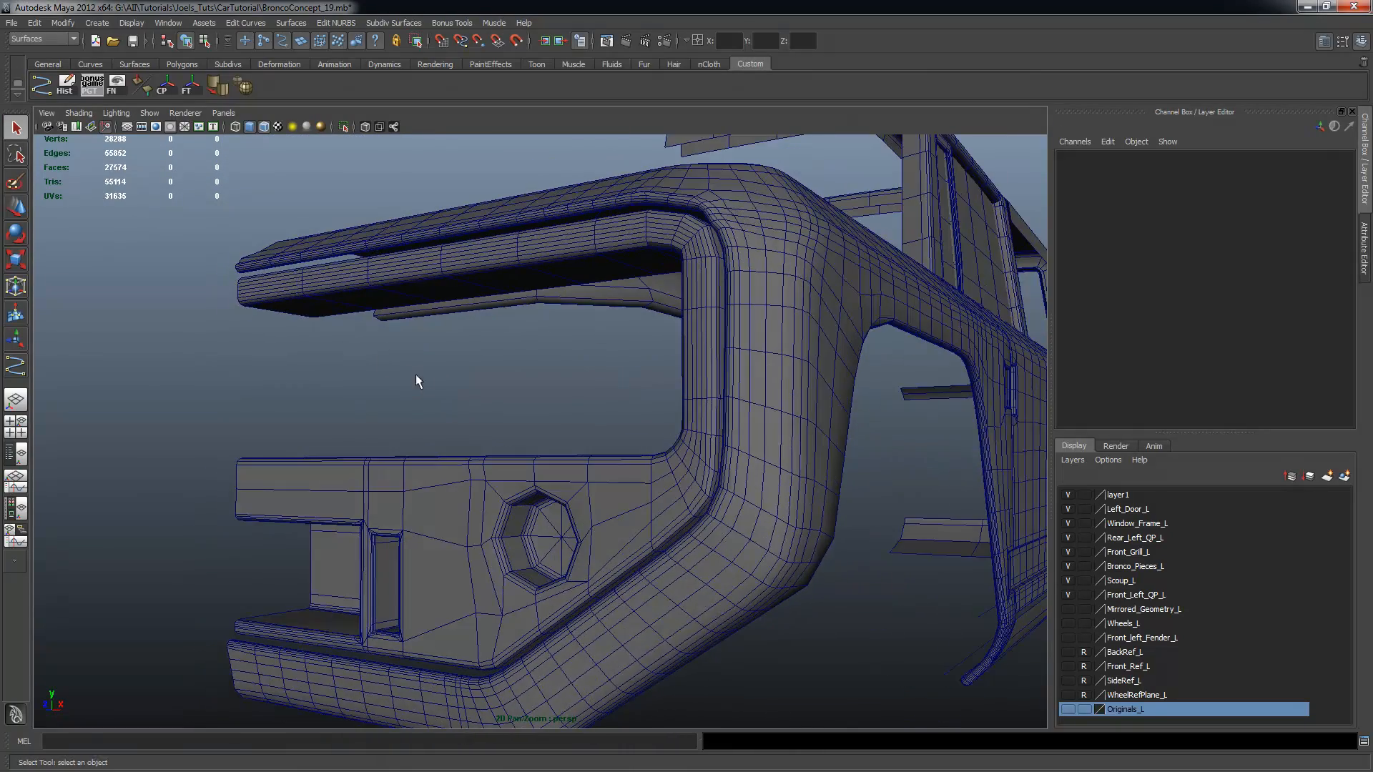
scroll(451, 304, up, 3)
alt+drag(450, 304, 438, 380)
click(302, 289)
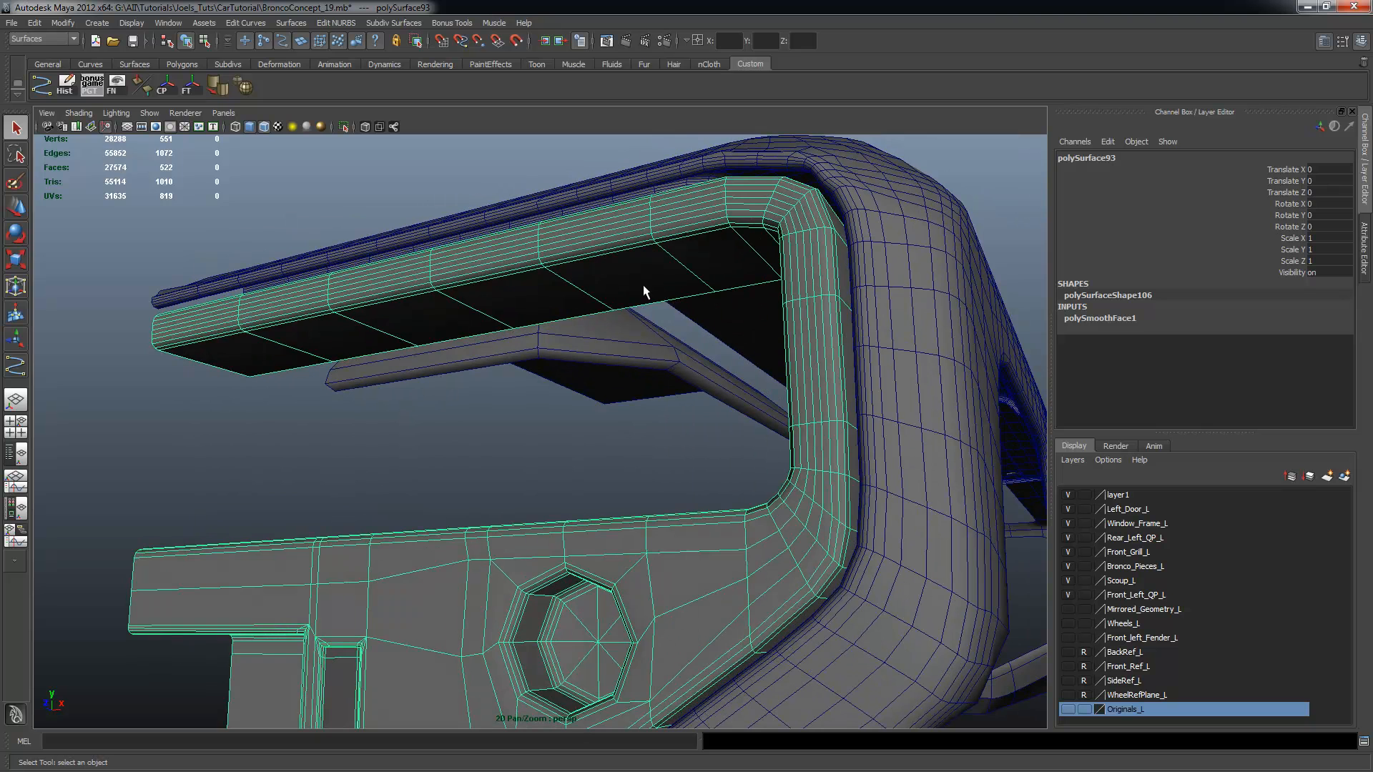
click(41, 86)
alt+drag(308, 272, 362, 294)
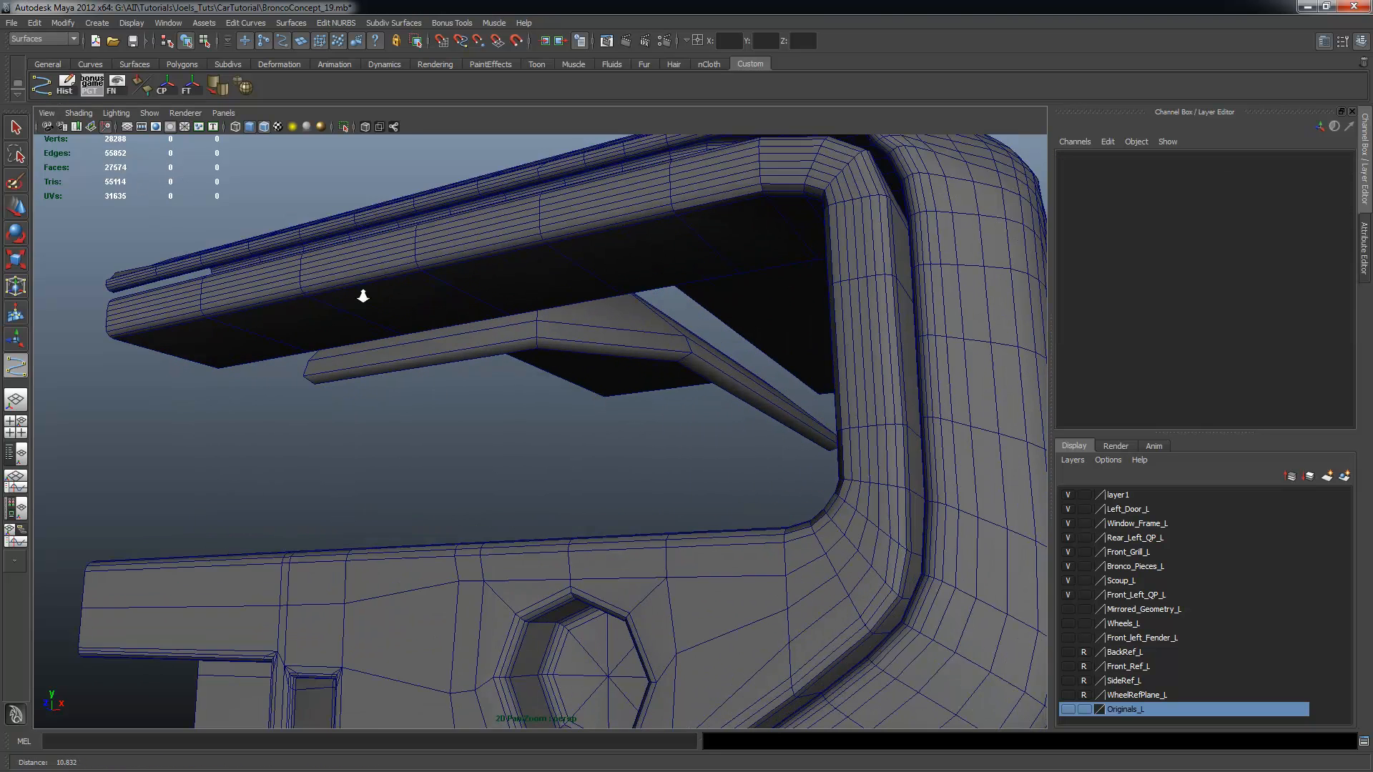
scroll(347, 284, up, 2)
double_click(41, 86)
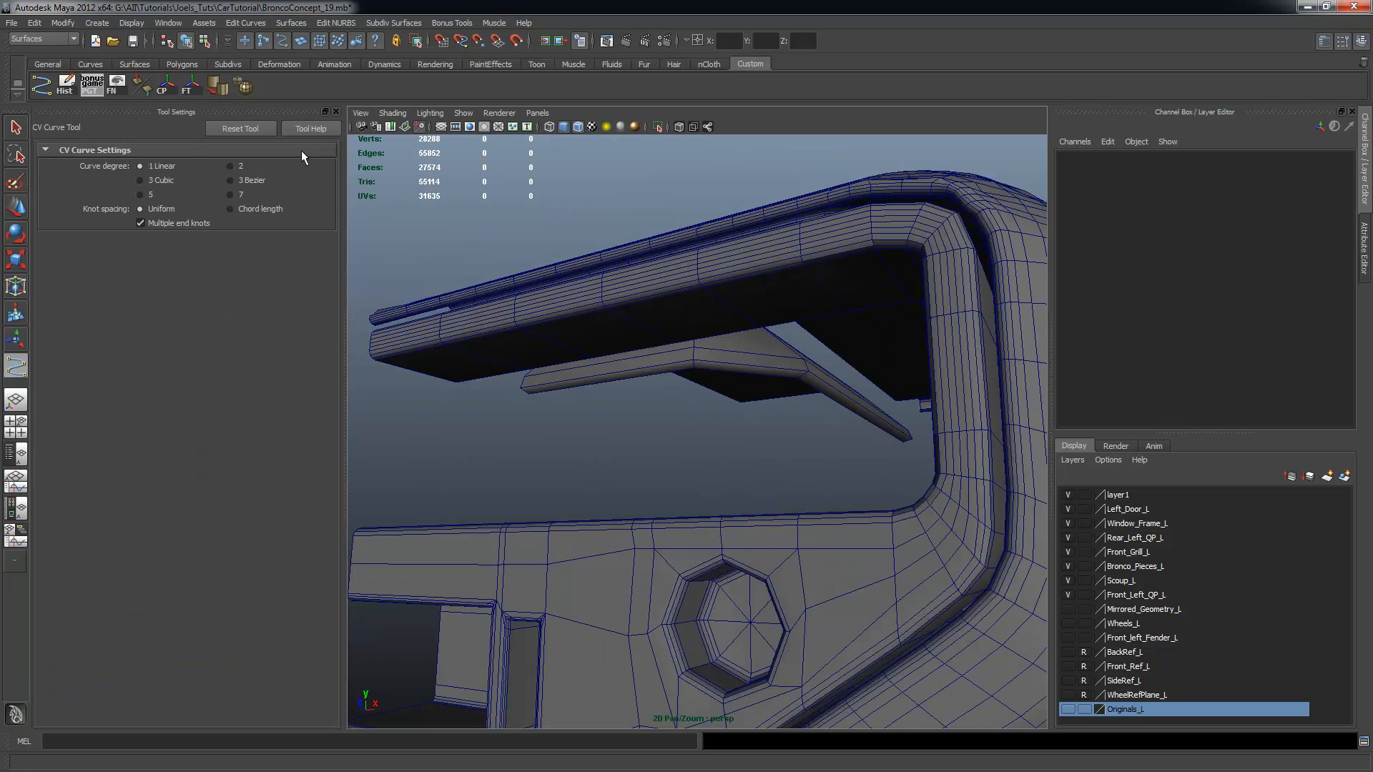
click(336, 112)
Draw a linear curve snapped to the vertices along the rear lower edge of the upper grille bar, into its rounded corner
scroll(497, 368, up, 3)
key(v)
click(146, 399)
drag(258, 373, 374, 351)
click(500, 328)
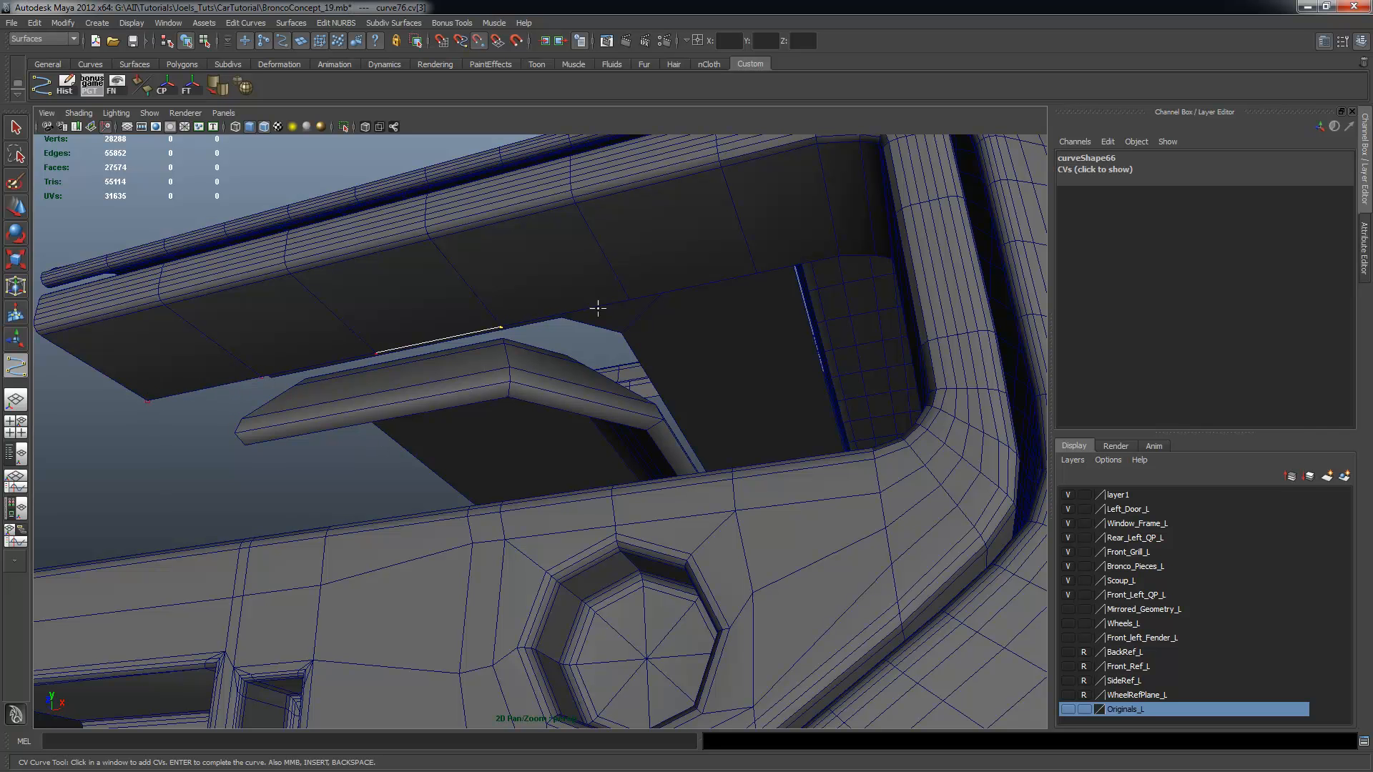
click(629, 299)
click(755, 270)
alt+drag(643, 367, 728, 368)
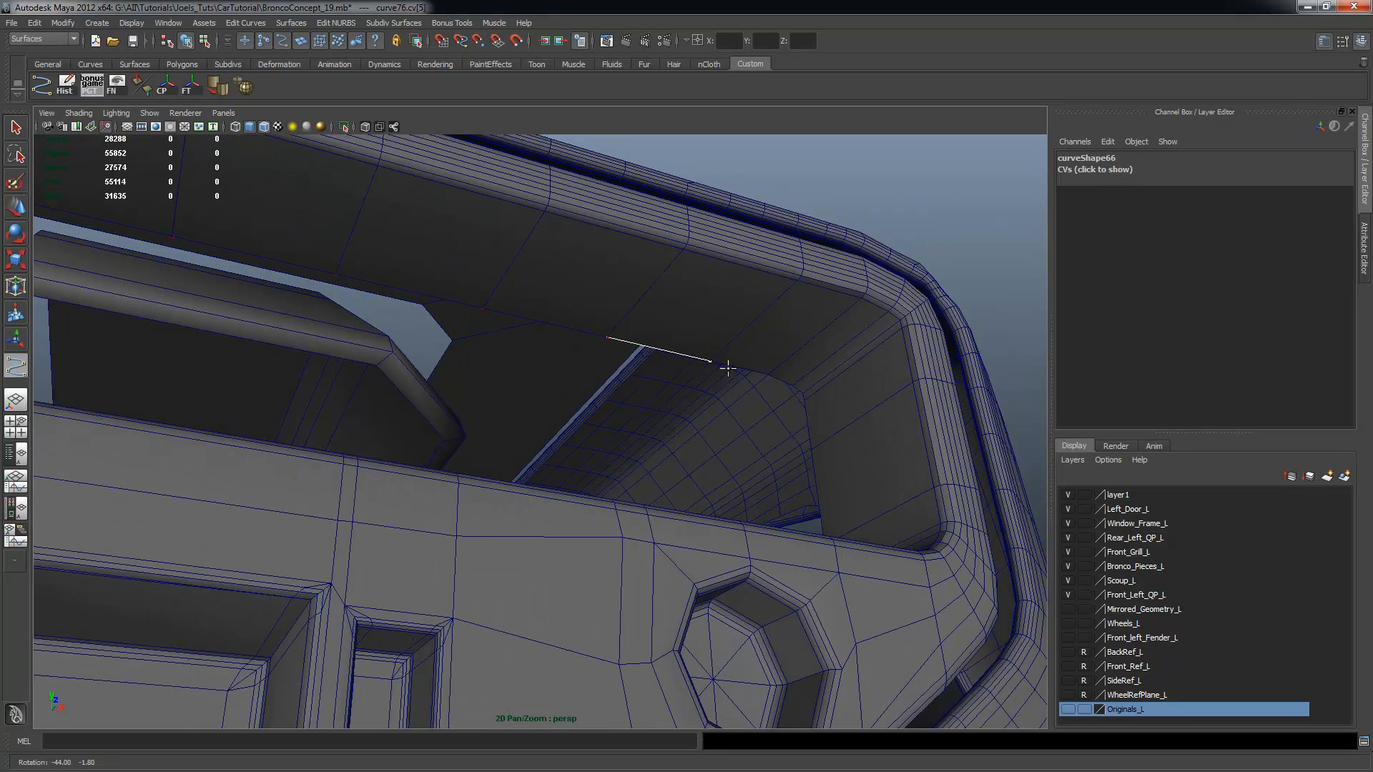
click(774, 374)
click(792, 386)
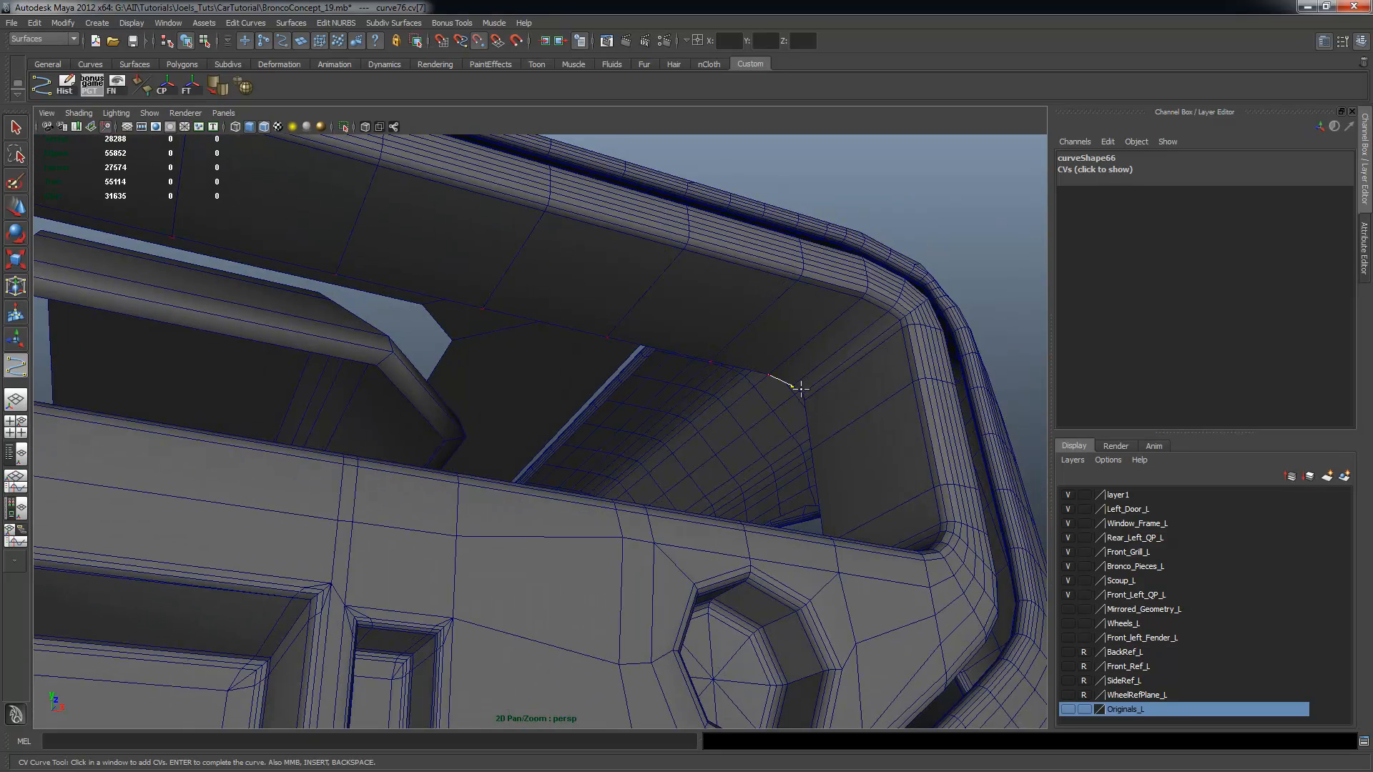
key(Return)
Move the new curve's pivot straight down to about mid-height of the upper grille opening
alt+drag(808, 449, 650, 407)
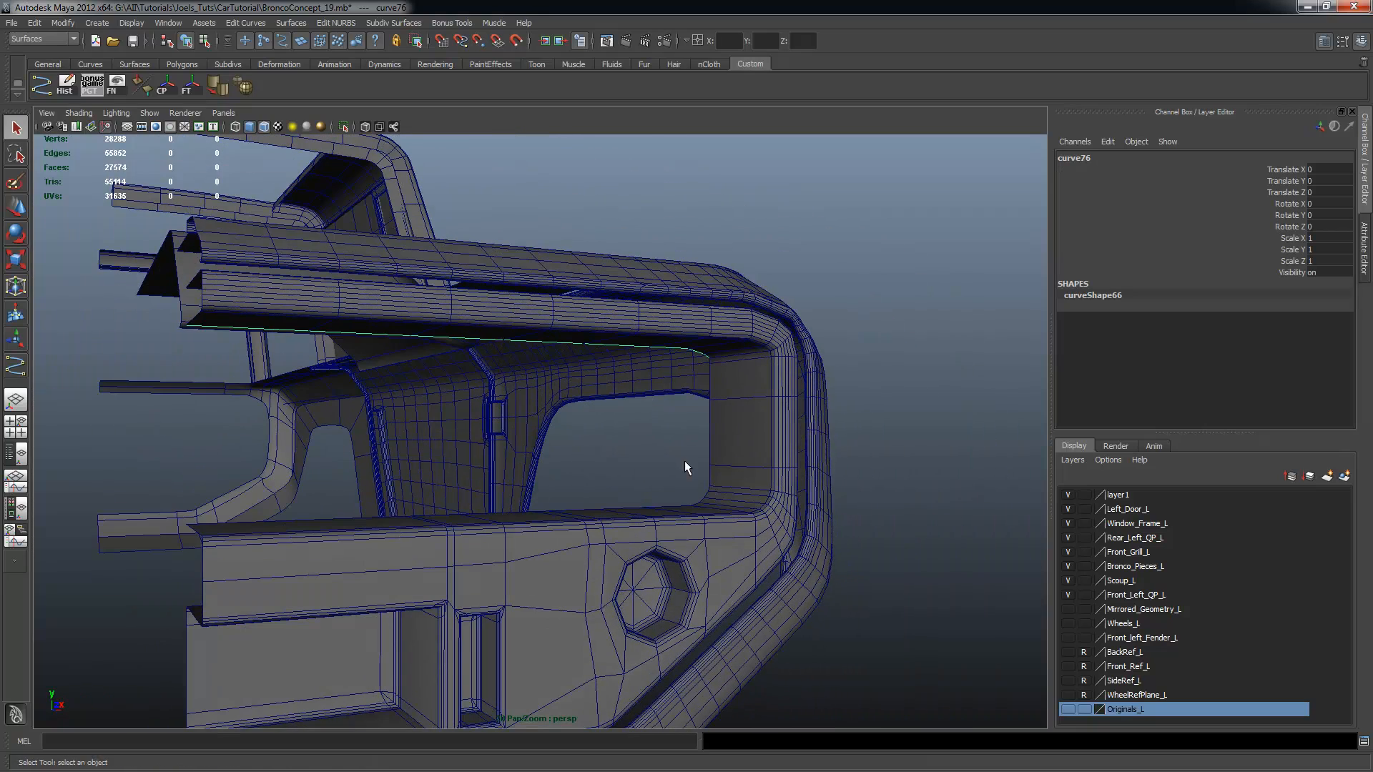
alt+drag(511, 342, 641, 428)
key(w)
key(Insert)
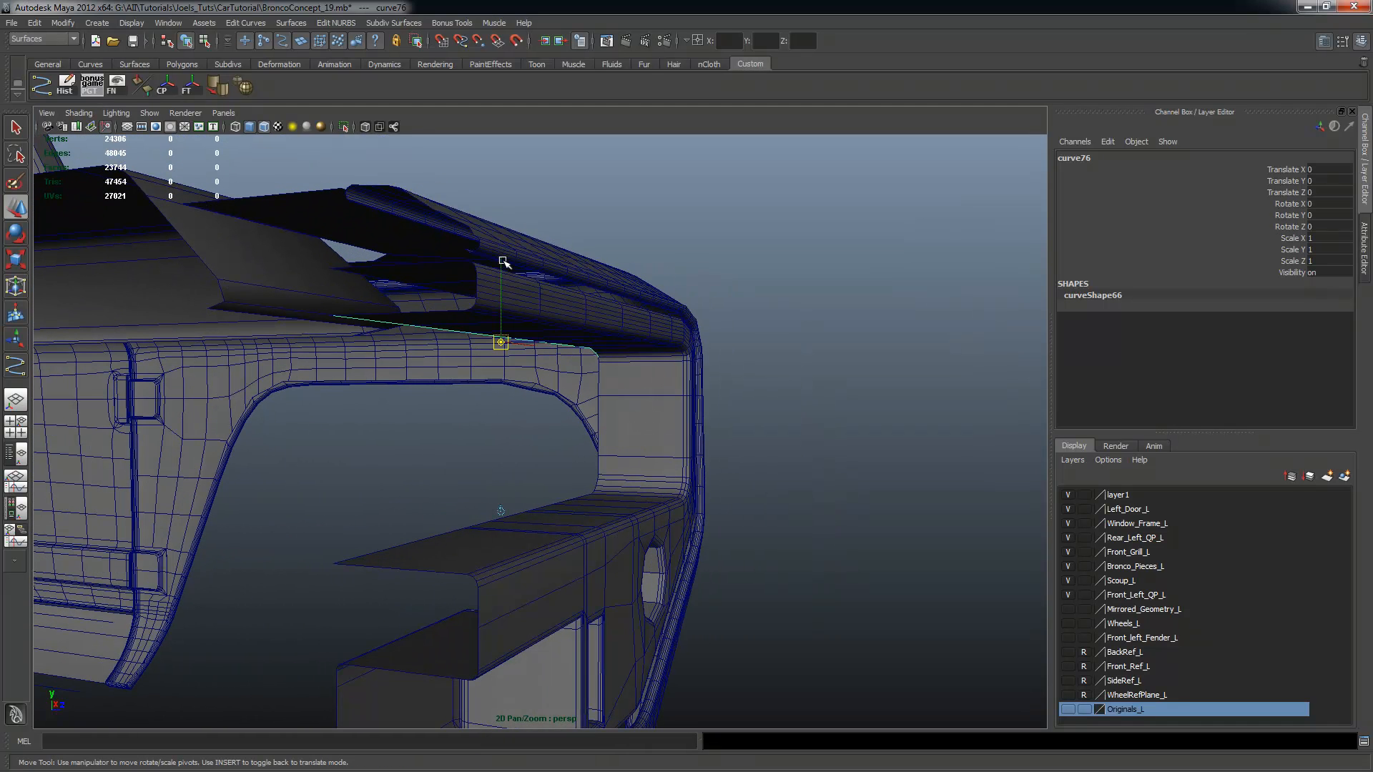
drag(503, 271, 509, 350)
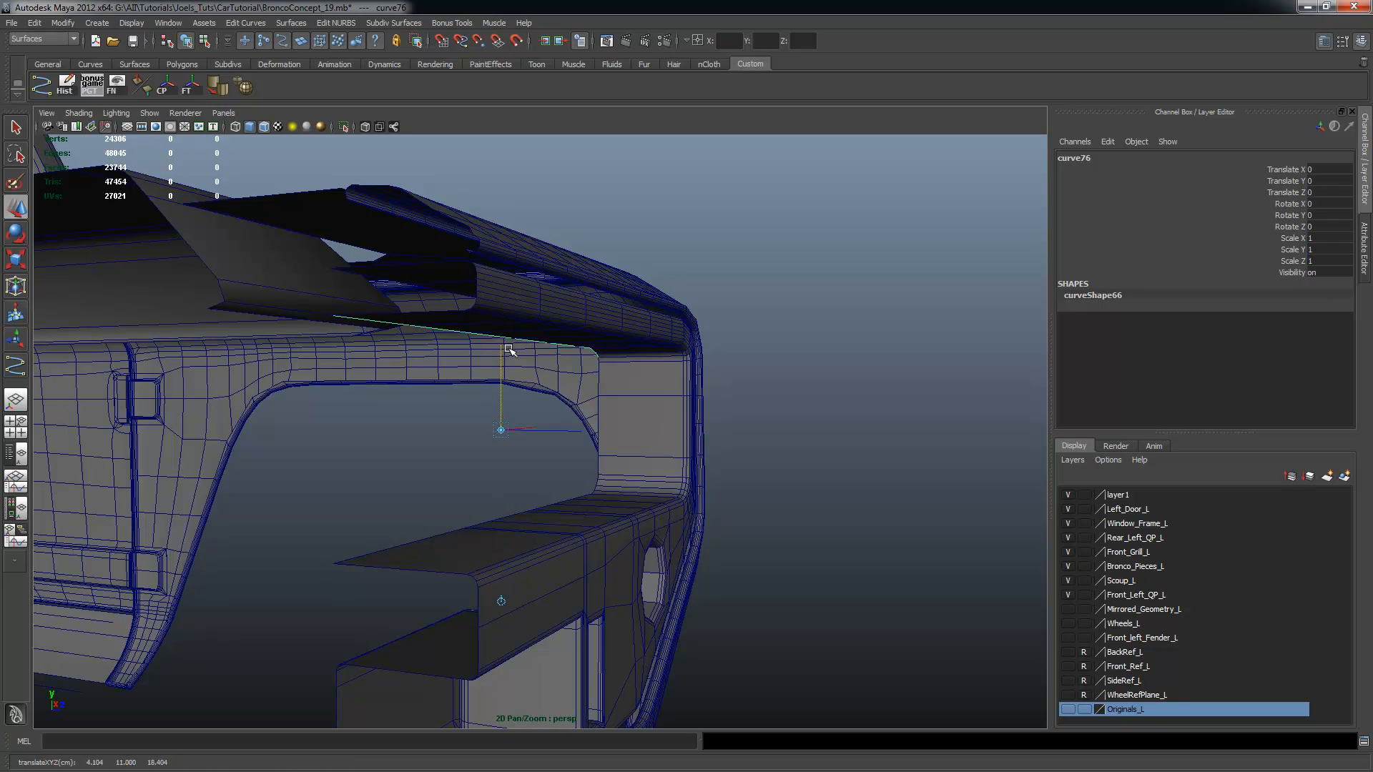
key(Insert)
alt+drag(508, 350, 492, 319)
Mirror a copy of the curve using Duplicate Special with Y scale -1 and align it vertically with the opening's lower edge
click(32, 23)
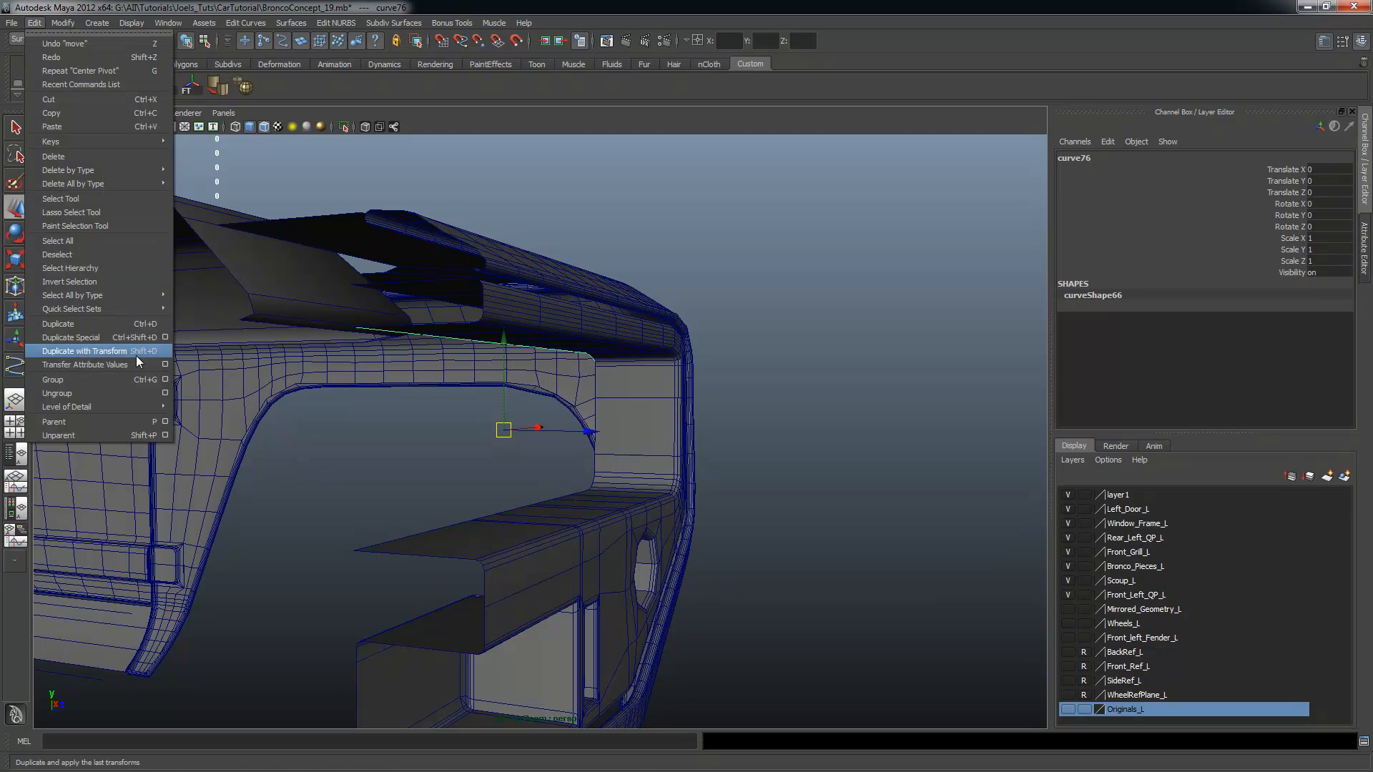
click(165, 337)
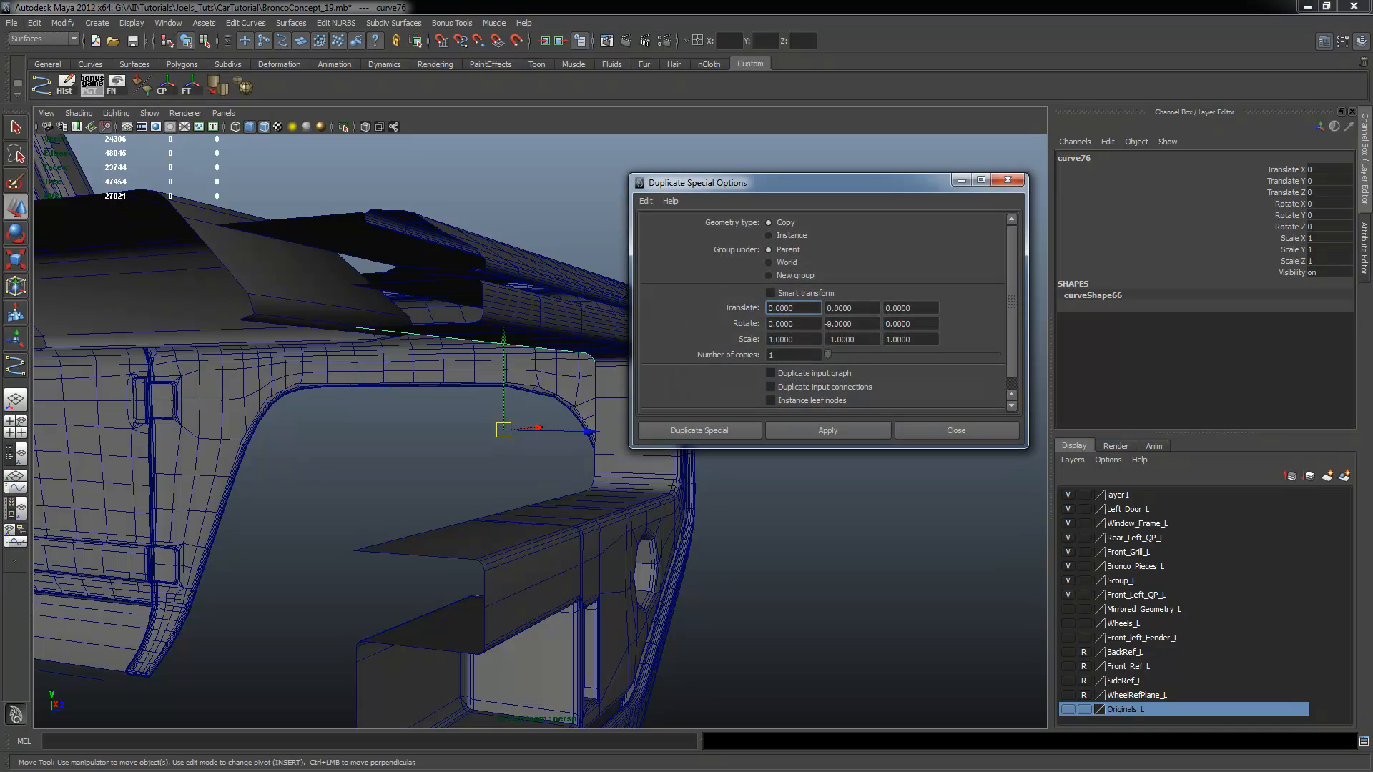
drag(863, 338, 820, 348)
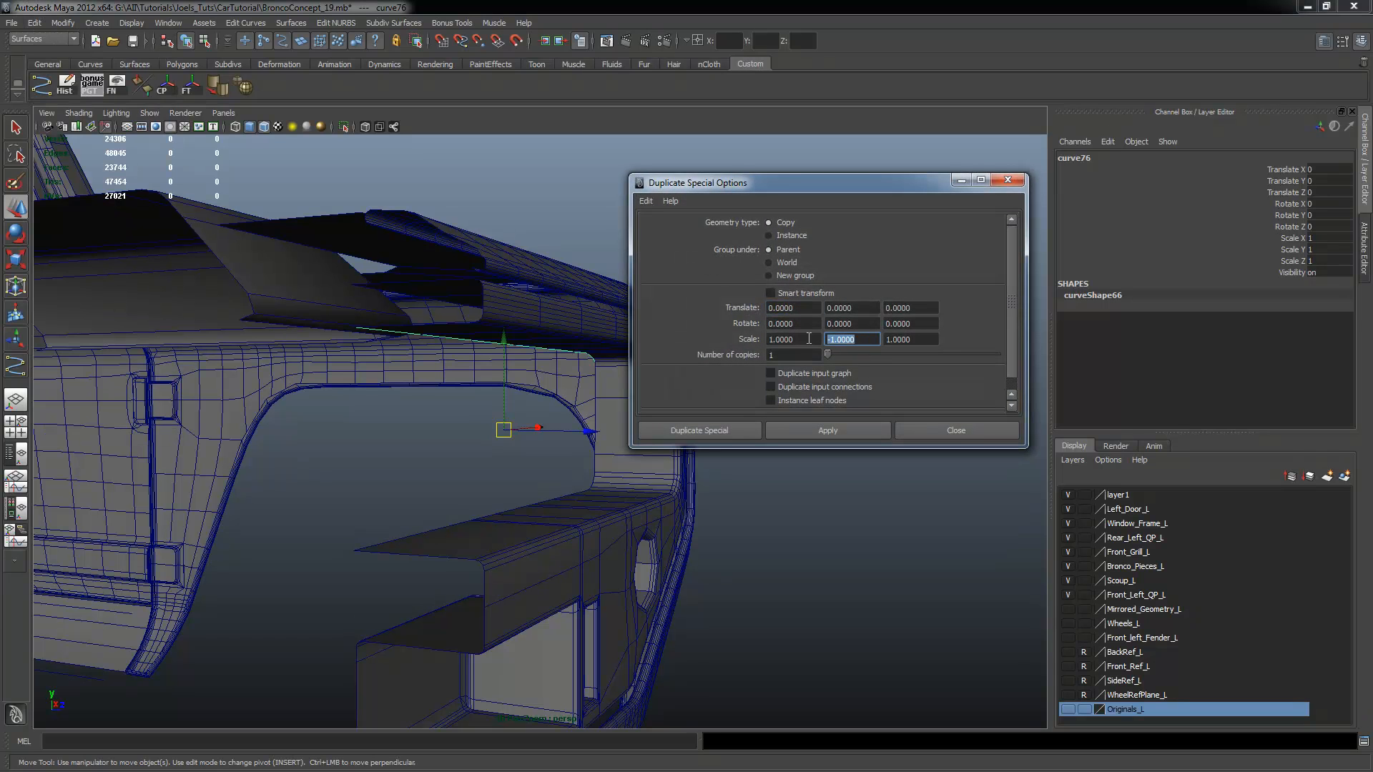
click(831, 432)
click(957, 432)
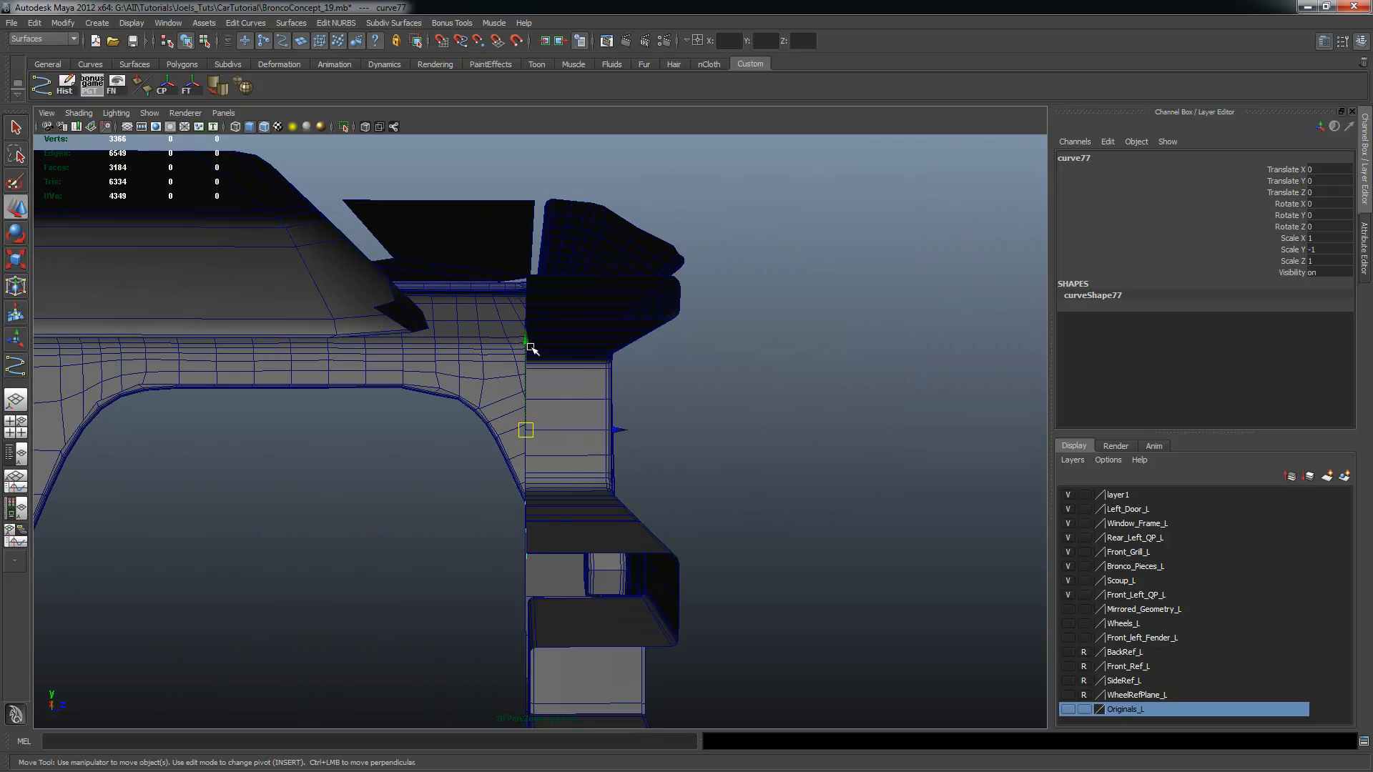
drag(530, 349, 529, 340)
alt+drag(636, 432, 581, 485)
Loft a surface between the upper and lower curves to close the back of the grille opening
key(q)
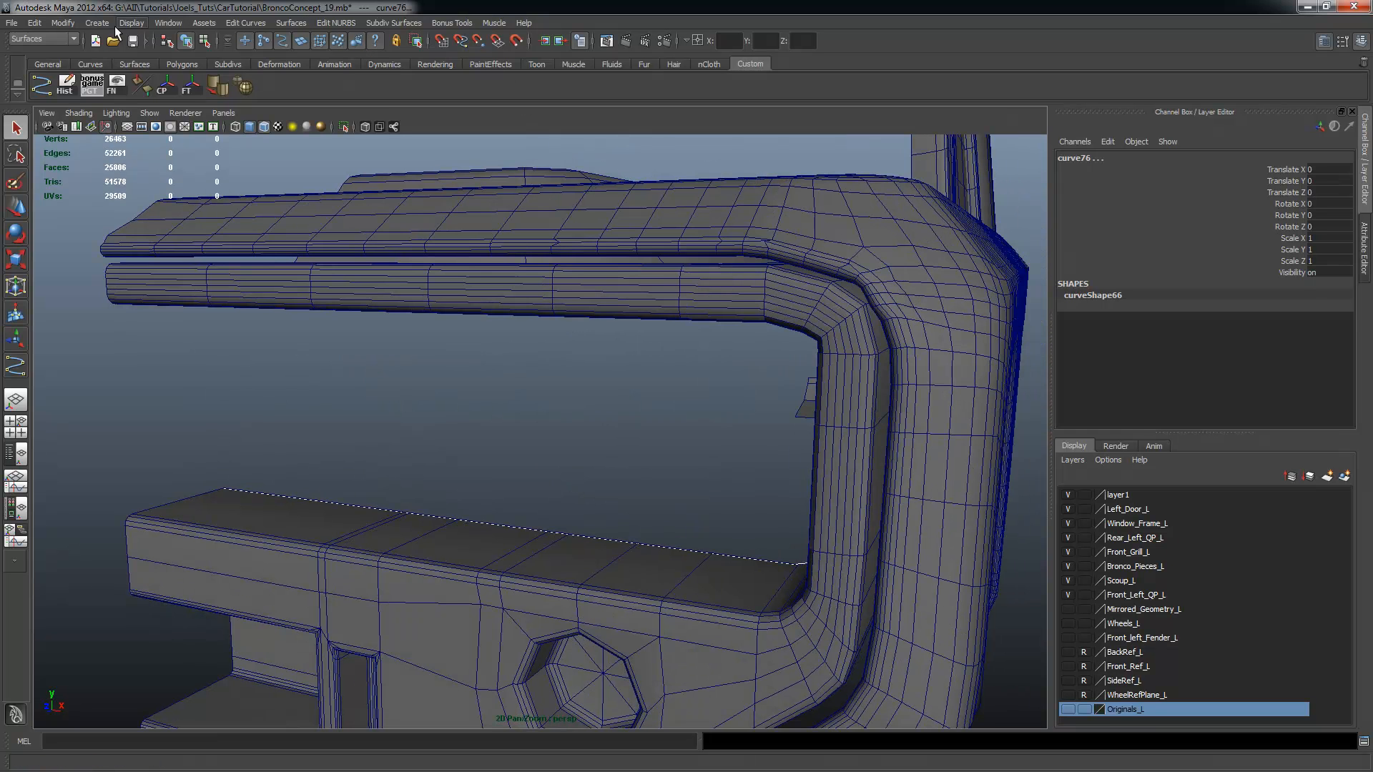
click(291, 23)
click(300, 57)
alt+drag(630, 429, 720, 484)
alt+right_drag(721, 484, 672, 450)
click(873, 412)
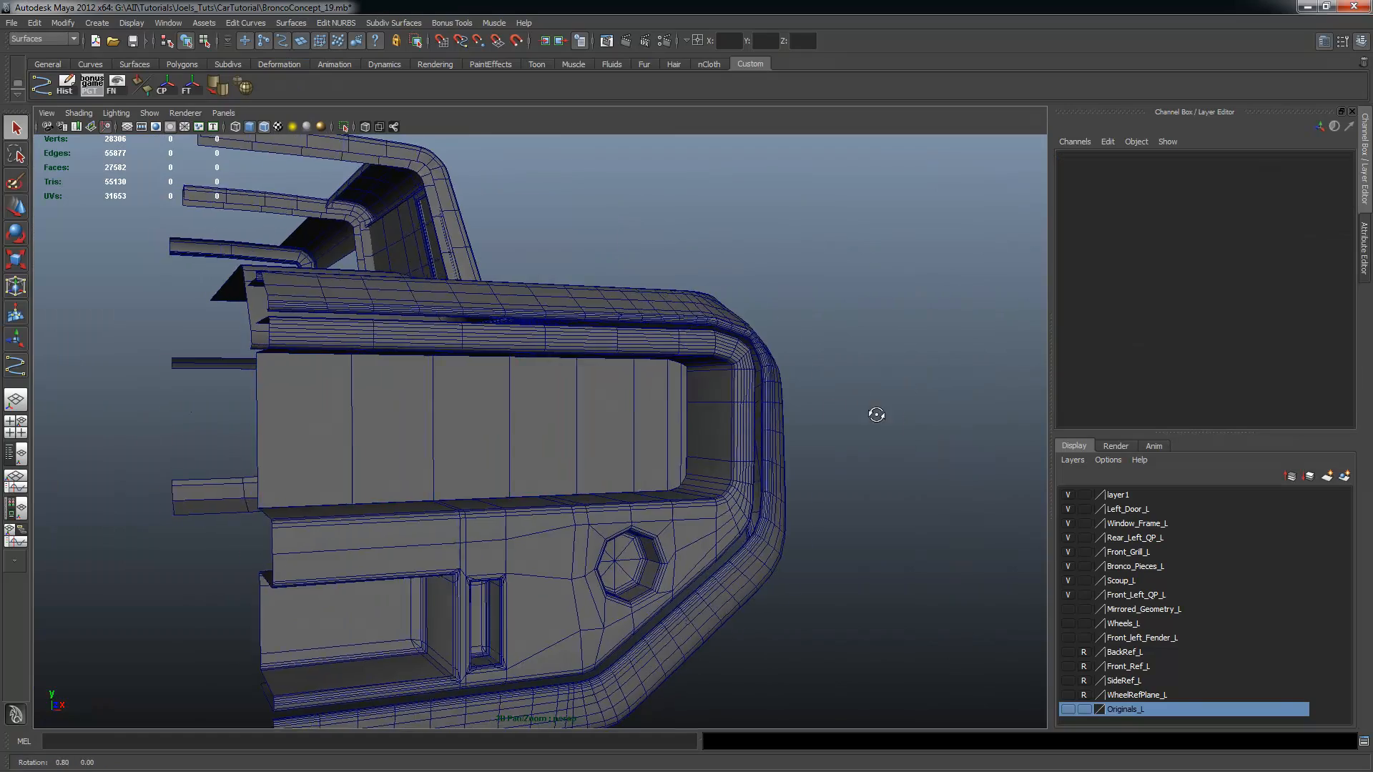
Examine the lofted panel behind the grille opening from several angles and save the scene
alt+drag(877, 412, 784, 420)
alt+right_drag(785, 419, 837, 416)
alt+drag(837, 417, 565, 440)
key(ctrl+s)
alt+drag(865, 505, 844, 486)
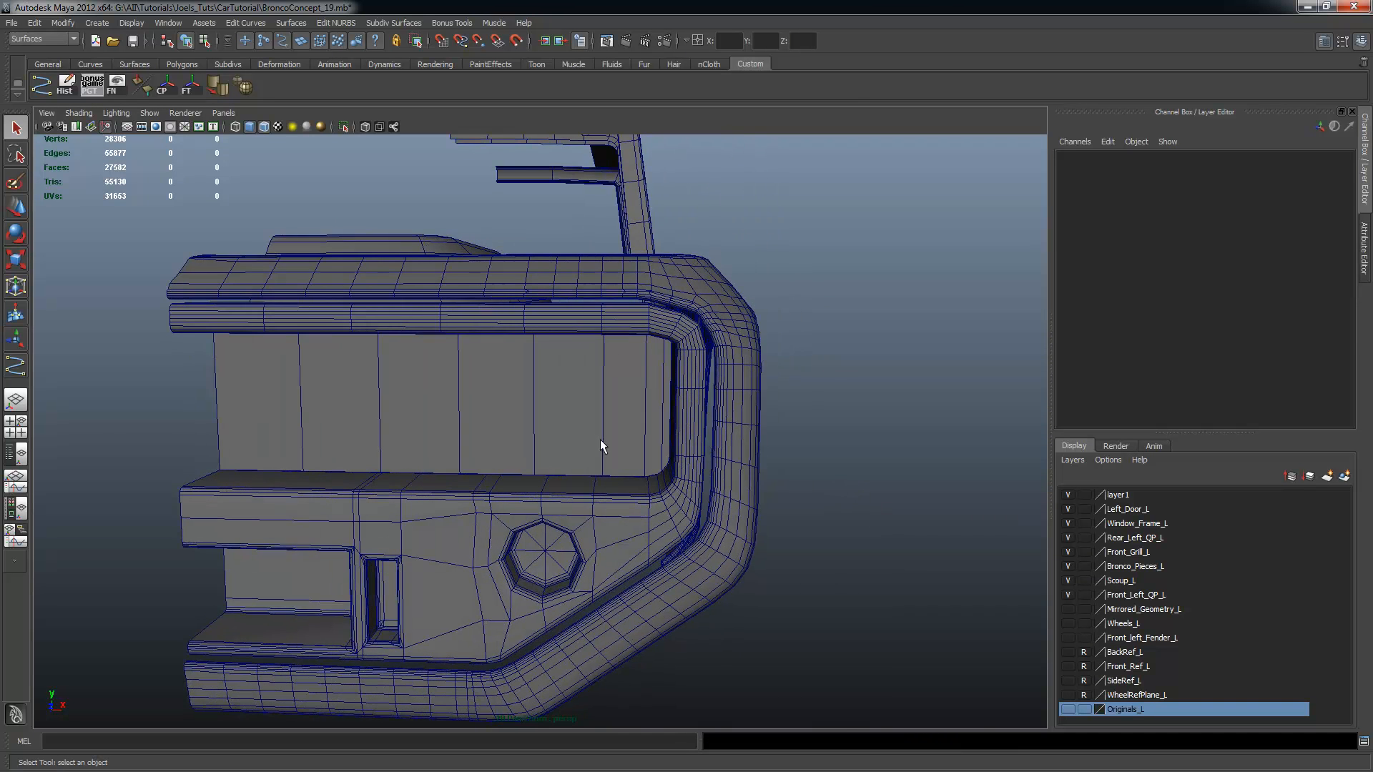
click(597, 438)
key(f)
alt+right_drag(748, 459, 314, 429)
click(322, 438)
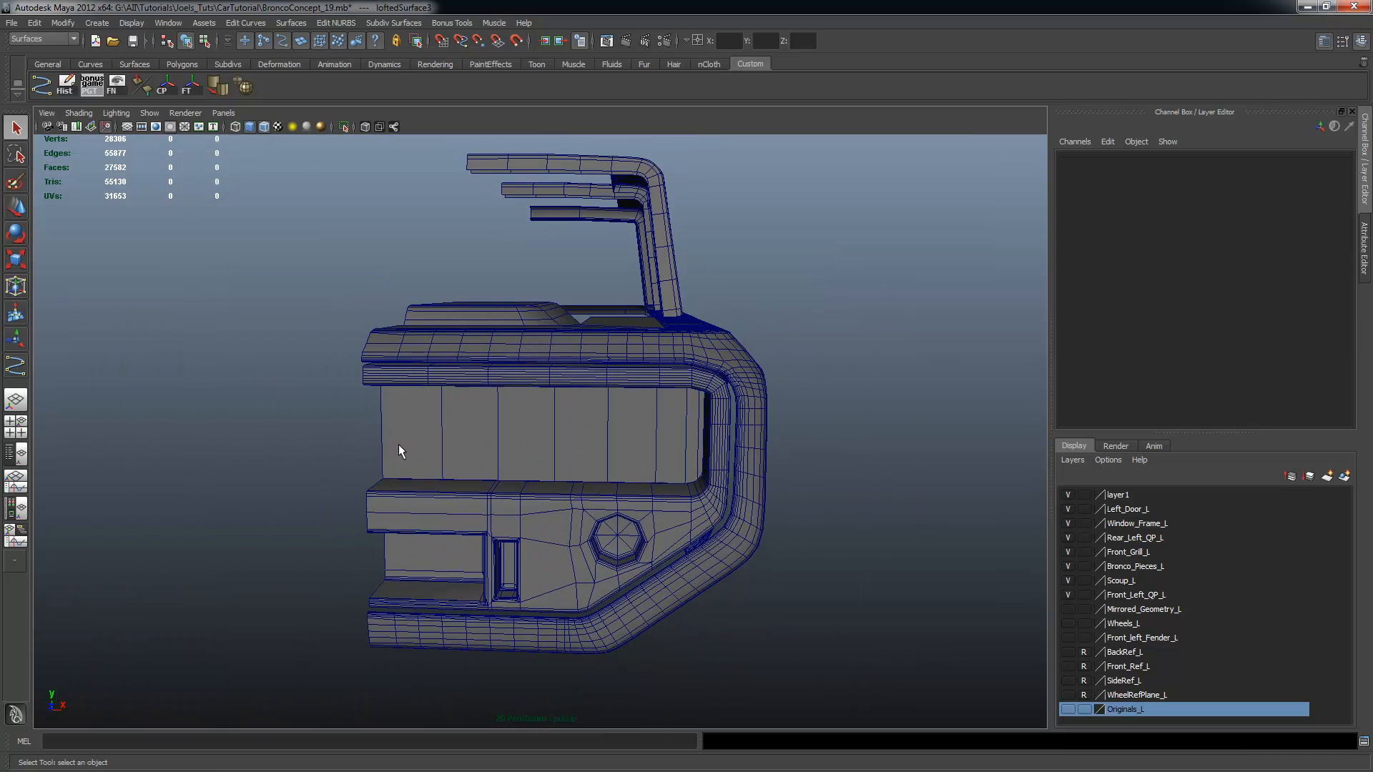
alt+drag(398, 444, 618, 522)
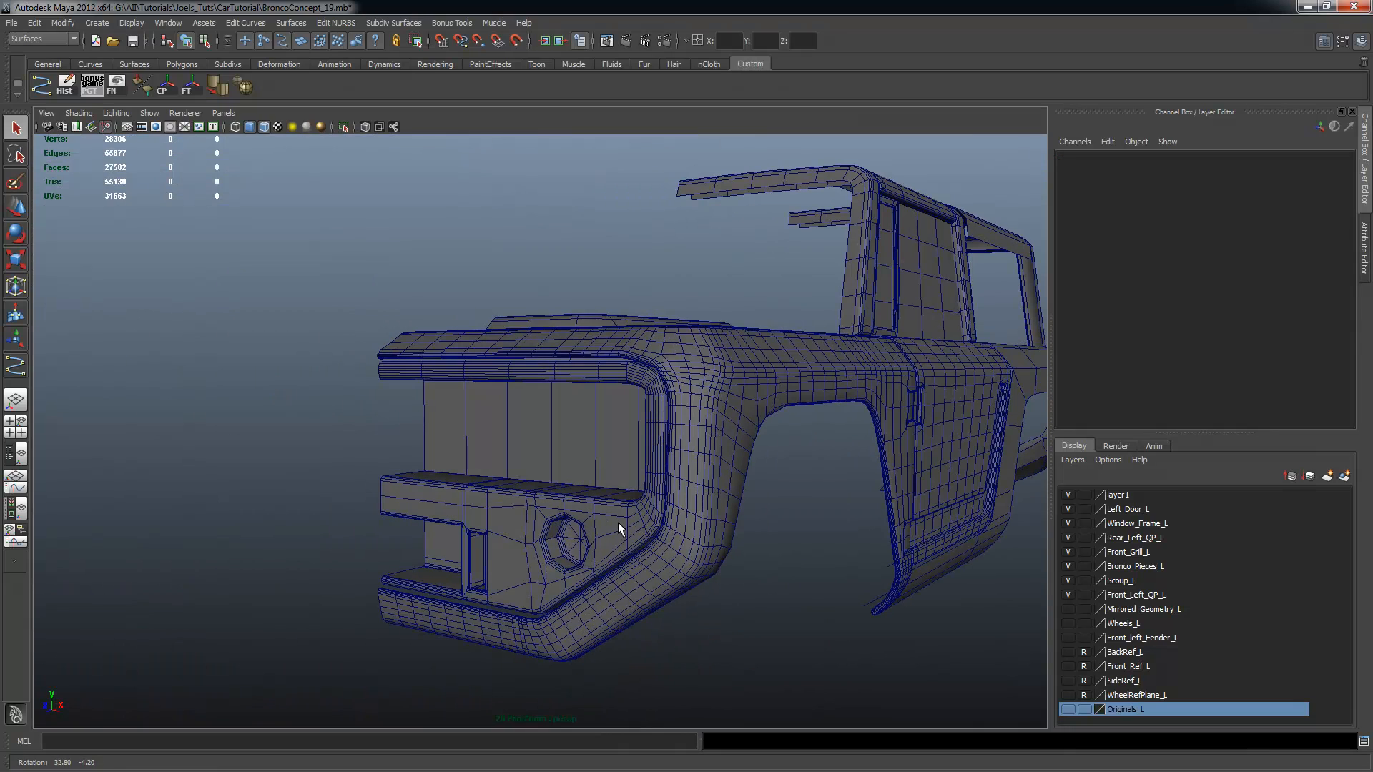
Show the Front_Ref layer with textured shading and compare the model with the reference's Bronco lettering bars and headlights
click(1071, 666)
alt+drag(833, 568, 646, 533)
key(6)
key(space)
key(space)
alt+right_drag(609, 411, 774, 452)
alt+drag(773, 451, 577, 445)
alt+middle_drag(577, 445, 725, 427)
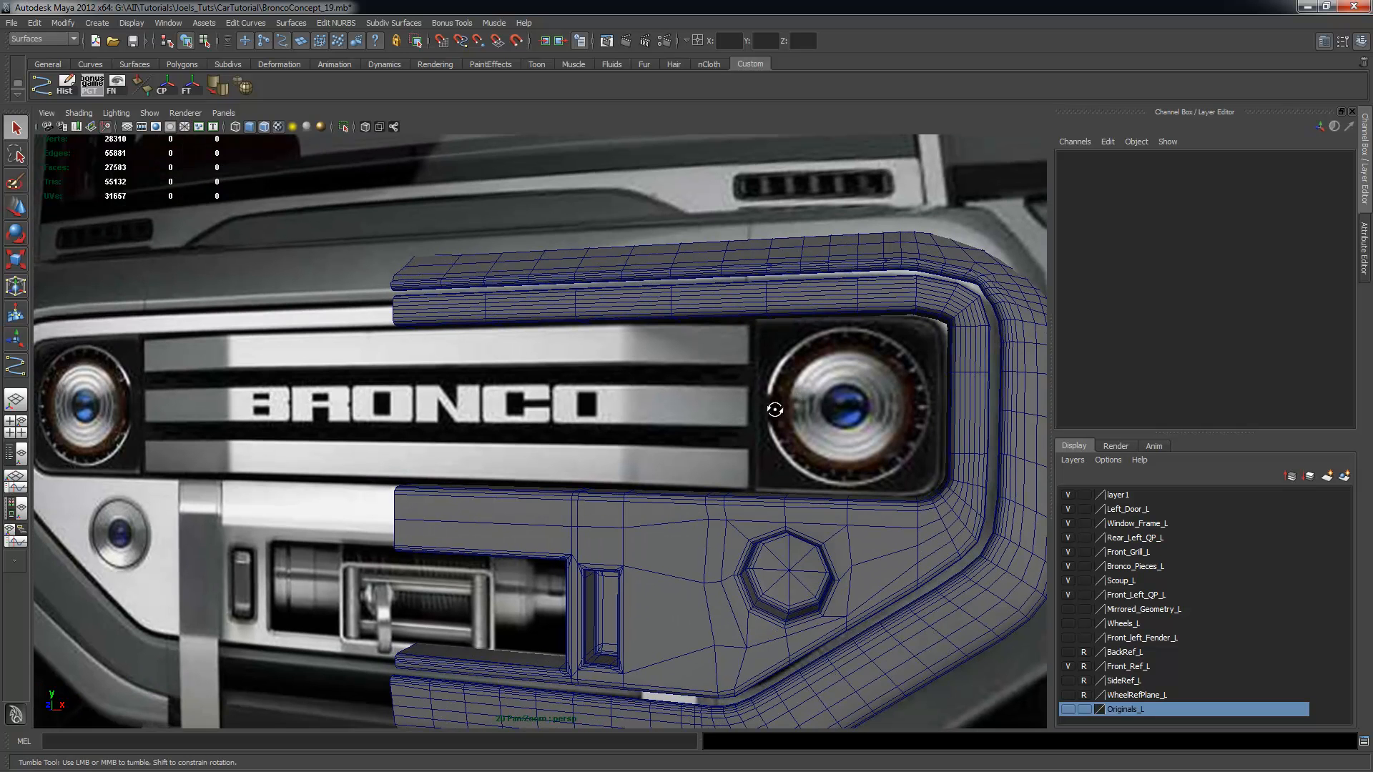
alt+drag(773, 405, 792, 405)
alt+right_drag(792, 406, 720, 388)
alt+middle_drag(336, 433, 359, 426)
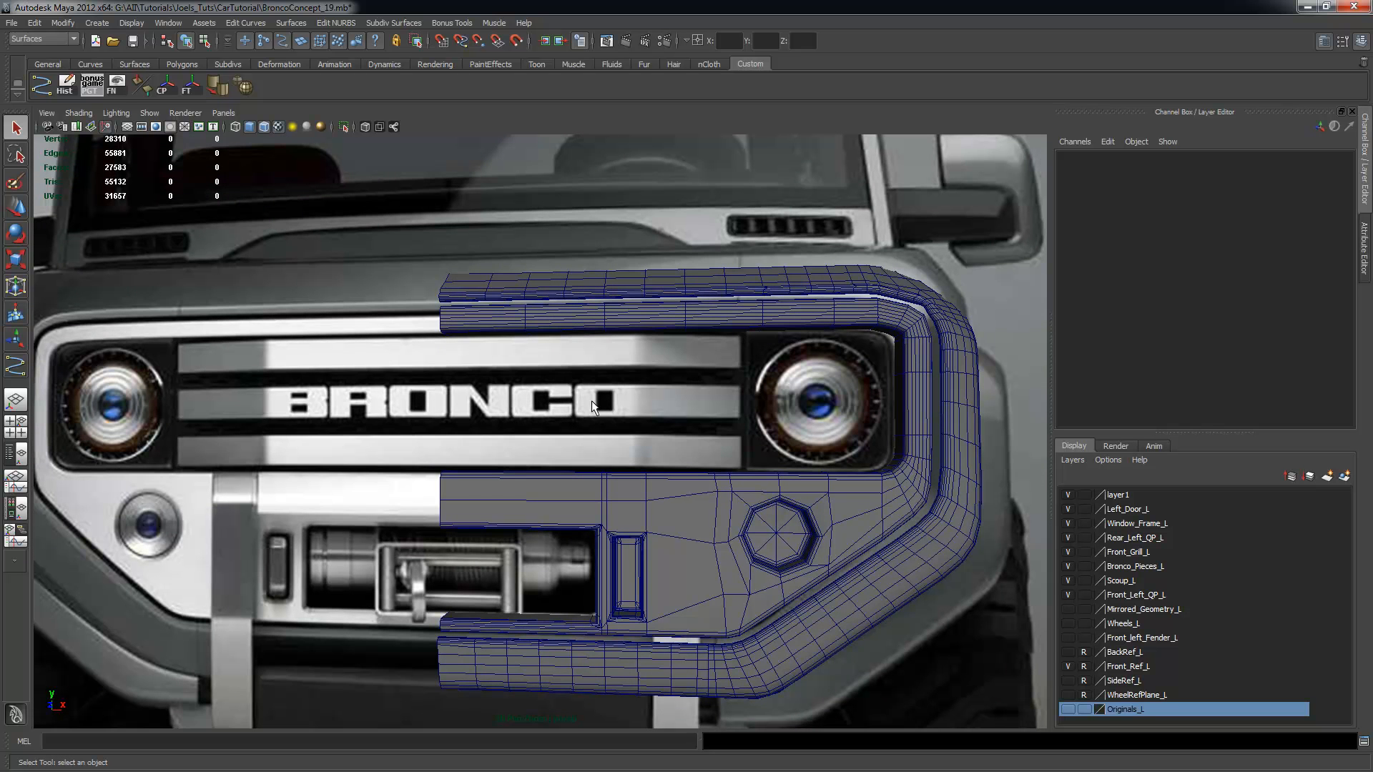
alt+drag(591, 400, 286, 406)
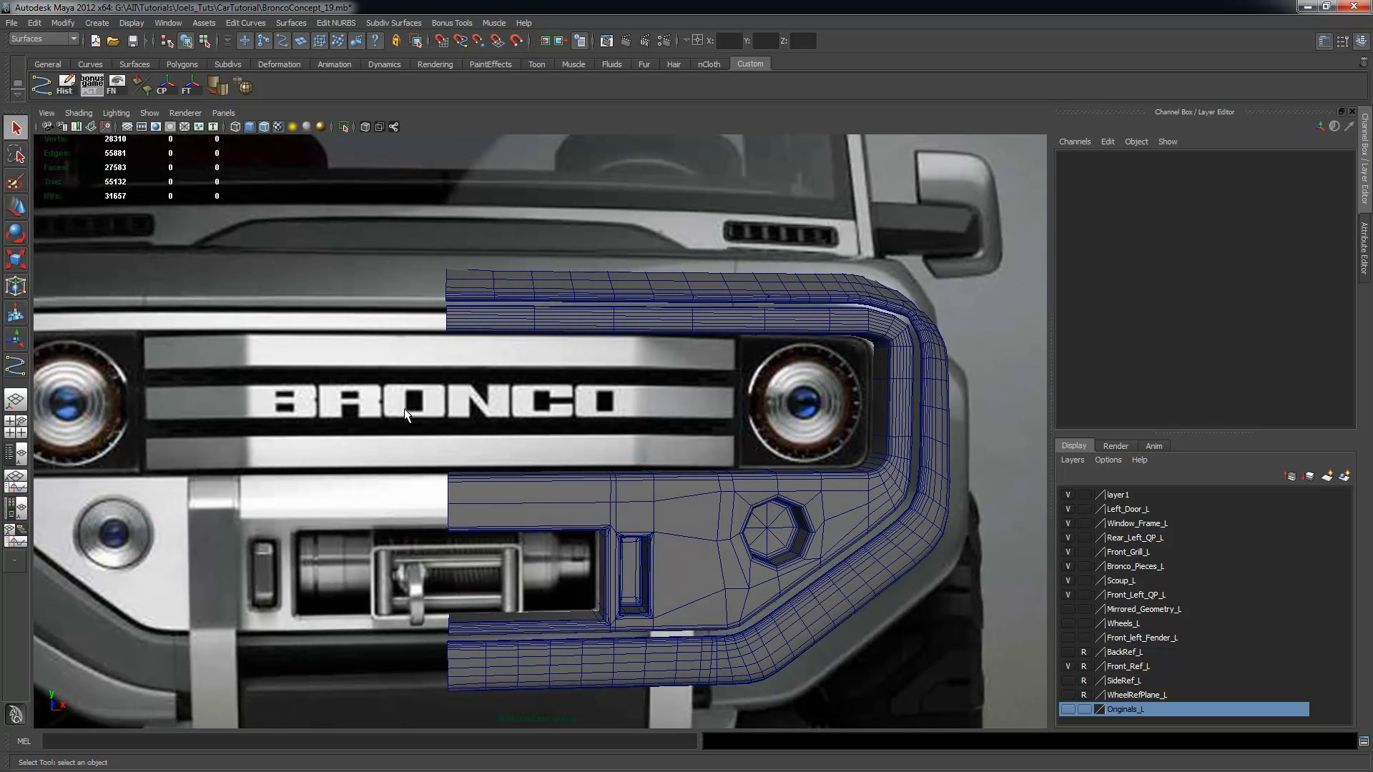
Examine the front grille, its slats and the BRONCO lettering on the reference image beside the modelled half
alt+drag(493, 417, 482, 415)
alt+right_drag(482, 415, 437, 403)
alt+middle_drag(437, 404, 484, 399)
alt+drag(483, 399, 513, 400)
alt+drag(428, 422, 495, 404)
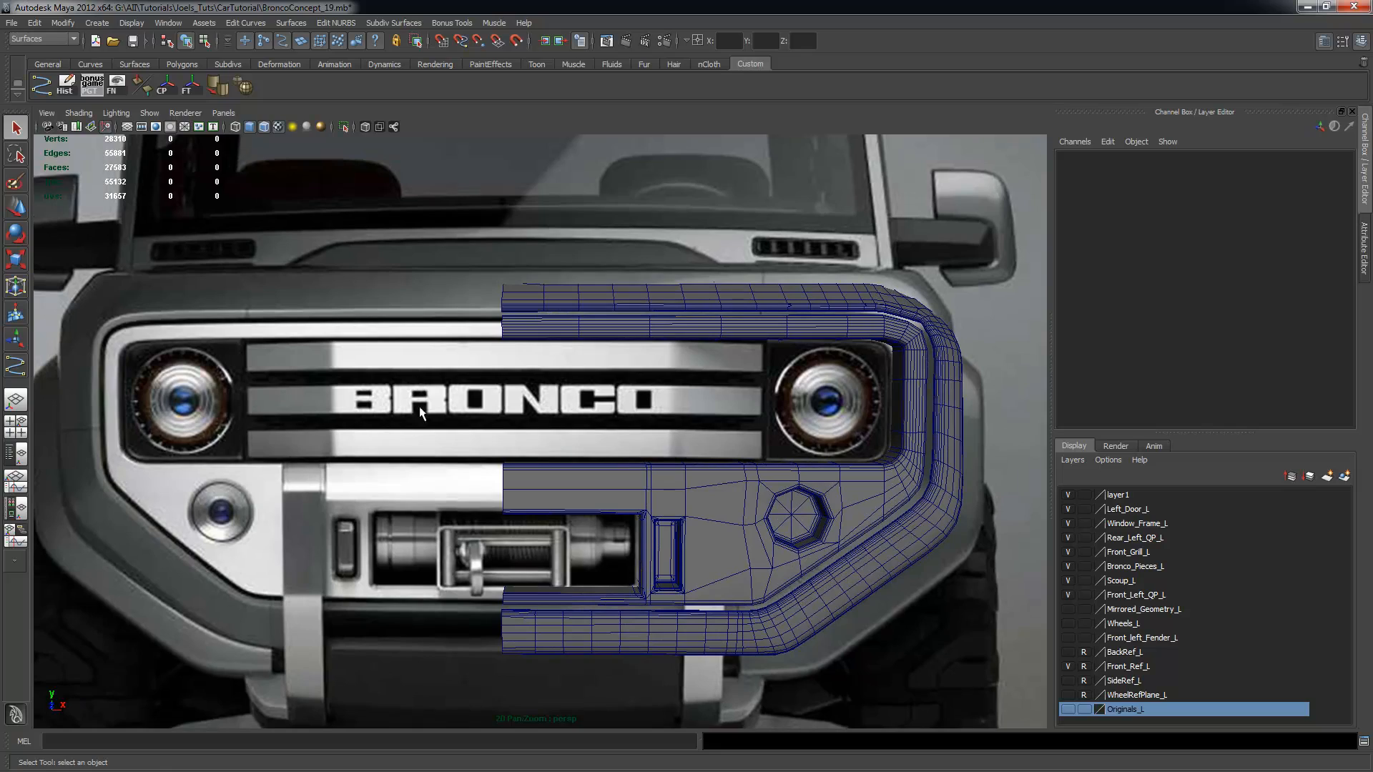
alt+drag(640, 388, 535, 392)
alt+right_drag(534, 392, 579, 392)
alt+drag(579, 391, 601, 396)
alt+right_drag(601, 396, 678, 405)
alt+drag(680, 404, 705, 417)
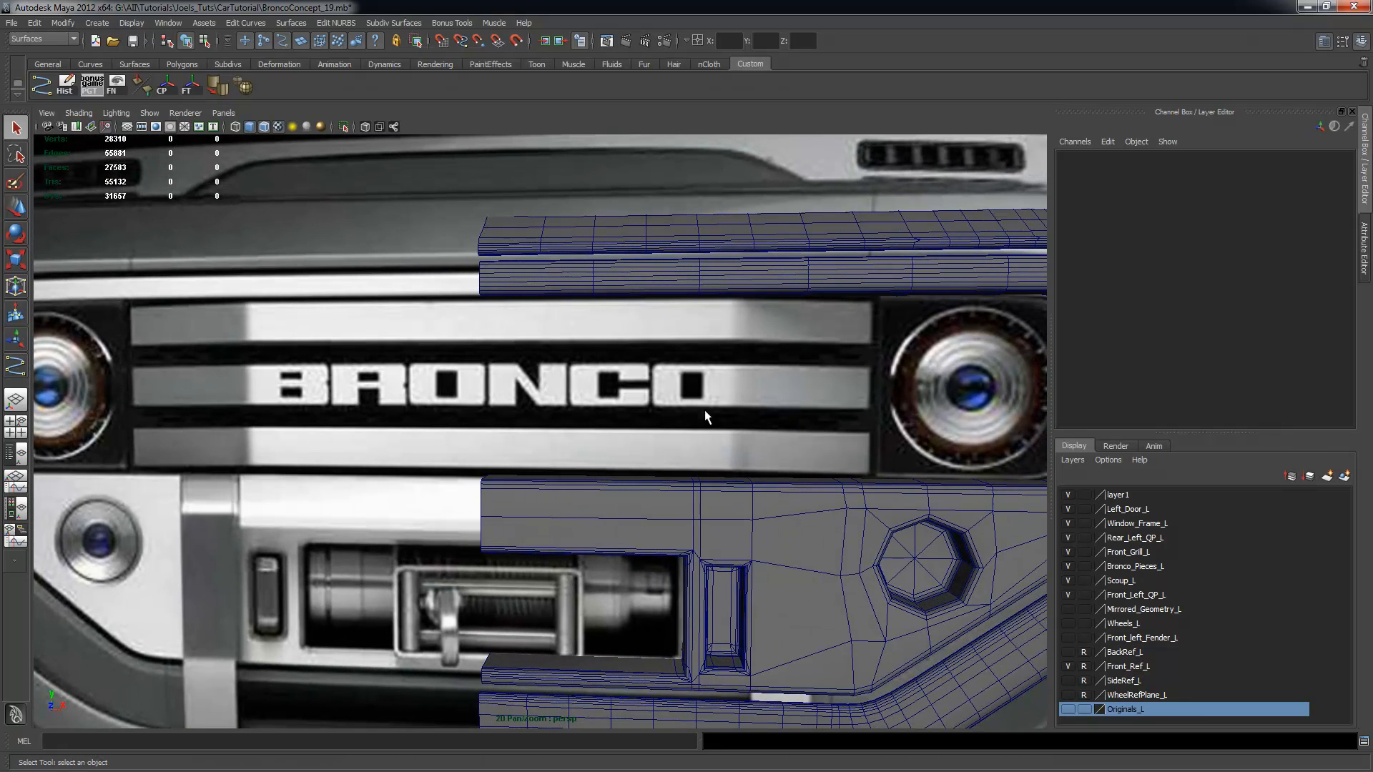
alt+right_drag(705, 417, 632, 433)
alt+right_drag(756, 449, 674, 439)
alt+drag(674, 438, 552, 457)
Create a polygon plane centred over the BRONCO lettering in the front view and widen it to a Scale X of 2.911
key(space)
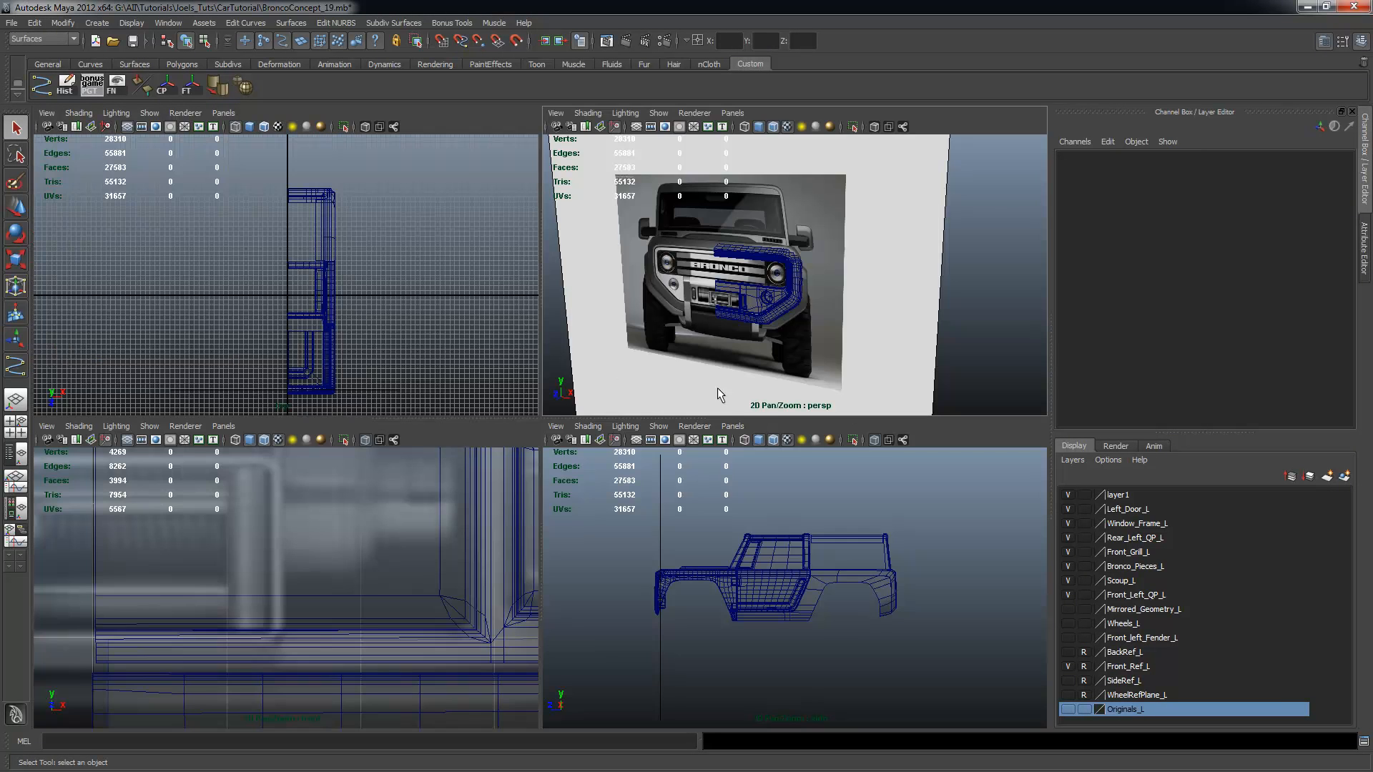
key(space)
alt+right_drag(715, 334, 458, 333)
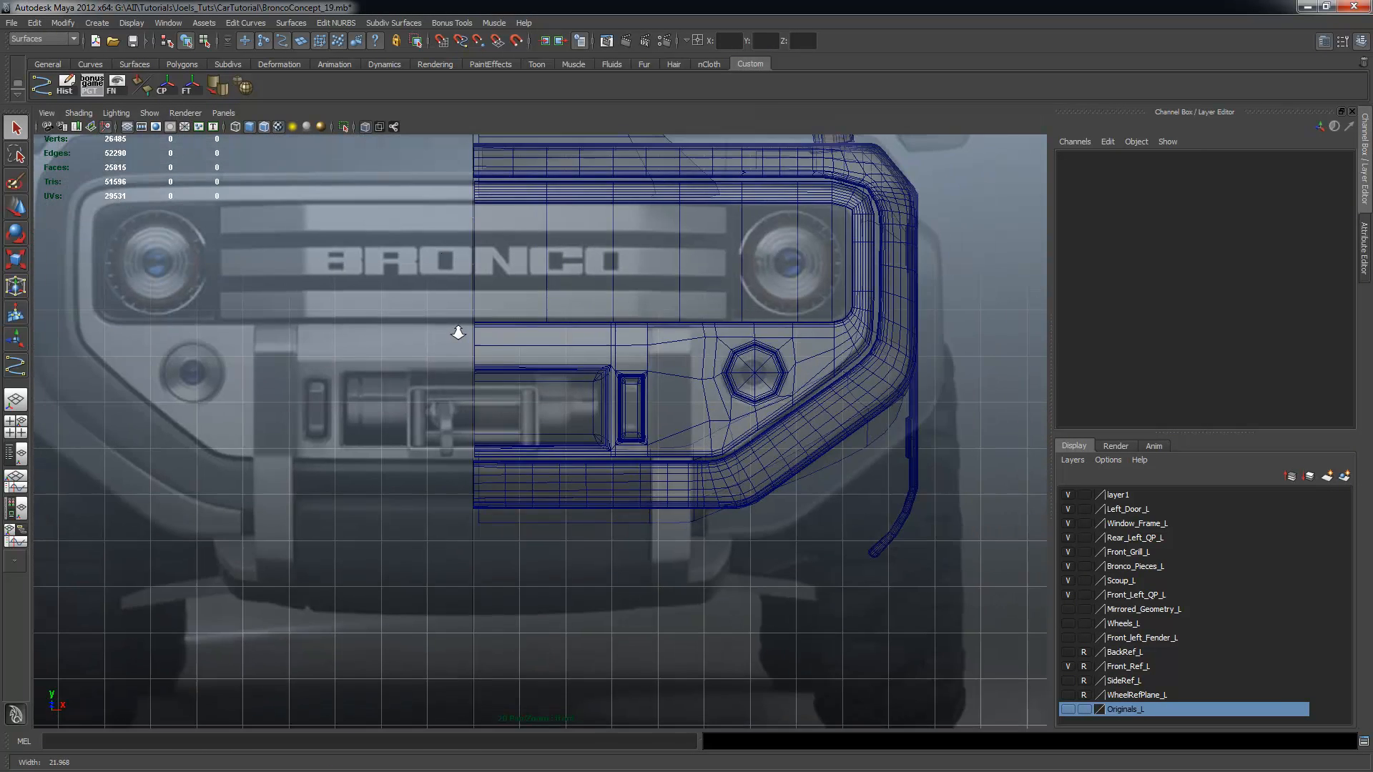
alt+middle_drag(433, 252, 390, 341)
click(95, 23)
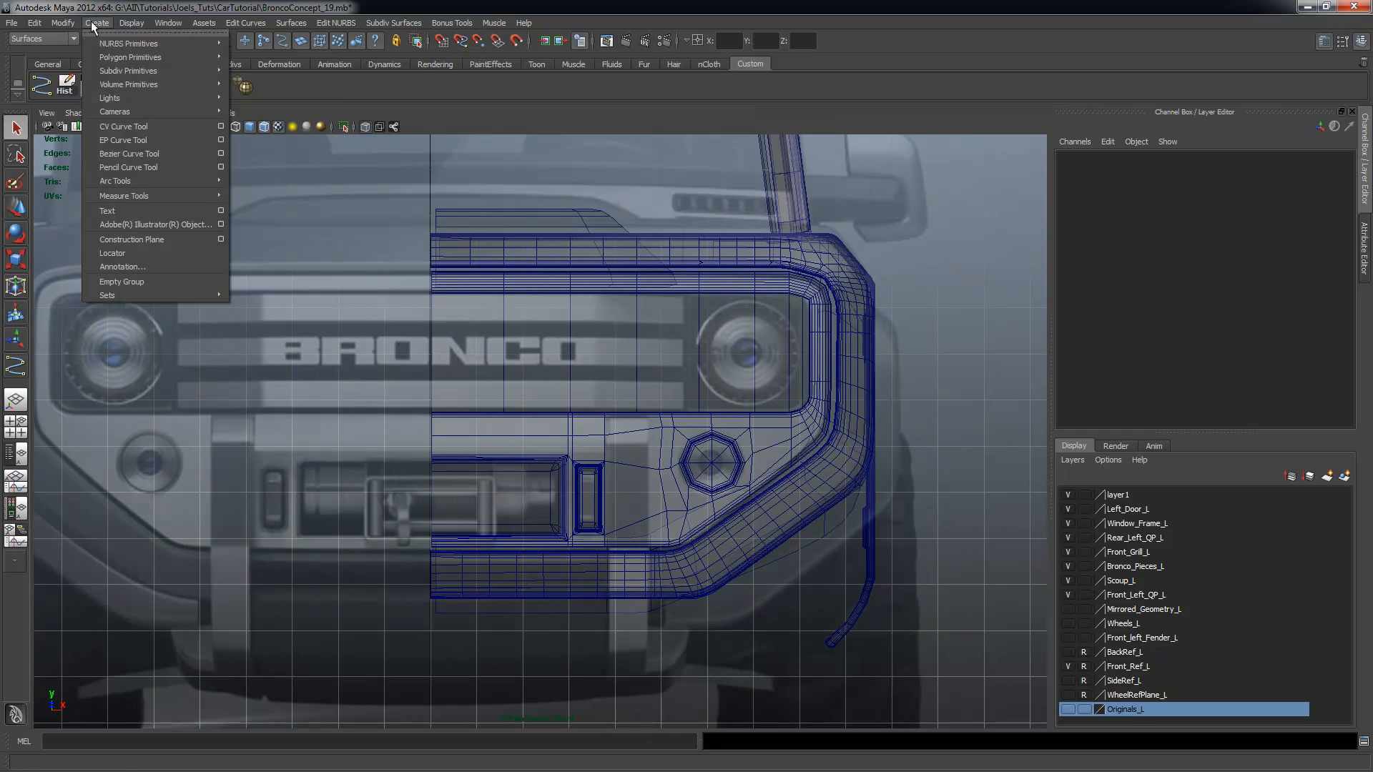
mouse_move(113, 56)
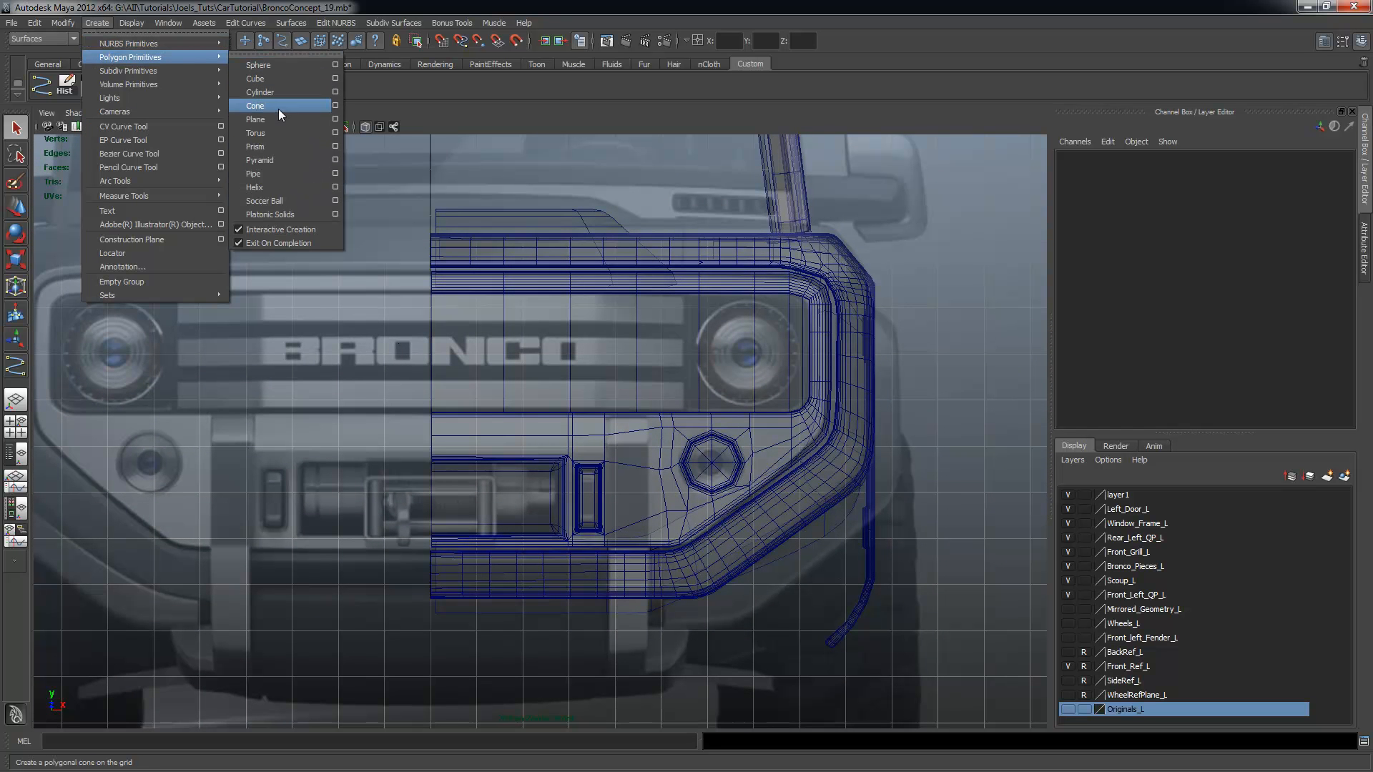
click(276, 119)
drag(432, 353, 505, 389)
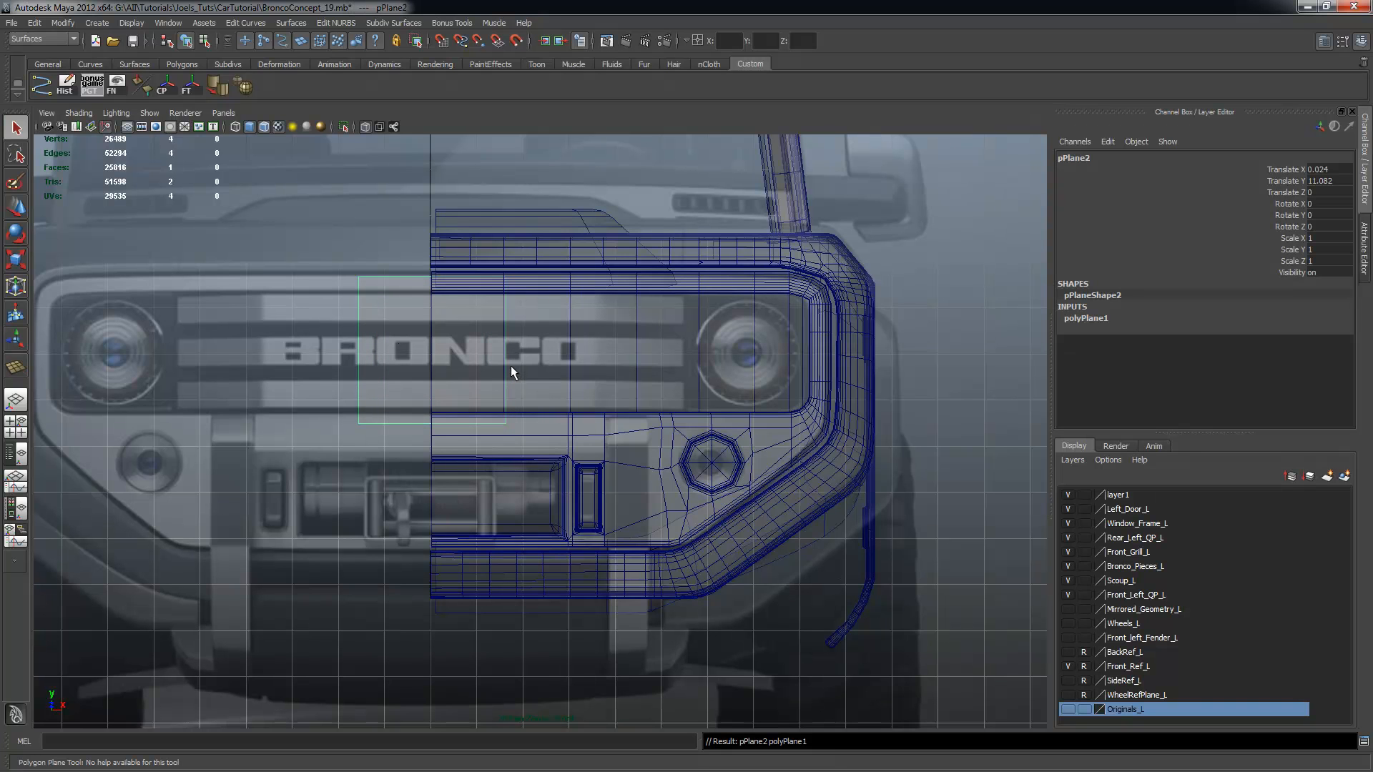
key(r)
drag(562, 351, 806, 365)
Move the plane forward along Z to about 19.97, bringing it to the grille opening
key(space)
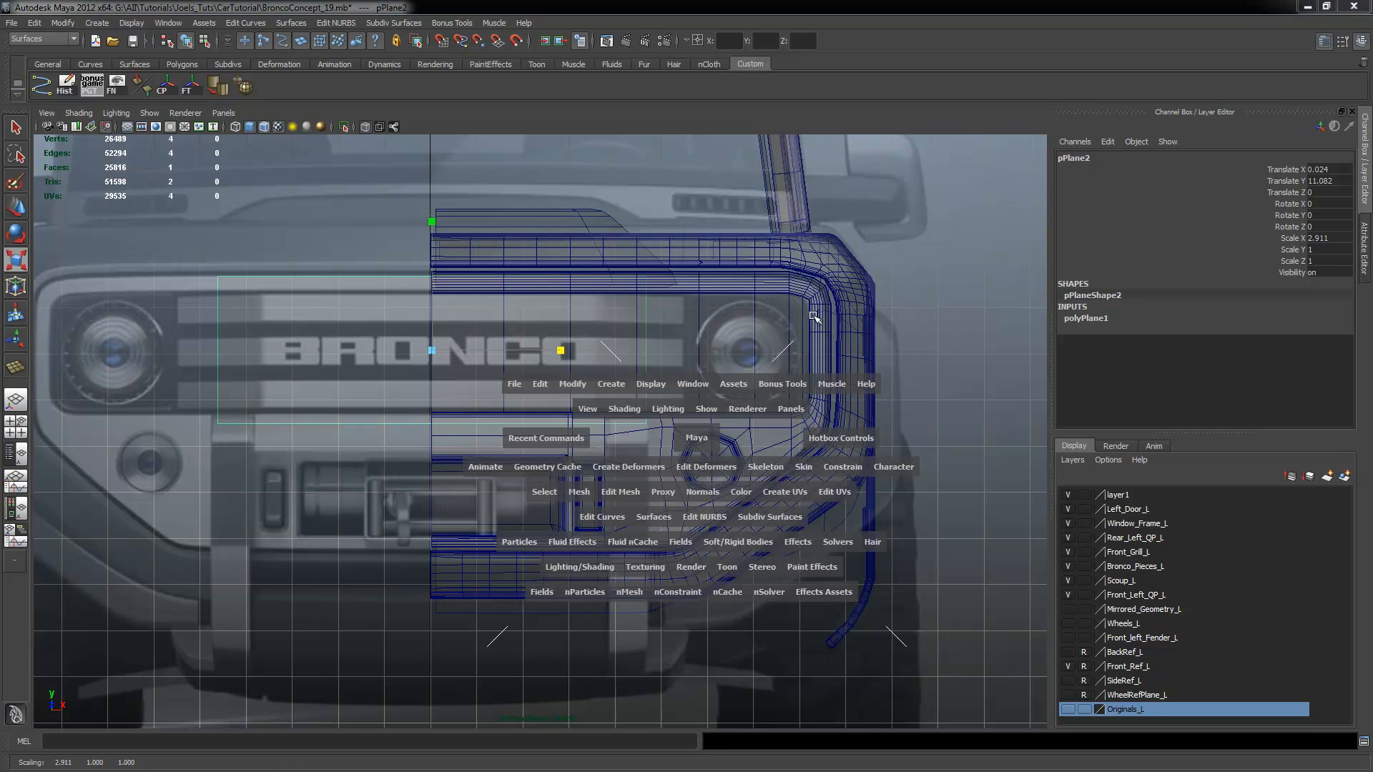
key(space)
alt+drag(876, 308, 758, 327)
key(w)
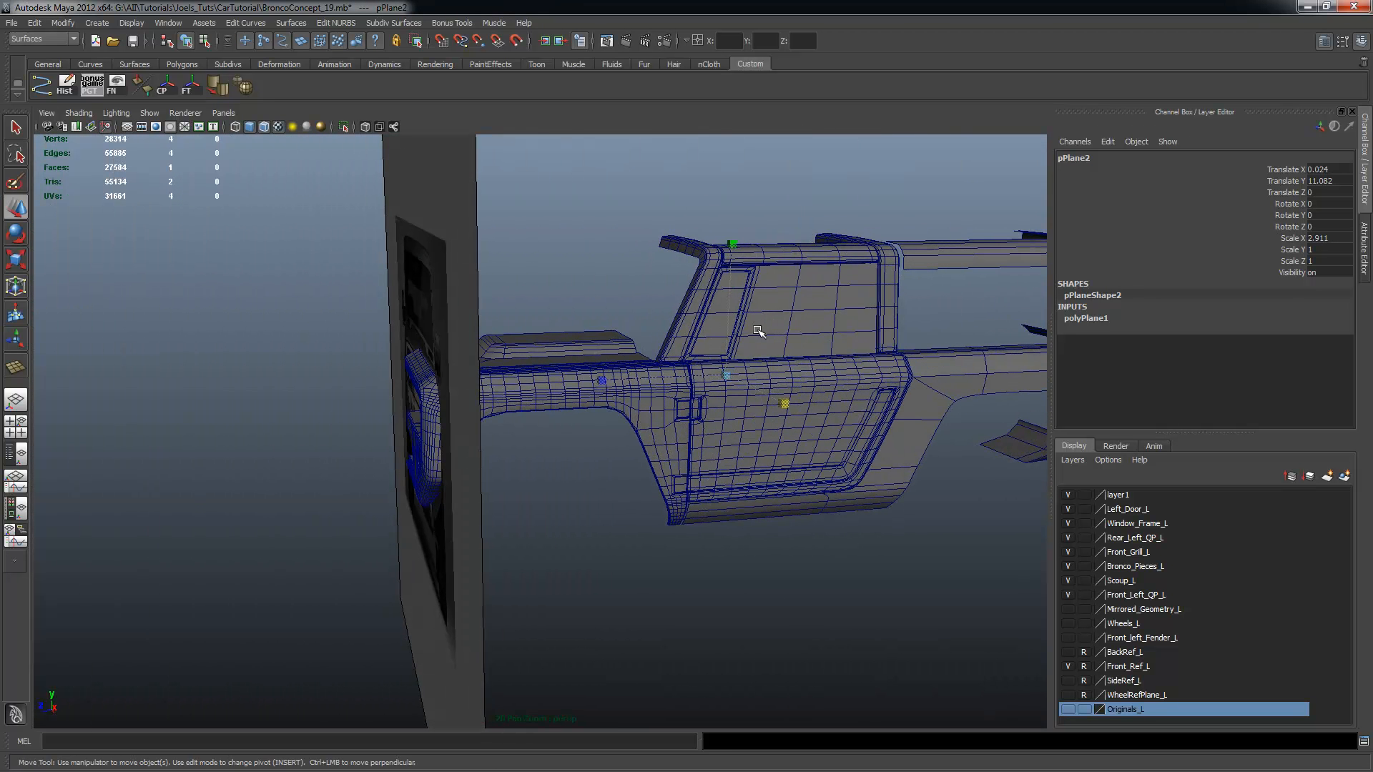
drag(677, 377, 411, 410)
key(f)
alt+drag(668, 398, 718, 390)
alt+middle_drag(719, 390, 612, 373)
mouse_move(613, 374)
alt+mouse_down()
mouse_move(561, 373)
mouse_move(613, 384)
mouse_move(601, 387)
alt+mouse_up()
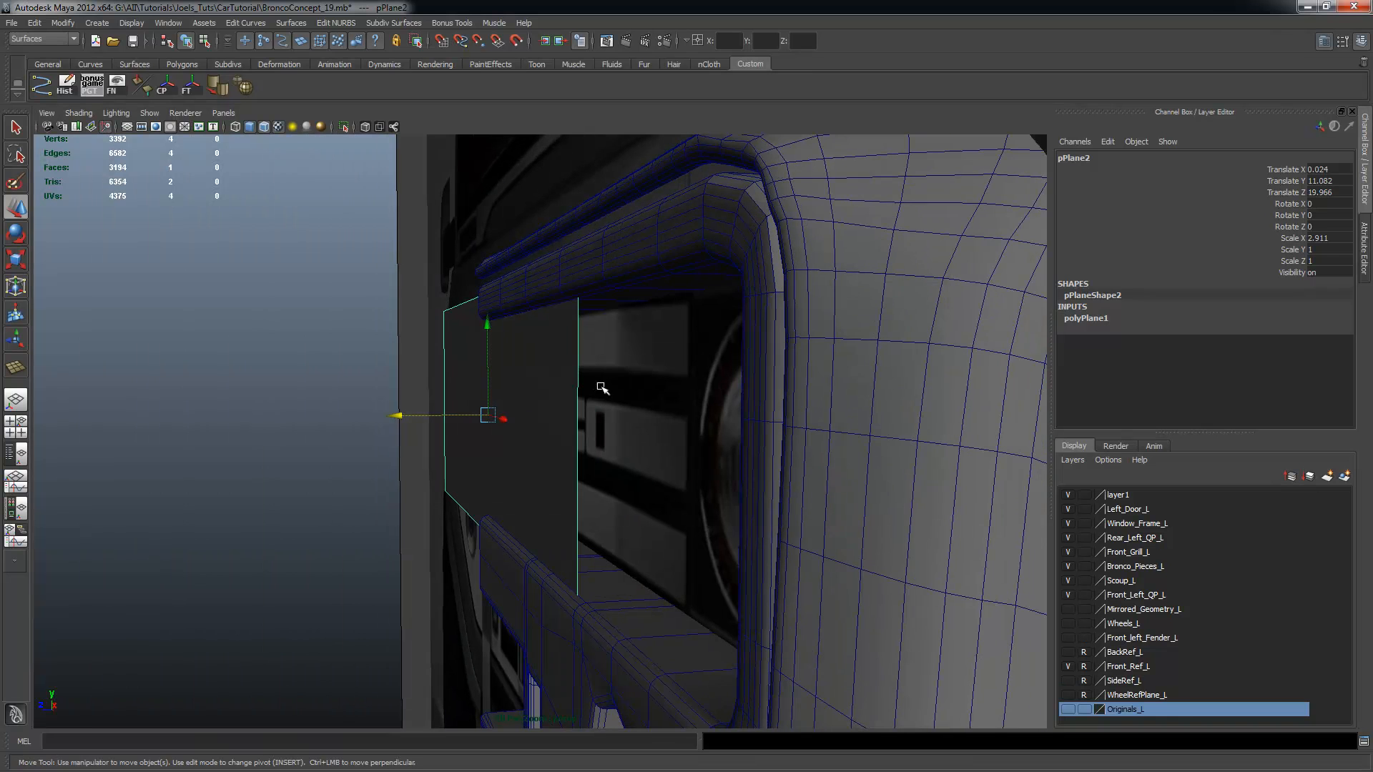
Fine-tune the plane's depth to a Translate Z of about 20.08 and make it a live surface
drag(451, 414, 441, 416)
key(ctrl+z)
alt+drag(757, 450, 742, 424)
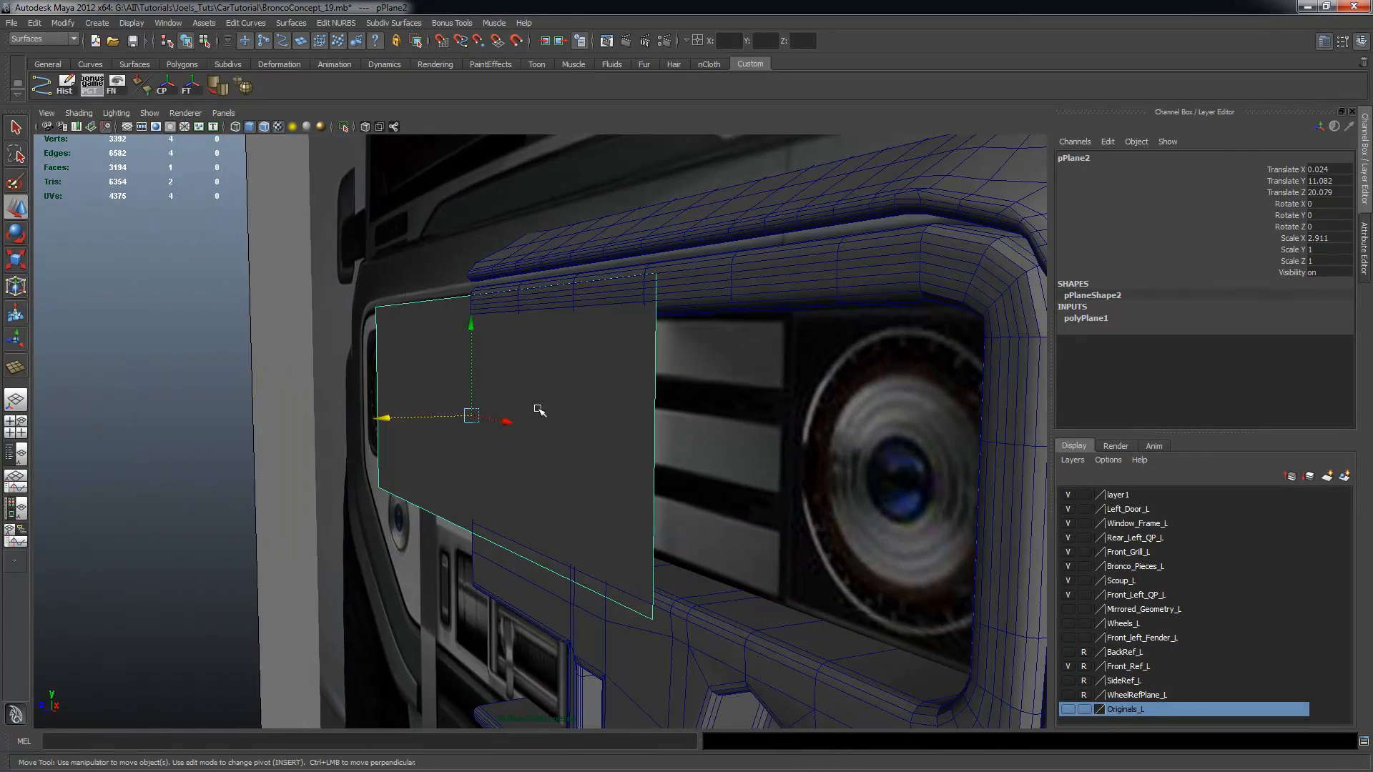
drag(451, 417, 670, 158)
click(517, 42)
alt+drag(655, 448, 641, 442)
click(633, 444)
Start a CV curve on the letter N in the front view, tracing its outer left edge from the bottom corner to the top corner
key(space)
key(space)
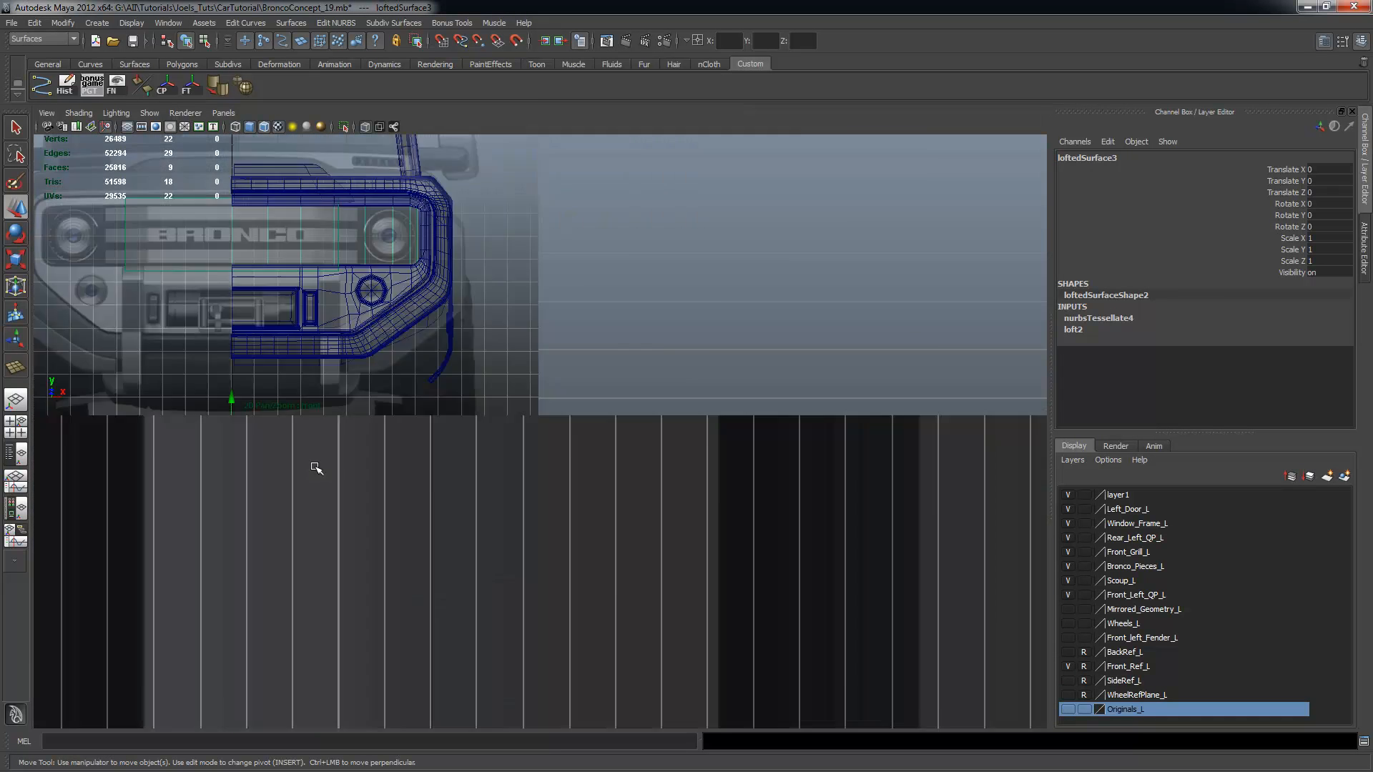
alt+right_drag(372, 414, 558, 444)
alt+middle_drag(559, 445, 708, 500)
alt+middle_drag(682, 438, 475, 439)
alt+right_drag(344, 401, 580, 429)
alt+middle_drag(581, 429, 741, 445)
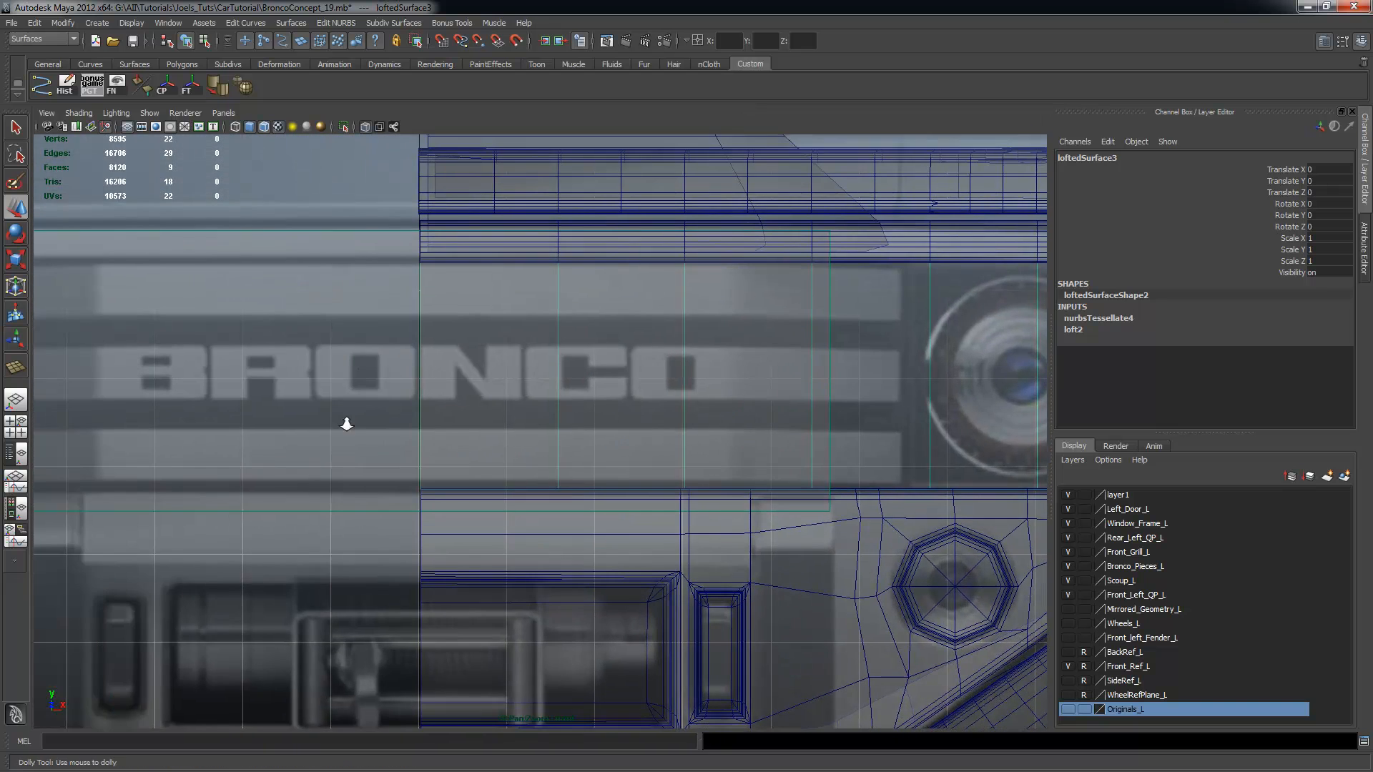
alt+right_drag(346, 422, 579, 457)
alt+middle_drag(459, 441, 616, 447)
alt+middle_drag(536, 422, 461, 419)
alt+right_drag(461, 420, 798, 452)
alt+right_drag(401, 376, 715, 401)
alt+middle_drag(529, 401, 604, 465)
alt+right_drag(460, 407, 644, 446)
alt+middle_drag(657, 469, 605, 538)
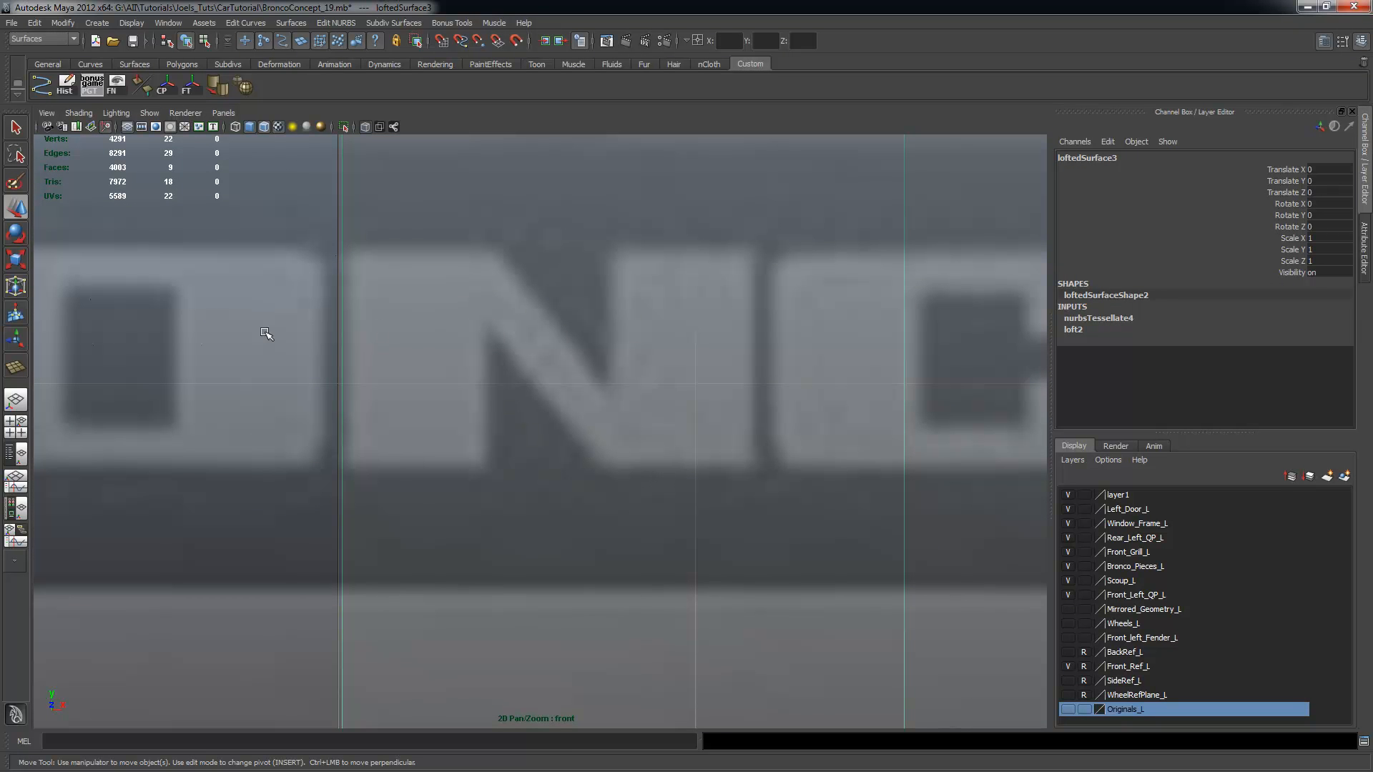
click(41, 84)
alt+right_drag(374, 358, 491, 412)
alt+middle_drag(490, 412, 524, 453)
alt+right_drag(471, 430, 547, 464)
alt+middle_drag(323, 520, 431, 514)
alt+right_drag(432, 514, 547, 529)
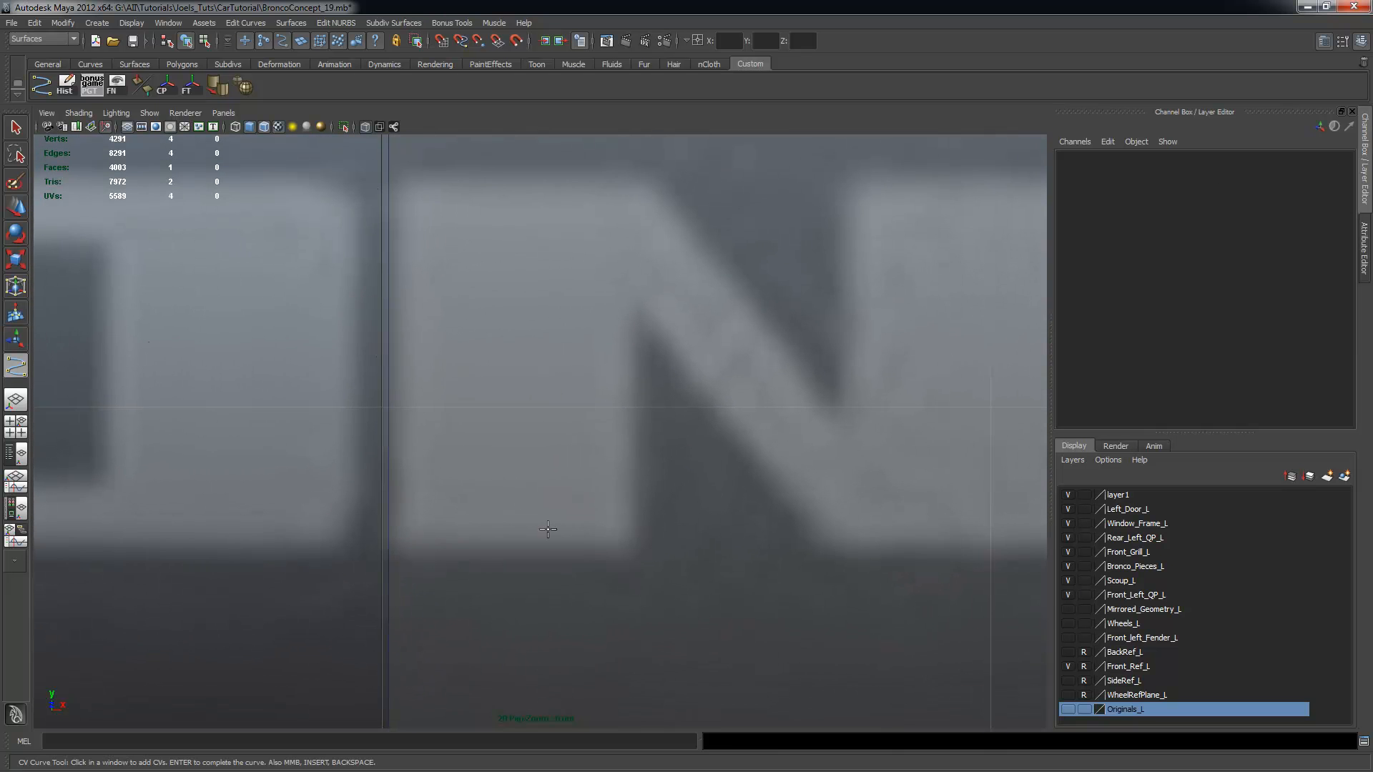
click(423, 553)
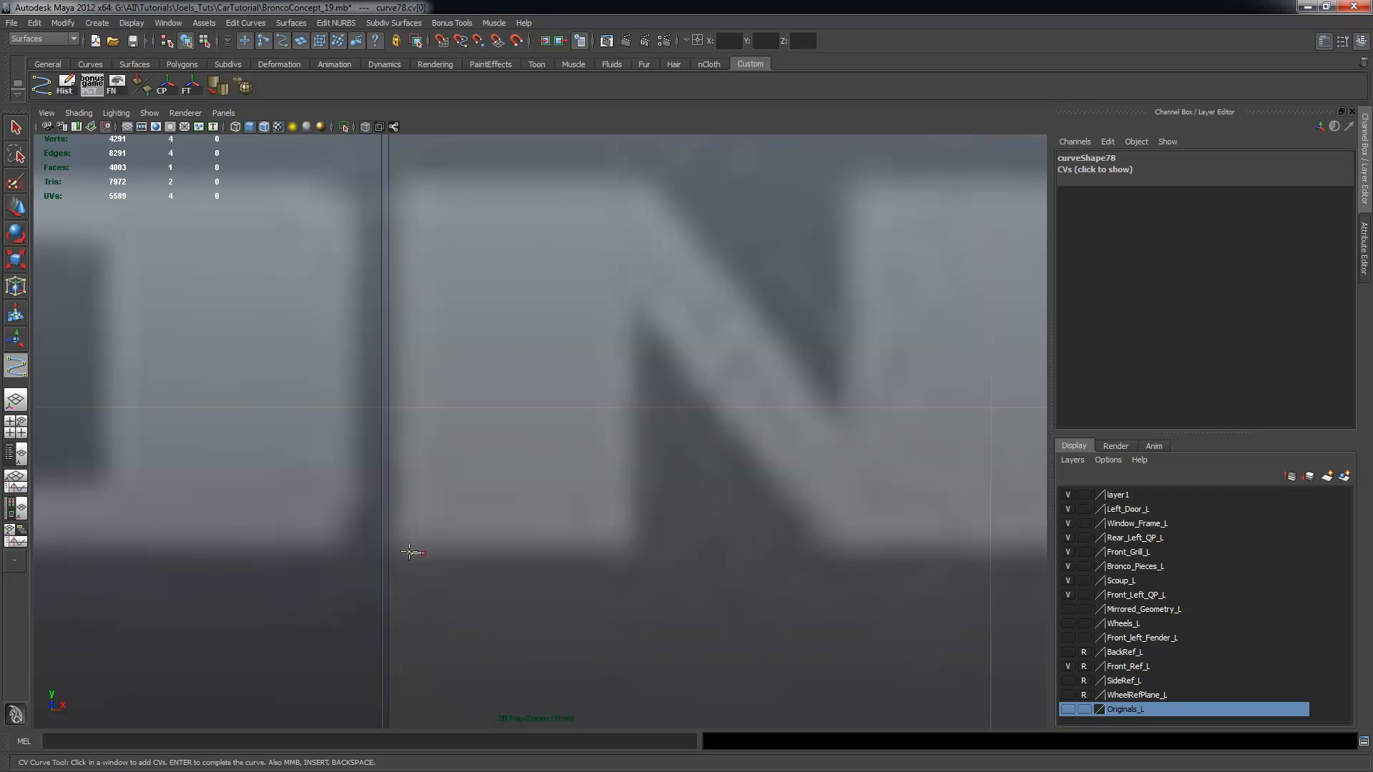
click(405, 544)
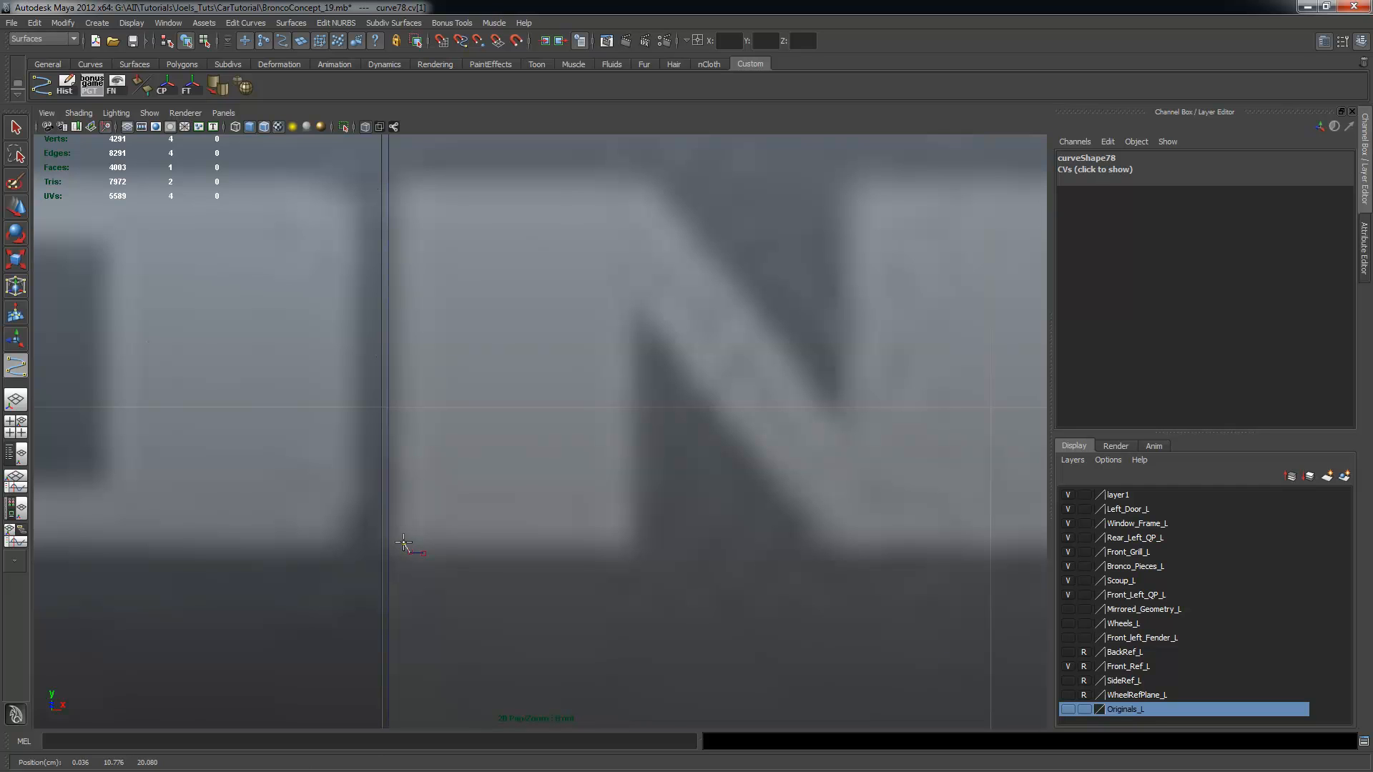
click(405, 196)
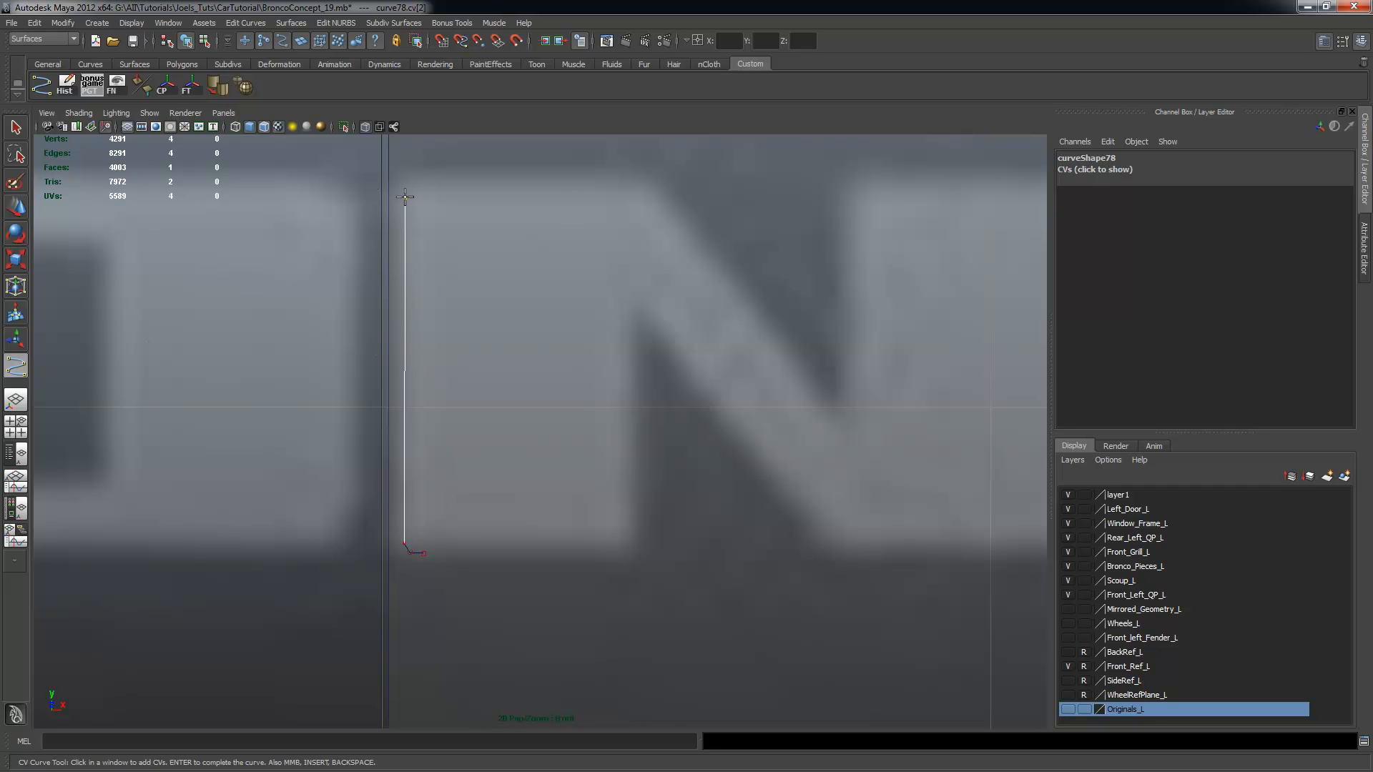
click(406, 186)
click(627, 179)
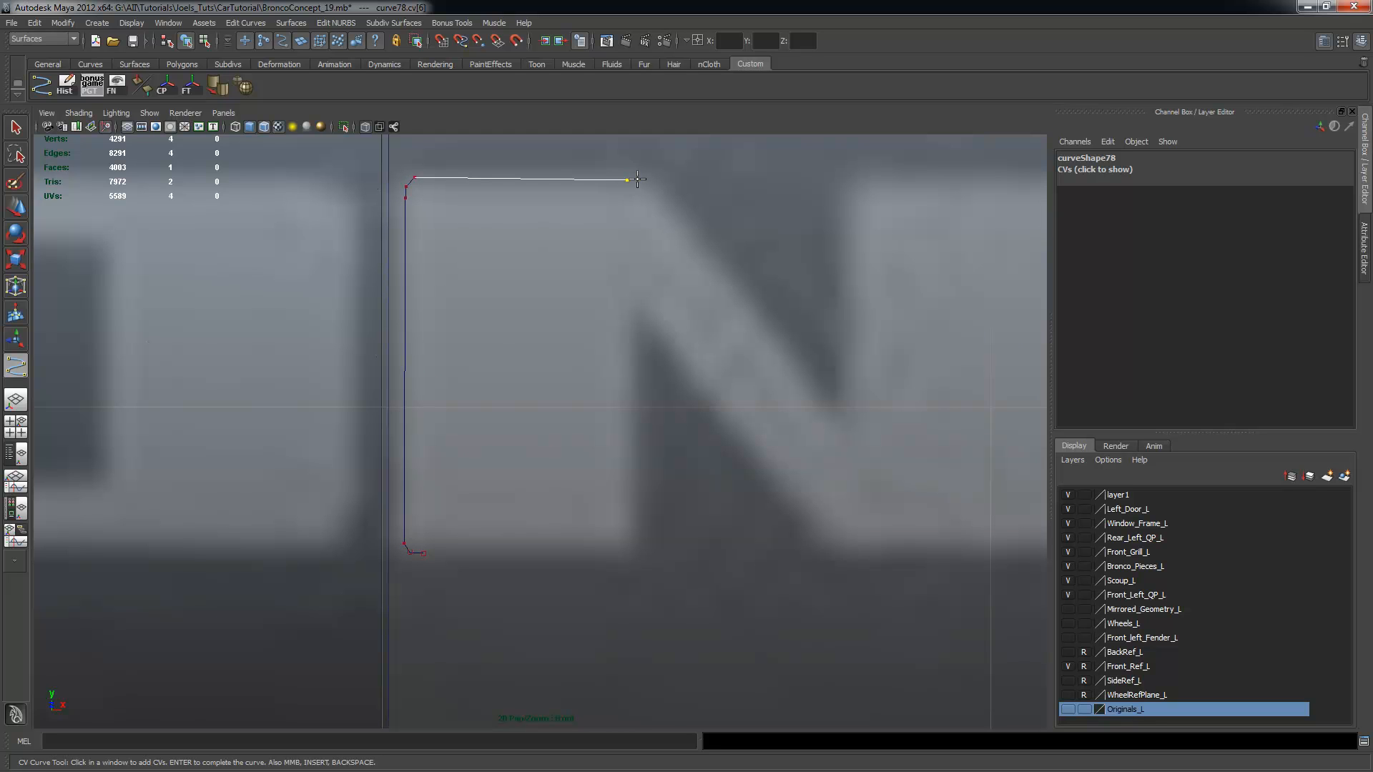
key(BackSpace)
click(628, 181)
mouse_move(722, 245)
alt+right_down()
mouse_move(683, 234)
mouse_move(712, 240)
alt+right_up()
alt+middle_drag(696, 257, 633, 264)
alt+right_drag(578, 273, 677, 309)
key(BackSpace)
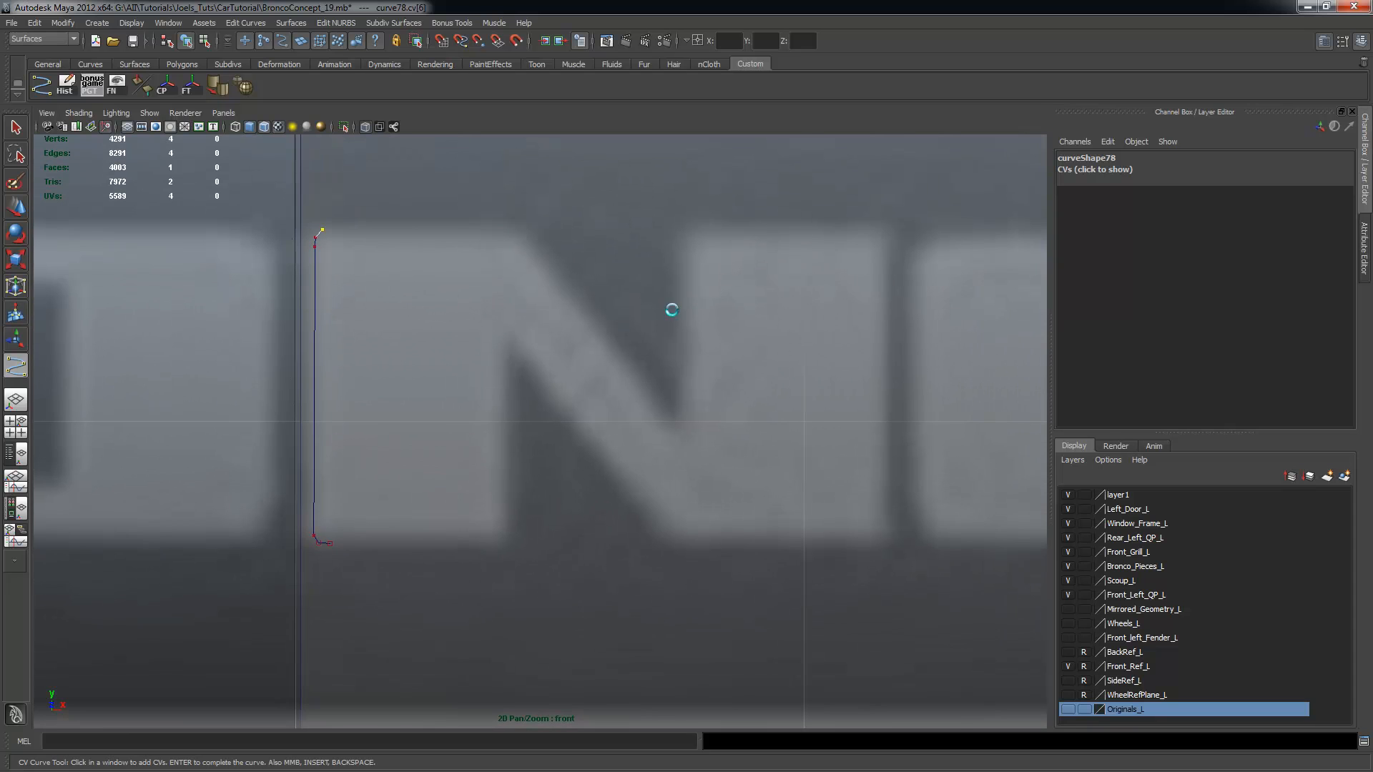
Continue the curve along the N's left stem top, down the upper diagonal into the notch, and up the right stem's inner edge
click(503, 232)
click(512, 232)
click(667, 419)
click(673, 427)
click(678, 422)
click(685, 243)
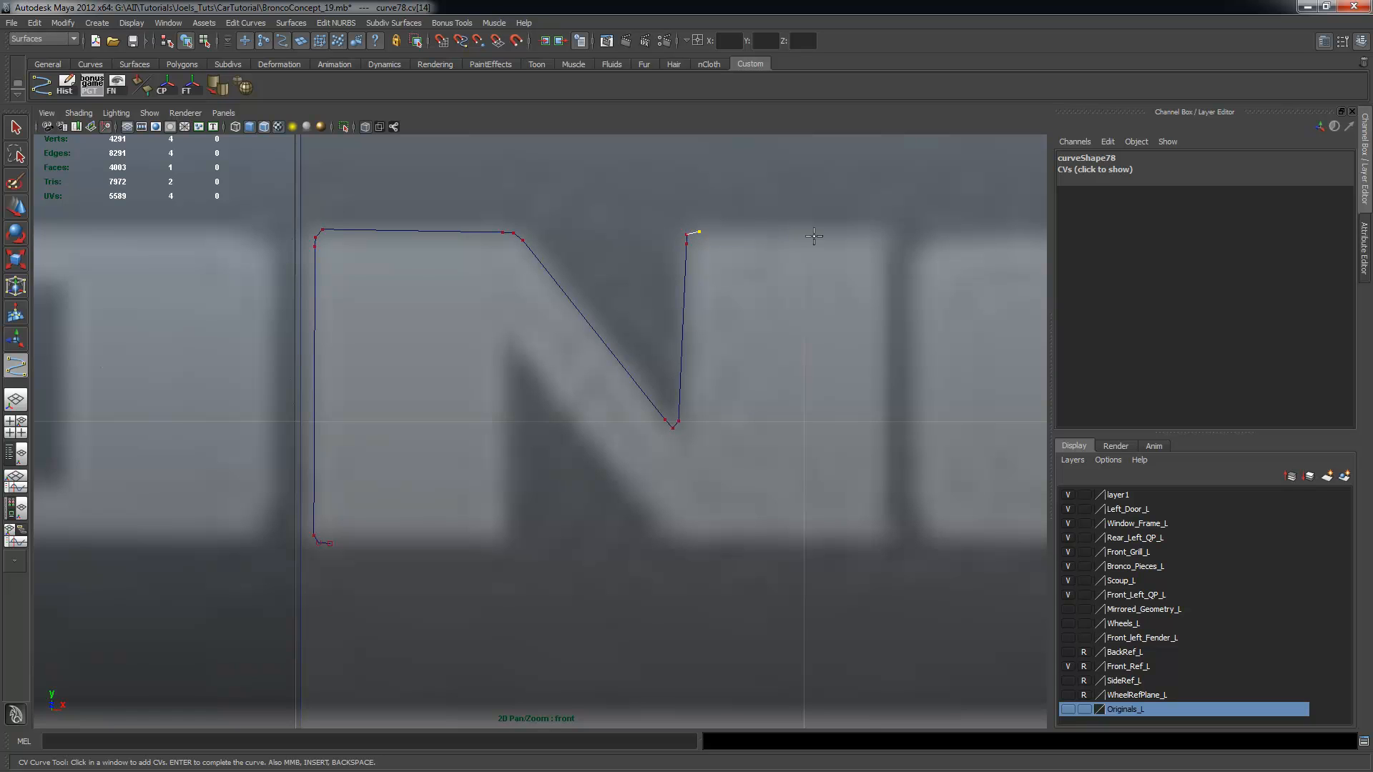
Trace the top and outer edge of the N's right stem down to its bottom corner, with bevelled corner points
click(877, 234)
click(882, 239)
click(885, 254)
scroll(873, 377, down, 5)
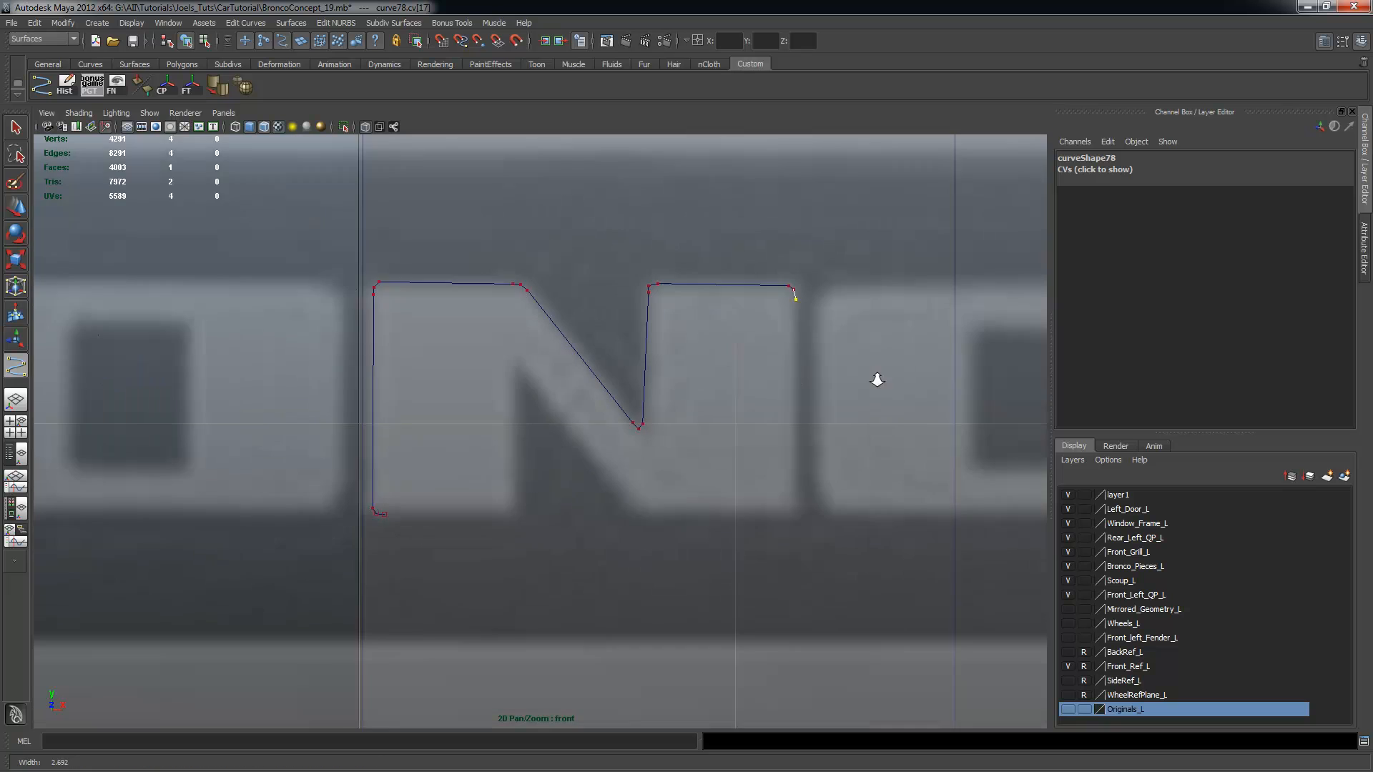
scroll(942, 400, up, 4)
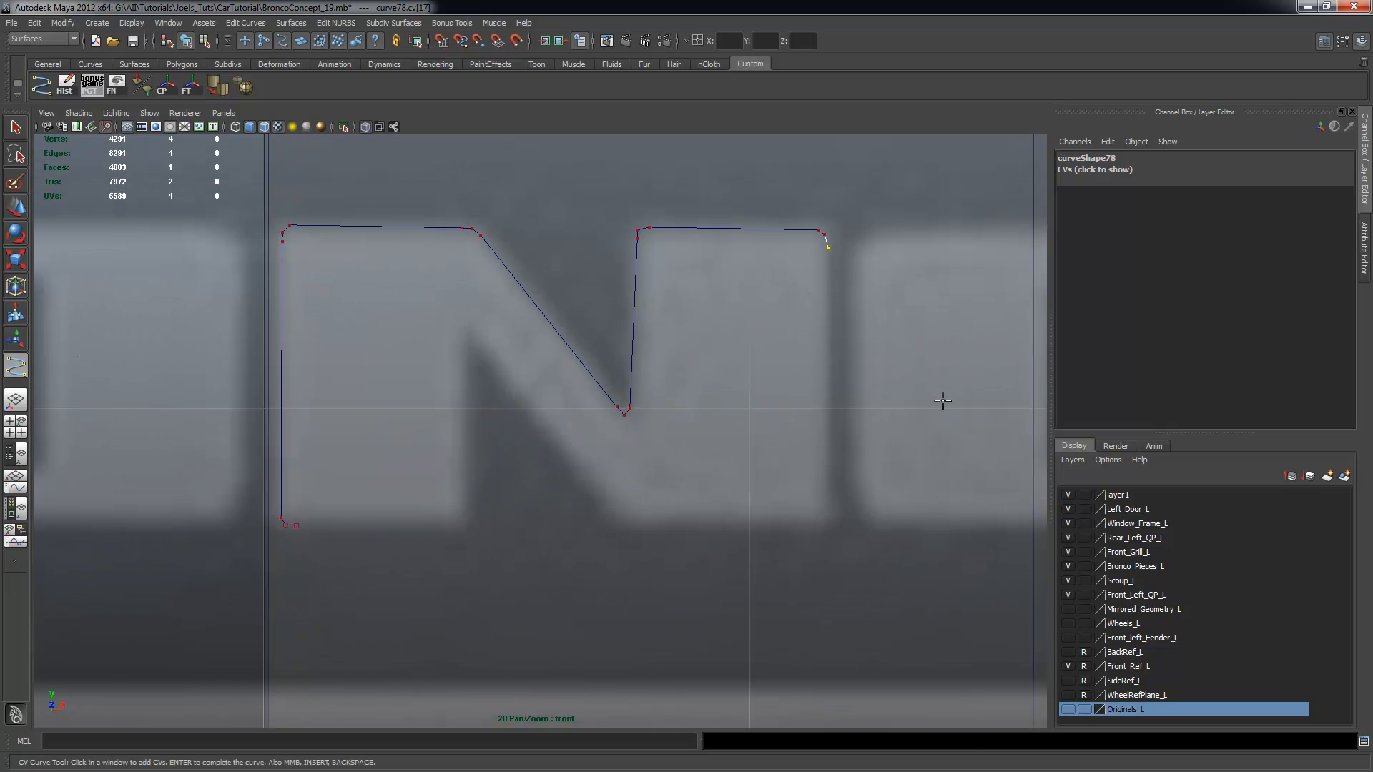
click(827, 512)
click(824, 520)
Trace the N's bottom edge, lower diagonal and left stem's inner edge back to the start point, and finish the curve
click(651, 524)
click(638, 524)
click(476, 333)
click(467, 325)
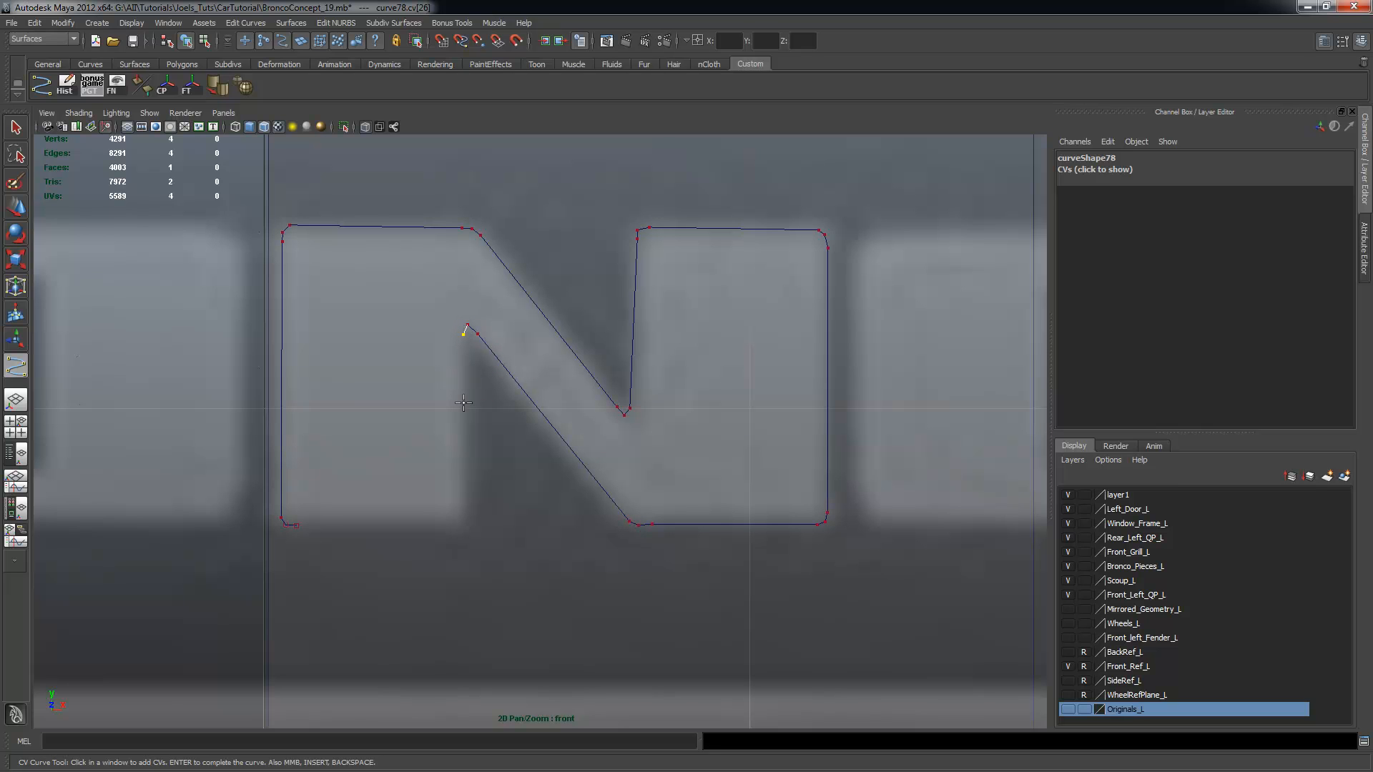
click(459, 515)
click(456, 524)
click(298, 525)
key(w)
alt+right_drag(680, 413, 708, 423)
alt+middle_drag(707, 422, 531, 390)
right_drag(521, 358, 466, 341)
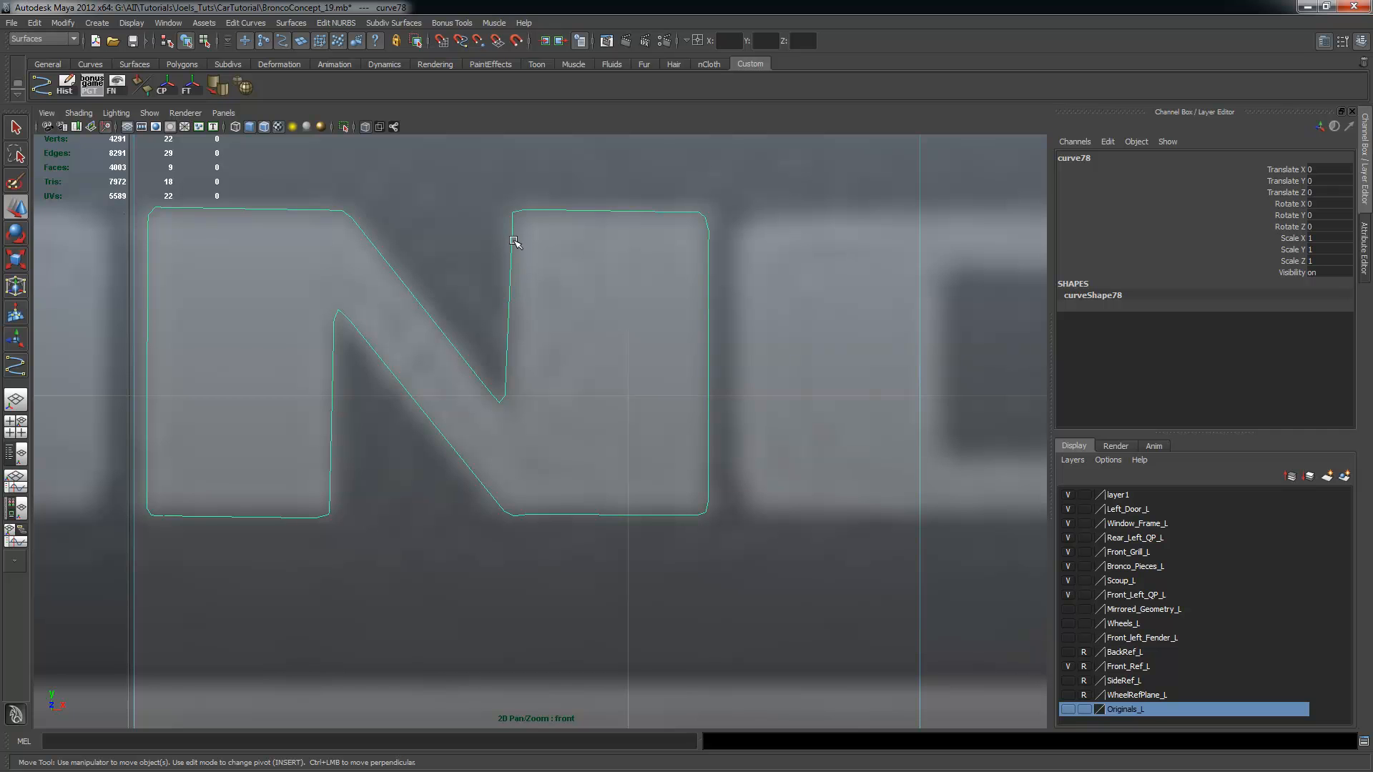
right_drag(514, 240, 449, 236)
Add the lofted surface behind the grille opening to layer1 and set that layer to reference display
alt+right_drag(848, 422, 724, 404)
alt+middle_drag(757, 410, 612, 413)
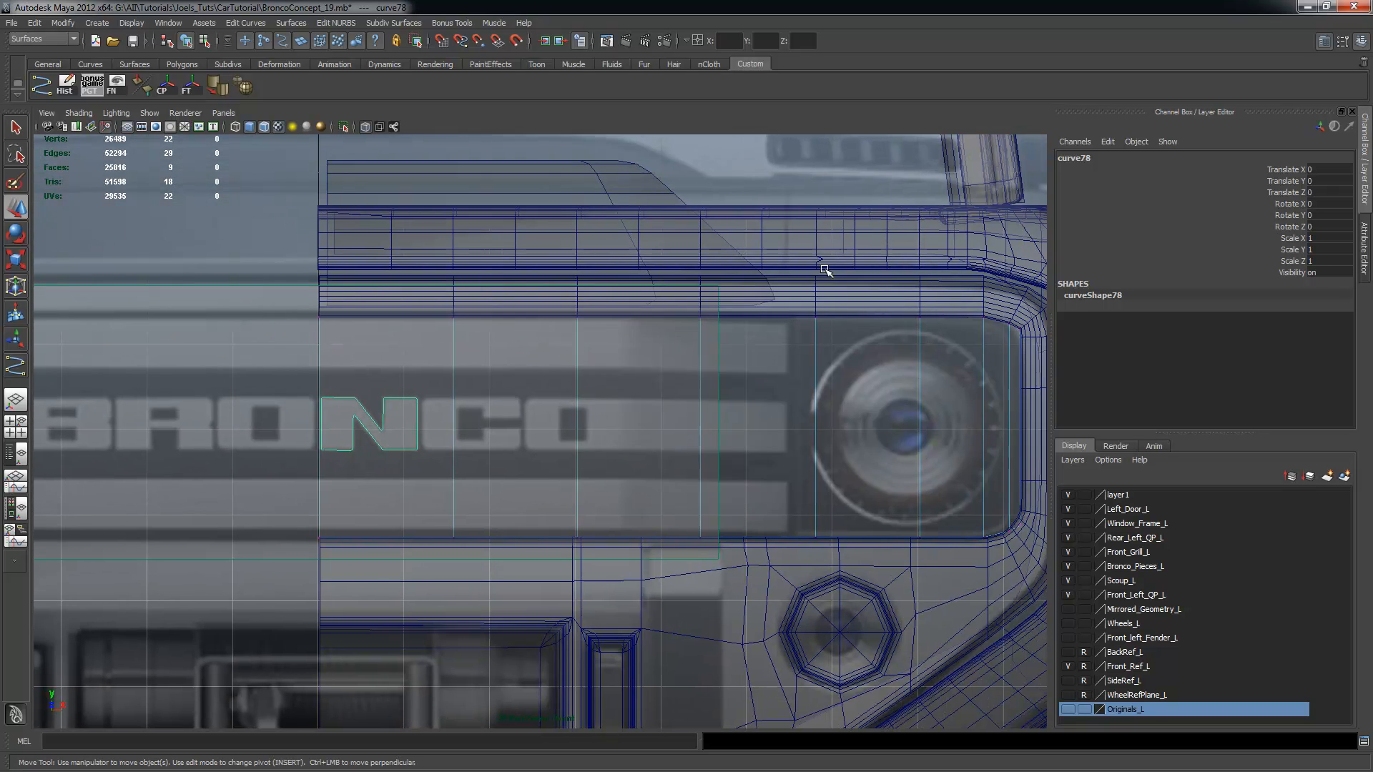
key(space)
key(space)
alt+drag(838, 364, 537, 371)
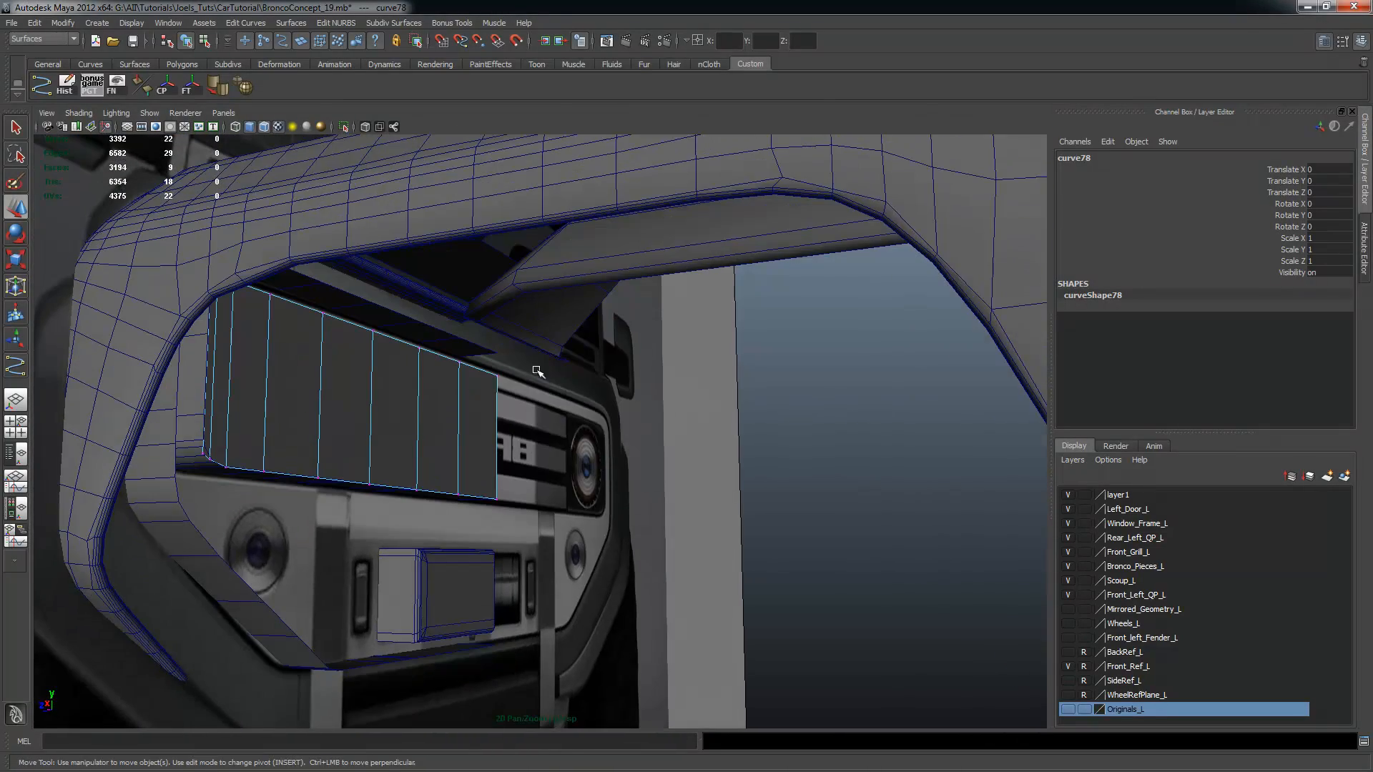
click(421, 397)
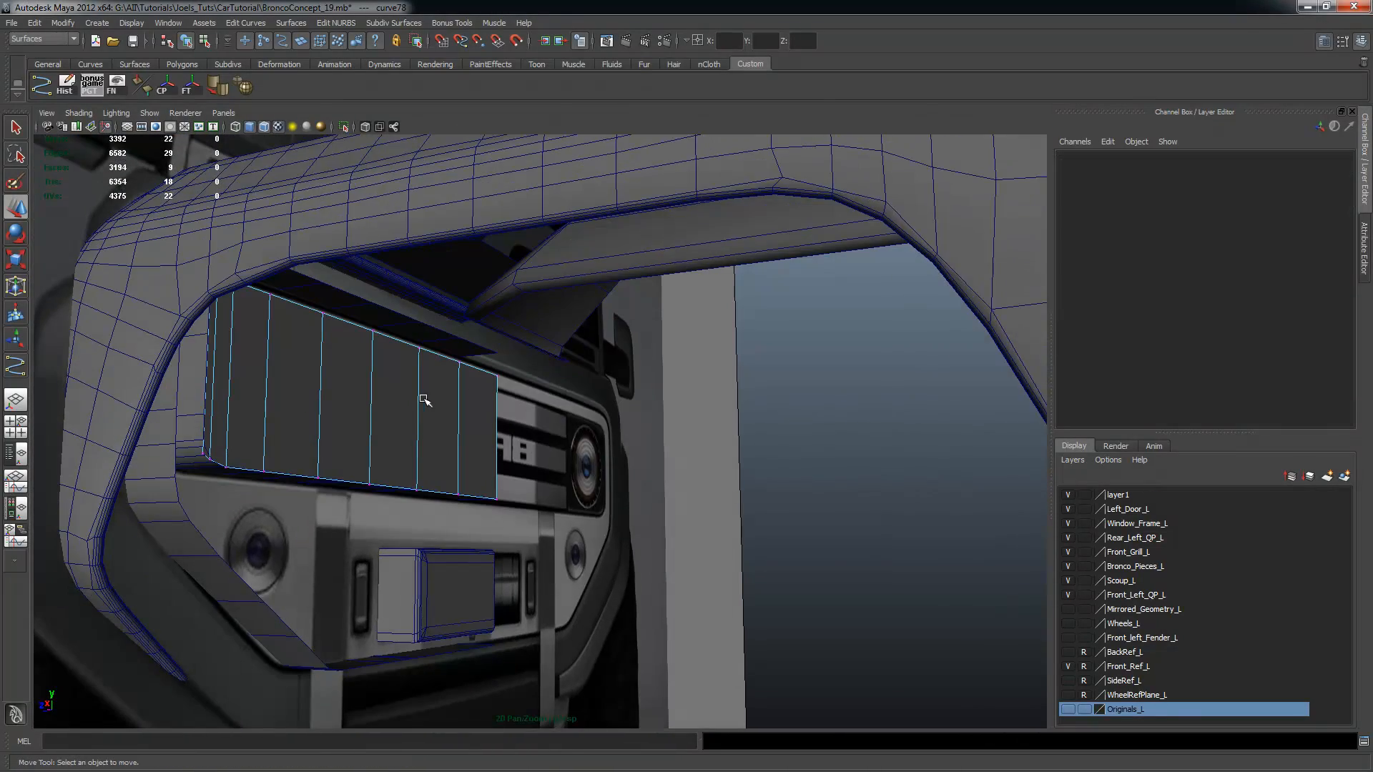
click(527, 439)
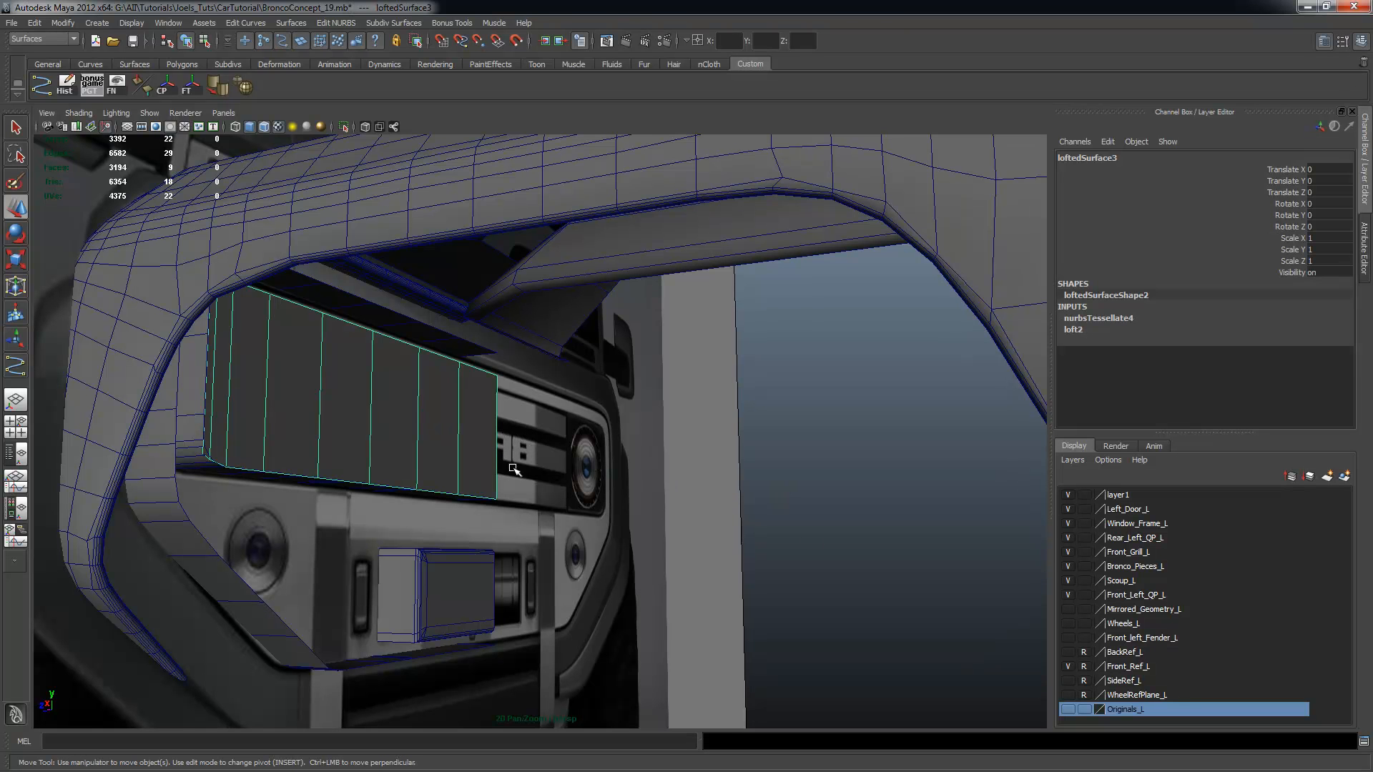
right_click(1122, 498)
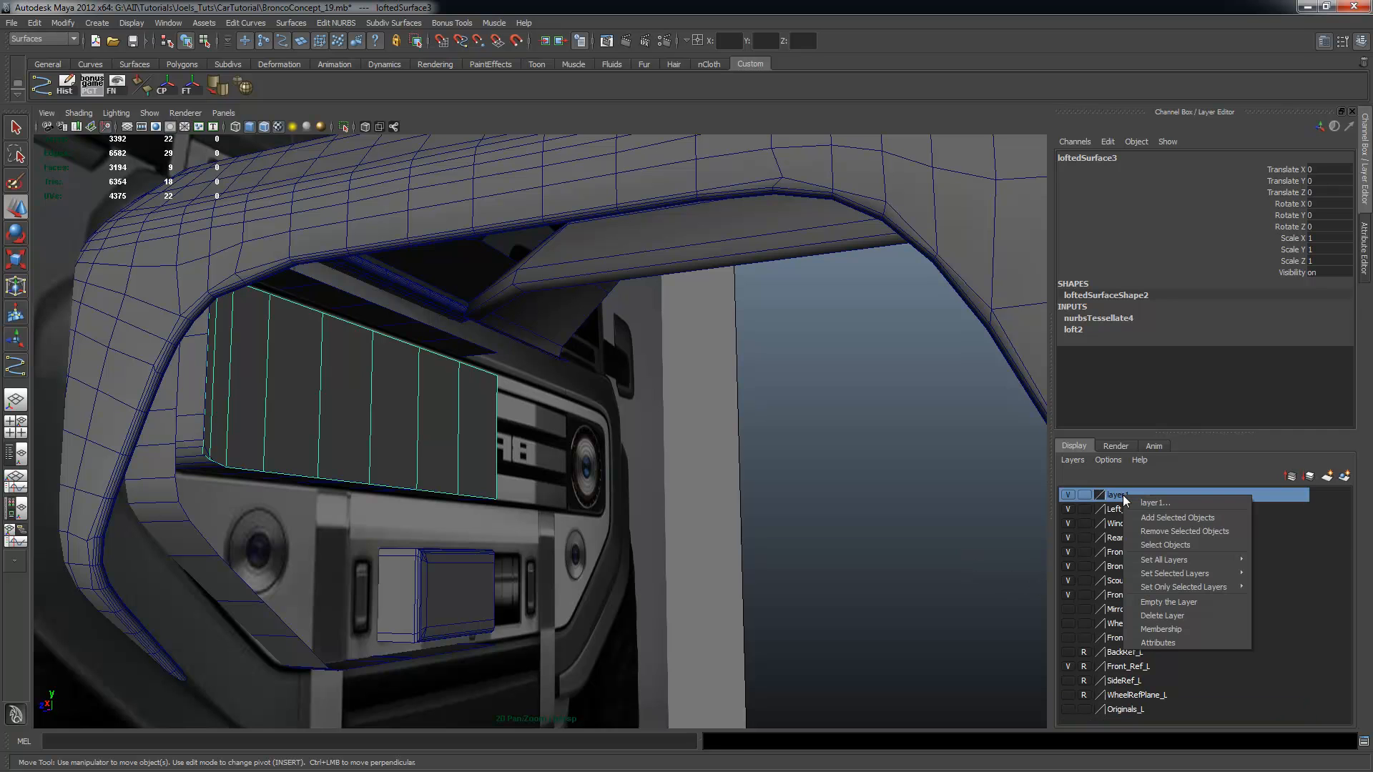
click(1153, 517)
click(1084, 495)
click(1085, 495)
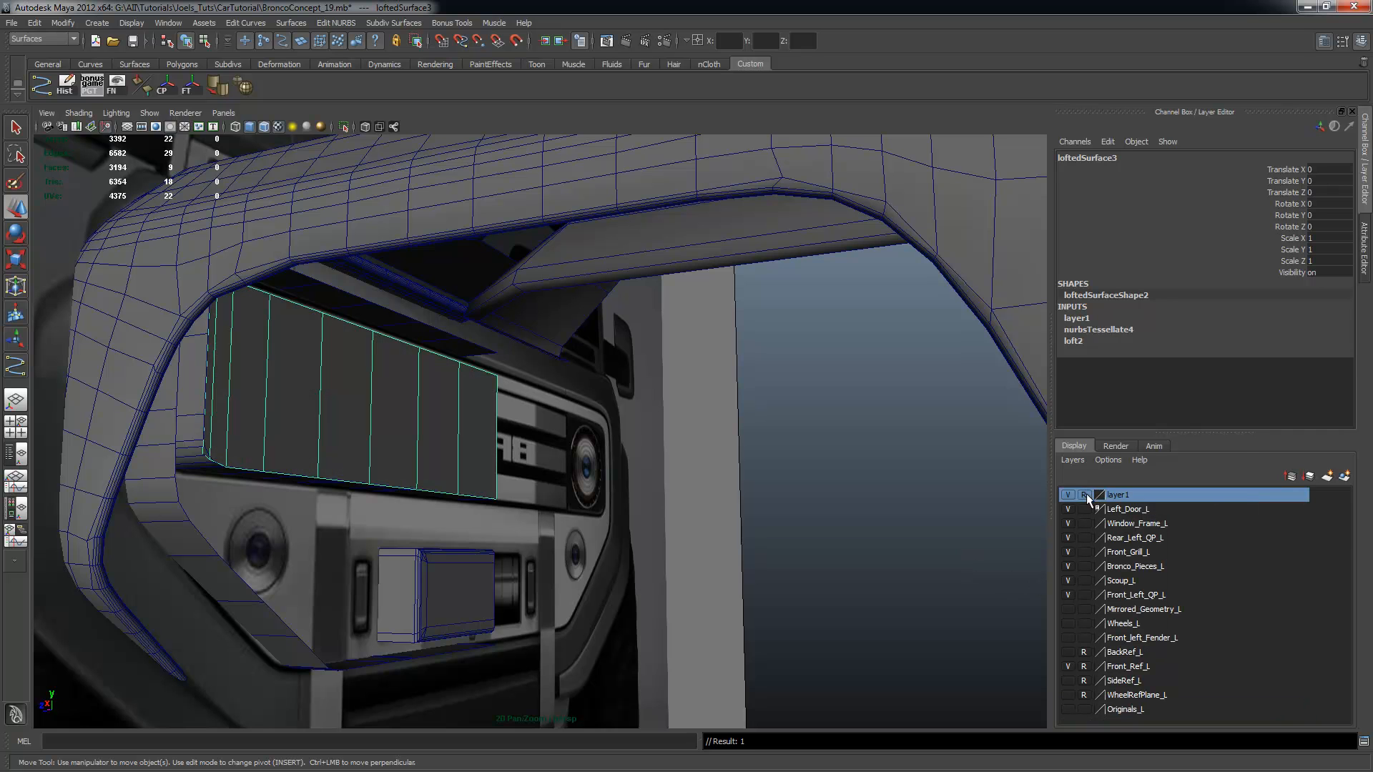
Add the grille surround mesh to layer1 and check its membership by toggling the layer's visibility off and on
click(200, 393)
alt+drag(200, 393, 643, 438)
right_click(1130, 495)
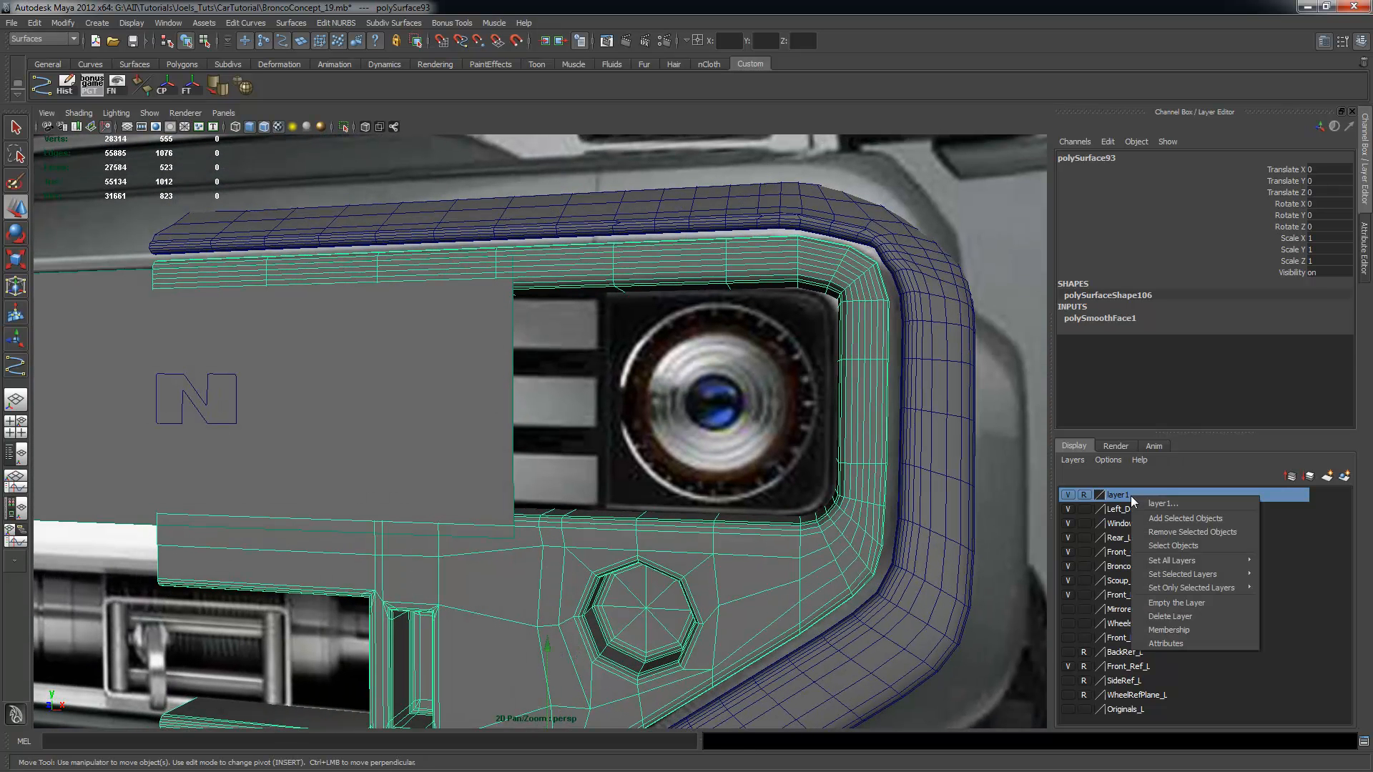
click(1142, 513)
click(1067, 494)
click(1068, 495)
click(687, 395)
Adjust the N curve's control vertices at the upper notch so the right stem's inner edge runs vertical like the reference
scroll(551, 394, down, 4)
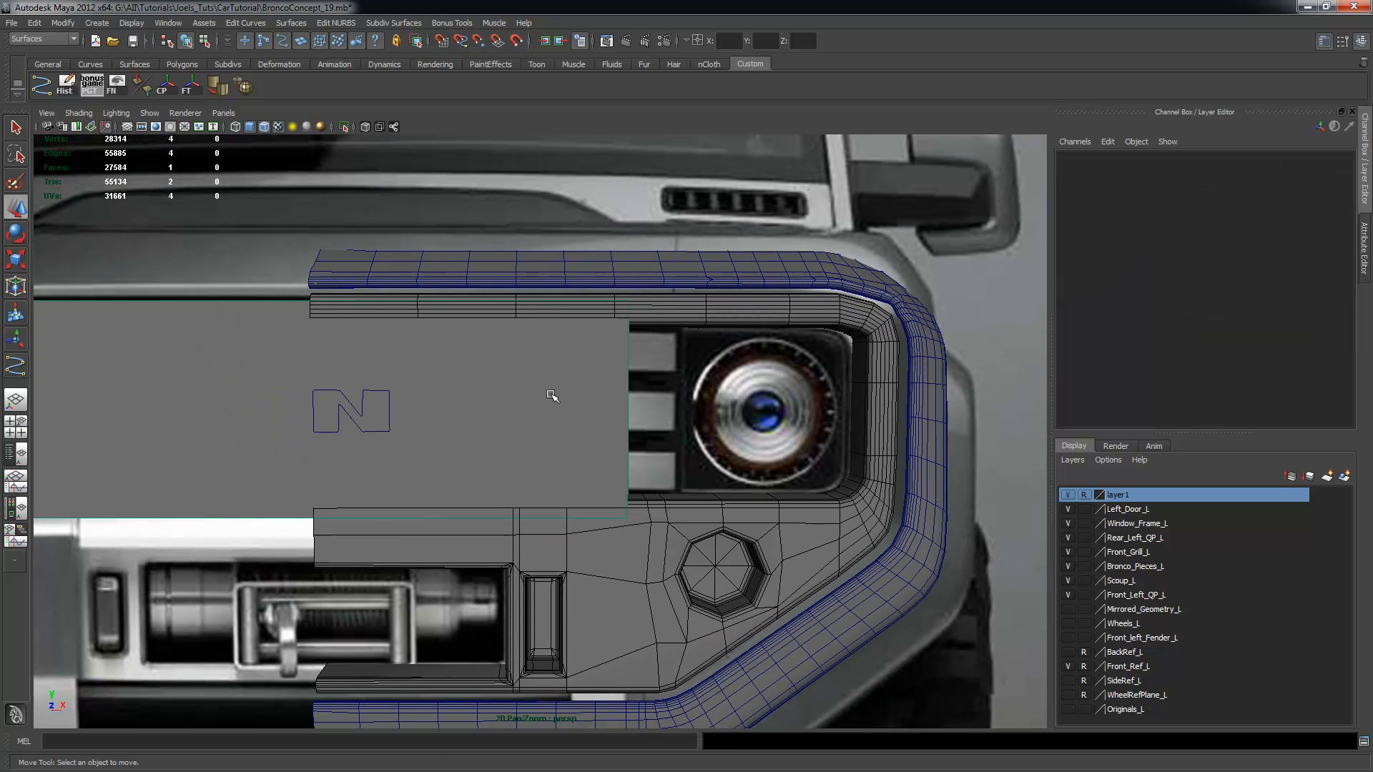
click(389, 398)
key(space)
scroll(246, 543, up, 2)
key(f)
key(space)
alt+right_drag(717, 362, 674, 291)
mouse_move(704, 429)
alt+right_down()
mouse_move(786, 452)
mouse_move(688, 429)
alt+right_up()
right_drag(603, 357, 551, 357)
drag(586, 448, 645, 468)
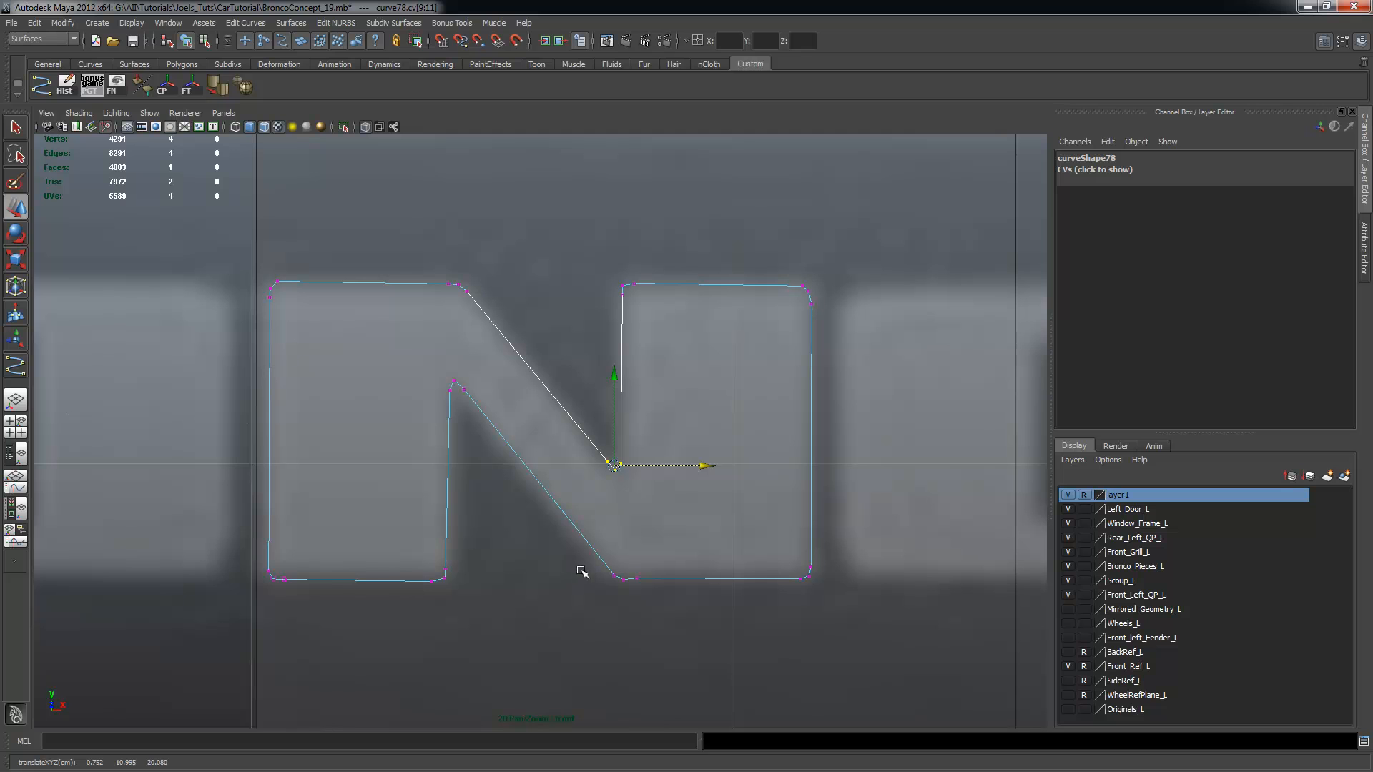
mouse_move(604, 563)
mouse_down()
mouse_move(619, 575)
mouse_move(624, 549)
mouse_up()
click(722, 549)
alt+middle_drag(772, 533, 707, 532)
scroll(644, 413, down, 3)
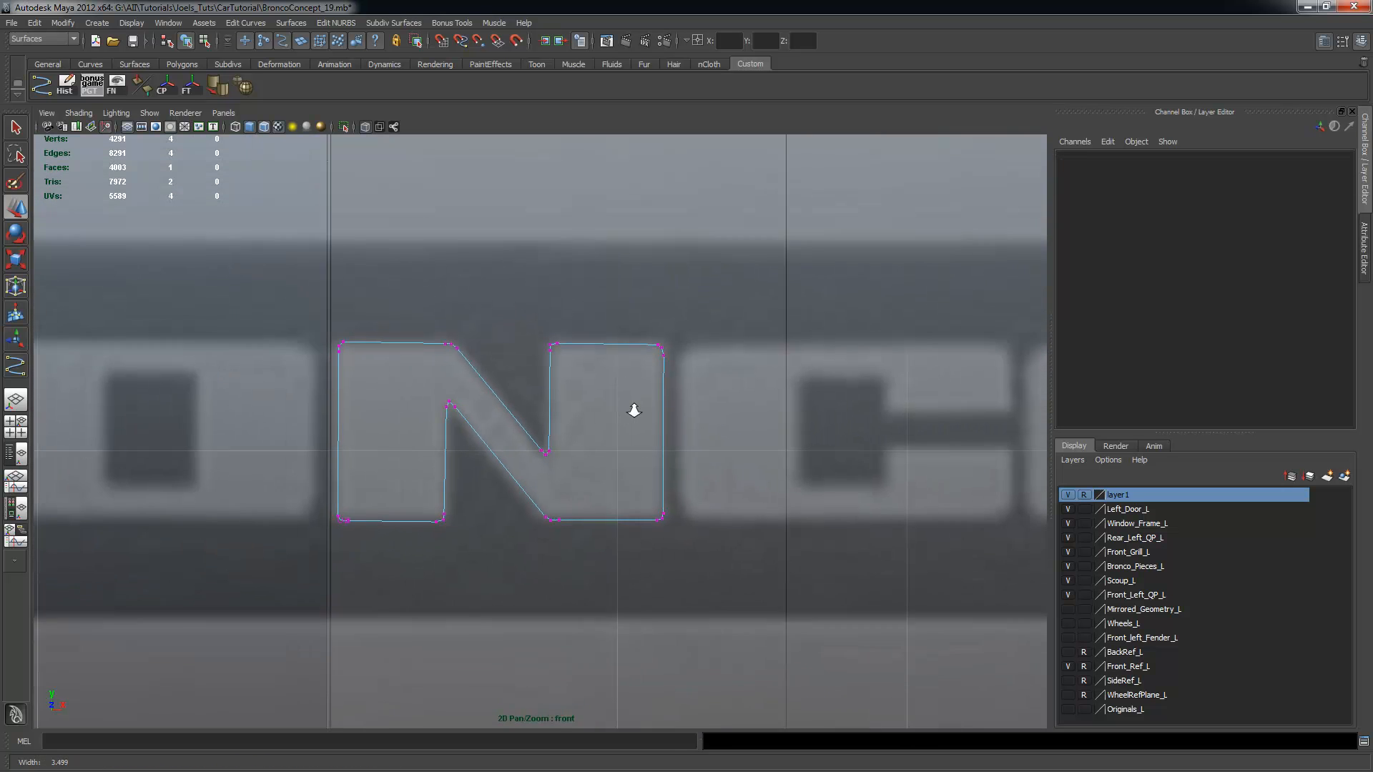
Close the traced N curve with Open/Close Curves so it forms one continuous outline
key(F8)
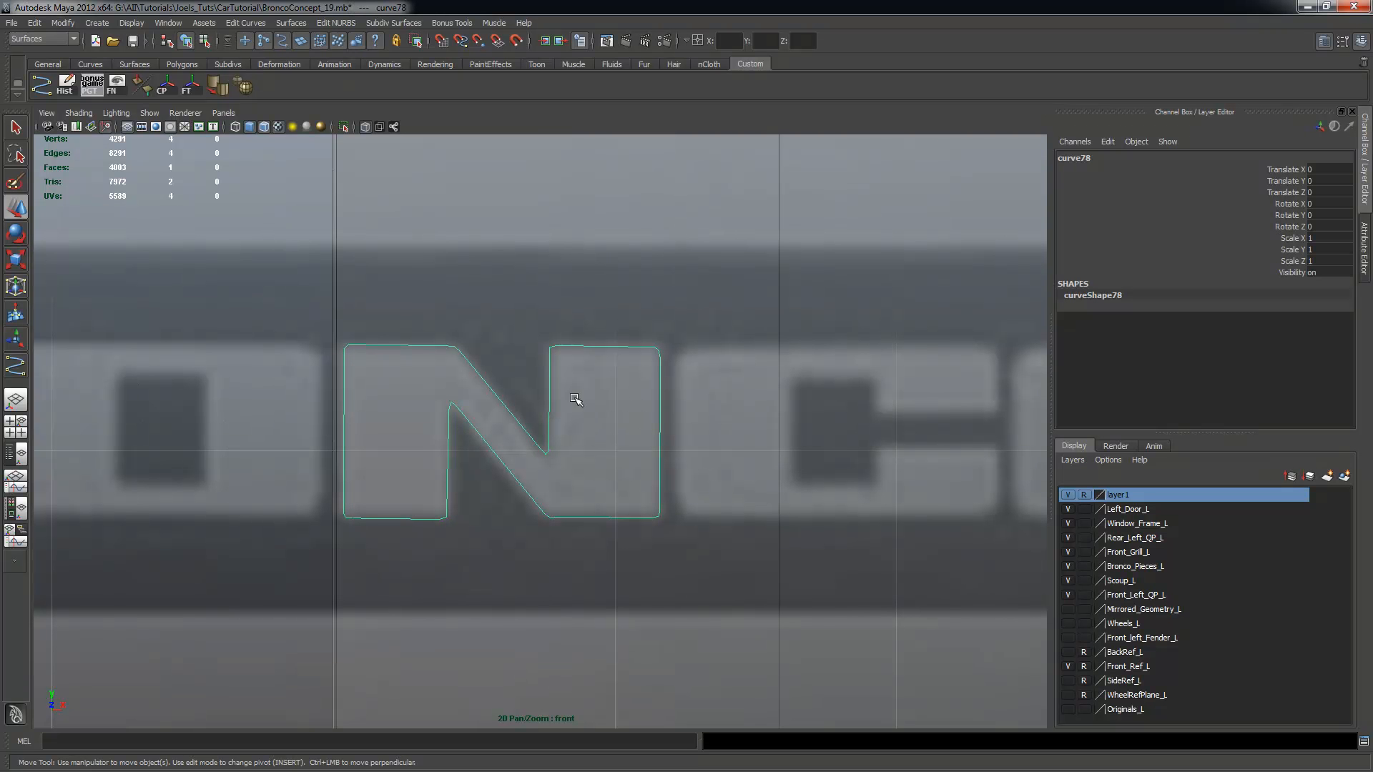
scroll(422, 379, up, 4)
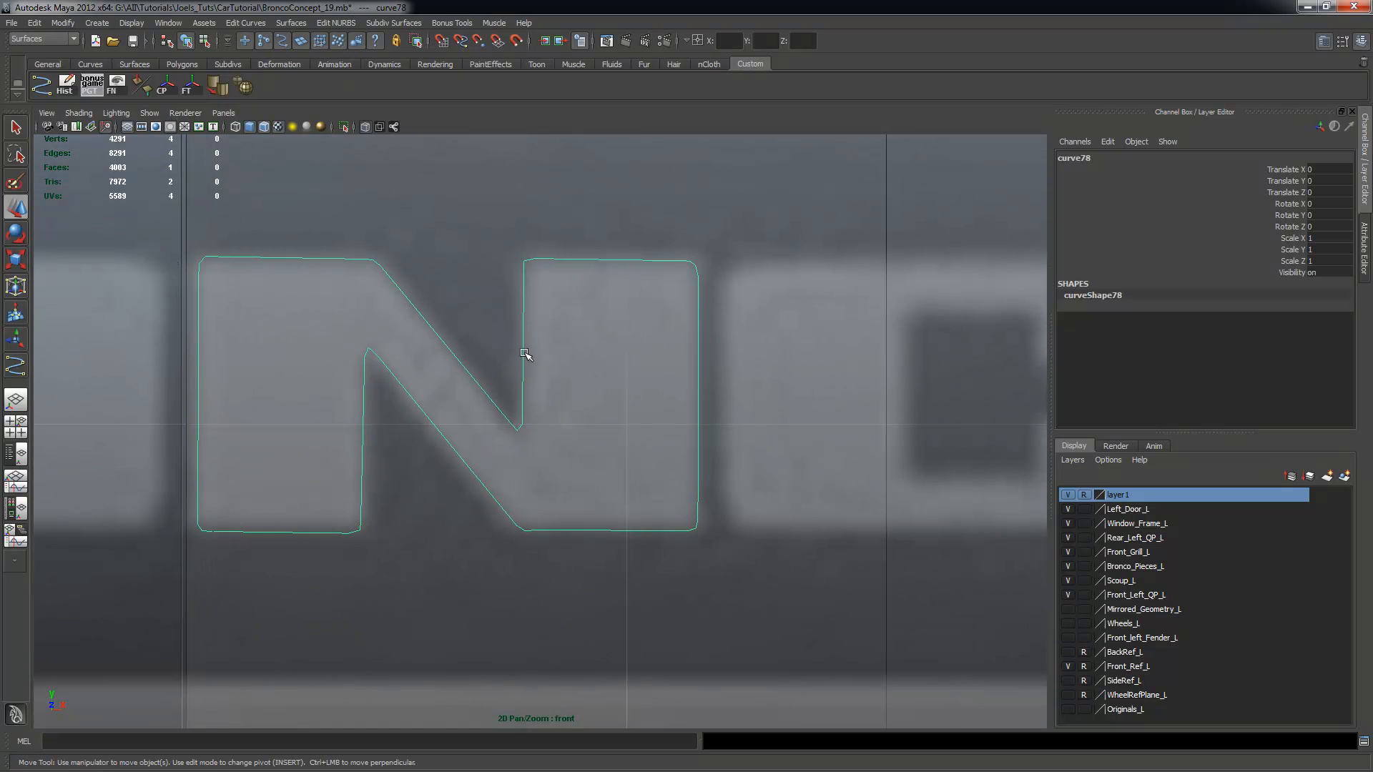
scroll(313, 408, down, 1)
scroll(472, 446, up, 3)
alt+right_drag(395, 261, 445, 311)
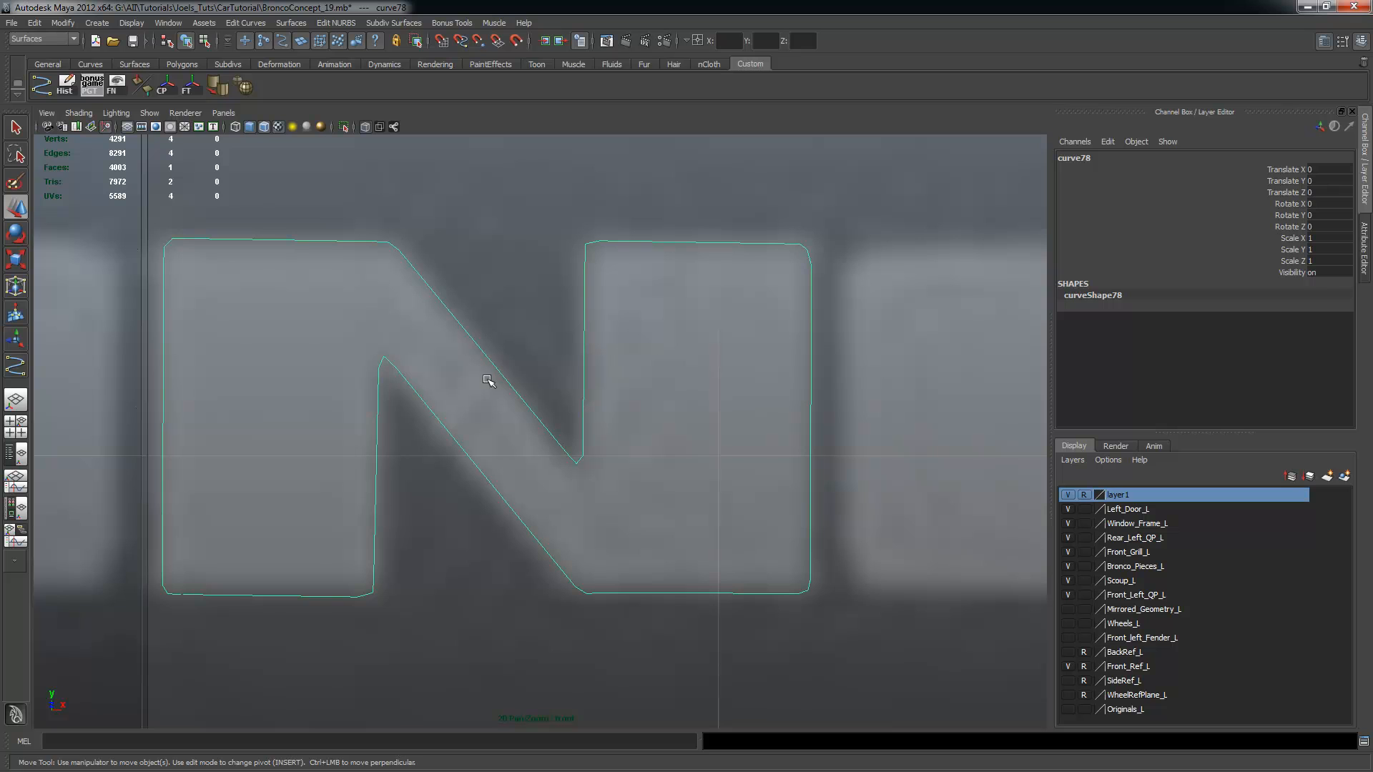
drag(286, 208, 315, 233)
click(246, 22)
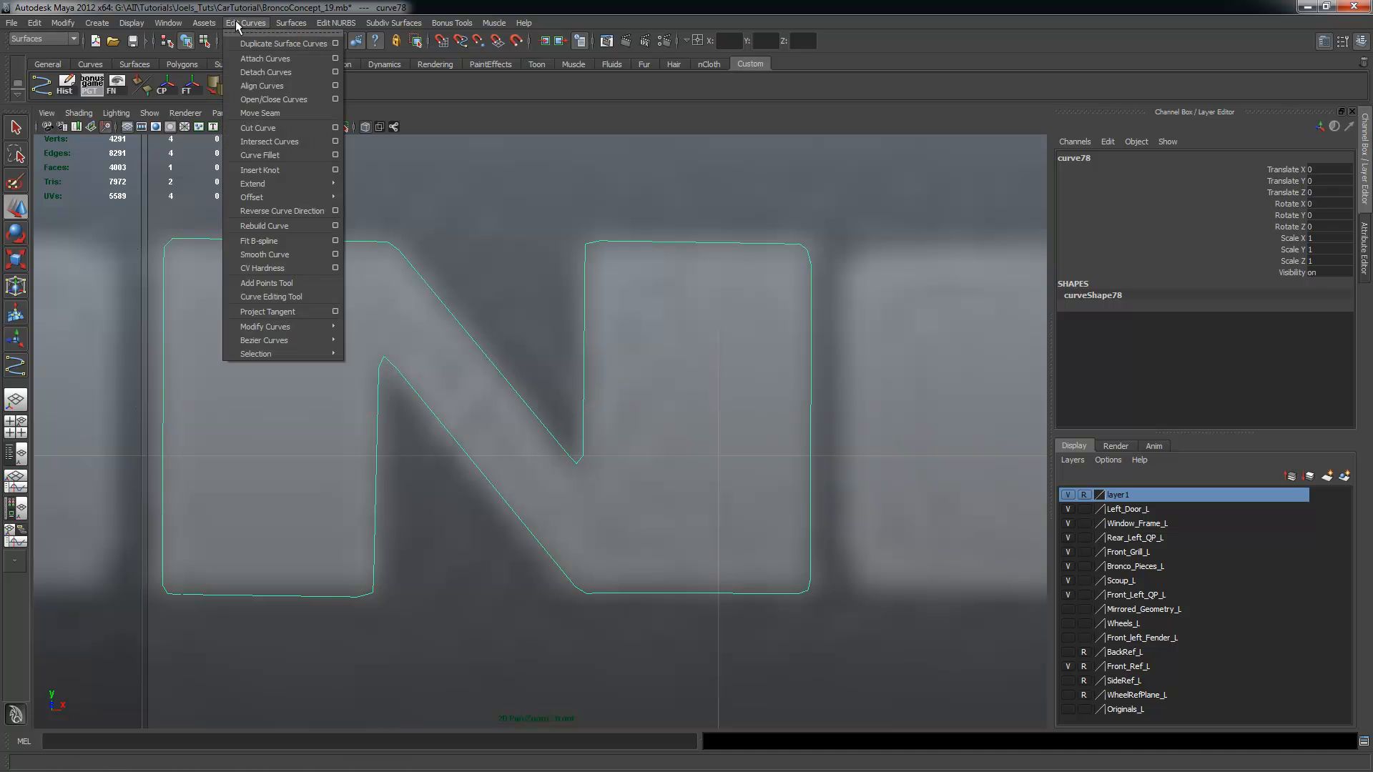
mouse_move(258, 354)
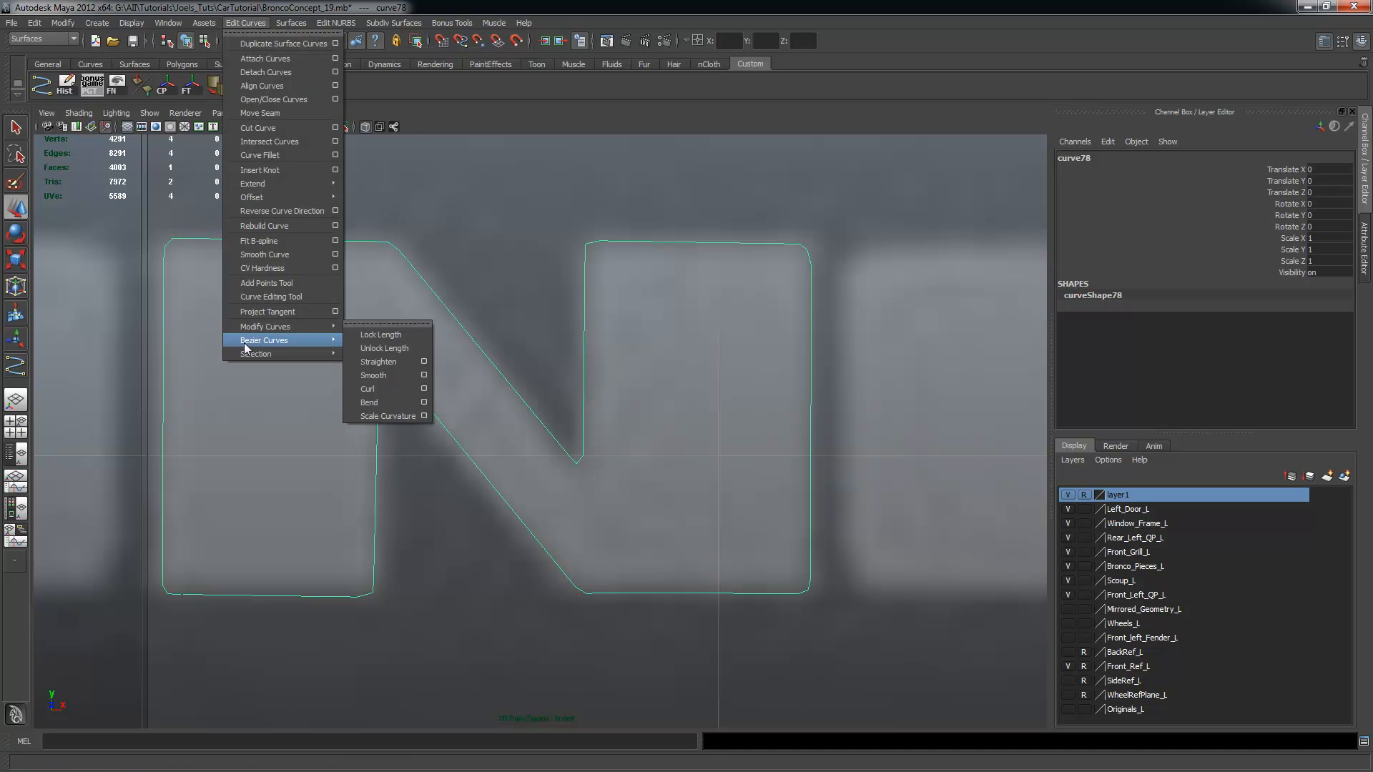
click(275, 99)
Display the N curve's control vertices and inspect the closed outline against the reference and the grille
right_drag(400, 373, 400, 379)
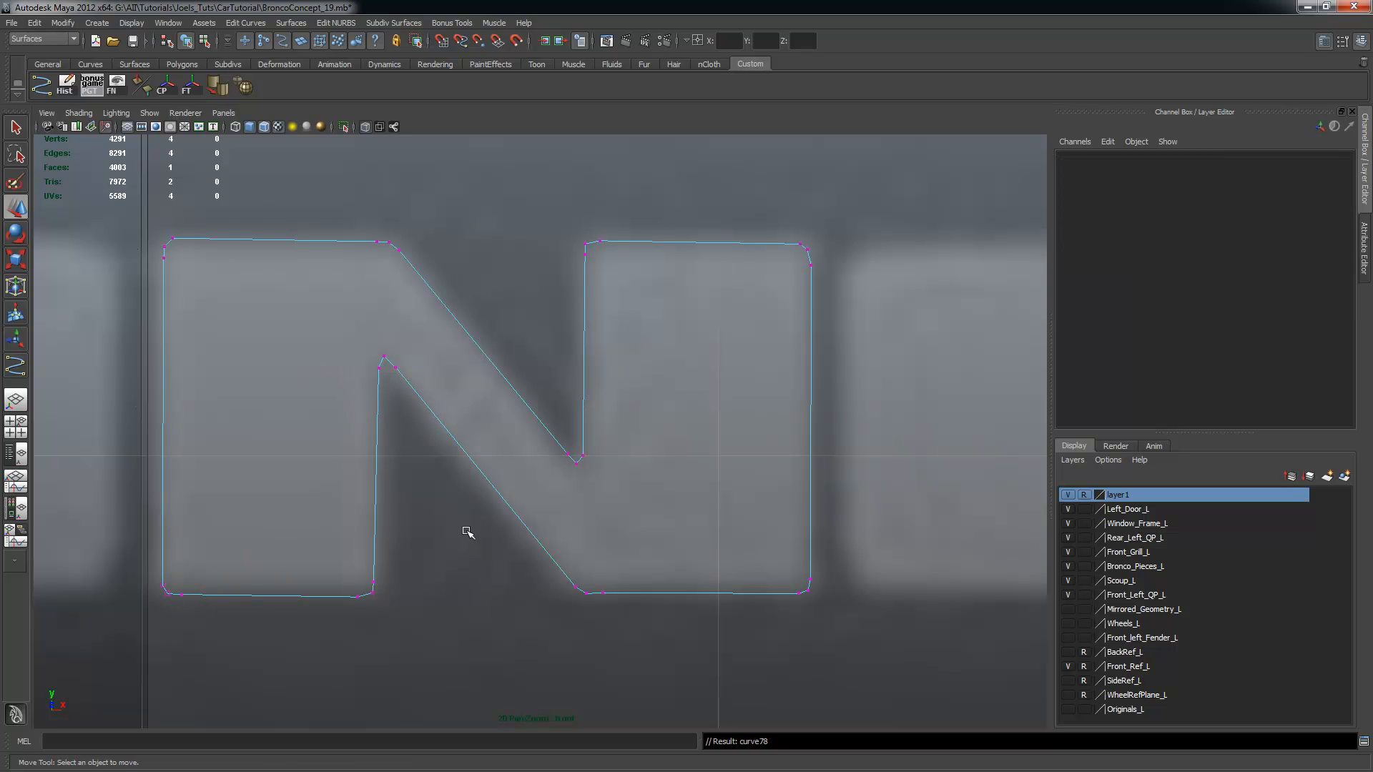
scroll(464, 430, down, 4)
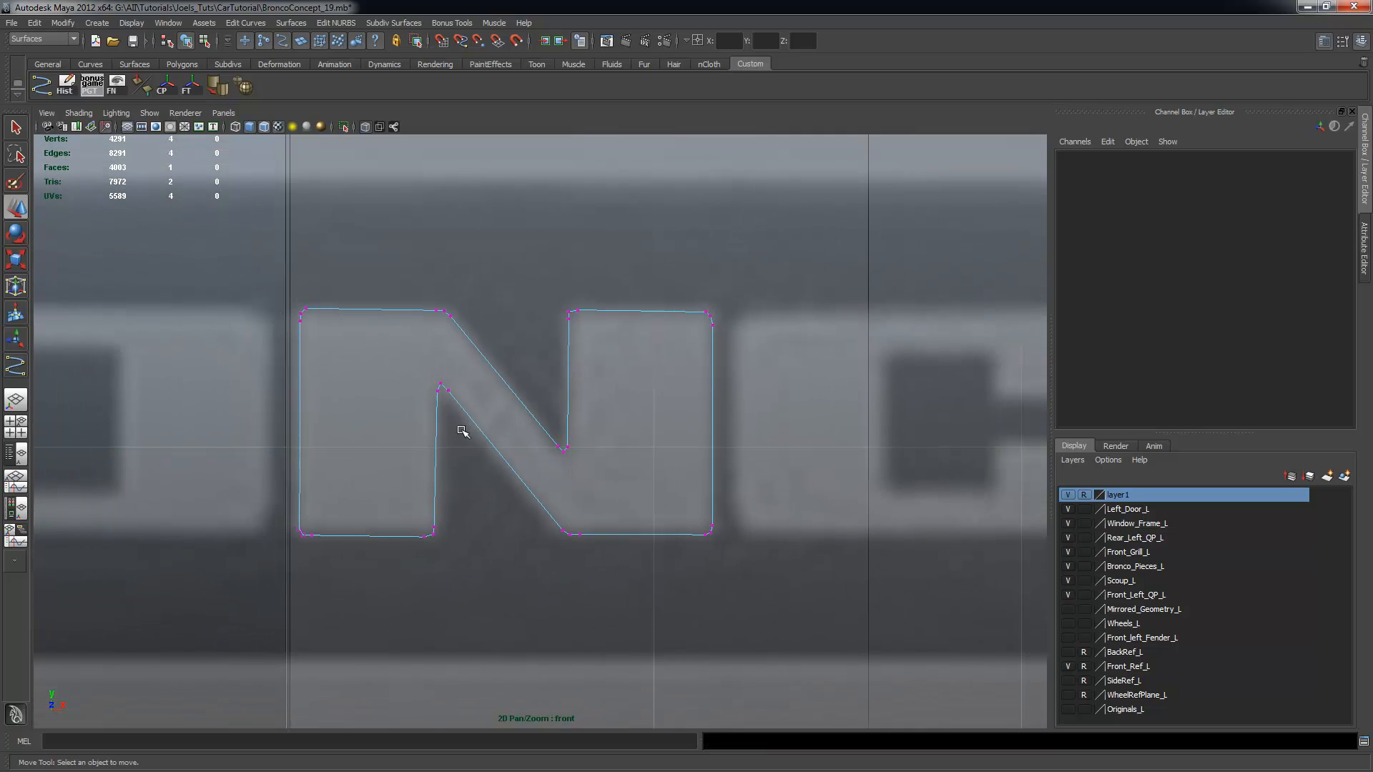
alt+right_drag(654, 354, 664, 486)
alt+middle_drag(532, 450, 584, 476)
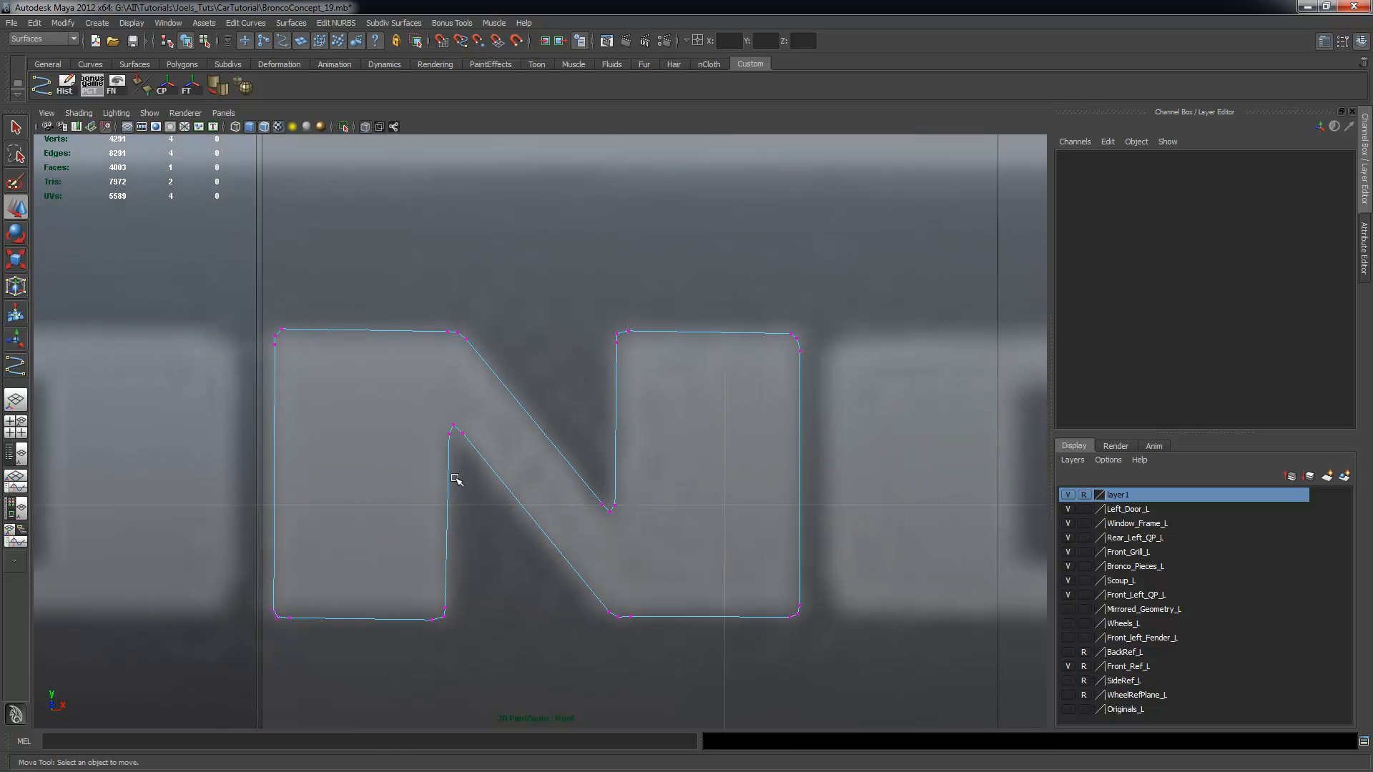
key(space)
key(space)
alt+drag(626, 326, 715, 331)
key(space)
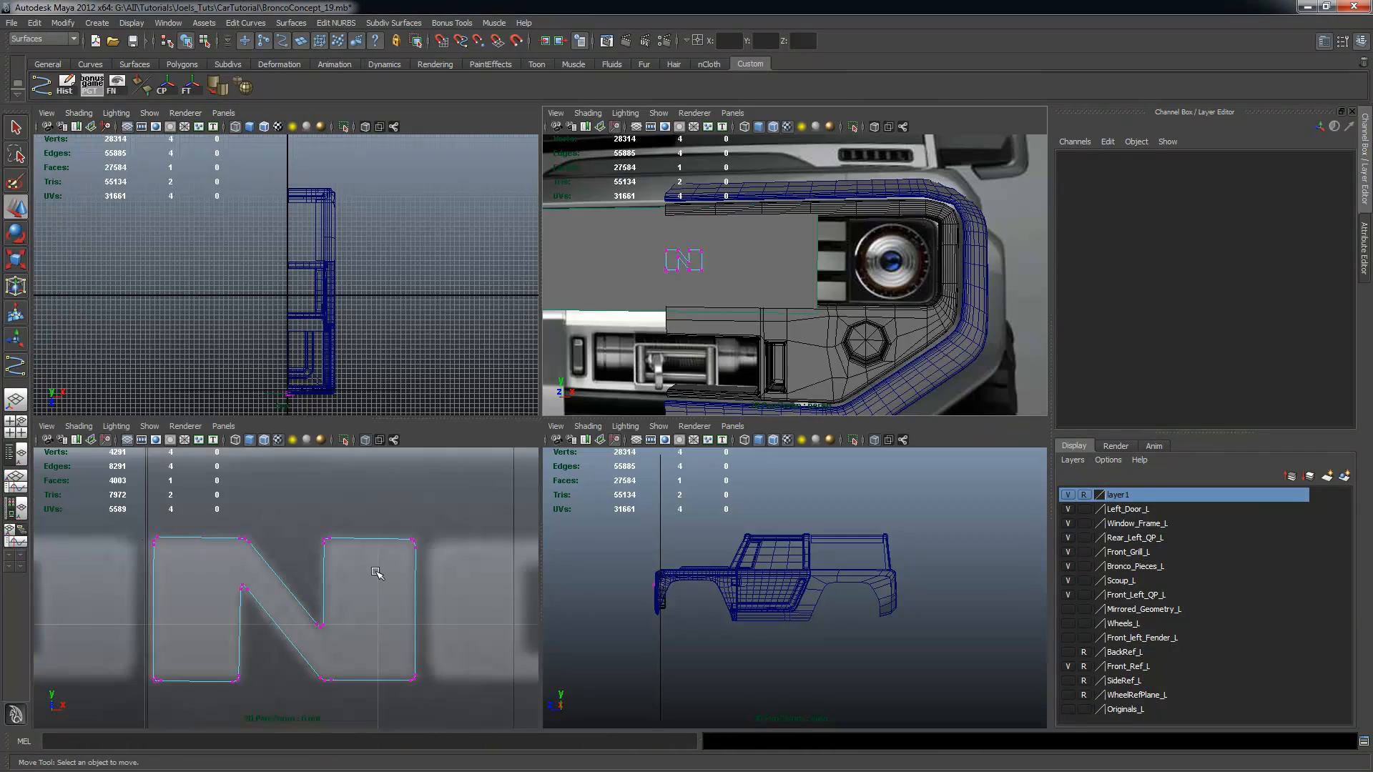
Take the drawing plane out of live mode and select the N curve as an object
click(520, 44)
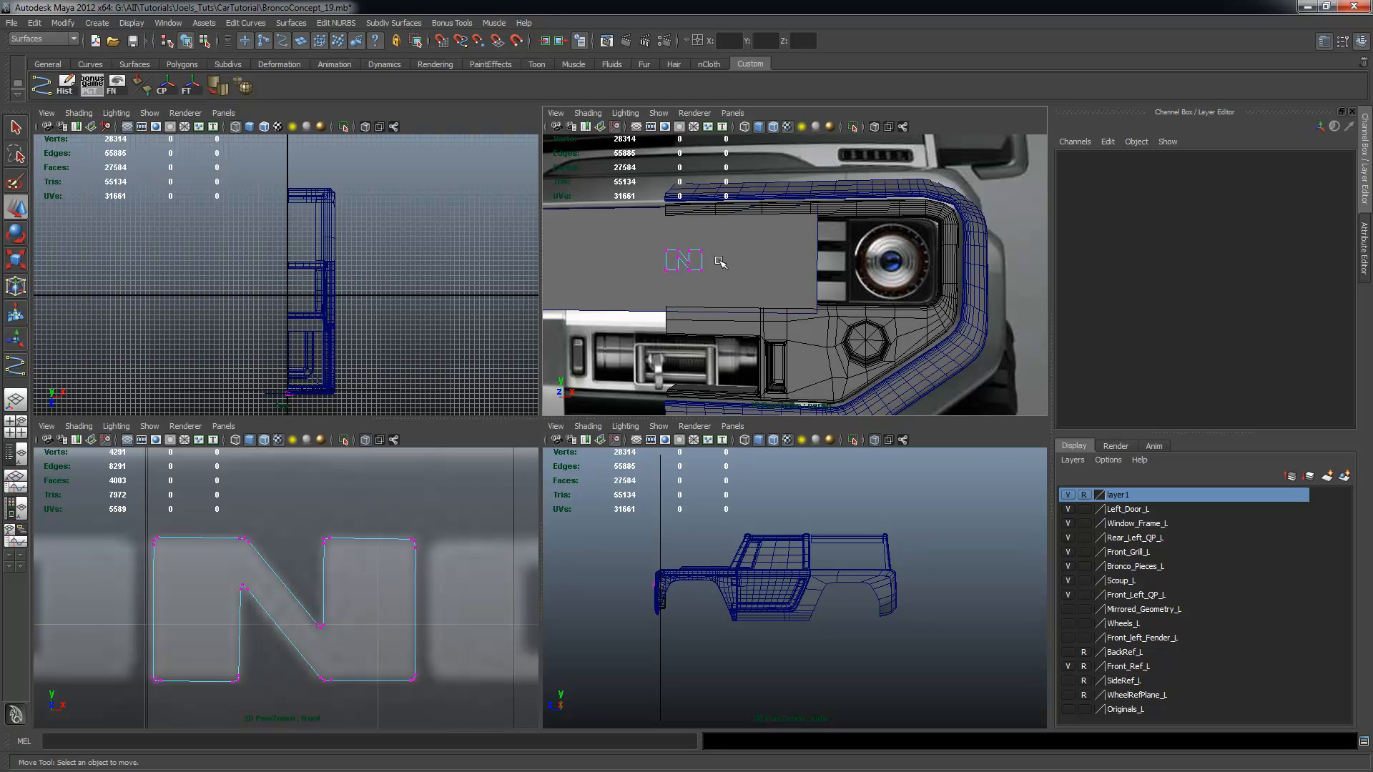
key(F8)
click(695, 264)
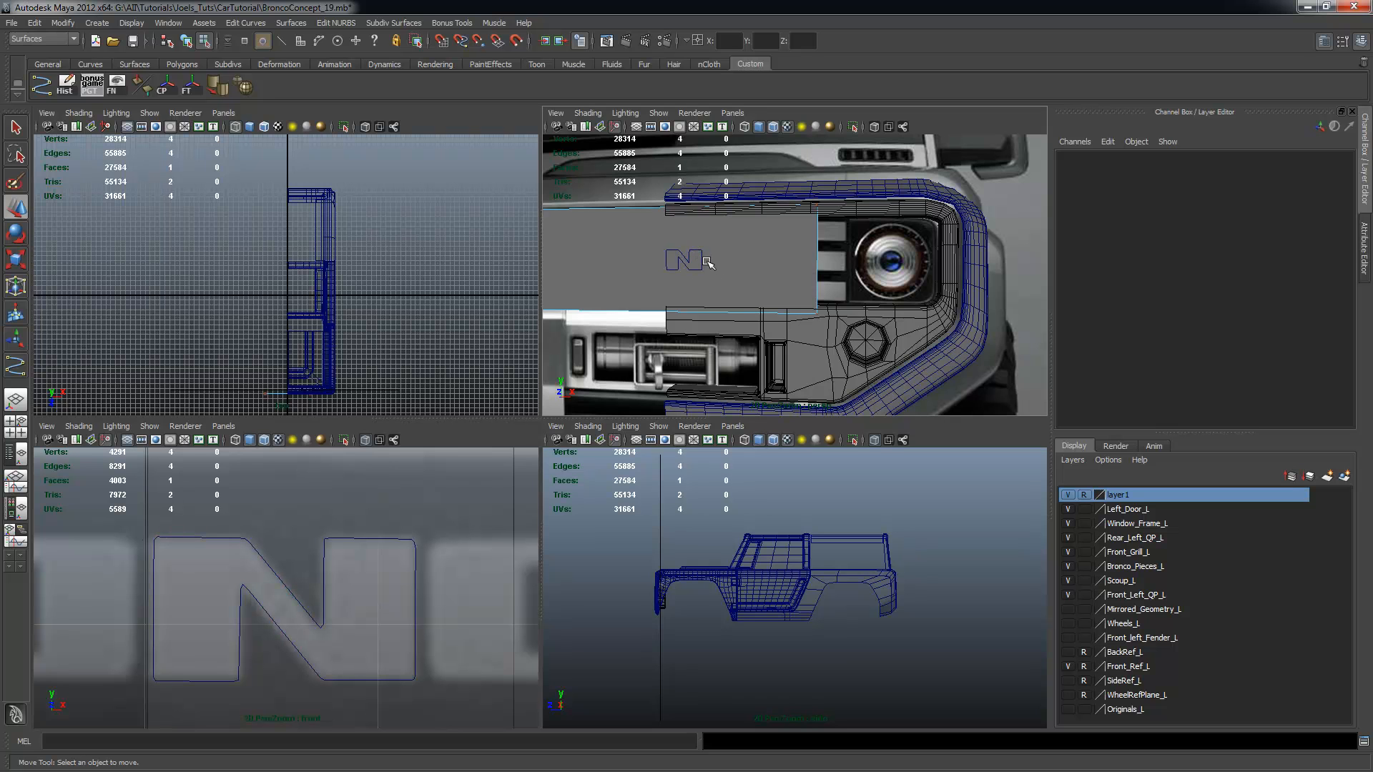
key(F8)
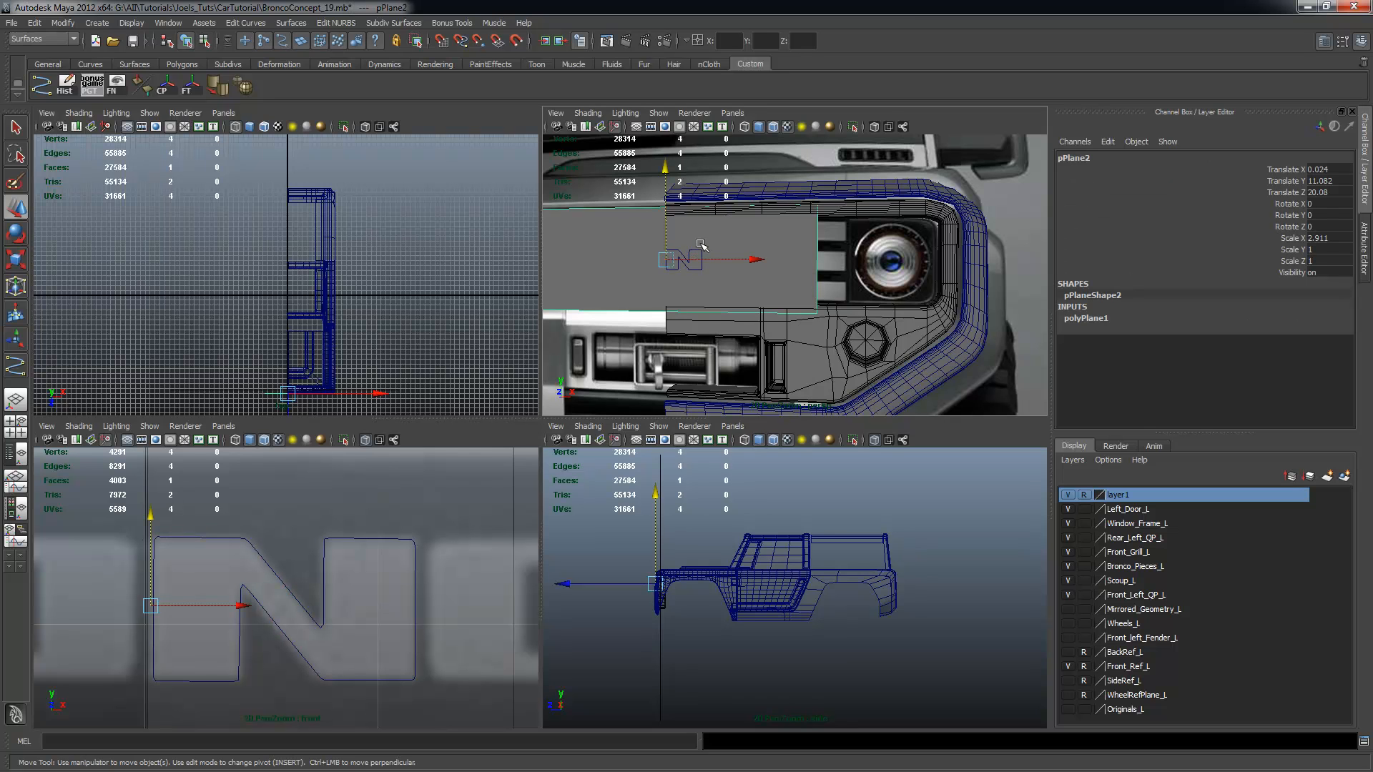
click(705, 258)
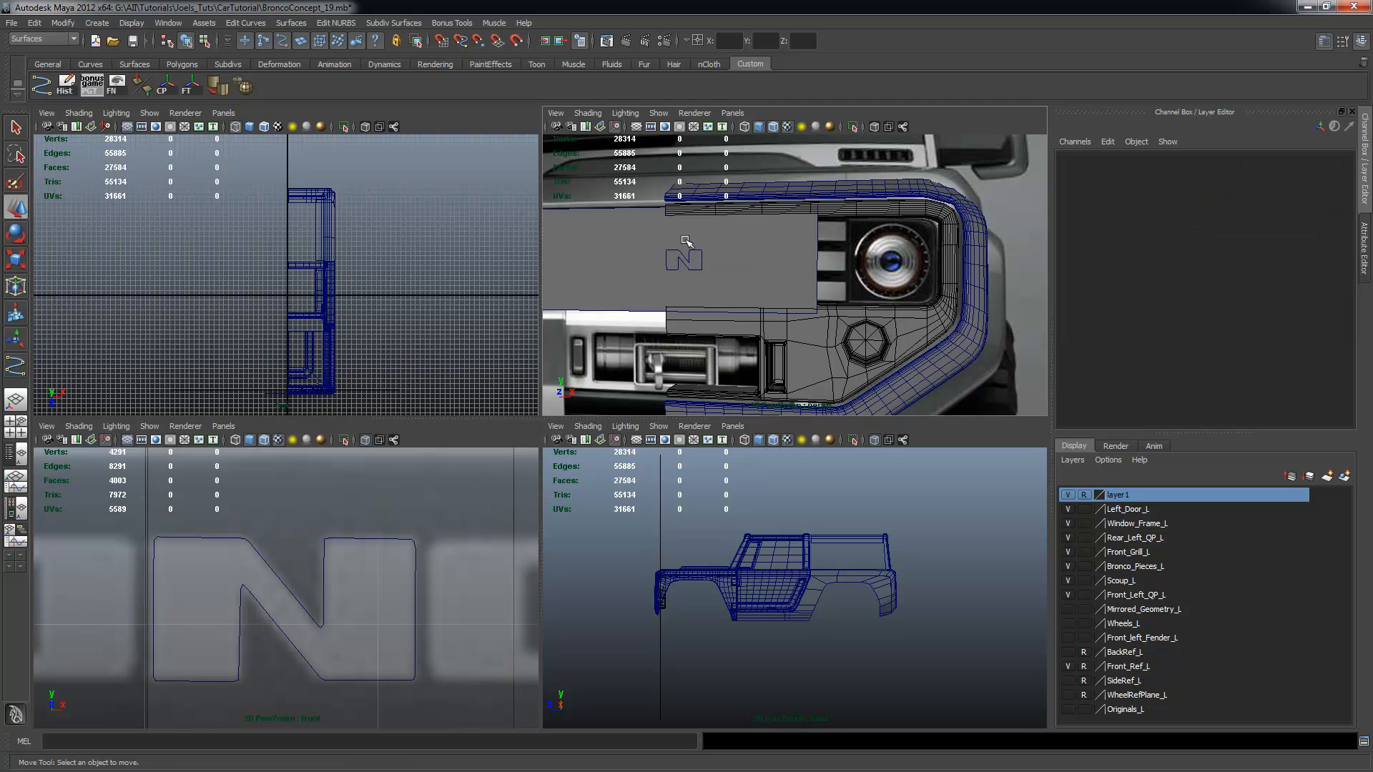
drag(687, 240, 710, 271)
Start a Two Point Circular Arc with its first point snapped onto the top edge of the N's left stem
scroll(711, 582, up, 5)
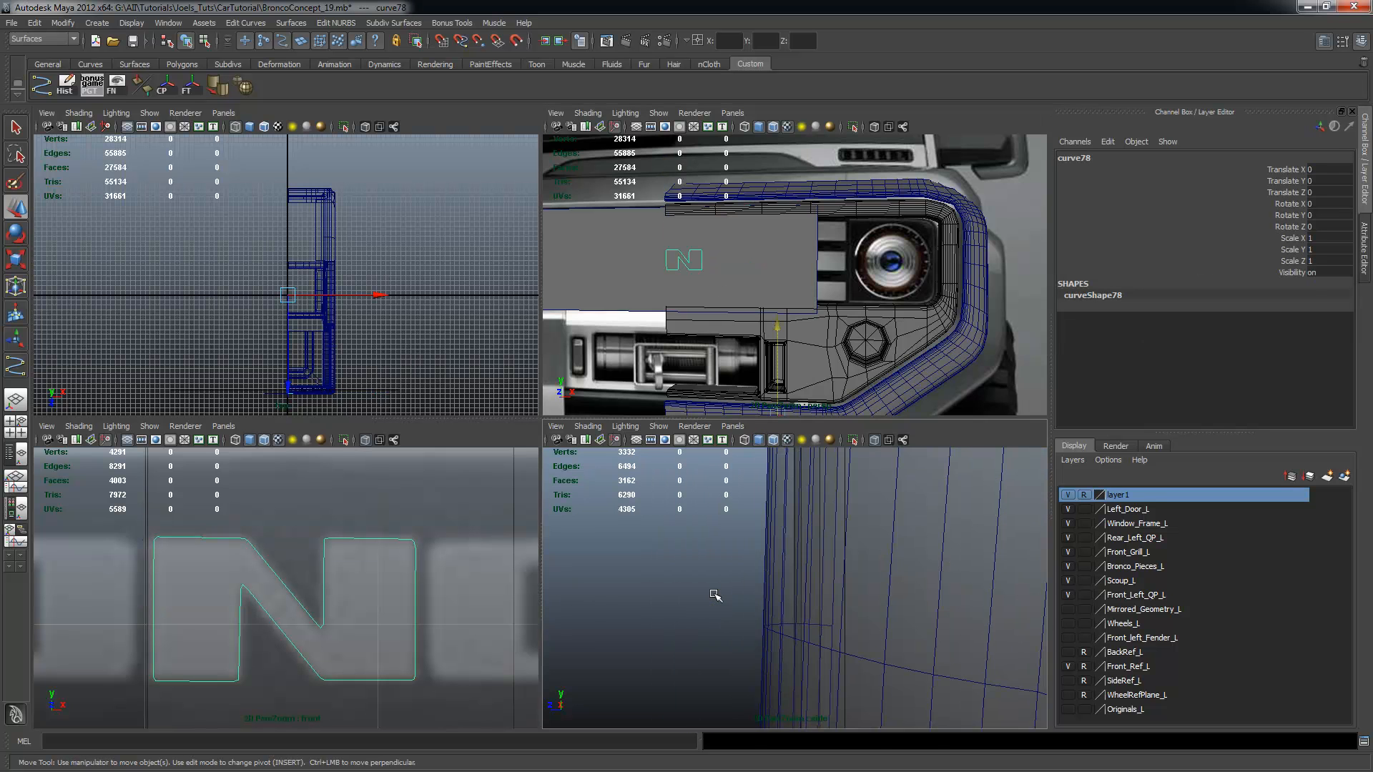
key(space)
scroll(717, 387, down, 4)
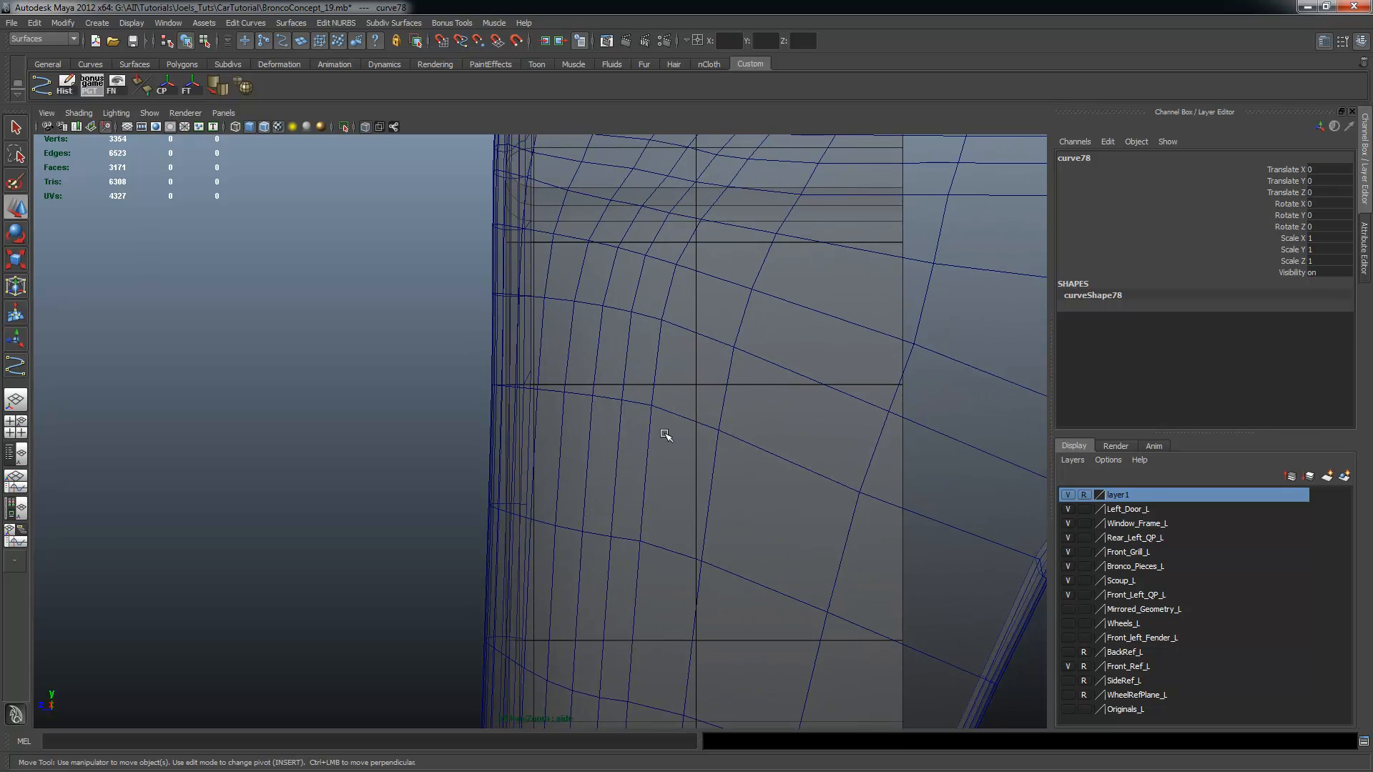
alt+middle_drag(1025, 503, 357, 287)
alt+right_drag(357, 287, 680, 315)
alt+middle_drag(534, 271, 545, 290)
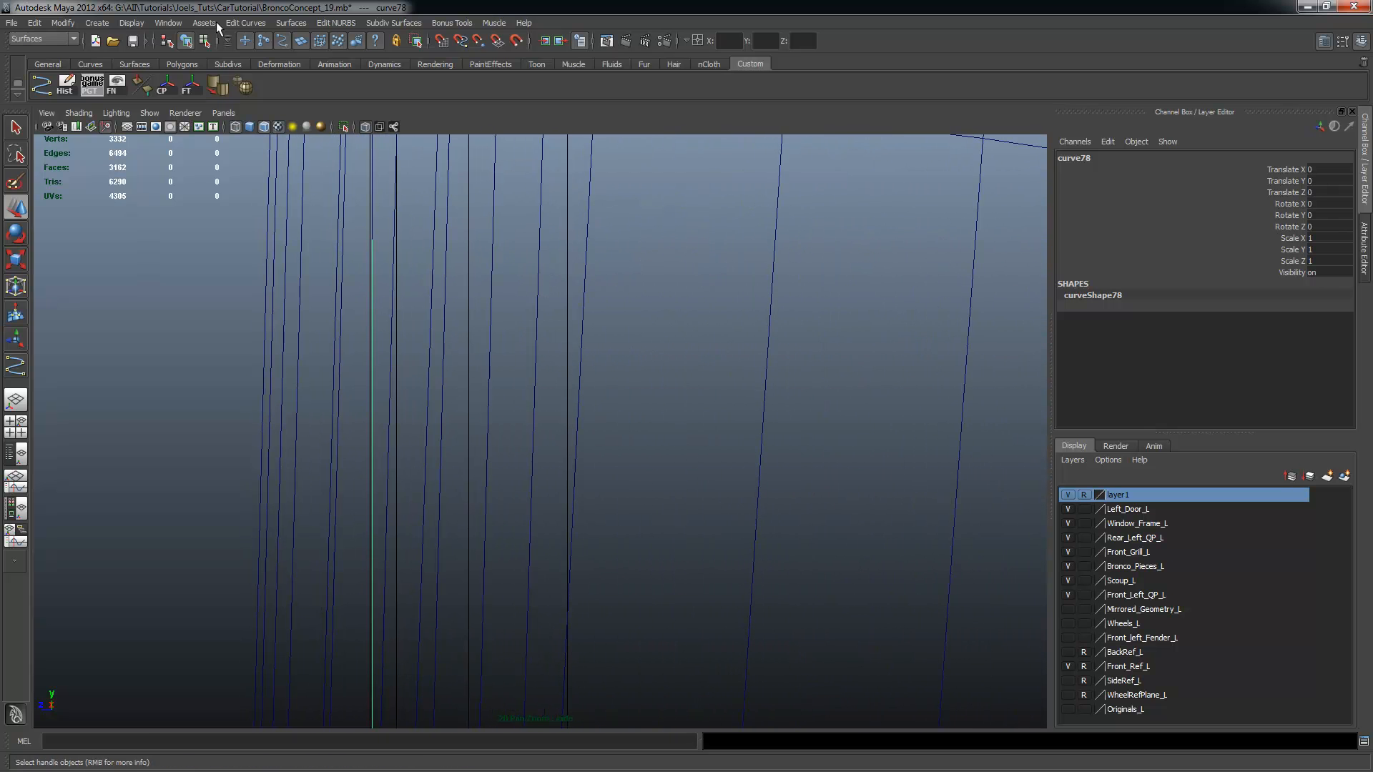
click(96, 23)
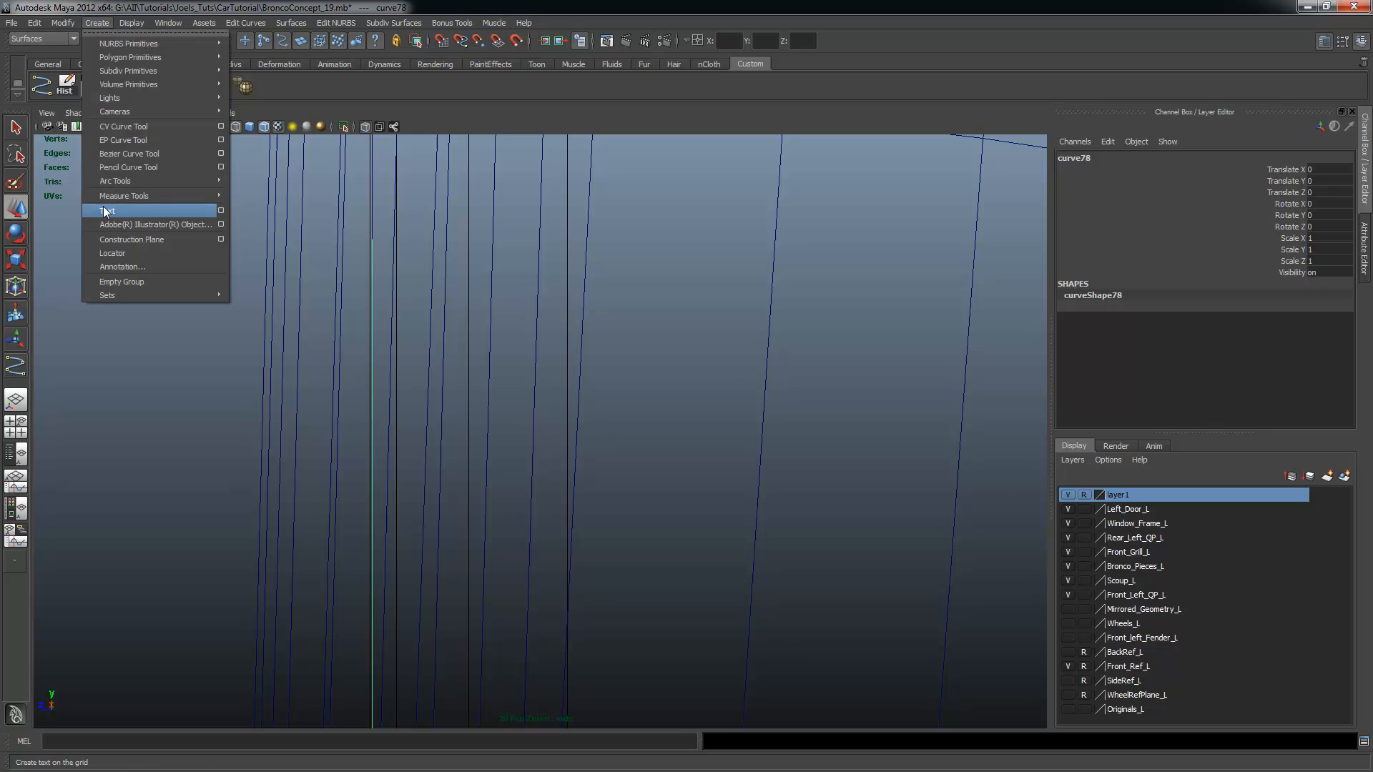
mouse_move(142, 183)
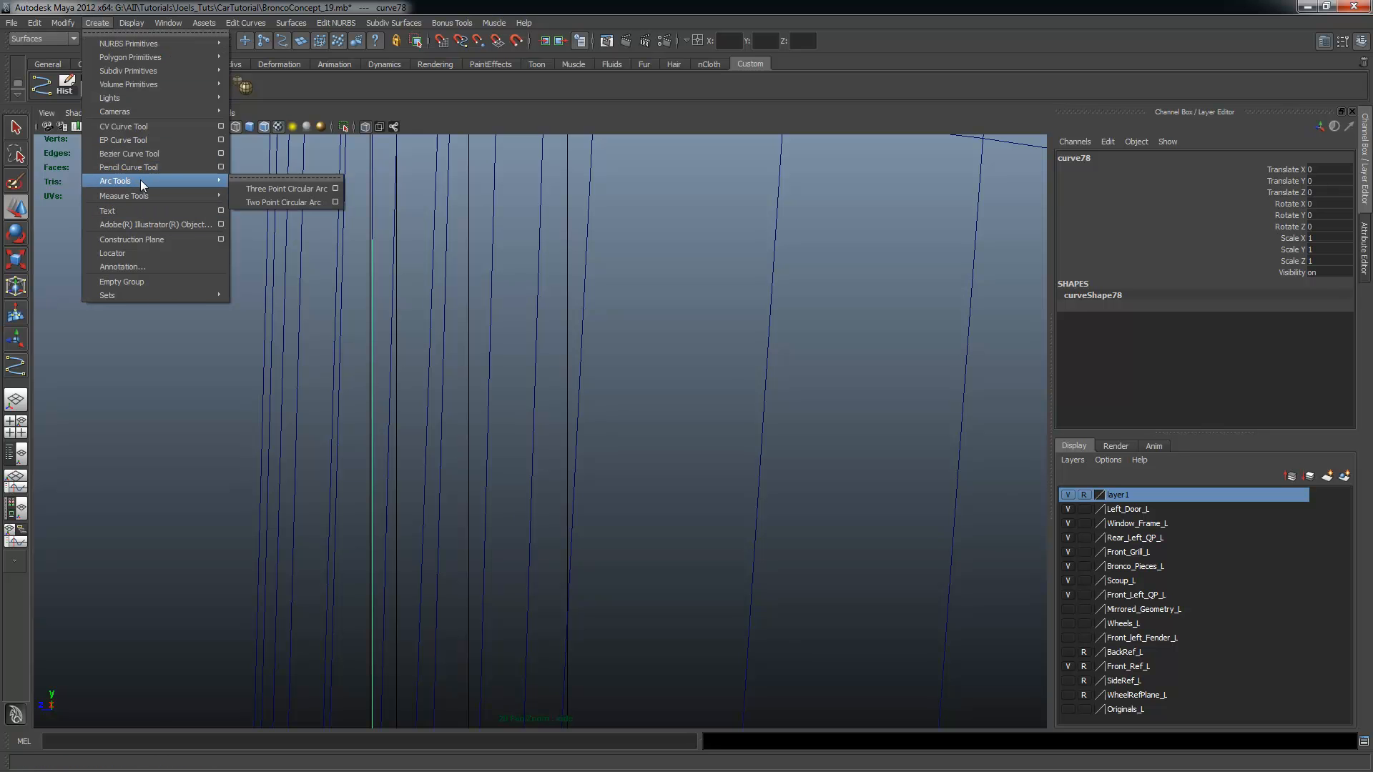
click(300, 203)
key(space)
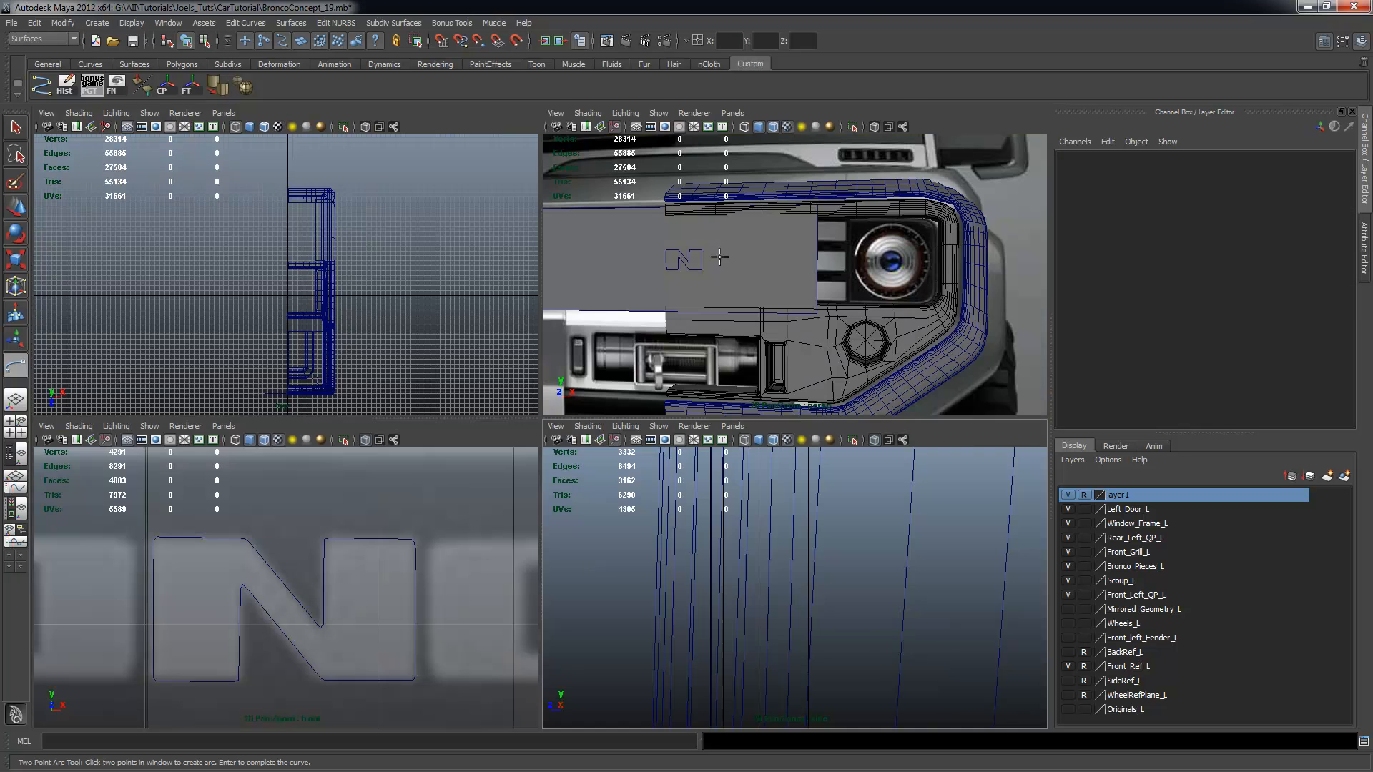
key(space)
scroll(685, 342, up, 5)
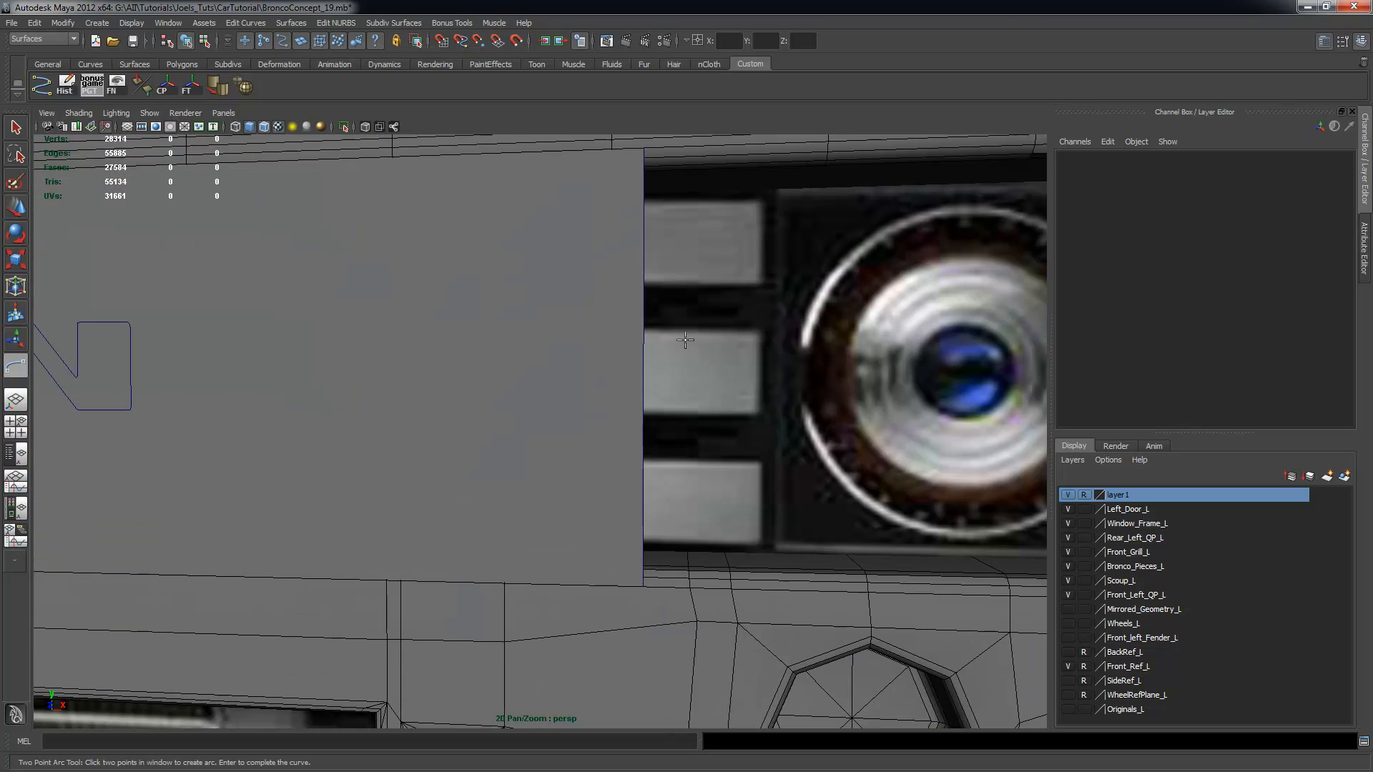
alt+middle_drag(412, 357, 606, 345)
key(c)
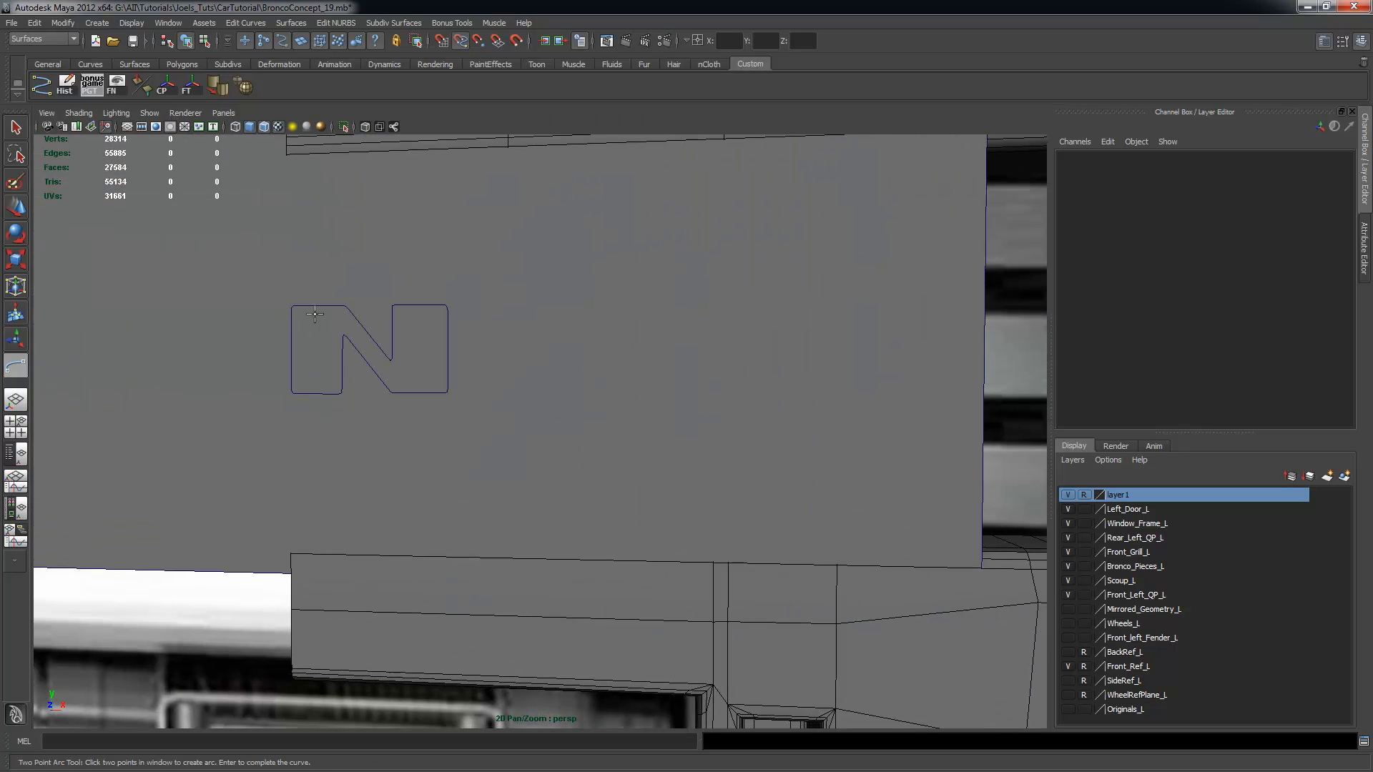
click(315, 308)
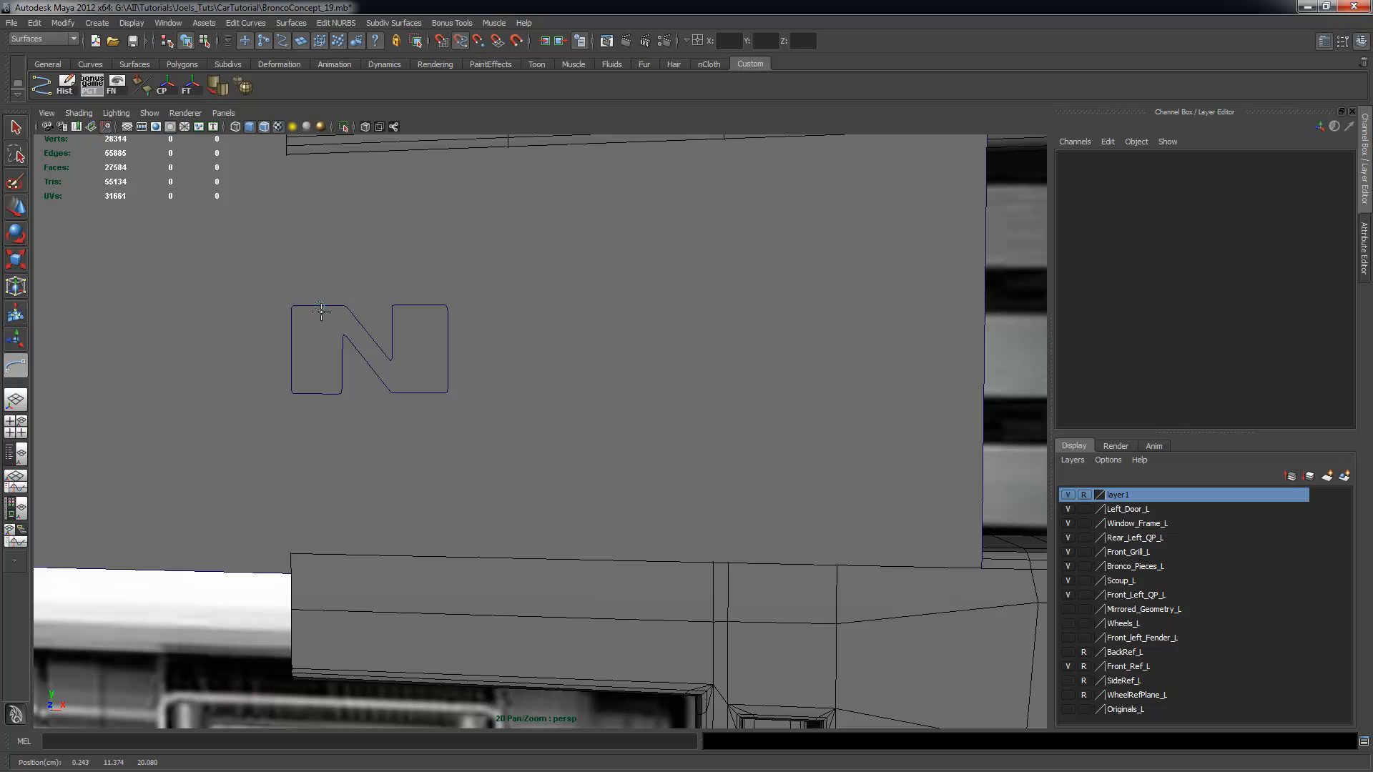
drag(319, 312, 319, 312)
Place the arc's second point slightly behind and above the first point in the side view
key(space)
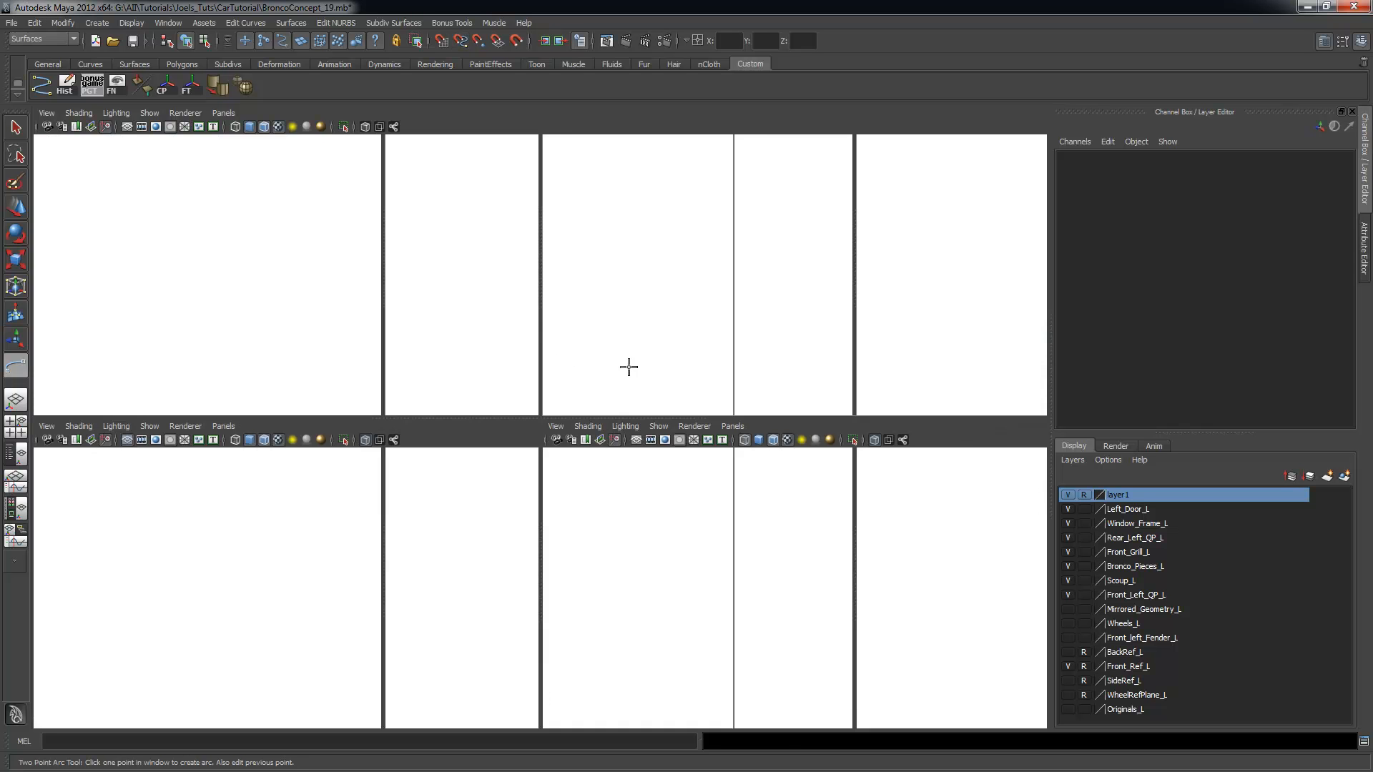
key(space)
alt+right_drag(355, 243, 555, 266)
alt+middle_drag(206, 194, 220, 392)
alt+right_drag(220, 392, 448, 404)
alt+middle_drag(259, 332, 298, 331)
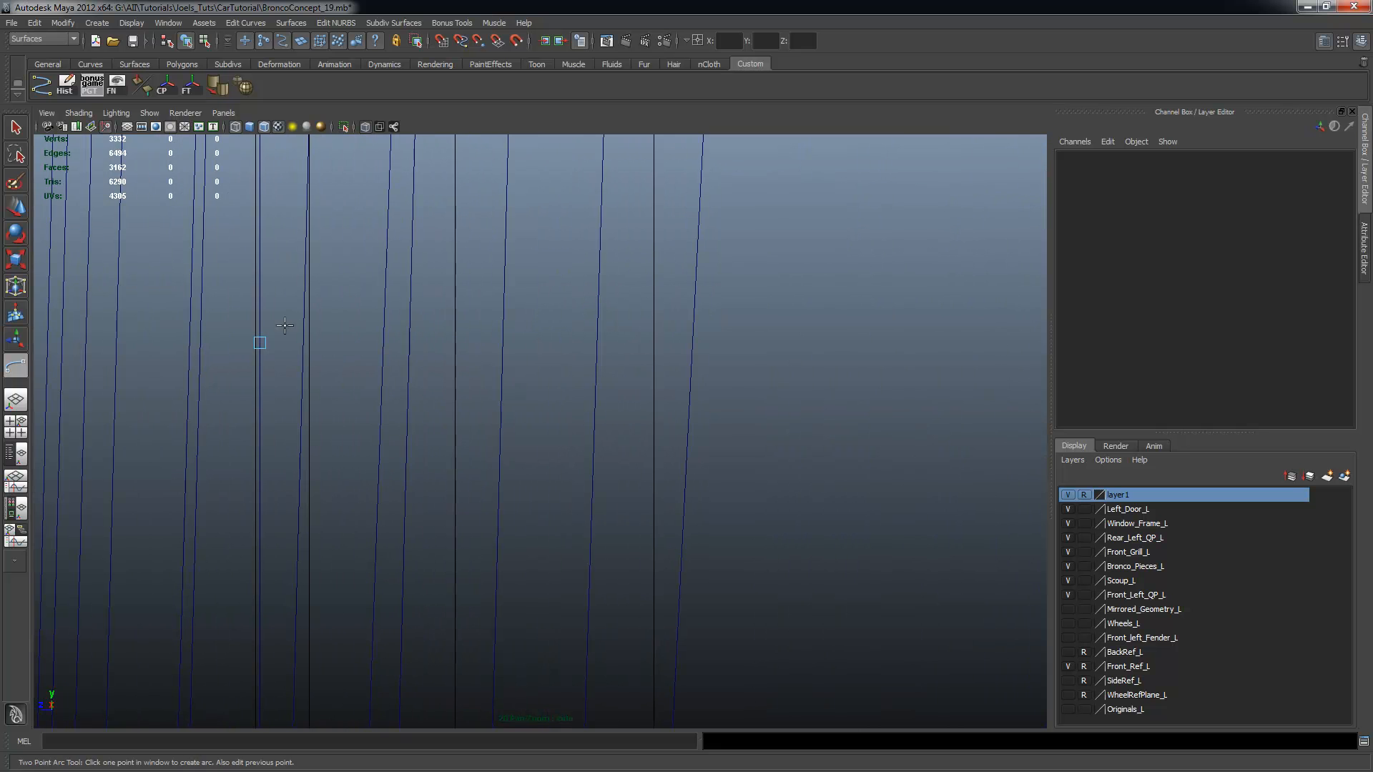
click(328, 310)
scroll(394, 317, down, 5)
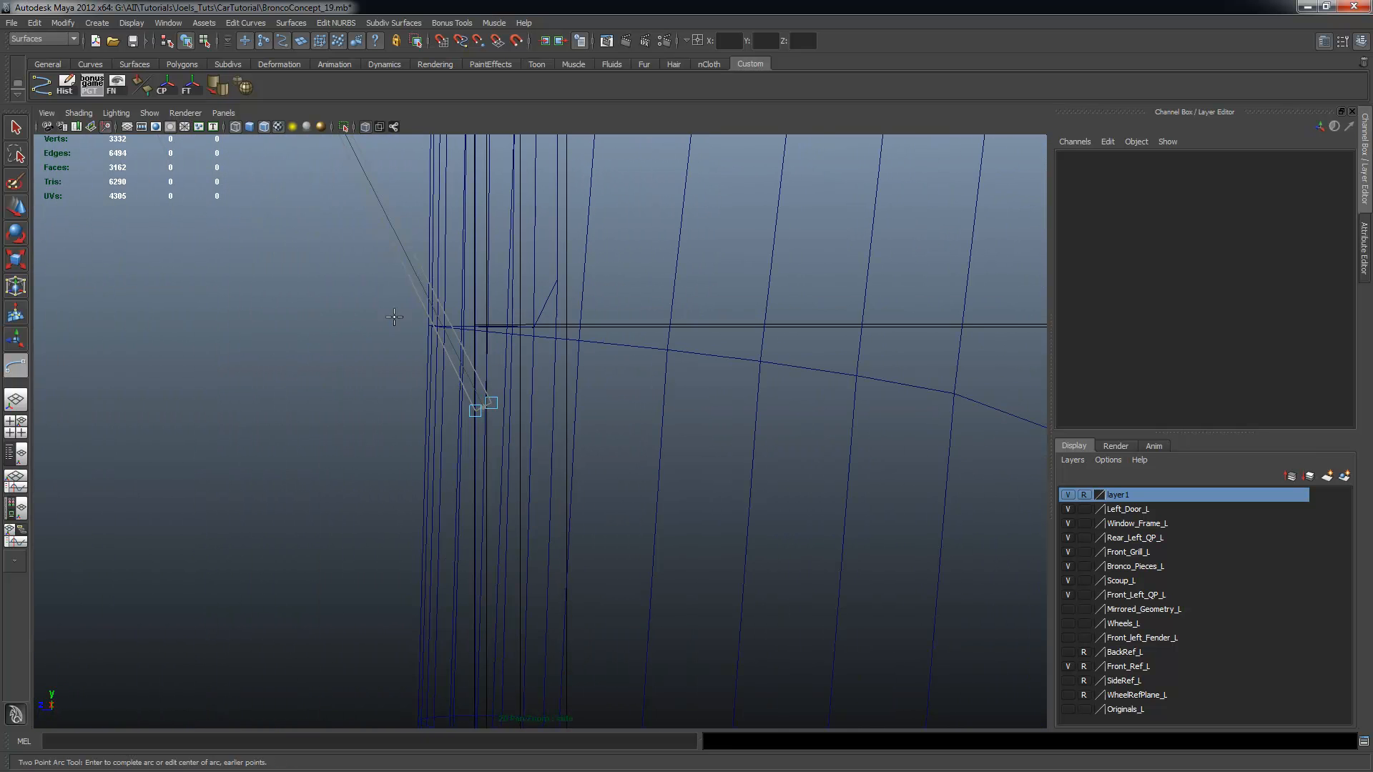
Reshape the arc into a forward-bulging quarter circle of about 0.012 cm radius and finish it
alt+middle_drag(394, 316, 367, 458)
alt+right_drag(407, 228, 346, 267)
drag(337, 169, 499, 482)
alt+right_drag(537, 494, 794, 576)
alt+middle_drag(794, 576, 803, 344)
alt+right_drag(215, 333, 344, 318)
alt+middle_drag(275, 265, 410, 398)
alt+right_drag(410, 398, 493, 402)
drag(258, 337, 287, 354)
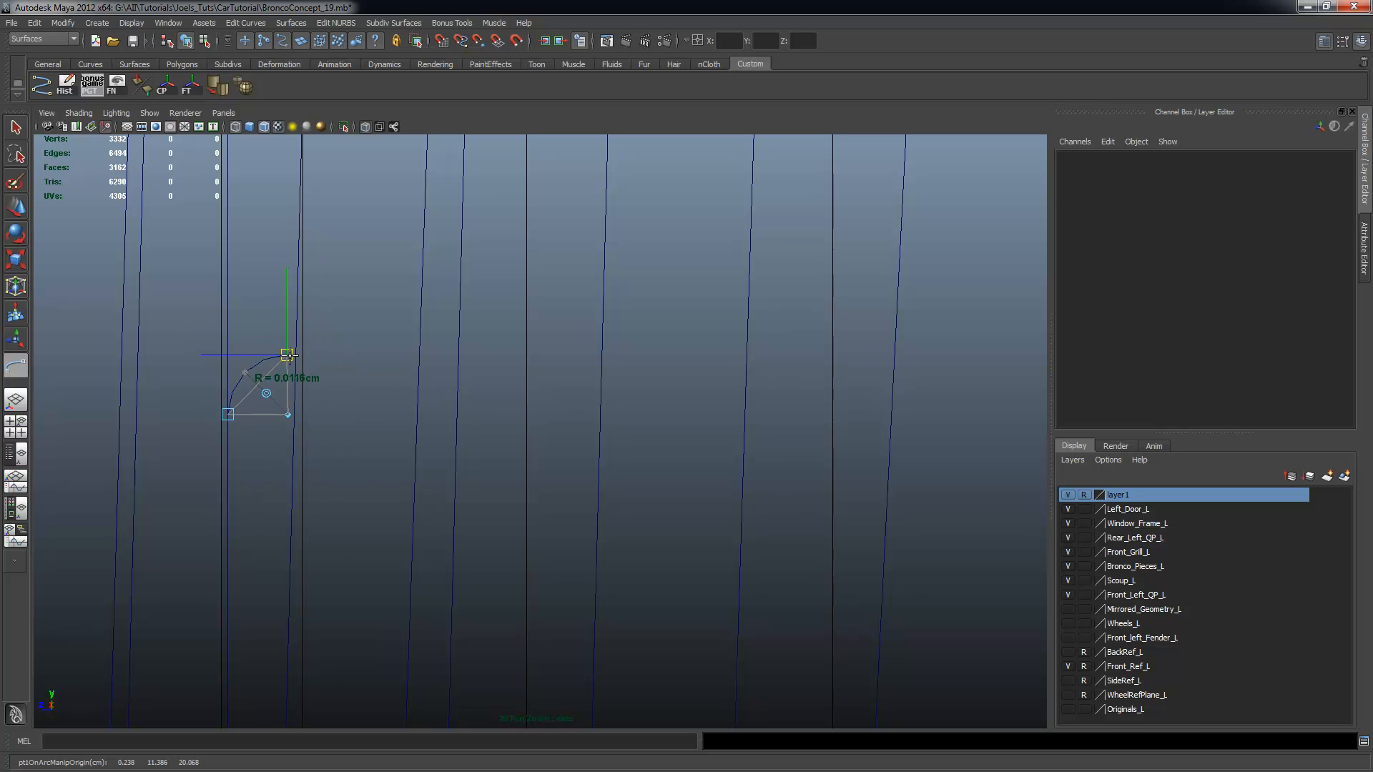
alt+right_drag(312, 447, 511, 481)
alt+middle_drag(381, 437, 464, 433)
key(w)
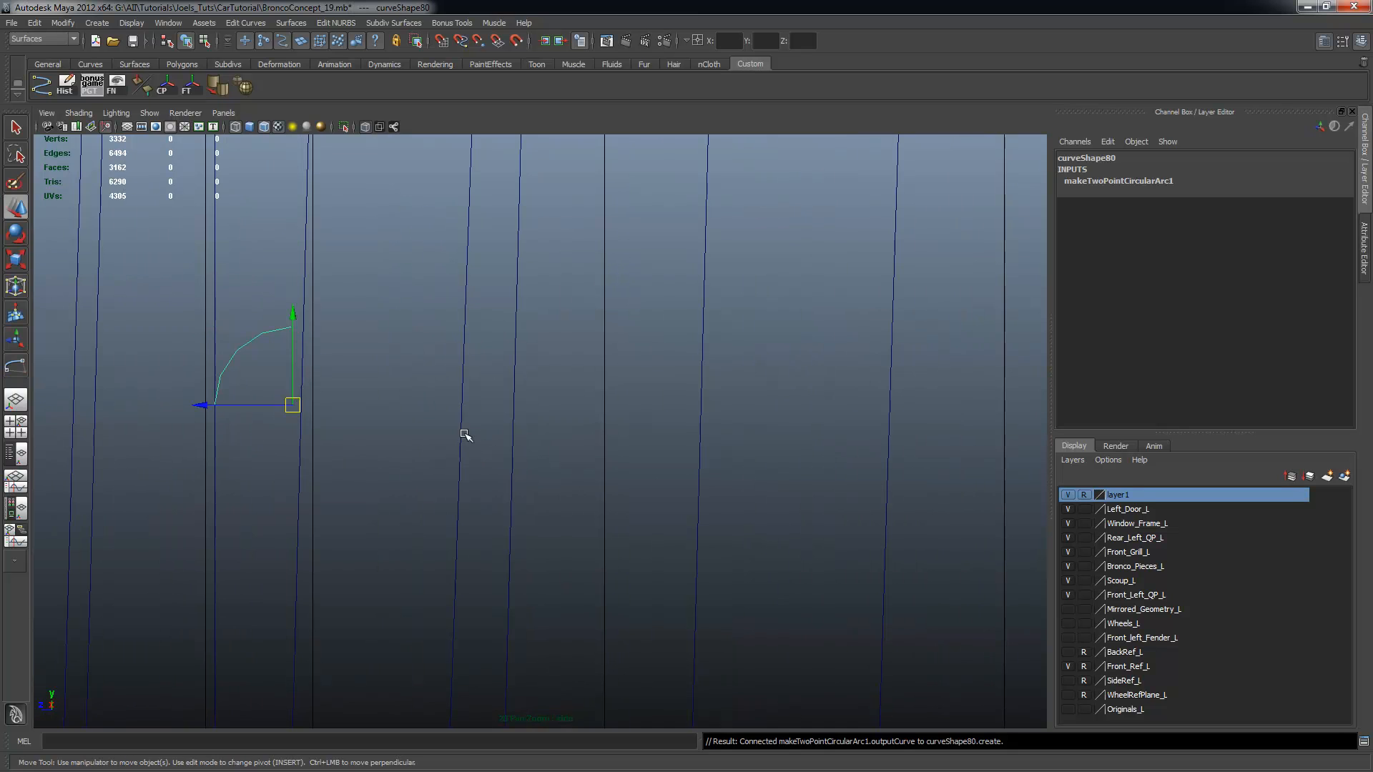
Move the arc's pivot to its lower end point on the N curve
key(Insert)
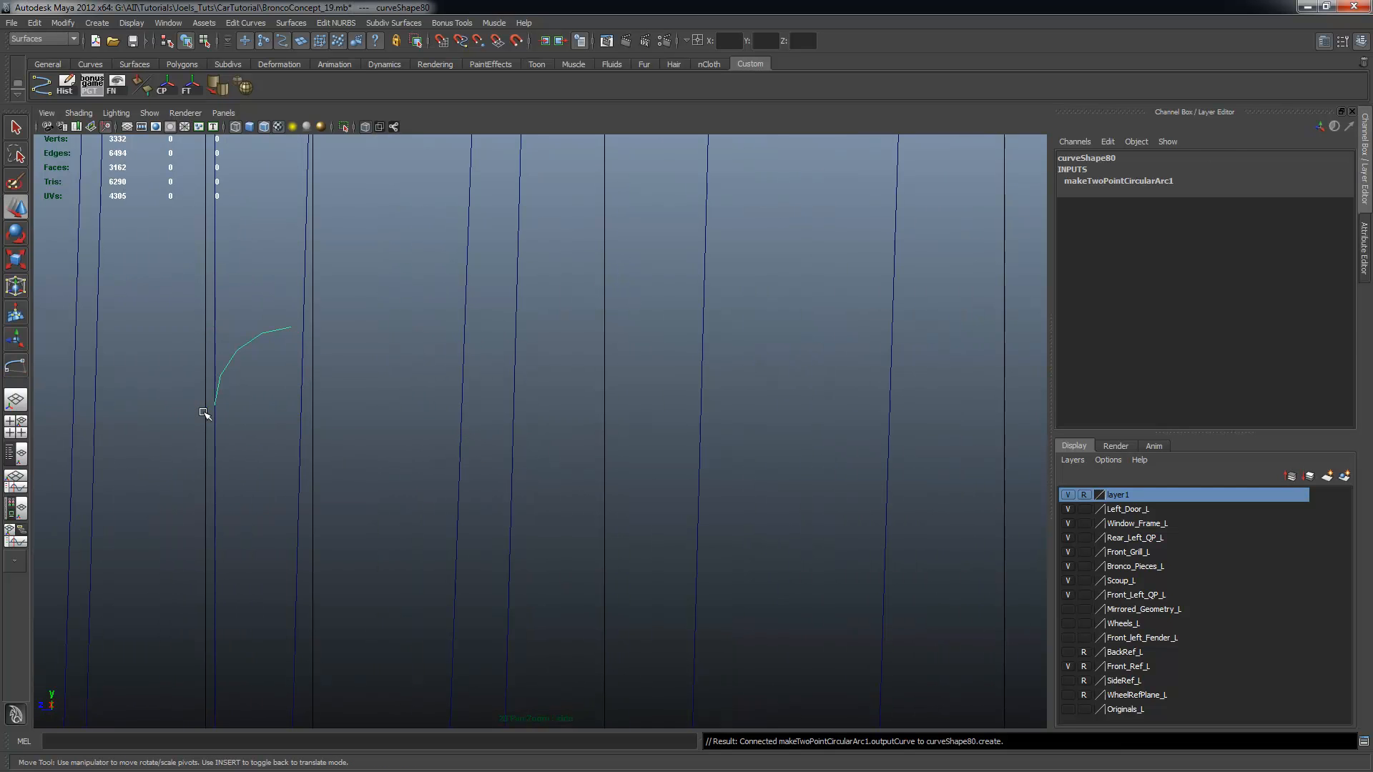
click(245, 344)
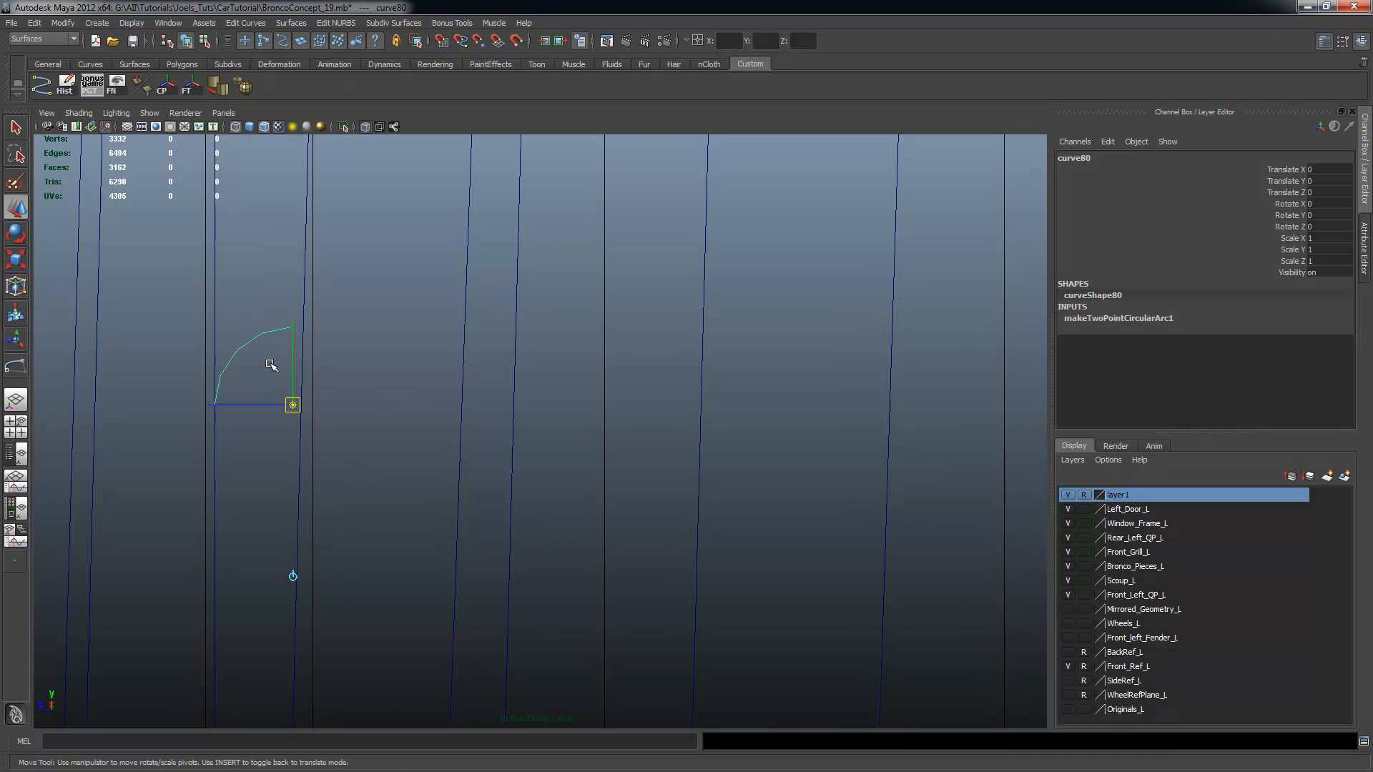
drag(291, 403, 202, 465)
Add the drawing plane to a new display layer and hide that layer
key(space)
key(space)
alt+drag(589, 343, 509, 356)
key(f)
alt+right_drag(594, 392, 490, 369)
alt+drag(490, 369, 572, 354)
alt+right_drag(572, 354, 224, 300)
alt+right_drag(621, 403, 717, 422)
alt+drag(717, 422, 778, 405)
click(425, 268)
alt+drag(621, 346, 752, 374)
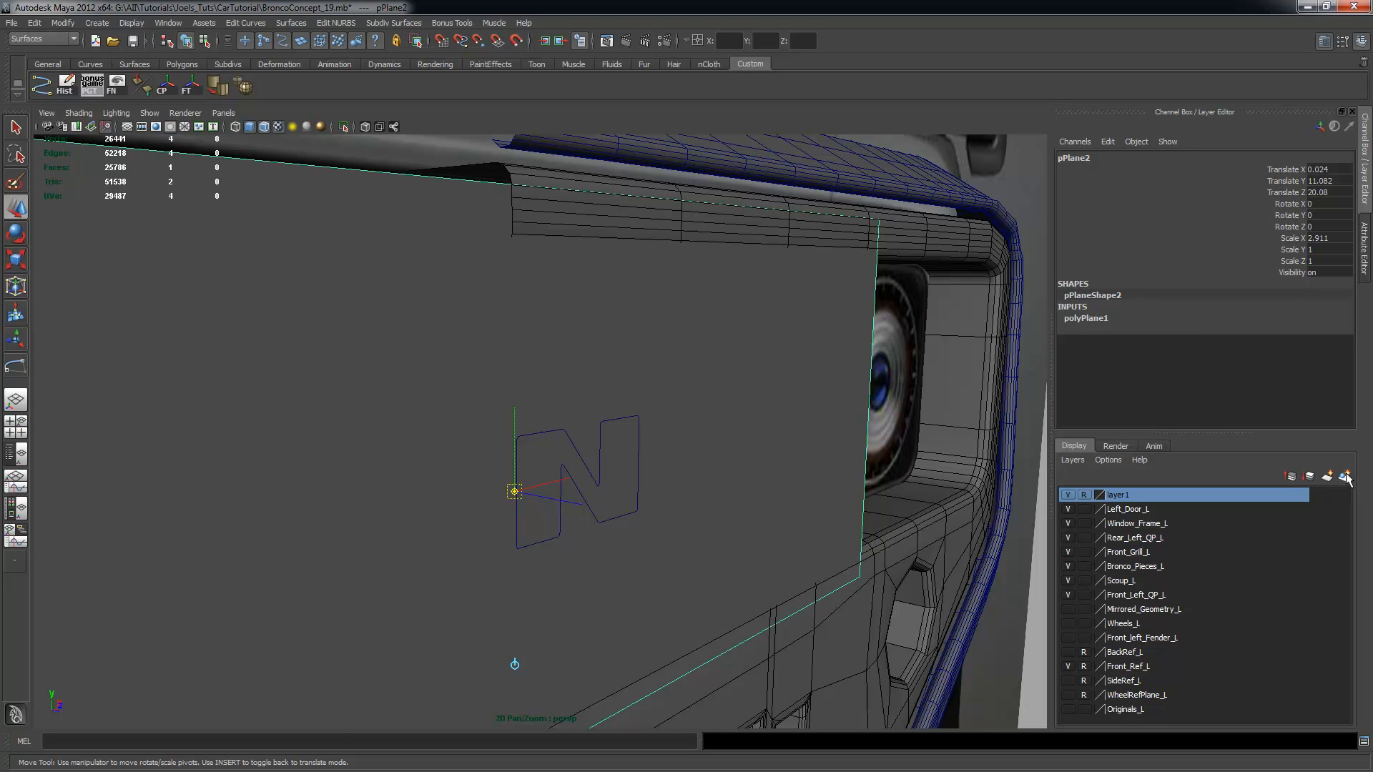
click(1068, 492)
Scale the arc profile uniformly from its pivot to about 2.159
mouse_move(541, 459)
alt+mouse_down()
mouse_move(609, 442)
mouse_move(551, 447)
alt+mouse_up()
alt+right_drag(552, 448, 803, 484)
alt+drag(803, 484, 634, 496)
key(q)
alt+right_drag(402, 449, 643, 466)
alt+drag(404, 429, 432, 406)
click(420, 399)
key(r)
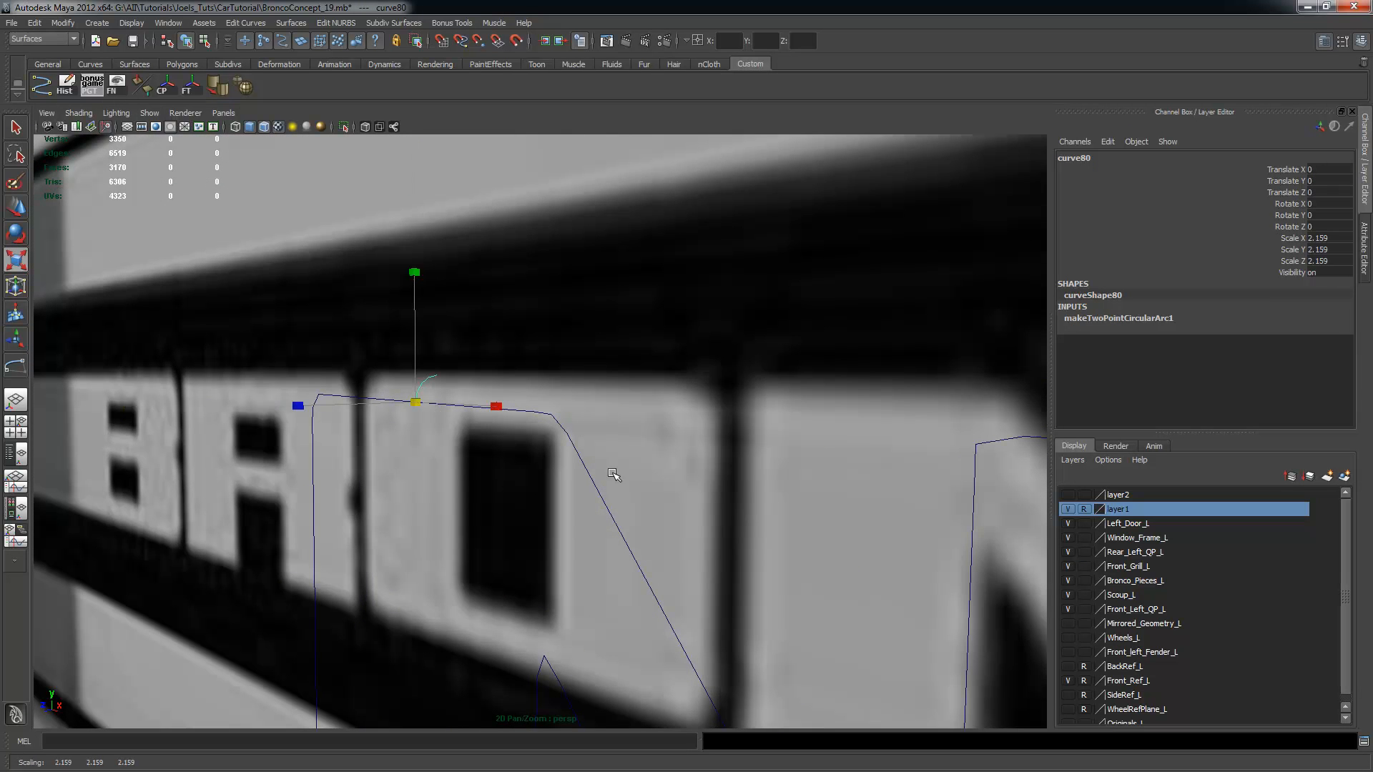
Extrude the arc profile along the closed N curve to create the letter's rounded edge surface
alt+right_drag(612, 472, 398, 452)
alt+drag(398, 451, 574, 480)
key(q)
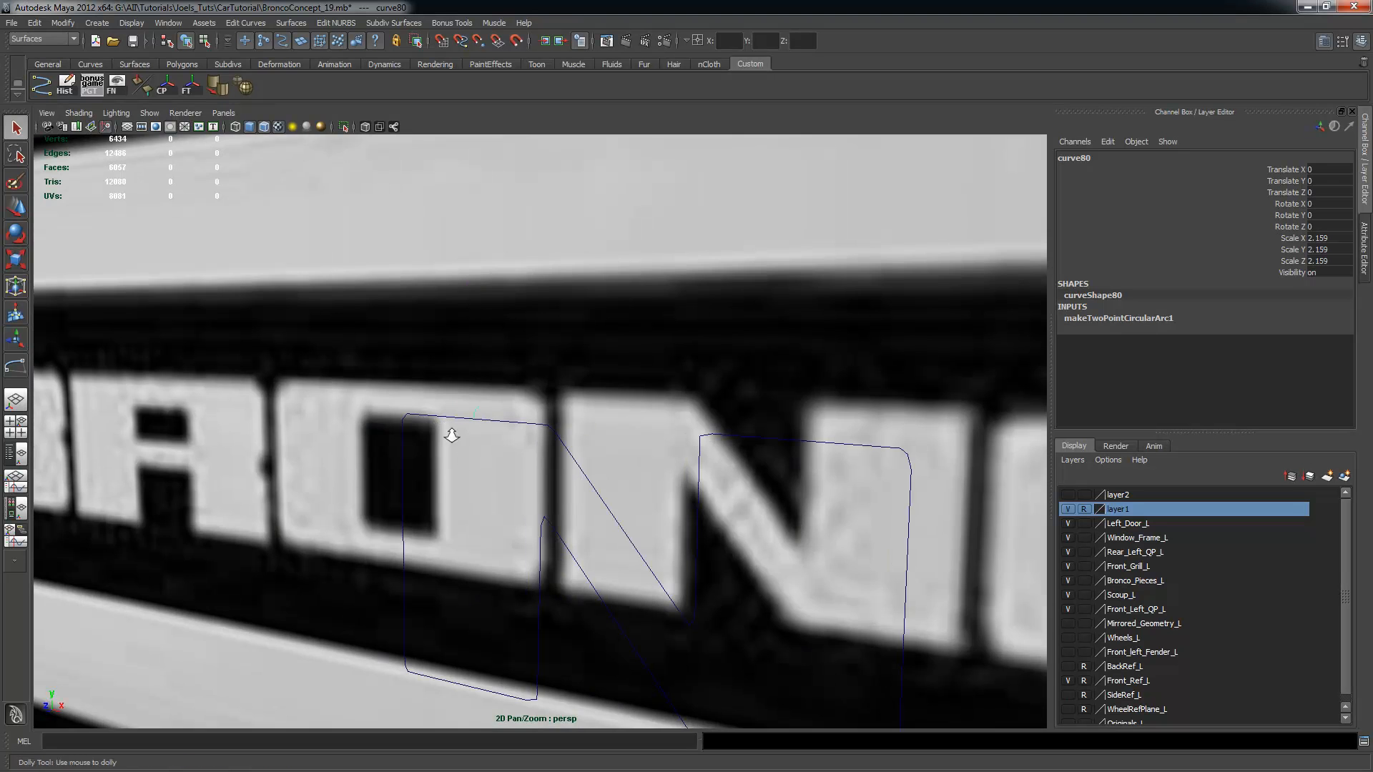
alt+right_drag(447, 429, 507, 419)
click(460, 411)
alt+drag(472, 426, 555, 447)
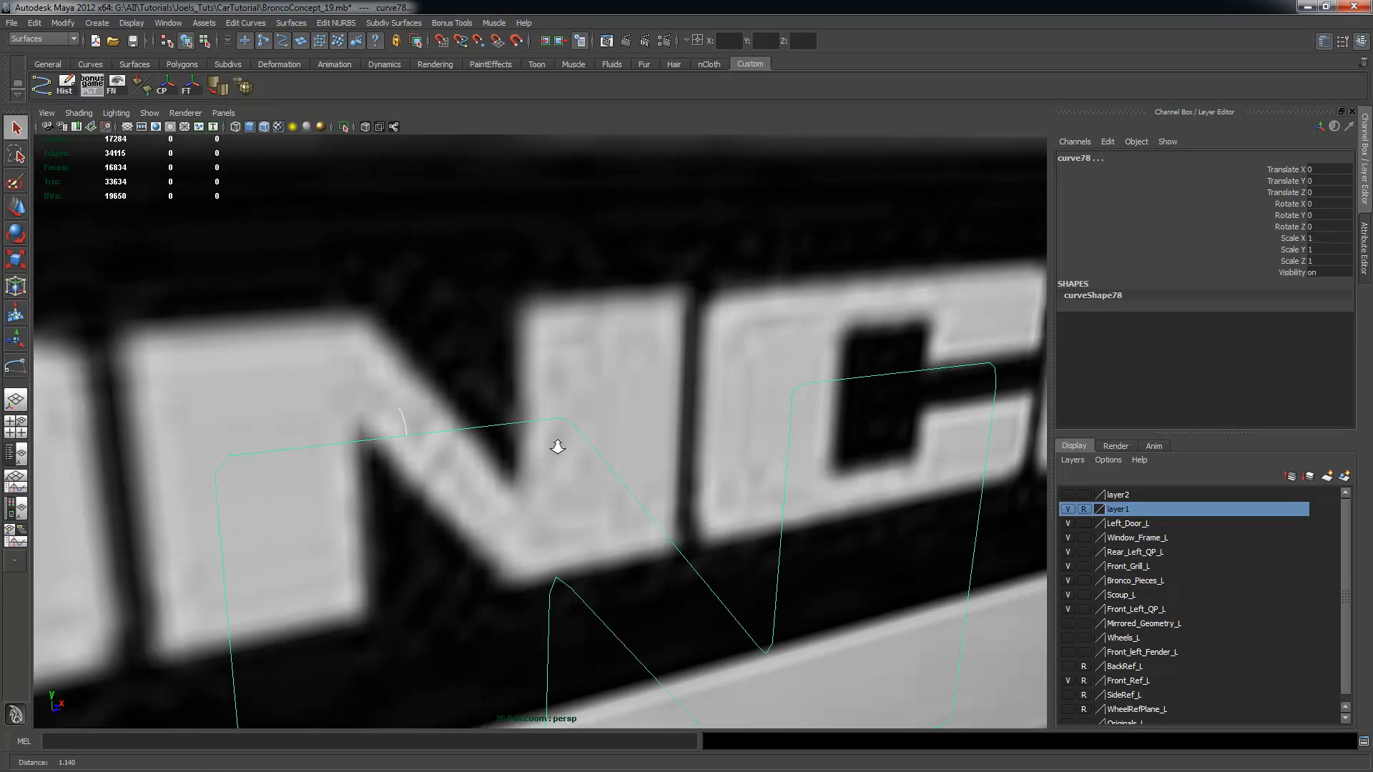
alt+right_drag(555, 448, 533, 453)
alt+middle_drag(534, 454, 524, 363)
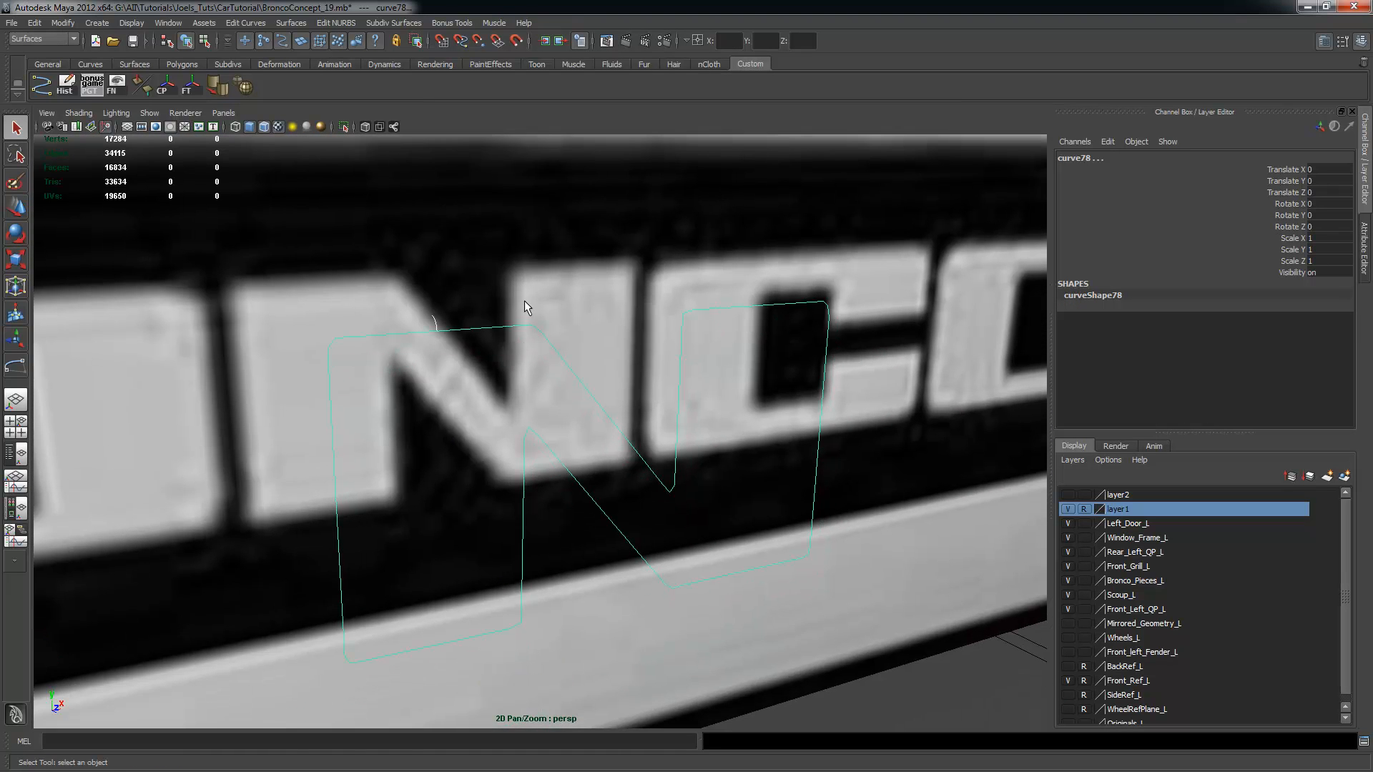
click(291, 22)
click(300, 87)
alt+drag(563, 325, 608, 445)
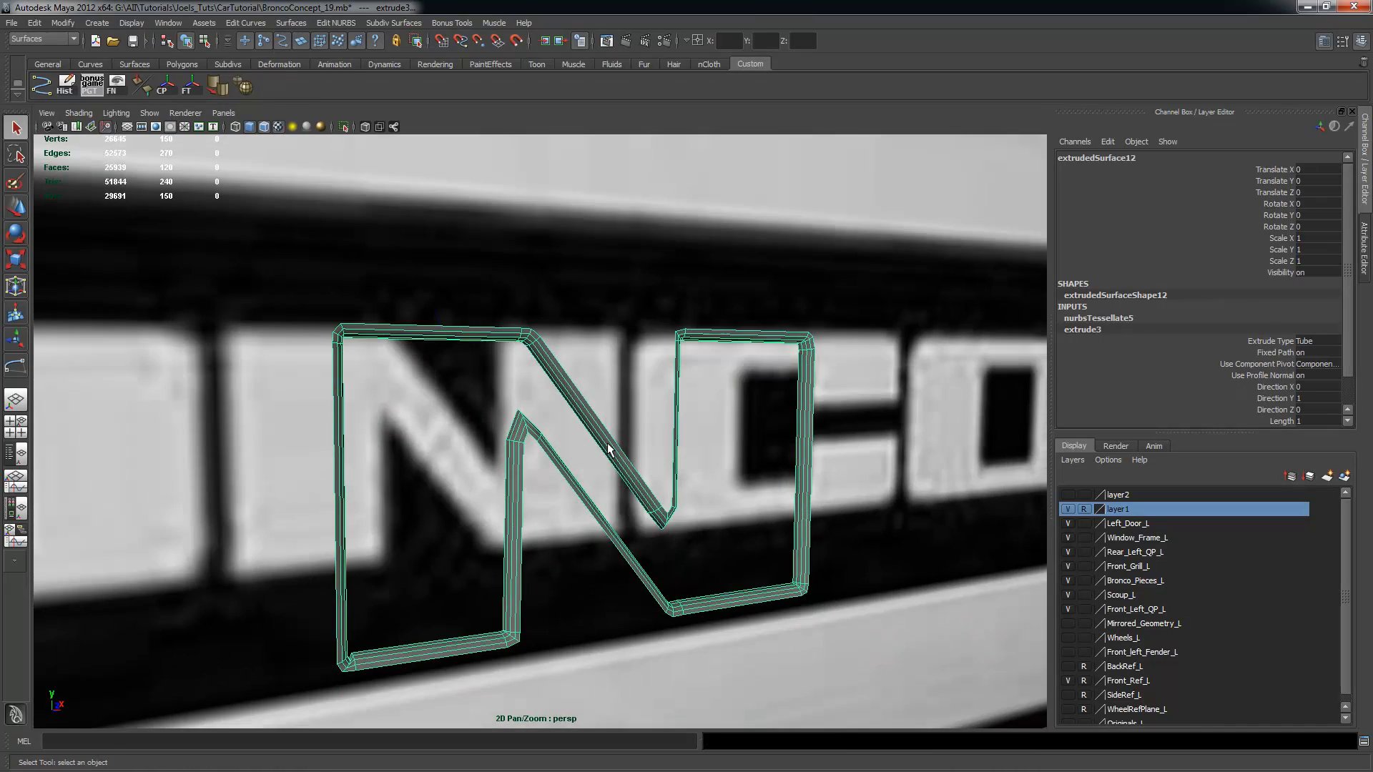
Rotate the arc profile around Z to about 157.98 degrees to reorient the N's extruded edge
alt+right_drag(607, 445, 624, 376)
alt+middle_drag(680, 437, 542, 352)
alt+drag(542, 352, 439, 349)
alt+drag(347, 306, 510, 354)
click(321, 292)
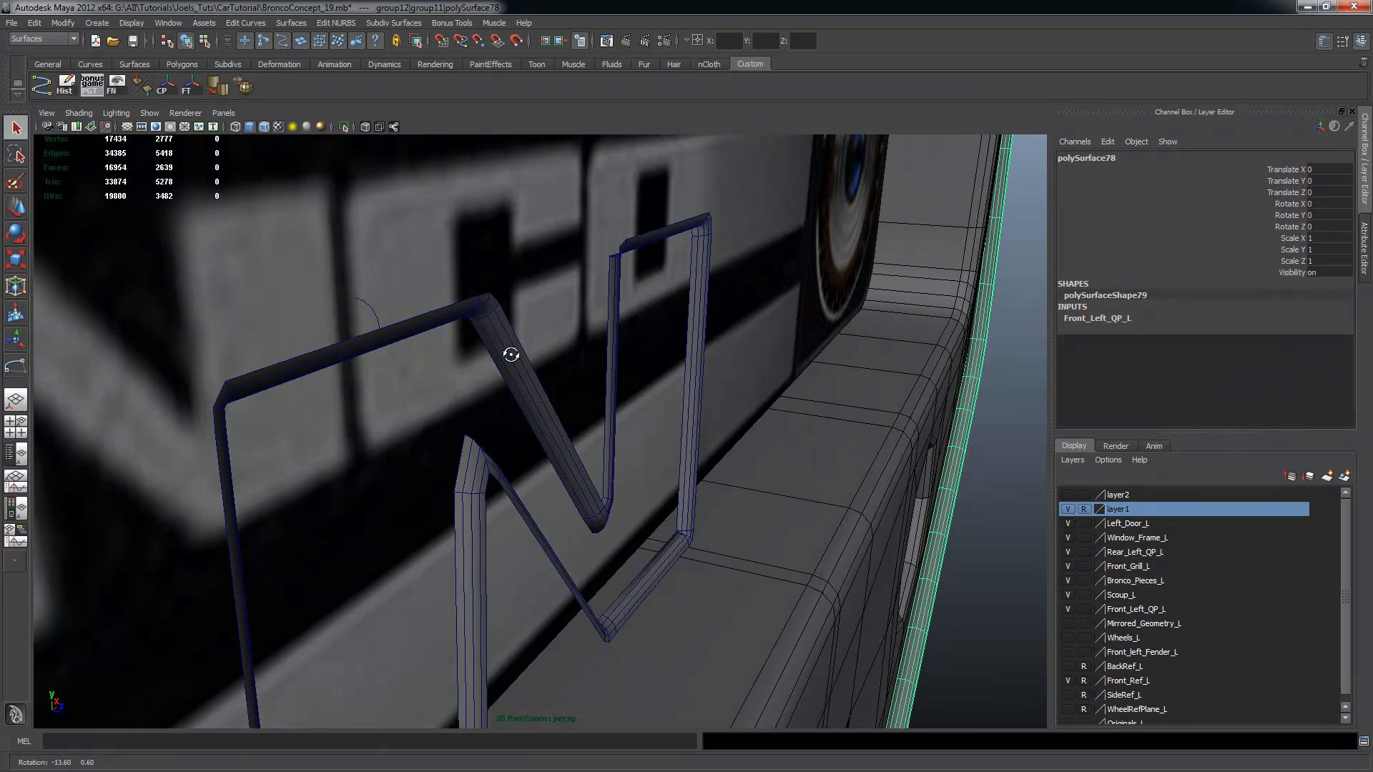
click(371, 308)
key(e)
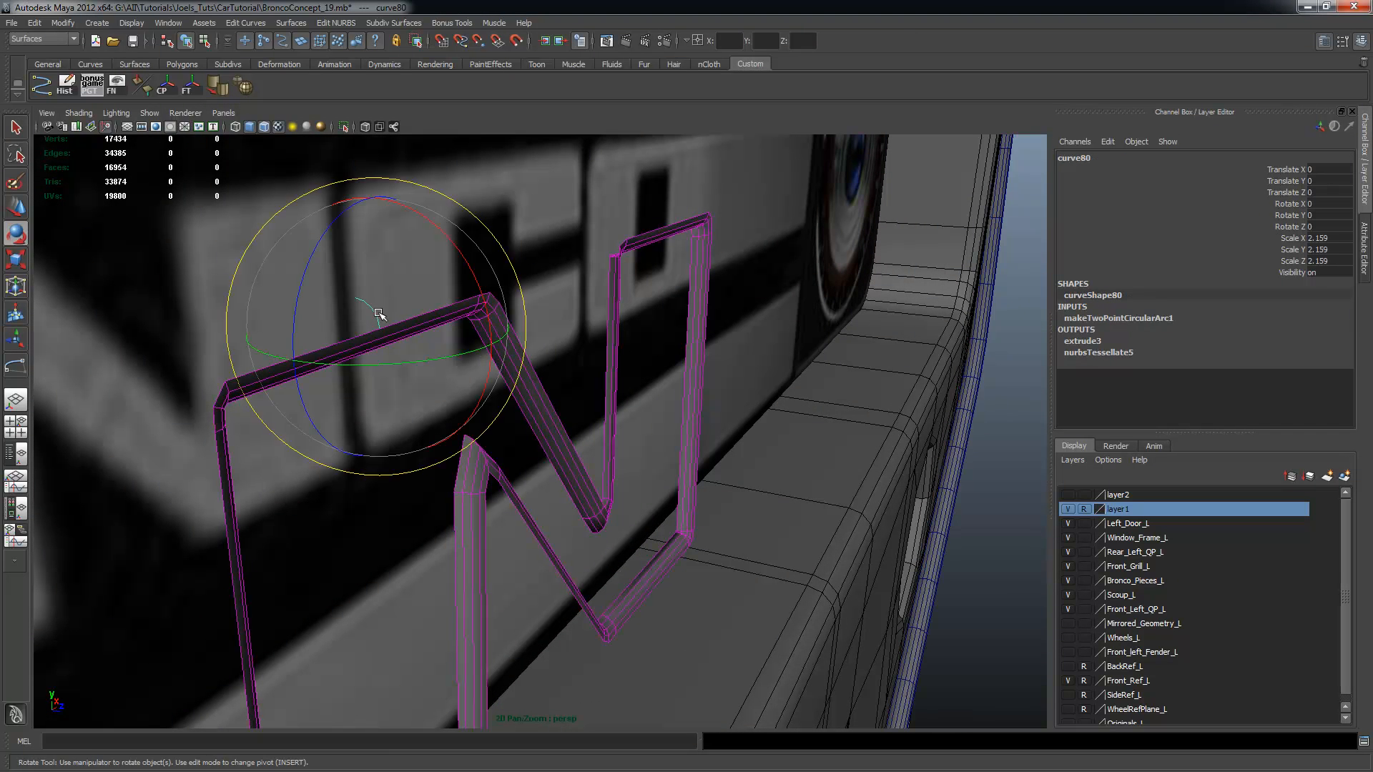
drag(316, 260, 518, 416)
alt+drag(664, 433, 502, 423)
alt+middle_drag(661, 479, 594, 425)
mouse_move(594, 425)
alt+mouse_down()
mouse_move(616, 448)
mouse_move(676, 455)
mouse_move(577, 429)
mouse_move(549, 398)
mouse_move(549, 337)
mouse_move(551, 377)
mouse_move(595, 429)
alt+mouse_up()
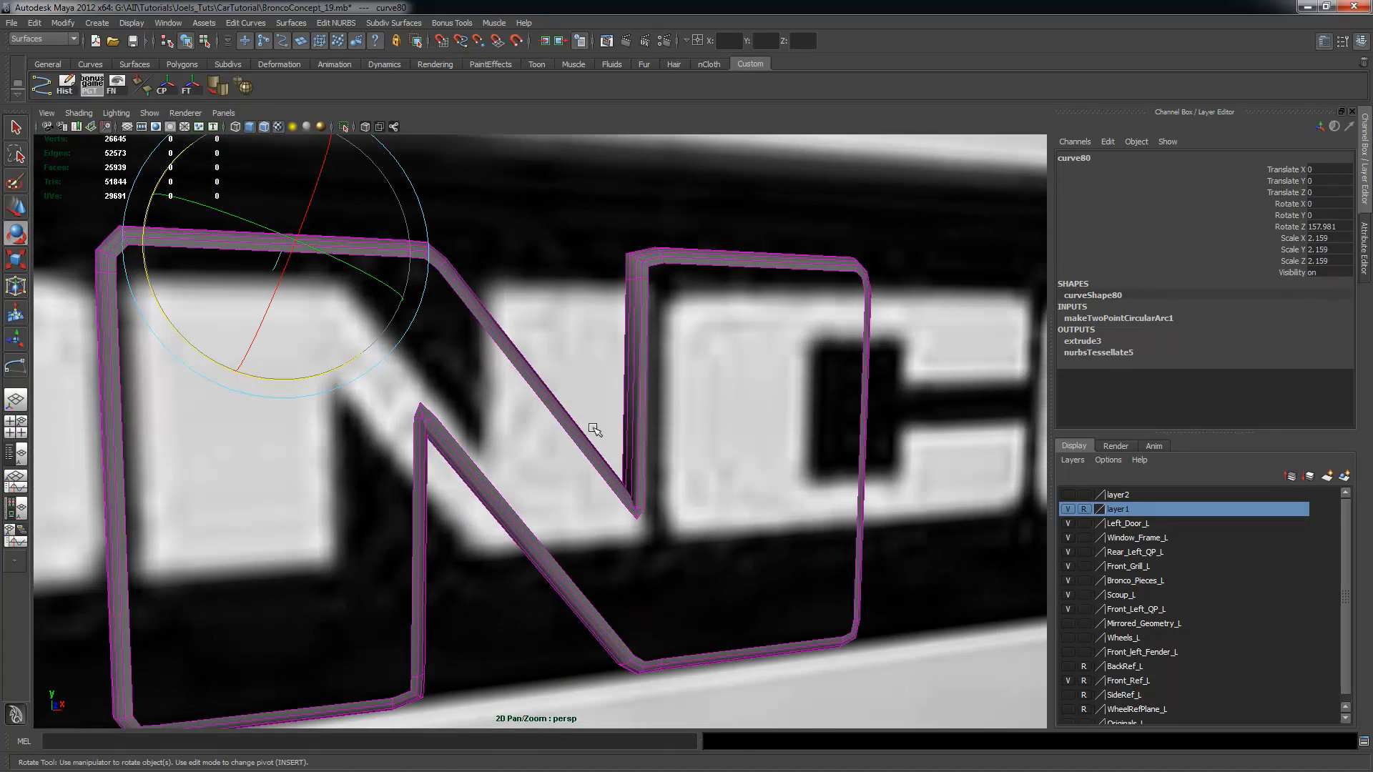
Select the extruded N edge surface and inspect its reoriented profile from several angles
key(q)
click(413, 256)
alt+drag(647, 371, 503, 365)
alt+right_drag(479, 384, 478, 384)
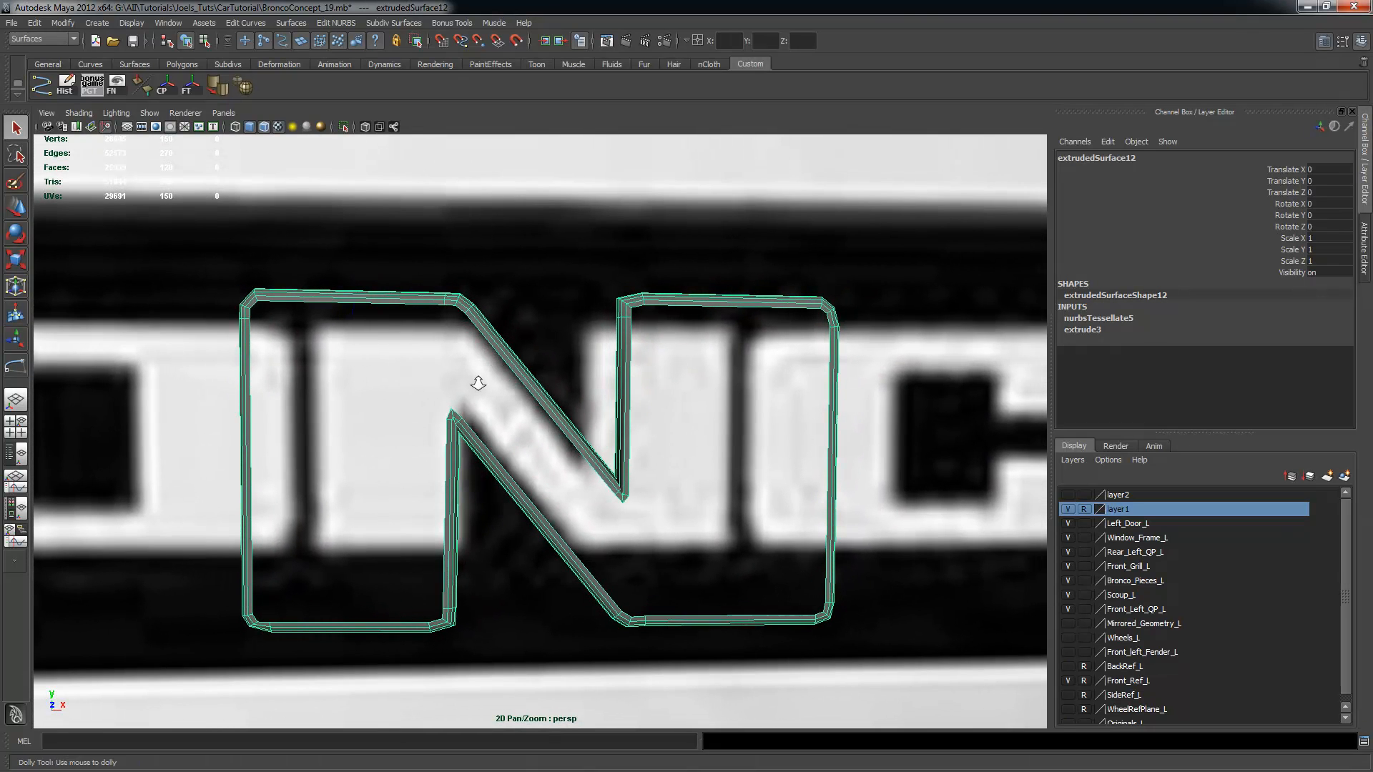
scroll(545, 392, up, 4)
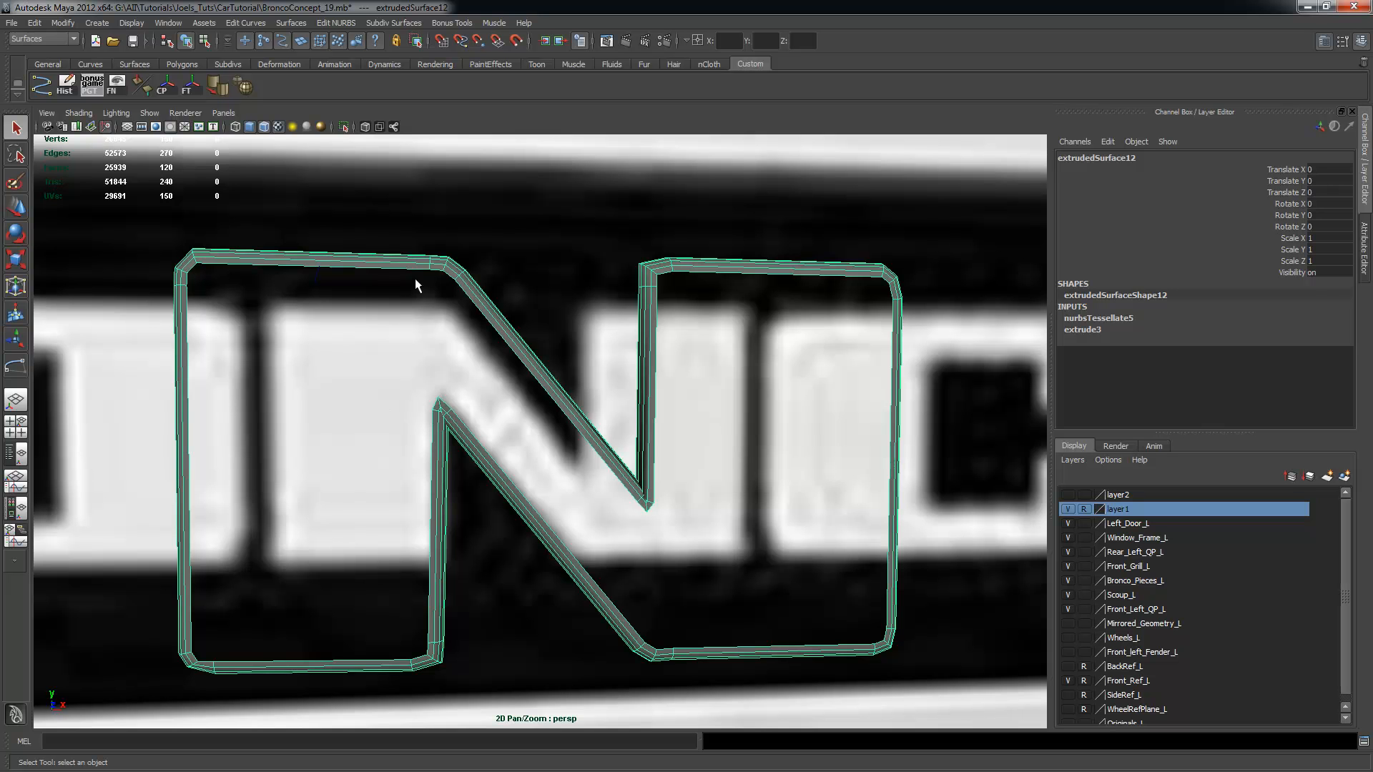
alt+drag(688, 419, 749, 337)
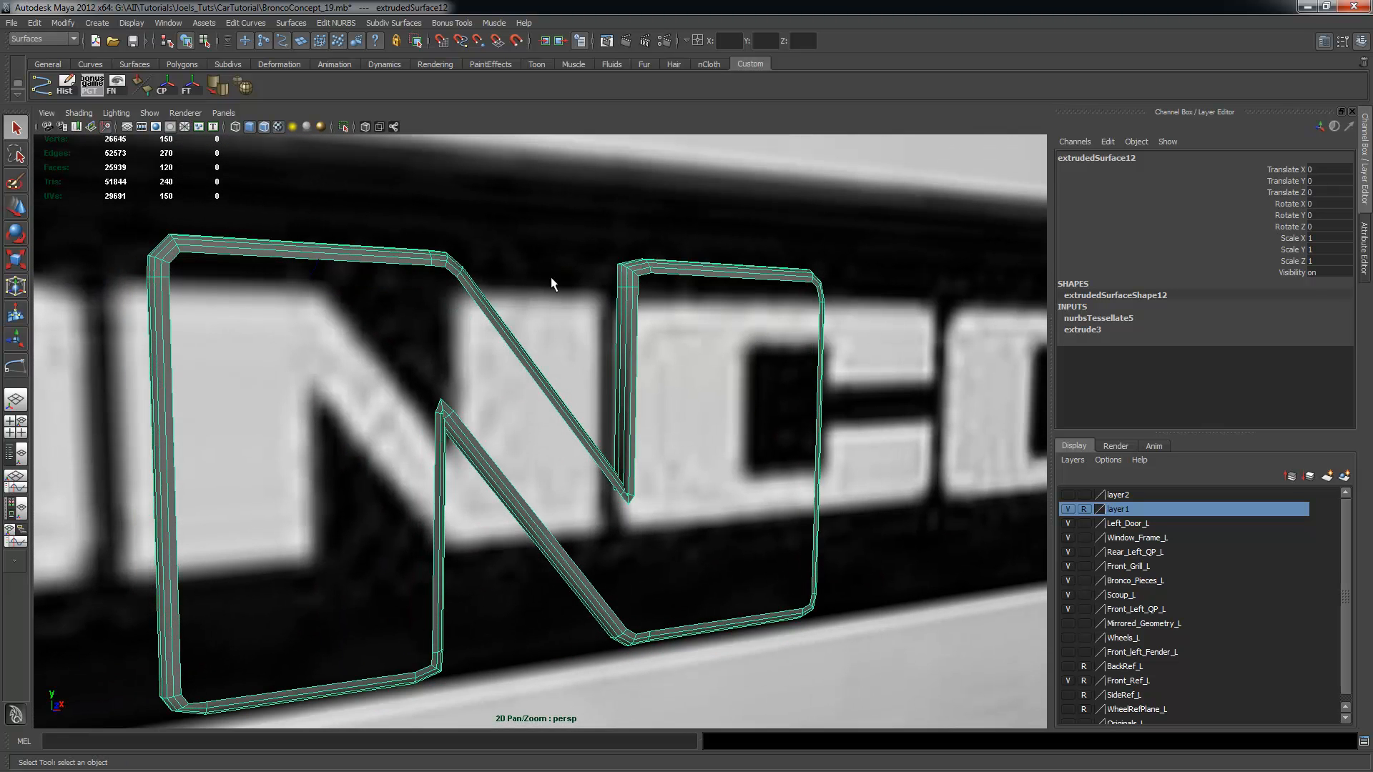
alt+drag(429, 329, 447, 331)
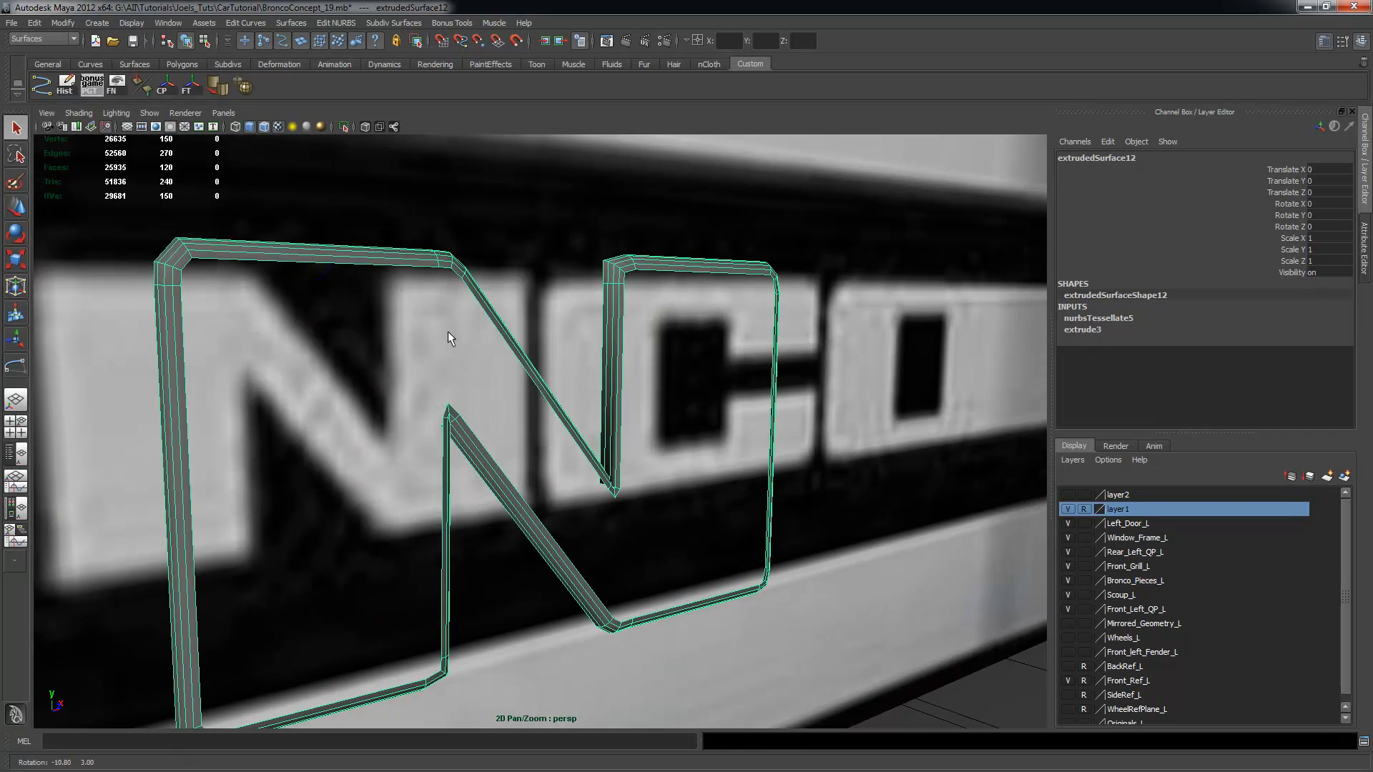
Show layer2 again and make its drawing plane behind the N a live surface
click(1067, 495)
alt+drag(821, 417, 698, 372)
click(612, 226)
alt+right_drag(836, 306, 708, 291)
alt+drag(708, 291, 740, 276)
alt+right_drag(740, 276, 440, 292)
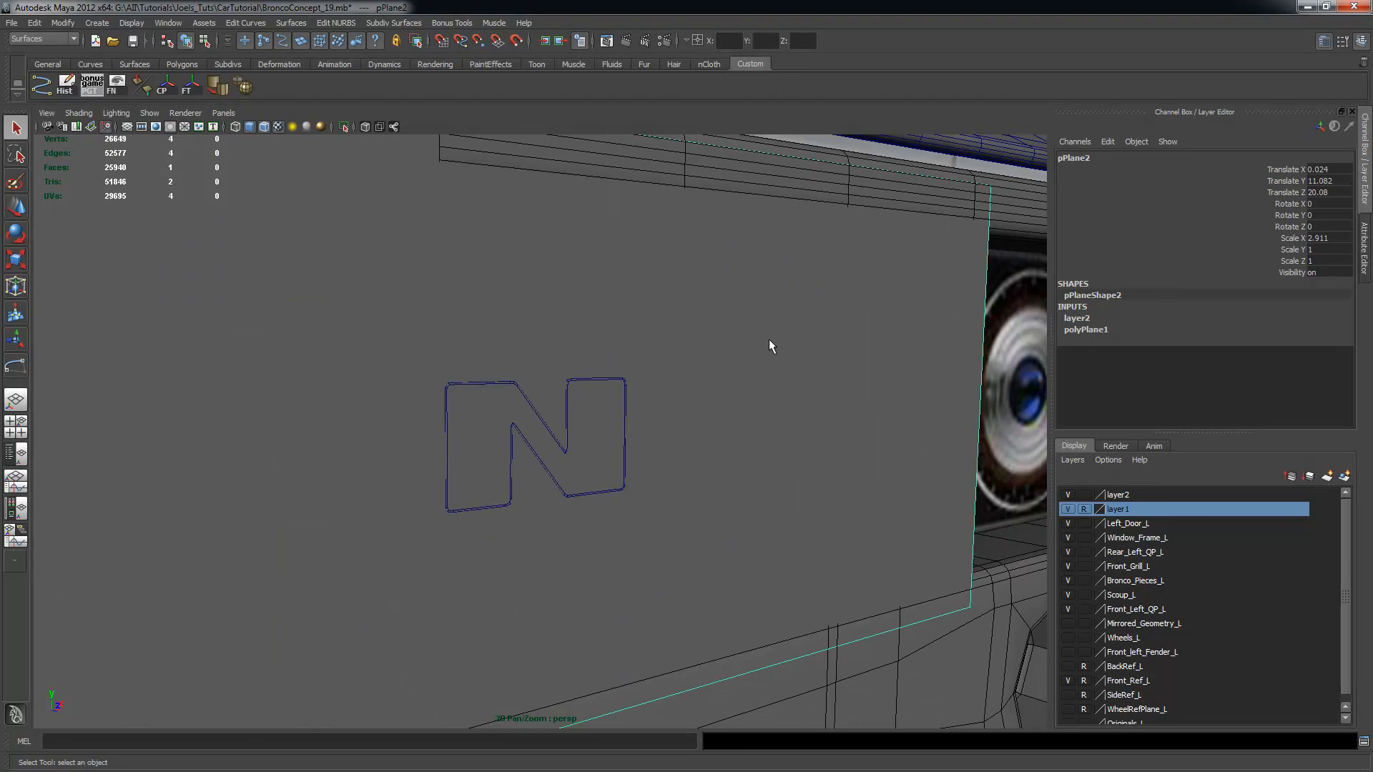
click(517, 41)
alt+right_drag(666, 356, 718, 371)
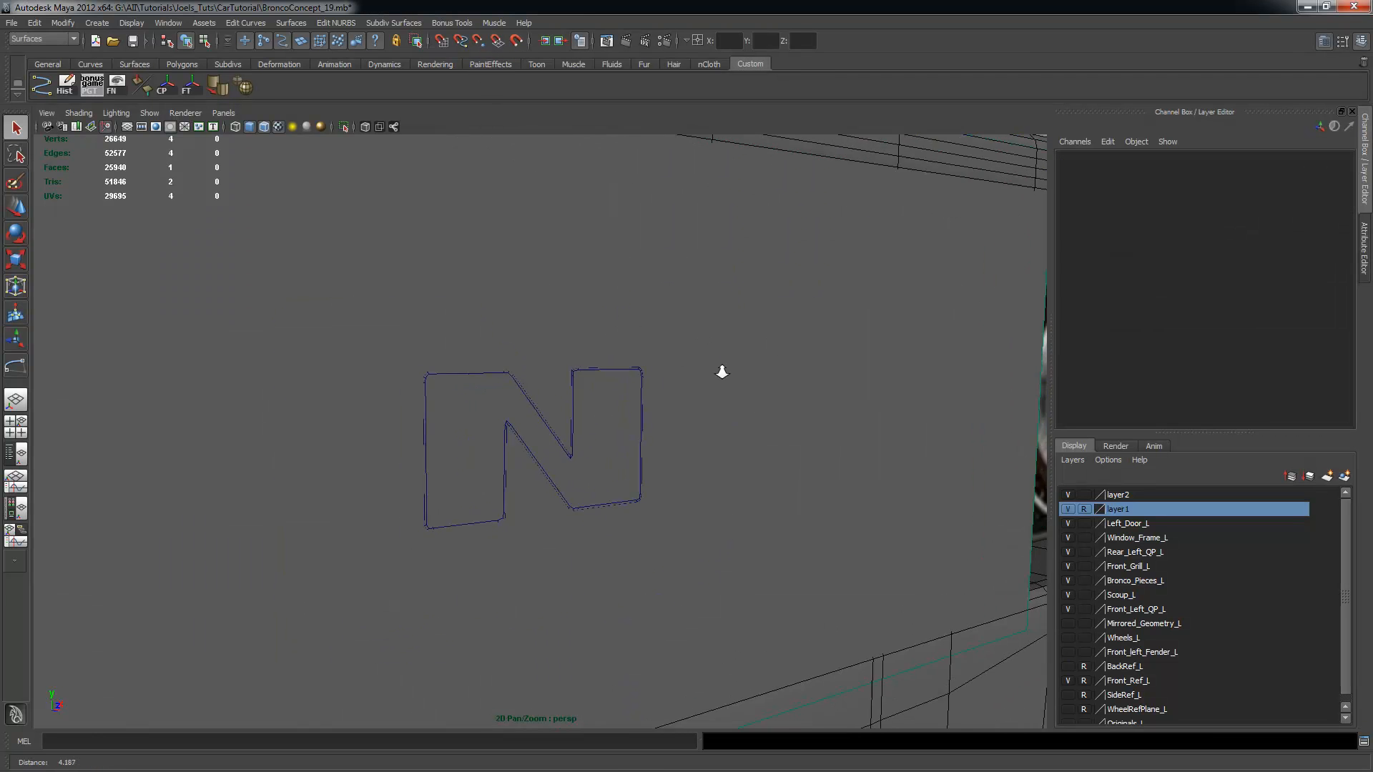
Switch to the front view and change to the Polygons menu set
key(space)
key(space)
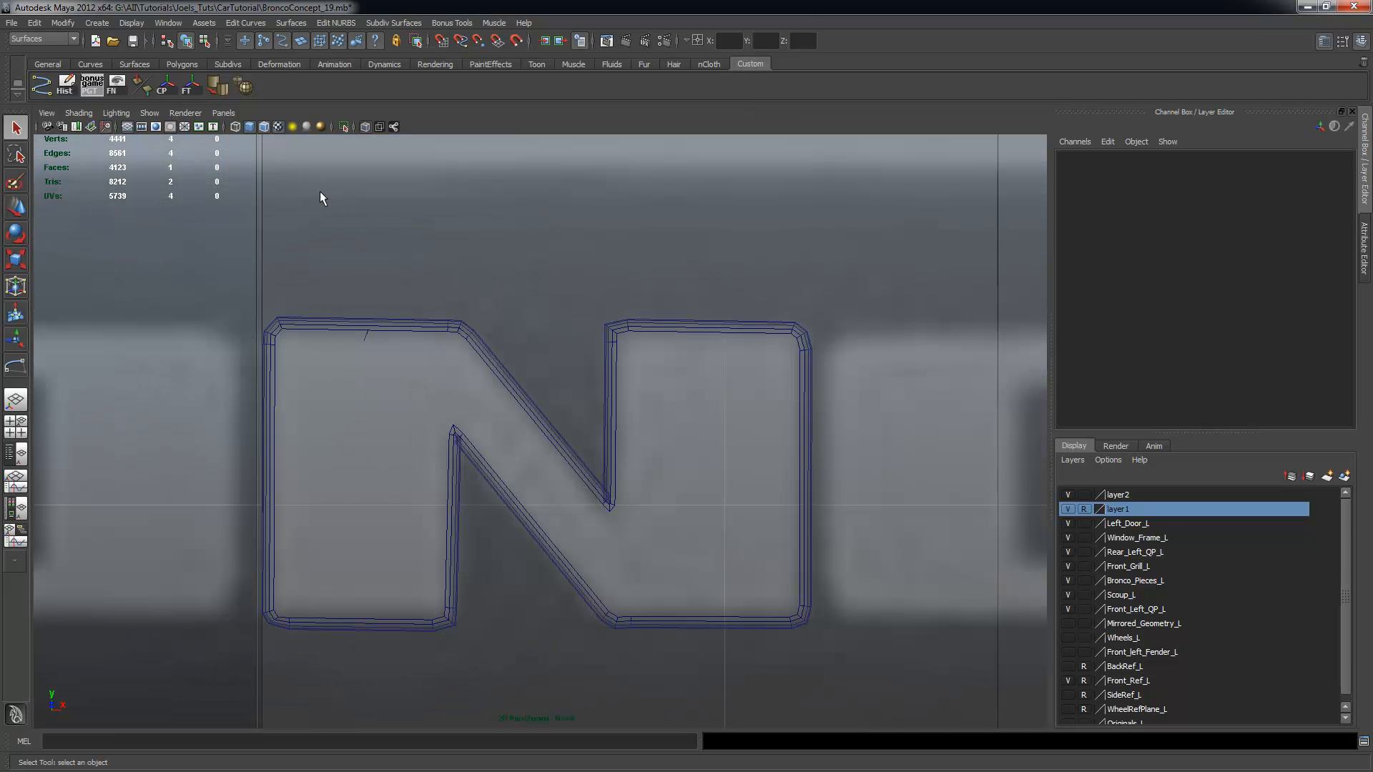
click(81, 40)
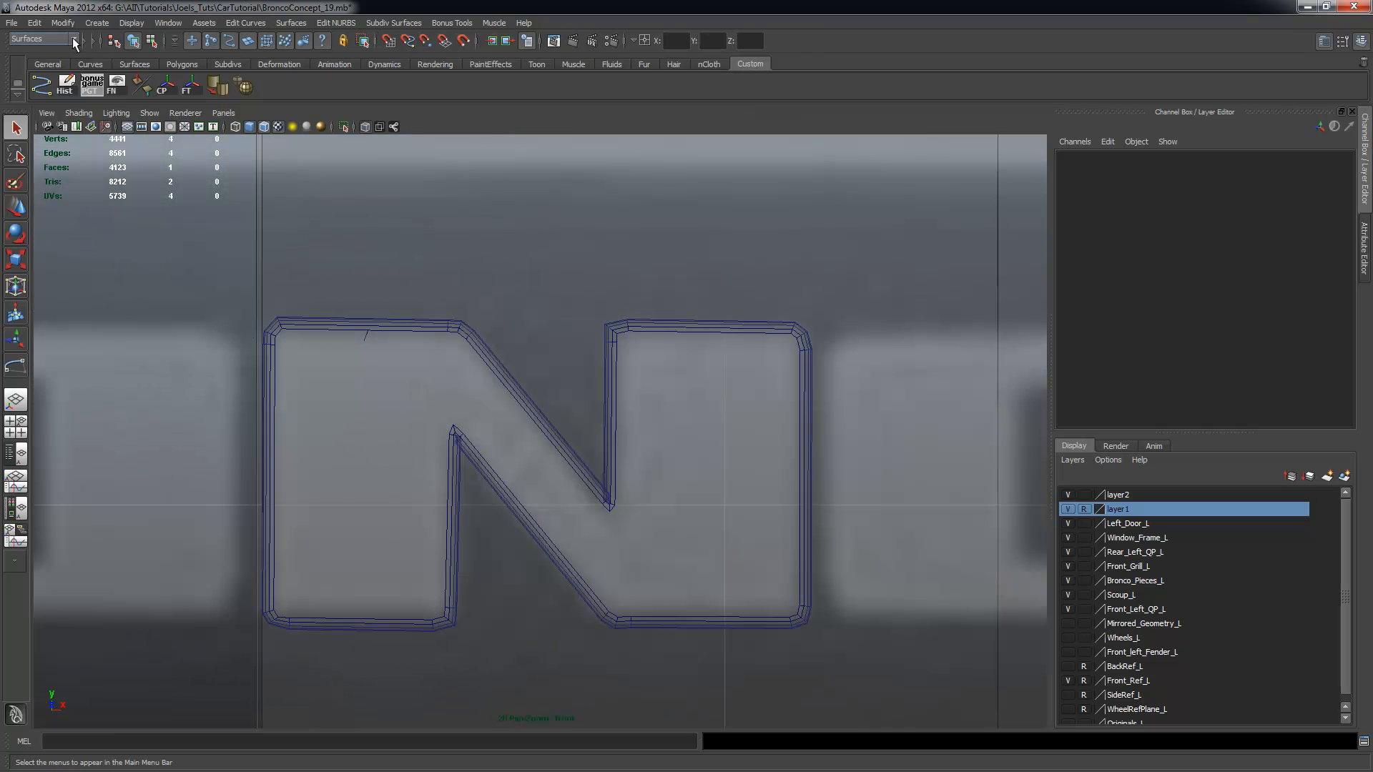
click(74, 40)
click(47, 62)
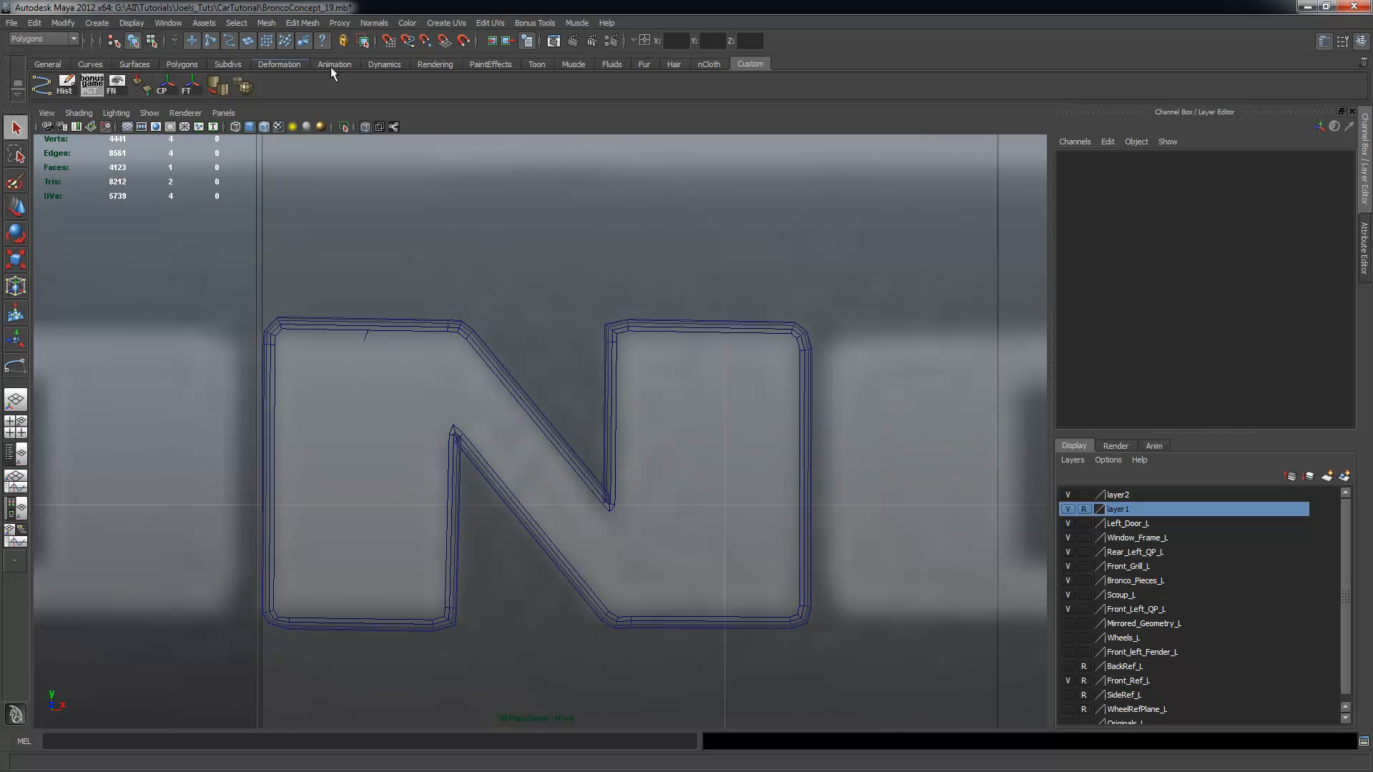
Create a four-sided polygon filling the N's left stem just inside the extruded edge, with a slanted upper side
click(295, 26)
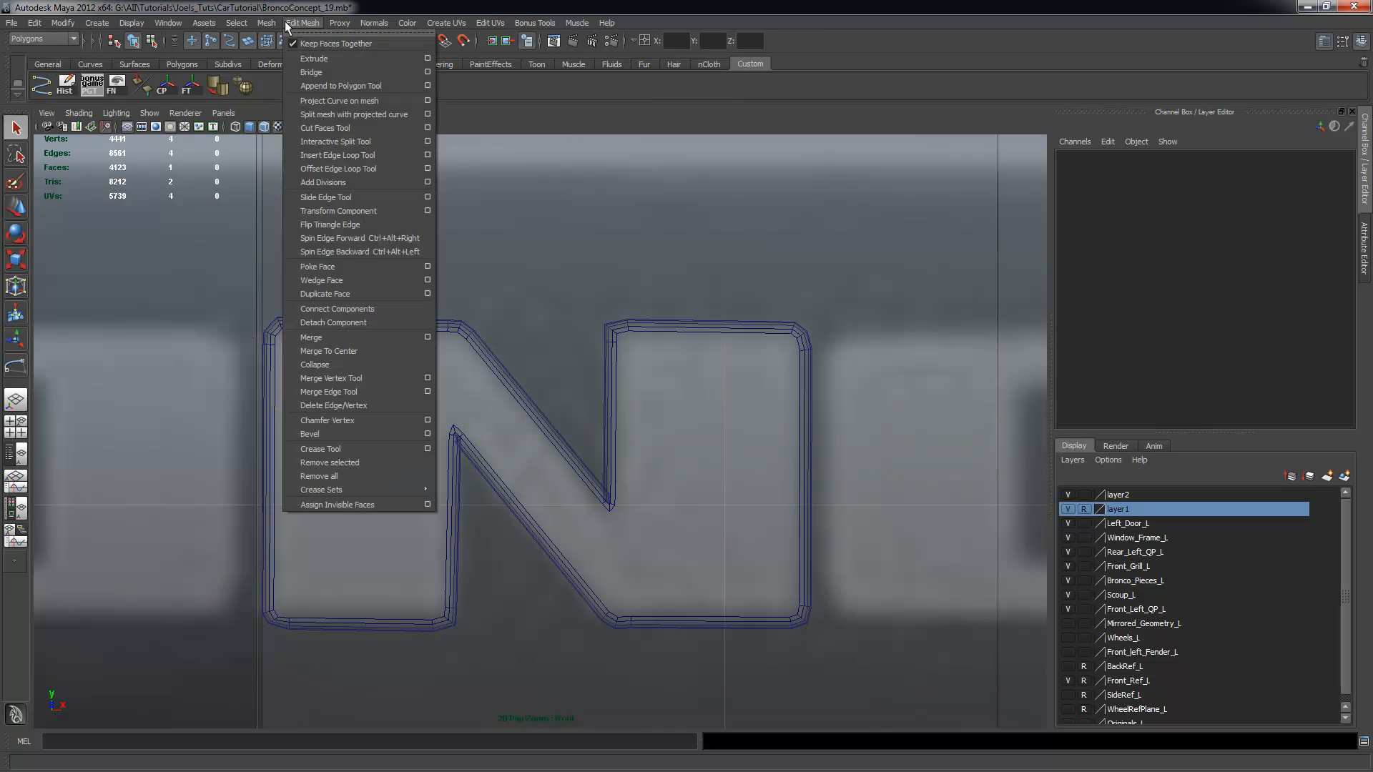
mouse_move(269, 27)
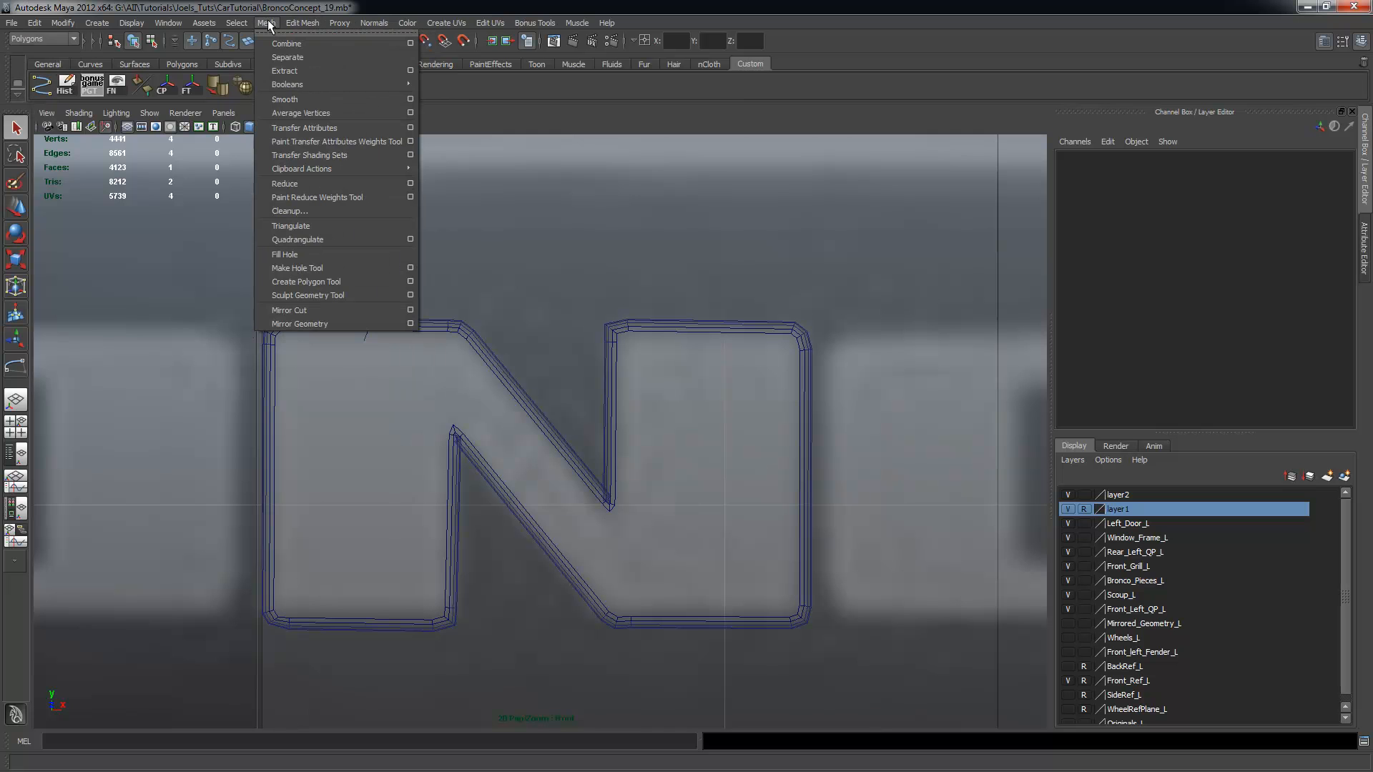
click(317, 281)
mouse_move(336, 465)
alt+right_down()
mouse_move(644, 369)
mouse_move(348, 490)
alt+right_up()
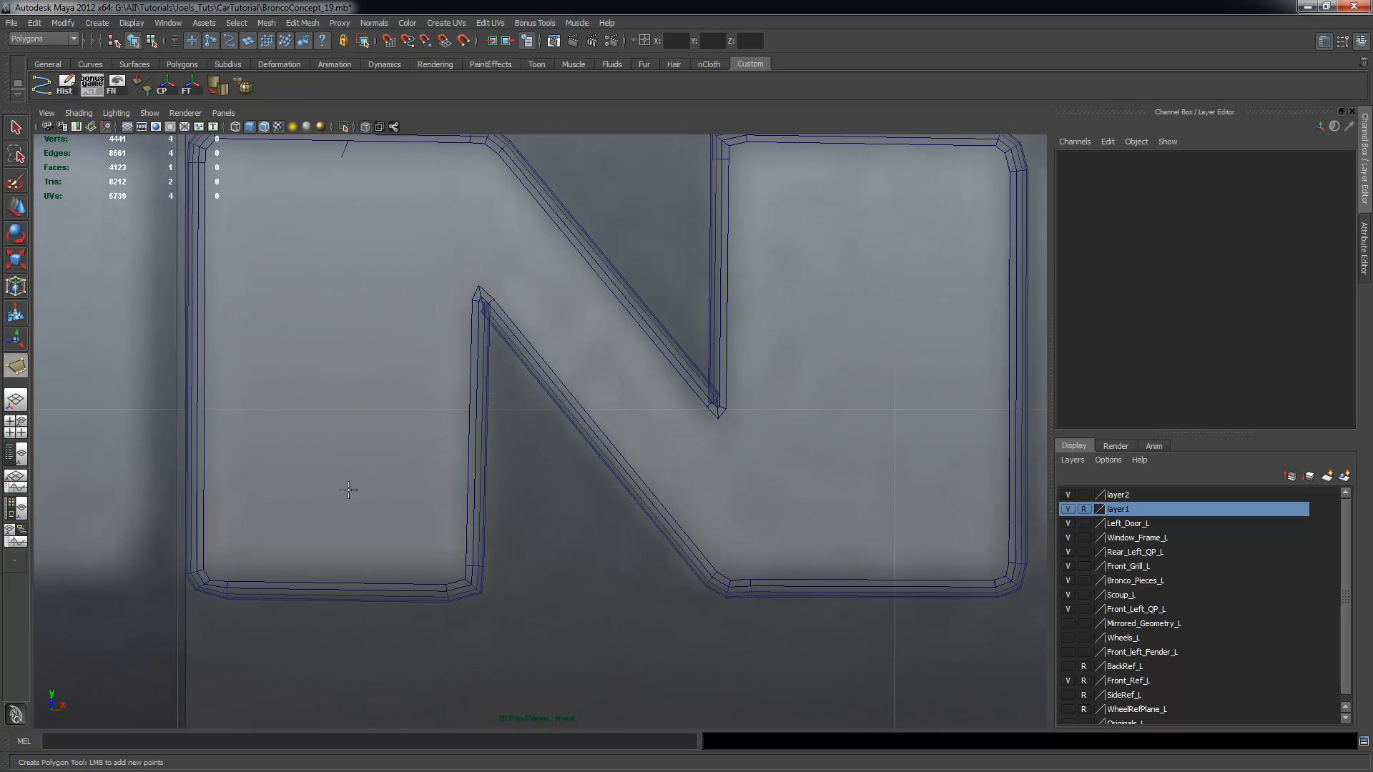
click(222, 564)
click(221, 153)
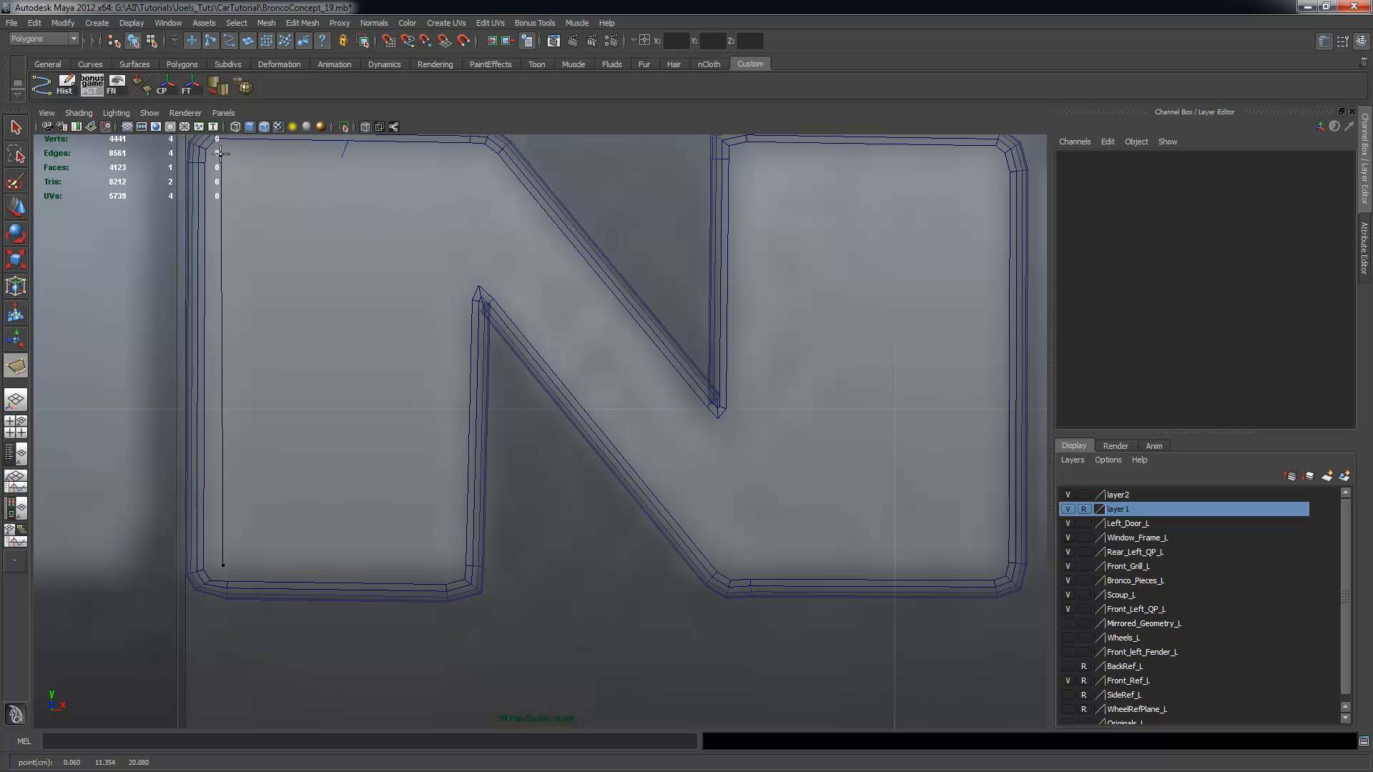
click(453, 286)
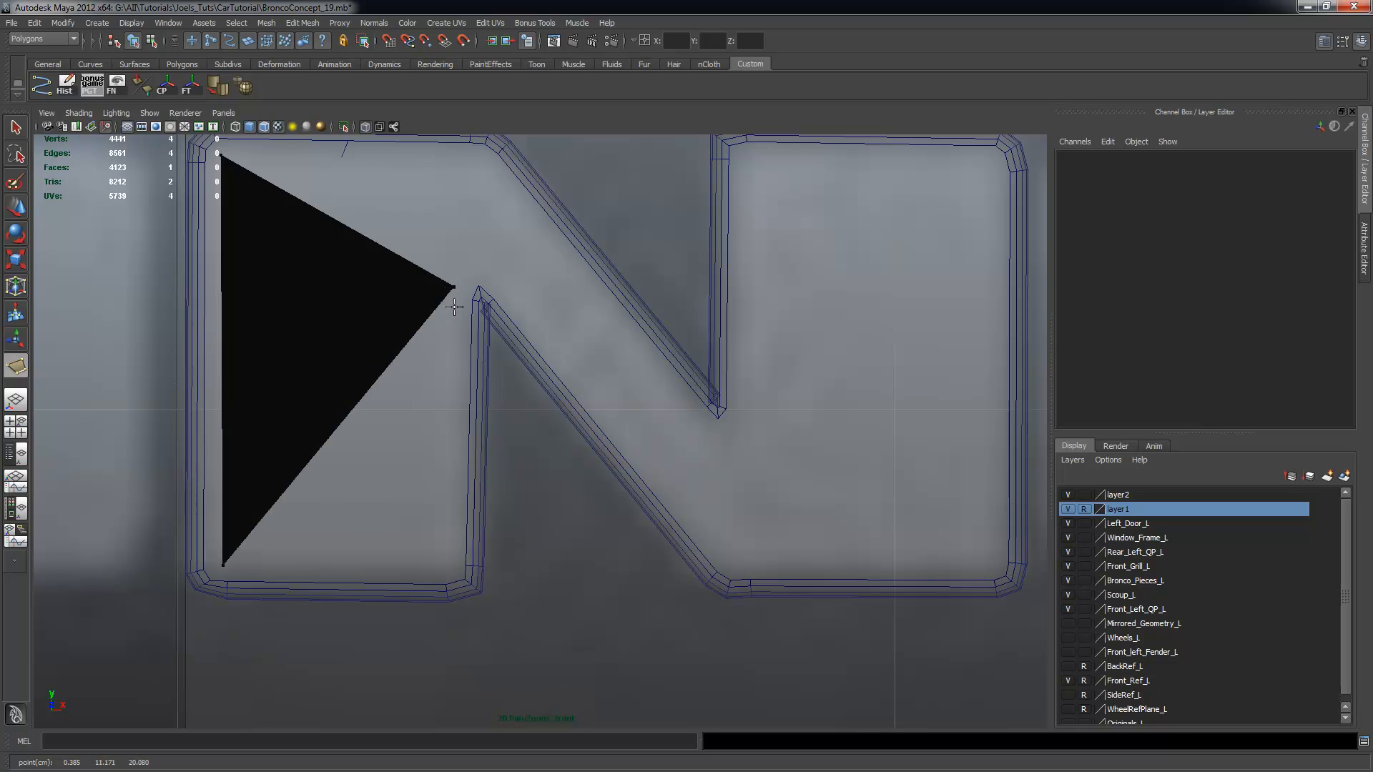
click(449, 569)
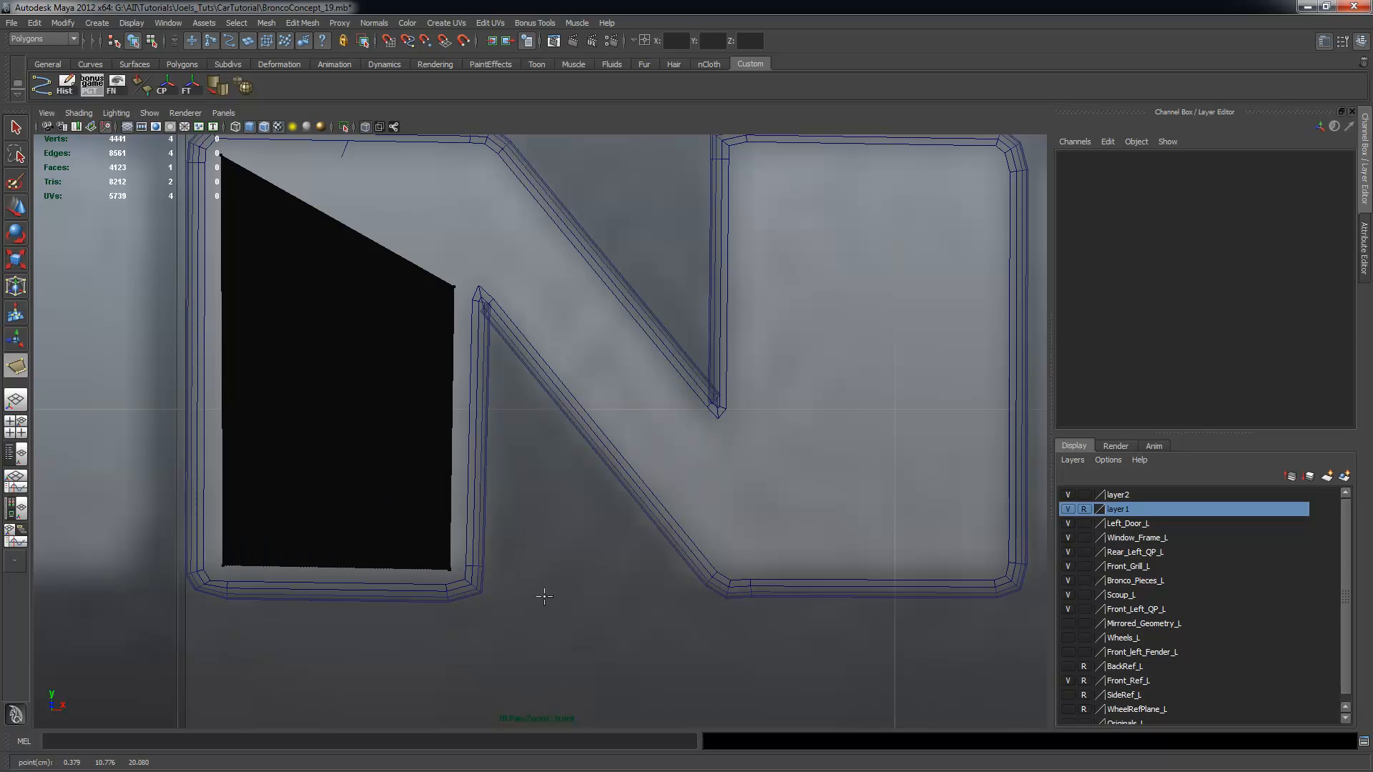
key(q)
Create a triangular polygon above the left stem face, snapping to its two upper vertices and reaching the start of the diagonal
alt+middle_drag(527, 355, 506, 482)
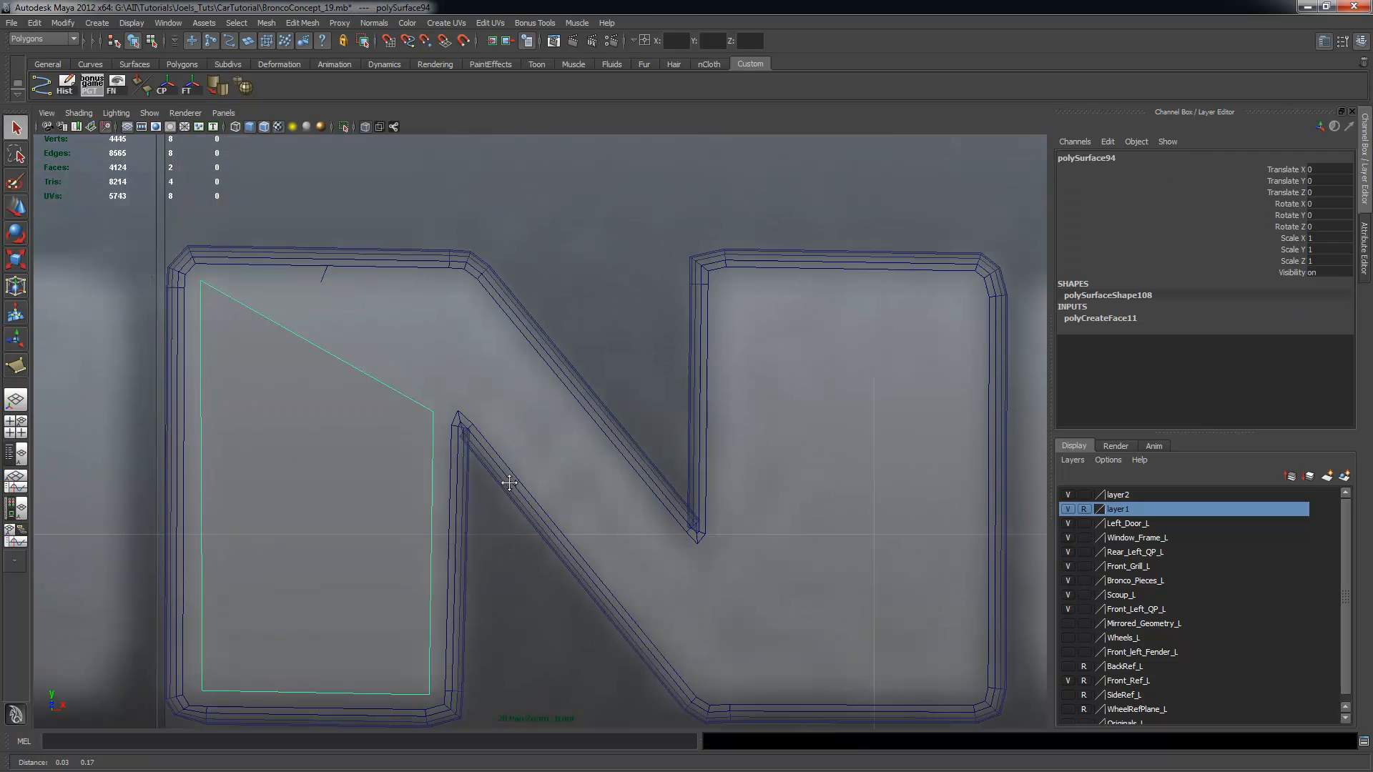
scroll(282, 307, up, 1)
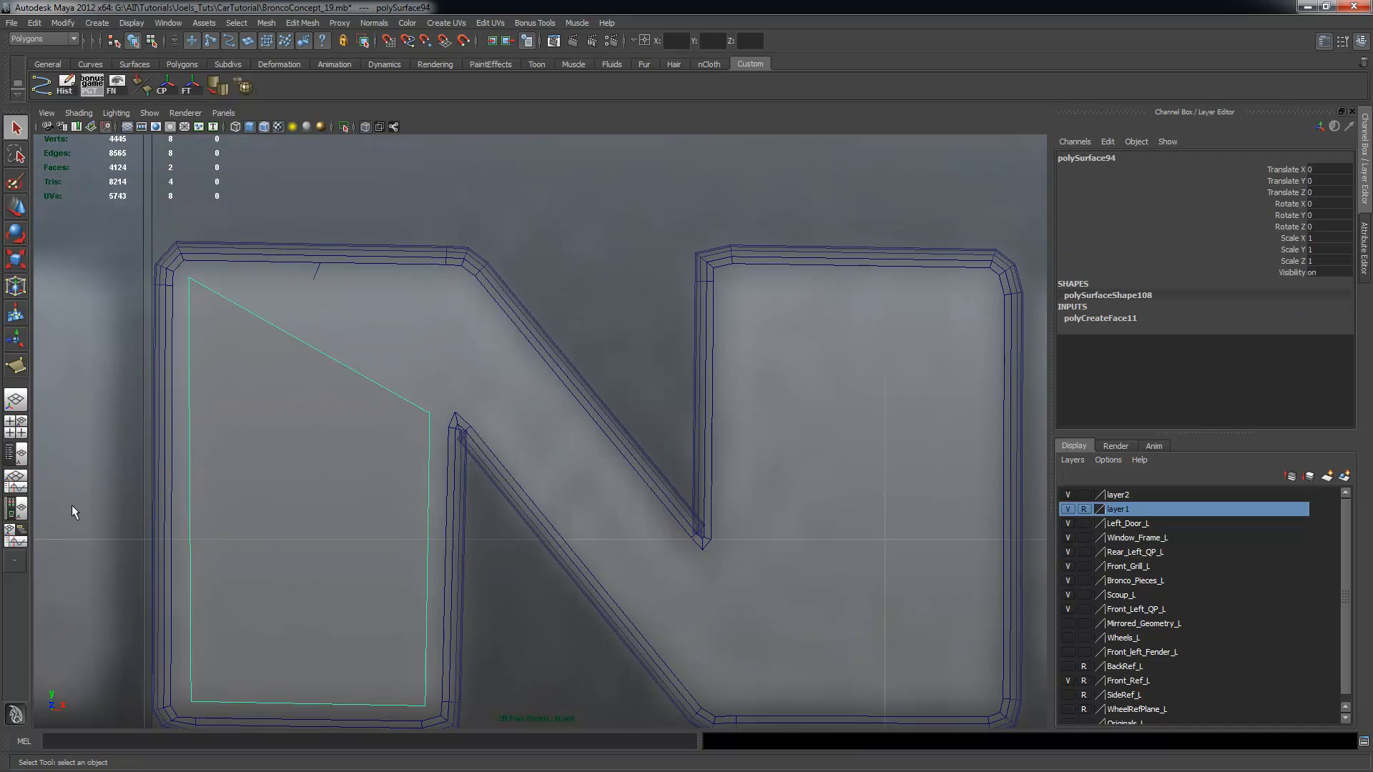
key(y)
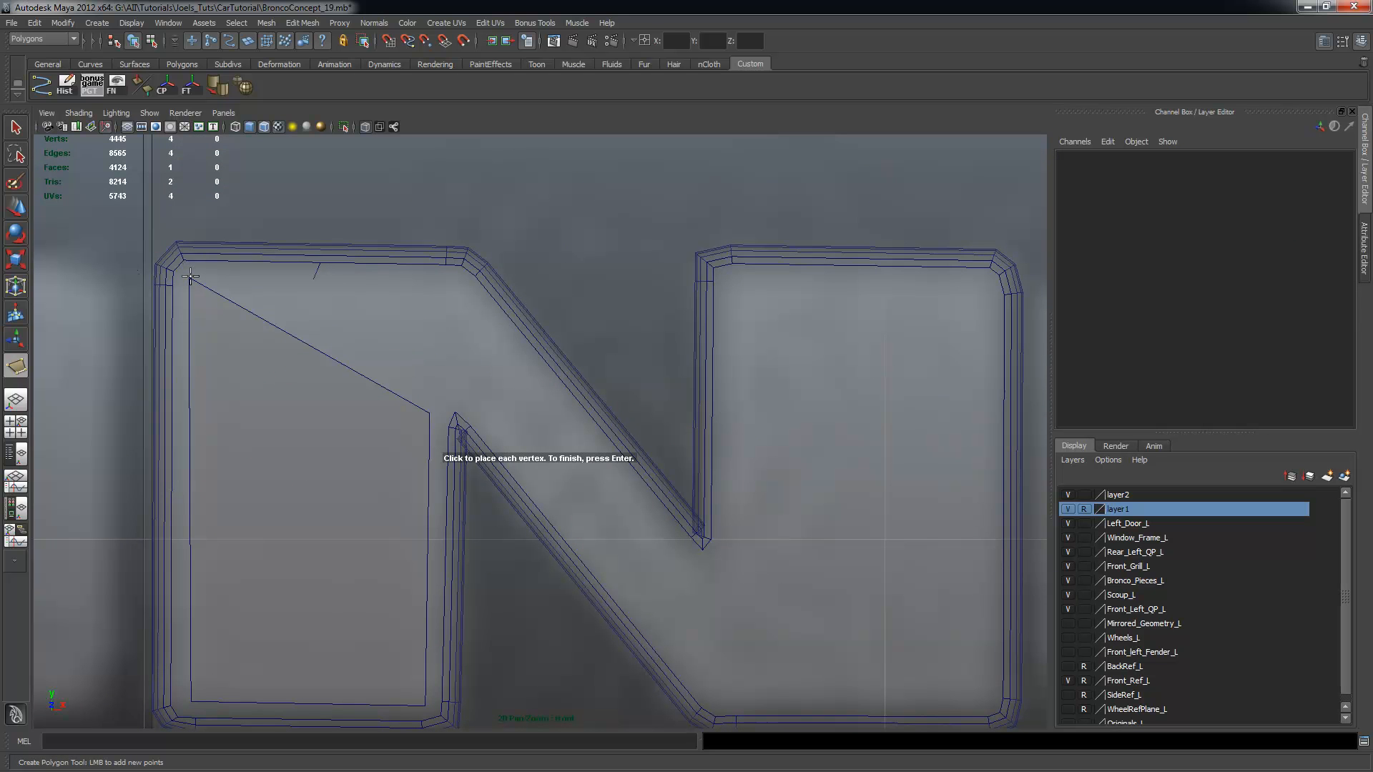
key(v)
click(192, 277)
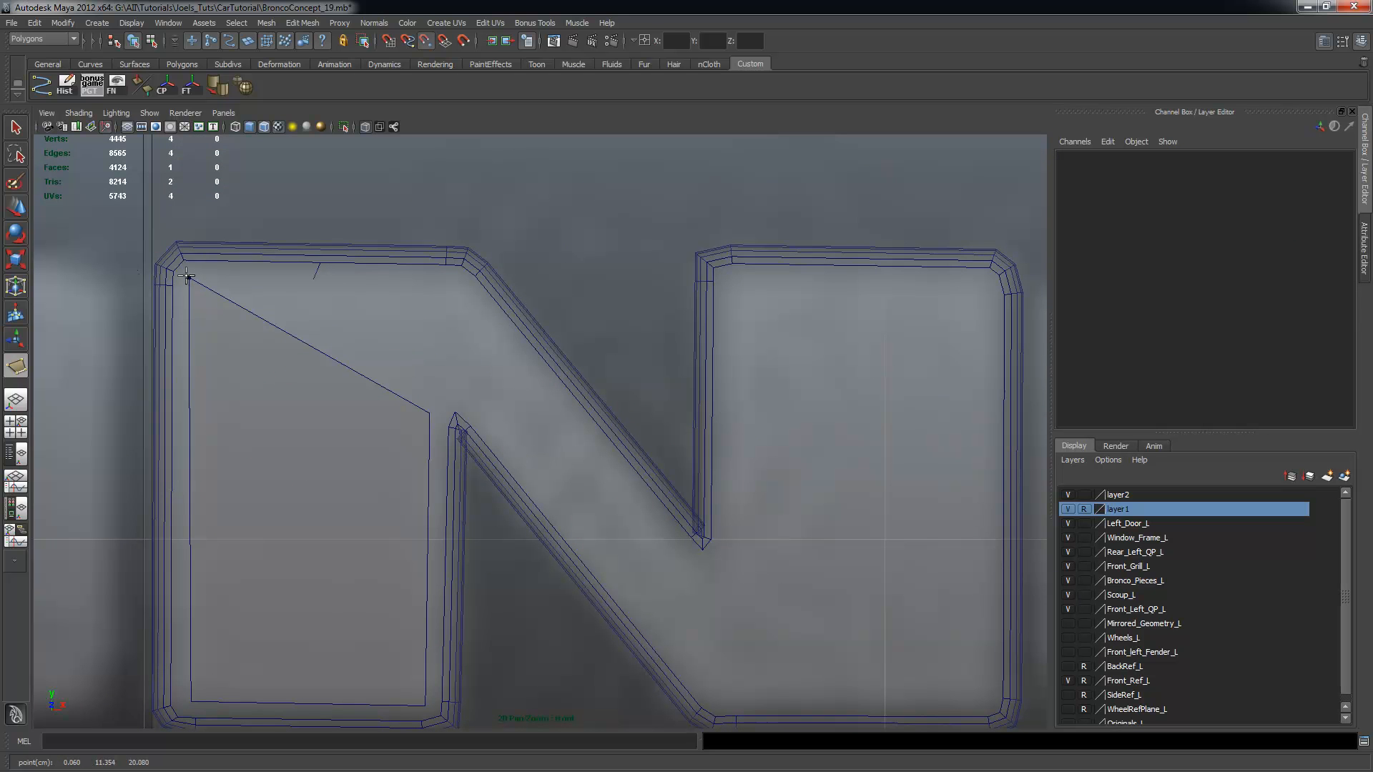
click(456, 284)
key(v)
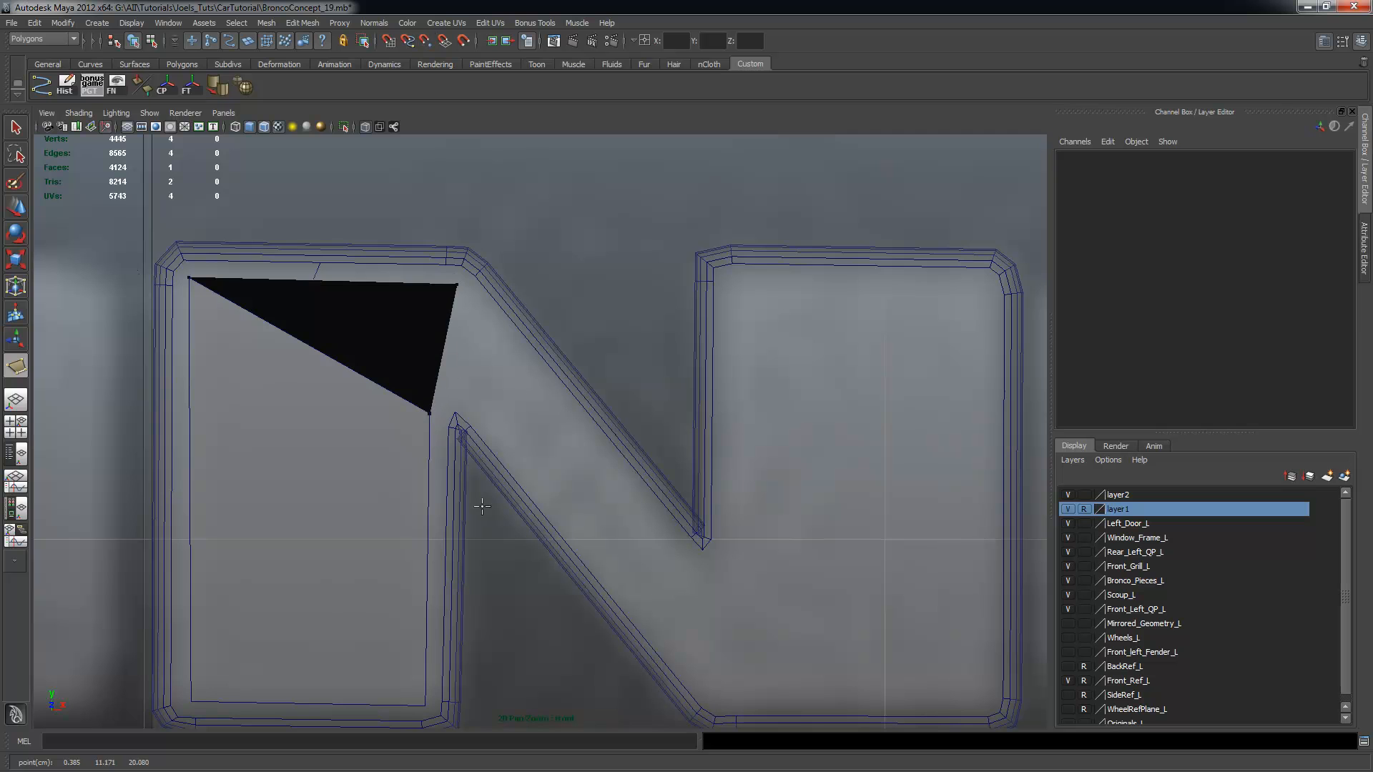
key(Return)
Create a four-sided polygon along the N's diagonal stroke, just inside the extruded edge
alt+middle_drag(491, 465, 466, 448)
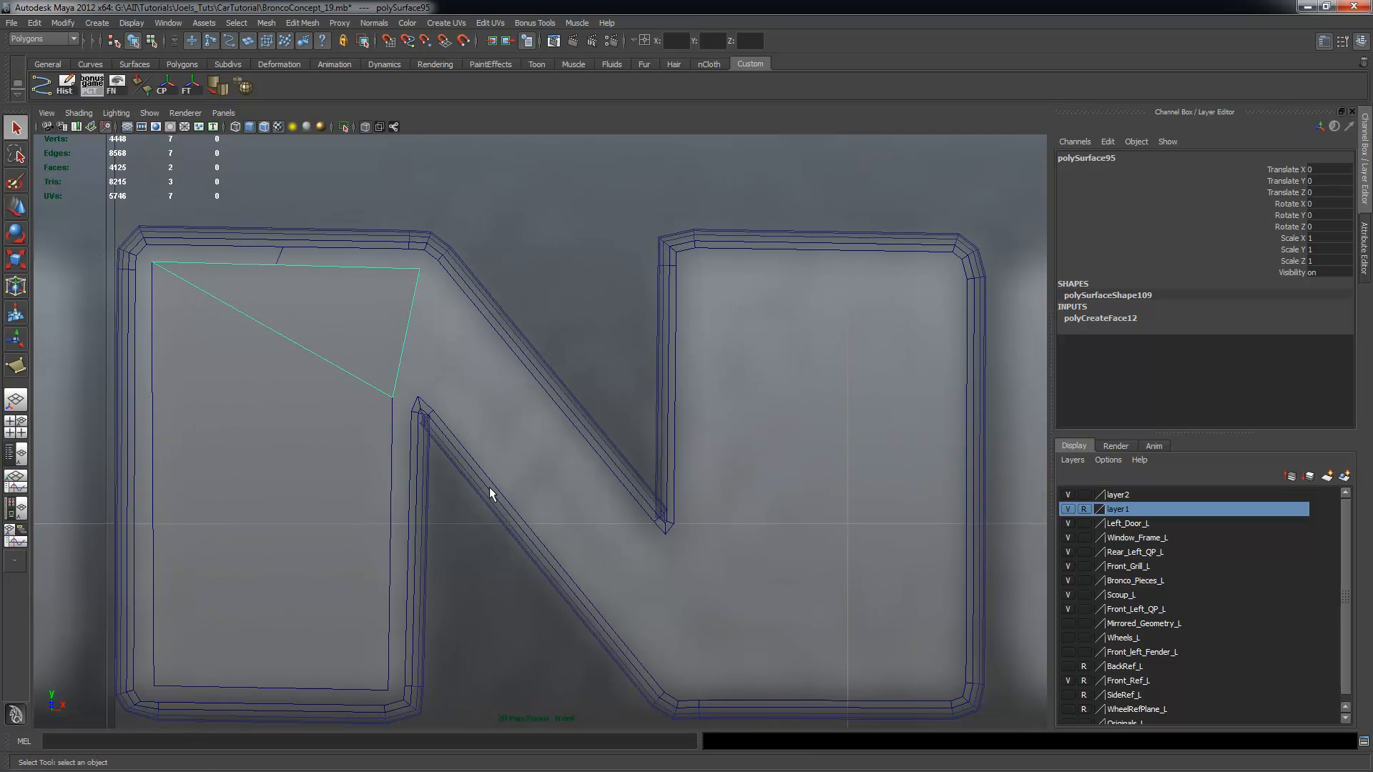
click(15, 366)
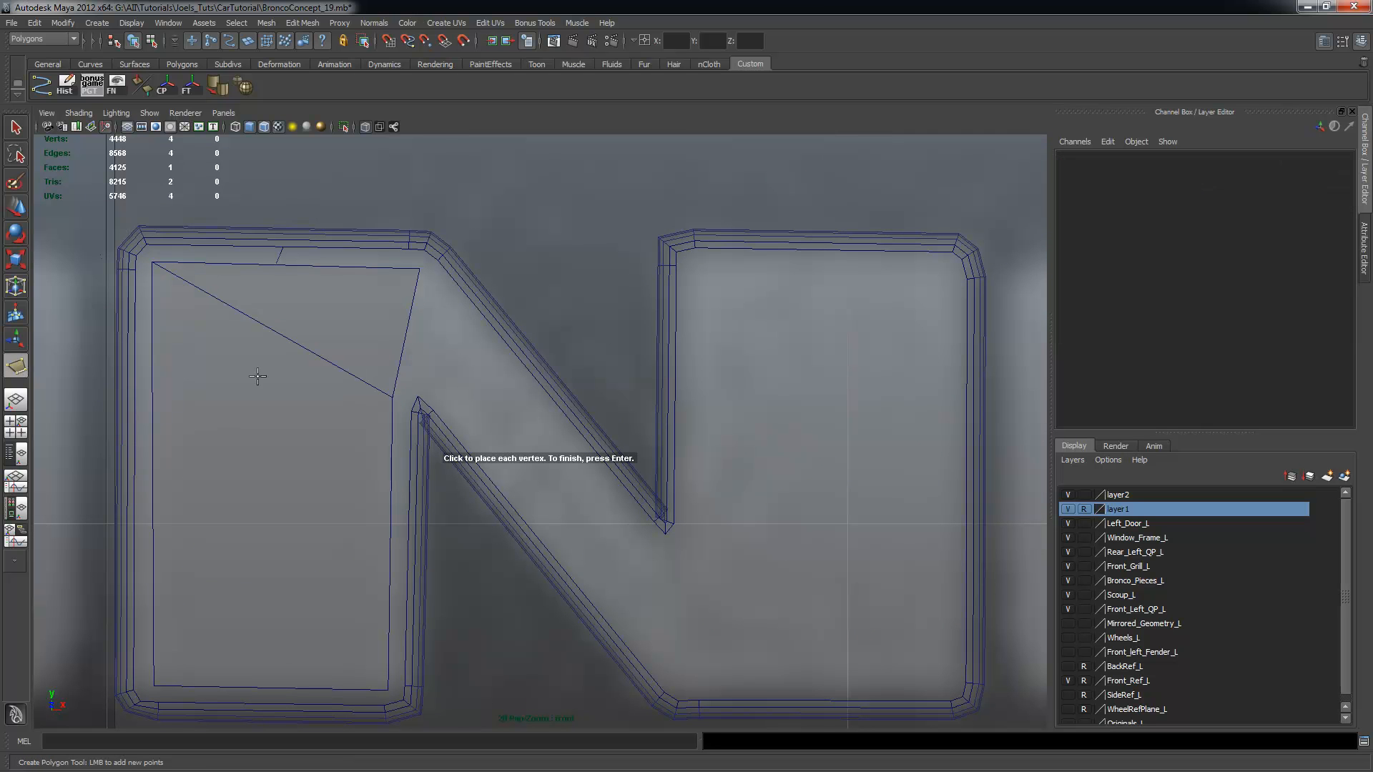
click(429, 273)
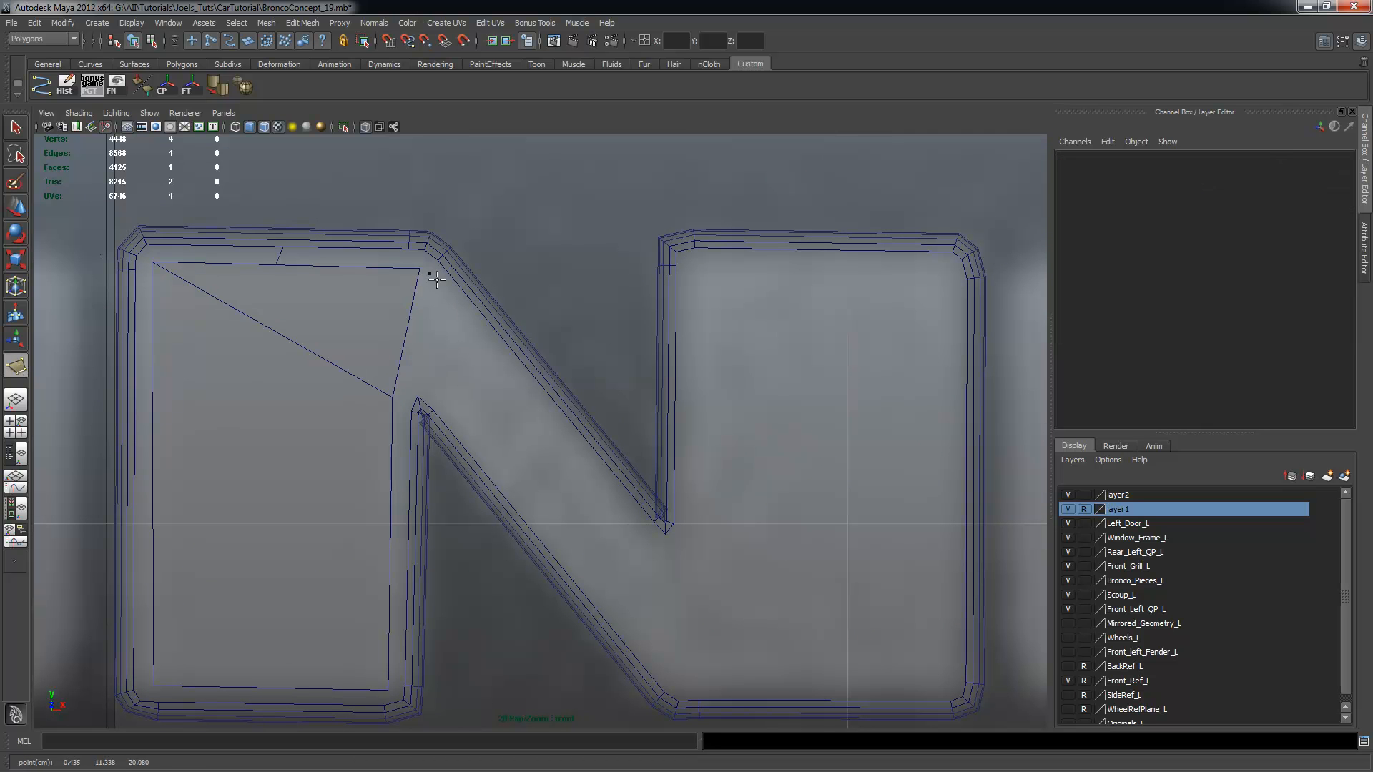
click(667, 549)
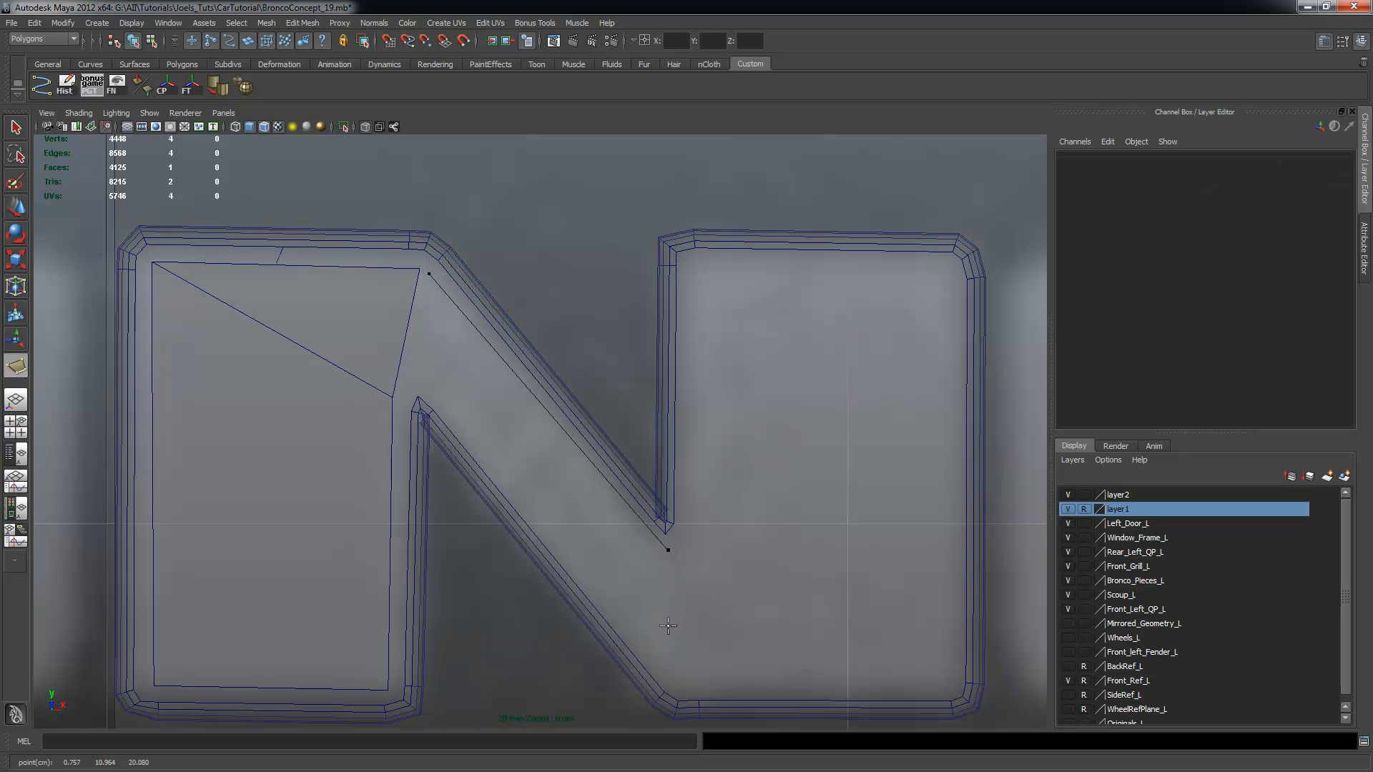
click(676, 675)
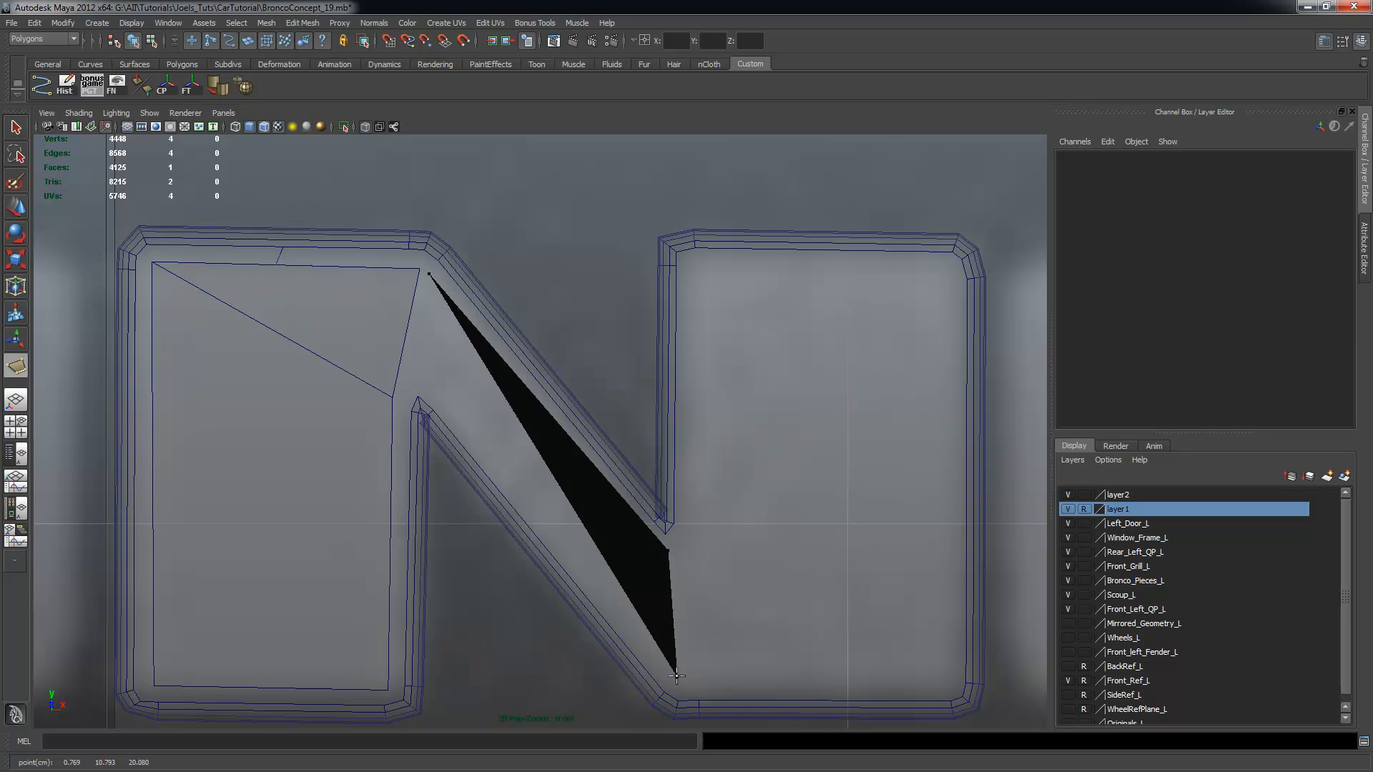
click(419, 380)
key(Return)
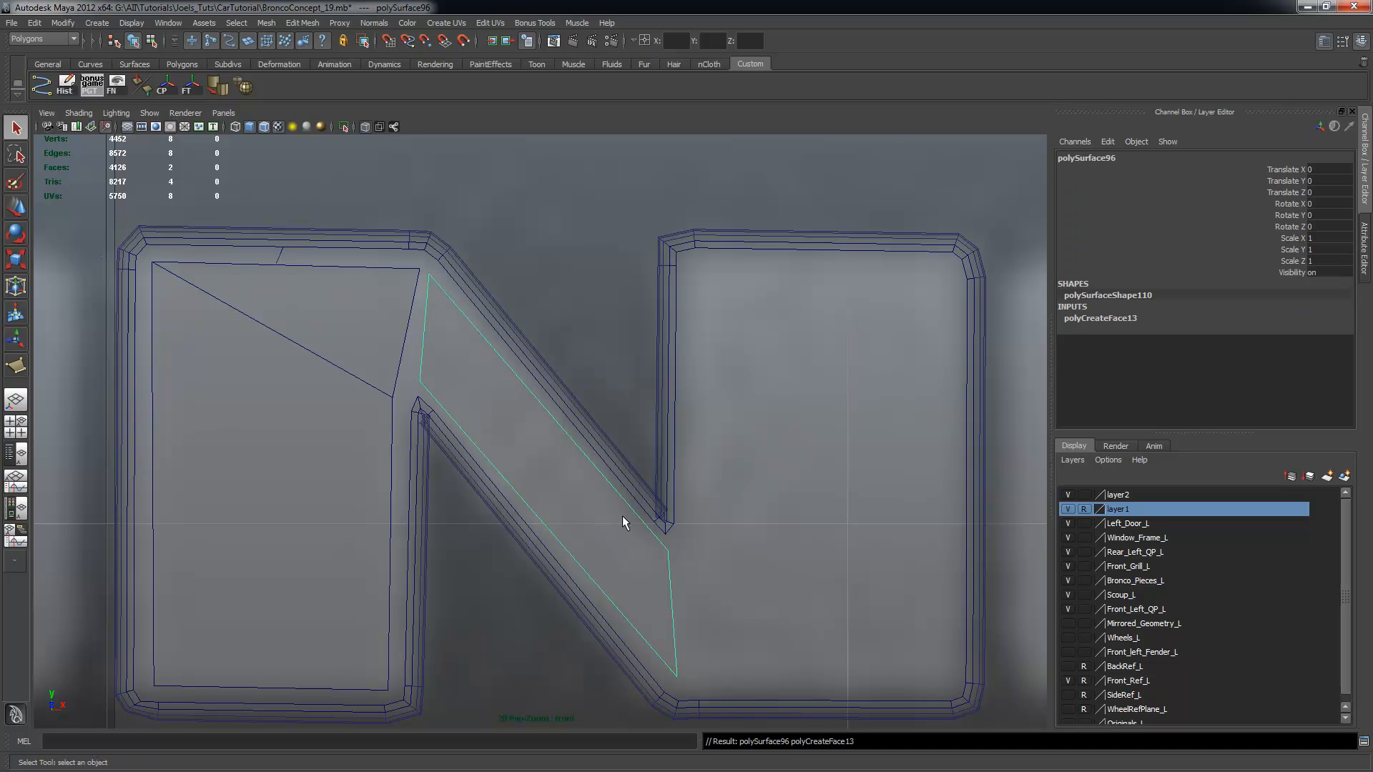
Create a four-sided polygon filling the N's right stem, just inside the extruded edge
scroll(665, 511, down, 1)
alt+middle_drag(689, 479, 517, 426)
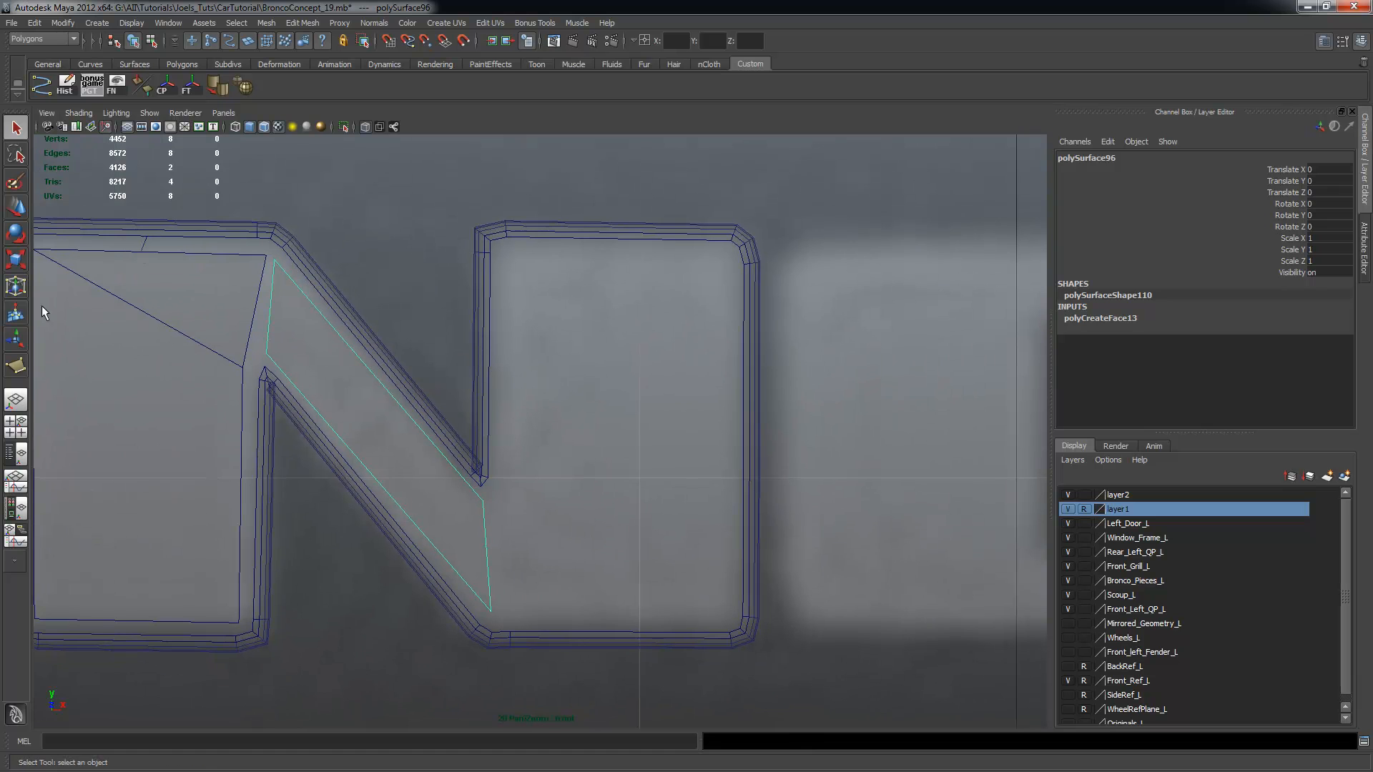
click(16, 367)
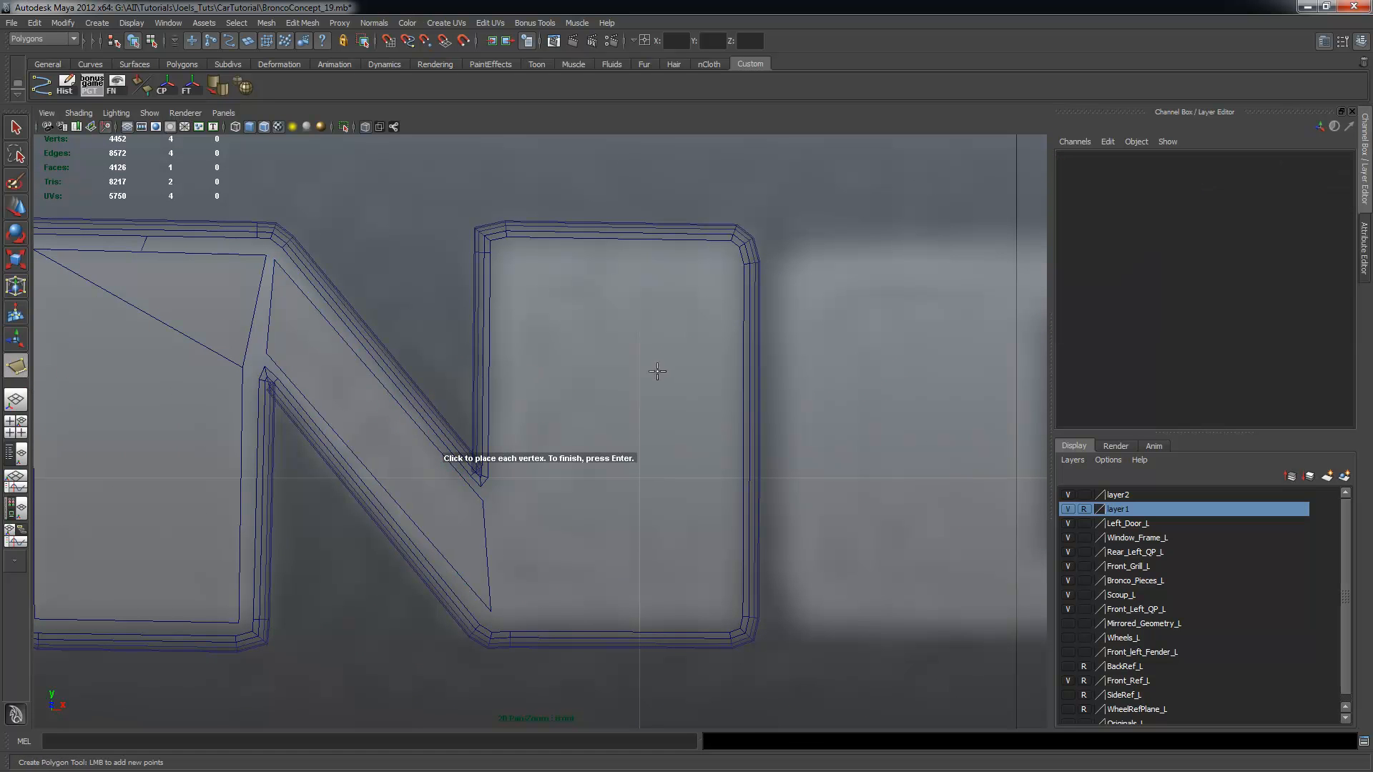
click(507, 258)
click(508, 604)
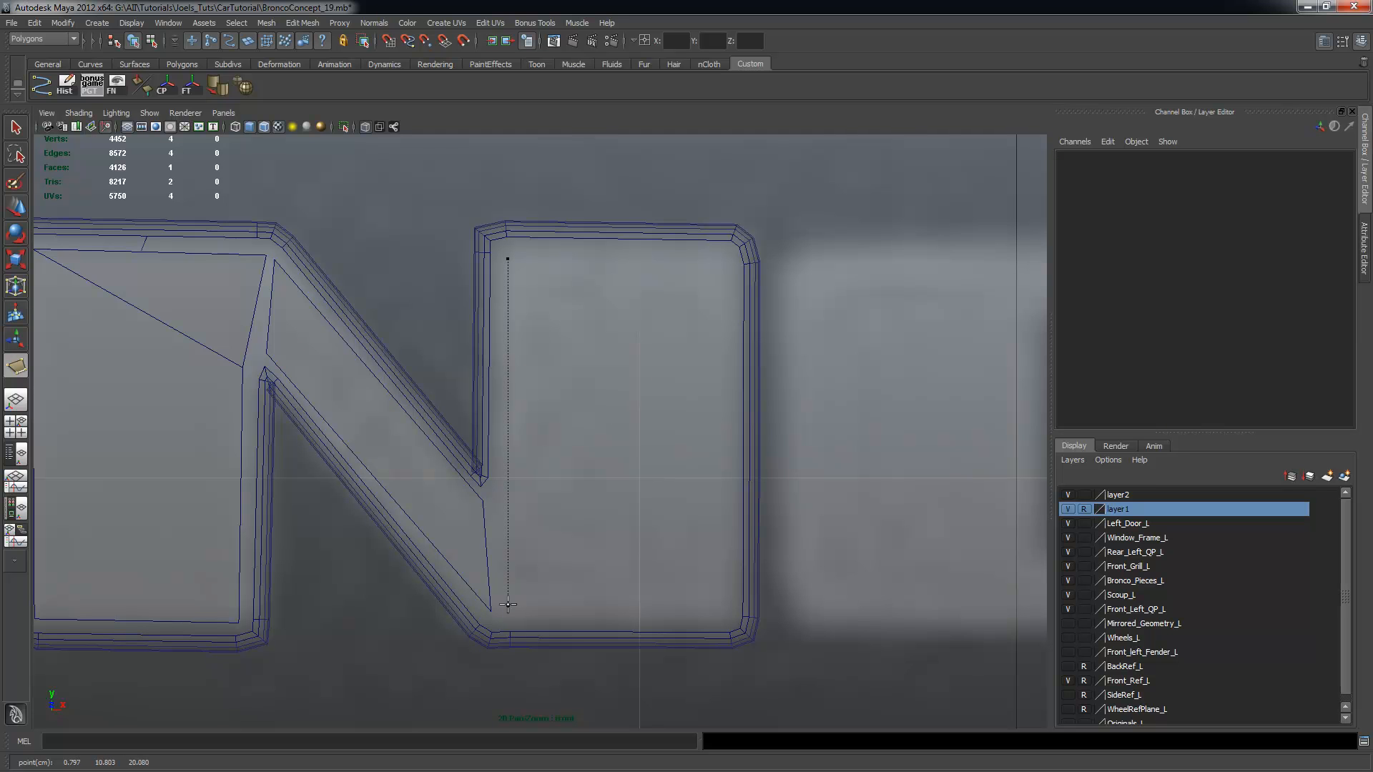
click(726, 610)
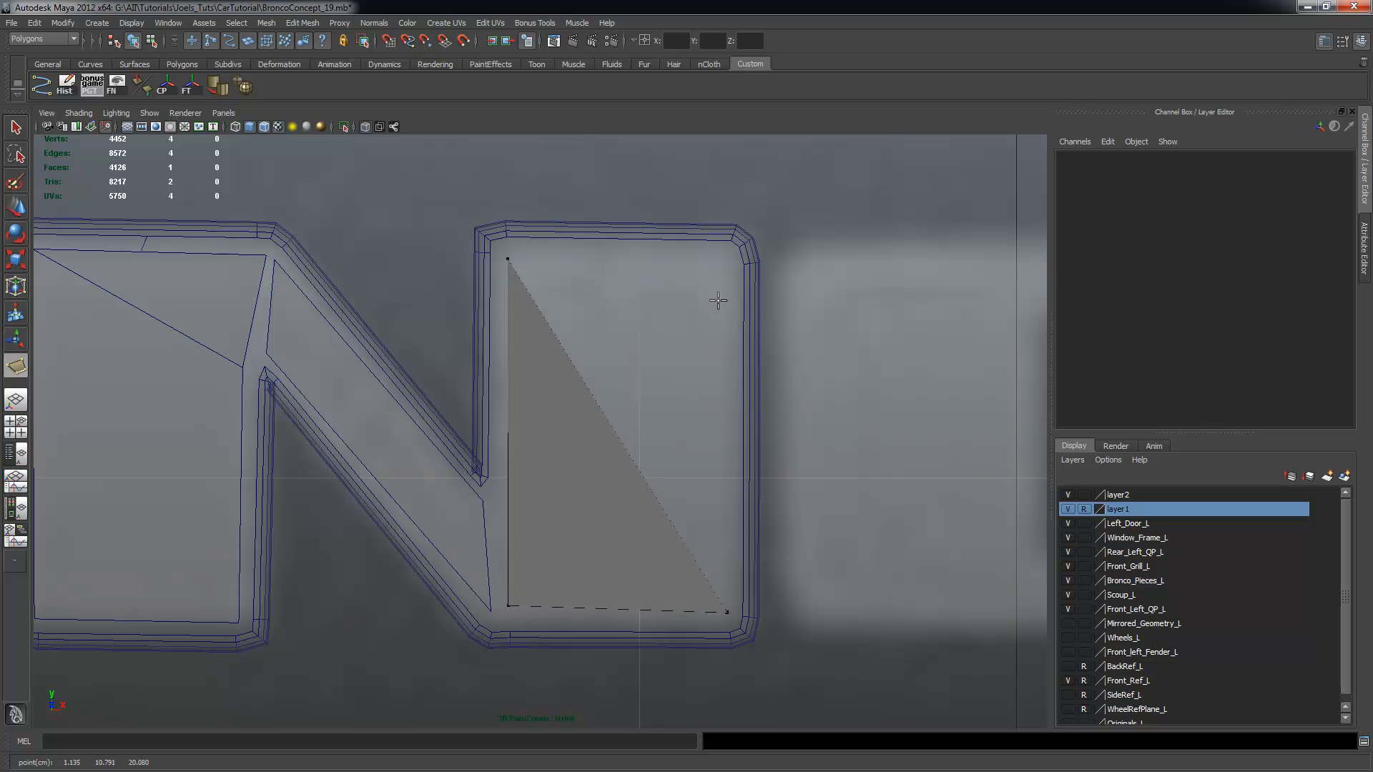
click(719, 260)
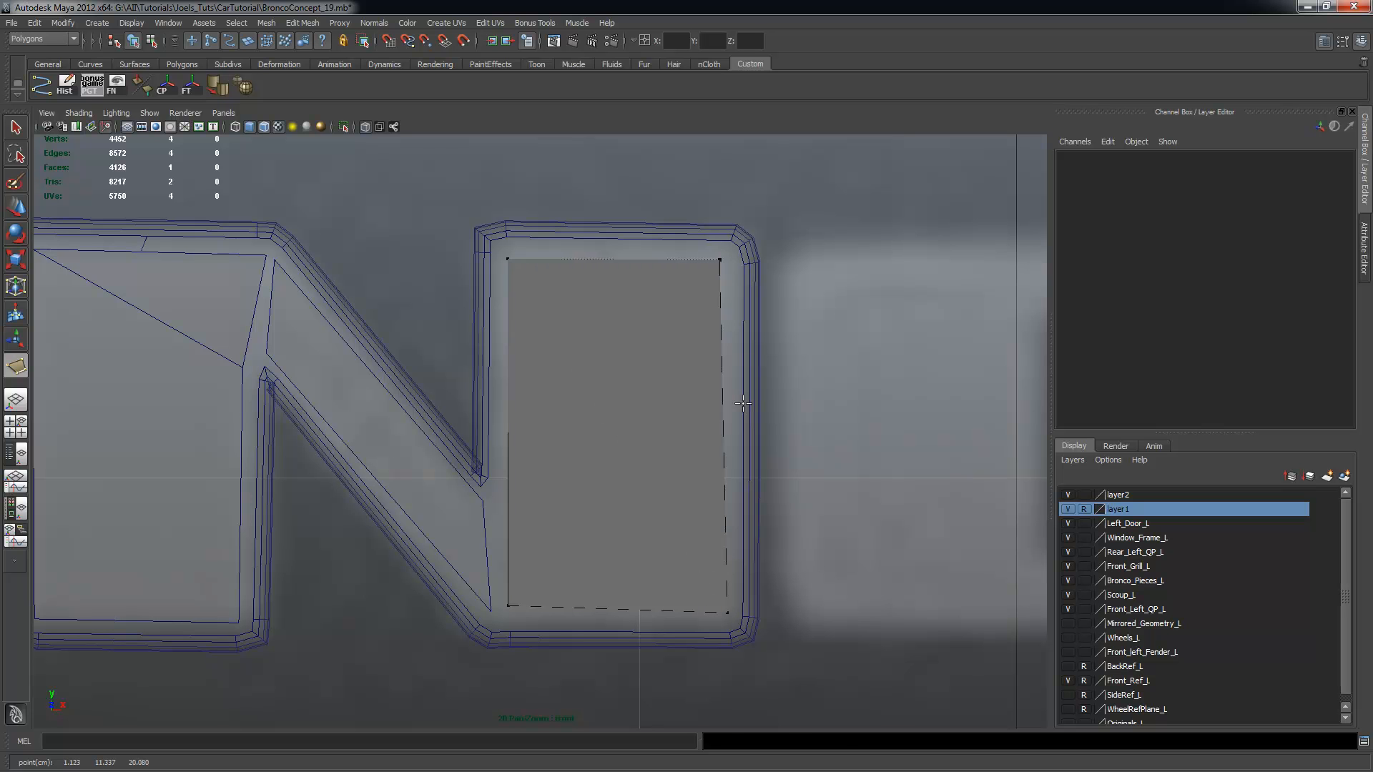
key(Return)
alt+right_drag(501, 430, 641, 412)
alt+middle_drag(635, 419, 613, 419)
alt+right_drag(613, 420, 754, 453)
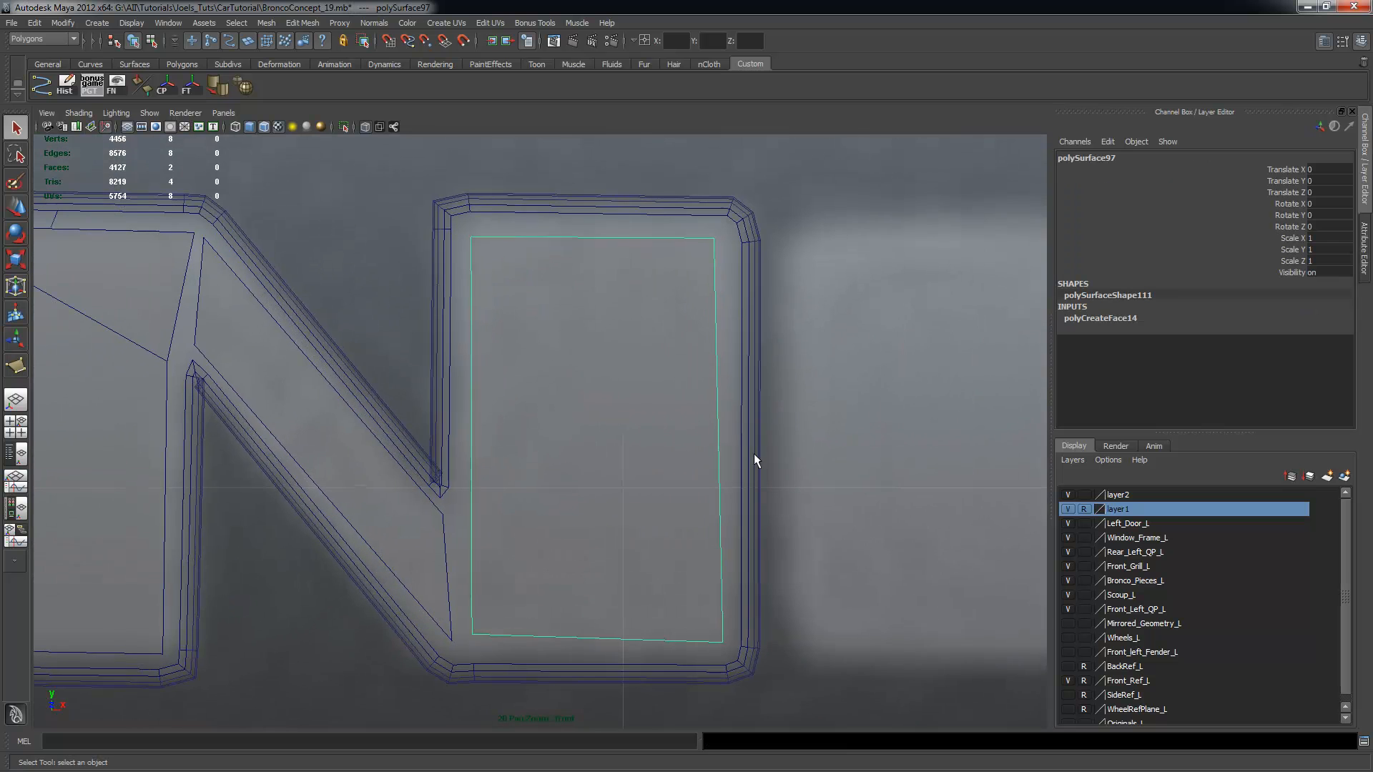
alt+middle_drag(724, 446, 783, 426)
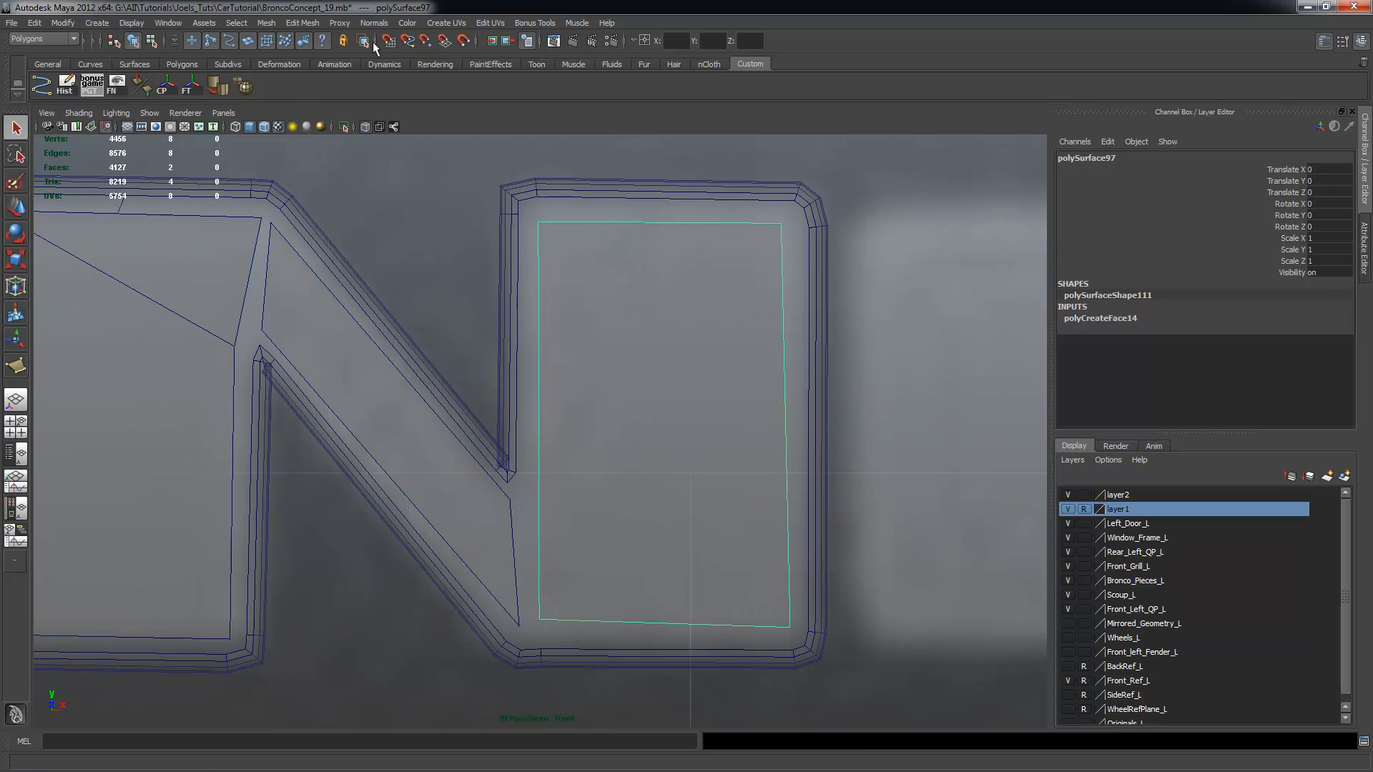
click(276, 25)
mouse_move(285, 26)
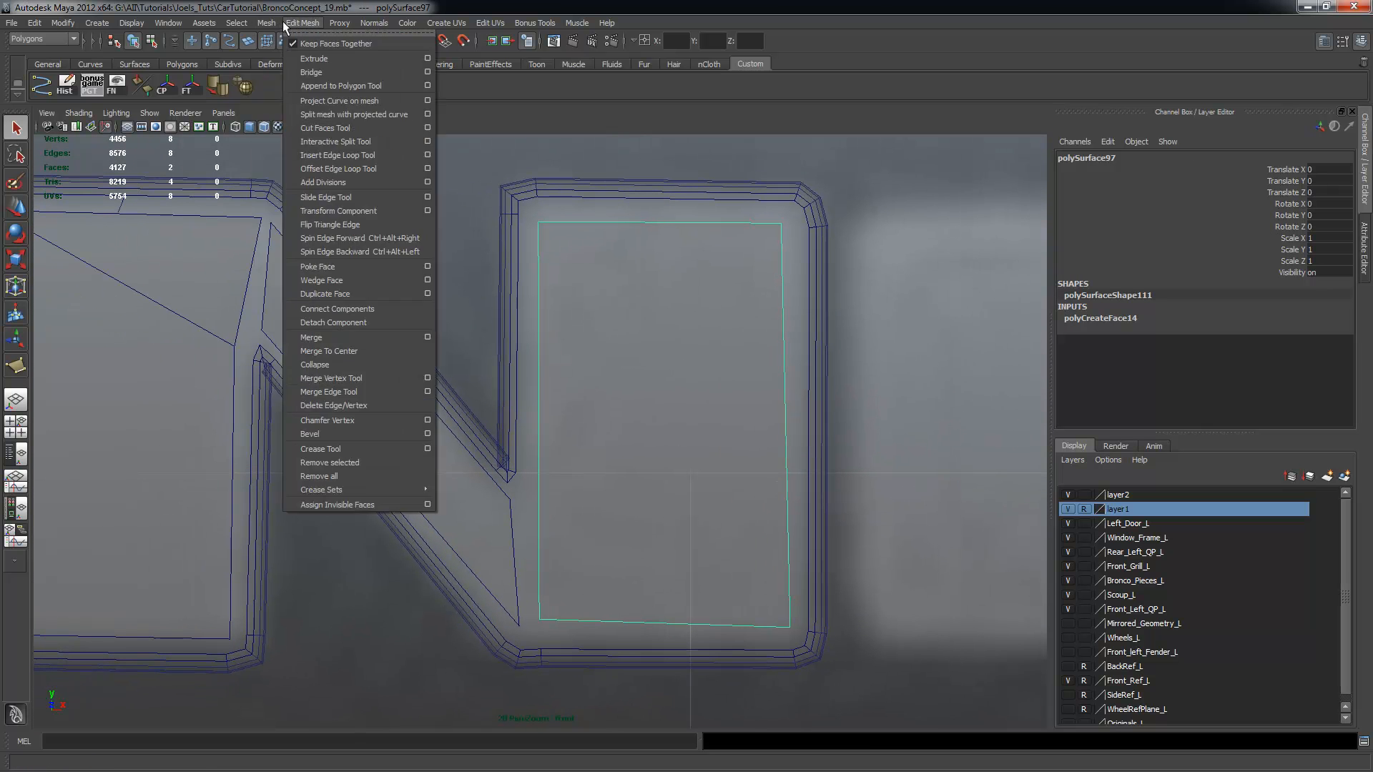
click(348, 6)
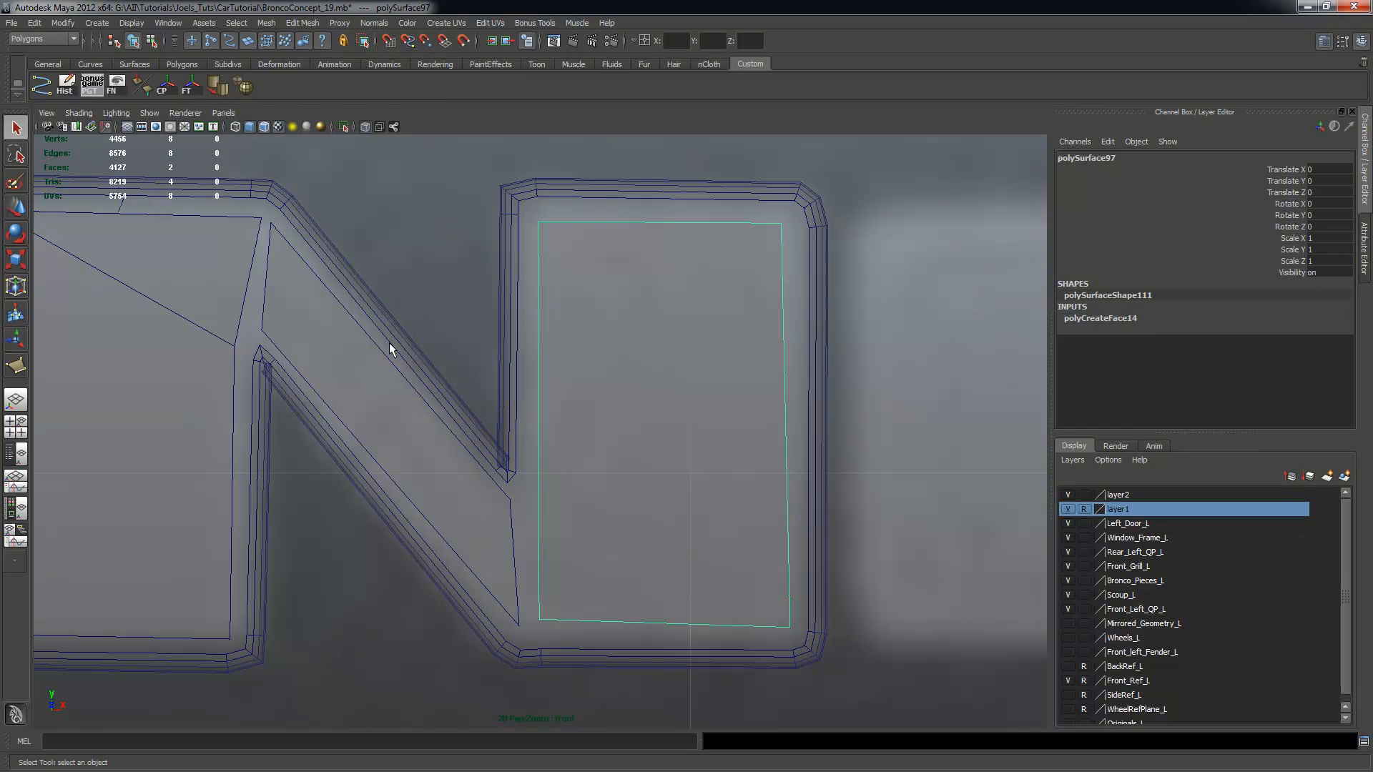
scroll(455, 343, down, 5)
scroll(451, 335, up, 5)
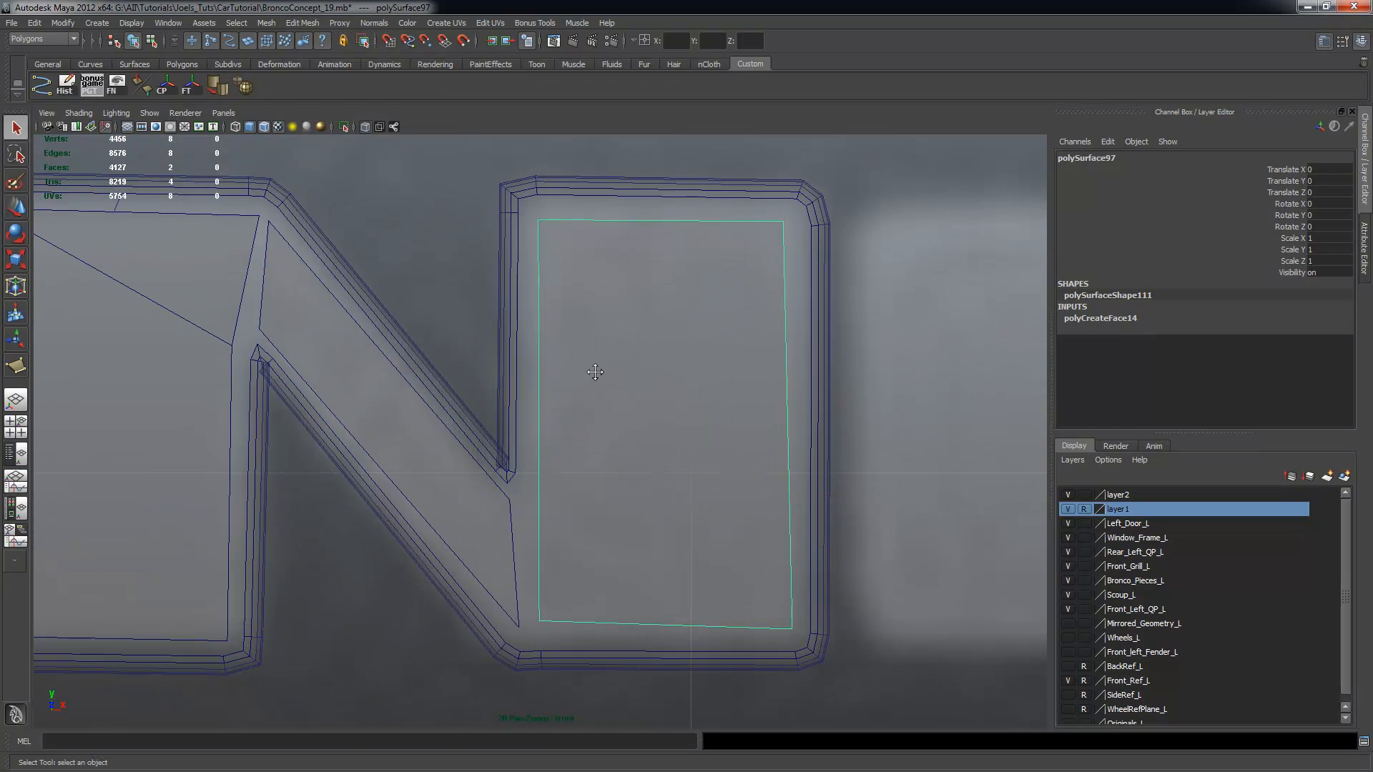
alt+middle_drag(598, 374, 662, 342)
alt+middle_drag(646, 389, 610, 457)
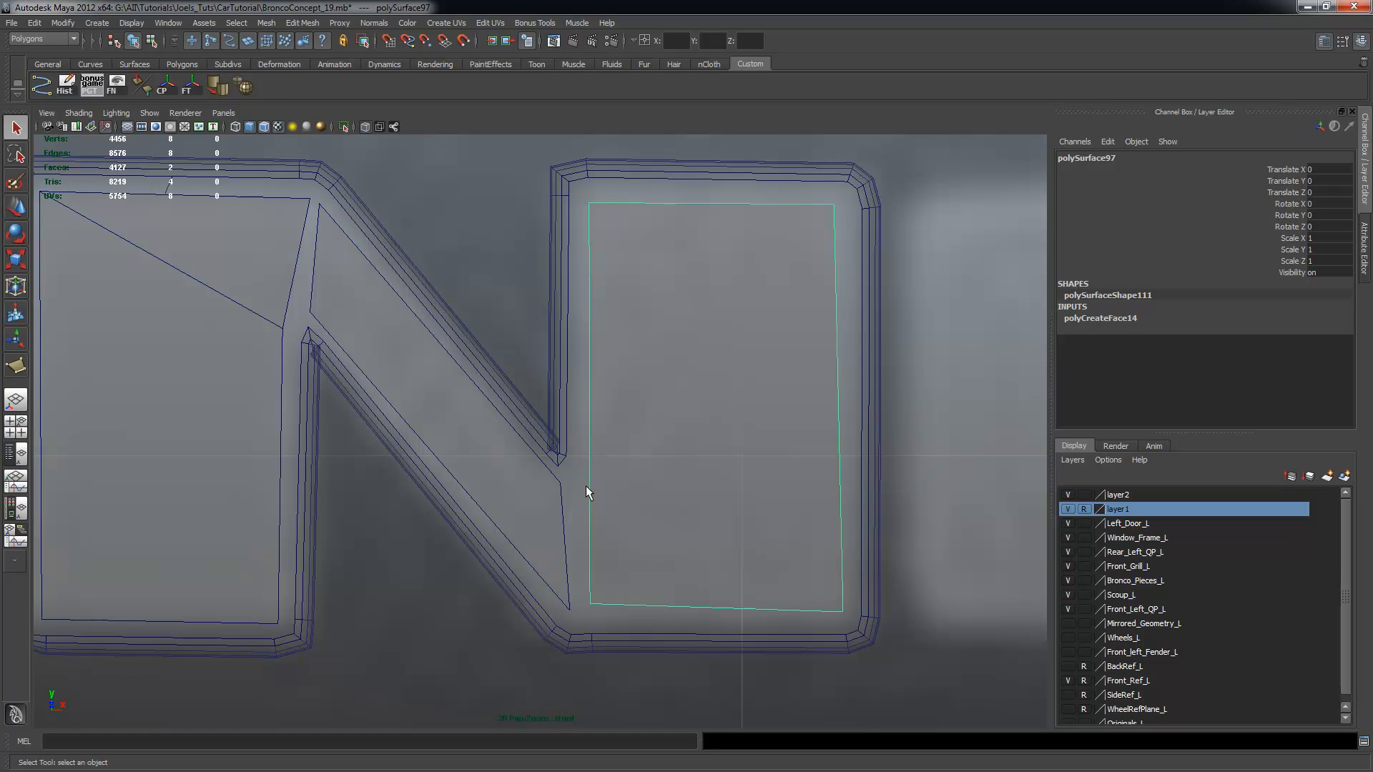
scroll(567, 474, up, 2)
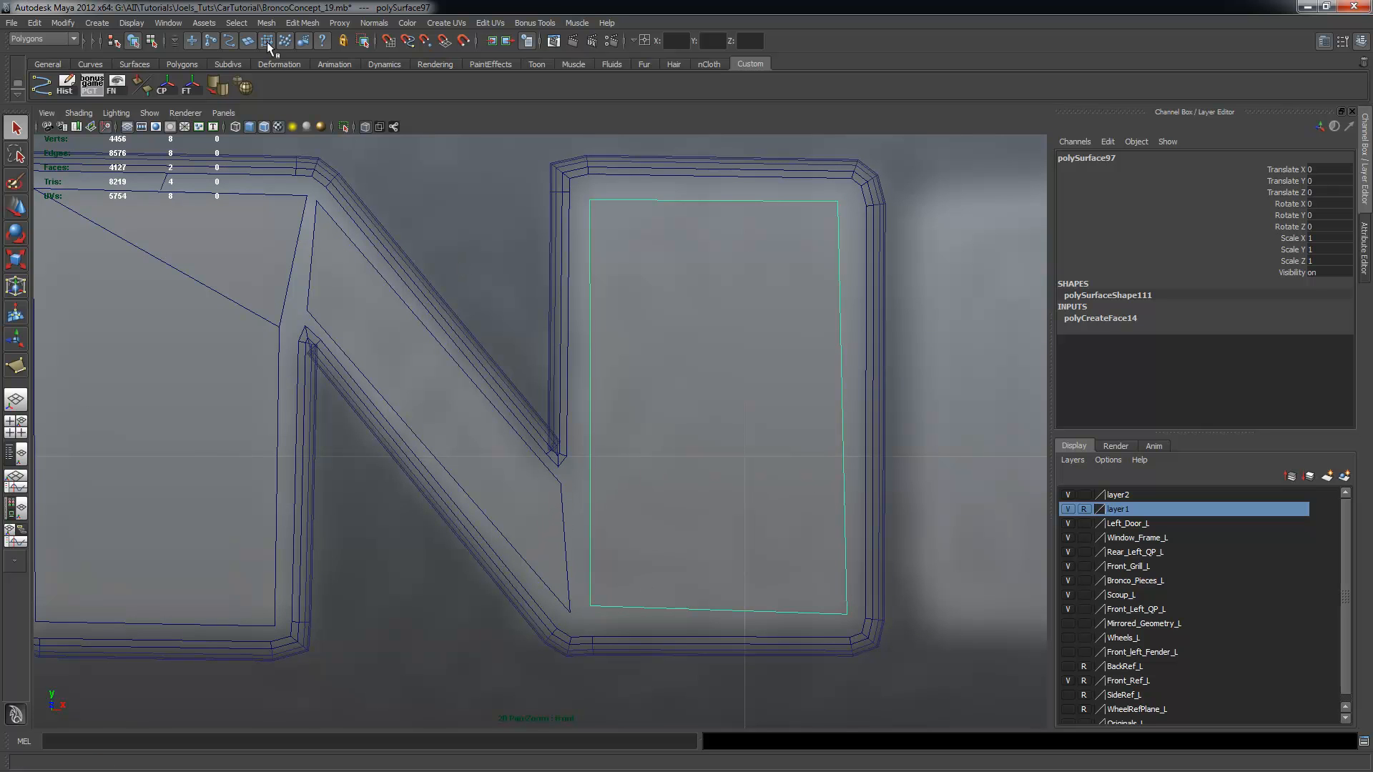
Try to insert an edge loop across the N's right stem face
click(266, 22)
mouse_move(285, 25)
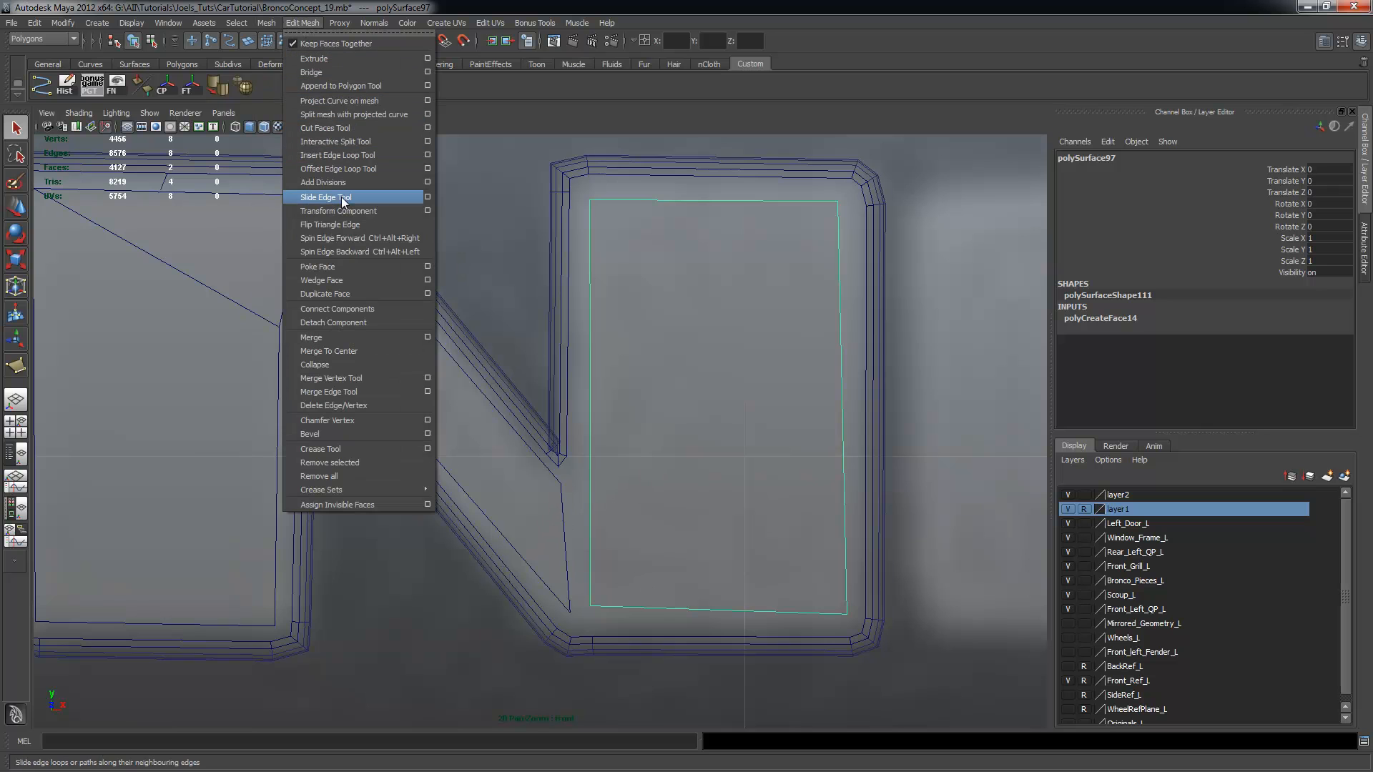
click(337, 155)
drag(594, 484, 655, 481)
key(ctrl+z)
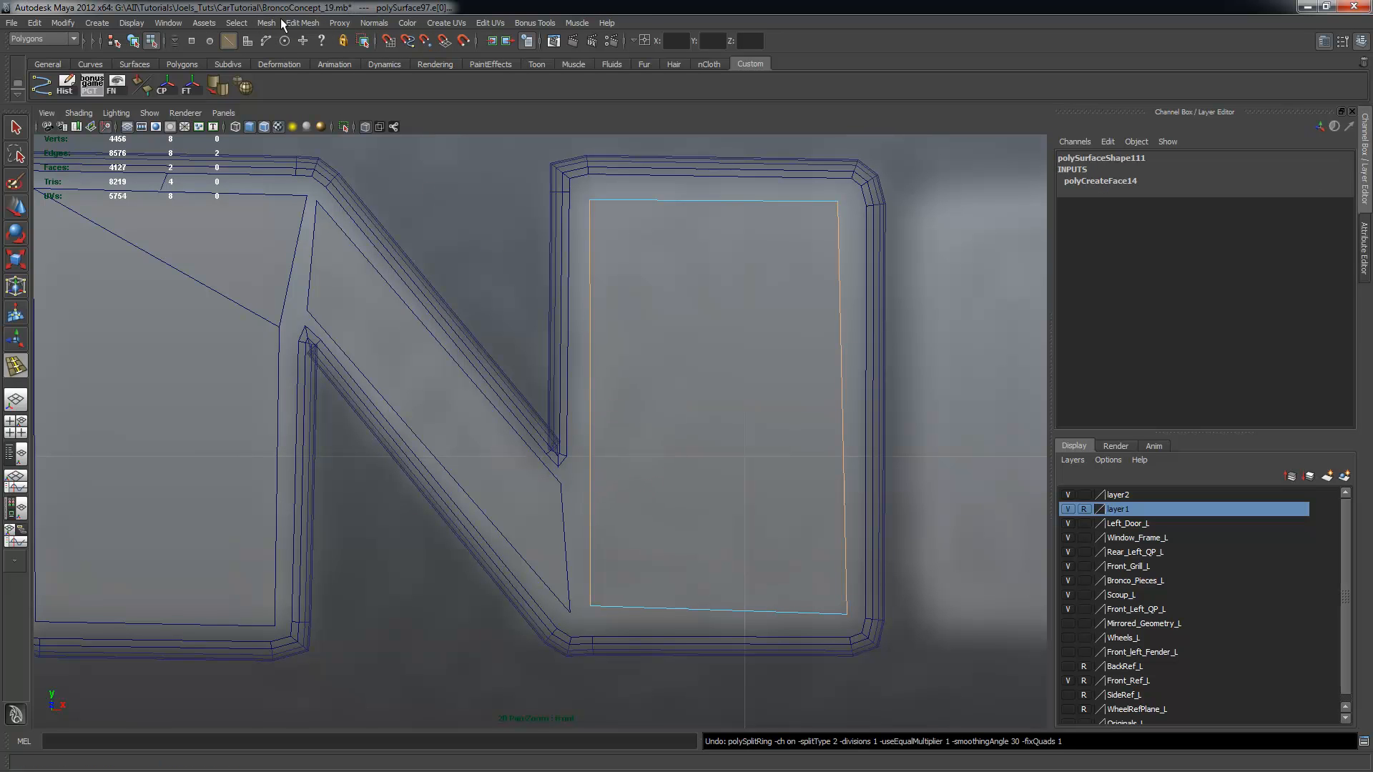
Set the Insert Edge Loop Tool to Relative distance from edge and insert a horizontal loop across the lower part of the right stem face
click(295, 24)
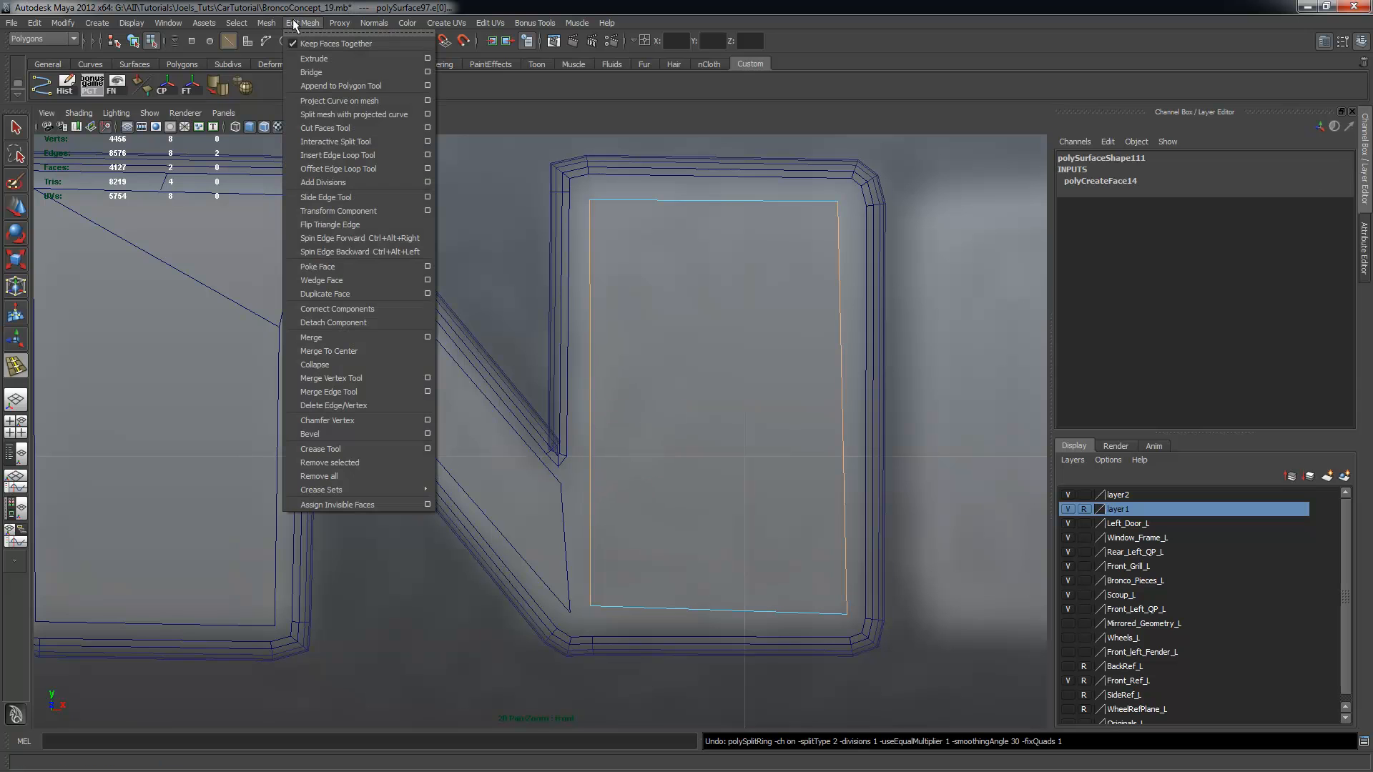
click(428, 154)
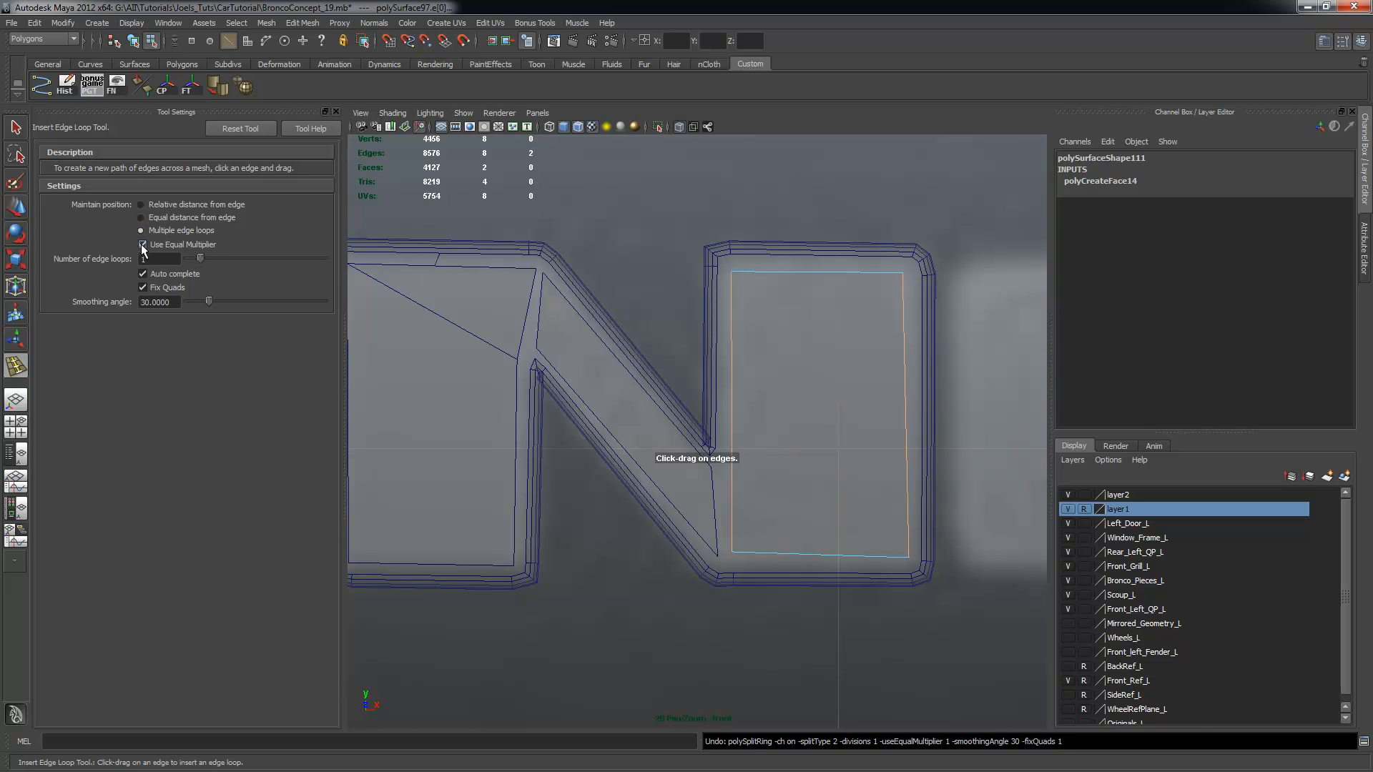
click(223, 129)
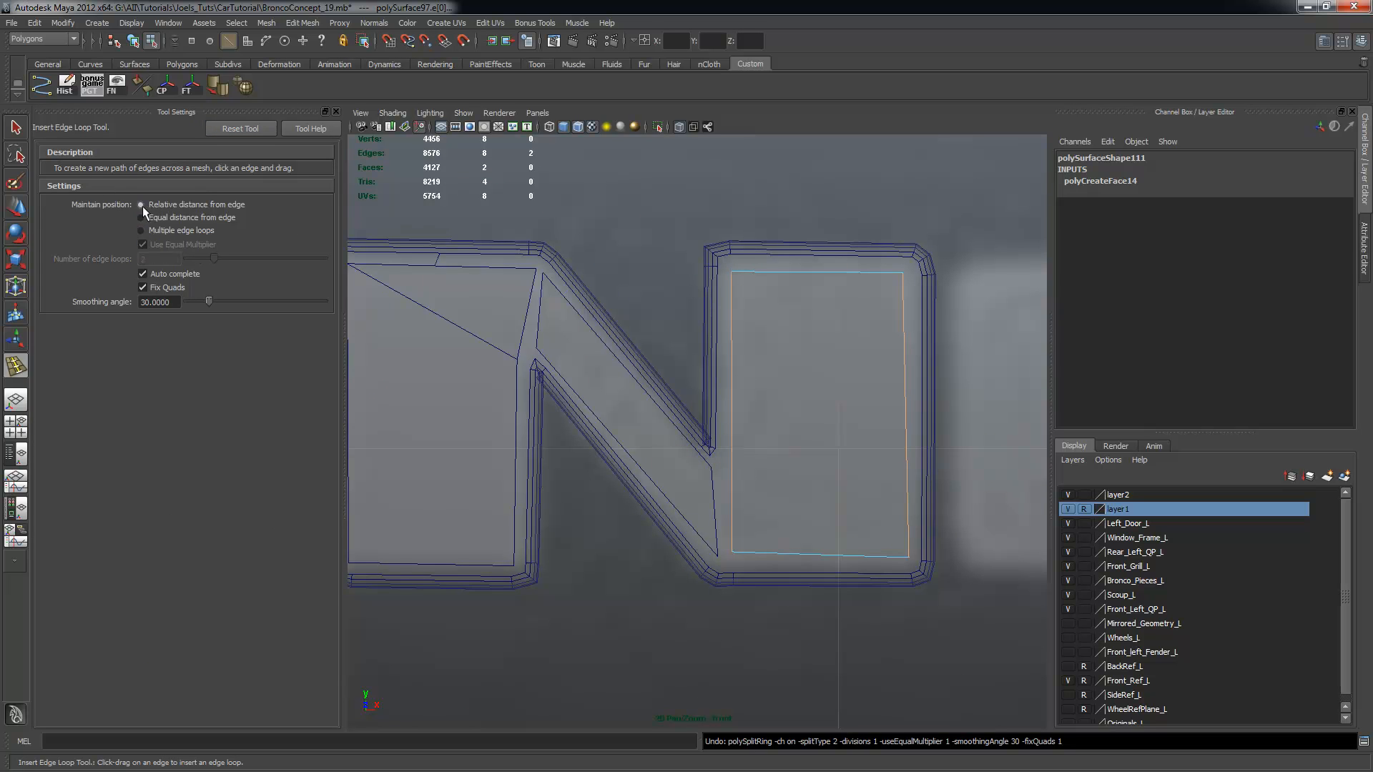
click(336, 111)
scroll(636, 429, up, 2)
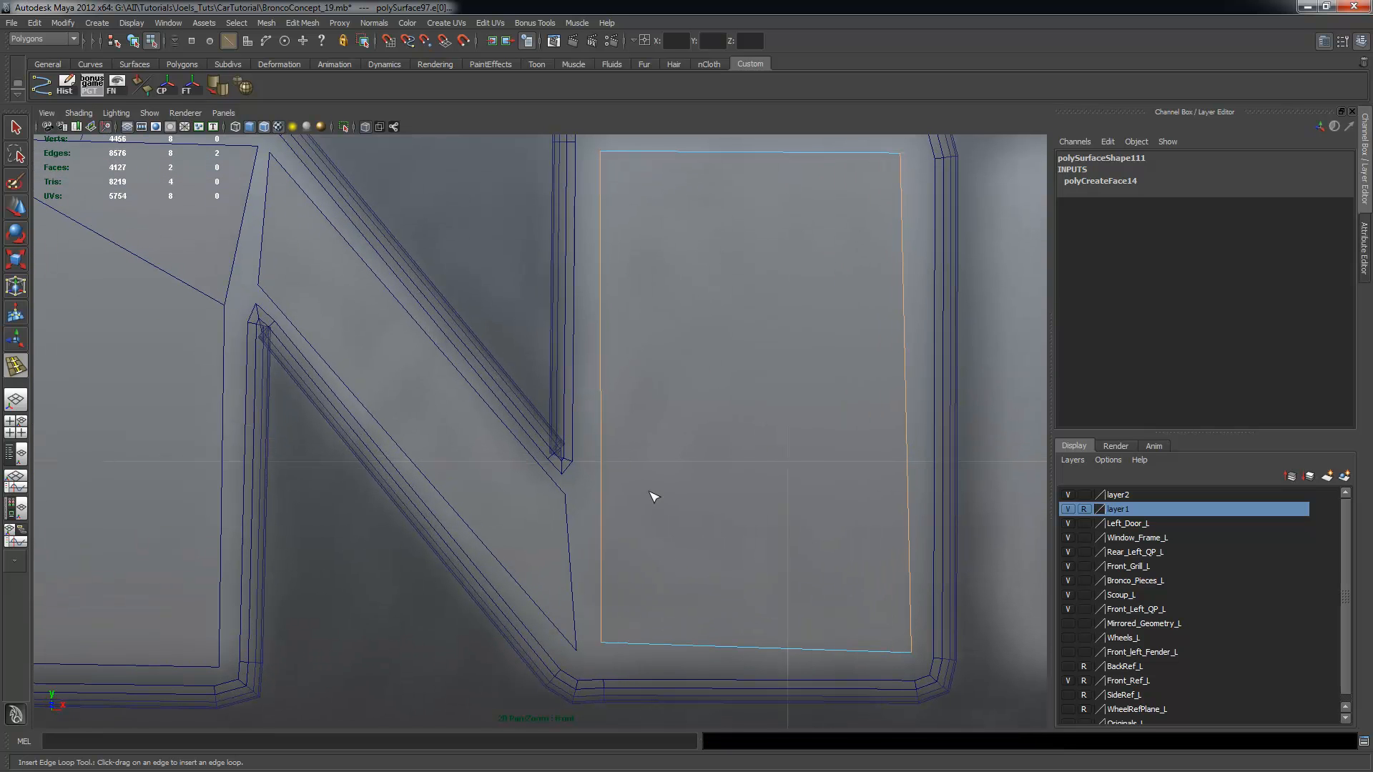
click(601, 500)
Move the coincident vertices shared by the left stem face and the triangle slightly up, away from the N's inner corner
mouse_move(844, 511)
alt+right_down()
mouse_move(738, 493)
mouse_move(859, 516)
alt+right_up()
alt+right_drag(765, 498, 744, 489)
alt+right_drag(550, 403, 572, 398)
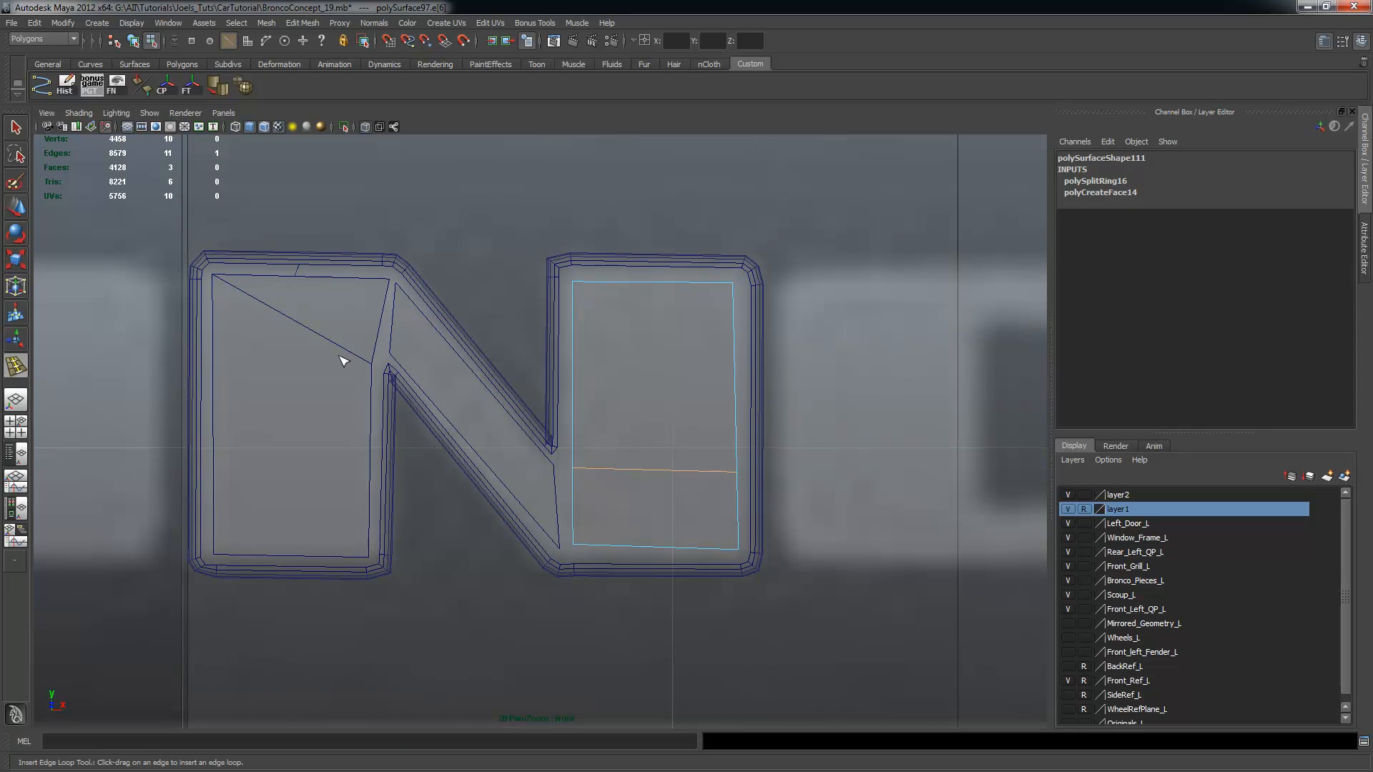
click(24, 134)
click(325, 344)
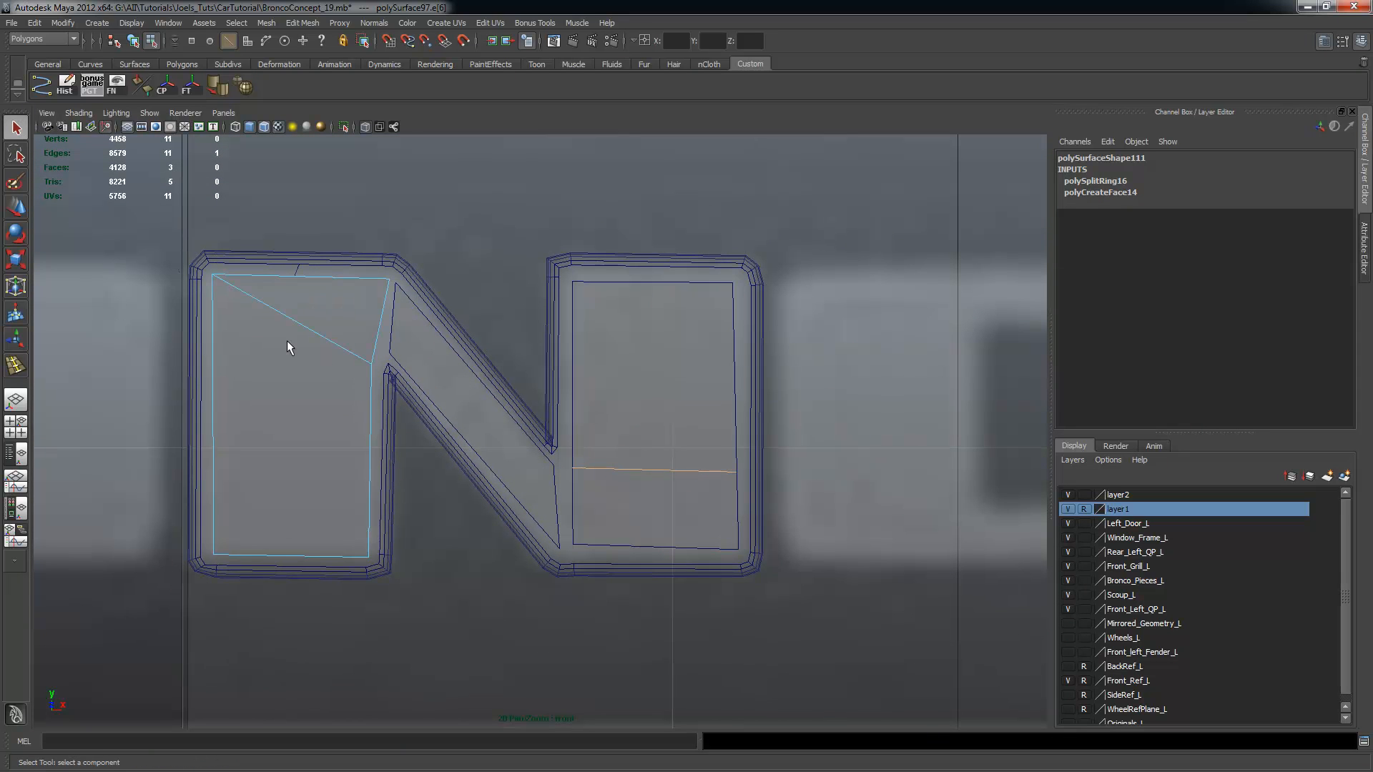
alt+right_drag(286, 342, 443, 352)
right_drag(270, 286, 291, 333)
click(307, 339)
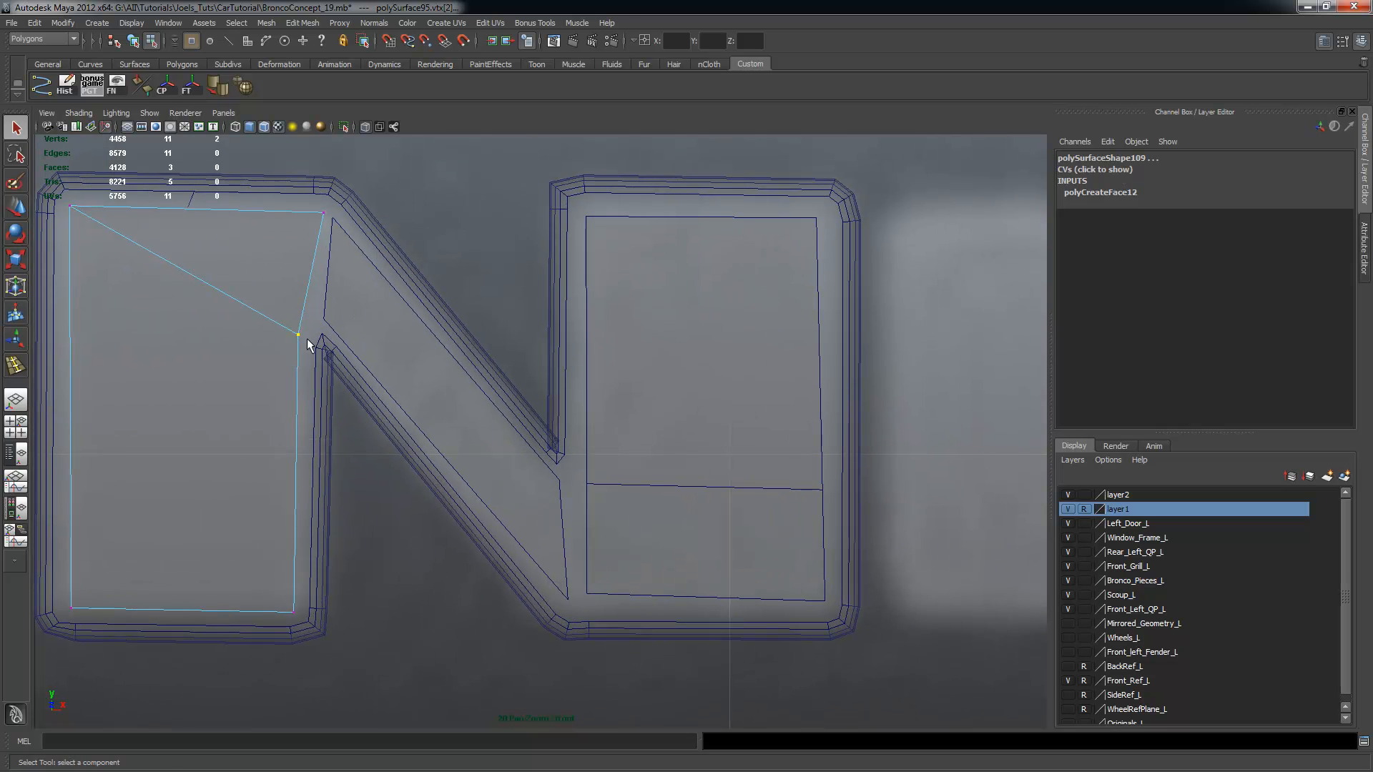
key(w)
drag(307, 338, 298, 308)
Lower the left-side vertices of the right stem face at its edge loop and lower edge to level both edges
alt+middle_drag(603, 421, 496, 393)
alt+right_drag(495, 393, 440, 464)
click(474, 457)
click(477, 460)
drag(475, 369, 475, 374)
click(475, 576)
drag(475, 484, 477, 493)
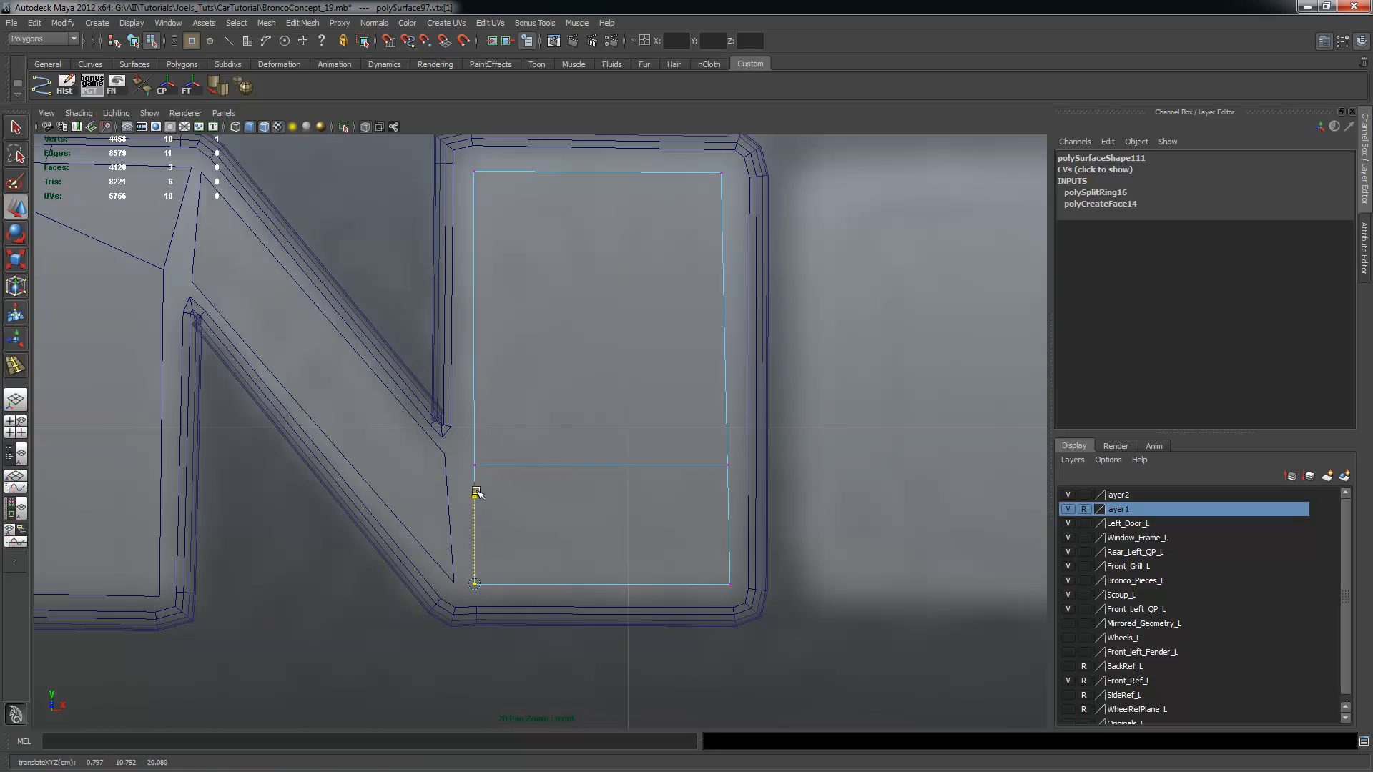
Straighten the right stem face's right side by scaling its three vertices flat along X
drag(681, 158, 822, 691)
alt+middle_drag(840, 574, 686, 591)
key(r)
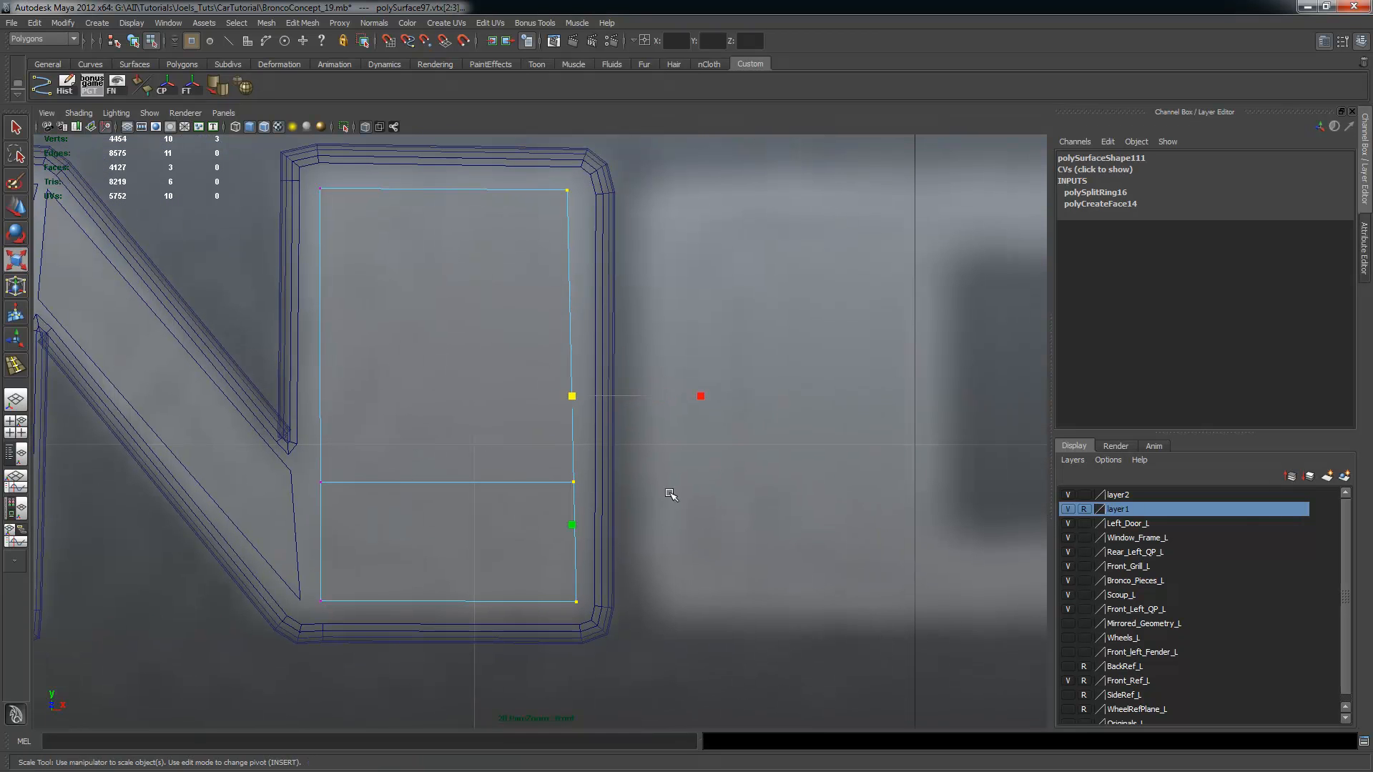
drag(698, 395, 572, 395)
Straighten the left stem face's left and right sides by scaling each side's vertices along X
alt+middle_drag(474, 401, 587, 395)
alt+right_drag(409, 455, 449, 442)
alt+middle_drag(210, 413, 451, 426)
alt+right_drag(282, 392, 214, 346)
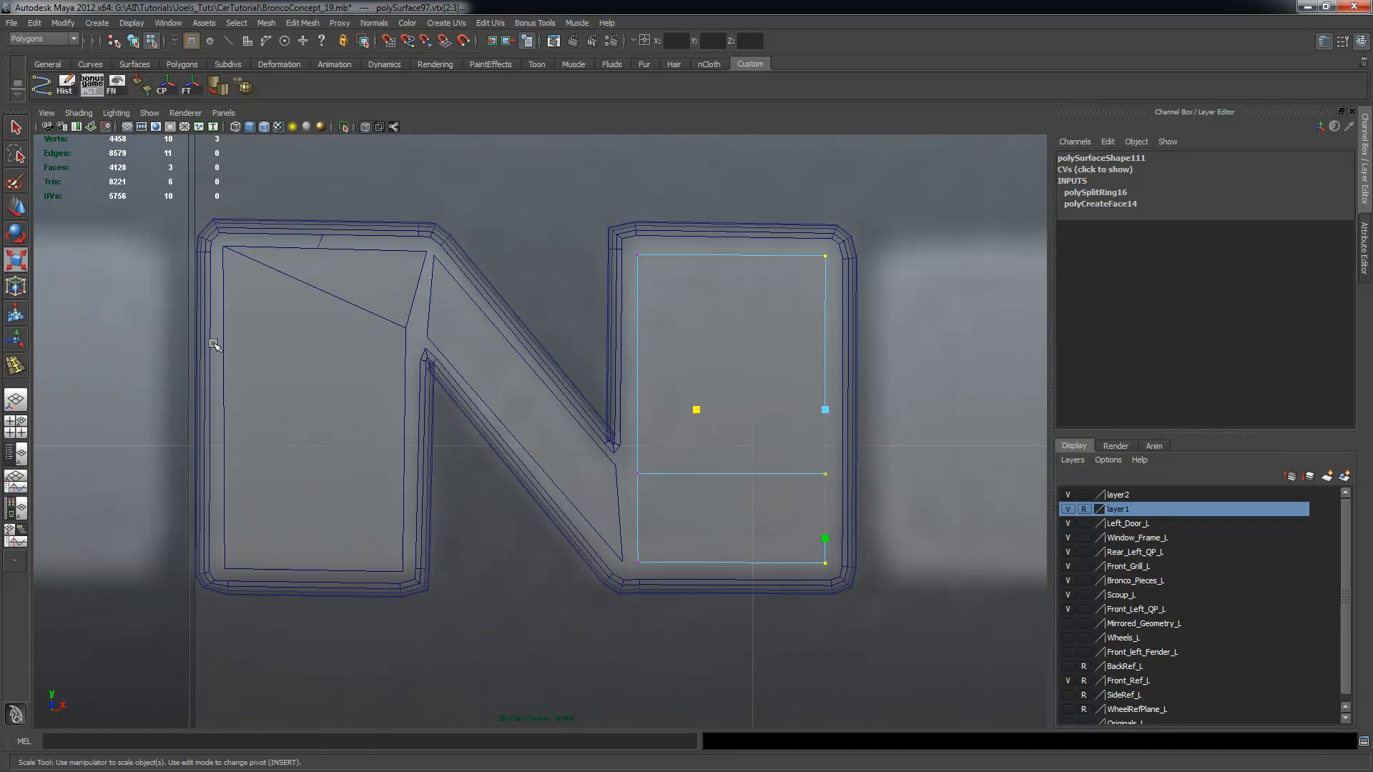
right_drag(235, 294, 178, 306)
key(ctrl+z)
right_drag(281, 327, 230, 328)
drag(179, 222, 274, 562)
mouse_move(358, 406)
mouse_down()
mouse_move(264, 399)
mouse_move(358, 408)
mouse_up()
drag(370, 317, 479, 623)
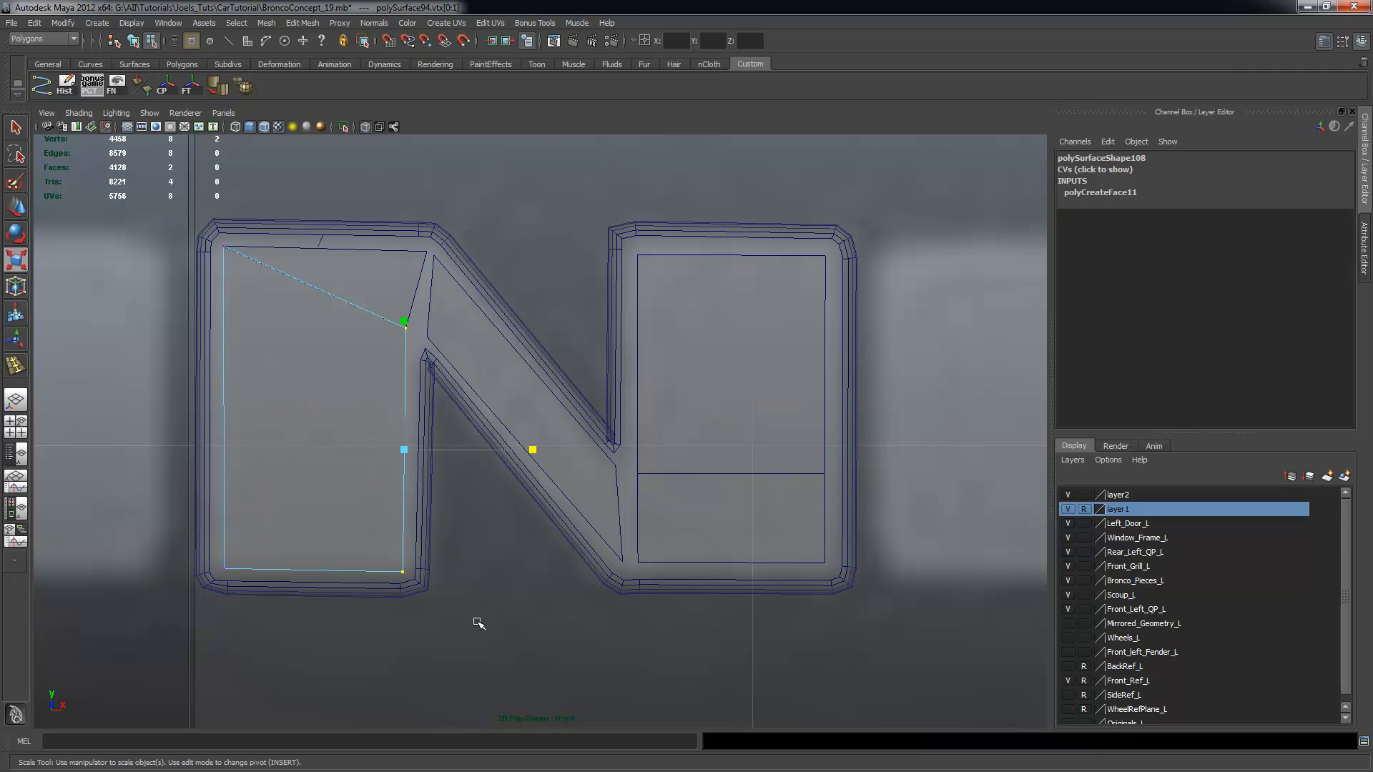
drag(535, 452, 473, 450)
Snap the diagonal face's two upper-end vertices onto the adjoining vertices of the triangle beside the left stem
alt+right_drag(346, 341, 359, 307)
alt+middle_drag(359, 307, 351, 333)
alt+right_drag(322, 314, 335, 308)
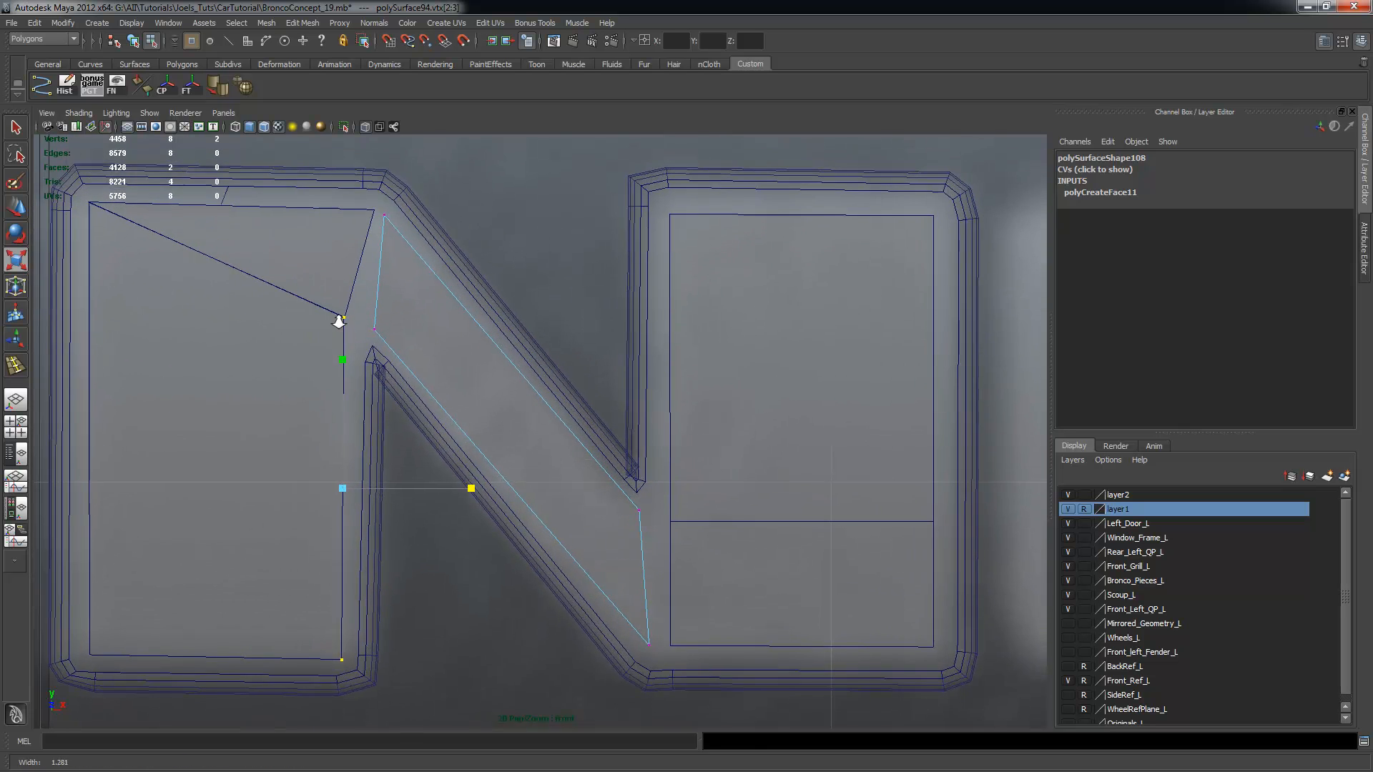
alt+middle_drag(335, 307, 420, 345)
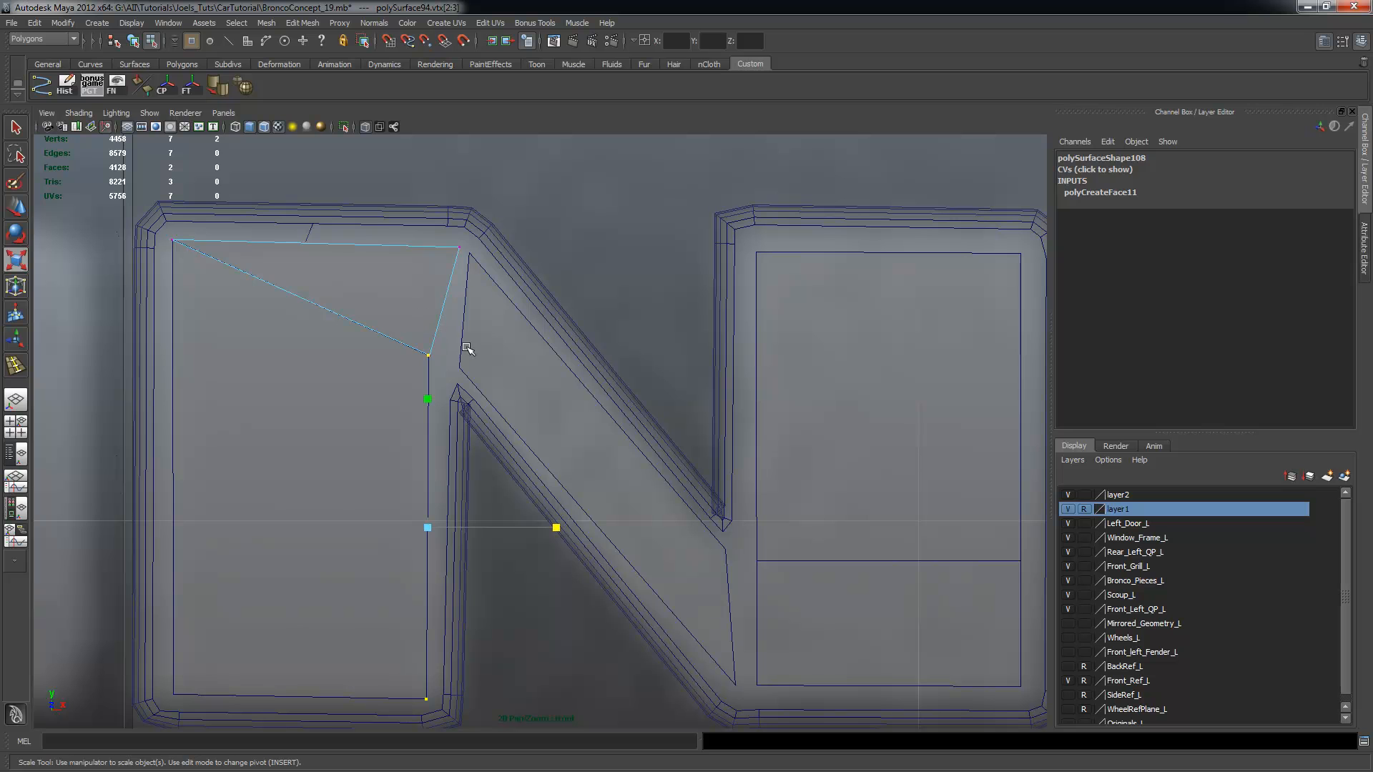
mouse_move(473, 352)
right_down()
mouse_move(463, 362)
mouse_move(497, 368)
mouse_move(461, 368)
right_up()
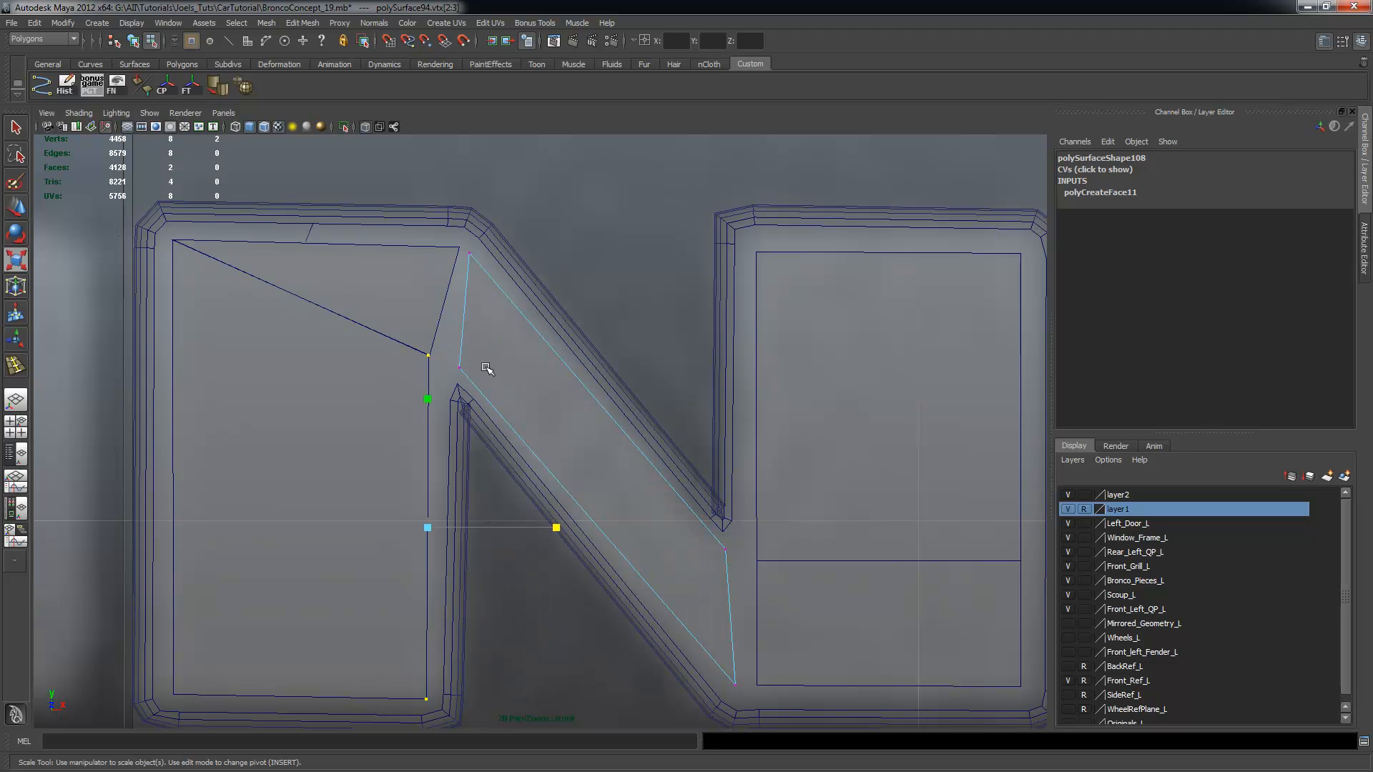
click(462, 368)
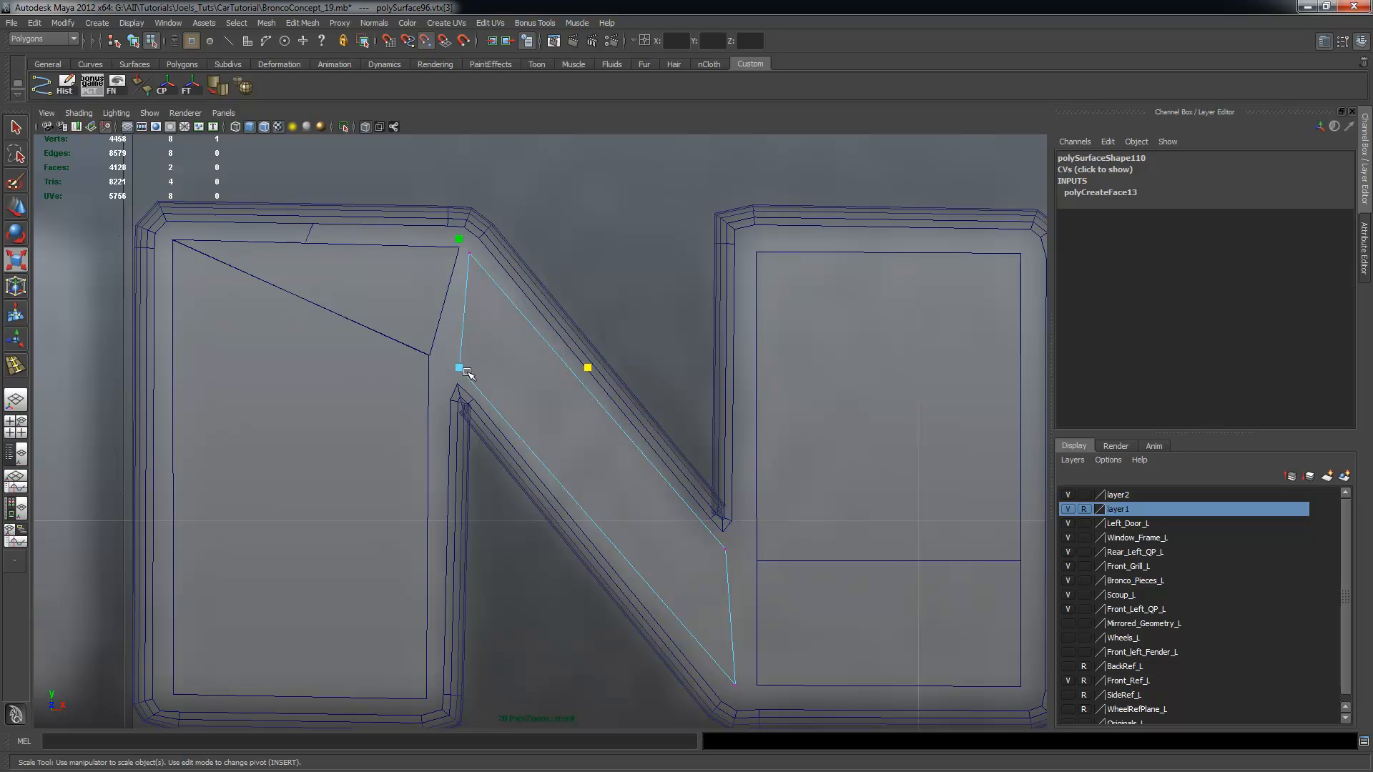
key(w)
key(v)
drag(459, 367, 429, 355)
drag(469, 259, 459, 247)
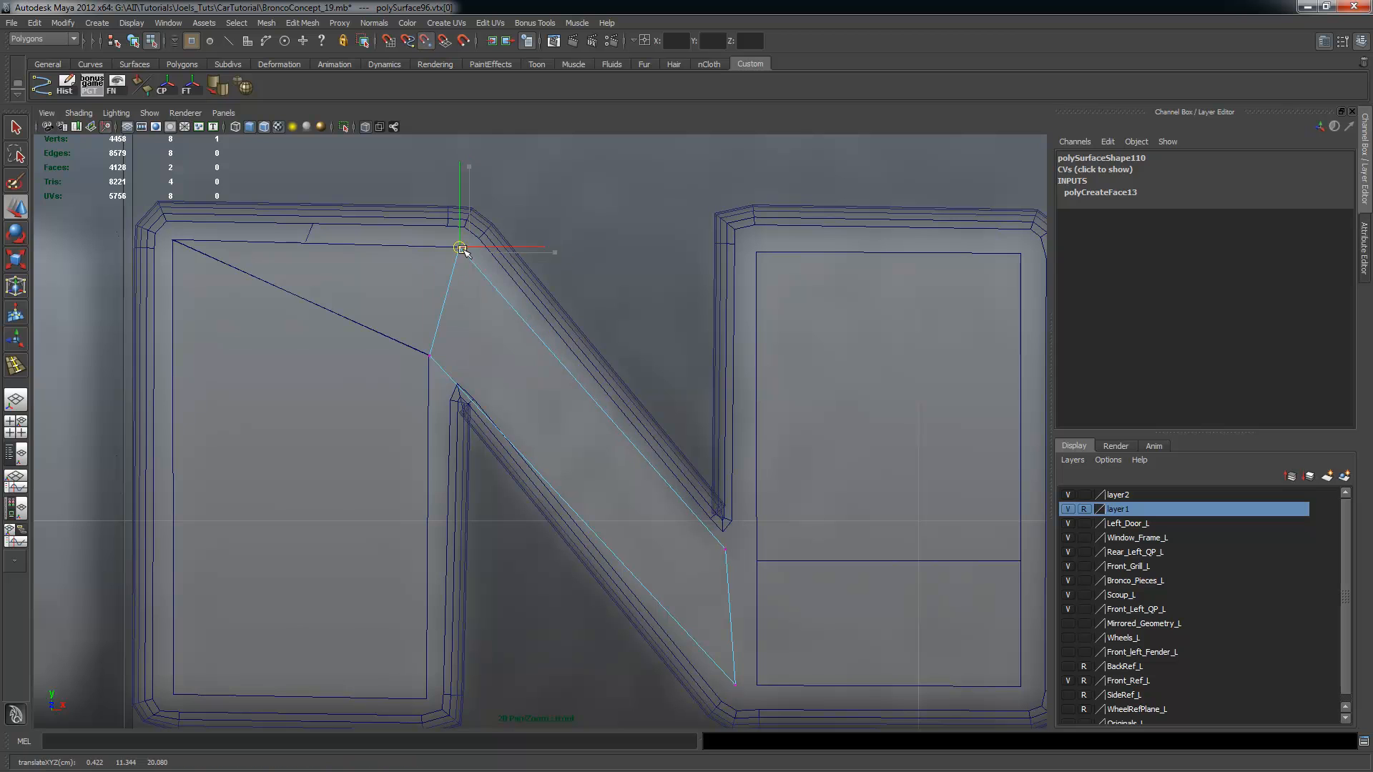
Snap the diagonal face's two lower-end vertices onto the right stem's edge loop end and lower-left corner
click(734, 557)
key(v)
drag(738, 561, 758, 569)
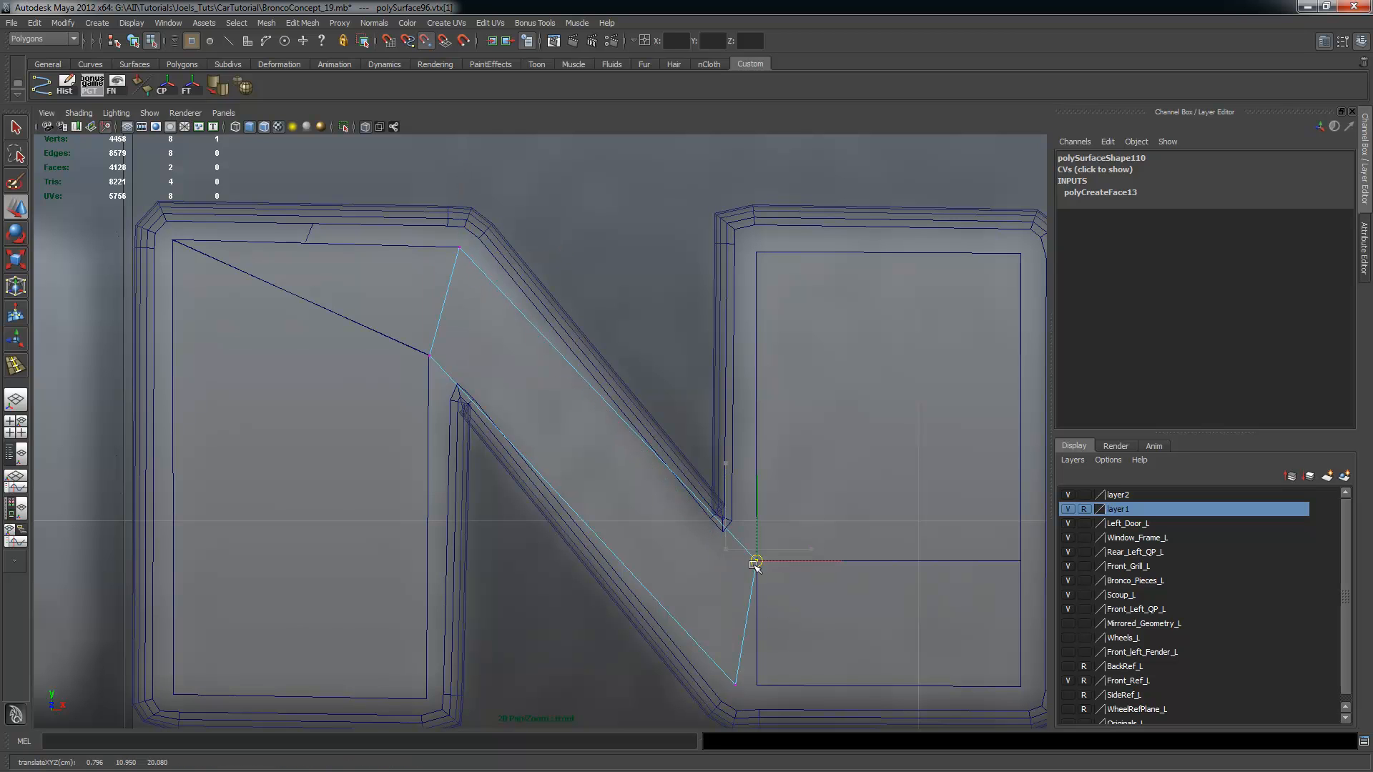
click(736, 683)
drag(736, 683, 757, 686)
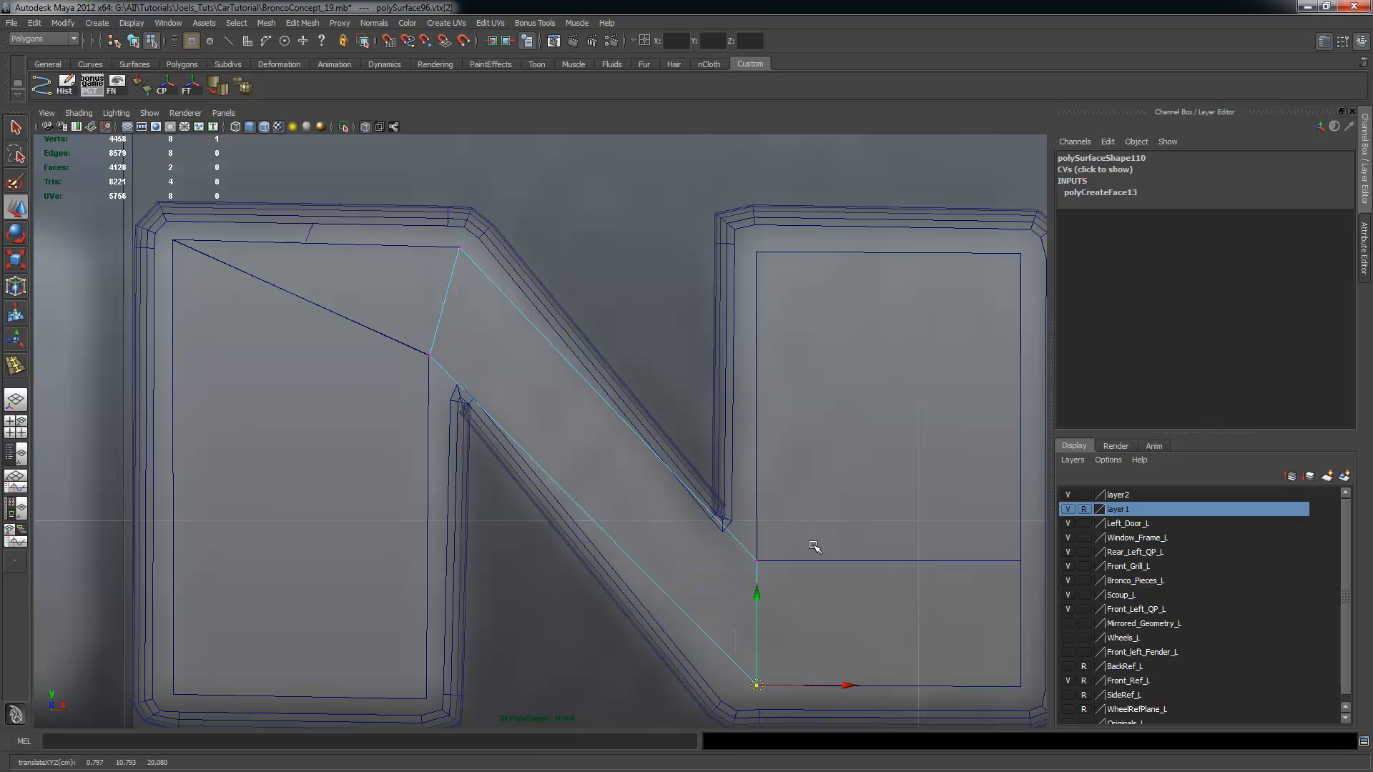
Combine the left stem, triangle, diagonal and right stem faces of the N into one mesh
scroll(815, 536, down, 3)
scroll(393, 361, up, 1)
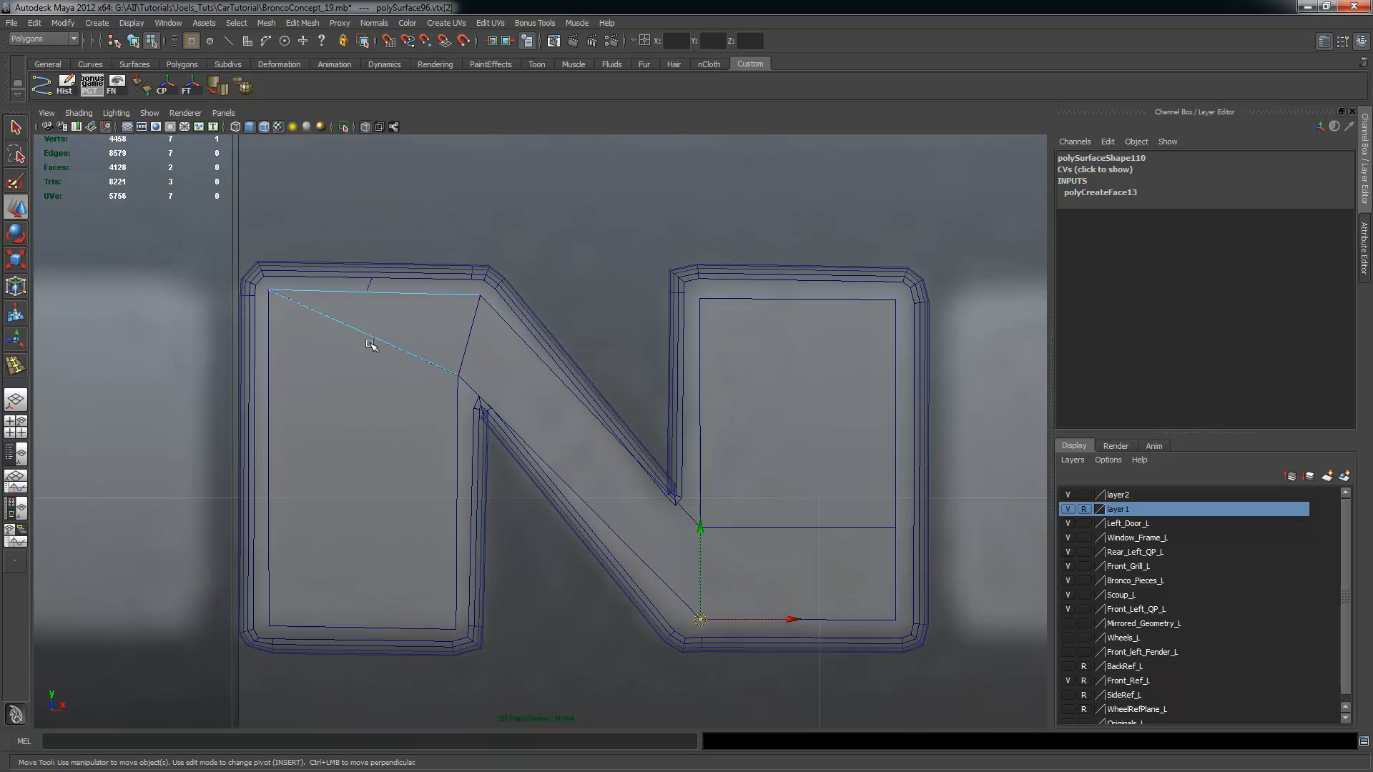
key(F8)
shift+click(331, 375)
shift+click(535, 388)
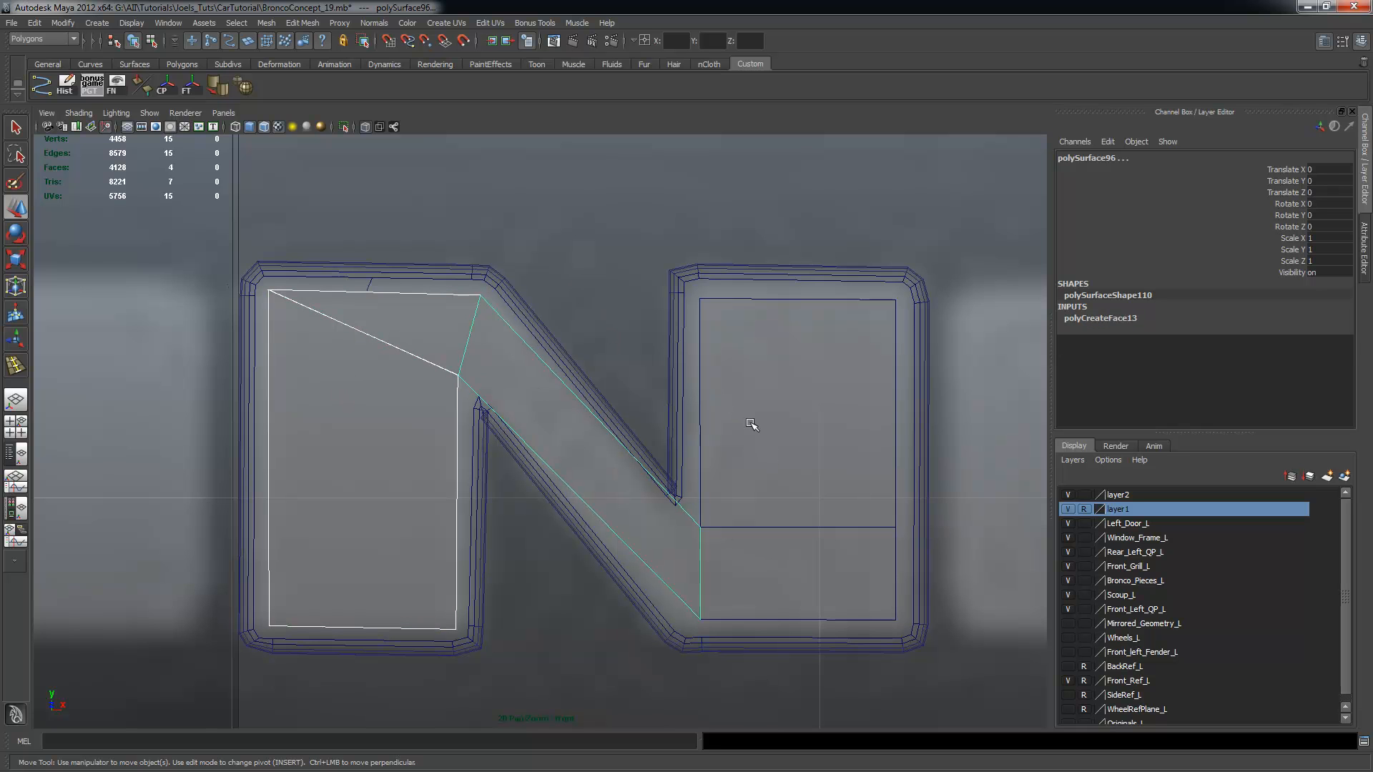
shift+click(776, 542)
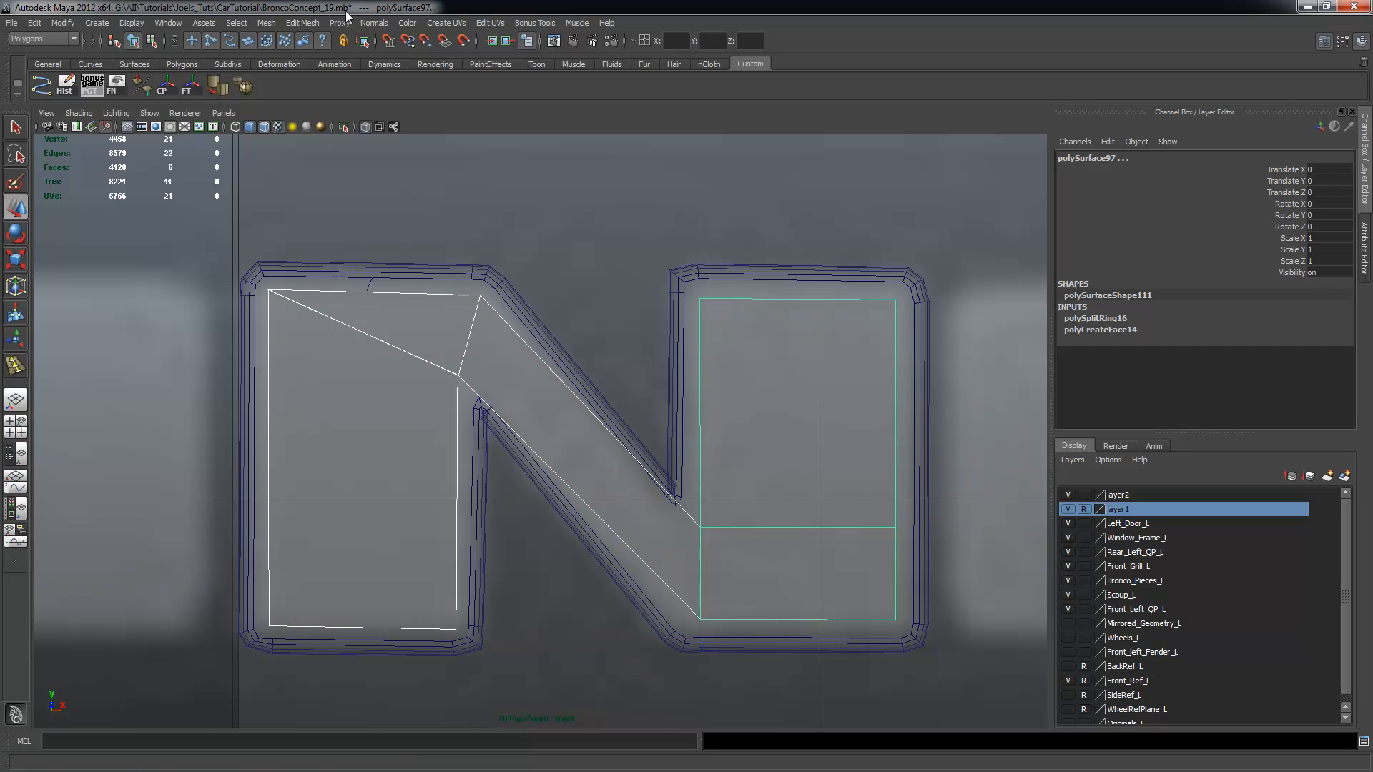
click(301, 22)
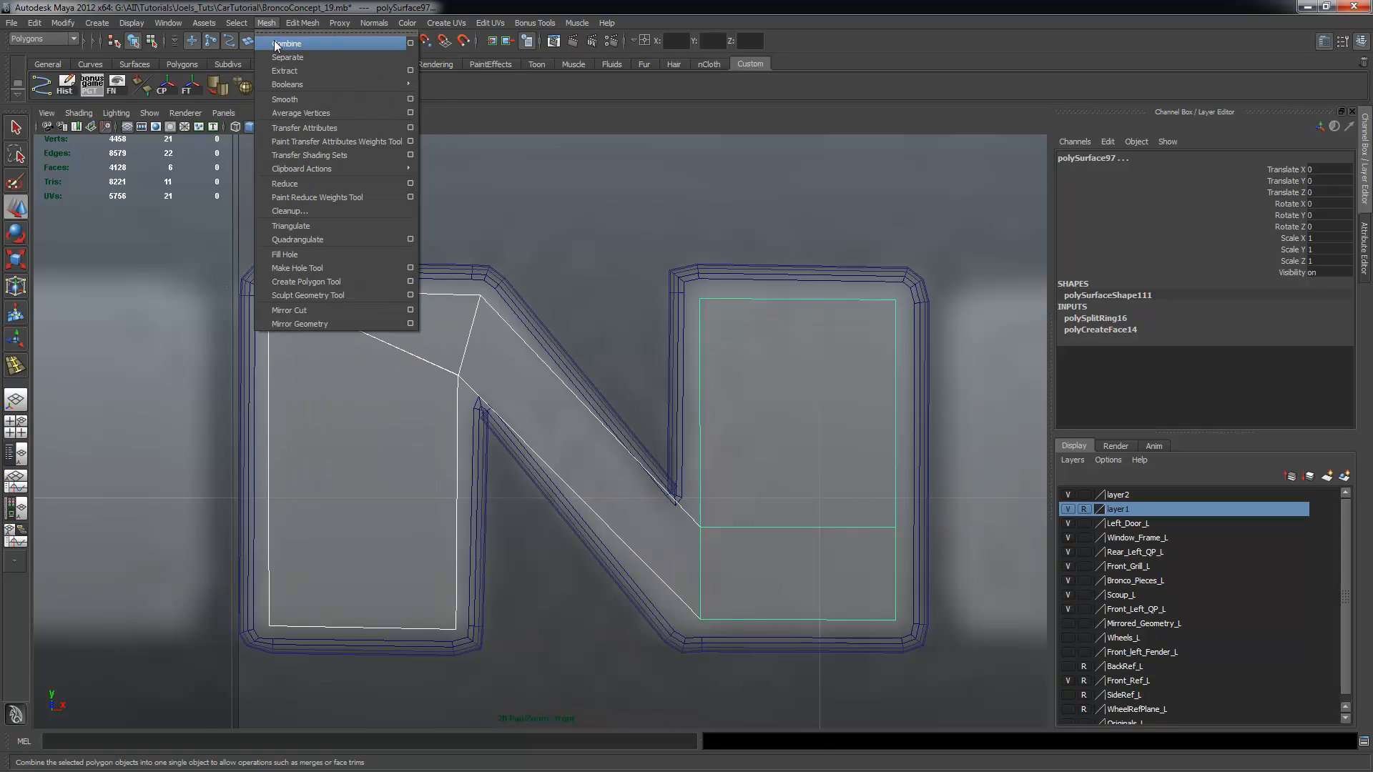
click(276, 45)
Select all vertices of the combined N front and merge the coincident ones
right_drag(736, 383, 672, 393)
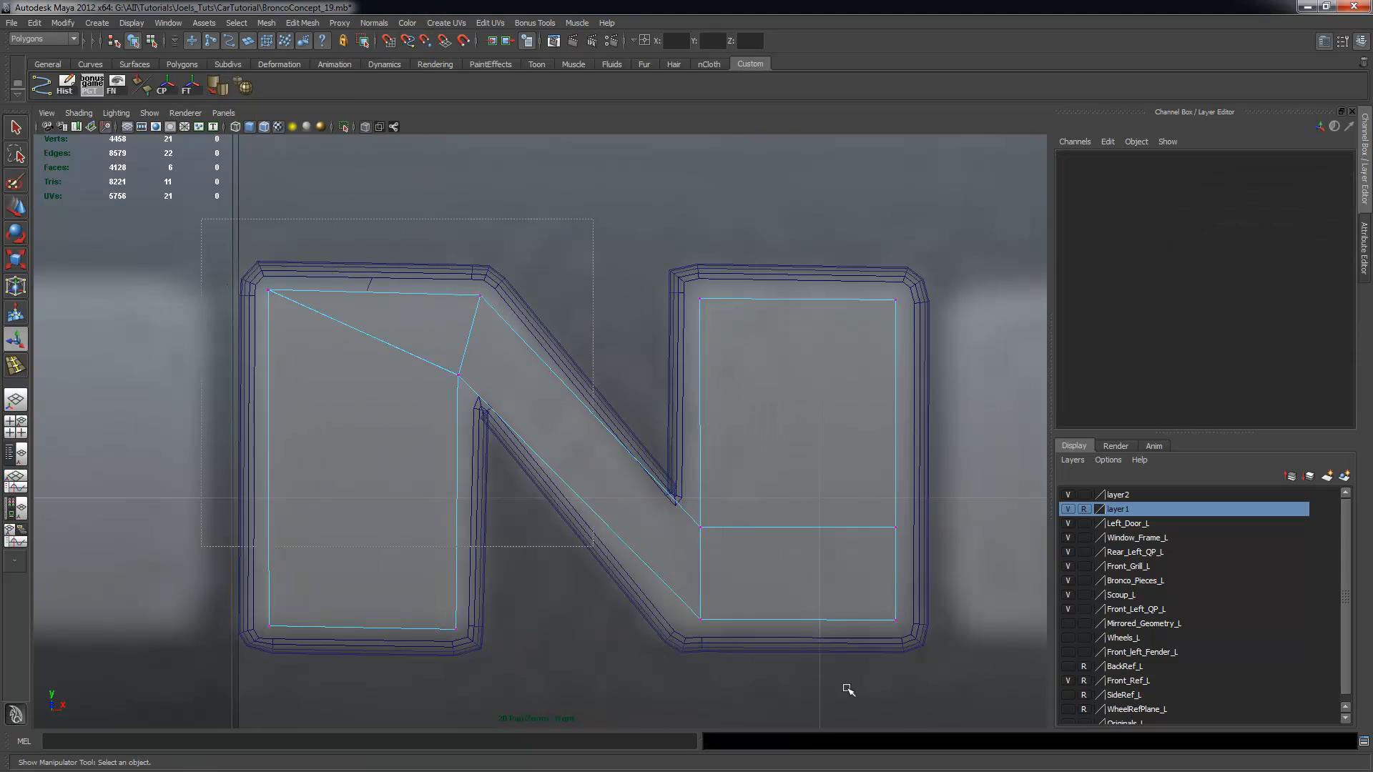
drag(847, 690, 976, 704)
click(287, 25)
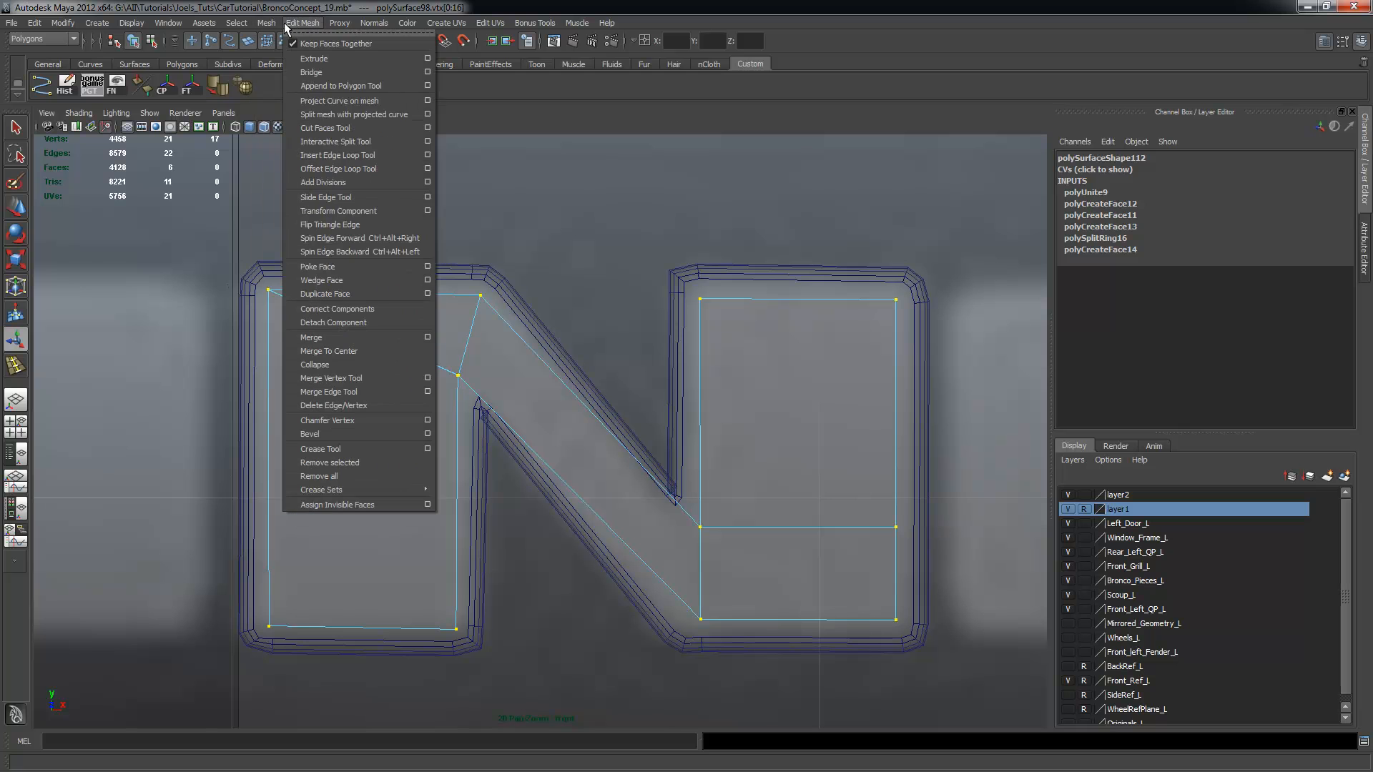
click(311, 337)
Move the right stem's two lower-left vertices, where the diagonal joins, toward the rounded edge to widen the diagonal's lower end
scroll(620, 346, up, 4)
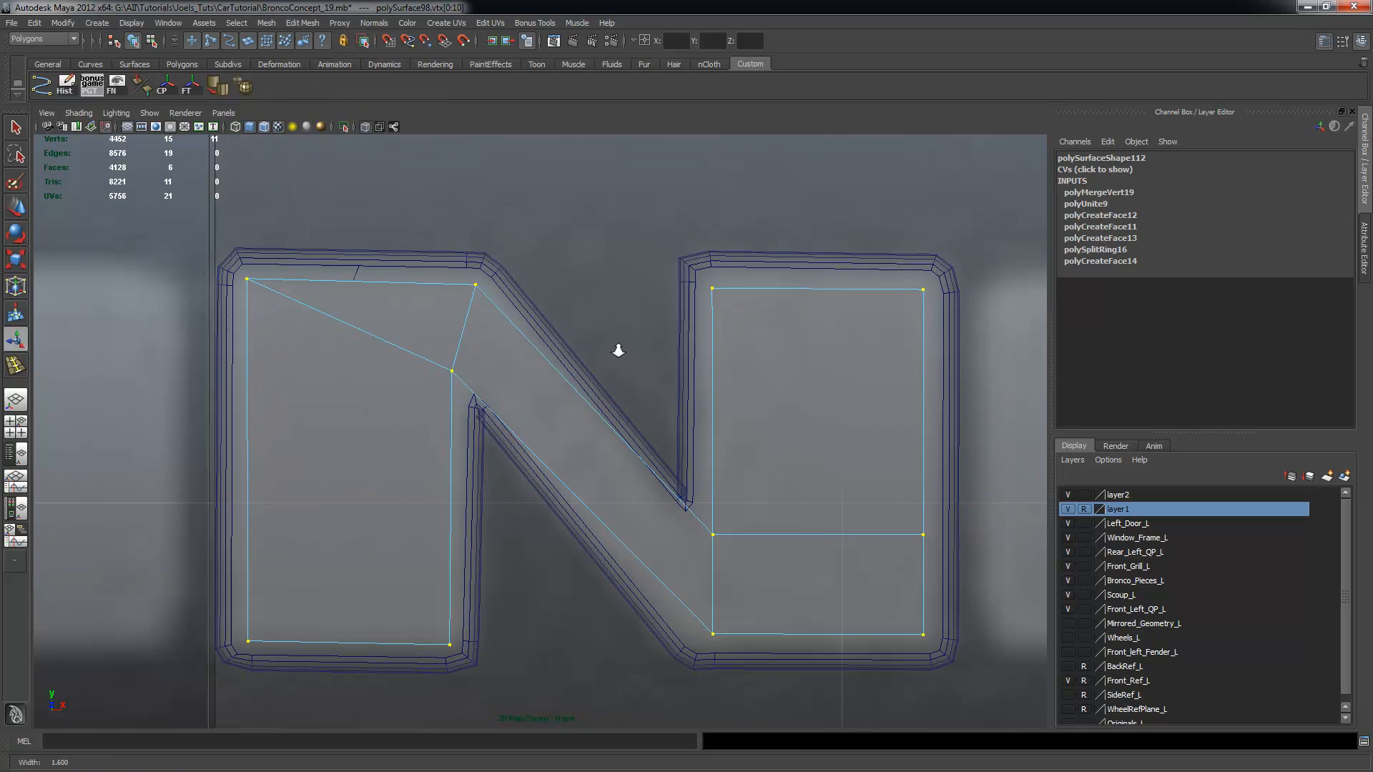
scroll(479, 332, down, 2)
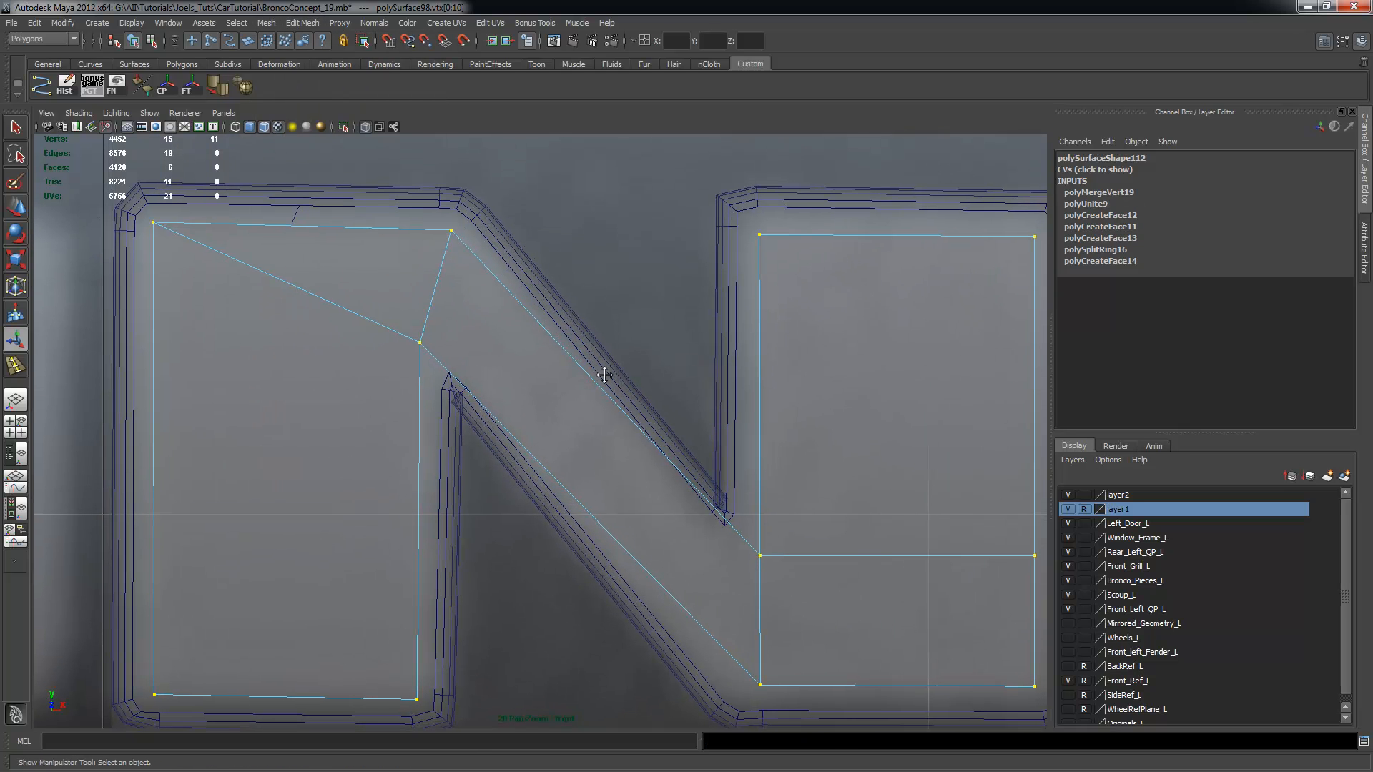
scroll(666, 475, up, 2)
click(682, 492)
right_drag(683, 491, 640, 480)
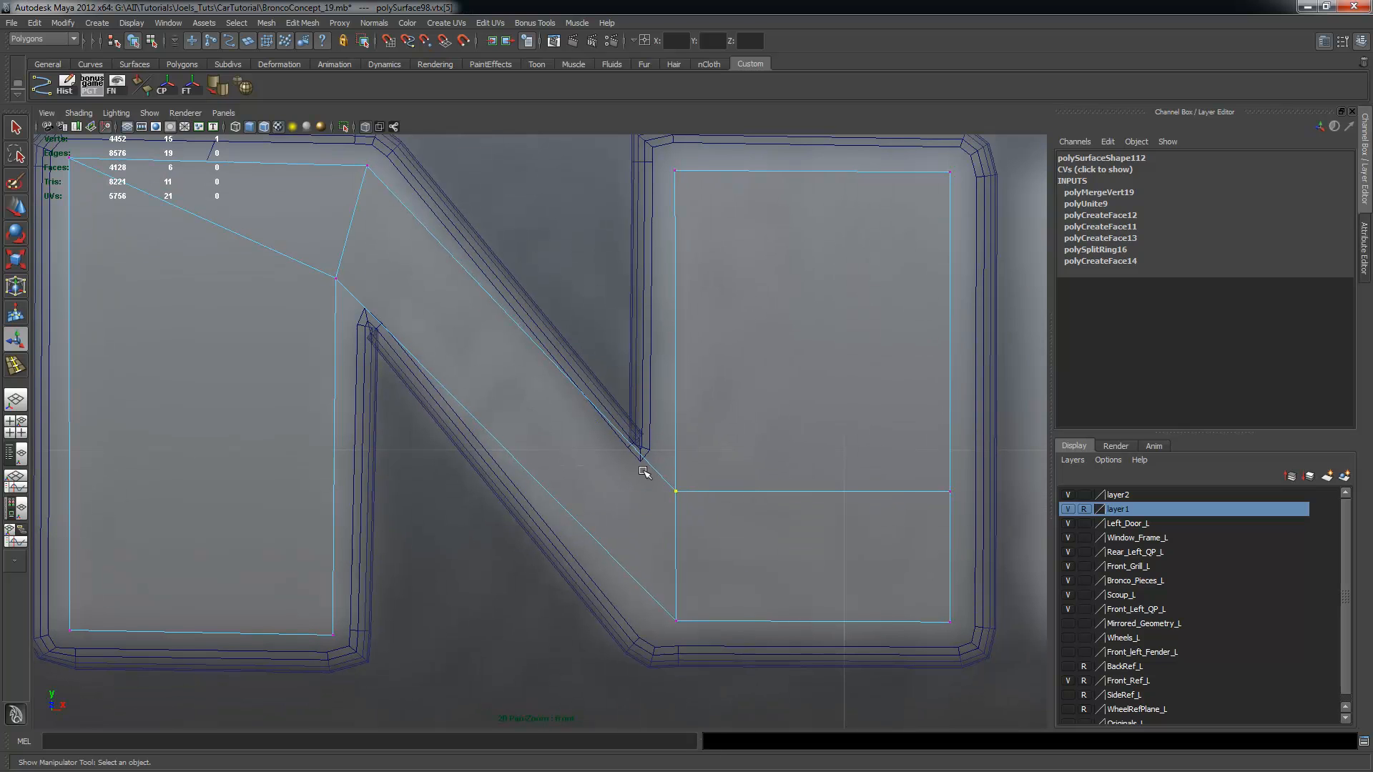
key(w)
drag(675, 491, 665, 515)
click(676, 621)
drag(679, 622, 657, 622)
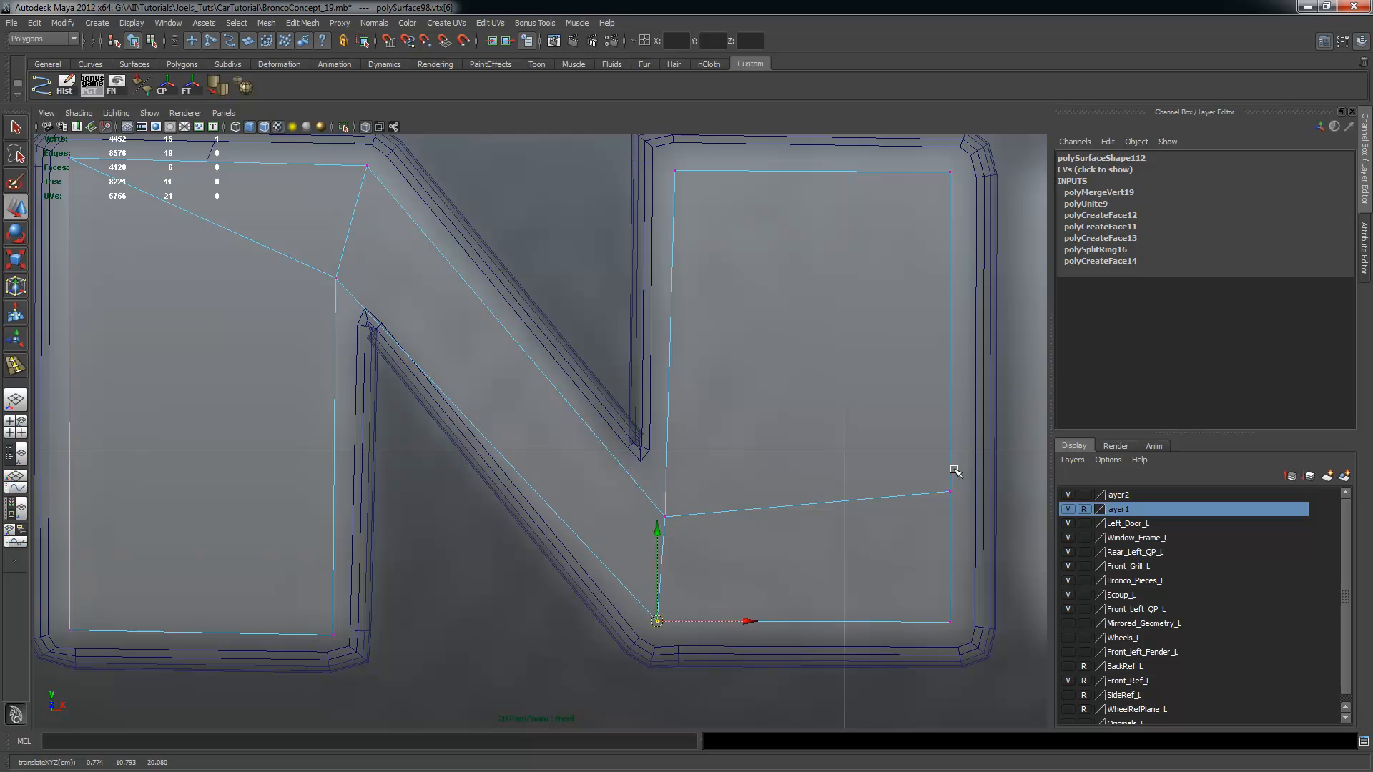
Lower the right end vertex of the edge crossing the right stem onto the stem's lower-right corner
click(950, 494)
drag(950, 409, 949, 428)
alt+right_drag(913, 447, 855, 444)
alt+middle_drag(855, 444, 657, 425)
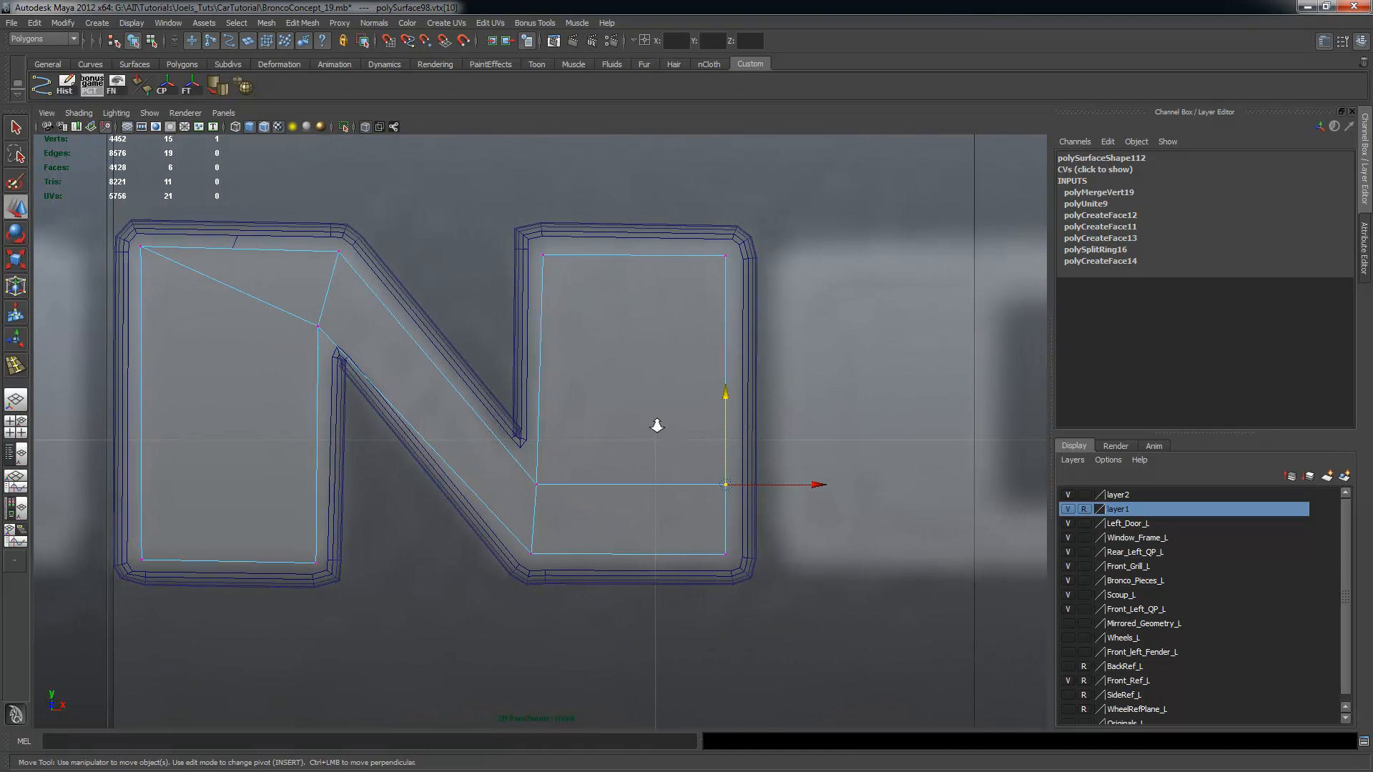
alt+right_drag(657, 425, 760, 443)
alt+middle_drag(759, 443, 718, 443)
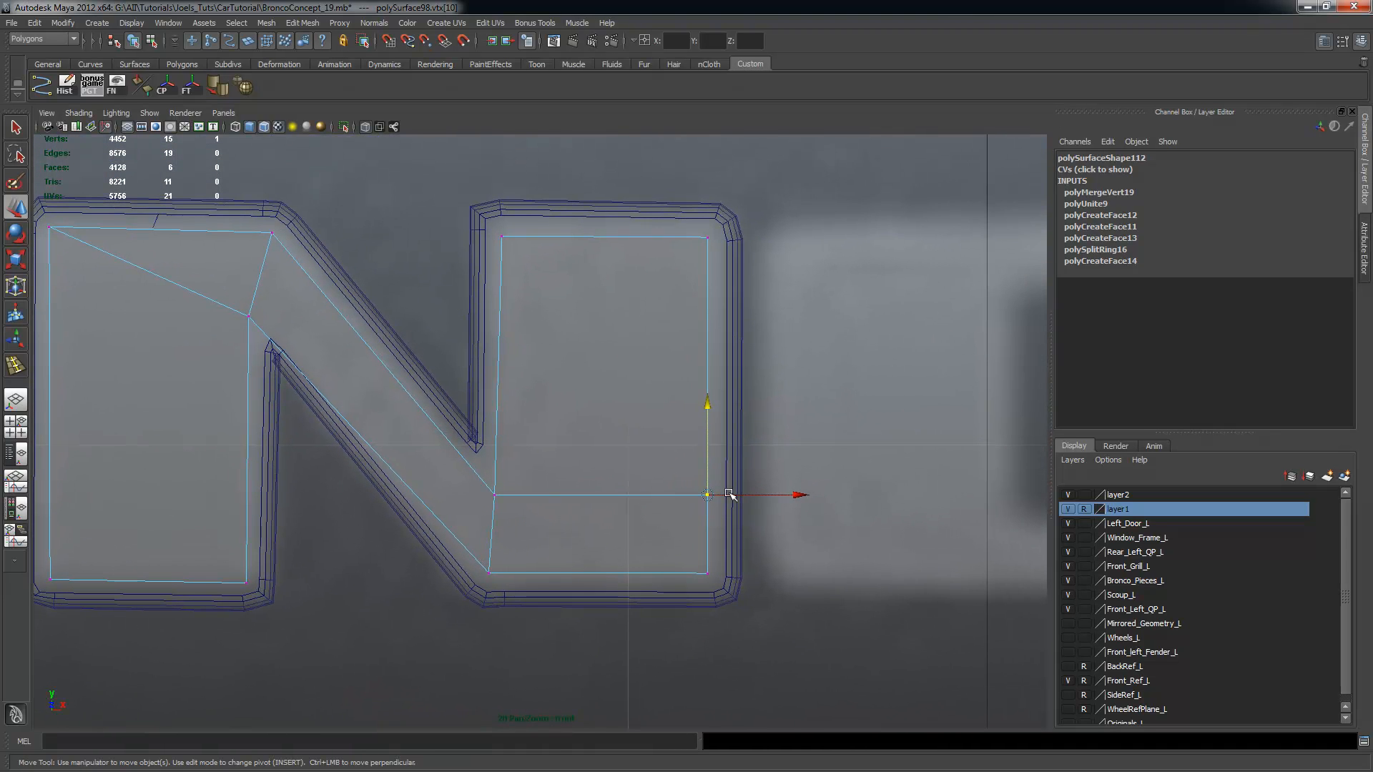
drag(709, 423, 712, 479)
alt+right_drag(698, 500, 718, 522)
alt+middle_drag(718, 523, 698, 485)
Merge the two vertices at the right stem's lower-right corner to their center
drag(631, 506, 751, 576)
click(303, 22)
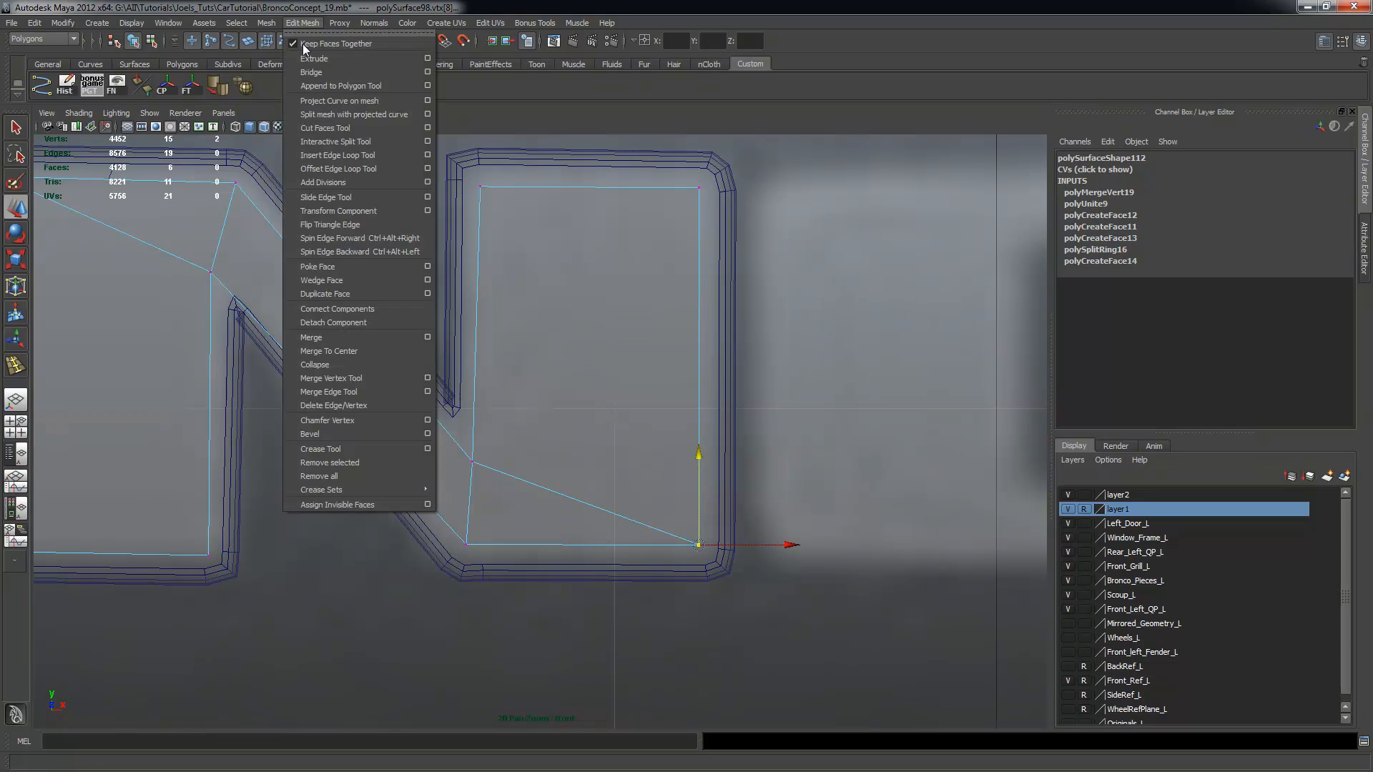
click(333, 352)
click(887, 474)
Move the junction vertex between the left stem and diagonal slightly up and right, away from the N's inner notch
alt+right_drag(795, 503, 730, 495)
alt+right_drag(477, 431, 493, 434)
alt+middle_drag(580, 452, 684, 475)
alt+right_drag(503, 392, 623, 422)
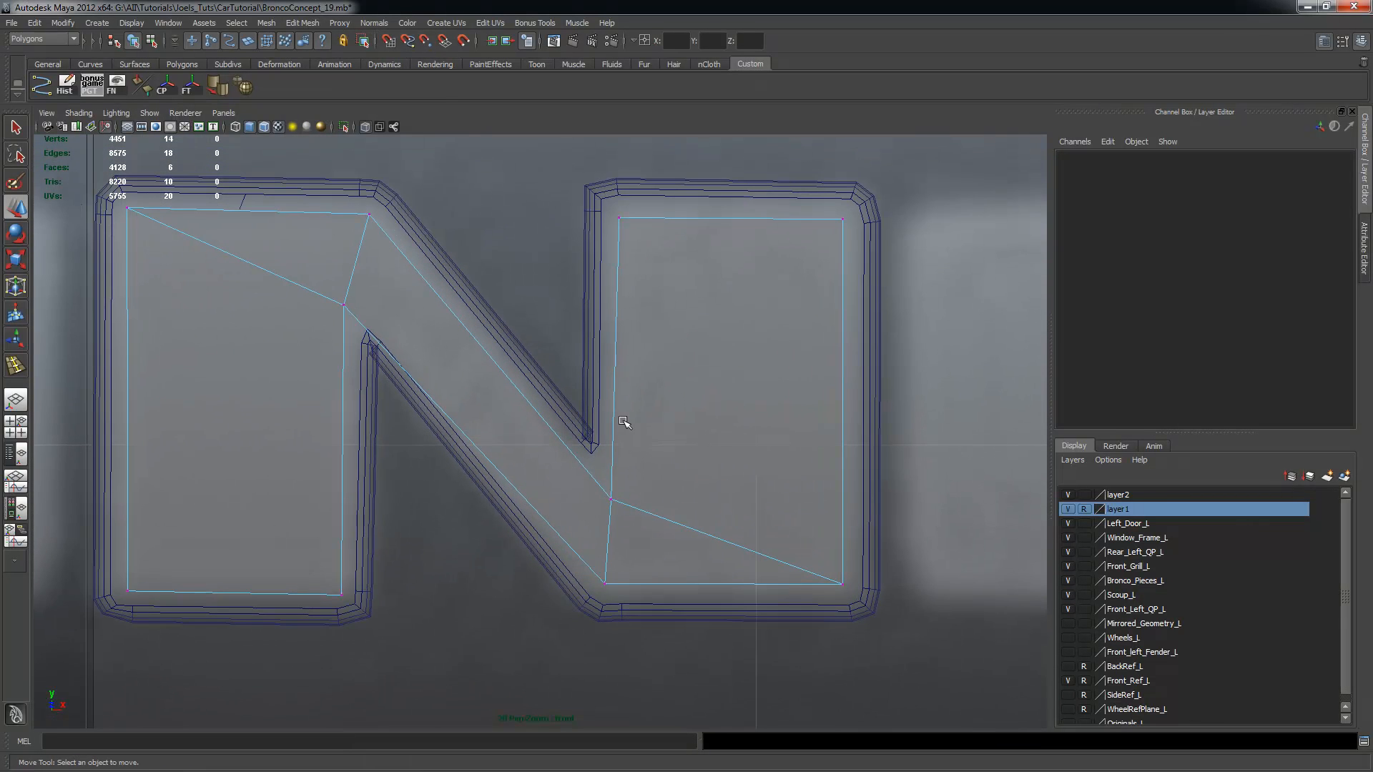
alt+middle_drag(286, 298, 386, 316)
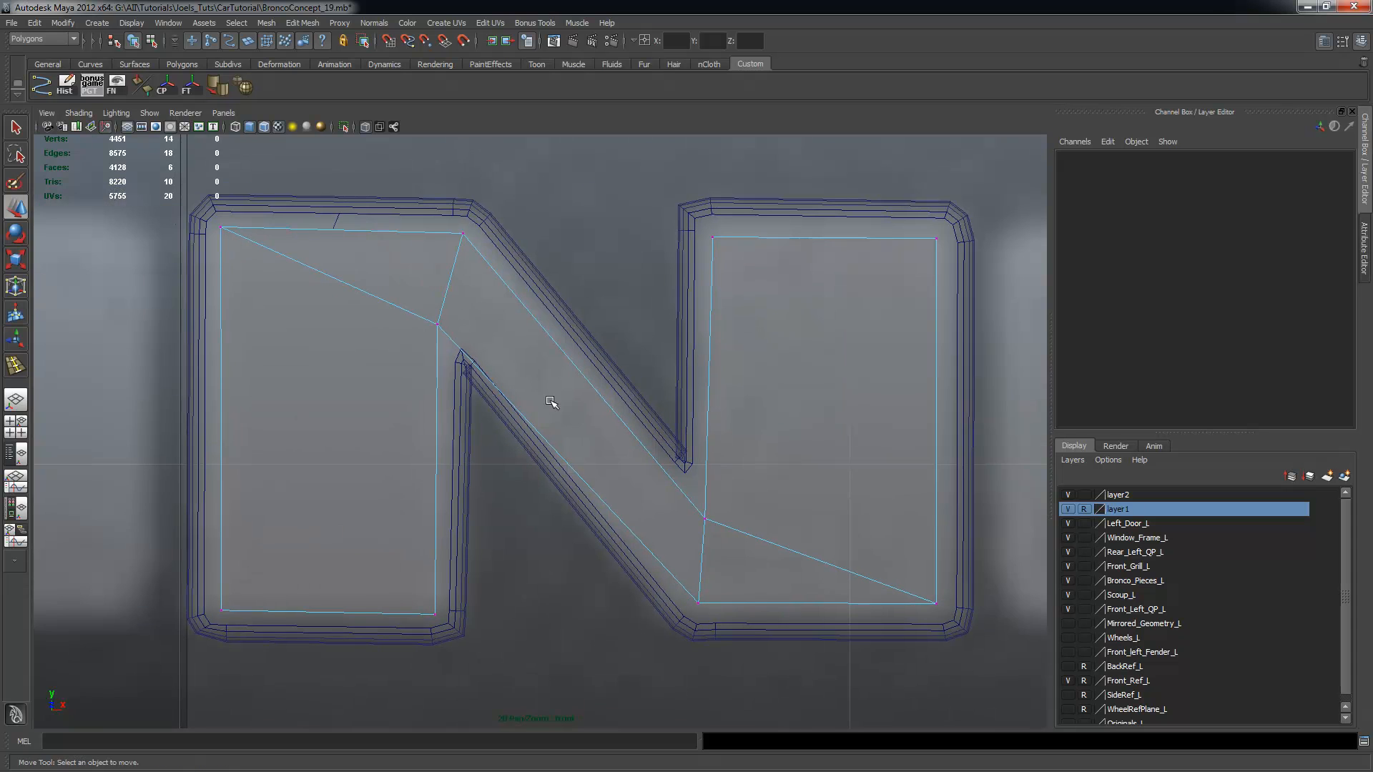
alt+middle_drag(551, 402, 508, 408)
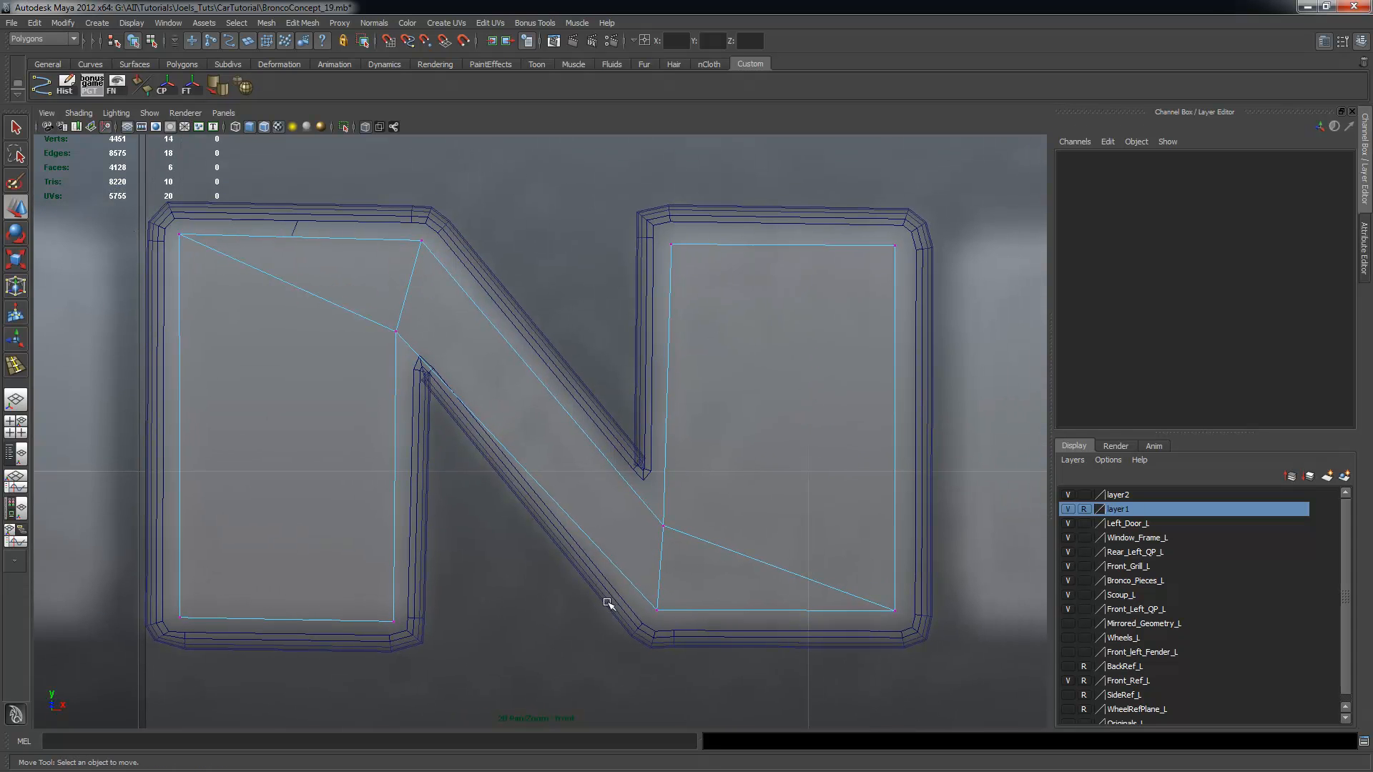
click(399, 331)
drag(399, 331, 408, 320)
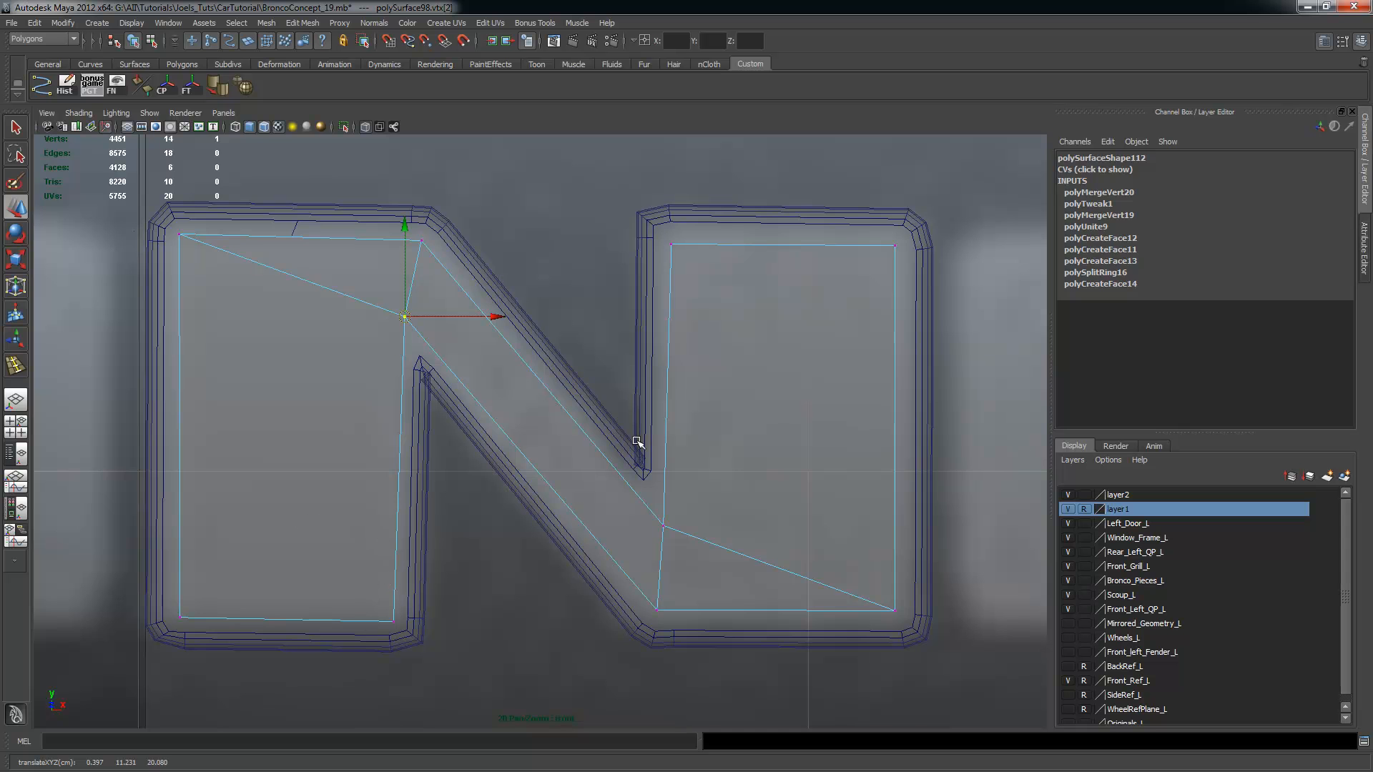
click(598, 261)
Switch to a full perspective view in object mode and hide layer2
scroll(613, 310, down, 3)
key(space)
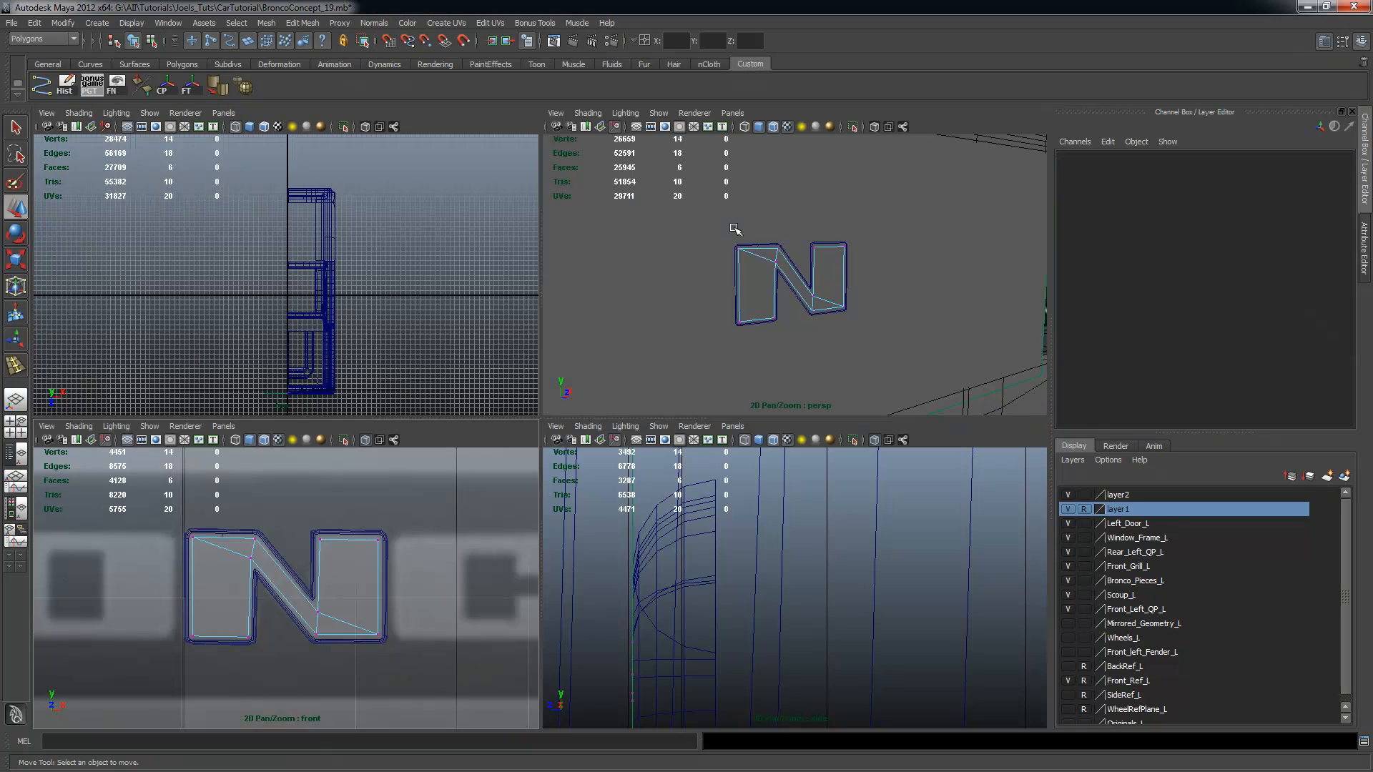
key(space)
alt+drag(735, 392, 654, 421)
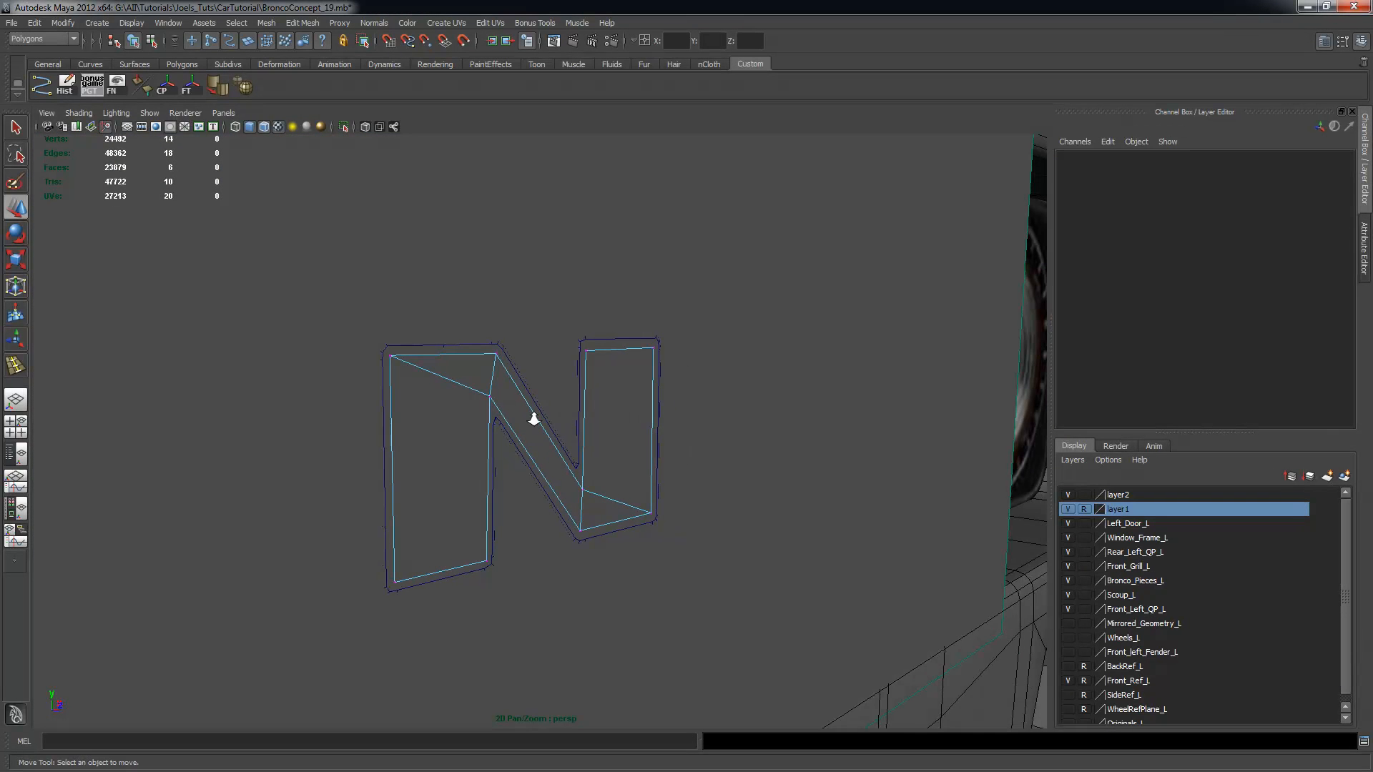
scroll(569, 431, up, 2)
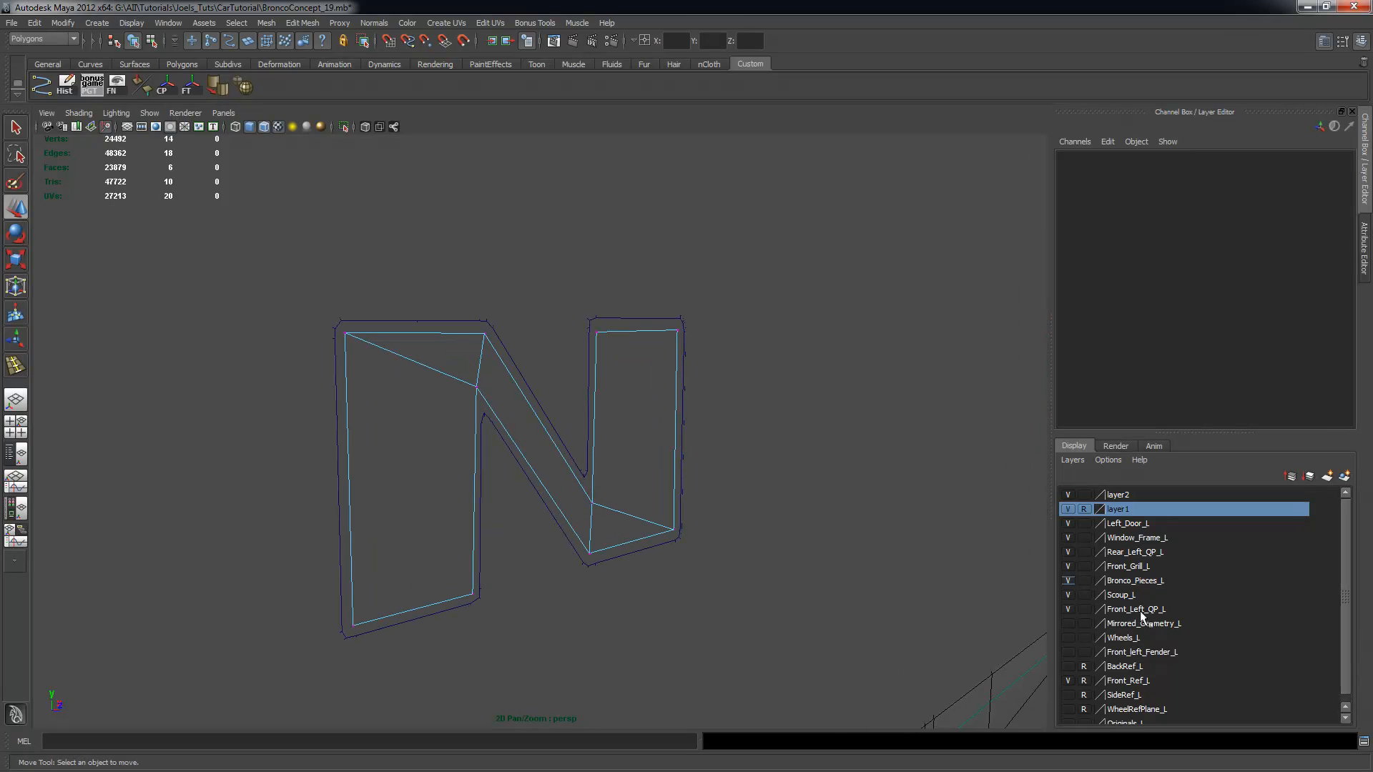
key(F8)
click(467, 45)
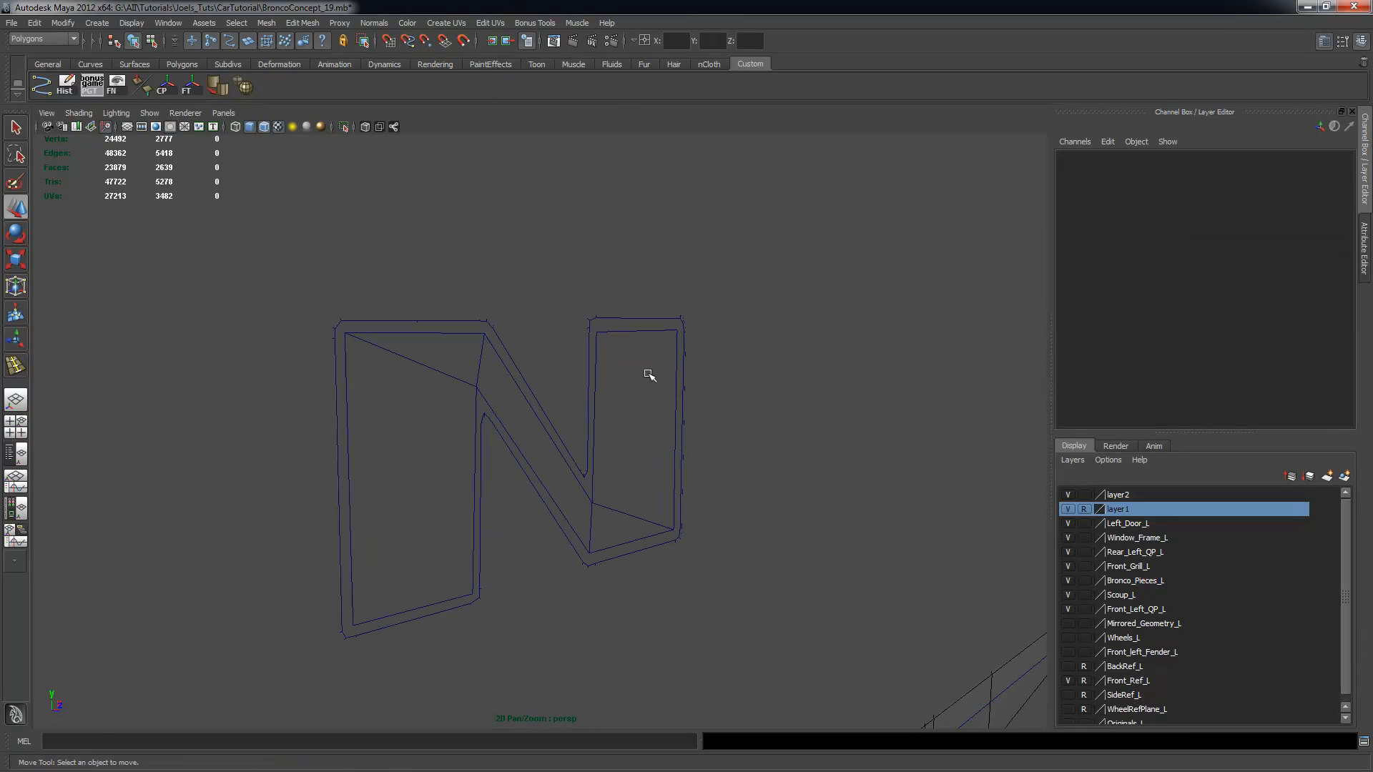
click(586, 158)
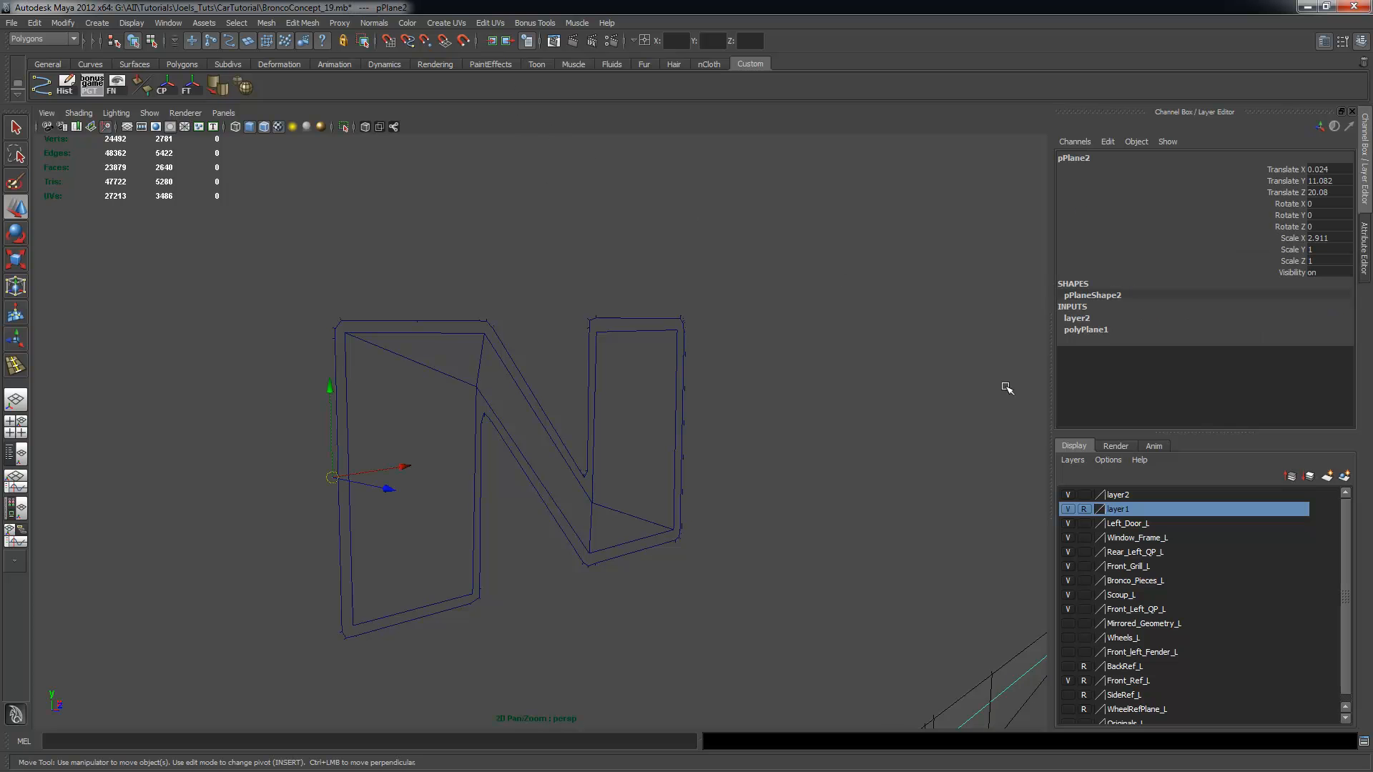
click(1067, 493)
alt+drag(595, 360, 391, 356)
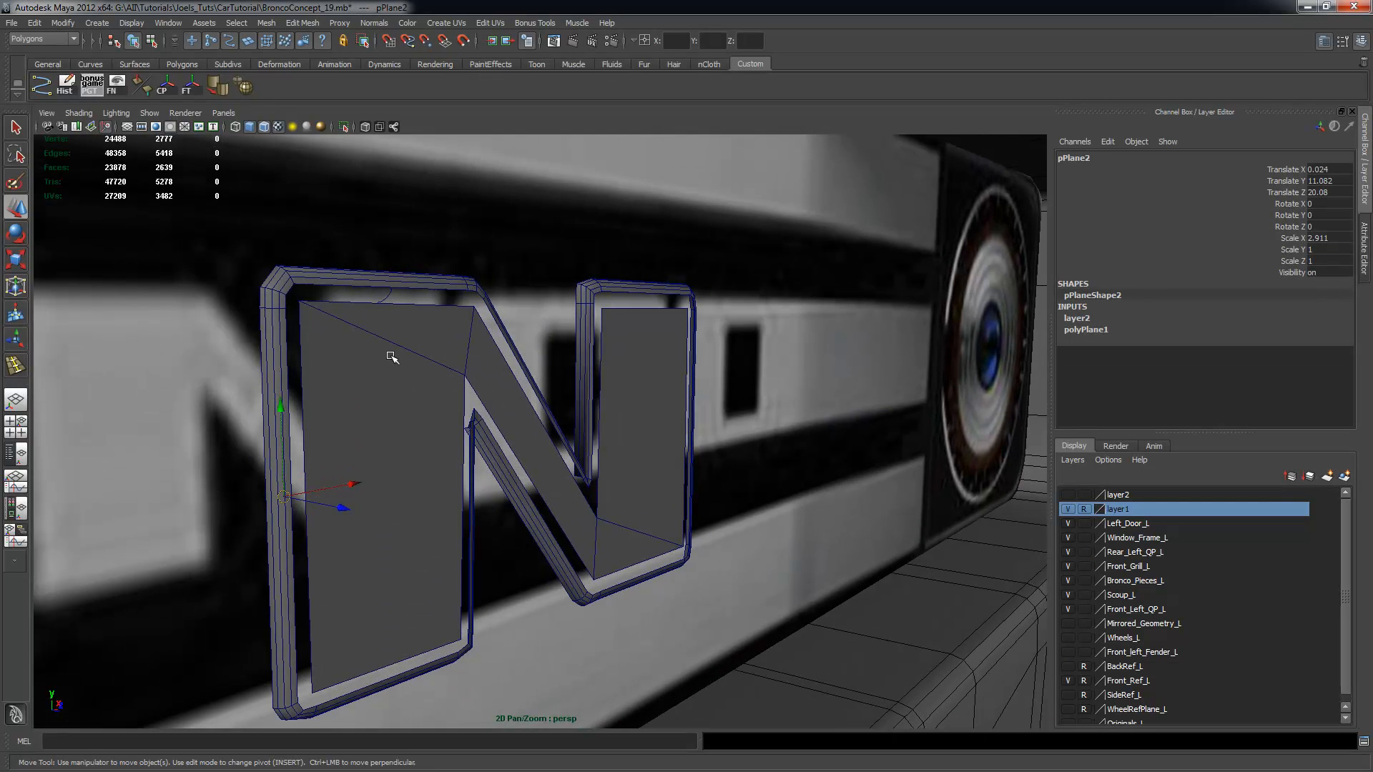
Select all faces of the N's front mesh and conform their normals
click(392, 358)
alt+drag(526, 410, 481, 408)
key(q)
alt+right_drag(323, 324, 543, 352)
alt+drag(543, 350, 591, 353)
alt+drag(436, 307, 448, 290)
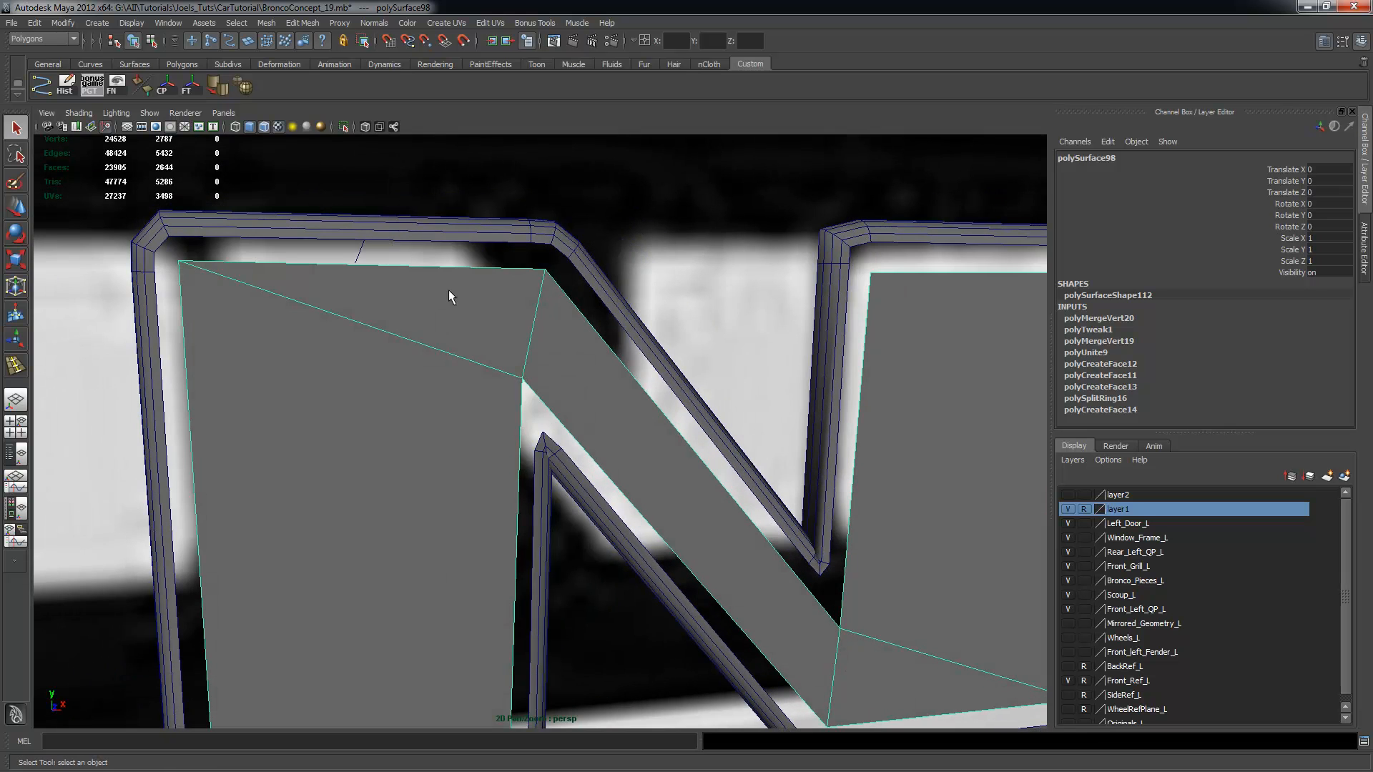
alt+right_drag(665, 385, 614, 390)
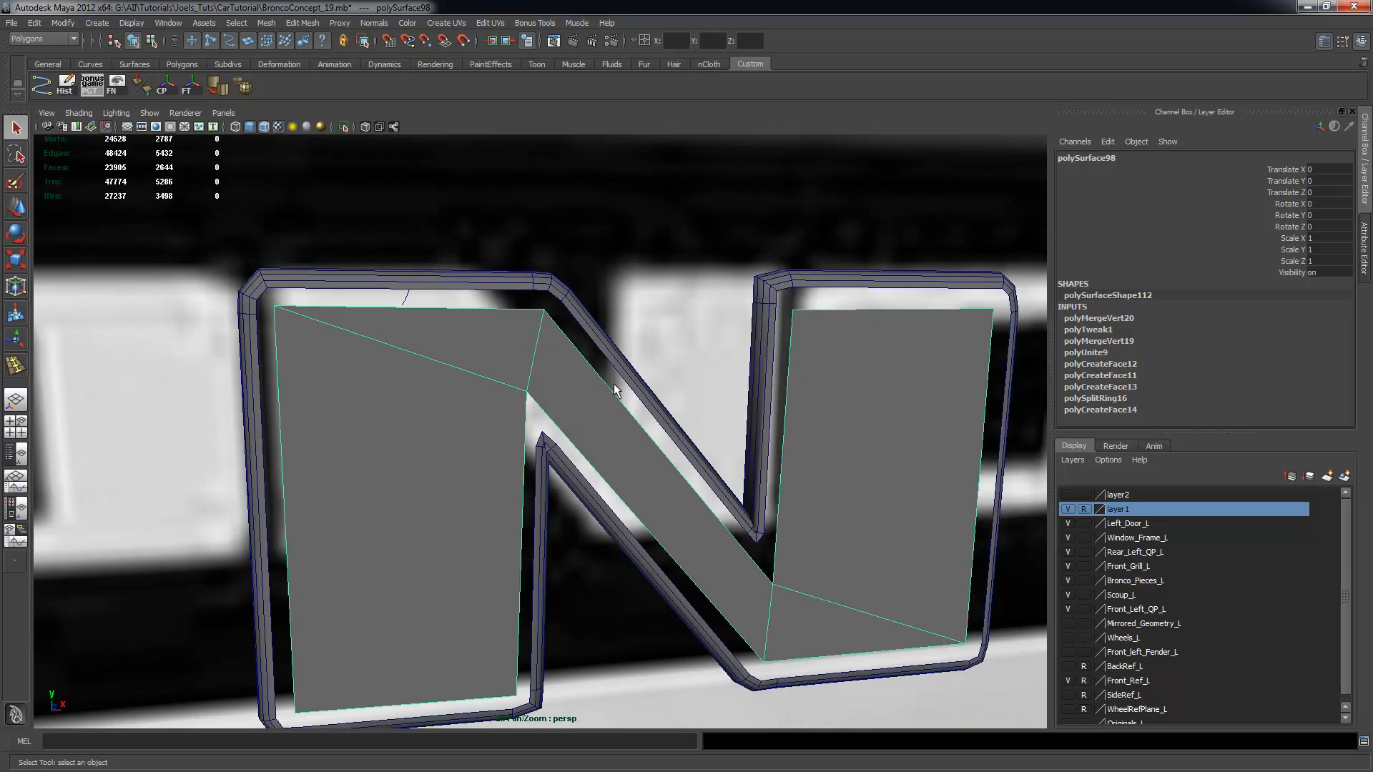
alt+drag(614, 390, 570, 335)
alt+drag(593, 492, 550, 450)
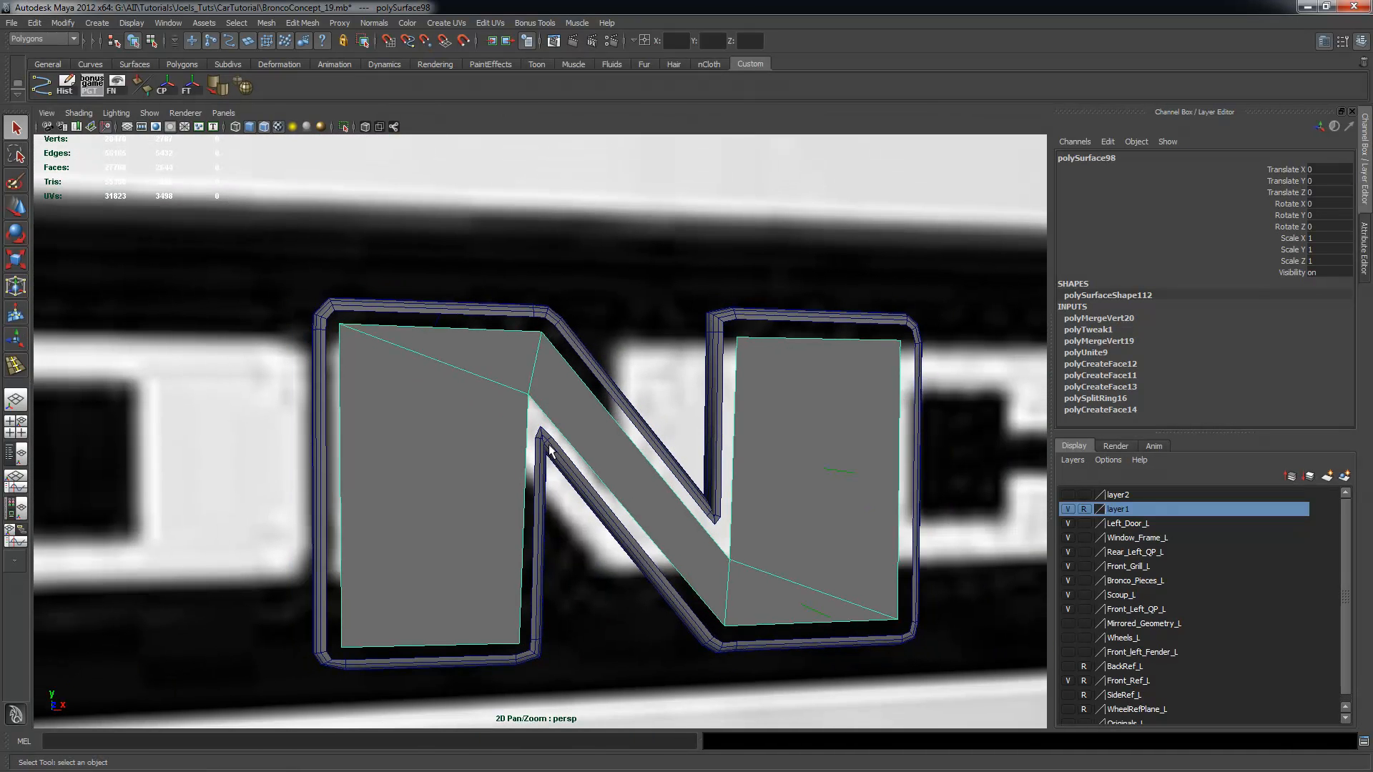
right_drag(417, 379, 423, 406)
drag(285, 275, 935, 767)
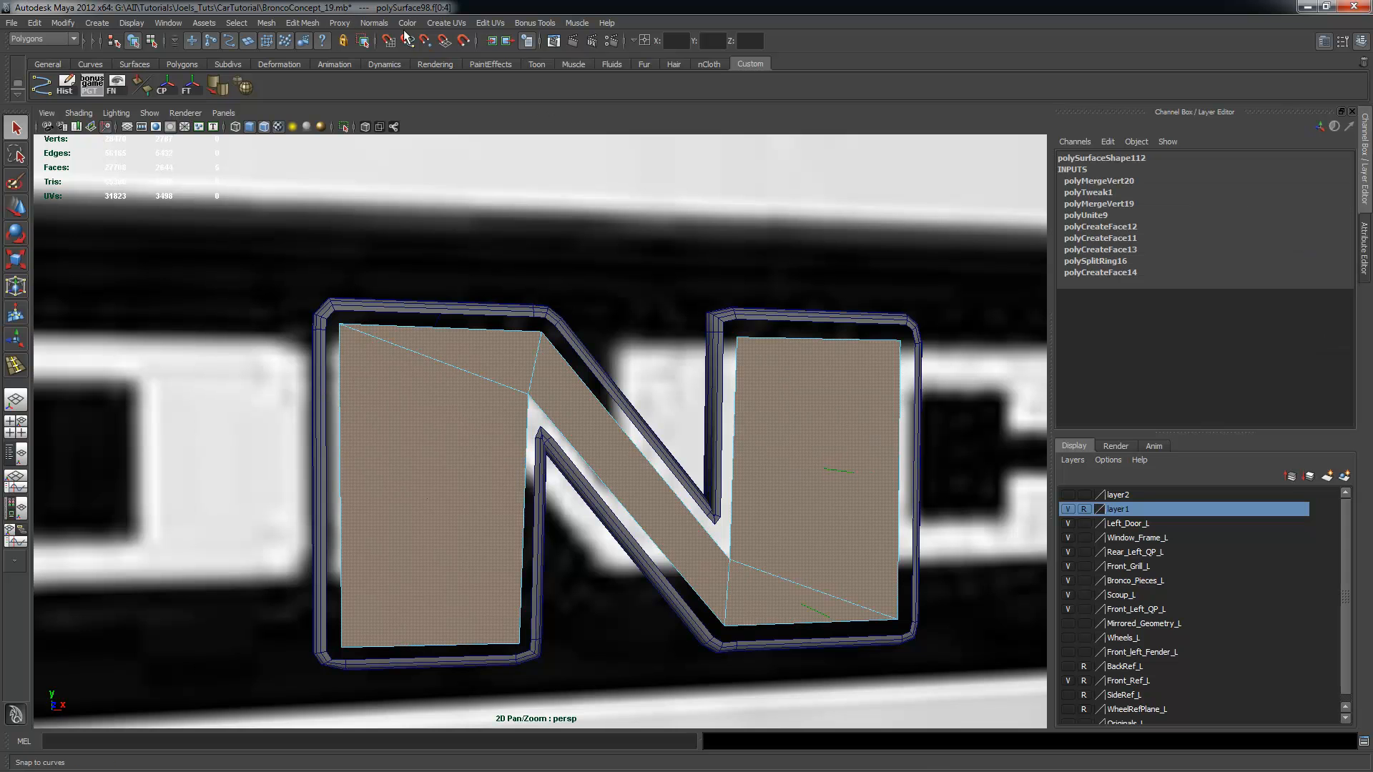
click(373, 23)
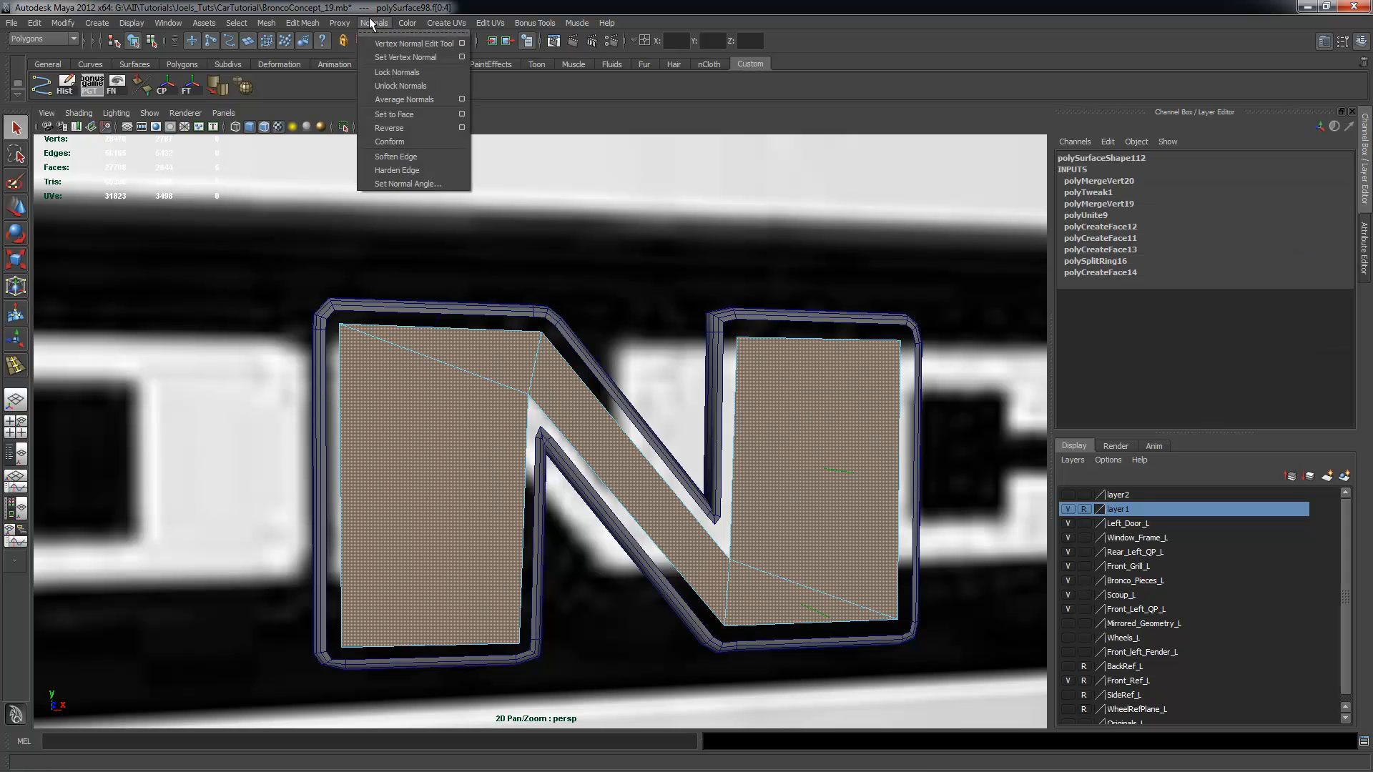
click(399, 147)
Reverse the normals of the whole N front mesh
alt+drag(436, 214, 524, 429)
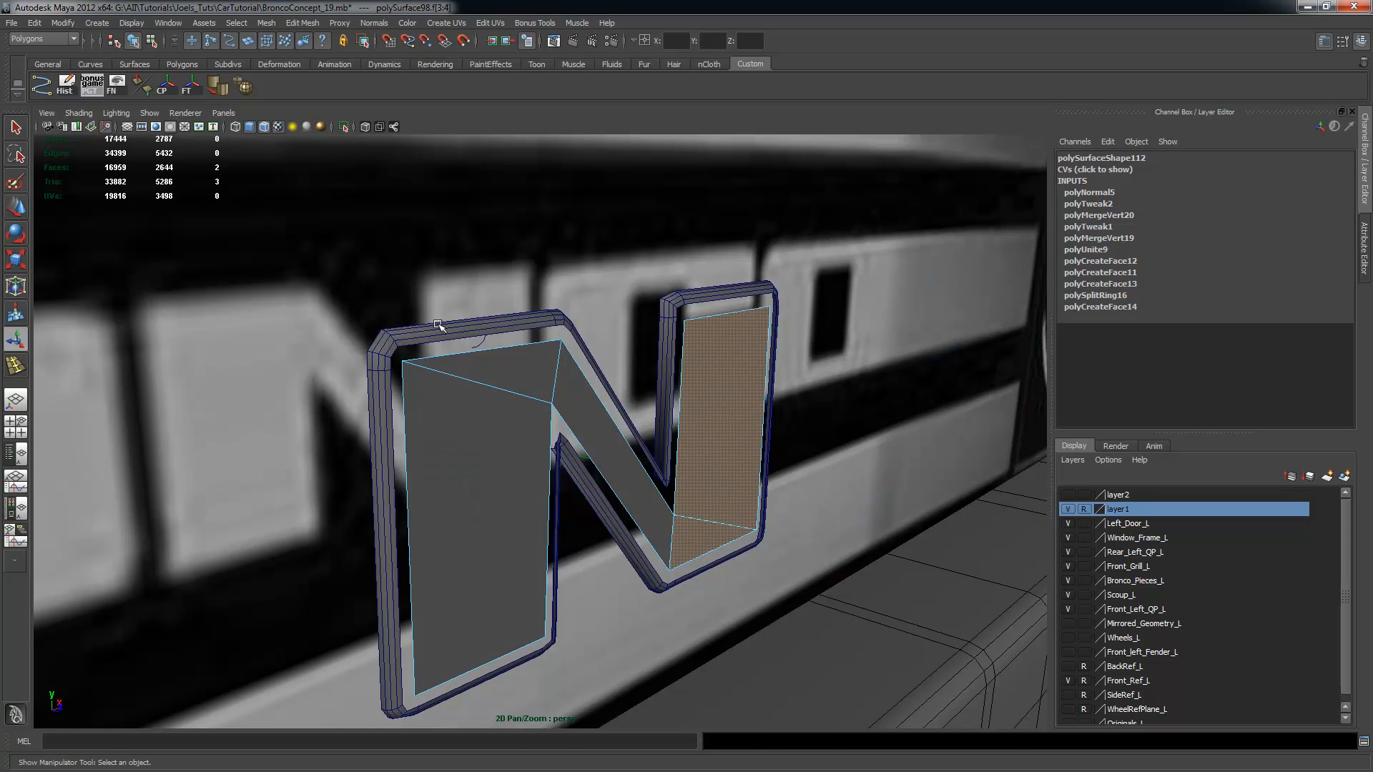
key(F8)
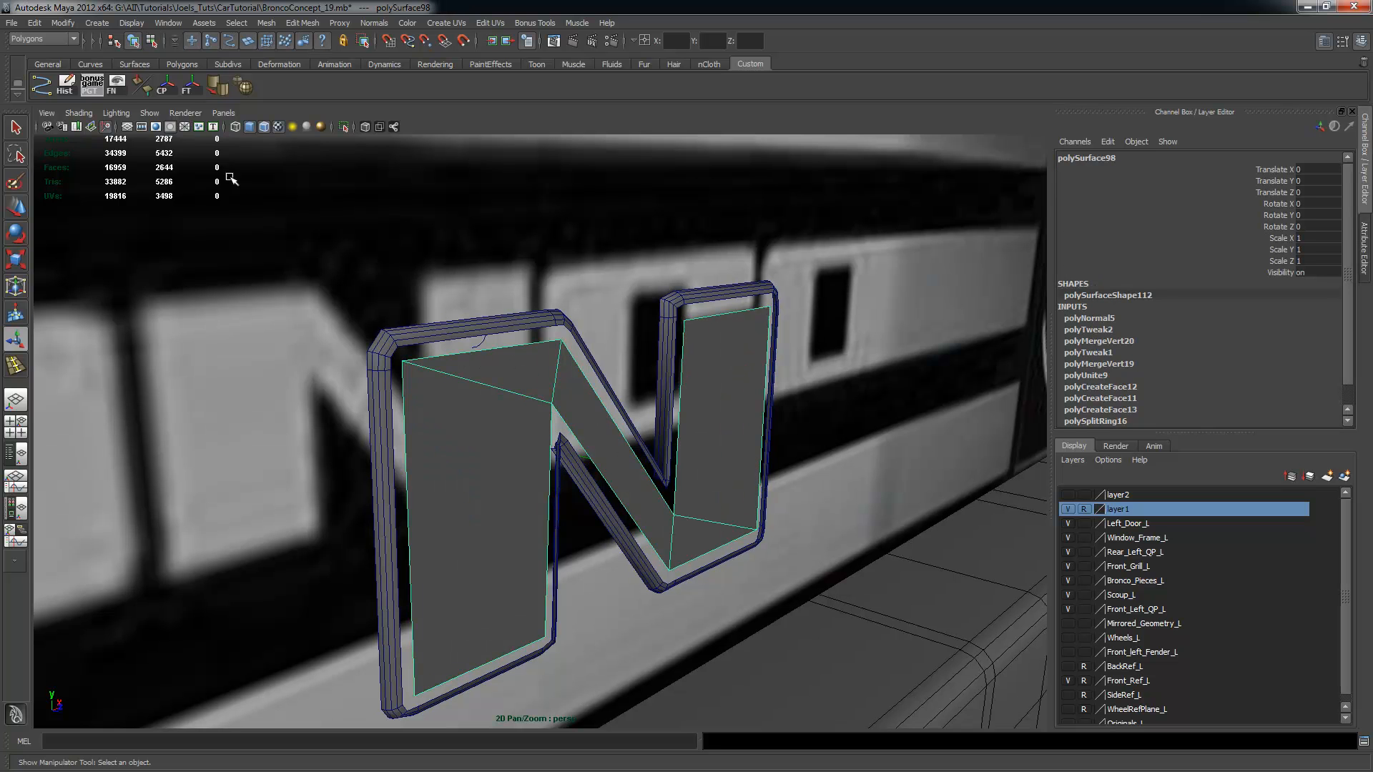
click(143, 86)
alt+drag(582, 393, 672, 447)
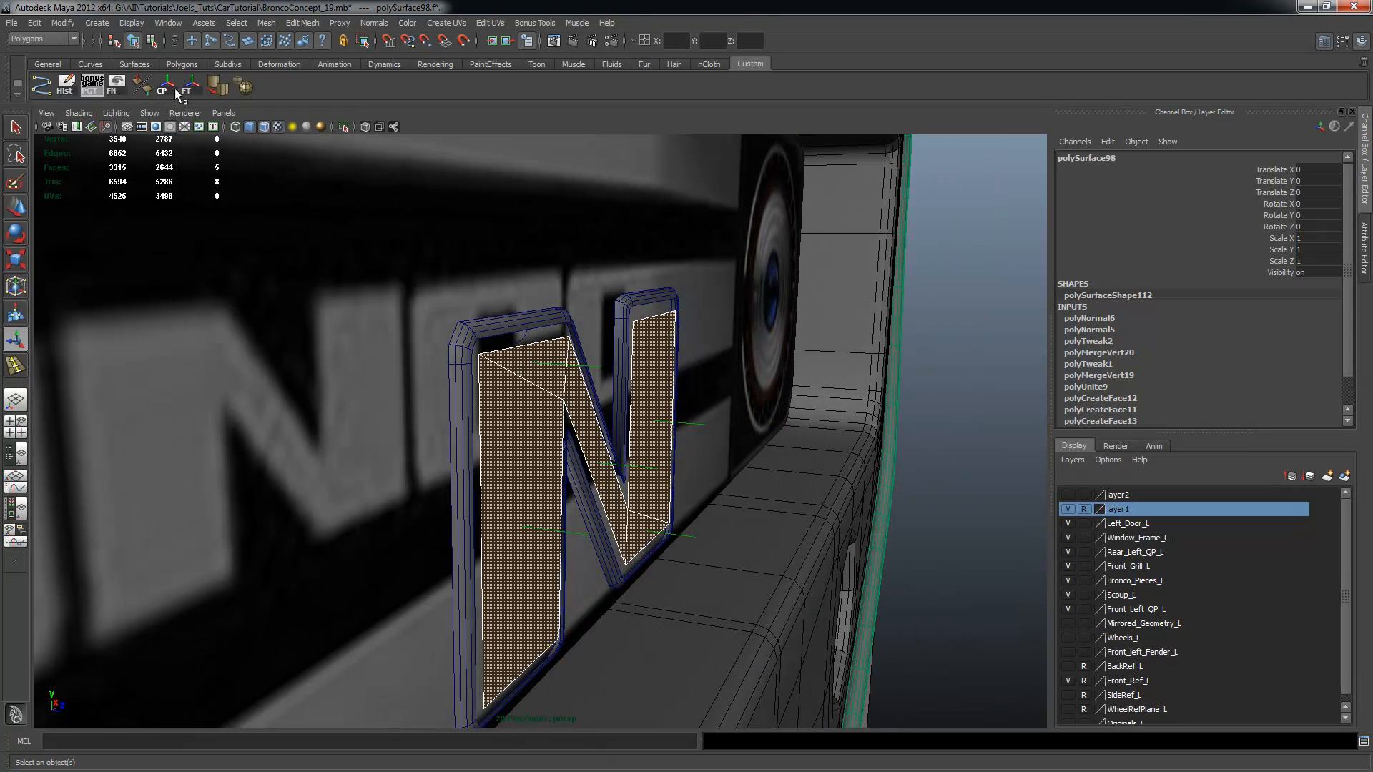
Select the N's front mesh together with its extruded rounded edge and duplicate both
alt+drag(599, 431, 562, 410)
shift+click(472, 319)
scroll(572, 386, up, 2)
alt+drag(652, 400, 641, 410)
key(F8)
key(F8)
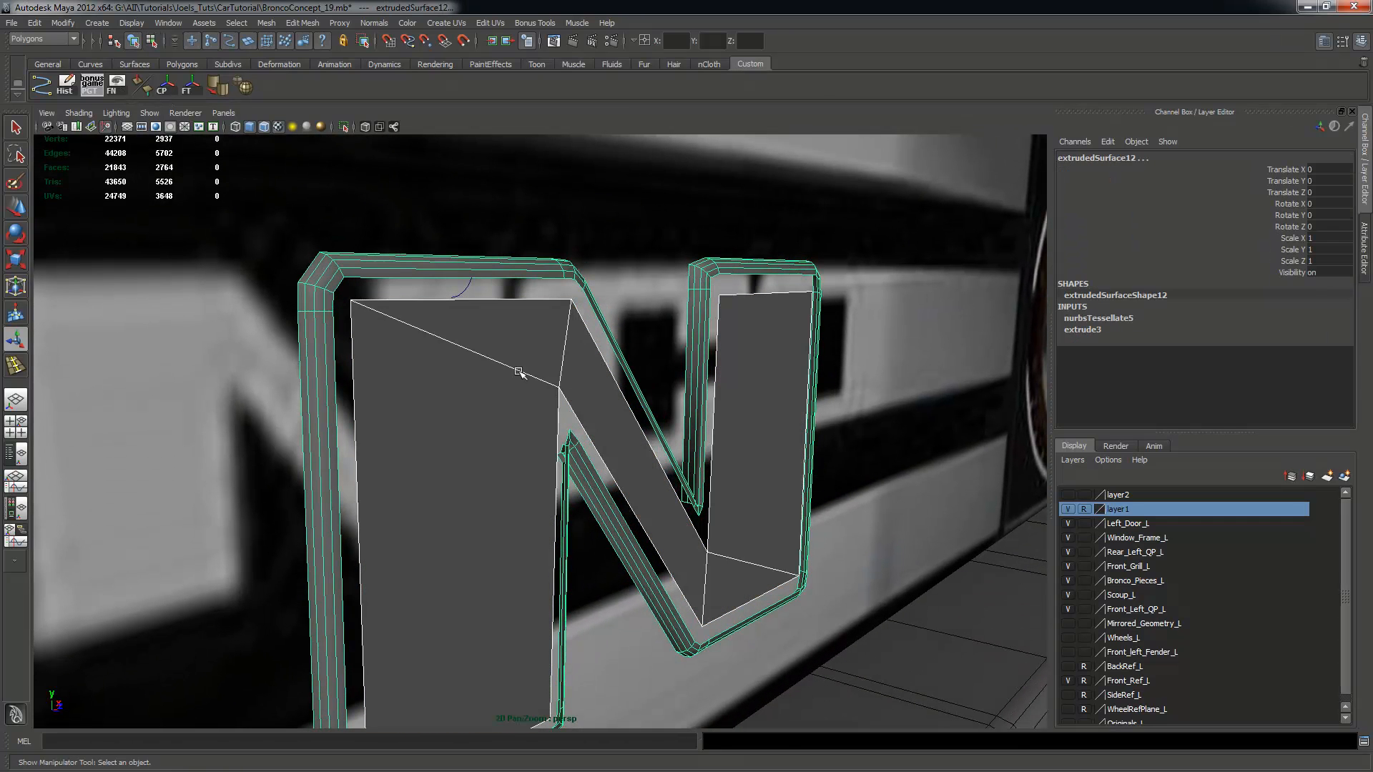
click(546, 395)
key(q)
alt+drag(567, 377, 545, 349)
click(512, 296)
key(ctrl+d)
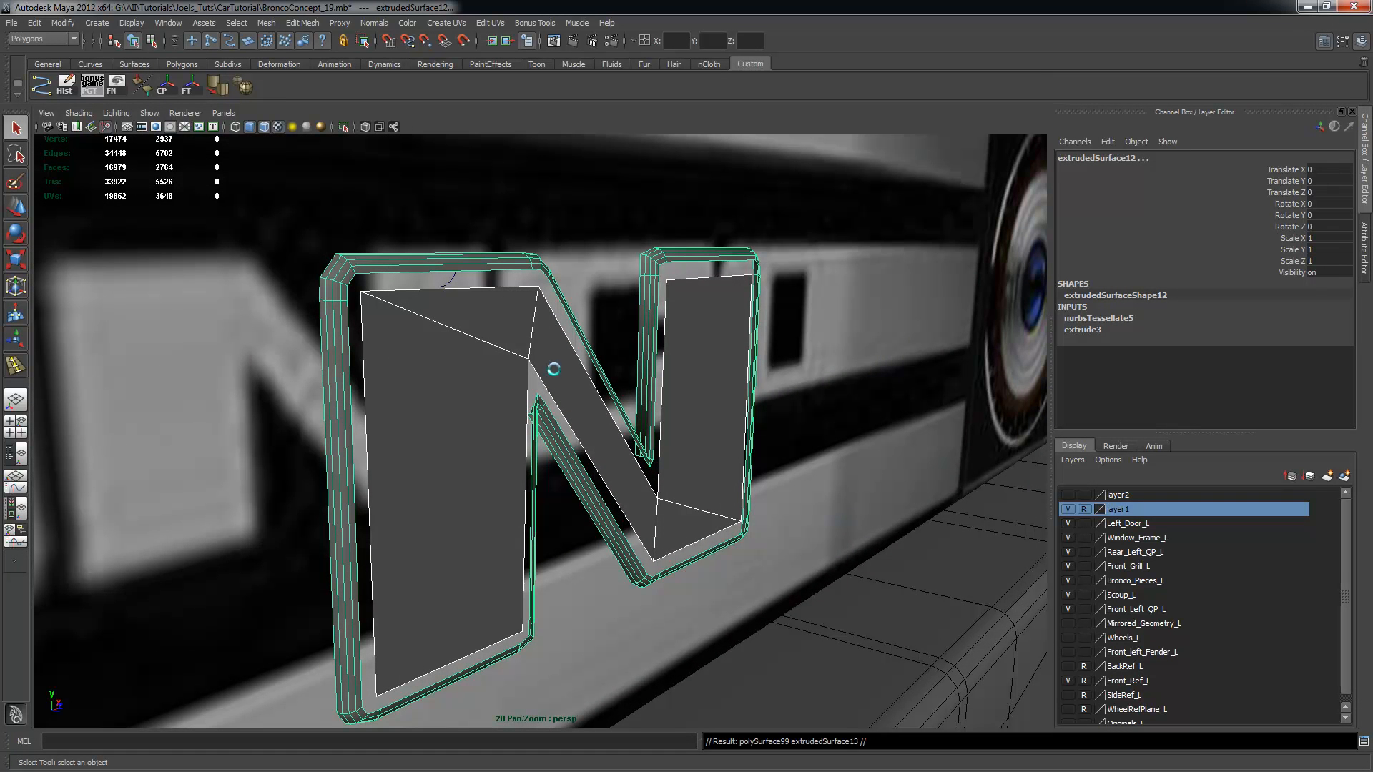
Add the duplicated N front and rounded edge to the Originals_L layer
drag(1346, 572, 1328, 713)
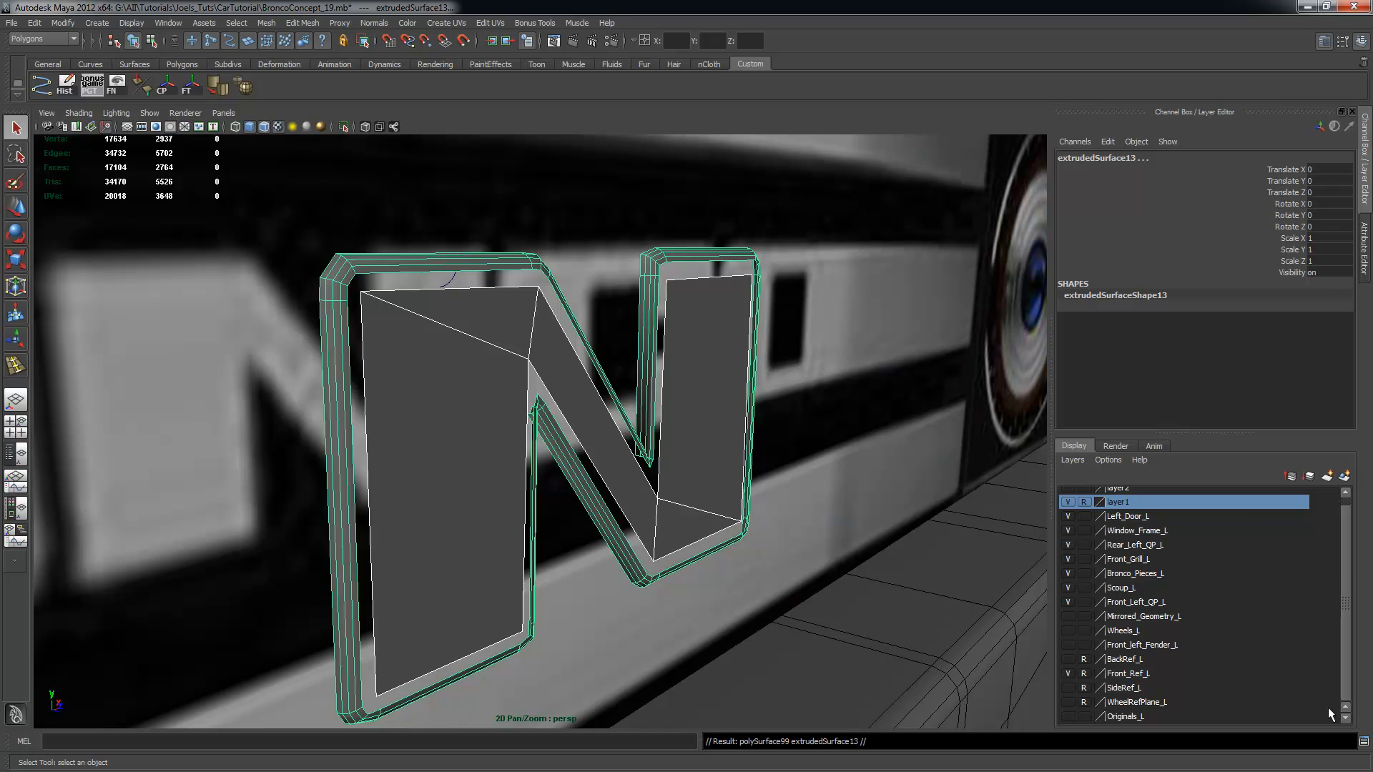
click(1134, 714)
right_click(1131, 714)
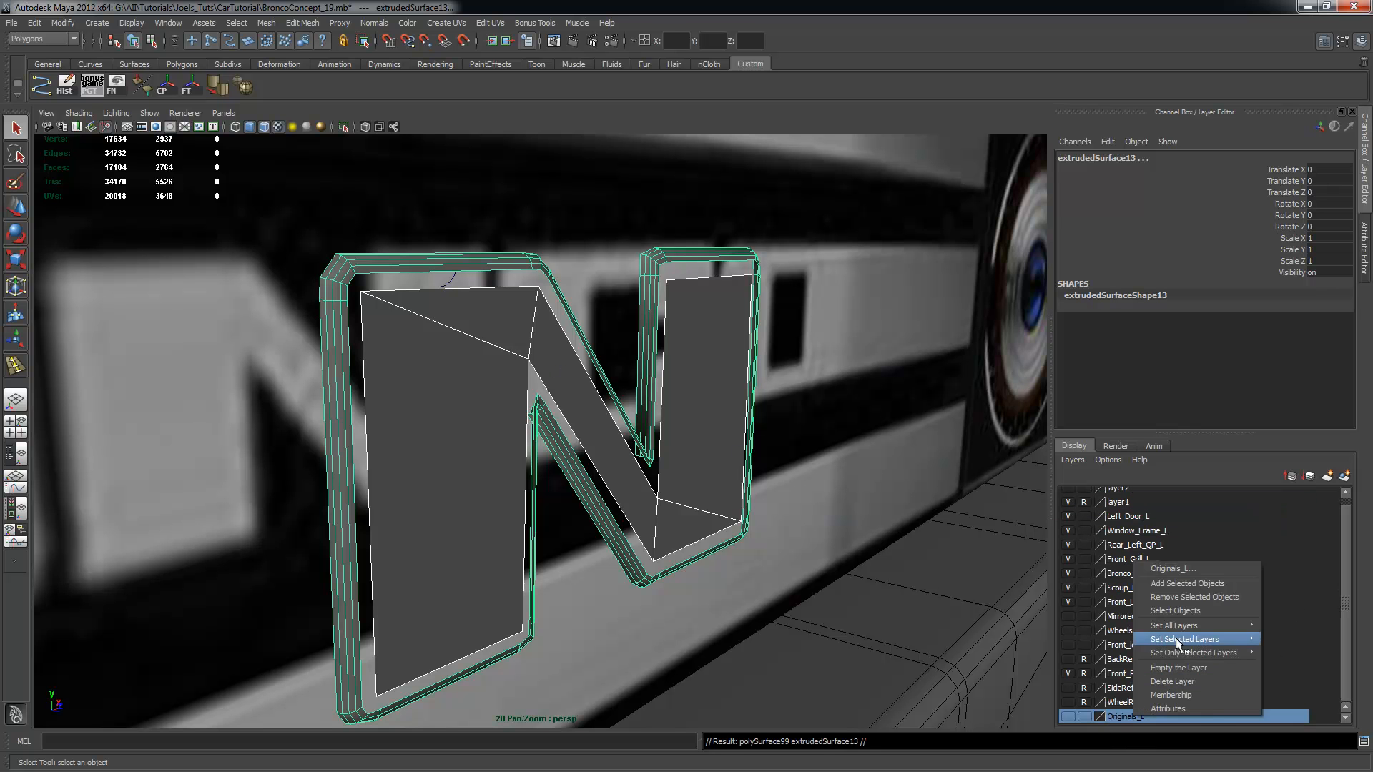
click(1190, 585)
Select the working N front and its rounded edge and combine them into one mesh
mouse_move(434, 347)
alt+mouse_down()
mouse_move(527, 354)
mouse_move(437, 330)
alt+mouse_up()
click(326, 288)
shift+click(309, 231)
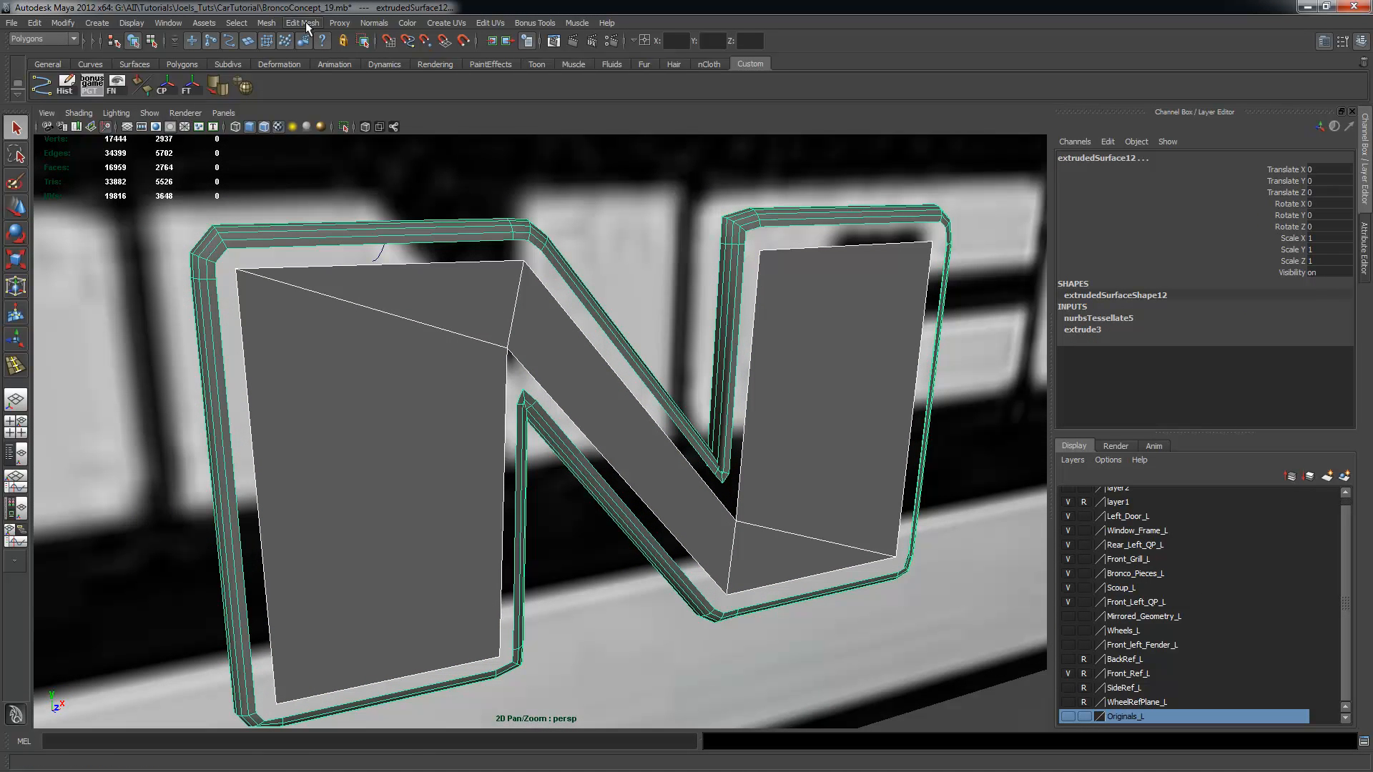
click(304, 27)
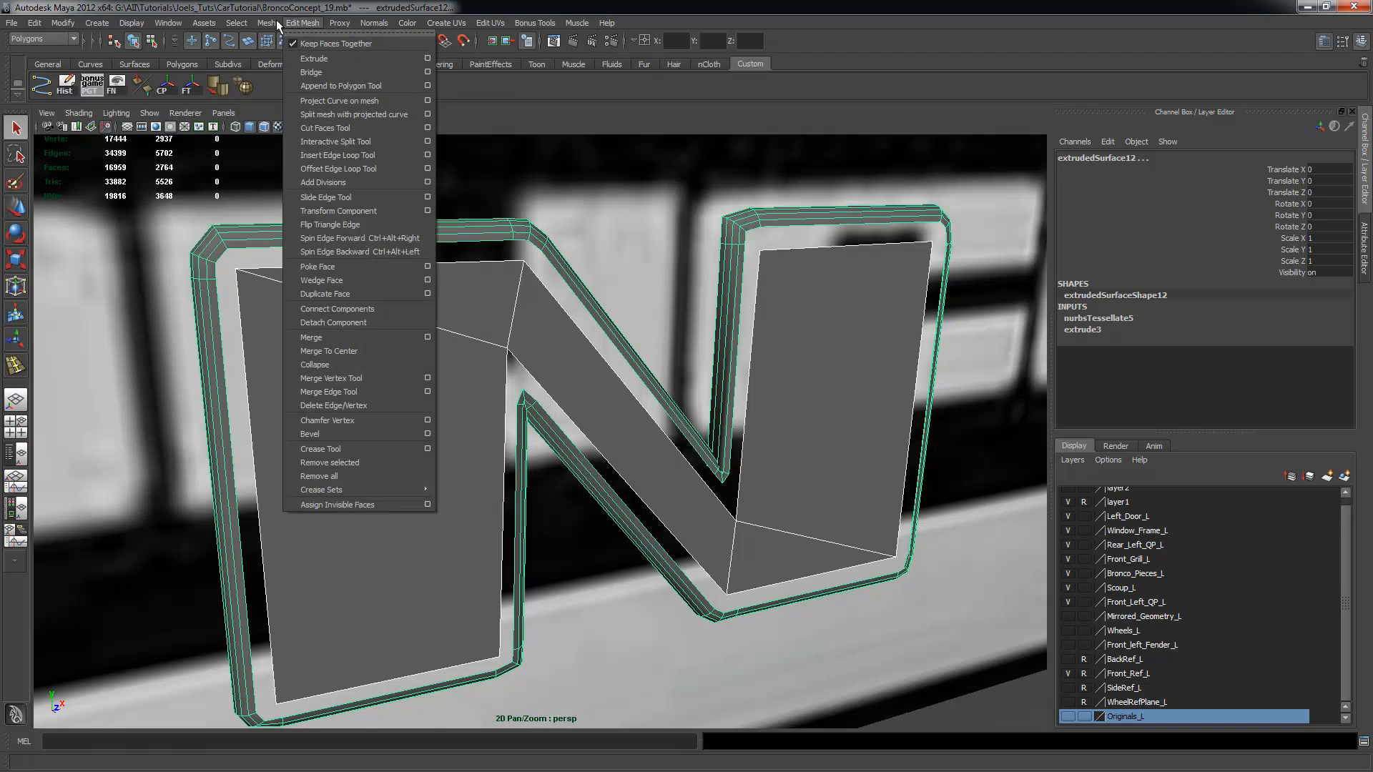
click(286, 44)
Bridge the front face's top edge above the left stem to the matching inner edge of the rounded border
scroll(400, 316, up, 3)
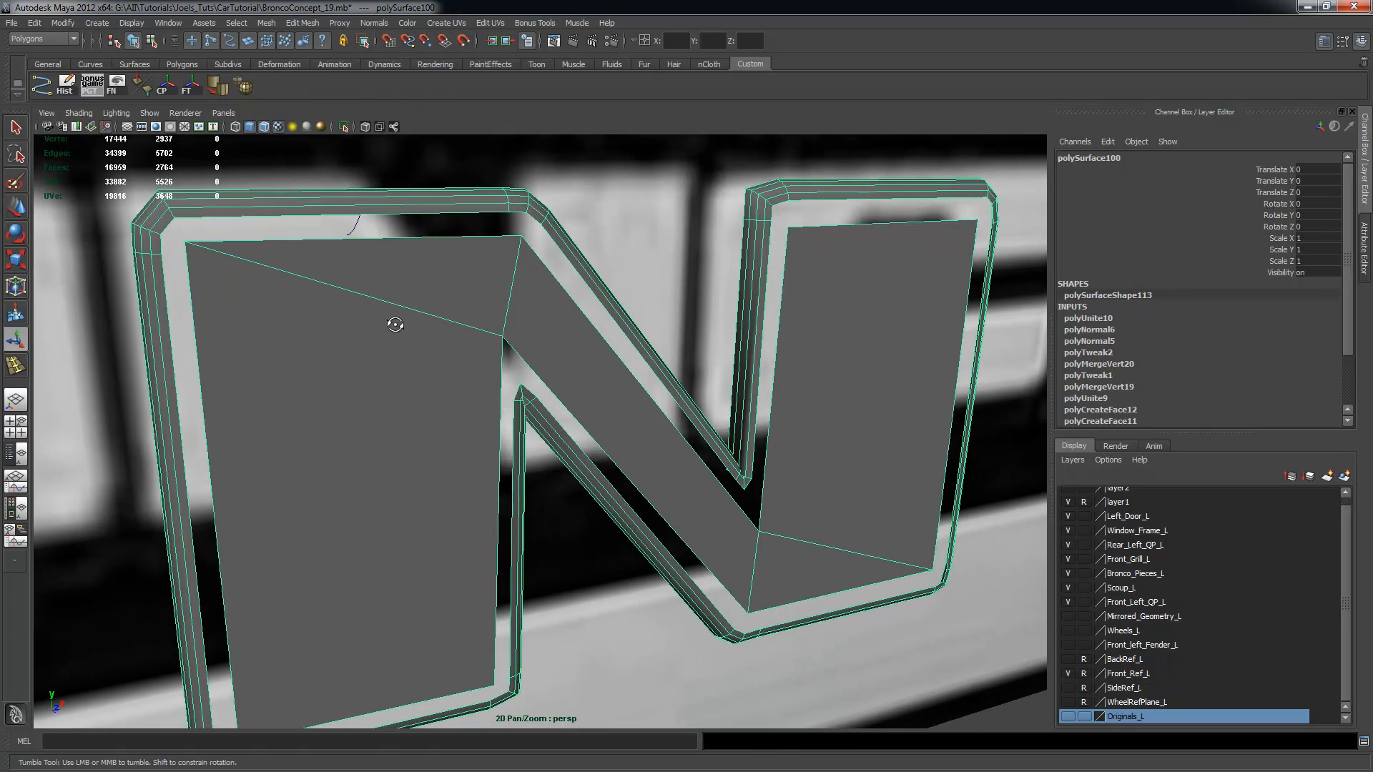
alt+drag(393, 315, 345, 287)
right_drag(344, 287, 284, 283)
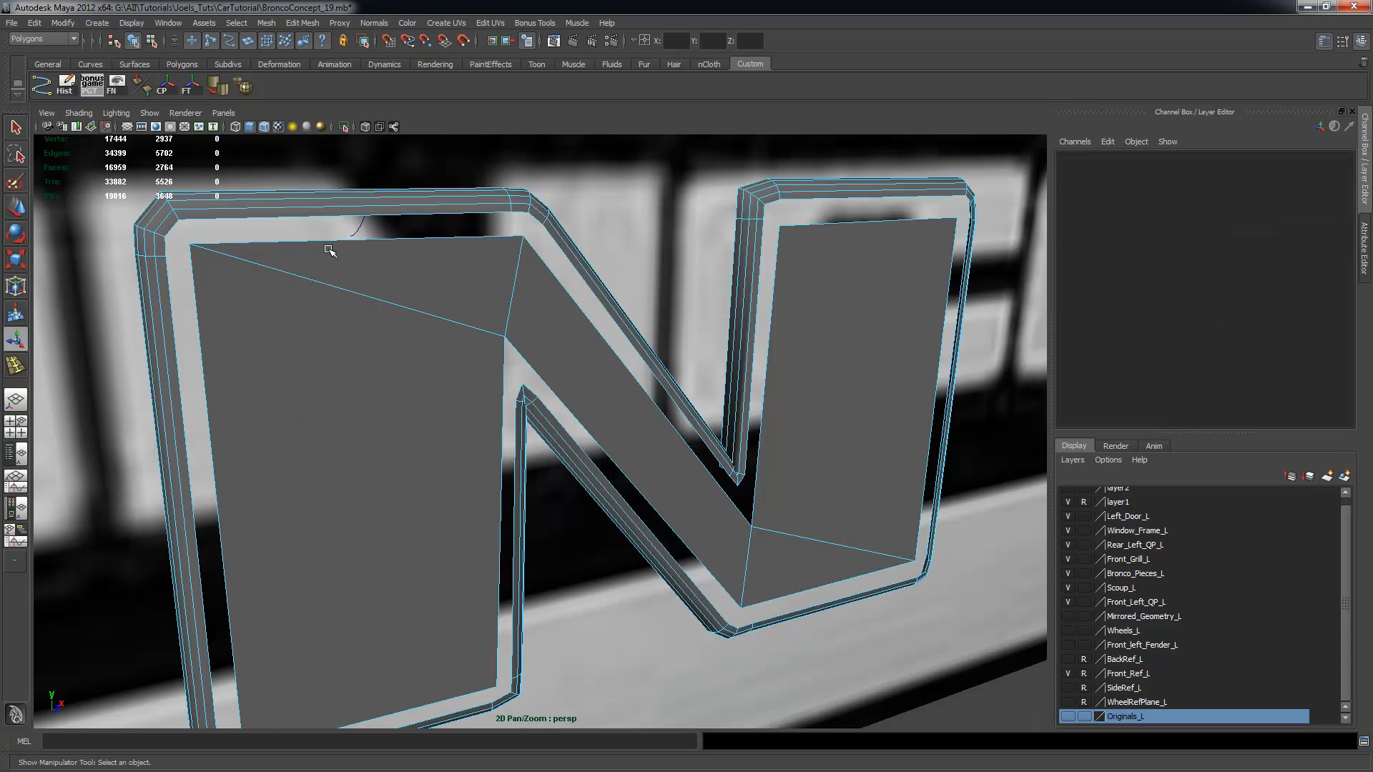
click(318, 242)
key(w)
shift+click(320, 214)
click(300, 23)
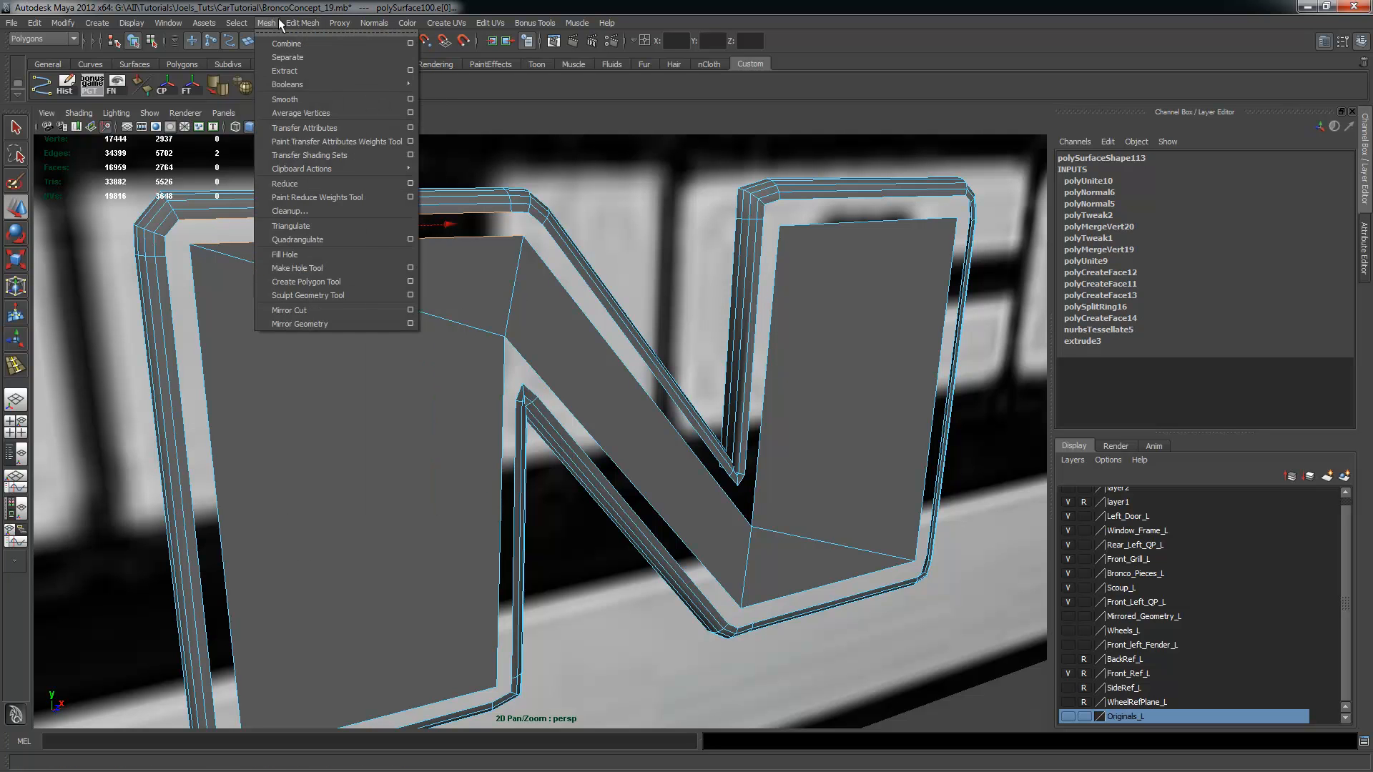
click(312, 72)
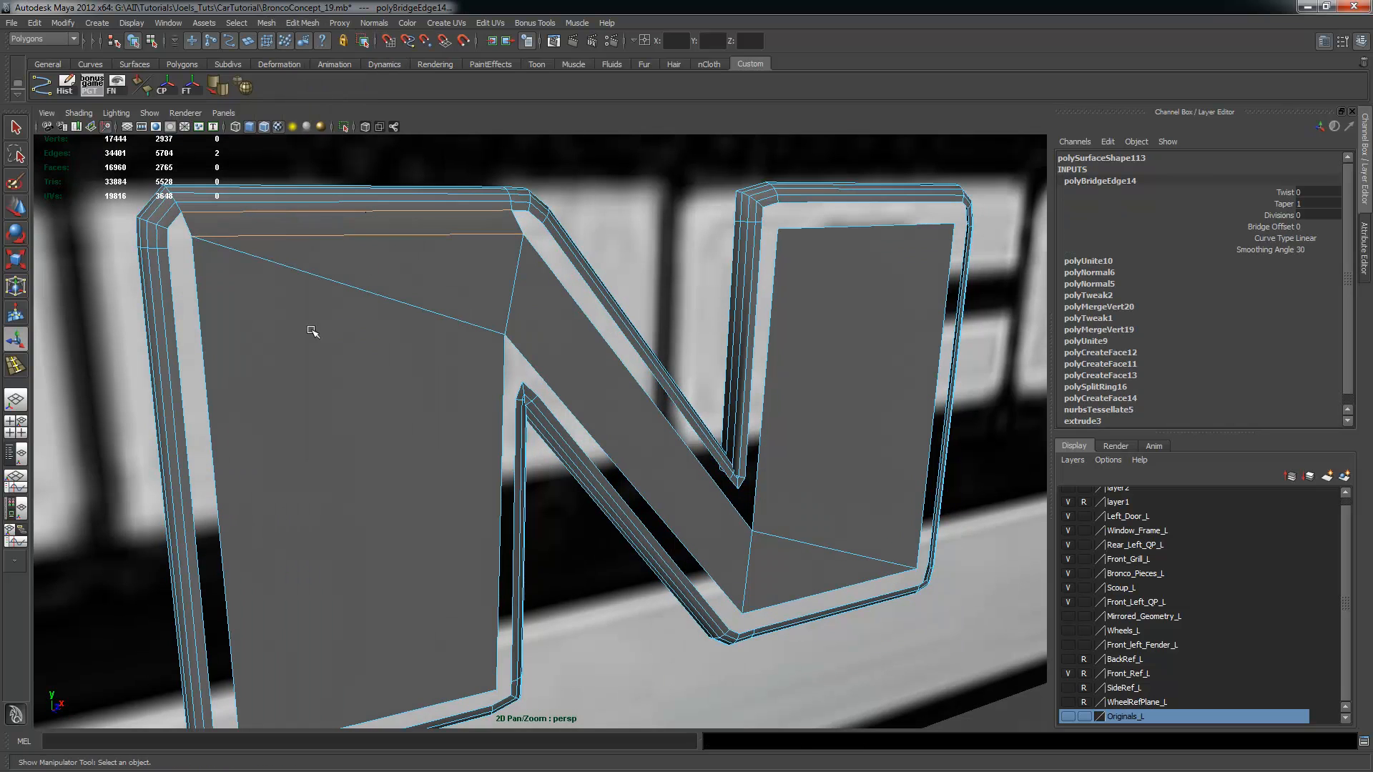
Bridge the outer side and bottom edges of the N's left stem to the matching inner edges of the rounded border
click(200, 330)
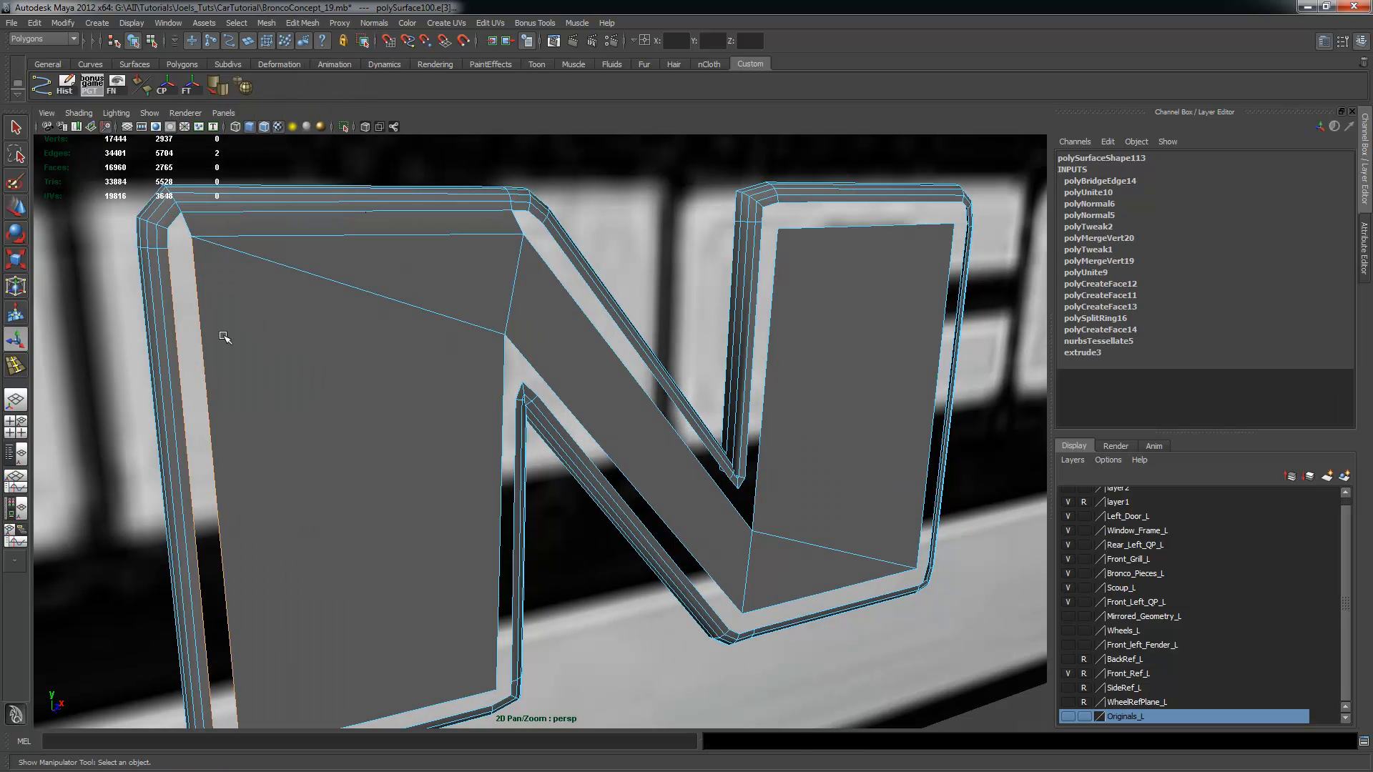
key(g)
alt+middle_drag(381, 426, 417, 303)
alt+drag(417, 303, 390, 348)
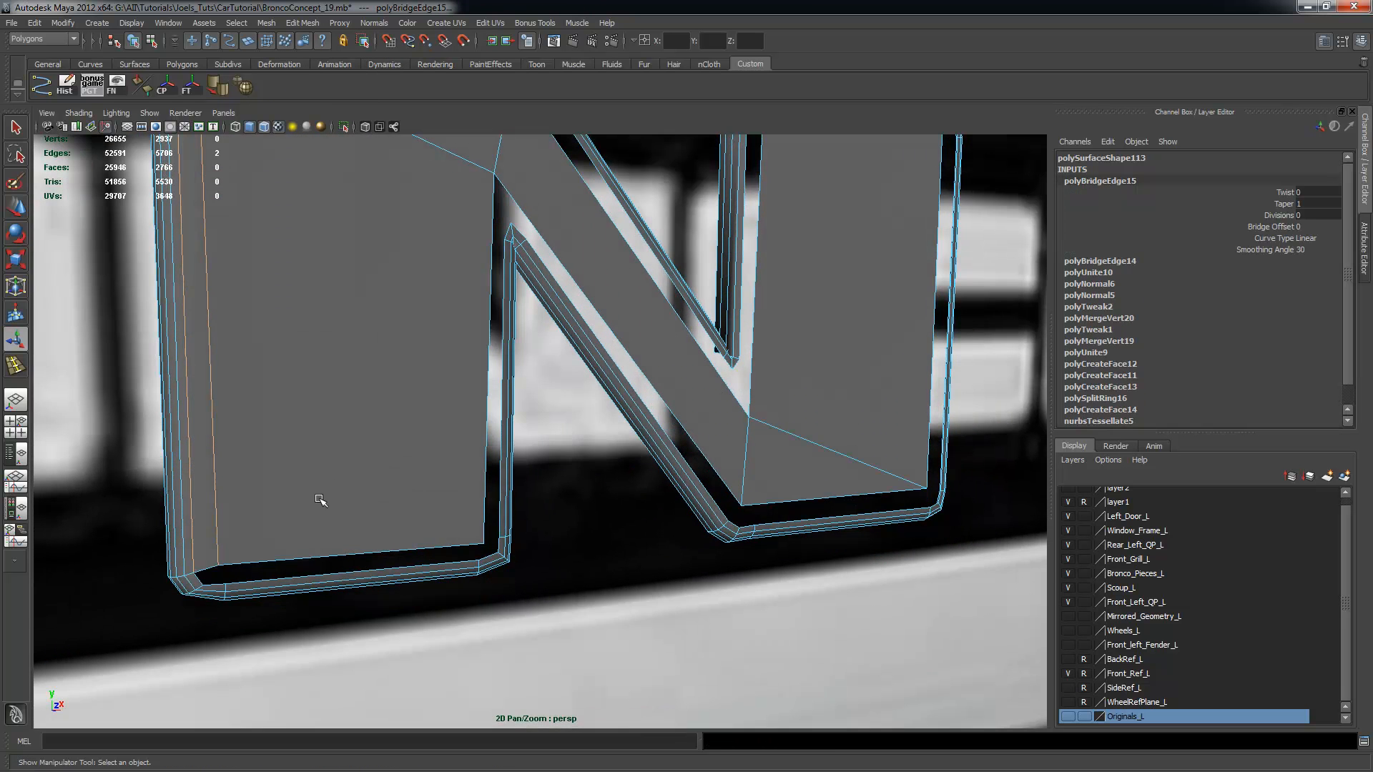
click(287, 561)
key(g)
alt+drag(475, 482, 356, 456)
Bridge the left stem's inner side edge and the diagonal's lower edge to the matching edges of the rounded border
click(354, 447)
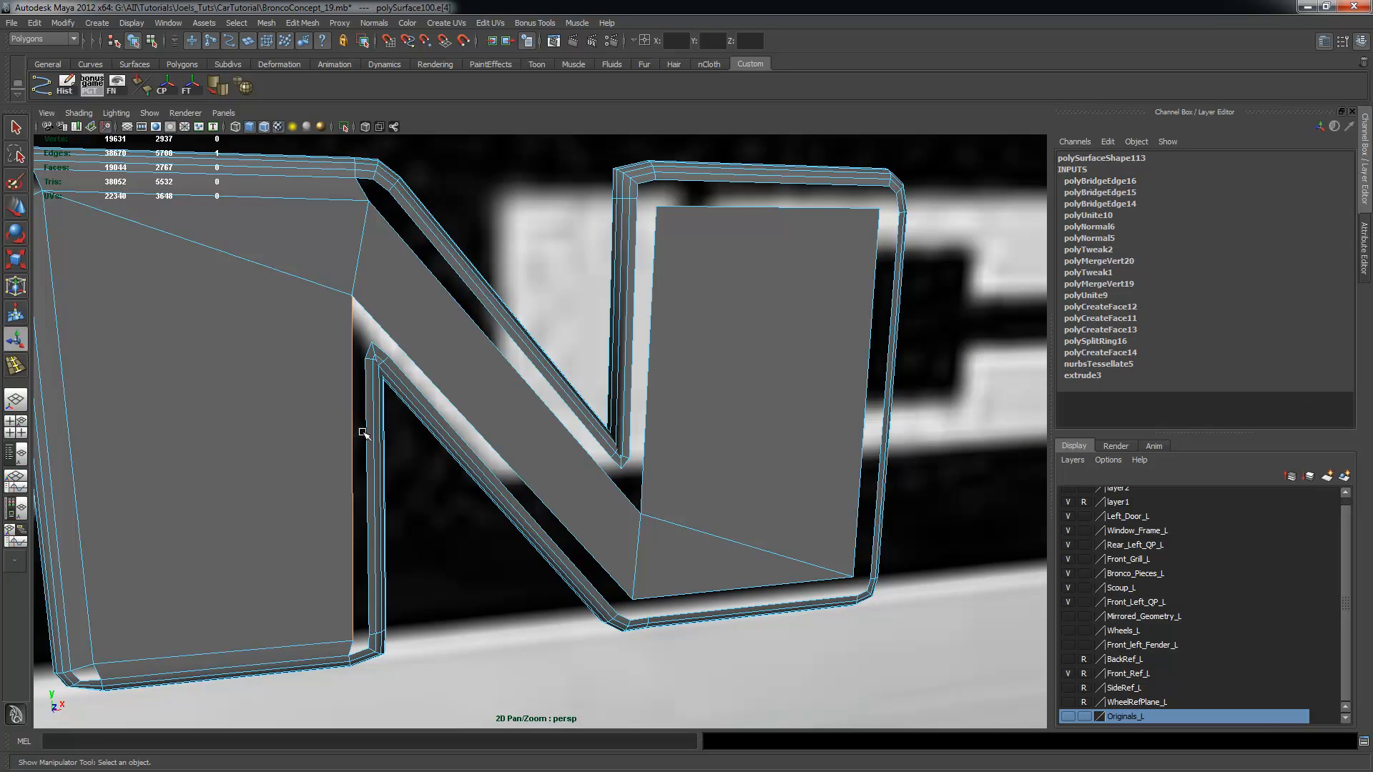
key(g)
alt+drag(496, 386, 390, 423)
click(388, 422)
shift+click(382, 434)
key(g)
alt+middle_drag(509, 452, 411, 478)
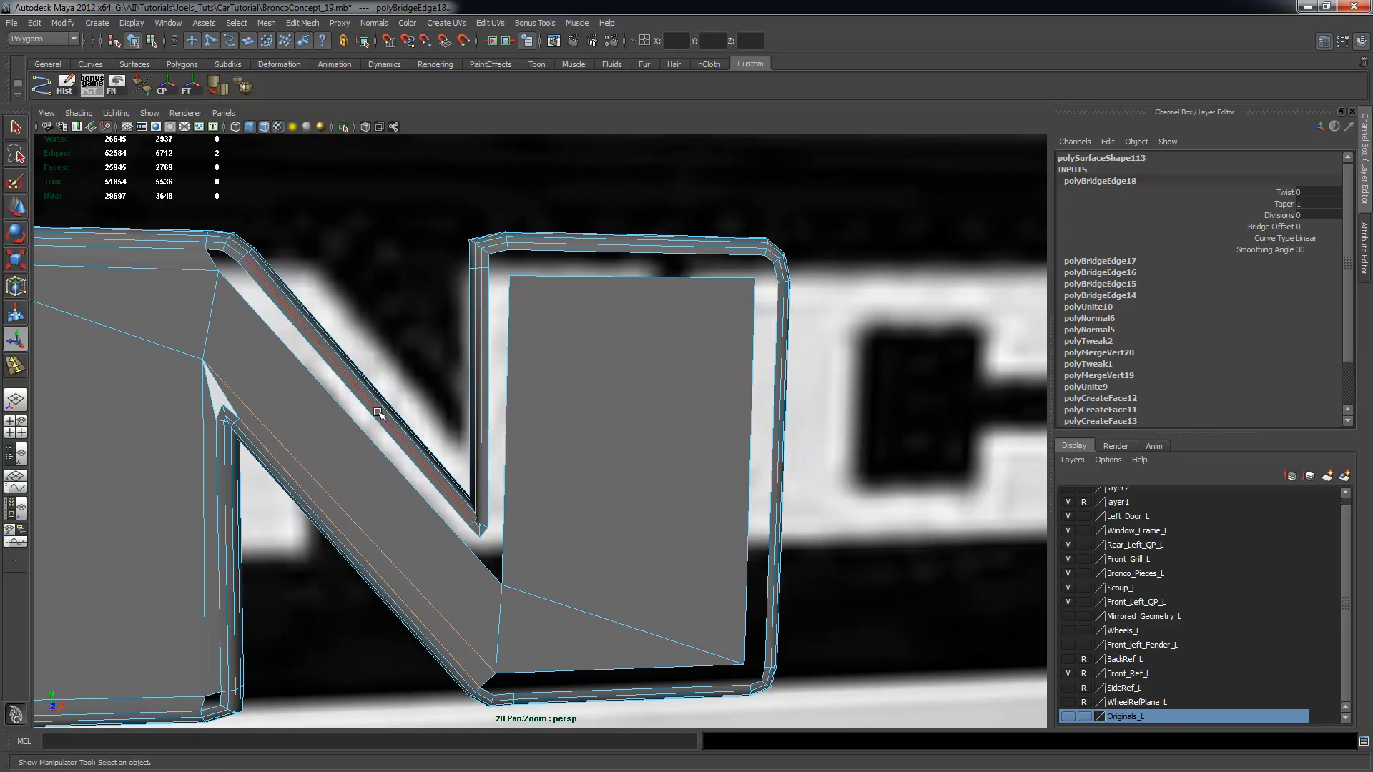
Bridge the diagonal's upper edge and the right stem's inner side edge to the matching edges of the rounded border
click(354, 397)
shift+click(346, 413)
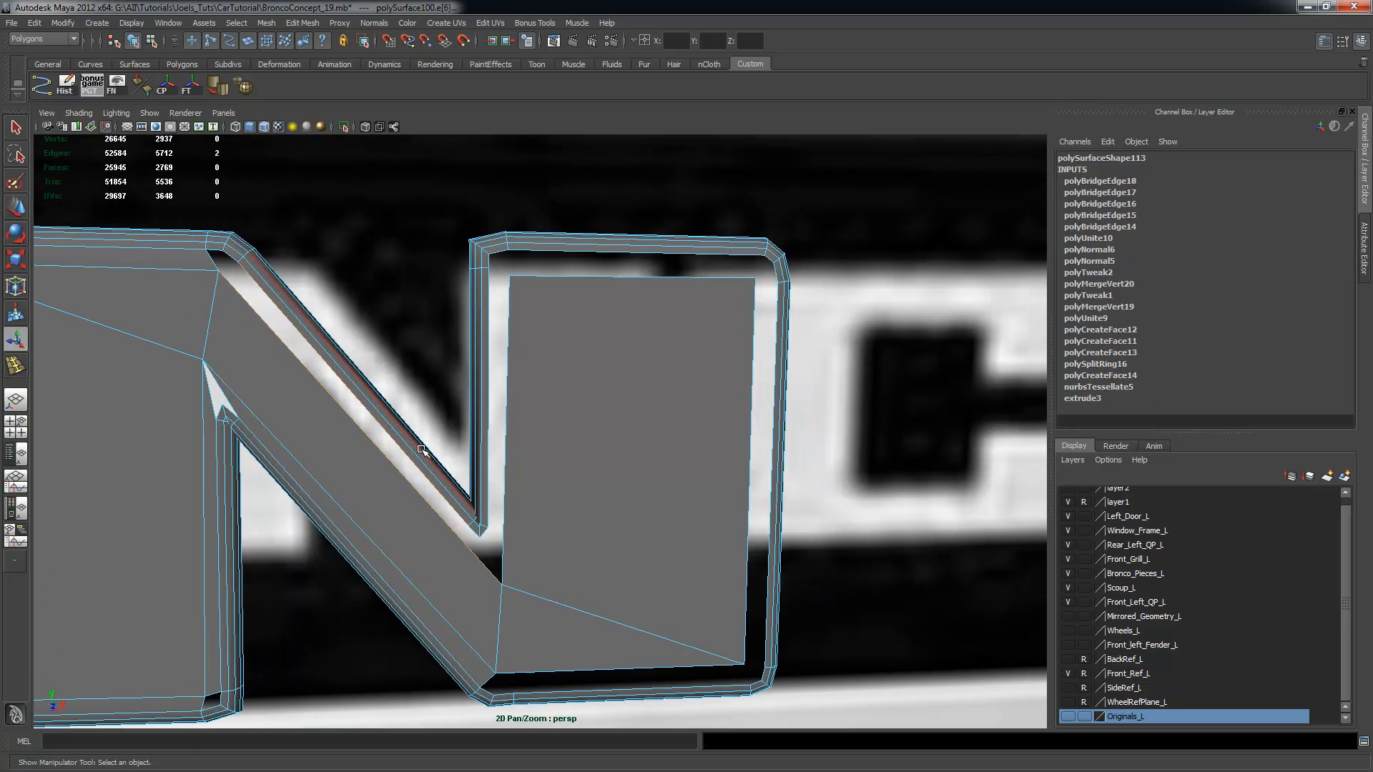
key(g)
scroll(516, 462, down, 1)
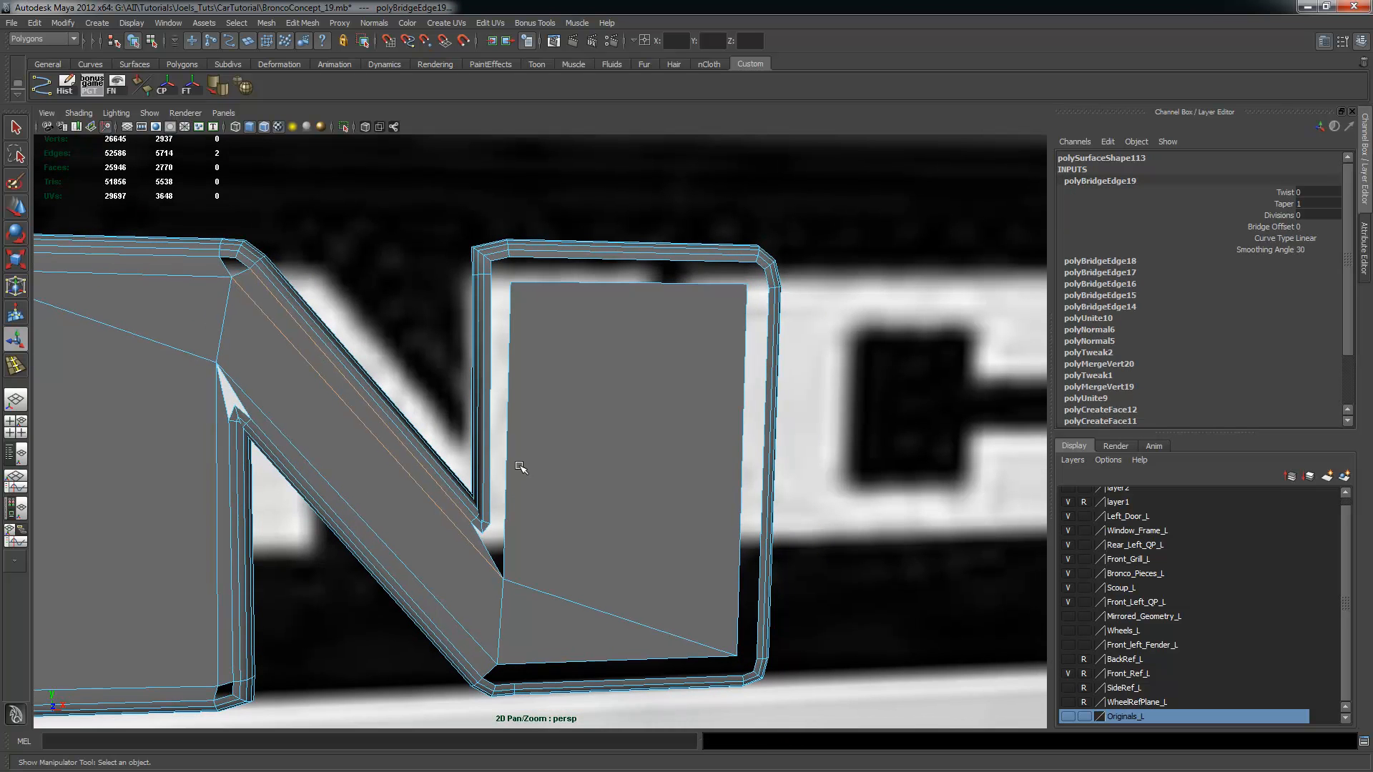
click(502, 418)
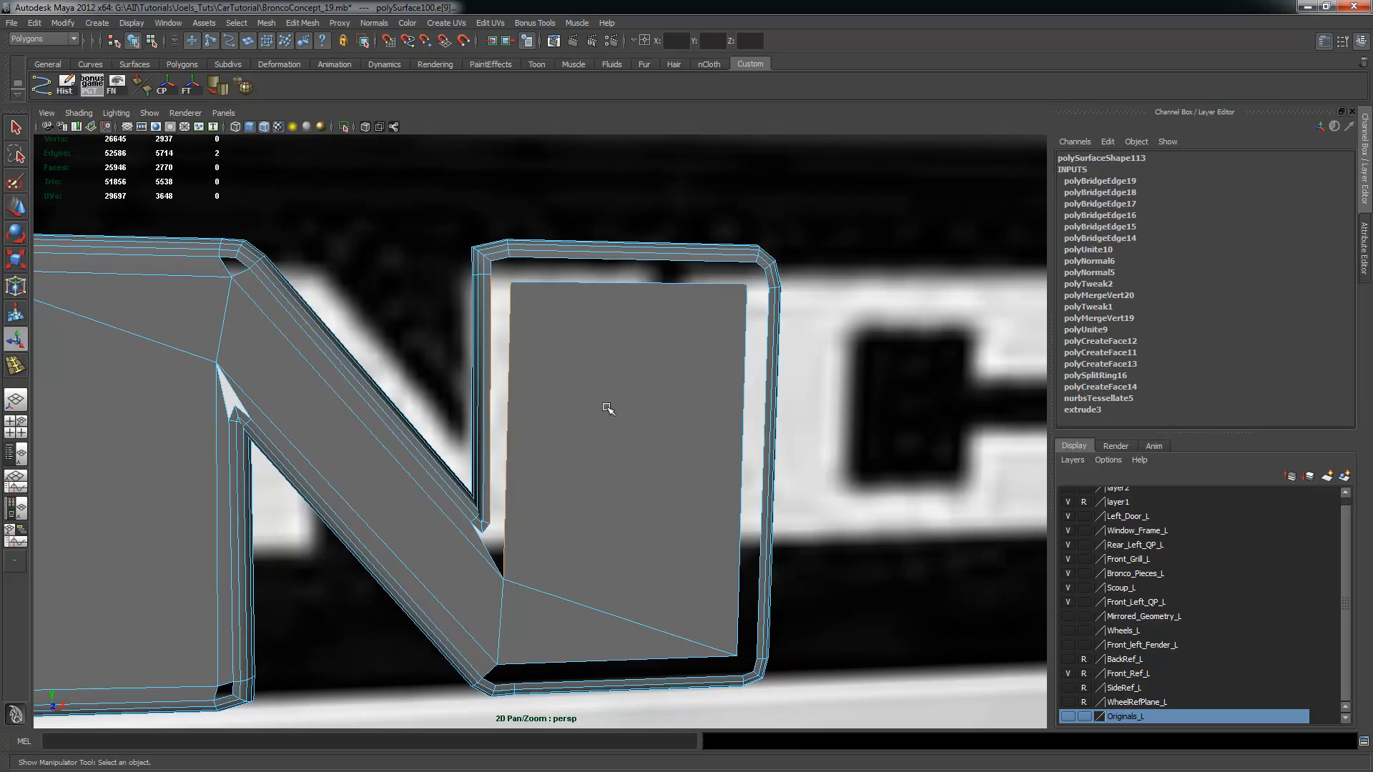
key(g)
alt+middle_drag(698, 404, 498, 285)
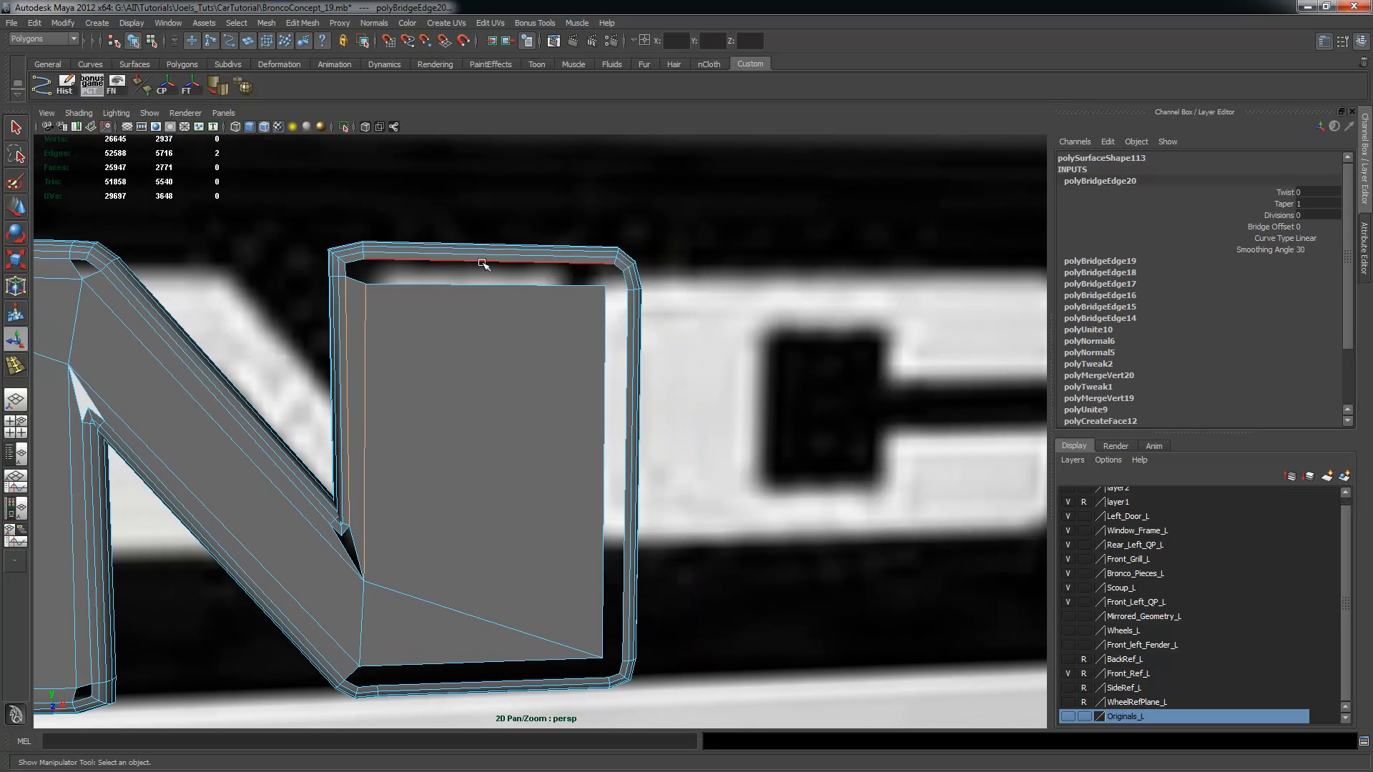
Bridge the right stem's top edge and outer side edge to the matching inner edges of the rounded border
click(482, 263)
key(g)
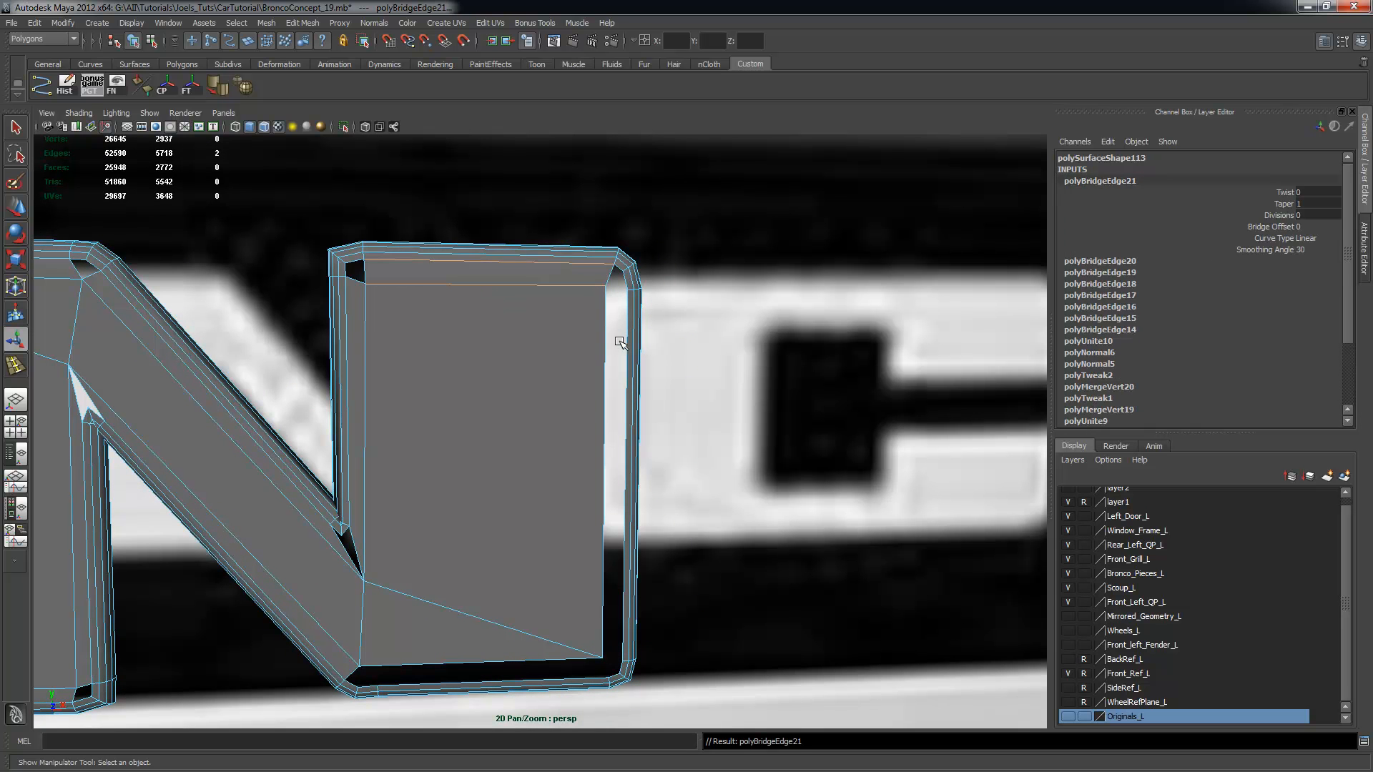
click(606, 340)
key(g)
alt+middle_drag(515, 630, 508, 472)
Bridge the right stem's bottom edge to the matching inner edge of the rounded border
click(502, 506)
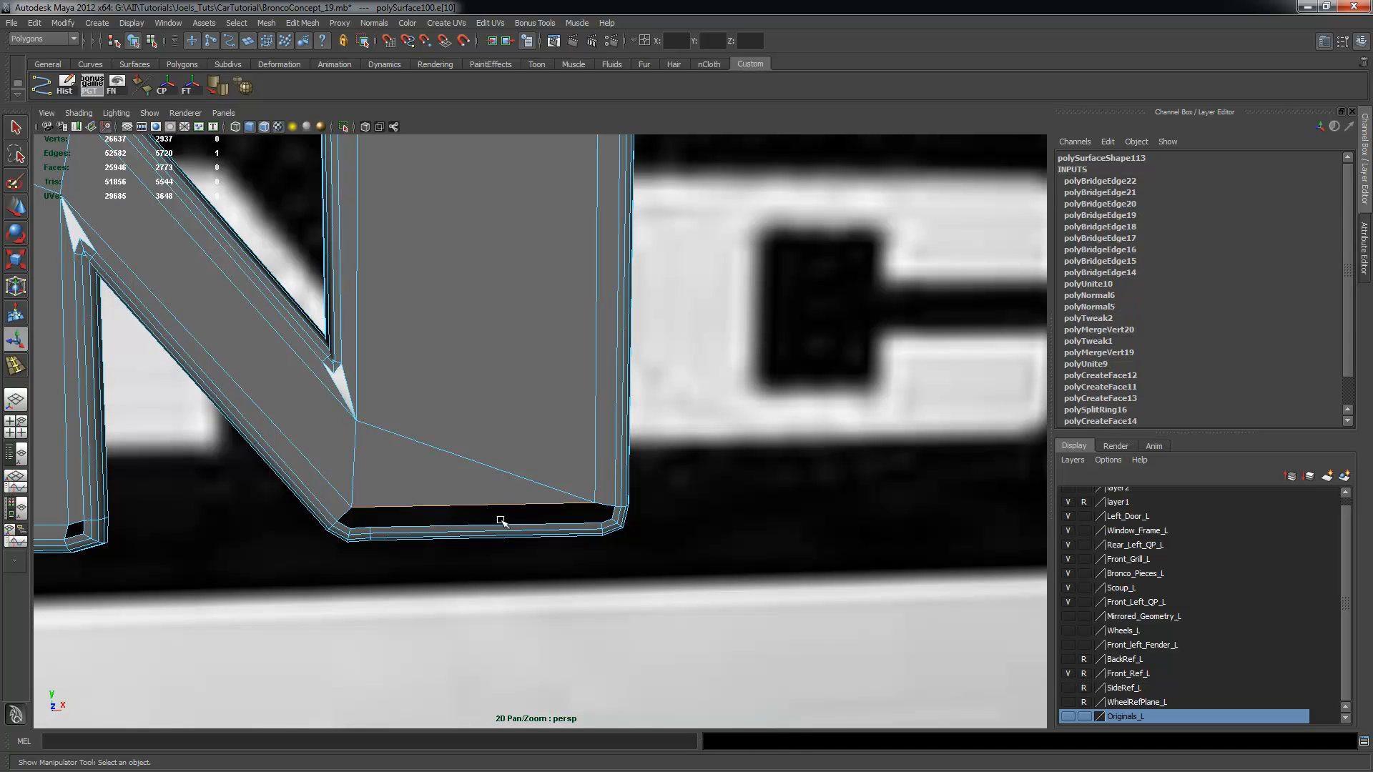
key(g)
alt+right_drag(643, 435, 484, 398)
alt+drag(484, 399, 608, 503)
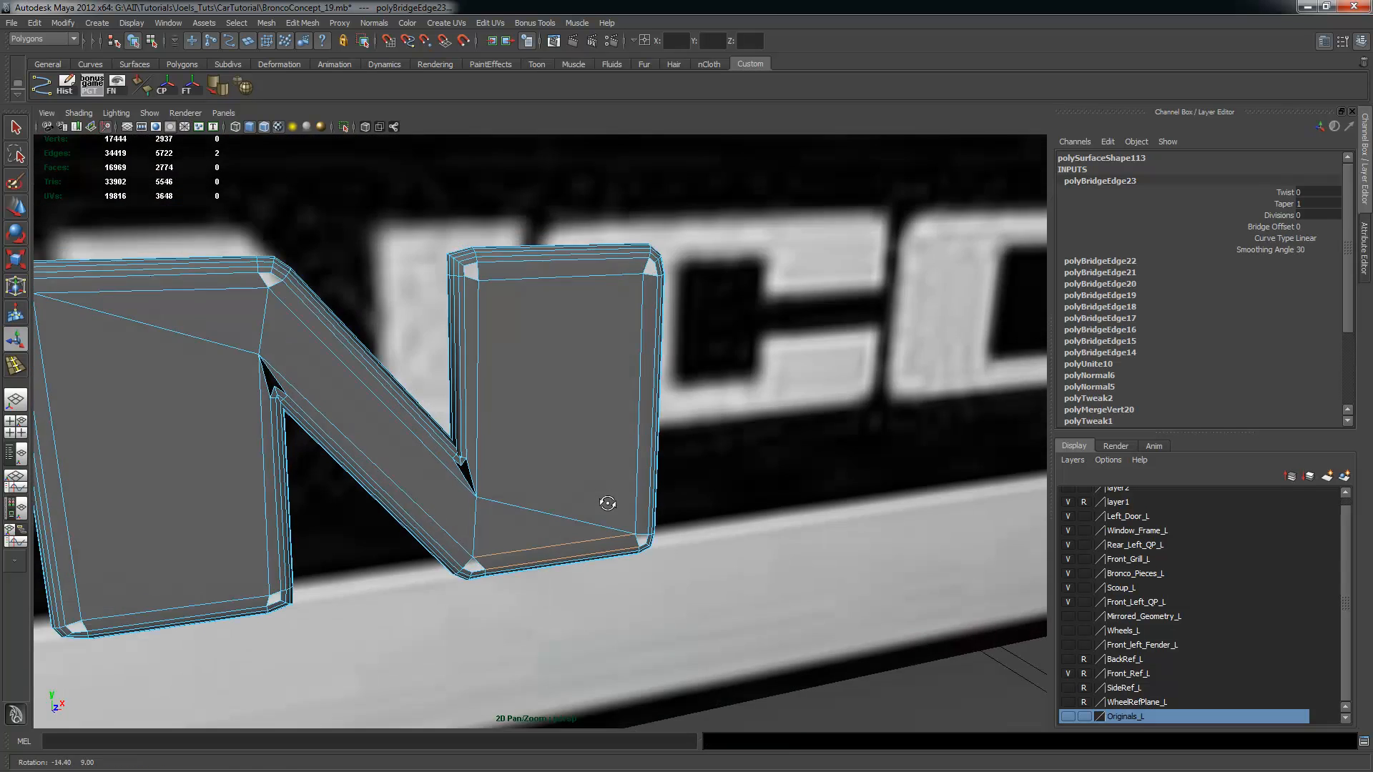
Examine the N's corners from several angles where the front face meets the rounded border
alt+right_drag(501, 451, 541, 444)
alt+middle_drag(541, 443, 677, 454)
alt+drag(677, 453, 658, 451)
alt+drag(473, 420, 459, 414)
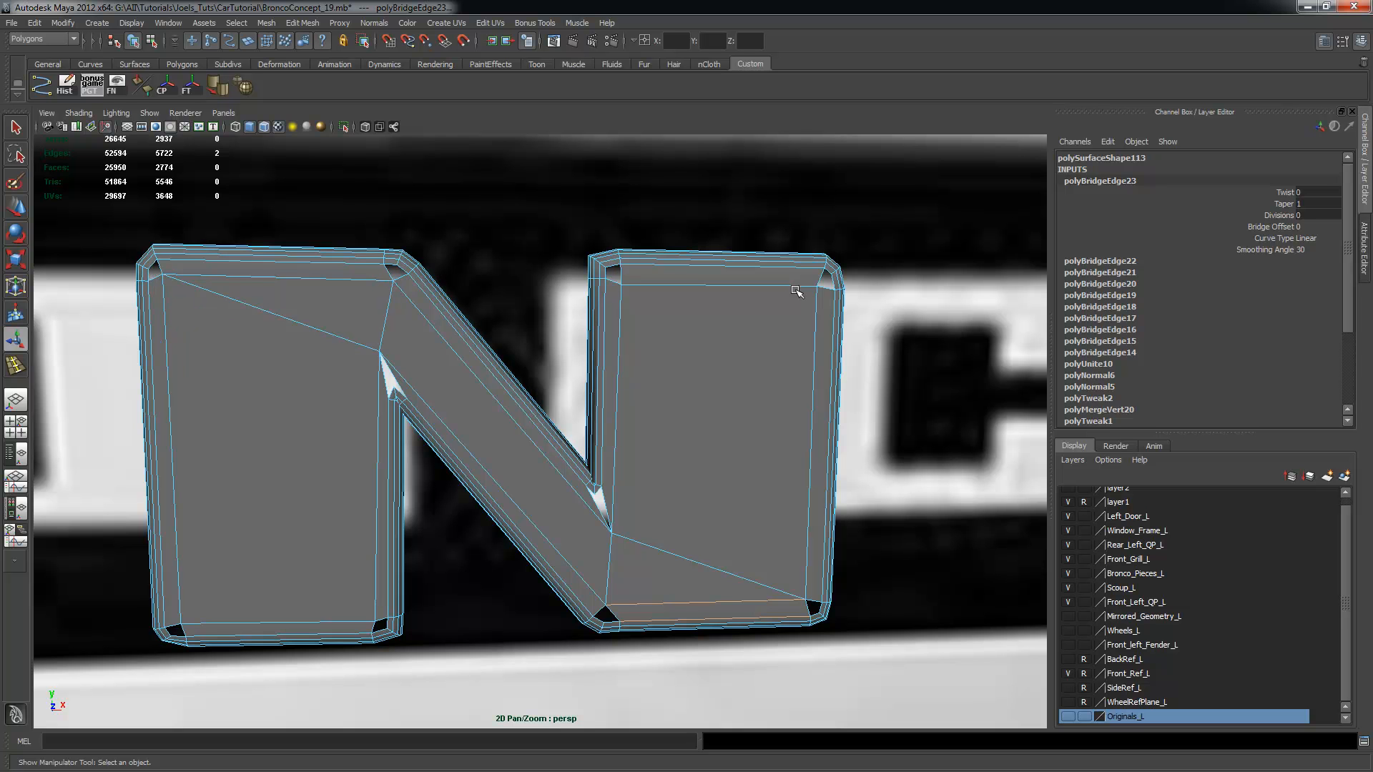
alt+drag(692, 427, 683, 414)
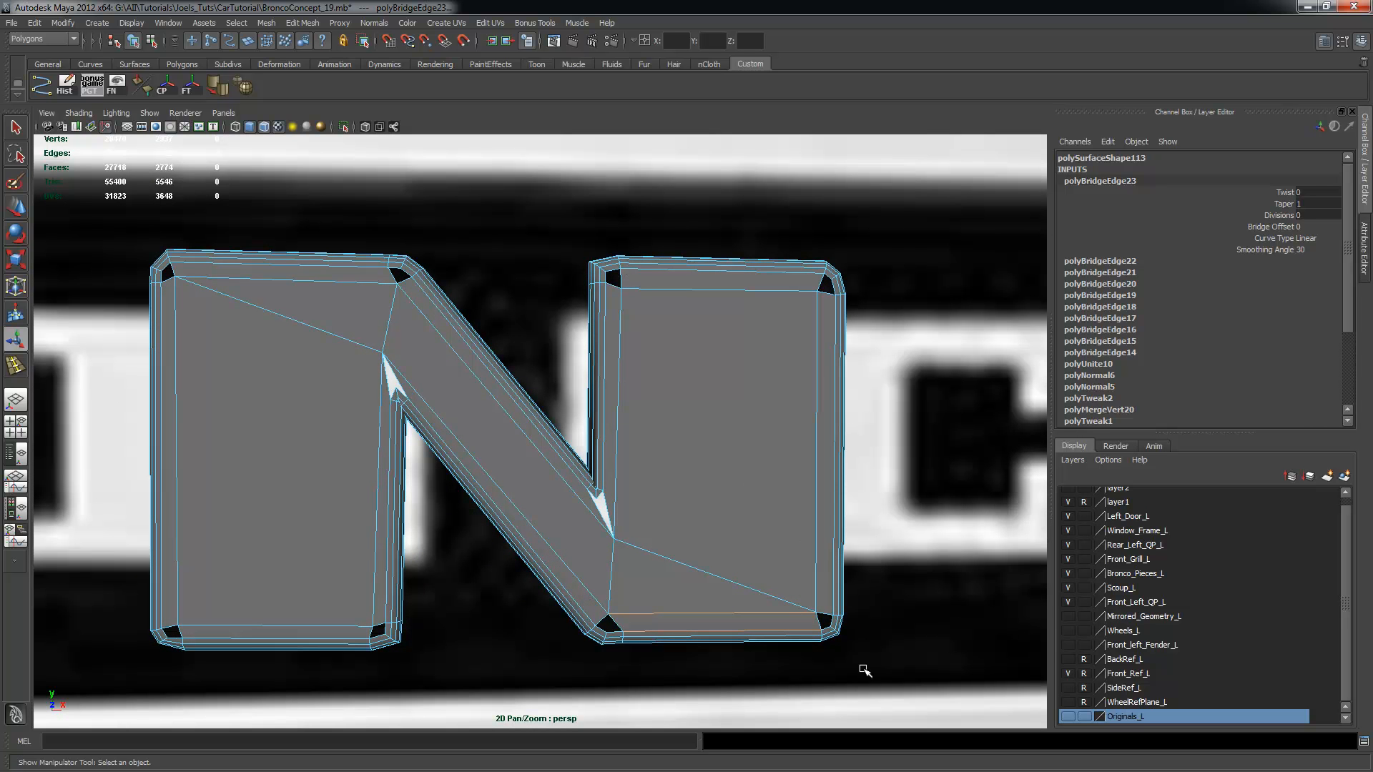
mouse_move(583, 527)
alt+mouse_down()
mouse_move(625, 515)
mouse_move(598, 515)
mouse_move(563, 451)
mouse_move(580, 520)
alt+mouse_up()
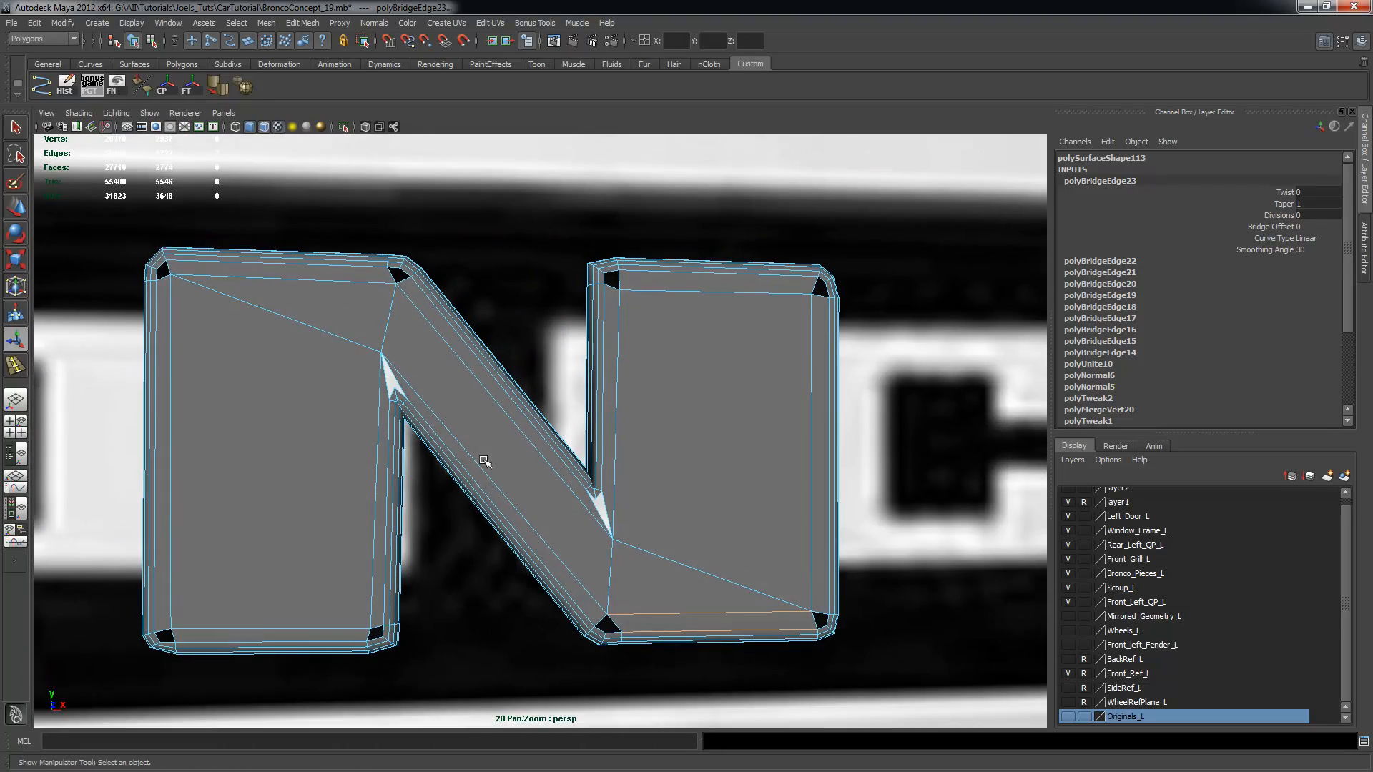
alt+right_drag(484, 463, 537, 438)
alt+drag(536, 438, 656, 465)
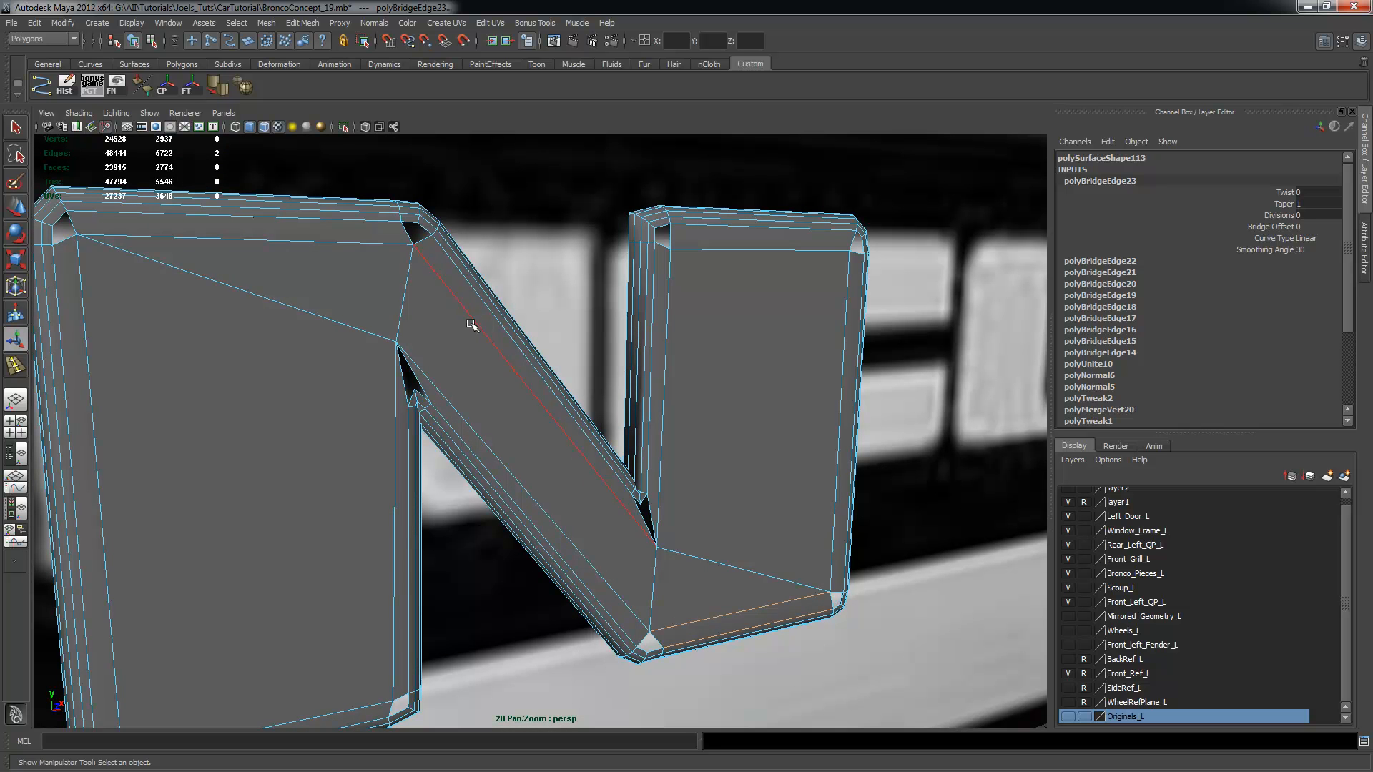
Extrude the two open border edges at the gap in the left stem's upper outer corner
alt+drag(453, 353, 503, 327)
key(q)
alt+right_drag(217, 244, 245, 260)
click(184, 210)
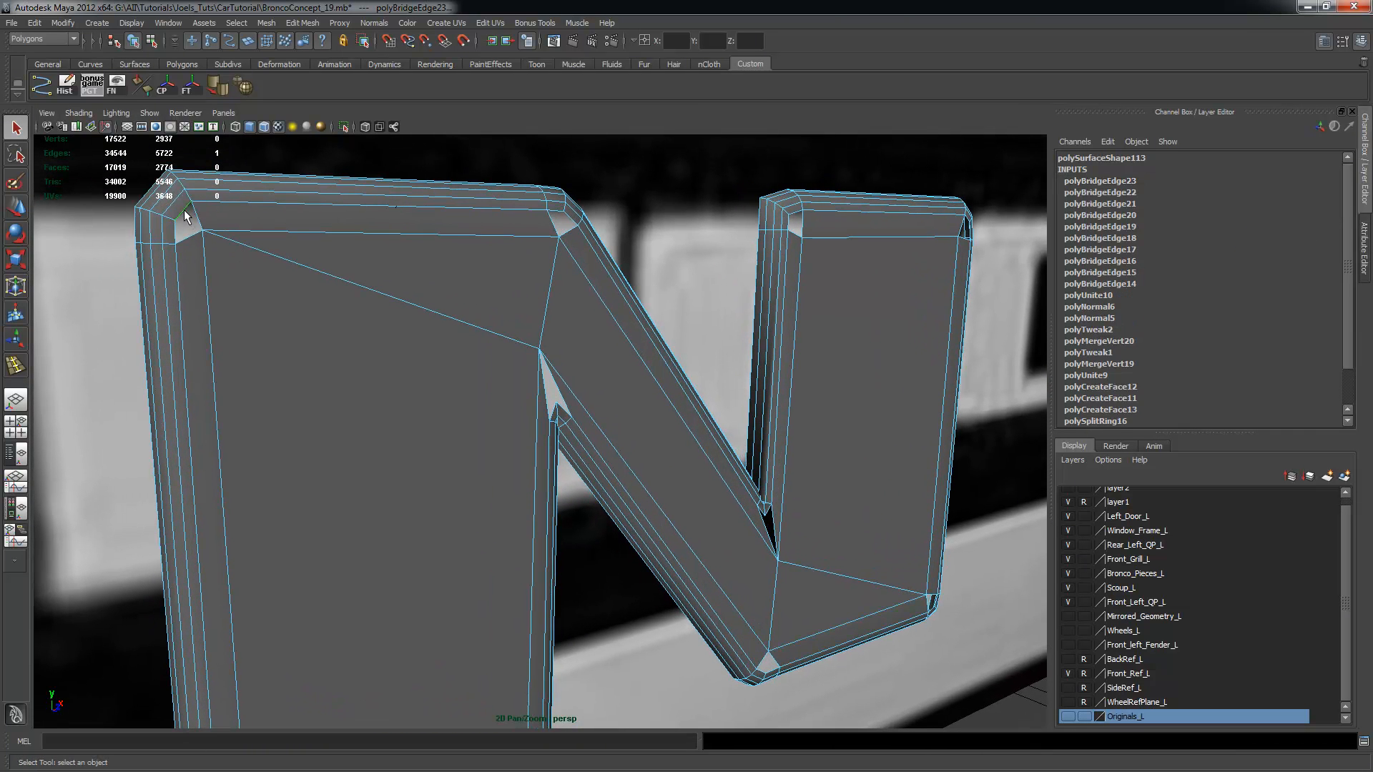
shift+click(174, 226)
alt+drag(321, 274, 303, 264)
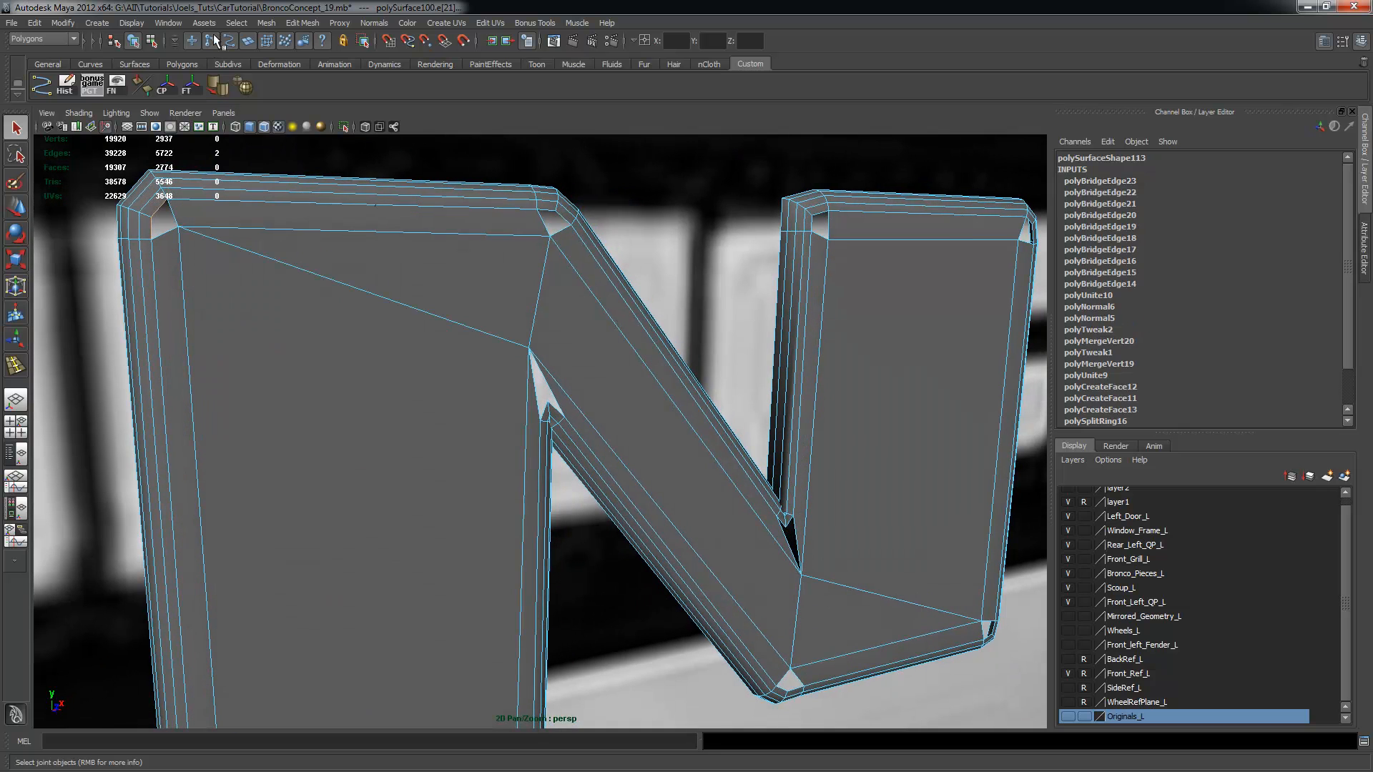
click(303, 22)
click(326, 58)
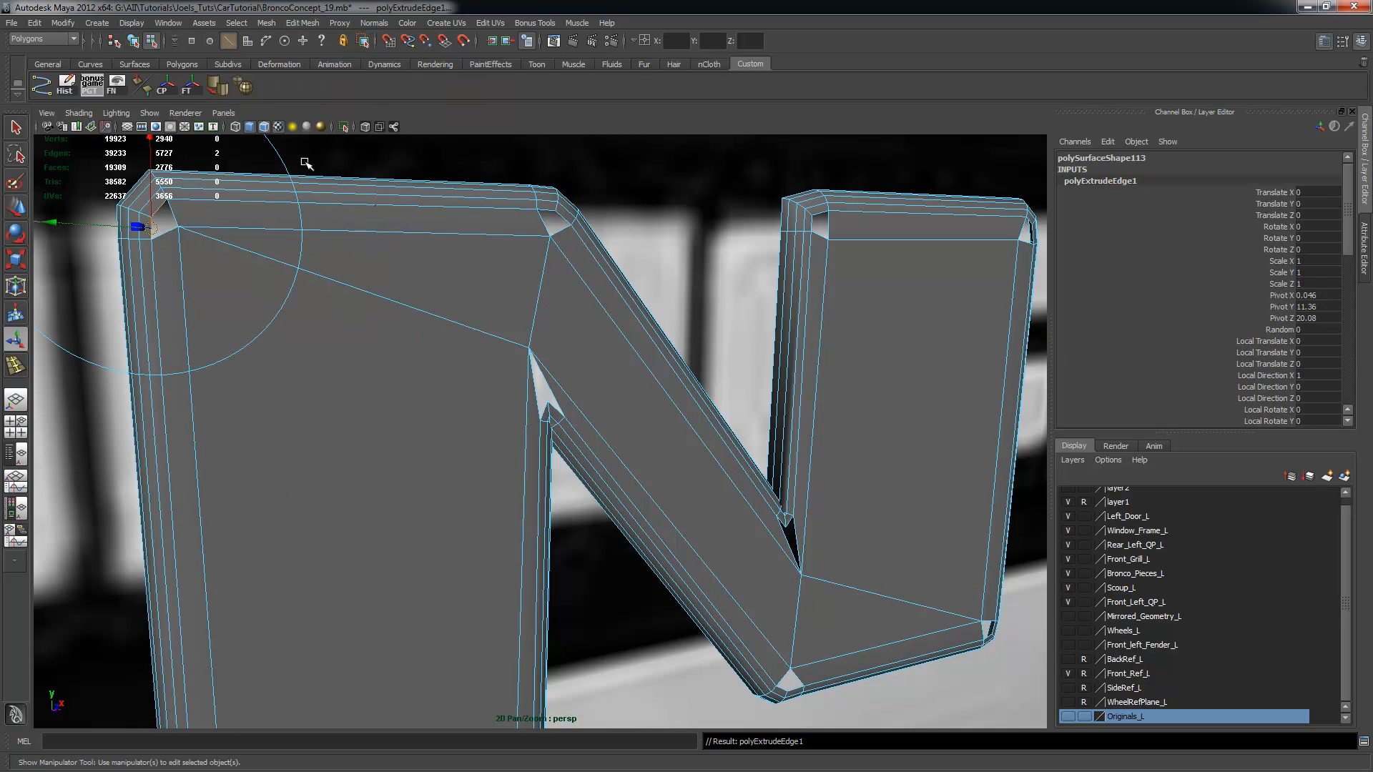
In the front view, move the extruded corner edges 0.029 in X and -0.054 in Y over the front face
alt+middle_drag(351, 180, 378, 292)
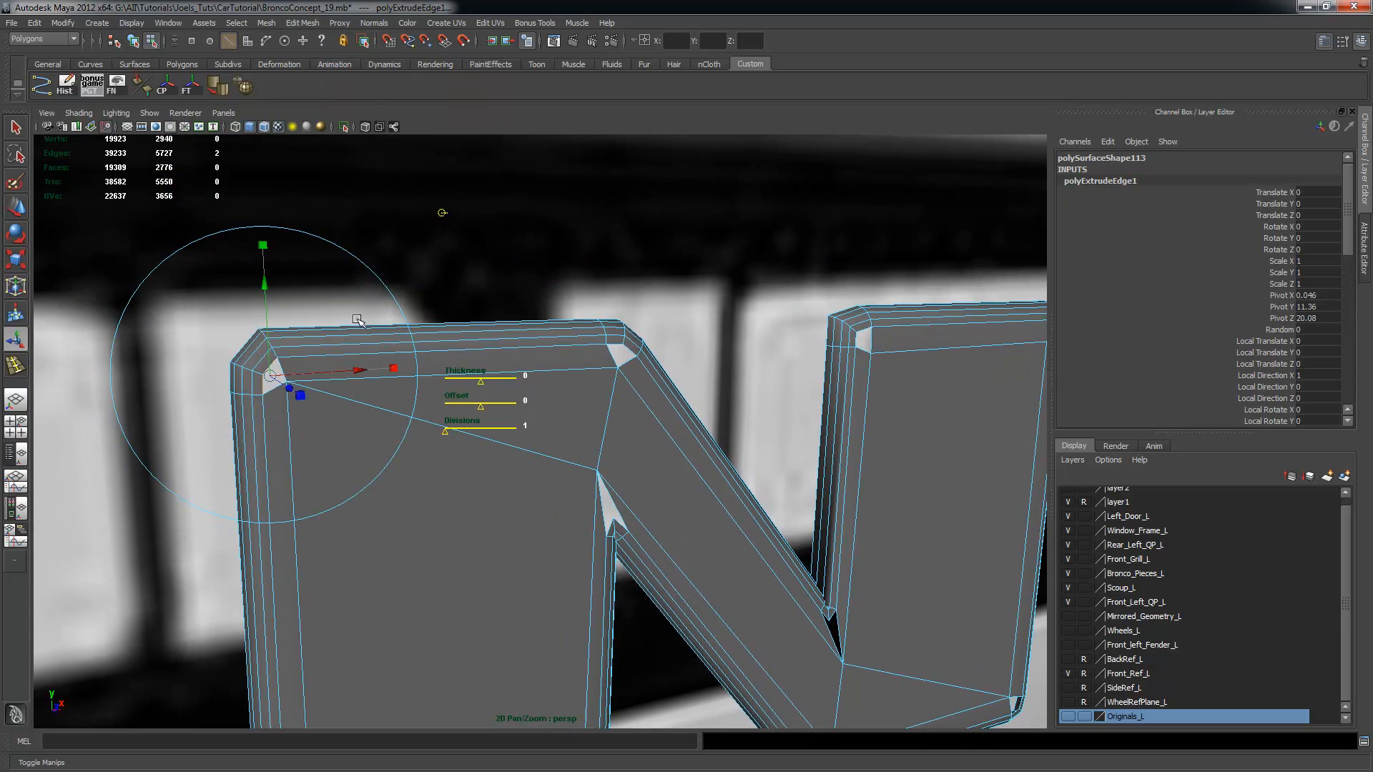
key(space)
key(space)
alt+right_drag(184, 413, 243, 286)
alt+middle_drag(491, 393, 672, 532)
alt+right_drag(672, 532, 631, 440)
alt+middle_drag(193, 317, 304, 378)
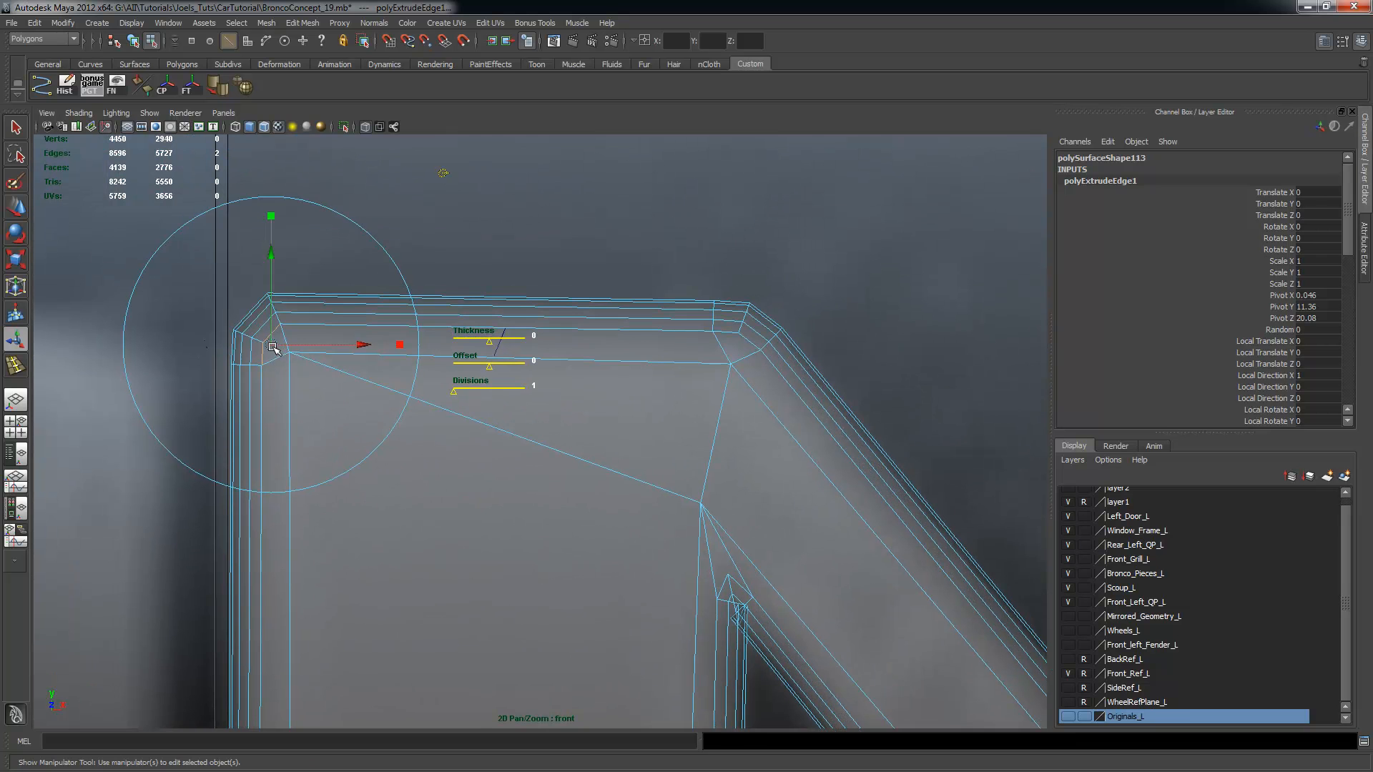
drag(273, 348, 311, 372)
key(ctrl+z)
alt+right_drag(552, 277, 720, 429)
click(617, 231)
click(547, 210)
alt+right_drag(376, 319, 725, 357)
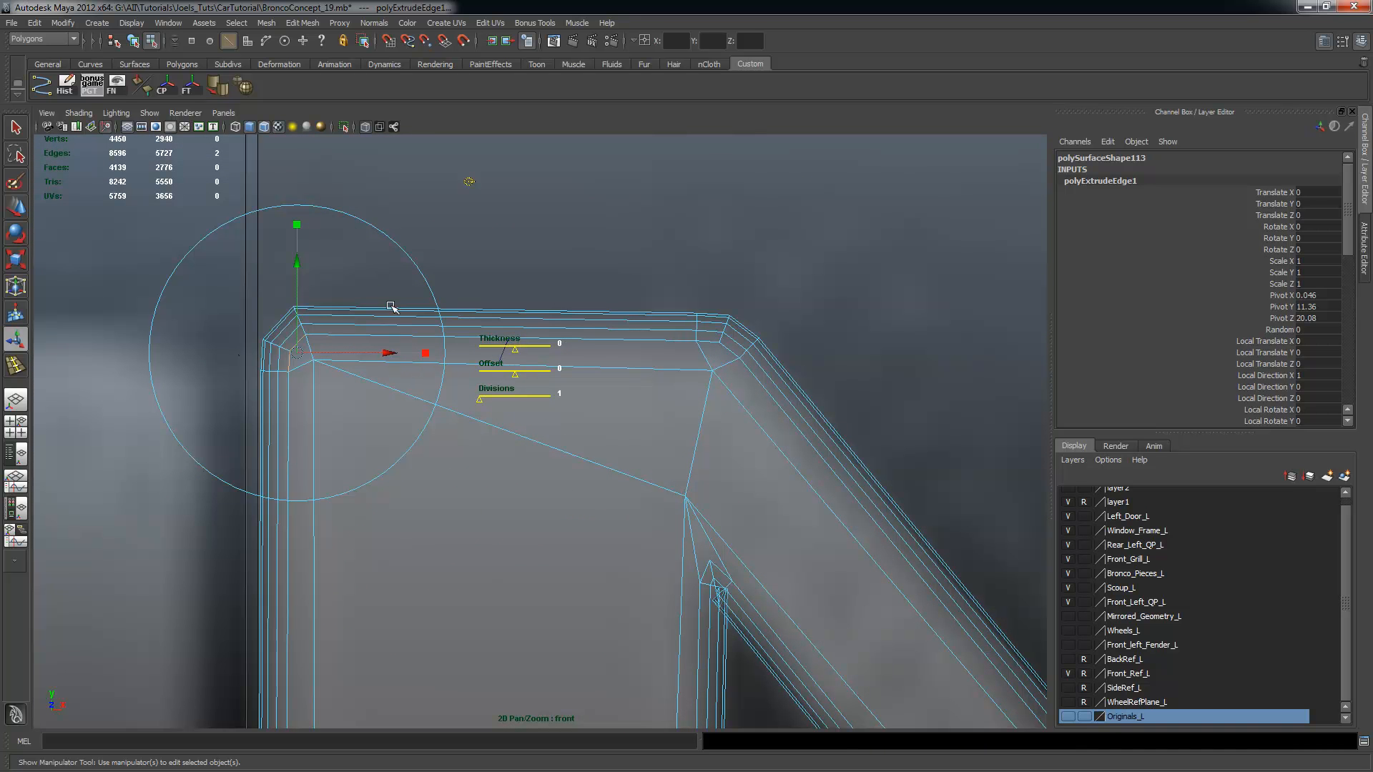
drag(384, 353, 417, 353)
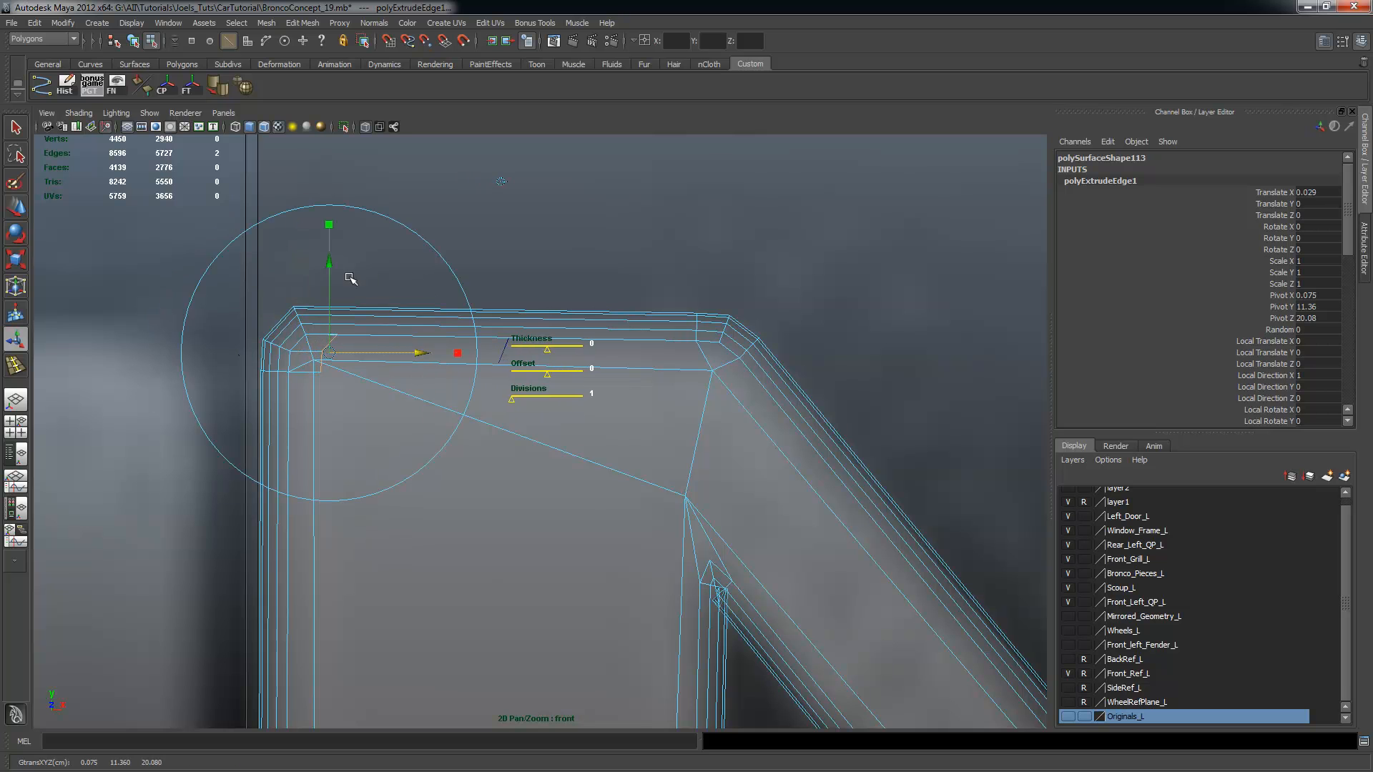
drag(329, 263, 338, 390)
Merge the three extruded vertices to their center and snap the resulting vertex onto the front face's upper outer corner
right_drag(337, 397, 331, 424)
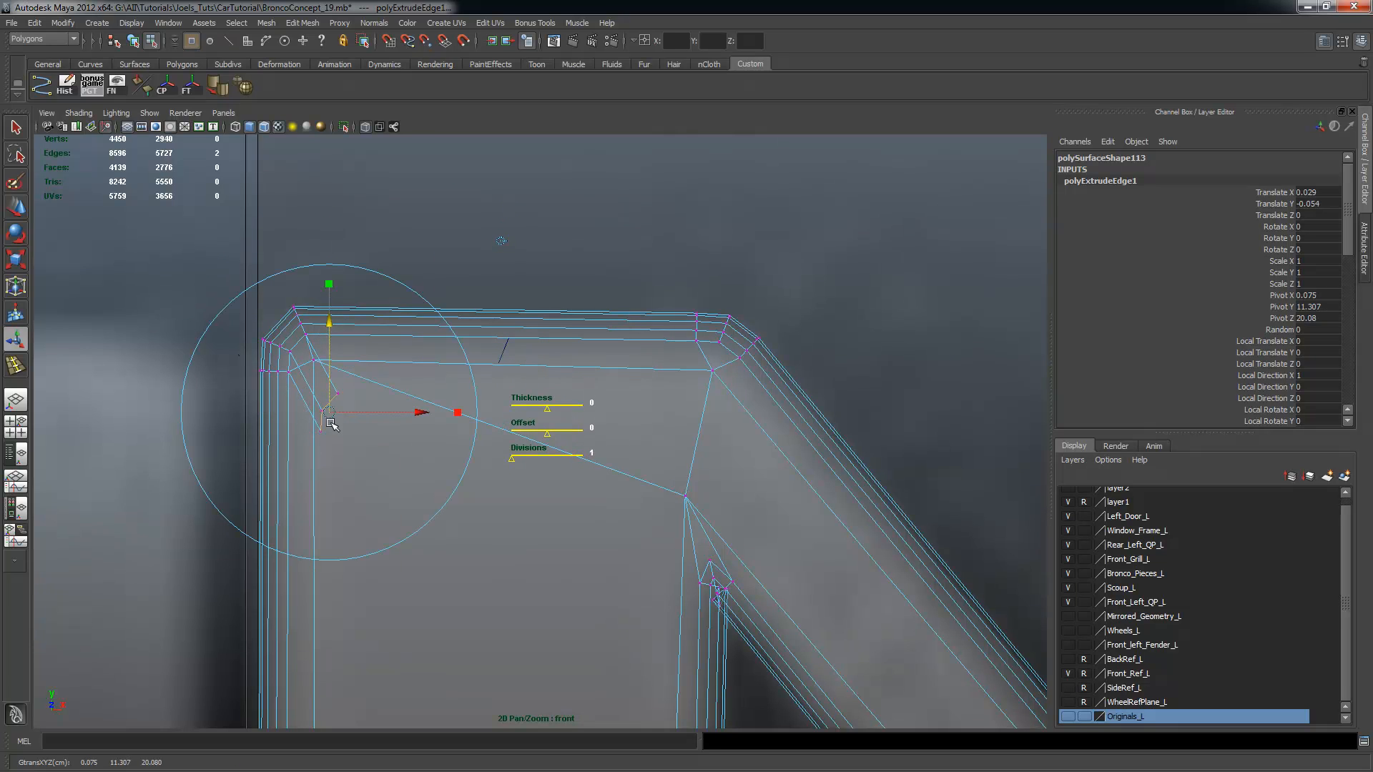
drag(313, 393, 331, 435)
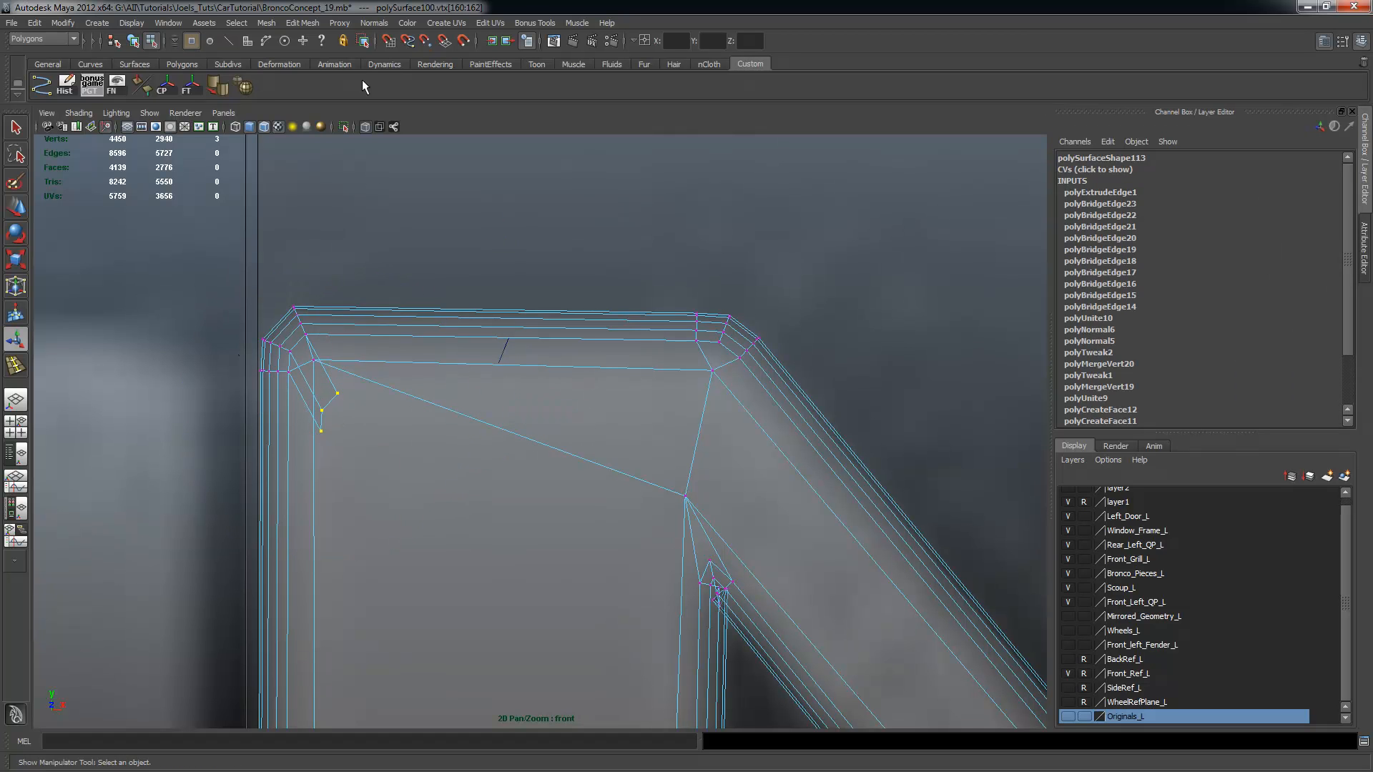
click(302, 23)
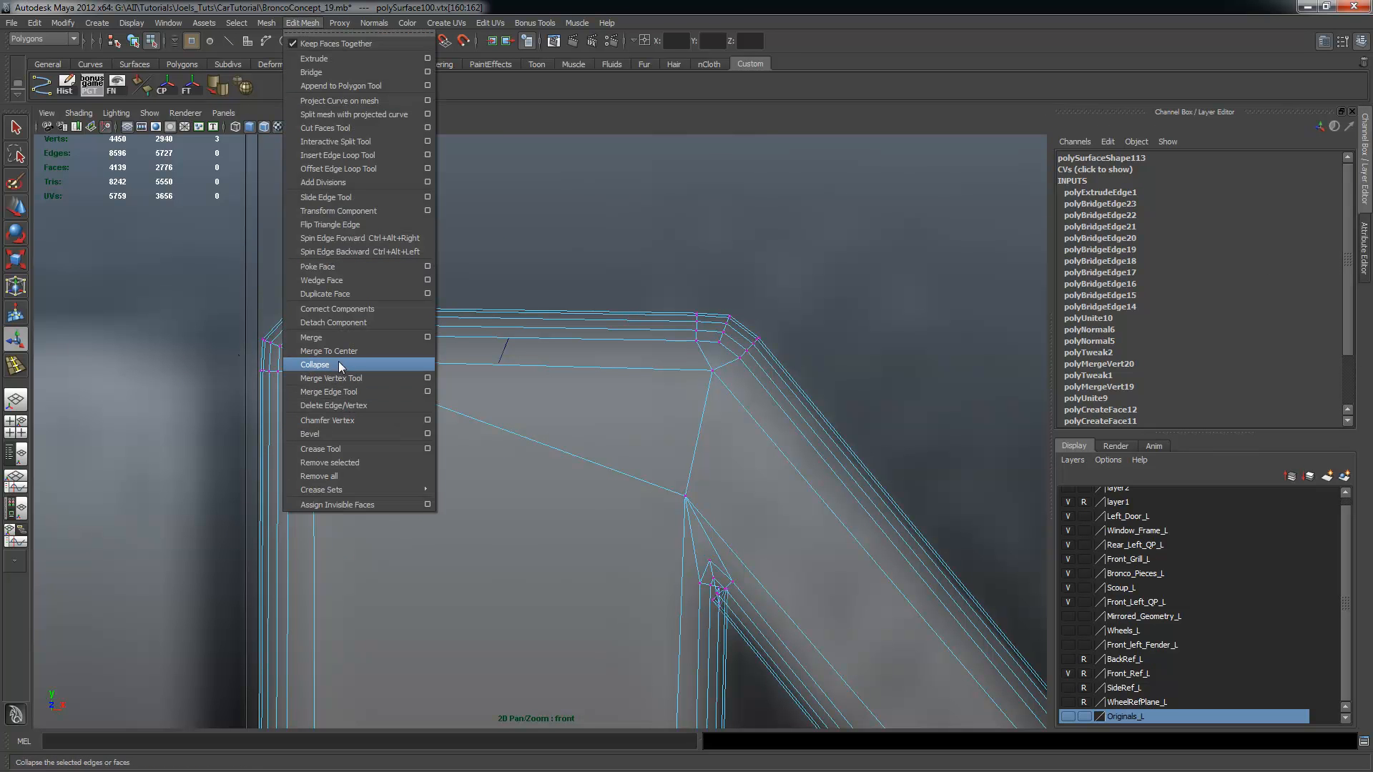
click(337, 351)
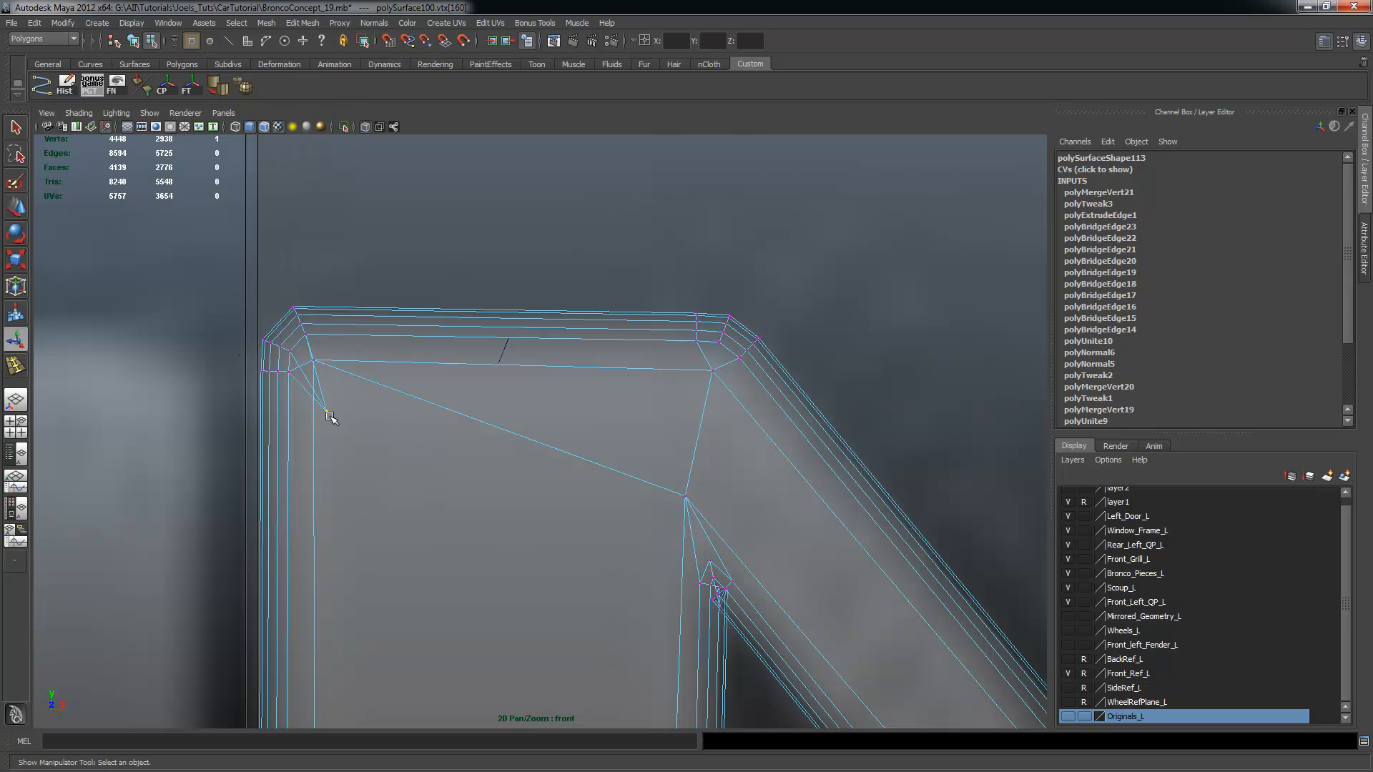
key(w)
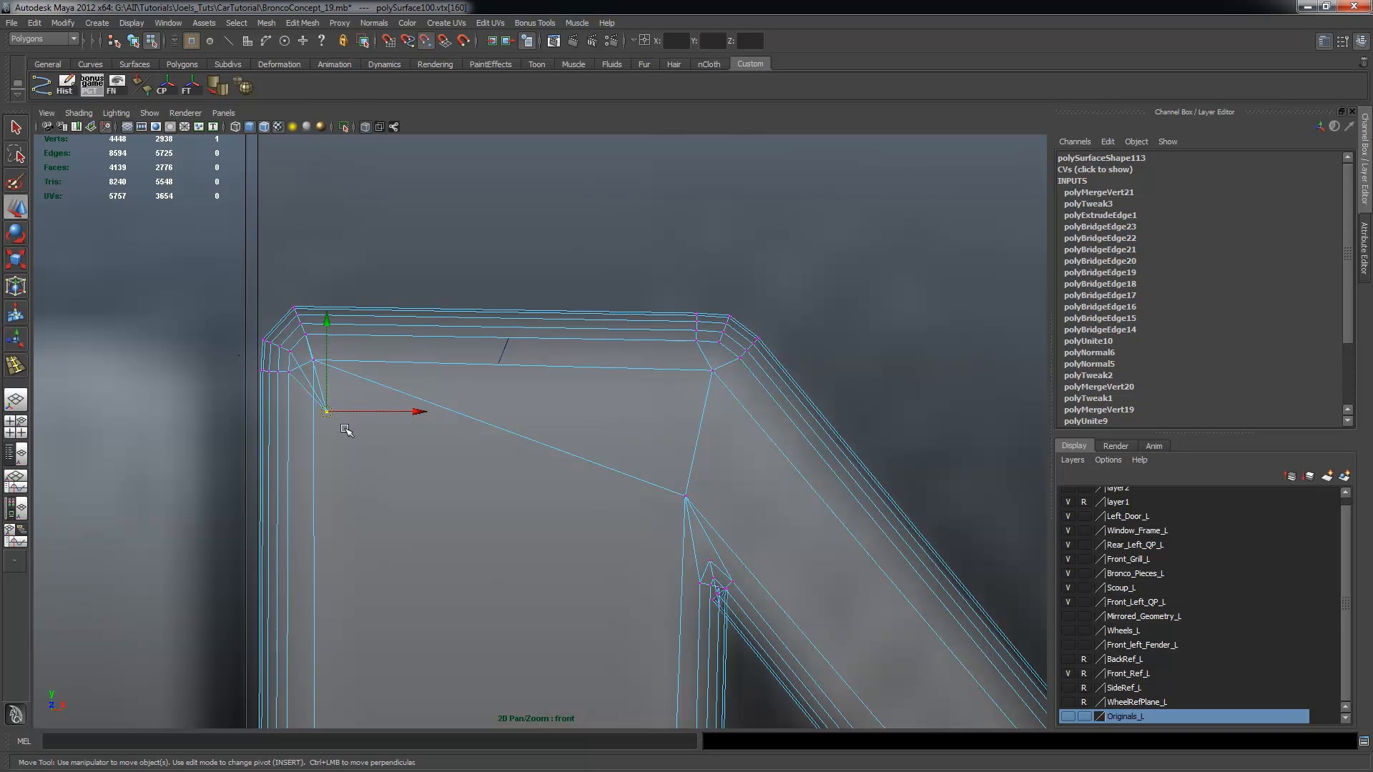
drag(331, 413, 327, 374)
Select the two open border edges at the gap where the left stem's top meets the diagonal
alt+middle_drag(686, 458, 484, 331)
right_drag(488, 334, 474, 304)
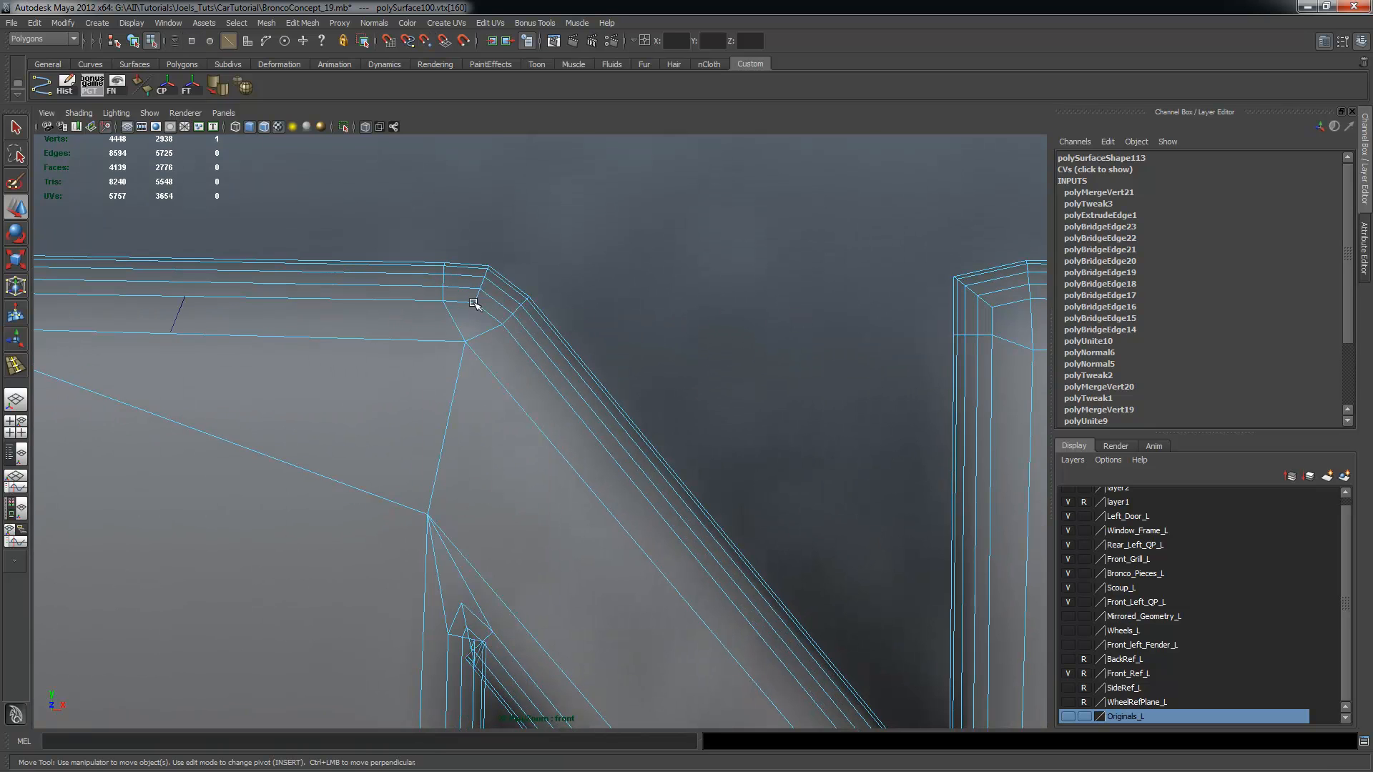
click(461, 304)
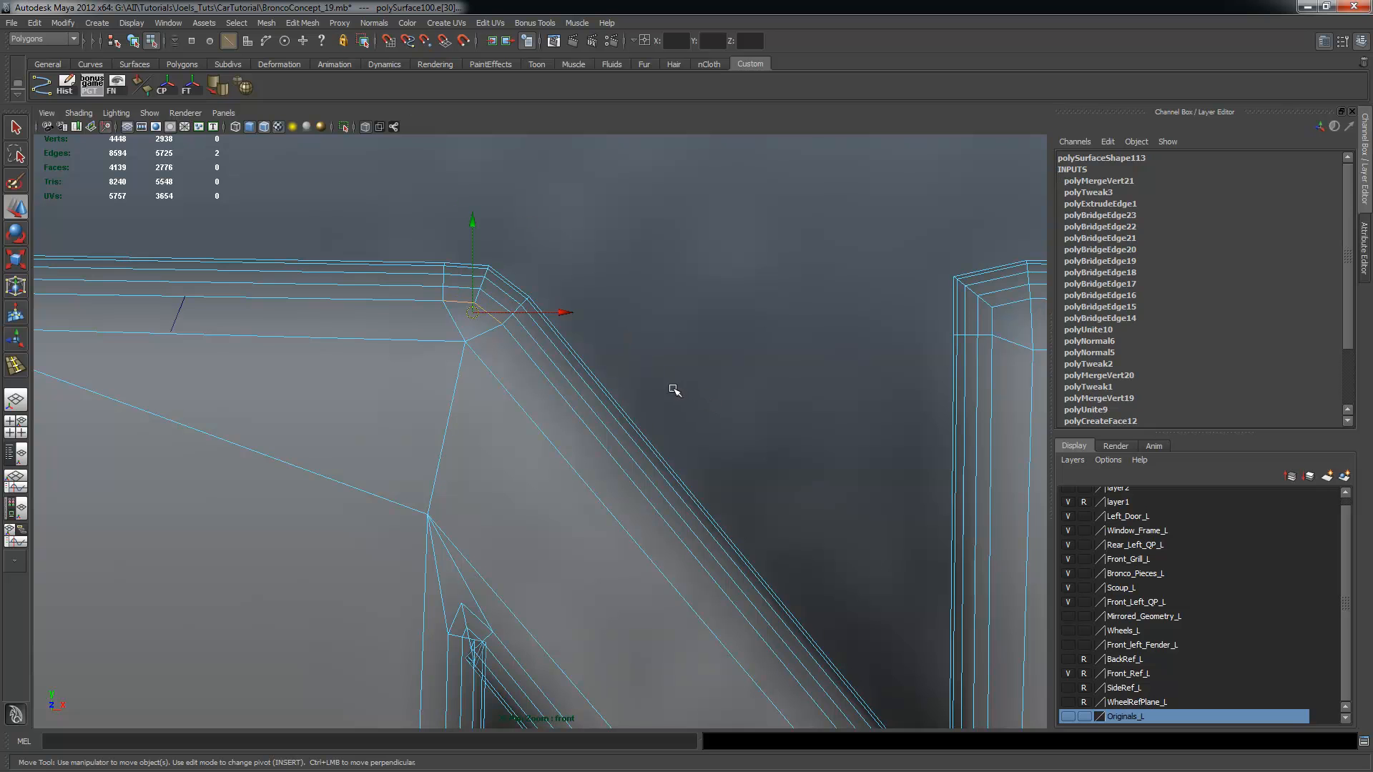
Turn off the live surface on the green grille surround, keeping the N's two corner edges selected
alt+right_drag(646, 369, 665, 370)
alt+right_drag(721, 325, 783, 342)
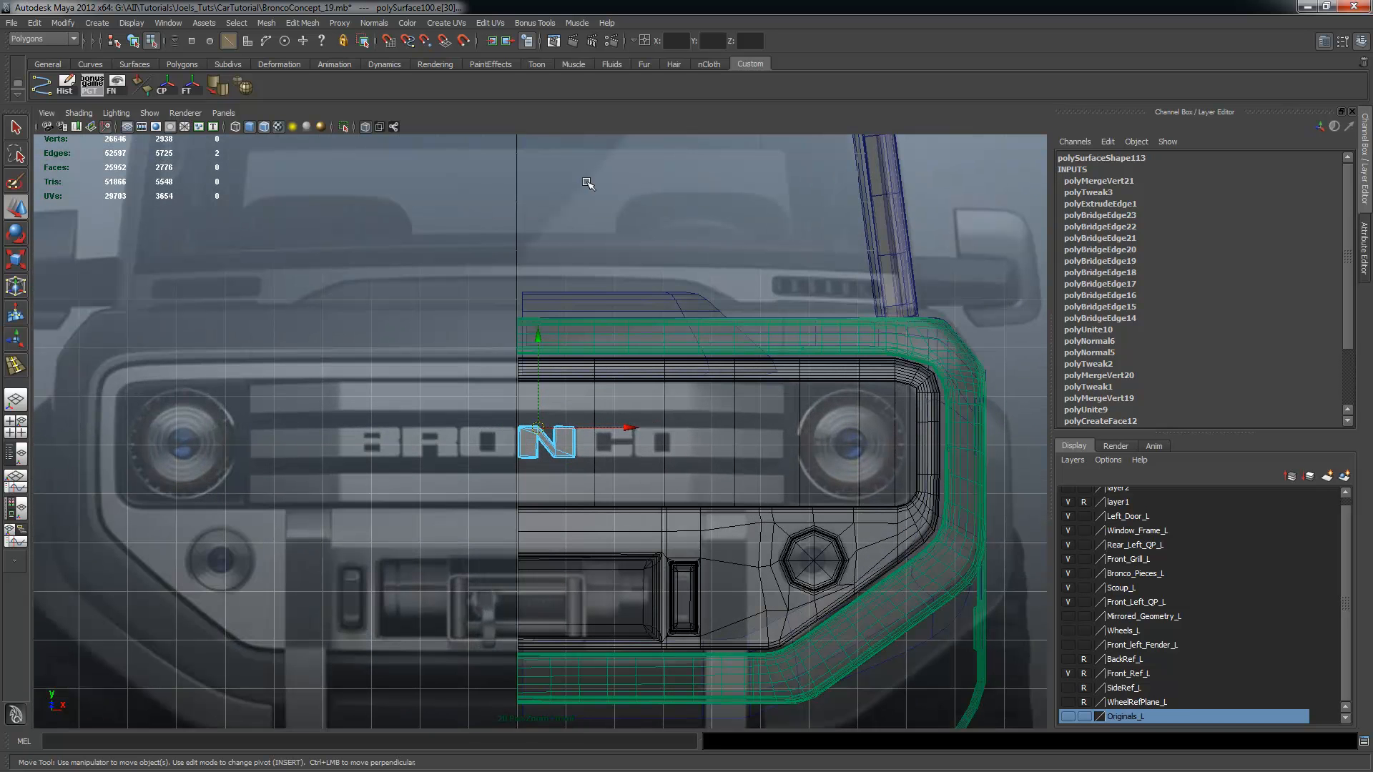
click(462, 44)
alt+right_drag(640, 357, 1063, 469)
alt+right_drag(722, 479, 1024, 524)
alt+right_drag(643, 479, 972, 500)
alt+right_drag(432, 386, 801, 448)
alt+right_drag(389, 395, 808, 422)
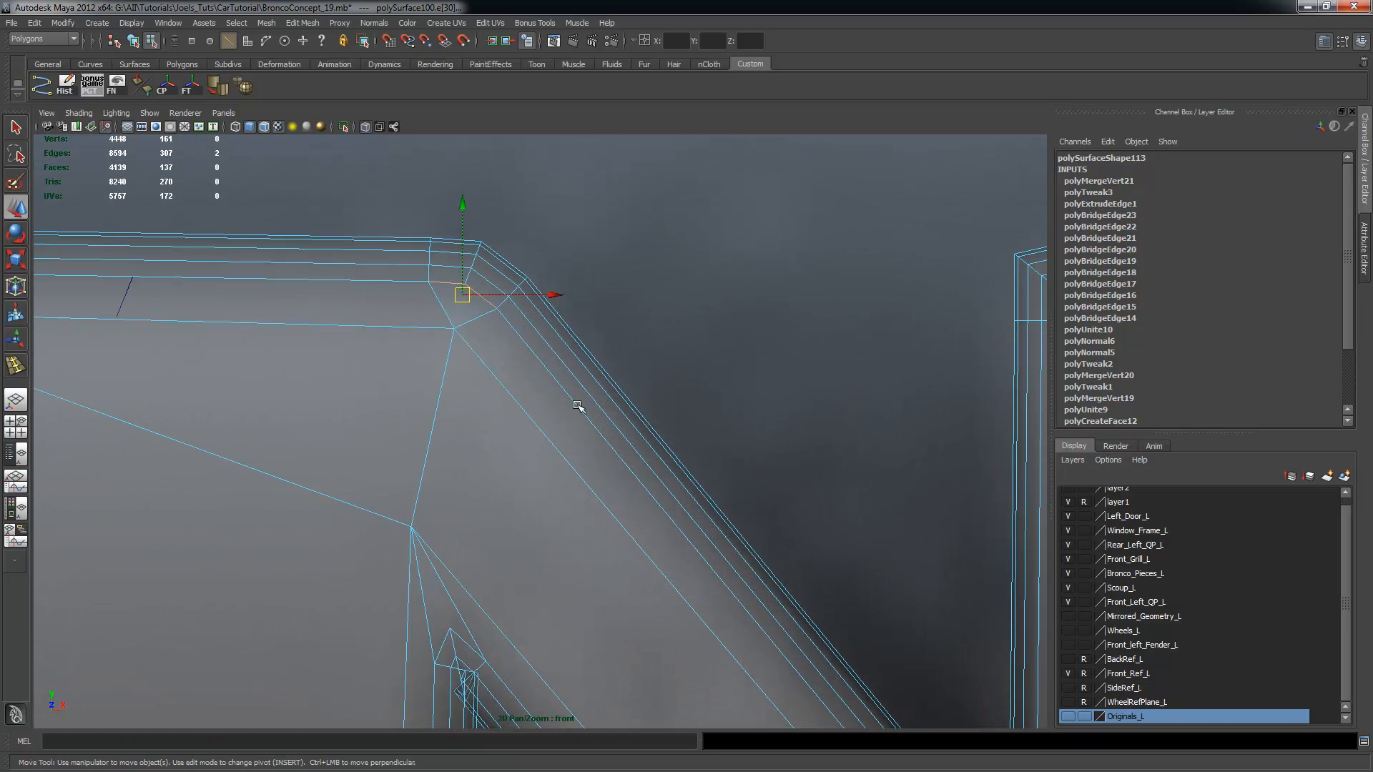
Extrude the two selected corner edges, move them -0.07 in X and -0.054 in Y, and switch to vertex editing
click(301, 23)
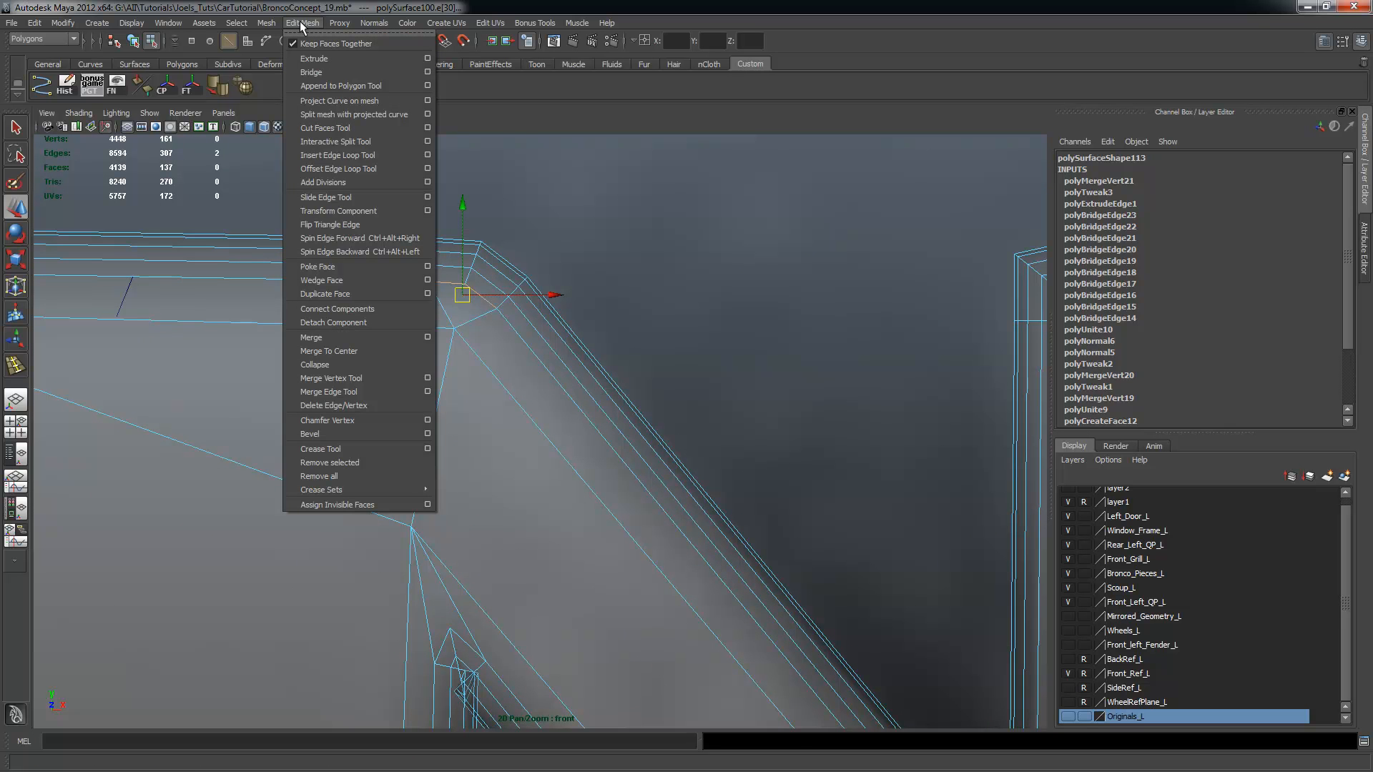
click(314, 58)
scroll(514, 245, down, 5)
scroll(515, 243, up, 6)
scroll(539, 246, down, 3)
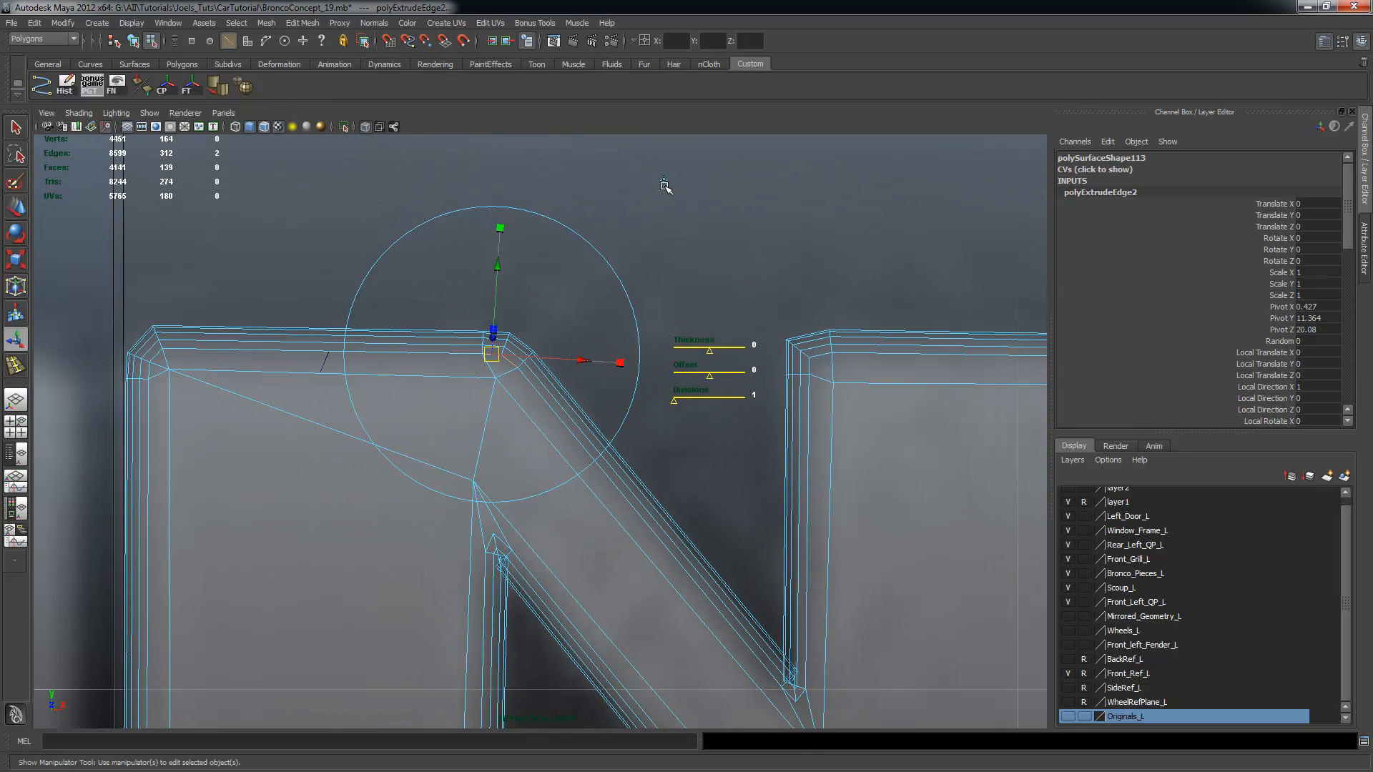
scroll(651, 200, up, 1)
drag(492, 353, 438, 409)
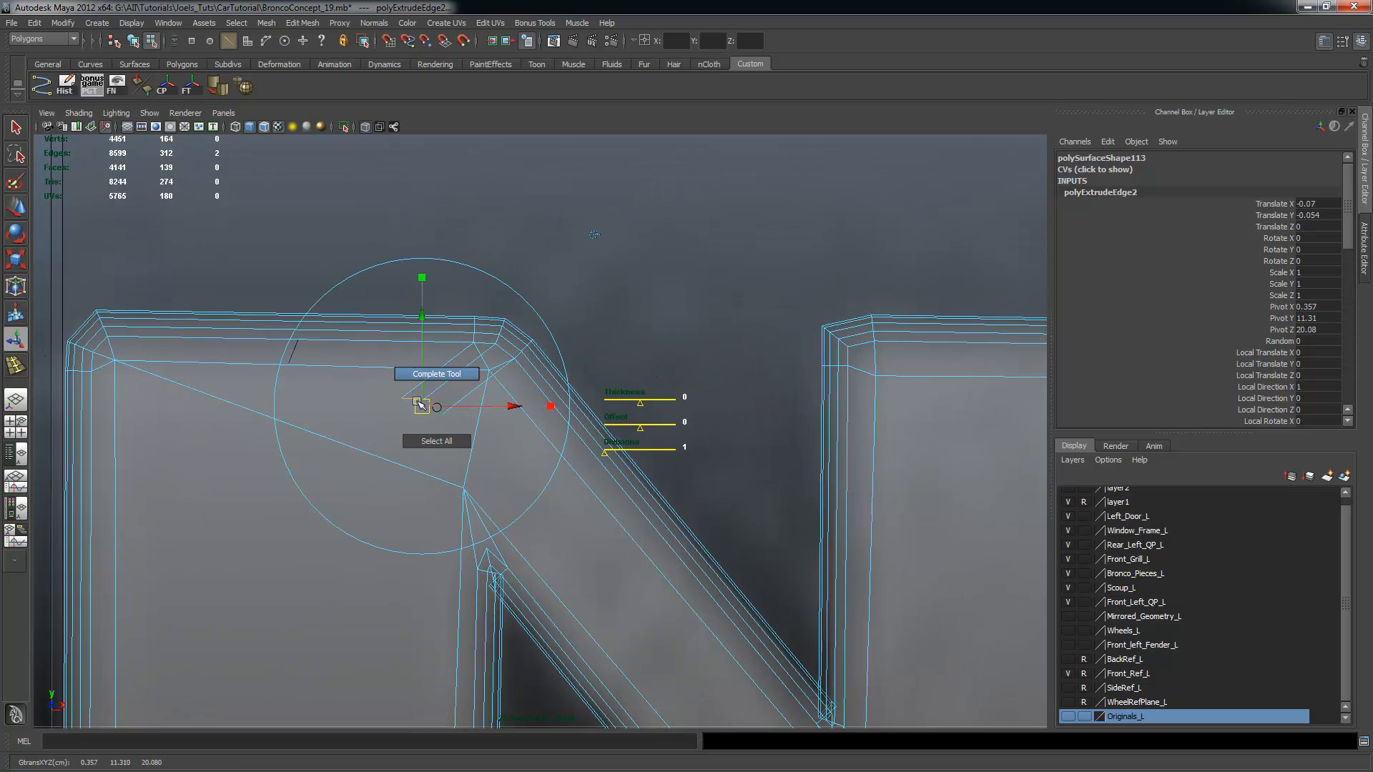
right_drag(431, 396, 373, 385)
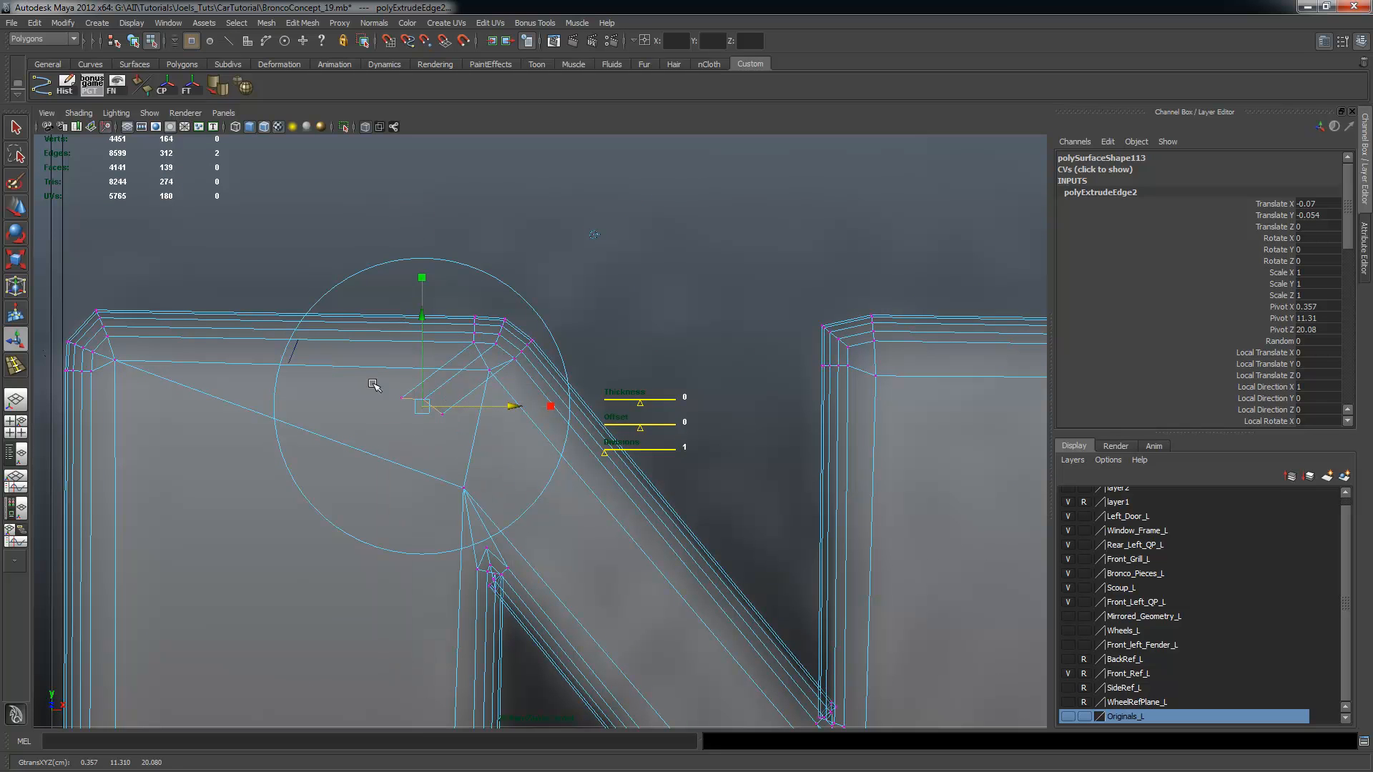
Merge the three extruded vertices to their center and snap the resulting vertex onto the front face's corner where the stem's top meets the diagonal
drag(429, 400, 458, 429)
click(301, 23)
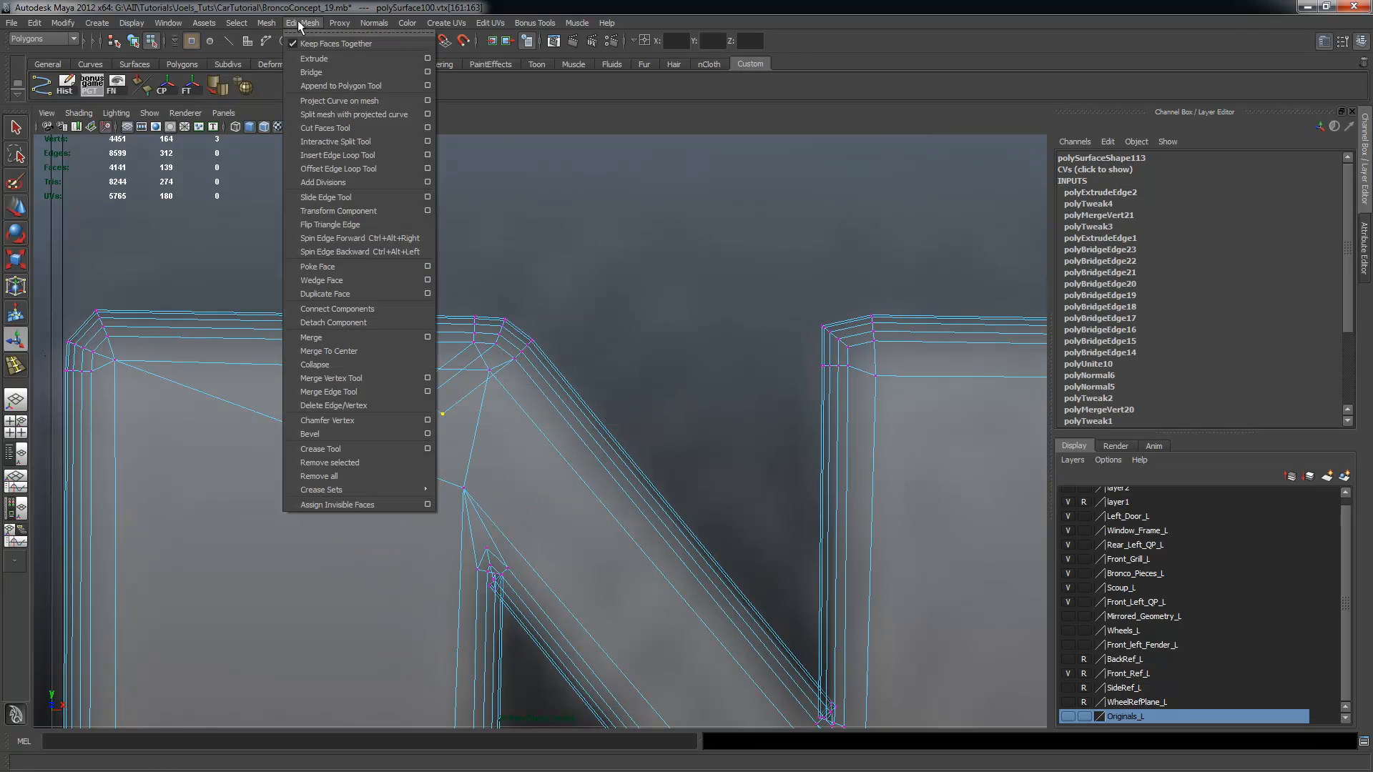
click(329, 351)
alt+drag(420, 420, 498, 446)
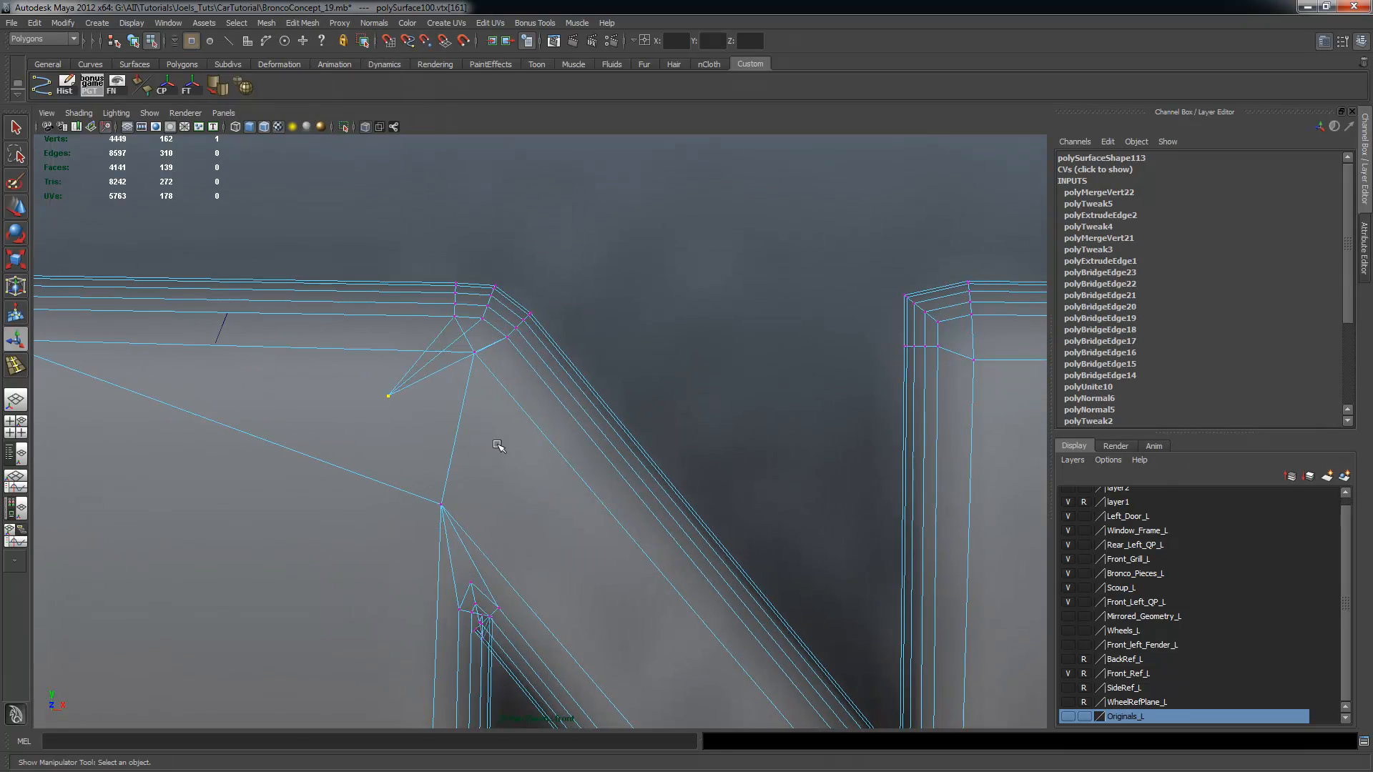
key(w)
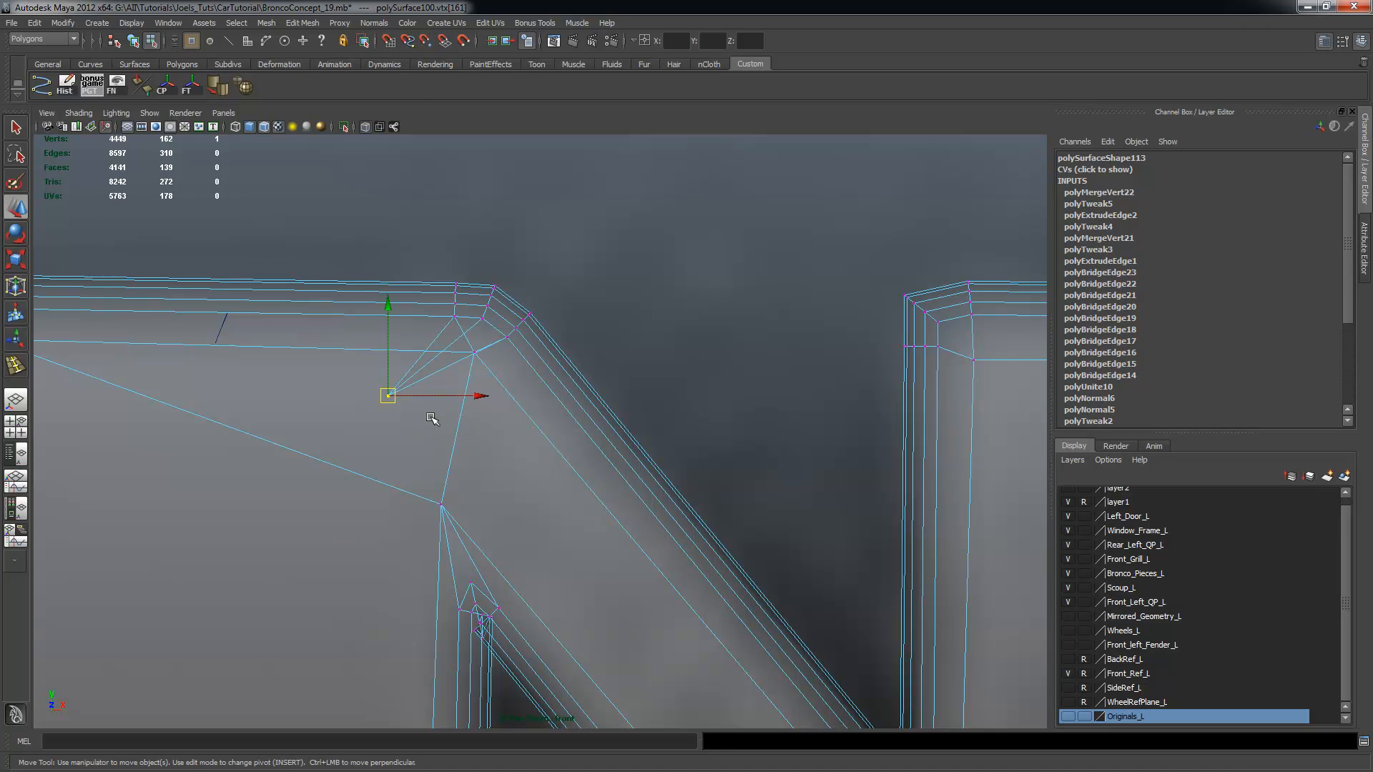
drag(392, 396, 474, 352)
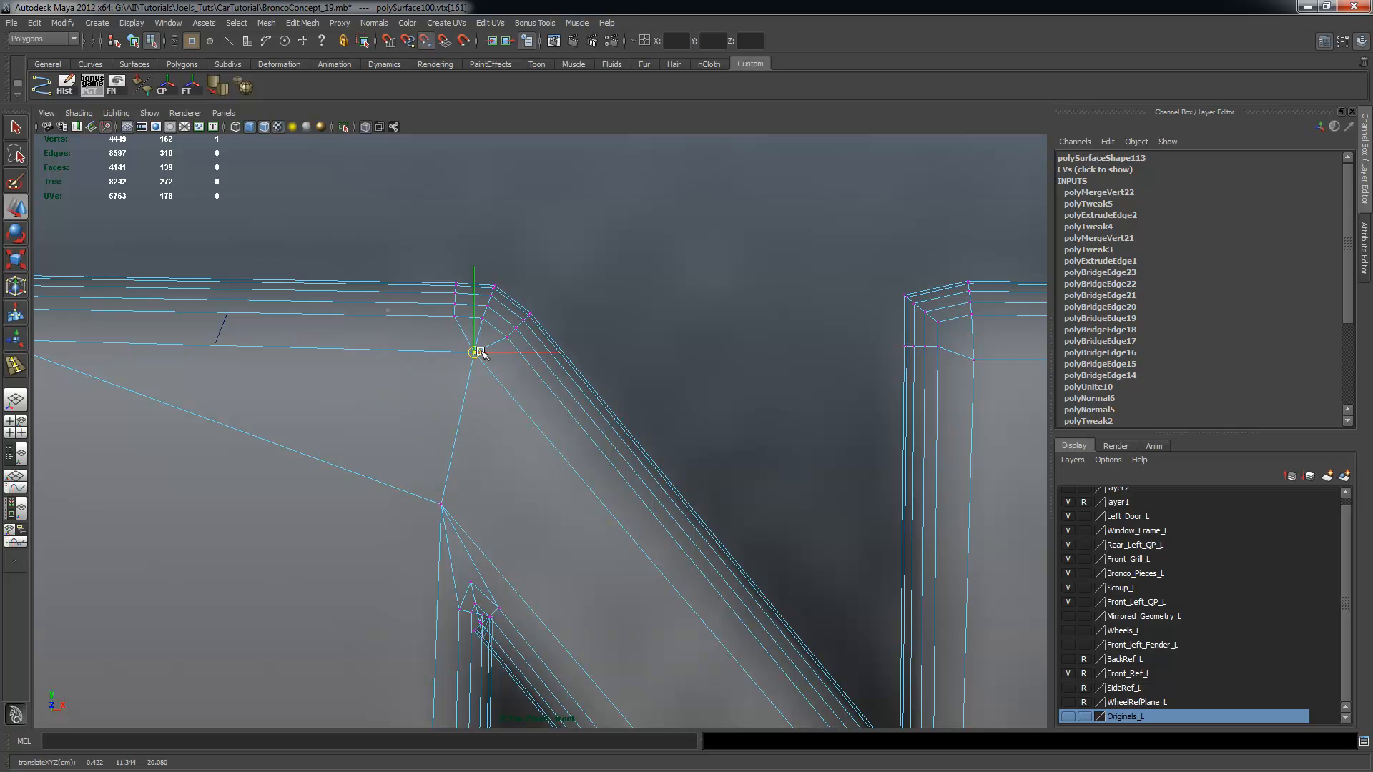
Extrude the two open border edges at the left stem's lower outer corner and move them 0.044 in X and 0.037 in Y
scroll(634, 475, down, 6)
scroll(515, 456, up, 10)
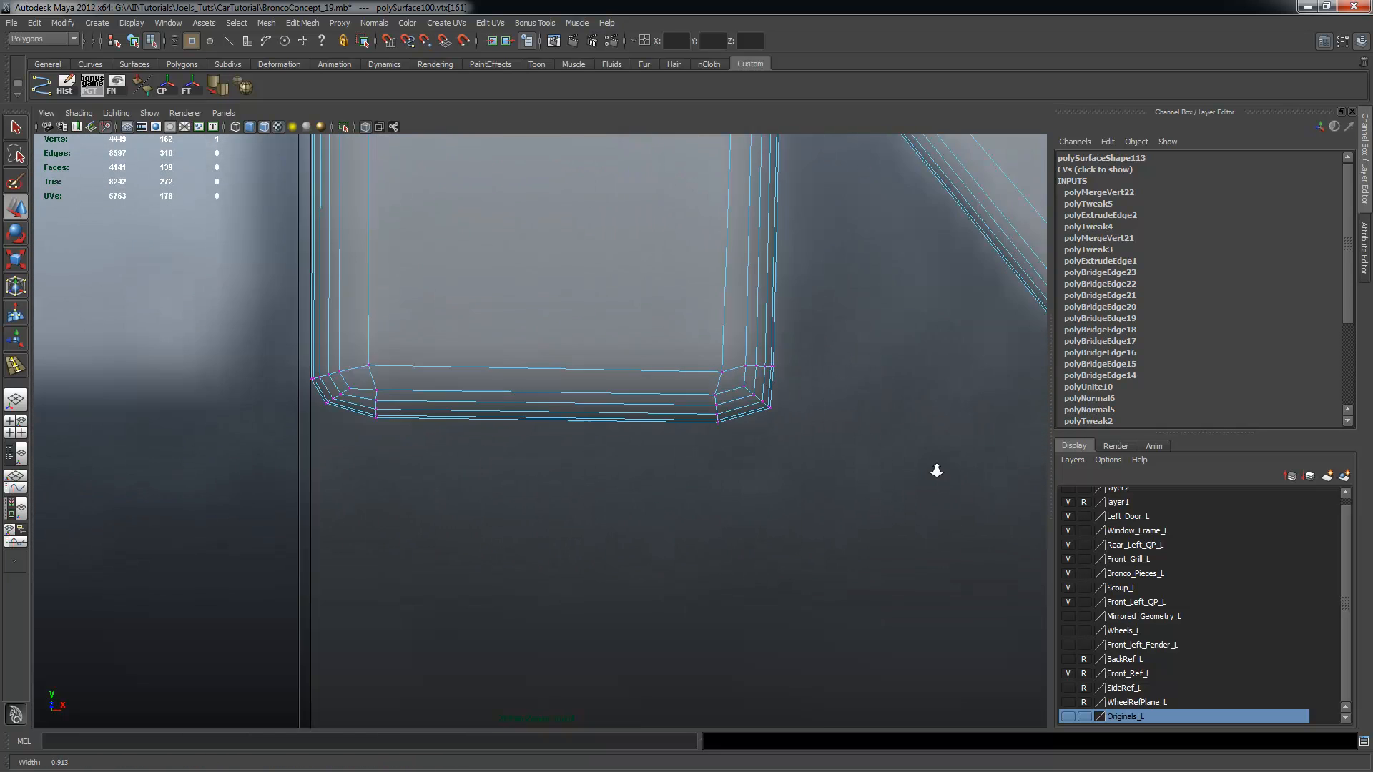
scroll(936, 470, up, 2)
right_drag(312, 367, 289, 356)
right_drag(372, 367, 379, 365)
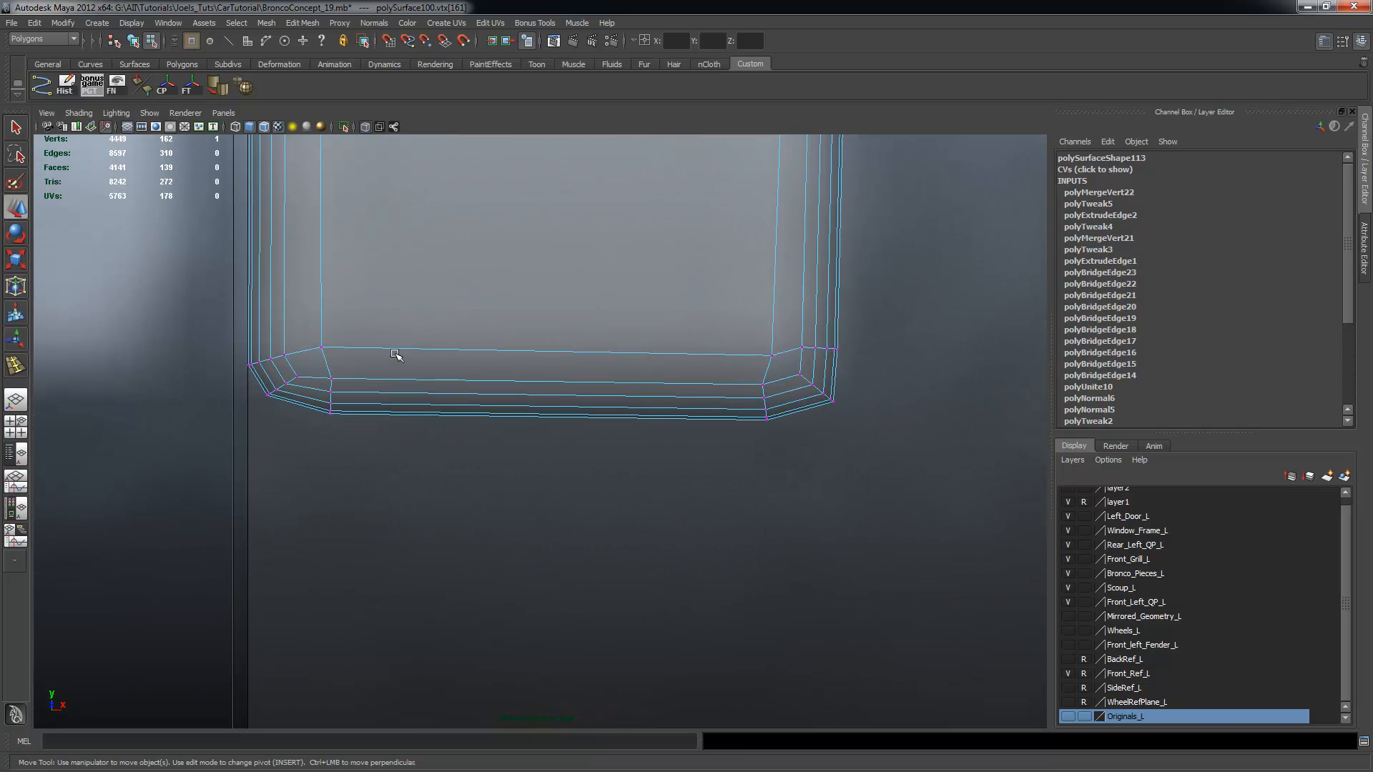
right_click(412, 343)
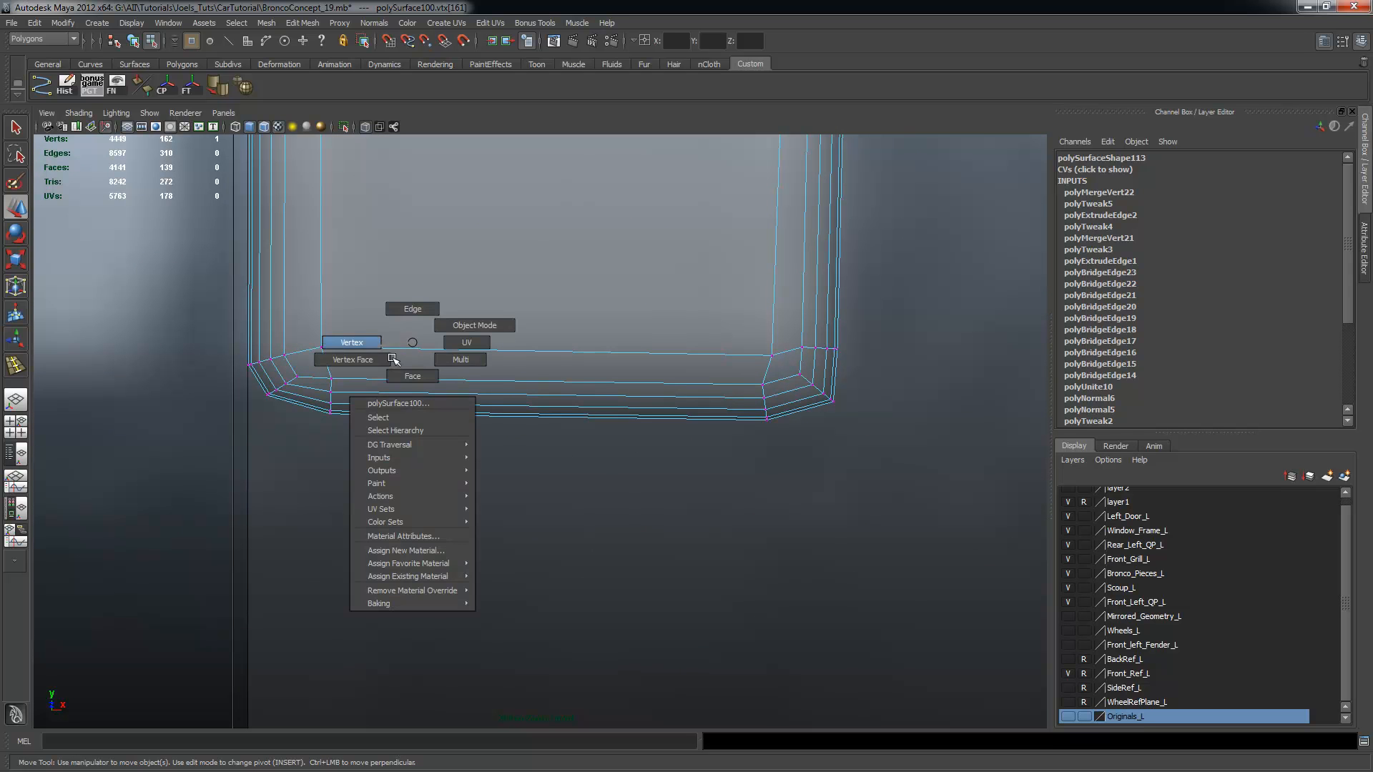
click(412, 309)
click(305, 370)
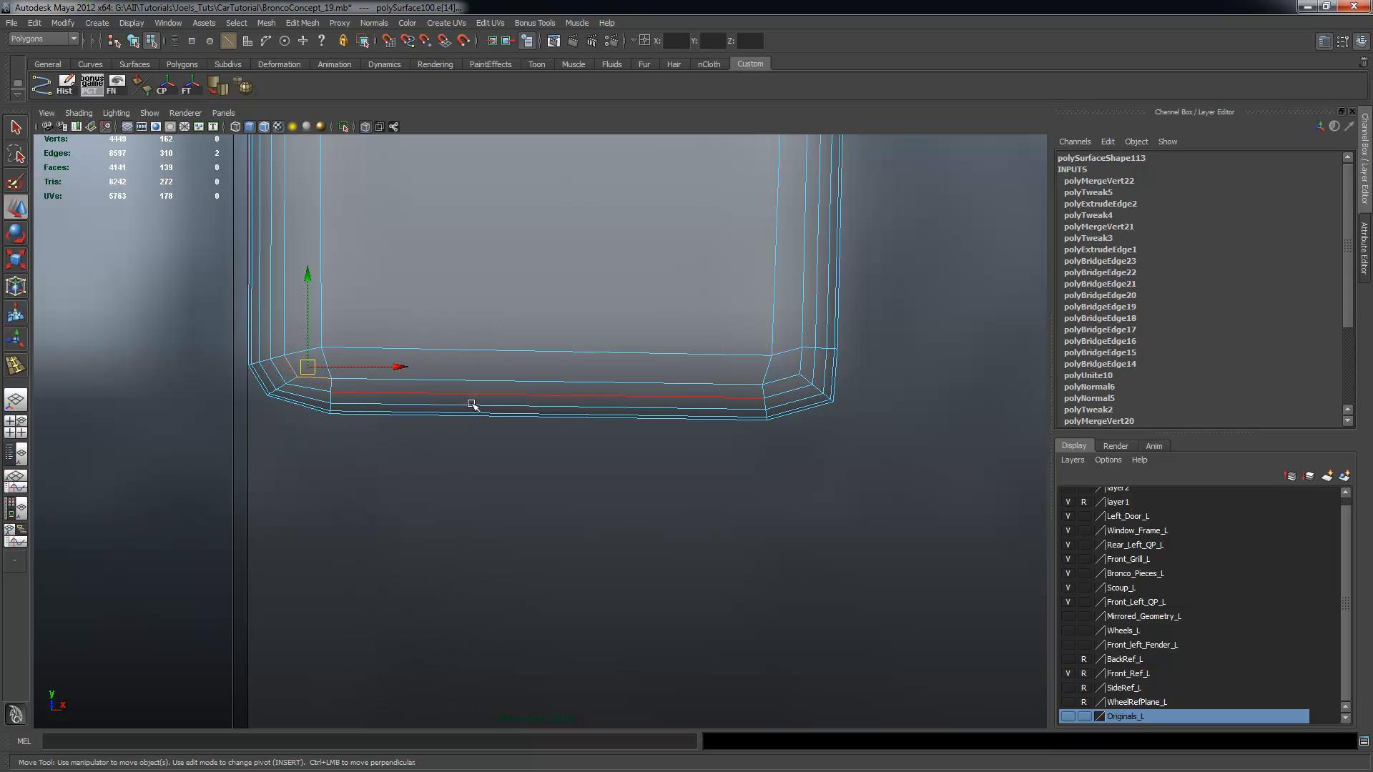
click(309, 23)
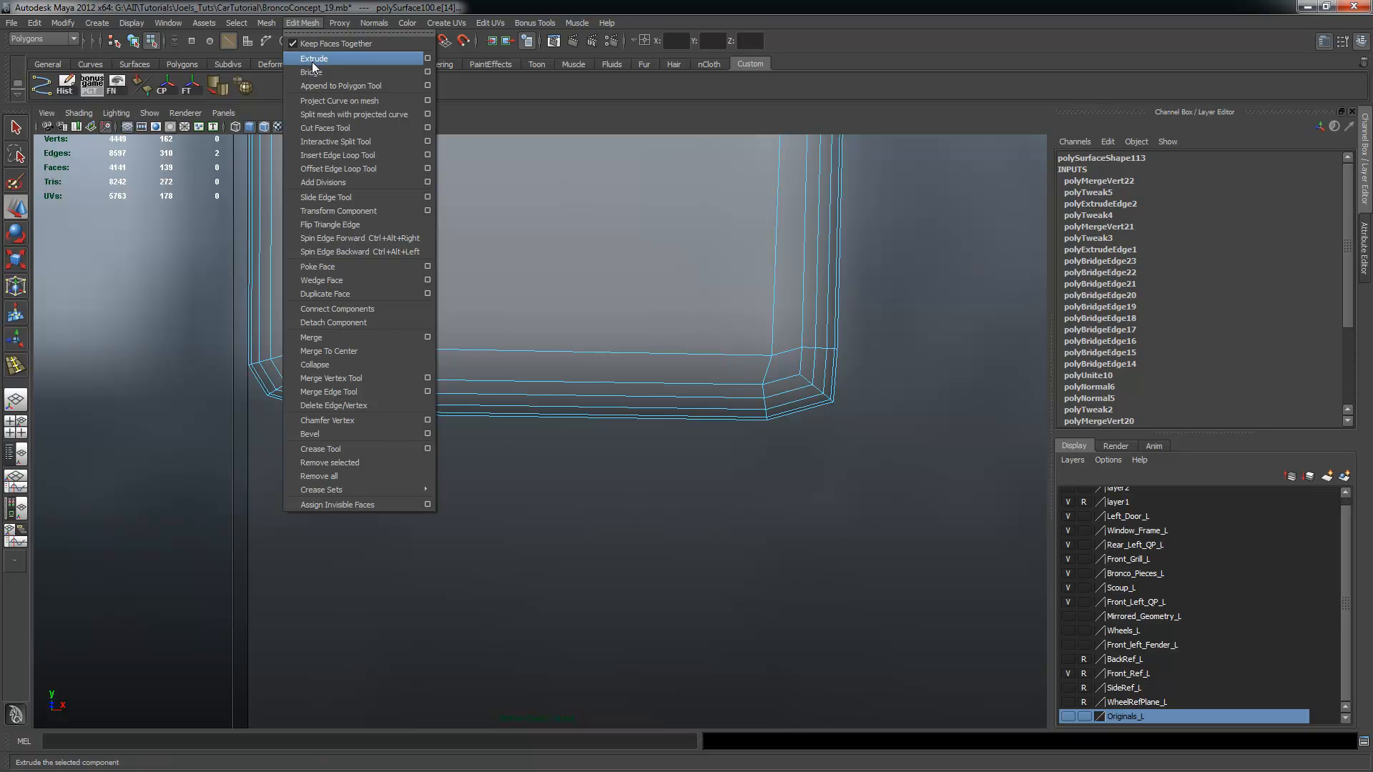
click(314, 58)
click(435, 187)
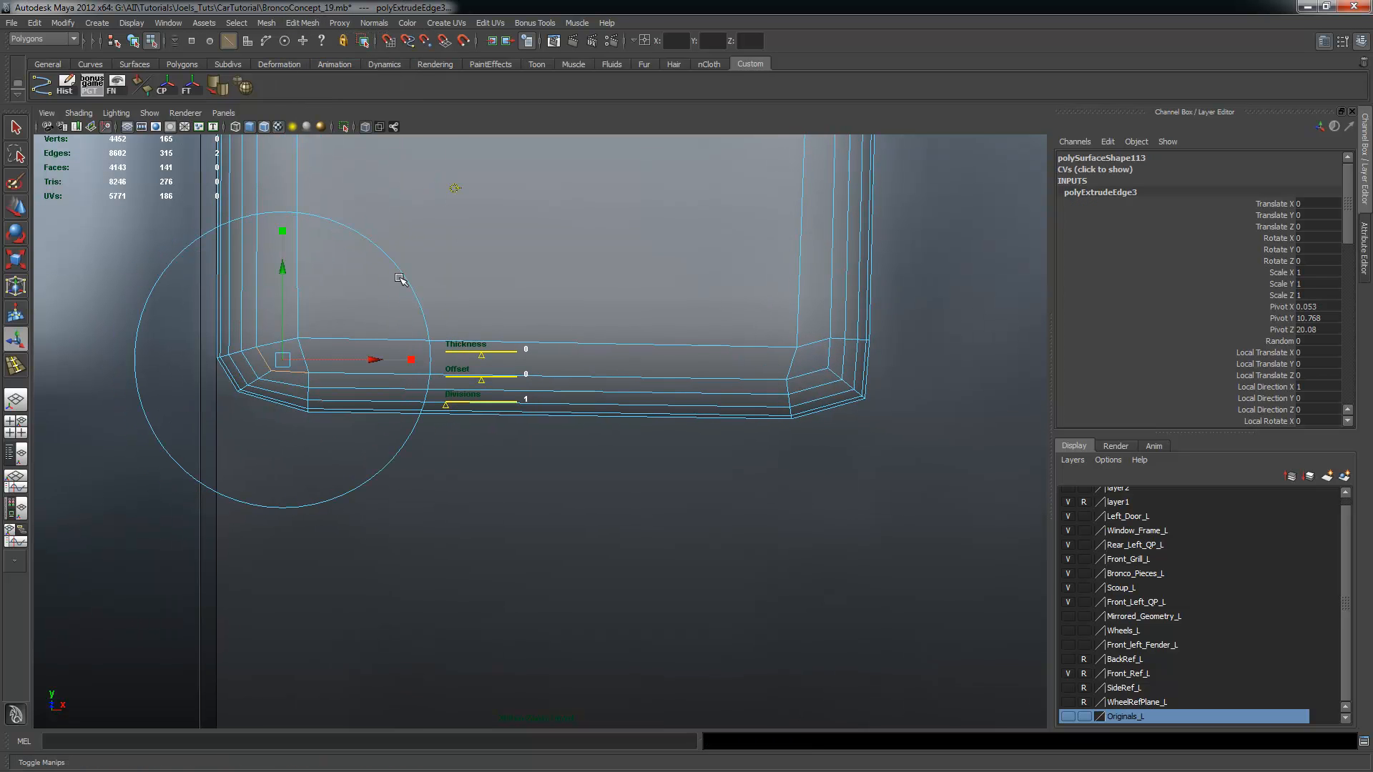
drag(283, 358, 352, 301)
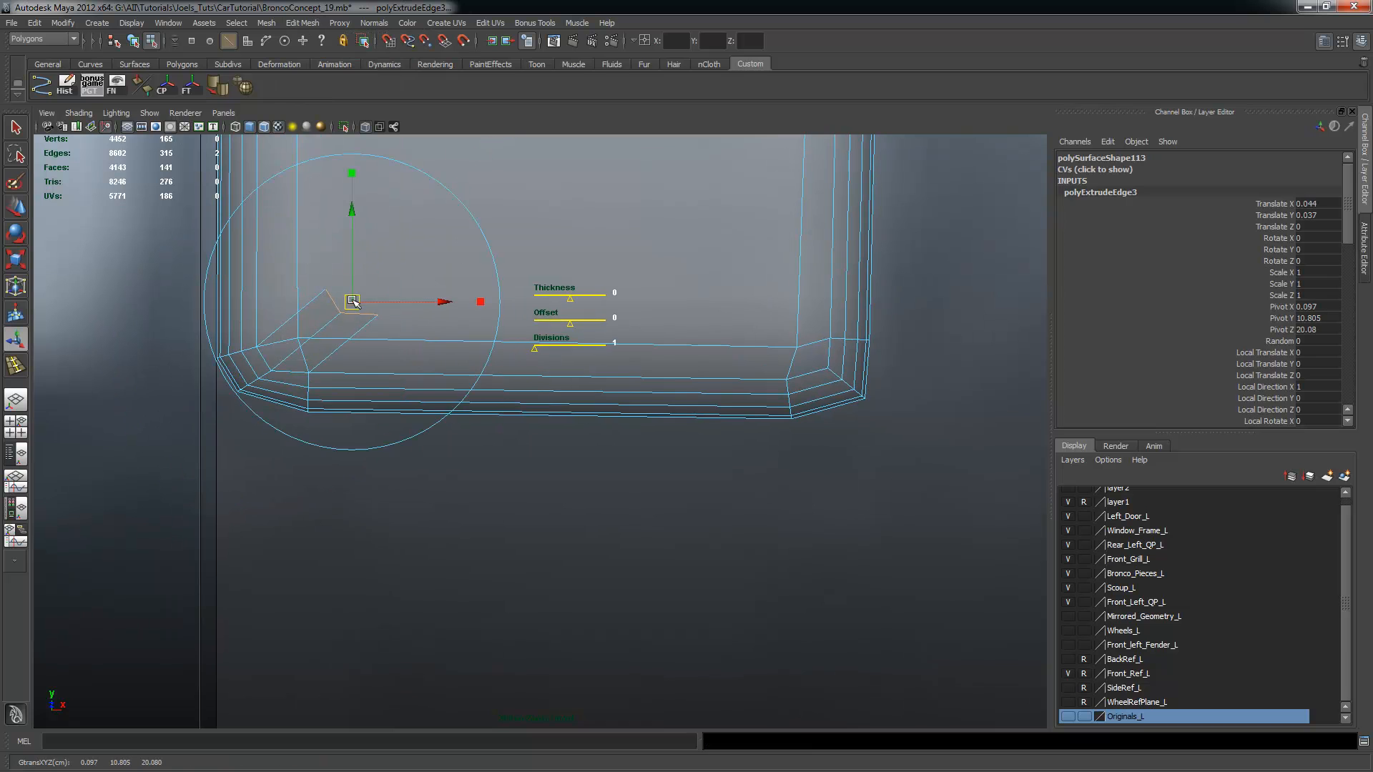
Add Merge To Center to the Custom shelf and merge the three extruded vertices at the lower outer corner with it
right_drag(331, 324, 285, 322)
drag(316, 273, 399, 321)
click(339, 22)
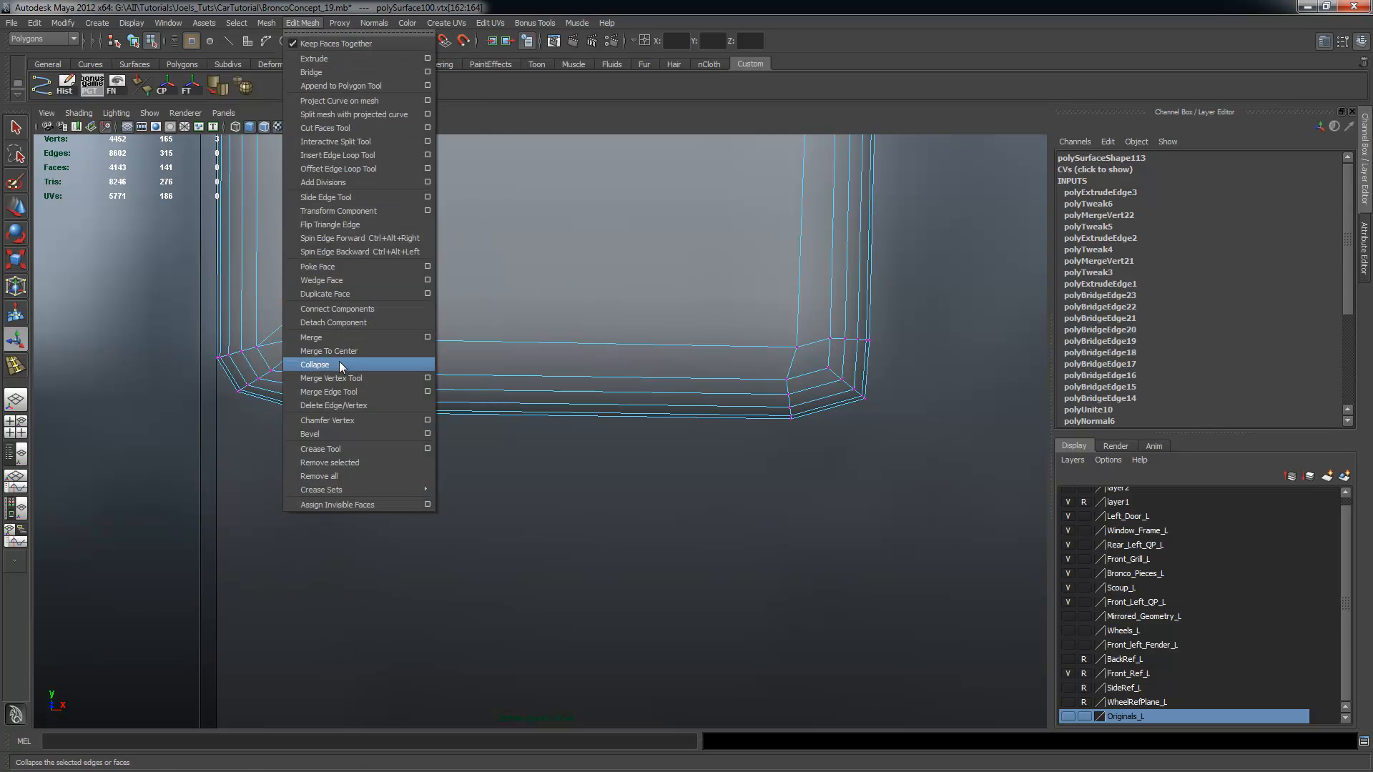
click(541, 285)
click(268, 92)
Snap the merged vertex onto the front face's lower outer corner of the left stem
scroll(383, 331, up, 2)
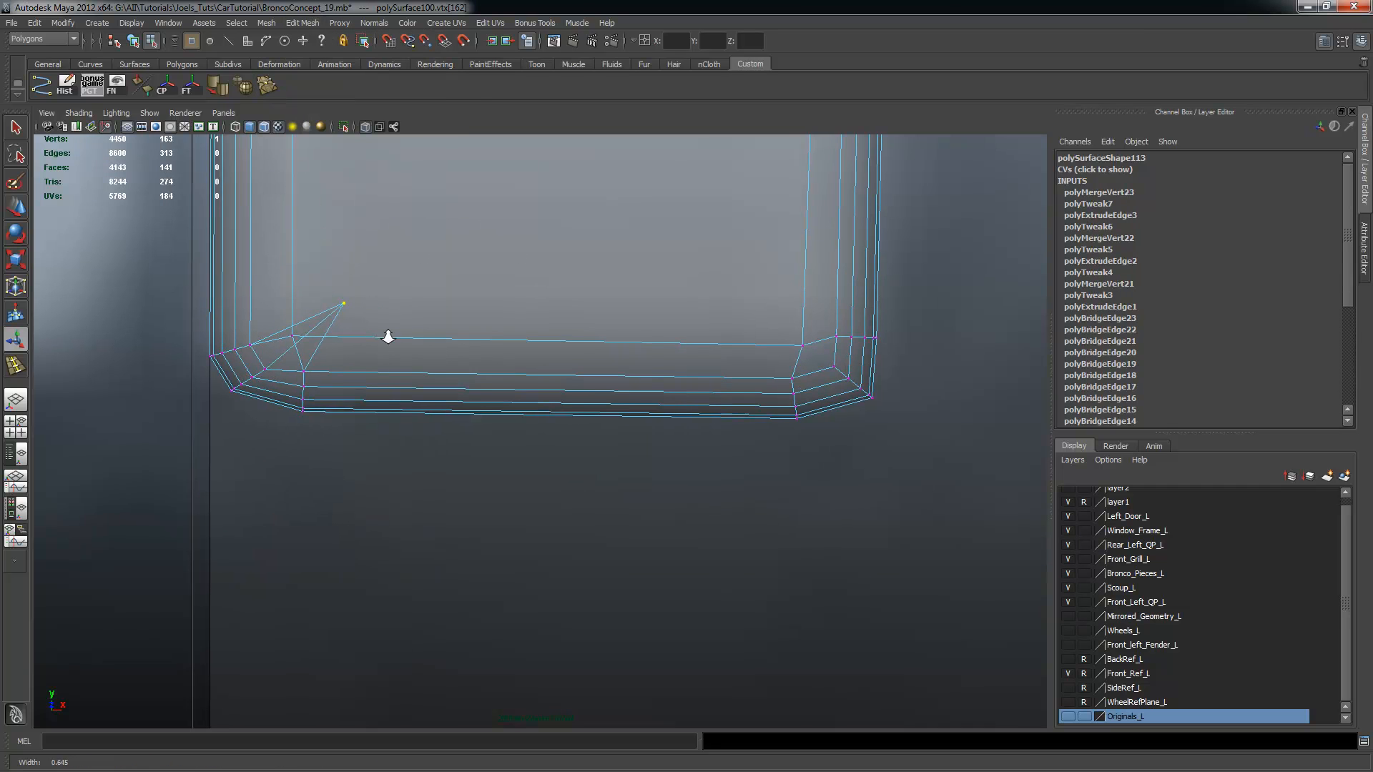
key(w)
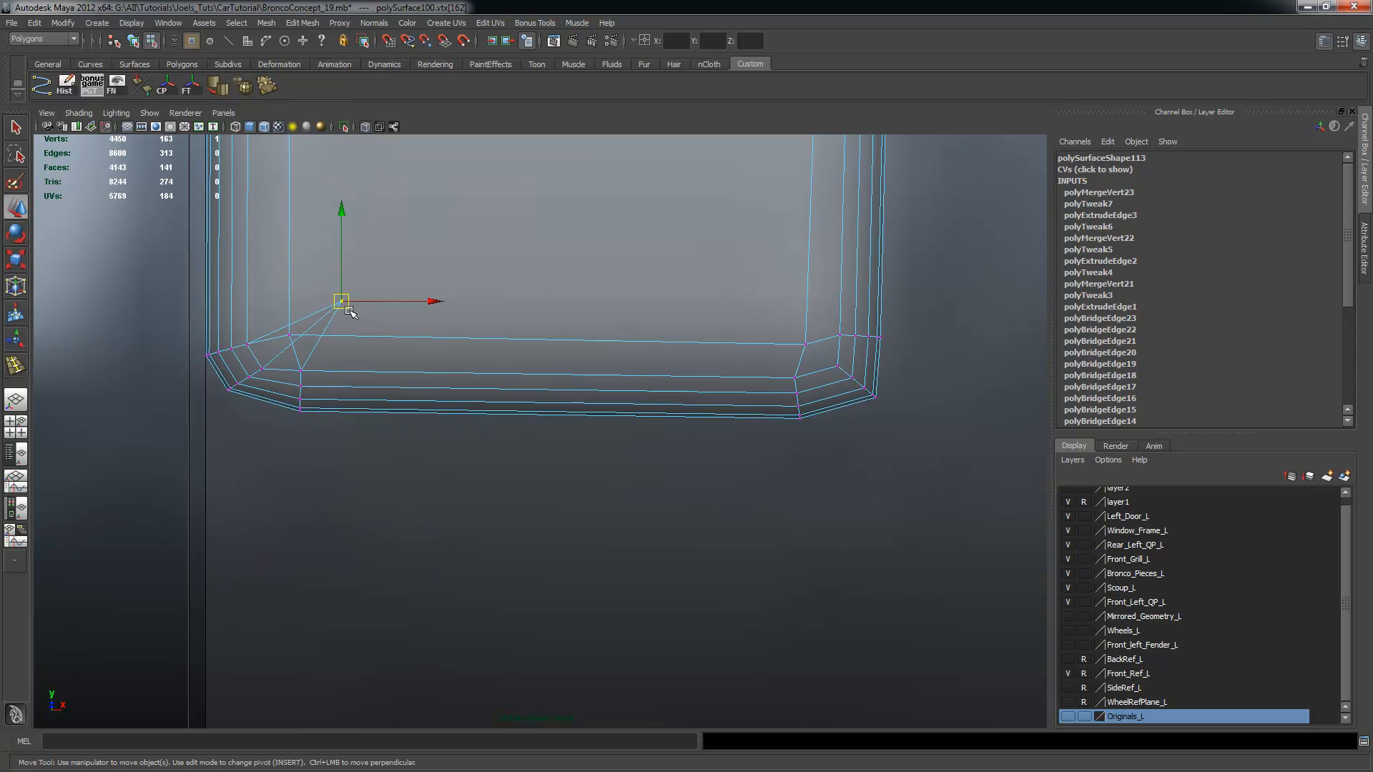
drag(345, 303, 319, 315)
alt+middle_drag(782, 391, 652, 438)
alt+middle_drag(463, 405, 489, 433)
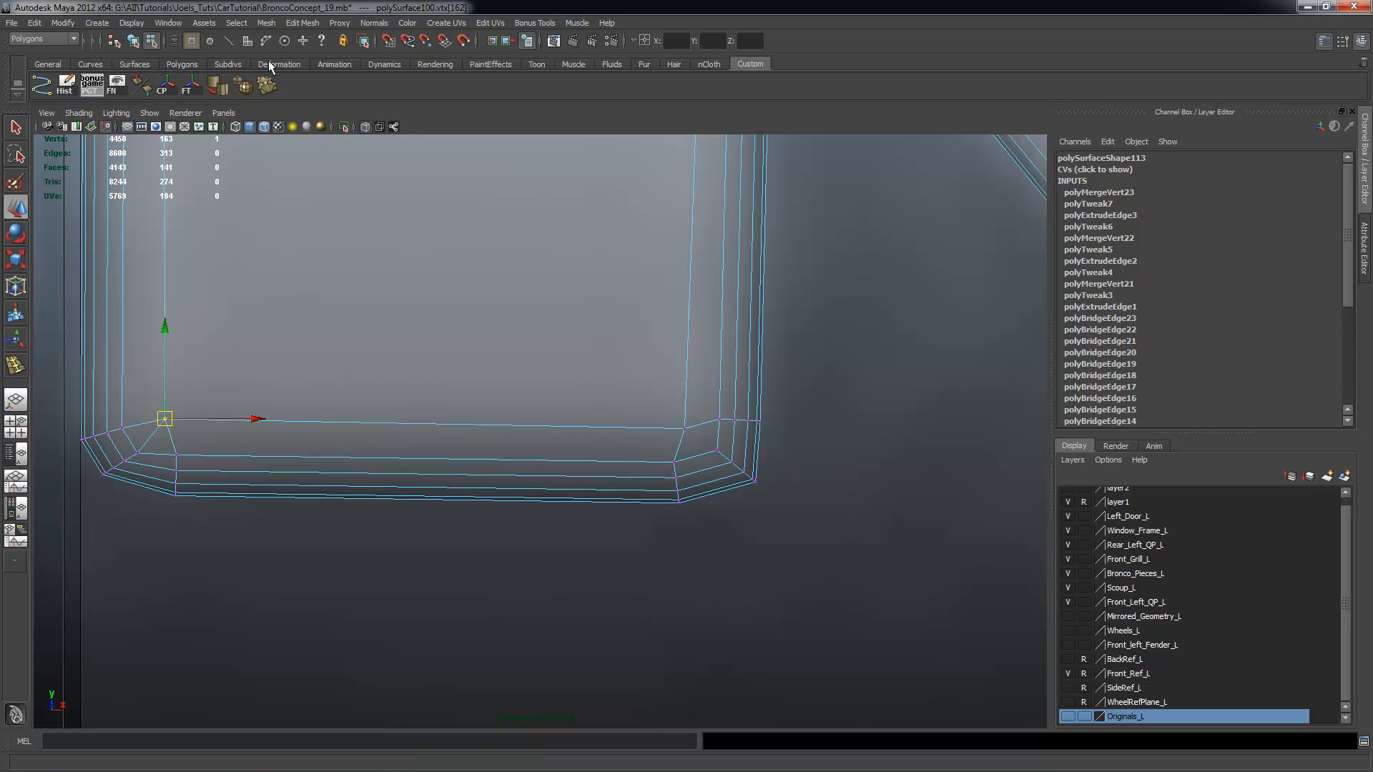
click(296, 24)
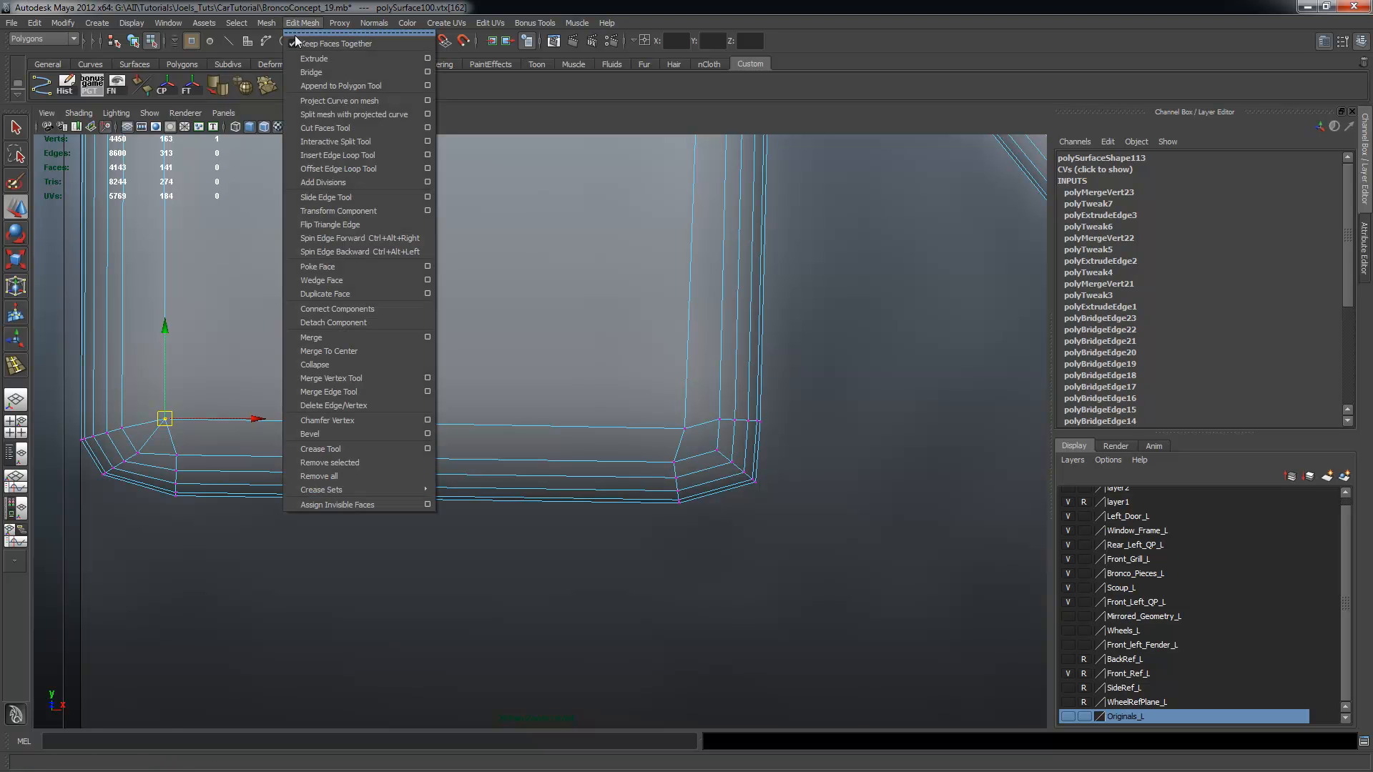
click(364, 351)
right_click(293, 84)
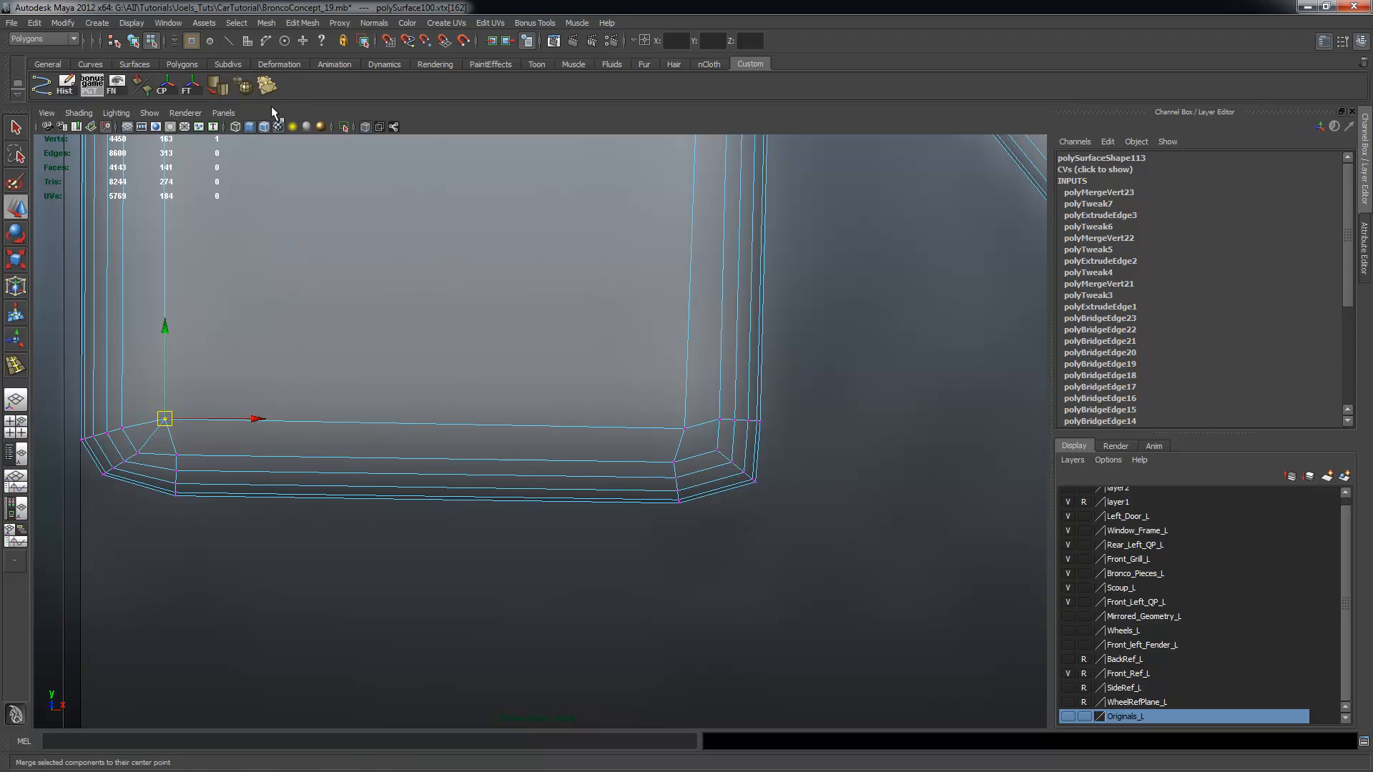
Extrude the two open border edges at the left stem's lower inner corner and move them -0.043 in X and 0.043 in Y
alt+middle_drag(608, 482, 478, 477)
alt+right_drag(479, 478, 585, 425)
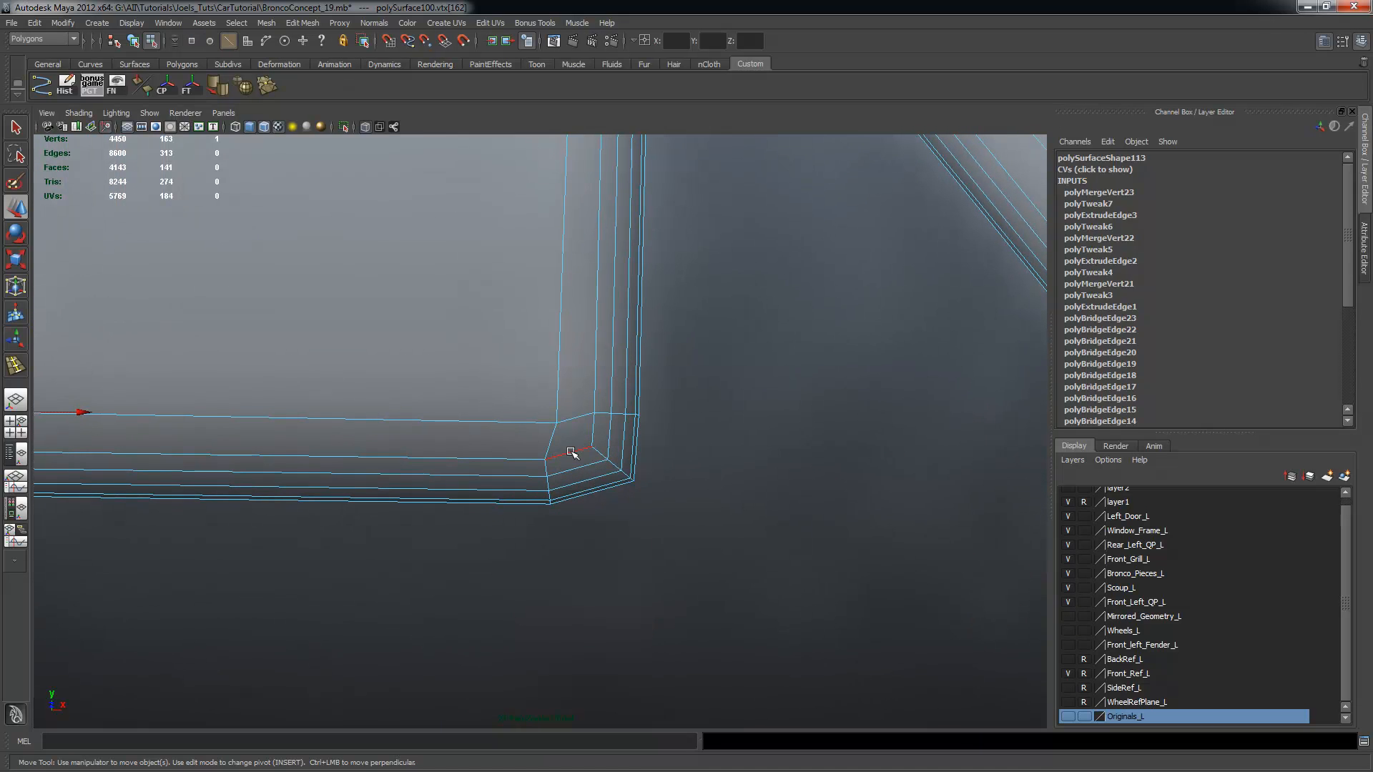
click(569, 452)
key(q)
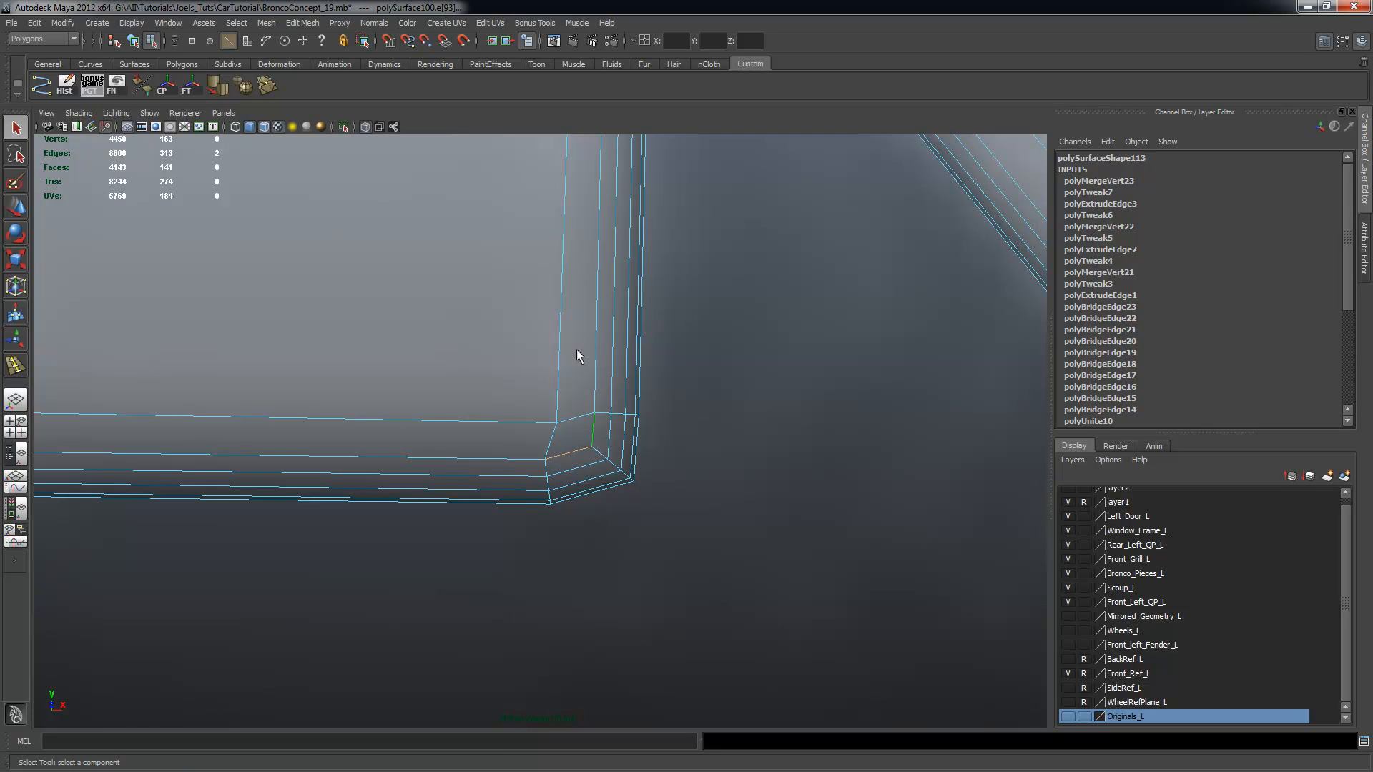
click(302, 23)
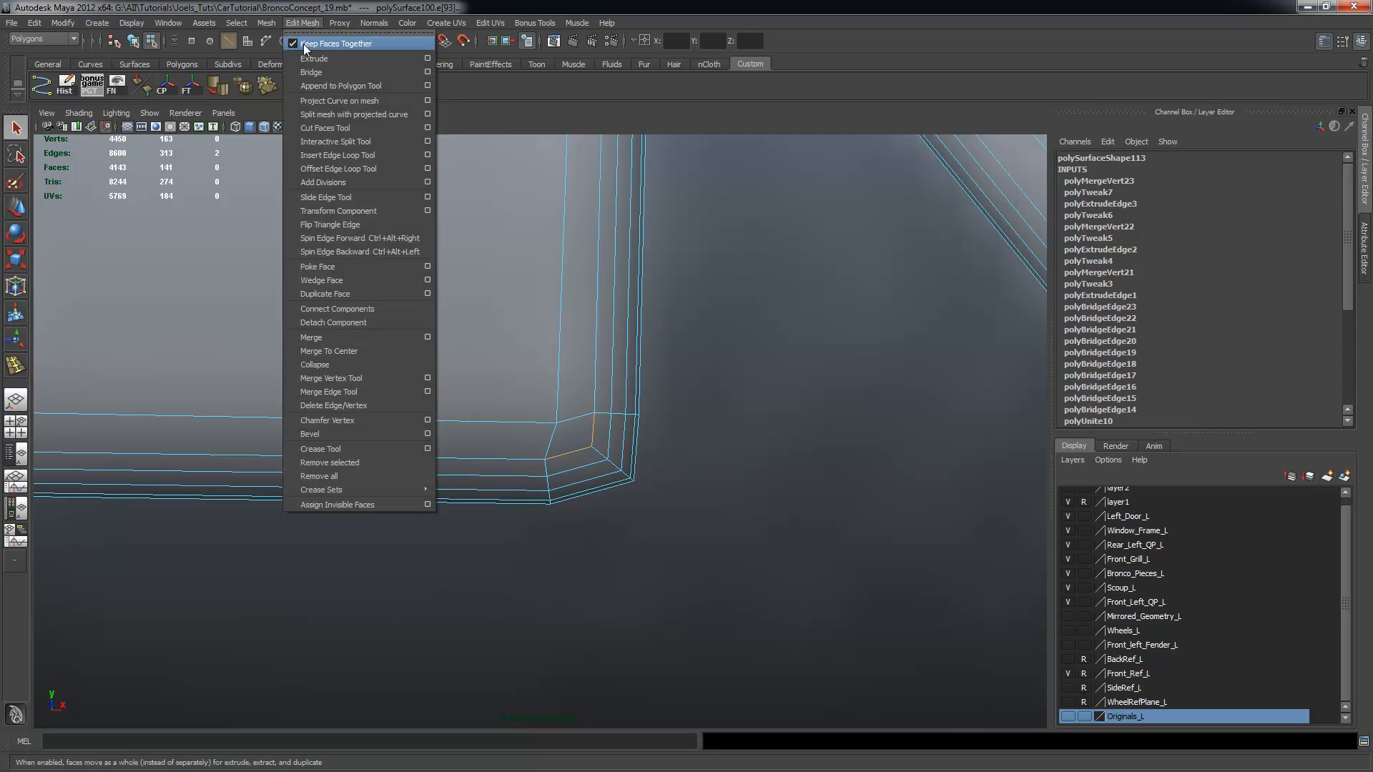
click(313, 60)
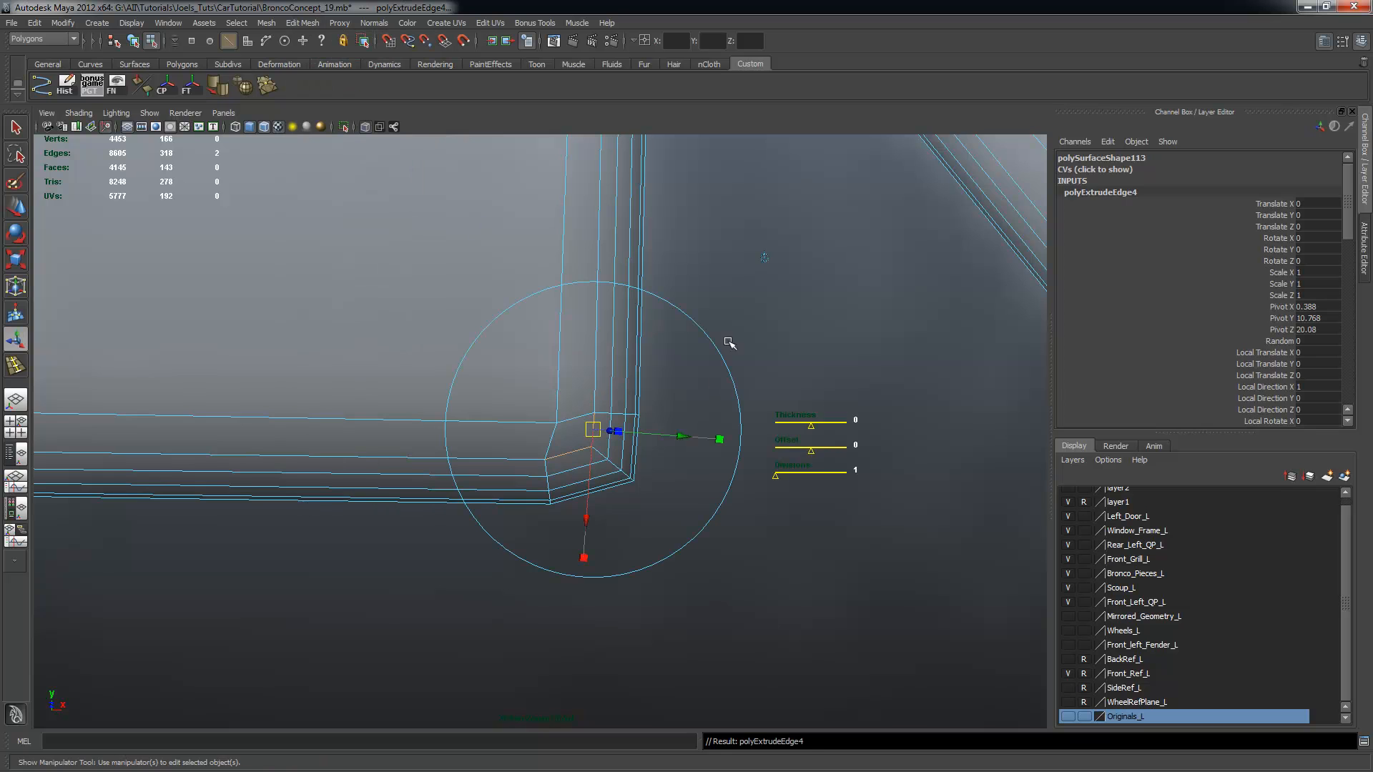
click(765, 258)
alt+right_drag(544, 444, 603, 439)
drag(574, 445, 491, 366)
Merge the three extruded vertices to their center and snap the resulting vertex onto the front face's lower inner corner
right_drag(491, 366, 452, 369)
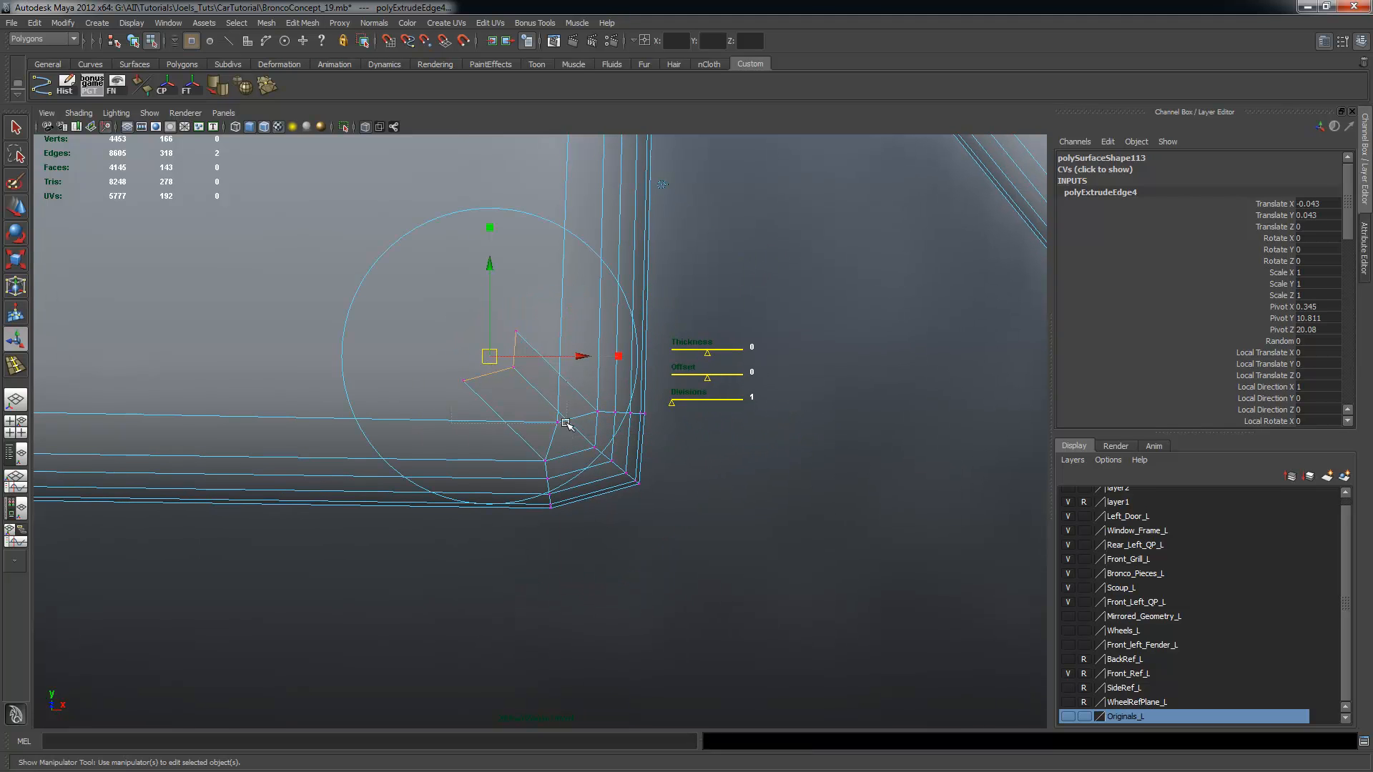
click(267, 86)
key(w)
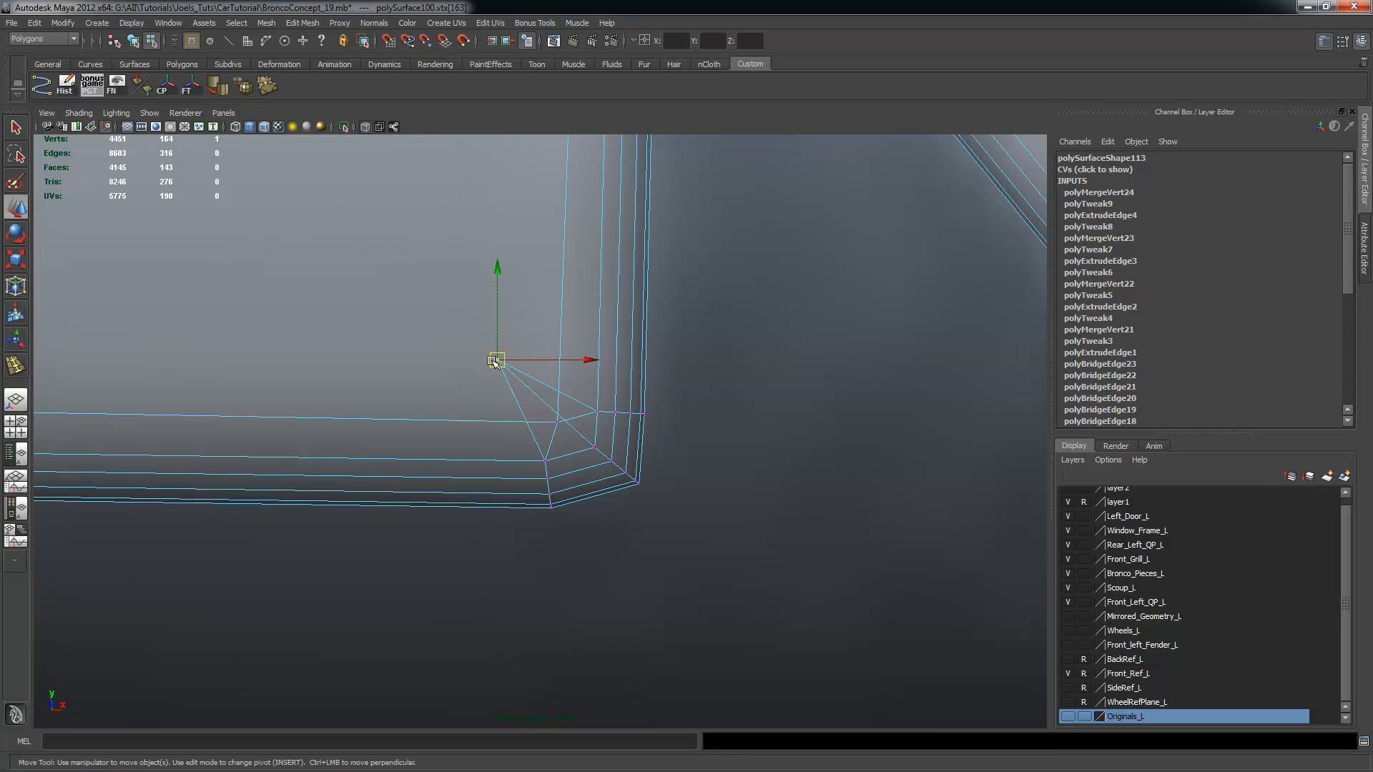
drag(494, 358, 555, 422)
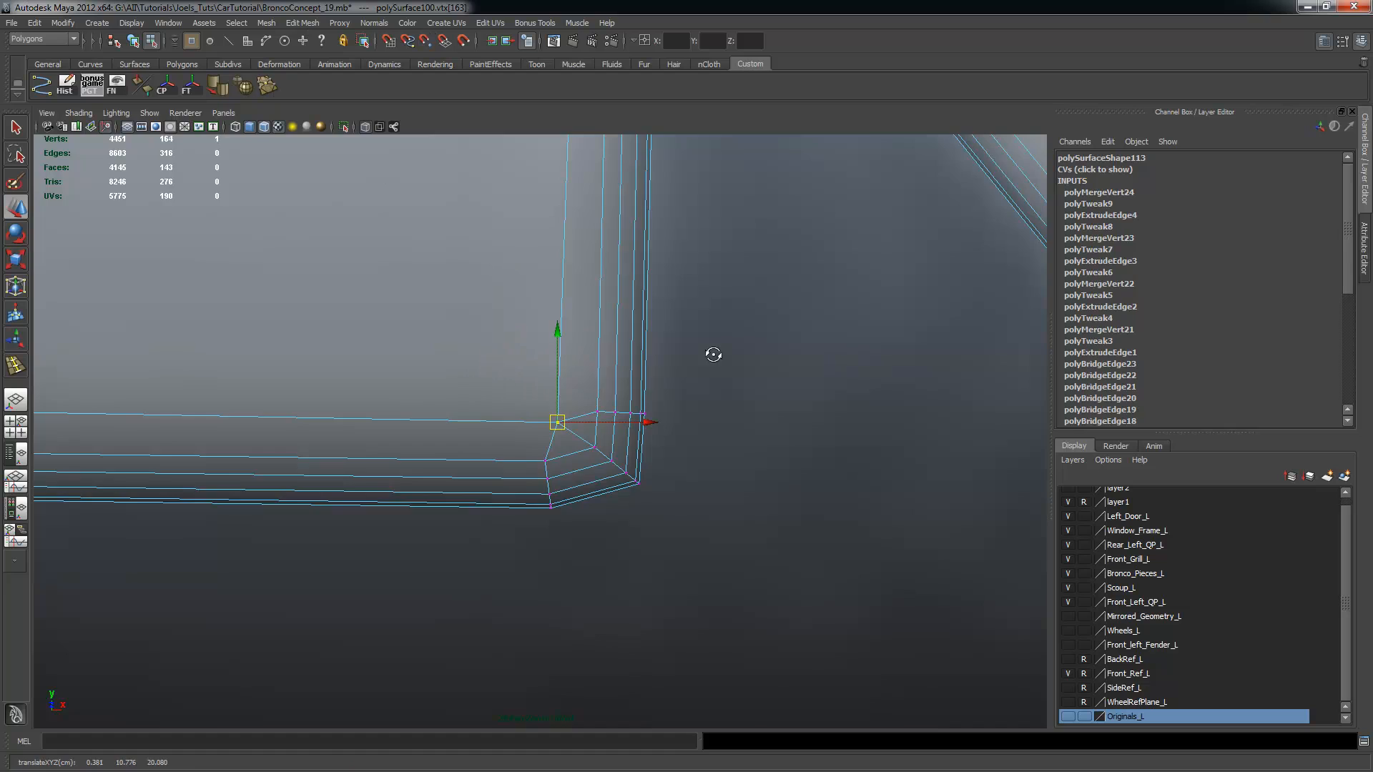
Examine the N's upper corners and inner notches in the perspective view for remaining gaps, ending back in the front view
scroll(904, 469, down, 6)
scroll(481, 401, up, 8)
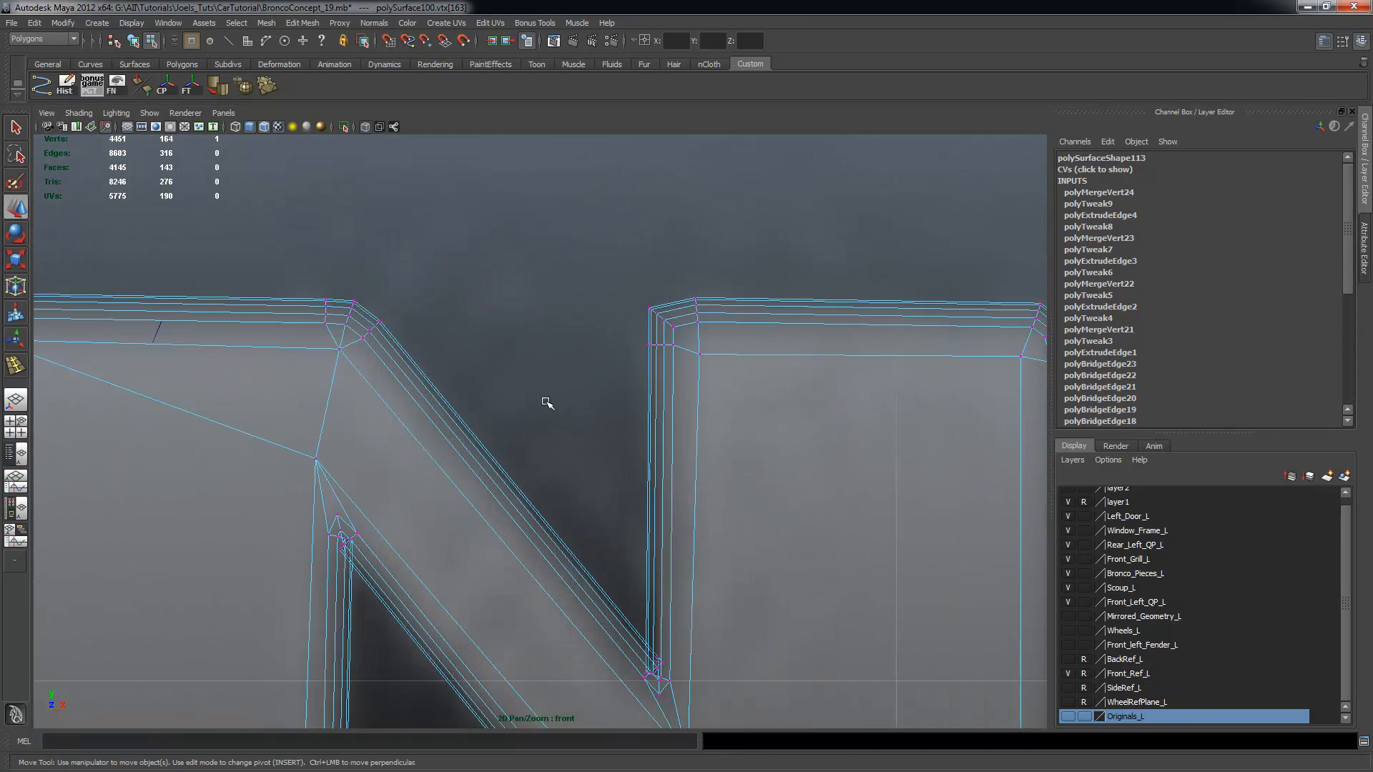
key(space)
key(space)
alt+drag(868, 379, 812, 506)
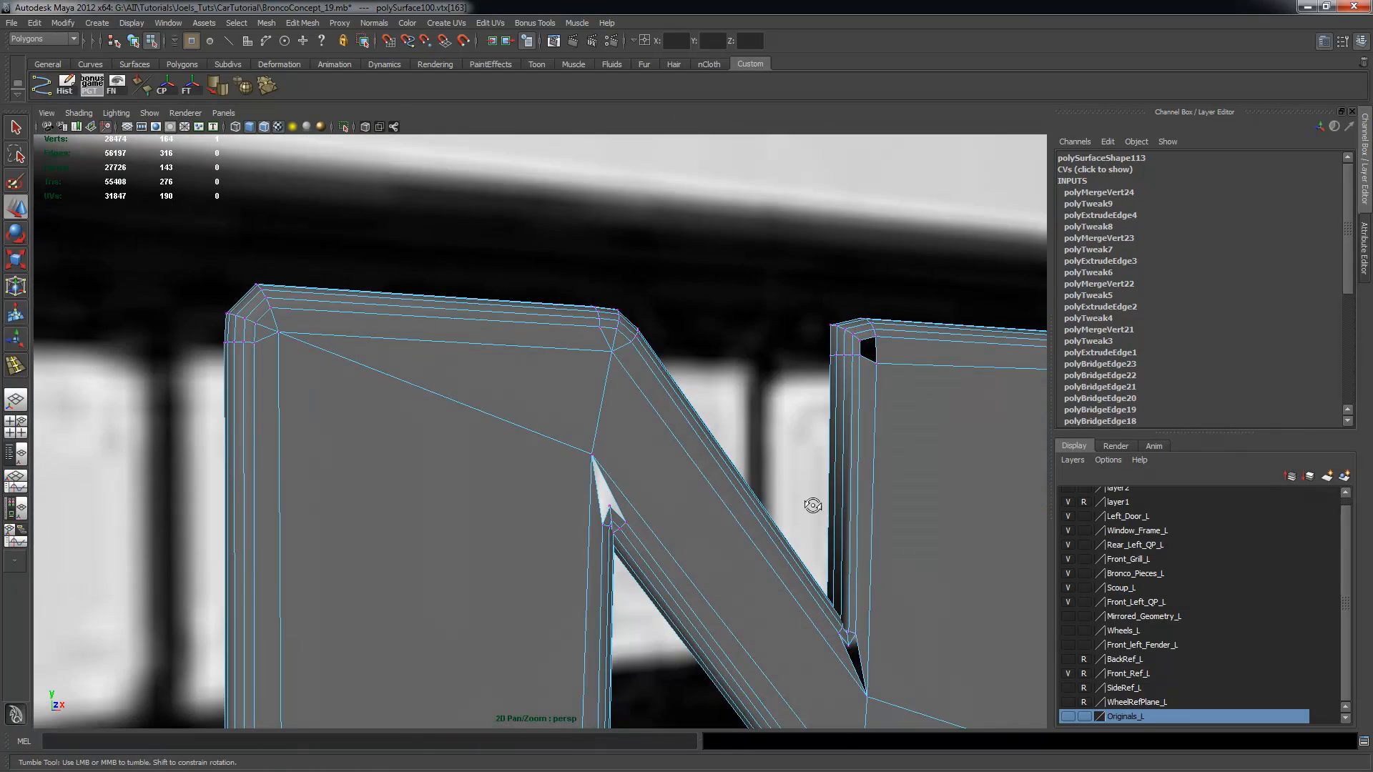
alt+right_drag(812, 505, 598, 383)
alt+drag(598, 390, 641, 398)
alt+right_drag(456, 353, 615, 374)
alt+drag(615, 374, 645, 390)
alt+right_drag(645, 390, 613, 393)
key(space)
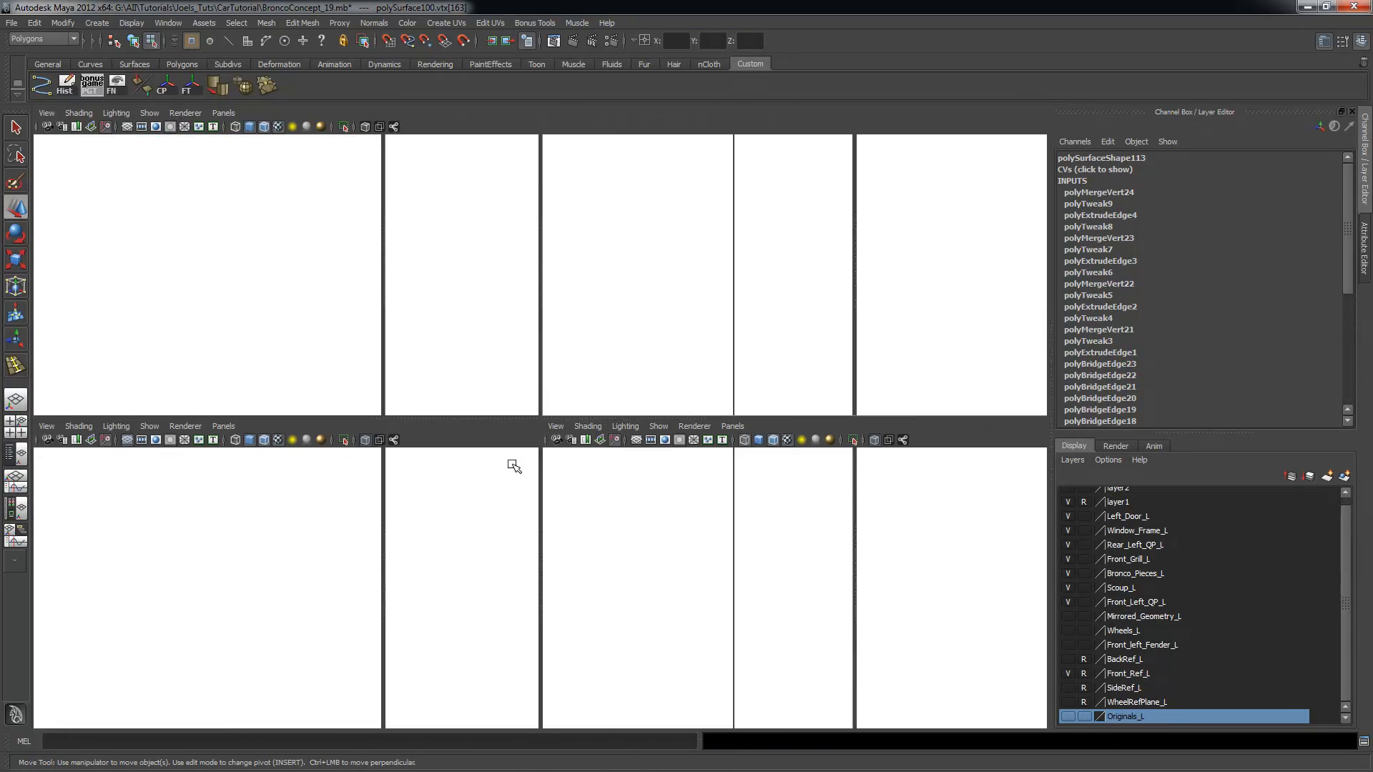
key(space)
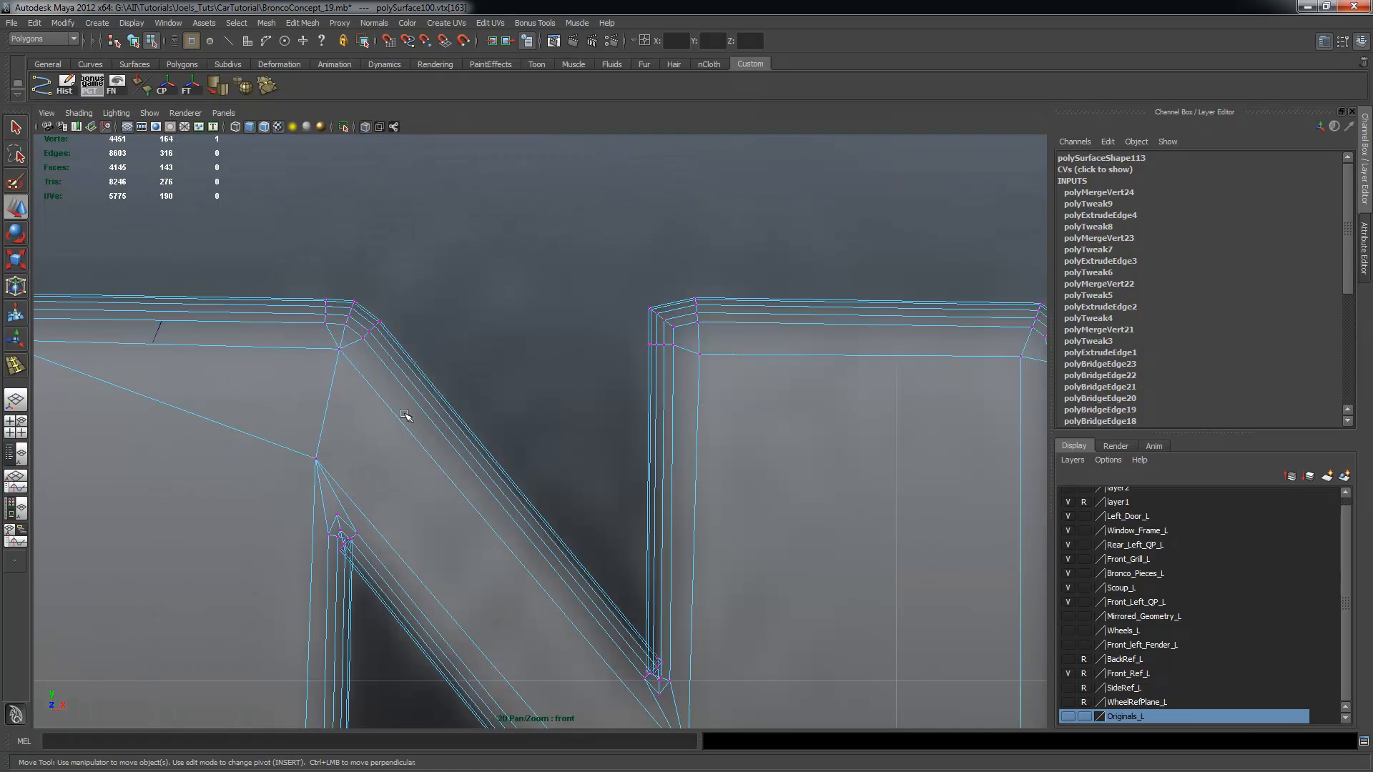
Extrude the two open border edges at the inner notch between the left stem and the diagonal, moving them up and left over the stem
alt+middle_drag(323, 477, 484, 356)
alt+right_drag(333, 363, 400, 327)
right_click(451, 328)
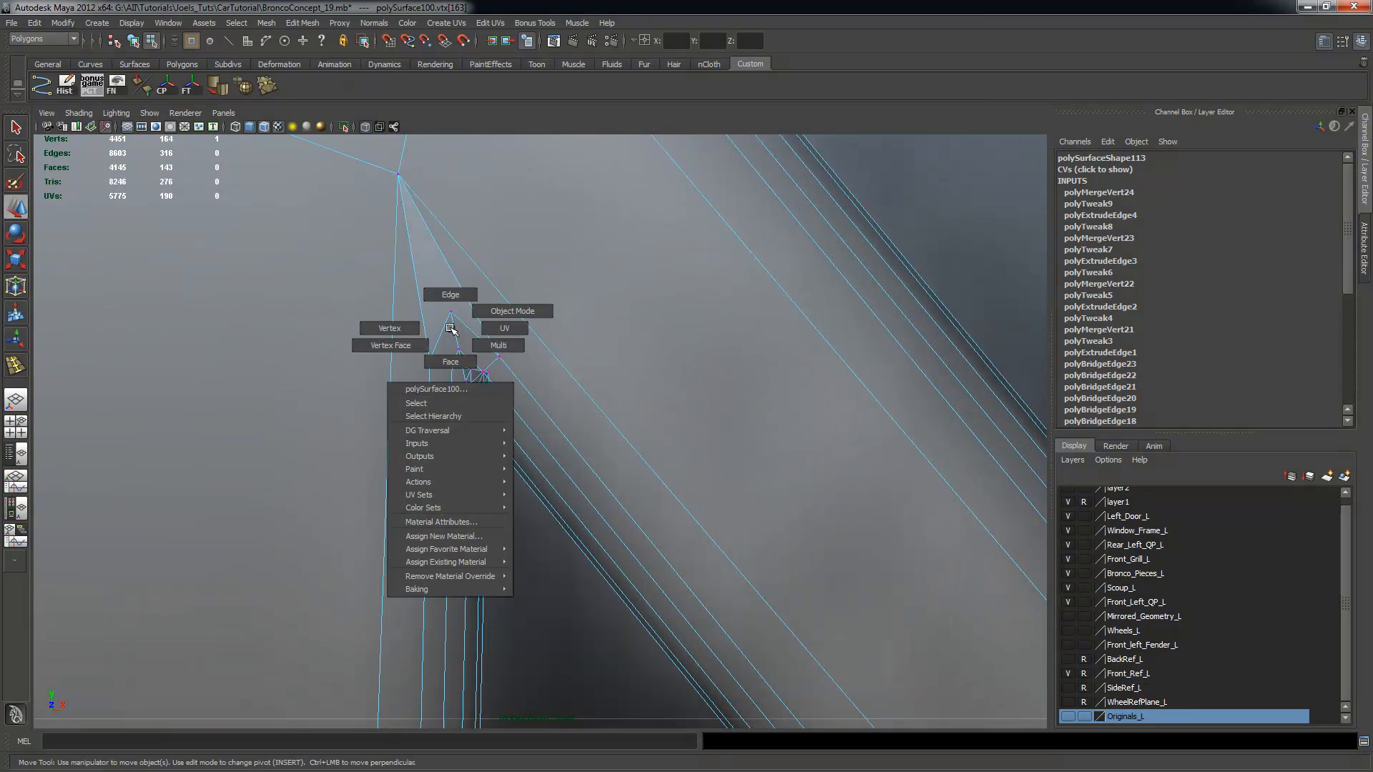
click(401, 321)
click(440, 334)
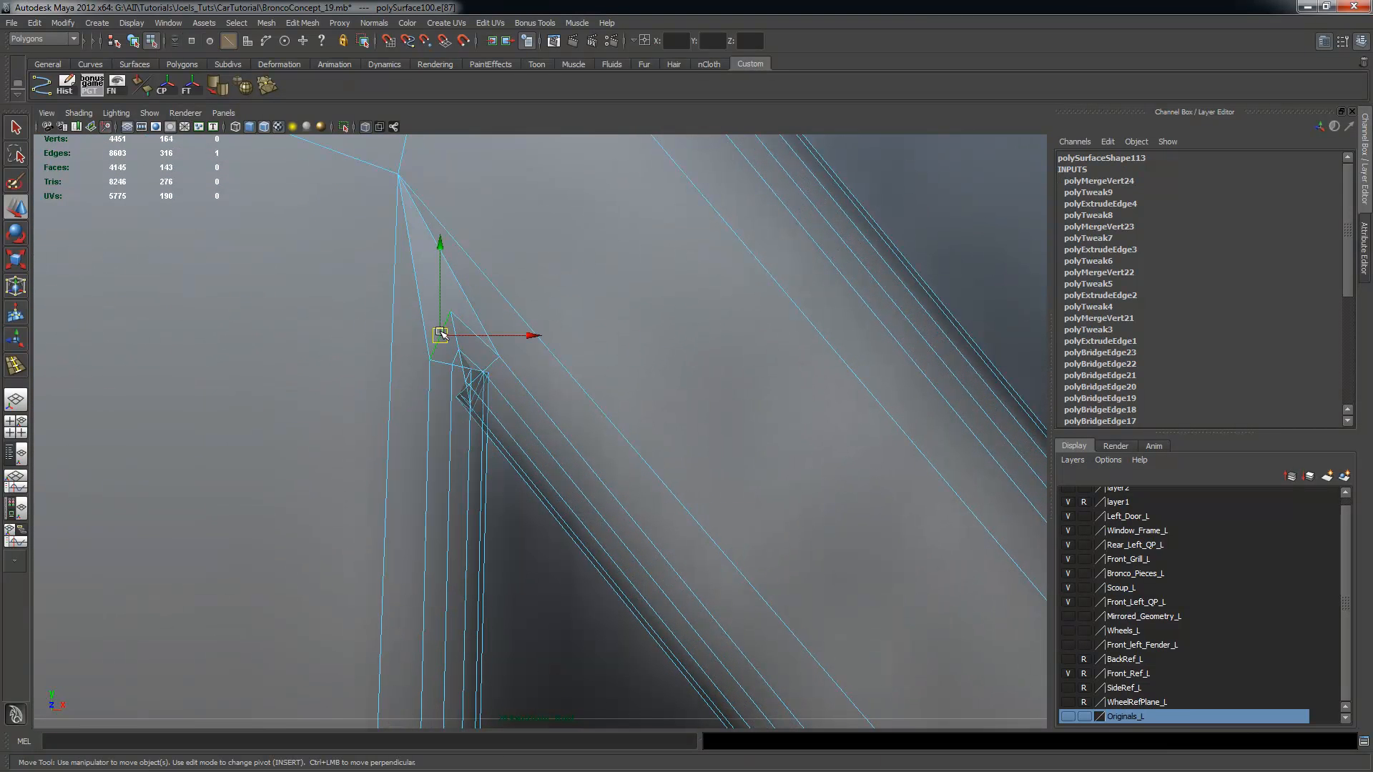
key(q)
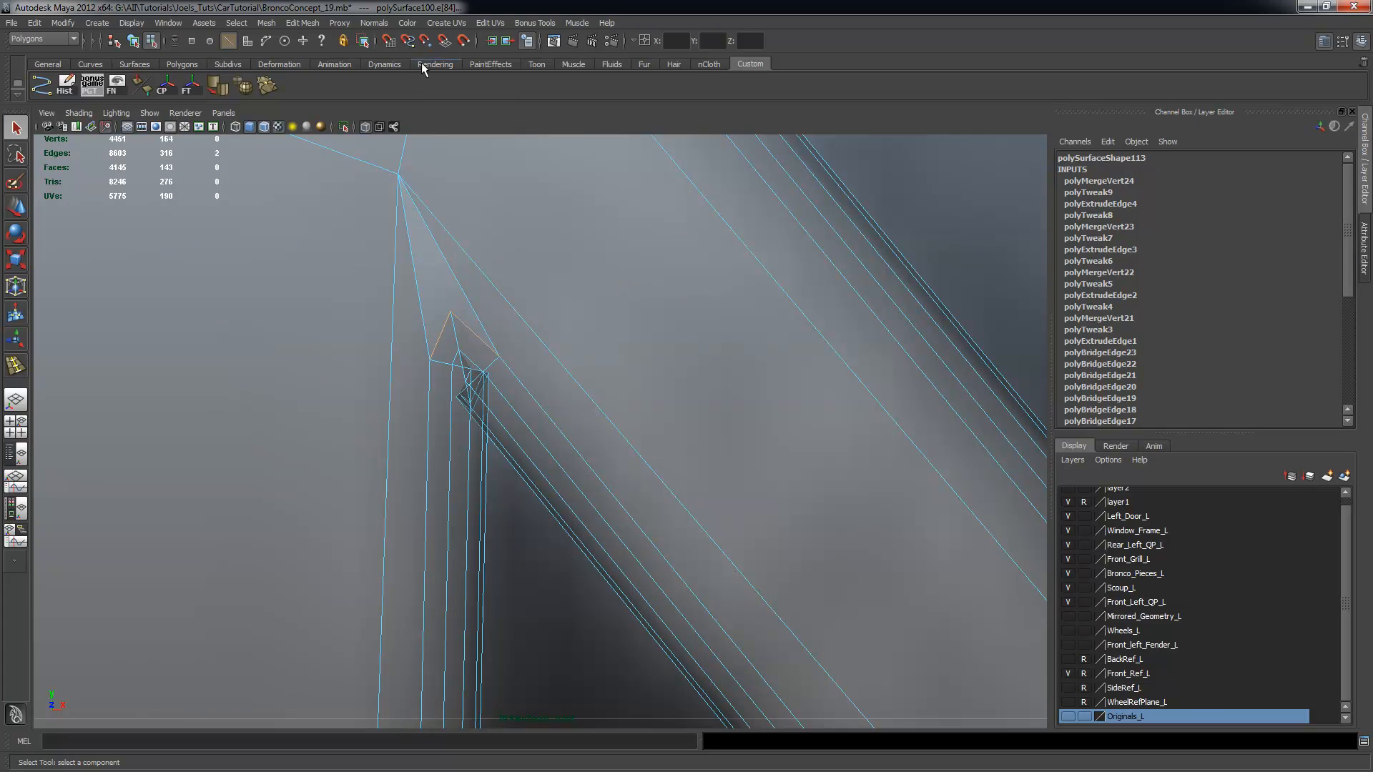
click(302, 22)
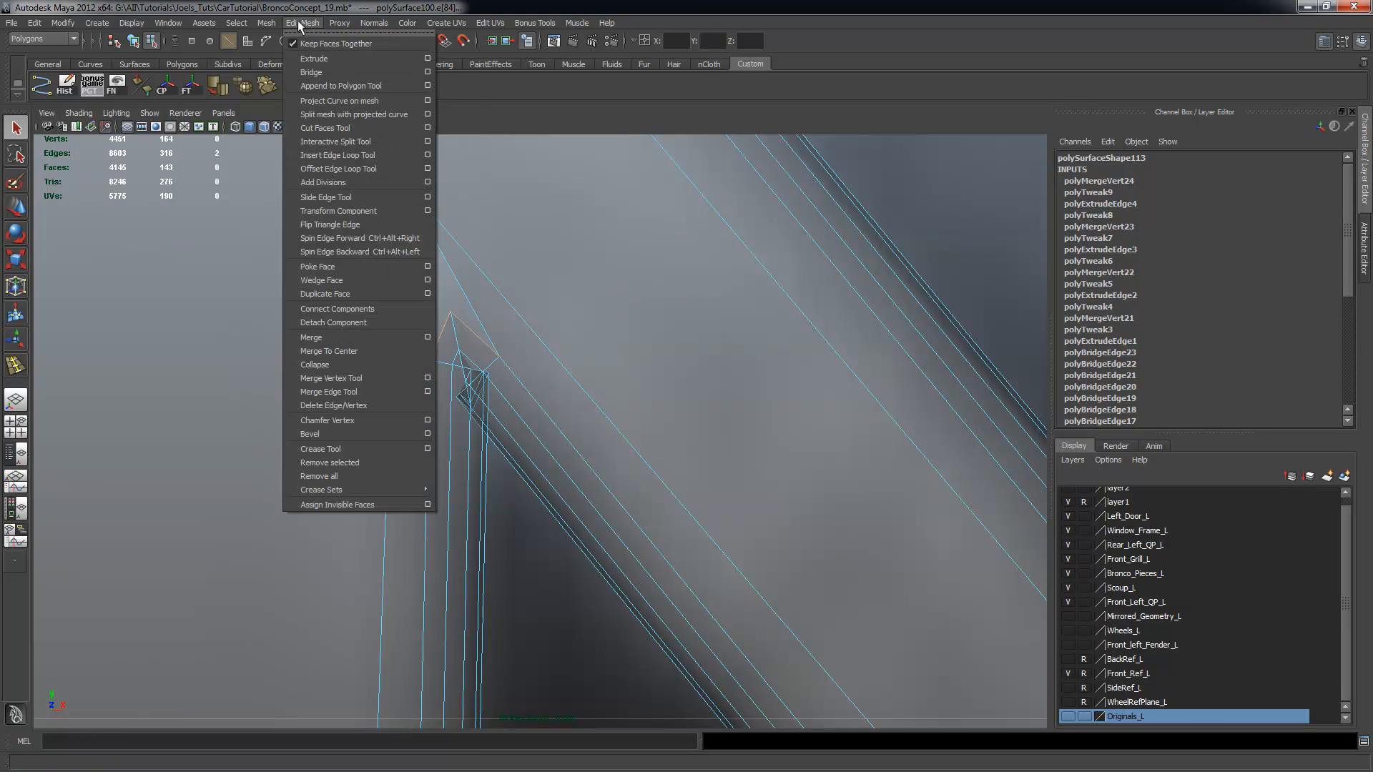
click(322, 52)
click(460, 351)
drag(461, 336, 308, 230)
Merge the notch's extruded vertices to their center and move the resulting vertex to the front face's corner above the notch
right_drag(328, 260, 270, 227)
drag(249, 190, 356, 302)
click(275, 86)
key(w)
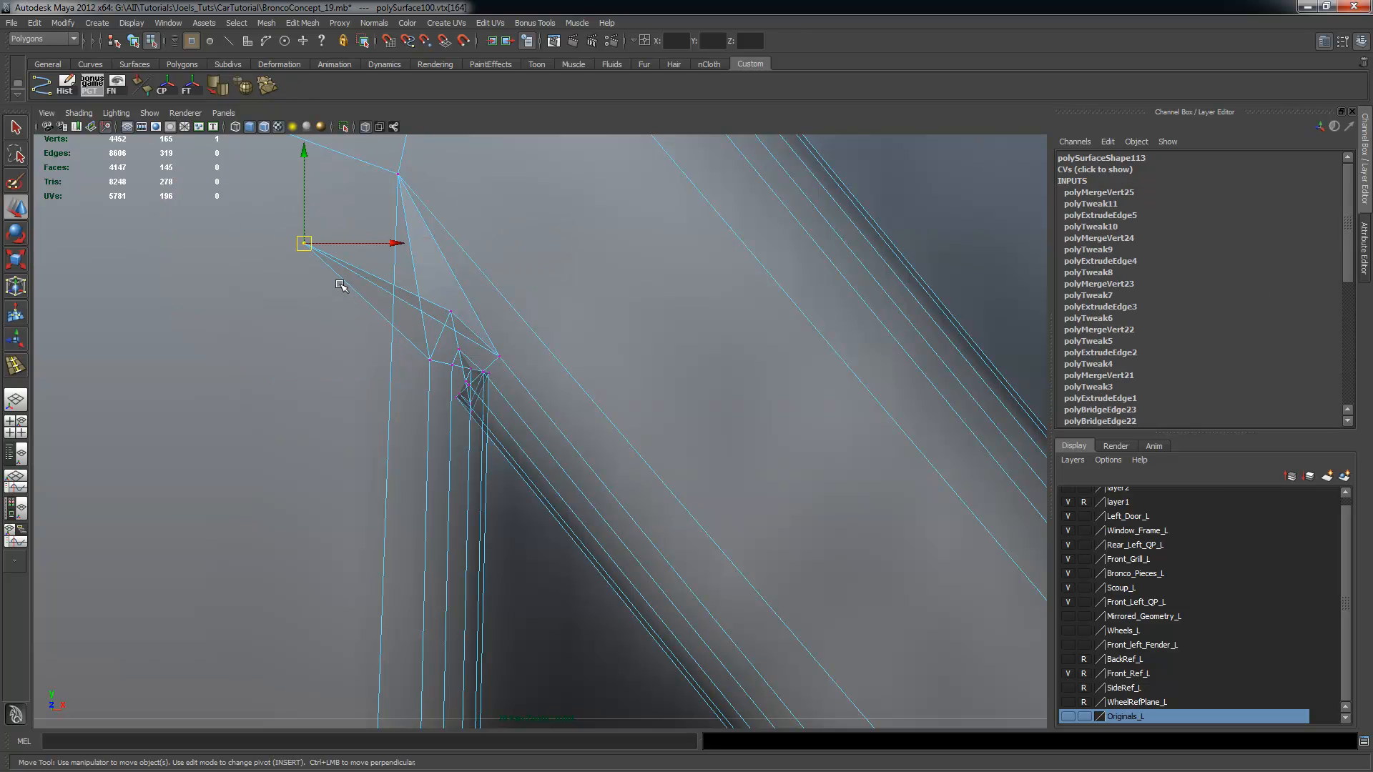
middle_drag(322, 266, 324, 226)
Extrude the two open border edges at the inner notch between the diagonal and the right stem, moving them right and down
alt+right_drag(833, 504, 704, 447)
alt+middle_drag(707, 451, 620, 423)
alt+right_drag(876, 486, 961, 583)
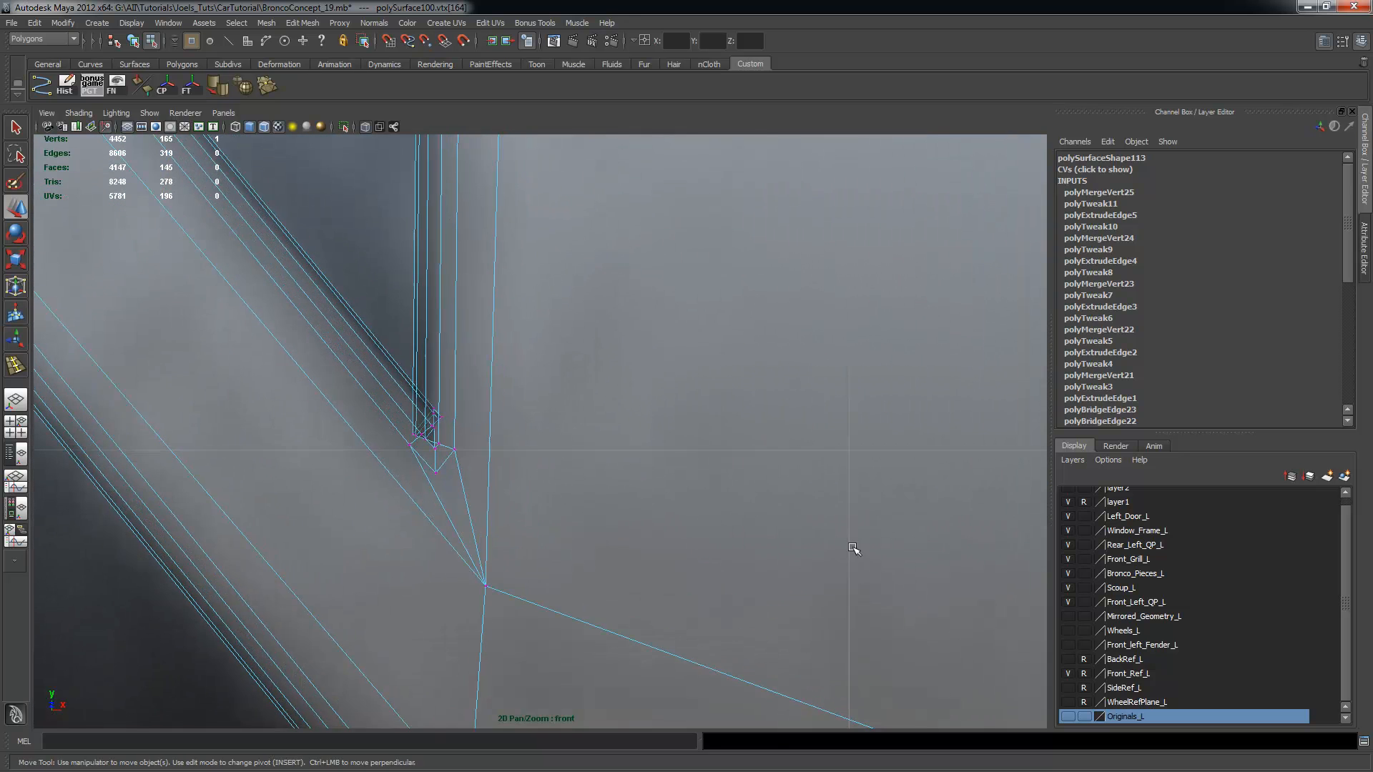
alt+middle_drag(855, 548, 877, 442)
alt+right_drag(405, 374, 429, 379)
right_click(421, 326)
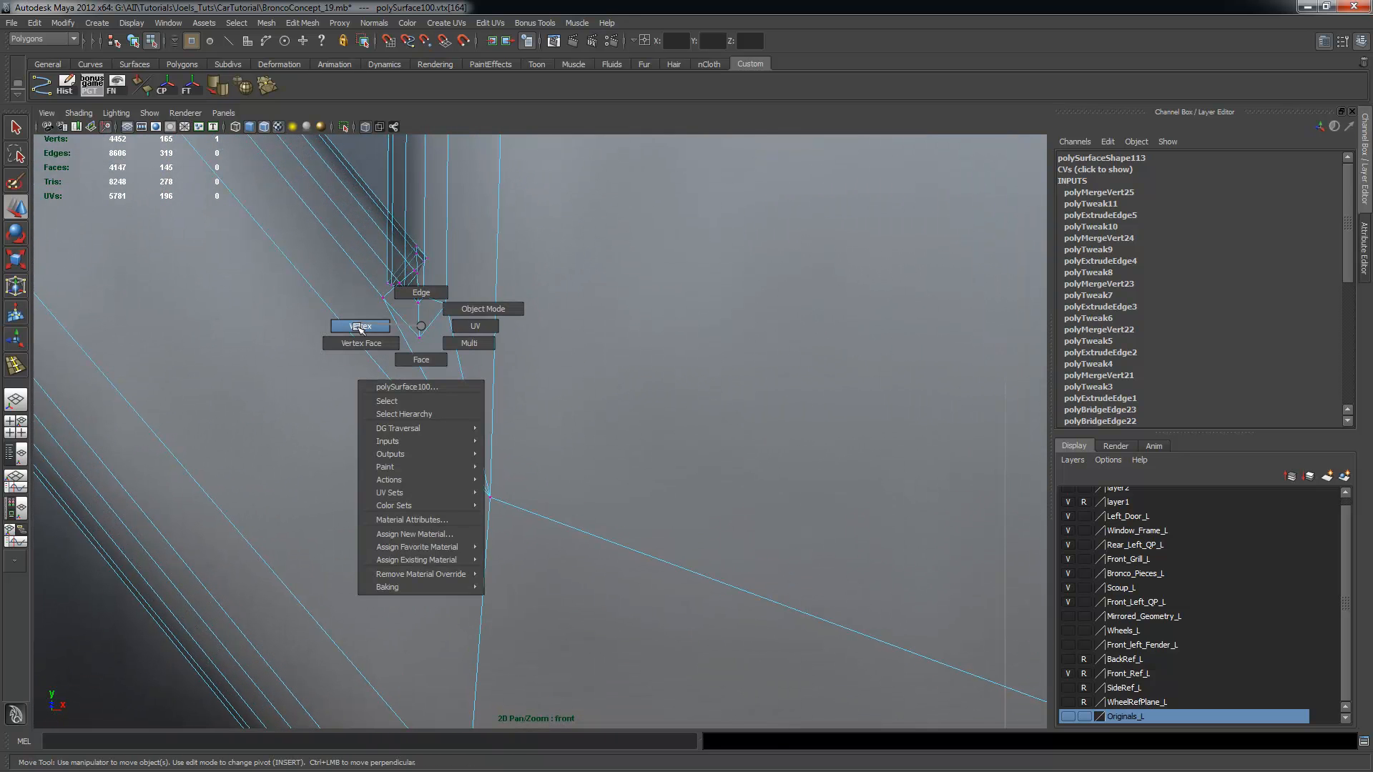
click(421, 293)
click(423, 329)
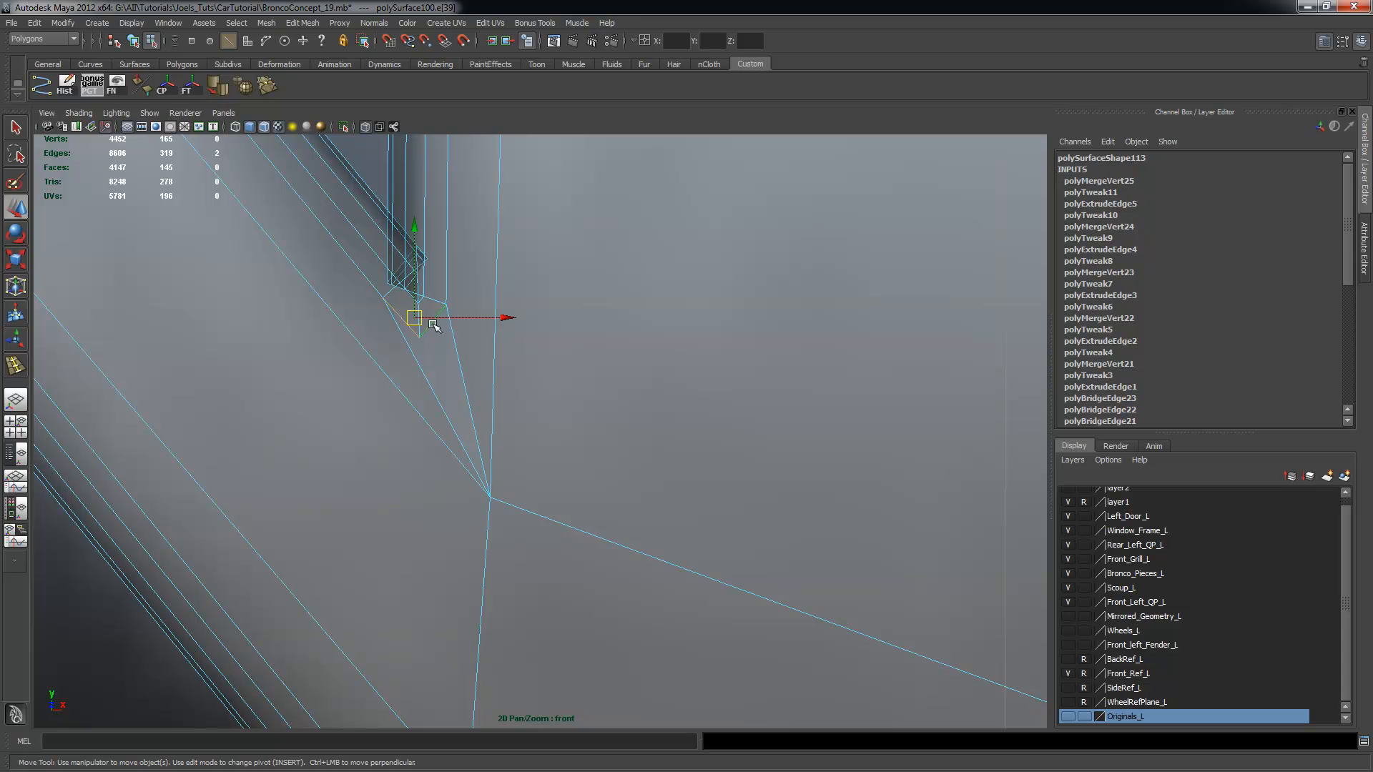
click(303, 23)
click(315, 52)
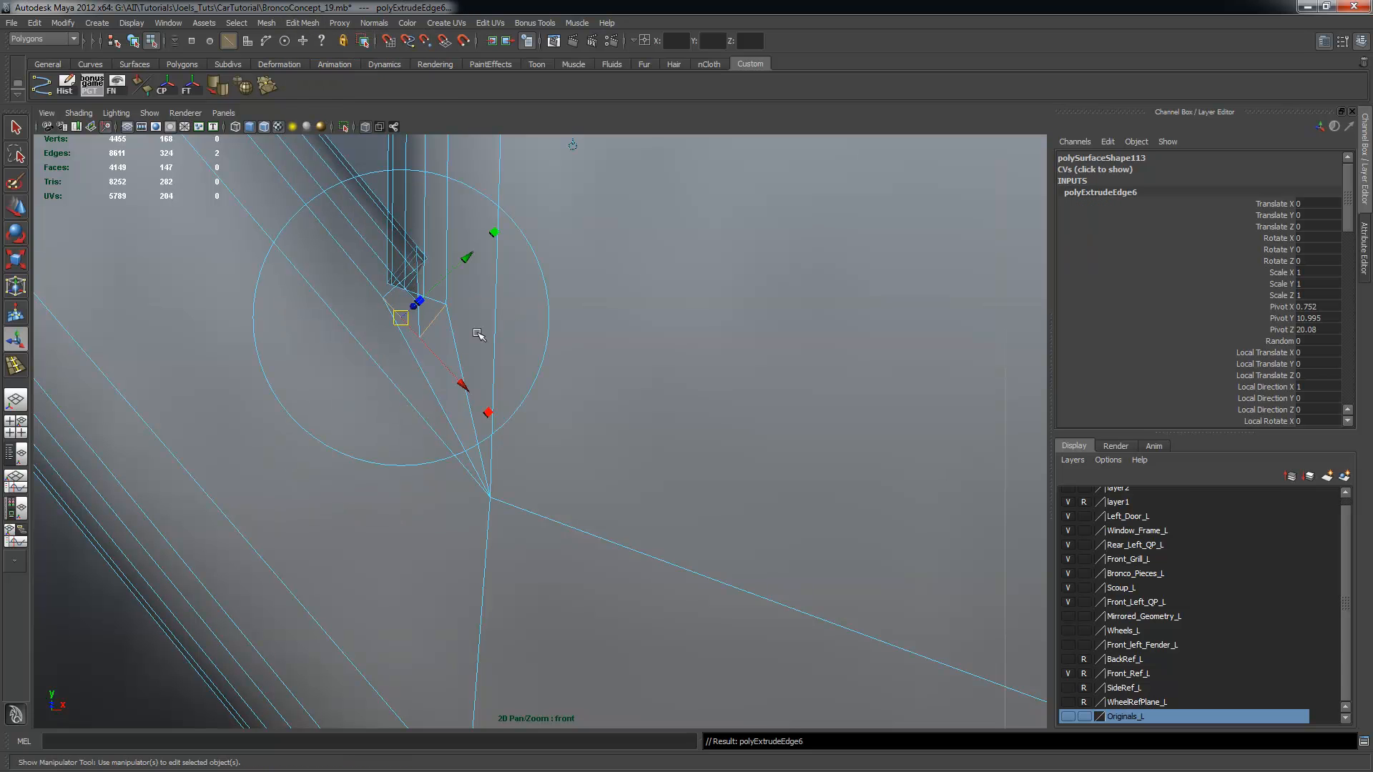
click(574, 145)
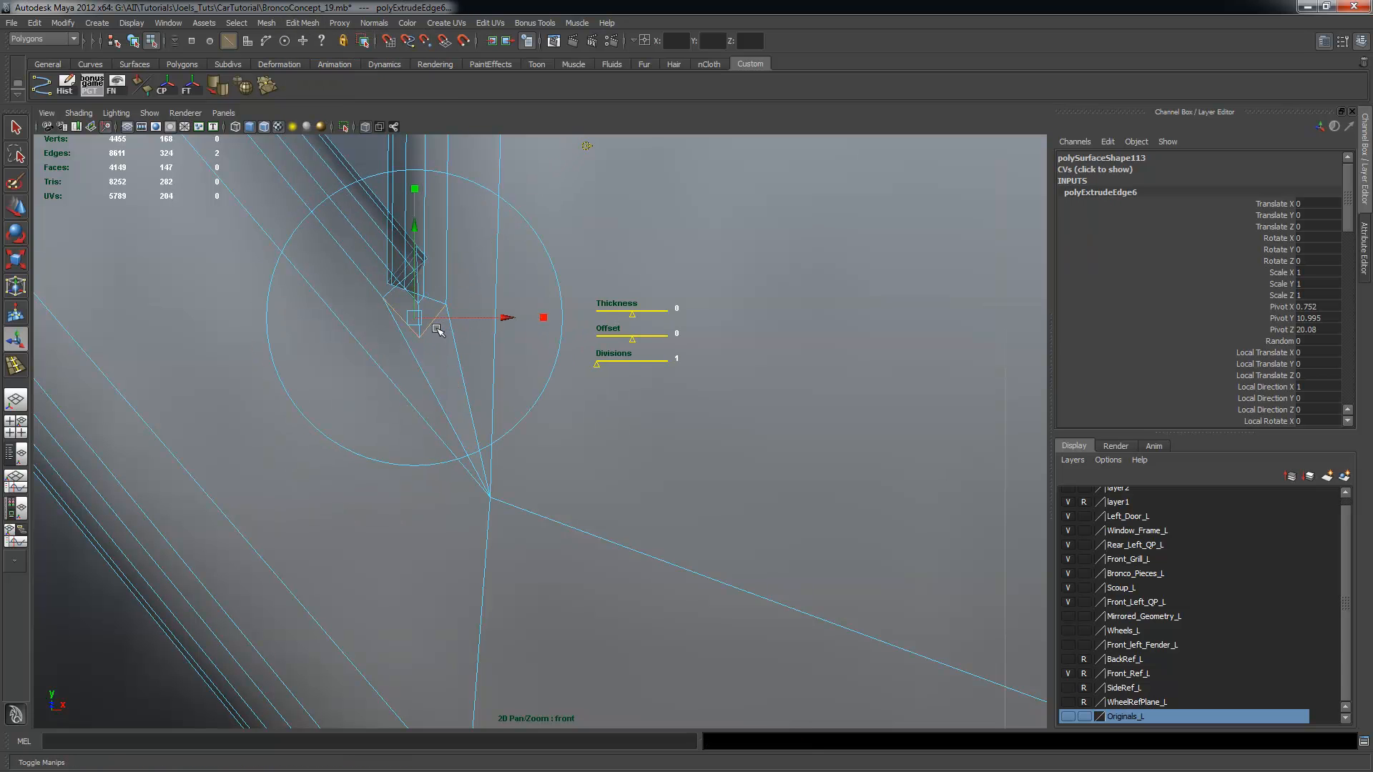
drag(413, 325, 580, 416)
Merge the notch's three extruded vertices to their center and move the resulting vertex onto the front face's corner below the notch
right_click(572, 422)
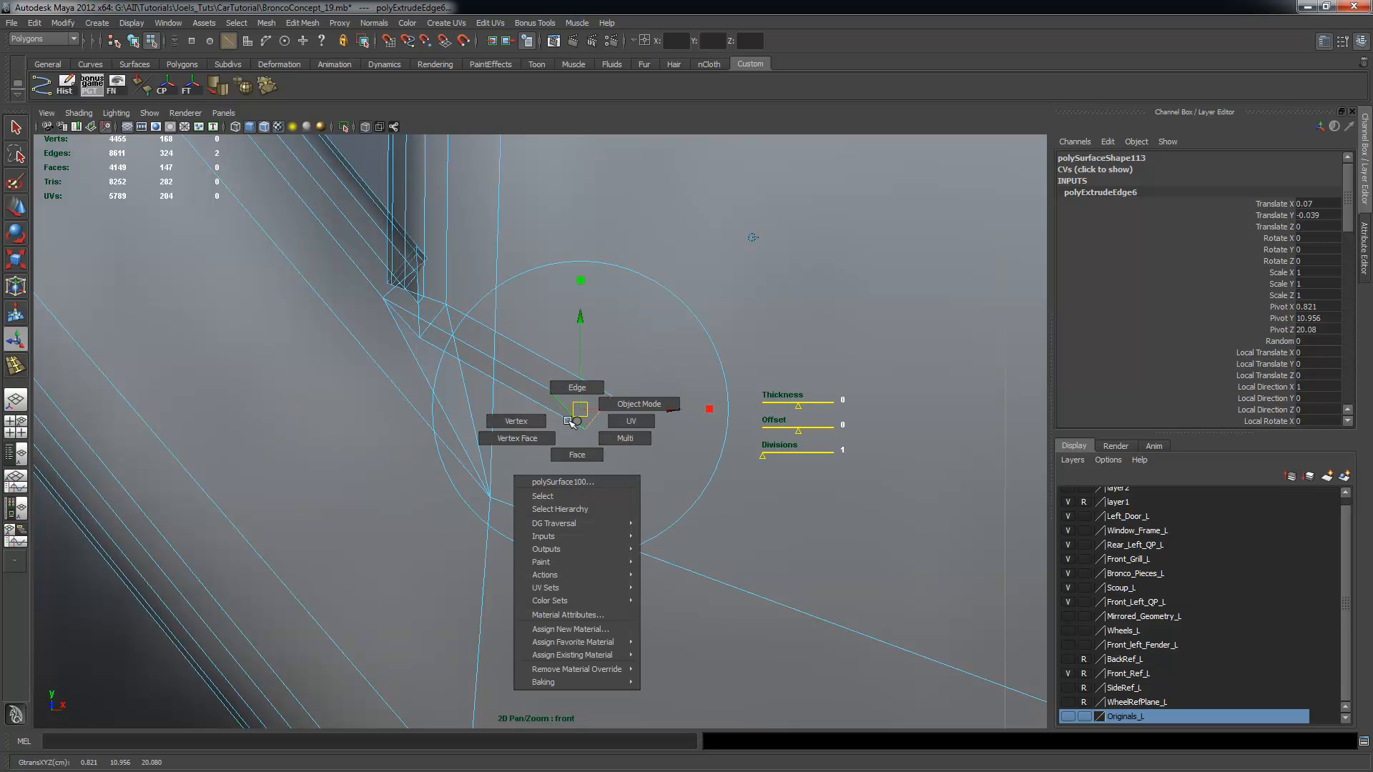
right_drag(533, 415, 528, 416)
drag(535, 357, 698, 492)
click(272, 85)
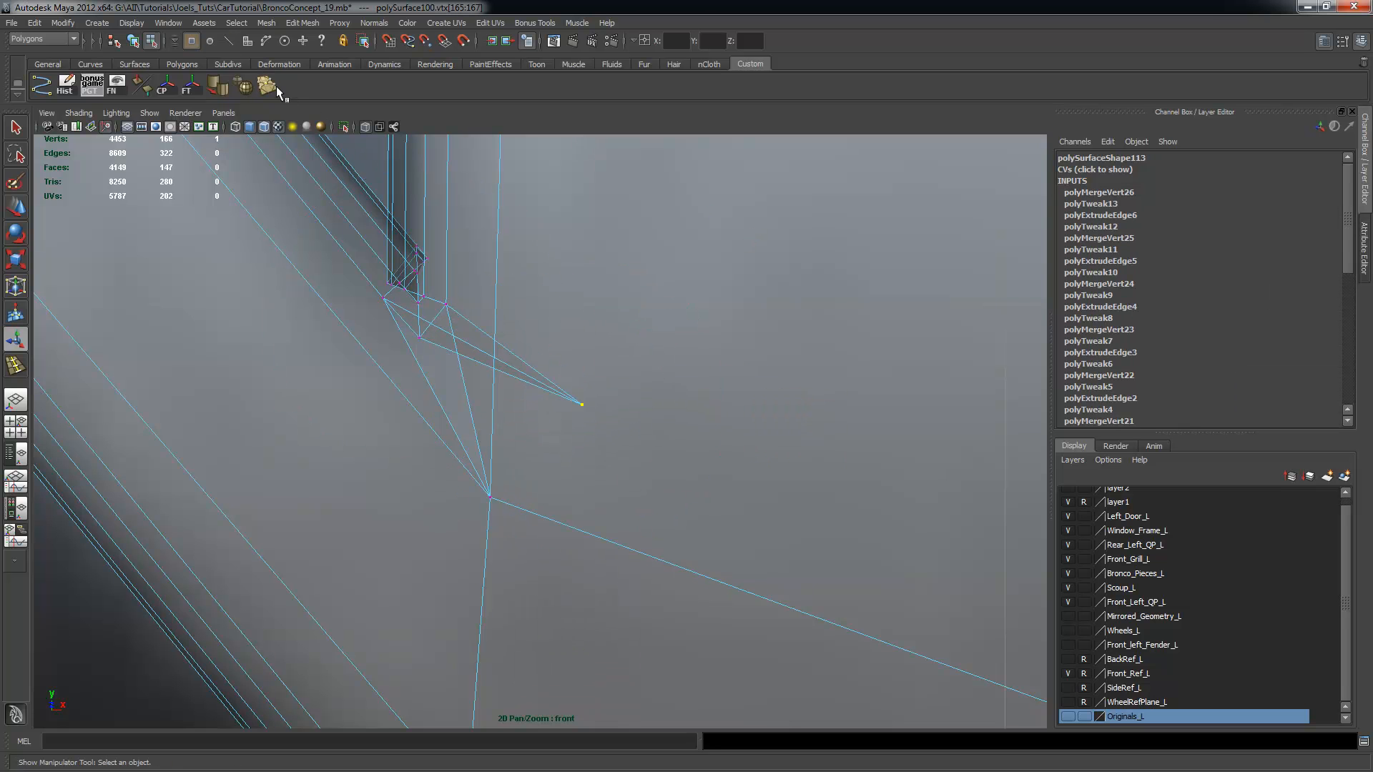
key(w)
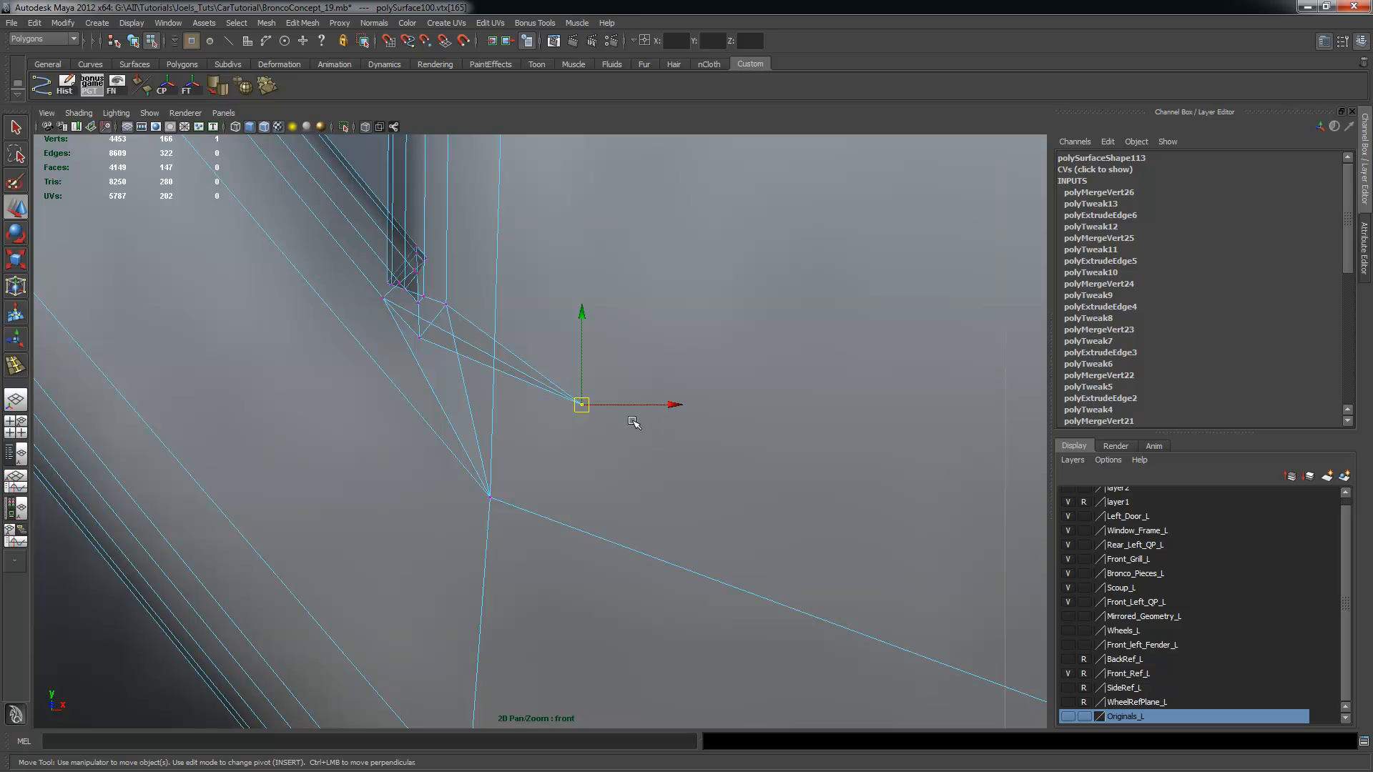
drag(582, 405, 528, 438)
Extrude the two open border edges at the bottom corner where the diagonal meets the right stem, moving them up and right
alt+right_drag(758, 493, 706, 478)
alt+middle_drag(541, 472, 520, 428)
alt+right_drag(518, 428, 774, 535)
right_drag(498, 483, 432, 481)
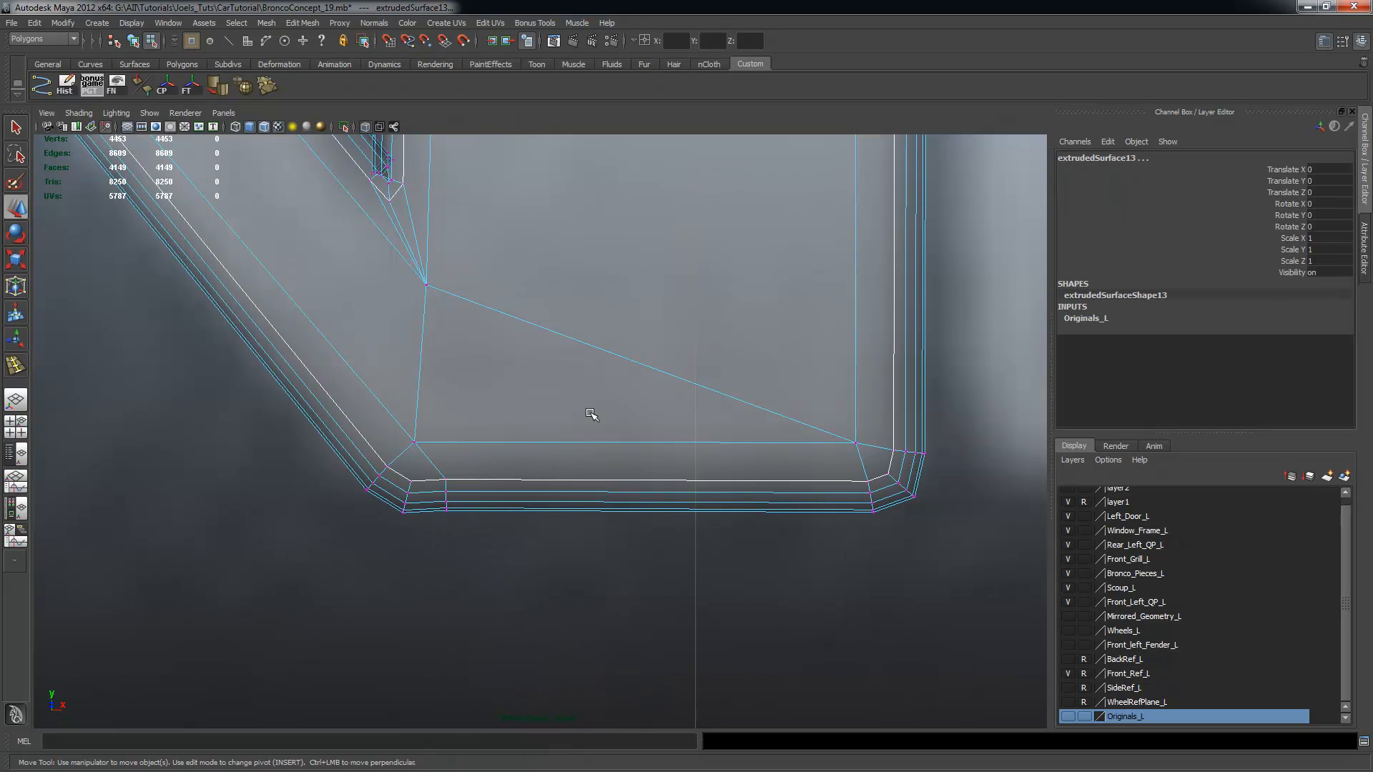
right_drag(531, 418, 528, 384)
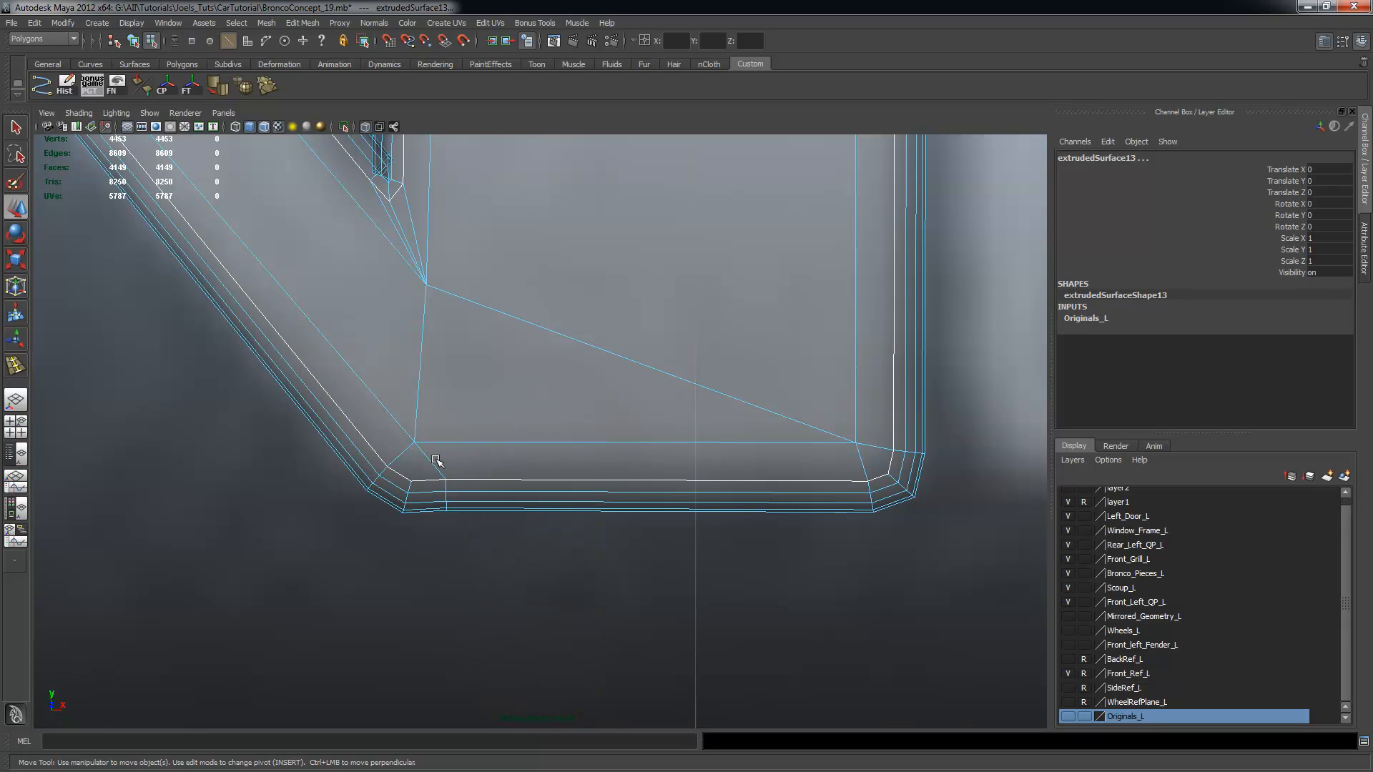
click(402, 477)
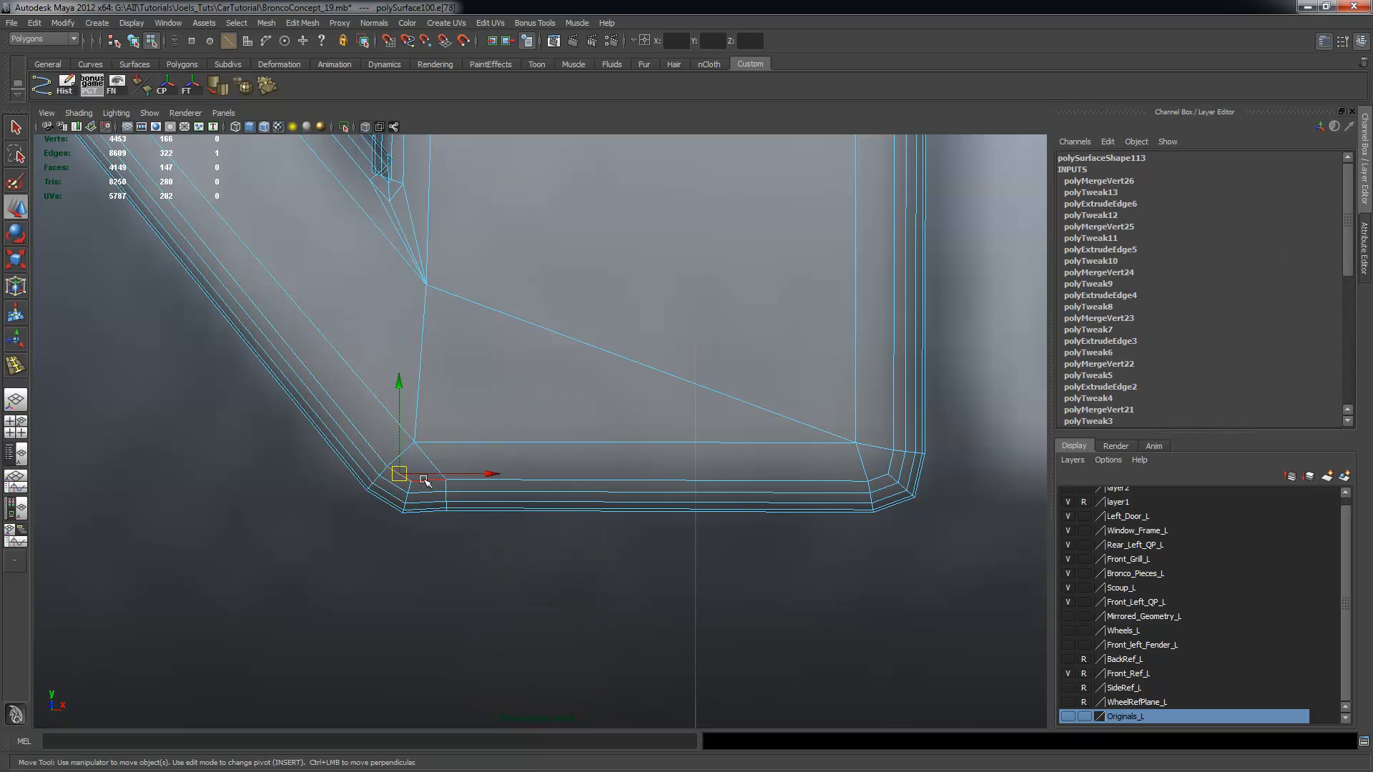
click(287, 25)
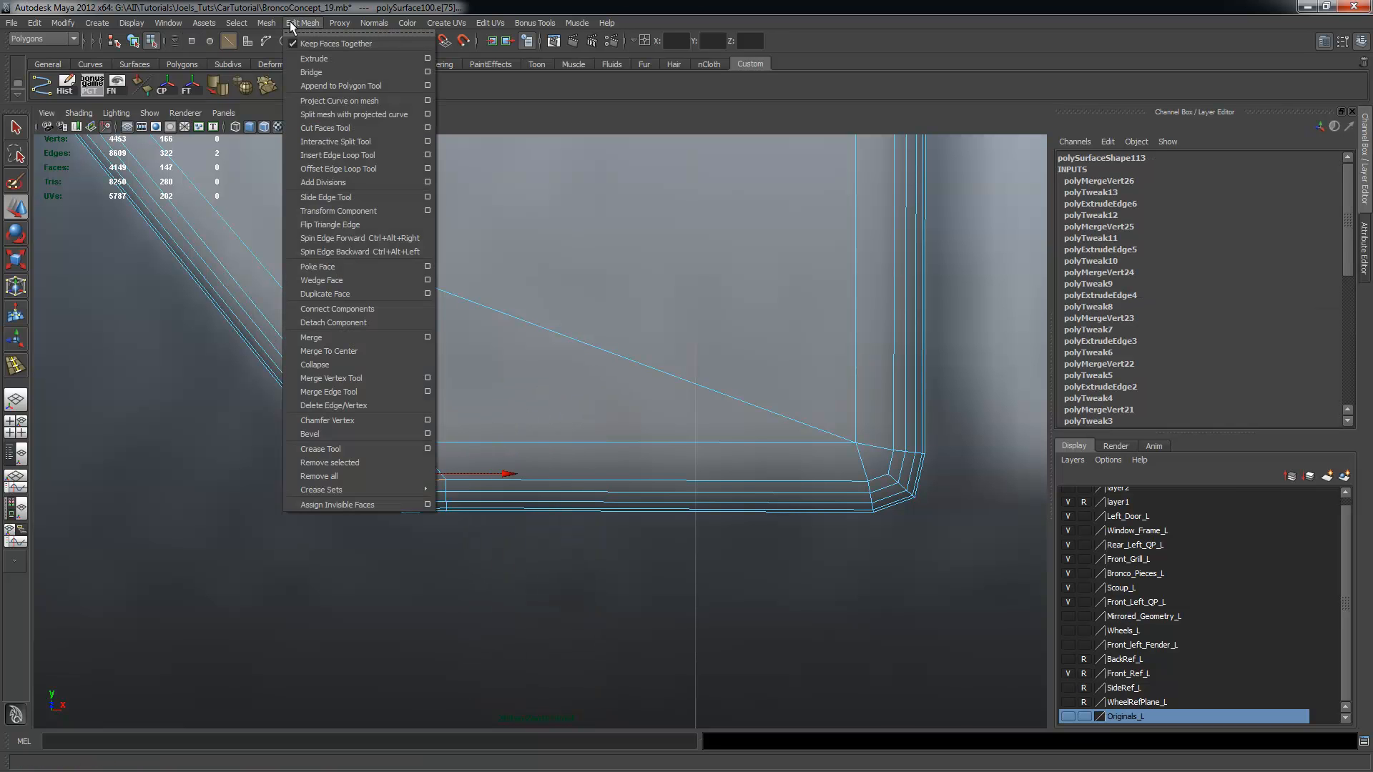
click(328, 61)
drag(443, 463, 471, 405)
Merge the bottom corner's three extruded vertices to their center and move the resulting vertex onto the adjacent front face corner
mouse_move(472, 432)
right_down()
mouse_move(436, 436)
mouse_move(492, 430)
mouse_move(458, 429)
right_up()
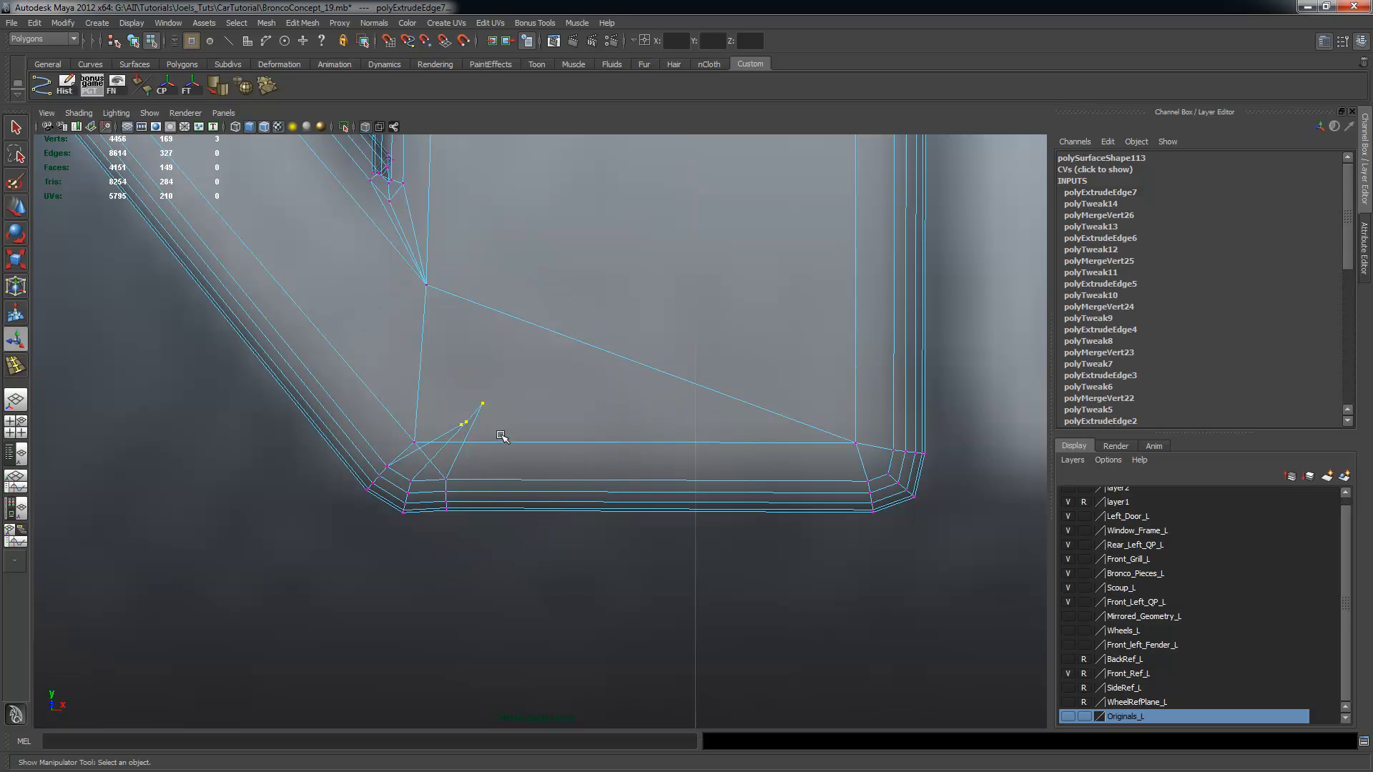
click(275, 89)
key(w)
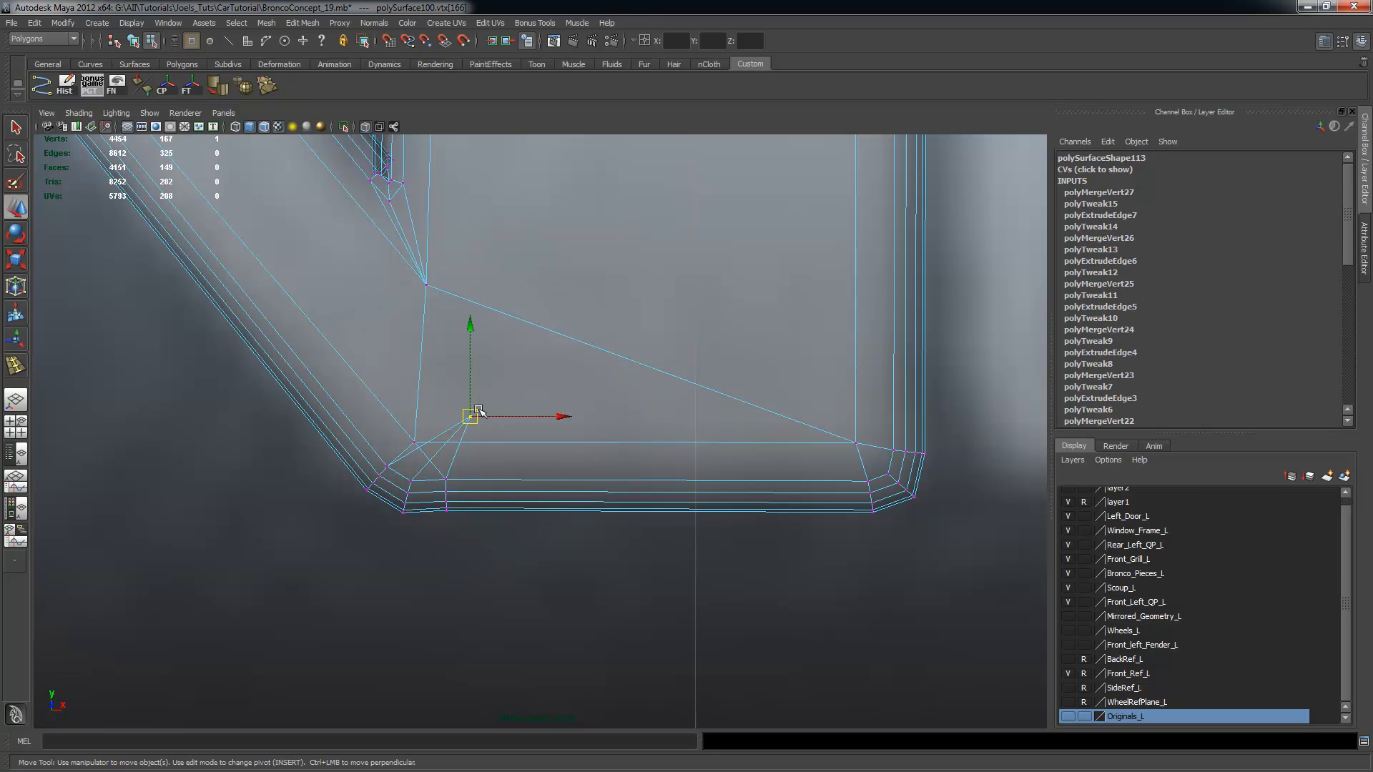
drag(477, 425, 453, 423)
Select the four border edges around the gap at the right stem's lower right corner and close it with Fill Hole in the perspective view
alt+middle_drag(774, 411, 520, 432)
right_click(646, 501)
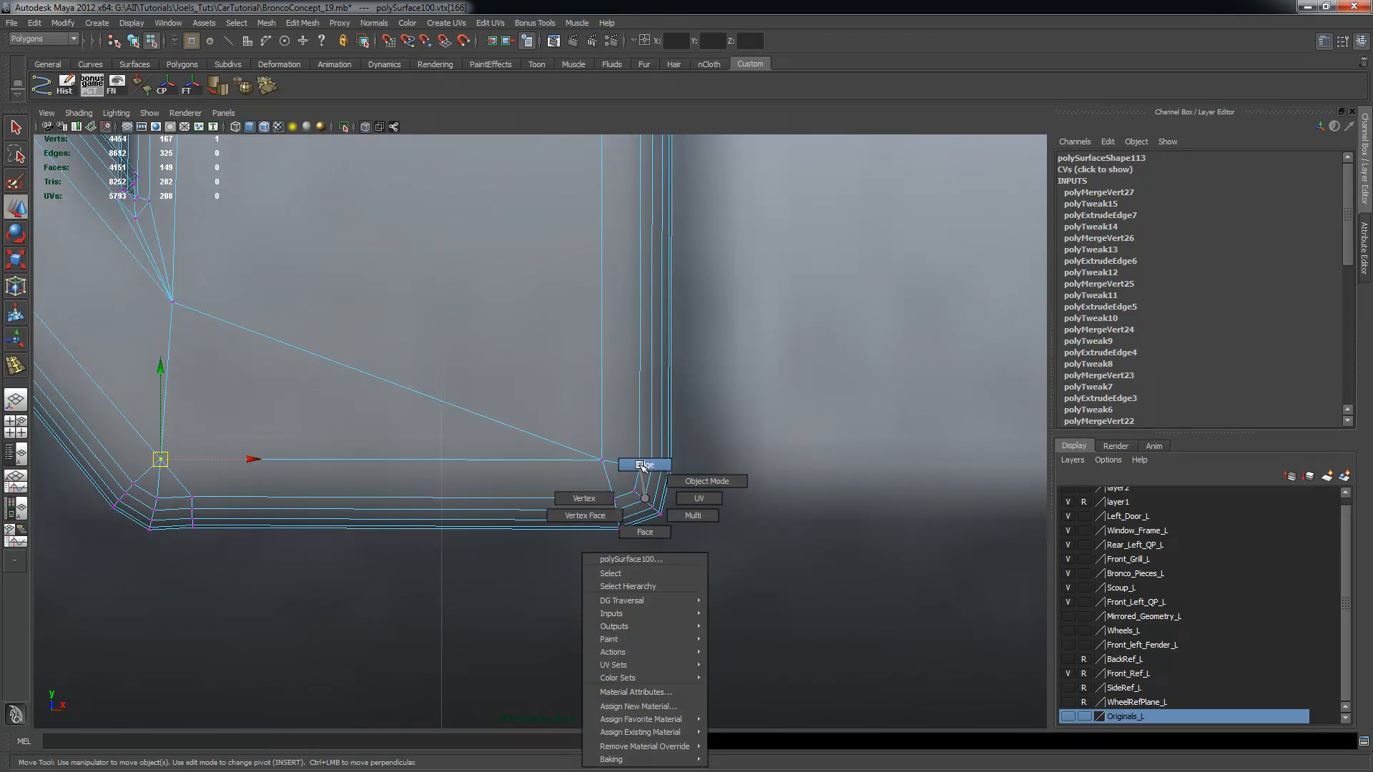
click(644, 467)
click(632, 492)
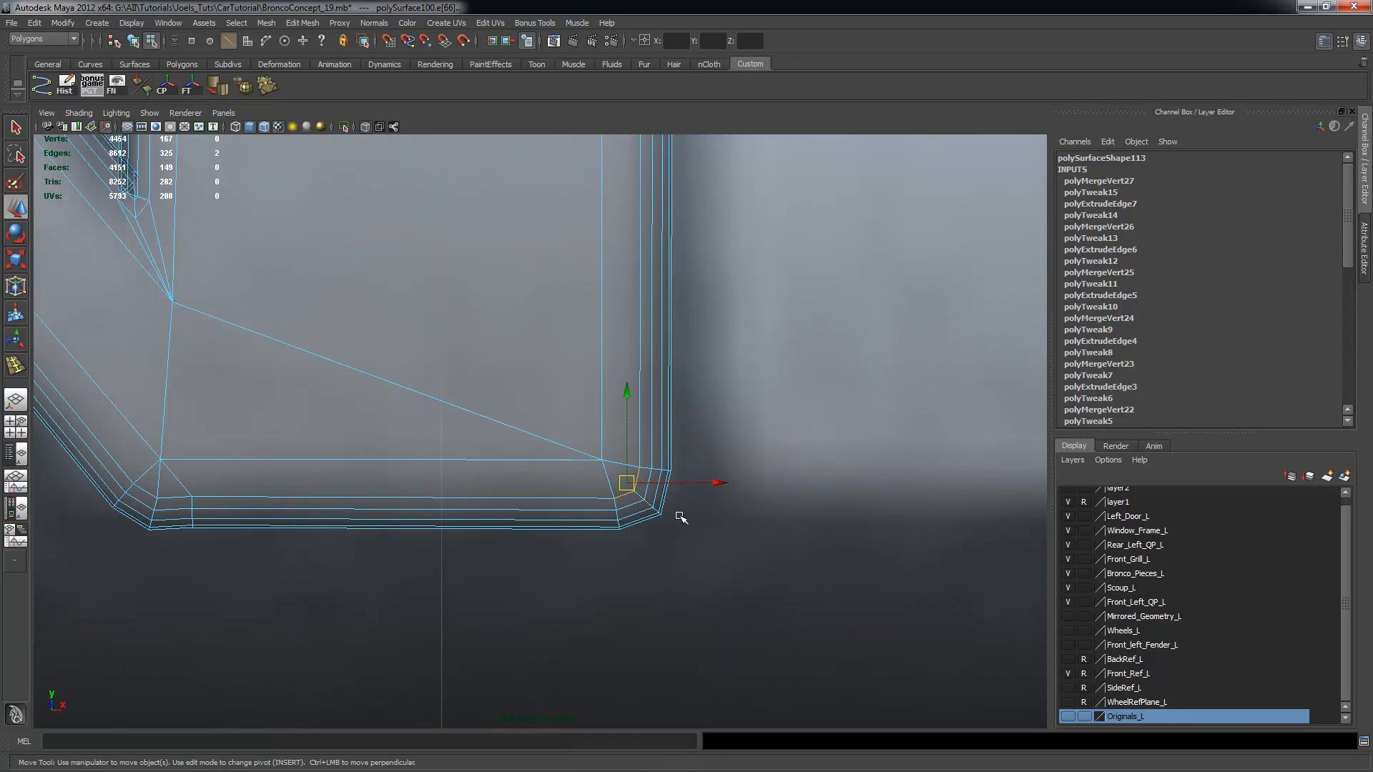
key(space)
key(space)
alt+middle_drag(867, 318, 680, 377)
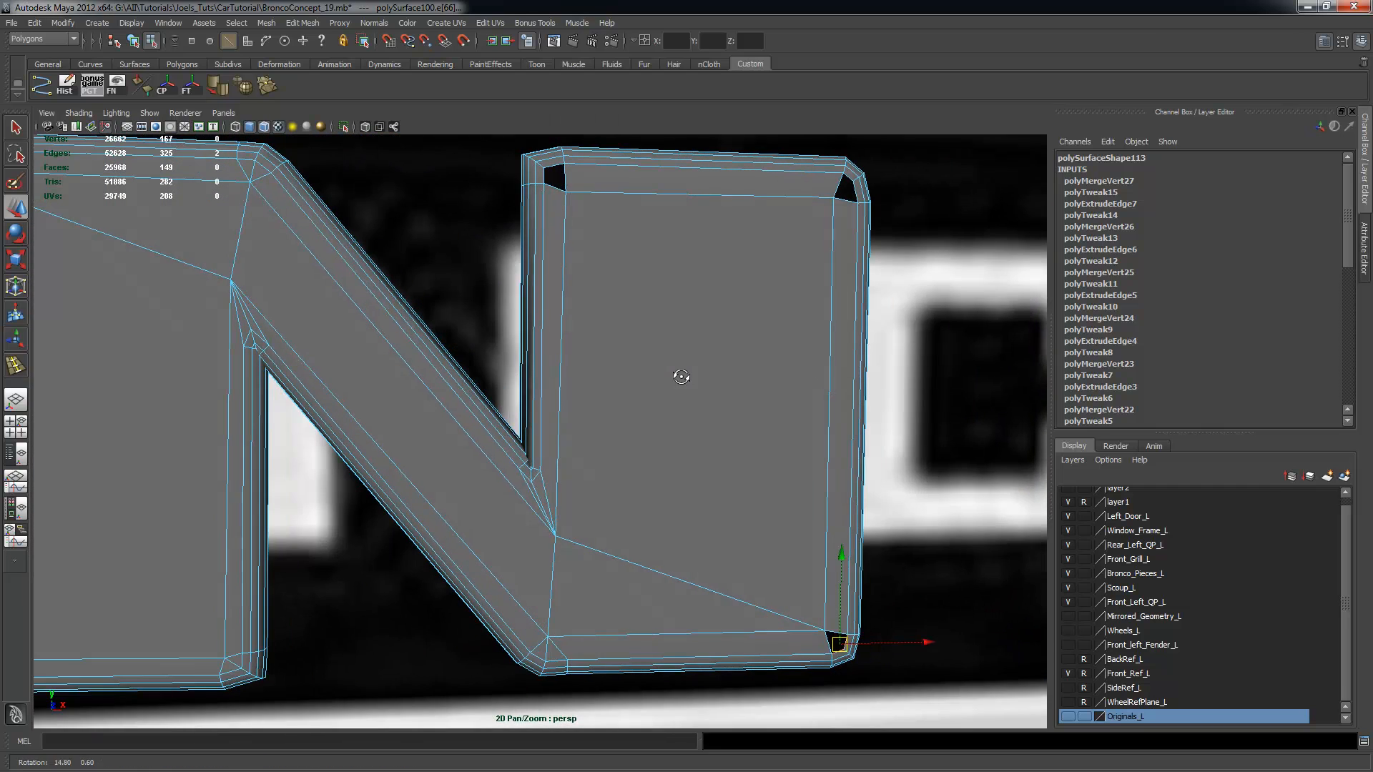
alt+drag(730, 407, 730, 371)
alt+right_drag(681, 409, 722, 473)
alt+middle_drag(723, 473, 634, 414)
alt+drag(634, 414, 640, 415)
key(q)
alt+right_drag(628, 451, 721, 489)
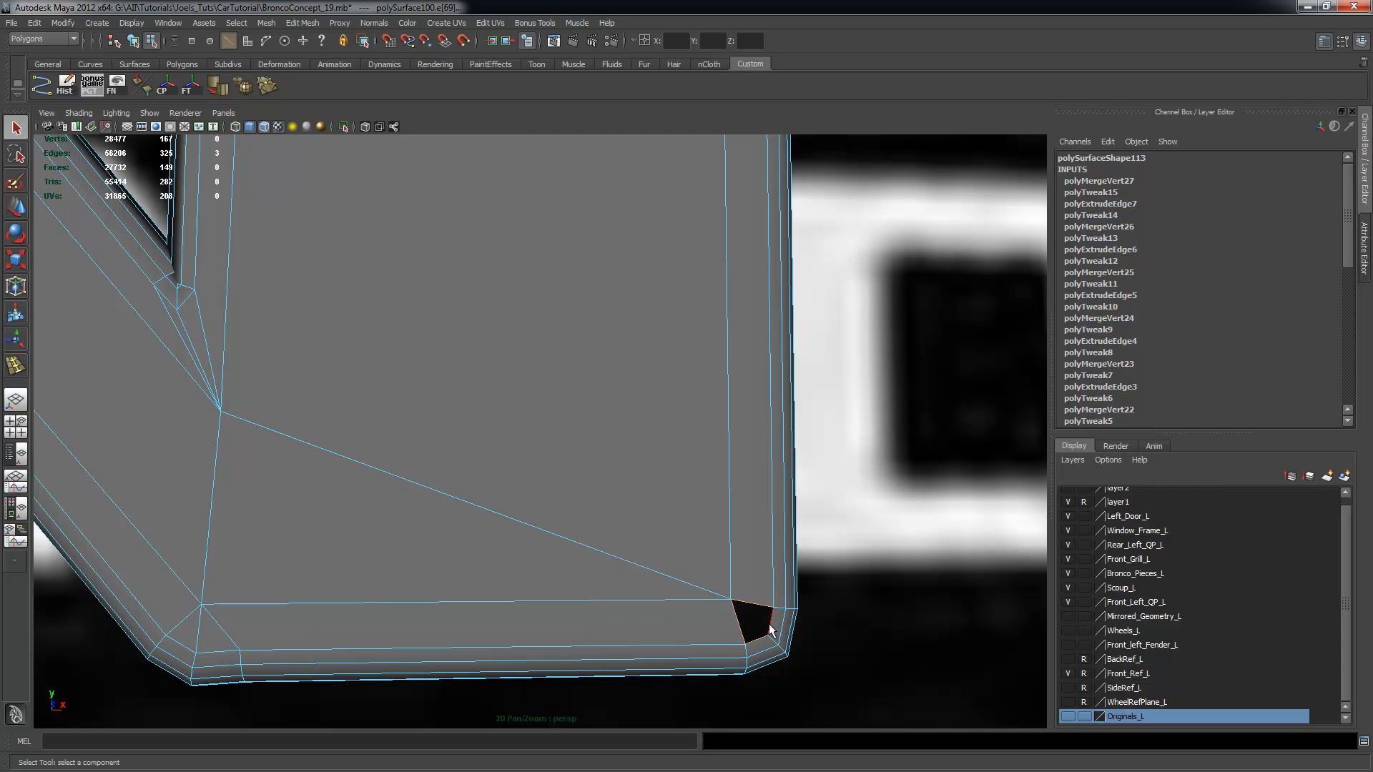
click(292, 24)
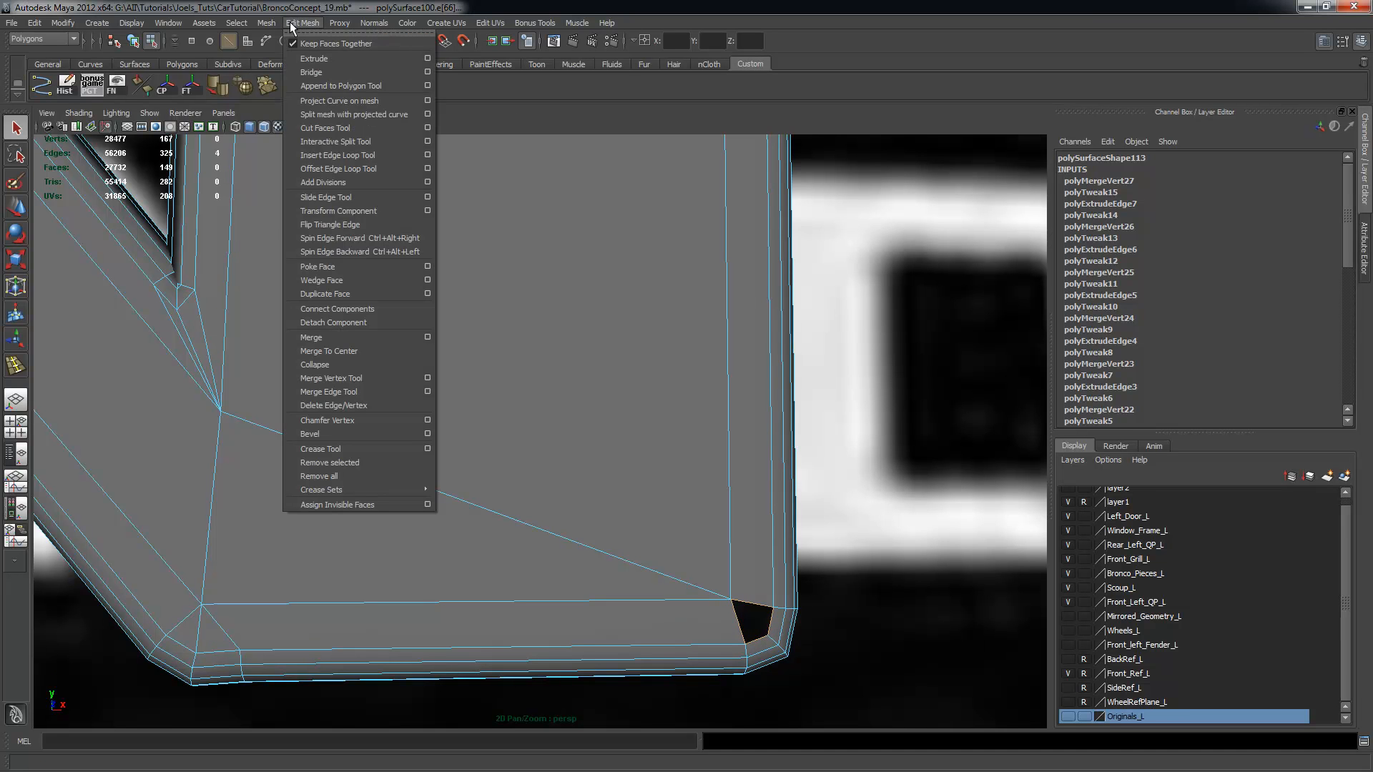
mouse_move(266, 23)
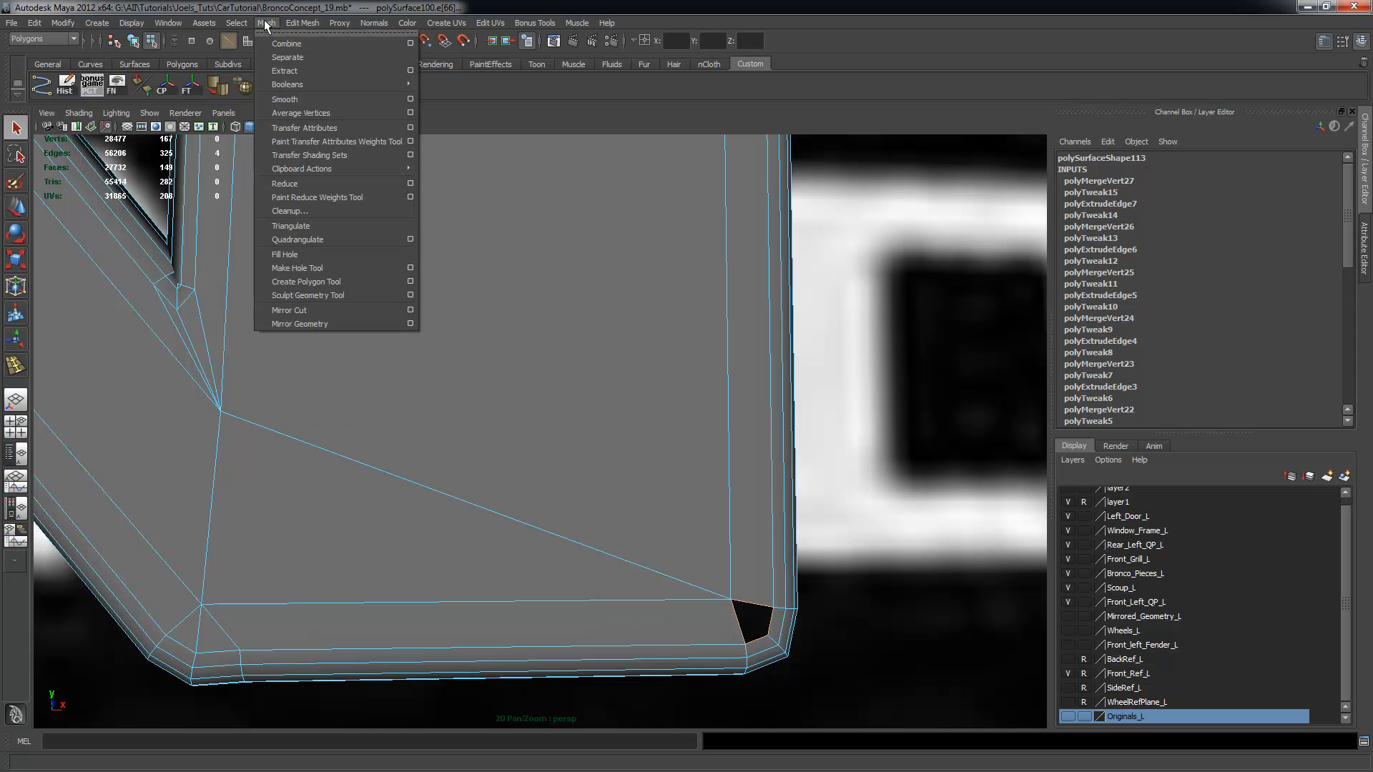
click(296, 255)
alt+drag(705, 429, 653, 389)
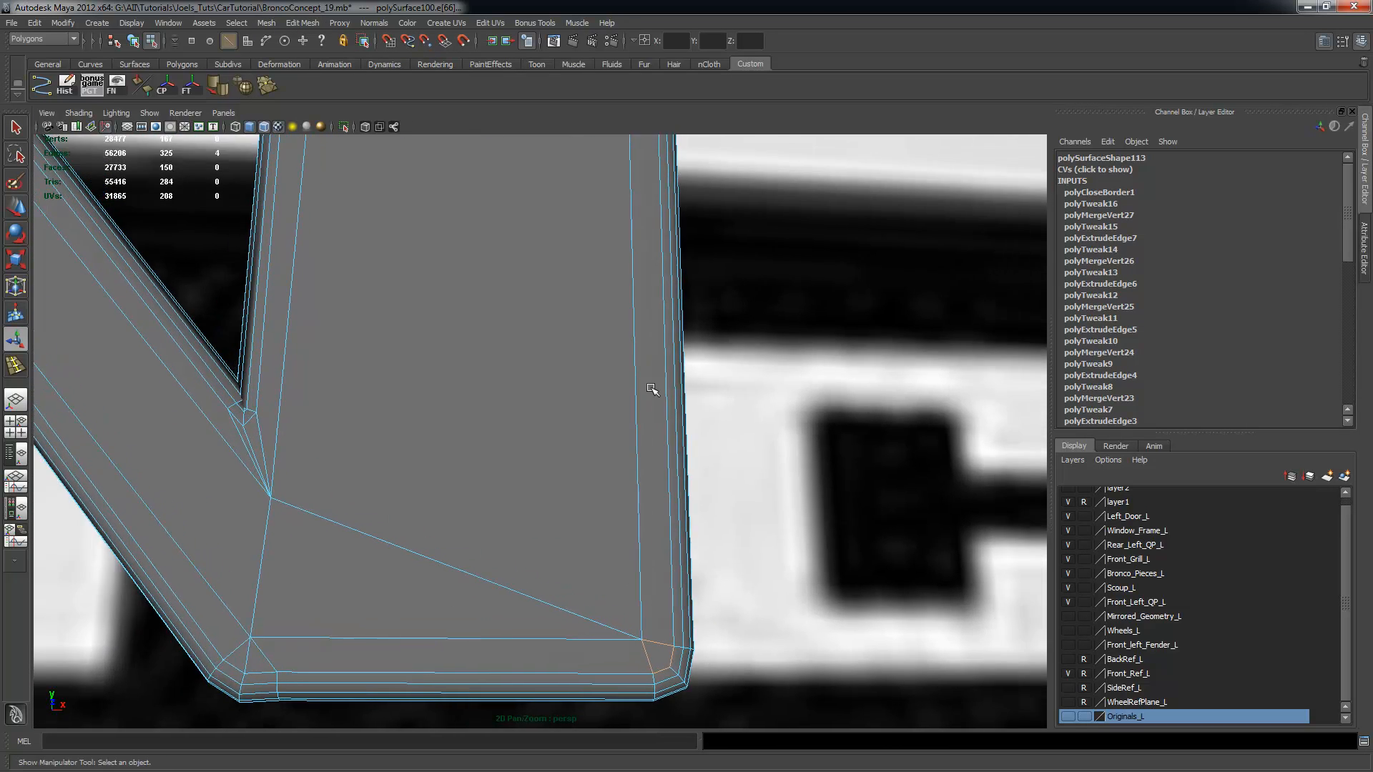
Delete the two extruded faces at the bottom corner where the diagonal meets the right stem
alt+drag(565, 487, 570, 493)
alt+middle_drag(414, 619, 680, 437)
alt+right_drag(679, 437, 760, 533)
right_drag(407, 577, 401, 532)
click(398, 591)
shift+click(411, 584)
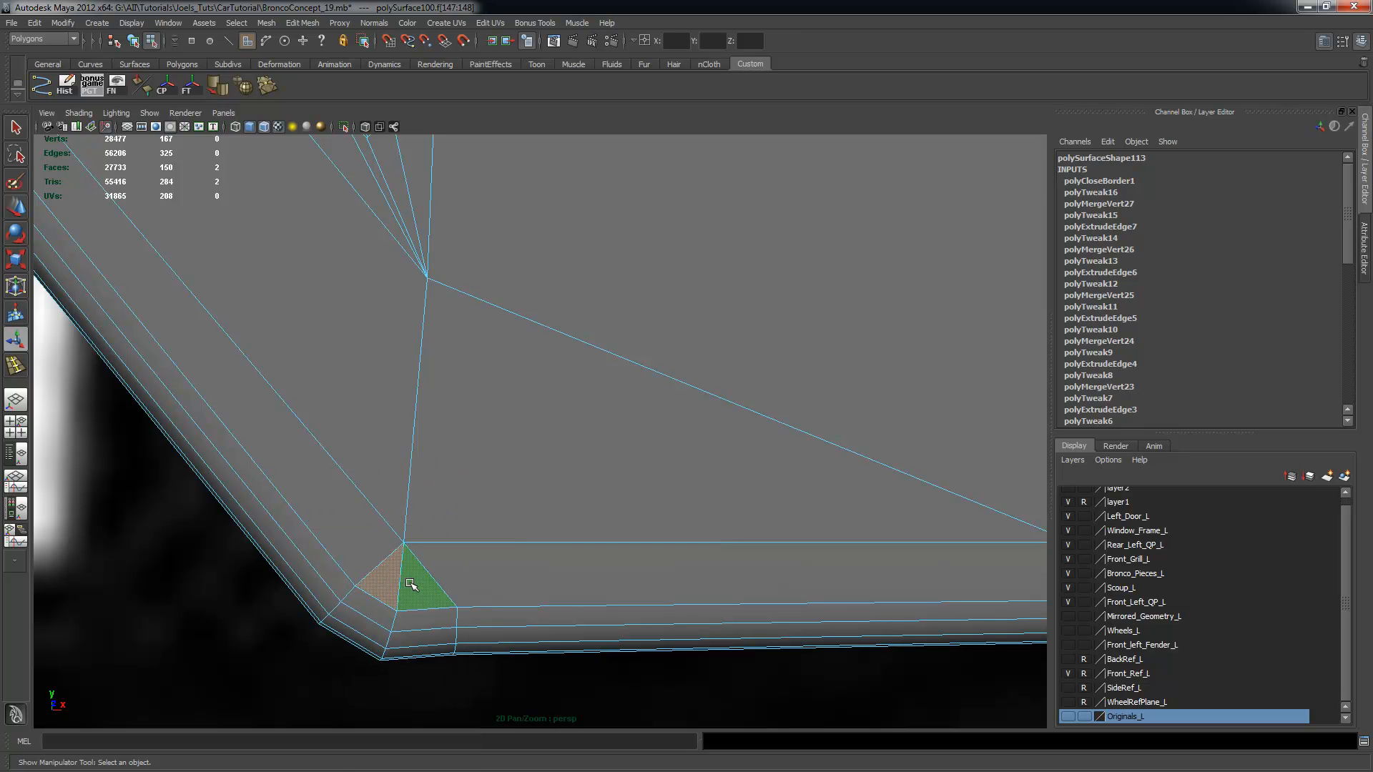
key(Delete)
Delete the two extruded faces in the inner notch between the diagonal and the right stem
alt+middle_drag(558, 354, 601, 574)
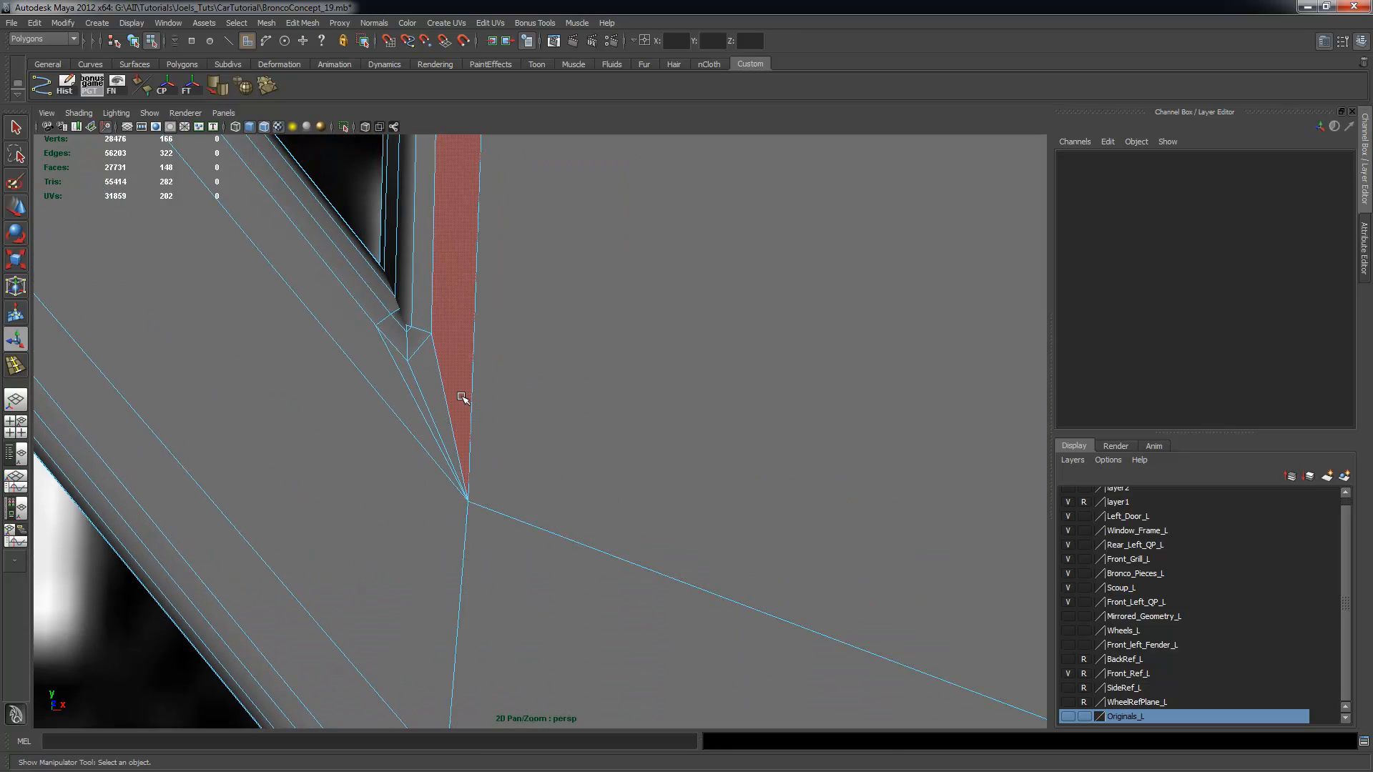
click(416, 395)
shift+click(427, 381)
key(Delete)
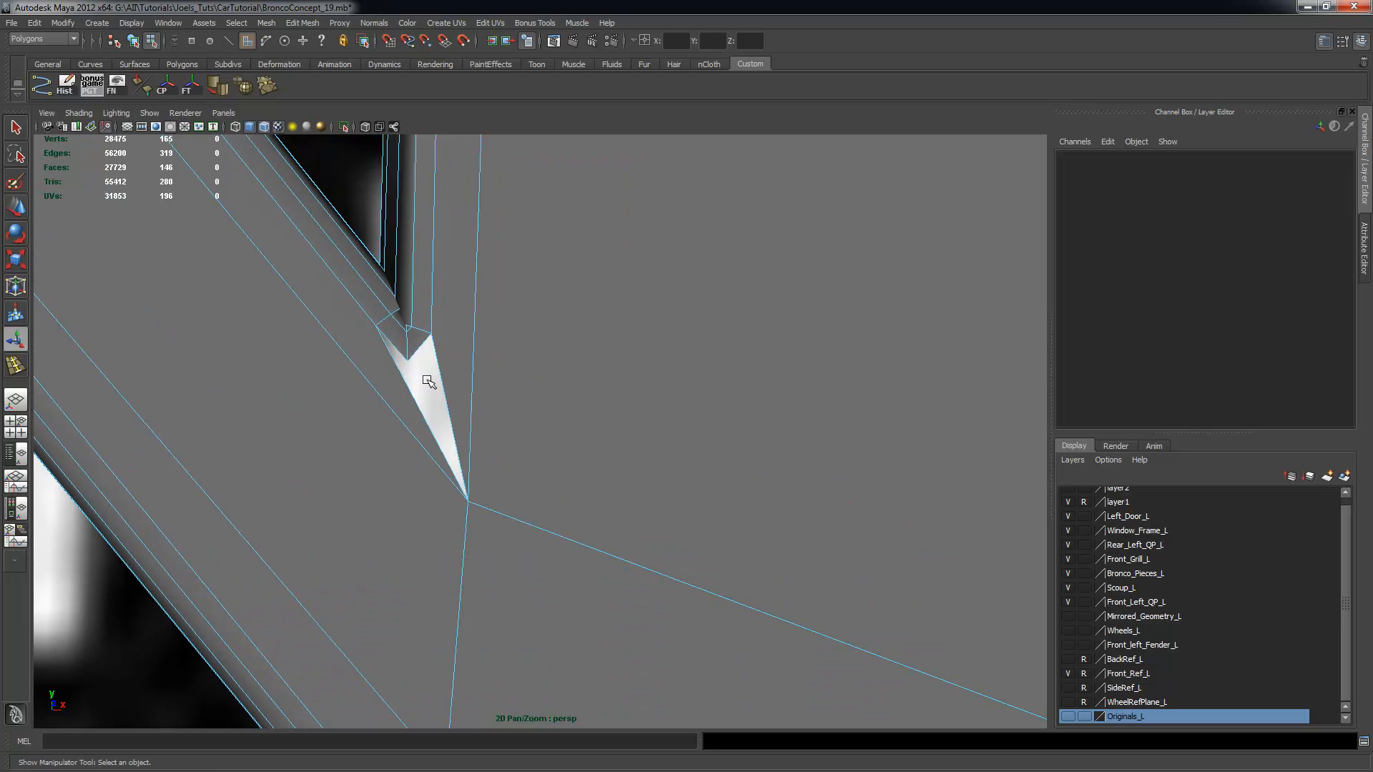
Select the border edges around the gaps at both upper corners of the right stem and close them with Fill Hole
scroll(506, 453, up, 5)
alt+drag(451, 175, 493, 298)
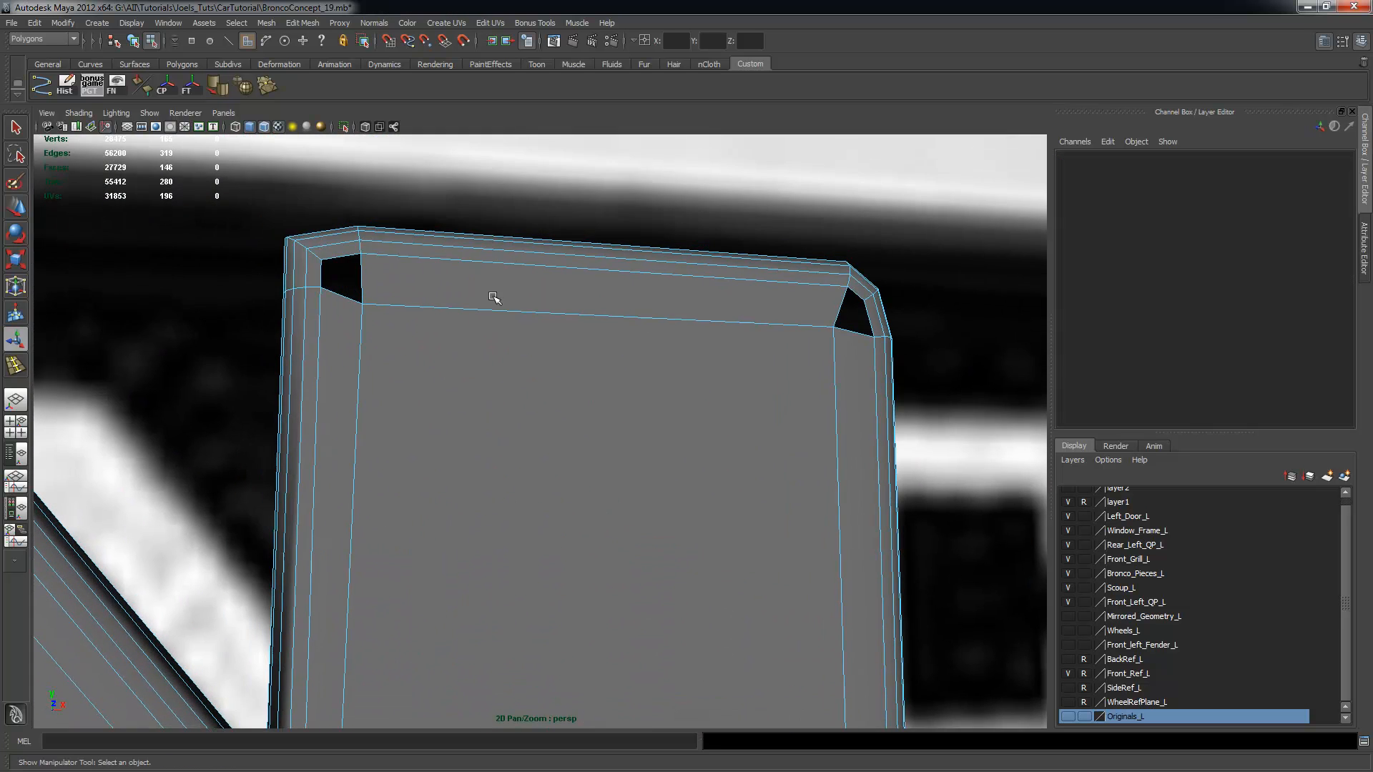
scroll(527, 346, down, 1)
alt+middle_drag(586, 379, 500, 258)
alt+middle_drag(637, 522, 582, 352)
alt+drag(581, 351, 647, 352)
right_drag(645, 351, 642, 319)
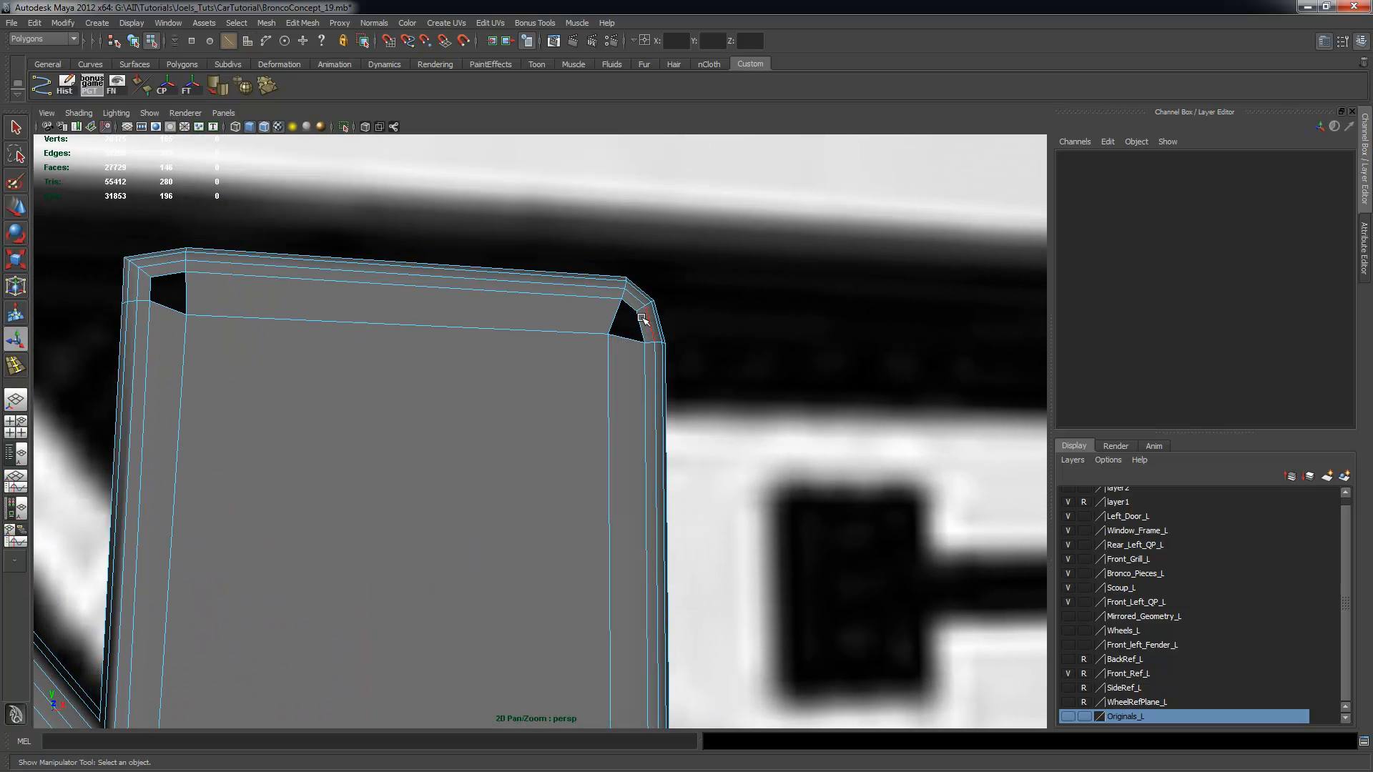
click(641, 325)
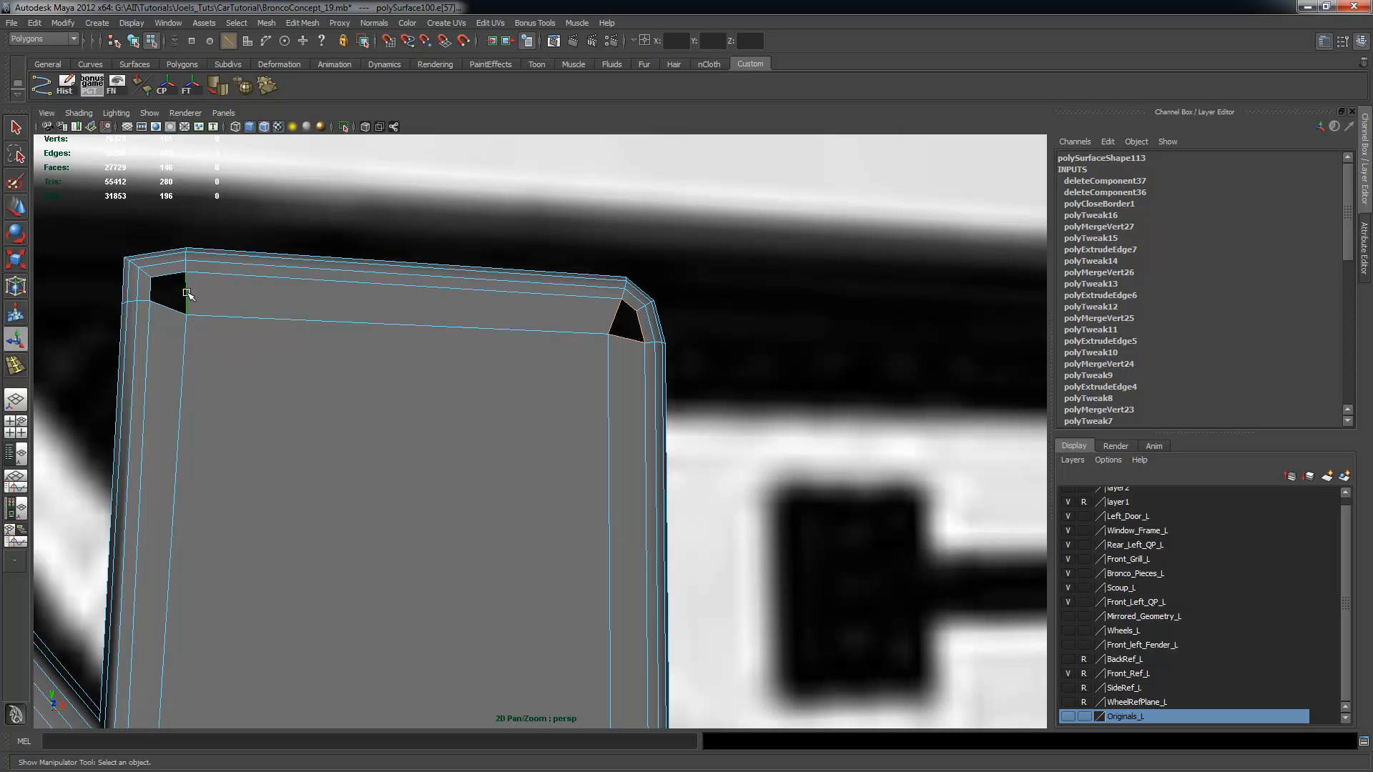
click(265, 22)
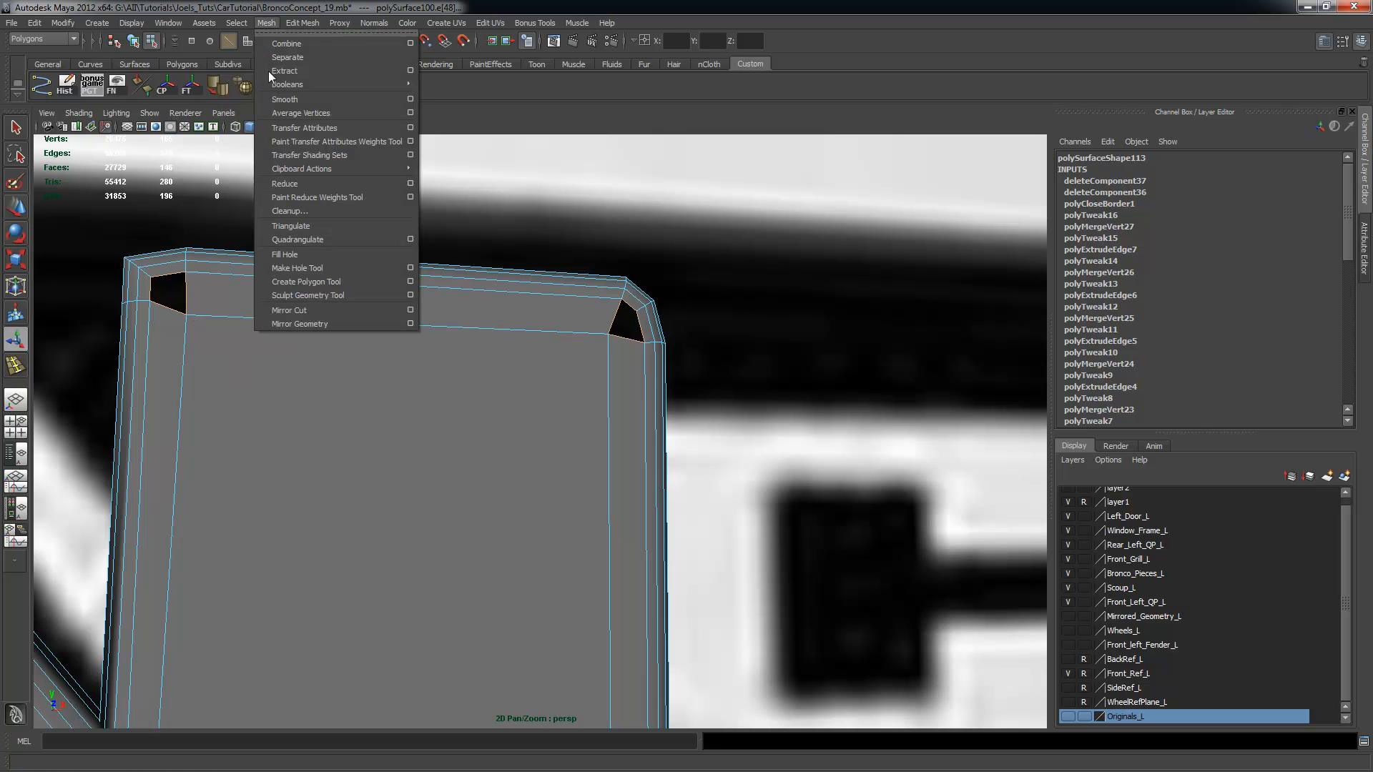
click(293, 268)
Fill the holes at the diagonal's bottom corner and in the inner notch beside the right stem
scroll(446, 479, down, 2)
middle_drag(445, 479, 576, 306)
scroll(472, 549, up, 2)
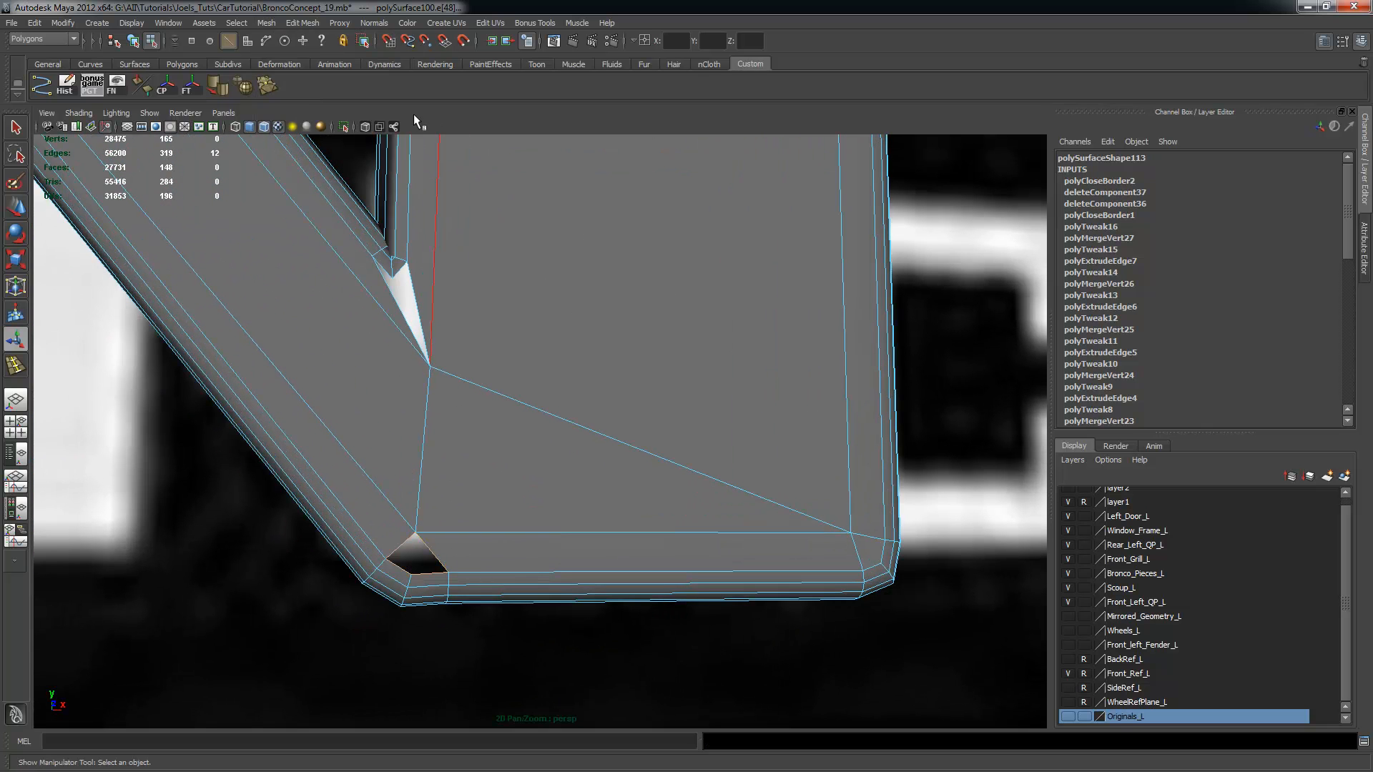
click(276, 20)
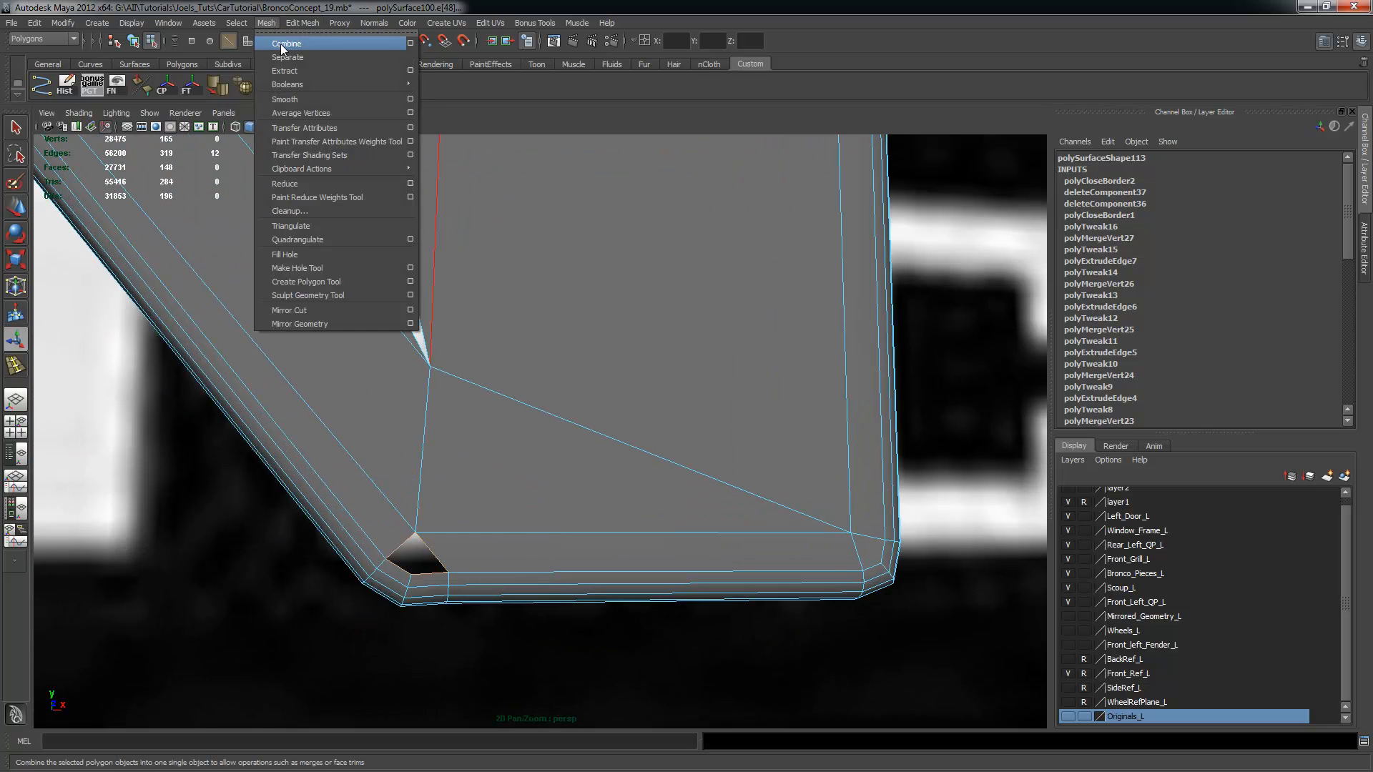
click(303, 256)
right_drag(588, 381, 398, 374)
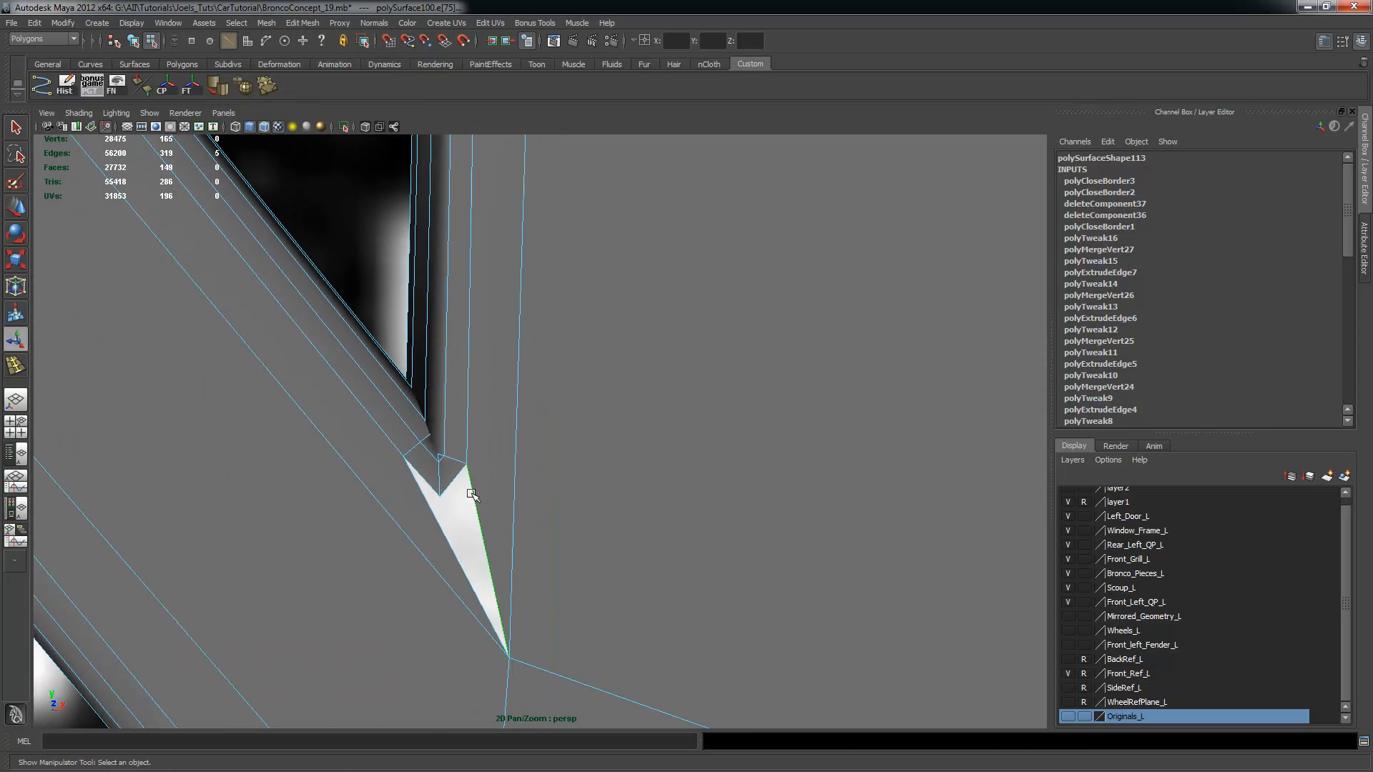
key(g)
Delete the extruded faces at the diagonal's upper corner and in the inner notch beside the left stem
alt+right_drag(672, 386, 458, 315)
alt+middle_drag(456, 309, 598, 466)
alt+right_drag(598, 467, 339, 375)
click(322, 243)
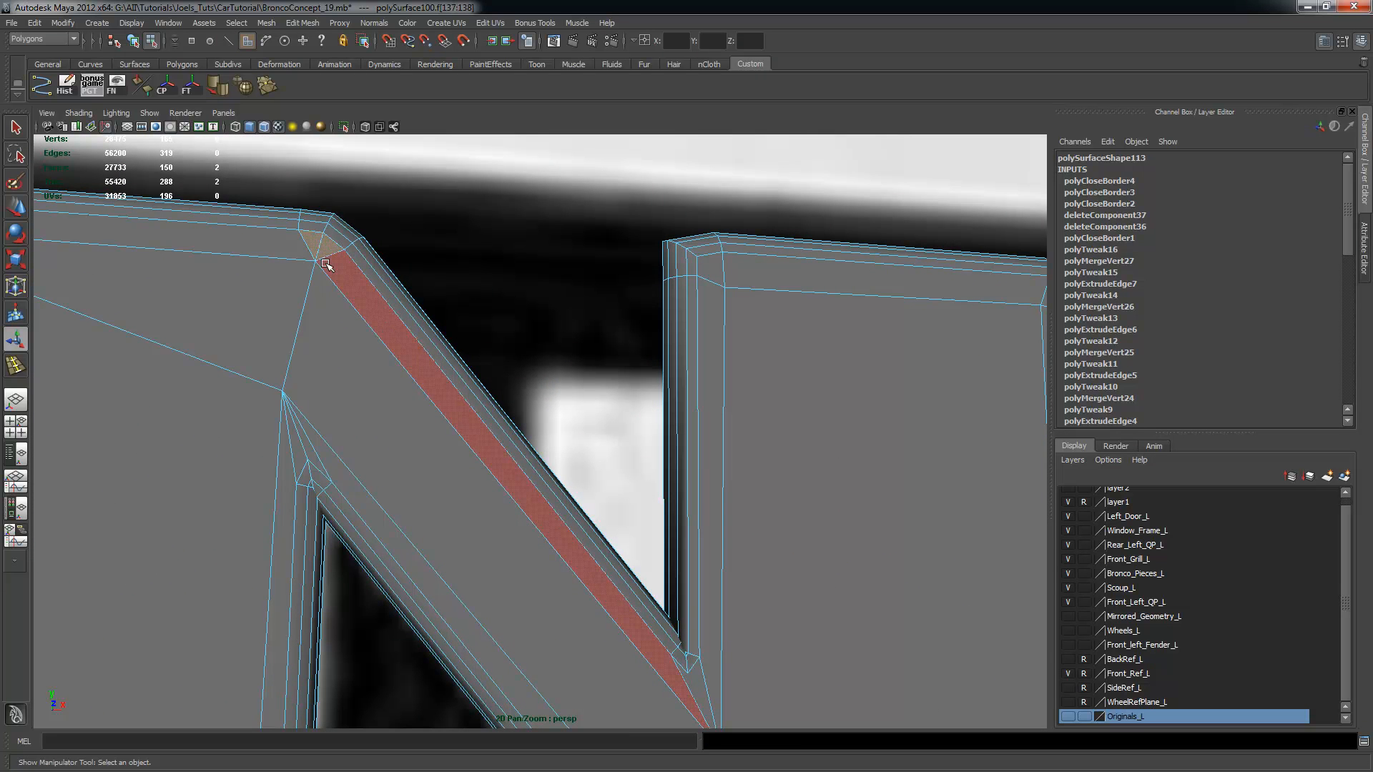
key(Delete)
alt+middle_drag(364, 466, 379, 413)
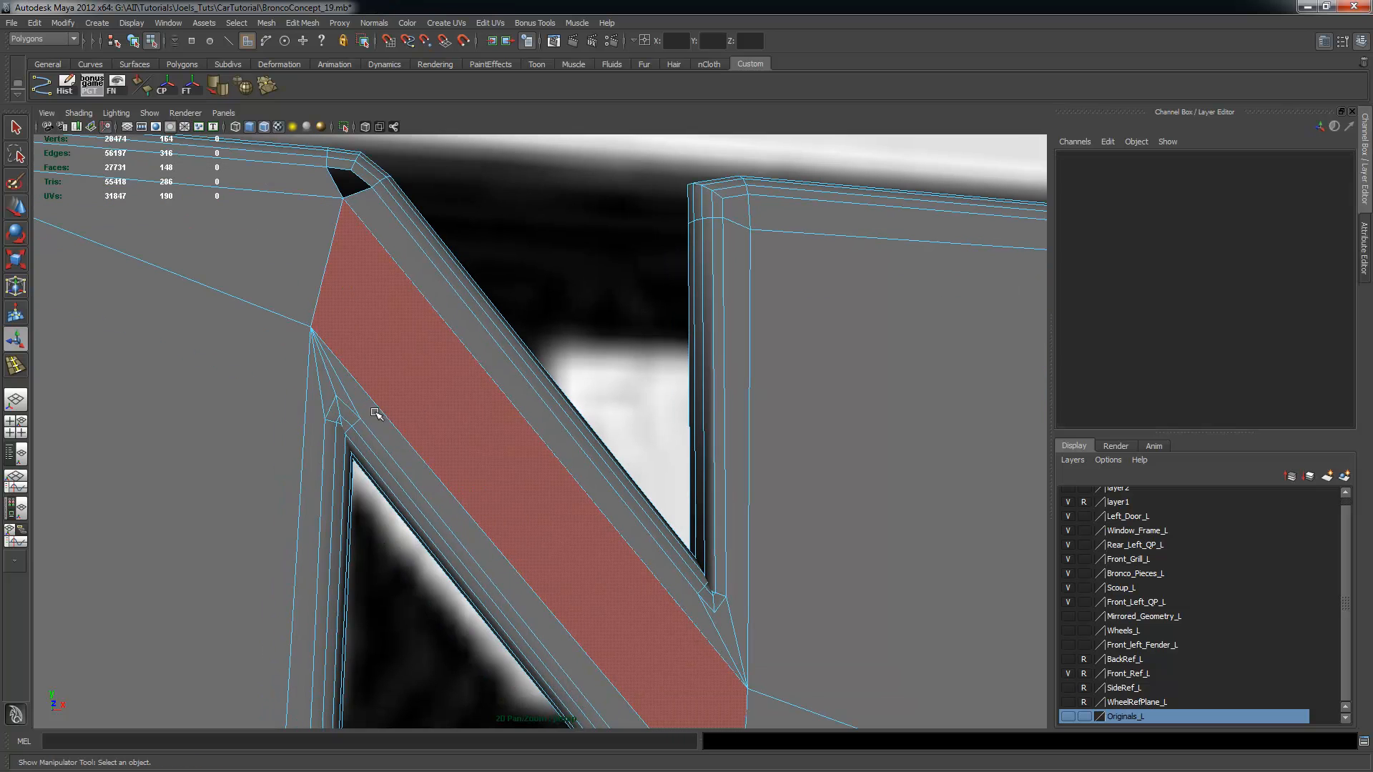
click(326, 391)
key(Delete)
Delete the extruded faces at the left stem's upper left corner
alt+middle_drag(322, 369, 586, 455)
click(409, 320)
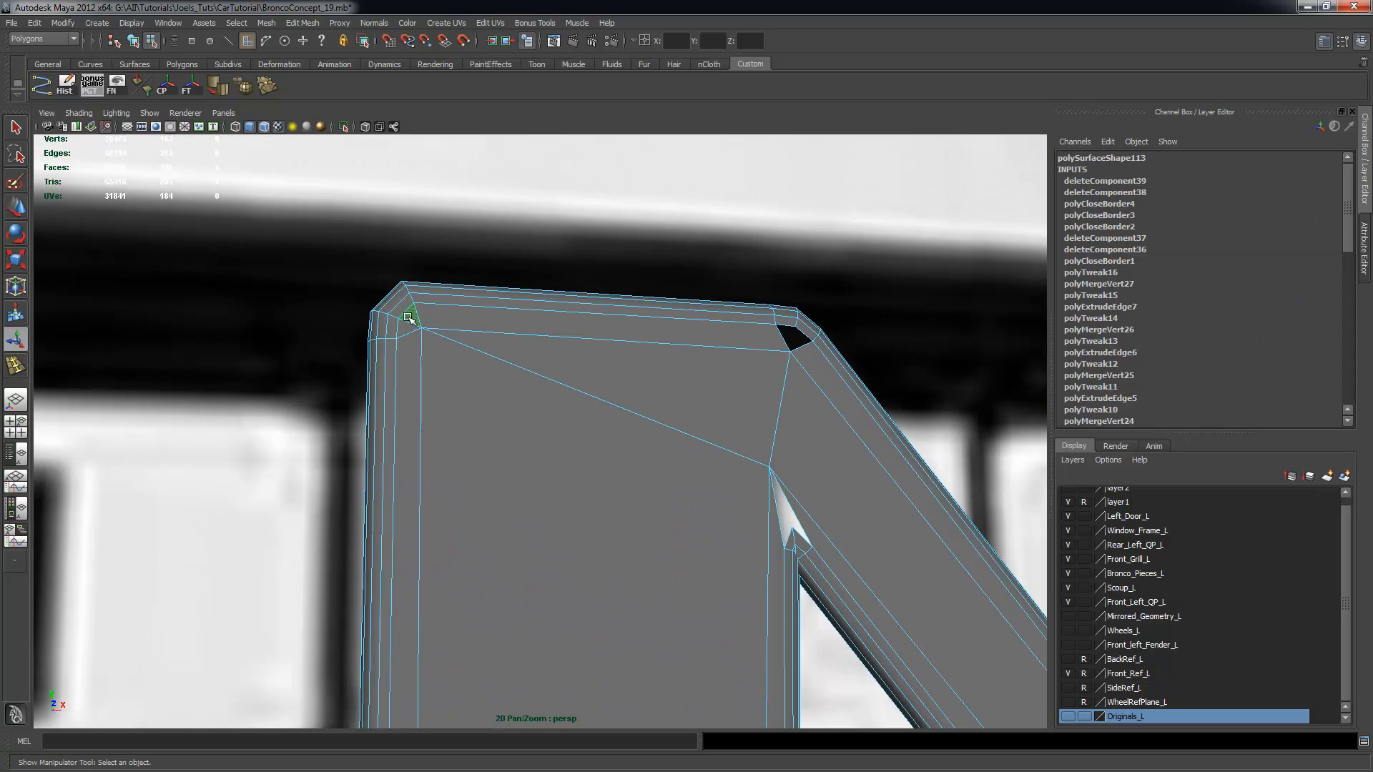
key(Delete)
alt+right_drag(735, 502, 604, 508)
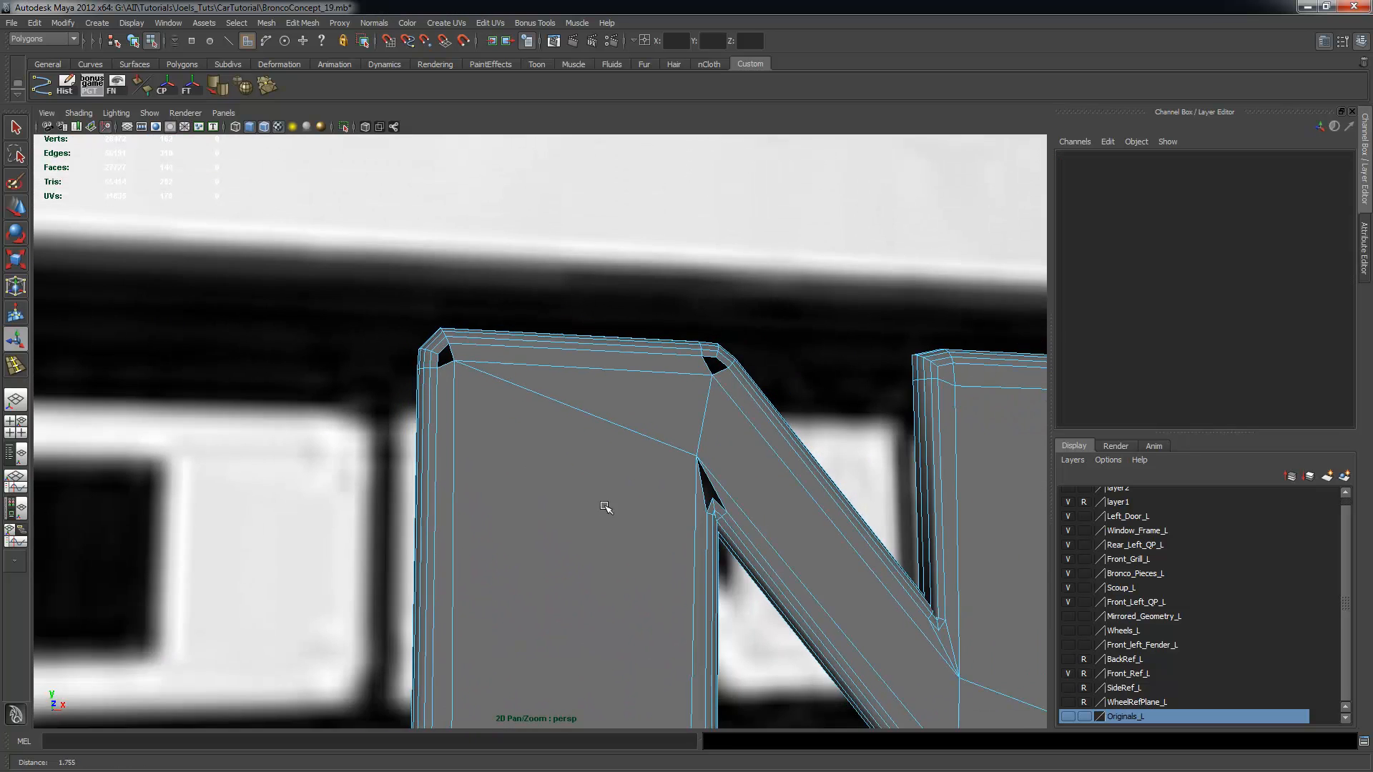
Delete the extruded patch faces at both bottom corners of the N's left stem
alt+middle_drag(604, 508, 530, 269)
alt+right_drag(386, 474, 567, 463)
click(227, 412)
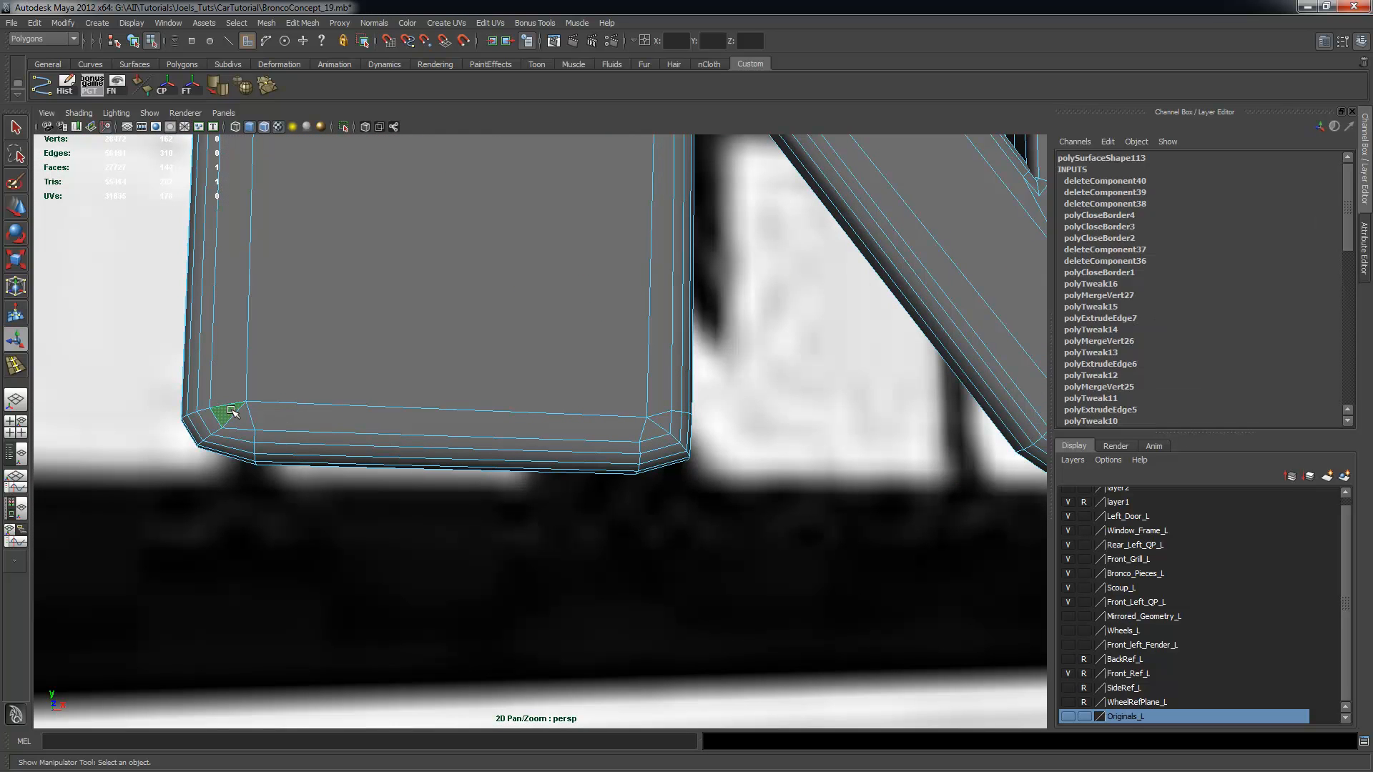
click(242, 419)
shift+click(600, 427)
shift+click(654, 427)
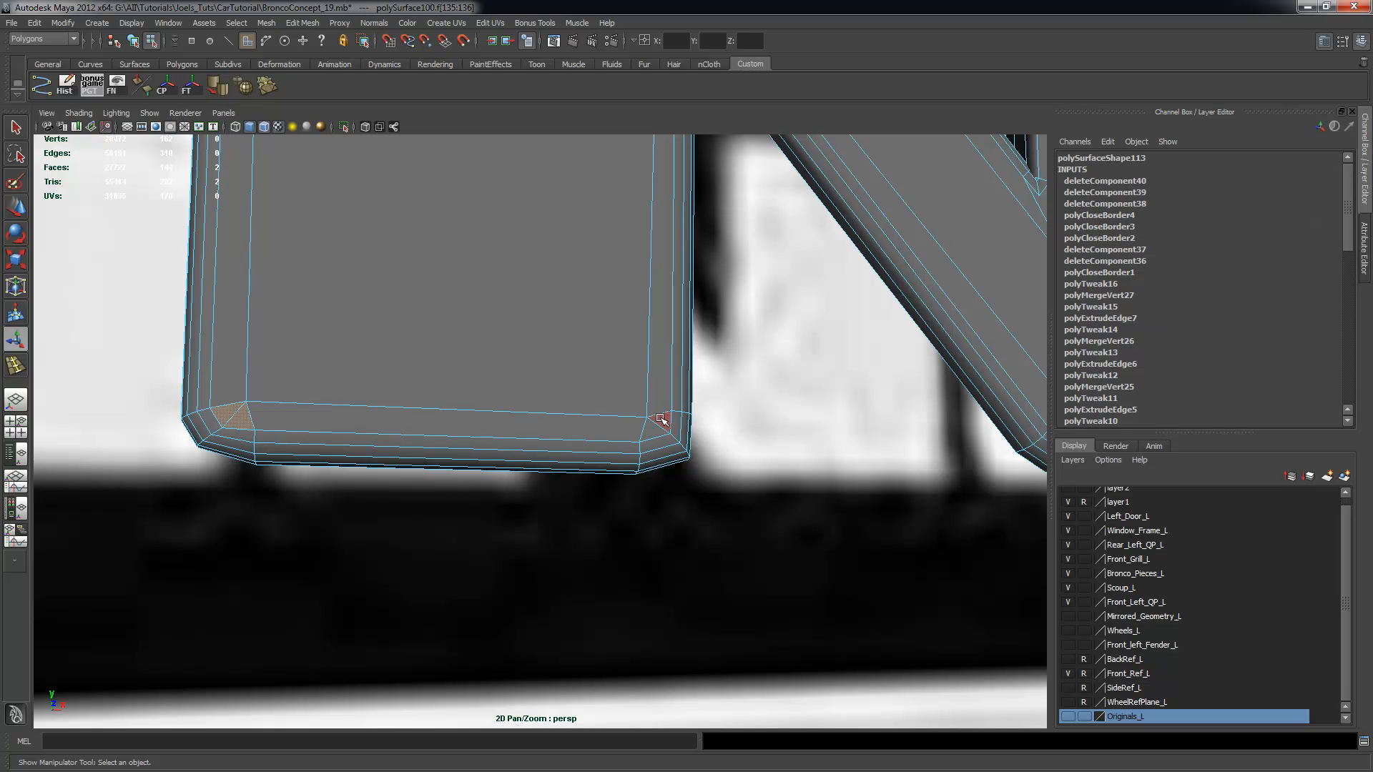
key(Delete)
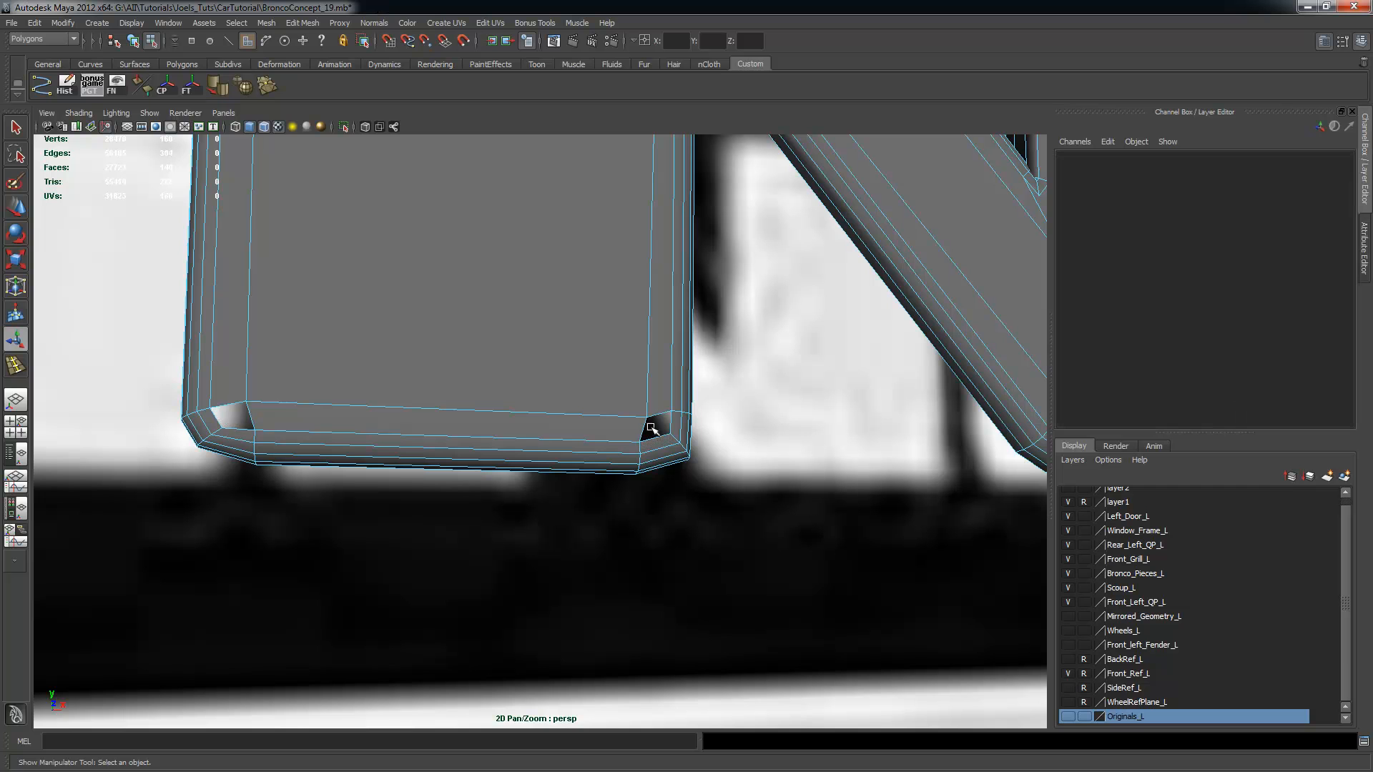
Select the border edges around the gaps at the left stem's corners, the diagonal's upper corner and the inner notch, and close them with Fill Hole
click(655, 419)
right_drag(630, 399, 630, 366)
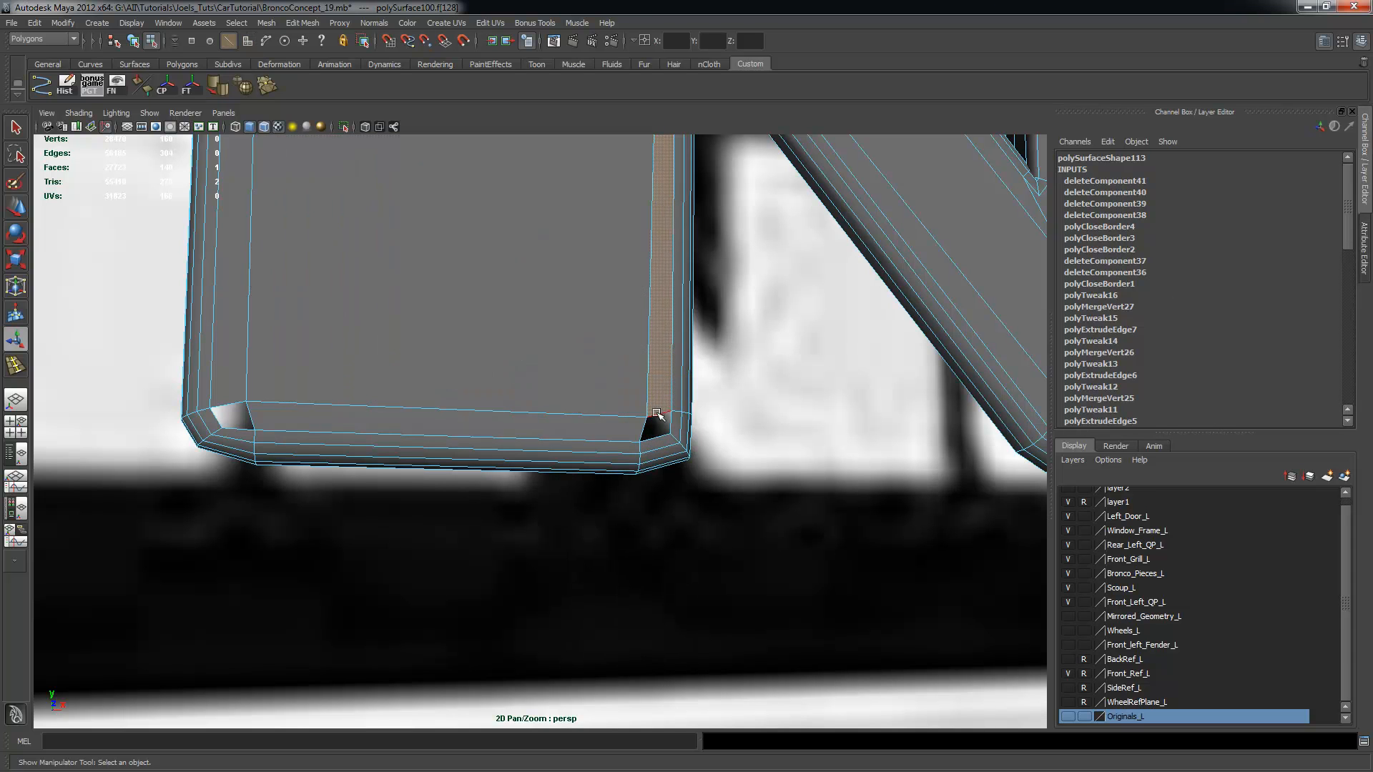
key(q)
shift+double_click(663, 414)
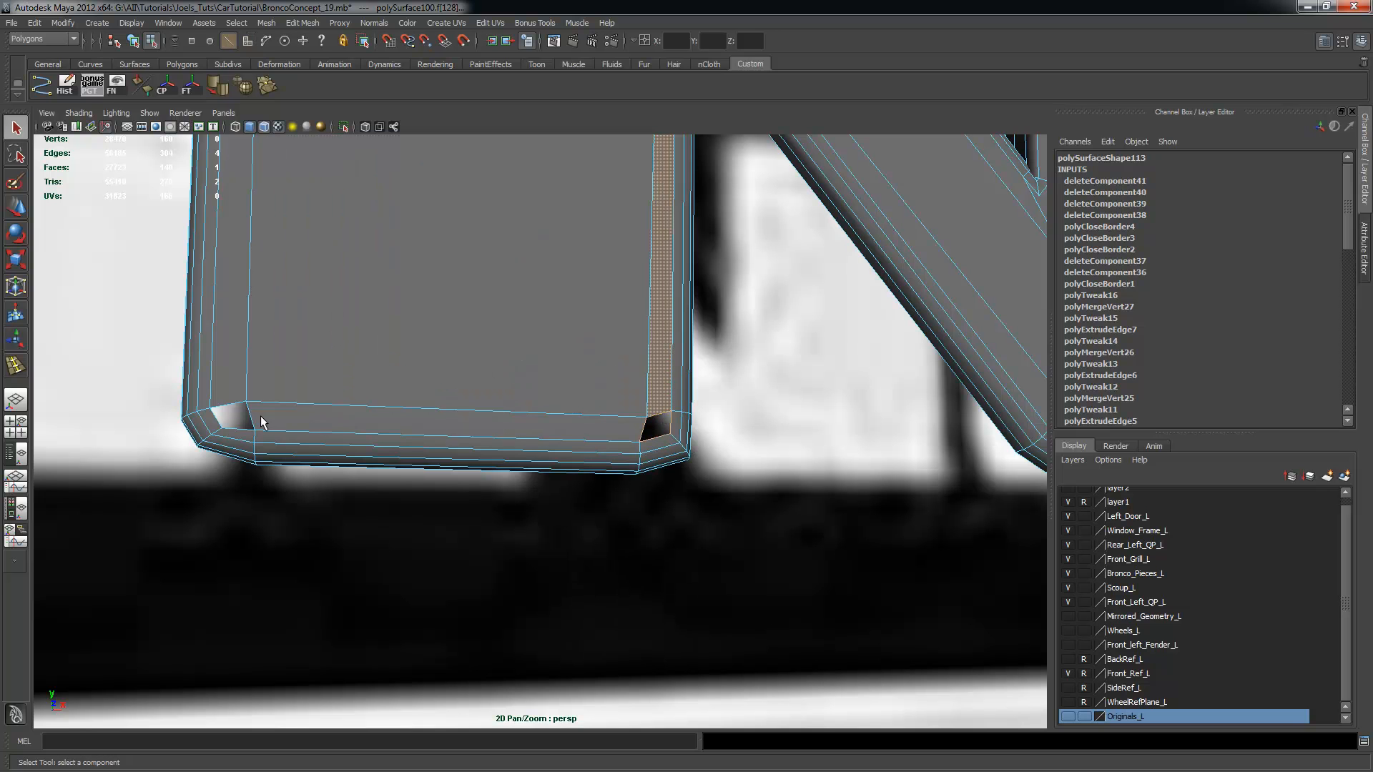
alt+middle_drag(458, 236, 480, 527)
alt+middle_drag(422, 179, 440, 505)
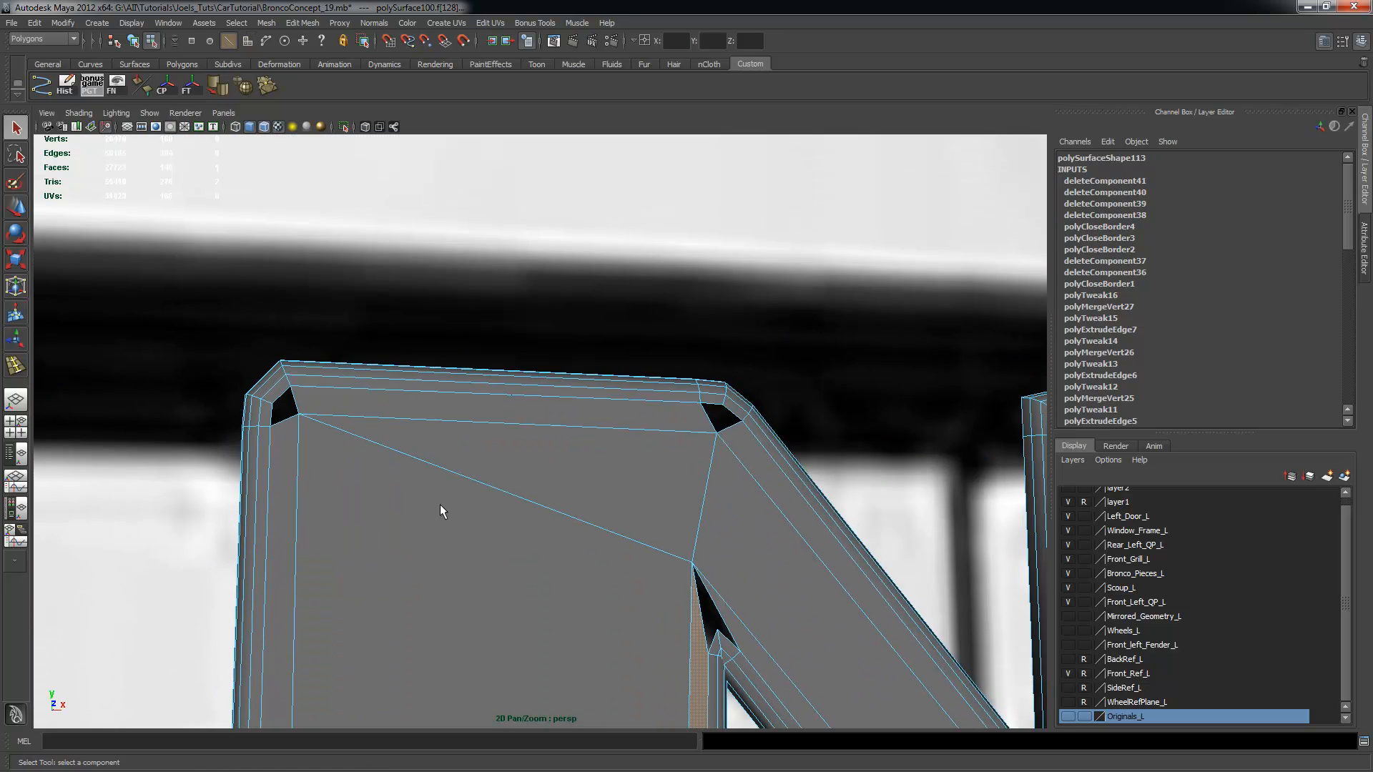
alt+middle_drag(671, 577, 526, 459)
alt+right_drag(526, 459, 815, 565)
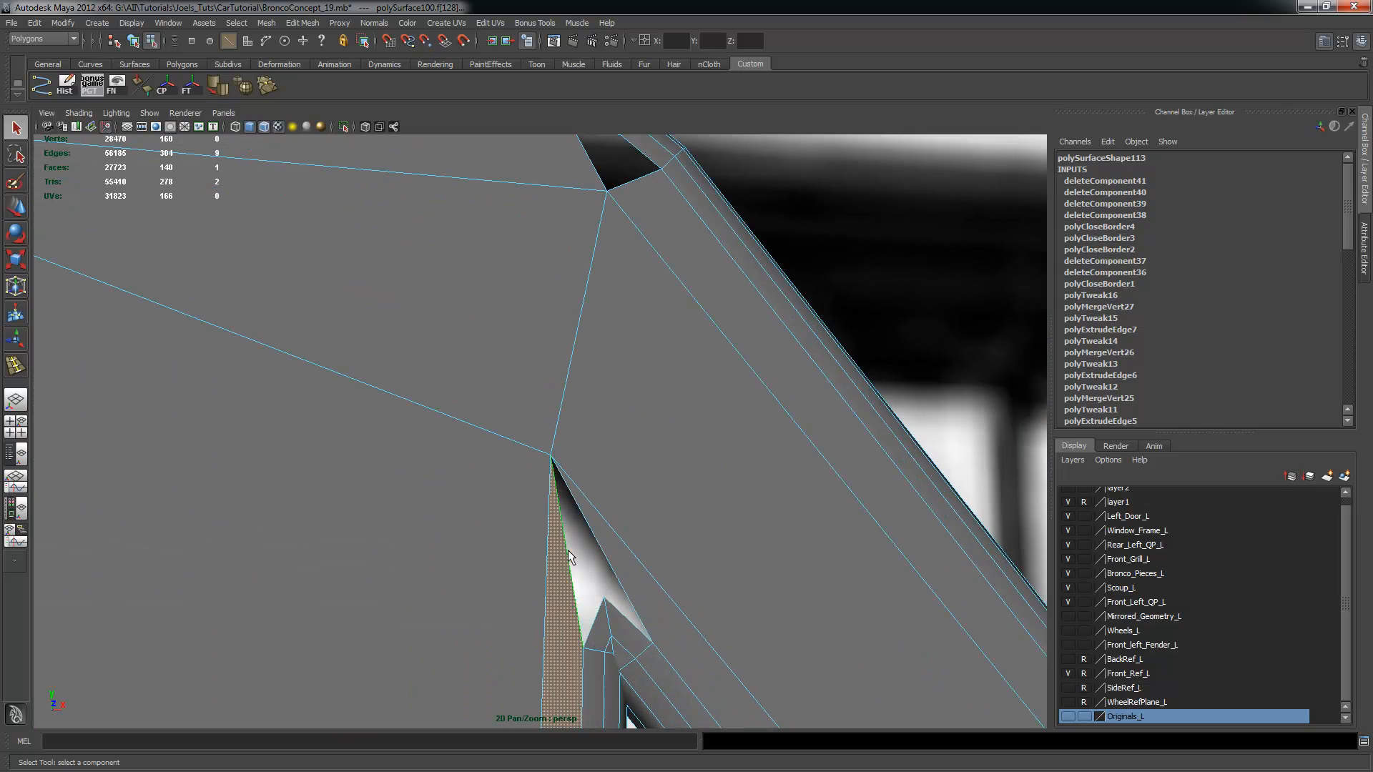
alt+right_drag(658, 309, 457, 283)
alt+middle_drag(307, 269, 749, 388)
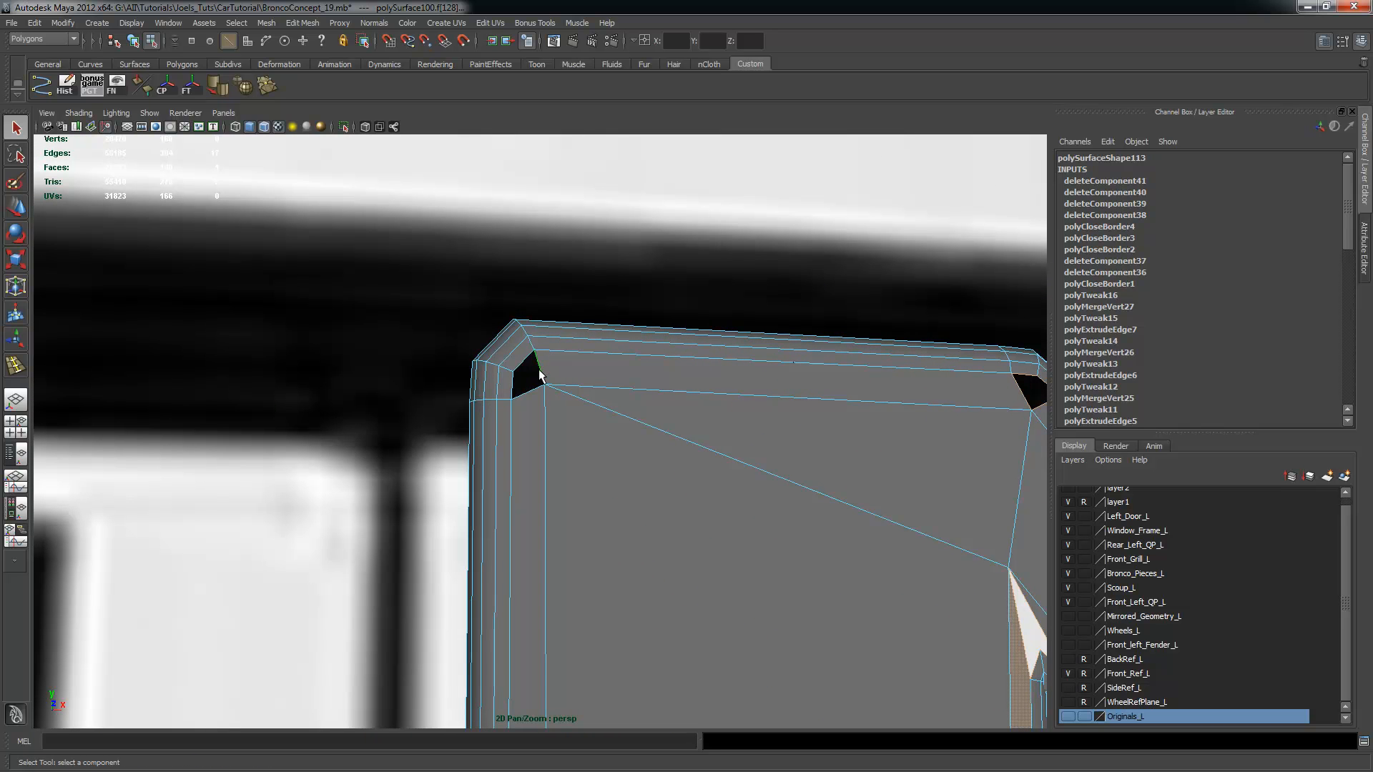
click(304, 22)
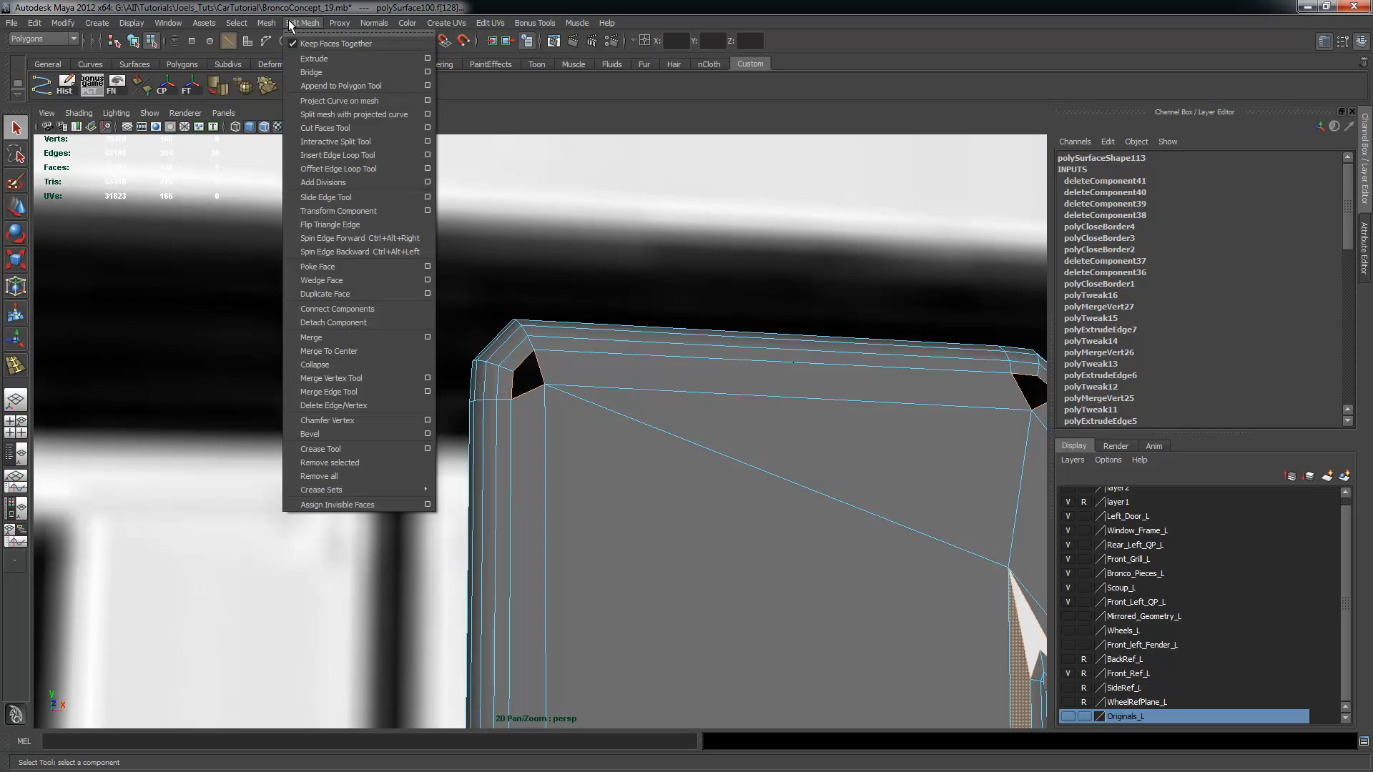
click(329, 254)
alt+right_drag(818, 515, 460, 311)
alt+right_drag(730, 501, 565, 447)
alt+middle_drag(594, 465, 472, 374)
alt+right_drag(472, 374, 754, 444)
alt+middle_drag(754, 444, 745, 457)
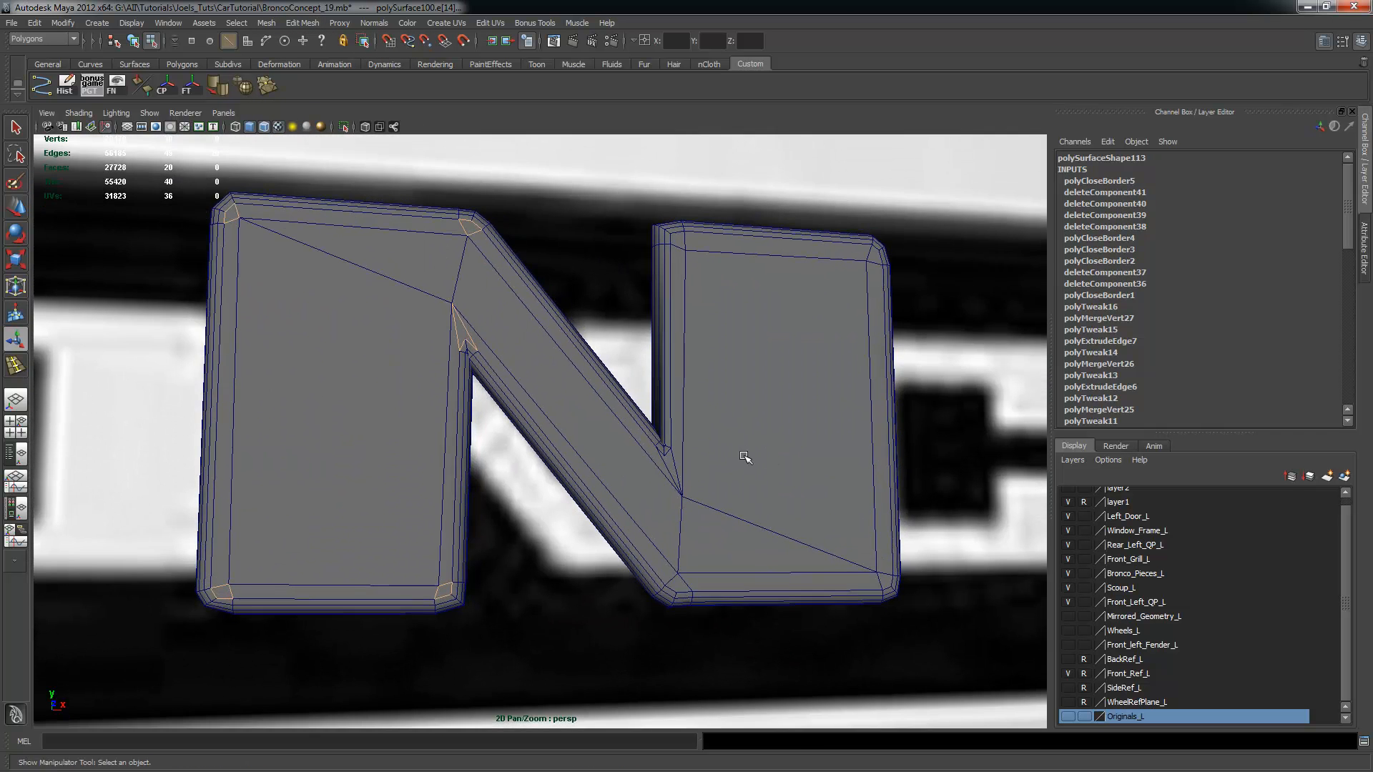
click(744, 461)
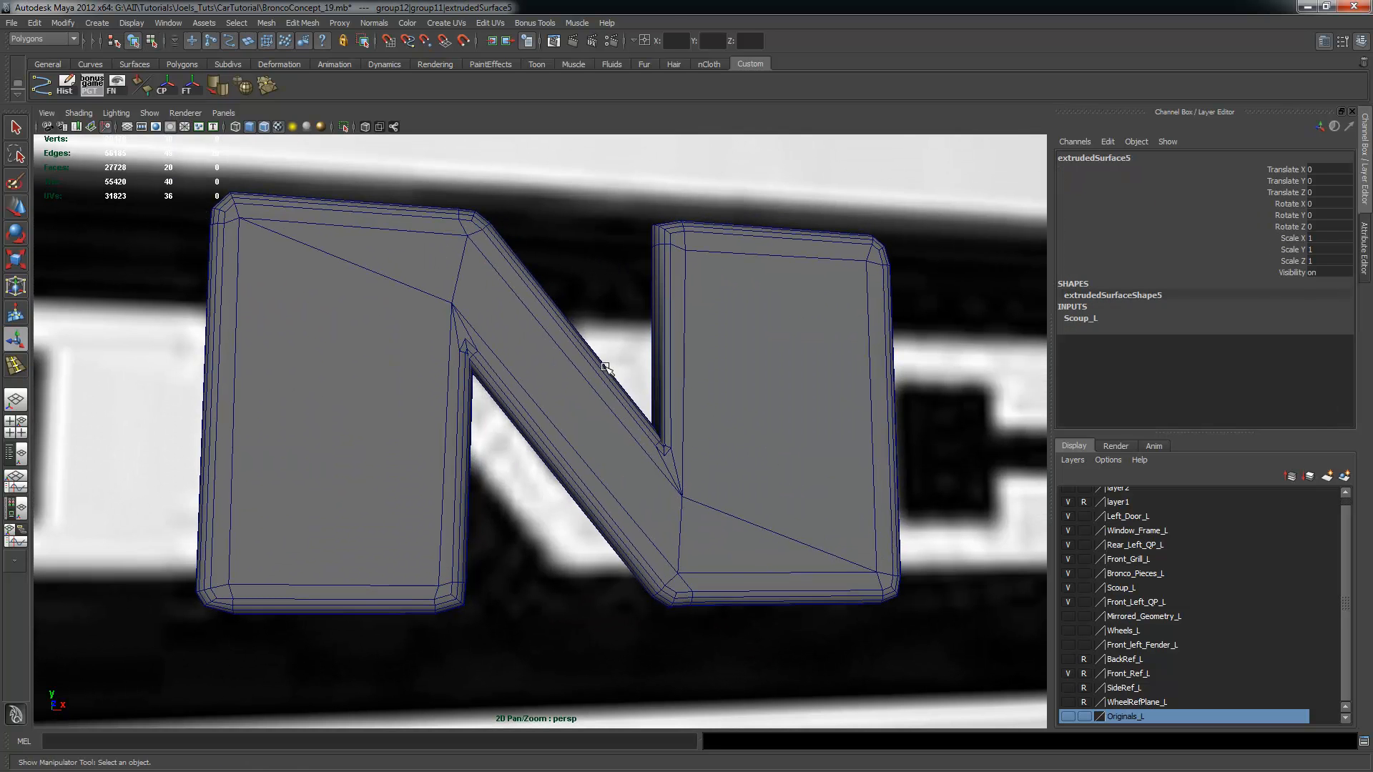
Preview the N with smooth mesh display and check its corners and notches before returning to the unsmoothed display
alt+drag(710, 383, 727, 457)
click(675, 413)
key(1)
key(3)
alt+drag(650, 434, 658, 435)
alt+right_drag(659, 435, 800, 465)
alt+drag(721, 454, 765, 445)
key(1)
alt+drag(652, 390, 665, 402)
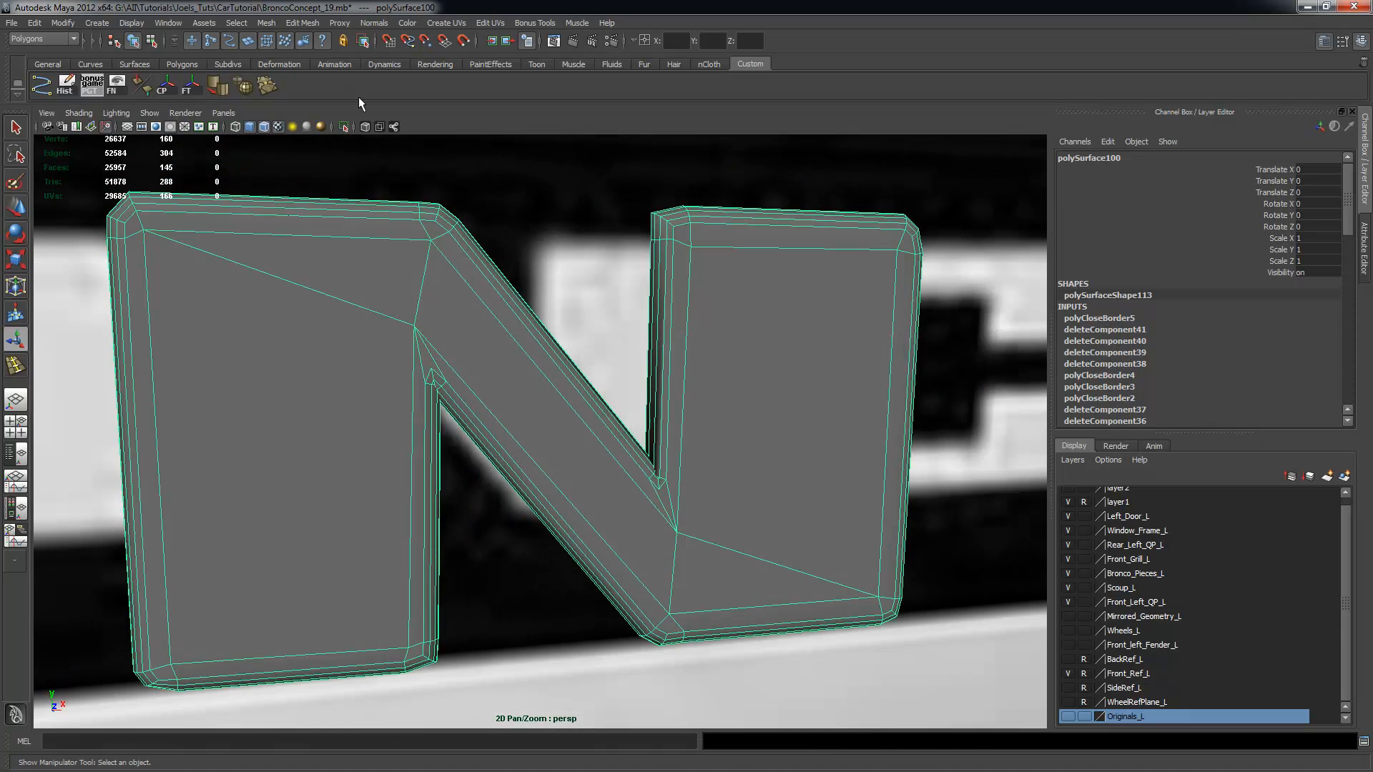
Try Smooth on the N mesh and undo it after inspecting the result
click(243, 86)
click(642, 338)
mouse_move(652, 398)
alt+mouse_down()
mouse_move(632, 389)
mouse_move(668, 401)
alt+mouse_up()
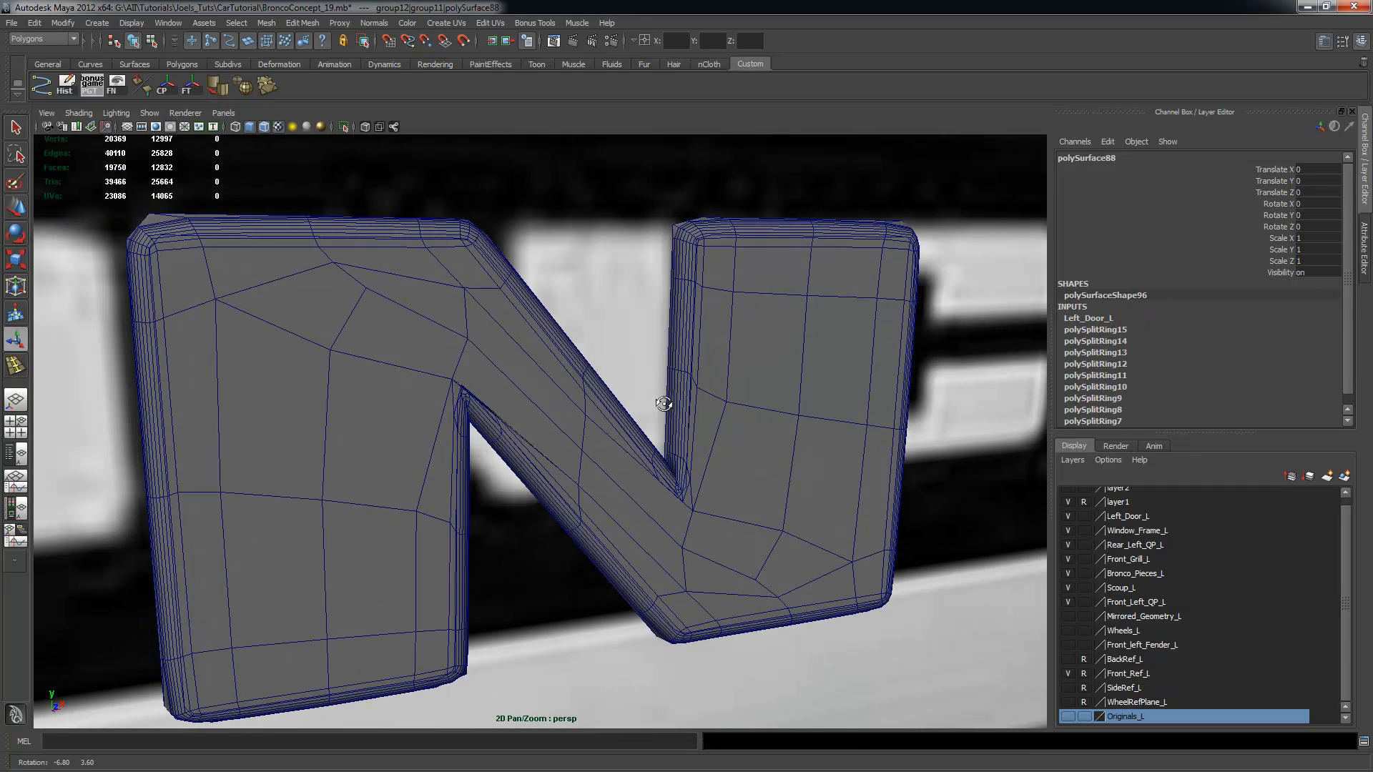
key(ctrl+z)
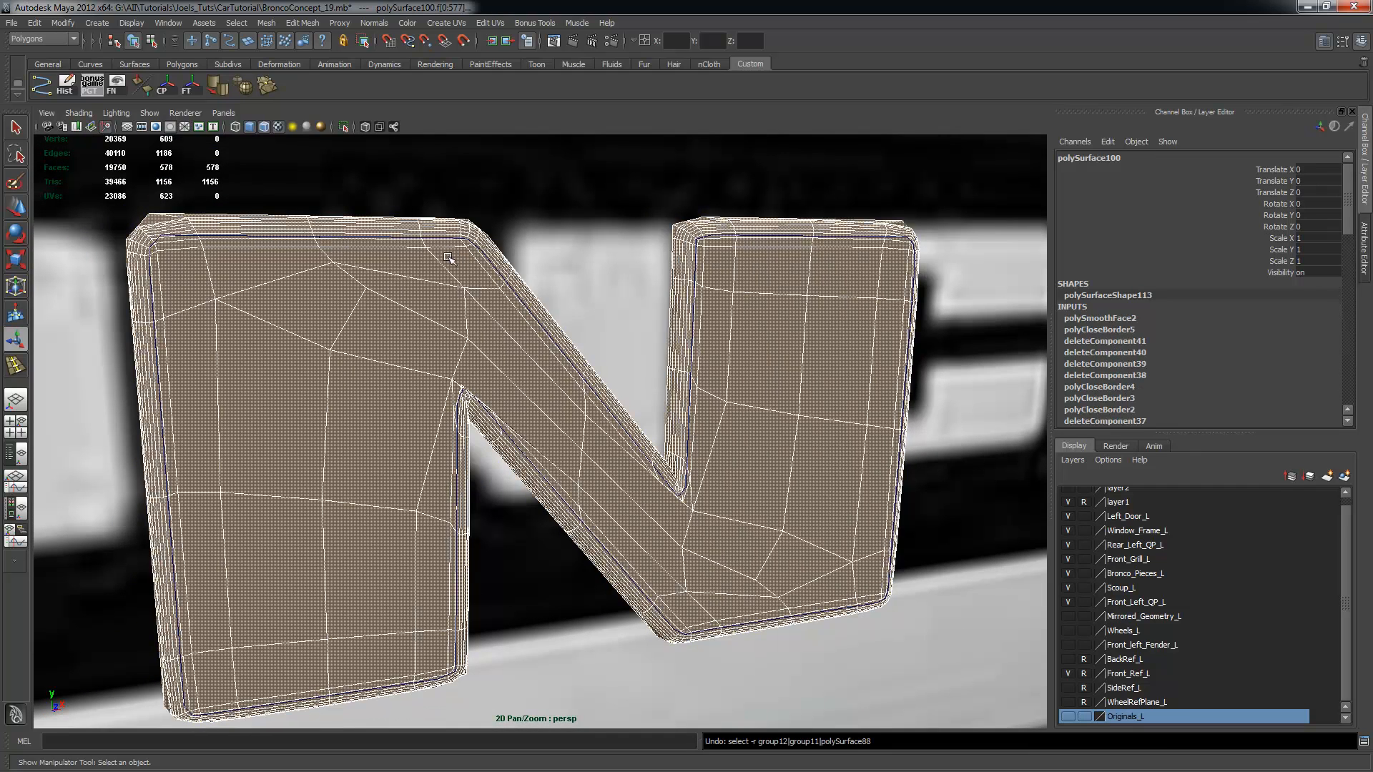
key(ctrl+z)
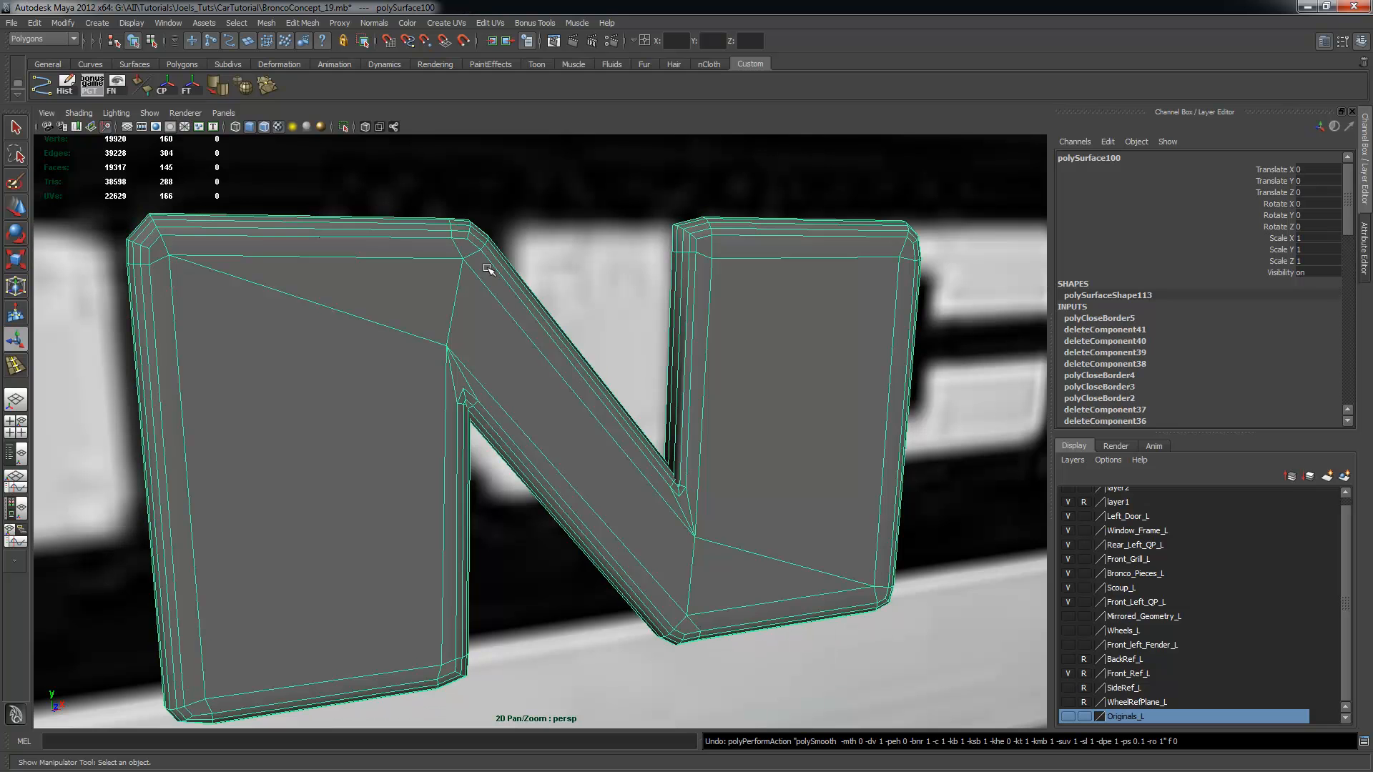
Try Smooth on the N using the Smooth Options with exponential divisions at level 1, and undo it
click(273, 23)
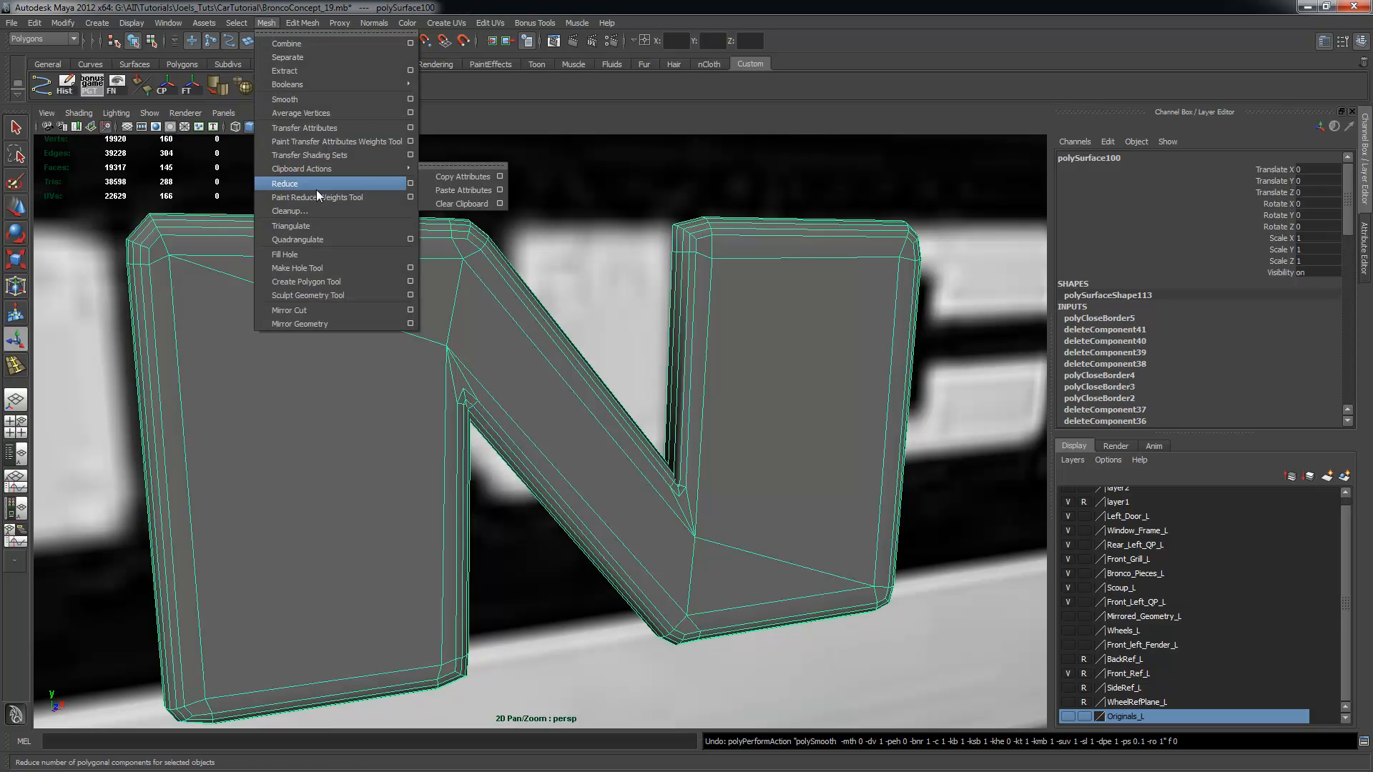
click(410, 100)
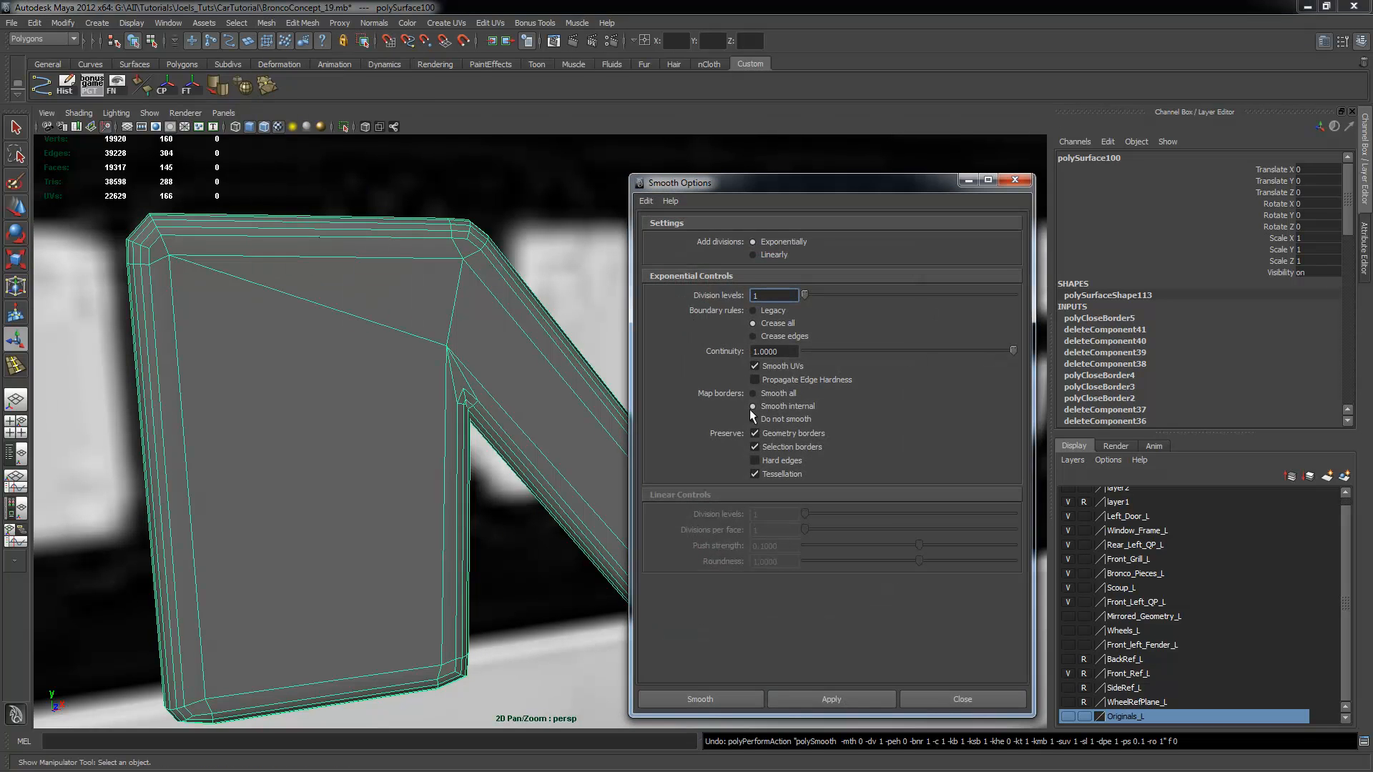
click(873, 697)
click(939, 698)
click(532, 277)
alt+drag(532, 278, 490, 267)
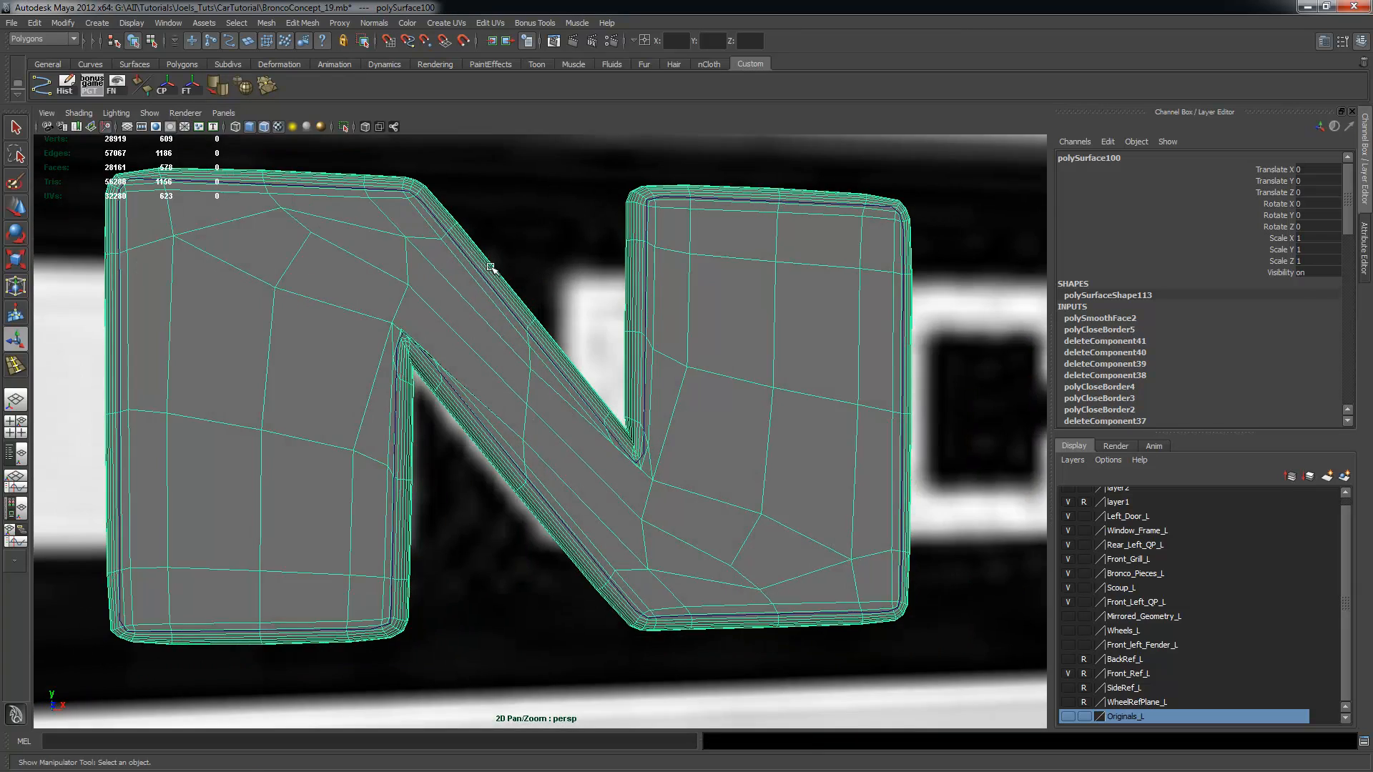
alt+right_drag(490, 267, 725, 330)
alt+drag(725, 330, 735, 341)
alt+right_drag(735, 341, 484, 303)
key(ctrl+z)
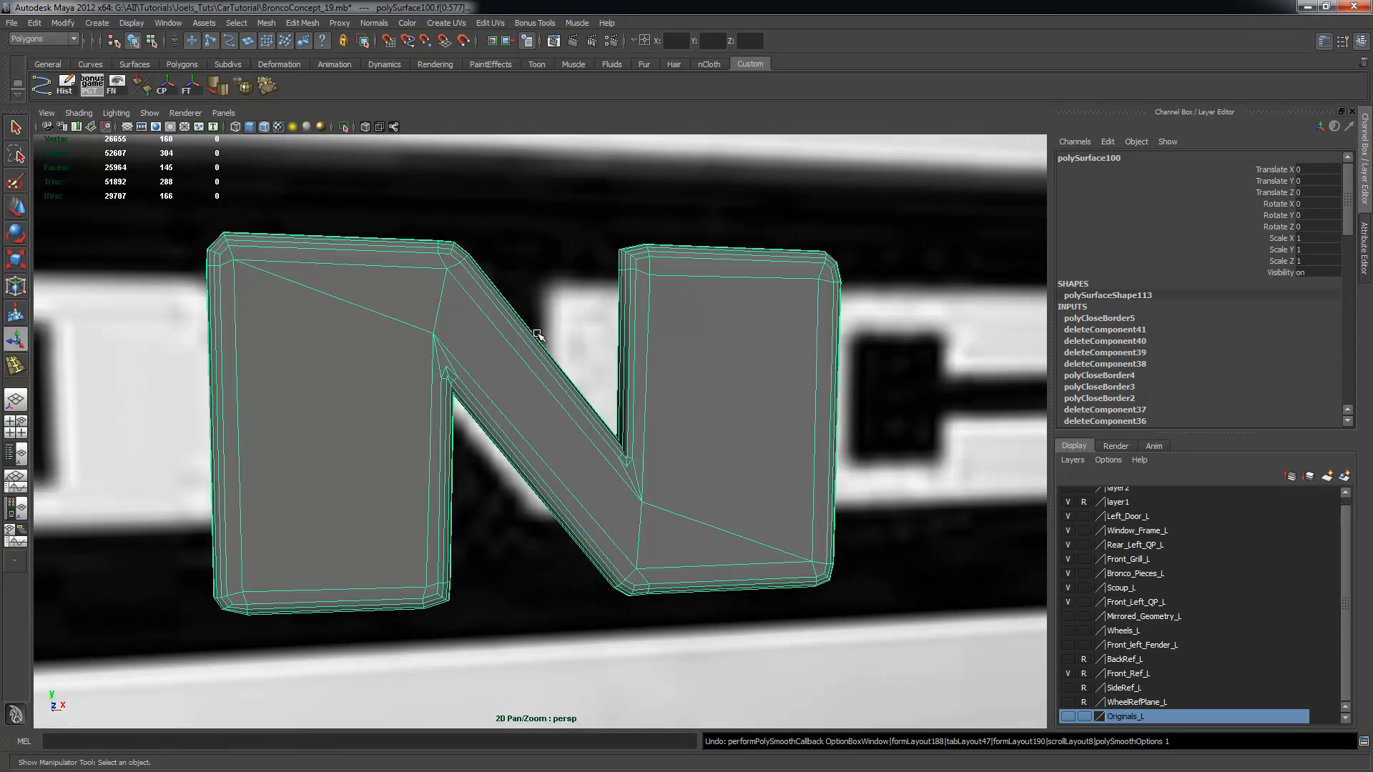
Select the full border edge loop around the N's back and extrude it backward along Z to deepen the letter's sides
scroll(512, 320, up, 2)
alt+drag(539, 344, 499, 337)
alt+right_drag(434, 410, 364, 409)
alt+drag(365, 410, 565, 450)
alt+middle_drag(565, 450, 668, 429)
right_drag(551, 366, 557, 336)
click(540, 328)
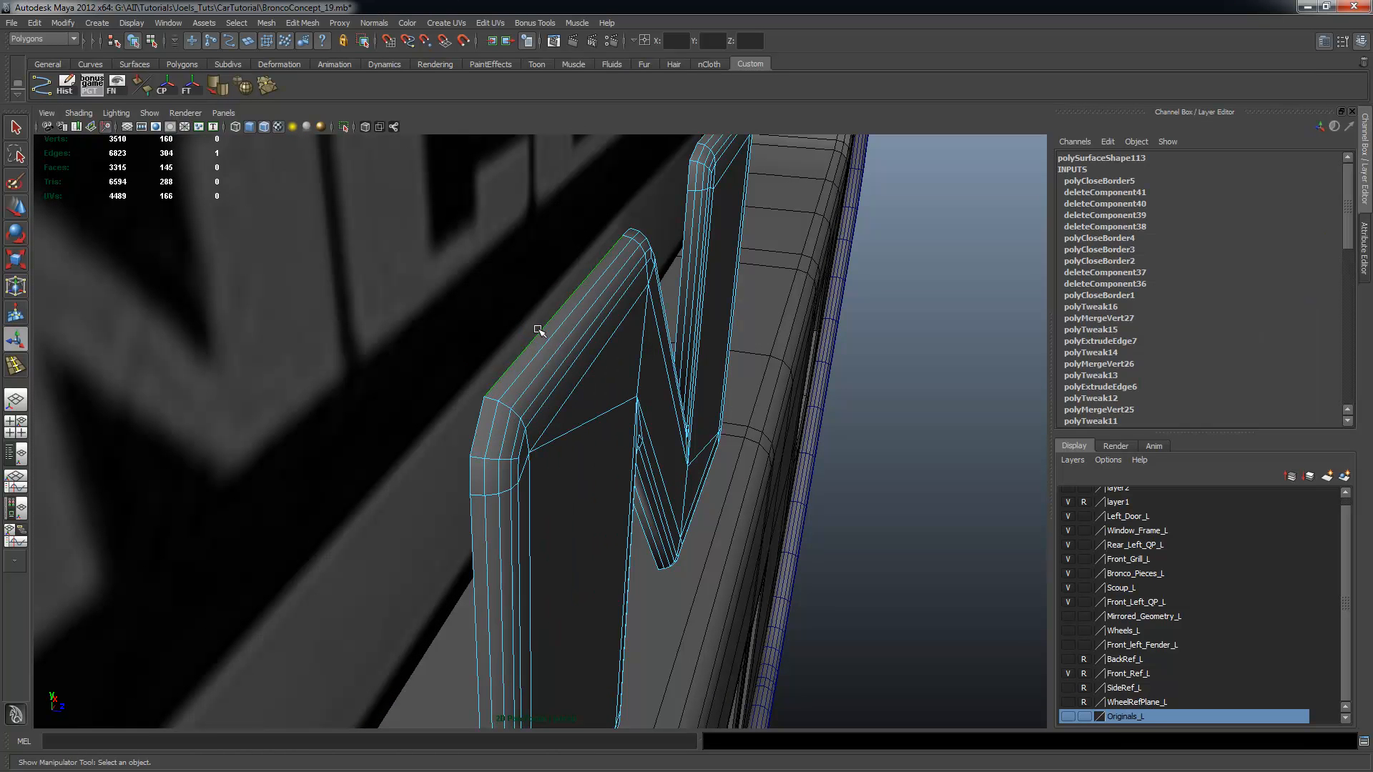
key(q)
double_click(542, 325)
alt+drag(667, 393, 517, 359)
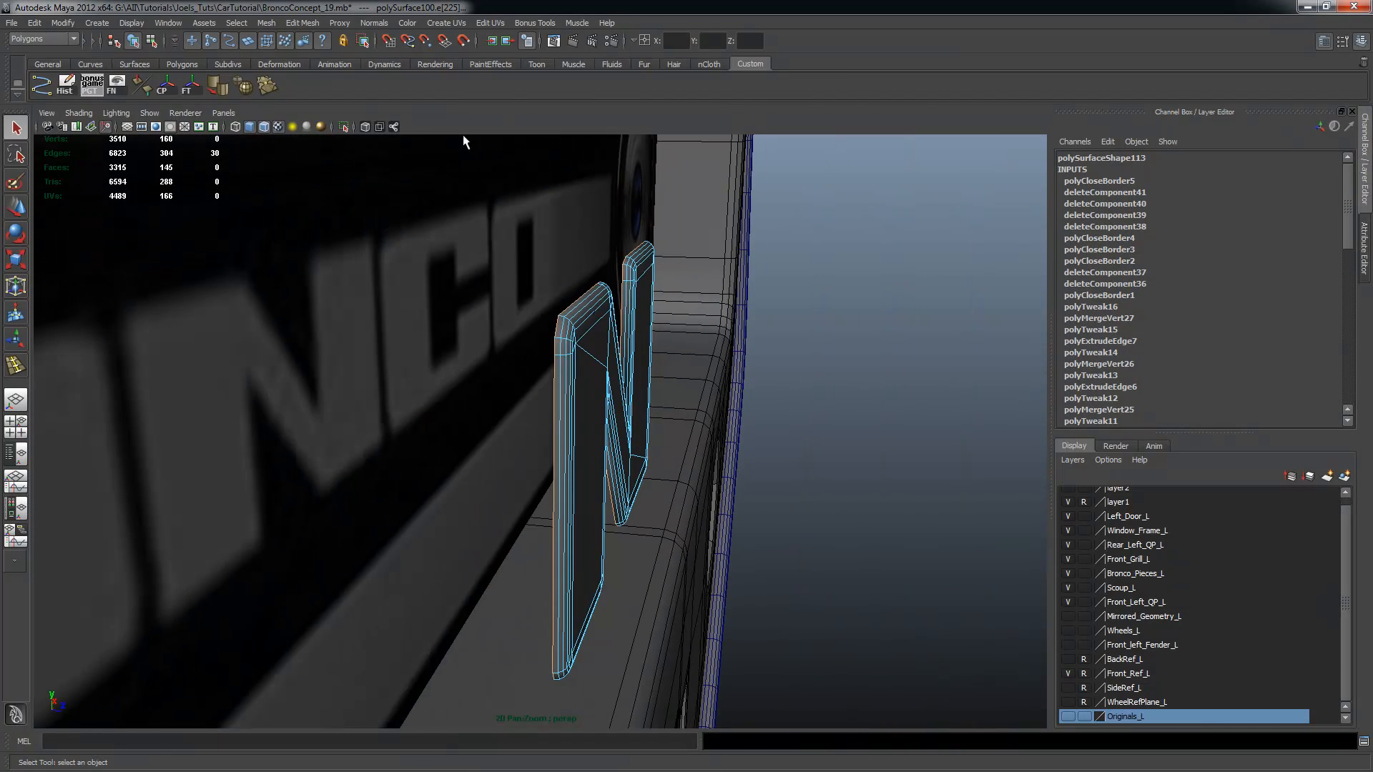
click(302, 22)
click(320, 53)
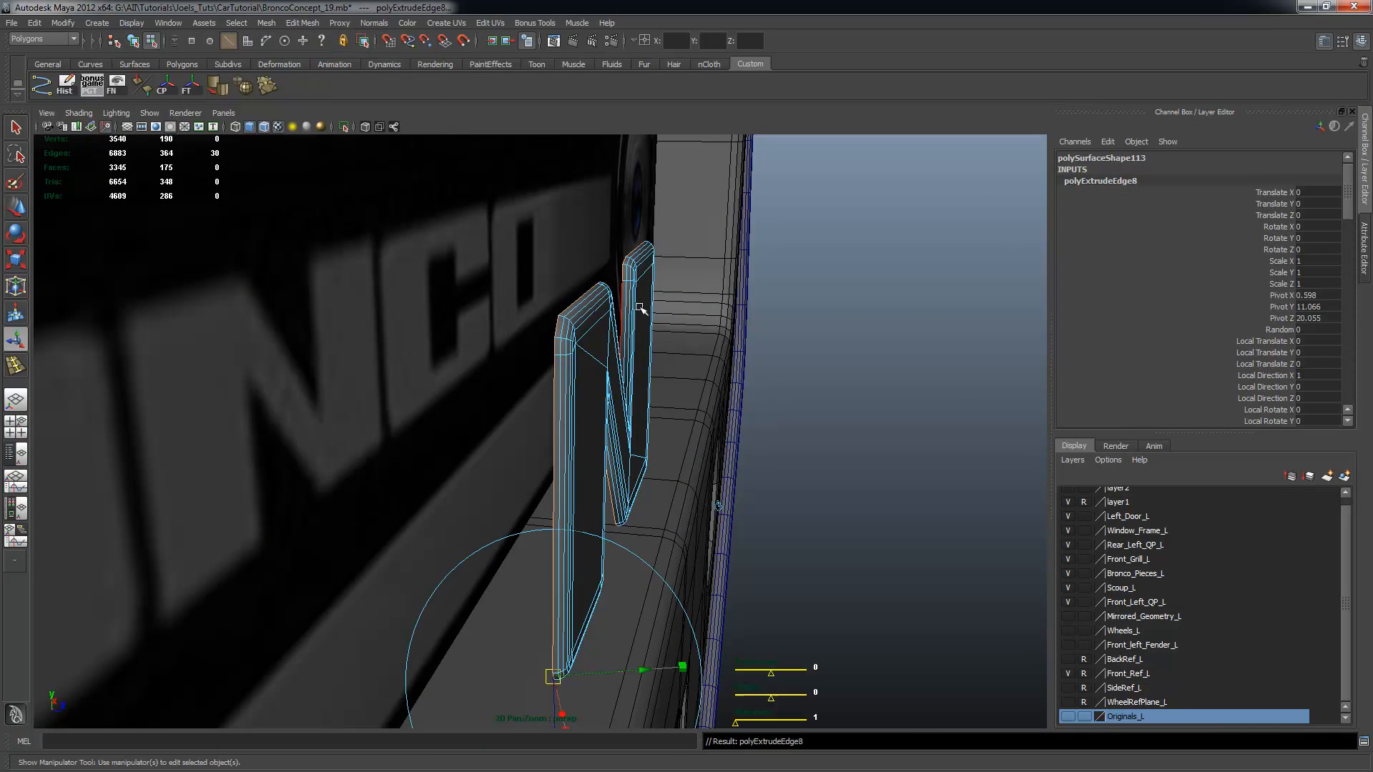
alt+drag(562, 366, 564, 408)
click(763, 470)
alt+drag(666, 461, 726, 449)
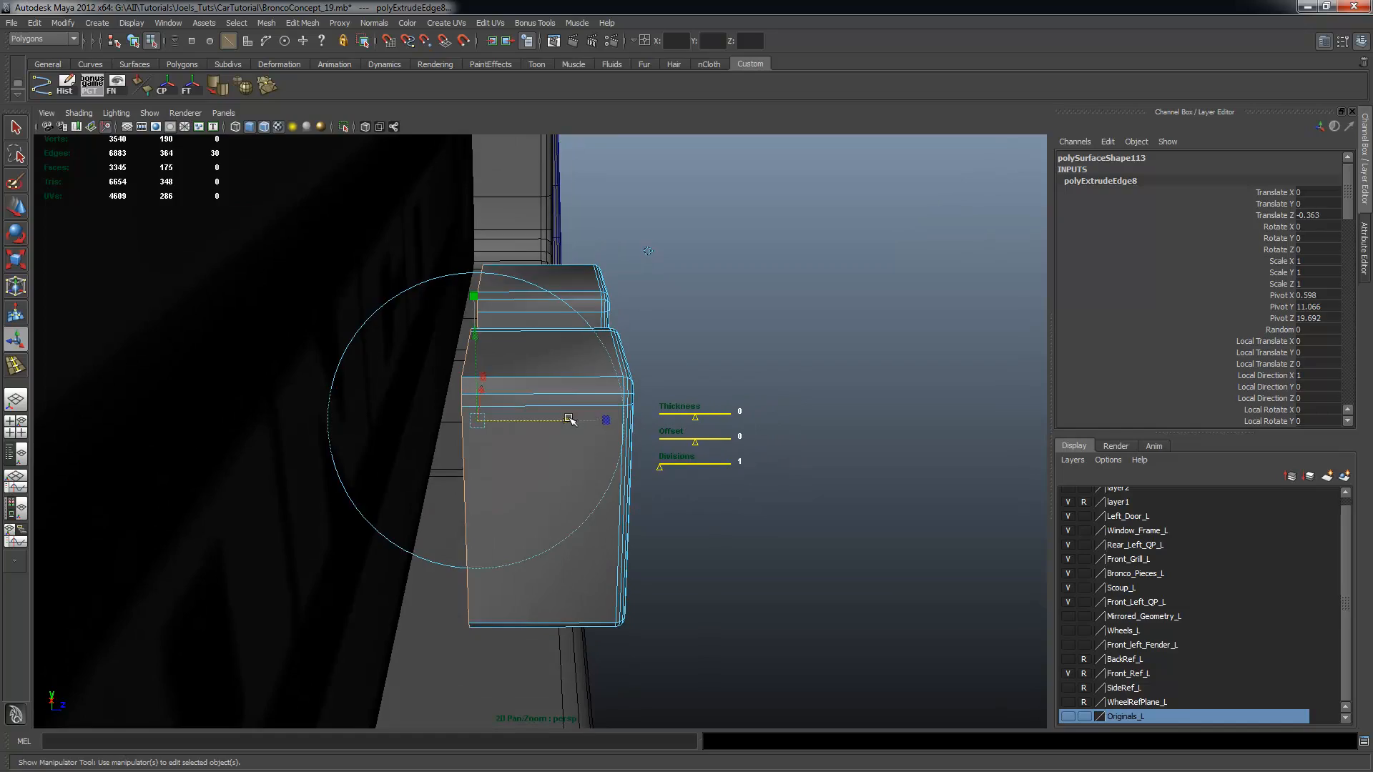
drag(570, 419, 555, 420)
Check the deepened N against the grille reference from several angles and save the scene
alt+drag(808, 442, 638, 454)
alt+right_drag(898, 503, 704, 477)
alt+drag(701, 476, 502, 458)
click(95, 448)
alt+right_drag(629, 501, 499, 485)
alt+drag(499, 486, 656, 520)
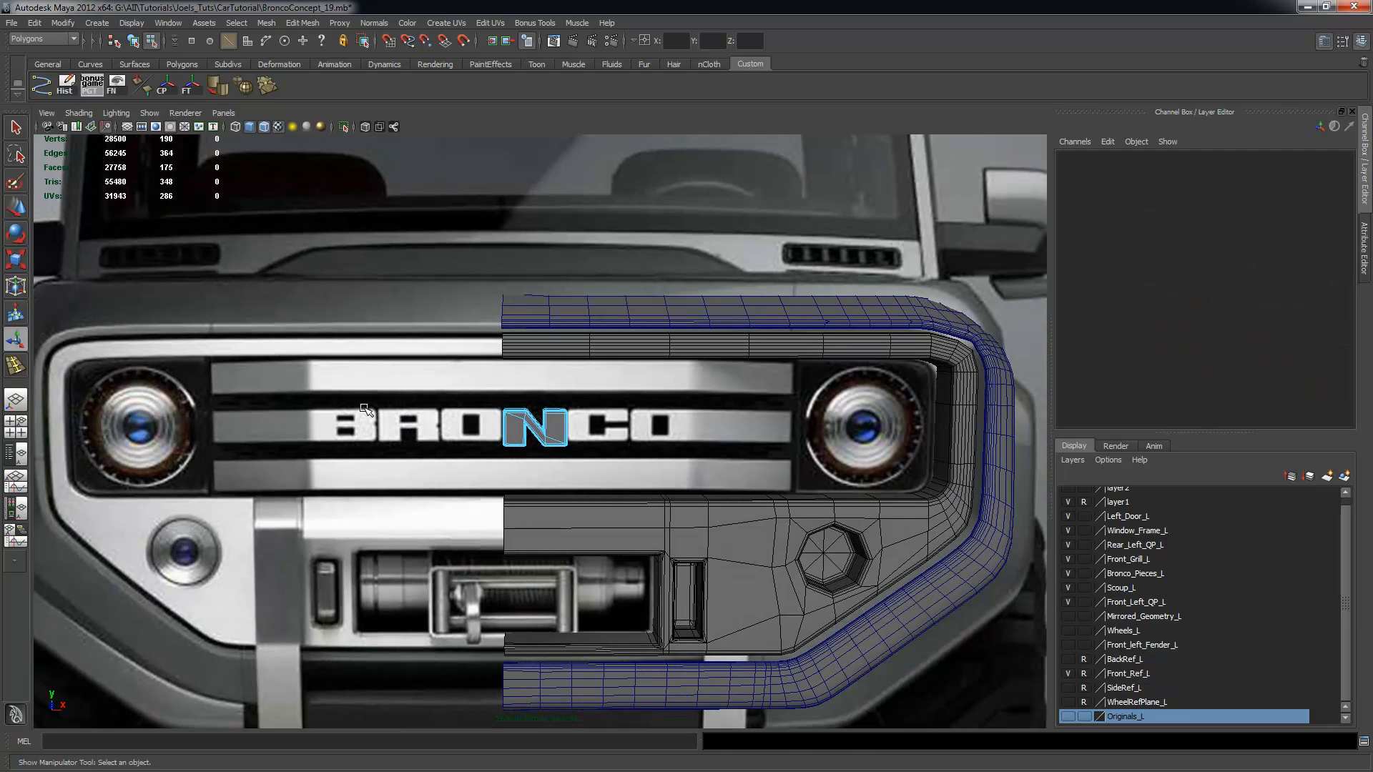
alt+drag(651, 426, 661, 455)
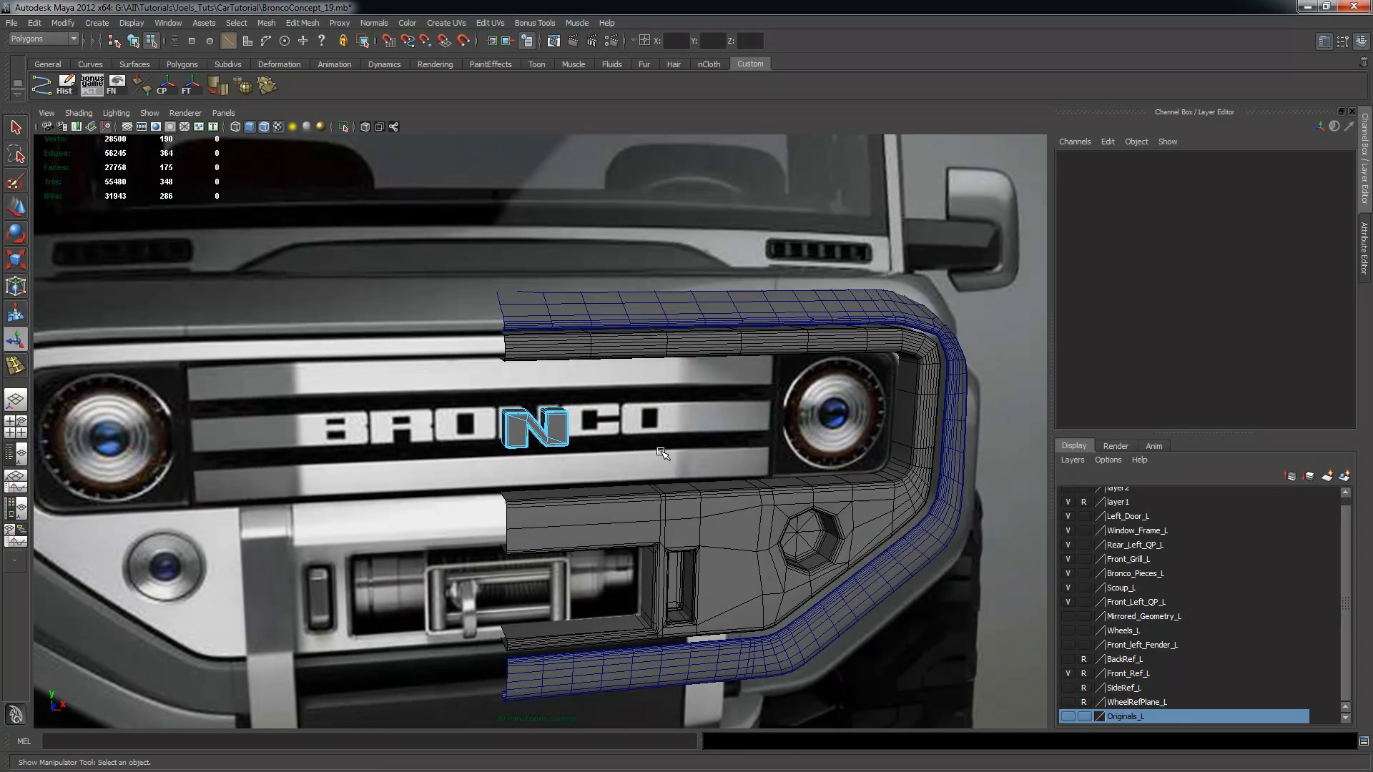
key(q)
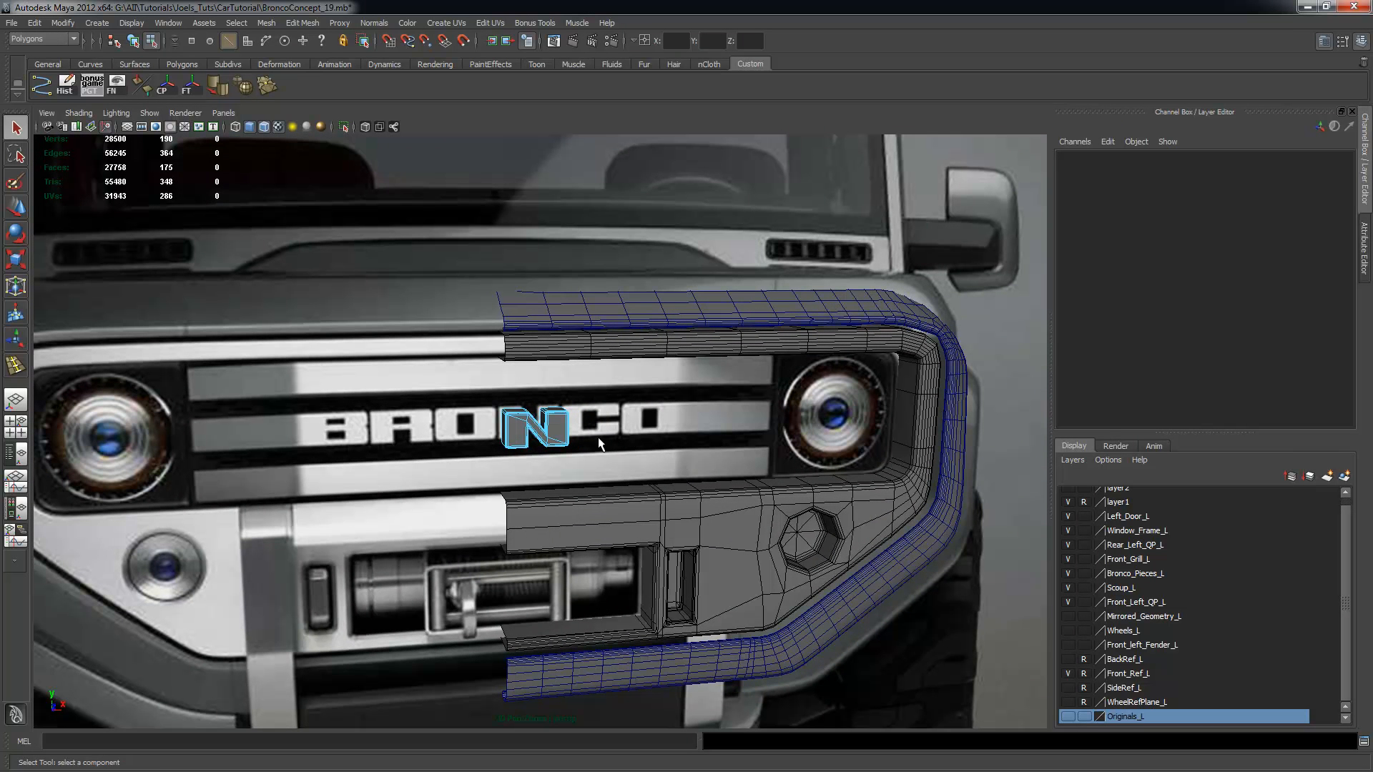
click(569, 429)
key(f)
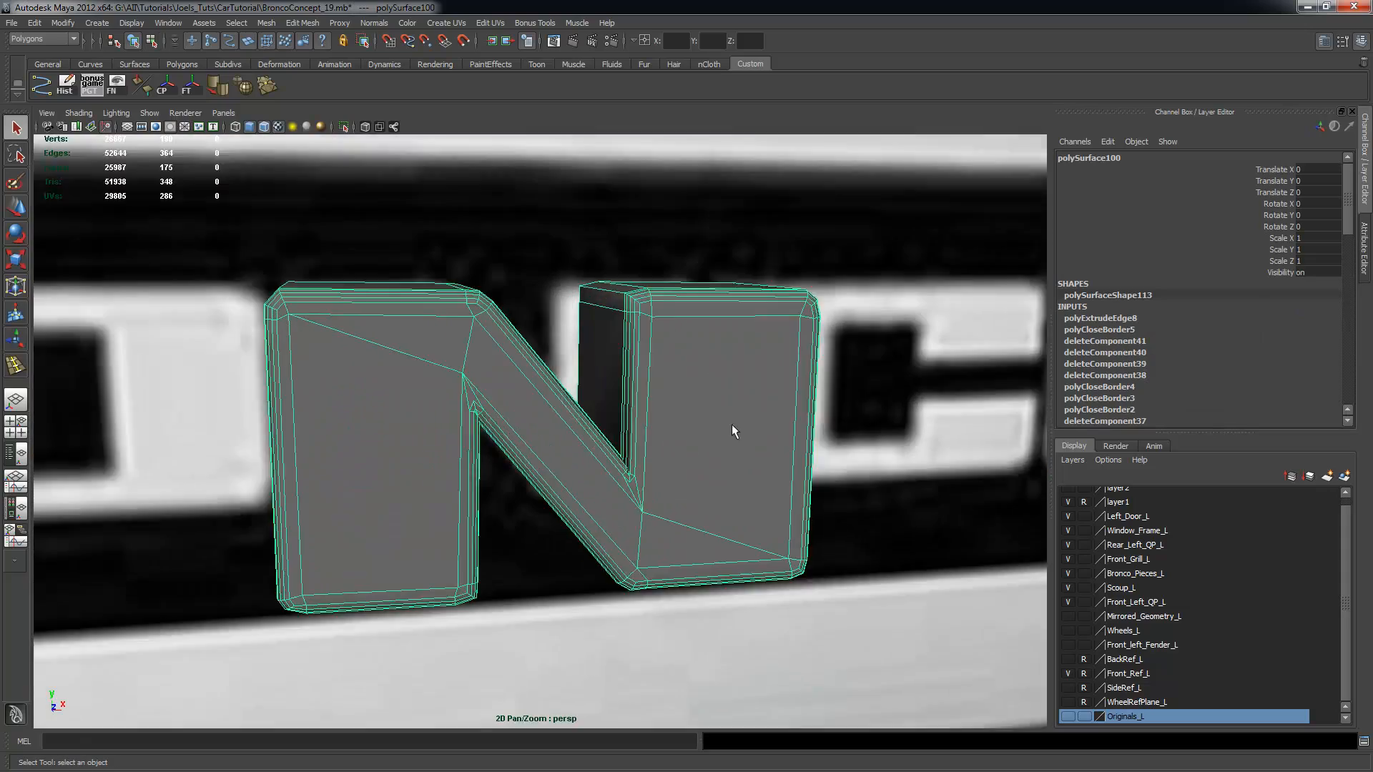
scroll(743, 393, up, 3)
scroll(751, 369, down, 5)
click(792, 377)
alt+right_drag(793, 379, 613, 410)
alt+drag(613, 411, 556, 423)
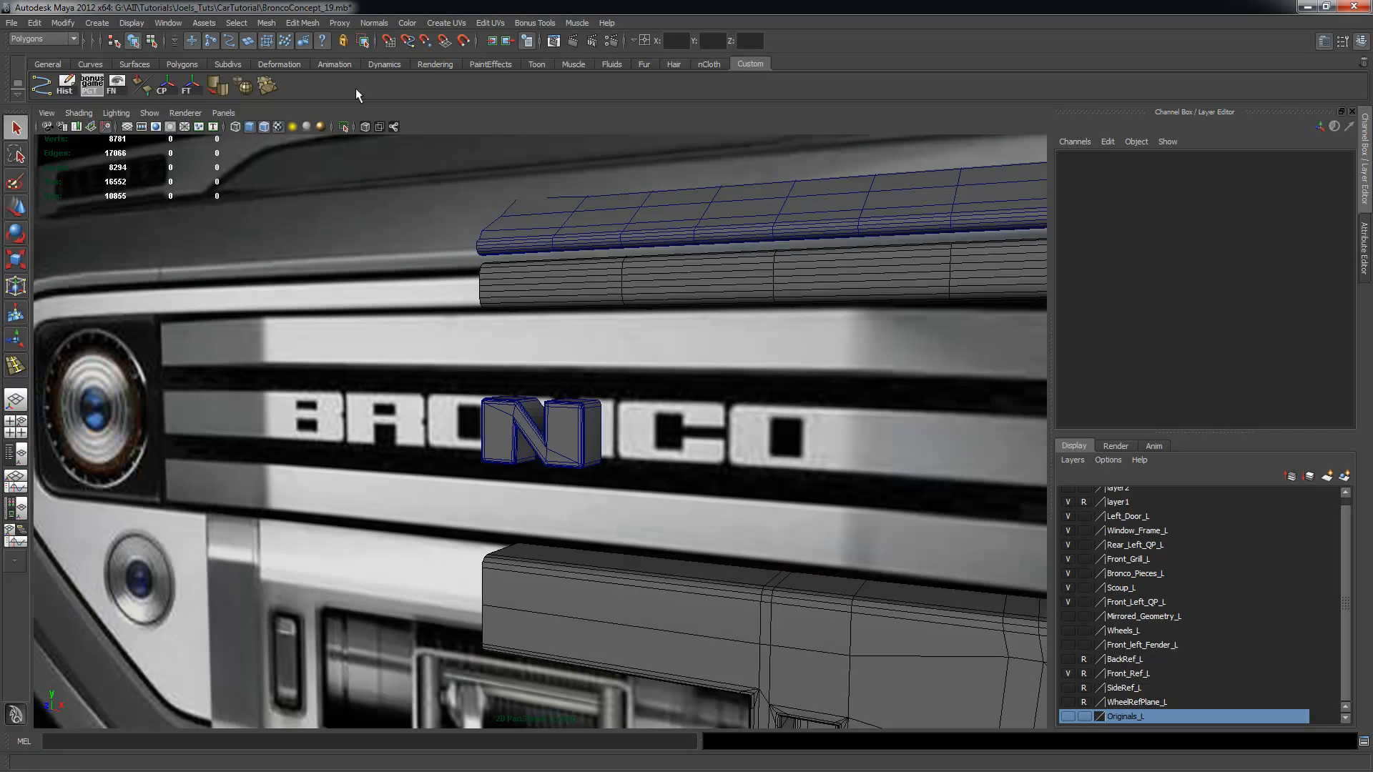
key(ctrl+s)
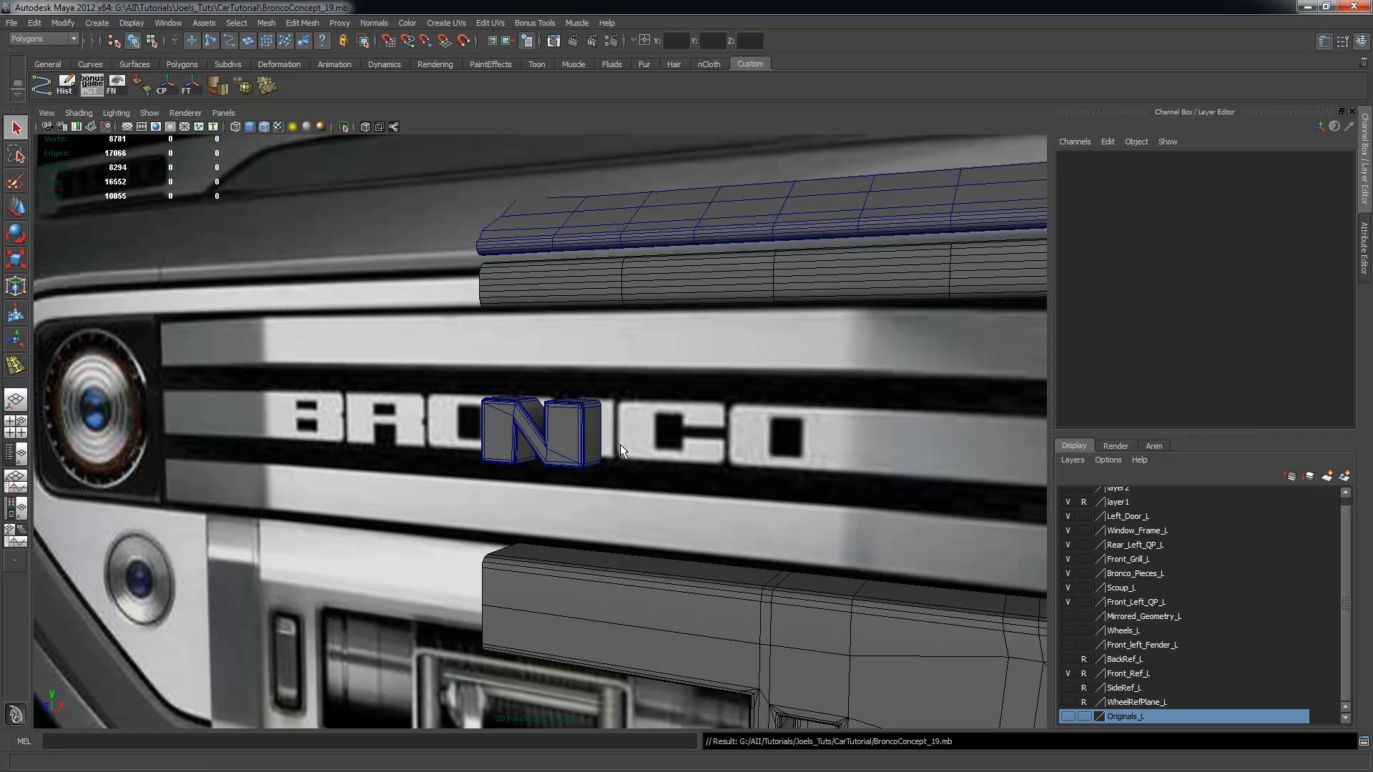
Show layer2 and make its large plane behind the lettering live as a drawing surface
alt+drag(620, 444, 678, 469)
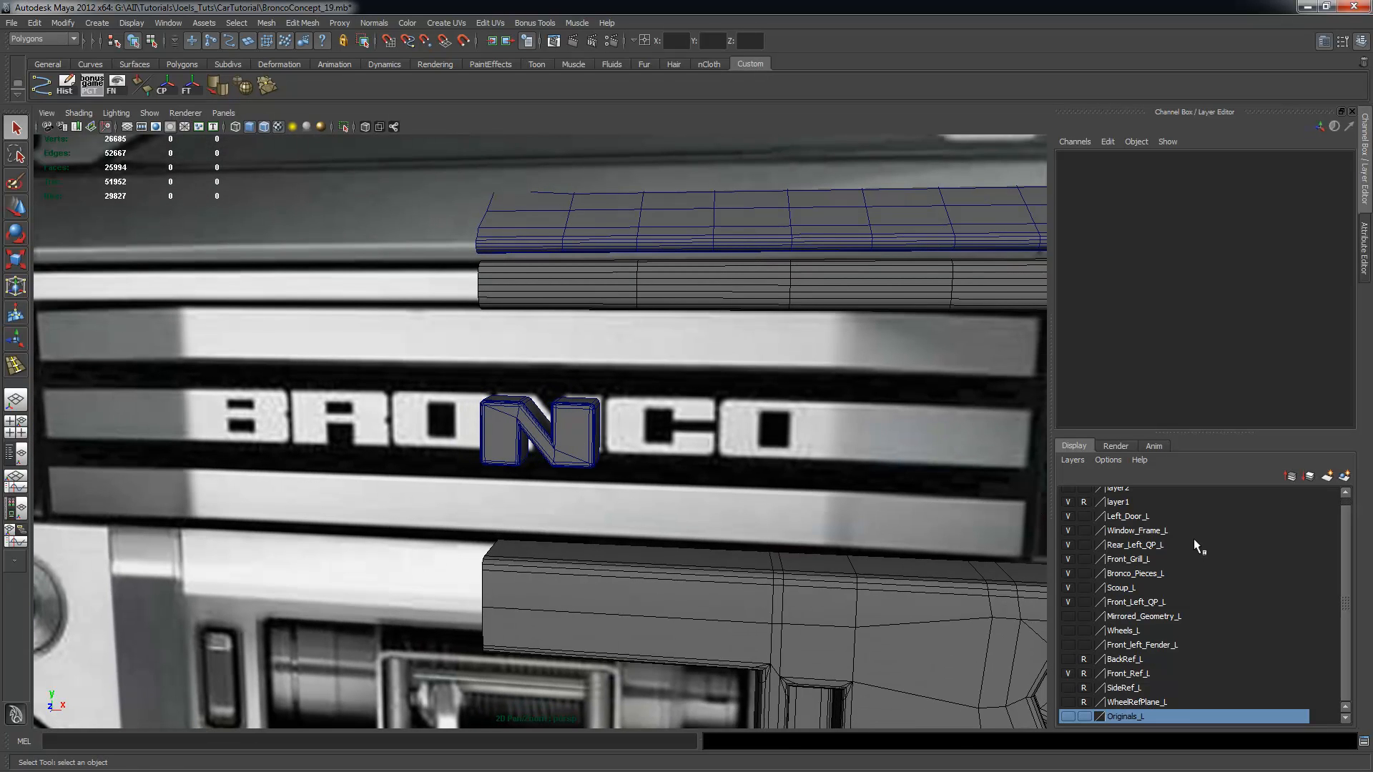
scroll(1349, 516, up, 1)
click(1068, 494)
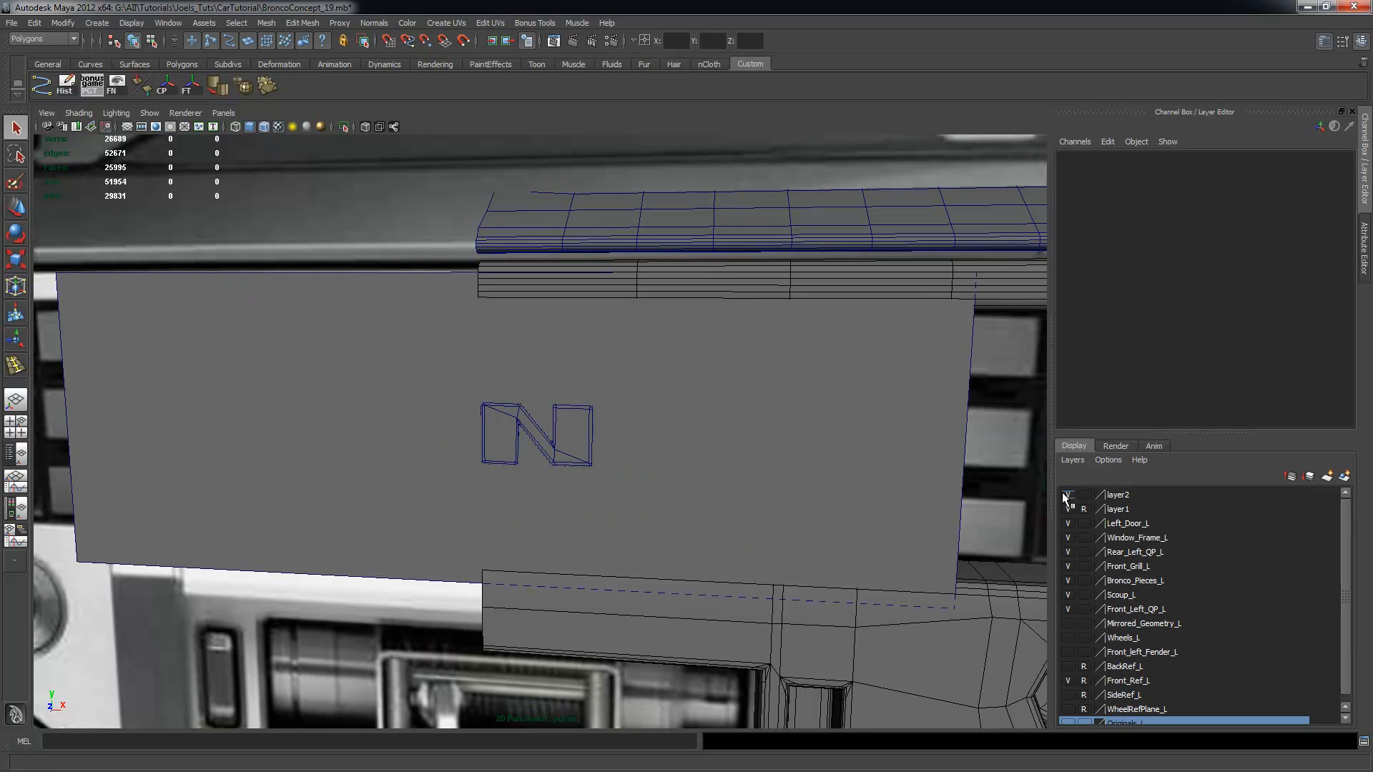
alt+drag(686, 448, 748, 438)
click(701, 399)
click(463, 44)
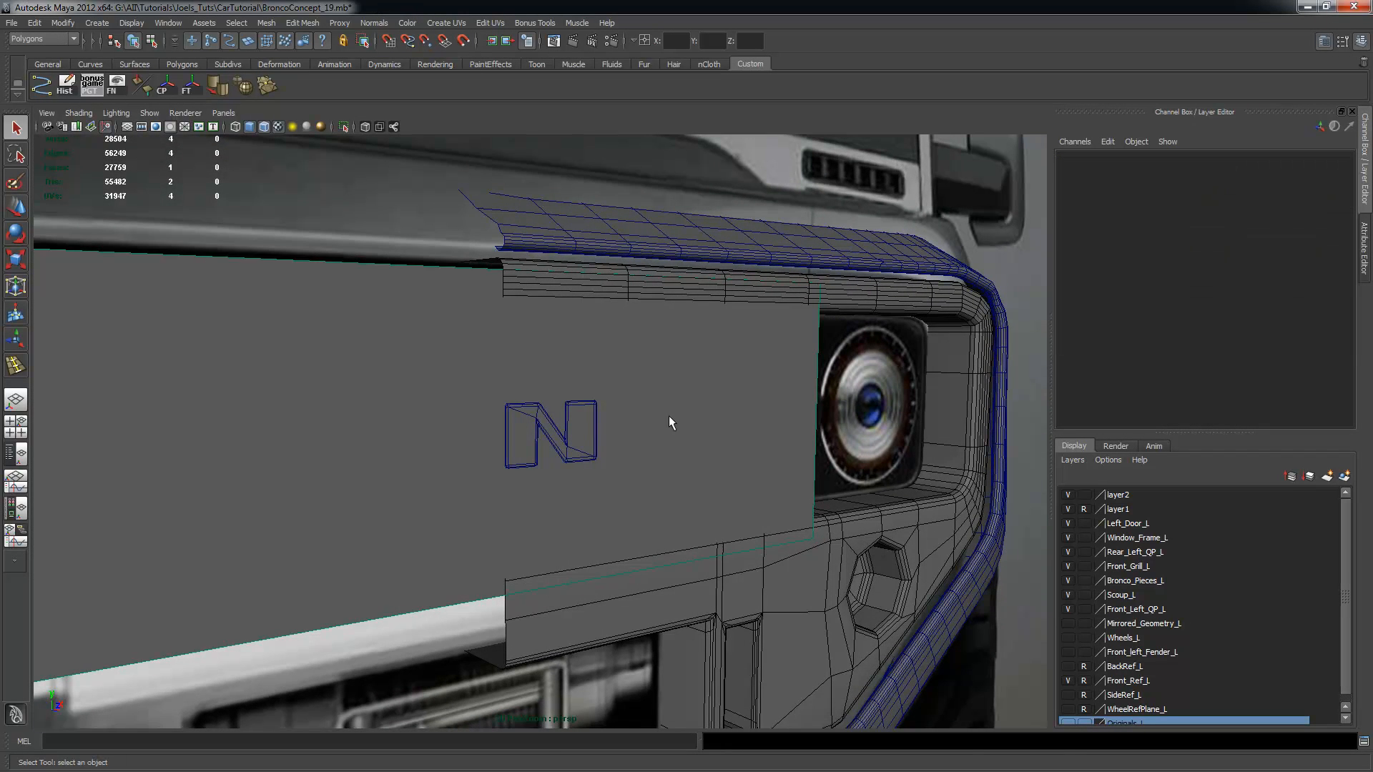
Trace the outer outline of the O beside the N with a linear CV curve in the front view, following its rounded corners
key(space)
key(space)
alt+right_drag(770, 189, 494, 204)
alt+right_drag(329, 315, 422, 336)
alt+middle_drag(429, 401, 639, 407)
alt+right_drag(449, 412, 571, 436)
alt+middle_drag(571, 436, 552, 438)
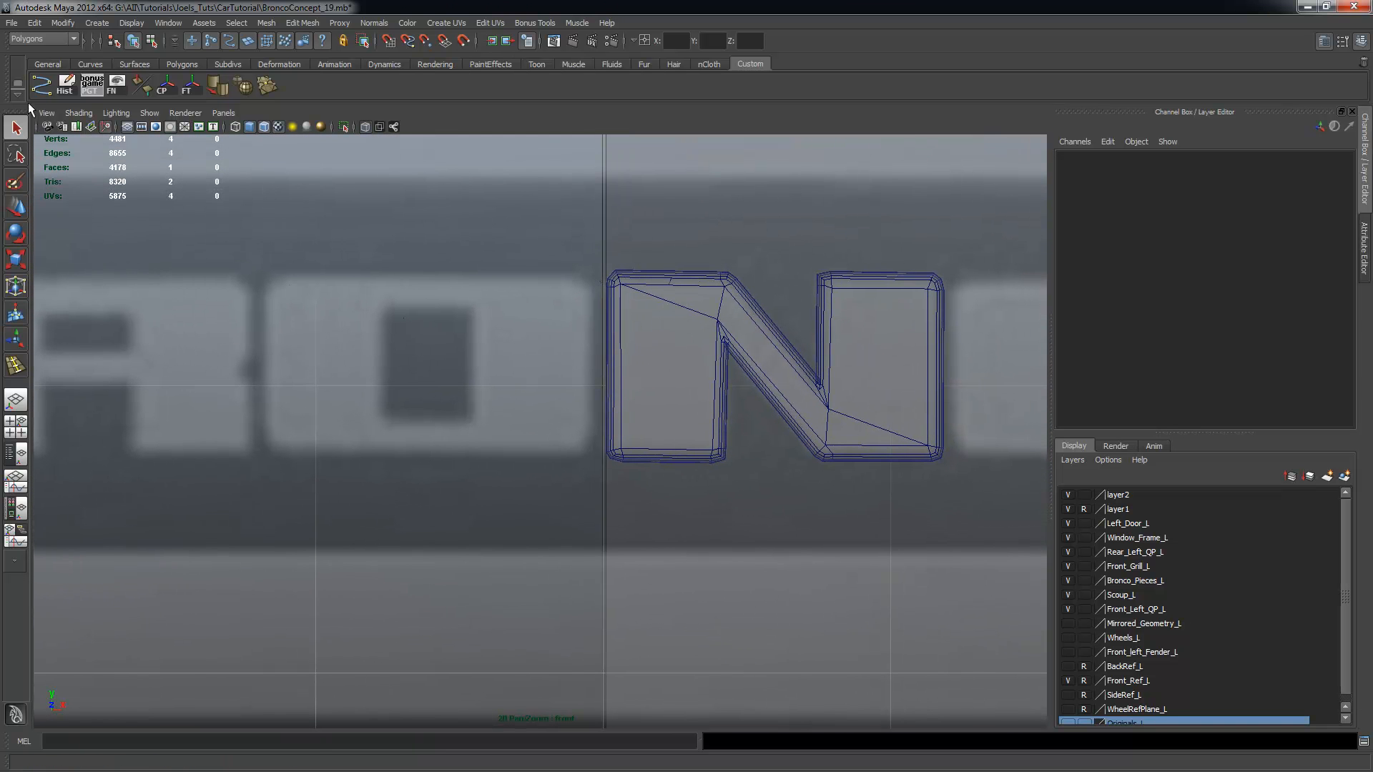
click(41, 87)
double_click(40, 88)
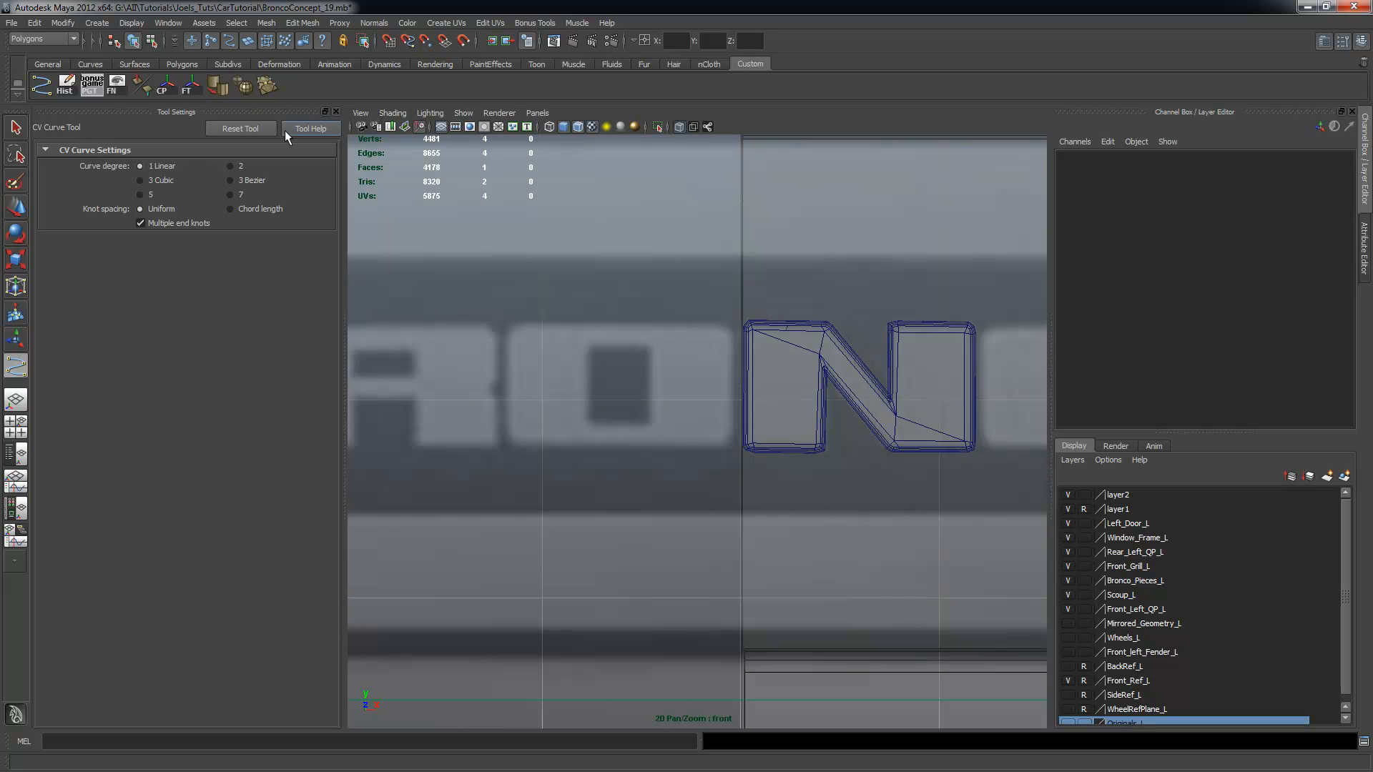
click(334, 112)
scroll(506, 352, up, 4)
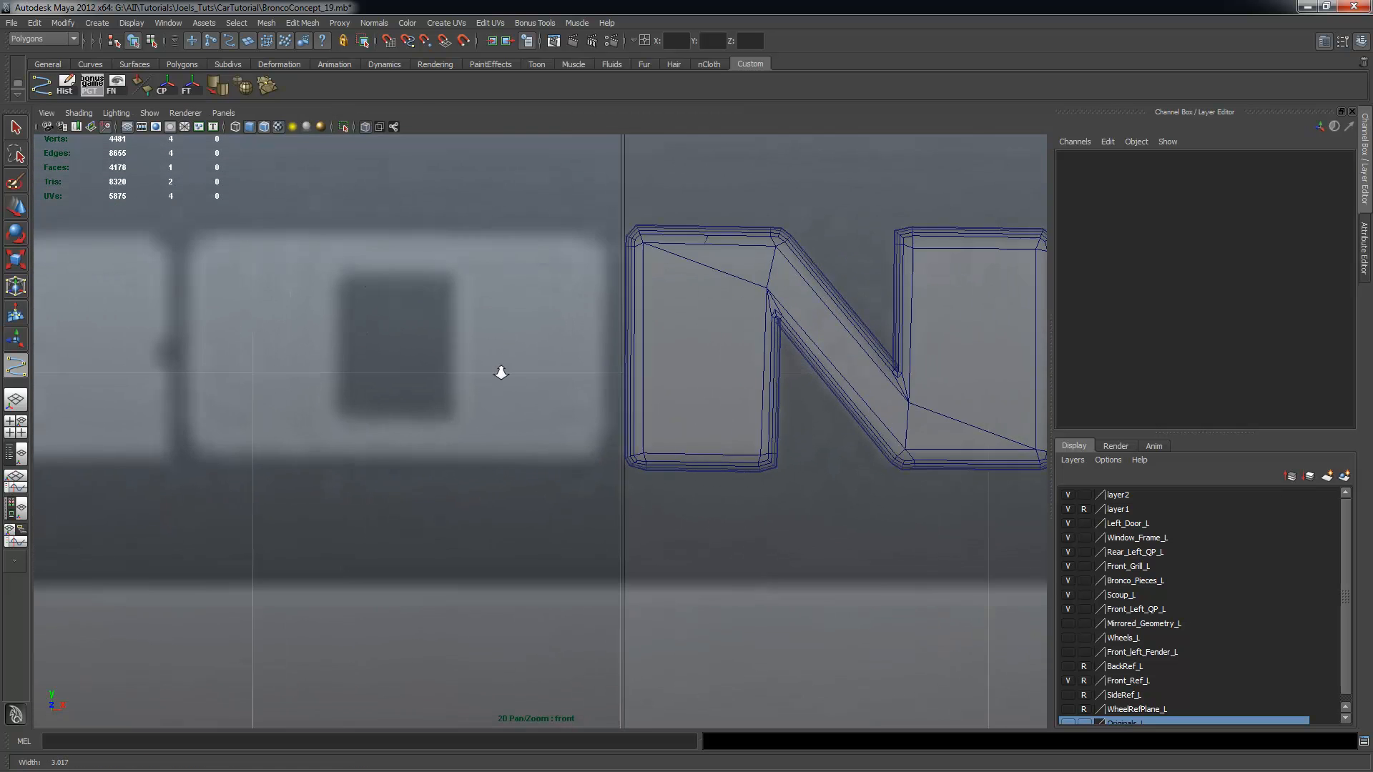
click(174, 460)
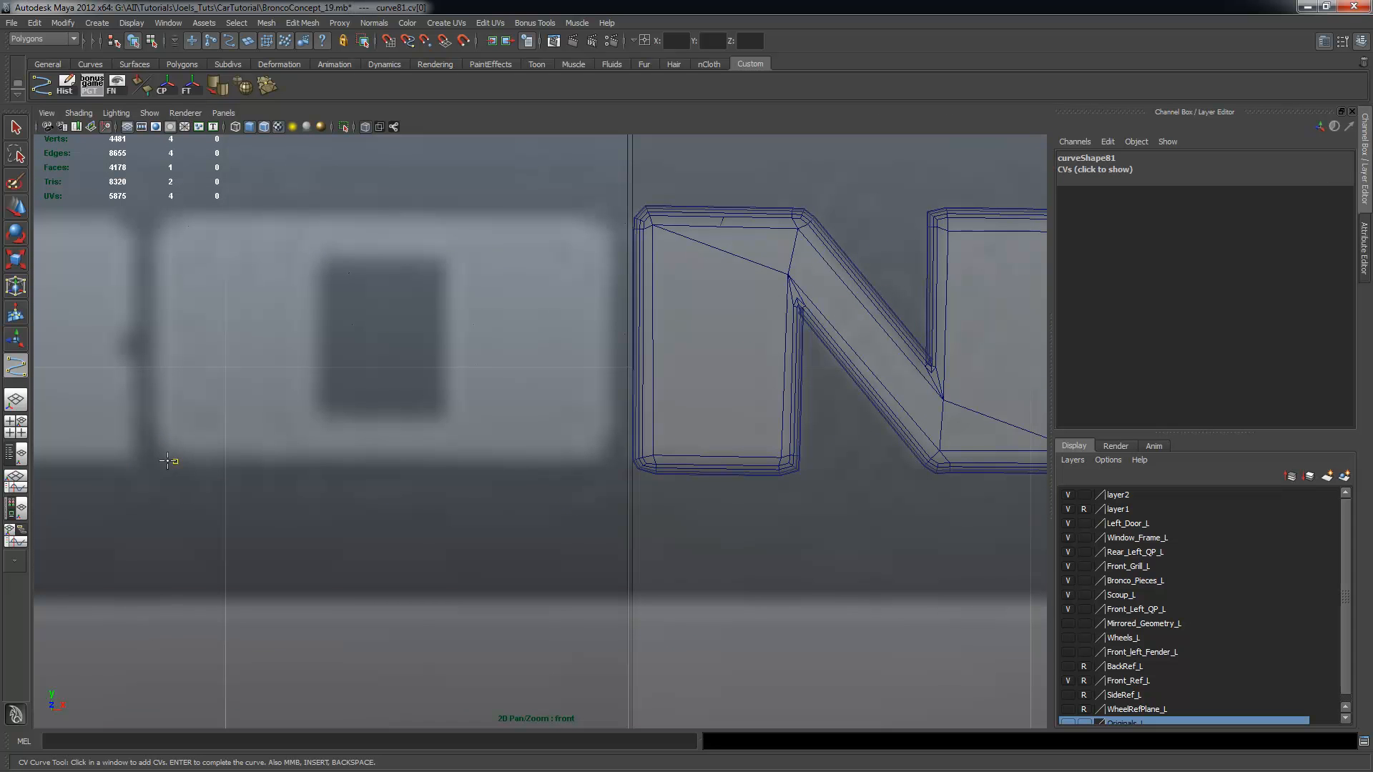
click(164, 448)
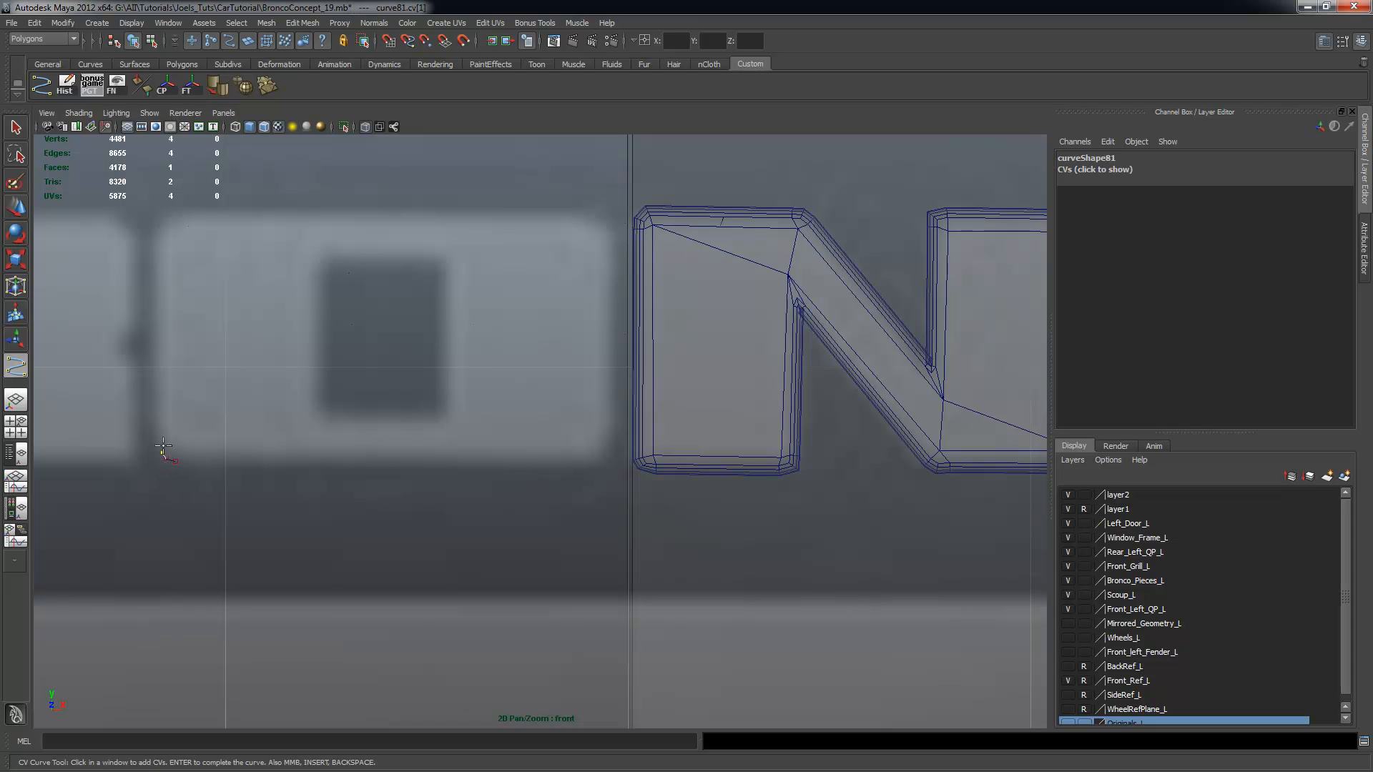
click(163, 236)
click(174, 218)
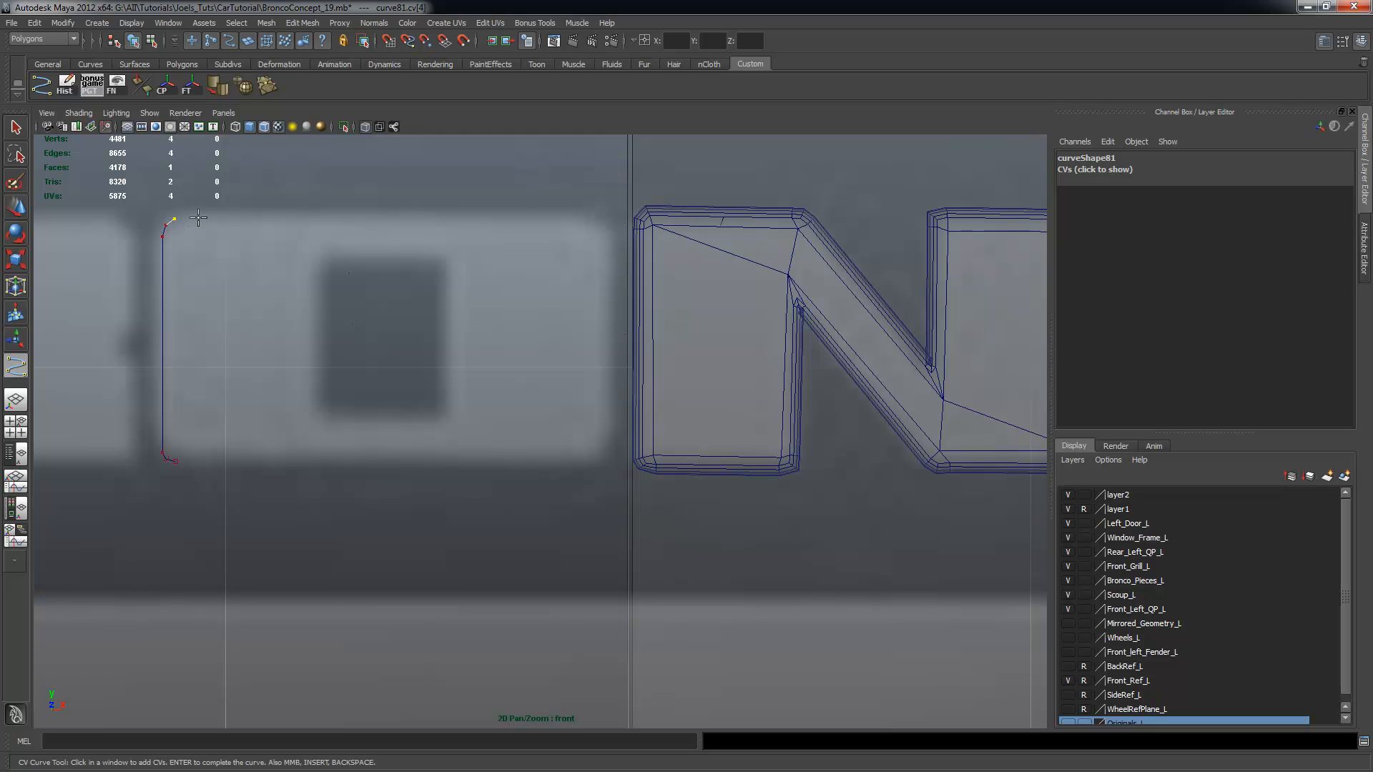
click(582, 219)
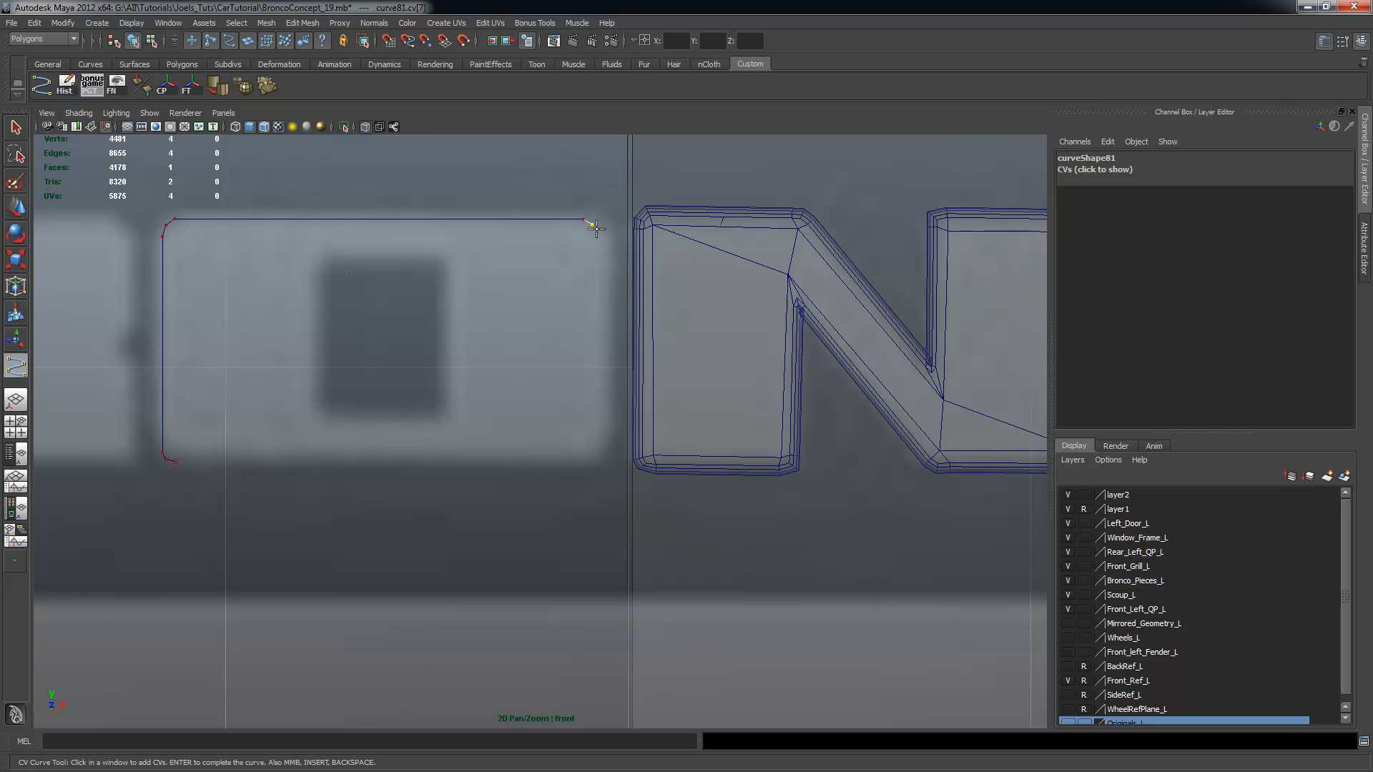
click(598, 449)
click(179, 461)
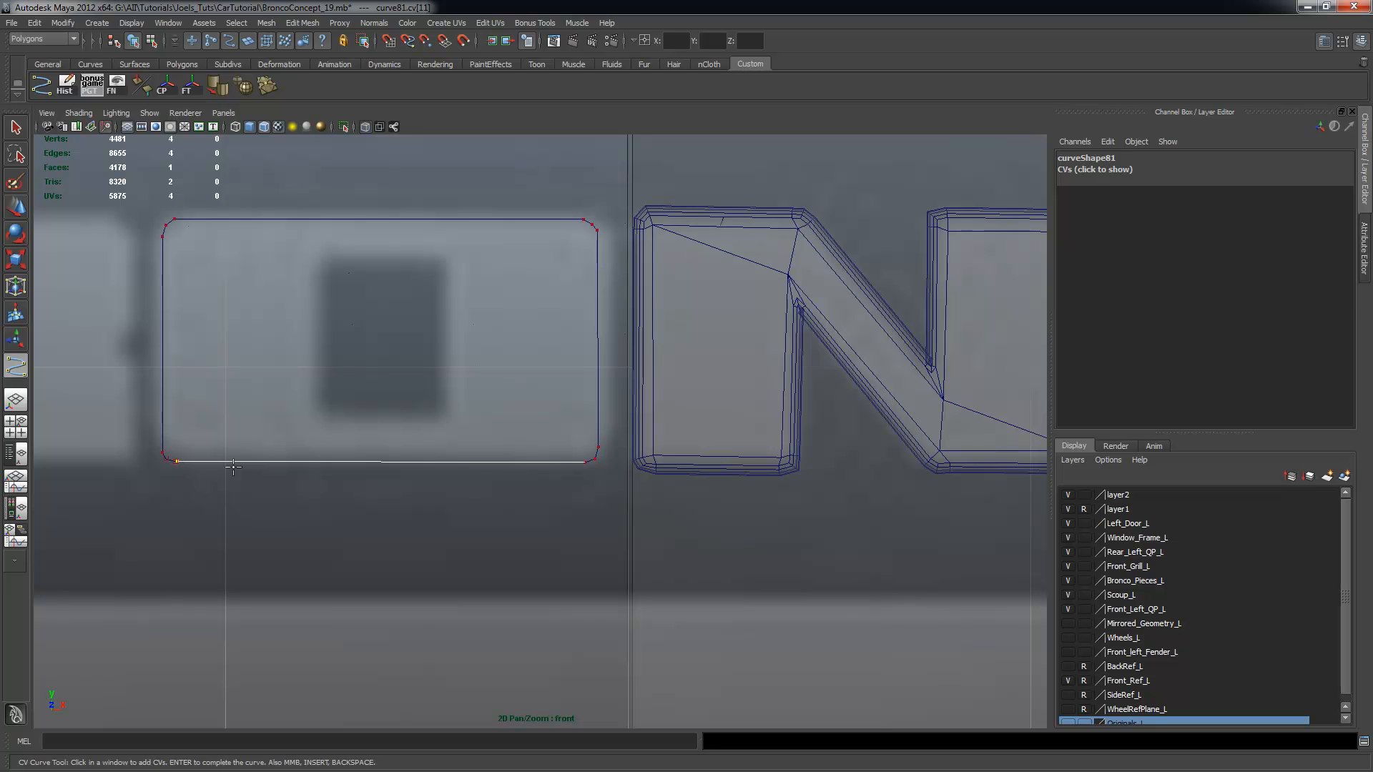
key(q)
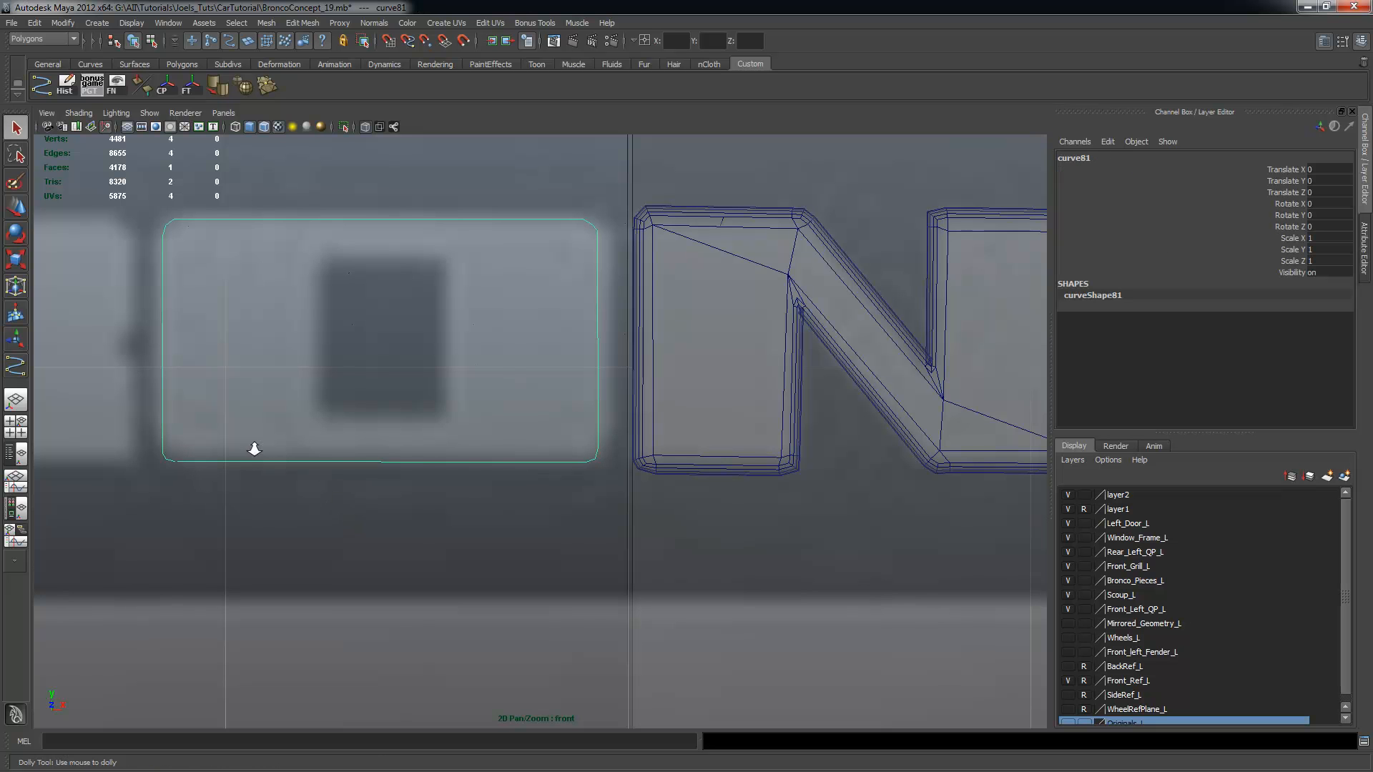
Trace the inner hole of the O with a second linear CV curve, including its small angled corners
alt+right_drag(255, 448, 117, 237)
click(41, 89)
alt+right_drag(236, 286, 377, 322)
alt+middle_drag(377, 322, 389, 347)
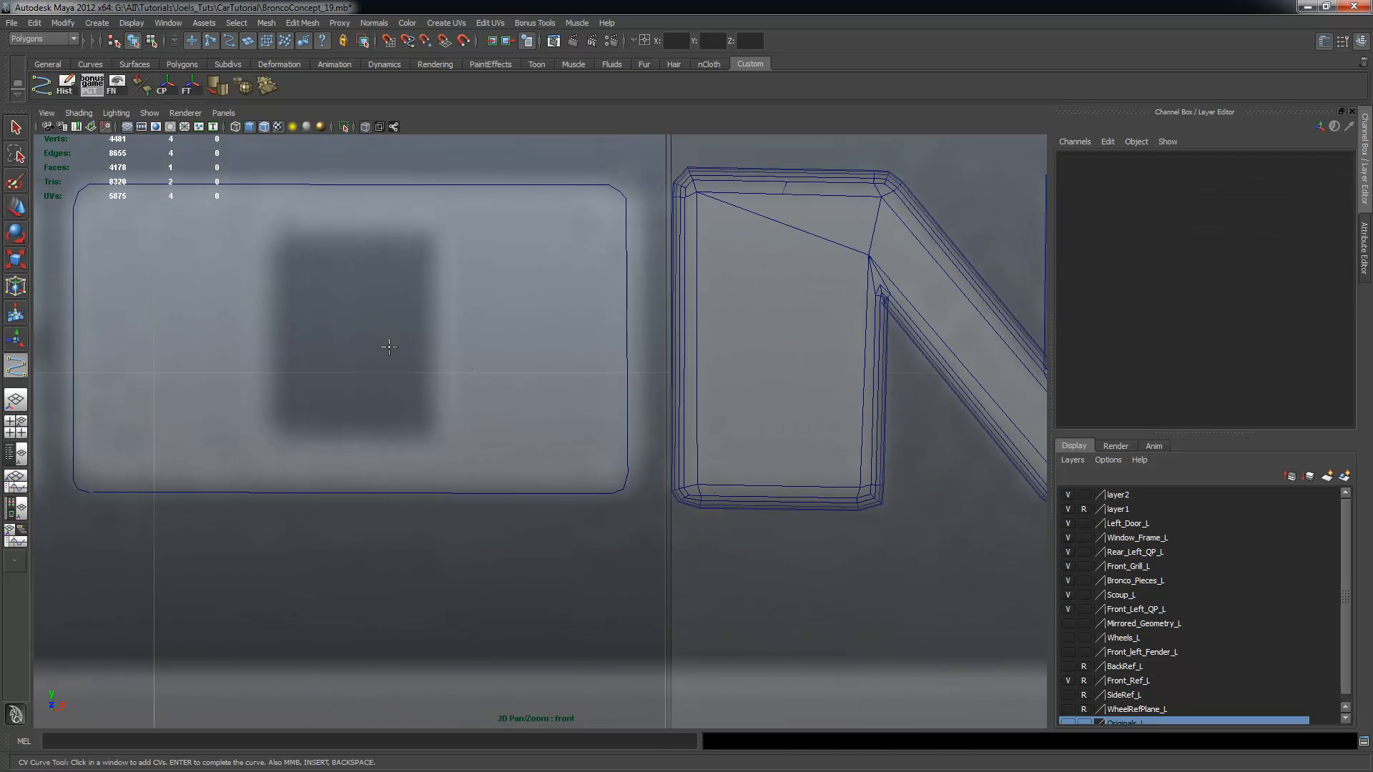
click(289, 439)
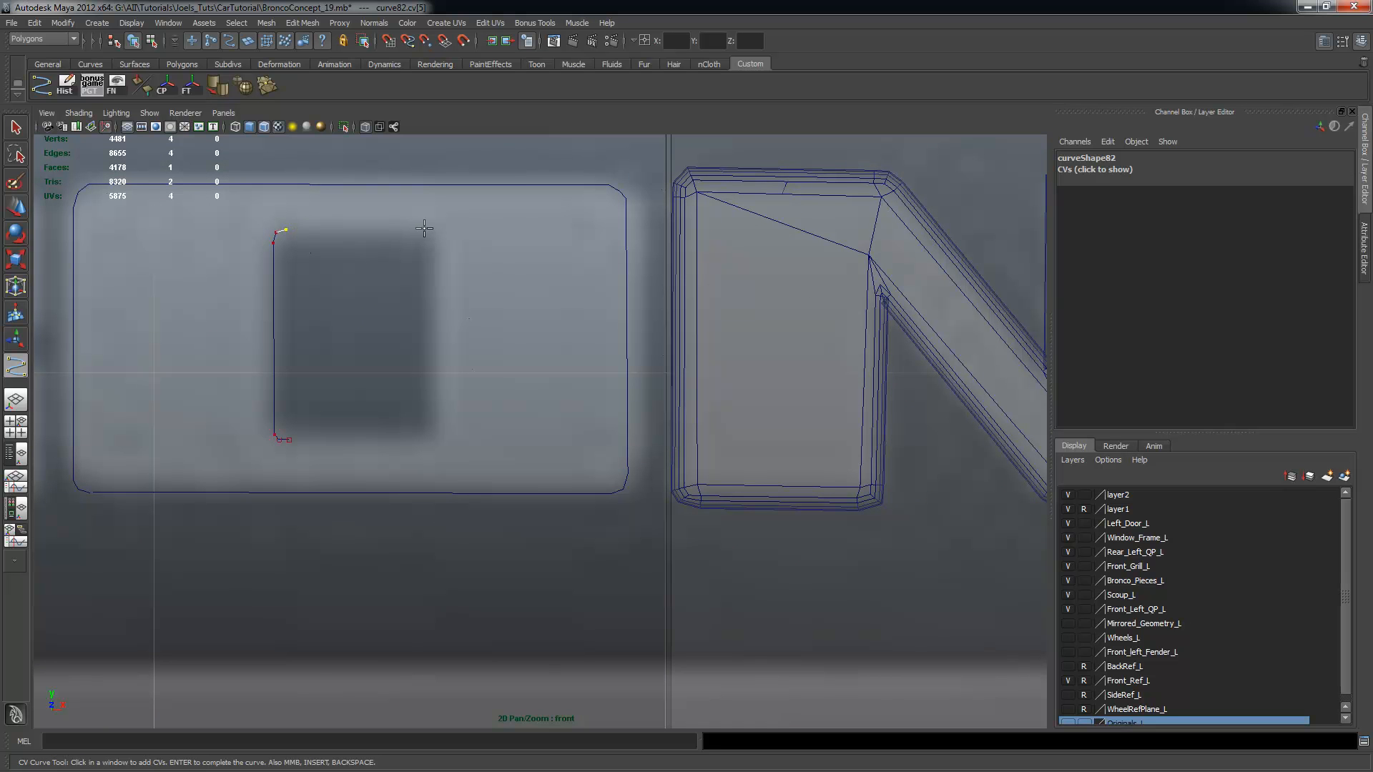
click(440, 237)
click(439, 429)
click(439, 442)
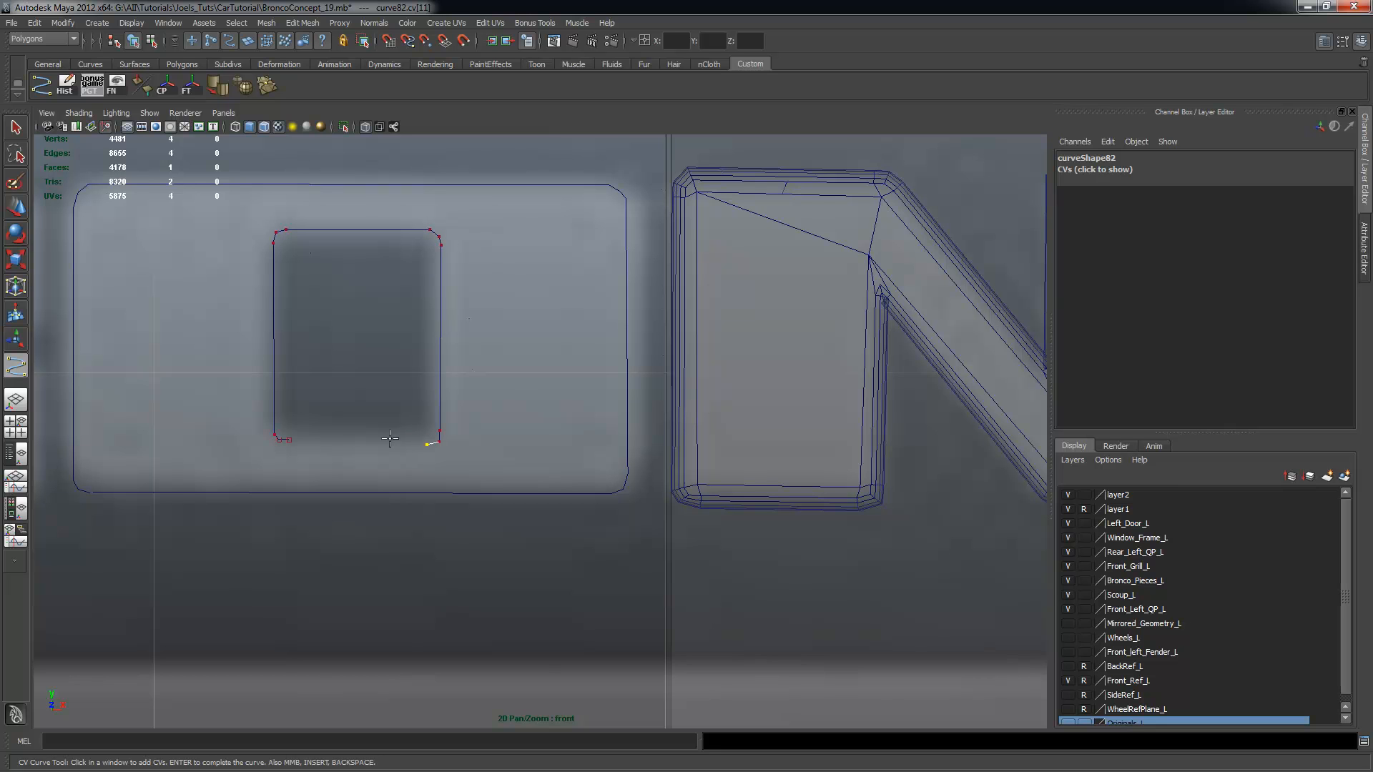
click(293, 443)
key(q)
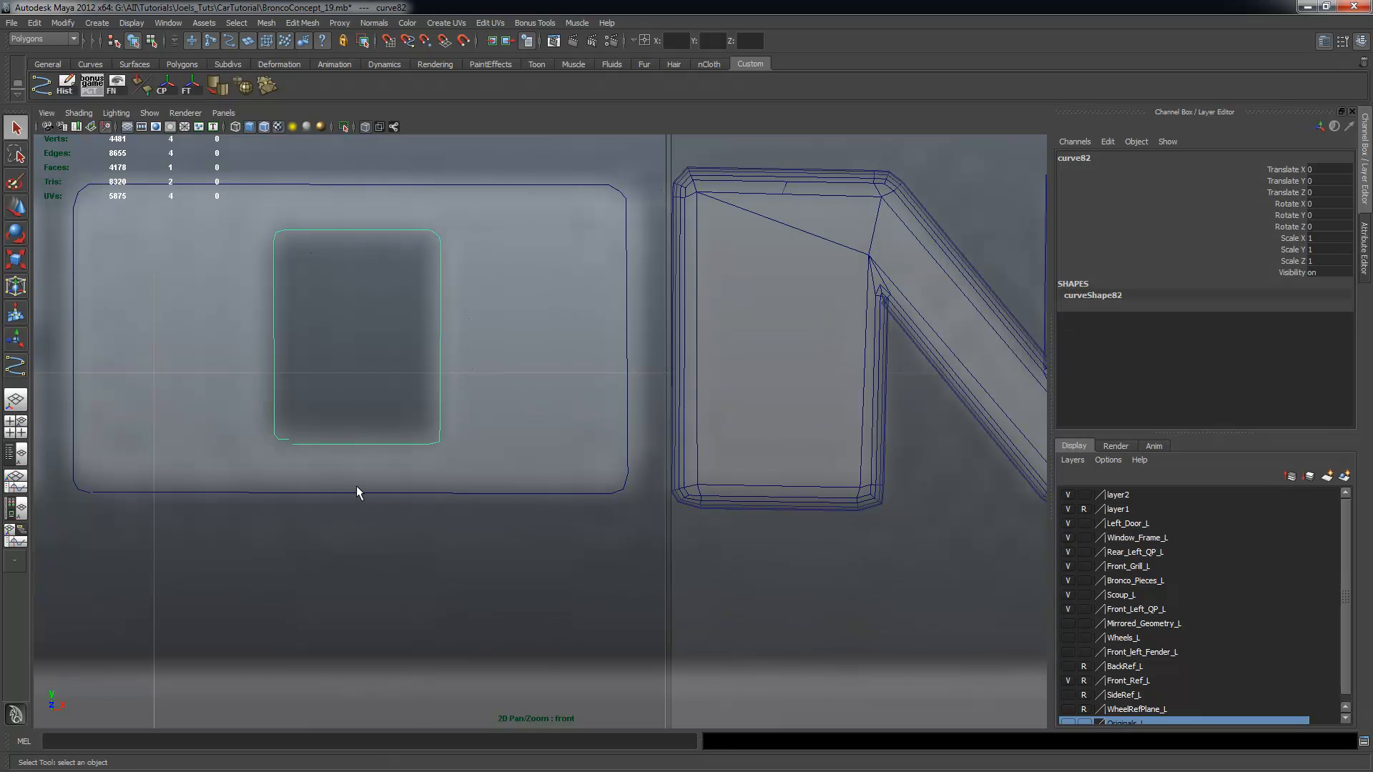
Make the large drawing plane no longer live and hide layer2
scroll(329, 325, up, 2)
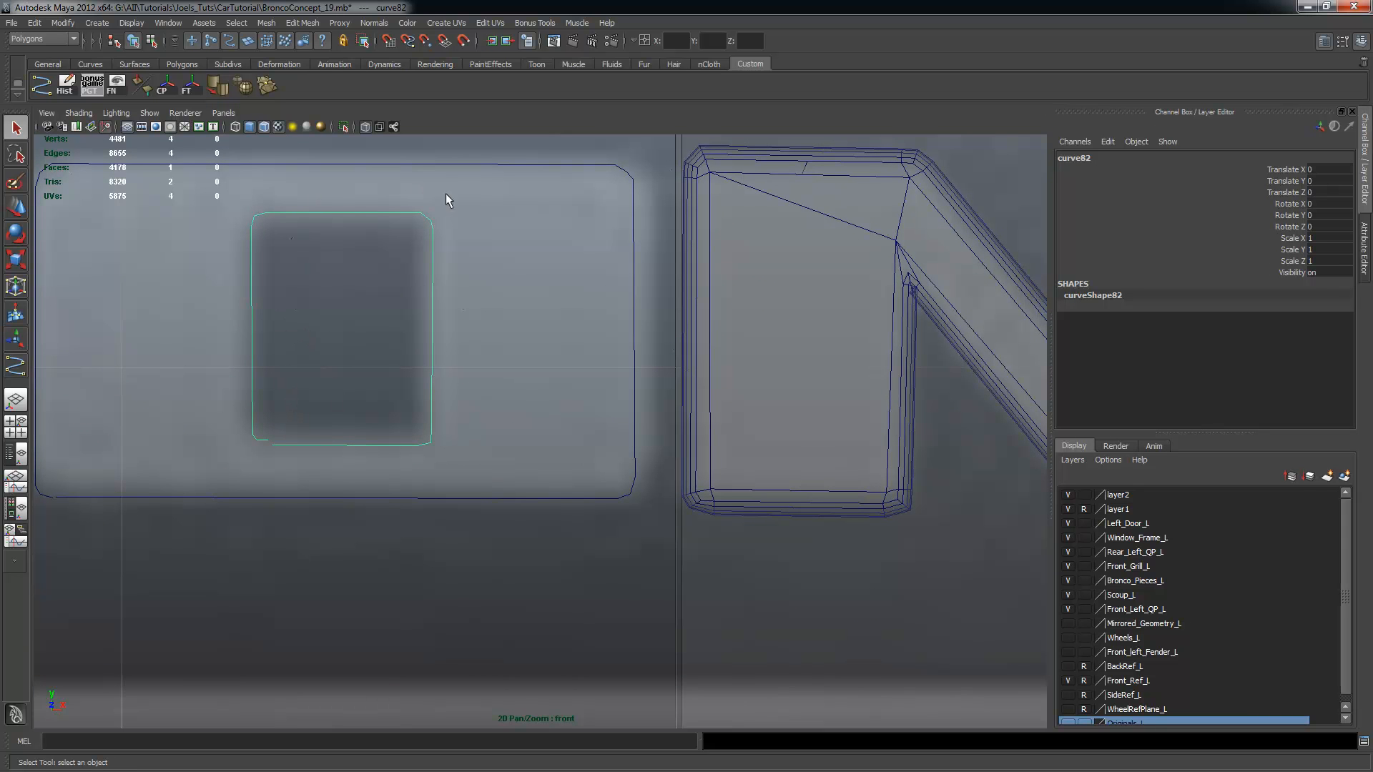
key(backslash)
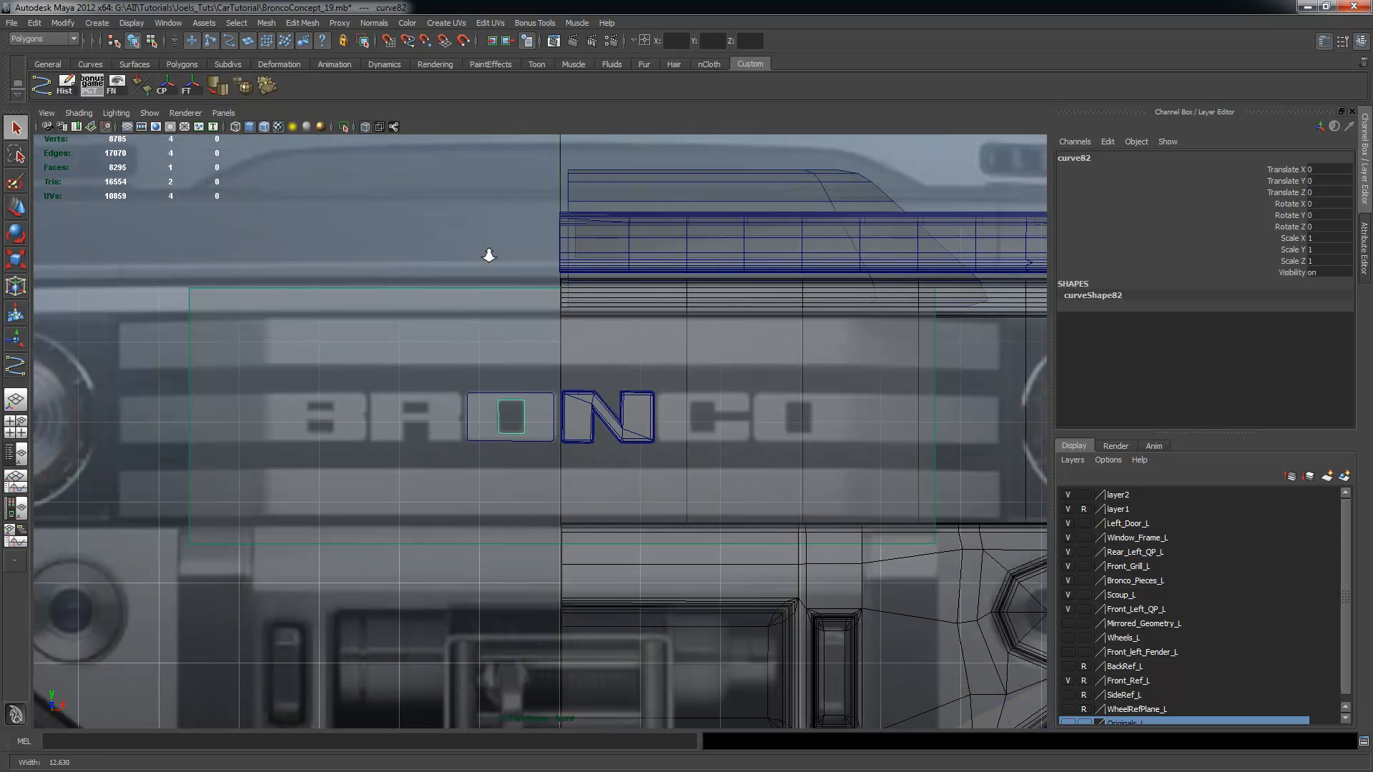
click(203, 304)
click(525, 550)
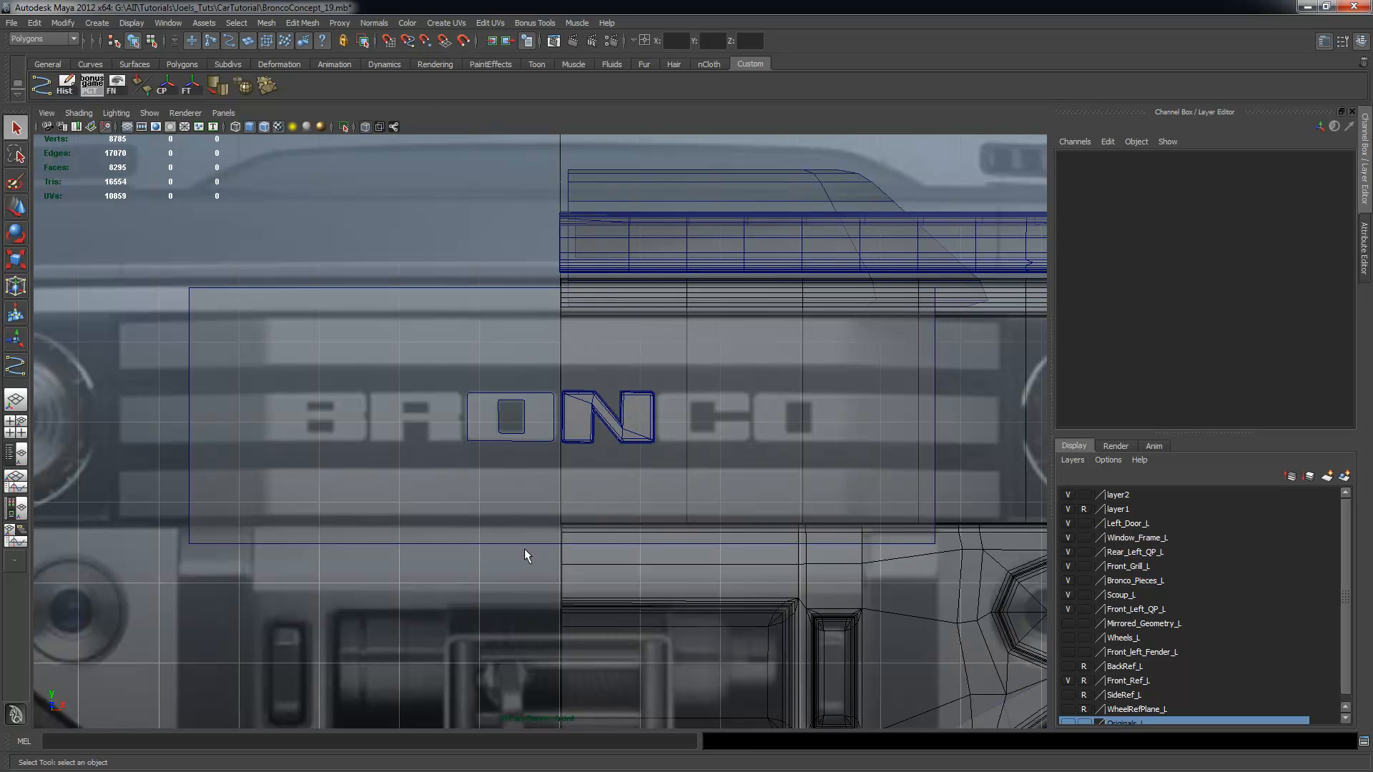
click(1070, 496)
alt+right_drag(542, 447, 825, 464)
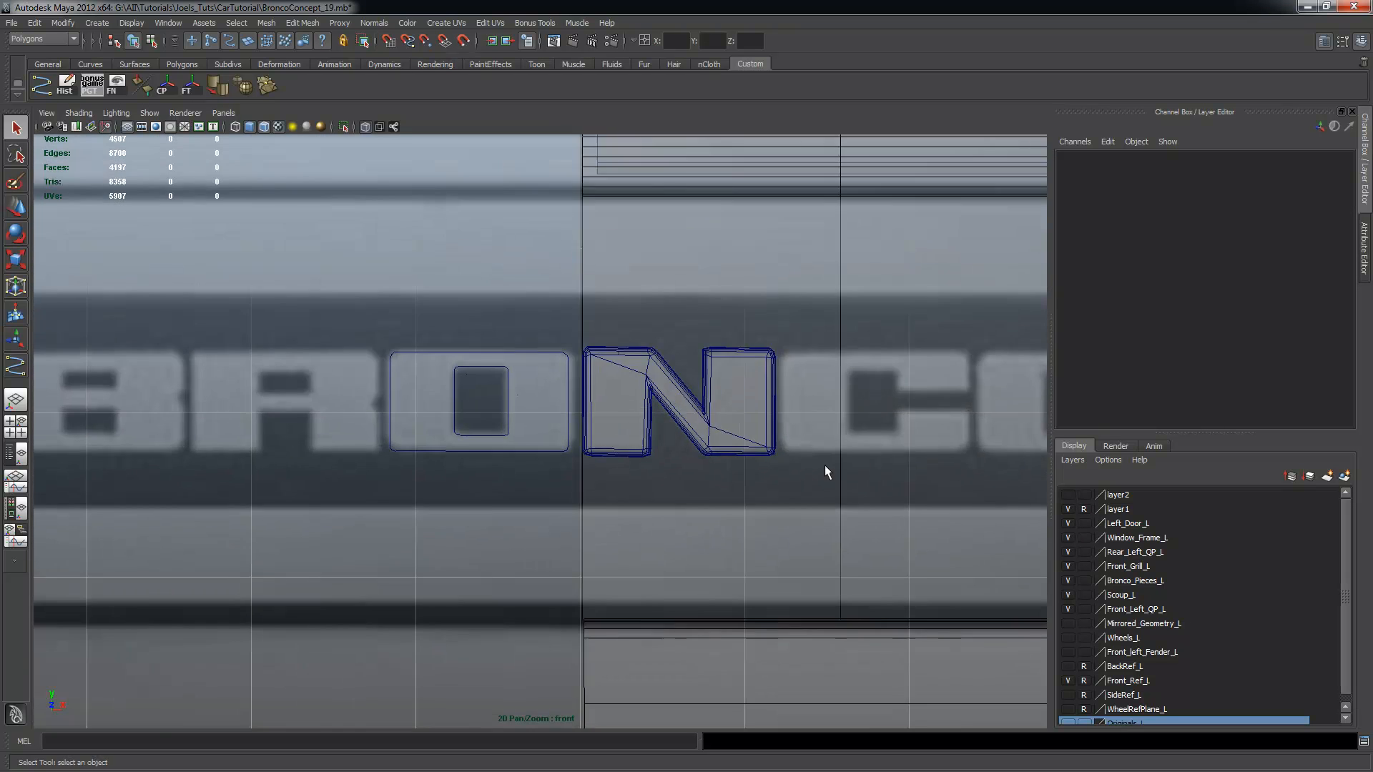
alt+right_drag(472, 436, 665, 448)
Close the O's inner curve with Open/Close Curves and adjust the points at its lower-left corner
click(381, 377)
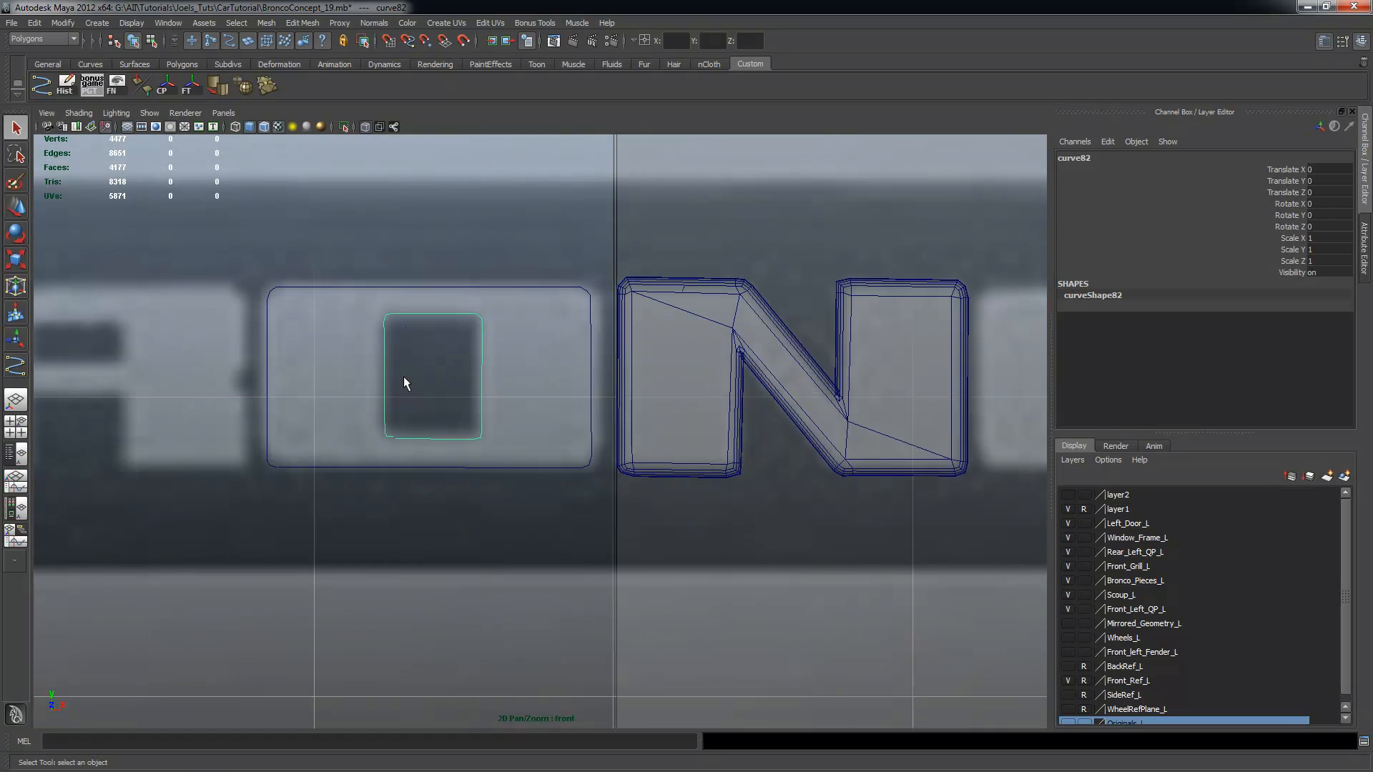
click(236, 23)
click(30, 40)
click(26, 70)
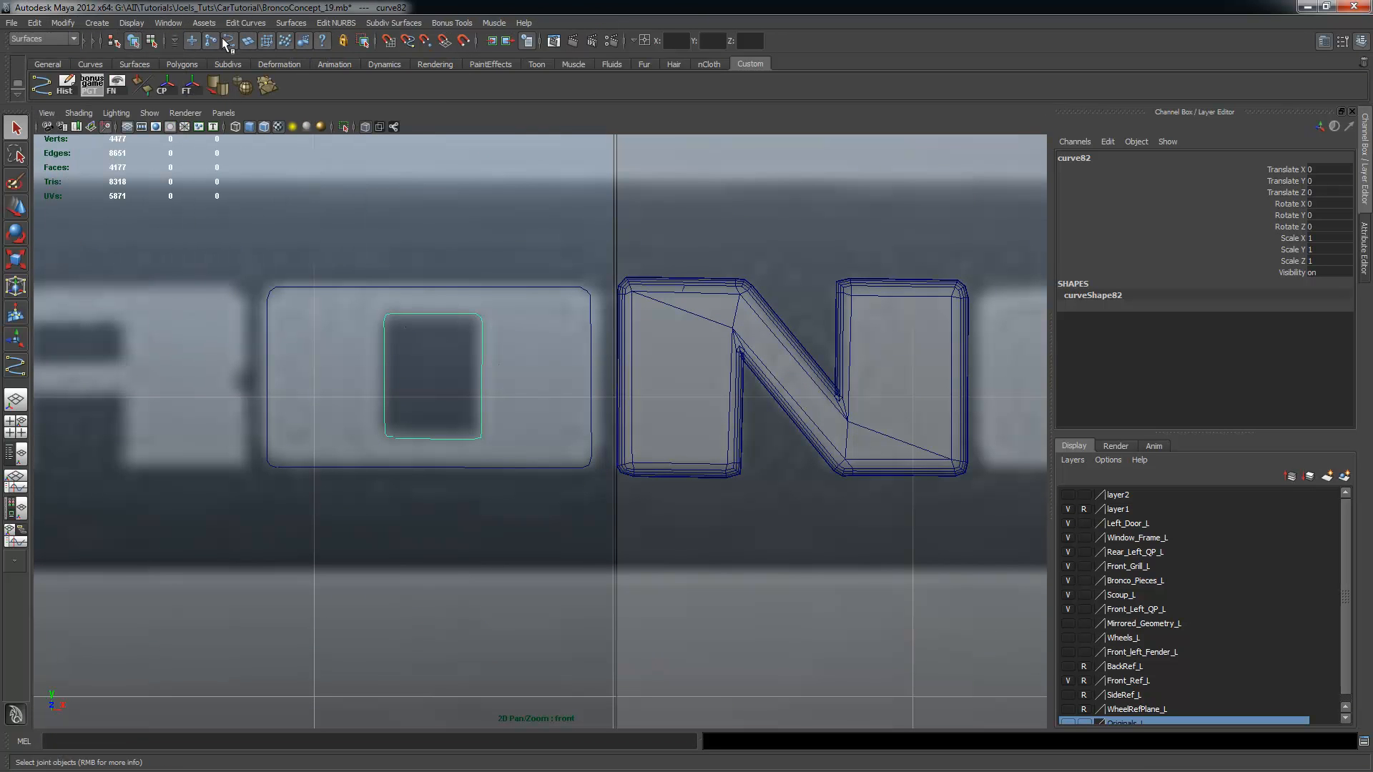
click(291, 25)
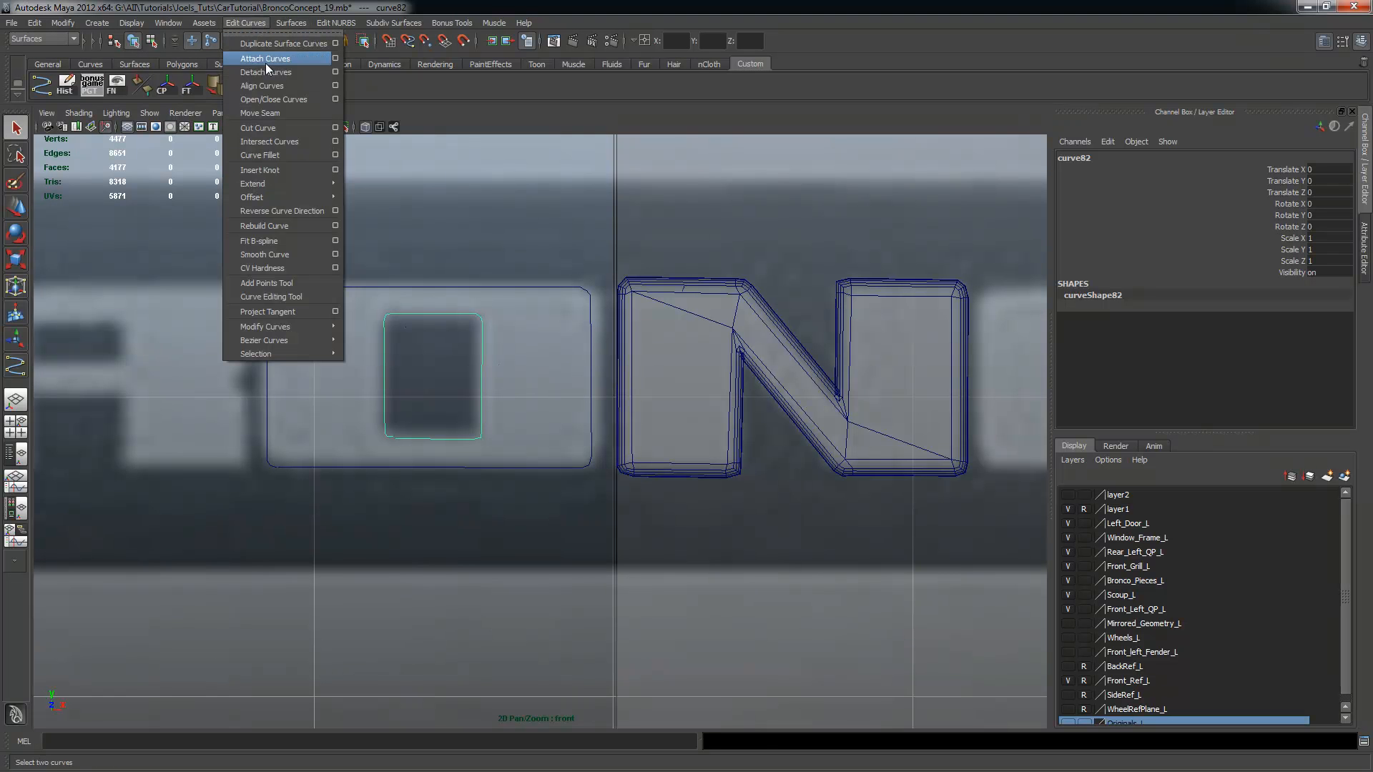
click(273, 109)
scroll(426, 439, up, 3)
right_drag(426, 439, 359, 436)
drag(359, 445, 330, 427)
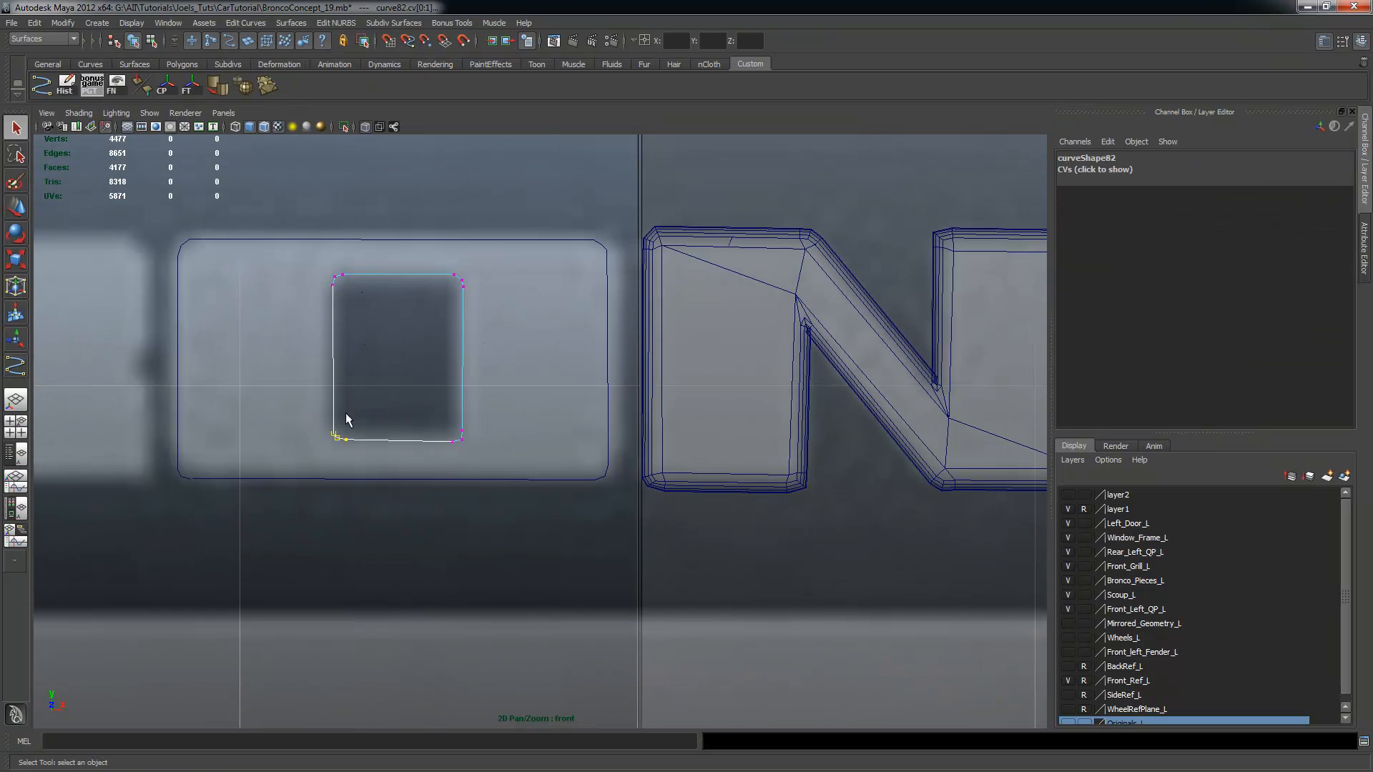
key(w)
drag(344, 355, 341, 351)
Close the O's outer curve with Open/Close Curves and adjust the points at its lower-left corner
click(260, 265)
drag(251, 227, 273, 250)
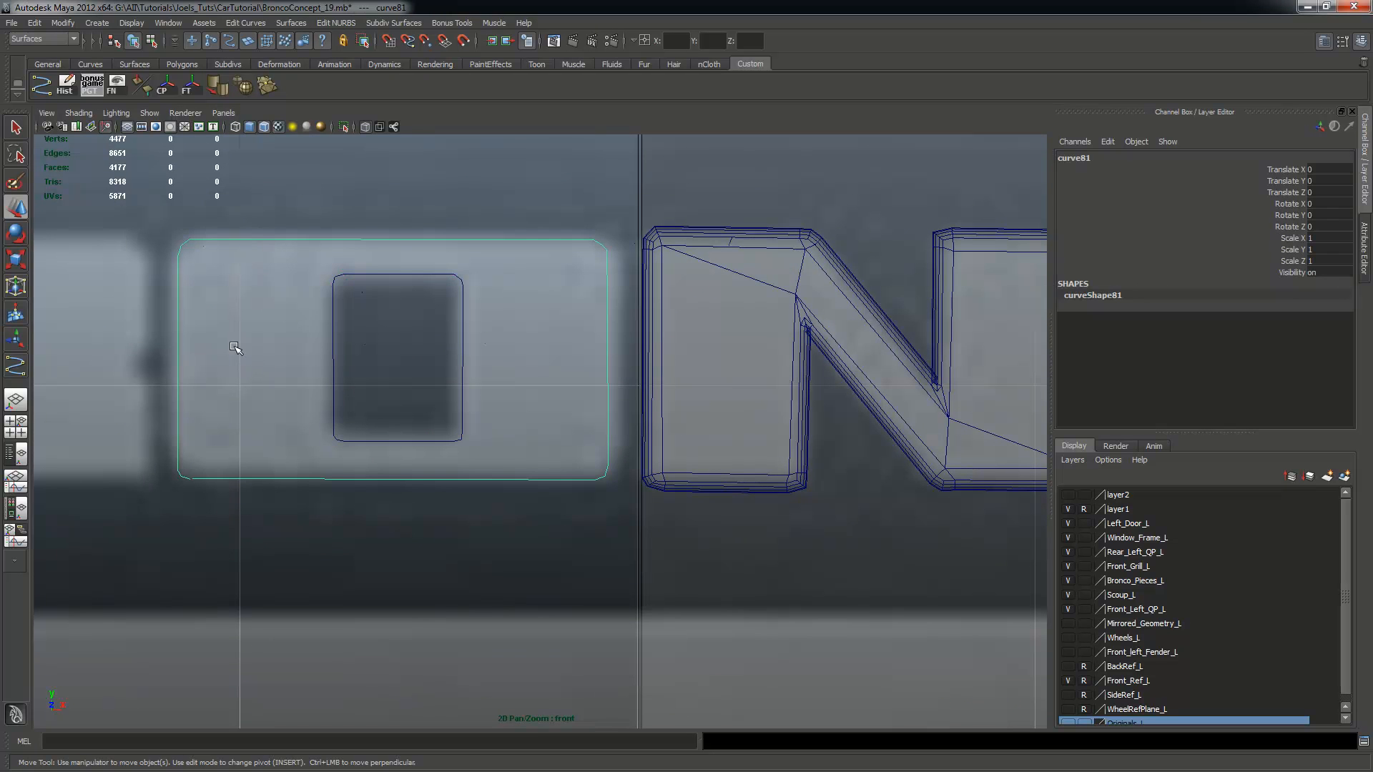
click(254, 22)
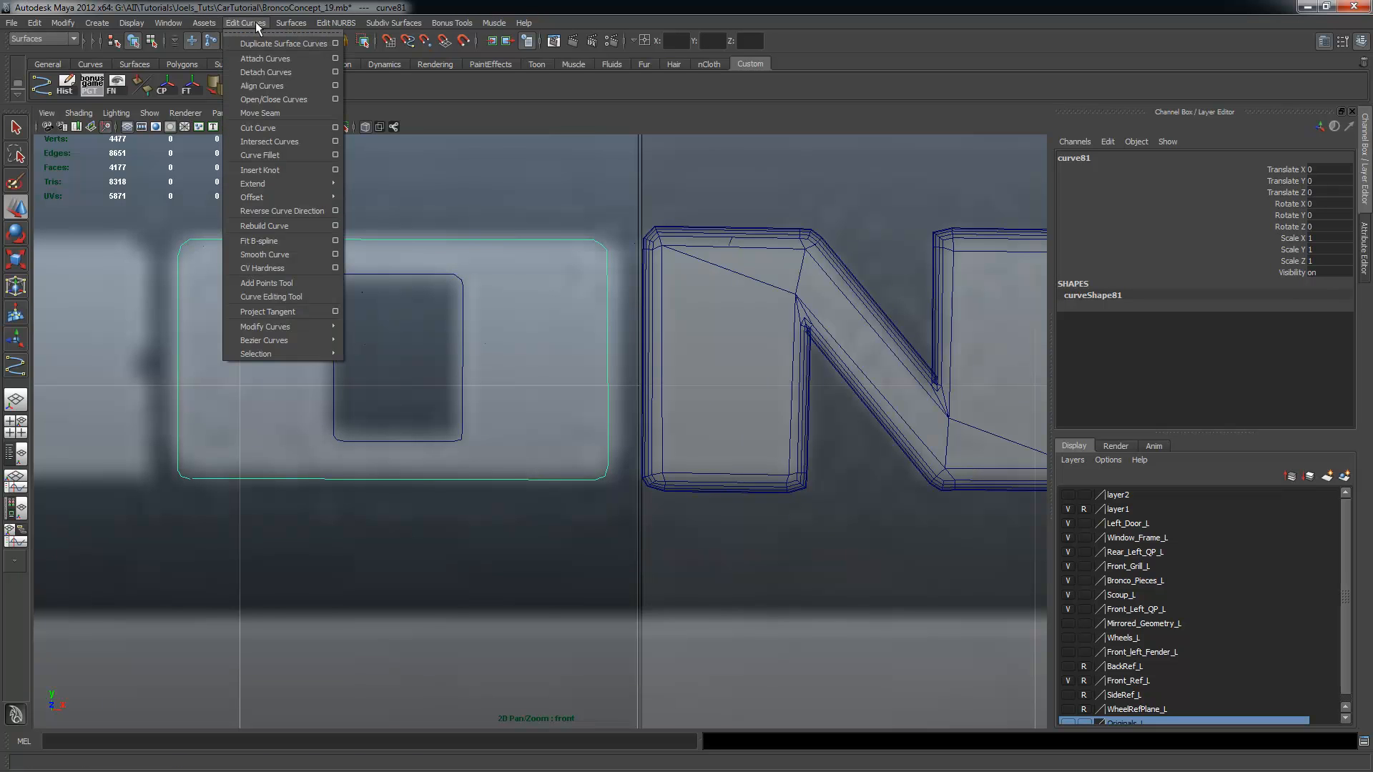
click(266, 105)
right_drag(232, 458, 151, 454)
drag(116, 442, 231, 503)
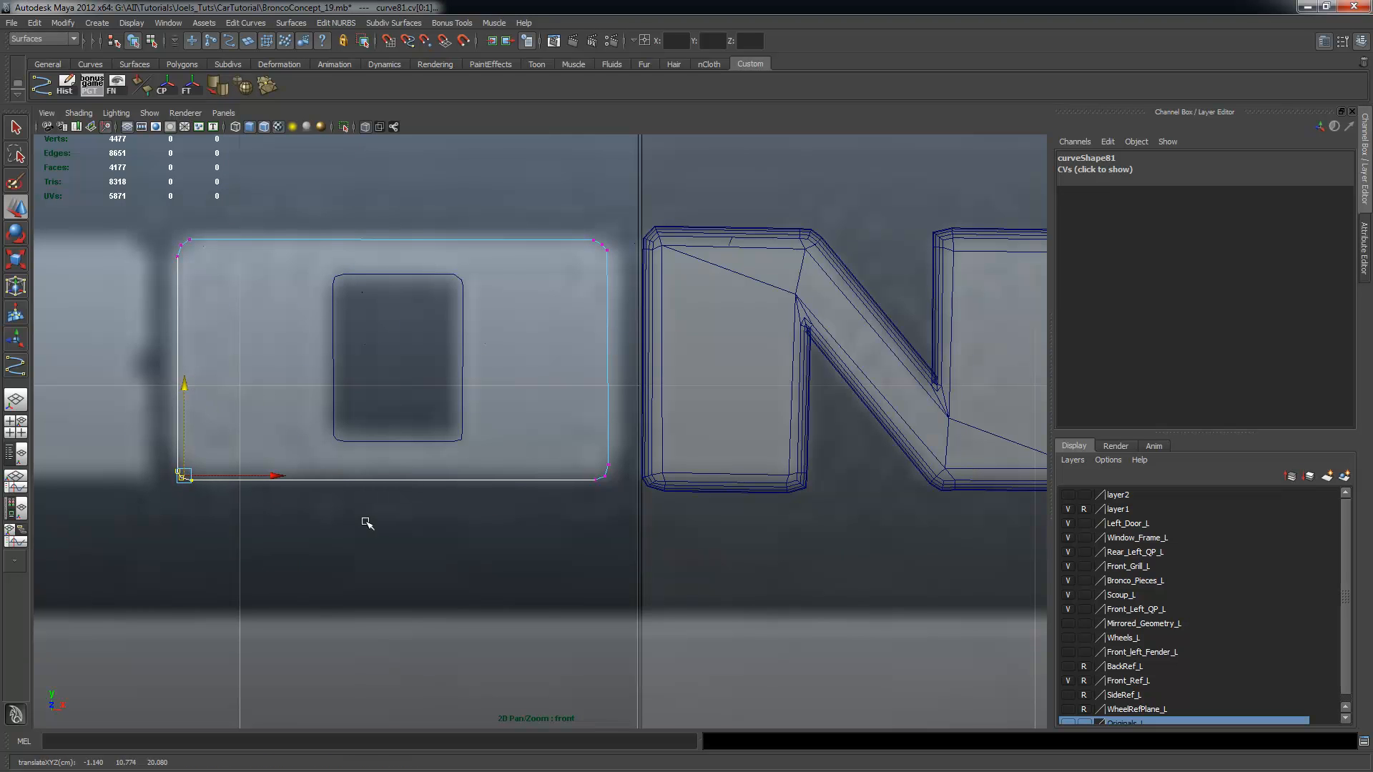
click(502, 379)
key(F8)
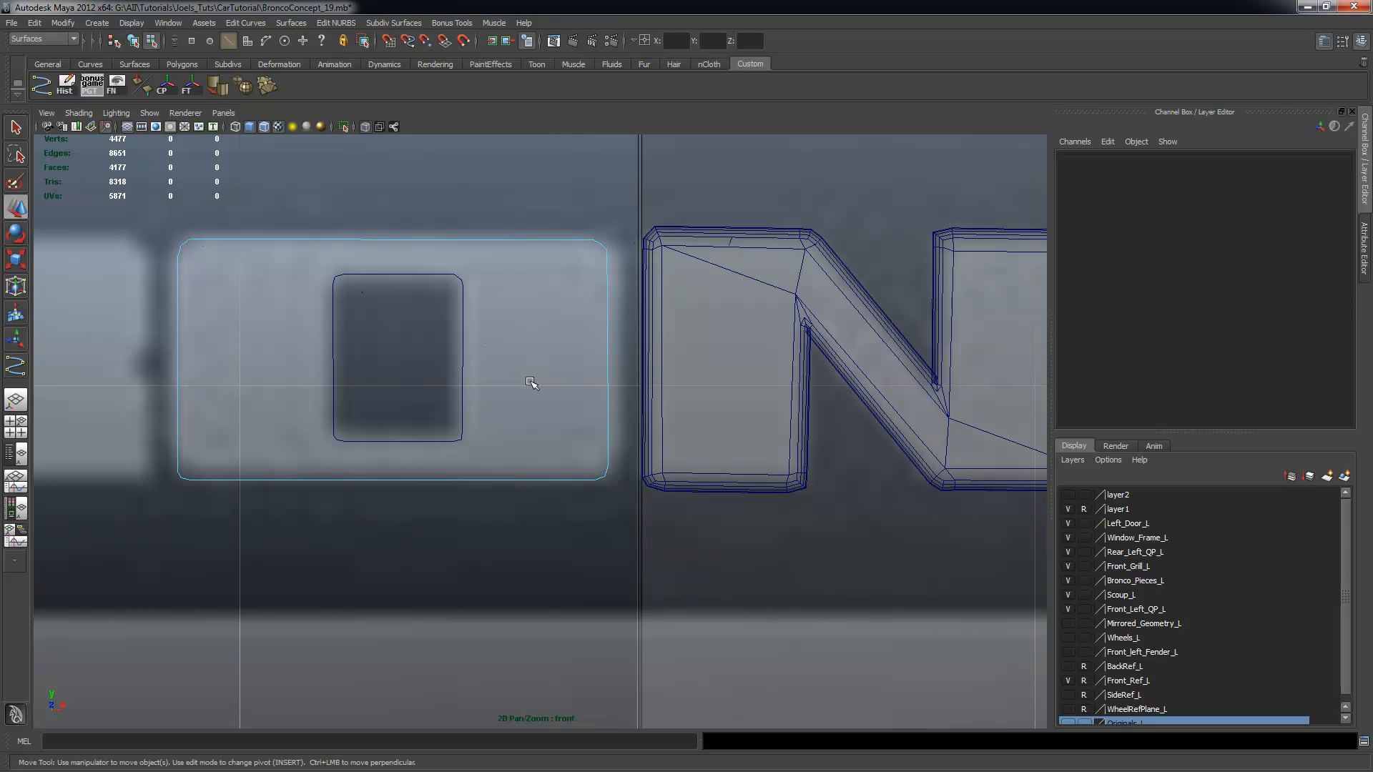
Select both O curves in object mode and hide the Front_Ref_L layer in the perspective view
drag(444, 303, 495, 339)
shift+click(354, 241)
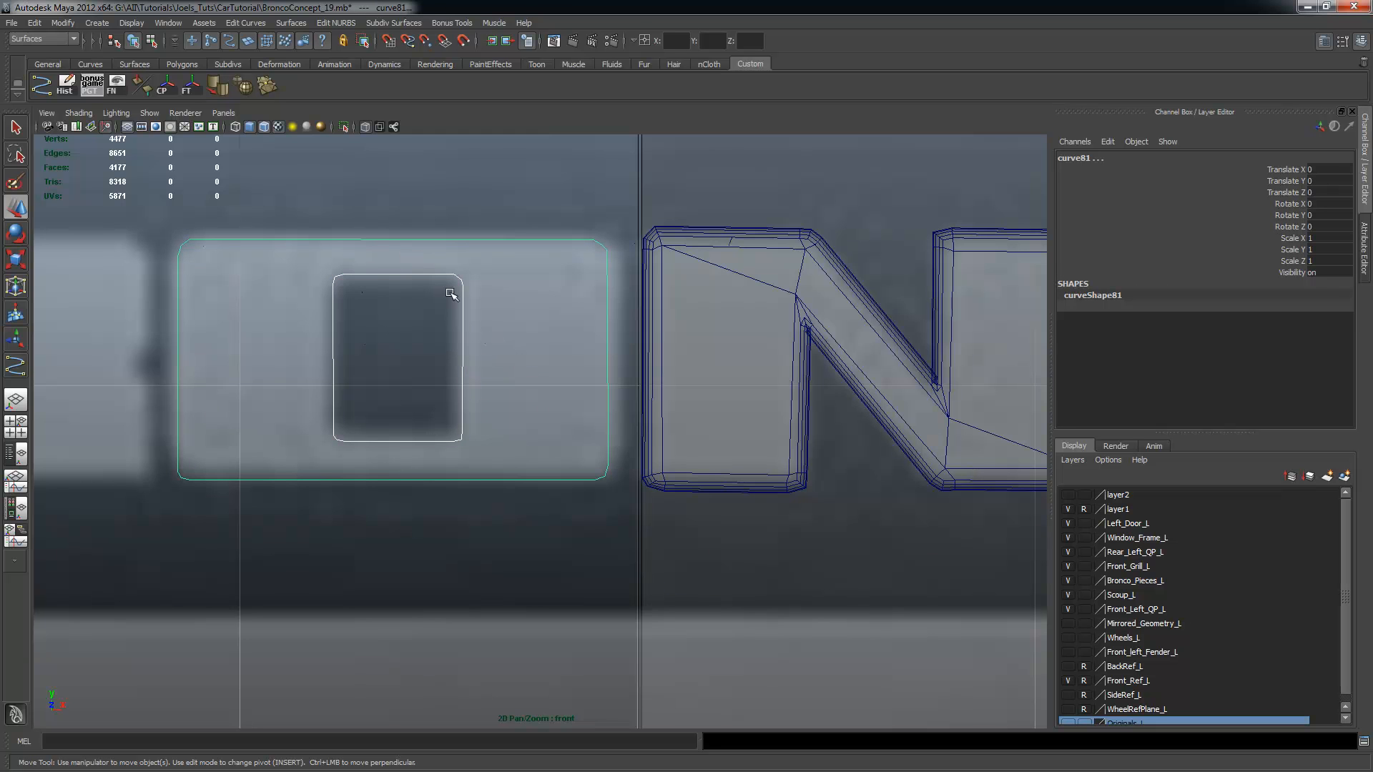
key(space)
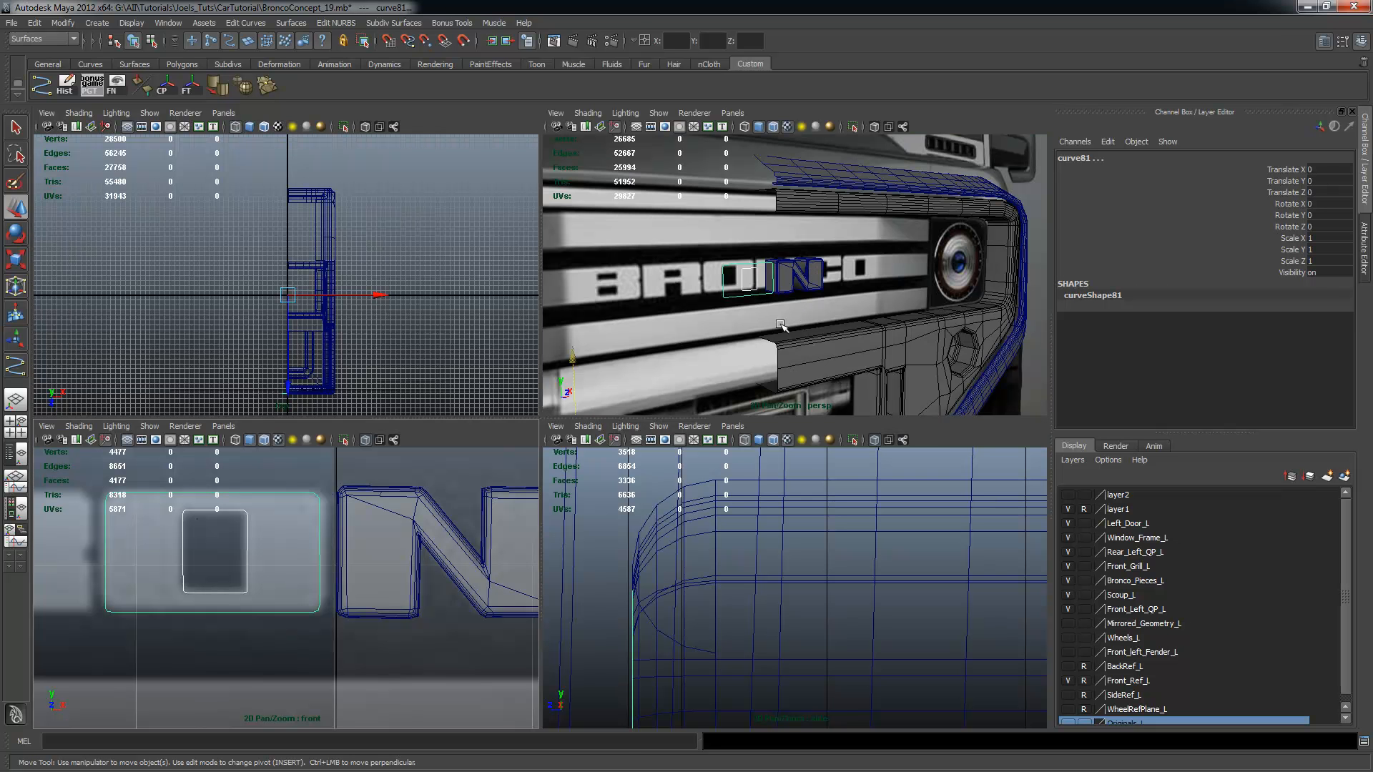
key(space)
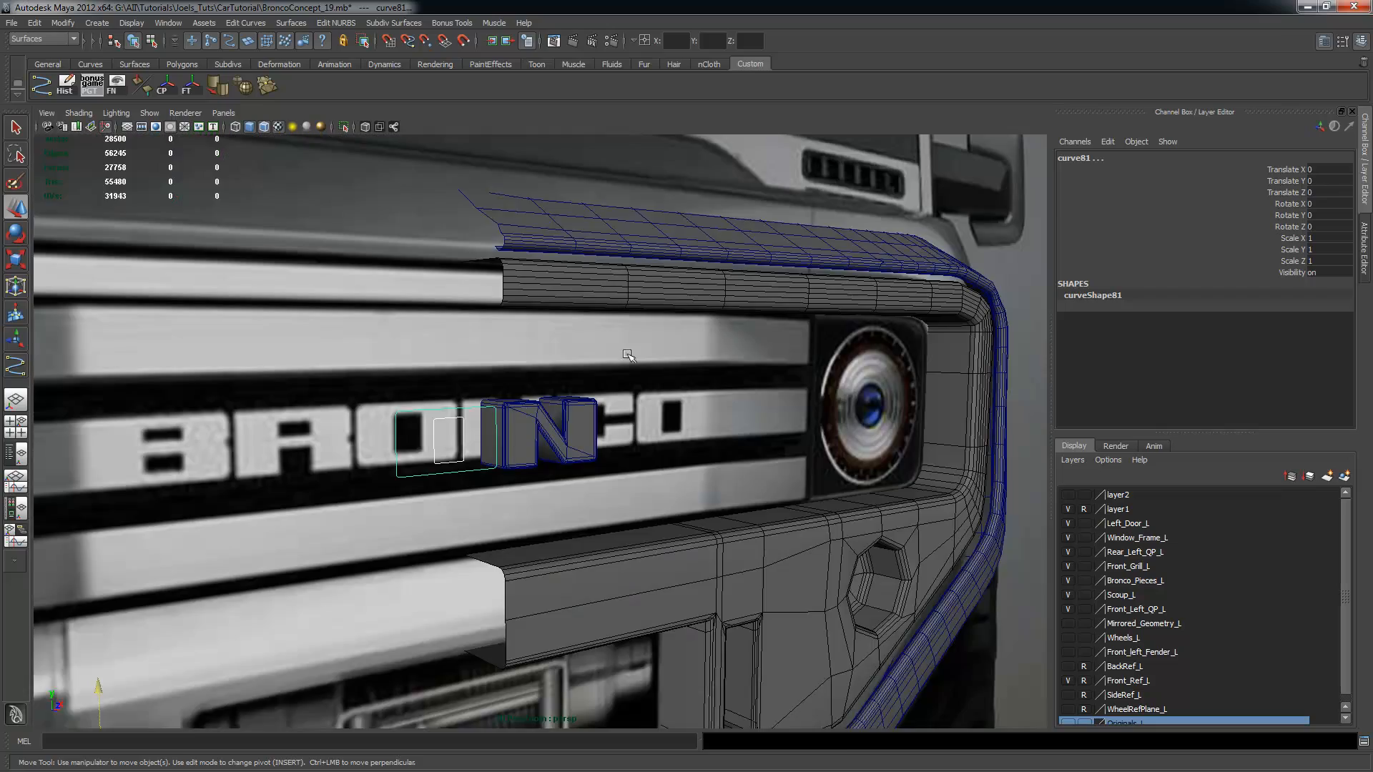
alt+right_drag(369, 436, 542, 448)
alt+drag(541, 448, 594, 468)
alt+right_drag(608, 464, 822, 455)
alt+drag(503, 446, 709, 435)
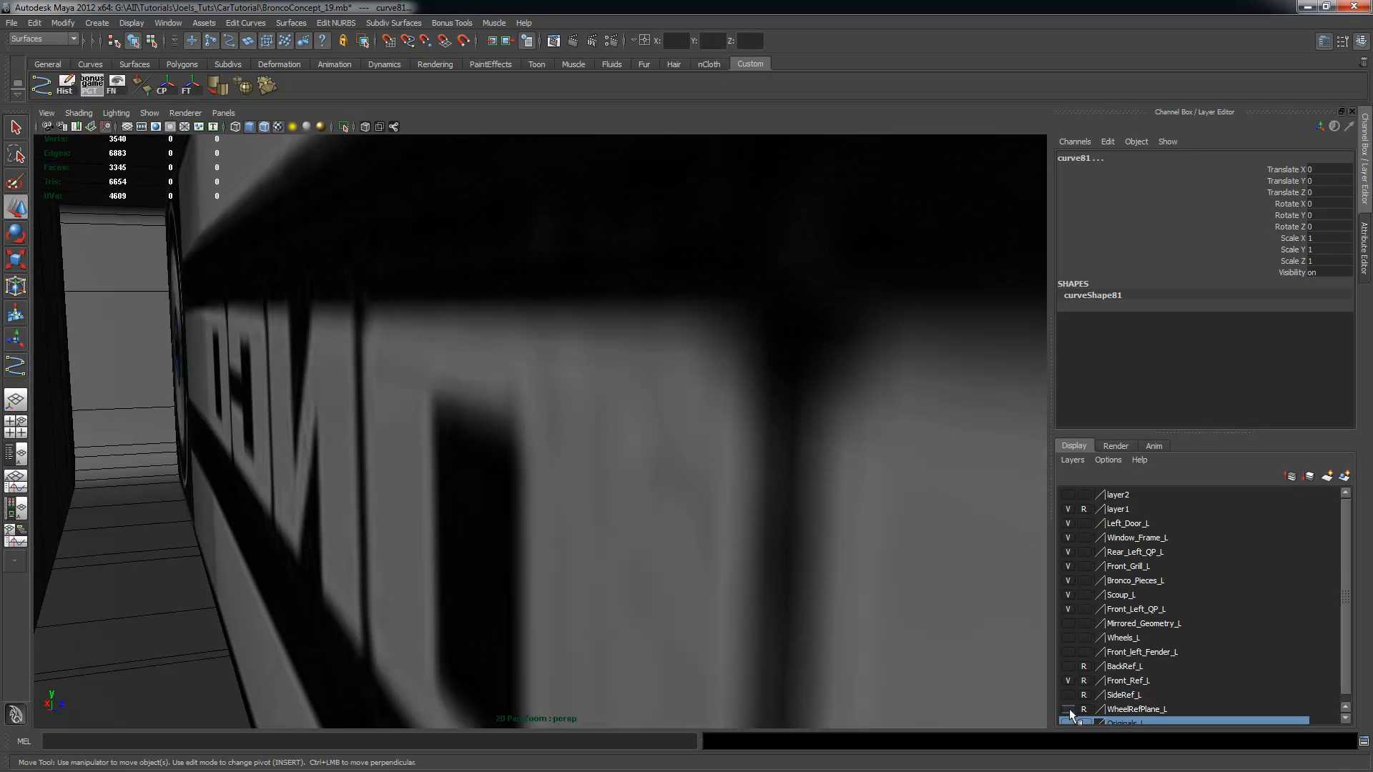
click(1068, 679)
alt+right_drag(693, 490, 913, 432)
alt+drag(913, 431, 957, 409)
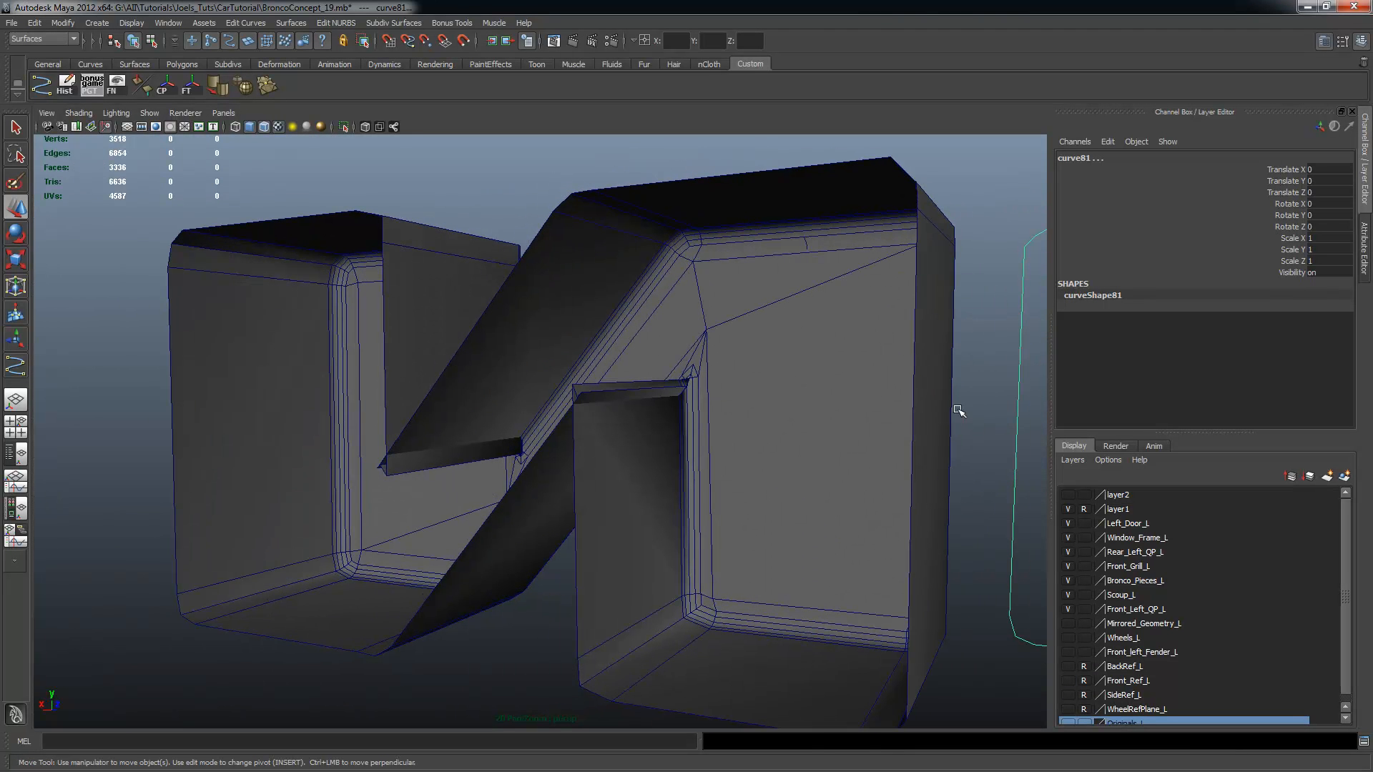
Duplicate the small arc profile curve on the N and snap the copy onto the upper edge of the O's outer curve
click(807, 247)
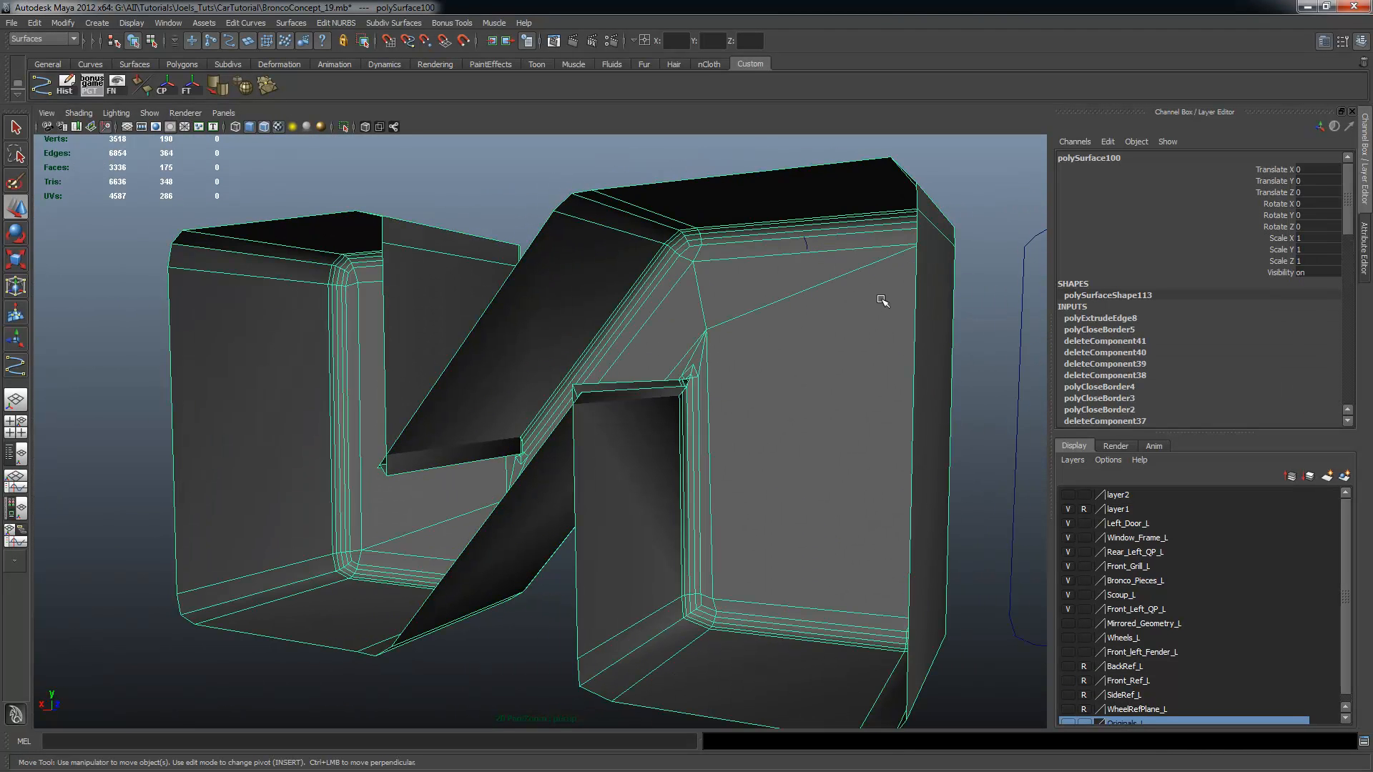
click(805, 245)
alt+right_drag(919, 342, 778, 303)
alt+drag(778, 303, 641, 319)
alt+right_drag(641, 319, 616, 320)
alt+drag(616, 320, 449, 319)
alt+drag(550, 316, 506, 329)
alt+middle_drag(506, 329, 562, 309)
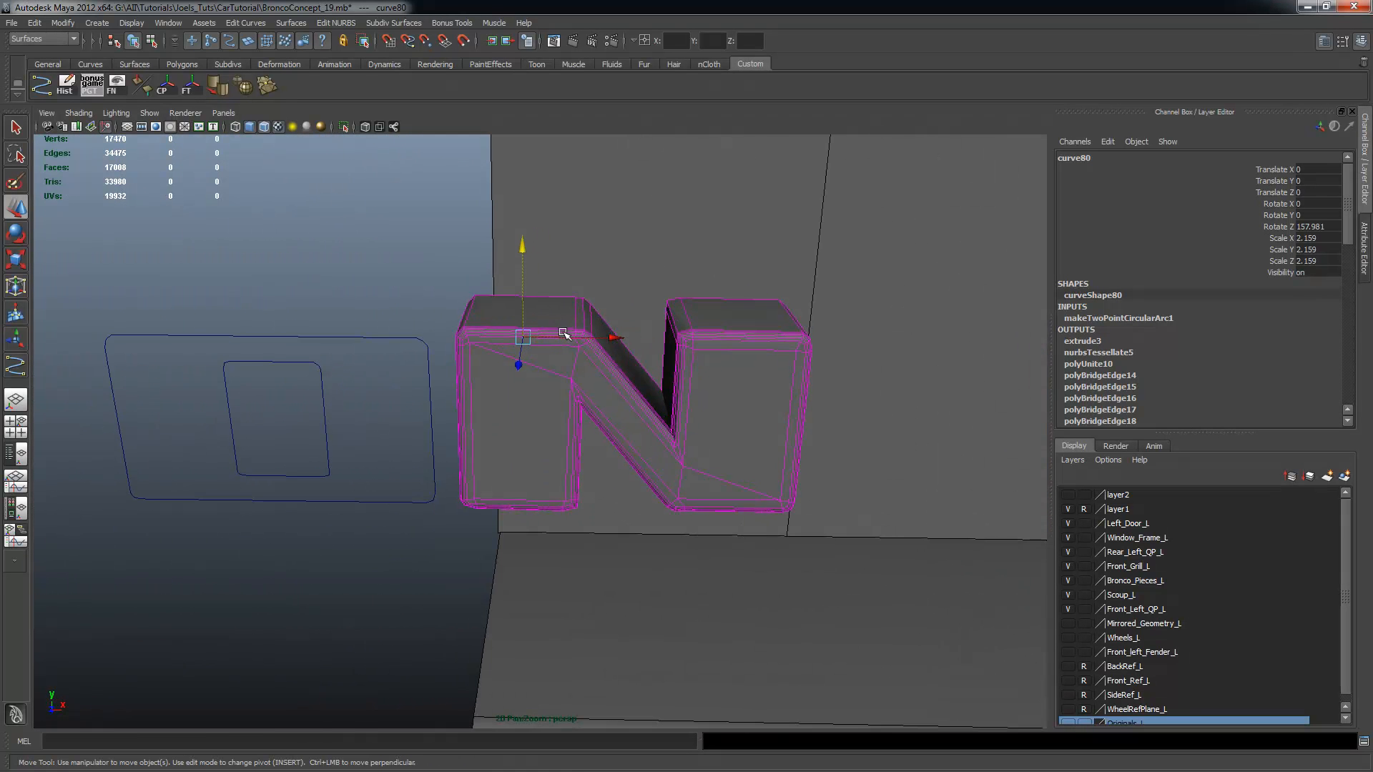
key(ctrl+d)
drag(613, 336, 398, 339)
key(v)
key(c)
drag(310, 335, 233, 336)
Select the arc profile and the O's outer curve and extrude the profile along that curve
alt+drag(373, 386, 319, 386)
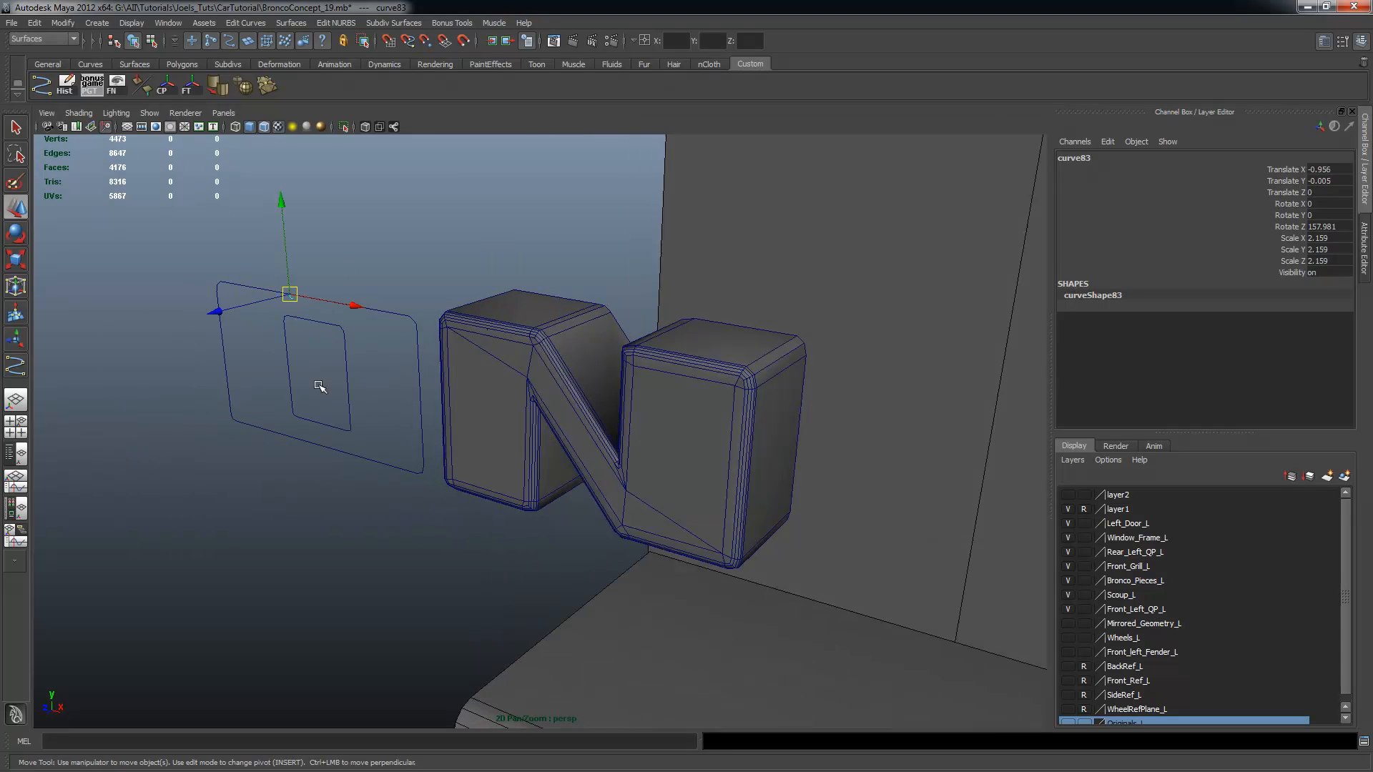
alt+right_drag(319, 386, 503, 355)
alt+middle_drag(503, 355, 600, 407)
alt+drag(586, 426, 552, 449)
key(q)
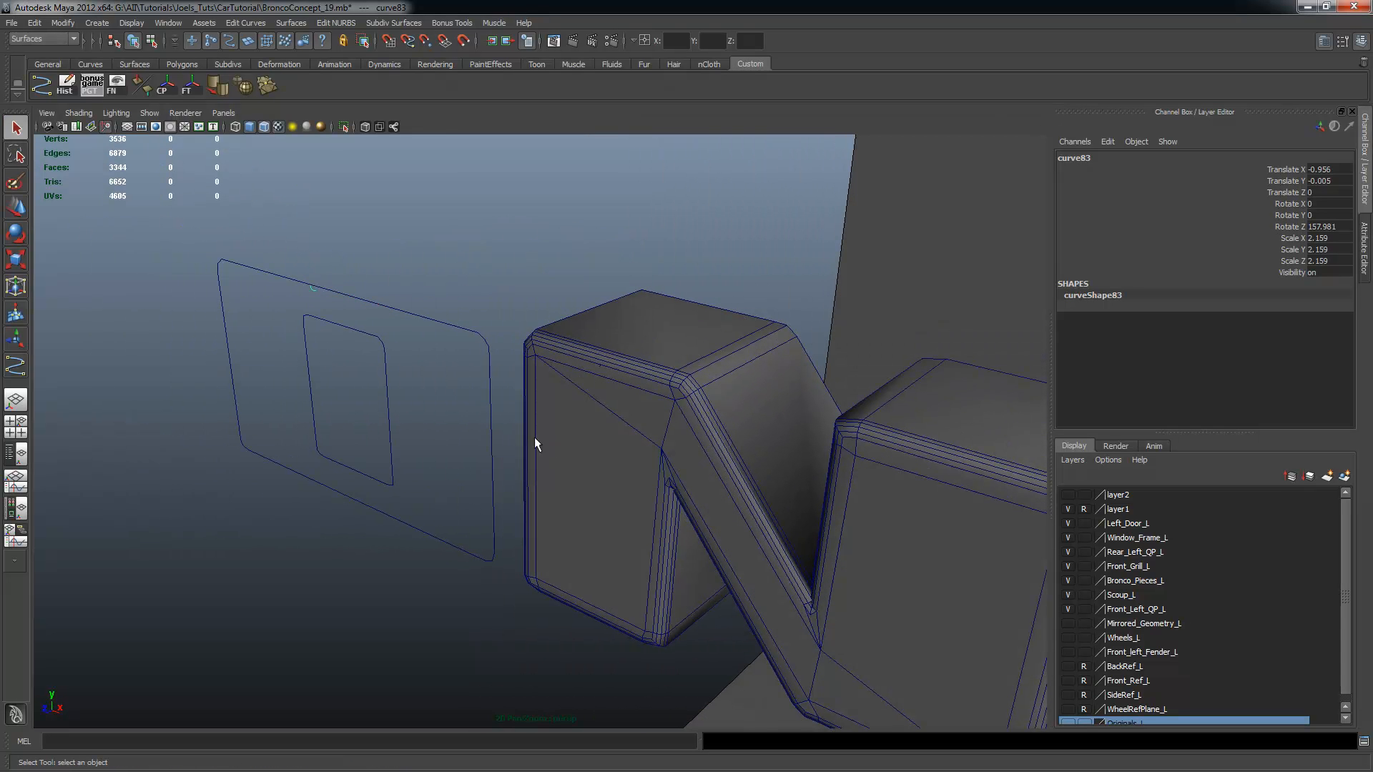
click(310, 290)
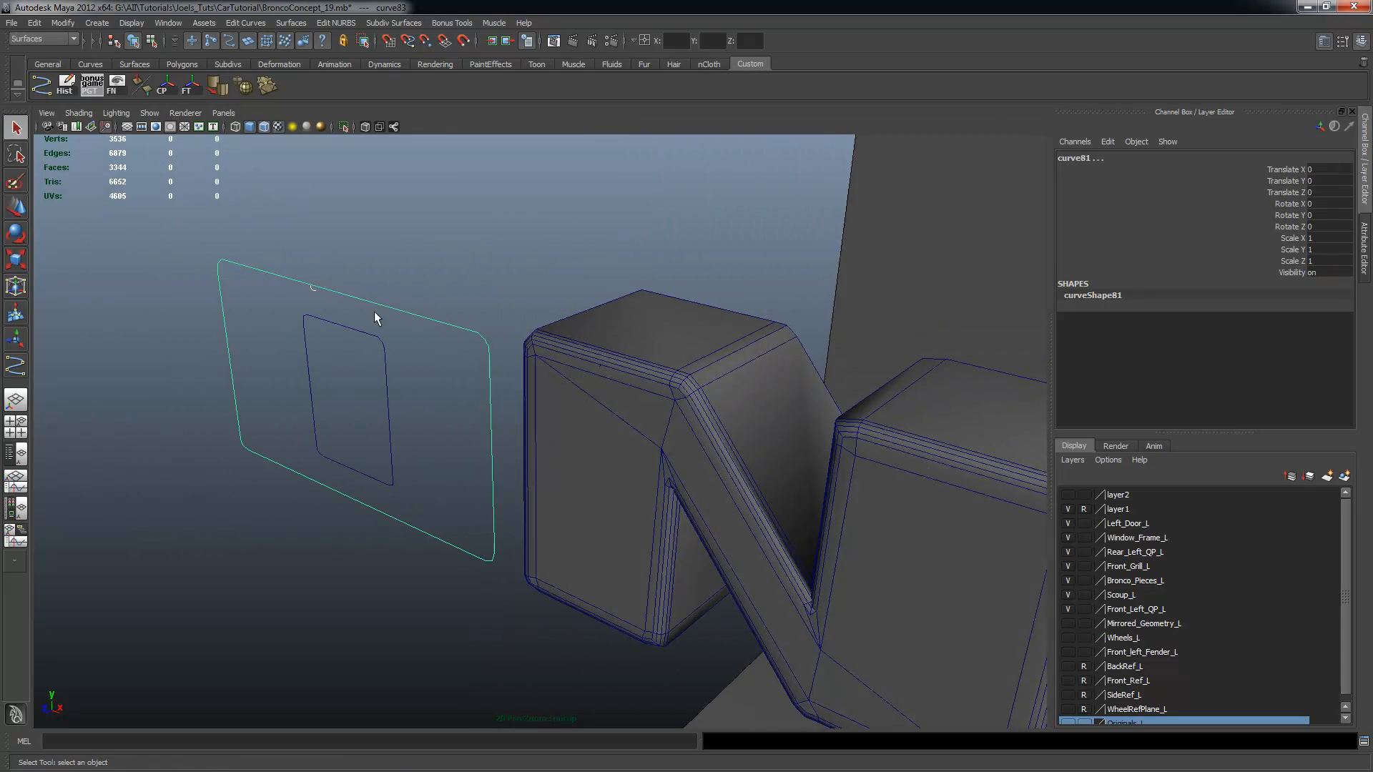
click(327, 20)
mouse_move(294, 22)
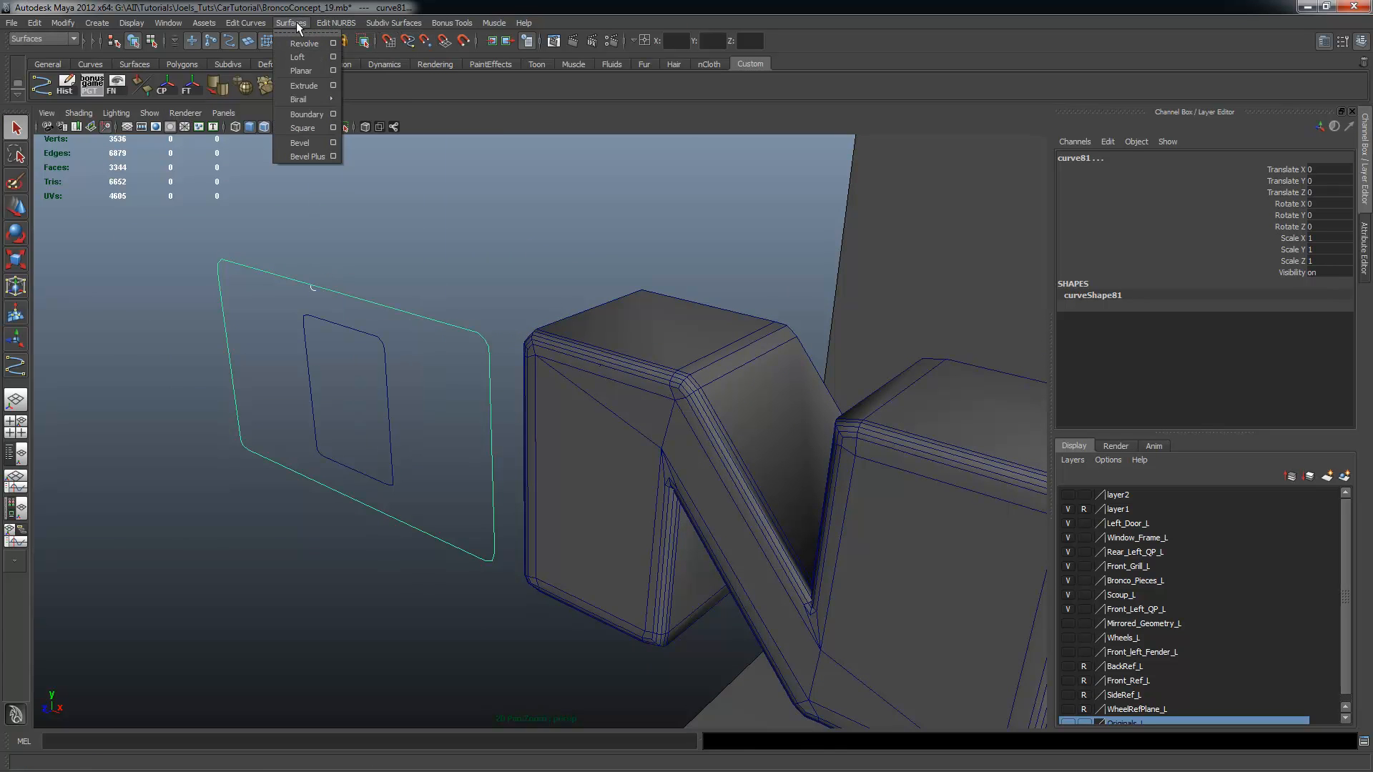
click(312, 88)
Try extruding the outer outline's arc profile along the O's inner curve, and undo the extrusion
alt+right_drag(385, 277, 478, 419)
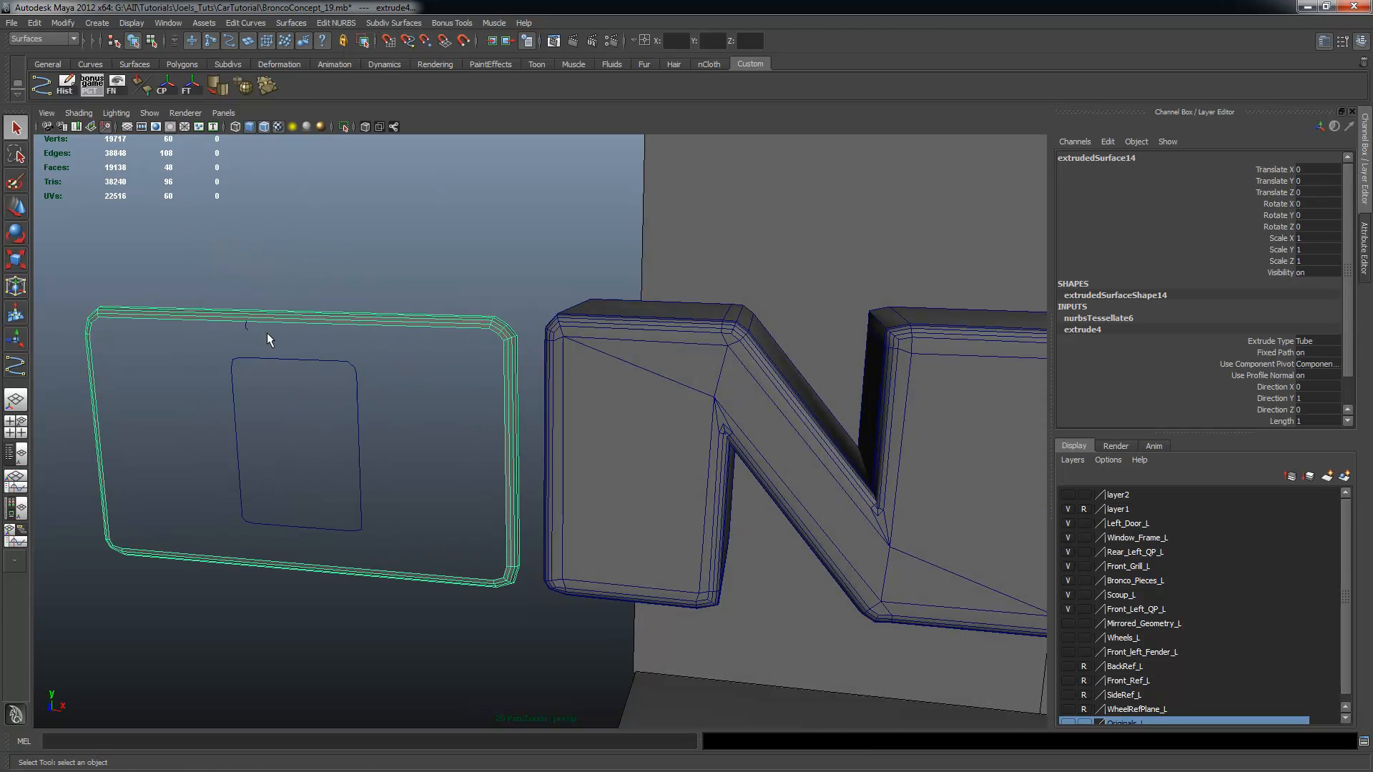
click(248, 328)
shift+click(328, 362)
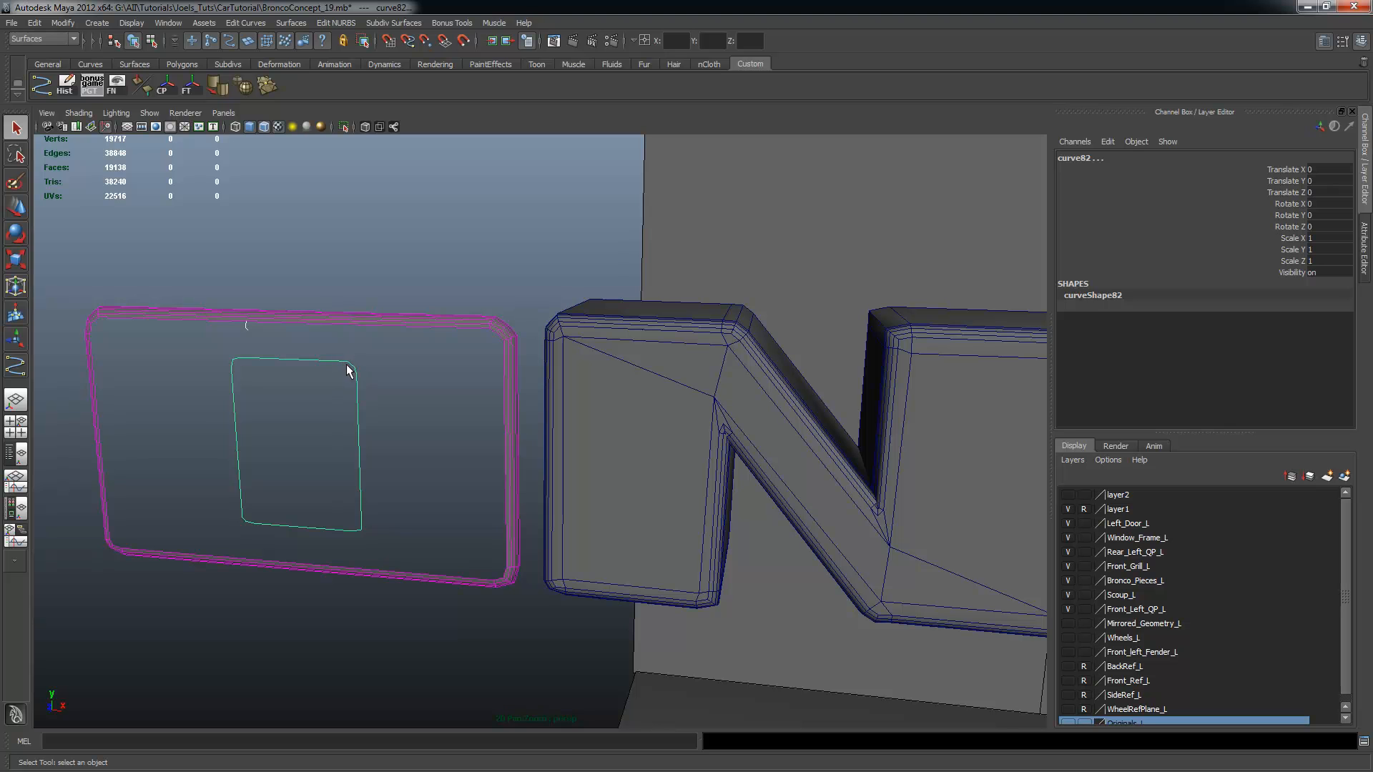
key(g)
click(434, 281)
alt+right_drag(330, 323, 529, 350)
alt+drag(372, 400, 470, 393)
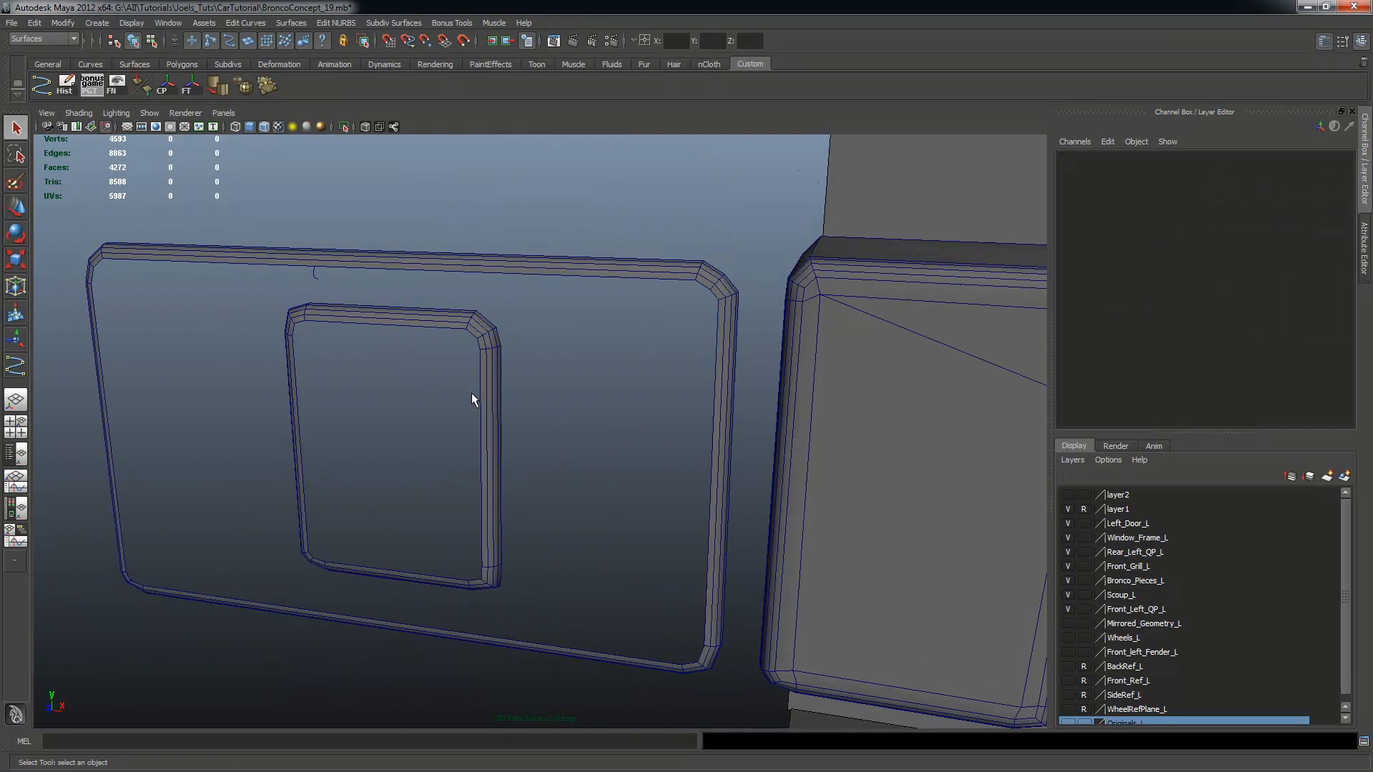
key(ctrl+z)
key(ctrl+z)
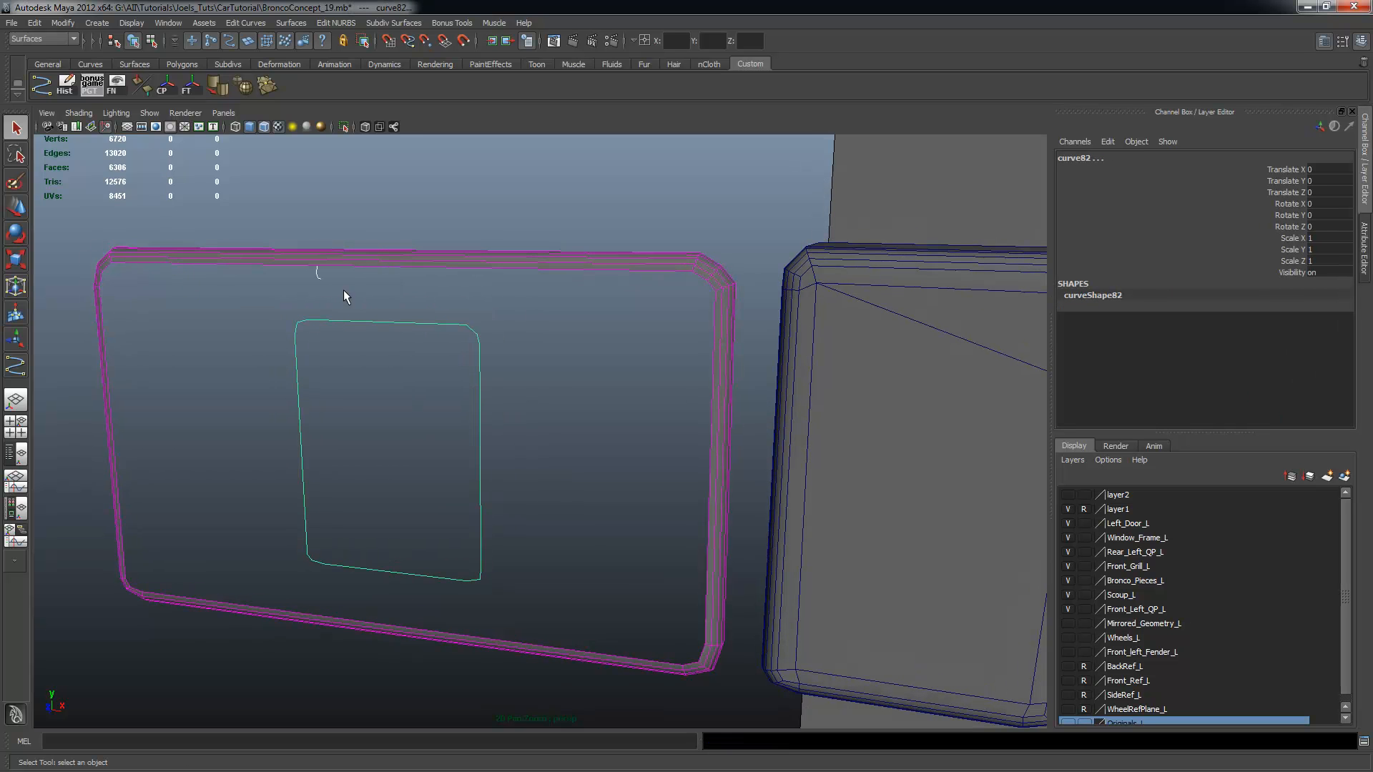
Duplicate the arc profile curve and snap the copy onto the upper edge of the O's inner curve
click(313, 275)
key(ctrl+d)
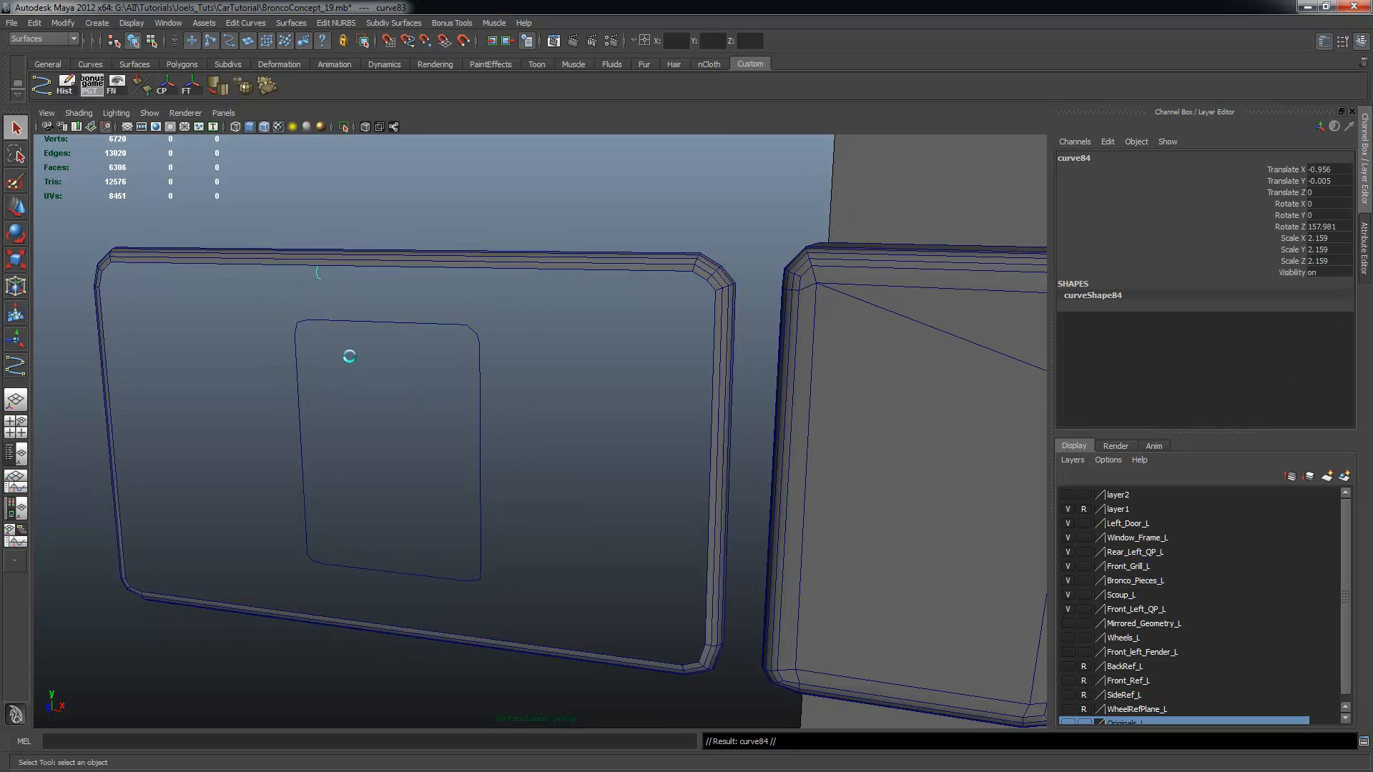
key(w)
drag(328, 270, 432, 350)
Select the duplicated arc profile and the O's inner curve and extrude the profile along that curve
key(q)
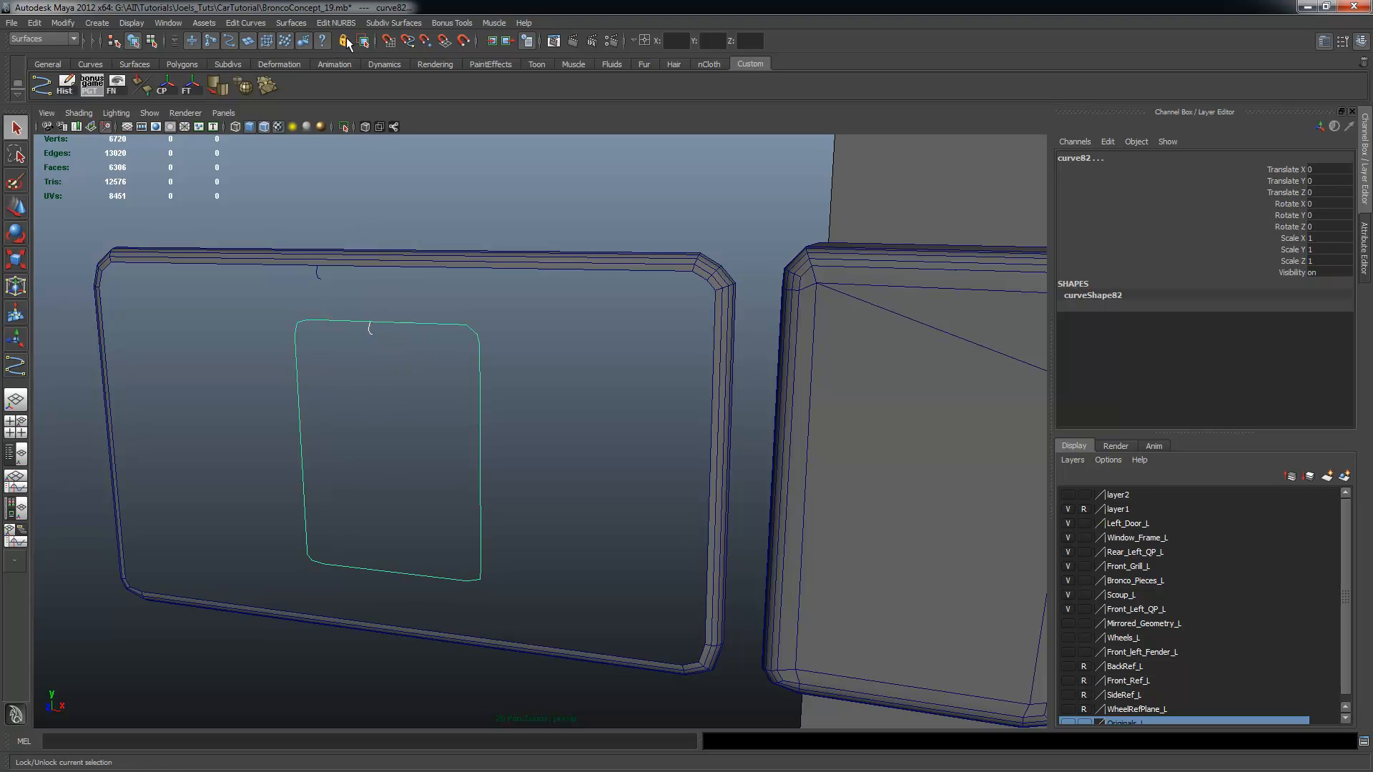
click(299, 25)
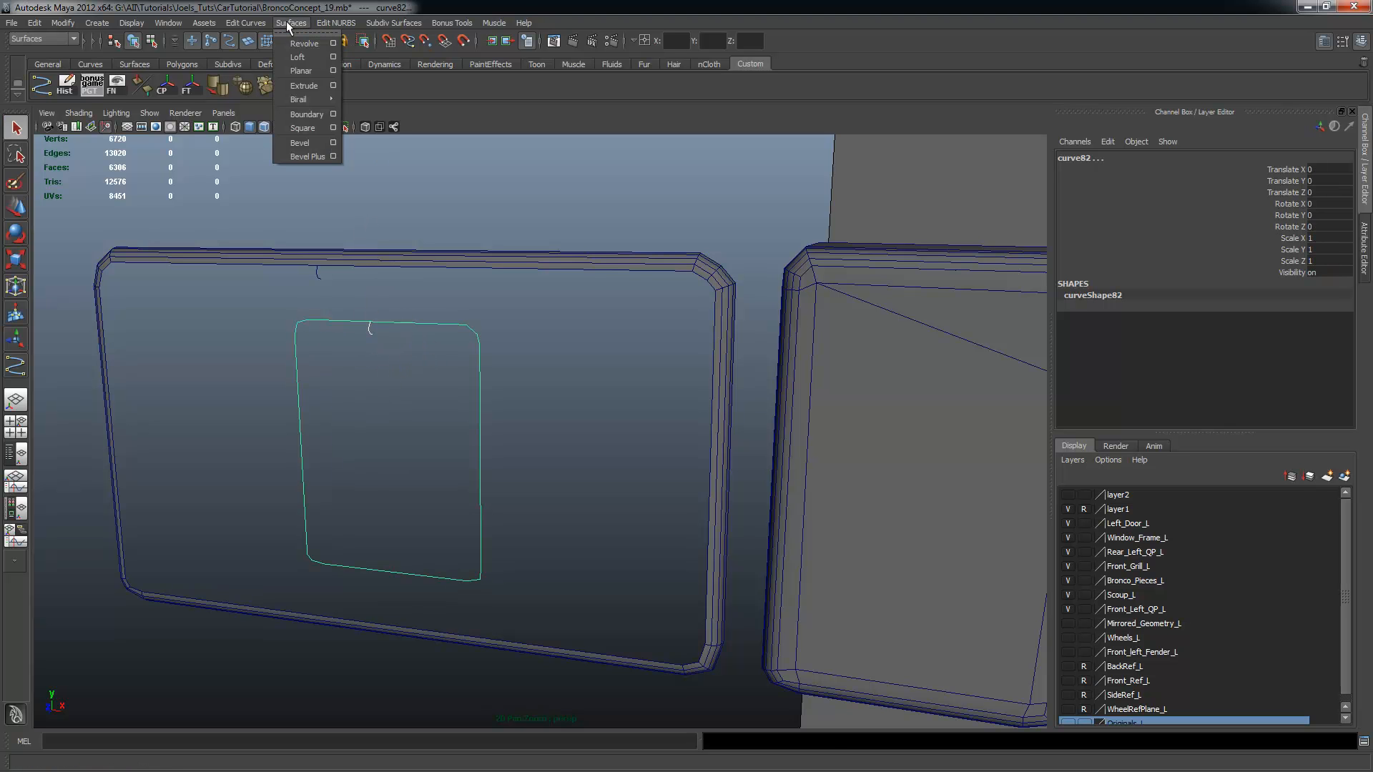
click(304, 85)
Rotate the inner arc profile to about 345.83° in Z so the inner bevel turns around, and deselect it
scroll(310, 287, up, 5)
click(250, 285)
alt+drag(251, 284, 285, 291)
key(e)
drag(359, 232, 166, 155)
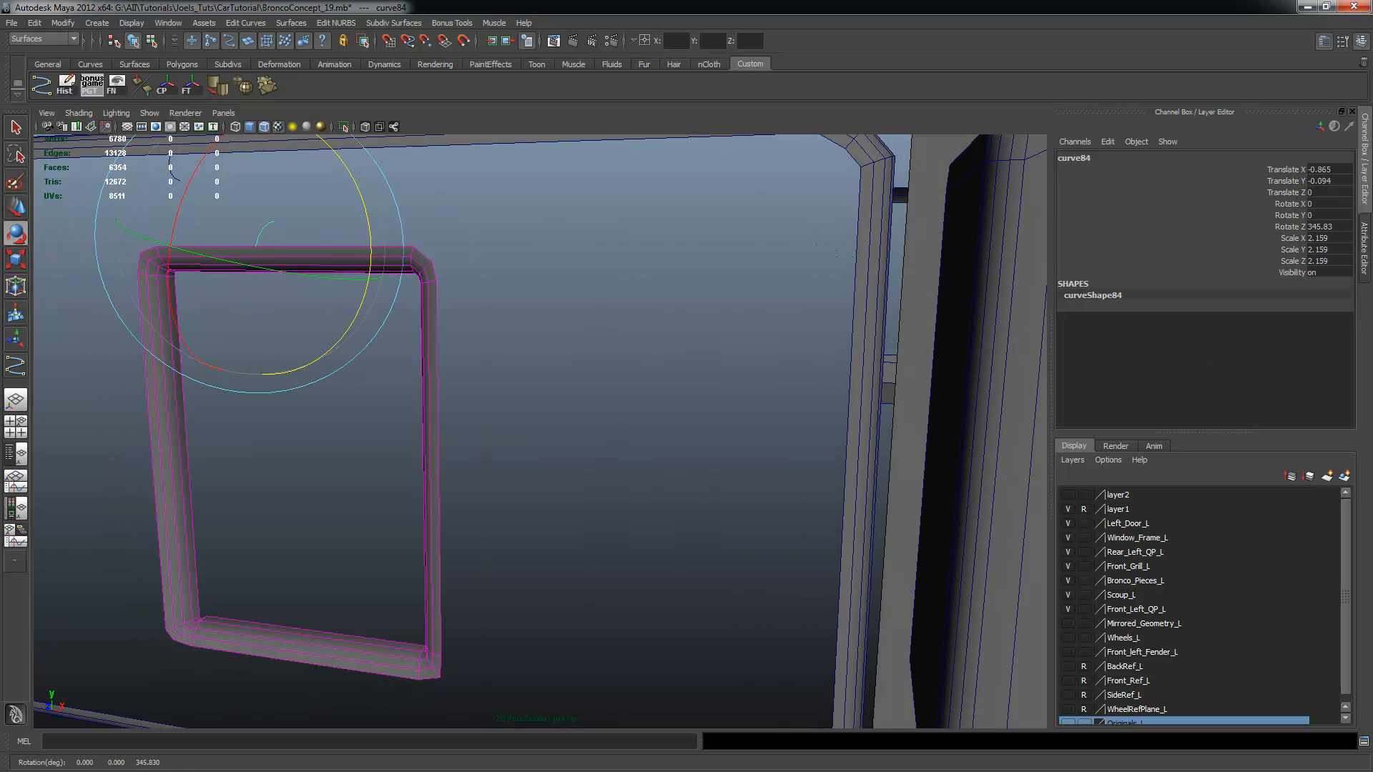
click(625, 399)
alt+drag(625, 398, 512, 466)
alt+drag(582, 322, 279, 384)
key(q)
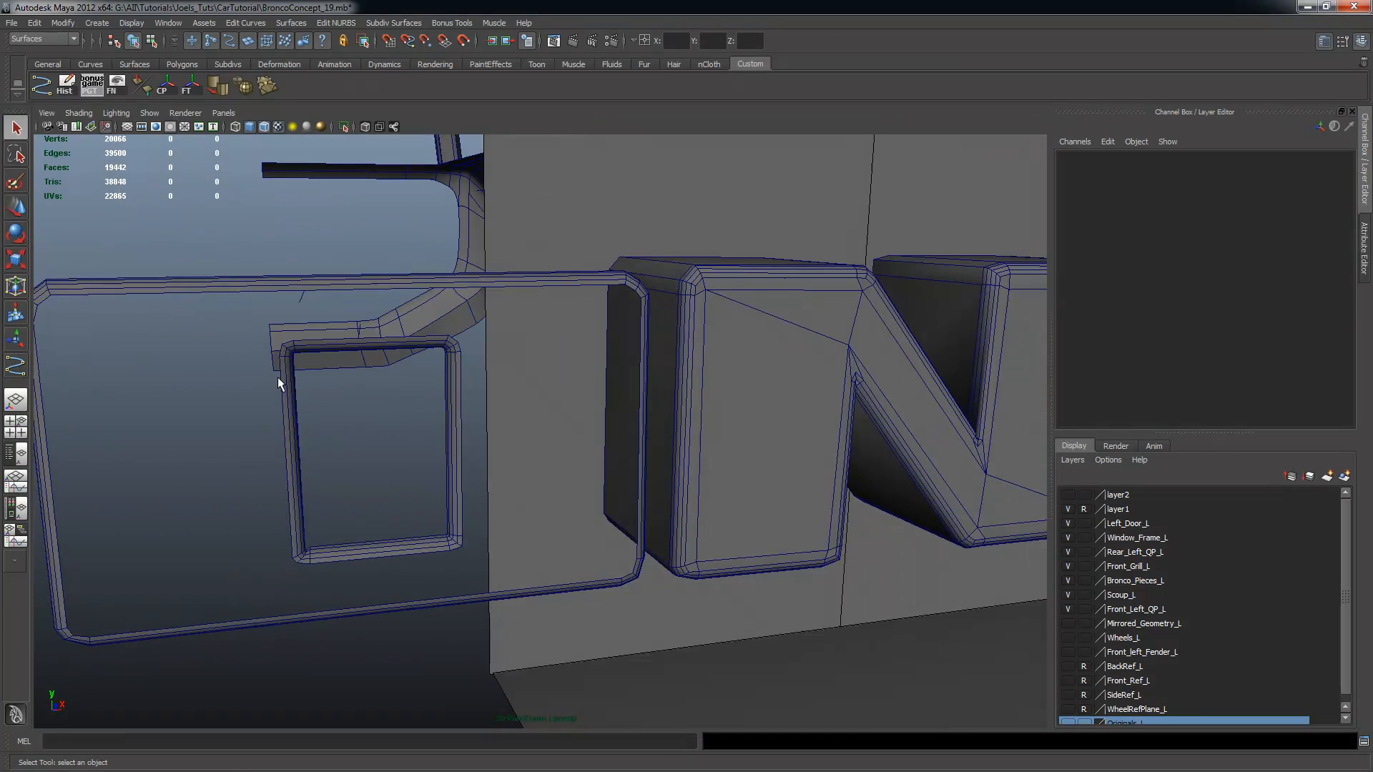
scroll(221, 330, down, 2)
alt+drag(229, 328, 236, 319)
alt+middle_drag(236, 319, 285, 344)
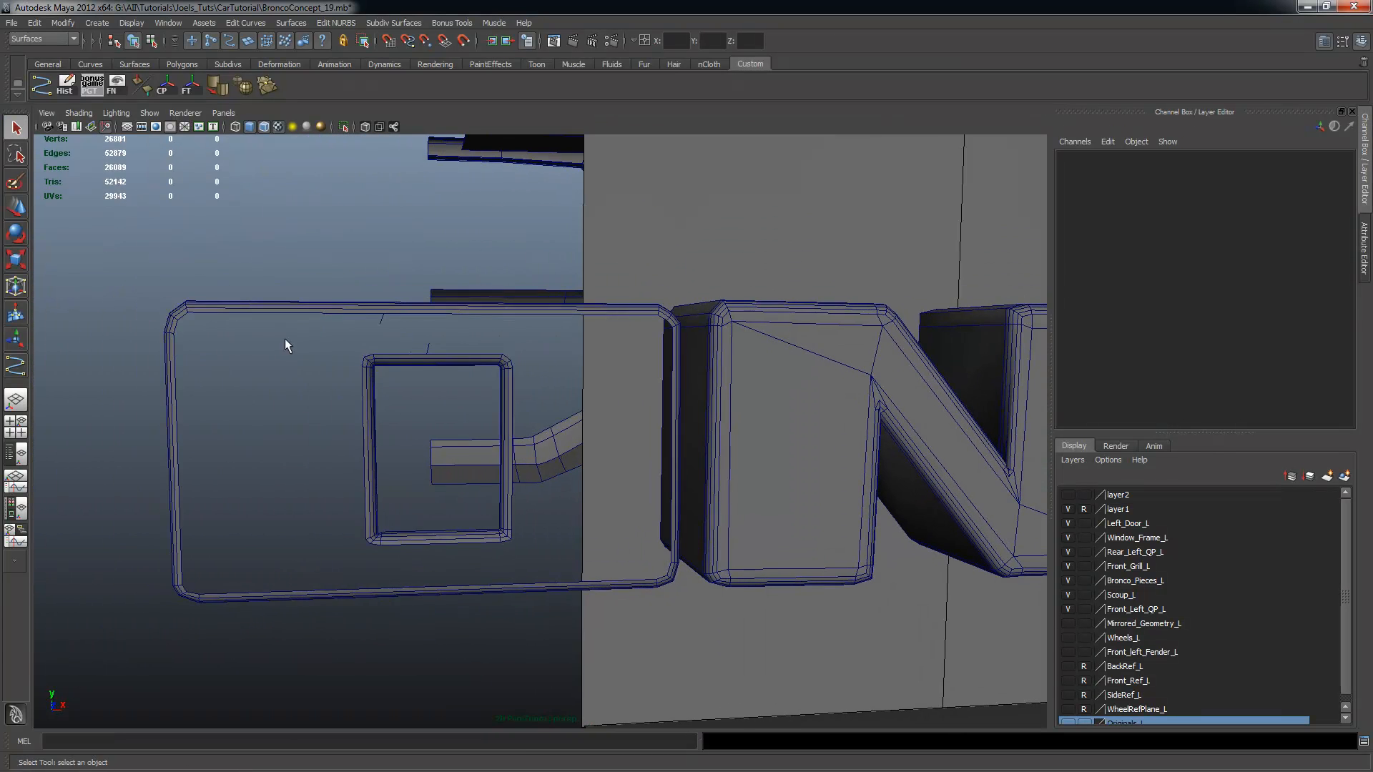
Show layer2 and make its large flat plane behind the lettering a live surface
alt+drag(320, 356, 317, 351)
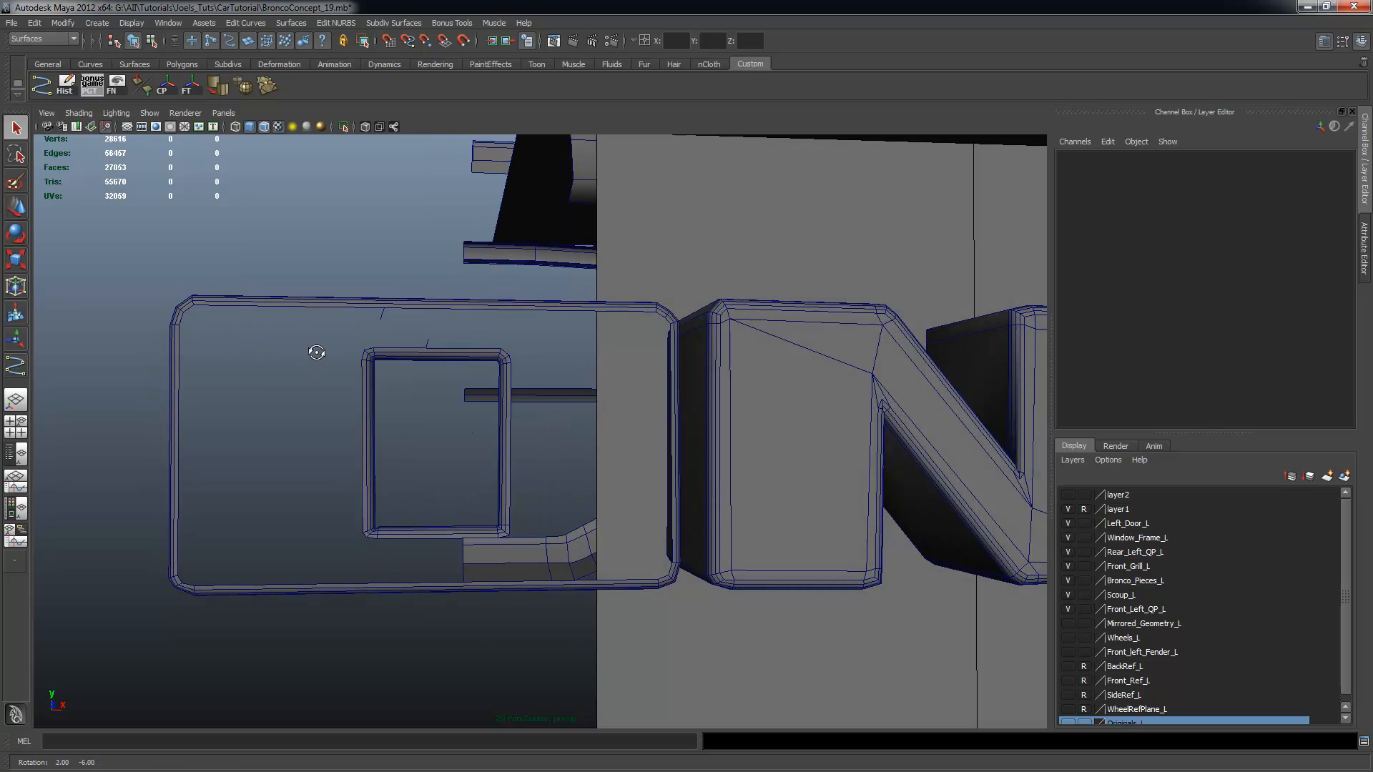
click(1067, 495)
alt+right_drag(600, 351, 466, 315)
alt+drag(466, 315, 542, 312)
click(543, 311)
alt+right_drag(718, 278, 361, 240)
click(462, 42)
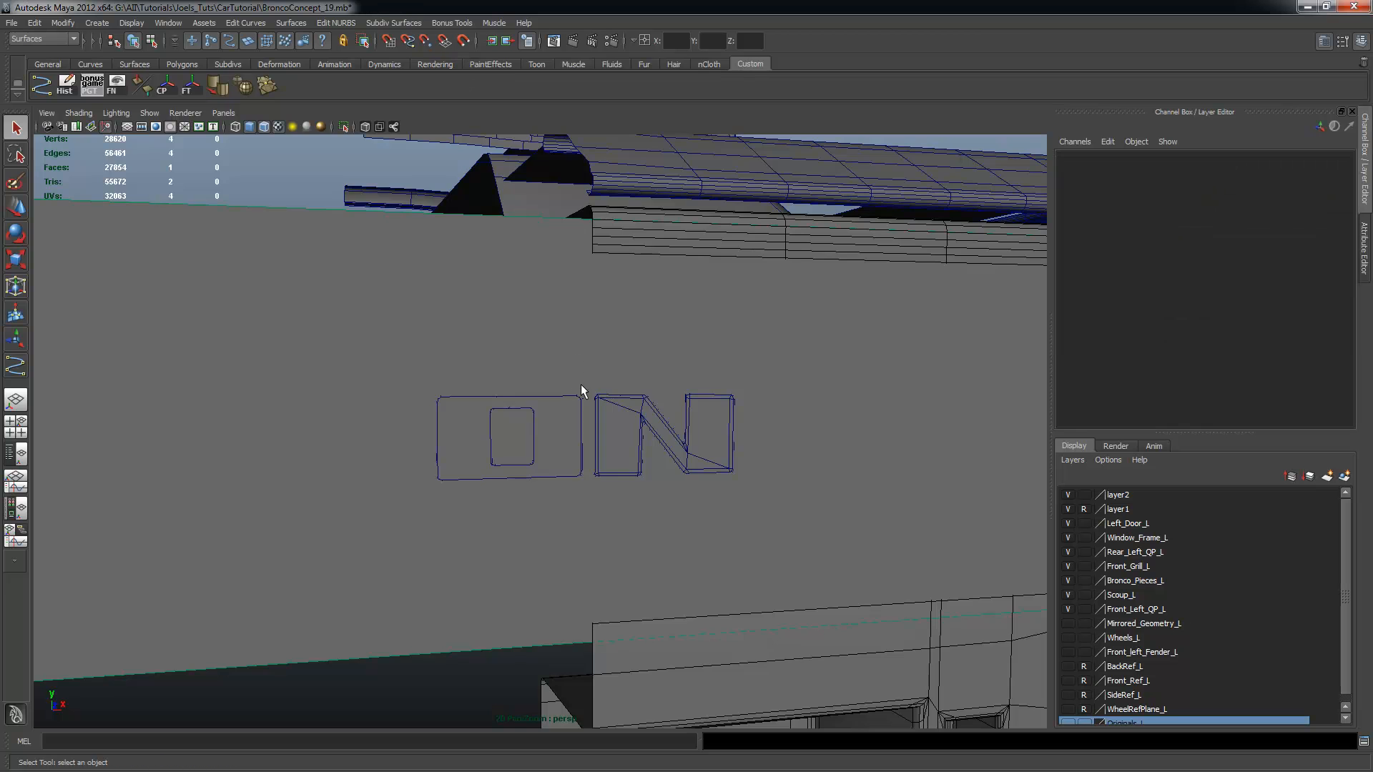
Switch to the front view around the letter O and change the menu set to Polygons
key(space)
key(space)
alt+right_drag(633, 375, 667, 405)
alt+middle_drag(408, 393, 485, 454)
alt+right_drag(485, 454, 448, 410)
alt+middle_drag(448, 410, 516, 425)
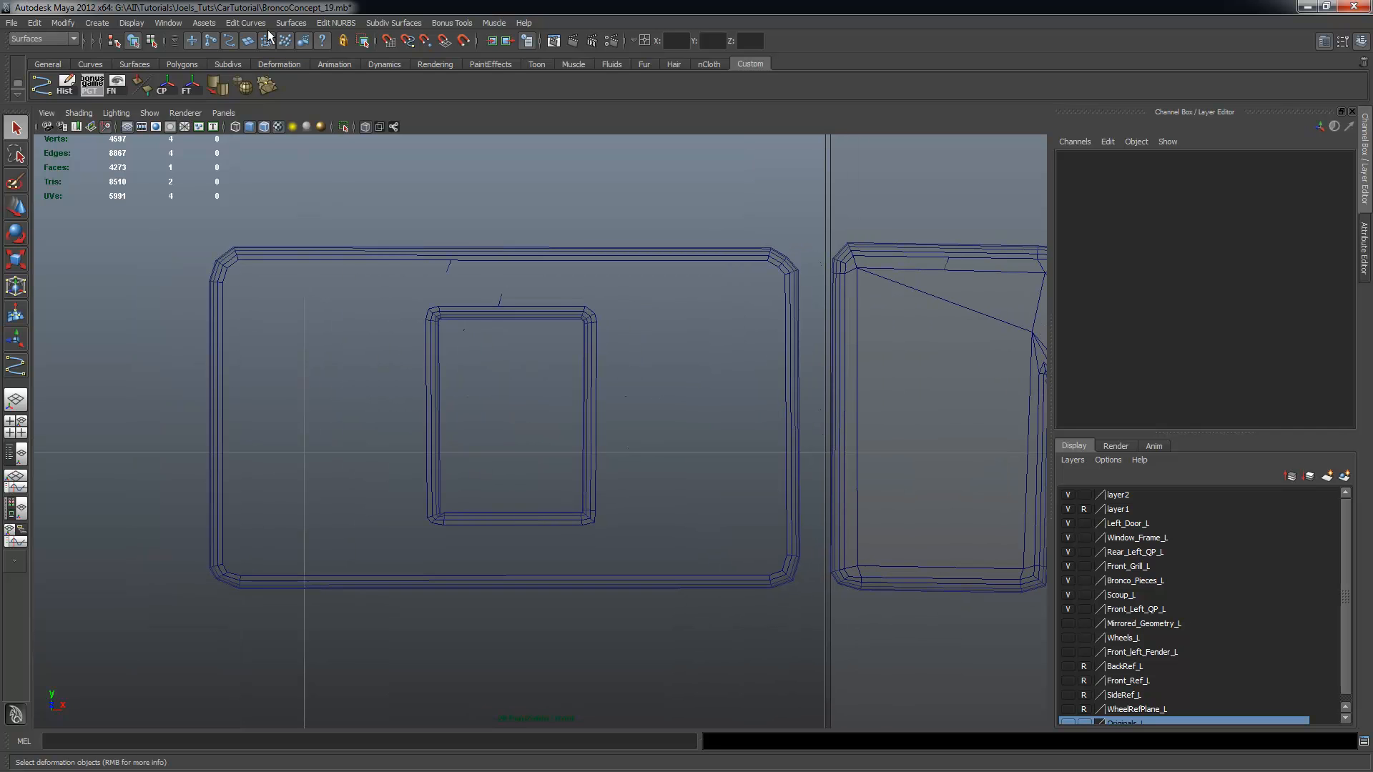
click(238, 24)
mouse_move(280, 24)
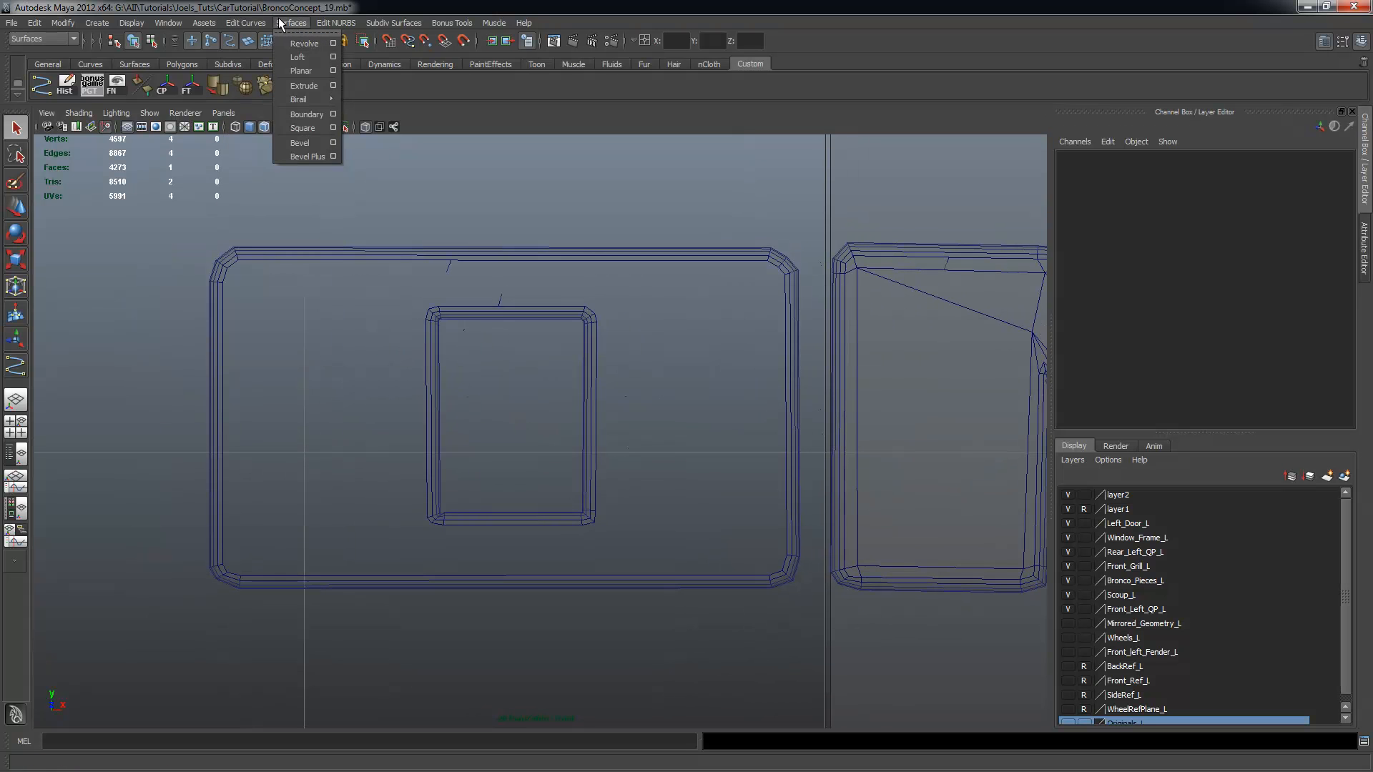
click(43, 38)
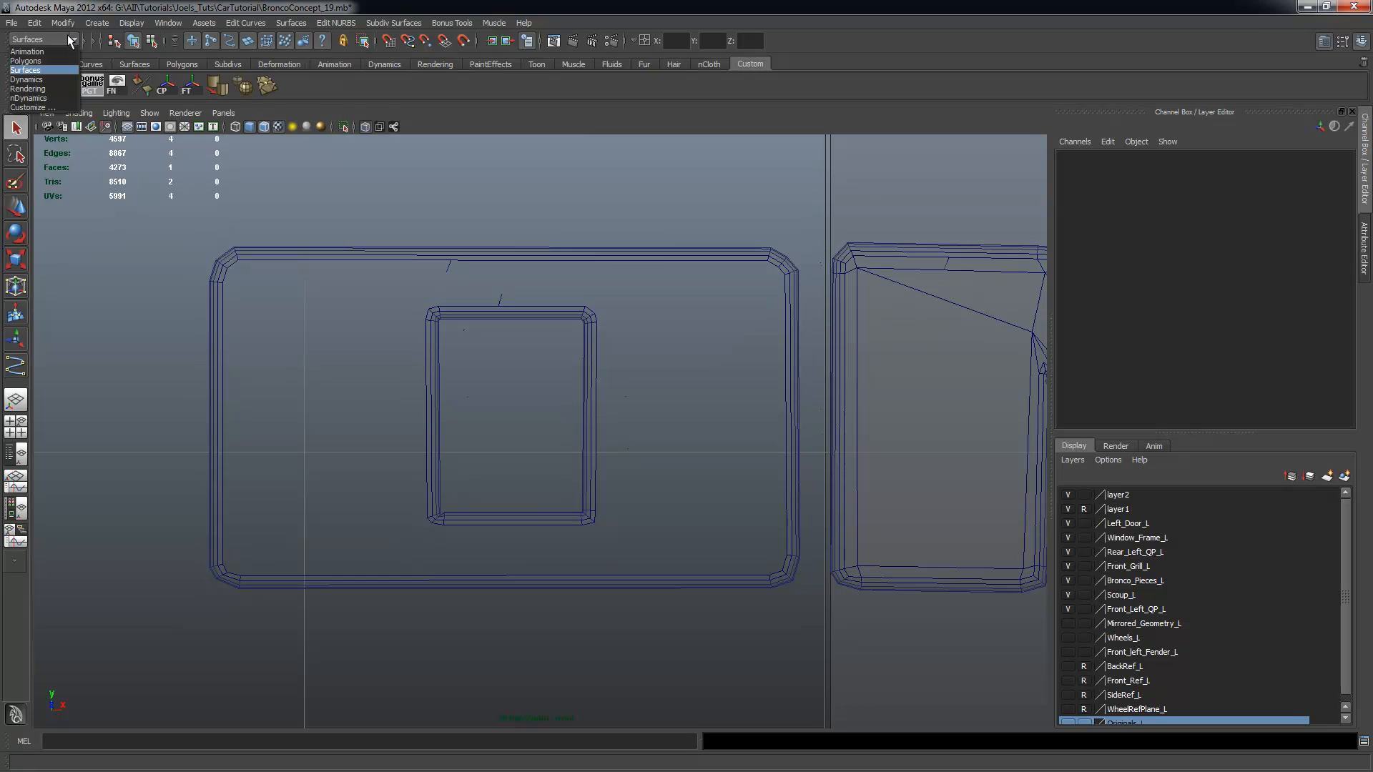
click(40, 62)
Draw a four-sided polygon over the left side of the letter O, between its outer and inner outlines, with the Create Polygon Tool
click(266, 22)
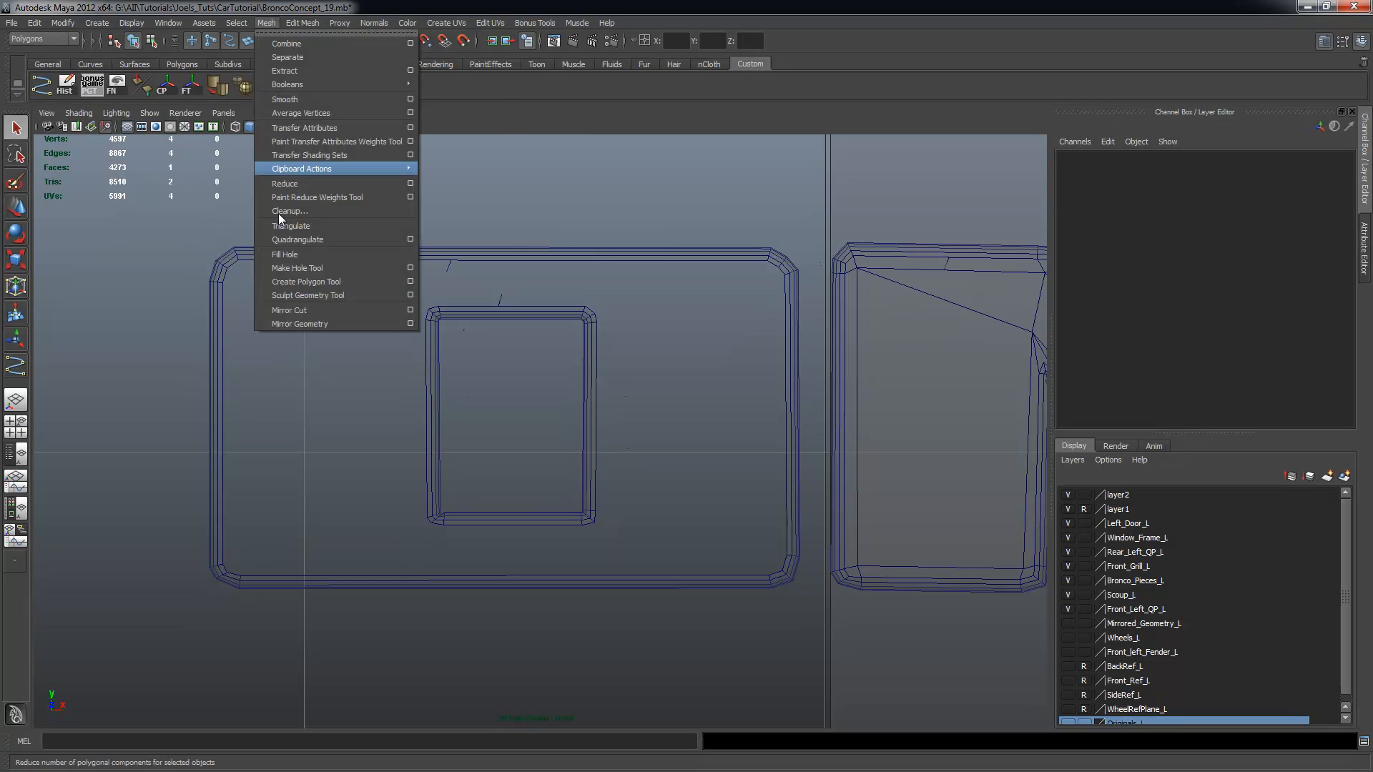
click(298, 281)
scroll(317, 359, up, 3)
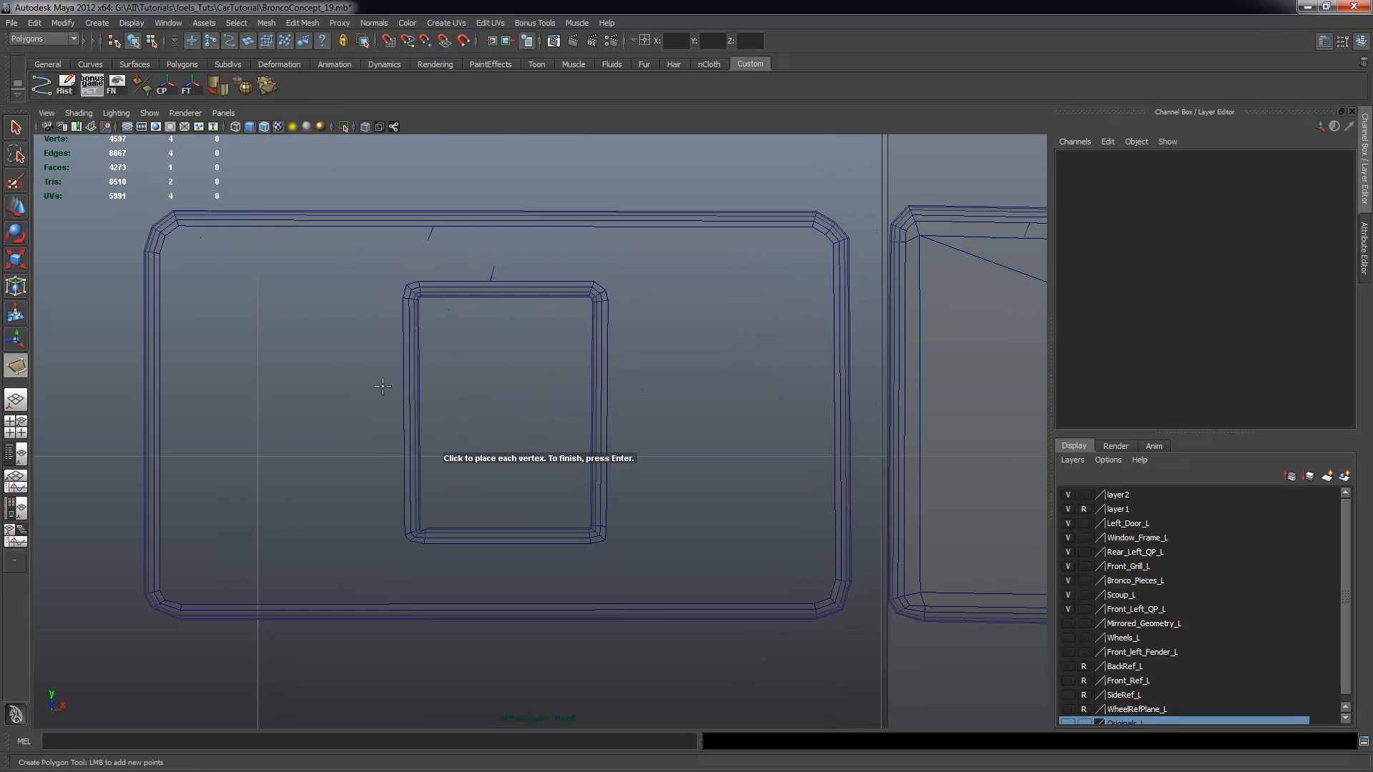
alt+middle_drag(318, 359, 358, 364)
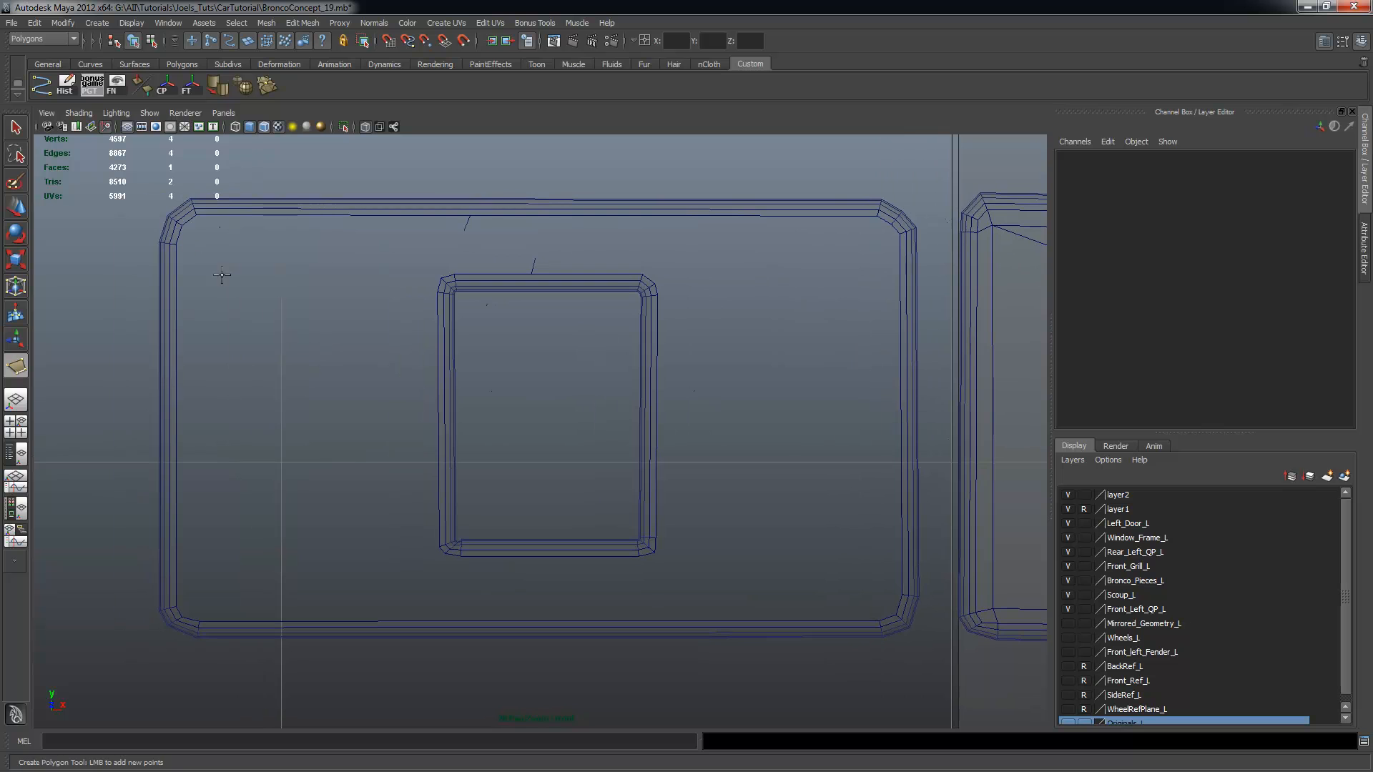
click(199, 236)
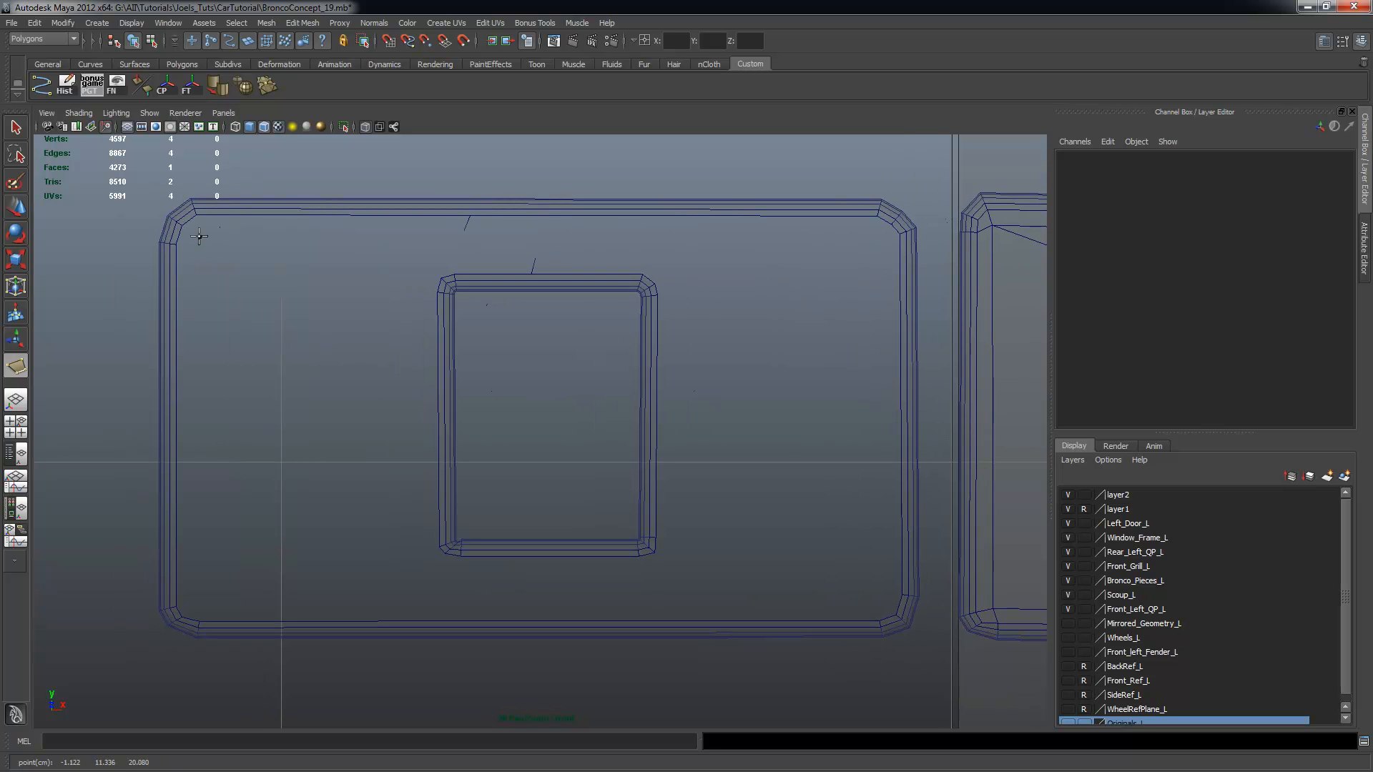
click(423, 274)
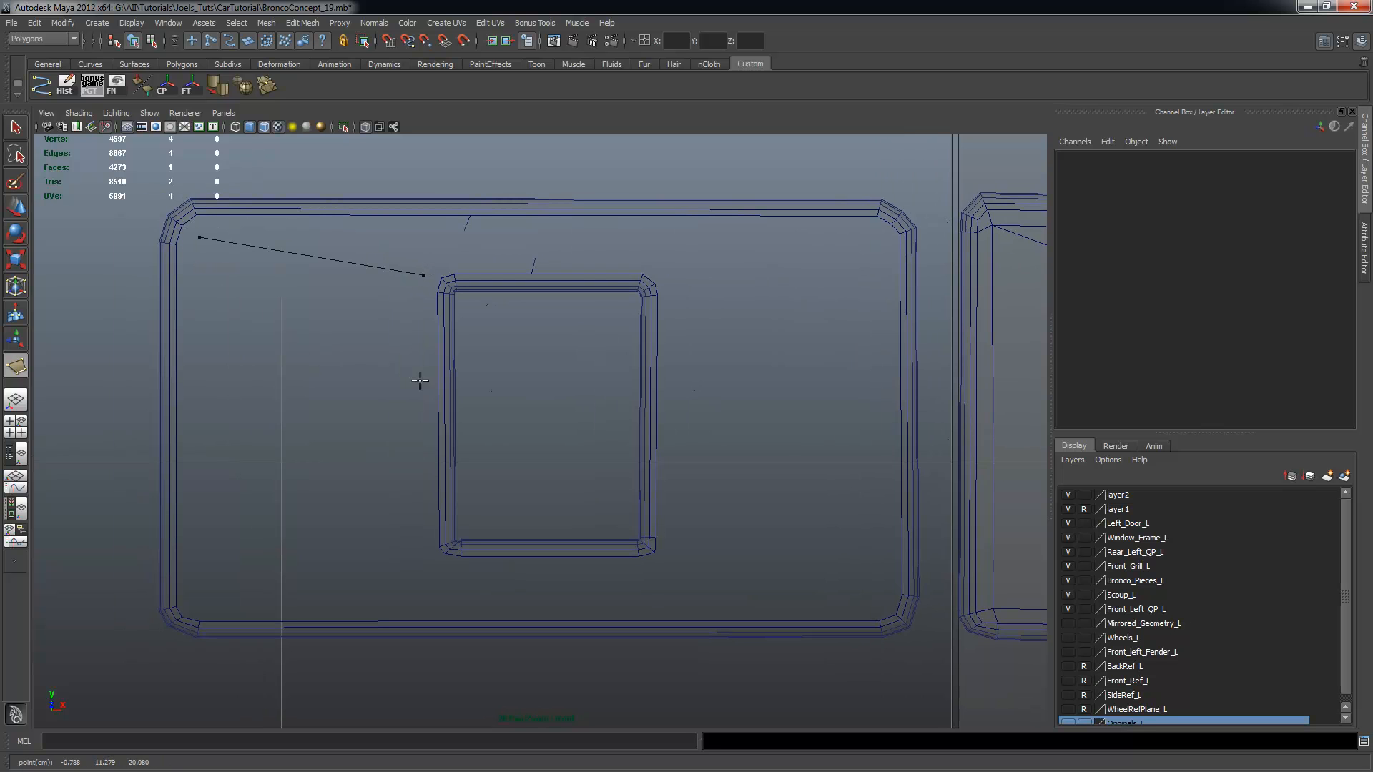
click(419, 559)
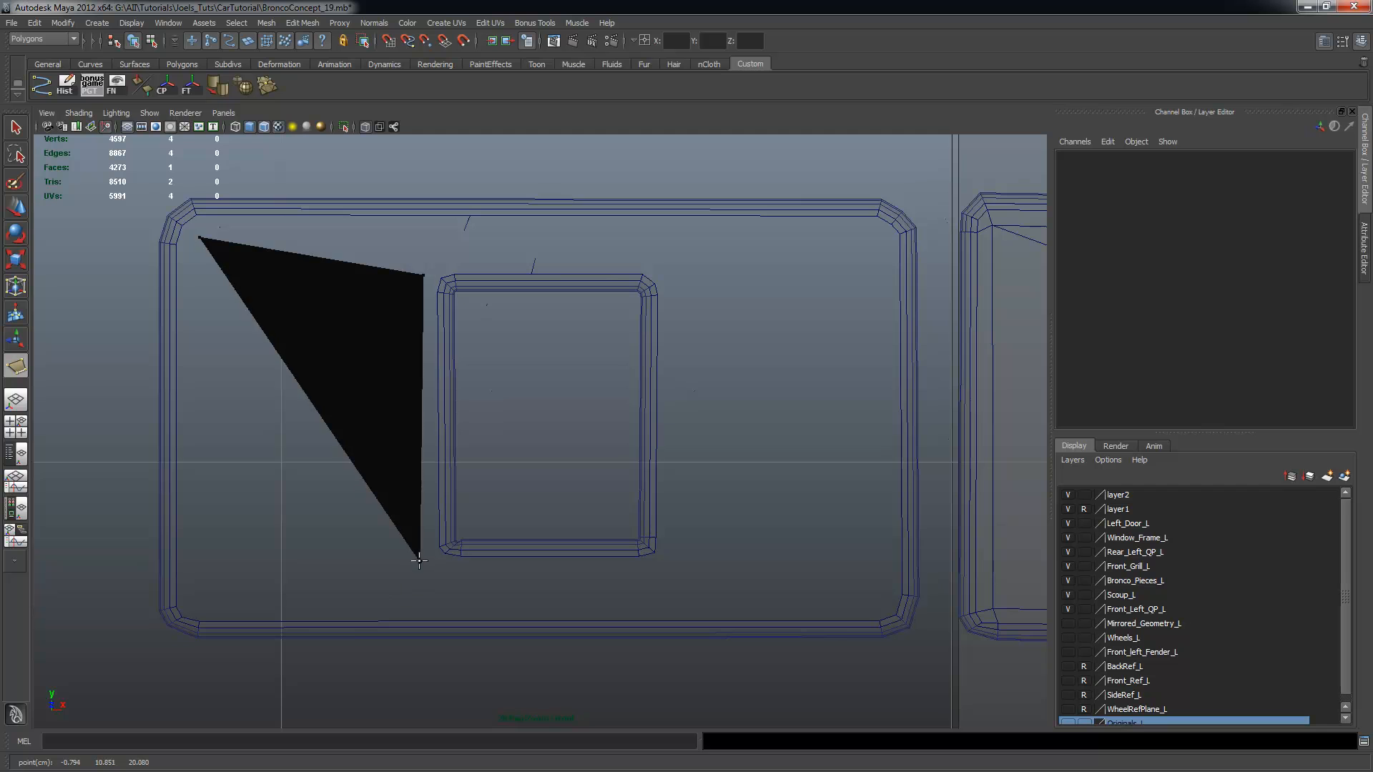
click(191, 607)
key(Return)
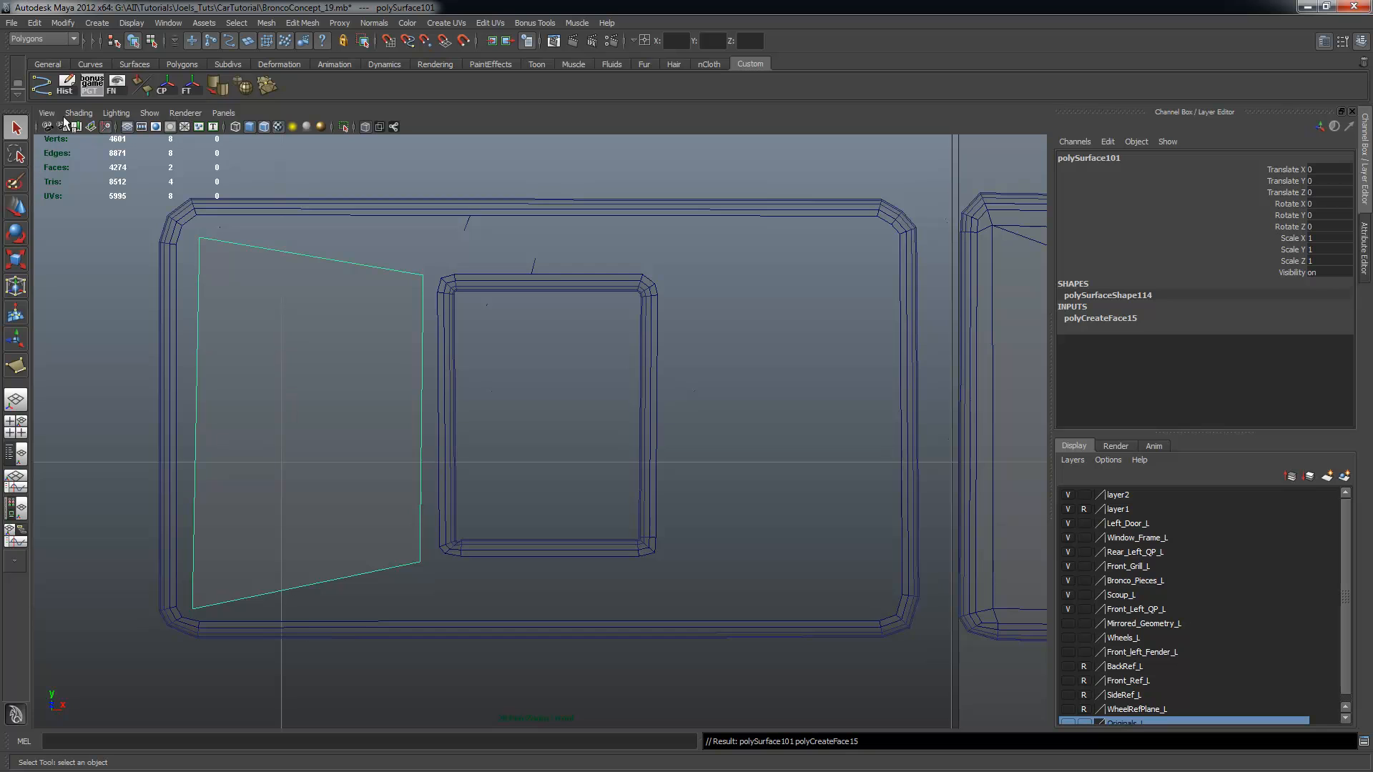
Draw a second four-sided polygon across the upper band of the letter O, above its inner opening
click(16, 366)
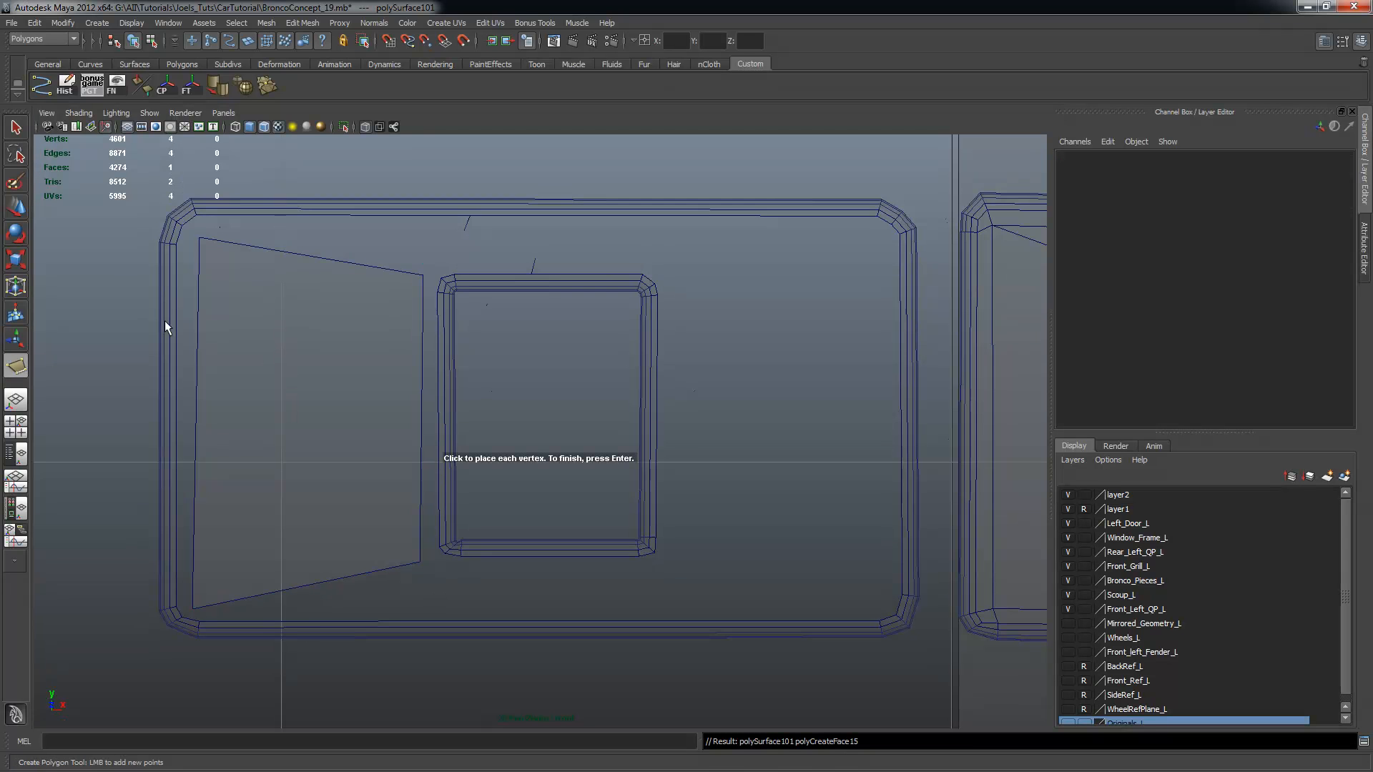
click(202, 231)
click(878, 229)
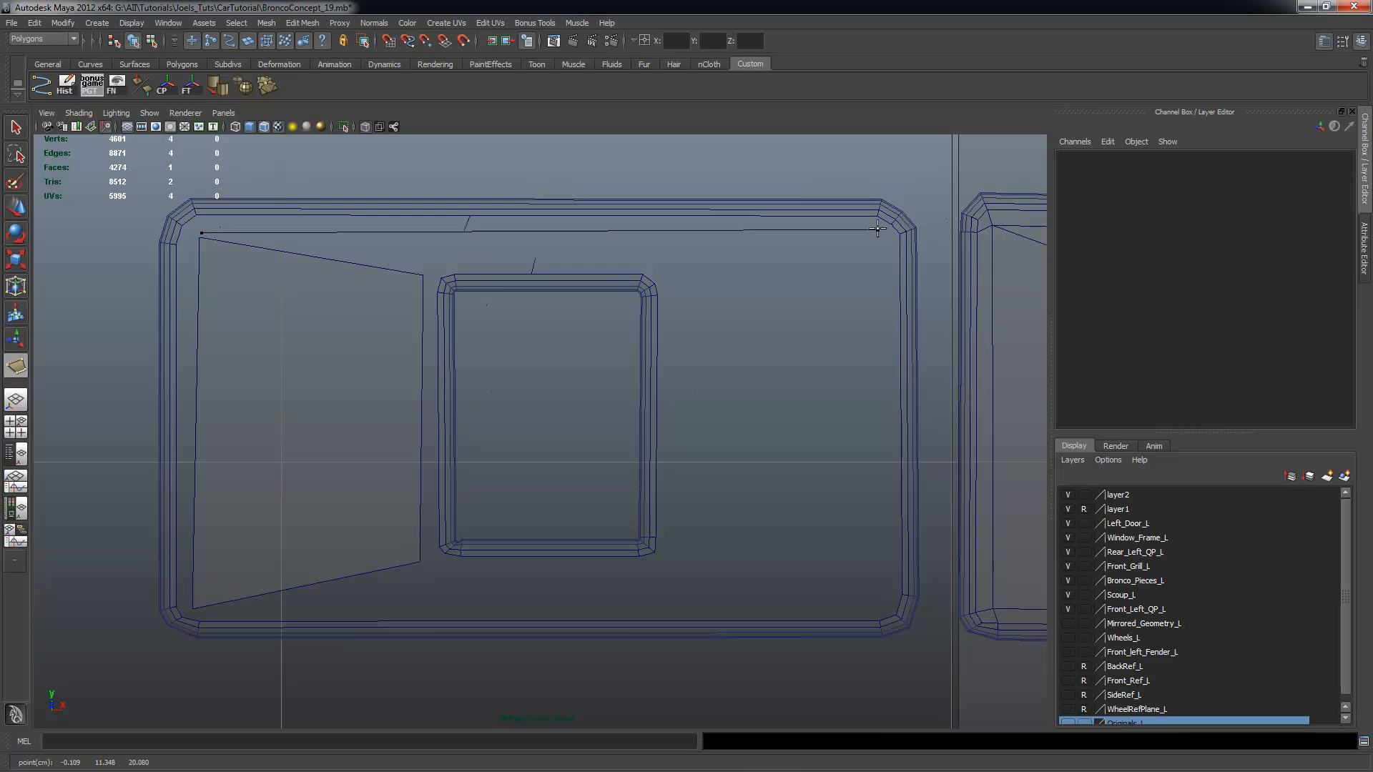
click(668, 270)
click(423, 272)
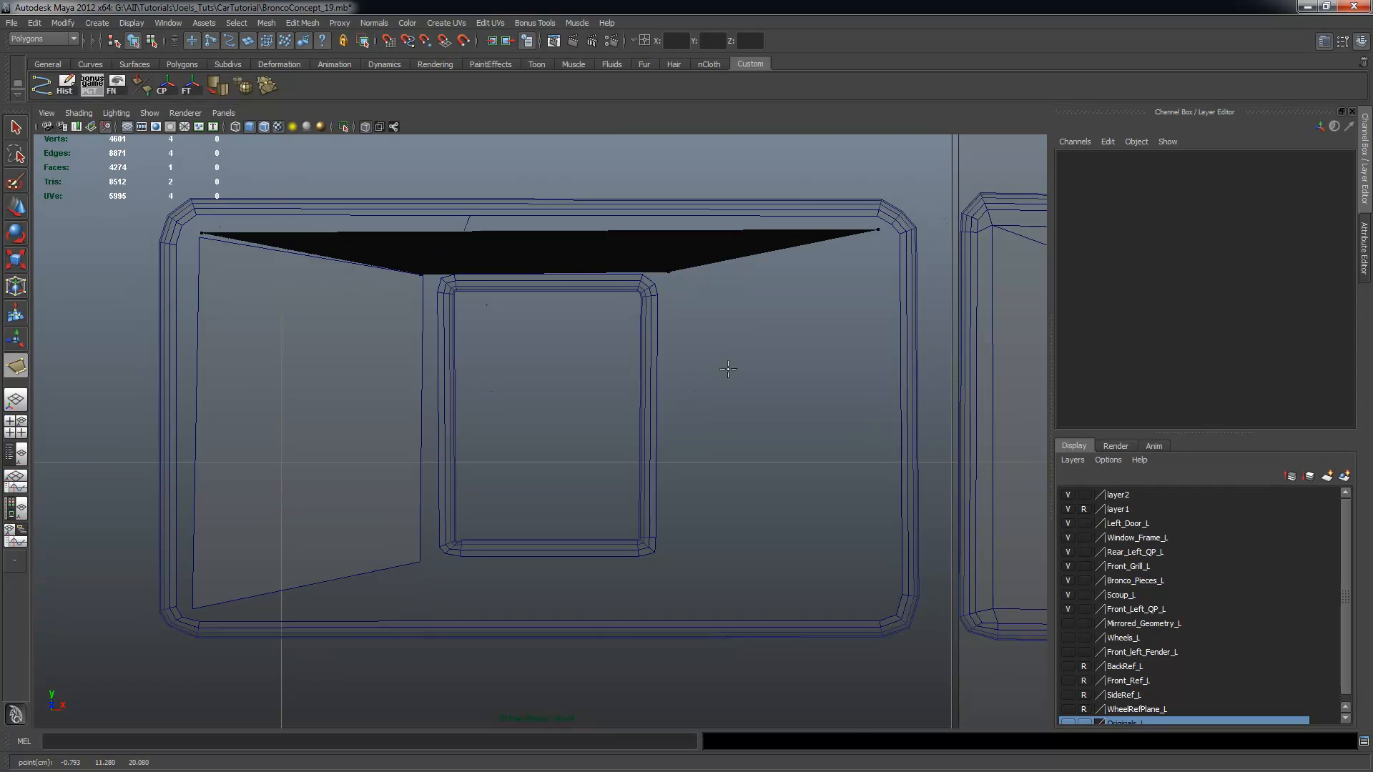
key(Return)
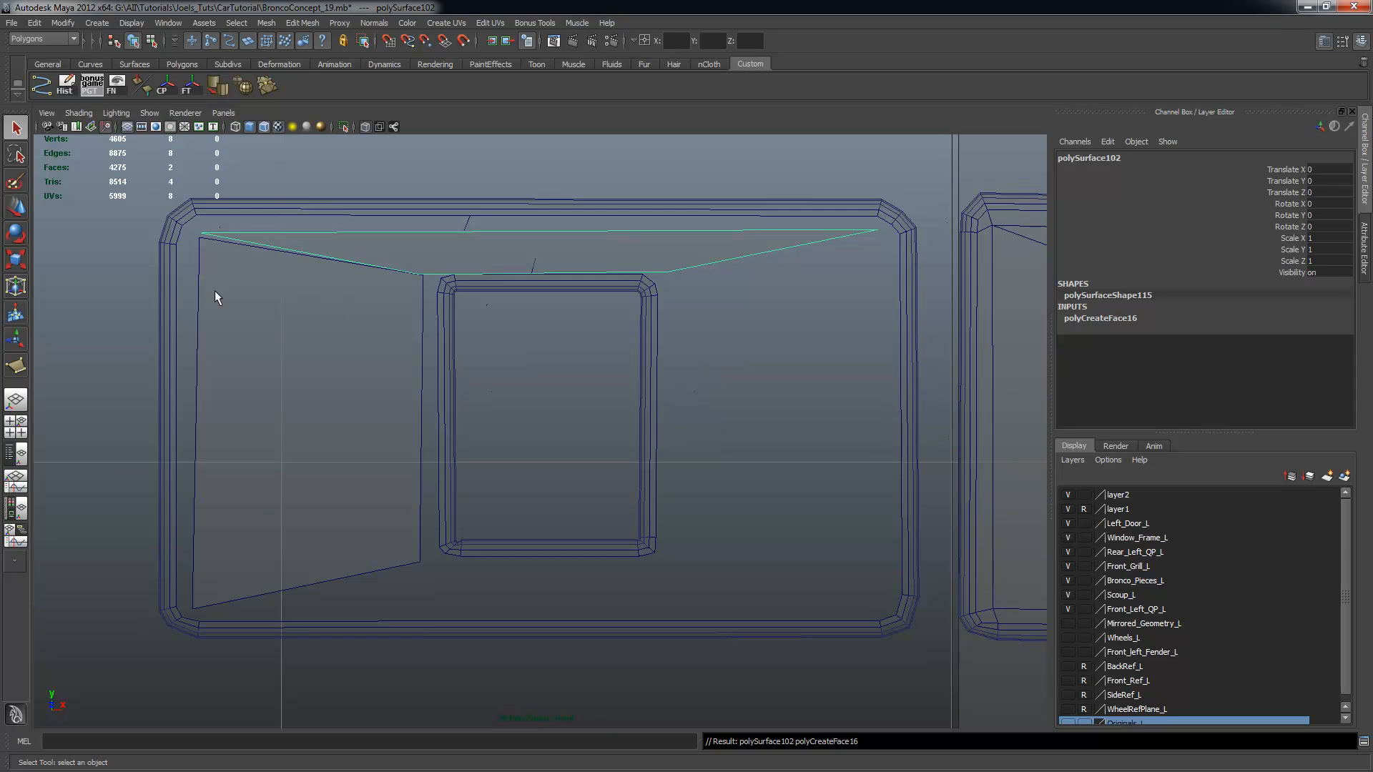
Draw a third four-sided polygon over the right side of the letter O, between the inner and outer outlines
click(16, 367)
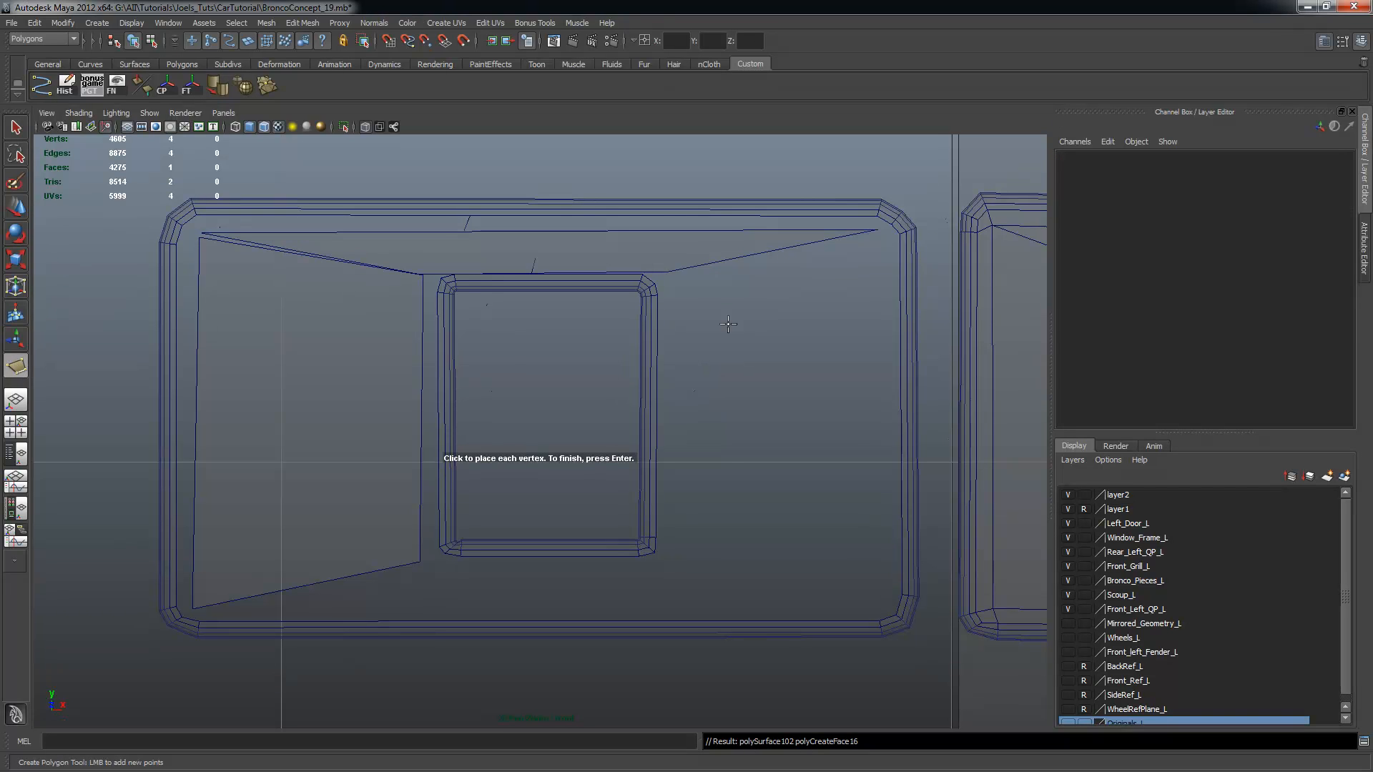
click(669, 279)
click(878, 236)
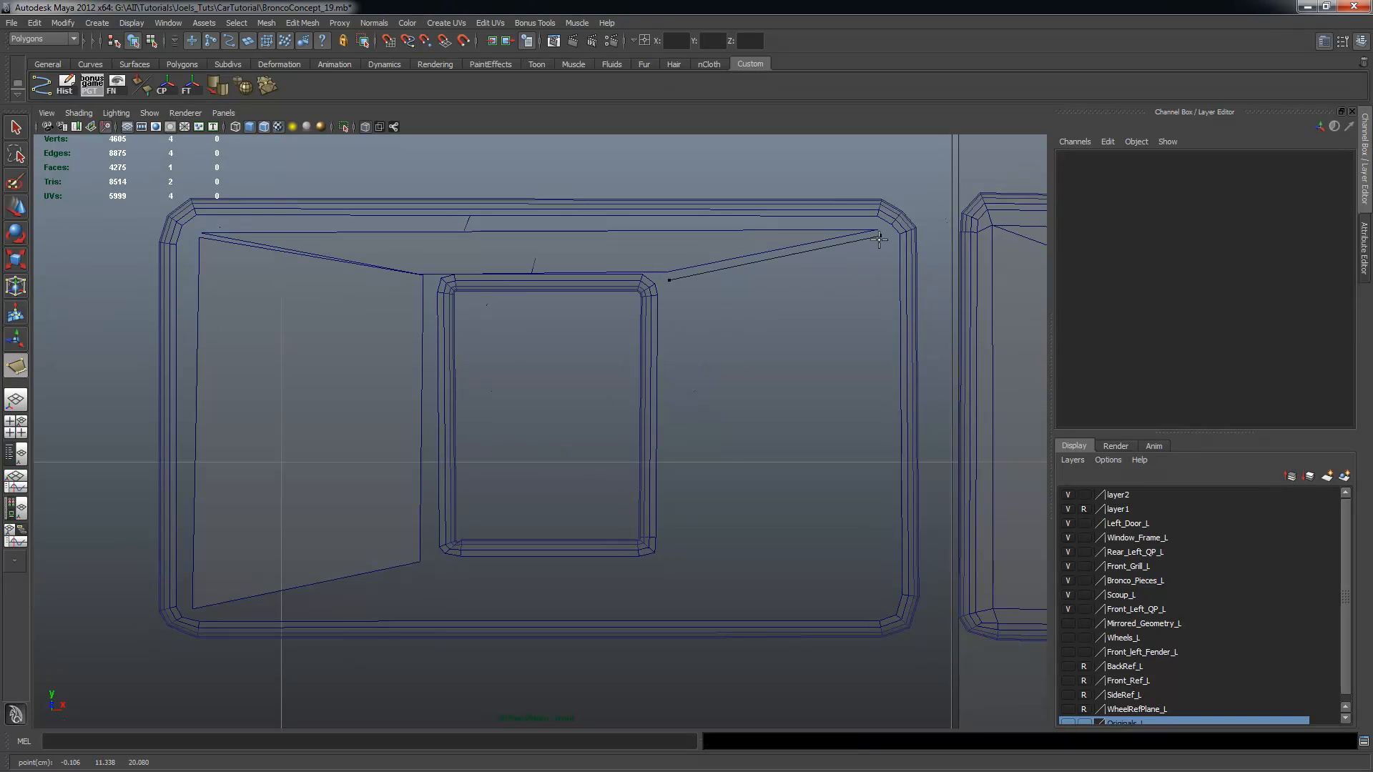
click(883, 604)
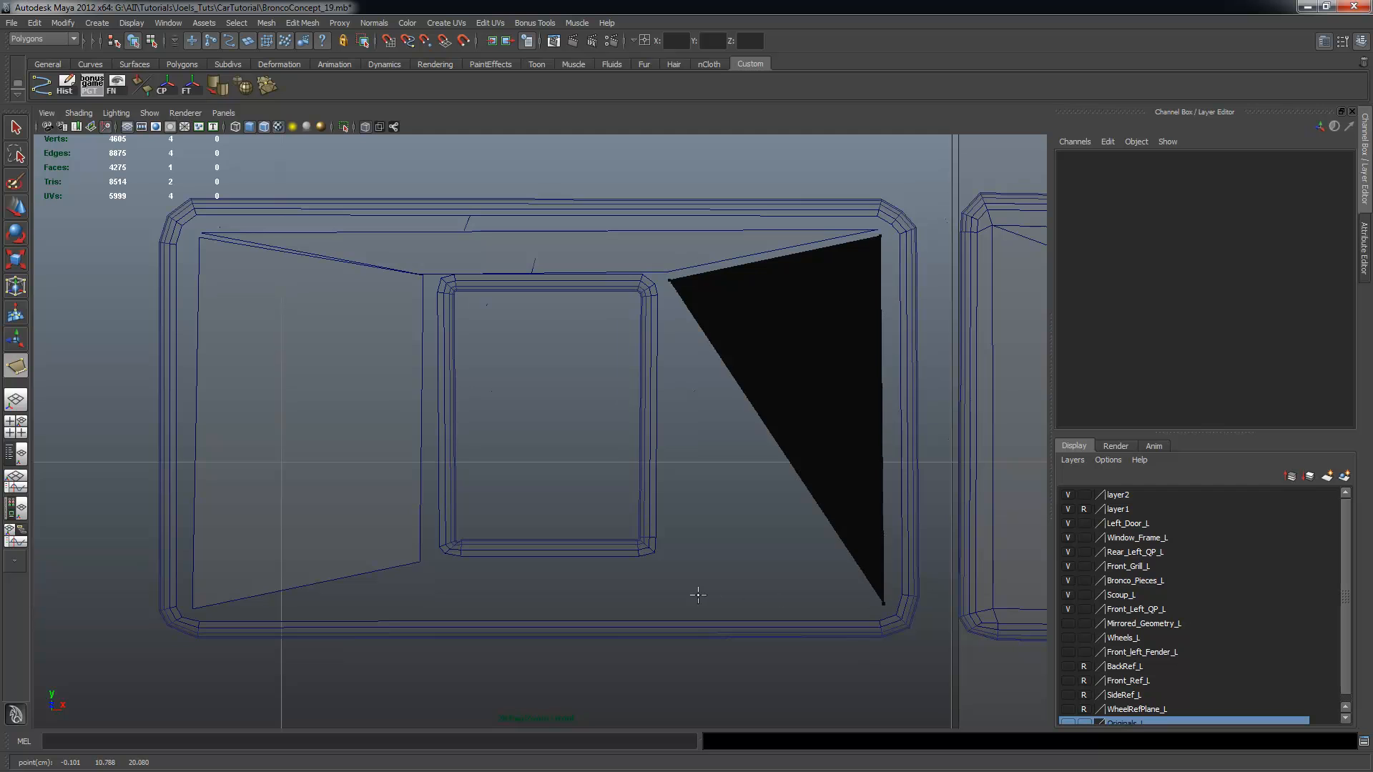
click(665, 552)
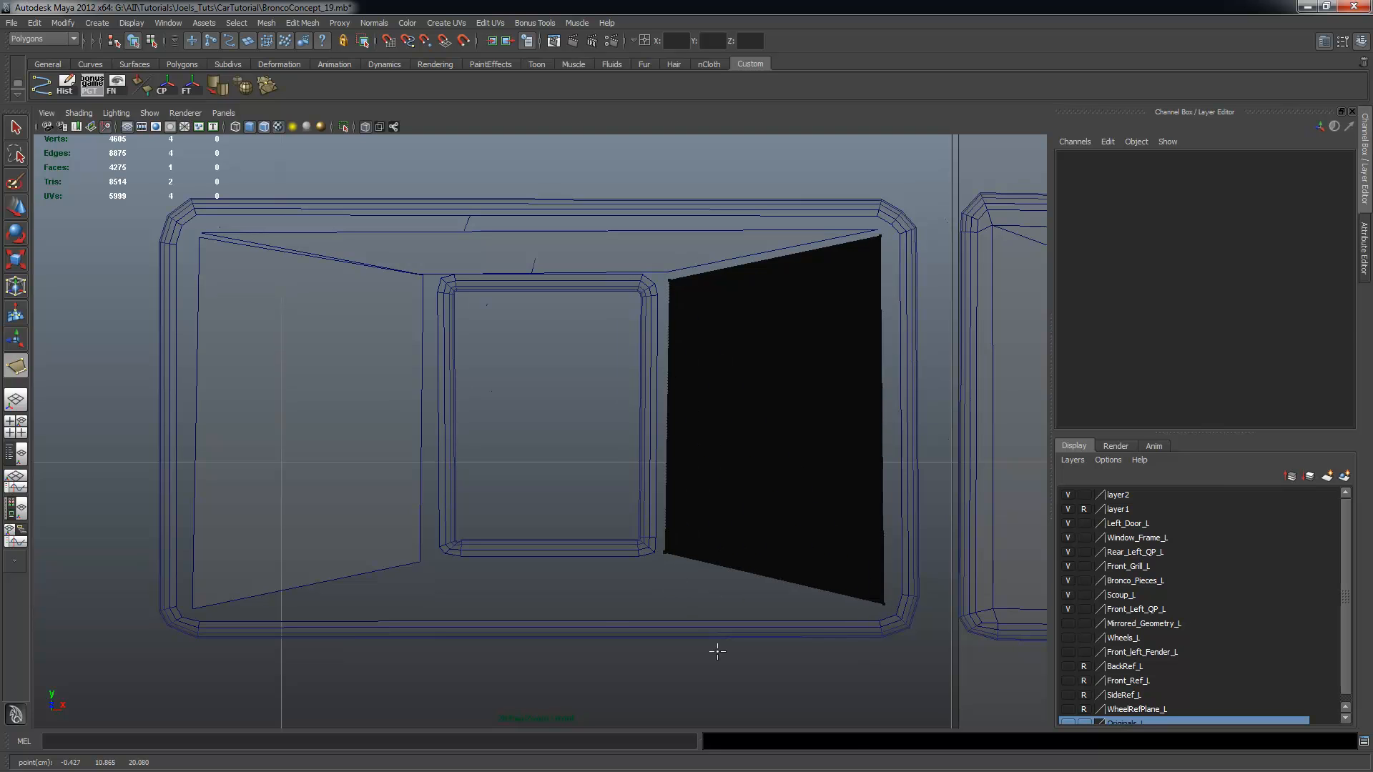
key(q)
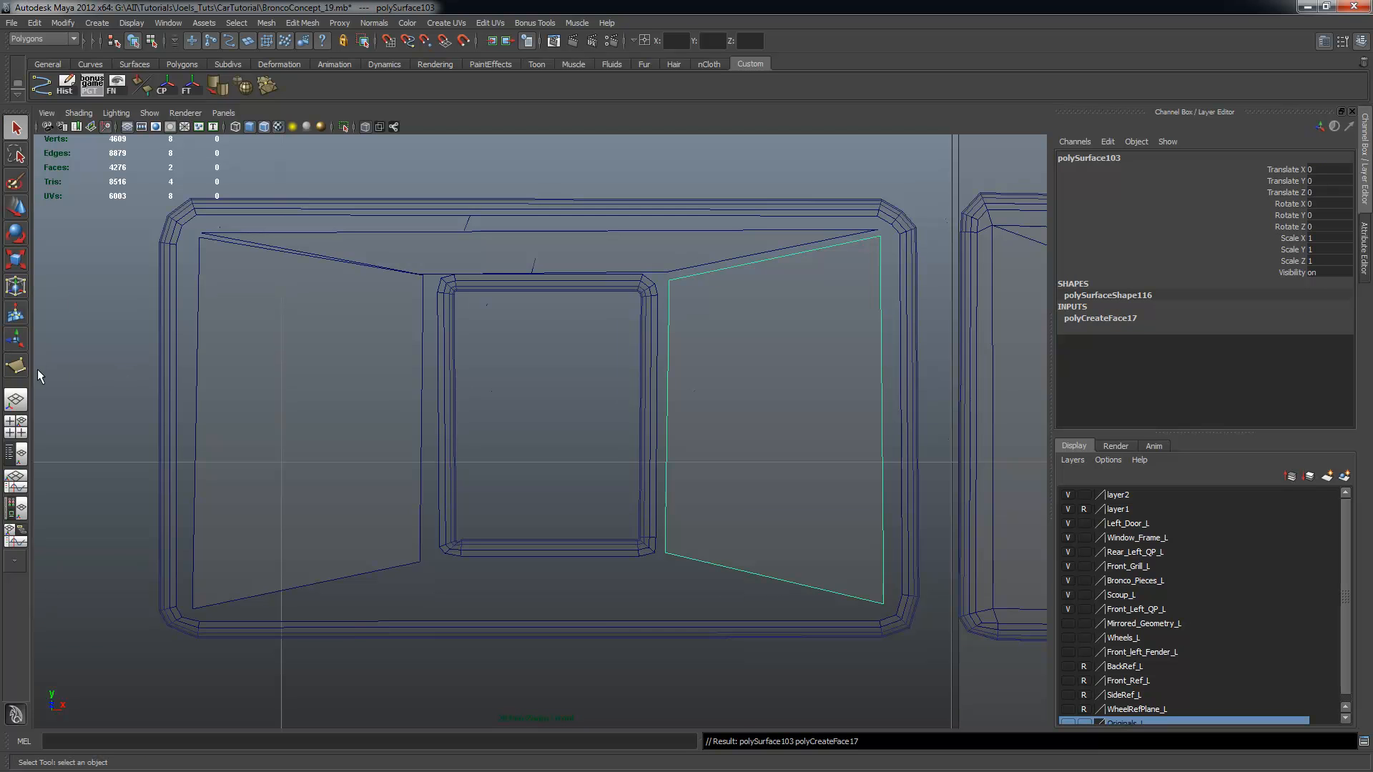
Draw a fourth four-sided polygon across the lower band of the letter O, below its inner opening
click(16, 366)
click(199, 610)
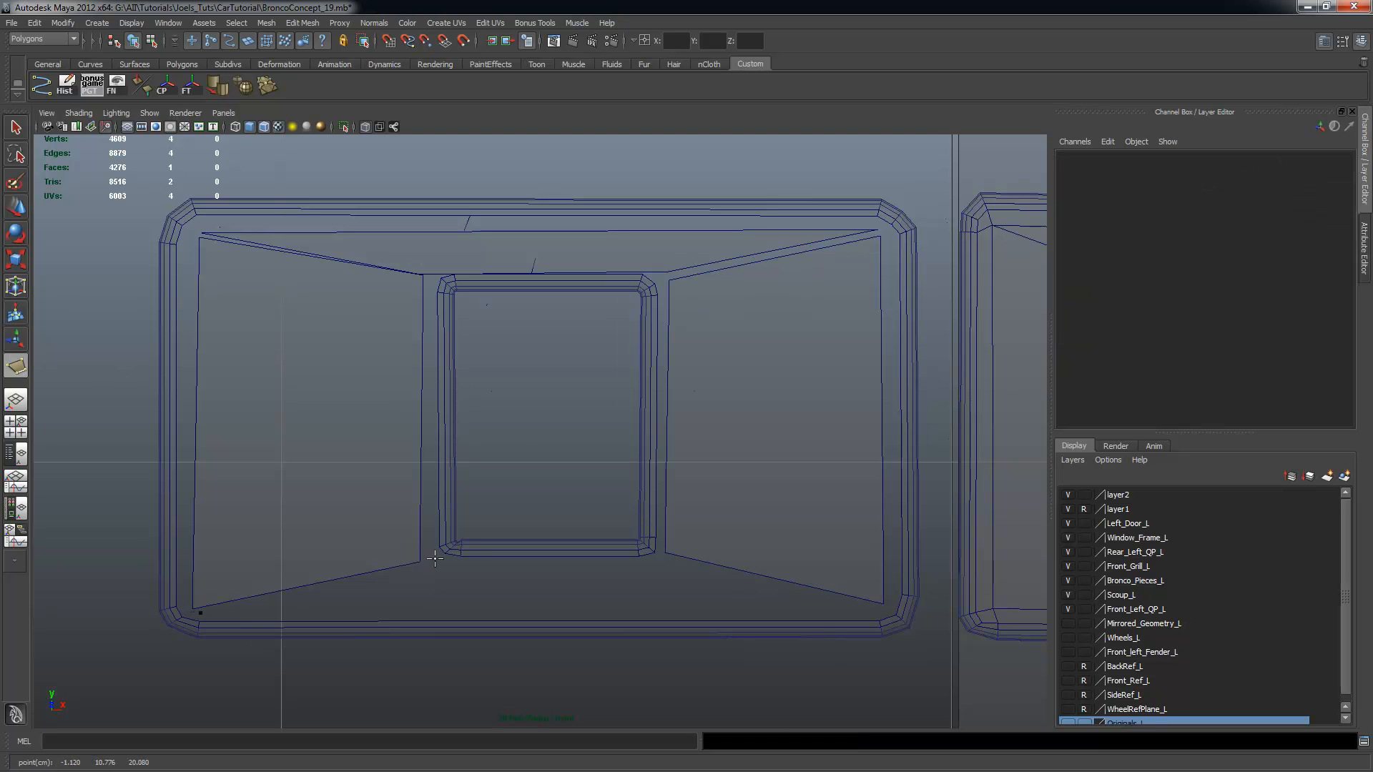
click(668, 564)
click(878, 612)
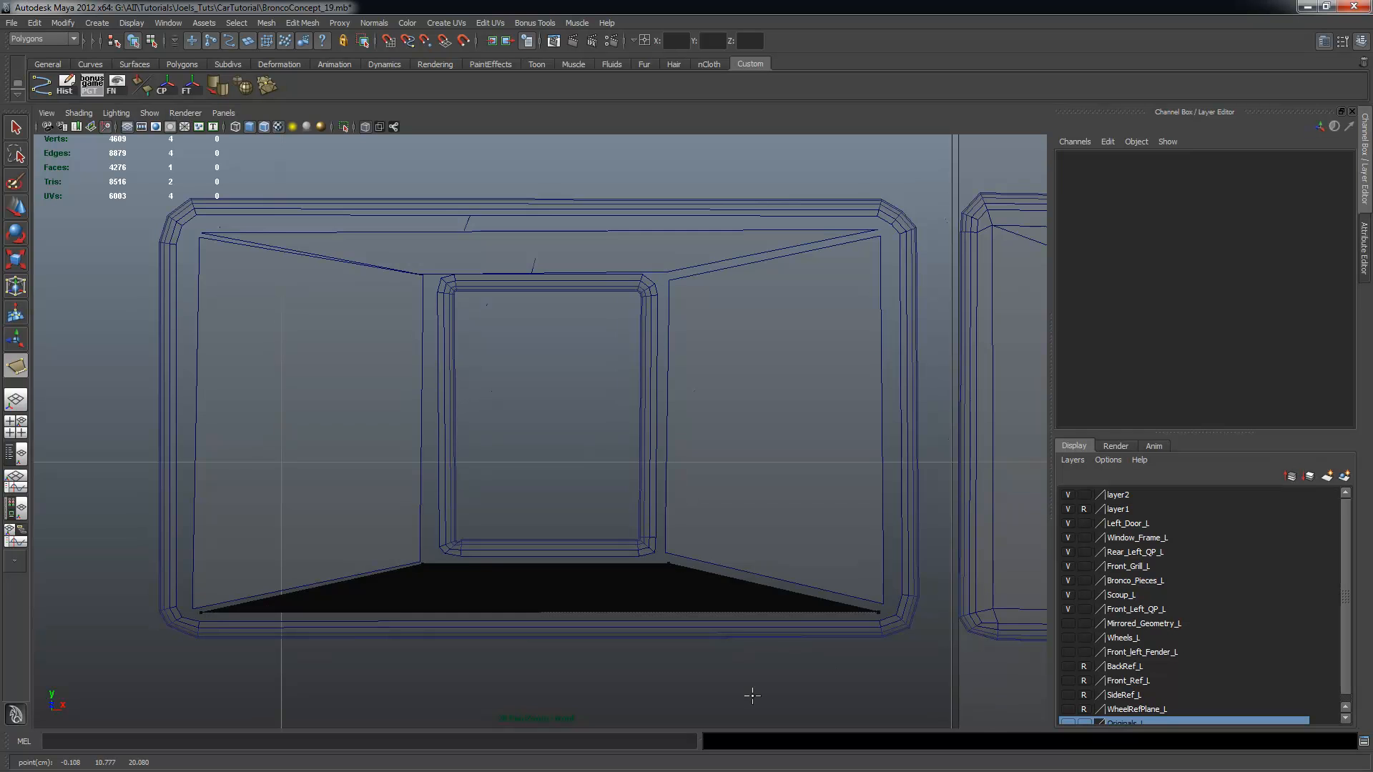
key(Return)
Move the upper polygon's outer left vertex slightly up and outward to level its top edge
alt+right_drag(579, 254, 673, 319)
alt+middle_drag(673, 319, 678, 370)
click(342, 276)
right_drag(342, 277, 303, 281)
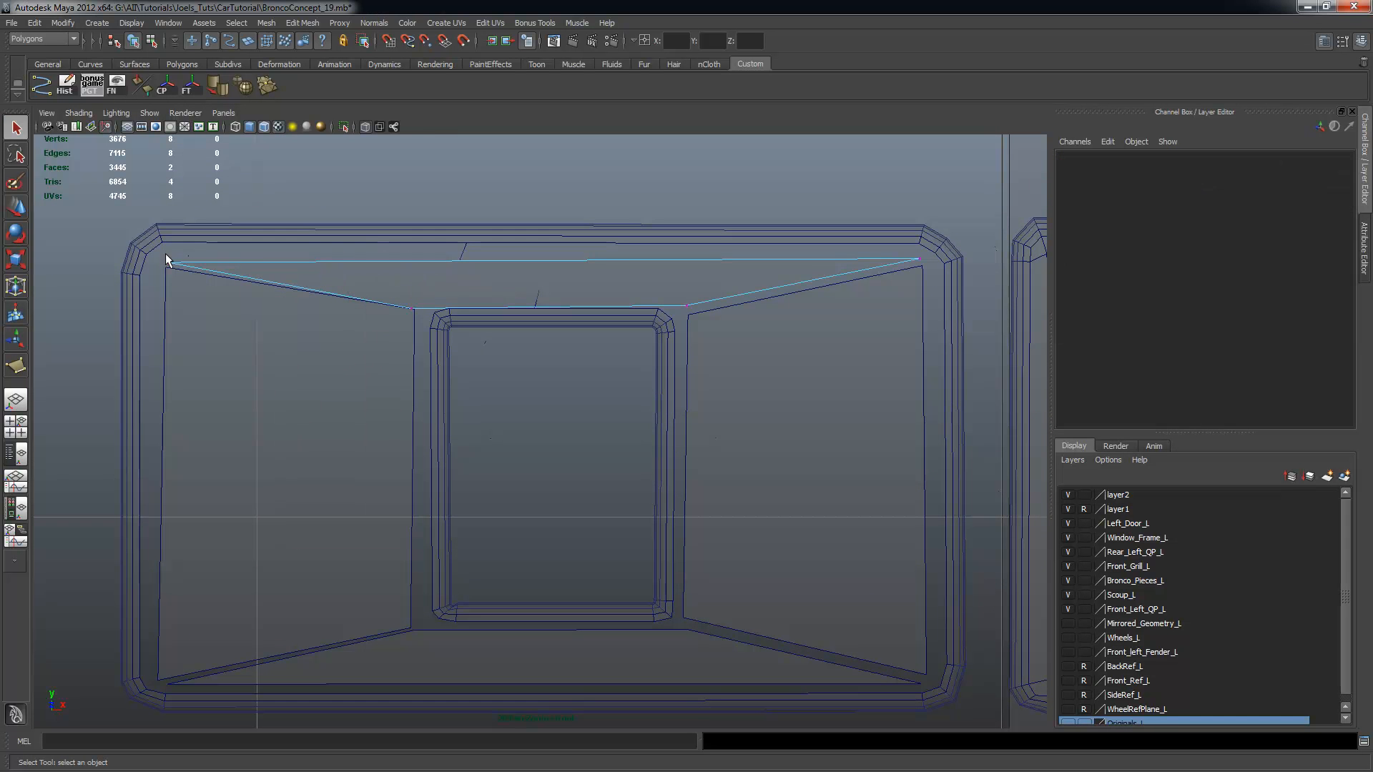
click(178, 276)
key(w)
drag(169, 238, 180, 259)
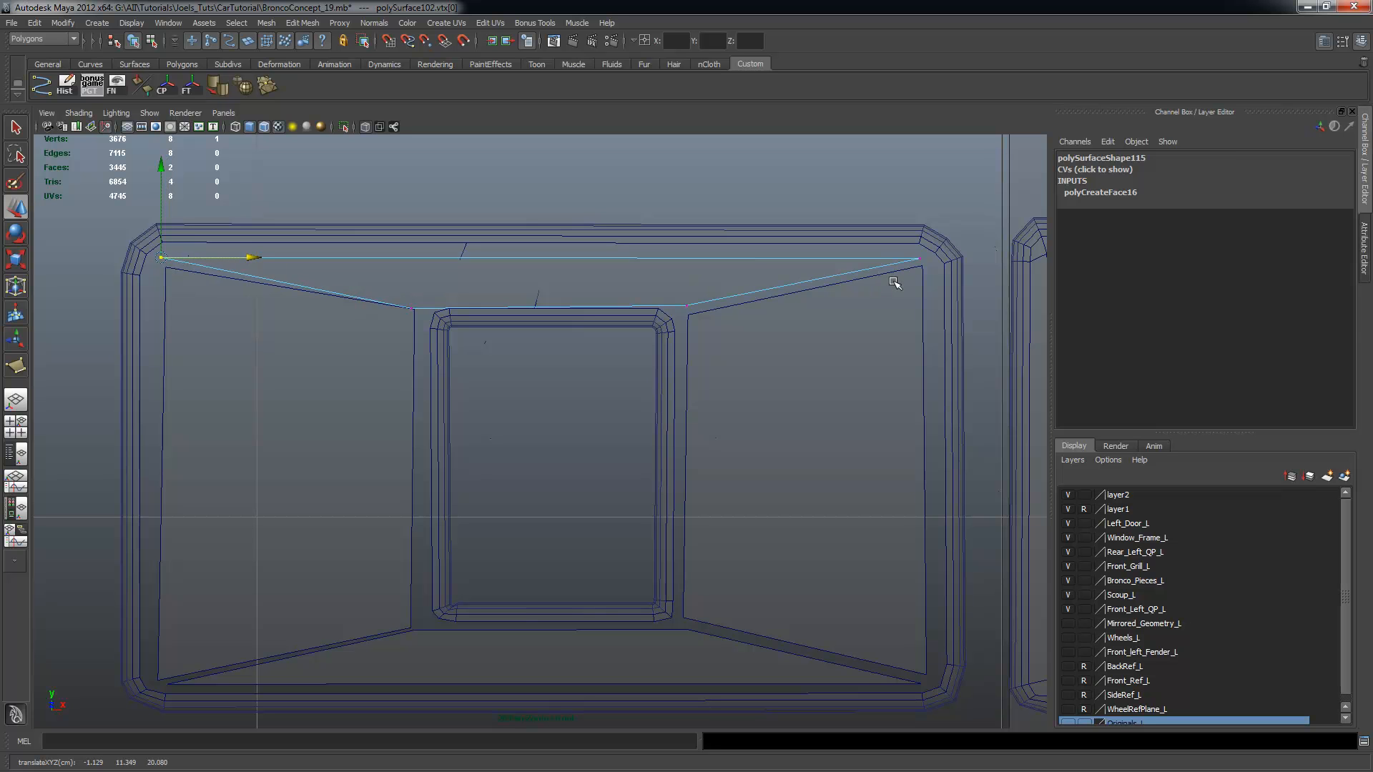
Move the right polygon's upper outer vertex slightly outward to straighten its outer edge
click(897, 293)
right_drag(897, 294, 841, 294)
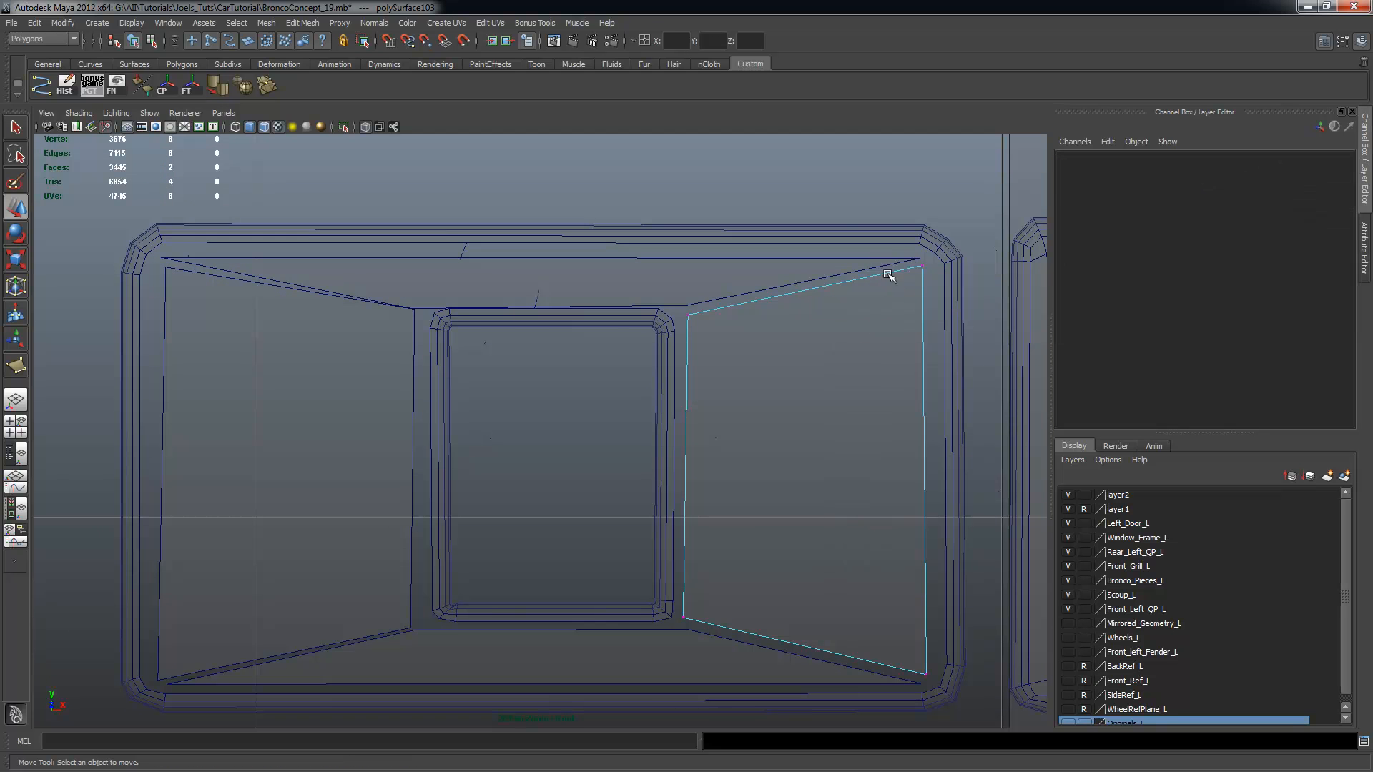
click(924, 269)
drag(929, 266, 938, 267)
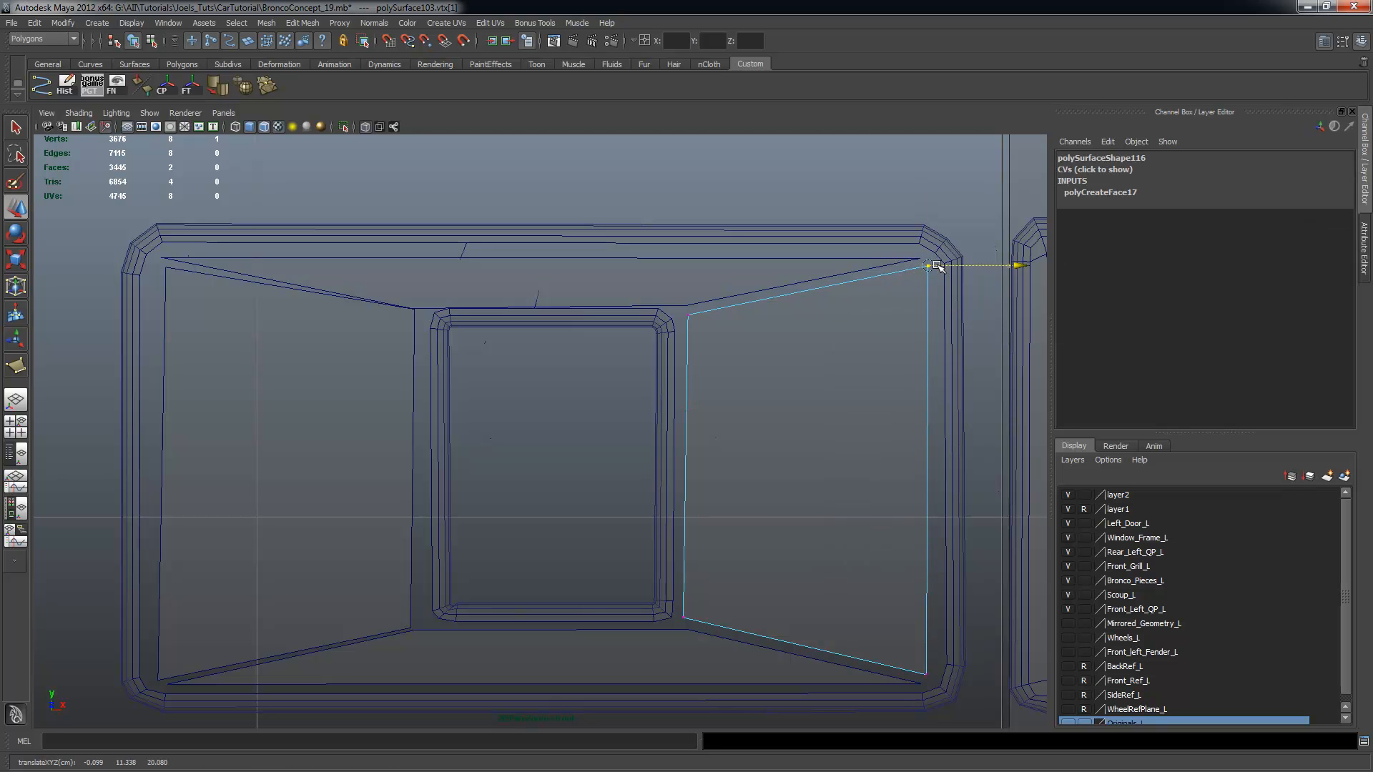
Raise the upper polygon's two lower vertices to the same height above the letter's inner opening
click(423, 286)
right_drag(422, 286, 361, 286)
click(411, 300)
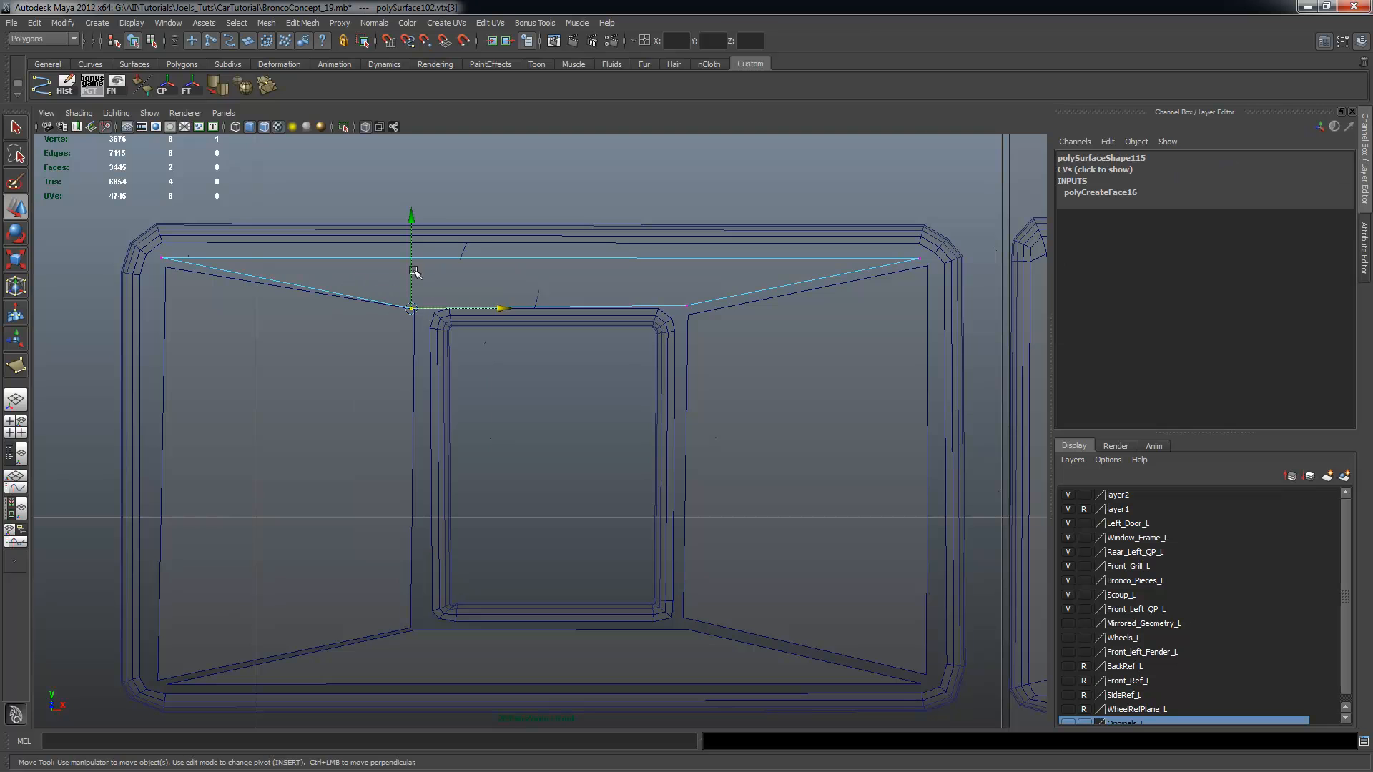
drag(413, 255, 414, 254)
click(687, 304)
drag(687, 286, 689, 271)
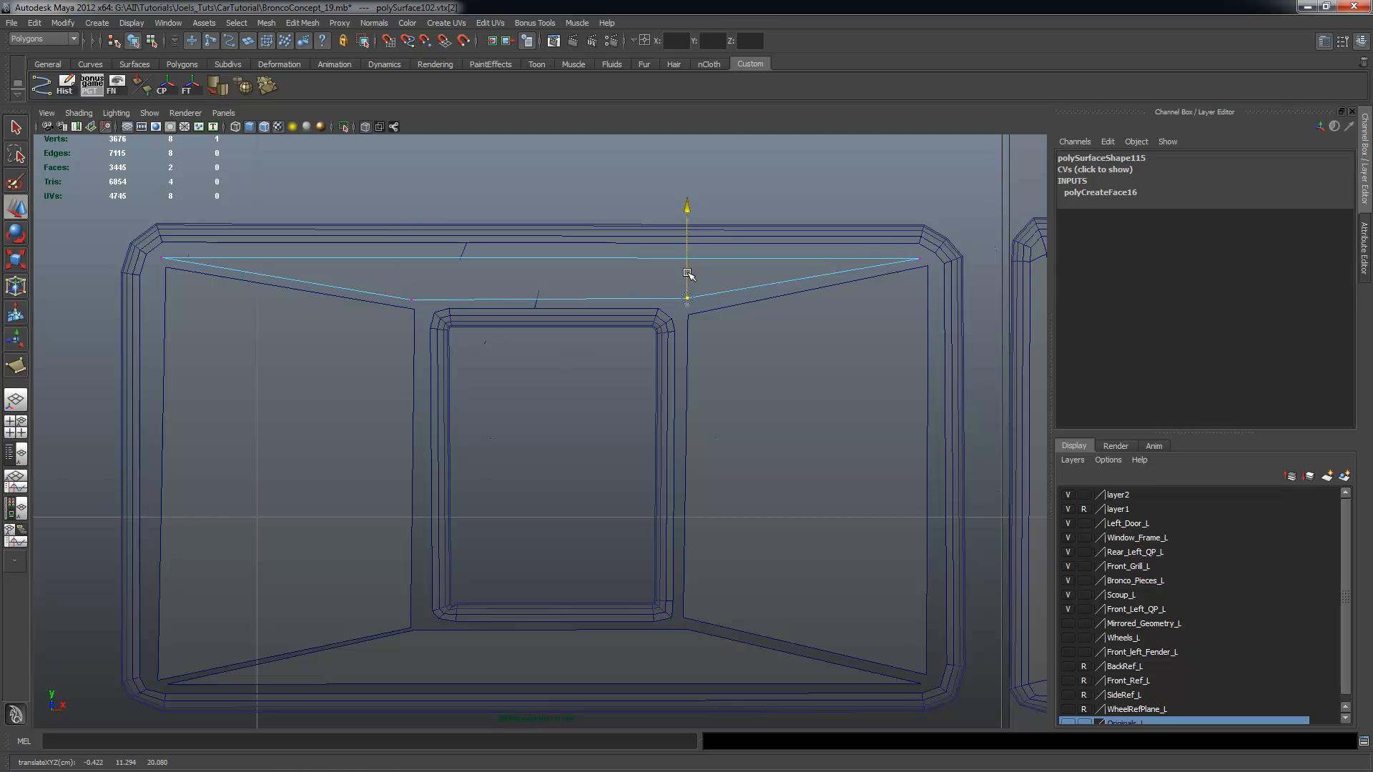
drag(416, 288, 409, 317)
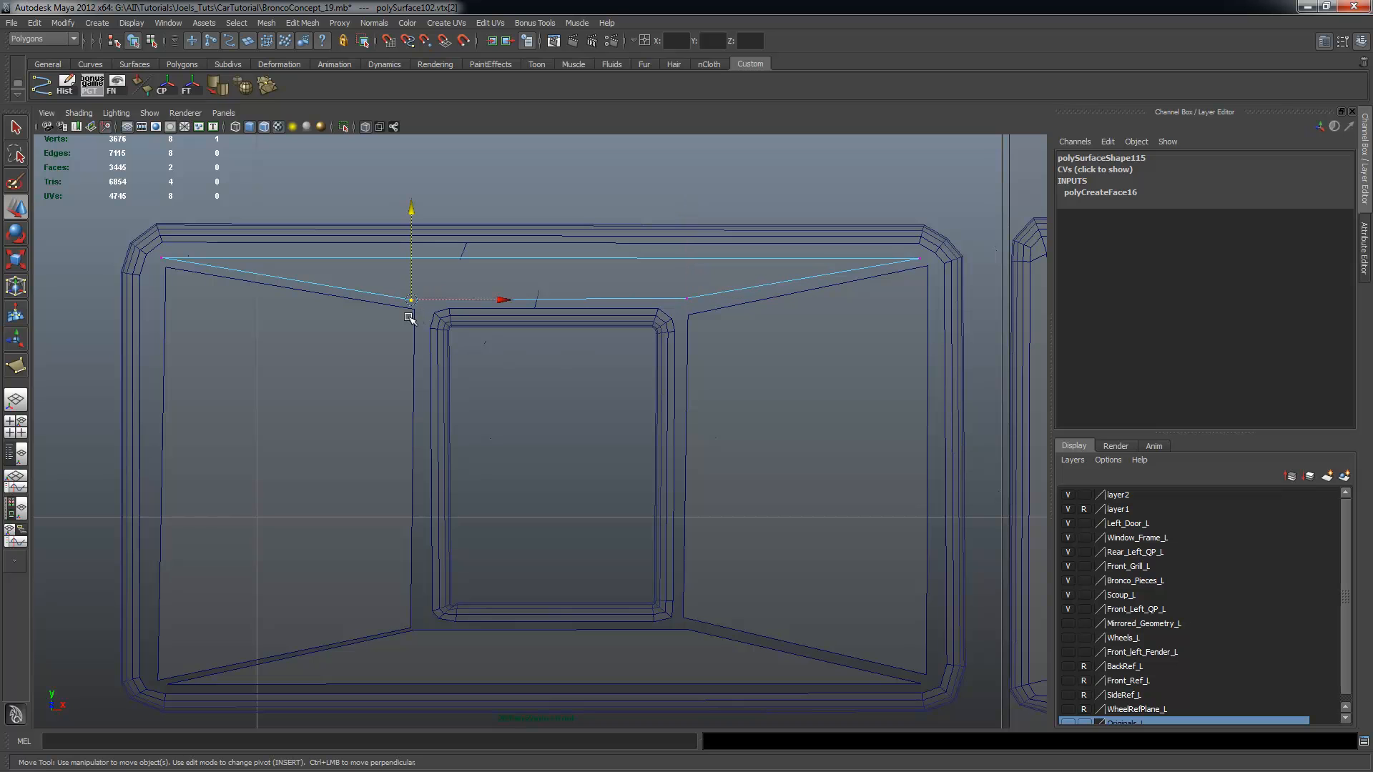
click(414, 260)
click(413, 301)
drag(411, 276, 411, 273)
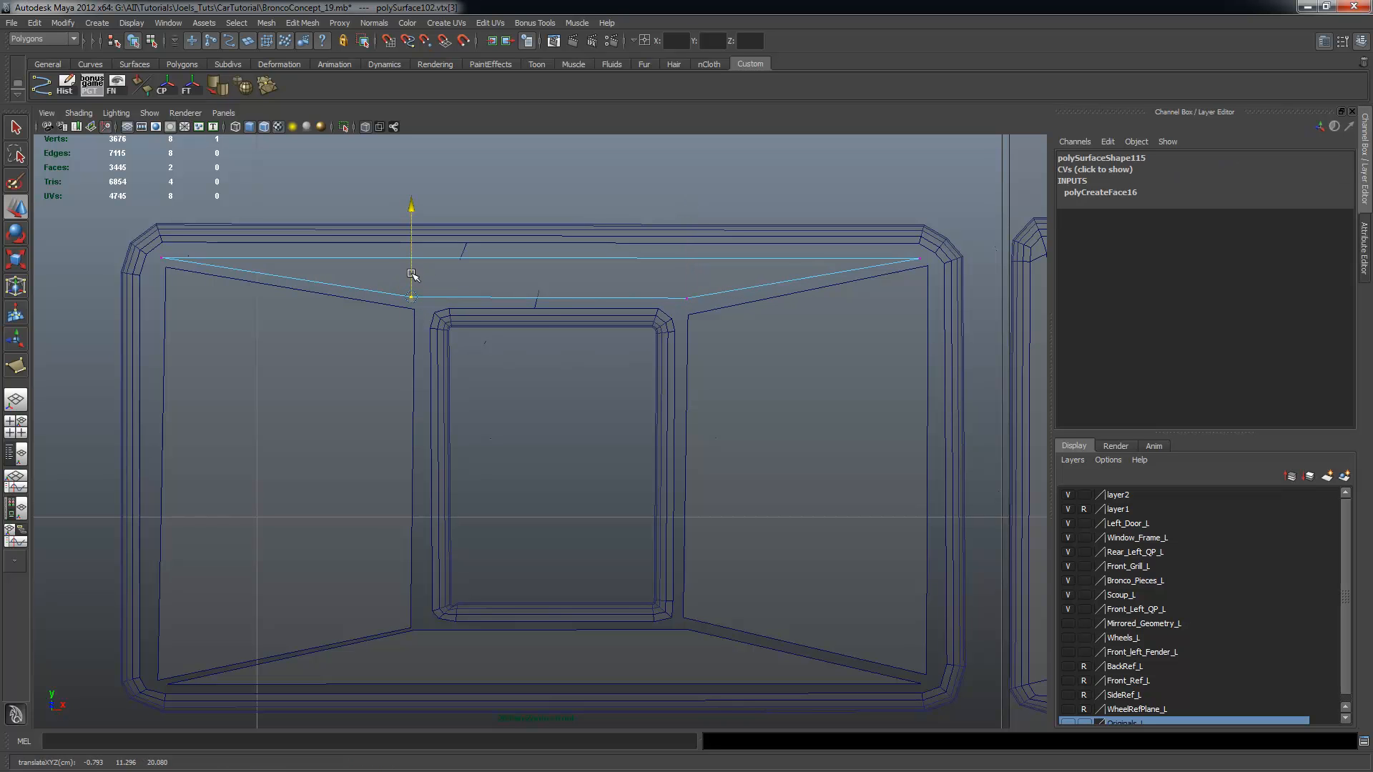
Adjust the left polygon's vertices, lowering its inner bottom corner and raising both upper corners to meet the upper polygon
alt+middle_drag(805, 449, 708, 387)
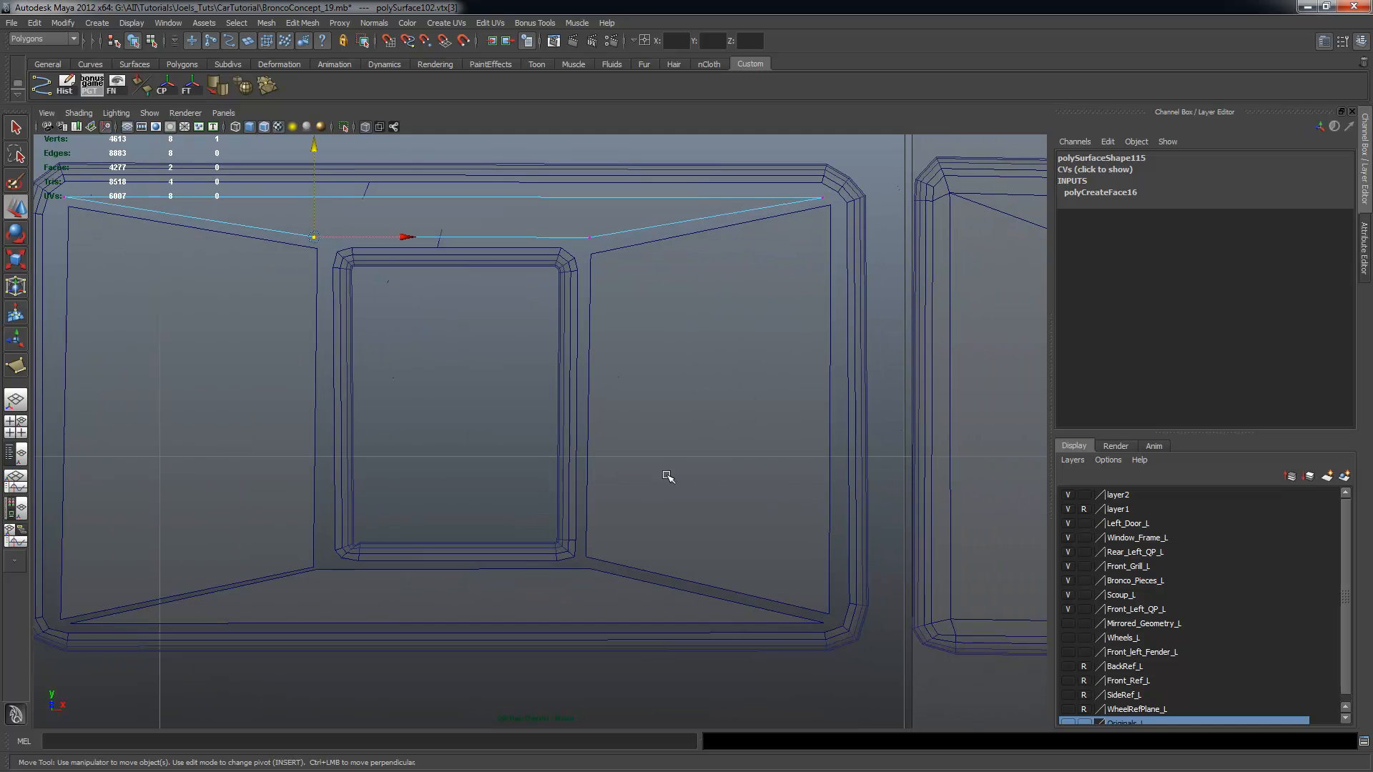
alt+middle_drag(281, 445, 364, 461)
click(268, 363)
right_drag(207, 304, 167, 301)
mouse_move(150, 213)
mouse_down()
mouse_move(158, 229)
mouse_move(165, 220)
mouse_up()
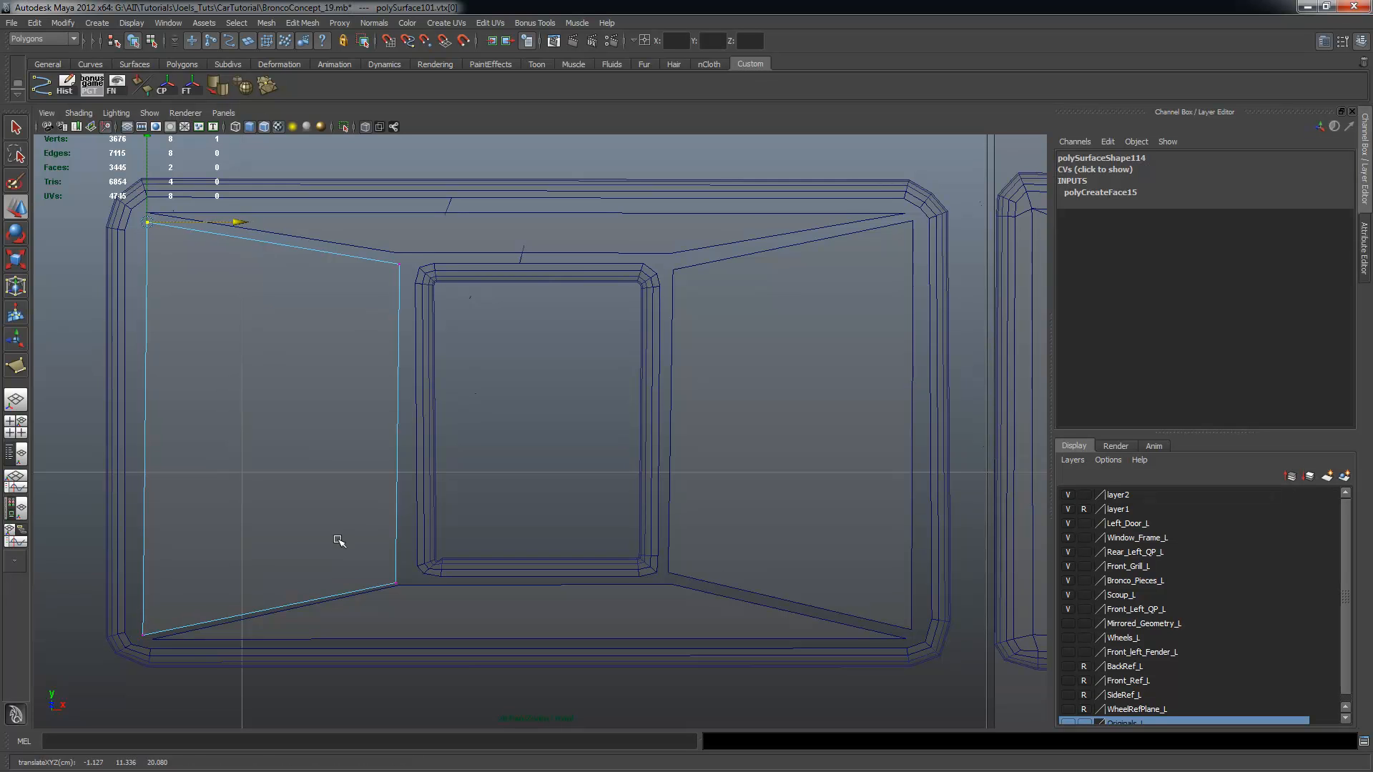
drag(383, 597, 406, 562)
drag(397, 494, 399, 495)
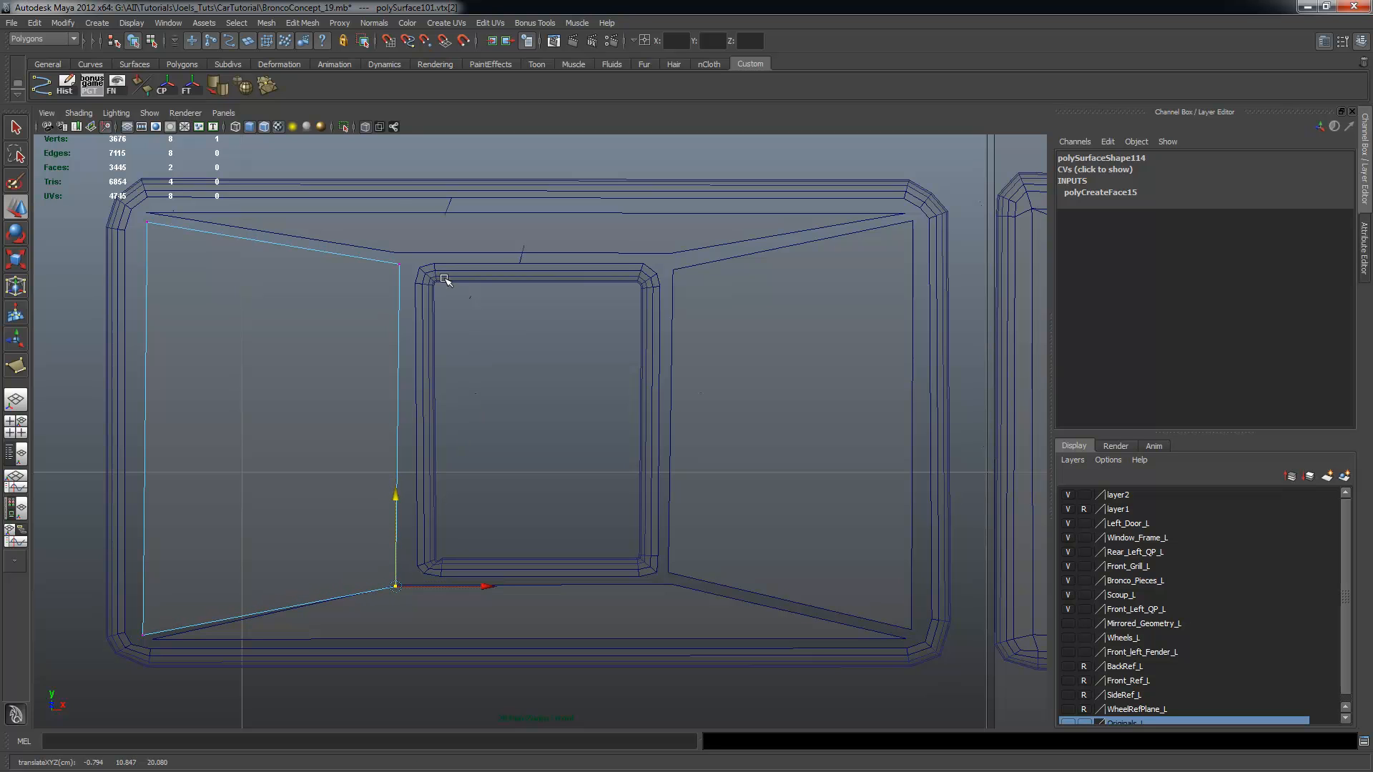
drag(417, 265, 389, 238)
click(145, 220)
drag(148, 206, 147, 198)
Raise the right polygon's two upper vertices to line up with the corners of the upper polygon
click(690, 269)
right_drag(658, 281, 629, 289)
click(673, 271)
drag(674, 247, 675, 230)
click(912, 222)
drag(914, 209, 914, 214)
Nudge the lower polygon's inner right vertex into line with the right polygon's inner edge
click(667, 619)
right_drag(667, 619, 623, 496)
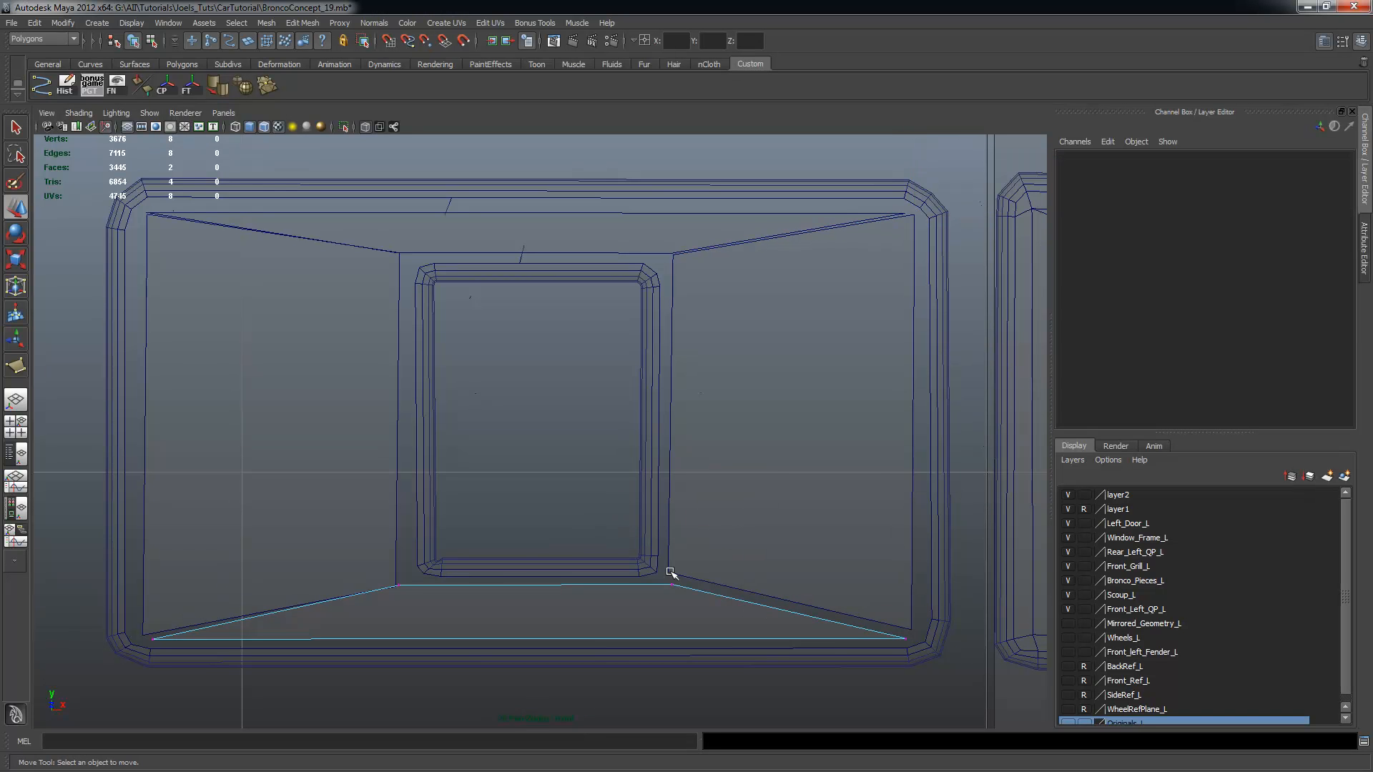
drag(683, 599, 683, 600)
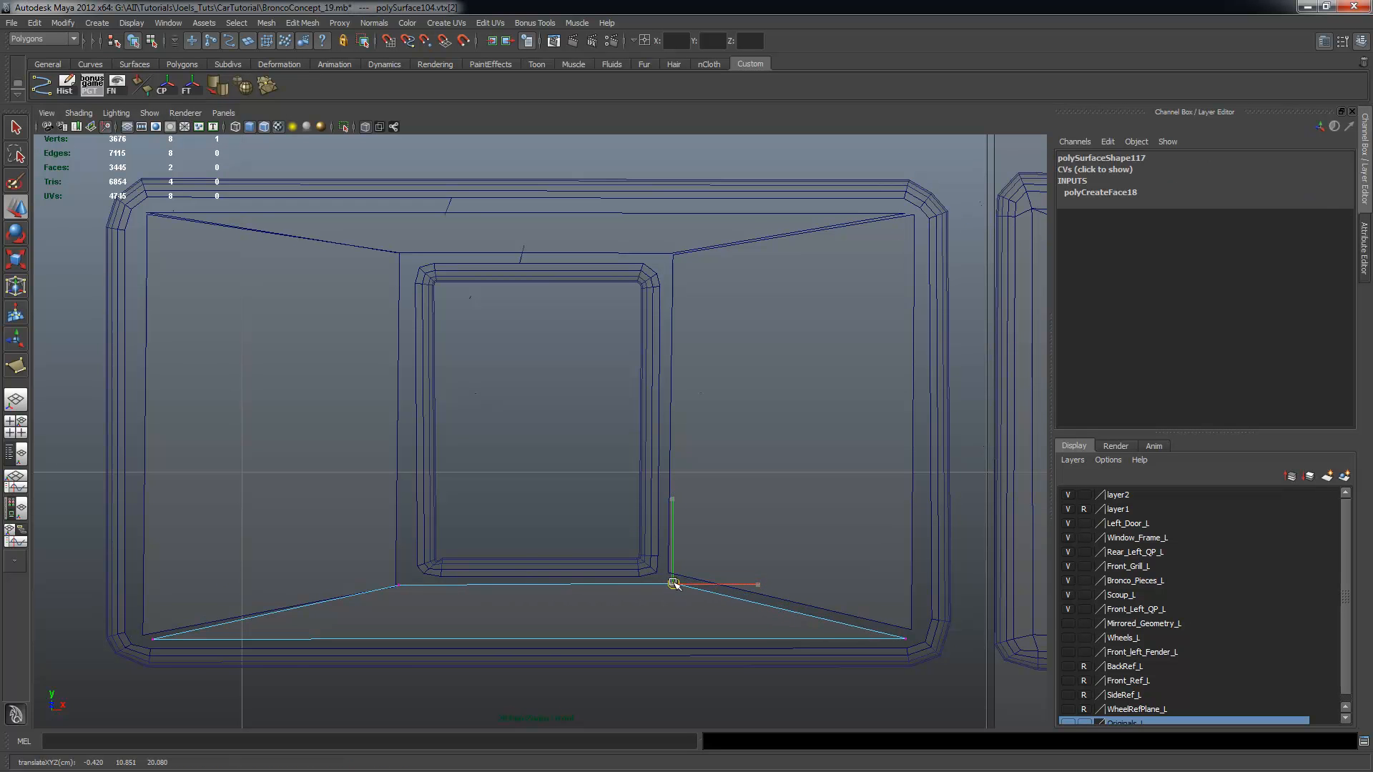
Lower the right polygon's two bottom vertices onto the inner and outer right corners of the lower polygon
right_drag(737, 508, 739, 536)
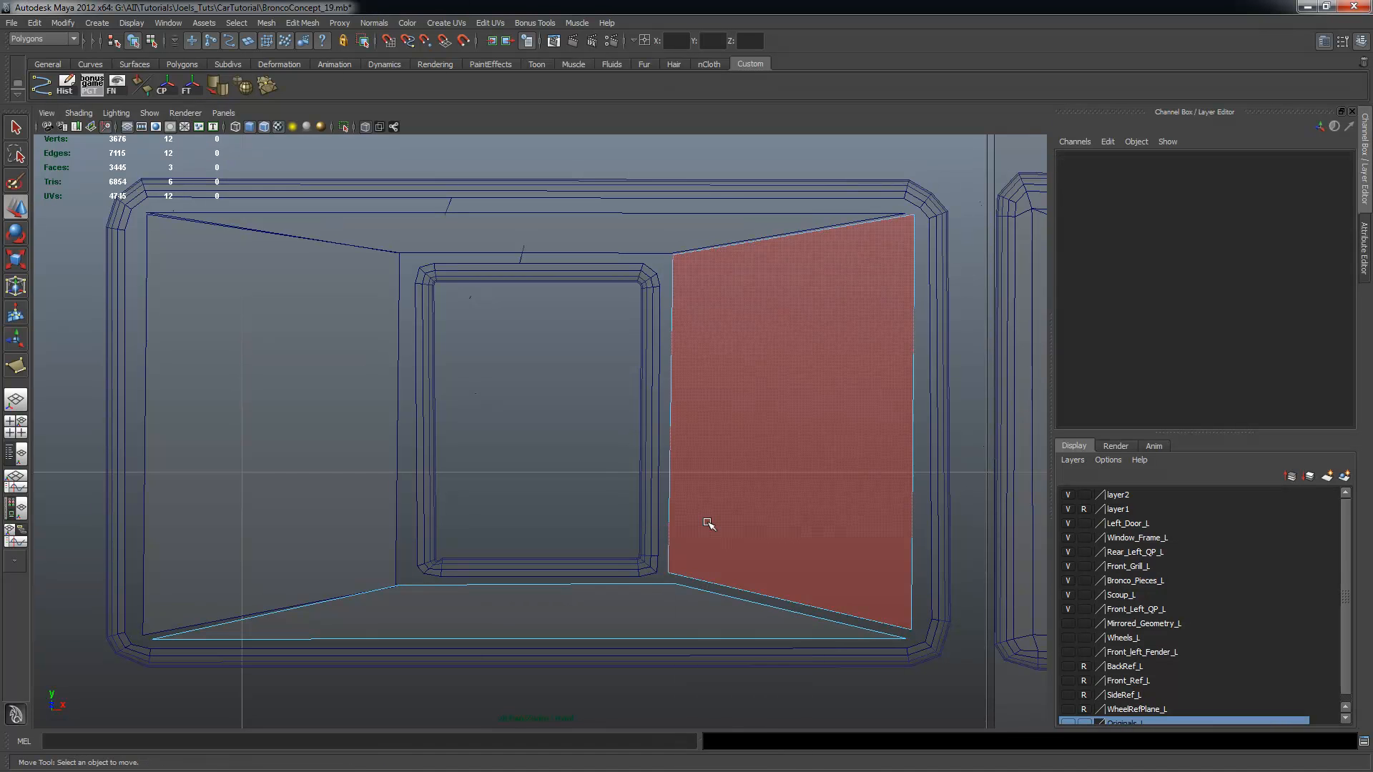
click(708, 520)
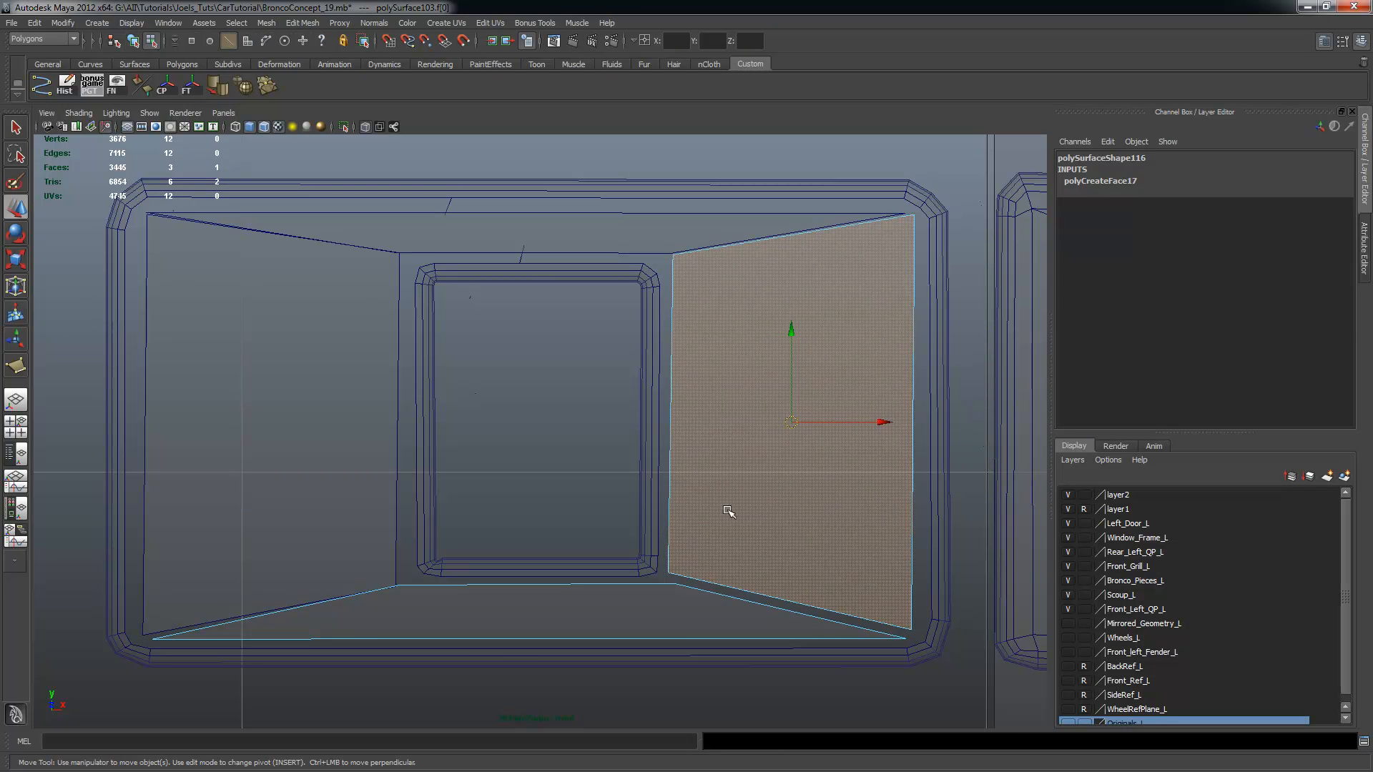
key(F8)
right_drag(730, 496, 677, 496)
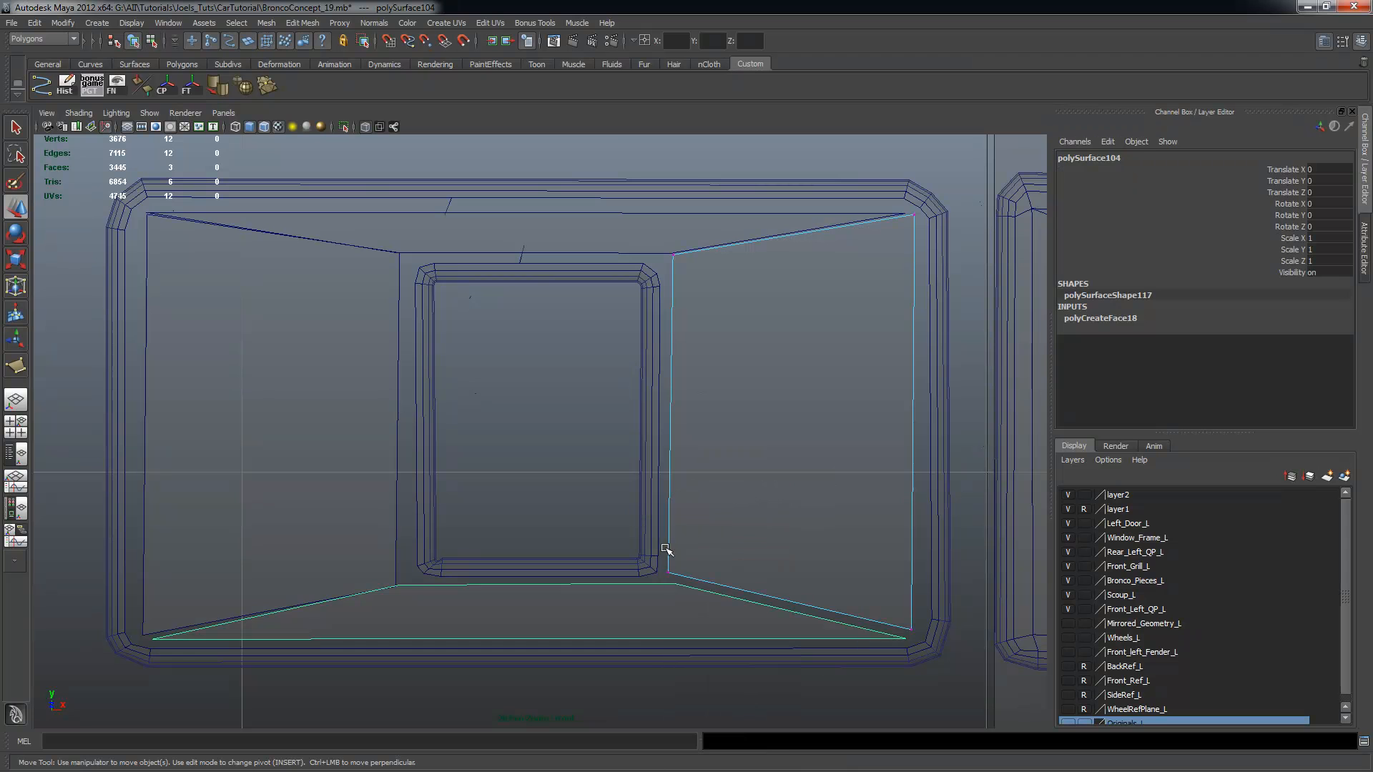
click(669, 575)
drag(669, 575, 673, 582)
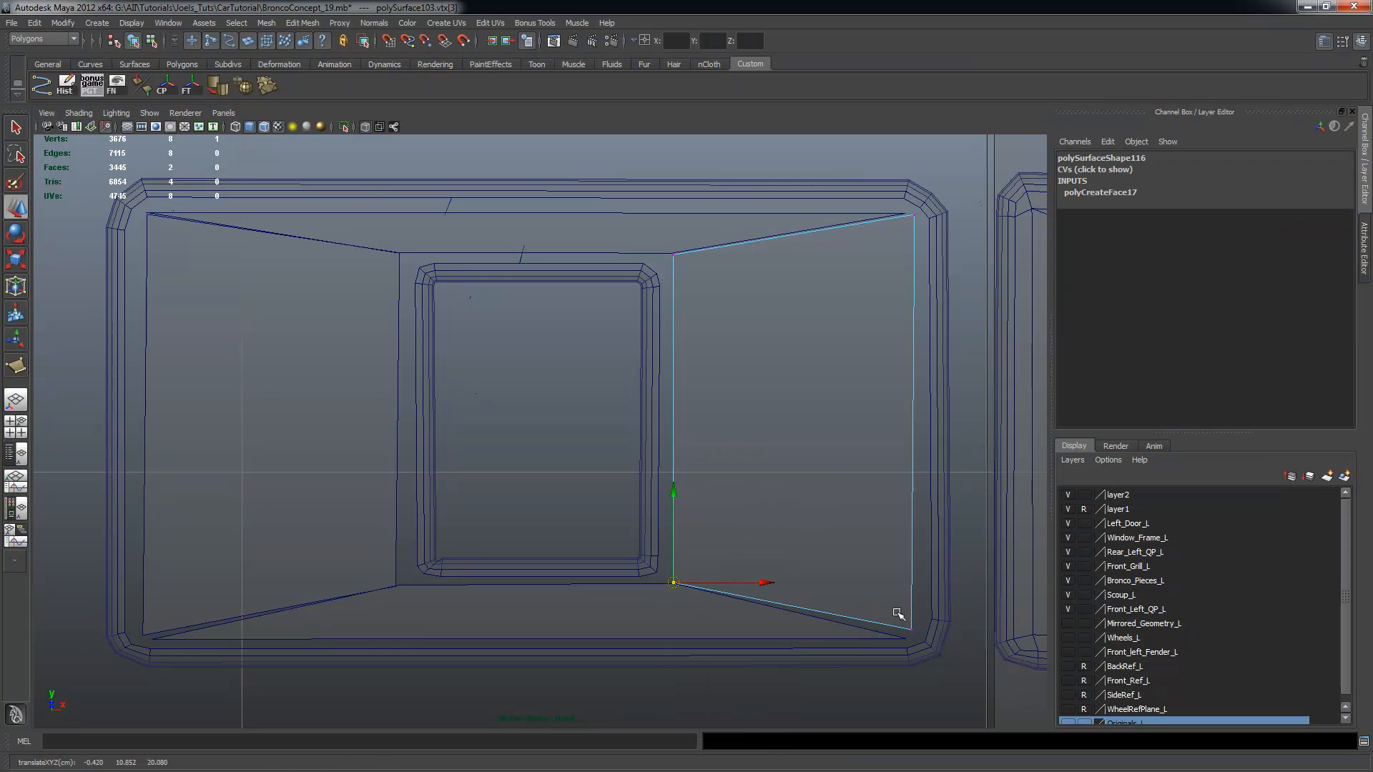
click(910, 629)
drag(910, 629, 908, 638)
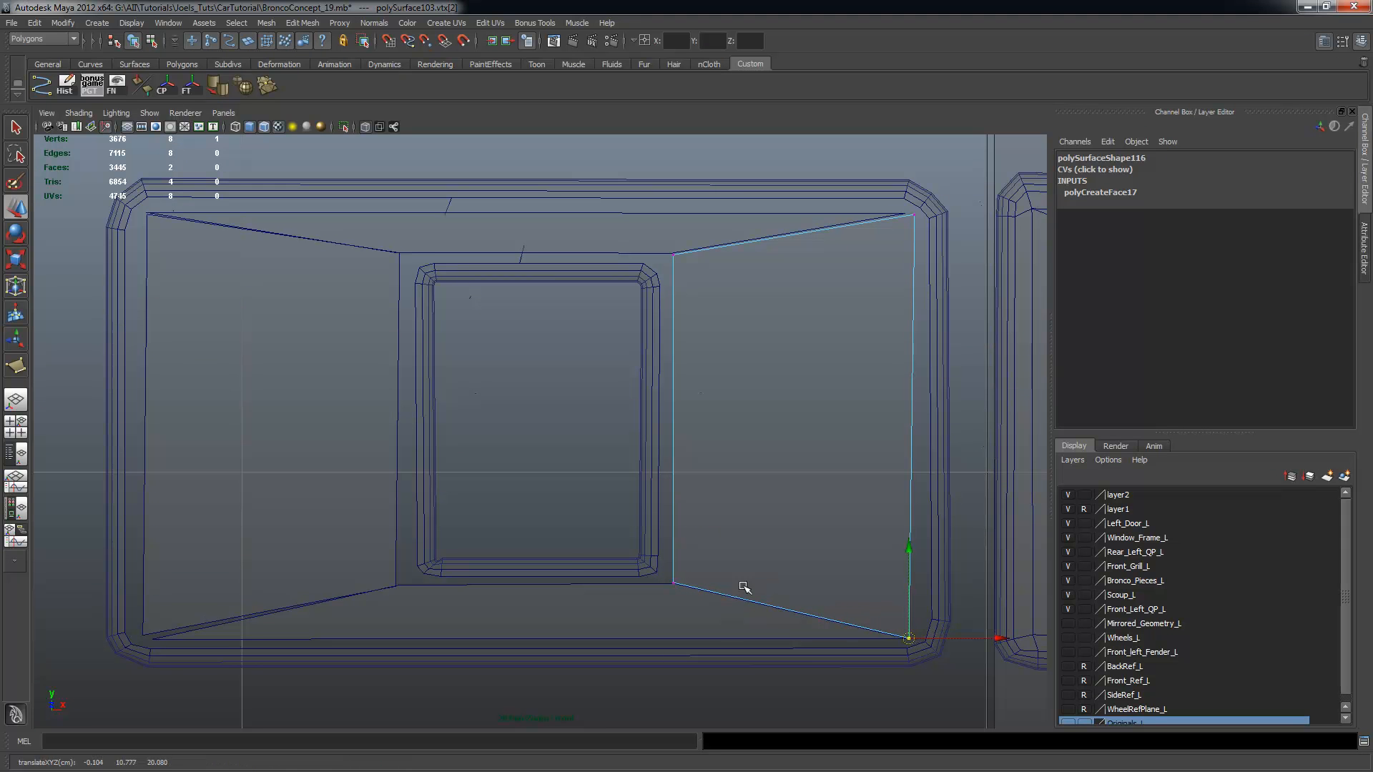
Move the lower polygon's outer left vertex onto the left polygon's bottom outer corner
click(179, 637)
right_drag(160, 632, 154, 498)
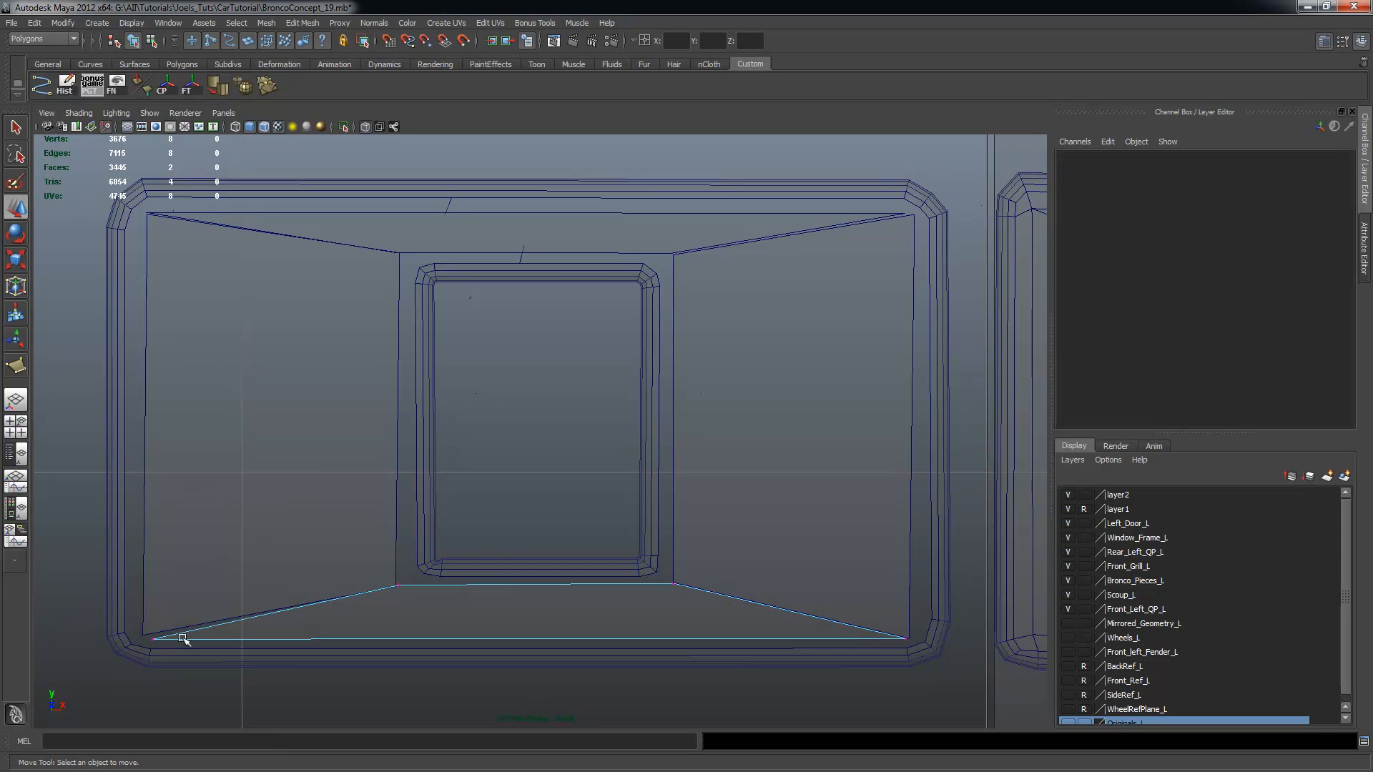
click(143, 635)
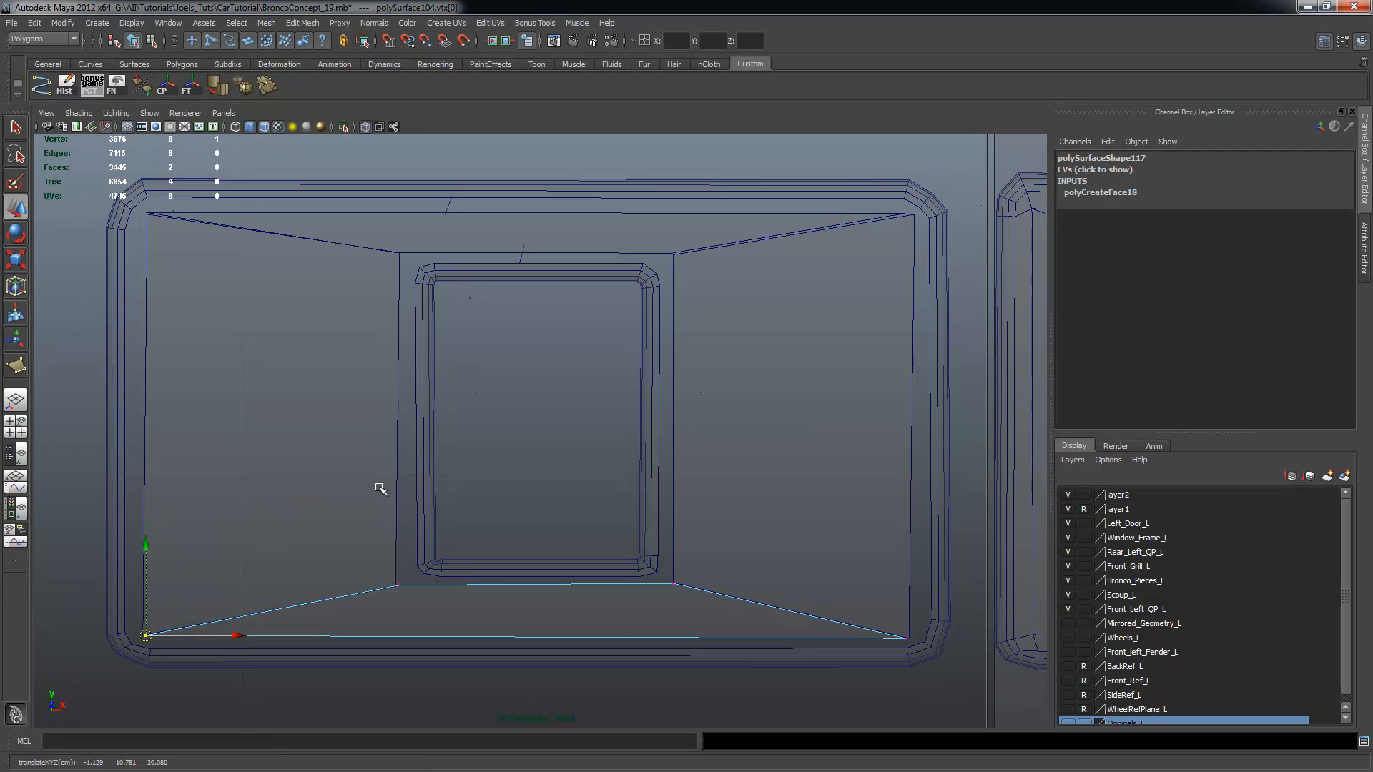
Combine the left, upper, right and lower polygons of the letter O into one mesh
key(q)
click(367, 357)
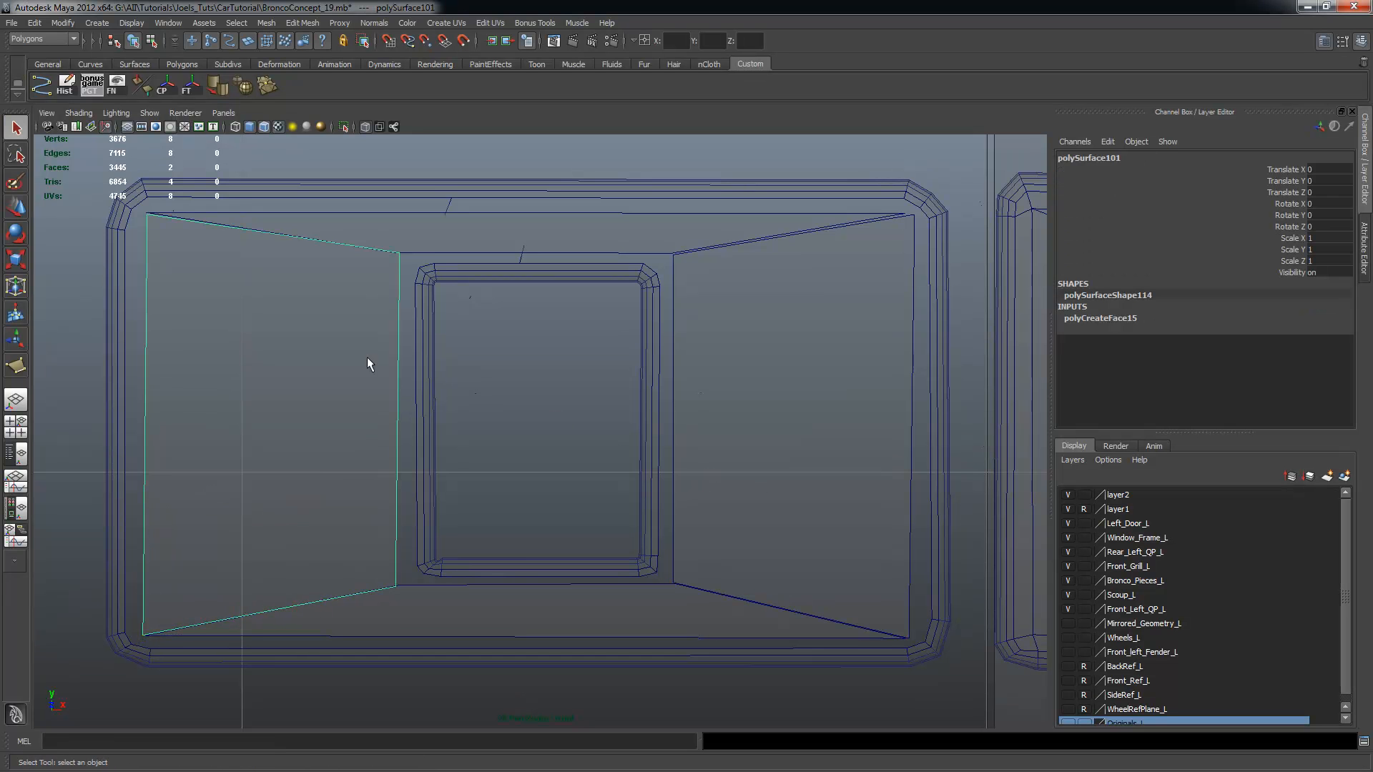
shift+click(415, 240)
shift+click(733, 361)
shift+click(664, 630)
alt+right_drag(675, 572, 971, 475)
alt+middle_drag(733, 396, 628, 383)
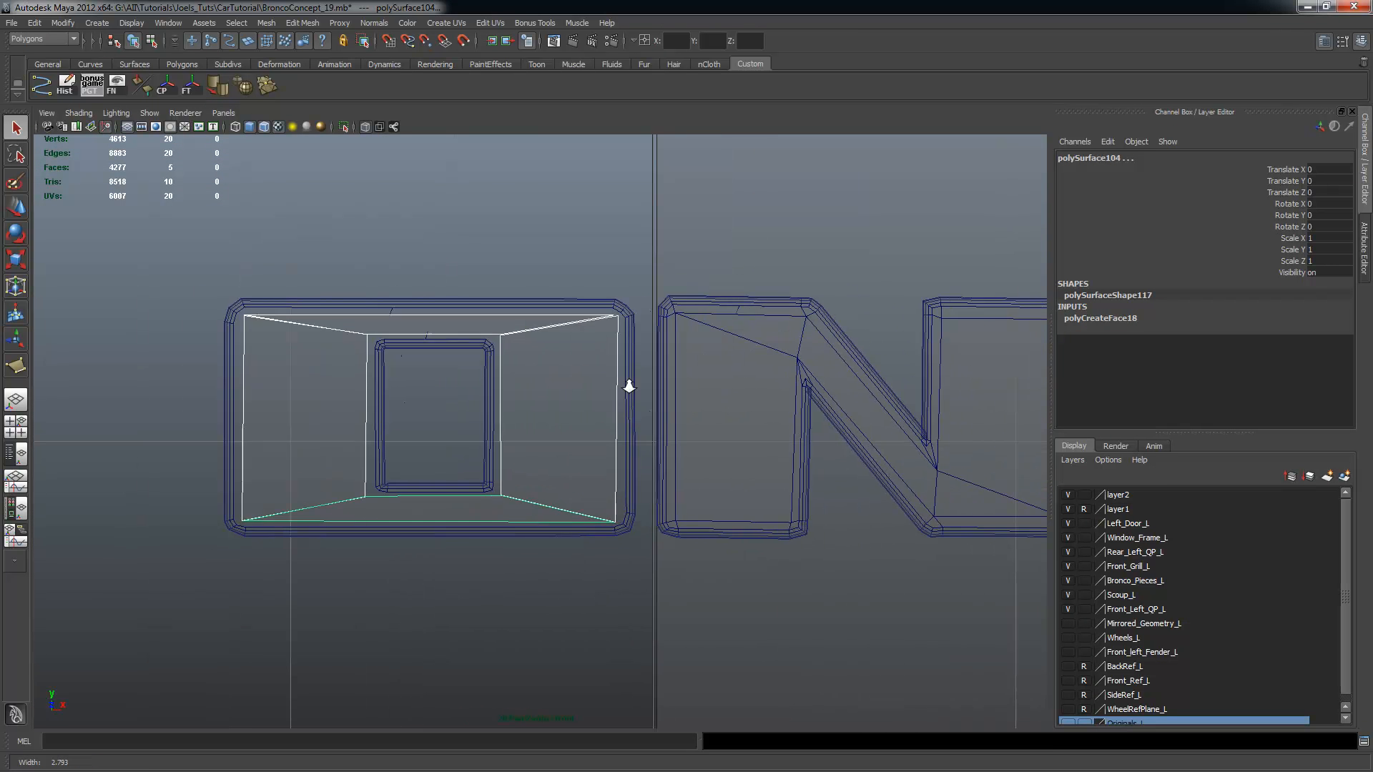
alt+right_drag(629, 383, 701, 400)
click(303, 22)
click(293, 33)
Merge all the overlapping corner vertices of the combined front face
key(t)
right_drag(538, 335, 487, 334)
drag(153, 280, 643, 554)
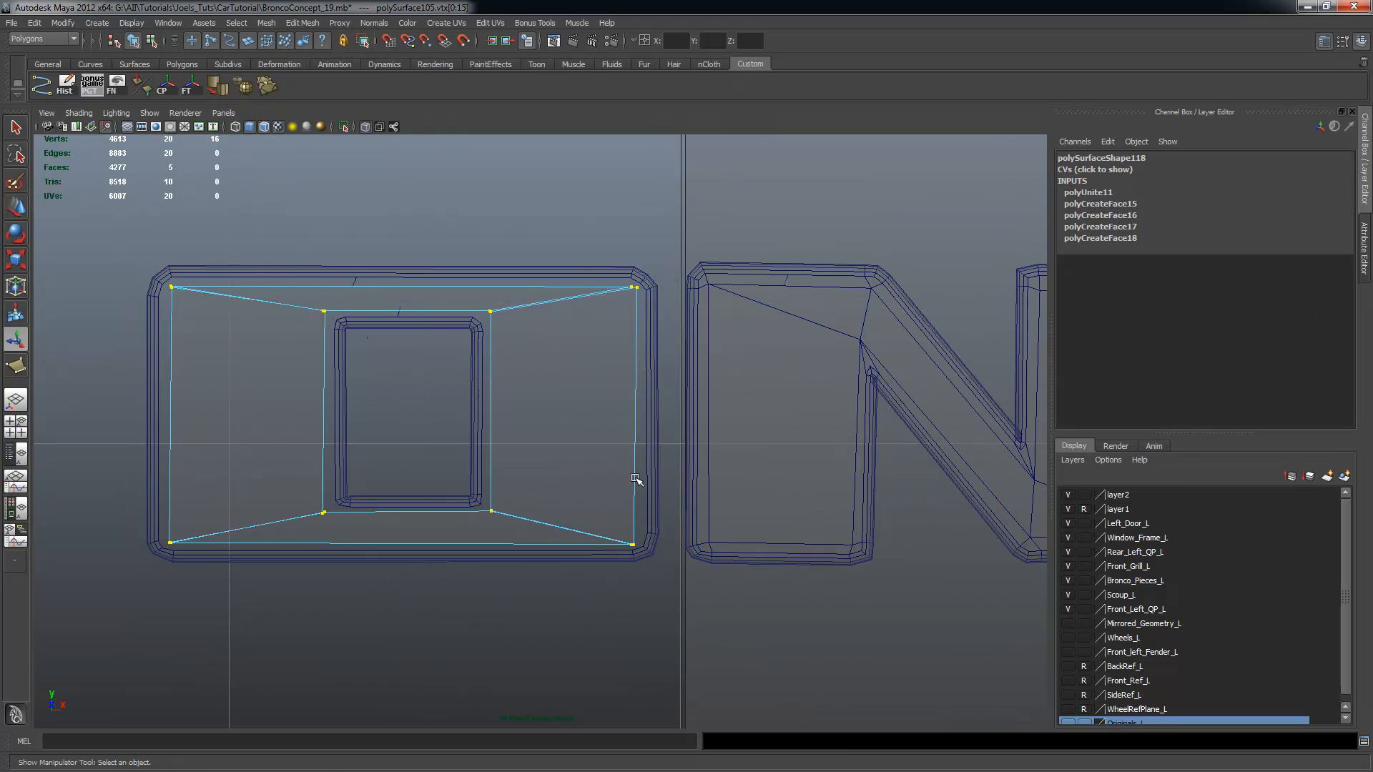
click(309, 23)
mouse_move(266, 22)
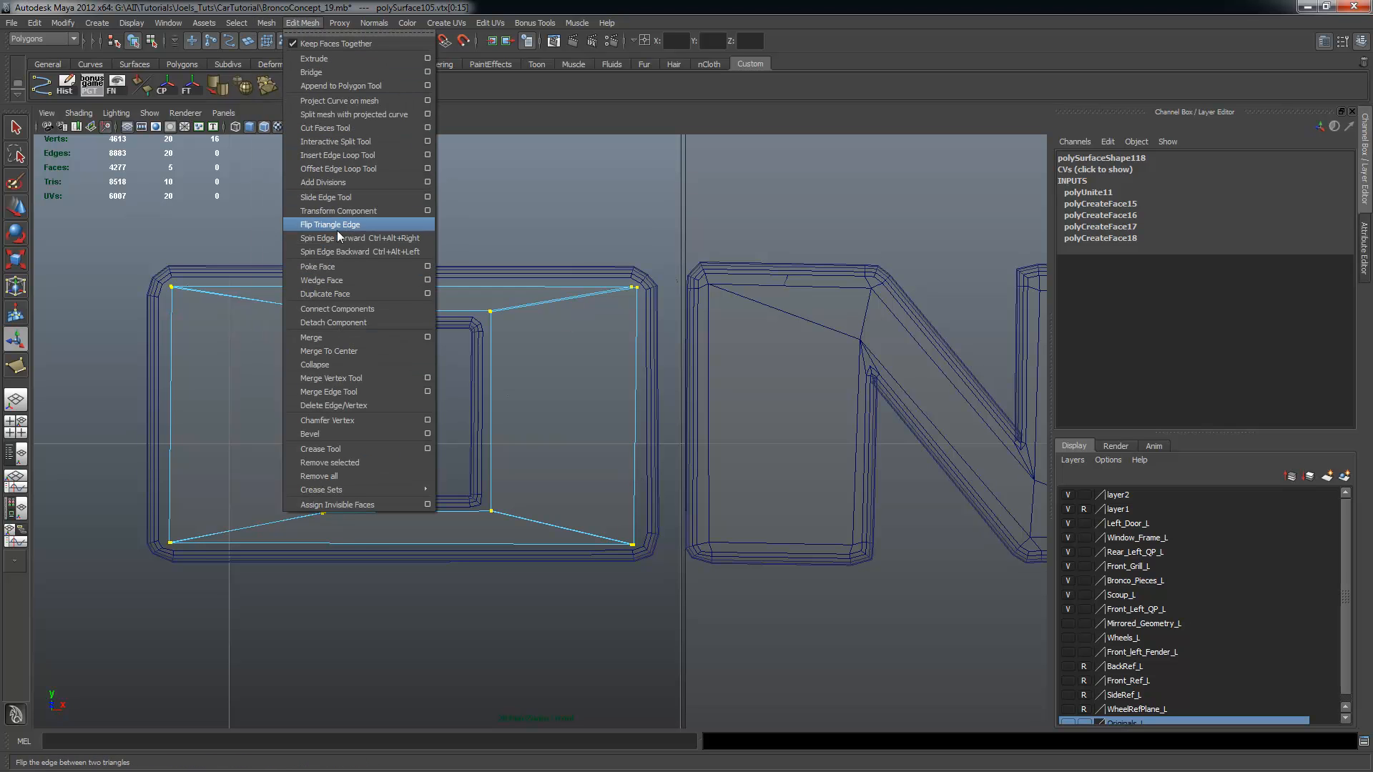
click(335, 339)
alt+right_drag(353, 321, 518, 366)
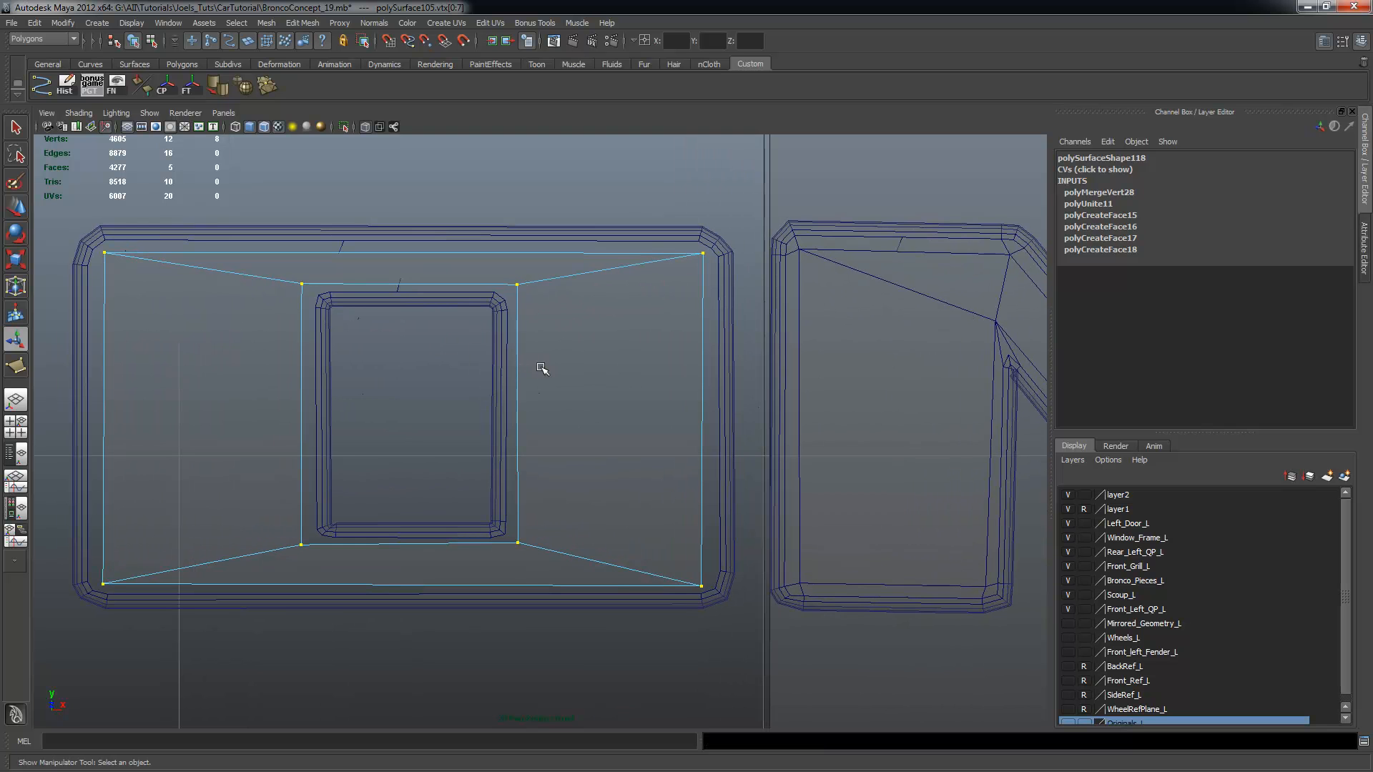
Turn off the live surface and hide layer2 to clear the view around the letter O
alt+right_drag(542, 367, 565, 311)
scroll(529, 276, down, 3)
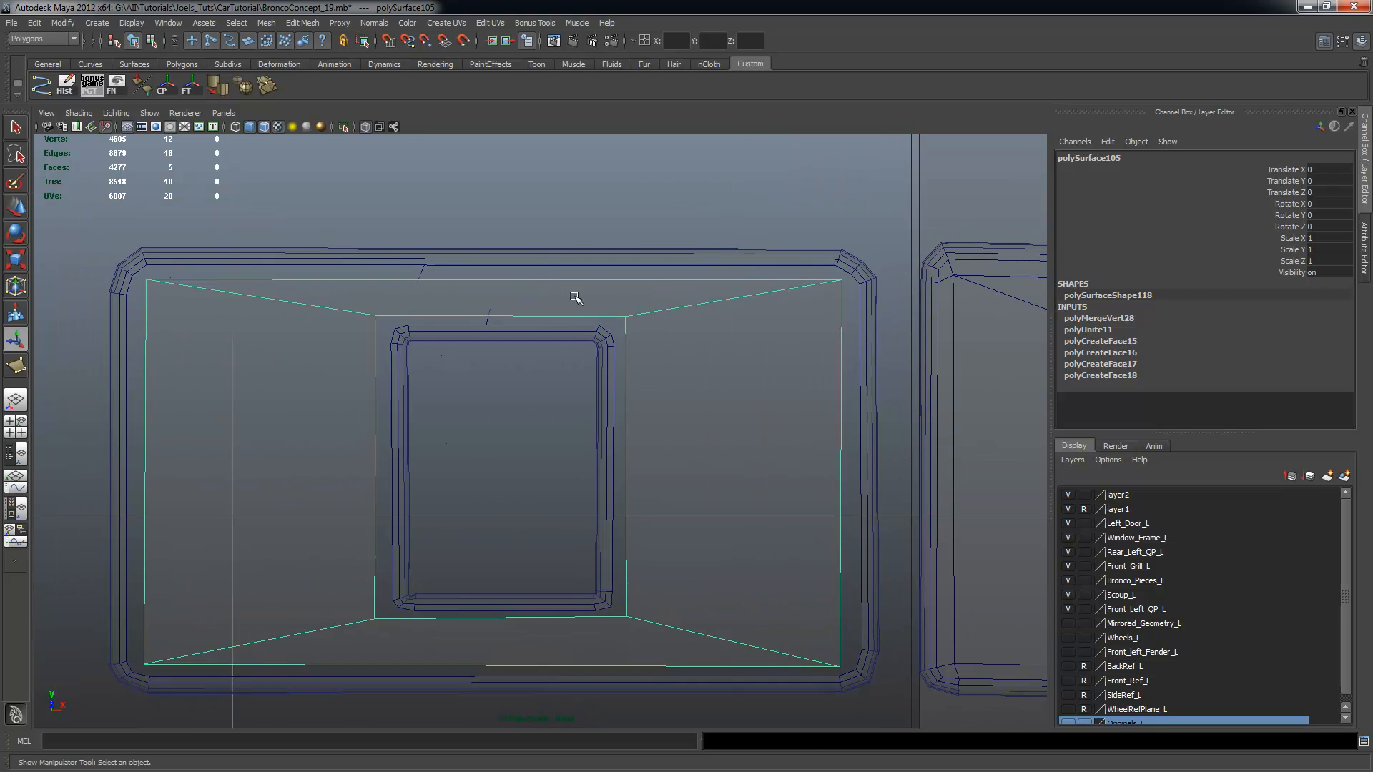
click(546, 270)
key(q)
shift+click(679, 330)
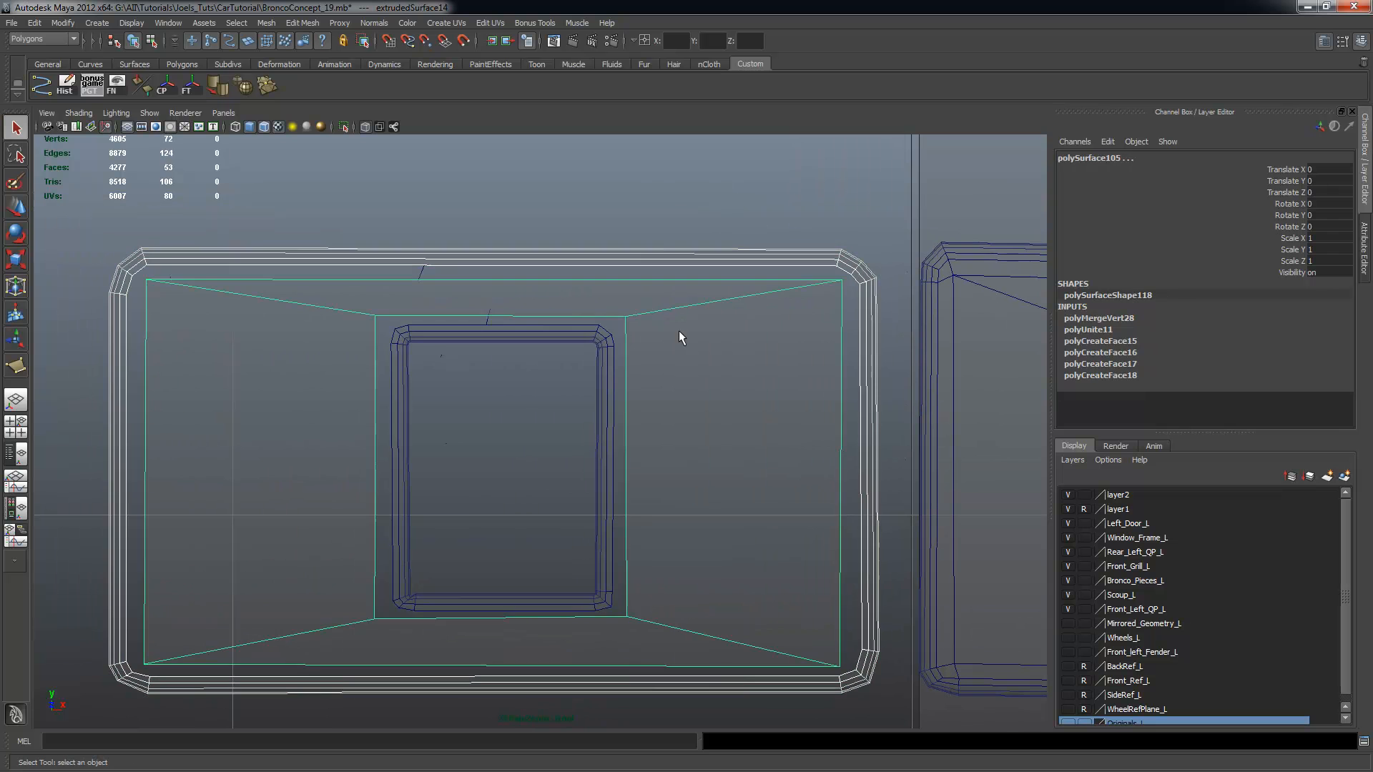
shift+click(606, 340)
key(space)
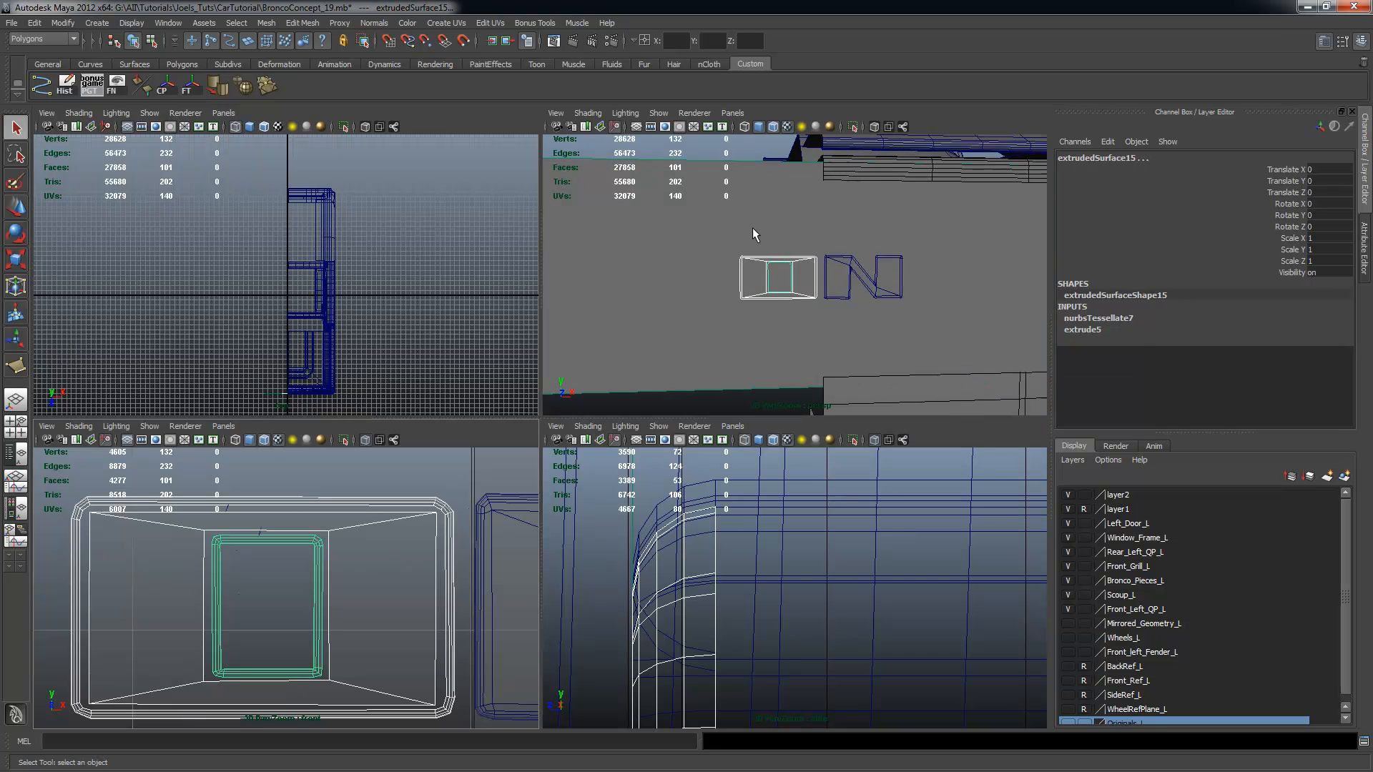
key(f)
alt+right_drag(864, 324, 400, 150)
alt+drag(674, 261, 718, 263)
alt+right_drag(719, 263, 767, 269)
click(601, 196)
click(463, 41)
click(1067, 495)
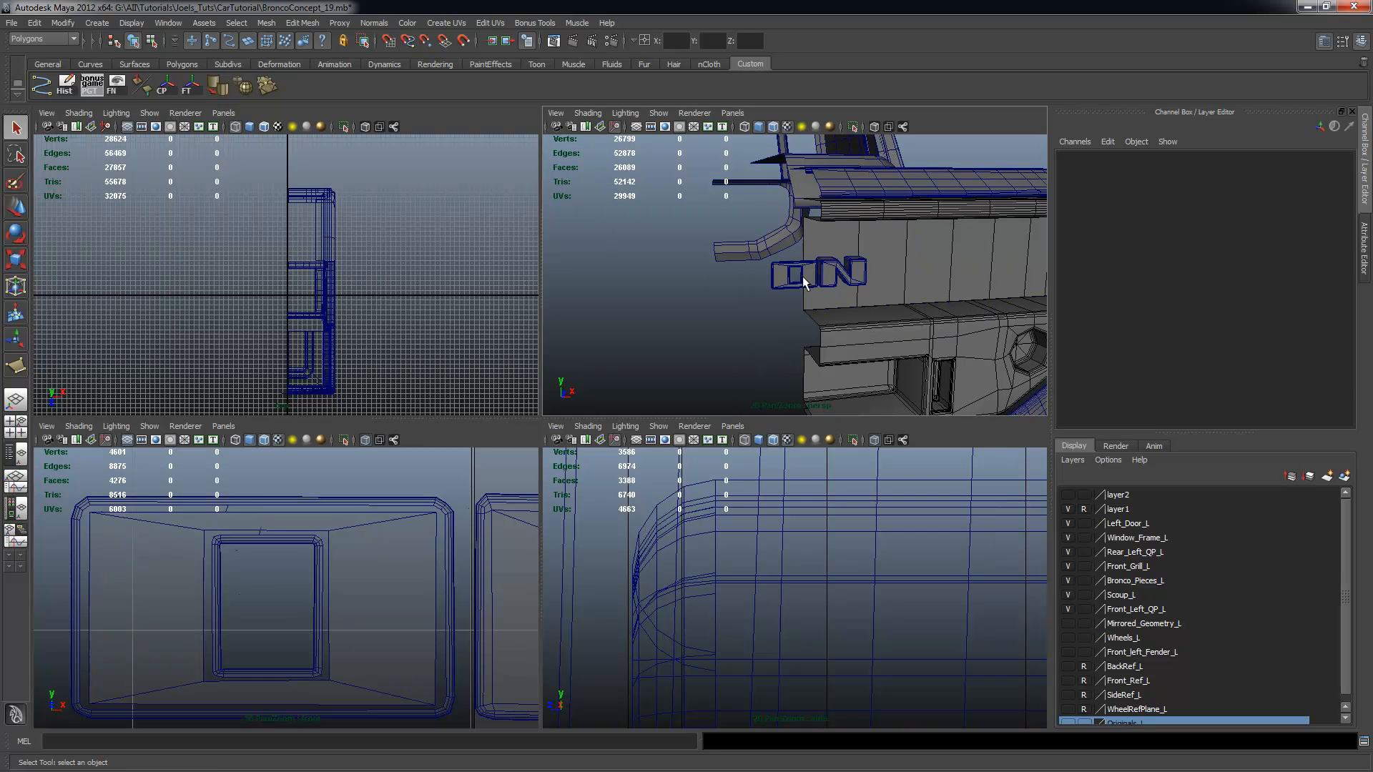
Duplicate the letter O's front face together with its outer and inner bevelled rims
click(781, 272)
key(space)
alt+drag(825, 354, 403, 353)
key(f)
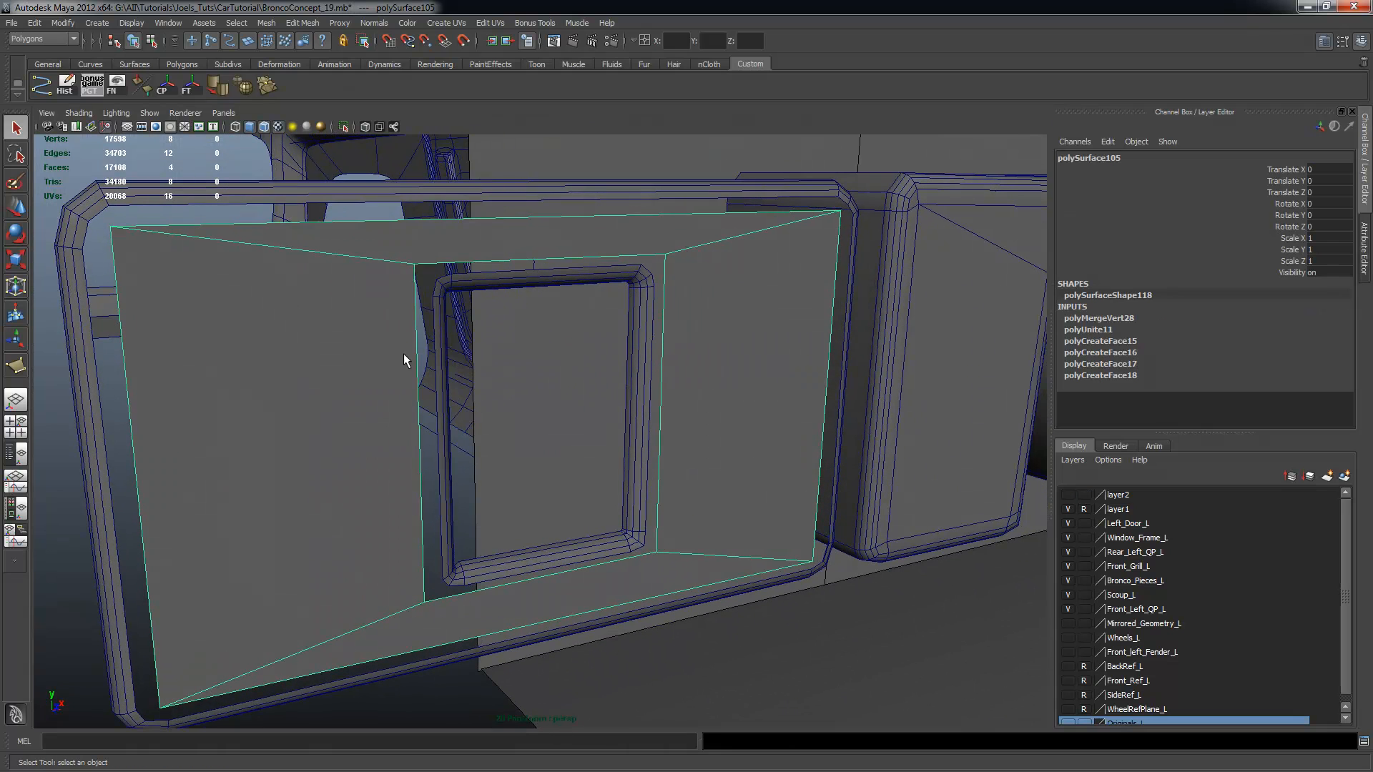
shift+click(207, 191)
shift+click(470, 284)
shift+click(506, 279)
click(479, 242)
shift+click(460, 187)
shift+click(514, 276)
alt+drag(729, 346, 595, 334)
key(ctrl+d)
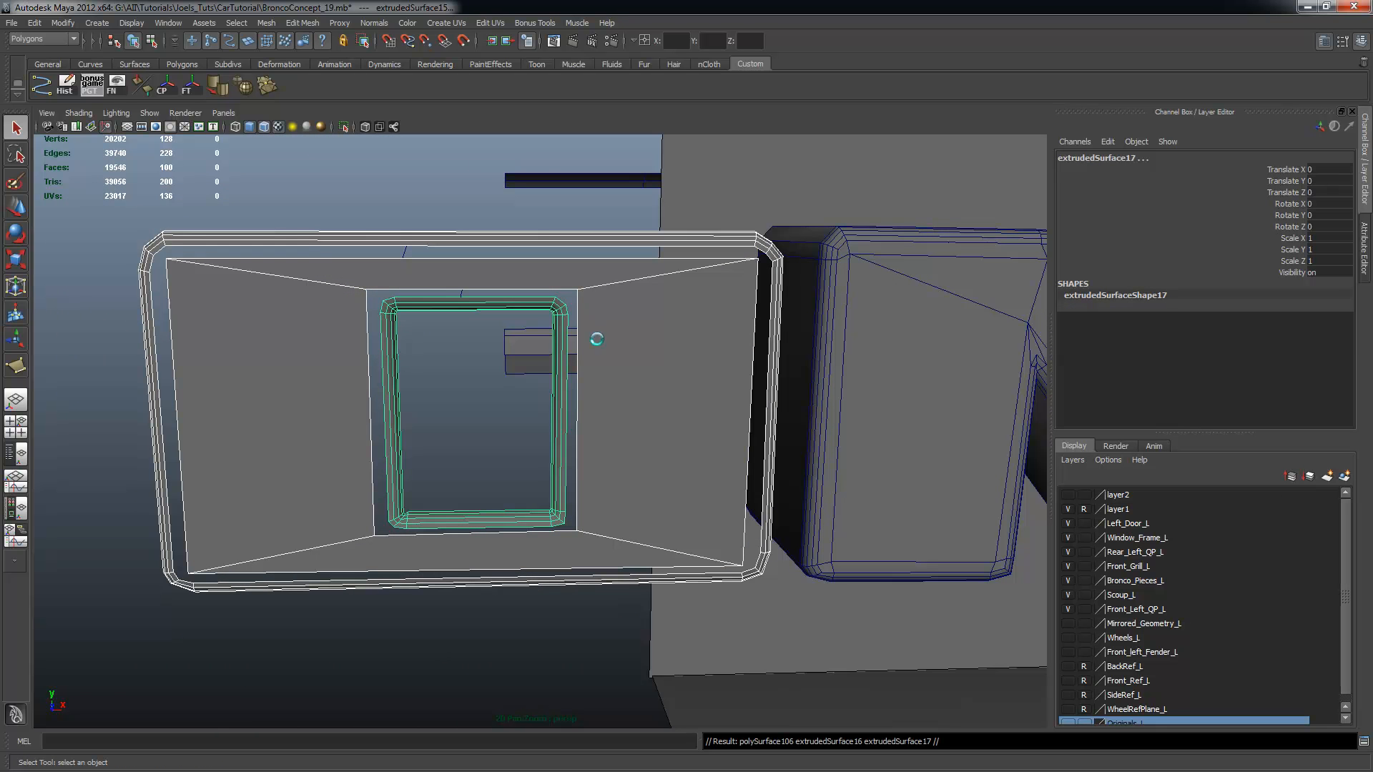
Add the duplicated letter O pieces to the hidden Originals_L layer
scroll(1344, 636, down, 1)
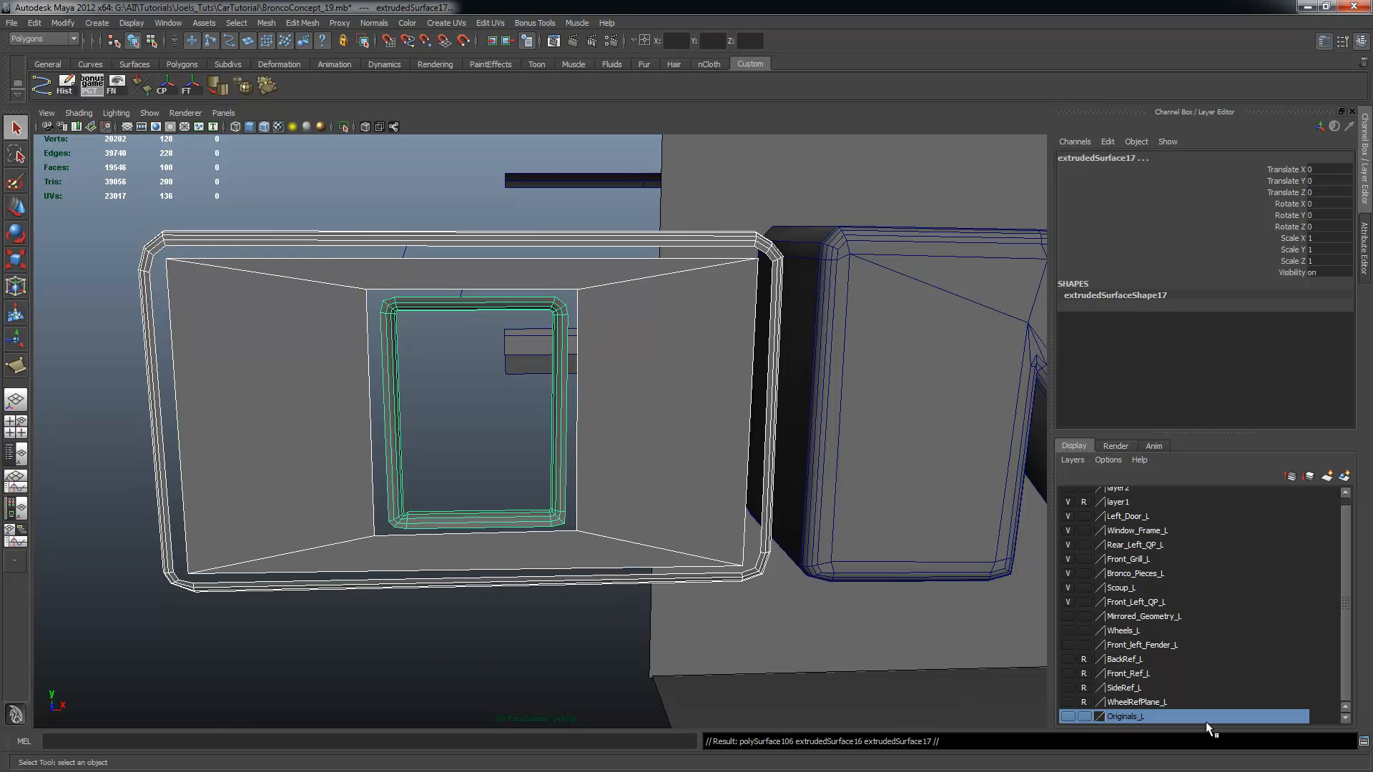
right_click(1136, 715)
click(1185, 593)
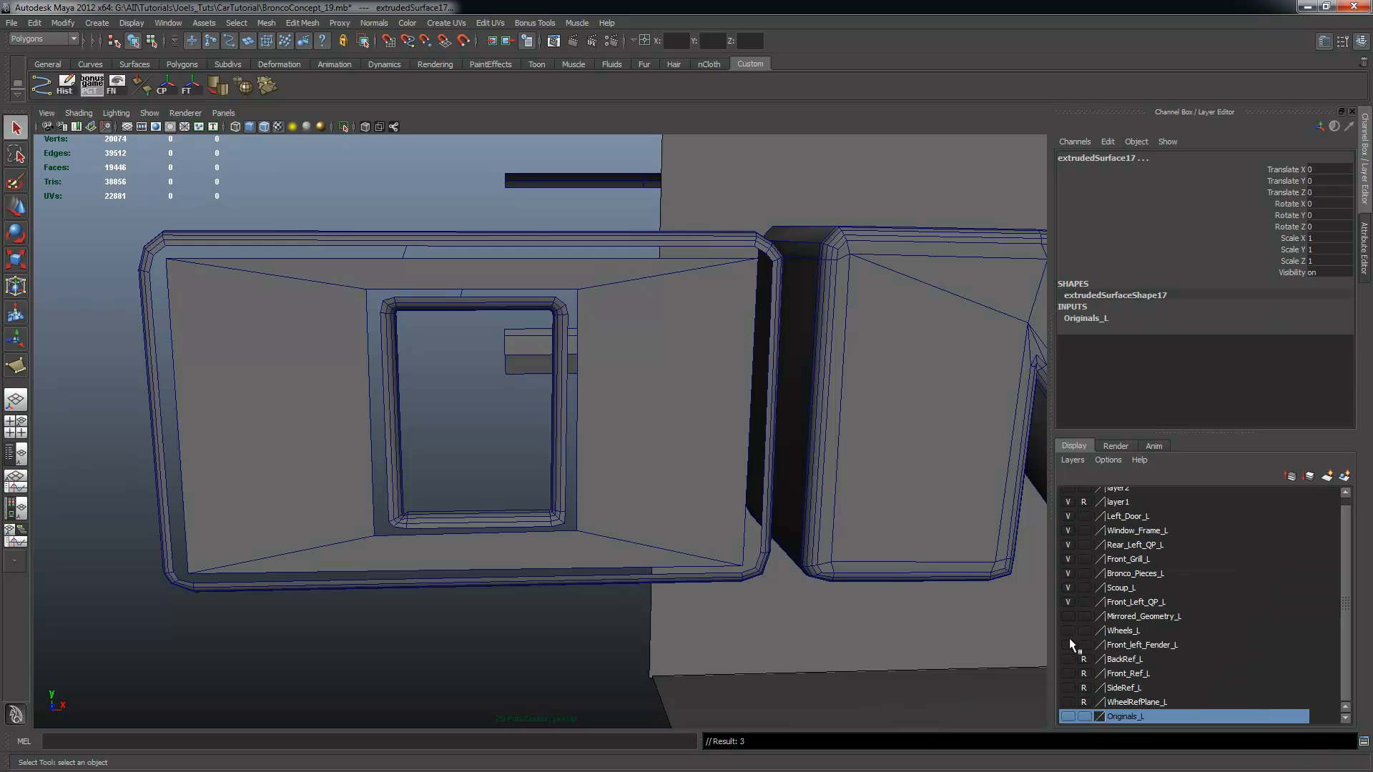
Select the letter O's front face and both rims and display their face normals for checking
click(312, 270)
click(290, 242)
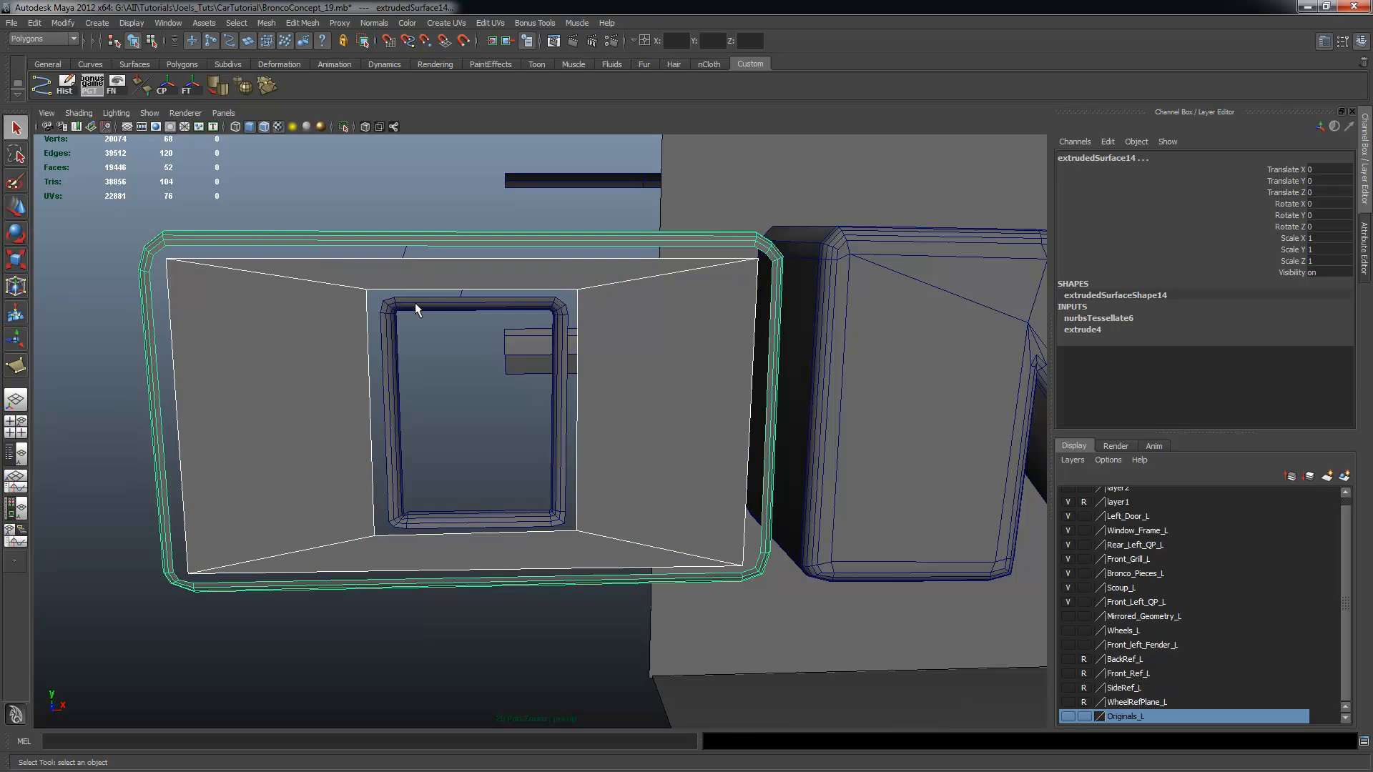
shift+click(412, 302)
click(266, 25)
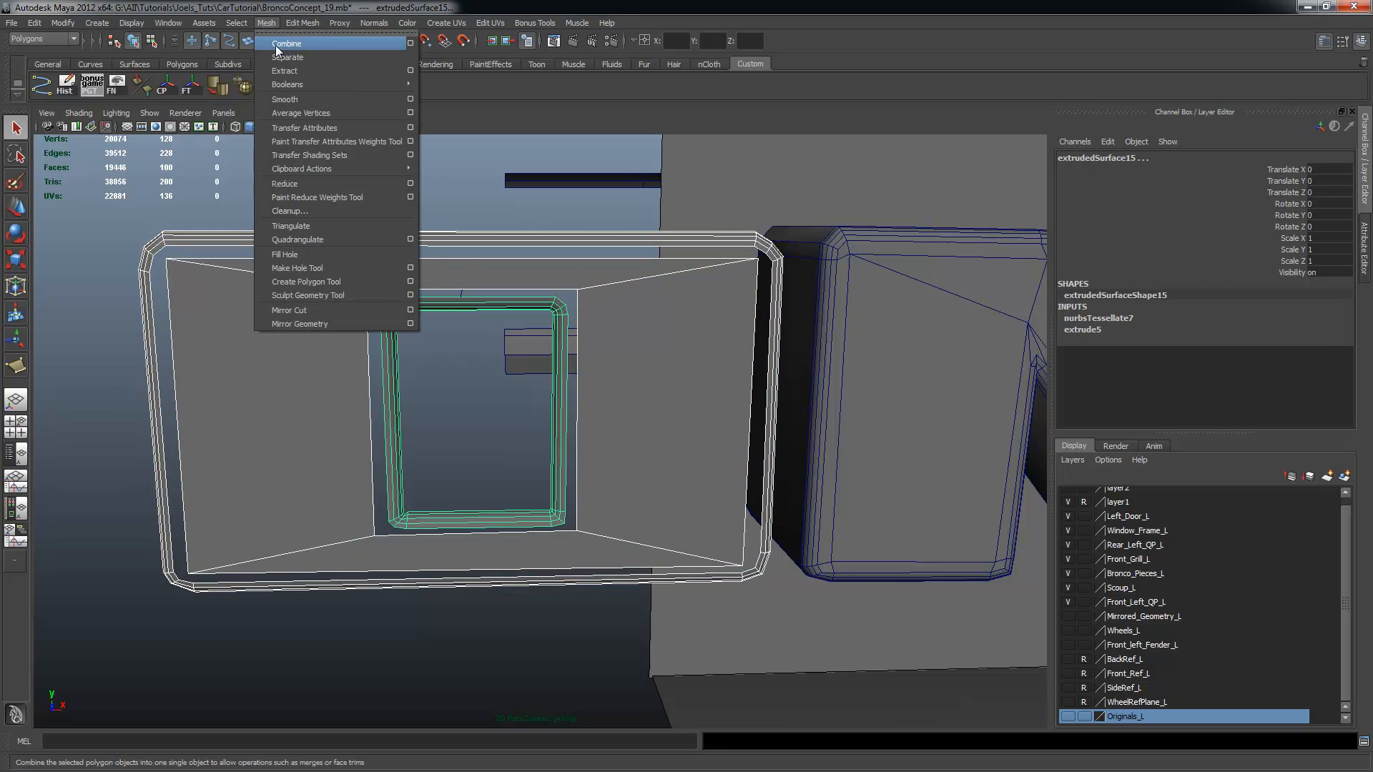
click(279, 11)
click(114, 82)
alt+drag(608, 422, 565, 355)
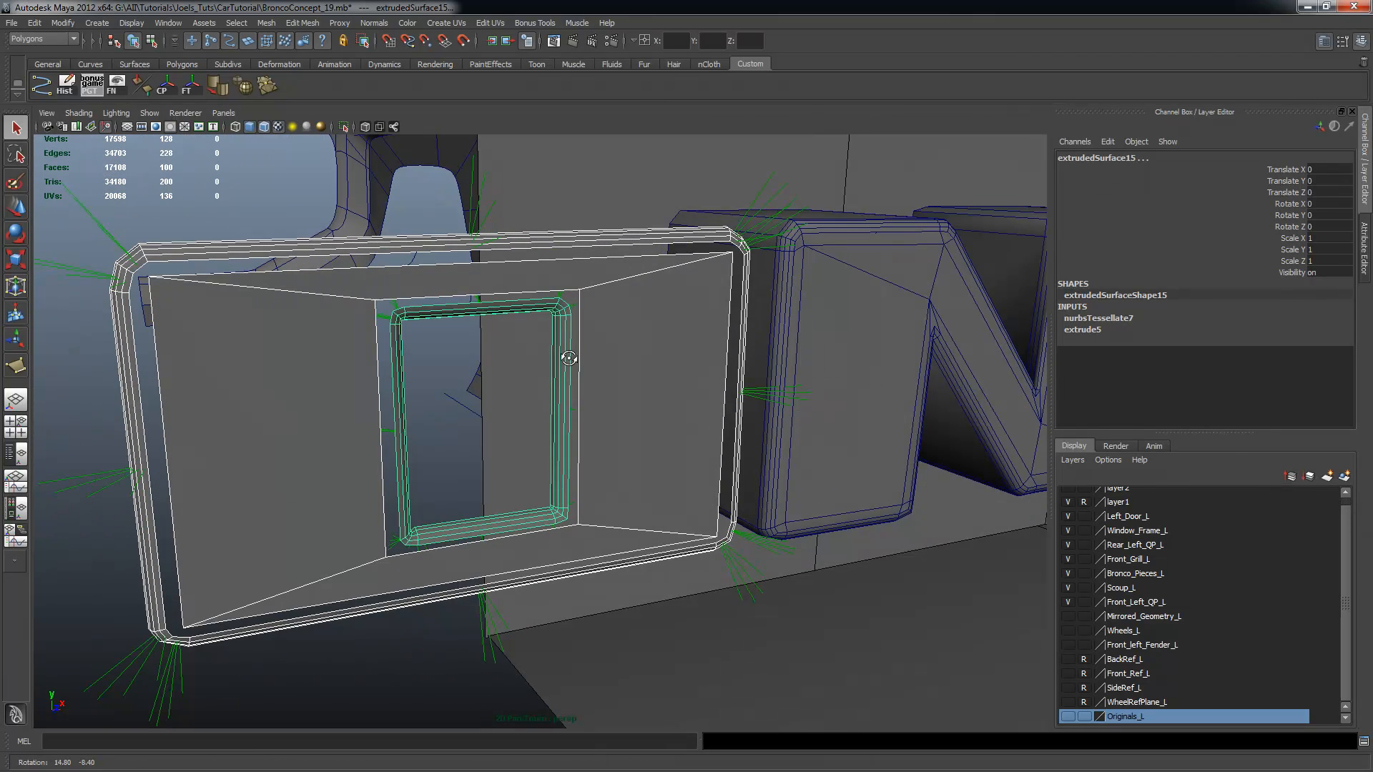
Reverse the normals of the letter O's inner rim and of its front face
click(566, 341)
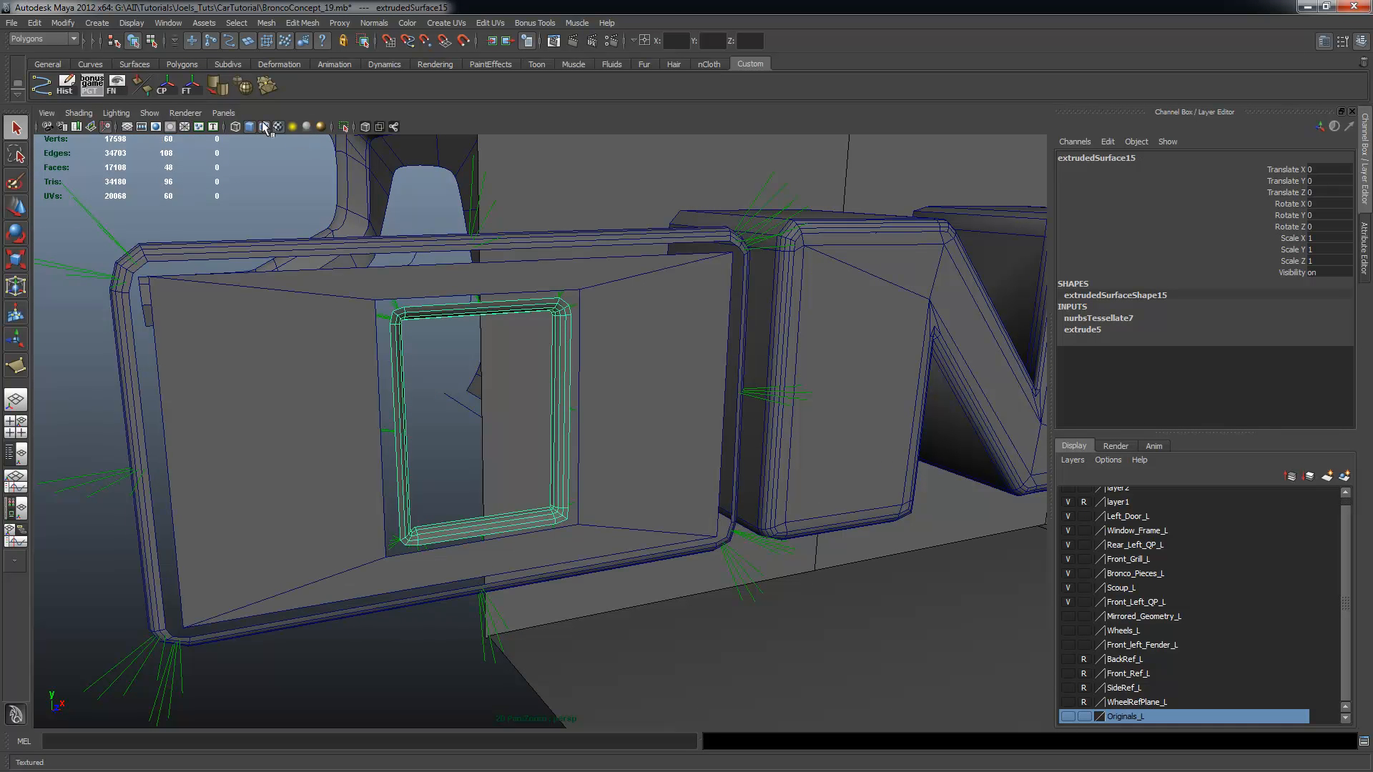
click(166, 98)
click(603, 310)
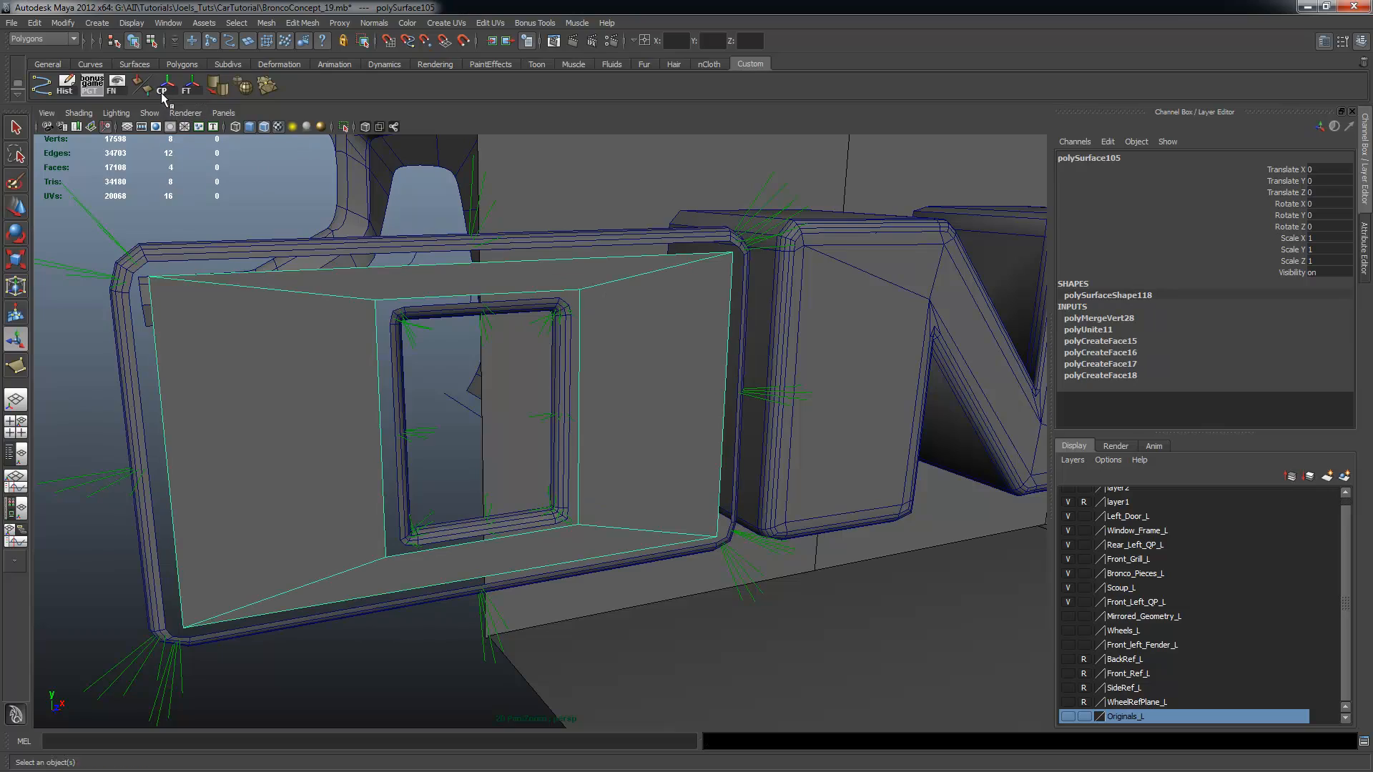
key(g)
mouse_move(712, 427)
alt+mouse_down()
mouse_move(753, 429)
mouse_move(741, 425)
alt+mouse_up()
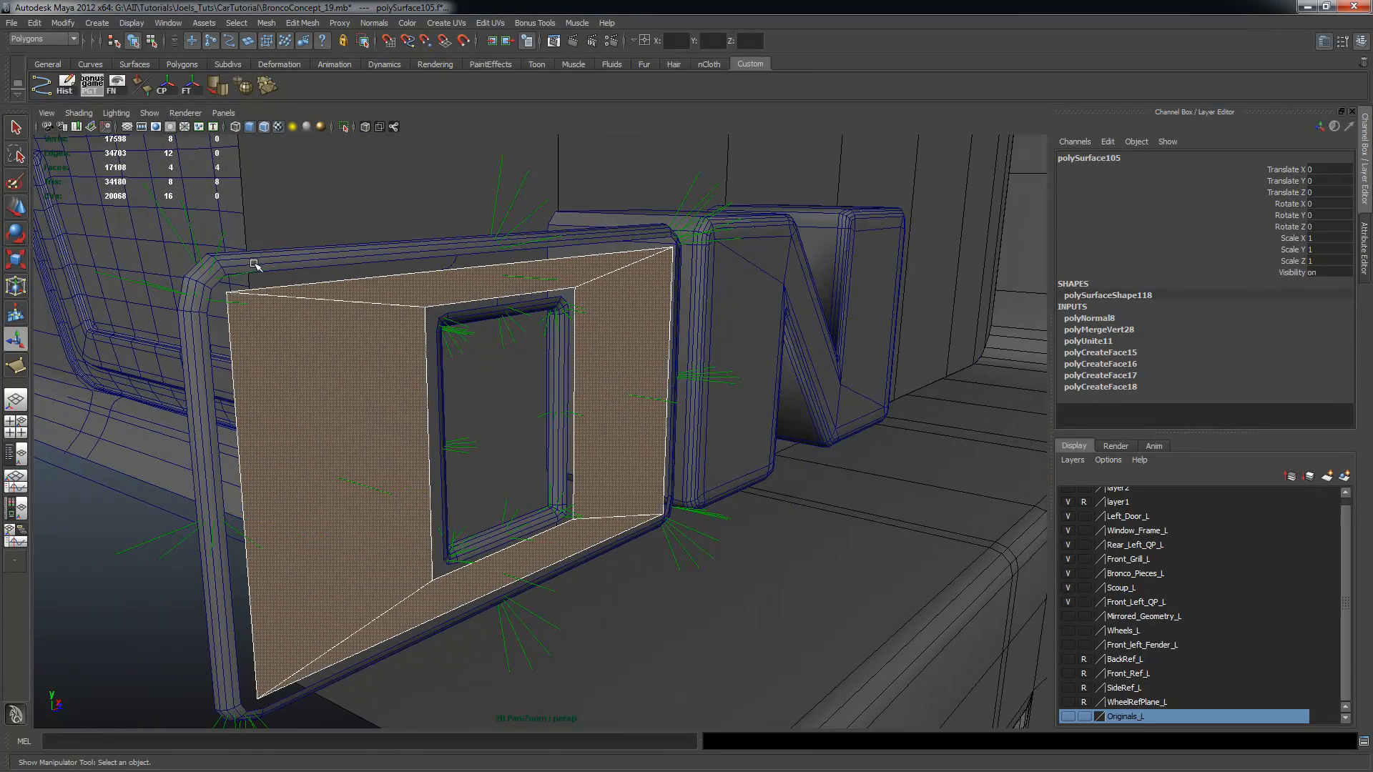
Hide the face normals and combine the letter O's front face, outer rim and inner rim into one mesh
click(254, 264)
shift+click(562, 344)
alt+drag(562, 344, 526, 325)
click(127, 91)
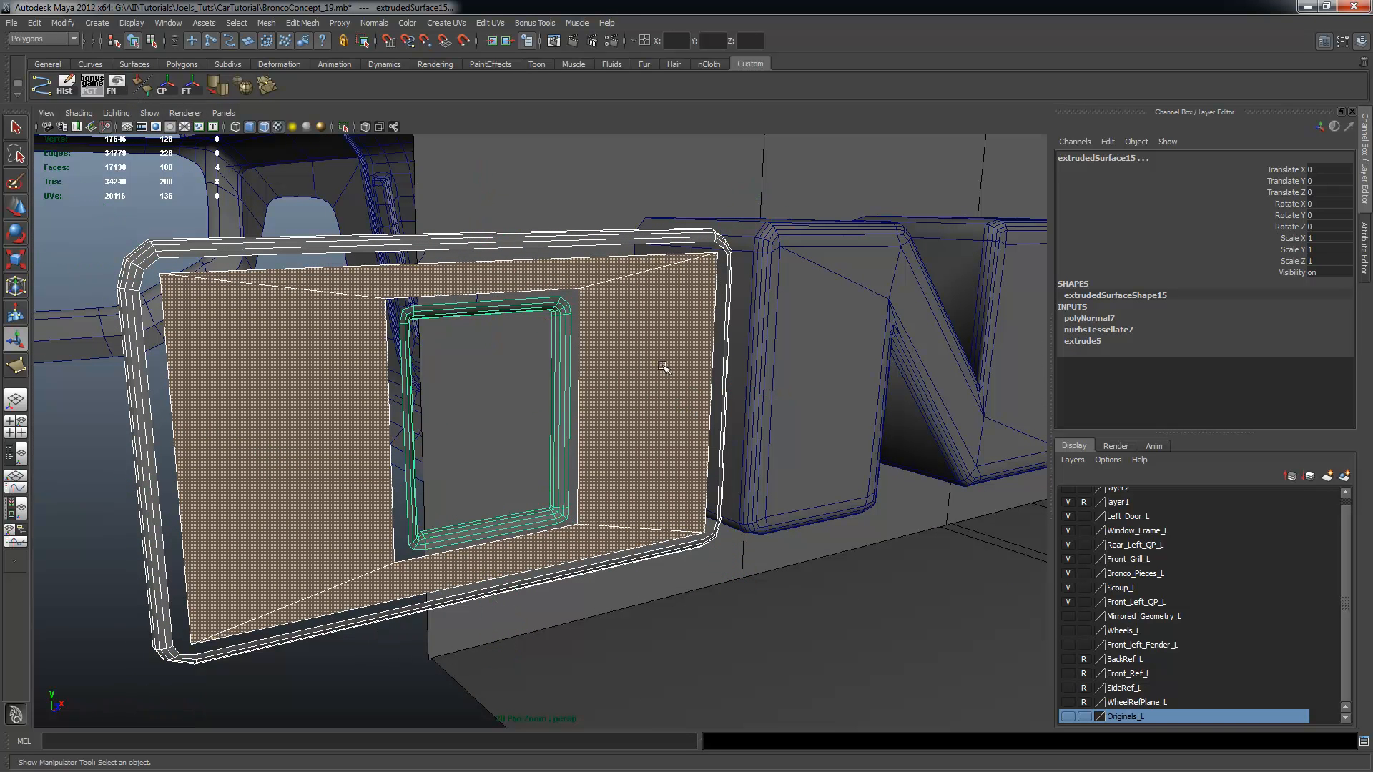
alt+drag(659, 363, 608, 336)
click(266, 23)
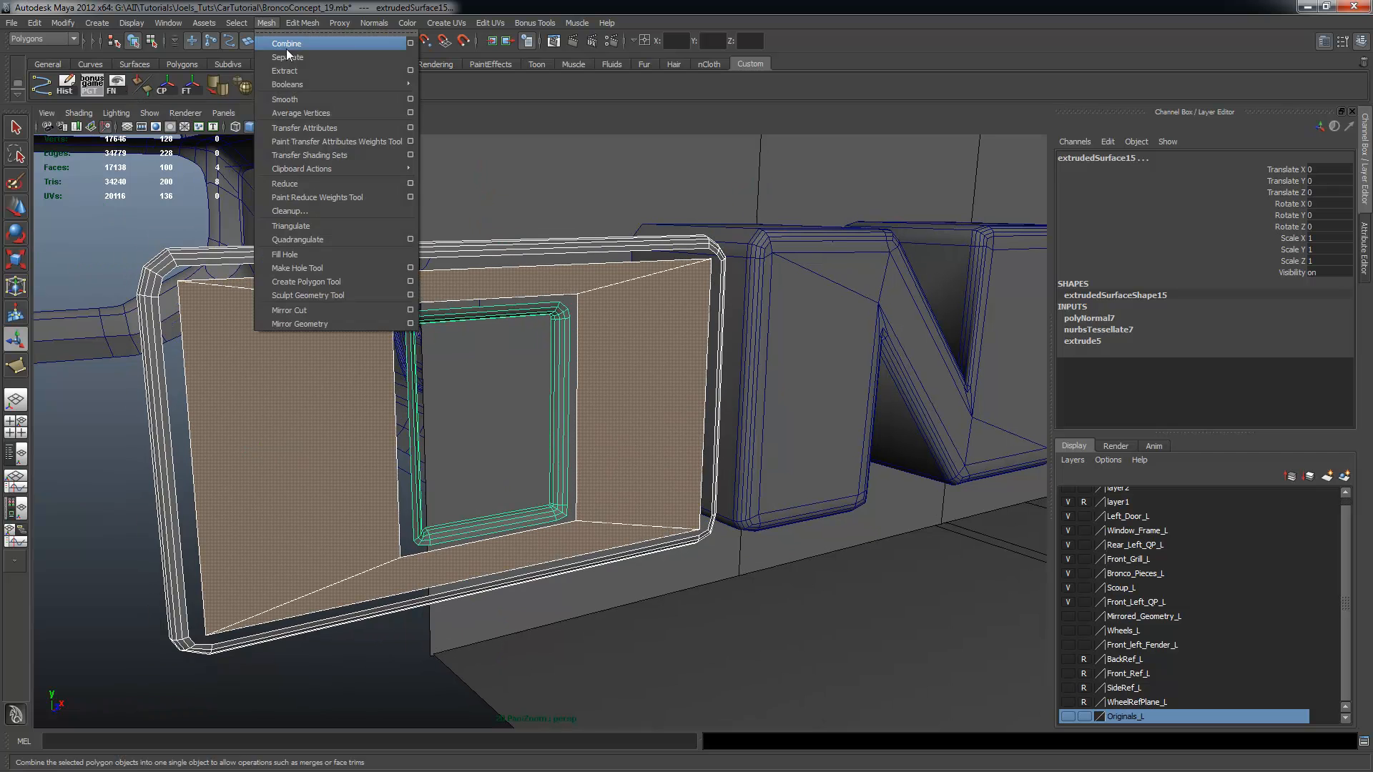
click(286, 46)
Bridge the front face's upper outer edge to the facing edge of the outer rim
scroll(567, 367, up, 2)
right_drag(264, 313, 261, 277)
click(319, 247)
alt+drag(319, 247, 310, 276)
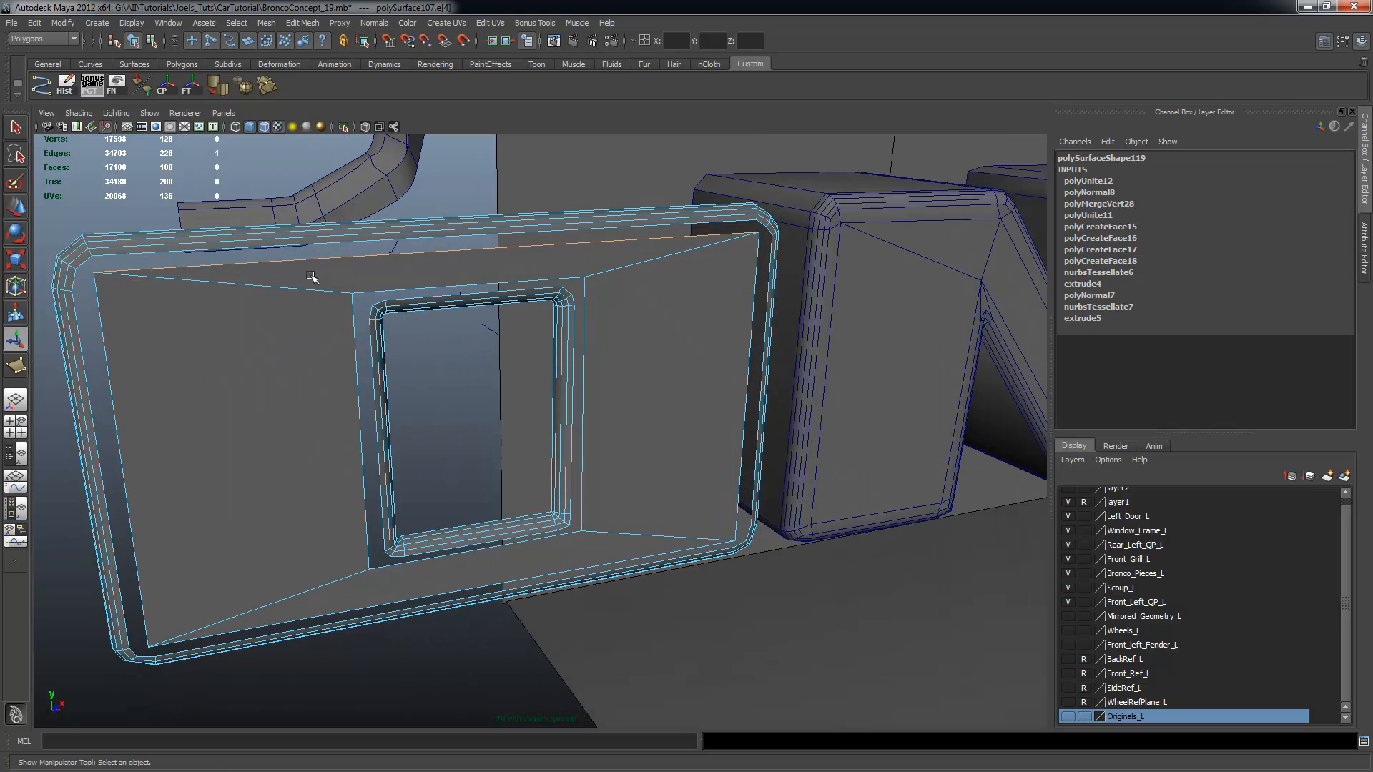
key(q)
shift+click(362, 242)
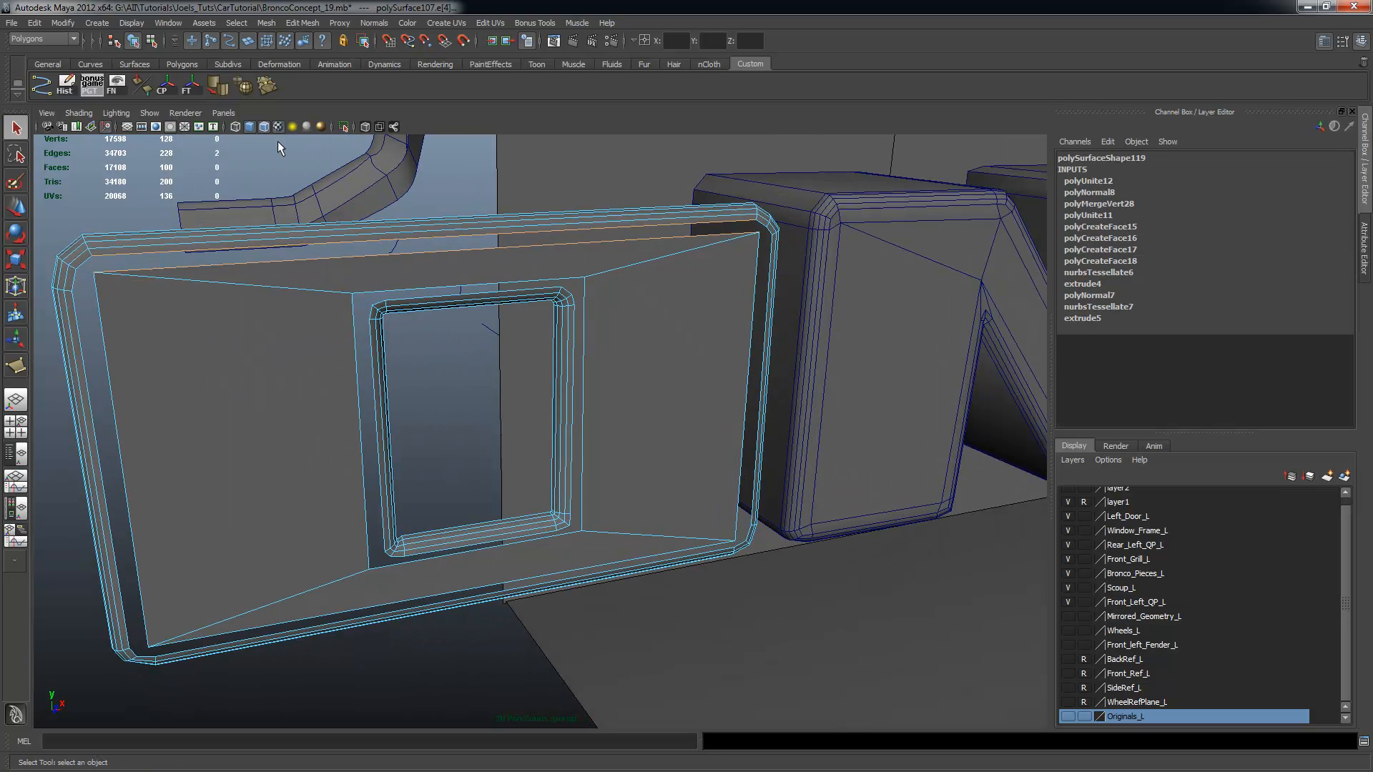
click(264, 22)
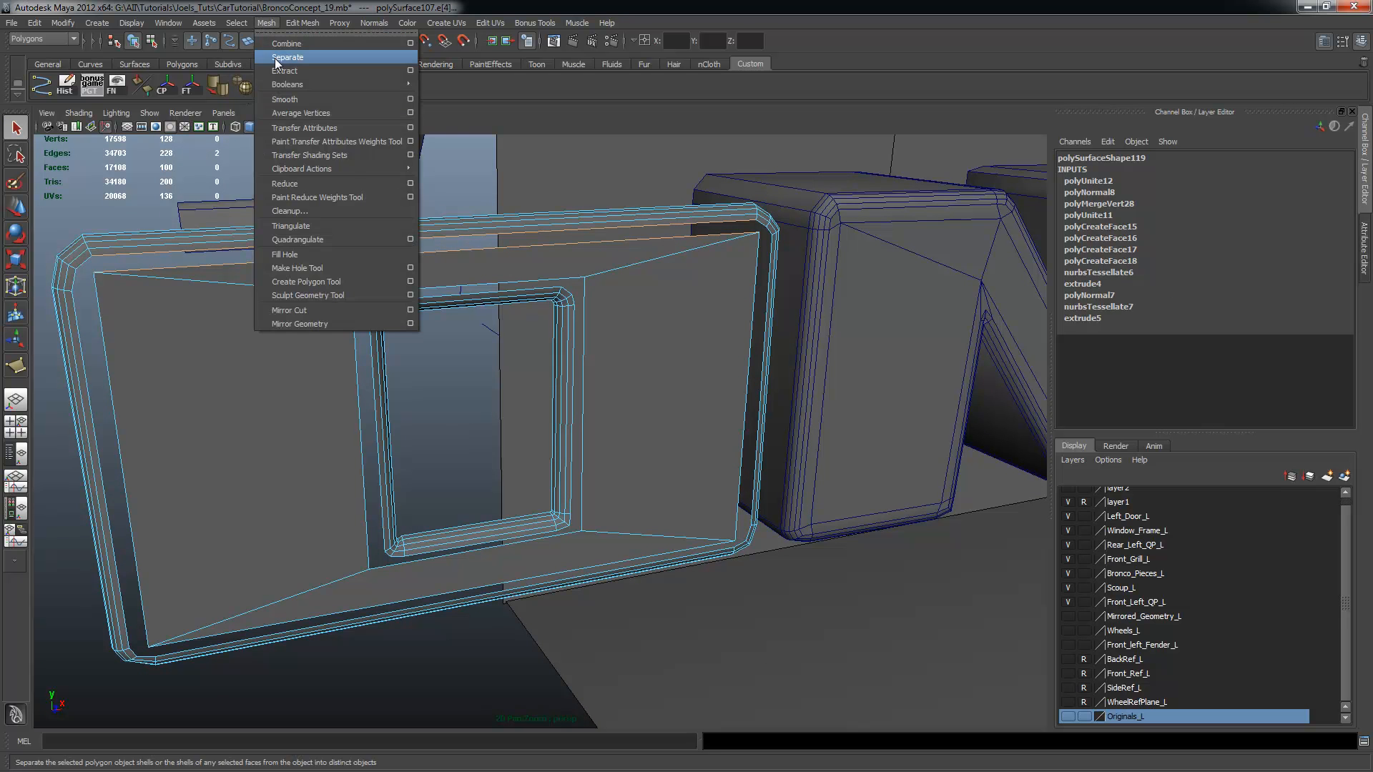
mouse_move(302, 23)
click(323, 72)
Bridge the front face's left outer edge to the facing edge of the outer rim
alt+drag(321, 157, 224, 297)
shift+click(94, 364)
key(g)
Reset the Bridge options, set divisions to 0, and bridge the front face's lower outer edge to the facing outer rim edge
alt+drag(307, 352, 319, 486)
alt+drag(343, 538, 356, 562)
click(342, 573)
alt+drag(508, 455, 514, 460)
alt+drag(484, 314, 469, 276)
click(299, 23)
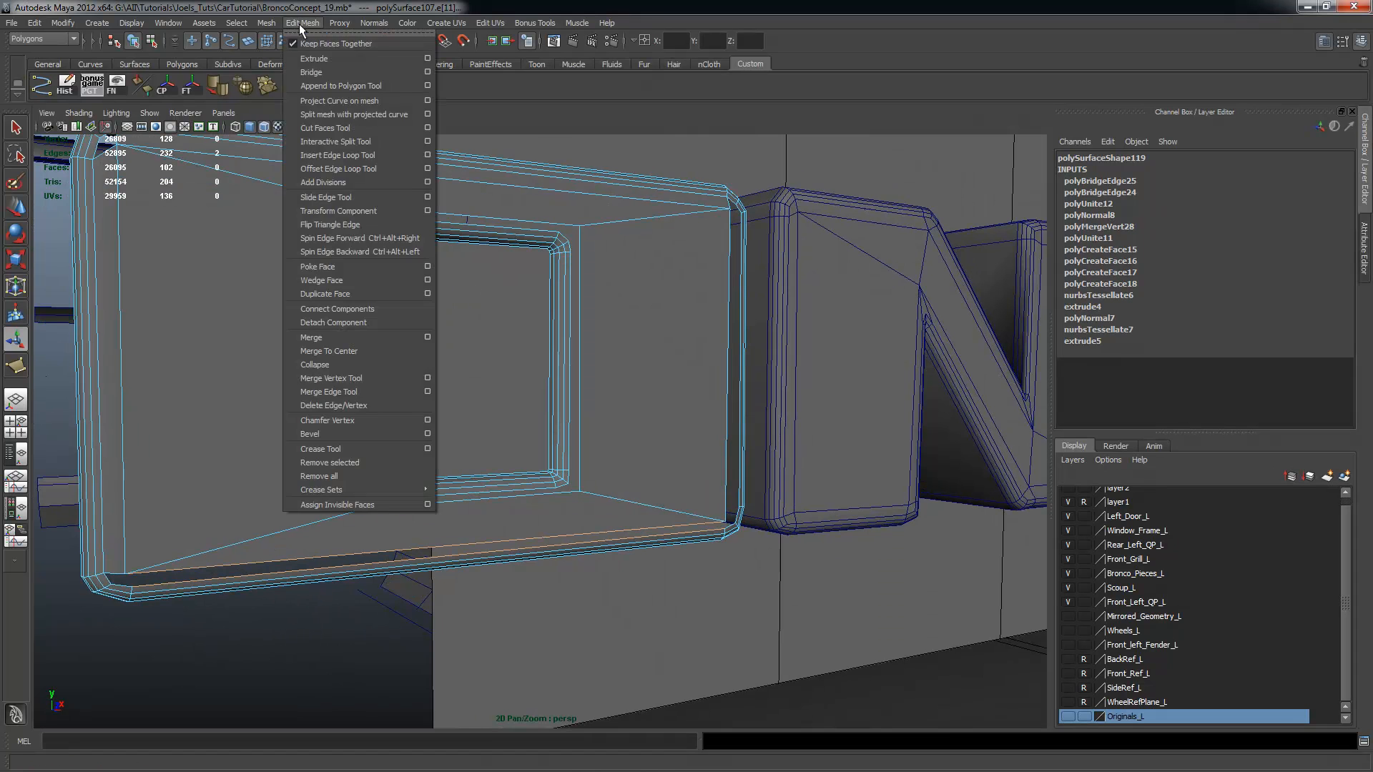
mouse_move(268, 23)
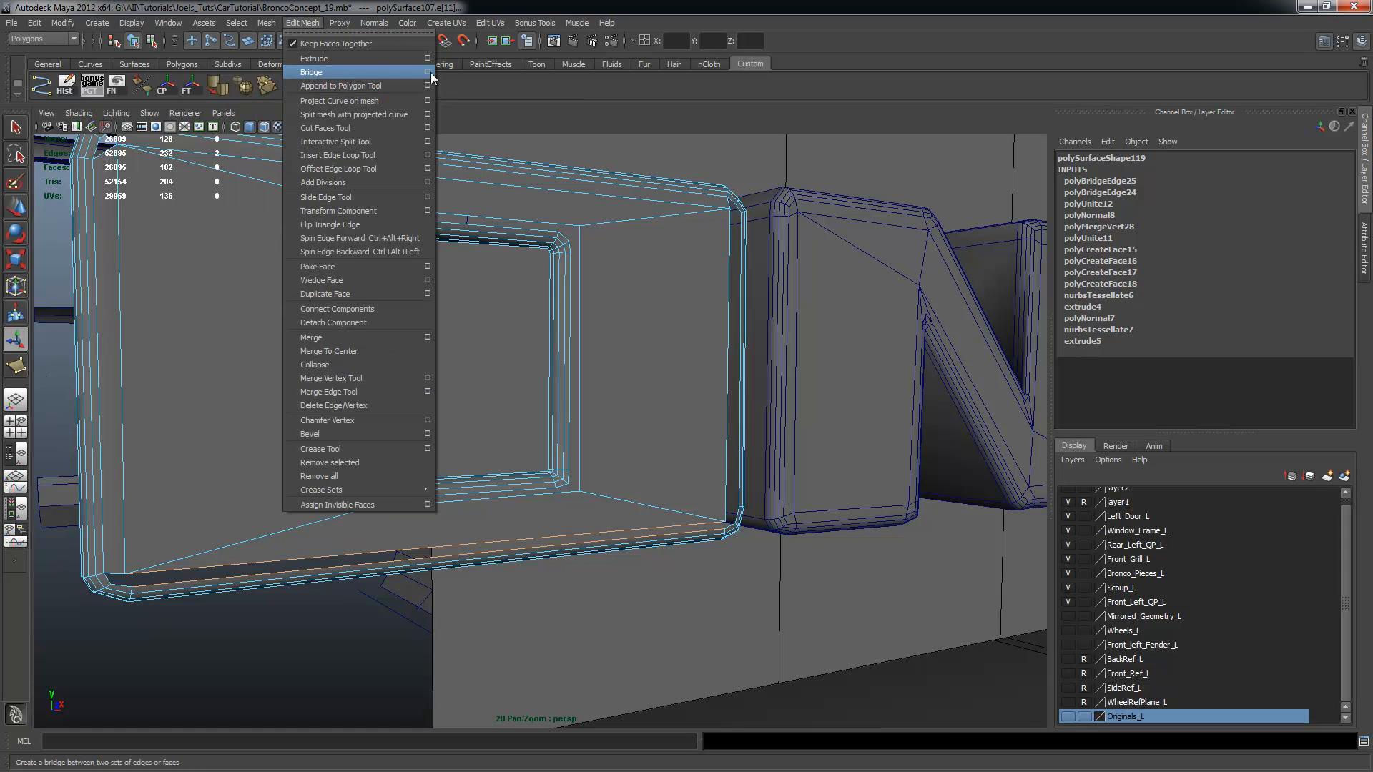
click(427, 73)
click(645, 203)
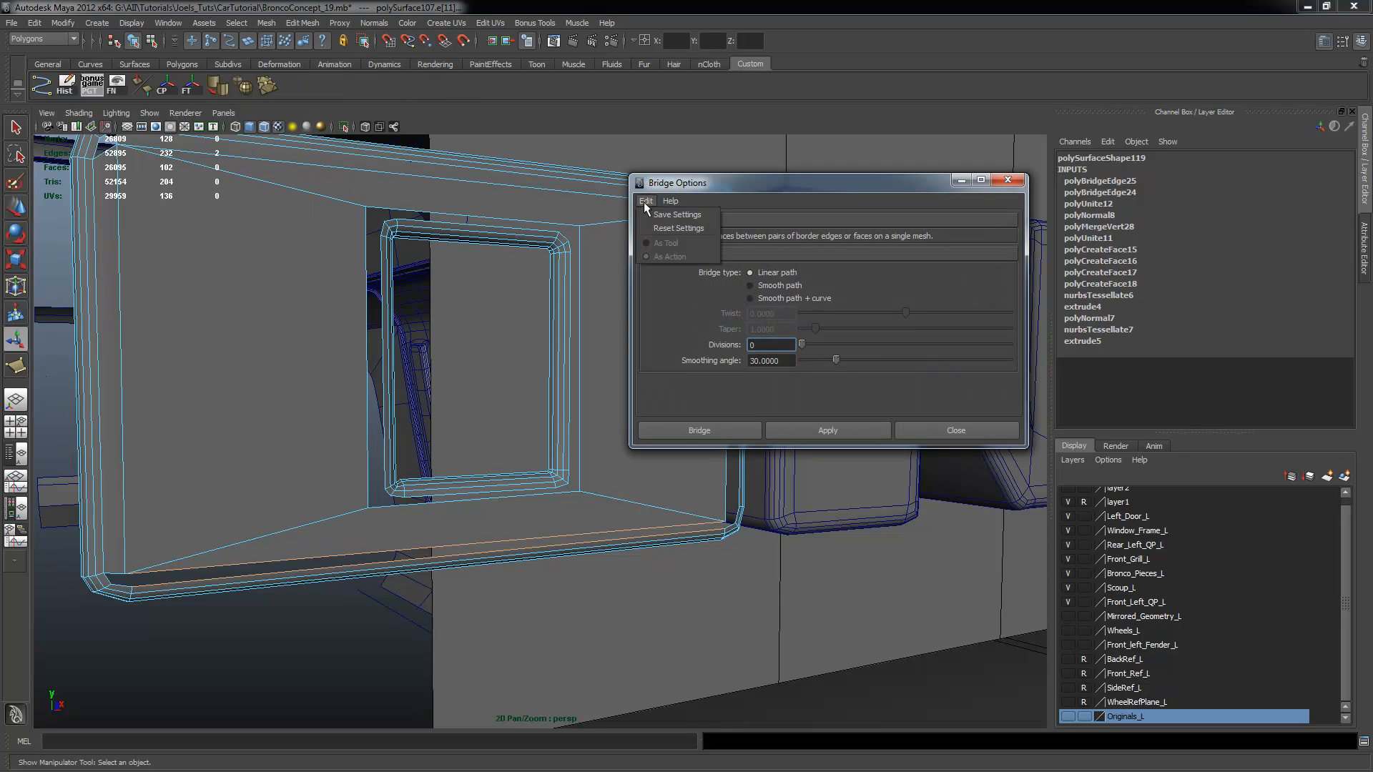
click(667, 228)
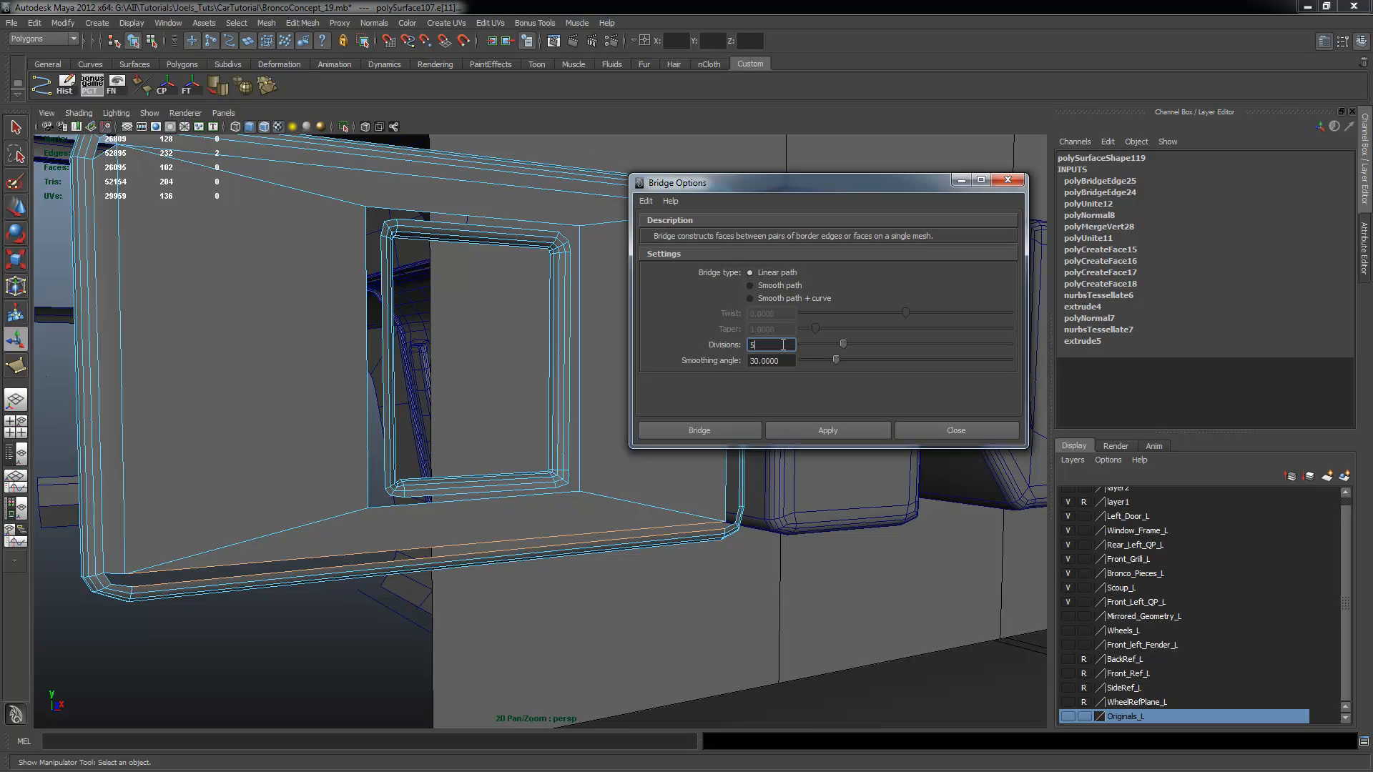
text(0)
click(845, 429)
click(943, 432)
Bridge the front face's right outer edge to the facing edge of the outer rim
alt+drag(720, 463, 791, 478)
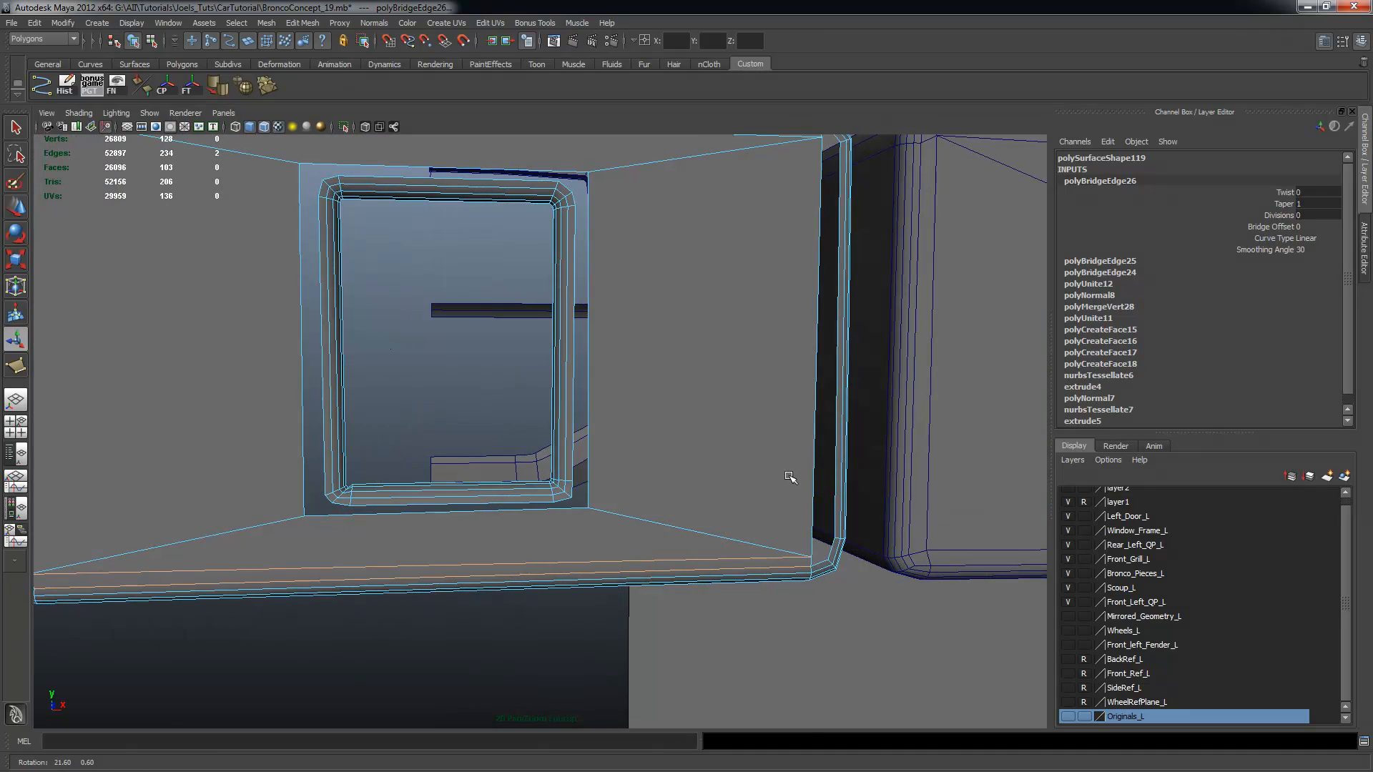
alt+middle_drag(791, 478, 665, 498)
click(681, 432)
alt+drag(680, 433, 697, 472)
key(q)
shift+click(706, 380)
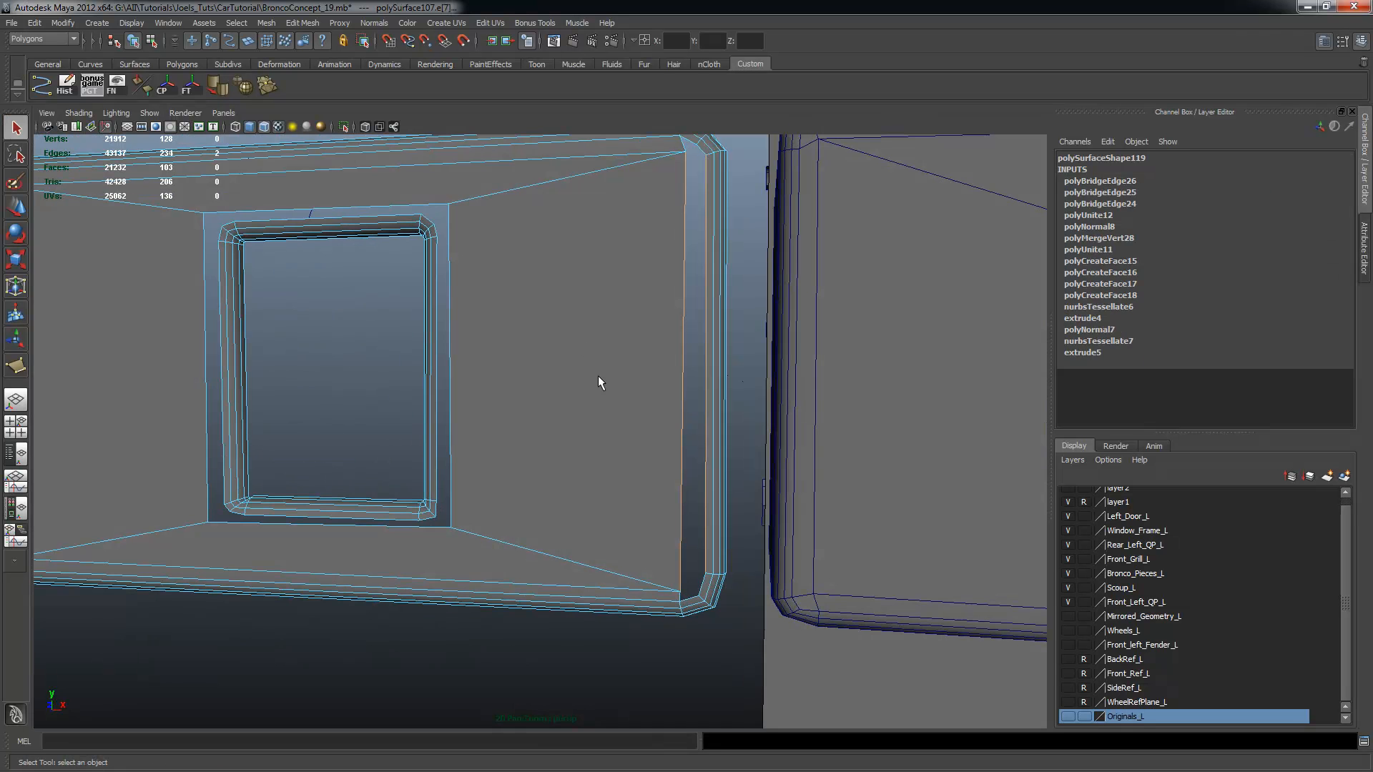
key(g)
Bridge the left and right edges of the front face's opening to the facing edges of the inner rim
alt+drag(709, 359, 668, 355)
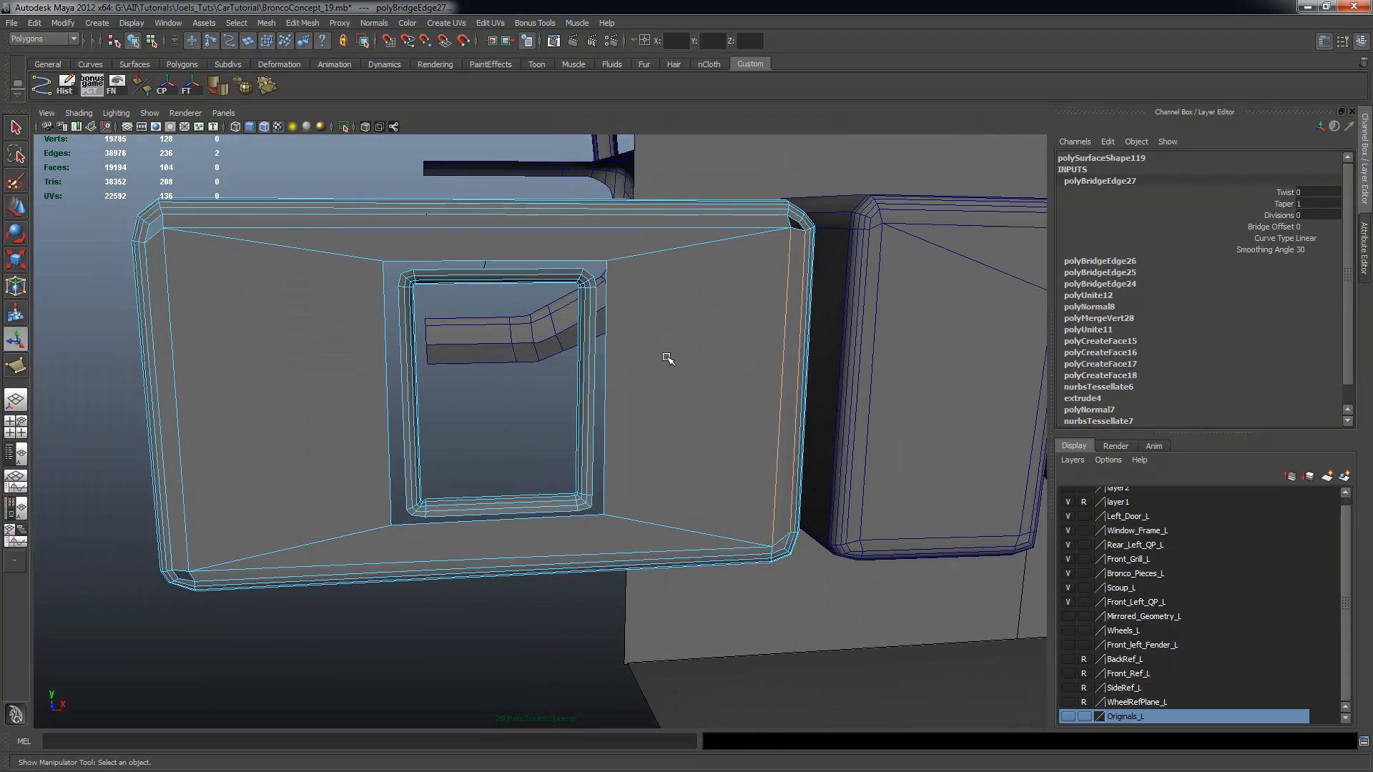
scroll(536, 371, up, 3)
click(308, 319)
shift+click(351, 326)
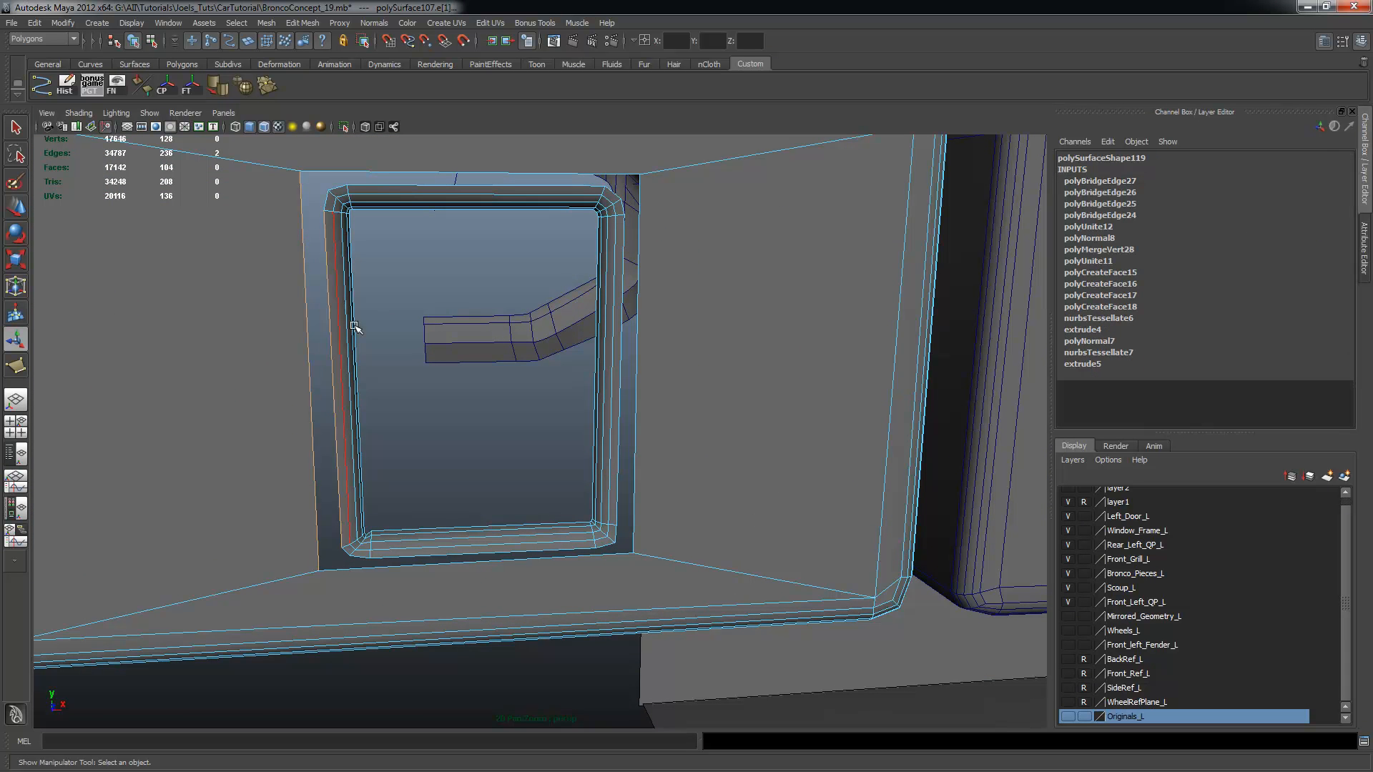
key(g)
mouse_move(490, 379)
alt+mouse_down()
mouse_move(466, 395)
mouse_move(494, 355)
alt+mouse_up()
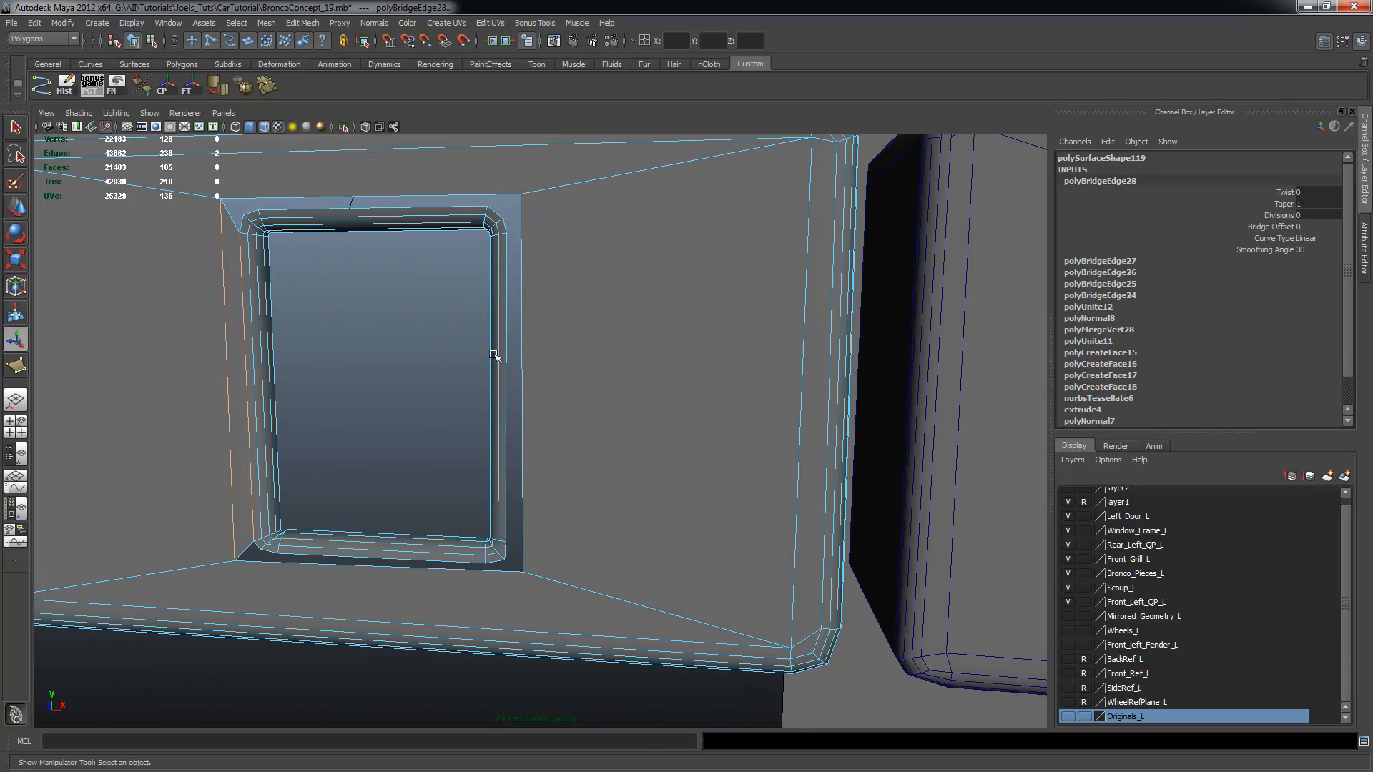
click(521, 308)
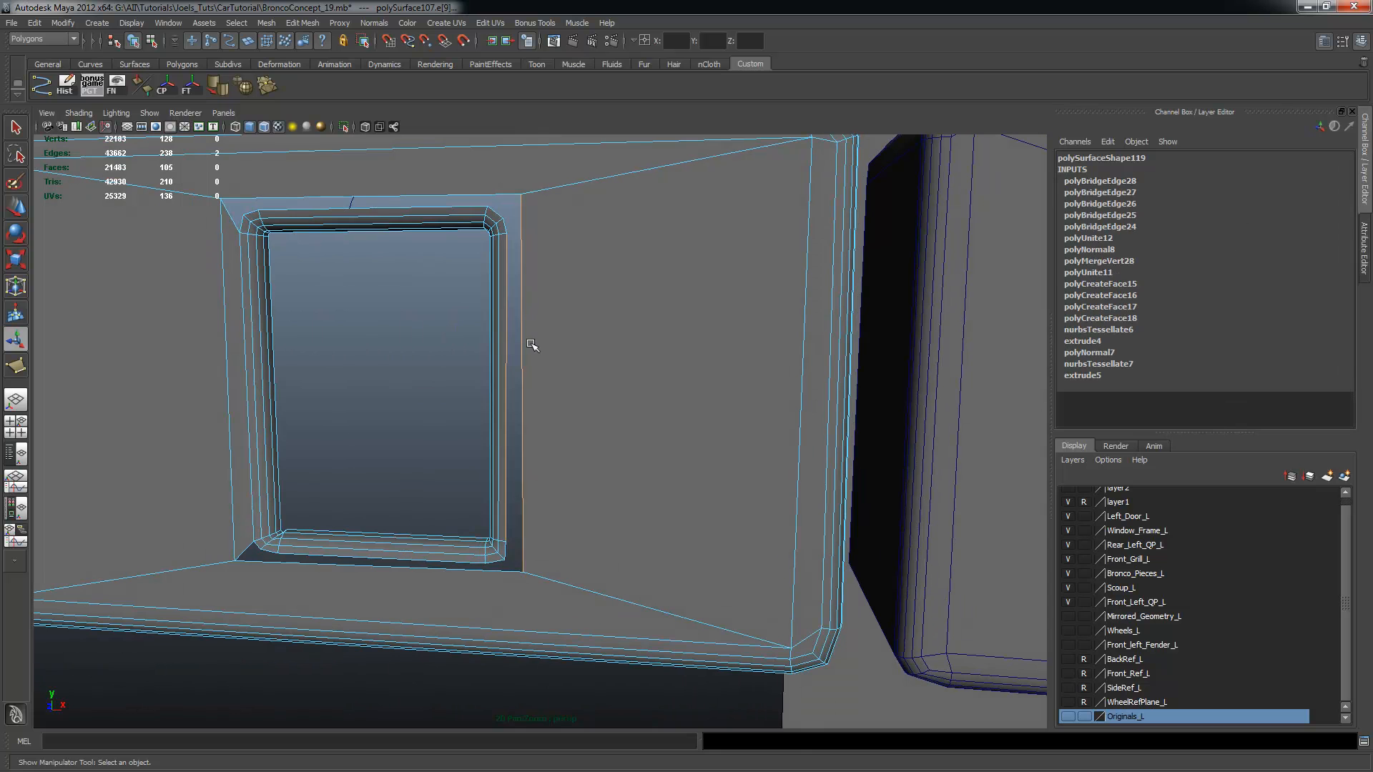
key(g)
Bridge the upper and lower edges of the front face's opening to the facing edges of the inner rim
click(445, 196)
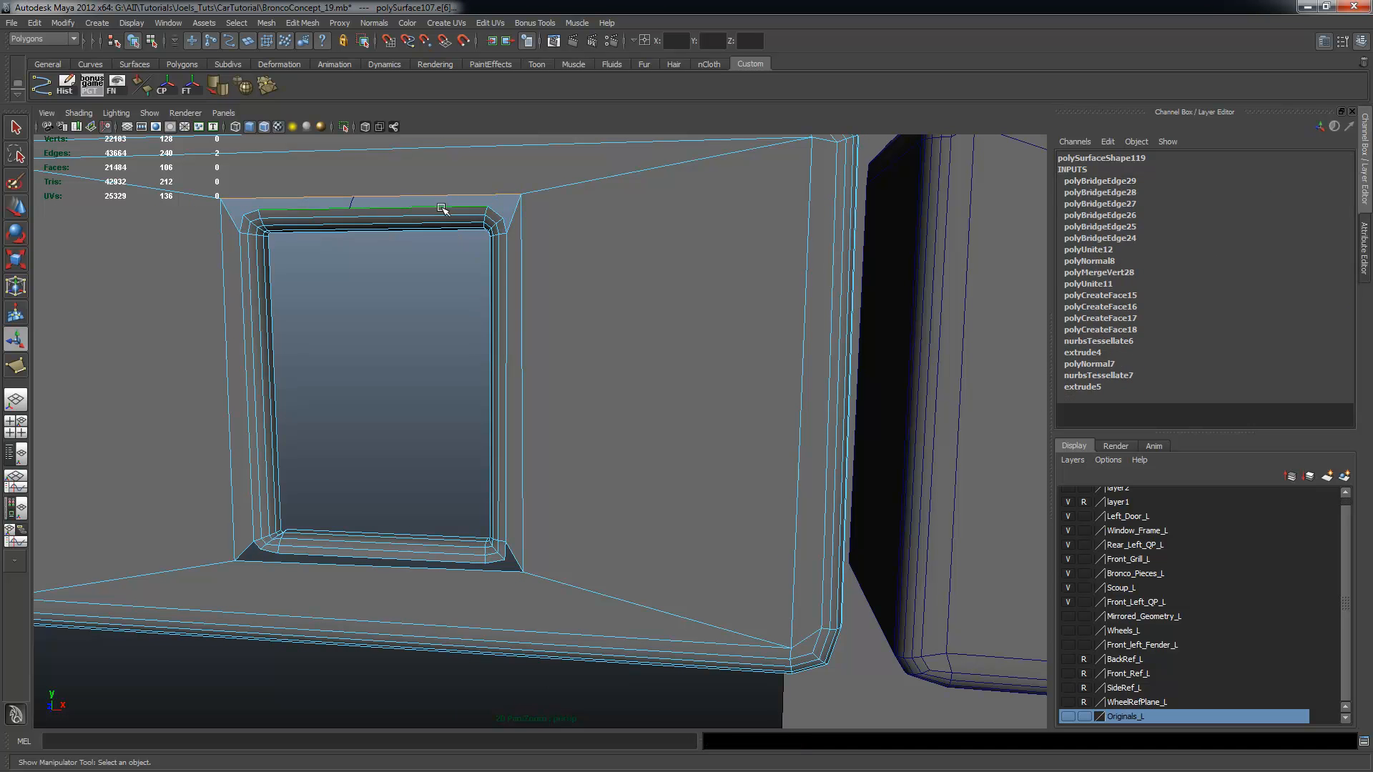
shift+click(441, 208)
key(g)
alt+drag(506, 393, 499, 328)
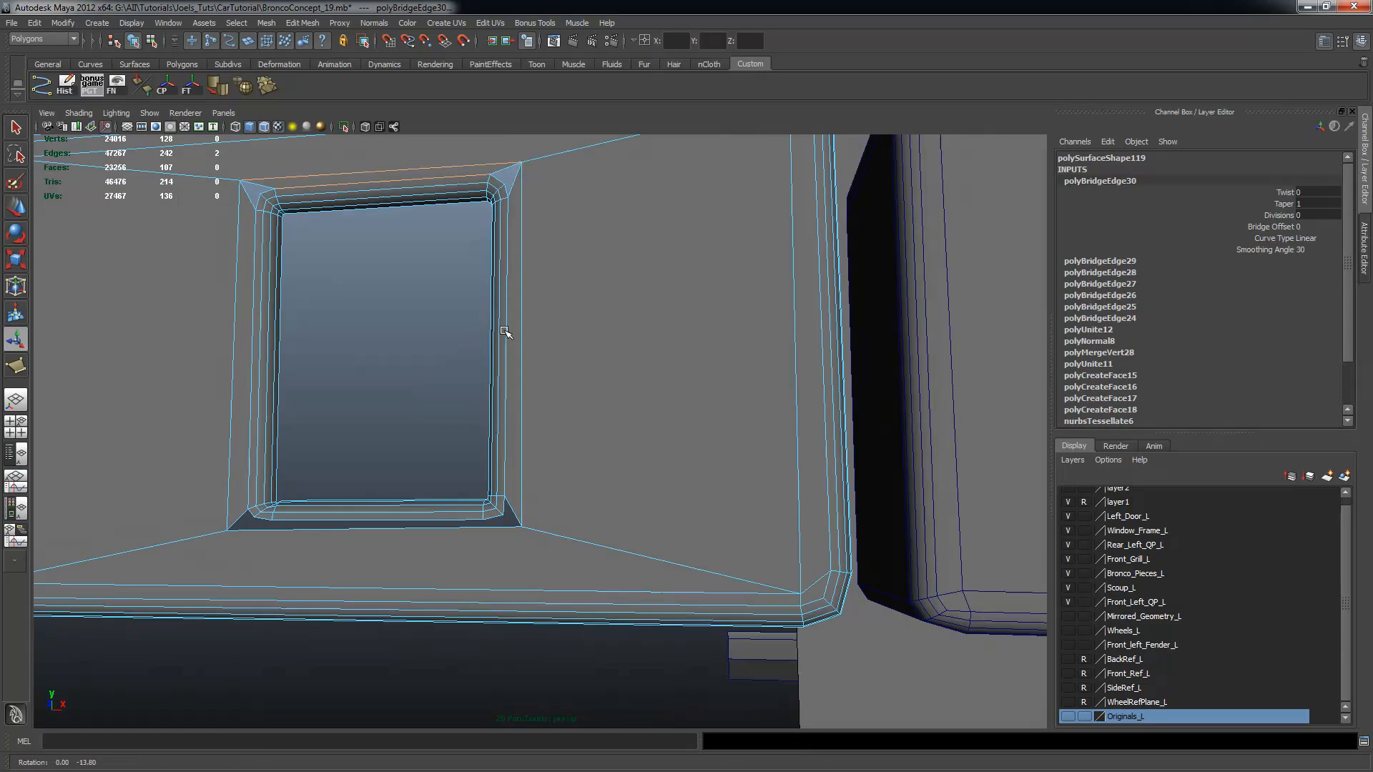
click(422, 520)
shift+click(426, 527)
key(g)
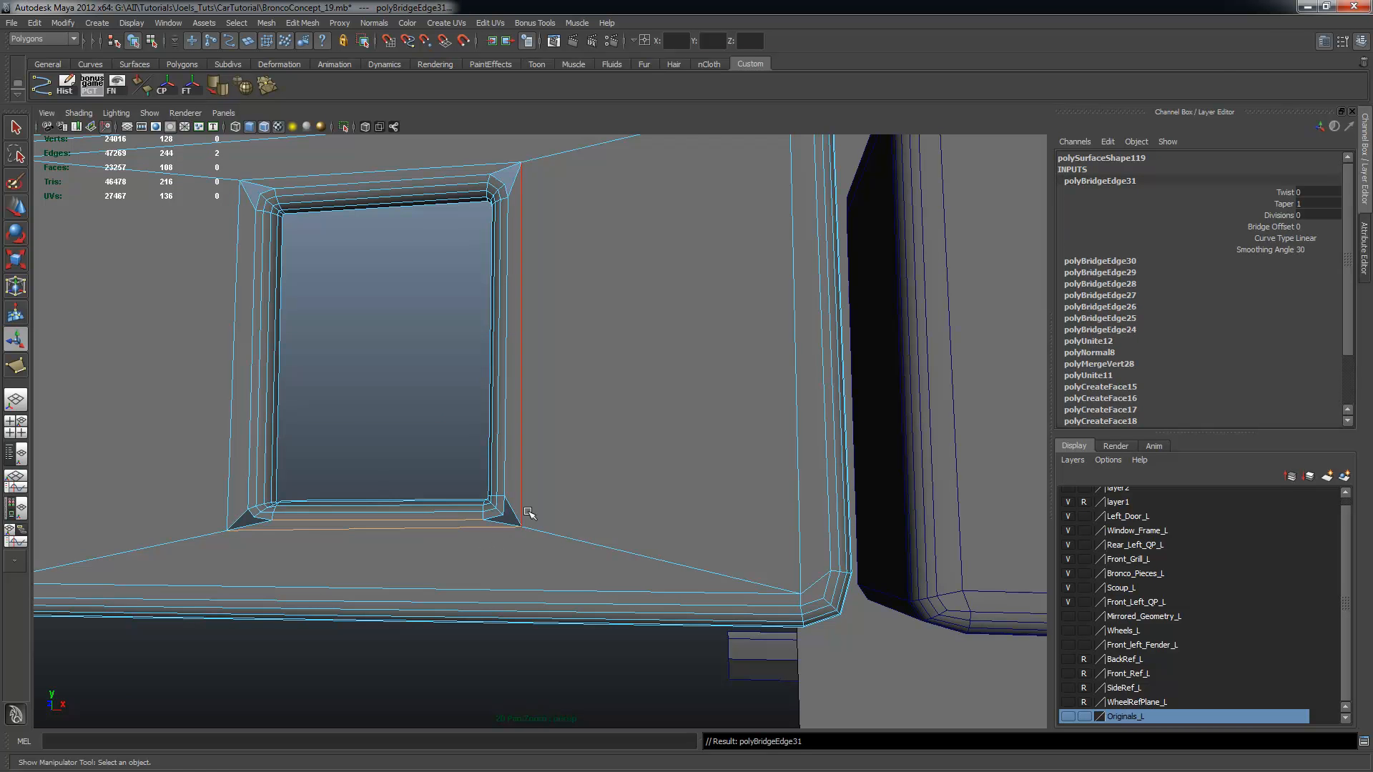
Select the border edges around the remaining corner gaps of the outer and inner rims and fill the holes
alt+right_drag(592, 444, 438, 417)
alt+drag(439, 417, 466, 436)
alt+middle_drag(390, 400, 475, 462)
alt+right_drag(475, 463, 565, 479)
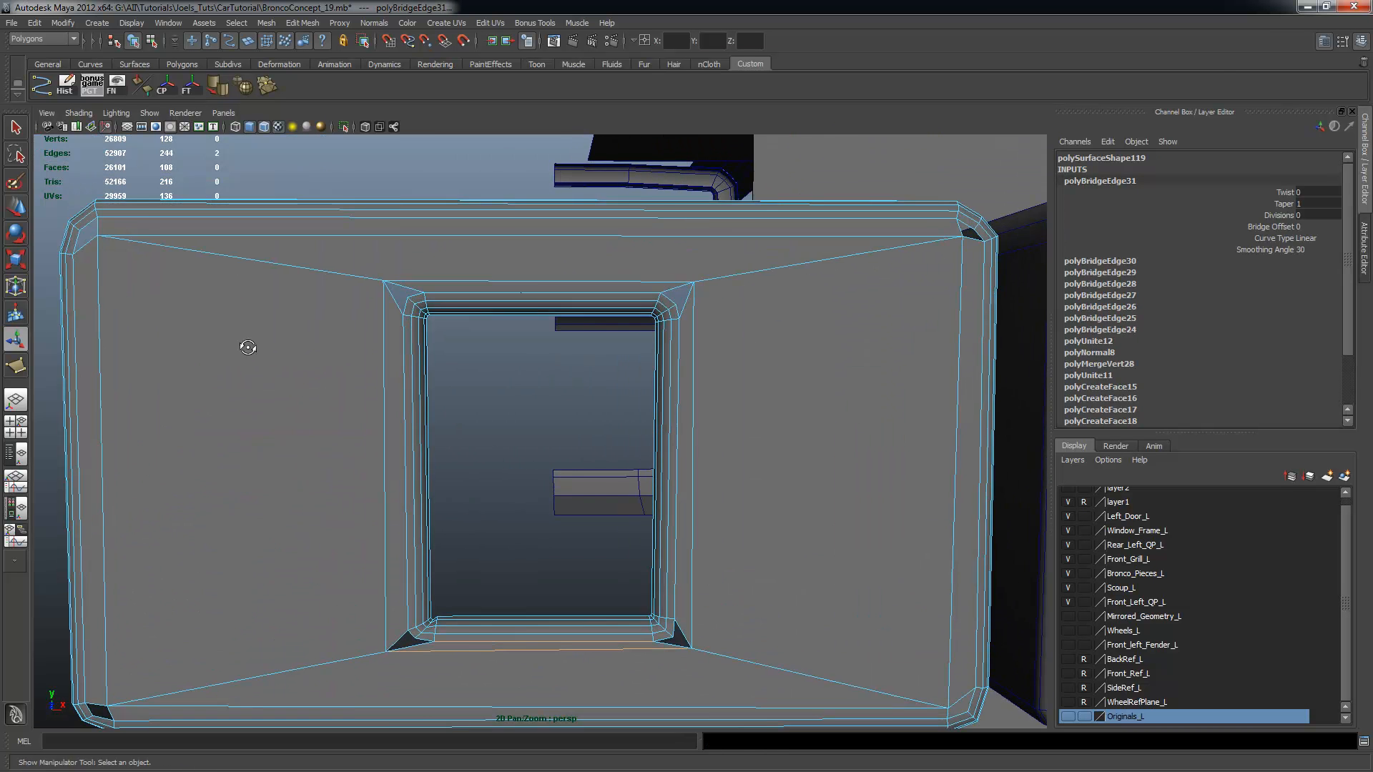
alt+drag(247, 347, 153, 284)
right_drag(153, 284, 88, 251)
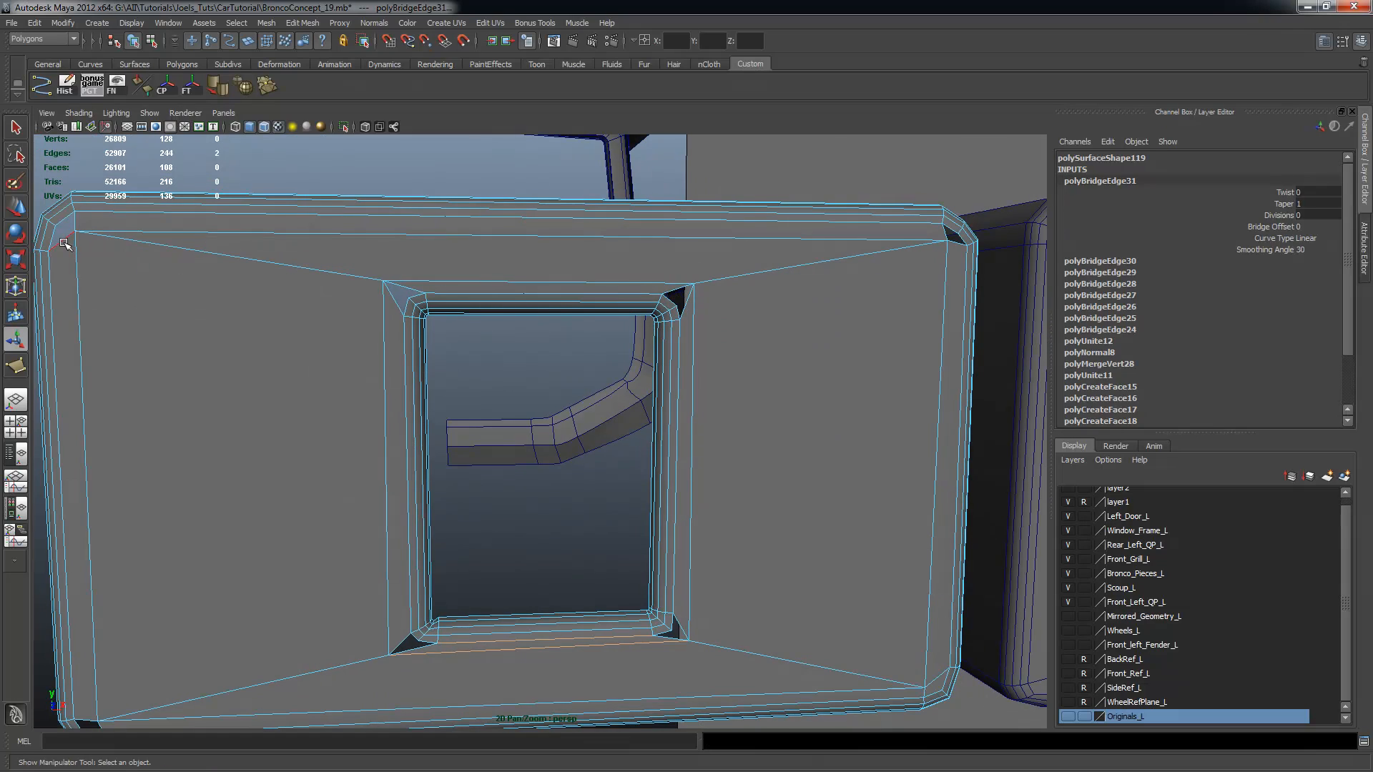
click(66, 242)
key(q)
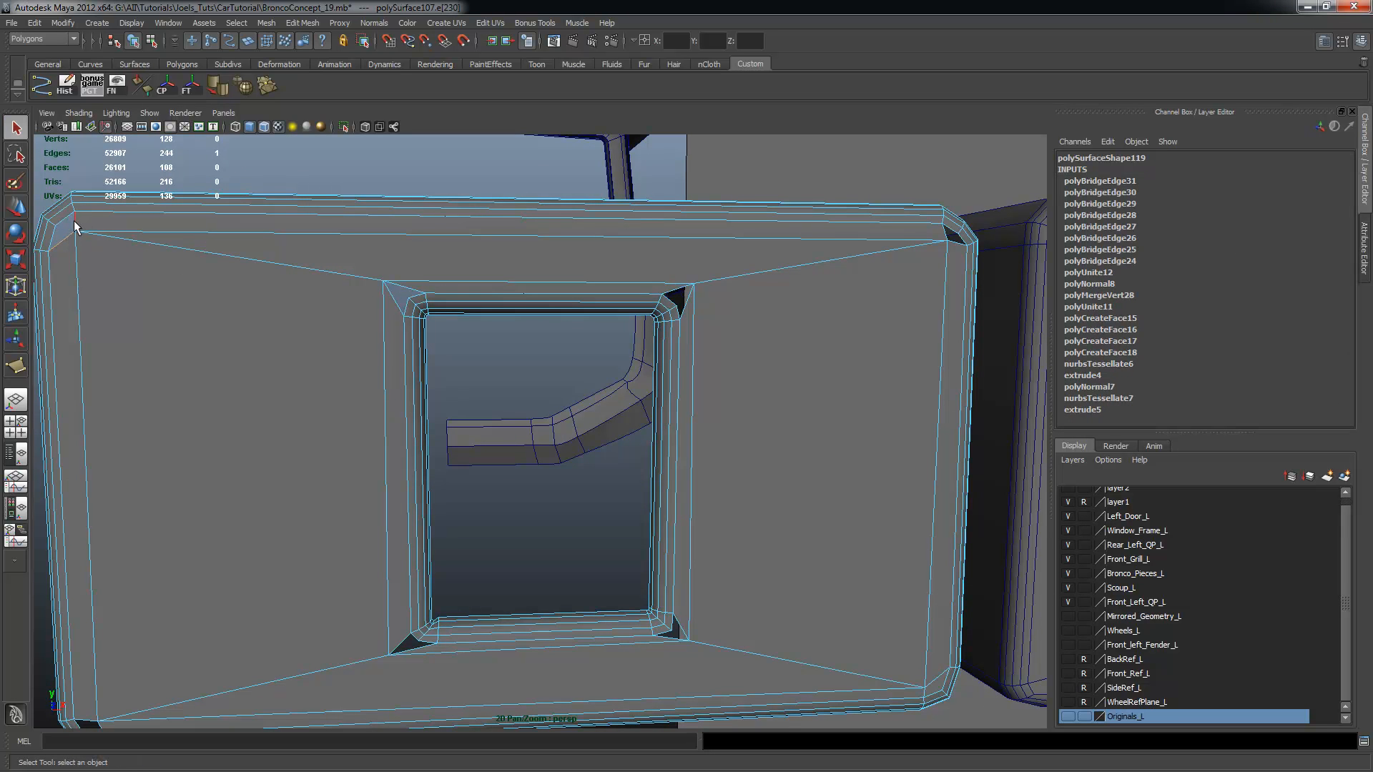
alt+drag(238, 522, 236, 443)
shift+double_click(145, 540)
alt+middle_drag(377, 475, 248, 532)
alt+middle_drag(369, 506, 315, 543)
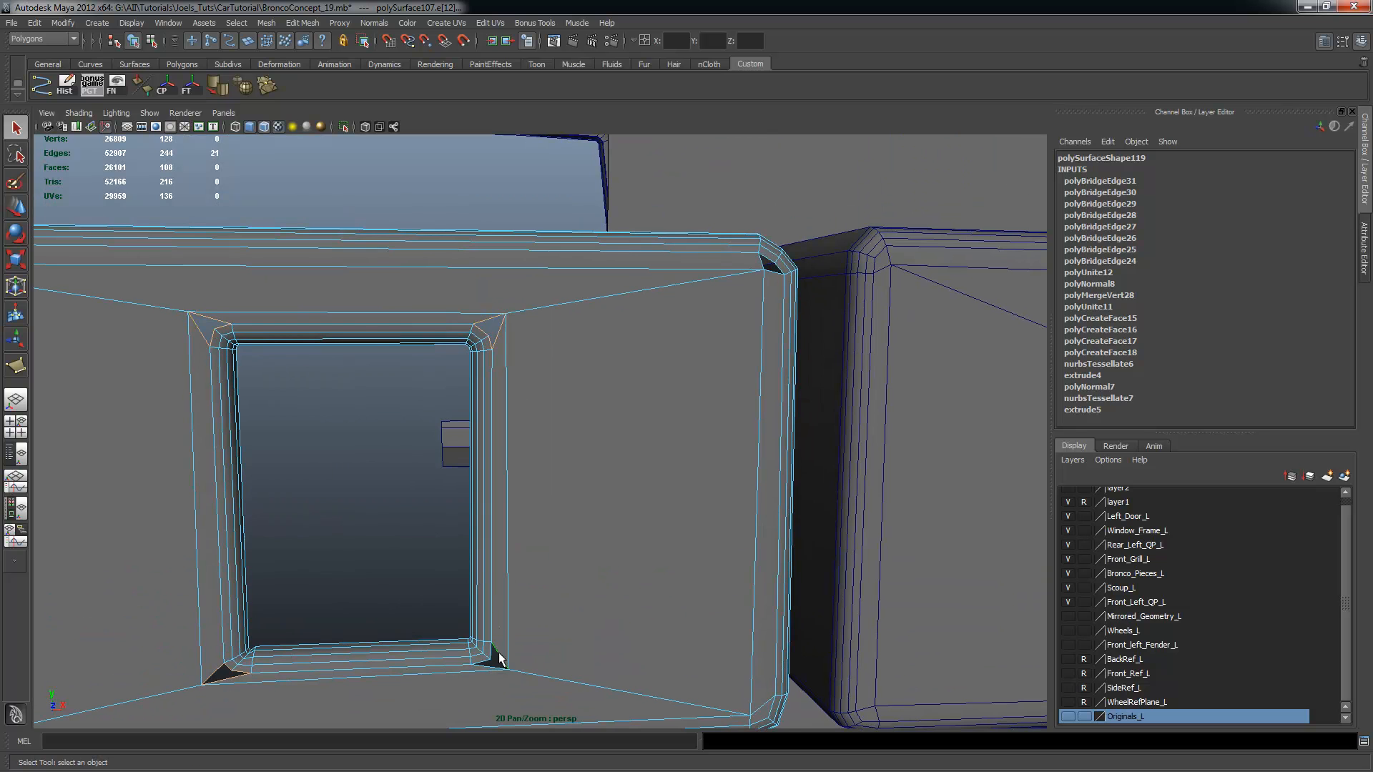
shift+click(765, 268)
alt+right_drag(735, 370, 628, 279)
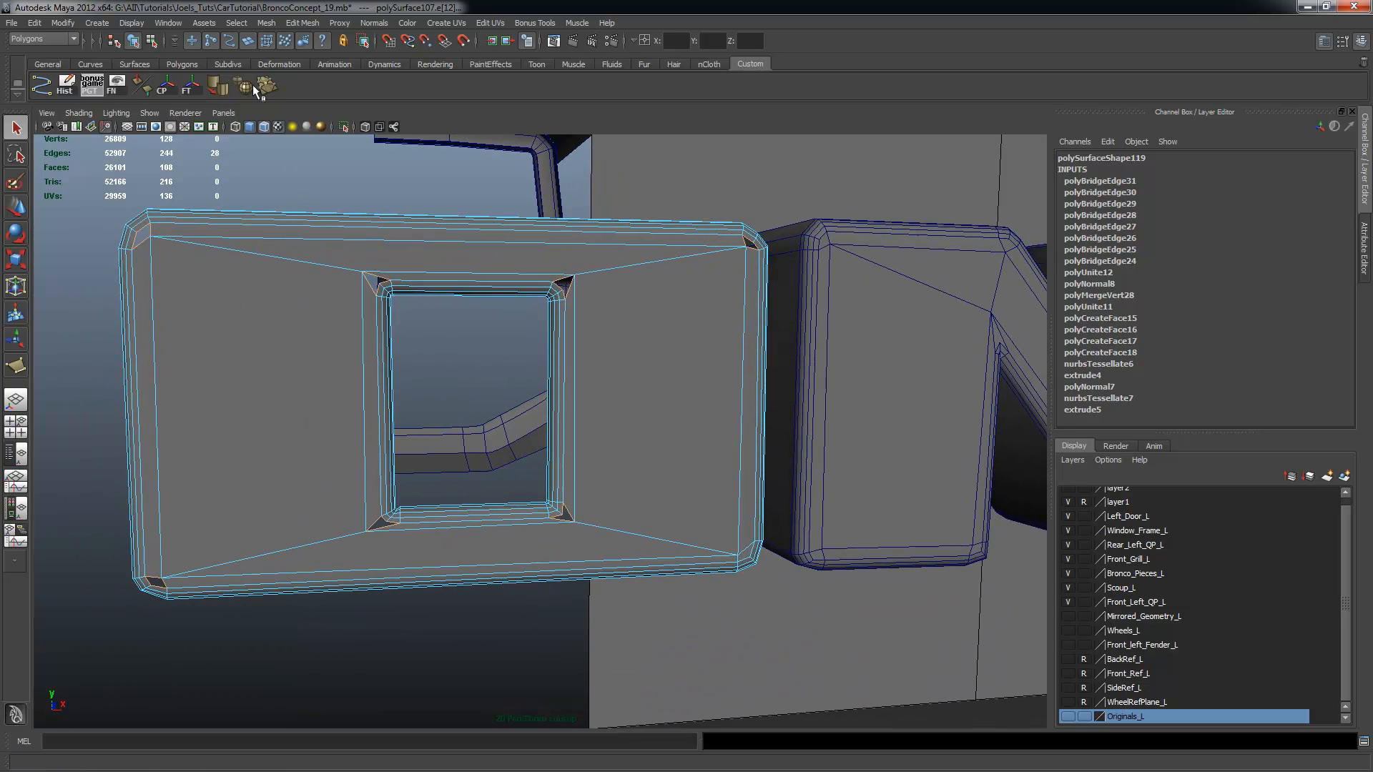
click(301, 22)
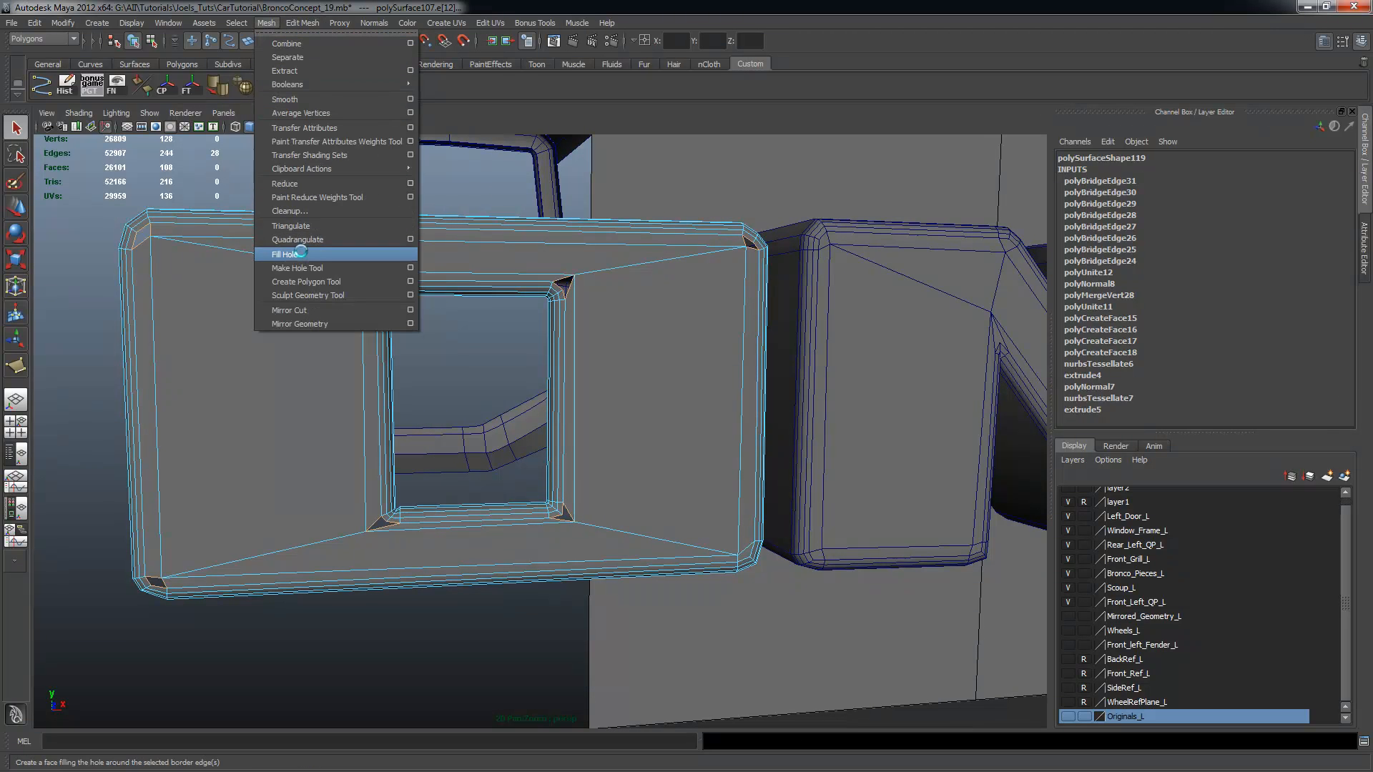
click(293, 251)
click(200, 194)
Preview the letter O smoothed to check its front face and rims, and return to the unsmoothed display
alt+right_drag(418, 247, 358, 259)
alt+drag(358, 259, 390, 286)
alt+right_drag(429, 289, 544, 304)
key(3)
mouse_move(558, 328)
alt+mouse_down()
mouse_move(506, 319)
mouse_move(568, 332)
alt+mouse_up()
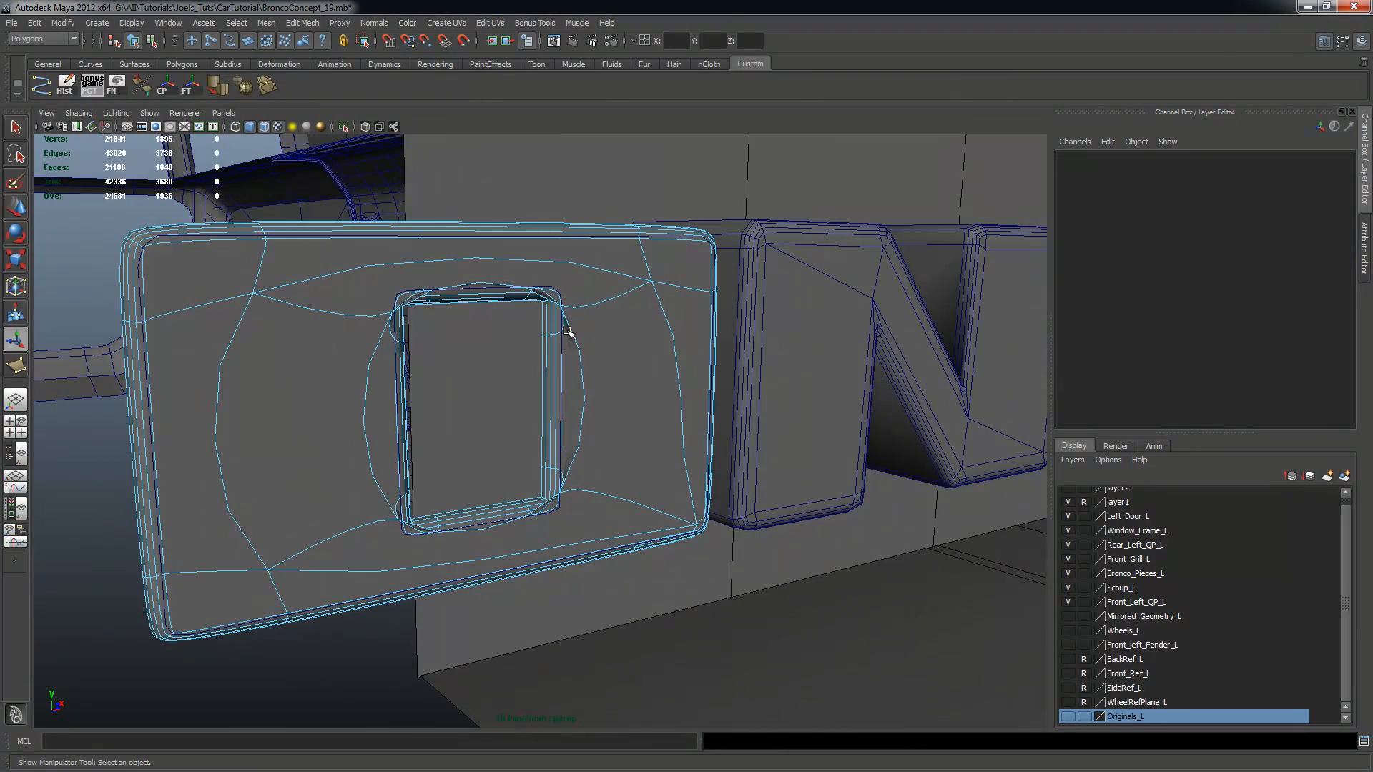
key(1)
scroll(626, 380, up, 6)
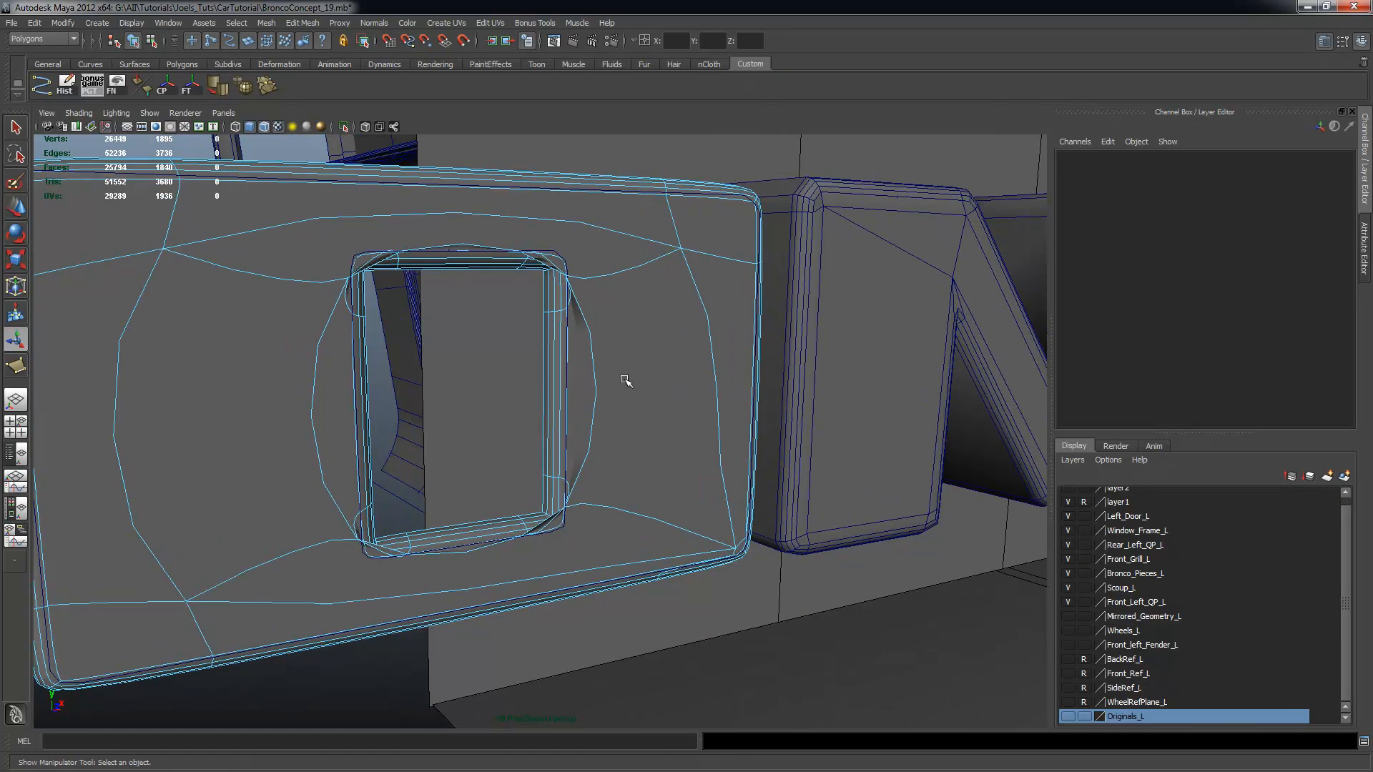
scroll(607, 372, down, 4)
mouse_move(597, 374)
alt+mouse_down()
mouse_move(567, 362)
mouse_move(615, 377)
mouse_move(592, 363)
alt+mouse_up()
alt+drag(674, 360, 676, 364)
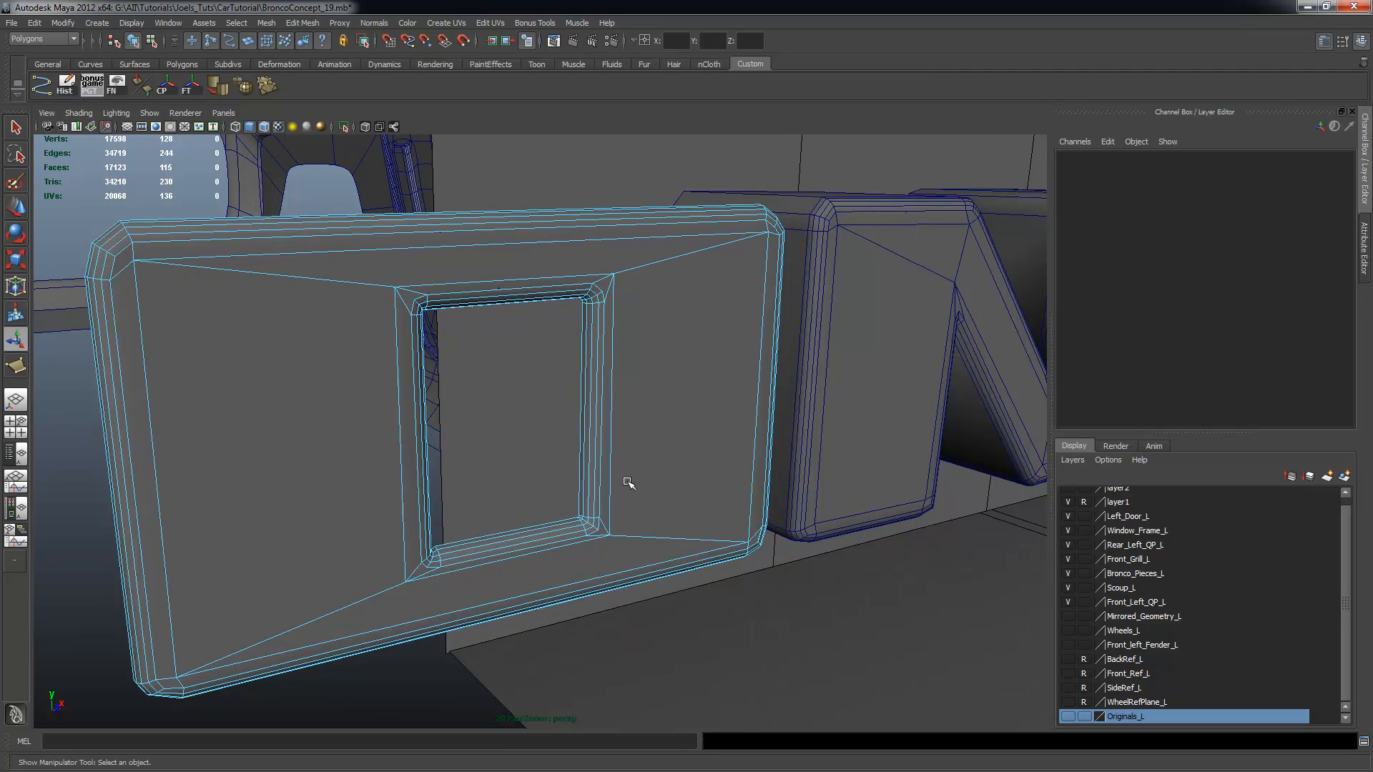
Insert five concentric edge loops across the letter O's front face between the central opening and the outer rim
click(404, 259)
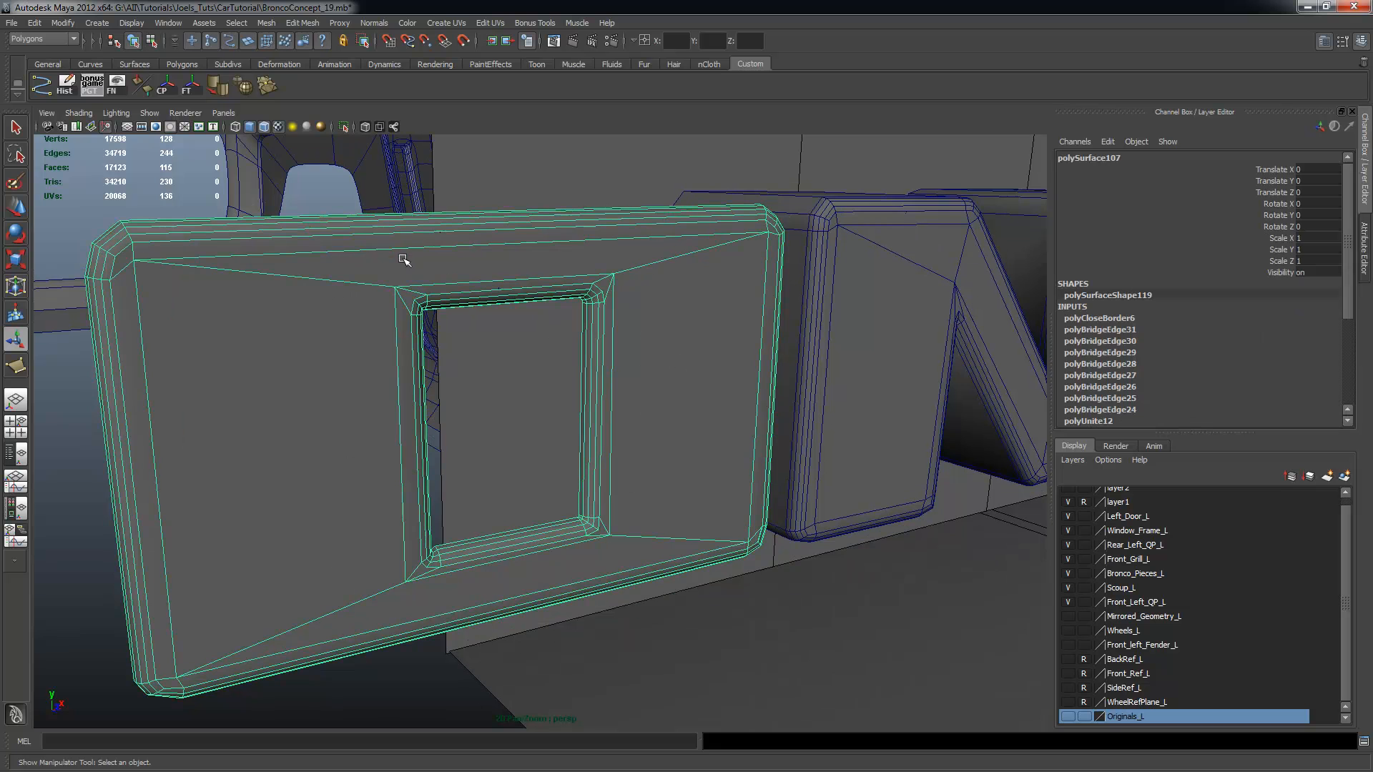
click(295, 25)
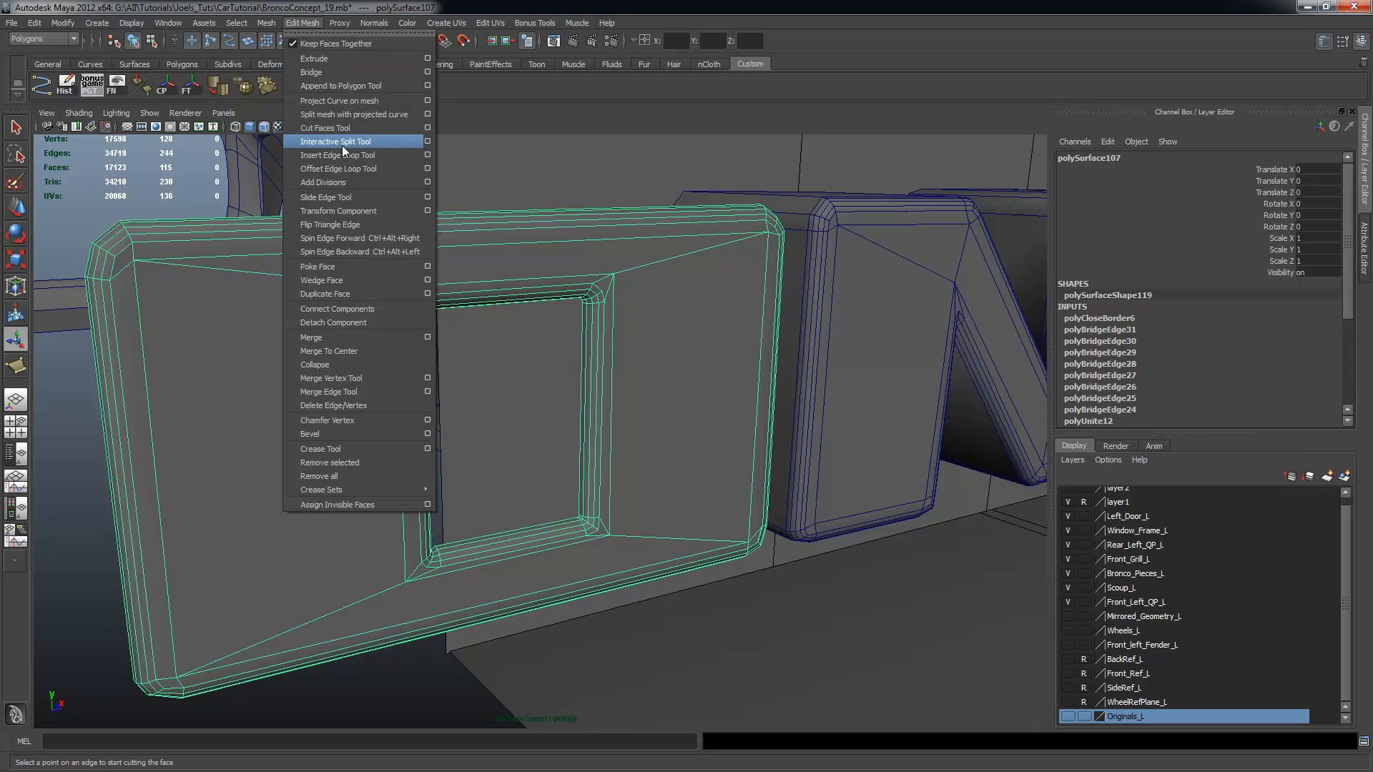
click(365, 155)
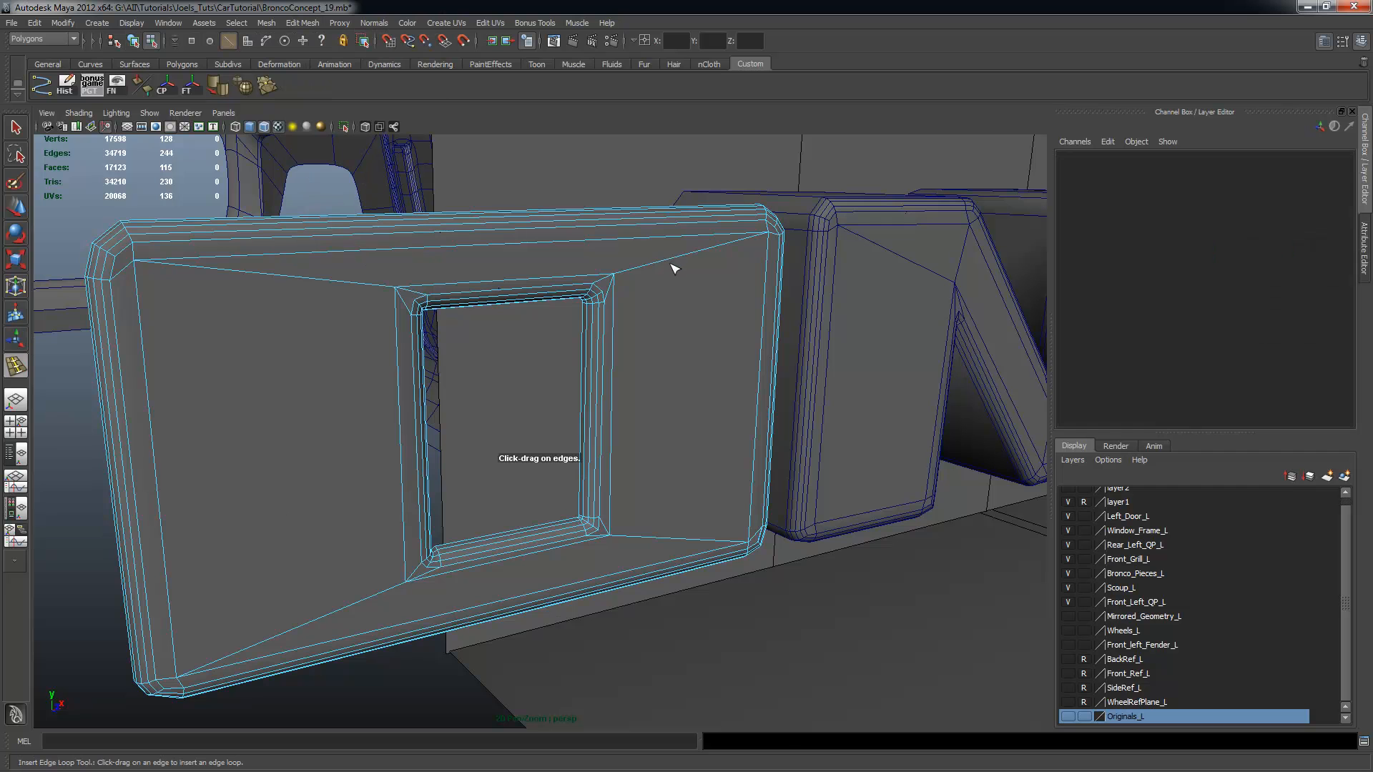
click(672, 263)
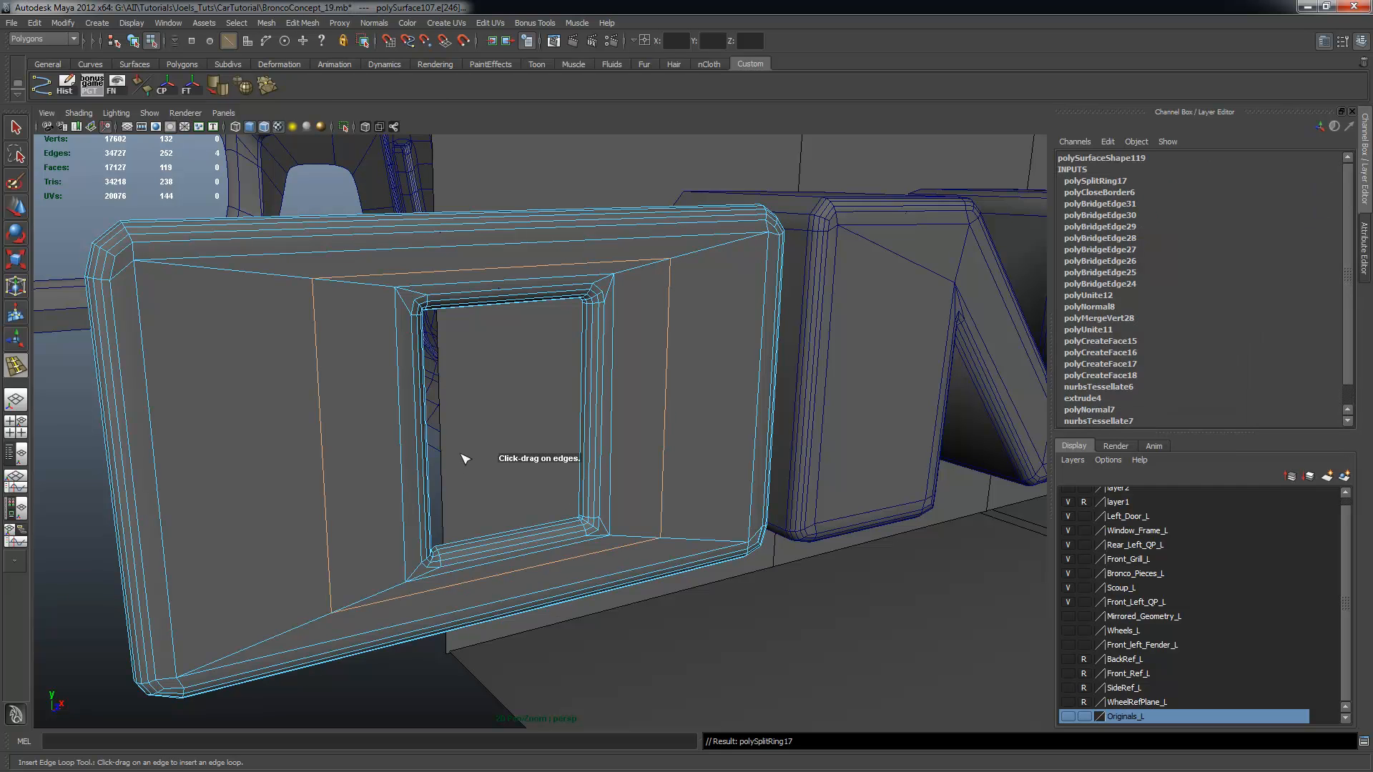
click(251, 273)
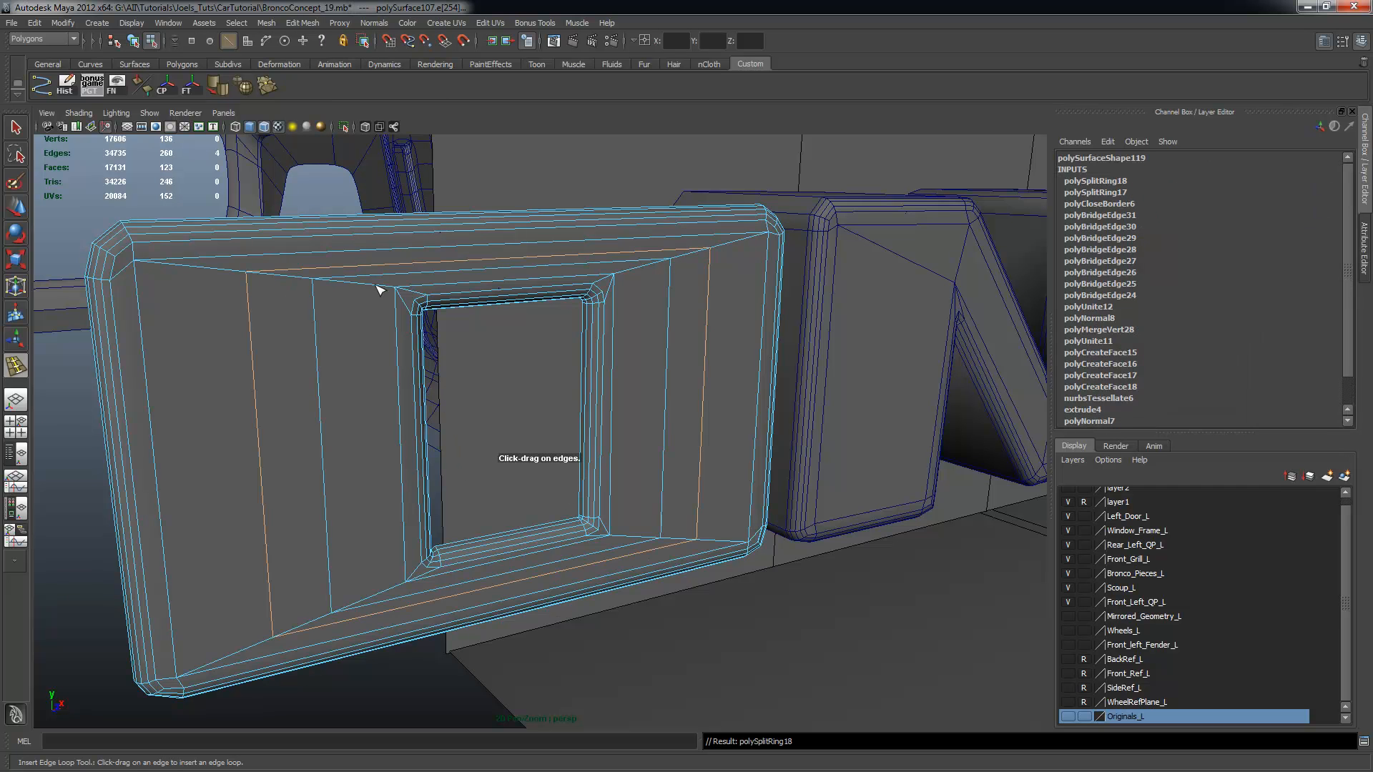
alt+drag(692, 428, 768, 286)
click(758, 255)
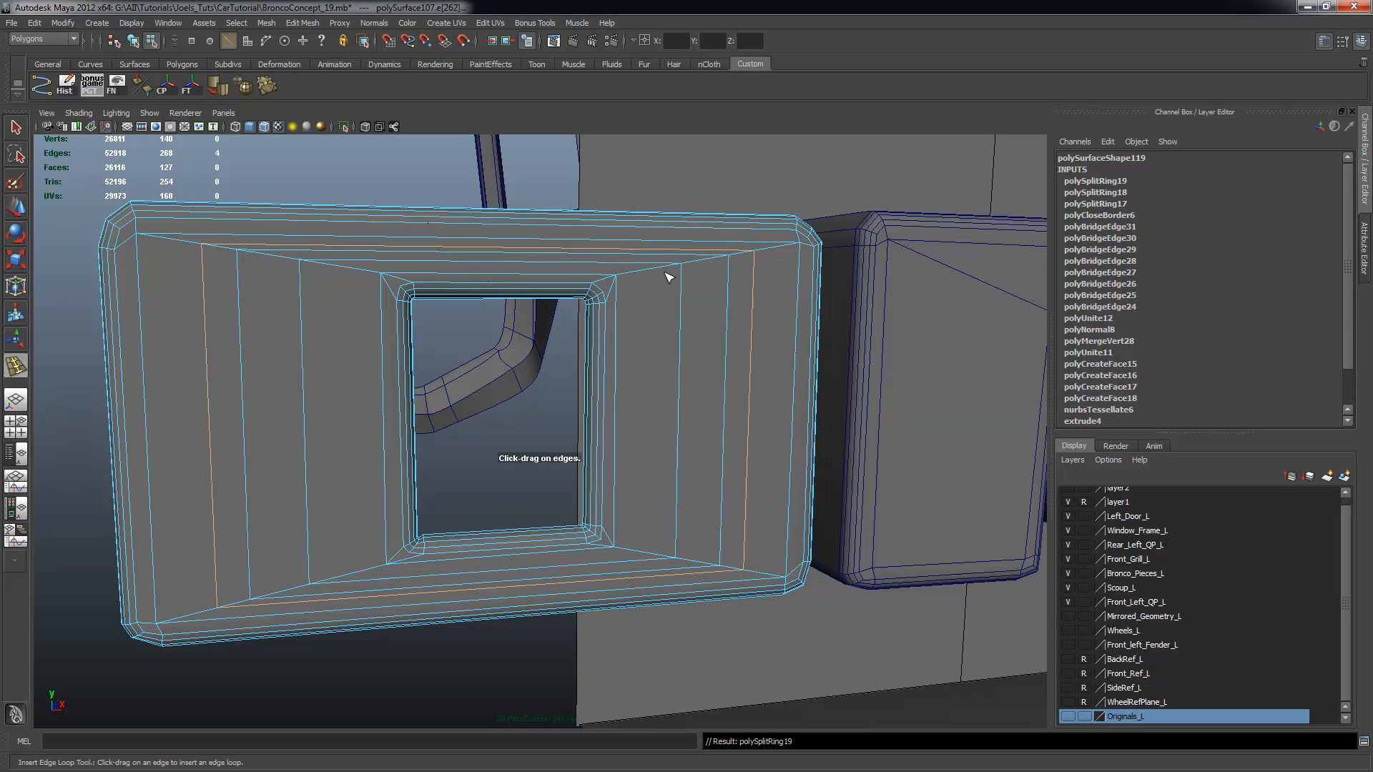
click(355, 272)
click(175, 241)
scroll(357, 334, down, 3)
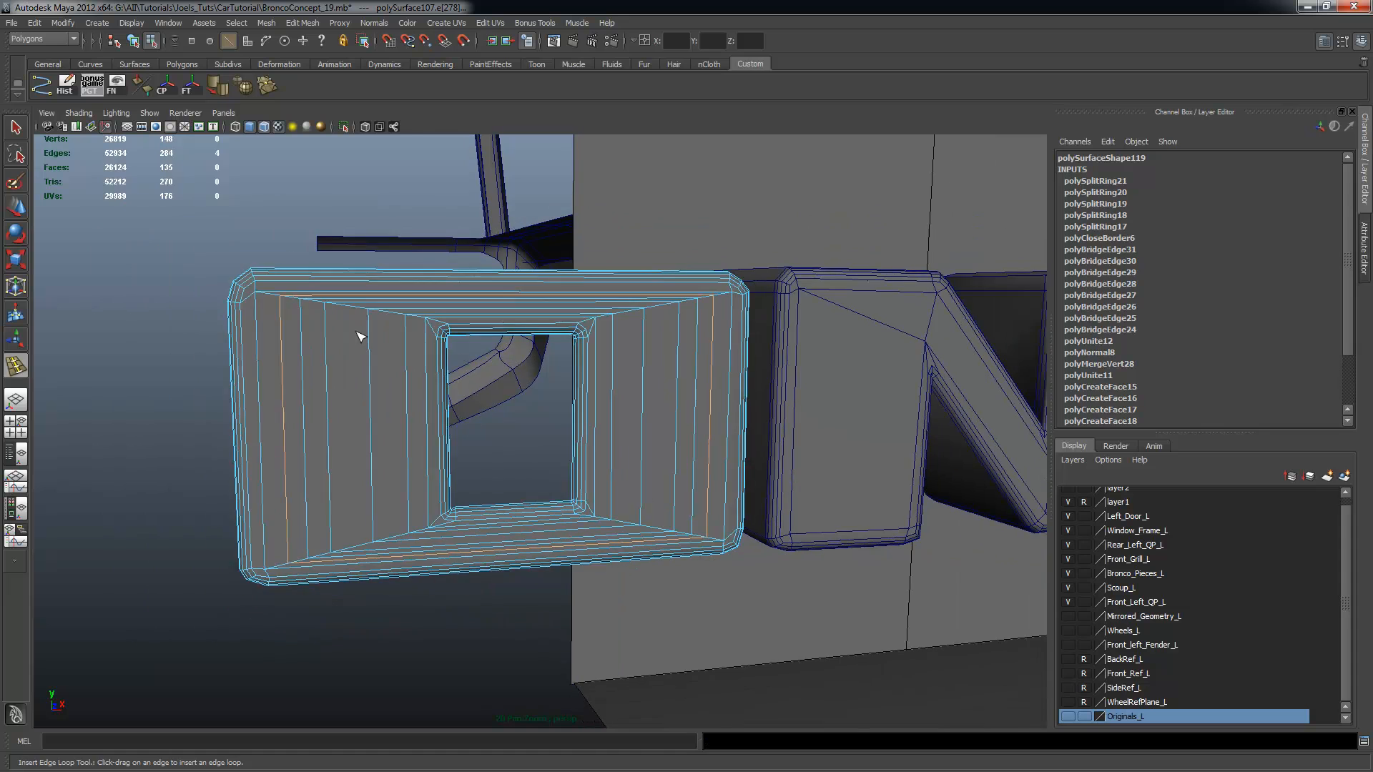
alt+drag(353, 362, 368, 369)
click(16, 128)
Examine the letter O's smoothed preview with the added edge loops in wireframe and shaded display
scroll(358, 365, up, 3)
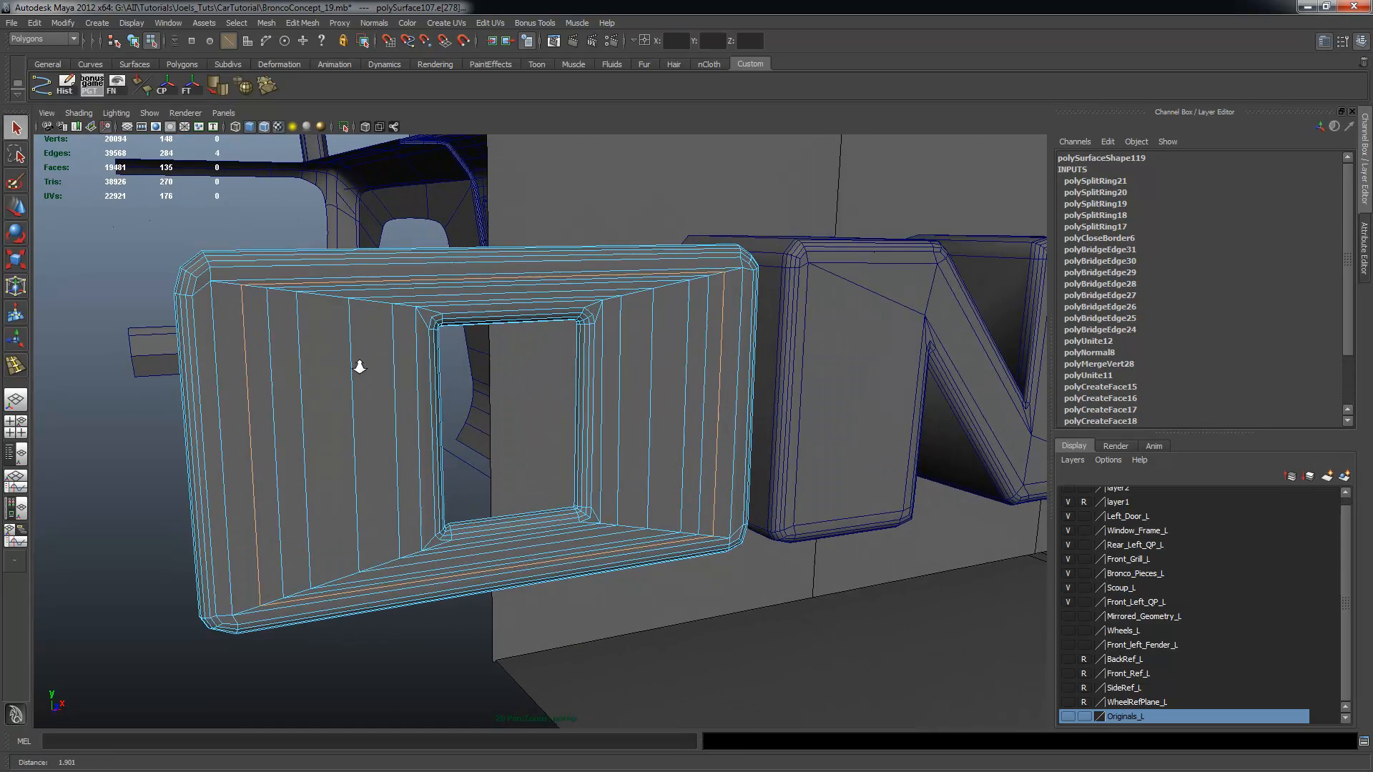
key(F8)
key(F8)
key(F8)
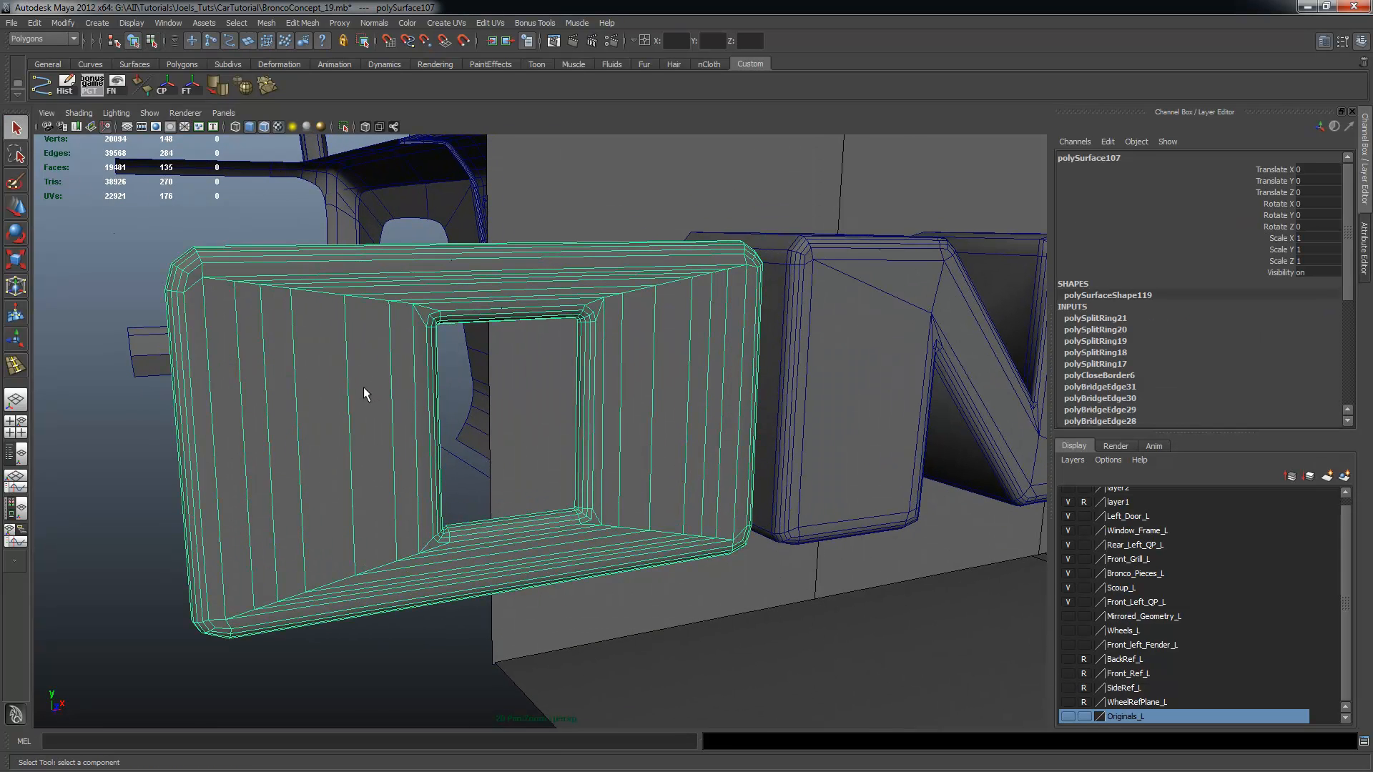
key(4)
key(3)
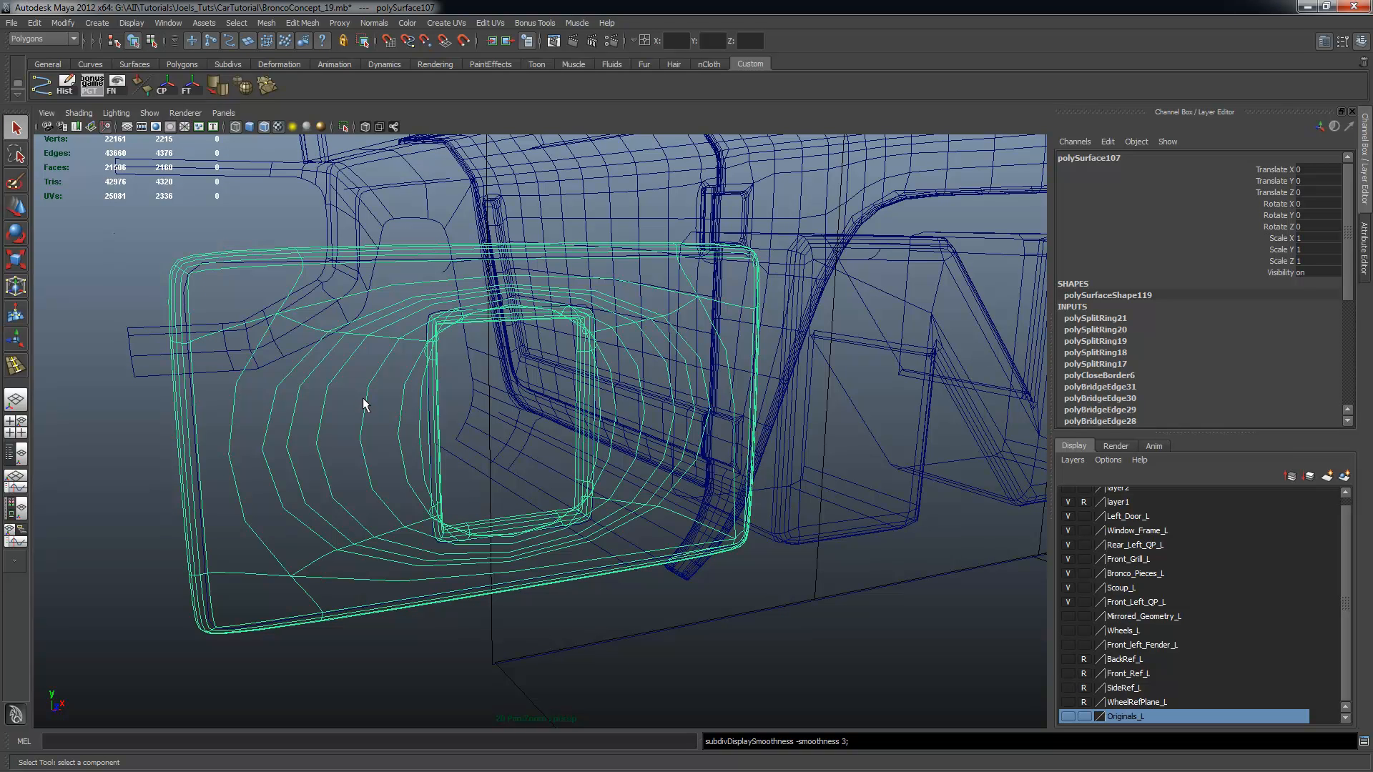
key(1)
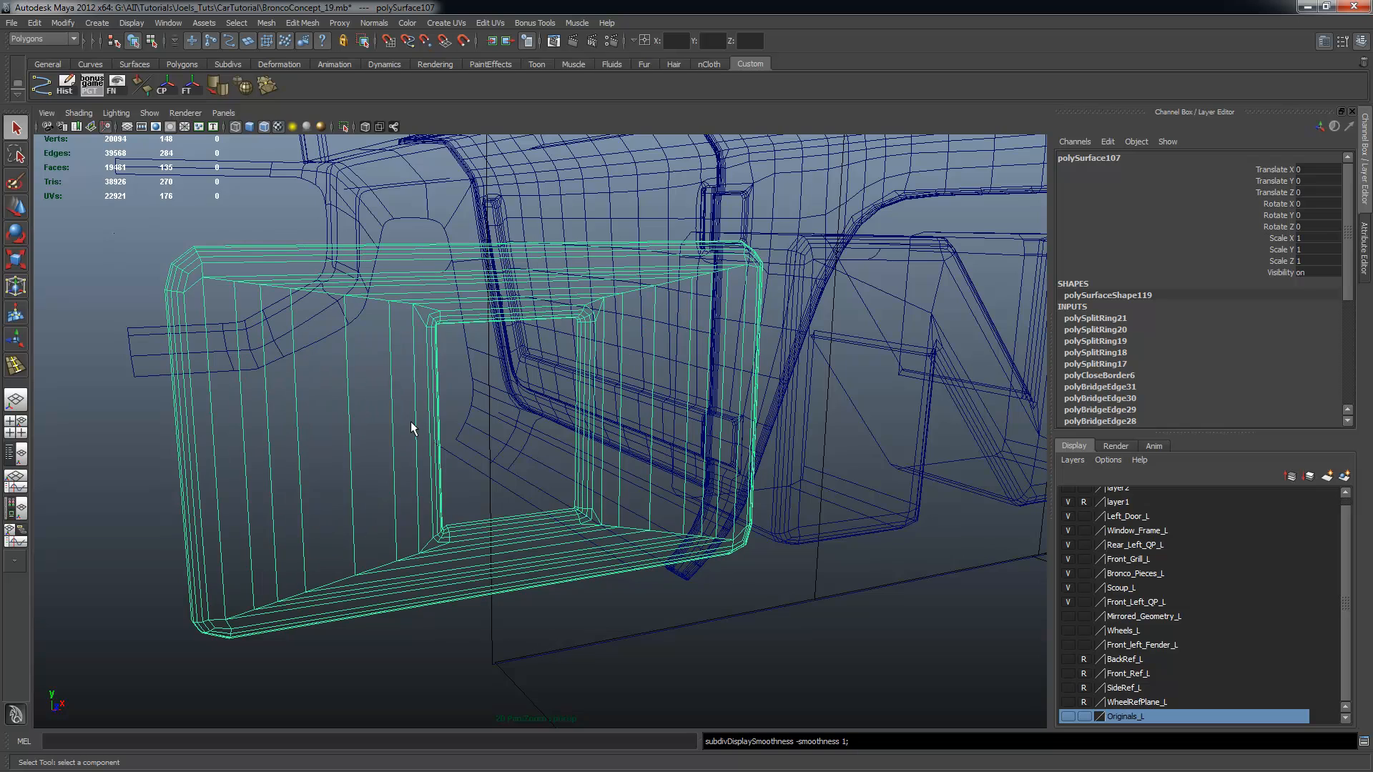
key(5)
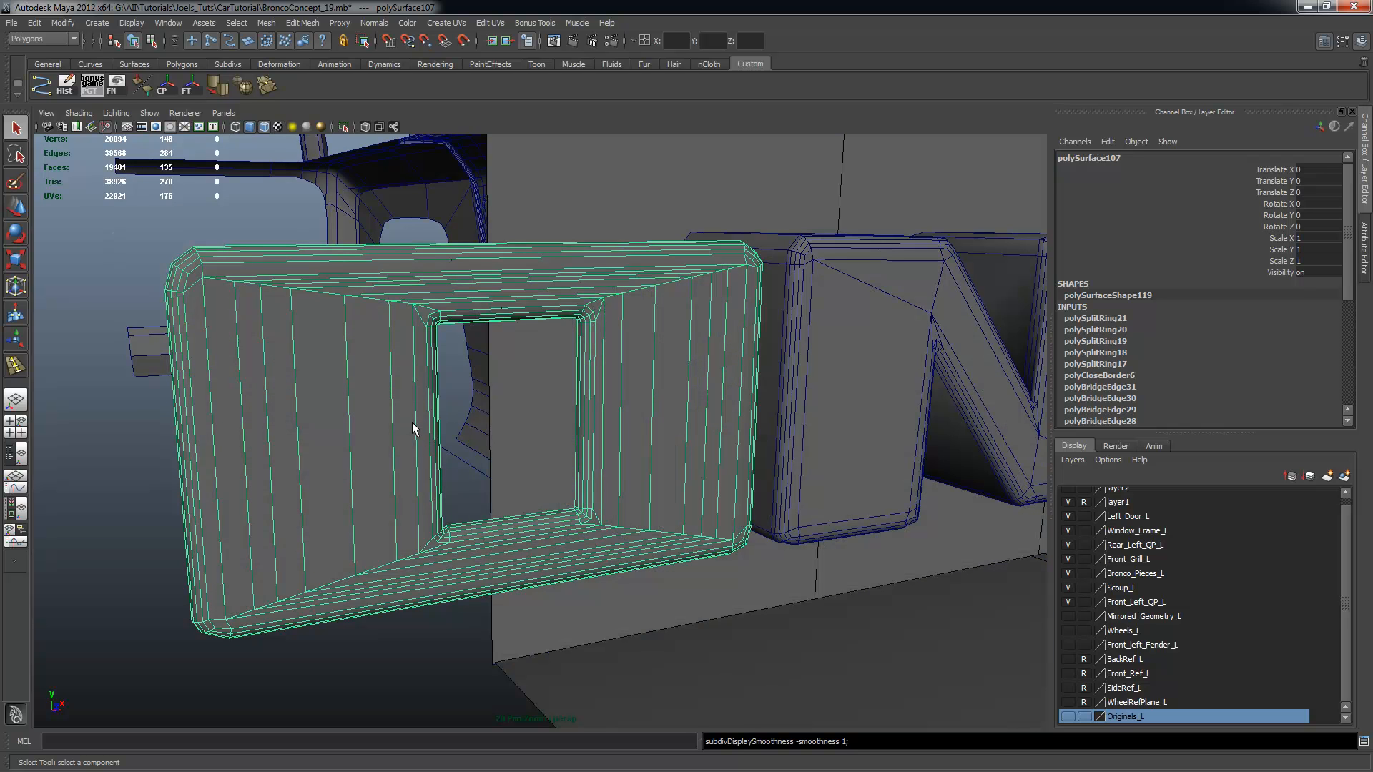
key(3)
alt+drag(412, 459, 423, 455)
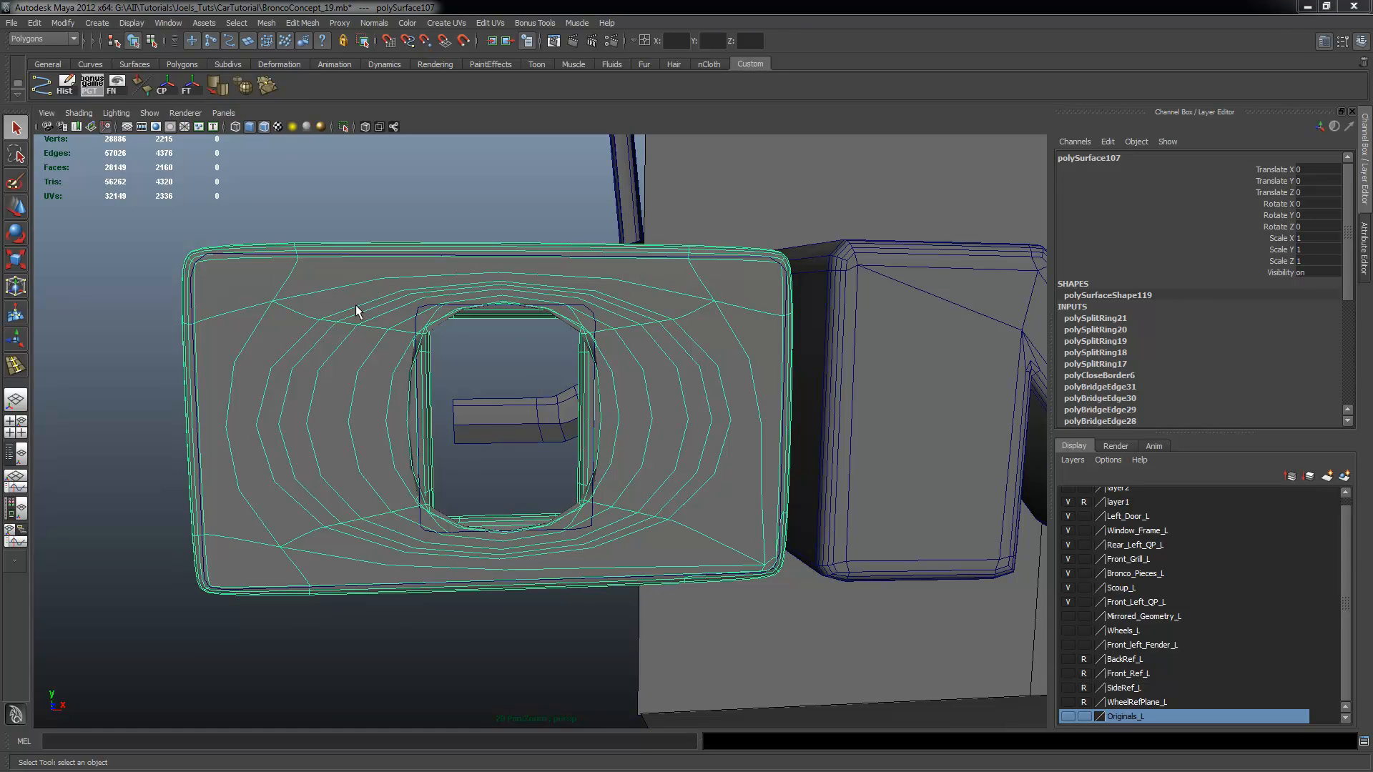
Return the letter O to its unsmoothed display and undo all the concentric edge loops on its front face
key(ctrl+z)
key(ctrl+z)
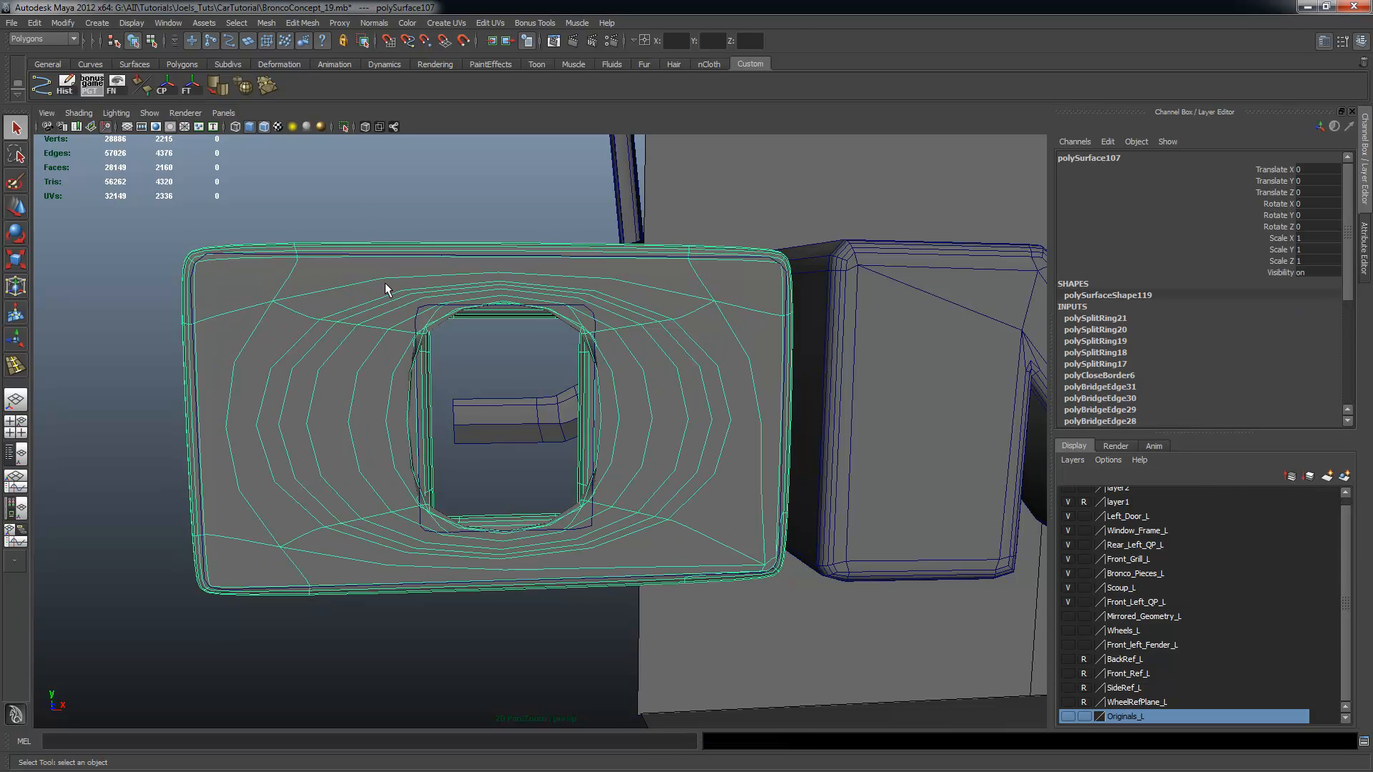
key(1)
key(ctrl+z)
key(ctrl+z)
key(ctrl+z)
key(ctrl+z)
key(ctrl+z)
key(ctrl+z)
key(ctrl+z)
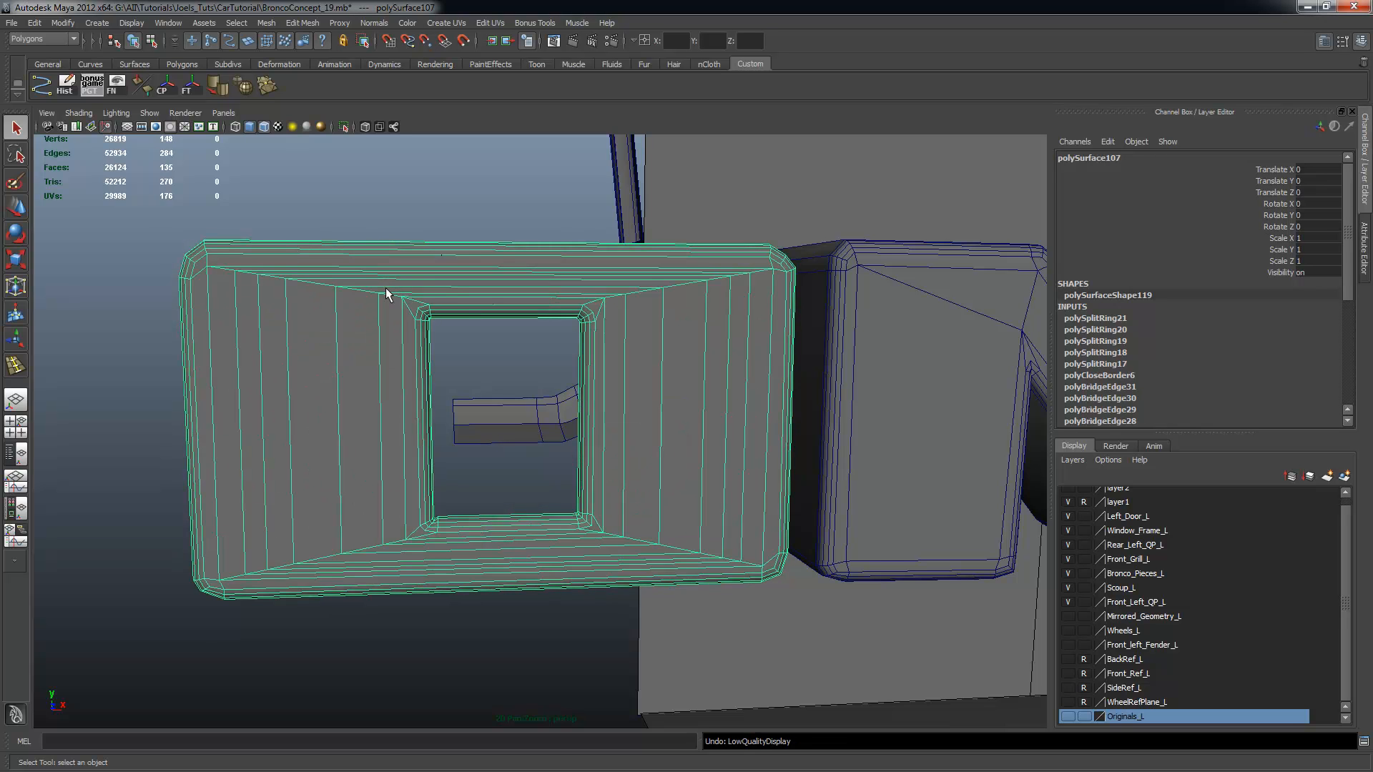
key(ctrl+z)
key(ctrl+z)
key(ctrl+z)
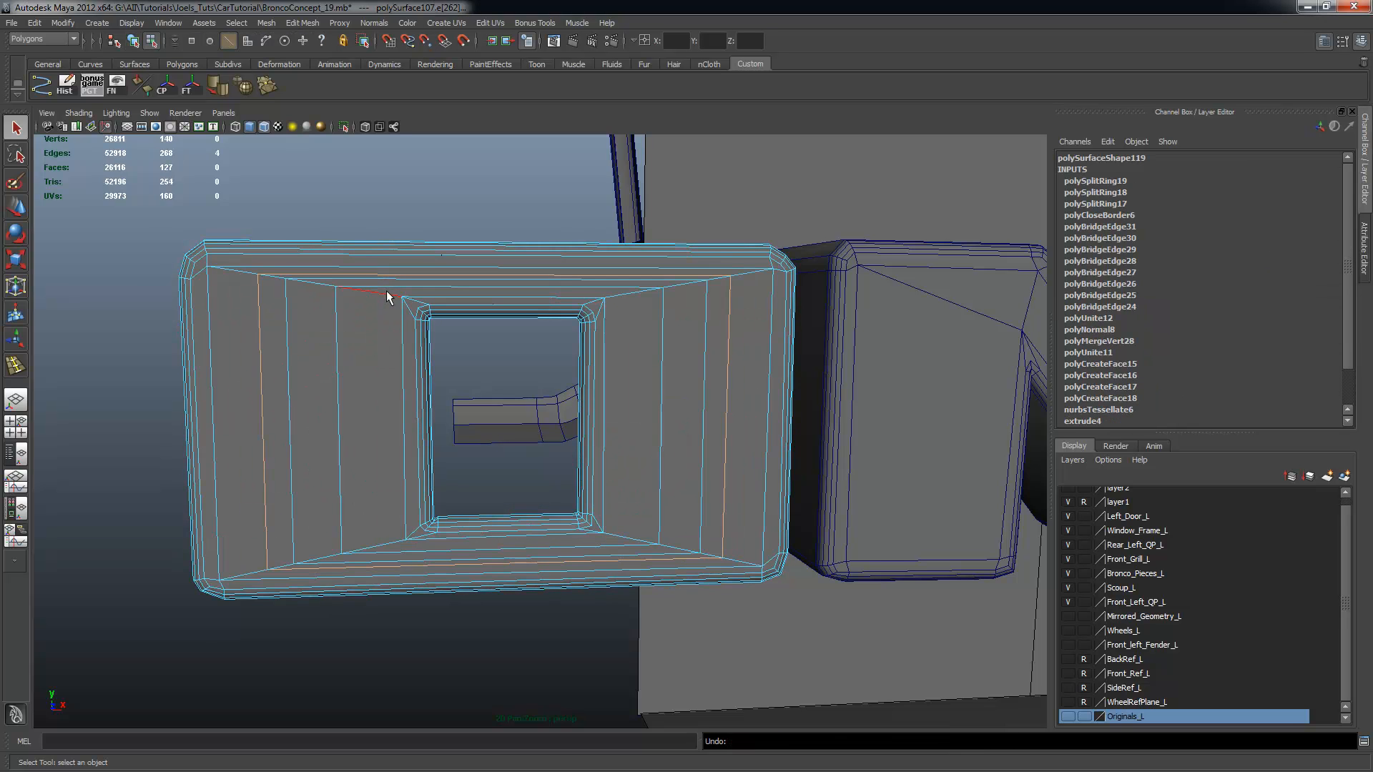
key(ctrl+z)
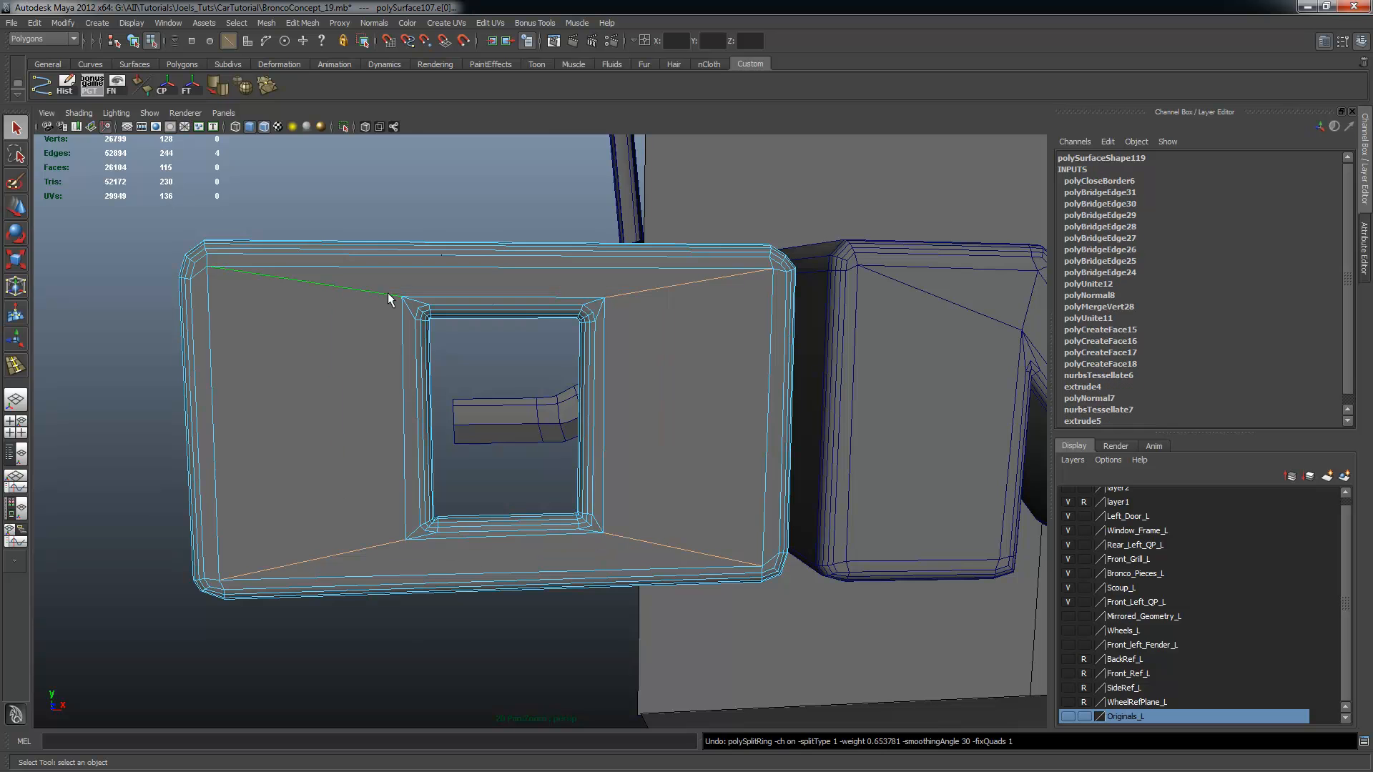
Preview the letter O smoothed without the concentric loops and return to the unsmoothed display
alt+drag(383, 331, 428, 399)
key(3)
key(1)
alt+right_drag(428, 399, 478, 401)
mouse_move(479, 402)
alt+mouse_down()
mouse_move(490, 429)
mouse_move(512, 401)
mouse_move(487, 401)
mouse_move(495, 415)
alt+mouse_up()
alt+drag(594, 392, 582, 354)
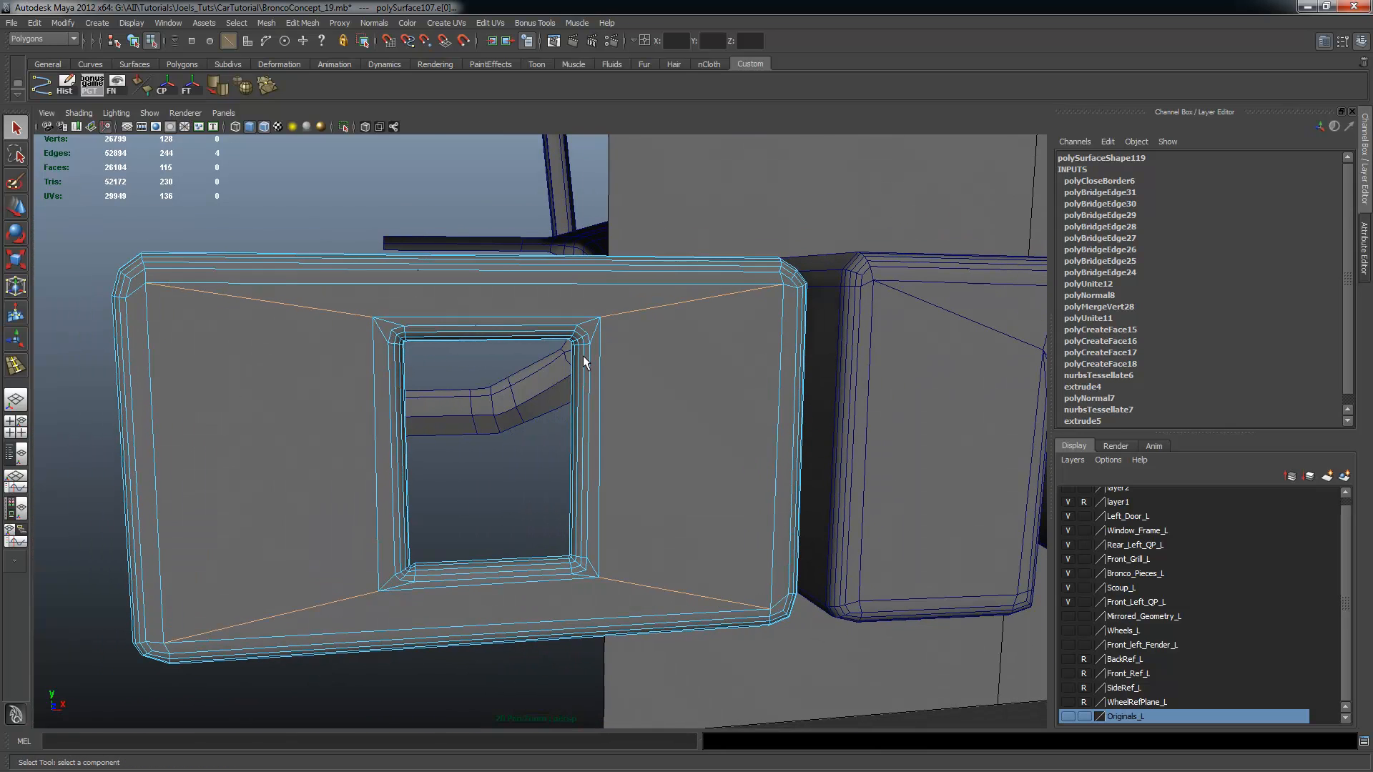
Try smoothing the letter O's actual mesh with one division
key(F8)
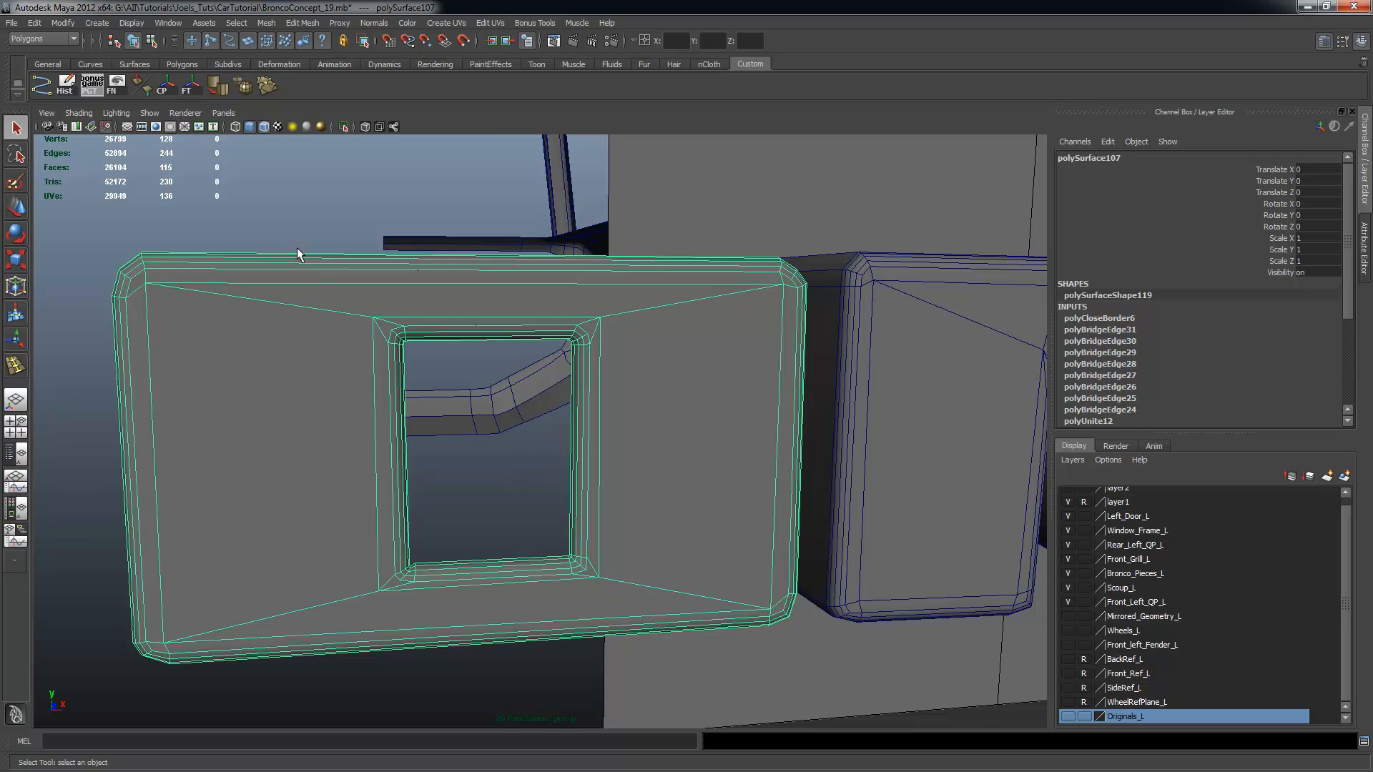
alt+drag(352, 341, 271, 404)
click(244, 84)
alt+right_drag(383, 371, 585, 395)
alt+drag(585, 395, 622, 398)
key(ctrl+z)
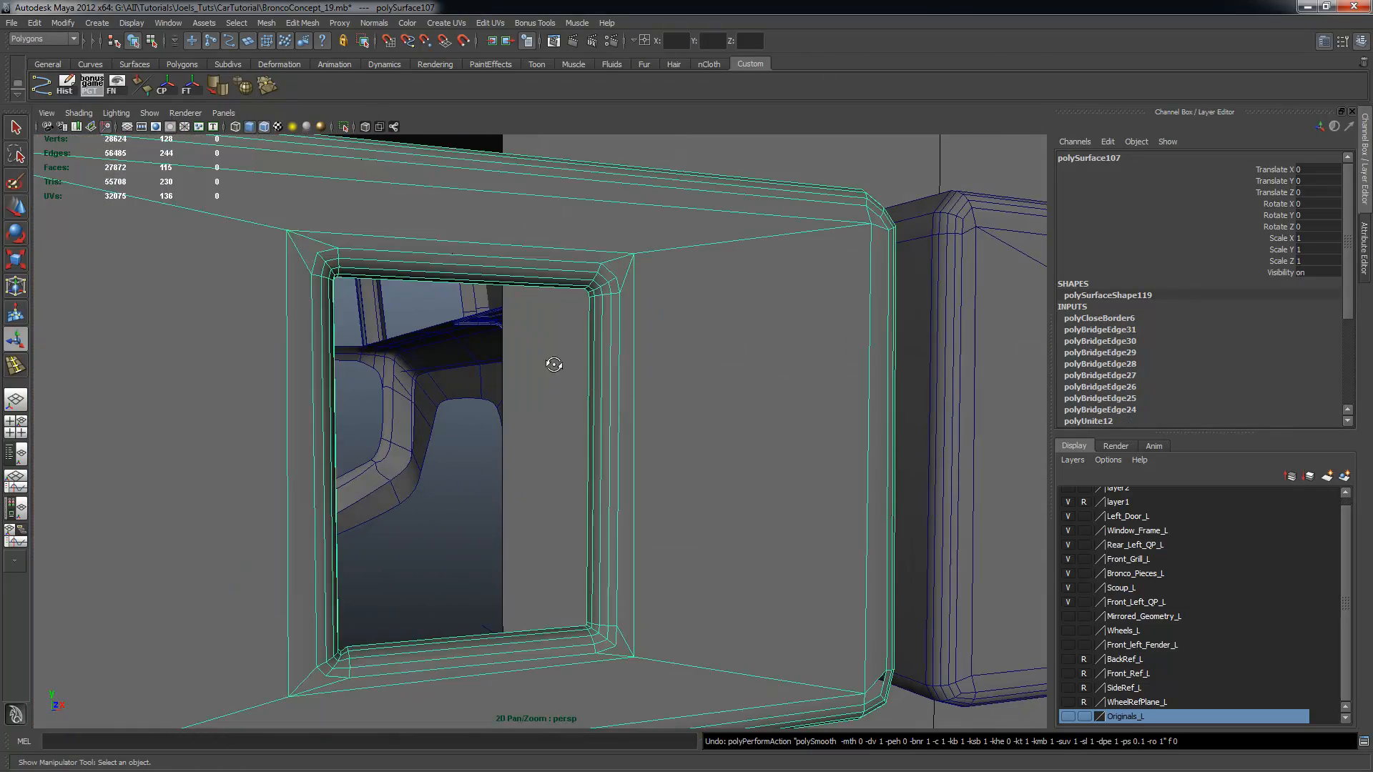
Select the edges running from the opening's upper-right corner to the outer rim and examine the letter O's edge flow
alt+right_drag(554, 364, 490, 341)
alt+drag(490, 340, 456, 344)
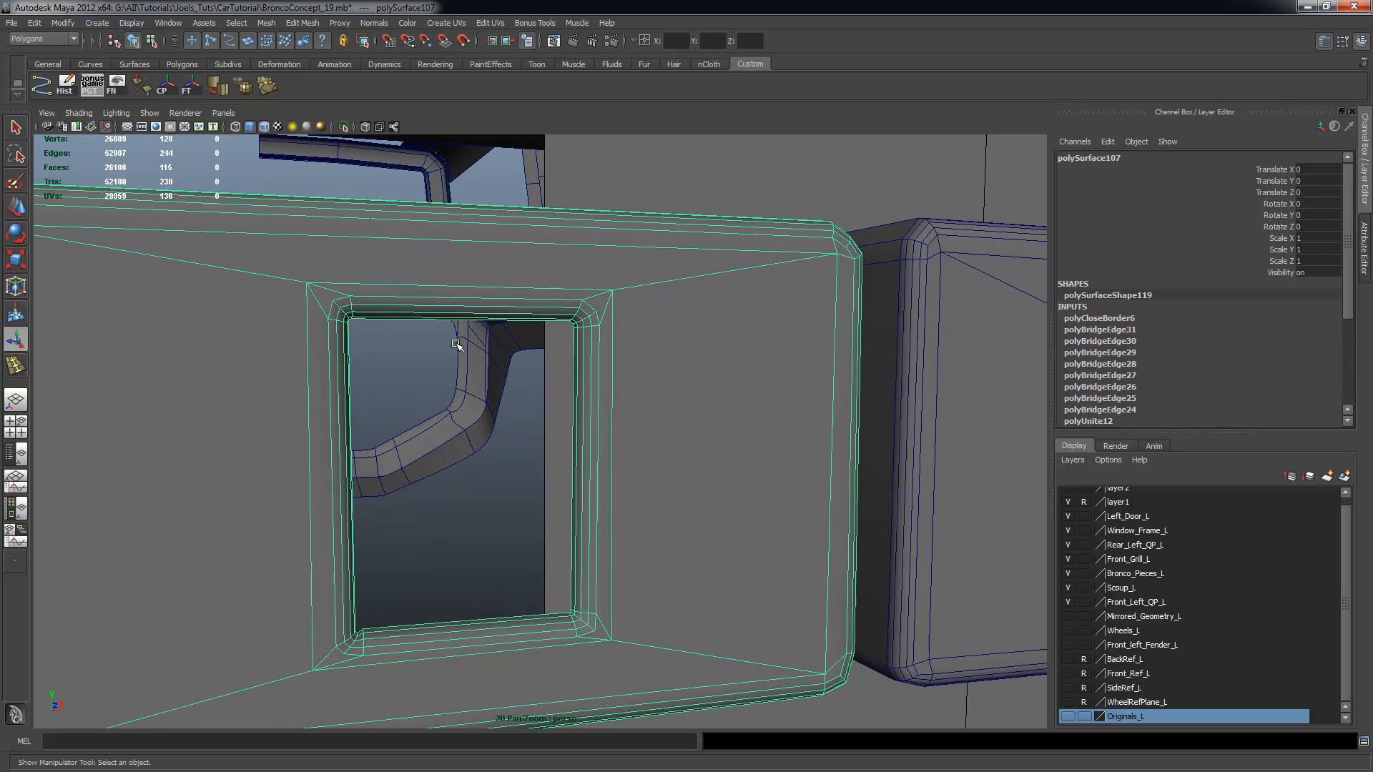
alt+right_drag(457, 345, 506, 362)
alt+drag(505, 362, 555, 358)
mouse_move(524, 278)
right_down()
mouse_move(509, 280)
mouse_move(519, 253)
right_up()
click(429, 304)
shift+click(416, 292)
shift+click(465, 279)
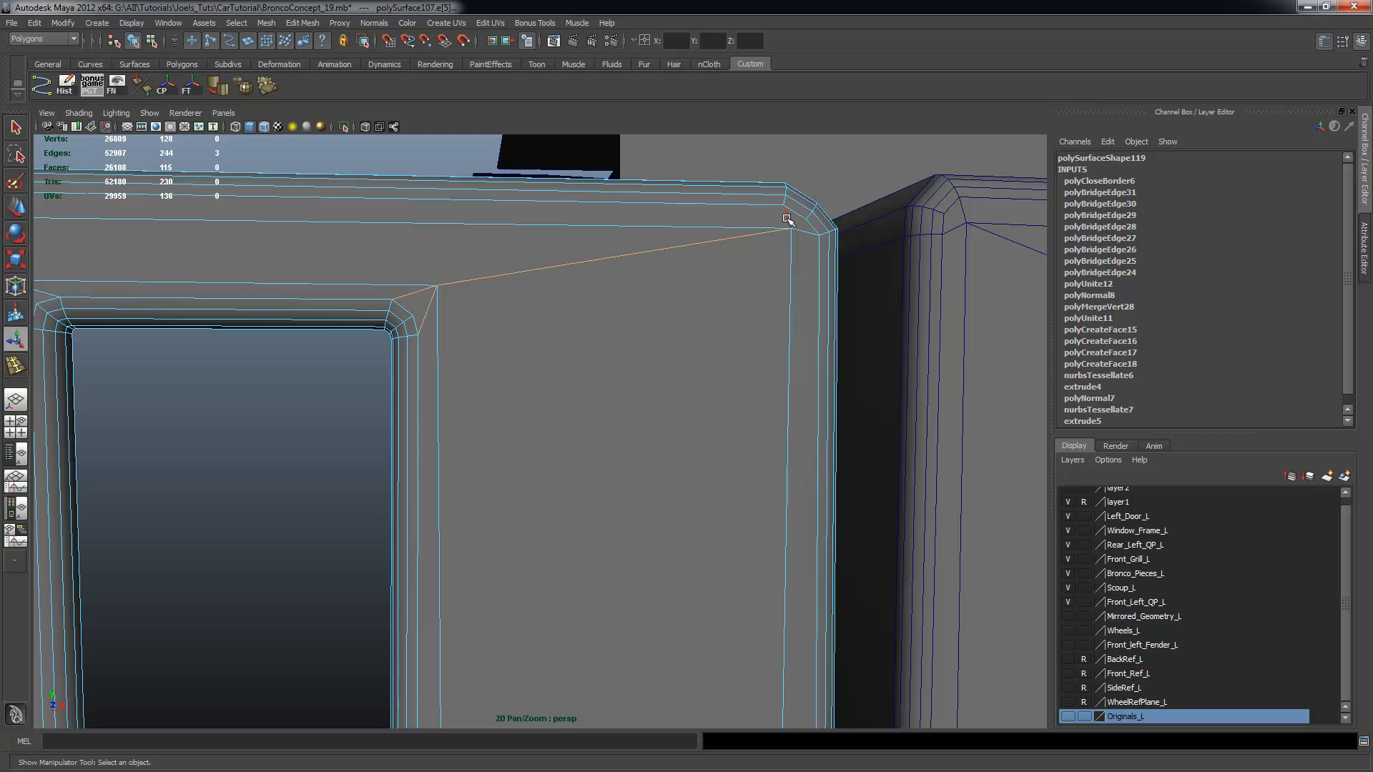
alt+right_drag(767, 301, 643, 298)
alt+drag(643, 298, 657, 303)
alt+middle_drag(614, 375, 617, 351)
alt+drag(617, 351, 646, 351)
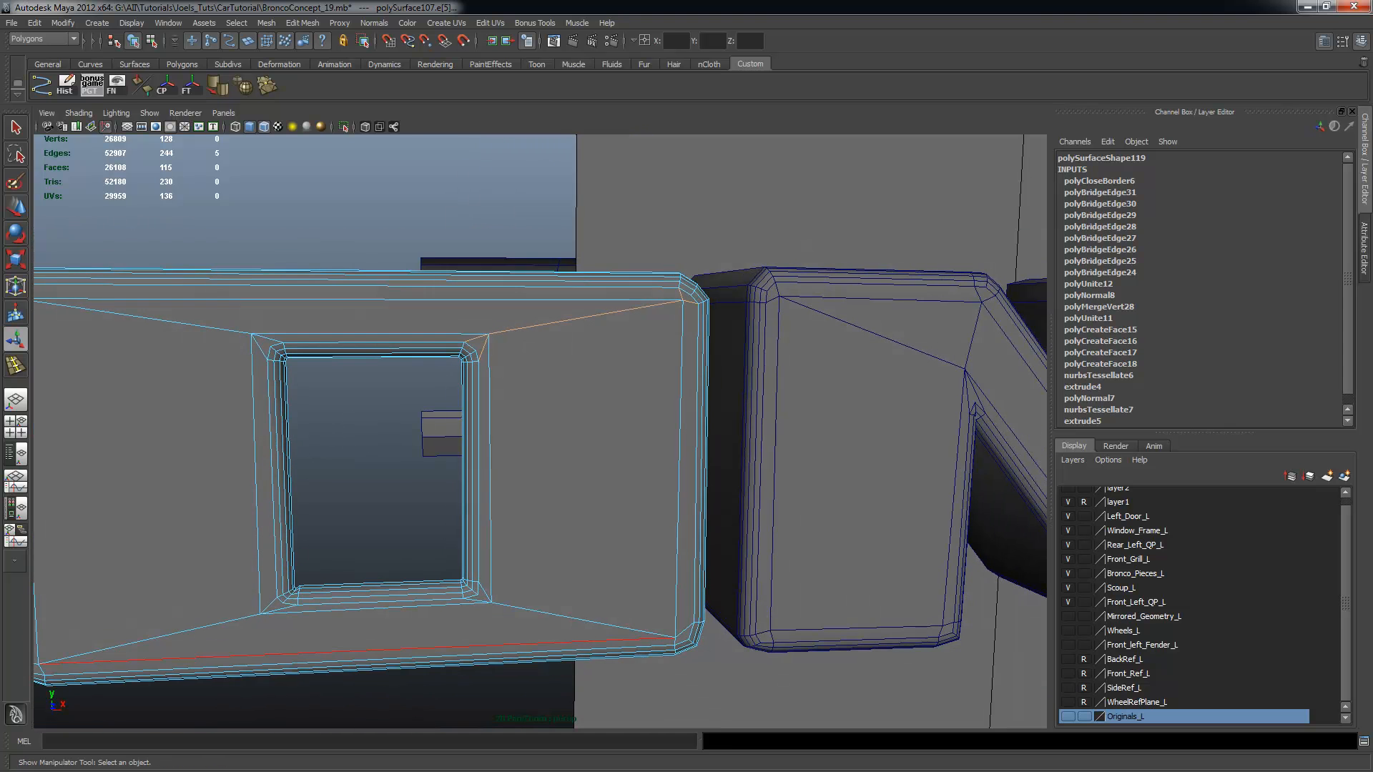
alt+drag(564, 493, 596, 470)
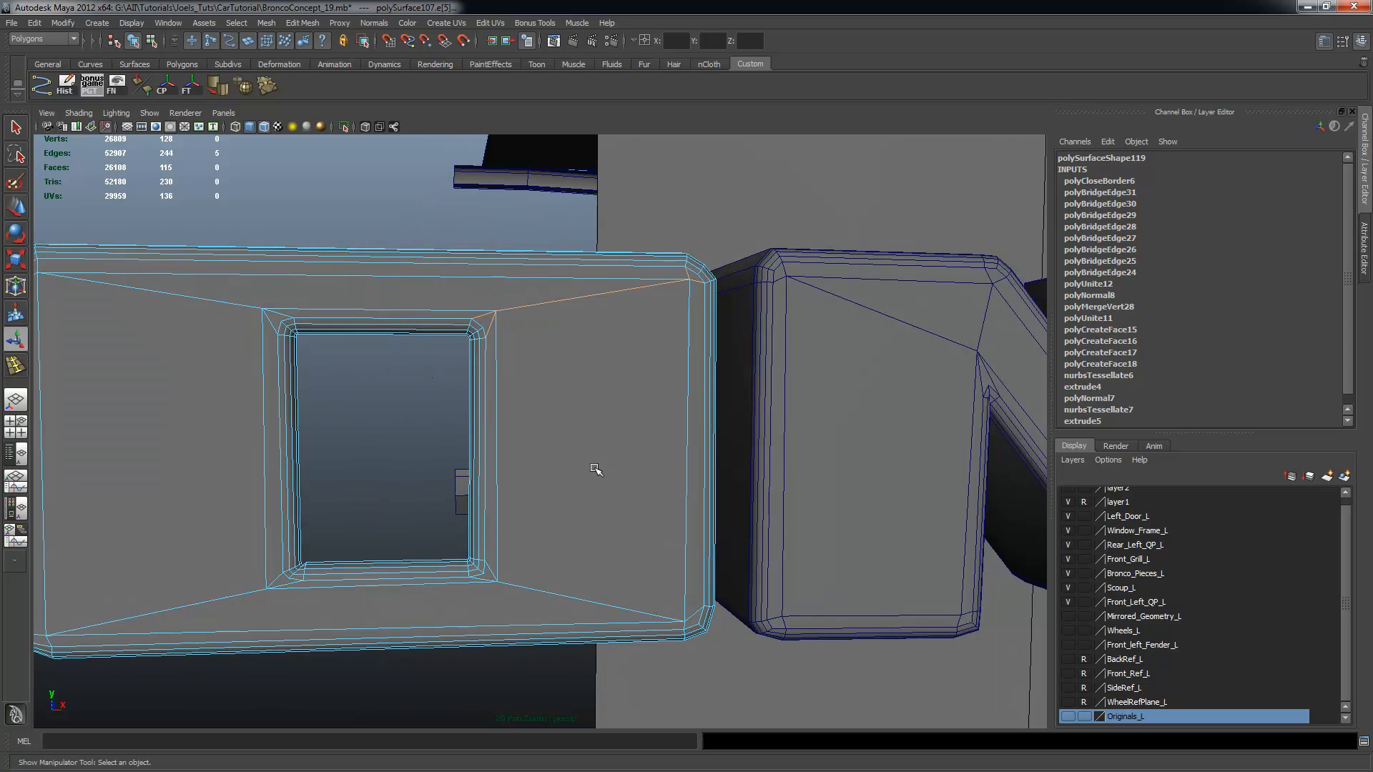
Fill the remaining hole in the letter O's mesh and clear the selection
alt+drag(642, 431, 598, 405)
alt+right_drag(598, 405, 670, 397)
alt+drag(670, 397, 595, 385)
alt+middle_drag(595, 385, 614, 386)
alt+drag(613, 386, 588, 395)
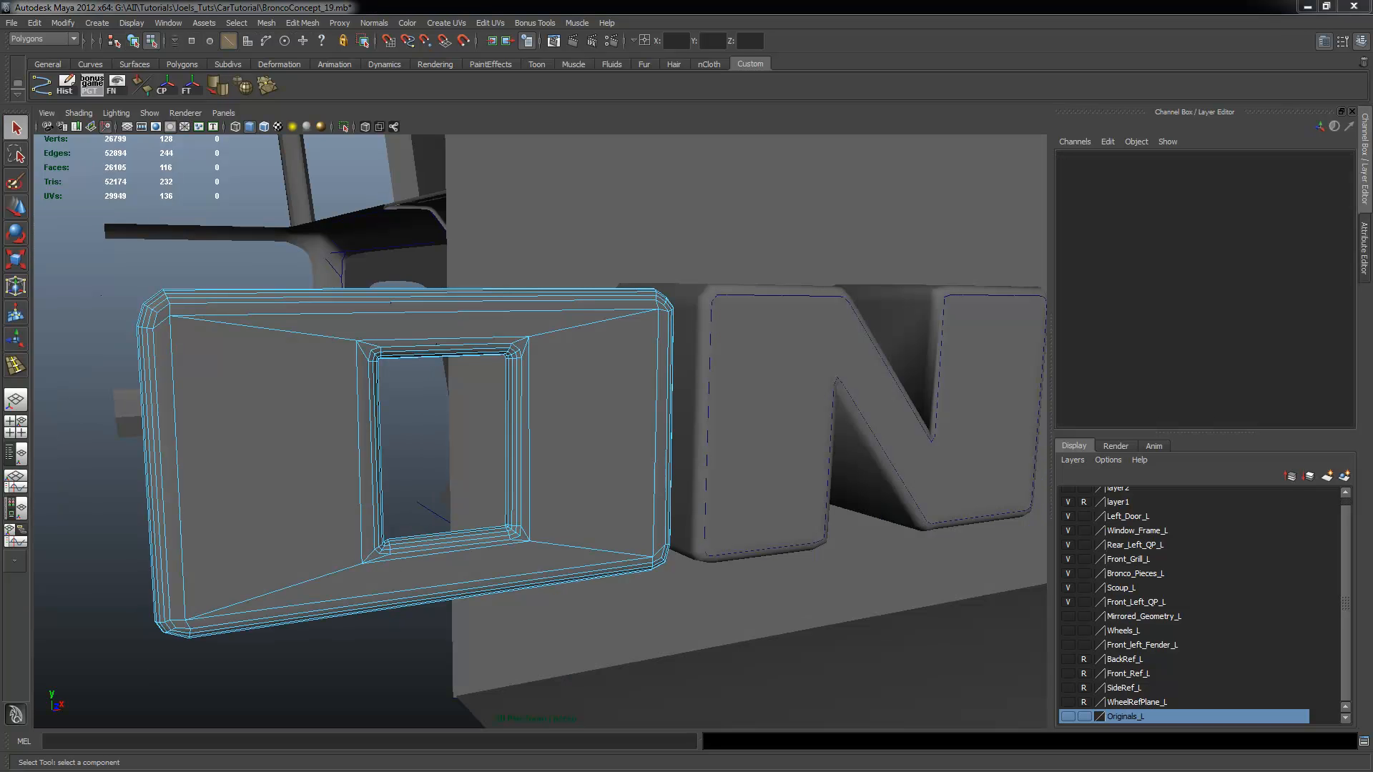
Insert one edge loop through the middle of each of the letter O's four sides, running from the opening to the outer rim
alt+right_drag(260, 562, 362, 548)
alt+middle_drag(361, 548, 405, 533)
mouse_move(405, 533)
alt+mouse_down()
mouse_move(392, 539)
mouse_move(406, 528)
alt+mouse_up()
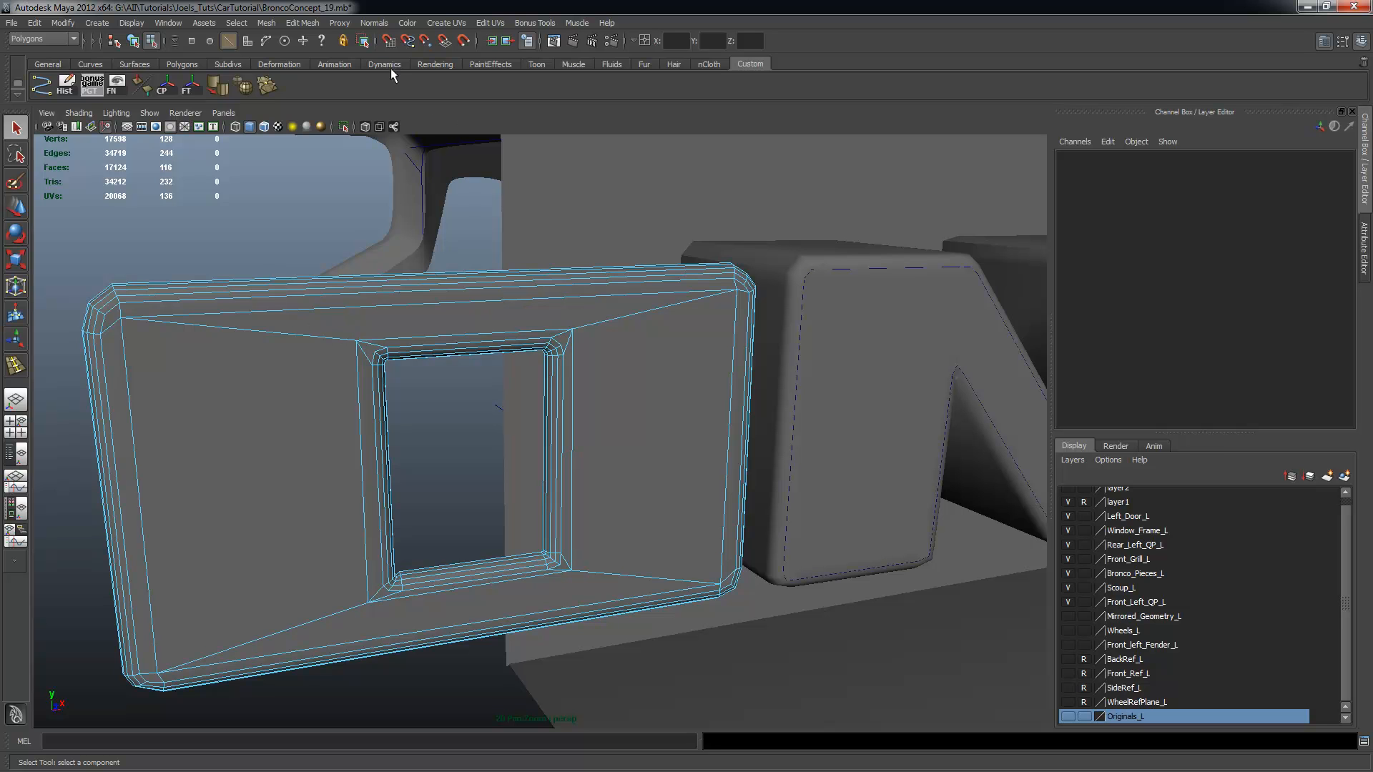
click(296, 23)
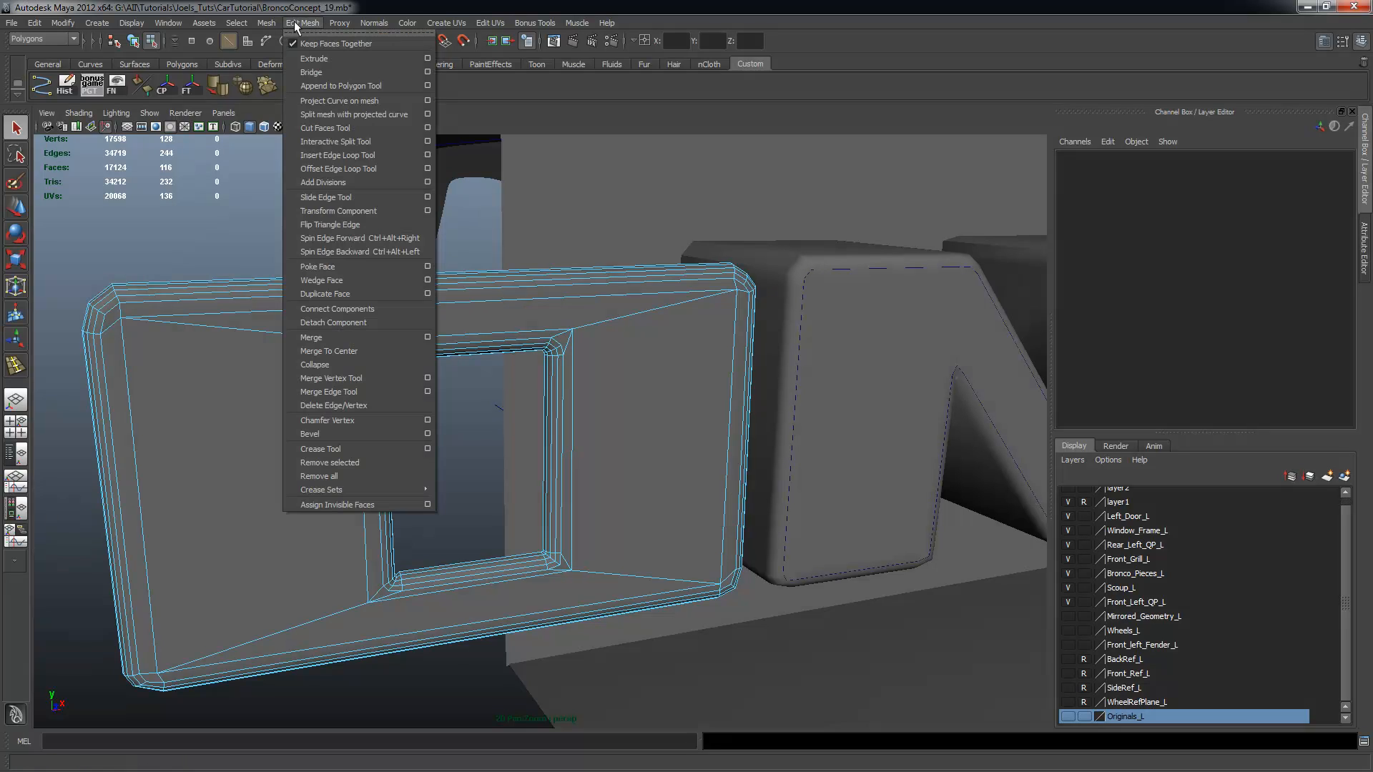
click(353, 156)
click(470, 306)
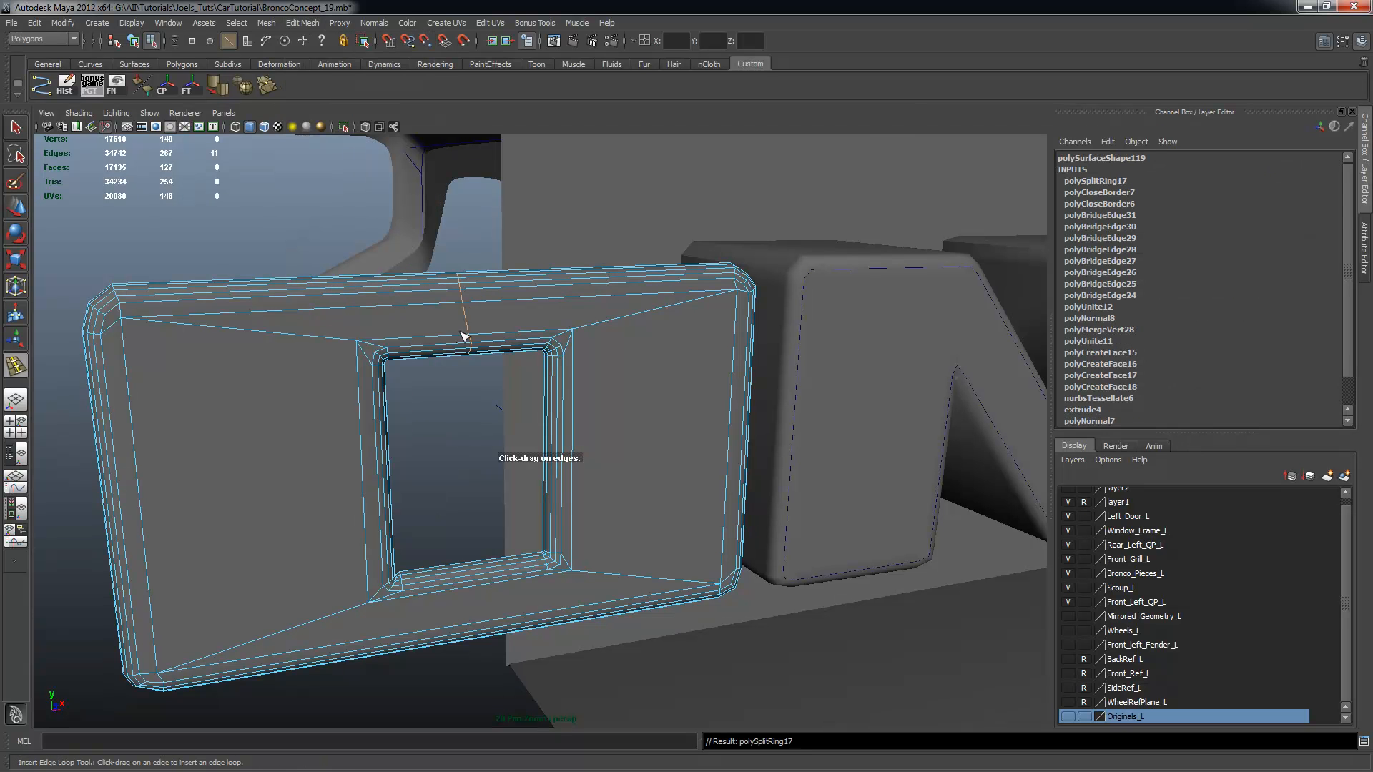
click(370, 472)
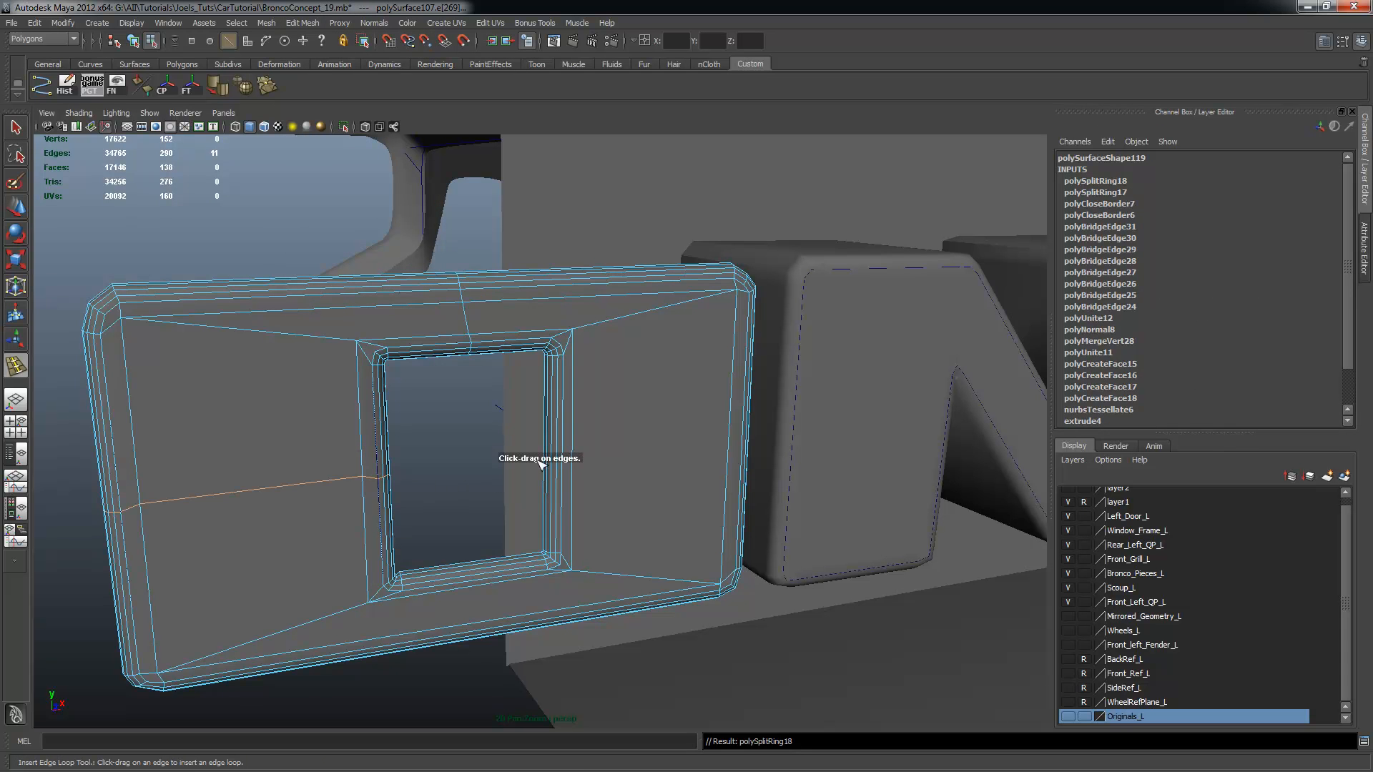
click(573, 455)
click(479, 587)
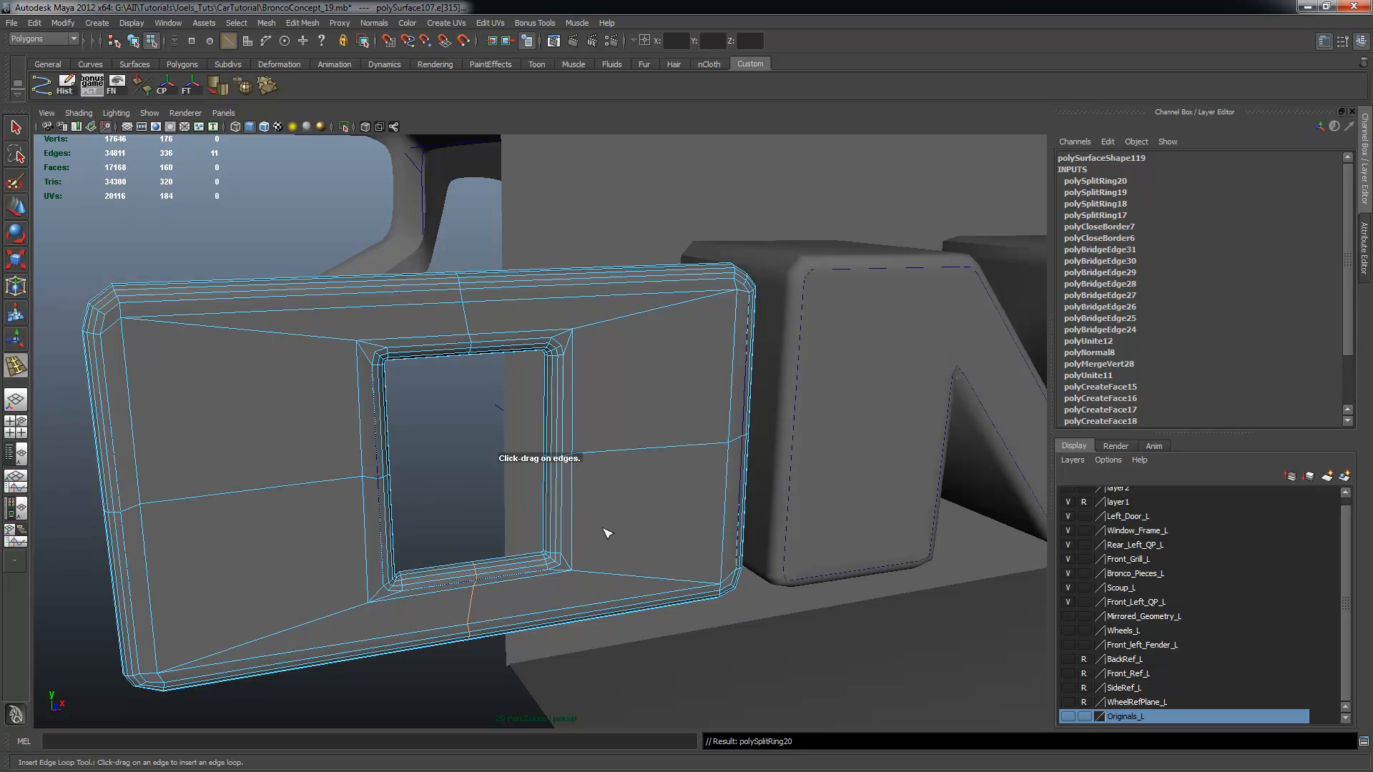
key(q)
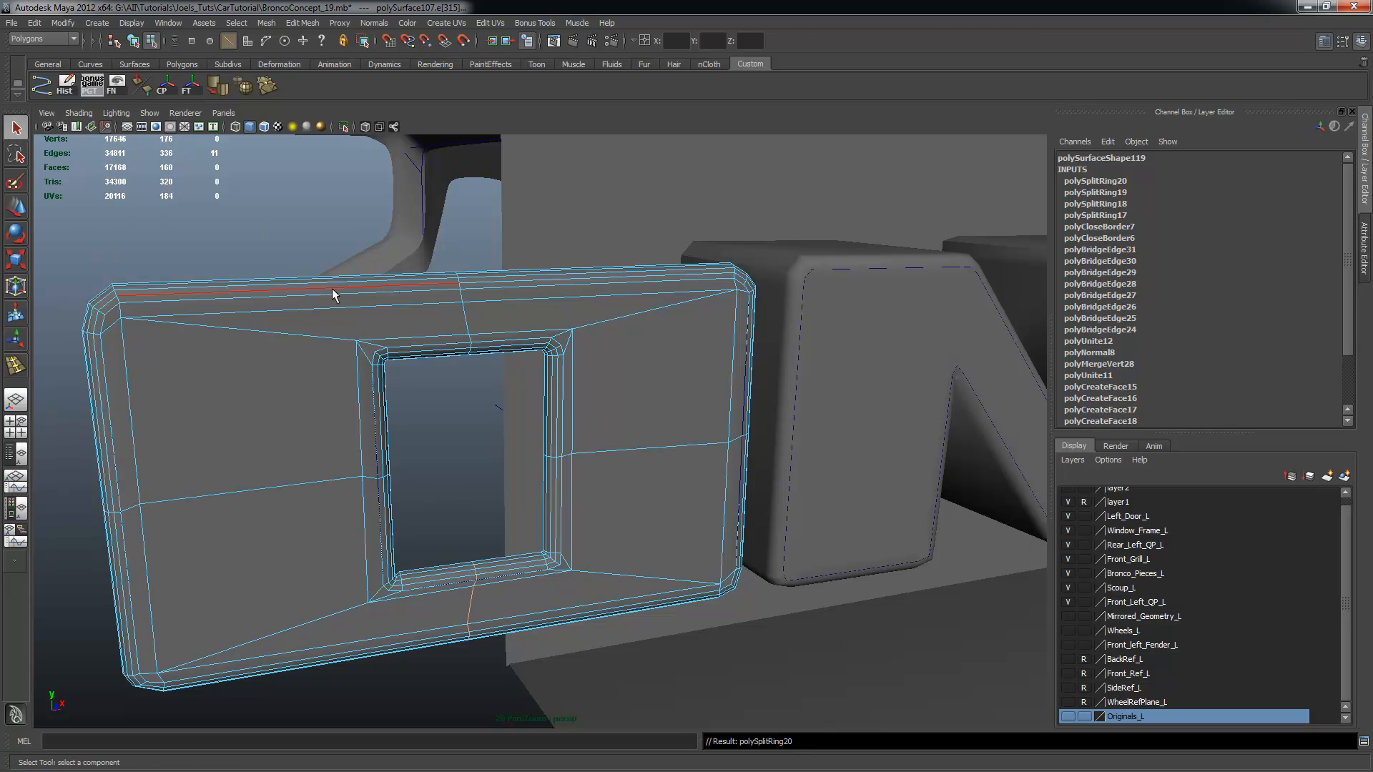
Examine the letter O's smoothed preview with its four middle loops from several angles, and return to the unsmoothed display
key(F8)
alt+drag(445, 375, 231, 285)
key(3)
click(161, 251)
alt+drag(422, 369, 407, 368)
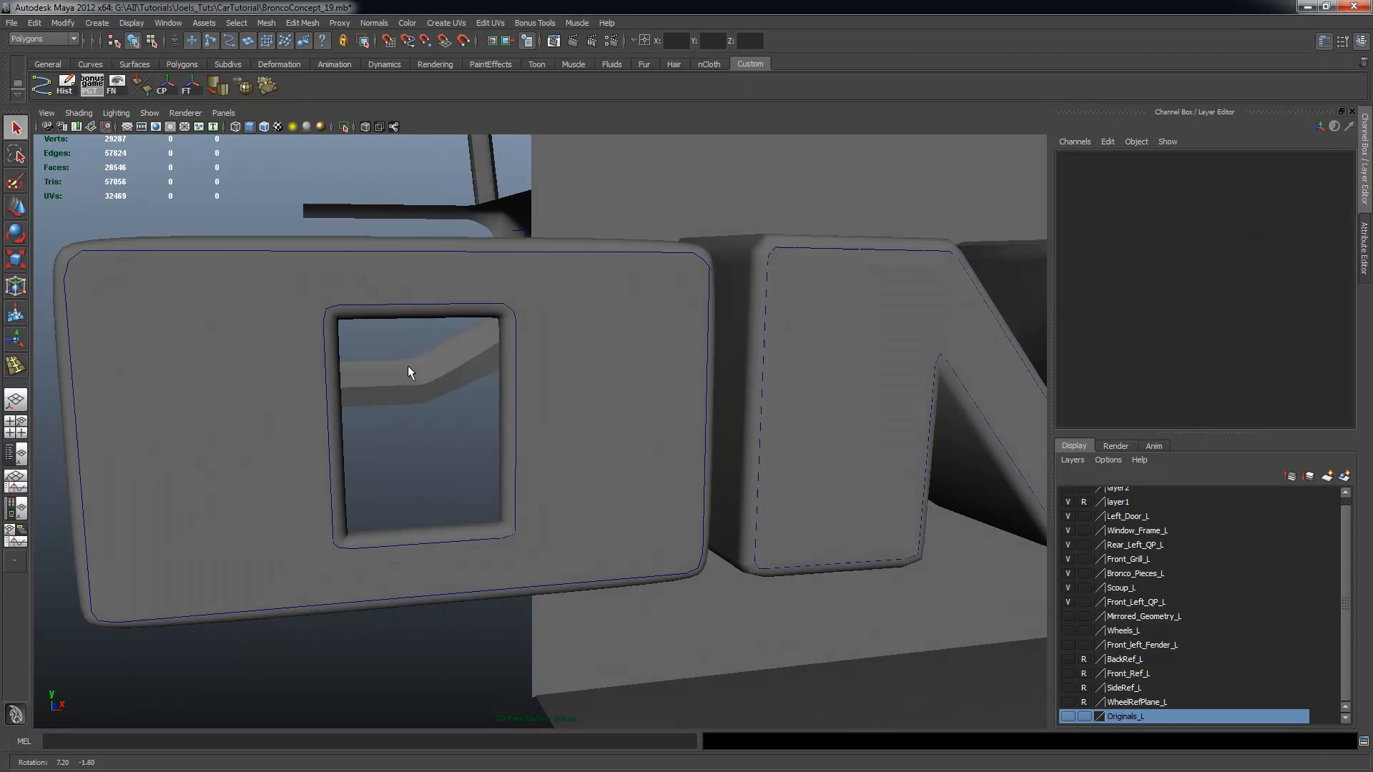
click(397, 301)
alt+drag(524, 354, 513, 344)
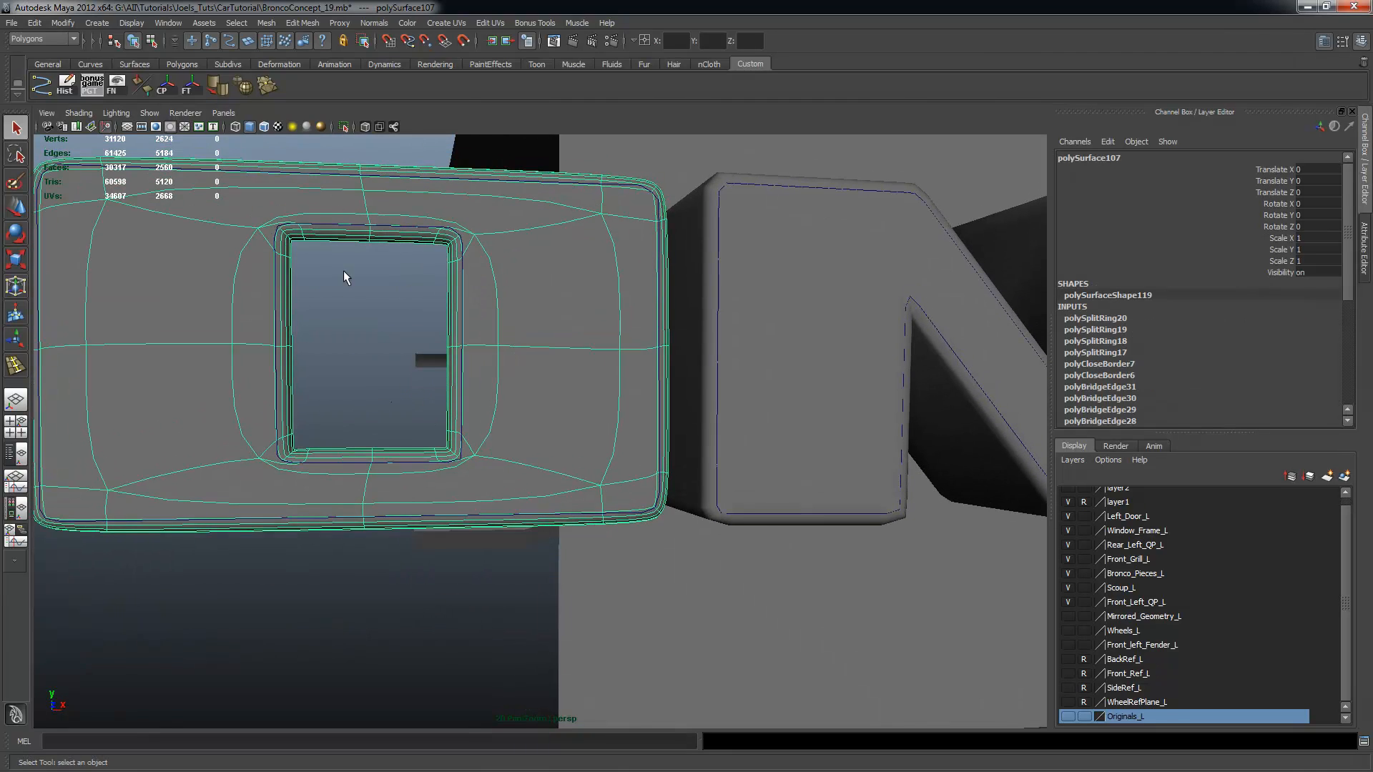
alt+drag(530, 461, 573, 474)
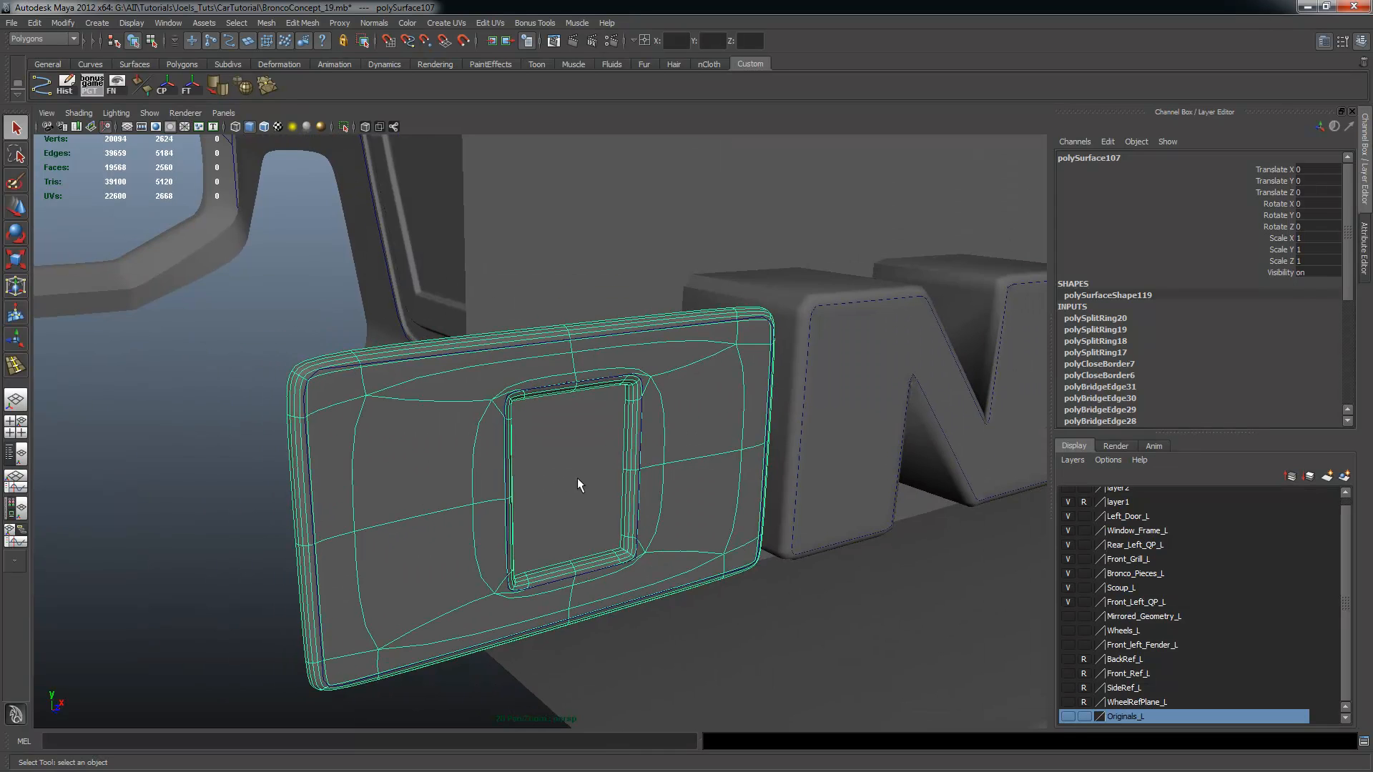
alt+drag(762, 448, 562, 413)
key(1)
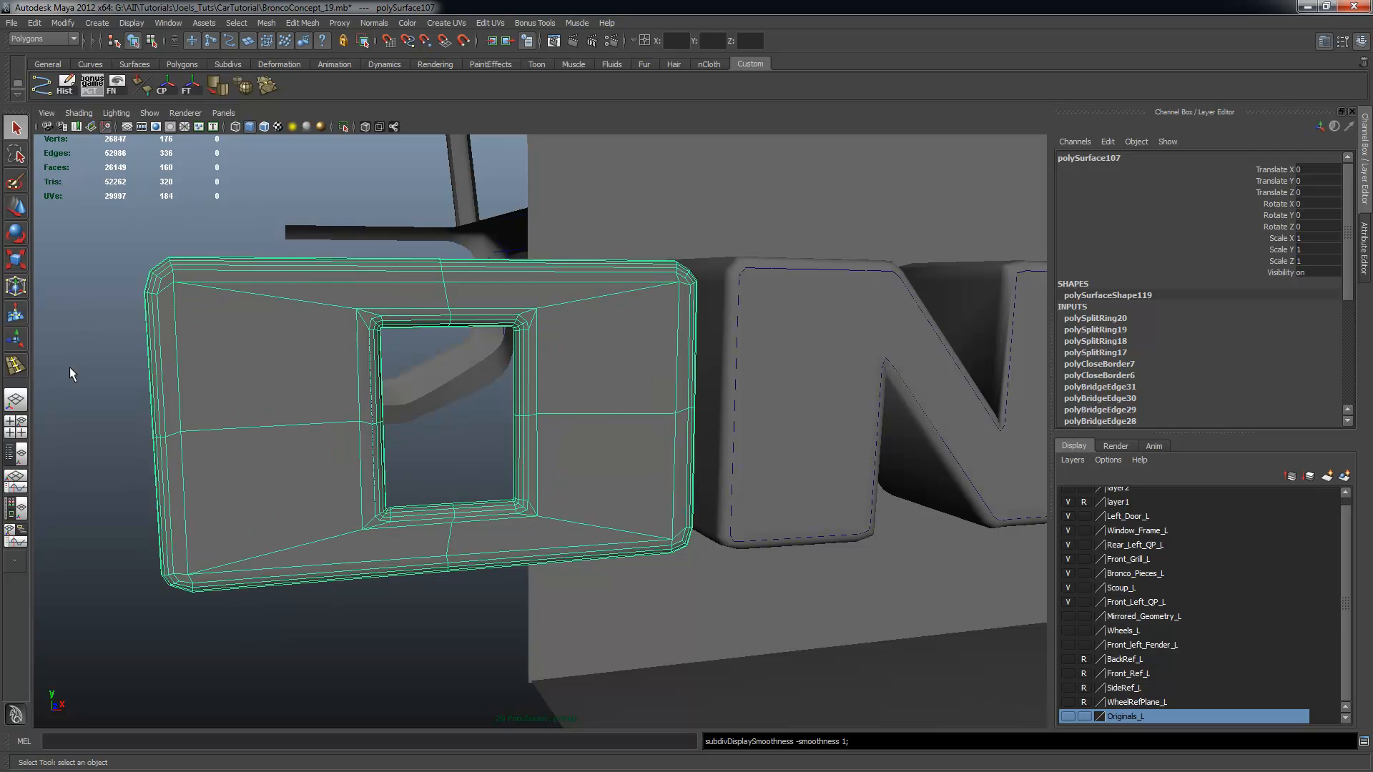
Insert two more edge loops on each of the letter O's four sides, one on either side of the middle loop
click(17, 366)
click(405, 315)
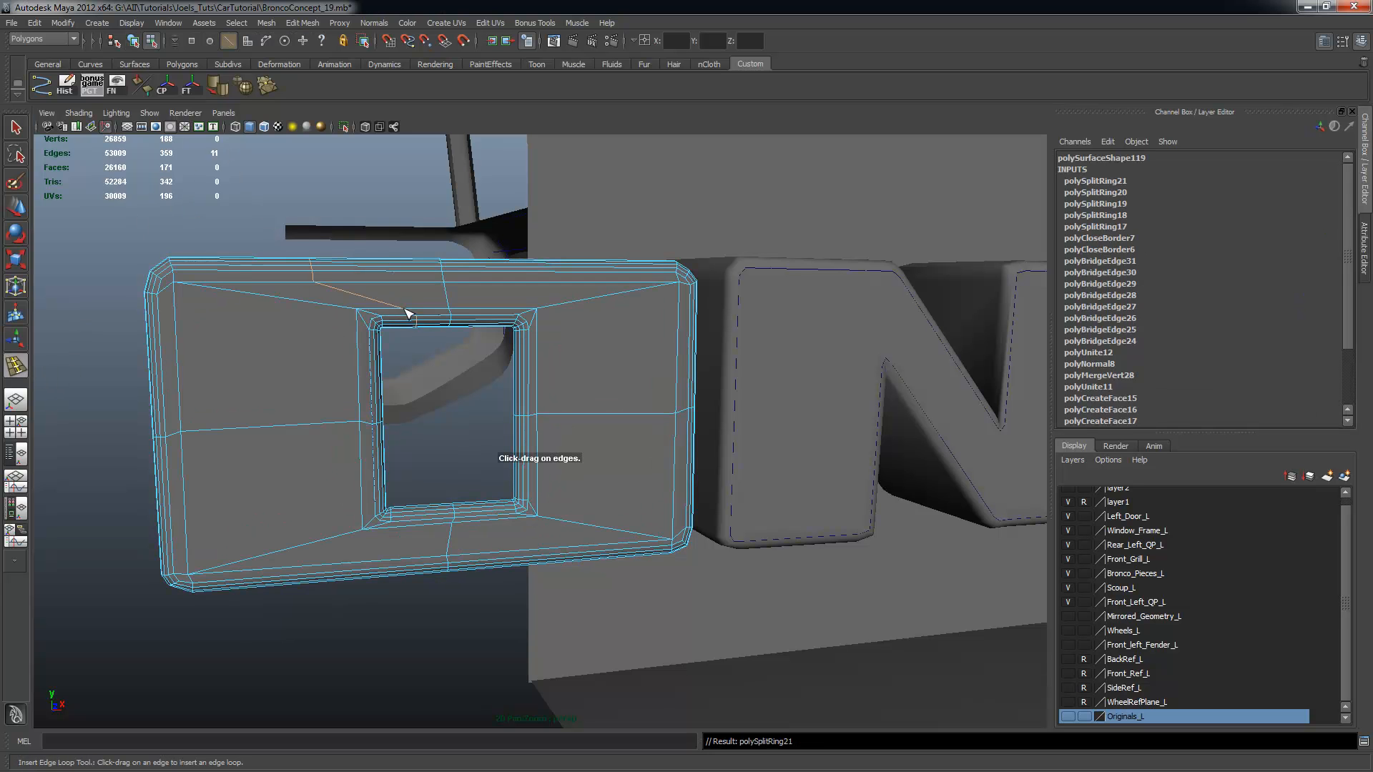
click(489, 315)
click(539, 373)
click(538, 462)
click(438, 532)
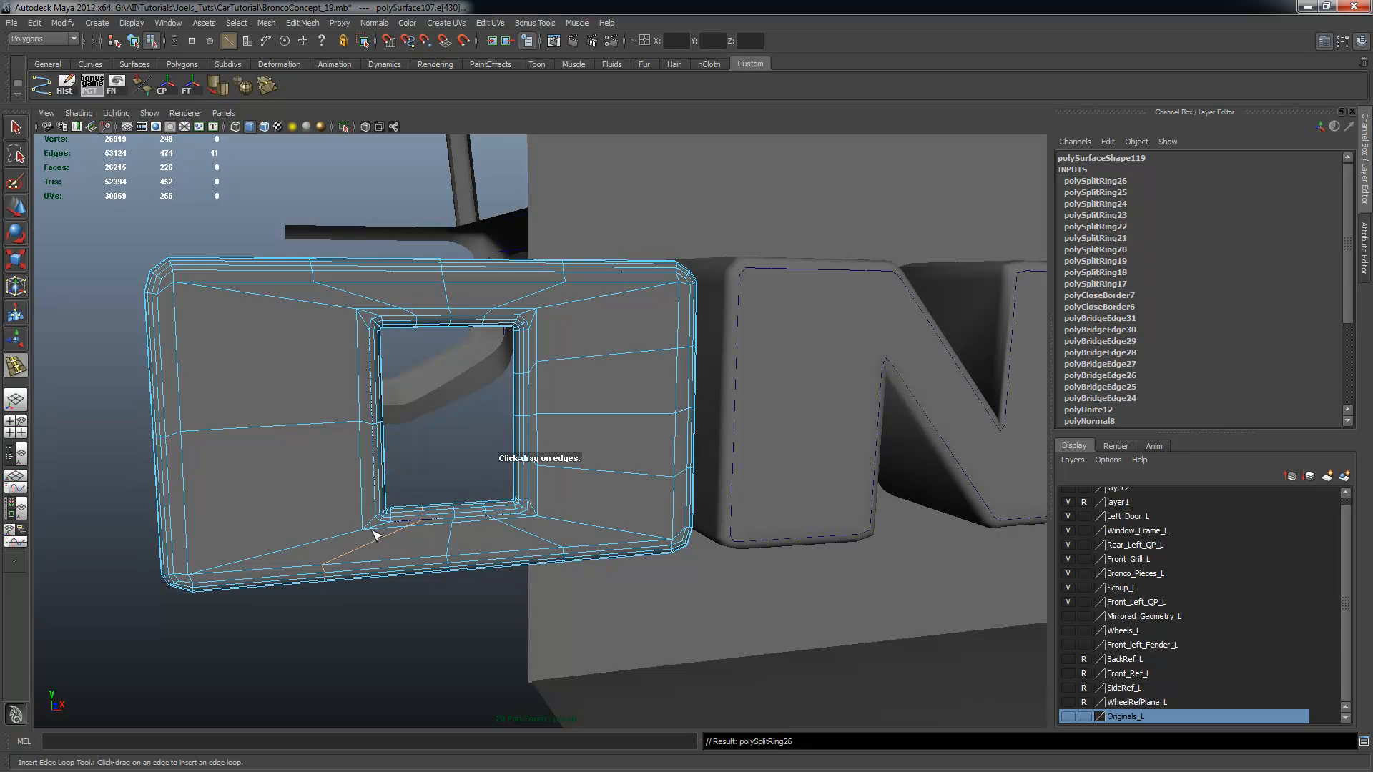
click(379, 481)
drag(380, 392, 373, 371)
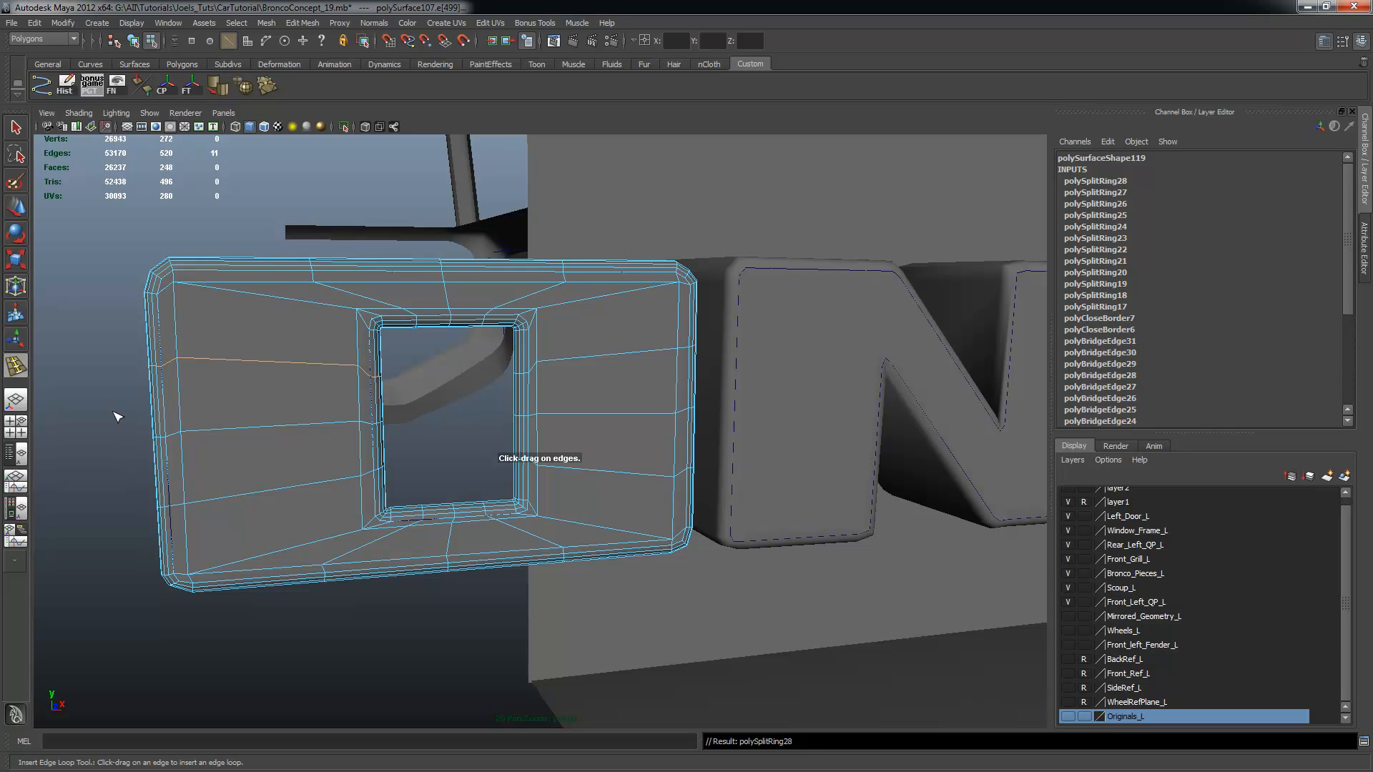
key(q)
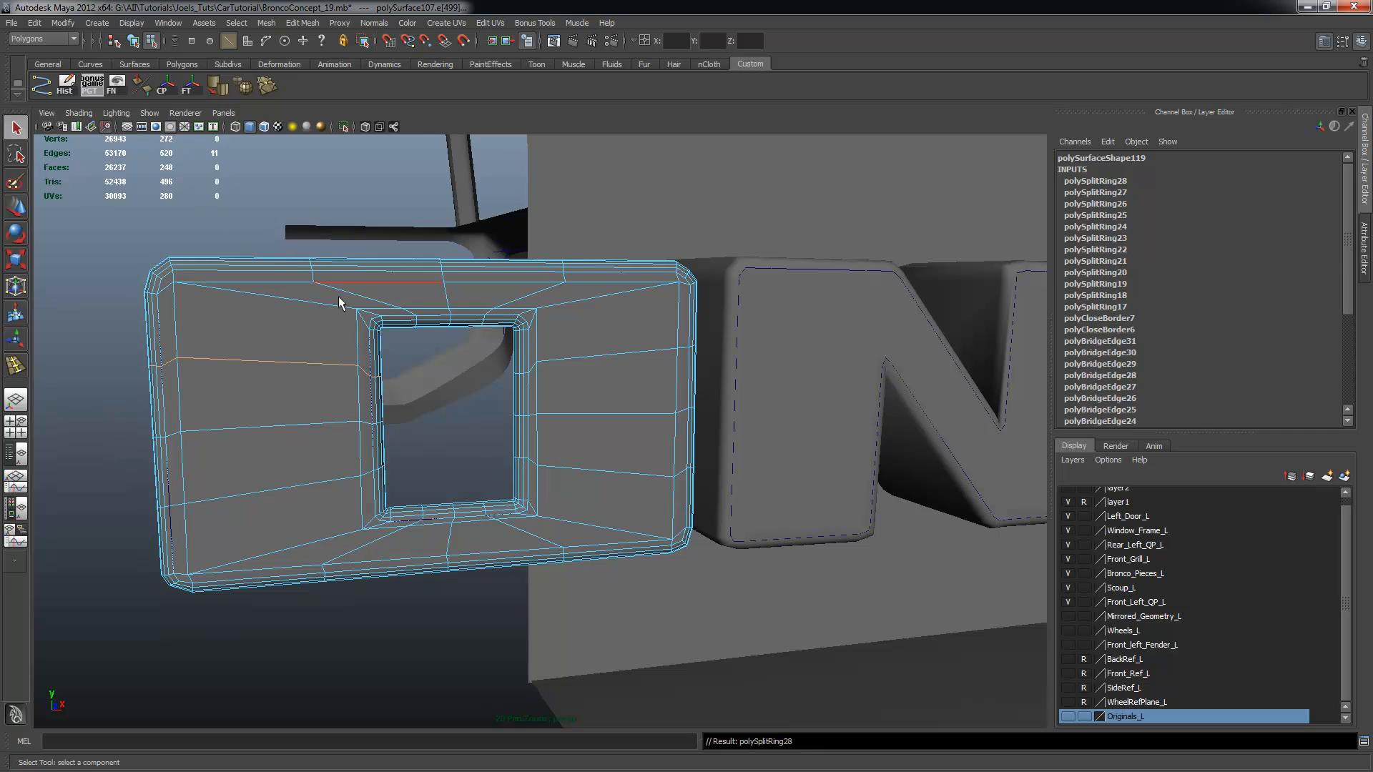
Show the letter O smoothed with all twelve crossing loops and check its front face and rims from several angles
alt+middle_drag(338, 296, 331, 307)
key(F8)
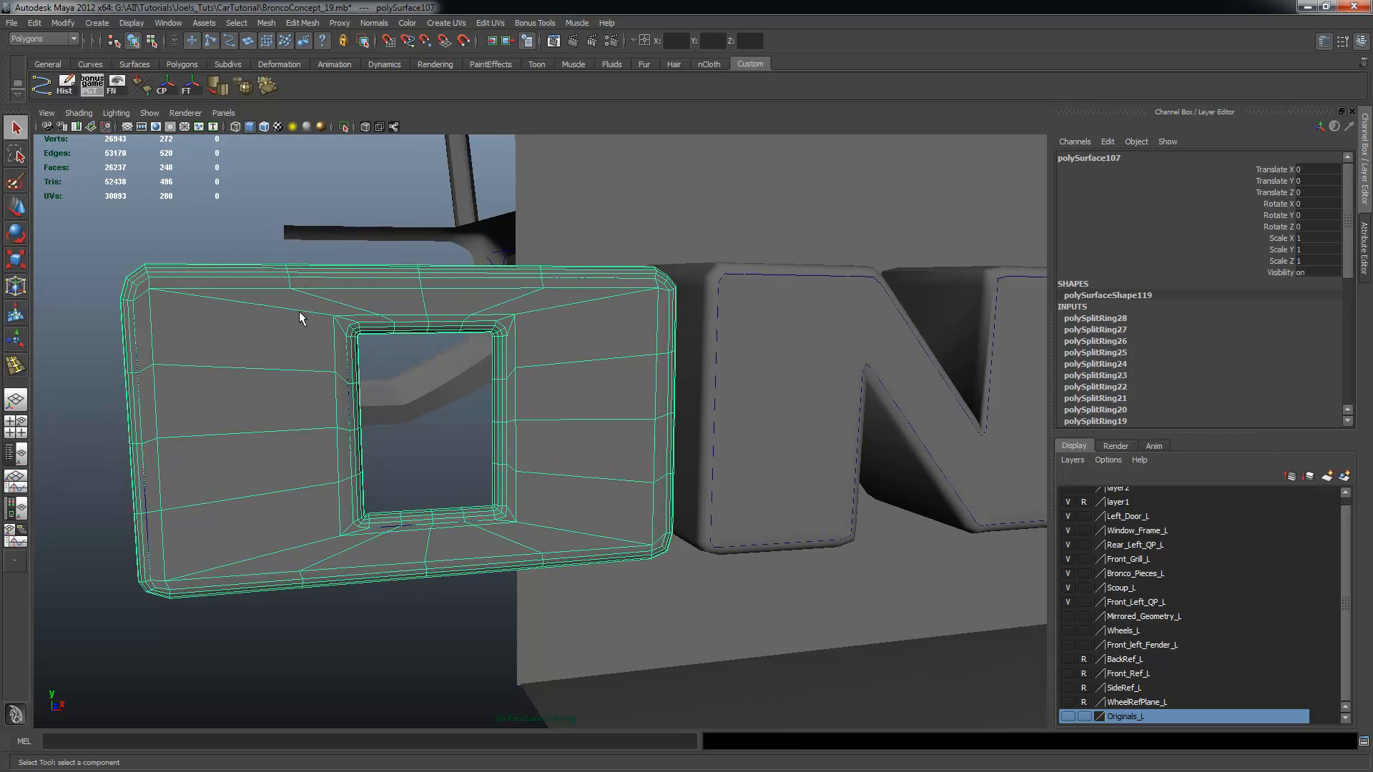
key(3)
click(276, 248)
alt+drag(508, 391, 580, 371)
click(594, 406)
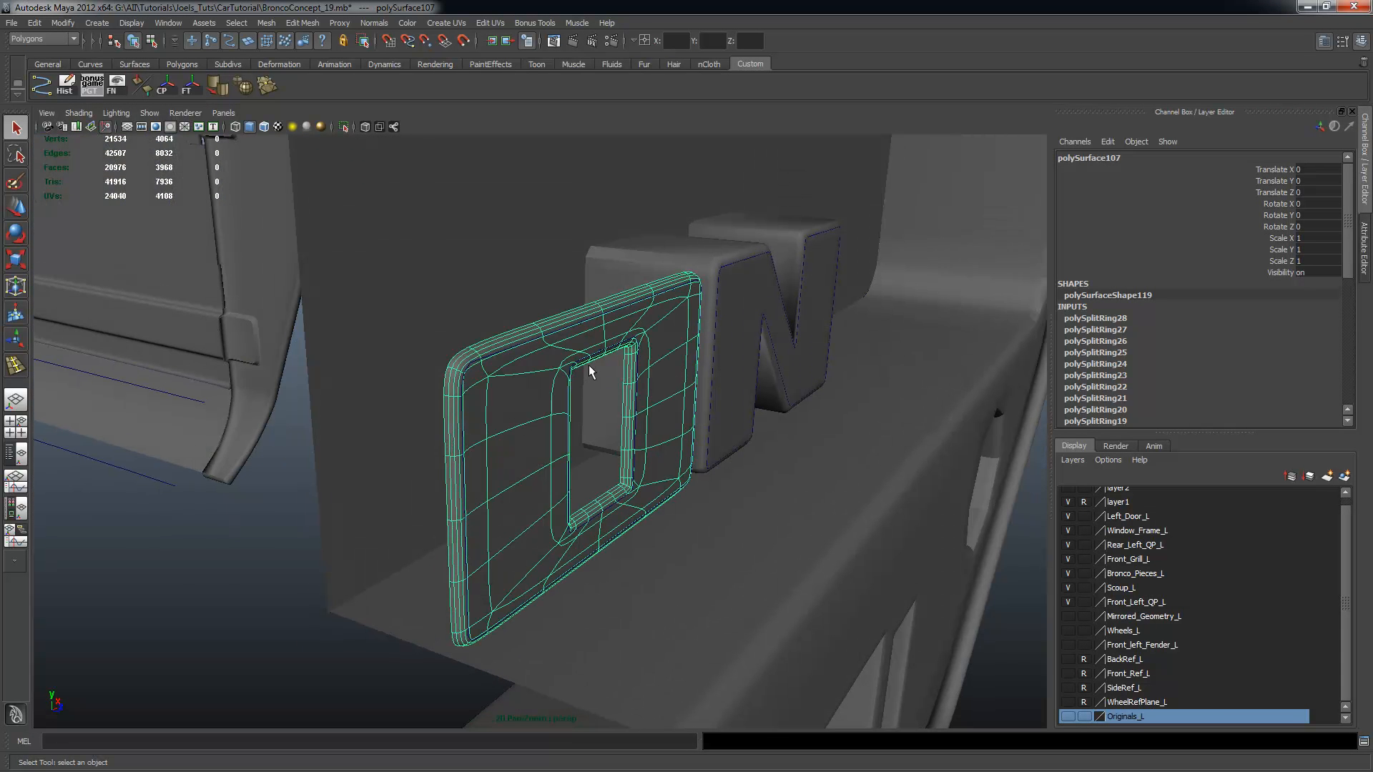
alt+drag(514, 306, 493, 271)
Select the letter N and insert an edge loop across the top and upper bevel of its left stem
click(658, 293)
alt+drag(657, 293, 790, 295)
scroll(790, 295, up, 3)
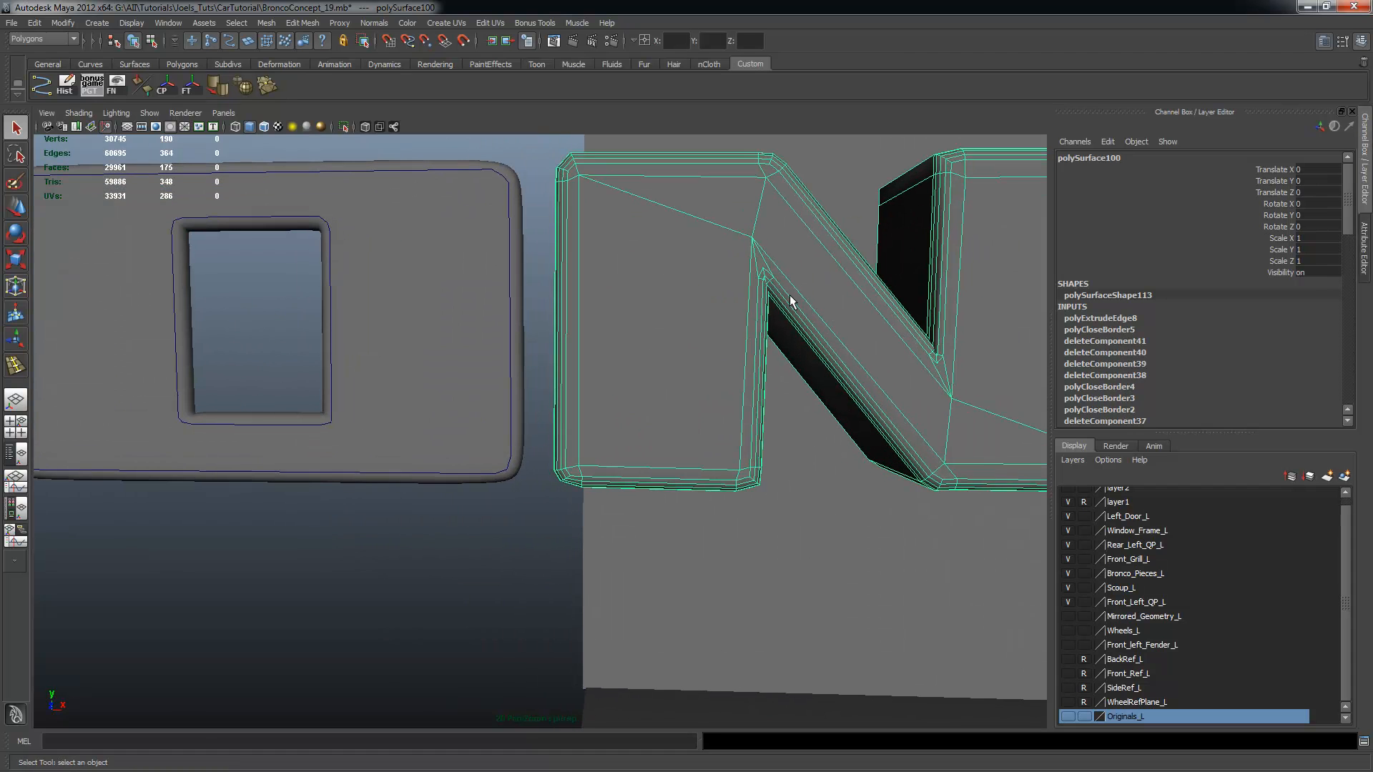
alt+middle_drag(762, 247, 706, 312)
scroll(747, 302, up, 2)
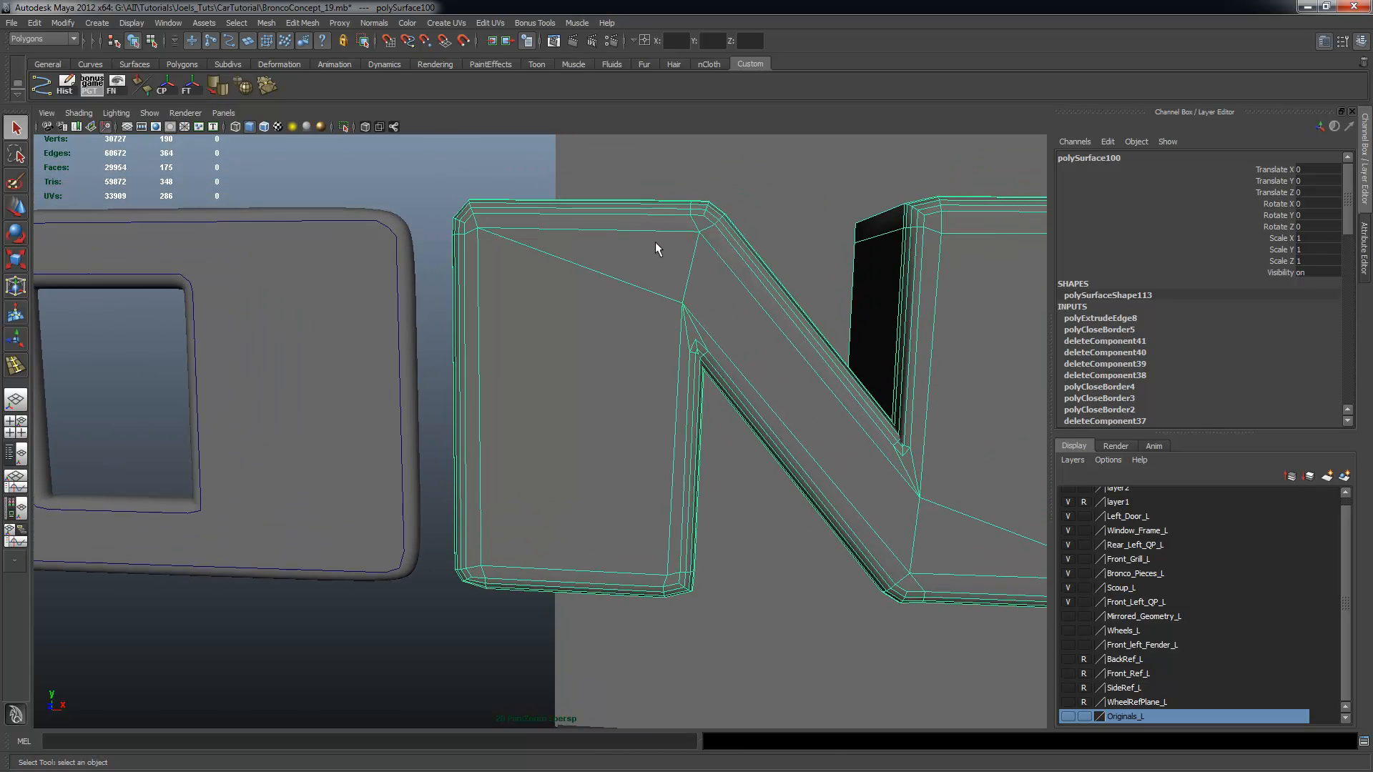
mouse_move(679, 307)
alt+mouse_down()
mouse_move(687, 319)
mouse_move(665, 324)
mouse_move(676, 334)
alt+mouse_up()
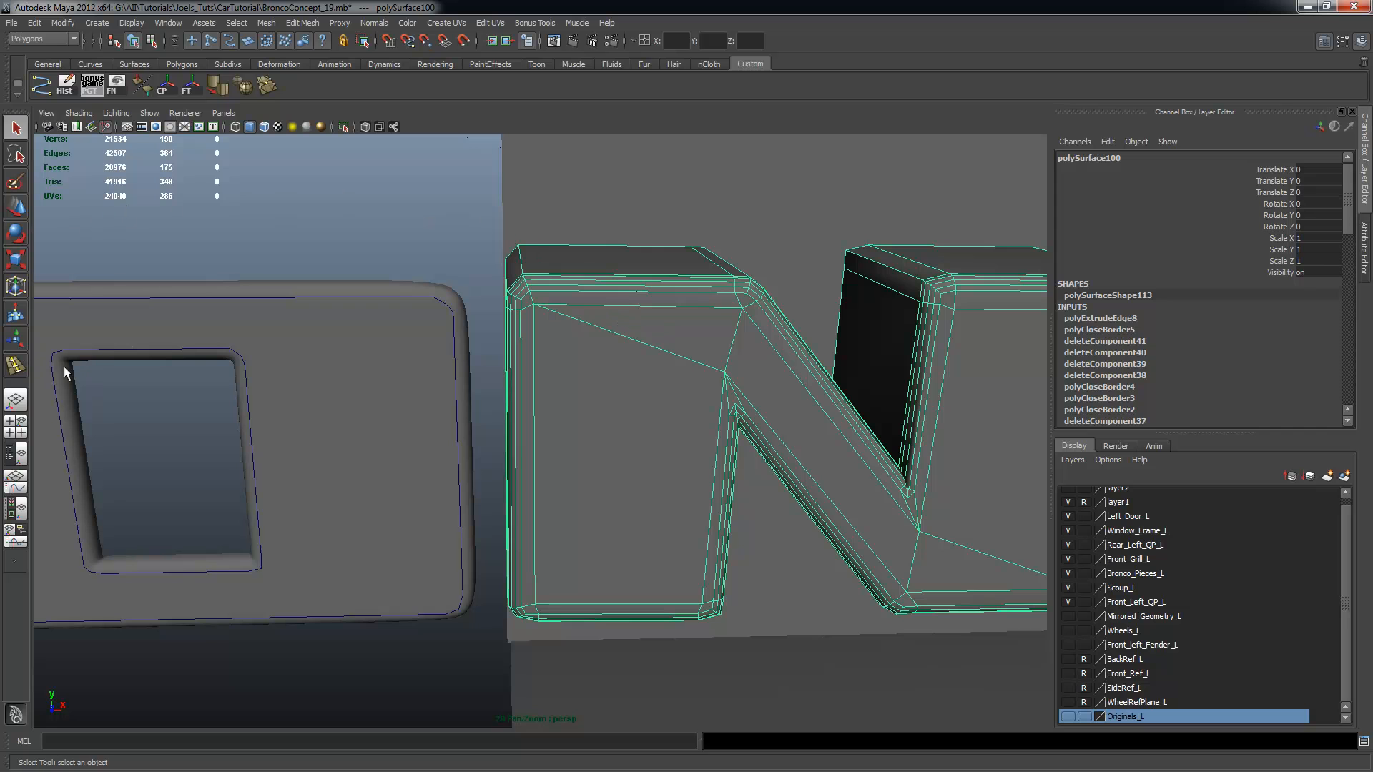
click(16, 366)
click(613, 253)
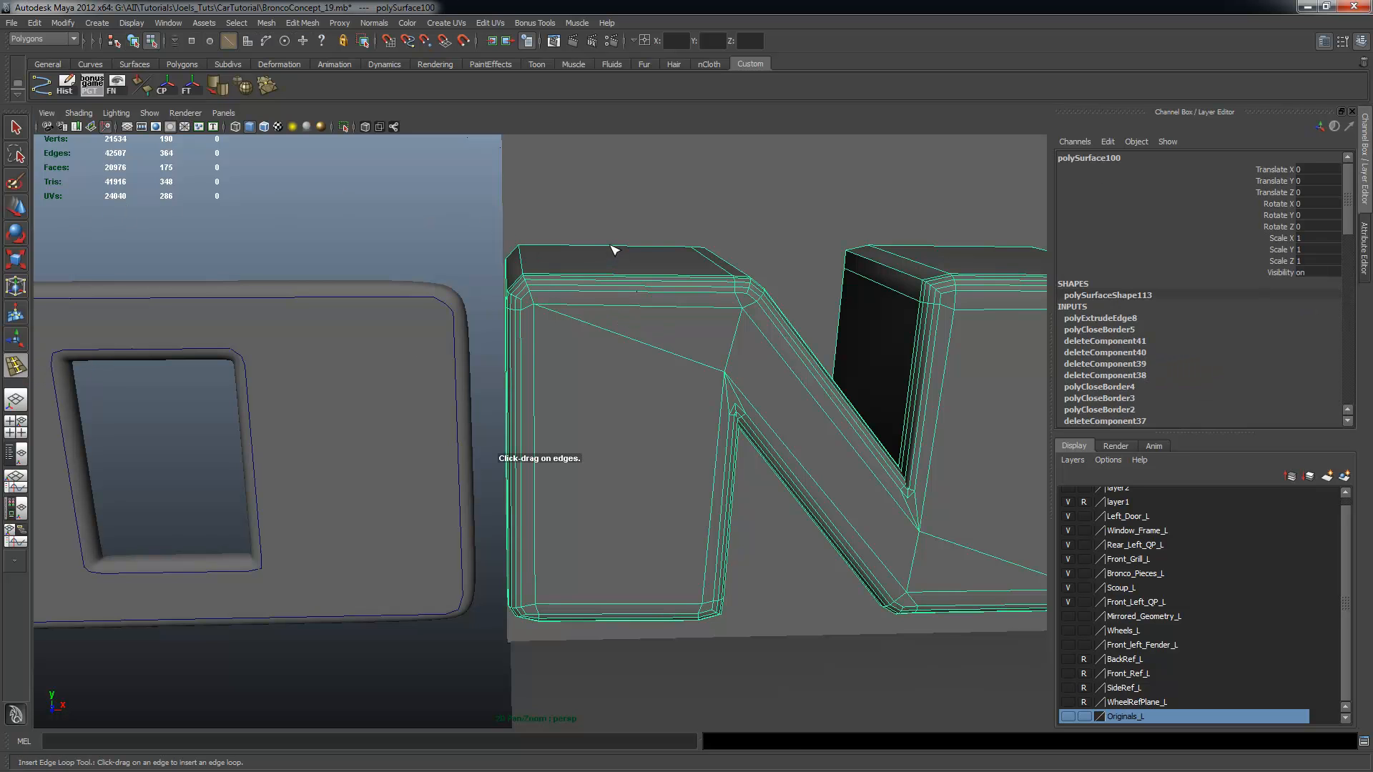
drag(638, 307, 608, 331)
key(ctrl+z)
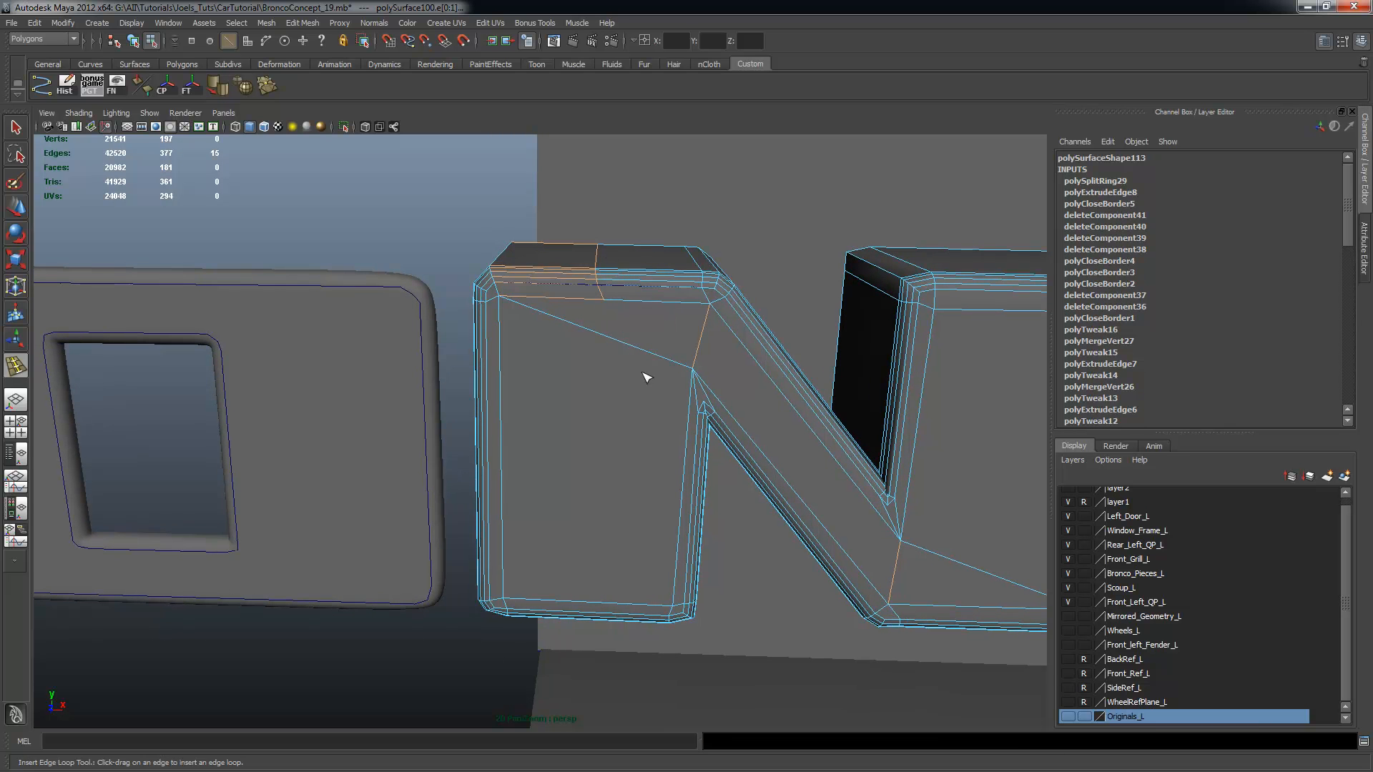
Insert an edge loop down the front of the letter N's left stem and another across its right stem's bottom bevel
alt+drag(646, 377, 619, 586)
click(610, 548)
alt+drag(647, 287, 610, 294)
alt+drag(736, 326, 637, 323)
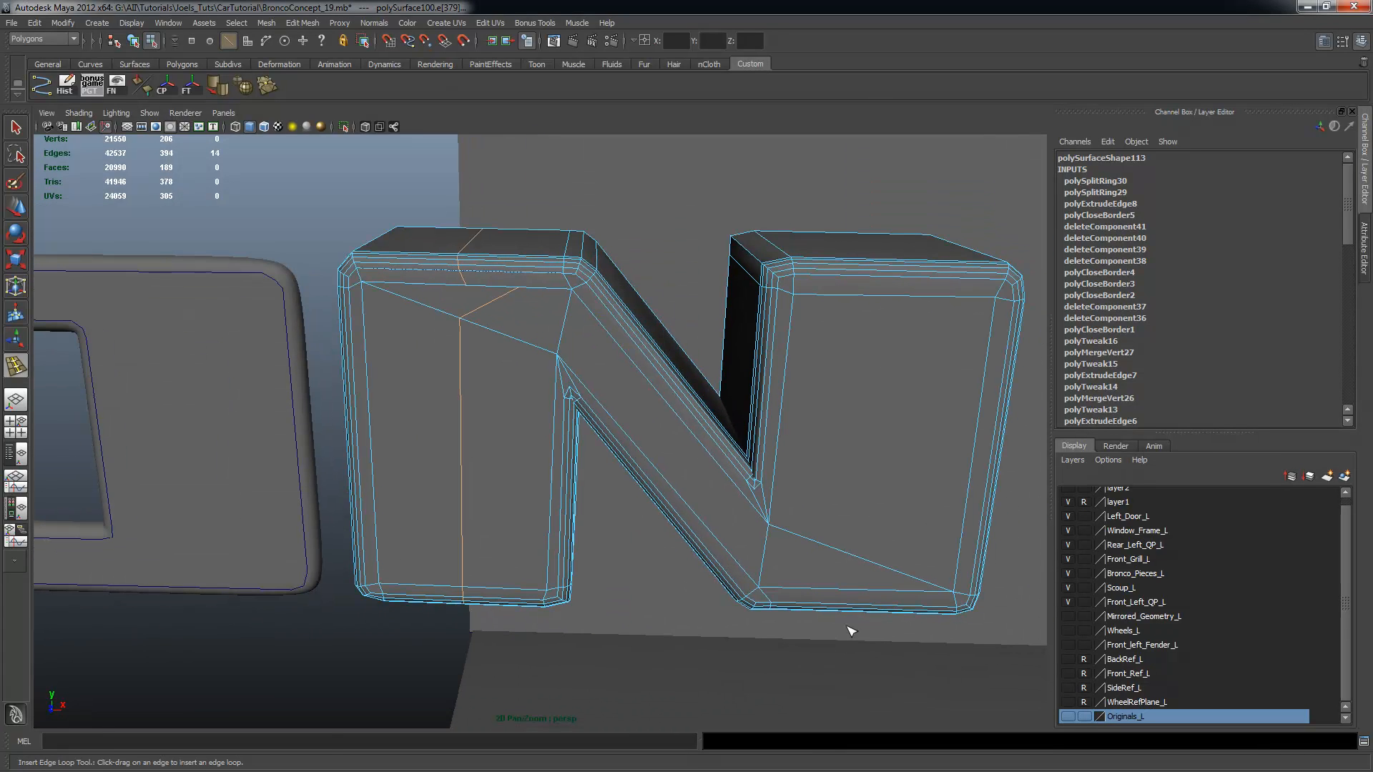
click(866, 592)
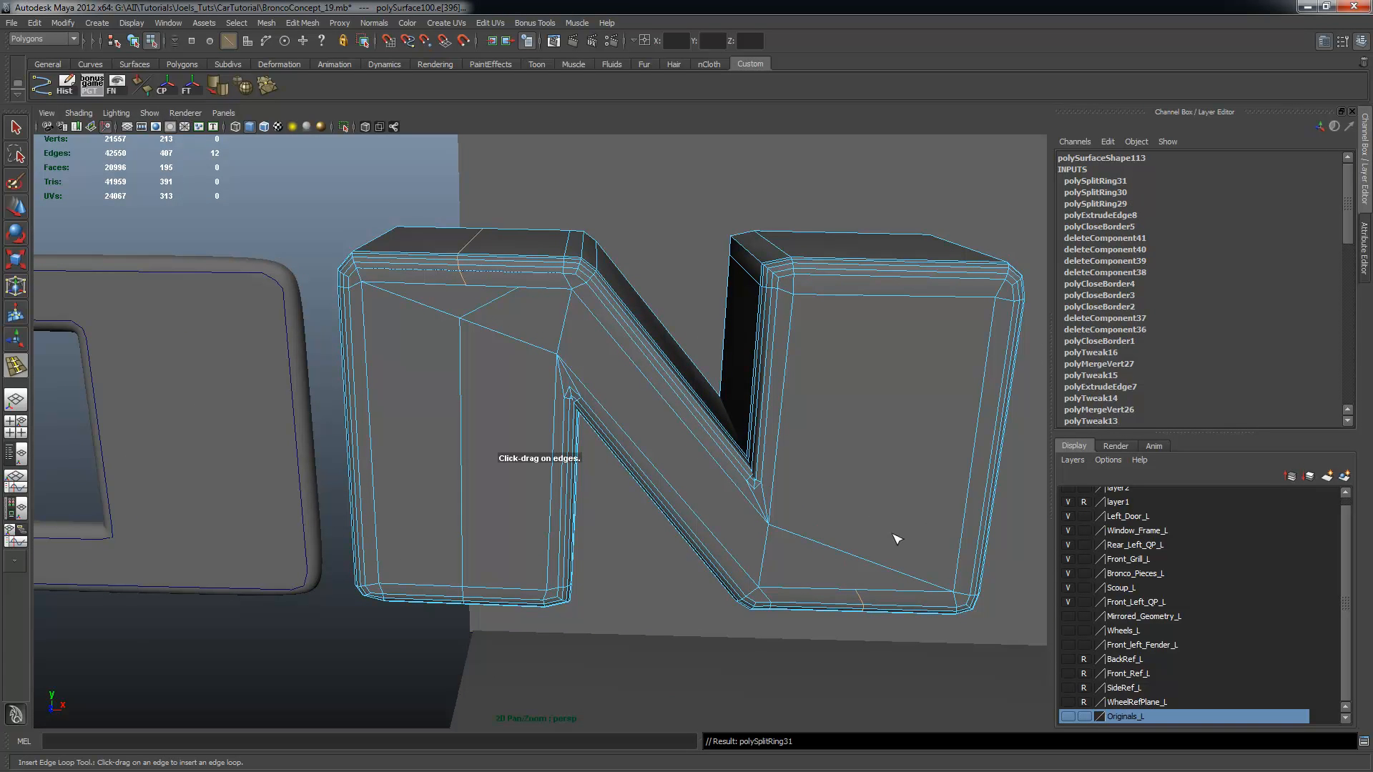
Insert an edge loop lengthwise down the front of the letter N's right stem and another across its middle
click(894, 268)
mouse_move(919, 307)
alt+mouse_down()
mouse_move(864, 367)
mouse_move(843, 315)
mouse_move(803, 448)
mouse_move(744, 357)
mouse_move(775, 414)
mouse_move(782, 374)
mouse_move(820, 384)
alt+mouse_up()
key(ctrl+z)
click(726, 318)
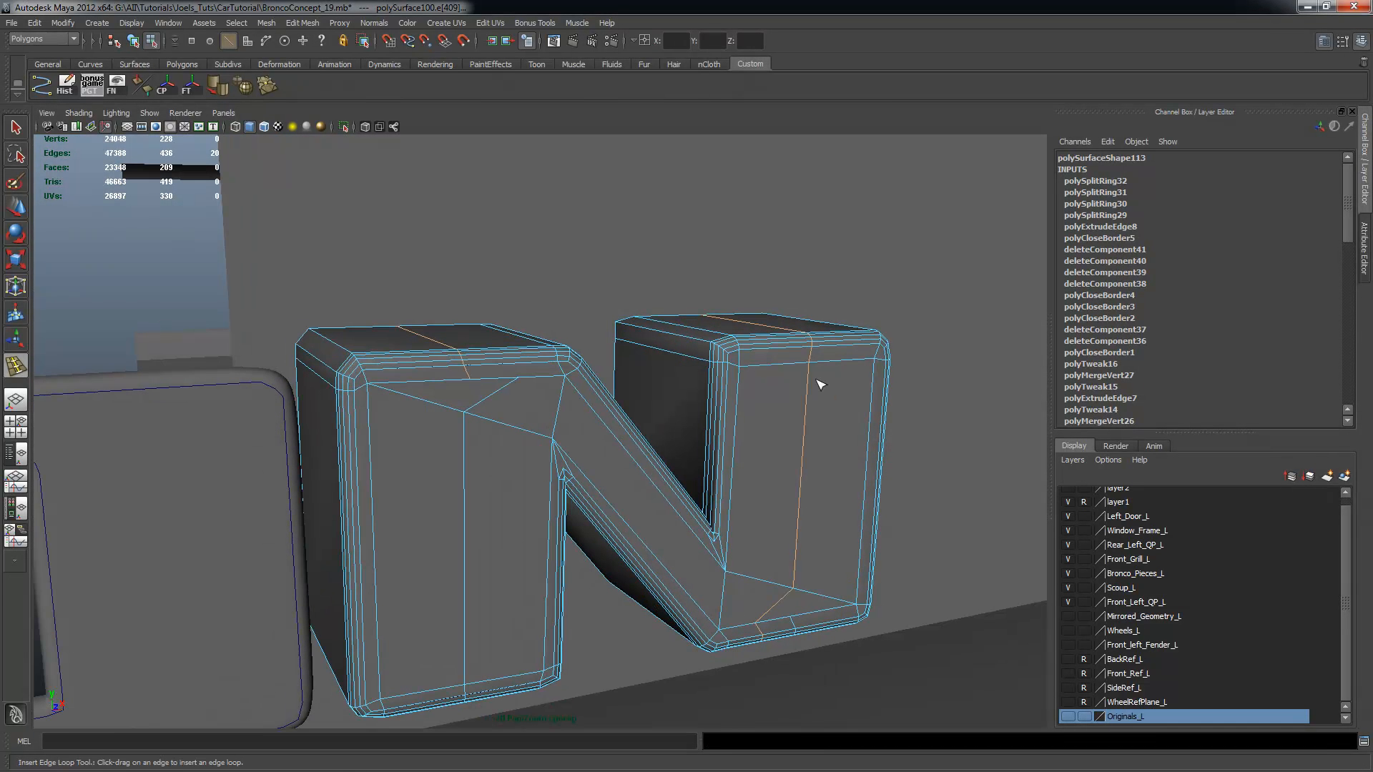
click(726, 447)
alt+drag(766, 474, 706, 466)
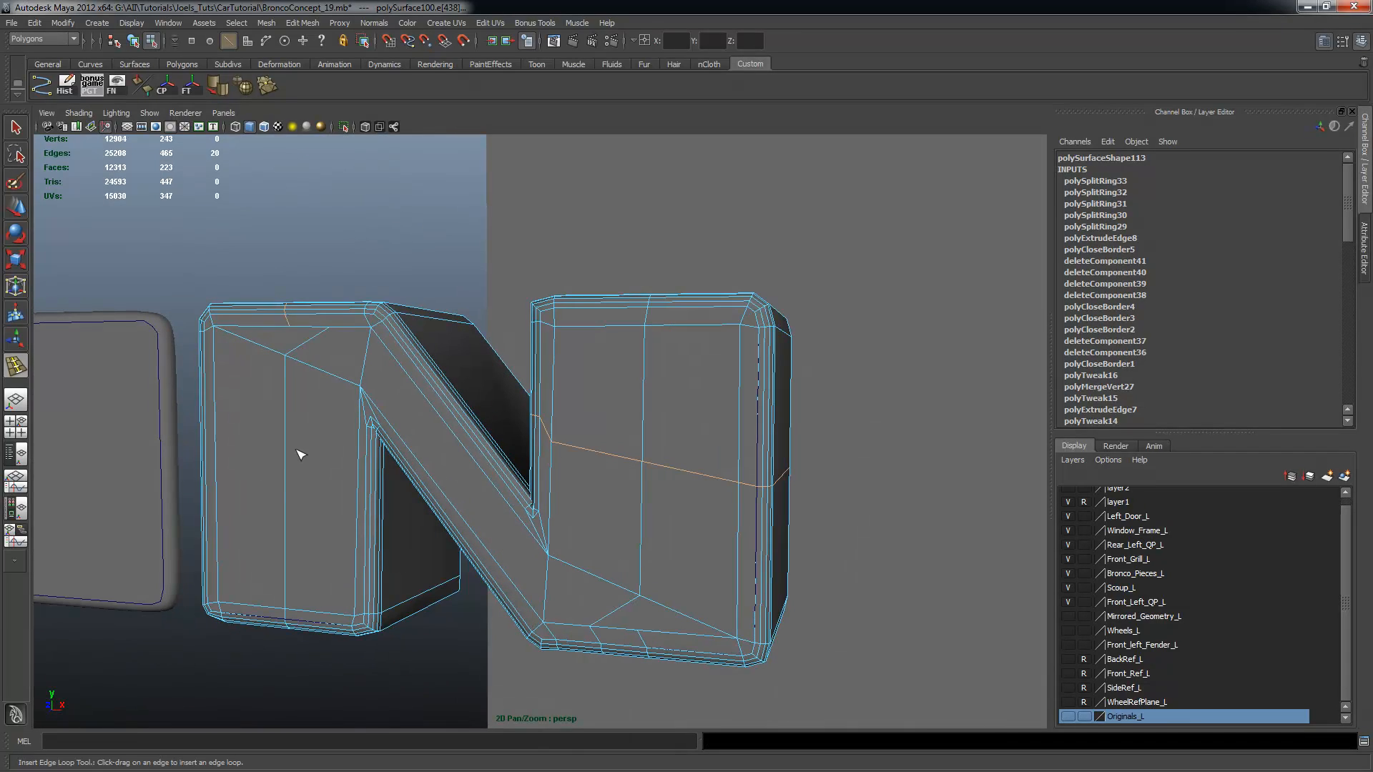
Insert one edge loop across the middle of the letter N's left stem and one across its diagonal
click(372, 512)
alt+drag(373, 512, 519, 484)
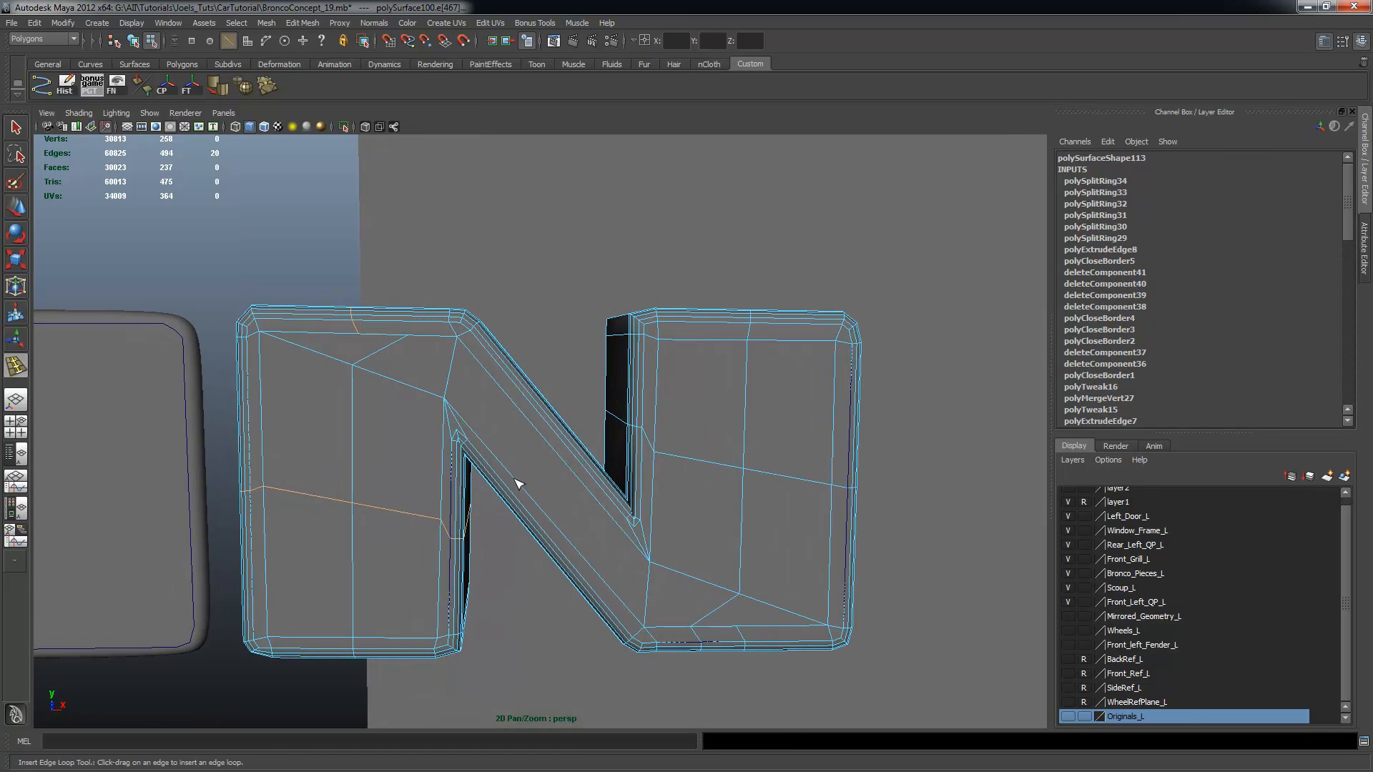
click(559, 434)
mouse_move(603, 474)
alt+mouse_down()
mouse_move(607, 420)
mouse_move(603, 475)
alt+mouse_up()
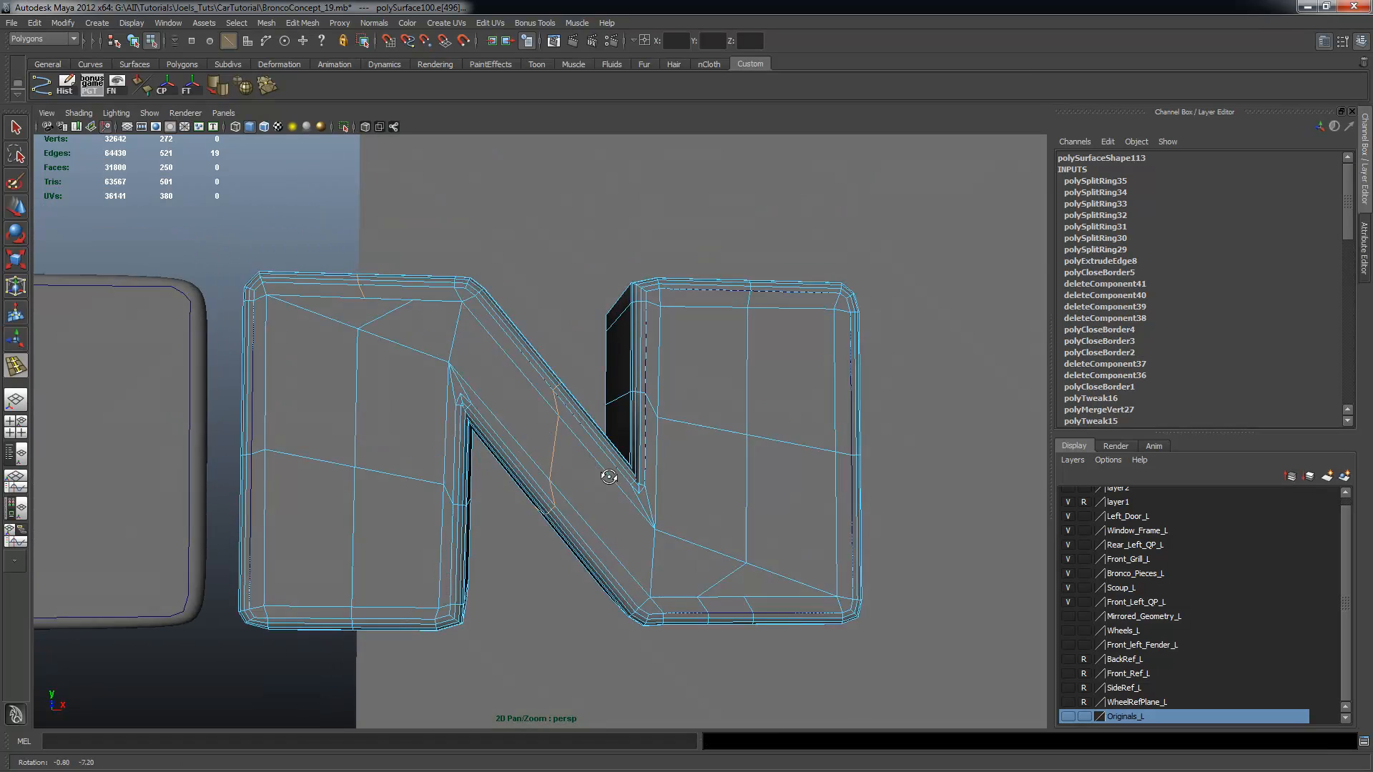
alt+right_drag(603, 474, 697, 488)
alt+drag(697, 488, 549, 471)
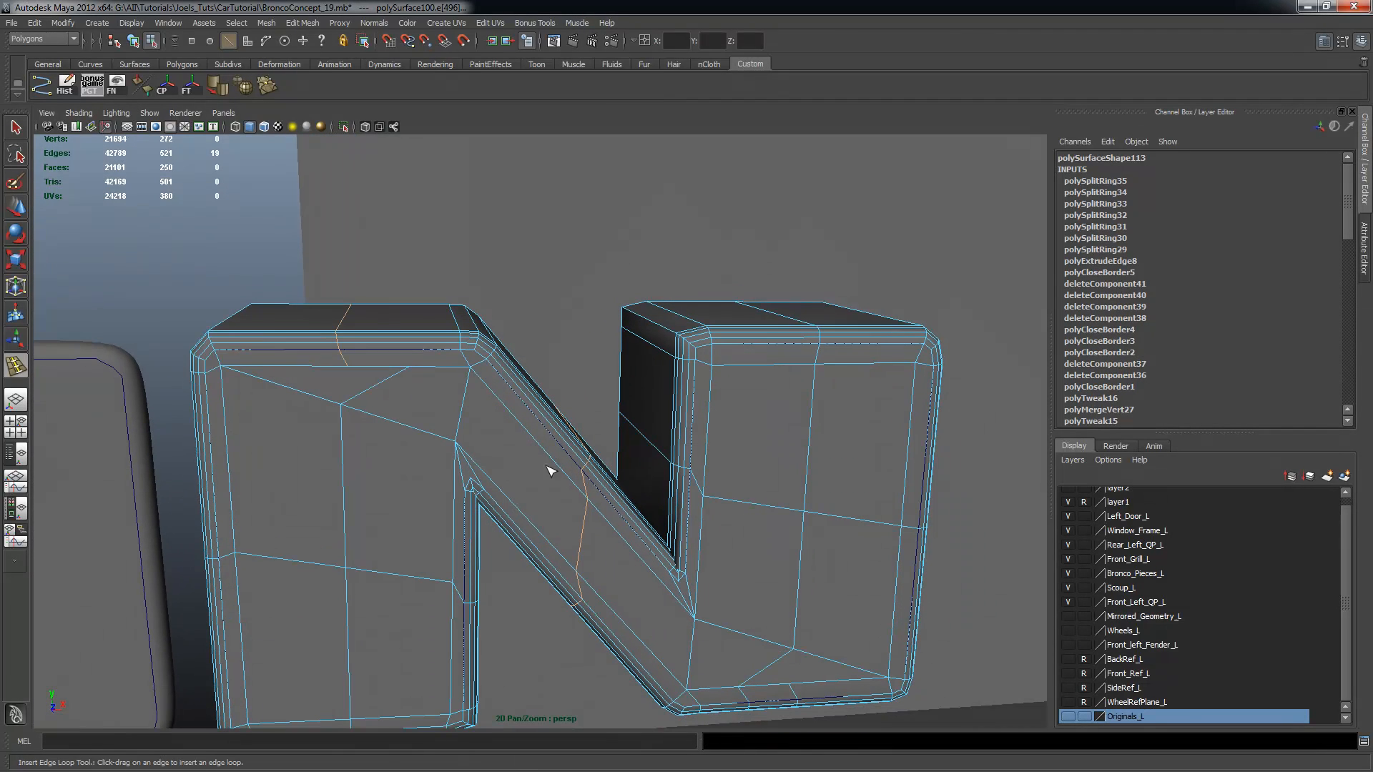
Snap the loose vertex on the front face's upper edge of the left stem onto the end vertex of the top bevel's loop
key(q)
right_drag(398, 402, 382, 378)
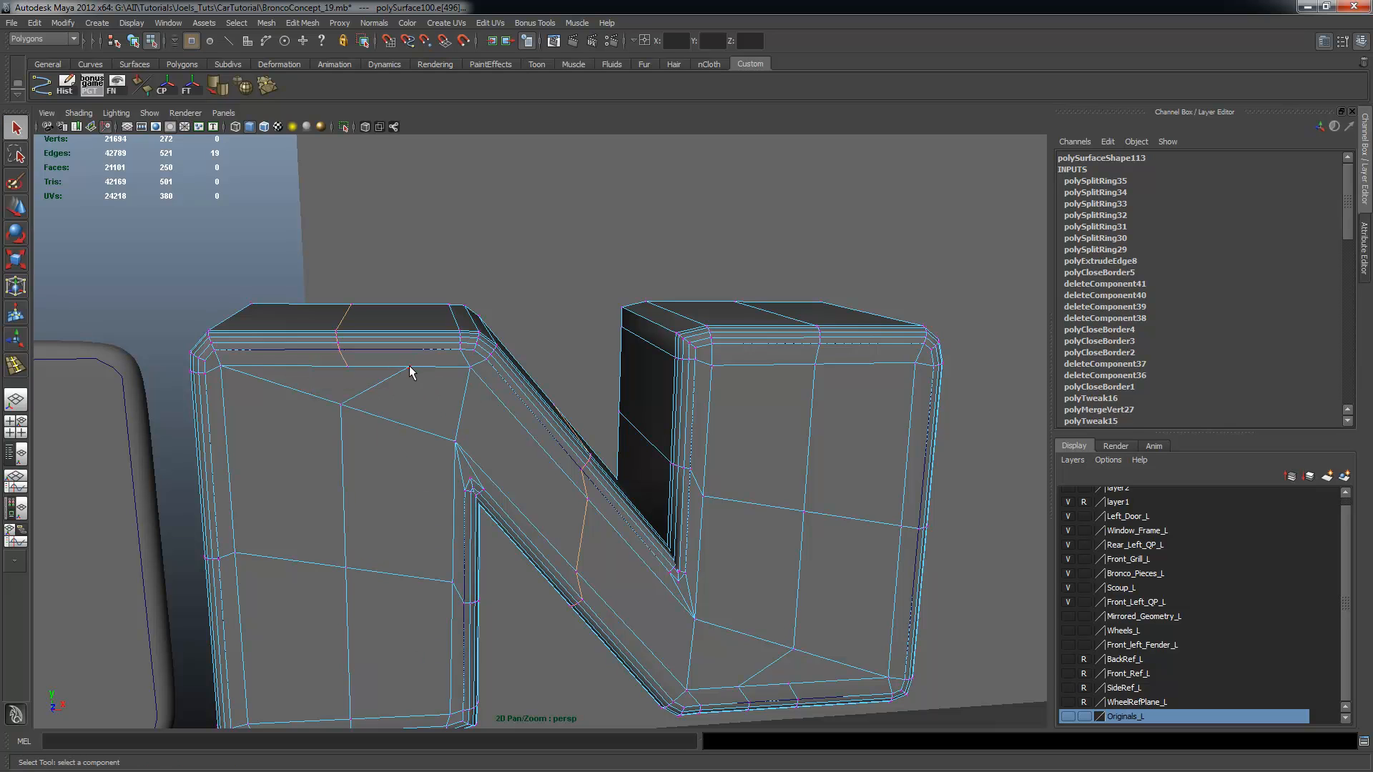
click(409, 369)
key(w)
key(v)
drag(409, 367, 351, 364)
key(ctrl+z)
mouse_move(480, 365)
alt+mouse_down()
mouse_move(475, 343)
mouse_move(492, 343)
alt+mouse_up()
alt+middle_drag(457, 325, 473, 349)
key(v)
drag(353, 341, 316, 339)
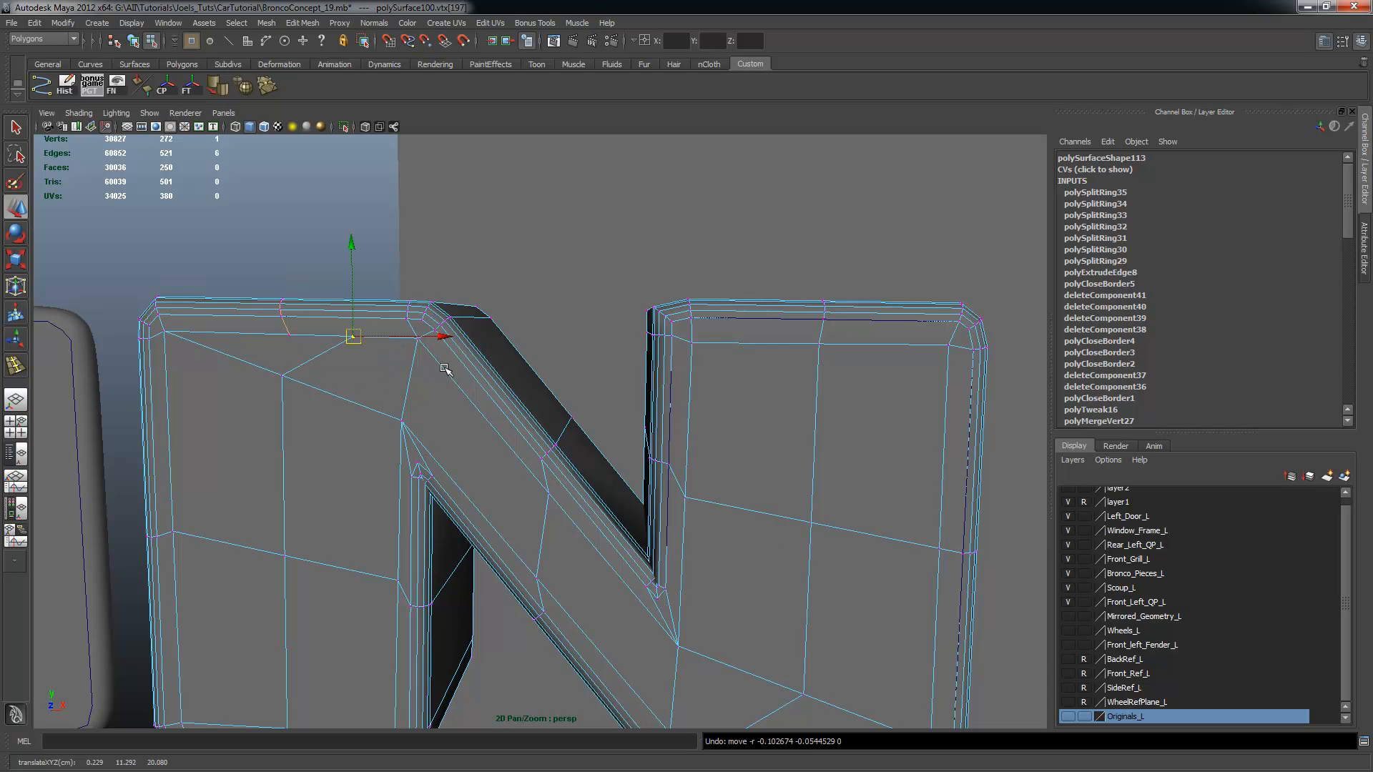
scroll(407, 319, down, 3)
alt+drag(407, 319, 434, 276)
alt+middle_drag(434, 276, 380, 386)
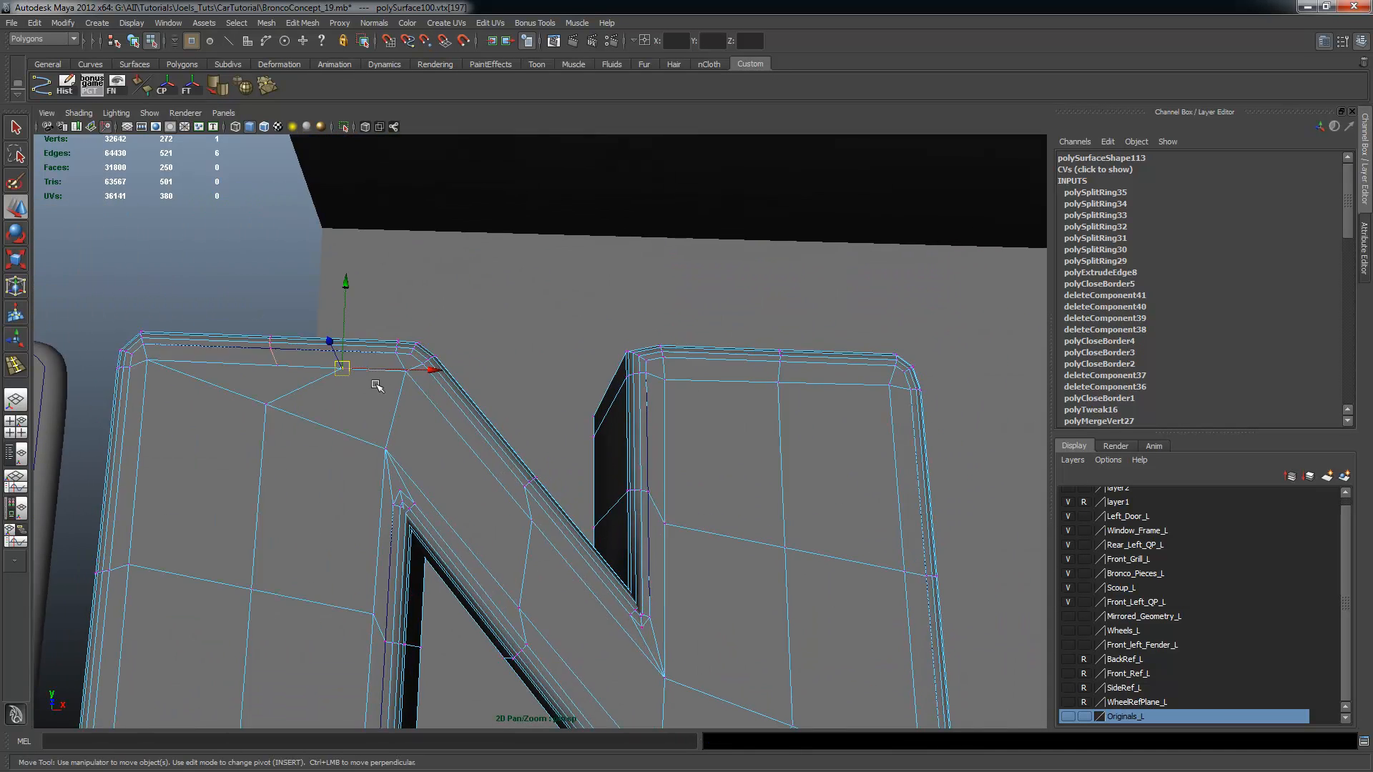
scroll(415, 373, up, 3)
alt+drag(419, 371, 367, 450)
drag(339, 525, 262, 516)
alt+drag(369, 538, 386, 511)
Move the lengthwise loop's vertices at the right stem's foot onto the neighbouring loop across the bottom bevel and underside
alt+middle_drag(486, 503, 456, 469)
alt+middle_drag(534, 492, 259, 359)
alt+middle_drag(522, 599, 500, 430)
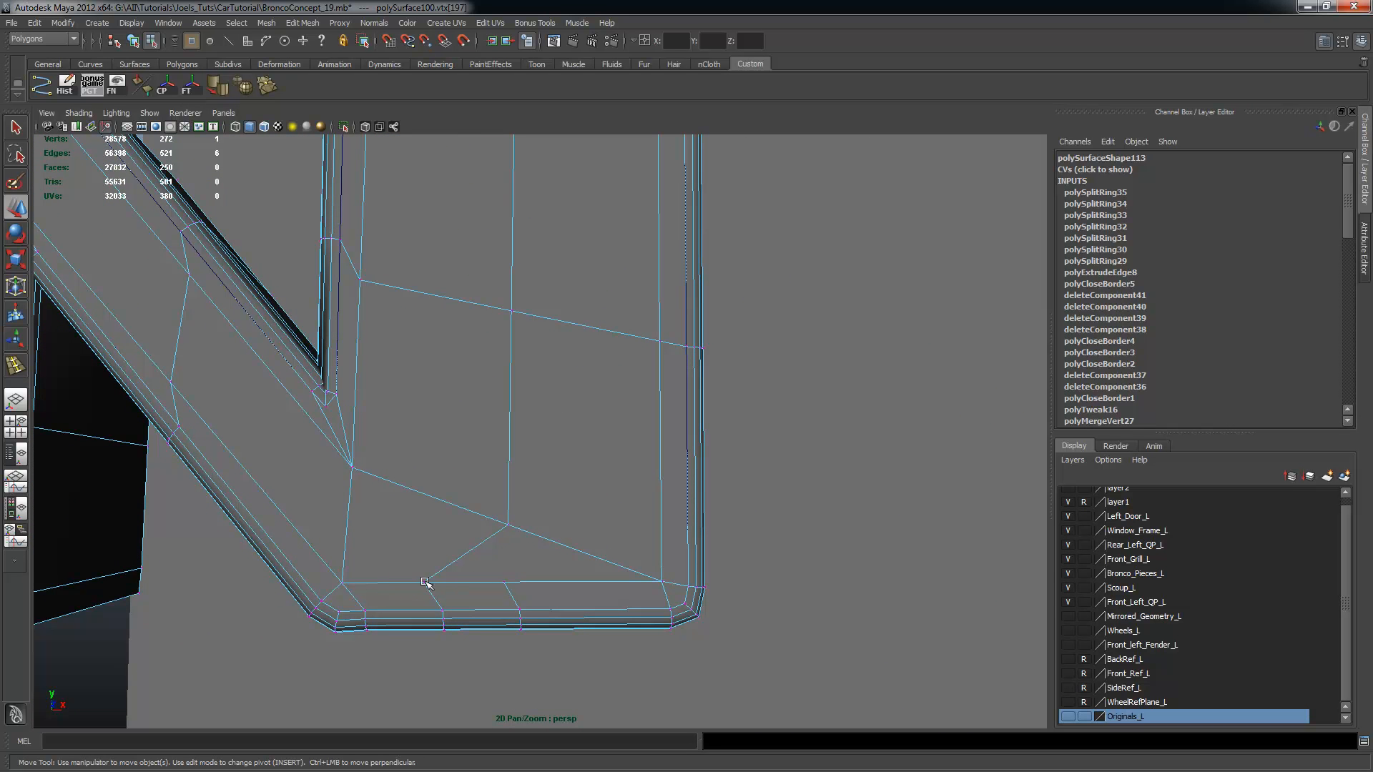
drag(430, 580, 528, 585)
alt+drag(445, 603, 472, 644)
alt+drag(472, 644, 500, 565)
drag(537, 512, 602, 516)
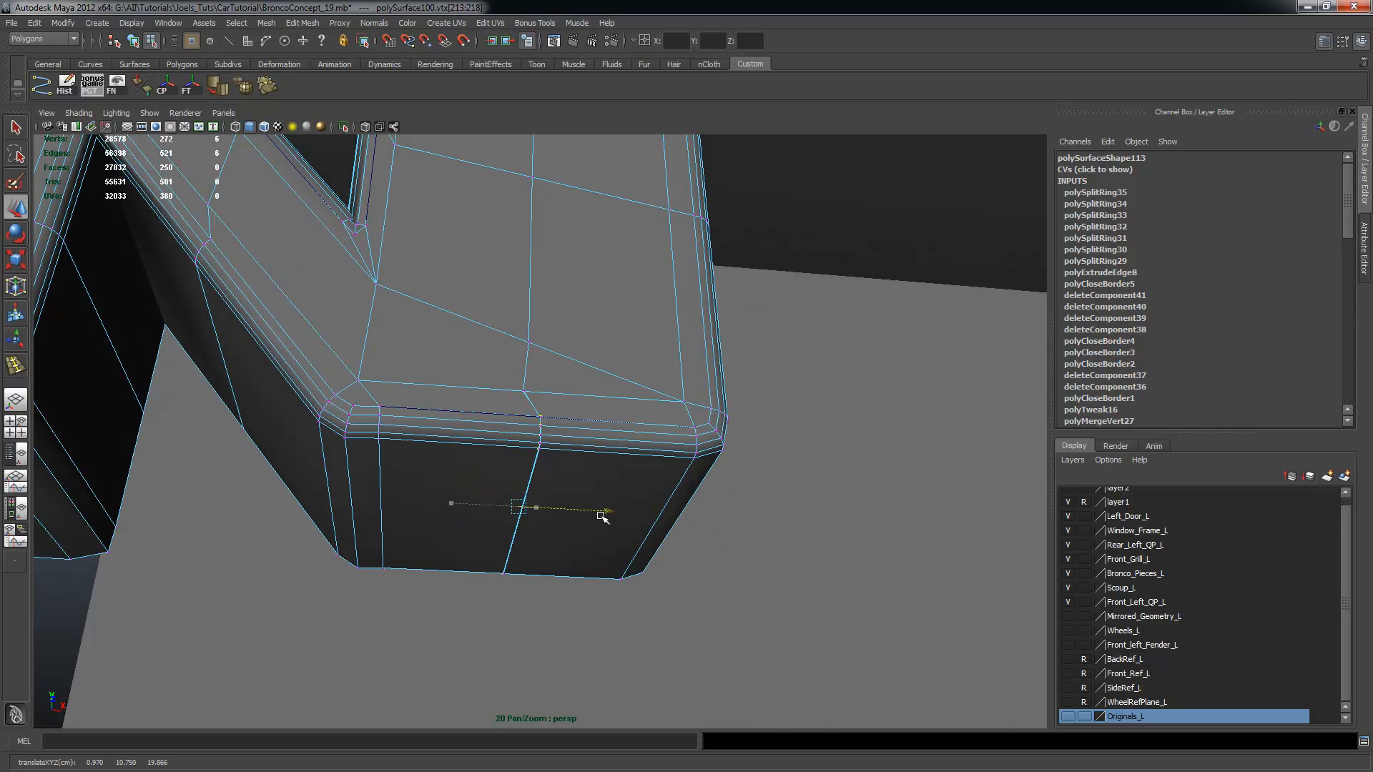
Select all of the letter N's vertices
alt+right_drag(644, 435, 455, 405)
alt+drag(455, 405, 521, 466)
alt+drag(297, 366, 360, 357)
drag(163, 226, 848, 728)
alt+right_drag(507, 493, 613, 496)
alt+drag(612, 496, 584, 464)
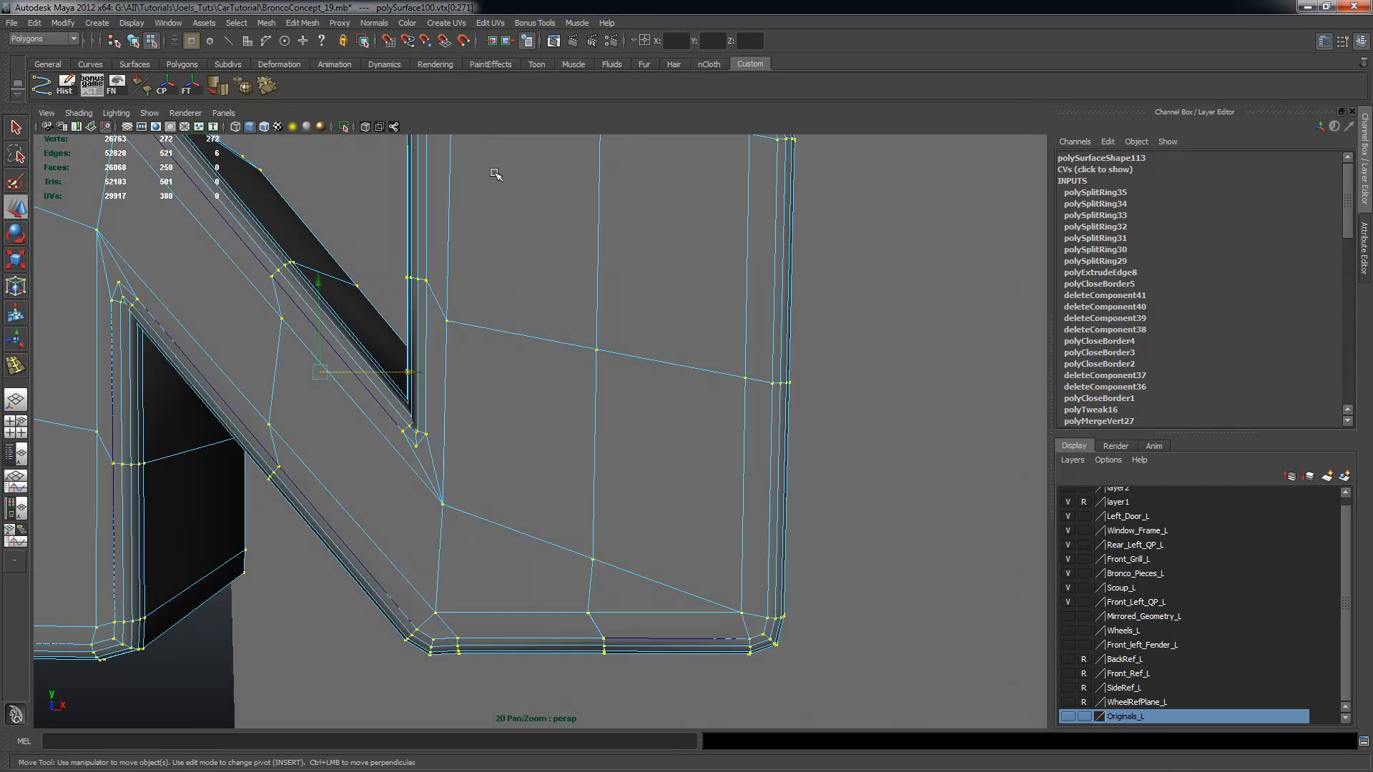
Try to merge all selected vertices of the letter N with the existing merge settings
click(303, 22)
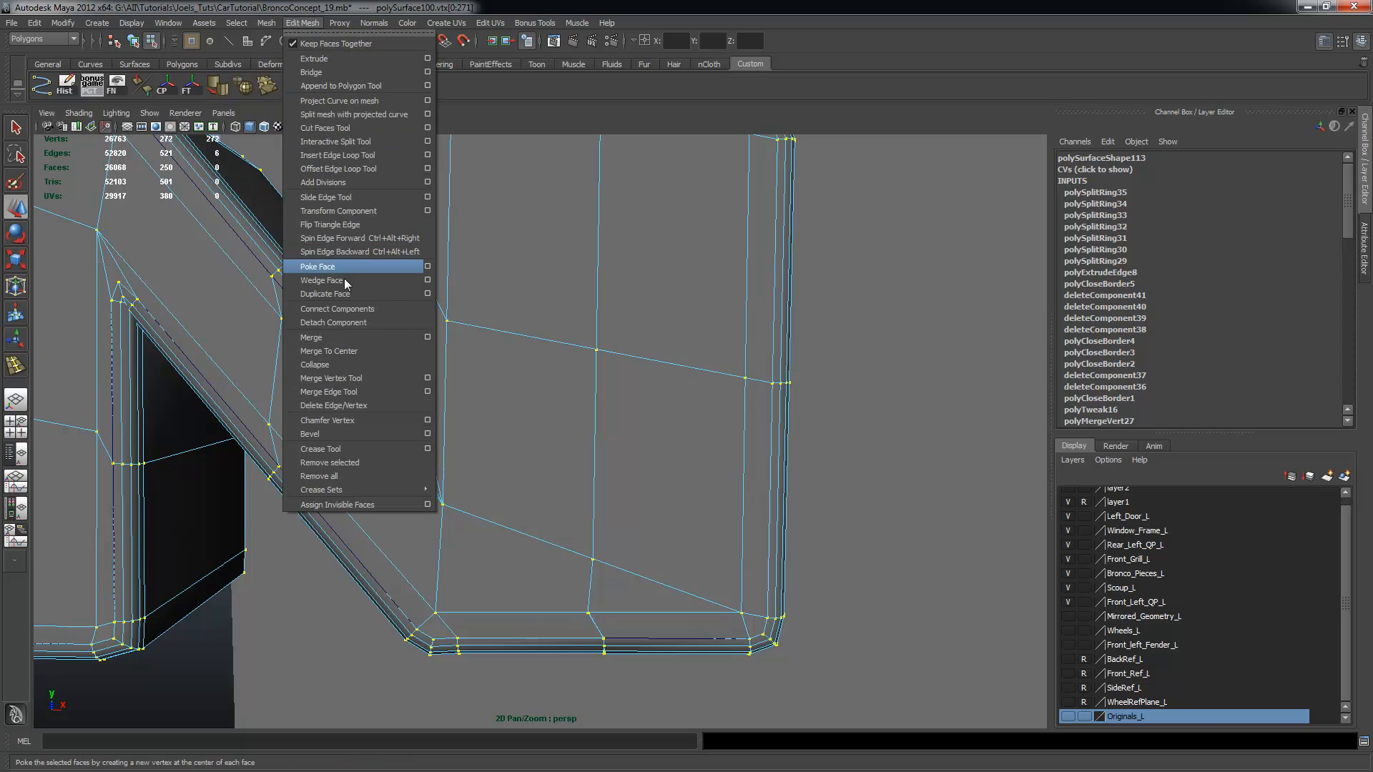
click(314, 337)
alt+drag(552, 392, 523, 399)
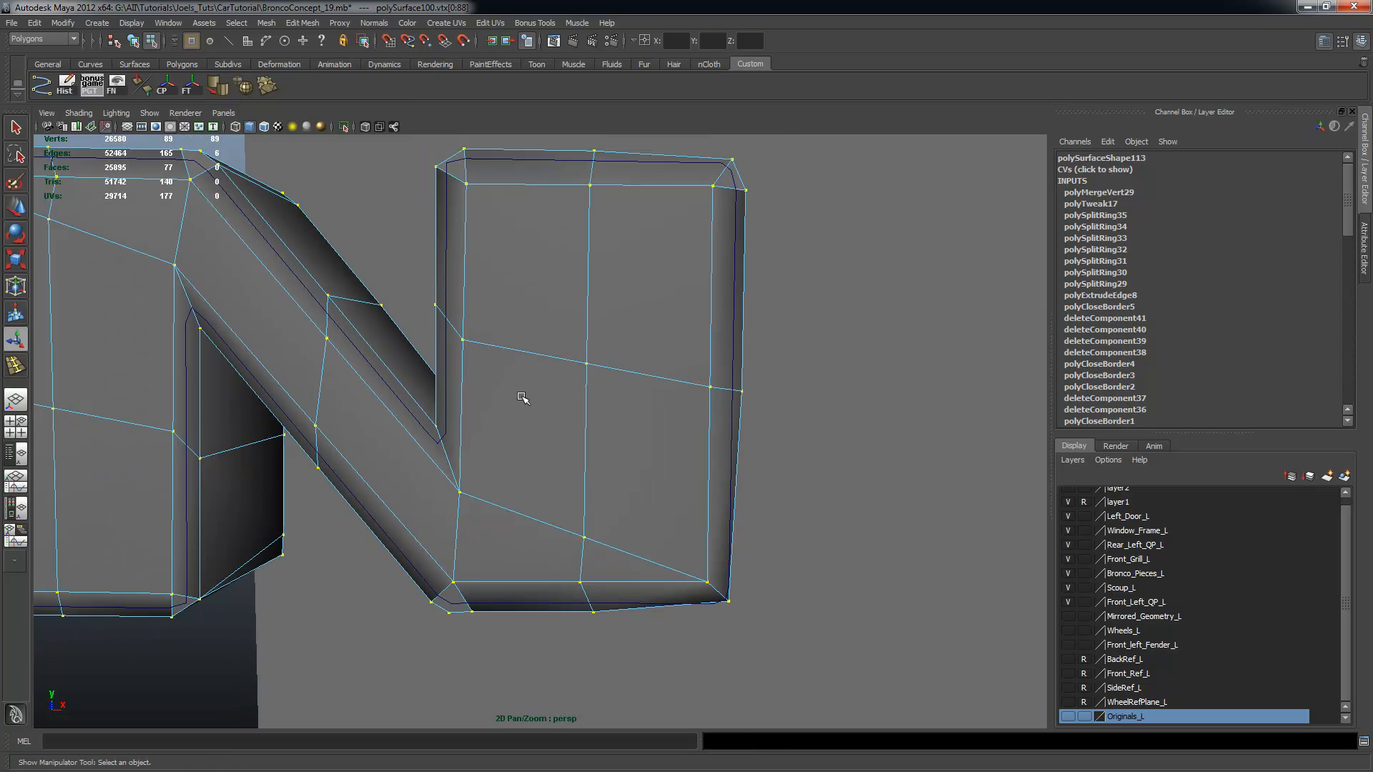
key(ctrl+z)
Try to merge the letter N's selected vertices with the merge threshold set to 0.01
click(302, 23)
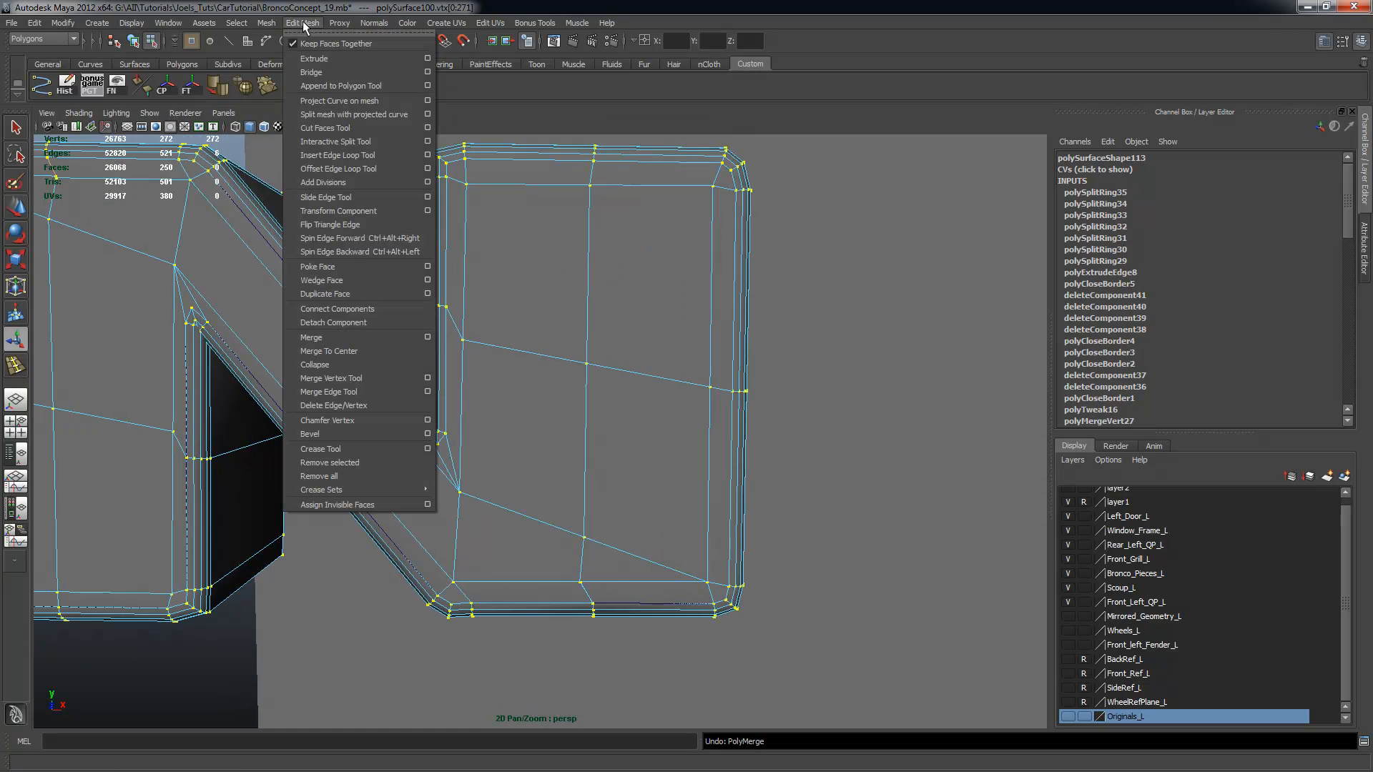
click(428, 337)
scroll(557, 392, up, 2)
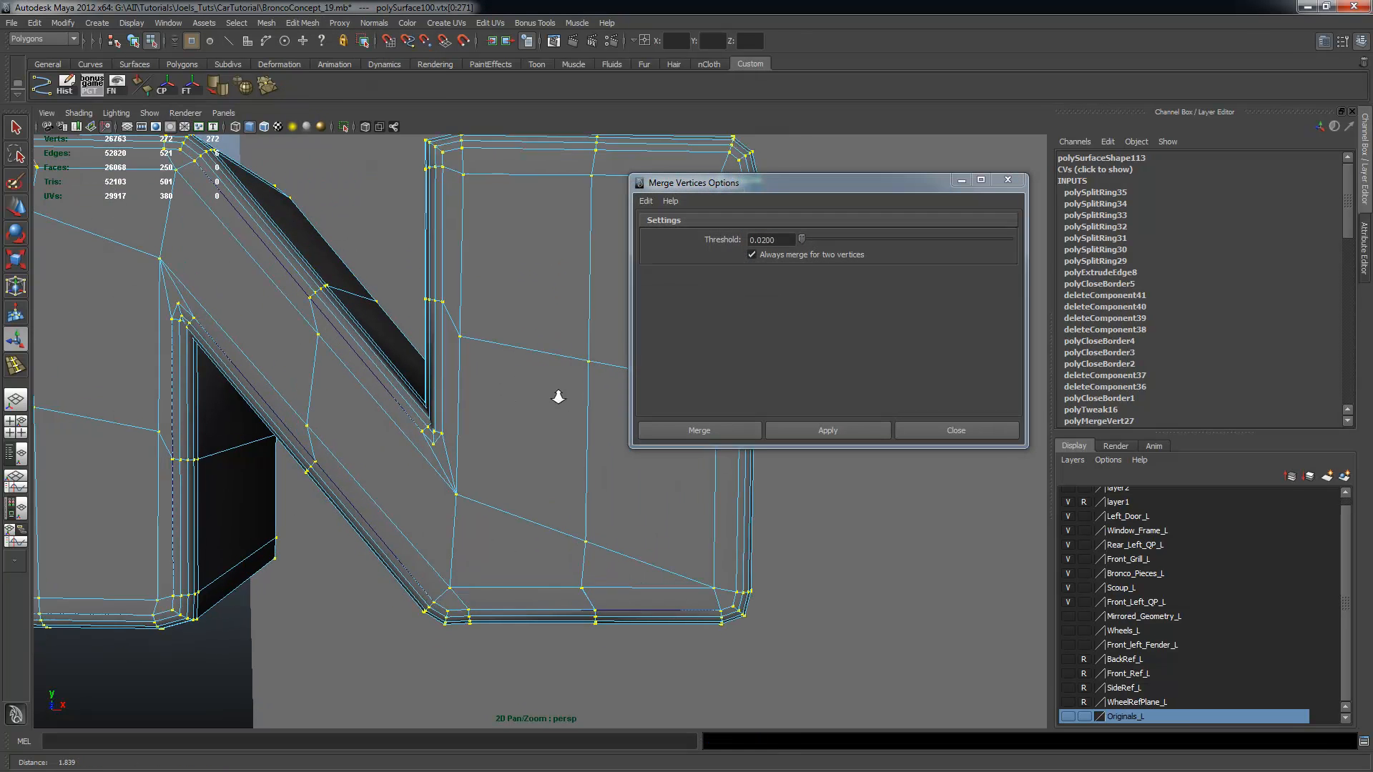
click(646, 201)
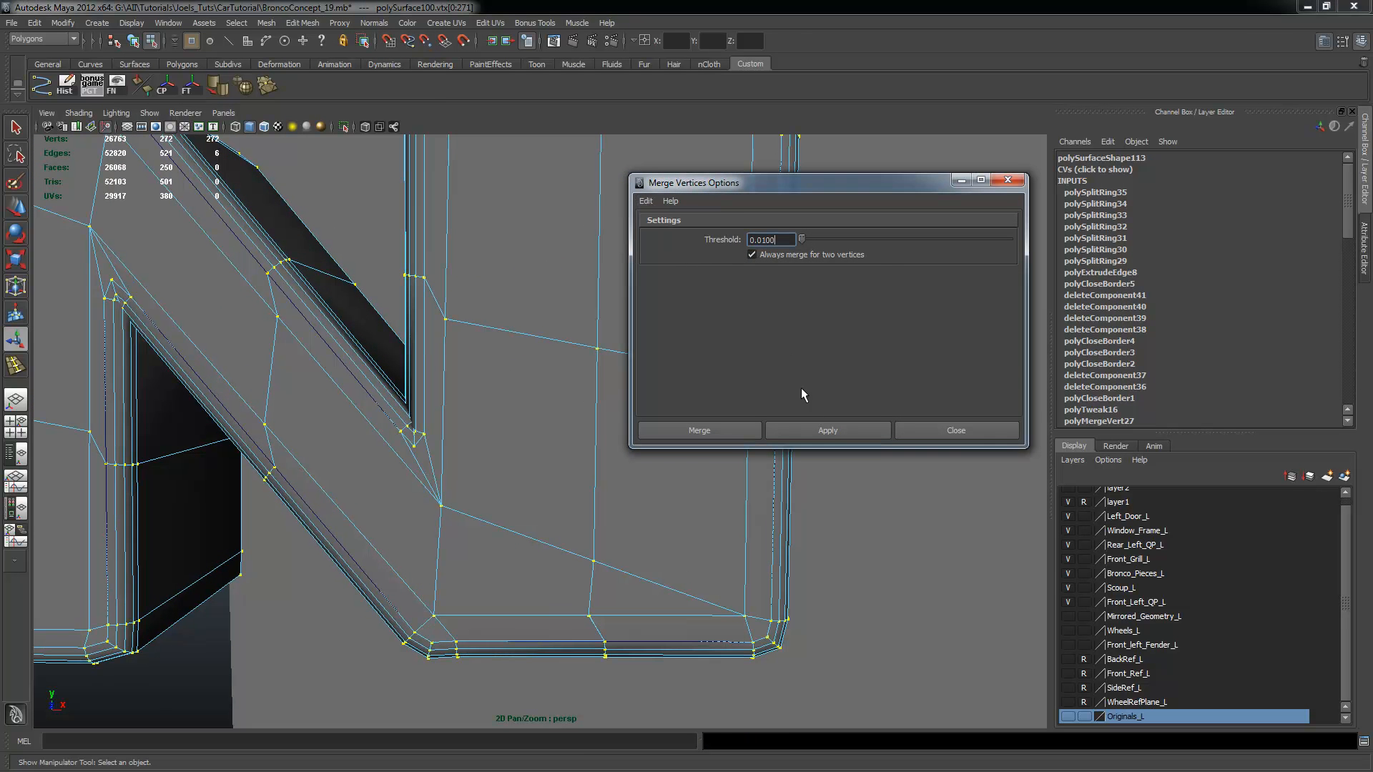
click(835, 429)
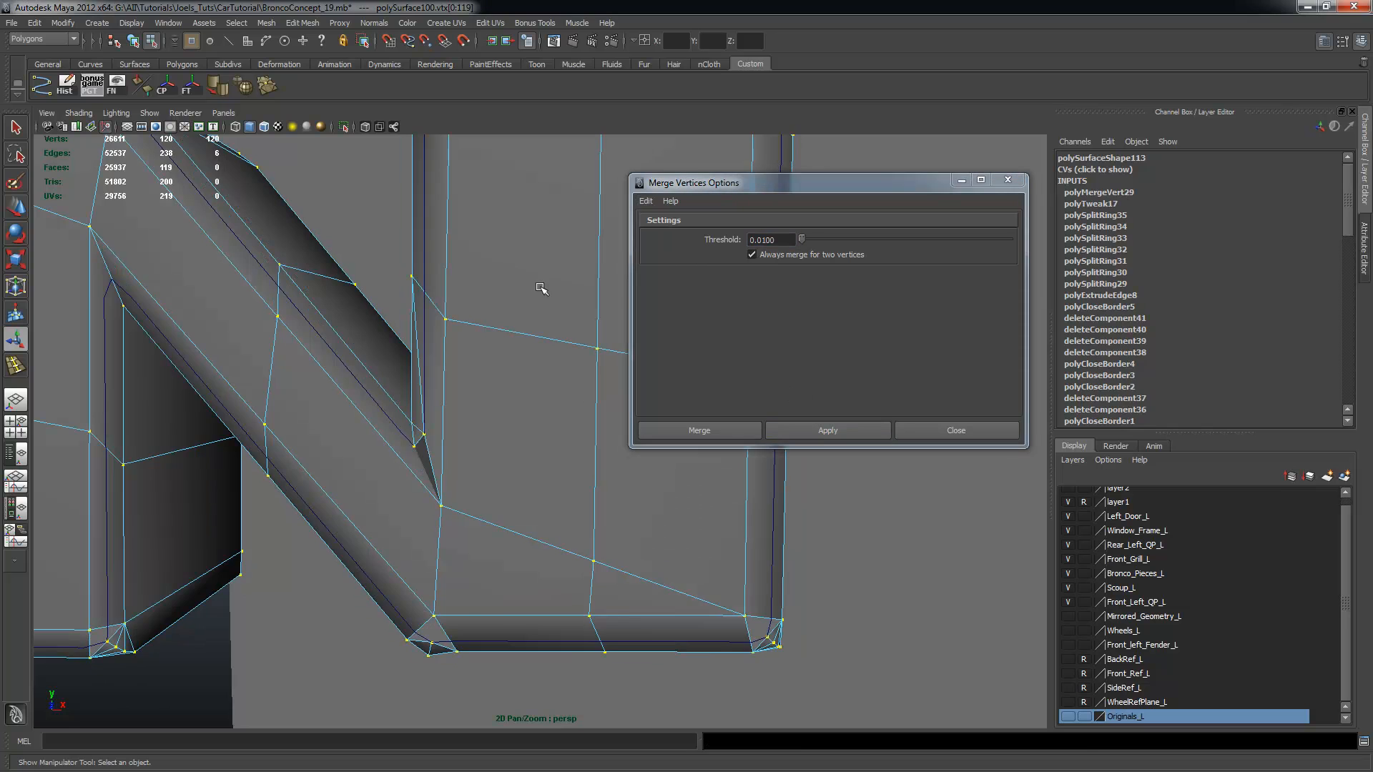
key(ctrl+z)
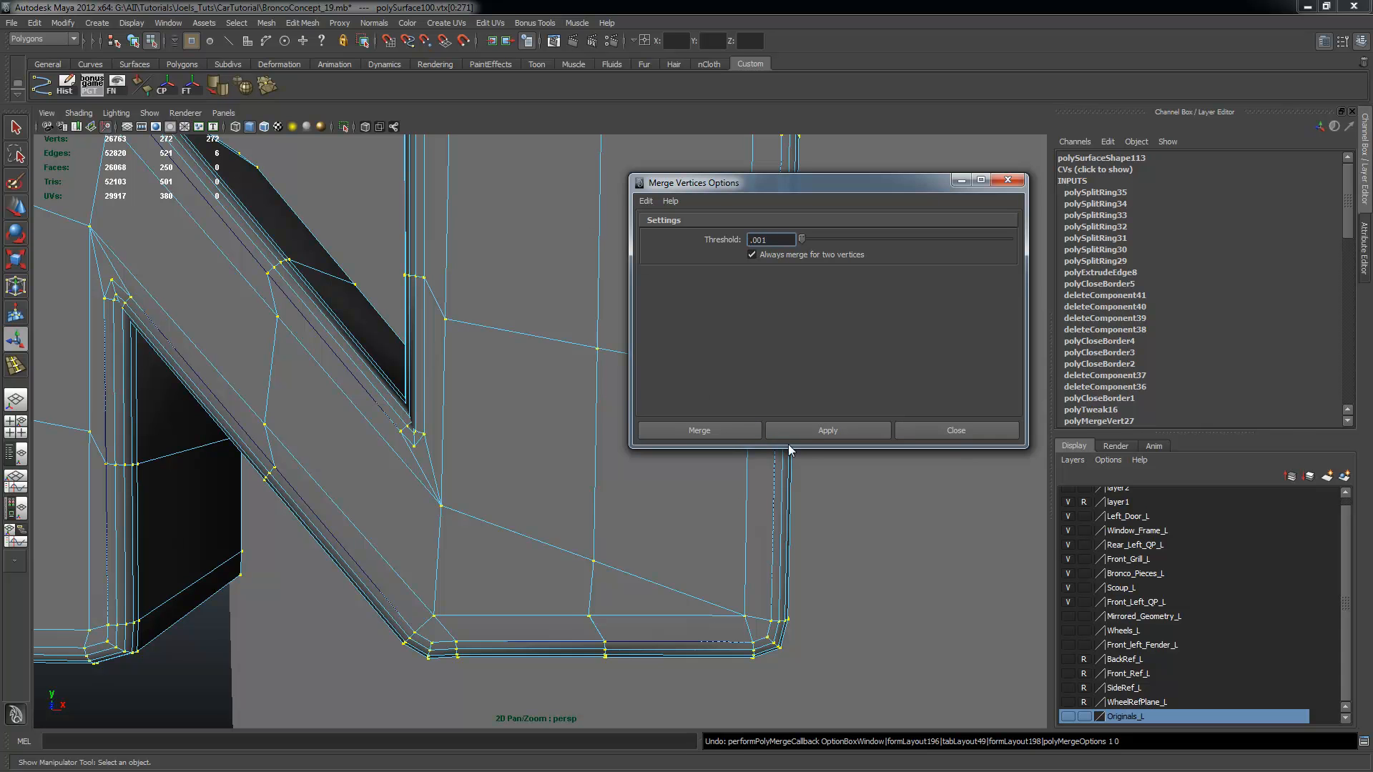
Merge the letter N's selected vertices with a threshold of 0.001 and inspect the upper corner of the diagonal
click(810, 429)
mouse_move(601, 520)
alt+mouse_down()
mouse_move(589, 494)
mouse_move(595, 516)
alt+mouse_up()
alt+middle_drag(343, 322, 575, 545)
alt+drag(519, 497, 558, 509)
alt+right_drag(322, 429, 402, 410)
alt+drag(401, 410, 528, 403)
Merge the letter N's vertices again with thresholds of 0.002 and 0.003, and close the merge options
click(787, 269)
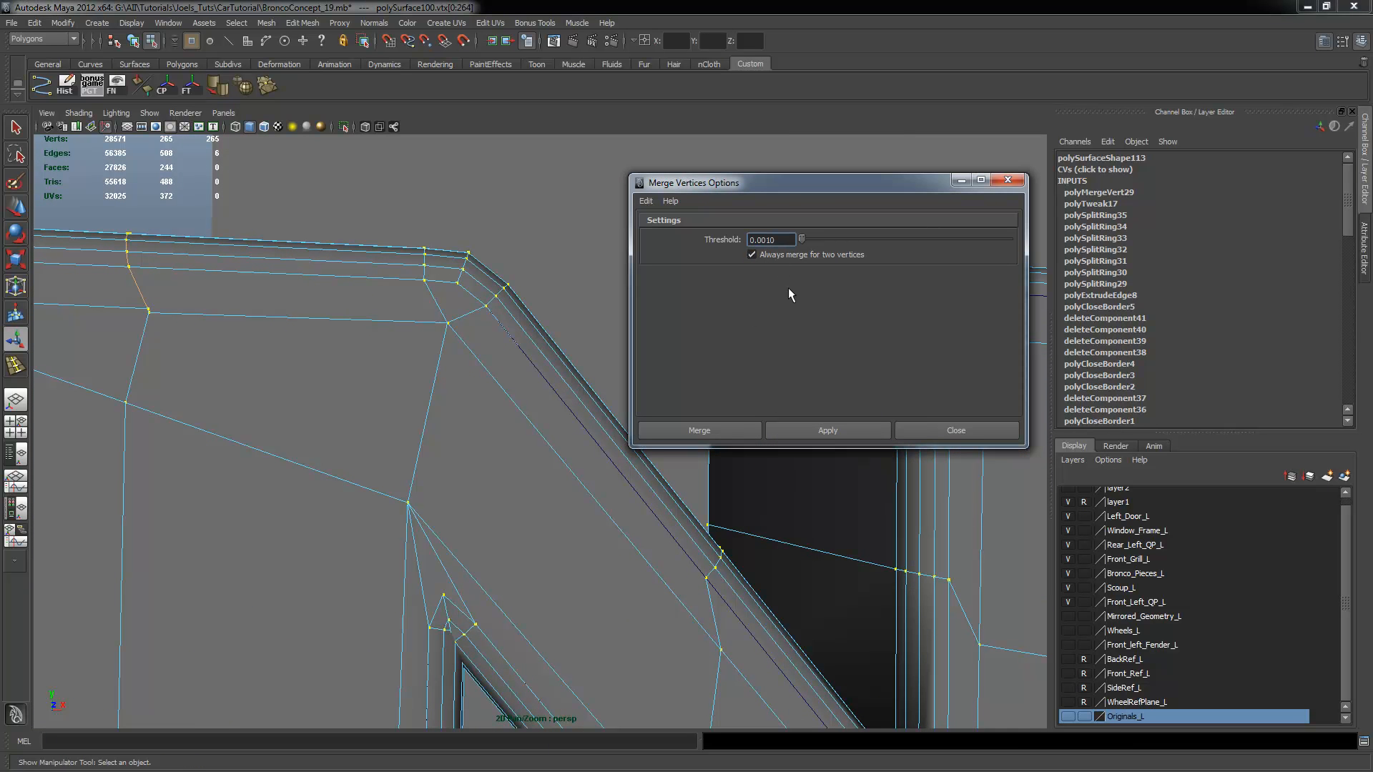
key(BackSpace)
key(BackSpace)
text(2)
click(808, 431)
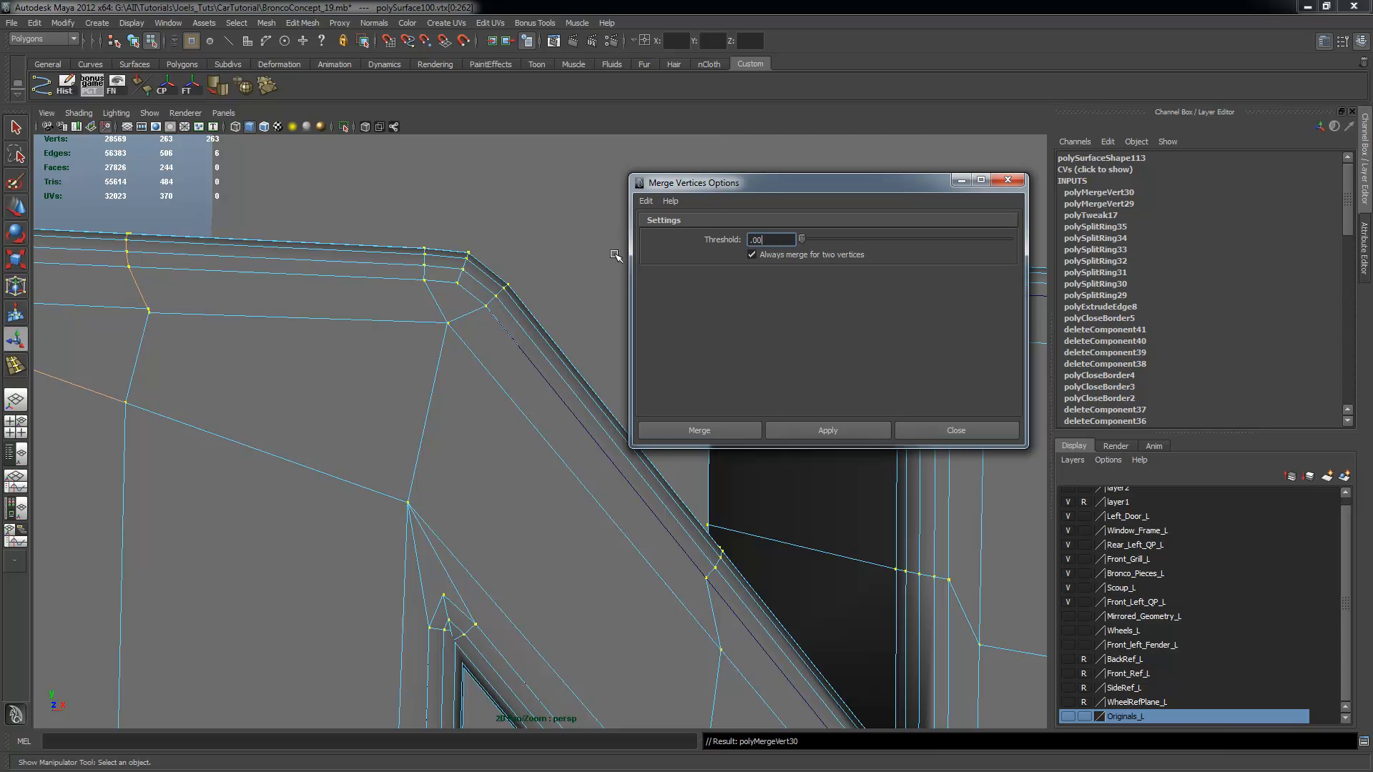
click(817, 429)
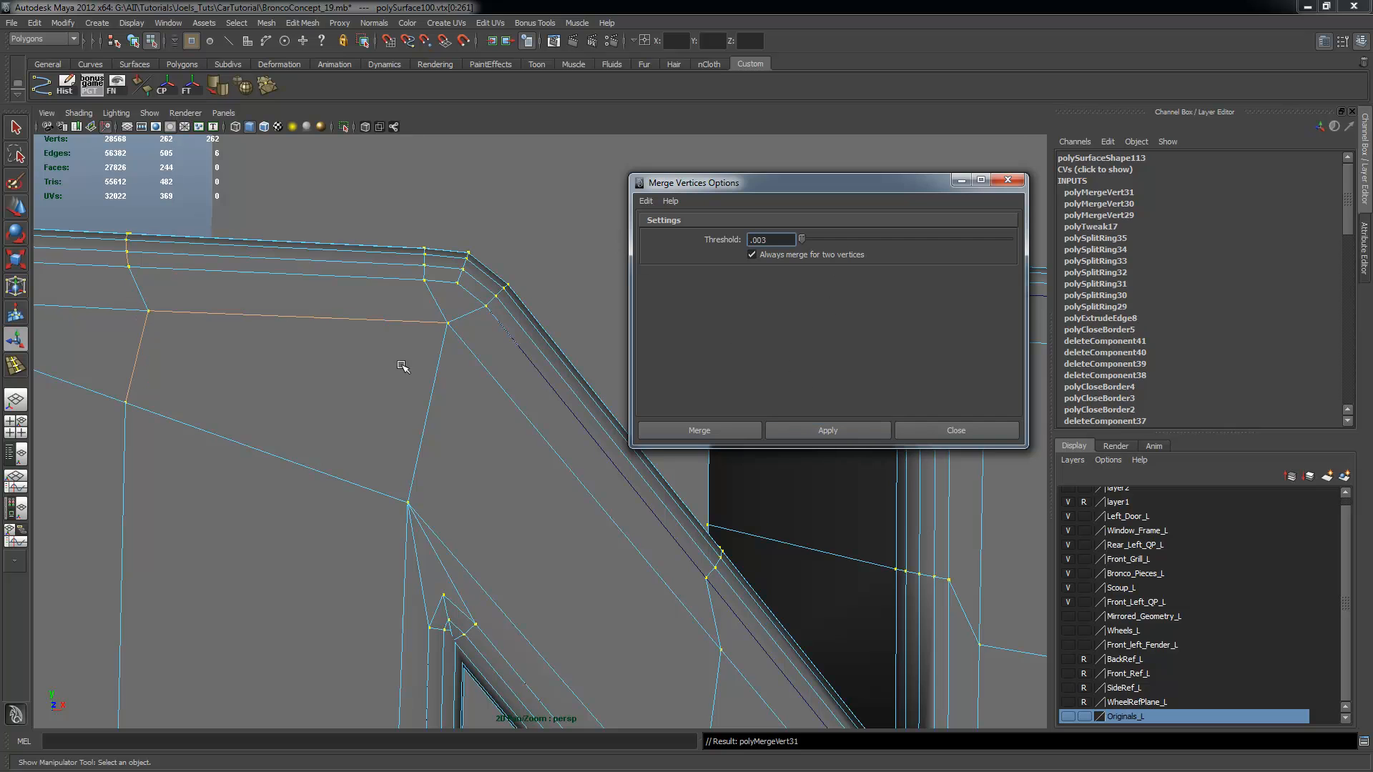
click(178, 180)
alt+right_drag(570, 352, 481, 392)
alt+middle_drag(481, 393, 395, 322)
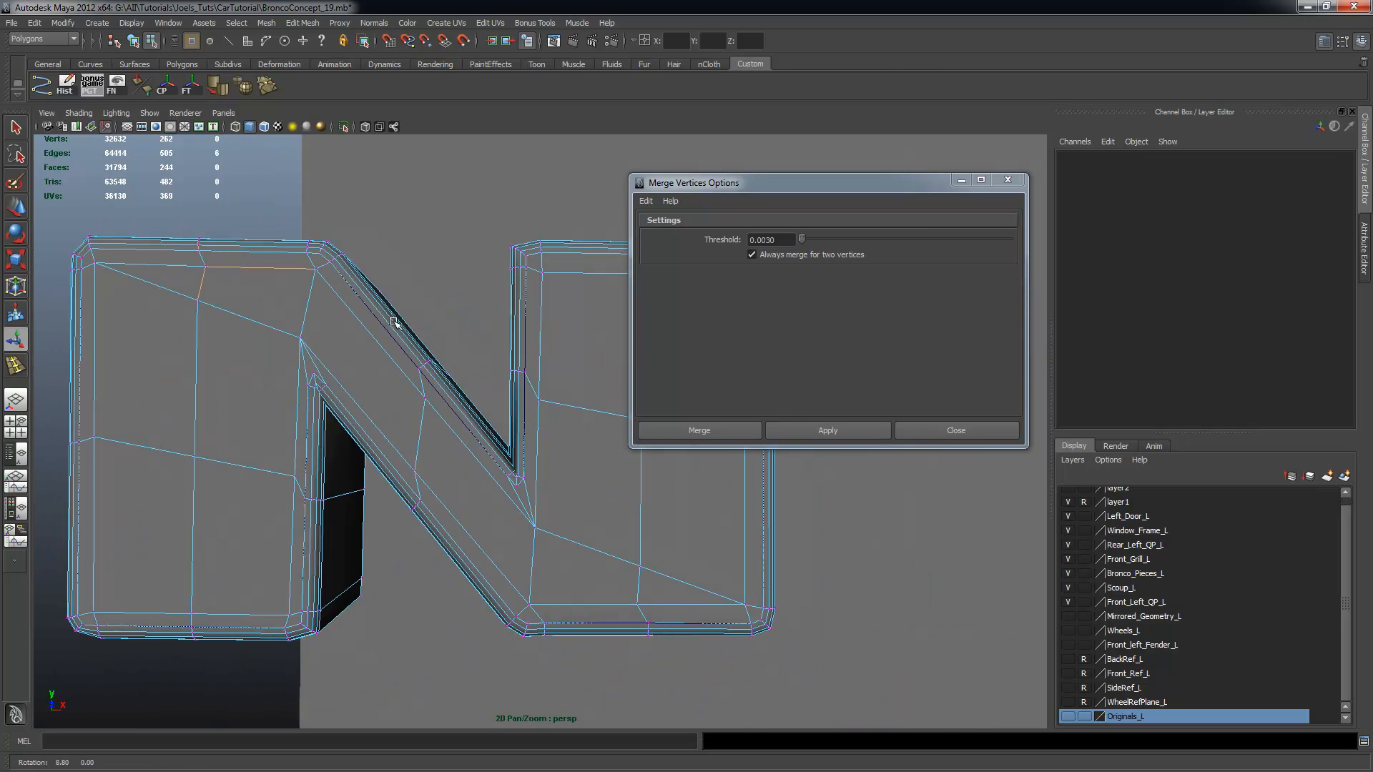
click(1008, 185)
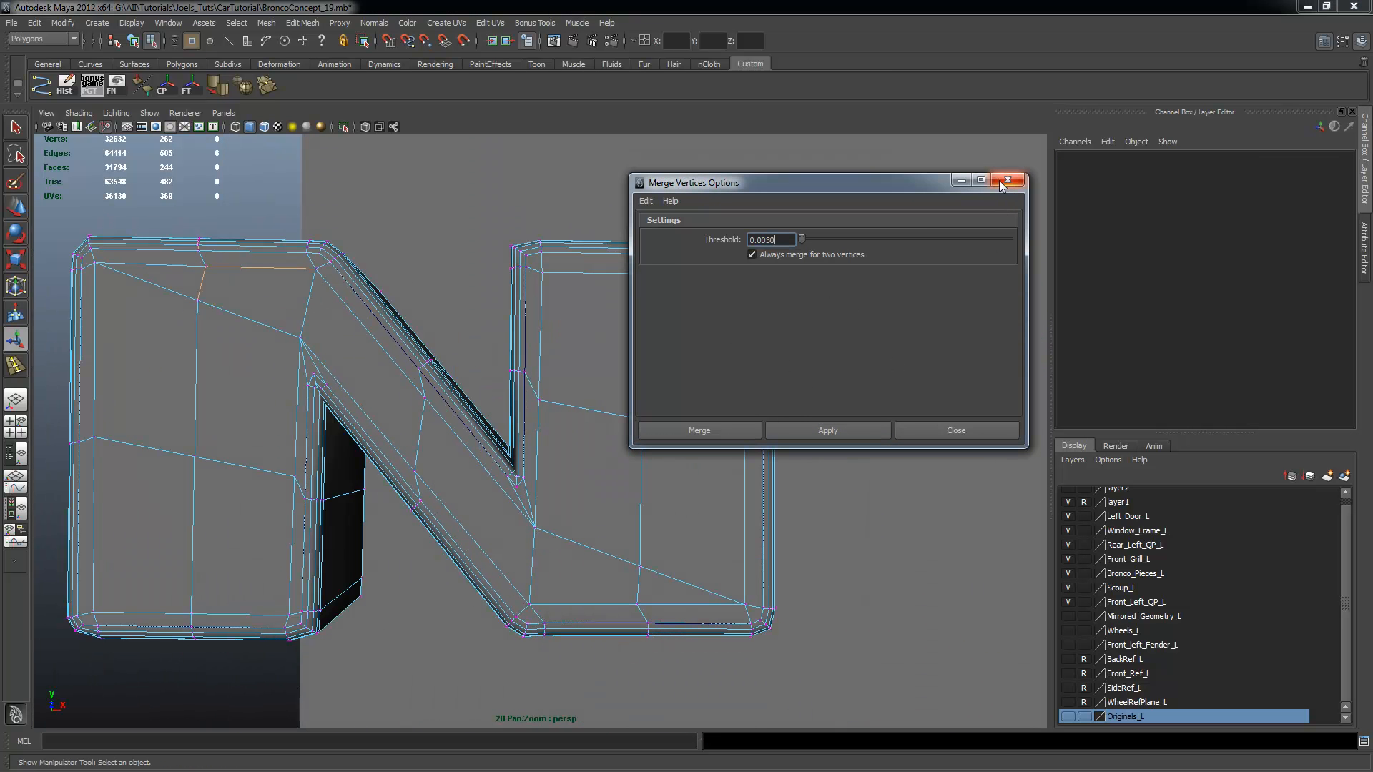
click(1002, 183)
Return the letter N to object mode and display it smoothed
scroll(692, 336, up, 1)
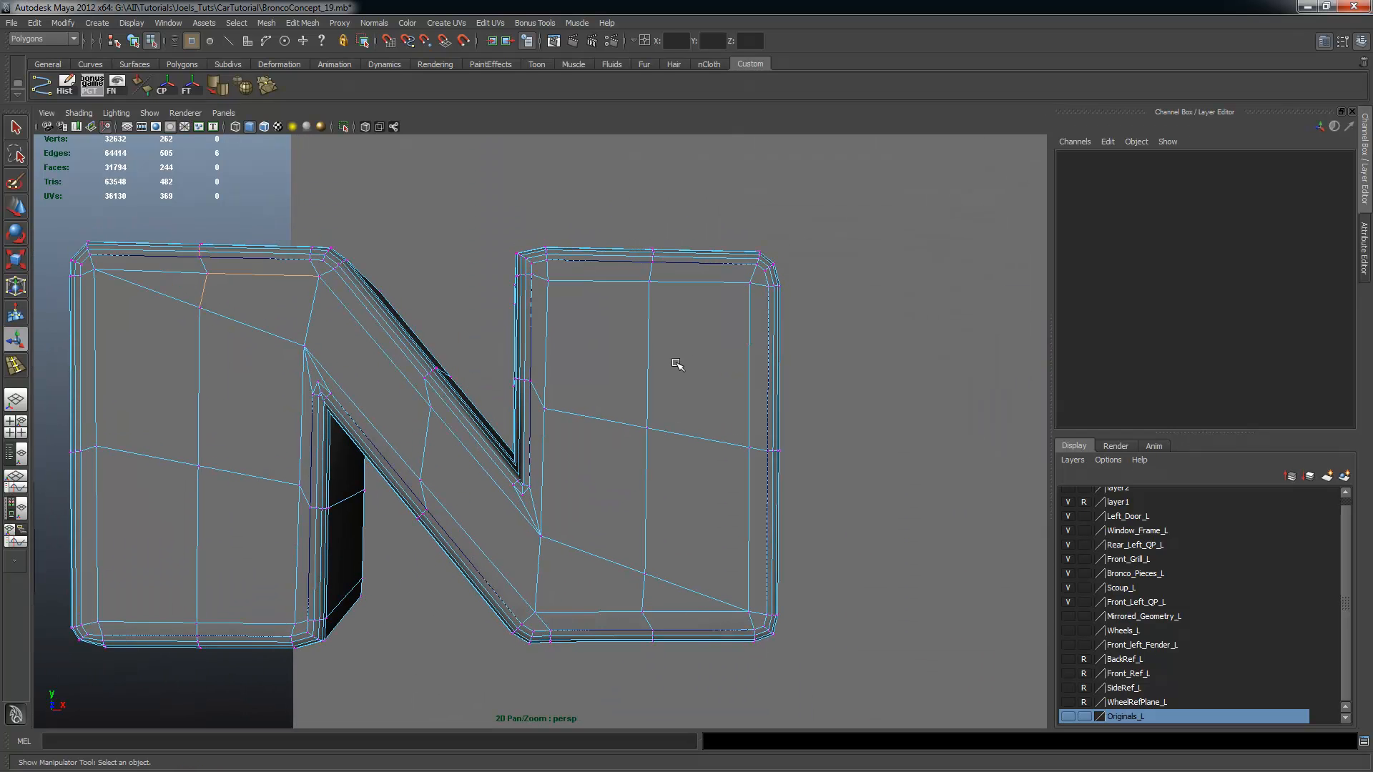
key(F8)
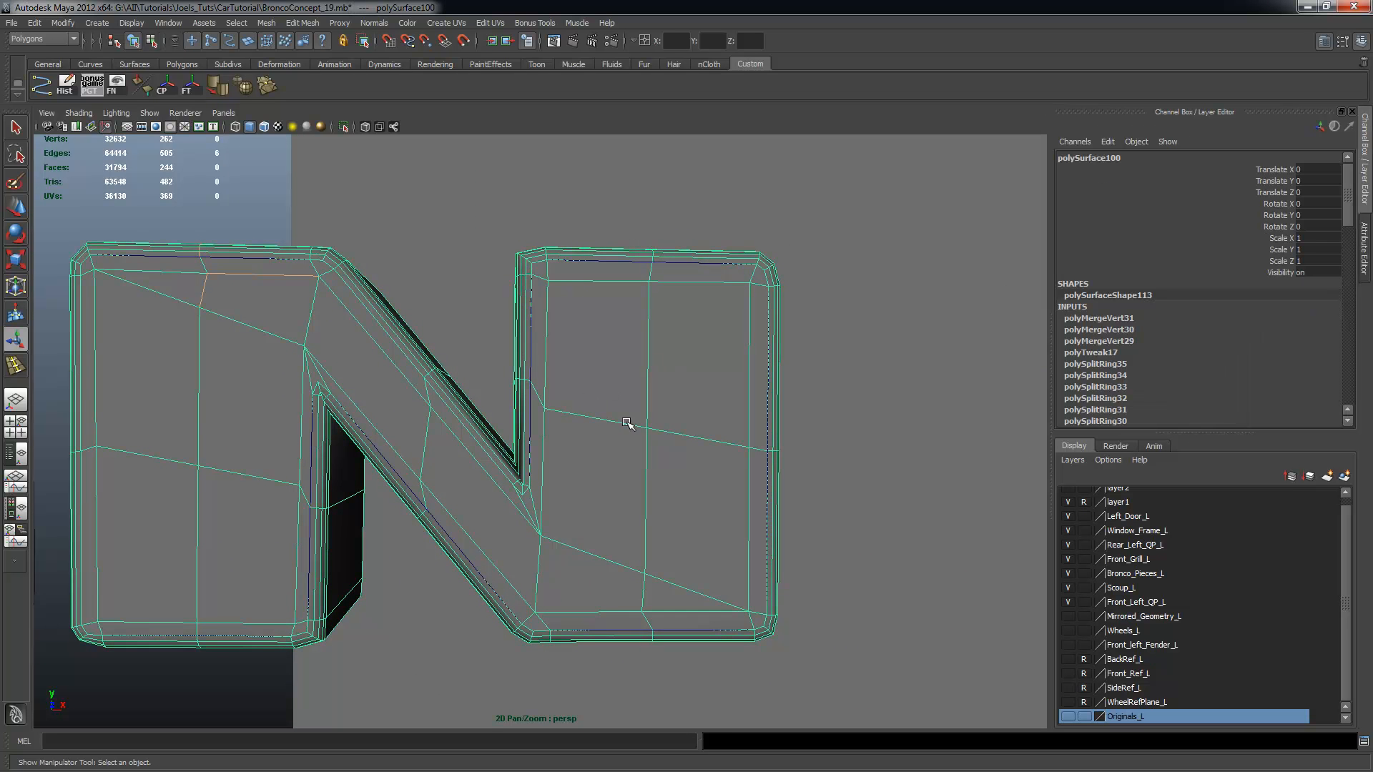
alt+drag(611, 427, 663, 394)
key(3)
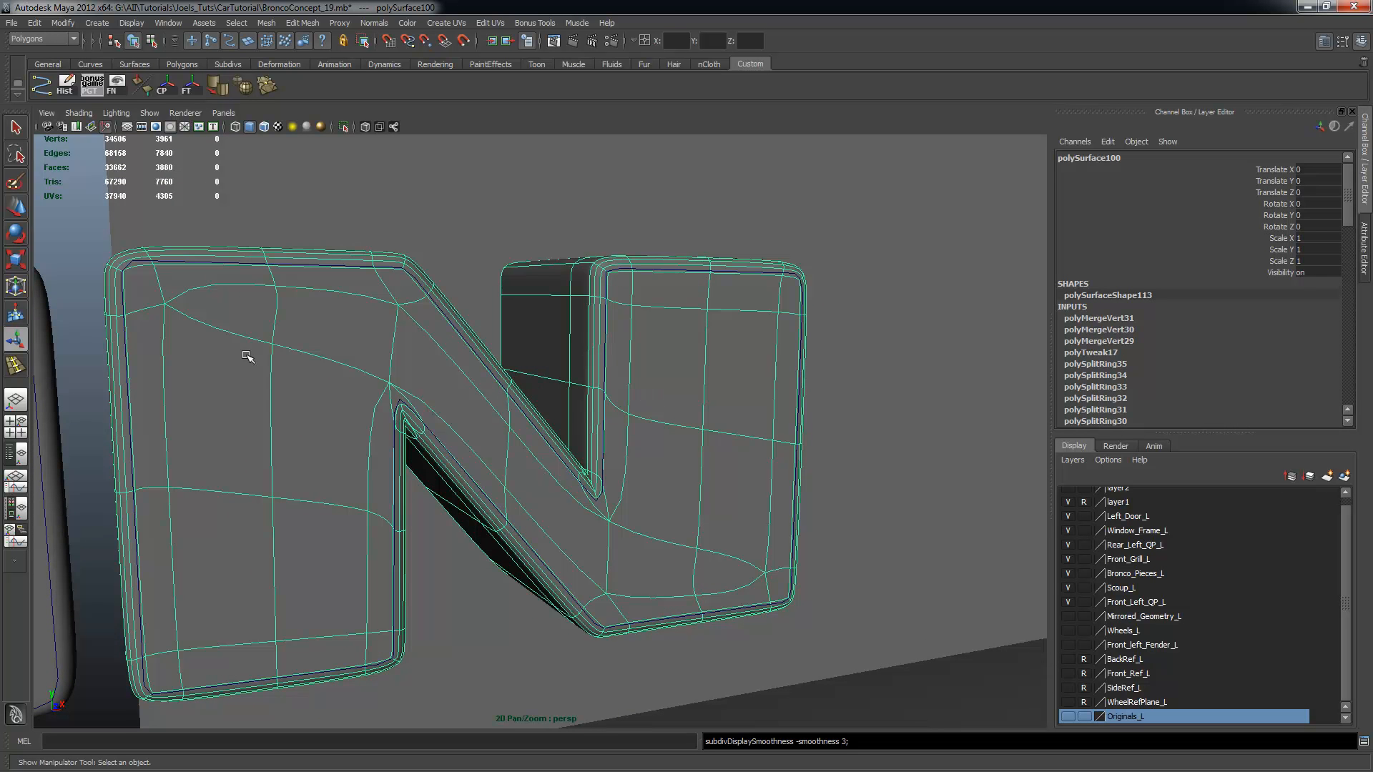
click(99, 268)
alt+drag(567, 389, 454, 383)
Check the smoothed letter N from several angles and beside the letter O on the front grille
click(628, 469)
mouse_move(628, 469)
alt+mouse_down()
mouse_move(613, 462)
mouse_move(672, 481)
mouse_move(615, 448)
alt+mouse_up()
click(153, 420)
scroll(616, 448, down, 2)
alt+middle_drag(616, 448, 684, 444)
click(151, 282)
scroll(603, 409, down, 4)
mouse_move(604, 409)
alt+mouse_down()
mouse_move(527, 395)
mouse_move(586, 392)
alt+mouse_up()
scroll(453, 383, down, 4)
alt+middle_drag(454, 384, 324, 246)
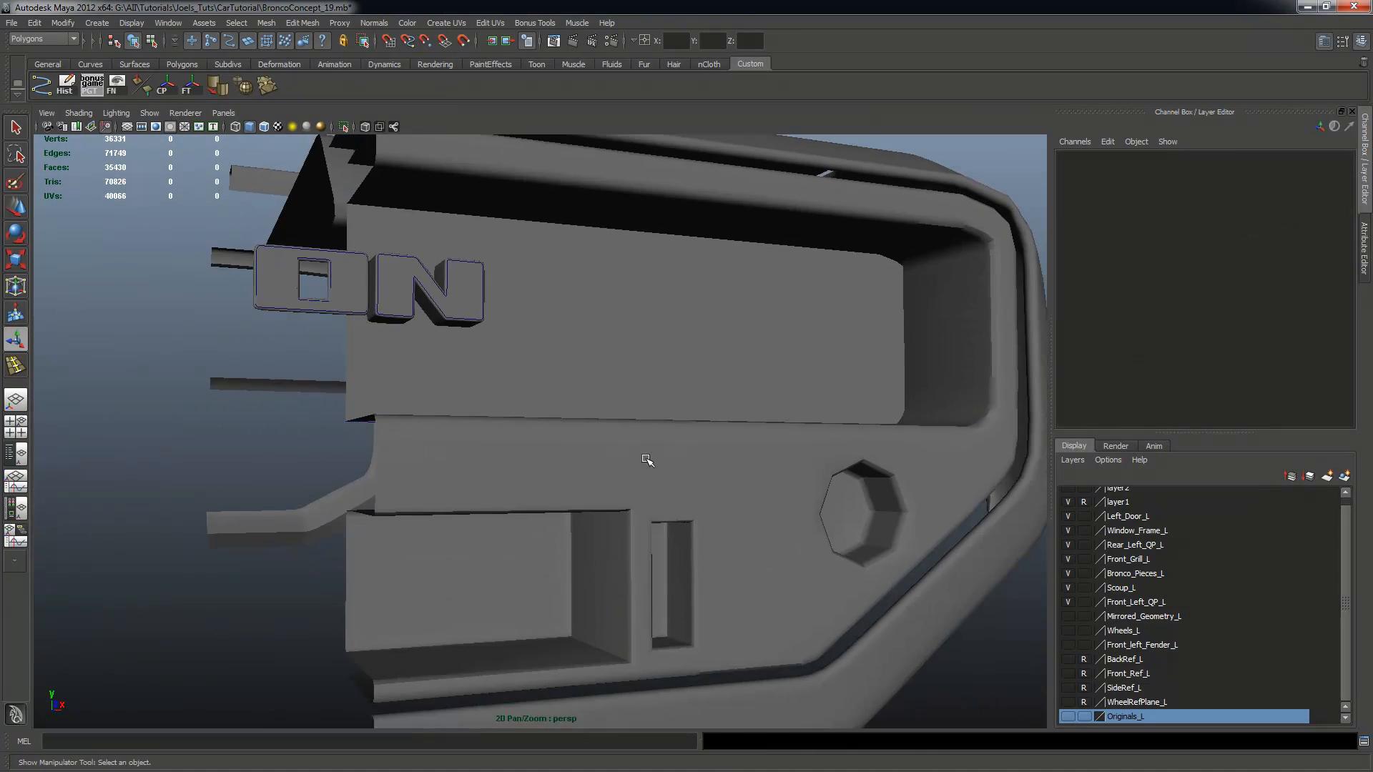
scroll(813, 570, up, 3)
alt+drag(812, 570, 856, 588)
alt+drag(493, 466, 457, 470)
Select the letter O, show it unsmoothed and examine its mesh up close
click(365, 311)
alt+drag(364, 311, 668, 388)
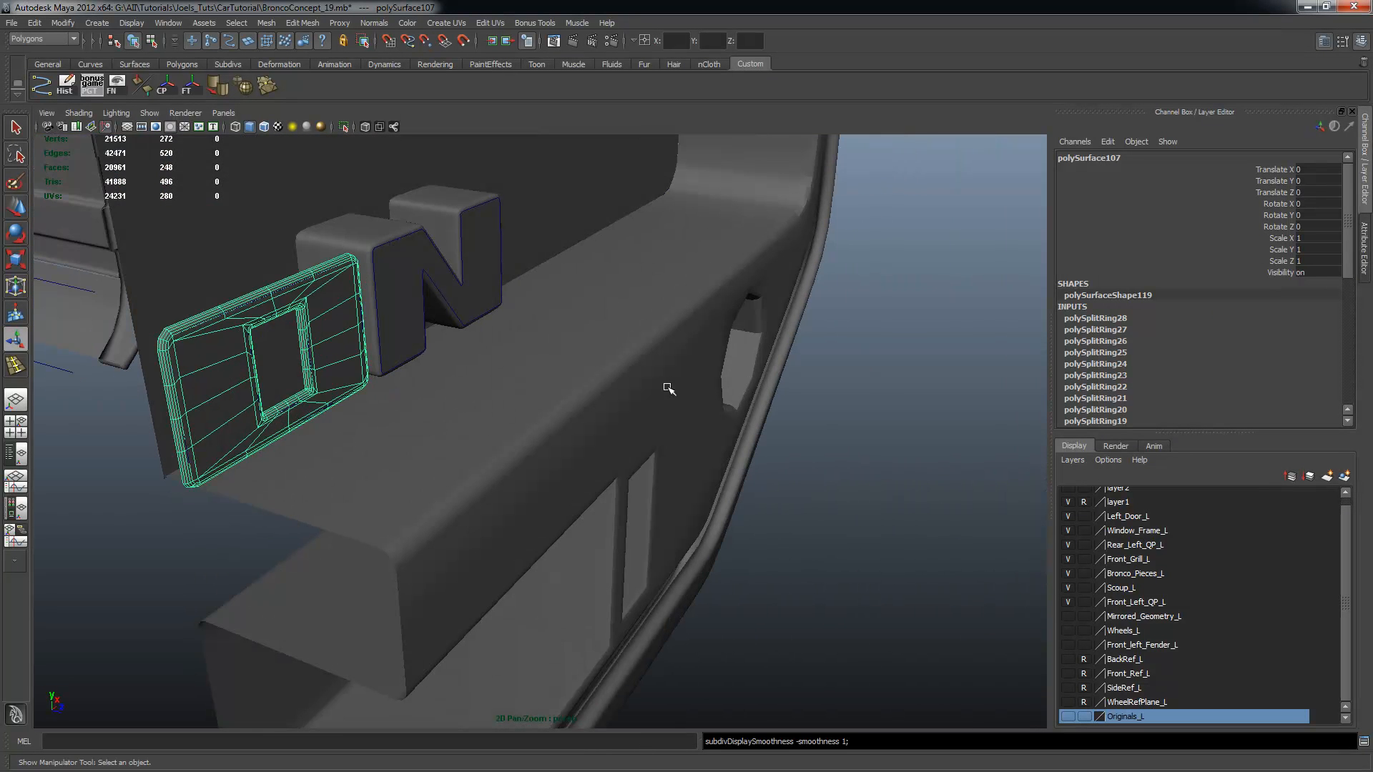
key(f)
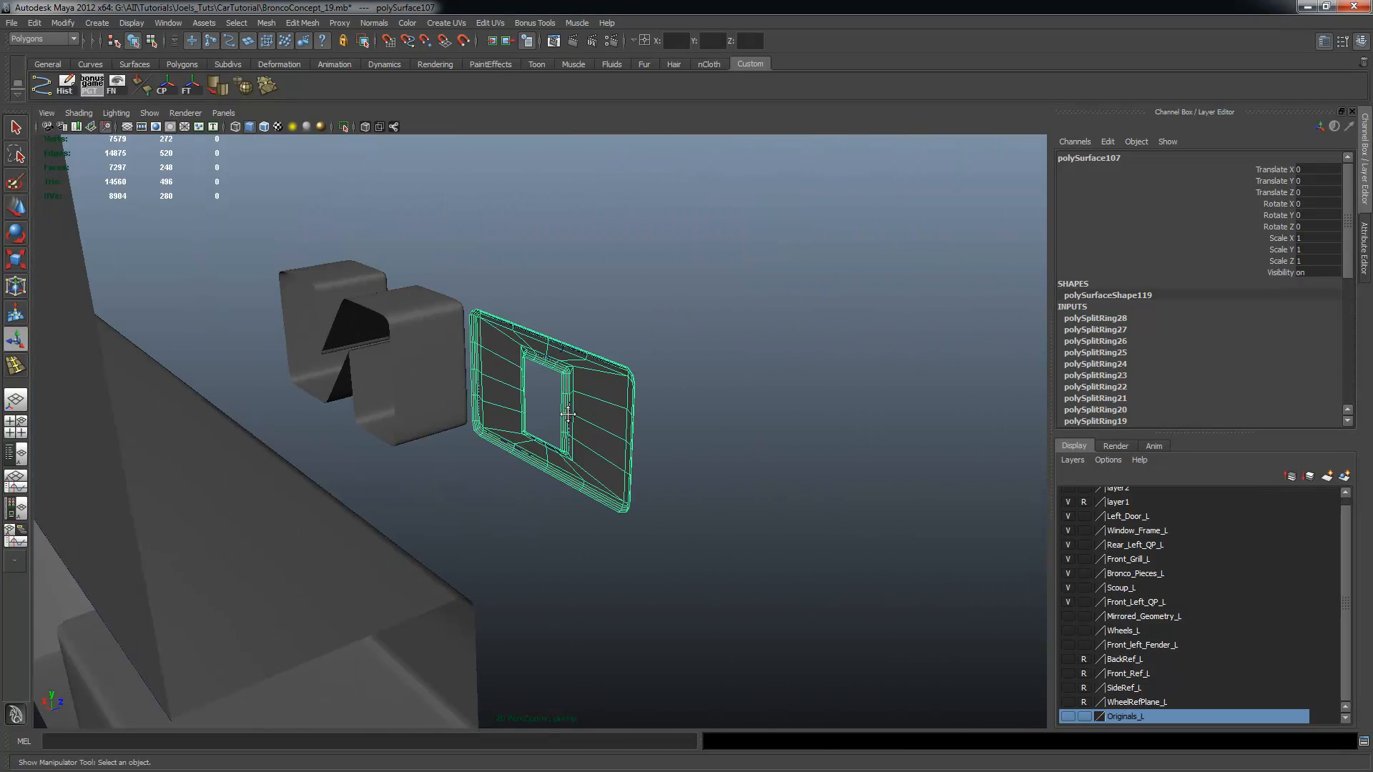
alt+drag(567, 414, 532, 473)
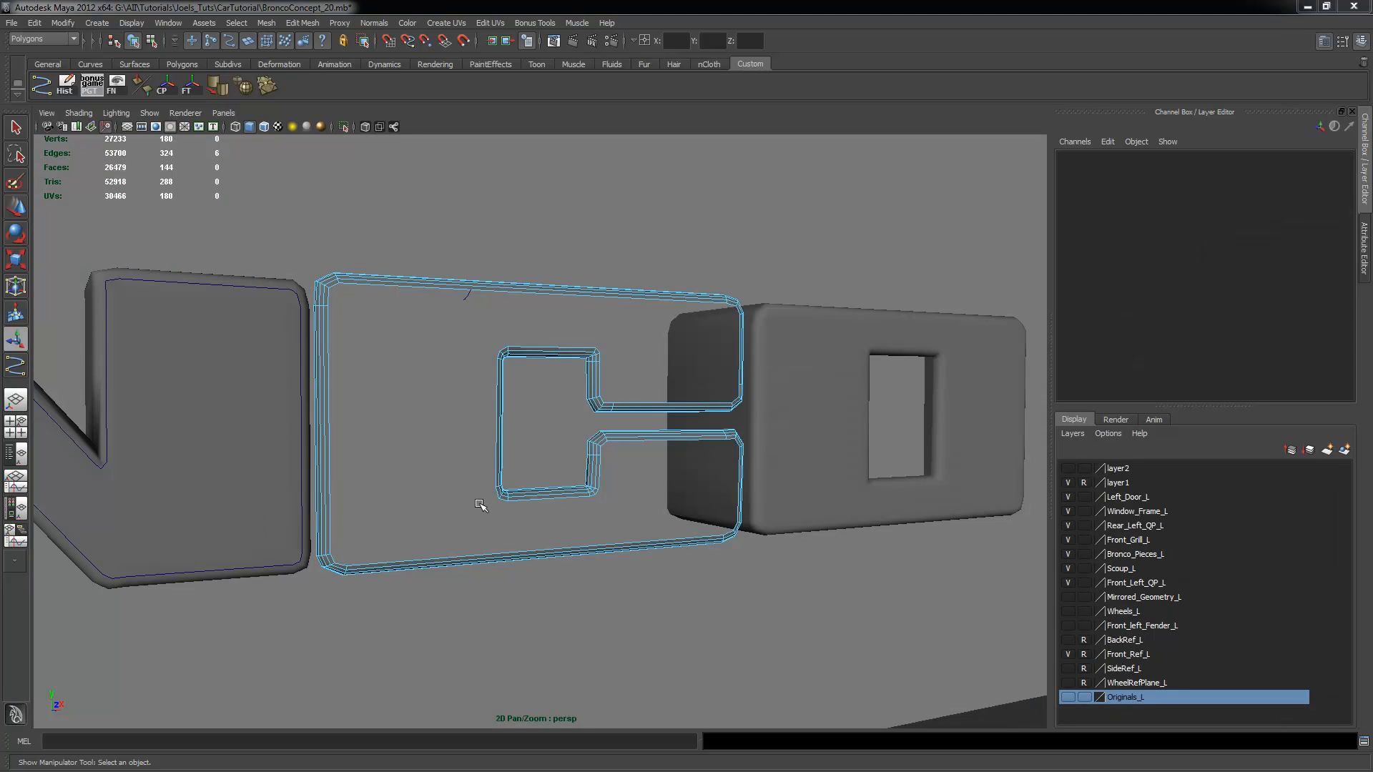
Bridge the upper inner edge of the letter C's rim with the upper outer edge to start its front face
alt+drag(508, 441, 516, 456)
key(q)
alt+drag(443, 416, 551, 341)
click(550, 341)
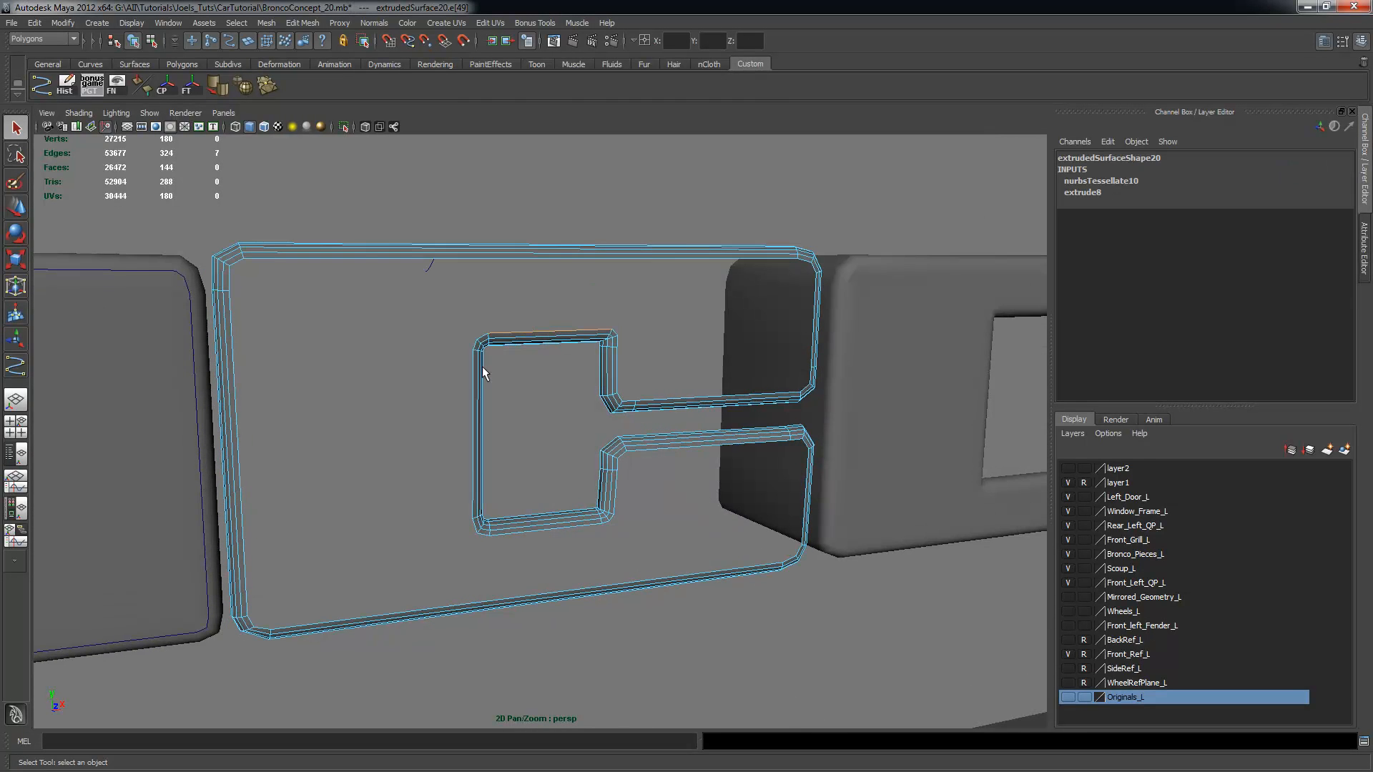
shift+click(553, 258)
alt+drag(721, 443, 714, 438)
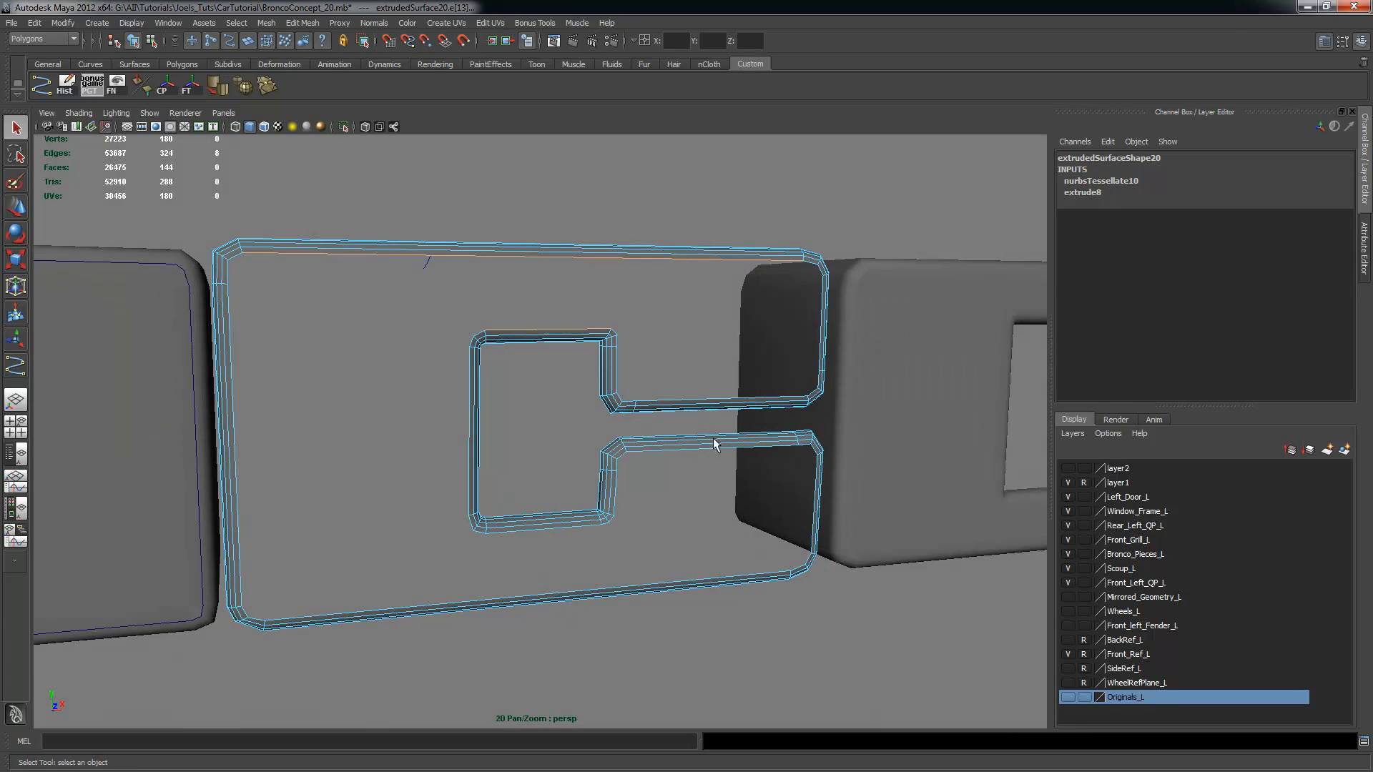
click(303, 22)
click(331, 69)
Bridge the inner vertical edge of the letter C's upper arm with the outer vertical edge at the arm's end
alt+drag(573, 298, 511, 300)
alt+right_drag(512, 301, 538, 296)
alt+drag(538, 296, 719, 328)
shift+click(619, 361)
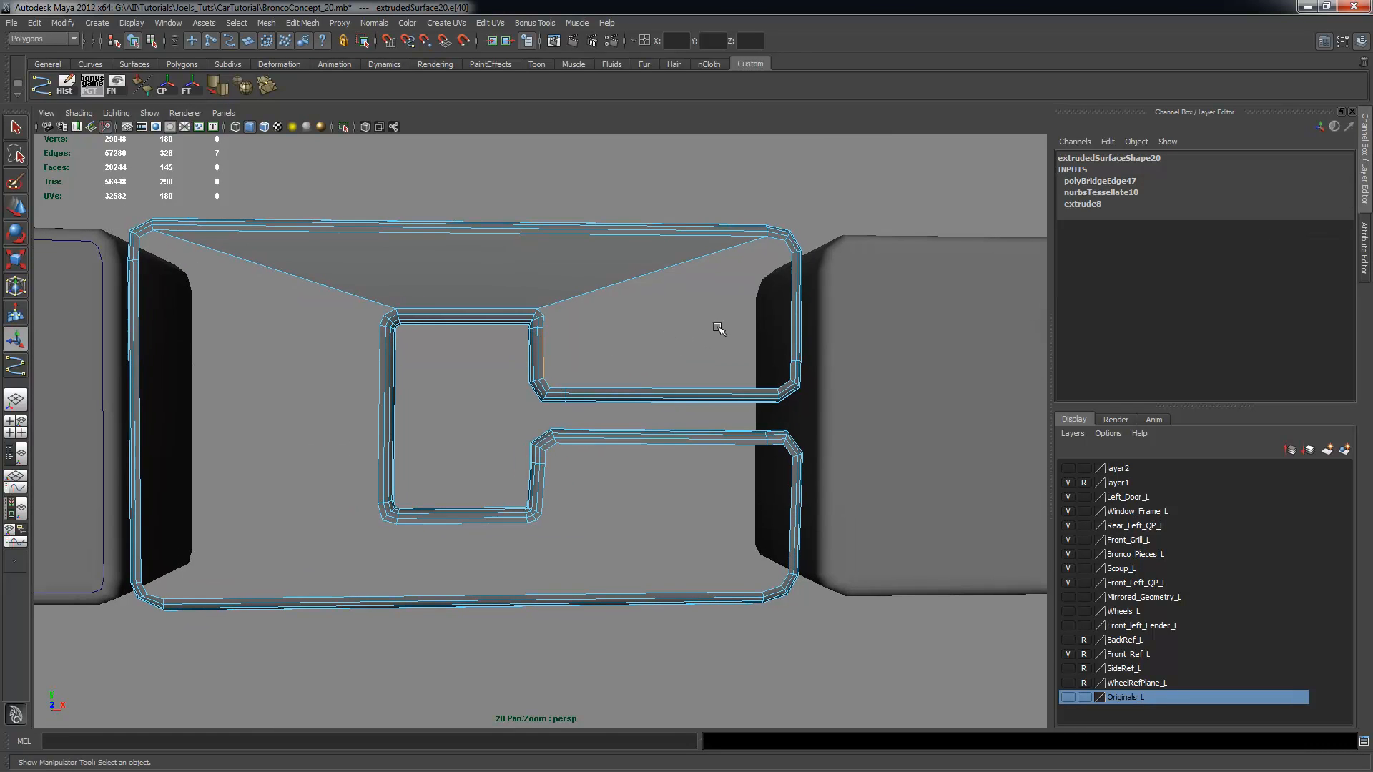
shift+click(790, 288)
alt+drag(587, 375, 576, 360)
Bridge the lower border edge of the upper arm's new face with the rim edge along the arm's underside
click(760, 355)
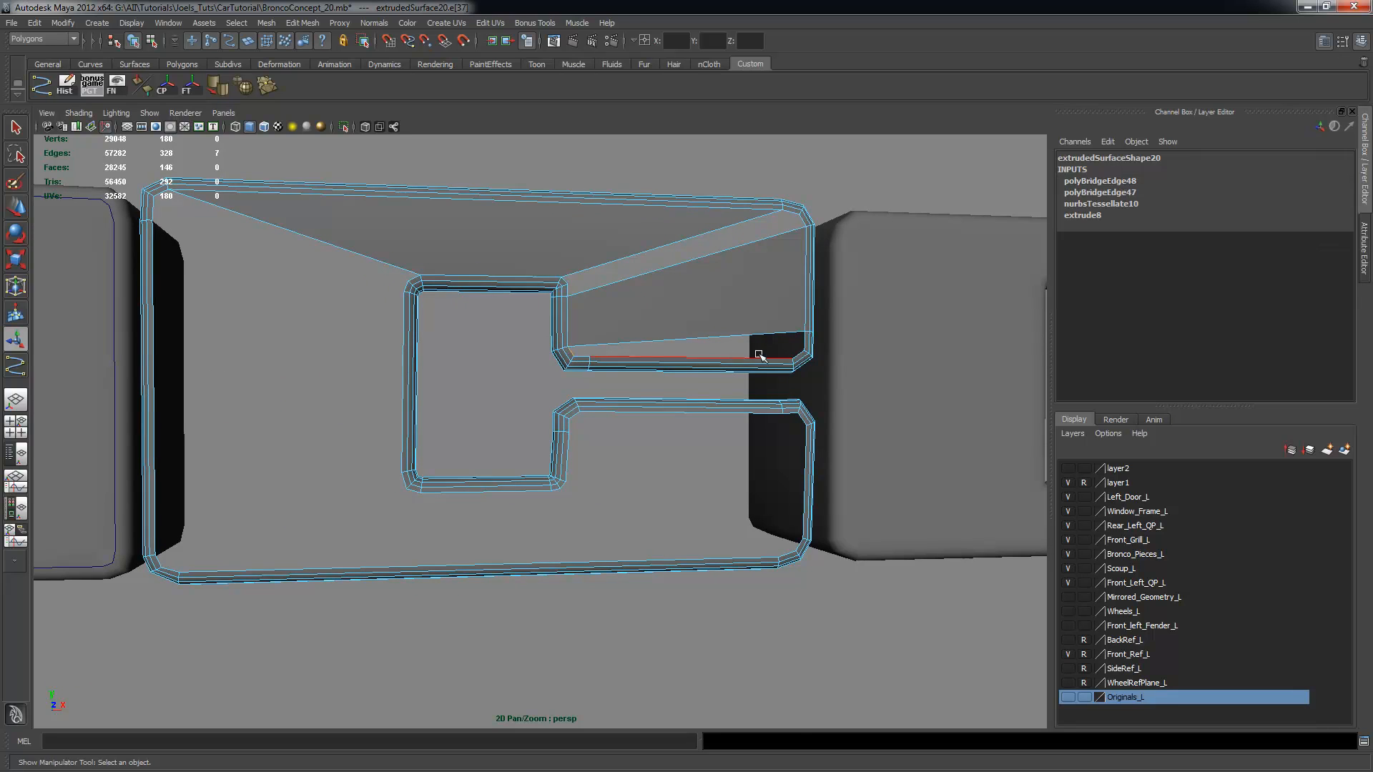
shift+click(802, 339)
key(g)
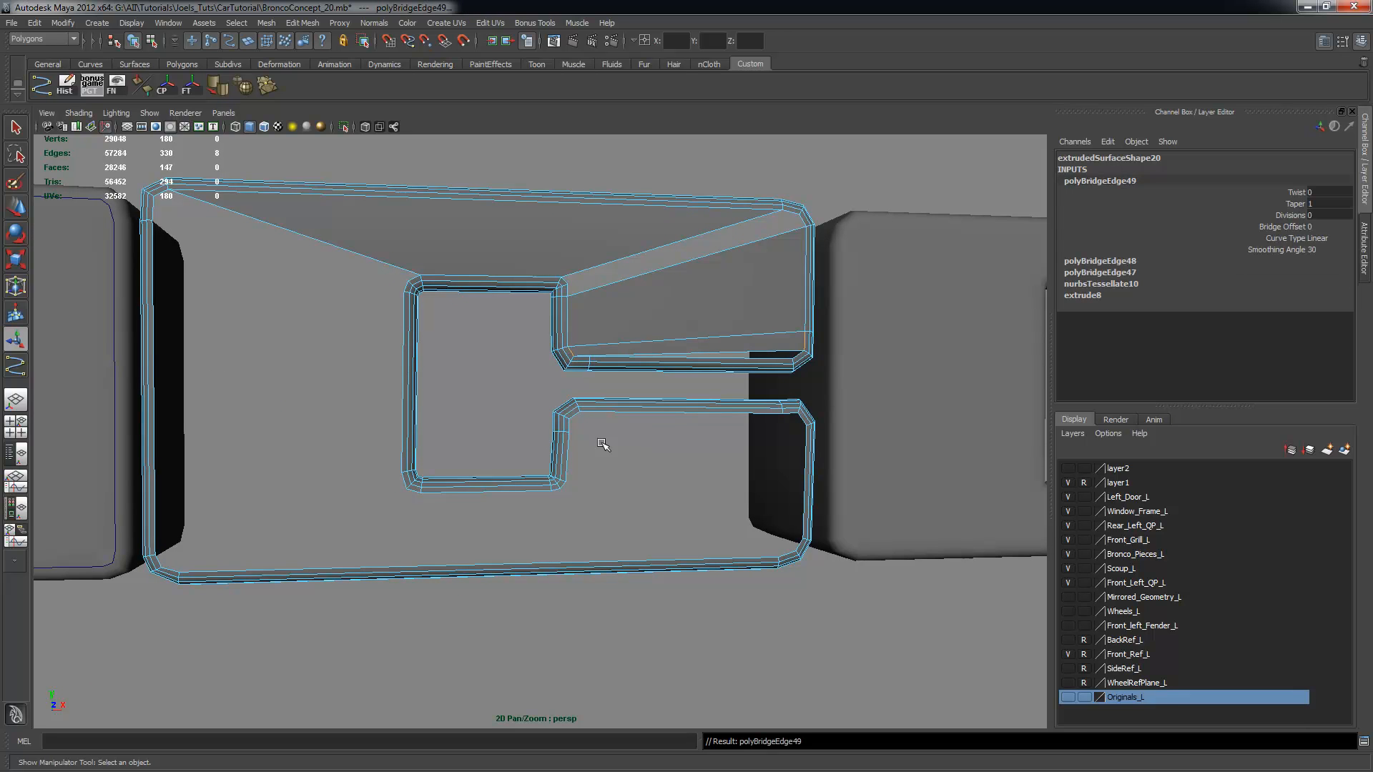
Bridge the inner and outer rim edges along the letter C's left side and along its bottom side
click(402, 323)
shift+click(153, 309)
key(g)
alt+drag(419, 429, 433, 418)
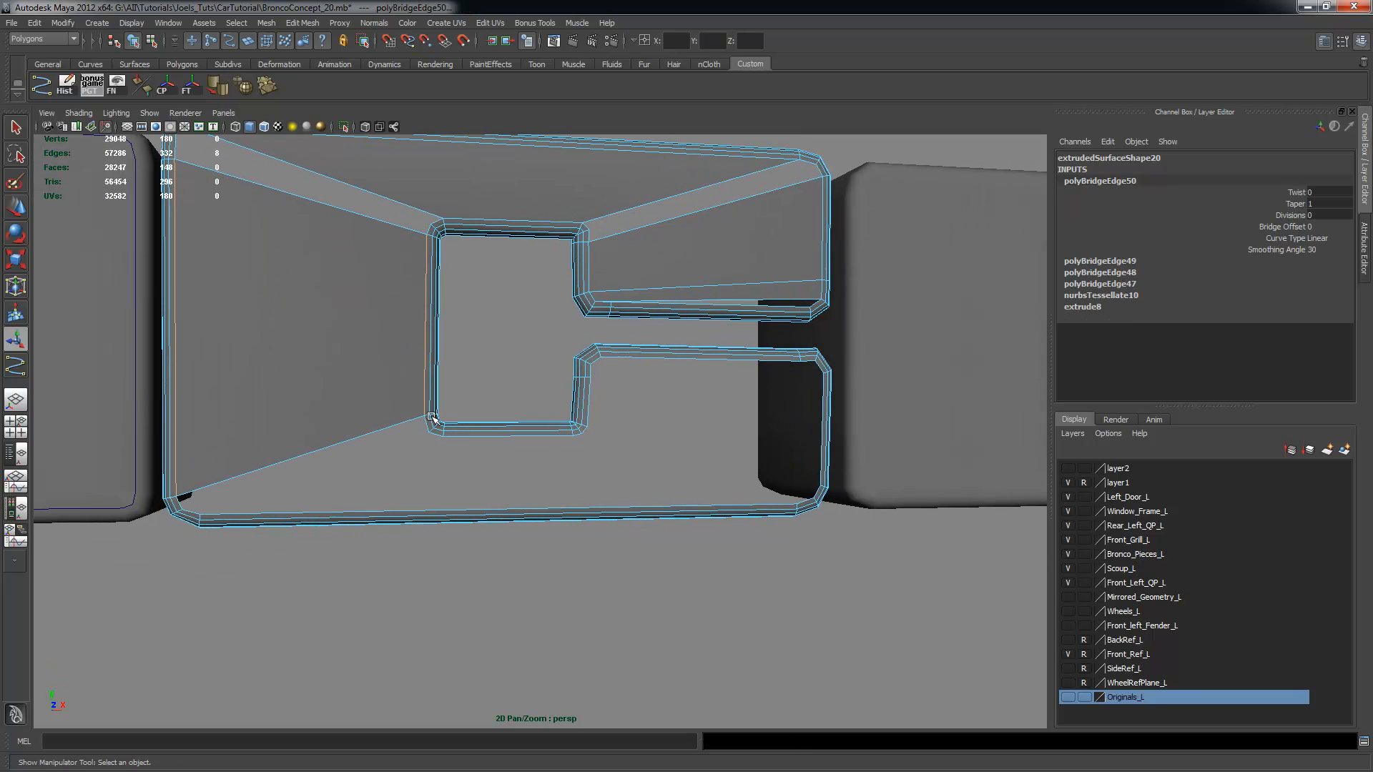
shift+click(482, 510)
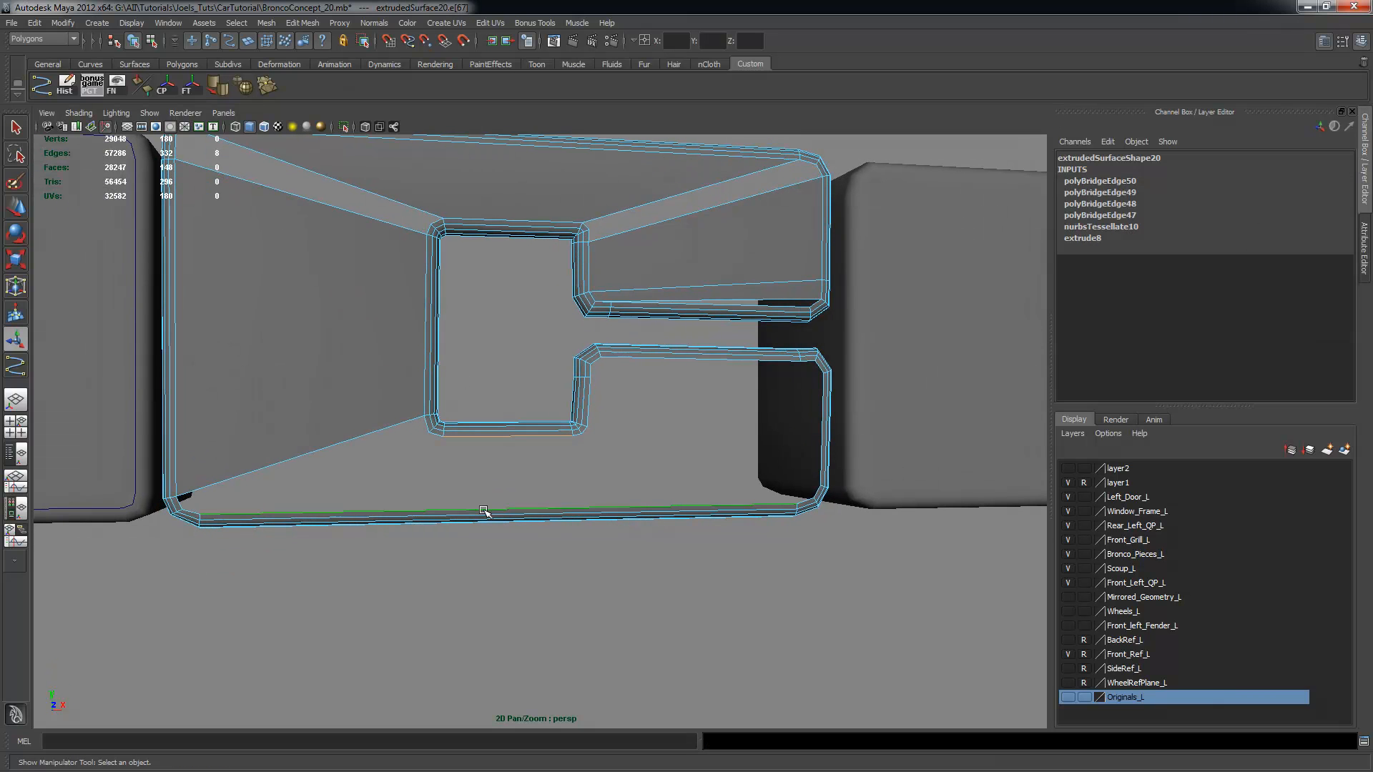
key(g)
alt+drag(645, 460, 564, 428)
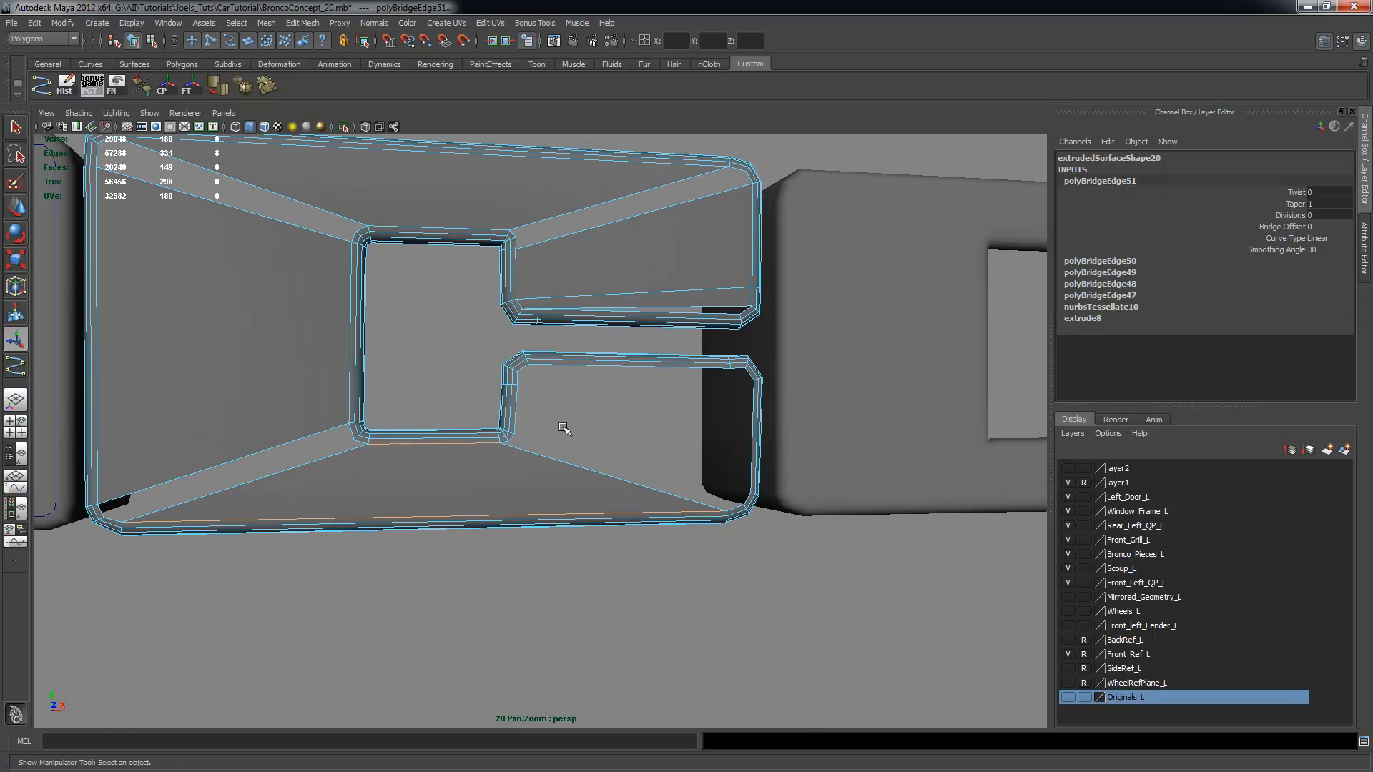
Bridge the lower arm's inner and outer vertical edges and close its upper border against the rim edge
shift+click(515, 411)
key(g)
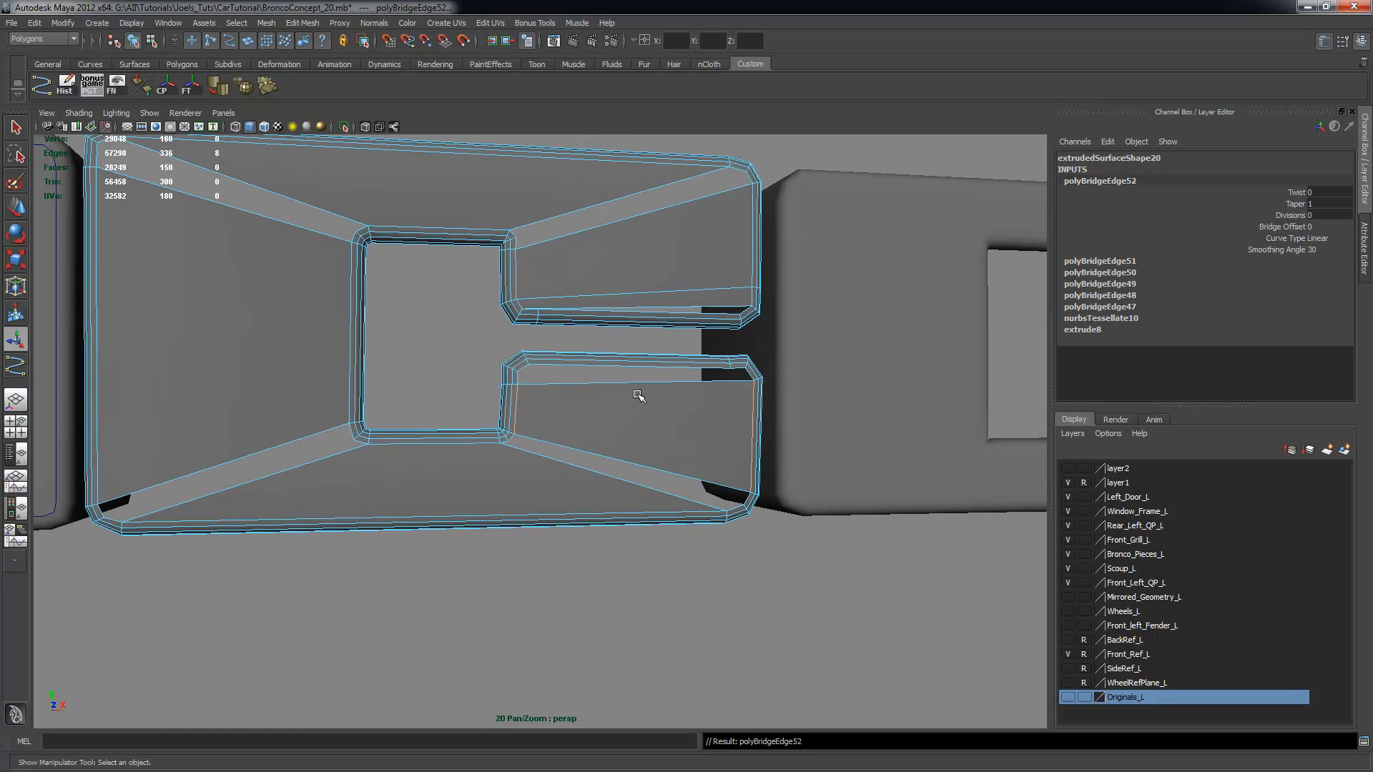
click(522, 373)
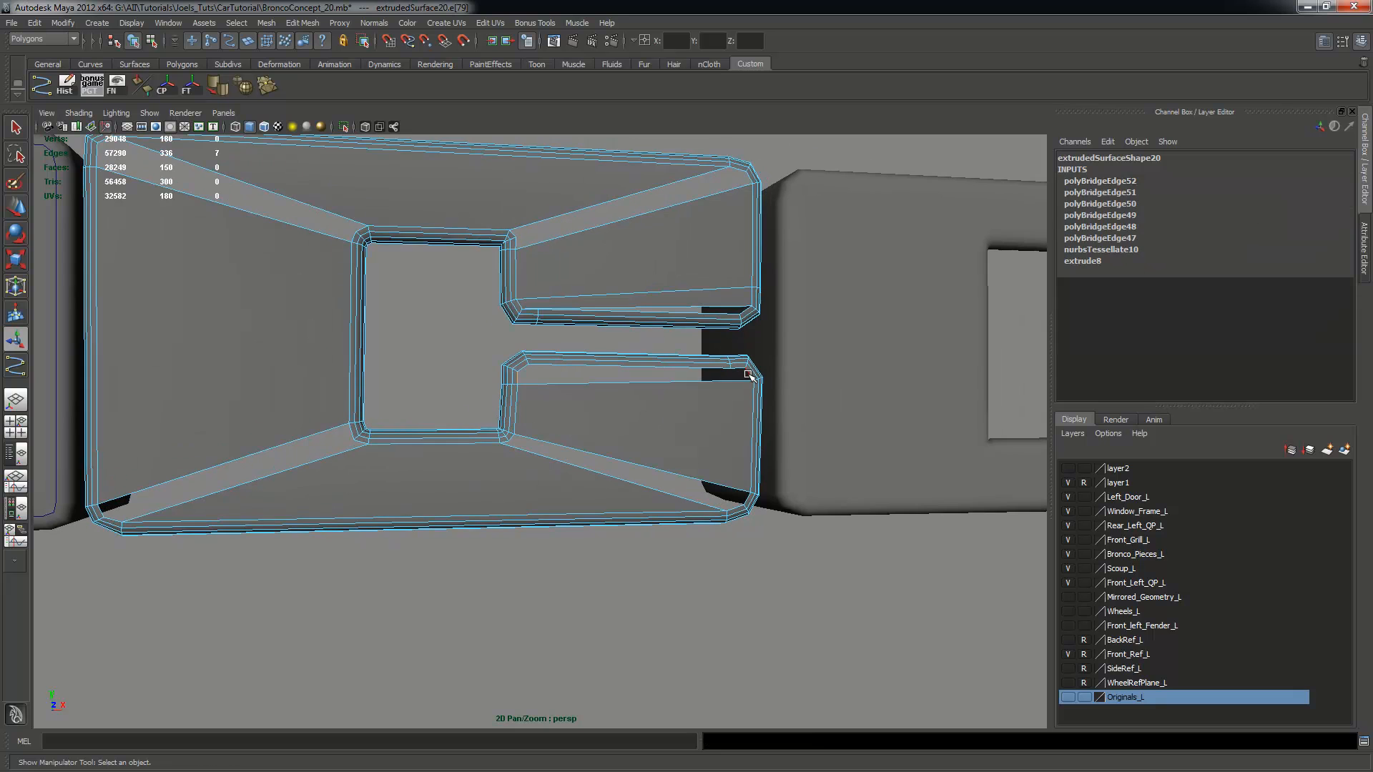
key(g)
scroll(665, 394, down, 1)
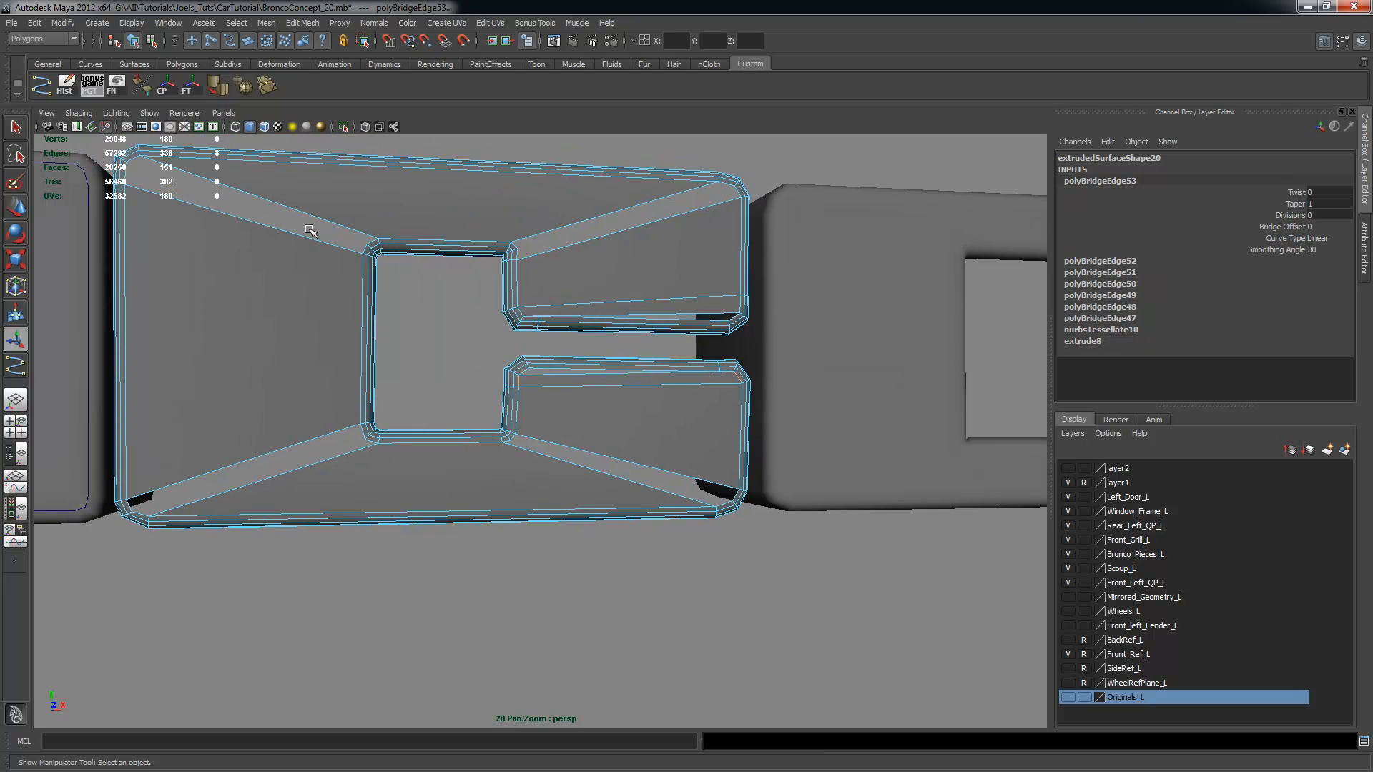
Select the border edges of the remaining gaps in the letter C's front face and fill the holes
click(291, 233)
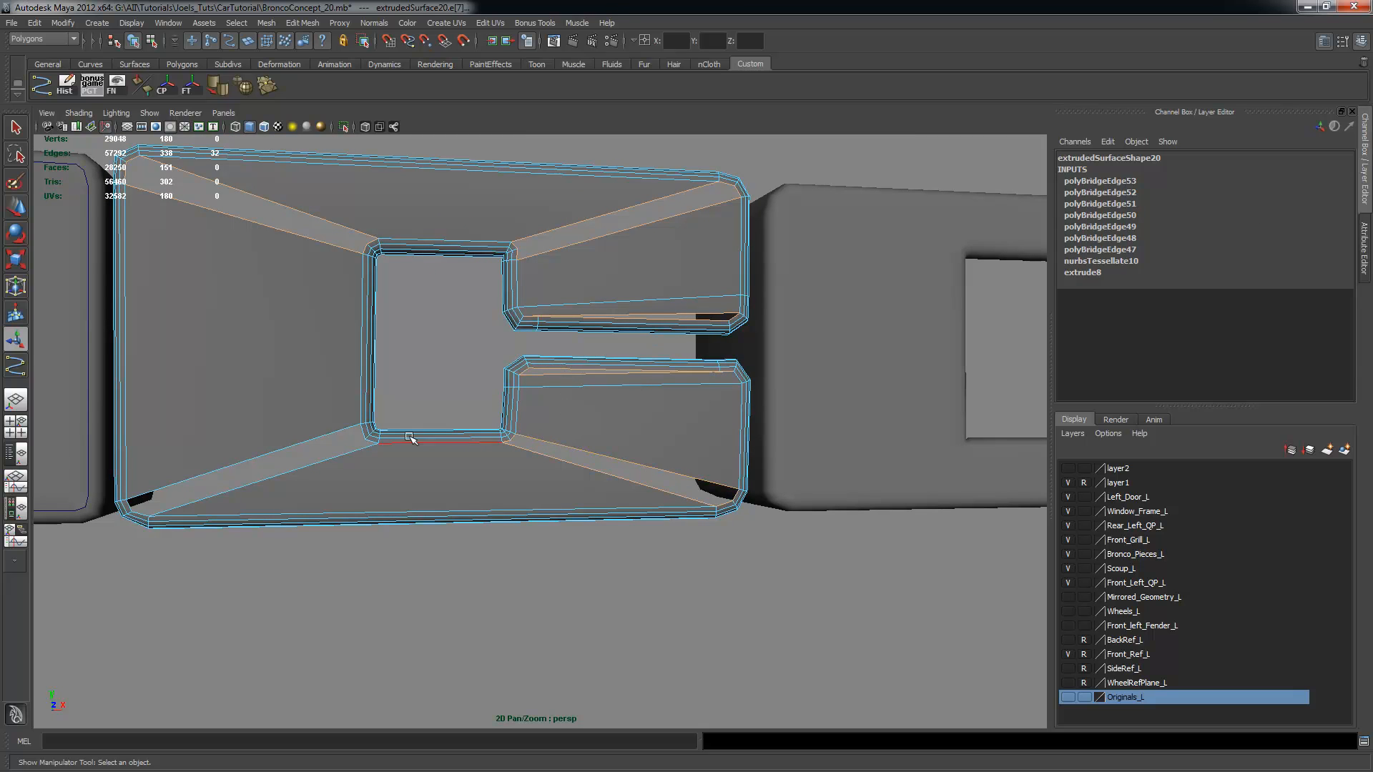
click(266, 22)
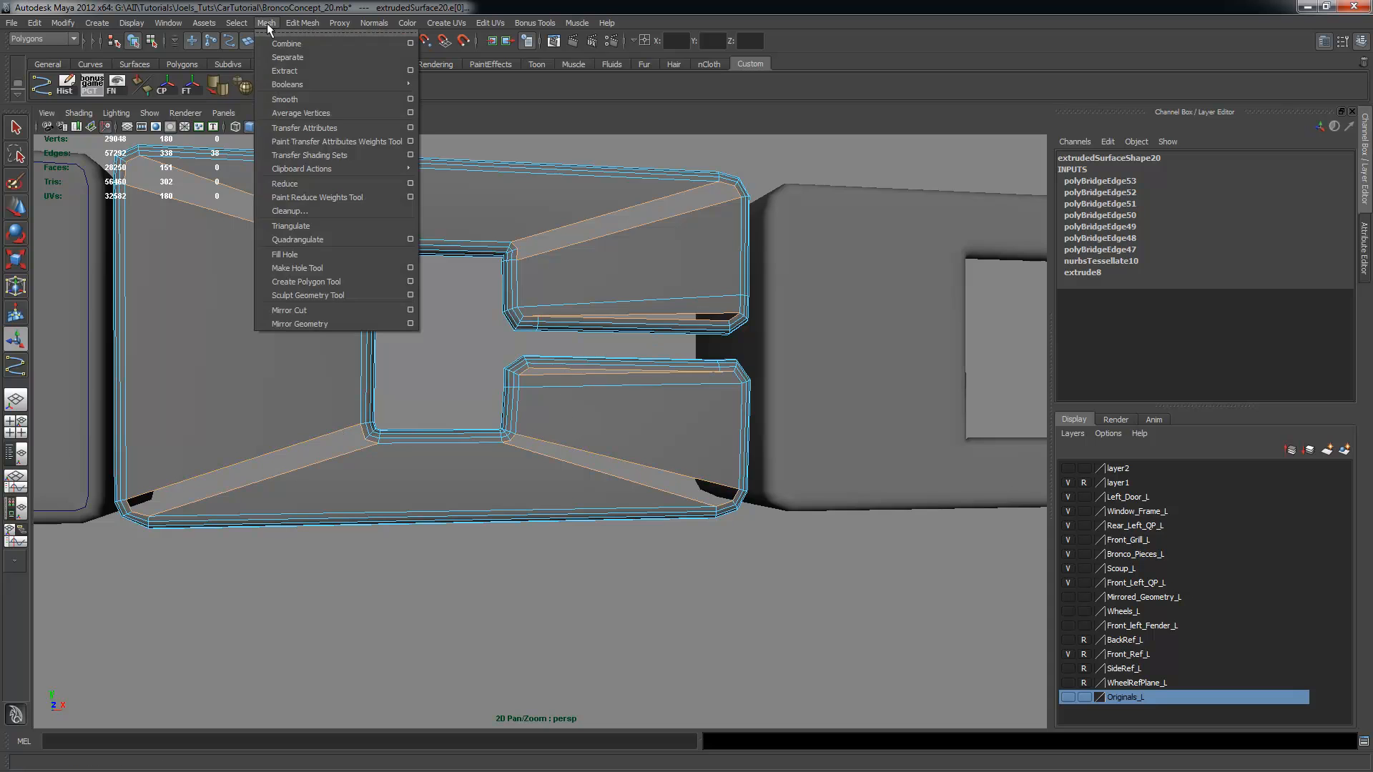
click(293, 256)
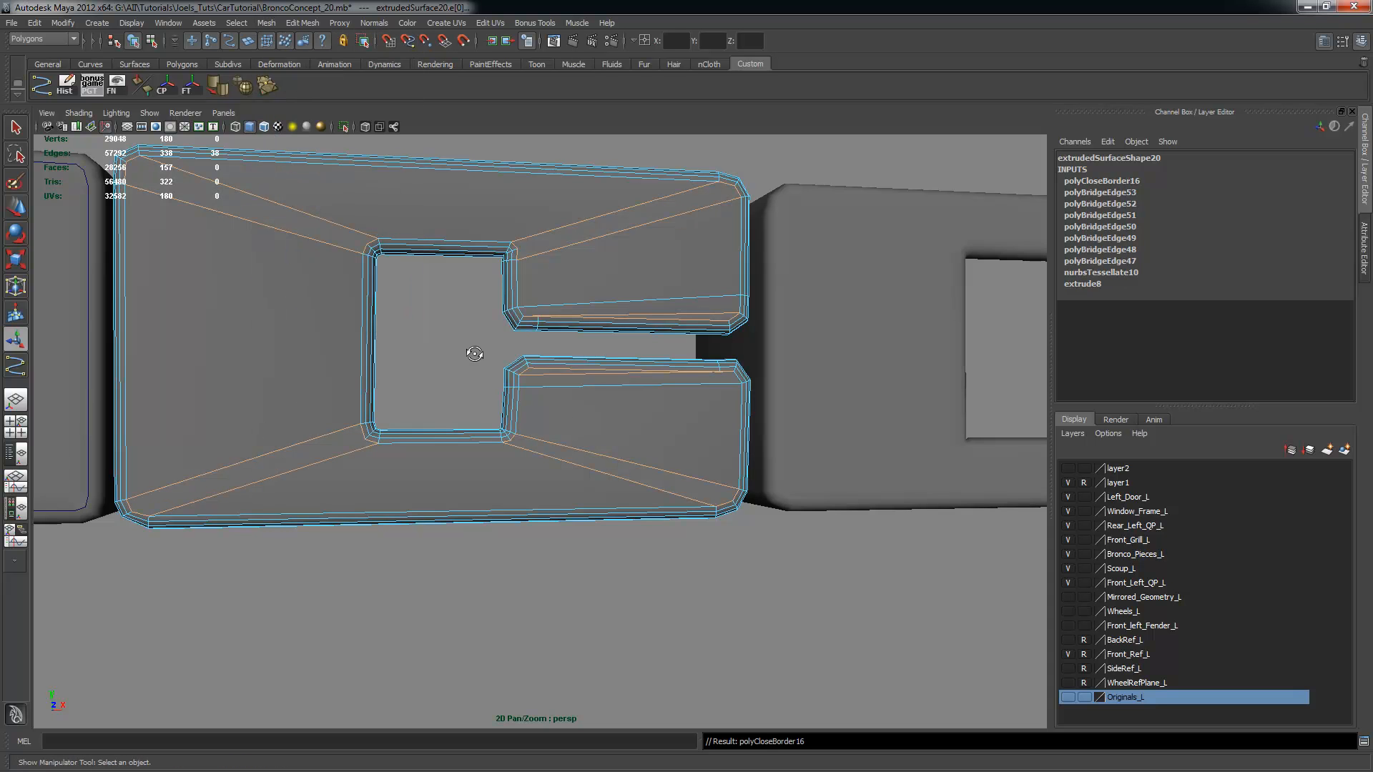
Leave edge editing and examine the letter C's filled front face from several angles
alt+drag(474, 354, 453, 368)
alt+drag(494, 250, 494, 270)
click(450, 171)
alt+right_drag(474, 263, 483, 265)
click(484, 265)
alt+drag(483, 265, 474, 301)
click(547, 179)
alt+drag(548, 214, 397, 323)
alt+drag(375, 259, 460, 285)
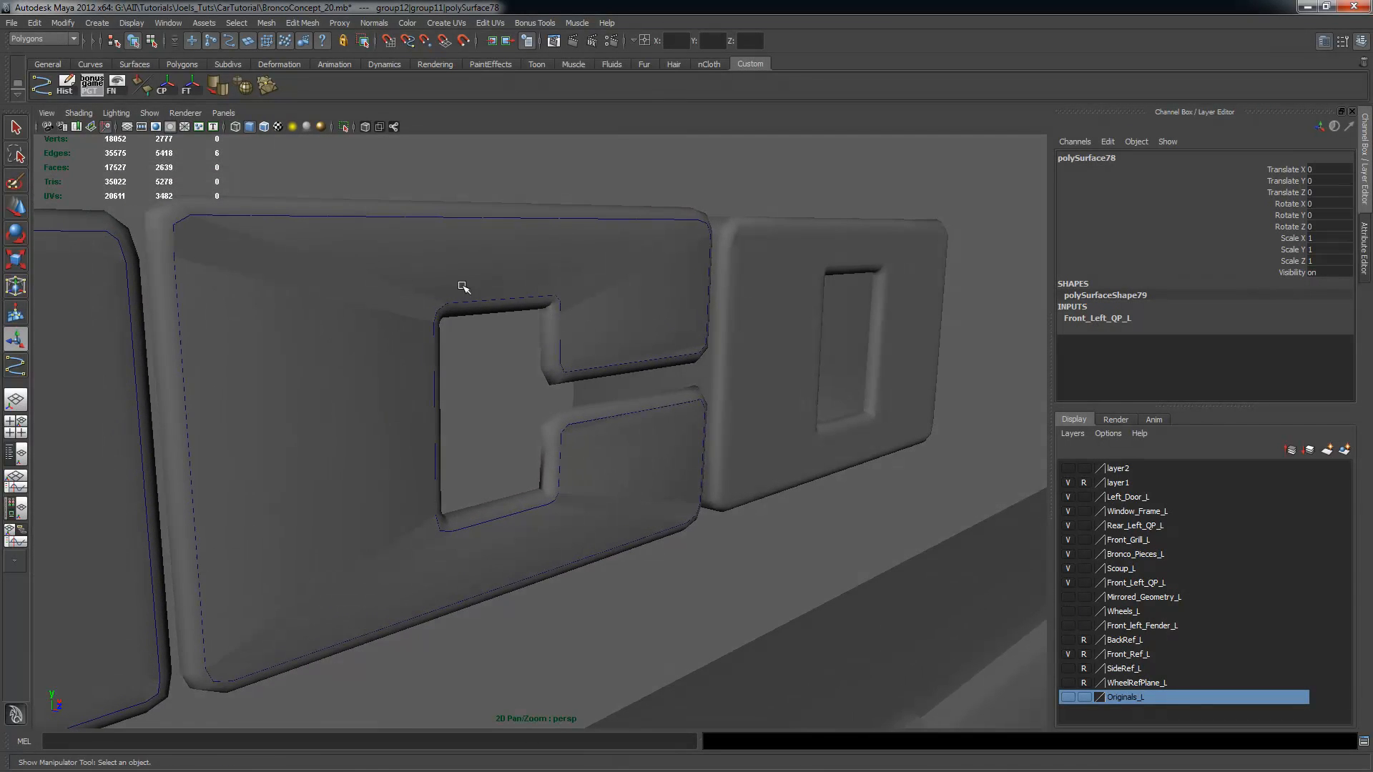
Select the letter C and render an angled view of it unsmoothed to check its shading
click(551, 297)
mouse_move(551, 297)
alt+mouse_down()
mouse_move(591, 319)
mouse_move(556, 320)
alt+mouse_up()
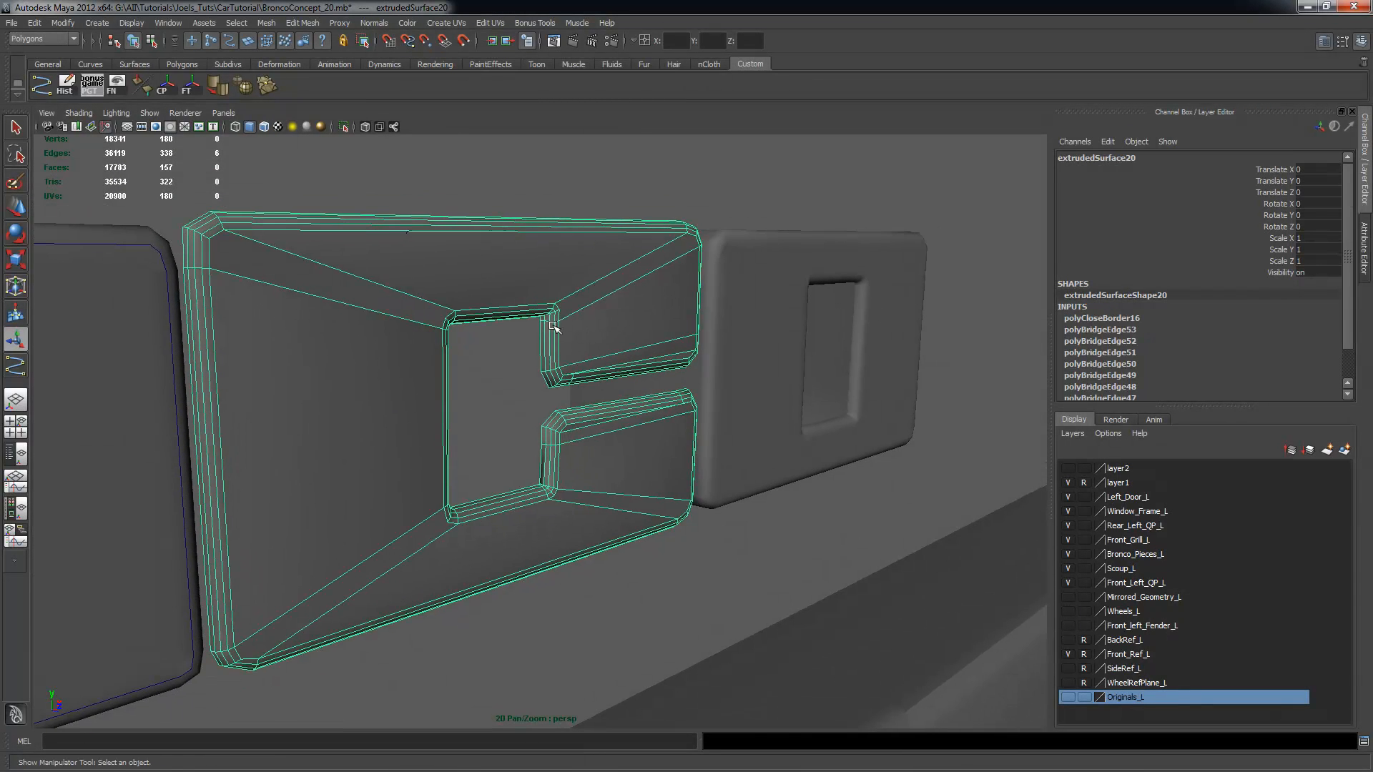
key(q)
alt+drag(496, 273, 653, 267)
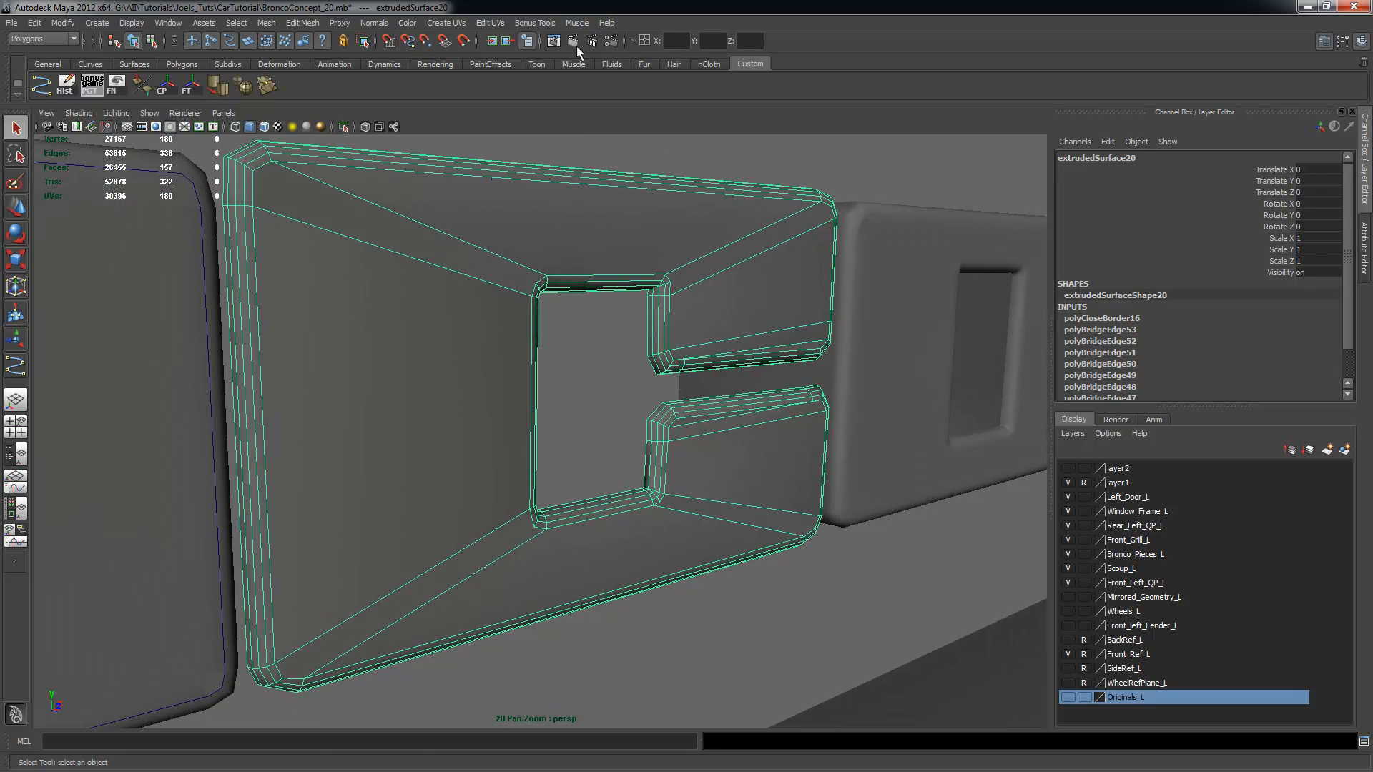
click(576, 44)
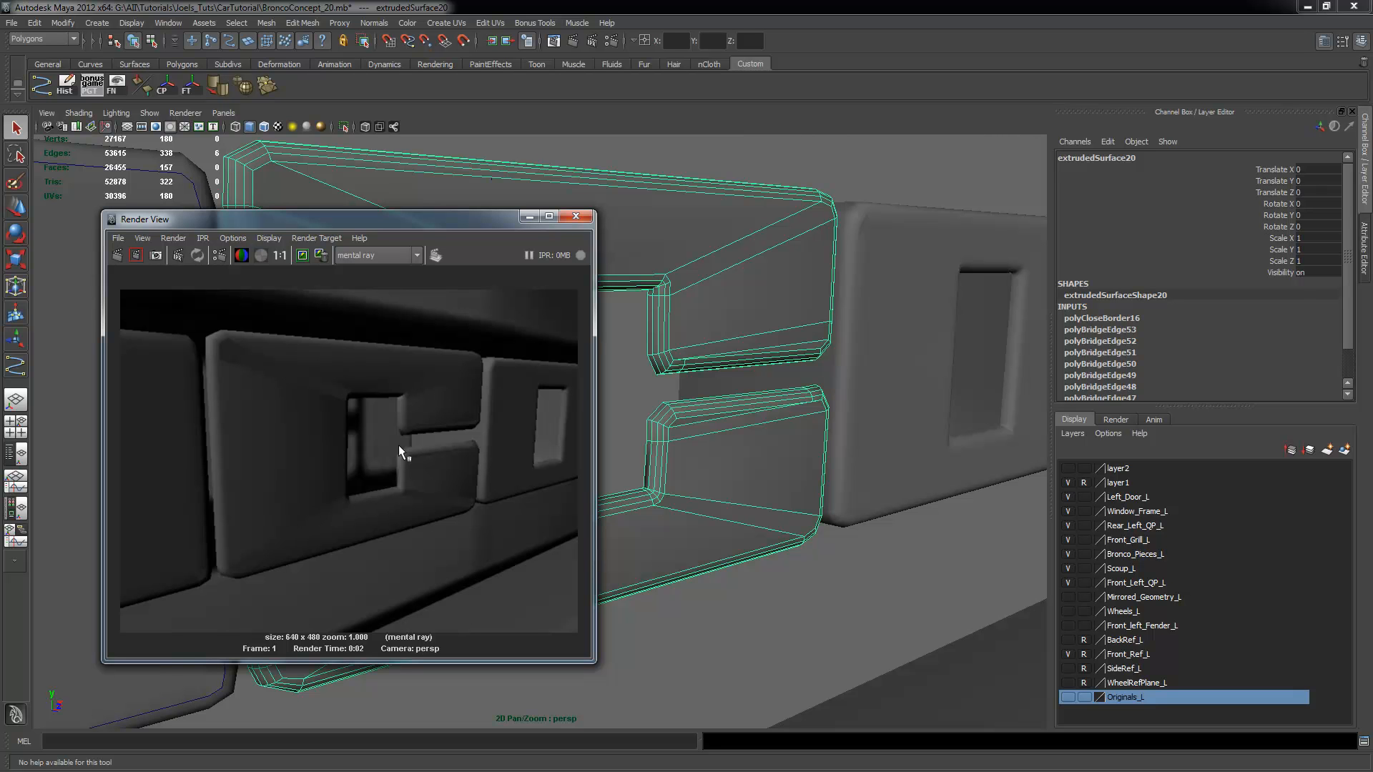
click(589, 216)
alt+drag(588, 218, 565, 257)
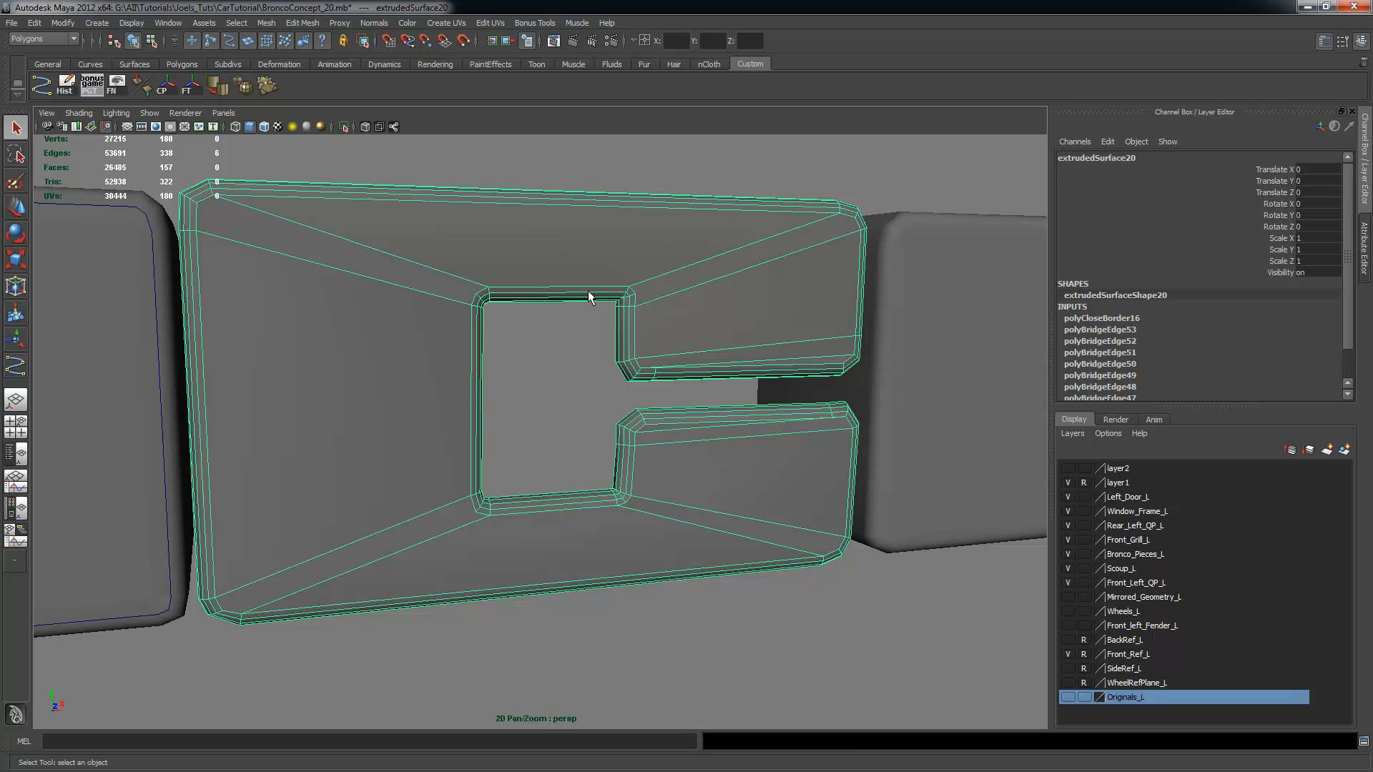
Preview the letter C smoothed and render the view again to check its surface
key(3)
alt+drag(648, 264, 682, 255)
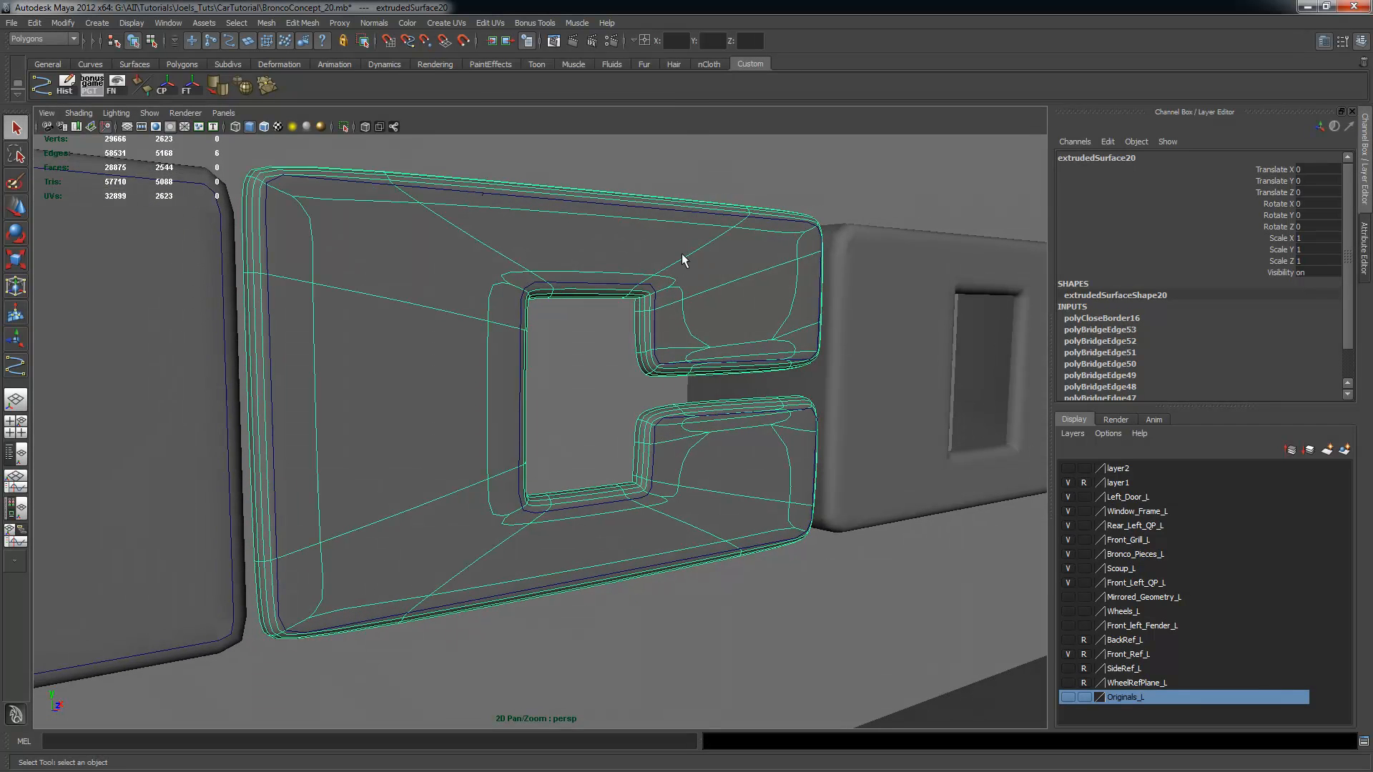
click(573, 40)
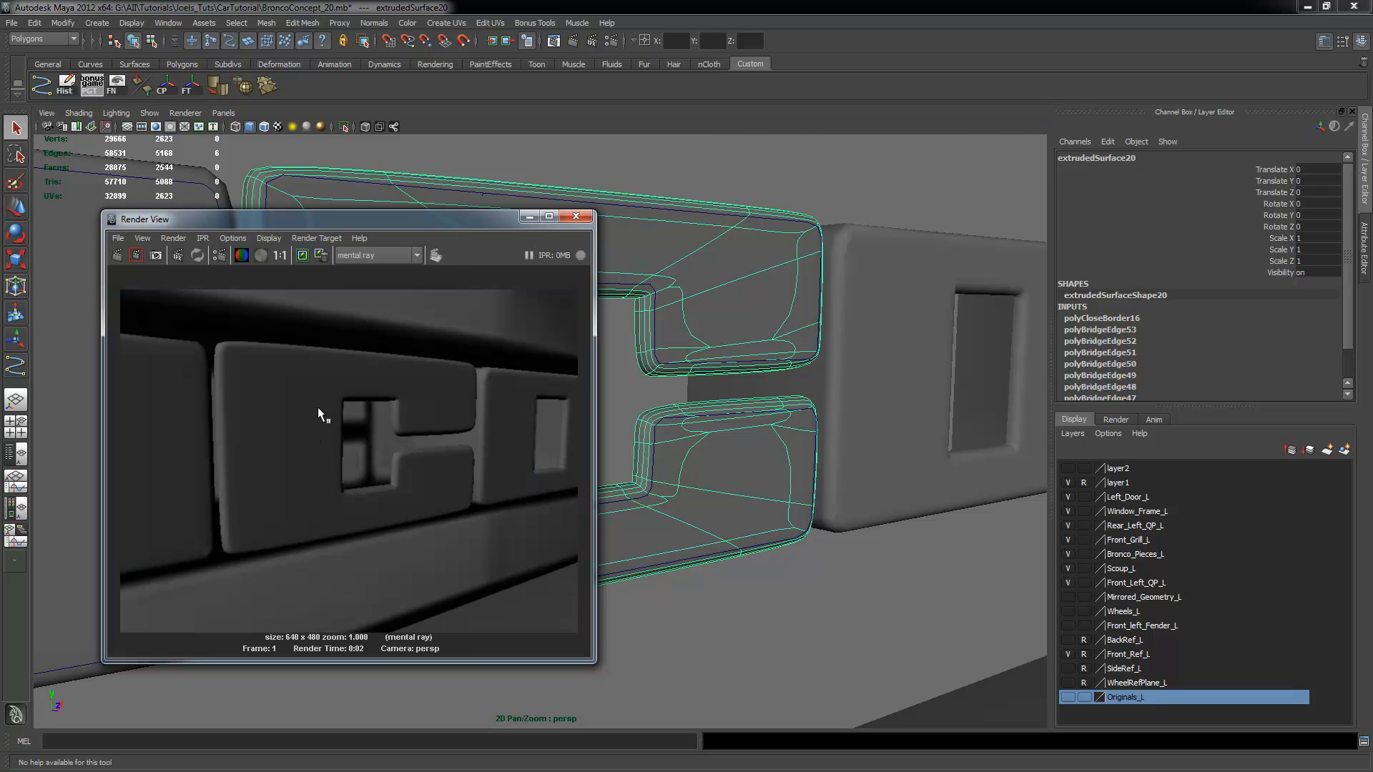
click(588, 220)
key(f)
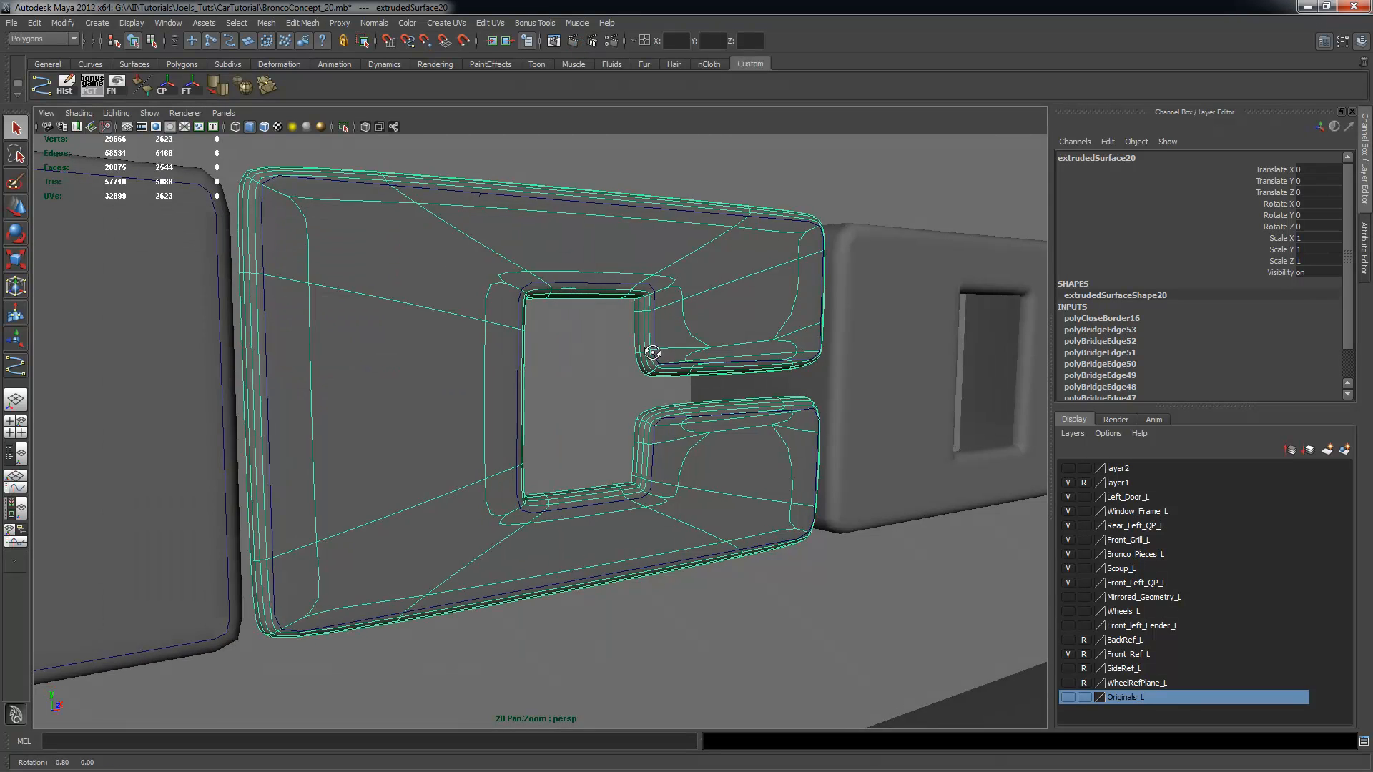
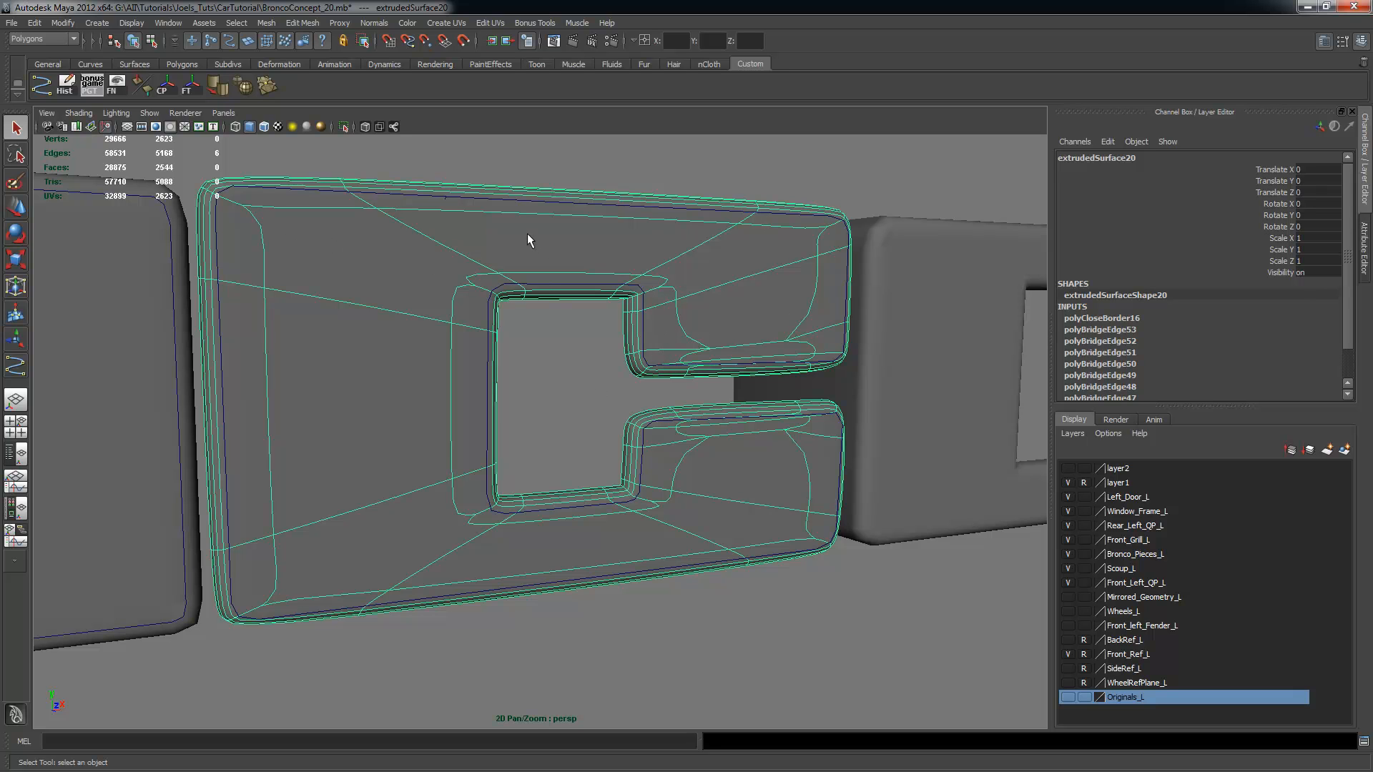
Show the letter C unsmoothed and insert one edge loop each across its upper, left and lower face strips
key(1)
alt+drag(522, 295, 548, 346)
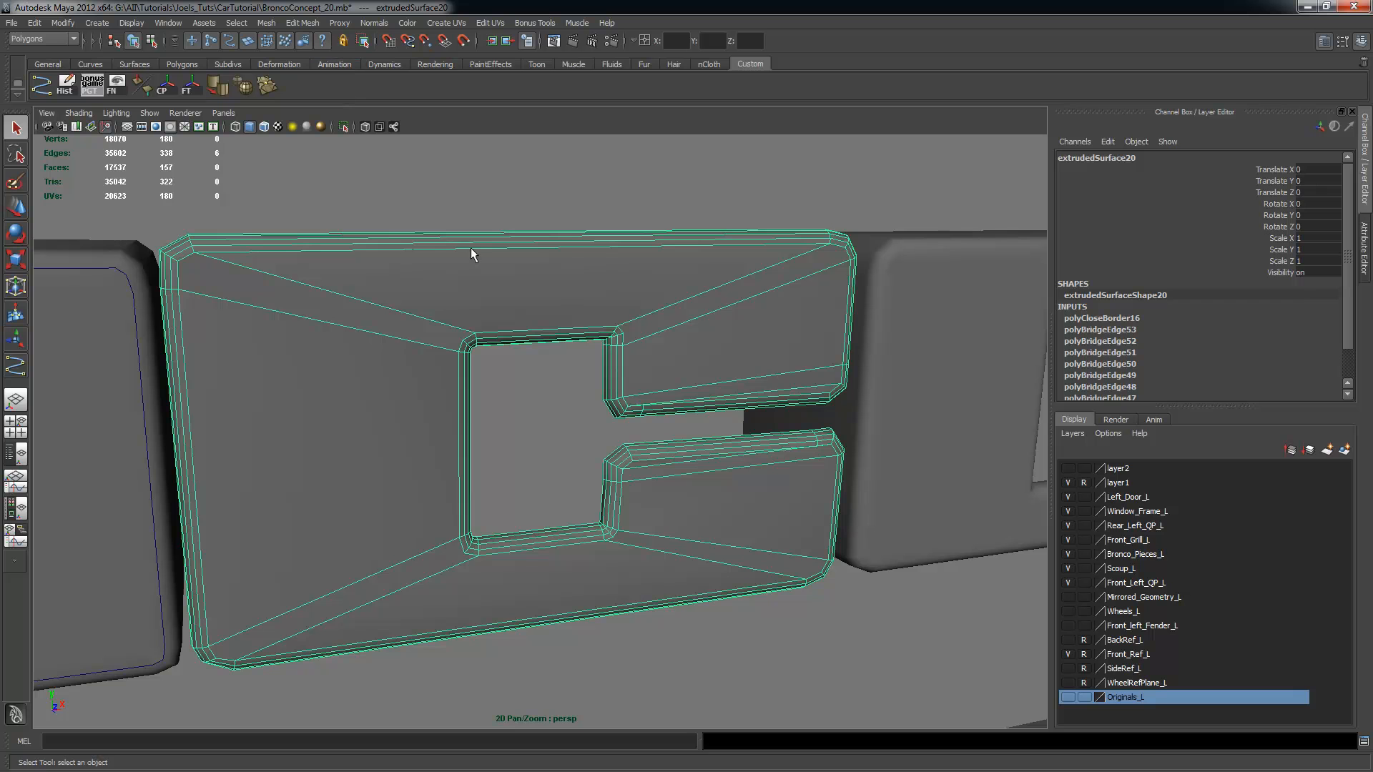
click(301, 23)
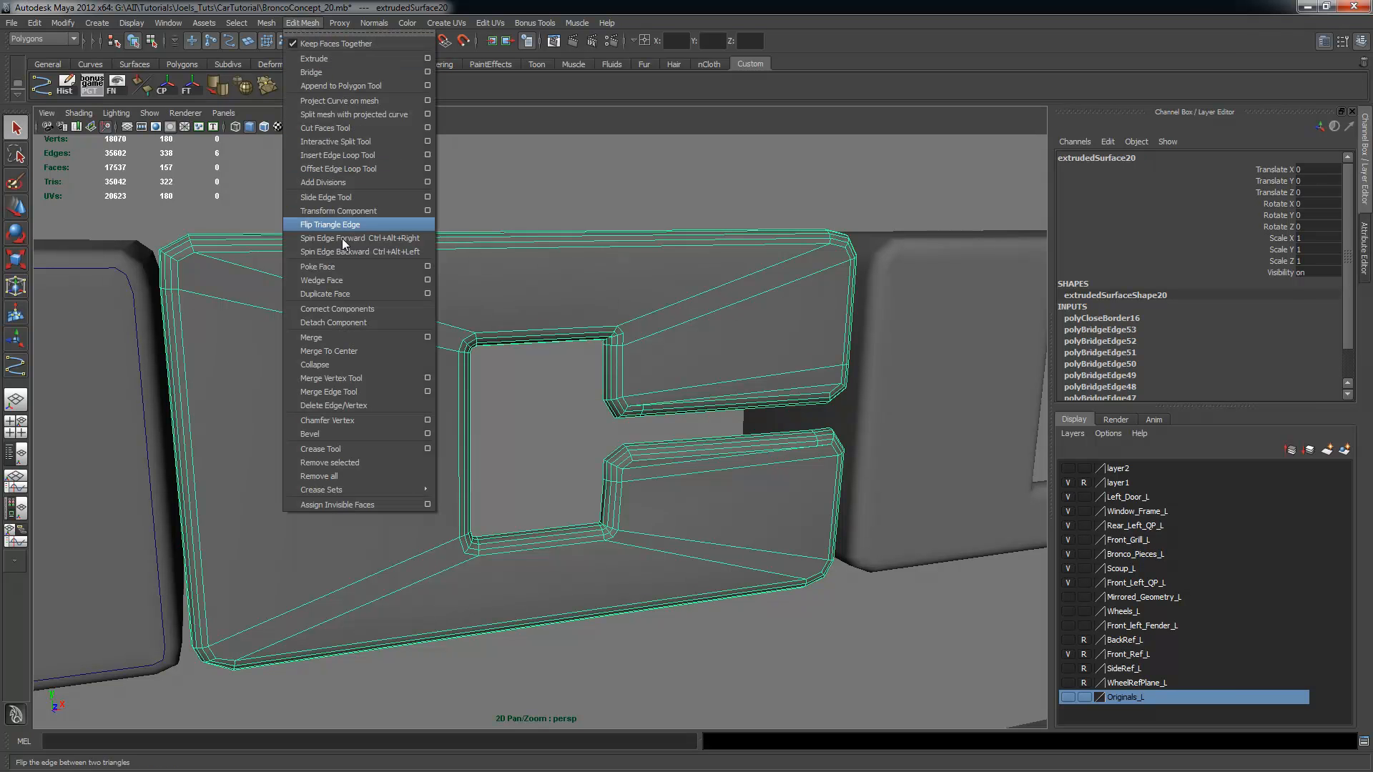
click(336, 155)
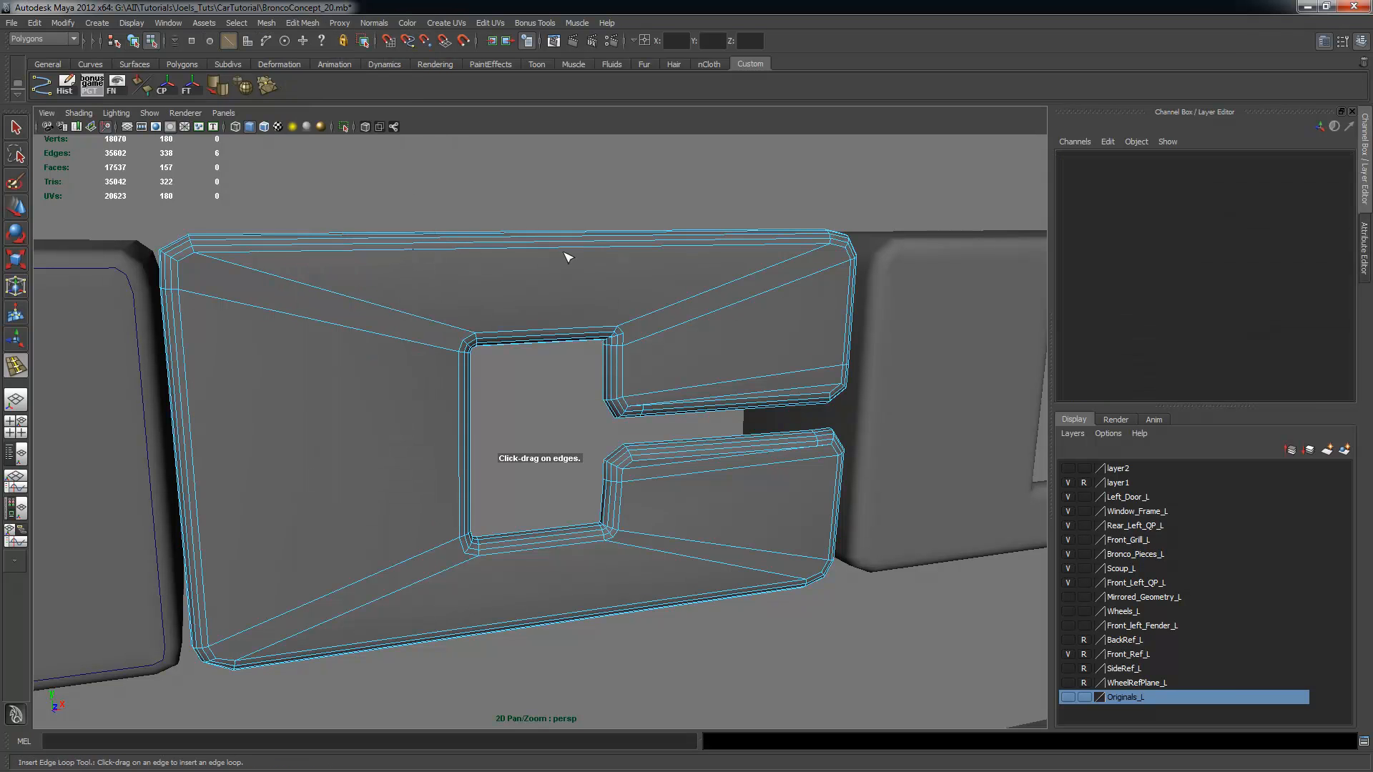
click(548, 249)
click(464, 447)
click(543, 552)
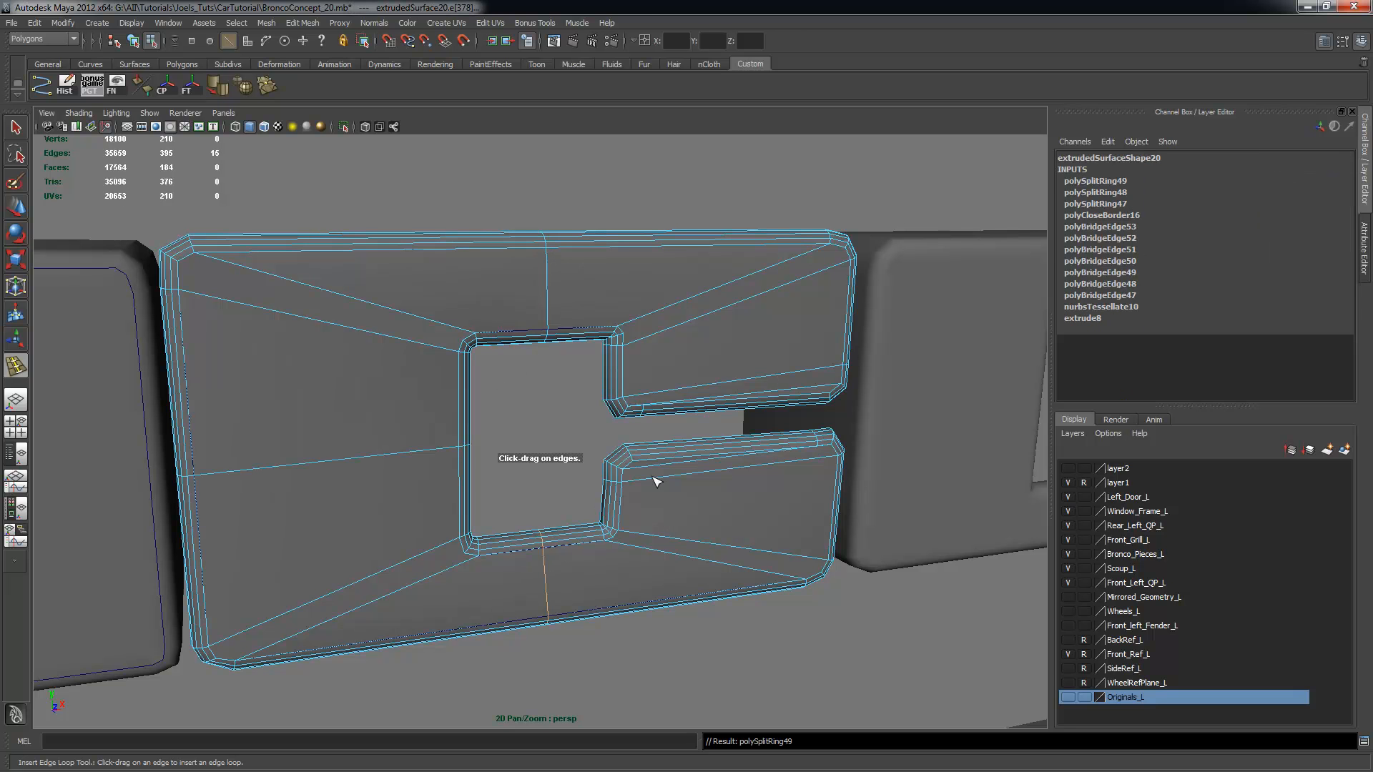
alt+drag(719, 495, 682, 479)
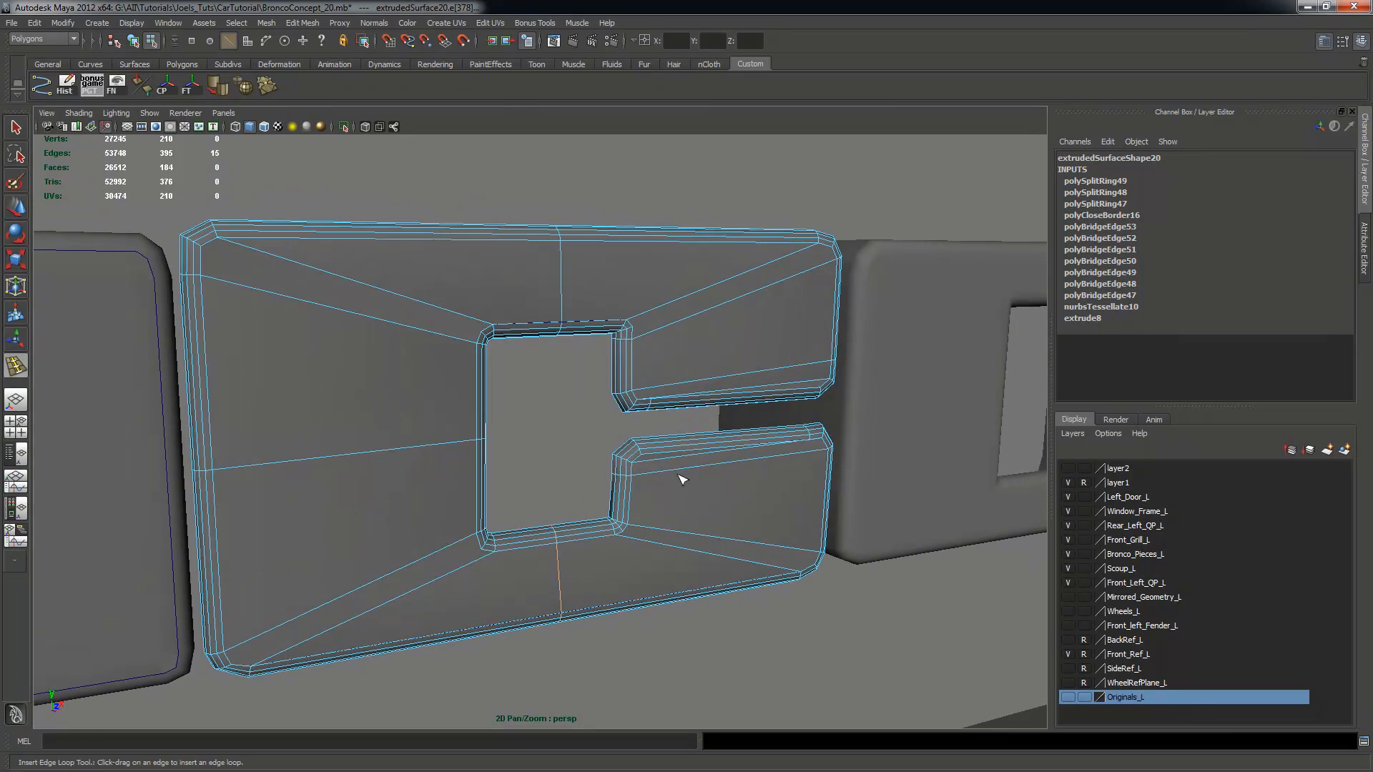
key(q)
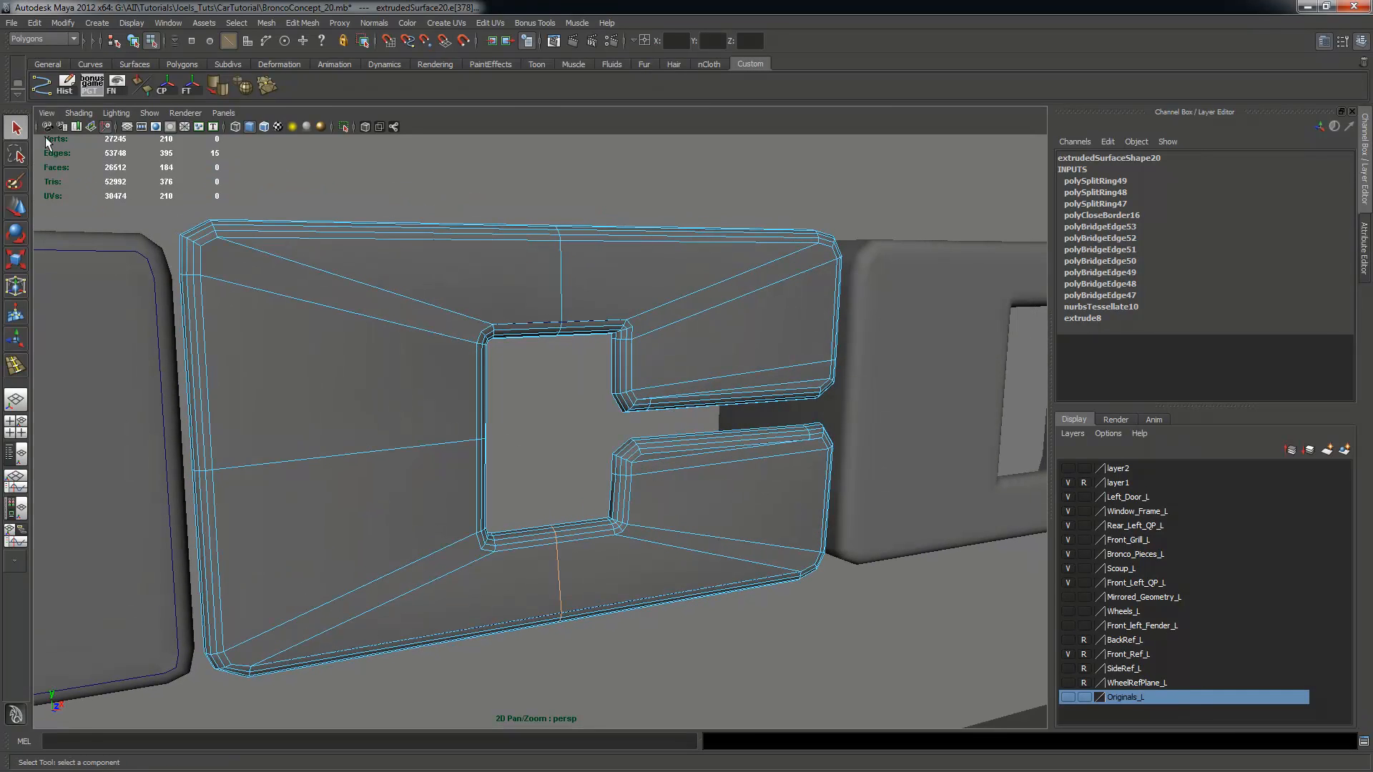
Return to object mode, examine the letter C in smooth preview, and switch it back to the unsmoothed display
right_drag(668, 303, 655, 289)
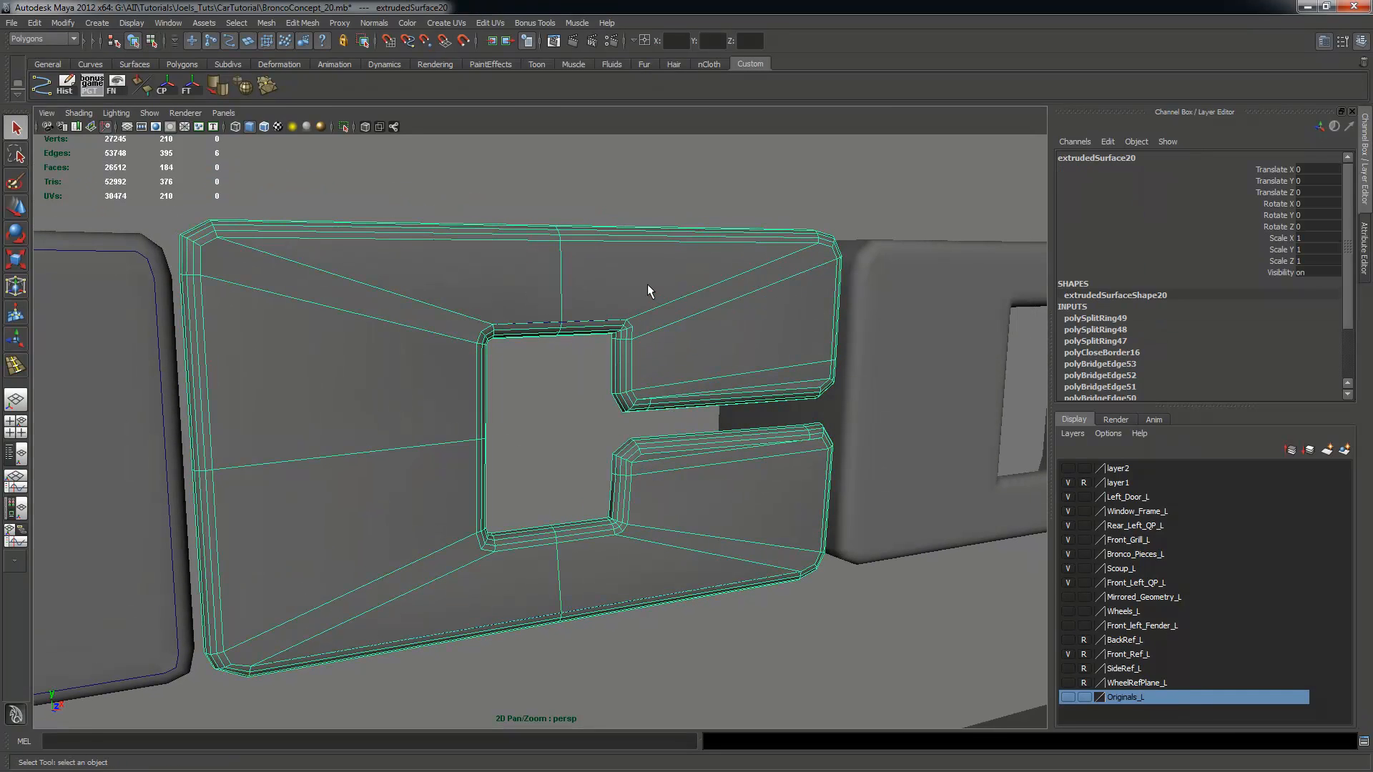
key(3)
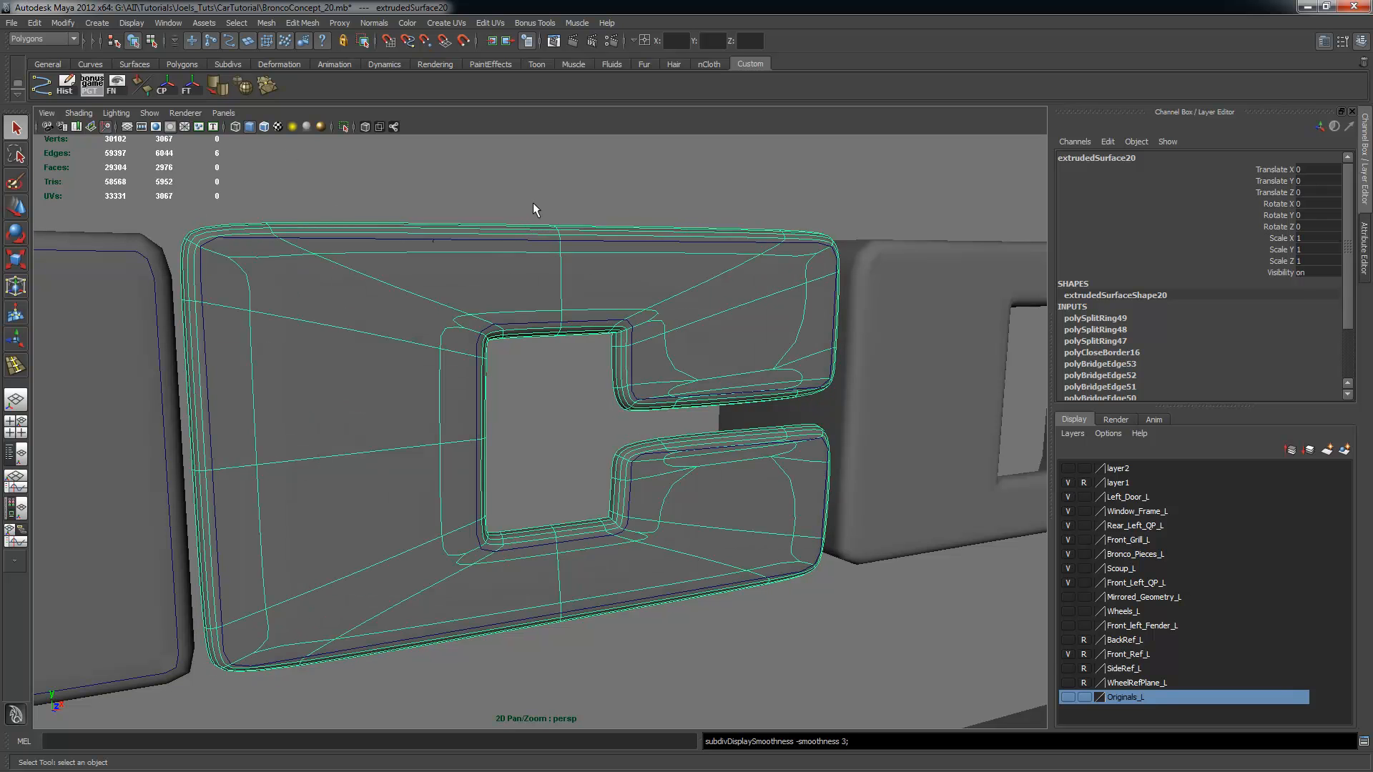
click(692, 350)
mouse_move(692, 350)
alt+mouse_down()
mouse_move(741, 356)
mouse_move(680, 328)
mouse_move(674, 350)
mouse_move(659, 307)
mouse_move(698, 353)
mouse_move(712, 340)
alt+mouse_up()
click(714, 338)
key(1)
alt+middle_drag(687, 346, 636, 355)
mouse_move(636, 355)
alt+mouse_down()
mouse_move(613, 346)
mouse_move(650, 350)
mouse_move(647, 360)
mouse_move(632, 334)
alt+mouse_up()
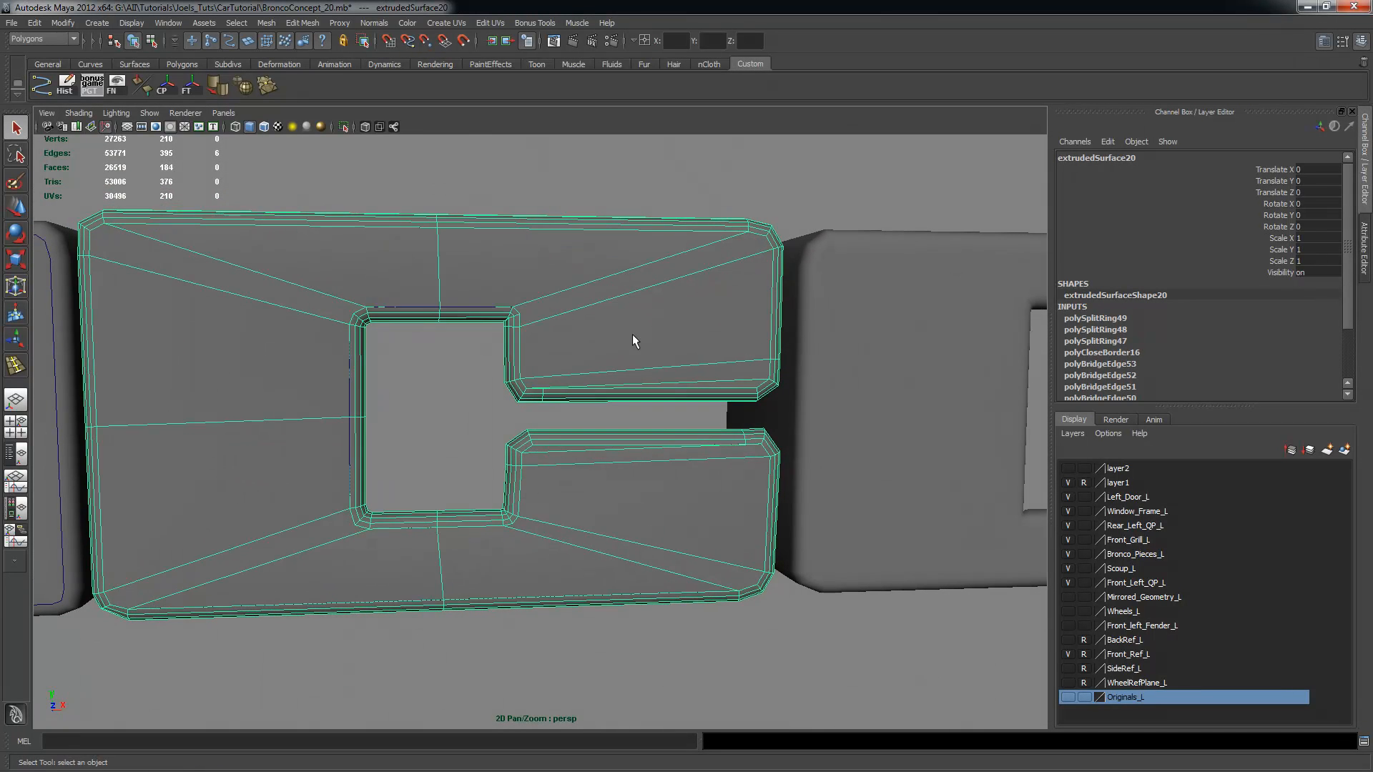
Try smoothing the letter C's mesh with default settings, examine the result and undo it
click(243, 86)
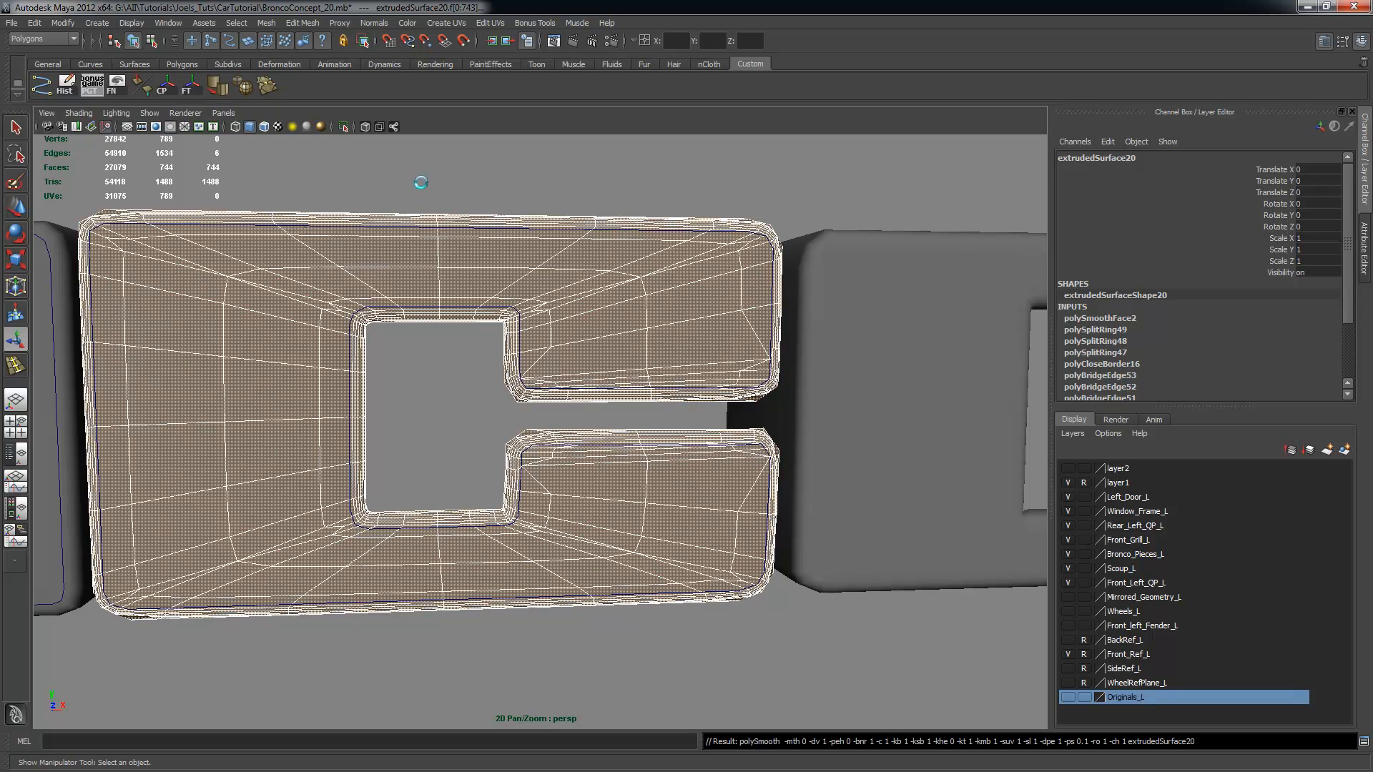
click(600, 203)
alt+drag(607, 214, 622, 251)
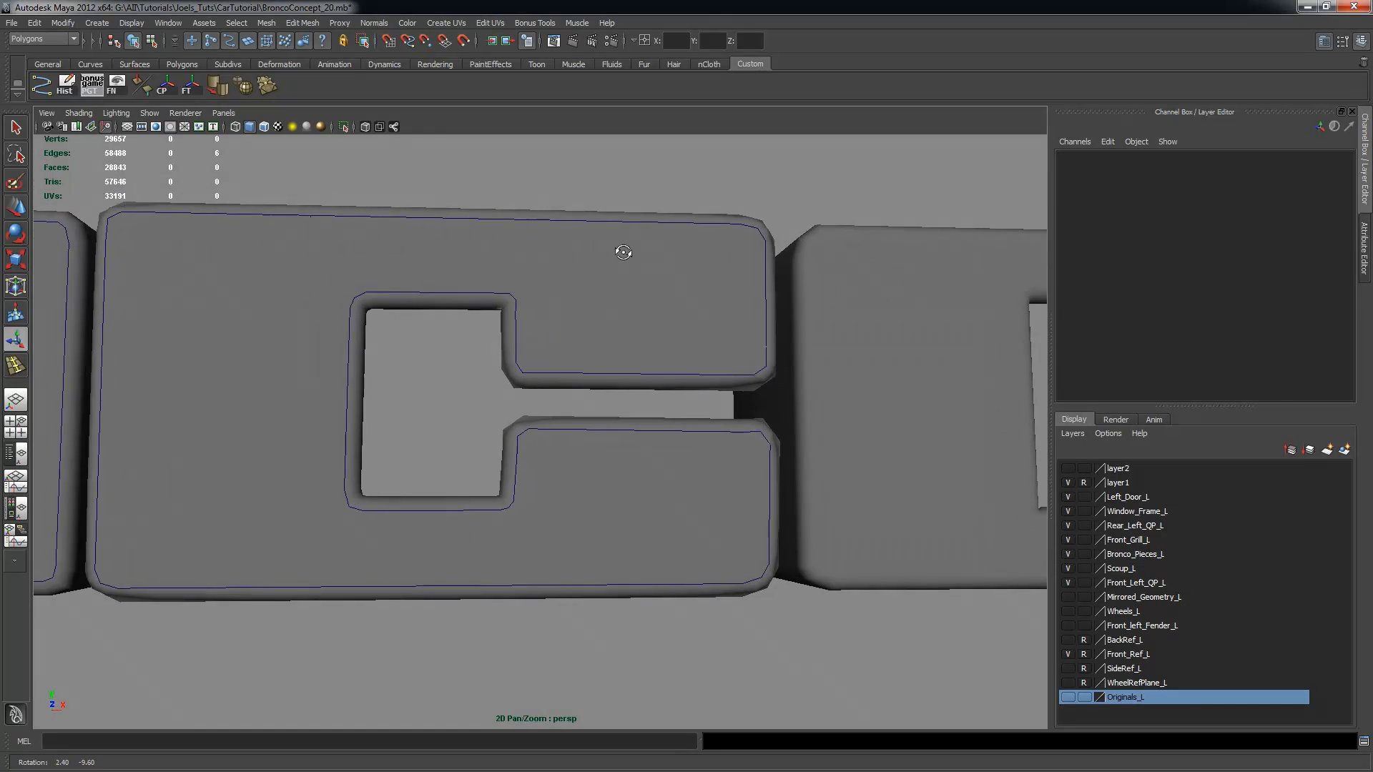
click(612, 291)
key(ctrl+z)
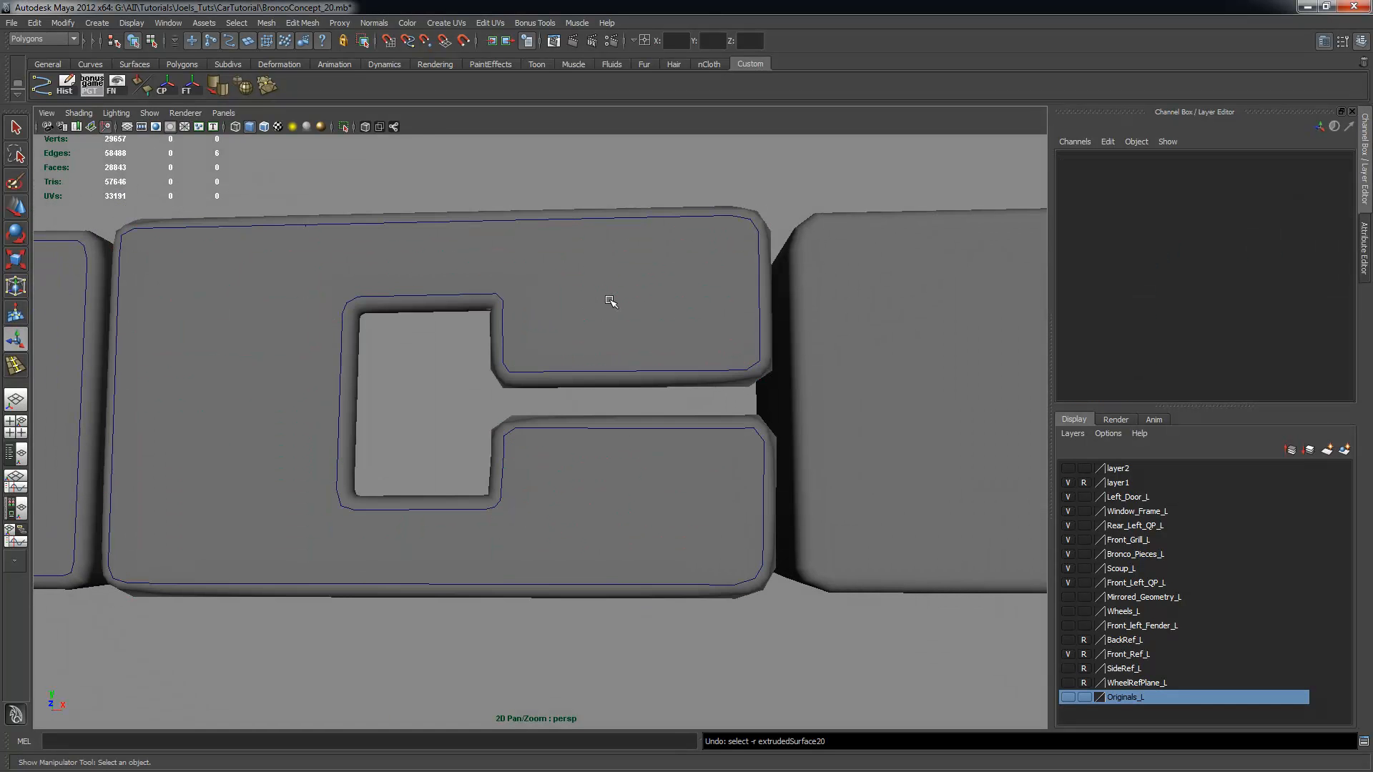
key(ctrl+z)
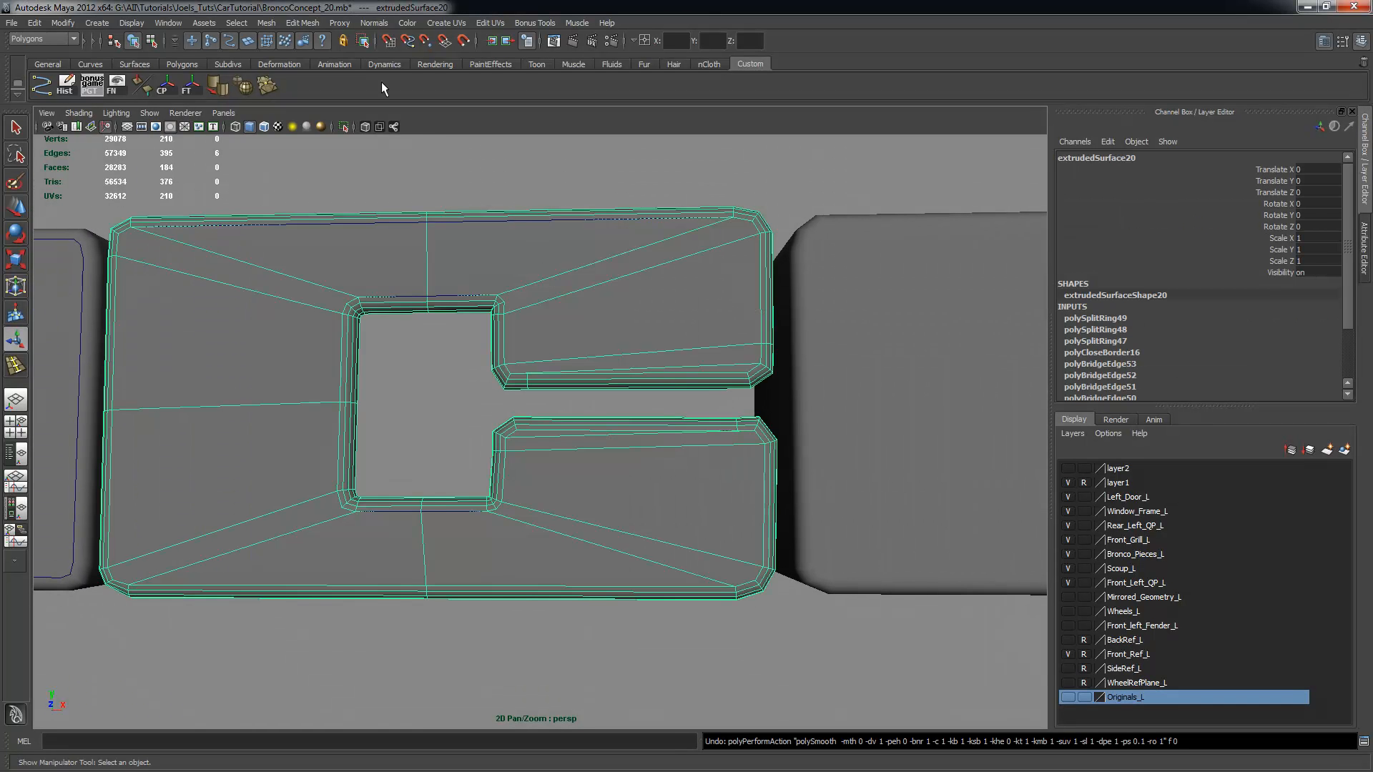
Apply an exponential Smooth with one division level to the letter C and inspect the arm corners
click(302, 23)
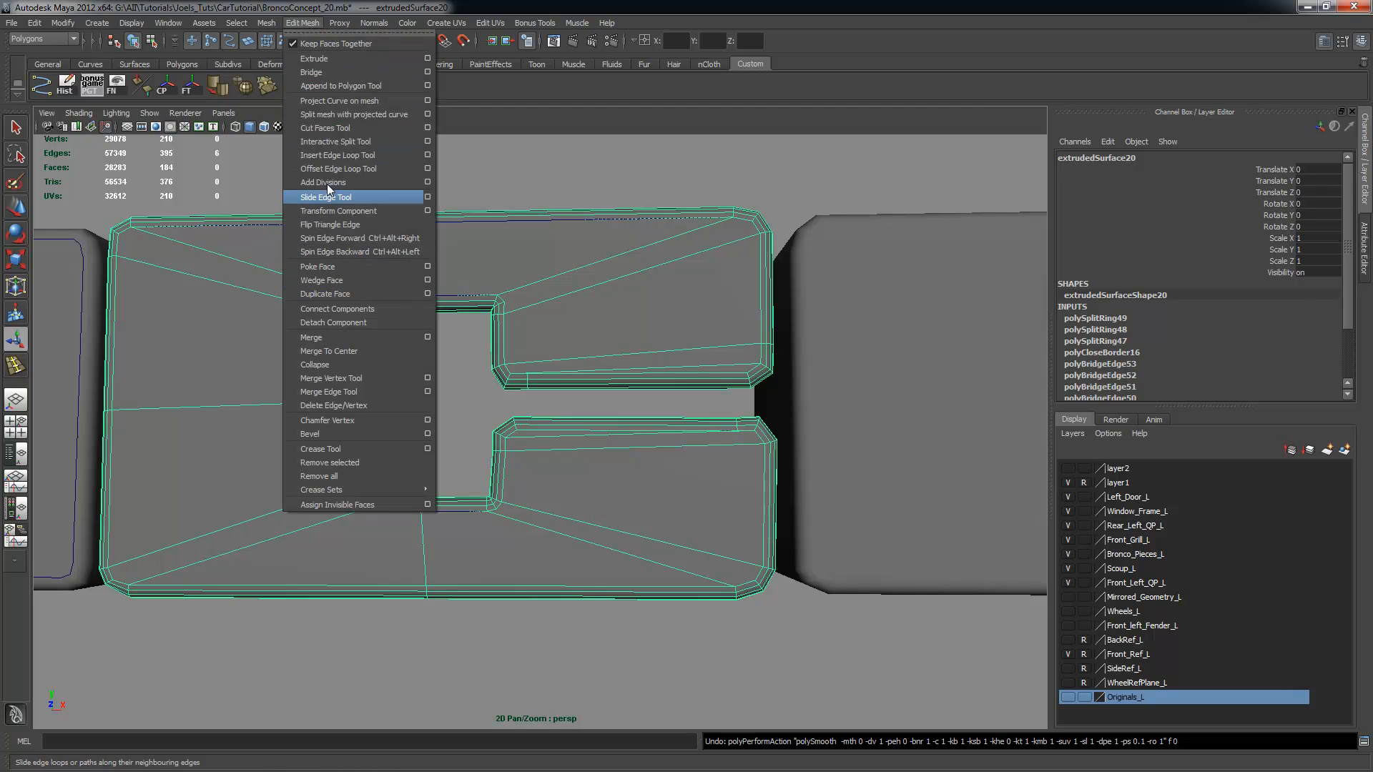
mouse_move(265, 23)
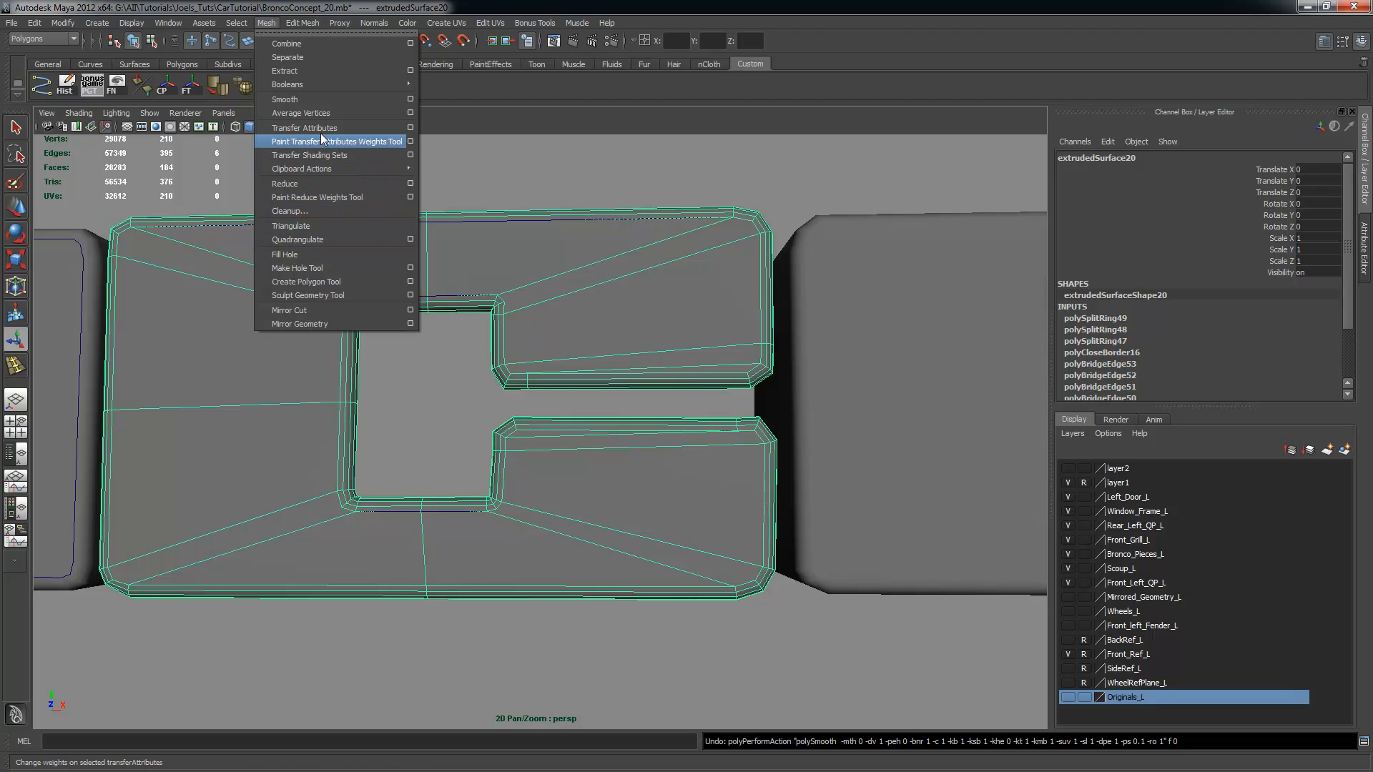
click(412, 99)
alt+drag(556, 332, 367, 356)
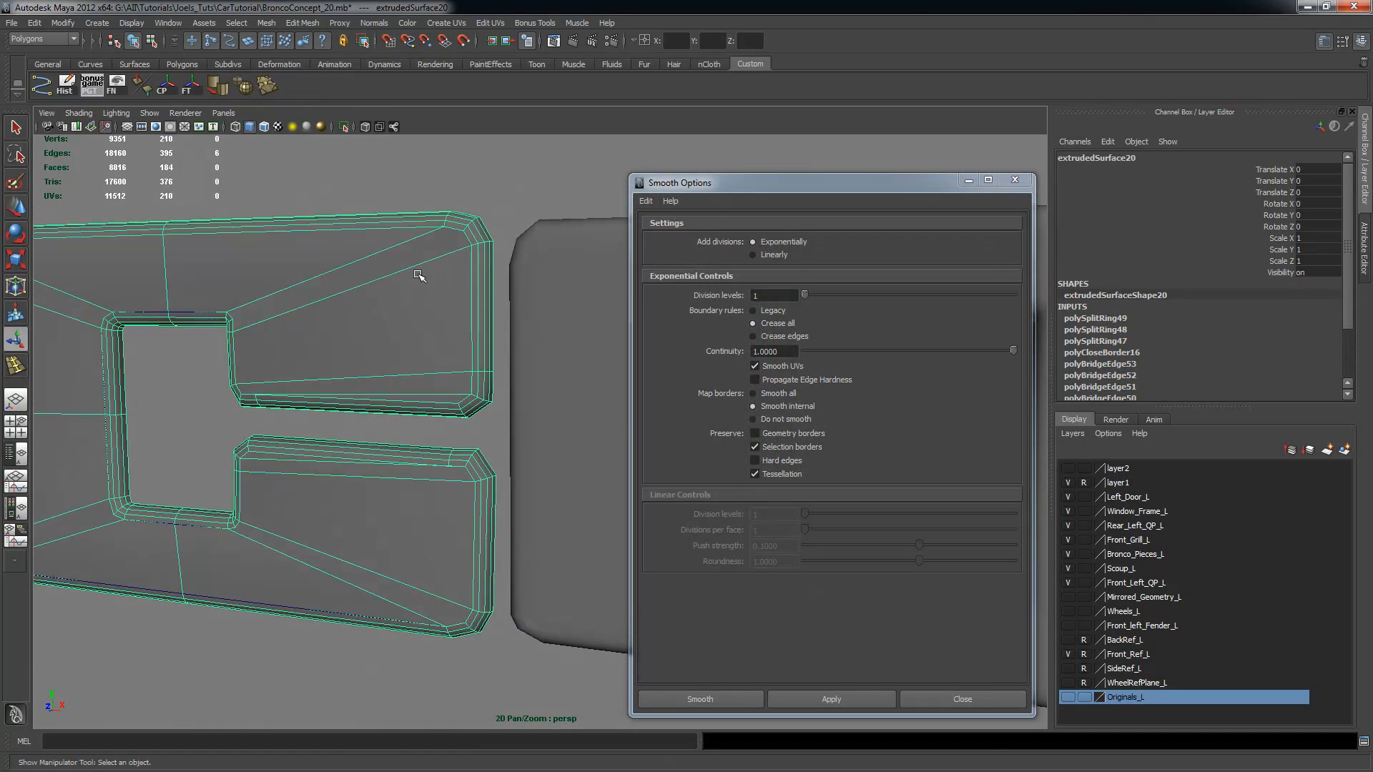
click(831, 699)
alt+drag(415, 297, 511, 279)
scroll(481, 310, up, 8)
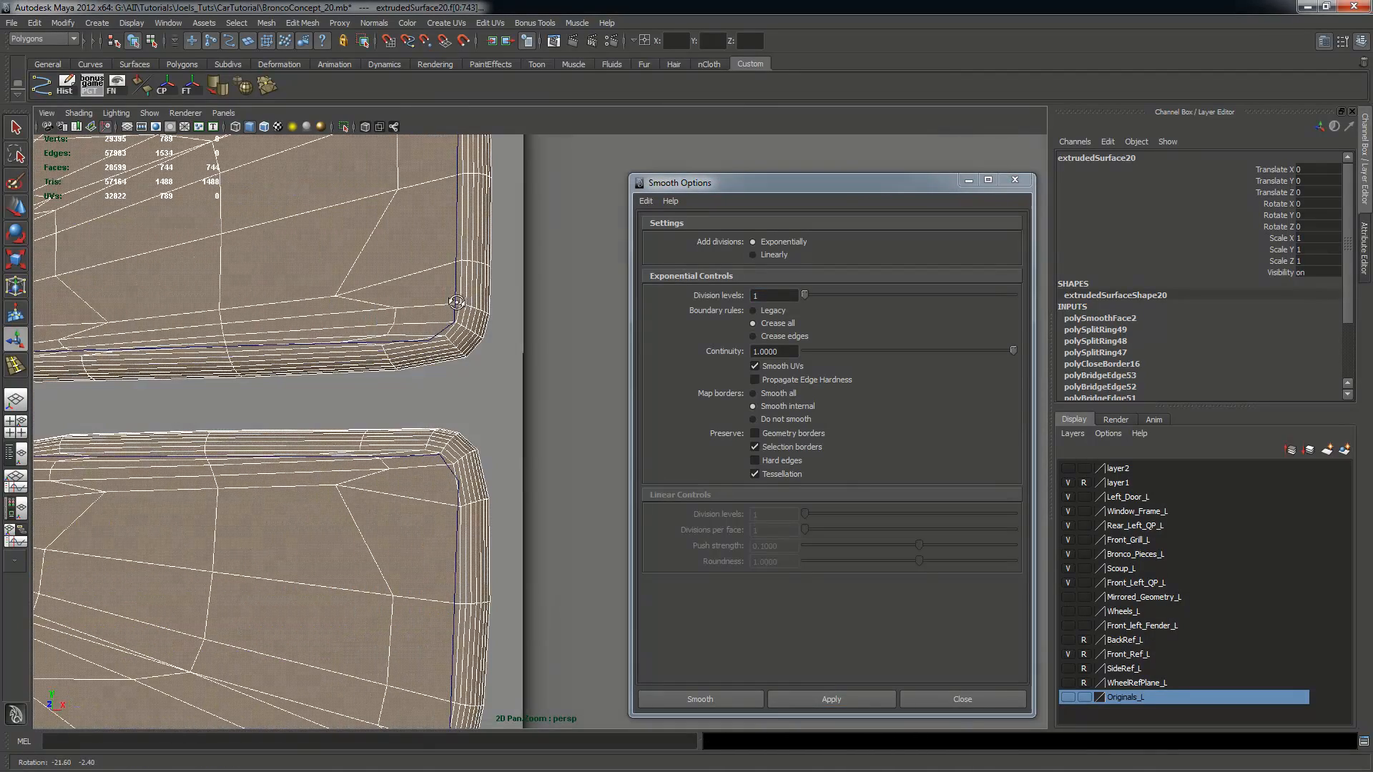
Undo the letter C's smoothing, try Smooth with geometry borders preserved, then undo it and turn that option off again
key(ctrl+z)
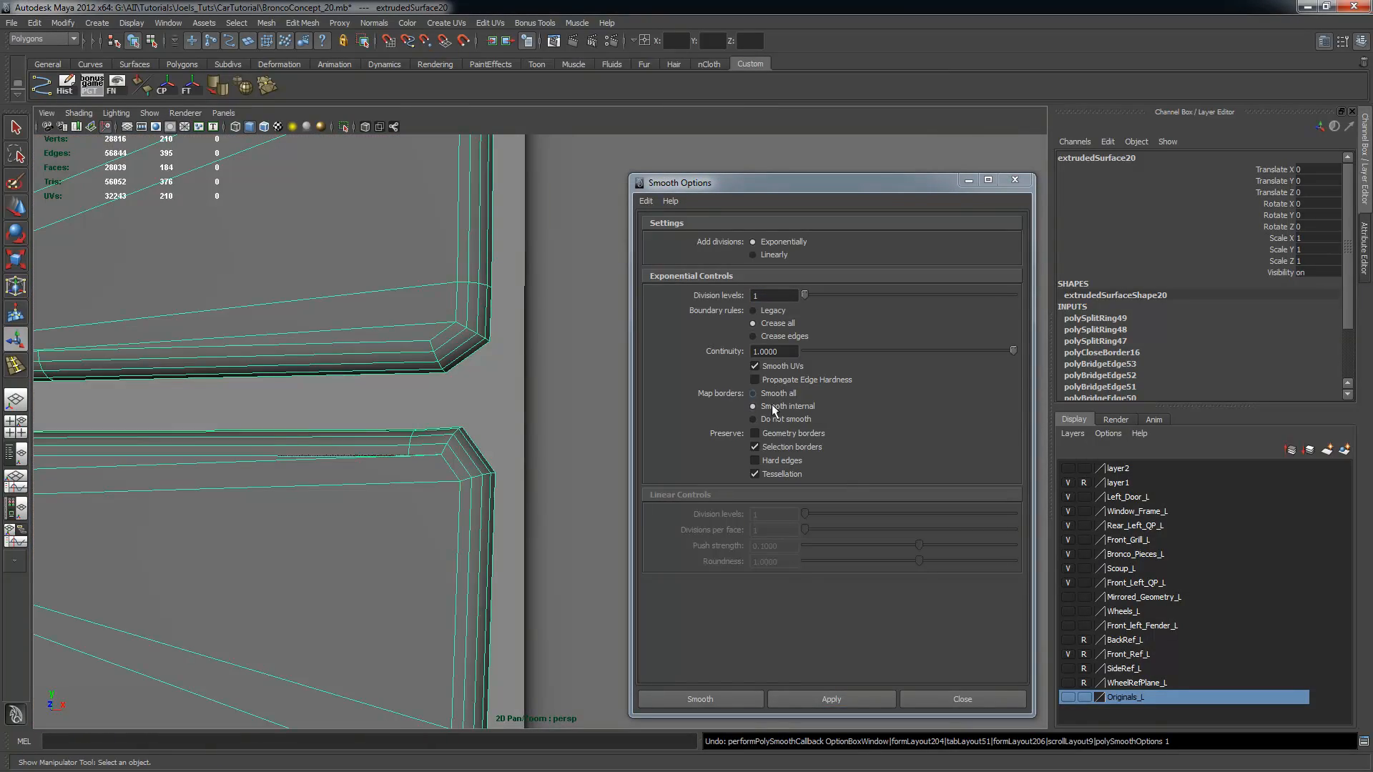
click(754, 433)
click(850, 697)
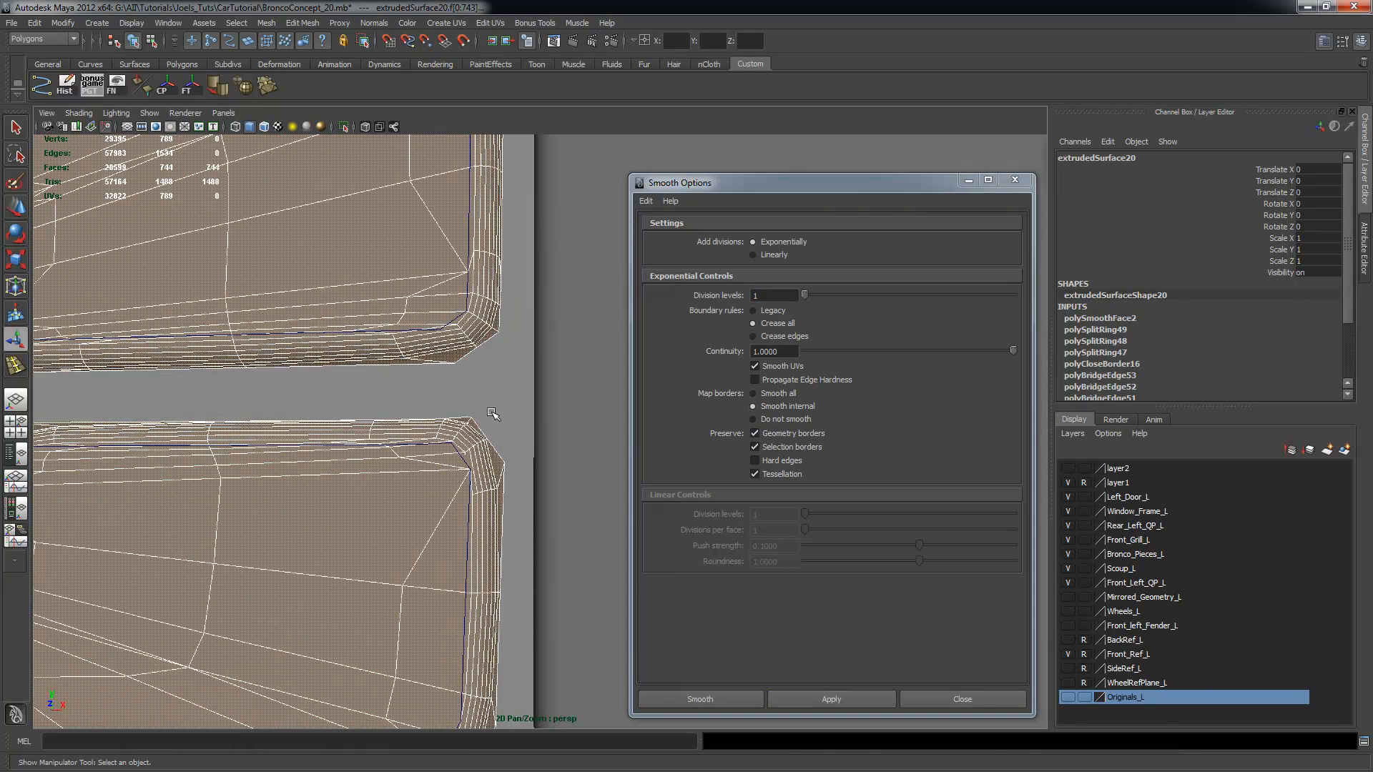
key(ctrl+z)
click(754, 433)
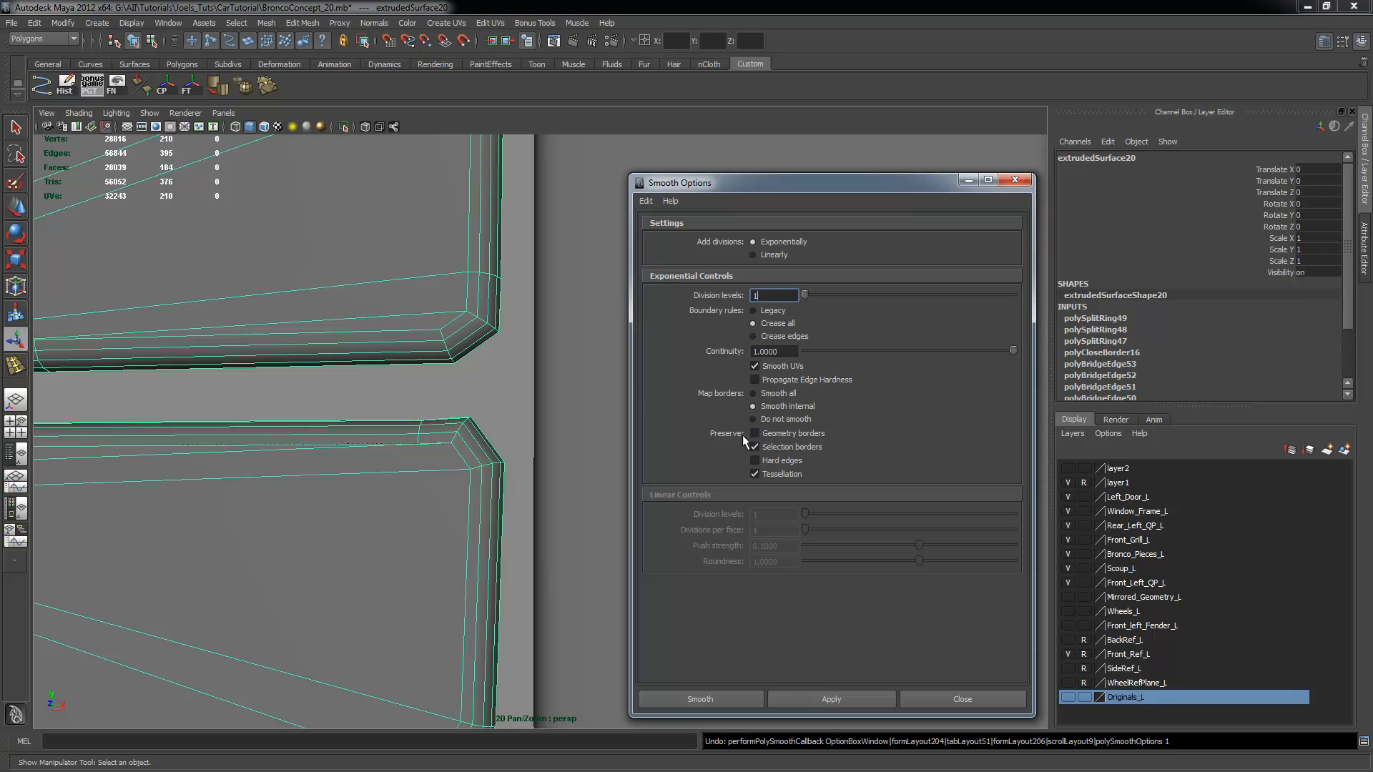
Reapply an exponential Smooth with one division level and geometry borders not preserved to the letter C, and close the options
click(833, 705)
scroll(441, 358, down, 1)
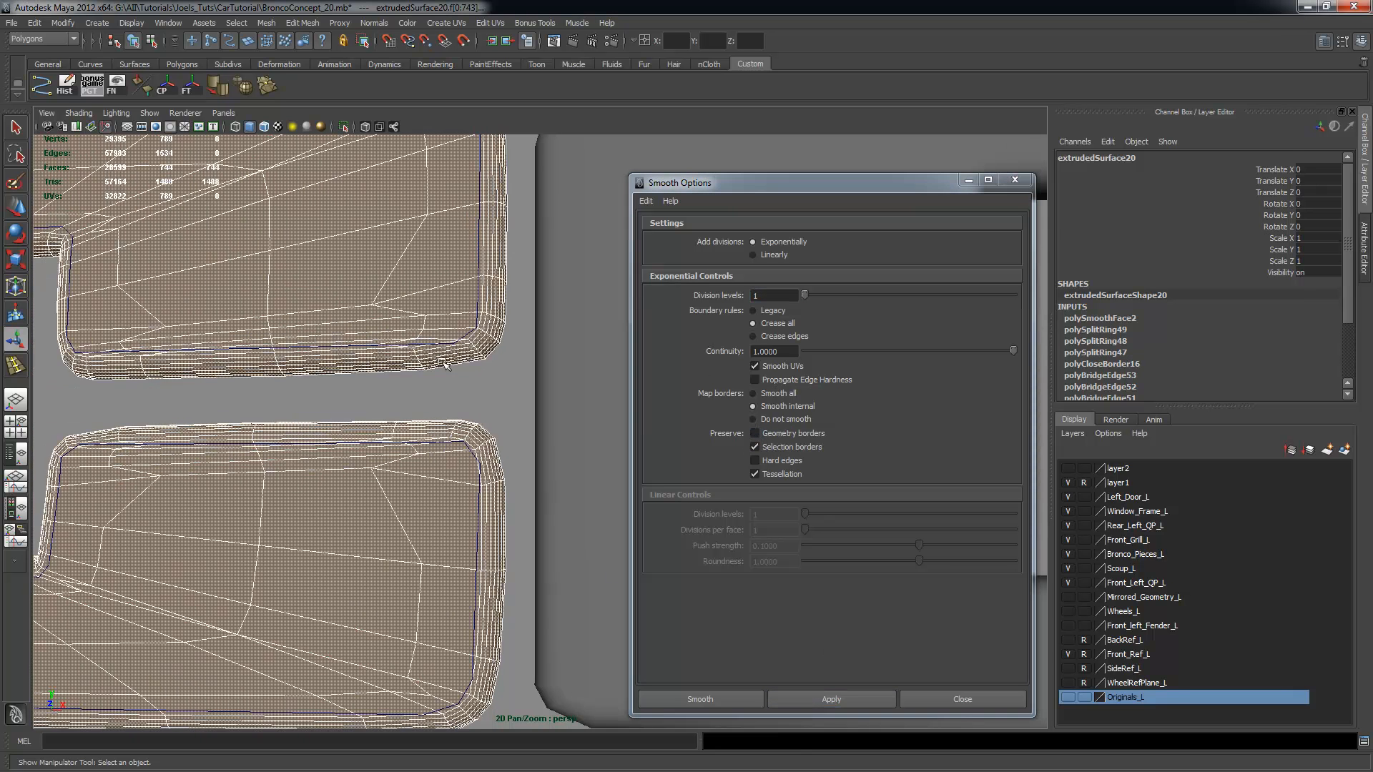
click(512, 392)
scroll(509, 391, down, 5)
alt+drag(350, 374, 313, 356)
click(409, 367)
click(940, 707)
Examine the smoothed letter C's face and rims from several angles and in a test render of the current view
alt+drag(705, 469, 427, 256)
scroll(461, 364, up, 3)
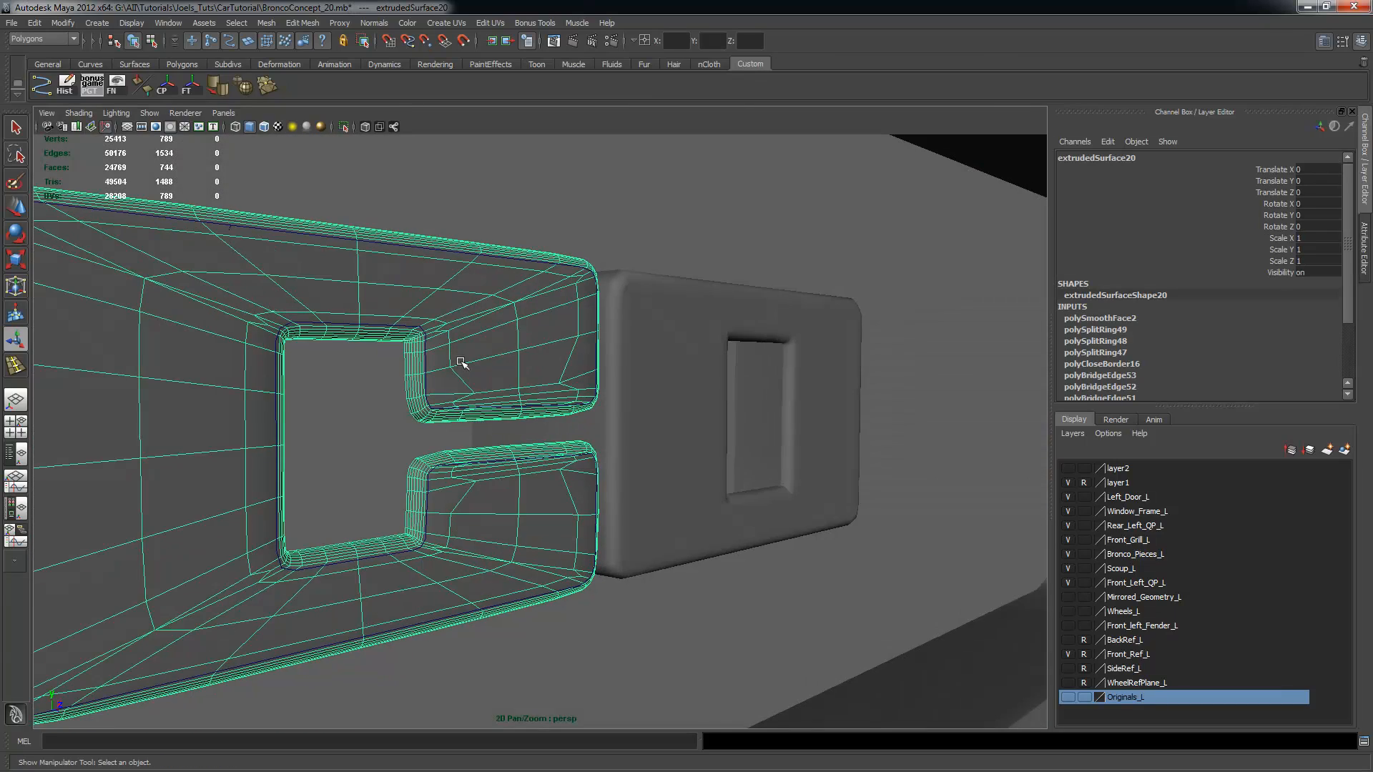
alt+drag(532, 371, 294, 255)
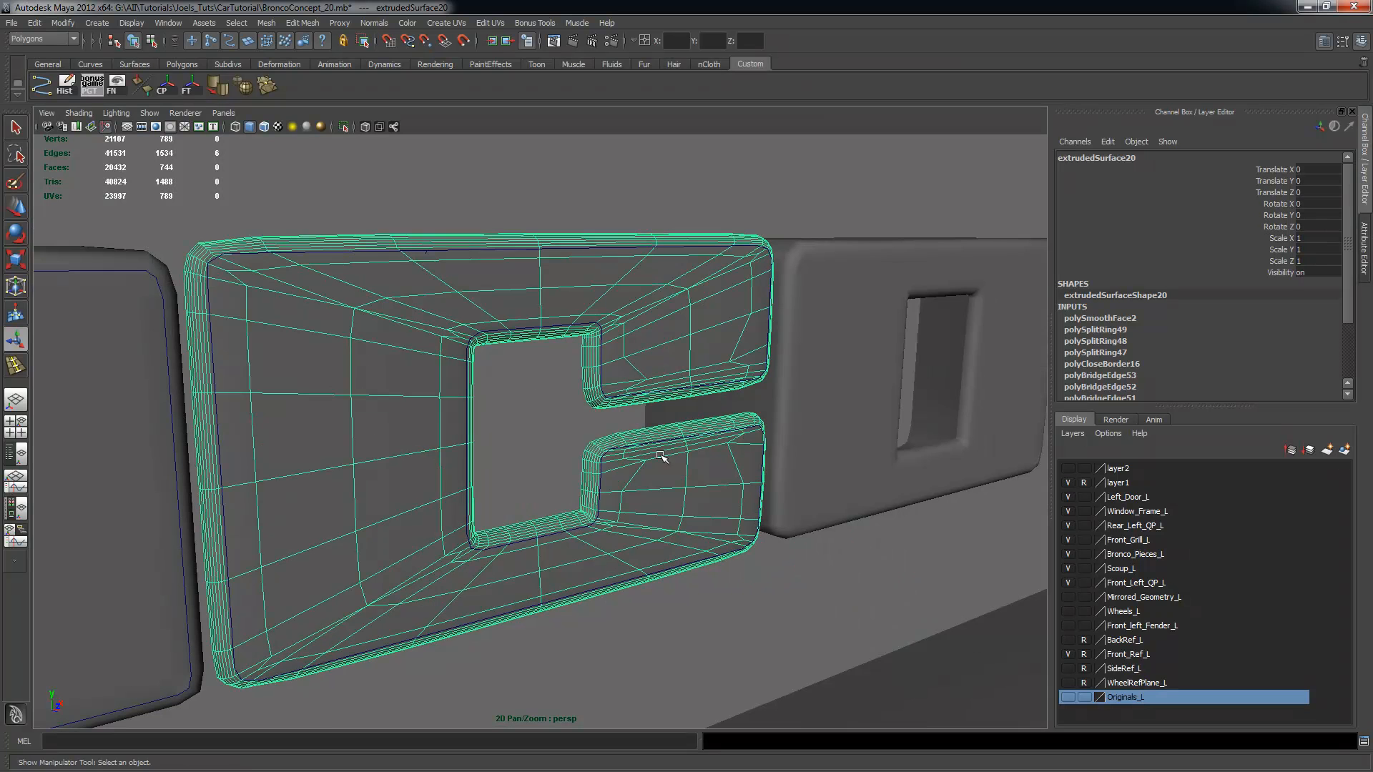
alt+drag(723, 500, 698, 373)
click(773, 552)
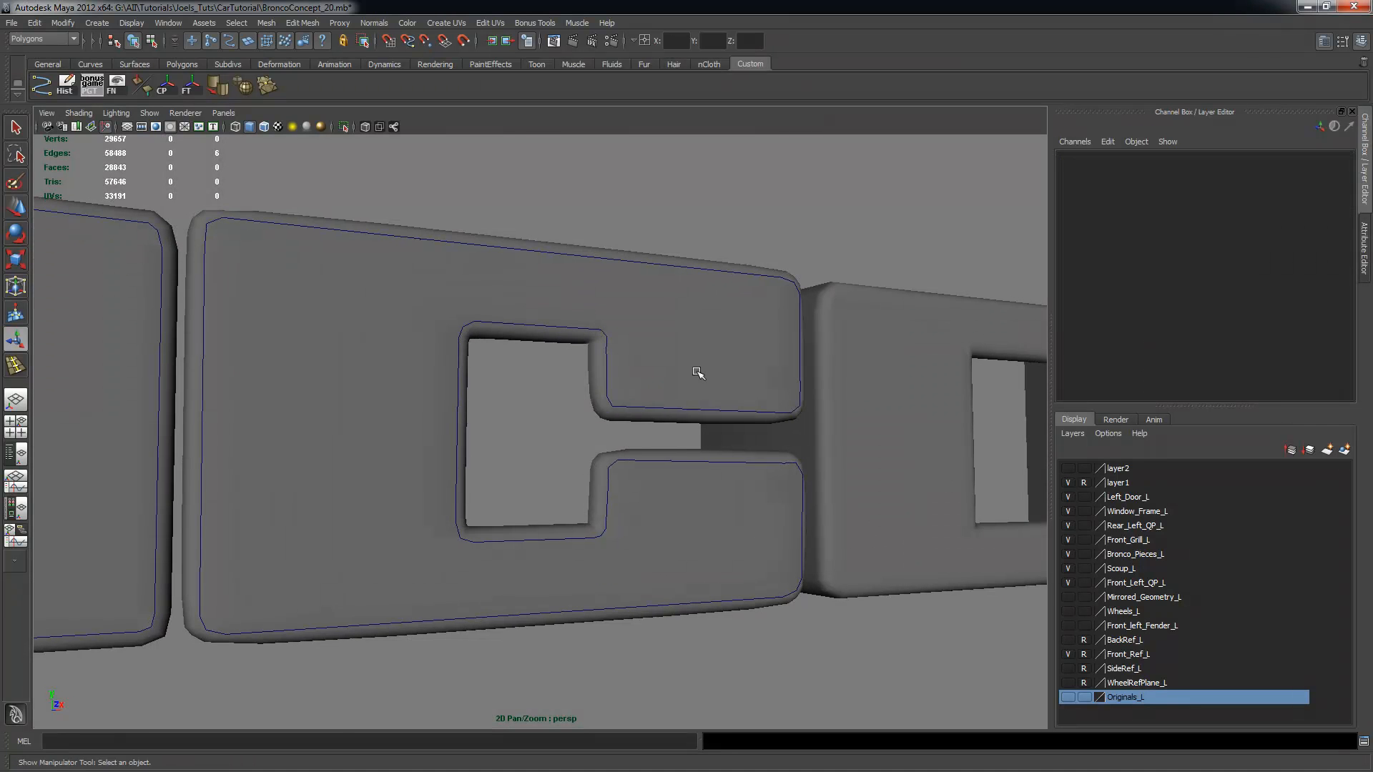
click(698, 372)
click(574, 41)
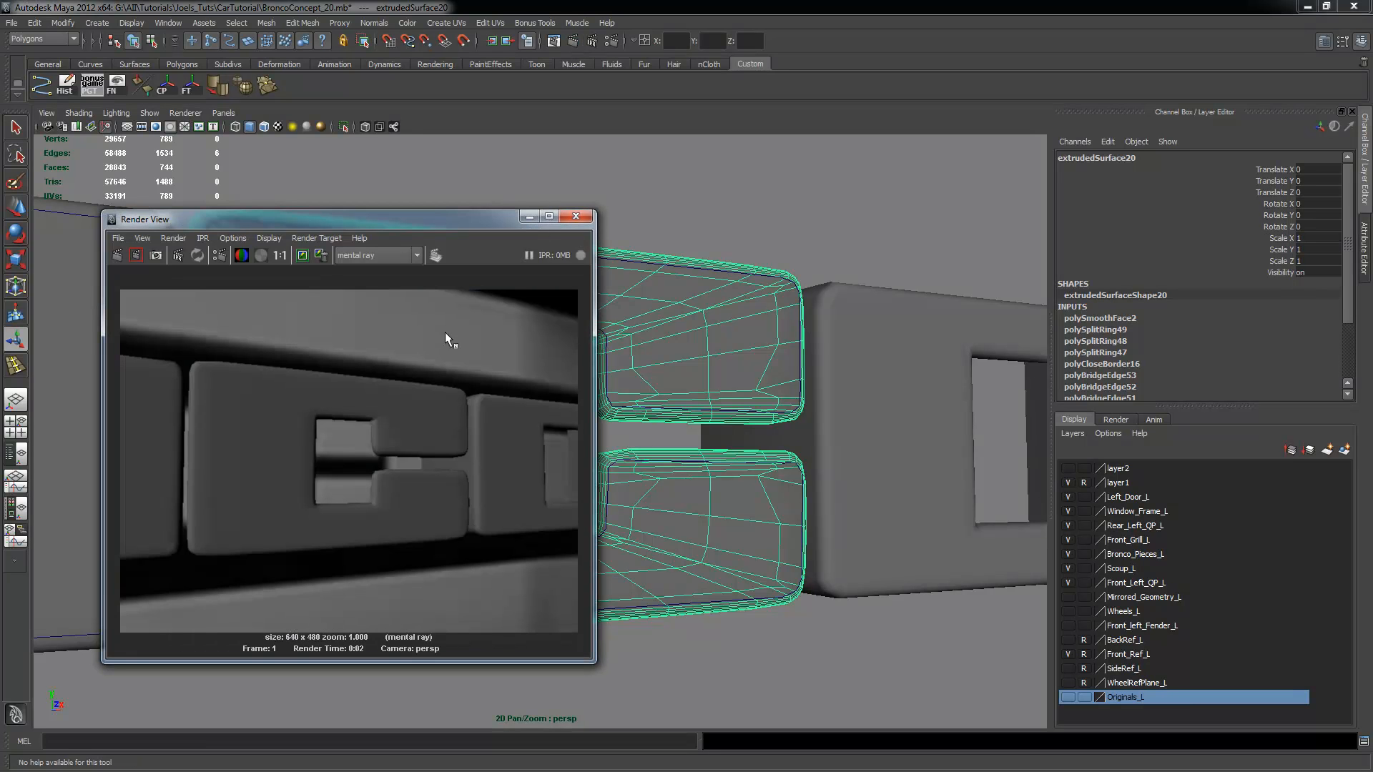
click(575, 216)
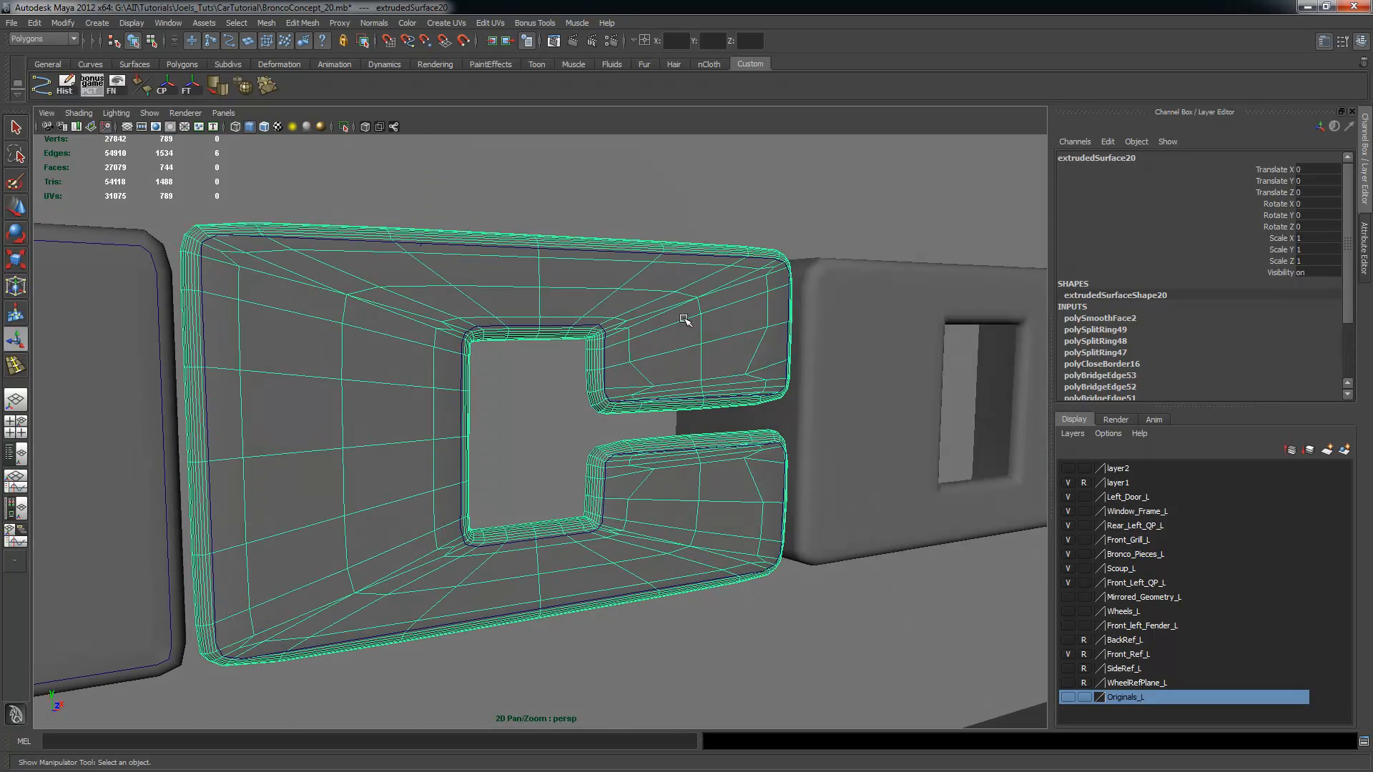
Undo the letter C's smoothing and set the mesh back to the unsmoothed display
key(z)
key(z)
key(z)
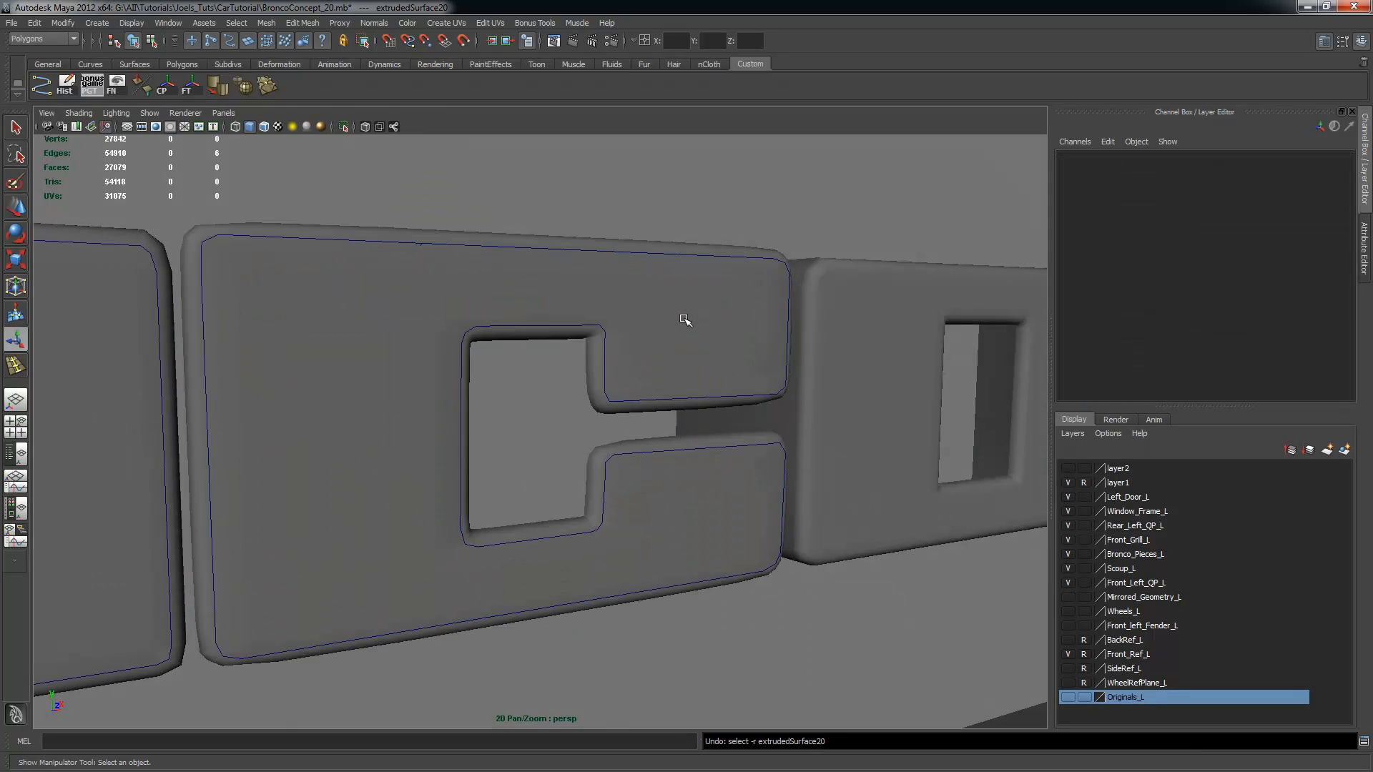
key(z)
key(z)
key(z)
key(z)
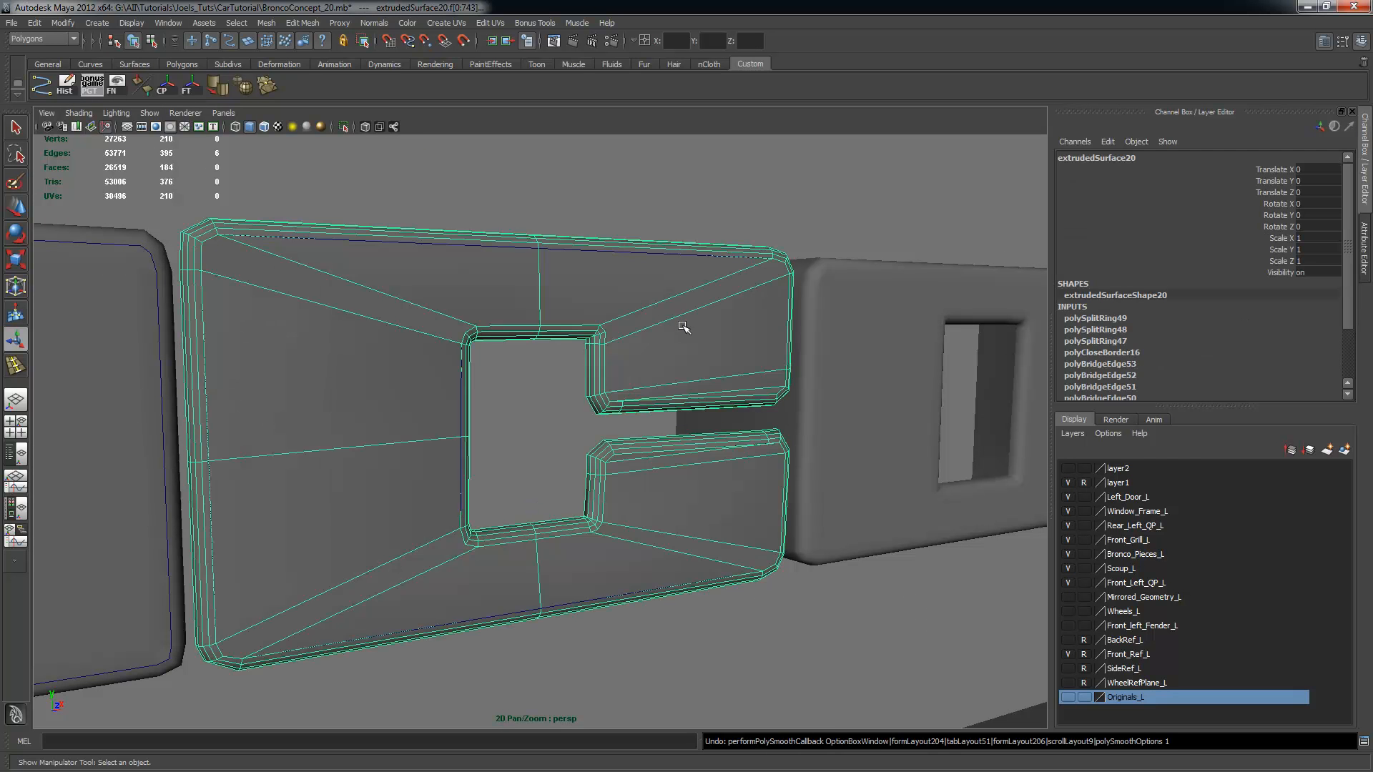
key(z)
key(z)
key(z)
key(z)
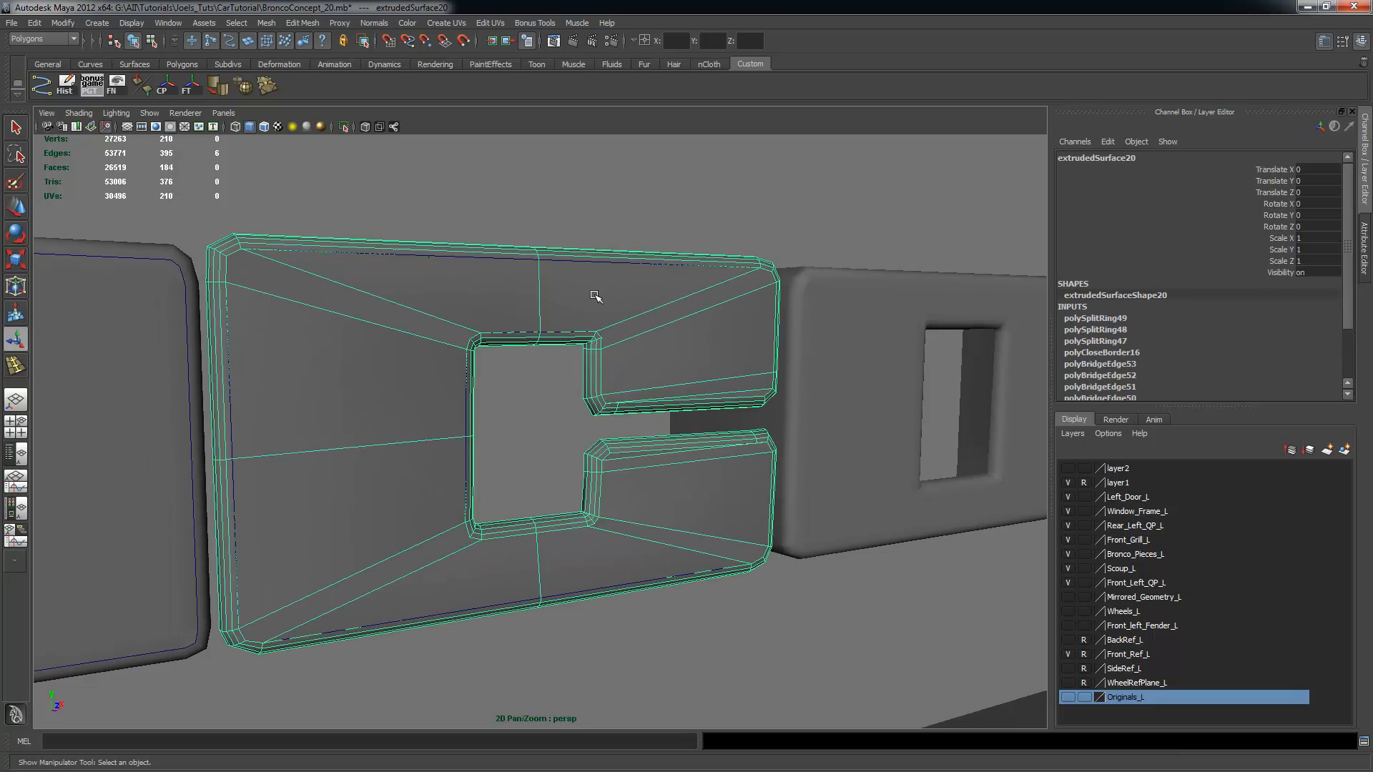
key(z)
key(z)
key(z)
key(z)
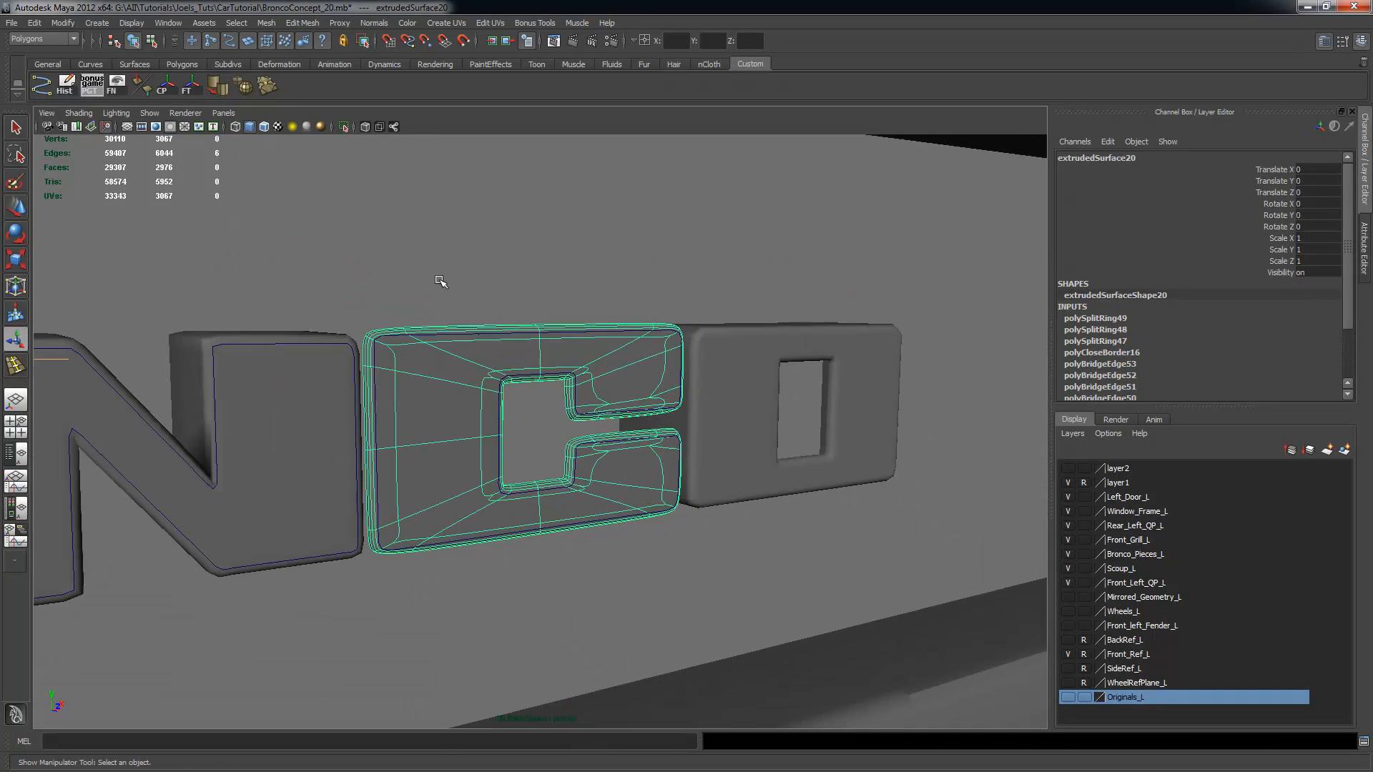
key(z)
alt+drag(689, 343, 602, 369)
click(536, 398)
key(1)
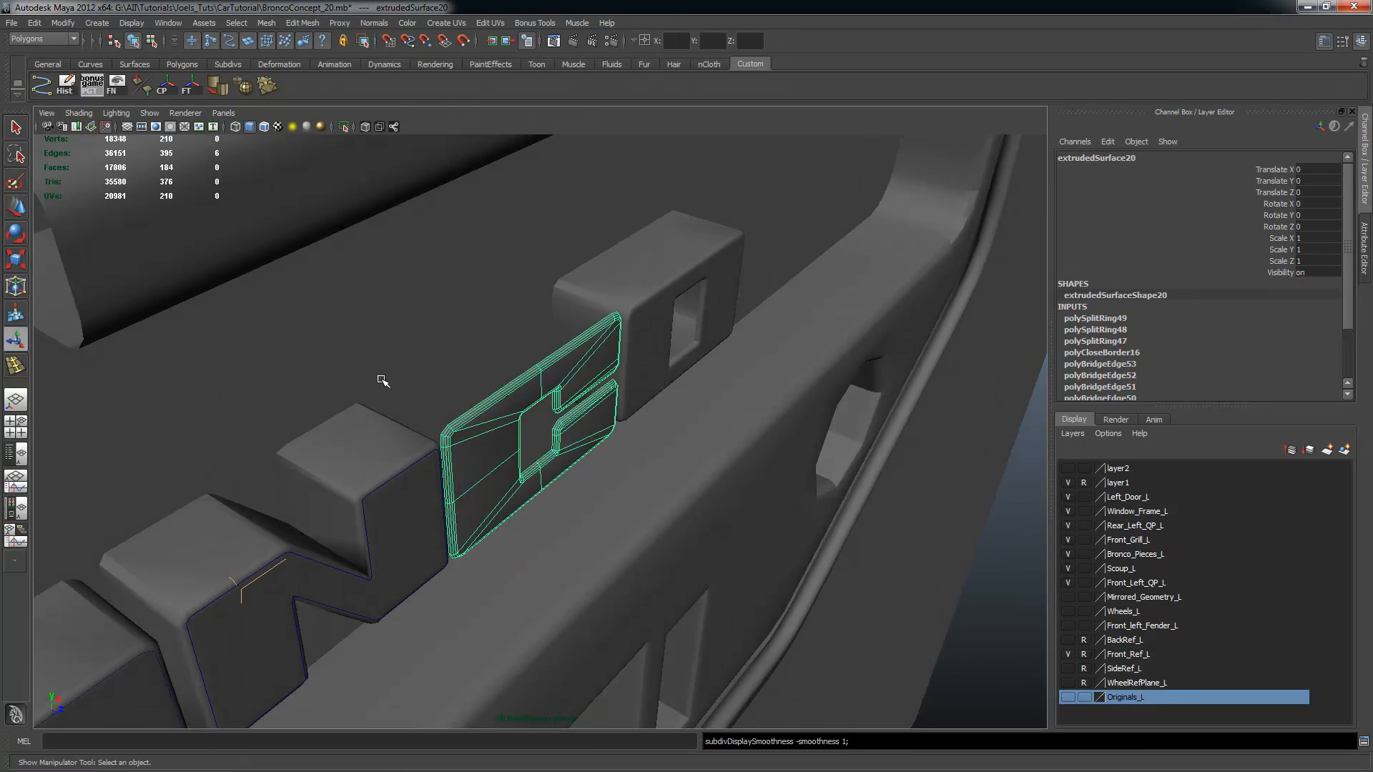
Extrude the letter C's outer and inner rear border edges backwards to give the letter depth
alt+right_drag(383, 380, 696, 405)
alt+drag(696, 404, 485, 333)
right_drag(482, 326, 494, 290)
shift+click(477, 294)
click(503, 314)
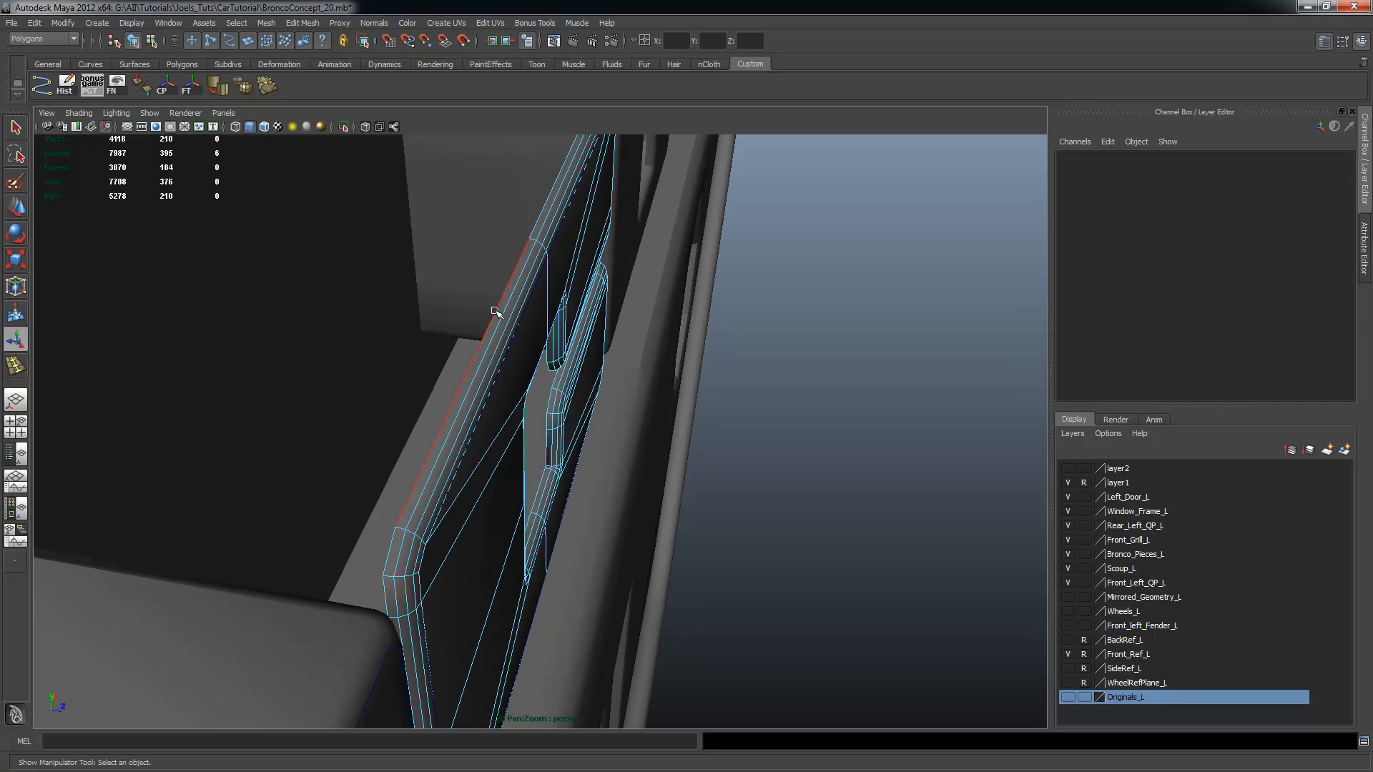
double_click(495, 311)
alt+drag(495, 311, 583, 364)
click(303, 23)
click(315, 59)
click(662, 611)
alt+drag(683, 530, 673, 521)
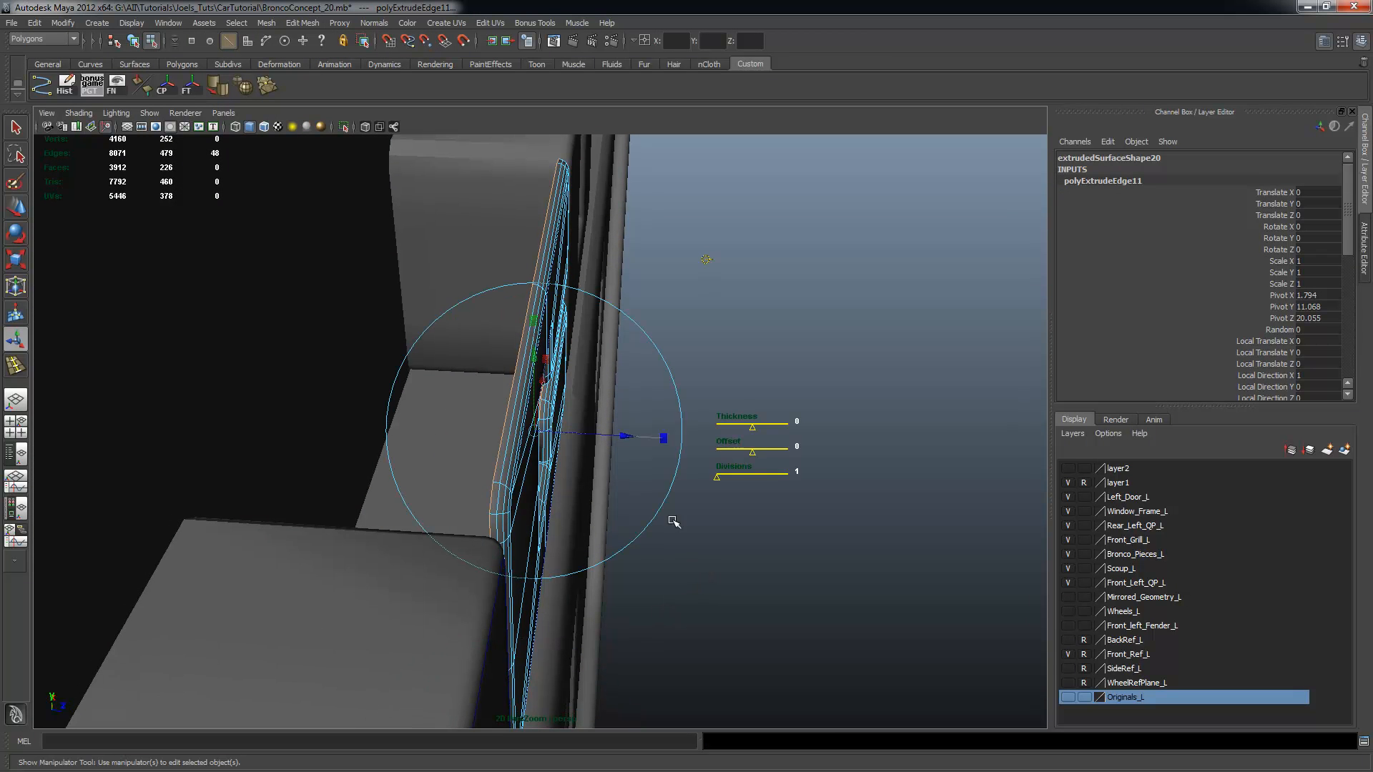
drag(628, 434, 437, 408)
click(763, 423)
Return the letter C to object mode, deselect it, and examine the whole lettering against the grille
alt+drag(763, 424, 650, 398)
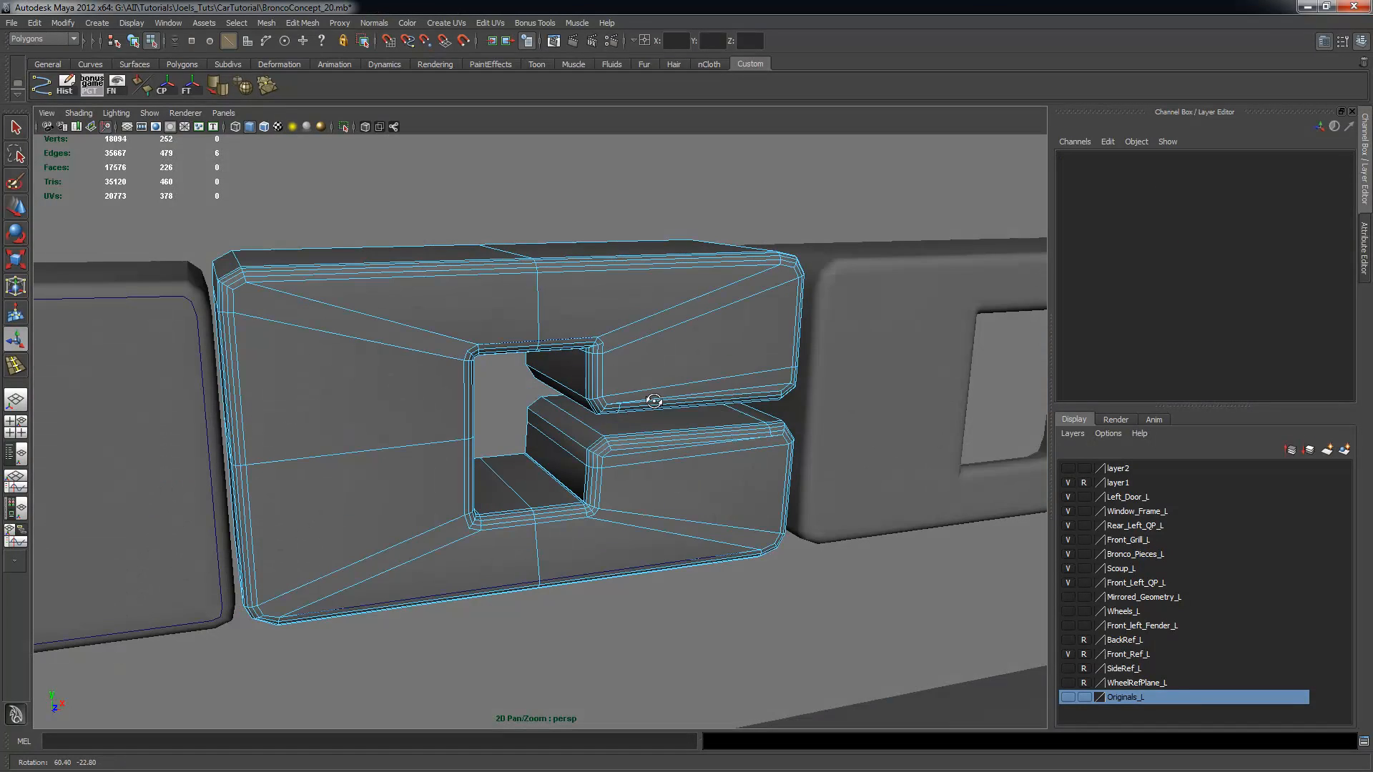
alt+right_drag(650, 398, 522, 330)
alt+drag(522, 330, 639, 420)
alt+right_drag(639, 419, 429, 346)
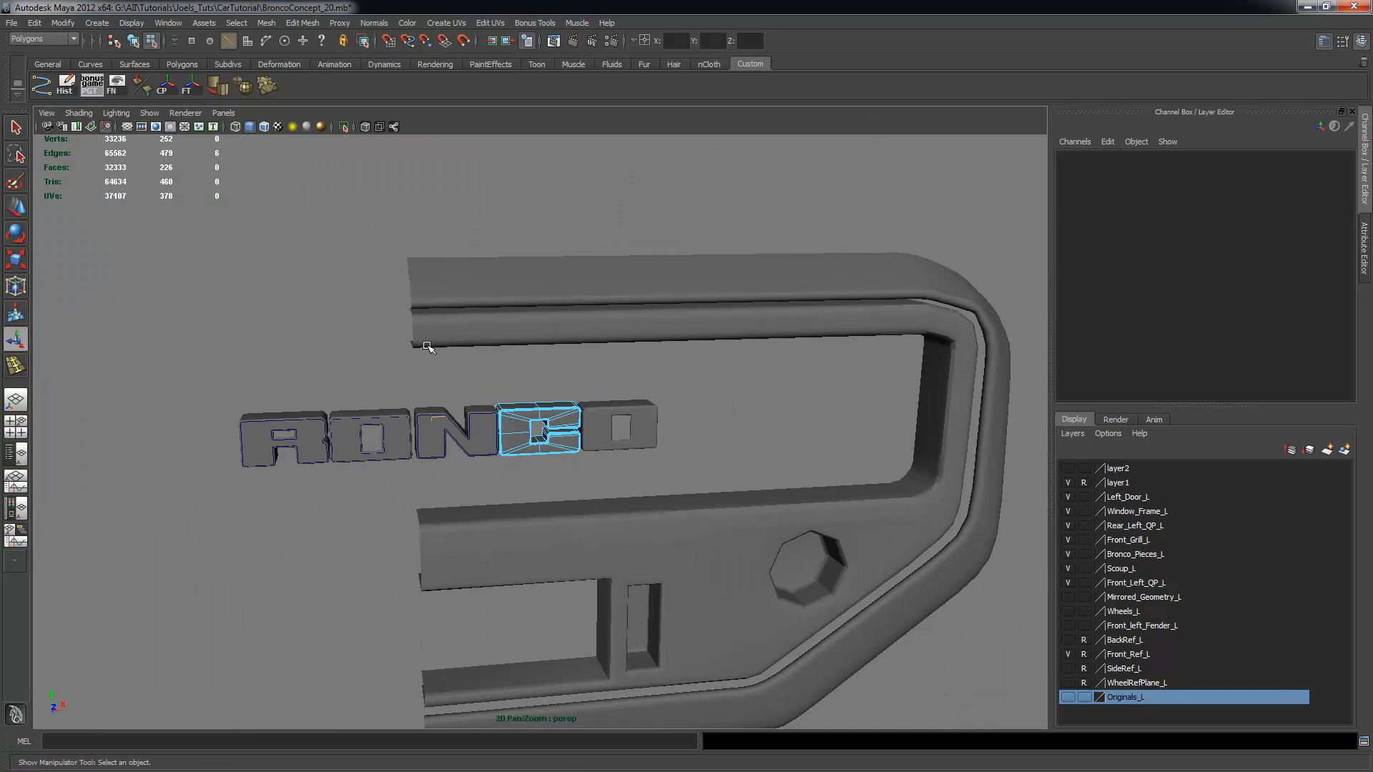
alt+drag(429, 346, 438, 313)
key(F8)
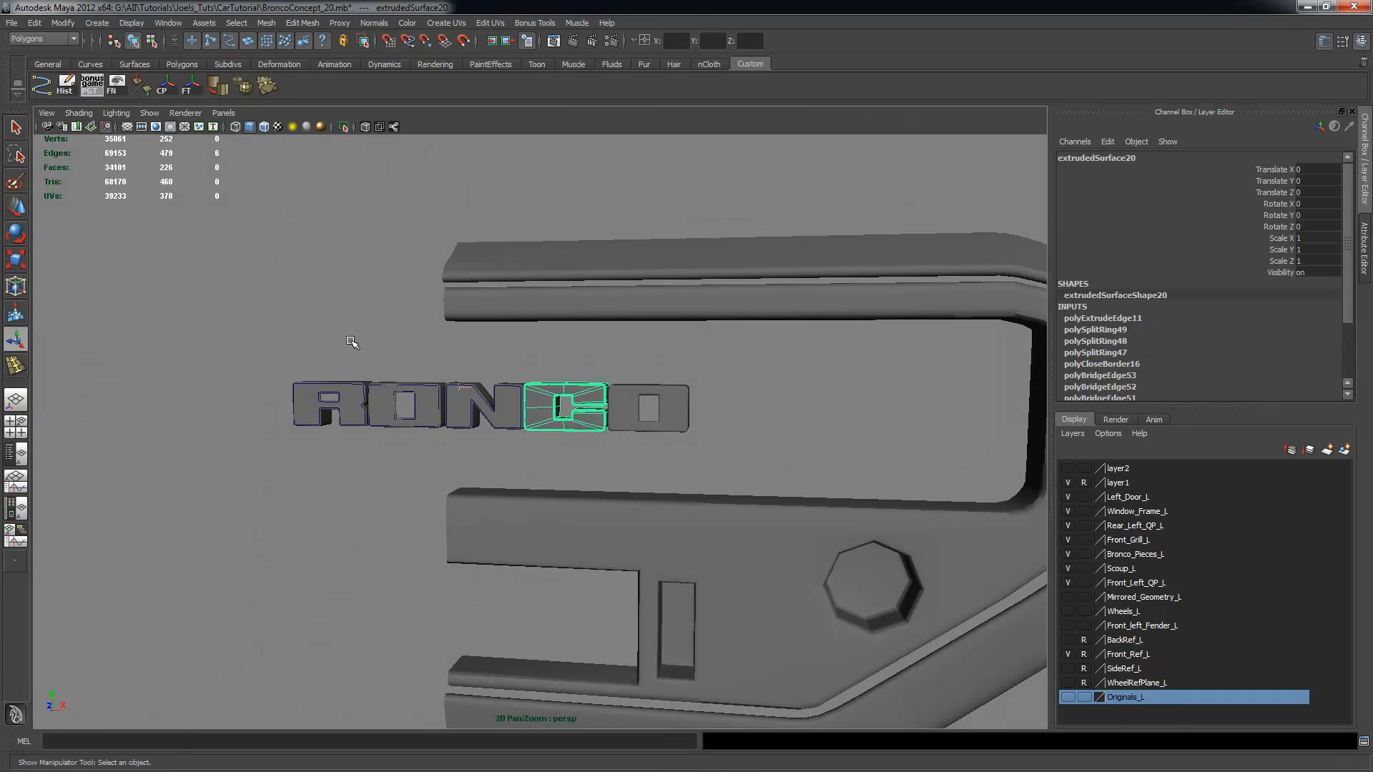
click(351, 343)
alt+drag(544, 431, 646, 453)
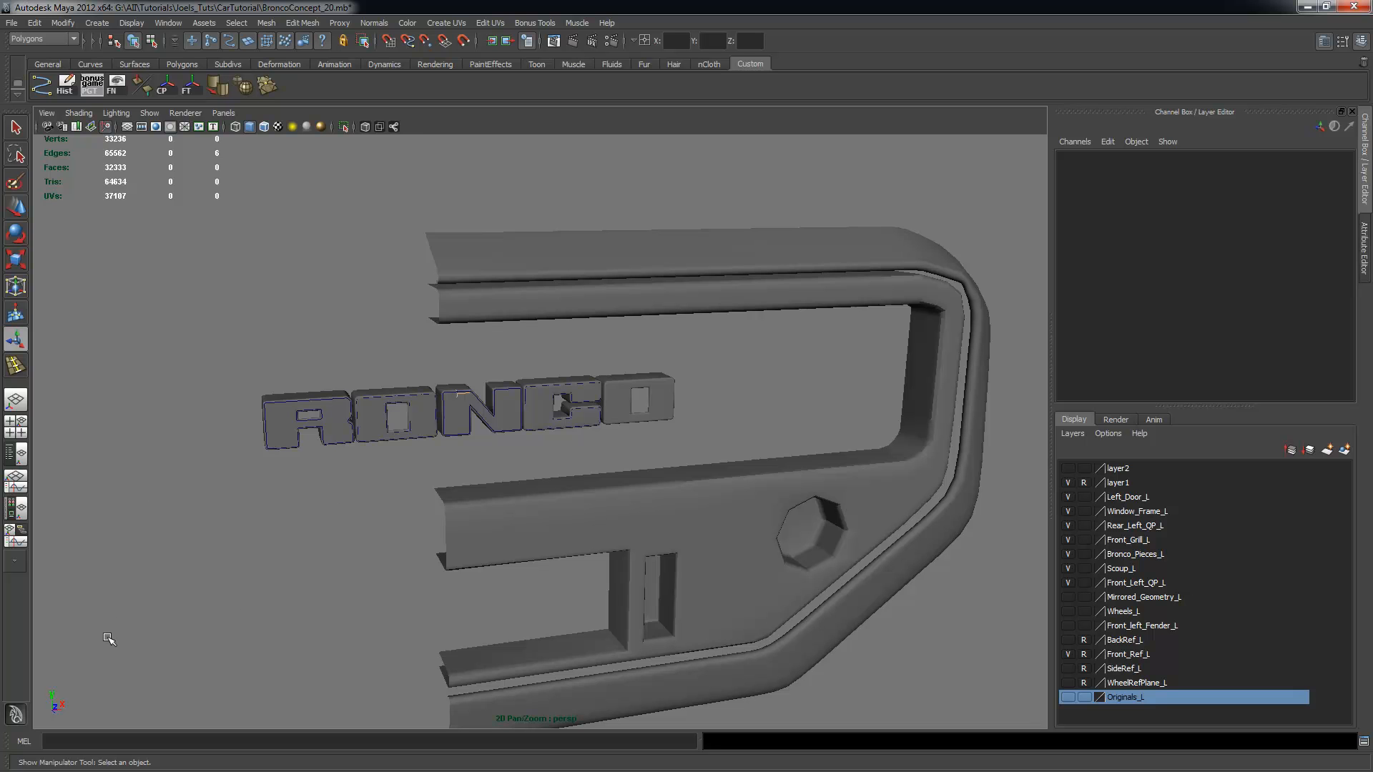
alt+drag(600, 464, 822, 465)
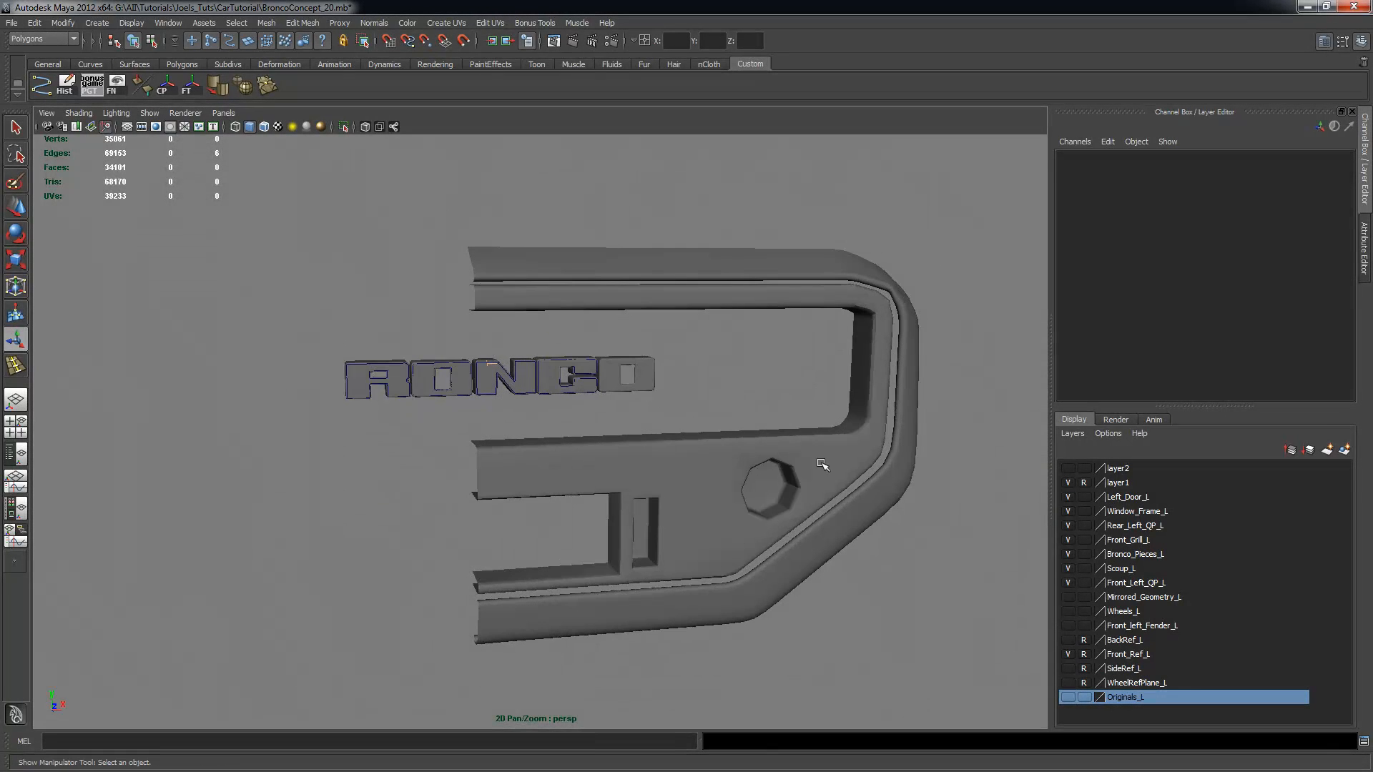
Show layer2 with its reference plane and frame the untraced letter B in the front view
click(1067, 468)
alt+drag(603, 438, 582, 371)
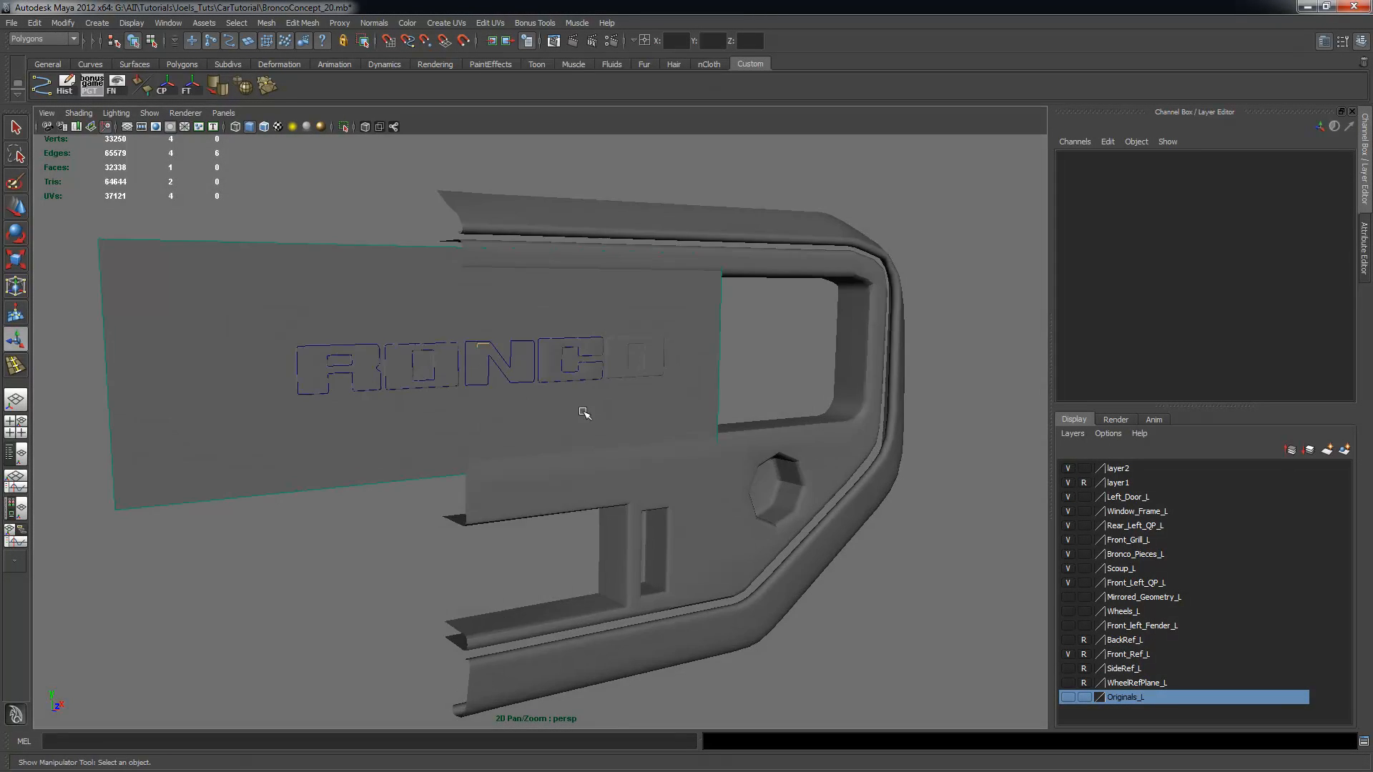
key(space)
key(space)
alt+middle_drag(398, 442, 768, 430)
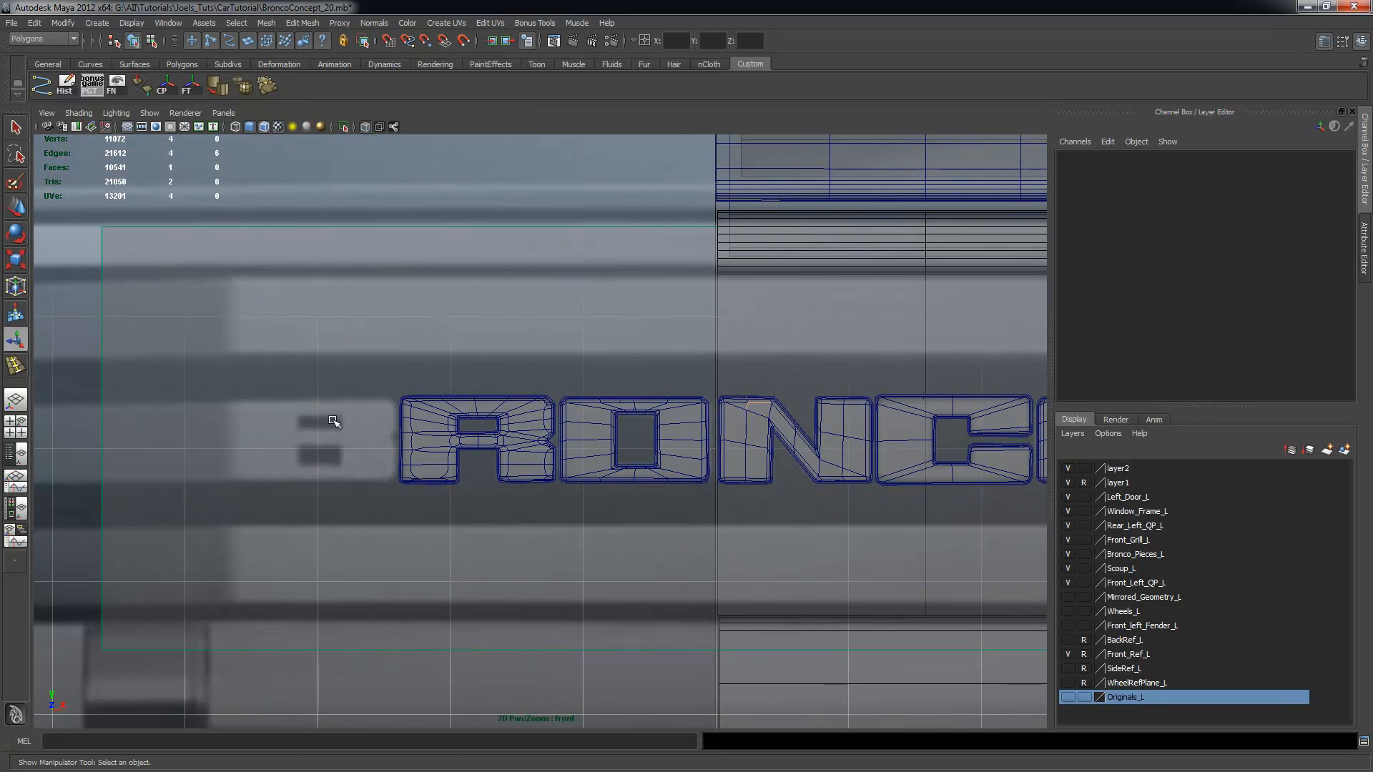
alt+middle_drag(316, 420, 543, 435)
alt+right_drag(543, 436, 787, 464)
alt+right_drag(411, 503, 656, 529)
alt+middle_drag(657, 529, 493, 393)
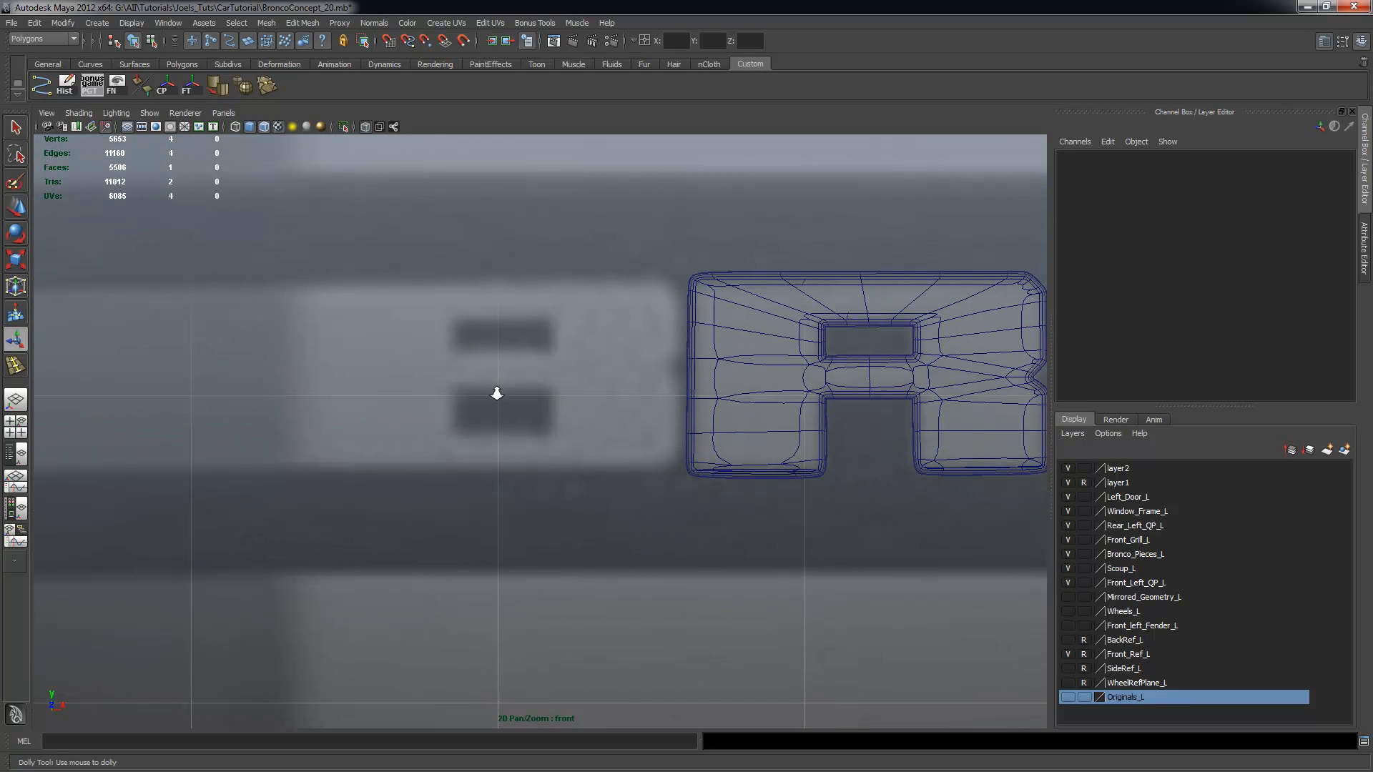
alt+right_drag(494, 393, 358, 383)
Start a CV curve at the letter B's lower-left corner and trace its left side and upper edge to the upper-right corner
click(41, 86)
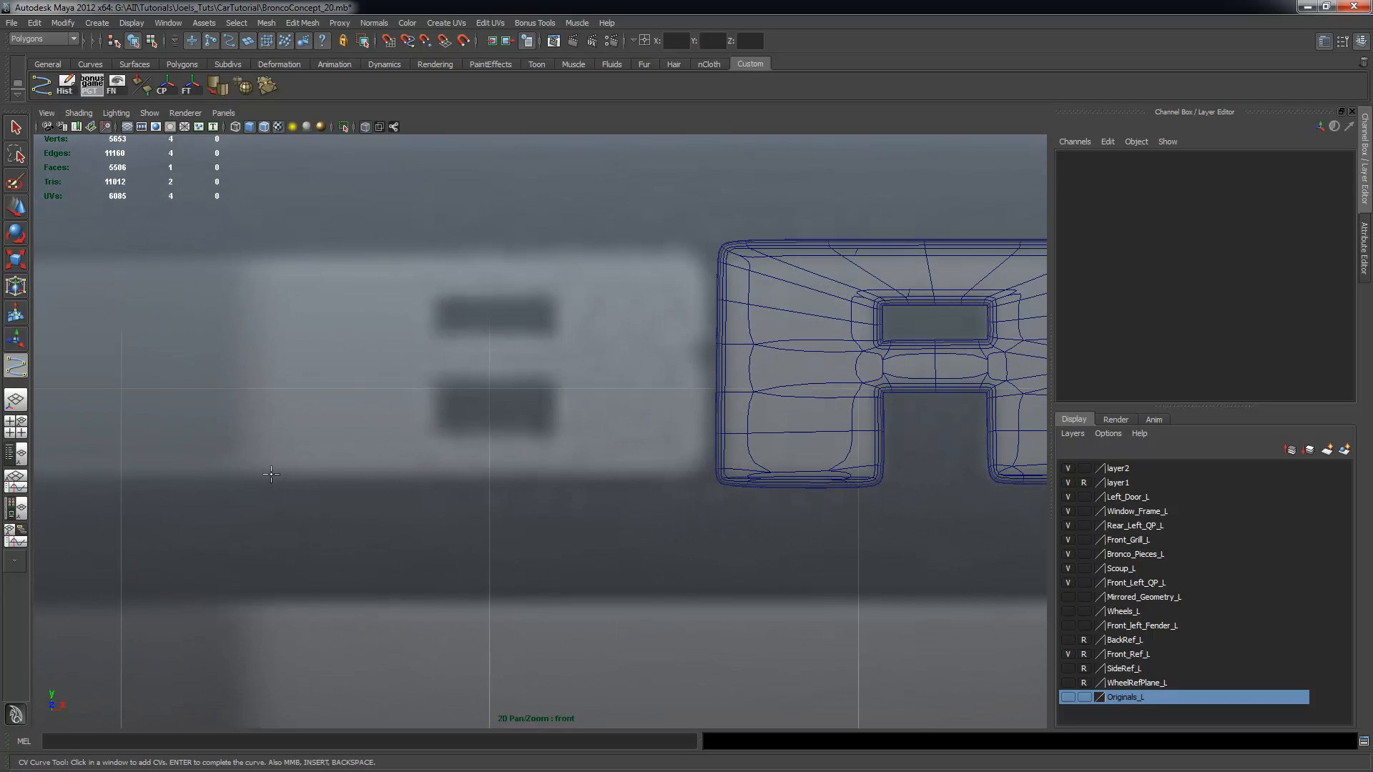
click(268, 476)
click(259, 468)
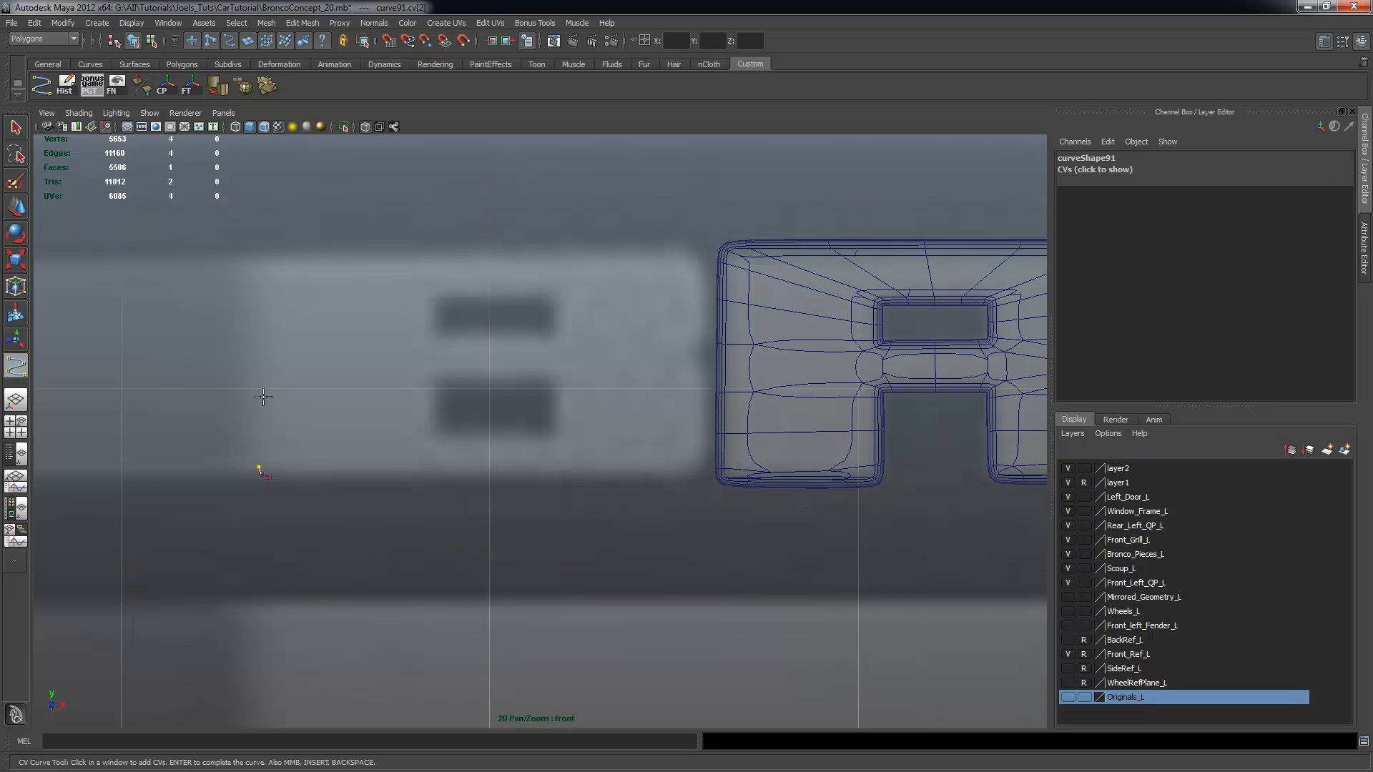
drag(258, 277, 259, 259)
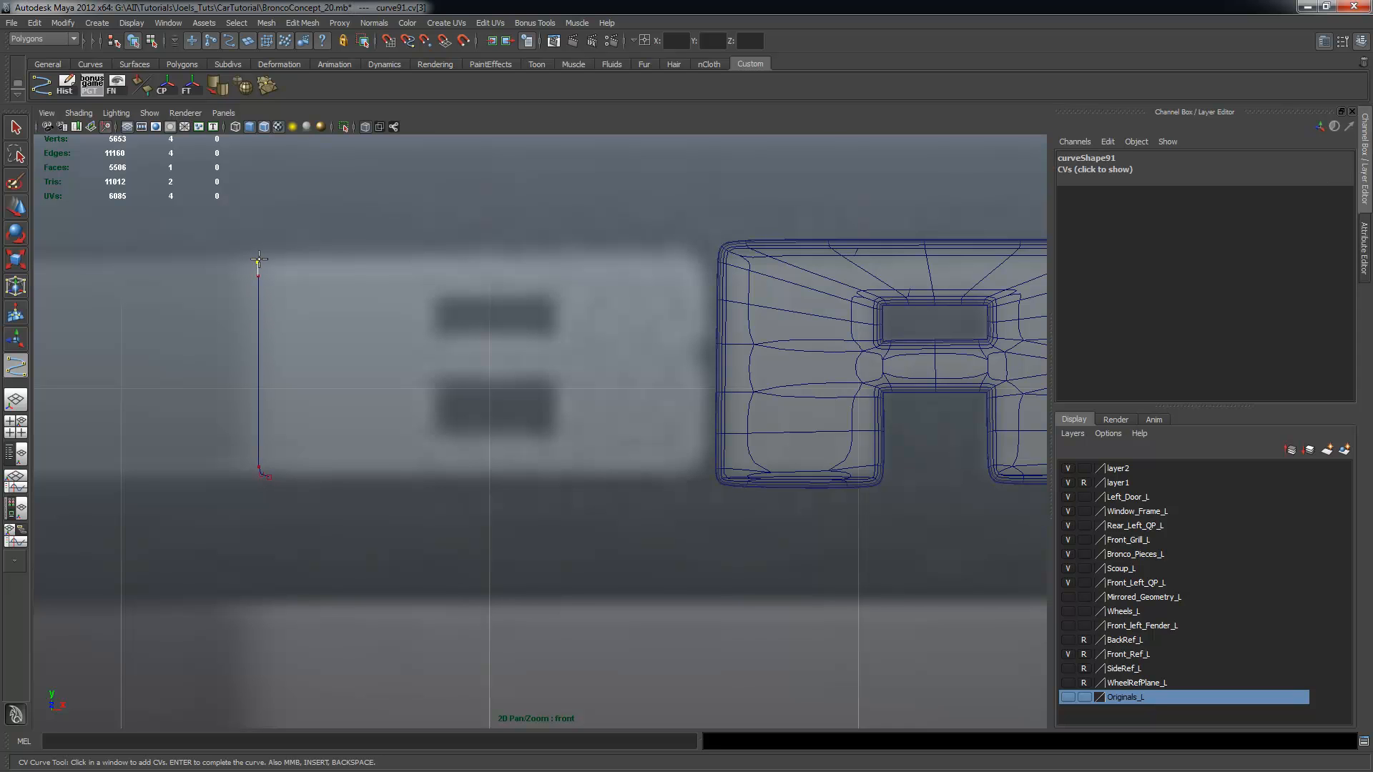
click(674, 251)
click(684, 254)
click(691, 258)
alt+right_drag(862, 354, 819, 344)
mouse_move(819, 344)
alt+middle_down()
mouse_move(358, 343)
mouse_move(743, 349)
alt+middle_up()
alt+right_drag(743, 349, 987, 461)
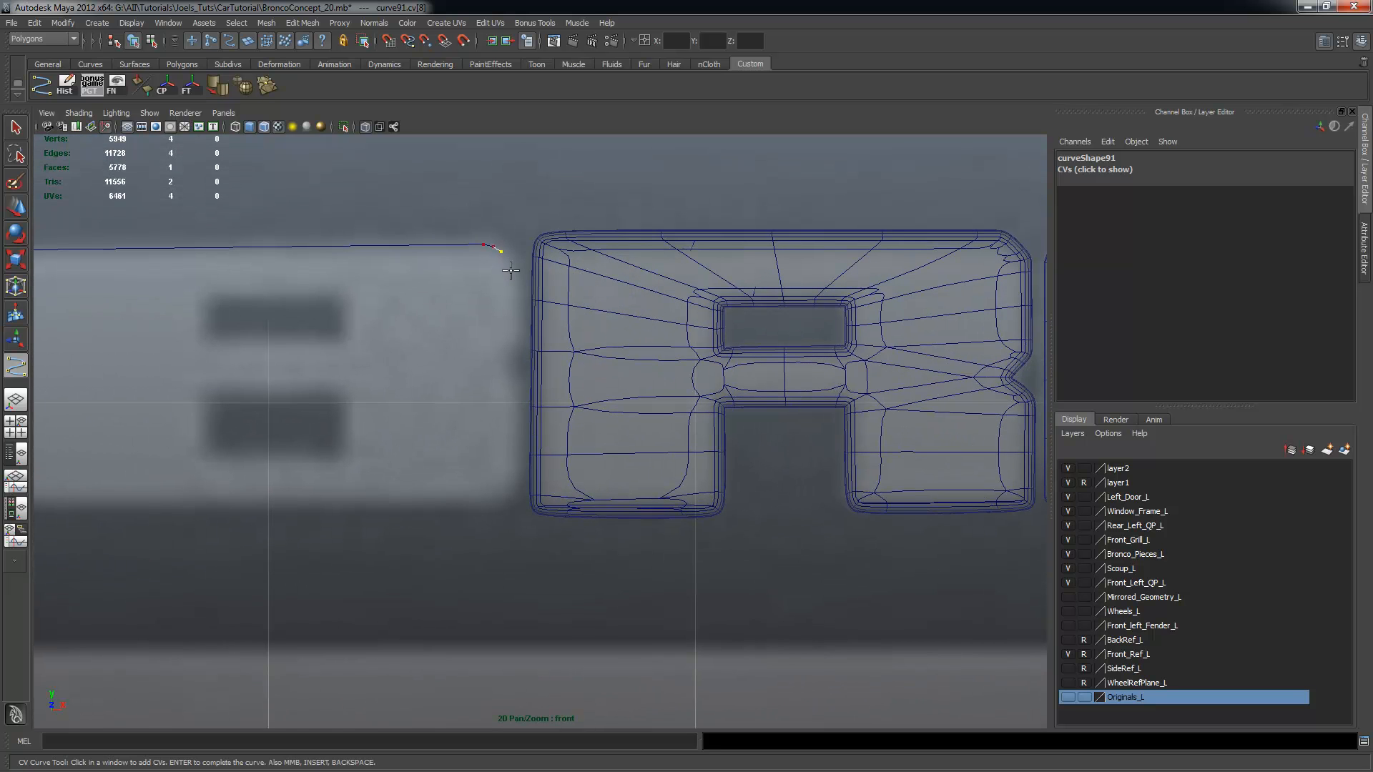
Redo the last corner point, trace the letter B's notched right side and lower edge, and finish the outline curve
key(BackSpace)
click(502, 253)
click(512, 338)
click(512, 345)
click(497, 364)
click(515, 383)
click(514, 483)
click(513, 494)
right_drag(286, 490, 187, 502)
click(106, 493)
key(t)
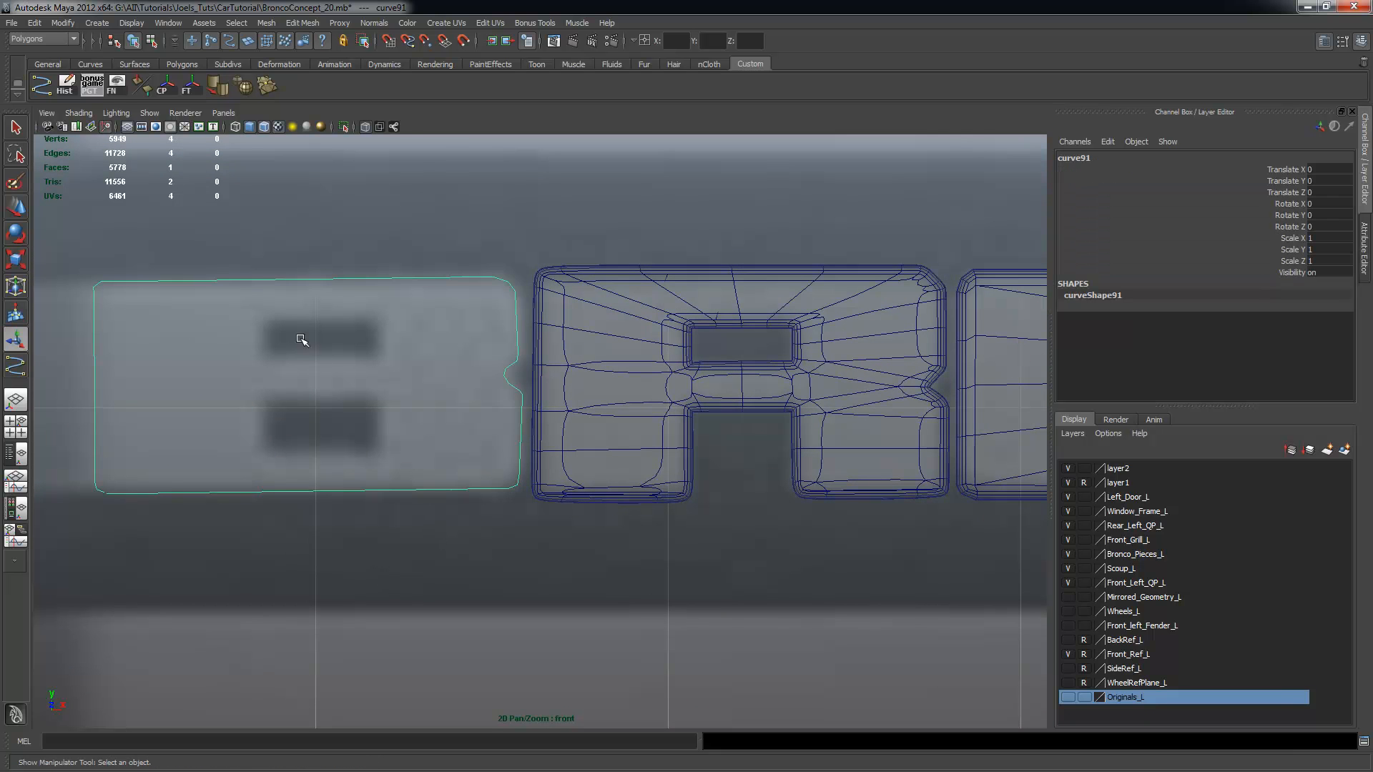
Trace the letter B's upper opening with a CV curve, with small angled corners, and finish the curve
right_drag(301, 339, 539, 358)
middle_drag(539, 358, 711, 374)
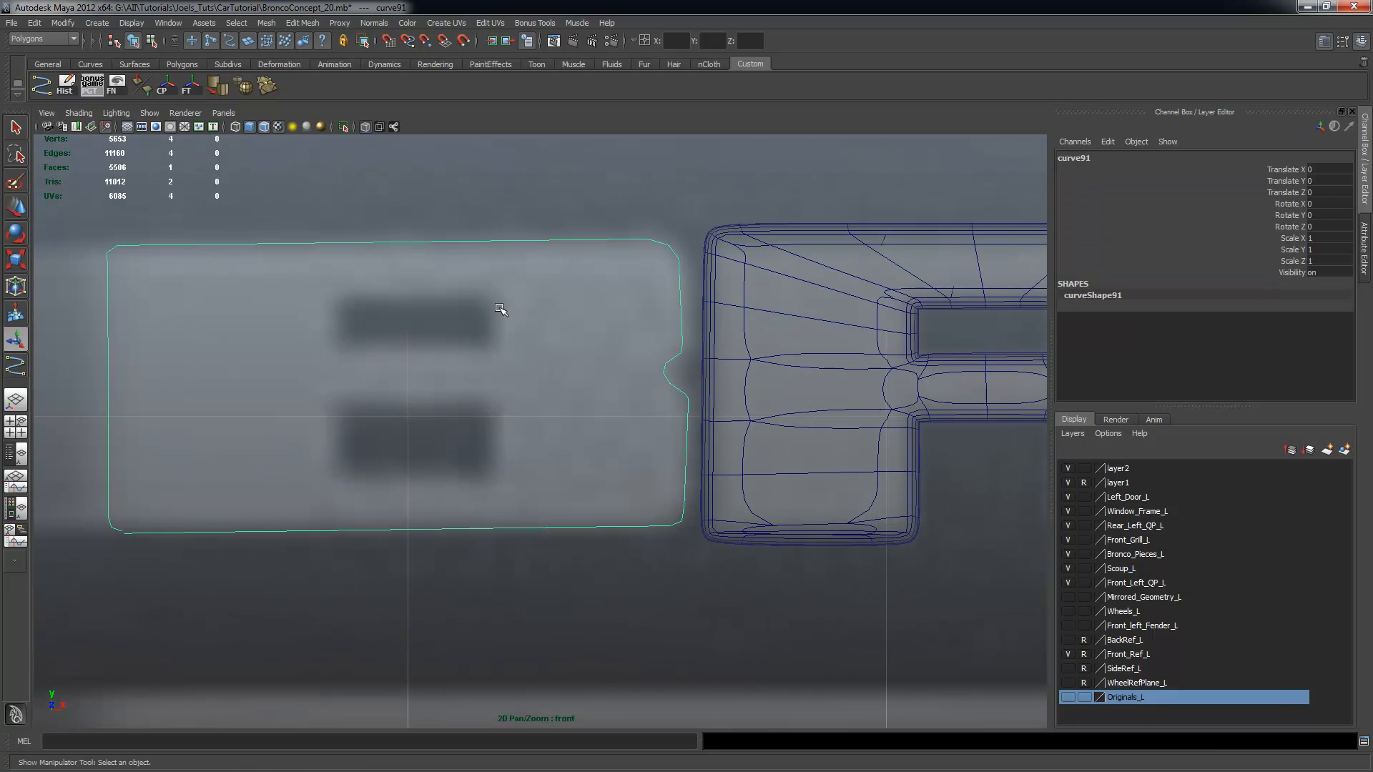
click(15, 366)
click(338, 350)
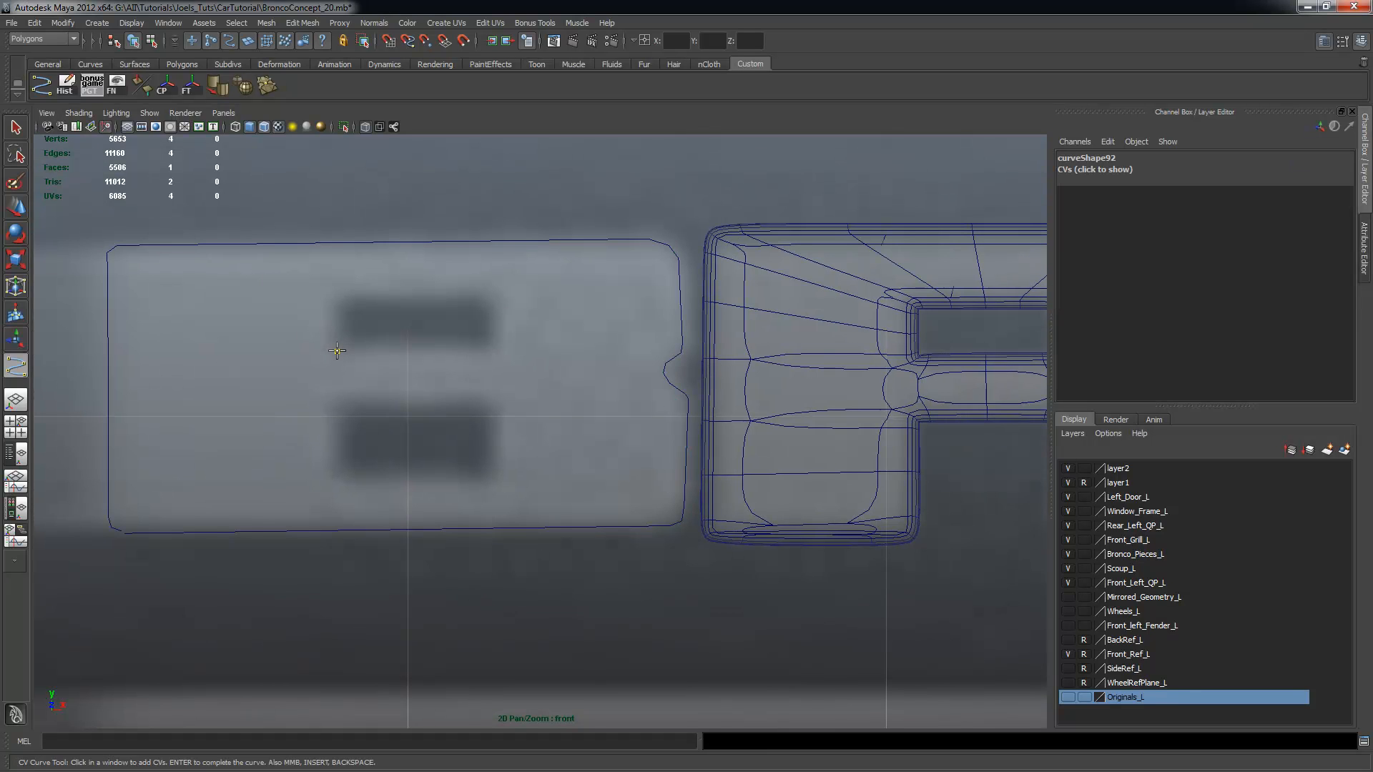
click(329, 344)
click(331, 308)
click(331, 301)
click(489, 295)
click(498, 303)
click(501, 310)
click(500, 341)
click(498, 351)
click(339, 350)
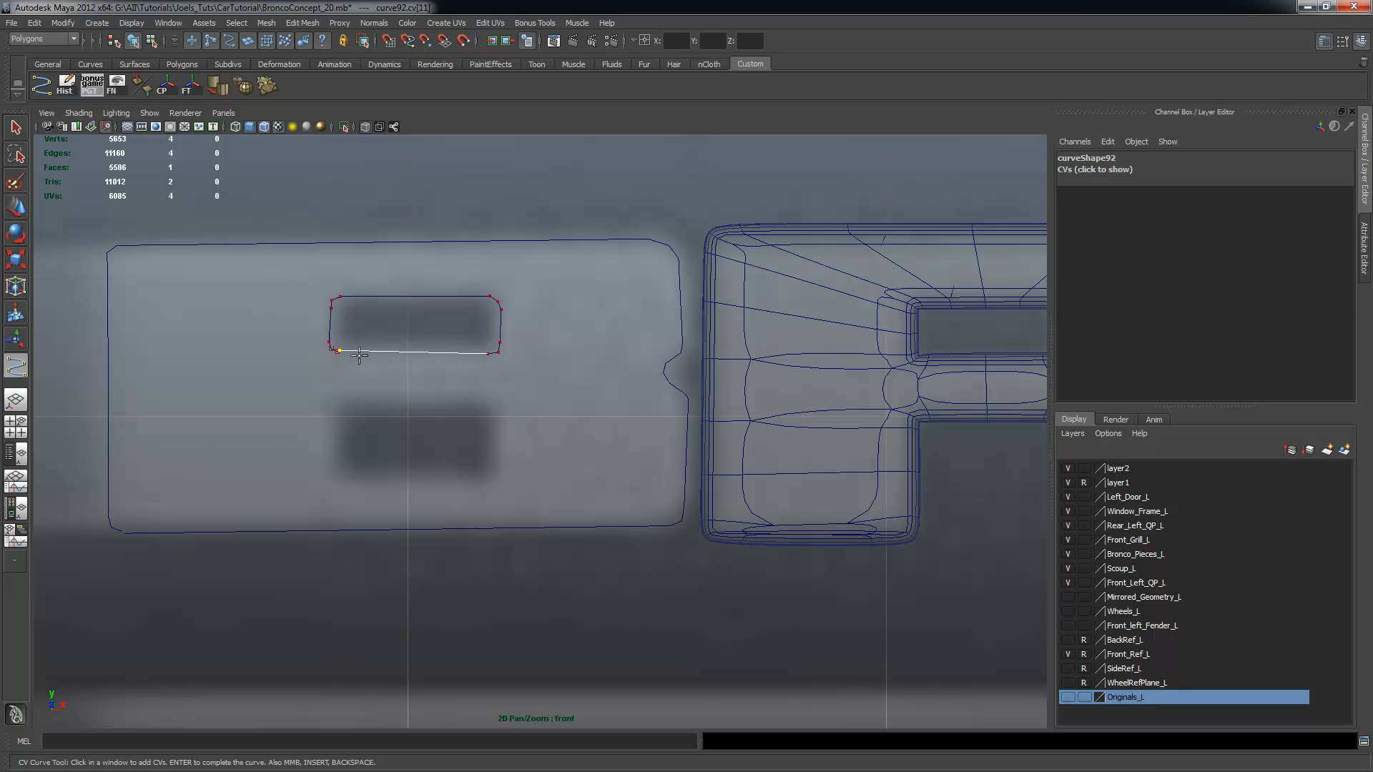
key(t)
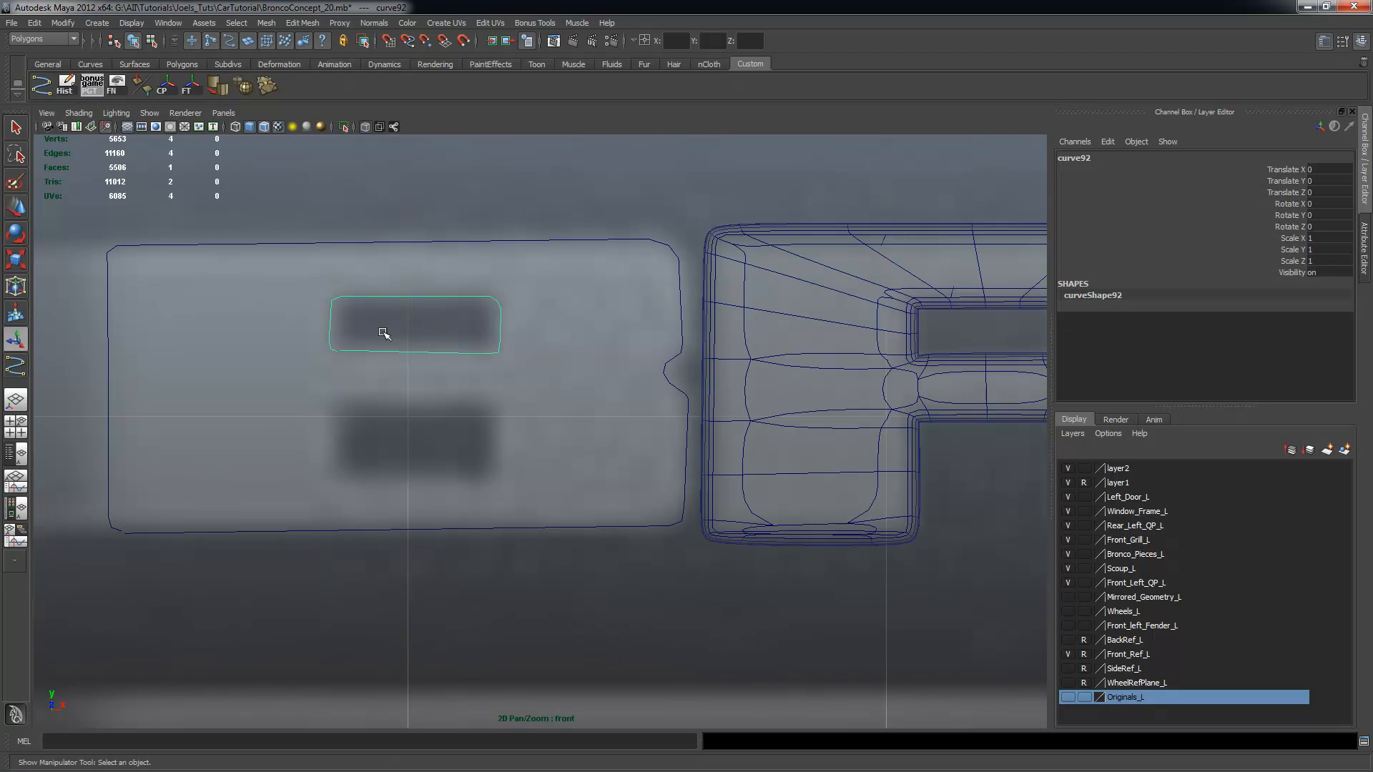
Duplicate the upper opening's curve and move the copy down over the letter B's lower opening, to Translate Y -0.25
key(w)
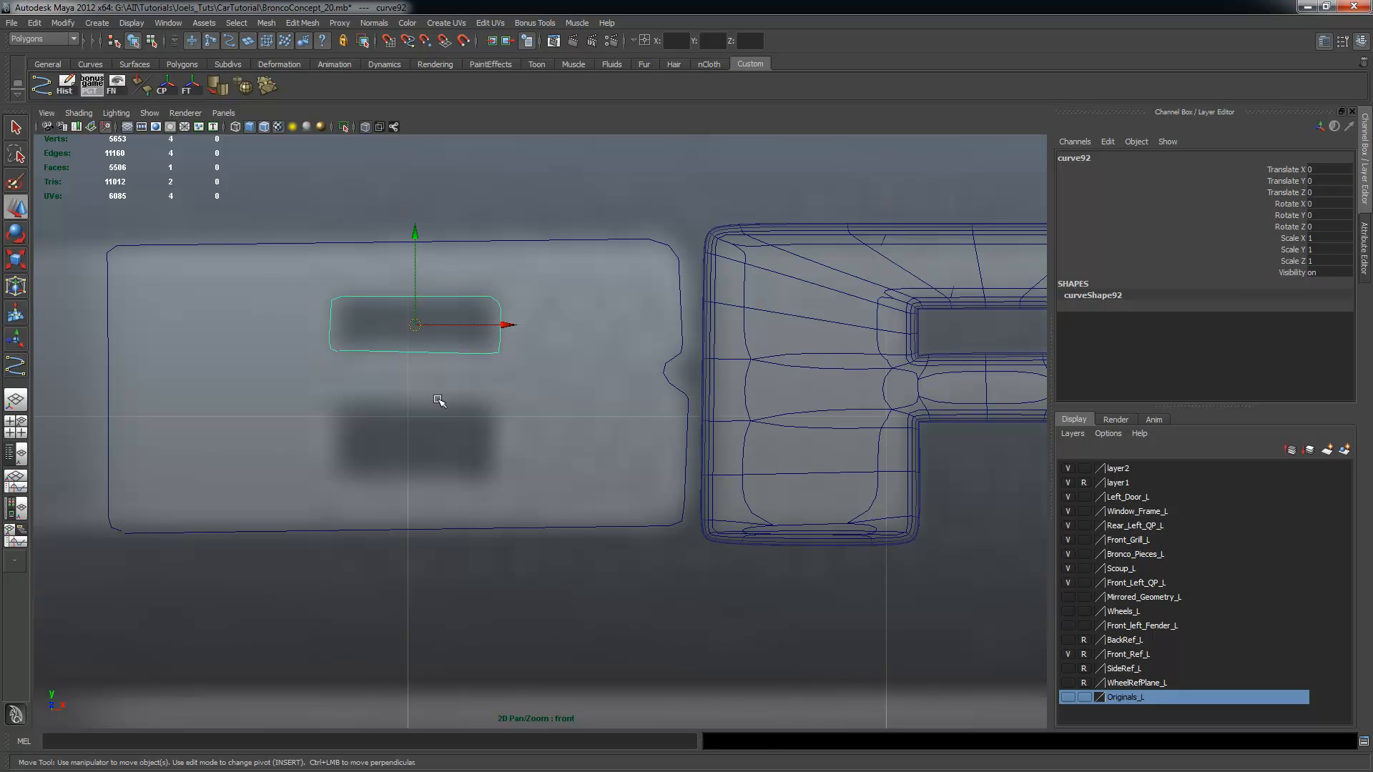
key(ctrl+d)
drag(416, 240, 425, 351)
scroll(552, 437, up, 2)
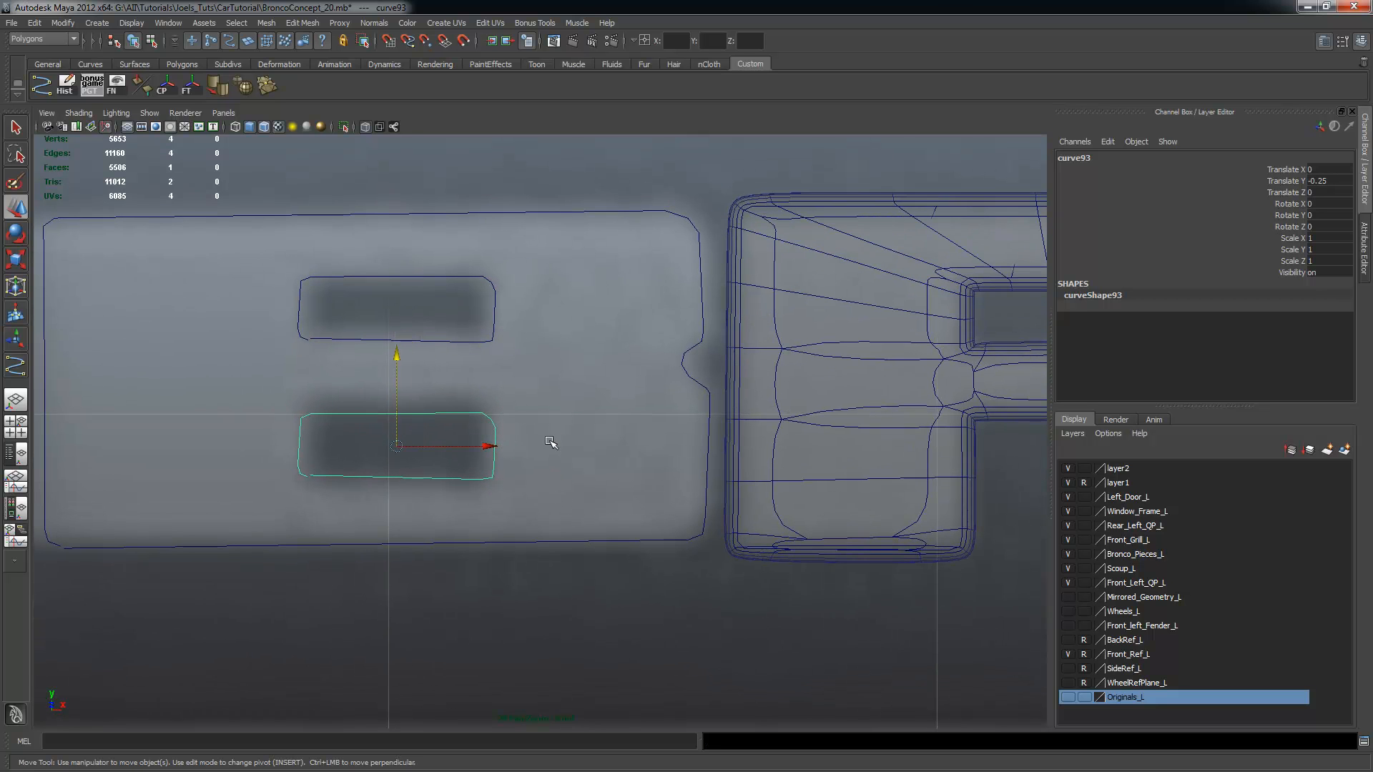
Scale the copied curve over the letter B's lower opening to Scale Y 1.251, and delete the copy
key(r)
drag(399, 316, 401, 292)
click(429, 298)
click(495, 299)
click(493, 434)
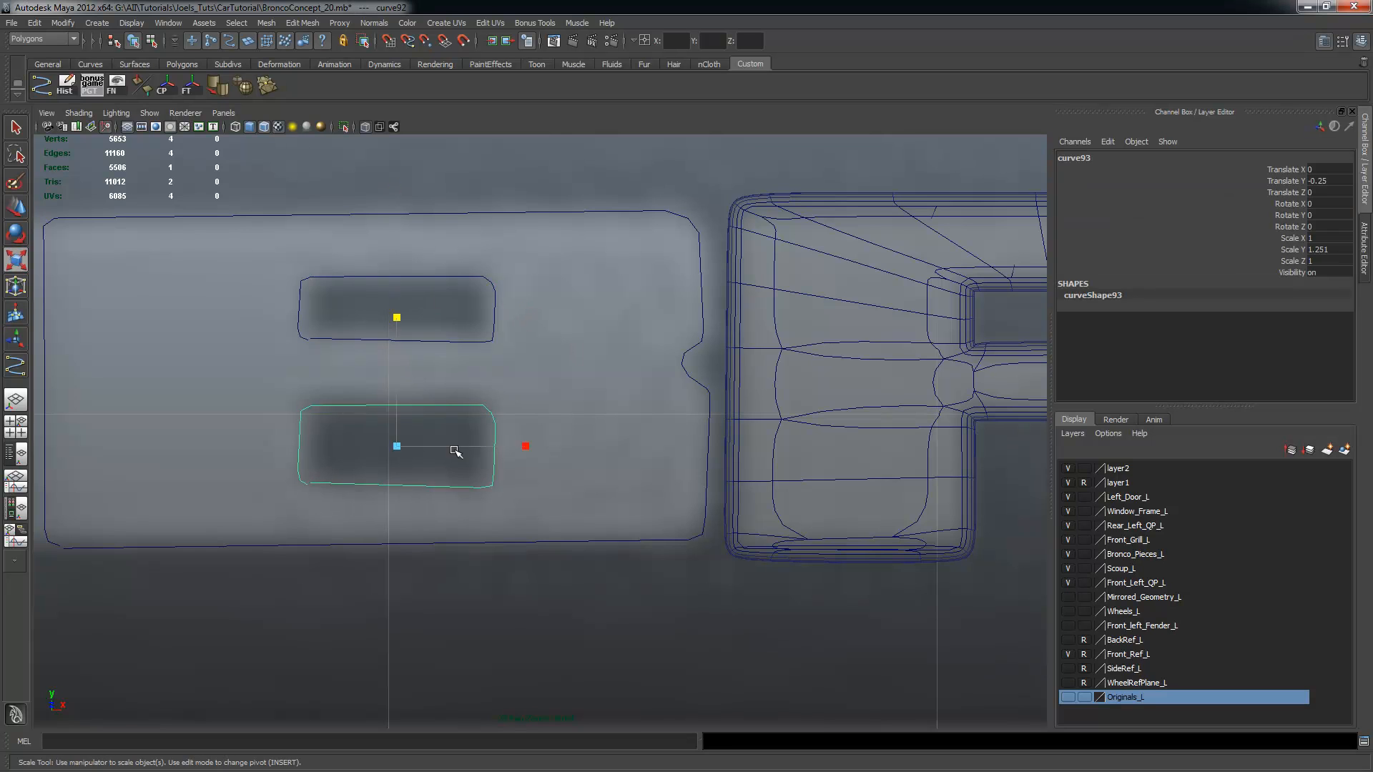
click(453, 450)
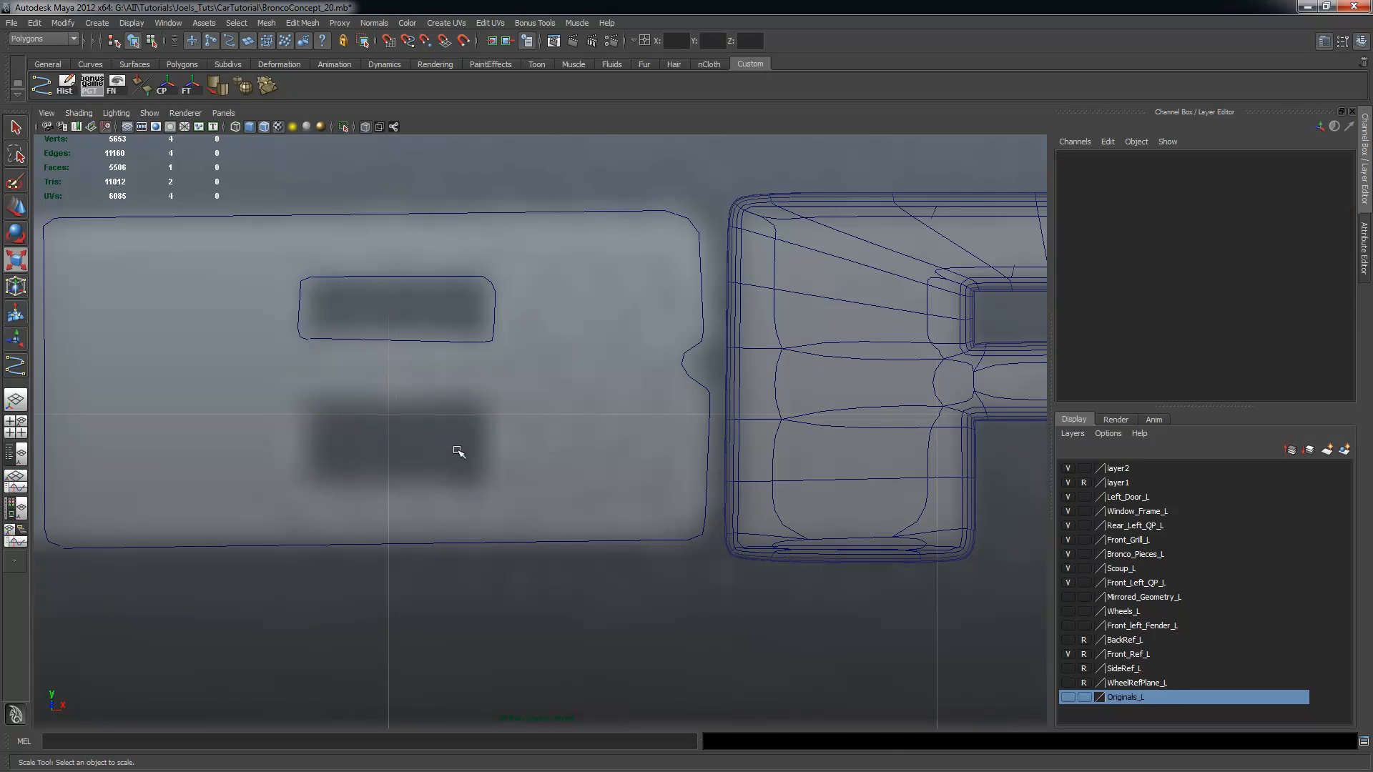
Close the curve around the letter B's upper opening with Open/Close Curves from the Surfaces menu set
click(394, 276)
click(302, 23)
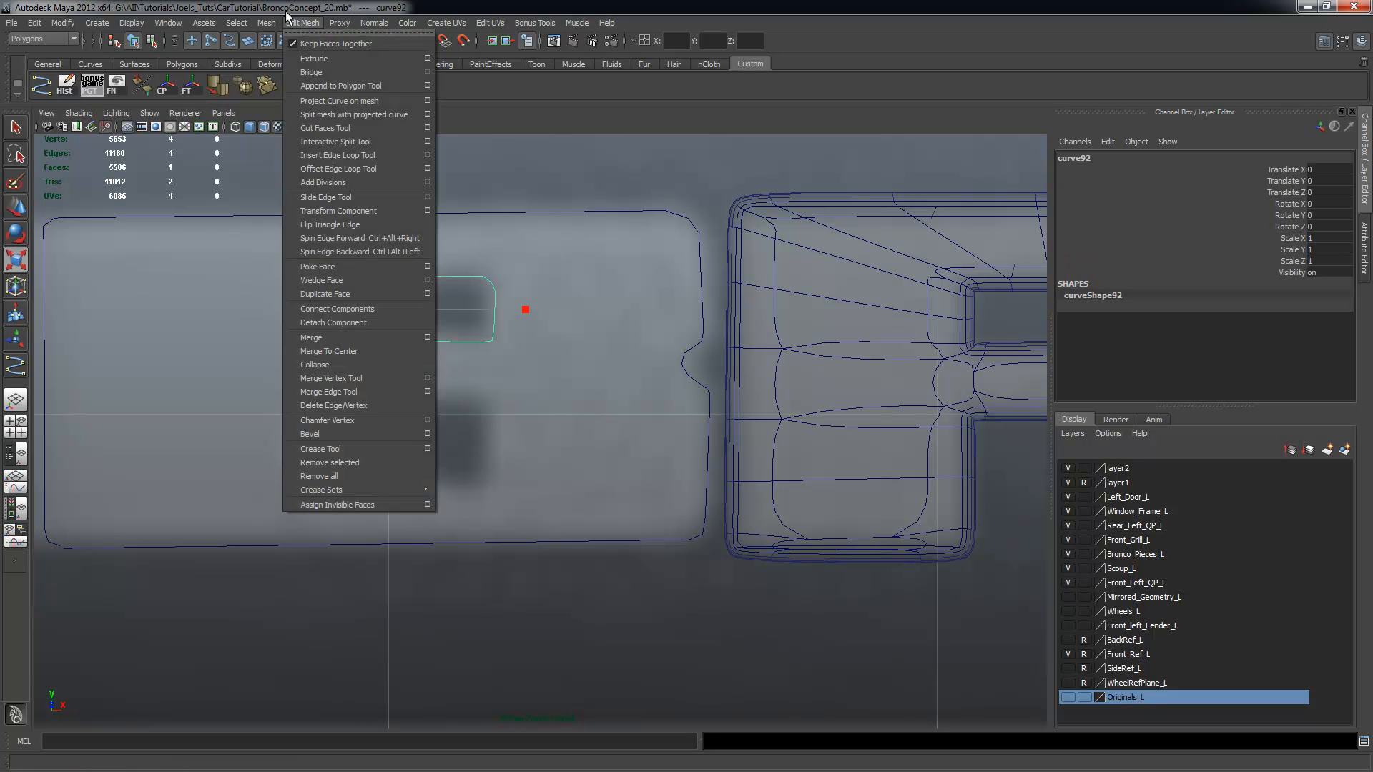
click(289, 17)
click(43, 39)
click(41, 72)
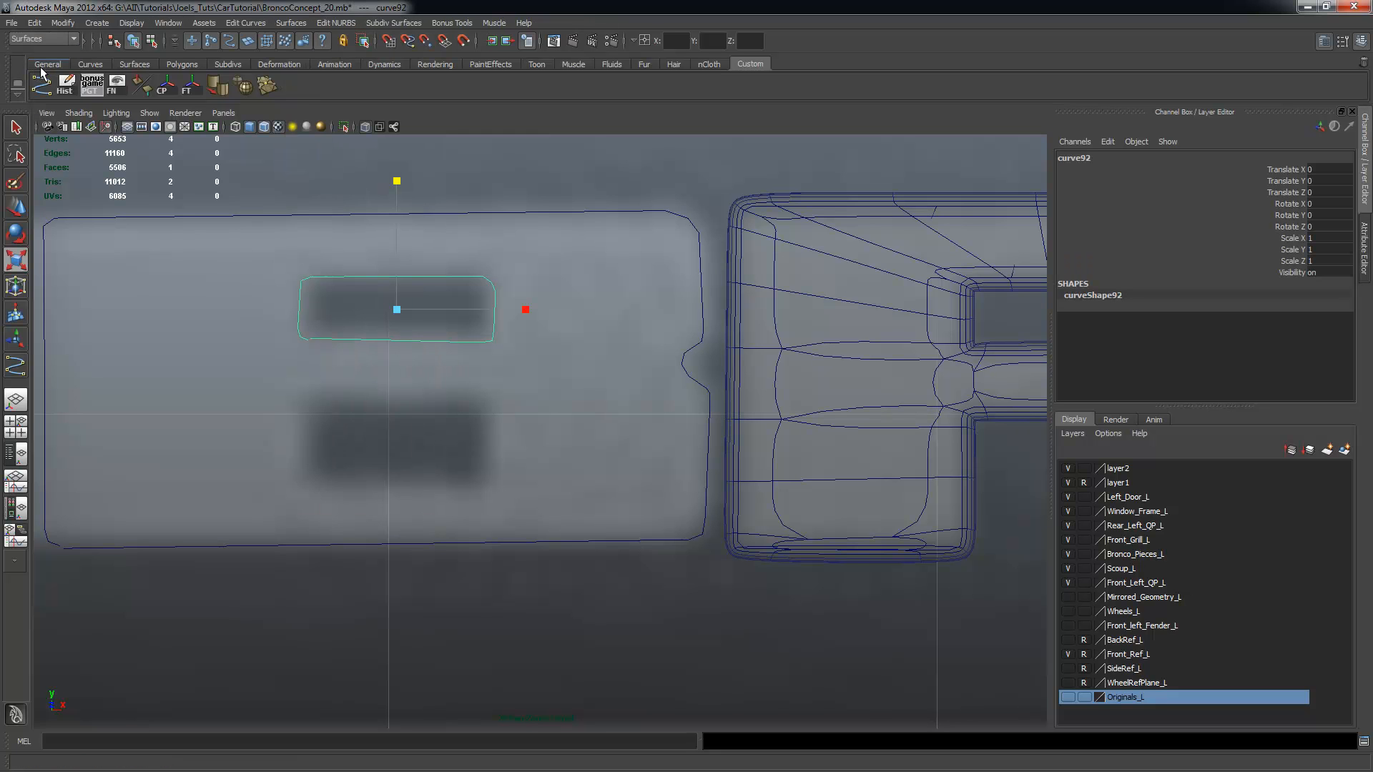
click(276, 24)
mouse_move(262, 25)
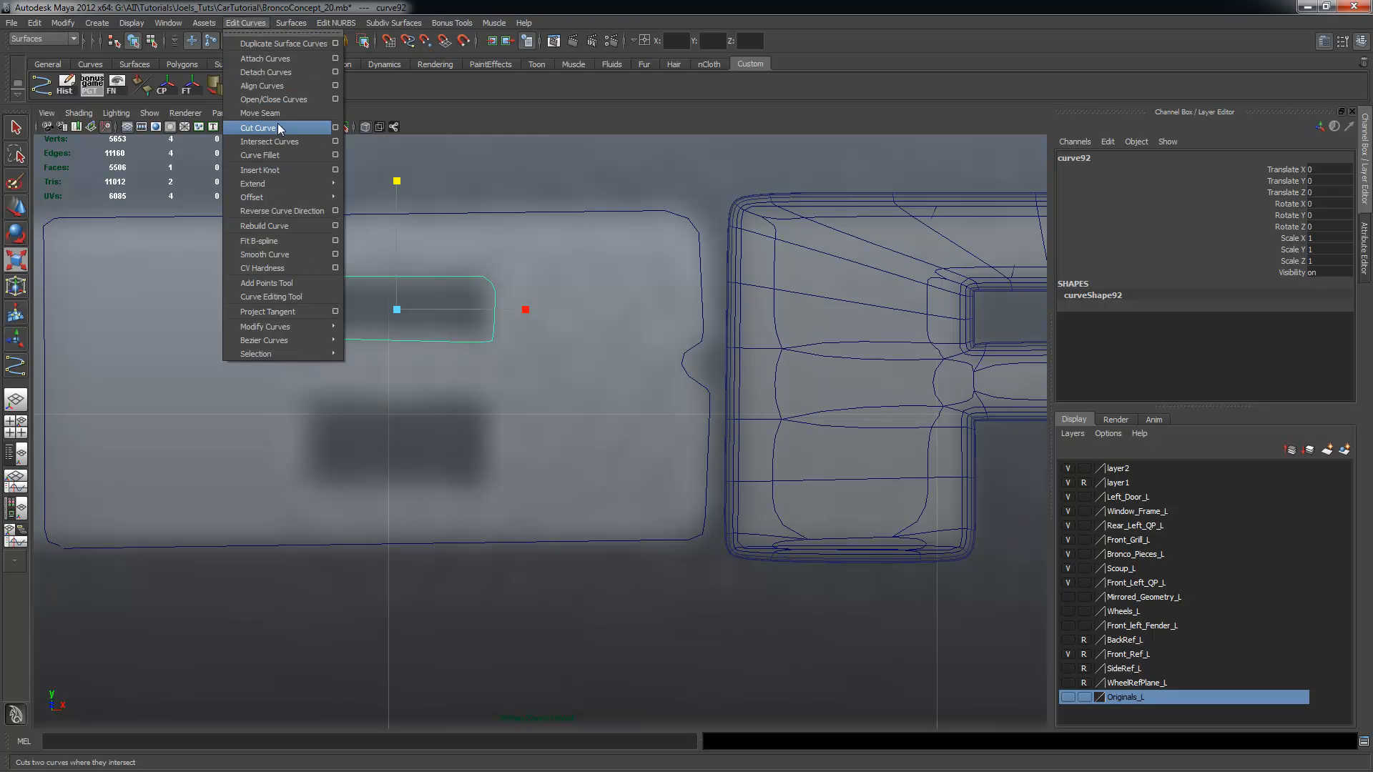
click(276, 101)
Move the corner CVs of the upper opening's curve to square up its edges, and return to object mode
right_drag(349, 281, 316, 279)
scroll(364, 328, up, 2)
drag(325, 353, 256, 268)
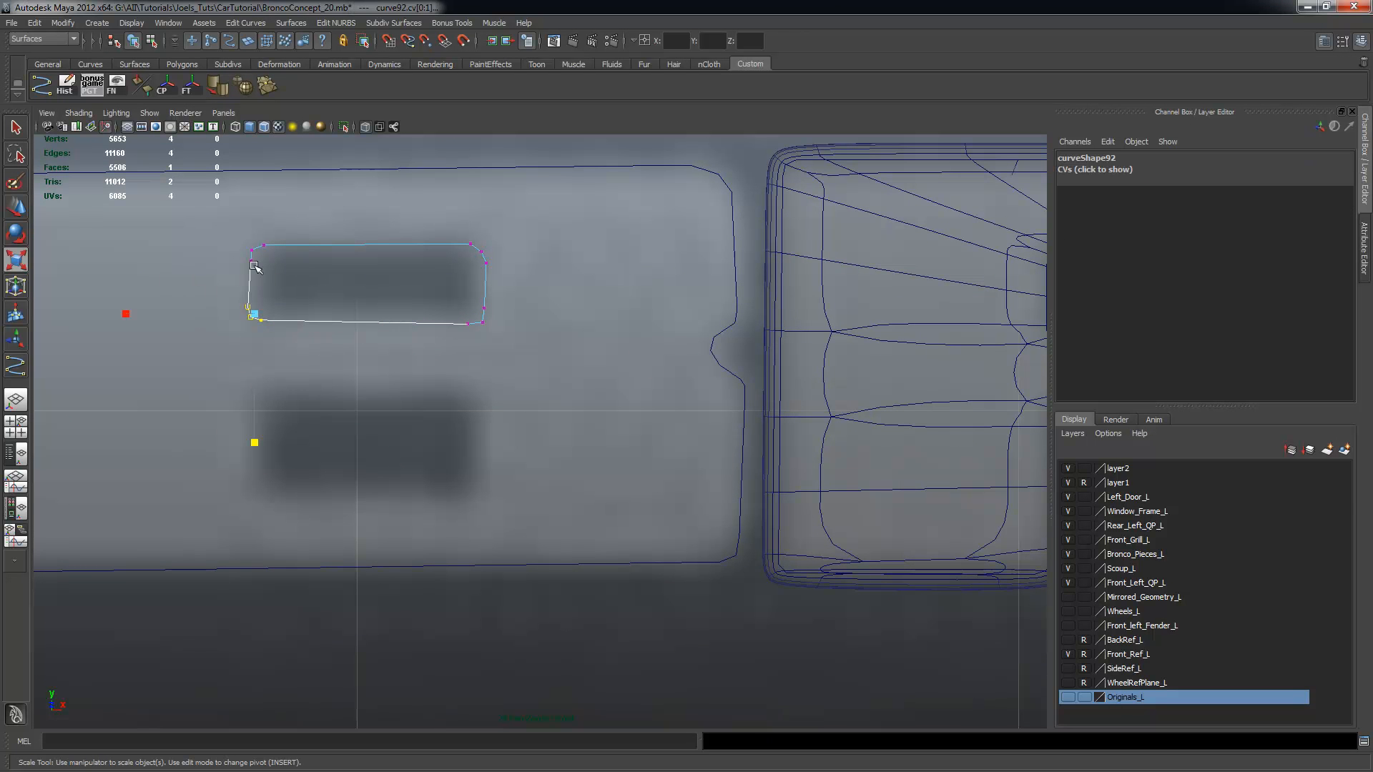
key(w)
drag(255, 220, 273, 265)
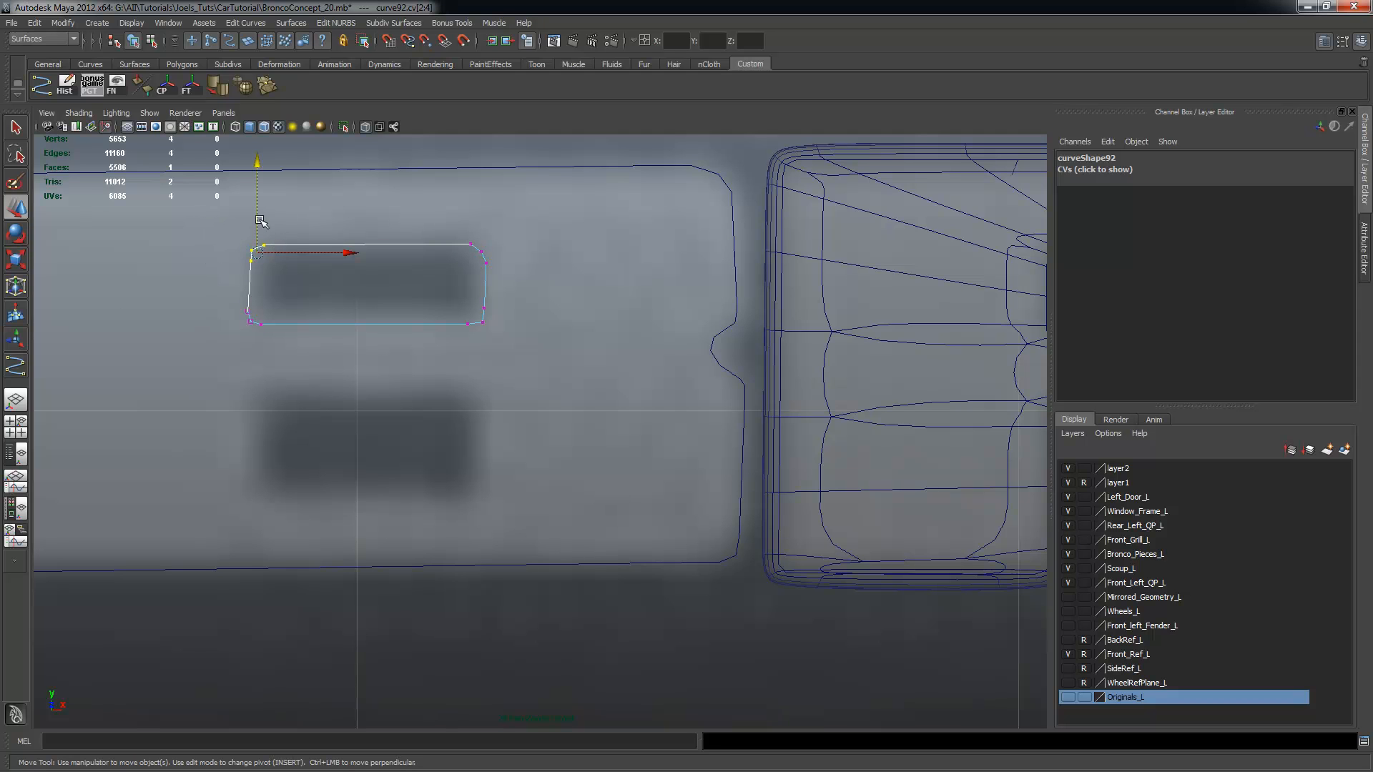
drag(256, 207, 257, 207)
drag(219, 301, 312, 319)
click(312, 319)
mouse_move(495, 331)
mouse_down()
mouse_move(462, 300)
mouse_move(508, 321)
mouse_up()
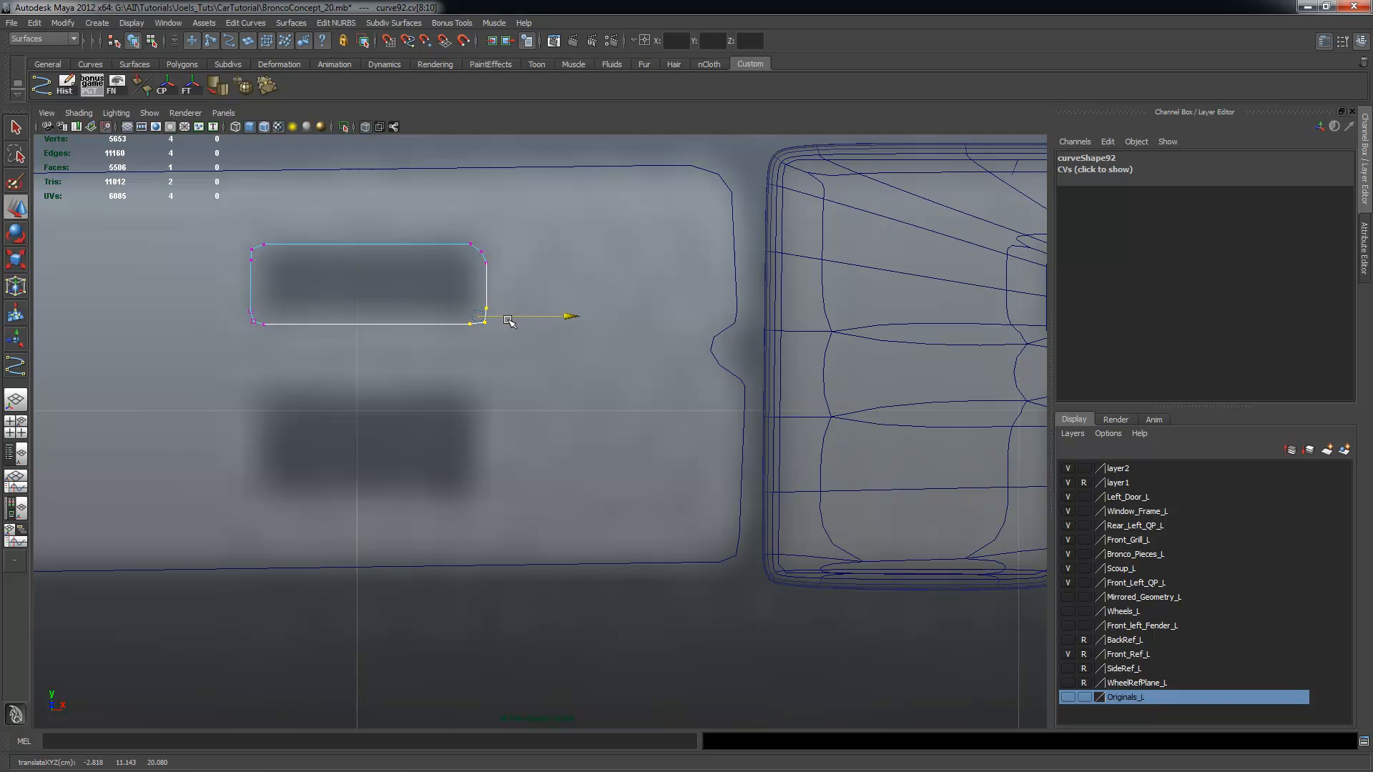
click(551, 297)
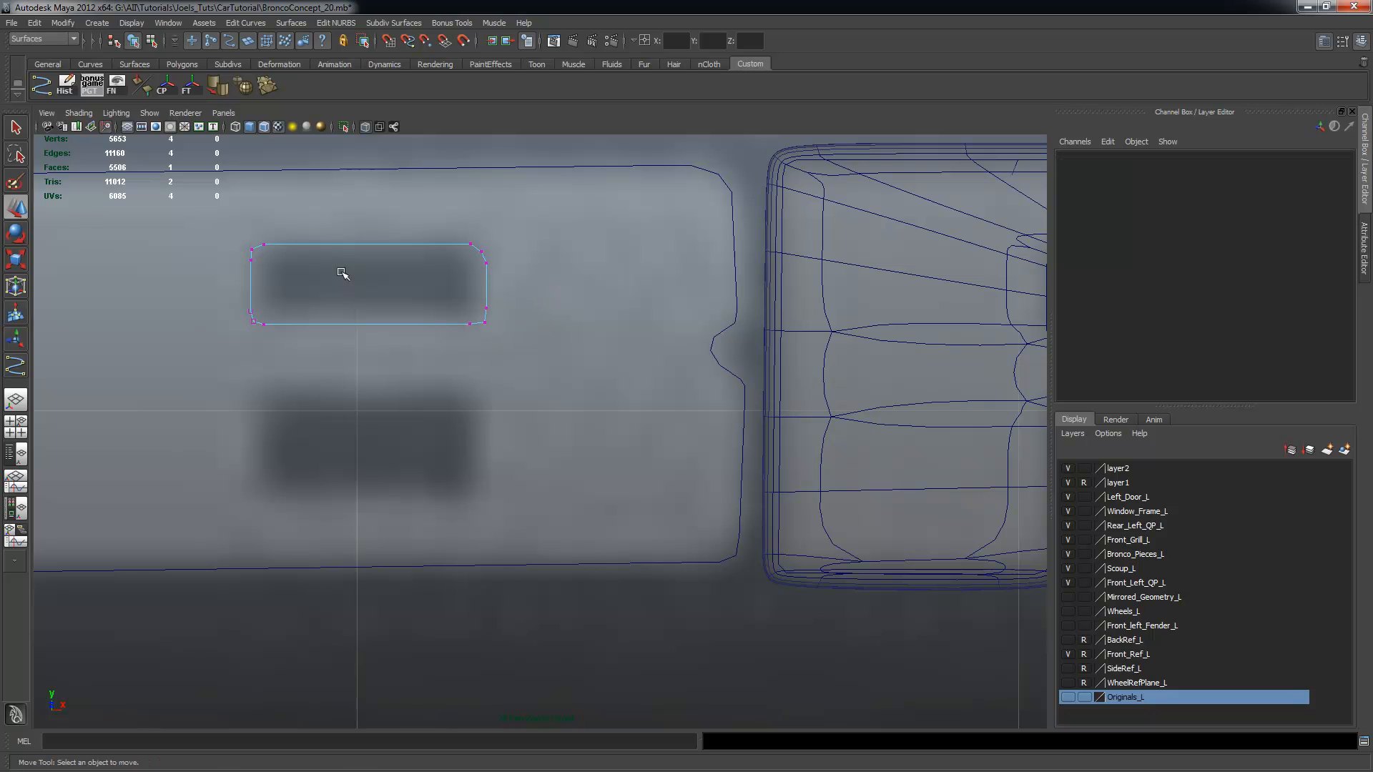
key(F8)
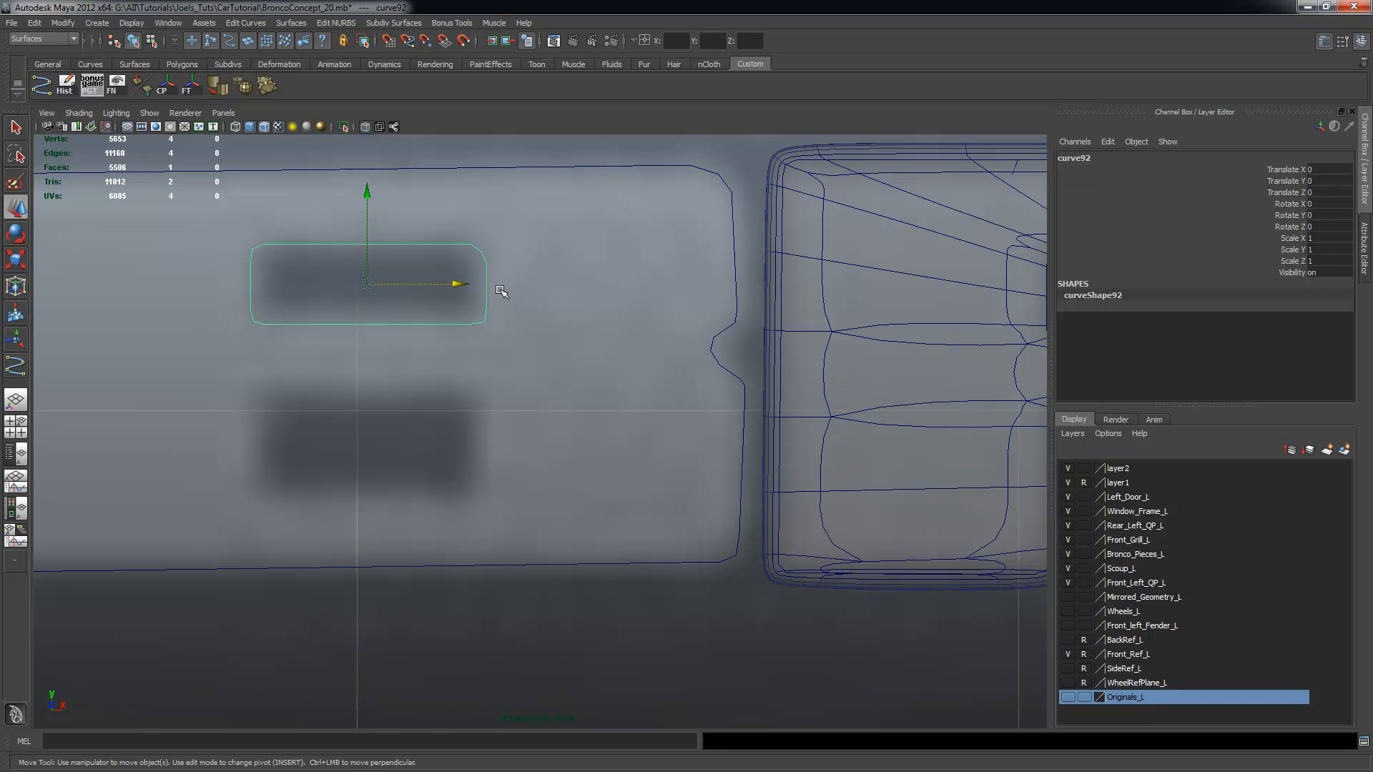
Duplicate the corrected upper opening curve, move the copy over the lower opening and scale it vertically to fit
key(ctrl+d)
drag(367, 193, 368, 276)
key(r)
click(538, 336)
scroll(558, 355, down, 5)
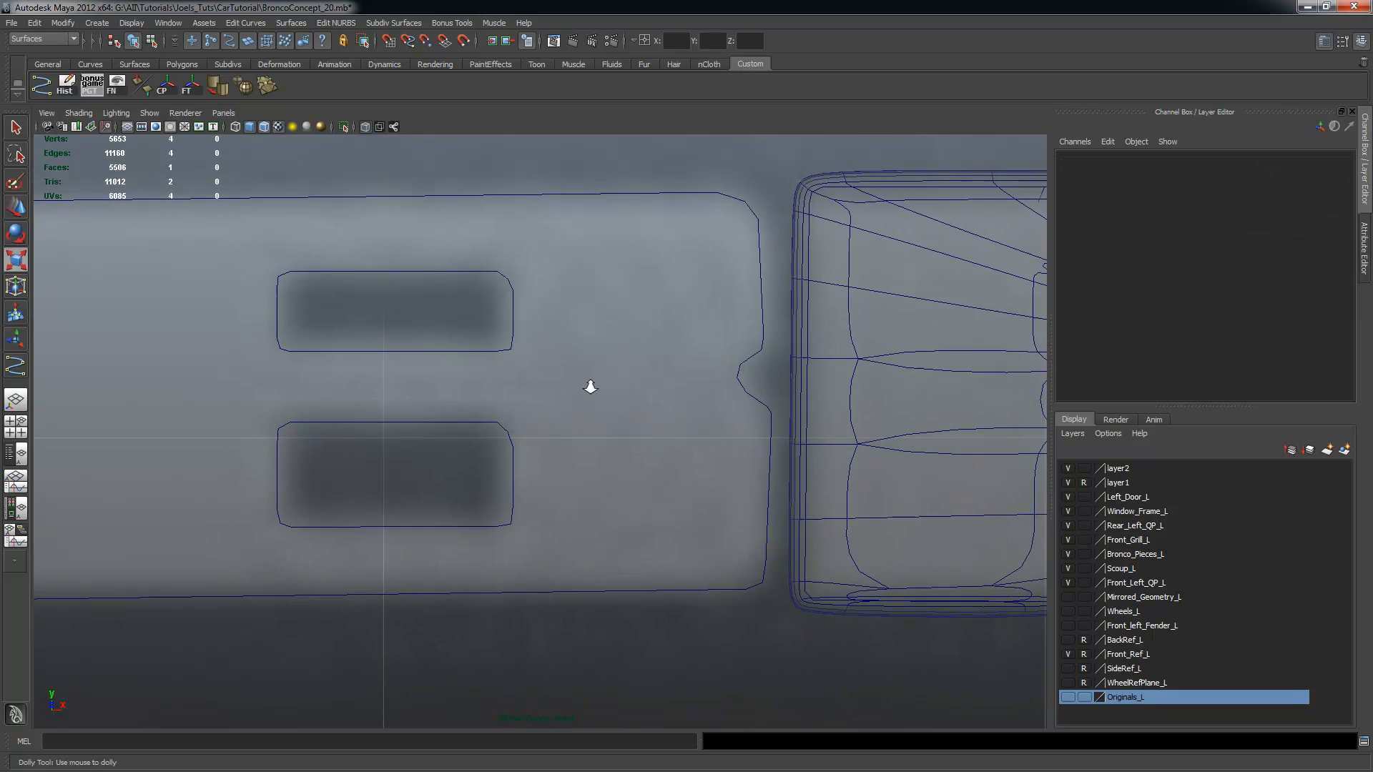
Move the letter B outline's corner CVs vertically so that its upper and lower edges run level
click(294, 294)
right_drag(299, 300, 215, 289)
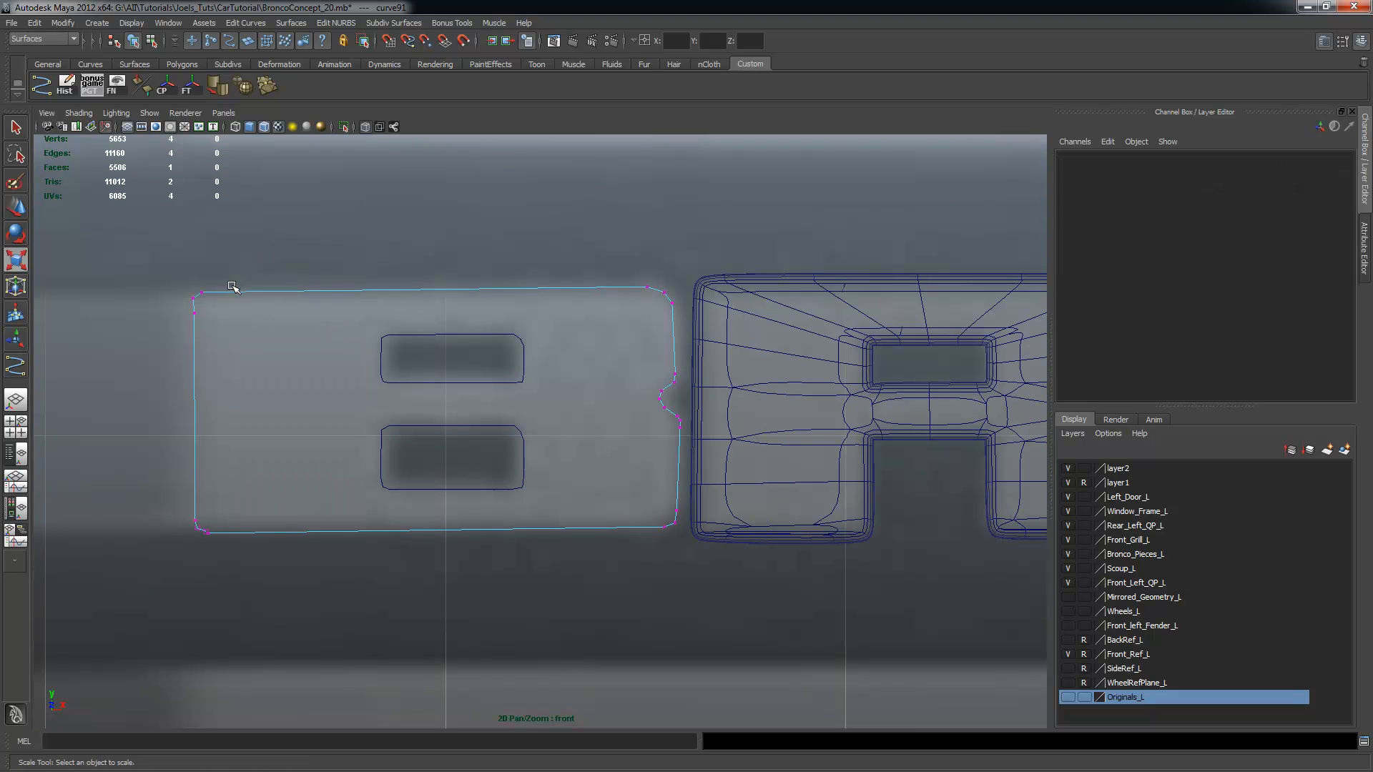
drag(133, 250, 253, 338)
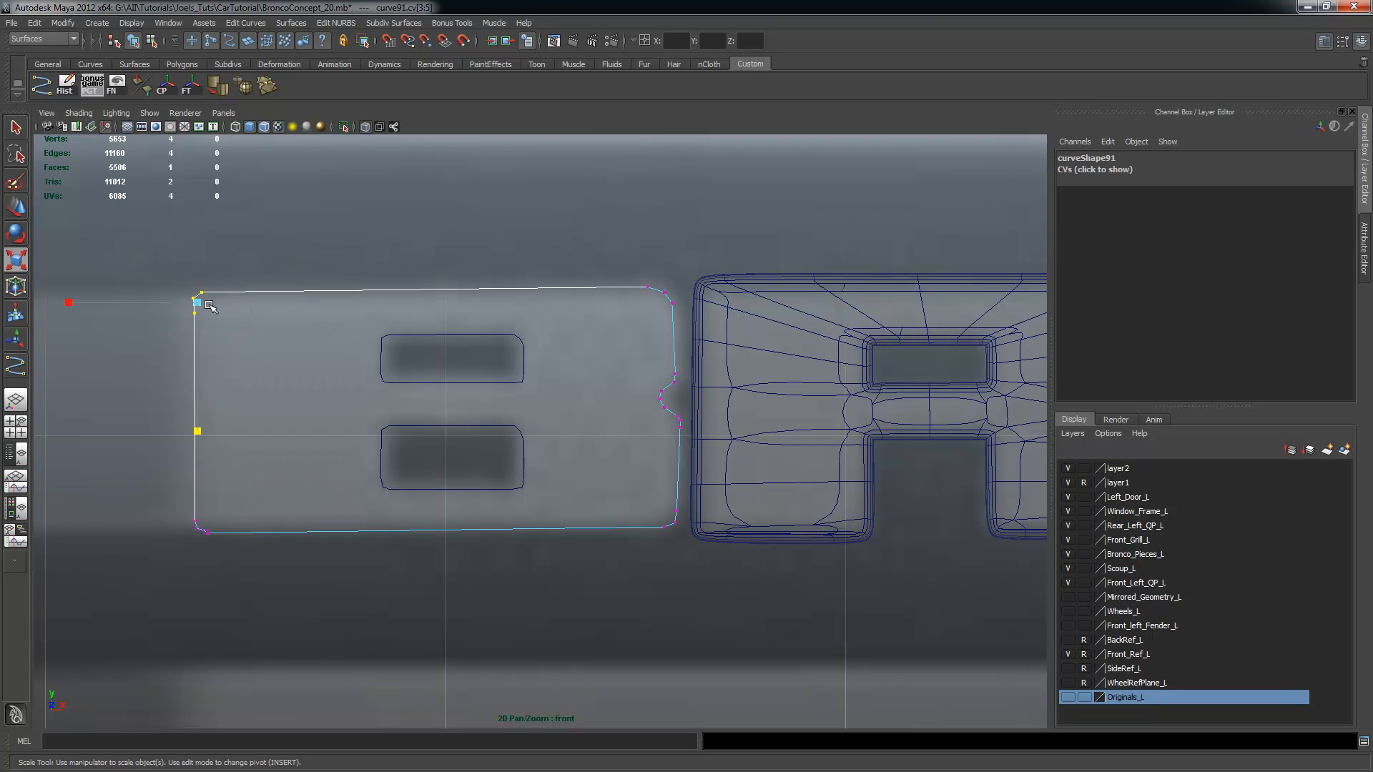
key(w)
drag(198, 267, 678, 336)
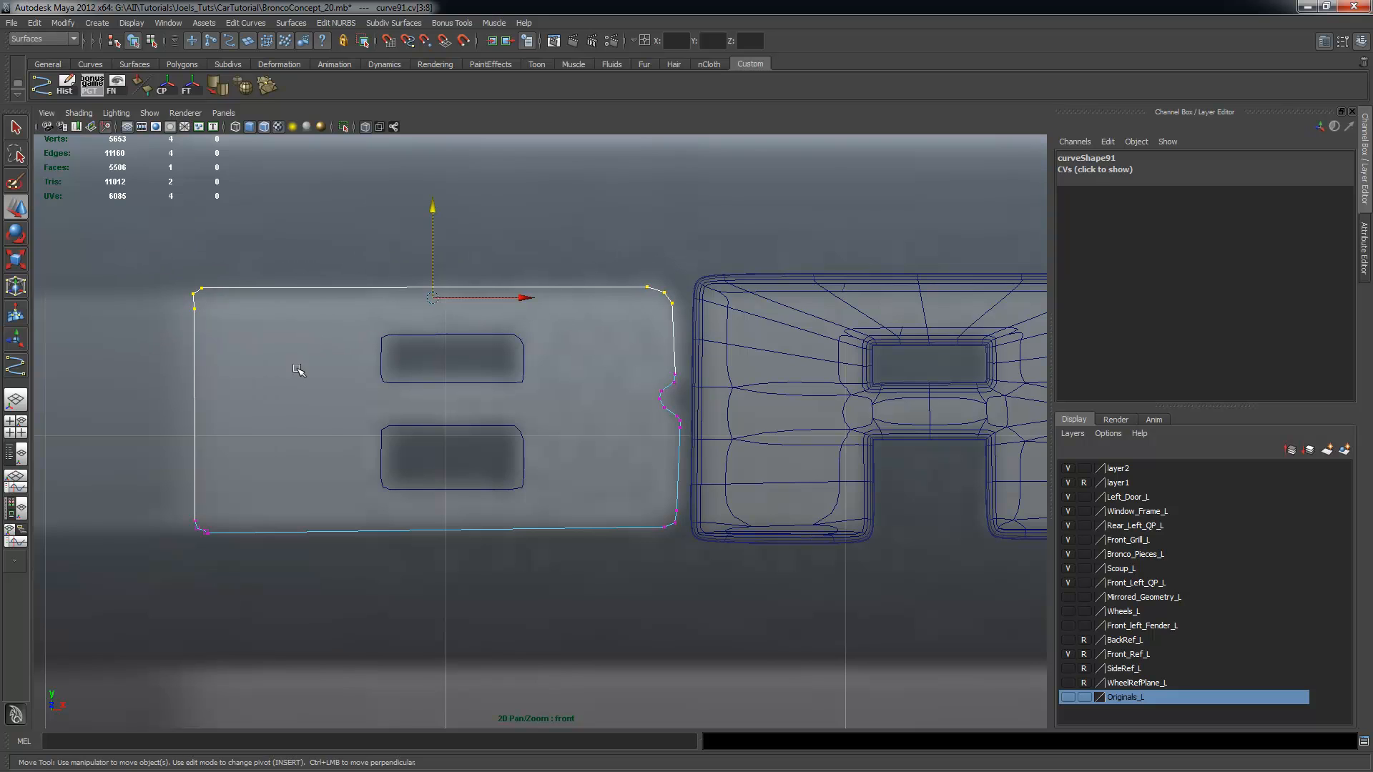
drag(123, 486, 263, 552)
drag(204, 480, 204, 475)
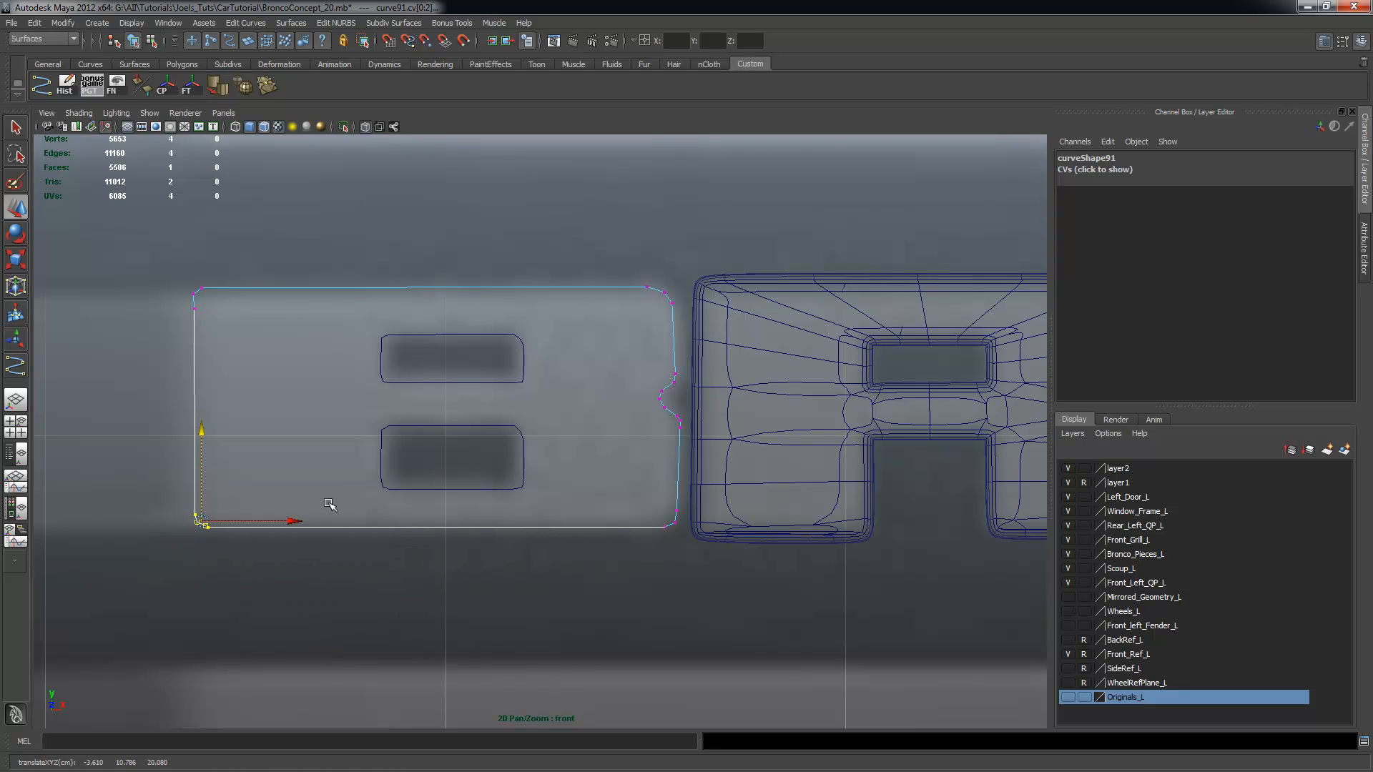
Adjust the CVs on the right side of the letter B's outline to straighten it, and return to object mode
click(603, 505)
alt+middle_drag(603, 505, 425, 492)
alt+right_drag(425, 492, 474, 475)
drag(473, 501, 534, 514)
drag(455, 218, 530, 249)
click(624, 307)
scroll(600, 320, down, 8)
scroll(547, 347, up, 2)
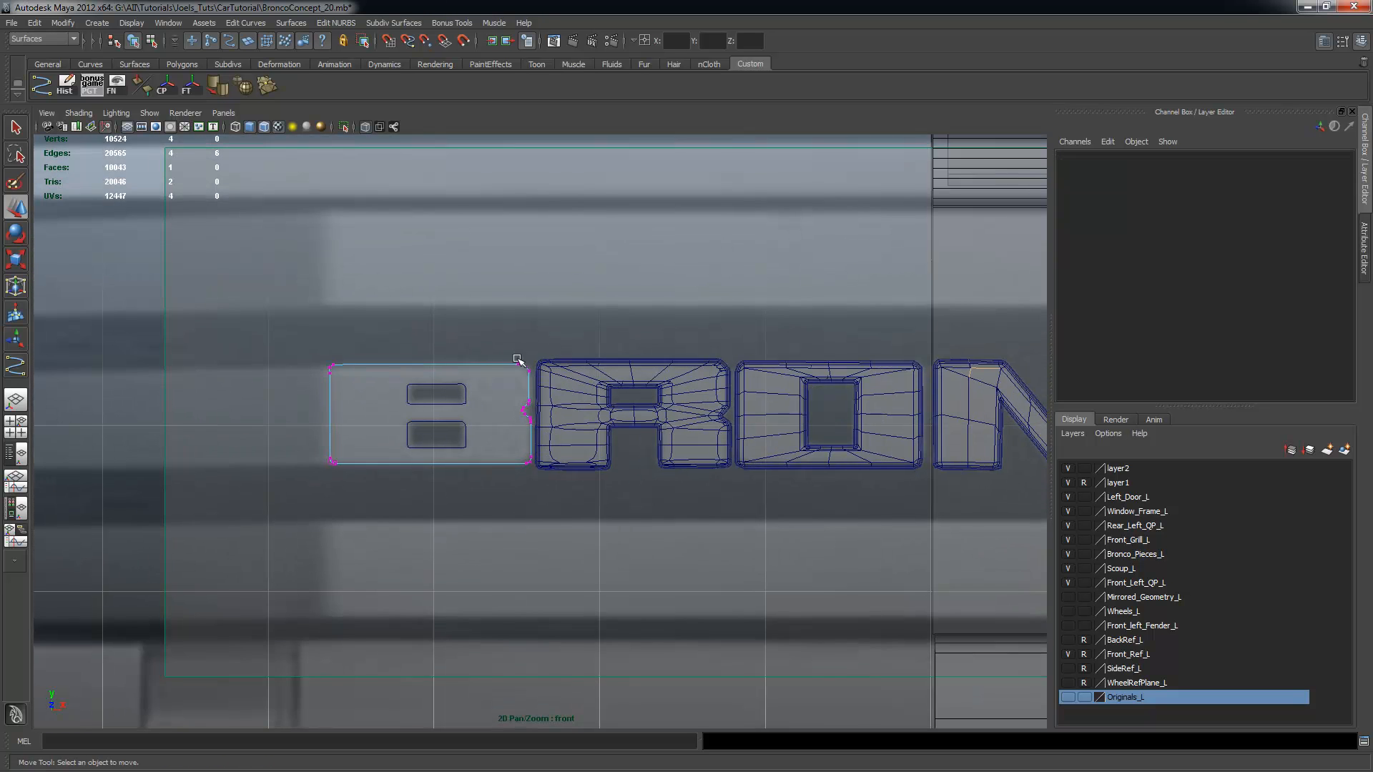
alt+middle_drag(517, 359, 551, 369)
key(q)
alt+right_drag(391, 350, 795, 413)
key(F8)
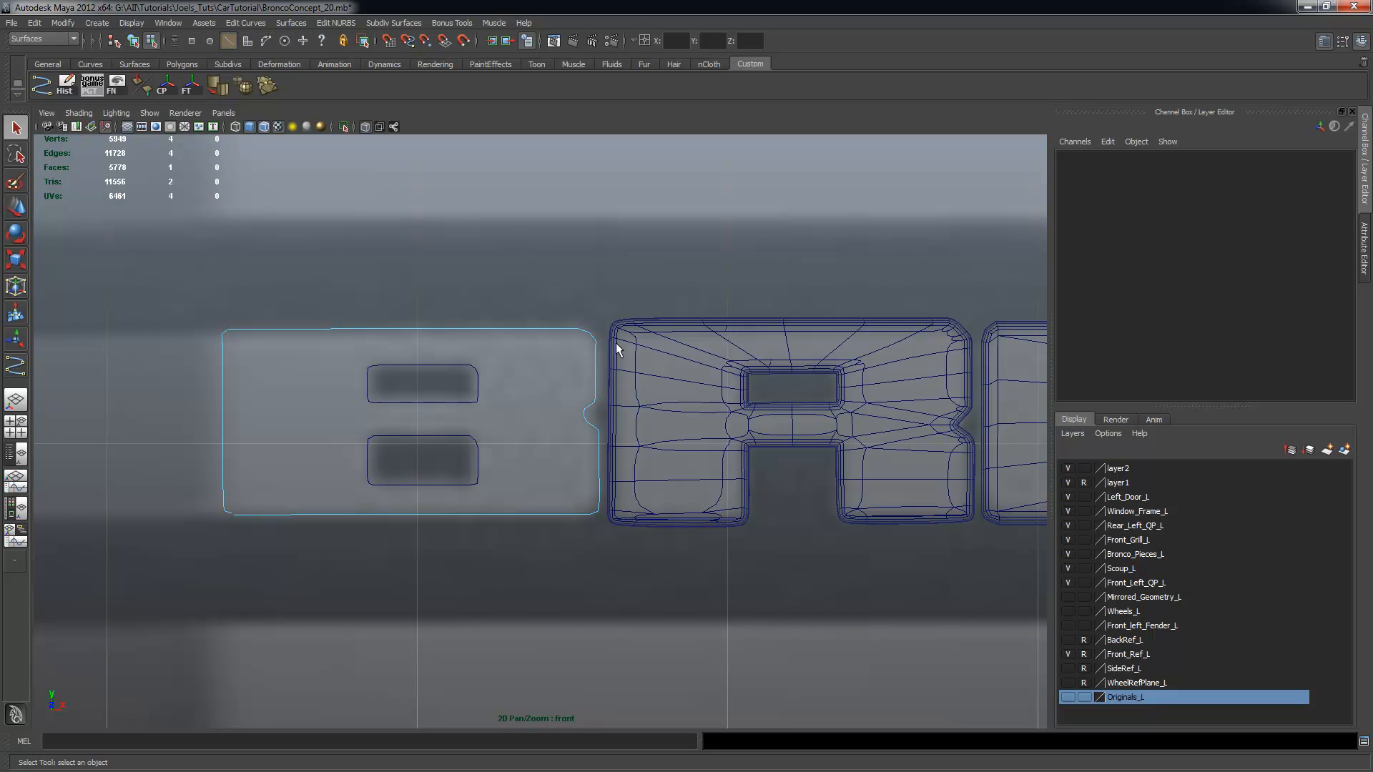
alt+right_drag(616, 342, 865, 357)
click(829, 282)
key(F10)
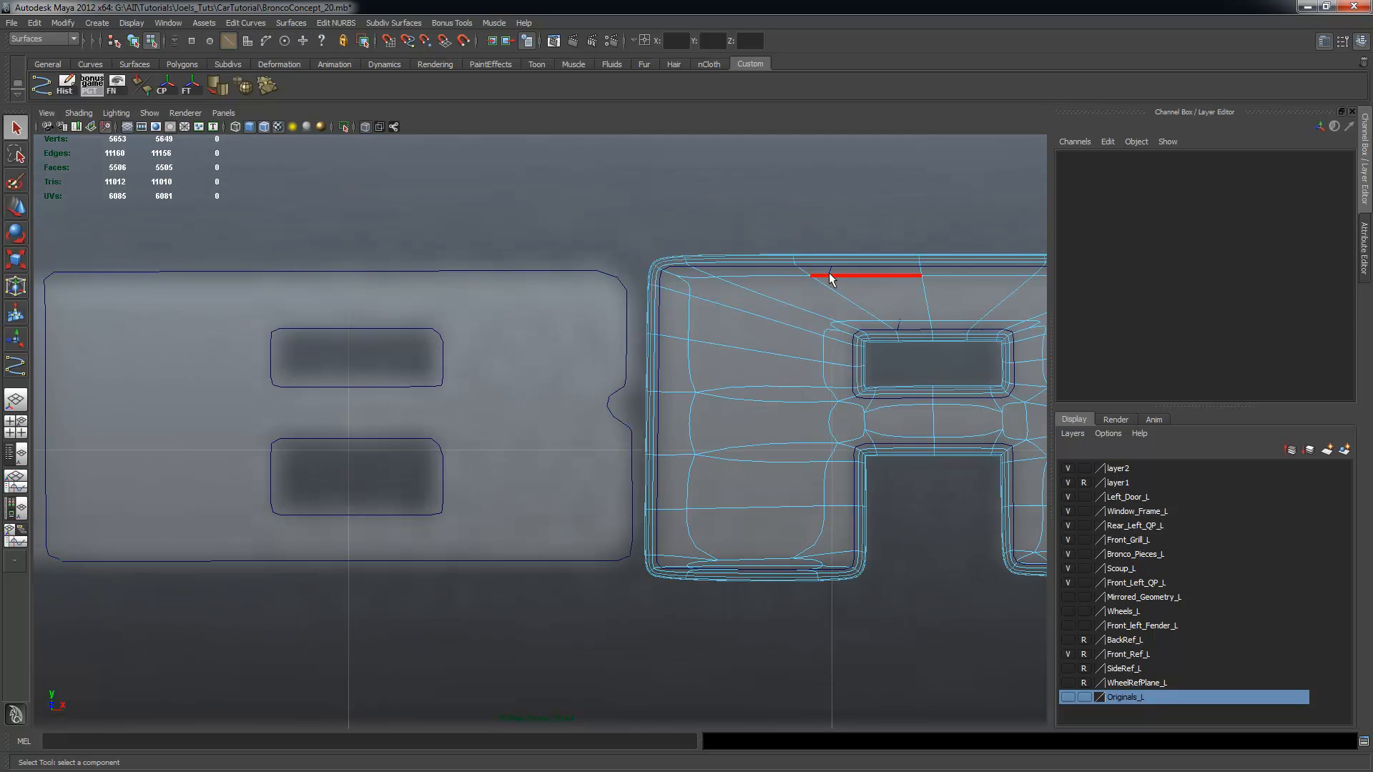
click(857, 263)
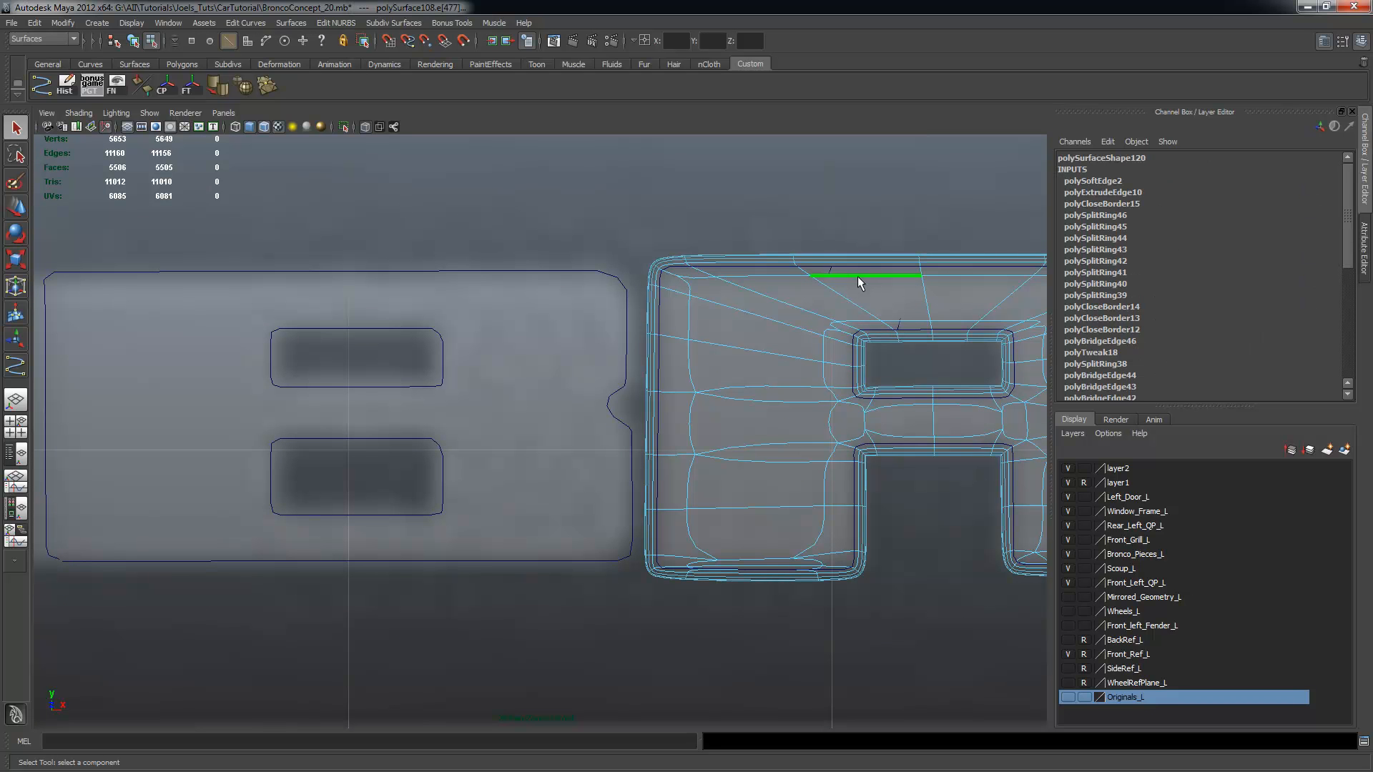
key(F8)
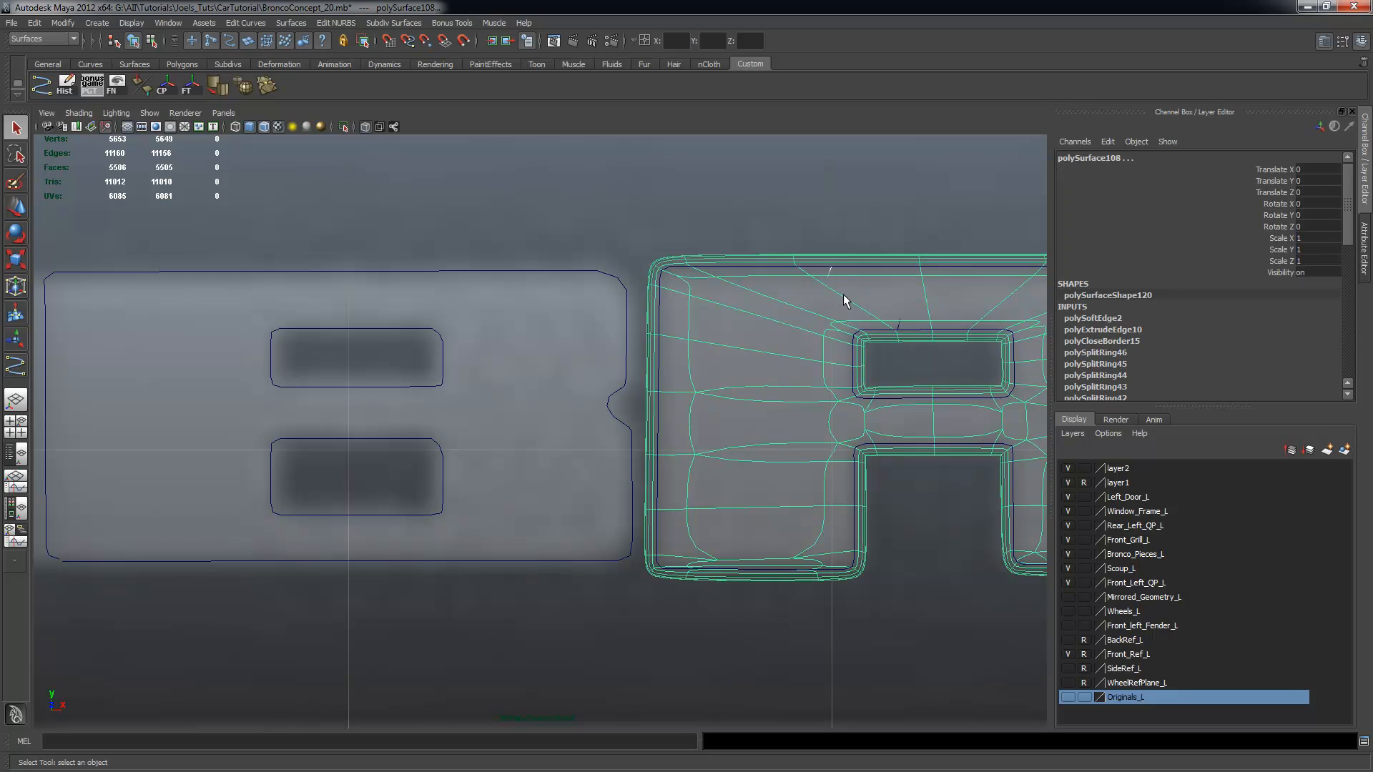
Duplicate the small profile curve on the letter R's upper edge and move the copy to the B's upper edge, Translate X -3.152, Y -0.004
click(840, 359)
key(ctrl+d)
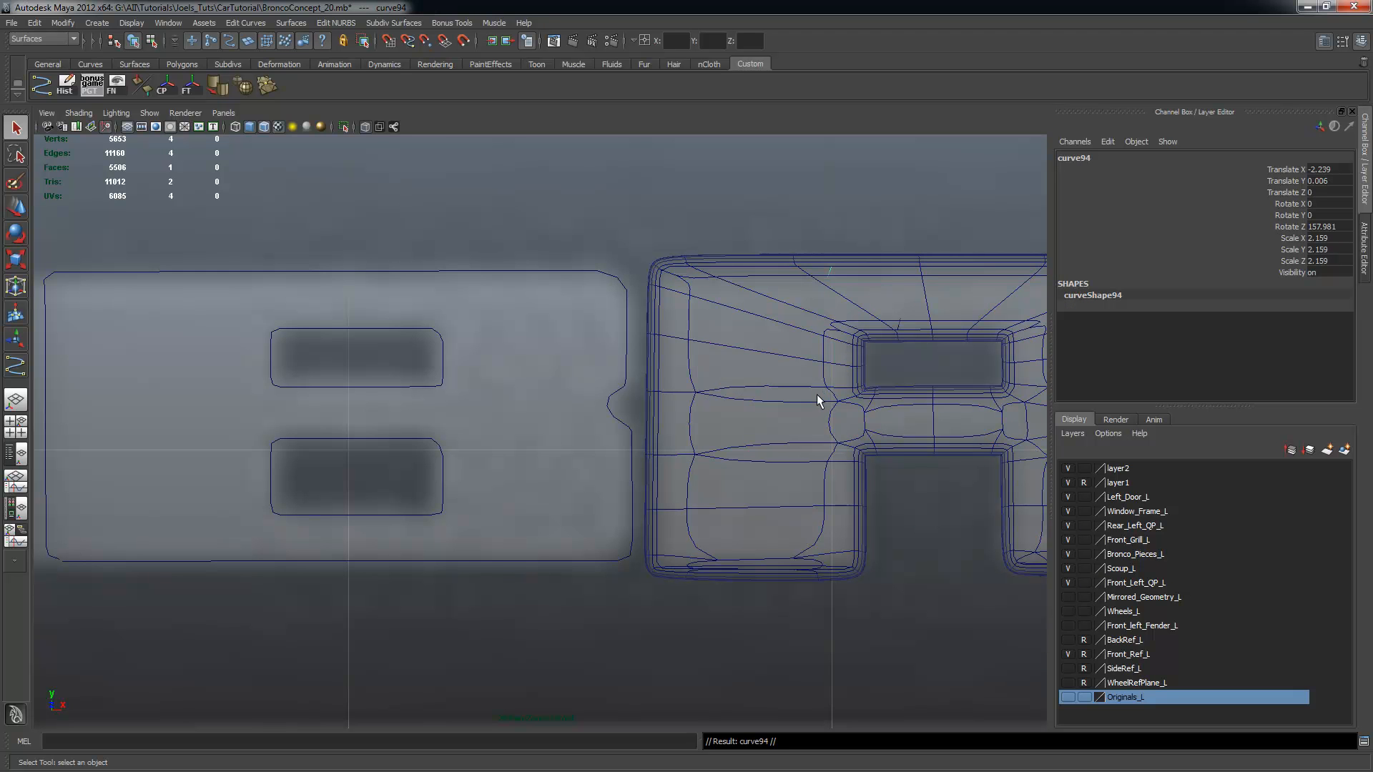
key(w)
drag(889, 270, 391, 272)
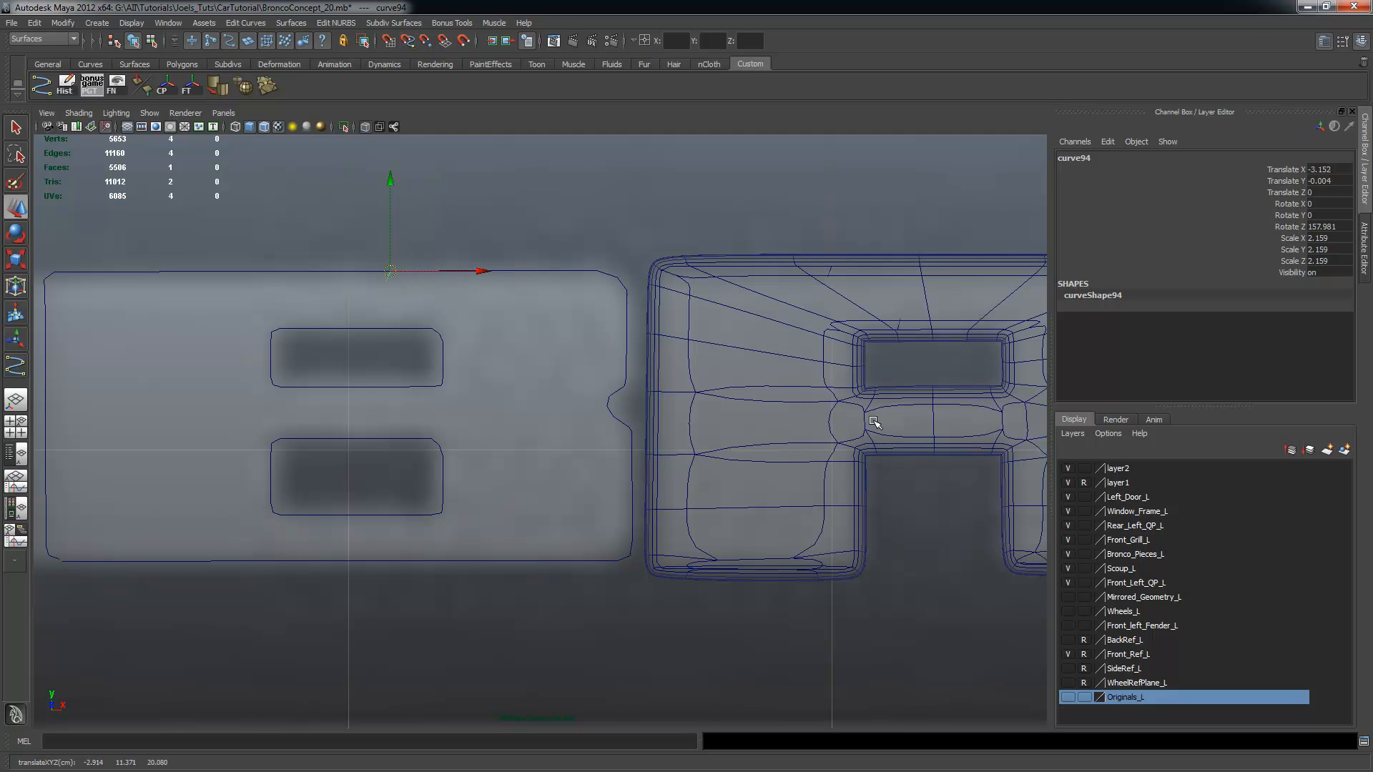
Duplicate the profile curve at the R's opening and move the copy to the B's upper opening, Translate X -3.165, Y -0.122
click(910, 334)
click(919, 329)
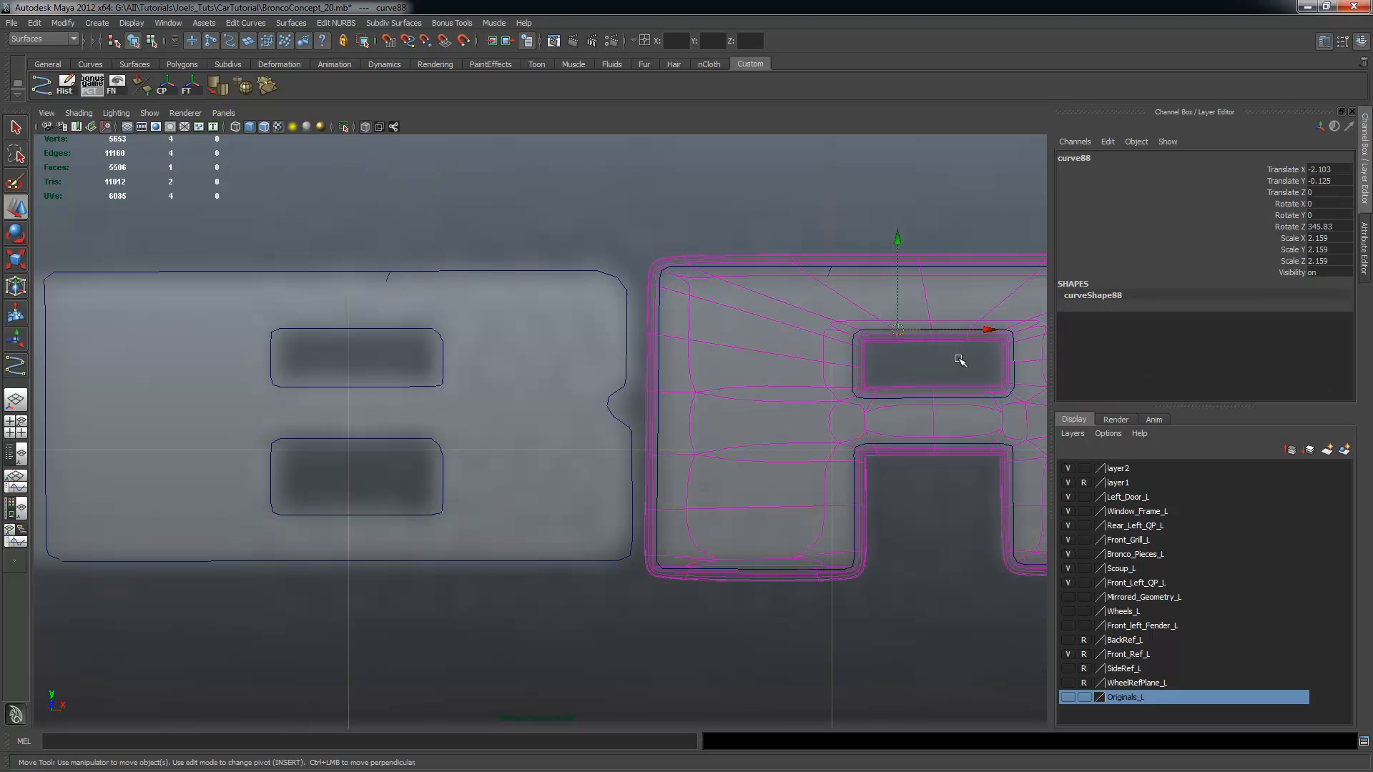
key(ctrl+d)
drag(944, 326, 384, 328)
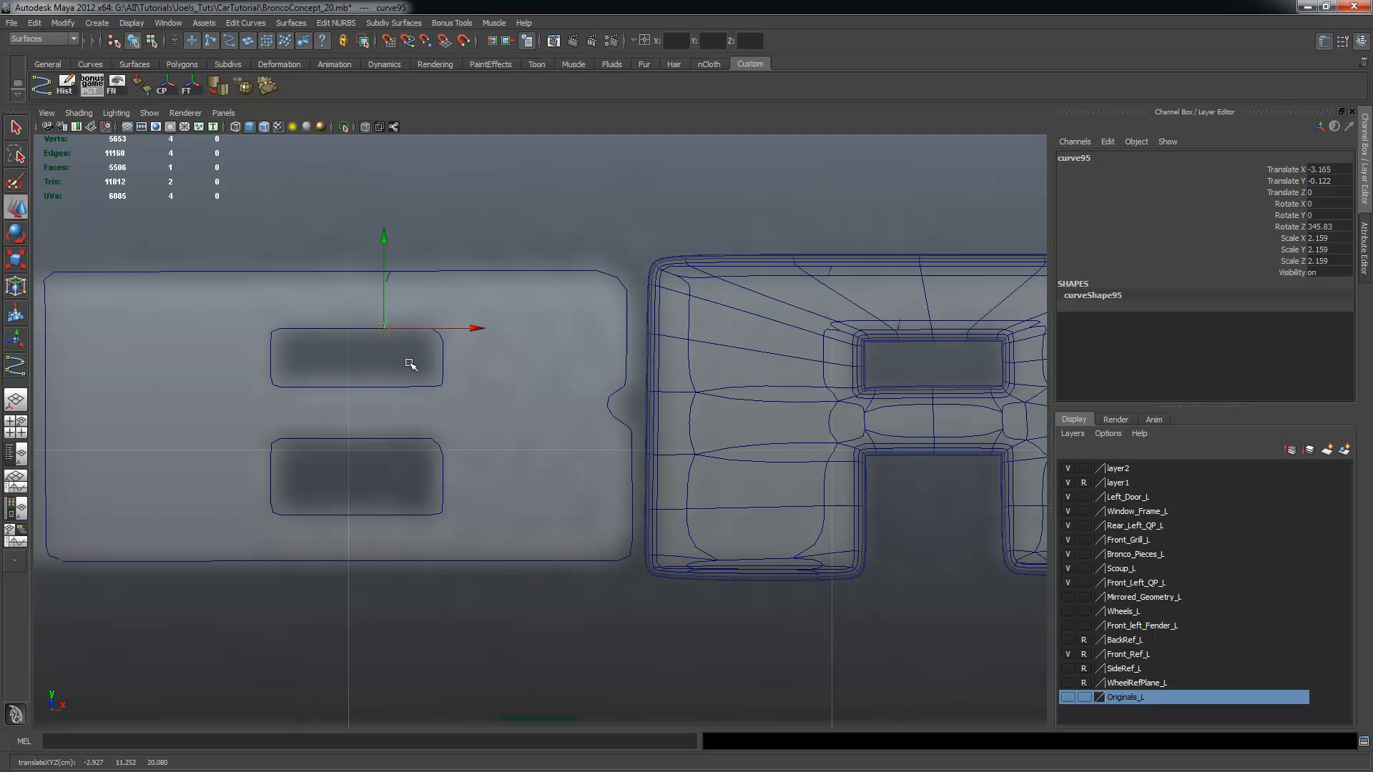
Duplicate the upper opening's profile curve and move the copy to the B's lower opening, Translate X -3.172, Y -0.35
key(ctrl+d)
drag(386, 250, 386, 355)
mouse_move(386, 443)
mouse_down()
mouse_move(398, 444)
mouse_move(380, 453)
mouse_up()
key(q)
scroll(371, 276, up, 1)
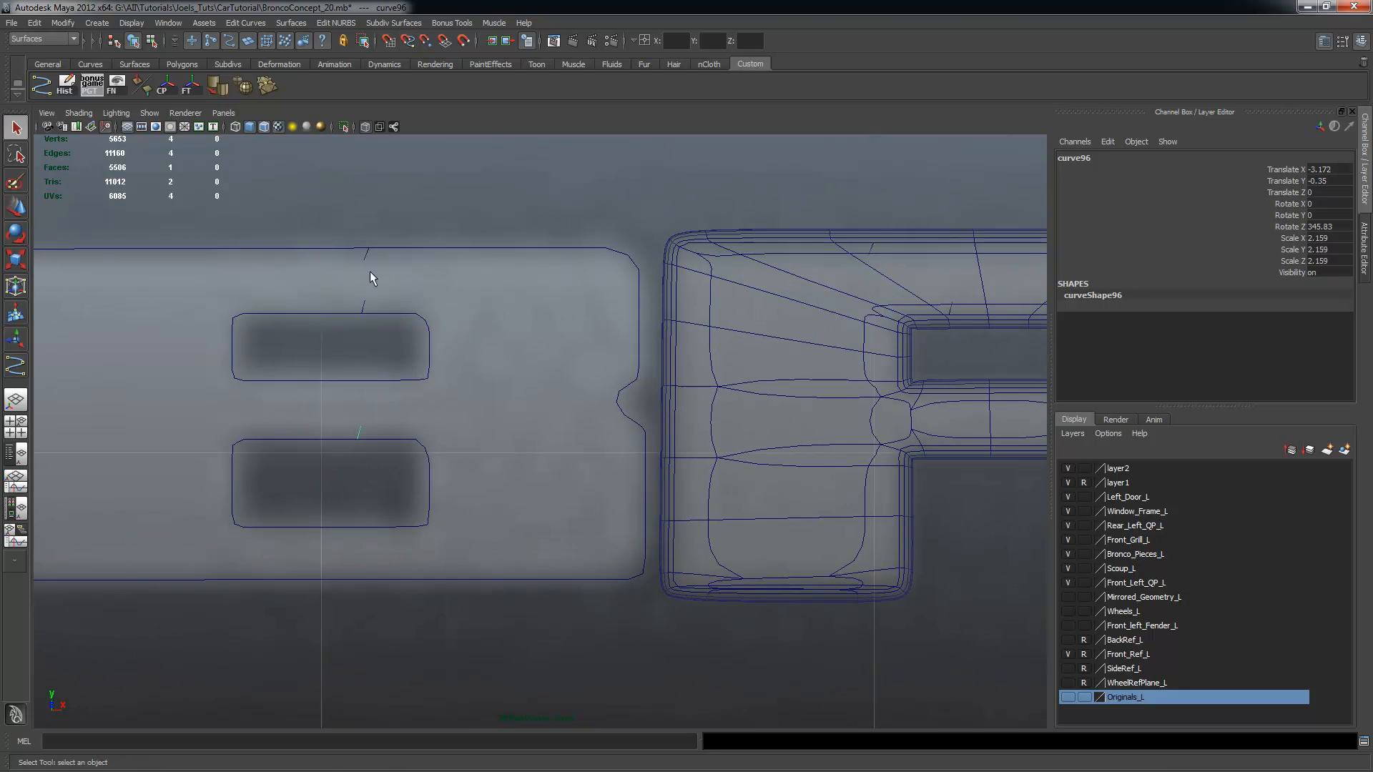
Extrude the profile curve on the B's upper edge along the letter's outer outline
drag(459, 284, 458, 279)
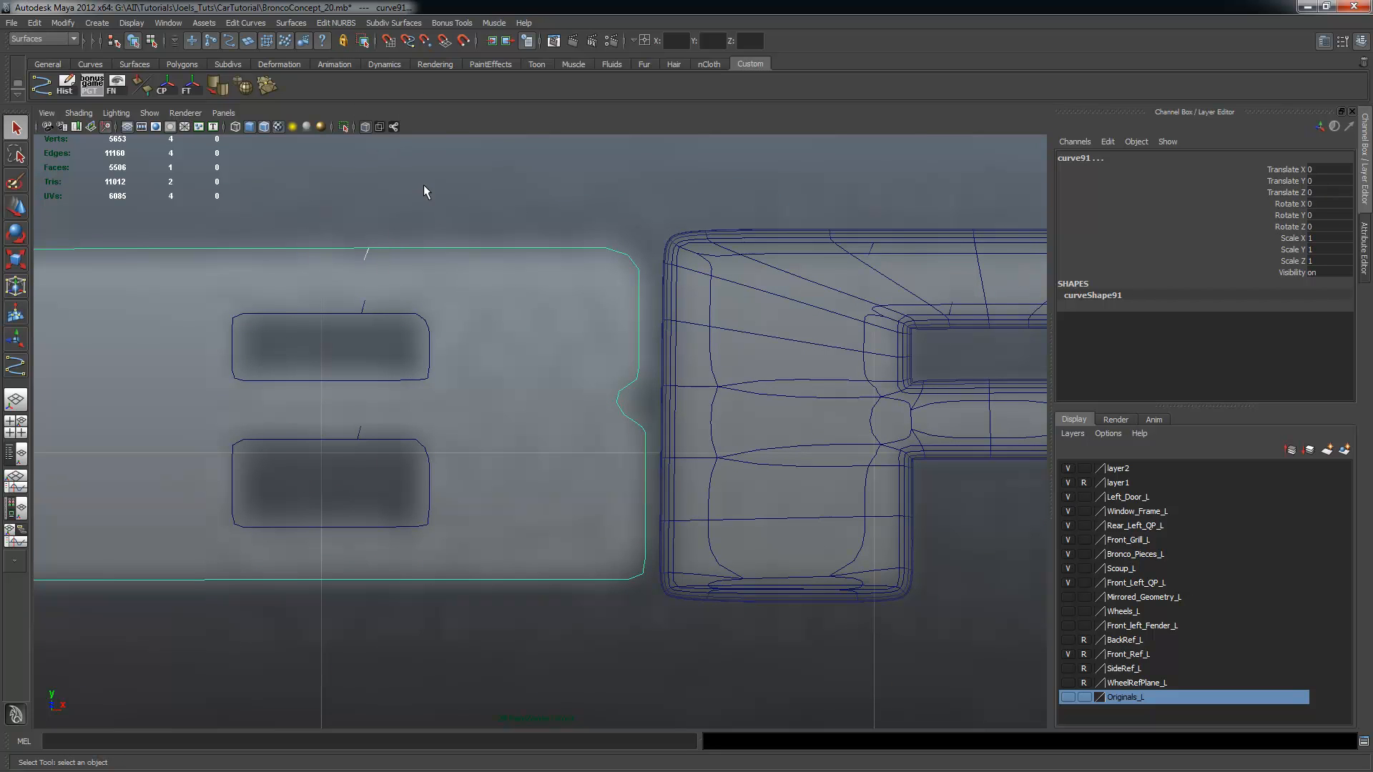
click(336, 22)
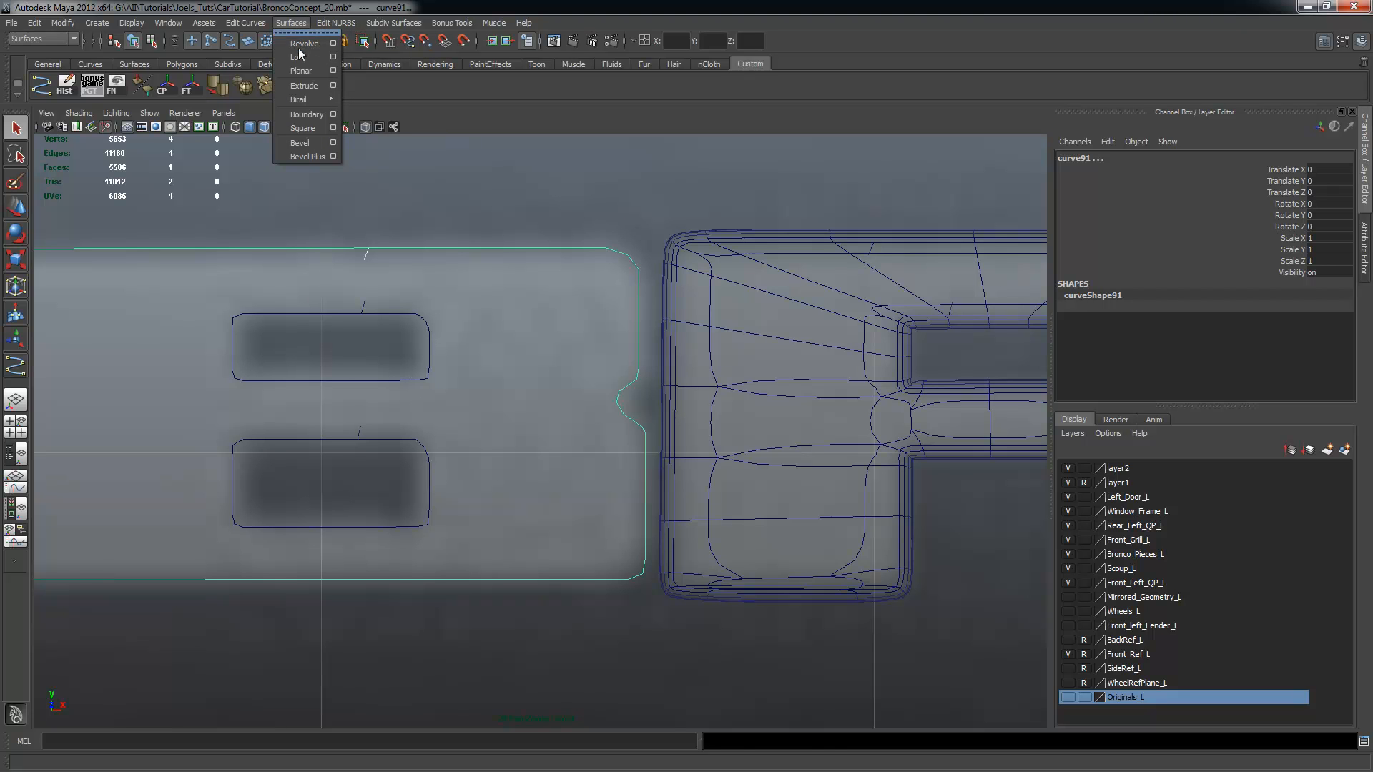
click(303, 85)
Extrude the remaining two profile curves along the B's upper and lower opening curves, and clear the selection
click(364, 303)
shift+click(398, 313)
key(g)
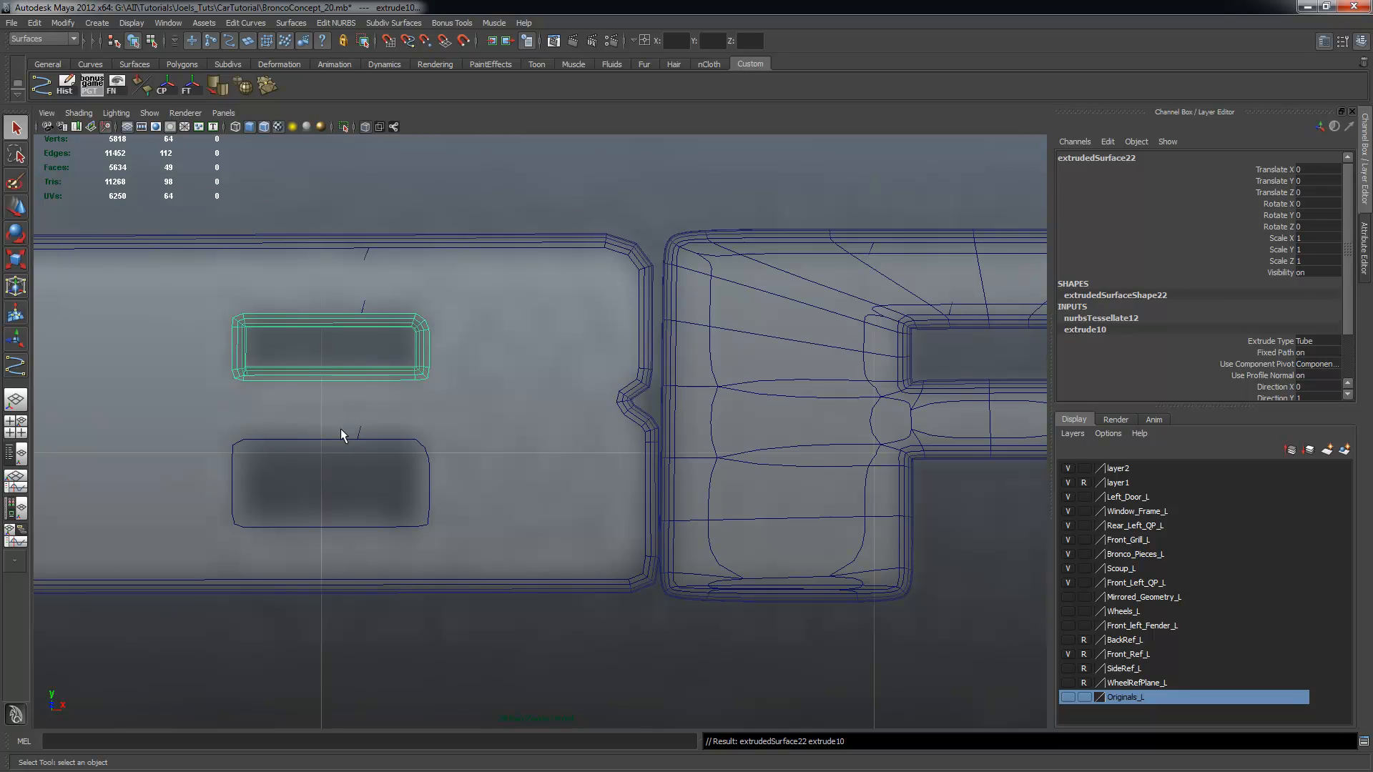
click(359, 431)
shift+click(405, 444)
key(g)
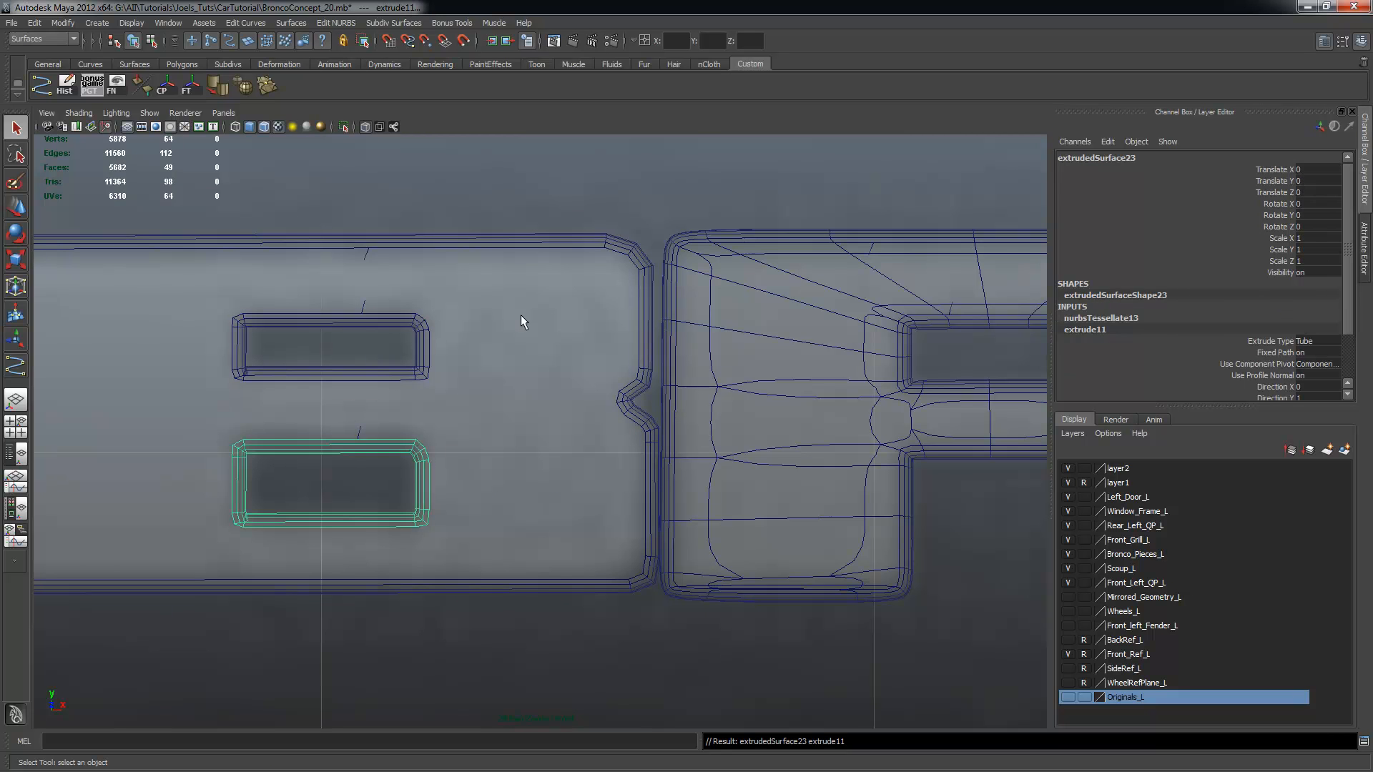
click(515, 188)
Switch to the perspective view and hide layer2 to expose the extruded lettering
key(space)
key(space)
alt+drag(686, 316, 576, 379)
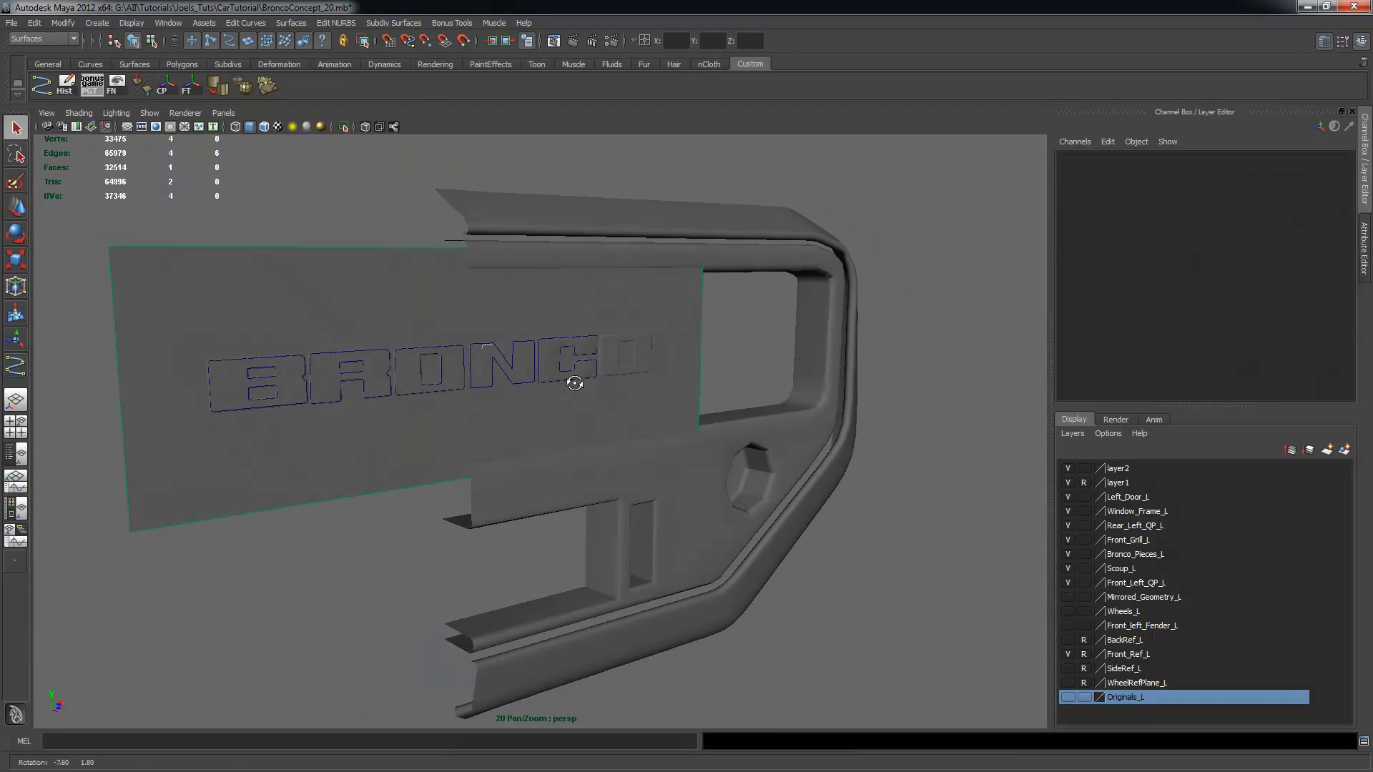
click(1068, 468)
alt+drag(968, 453, 543, 386)
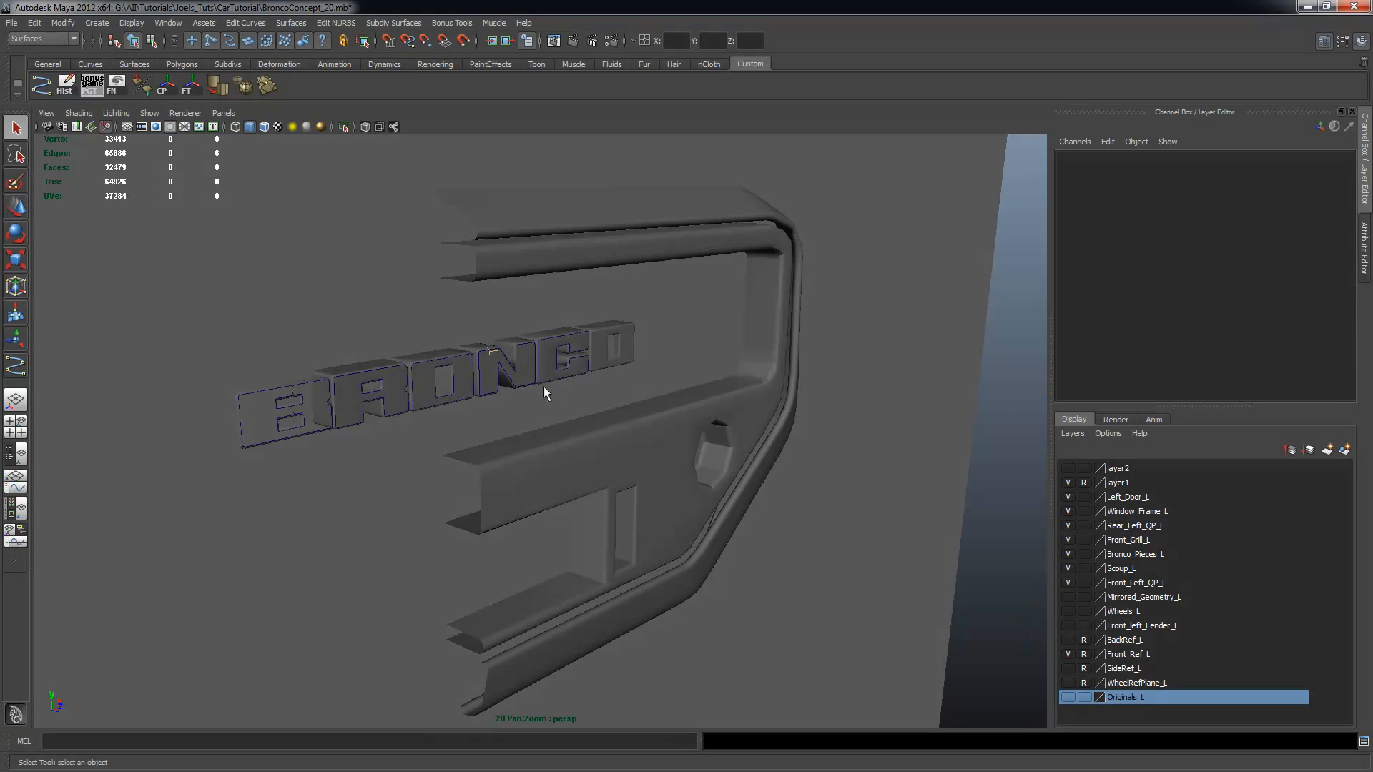
Select the B's outer rim and both opening rims, and display their face normals
click(238, 418)
alt+right_drag(238, 418, 533, 462)
alt+drag(445, 432, 492, 427)
shift+click(522, 346)
alt+drag(523, 350, 557, 369)
shift+click(564, 458)
click(116, 86)
Reverse the normals of the rim surfaces around the B's upper and lower openings
alt+right_drag(589, 386, 714, 426)
alt+drag(714, 426, 725, 437)
click(652, 382)
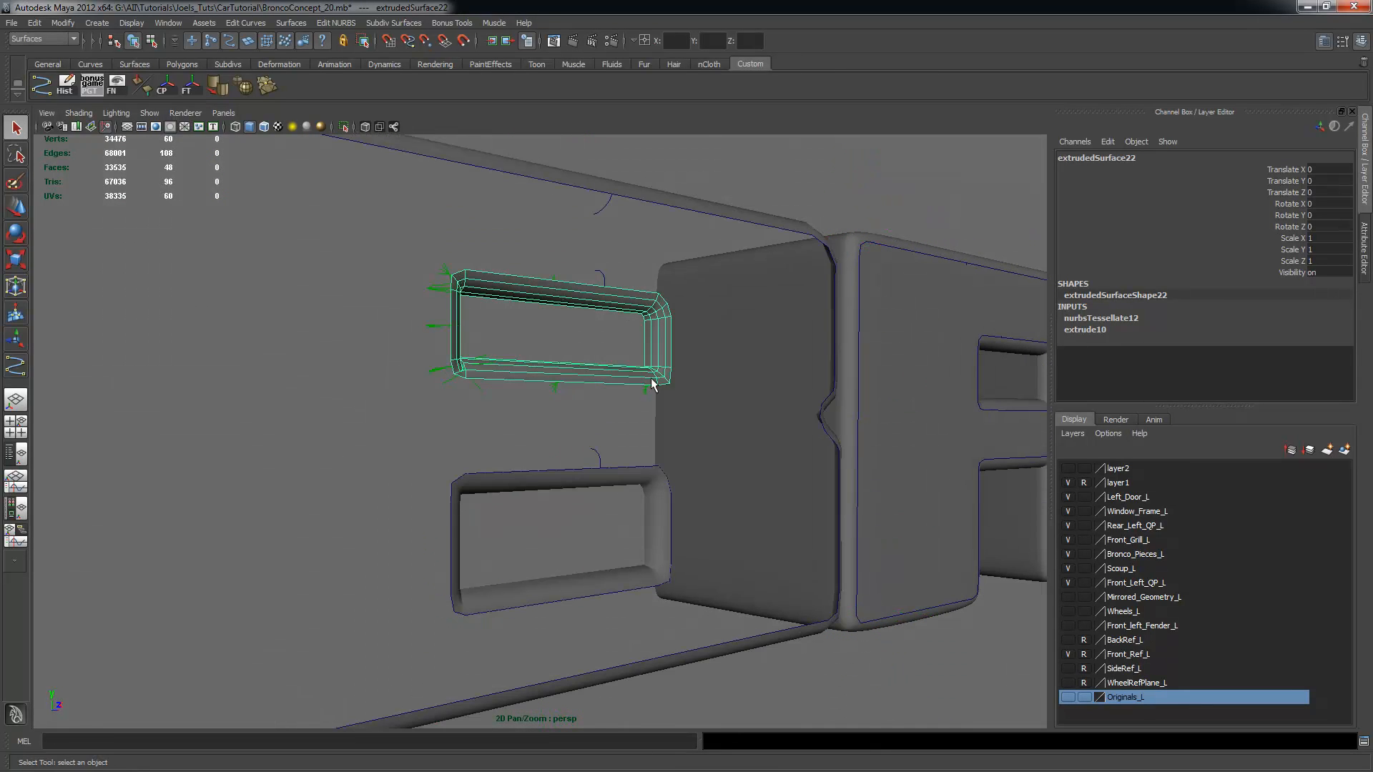
shift+click(638, 473)
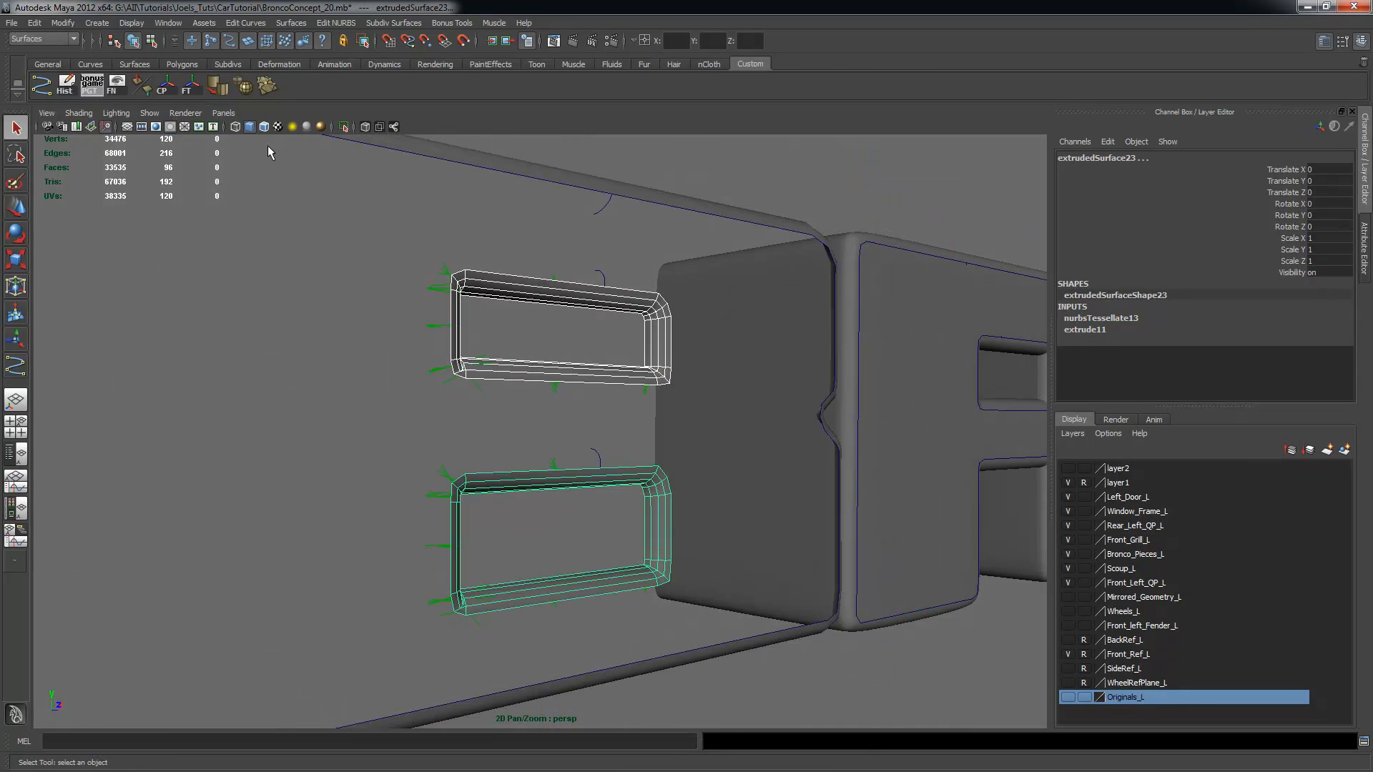
click(142, 85)
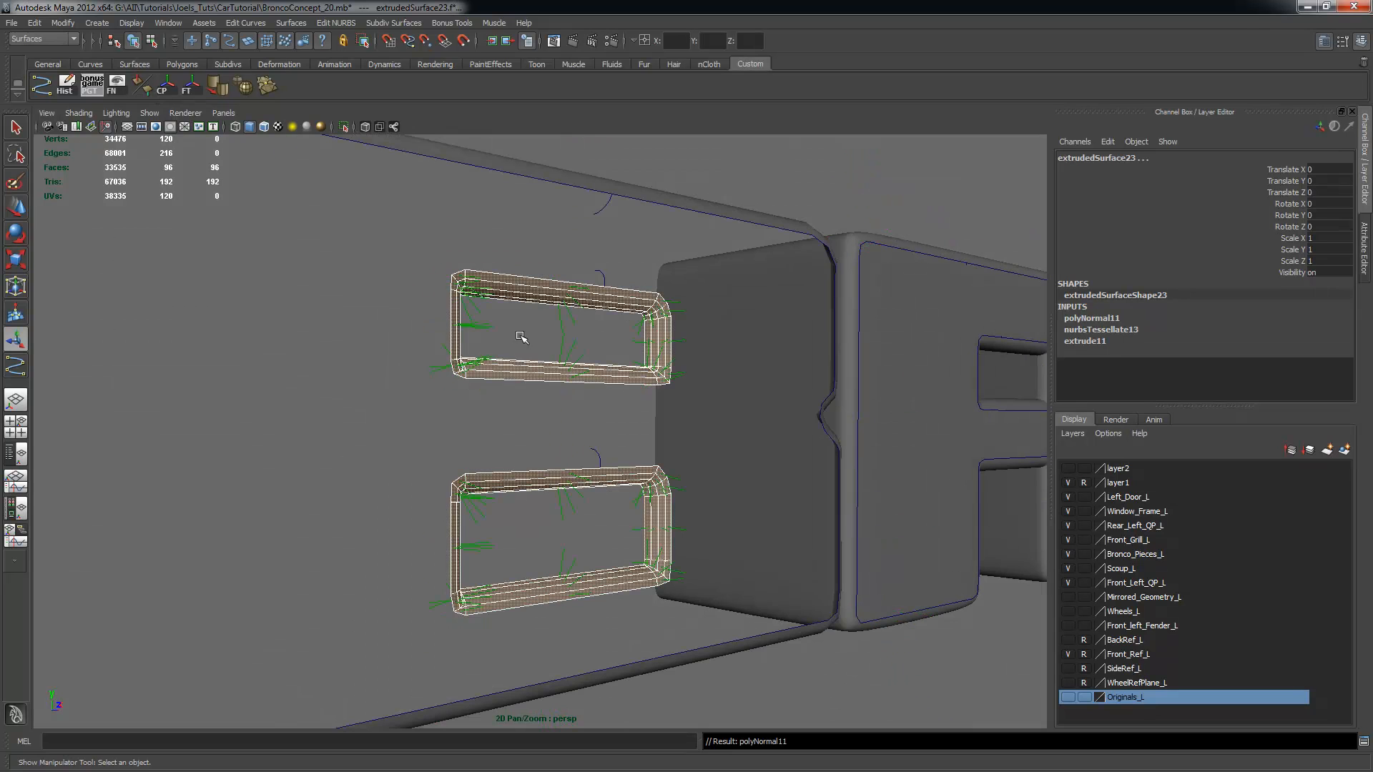
Hide the face normals and combine the B's outer rim and both opening rims into a single polygon mesh
click(685, 211)
alt+drag(686, 212, 706, 346)
click(114, 85)
click(250, 24)
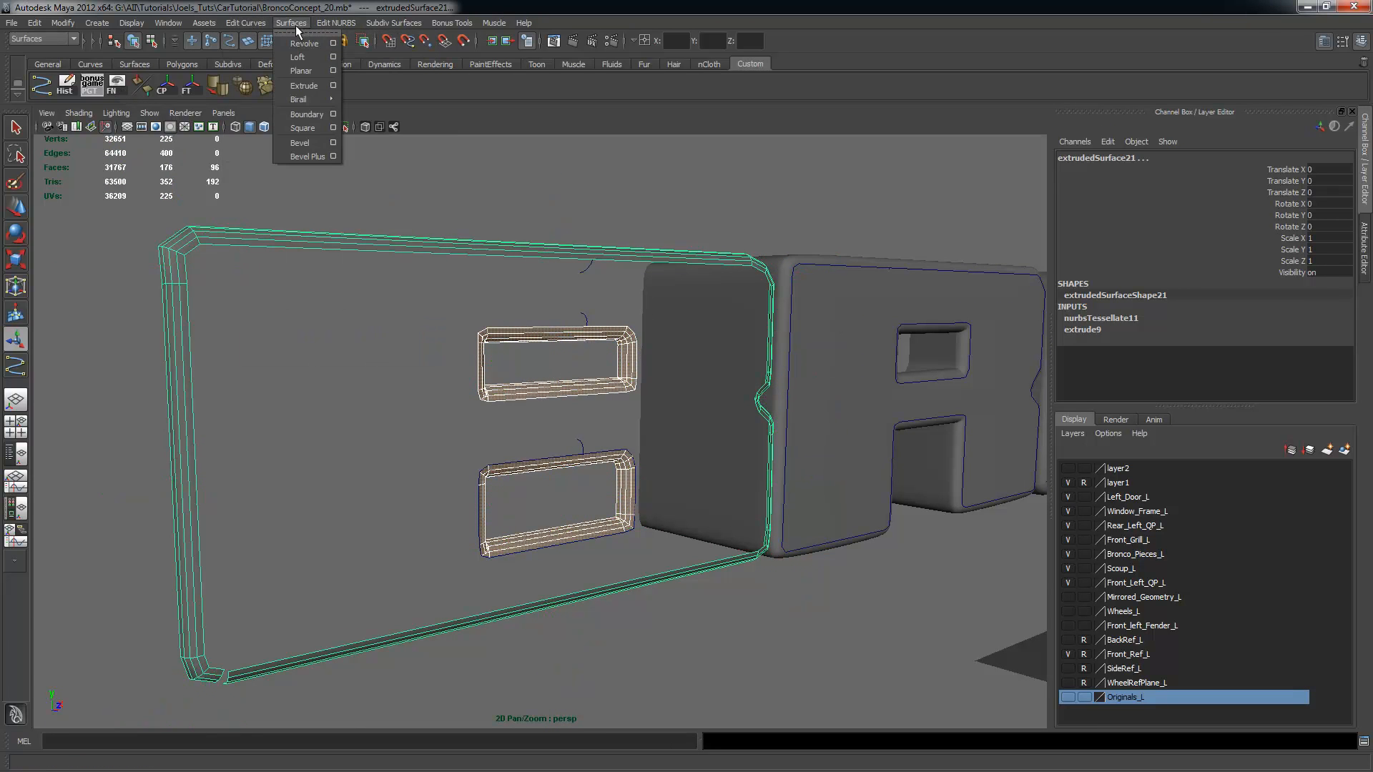
key(Escape)
click(43, 38)
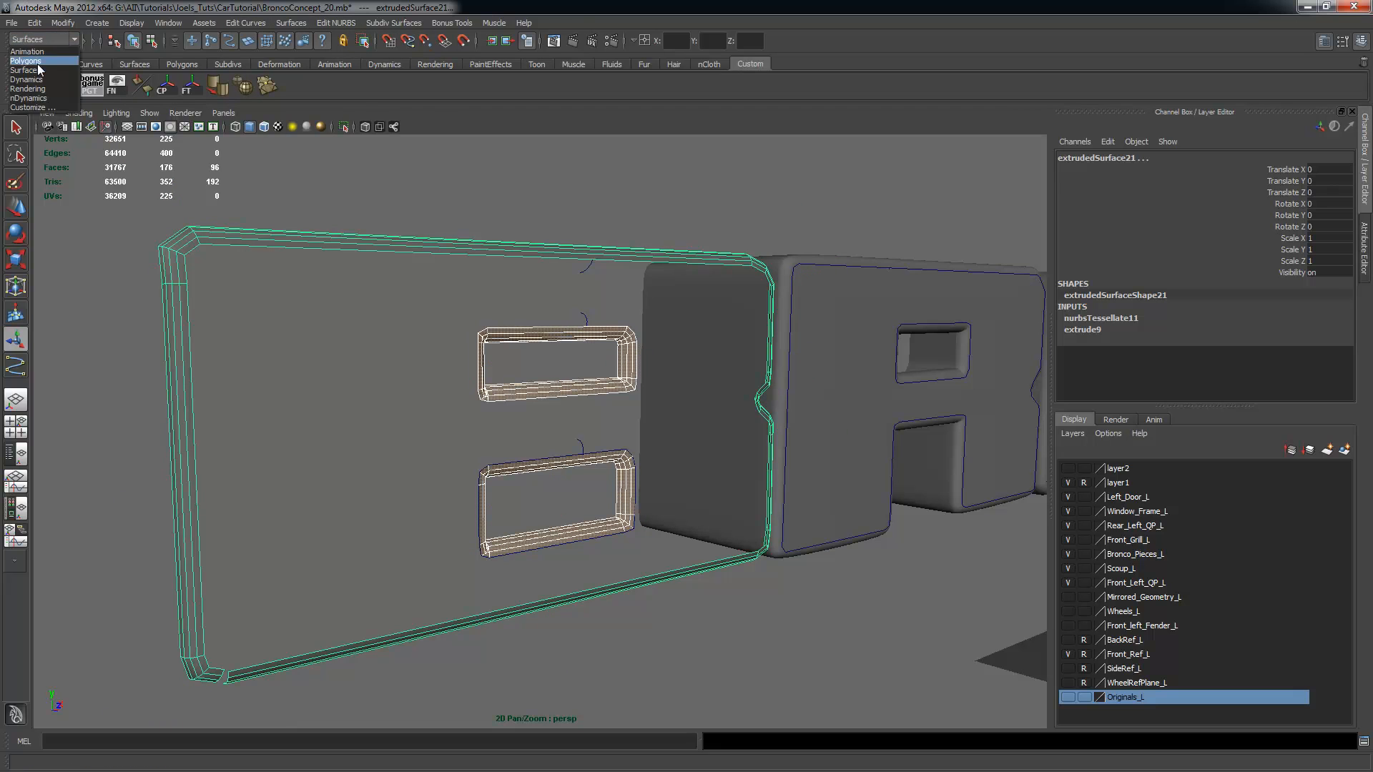
click(36, 58)
click(299, 24)
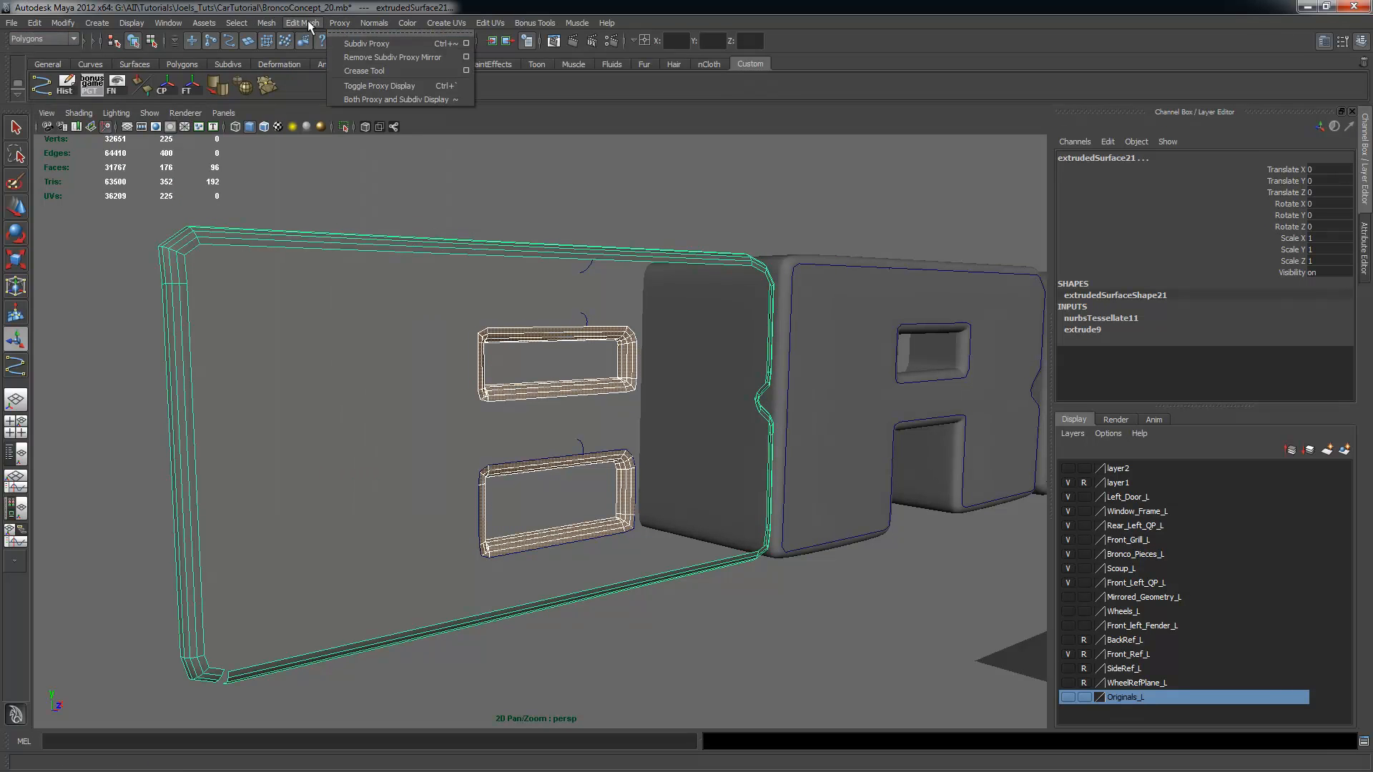
click(294, 44)
Bridge the top edge of the B's upper opening rim to the facing inner edge of the outer rim's top side
scroll(466, 307, up, 2)
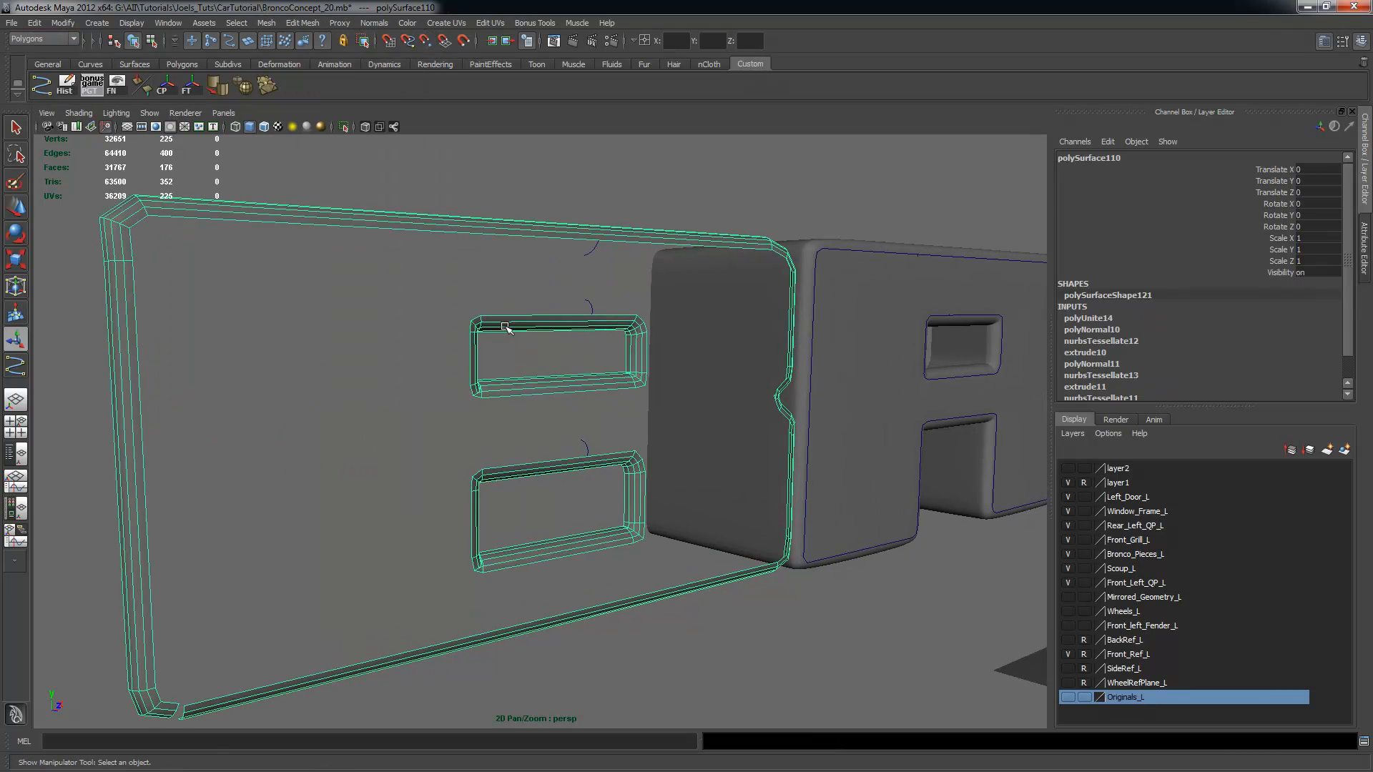
key(q)
scroll(520, 326, up, 1)
right_drag(547, 315, 549, 292)
click(546, 315)
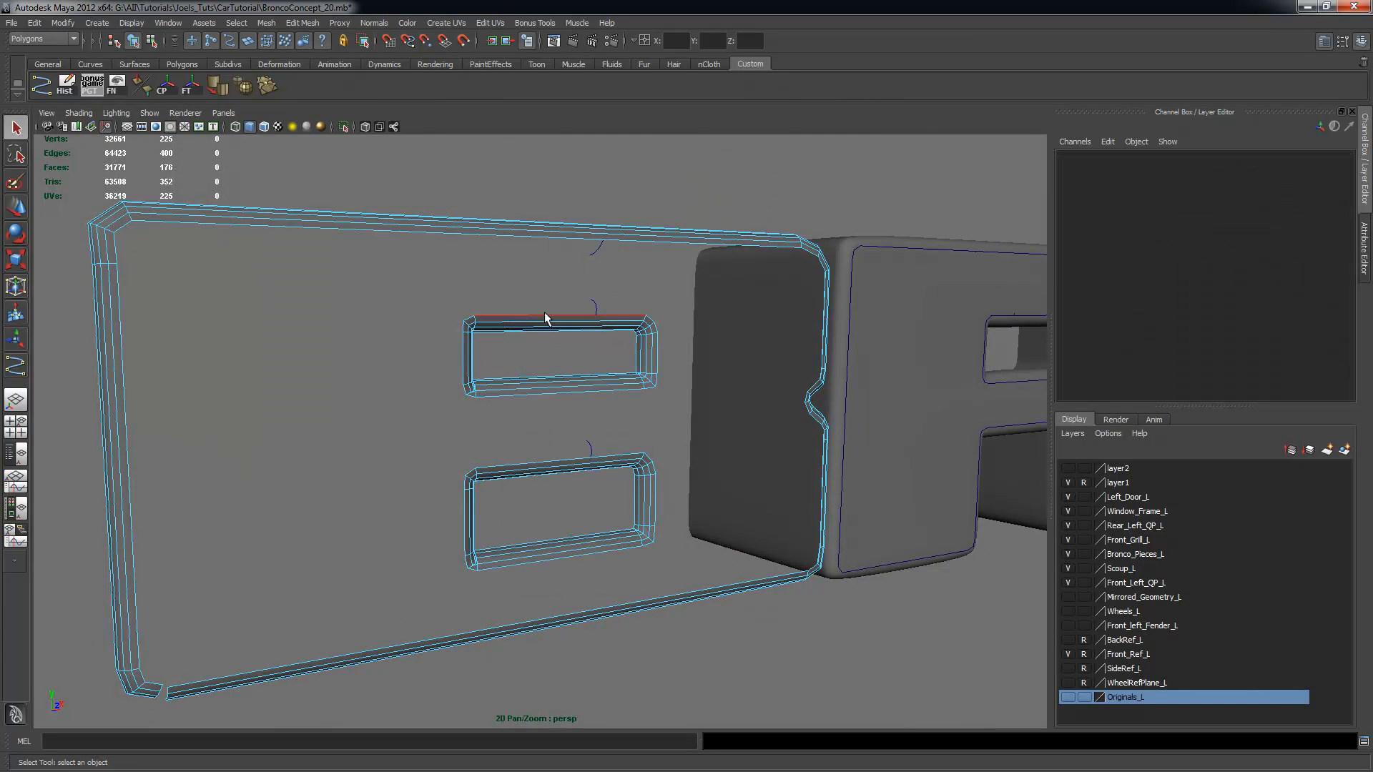
shift+click(543, 237)
click(236, 23)
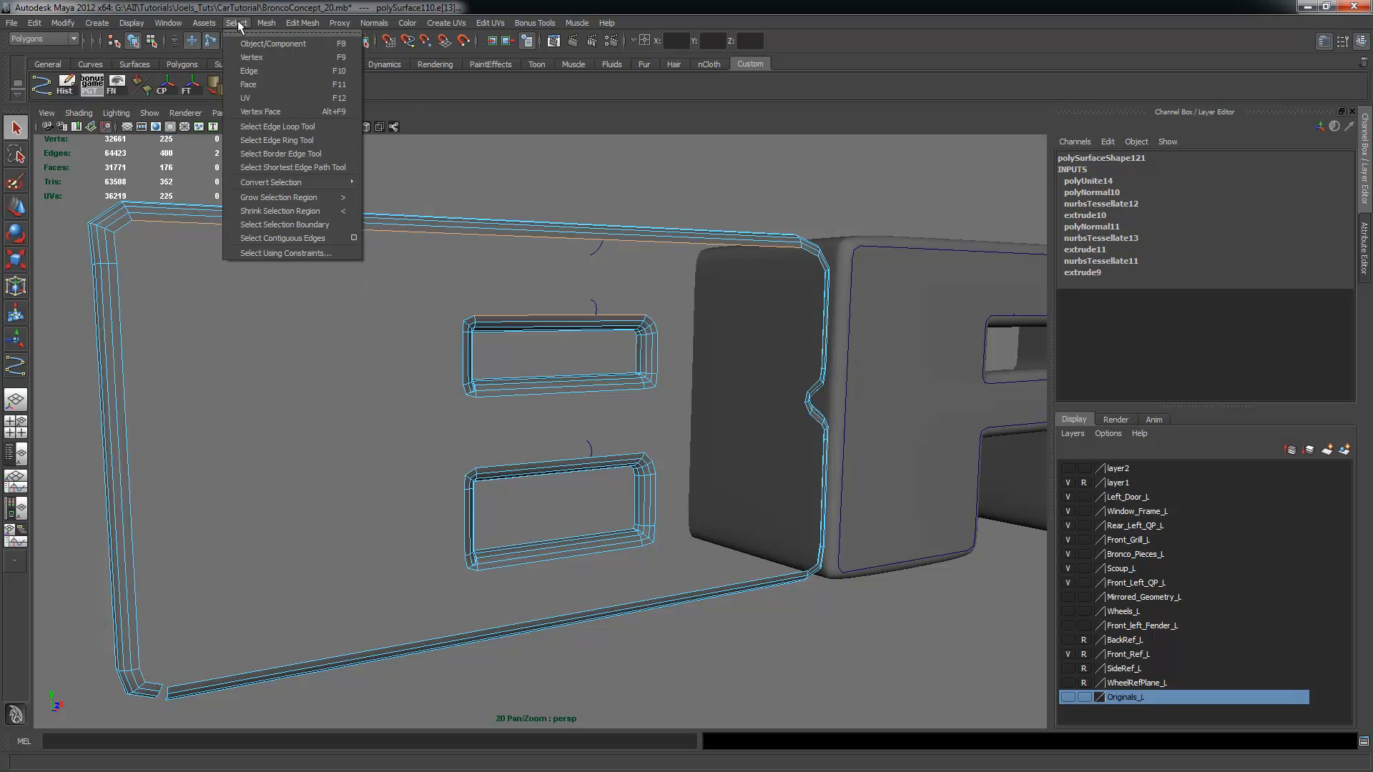
mouse_move(303, 23)
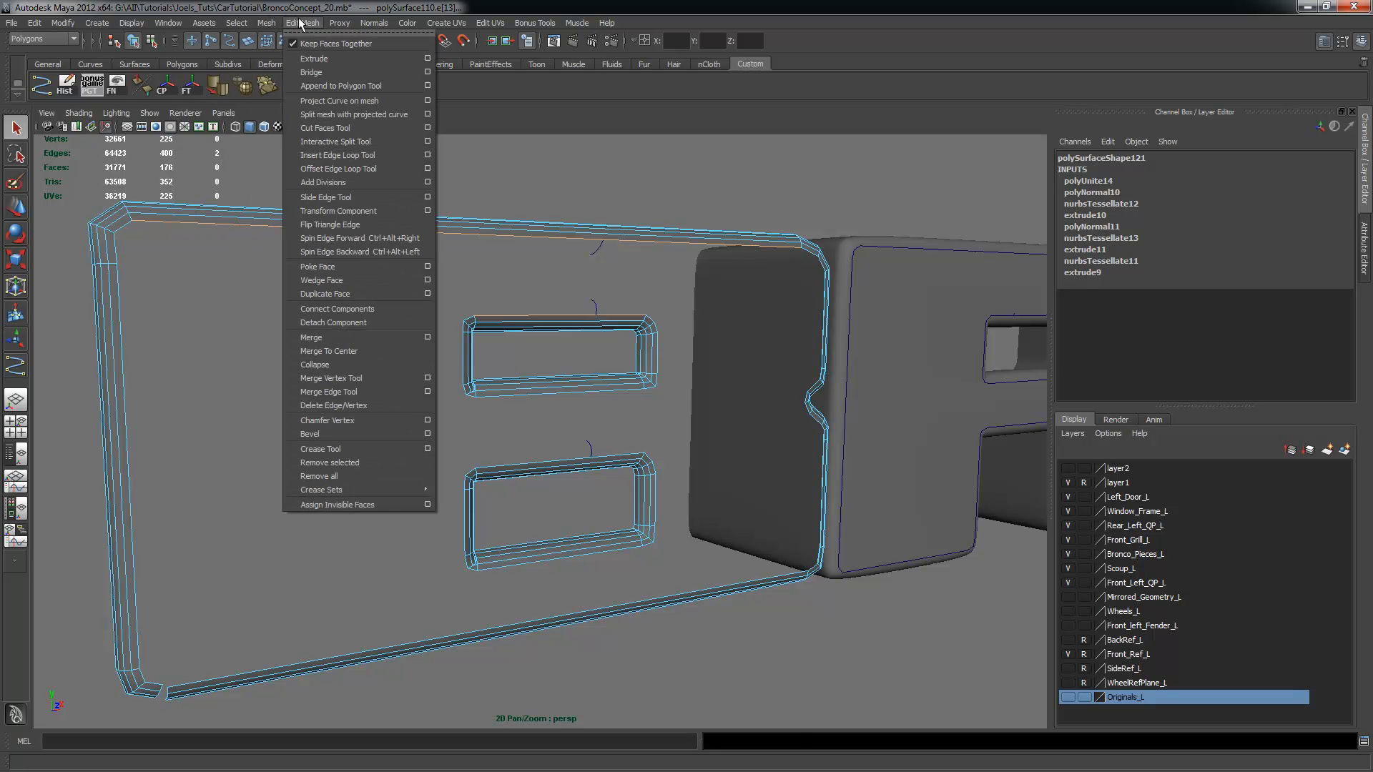
click(327, 74)
Bridge the bottom edge of the upper opening rim to the top edge of the lower opening rim
scroll(542, 346, up, 2)
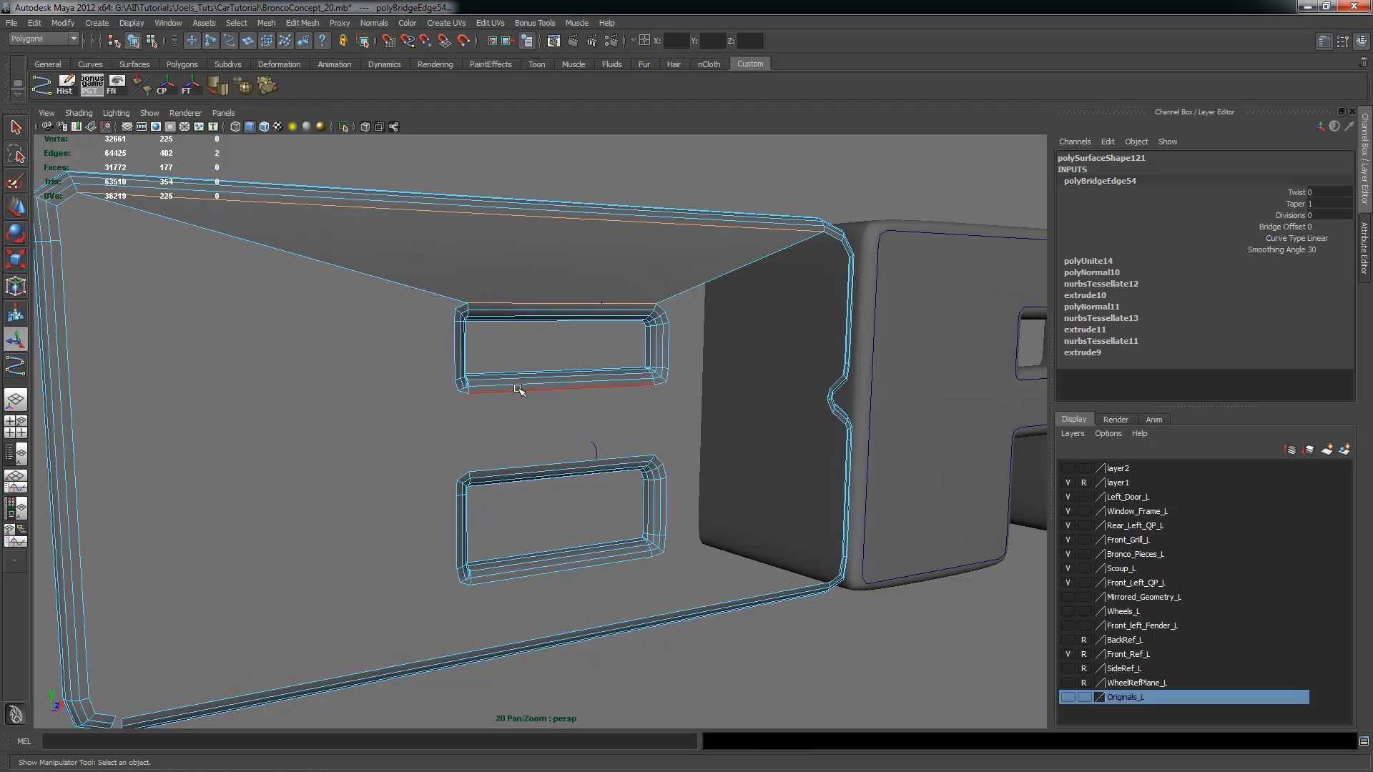
click(520, 389)
shift+click(542, 463)
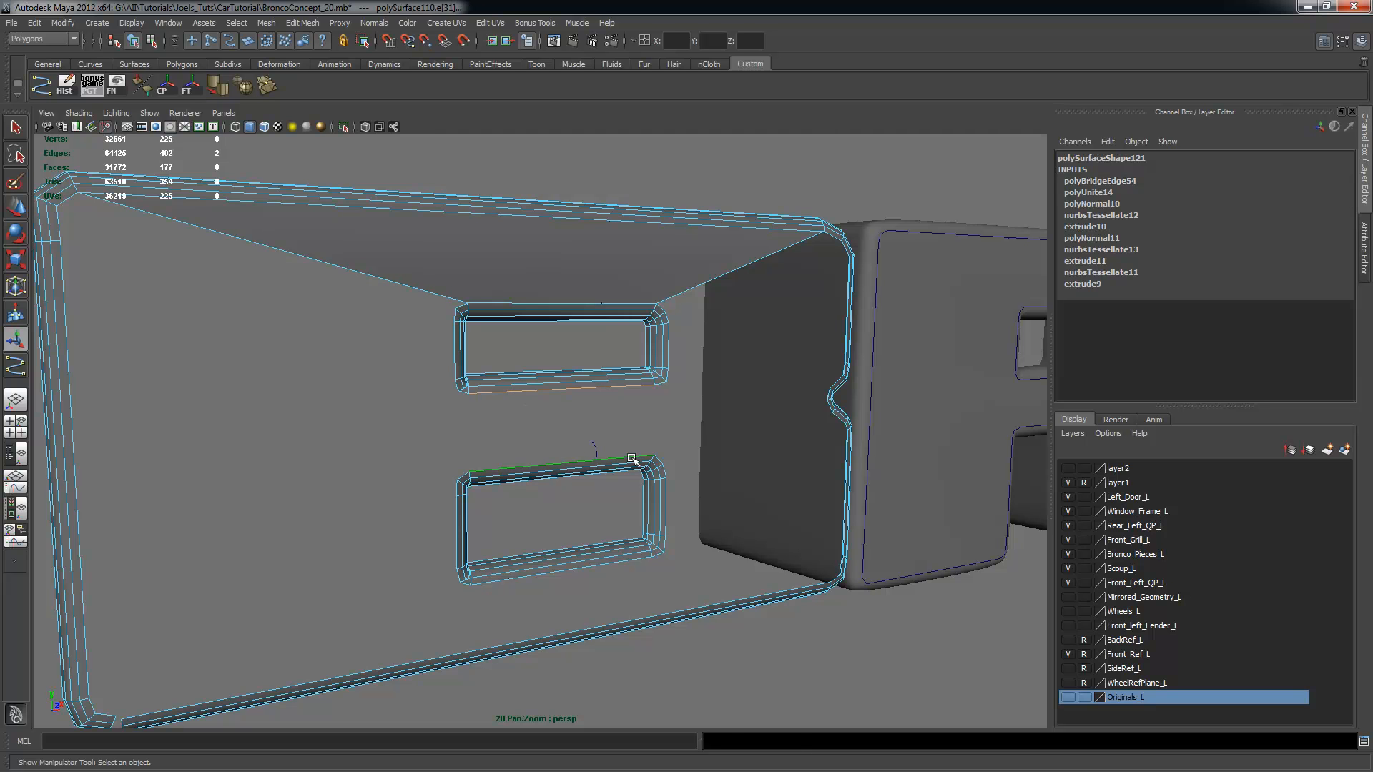
key(g)
Bridge the bottom edge of the lower opening rim to the inner edge of the outer rim's bottom side
alt+drag(671, 469, 646, 488)
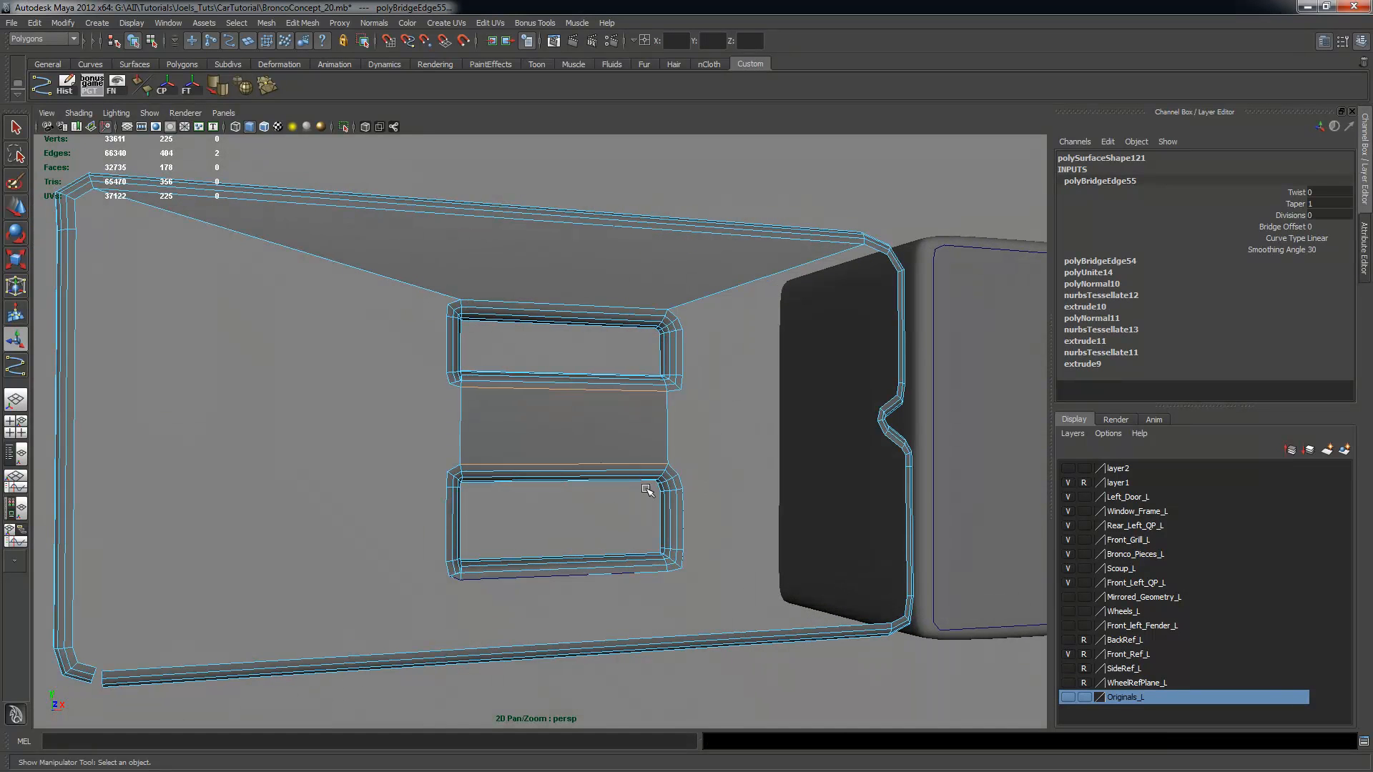
click(575, 578)
shift+click(582, 643)
key(g)
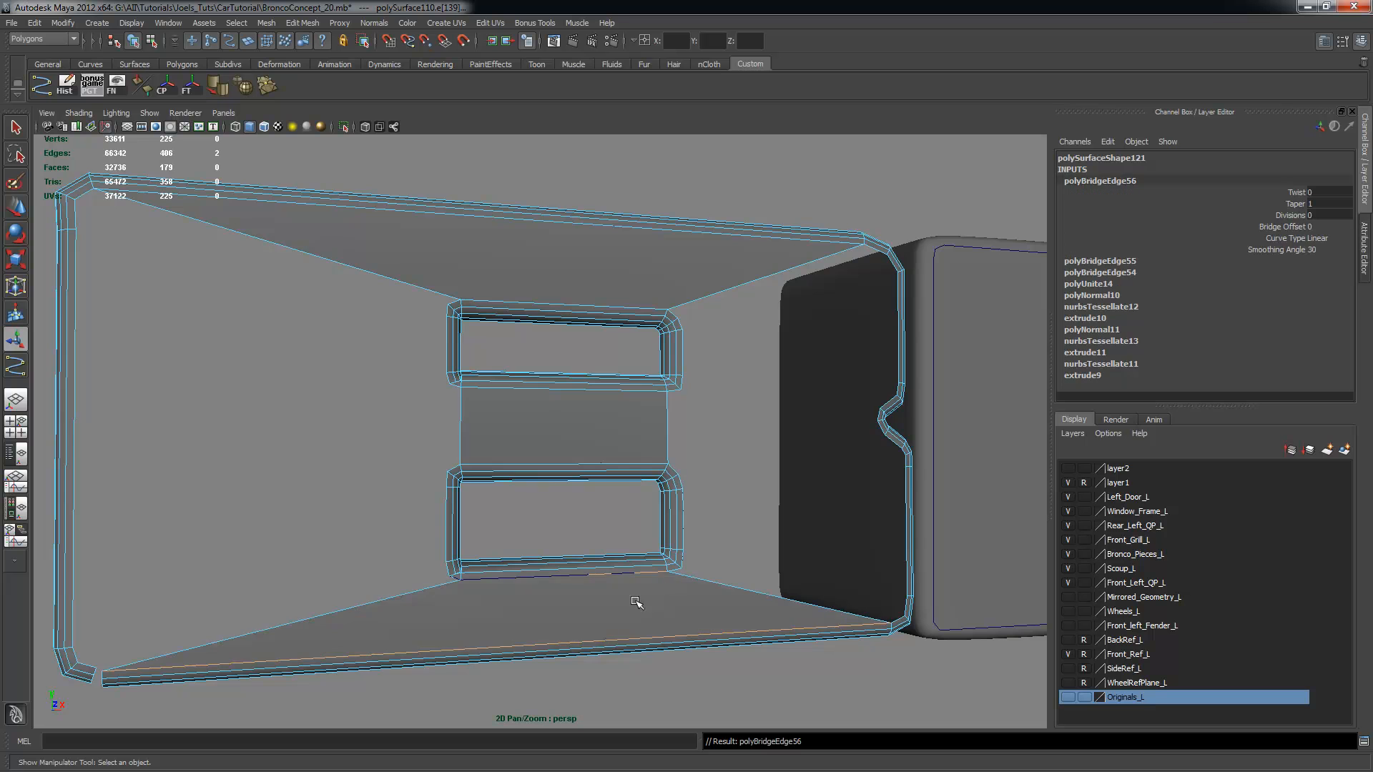
Try to insert an edge loop across the outer rim's left side
alt+drag(766, 479, 533, 396)
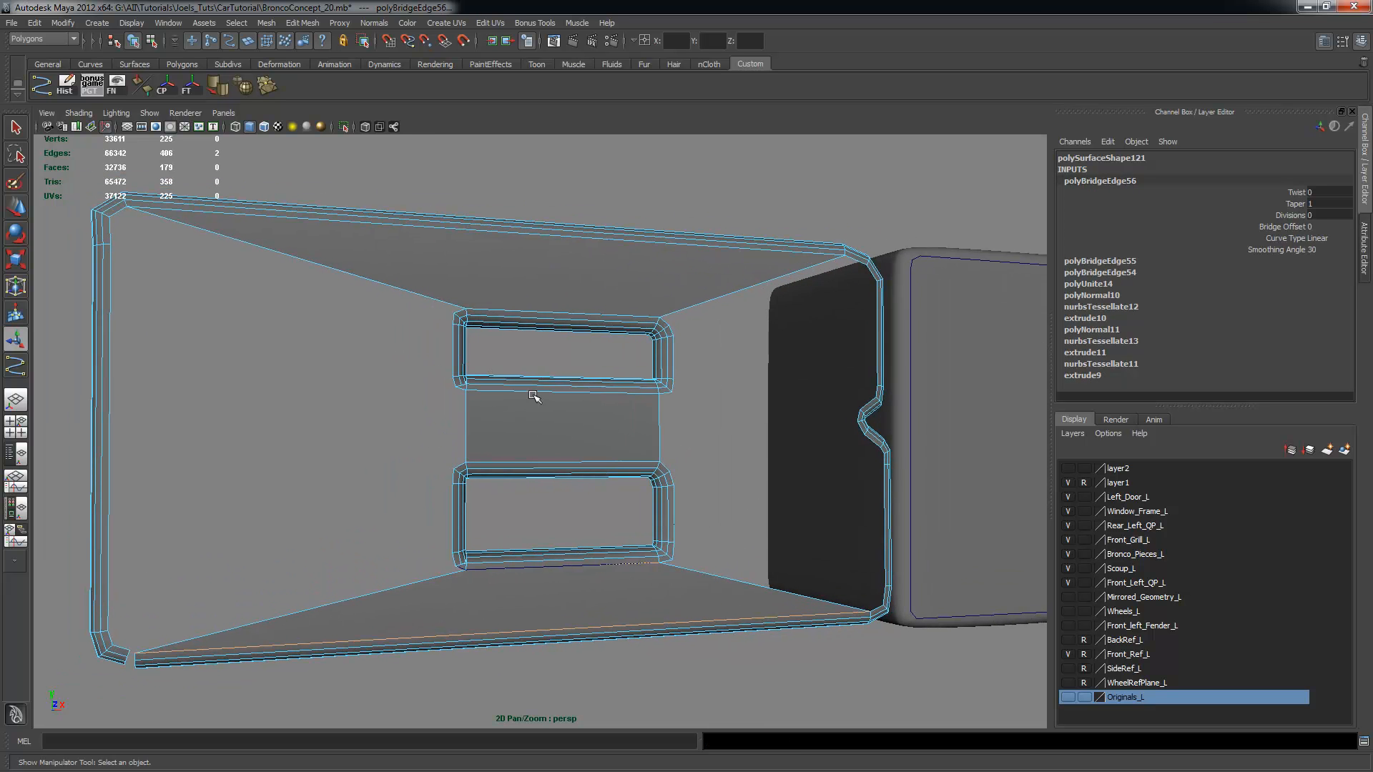
click(452, 348)
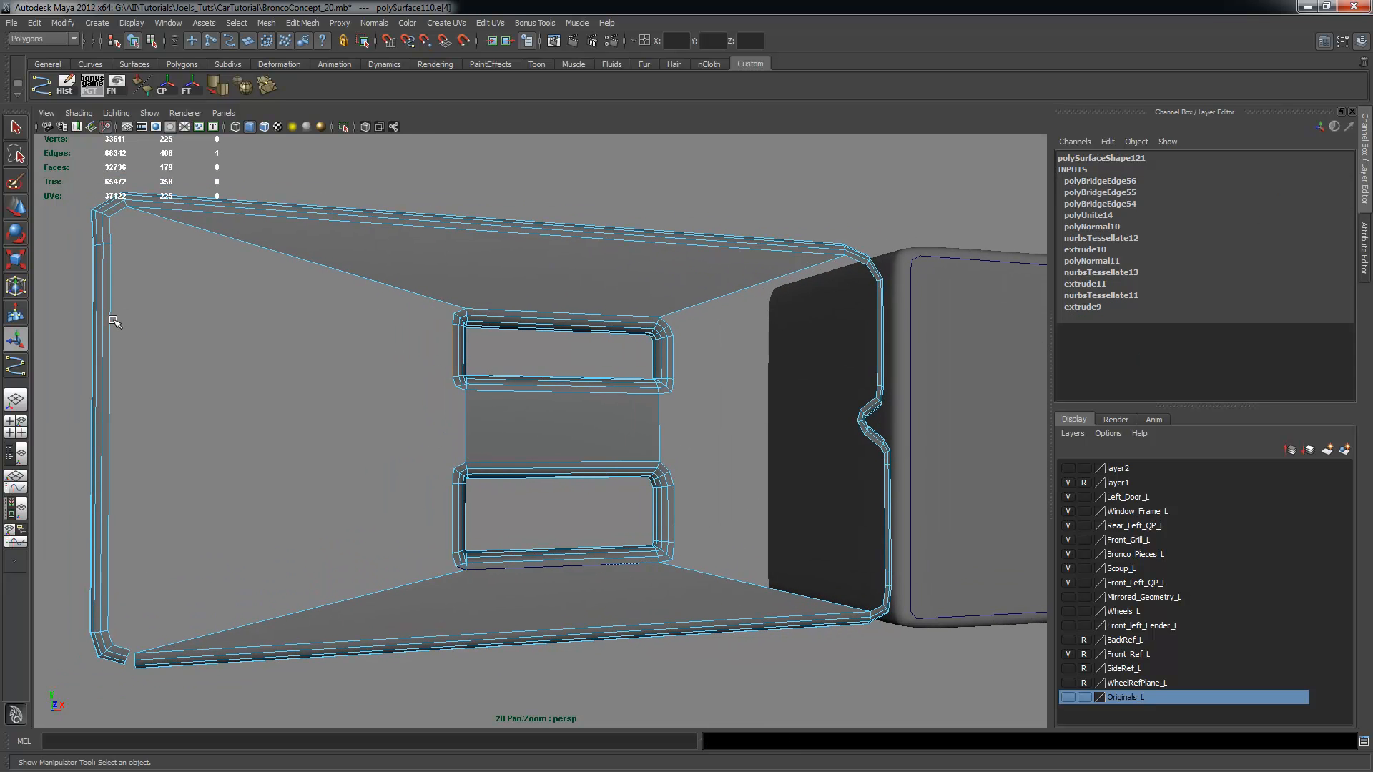
alt+drag(350, 386, 453, 383)
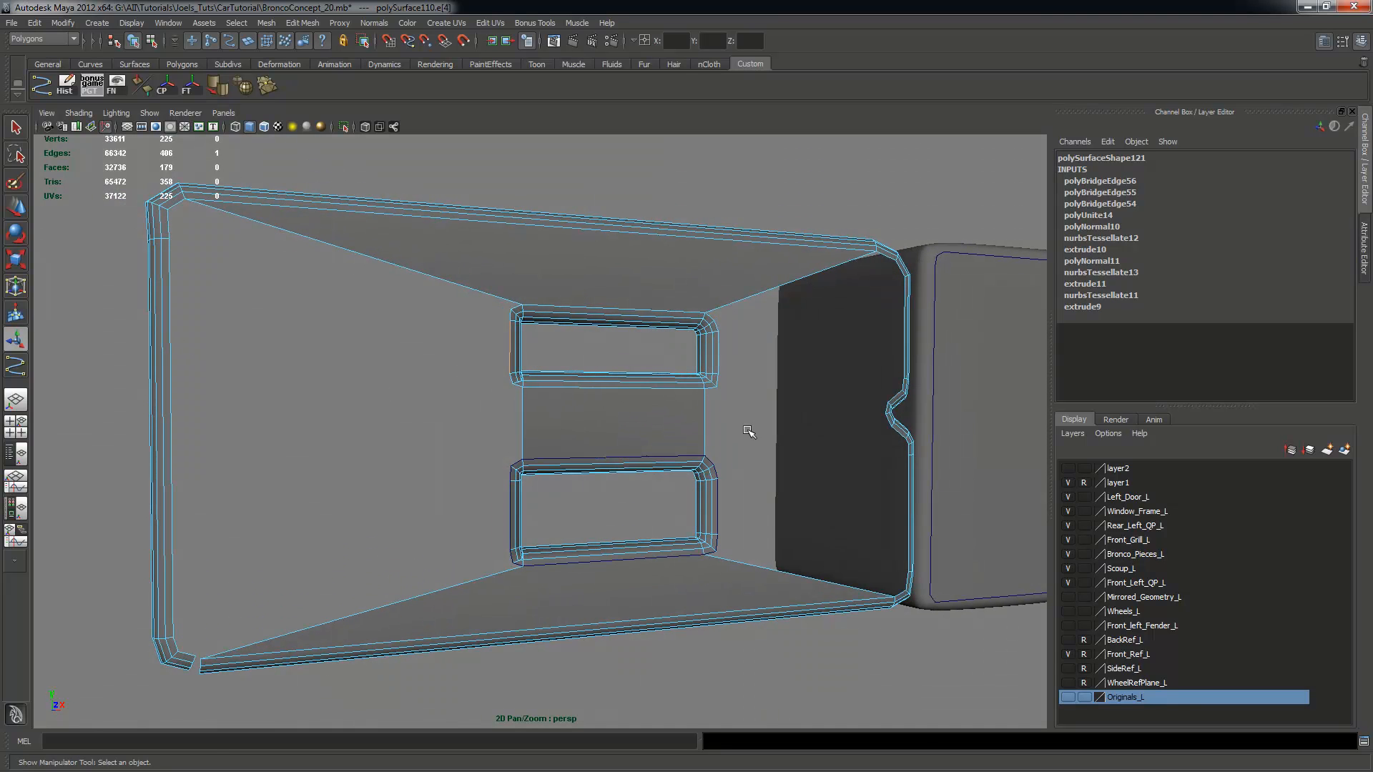
alt+drag(293, 434, 165, 380)
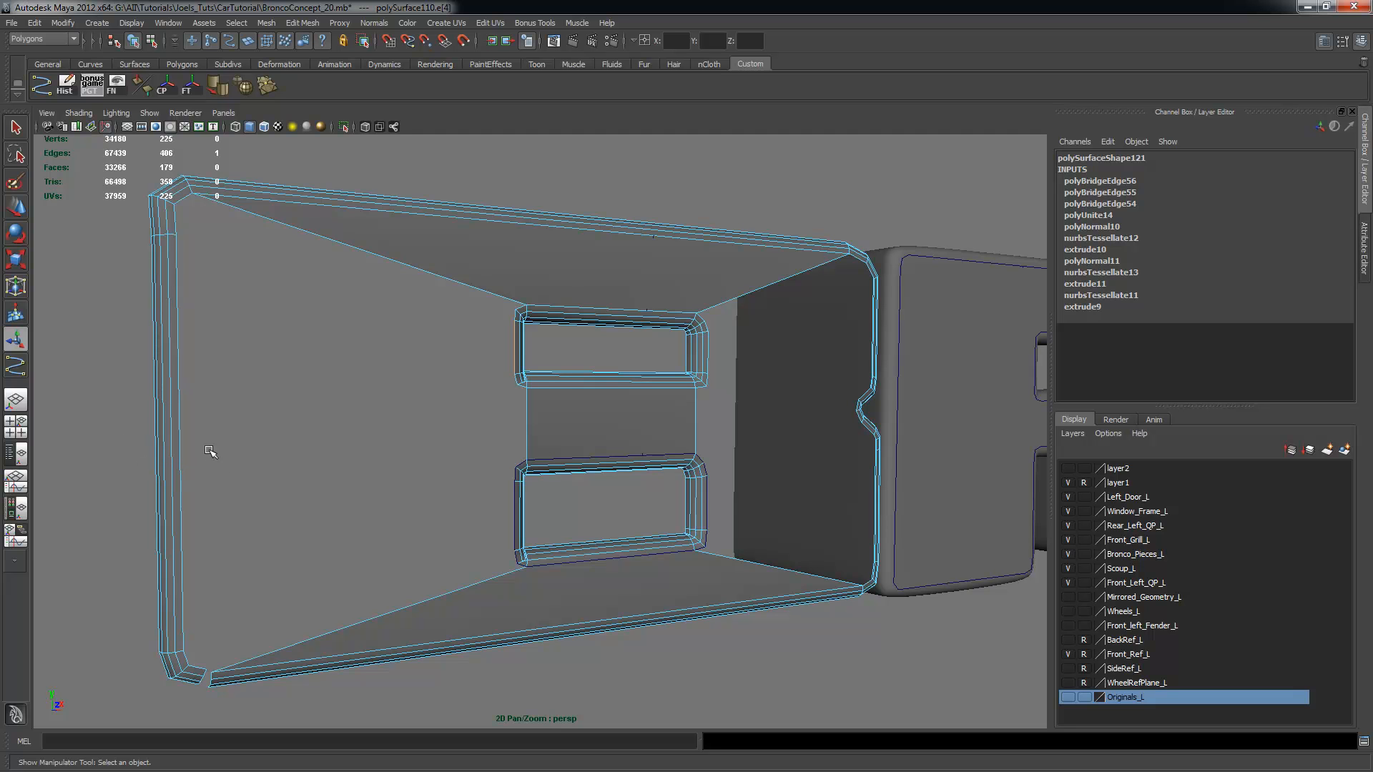
click(302, 23)
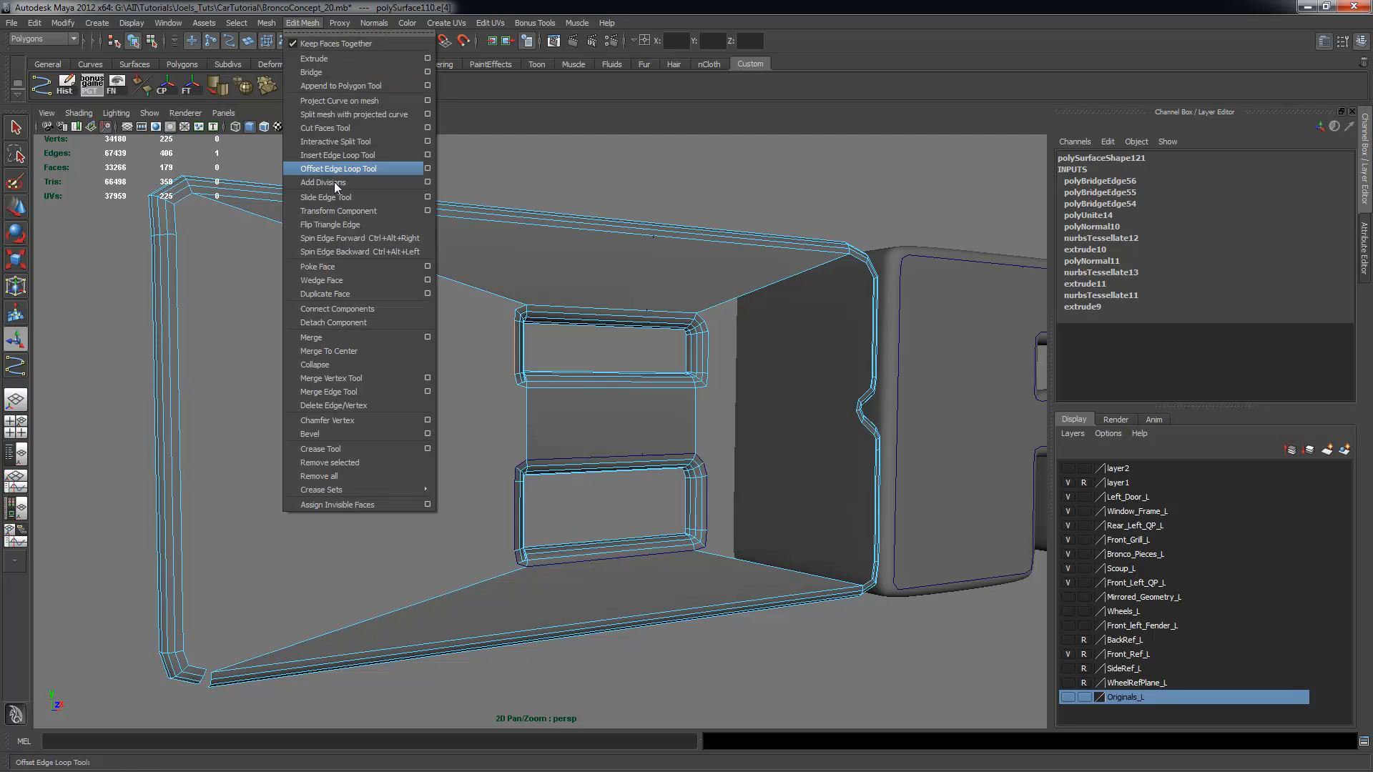
click(349, 155)
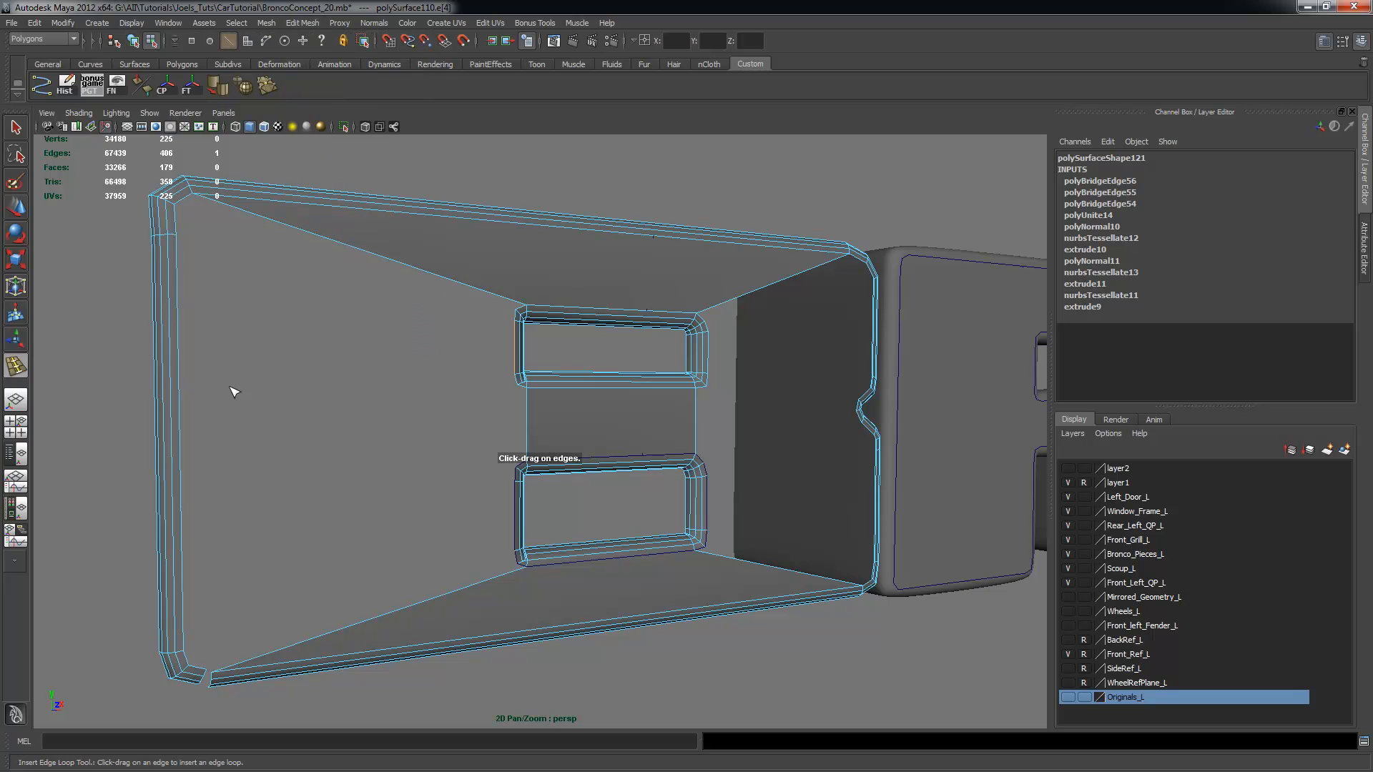
click(181, 384)
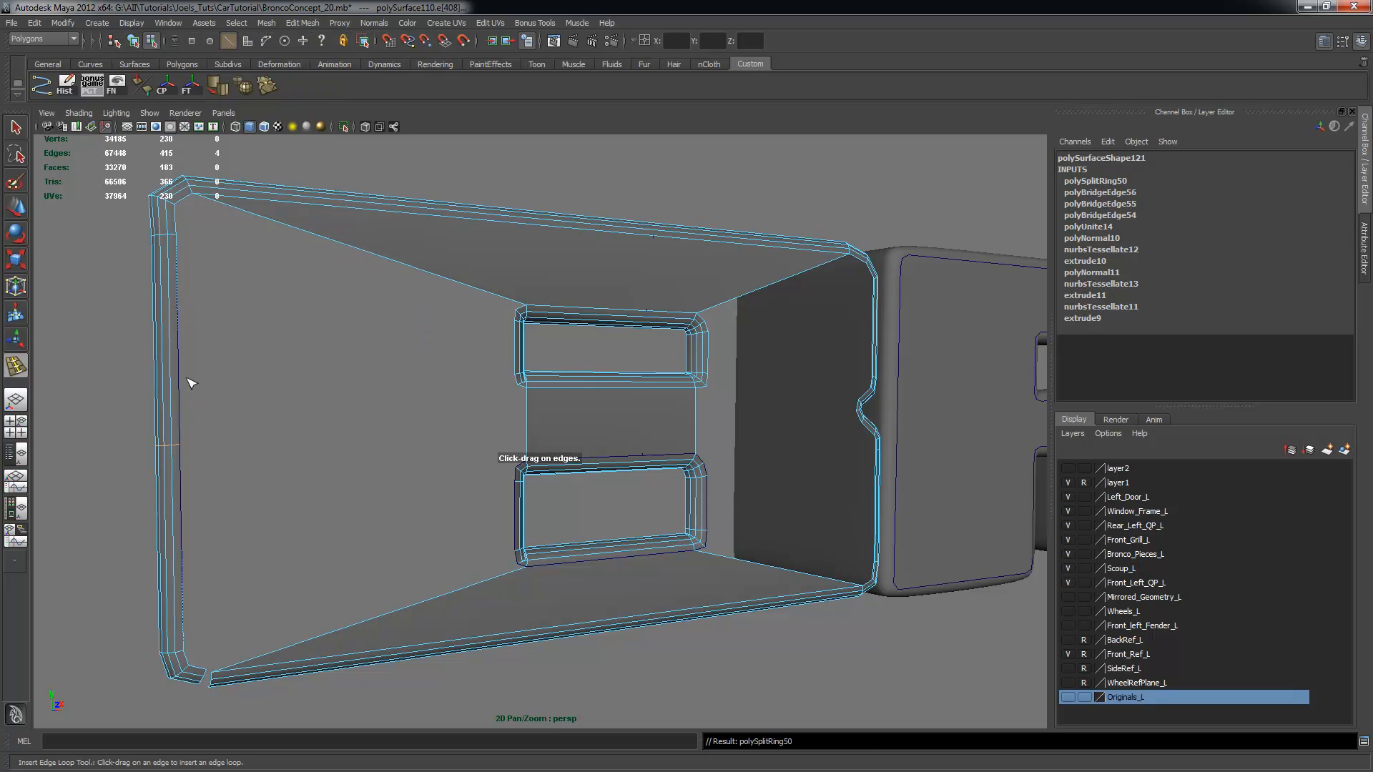
key(z)
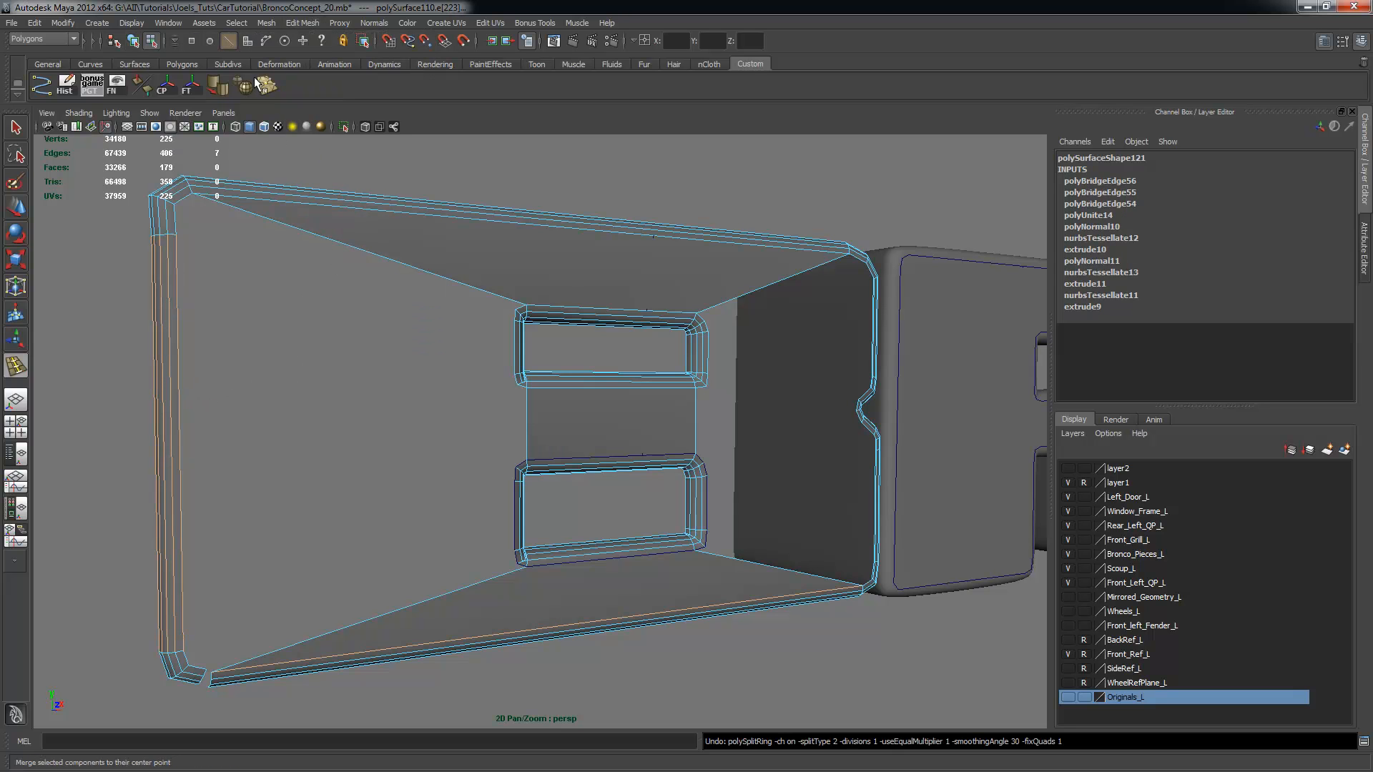
Insert two edge loops across the outer rim's left side, roughly level with the bar between the openings, using relative distance from edge
click(302, 23)
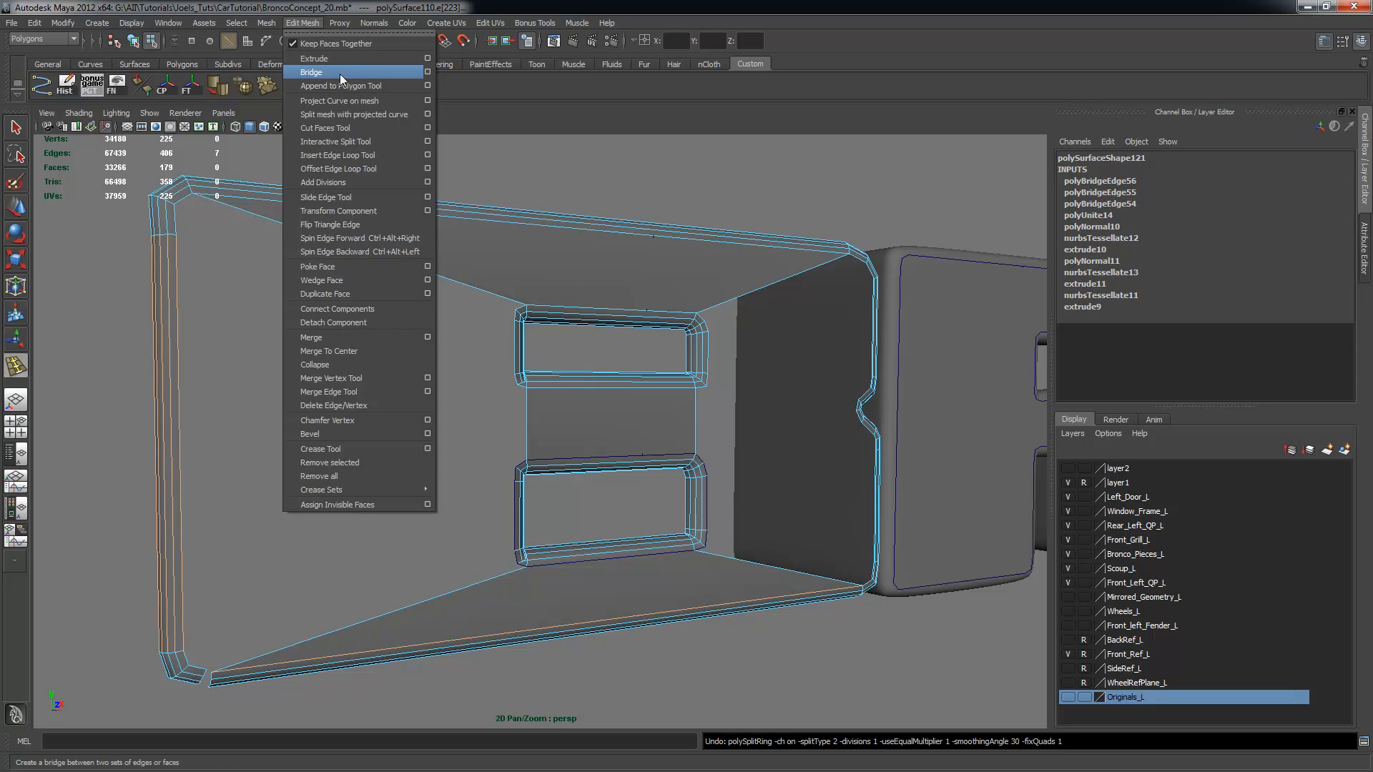
click(429, 155)
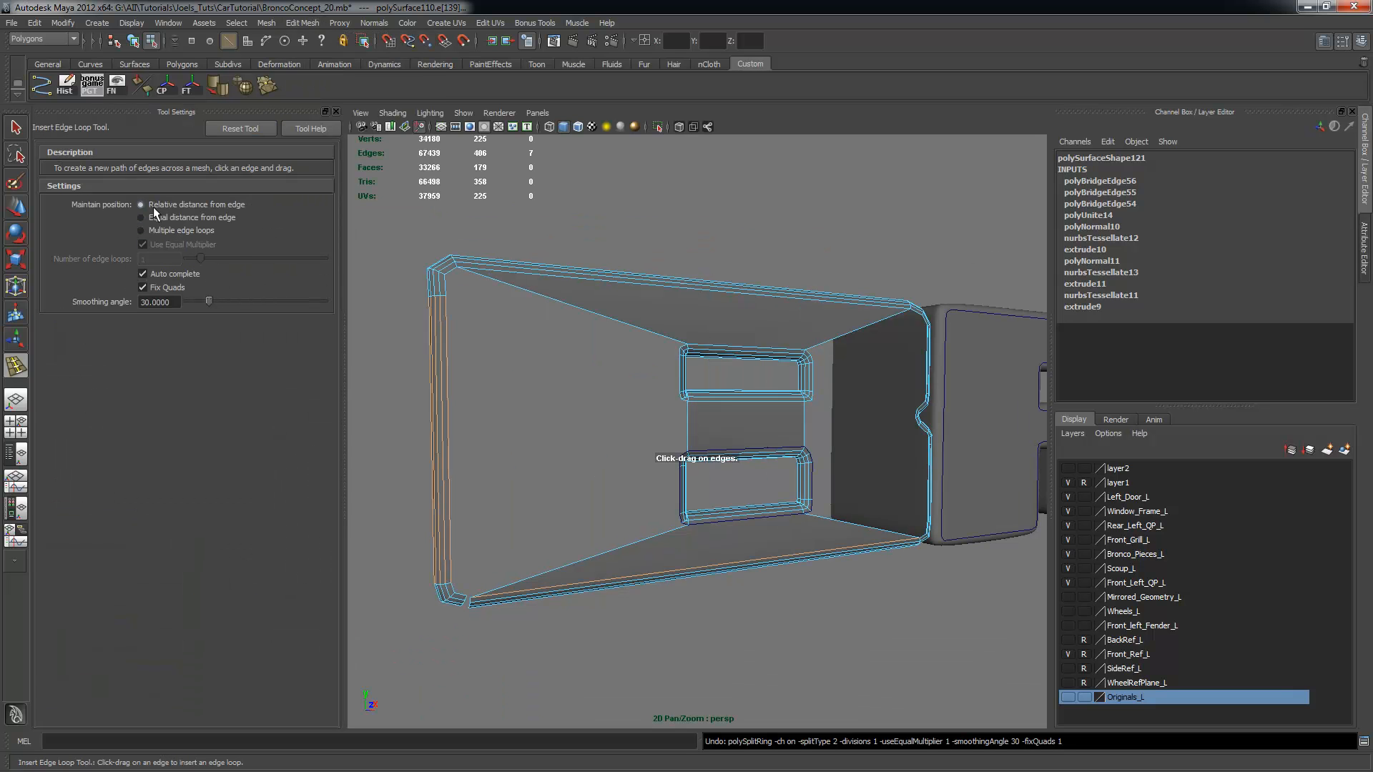
alt+drag(438, 386, 461, 390)
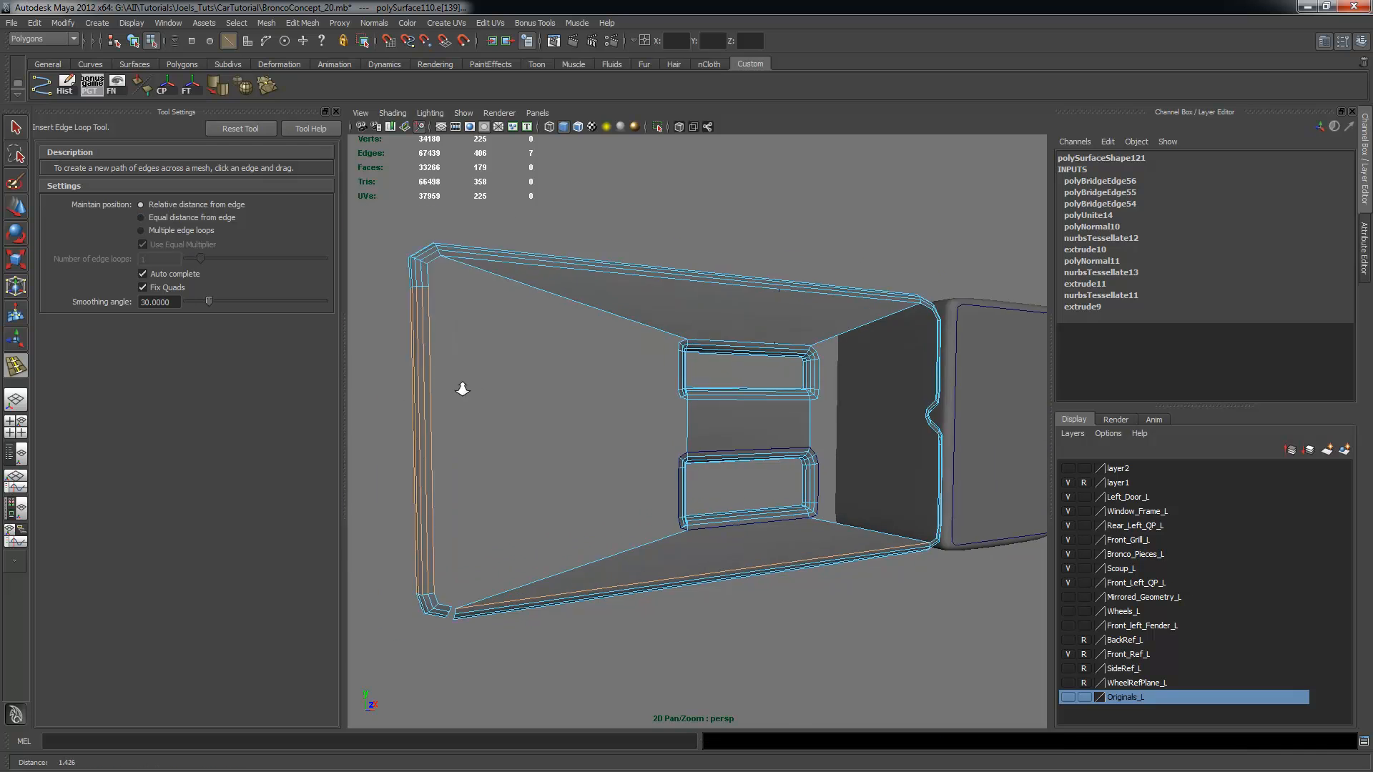
alt+right_drag(462, 390, 475, 384)
alt+middle_drag(475, 384, 543, 394)
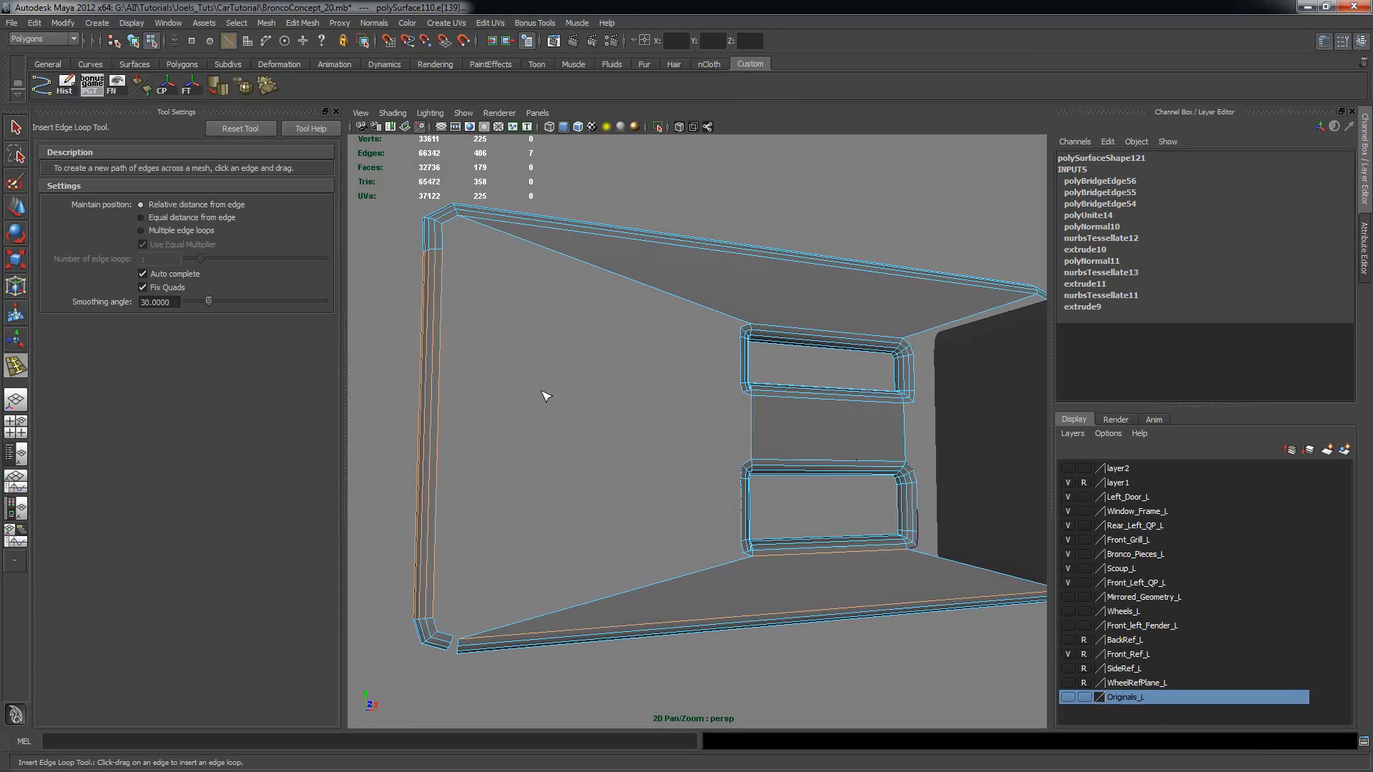
click(443, 379)
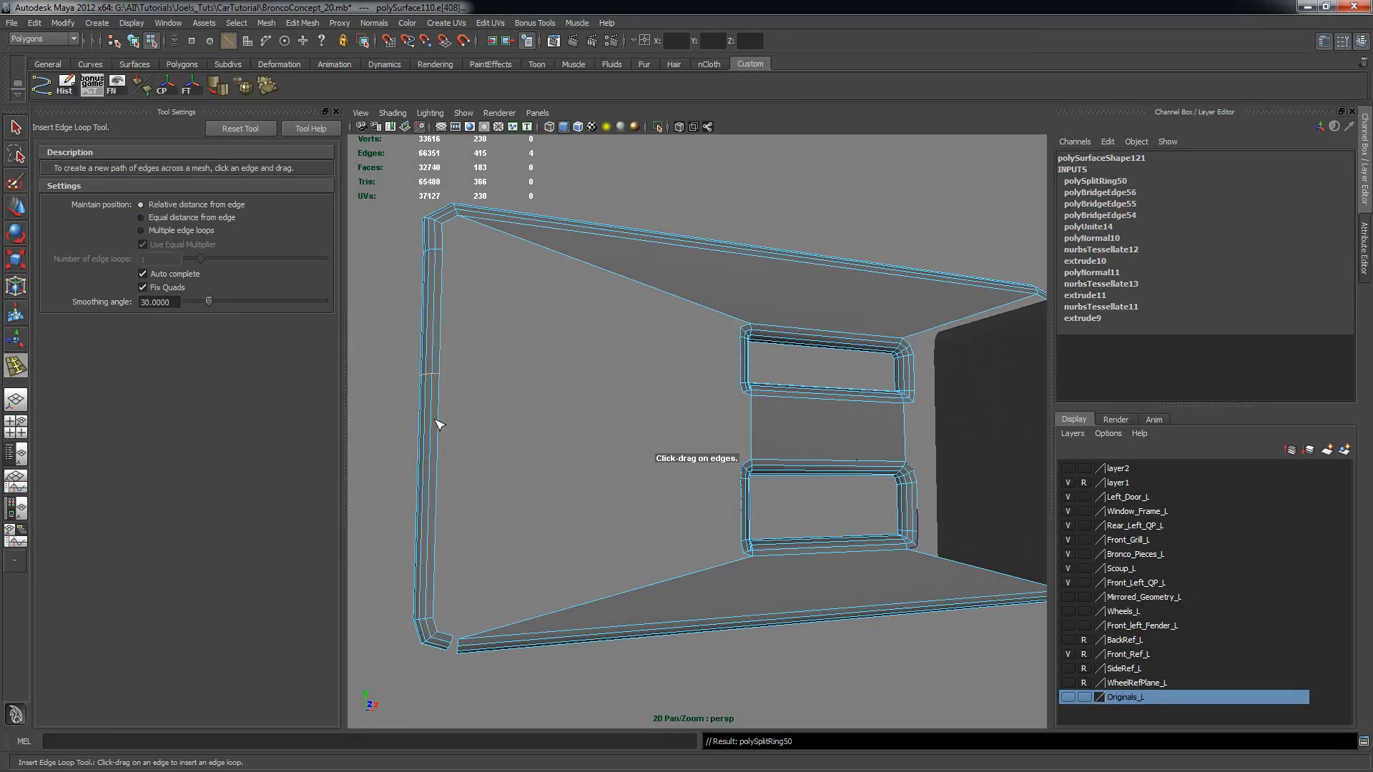
click(437, 465)
Try to bridge the left end of the bar between the openings to the middle segment of the outer rim's left side
alt+drag(589, 461, 583, 477)
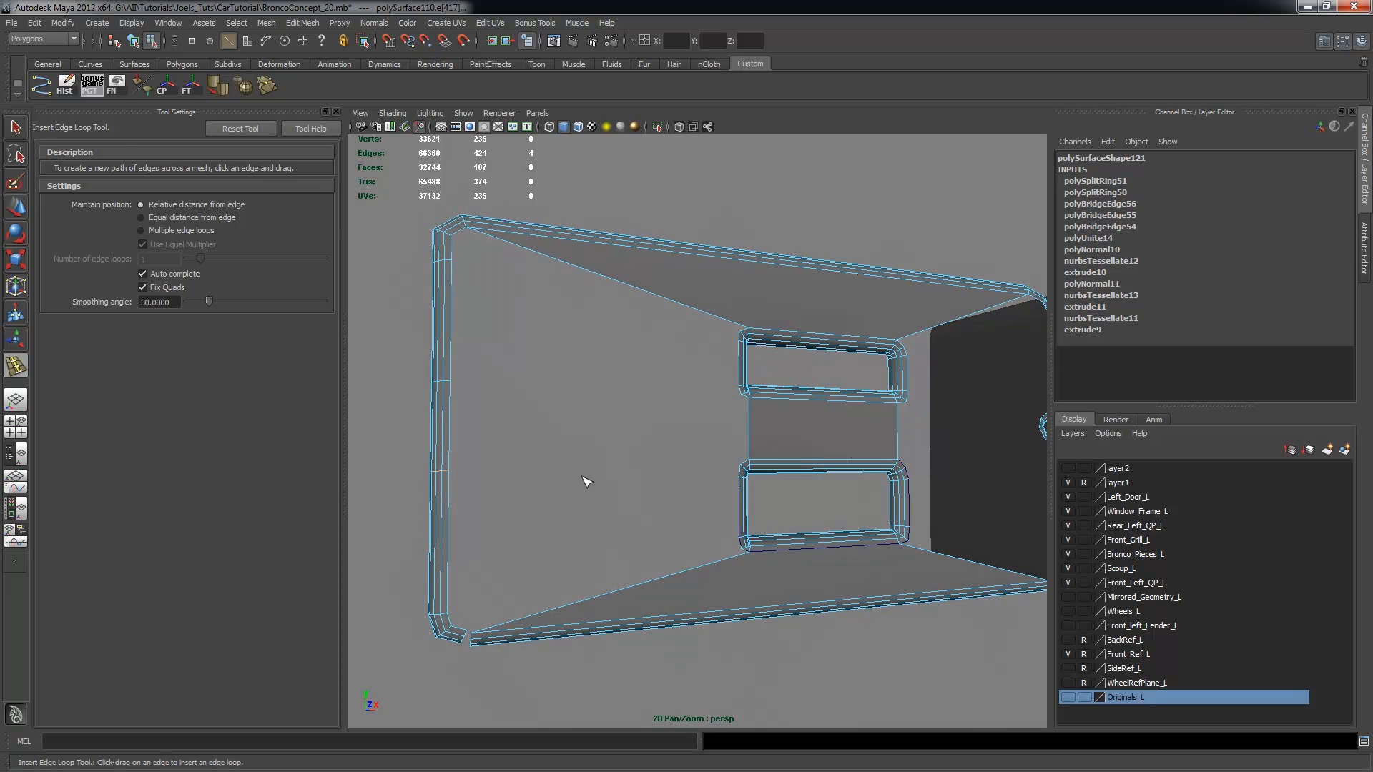
key(q)
right_drag(714, 294, 715, 262)
shift+click(450, 414)
key(g)
alt+drag(712, 475, 697, 447)
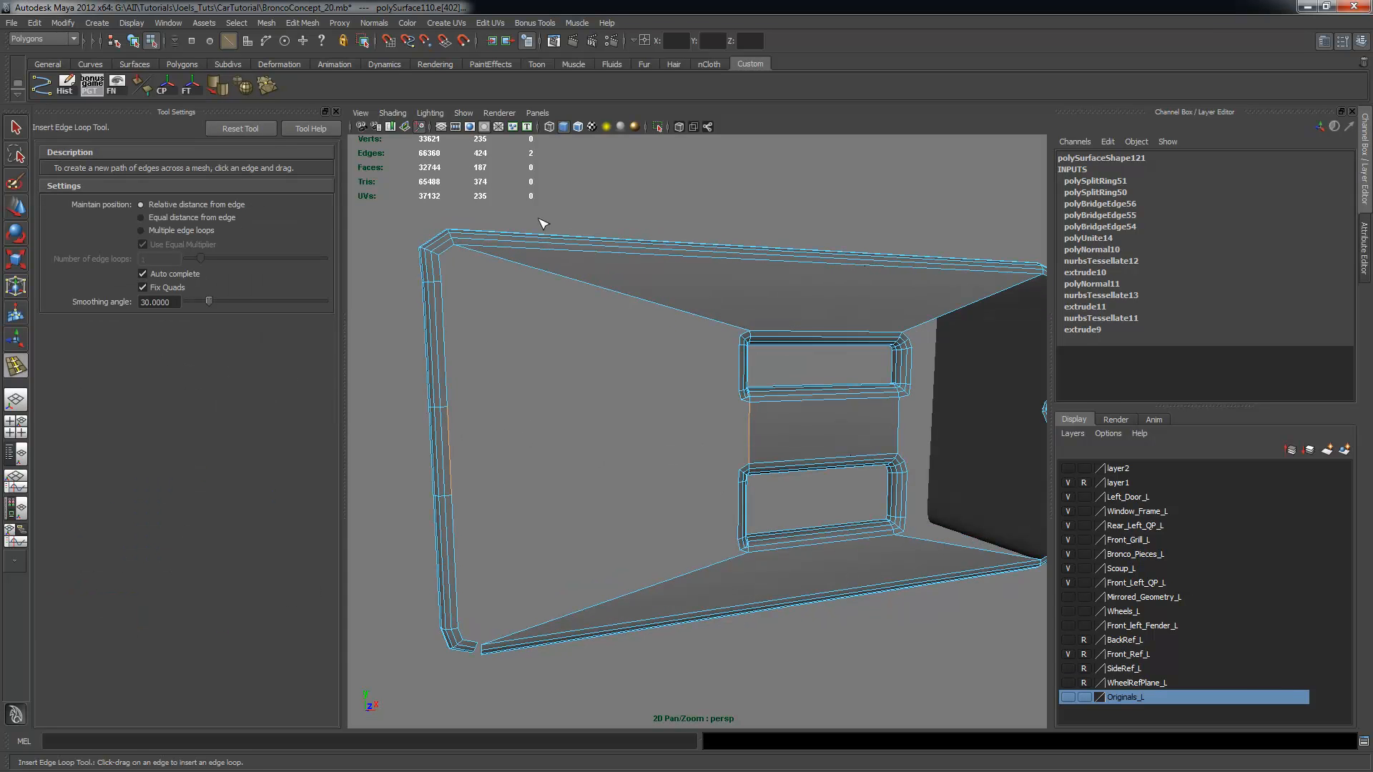
click(301, 23)
click(329, 73)
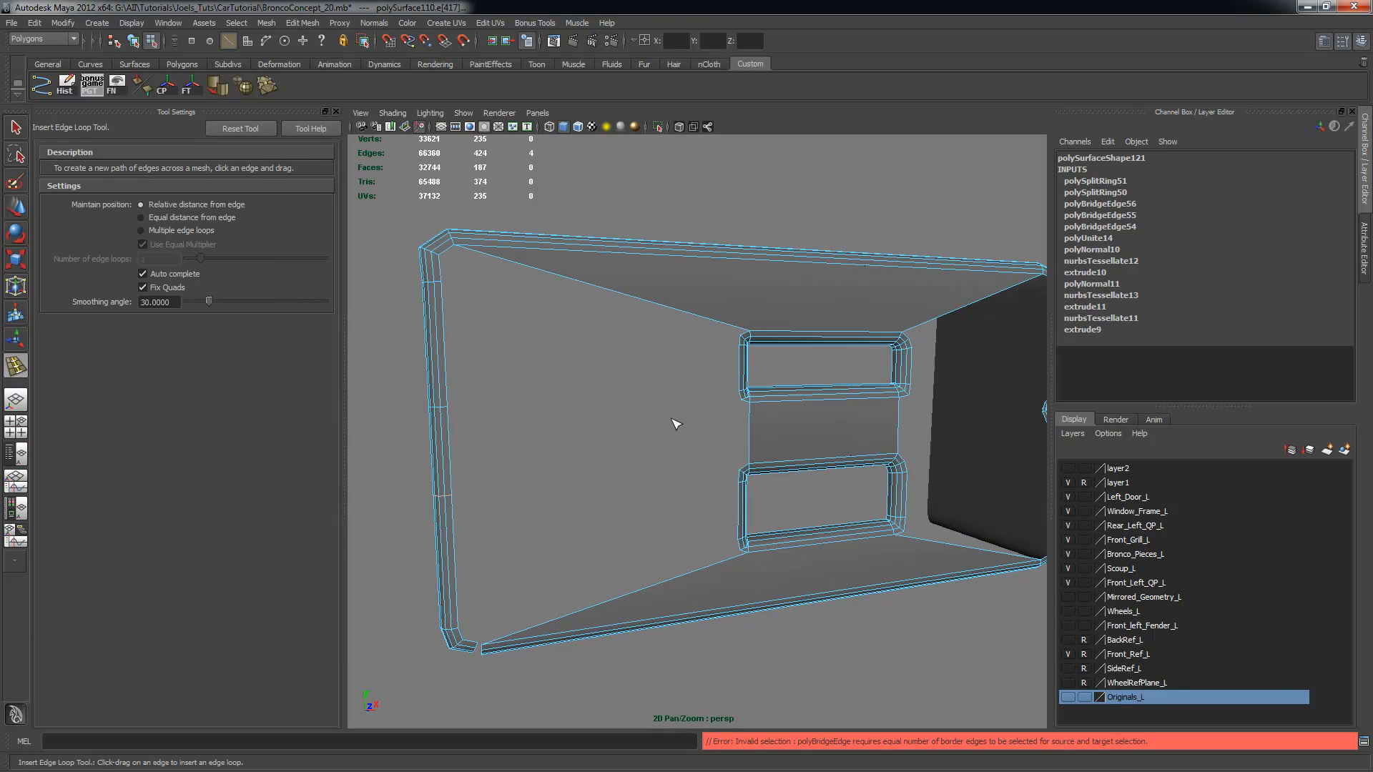
click(448, 437)
key(ctrl+z)
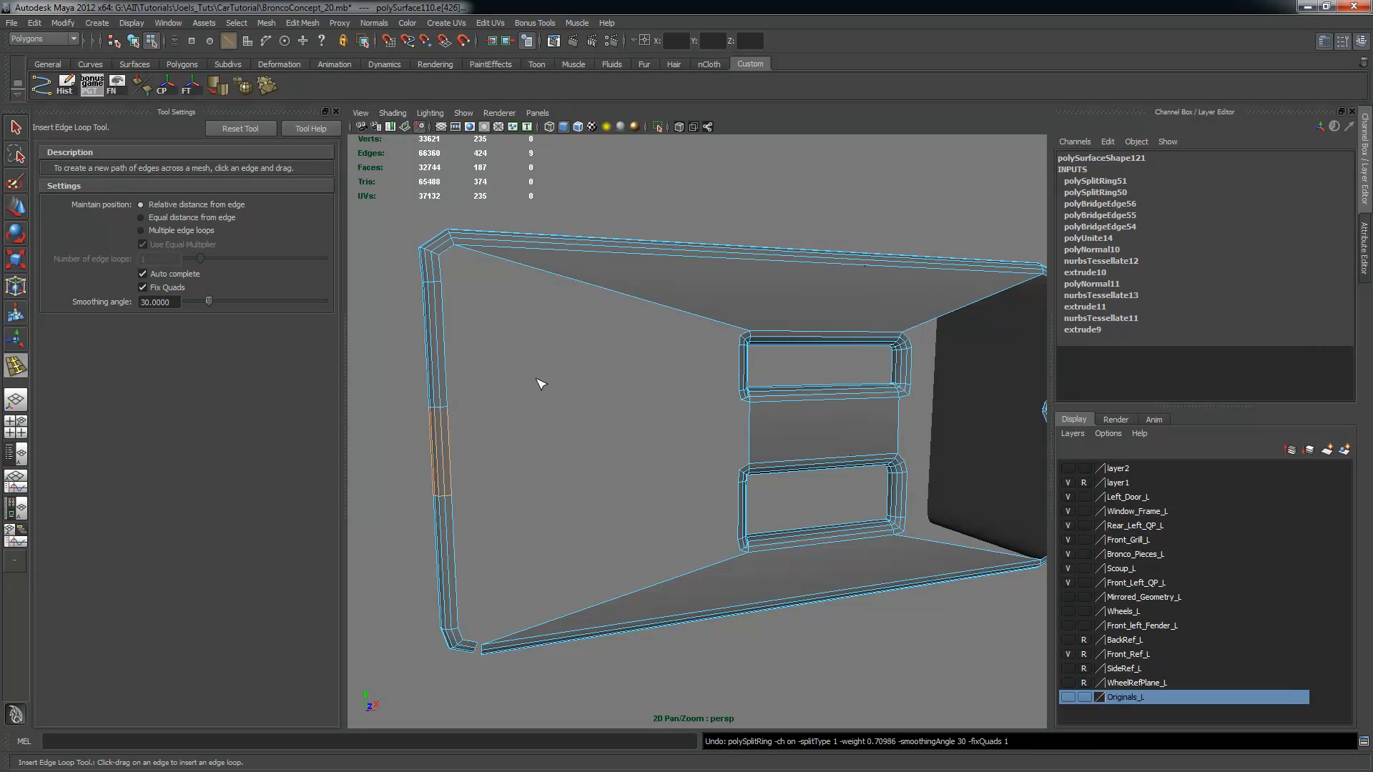
Select only the inner middle edge of the left rim and the bar's left end edge, and bridge them
key(q)
click(457, 448)
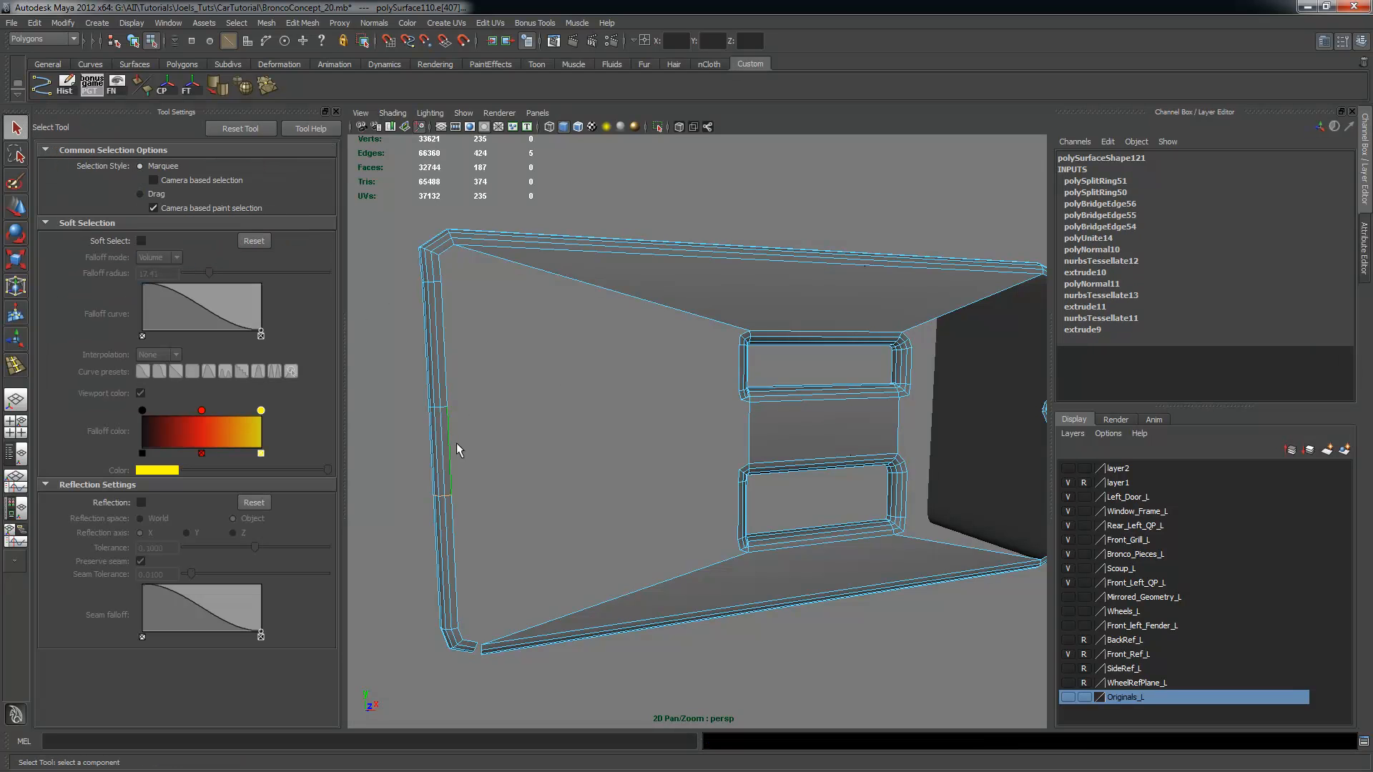
click(266, 22)
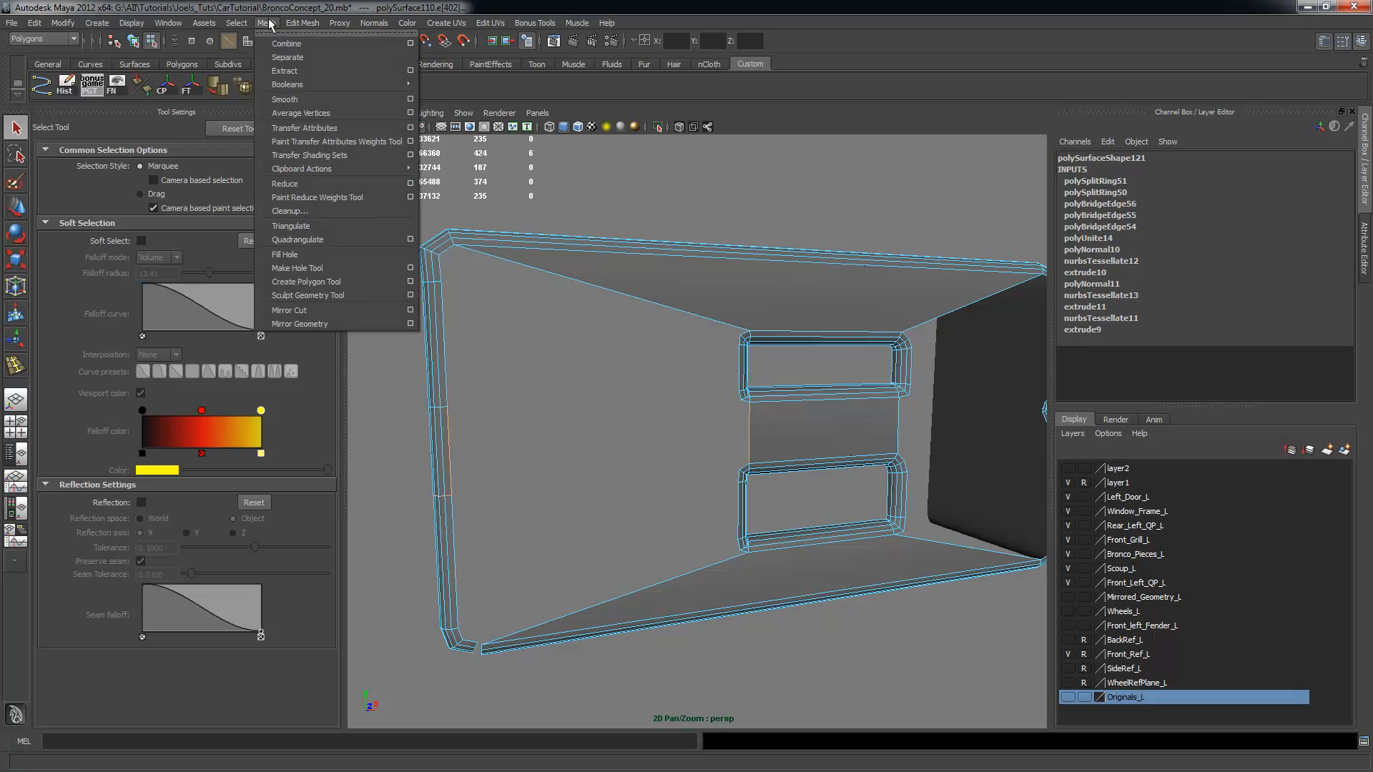
click(318, 76)
Snap the innermost end vertex of the outer rim's lower-left corner onto the matching vertex of the bottom strip
scroll(644, 398, up, 5)
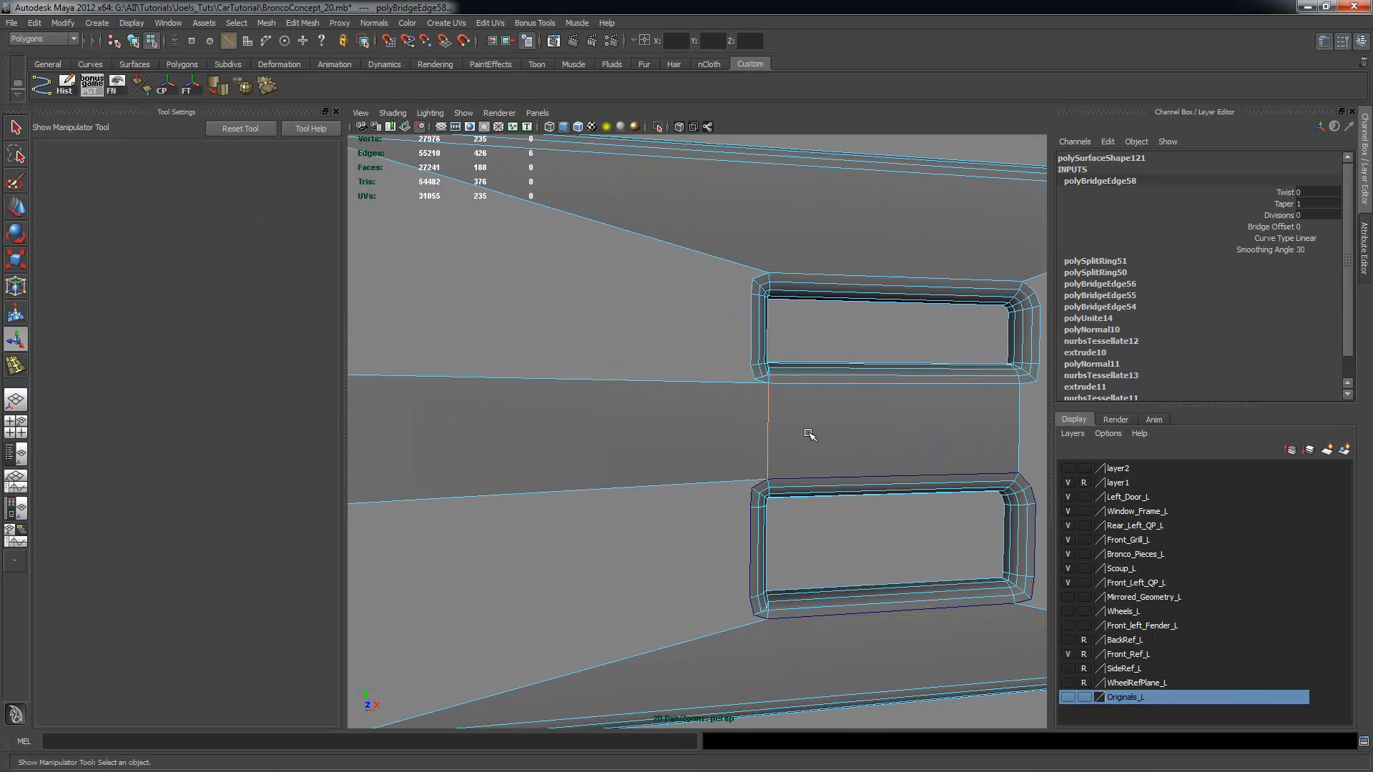
scroll(809, 434, down, 4)
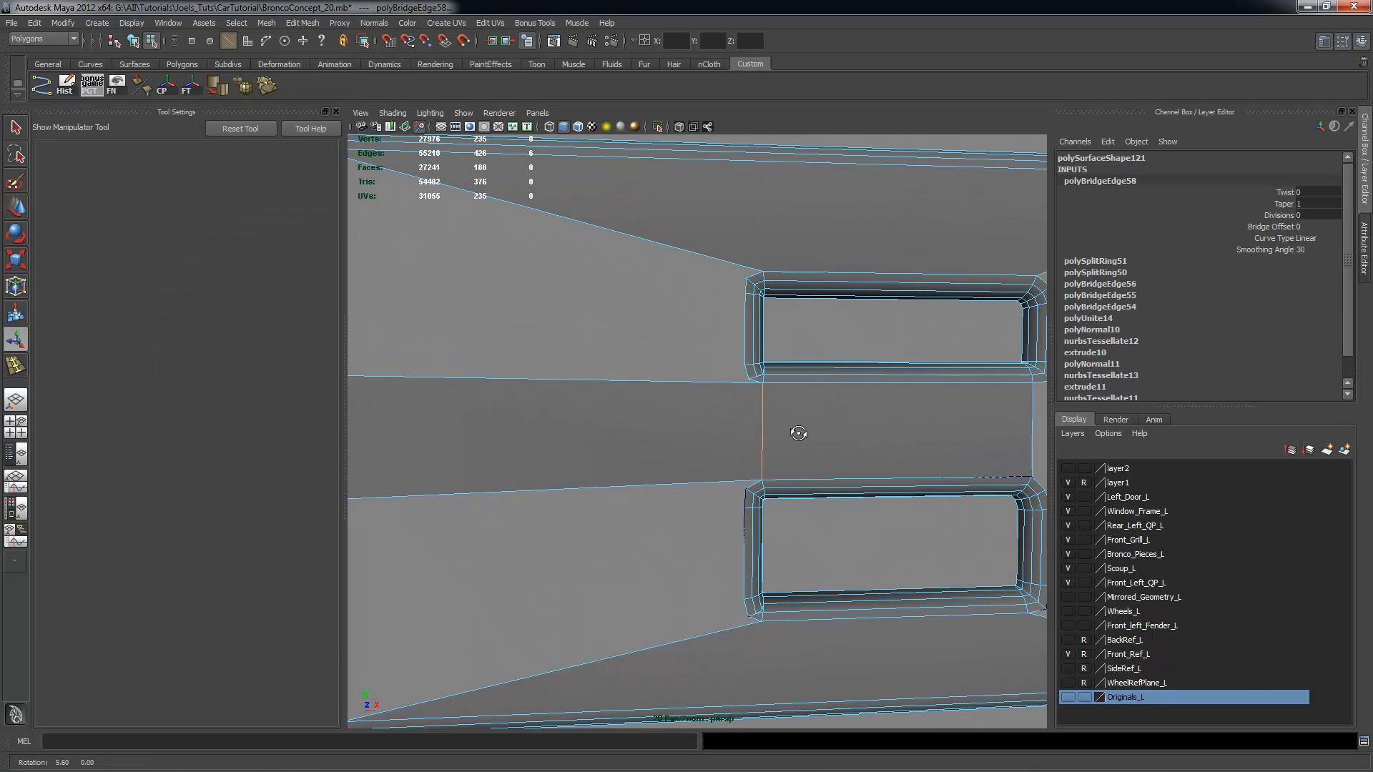
alt+drag(722, 464, 709, 480)
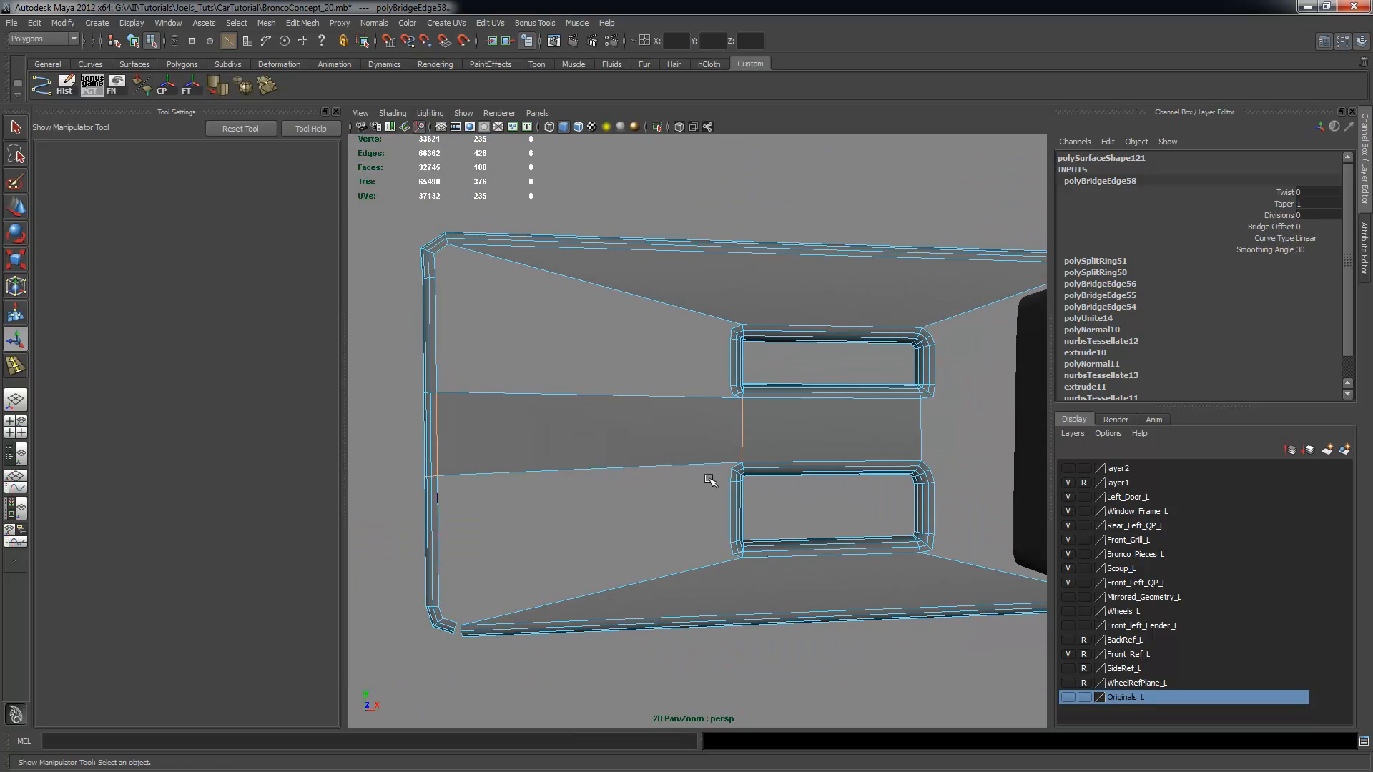
alt+drag(506, 628, 524, 600)
alt+middle_drag(480, 598, 539, 554)
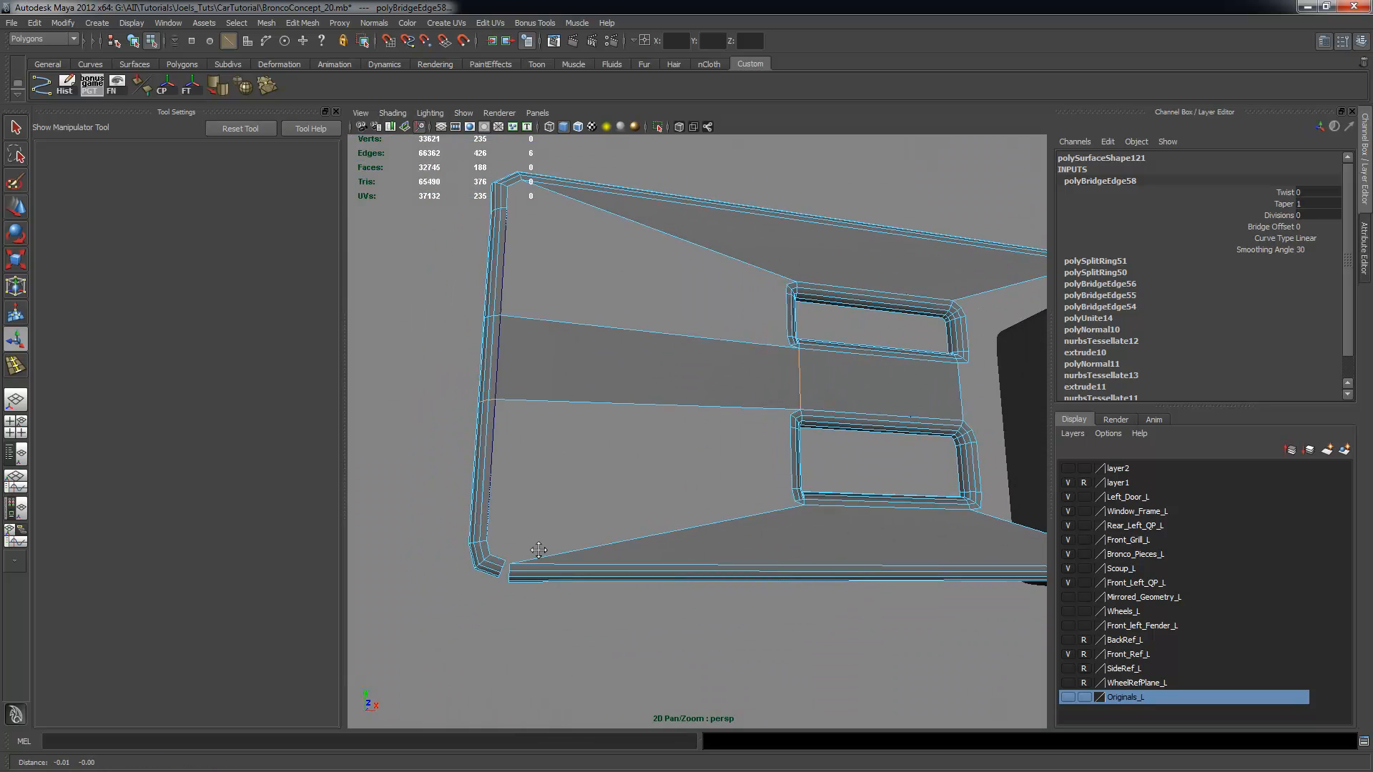
alt+right_drag(539, 553, 600, 562)
alt+drag(601, 563, 541, 520)
click(501, 516)
right_drag(502, 499, 496, 536)
click(495, 533)
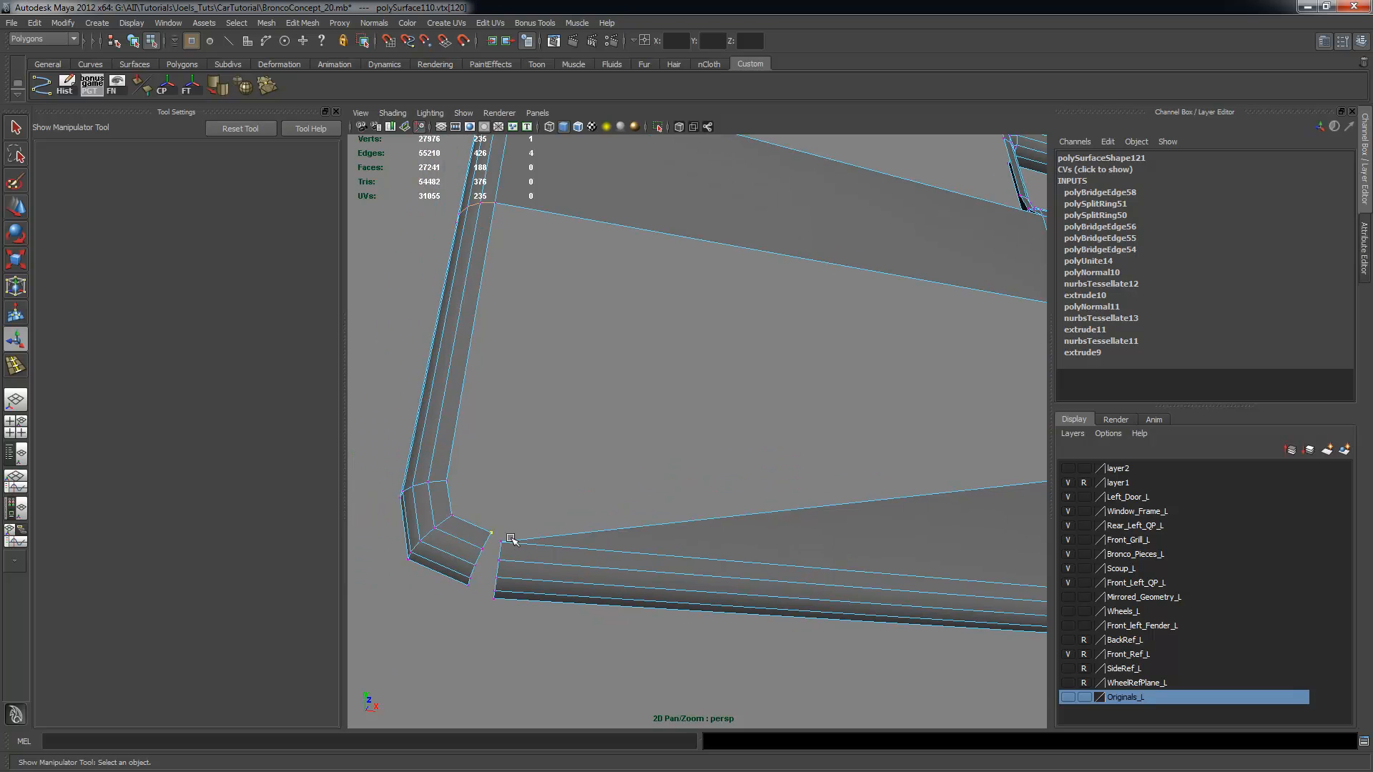
key(w)
drag(492, 534, 494, 599)
Snap the corner's remaining open end vertices onto the bottom strip's matching vertices to close the gap
click(483, 549)
key(v)
click(475, 566)
key(v)
click(468, 584)
key(v)
click(467, 588)
key(v)
click(568, 462)
Bridge the lower opening's left edge to the lower segment of the outer rim's left side
alt+right_drag(786, 468, 701, 473)
alt+drag(701, 473, 683, 527)
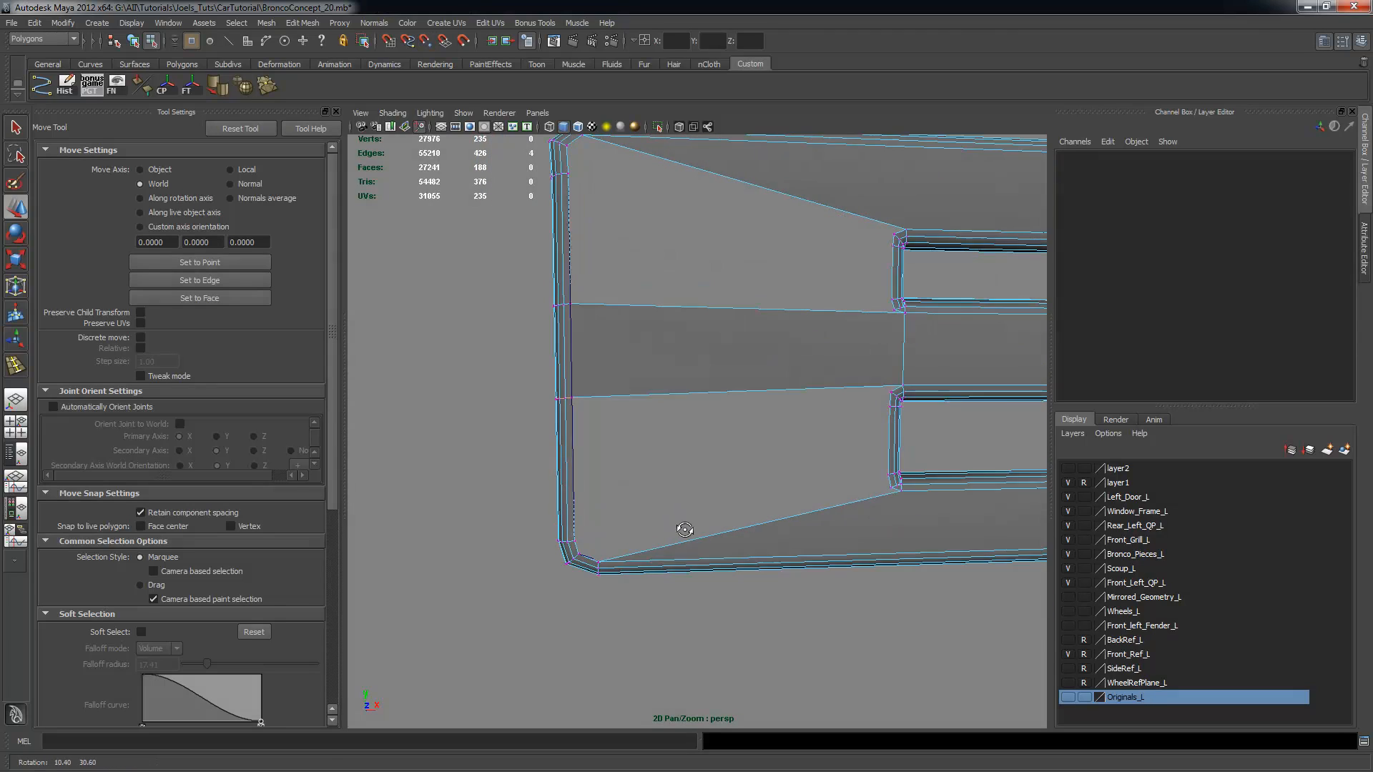
alt+middle_drag(683, 527, 665, 536)
alt+drag(664, 536, 675, 528)
right_drag(735, 360, 736, 332)
click(769, 455)
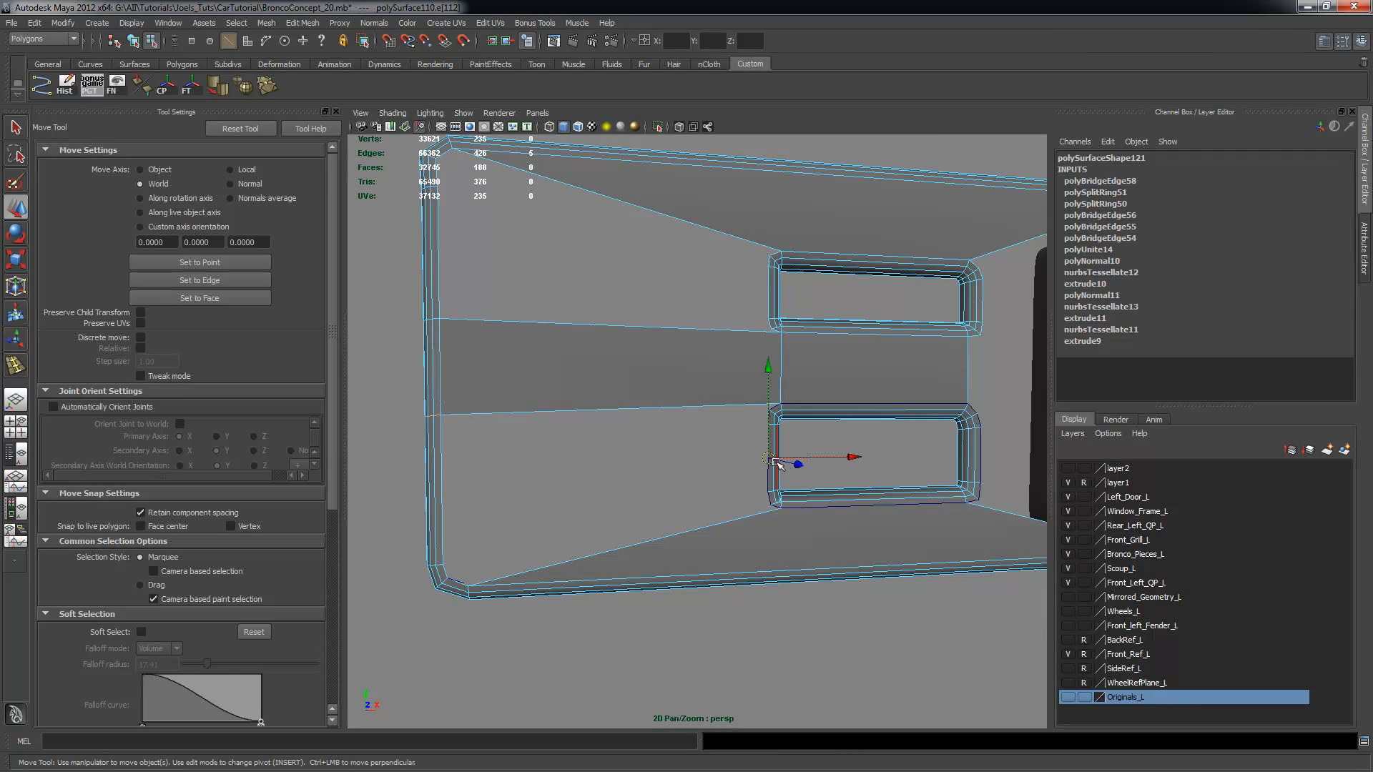
shift+click(444, 489)
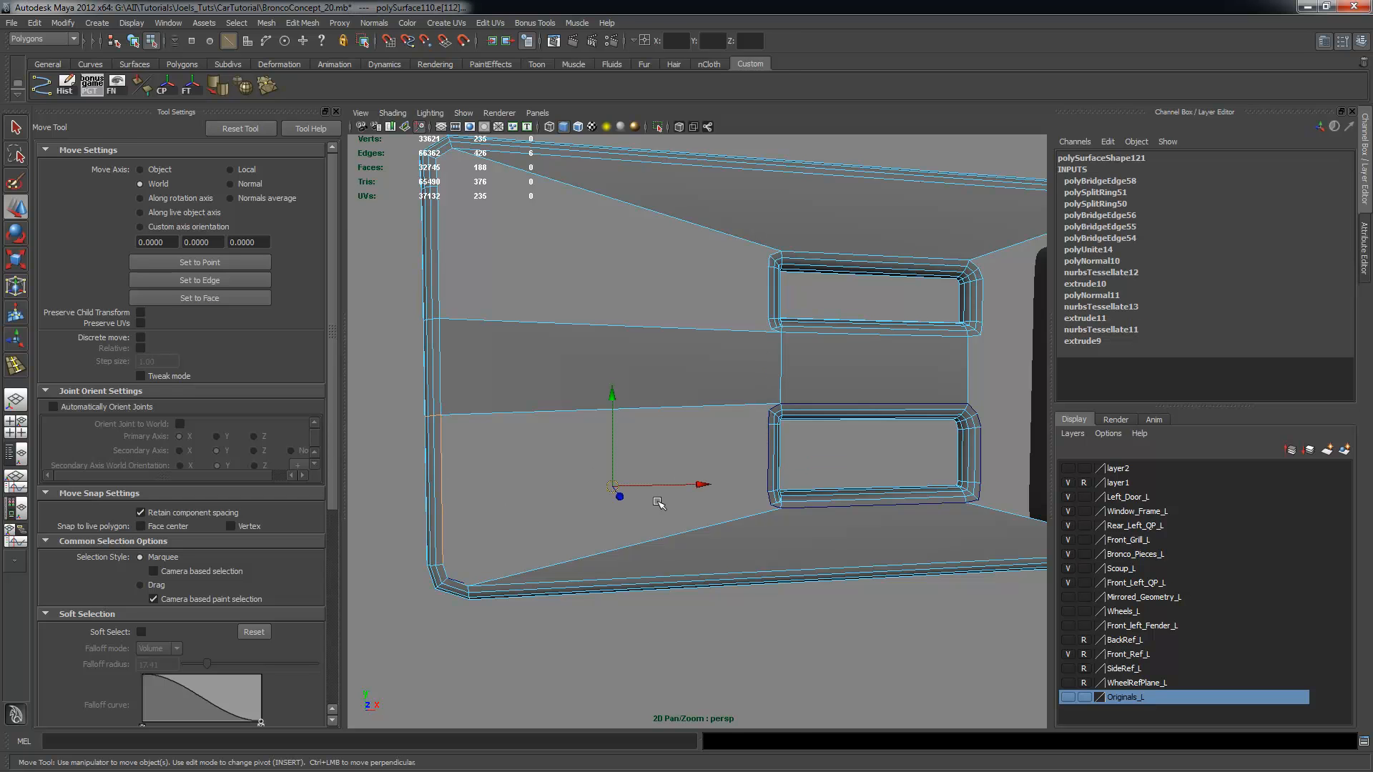
key(g)
Bridge the upper opening's left edge to the upper segment of the outer rim's left side
alt+middle_drag(779, 393, 718, 448)
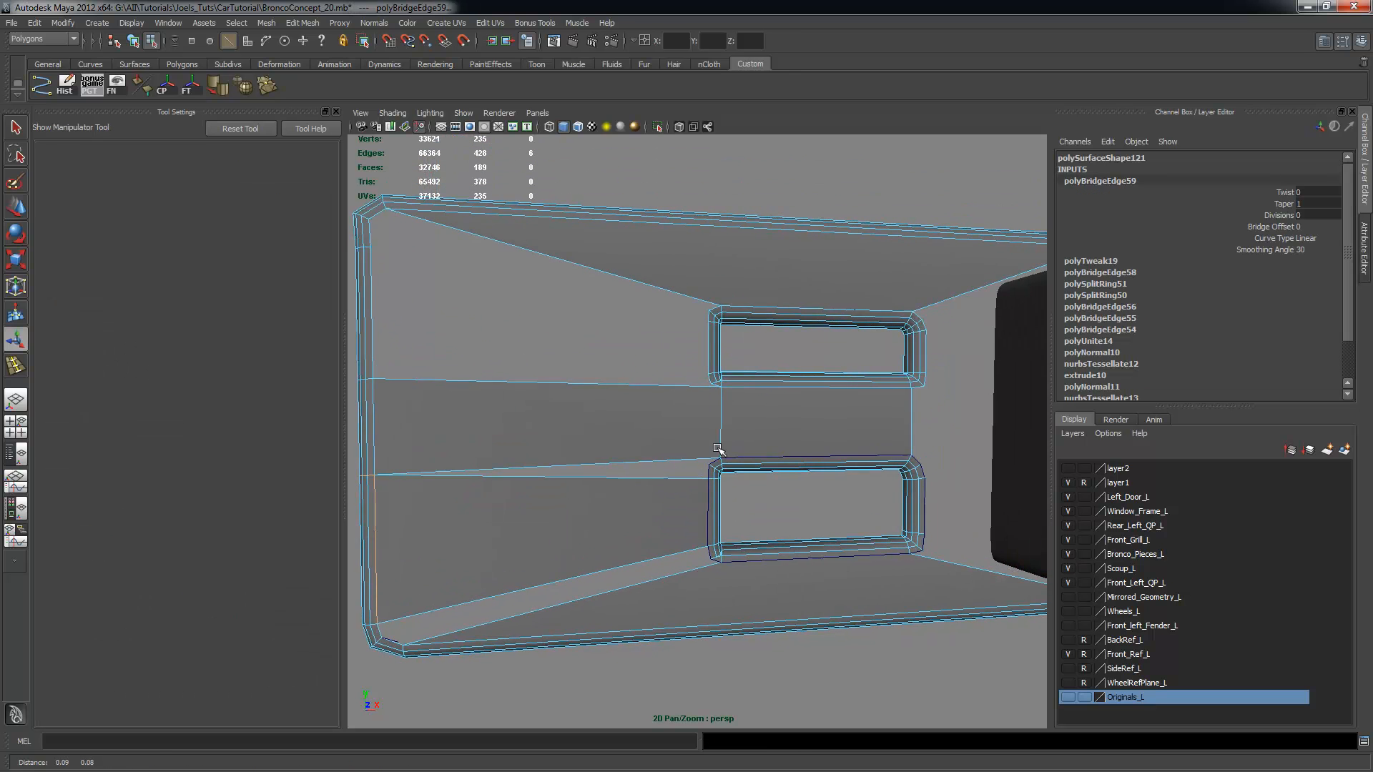
shift+click(706, 336)
shift+click(373, 299)
key(g)
Bridge the upper opening's right edge to the outer rim's right side above the notch
alt+middle_drag(791, 420, 698, 423)
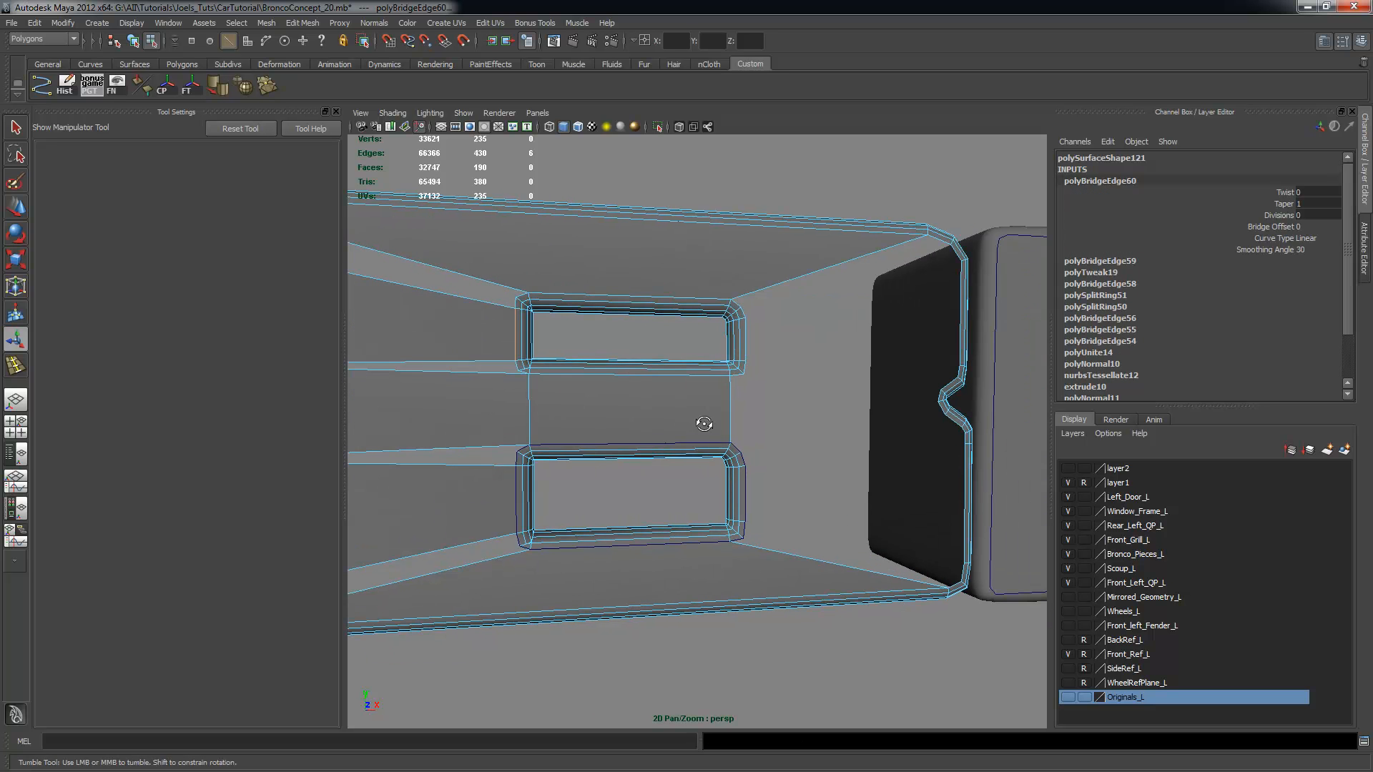
click(745, 349)
alt+middle_drag(822, 364, 715, 389)
alt+drag(715, 390, 690, 391)
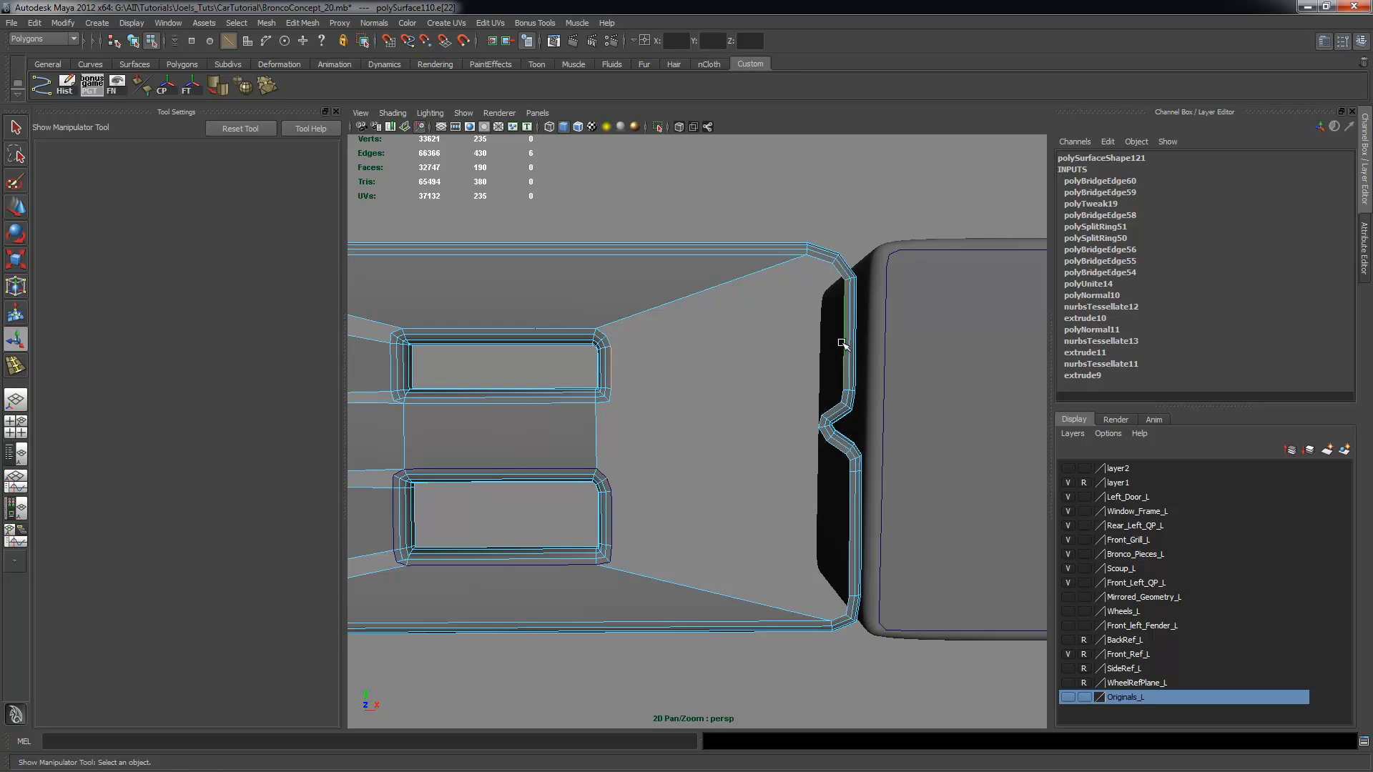
key(g)
Bridge the right end of the bar between the openings to the outer rim's edge at the notch
alt+drag(724, 494, 633, 455)
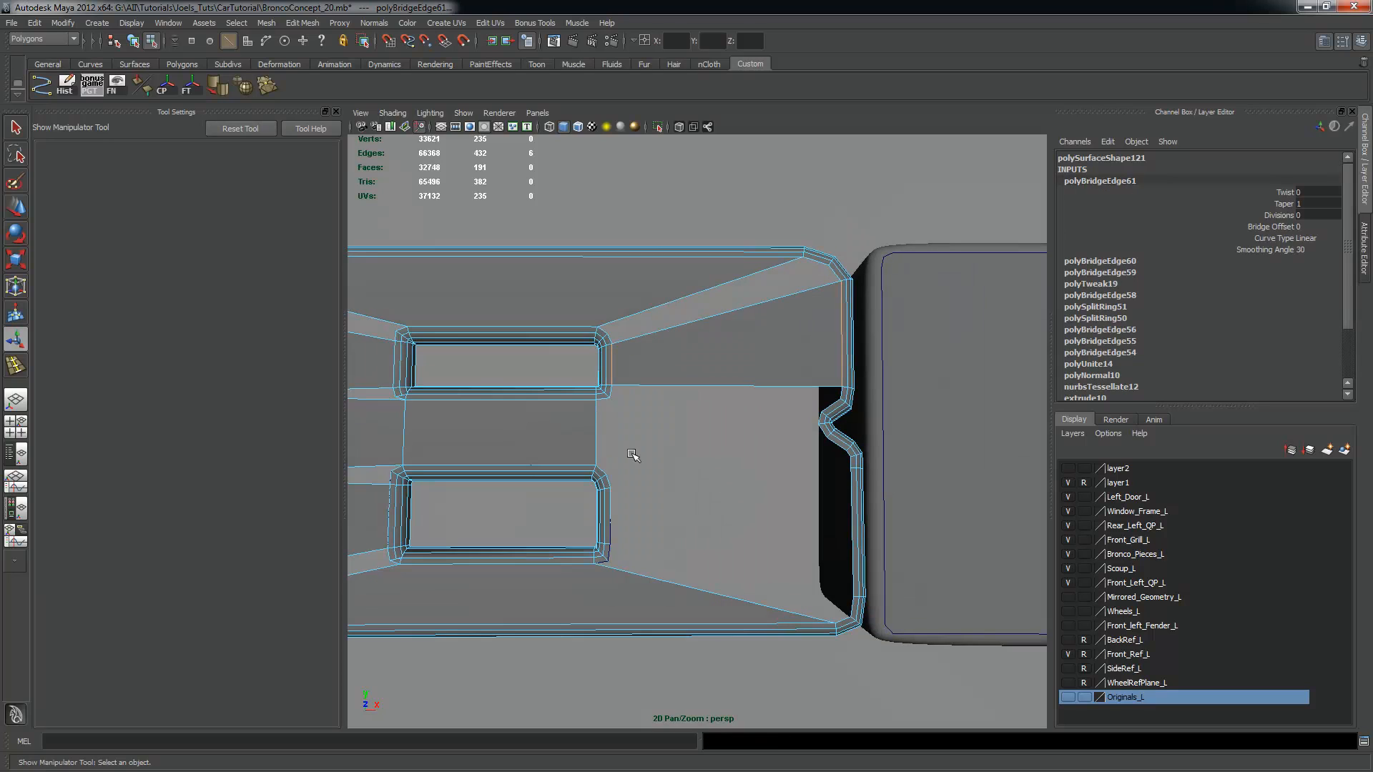
click(597, 432)
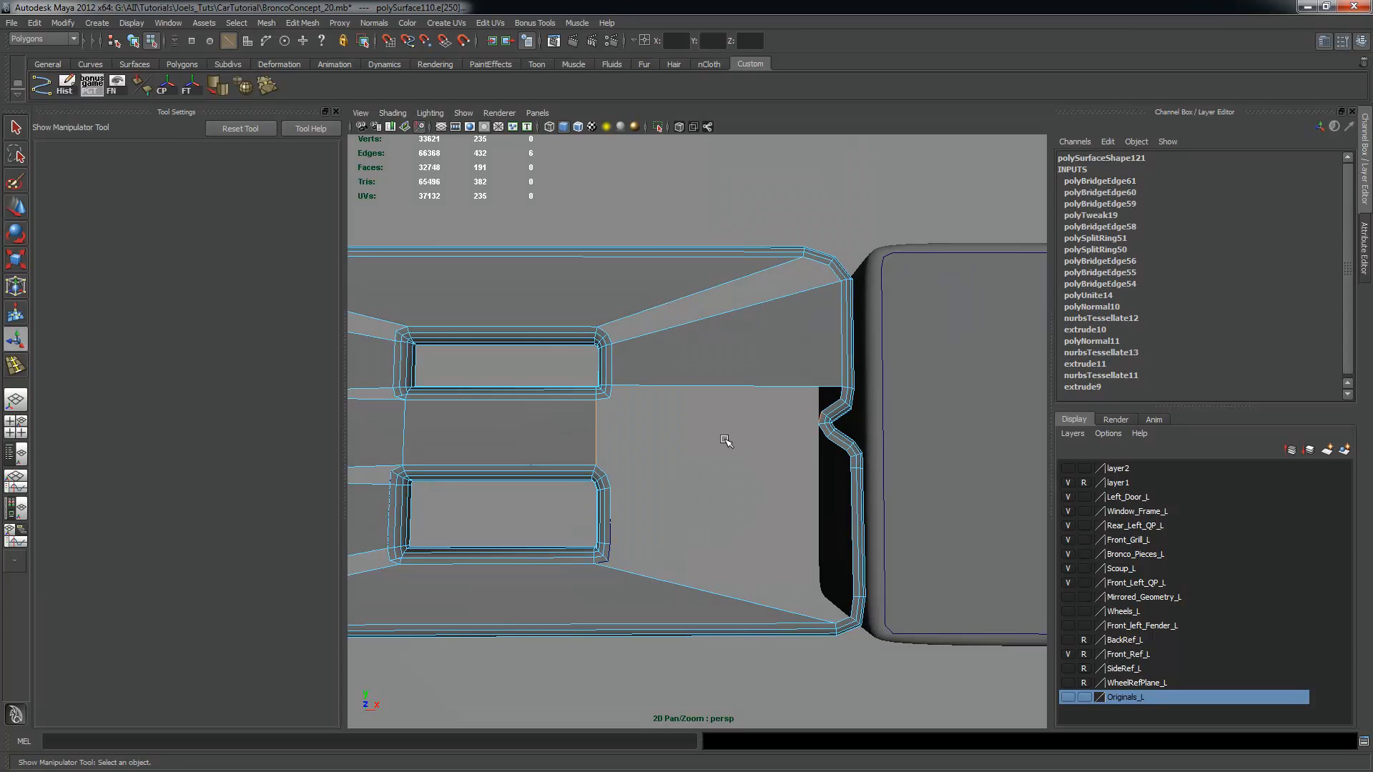
key(g)
Bridge the lower opening's right edge to the outer rim's right side below the notch
alt+drag(801, 483, 837, 482)
click(614, 513)
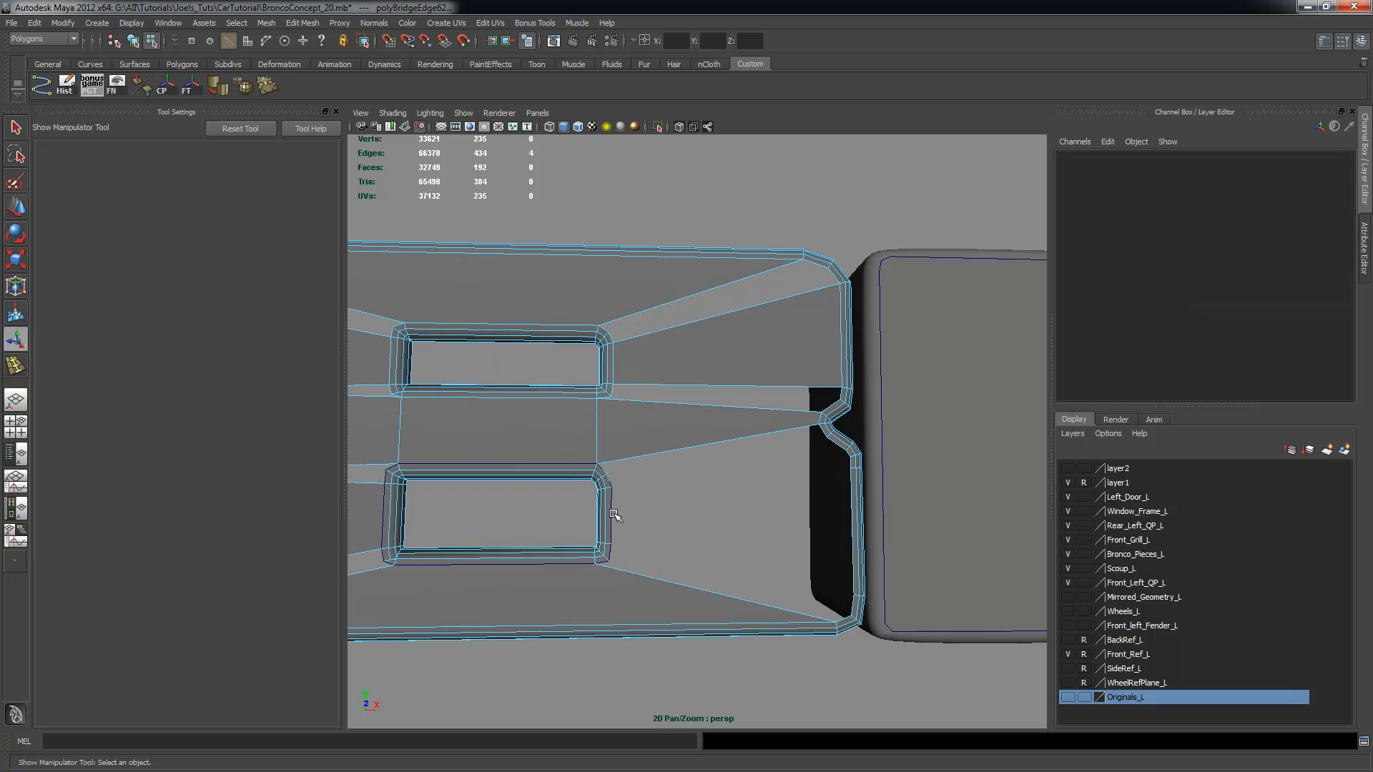
shift+click(849, 521)
key(g)
alt+drag(801, 523, 769, 521)
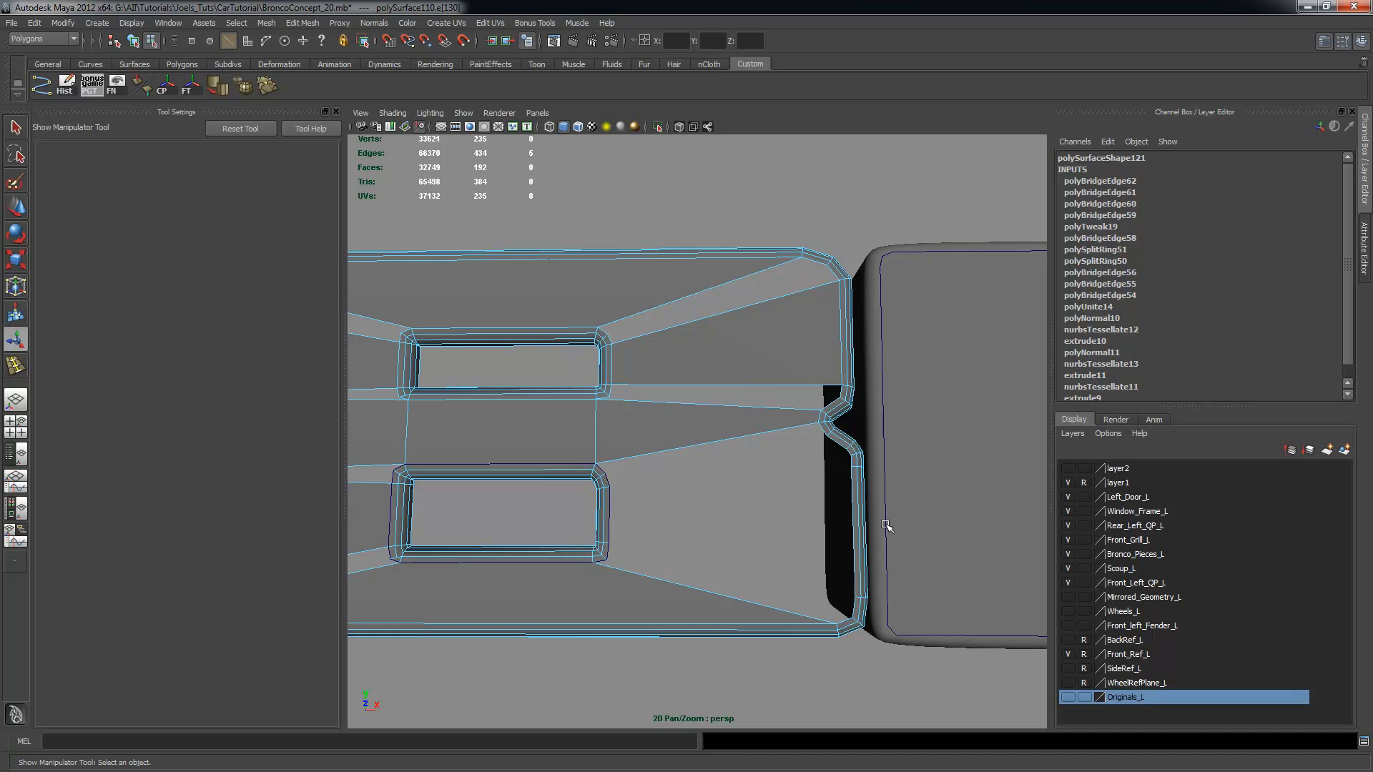
shift+click(850, 522)
key(g)
Try to fill the wedge-shaped gaps between the bridged front faces by selecting their border edges and using Fill Hole
alt+right_drag(721, 522, 869, 490)
alt+drag(868, 488, 880, 475)
alt+middle_drag(691, 412, 801, 422)
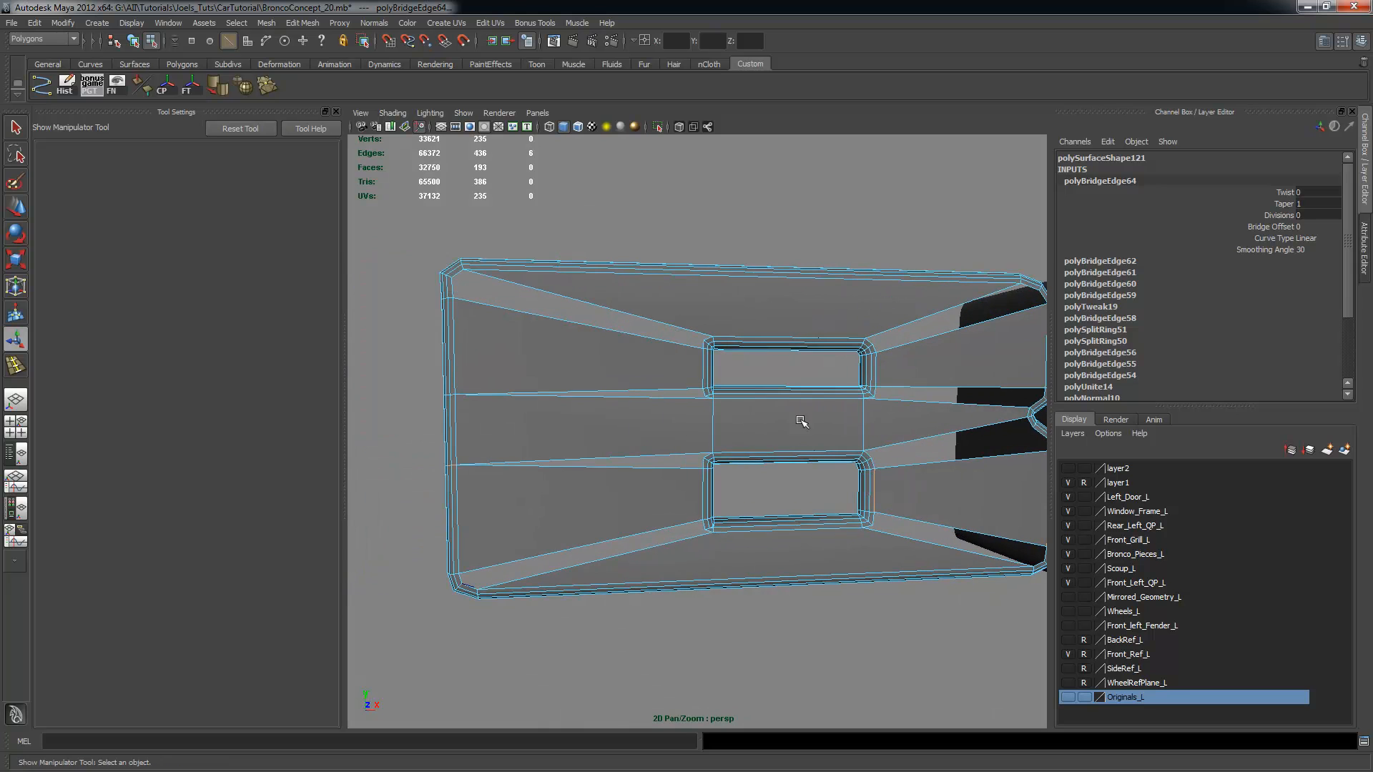
double_click(624, 341)
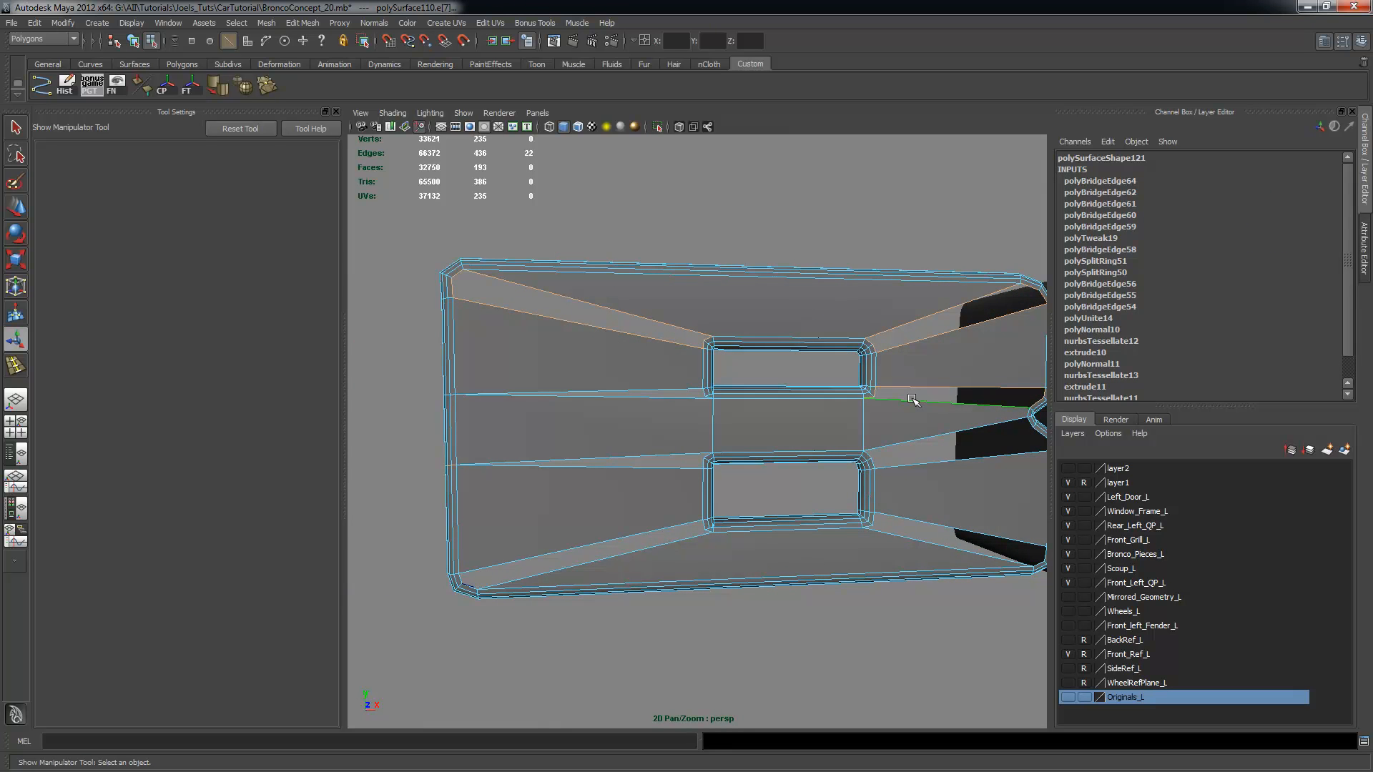
shift+double_click(677, 390)
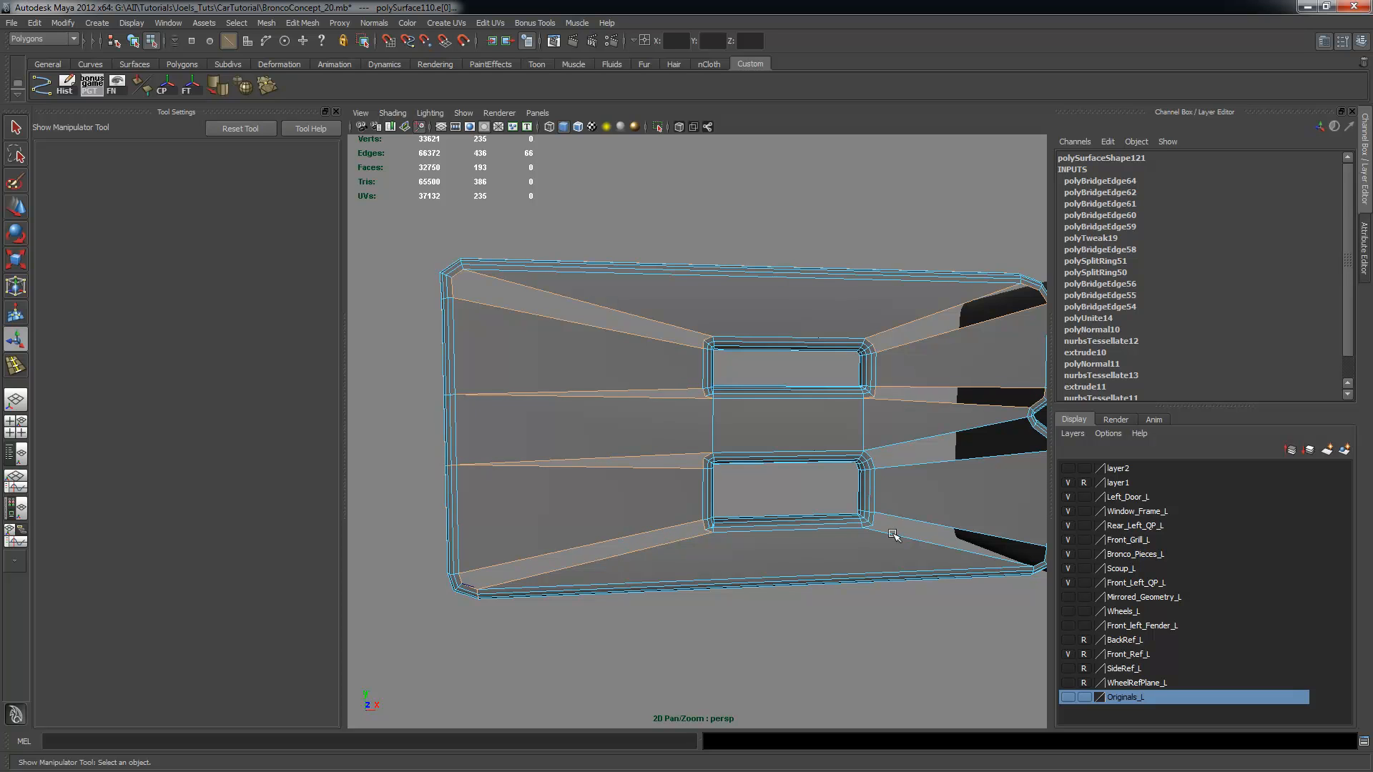
alt+middle_drag(903, 445, 735, 402)
click(303, 23)
mouse_move(279, 24)
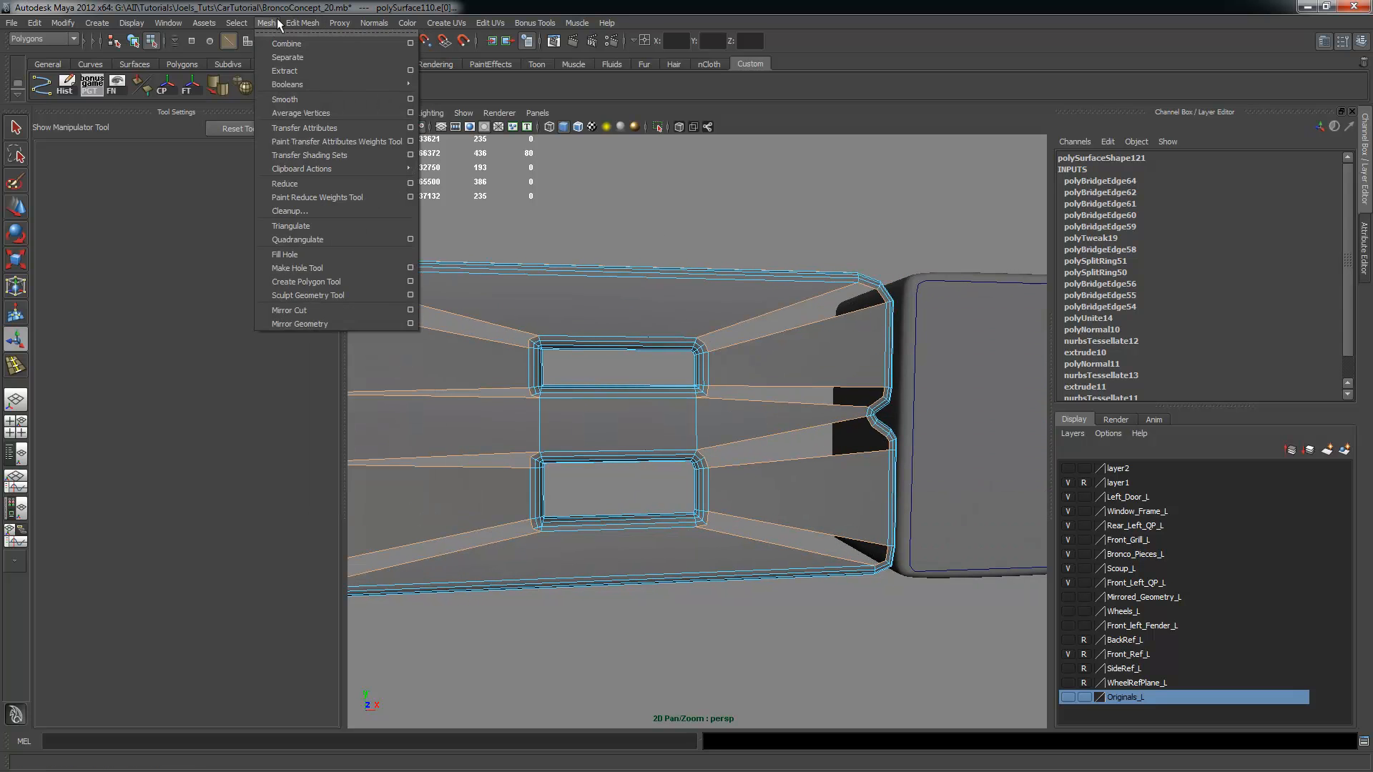
click(286, 254)
click(601, 213)
scroll(559, 433, down, 3)
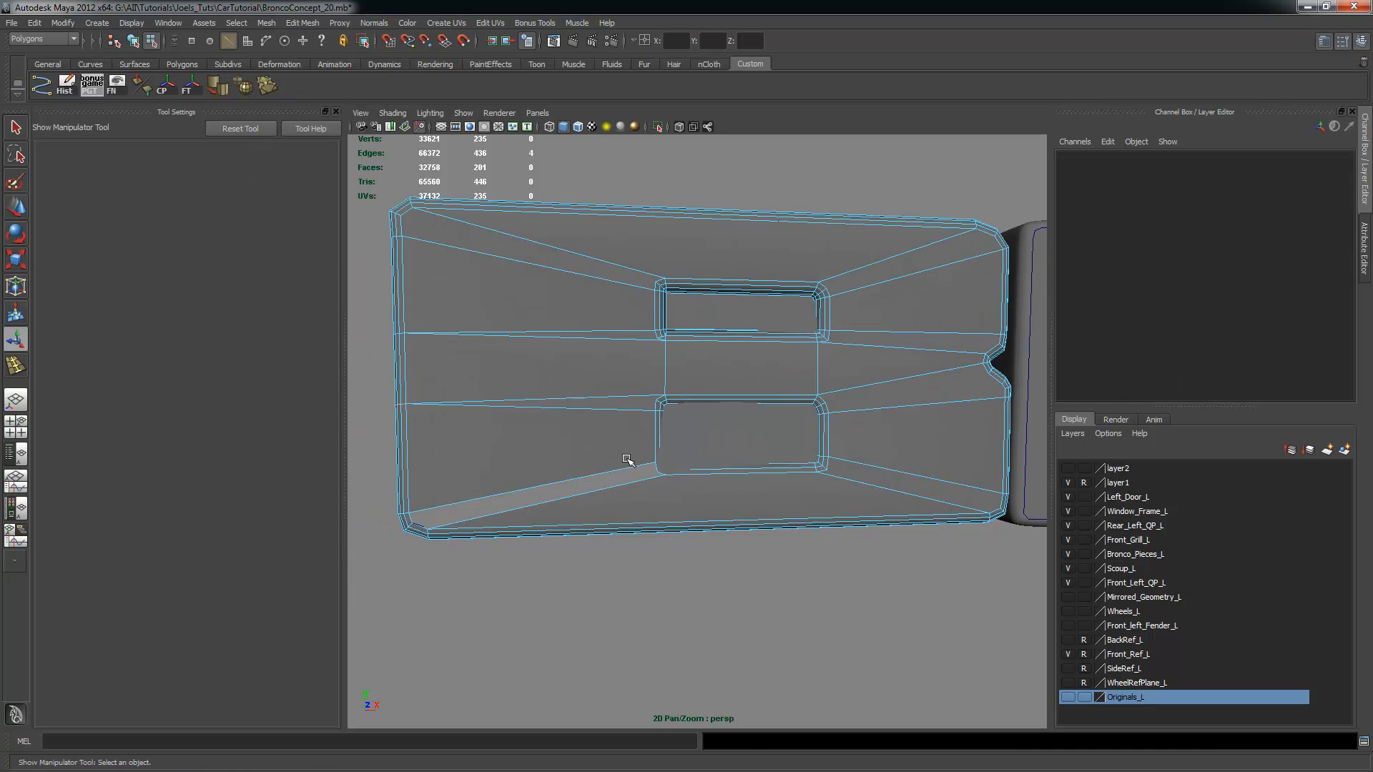
key(ctrl+z)
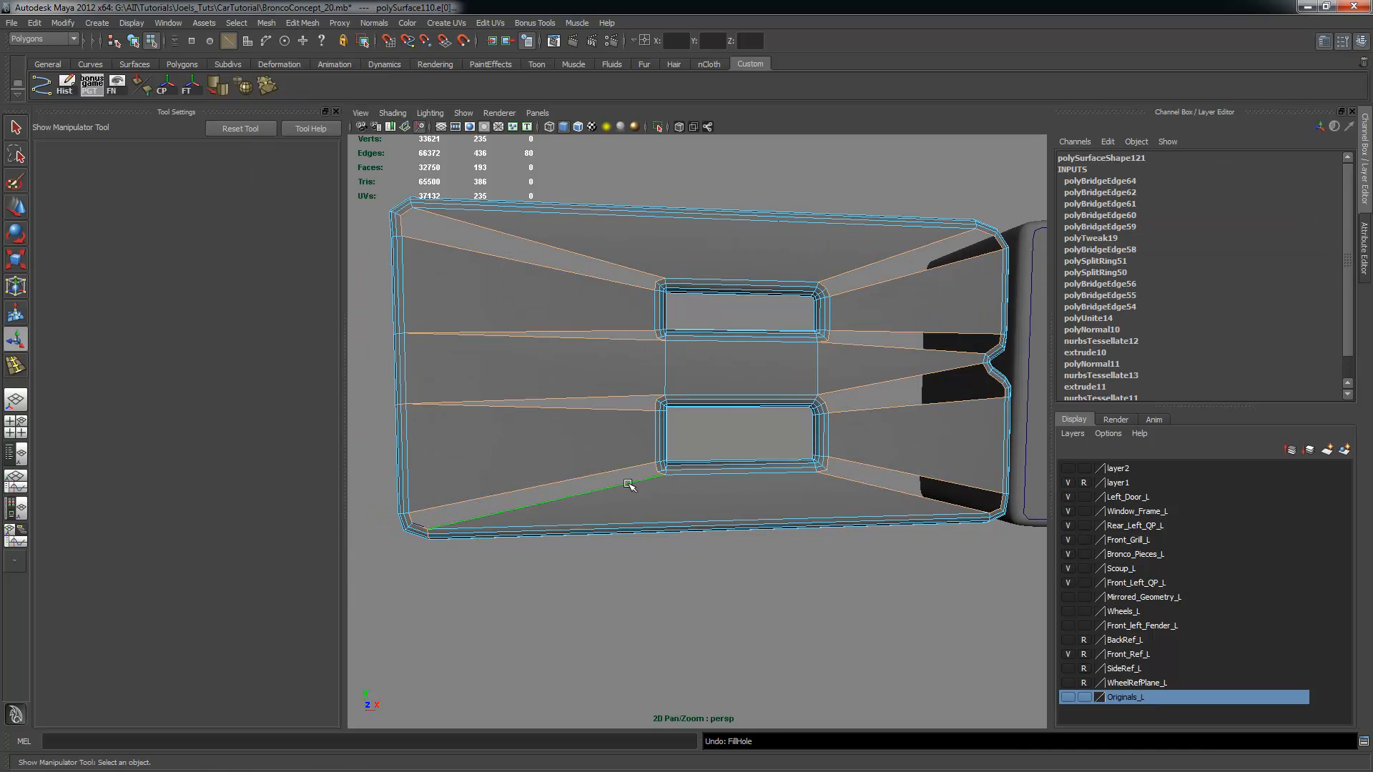
Select all of the B's vertices and merge them
scroll(712, 498, up, 3)
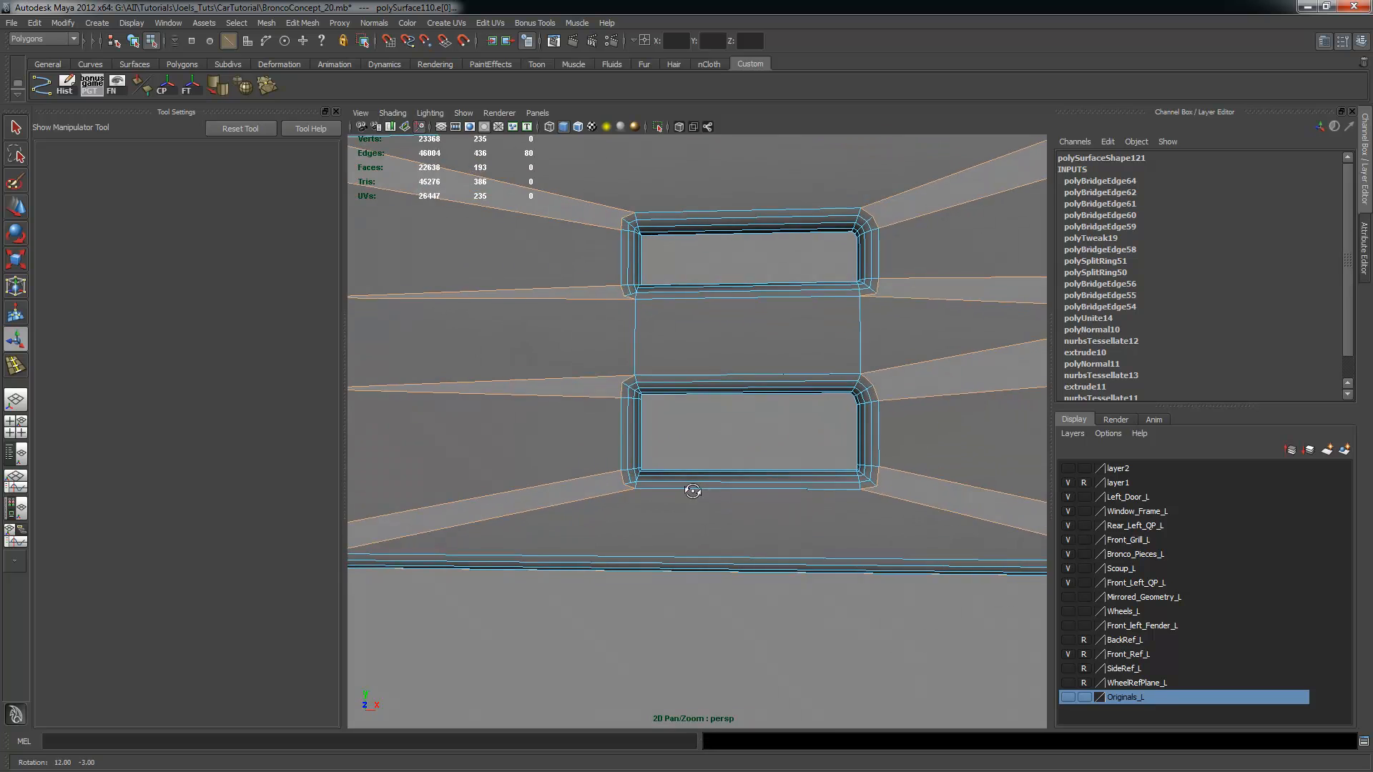
alt+drag(751, 479, 647, 472)
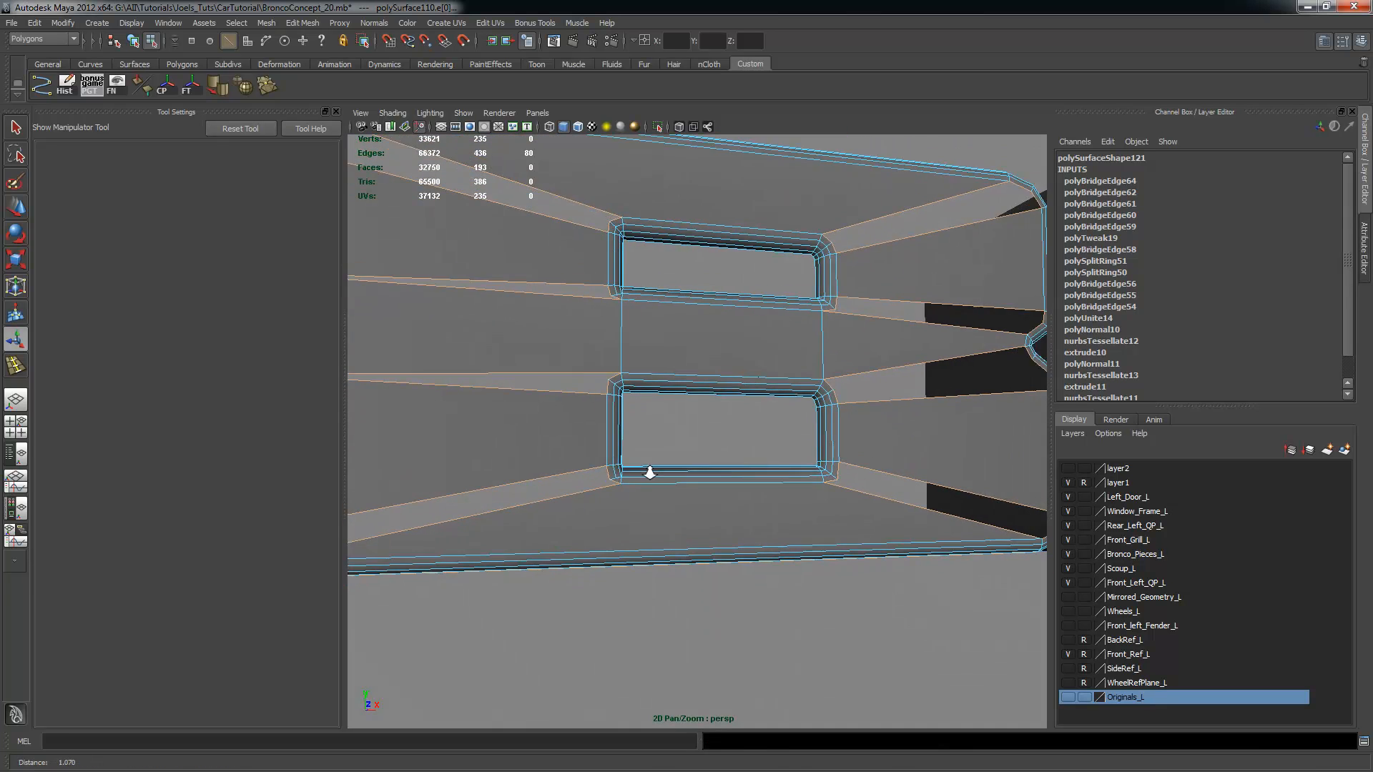
alt+right_drag(647, 472, 578, 486)
alt+drag(572, 531, 573, 538)
alt+drag(652, 478, 634, 480)
key(q)
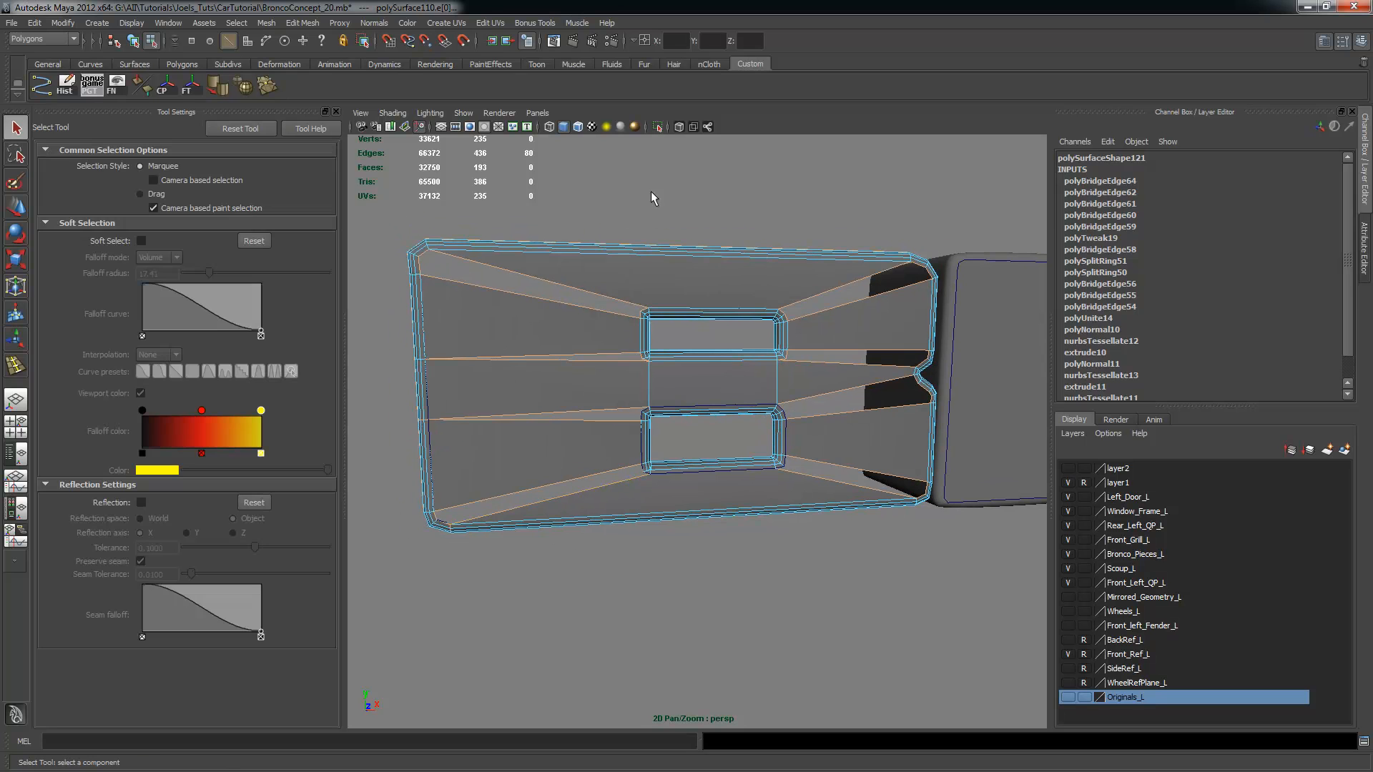
click(669, 228)
right_click(689, 274)
click(659, 276)
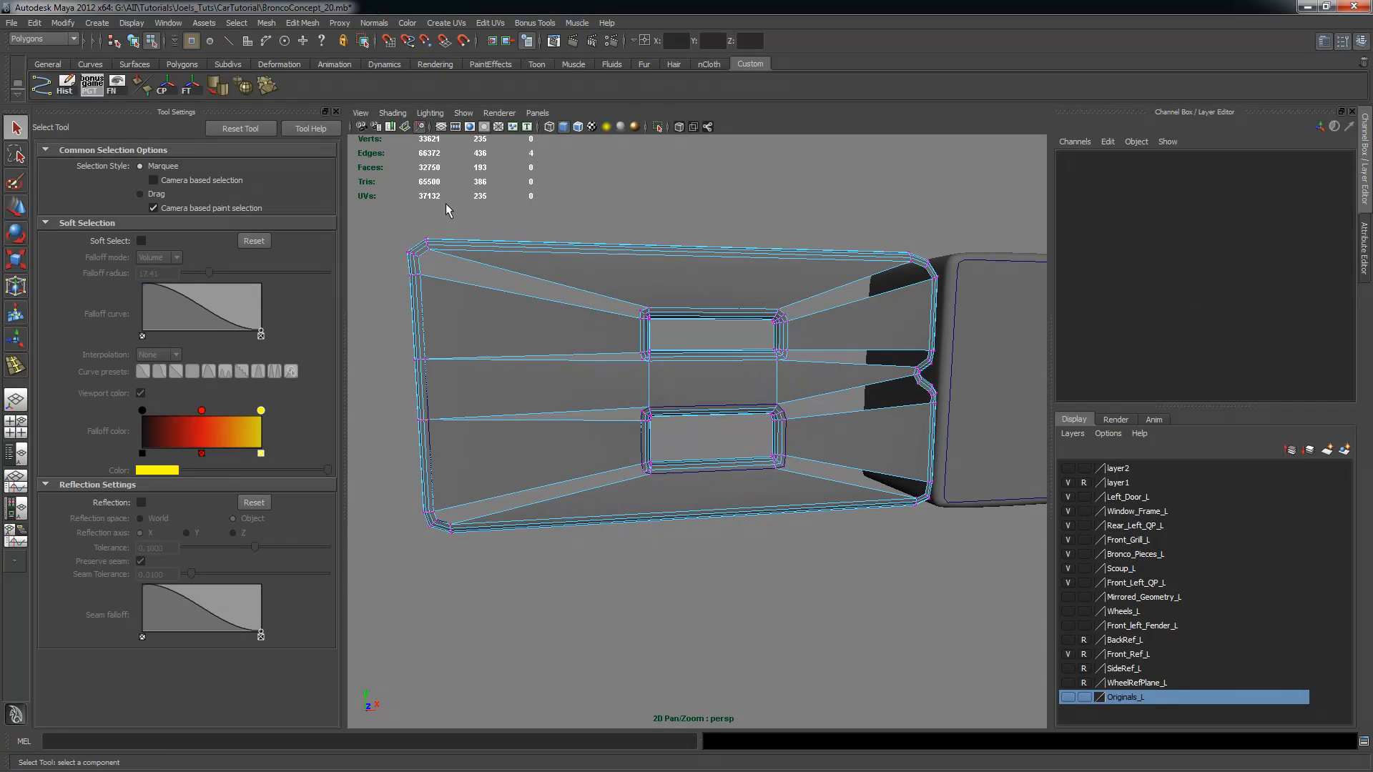
drag(727, 495, 1073, 664)
click(316, 22)
mouse_move(276, 20)
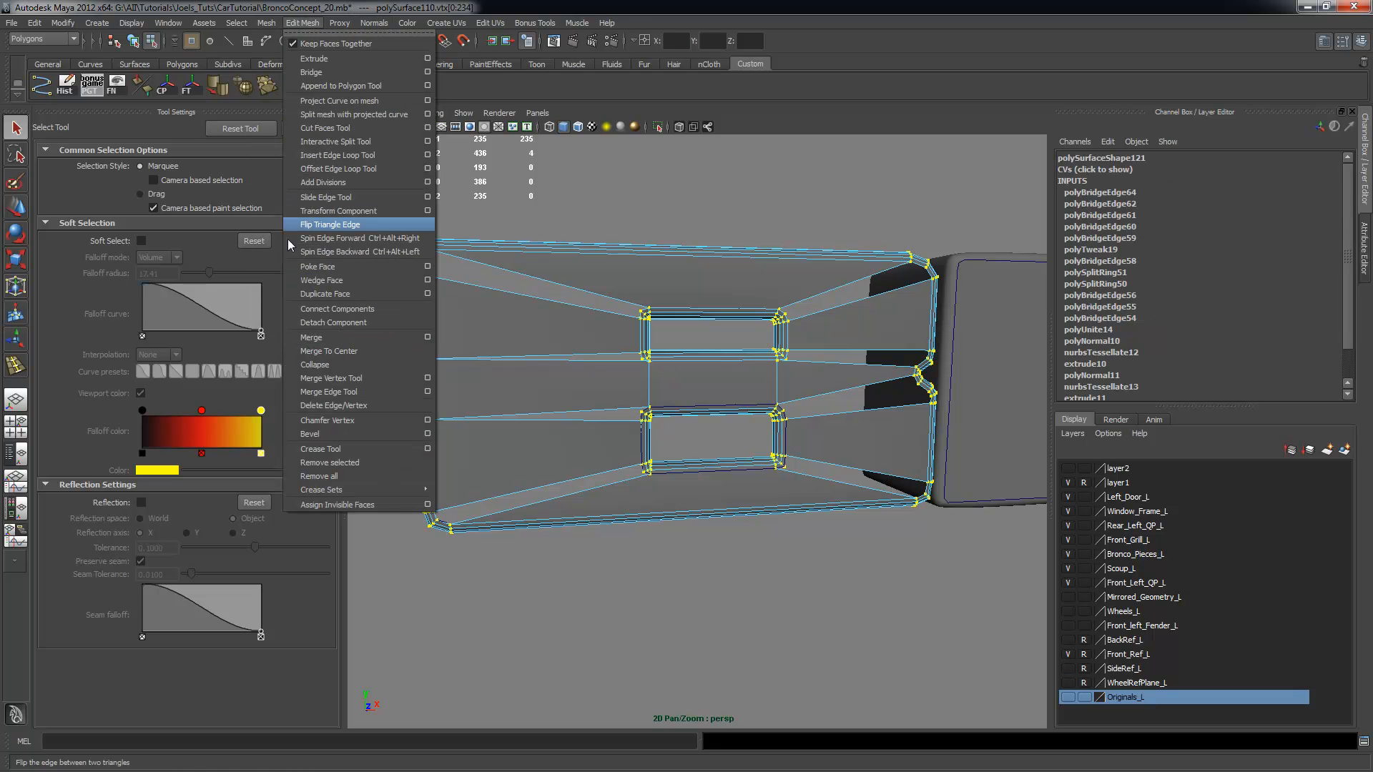
click(333, 342)
Select the border edges of all the wedge-shaped gaps on the merged mesh and fill them with Fill Hole
scroll(561, 312, up, 3)
key(t)
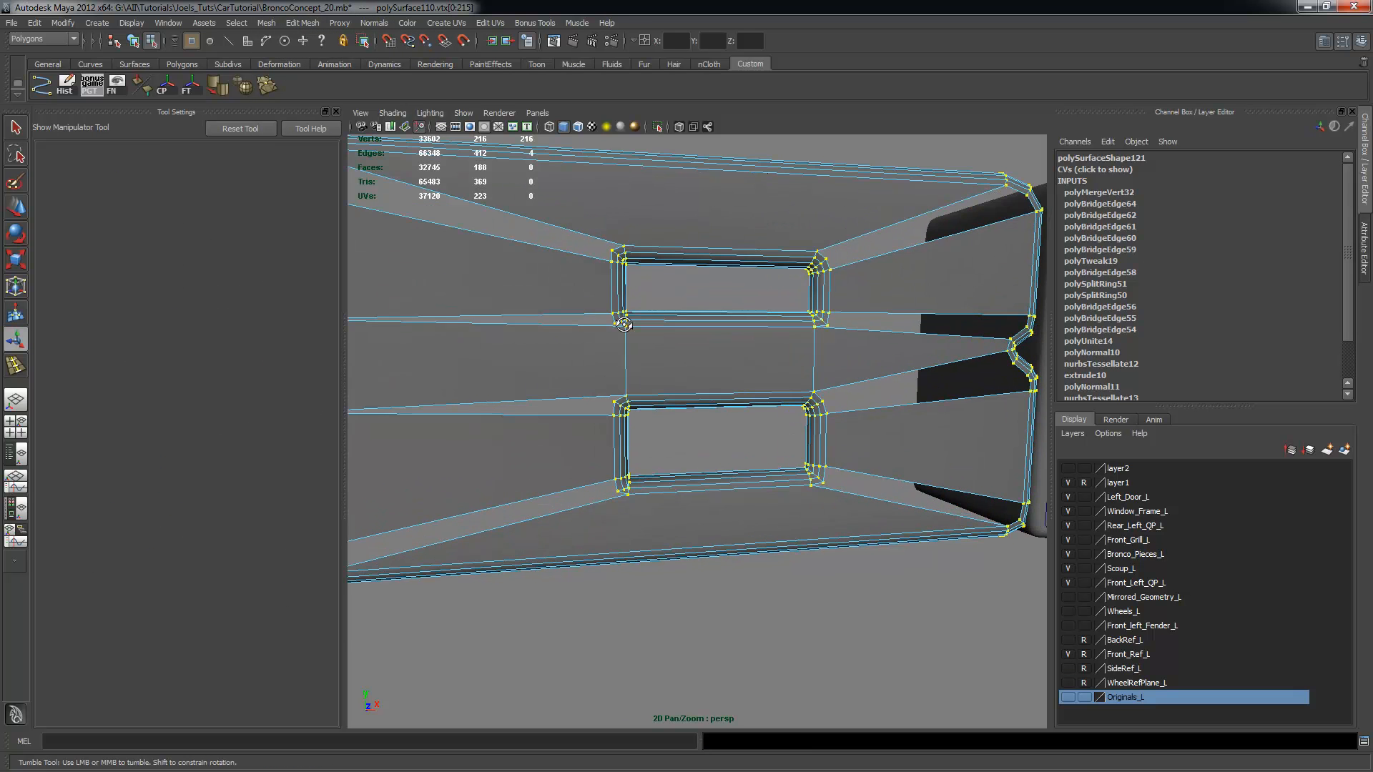
right_drag(561, 312, 554, 272)
click(553, 272)
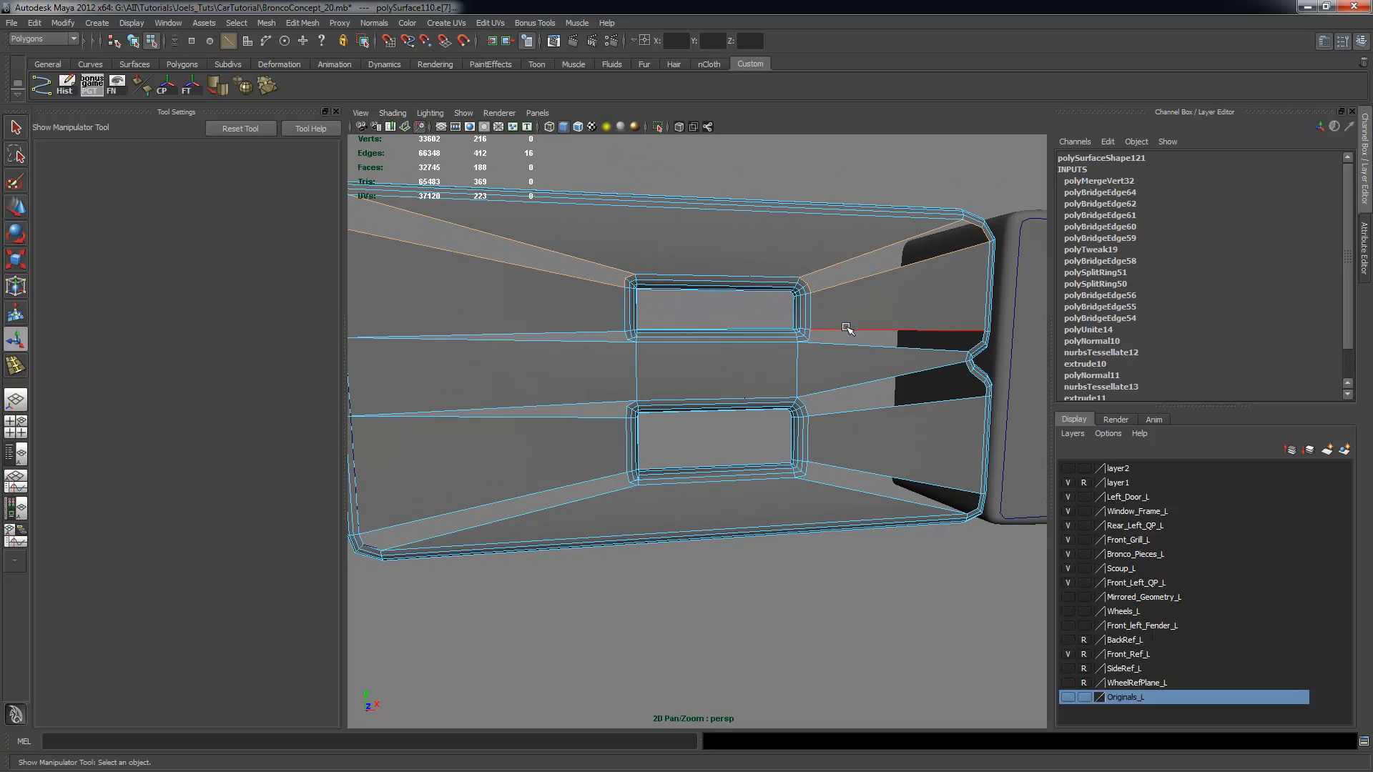
shift+double_click(604, 335)
shift+double_click(582, 406)
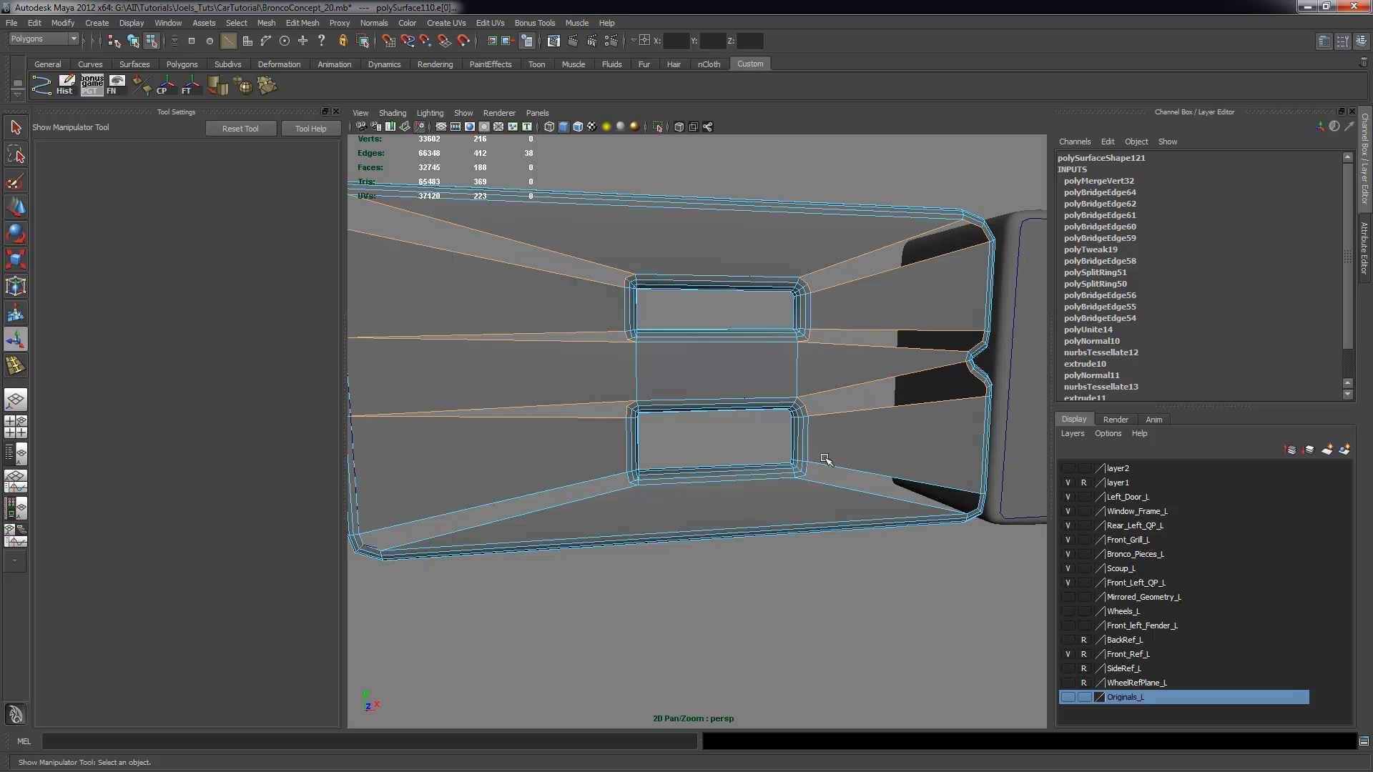
shift+click(593, 482)
click(266, 23)
click(306, 258)
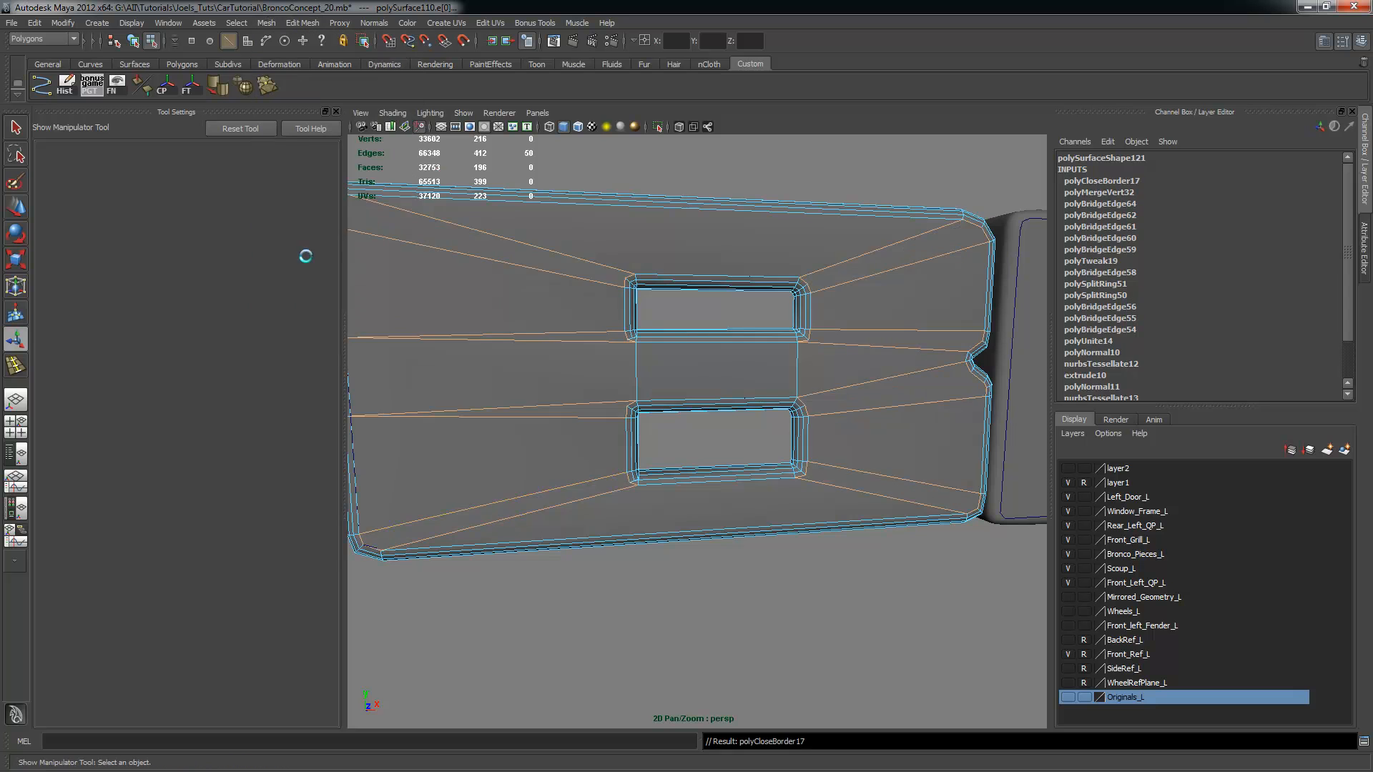
Preview the B smoothed, and examine the rim corners around its openings up close in smoothed and unsmoothed display
alt+right_drag(849, 355, 775, 343)
key(3)
mouse_move(694, 277)
alt+mouse_down()
mouse_move(730, 282)
mouse_move(705, 297)
alt+mouse_up()
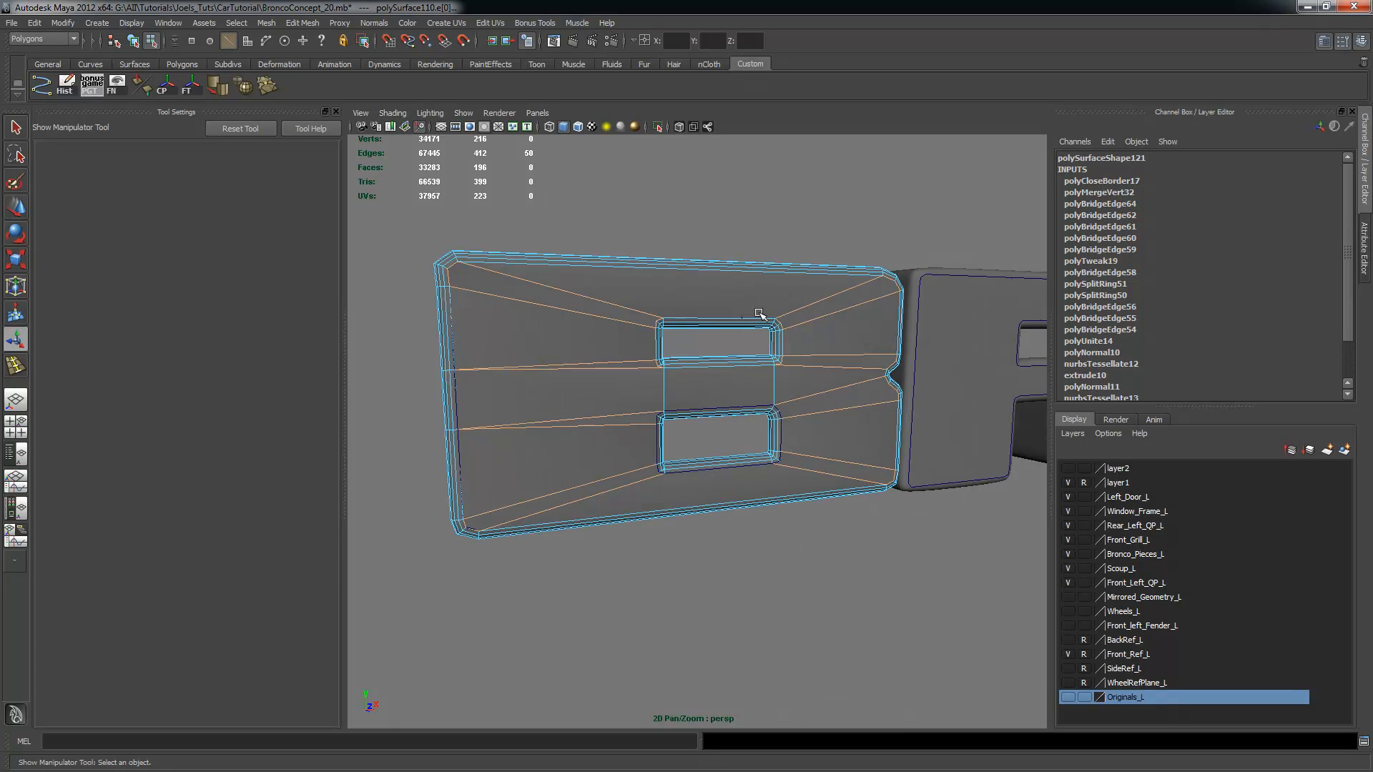
key(F8)
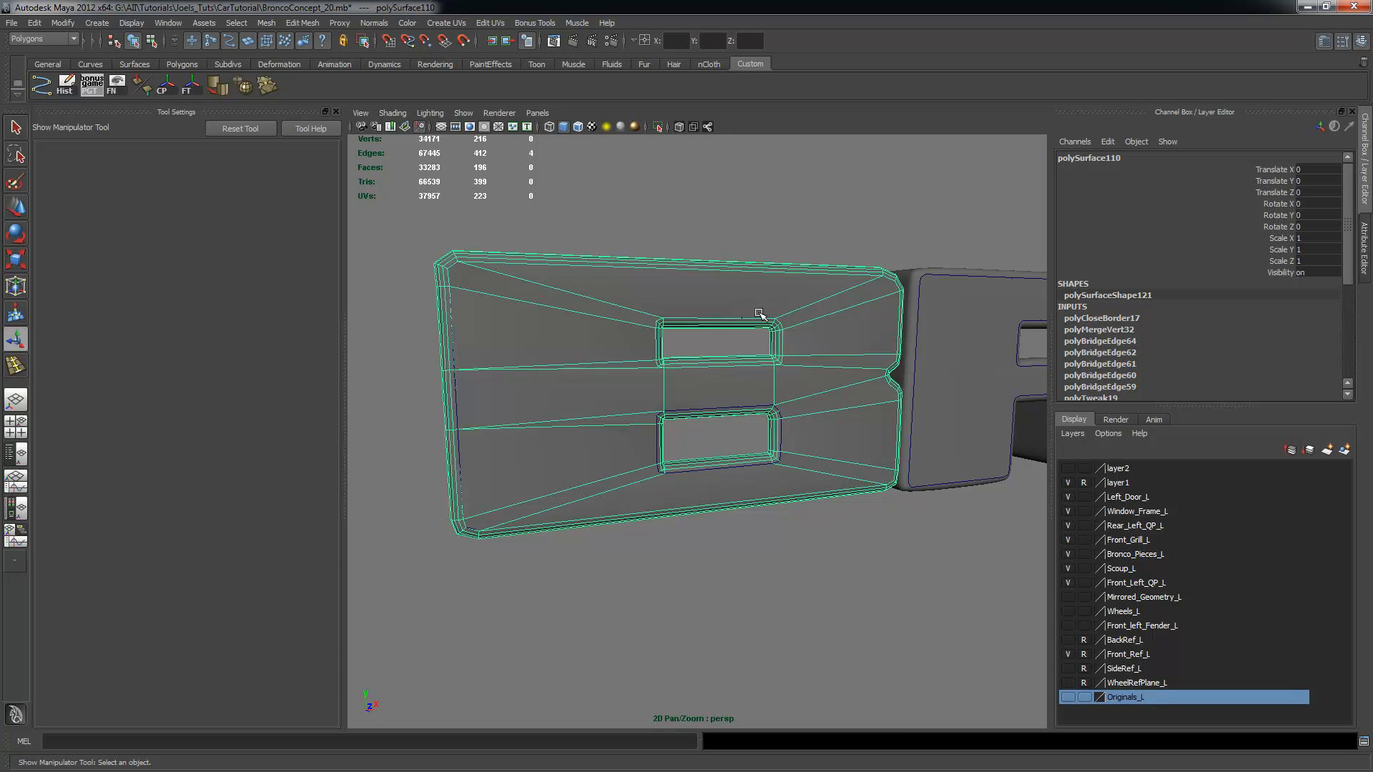
key(3)
scroll(758, 336, up, 5)
alt+drag(751, 297, 736, 331)
key(1)
scroll(775, 315, down, 3)
alt+drag(882, 344, 662, 236)
alt+right_drag(662, 235, 780, 243)
alt+middle_drag(779, 243, 950, 425)
alt+drag(927, 401, 851, 411)
alt+right_drag(854, 402, 776, 399)
alt+middle_drag(775, 398, 772, 409)
alt+drag(773, 409, 834, 429)
Undo the Fill Hole on the B's wedge-shaped gaps together with the border-edge selection made for it
key(ctrl+z)
key(ctrl+z)
key(ctrl+z)
key(ctrl+z)
key(ctrl+z)
key(ctrl+z)
key(ctrl+z)
key(ctrl+z)
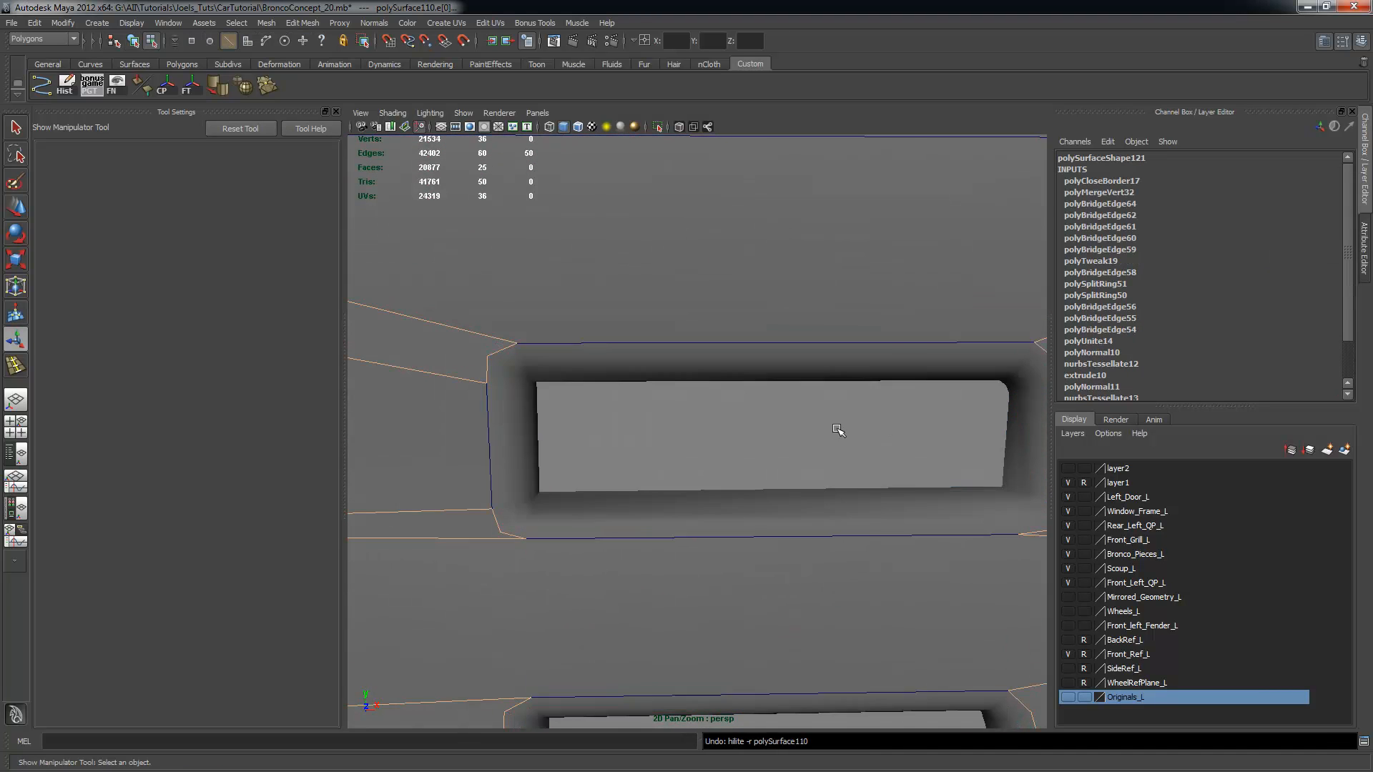
key(ctrl+z)
key(ctrl+z)
key(ctrl+z)
key(ctrl+z)
key(ctrl+z)
key(ctrl+z)
key(ctrl+z)
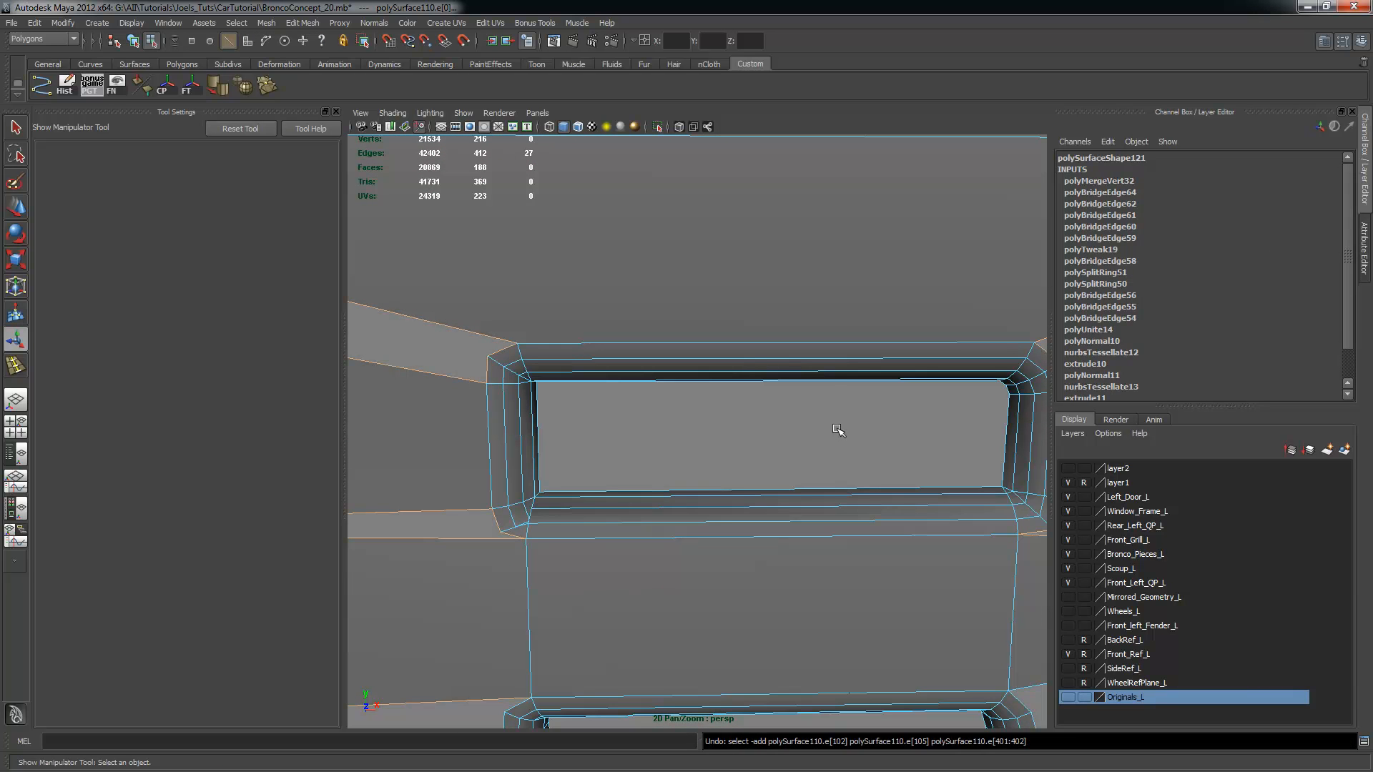
key(ctrl+z)
key(ctrl+z)
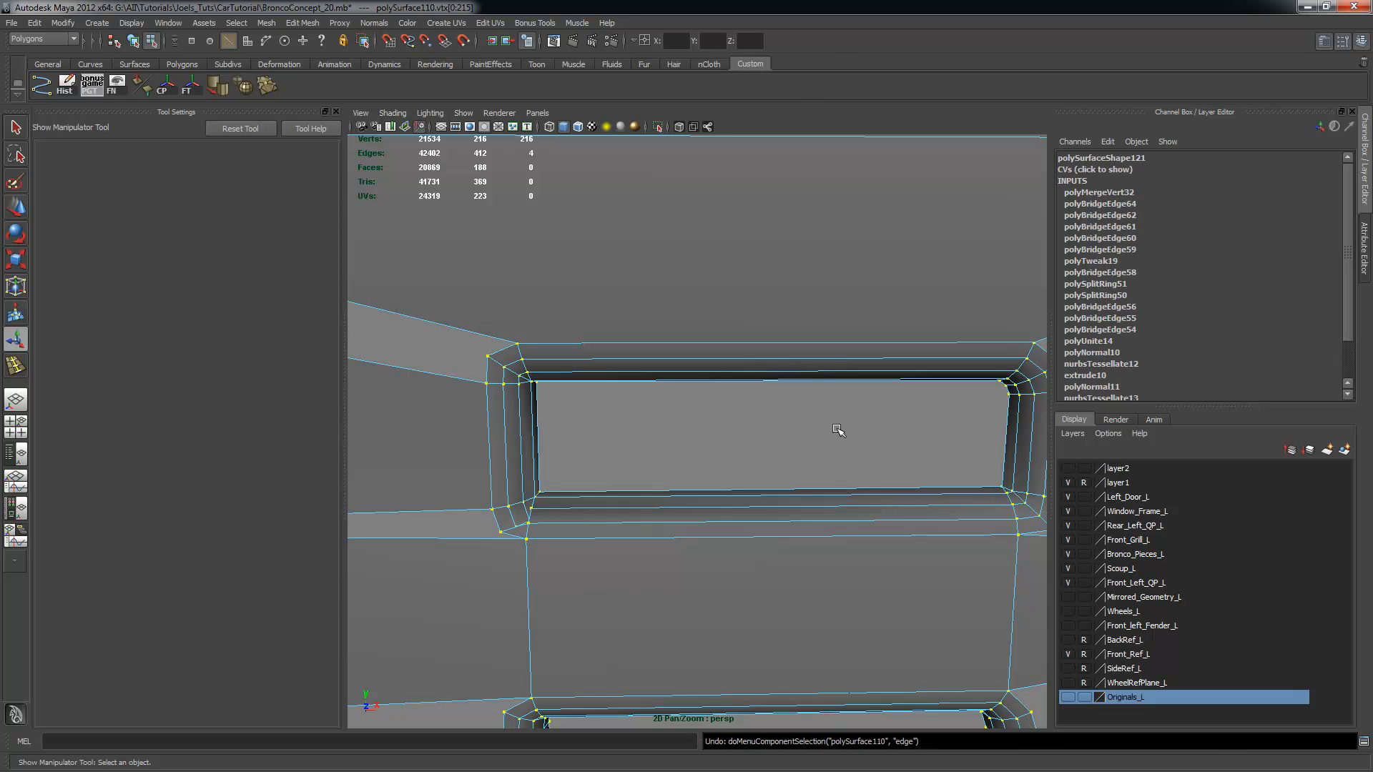
Undo the merge of all the B's vertices, going back to the bridged front face with unmerged vertices
key(ctrl+z)
key(ctrl+z)
key(ctrl+z)
key(ctrl+z)
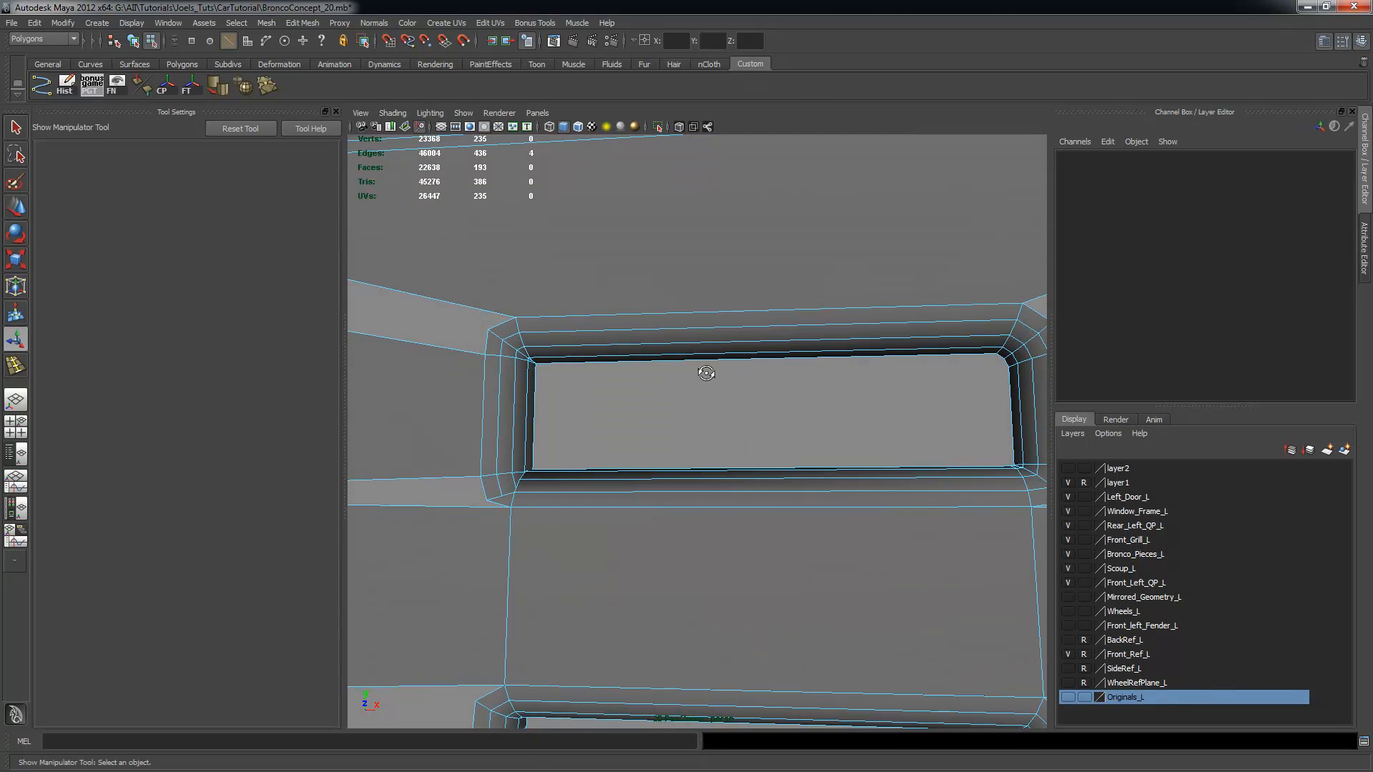
key(ctrl+z)
key(ctrl+z)
key(ctrl+z)
key(ctrl+z)
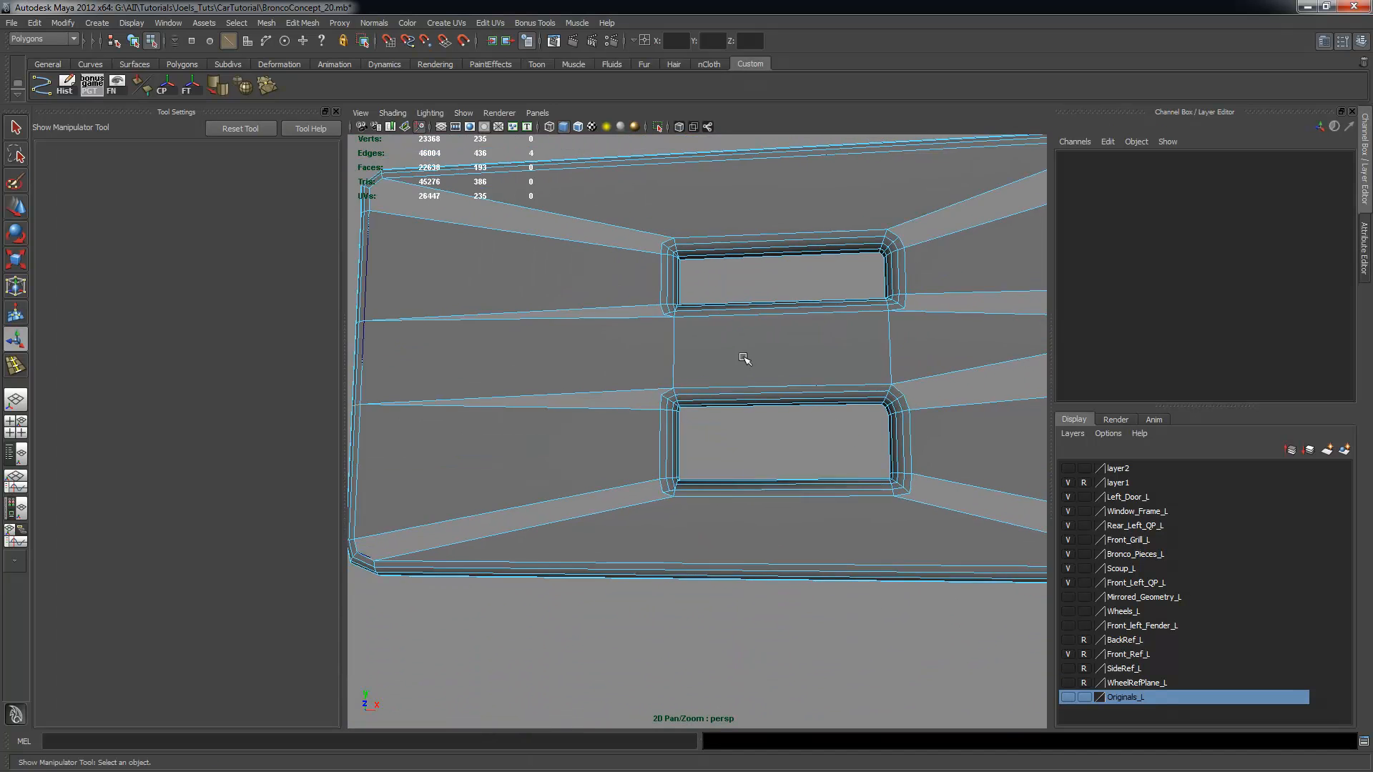
key(ctrl+z)
key(ctrl+z)
key(ctrl+z)
key(ctrl+z)
key(ctrl+z)
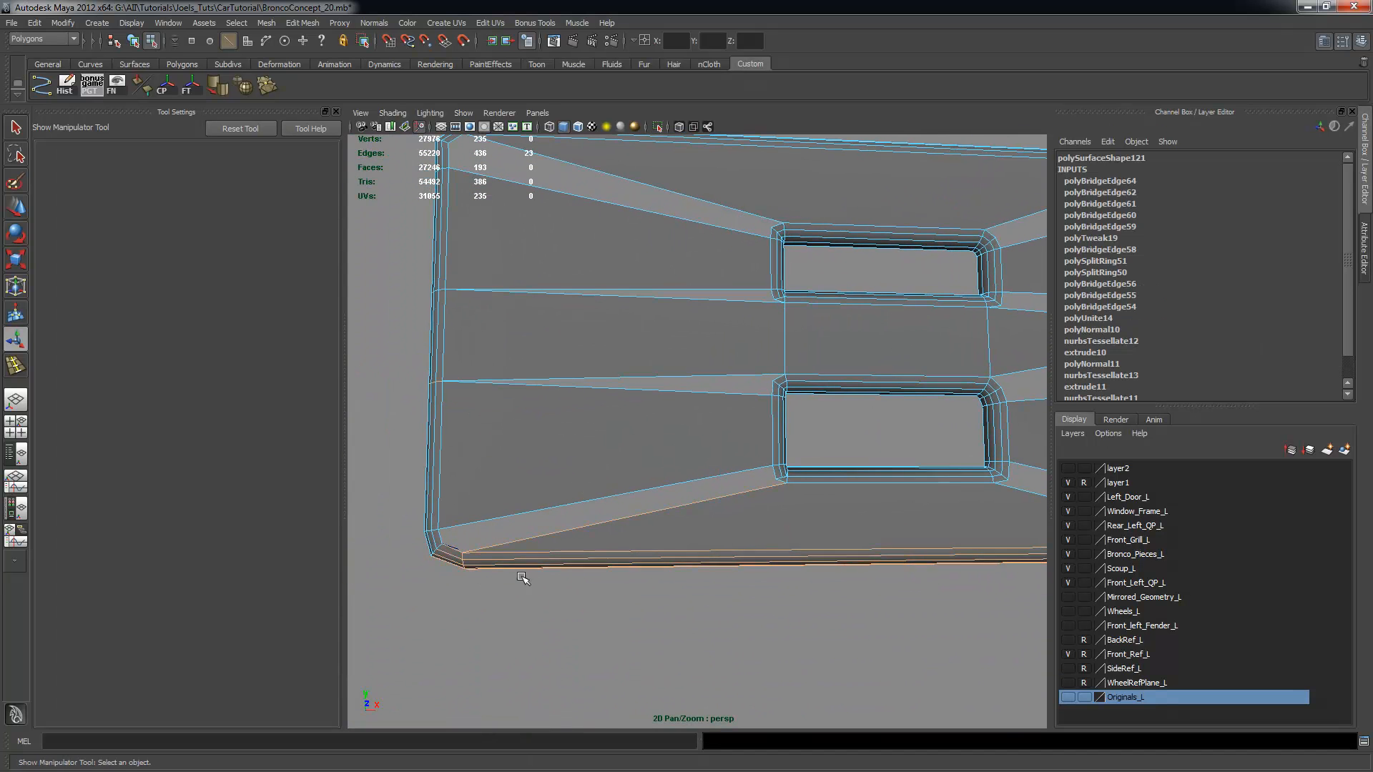
Select only the column of rim vertices at the B's lower-left corner and merge them
right_drag(533, 498, 477, 495)
alt+right_drag(480, 501, 582, 551)
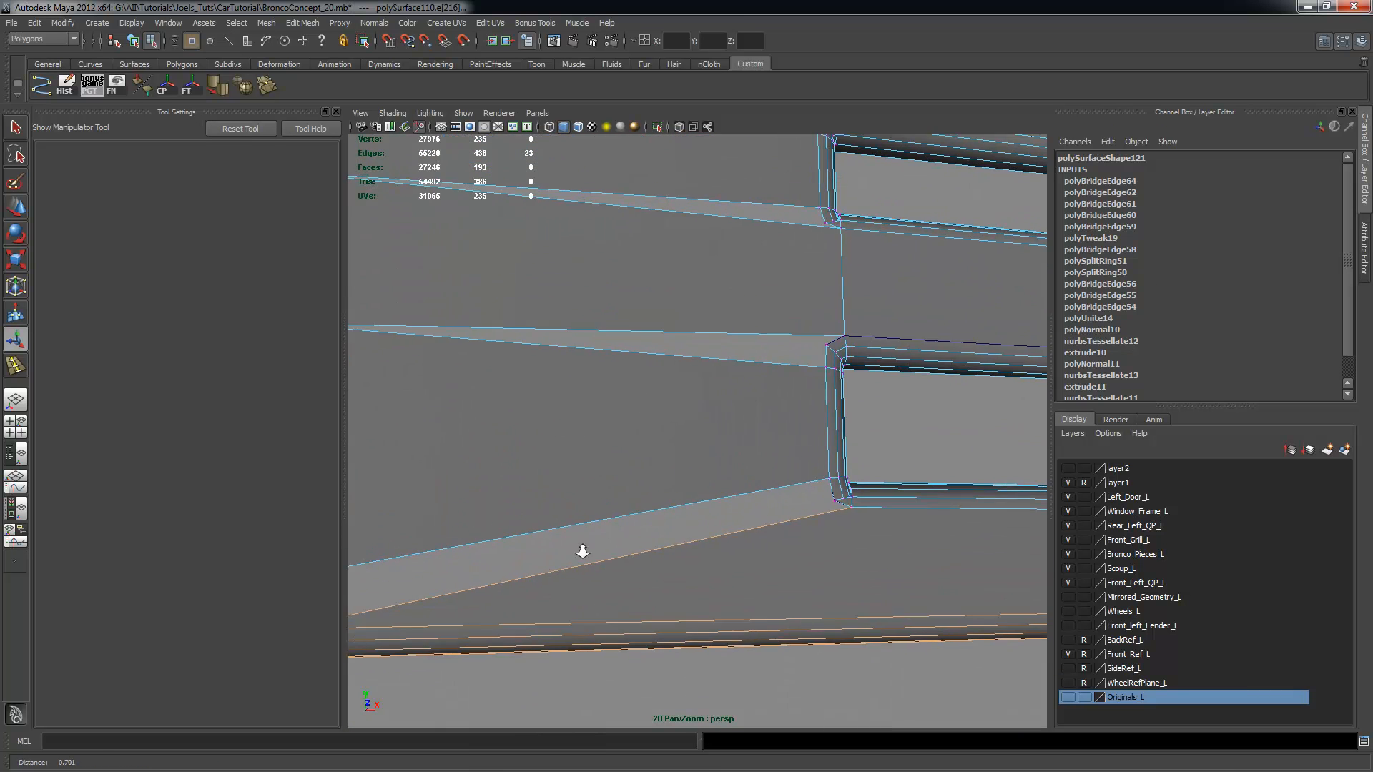
alt+middle_drag(449, 574, 567, 543)
drag(412, 586, 464, 661)
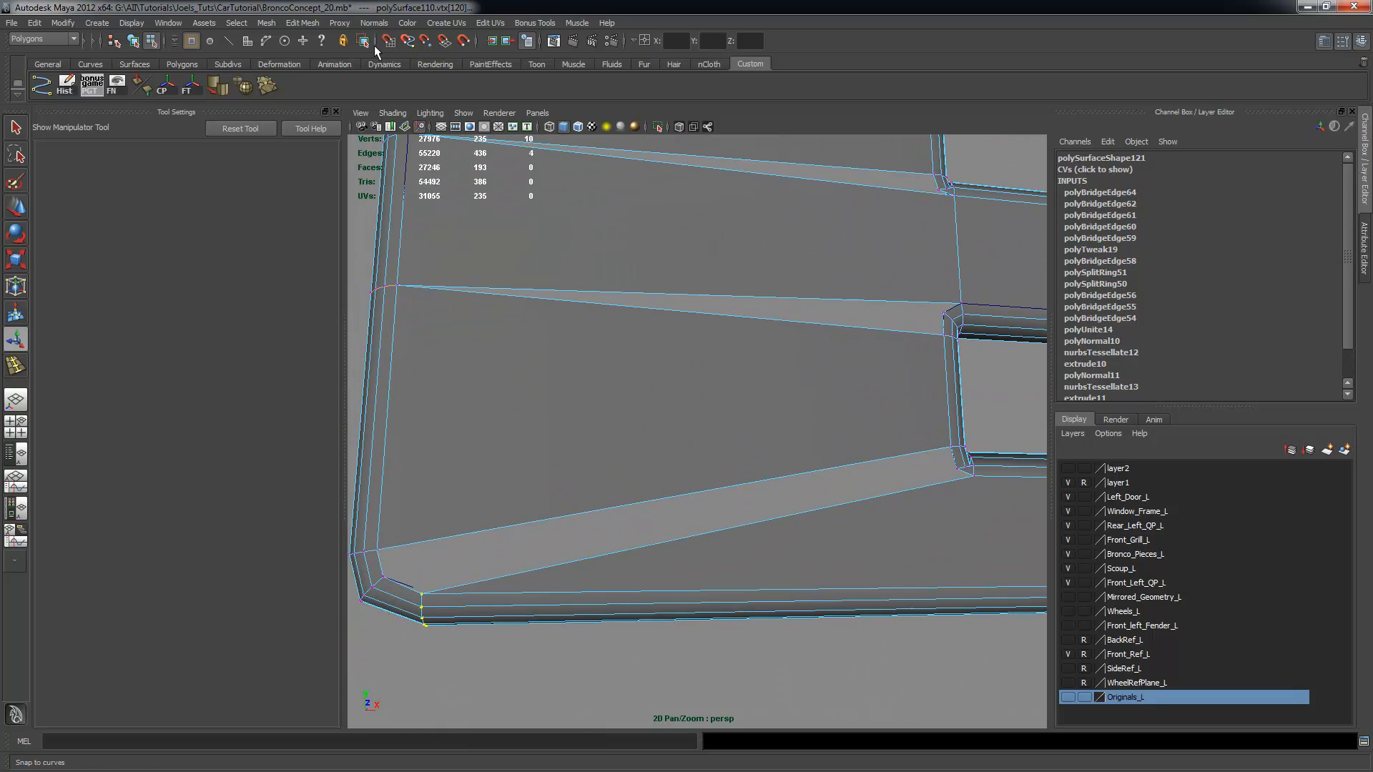
alt+right_drag(719, 449, 668, 444)
alt+drag(579, 519, 572, 525)
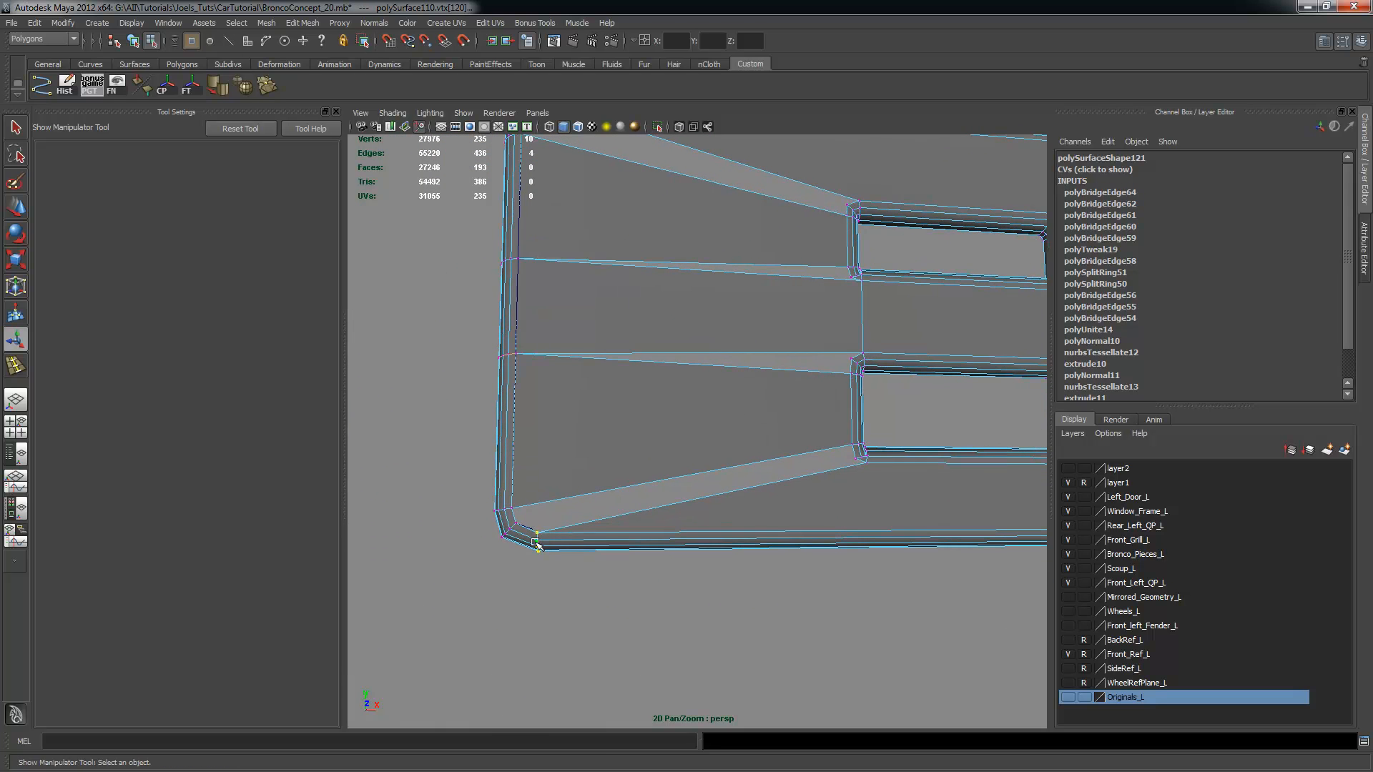
alt+right_drag(599, 519, 598, 471)
alt+middle_drag(599, 472, 509, 522)
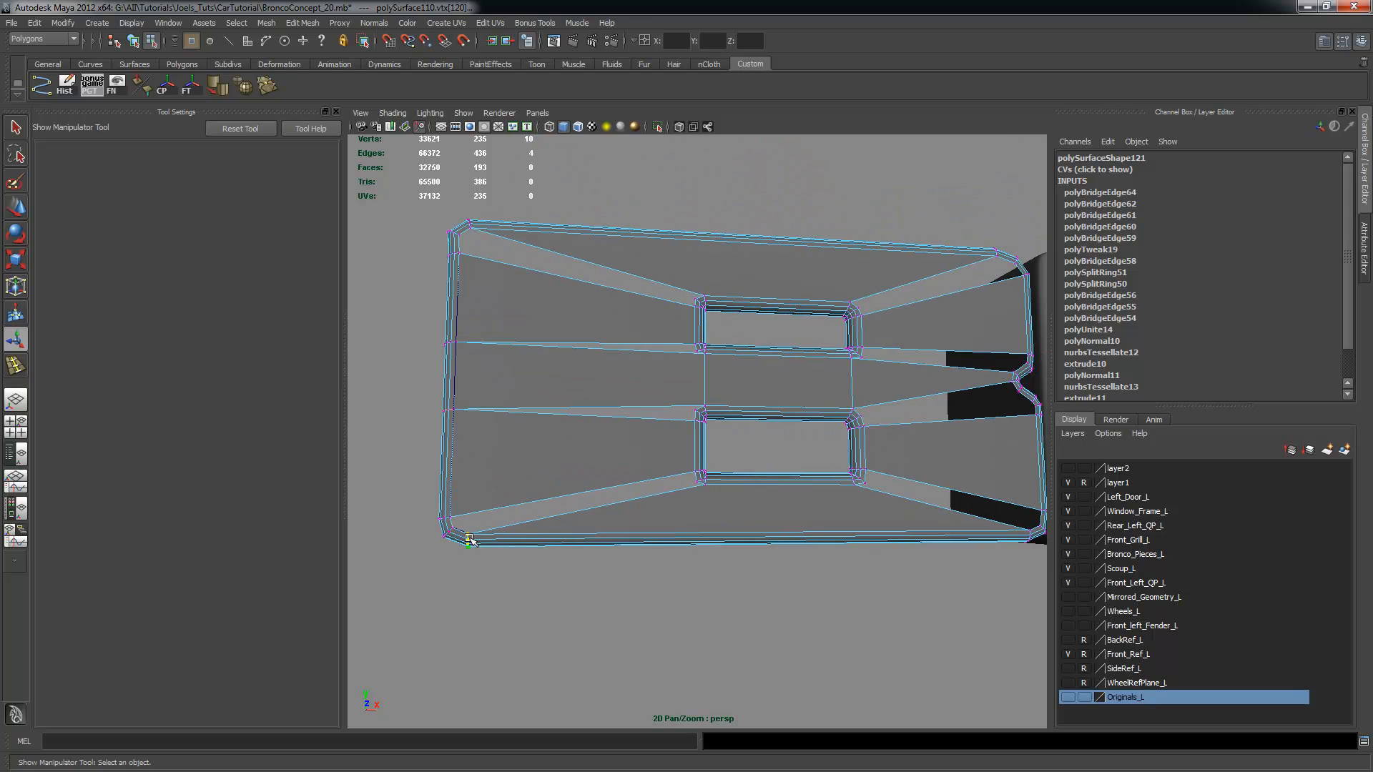
click(301, 23)
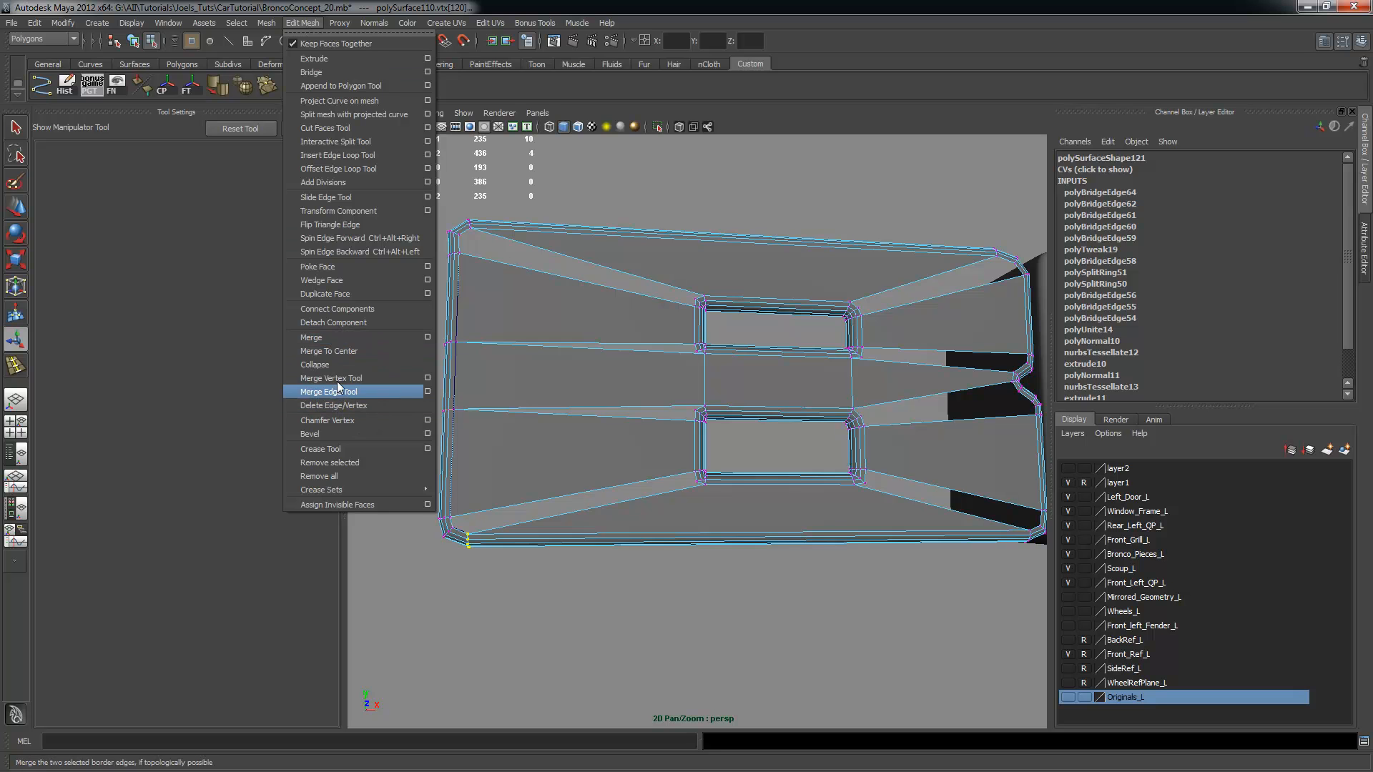
click(325, 337)
scroll(626, 484, up, 1)
scroll(629, 485, up, 1)
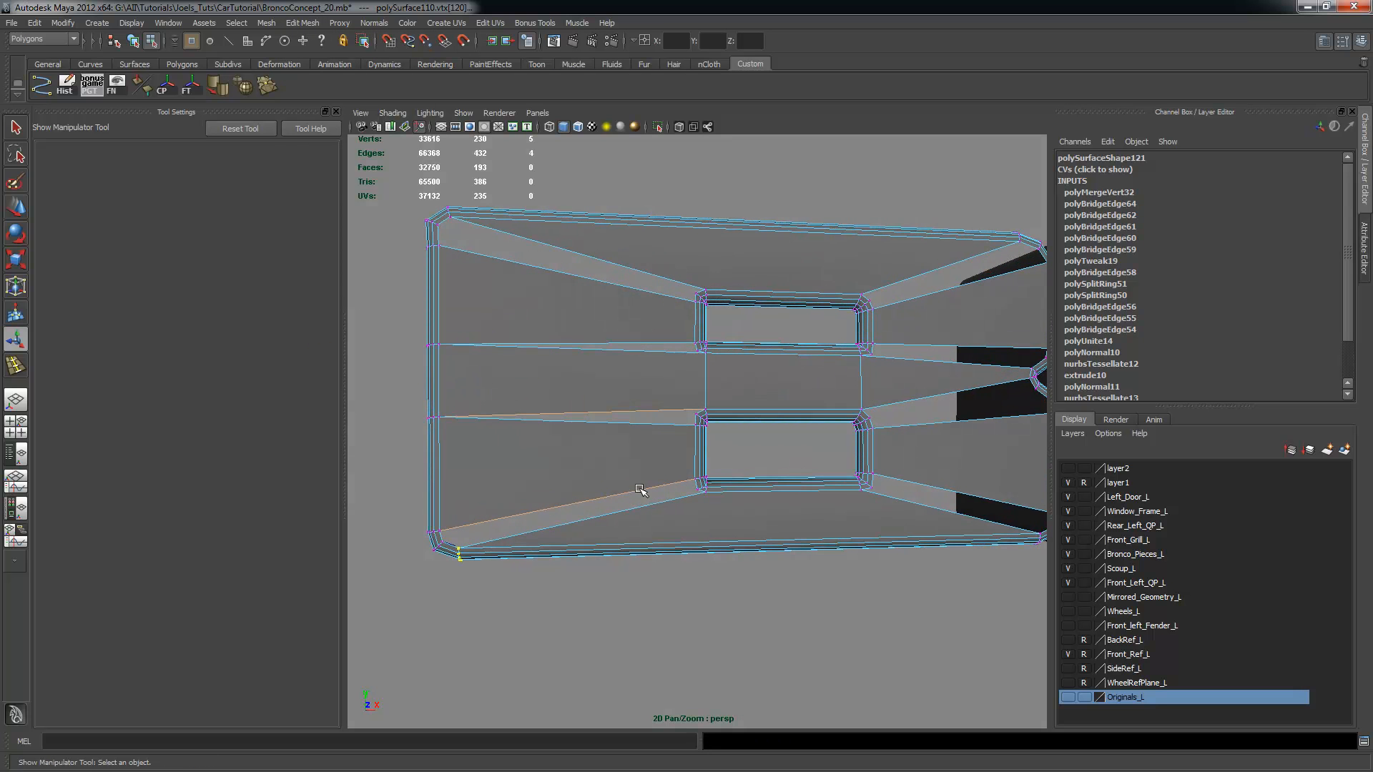
Return to object mode, reselect the B and switch it to edge selection
key(F8)
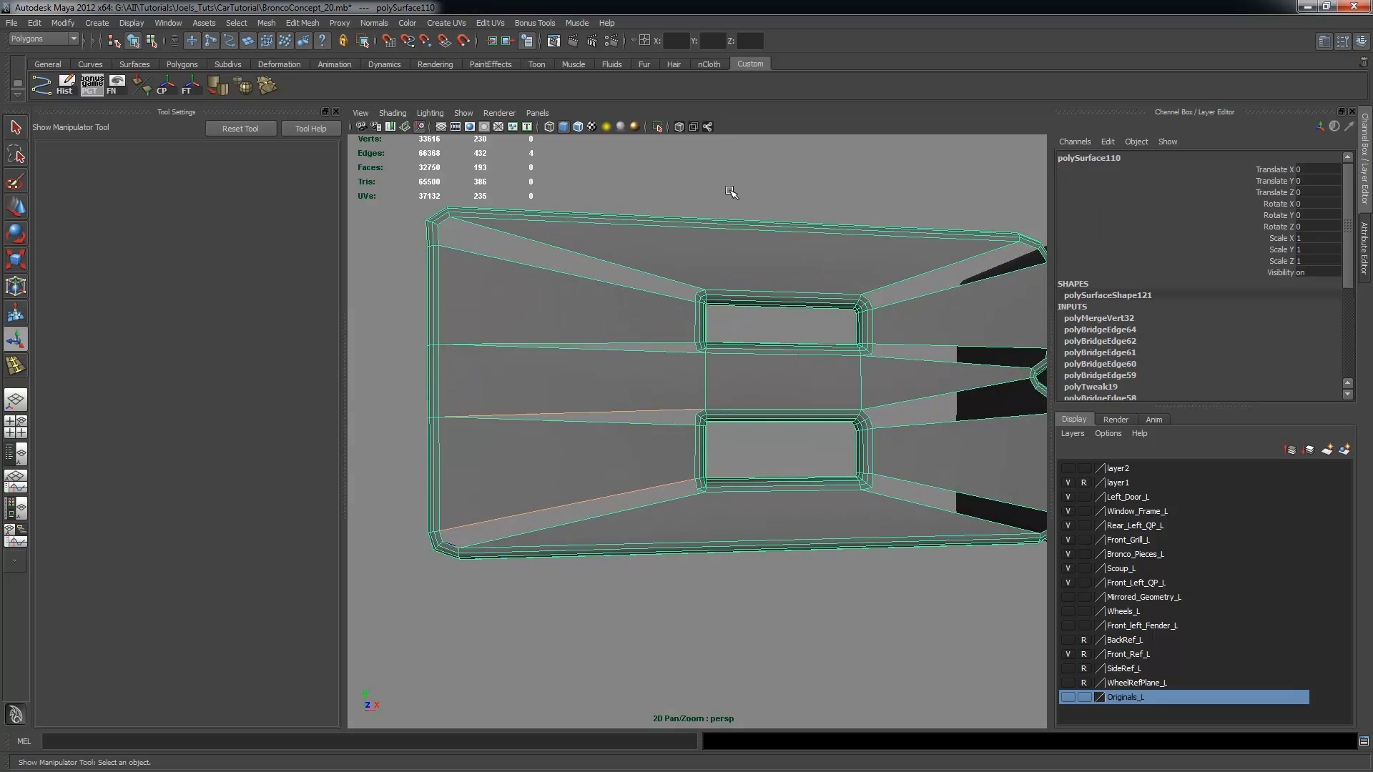
click(730, 192)
click(806, 266)
right_drag(781, 260, 783, 226)
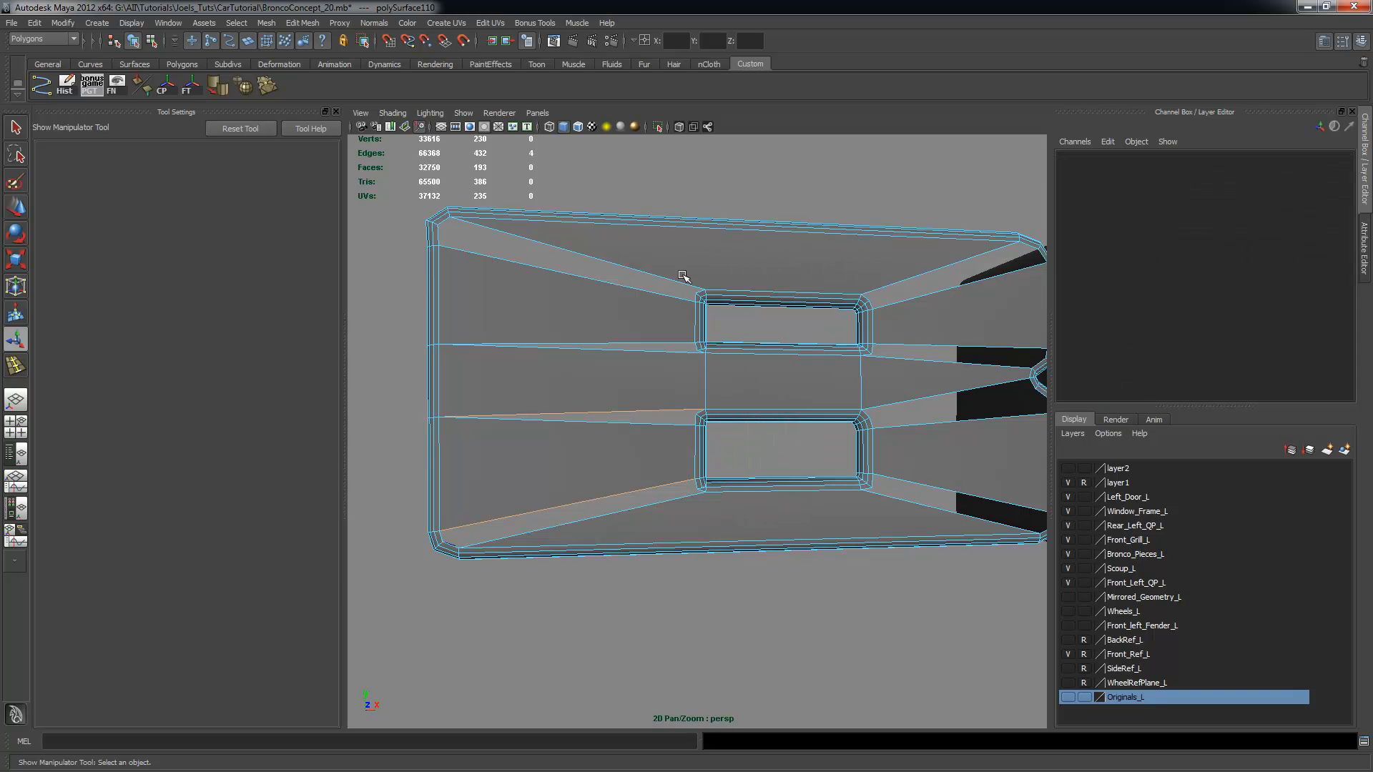
Select the border edges of the open wedge-shaped gaps around the letter B's two windows and fill the holes
click(690, 283)
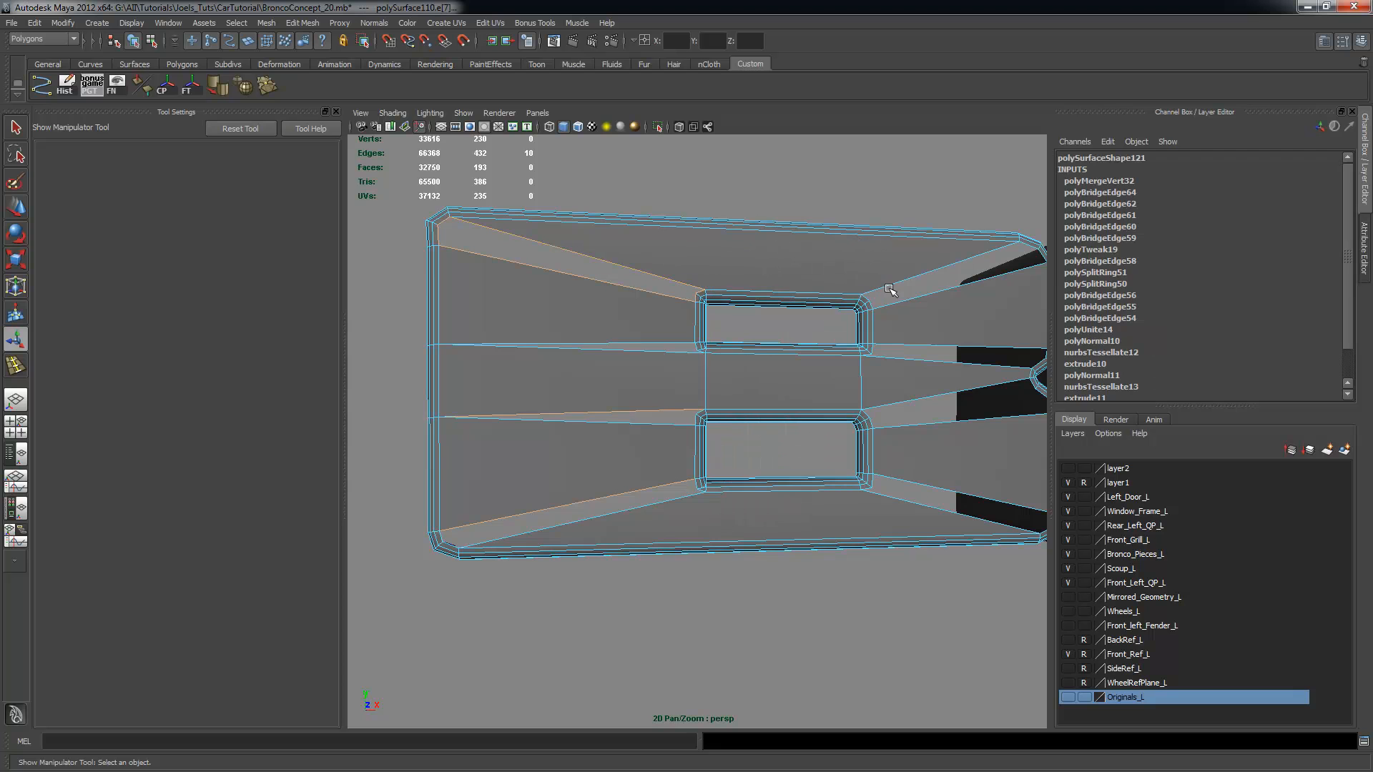
shift+click(890, 287)
shift+click(895, 346)
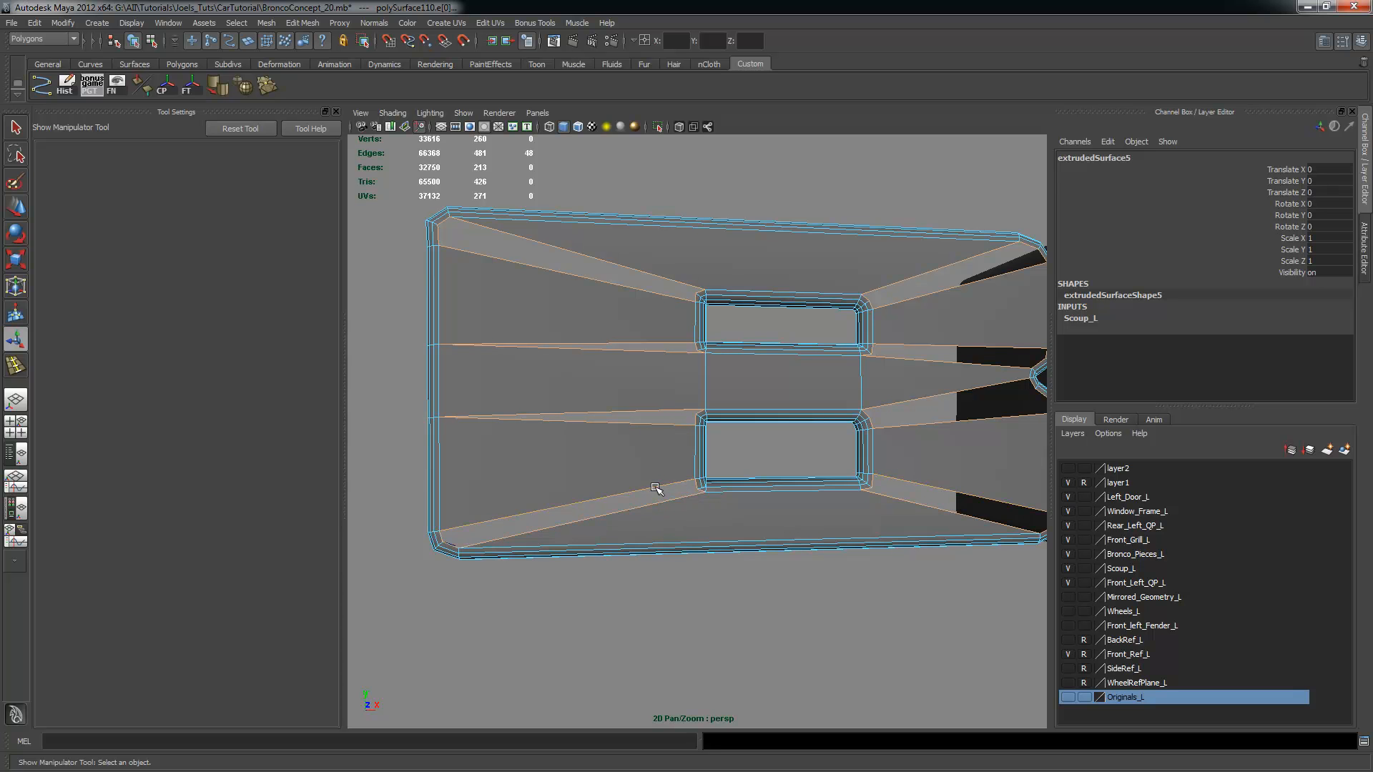
alt+right_drag(905, 404, 875, 406)
alt+middle_drag(875, 406, 799, 407)
click(291, 24)
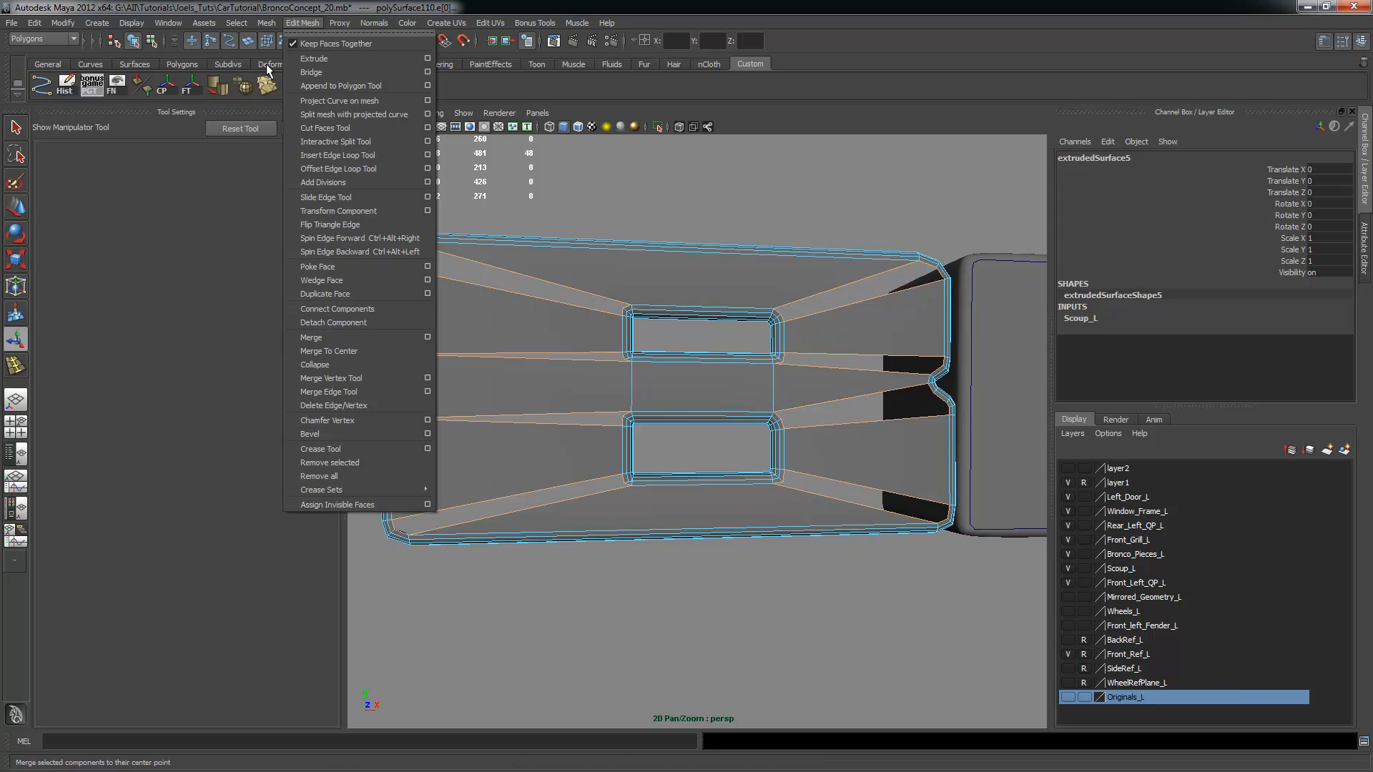
mouse_move(266, 22)
click(312, 255)
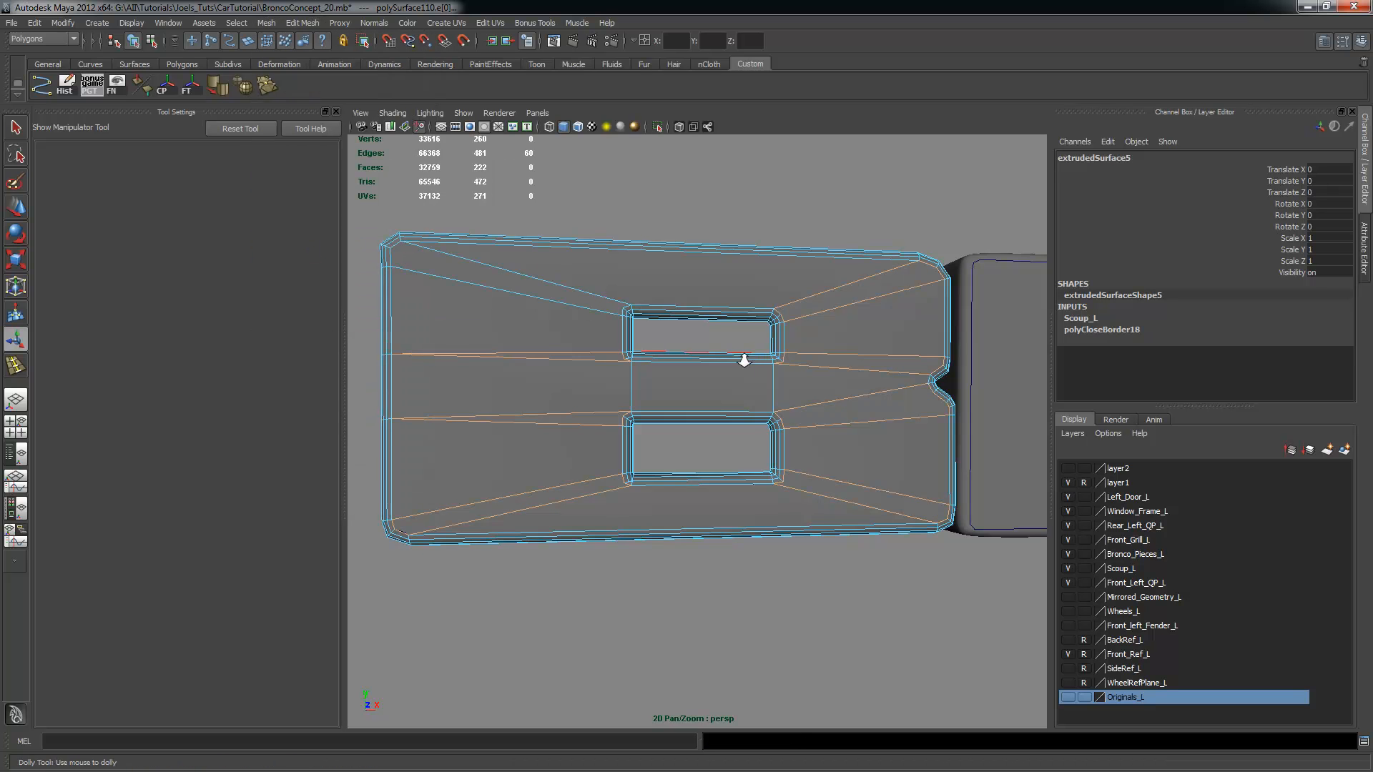
alt+drag(741, 361, 728, 379)
Preview the filled letter B in smooth display, then return it to the unsmoothed display
click(653, 240)
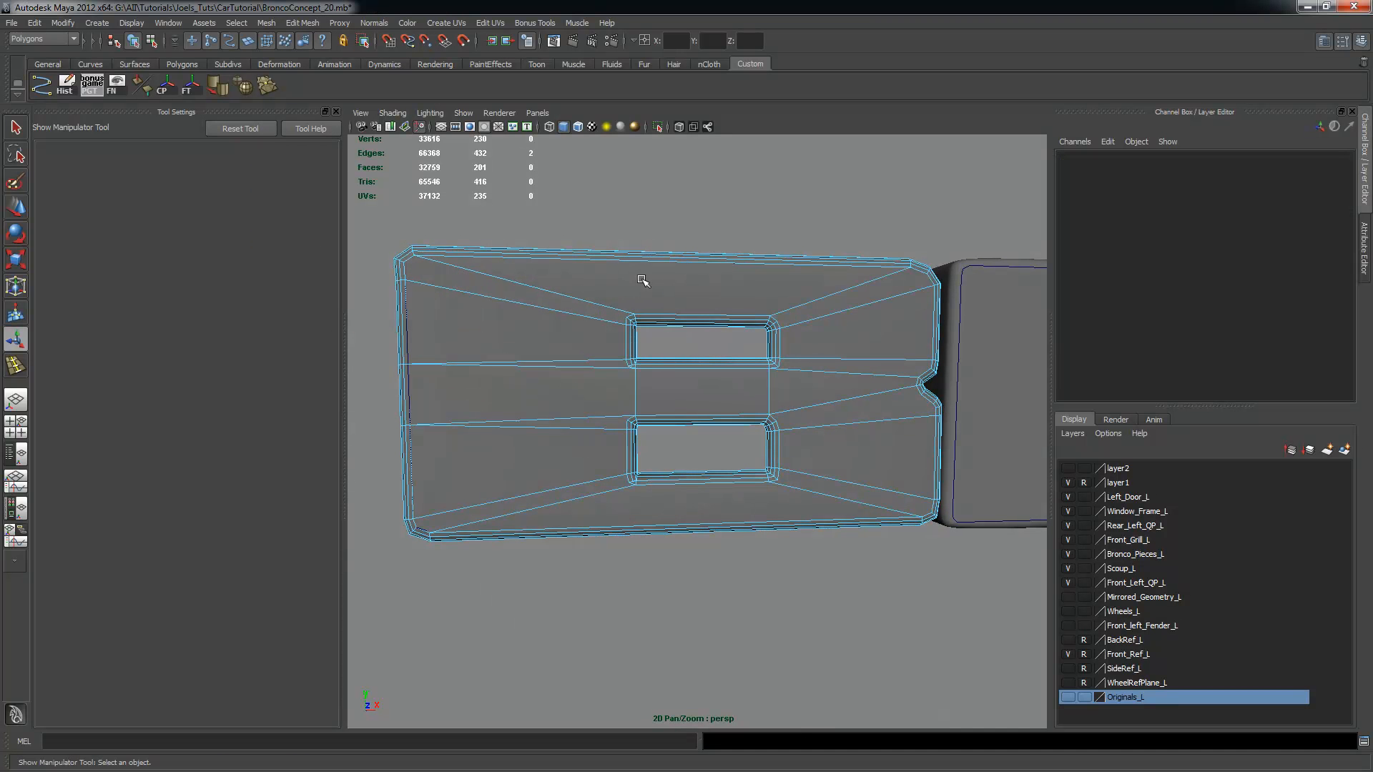
click(725, 309)
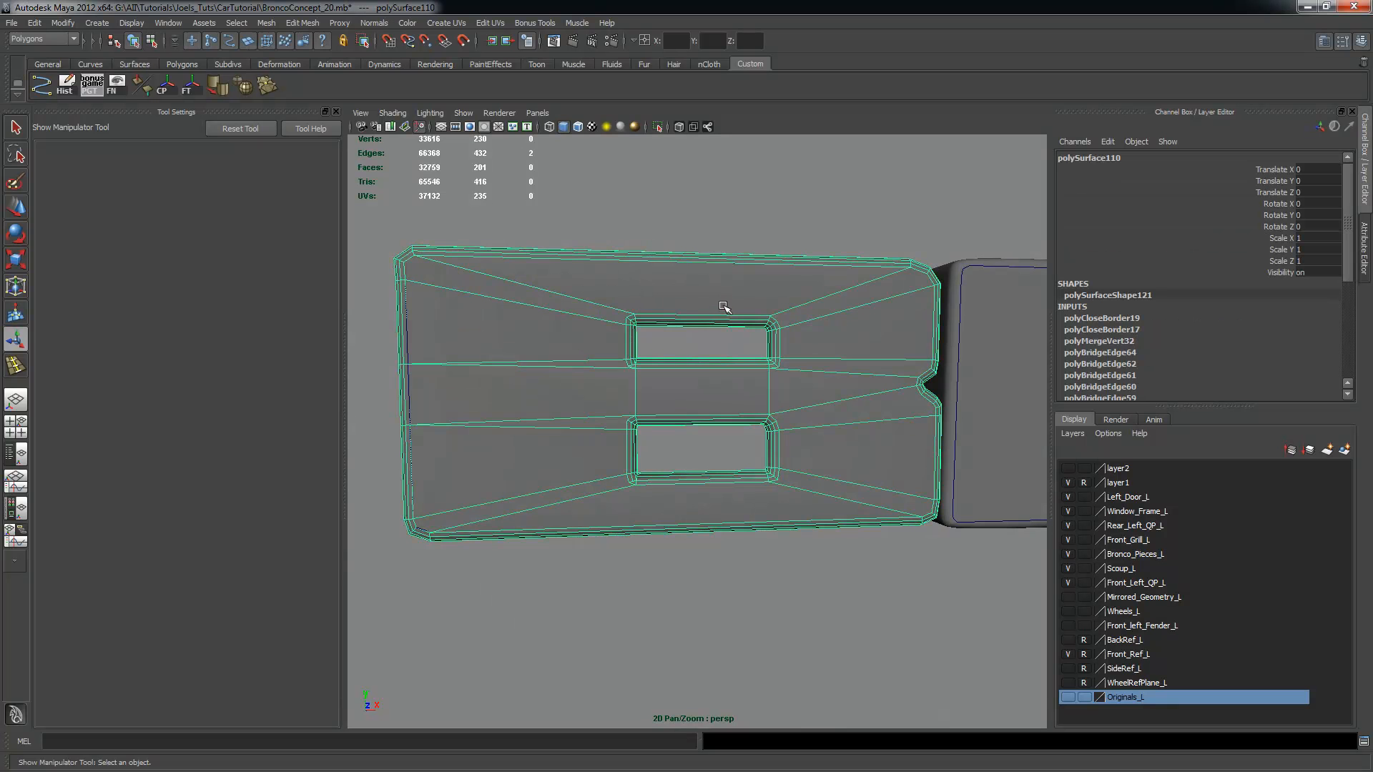
key(3)
alt+drag(755, 311, 653, 279)
key(1)
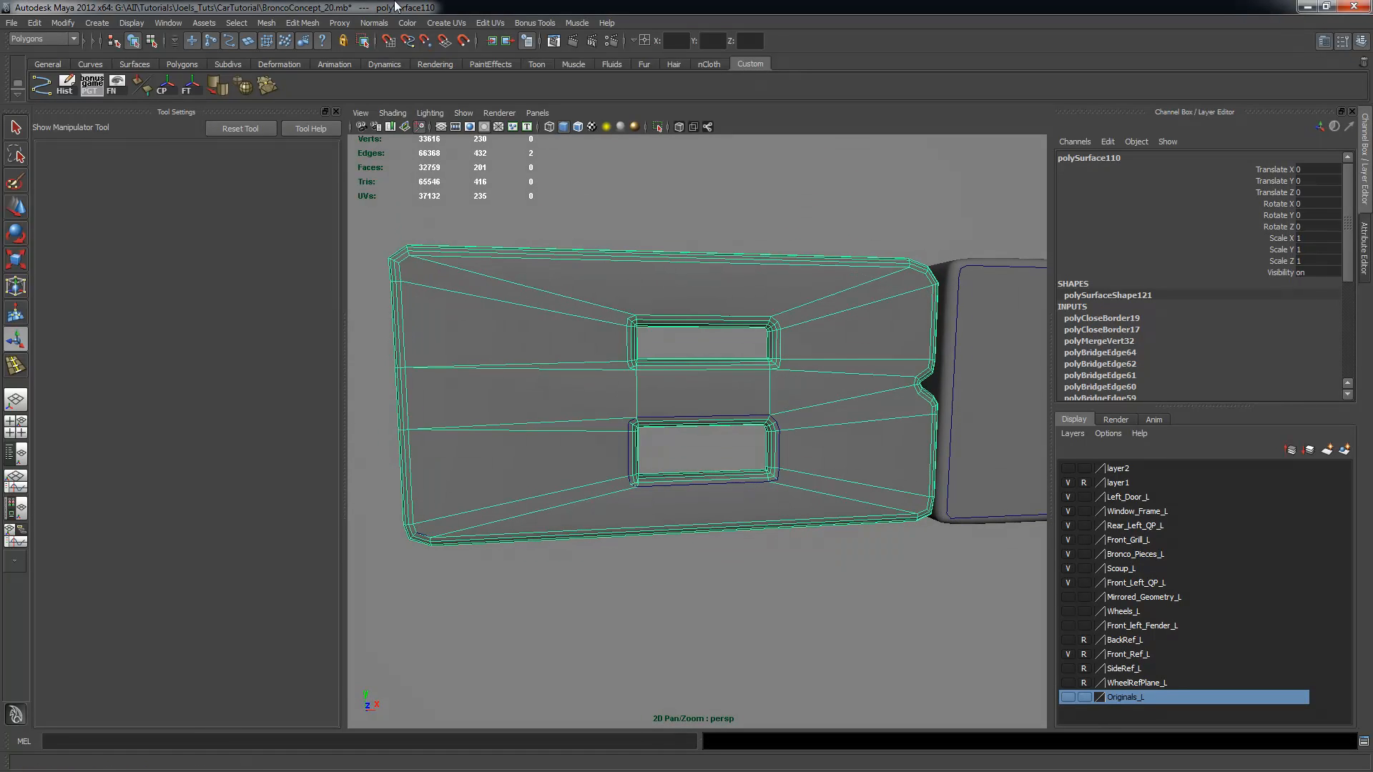
Set Insert Edge Loop to Multiple edge loops and add centred vertical divisions above, between and below the letter B's windows
click(308, 24)
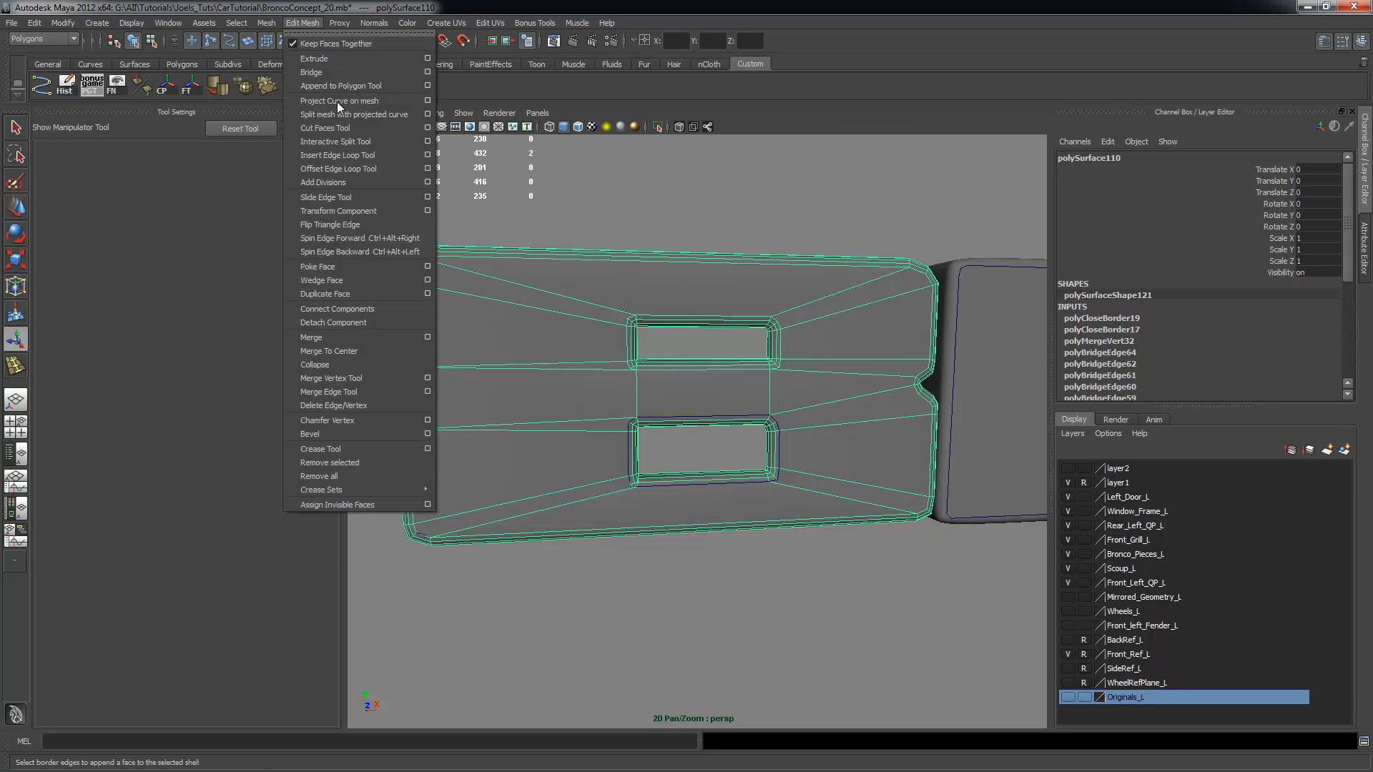
click(426, 155)
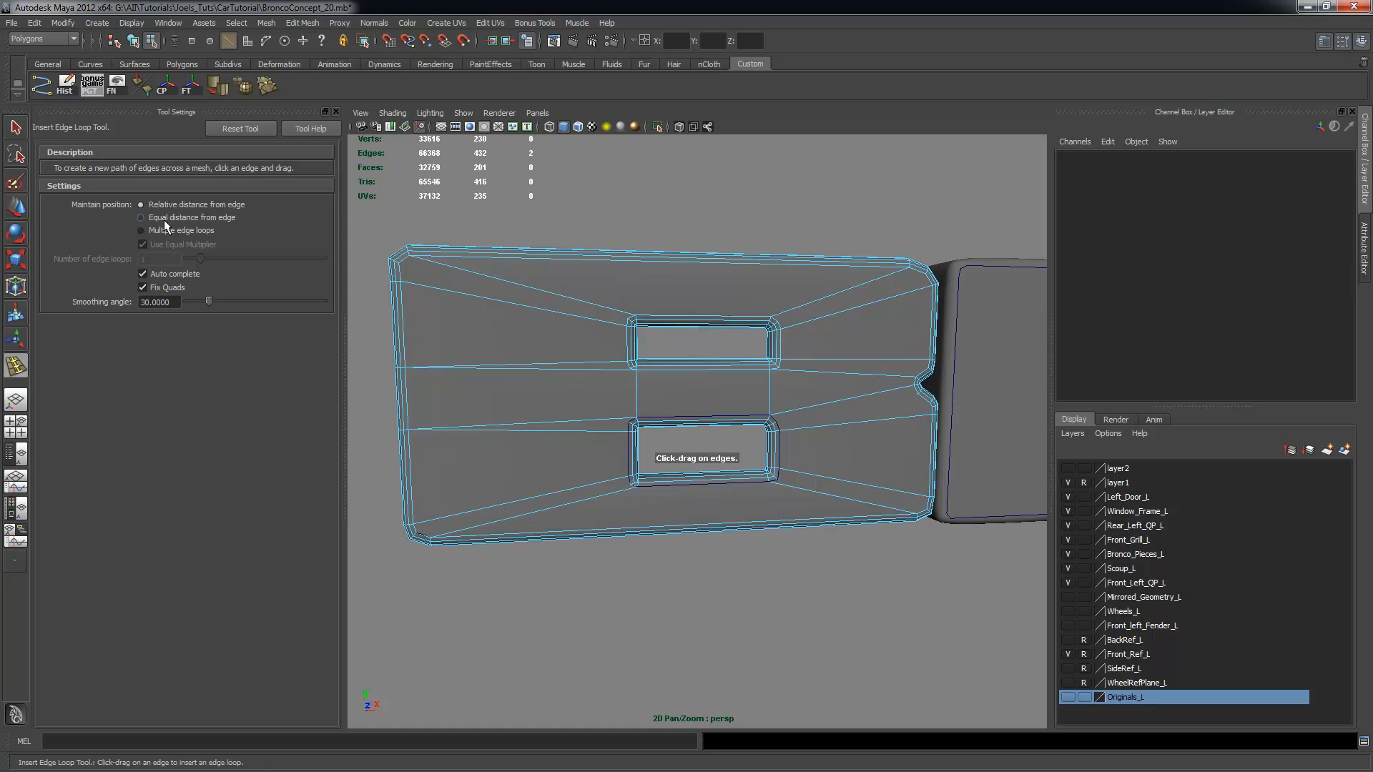
click(141, 230)
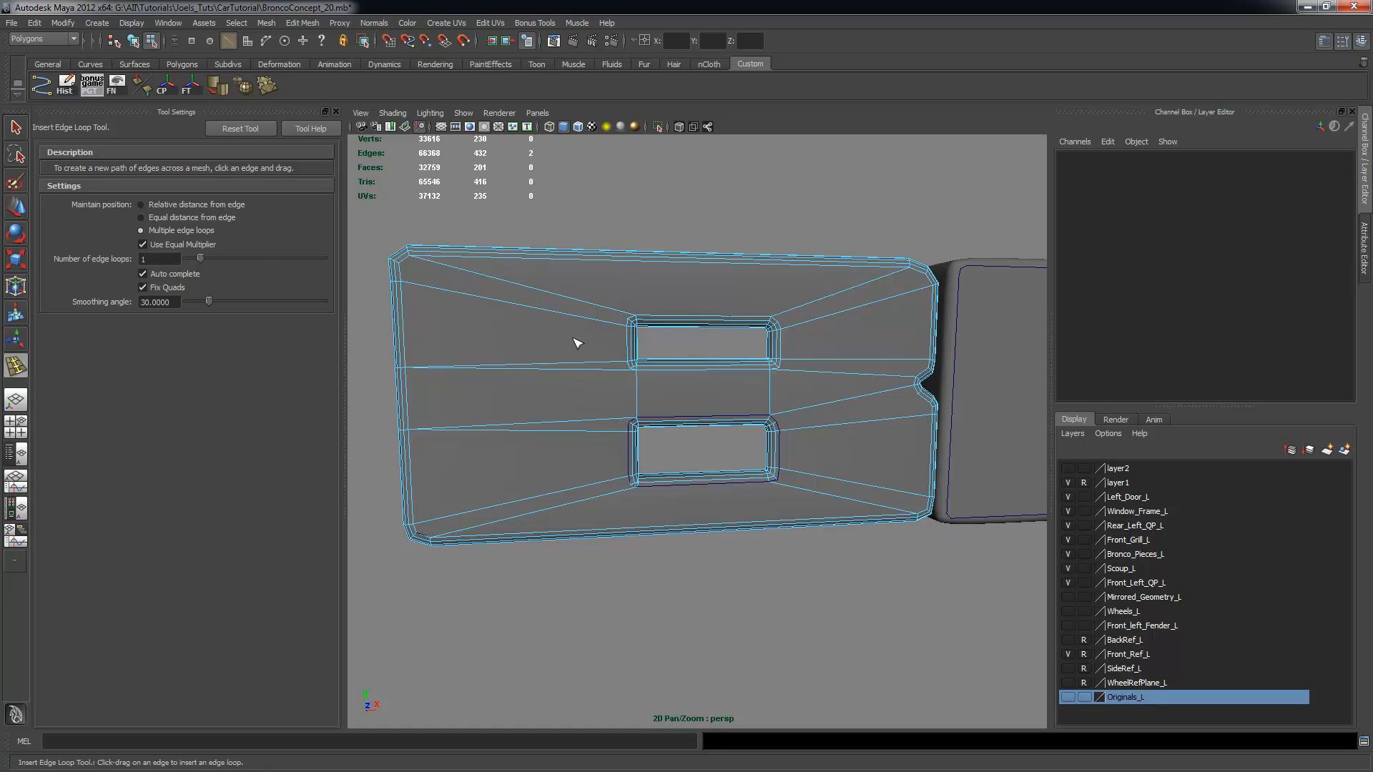
click(705, 275)
click(704, 363)
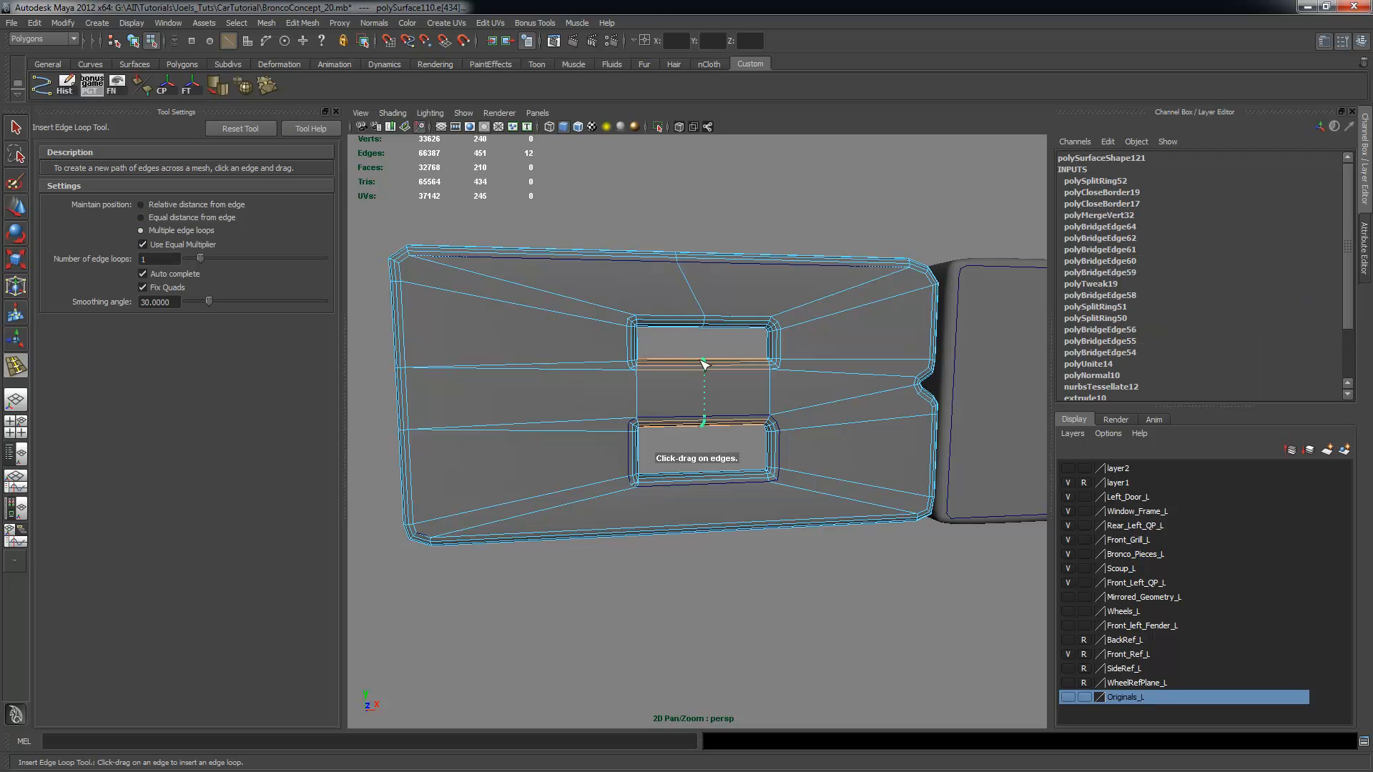
click(702, 481)
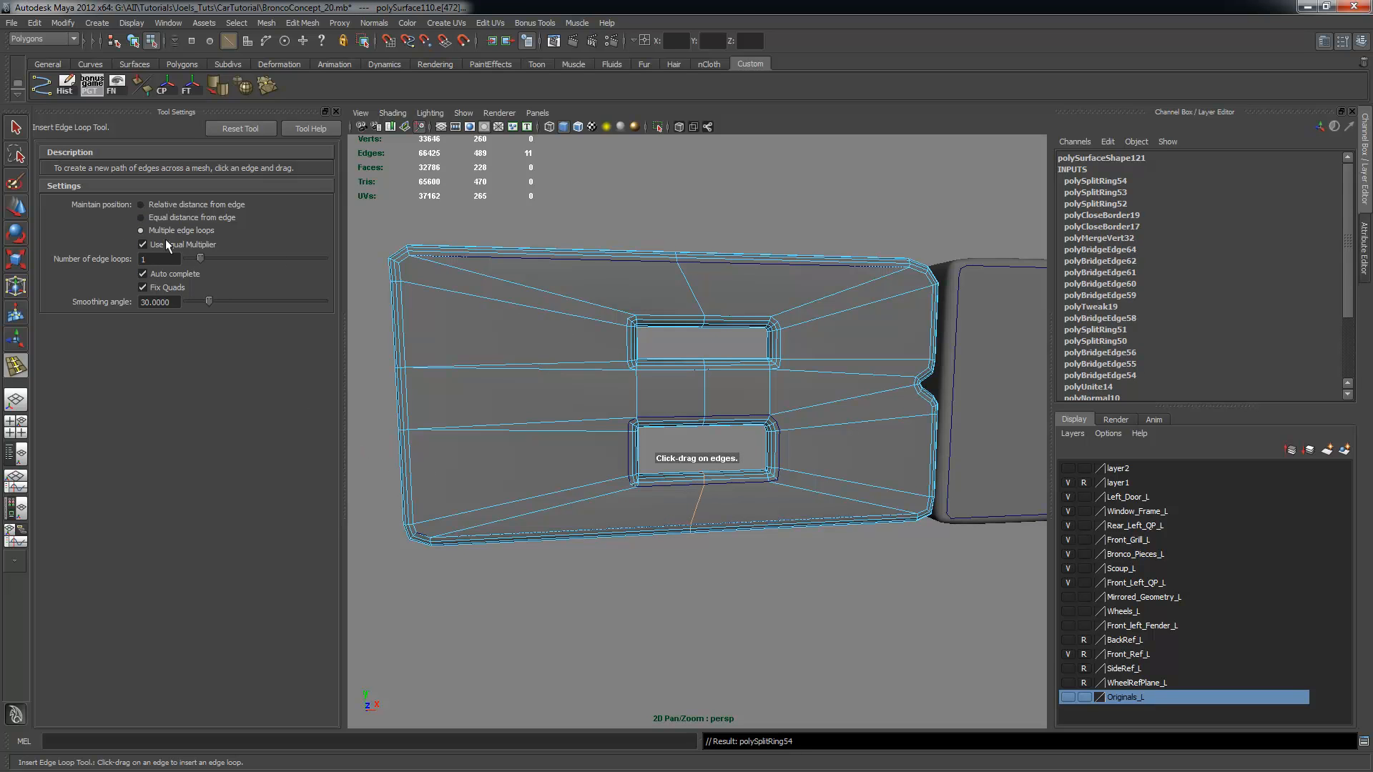
Insert centred horizontal edge divisions on both sides of each of the letter B's windows
click(414, 477)
click(407, 329)
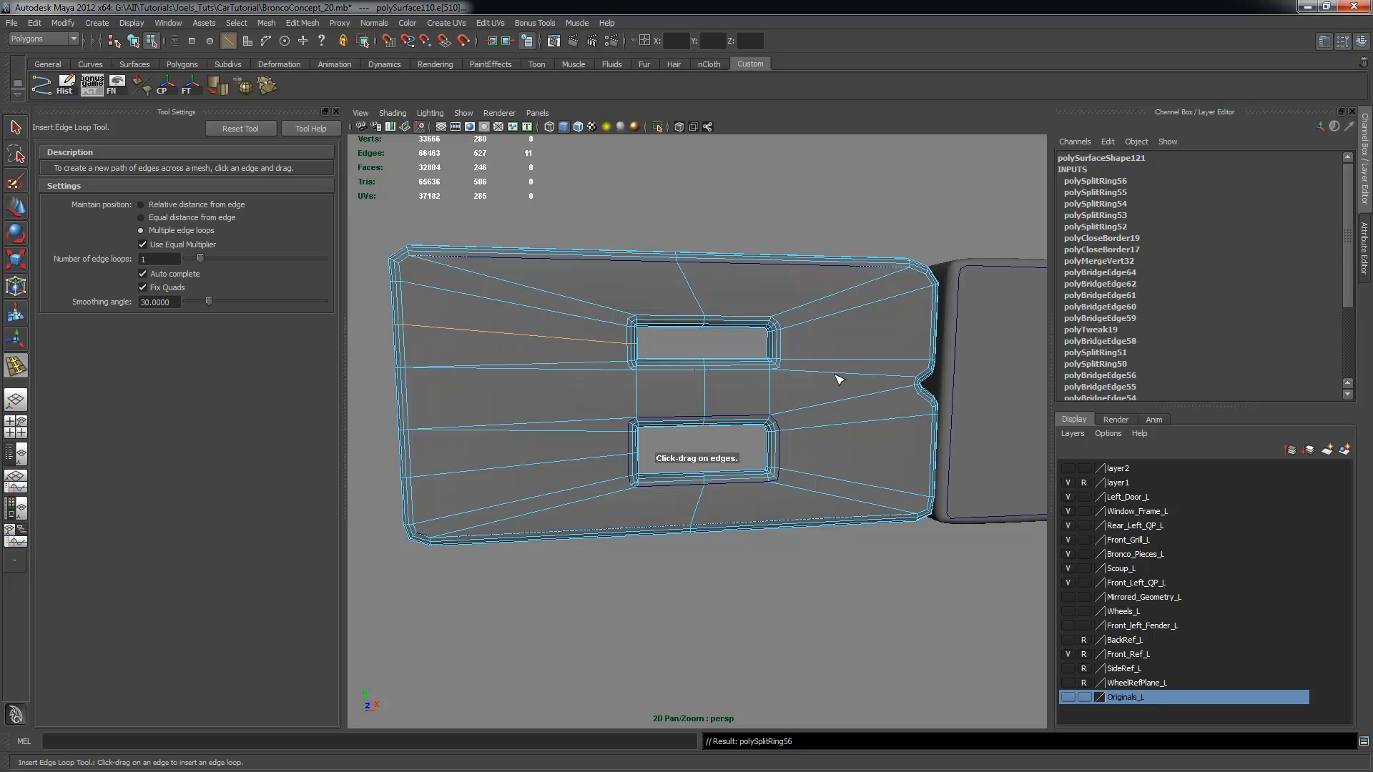
click(788, 347)
click(780, 449)
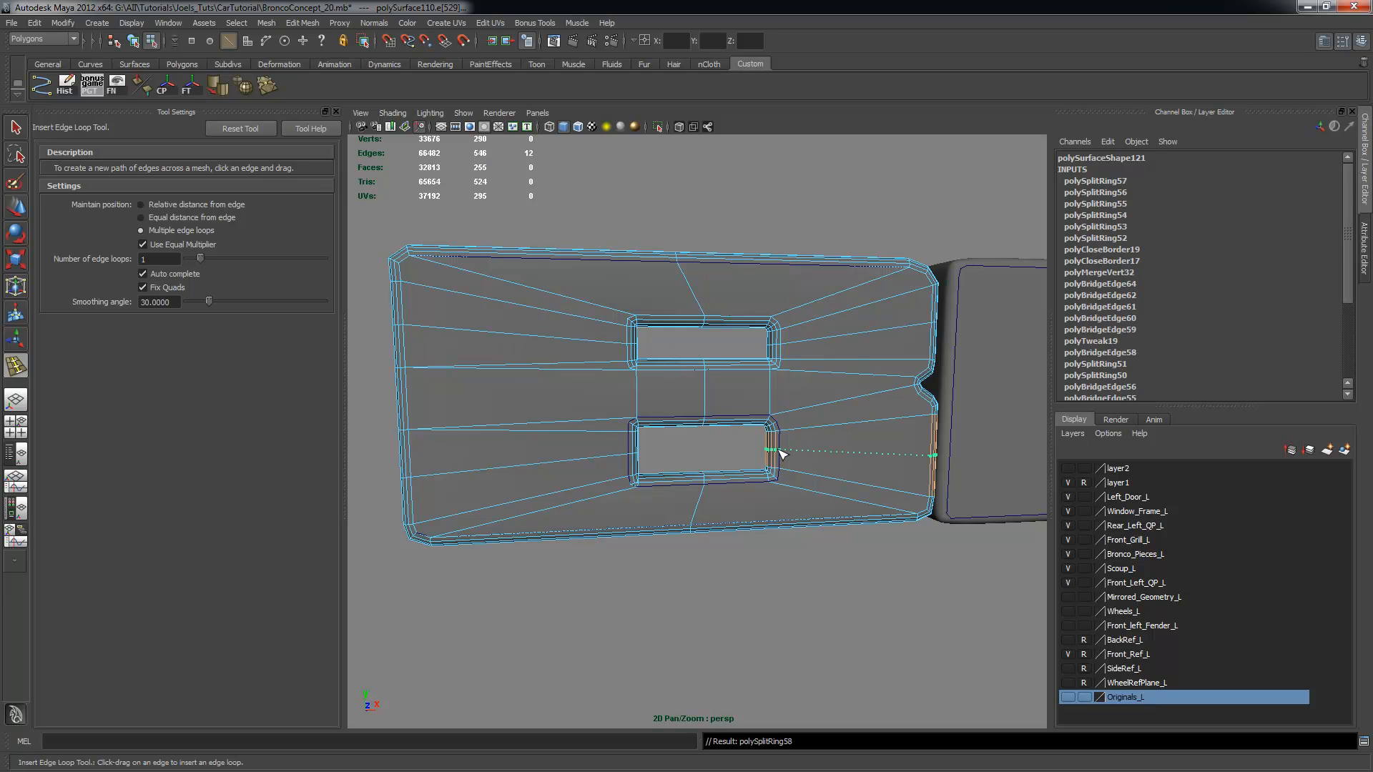
Insert further edge divisions on either side of the centre division above the upper window and below the lower window
click(683, 322)
click(735, 322)
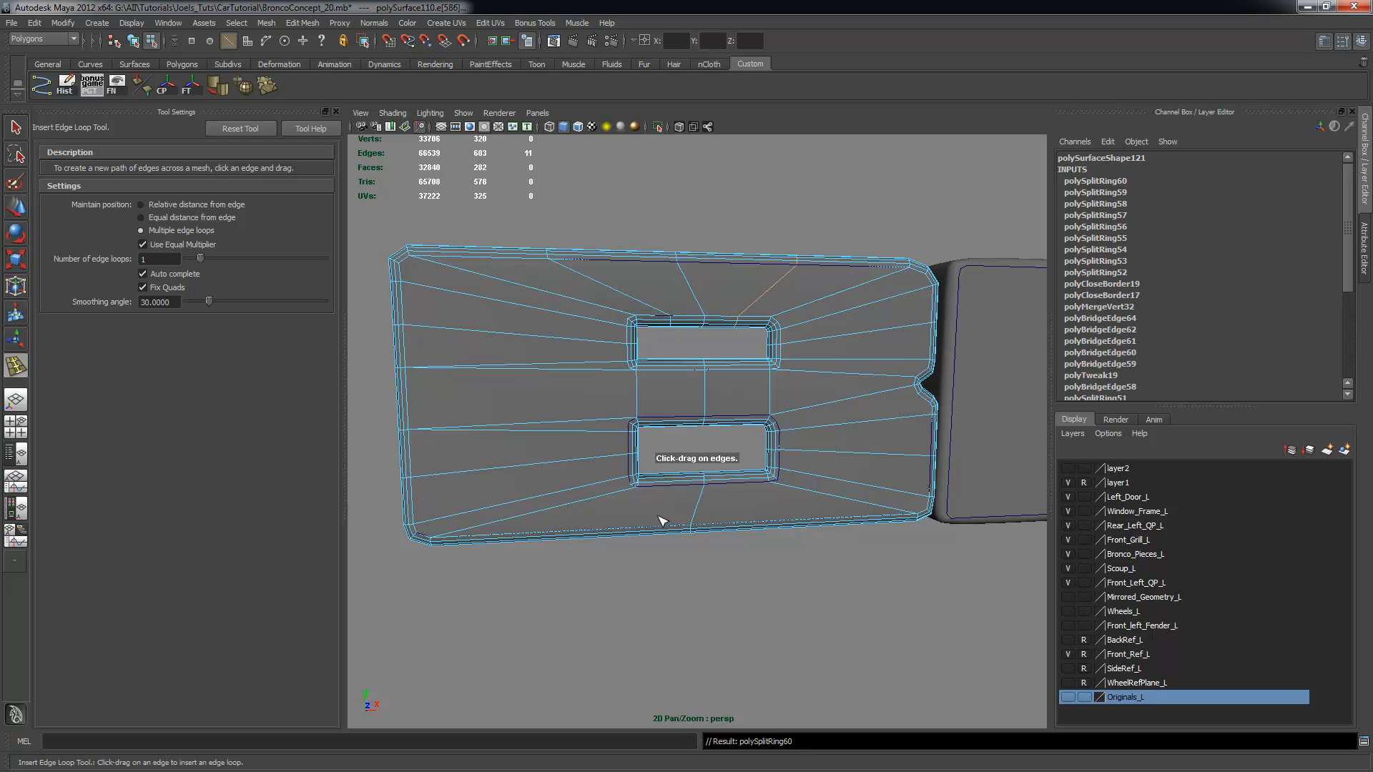
click(665, 487)
click(802, 517)
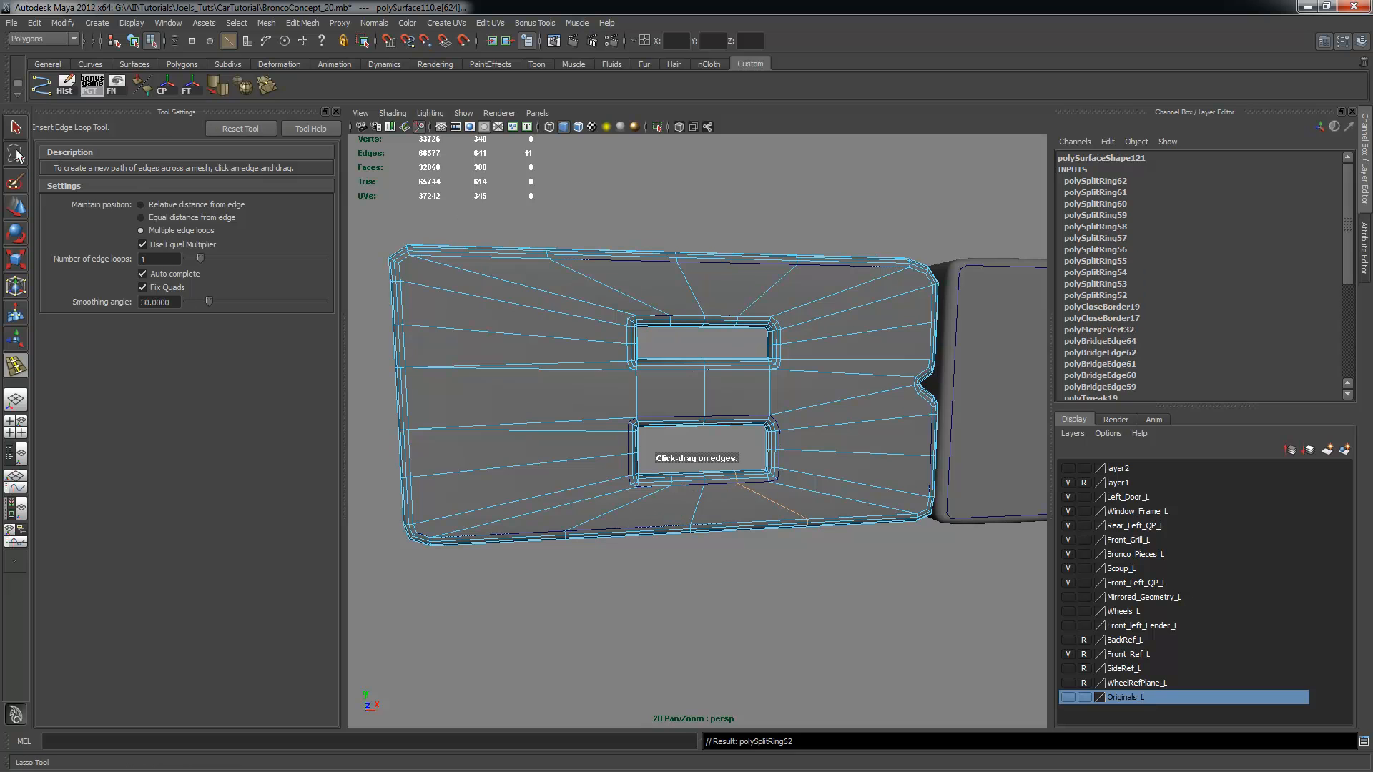
Preview the letter B in smooth display and inspect it at an angle beside the other BRONCO letters
click(16, 127)
scroll(672, 350, down, 2)
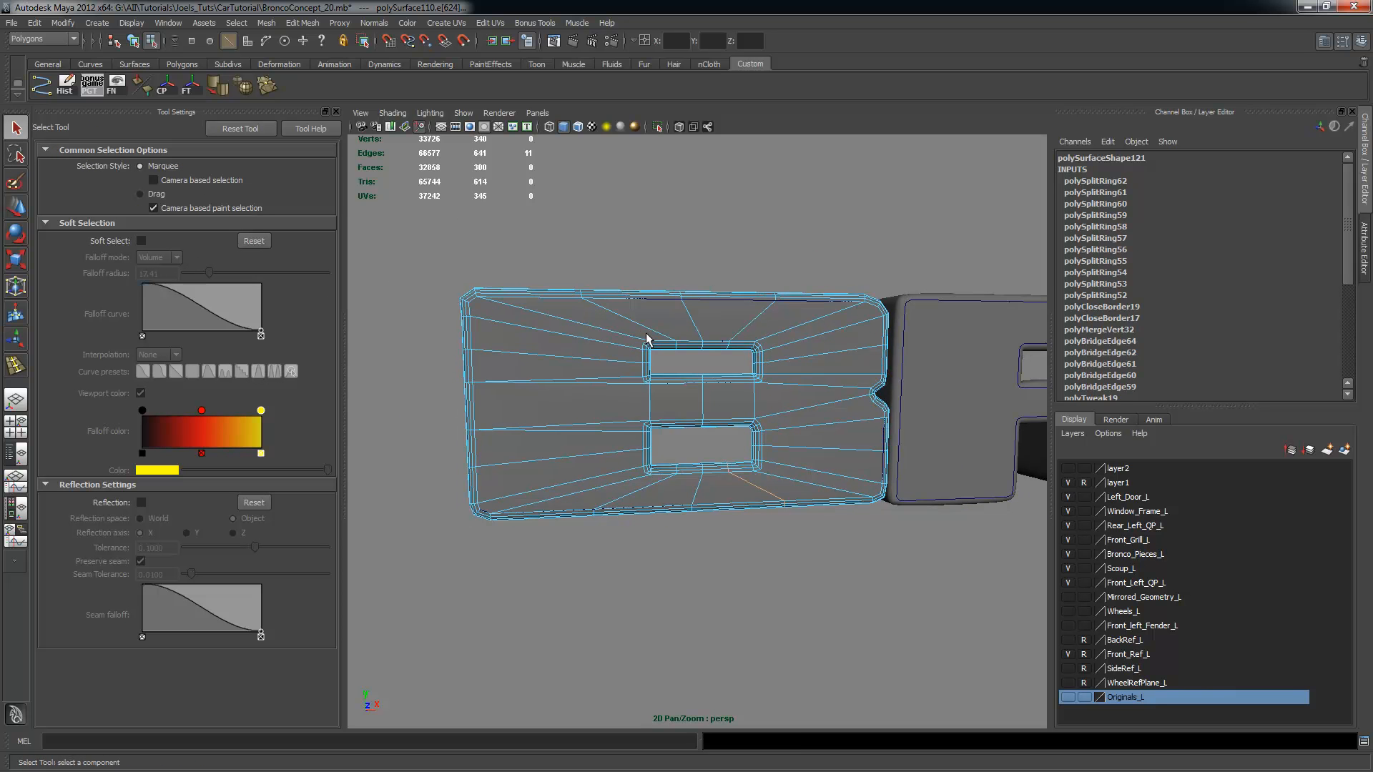
key(F8)
click(657, 350)
key(3)
click(734, 254)
alt+drag(769, 350, 843, 383)
alt+right_drag(843, 383, 672, 330)
alt+drag(672, 330, 723, 350)
alt+right_drag(722, 350, 622, 333)
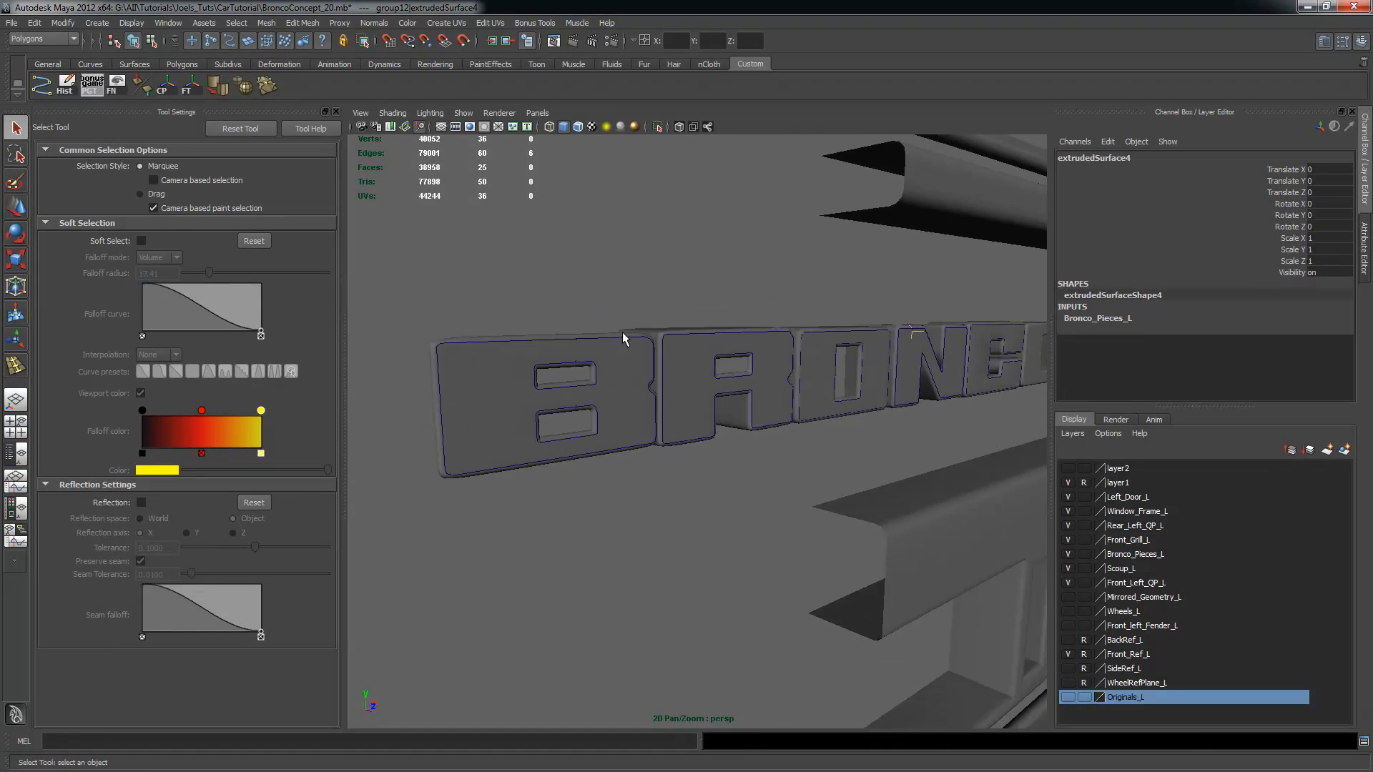
Undo the latest selection and display changes back to the selected, unsmoothed letter B
key(ctrl+z)
key(ctrl+z)
key(ctrl+z)
key(ctrl+z)
key(ctrl+z)
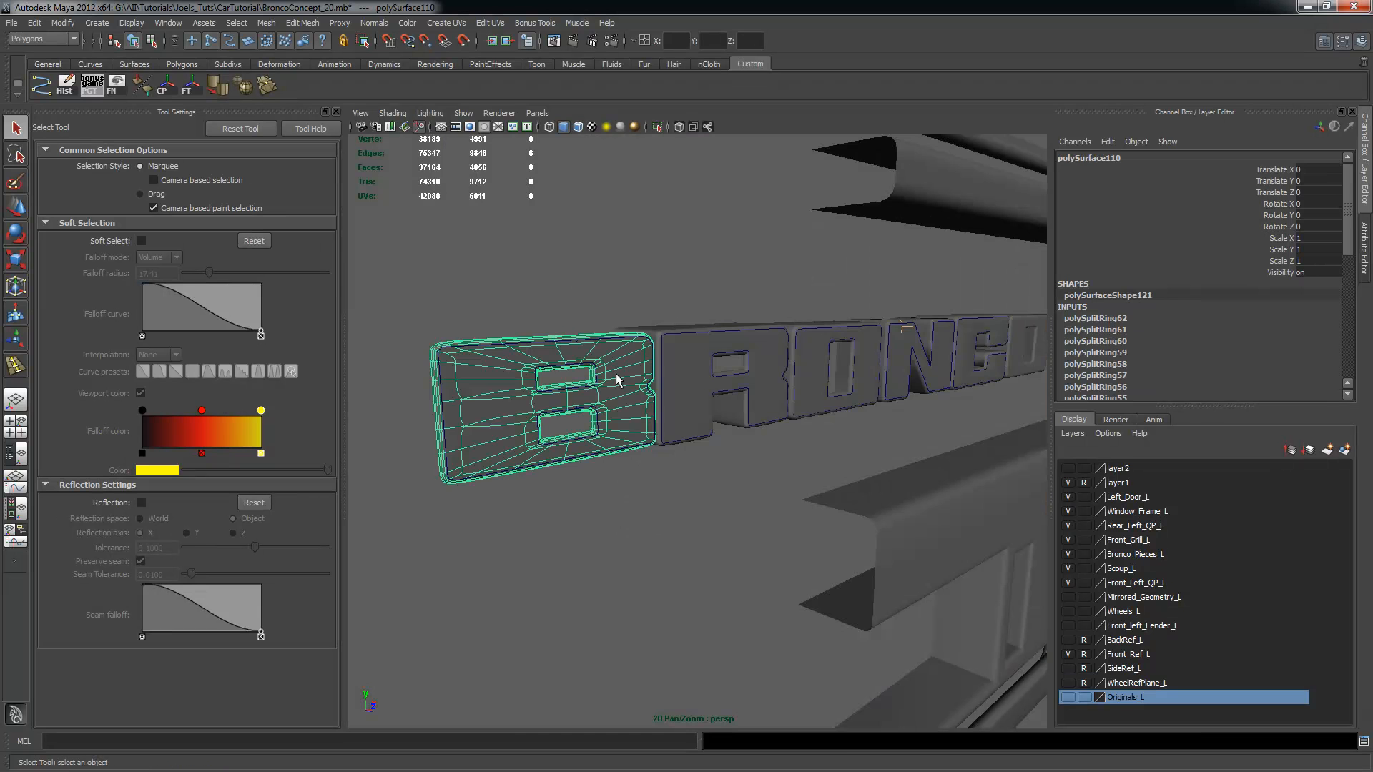
key(ctrl+z)
Select the letter B's rear border edges and extrude them backward to give it the same depth as the neighbouring letters
alt+drag(573, 366, 820, 398)
click(797, 366)
click(800, 376)
right_drag(800, 378, 780, 347)
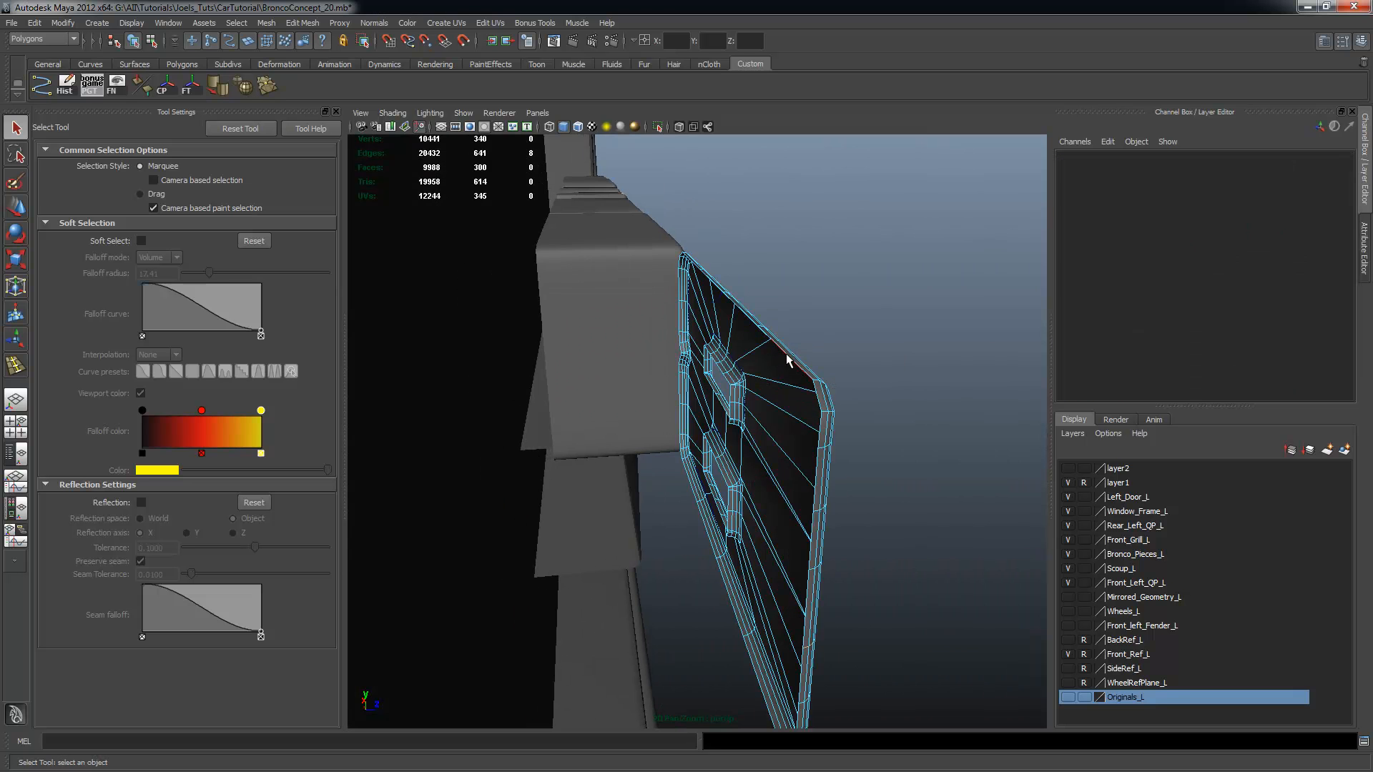
click(786, 360)
mouse_move(855, 408)
alt+mouse_down()
mouse_move(885, 405)
mouse_move(873, 419)
alt+mouse_up()
click(898, 401)
click(297, 22)
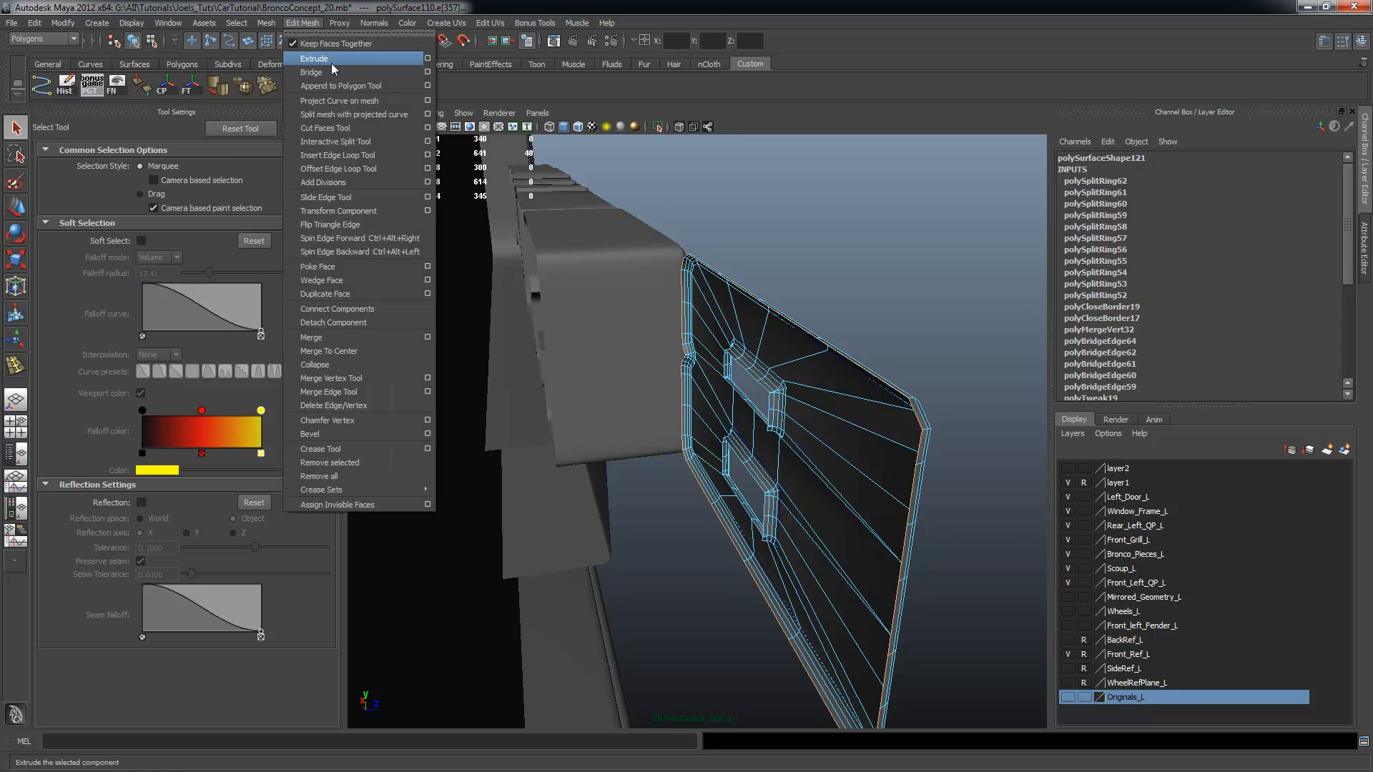
click(315, 57)
alt+drag(842, 362, 650, 381)
click(929, 465)
click(871, 380)
alt+drag(870, 380, 731, 344)
alt+middle_drag(730, 345, 729, 391)
Return the extruded letter B to object mode in smooth display, deselect it and save BroncoConcept_20.mb
key(F8)
key(F8)
key(F8)
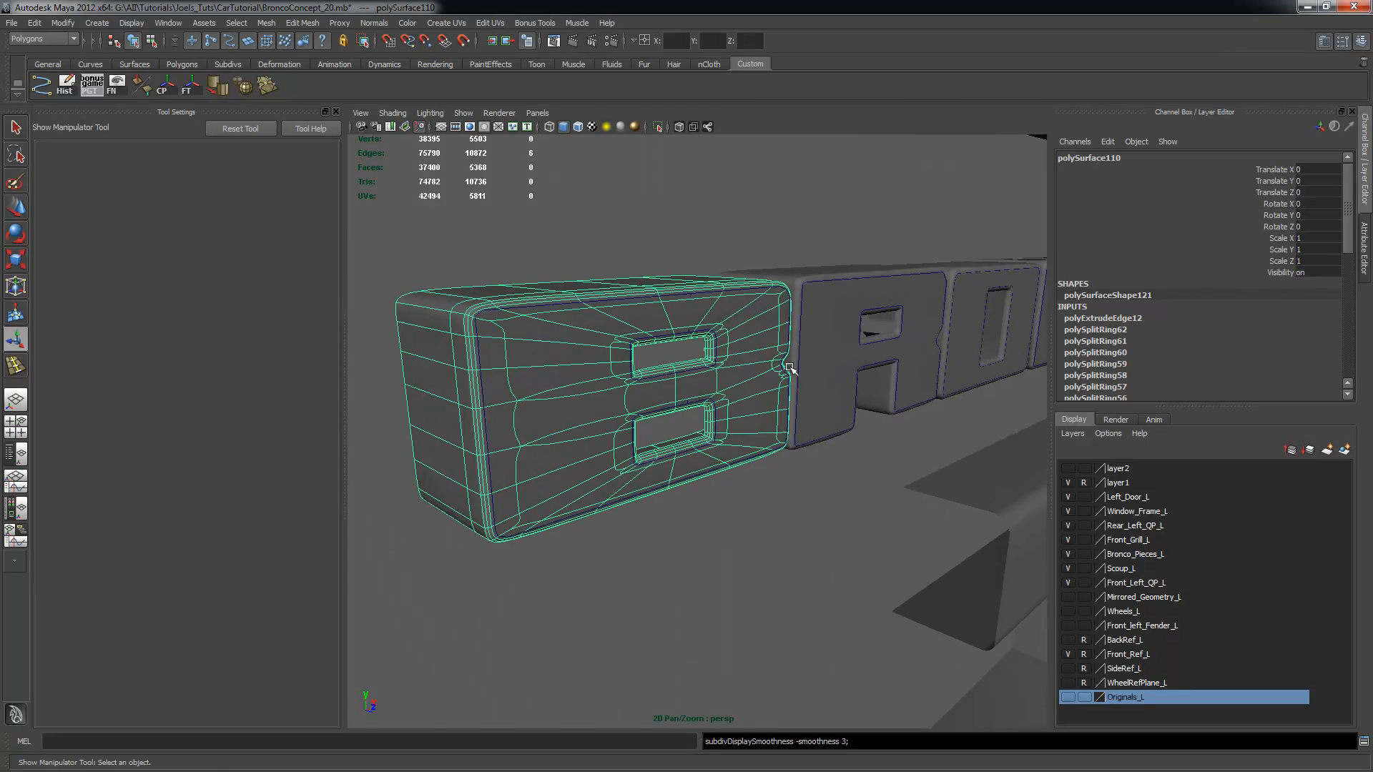
click(783, 461)
alt+drag(783, 461, 735, 426)
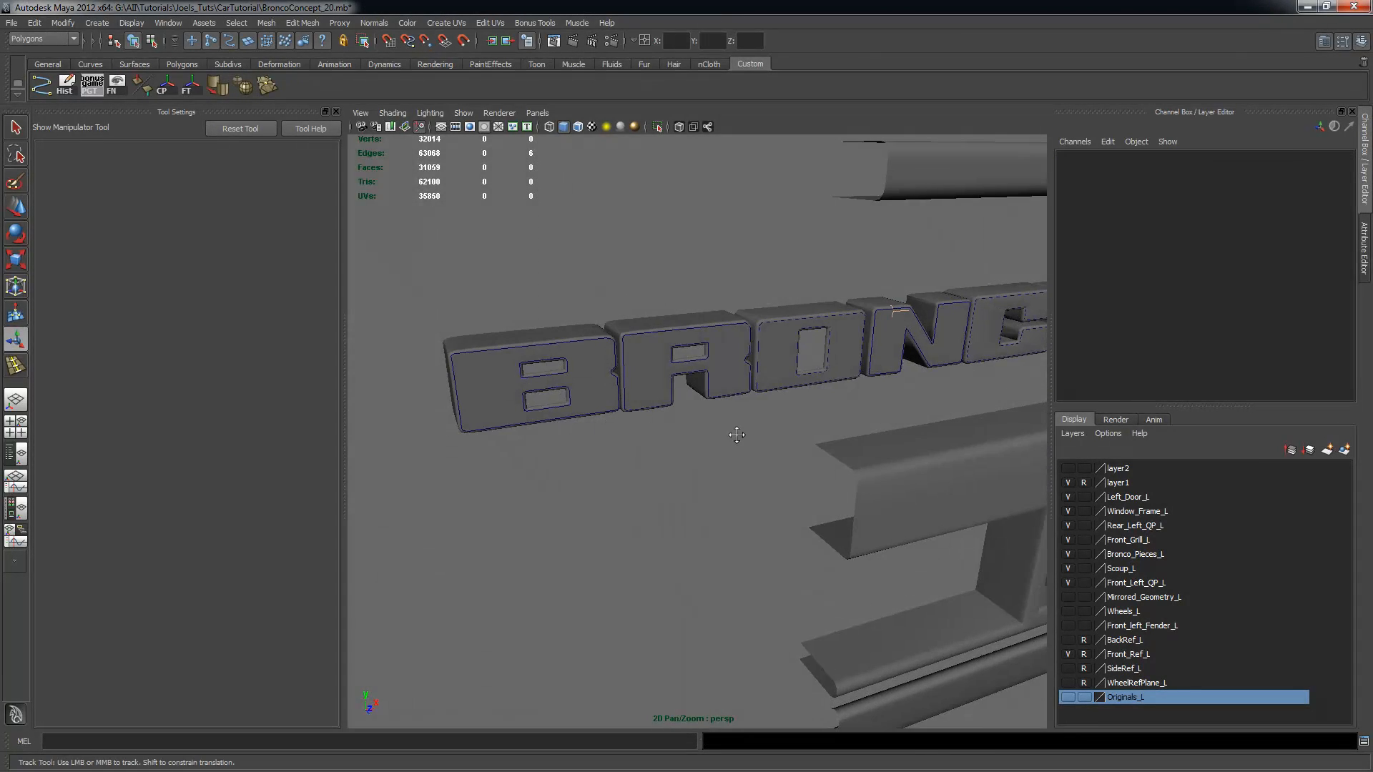
key(q)
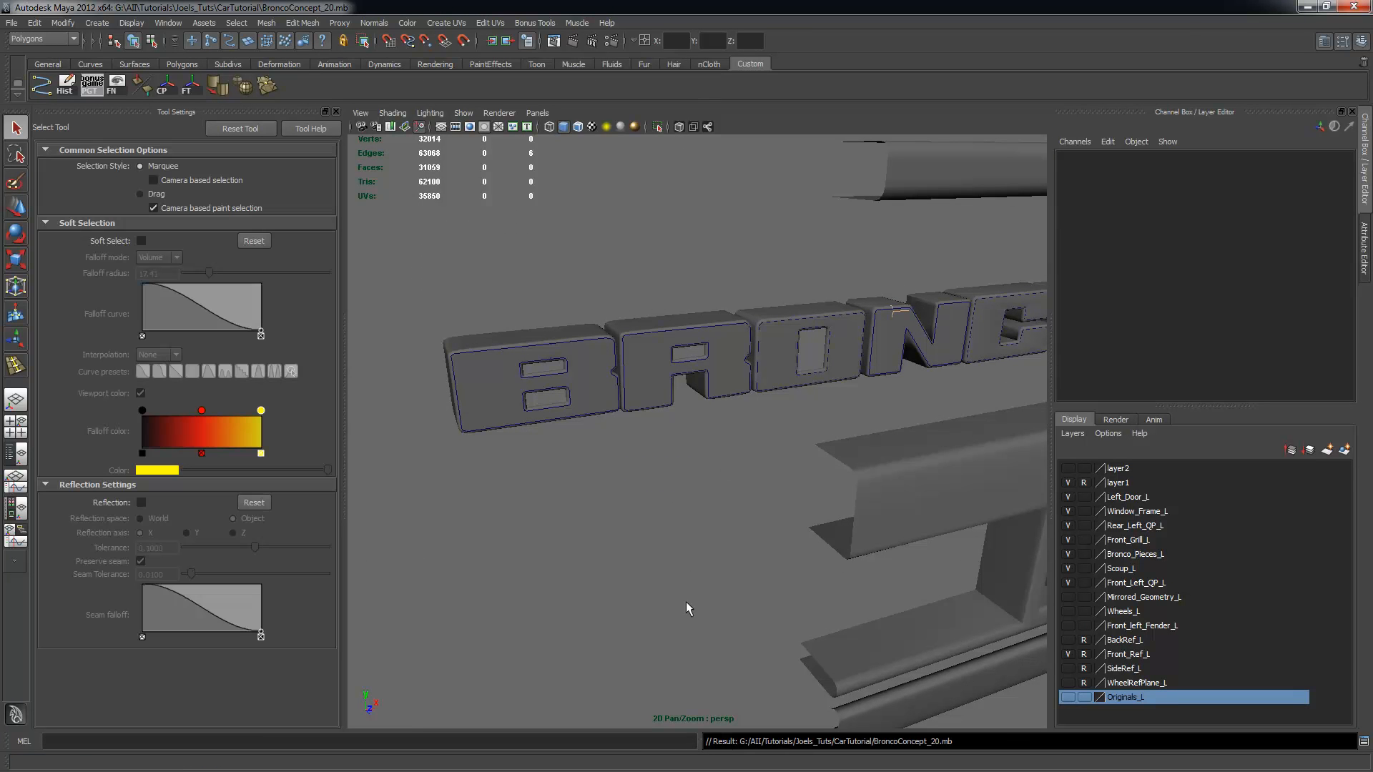
Close the tool settings and show the letter C in smooth display
click(336, 113)
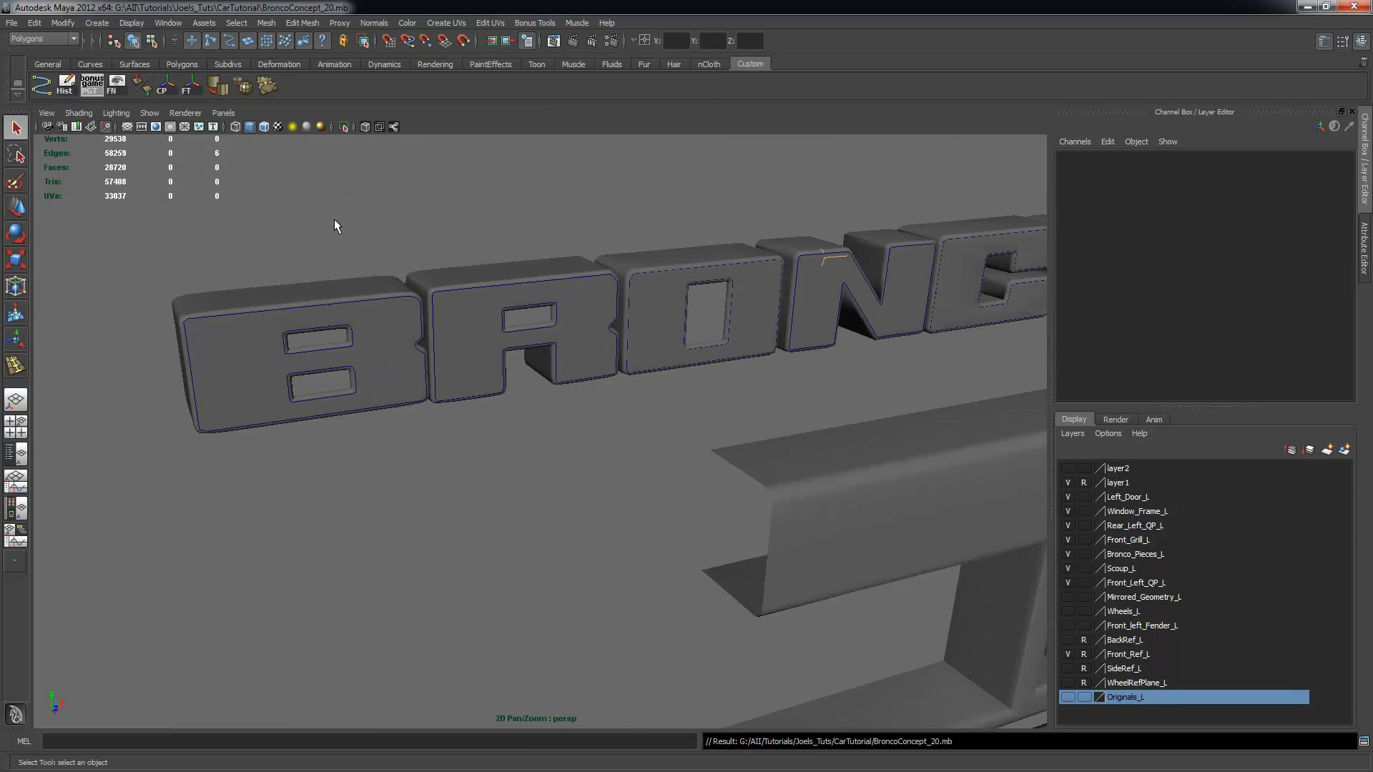
alt+drag(643, 487, 615, 398)
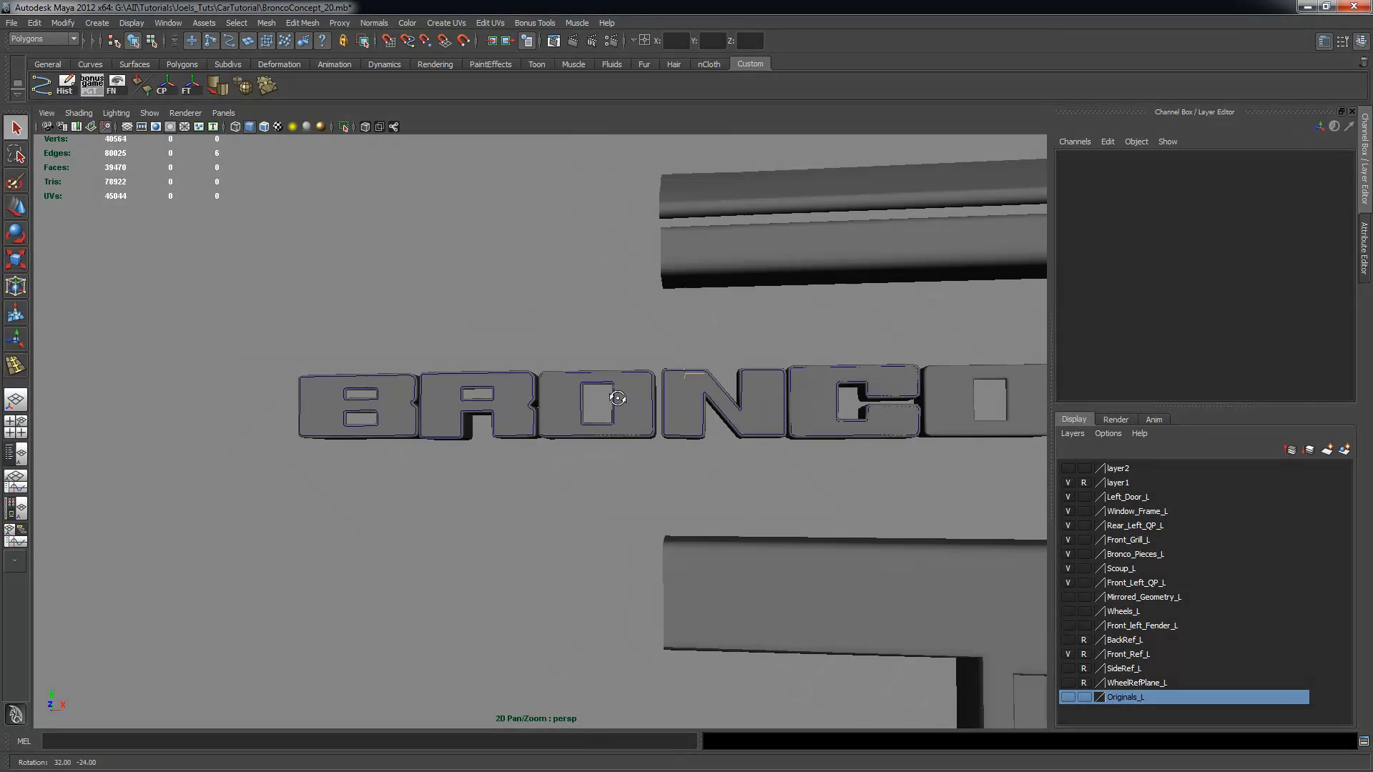
alt+right_drag(615, 398, 890, 405)
click(912, 392)
alt+middle_drag(913, 392, 597, 418)
alt+right_drag(597, 418, 934, 487)
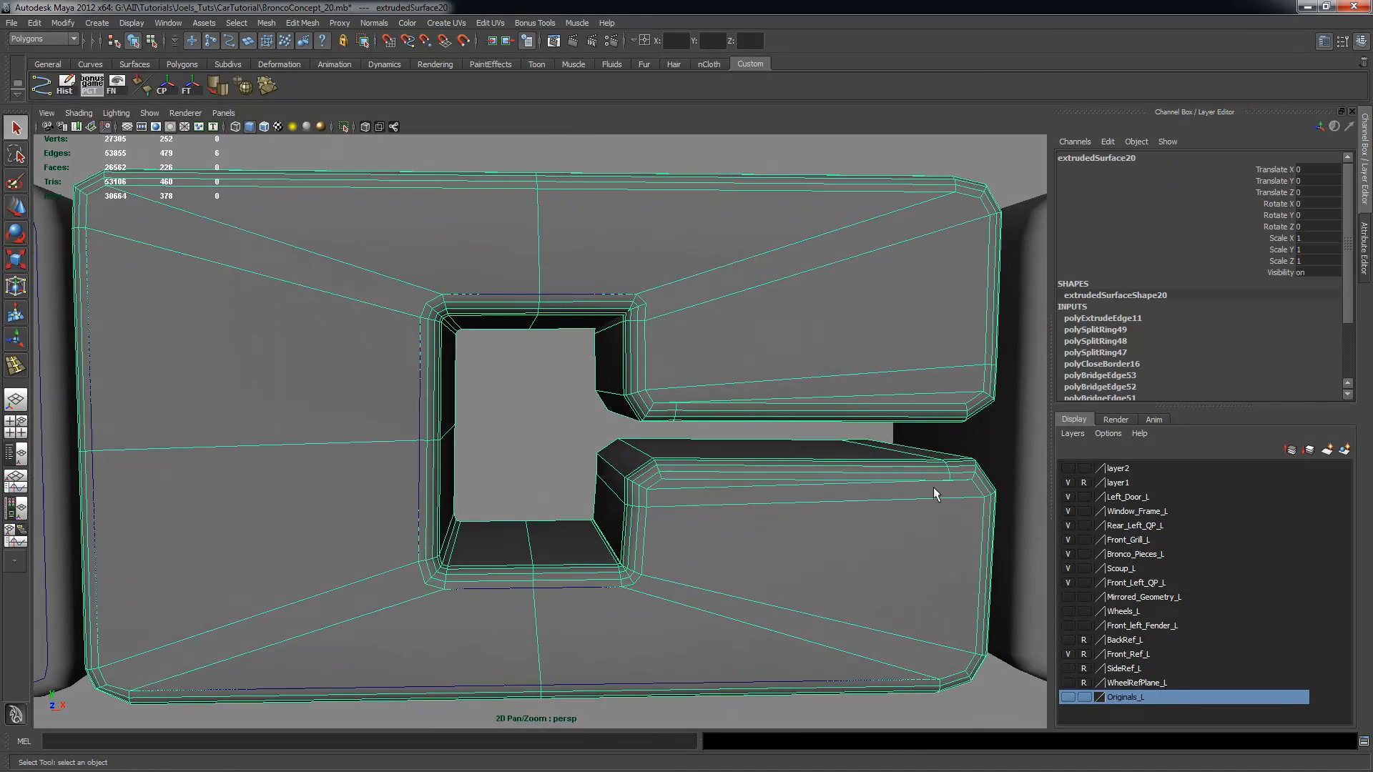
key(3)
alt+right_drag(838, 342, 472, 283)
click(898, 392)
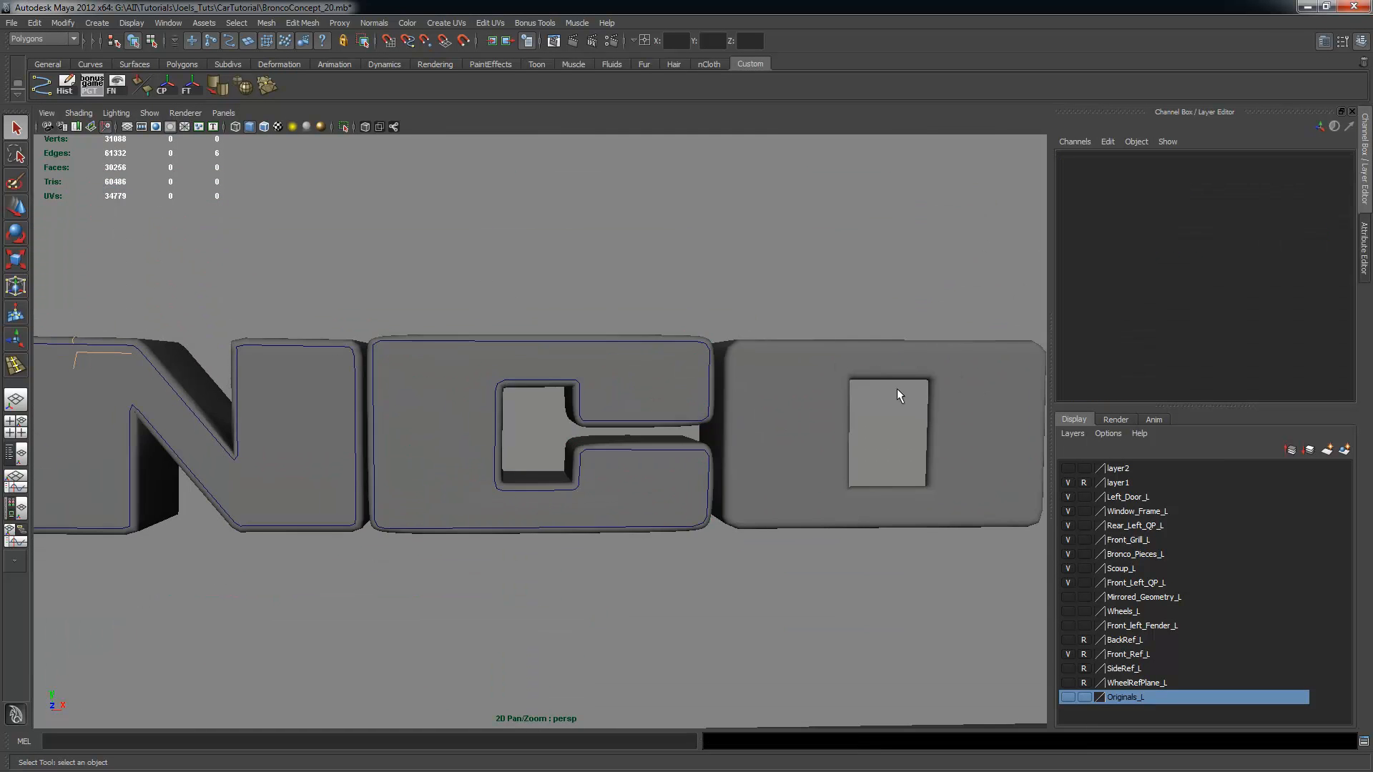
Save the scene as BroncoConcept_21.mb
alt+right_drag(899, 392, 505, 334)
alt+right_drag(635, 364, 417, 321)
alt+middle_drag(543, 341, 609, 307)
alt+drag(609, 308, 631, 339)
key(ctrl+s)
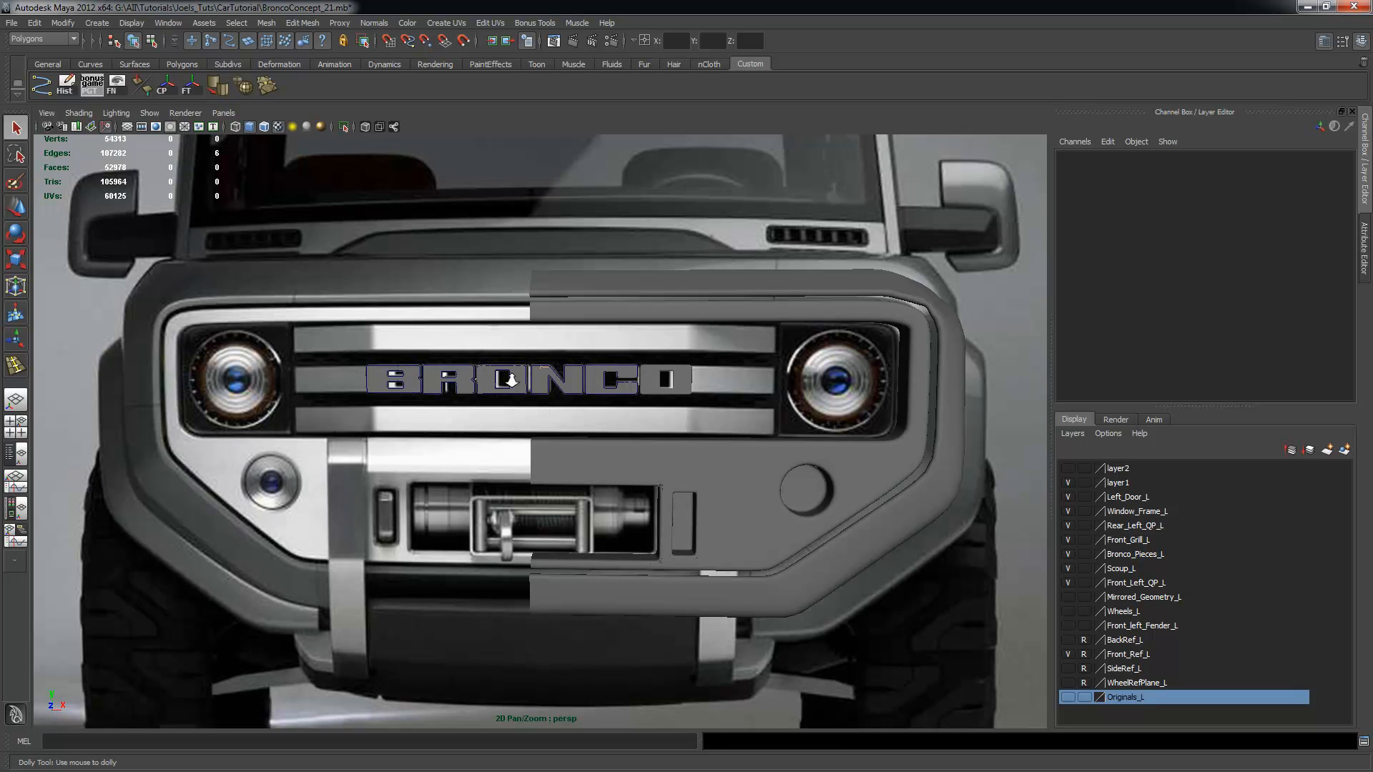
Examine the BRONCO lettering, grille bars and headlights against the front reference image in the perspective view
scroll(581, 409, up, 2)
scroll(597, 387, up, 3)
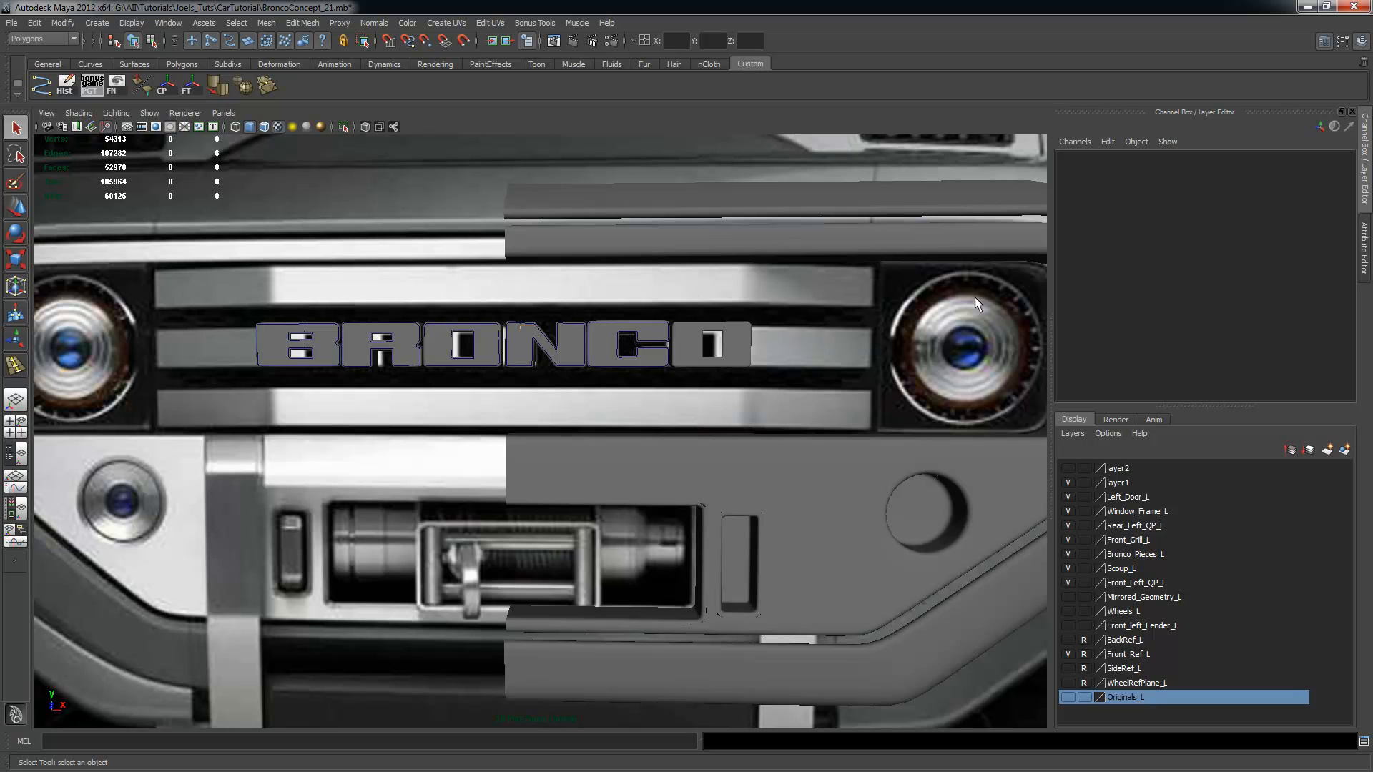
scroll(778, 327, down, 4)
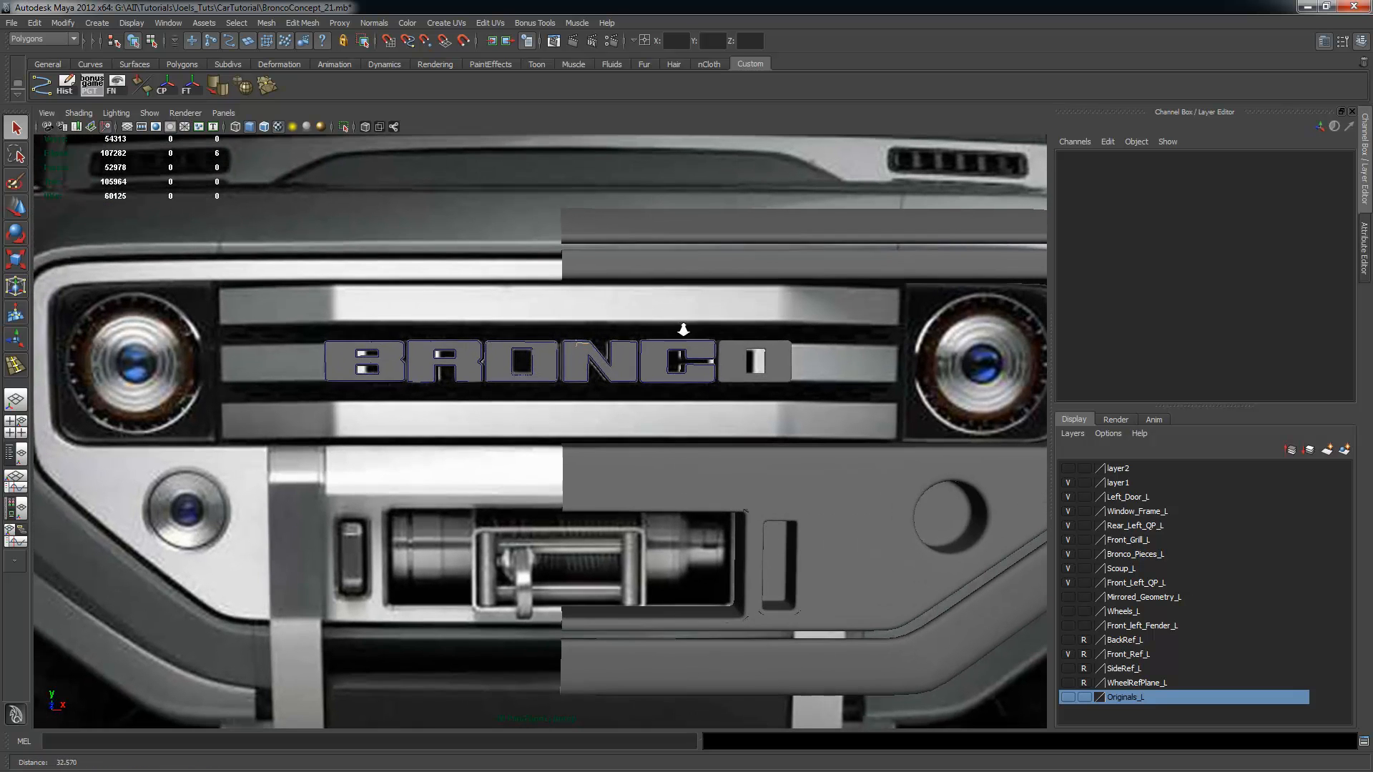
alt+right_drag(683, 330, 689, 331)
alt+middle_drag(746, 334, 782, 350)
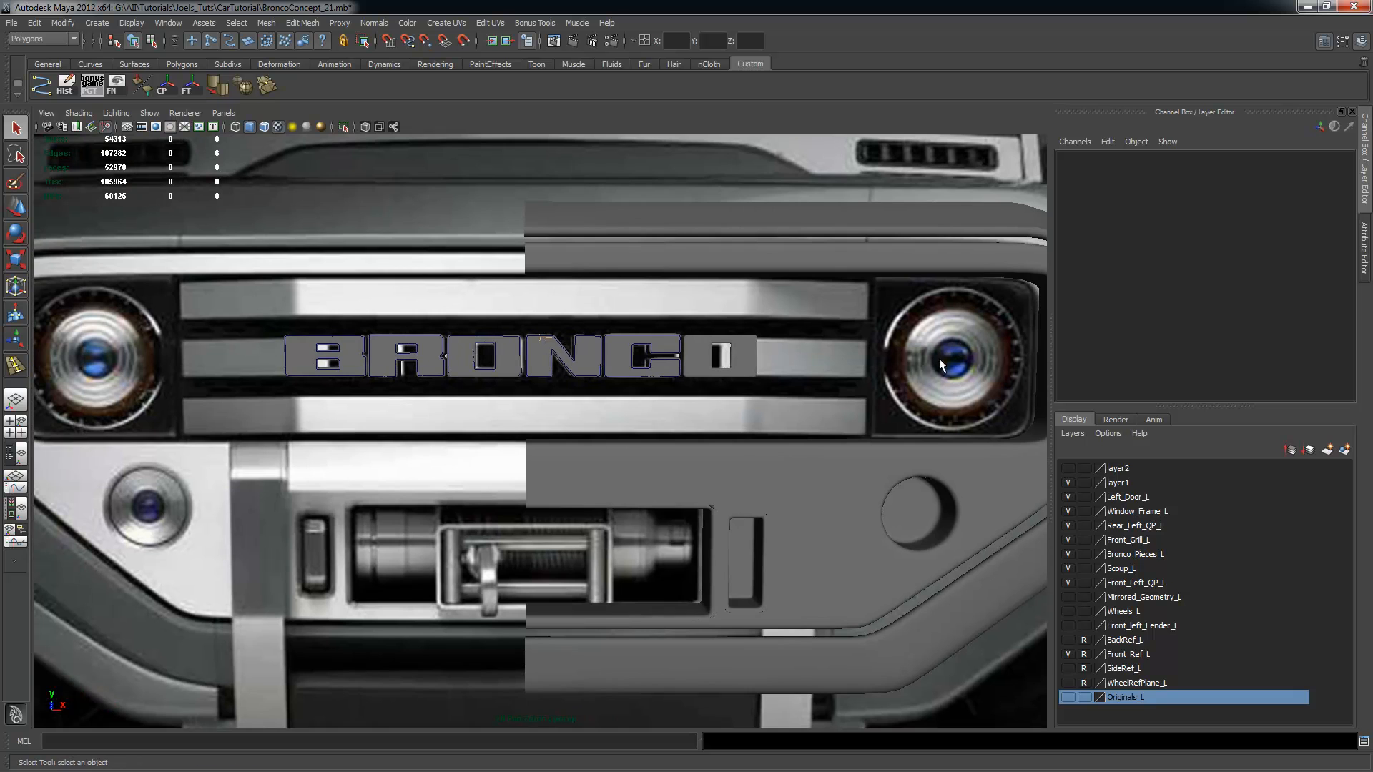
alt+right_drag(691, 367, 671, 370)
alt+middle_drag(673, 372, 692, 364)
mouse_move(672, 374)
alt+mouse_down()
mouse_move(641, 374)
mouse_move(675, 379)
alt+mouse_up()
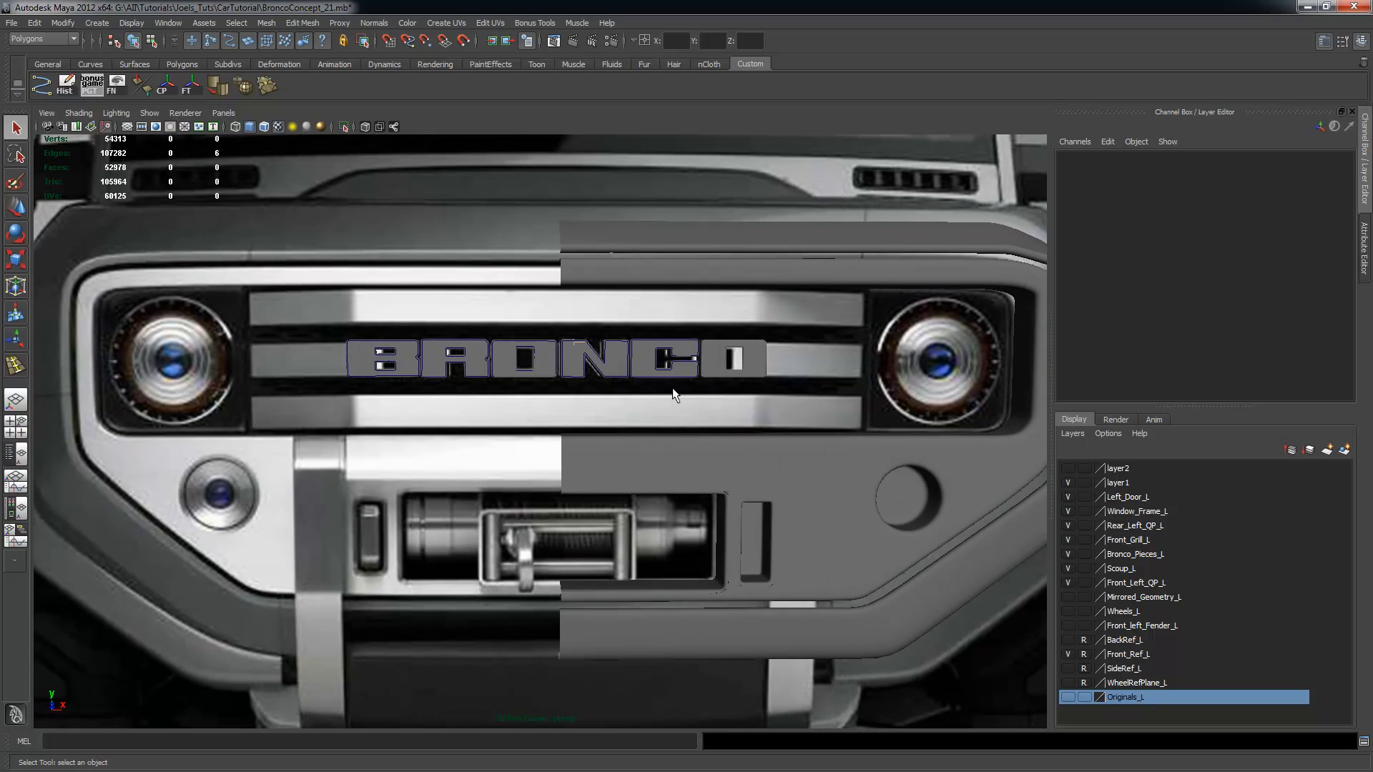
Switch to the maximized front view and frame the BRONCO lettering with the grille bars
key(space)
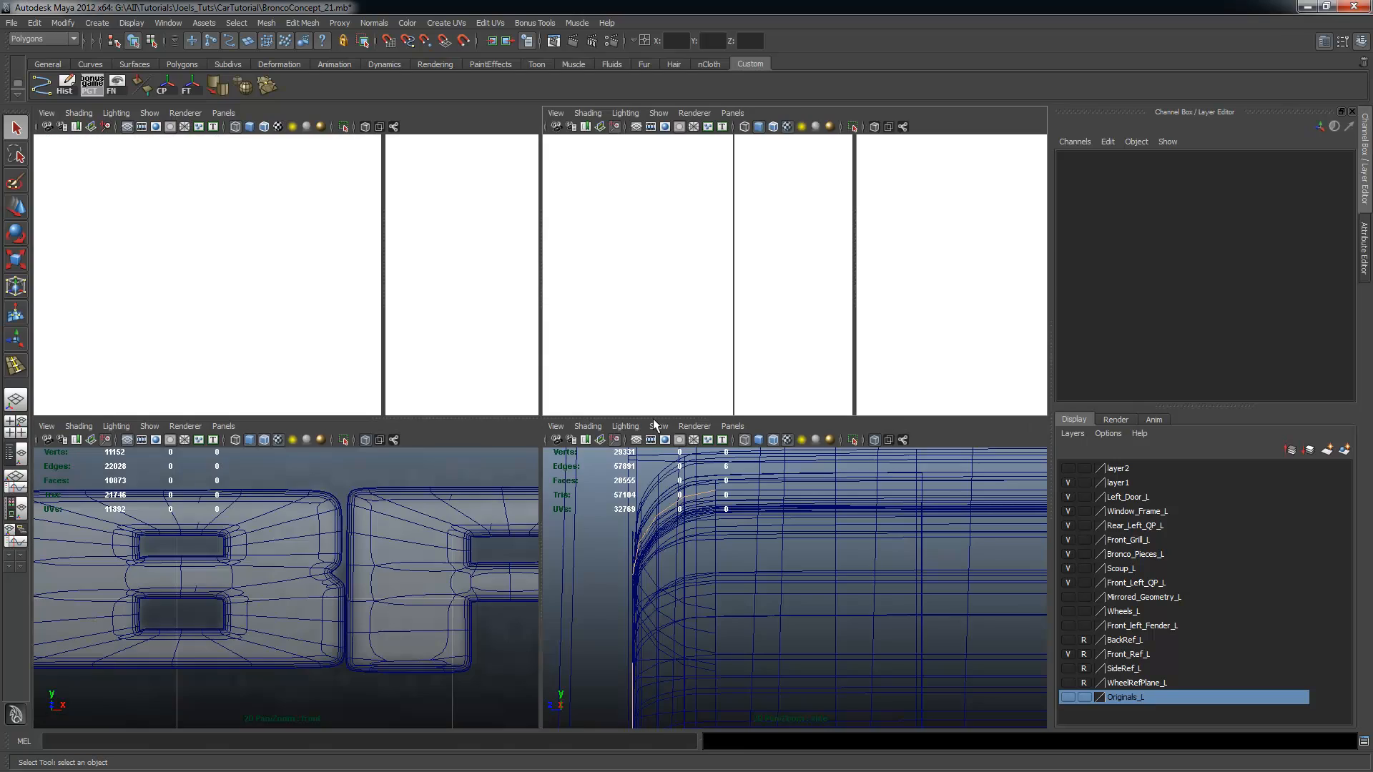
key(space)
key(a)
alt+right_drag(582, 379, 817, 436)
alt+middle_drag(817, 436, 784, 457)
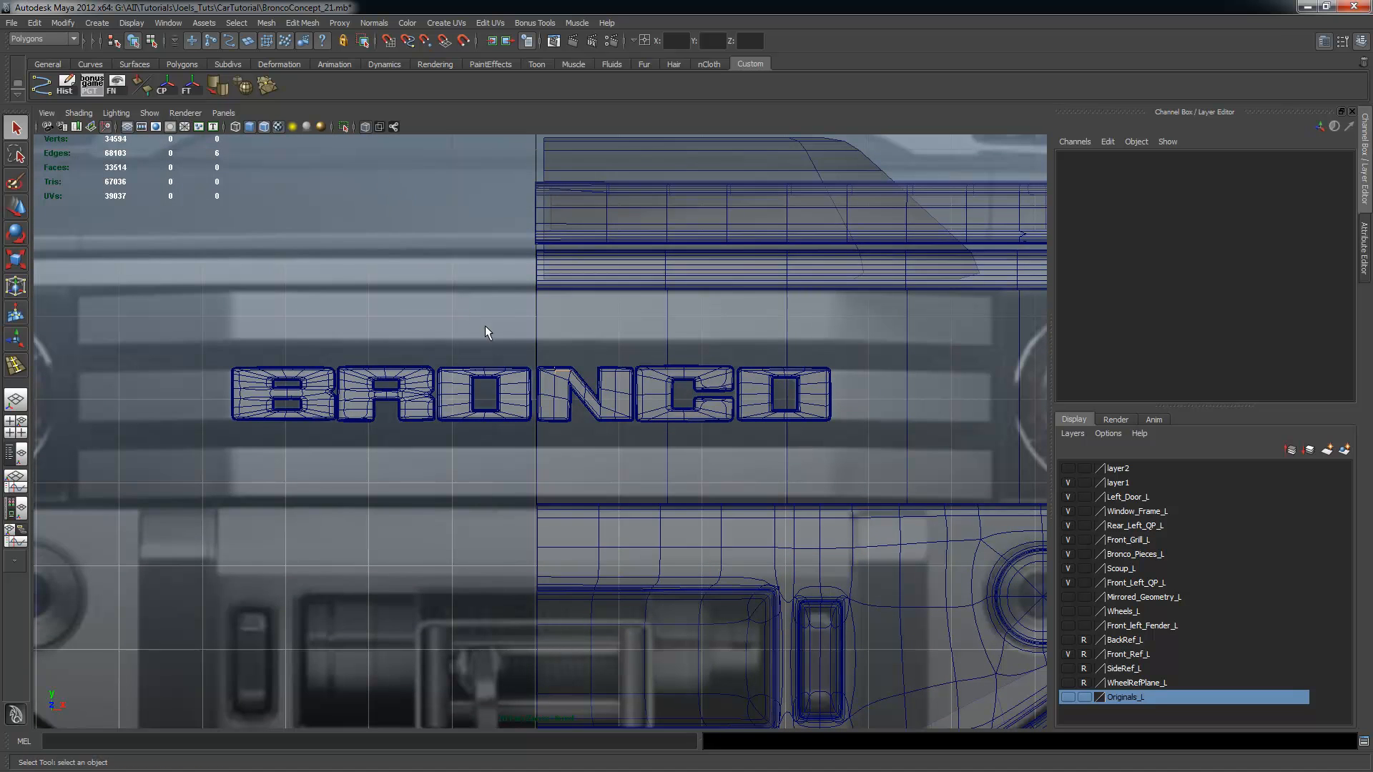
Create a polygon cube on the vehicle's centre line over the upper grille bar, matching the bar's height in the front reference
click(96, 23)
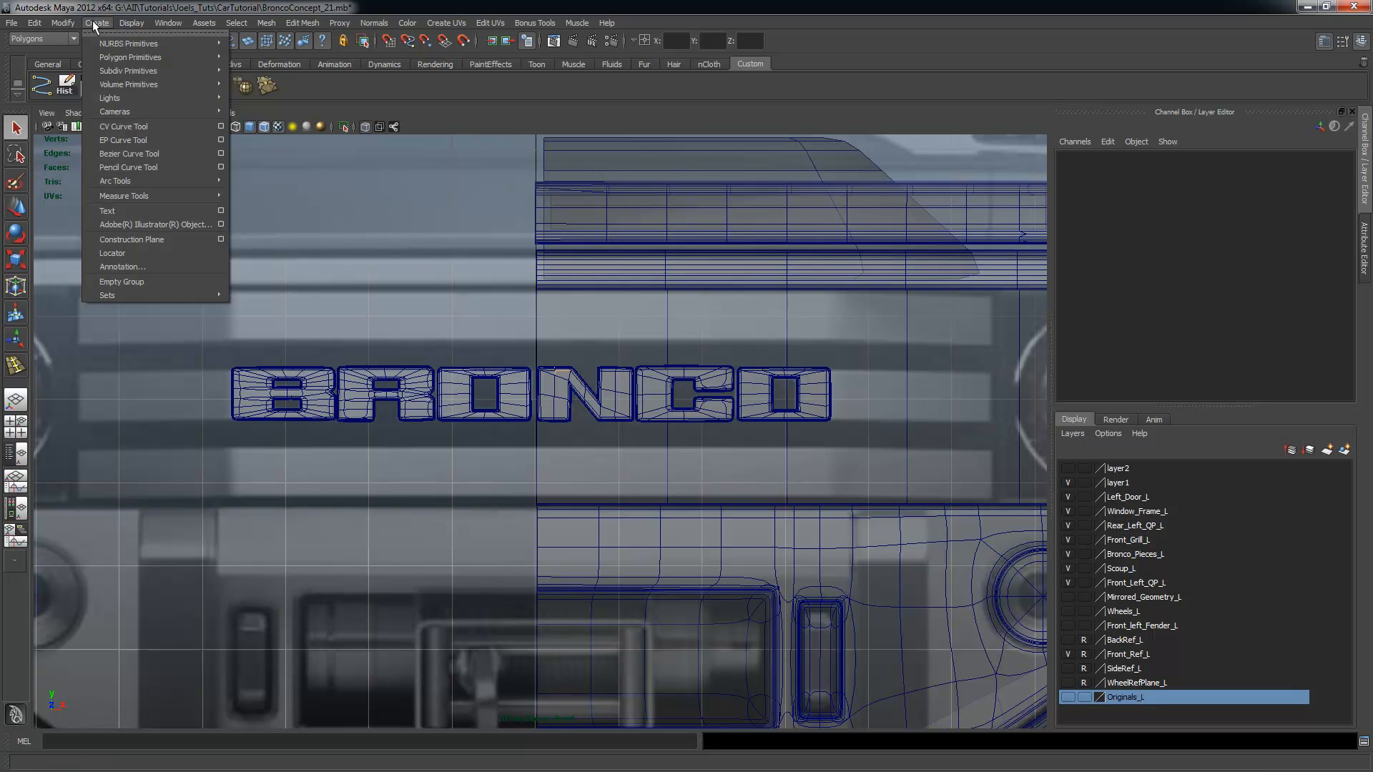
mouse_move(107, 58)
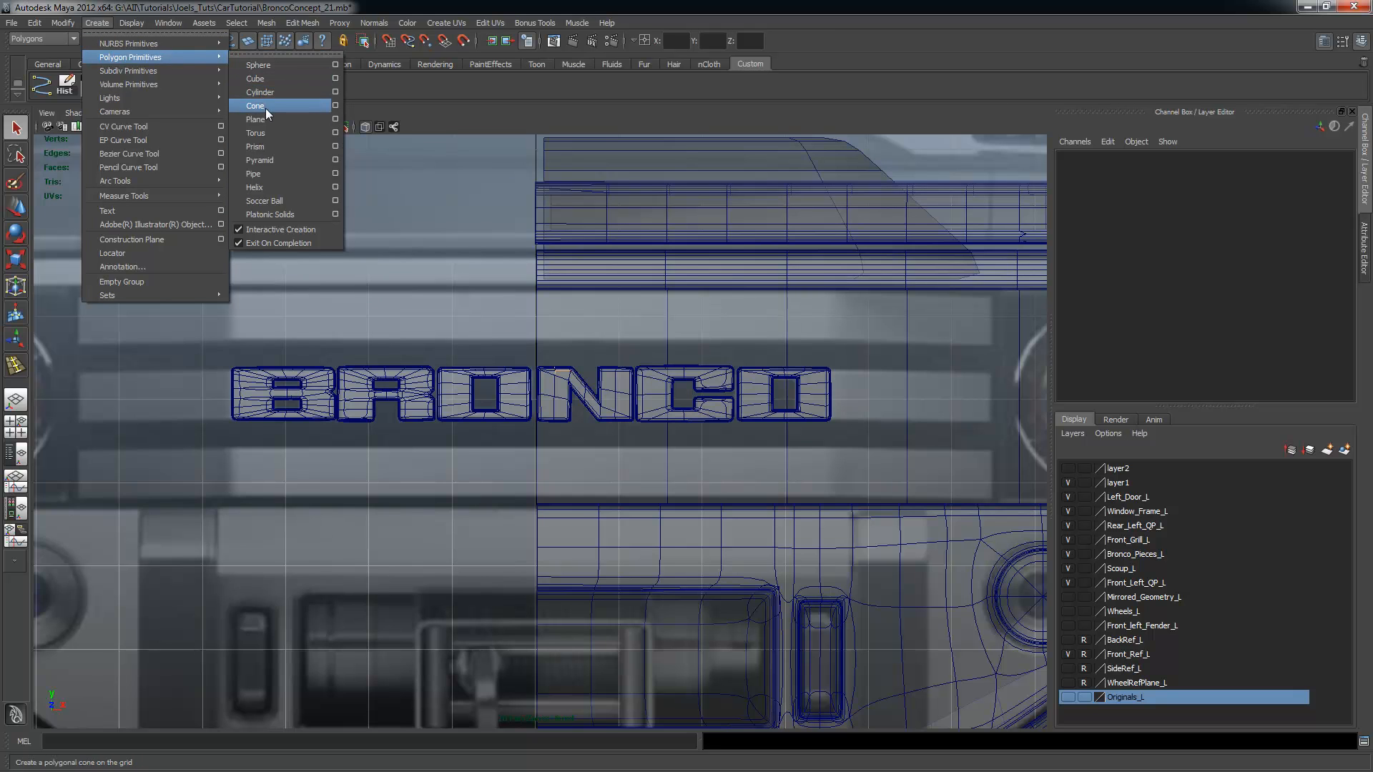
click(258, 79)
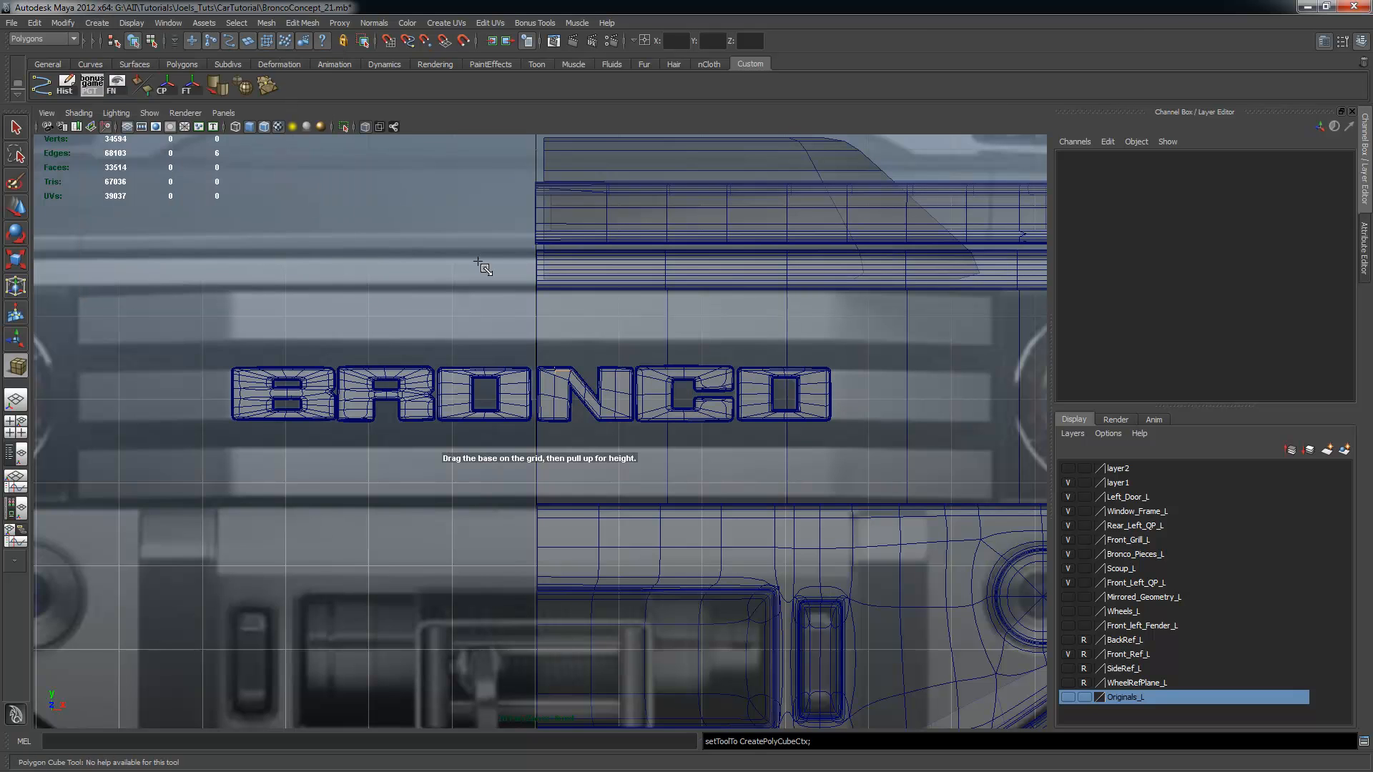
drag(537, 317, 548, 325)
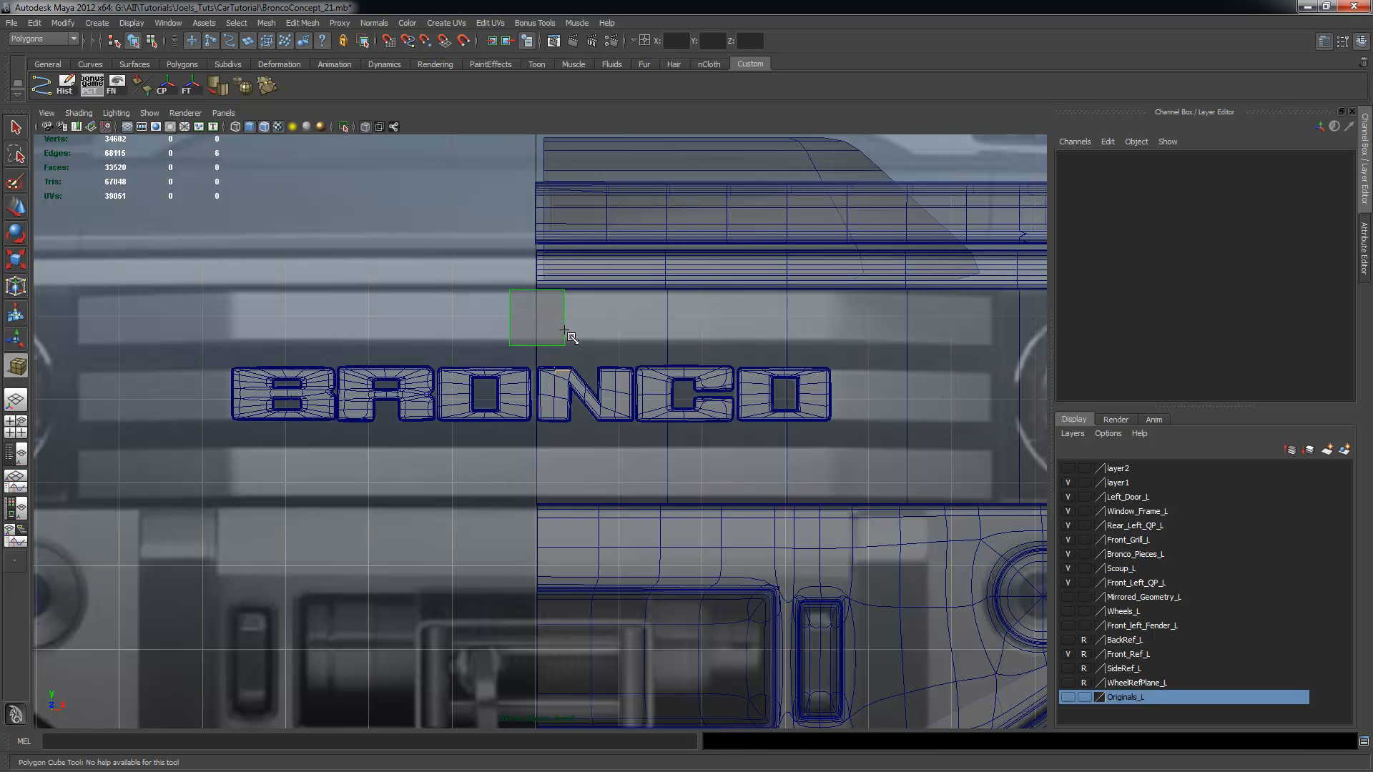
drag(564, 330, 565, 330)
alt+right_drag(565, 330, 620, 336)
Move the cube back along Z to about 19.755 so its front lines up with the grille surround
key(space)
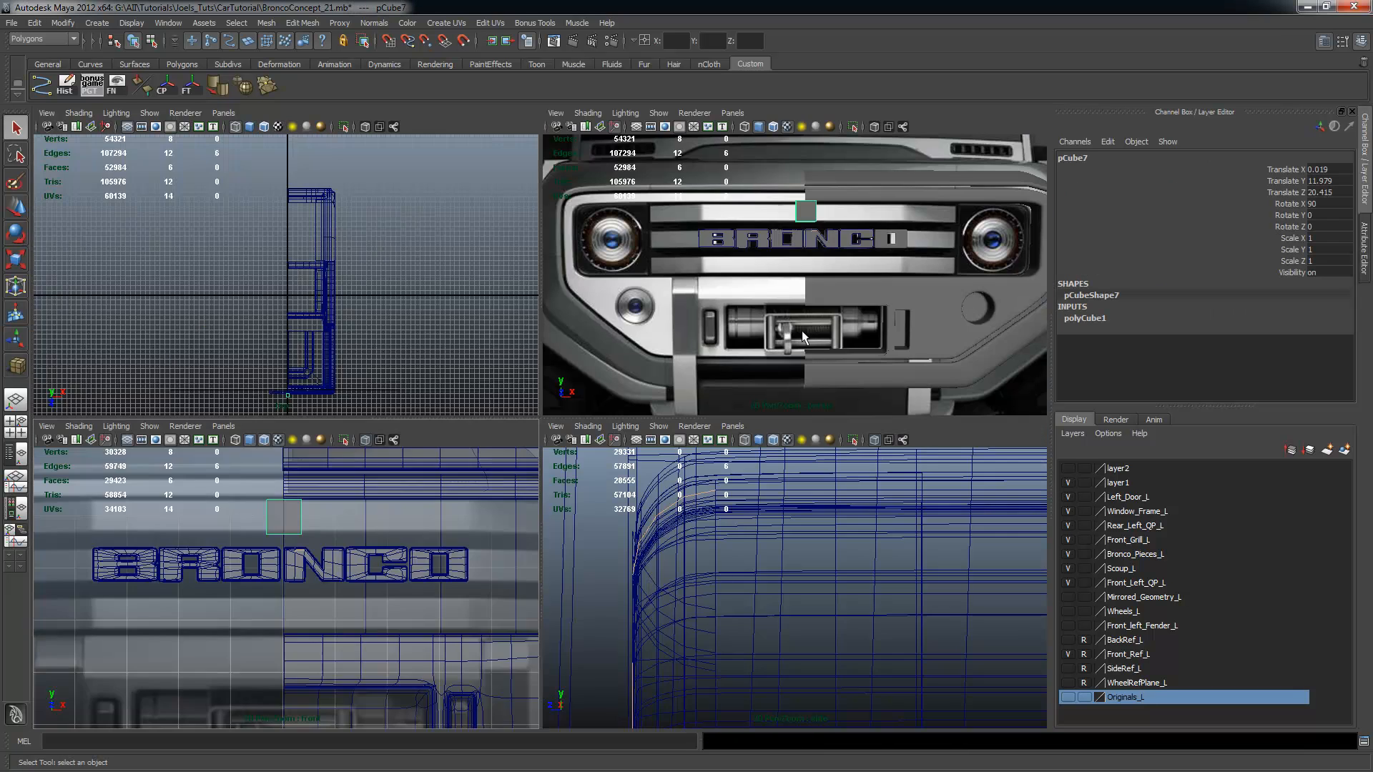
key(f)
alt+drag(834, 319, 769, 356)
scroll(758, 327, down, 5)
key(w)
drag(732, 276, 959, 310)
drag(796, 274, 834, 336)
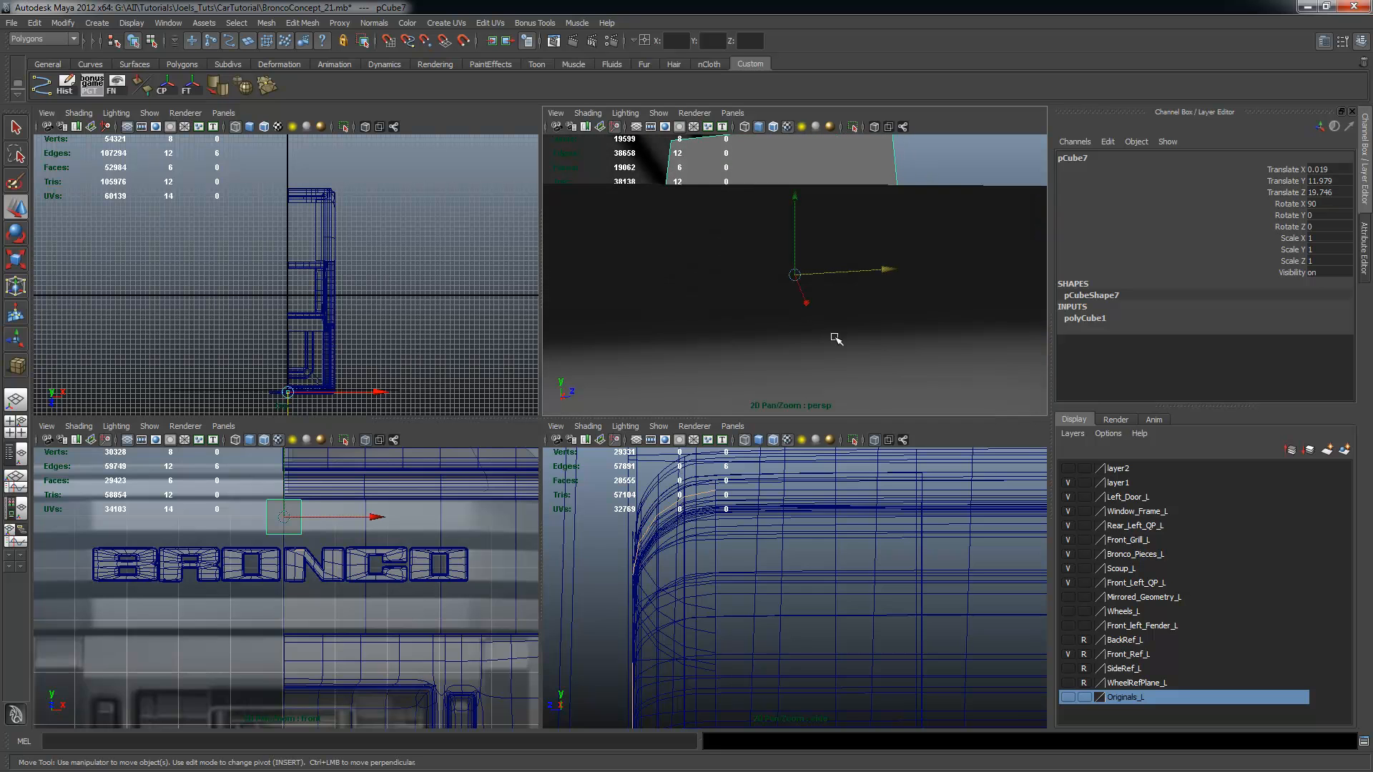
scroll(744, 515, up, 5)
key(space)
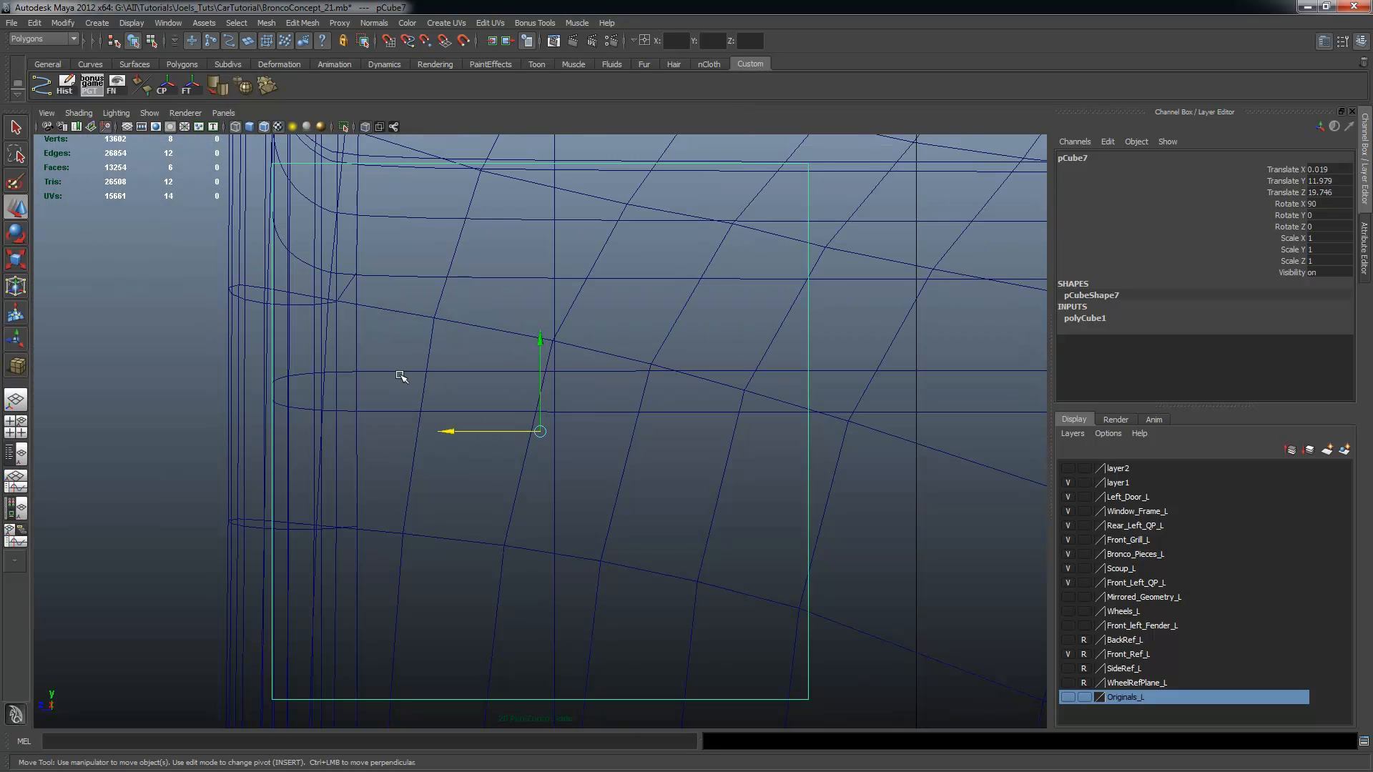
drag(449, 433, 444, 433)
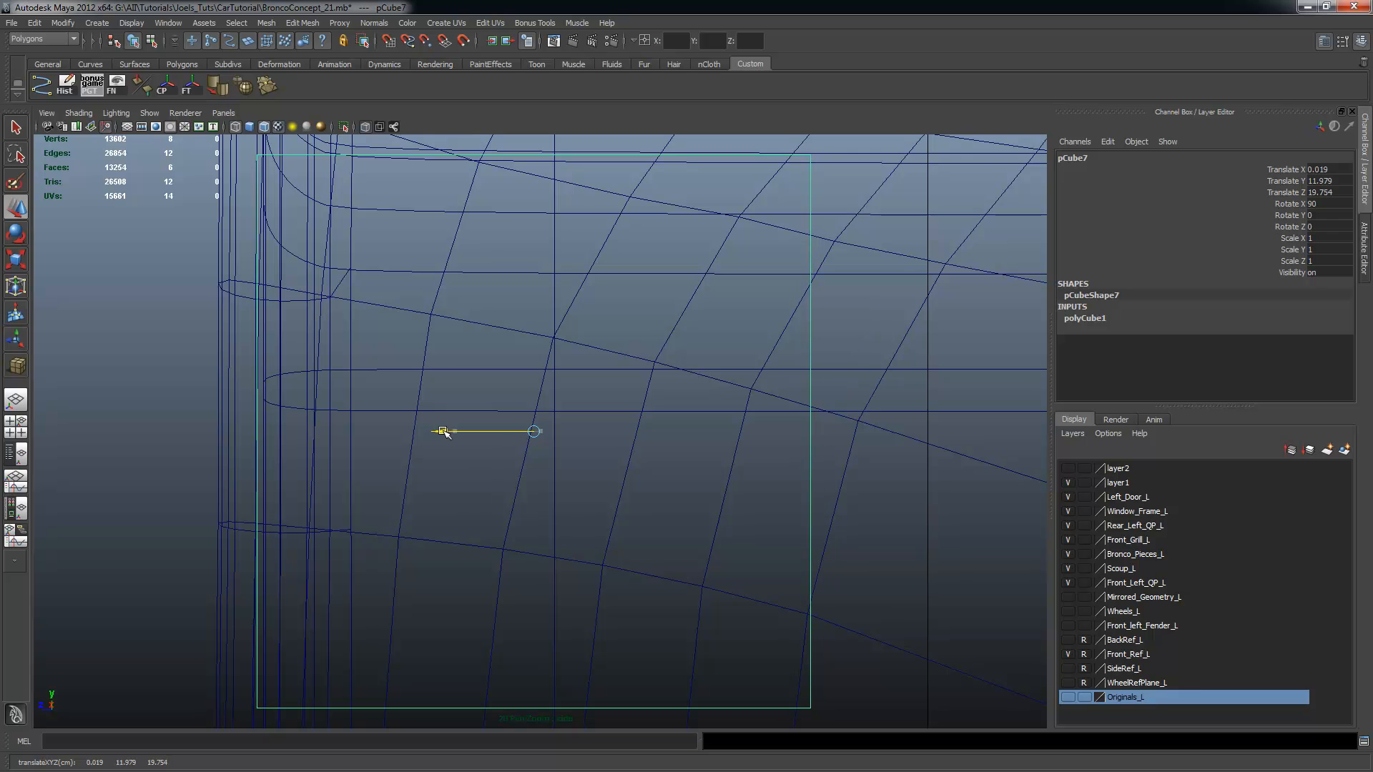
key(space)
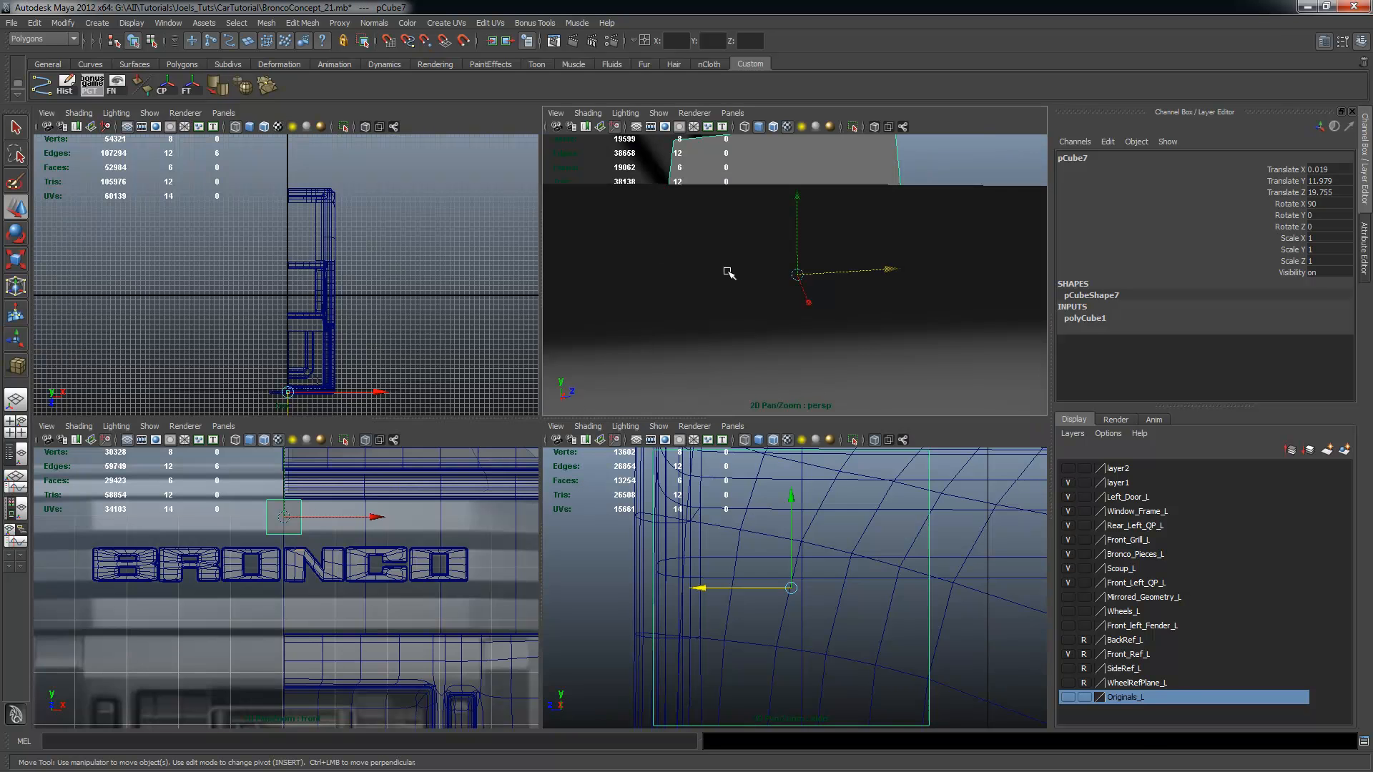
key(space)
alt+right_drag(830, 291, 736, 362)
alt+drag(736, 362, 529, 377)
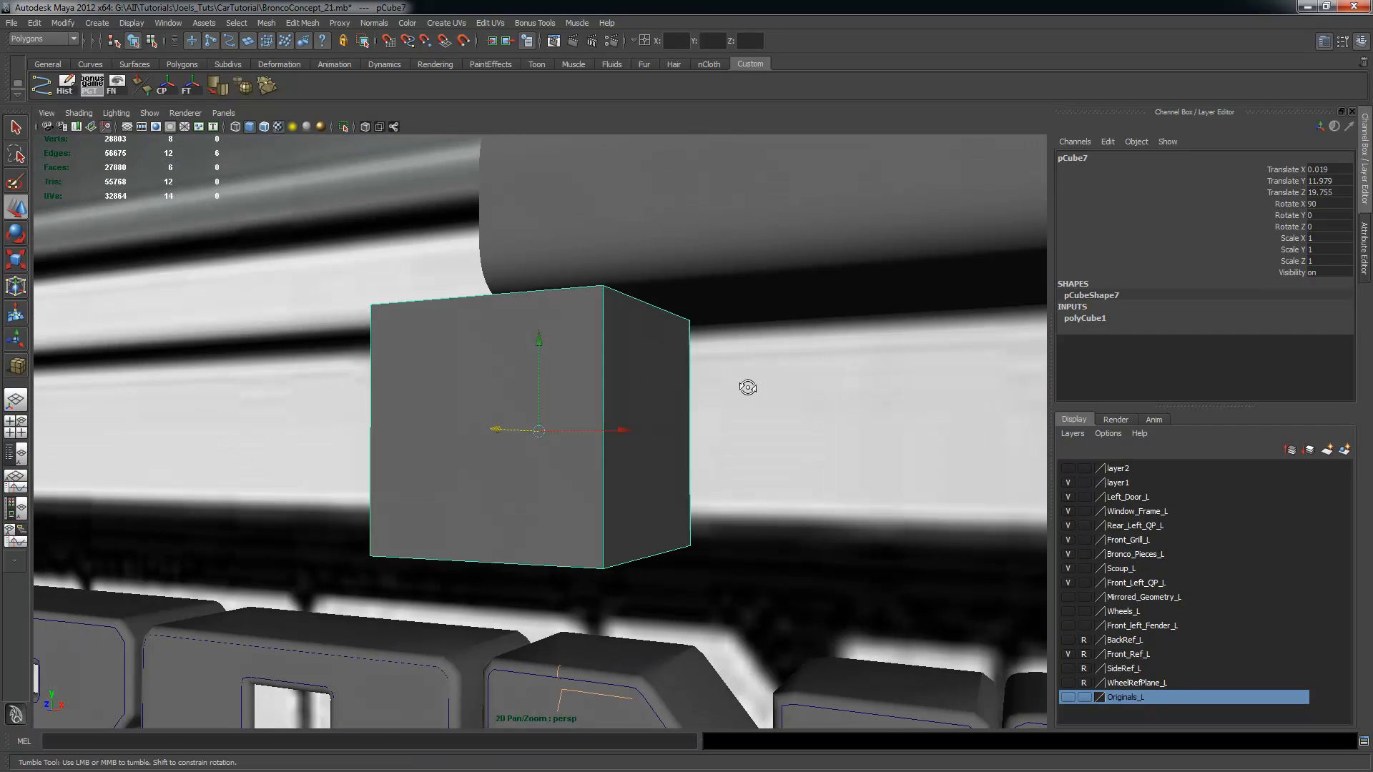
alt+drag(745, 387, 675, 402)
mouse_move(654, 399)
right_down()
mouse_move(644, 368)
mouse_move(661, 384)
mouse_move(647, 392)
right_up()
click(636, 404)
alt+right_drag(765, 420, 615, 347)
Move the whole cube along X to about 0.347 so its inner side sits on the vehicle's centre line
key(space)
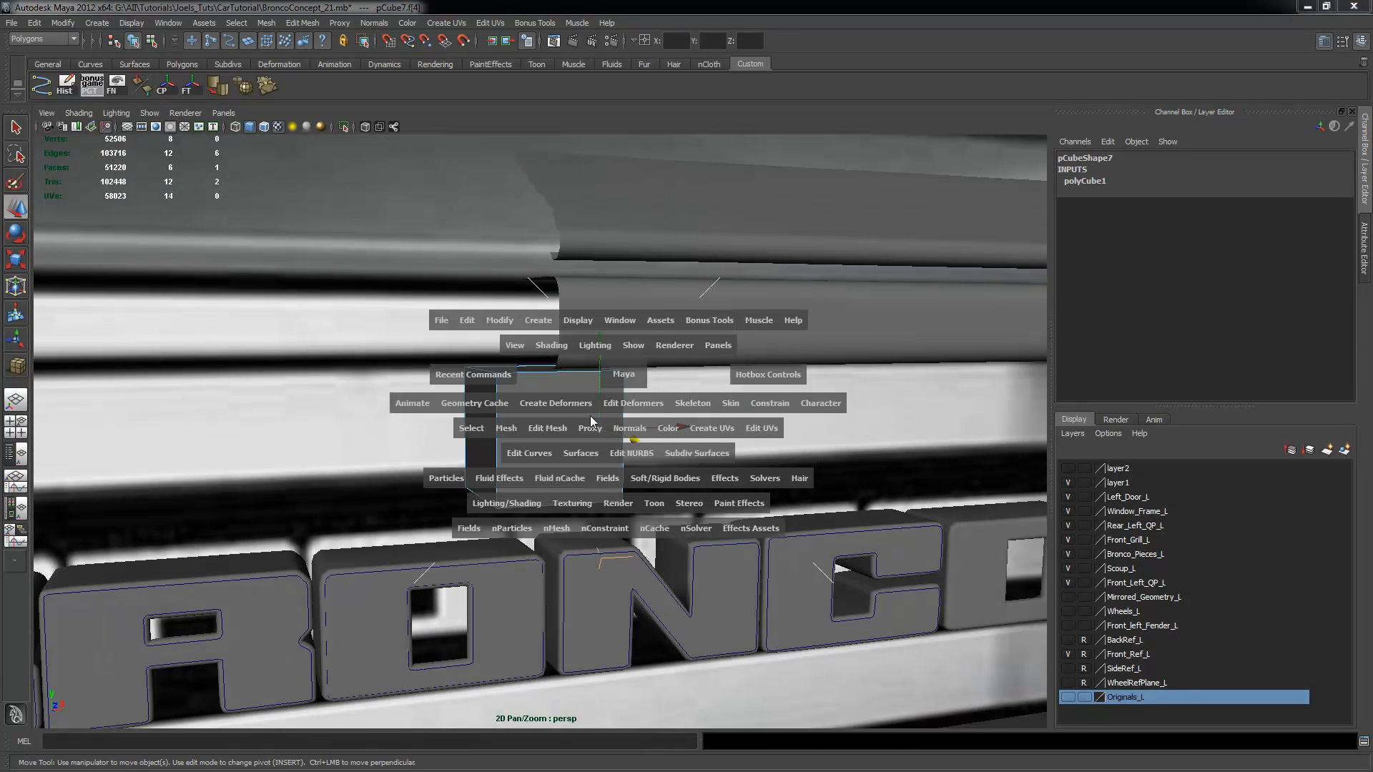
key(space)
alt+right_drag(395, 374, 686, 395)
alt+middle_drag(686, 395, 521, 554)
alt+right_drag(429, 358, 558, 359)
alt+middle_drag(558, 359, 559, 375)
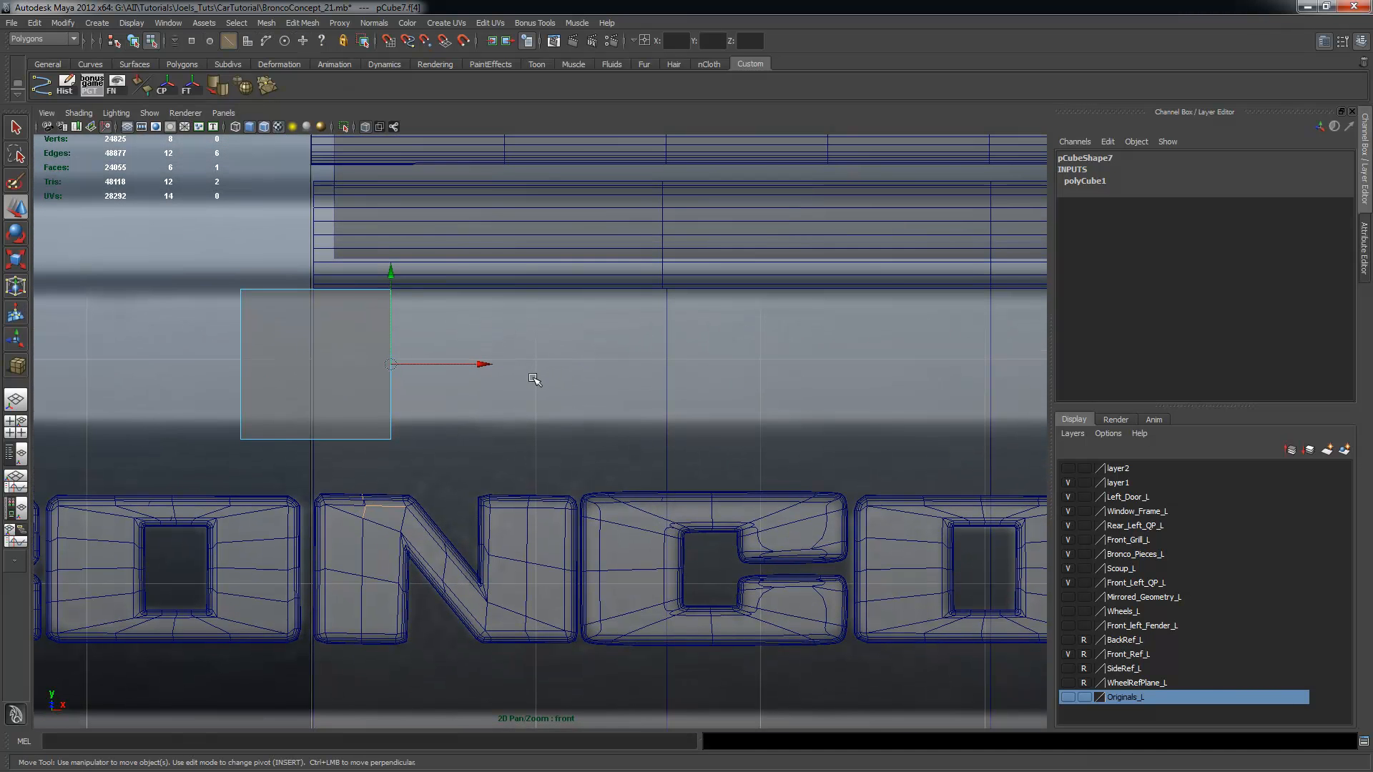
key(F8)
drag(406, 365, 479, 363)
scroll(576, 392, down, 2)
alt+middle_drag(576, 392, 453, 410)
Select the cube's outer end face and move it outward along X to about 1.569, lengthening the grille bar
key(space)
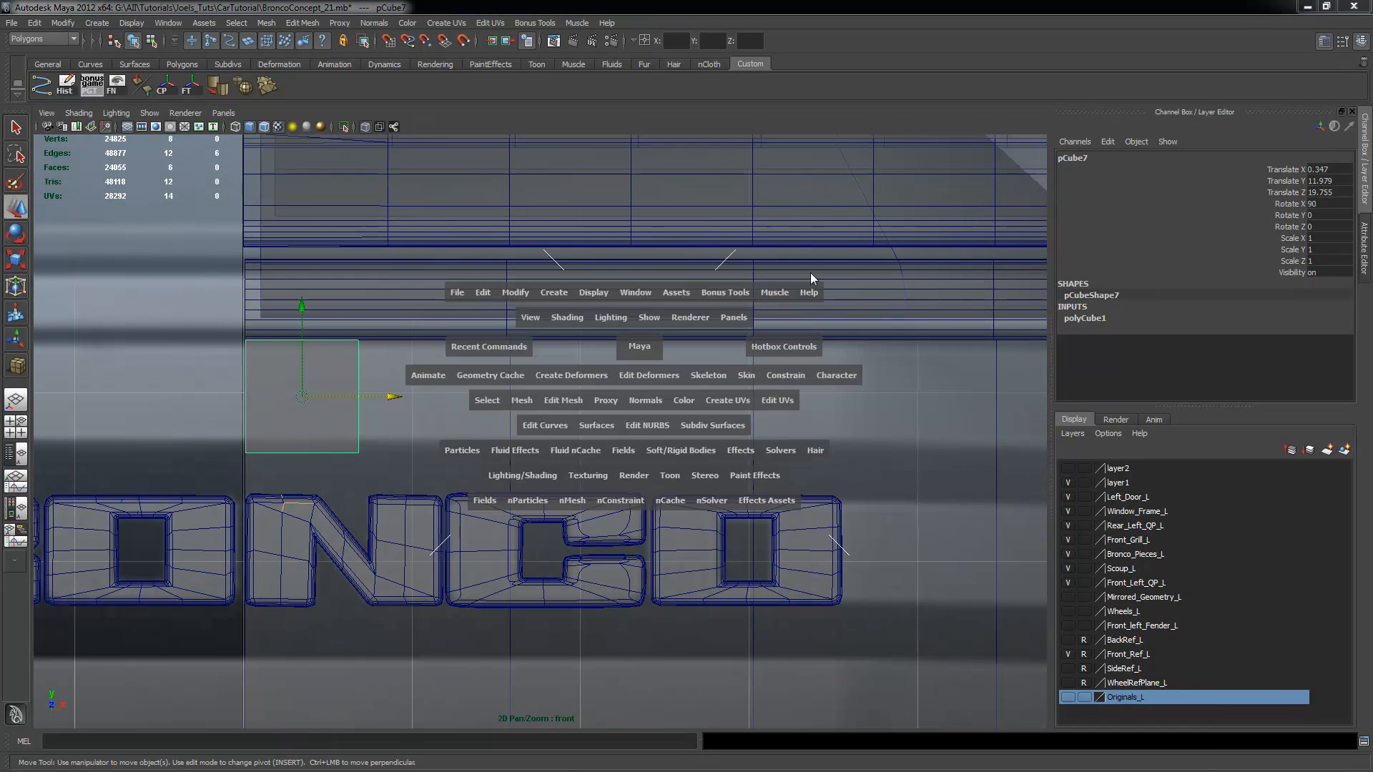
key(space)
alt+drag(827, 369, 643, 405)
right_drag(641, 405, 664, 429)
click(643, 429)
alt+drag(663, 429, 697, 418)
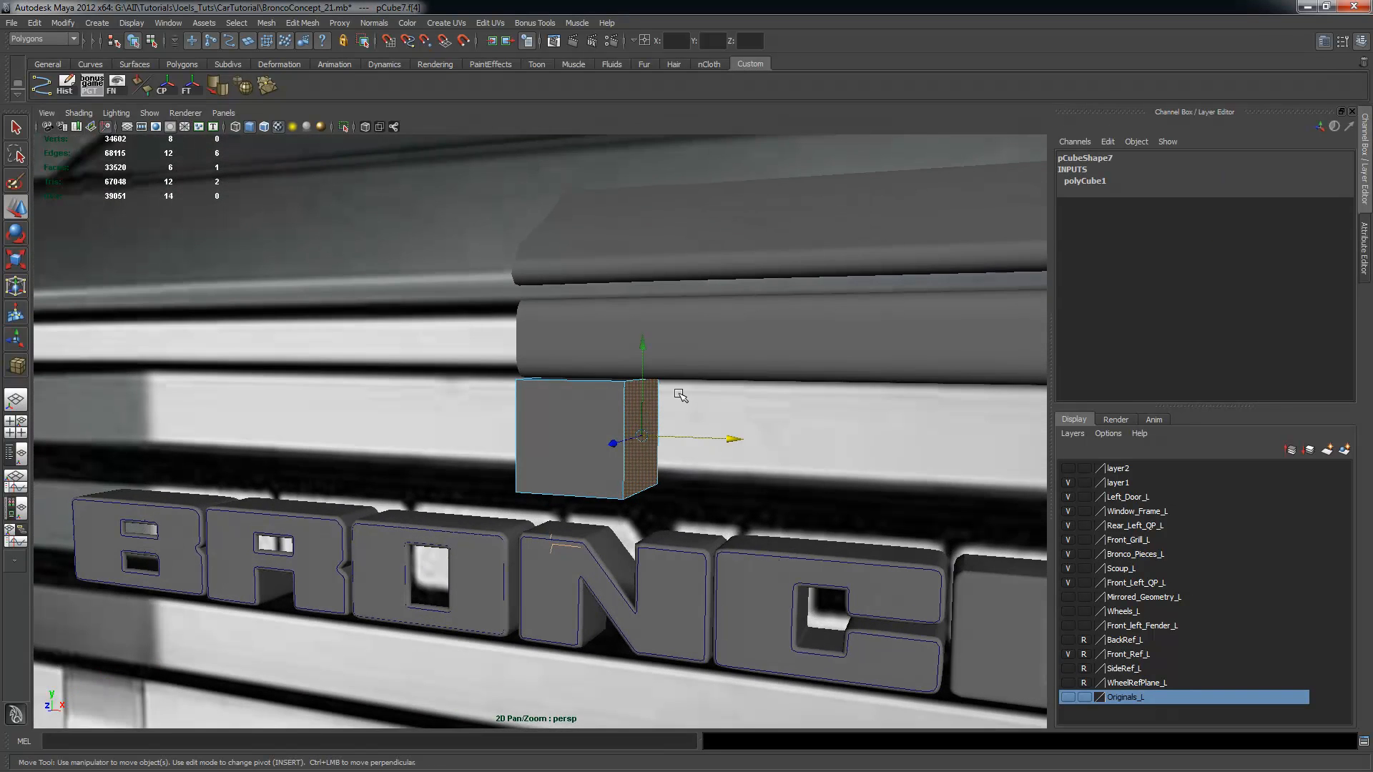
key(space)
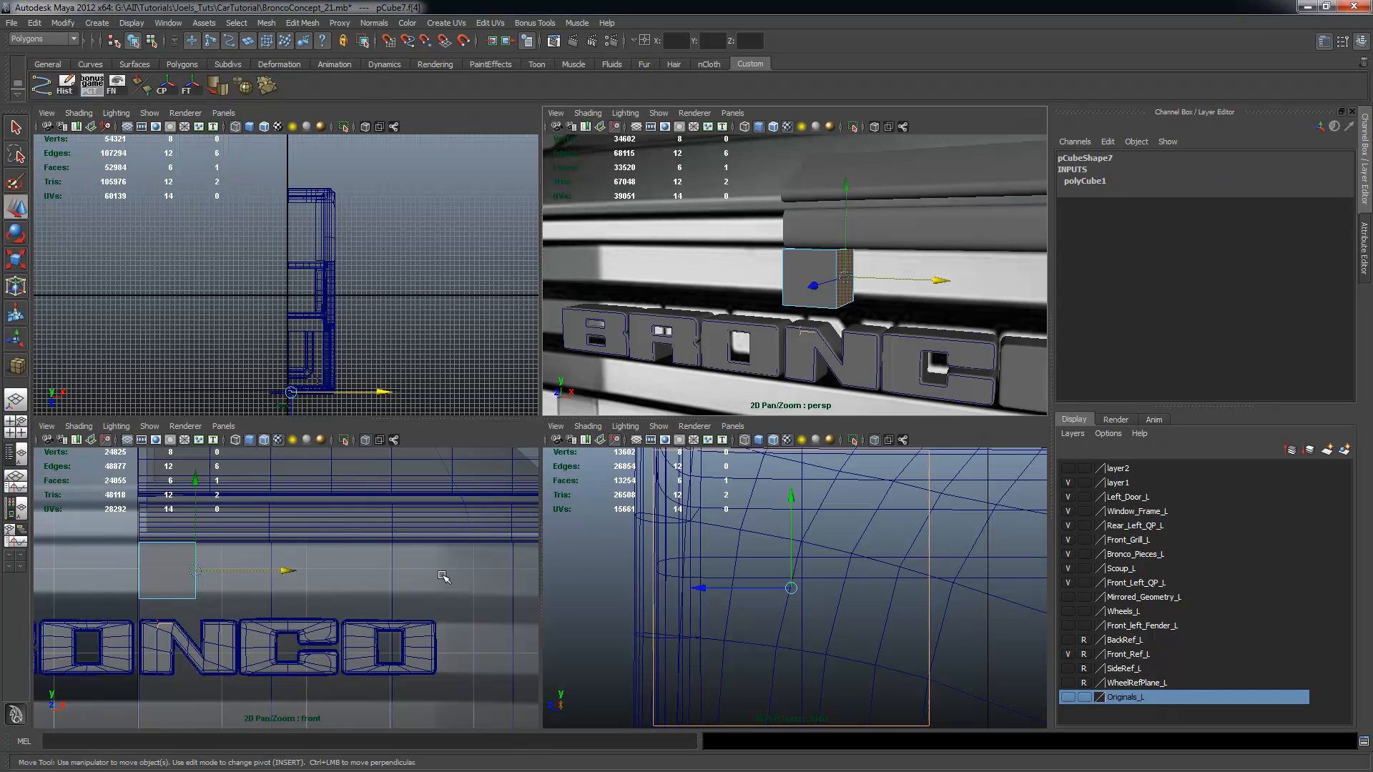
key(space)
drag(456, 395, 601, 407)
Extrude the bar's end face outward by about 1.459 cm, and extrude a second, shorter section out to about X 3.397
alt+right_drag(737, 447, 697, 445)
alt+middle_drag(697, 444, 522, 432)
alt+right_drag(503, 429, 512, 429)
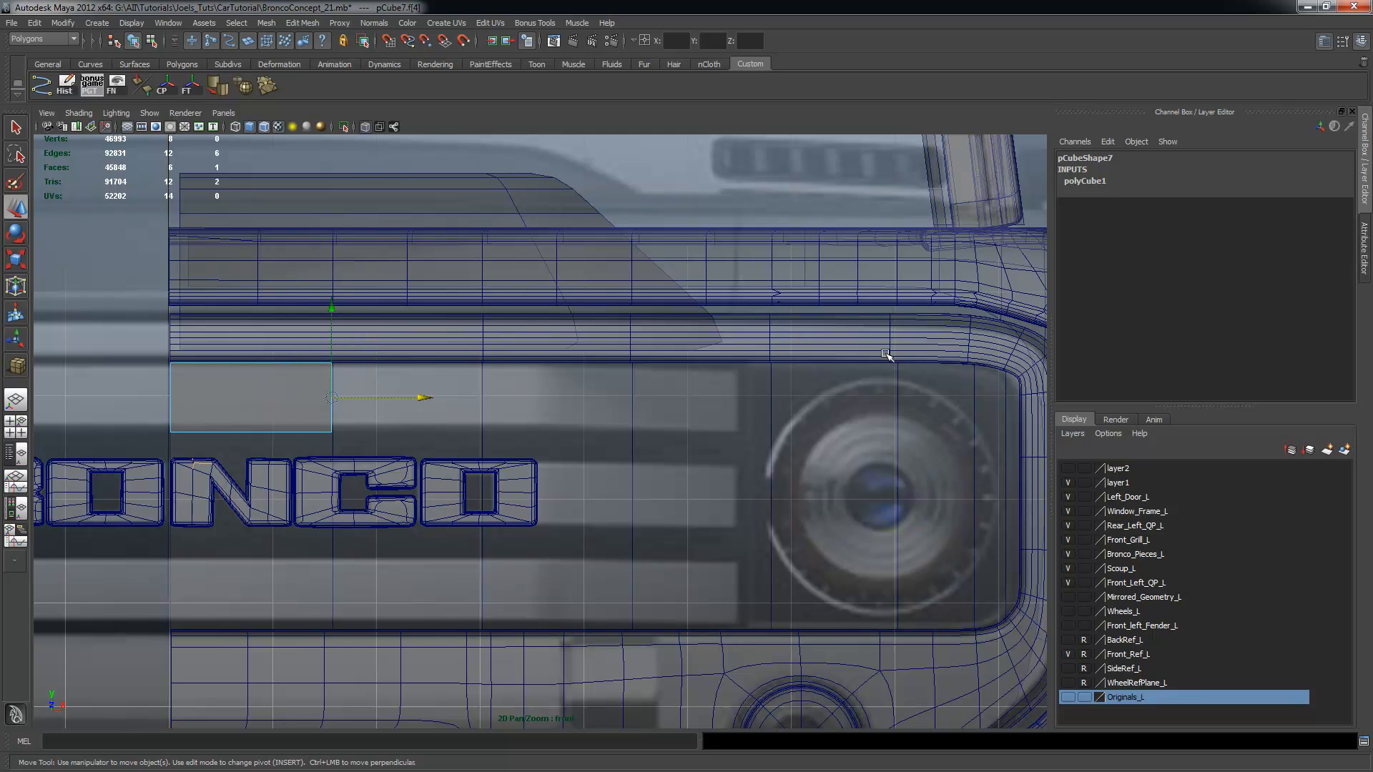
alt+right_drag(413, 420, 581, 445)
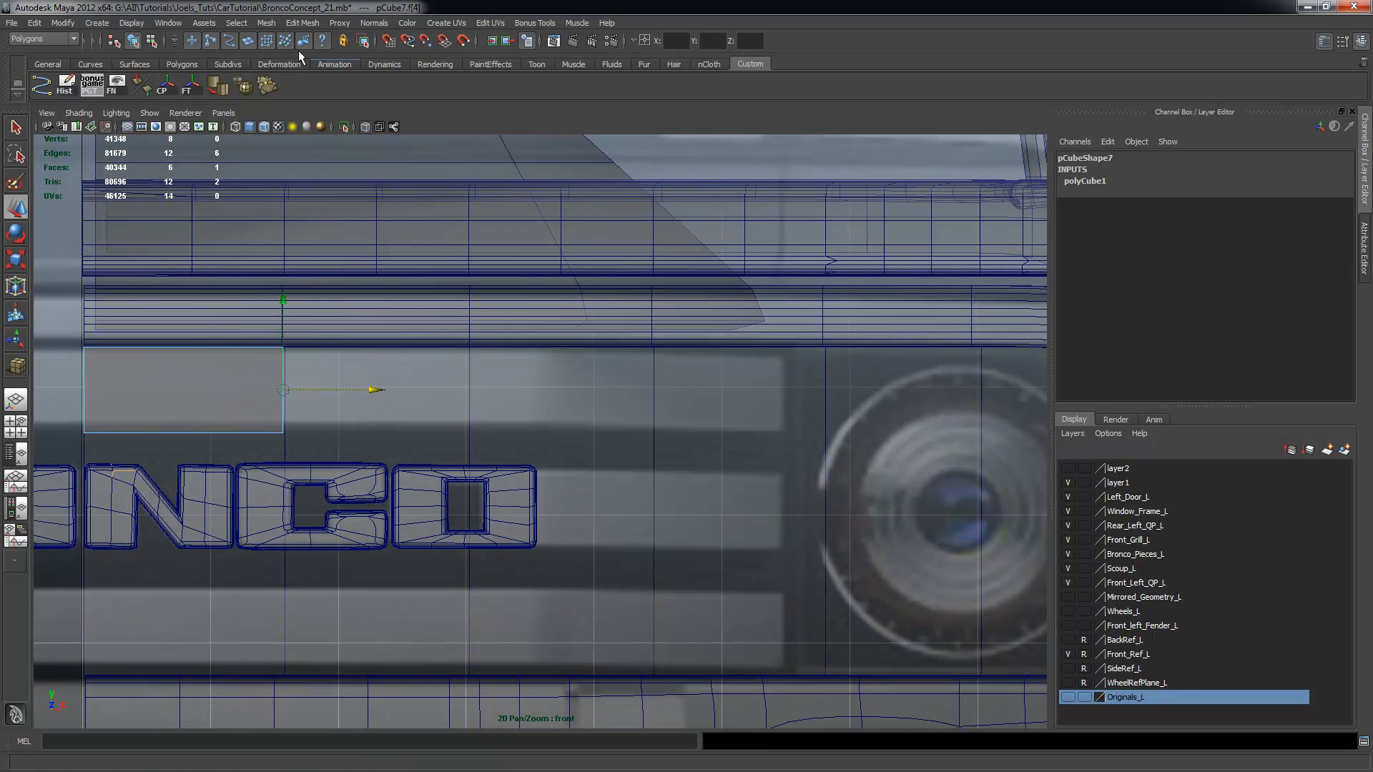
click(290, 23)
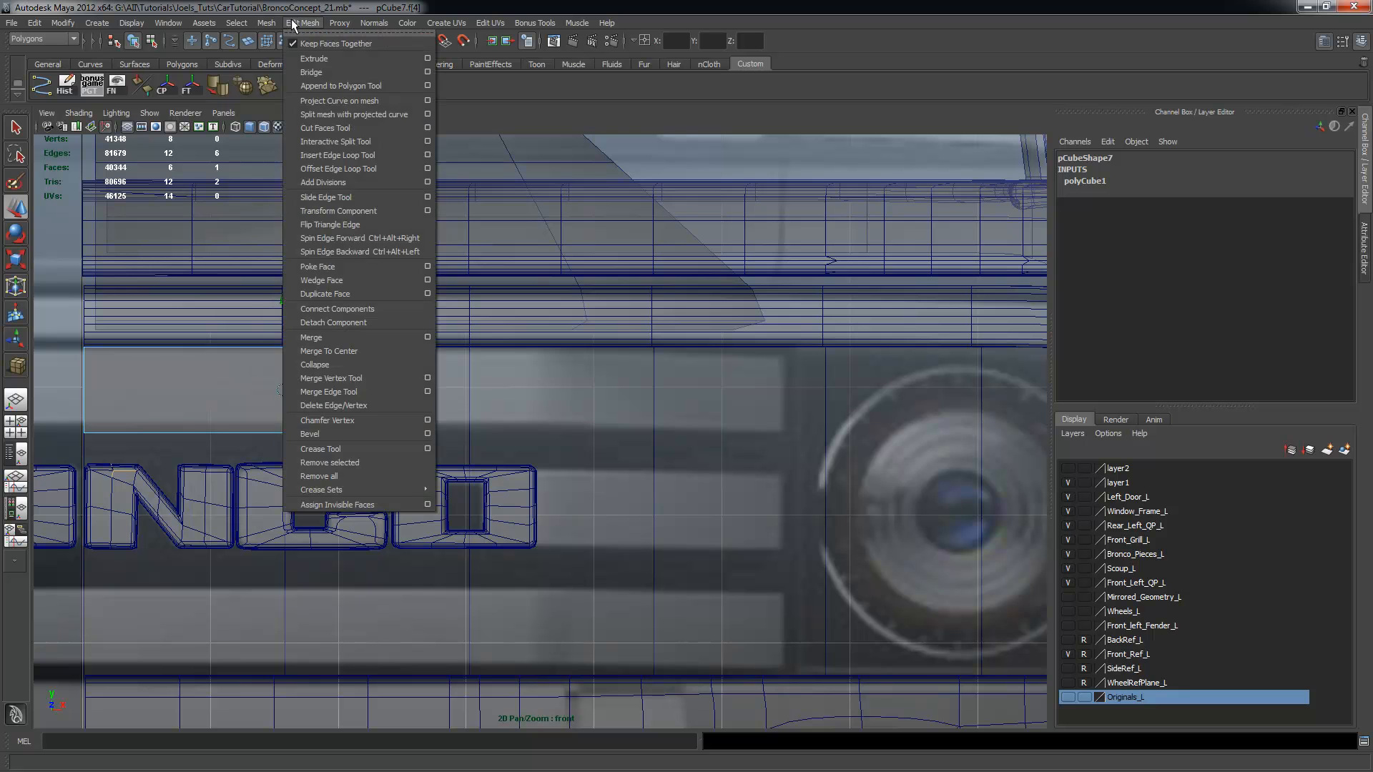
click(332, 68)
click(456, 215)
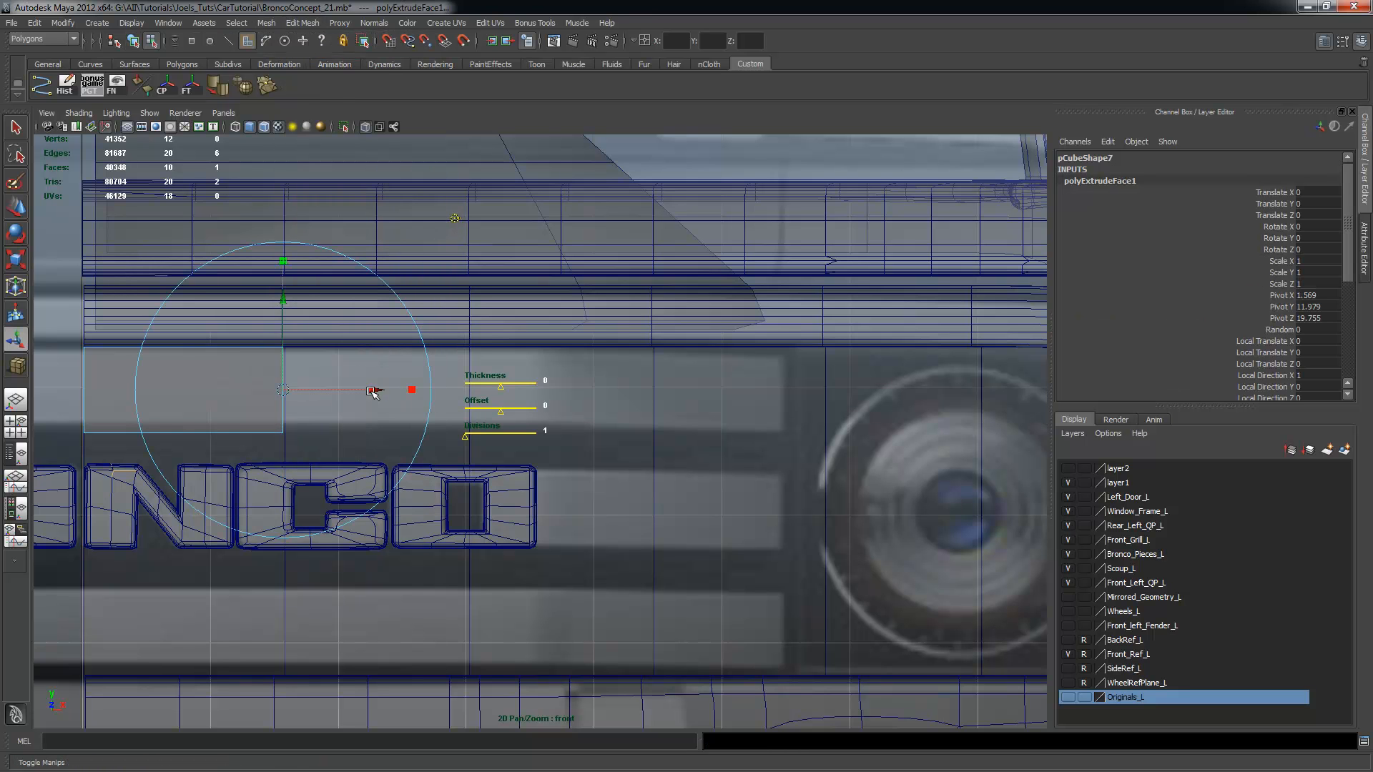
drag(375, 389, 561, 390)
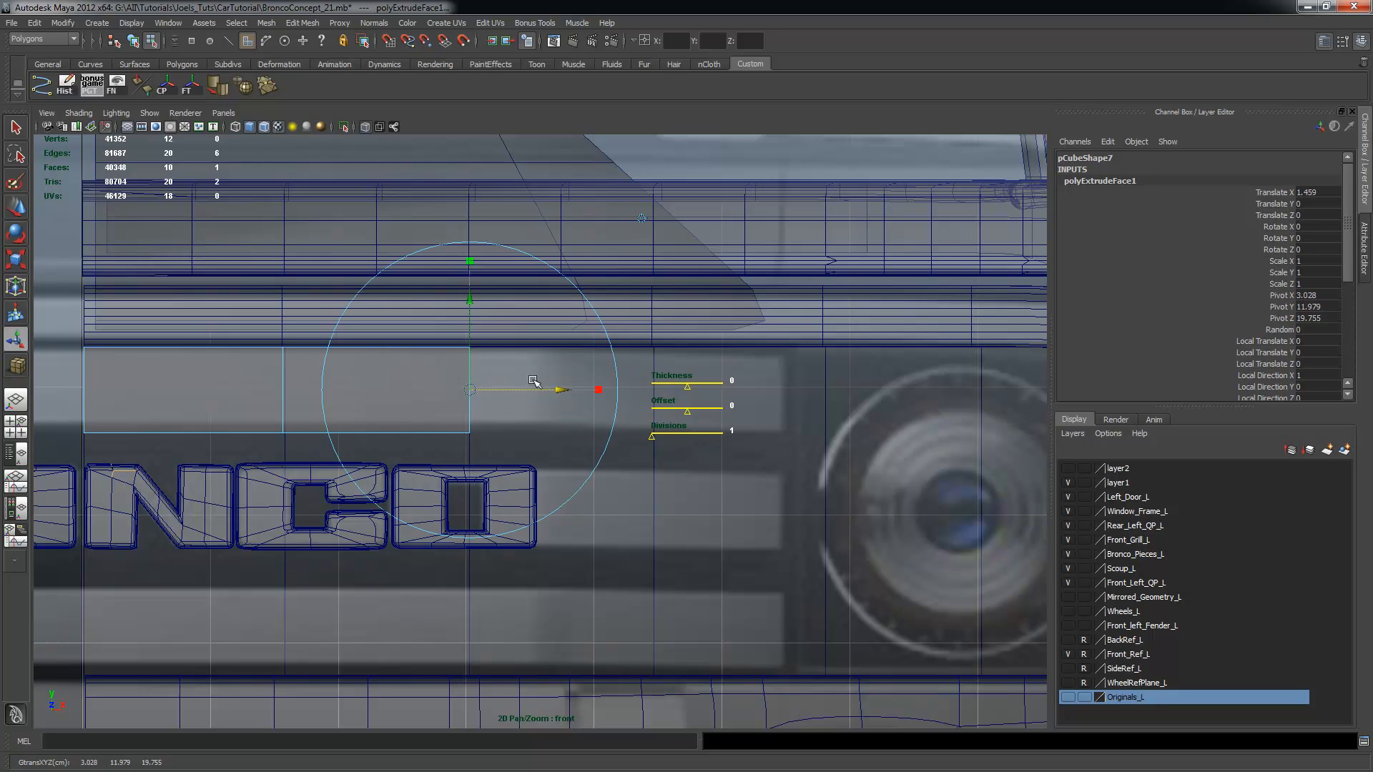
key(g)
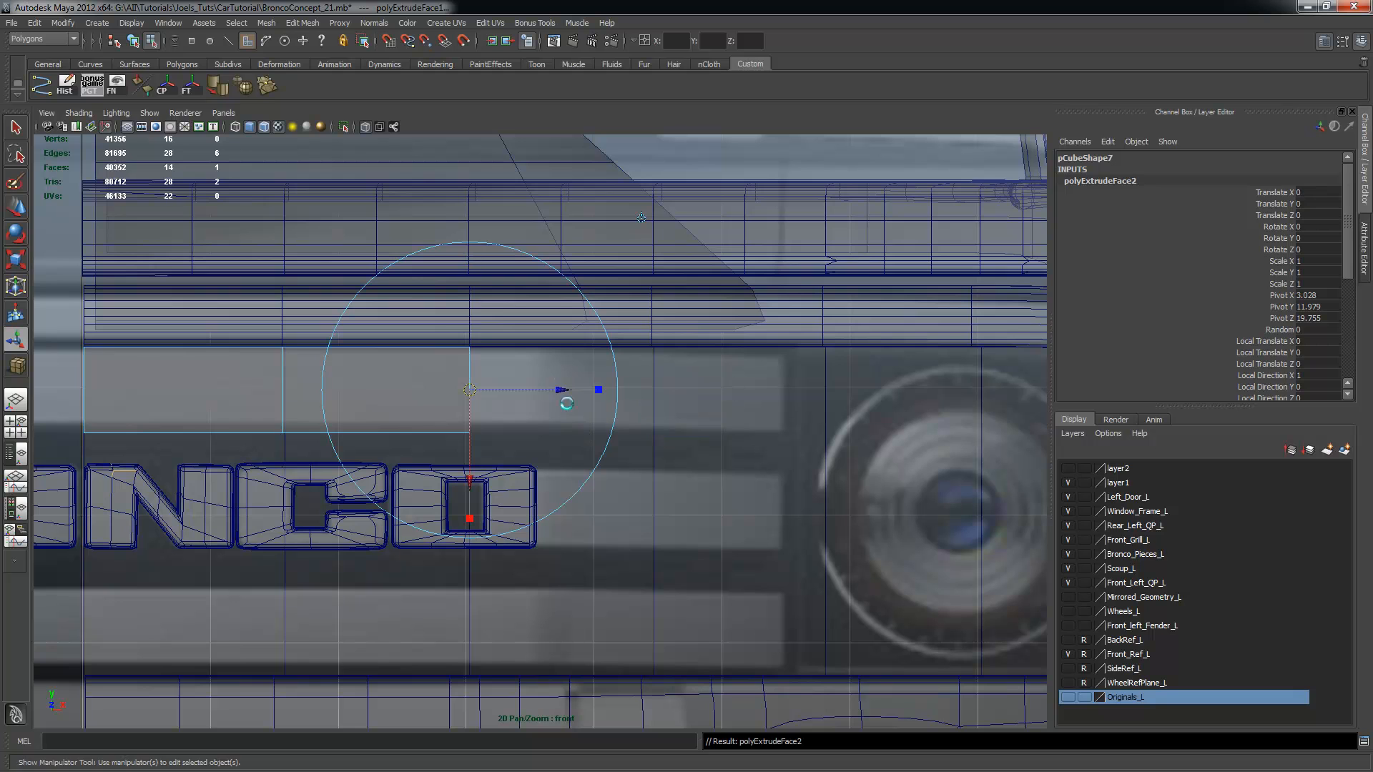
click(641, 218)
drag(552, 398, 598, 415)
Extrude the bar's end face outward by about 0.179 cm in world space and set it slightly back to start the bar's bend
key(g)
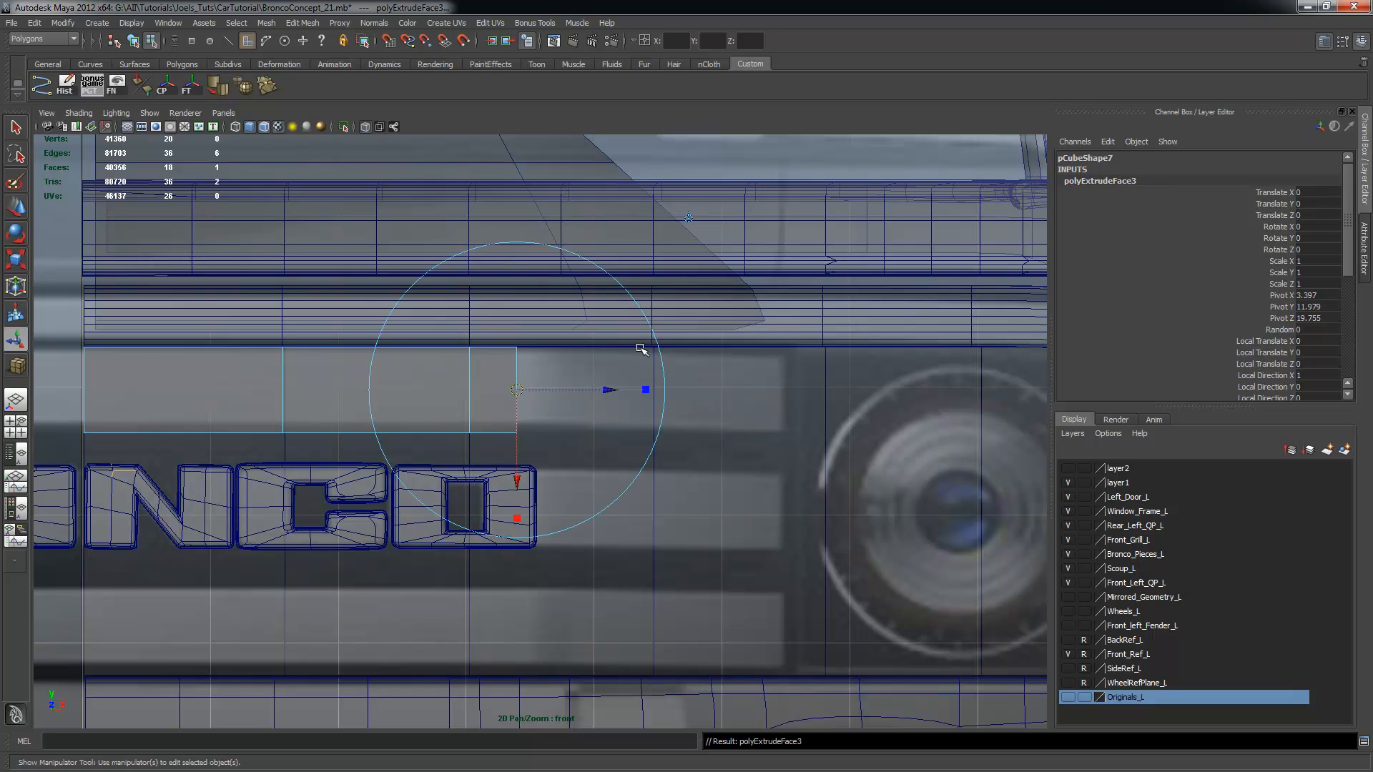
click(688, 219)
drag(565, 393, 588, 392)
key(space)
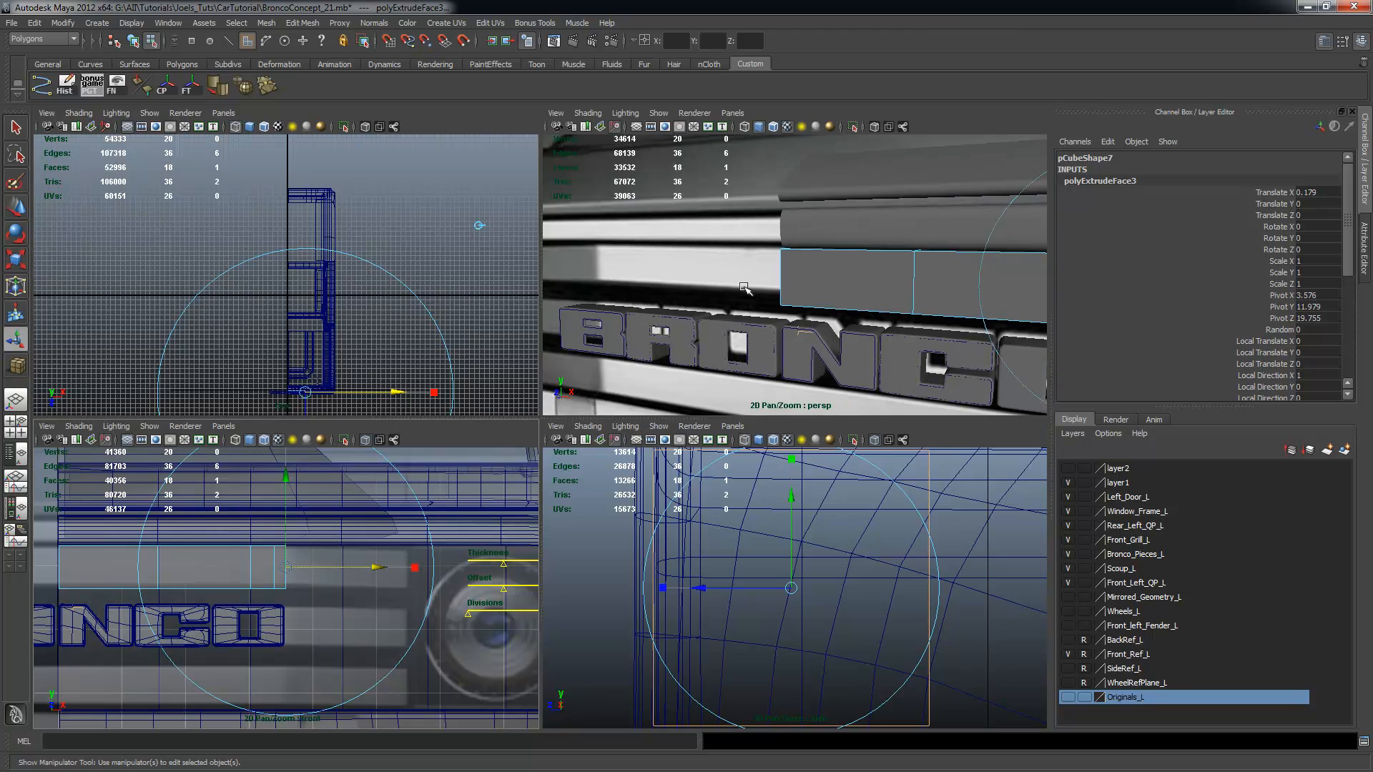
key(space)
alt+drag(576, 392, 475, 449)
alt+drag(565, 451, 528, 370)
alt+drag(656, 431, 694, 424)
Extrude the end face in world space by about 0.165 cm in X and -0.072 cm in Z to continue the bend
key(g)
click(713, 276)
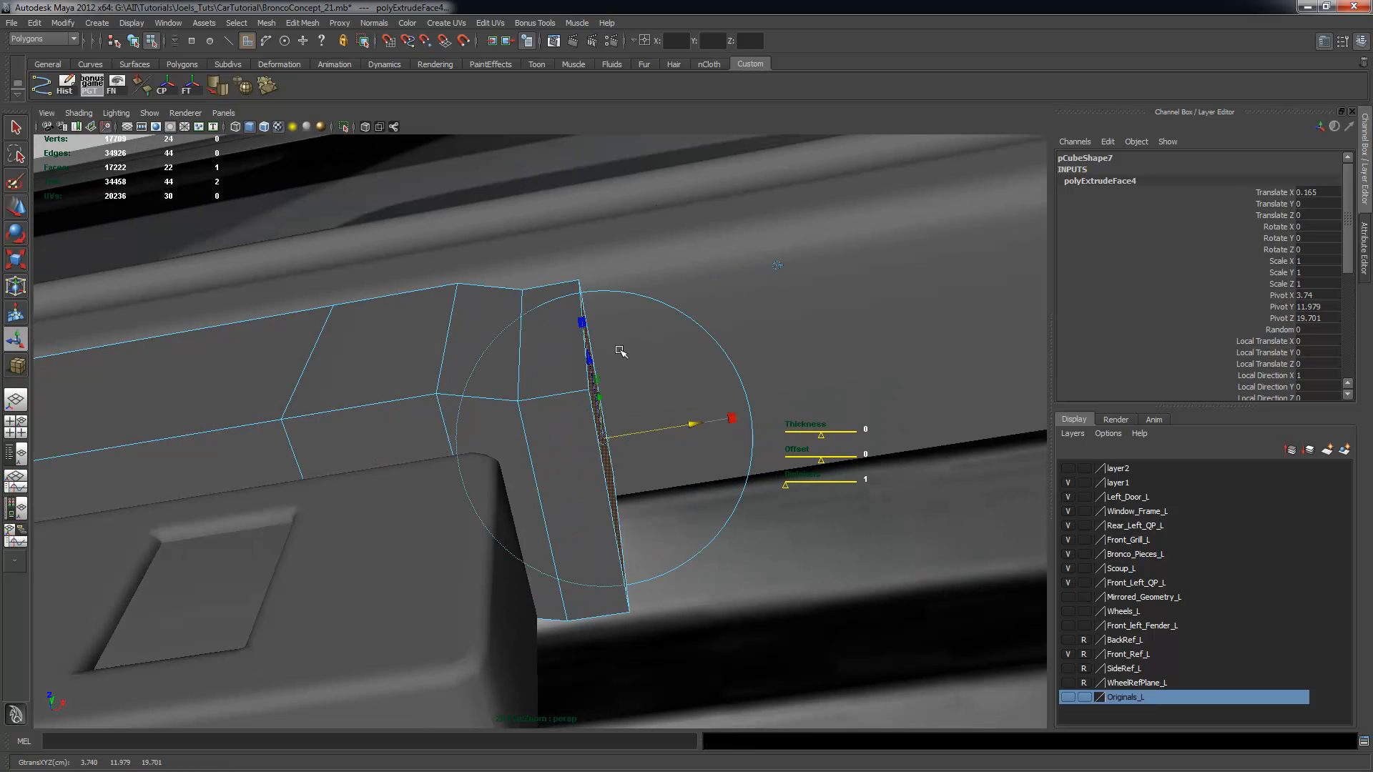
alt+drag(608, 388, 668, 448)
mouse_move(597, 386)
mouse_down()
mouse_move(600, 404)
mouse_move(625, 362)
mouse_move(600, 388)
mouse_up()
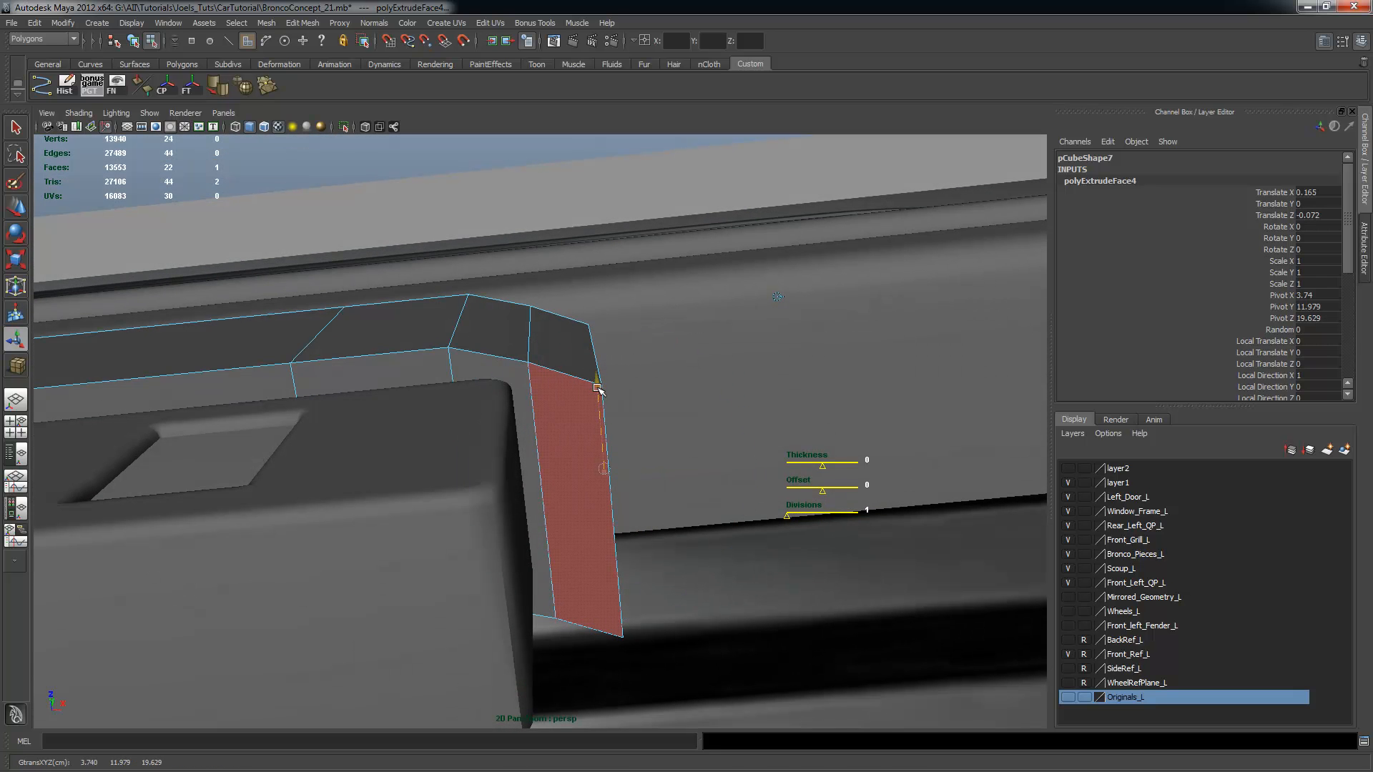
Add another bend section by extruding the end face about 0.161 cm in X and -0.082 cm in Z
alt+drag(697, 429, 429, 558)
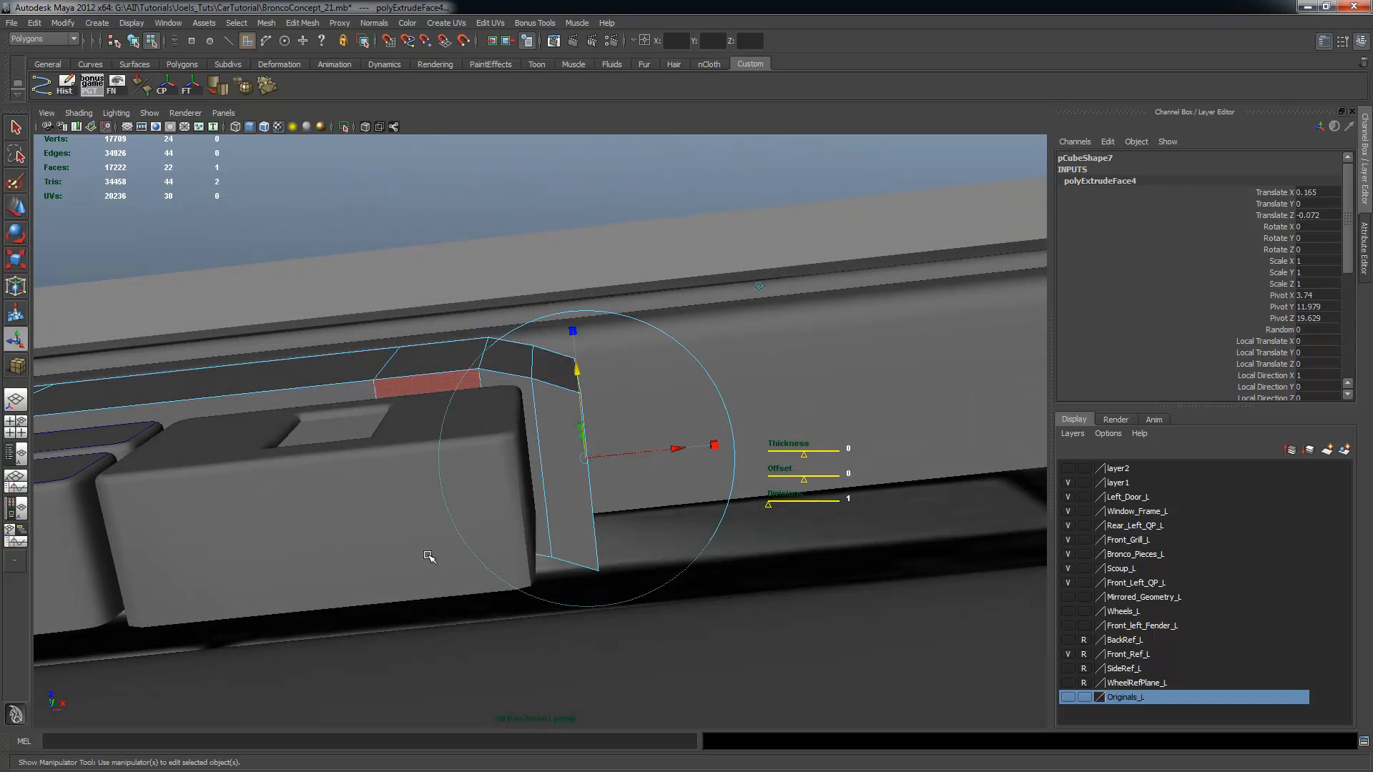
key(space)
key(space)
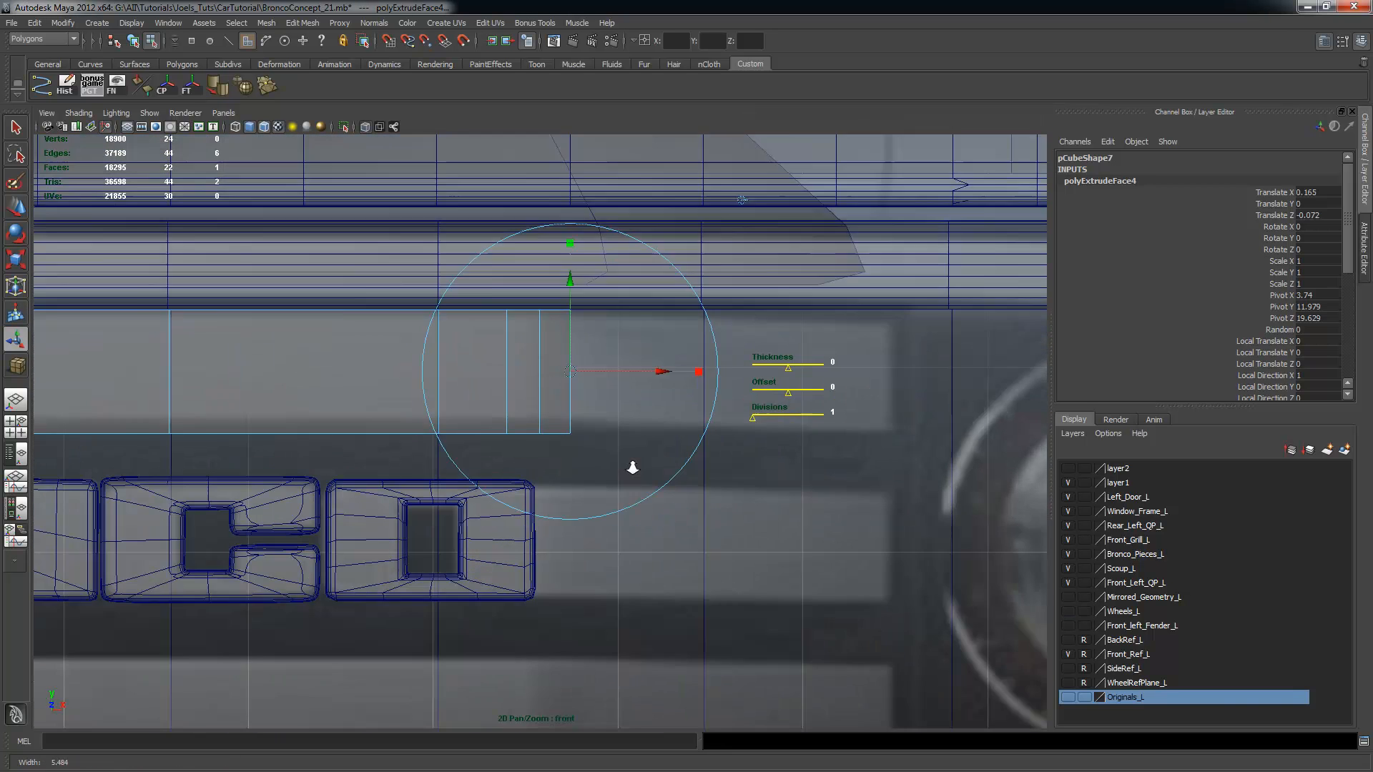
scroll(521, 470, up, 3)
key(ctrl+e)
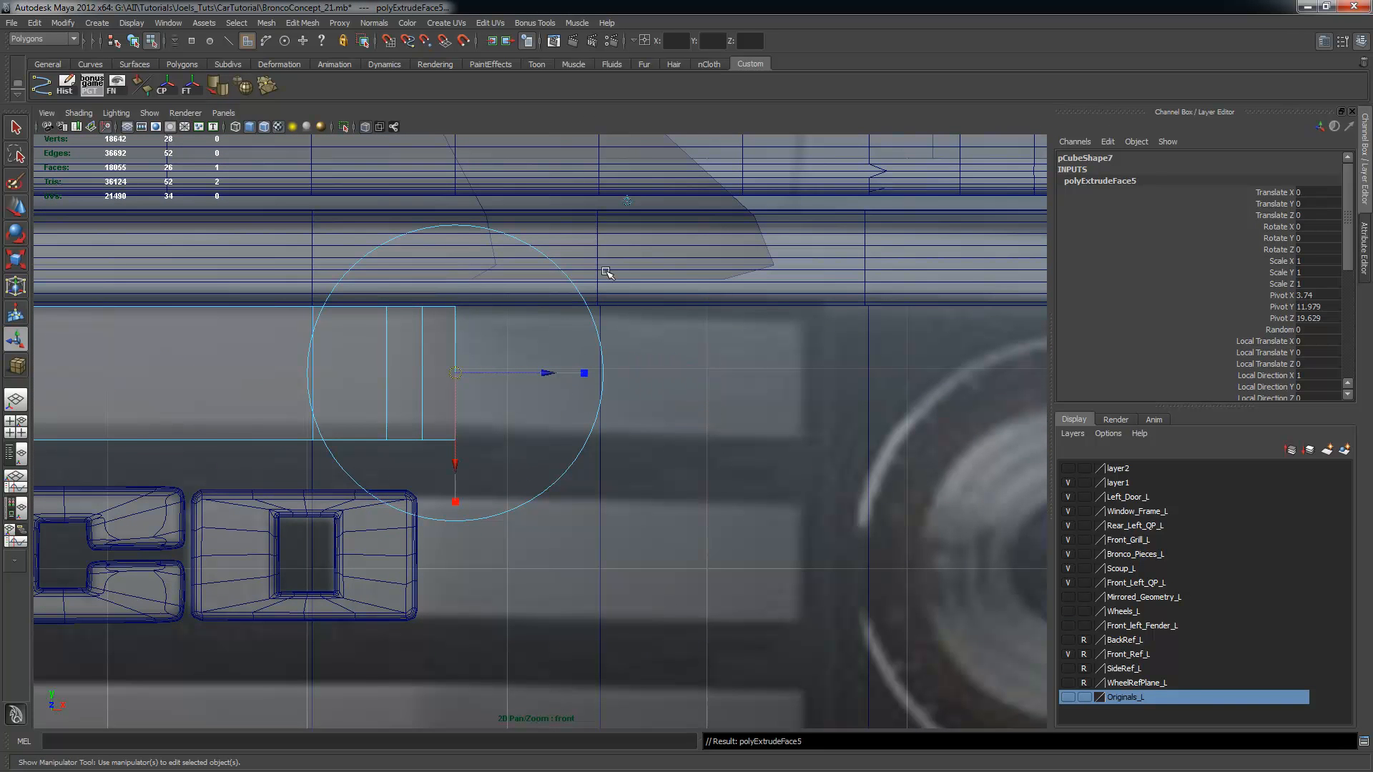
click(524, 374)
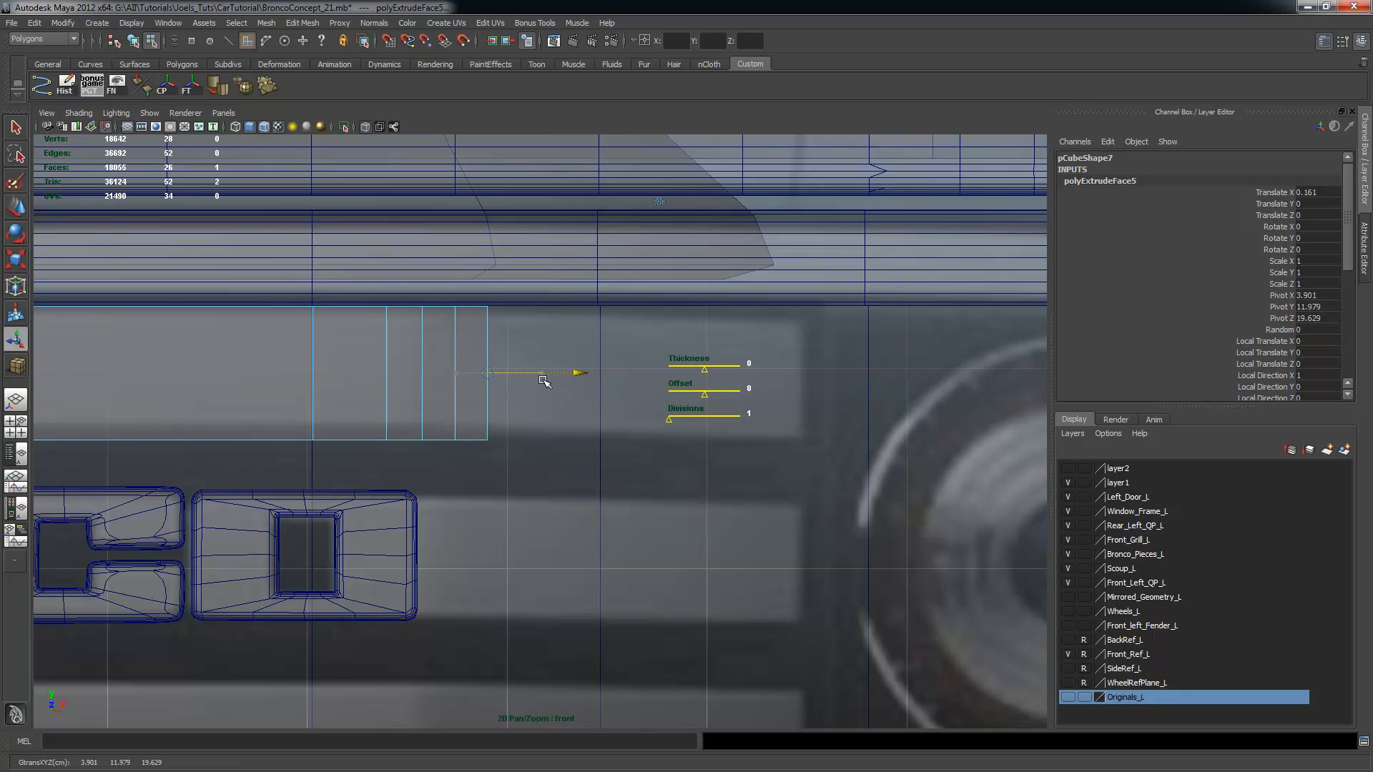
key(space)
key(space)
alt+drag(660, 443, 543, 464)
Extrude the end face about 0.173 cm in X and -0.105 cm in Z, curving the bar further back
key(space)
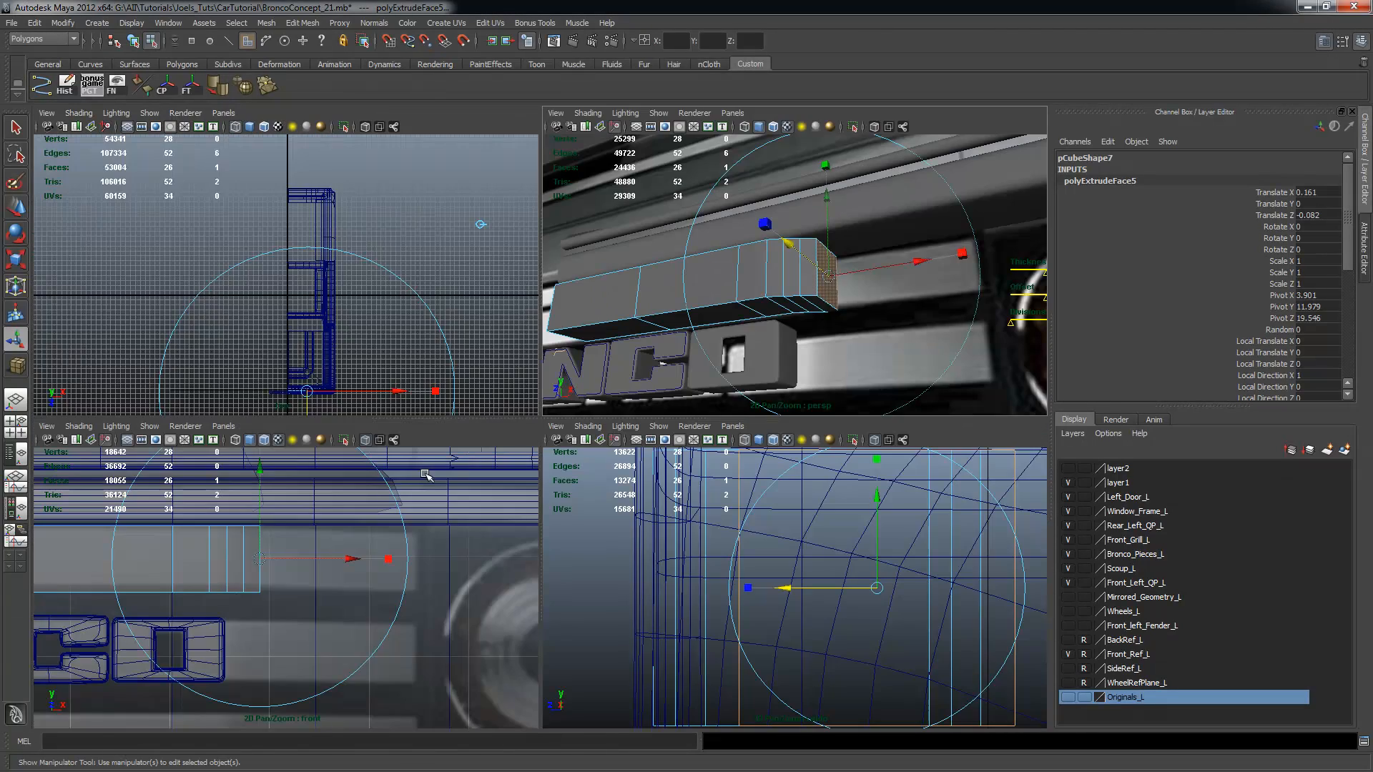
key(space)
alt+right_drag(346, 551, 527, 553)
alt+middle_drag(527, 553, 496, 564)
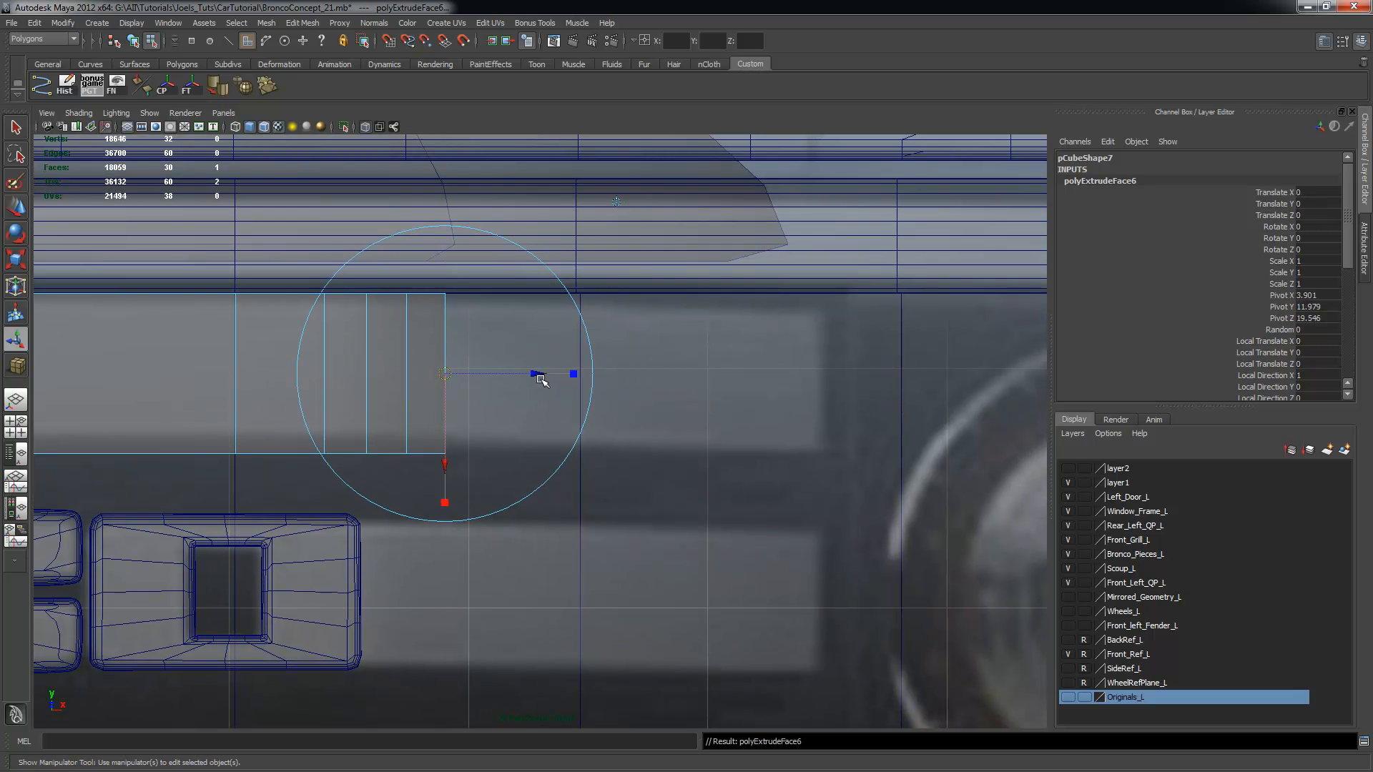
drag(534, 372, 567, 373)
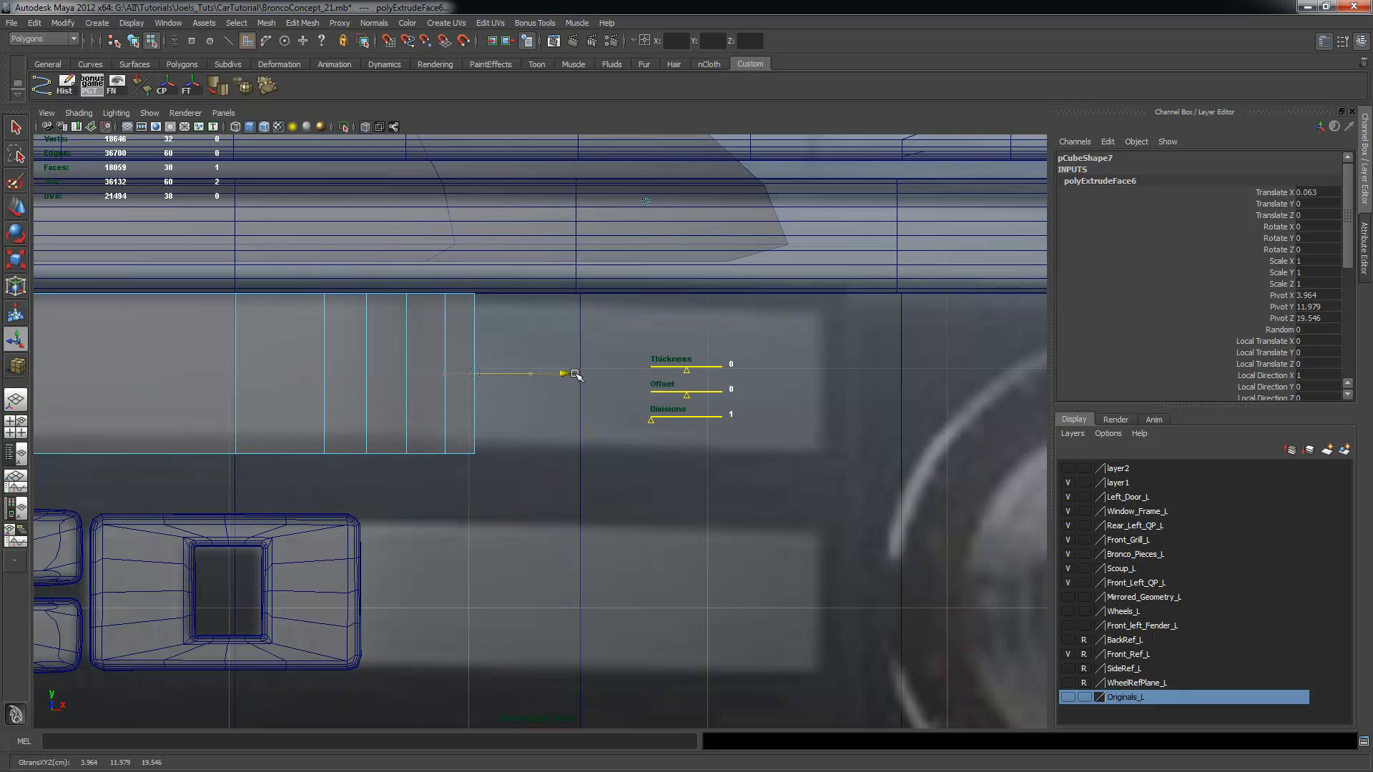
key(space)
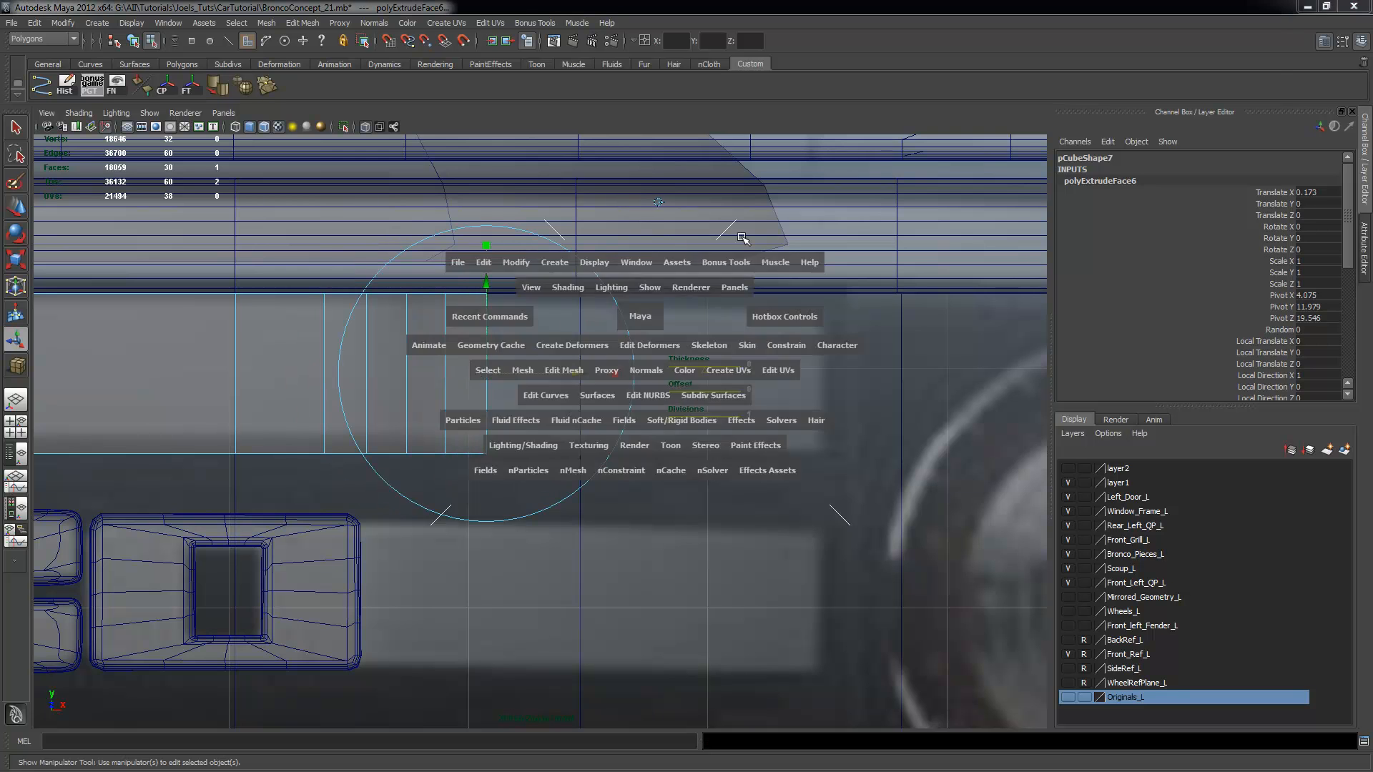
key(space)
alt+drag(629, 368, 708, 324)
drag(624, 359, 748, 399)
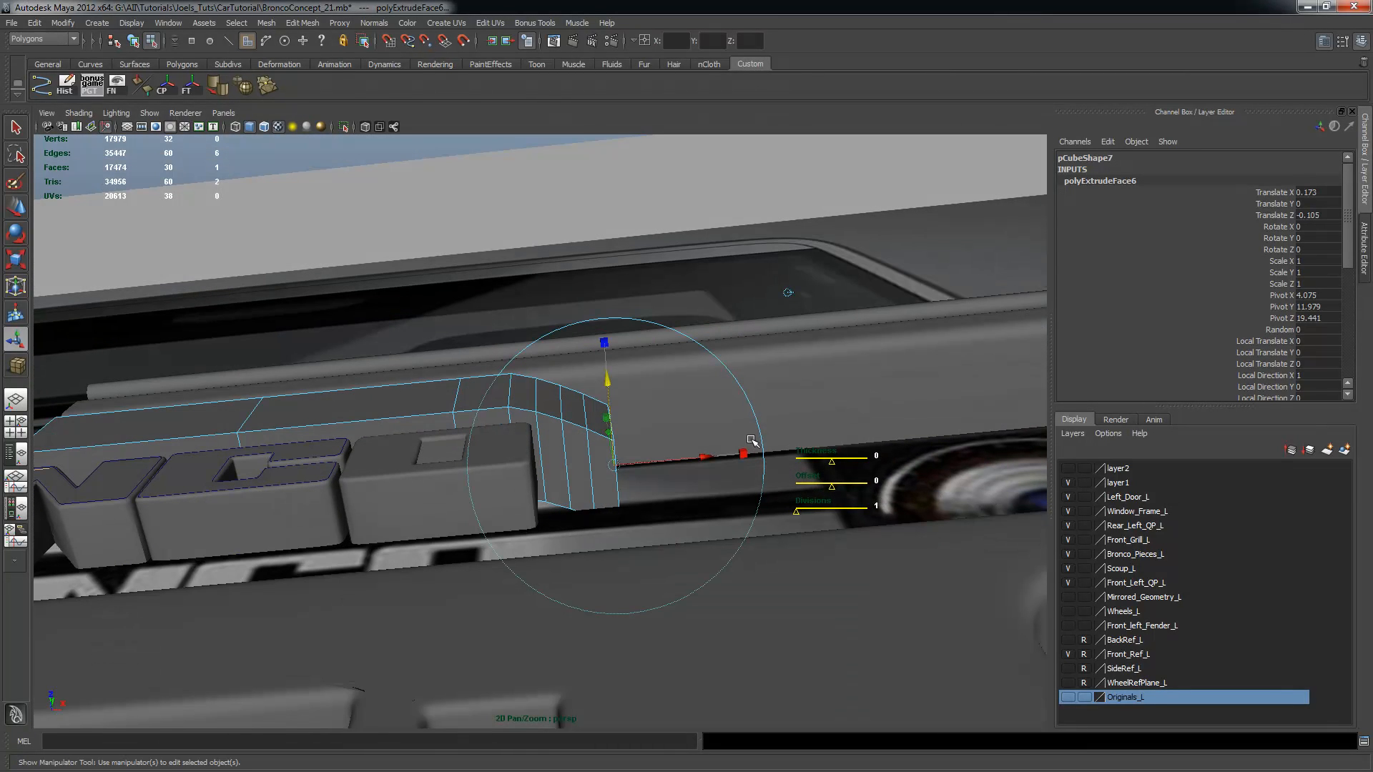
Extrude the bar's end face in world space by about 1.326 cm in X and -0.452 cm in Z for the long end section
click(788, 292)
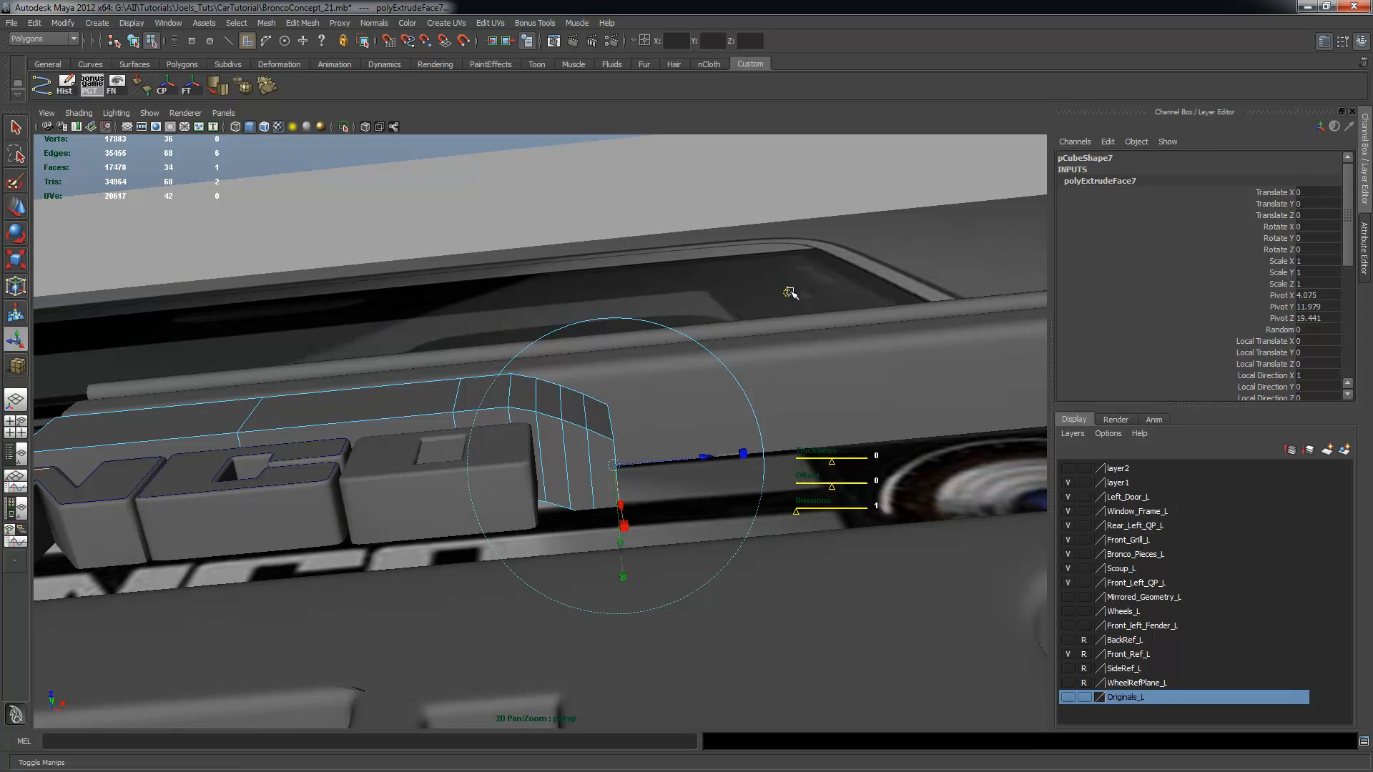
drag(674, 454, 859, 470)
click(799, 363)
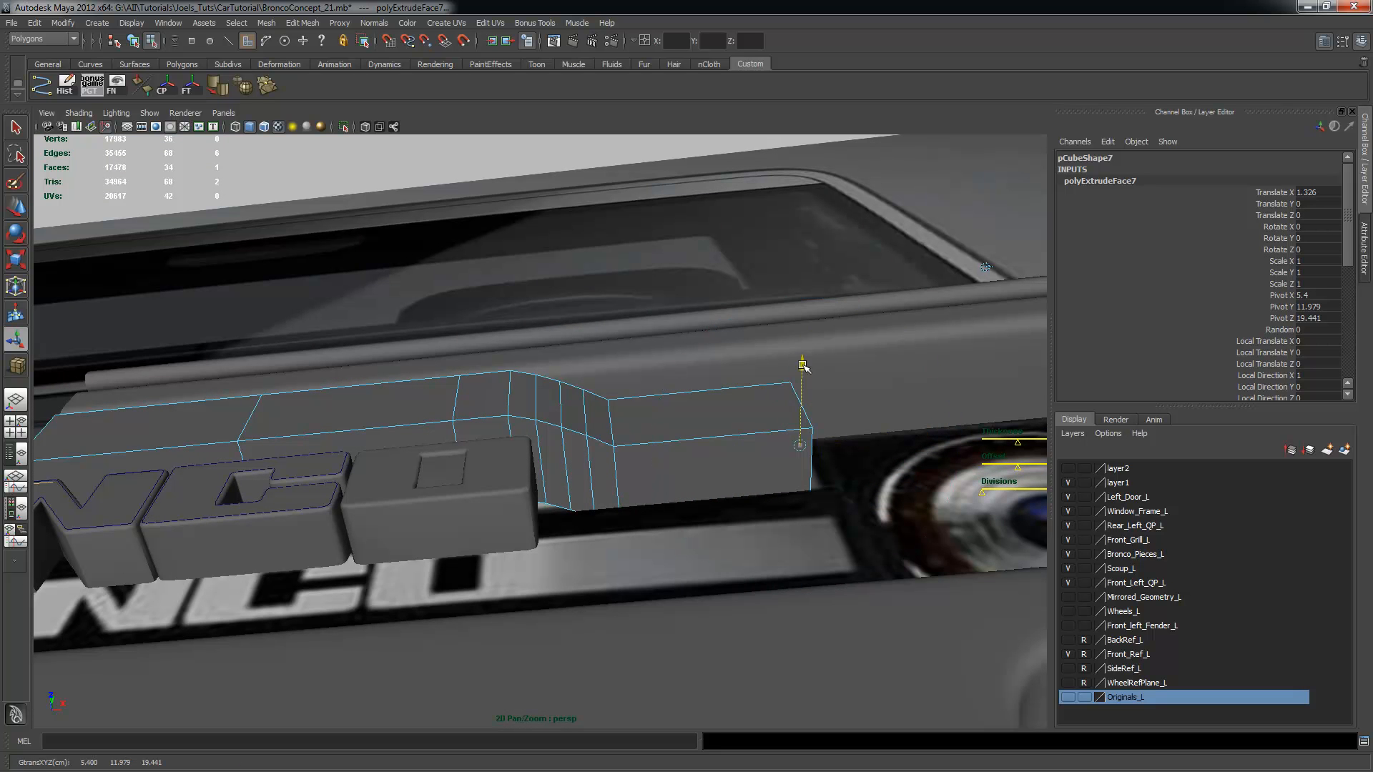
alt+drag(803, 422, 616, 420)
In the top view, move the vertex pair where the bend meets the long end section slightly forward
right_click(615, 423)
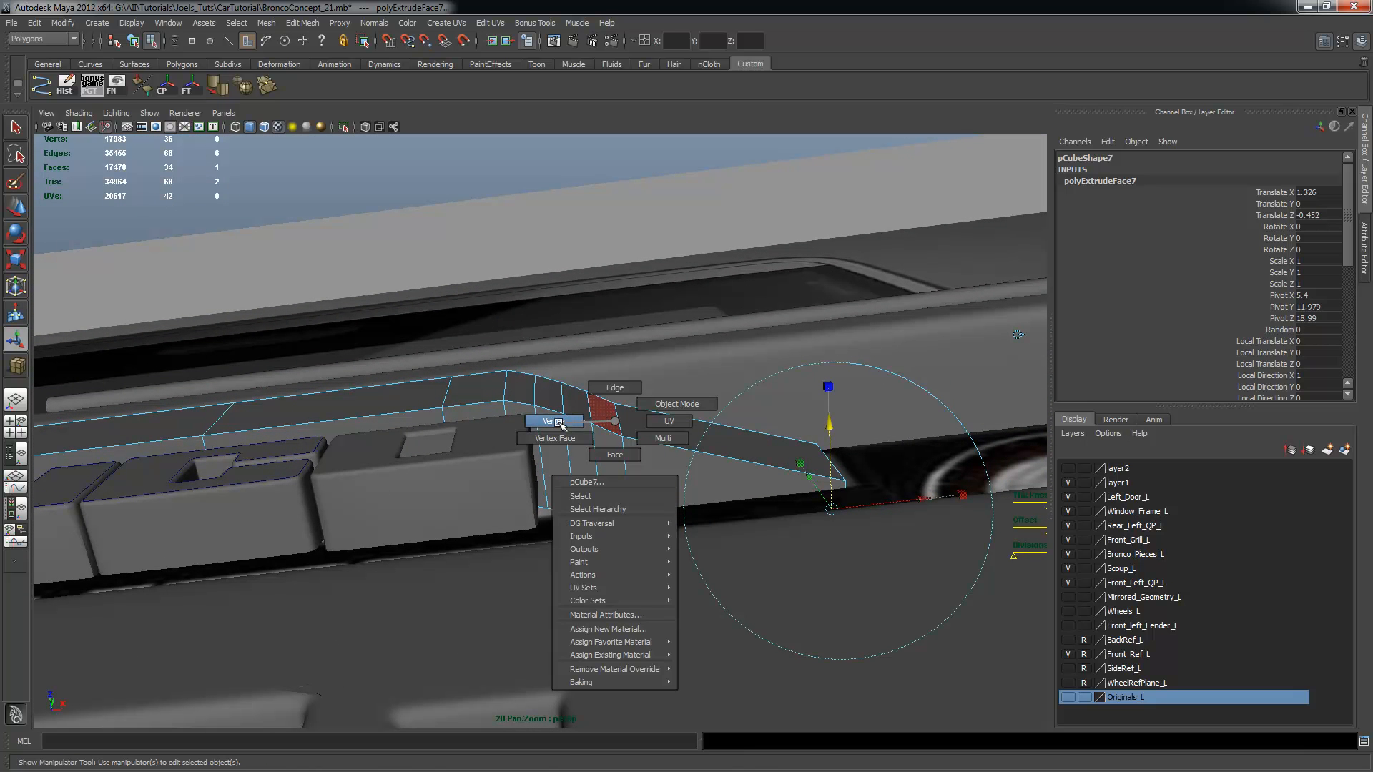
right_drag(615, 422, 560, 423)
alt+drag(606, 382, 604, 452)
key(space)
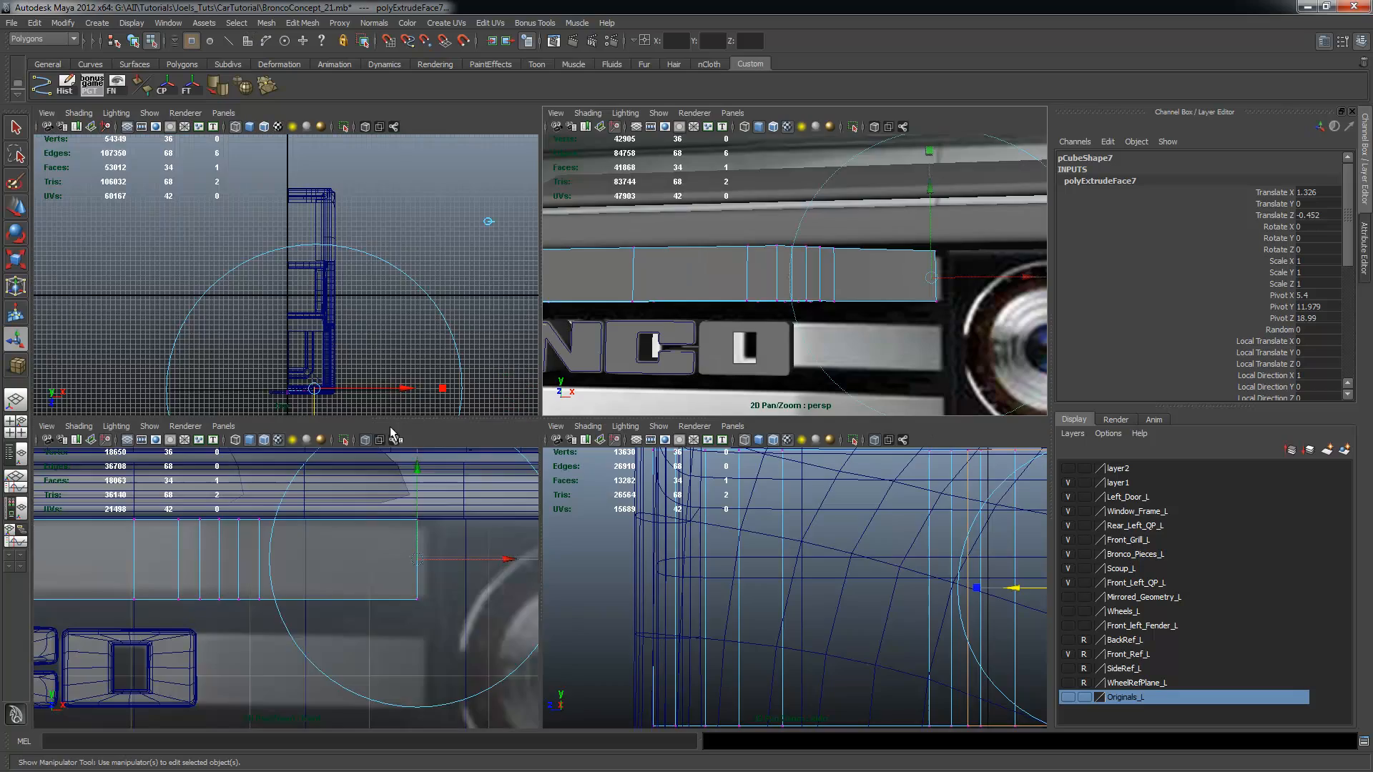
alt+right_drag(390, 457, 357, 367)
key(f)
key(space)
alt+right_drag(525, 400, 454, 357)
alt+middle_drag(454, 358, 537, 243)
alt+right_drag(690, 402, 748, 437)
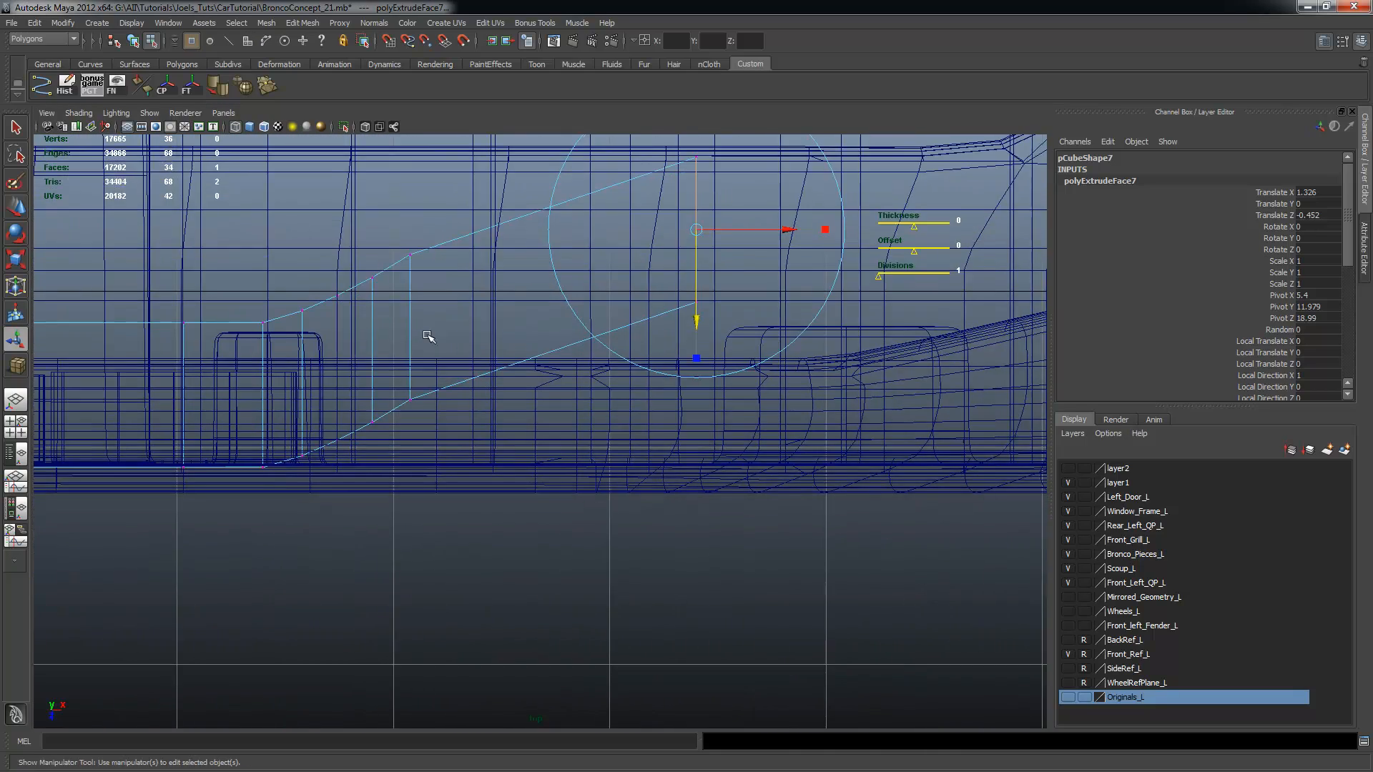
drag(422, 442, 422, 442)
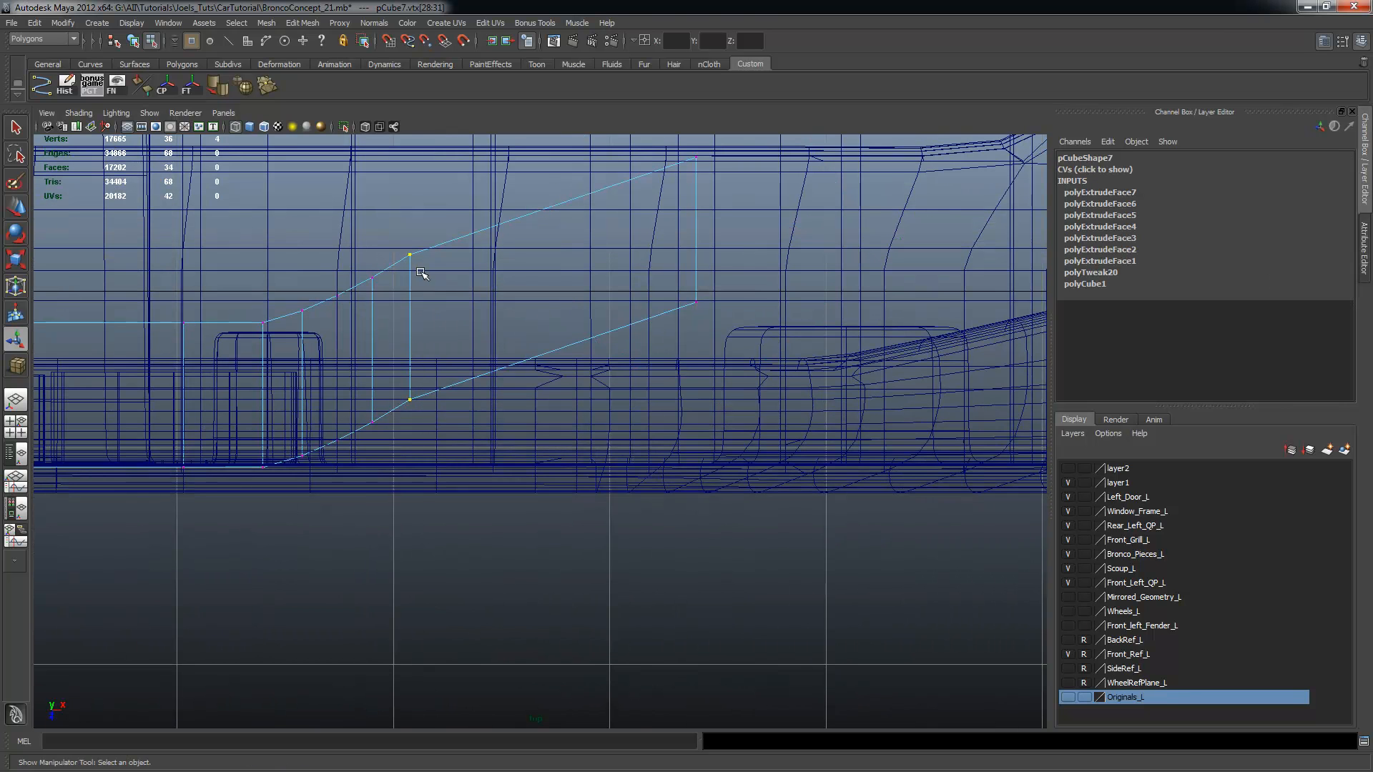
key(w)
drag(411, 357, 411, 376)
Move the next three vertex pairs of the bend forward in turn, the innermost of them to about 19.731 in Z
drag(386, 434, 386, 434)
drag(372, 373, 372, 387)
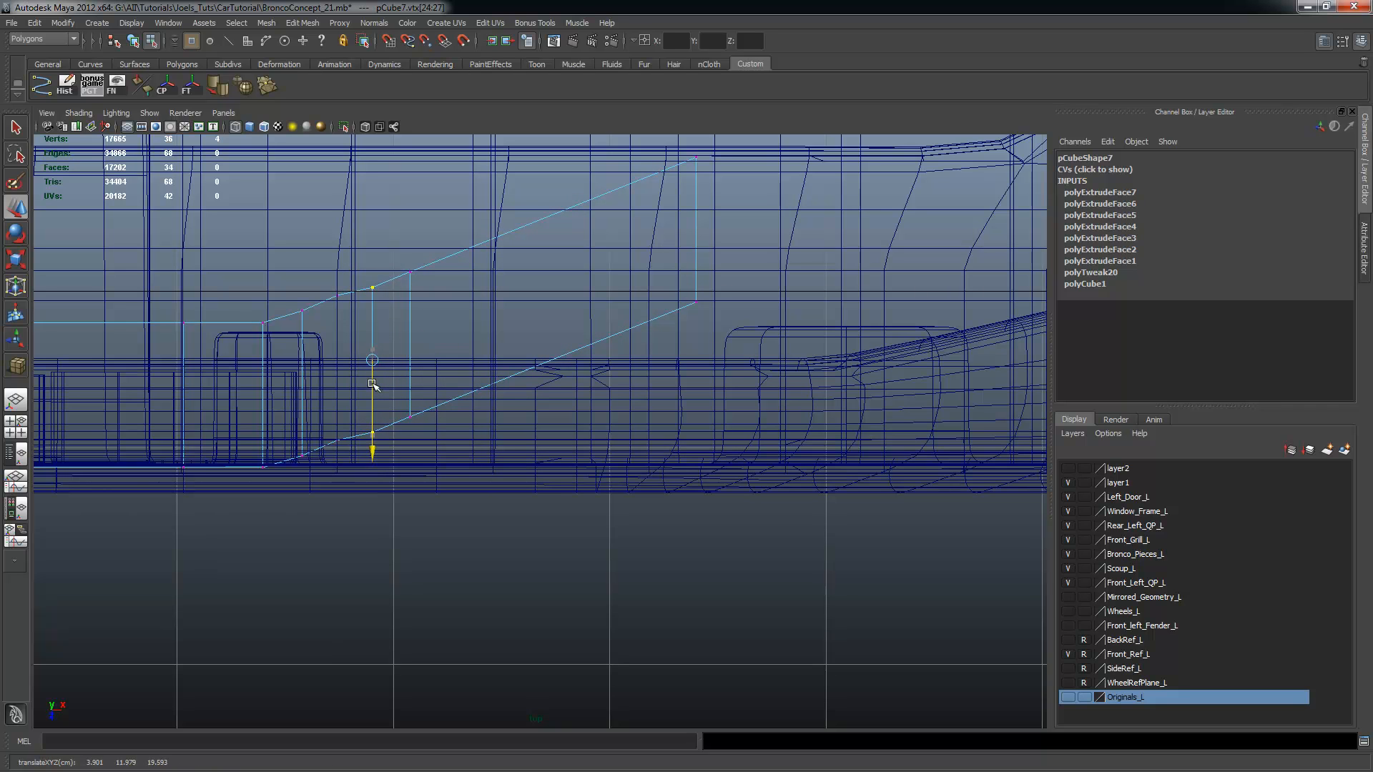
drag(339, 401, 339, 409)
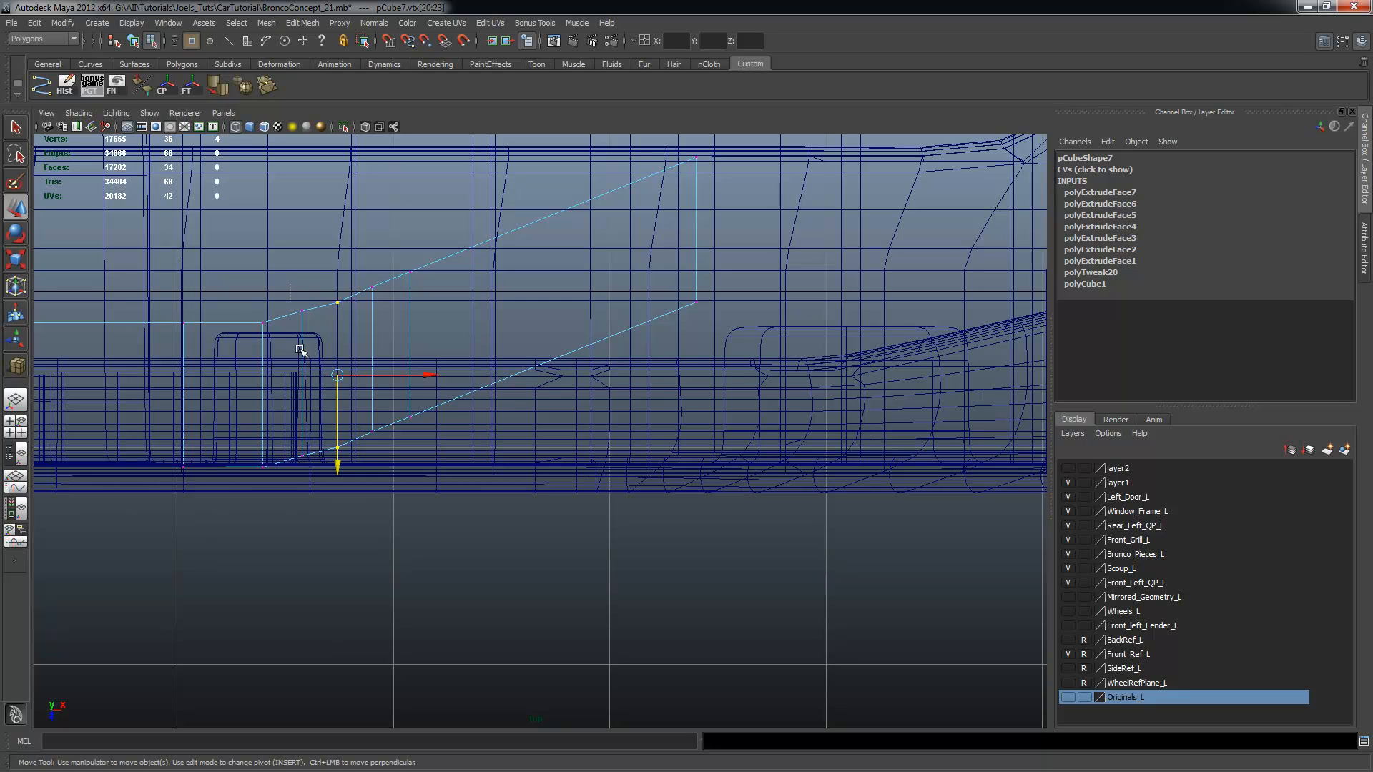
drag(304, 411, 304, 416)
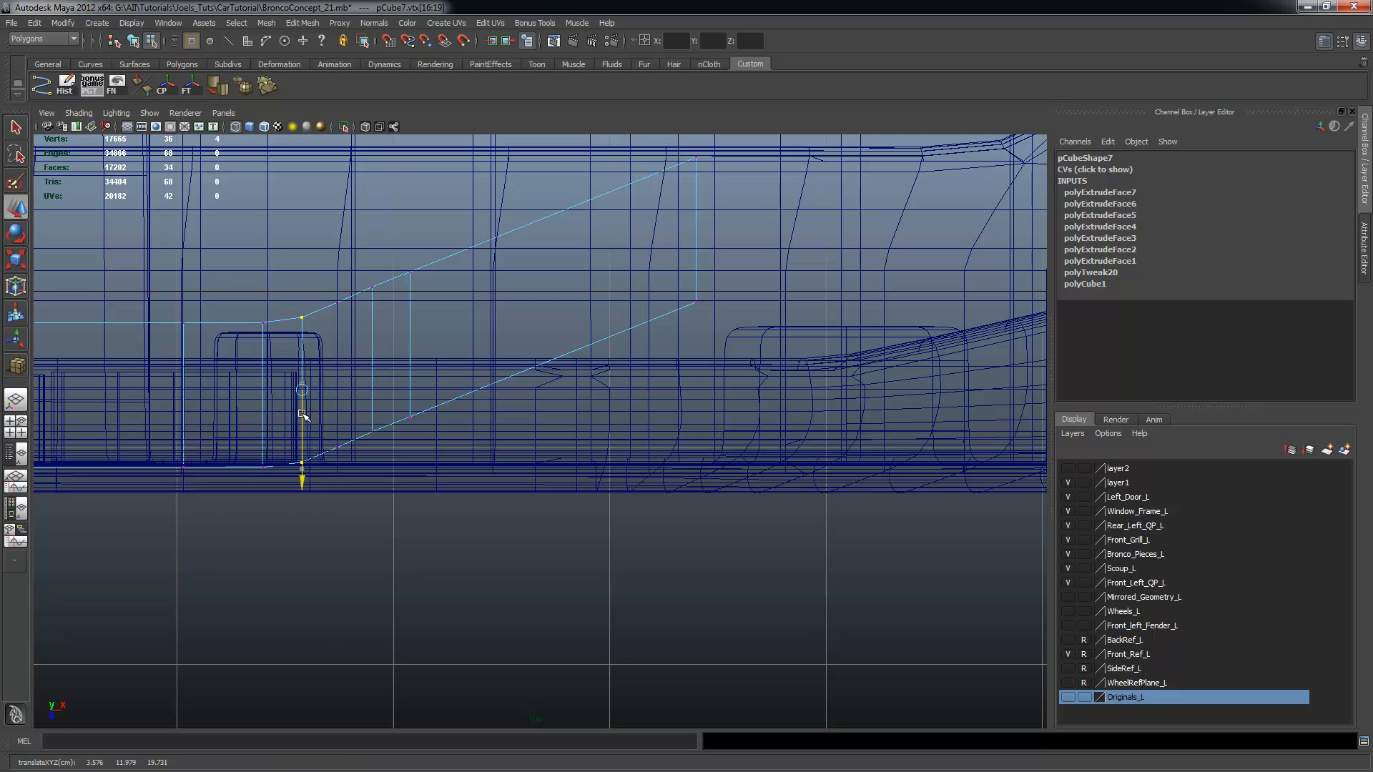
Refine the bend by moving its middle vertex pairs to about 19.682 and 19.612 in Z and nudging the outermost pair forward
drag(327, 281, 360, 470)
drag(338, 401, 336, 406)
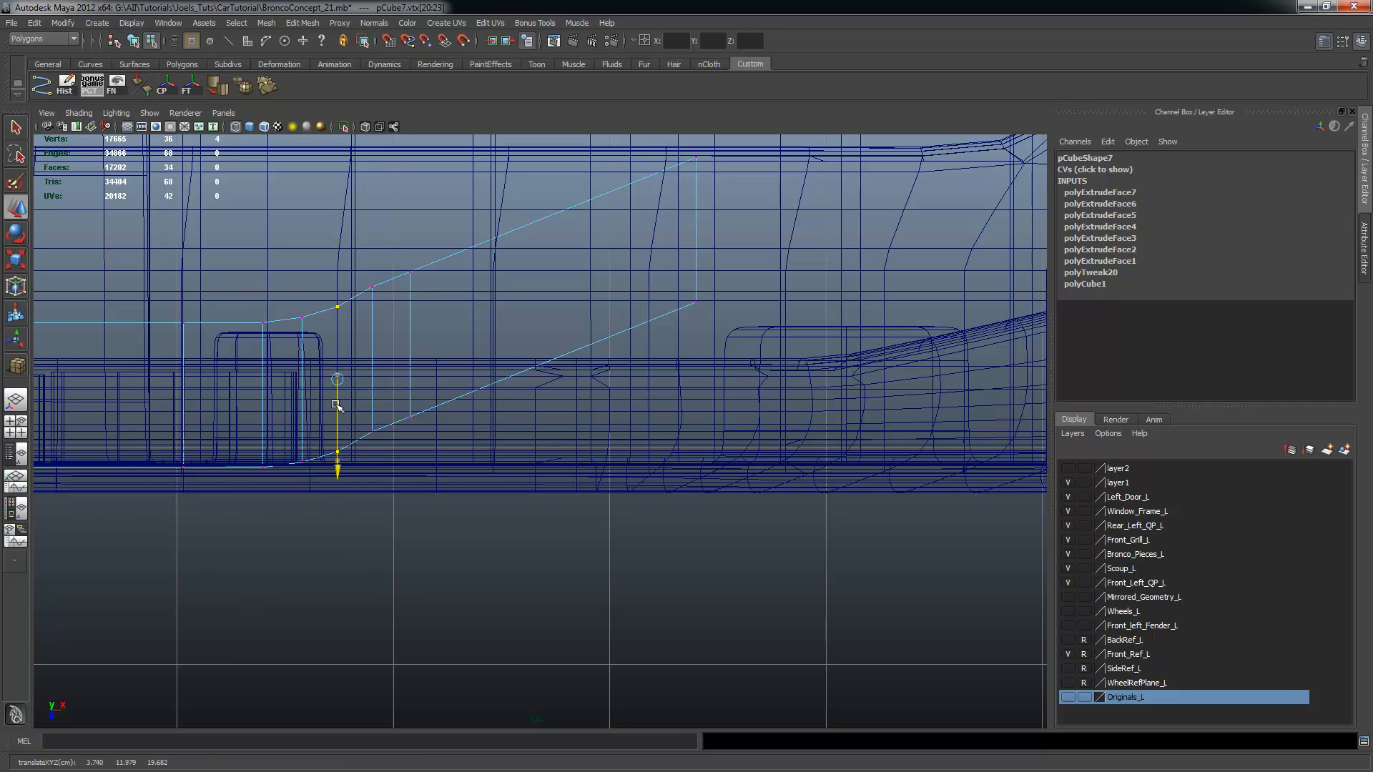
drag(357, 270, 373, 383)
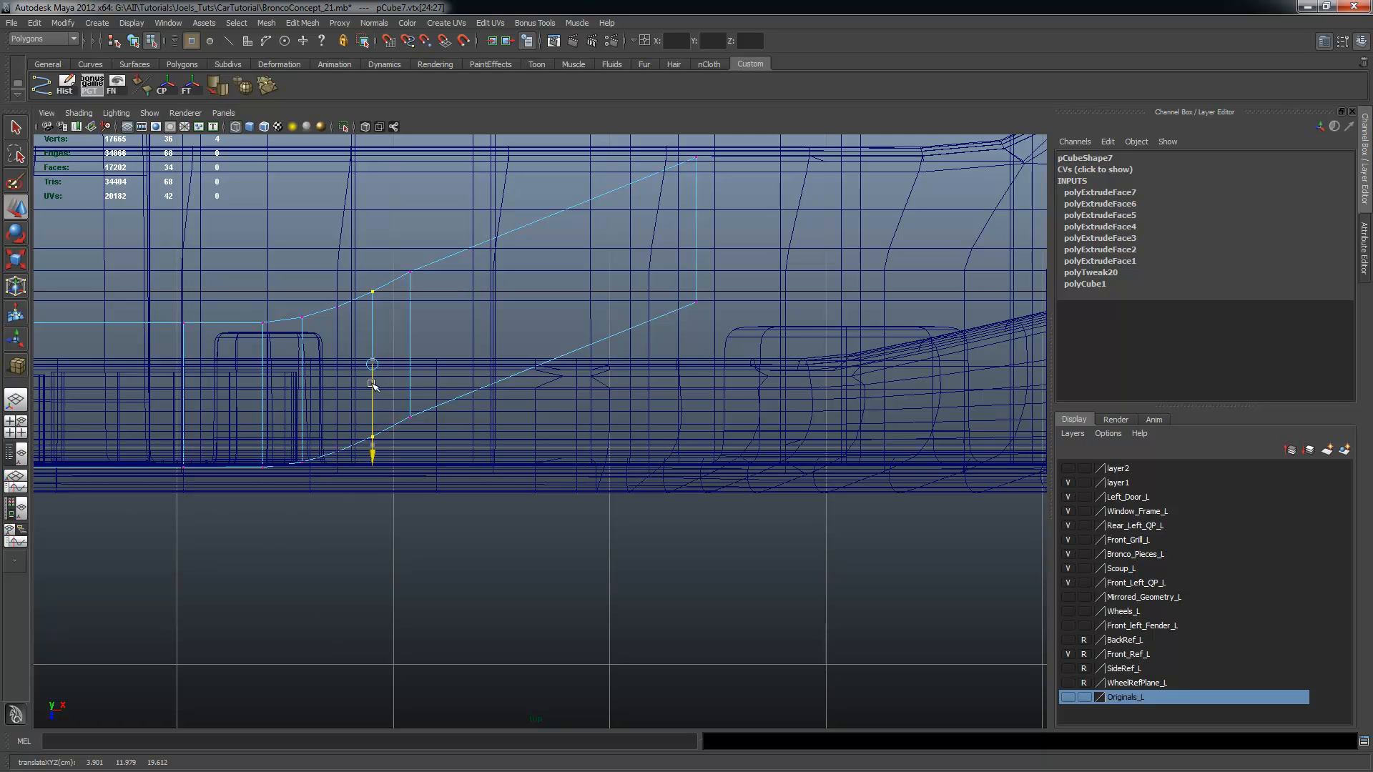
drag(403, 263, 443, 465)
drag(411, 372, 411, 374)
click(556, 557)
Select the whole bar in the perspective view and snap its pivot to the upper corner vertex at its inner end
key(space)
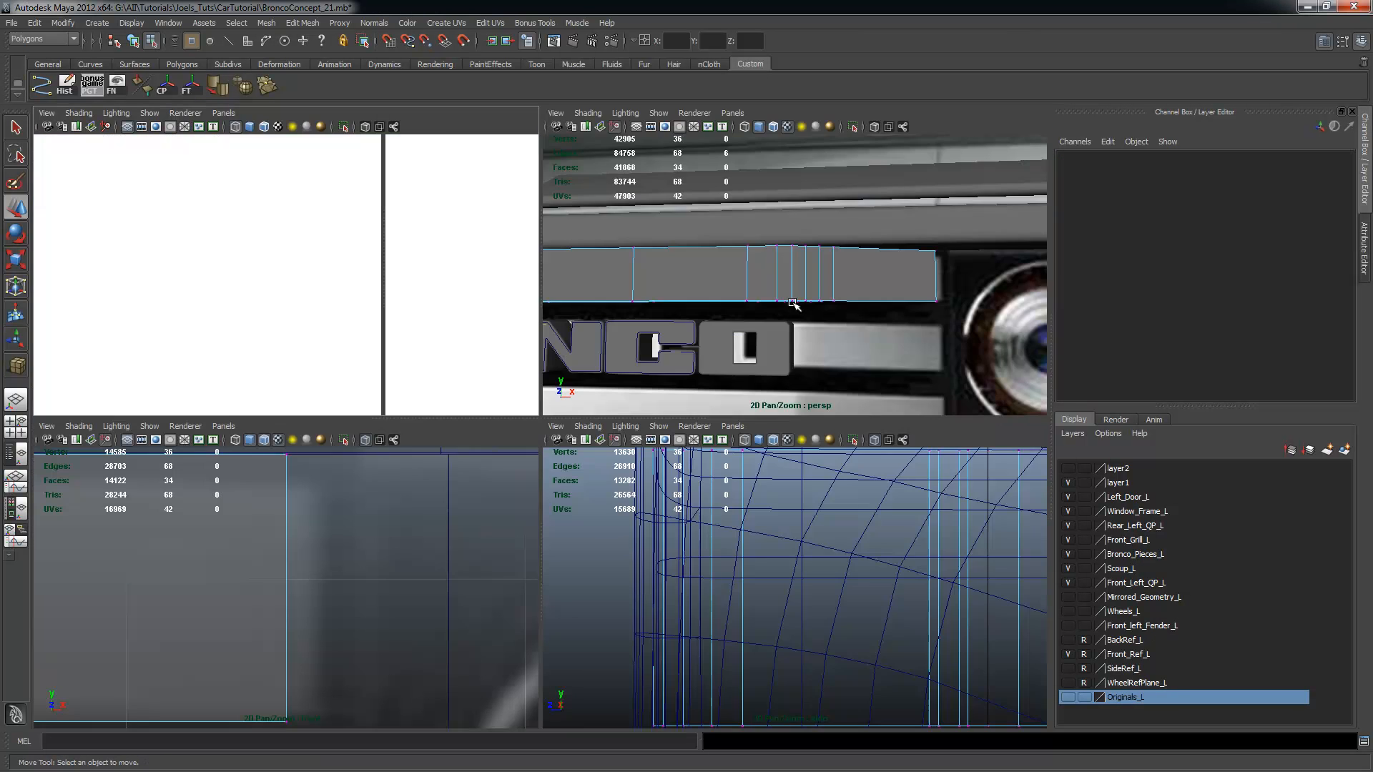
key(space)
alt+drag(760, 317, 662, 420)
click(662, 420)
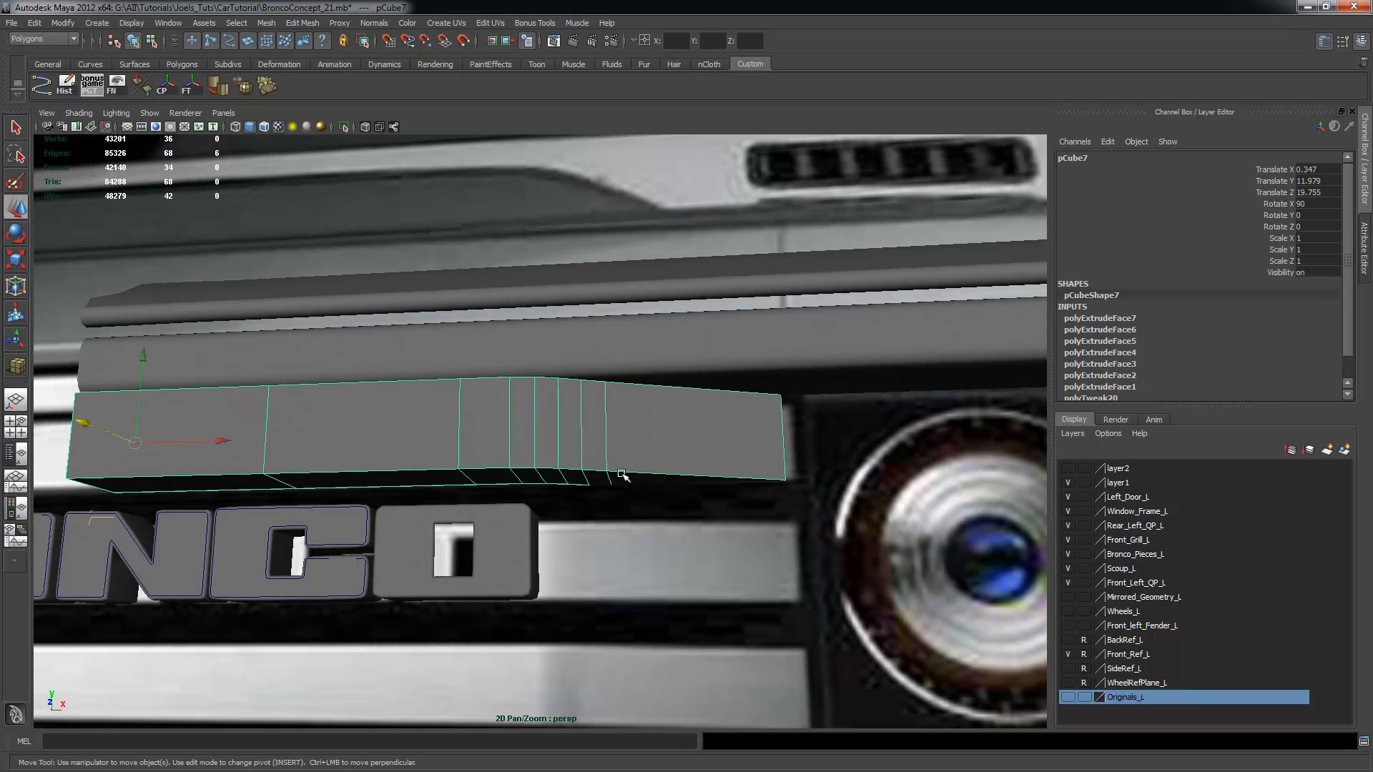
key(r)
alt+drag(621, 466, 453, 422)
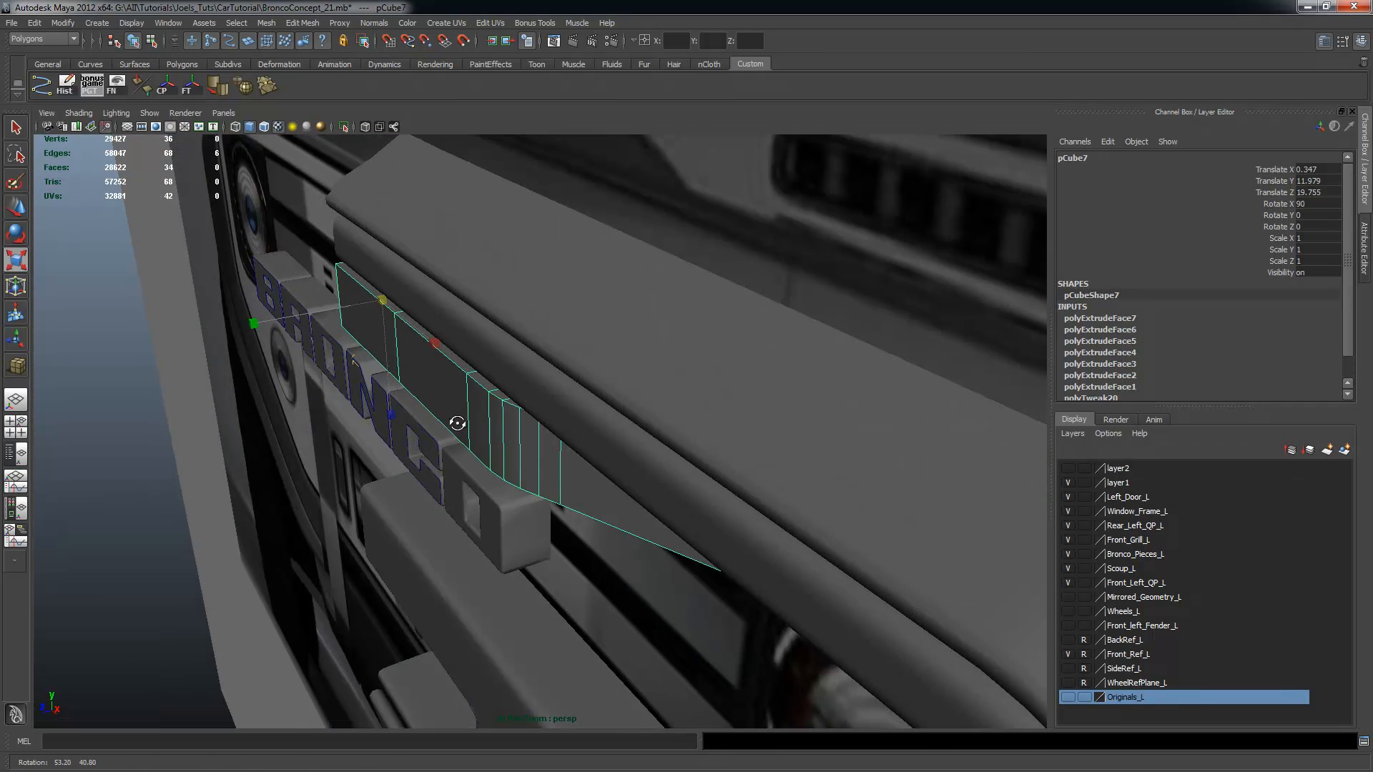
alt+drag(422, 361, 445, 336)
key(Insert)
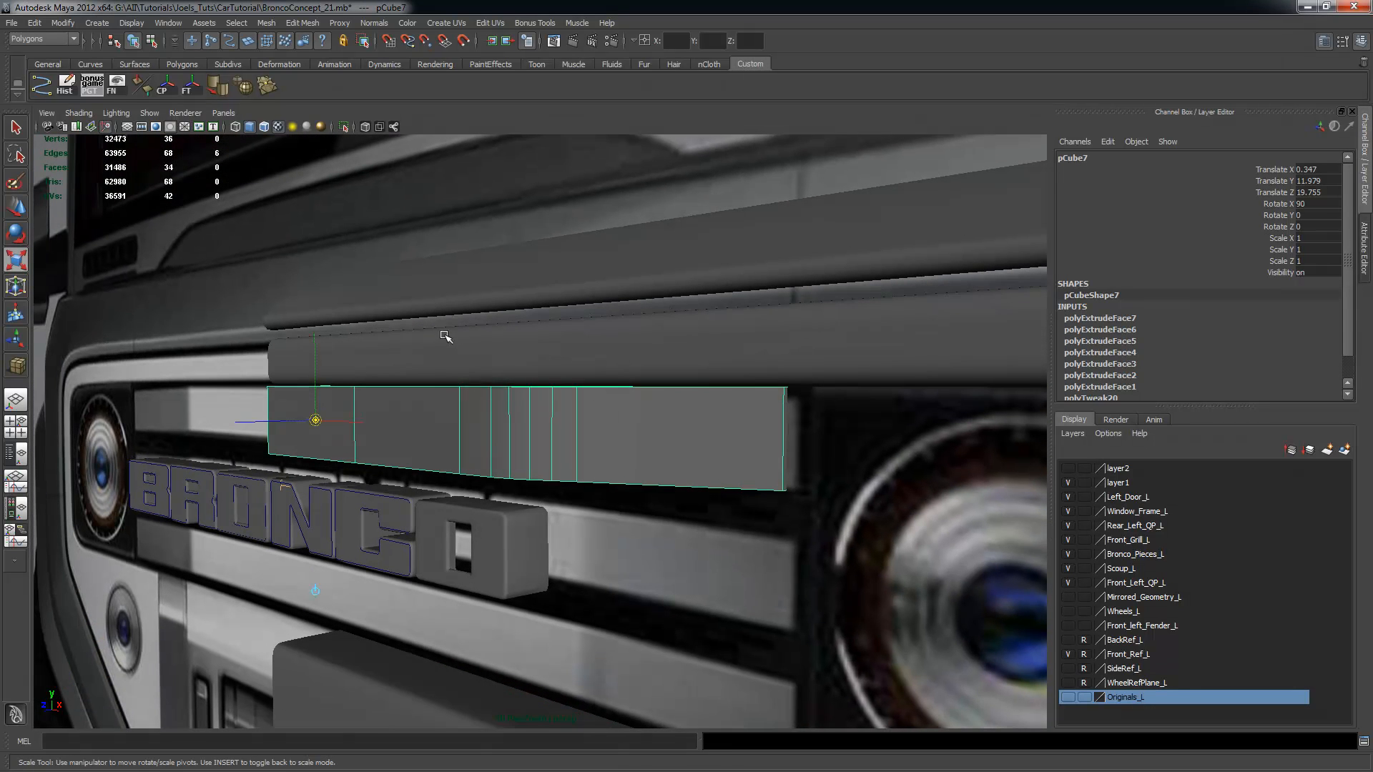
key(v)
drag(315, 421, 273, 387)
key(v)
click(348, 426)
alt+drag(371, 406, 321, 376)
click(331, 392)
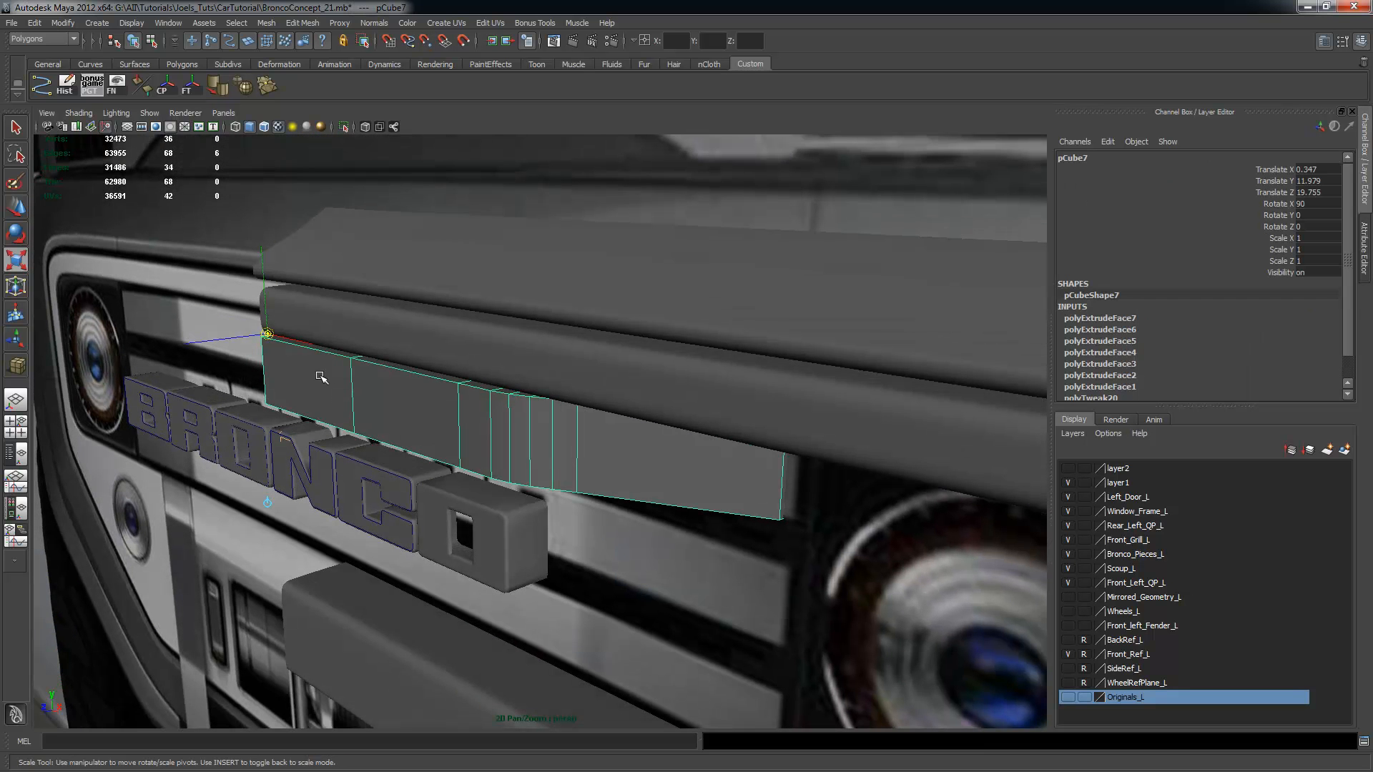
key(v)
drag(271, 334, 265, 336)
alt+drag(395, 435, 351, 419)
key(Insert)
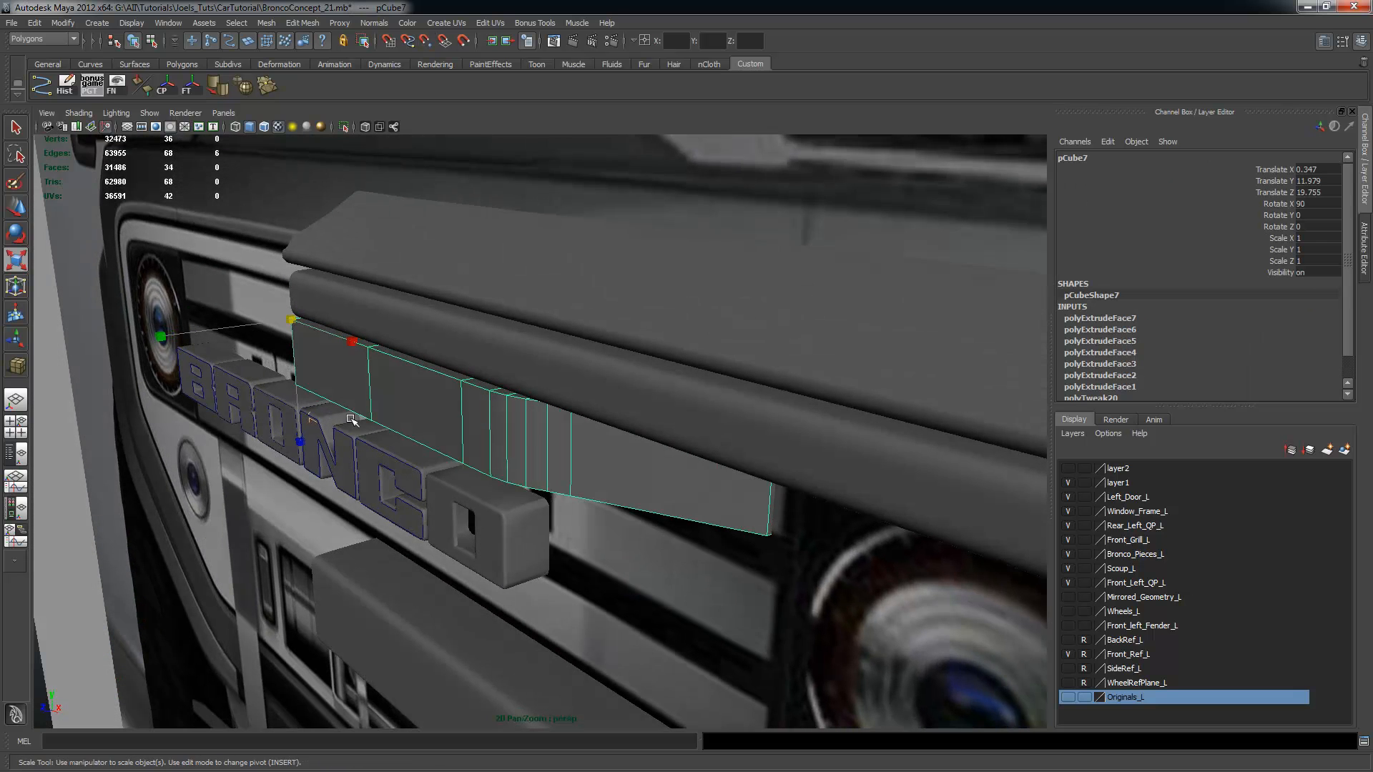
Scale the bar to about 0.921 in Y and lower it slightly to a Y translation of about 11.941
drag(160, 334, 708, 412)
key(w)
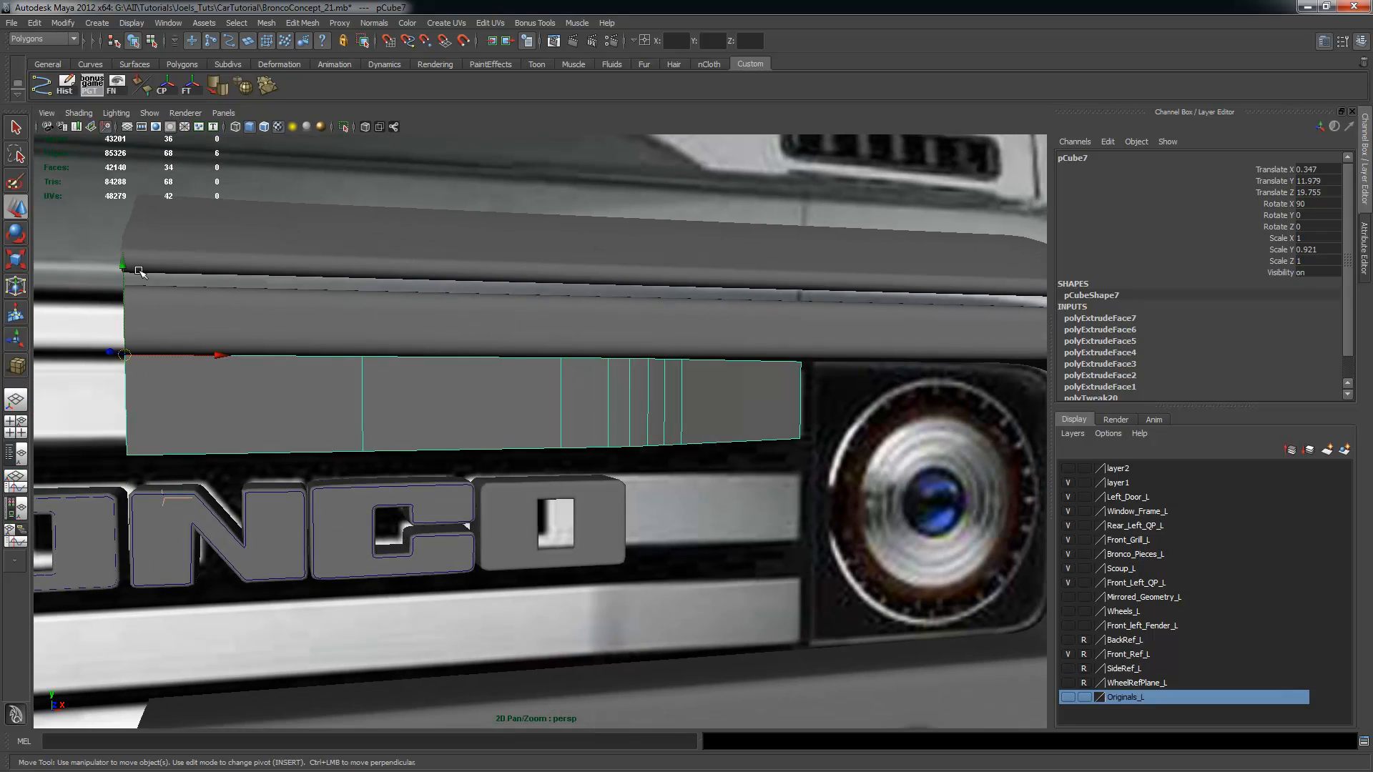
drag(121, 266, 123, 273)
alt+drag(276, 337, 410, 396)
alt+right_drag(410, 396, 481, 392)
Delete the end face at the bar's inner end near the car's centre
key(q)
alt+drag(358, 429, 397, 479)
right_drag(397, 479, 389, 504)
click(406, 503)
alt+drag(460, 482, 276, 406)
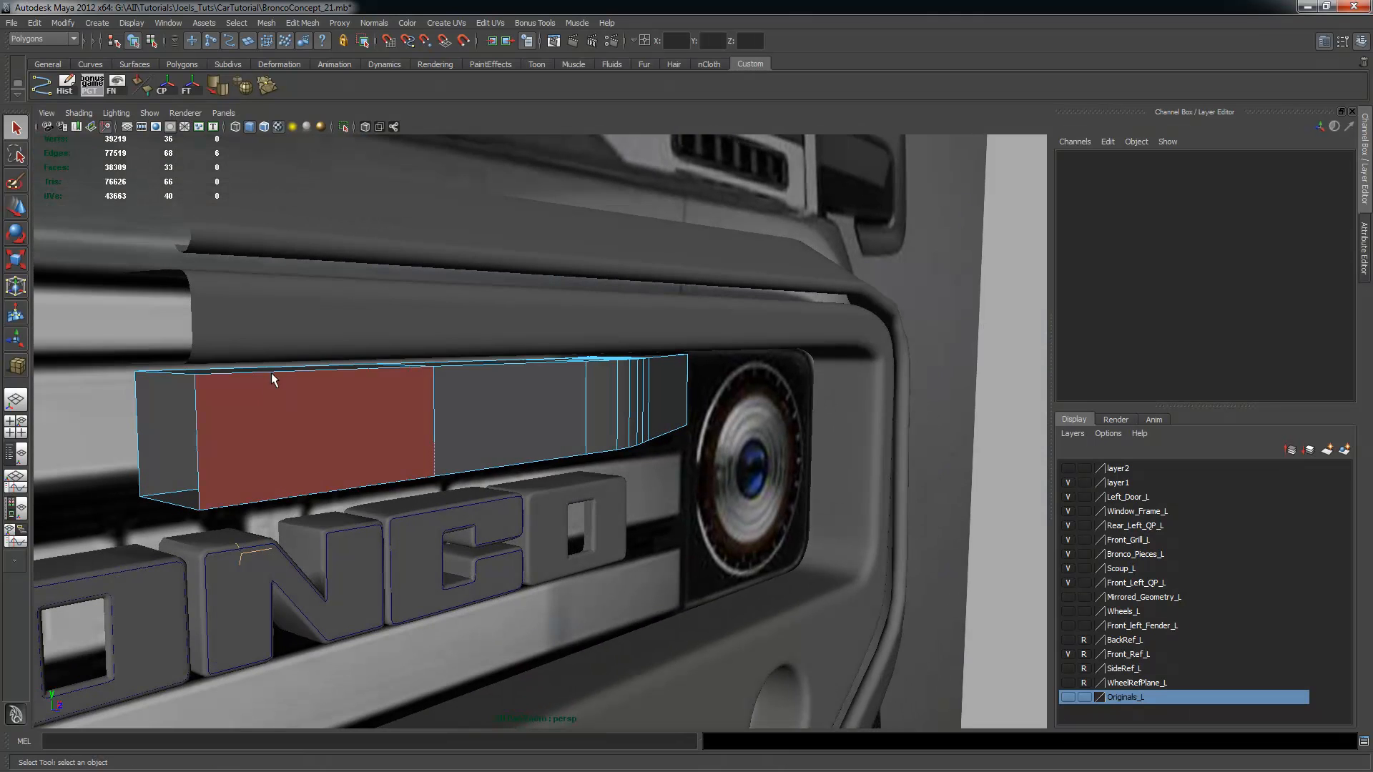
Bevel the bar's upper and lower long edges and its outer end edges with an offset of 0.2
click(272, 373)
right_drag(354, 423, 356, 393)
click(301, 369)
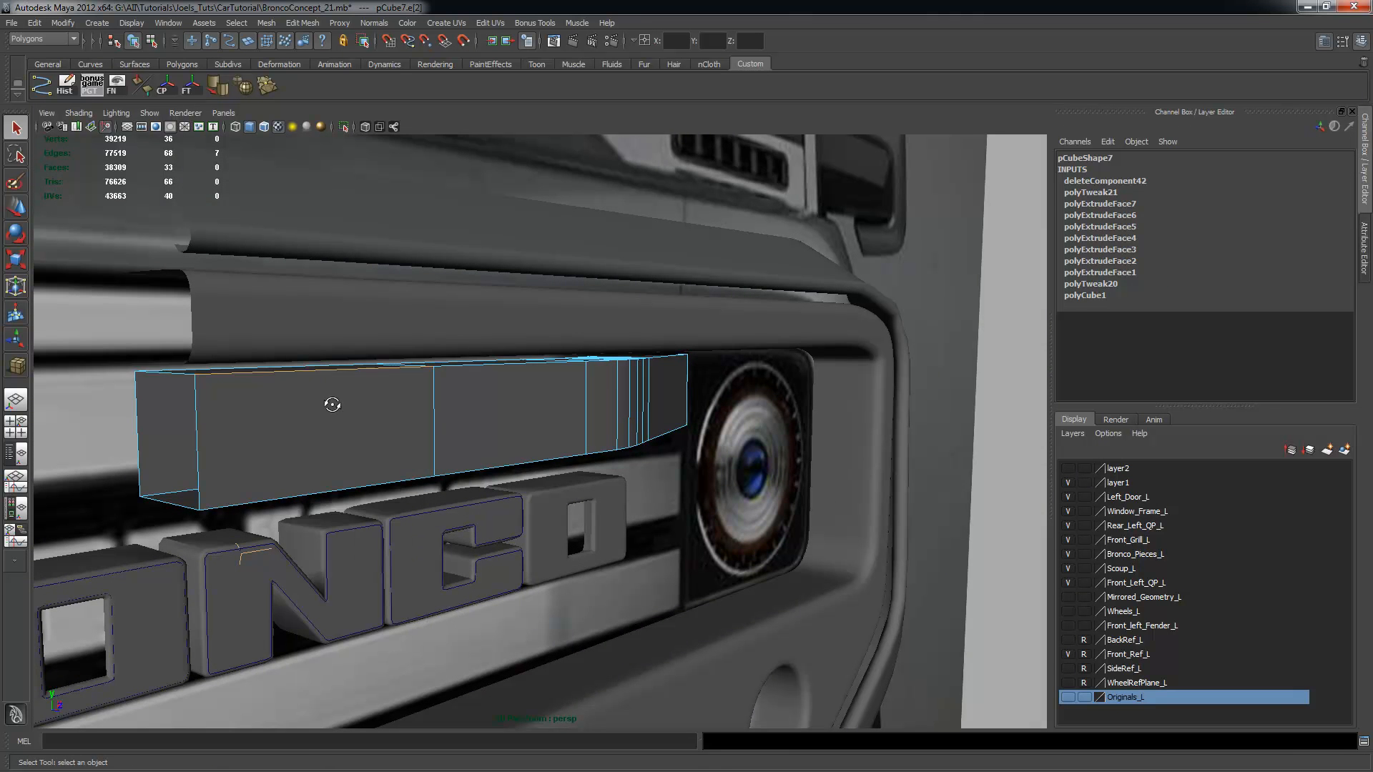
alt+drag(333, 405, 362, 419)
shift+double_click(463, 388)
alt+drag(569, 432, 521, 422)
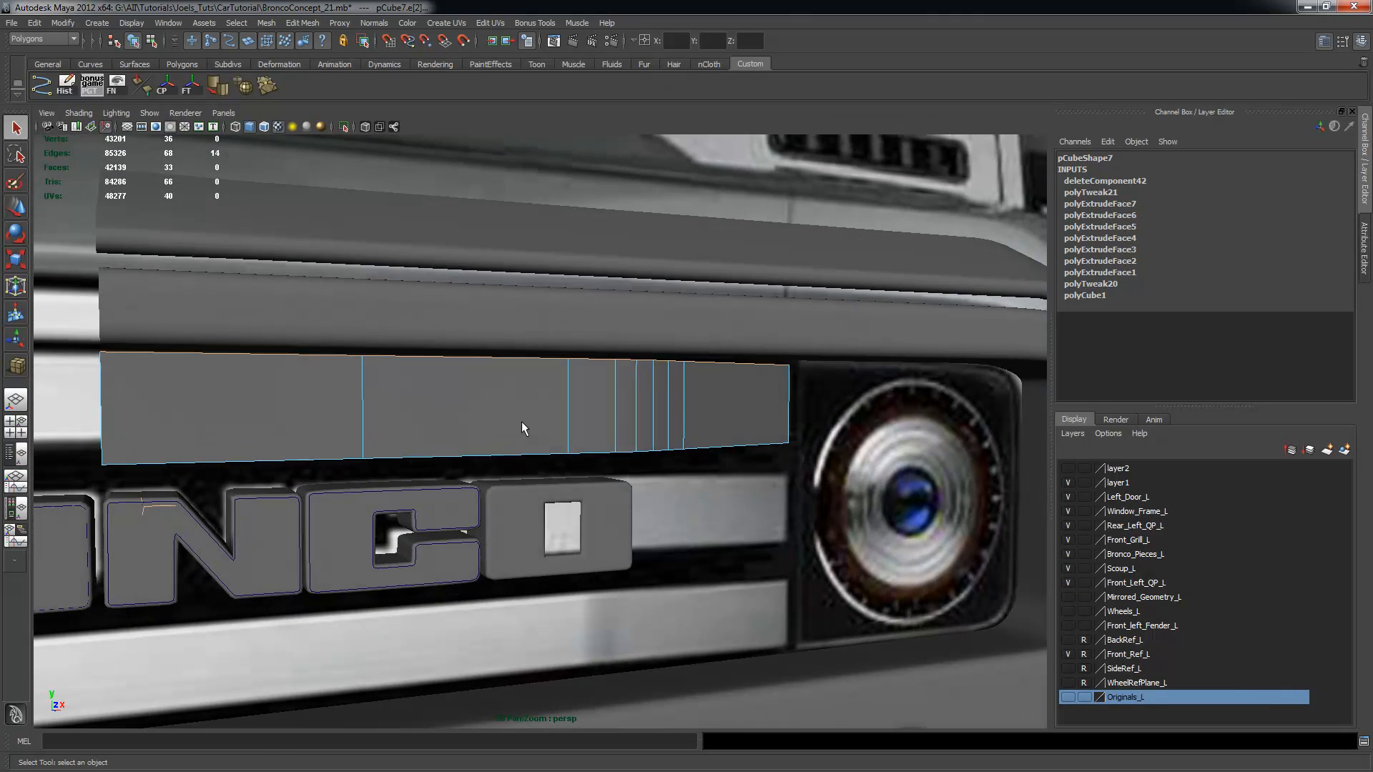
shift+double_click(336, 458)
alt+drag(335, 456, 791, 434)
shift+click(891, 410)
alt+drag(890, 411, 938, 483)
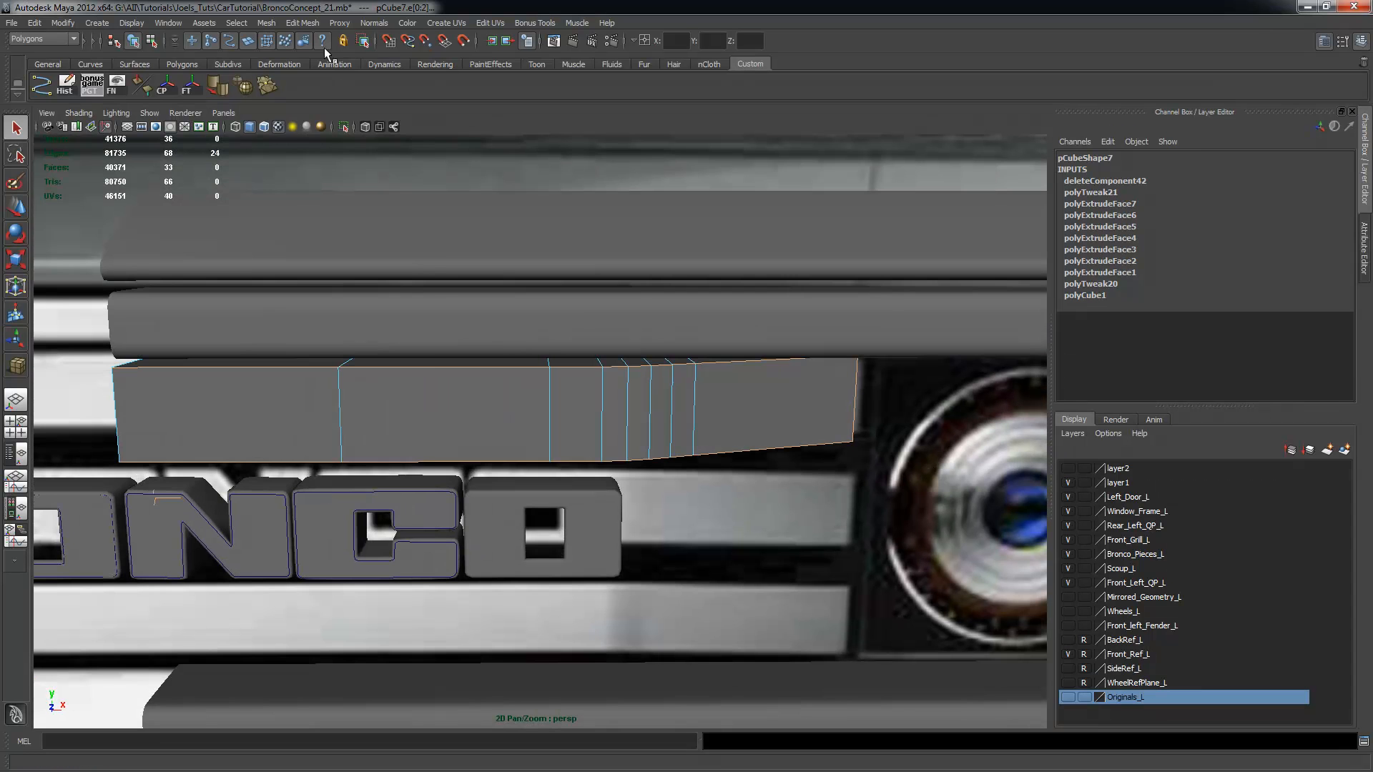
click(306, 24)
mouse_move(279, 22)
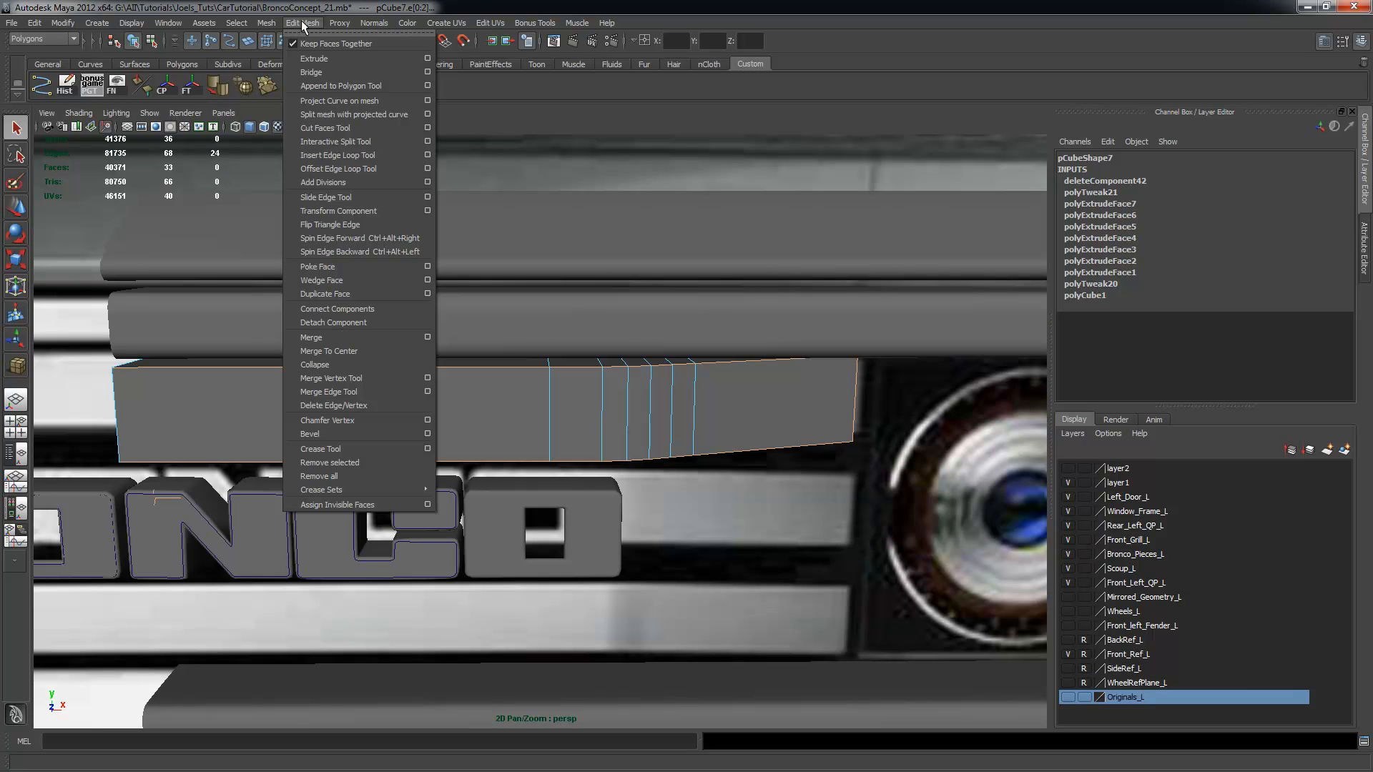
click(348, 434)
alt+drag(688, 472, 755, 458)
click(1284, 203)
middle_drag(864, 322, 951, 346)
alt+drag(951, 346, 959, 310)
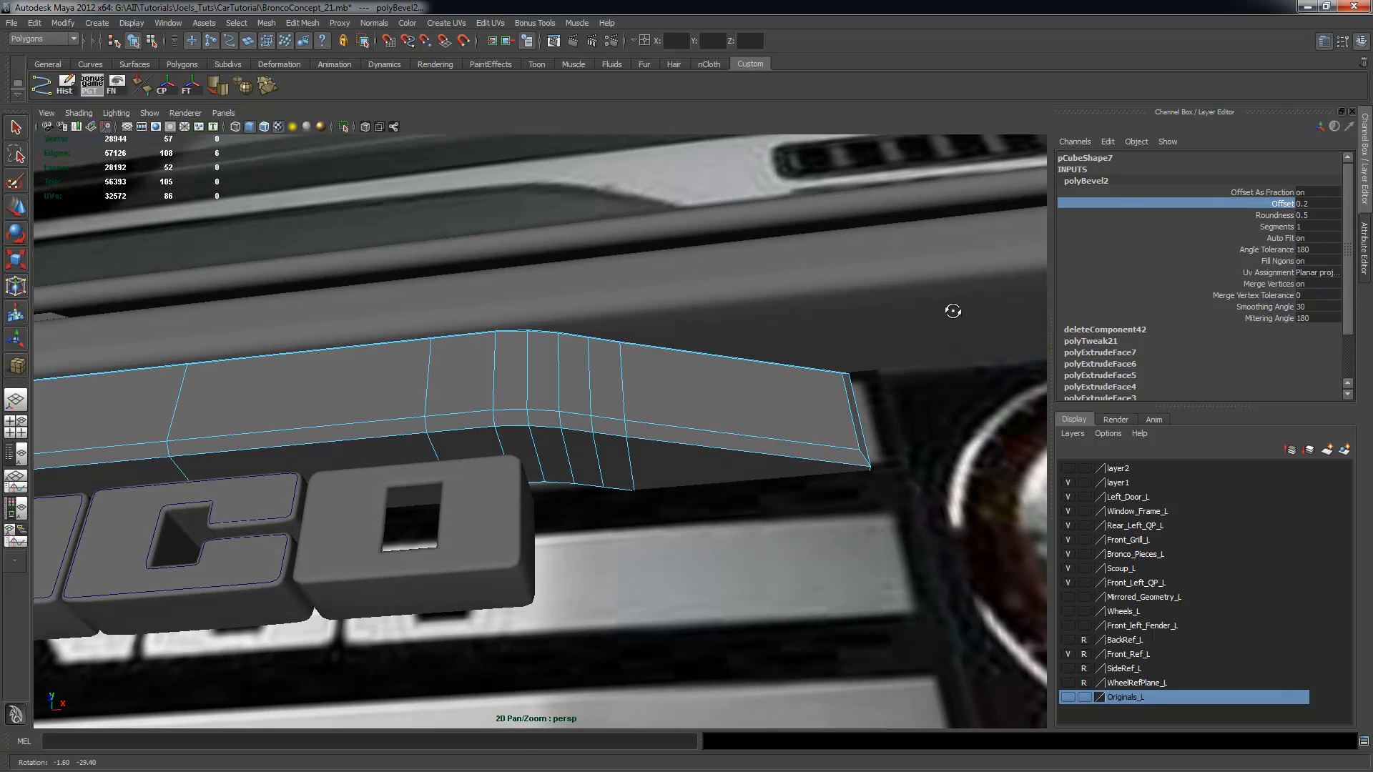
Set the bar's bevel to 3 segments and check the shape in smooth preview
click(1269, 226)
middle_drag(912, 287, 921, 288)
alt+drag(941, 372, 877, 408)
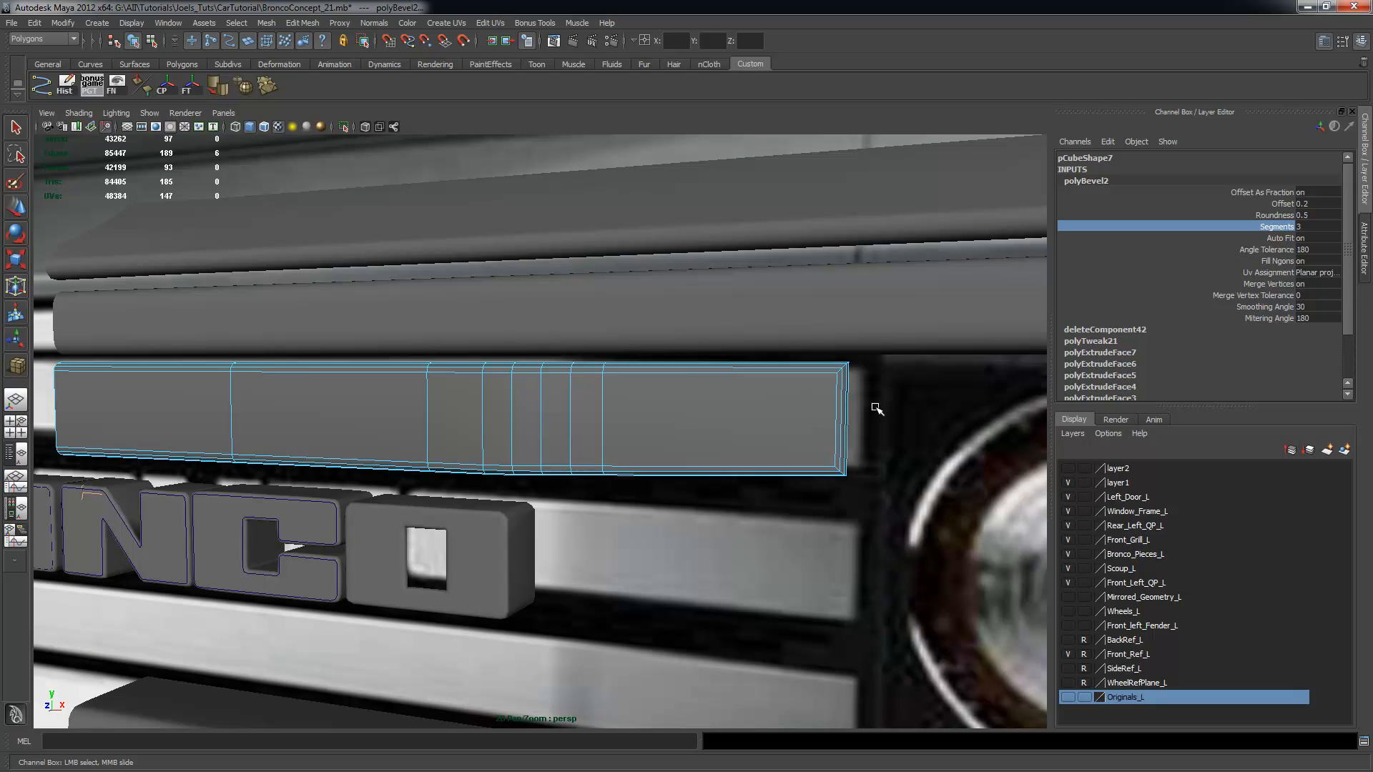
mouse_move(751, 437)
alt+mouse_down()
mouse_move(705, 429)
mouse_move(757, 389)
mouse_move(762, 362)
mouse_move(756, 434)
alt+mouse_up()
key(F8)
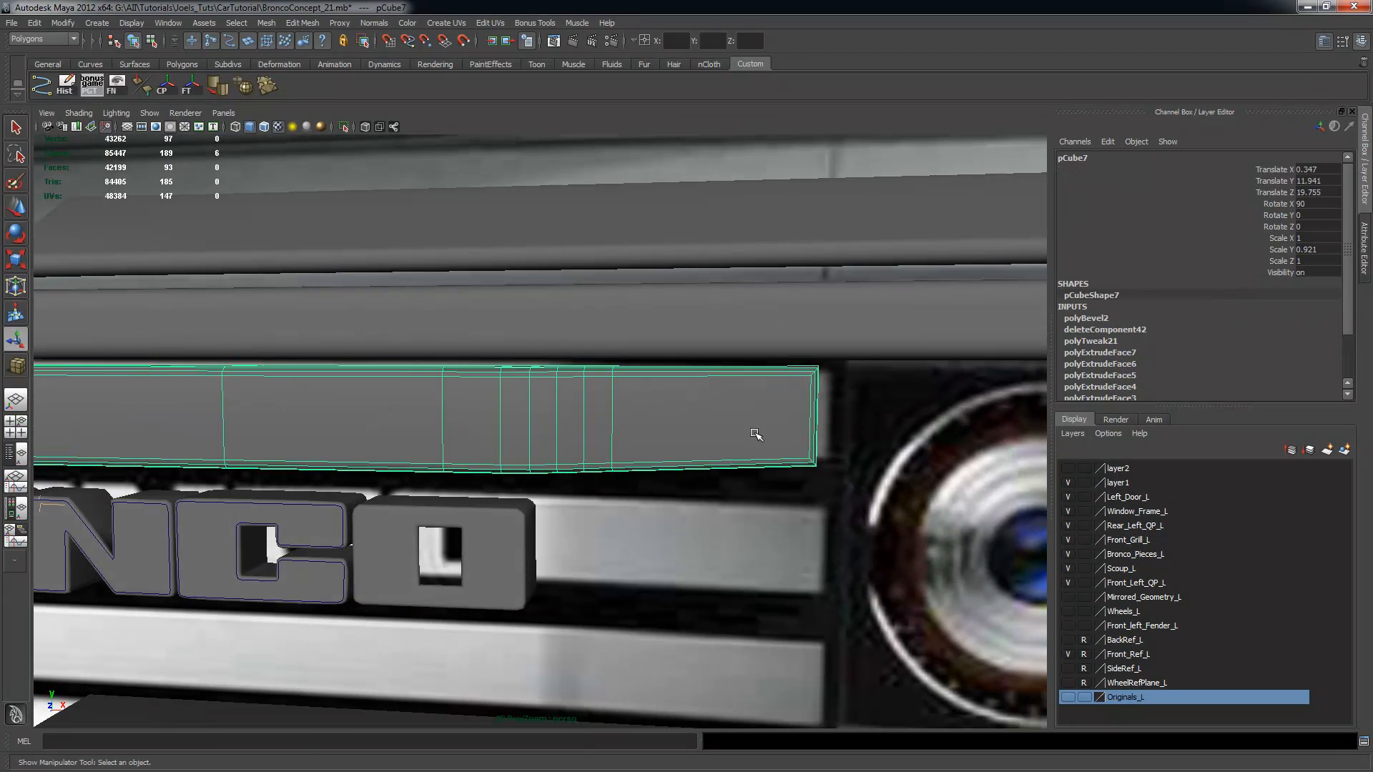
alt+right_drag(722, 437, 693, 423)
alt+middle_drag(693, 423, 771, 404)
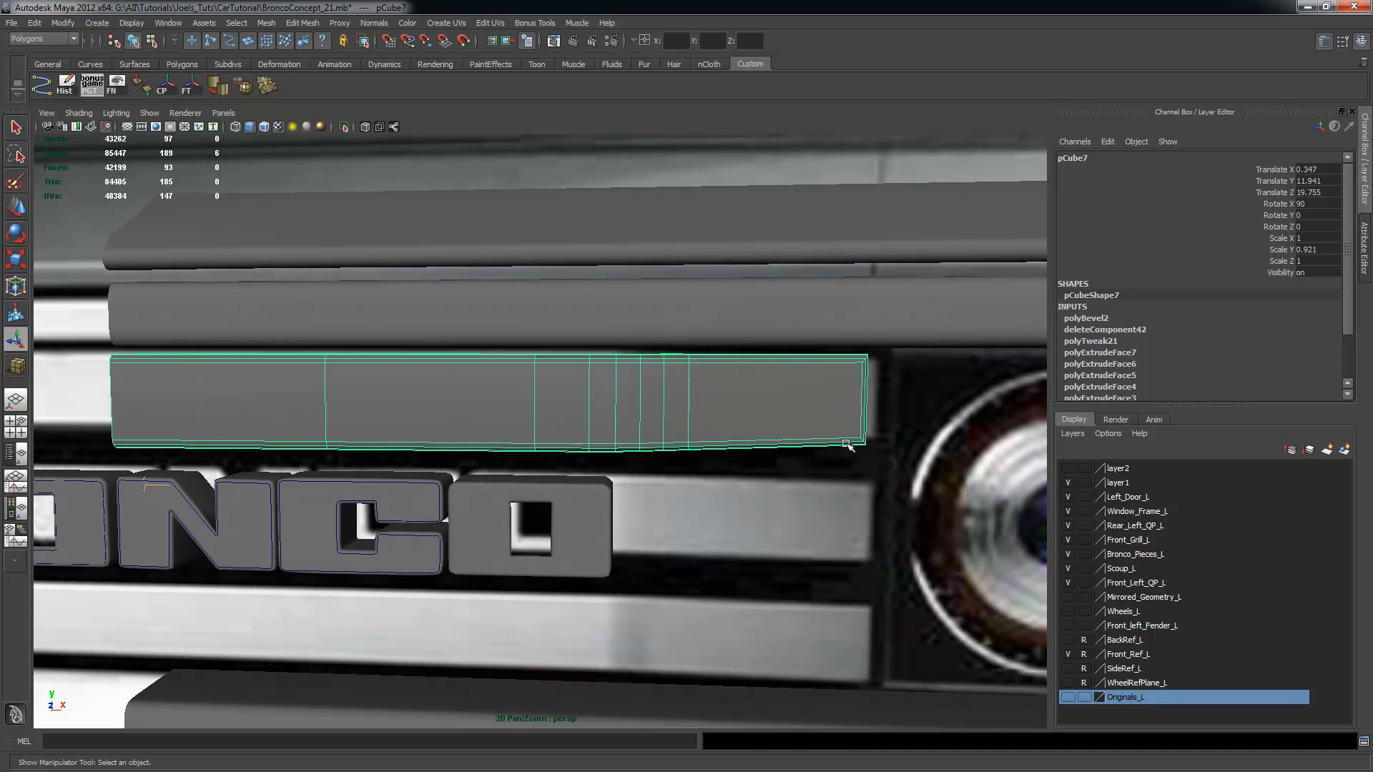
key(3)
key(1)
Delete the three small leftover bevel faces at the bar's open inner end and check the remaining faces
alt+drag(693, 420, 368, 370)
right_drag(368, 371, 369, 404)
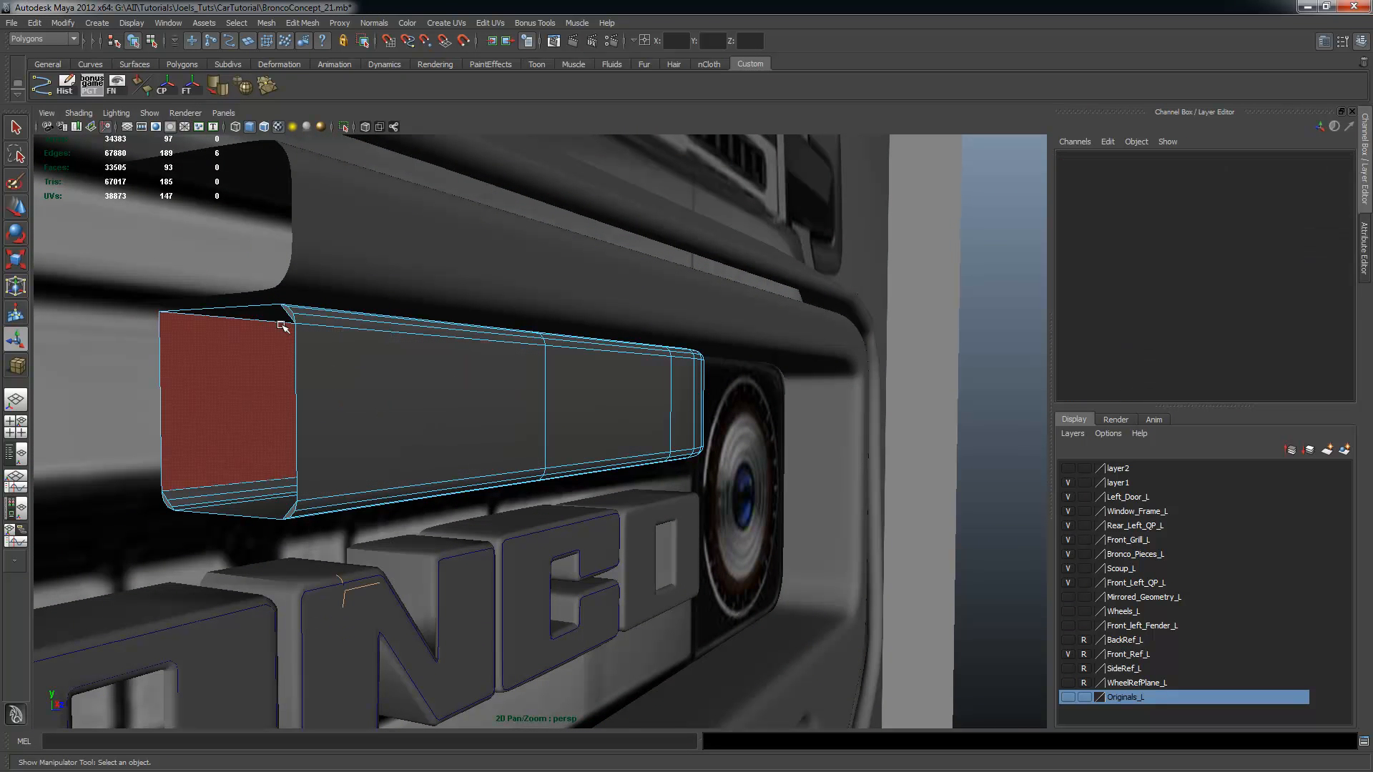
click(288, 311)
shift+click(291, 511)
shift+click(180, 399)
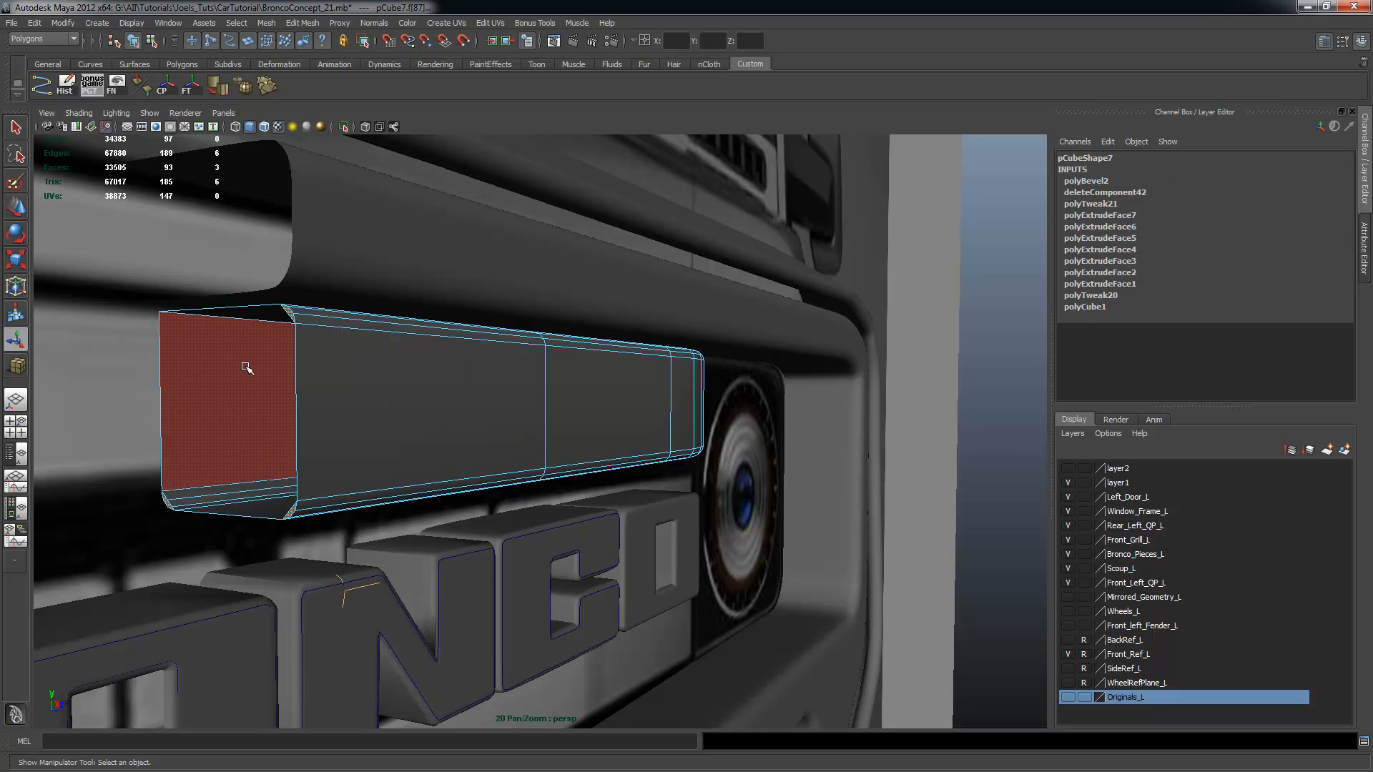
key(Delete)
alt+drag(470, 347, 515, 355)
double_click(662, 382)
alt+drag(701, 392, 737, 392)
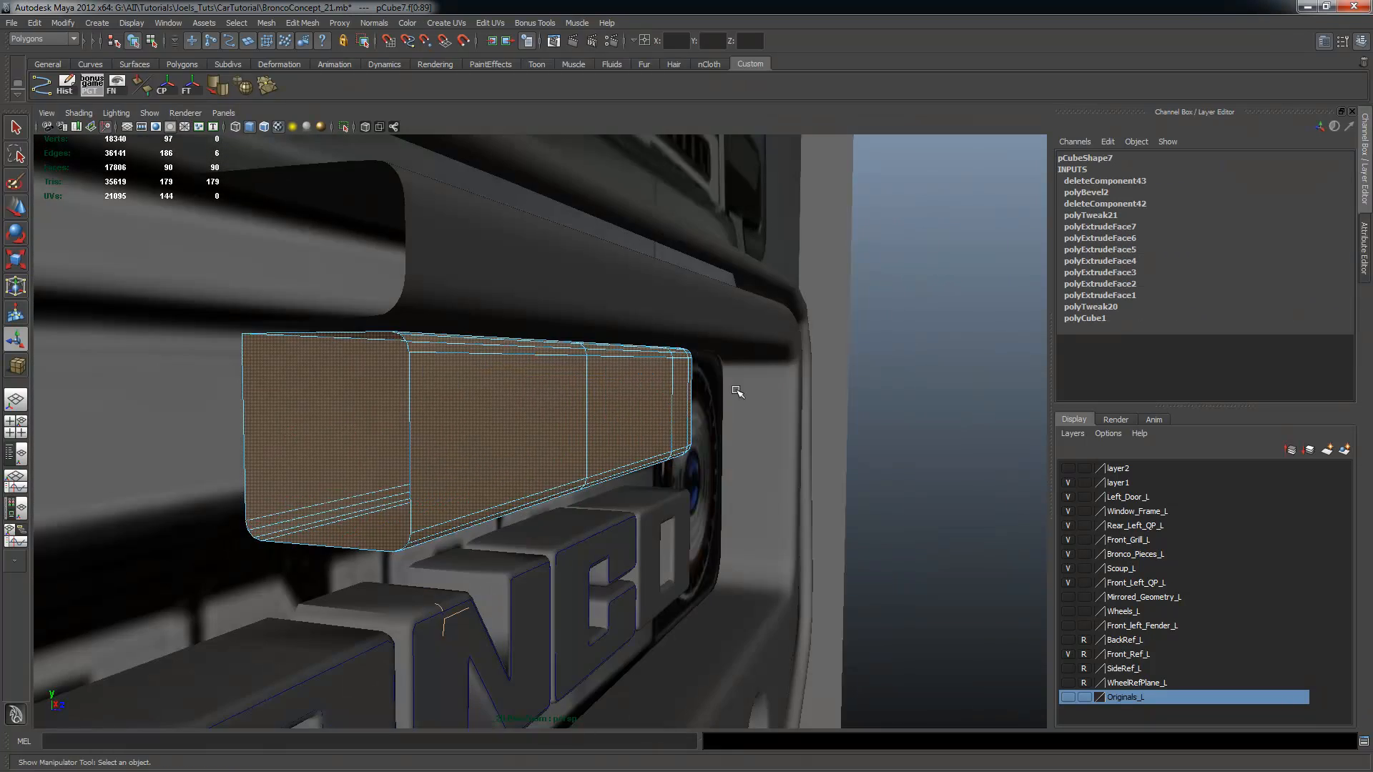
click(1004, 448)
alt+drag(1004, 448, 745, 423)
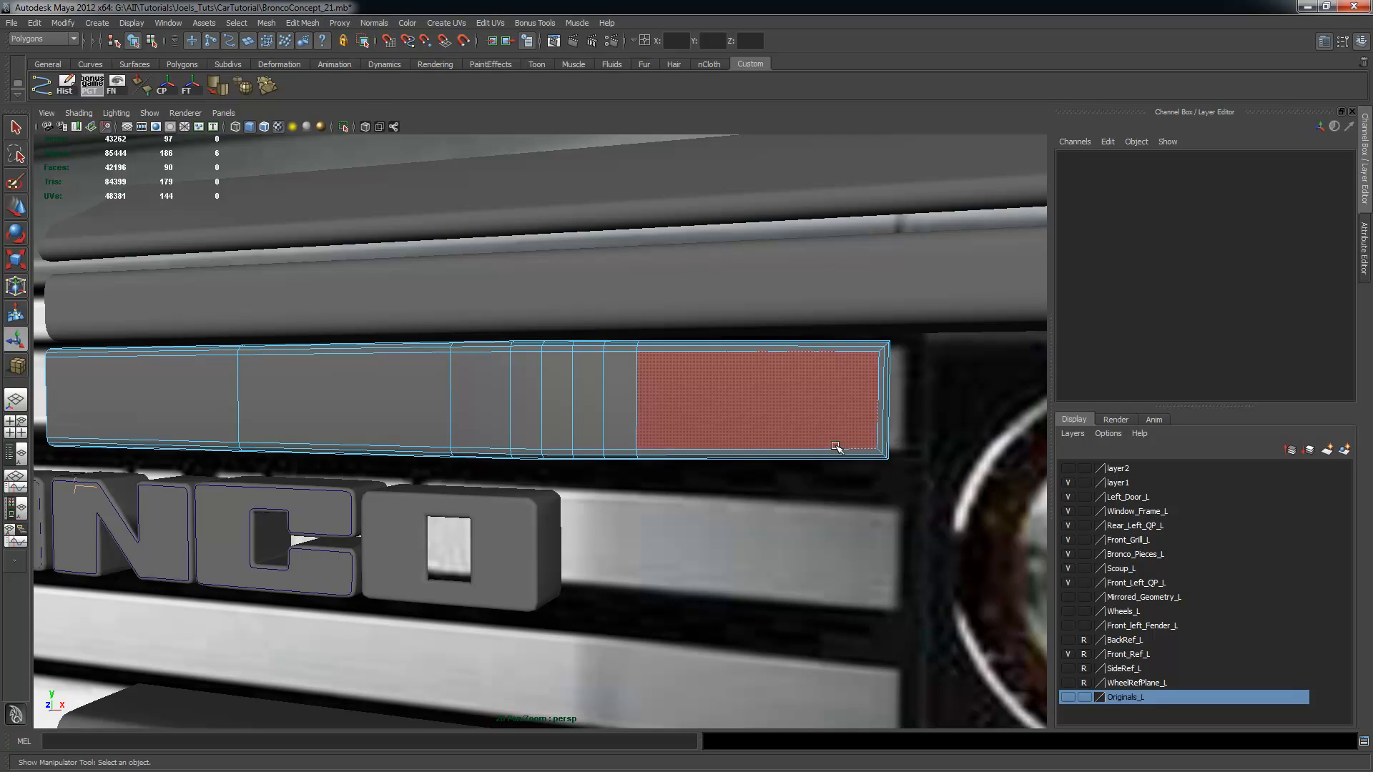
Insert an edge loop close to the bar's outer end, using relative distance from the edge
click(302, 23)
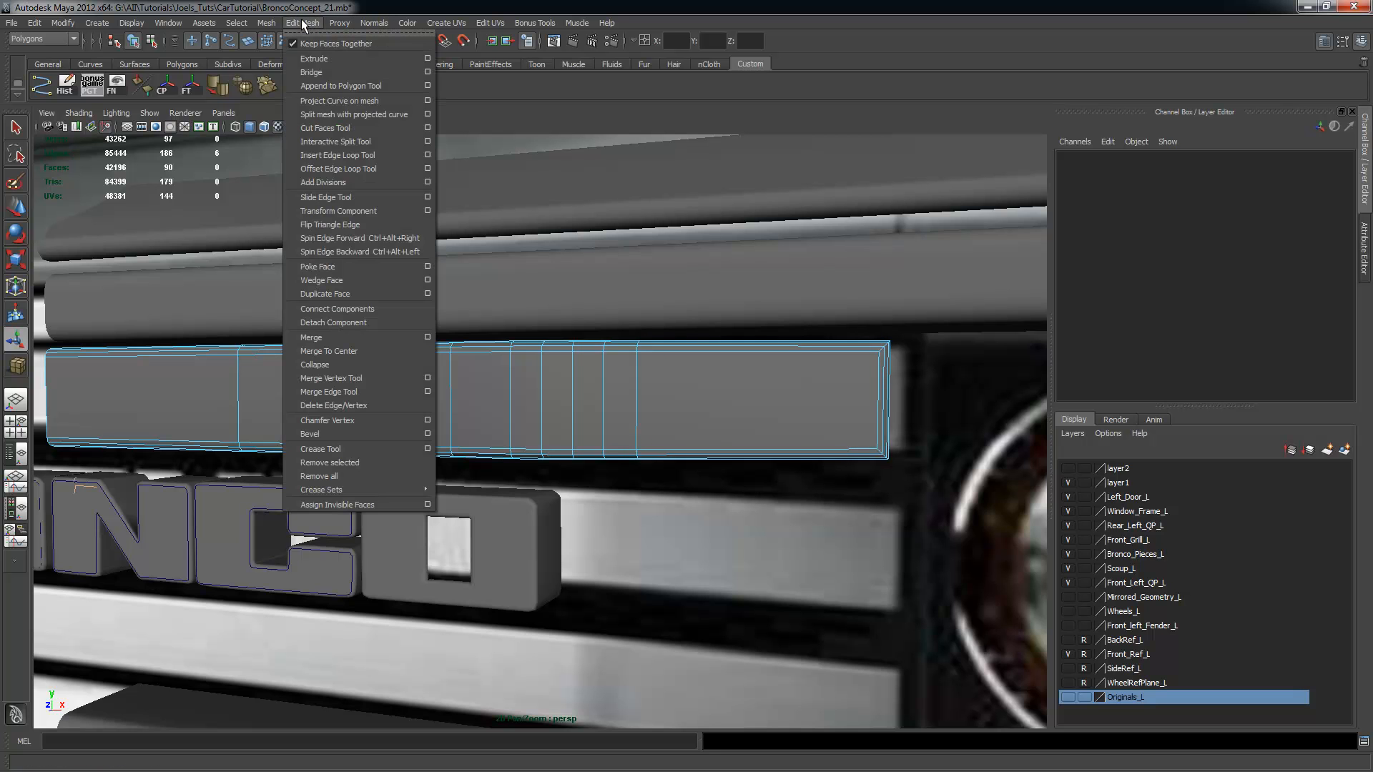
click(429, 154)
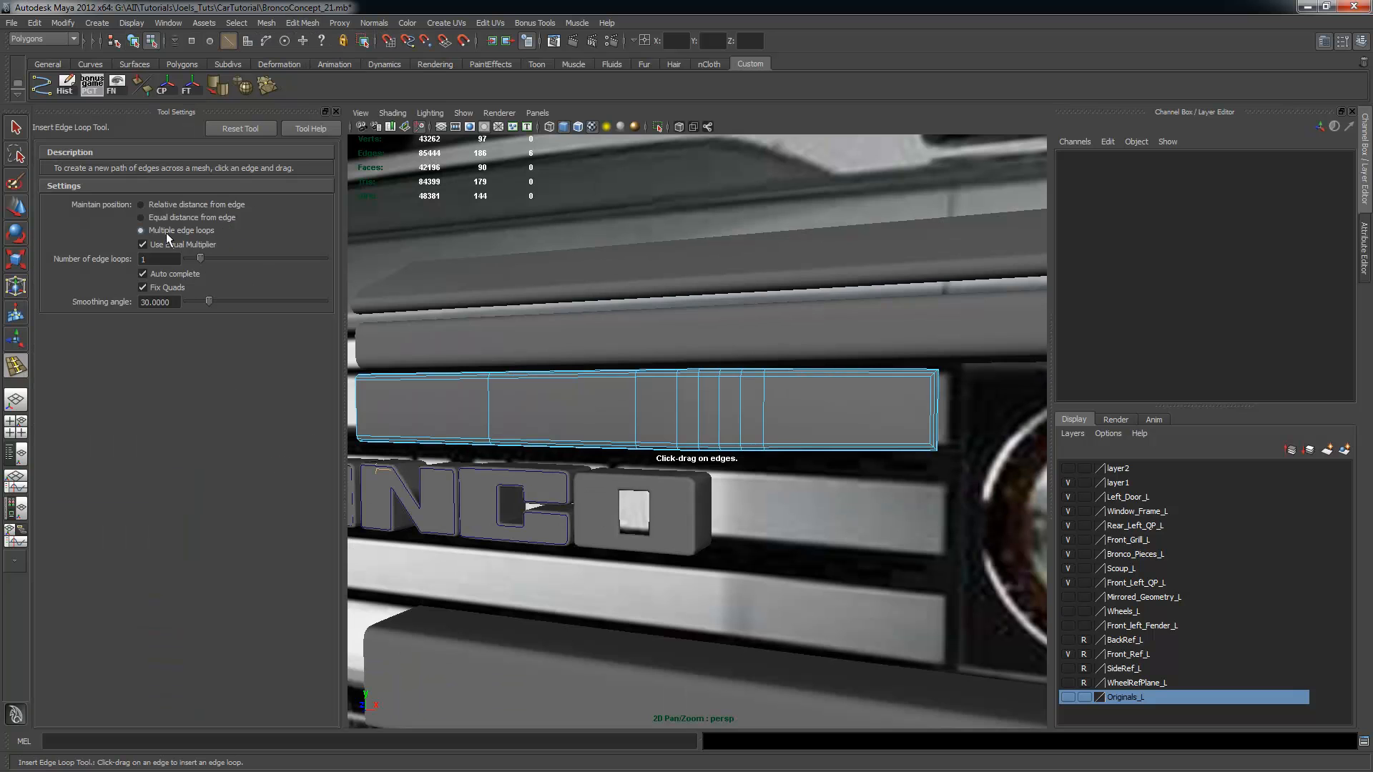
click(143, 205)
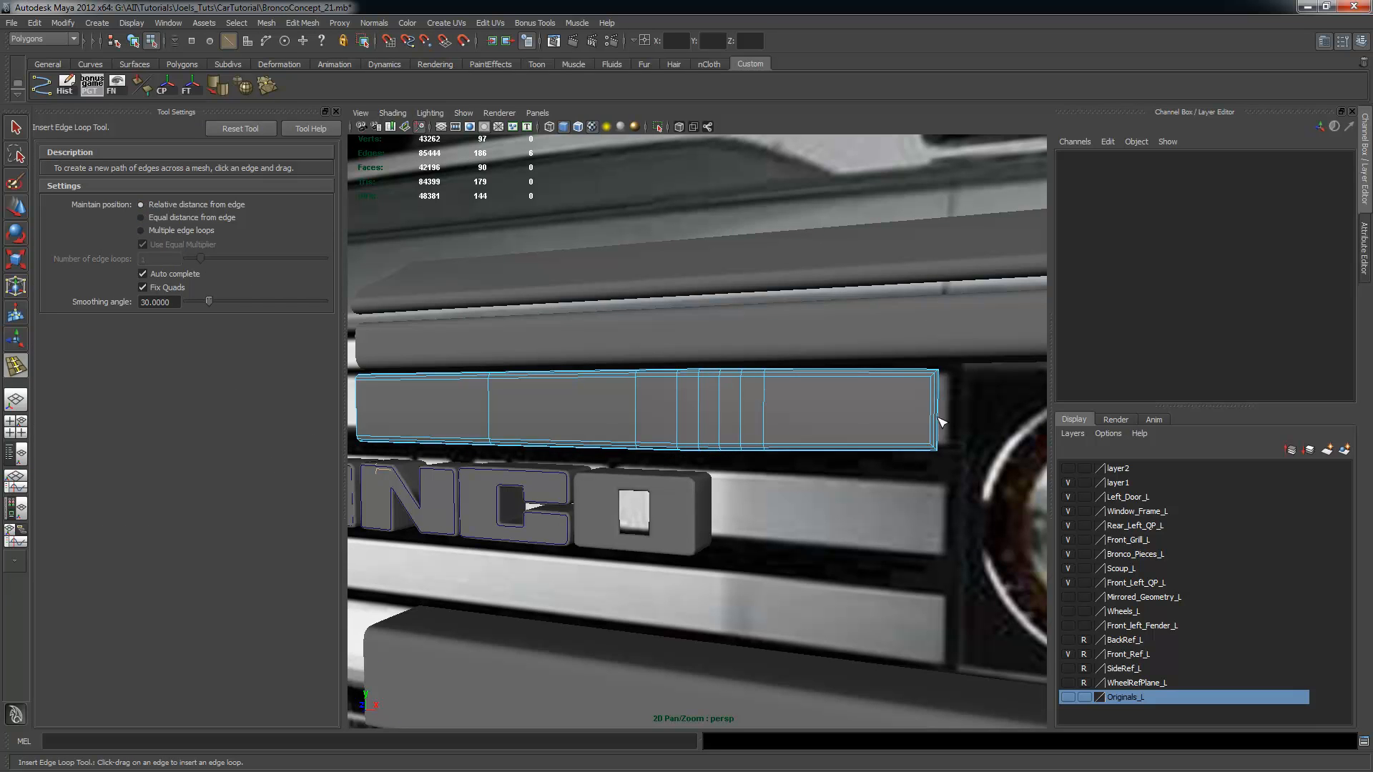
click(927, 381)
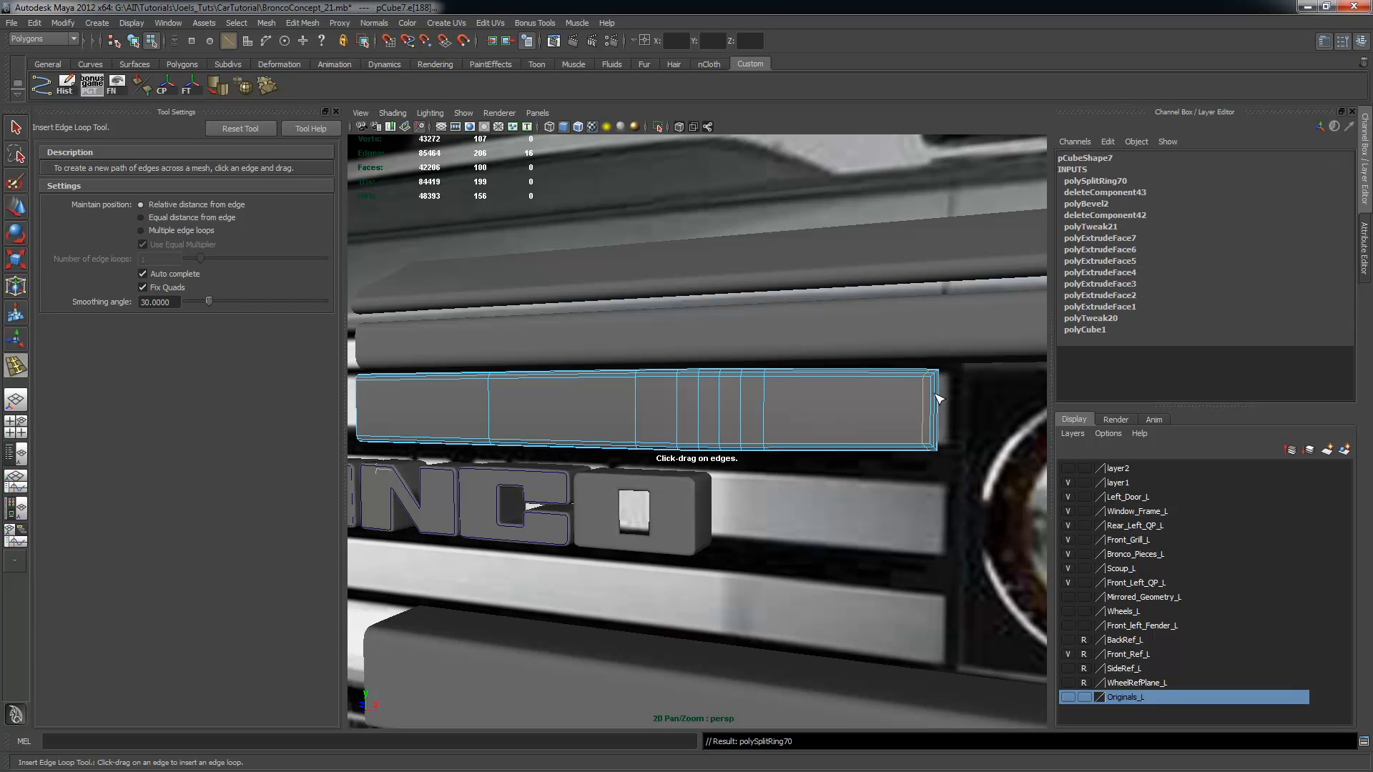
Insert two lengthwise support edge loops on the bar, one near its upper edge and one near its lower edge
click(933, 388)
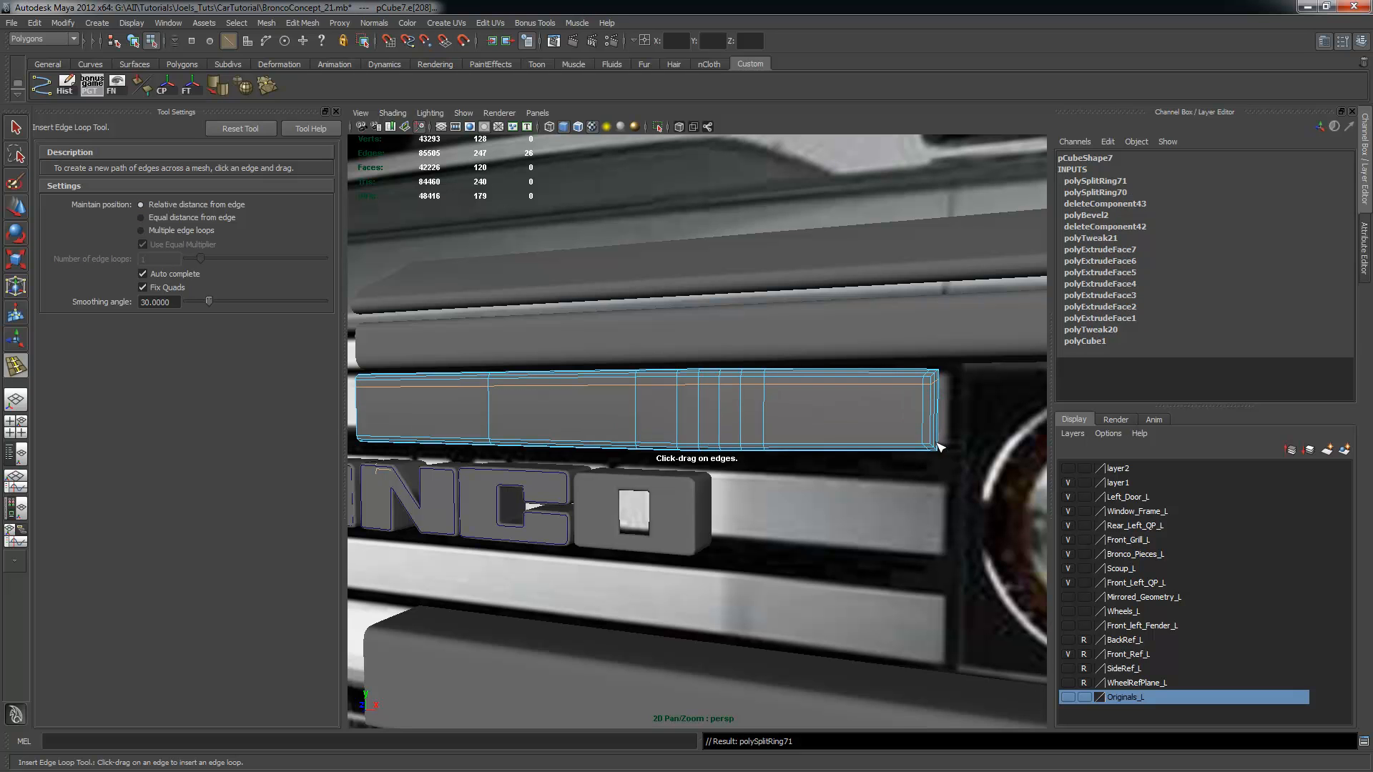
click(937, 444)
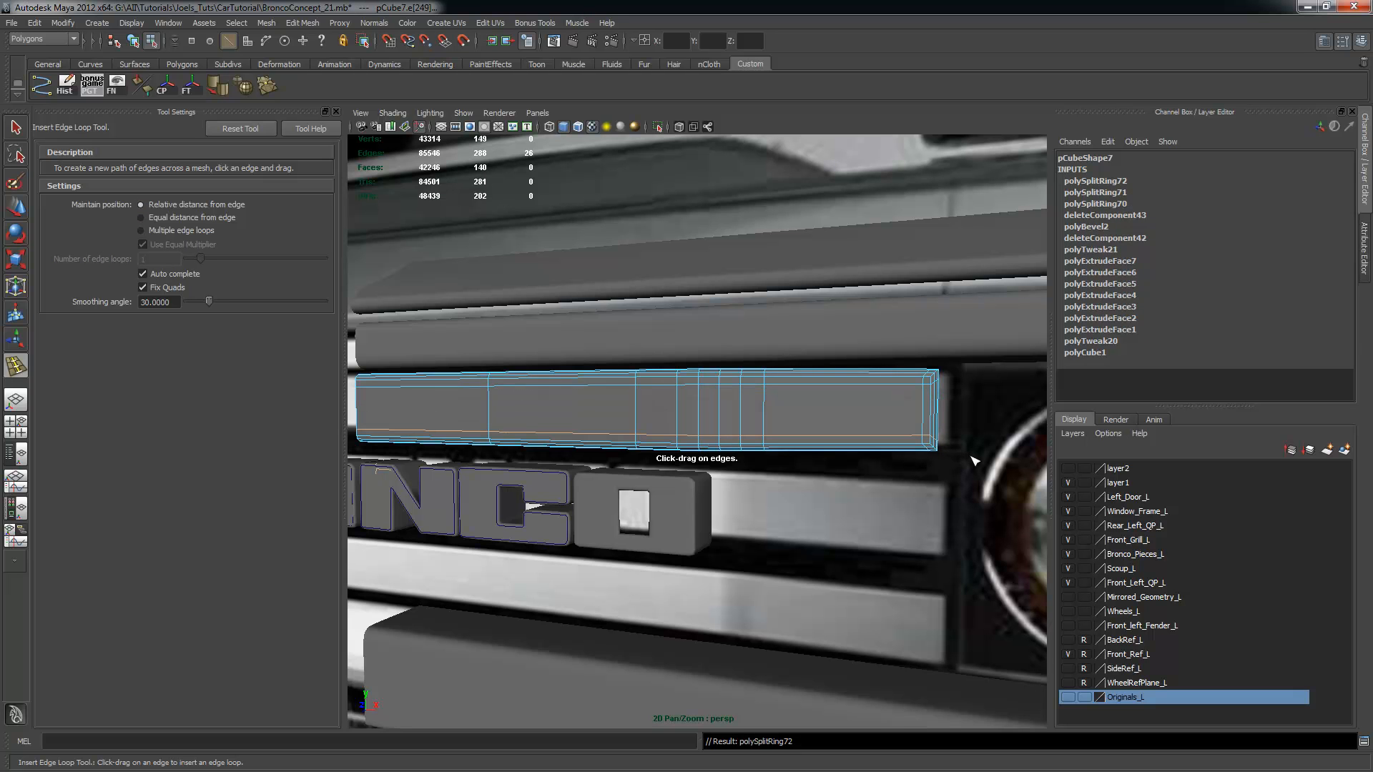
click(337, 113)
alt+drag(636, 463, 600, 455)
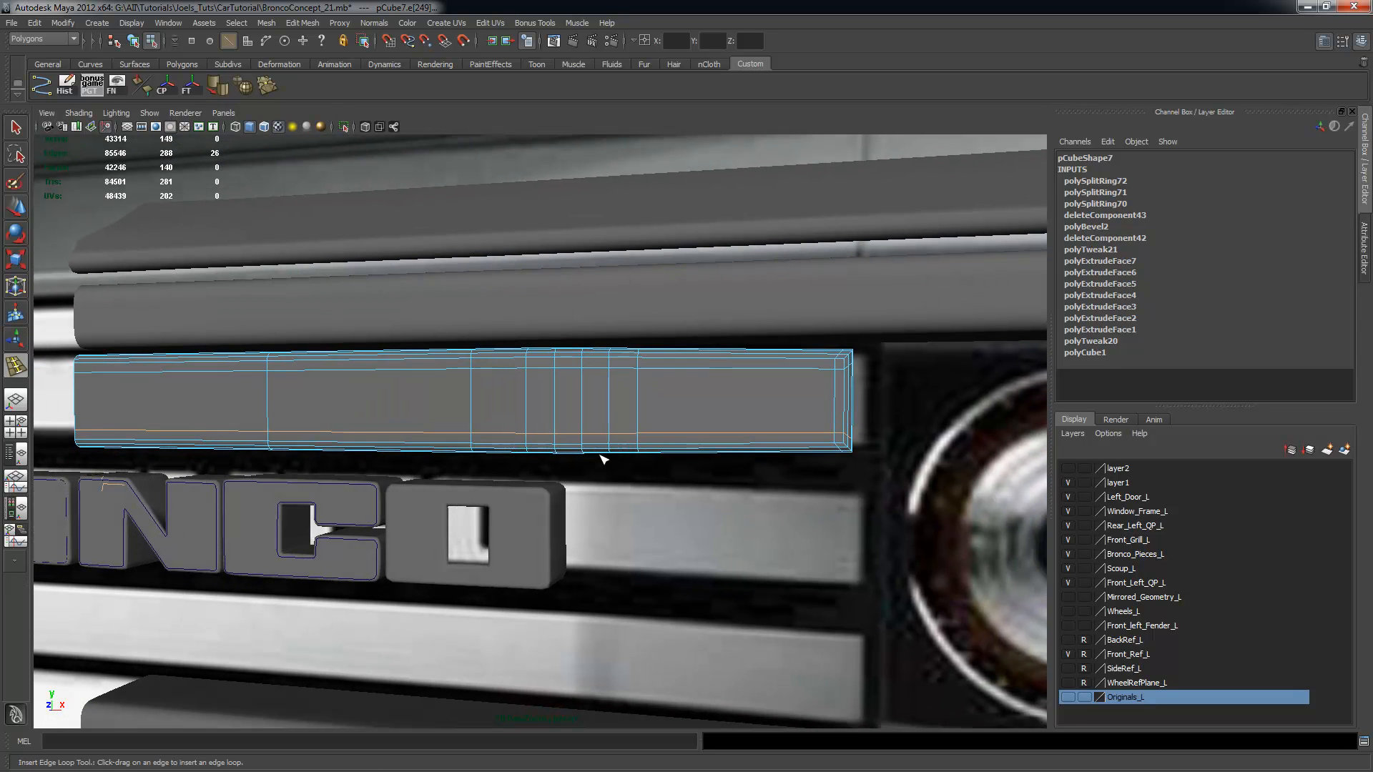
click(622, 467)
click(689, 415)
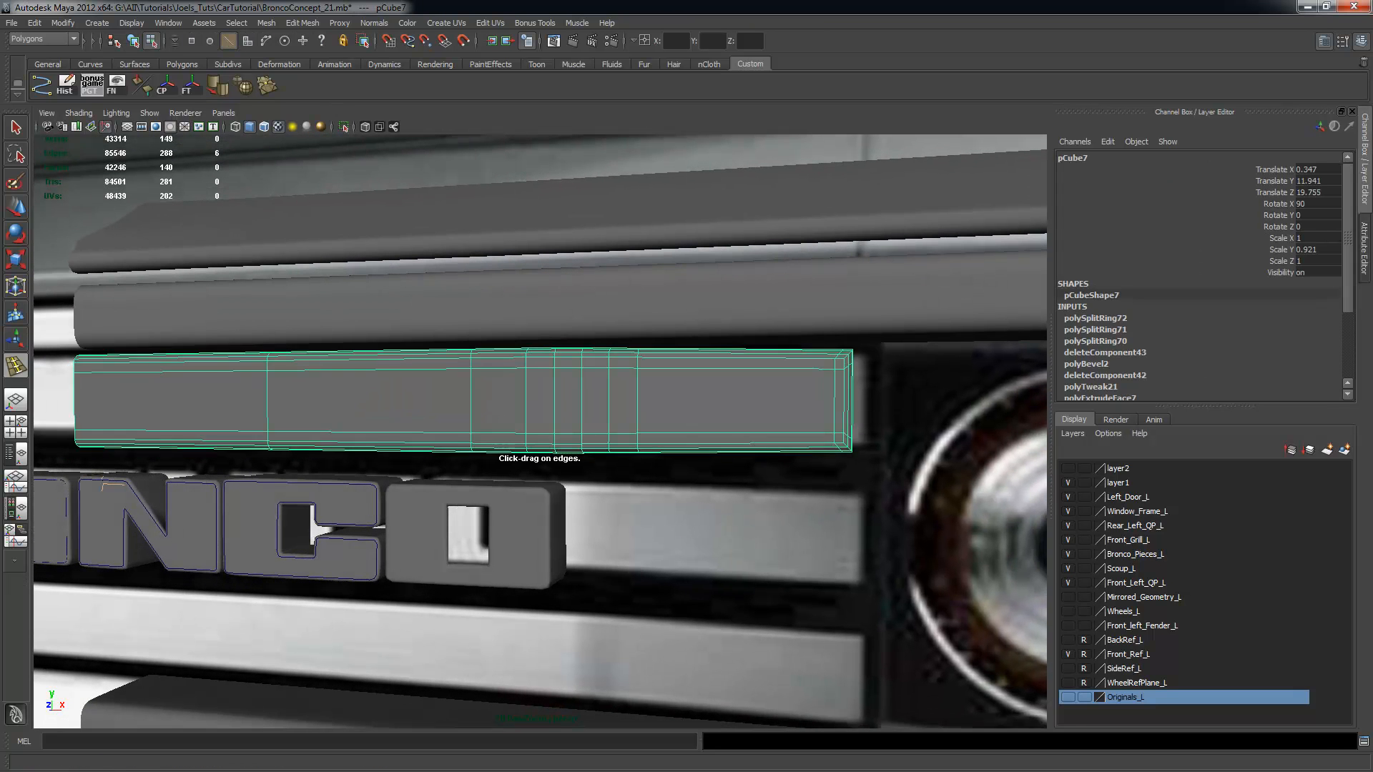
Show the bar in smooth preview, check its rounded edges, and return it to object mode
click(16, 128)
click(402, 403)
key(3)
scroll(499, 456, down, 2)
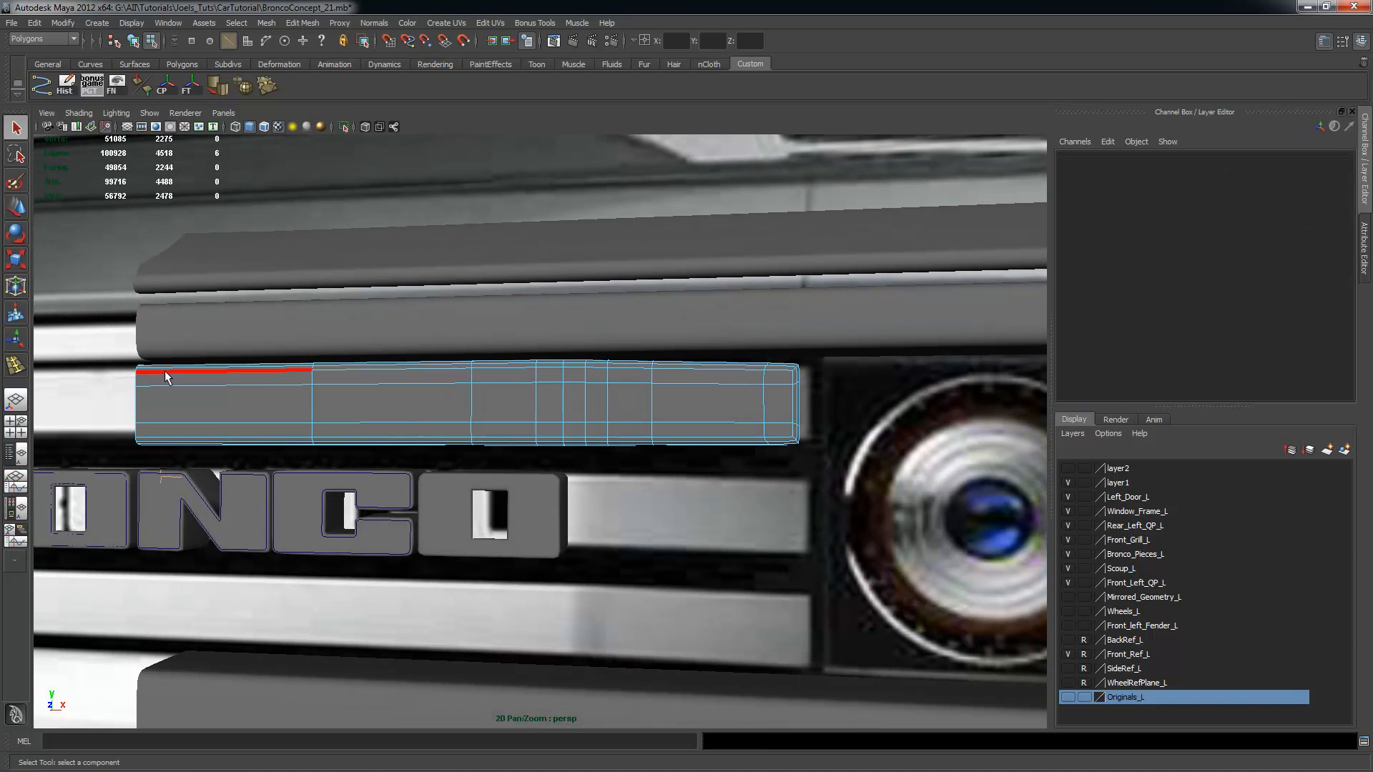
alt+drag(479, 510, 514, 456)
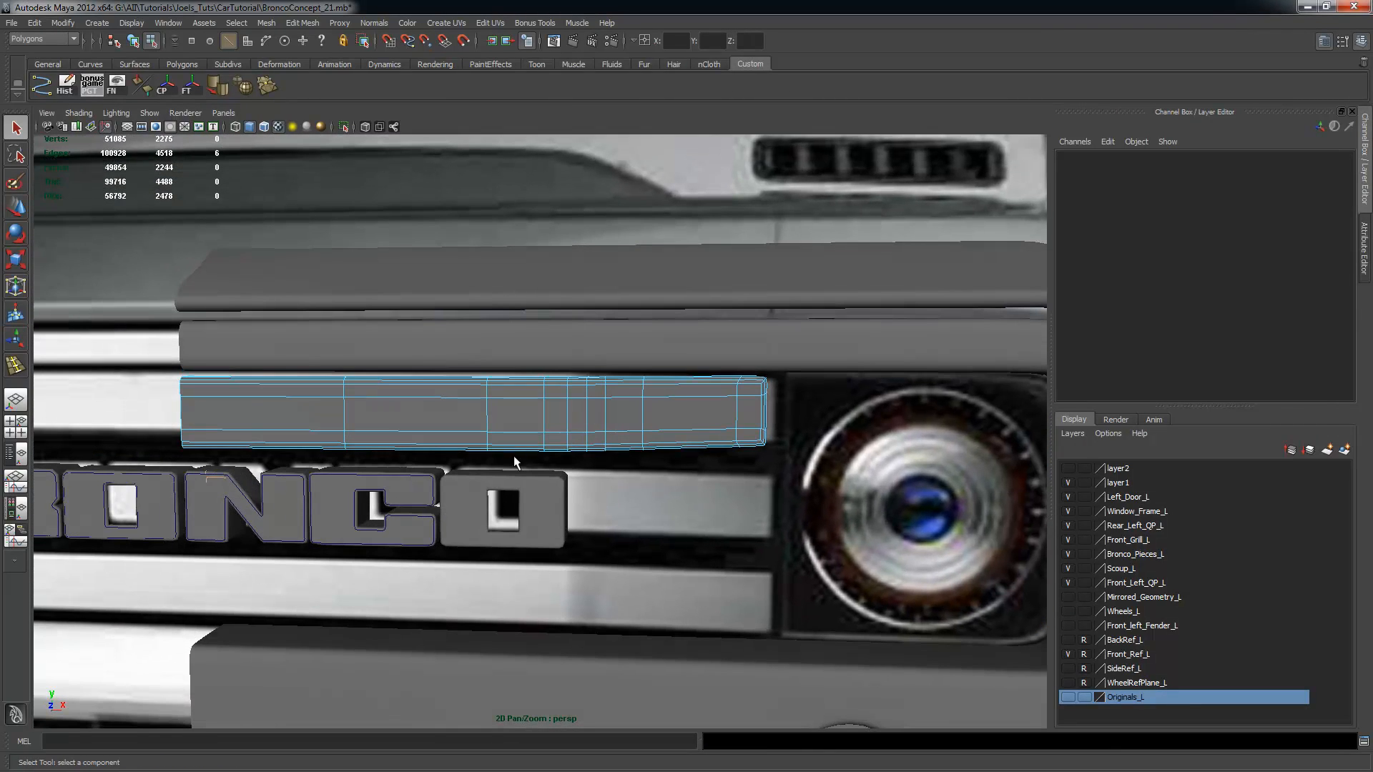
key(F8)
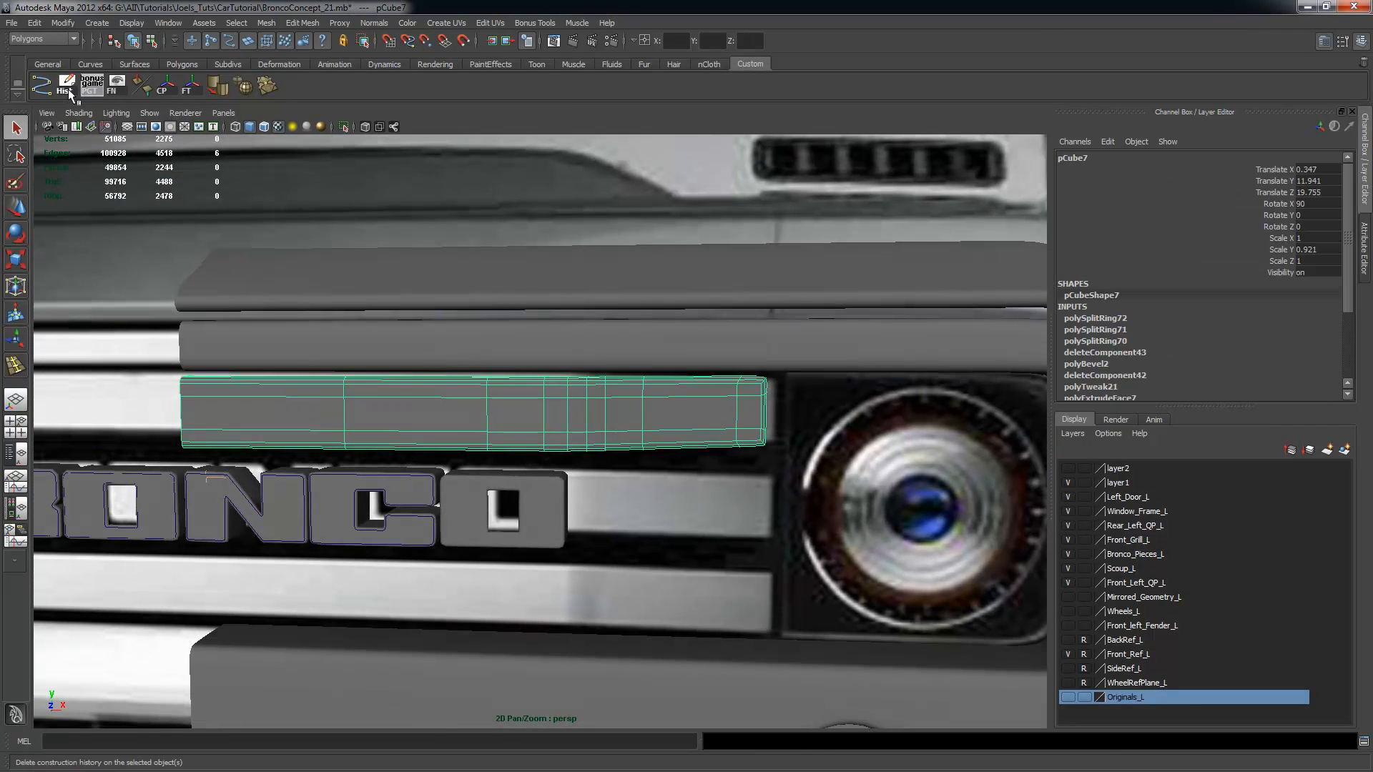
Center the bar's pivot, then duplicate the bar and move the copy down to the BRONCO lettering row
click(165, 88)
alt+drag(550, 373, 547, 357)
alt+right_drag(547, 357, 497, 351)
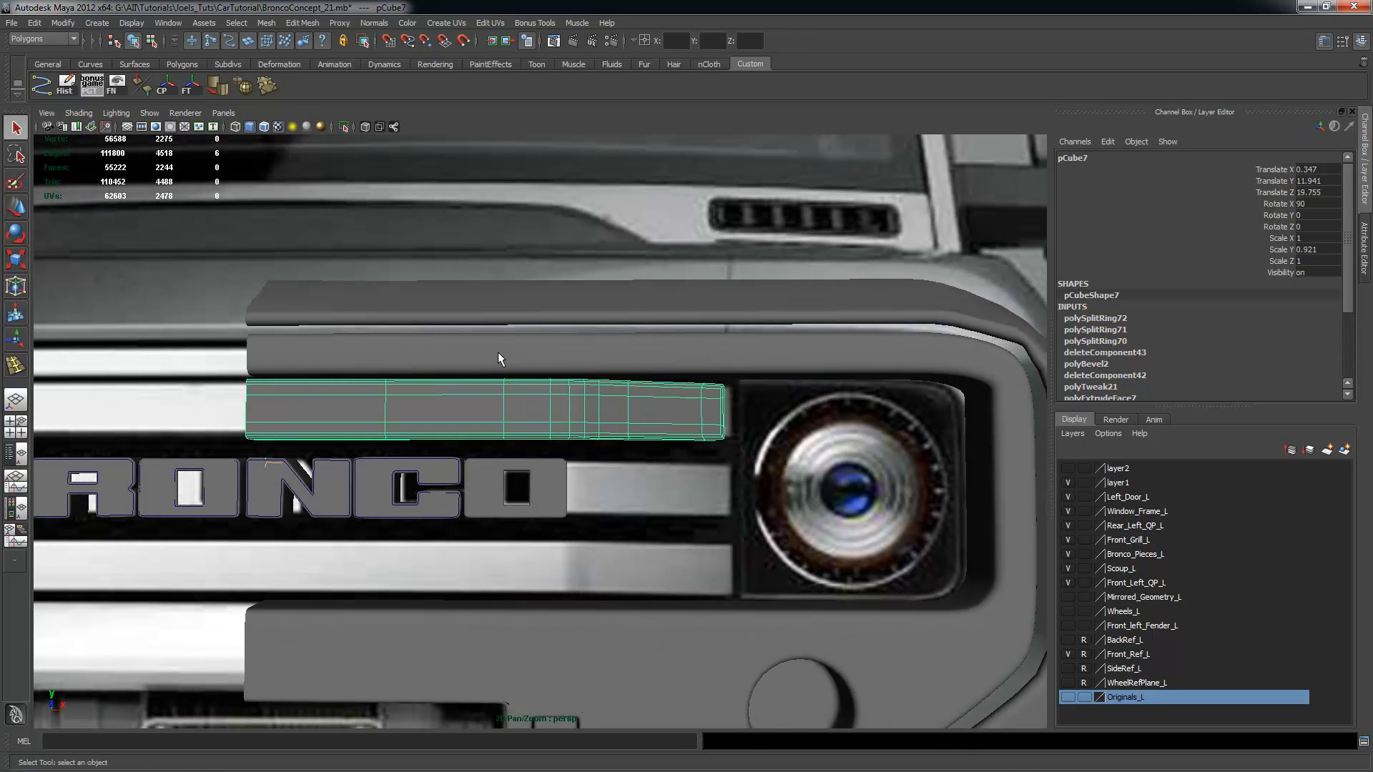
key(w)
alt+drag(582, 447, 500, 440)
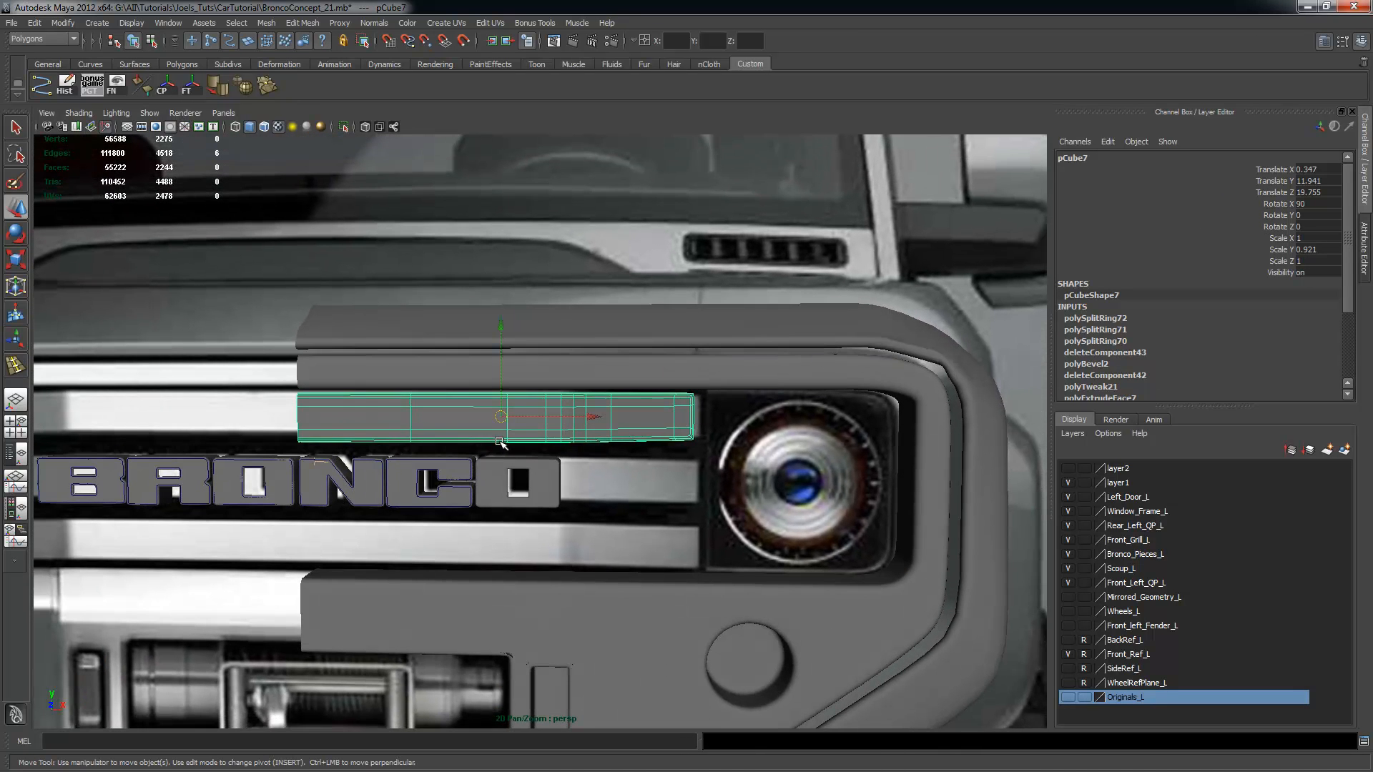
key(ctrl+d)
drag(500, 330, 503, 391)
Fine-tune the copied bar's height against the letters in the front view, to a Translate Y of 11.07
key(space)
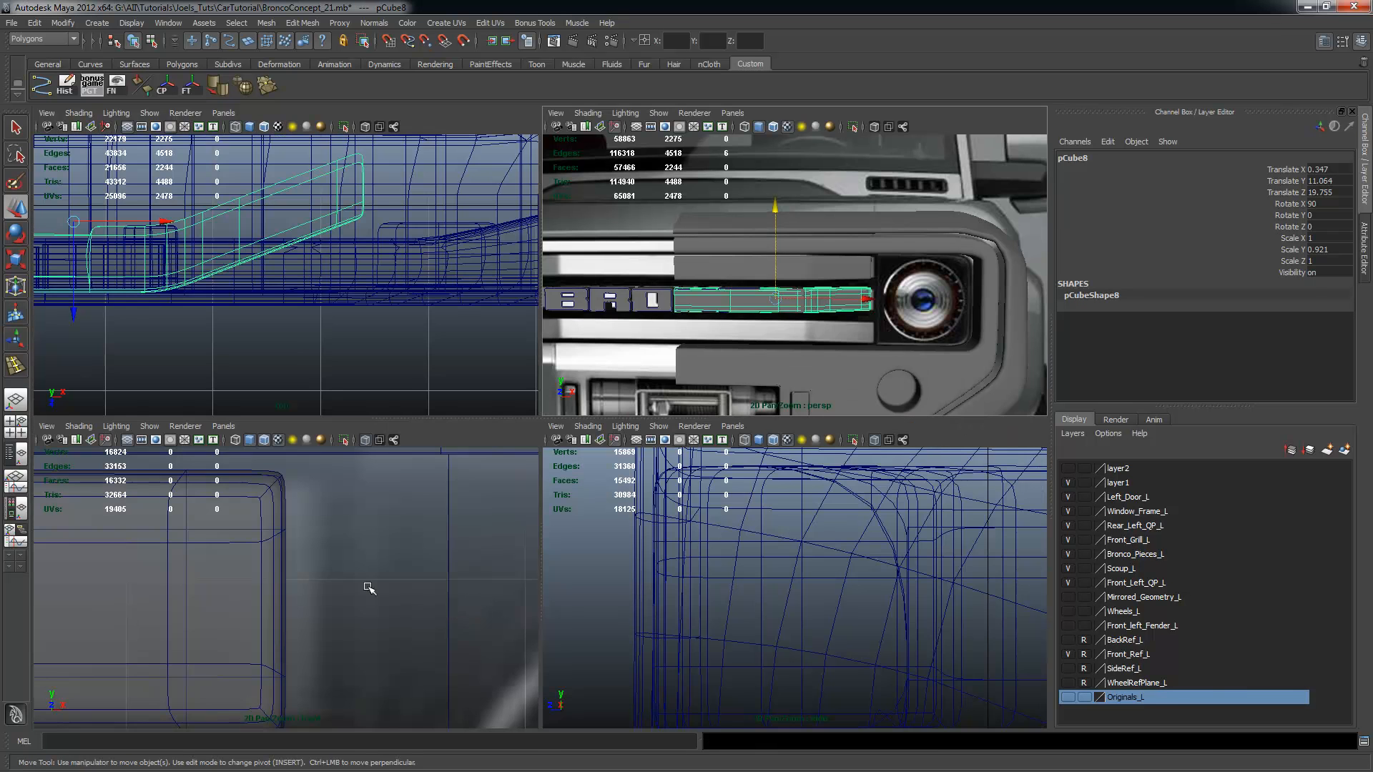
key(space)
alt+right_drag(338, 584, 567, 529)
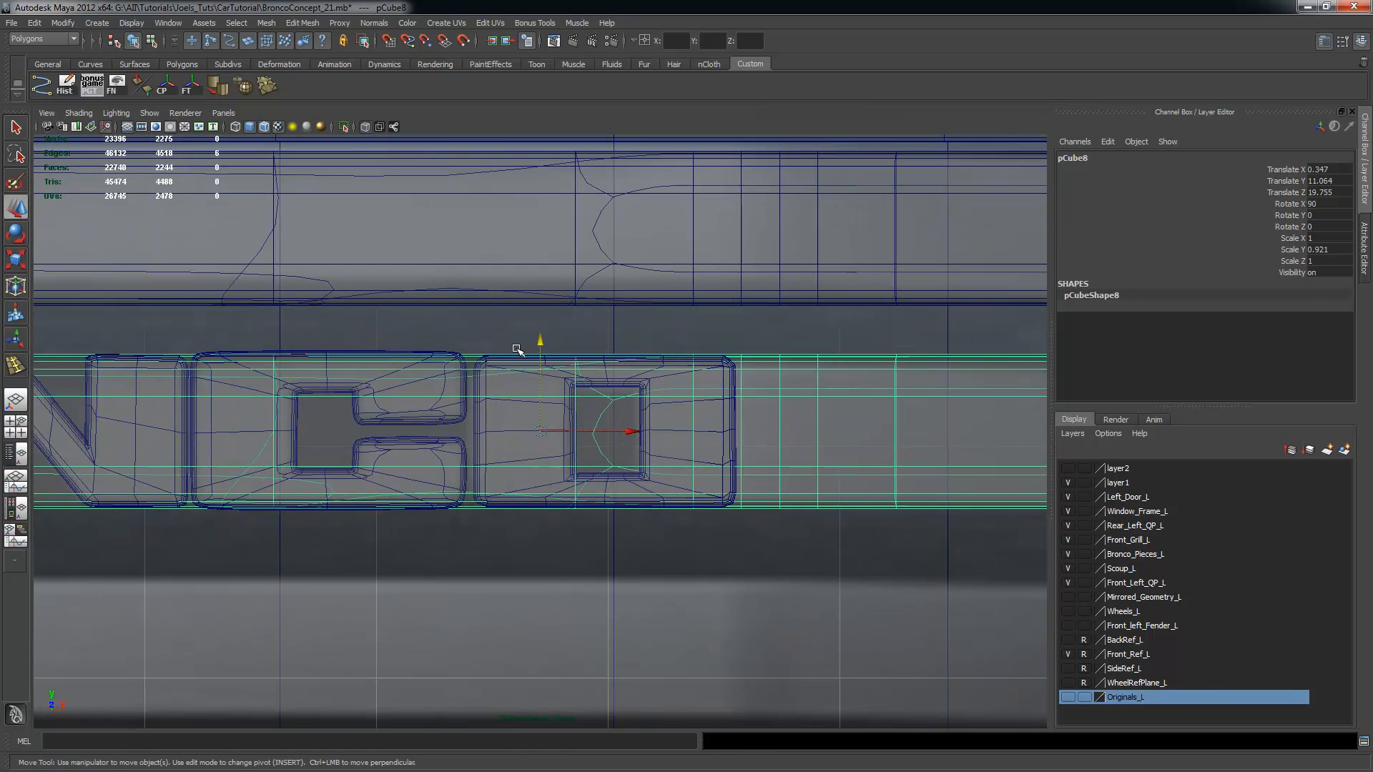
drag(543, 338, 545, 335)
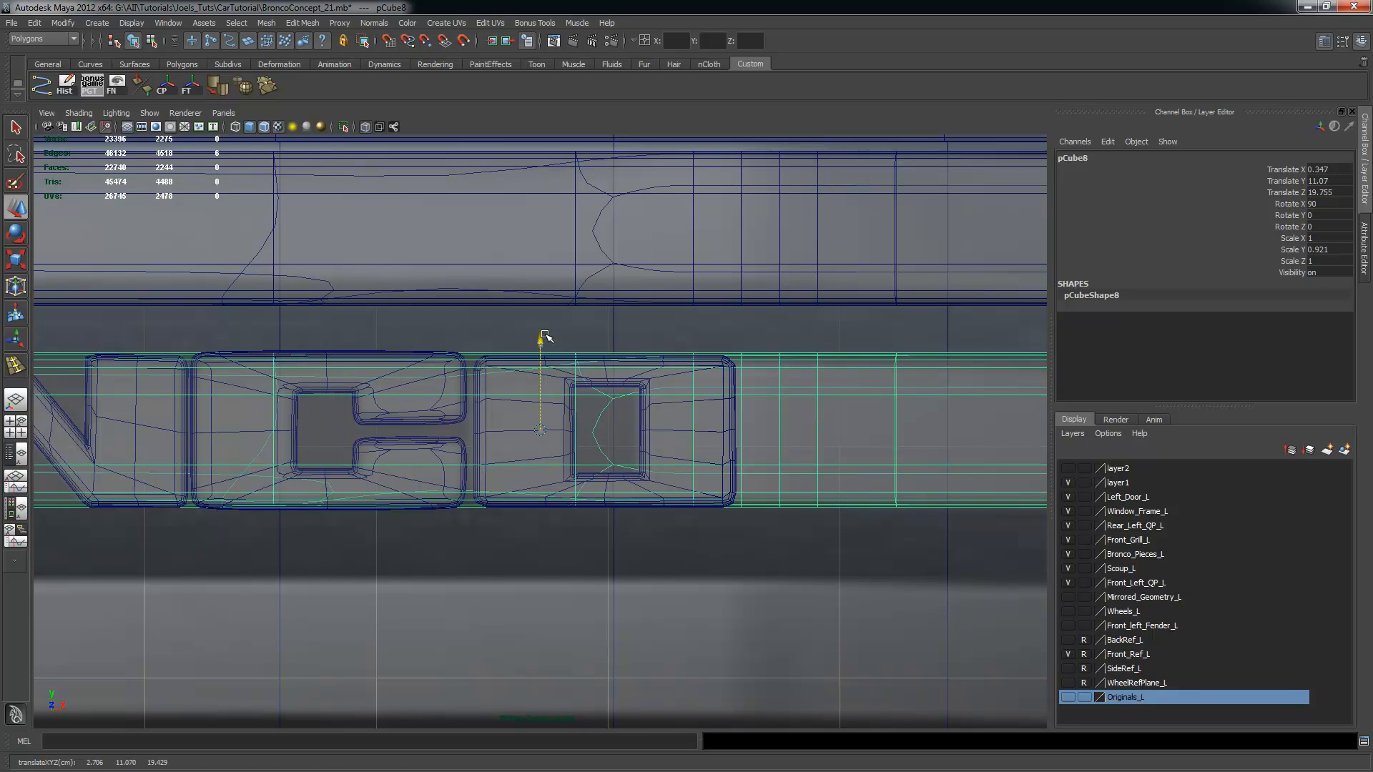
key(space)
key(space)
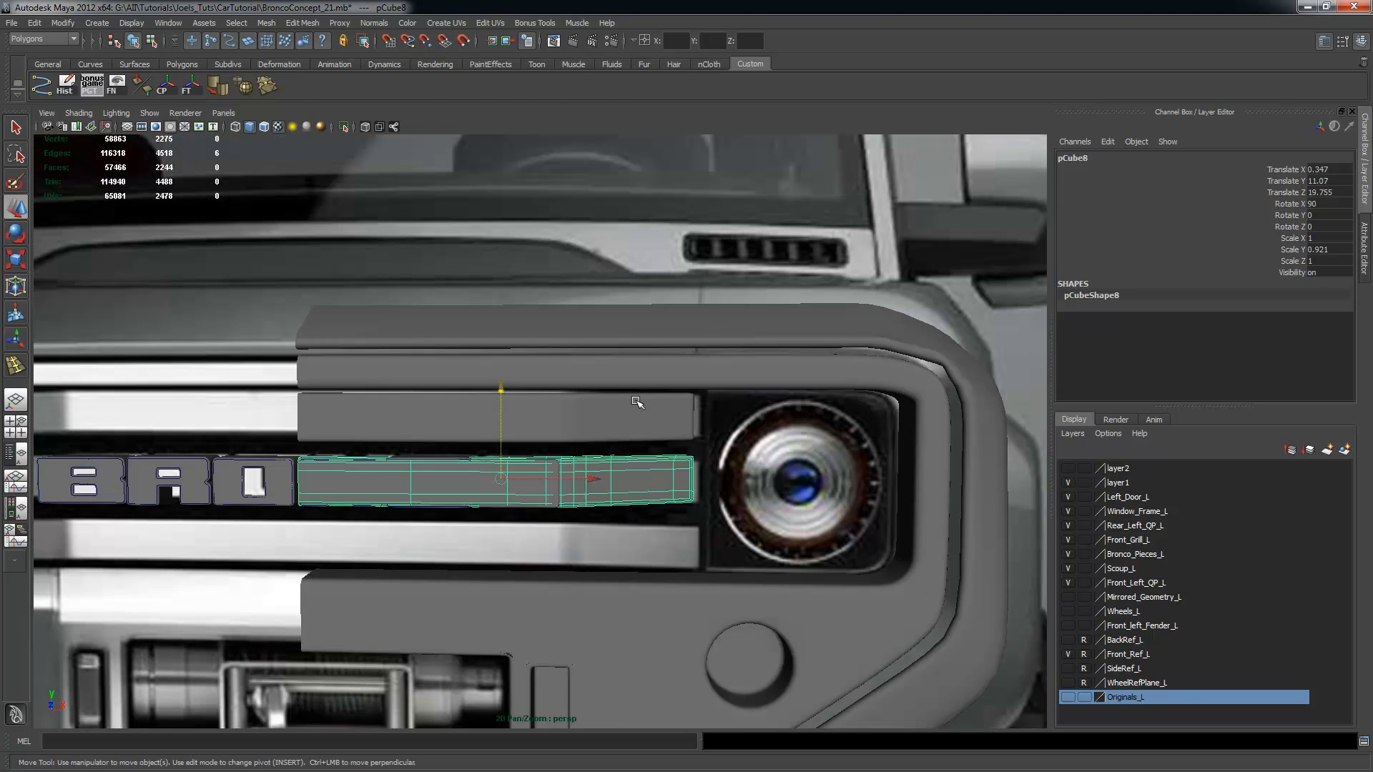
right_drag(440, 473, 449, 512)
drag(168, 391, 499, 542)
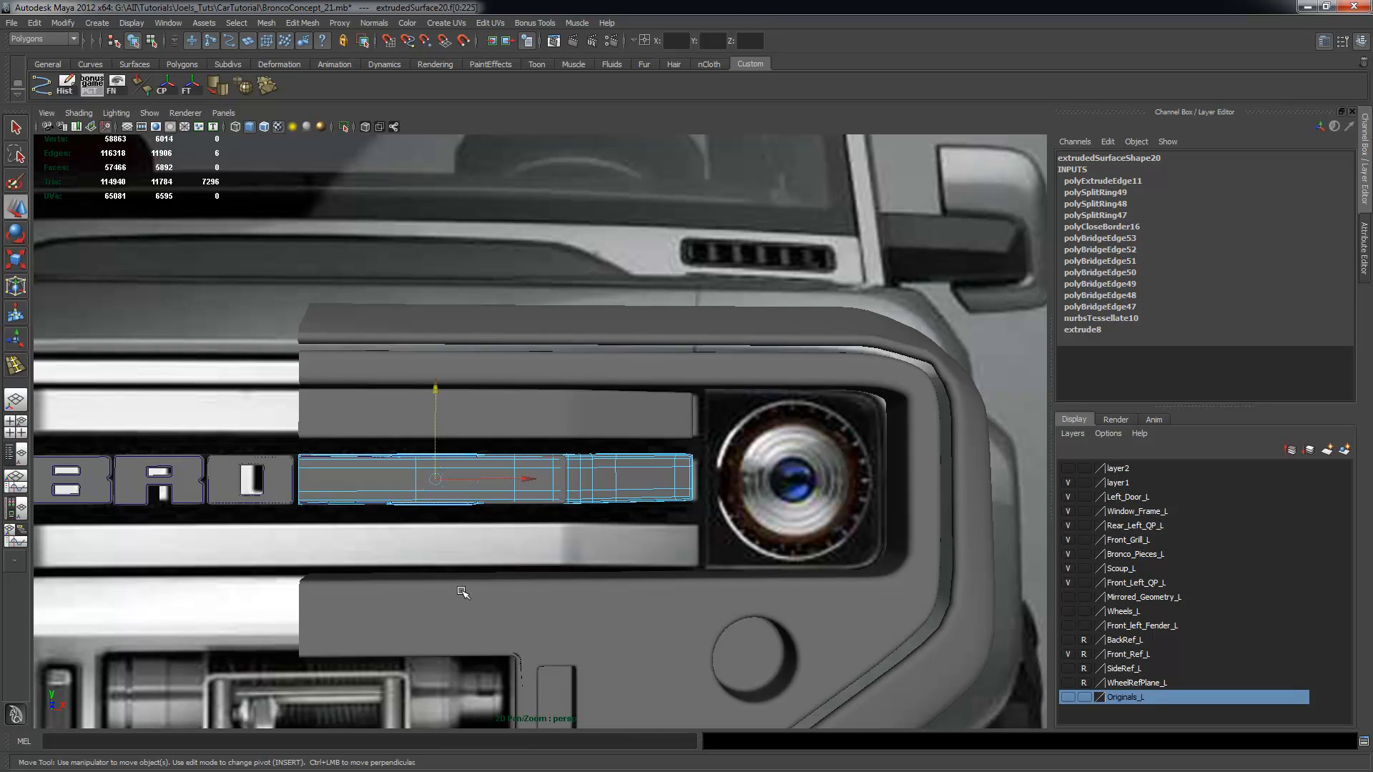
alt+drag(608, 493, 624, 477)
click(622, 483)
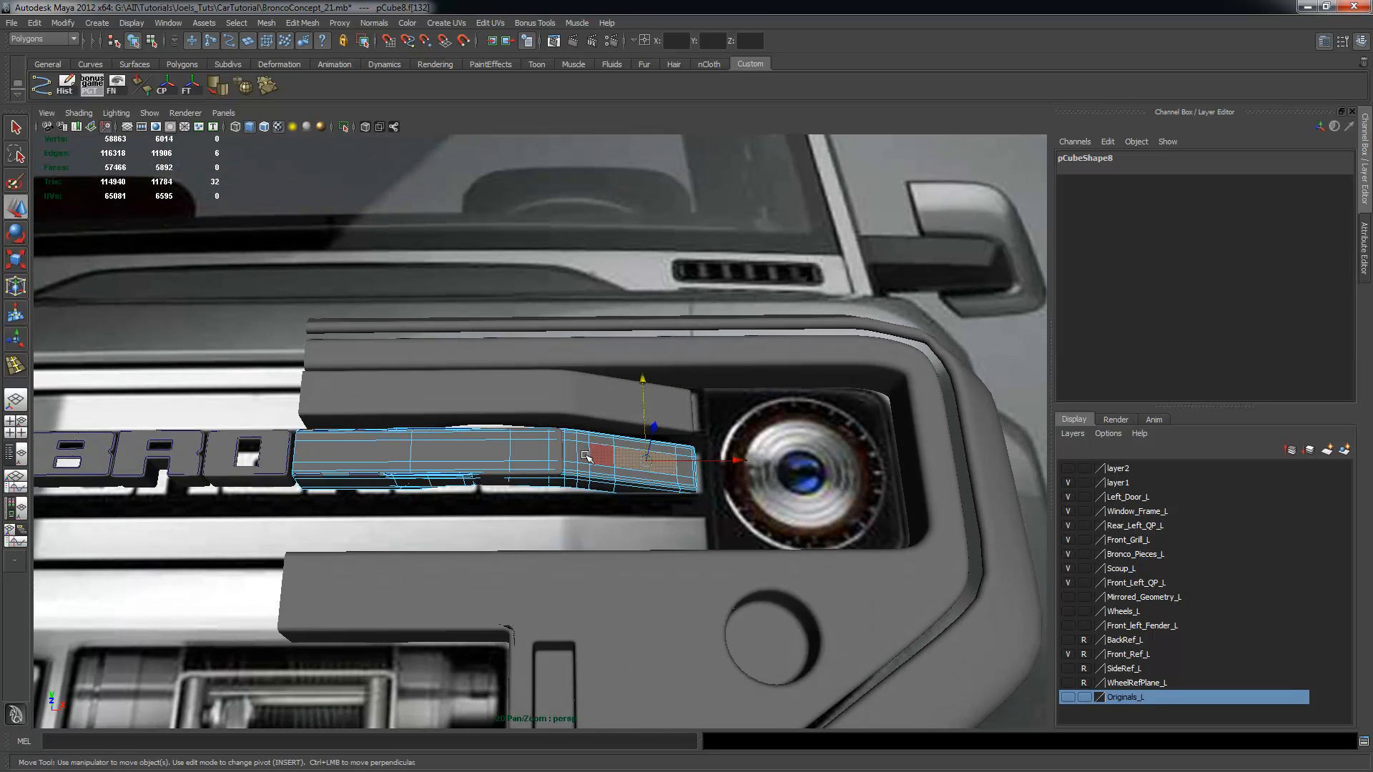
drag(174, 376, 544, 534)
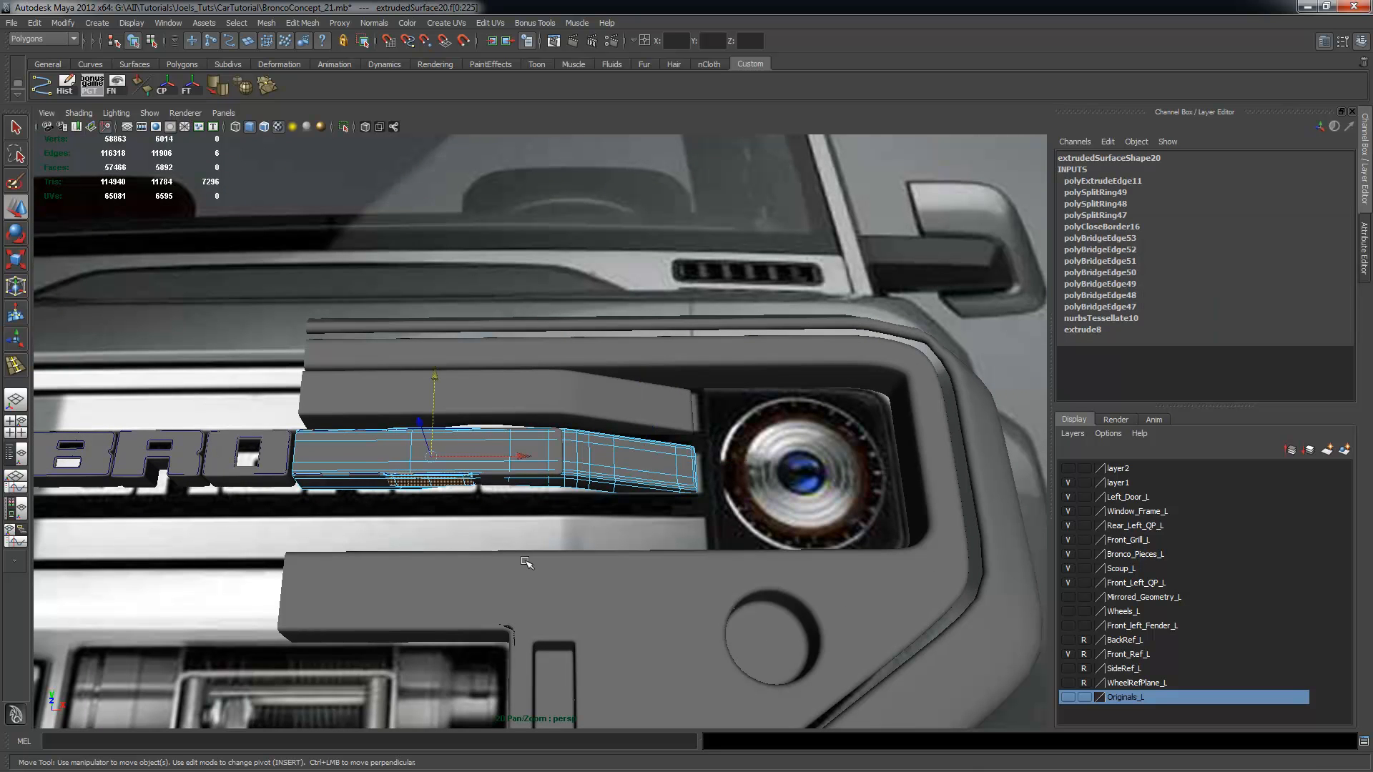
click(638, 468)
alt+drag(639, 468, 640, 501)
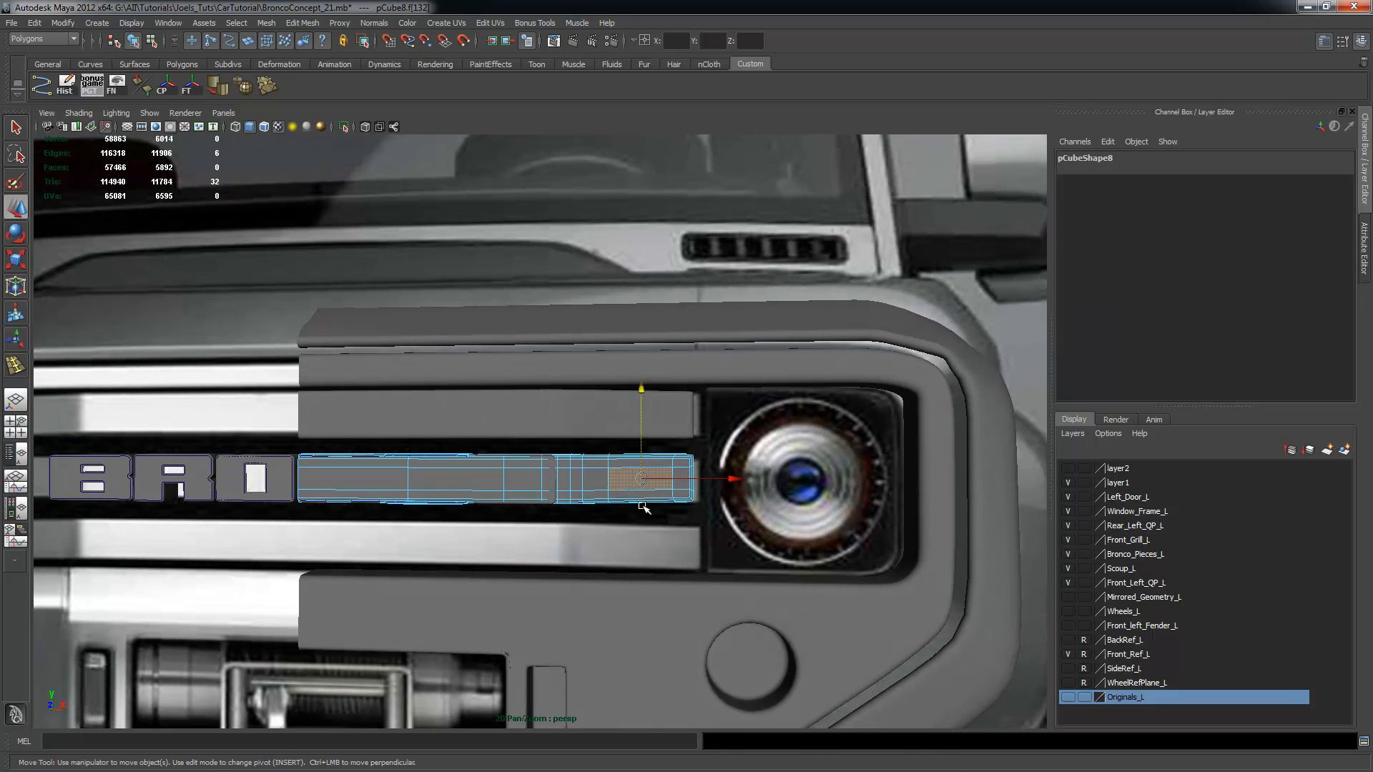
key(F8)
key(F8)
Delete the copied bar's faces that run behind the BRONCO letters, keeping only the section beyond the last O
click(601, 480)
right_drag(616, 478, 551, 478)
drag(166, 386, 525, 554)
key(Delete)
Try to reposition the vertices at the shortened bar's inner end beside the letter O
alt+right_drag(424, 492, 536, 473)
drag(535, 471, 629, 527)
right_click(643, 484)
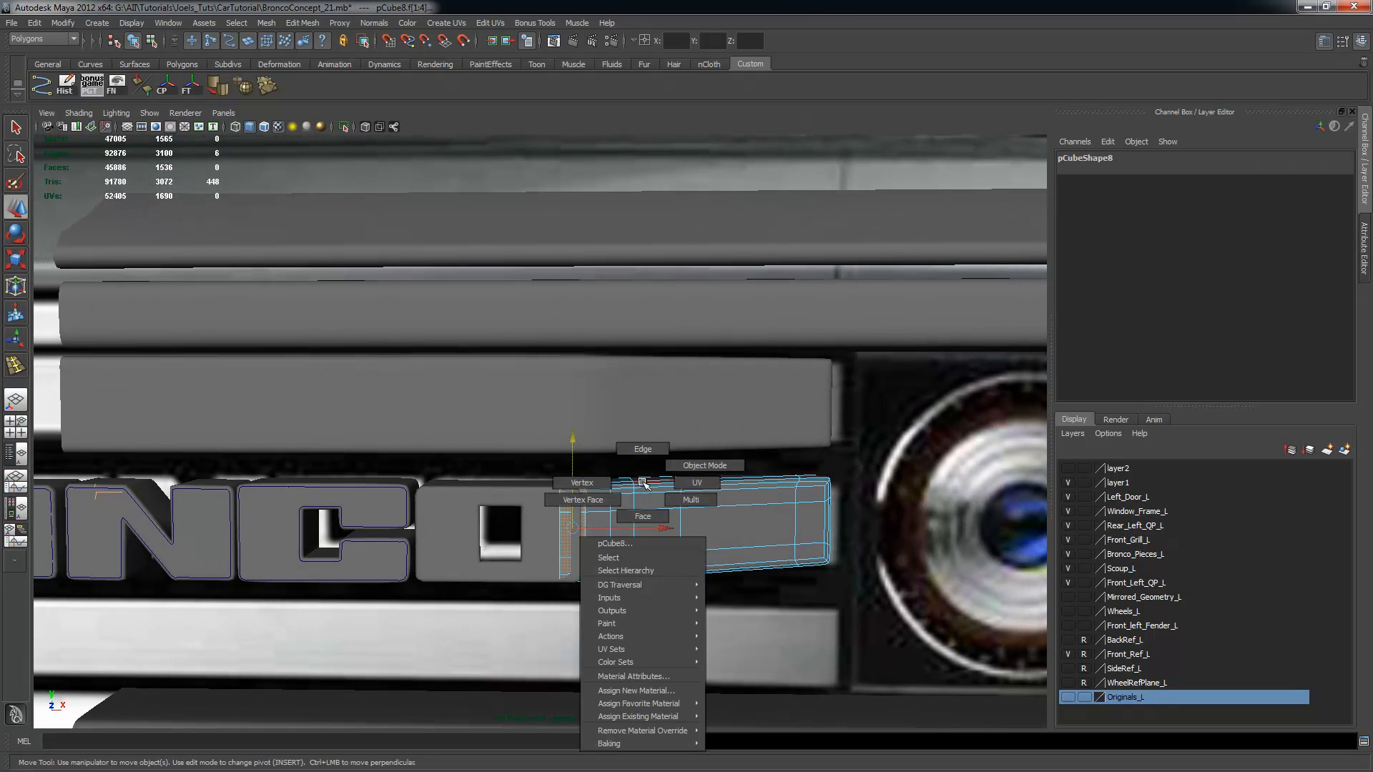
click(582, 483)
drag(530, 465, 576, 583)
alt+right_drag(609, 586, 718, 614)
drag(677, 590, 576, 563)
key(ctrl+z)
Lower the shortened bar slightly to line up with the letter O, at a Translate Y of 11.063
click(498, 478)
alt+drag(715, 572, 615, 531)
click(606, 528)
scroll(603, 425, down, 5)
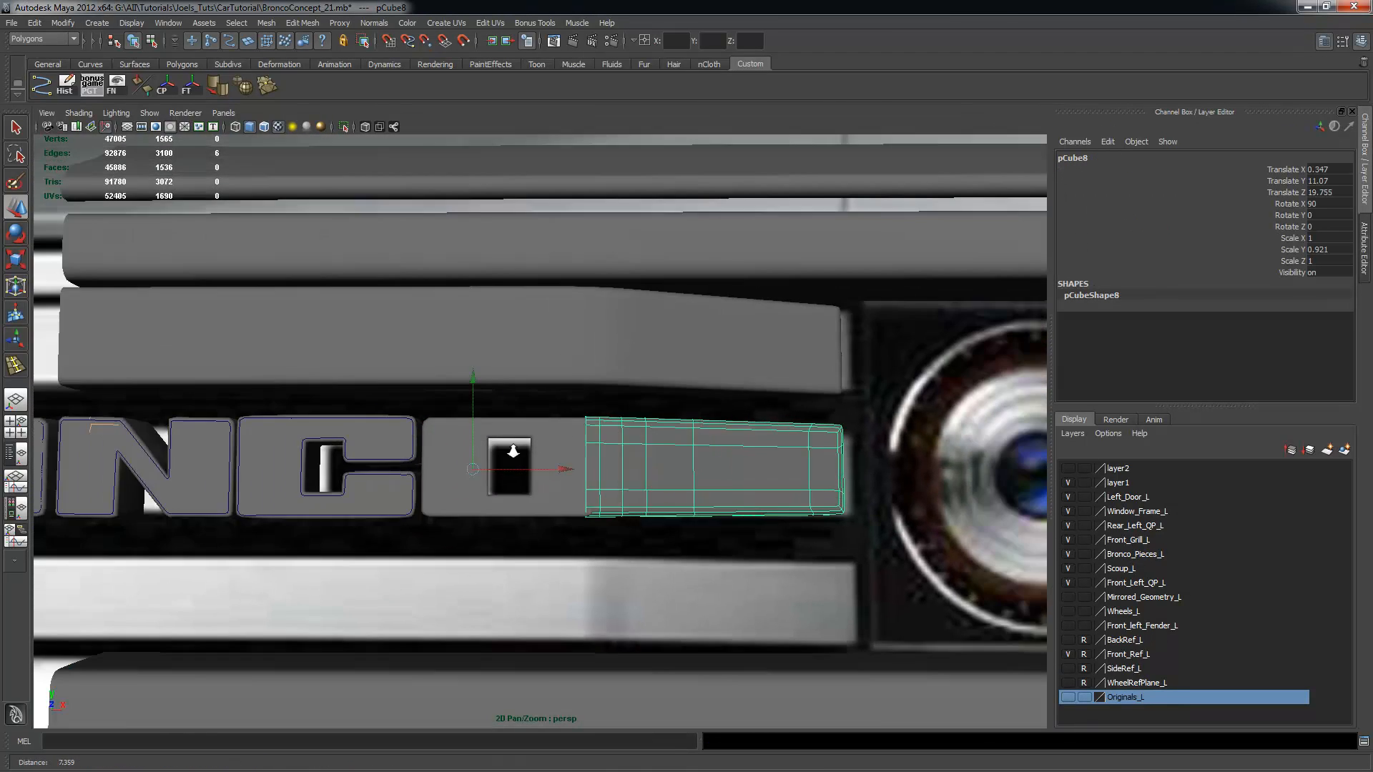
click(918, 567)
alt+middle_drag(918, 567, 642, 495)
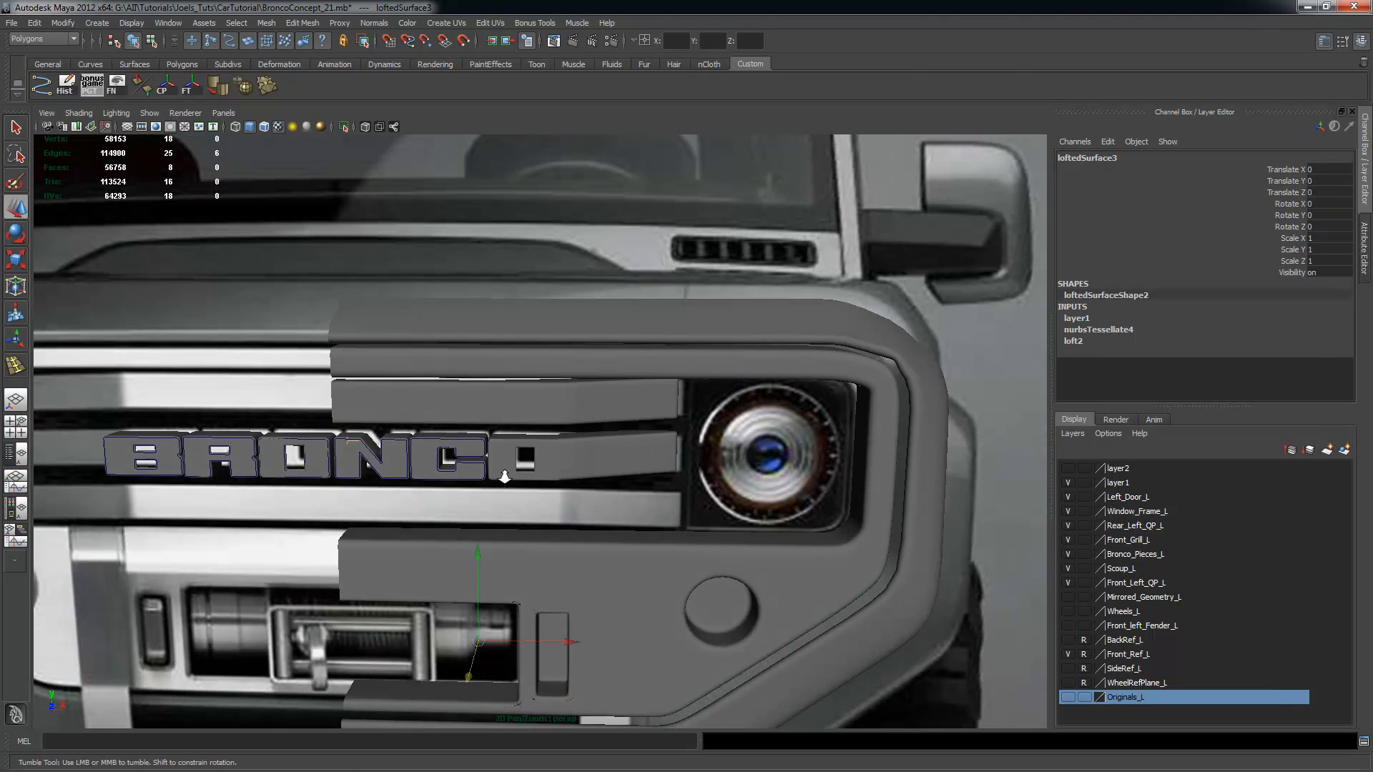
scroll(657, 487, up, 4)
scroll(808, 498, up, 2)
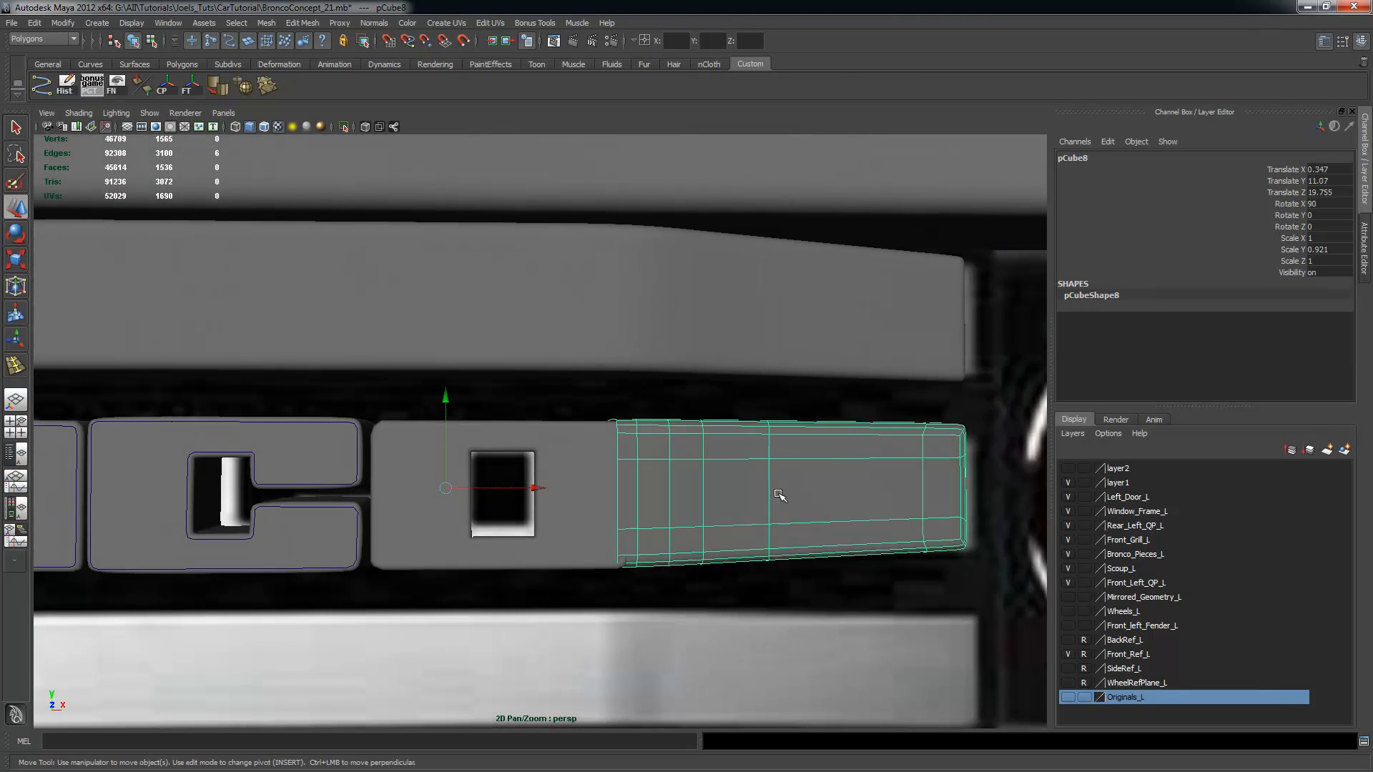
drag(447, 399, 450, 400)
Examine from several angles how the shortened bar joins the last O of the lettering
click(713, 384)
scroll(686, 411, down, 3)
alt+drag(675, 418, 708, 454)
click(708, 454)
alt+right_drag(708, 454, 291, 451)
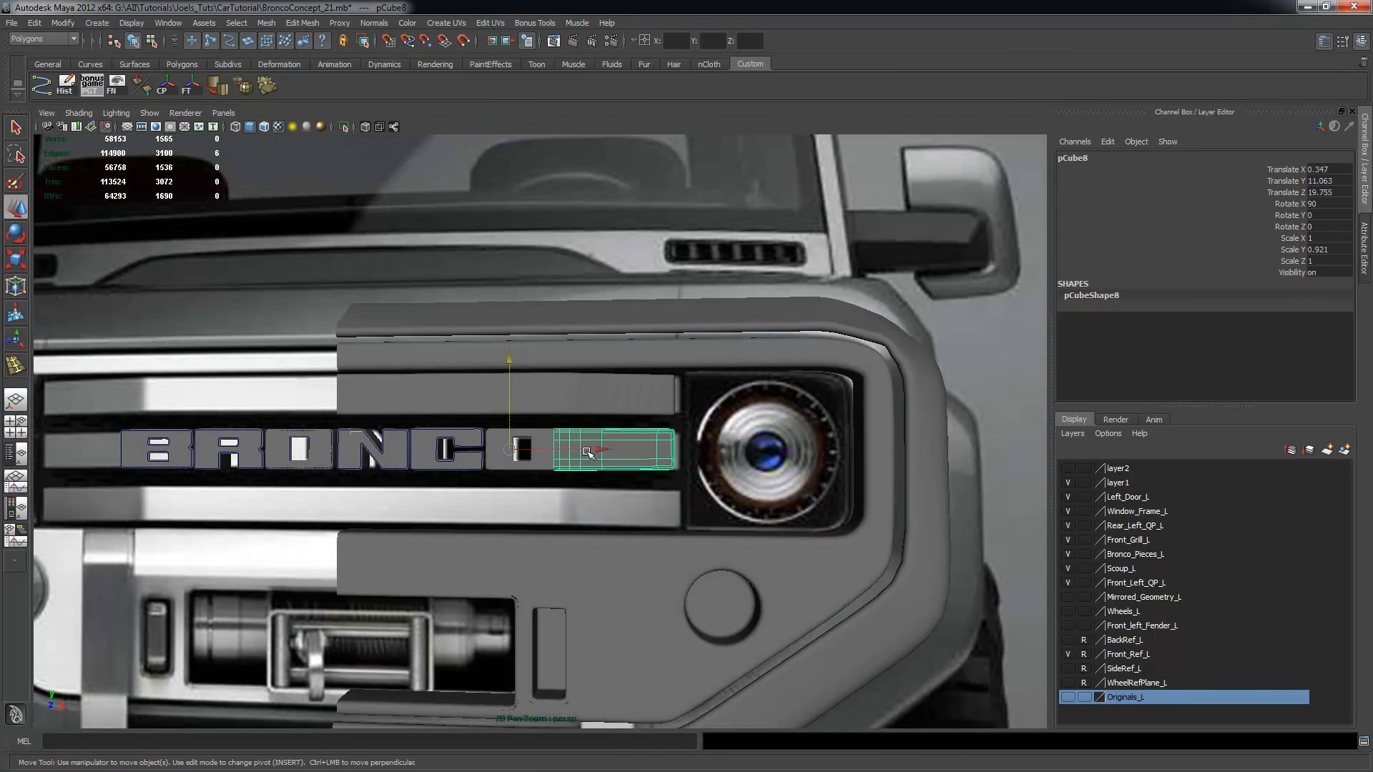
click(637, 404)
mouse_move(683, 499)
alt+mouse_down()
mouse_move(653, 499)
mouse_move(698, 527)
mouse_move(690, 501)
mouse_move(666, 492)
alt+mouse_up()
key(q)
alt+right_drag(666, 493, 723, 471)
click(532, 466)
alt+drag(585, 520, 609, 526)
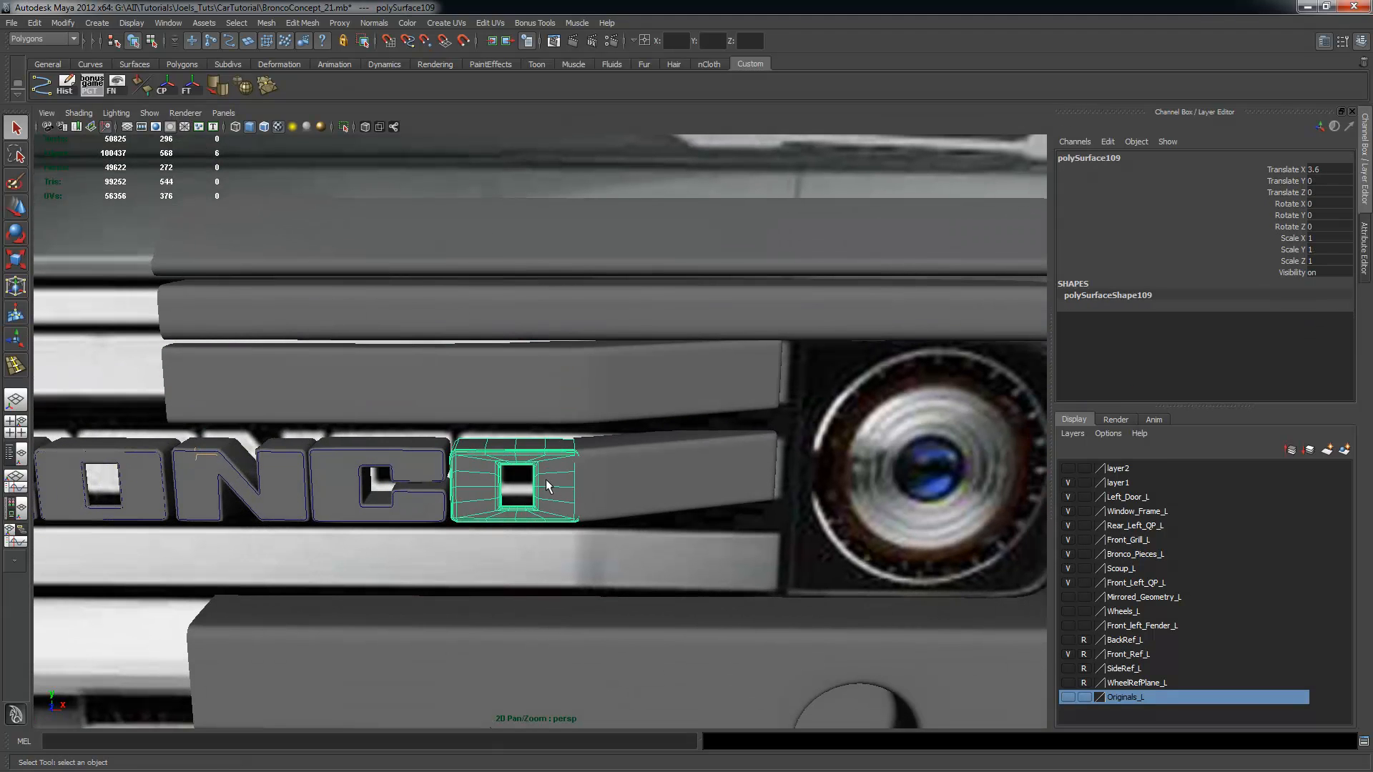
alt+right_drag(590, 485, 885, 516)
shift+click(661, 509)
alt+drag(660, 508, 611, 453)
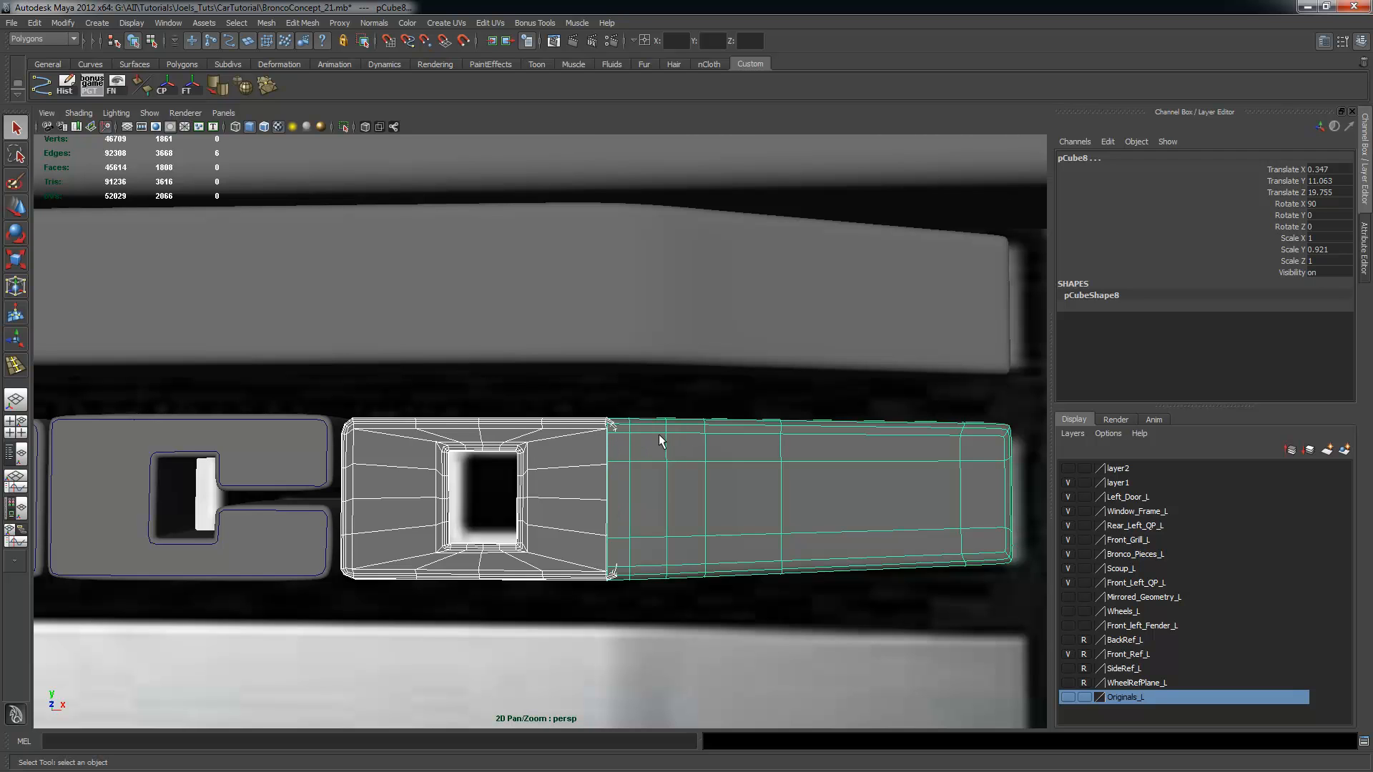
click(593, 467)
click(625, 448)
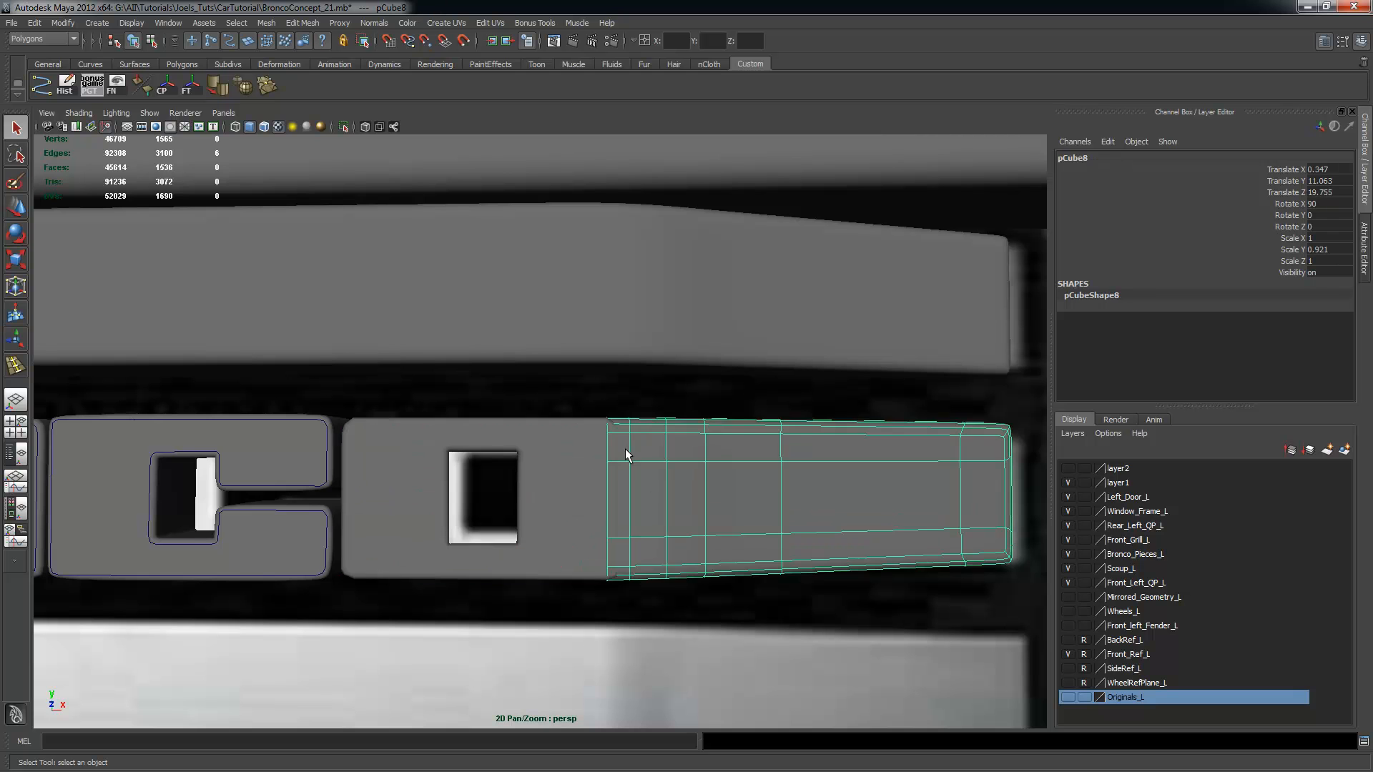
click(650, 275)
alt+drag(758, 442, 591, 491)
click(592, 473)
click(602, 497)
alt+drag(678, 495, 651, 441)
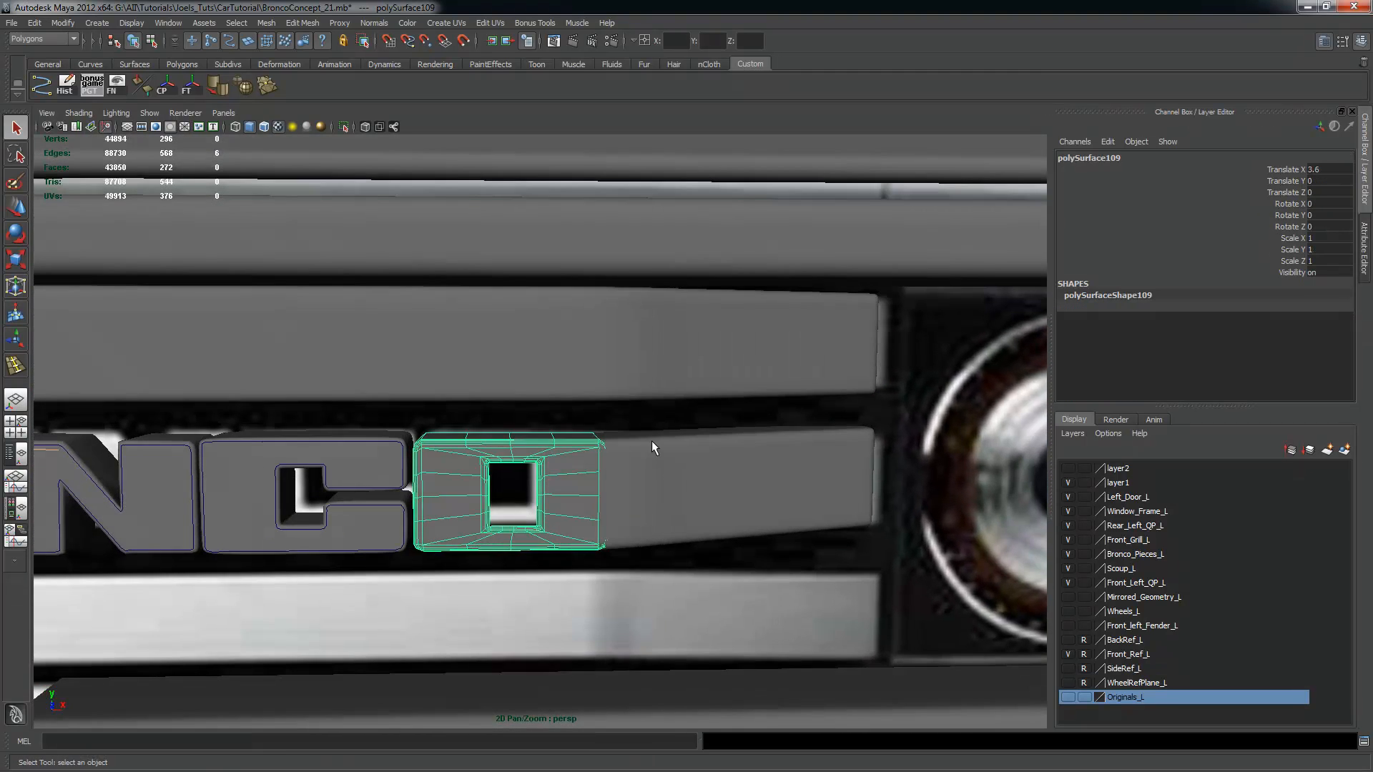
Duplicate the full upper bar and move the copy down to the grille slot below the BRONCO lettering
click(776, 381)
alt+drag(860, 440, 651, 399)
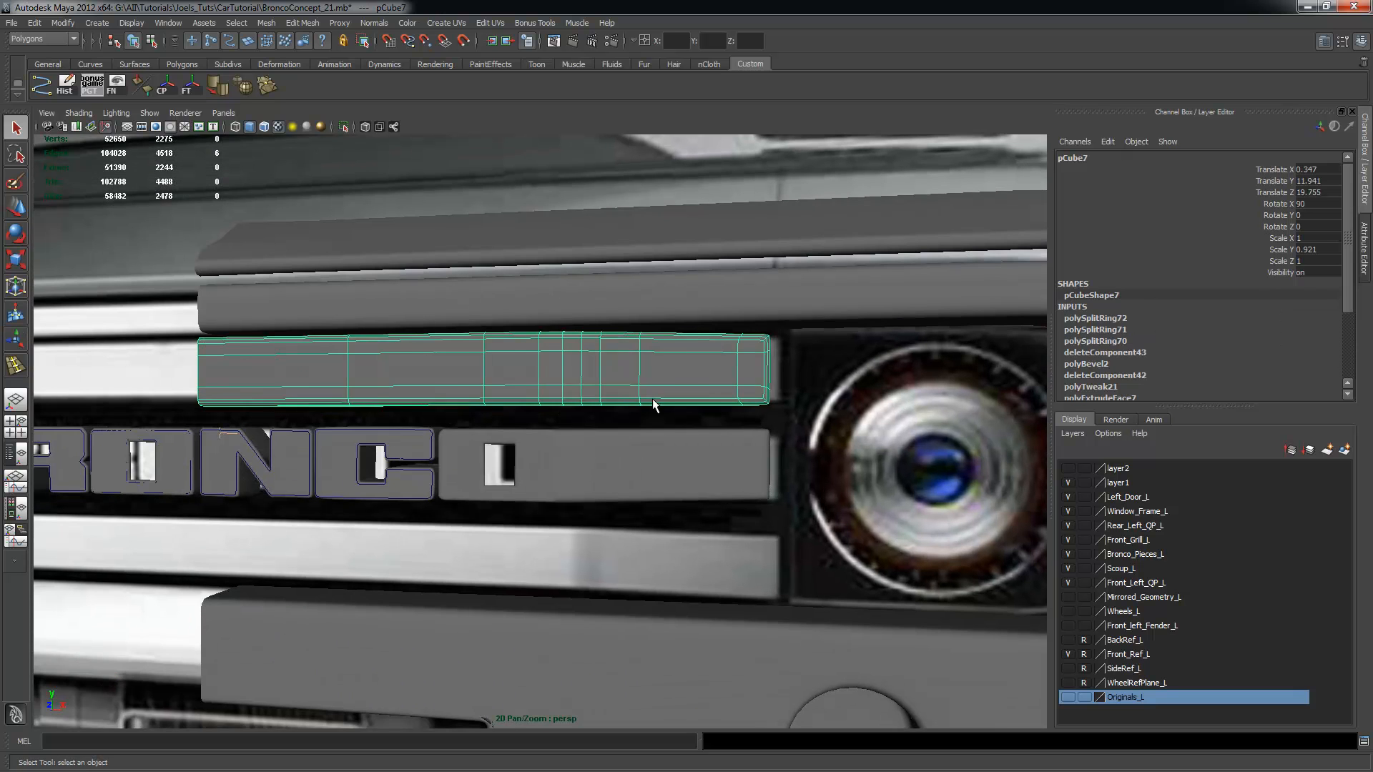
key(ctrl+d)
key(w)
drag(492, 286, 505, 469)
Fine-tune the lower bar's height against the reference in the front view, to a Translate Y of 10.114
key(space)
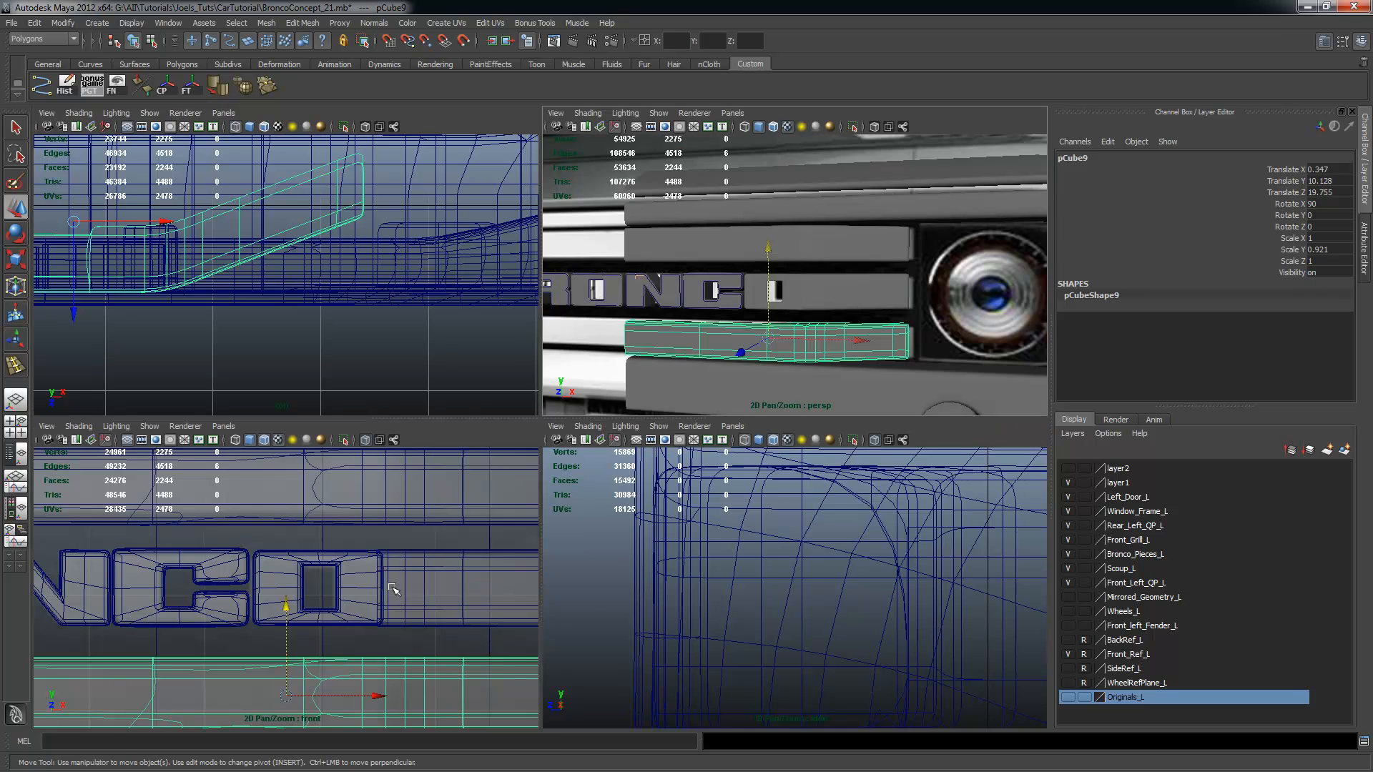
key(space)
alt+middle_drag(584, 442, 401, 387)
alt+right_drag(402, 388, 858, 461)
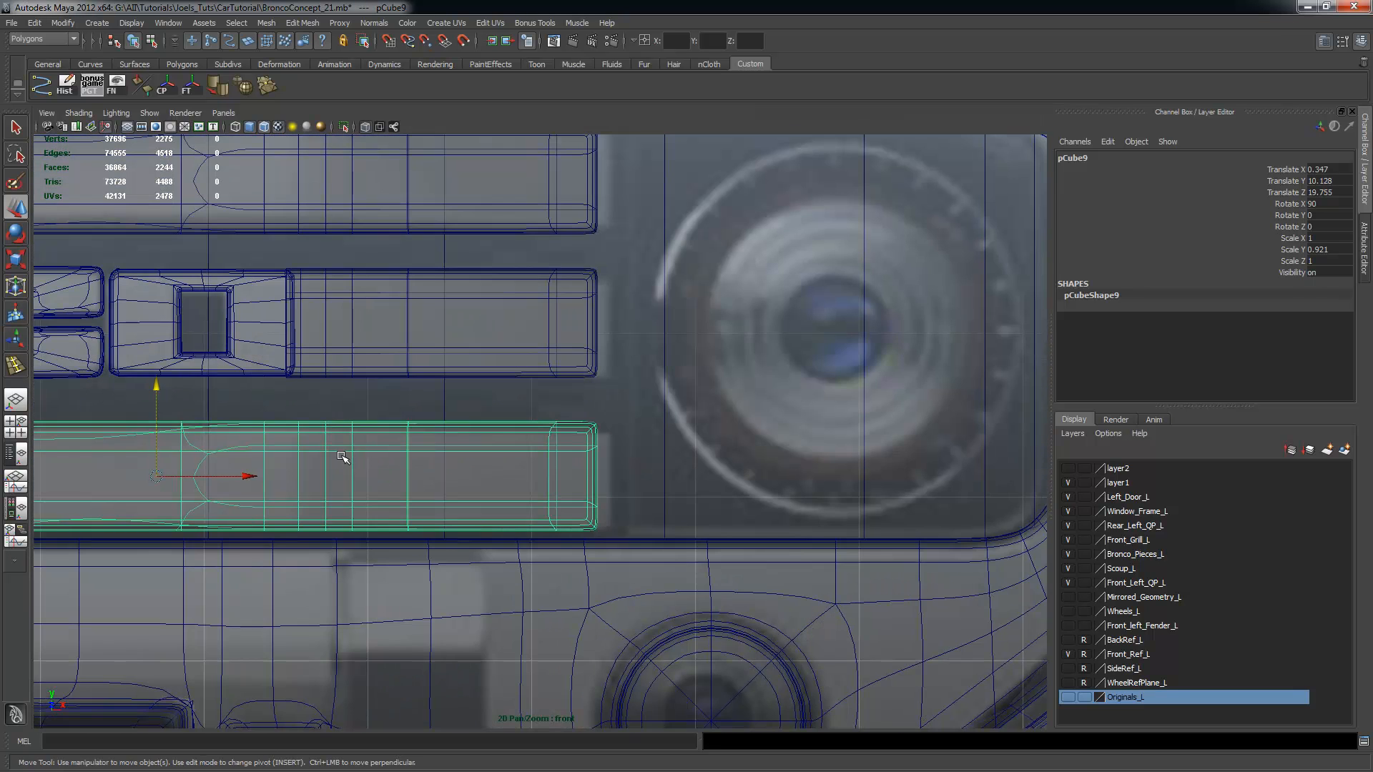
drag(163, 386, 161, 387)
Put all three grille bars into vertex editing together, with the upper bar's outer end vertices selected
alt+right_drag(604, 454, 591, 450)
alt+middle_drag(561, 437, 728, 443)
click(652, 263)
right_drag(640, 242, 593, 240)
drag(623, 179, 725, 290)
shift+click(666, 318)
right_click(664, 317)
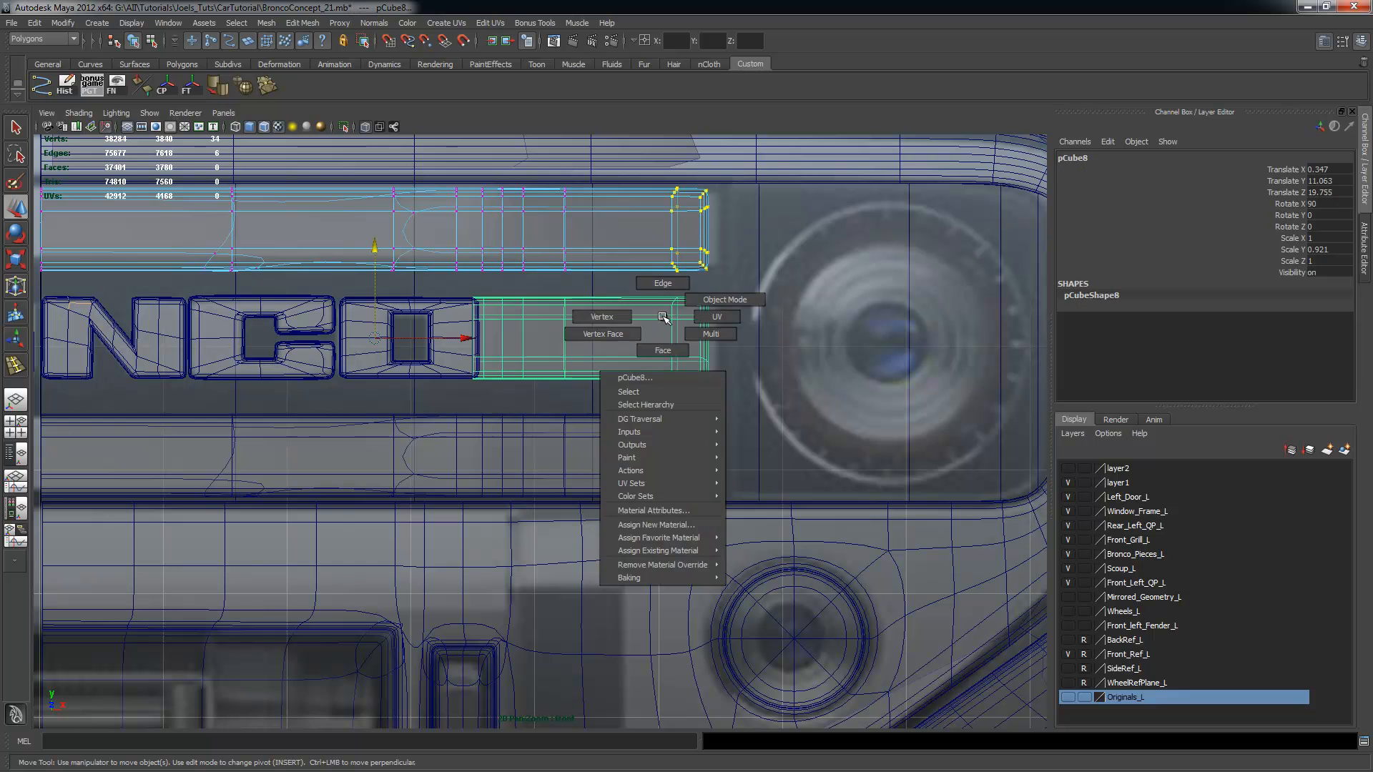
click(604, 317)
click(668, 429)
right_click(646, 432)
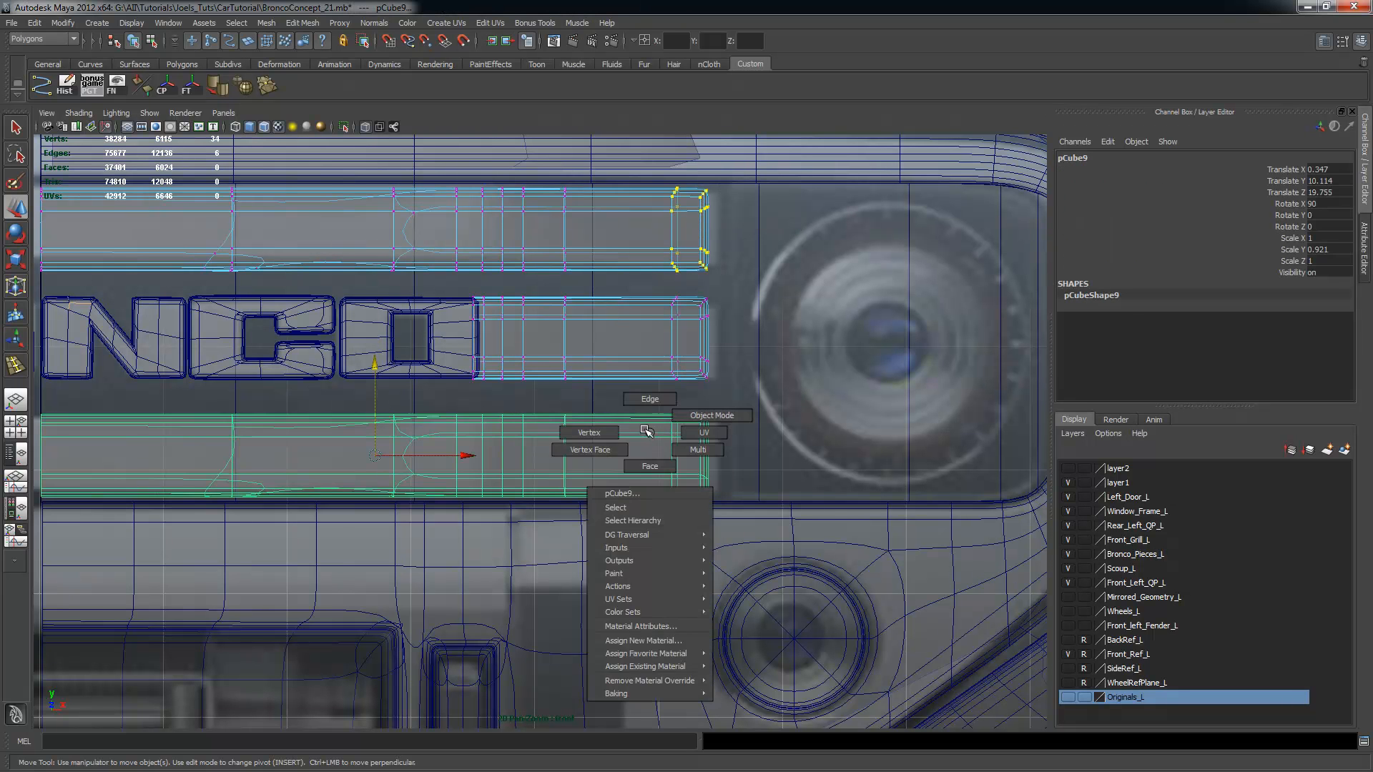
right_drag(645, 431, 592, 432)
Move the upper bar's outer end vertices outward toward the headlight to match the bar in the reference image
drag(628, 161, 803, 622)
alt+right_drag(700, 287, 785, 299)
alt+middle_drag(744, 264, 656, 294)
alt+right_drag(654, 255, 813, 300)
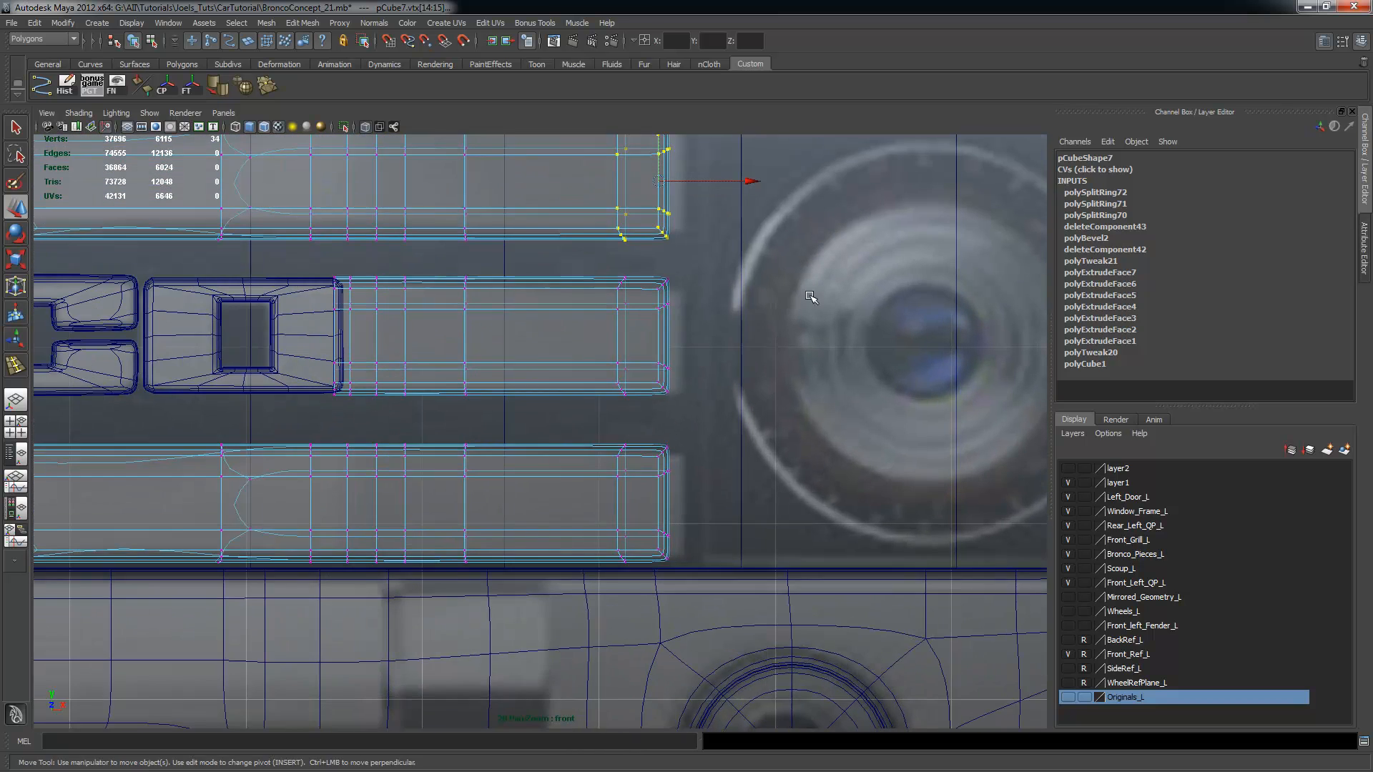
alt+middle_drag(813, 300, 725, 362)
drag(660, 243, 676, 242)
Extend the outer ends of the middle and lower bars toward the headlight by moving their end vertices
drag(600, 473, 530, 334)
drag(622, 398, 635, 398)
drag(507, 473, 616, 642)
drag(607, 566, 624, 565)
click(687, 509)
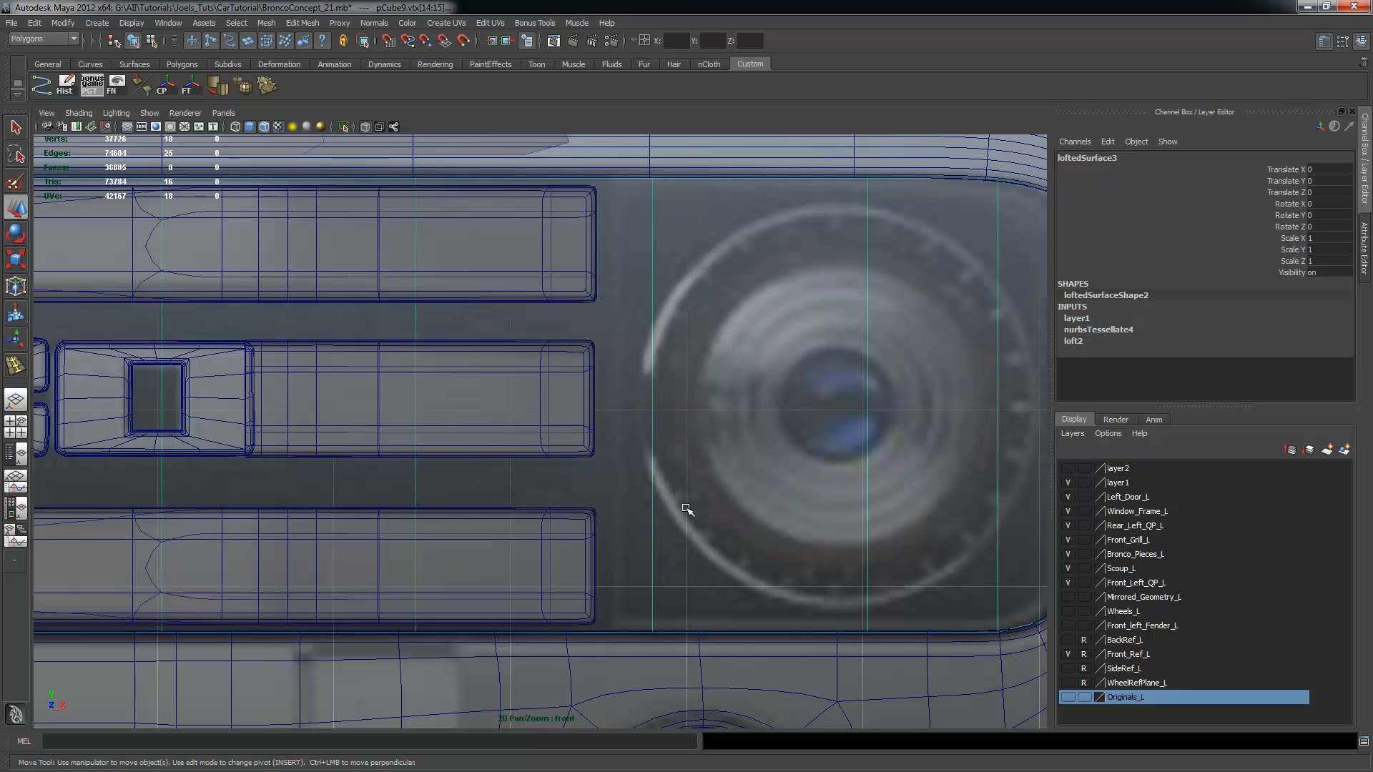
Examine the three grille bars against the whole front reference image in the perspective view
scroll(665, 450, down, 8)
key(space)
key(space)
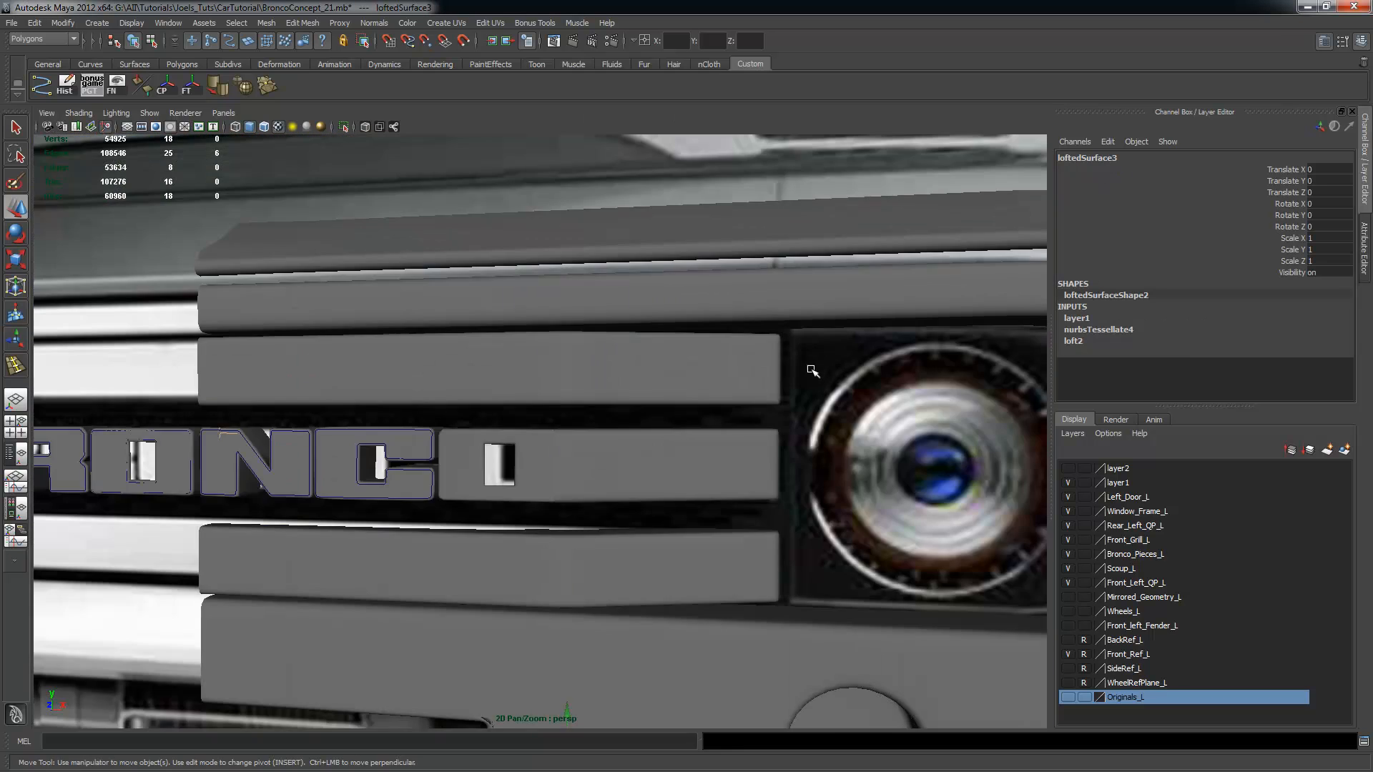
alt+right_drag(812, 371, 496, 282)
alt+drag(722, 393, 618, 396)
alt+right_drag(608, 389, 470, 339)
alt+drag(472, 340, 527, 346)
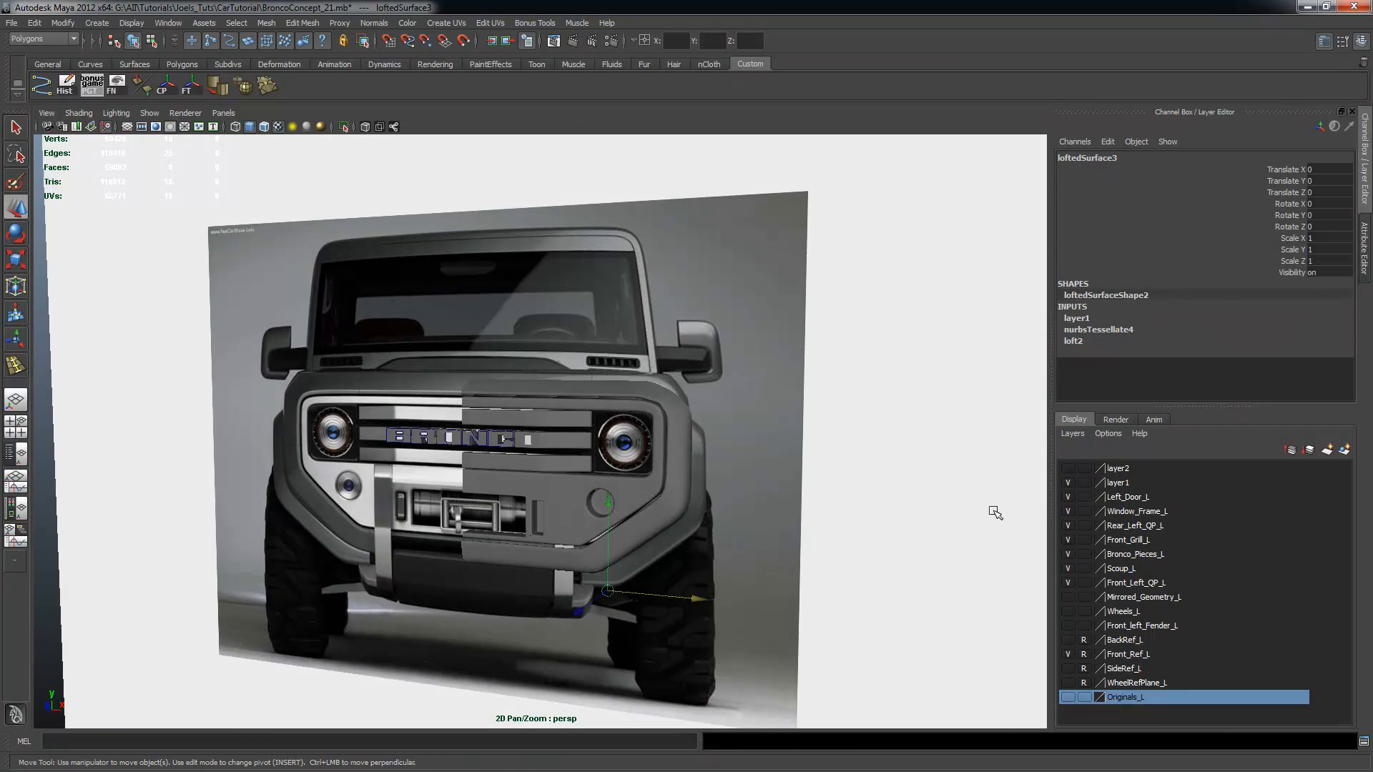
Hide the front reference layer and centre the pivot of the flat backing surface behind the grille bars
click(1065, 654)
alt+drag(787, 524, 800, 482)
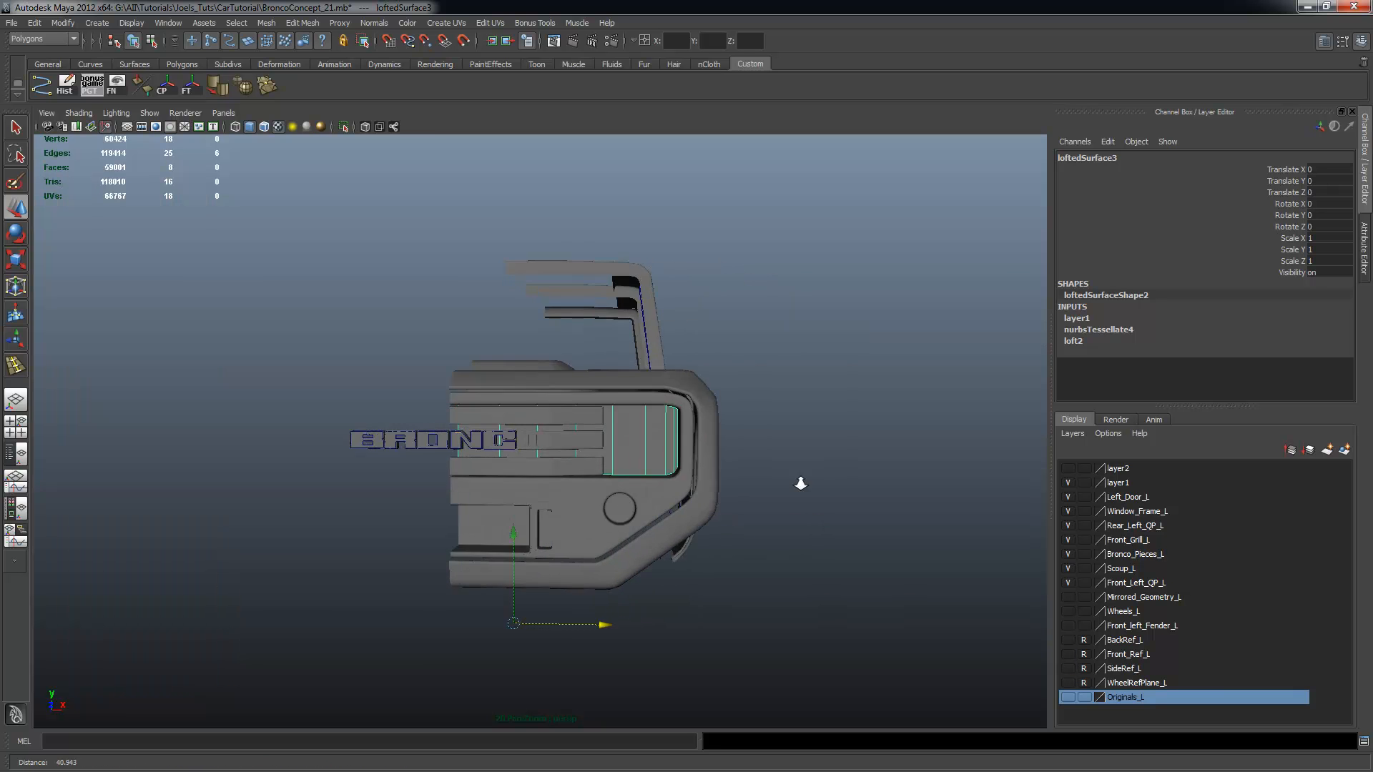
alt+right_drag(800, 481, 883, 491)
click(884, 491)
alt+drag(884, 492, 741, 474)
click(657, 449)
alt+drag(661, 454, 715, 491)
click(64, 89)
click(165, 88)
Move the backing surface along its depth axis relative to the grille bars and save the scene
alt+drag(531, 387, 499, 394)
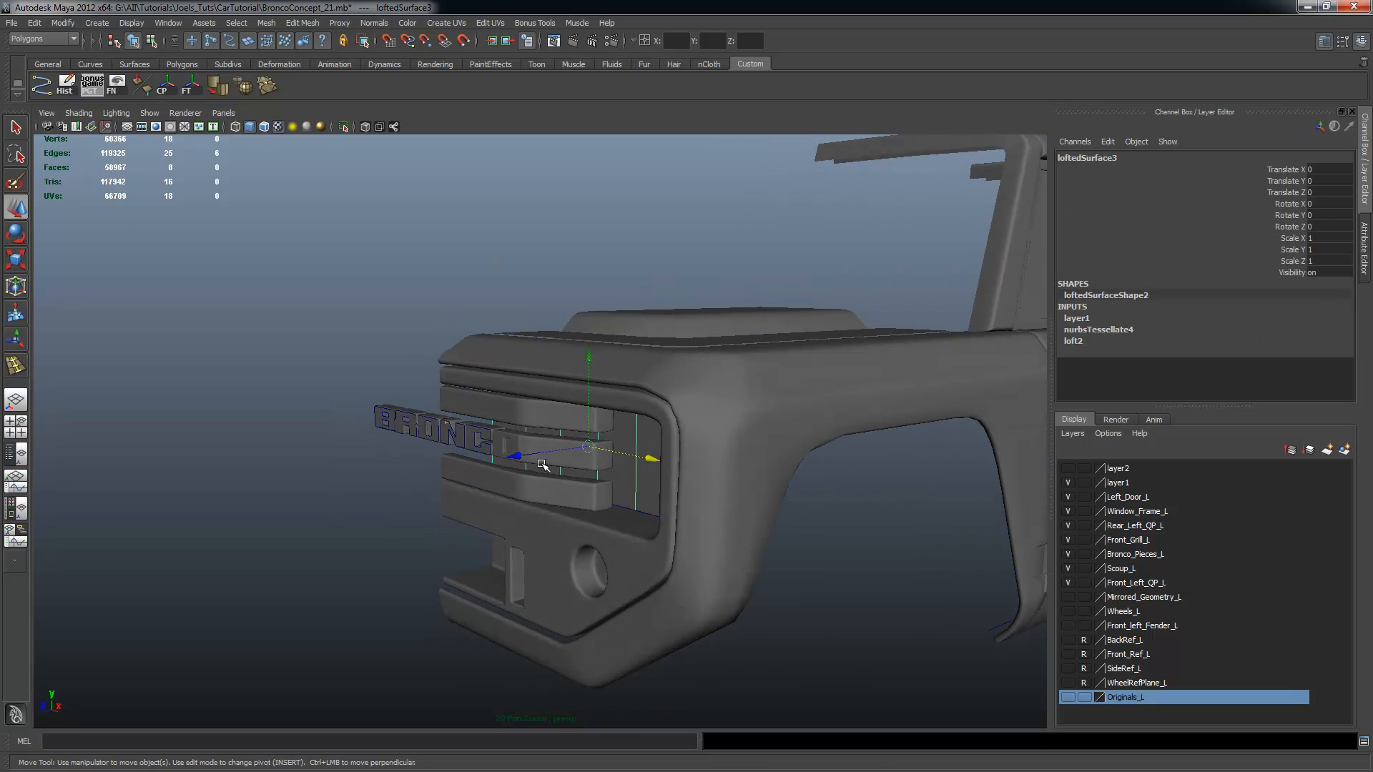
drag(546, 453, 532, 449)
alt+drag(679, 529, 707, 498)
alt+right_drag(706, 498, 822, 515)
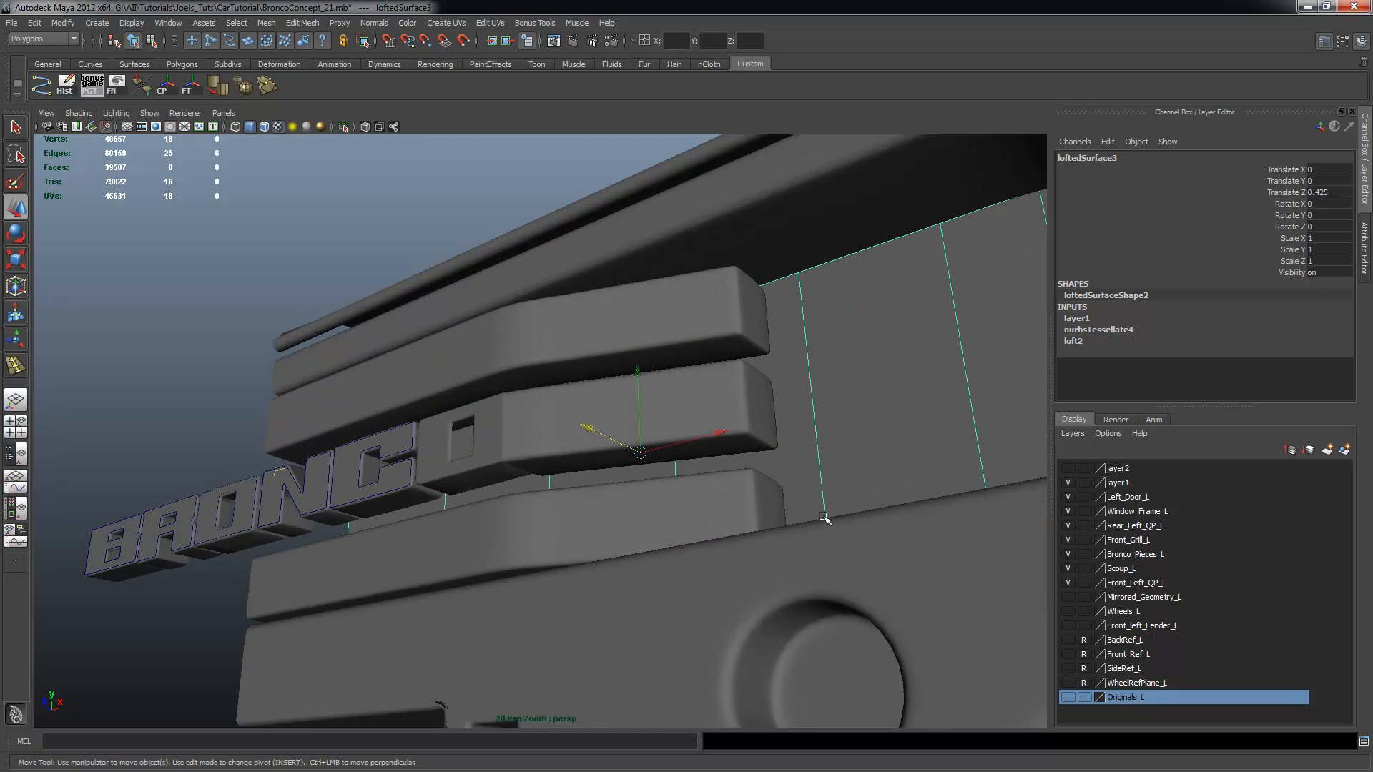
alt+drag(821, 515, 760, 528)
drag(592, 451, 379, 494)
click(245, 367)
key(ctrl+s)
Switch to the headlight close-up in Windows Photo Viewer and examine the lamp's outer ring and inner rings in a larger window
key(alt+Tab)
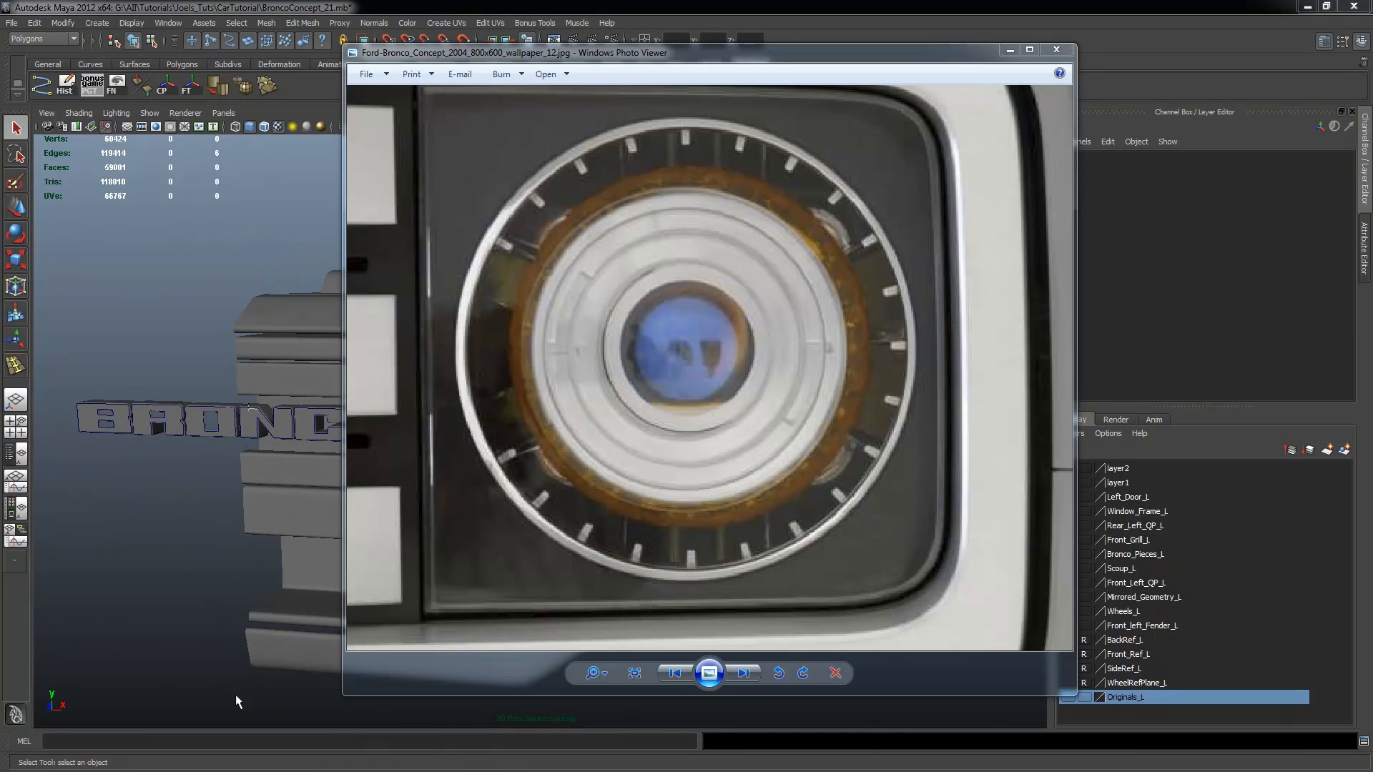
drag(651, 62, 503, 51)
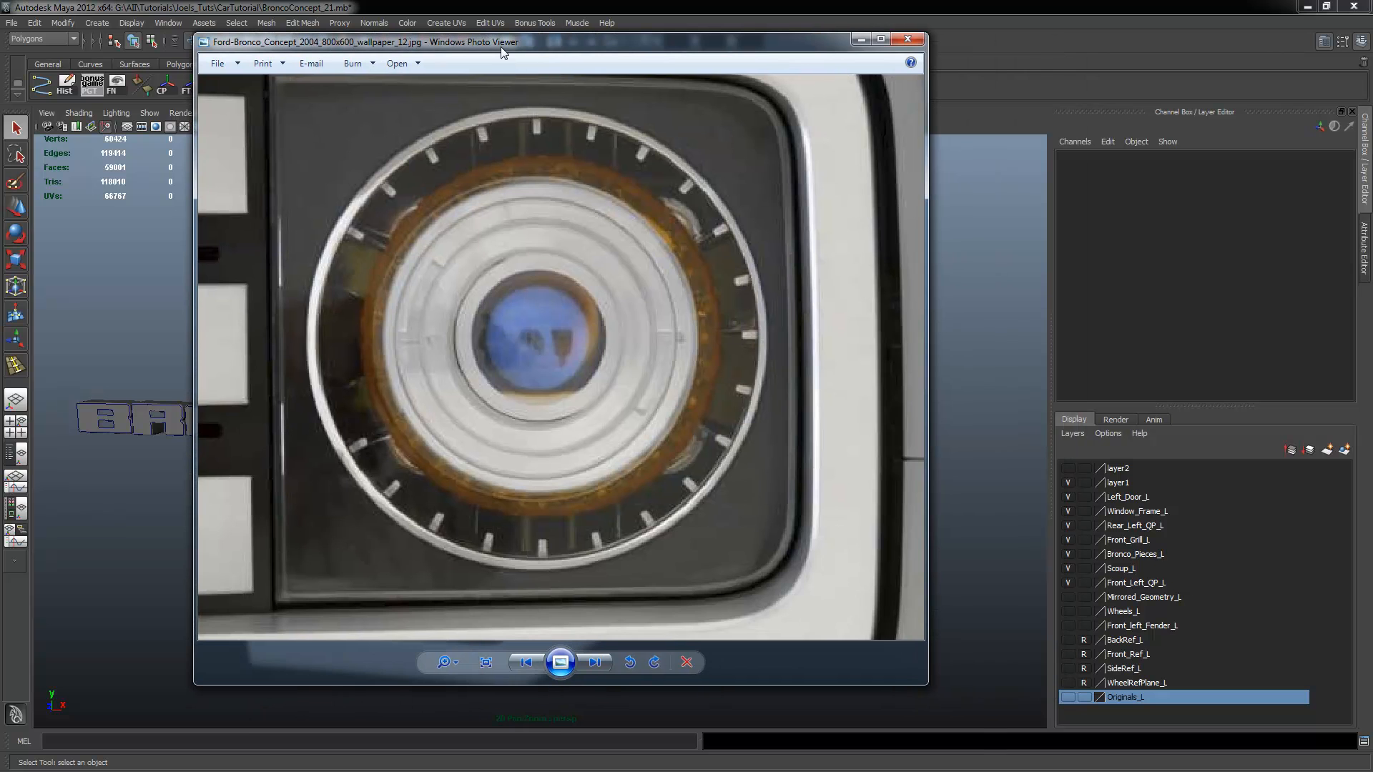
drag(628, 331, 623, 345)
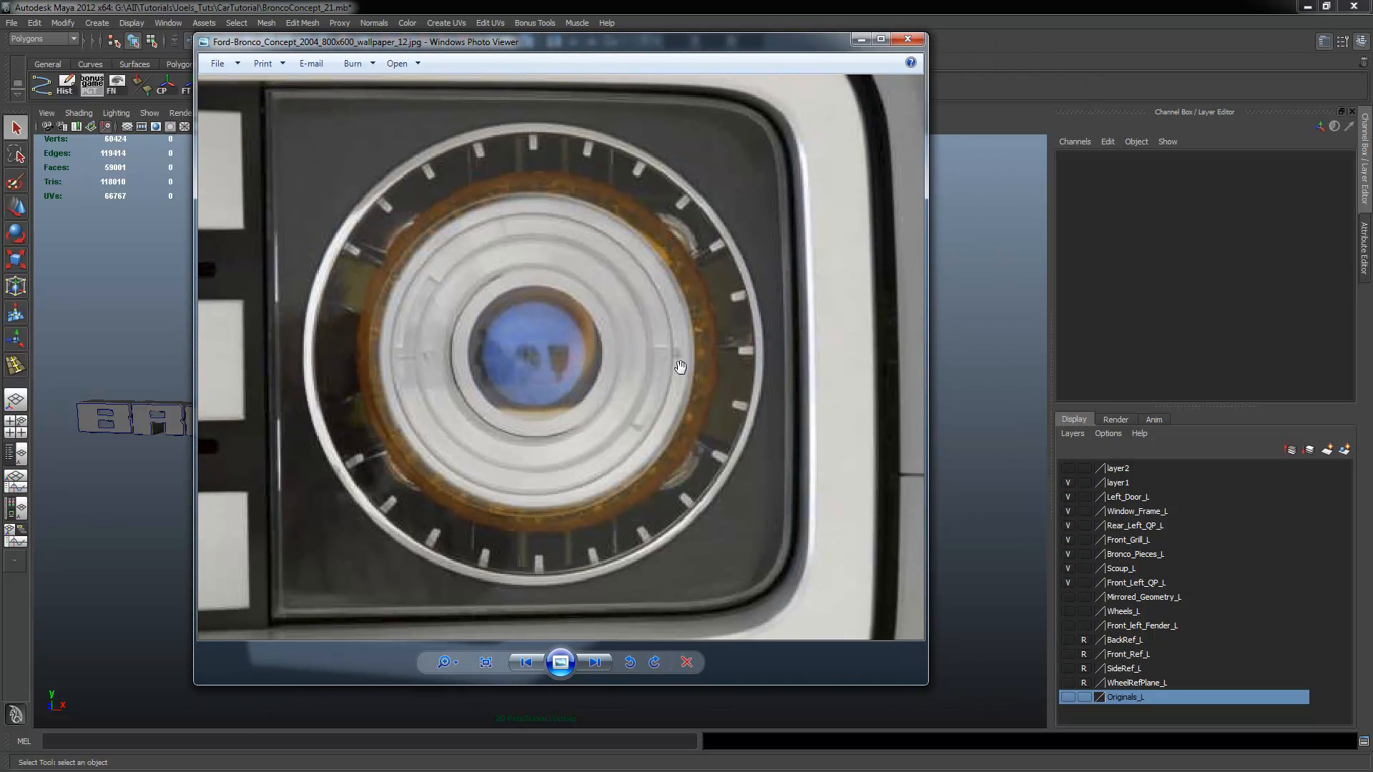
drag(922, 683, 964, 727)
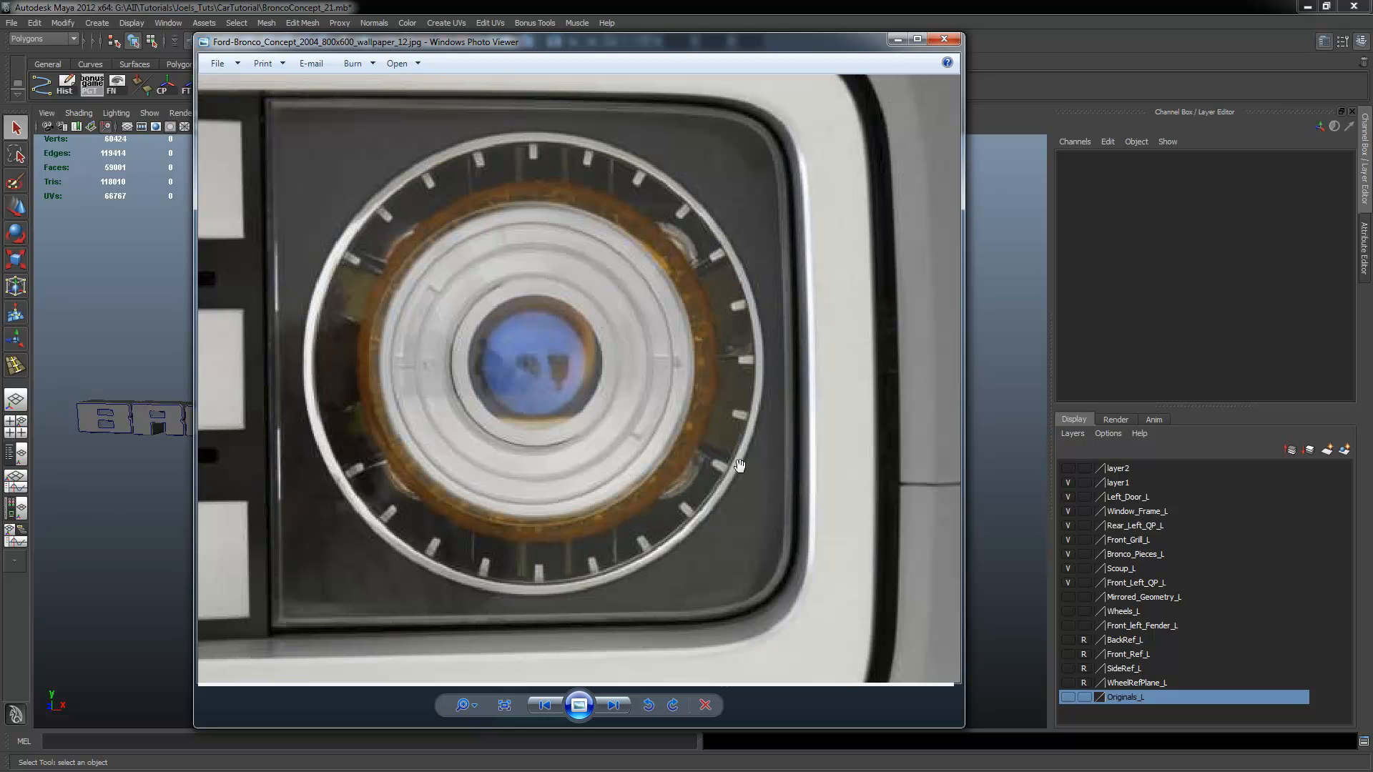
click(897, 39)
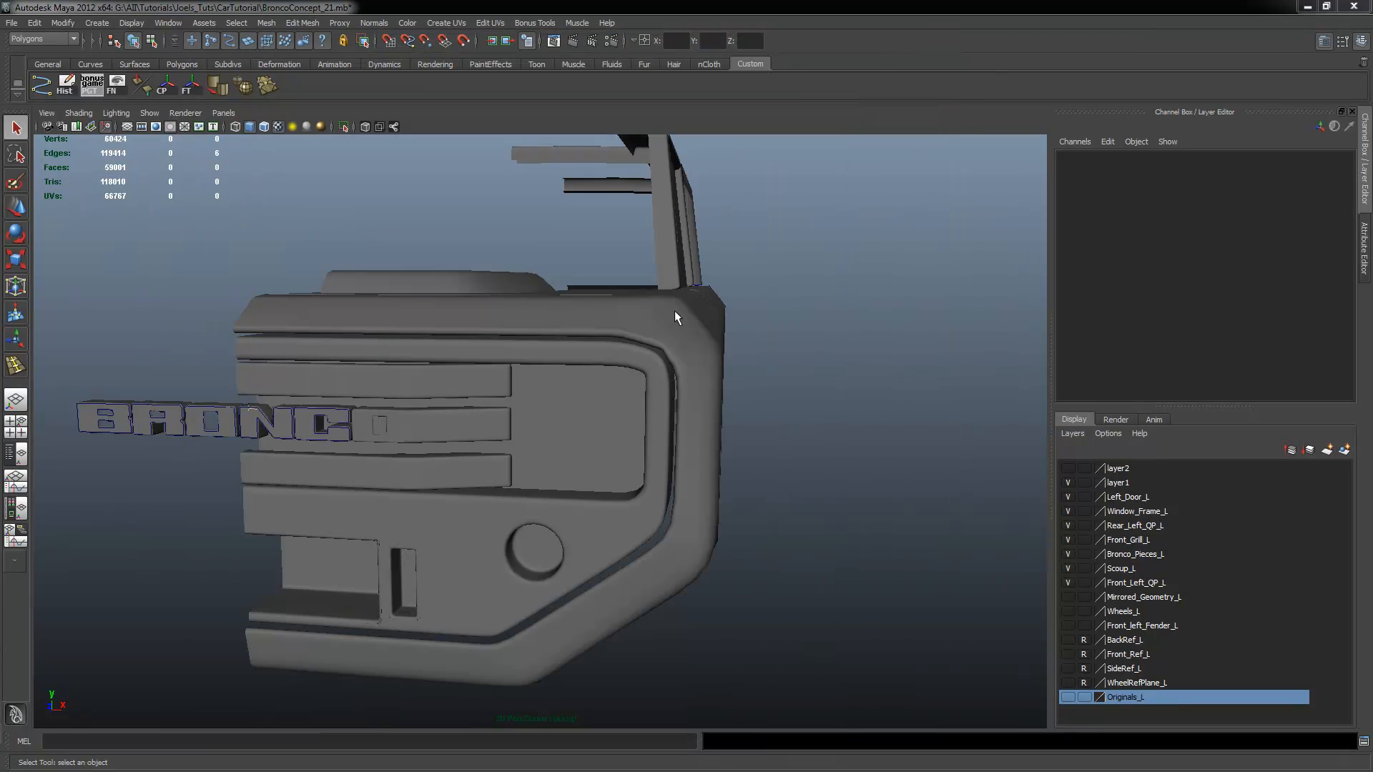
Try using the backing surface behind the headlight opening as a live surface
alt+drag(586, 406, 652, 426)
alt+middle_drag(652, 427, 685, 401)
scroll(689, 374, up, 2)
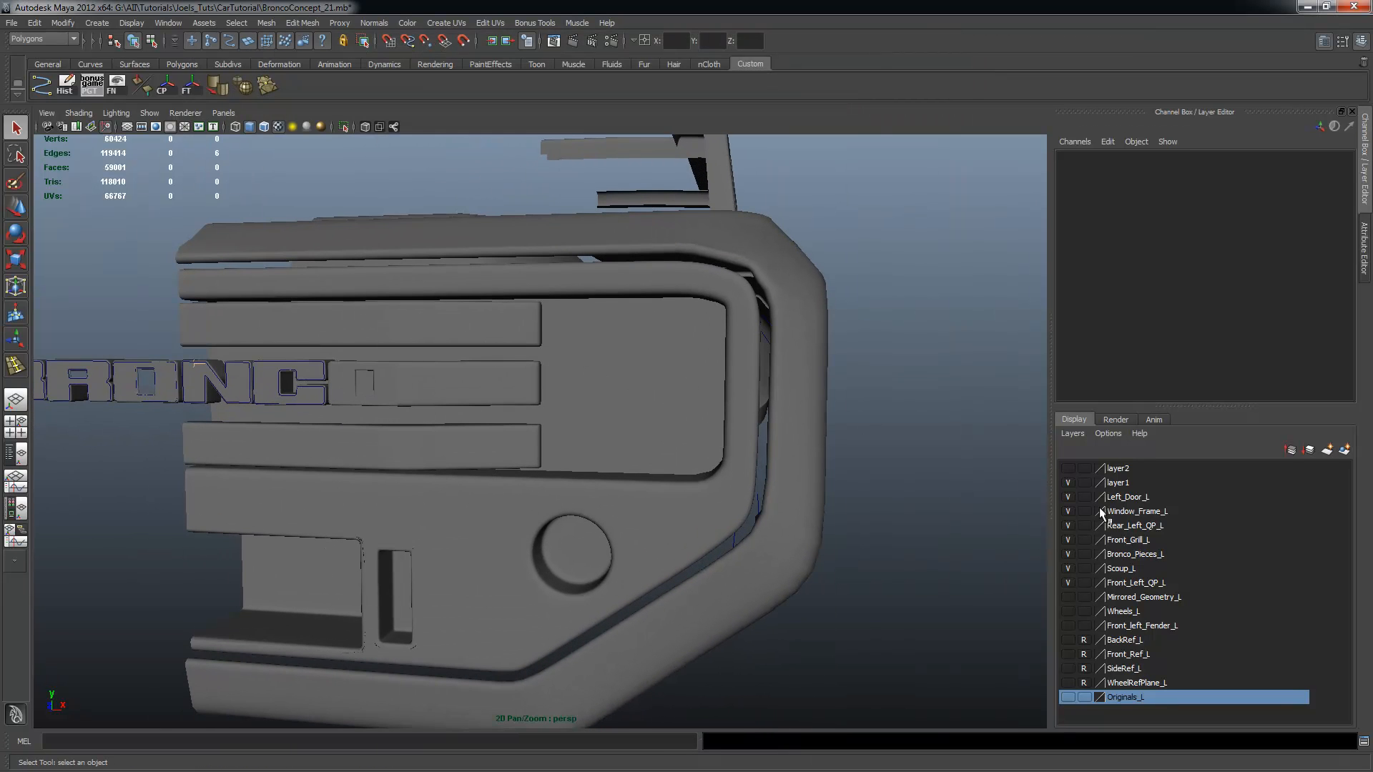
scroll(641, 371, down, 2)
alt+drag(641, 371, 612, 362)
click(535, 344)
alt+drag(535, 345, 594, 358)
scroll(601, 360, up, 2)
alt+middle_drag(679, 370, 678, 396)
click(464, 42)
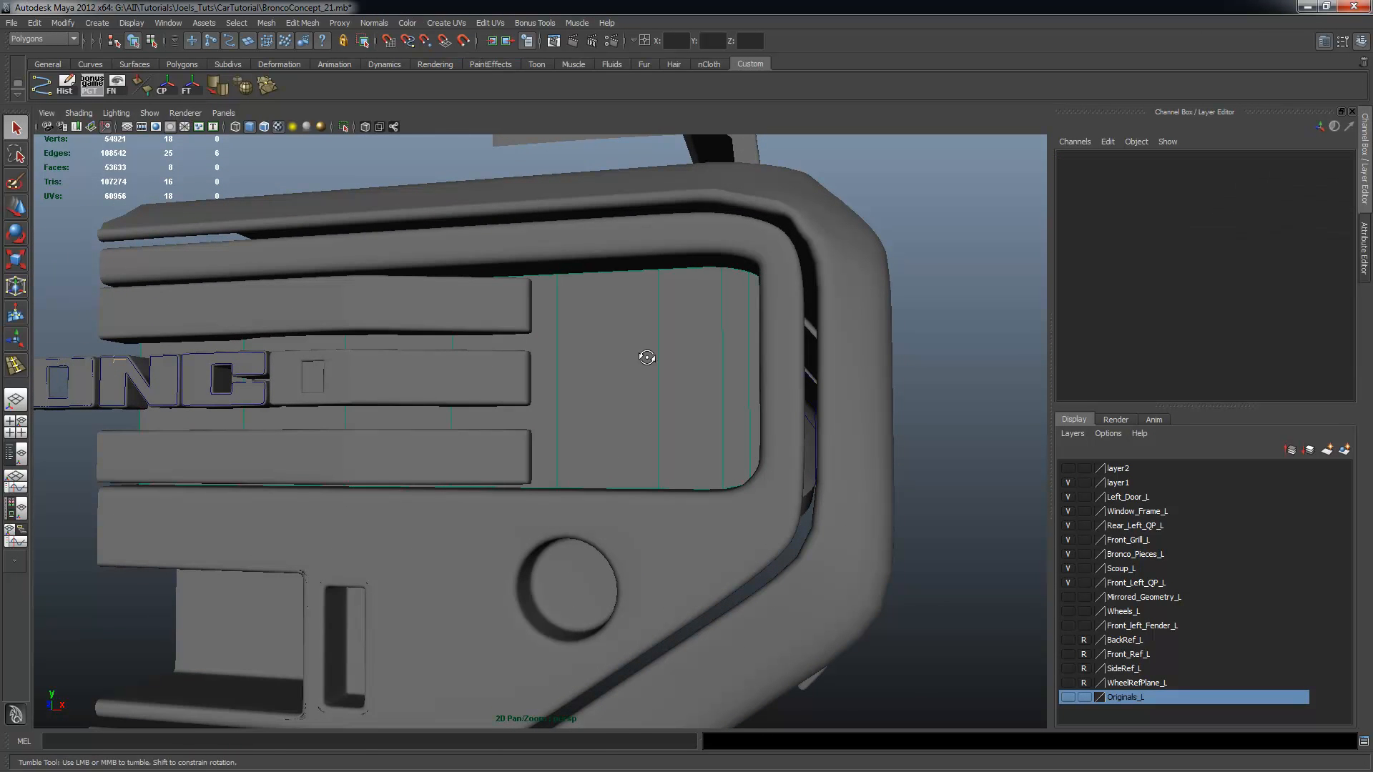
scroll(647, 356, up, 1)
mouse_move(668, 362)
alt+mouse_down()
mouse_move(770, 377)
mouse_move(694, 363)
alt+mouse_up()
alt+right_drag(697, 363, 705, 362)
alt+drag(705, 362, 684, 363)
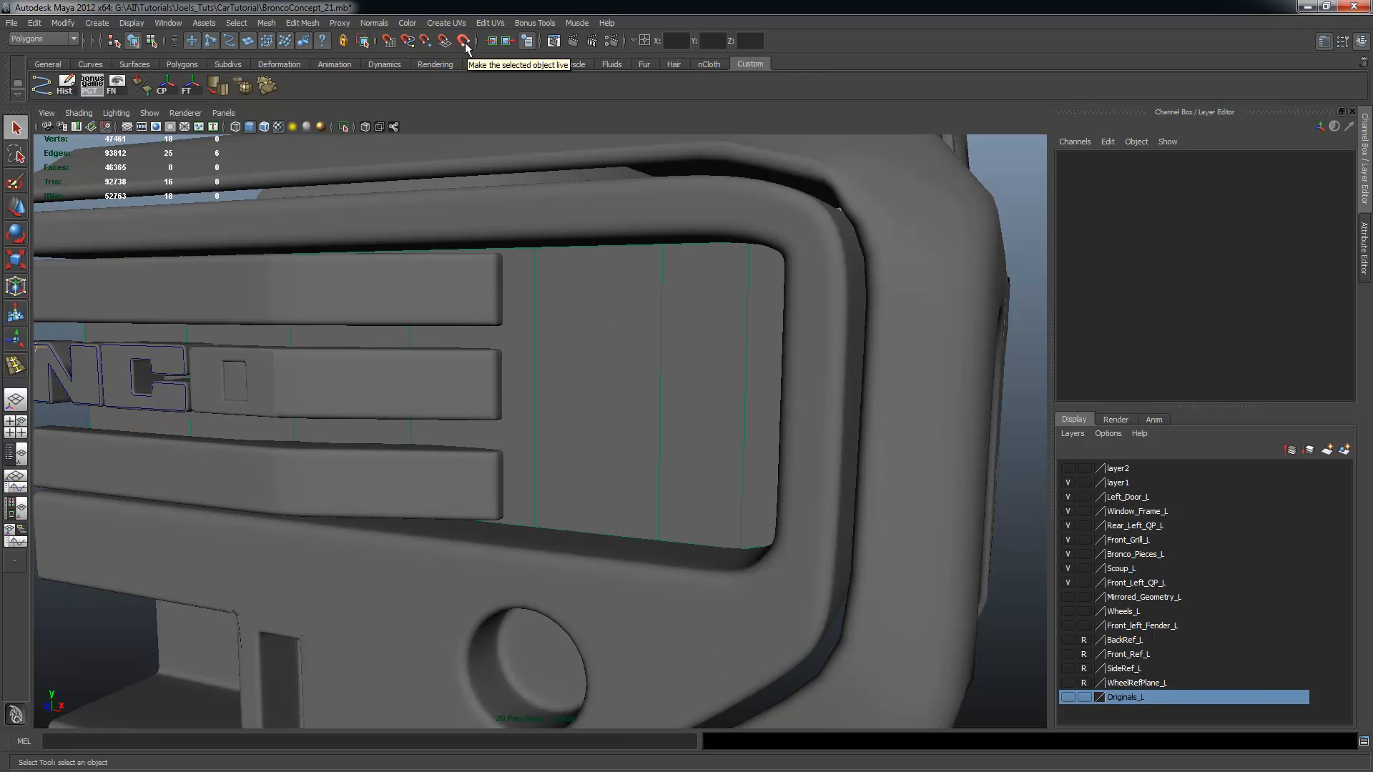
alt+right_drag(665, 400, 717, 396)
alt+drag(717, 395, 712, 399)
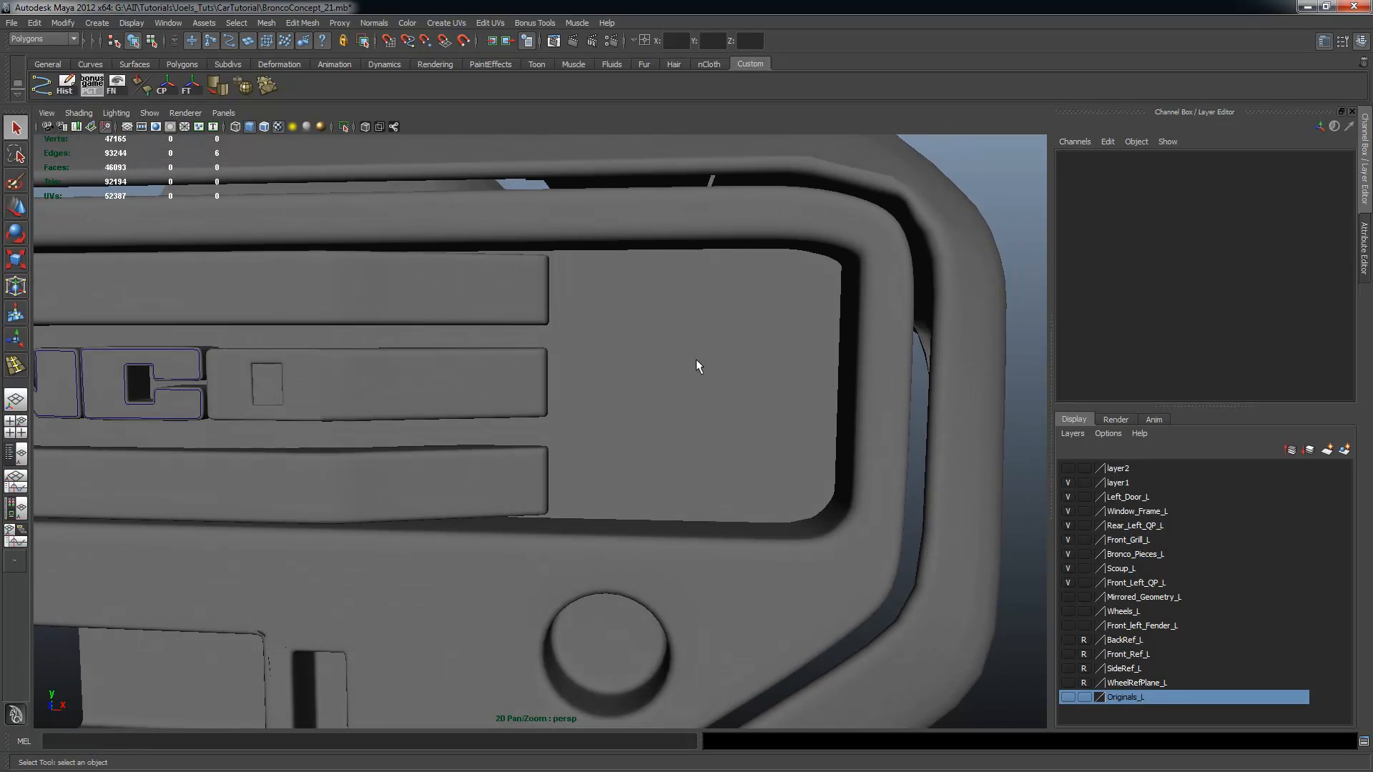
Draw a small open C-shaped profile curve with the CV Curve tool in the side view, just ahead of the grille
key(space)
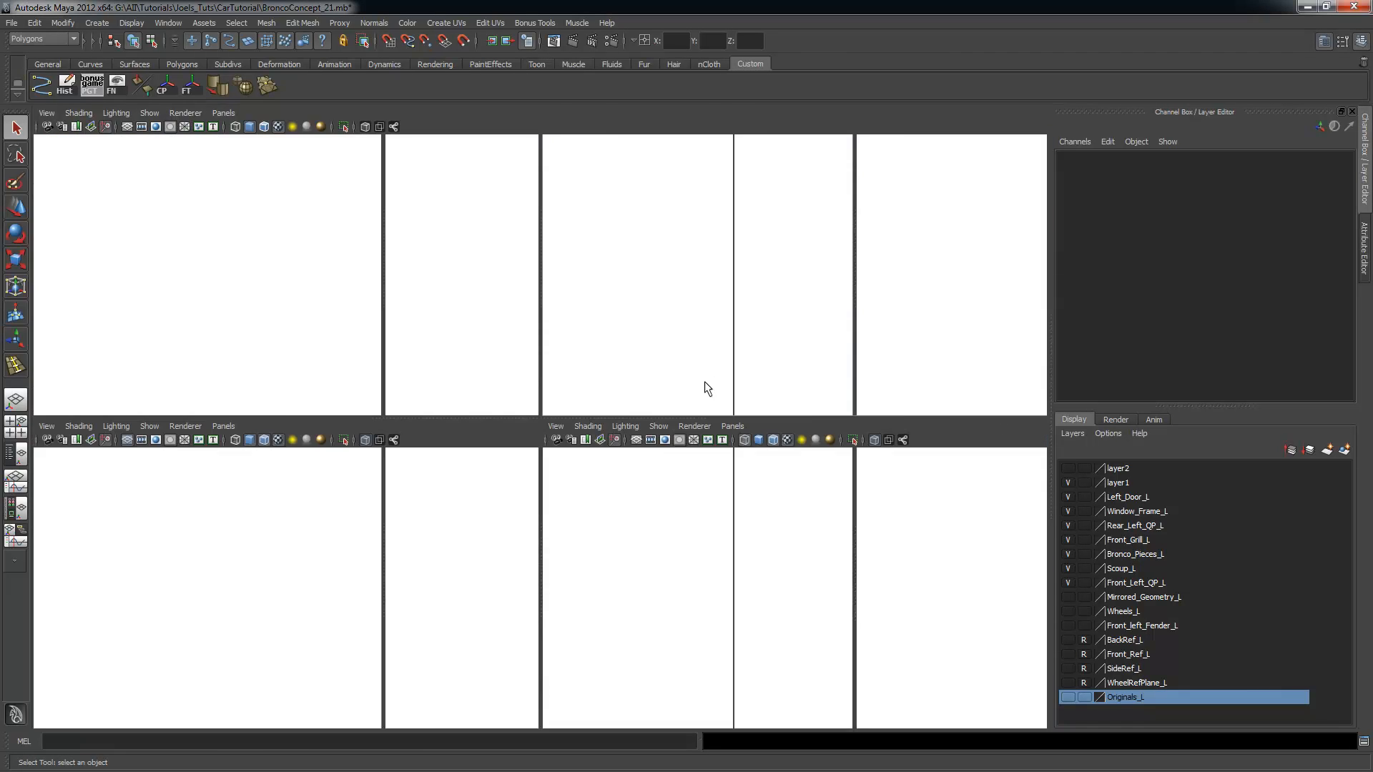
key(space)
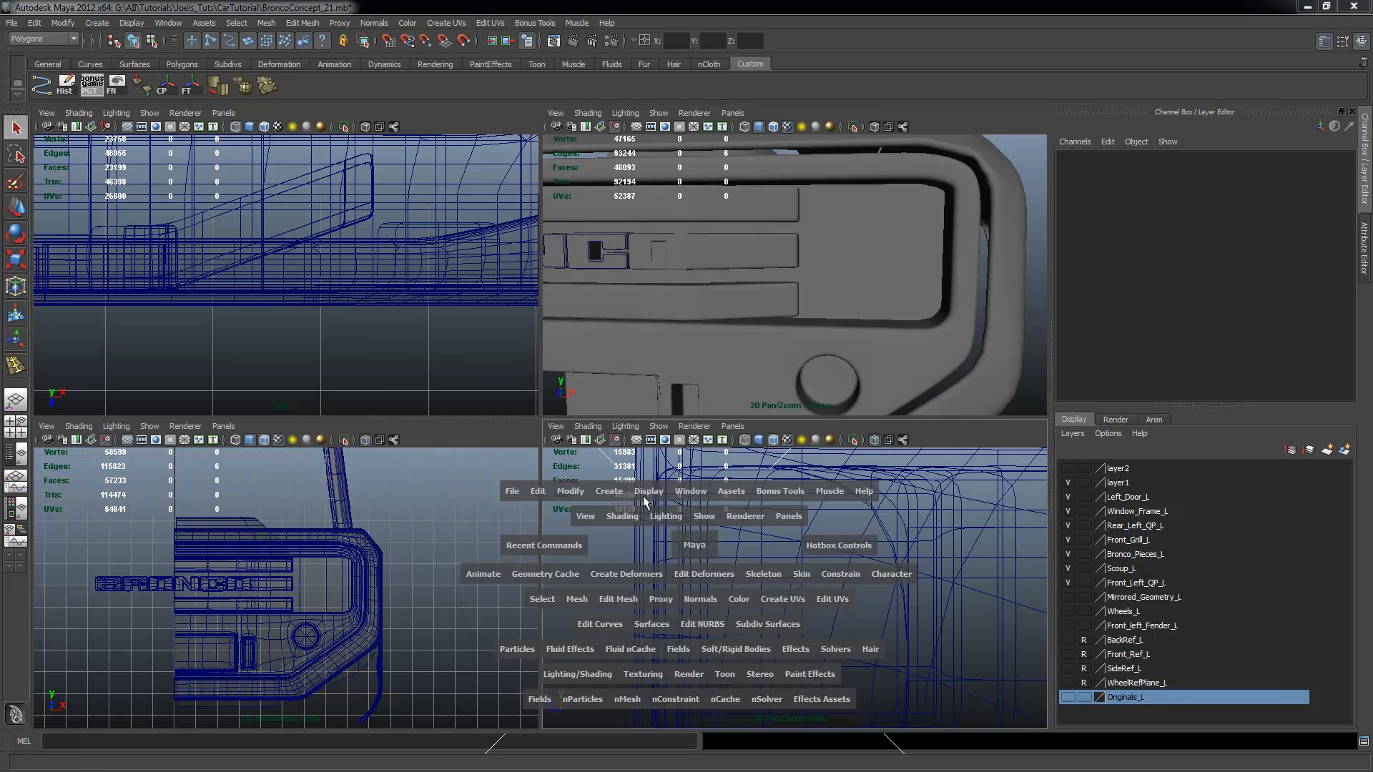
alt+right_drag(797, 456, 546, 449)
mouse_move(635, 449)
alt+middle_down()
mouse_move(500, 343)
mouse_move(501, 328)
alt+middle_up()
alt+middle_drag(491, 496, 502, 312)
mouse_move(526, 365)
alt+right_down()
mouse_move(393, 342)
mouse_move(471, 380)
mouse_move(340, 386)
mouse_move(527, 421)
mouse_move(677, 419)
alt+right_up()
click(47, 90)
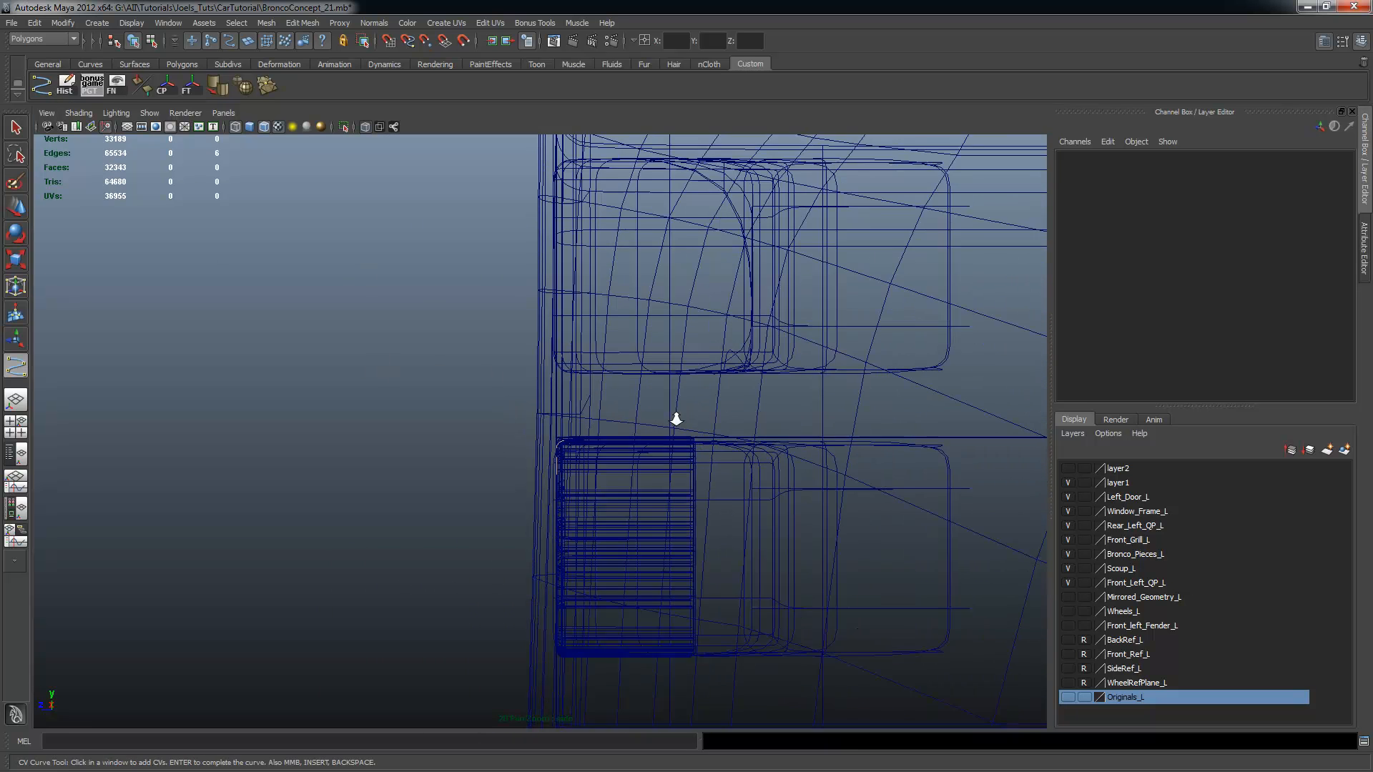
alt+middle_drag(677, 420, 562, 427)
alt+right_drag(608, 378, 808, 387)
alt+middle_drag(461, 380, 558, 384)
click(293, 328)
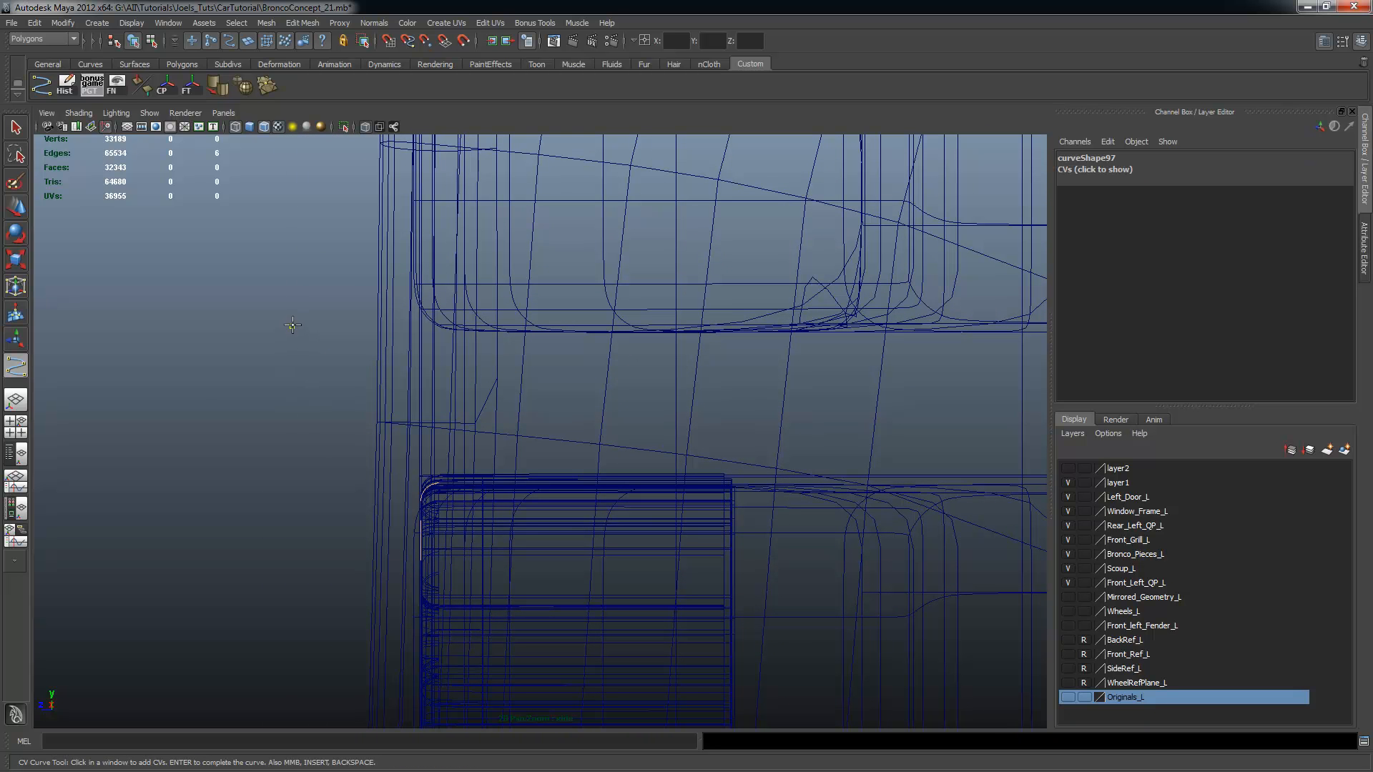
key(ctrl+z)
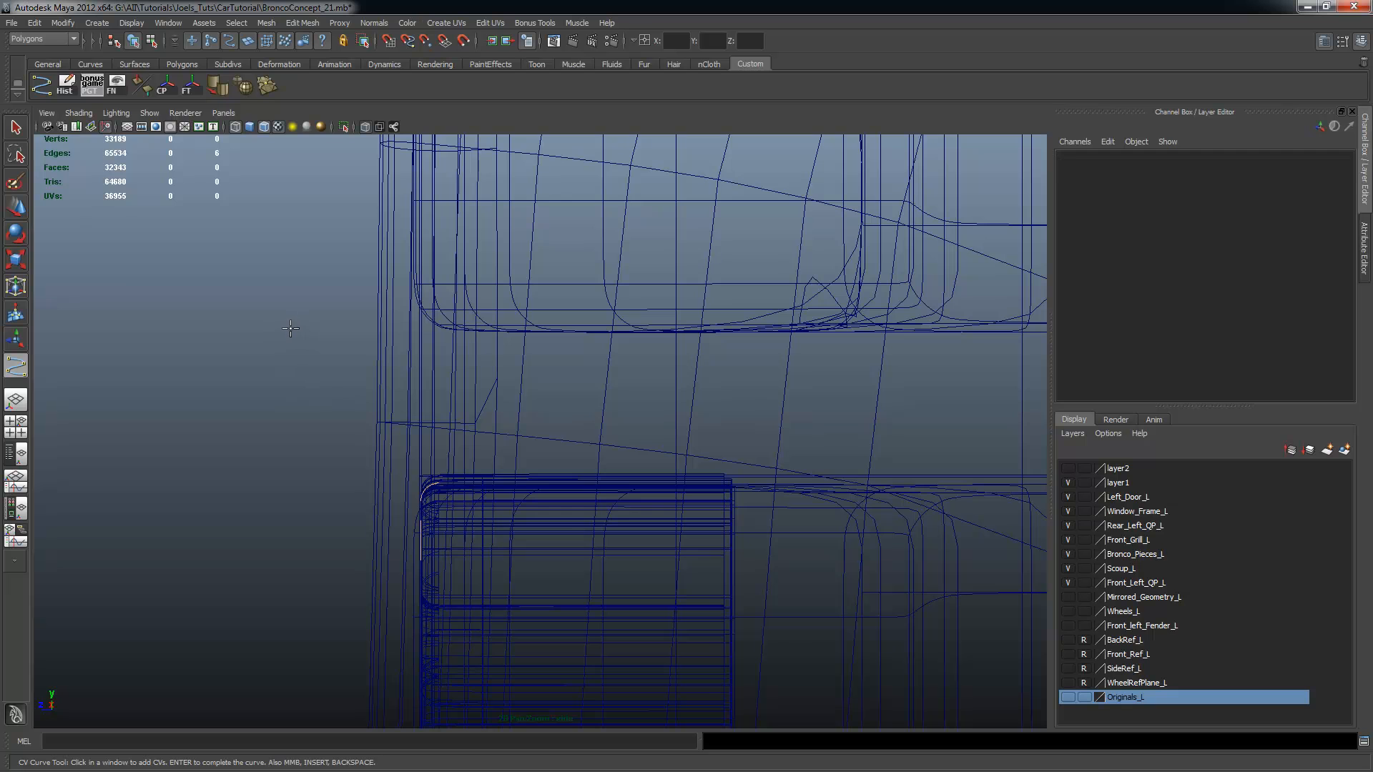
click(289, 324)
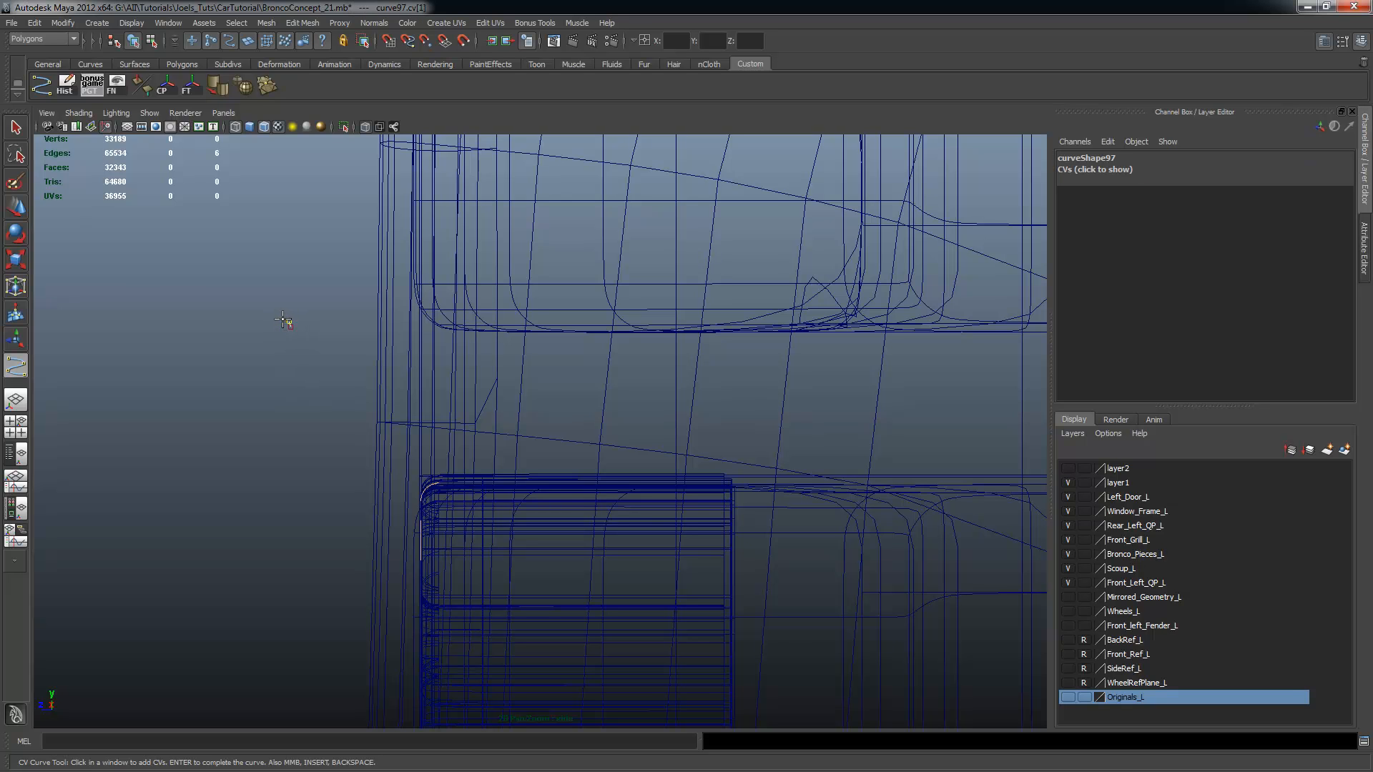
click(238, 328)
click(290, 374)
key(q)
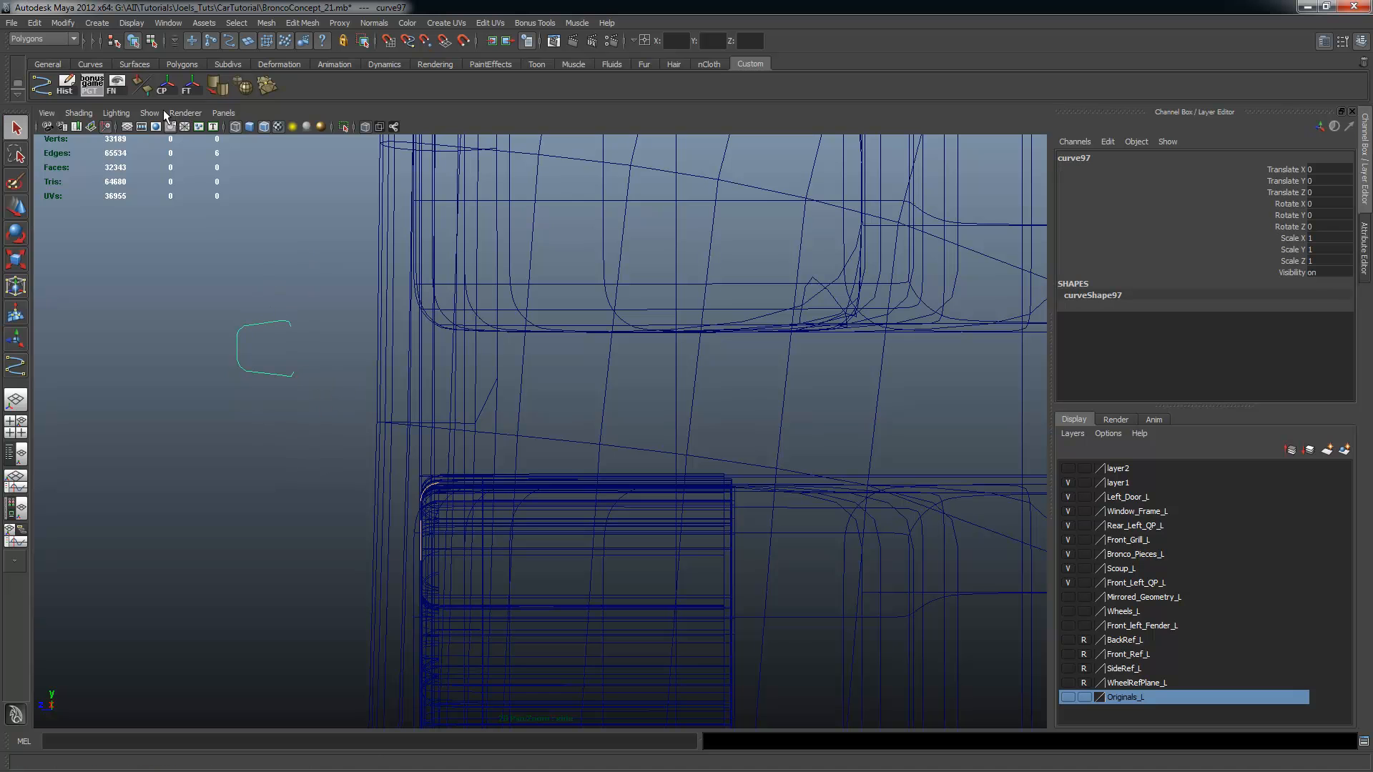
Centre the profile curve's pivot and shift it back to the curve's open end
click(166, 89)
alt+right_drag(296, 383, 306, 380)
key(w)
alt+right_drag(221, 373, 331, 344)
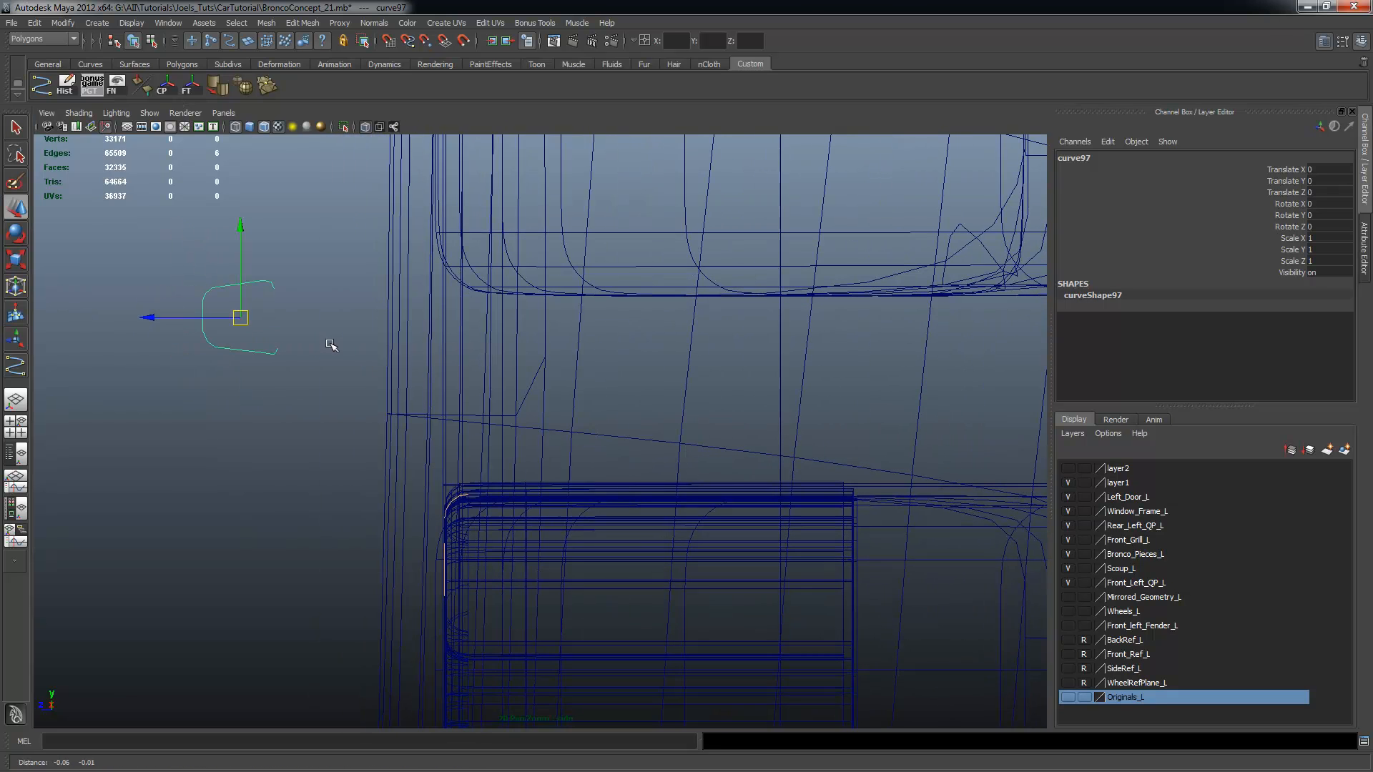
key(Insert)
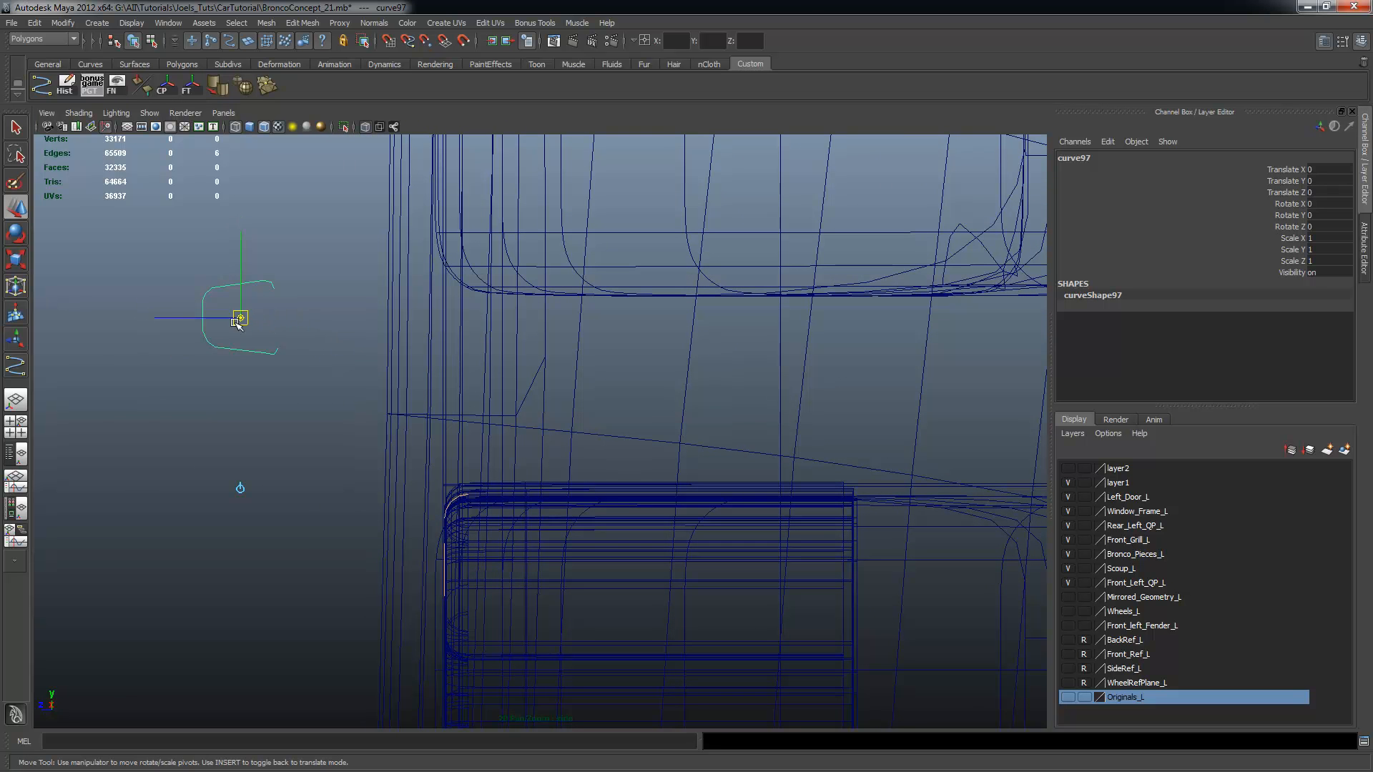
drag(207, 316, 249, 320)
key(Insert)
Move the profile curve sideways to the headlight opening, to about 6.951 in Translate X
key(space)
key(space)
alt+drag(729, 271, 698, 300)
alt+right_drag(699, 300, 529, 307)
alt+drag(308, 394, 667, 400)
key(f)
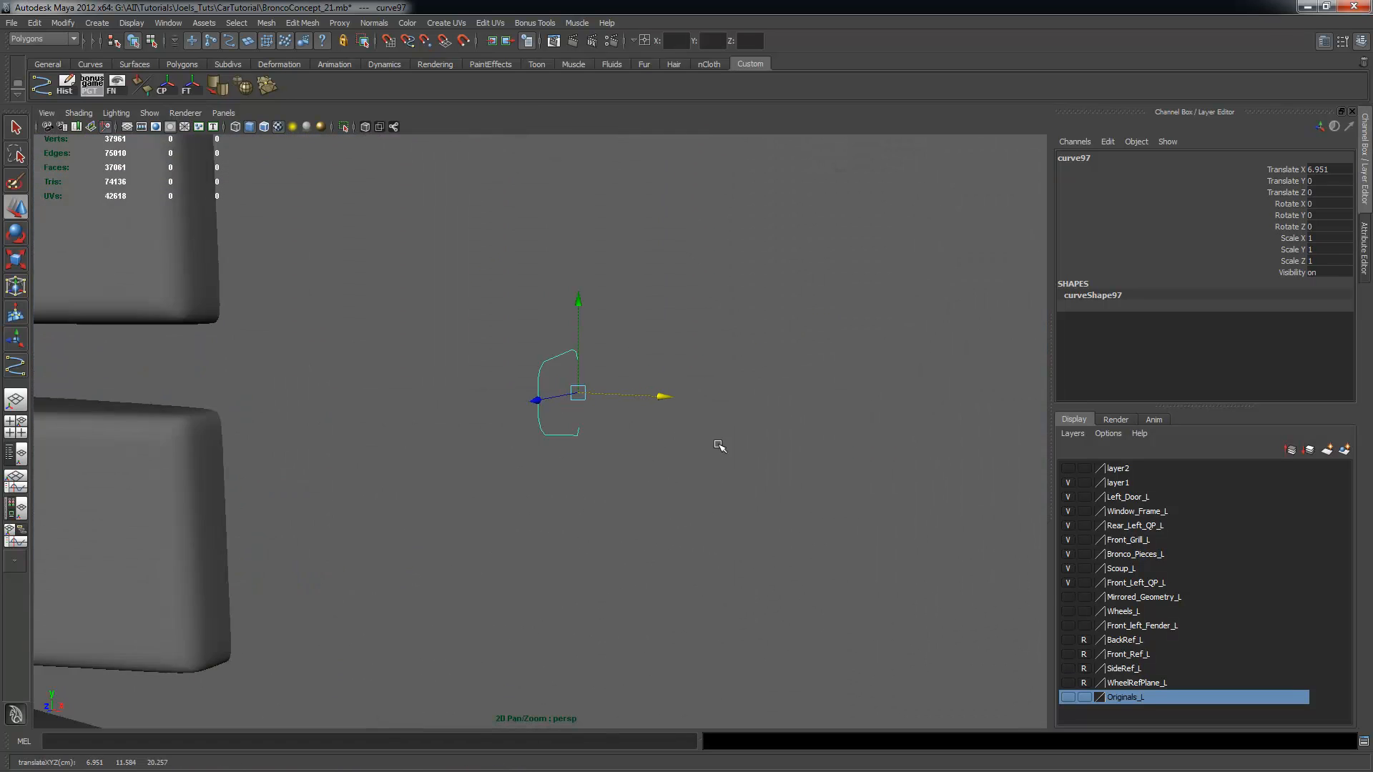
Show the front reference and place the profile curve on top of the headlight's outer ring, at about X 6.854 and Y 0.558
key(space)
key(space)
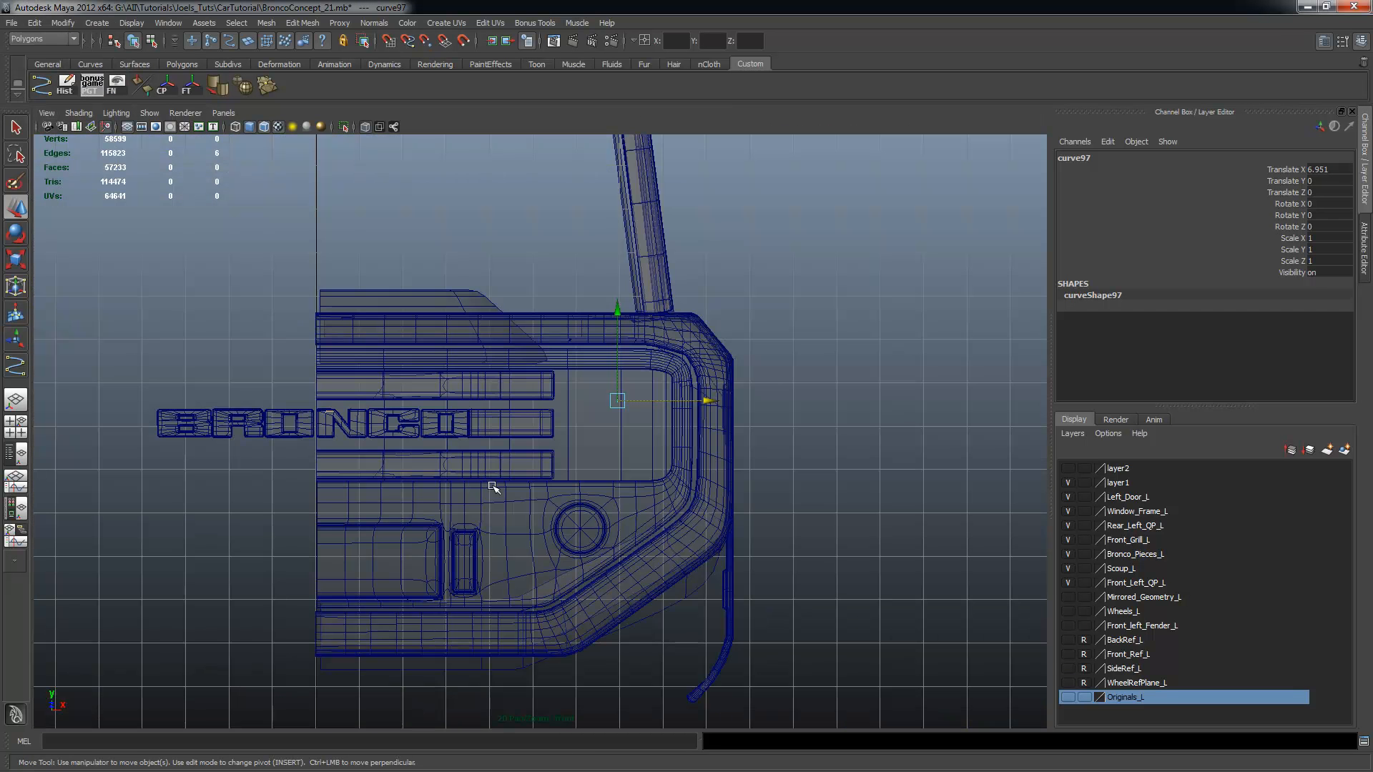
click(1068, 655)
alt+right_drag(760, 475, 1023, 493)
alt+middle_drag(1023, 494, 978, 493)
alt+right_drag(744, 415, 886, 401)
alt+middle_drag(887, 386, 693, 394)
alt+right_drag(693, 386, 886, 386)
alt+middle_drag(438, 286, 469, 349)
drag(445, 230, 444, 77)
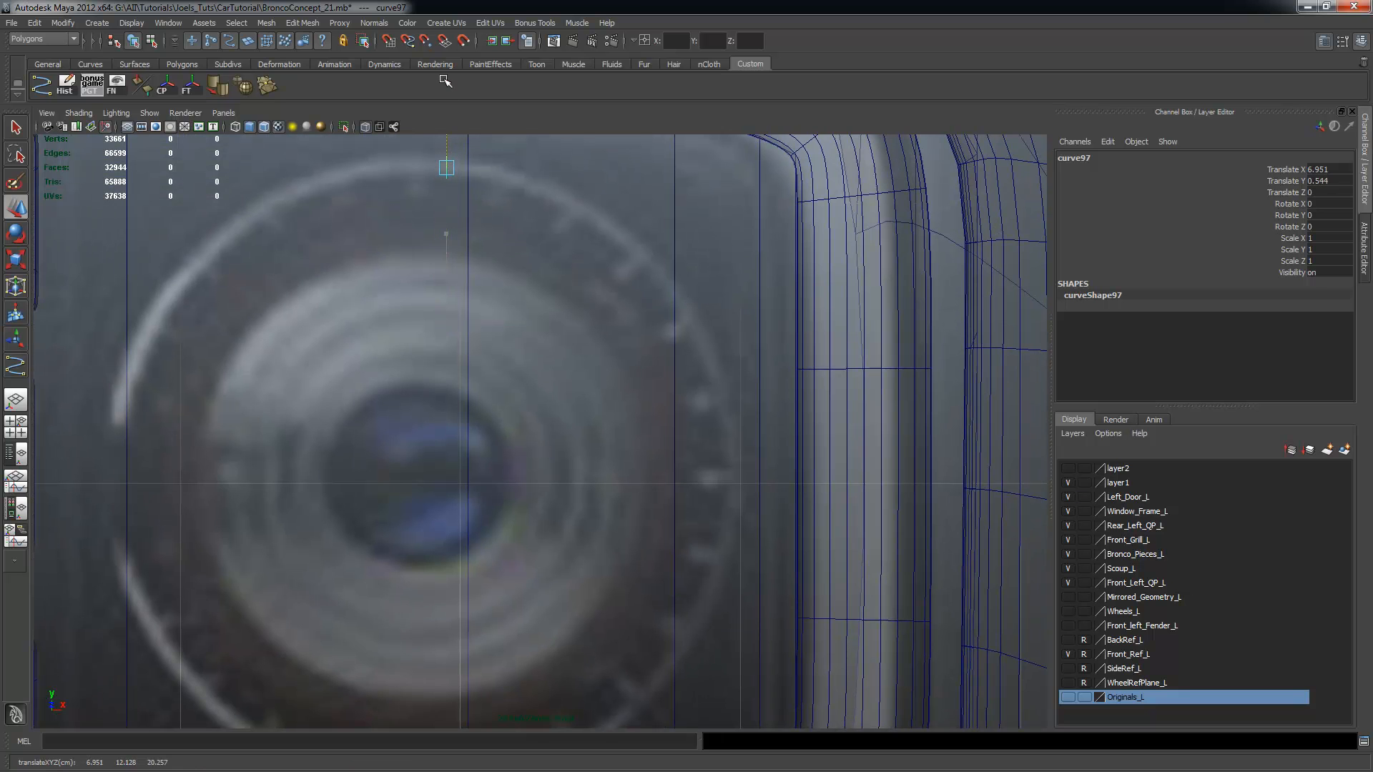
drag(530, 167, 508, 164)
alt+right_drag(514, 208, 485, 204)
drag(436, 179, 435, 169)
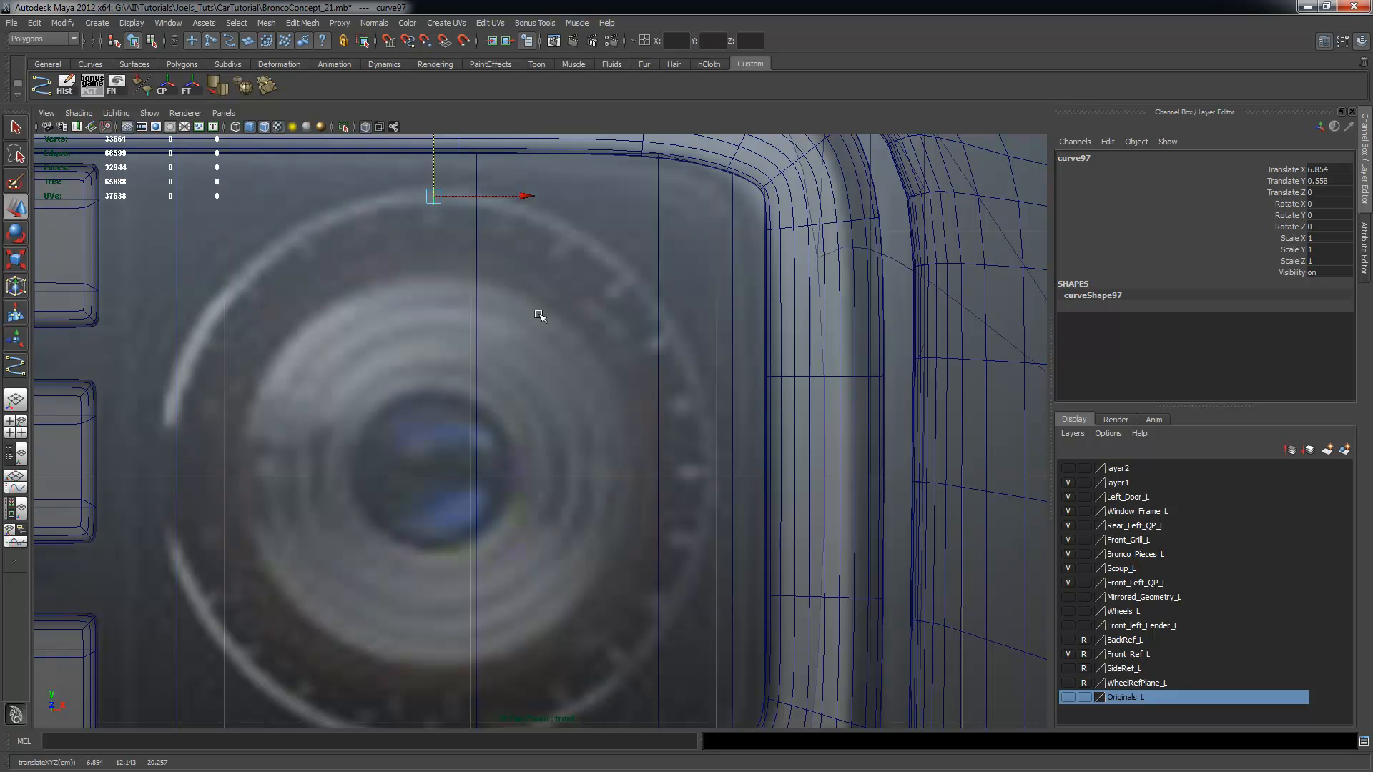
Move the profile curve's pivot down to the centre of the headlight in the reference image
key(Insert)
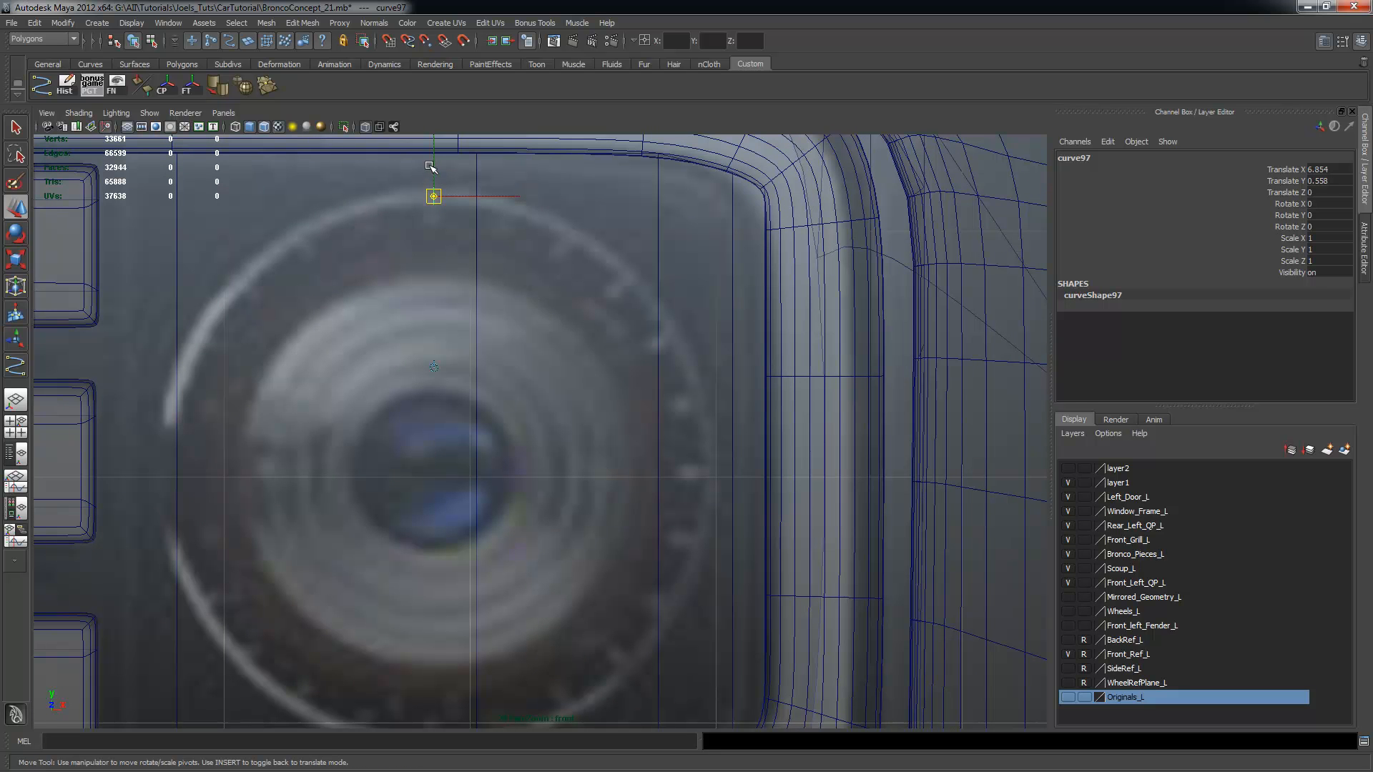
drag(434, 162, 469, 439)
key(Insert)
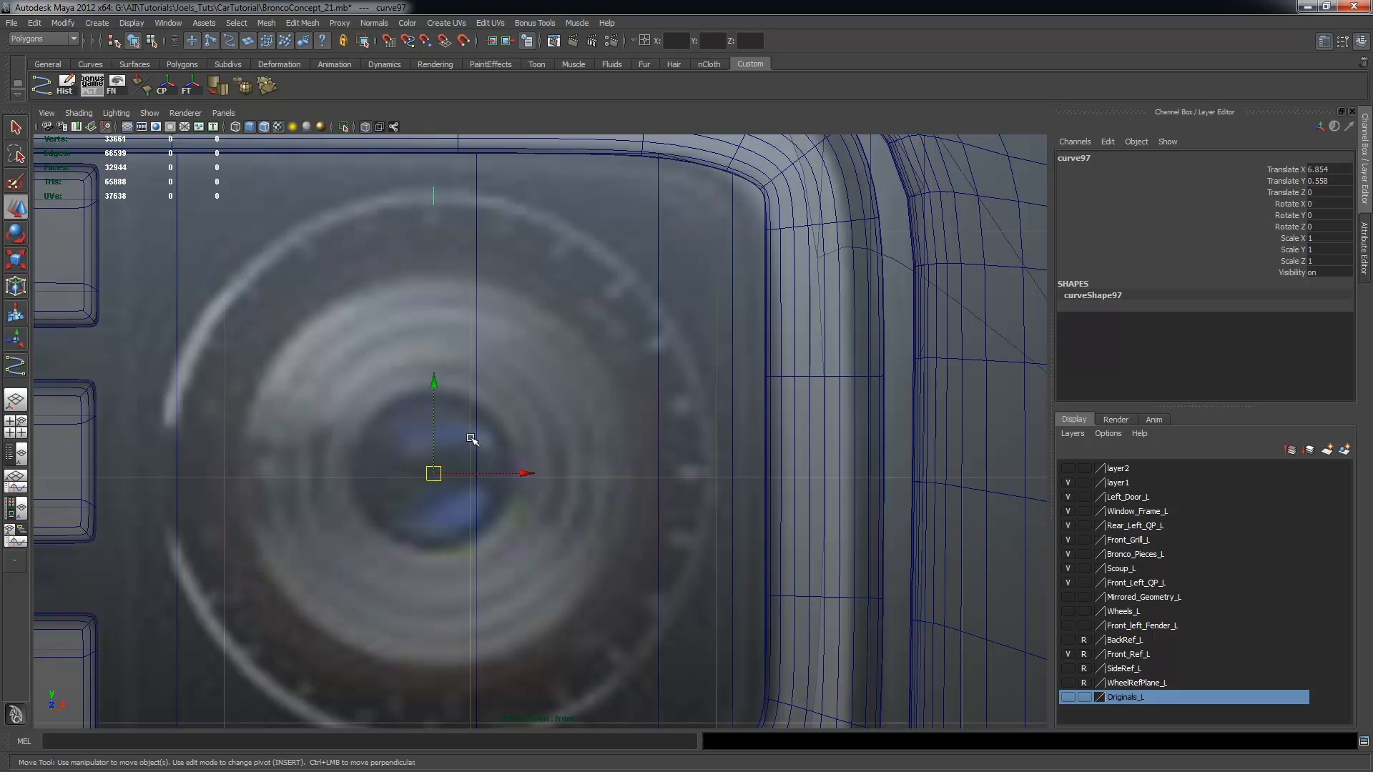
scroll(547, 290, down, 2)
Switch to the Surfaces command set and open the Revolve options for the profile curve
key(q)
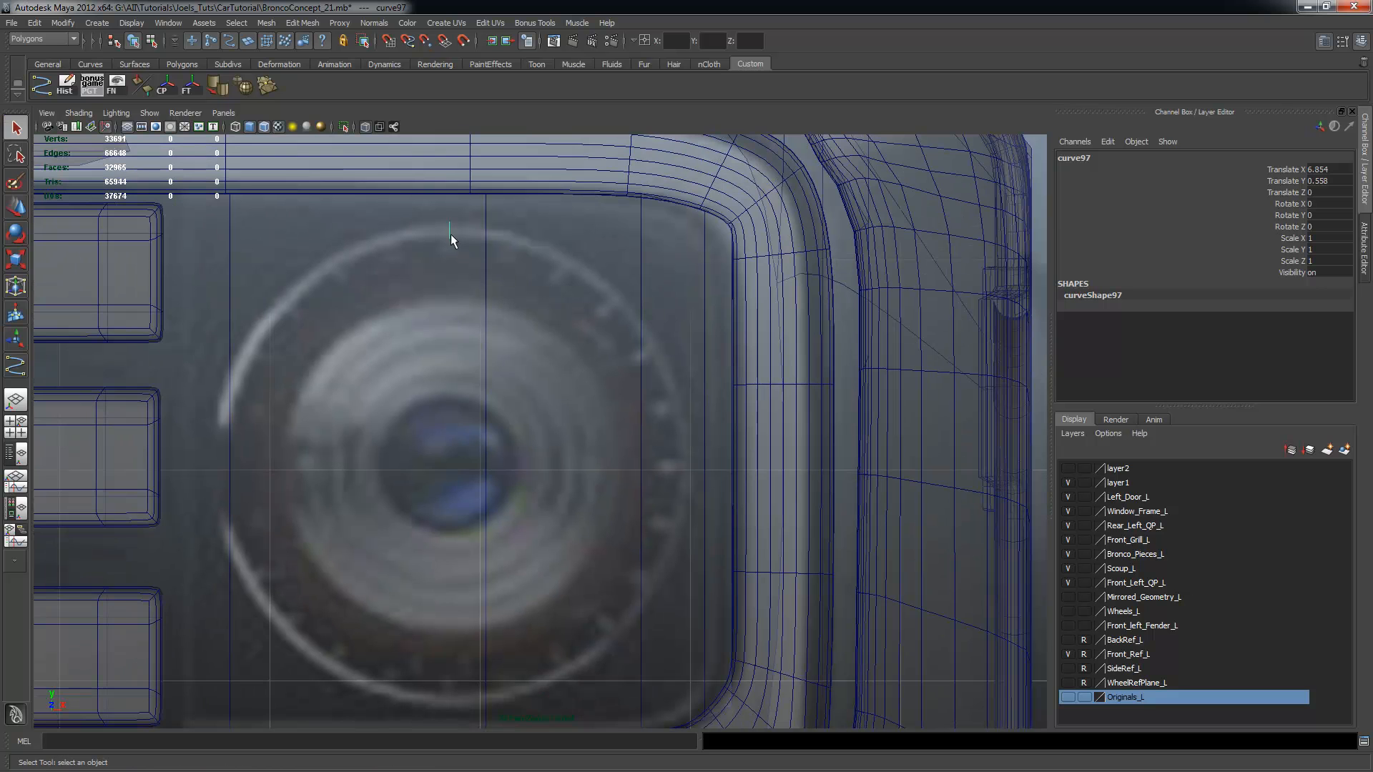
click(289, 23)
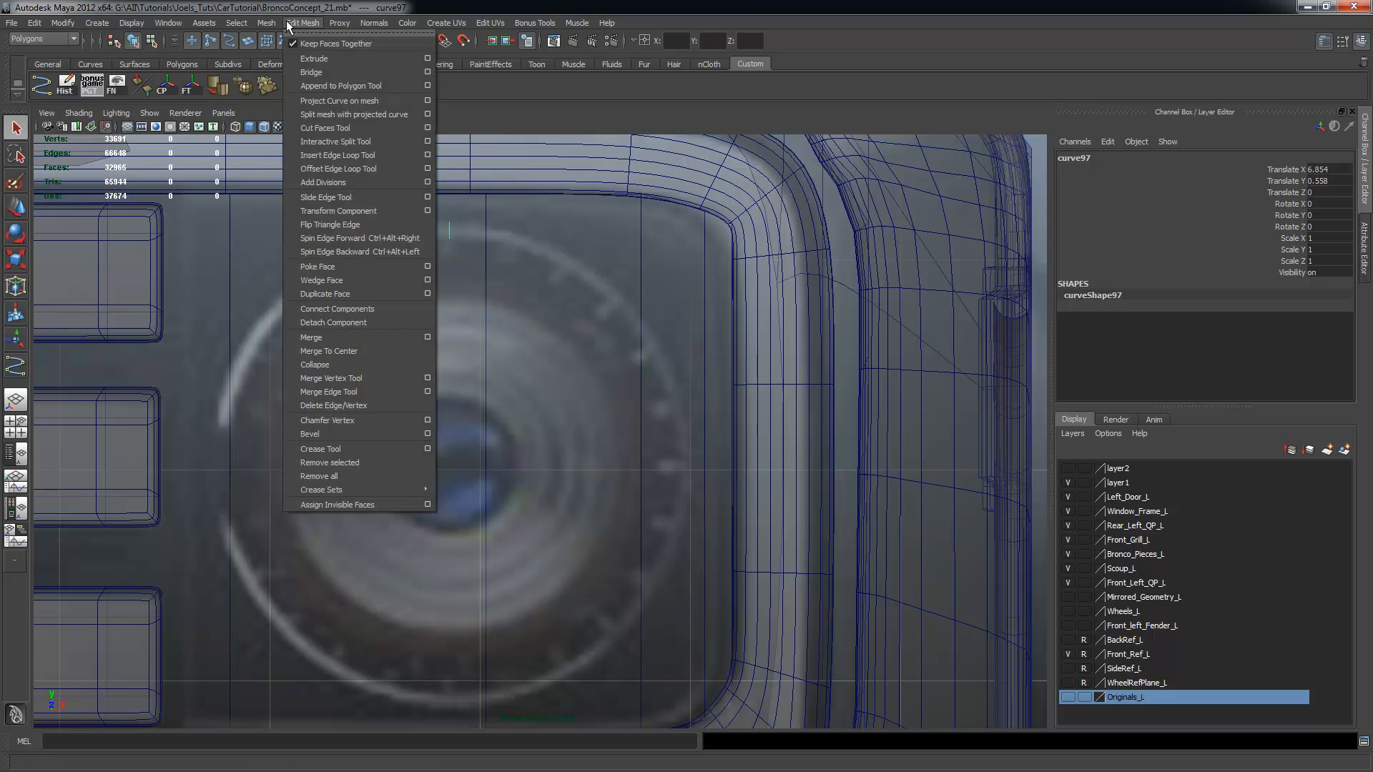
click(274, 13)
click(49, 40)
click(48, 67)
click(251, 22)
mouse_move(286, 21)
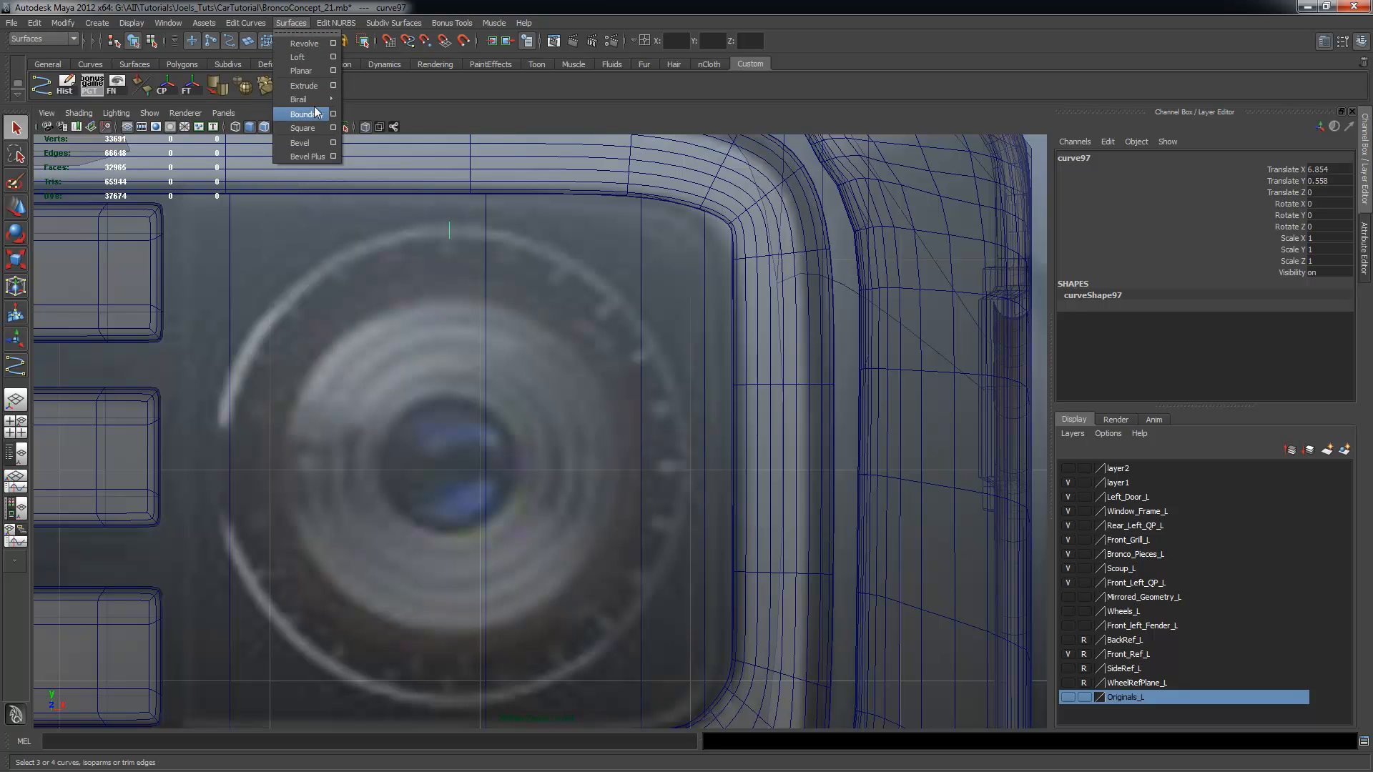
click(332, 43)
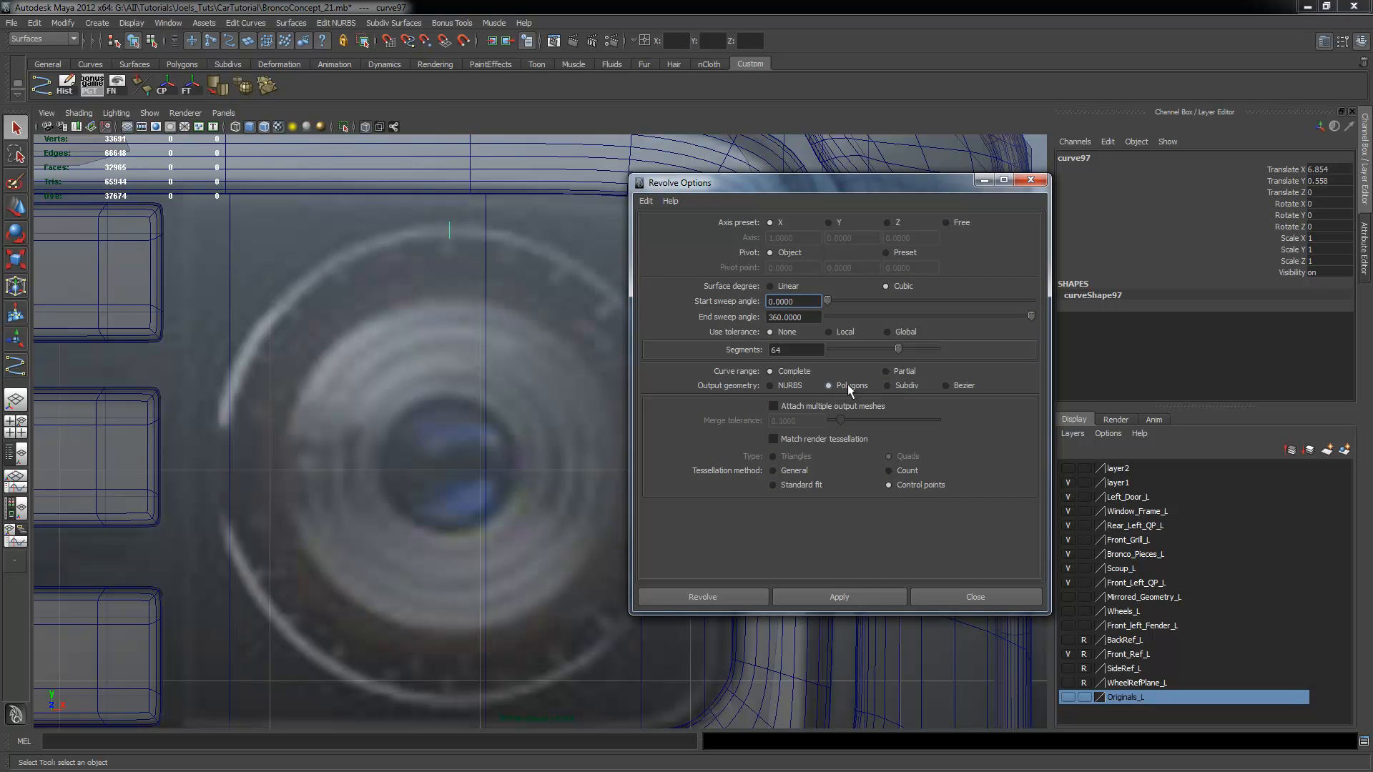
Try to revolve the profile curve about the X axis as polygons with 64 segments
click(878, 593)
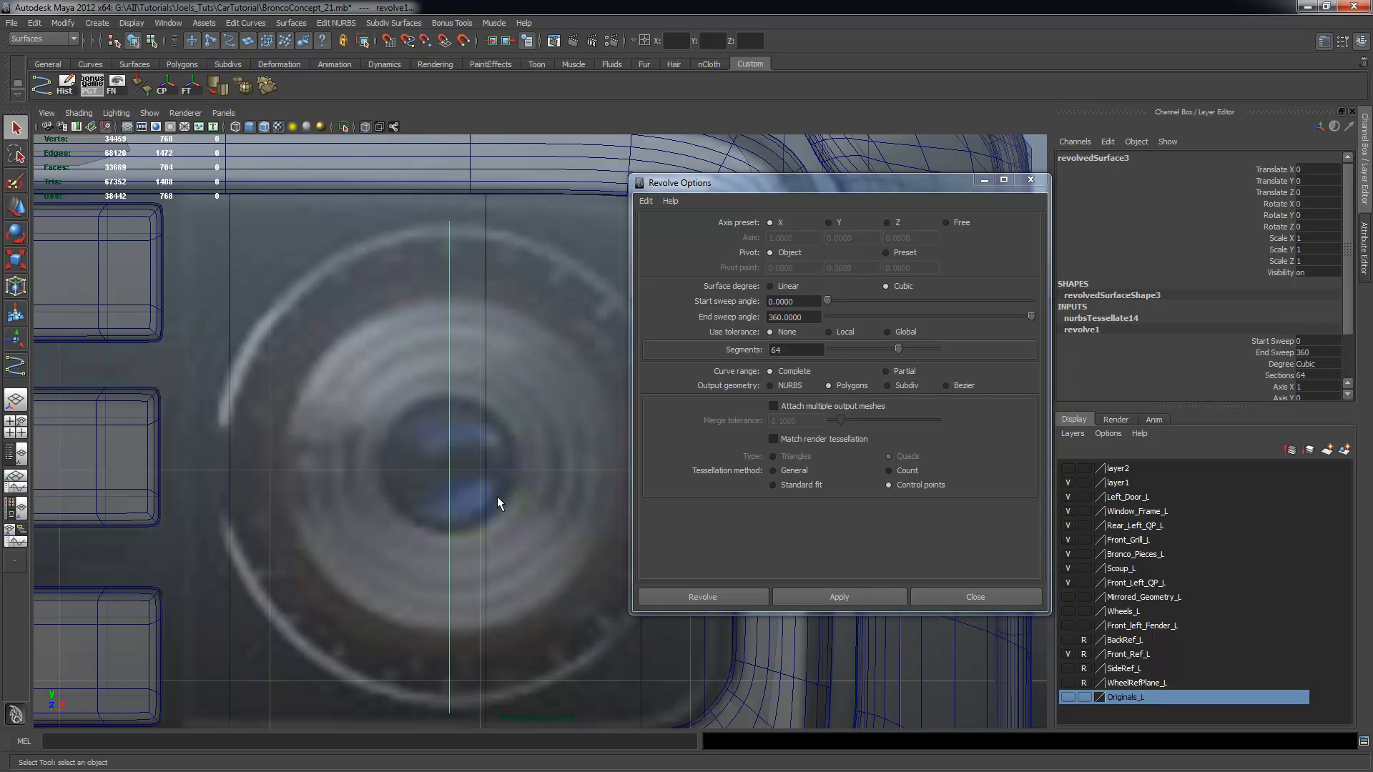
key(ctrl+z)
alt+right_drag(492, 457, 506, 333)
key(w)
alt+right_drag(493, 385, 600, 388)
alt+middle_drag(600, 387, 543, 391)
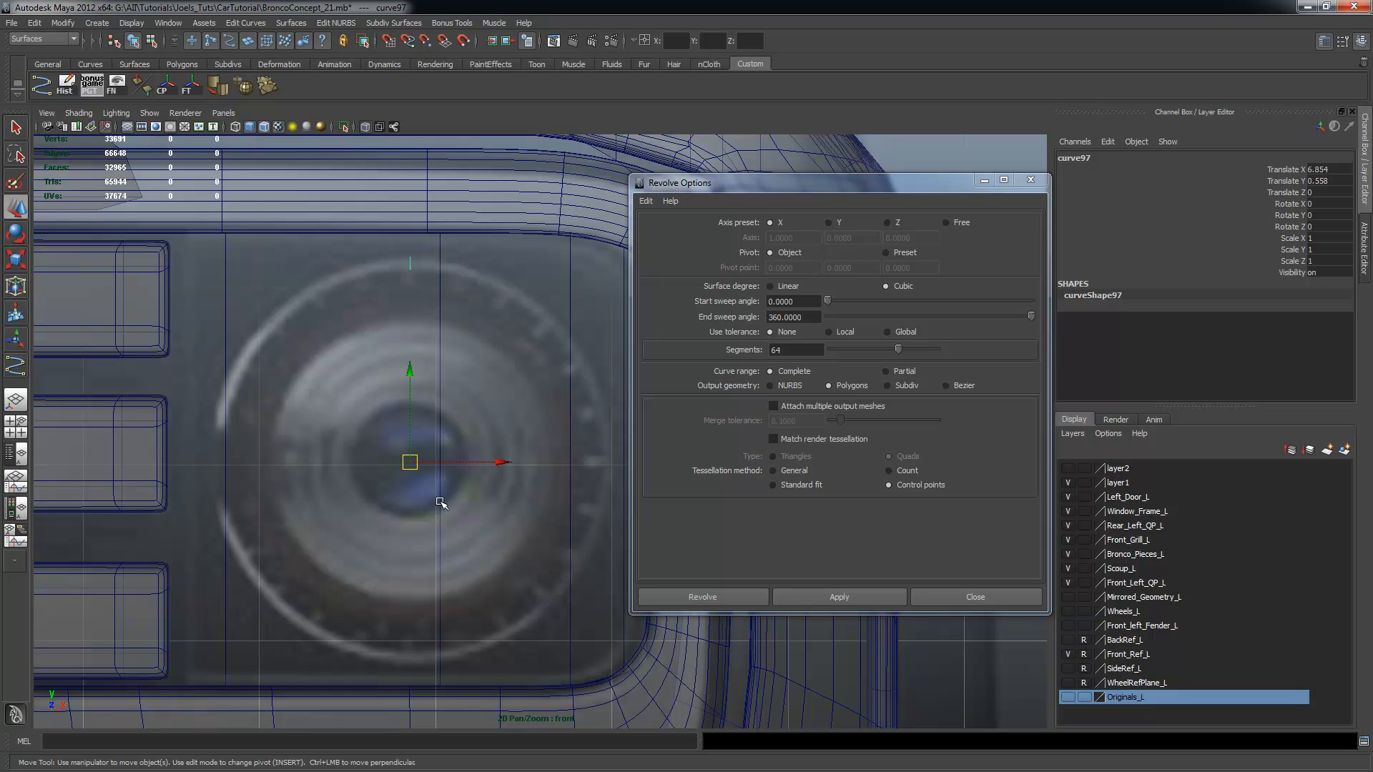
Revolve the profile curve about the Z axis as polygons with 32 segments to form the headlight's outer ring
click(889, 224)
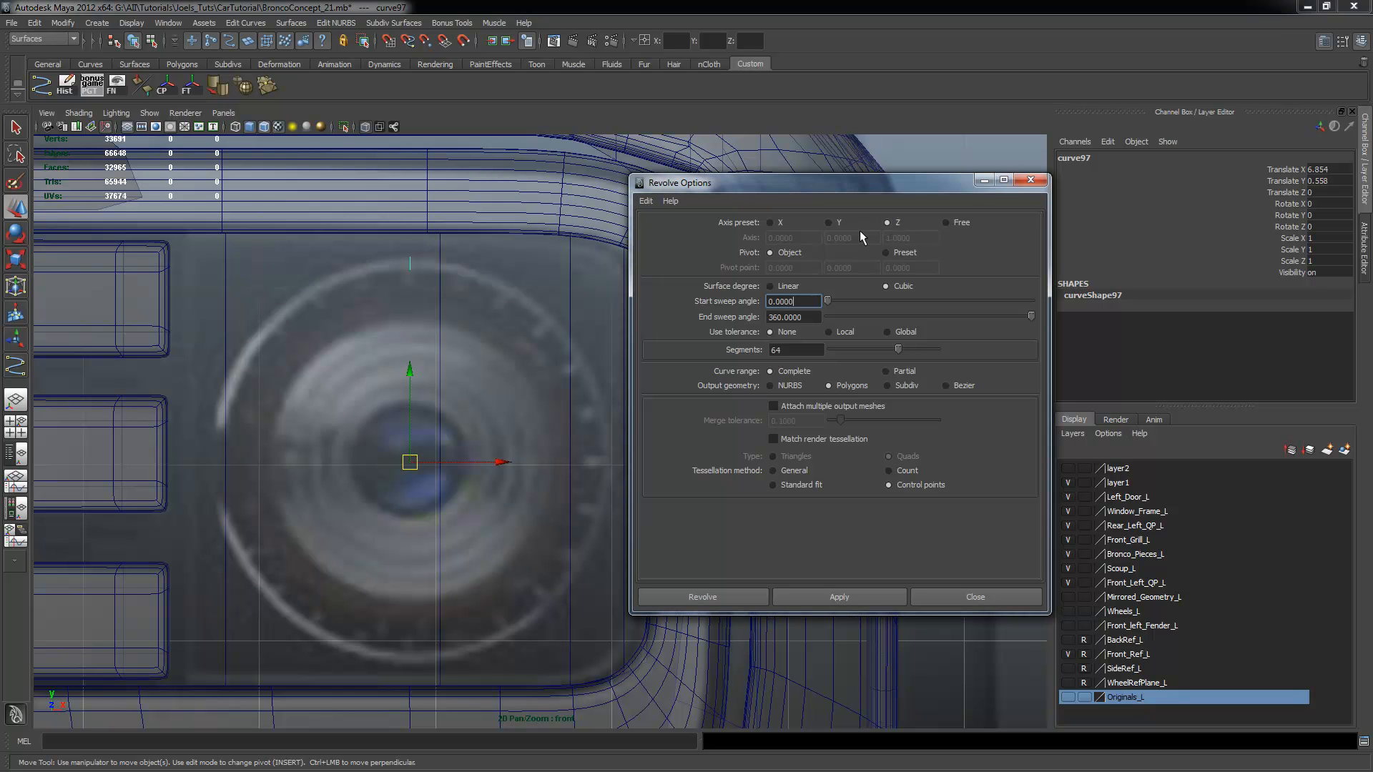
double_click(795, 344)
text(32)
click(843, 594)
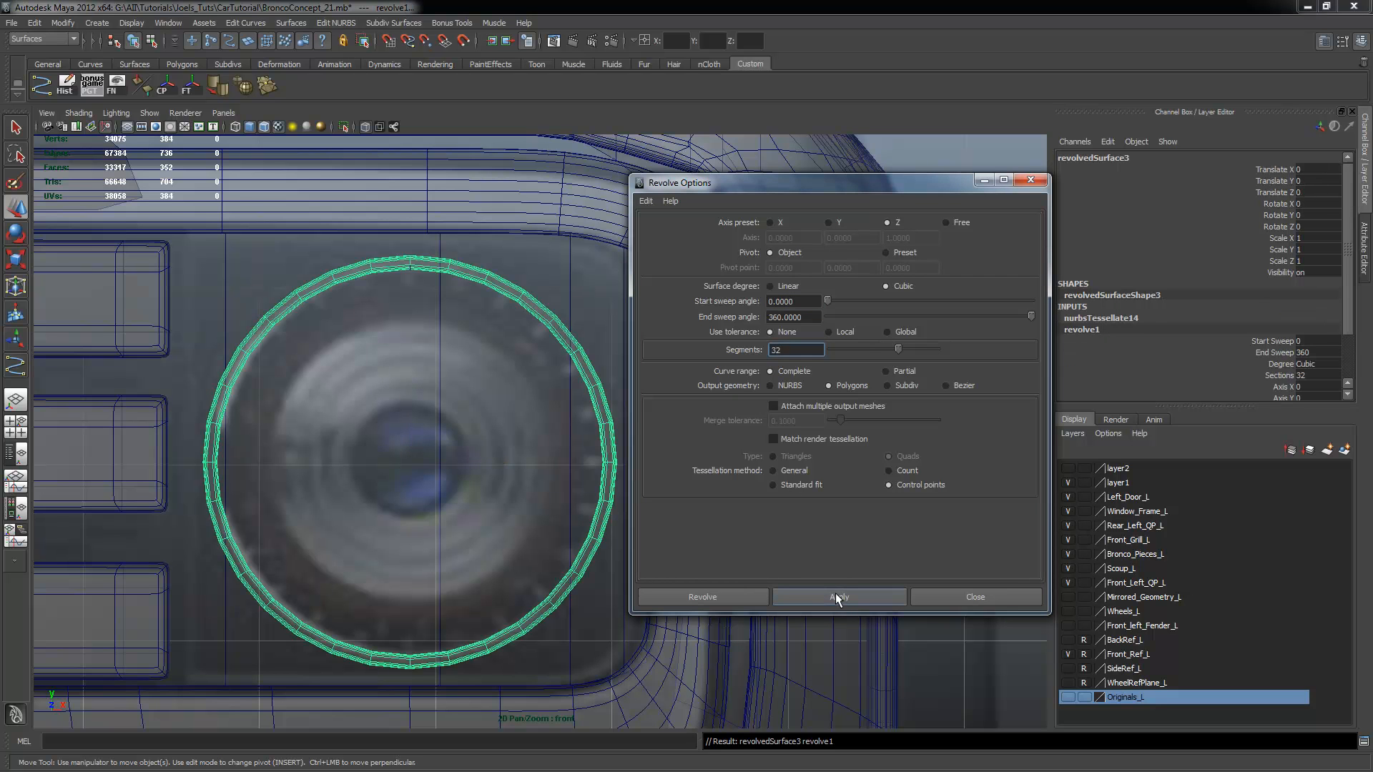
Centre the headlight ring's pivot and move the ring along Z to about -0.971
click(975, 598)
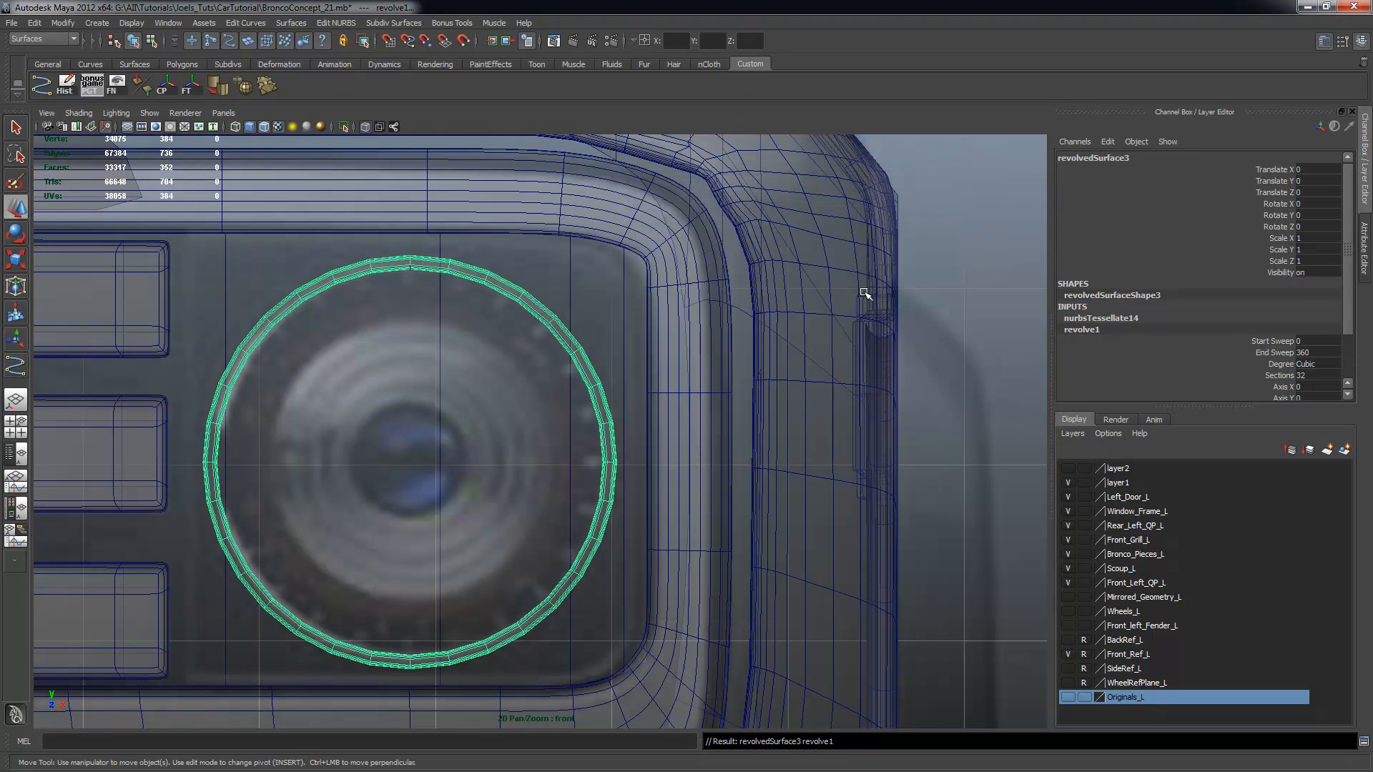
key(space)
key(space)
alt+drag(798, 343, 737, 352)
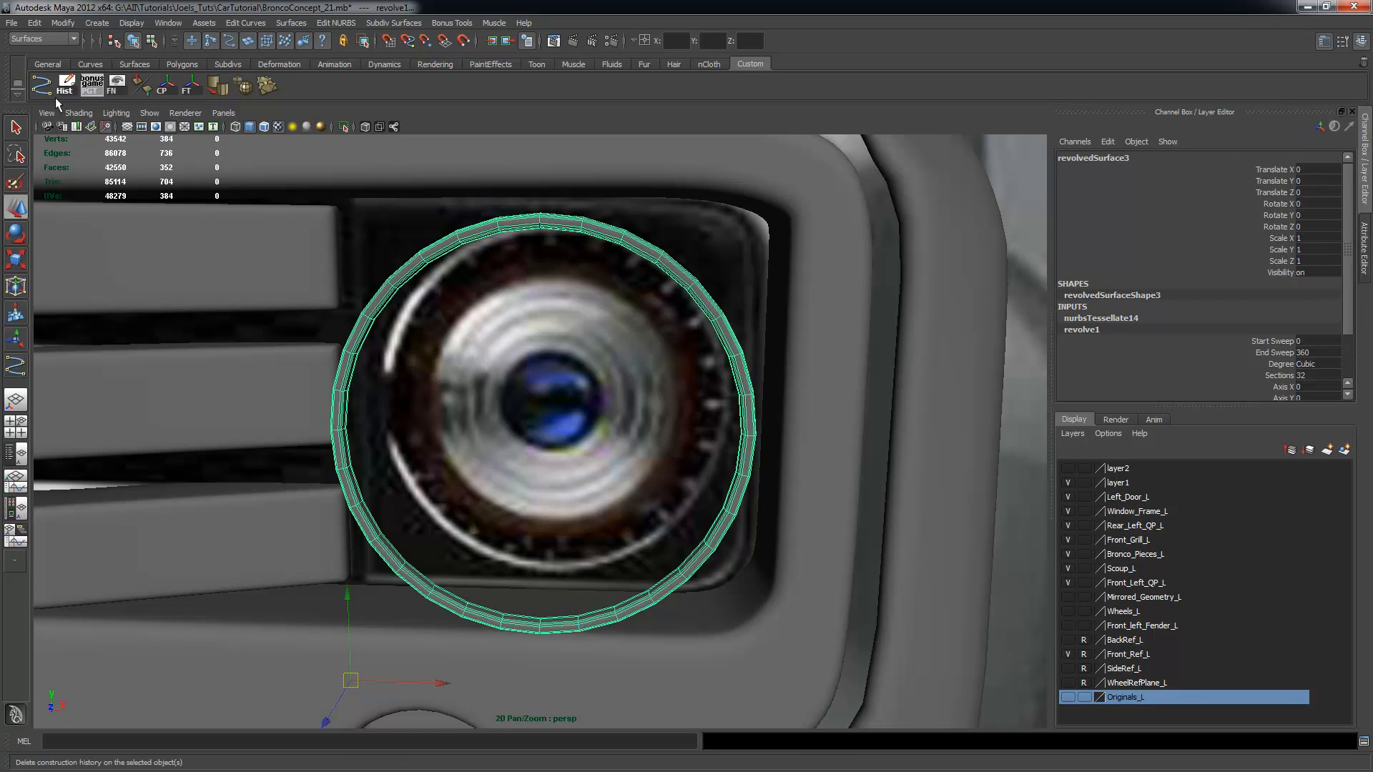
alt+drag(429, 275, 822, 422)
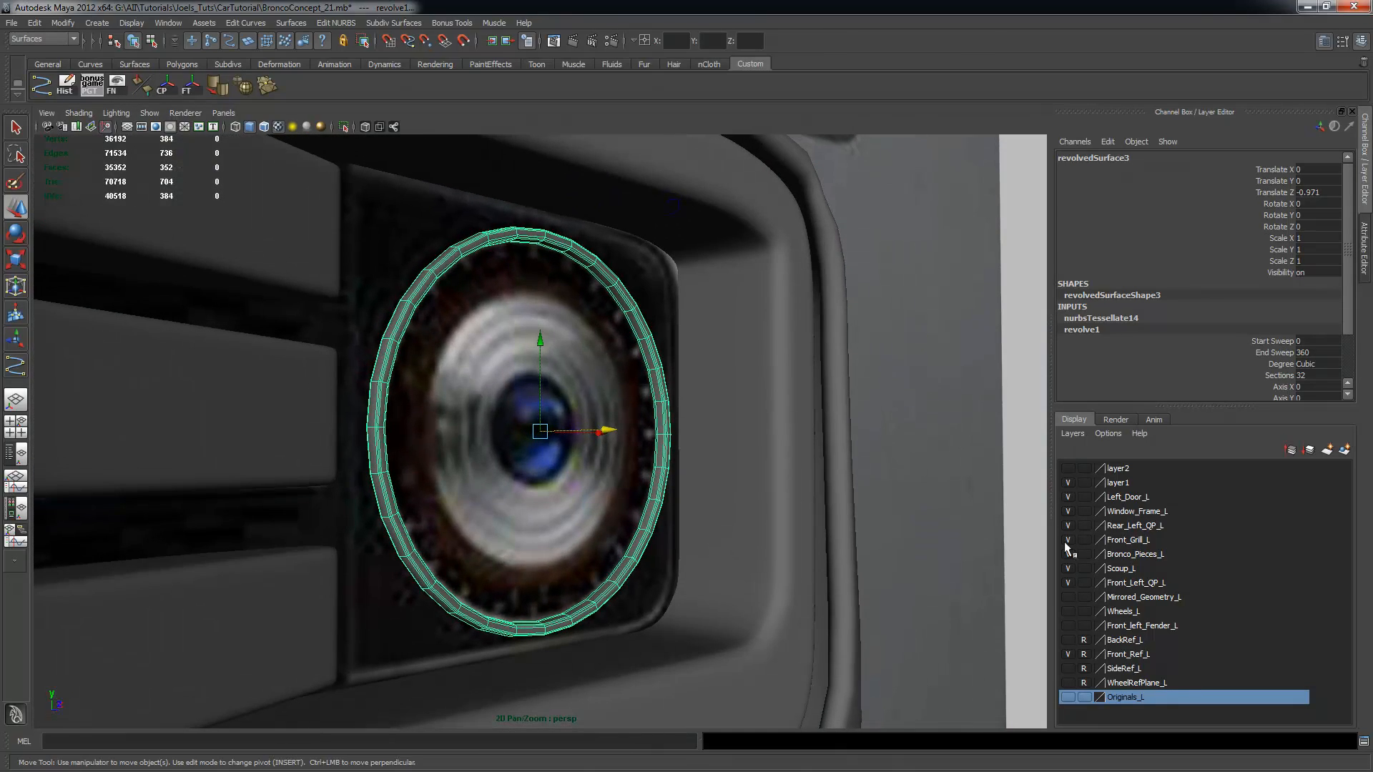
Hide the Front_Ref_L layer and inspect the ring's fit in the headlight recess in perspective
click(1069, 654)
alt+drag(698, 423, 690, 304)
click(915, 327)
alt+drag(547, 344, 711, 378)
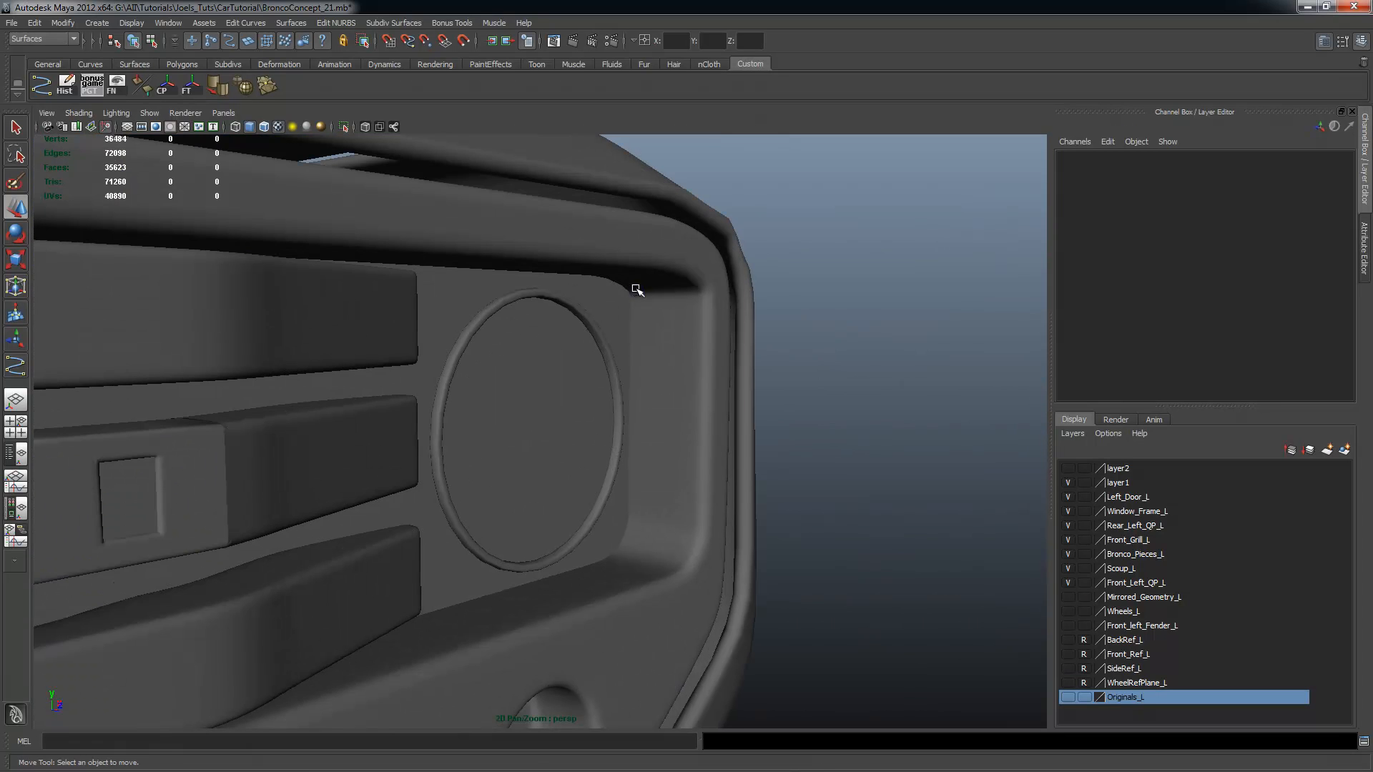
Scale up the control vertices of the headlight ring's profile curve vertically to thicken the ring
click(637, 290)
alt+drag(644, 310, 683, 299)
click(664, 288)
alt+right_drag(683, 298, 696, 307)
alt+drag(703, 312, 726, 251)
click(701, 285)
click(723, 257)
right_click(721, 256)
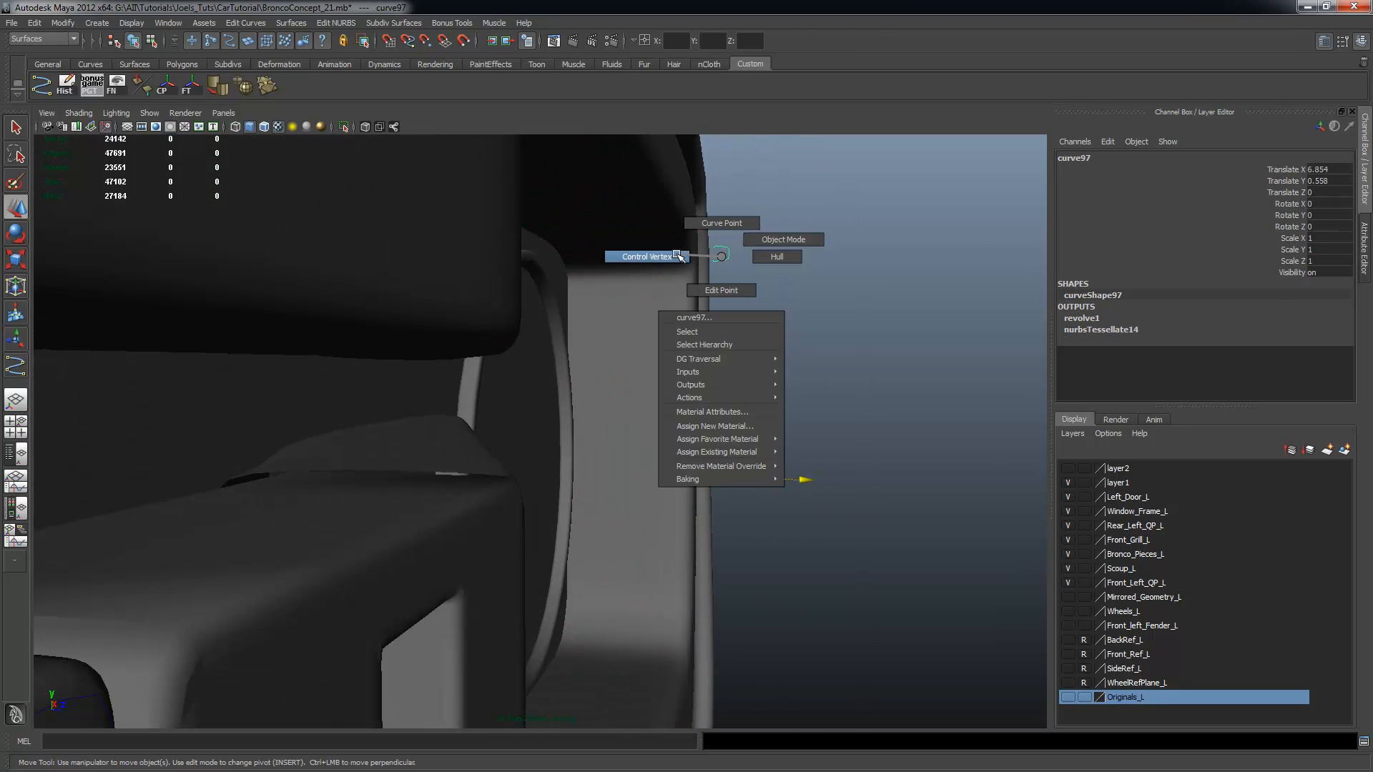
click(678, 256)
drag(720, 279, 755, 293)
key(r)
drag(710, 163, 713, 153)
drag(727, 44, 726, 44)
mouse_move(714, 322)
alt+mouse_down()
mouse_move(677, 309)
mouse_move(690, 312)
alt+mouse_up()
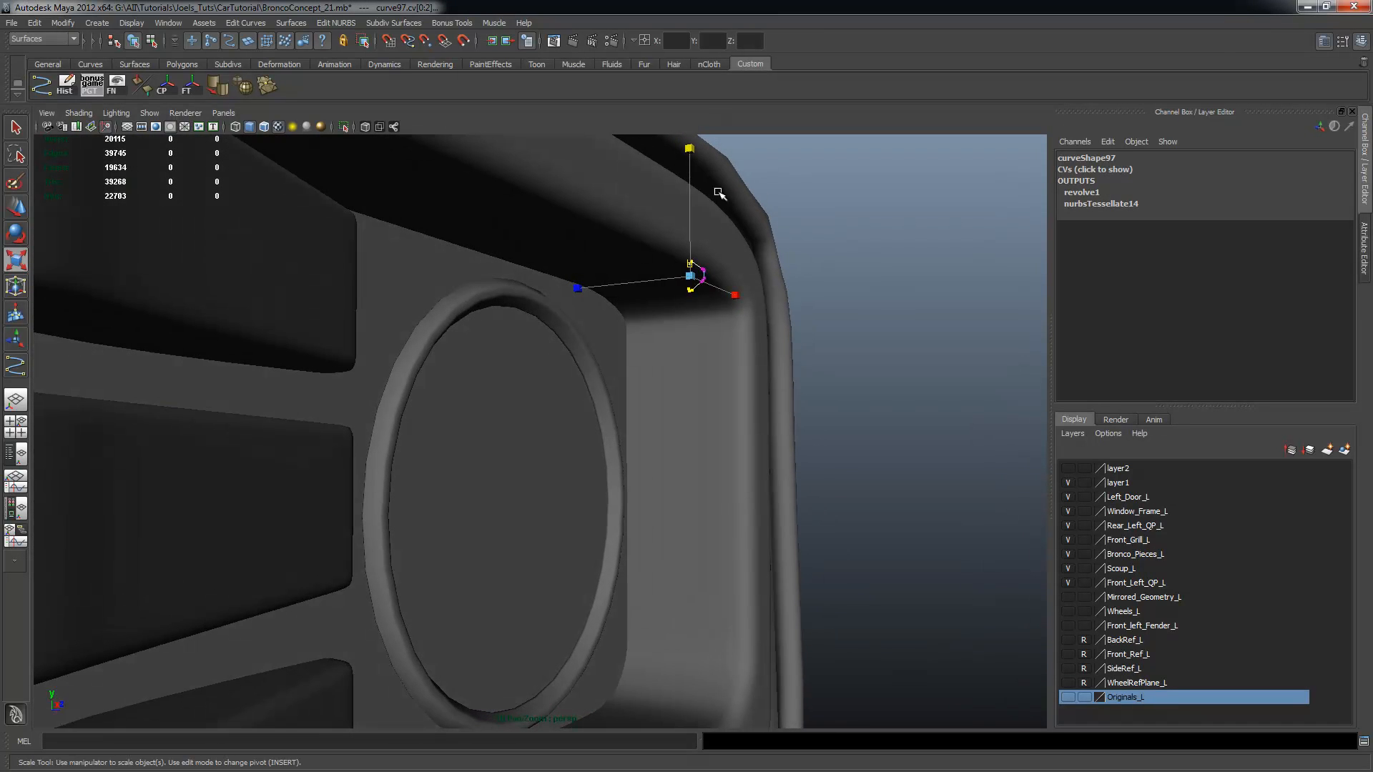
drag(693, 150, 905, 320)
click(908, 319)
Show the Front_Ref_L reference layer and frame the headlight closely in the front view
alt+drag(733, 379, 582, 389)
click(590, 336)
click(1037, 272)
key(space)
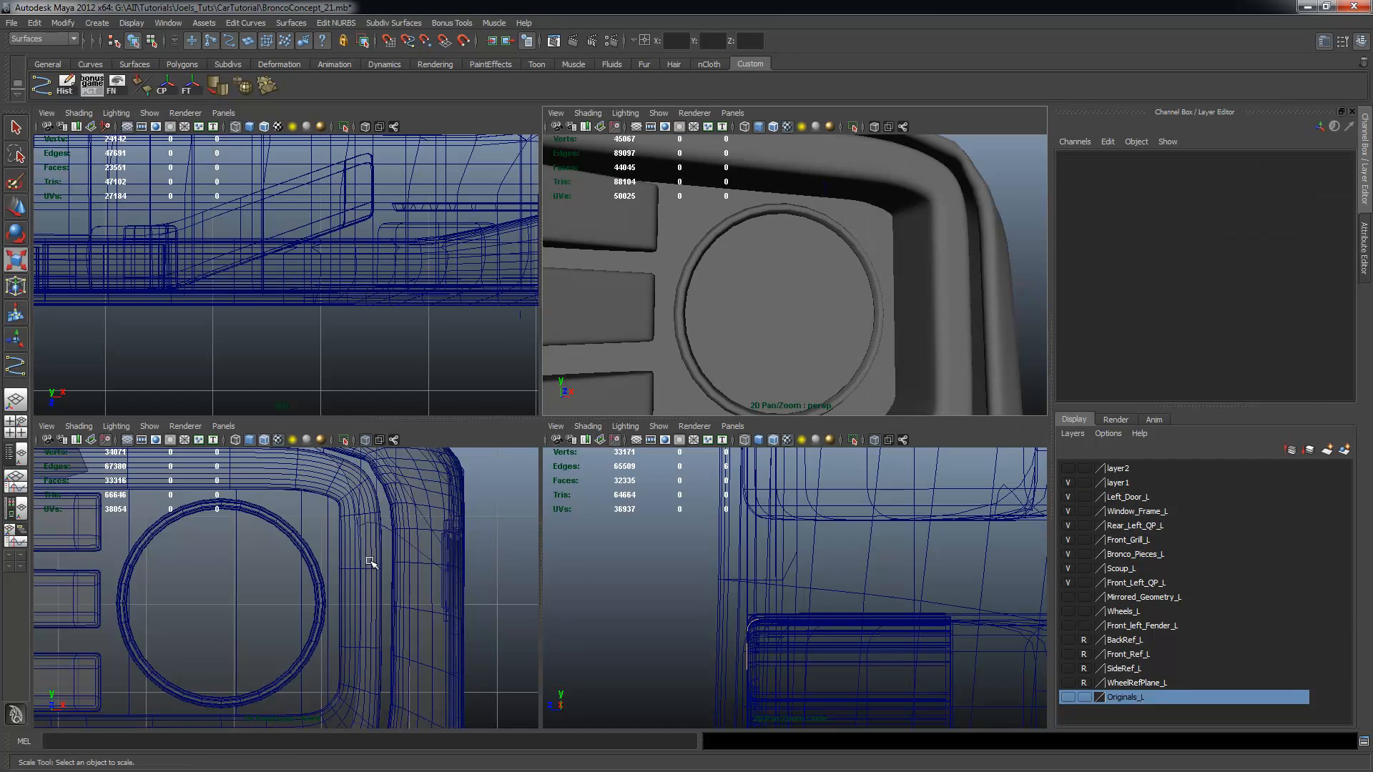
key(space)
alt+right_drag(323, 506, 466, 460)
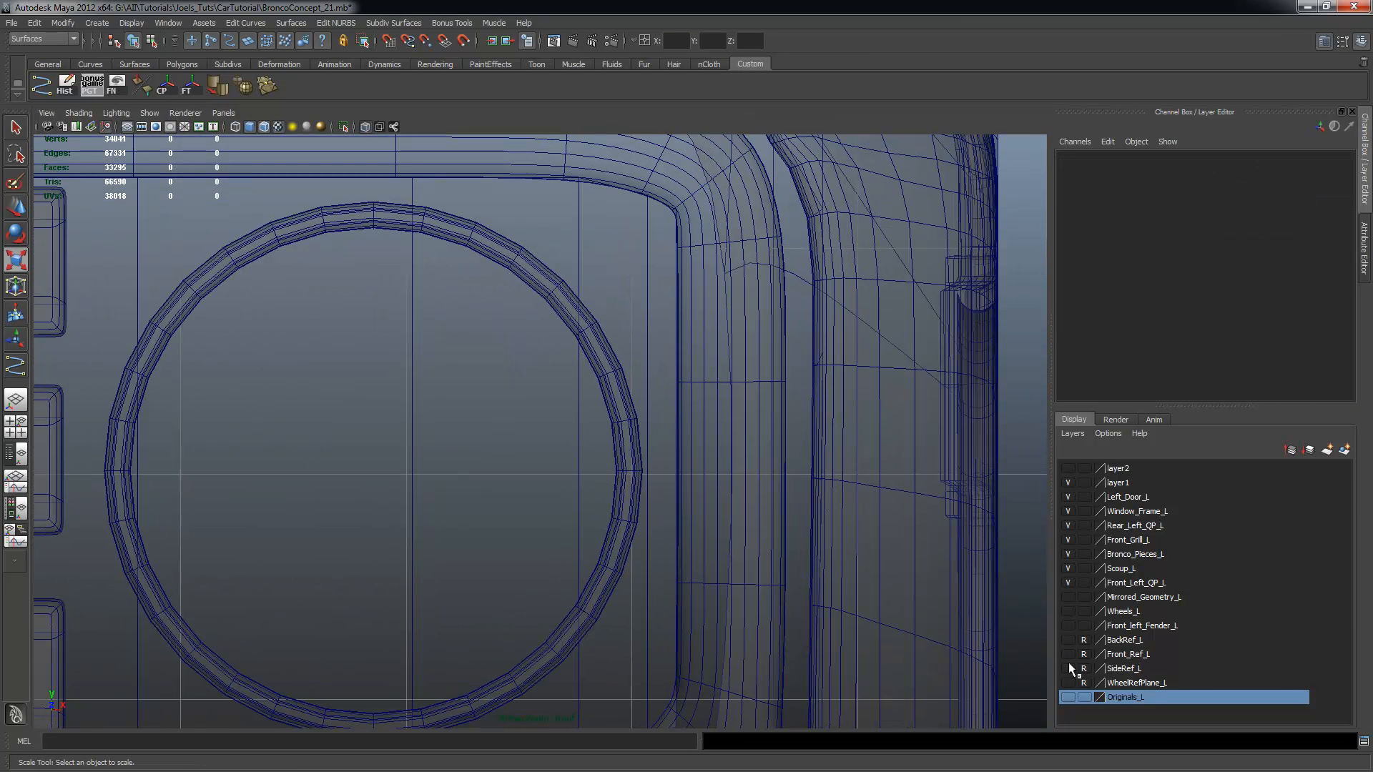
click(1068, 622)
click(1068, 622)
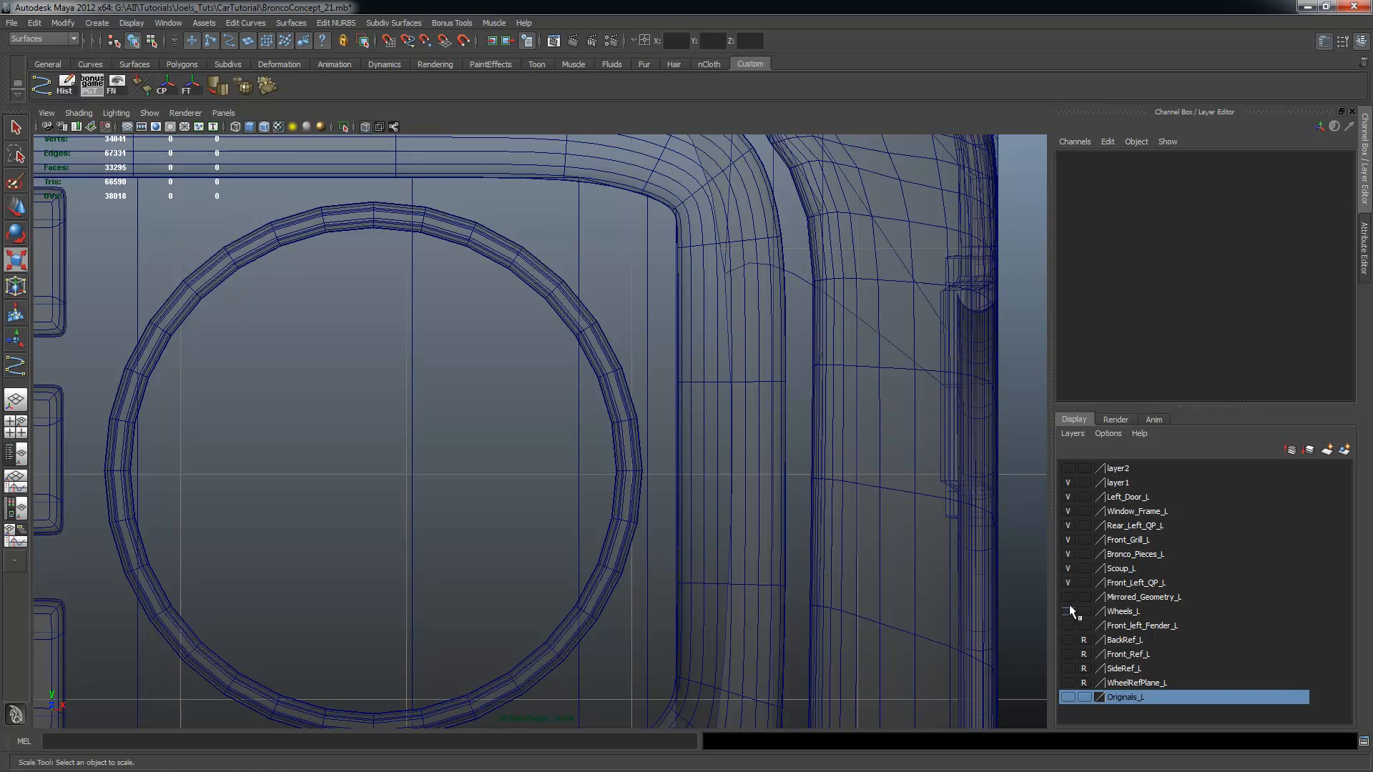
click(1067, 653)
scroll(423, 235, up, 1)
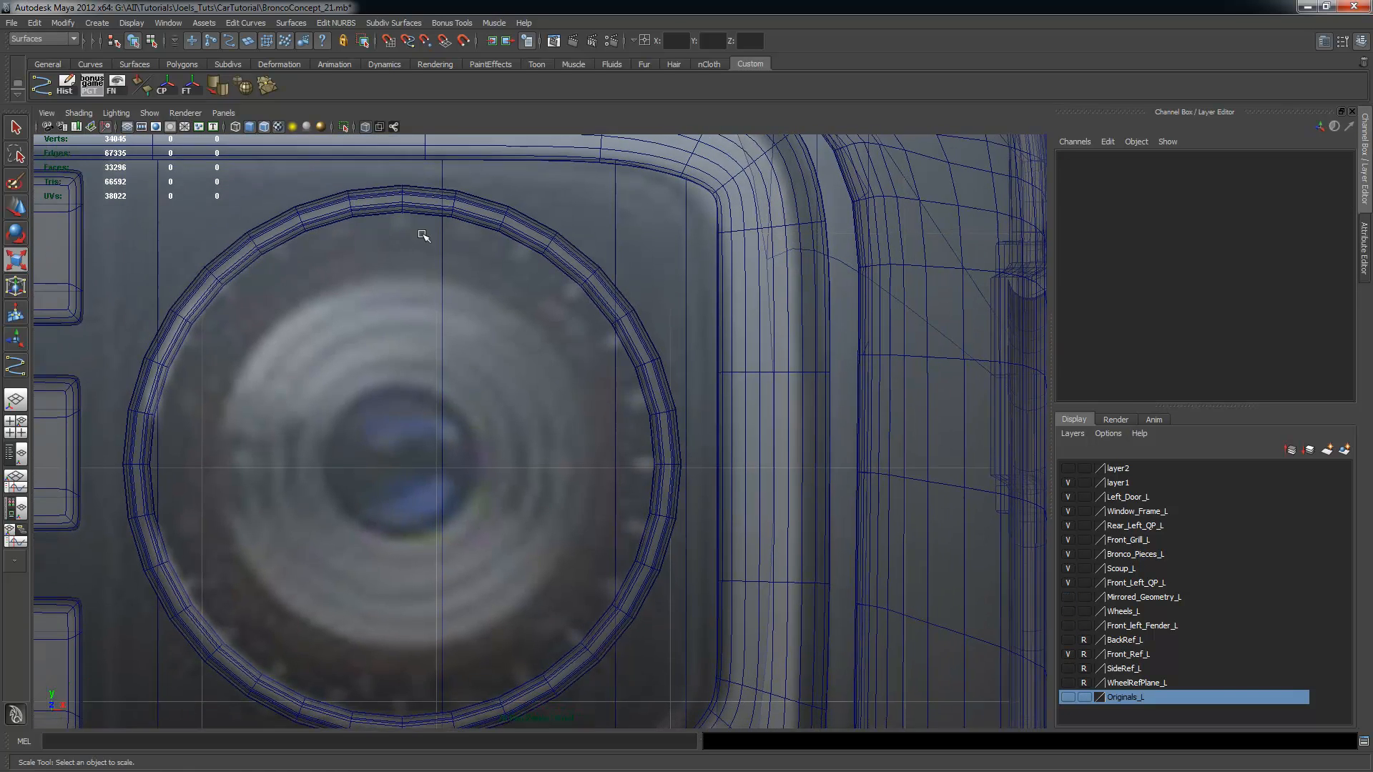
scroll(418, 271, up, 2)
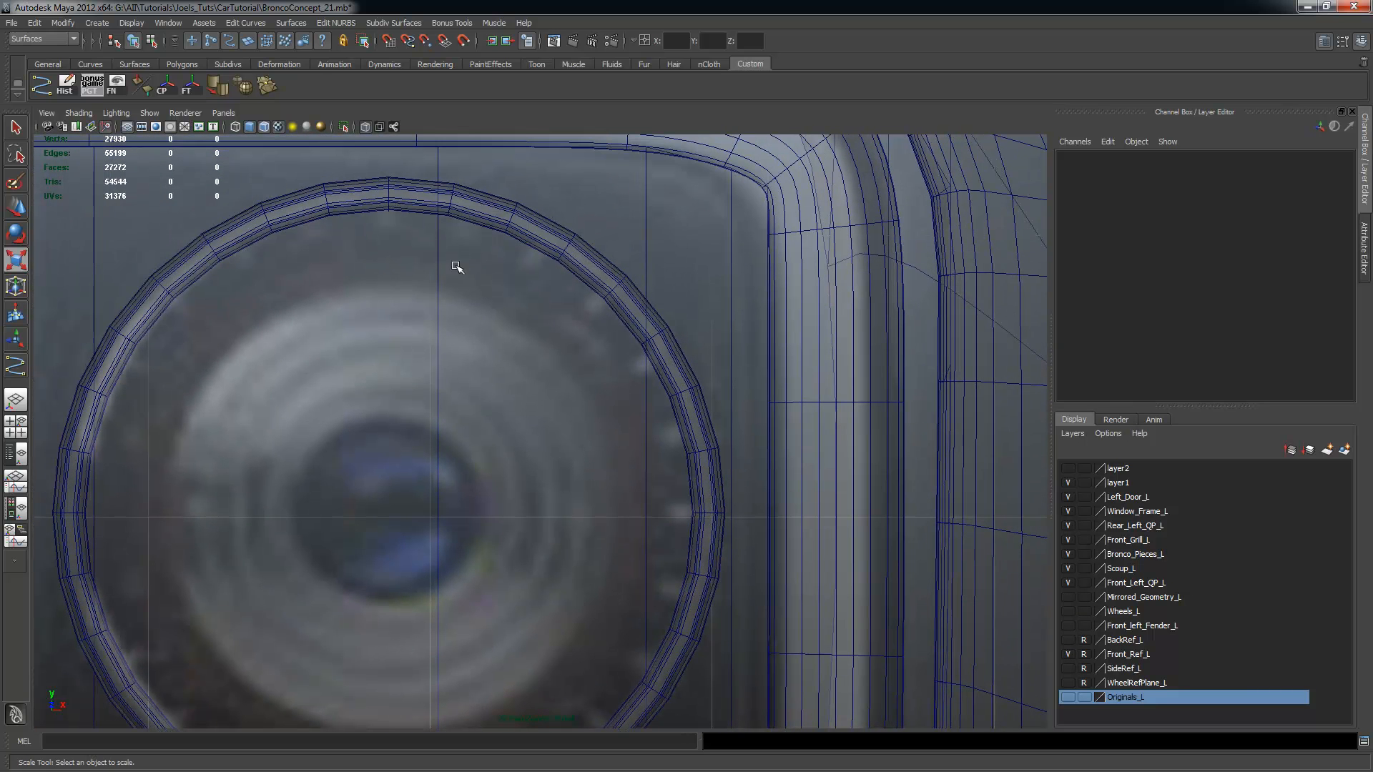
Create a small polygon cube just inside the top of the headlight ring
click(133, 23)
mouse_move(111, 21)
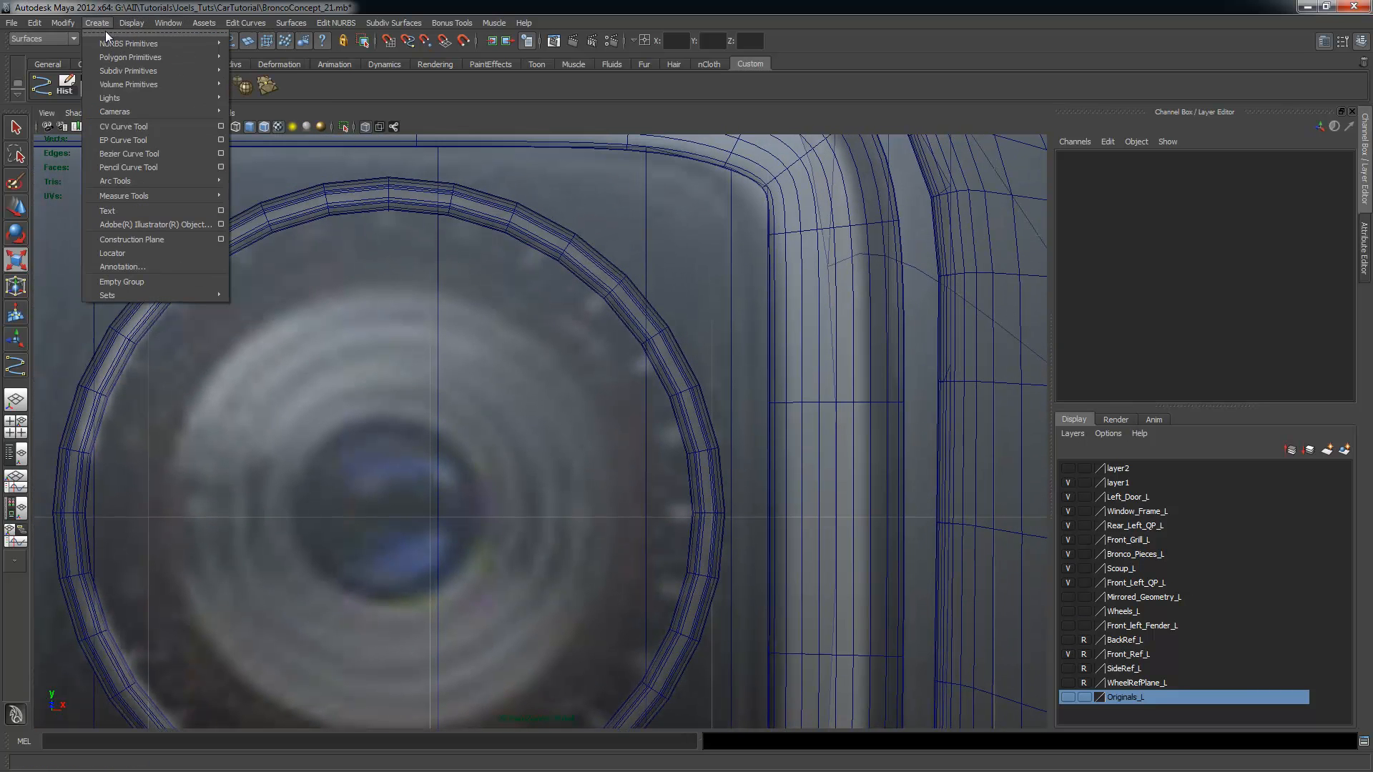
mouse_move(119, 56)
click(276, 77)
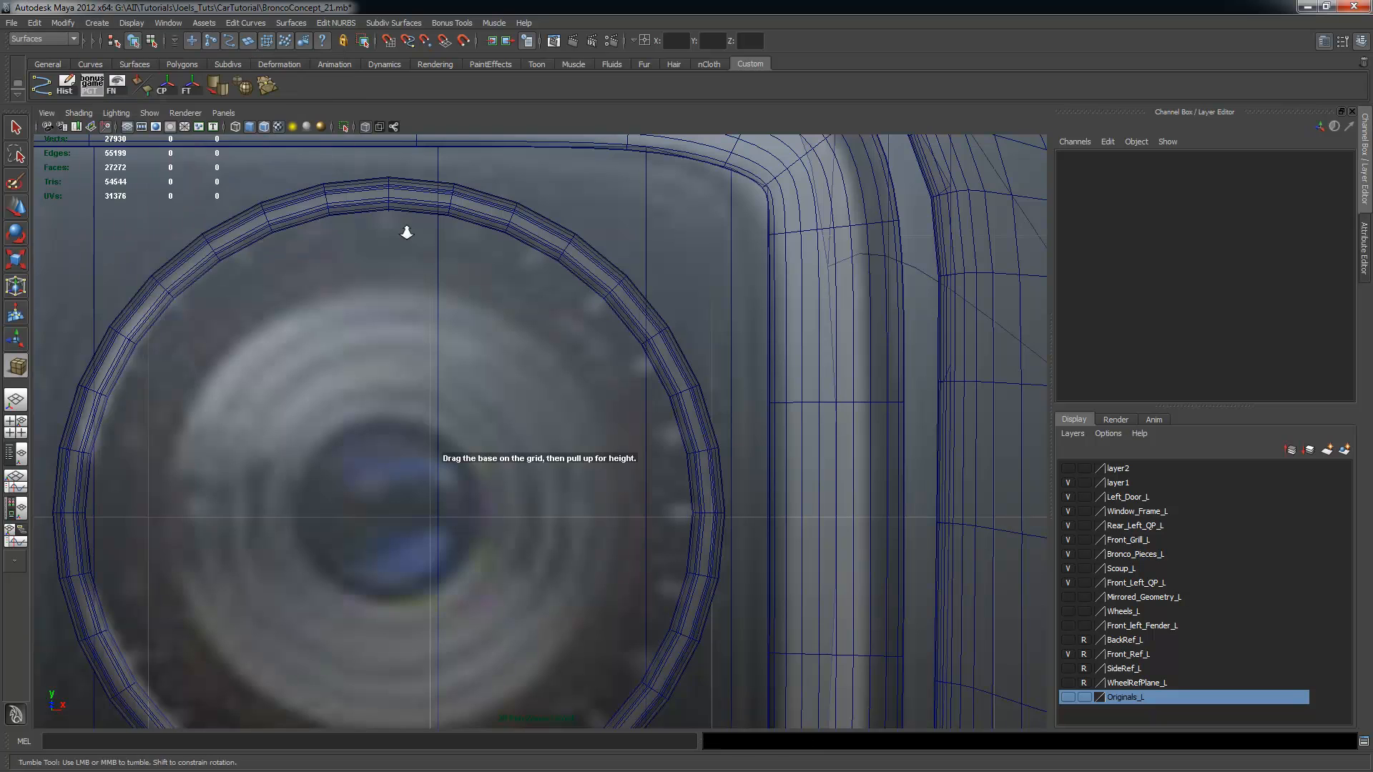
scroll(404, 234, up, 3)
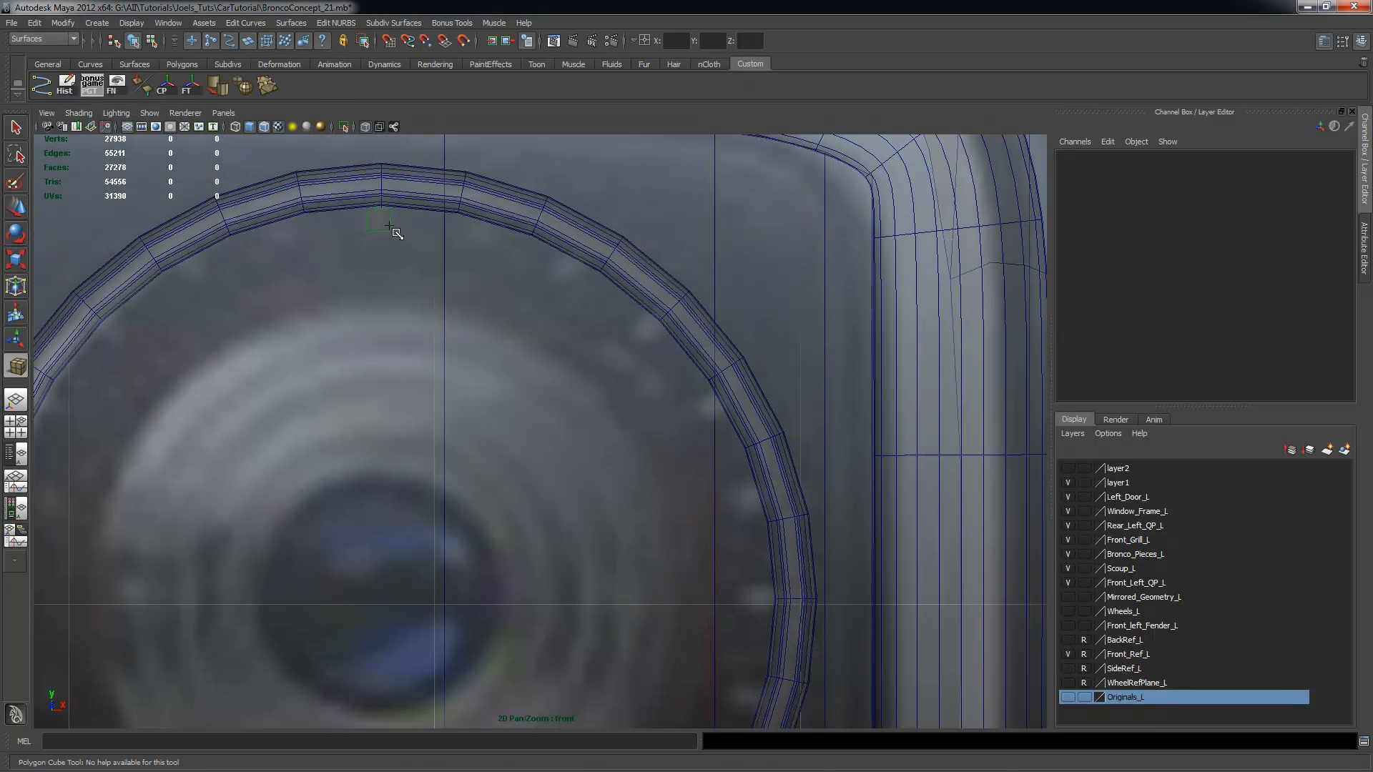
drag(399, 234, 394, 235)
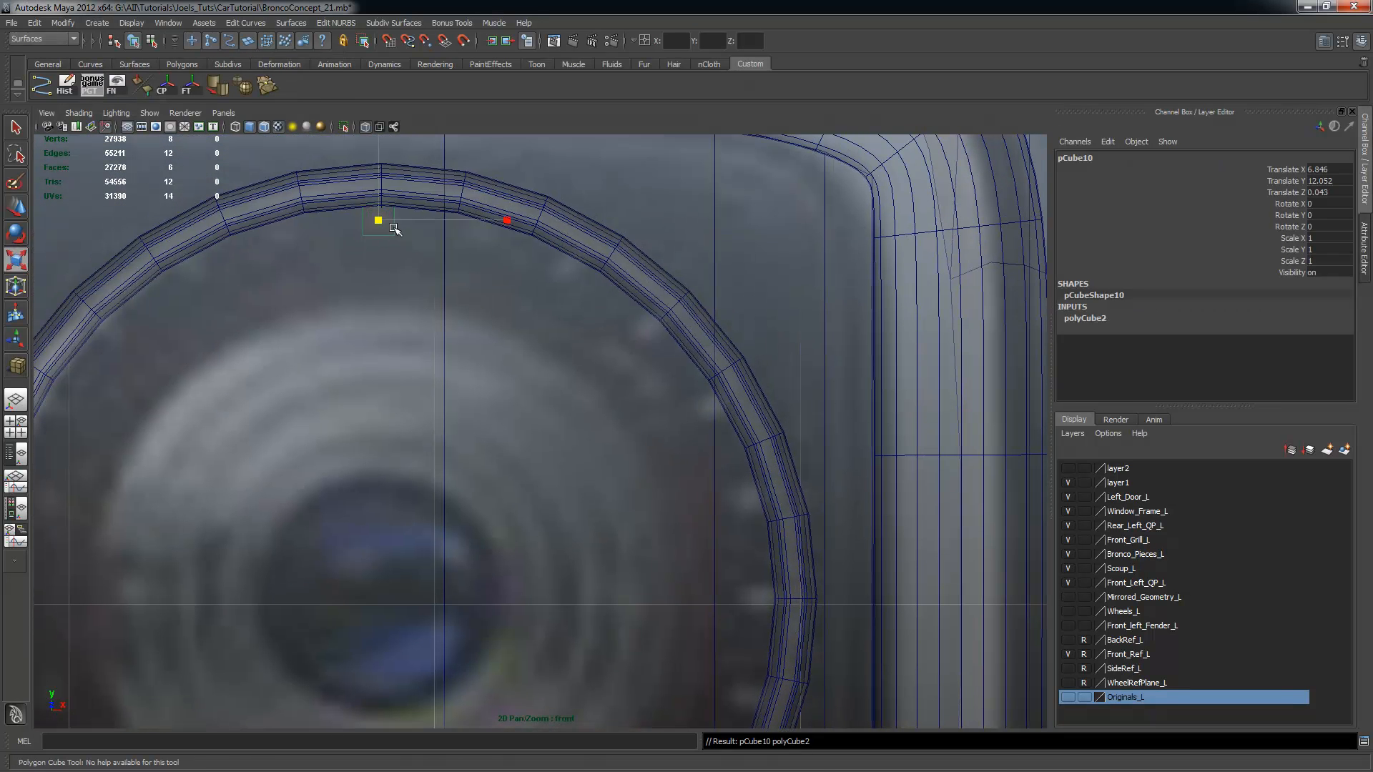
Move the cube to about X 6.853, Y 12.05 and narrow it to 0.705 in X
key(w)
alt+right_drag(392, 223, 444, 240)
drag(398, 223, 401, 225)
mouse_move(457, 278)
alt+right_down()
mouse_move(429, 267)
mouse_move(453, 276)
alt+right_up()
key(r)
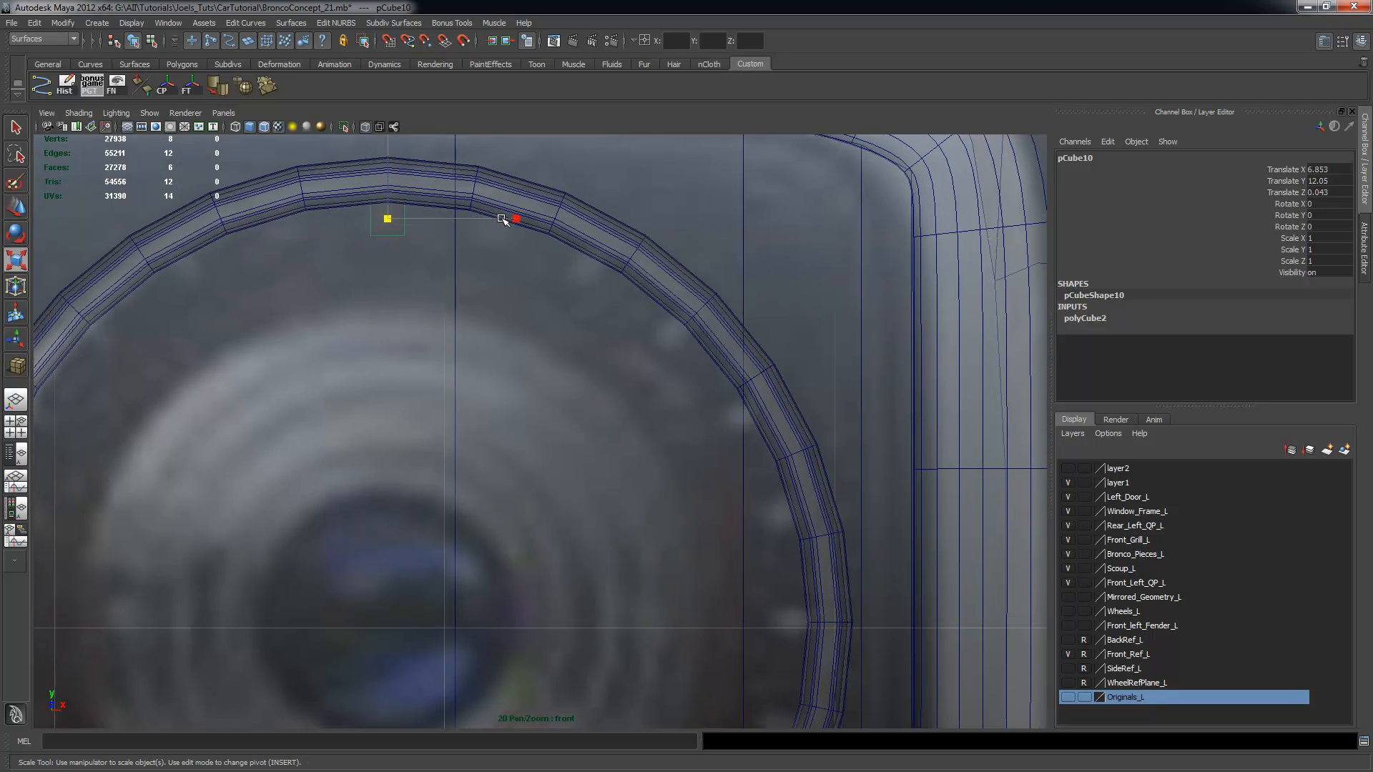
drag(518, 218, 479, 217)
alt+right_drag(433, 243, 479, 250)
alt+middle_drag(480, 249, 511, 260)
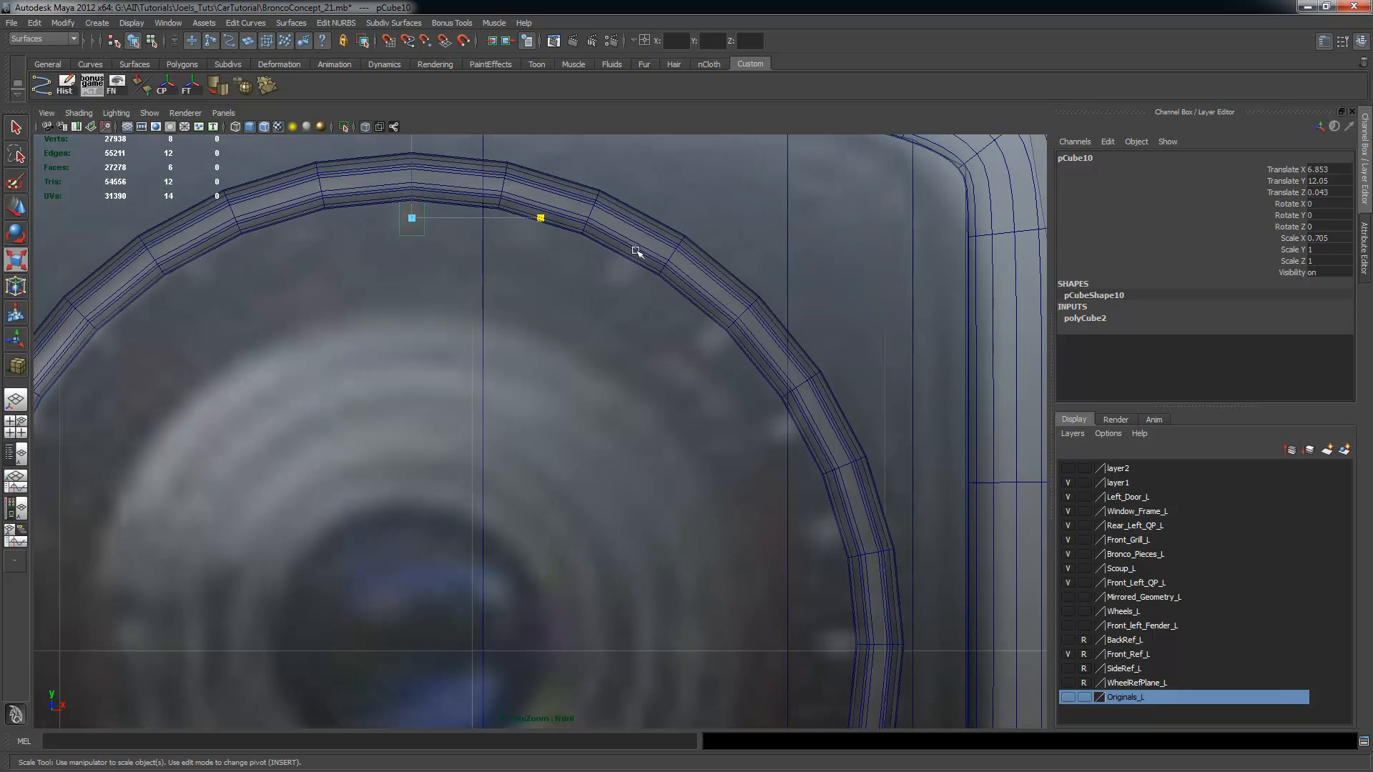
Bring the cube forward along Z to about 19.275, level with the headlight ring
key(space)
alt+right_drag(792, 302, 672, 251)
alt+drag(672, 251, 647, 294)
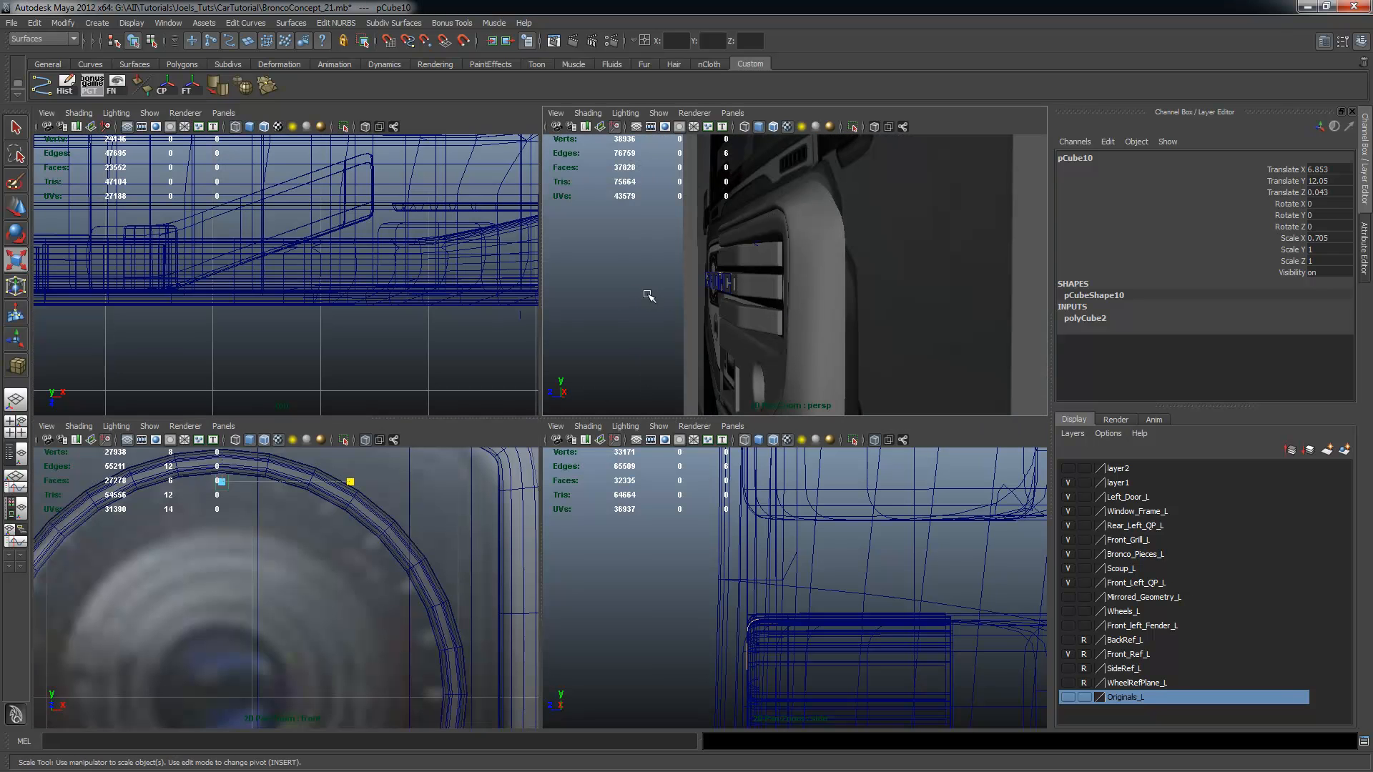
key(w)
alt+right_drag(867, 325, 588, 234)
alt+drag(902, 276, 698, 276)
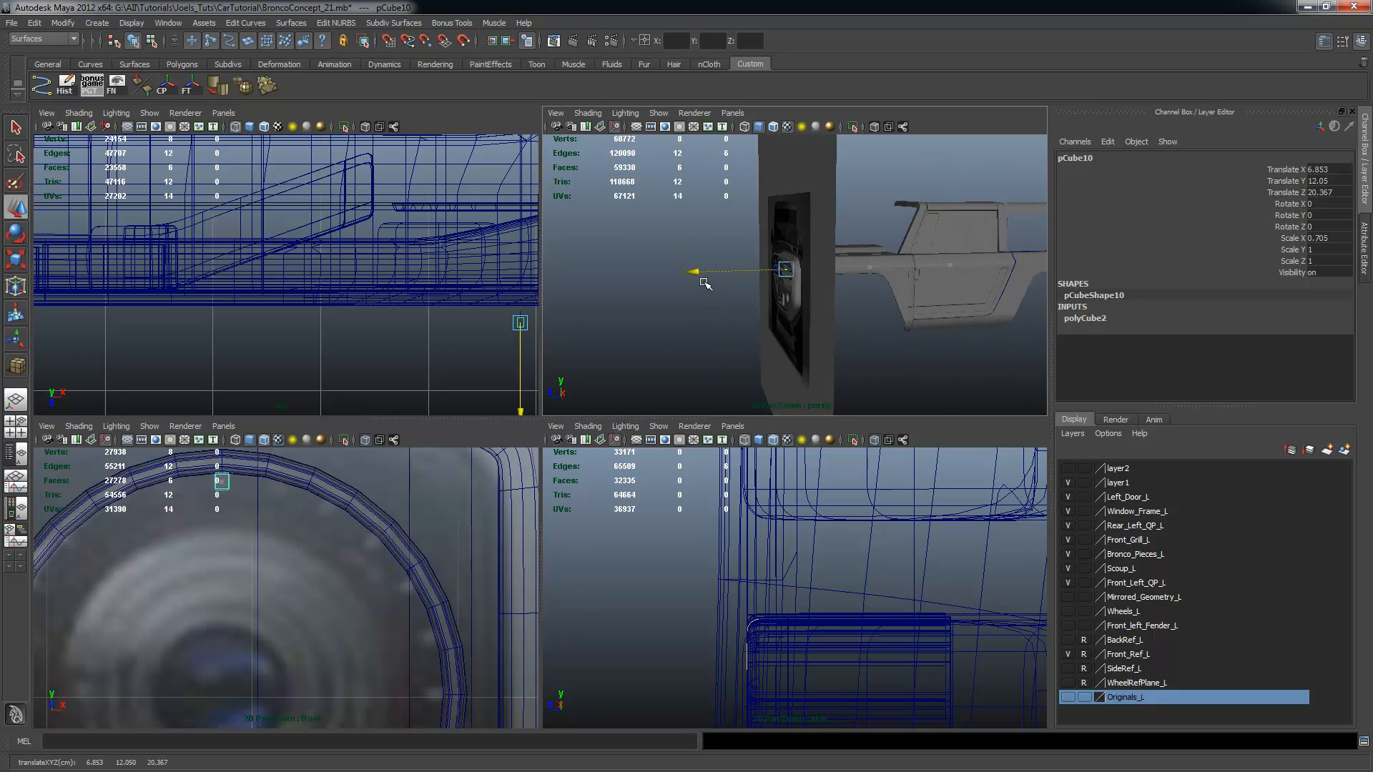
key(f)
alt+drag(851, 331, 898, 321)
alt+right_drag(898, 321, 829, 293)
drag(710, 277, 884, 287)
alt+drag(919, 343, 973, 352)
key(f)
Fine-tune the cube's depth to about Z 19.265 and raise it to about Y 12.078 against the ring's inner edge
alt+right_drag(973, 352, 801, 296)
alt+drag(802, 297, 900, 322)
alt+right_drag(858, 307, 898, 294)
alt+drag(898, 294, 975, 281)
alt+right_drag(865, 278, 920, 278)
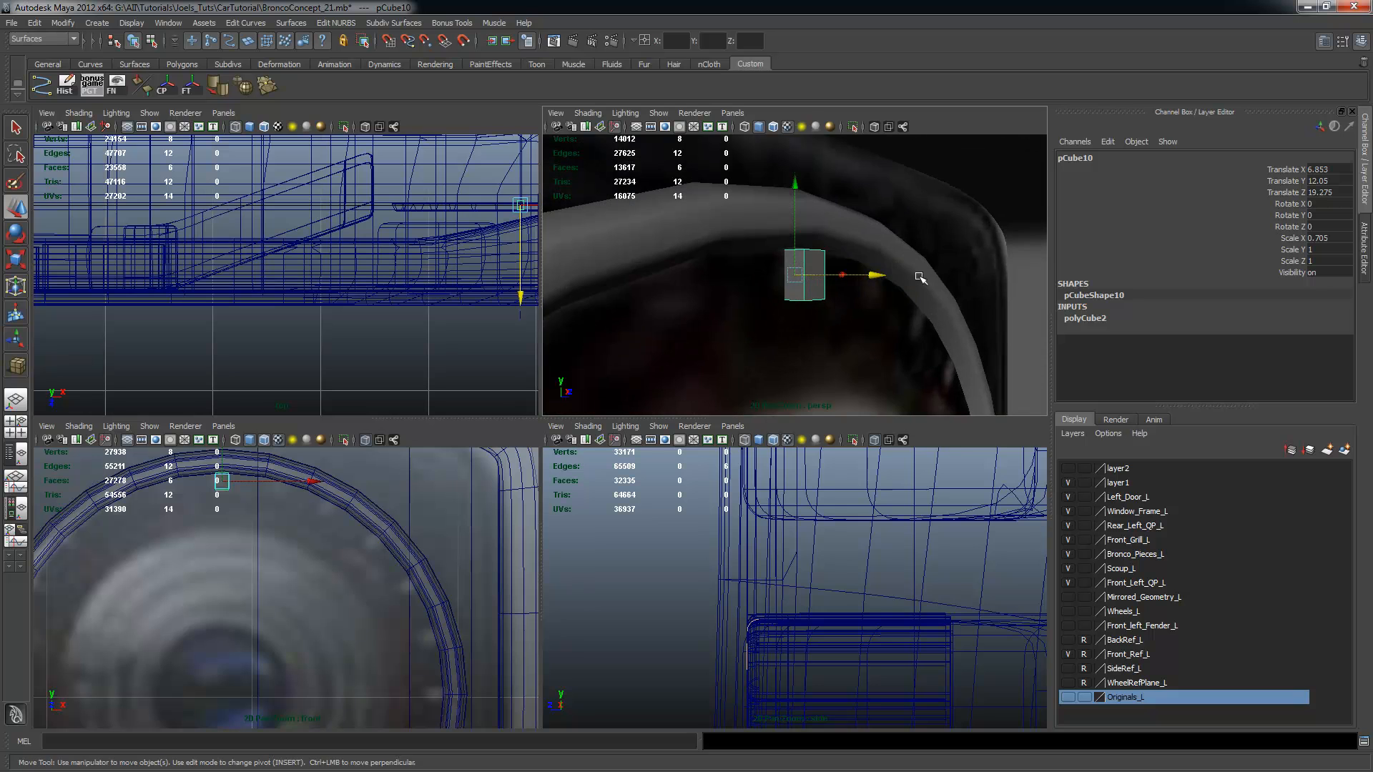
drag(871, 274, 872, 275)
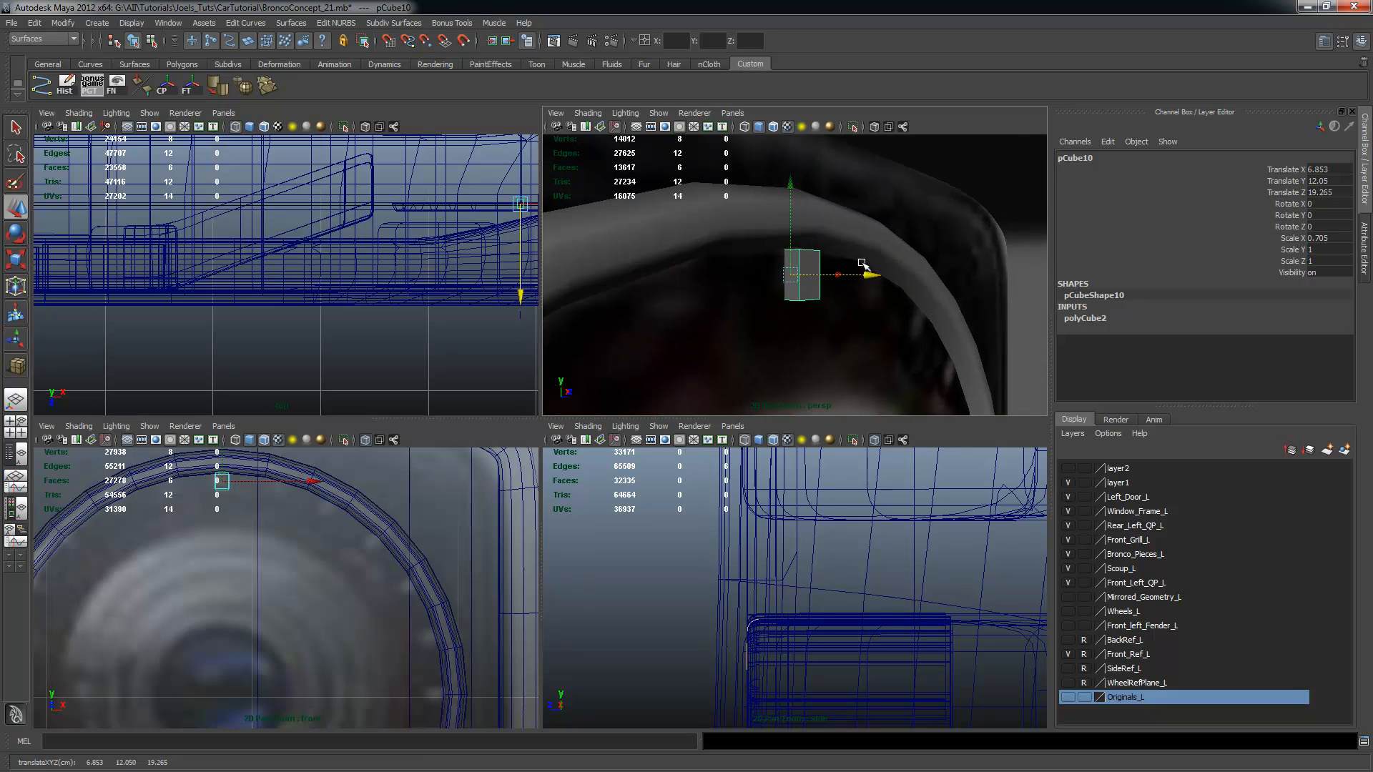
drag(793, 213, 792, 195)
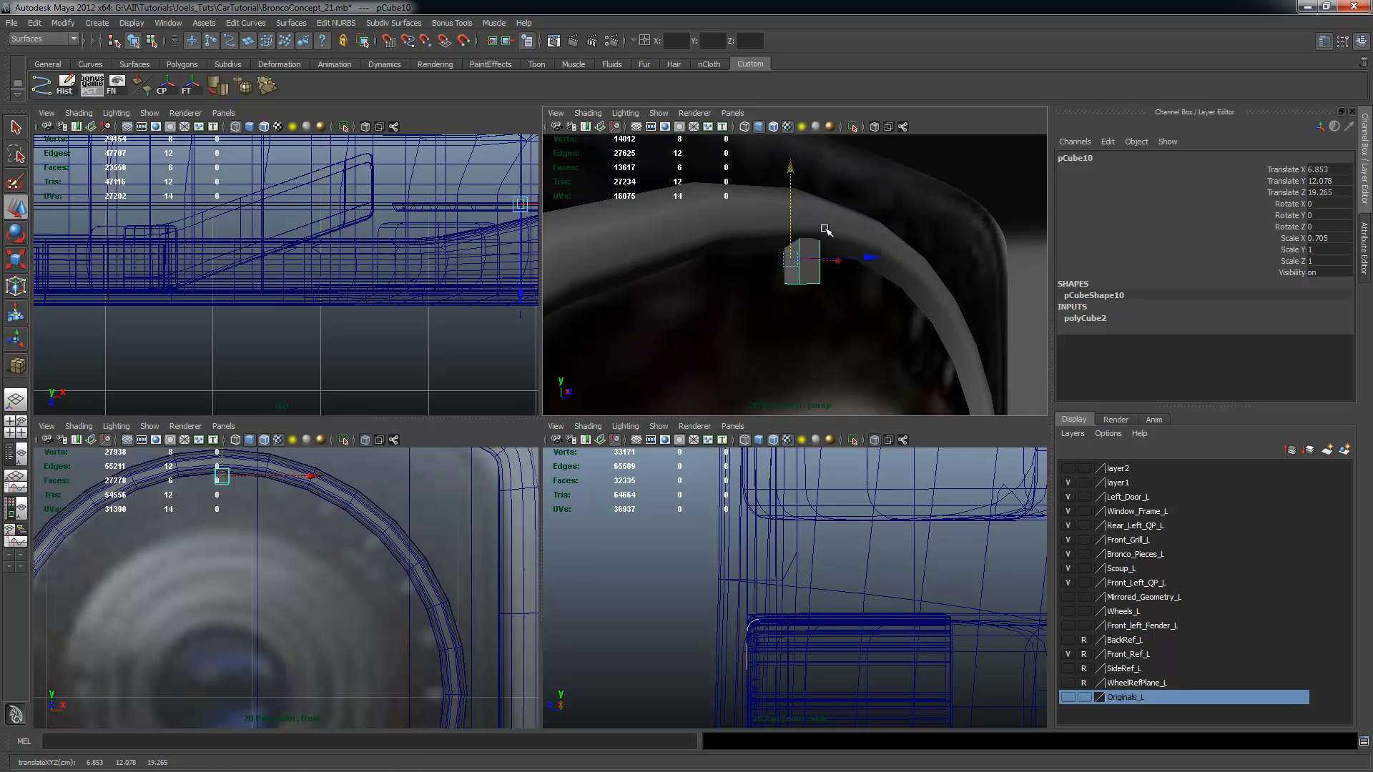
scroll(826, 229, down, 5)
Move the cube's pivot down to the centre of the headlight in the front view
key(space)
key(space)
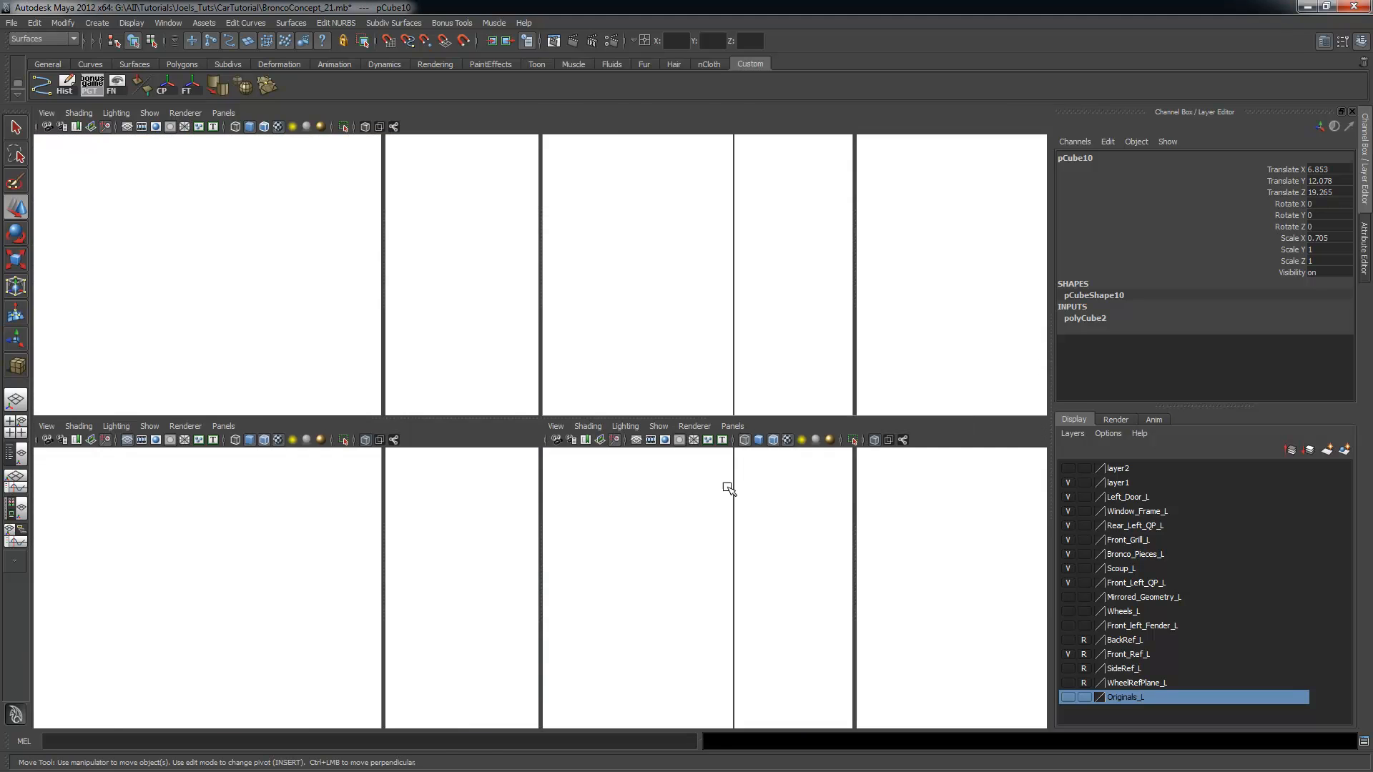
alt+right_drag(654, 425, 614, 415)
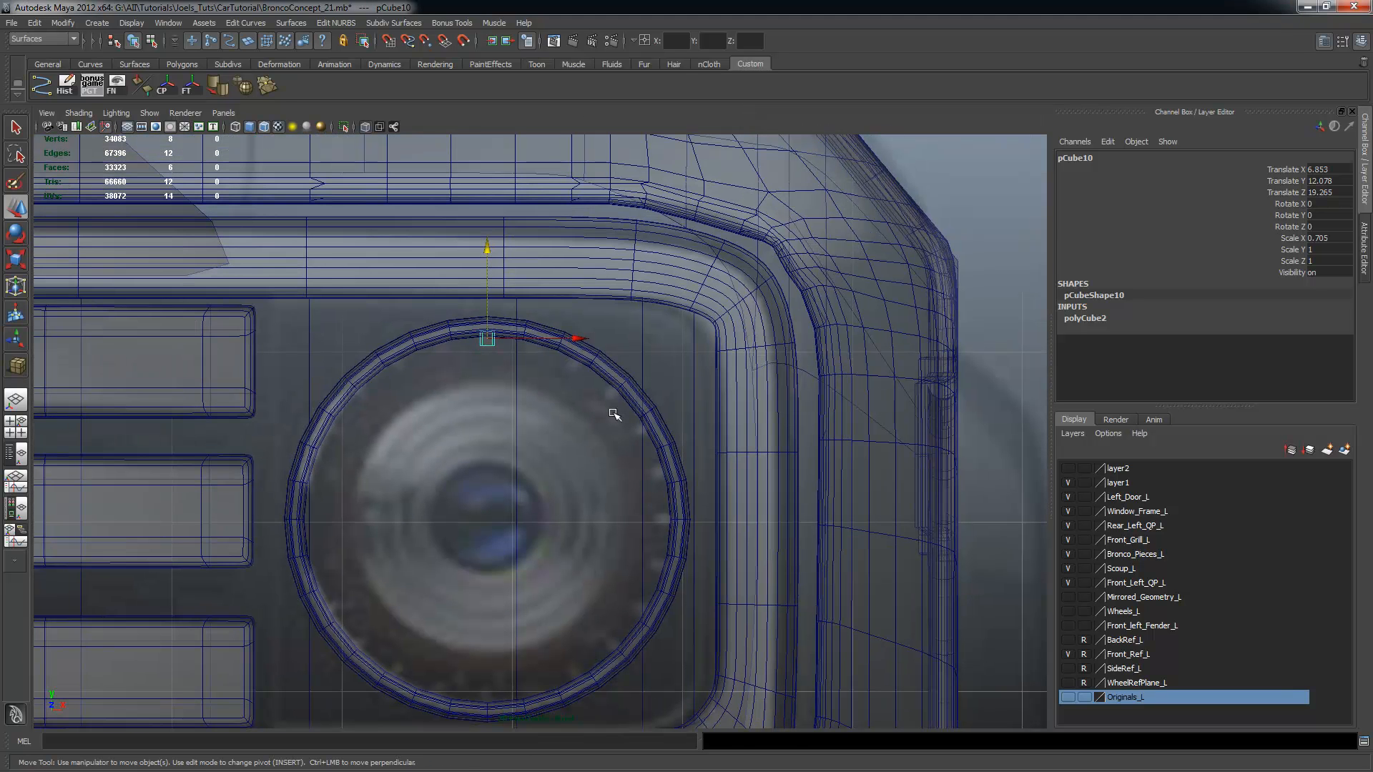
key(Insert)
alt+right_drag(467, 412, 732, 469)
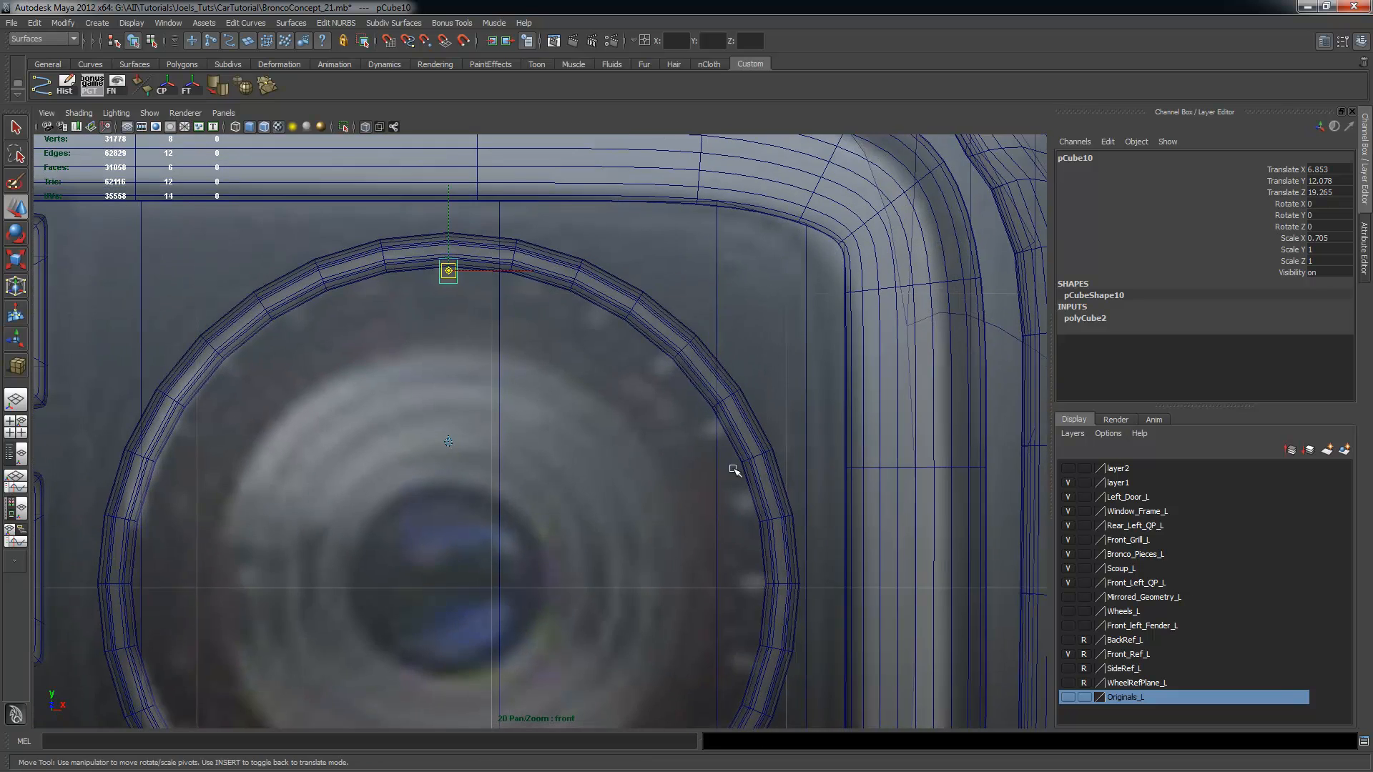
alt+middle_drag(574, 362, 579, 312)
drag(453, 183, 503, 480)
alt+right_drag(603, 475, 587, 467)
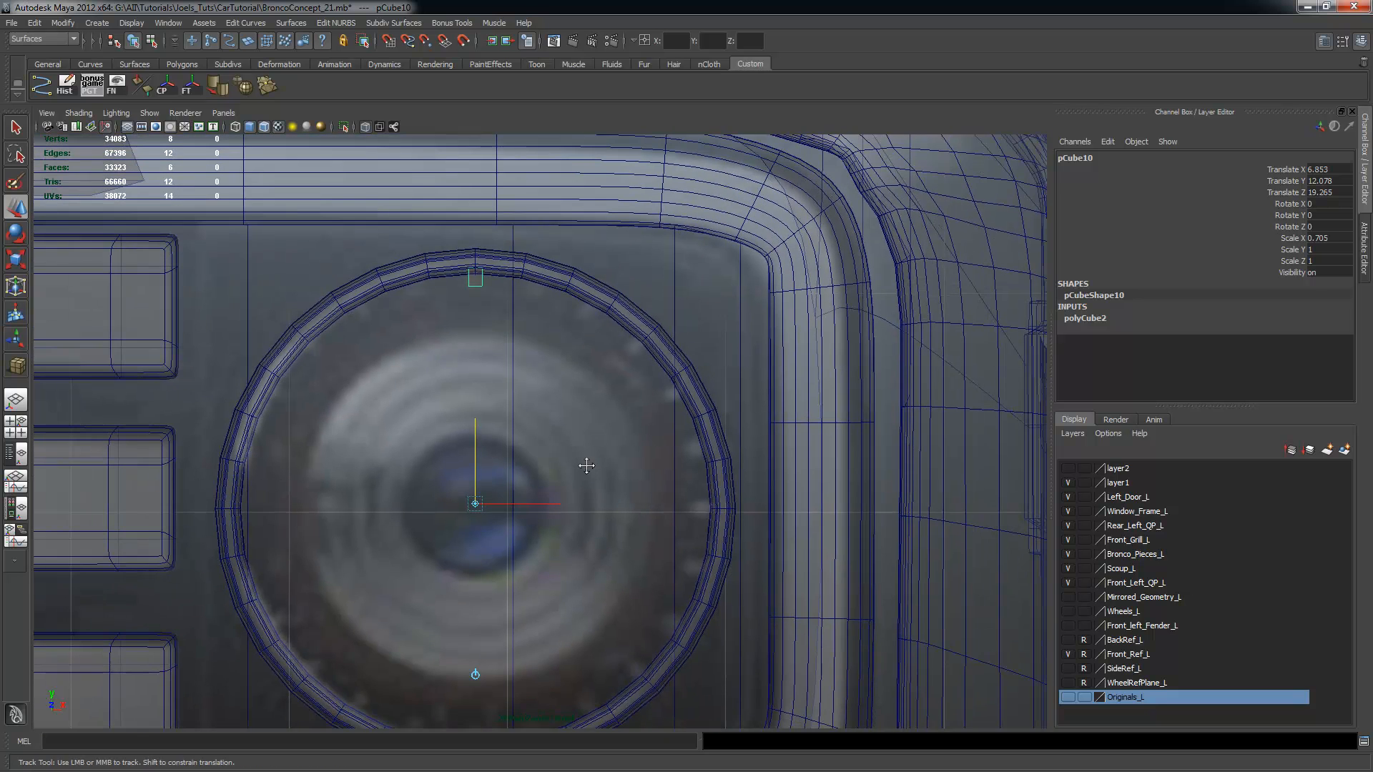
alt+middle_drag(586, 466, 527, 390)
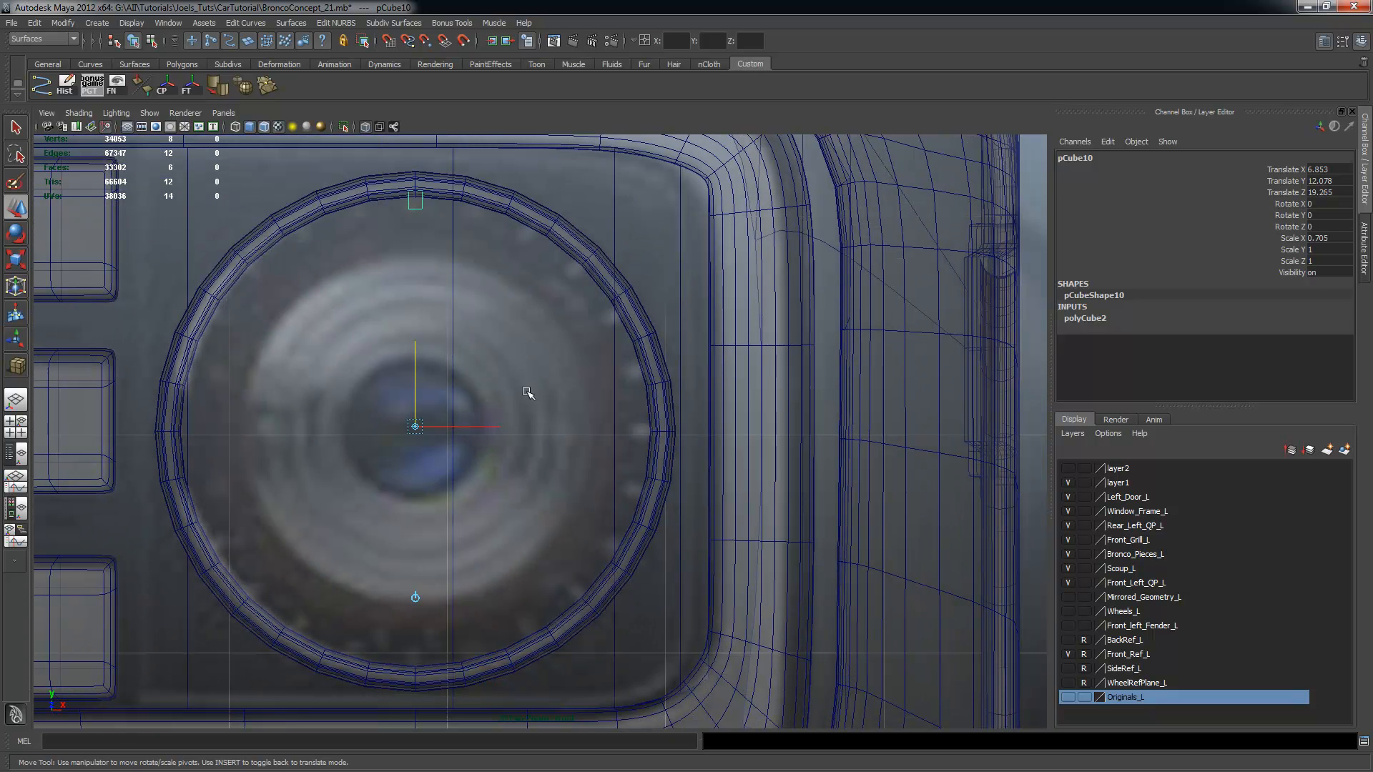
key(Insert)
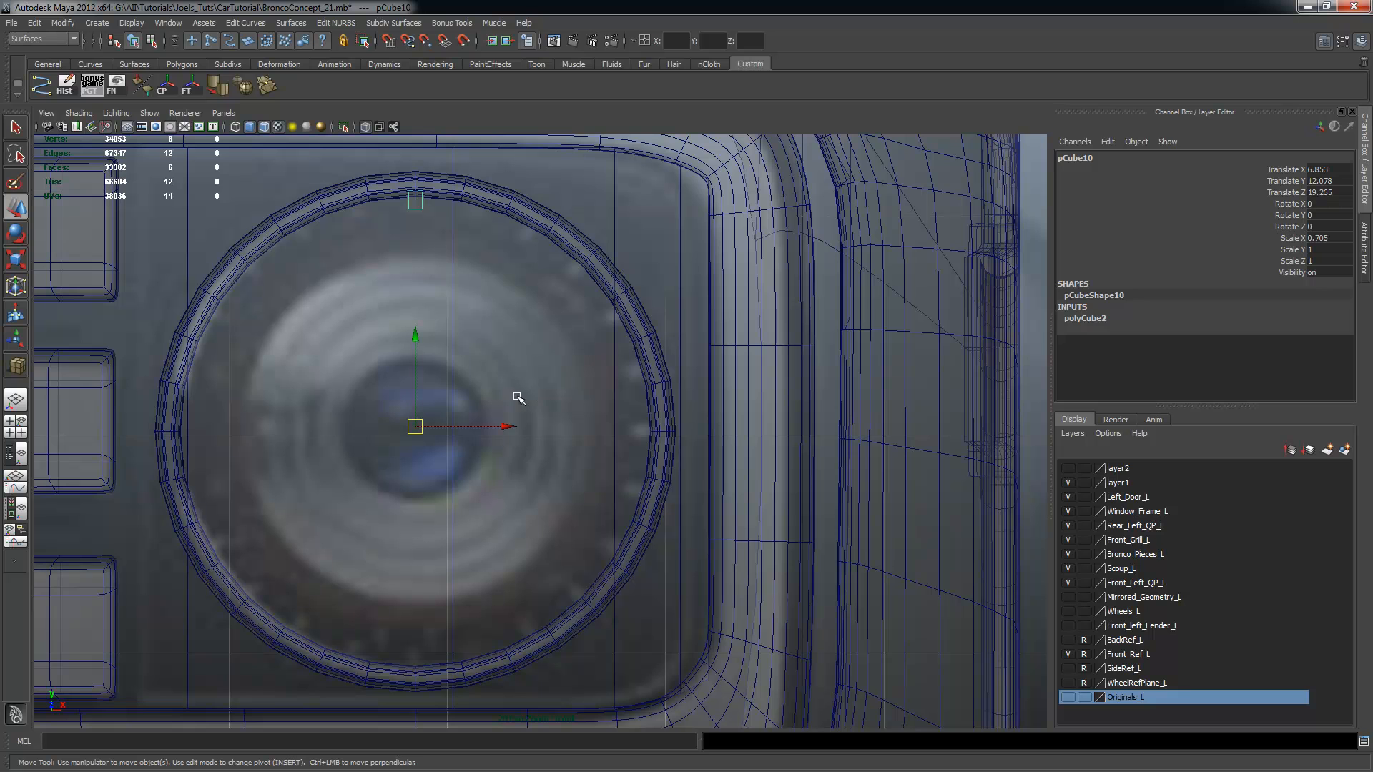
Duplicate the cube and rotate the copy about -15.7 degrees in Z around the headlight centre
key(ctrl+d)
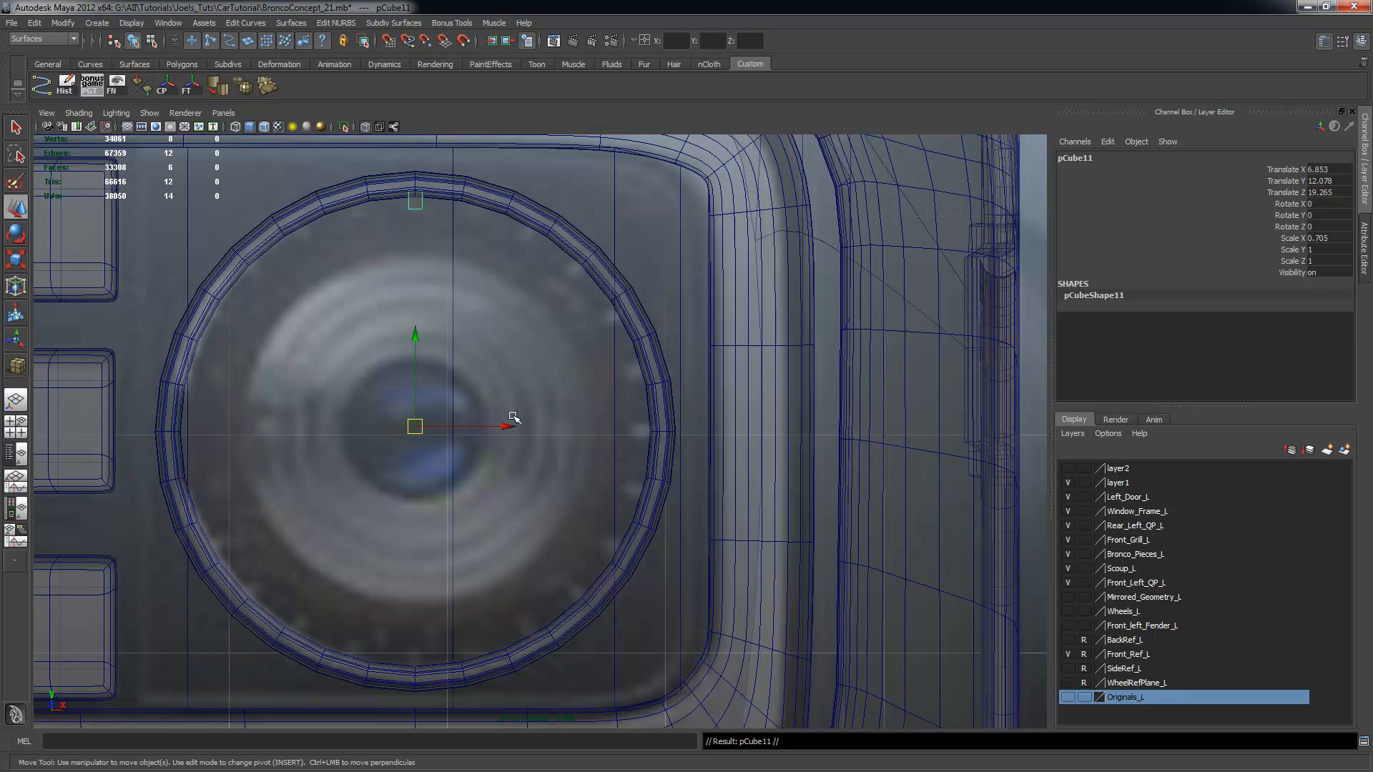
key(e)
drag(491, 307, 512, 329)
Duplicate the rotated cube with its transform 21 times to distribute blocks around the inside of the headlight ring
click(37, 23)
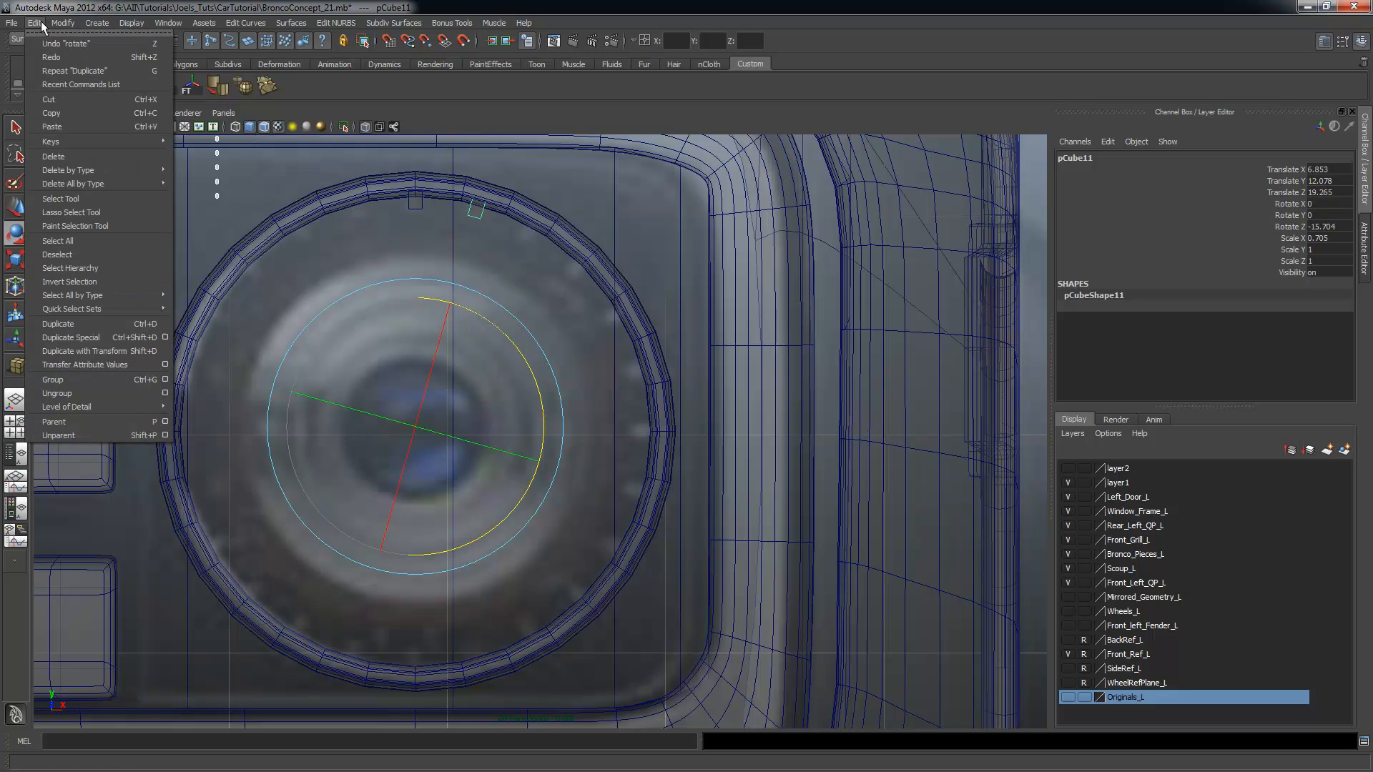
click(103, 352)
key(shift+d)
key(shift+d)
key(shift+d)
key(shift+d)
key(shift+d)
key(shift+d)
key(shift+d)
key(shift+d)
key(shift+d)
key(shift+d)
key(shift+d)
key(shift+d)
key(shift+d)
key(shift+d)
key(shift+d)
key(shift+d)
key(shift+d)
key(shift+d)
key(shift+d)
key(shift+d)
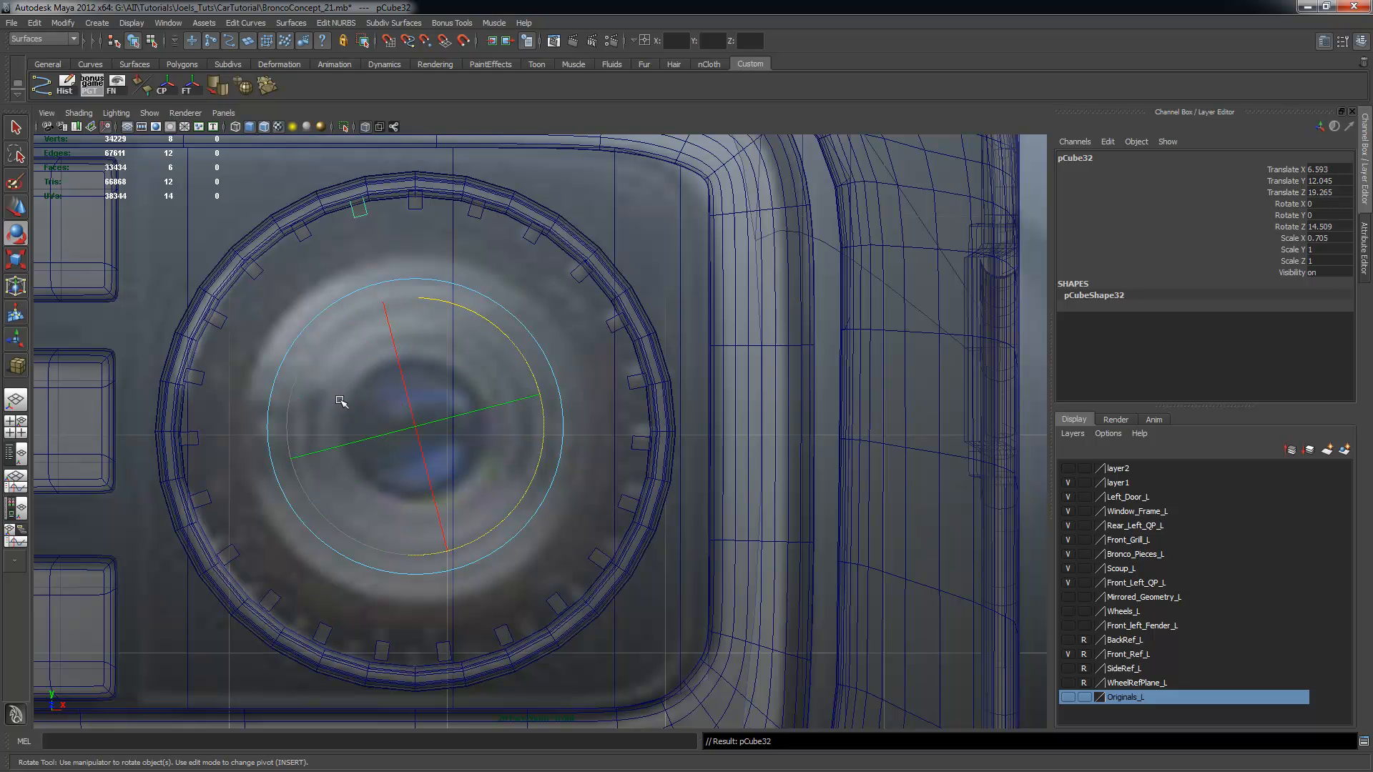
Select all the small blocks around the inside of the headlight ring and group them
click(478, 213)
key(q)
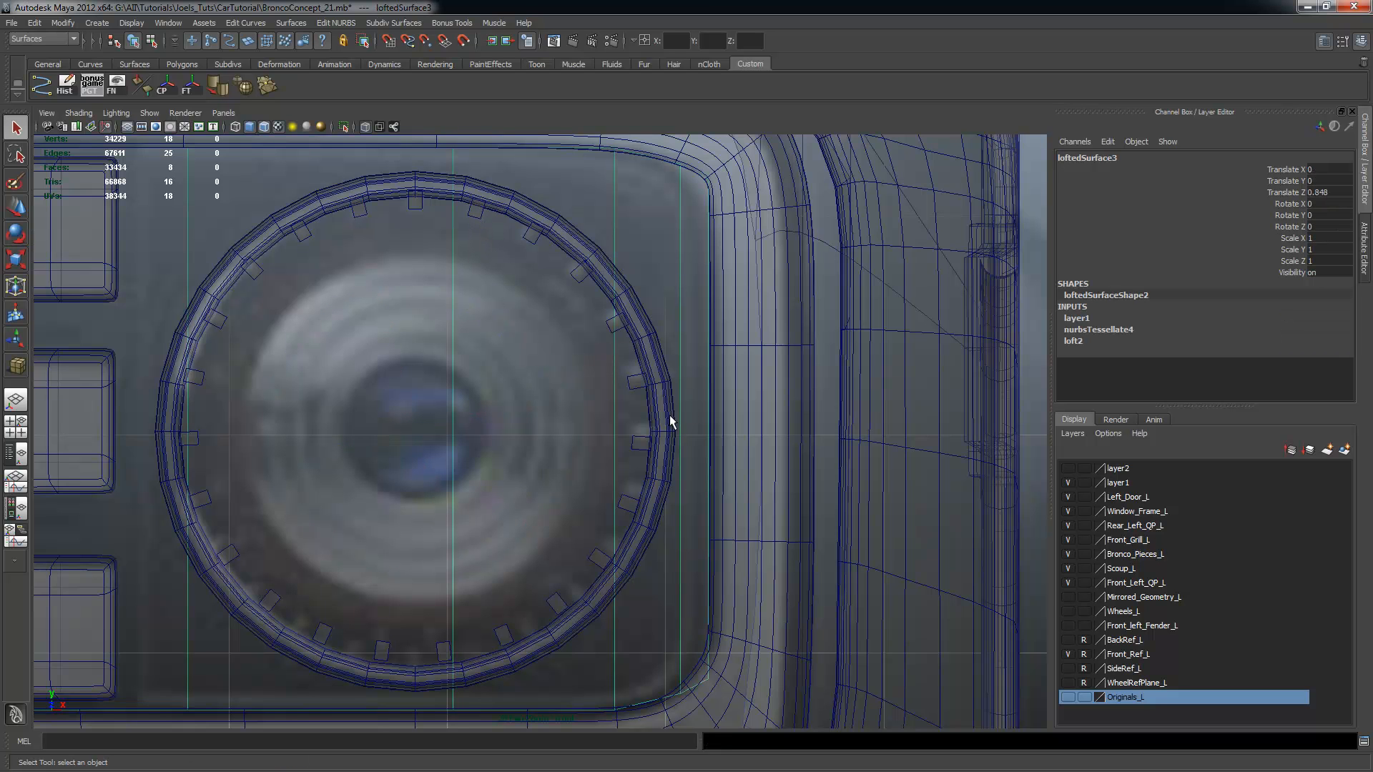
click(612, 329)
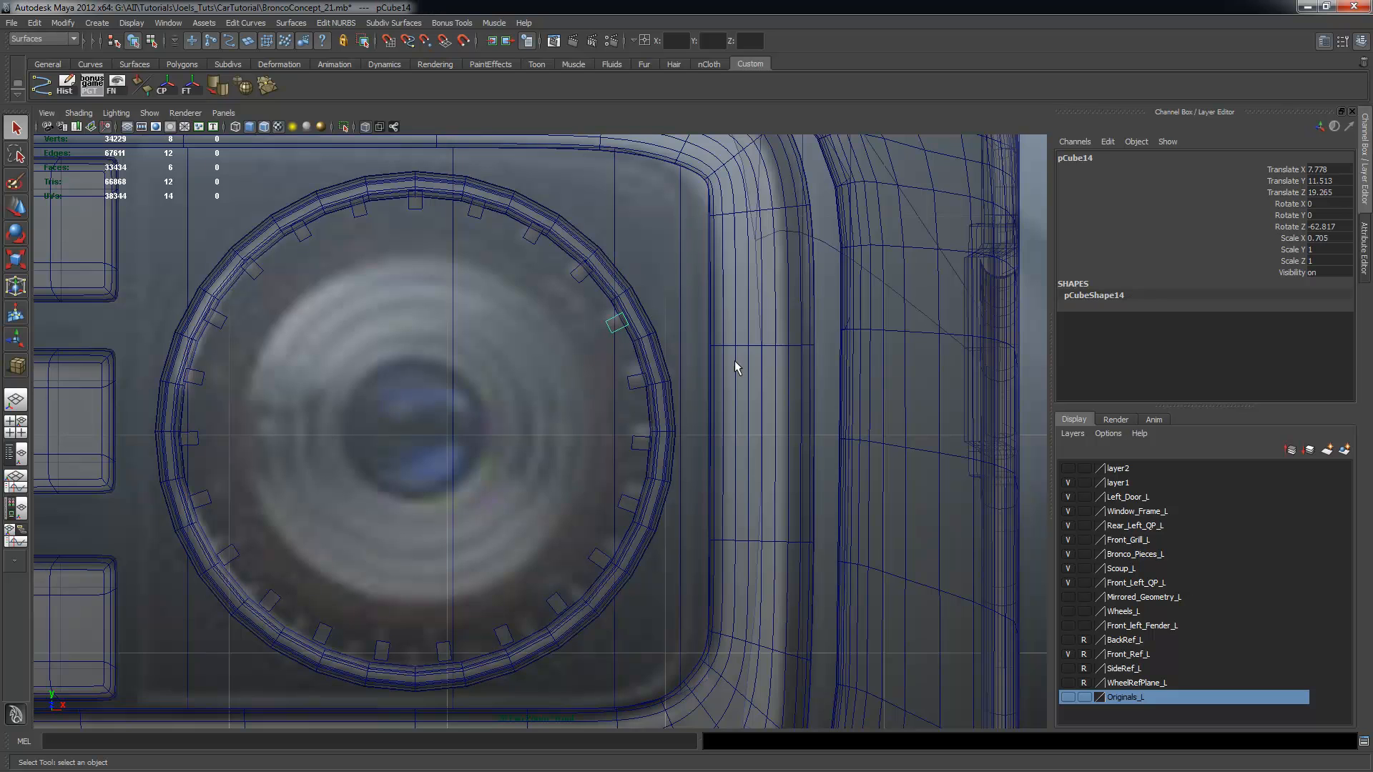
click(580, 275)
shift+click(535, 238)
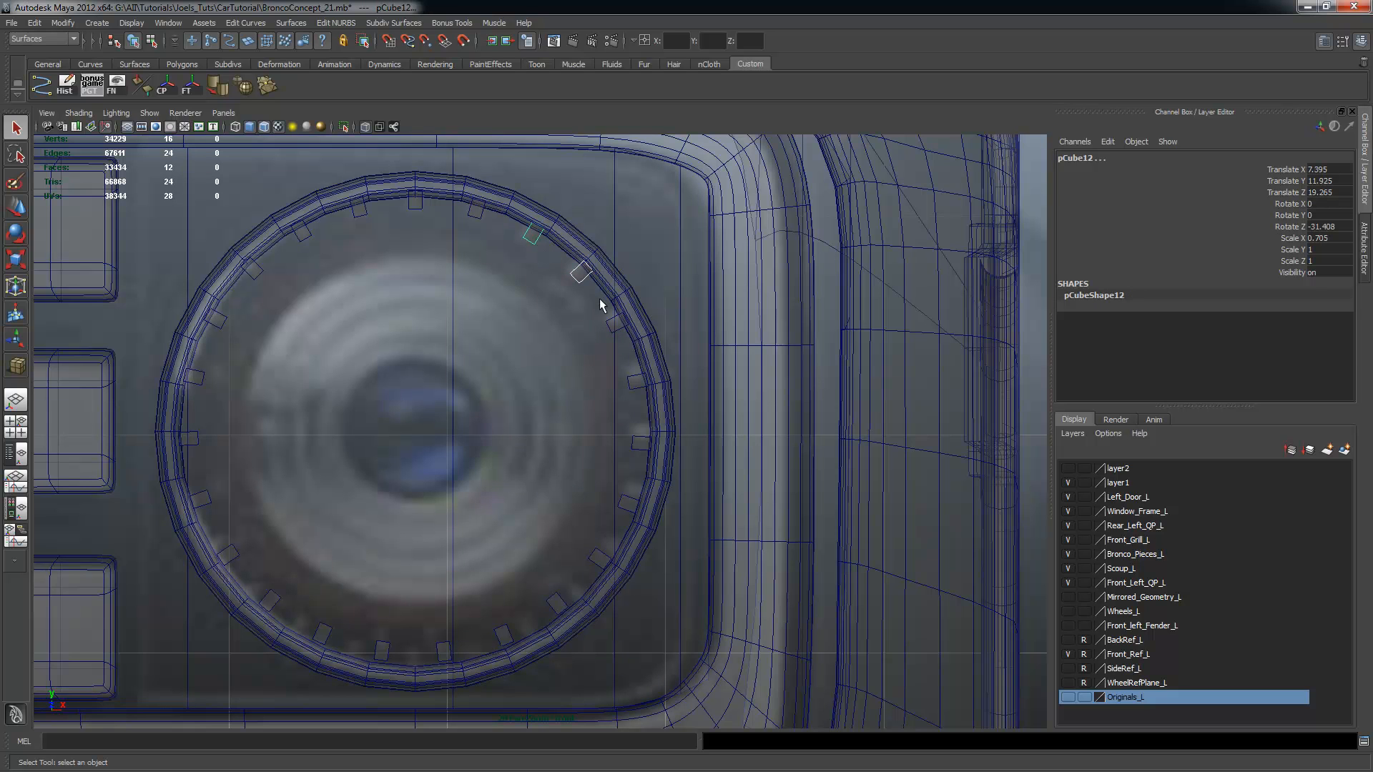
shift+click(614, 326)
shift+click(634, 379)
shift+click(640, 443)
shift+click(633, 506)
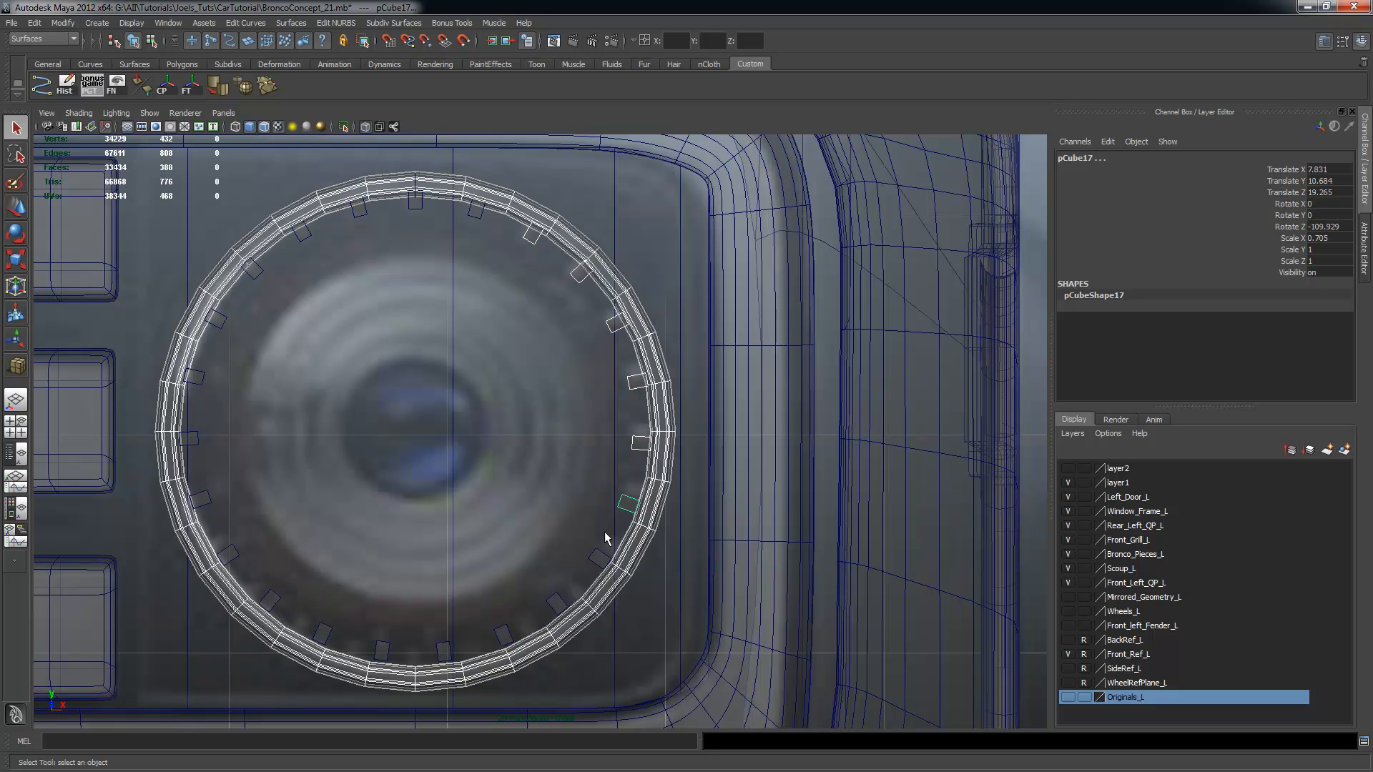
shift+click(608, 548)
shift+click(601, 555)
shift+click(626, 503)
shift+click(555, 603)
shift+click(502, 635)
shift+click(443, 650)
shift+click(382, 651)
shift+click(323, 633)
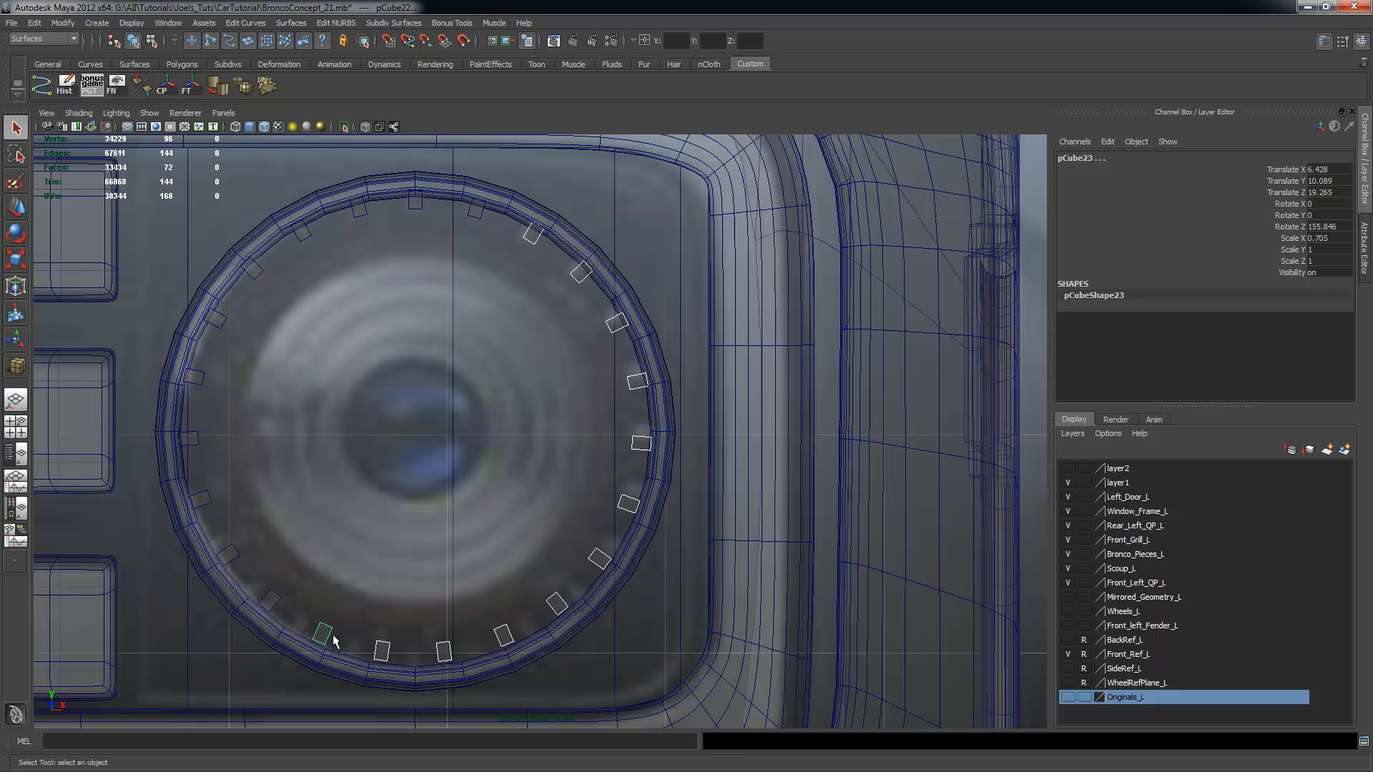
shift+click(269, 600)
shift+click(229, 553)
shift+click(200, 499)
shift+click(190, 438)
shift+click(194, 377)
shift+click(217, 319)
shift+click(255, 270)
shift+click(302, 232)
shift+click(359, 208)
shift+click(415, 202)
shift+click(475, 210)
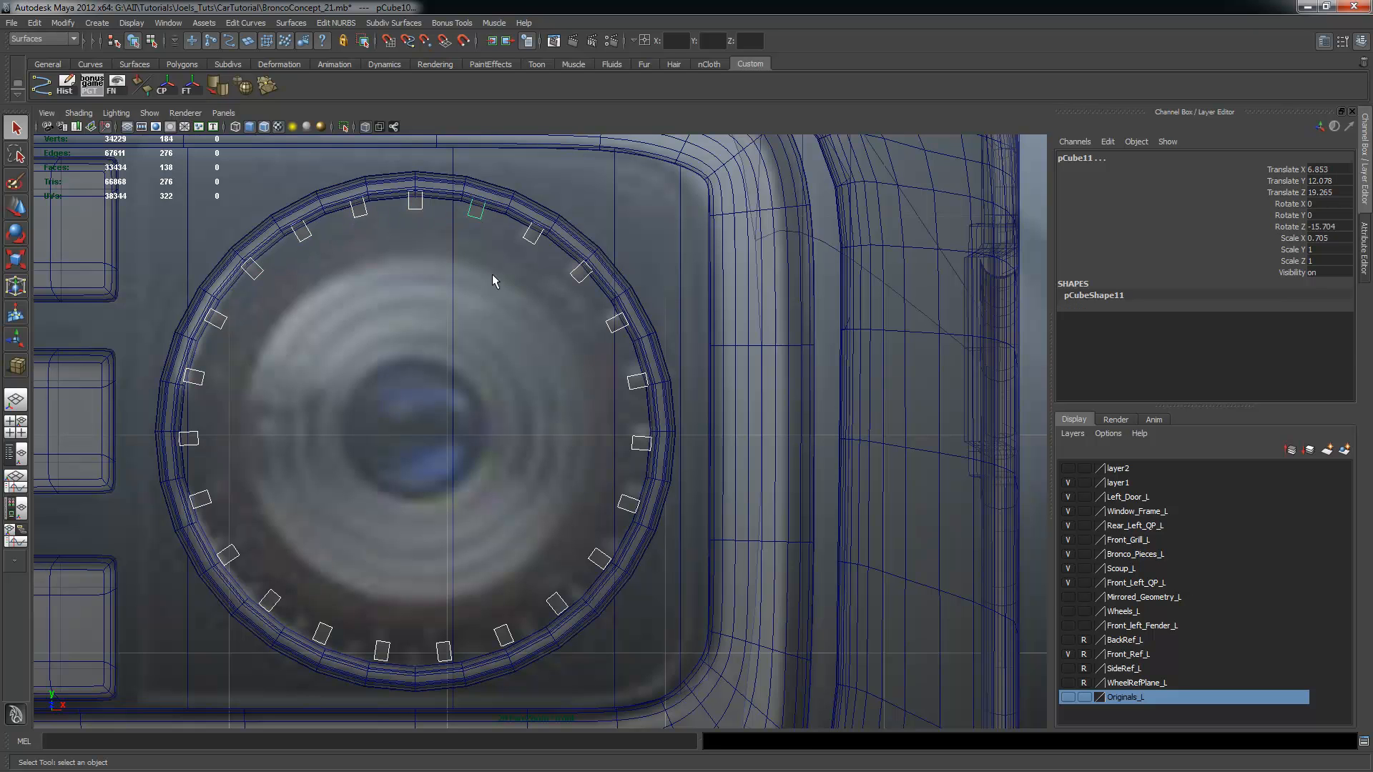
key(ctrl+g)
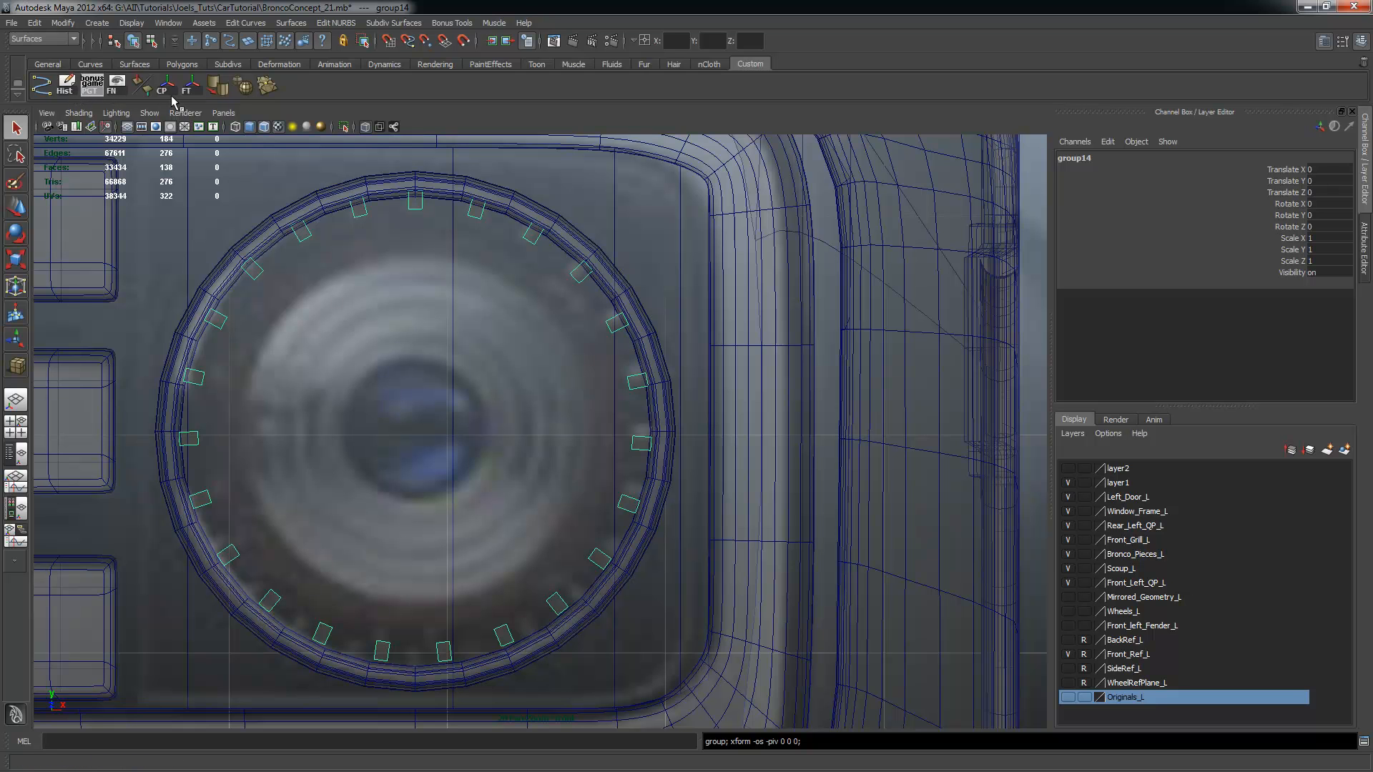
Center the block group's pivot and lower the group to Translate Y -0.019 inside the ring in the front view
key(w)
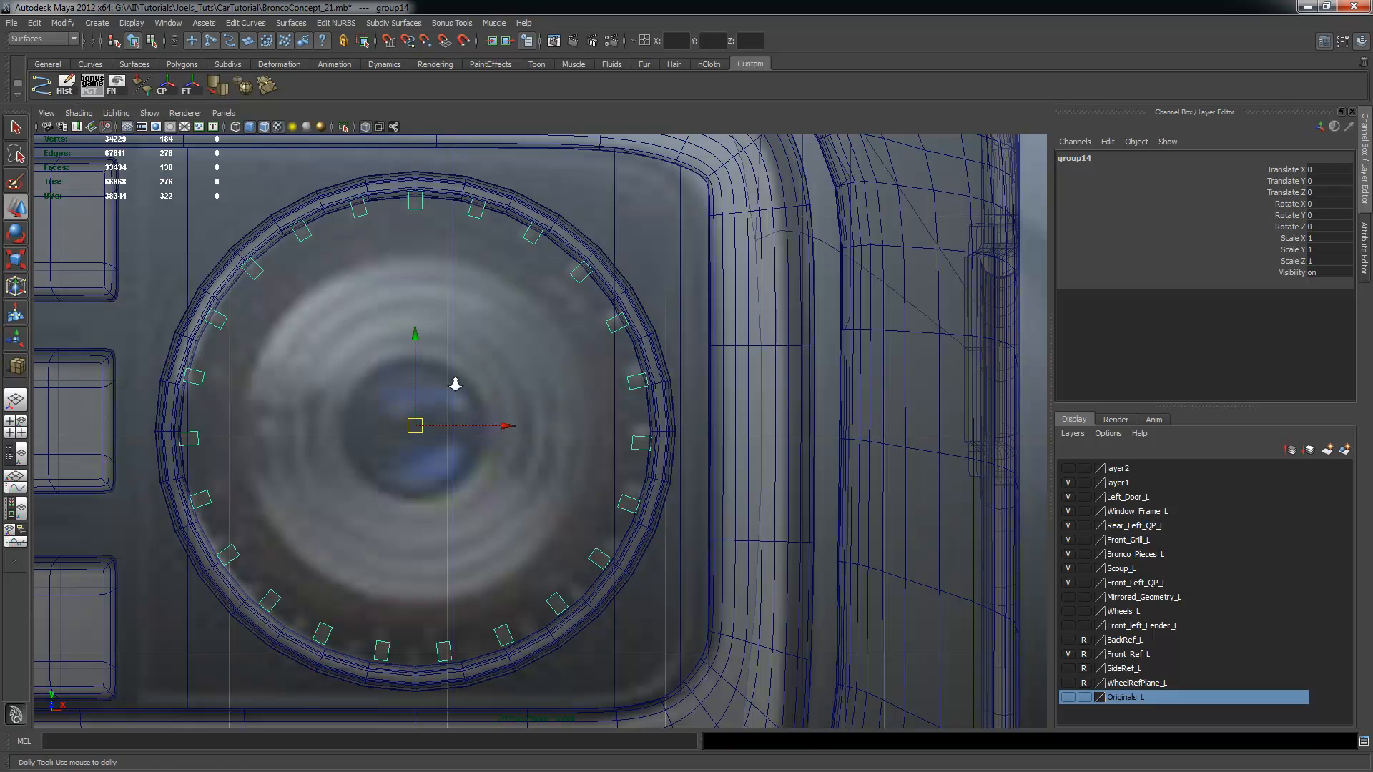
alt+right_drag(453, 384, 481, 383)
drag(412, 336, 412, 339)
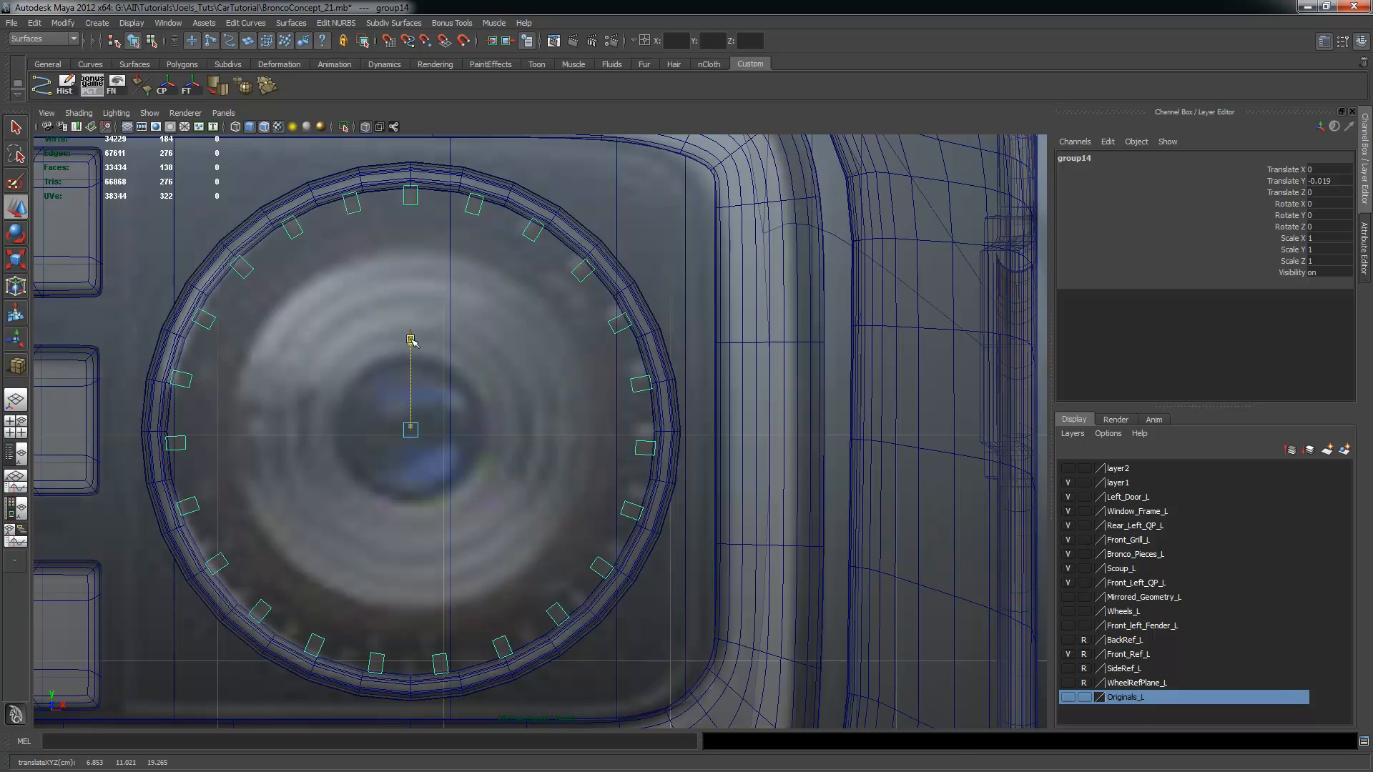
Push the whole block group slightly back into the headlight, to Translate Z -0.019
key(space)
alt+right_drag(678, 276, 643, 276)
alt+drag(744, 293, 787, 270)
key(space)
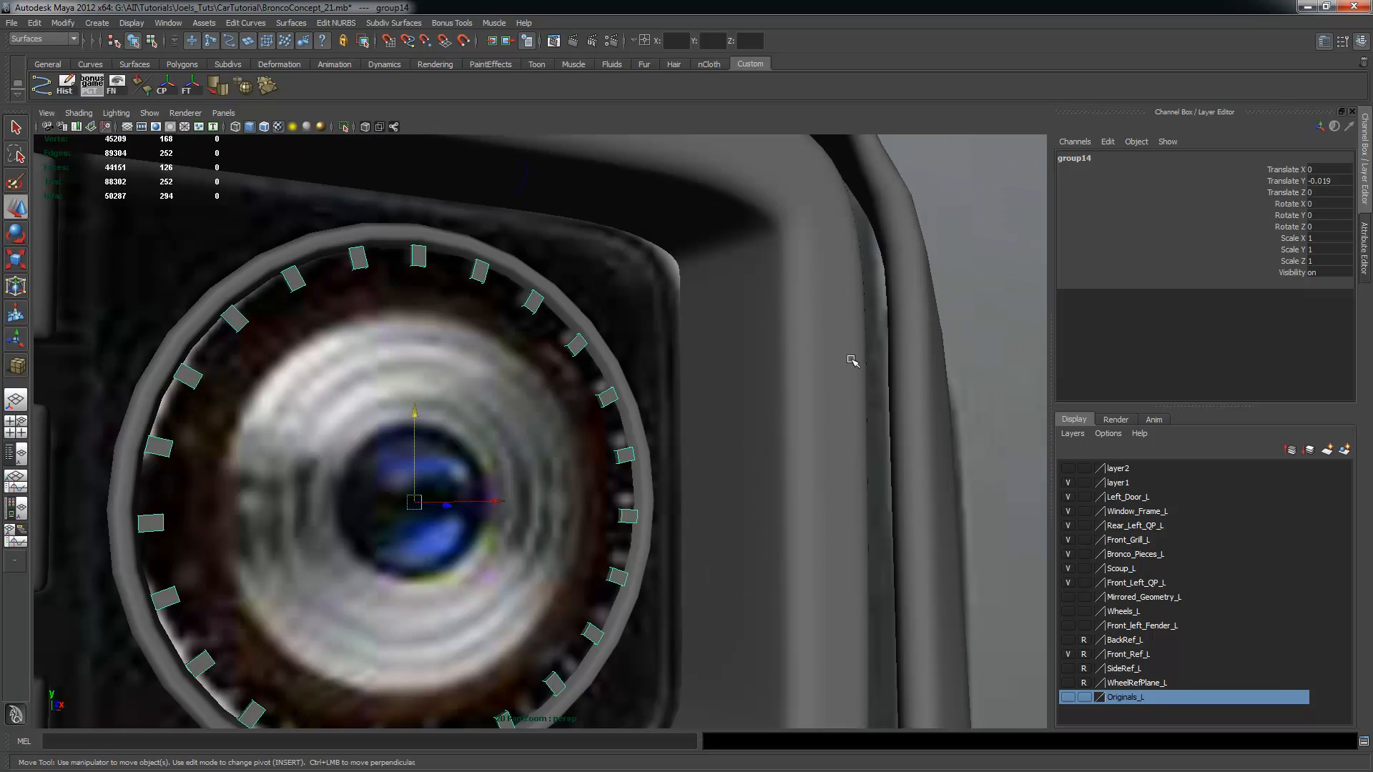
alt+right_drag(852, 361, 860, 300)
click(886, 316)
alt+drag(886, 315, 451, 297)
click(451, 293)
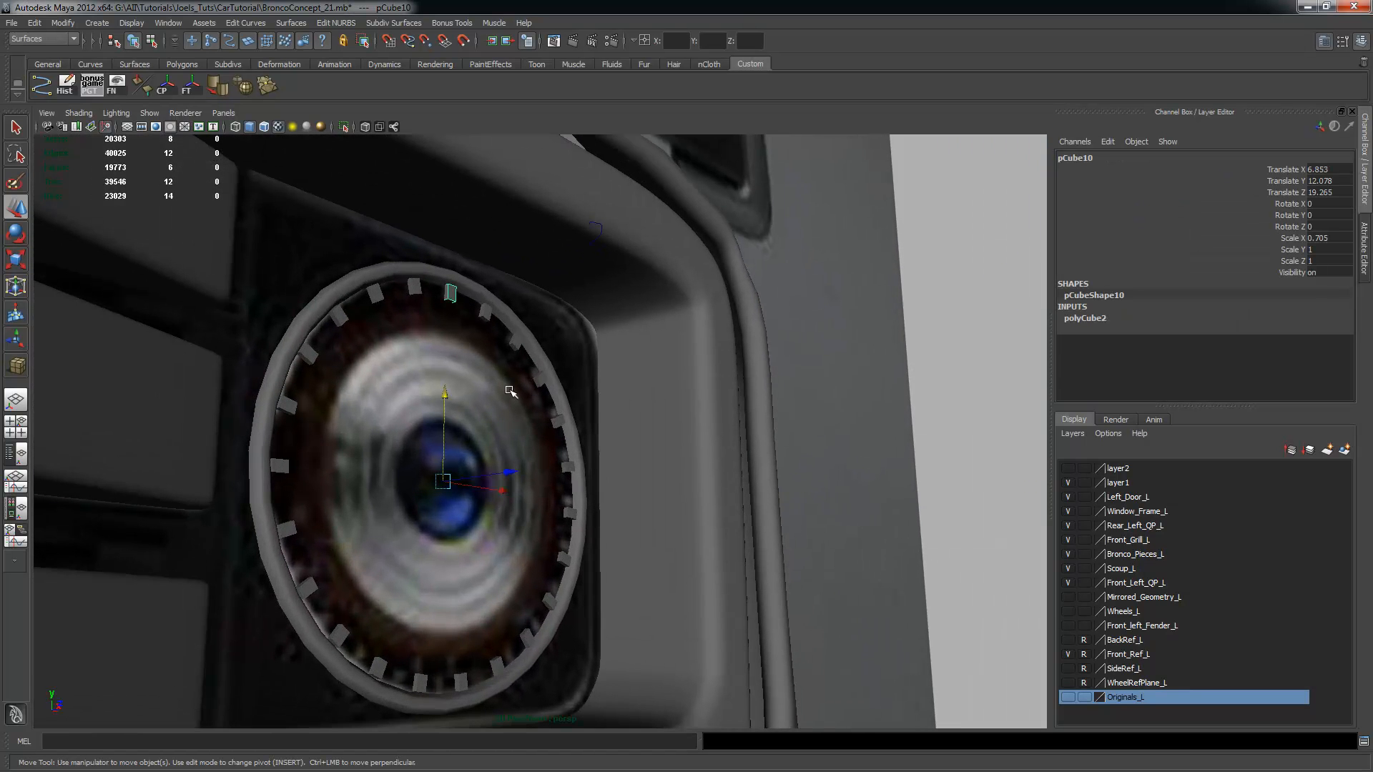
key(Up)
alt+drag(573, 460, 679, 485)
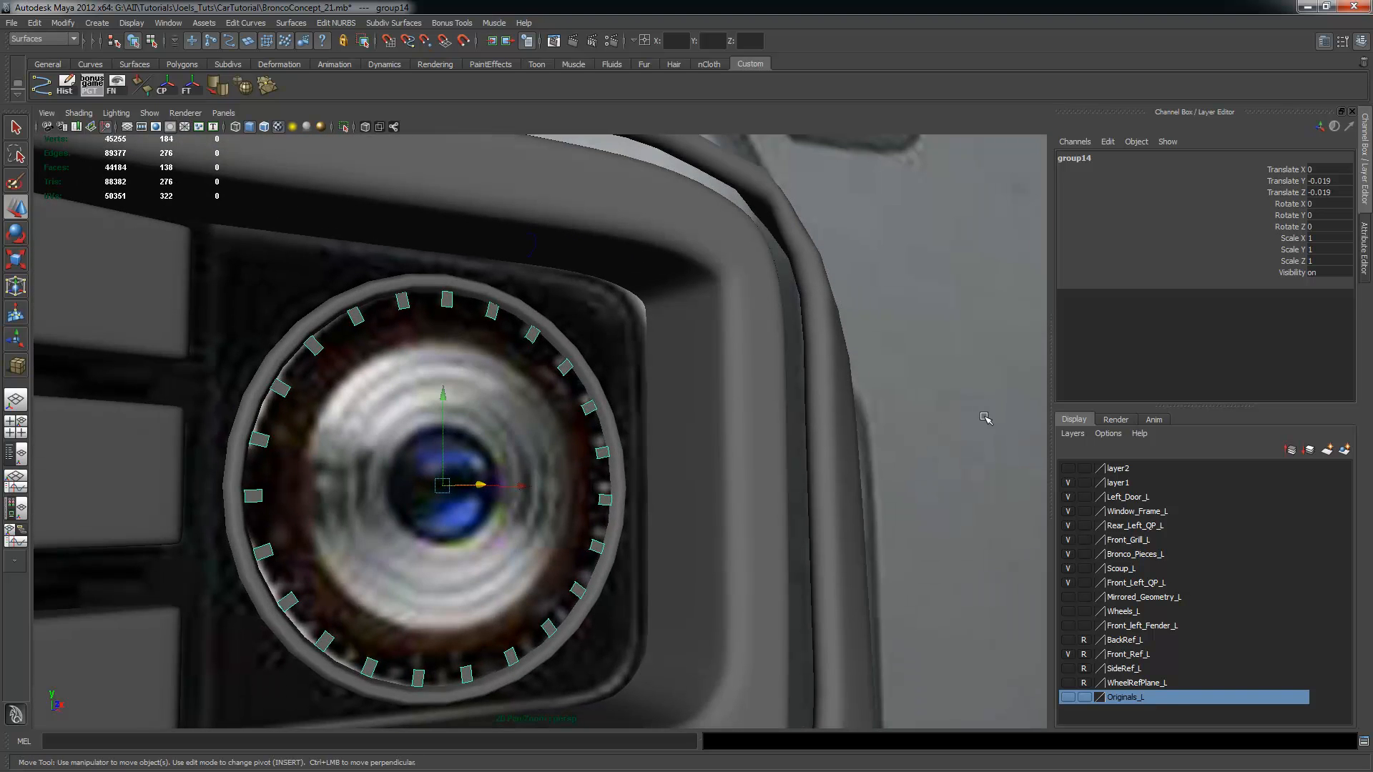
Inspect the ring and blocks with the Front_Ref_L layer hidden, then show that reference layer again
click(975, 380)
alt+drag(975, 380, 1038, 635)
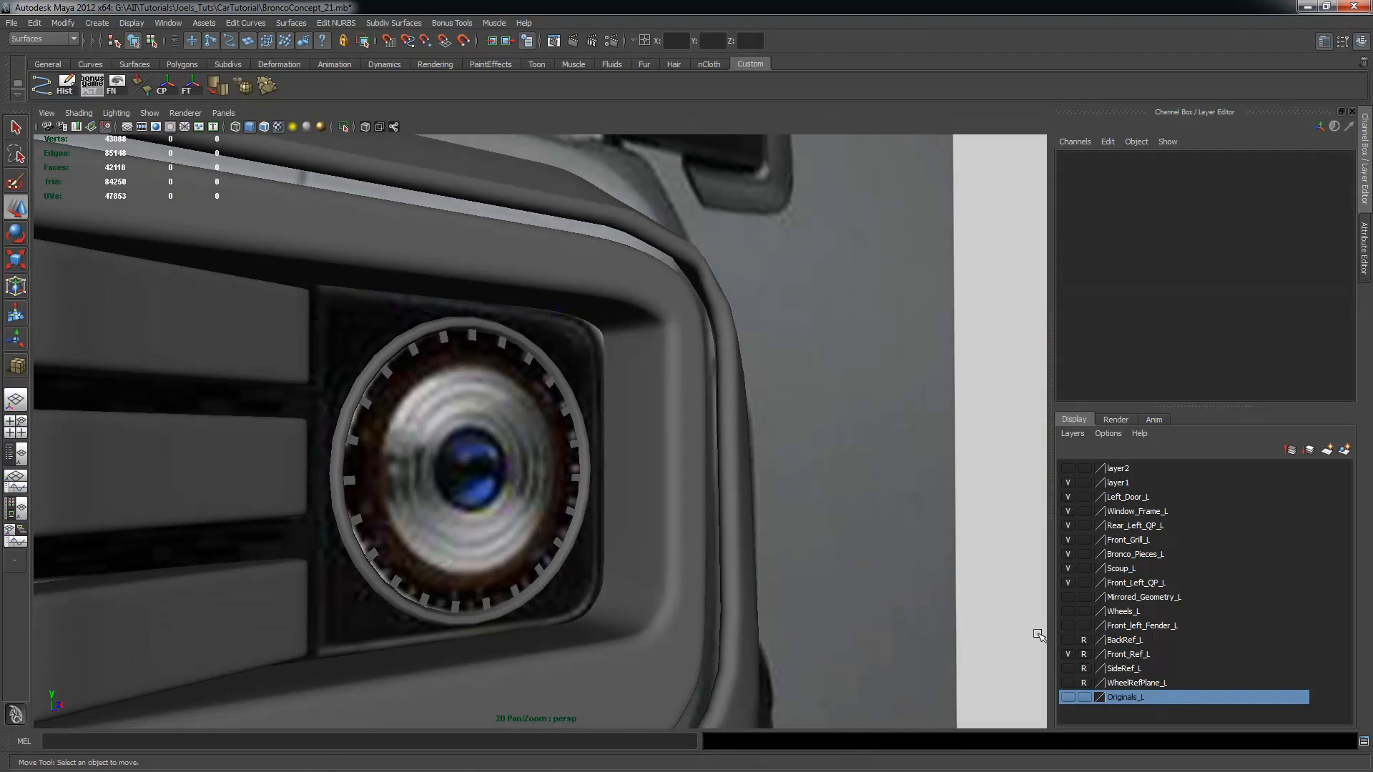
click(1067, 654)
alt+drag(617, 502, 511, 471)
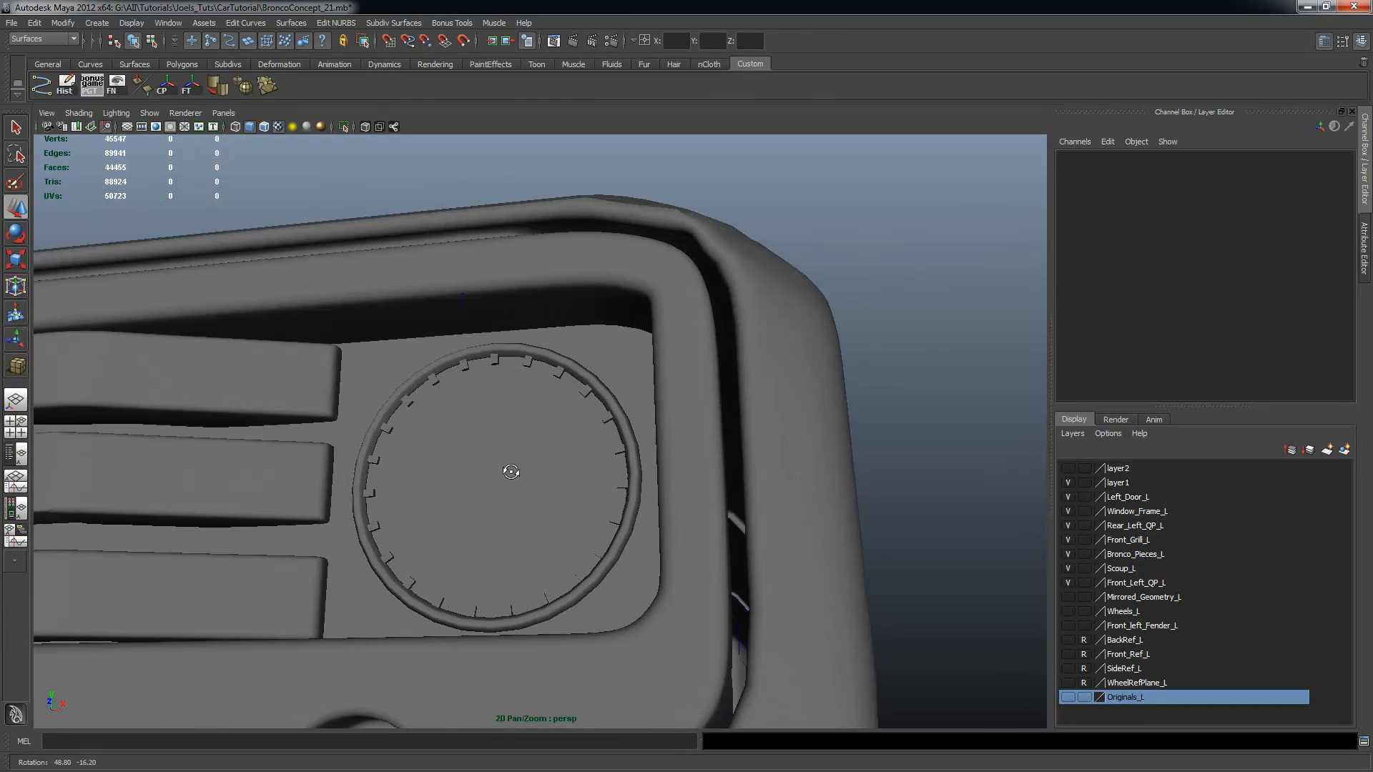
alt+right_drag(511, 472, 389, 463)
alt+drag(389, 463, 484, 525)
alt+right_drag(484, 524, 849, 558)
alt+drag(849, 558, 625, 527)
alt+right_drag(625, 527, 958, 618)
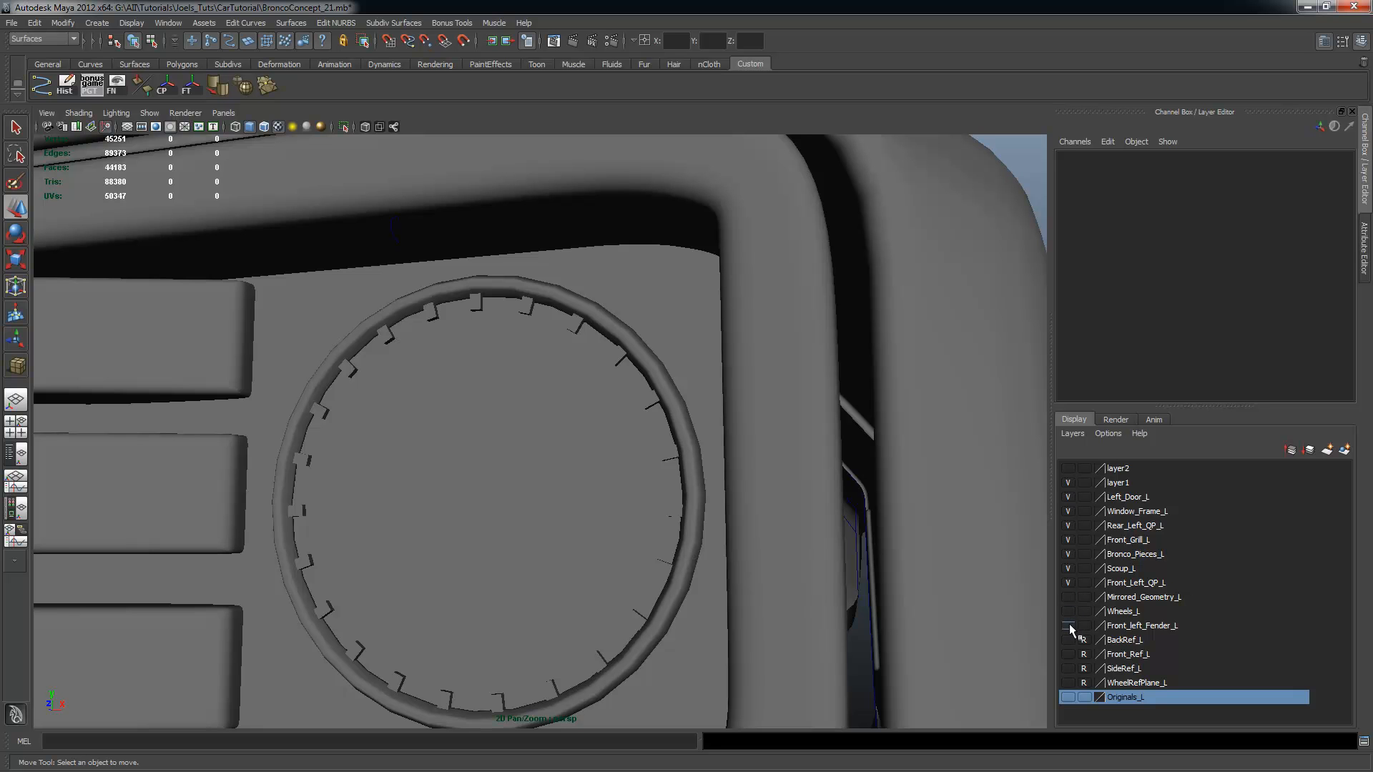
click(1069, 649)
alt+drag(648, 466, 607, 434)
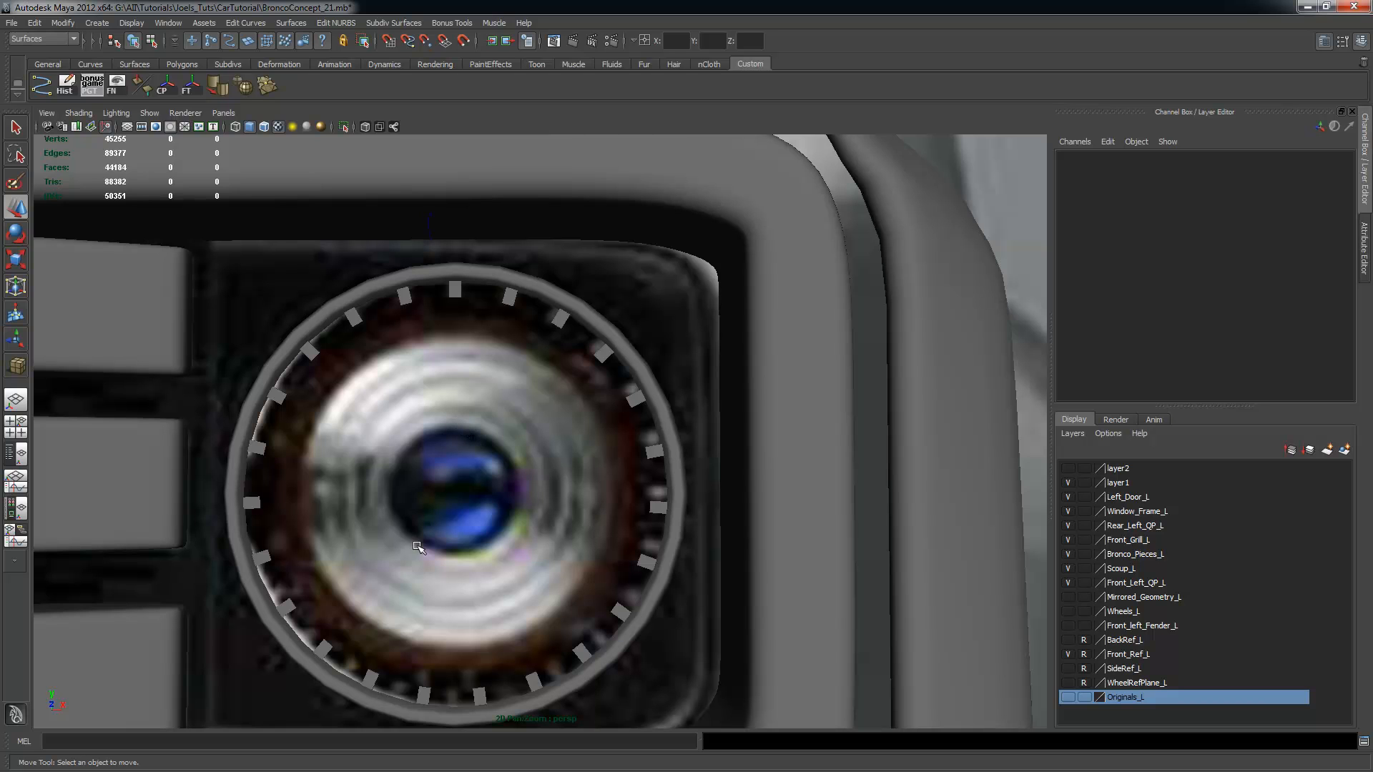
Locate the headlight ring in the top view and compare its position with the perspective view
alt+drag(654, 429, 459, 405)
key(space)
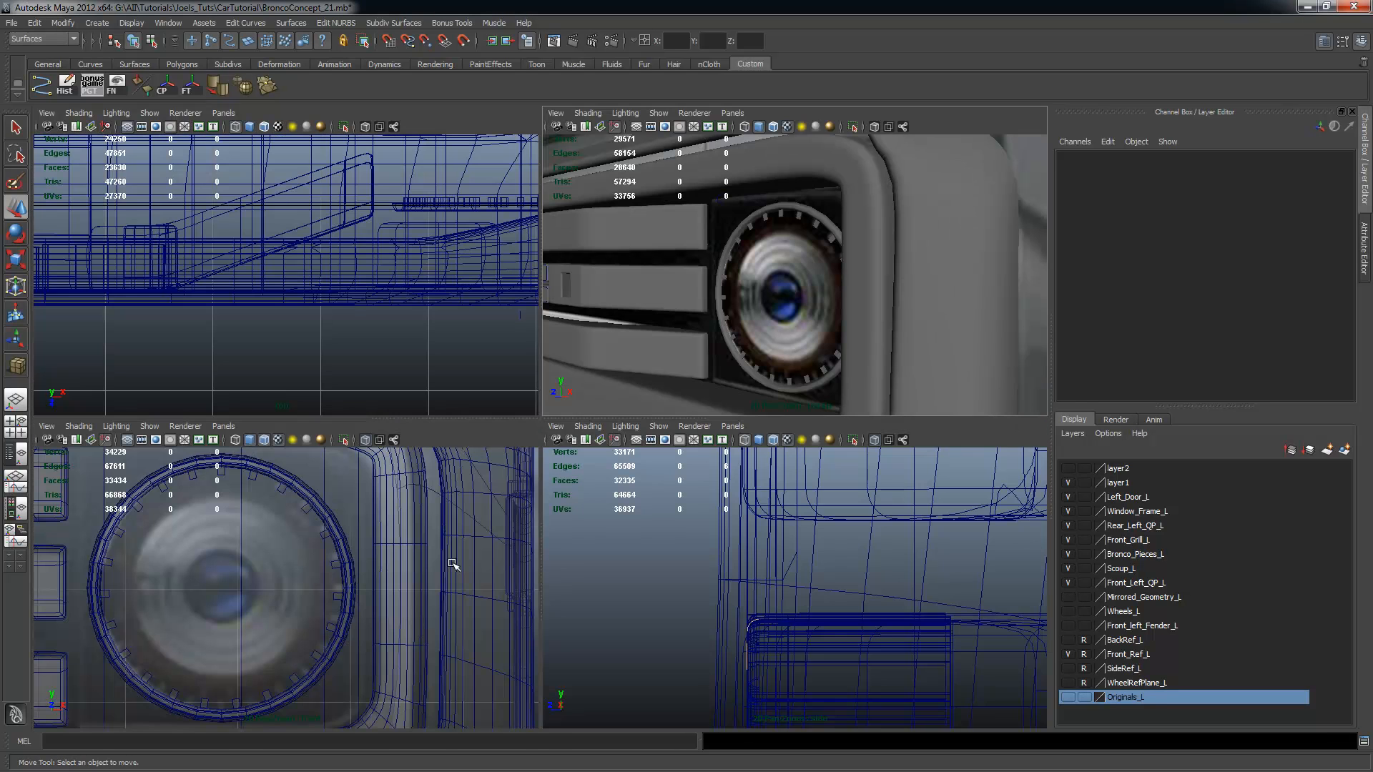
alt+right_drag(396, 340, 405, 287)
click(323, 464)
key(f)
key(space)
alt+right_drag(295, 322, 509, 330)
alt+middle_drag(756, 392, 276, 315)
alt+right_drag(276, 315, 494, 353)
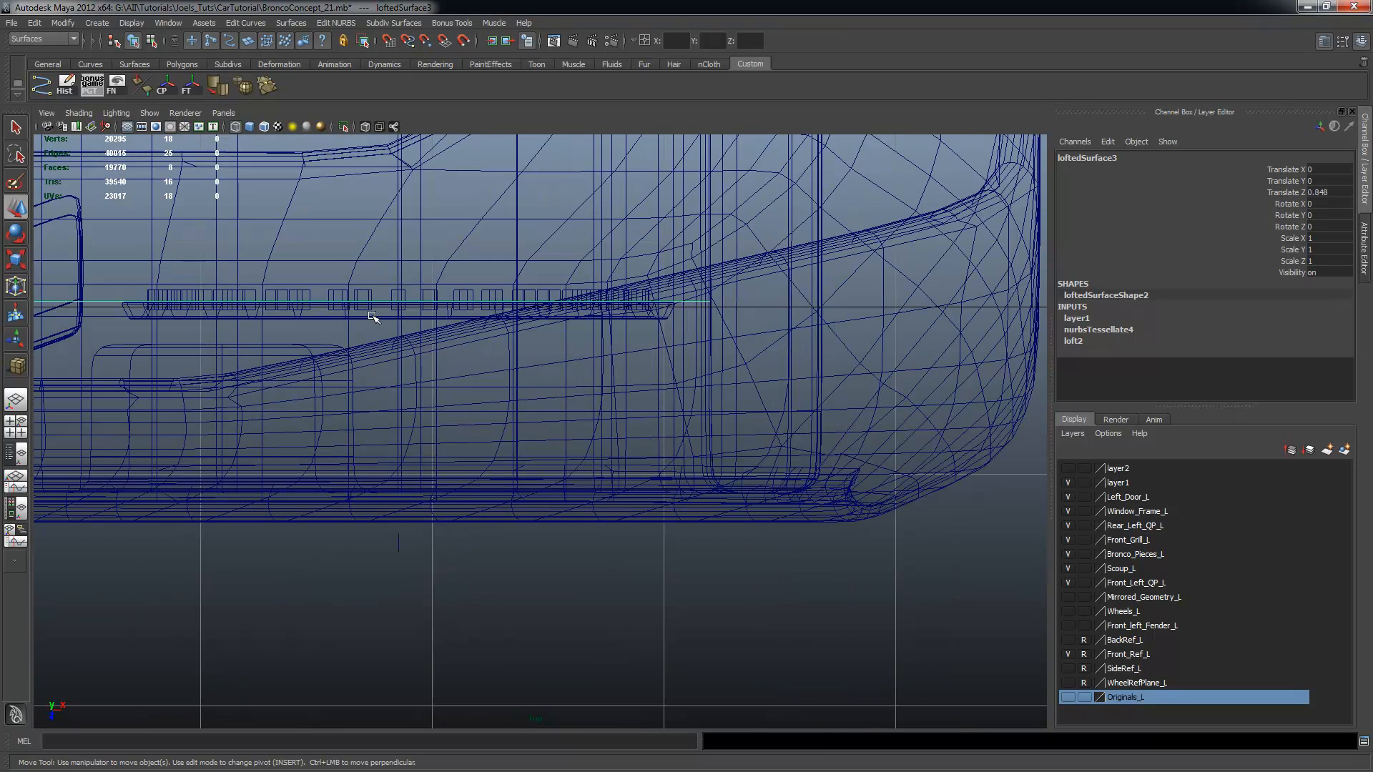
click(424, 333)
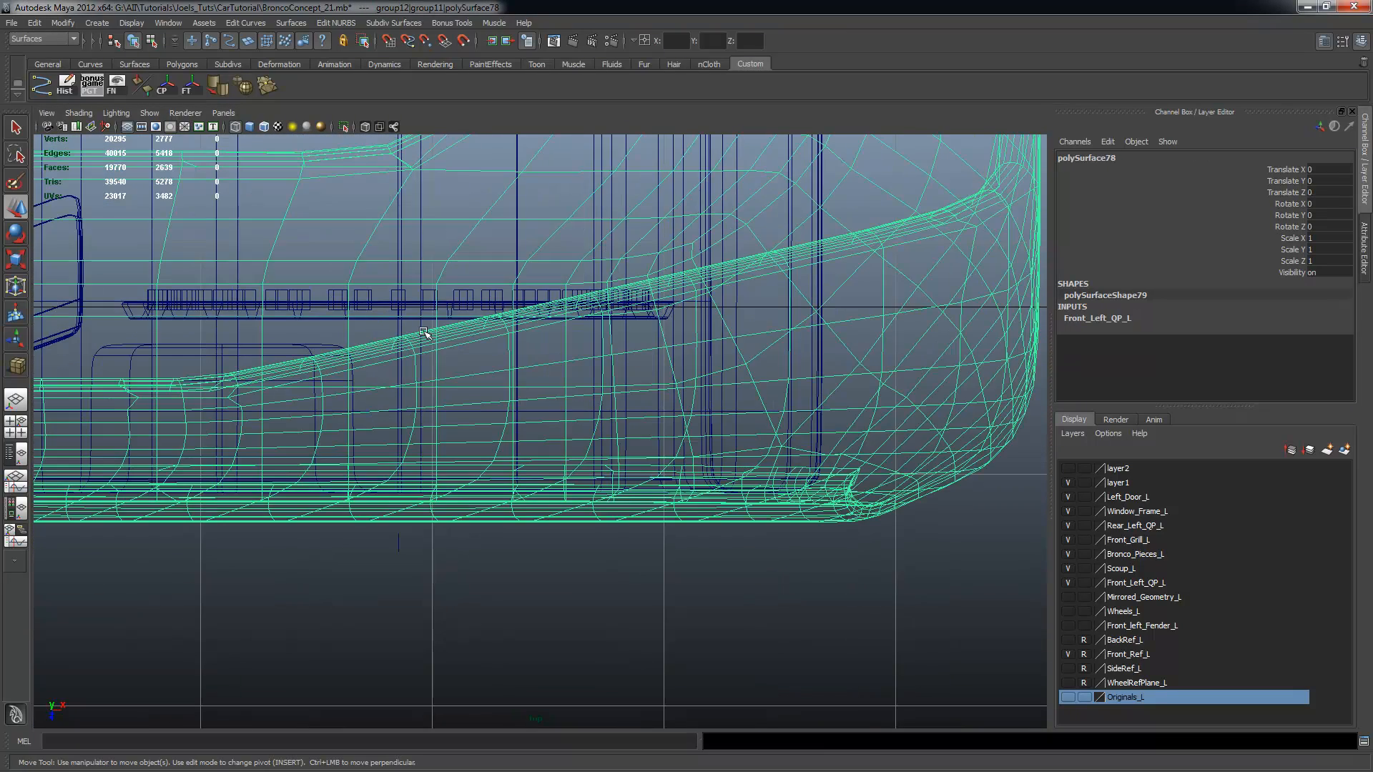
click(300, 320)
key(f)
alt+middle_drag(677, 487, 589, 465)
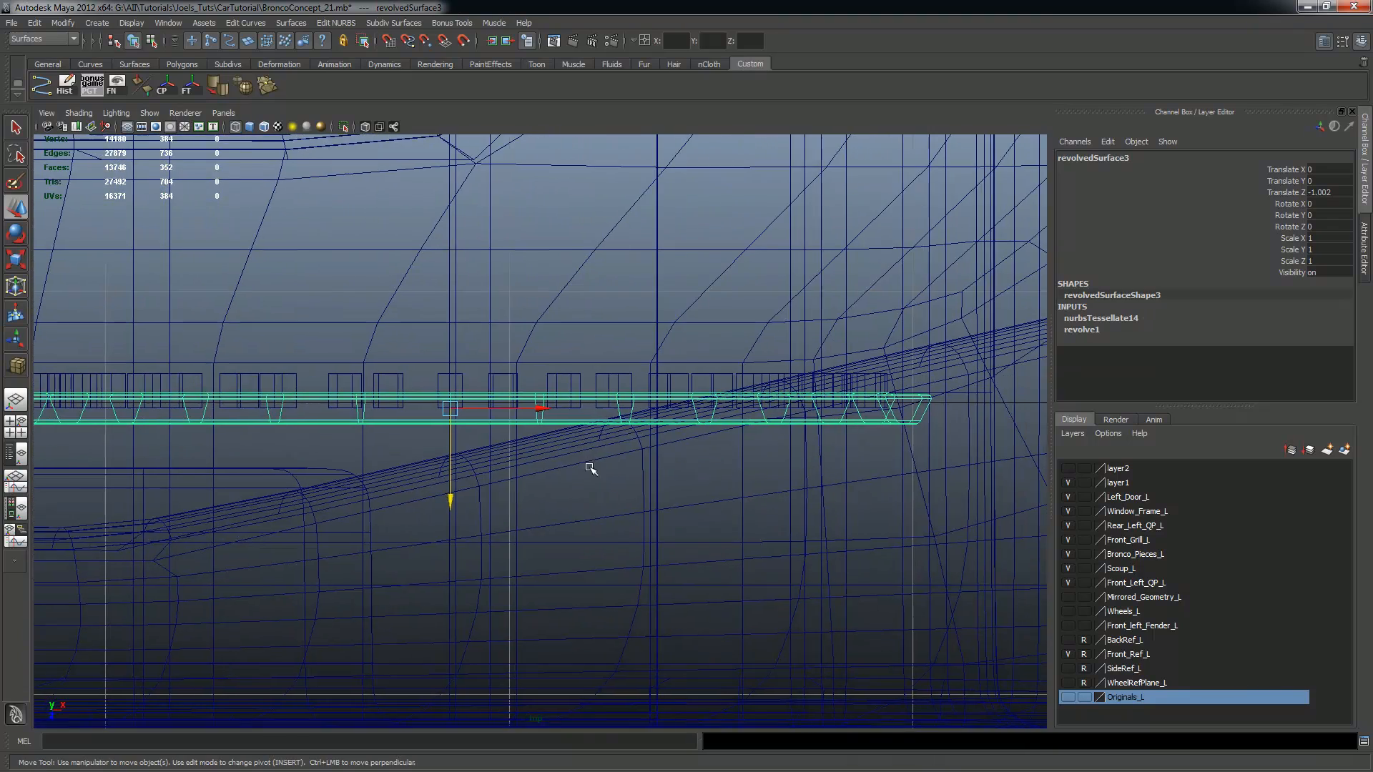
key(space)
alt+drag(745, 323, 813, 231)
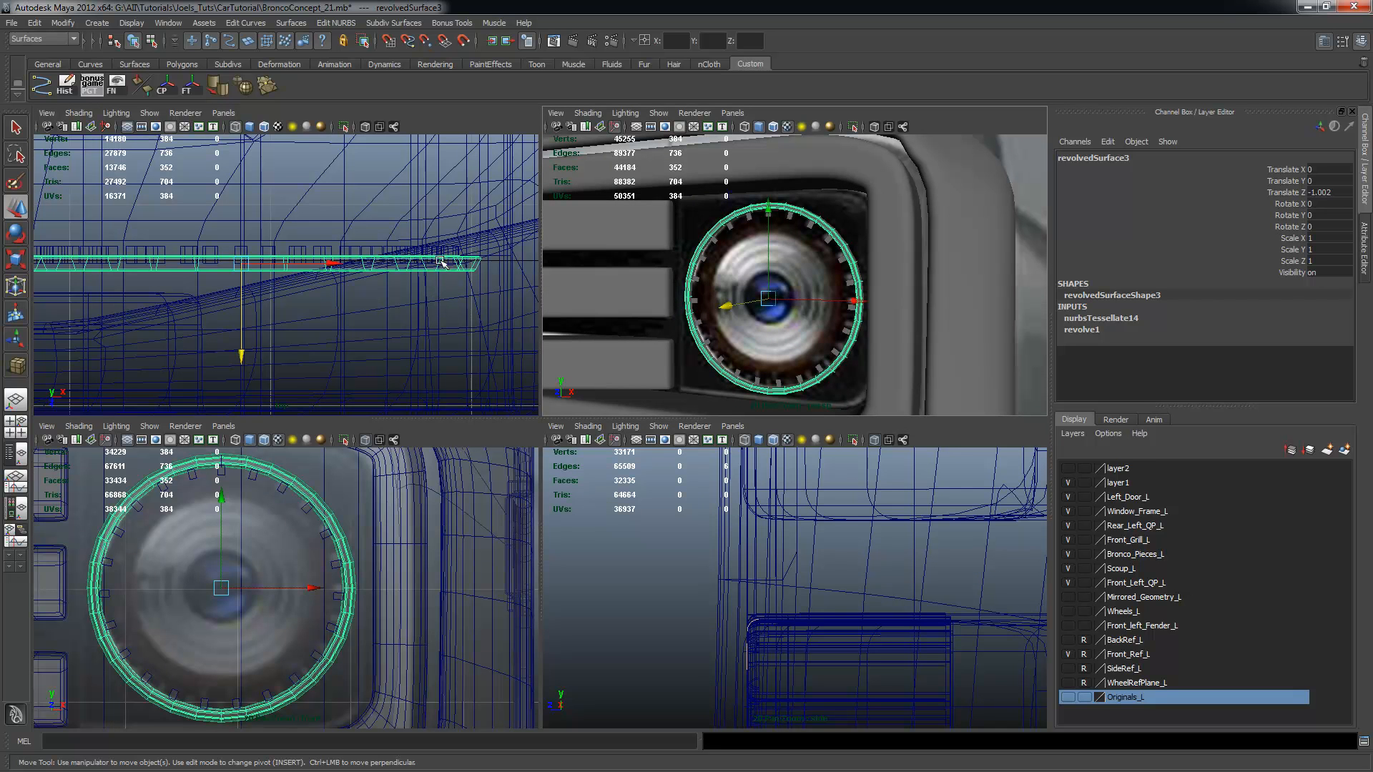
key(space)
alt+middle_drag(751, 436, 369, 316)
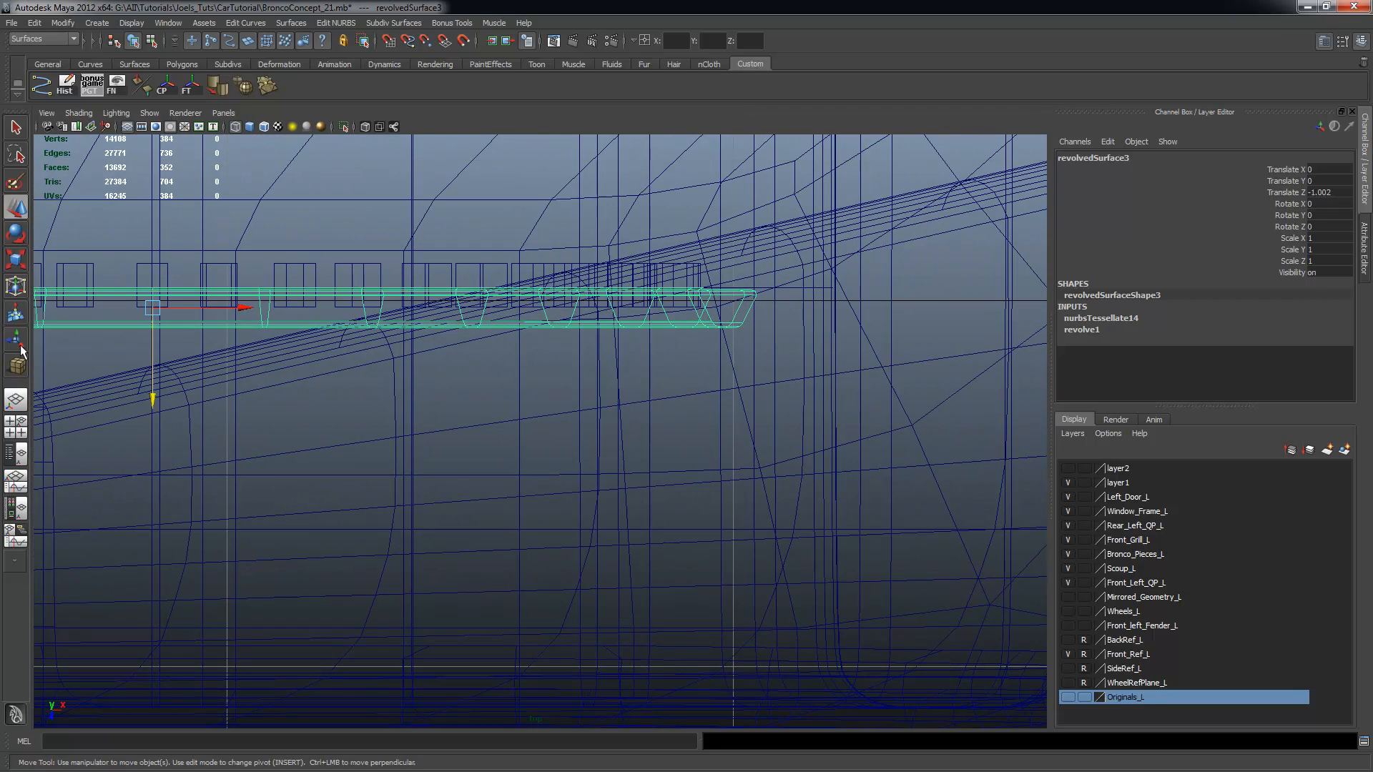
Start a CV curve in the top view just in front of the ring, stepping forward through three small ridges toward the headlight's centre
click(41, 85)
scroll(573, 345, up, 2)
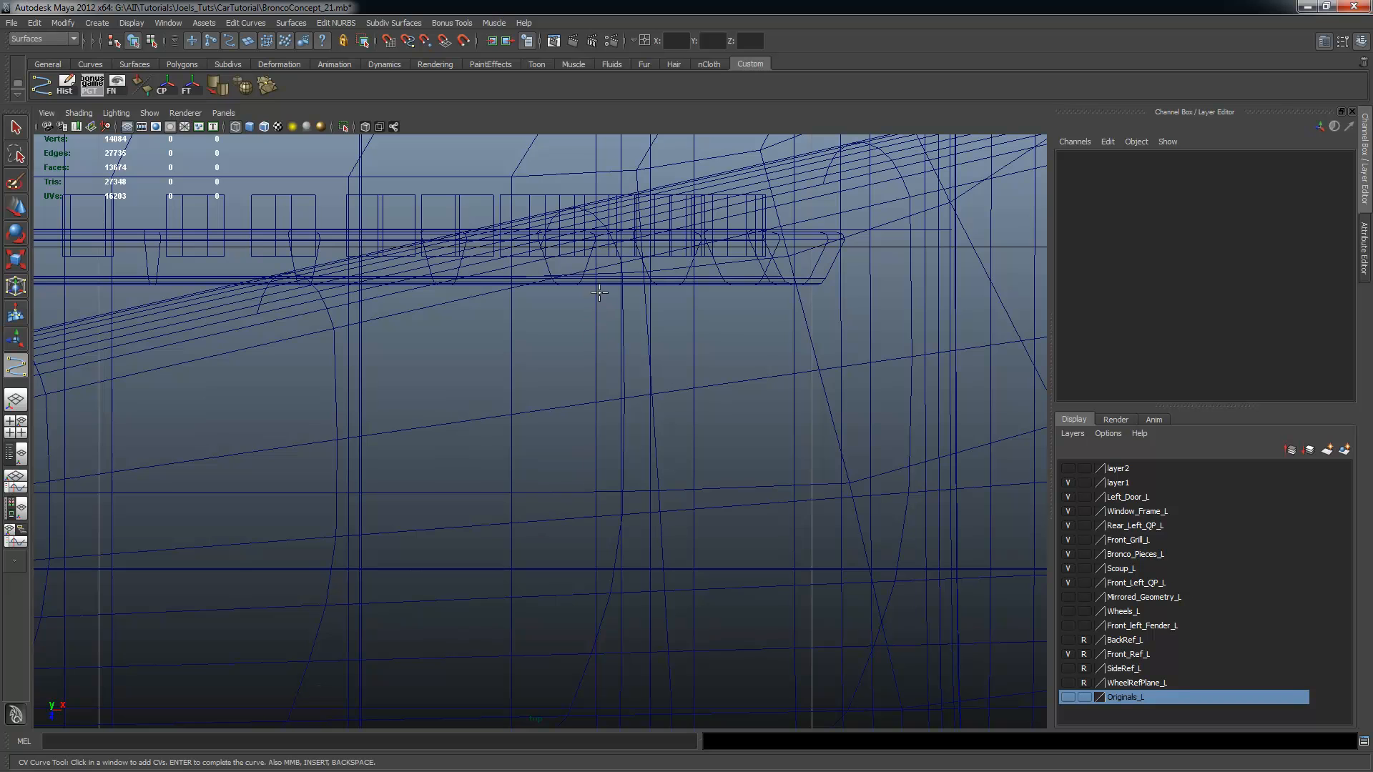
key(space)
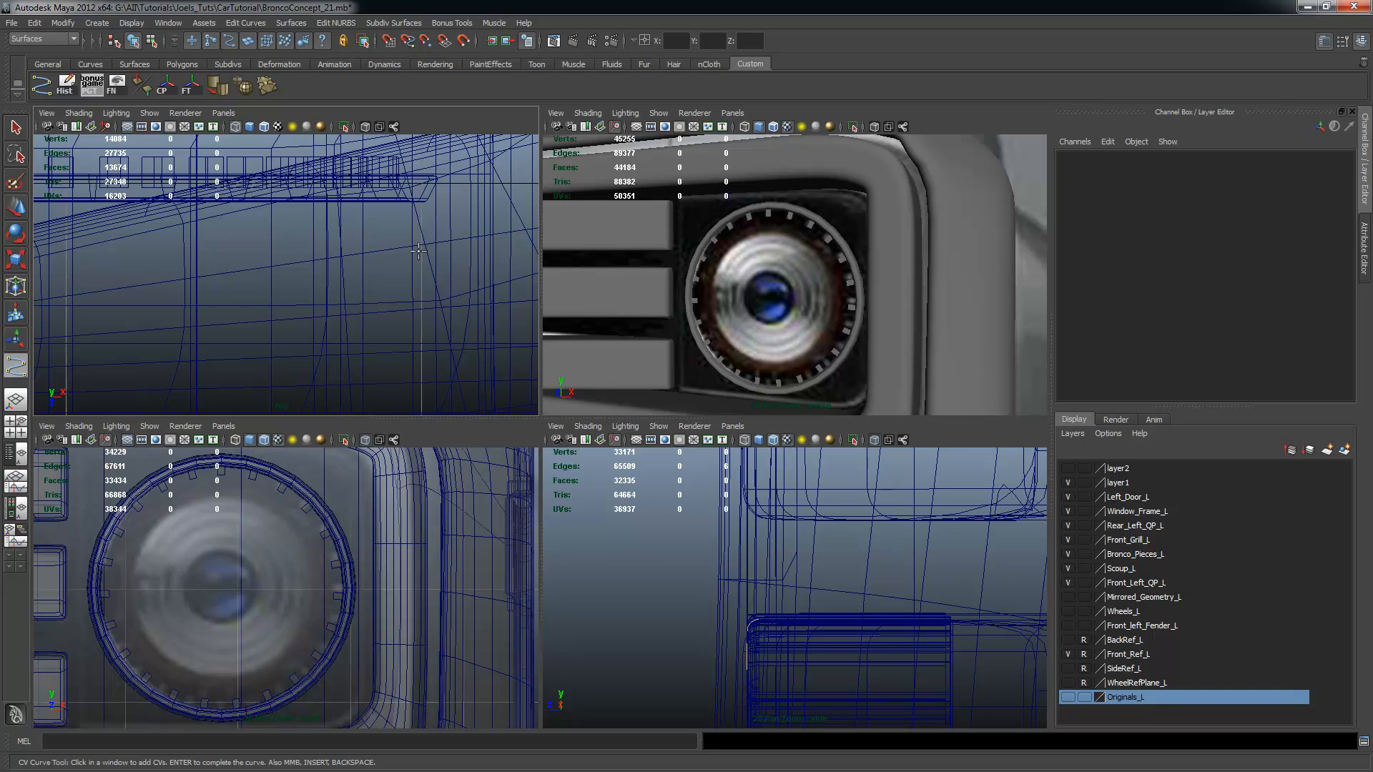
key(space)
scroll(607, 316, up, 3)
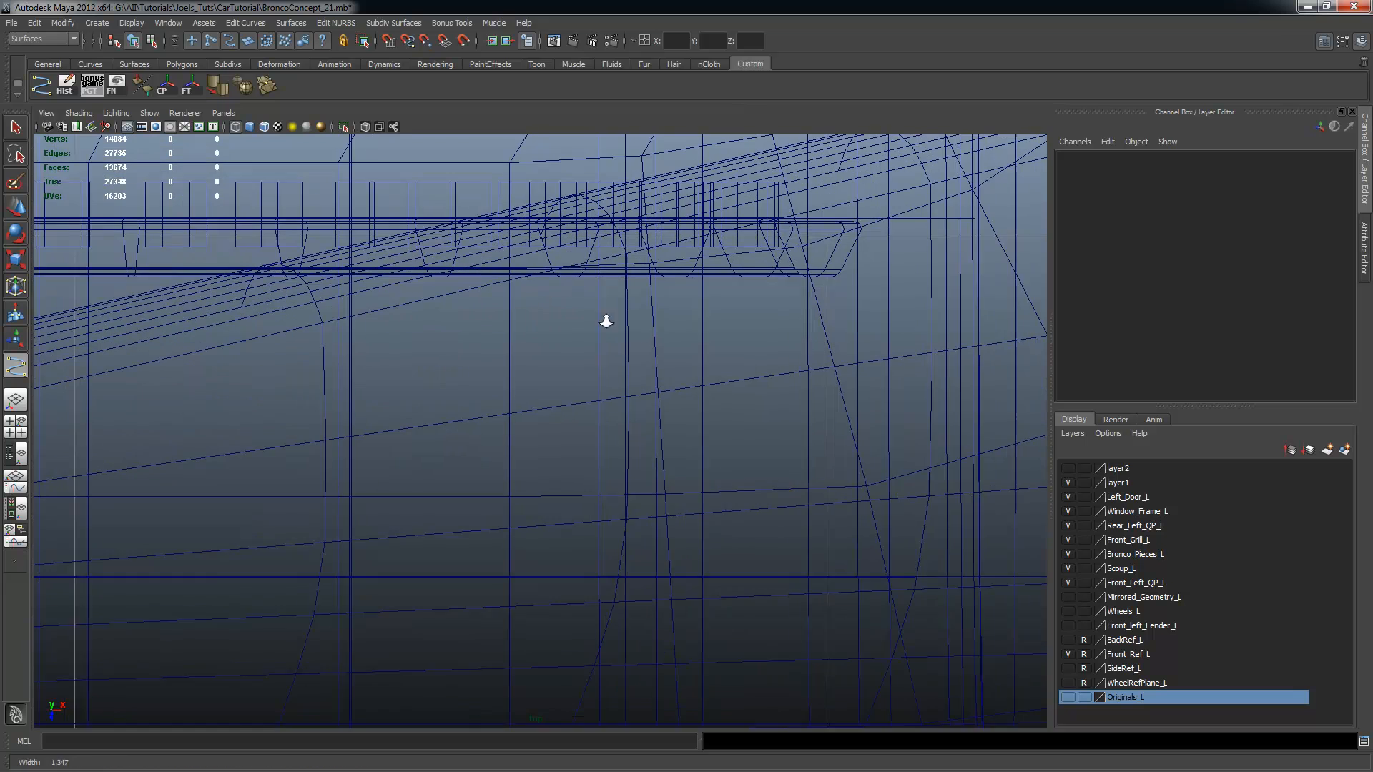
click(600, 305)
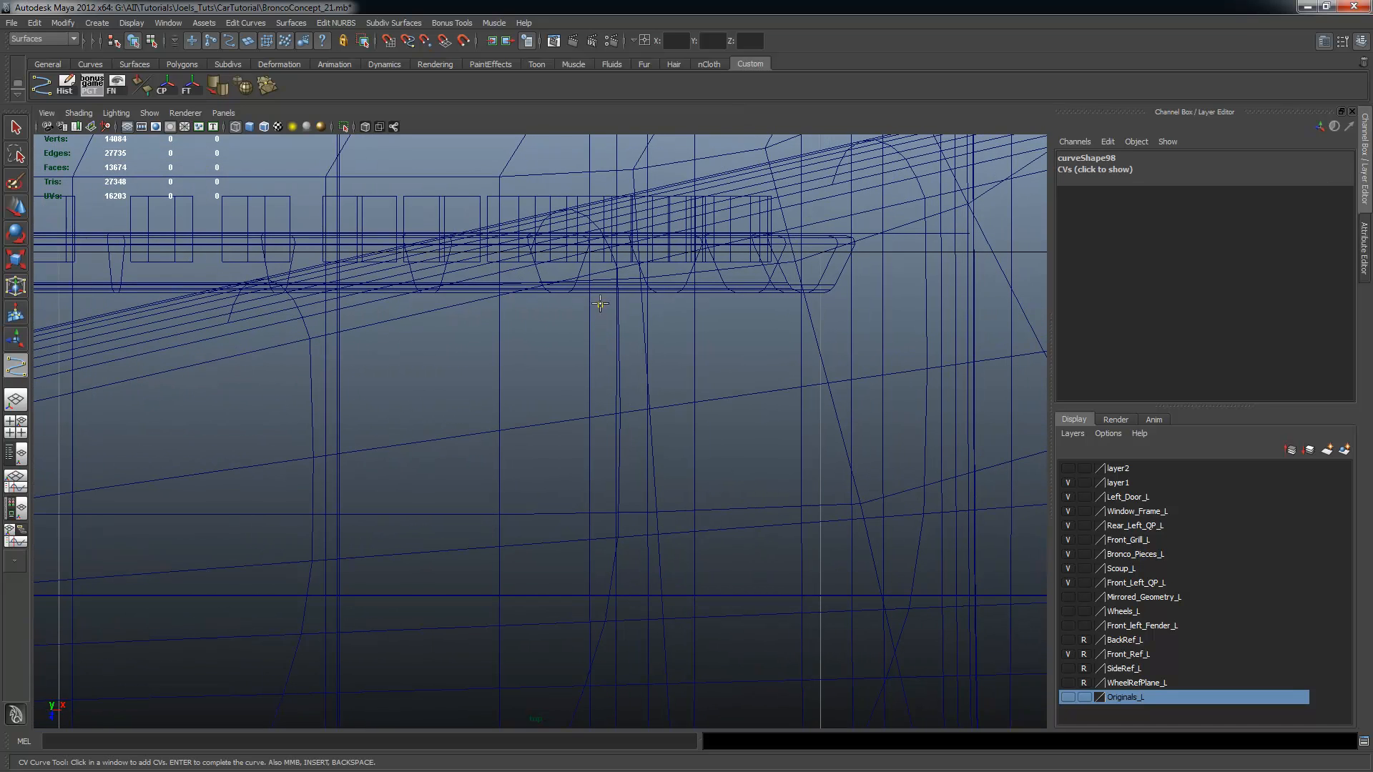
scroll(597, 321, up, 2)
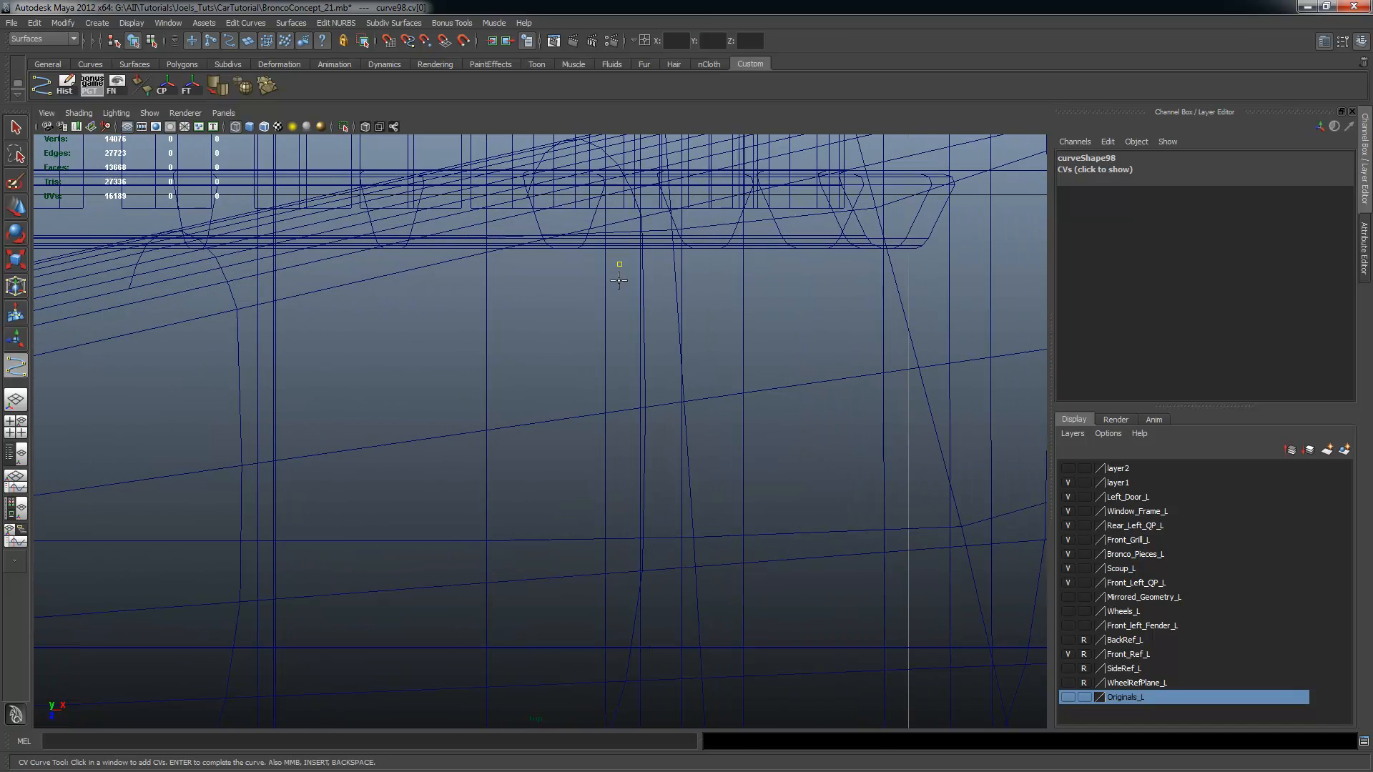
click(619, 290)
click(599, 298)
click(576, 301)
click(572, 312)
click(569, 316)
click(562, 319)
click(535, 319)
click(526, 313)
click(523, 329)
click(522, 339)
click(516, 341)
click(491, 342)
click(481, 342)
click(477, 332)
click(474, 332)
click(468, 360)
click(462, 363)
click(427, 363)
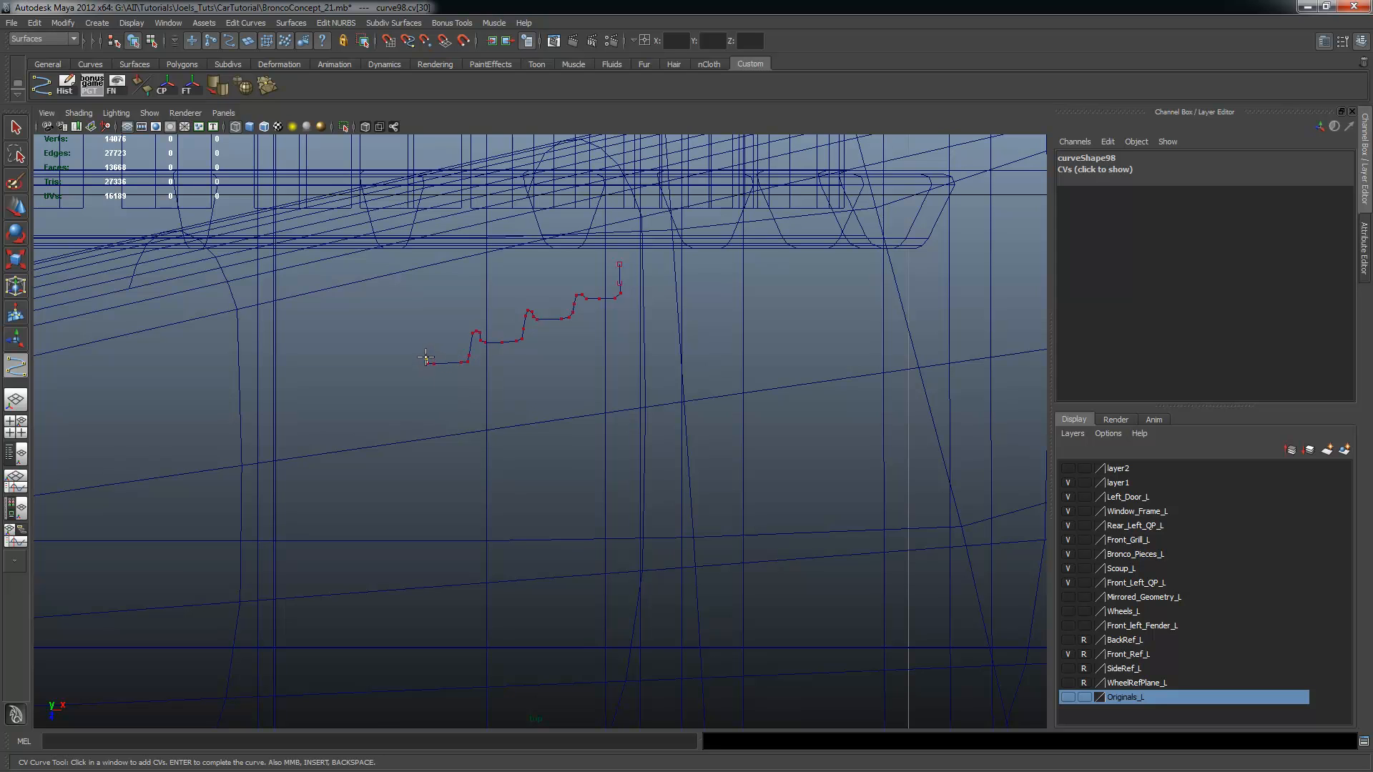
Extend the lens profile with two more ridges and a slope flattening toward the headlight's centre, and finish the curve
click(419, 354)
click(371, 384)
alt+middle_drag(419, 383, 570, 400)
click(558, 390)
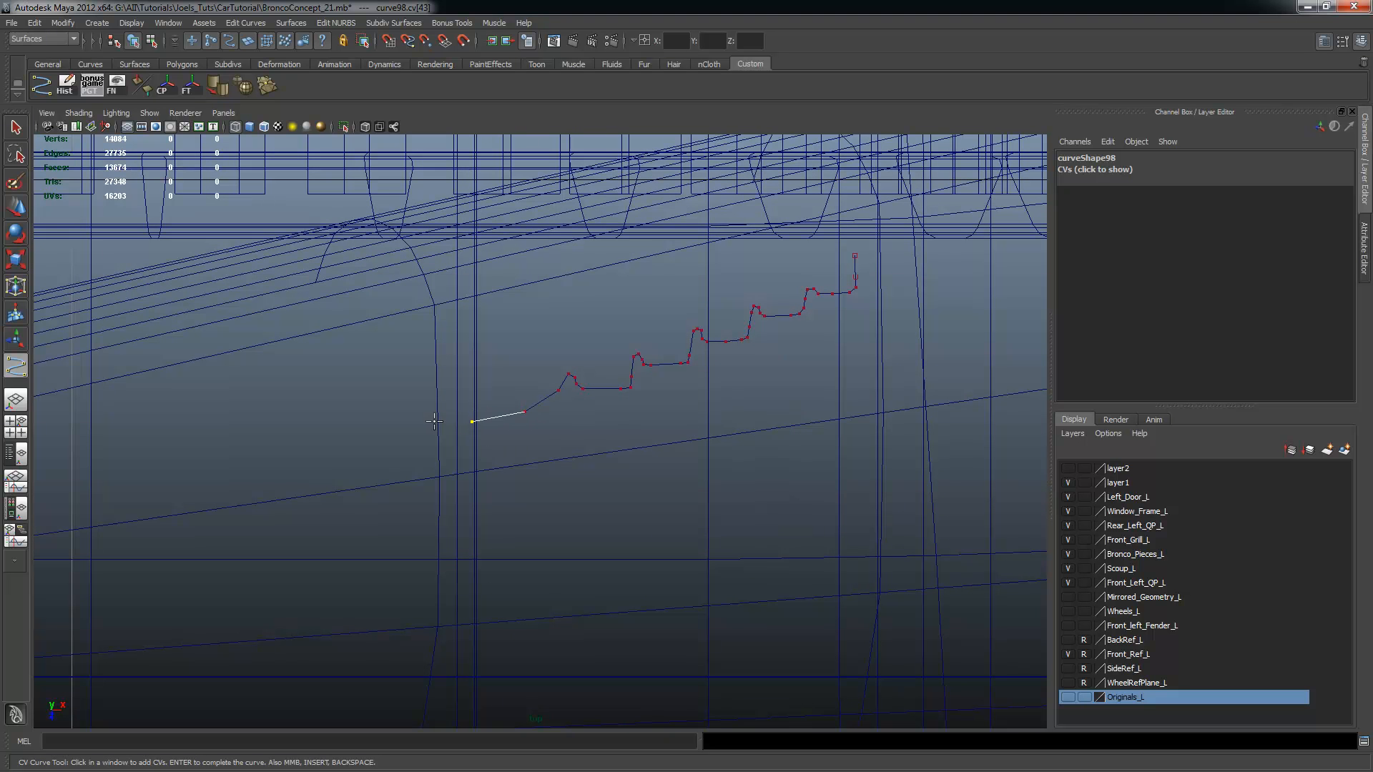
key(w)
alt+right_drag(722, 363, 681, 334)
alt+right_drag(524, 347, 633, 424)
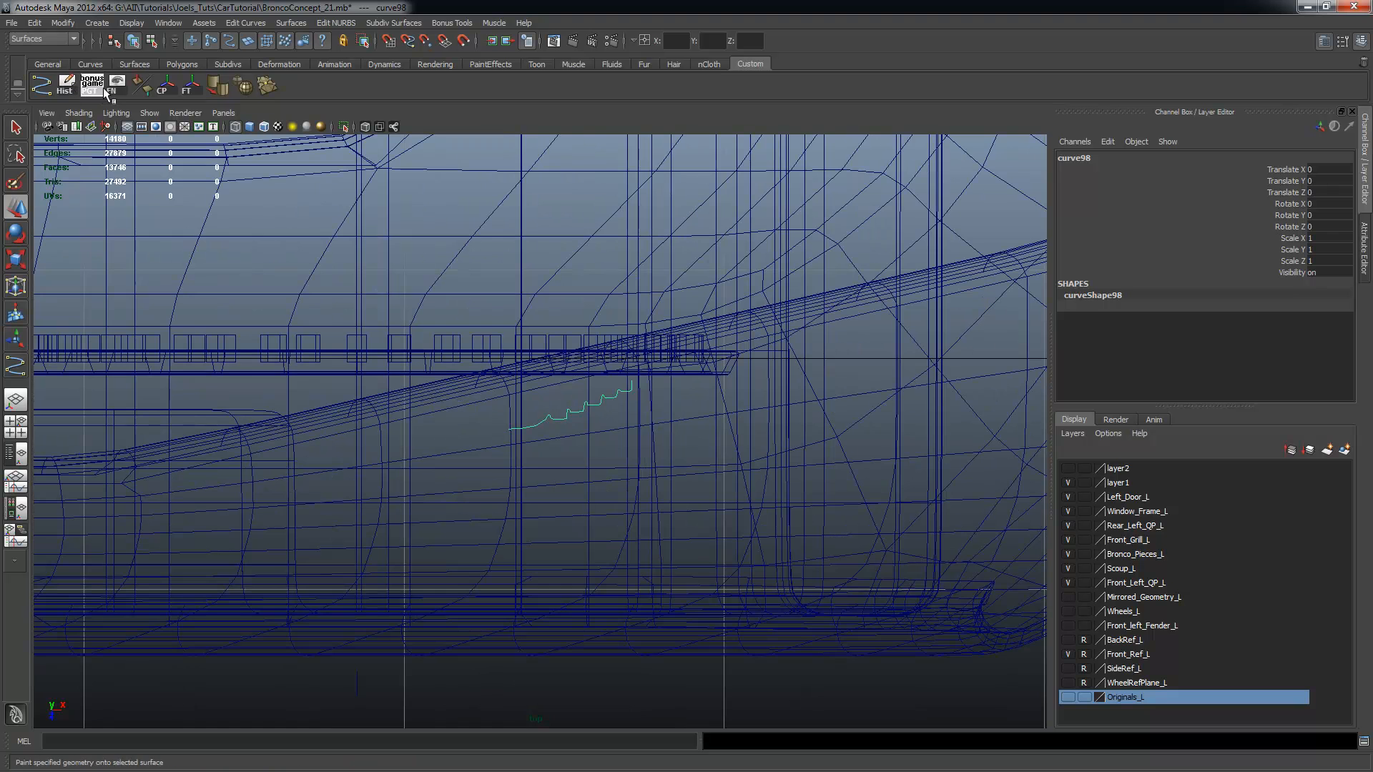
Center the profile curve's pivot and move it to the curve's inner end at the headlight's centre
click(163, 96)
alt+right_drag(681, 391, 717, 414)
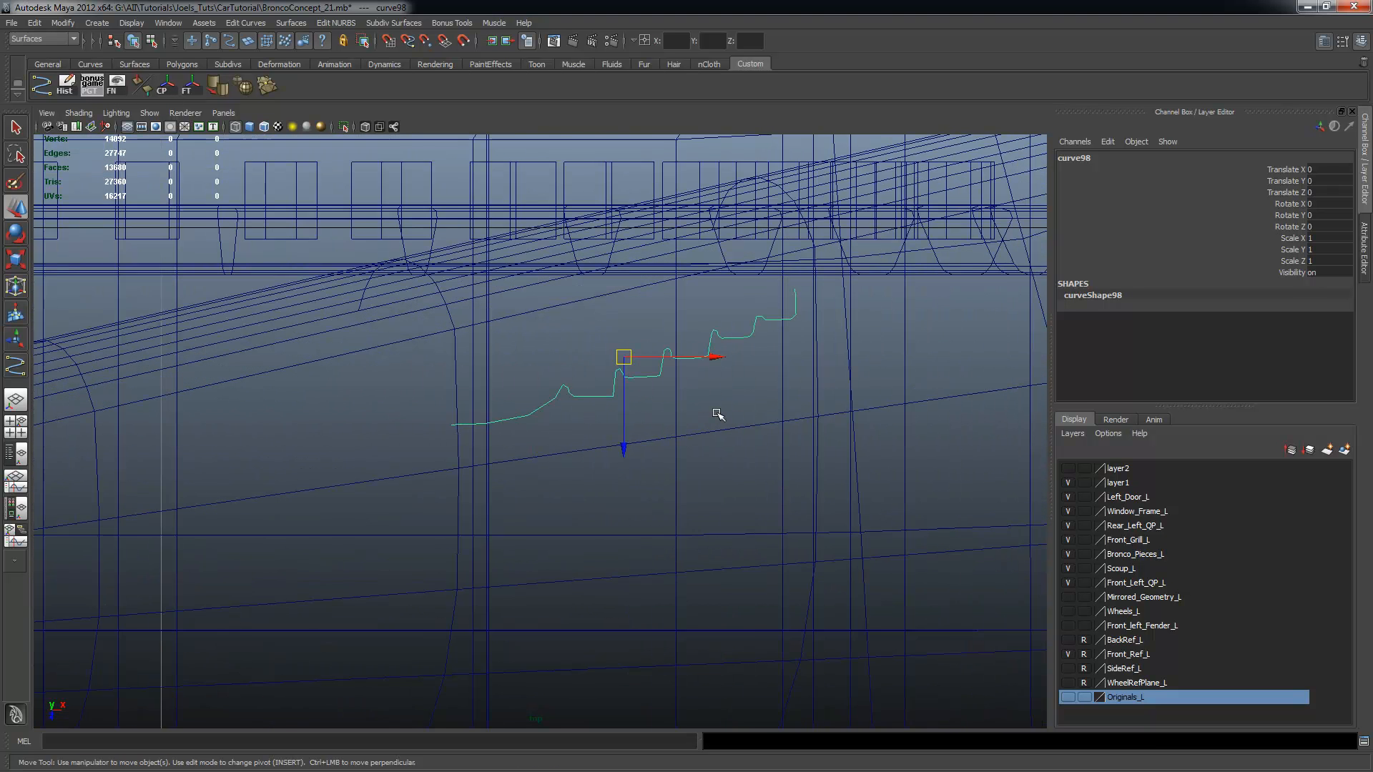
alt+middle_drag(717, 414, 689, 413)
key(Insert)
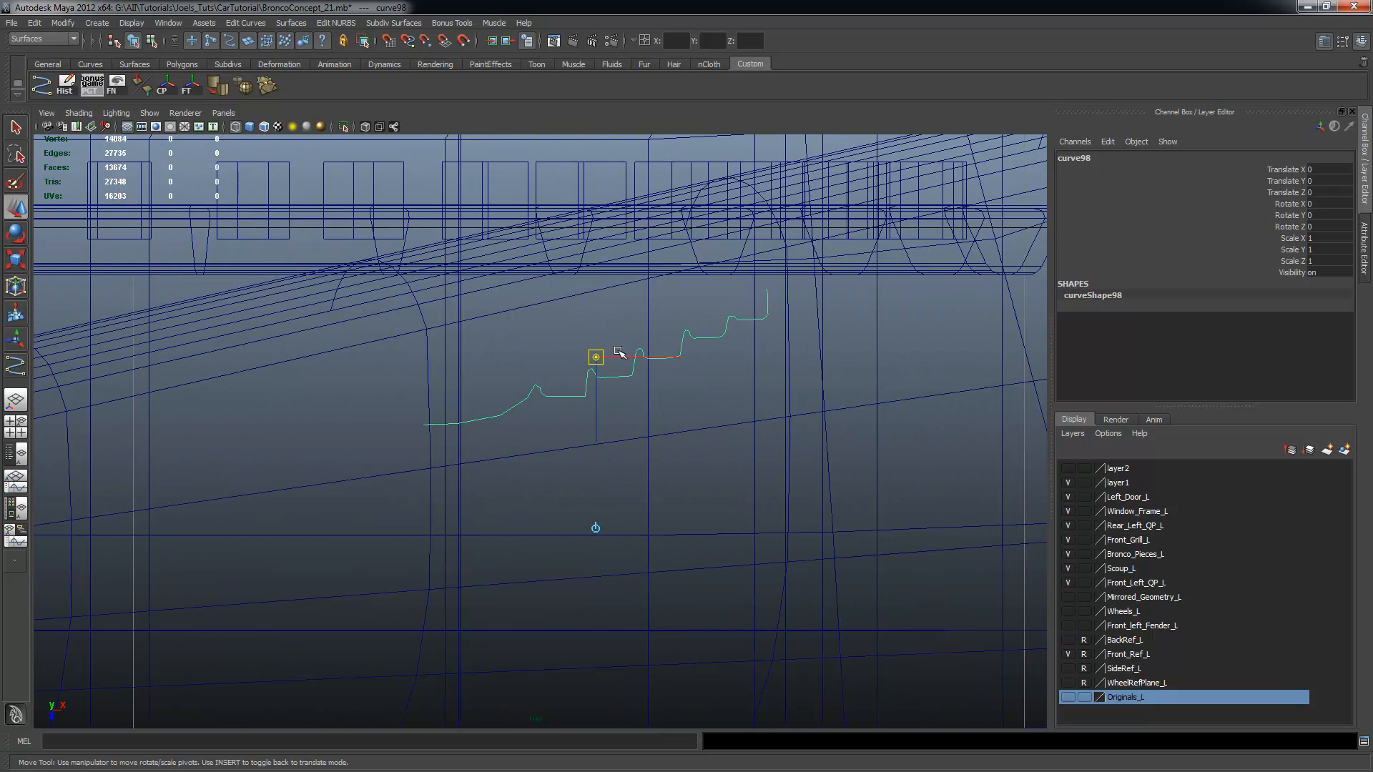
key(c)
drag(599, 358, 341, 433)
key(Insert)
Check the headlight against the whole front end in the front and perspective views
key(space)
key(space)
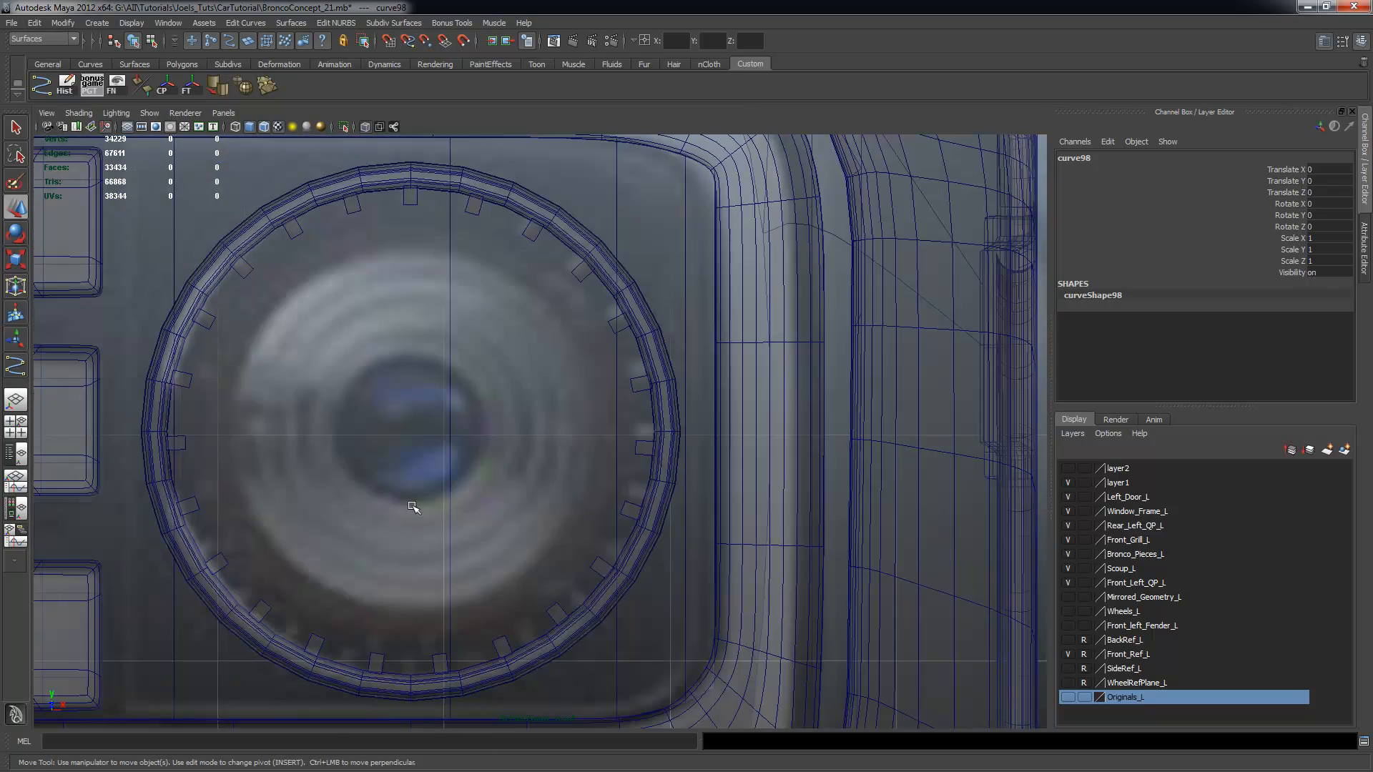
scroll(429, 401, down, 5)
key(space)
key(space)
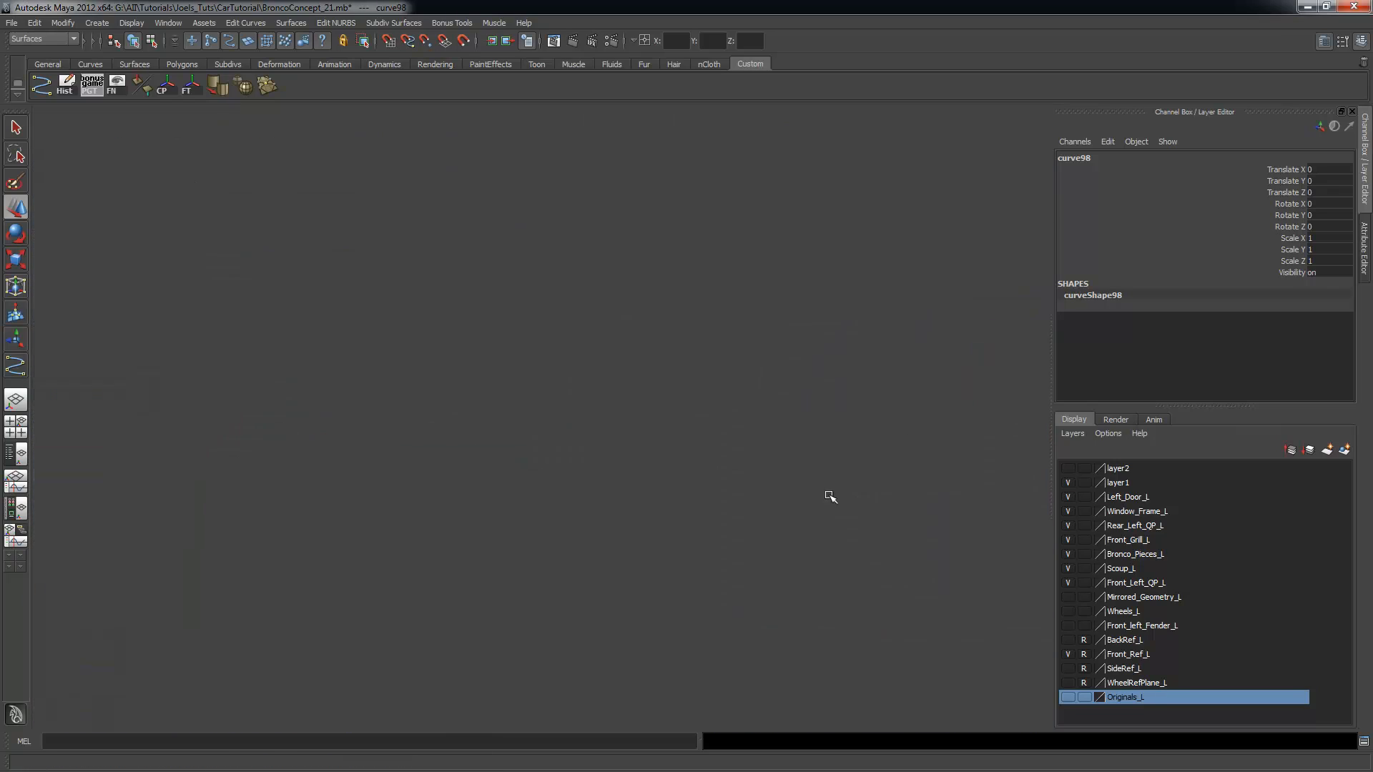
scroll(938, 483, down, 5)
key(space)
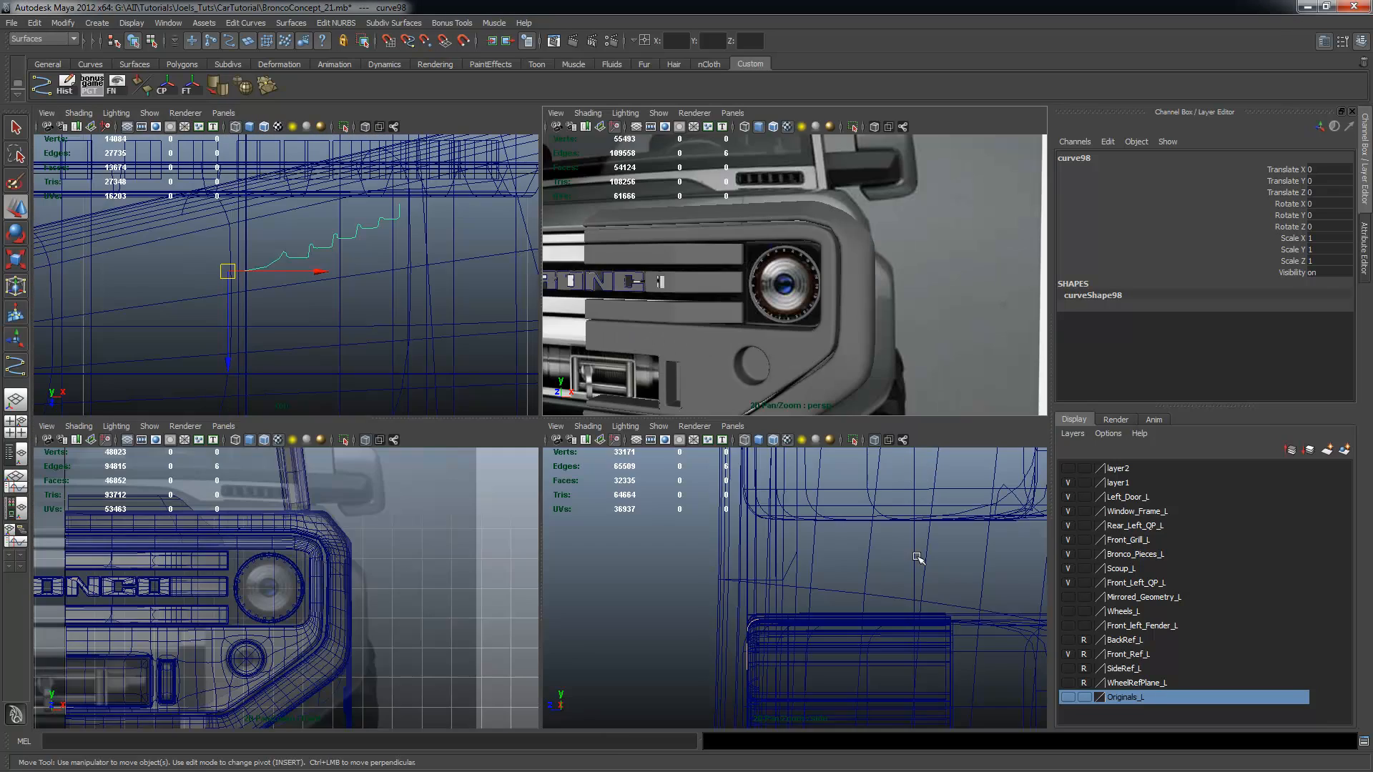
Raise the lens profile curve to the headlight's height at Translate Y 11.108 and pull it forward to Translate Z 0.69
scroll(918, 558, down, 5)
key(space)
scroll(527, 482, down, 6)
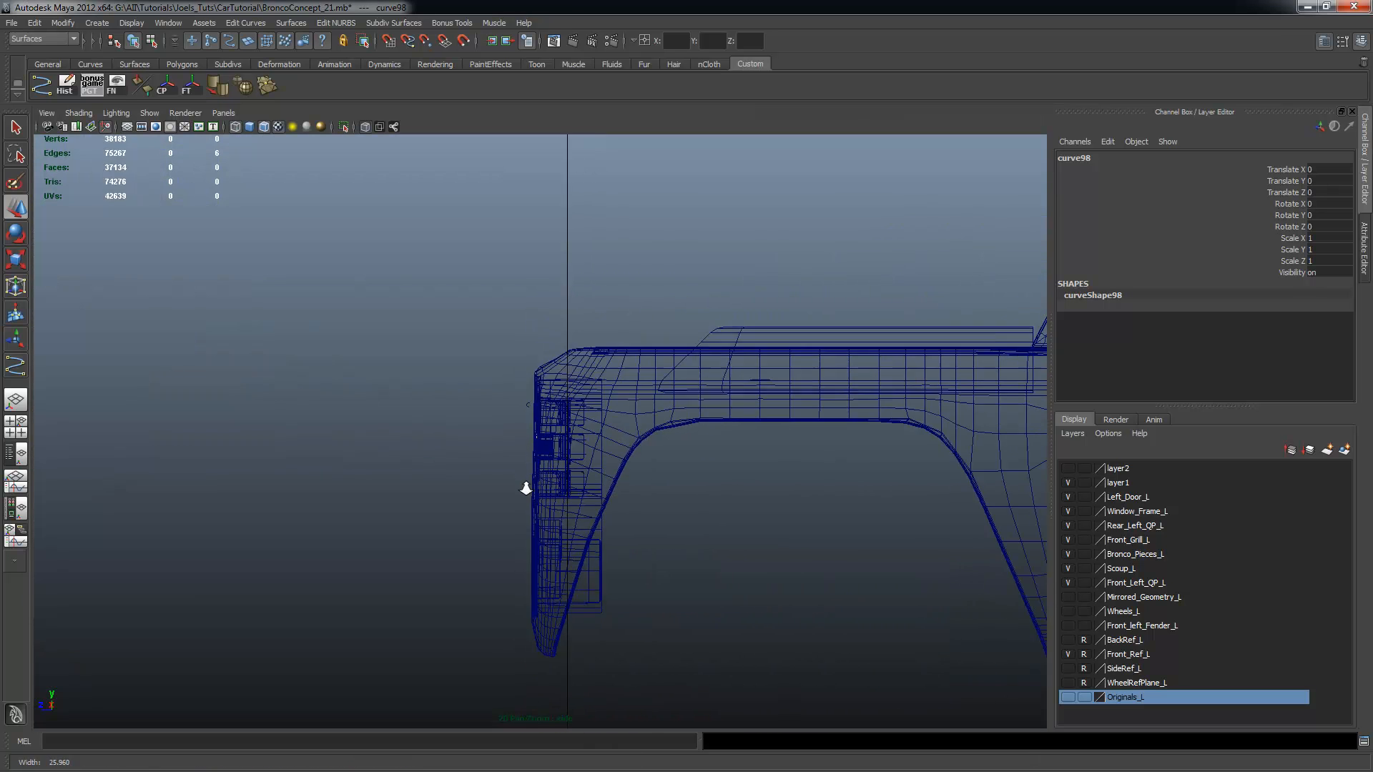
alt+right_drag(742, 519, 419, 477)
alt+middle_drag(445, 557, 449, 440)
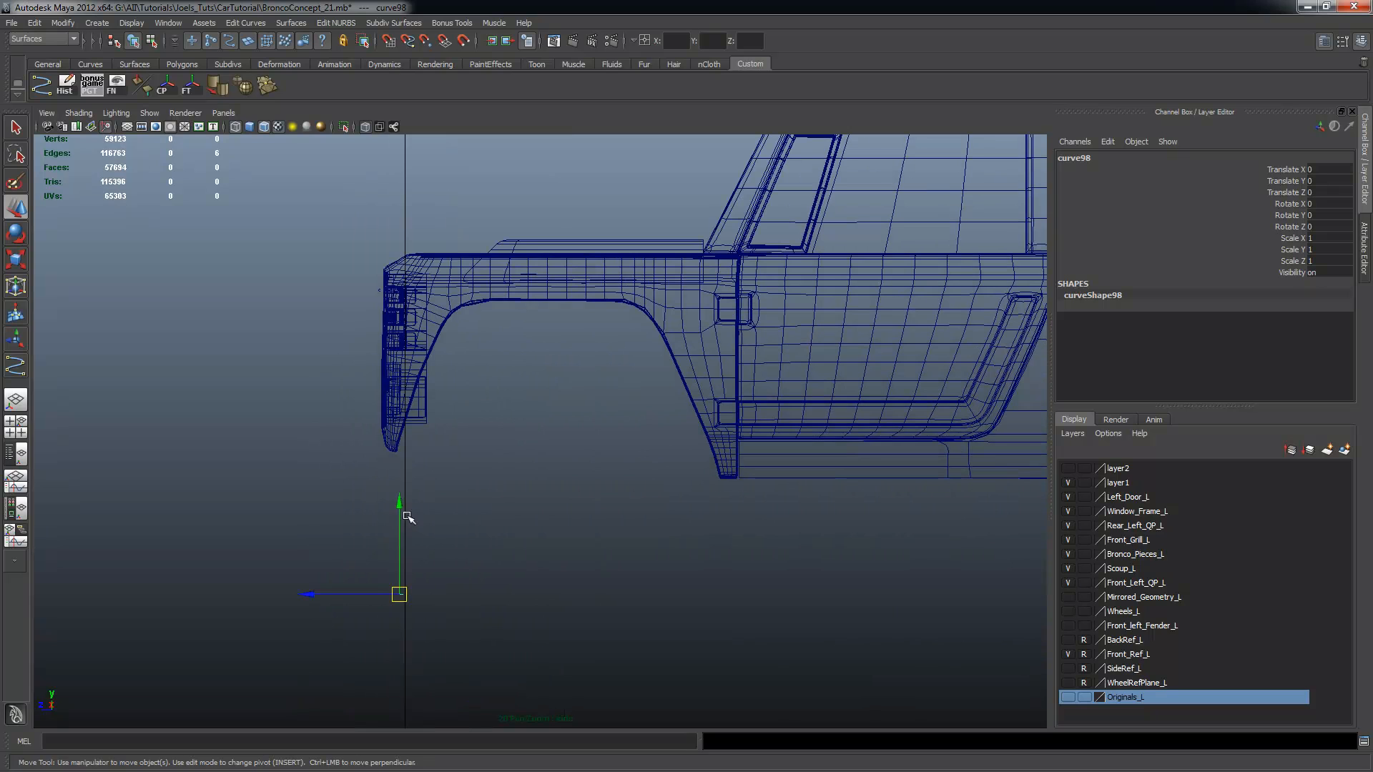
drag(401, 503, 401, 225)
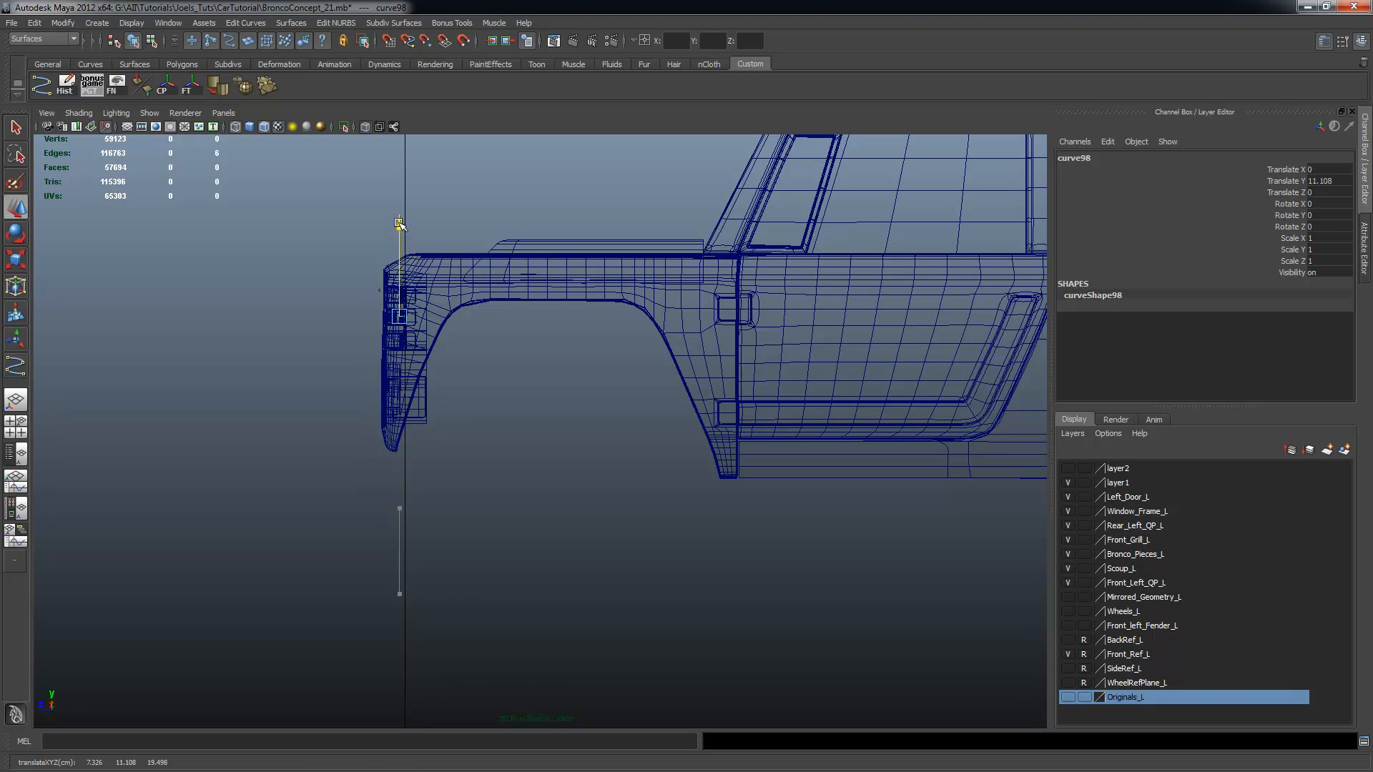
drag(363, 316, 356, 313)
key(f)
alt+right_drag(597, 404, 607, 444)
drag(459, 431, 285, 423)
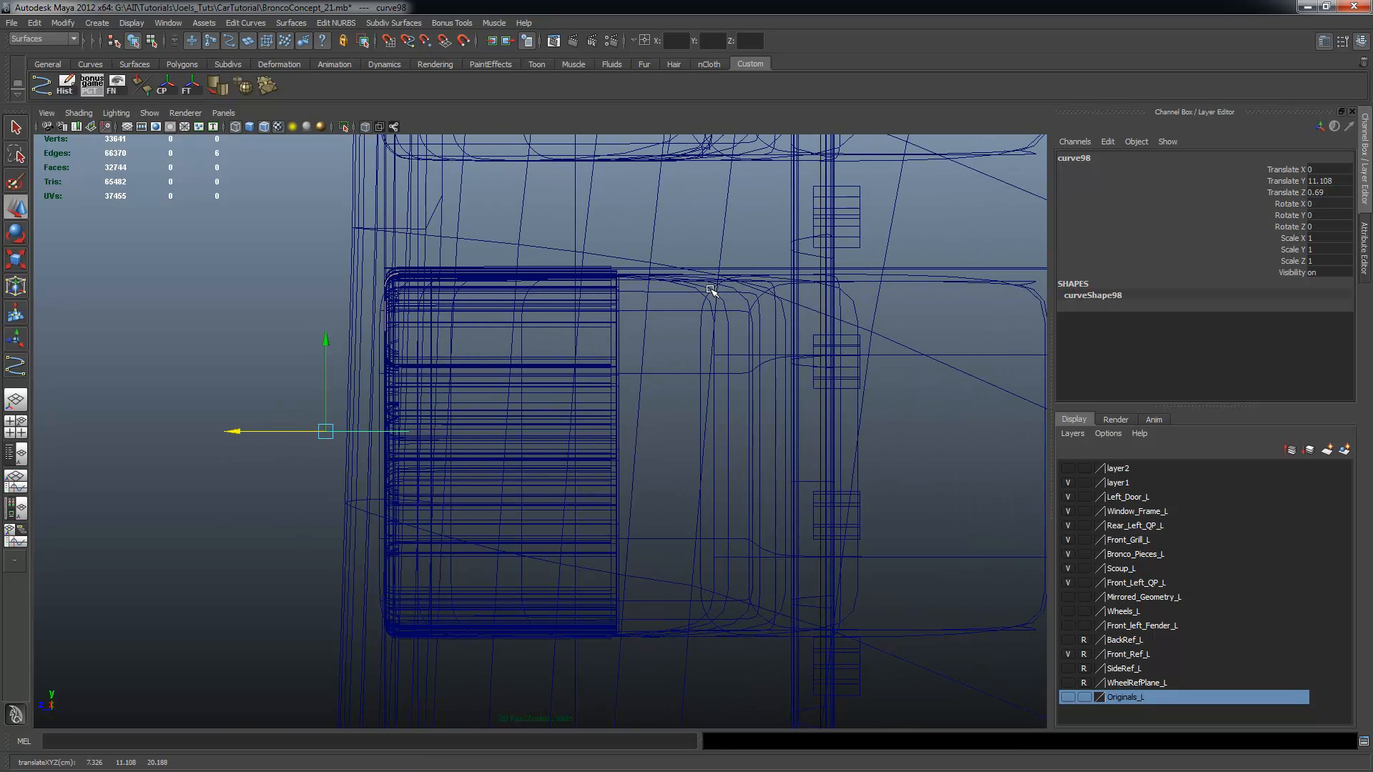
Move the profile curve back into the headlight opening, to about -0.058 in Translate Z
key(space)
key(space)
alt+drag(750, 376, 655, 455)
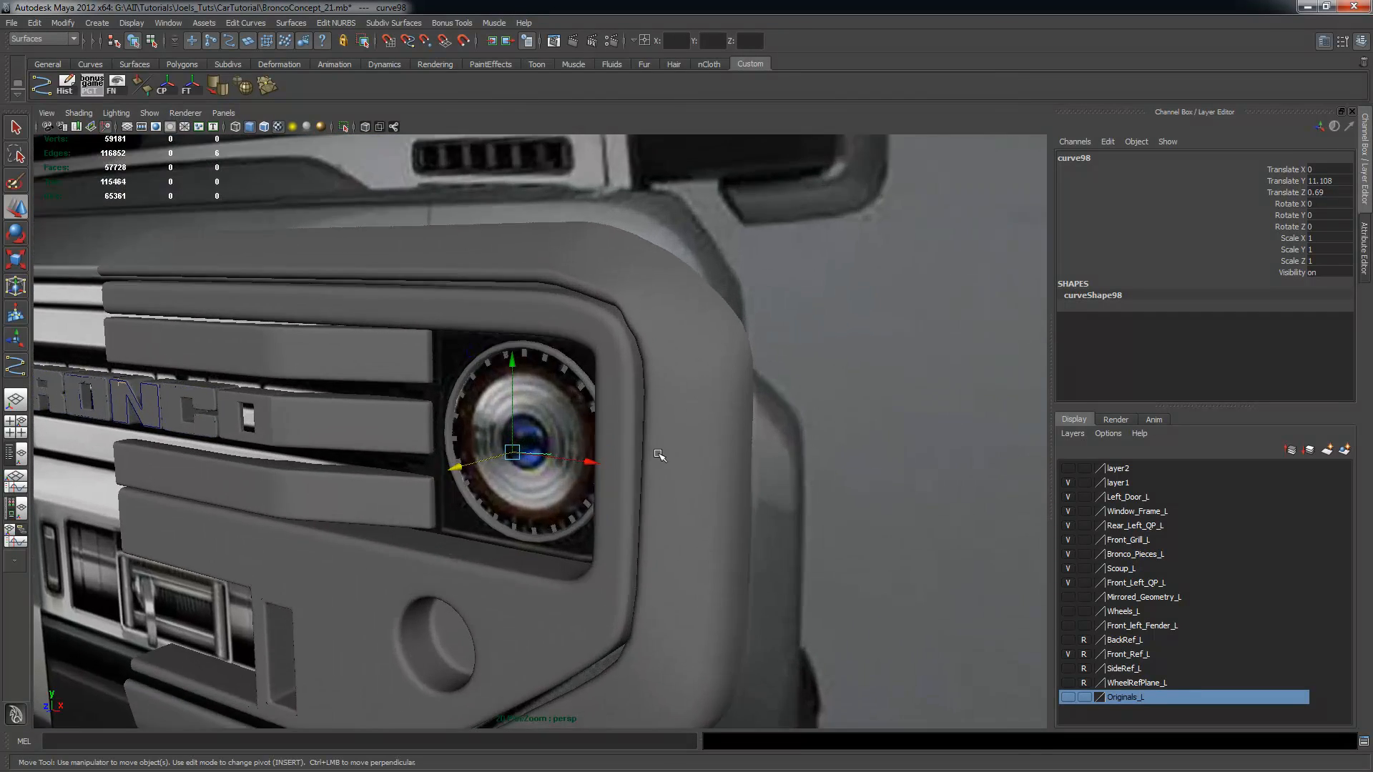
key(f)
alt+right_drag(674, 519, 514, 484)
alt+drag(583, 486, 543, 518)
drag(422, 423, 636, 400)
alt+drag(638, 401, 463, 447)
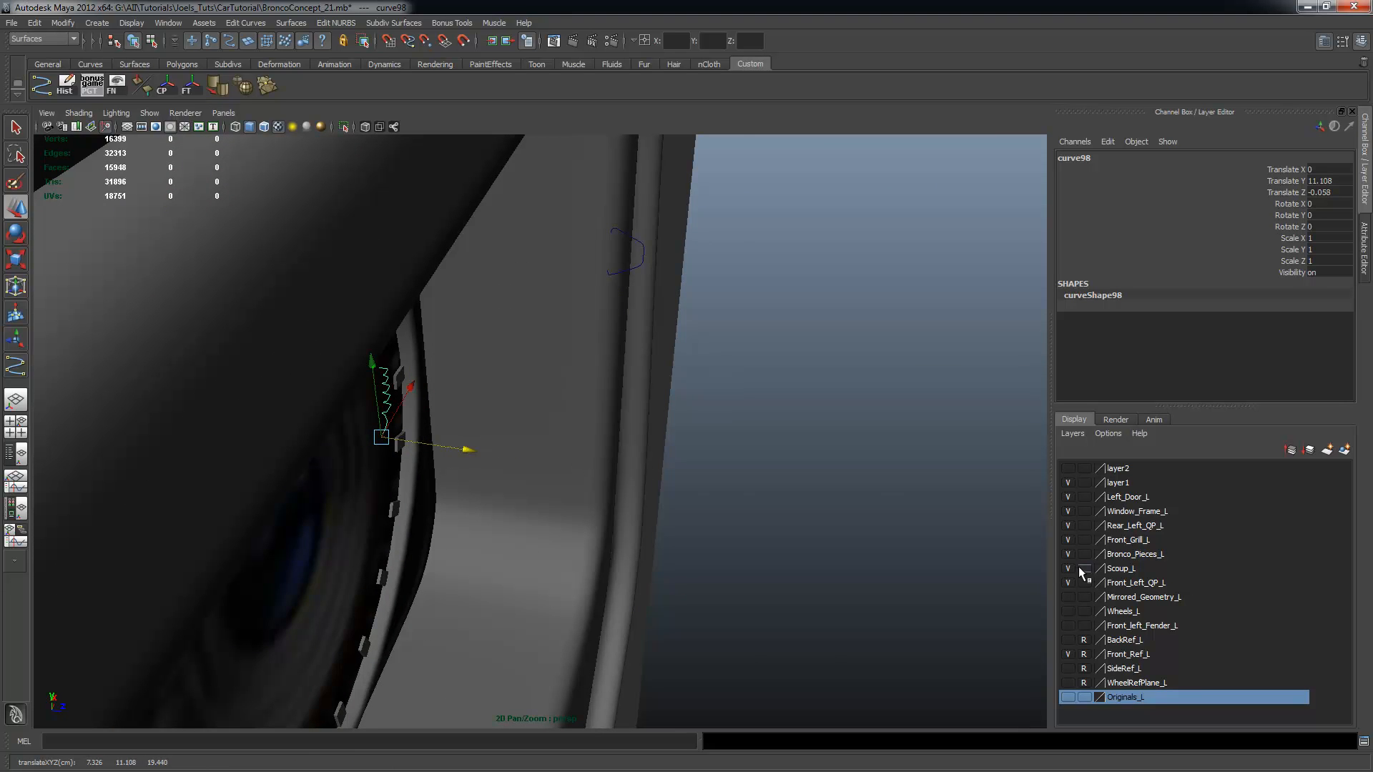
Hide the Front_Ref_L layer and push the profile curve back slightly to Translate Z -0.091
click(1067, 655)
alt+right_drag(744, 551, 689, 500)
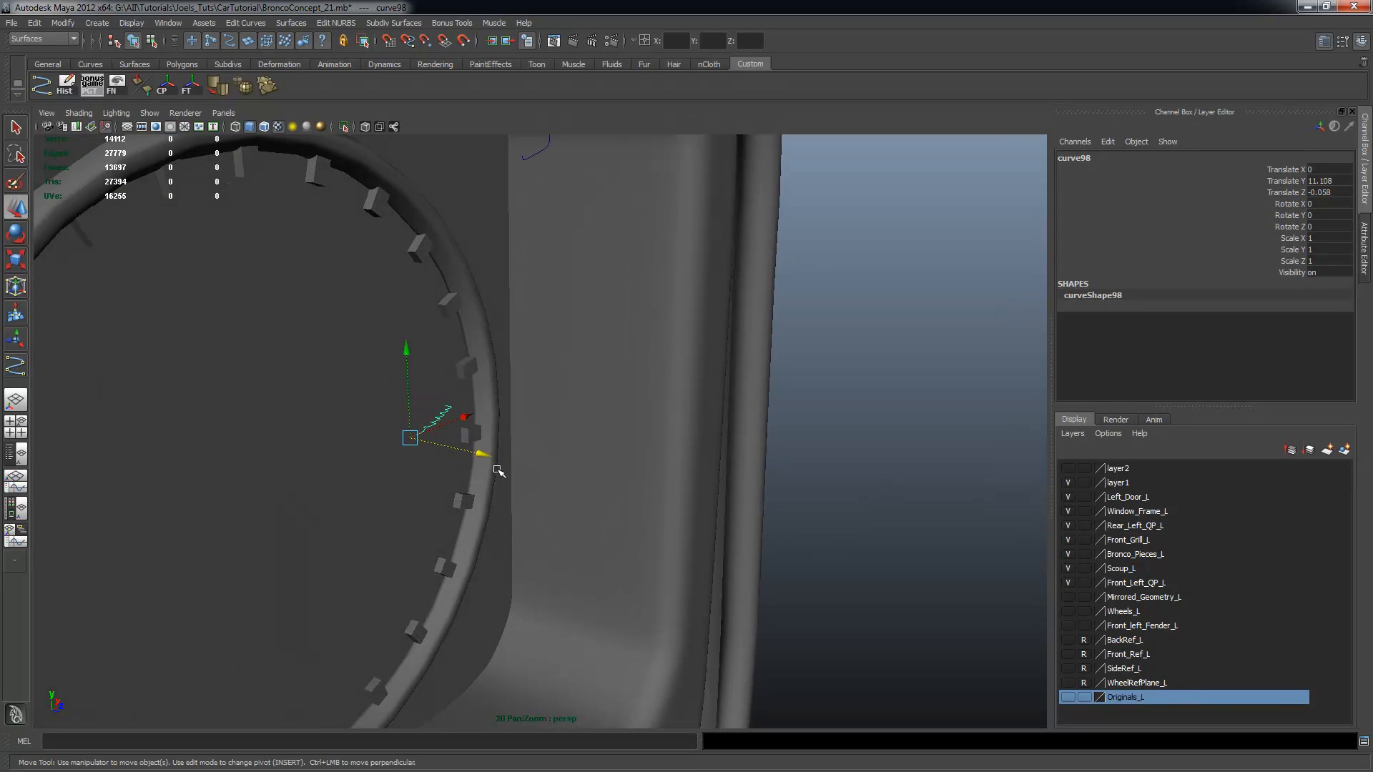
mouse_move(493, 460)
mouse_down()
mouse_move(472, 448)
mouse_move(456, 469)
mouse_move(490, 476)
mouse_up()
Scale the profile curve uniformly to about 2.098 and align its inner end with the ring's center at X -0.45, Y 11.066
key(space)
key(space)
key(space)
scroll(552, 432, up, 5)
scroll(583, 413, up, 3)
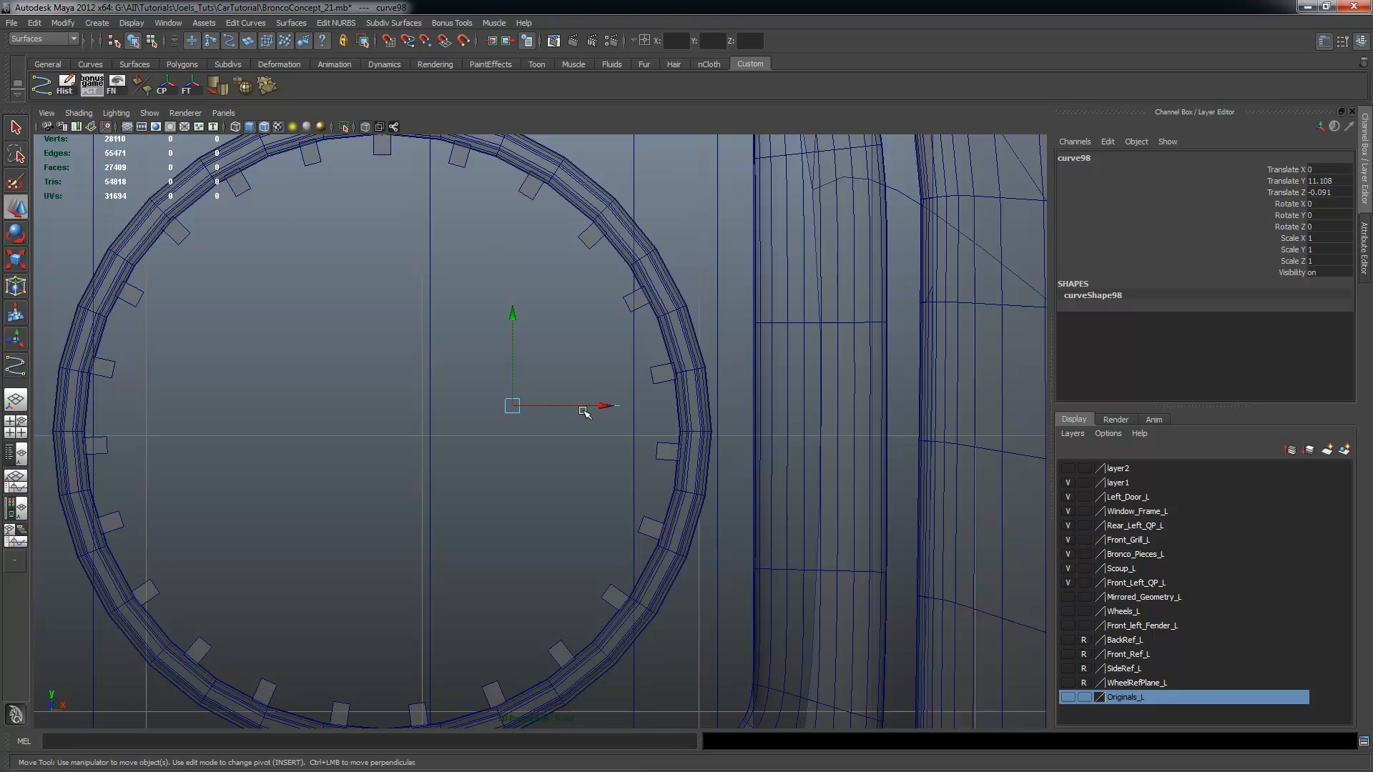
key(r)
drag(526, 407, 475, 406)
key(w)
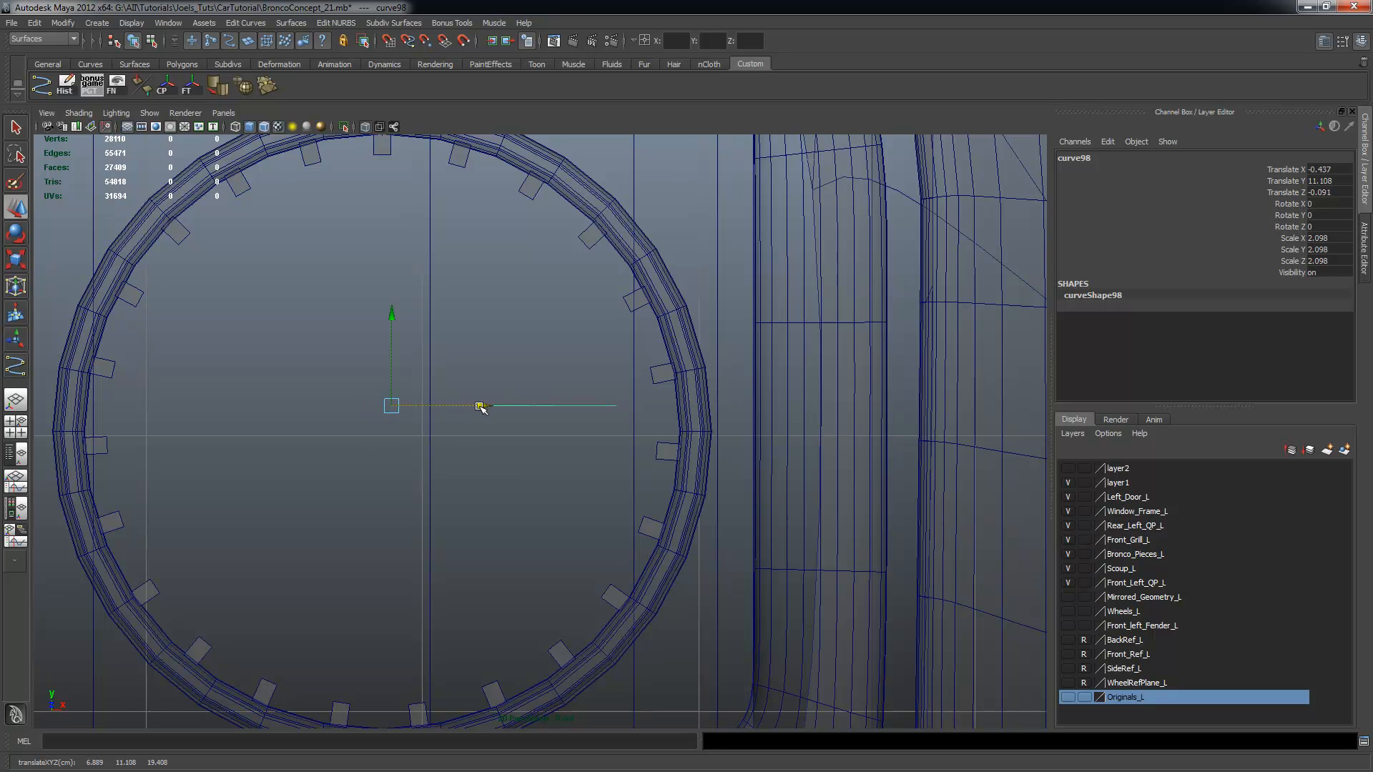
scroll(469, 401, down, 2)
drag(421, 317, 420, 330)
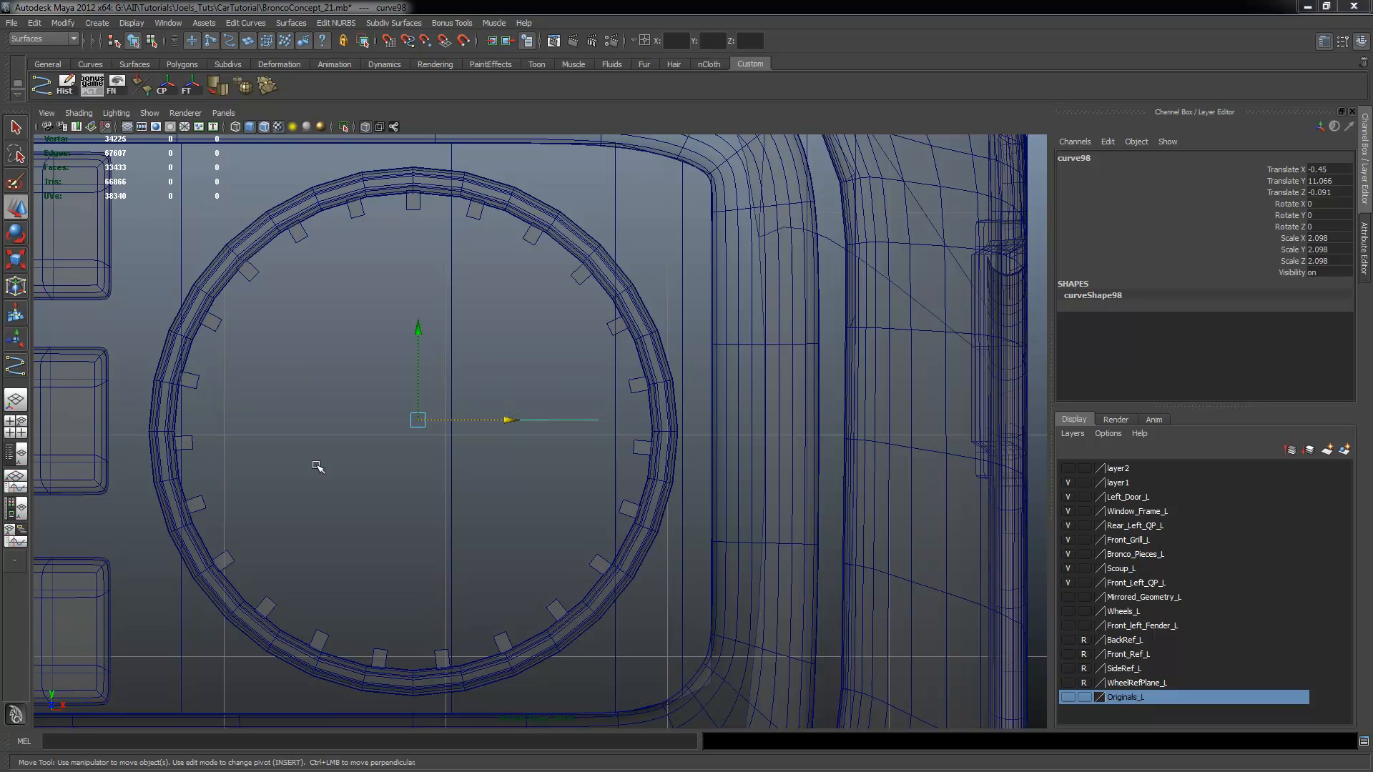
alt+right_drag(411, 431, 490, 407)
Move the enlarged profile curve forward inside the headlight ring to Translate Z 0.074
key(r)
key(space)
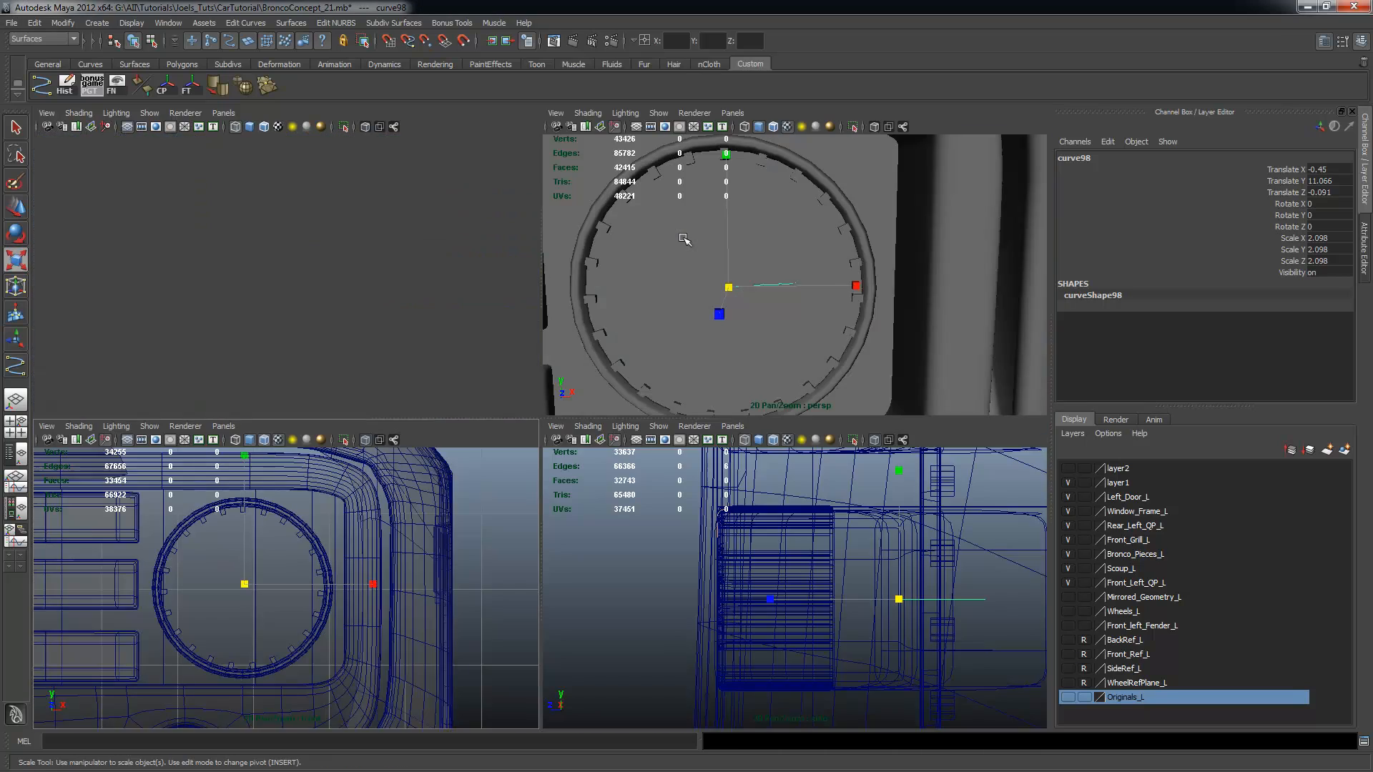
key(space)
alt+drag(699, 401, 630, 382)
key(w)
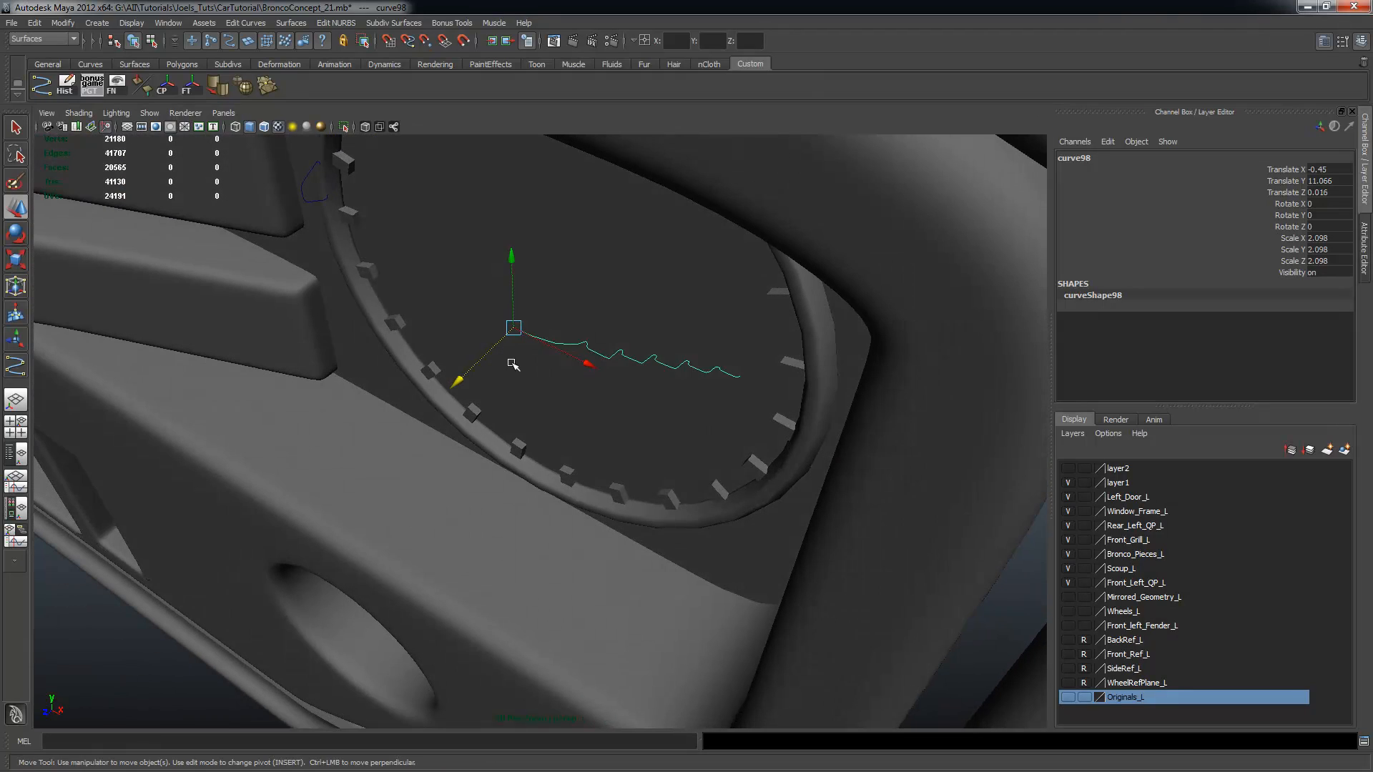
drag(486, 356, 549, 377)
key(space)
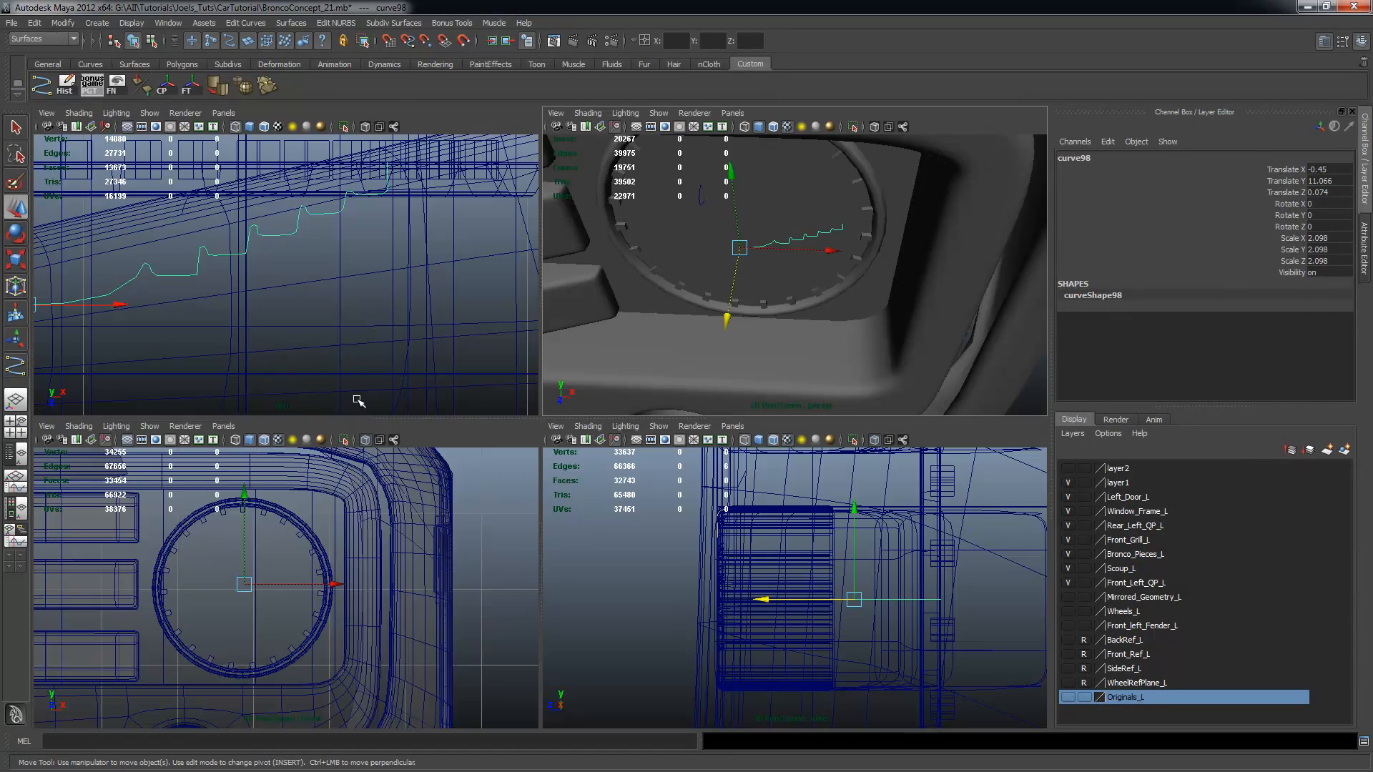
Pull the profile curve's three innermost CVs slightly forward in the top view to round the lens center
key(space)
alt+middle_drag(298, 334, 554, 318)
scroll(622, 346, up, 3)
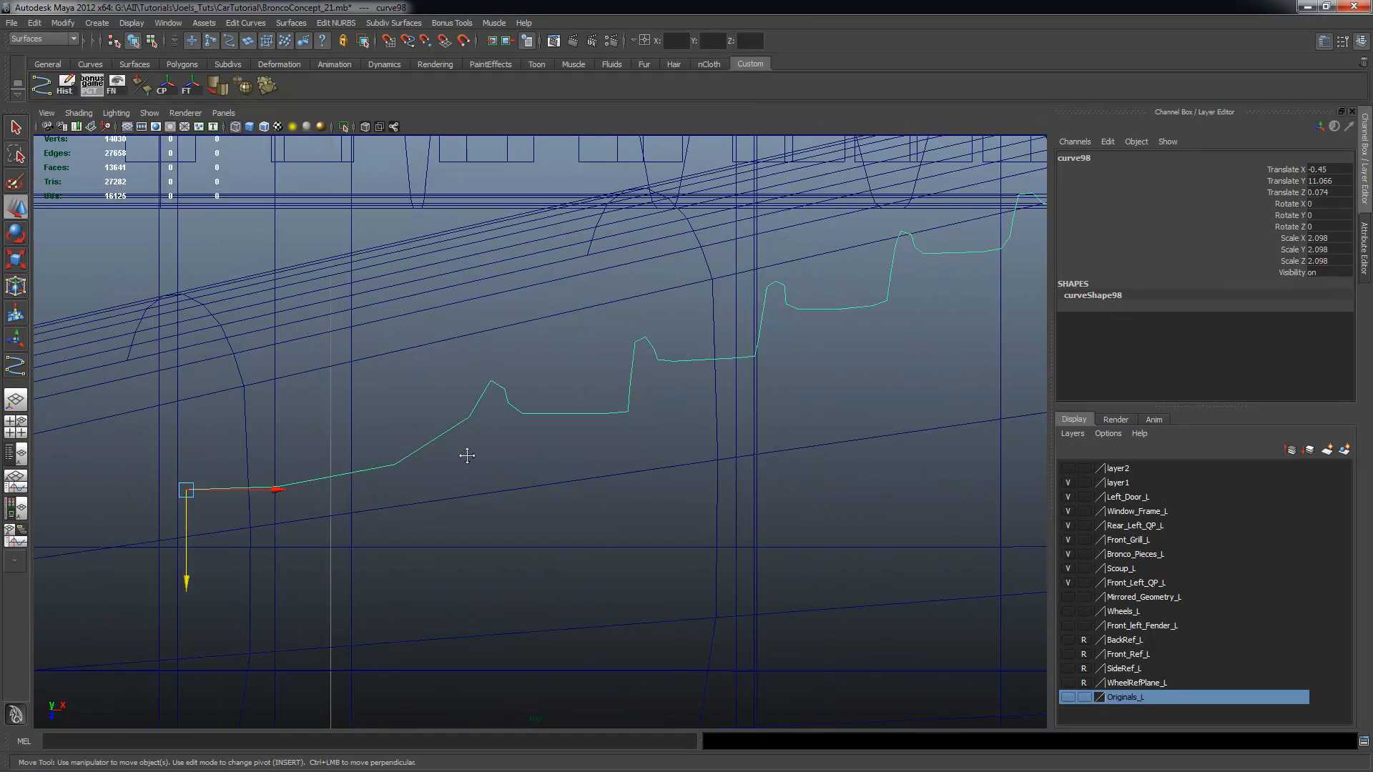
alt+middle_drag(422, 461, 498, 412)
right_drag(467, 414, 384, 412)
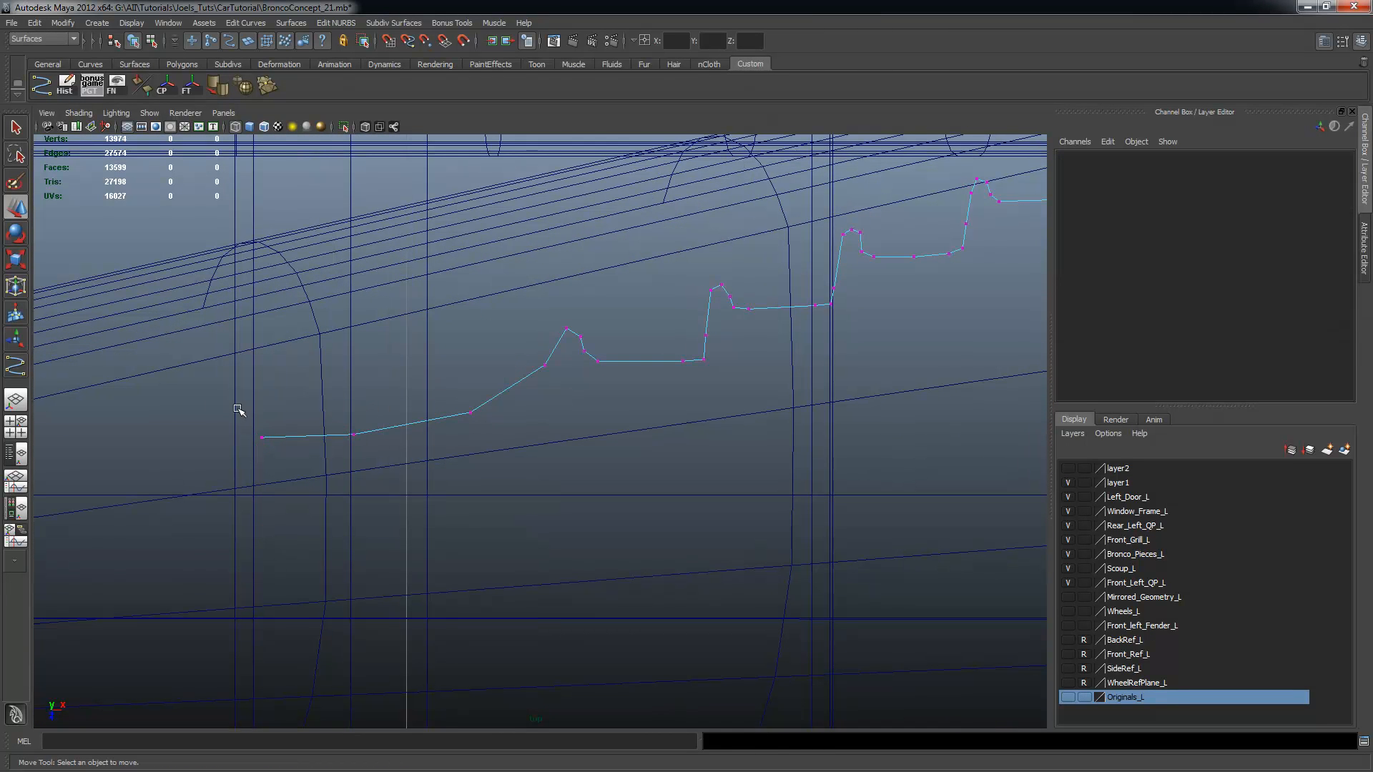
click(263, 438)
drag(263, 459, 263, 470)
click(355, 456)
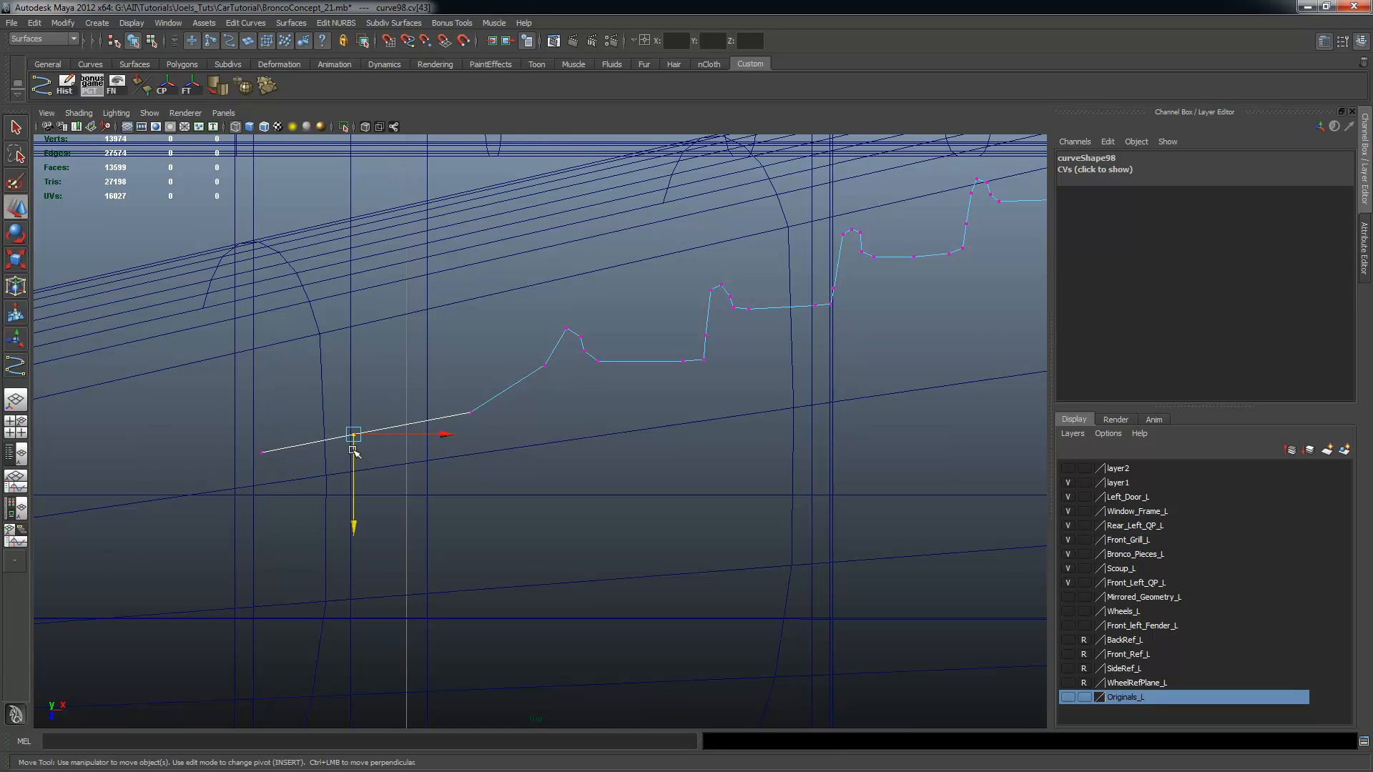
click(471, 412)
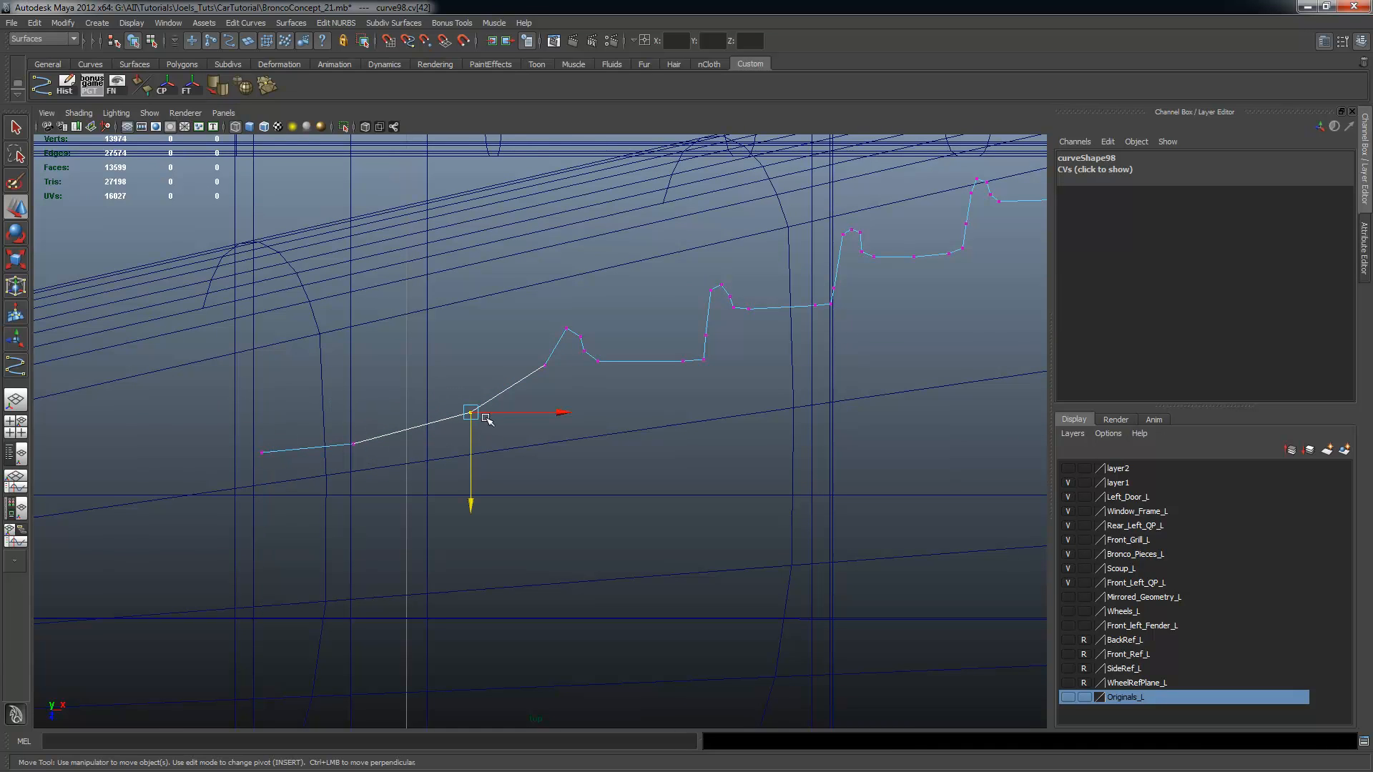
drag(472, 444, 471, 447)
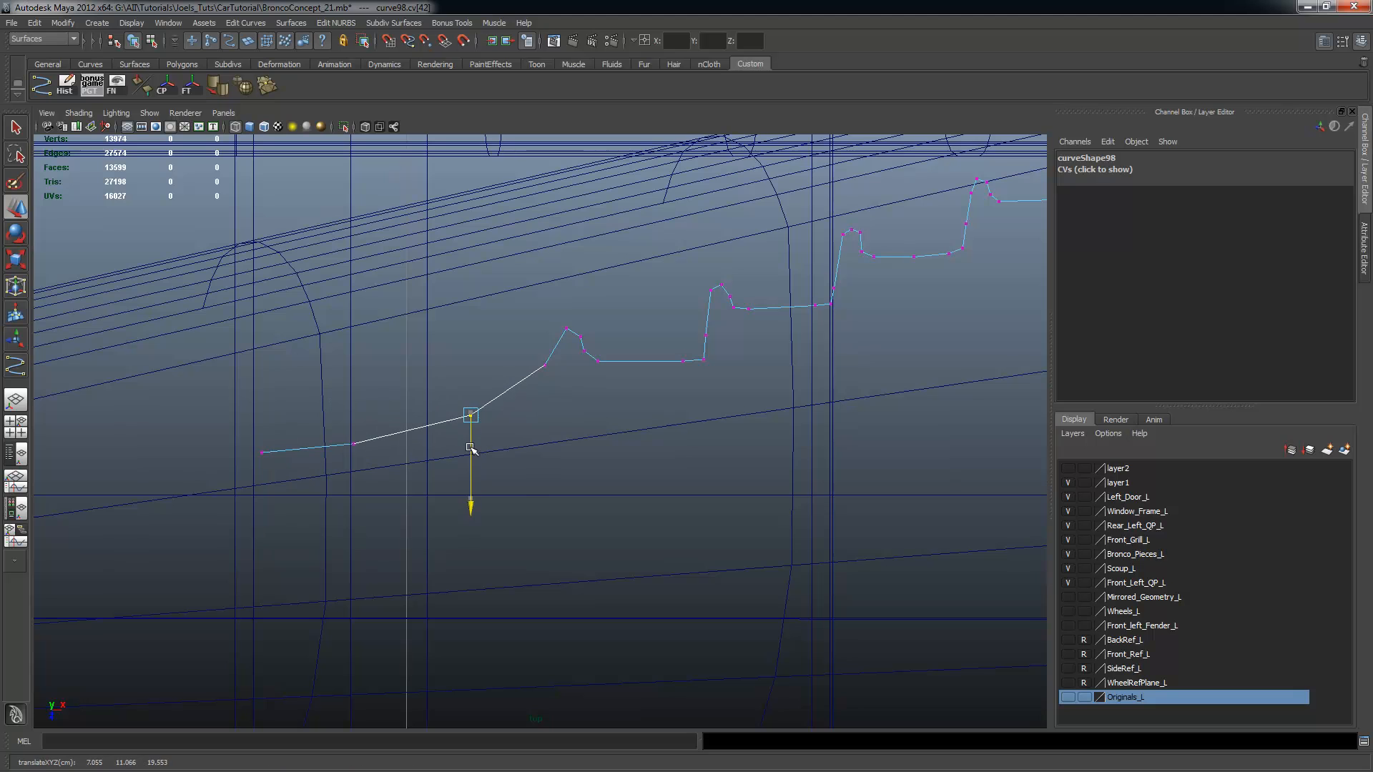
click(514, 449)
Revolve the profile curve around the Z axis into a ridged lens surface with 32 sections
key(space)
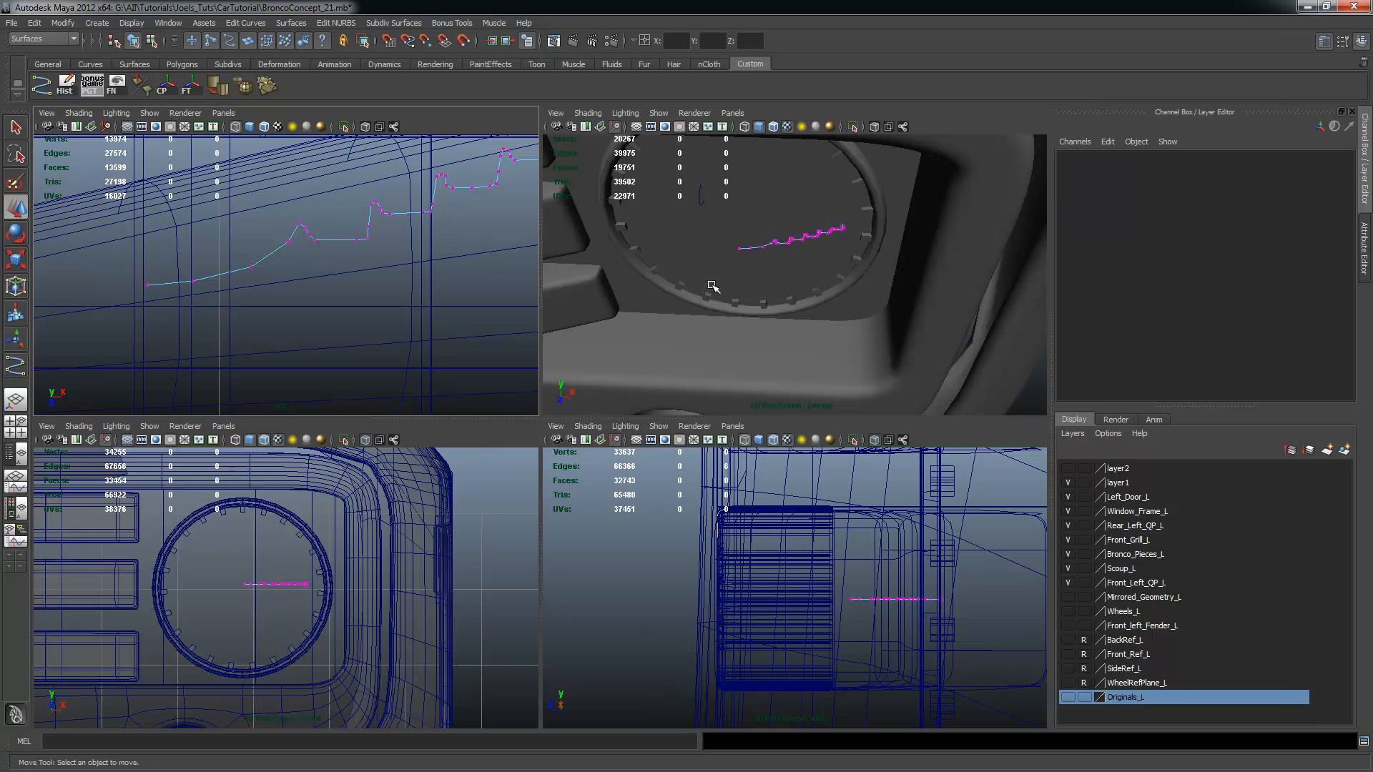
key(space)
key(F8)
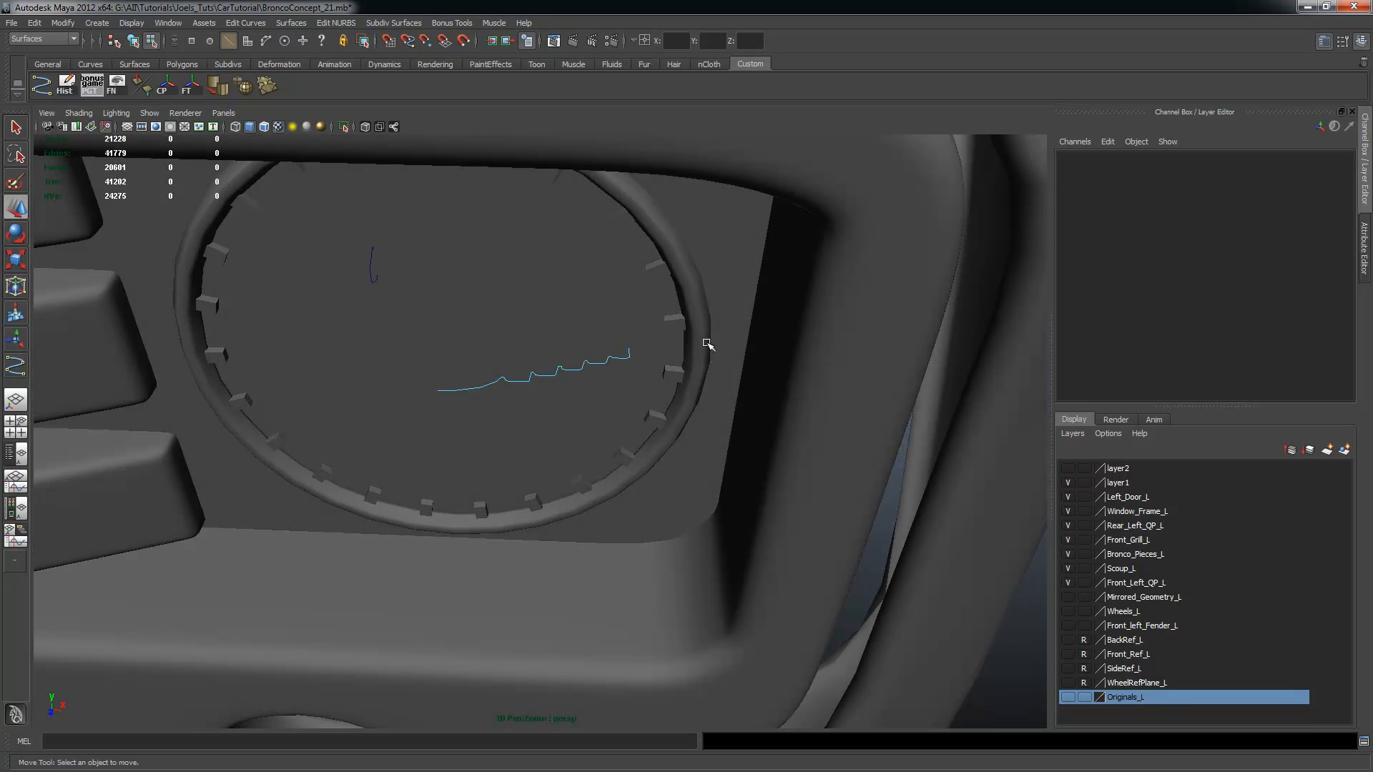
key(F8)
alt+drag(515, 396, 517, 356)
click(294, 23)
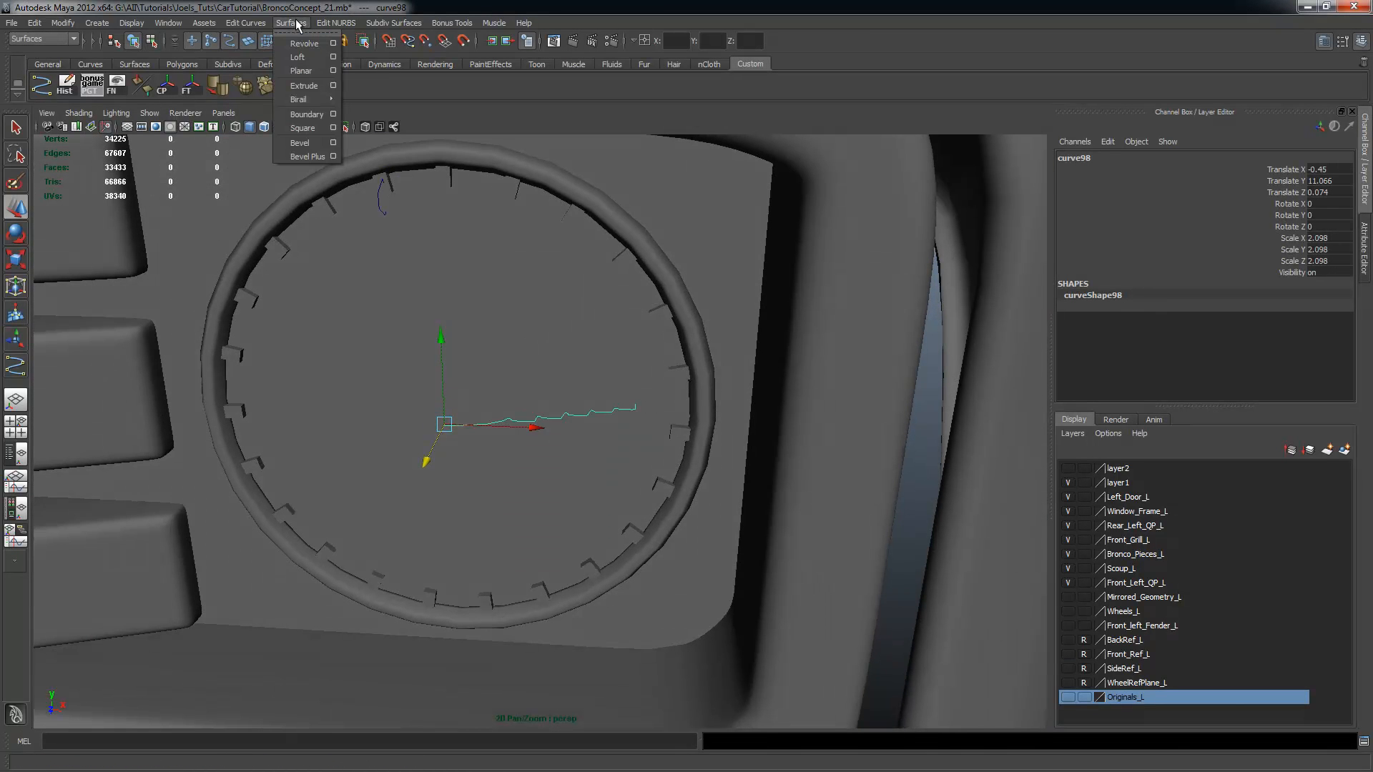
mouse_move(255, 23)
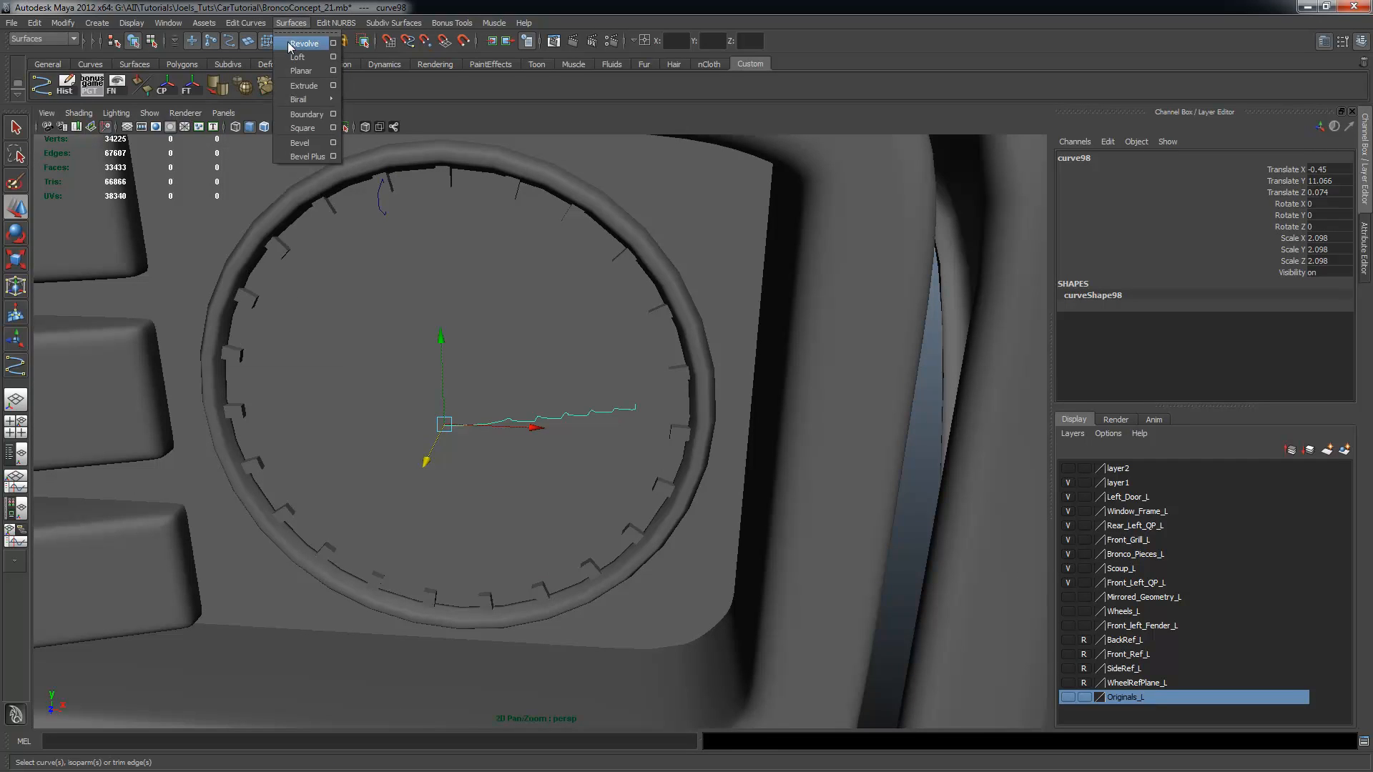
click(293, 71)
alt+drag(500, 422, 414, 418)
alt+right_drag(414, 418, 558, 451)
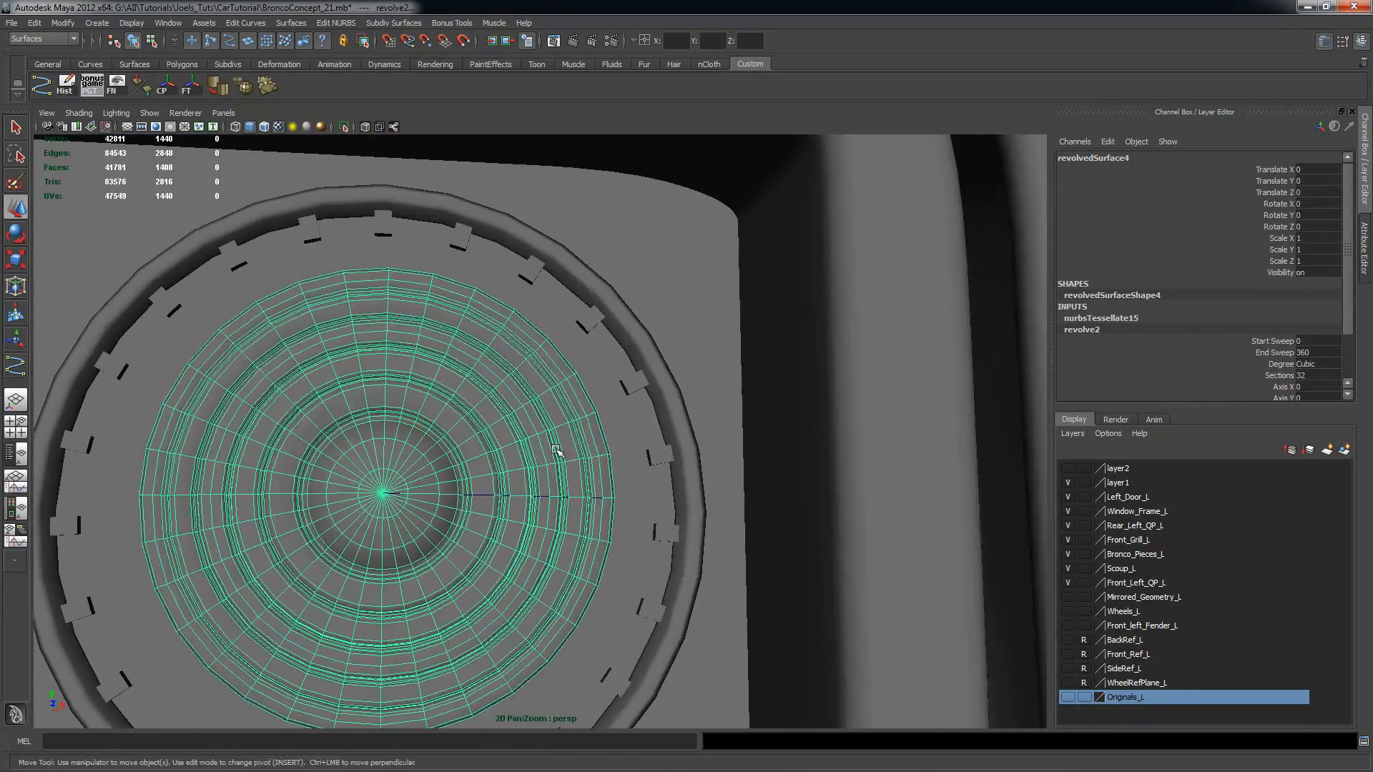
Examine the revolved lens's center dome and ridges against the headlight ring from several angles
alt+middle_drag(558, 451, 601, 404)
alt+drag(603, 405, 527, 472)
click(638, 359)
alt+drag(649, 368, 624, 365)
right_drag(615, 323, 580, 323)
alt+drag(580, 323, 617, 327)
key(ctrl+z)
alt+drag(704, 364, 651, 346)
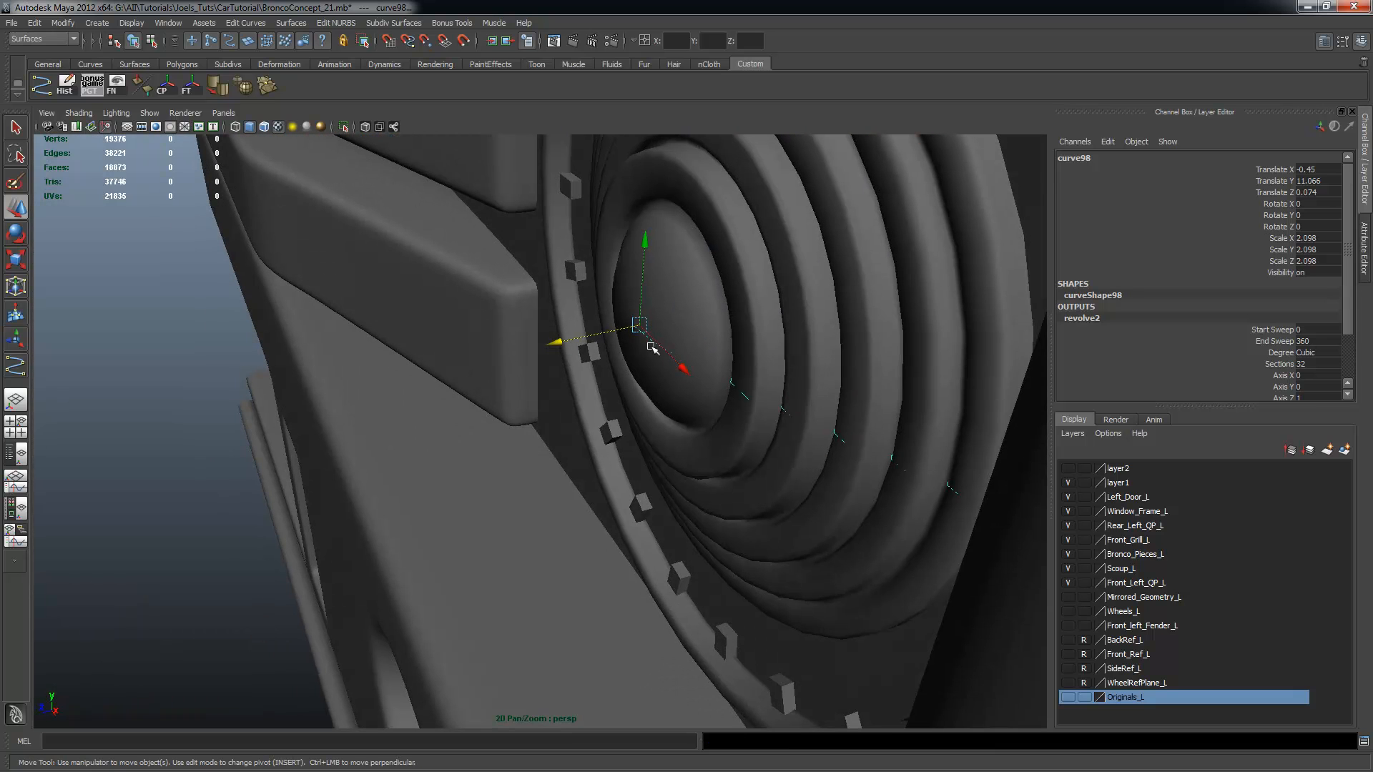
right_drag(597, 347, 635, 329)
alt+drag(603, 346, 621, 363)
Delete the revolved lens surface, keeping its profile curve
key(space)
alt+middle_drag(254, 283, 348, 297)
right_drag(348, 283, 273, 284)
click(369, 310)
right_drag(387, 294, 450, 298)
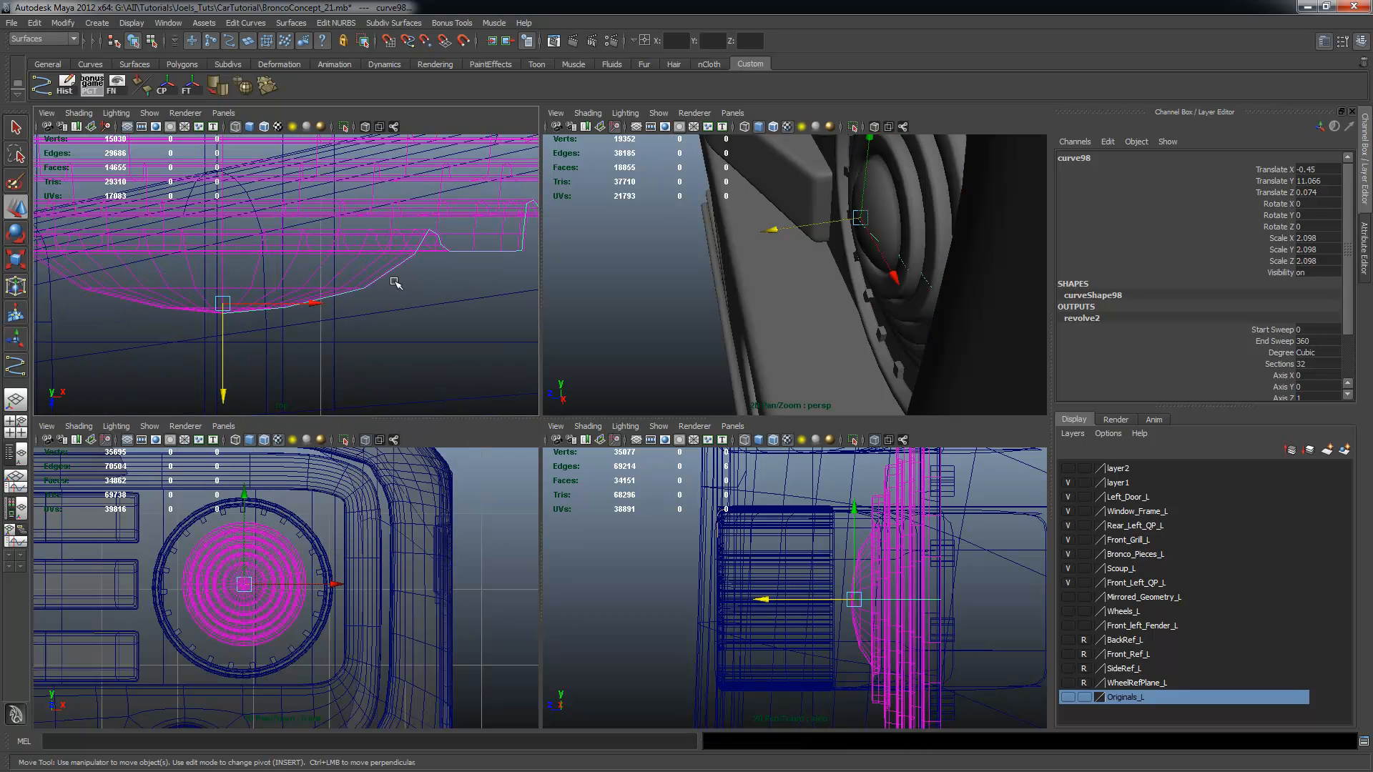
click(350, 266)
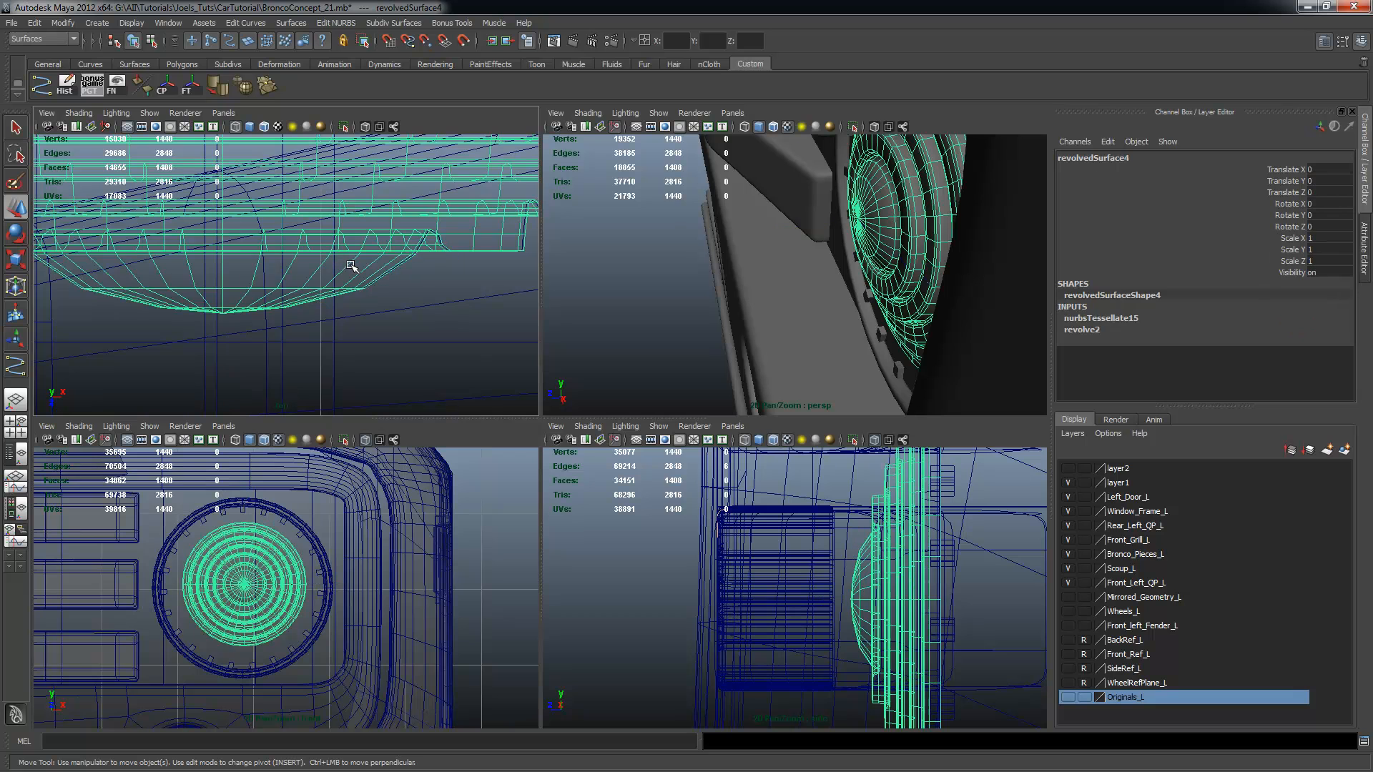
key(Delete)
Move the profile curve's five innermost CVs back in the top view to recess the lens's center dome
click(383, 276)
right_drag(358, 274, 308, 276)
drag(124, 189, 432, 349)
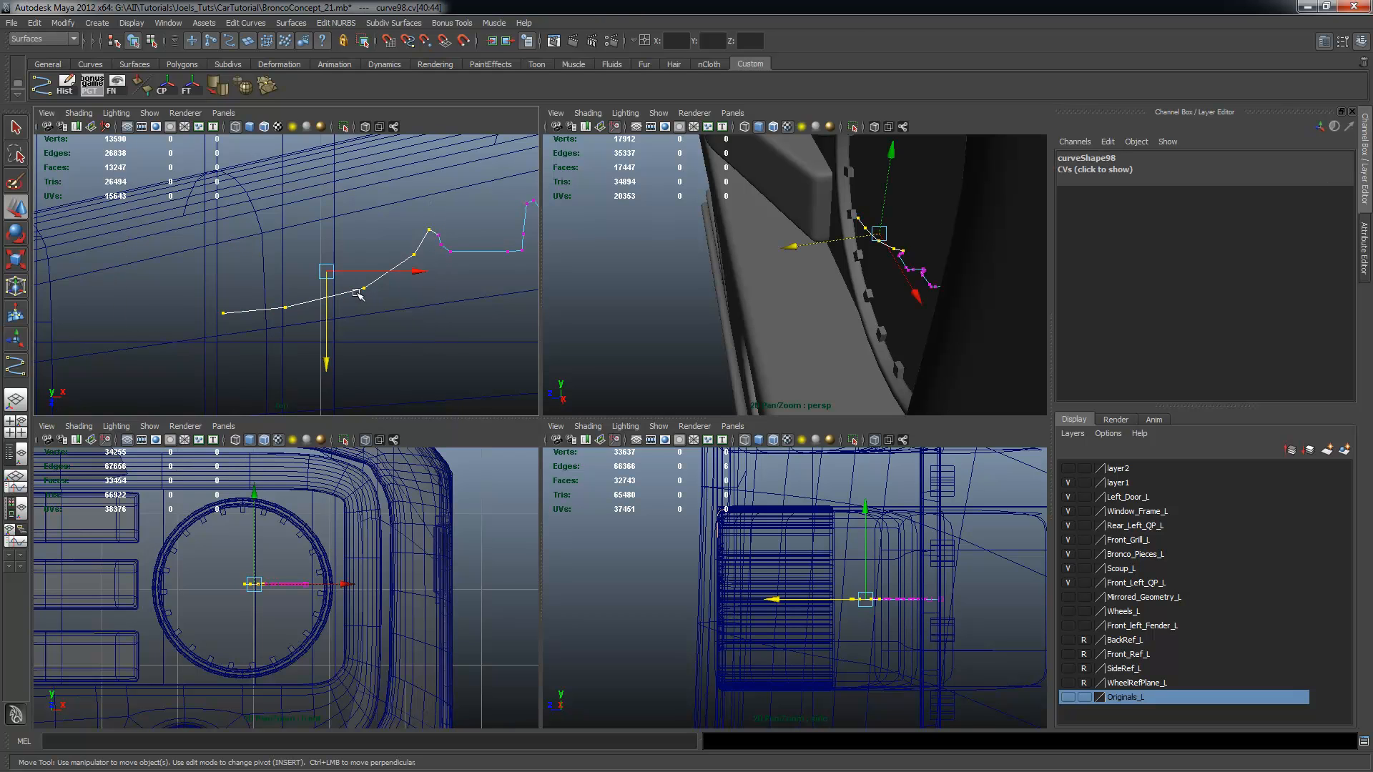
drag(331, 319, 331, 269)
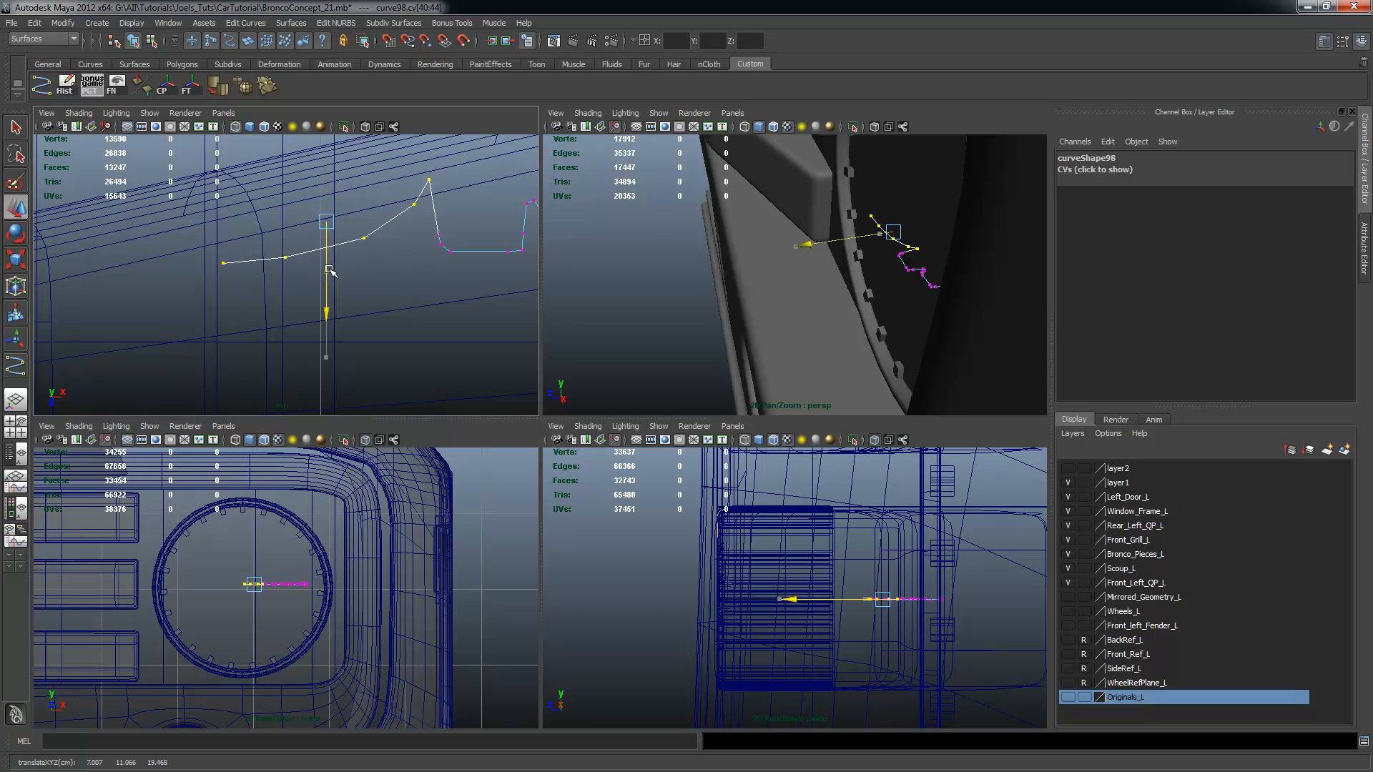
click(440, 282)
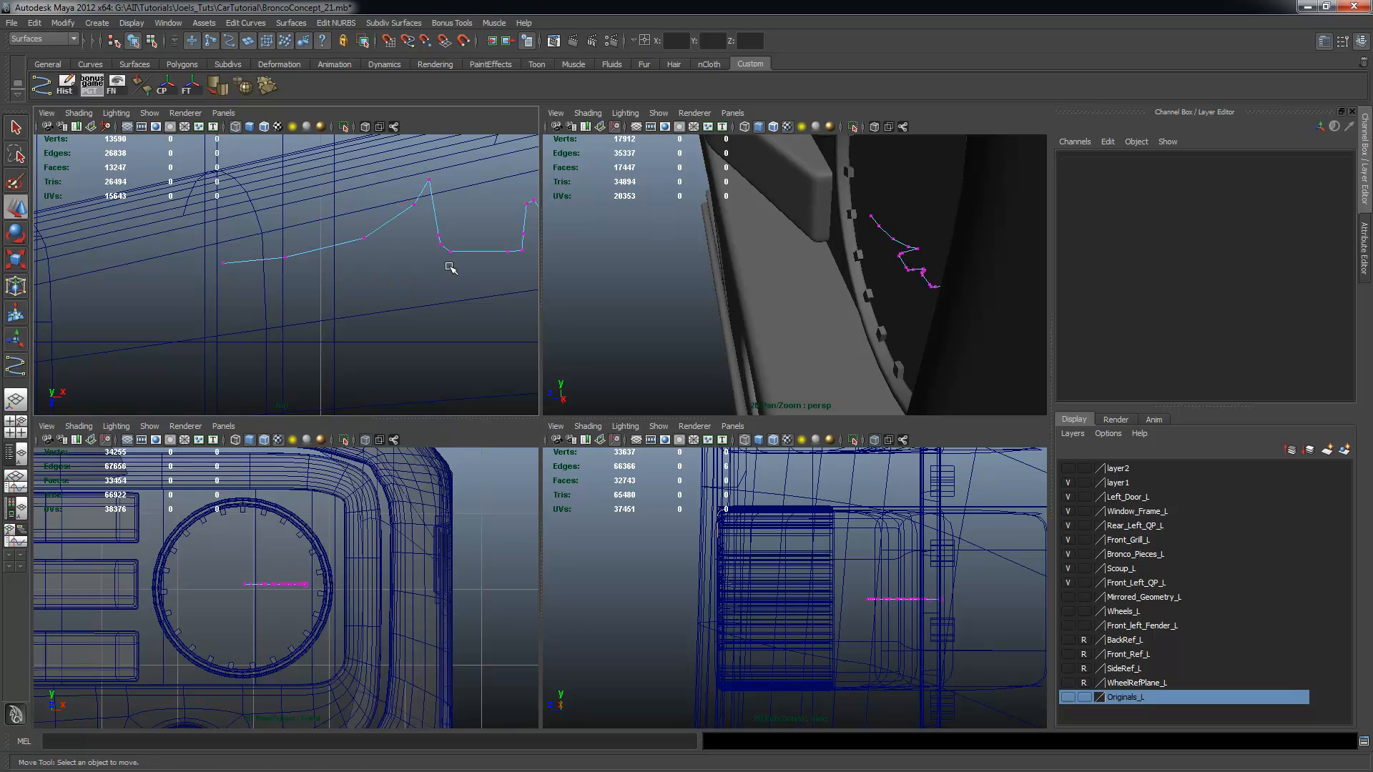
key(F8)
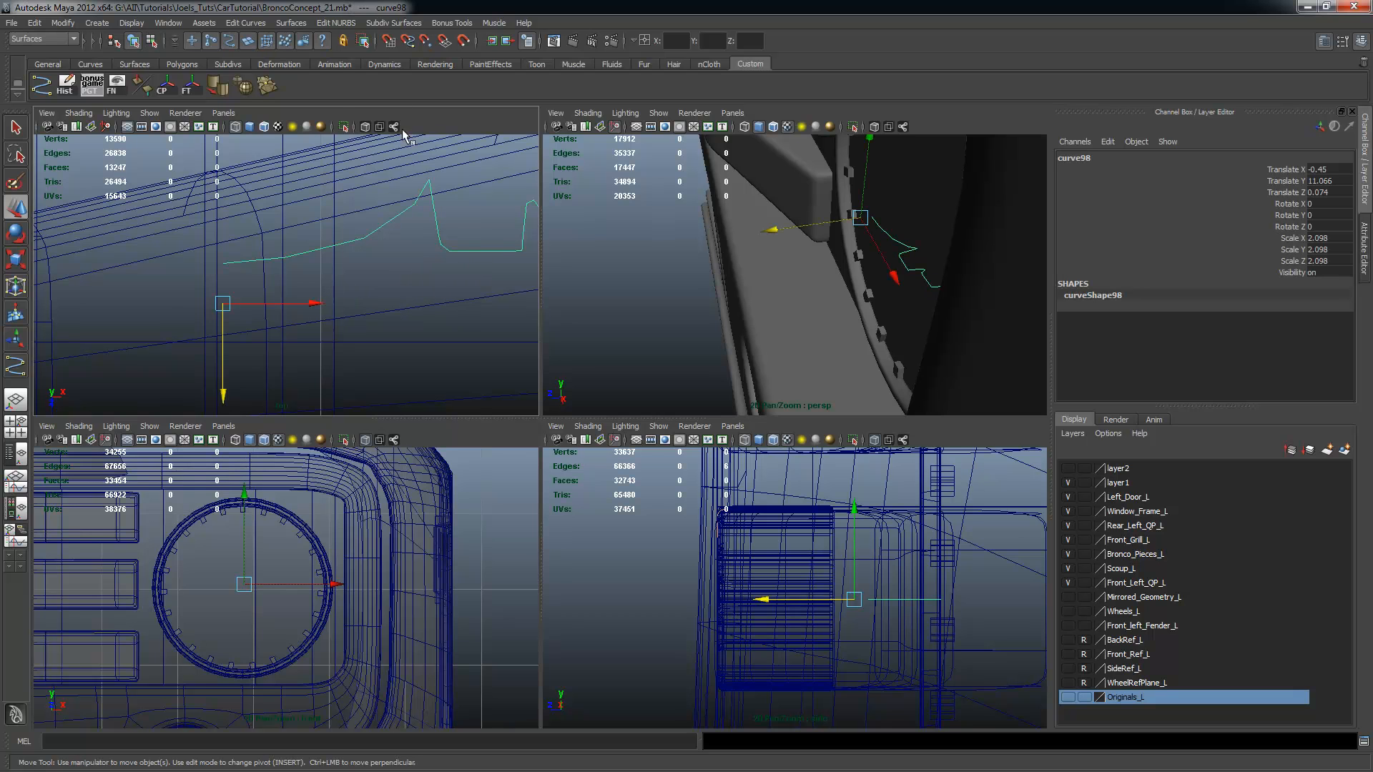
click(291, 22)
click(311, 89)
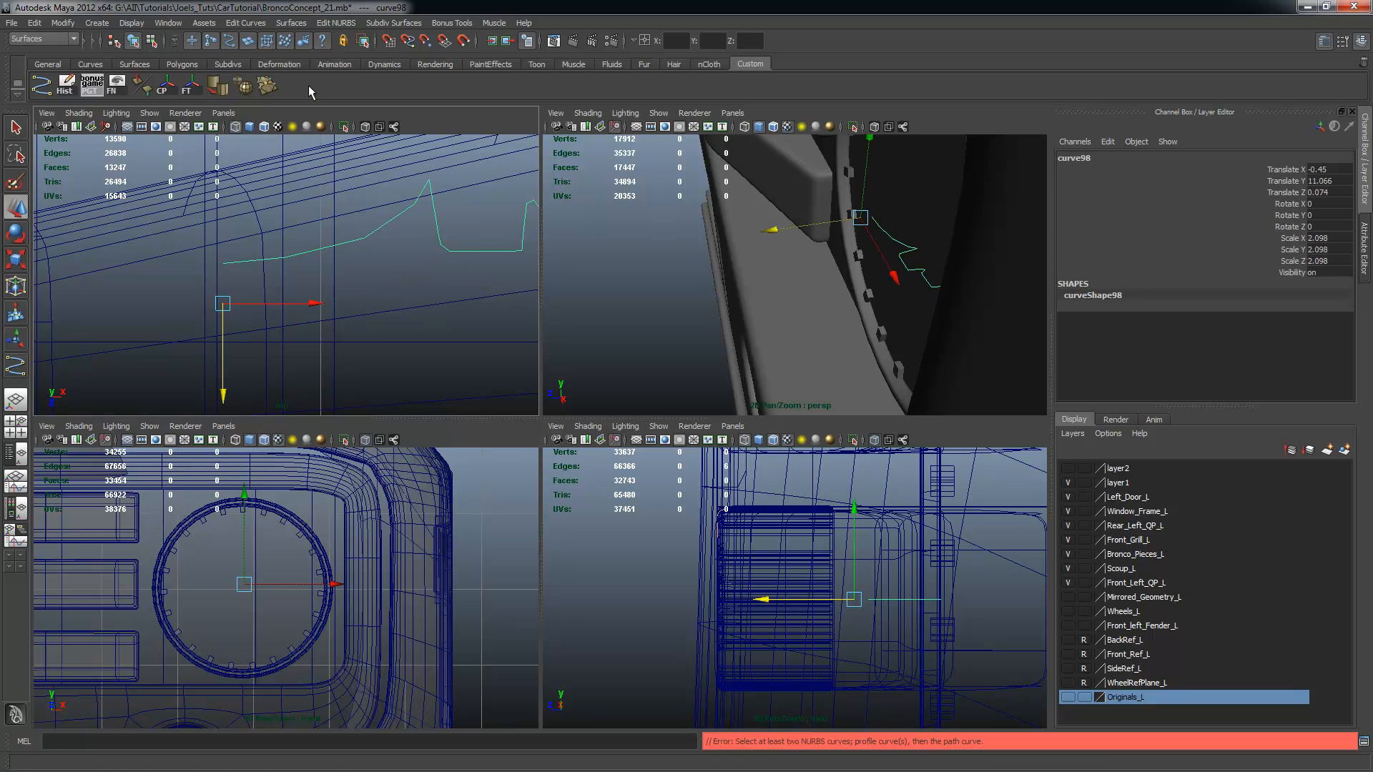
key(ctrl+z)
Revolve the edited profile curve into a ridged lens surface with 32 sections and check its recessed center dome
click(297, 23)
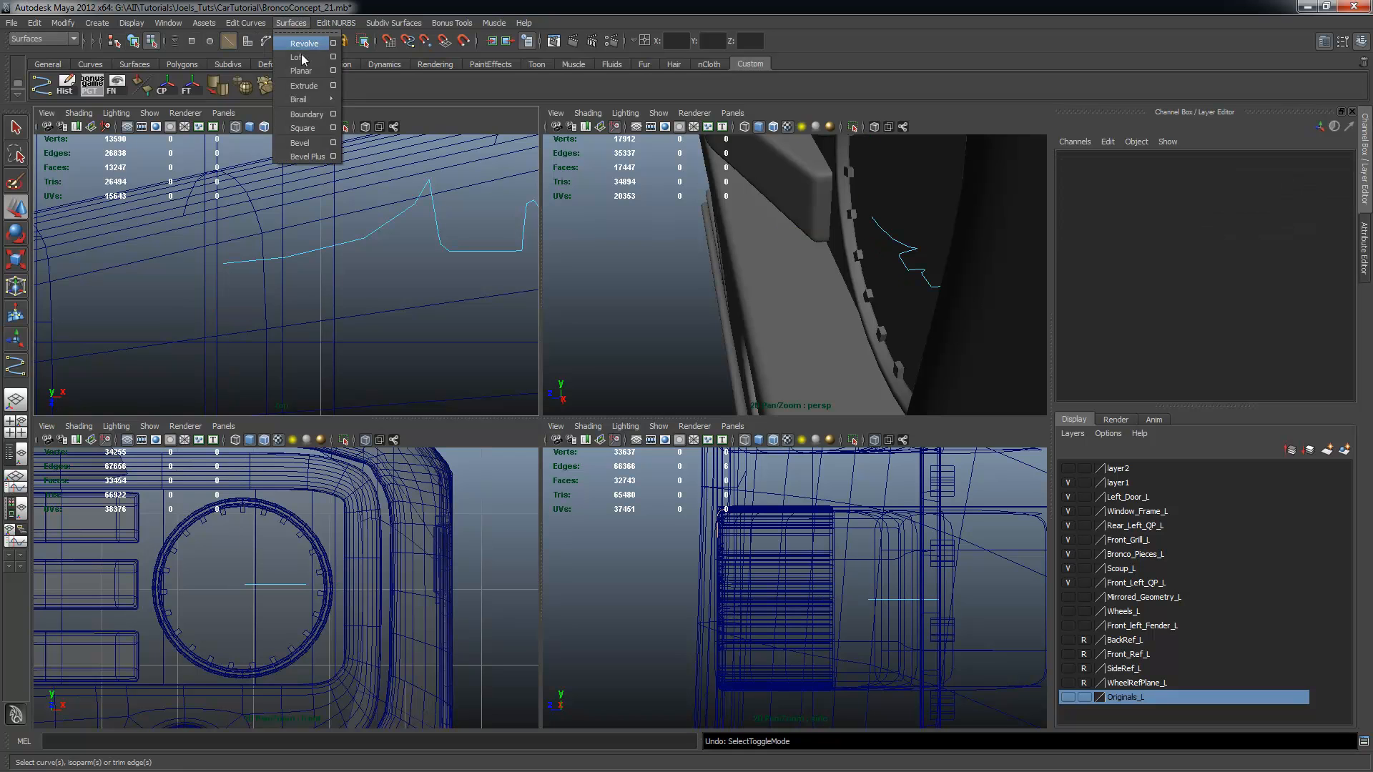
click(442, 231)
key(F8)
key(F8)
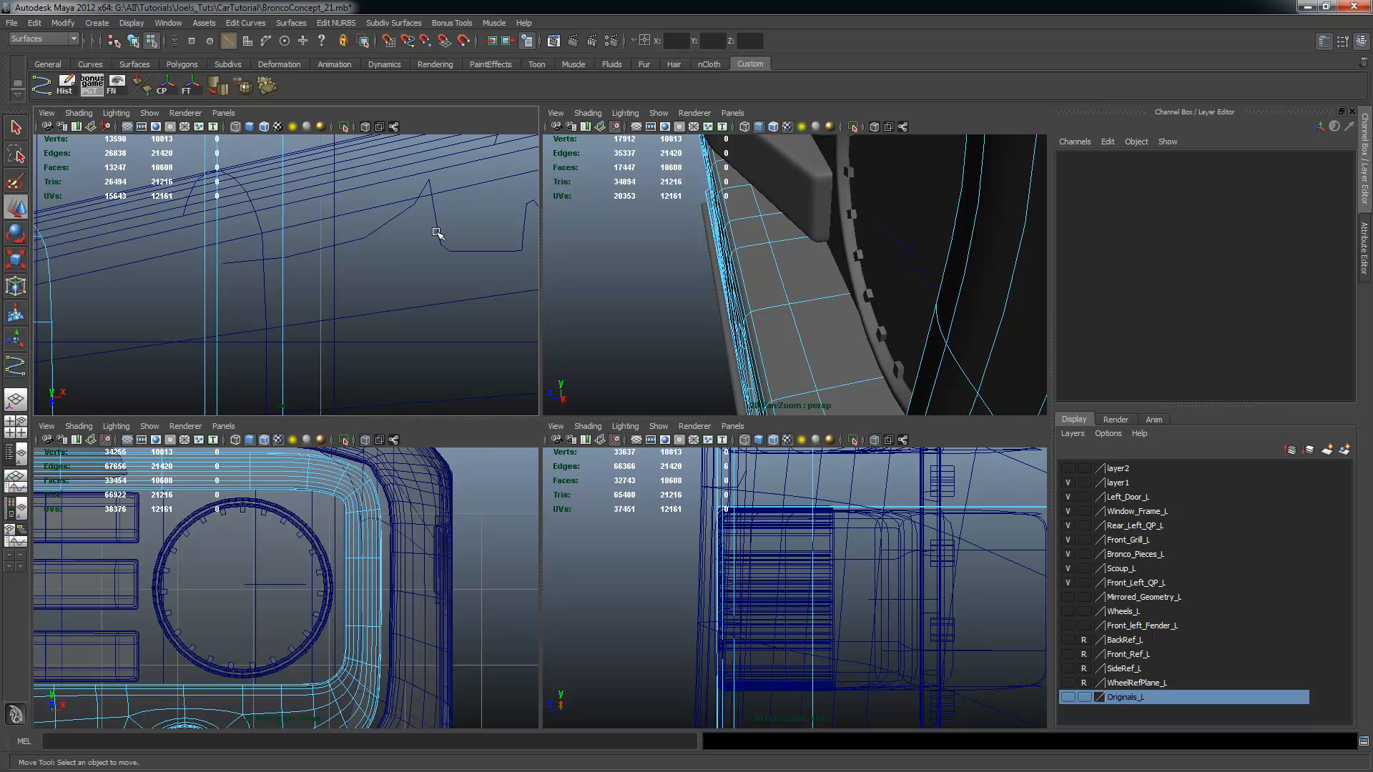
key(F8)
click(434, 226)
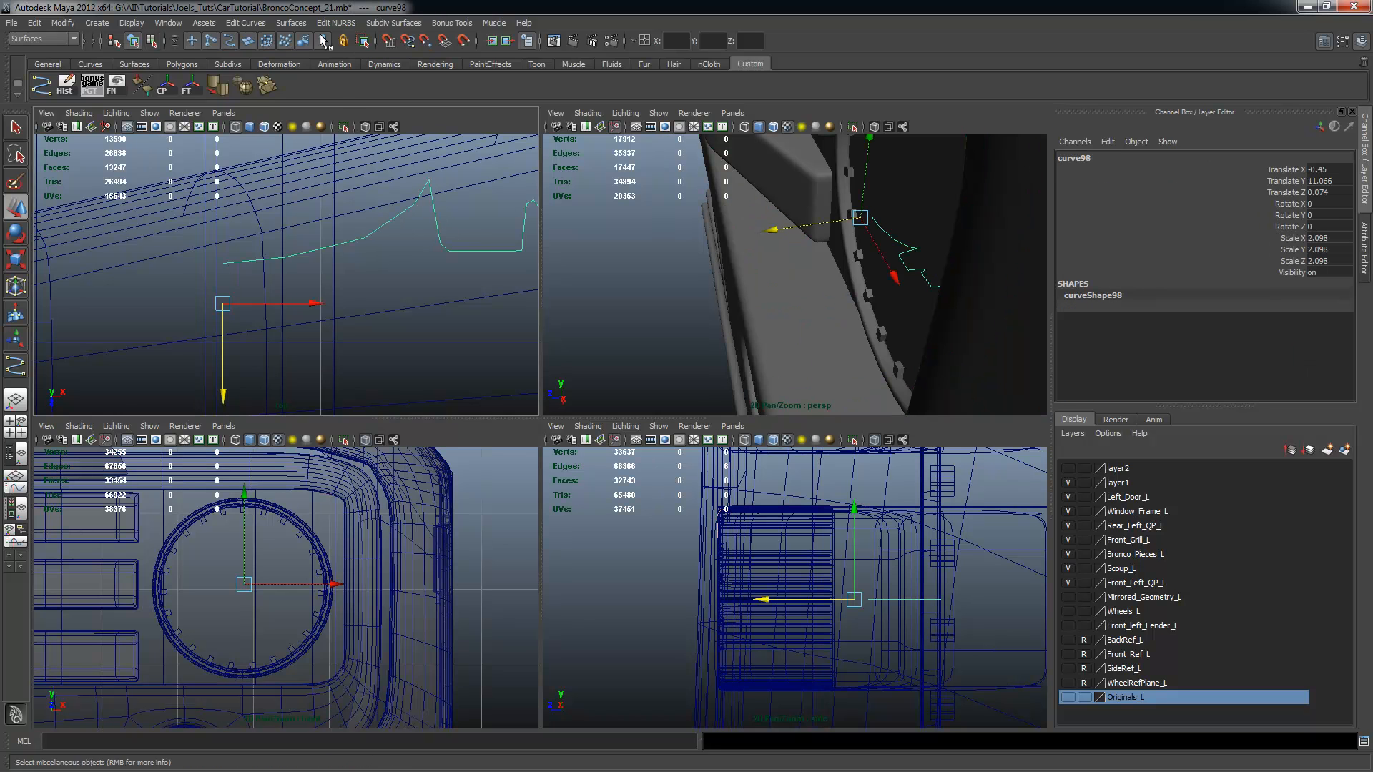
click(291, 23)
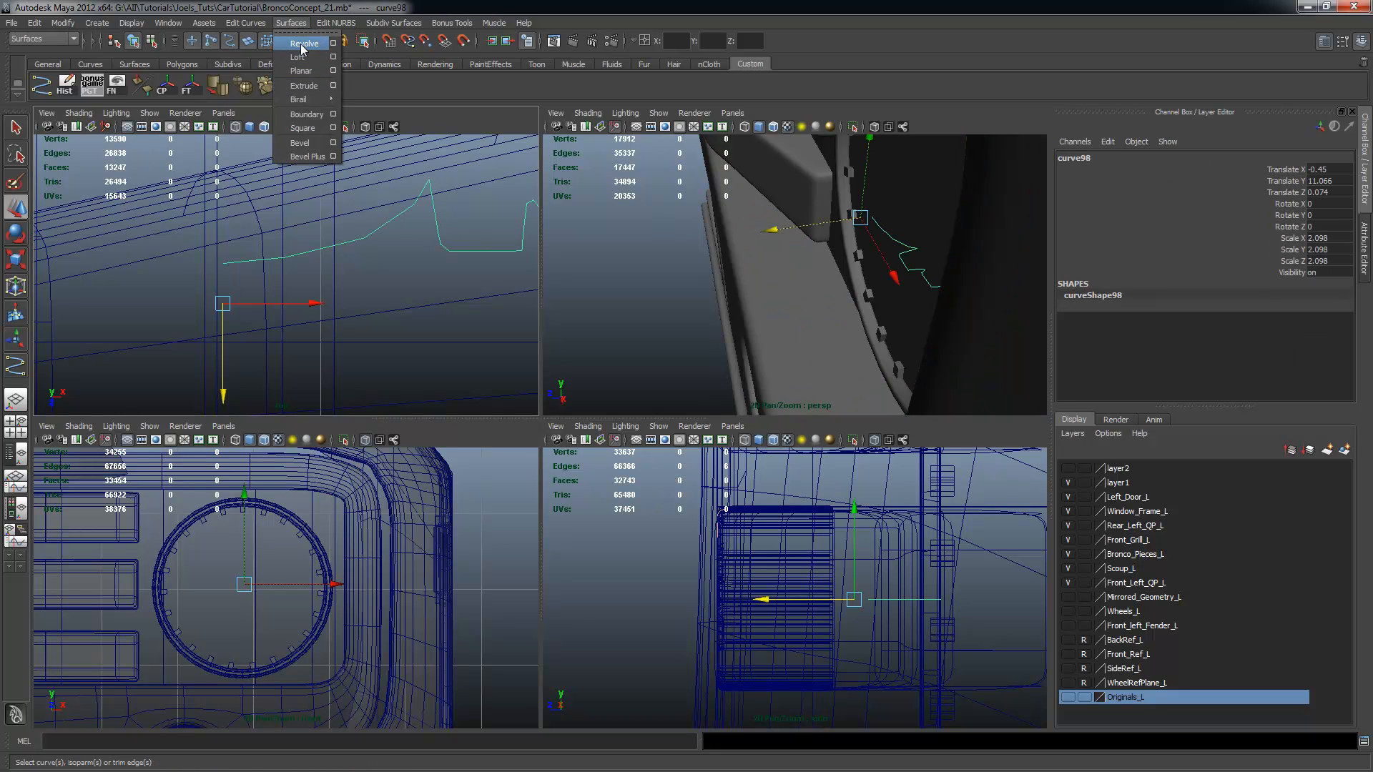
click(304, 44)
key(space)
alt+drag(919, 291, 775, 317)
alt+drag(634, 295, 827, 319)
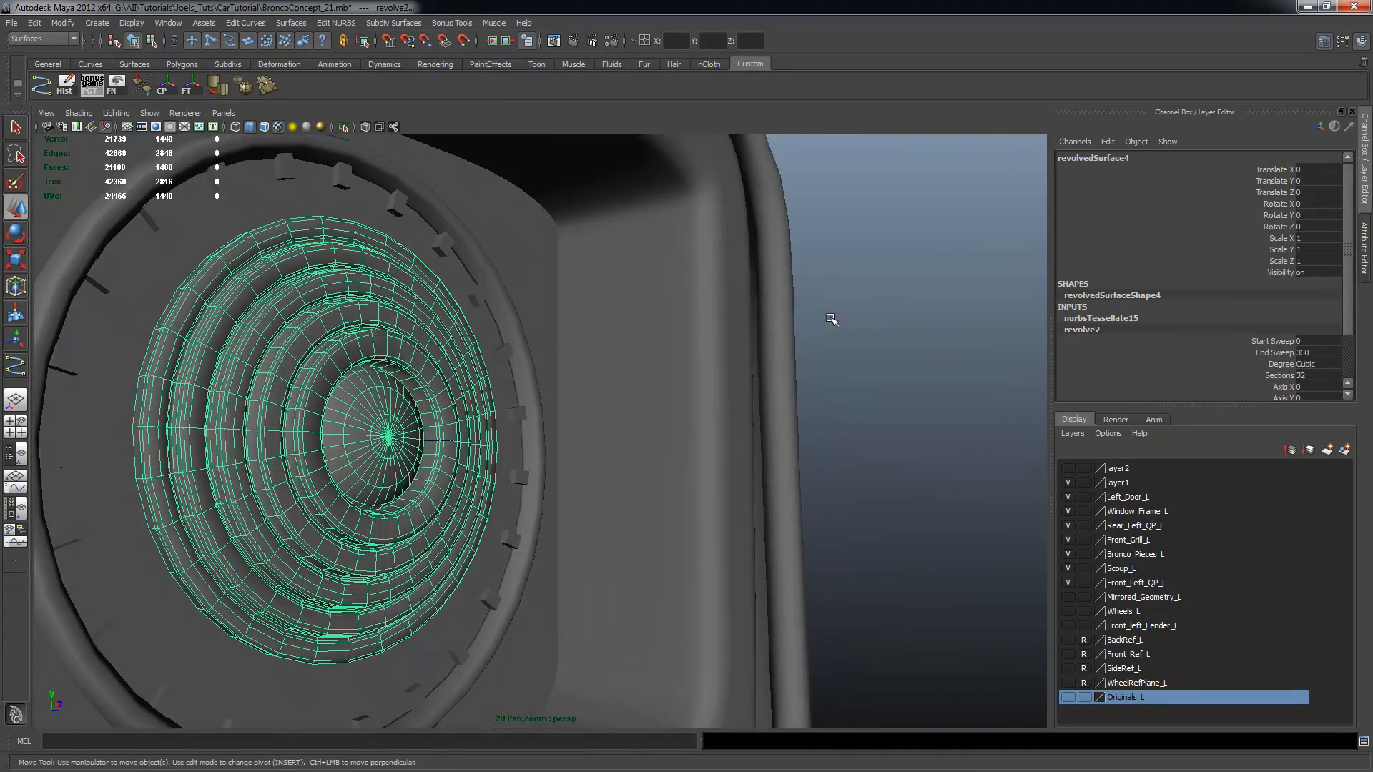
click(827, 319)
alt+drag(726, 394, 500, 391)
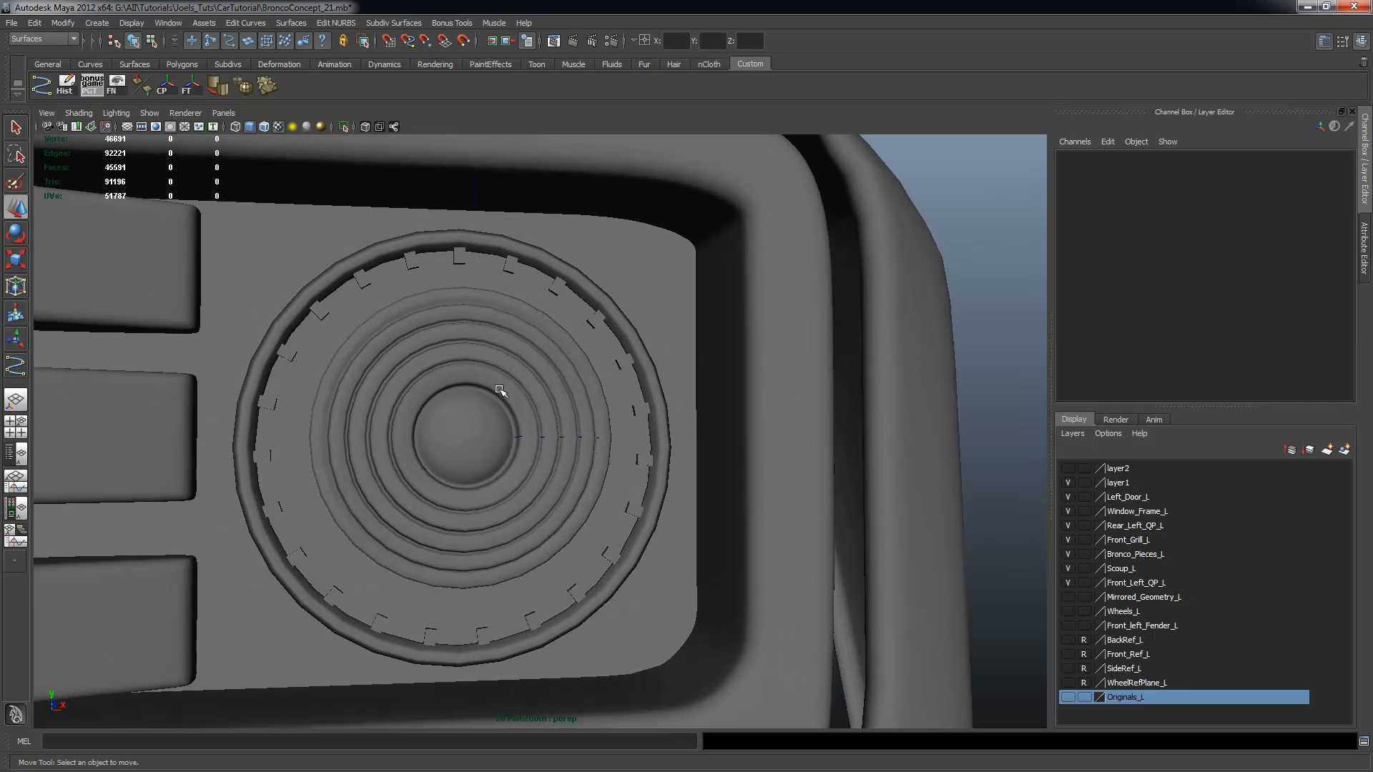
Select the ridged lens, frame it in the front view and show the Front_Ref_L reference layer behind it
click(490, 355)
key(space)
key(f)
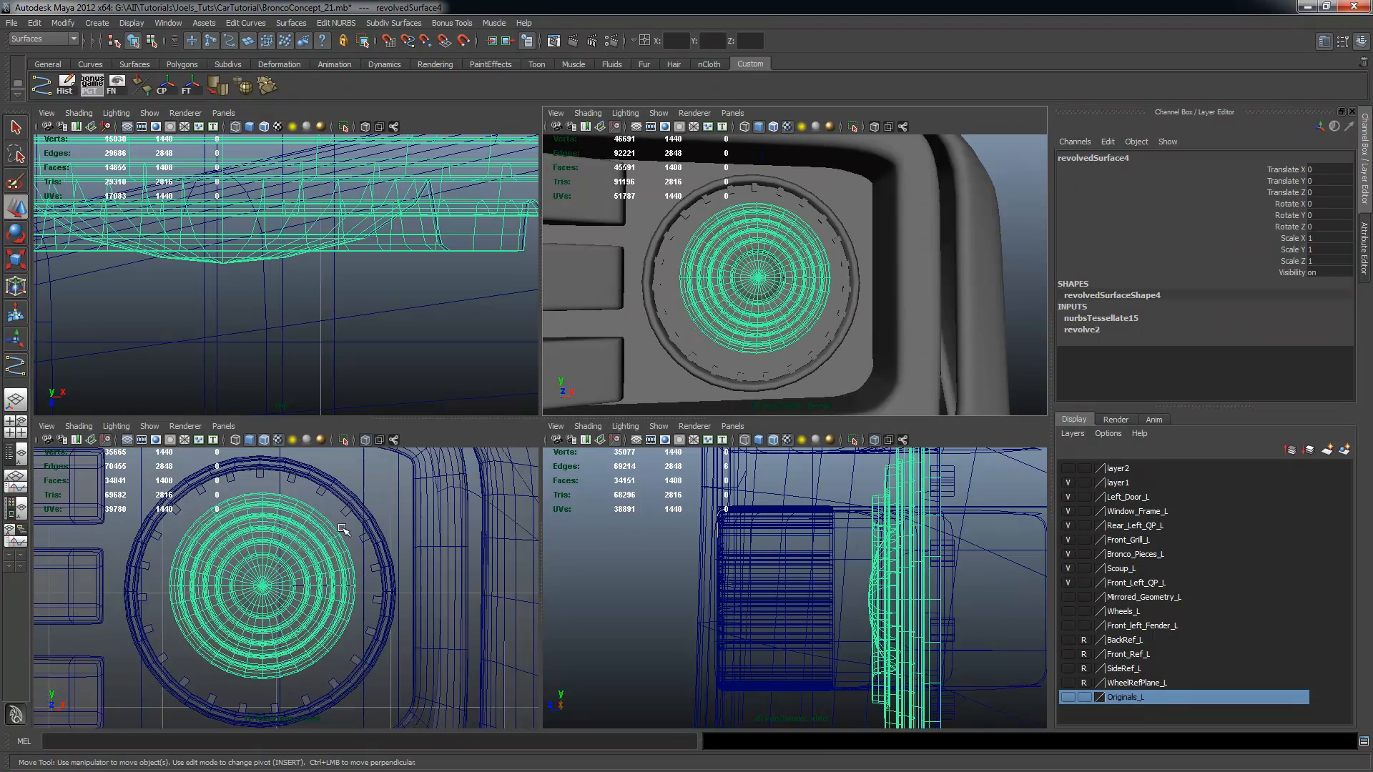
click(1067, 626)
click(1068, 628)
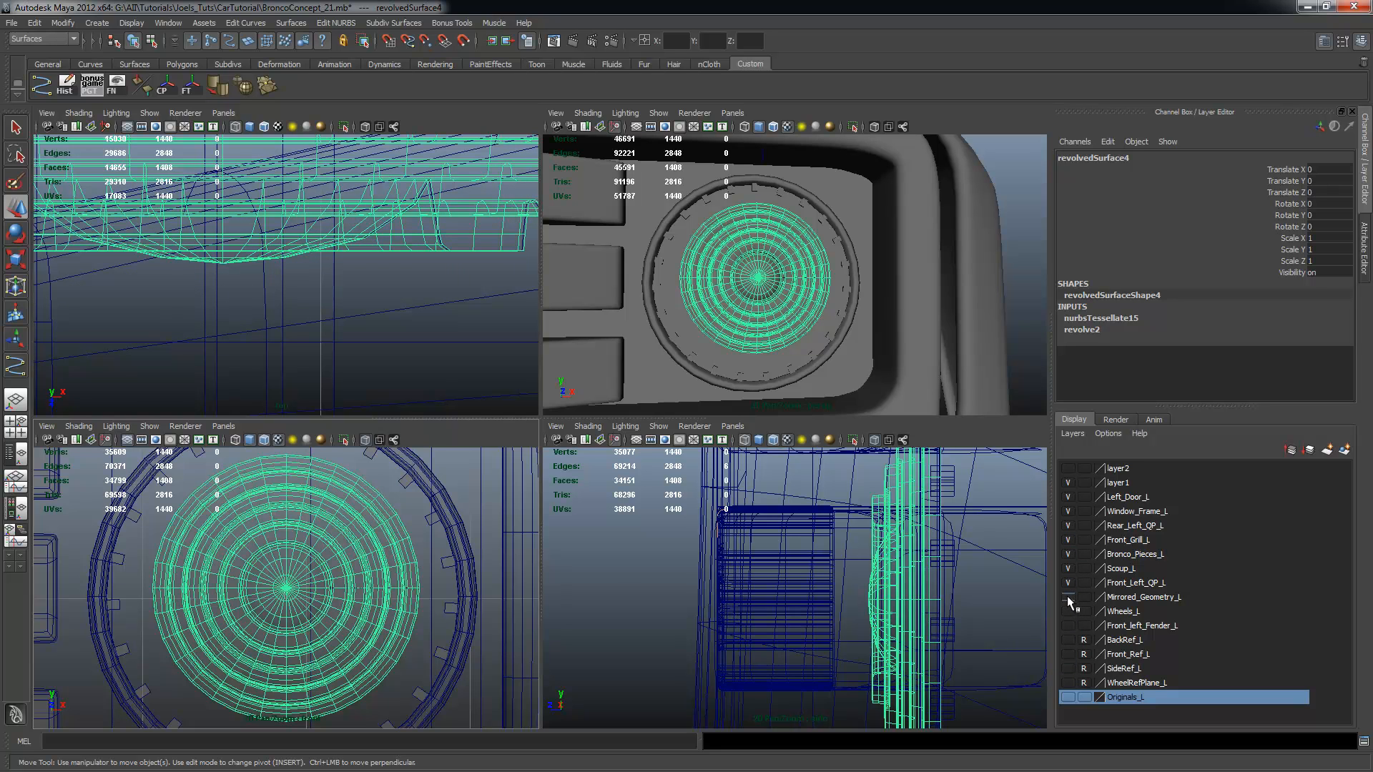
click(1068, 654)
key(space)
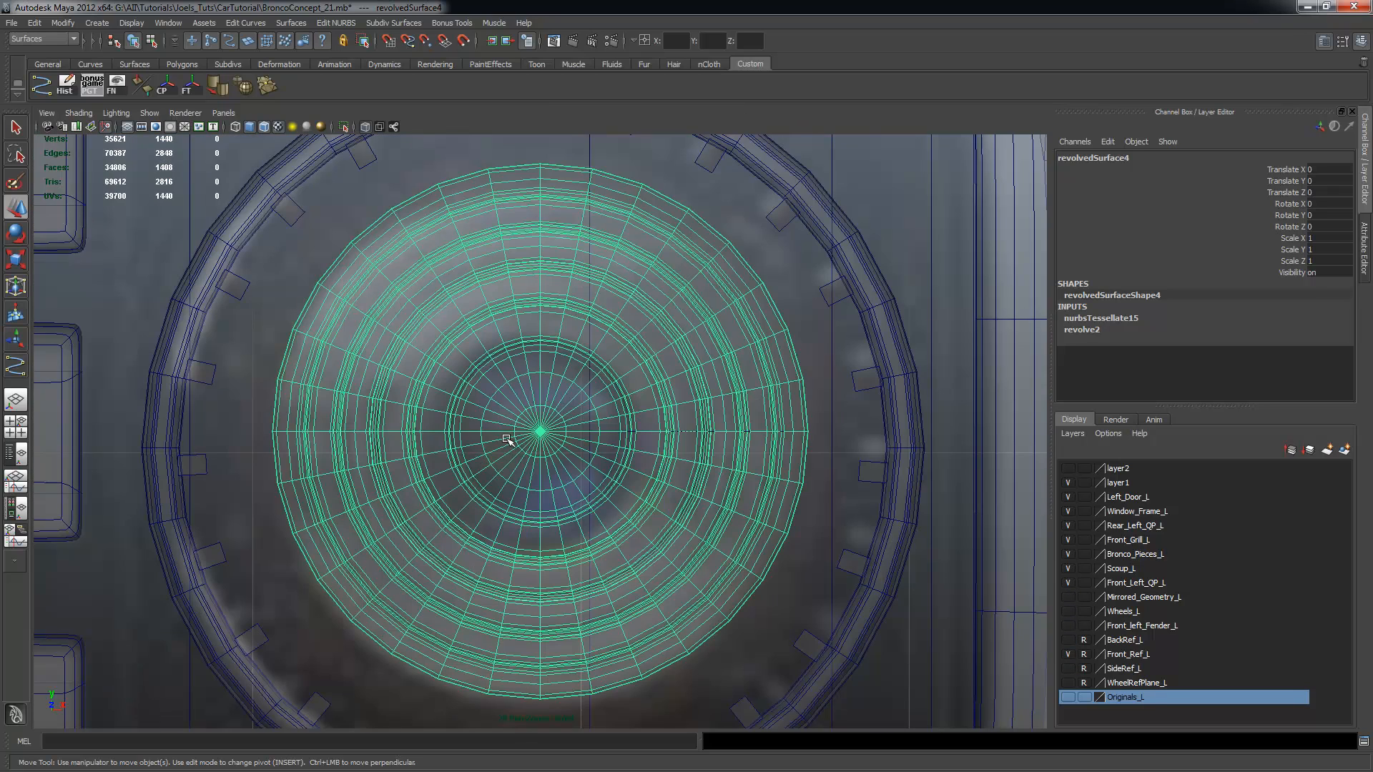
Center the ridged lens's pivot and align it to the reference headlight at Translate X -0.023 and Translate Y -0.058
alt+middle_drag(579, 427, 572, 413)
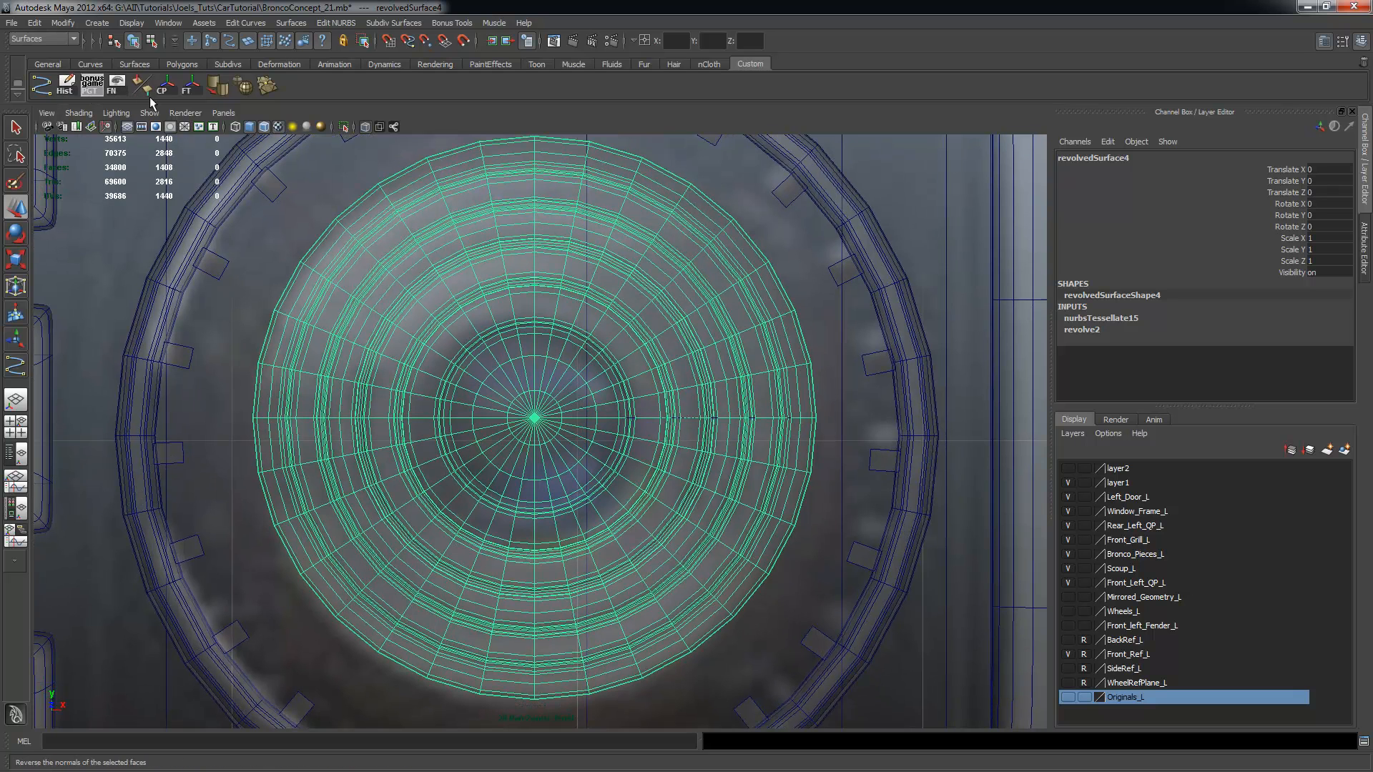
key(w)
drag(537, 418, 532, 430)
scroll(647, 432, down, 5)
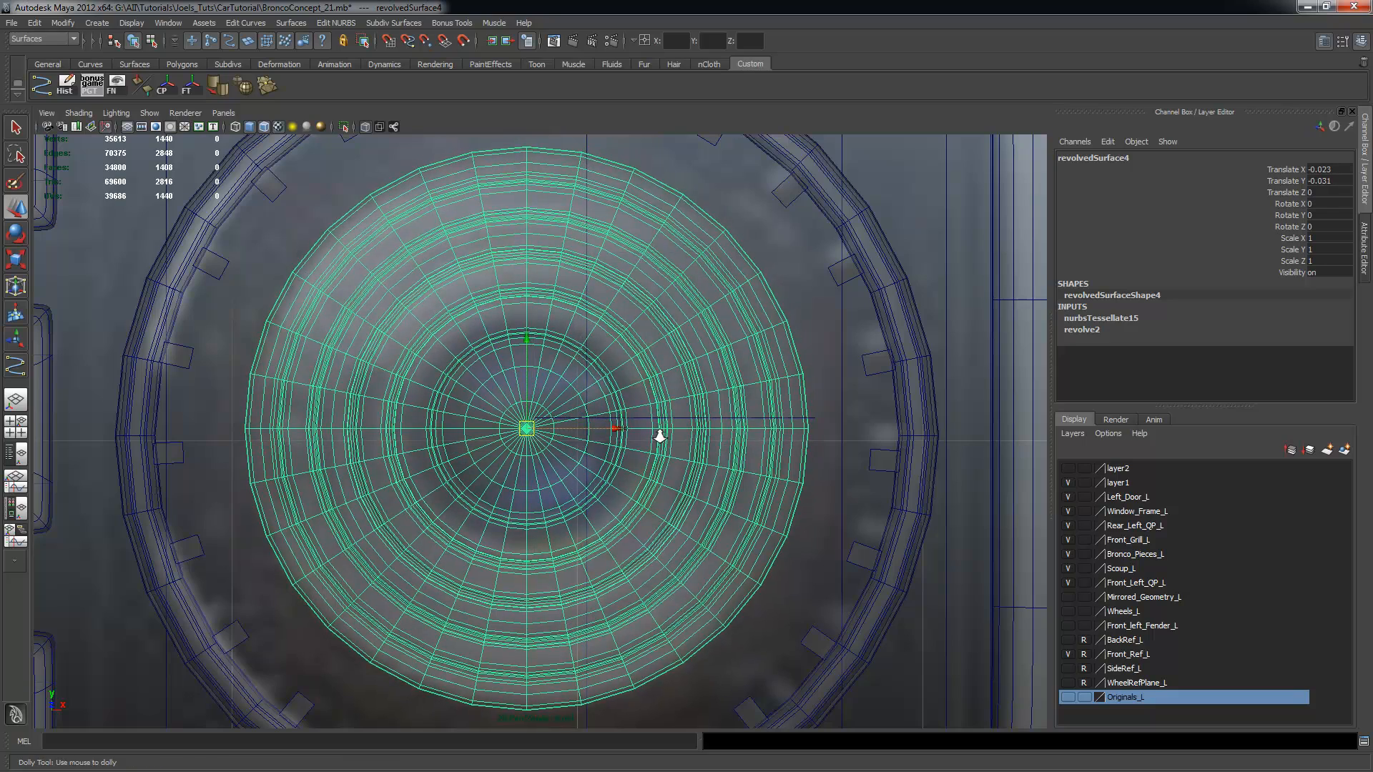
drag(627, 431, 630, 432)
drag(534, 353, 534, 355)
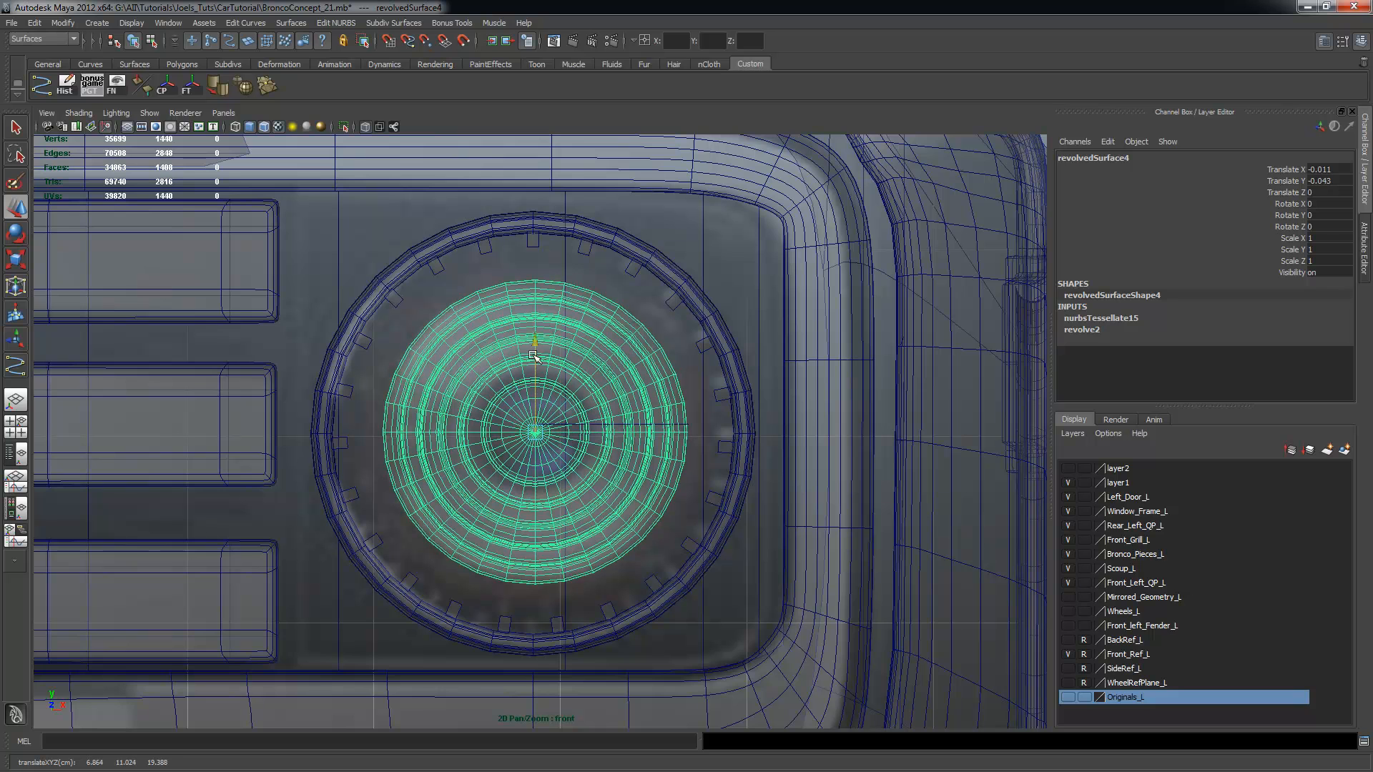
drag(628, 432, 624, 433)
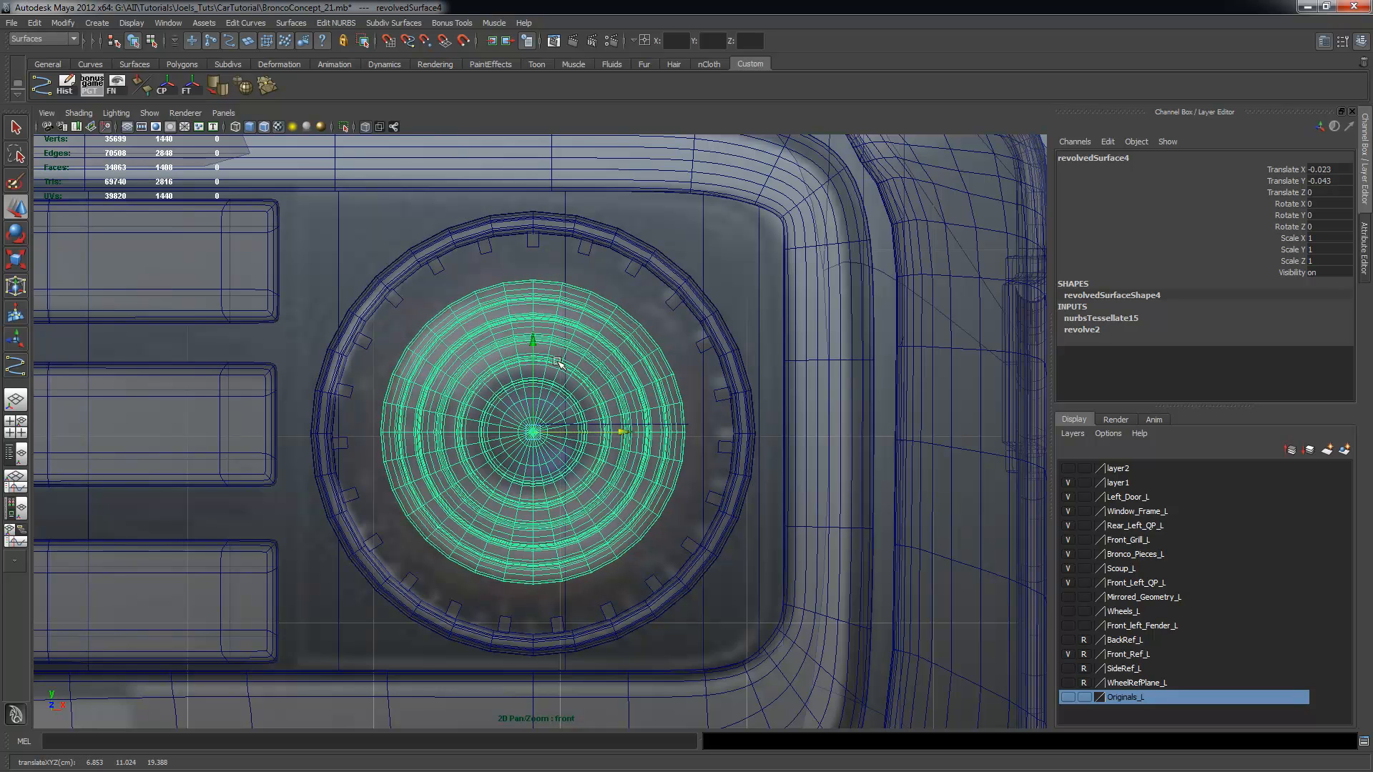
drag(534, 344, 534, 347)
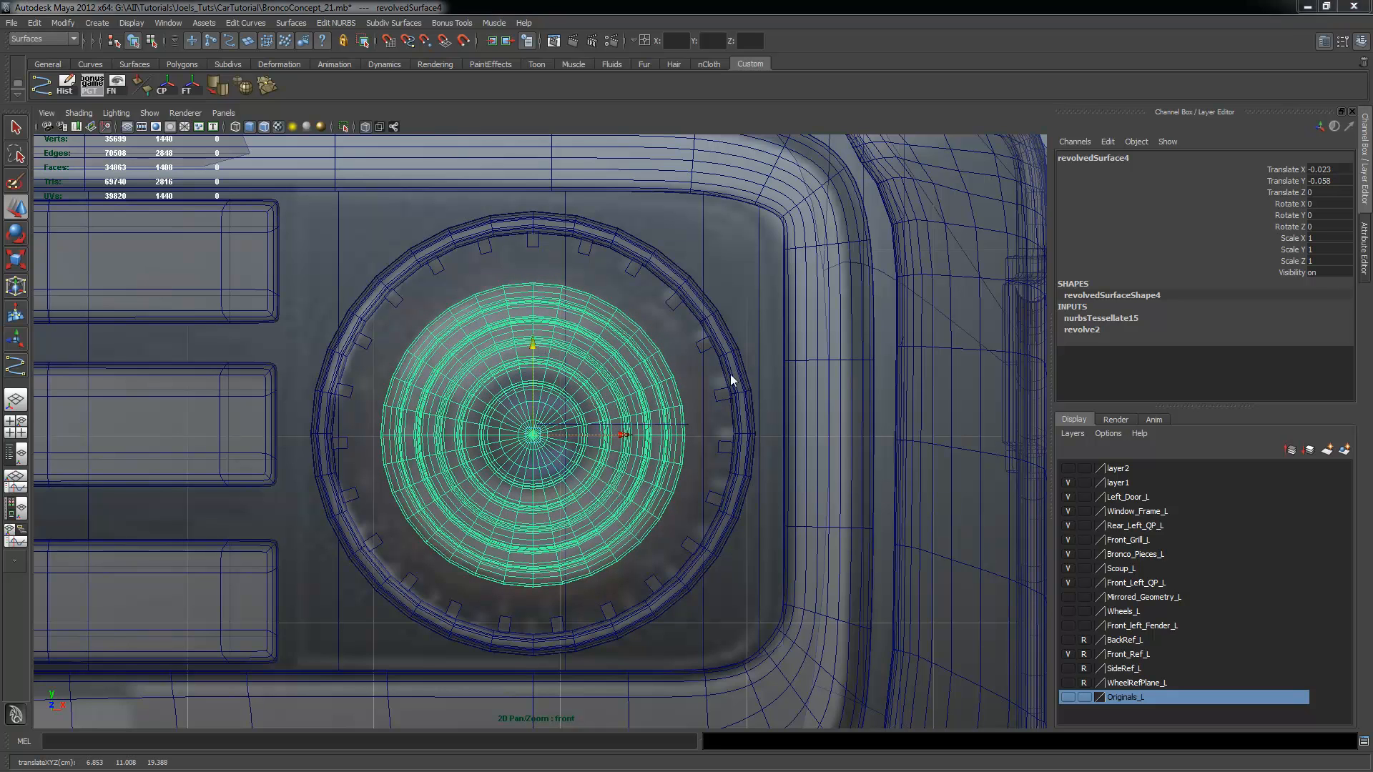
Examine how the ridged lens sits inside the headlight ring from several perspective angles
key(space)
key(space)
alt+drag(895, 294, 881, 386)
click(981, 370)
alt+right_drag(812, 355, 665, 356)
alt+drag(665, 356, 437, 302)
alt+drag(484, 432, 527, 399)
click(557, 252)
Draw a shallow arc CV curve in the top view from the headlight ring's edge to the front of the lens center
key(space)
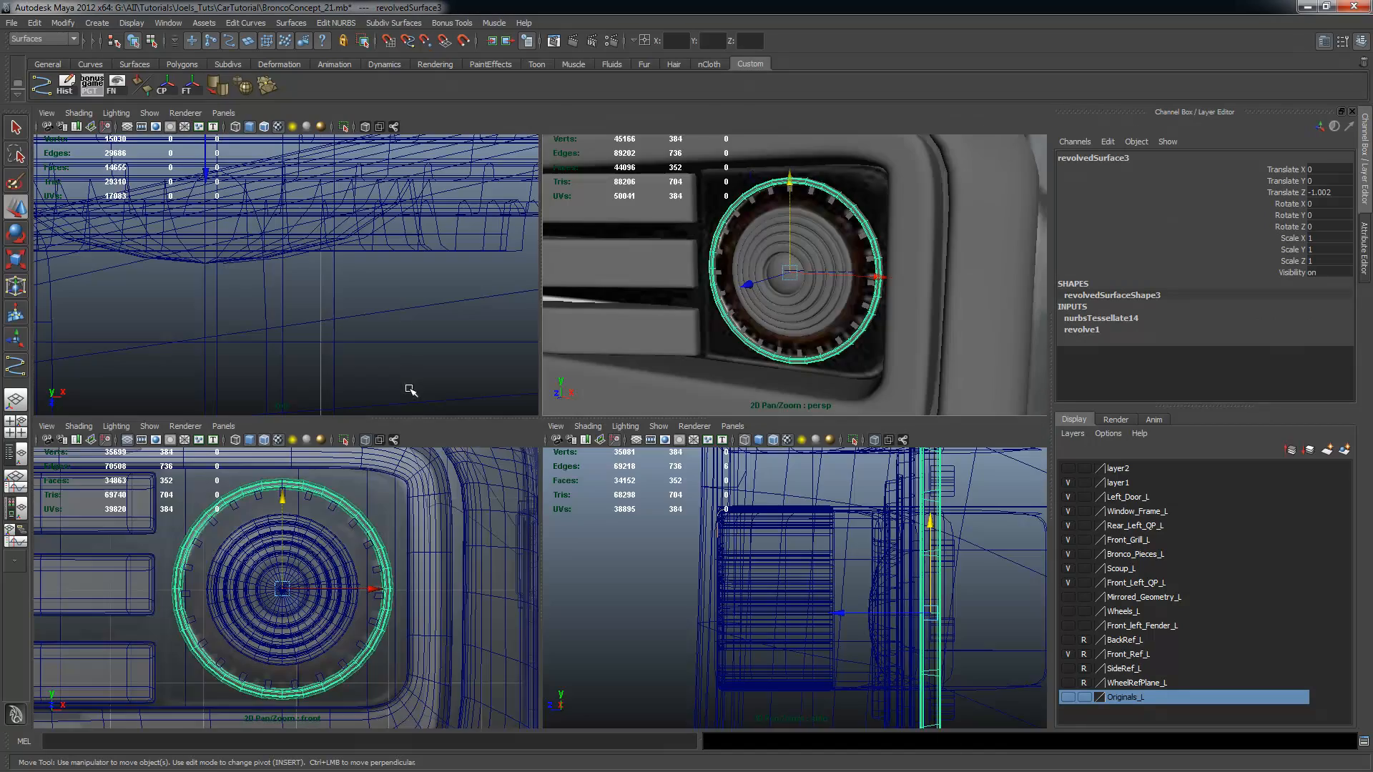
key(space)
key(f)
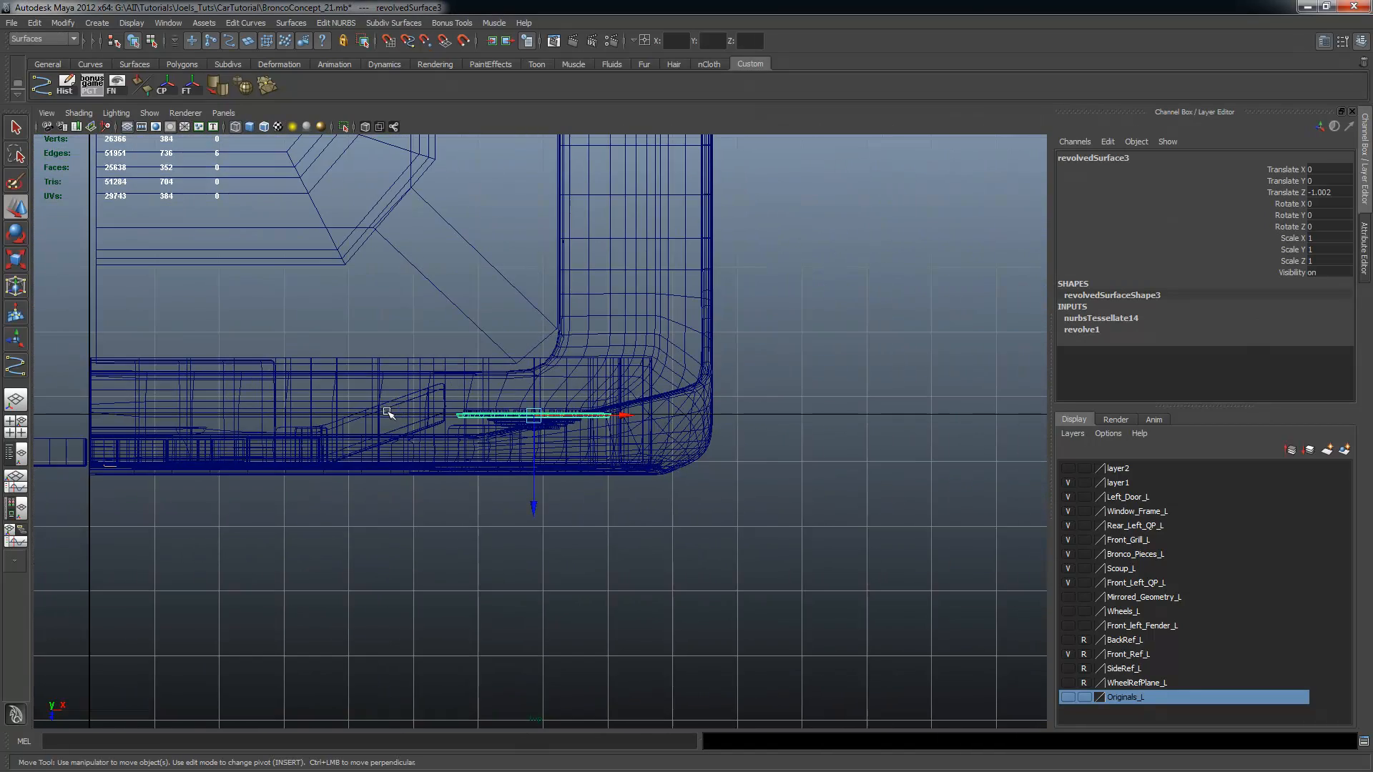
alt+right_drag(692, 473, 1172, 544)
alt+middle_drag(821, 516, 615, 488)
alt+right_drag(399, 409, 533, 401)
alt+middle_drag(575, 390, 728, 399)
alt+right_drag(529, 389, 781, 352)
click(46, 90)
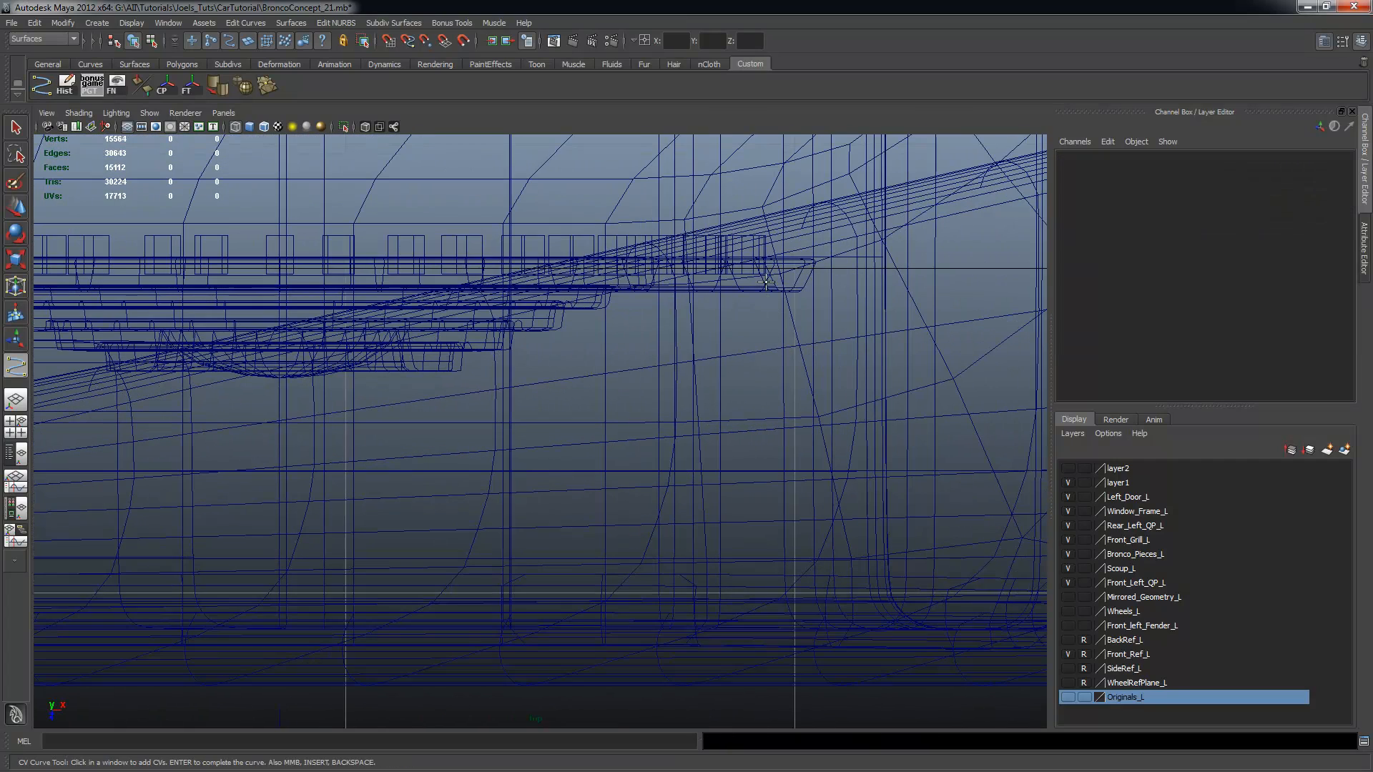
click(766, 283)
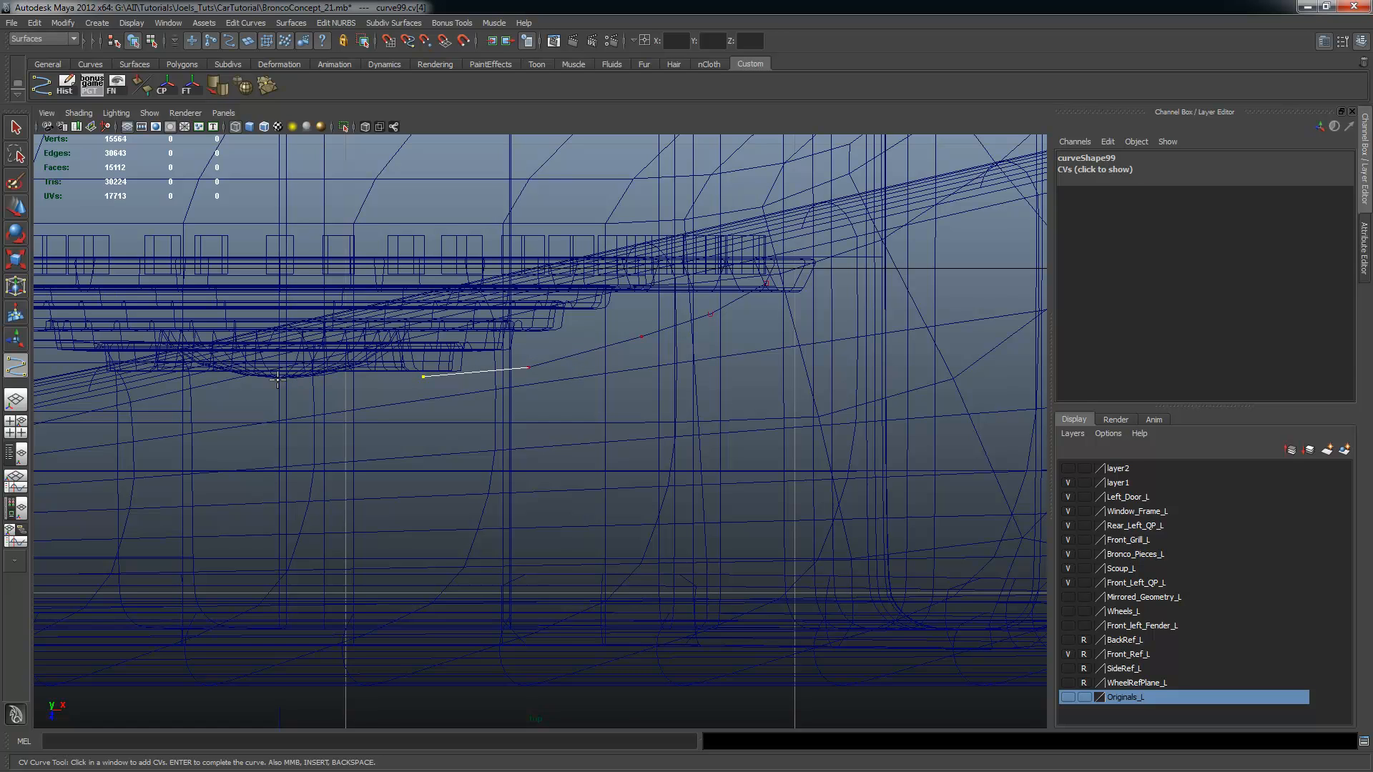
key(Return)
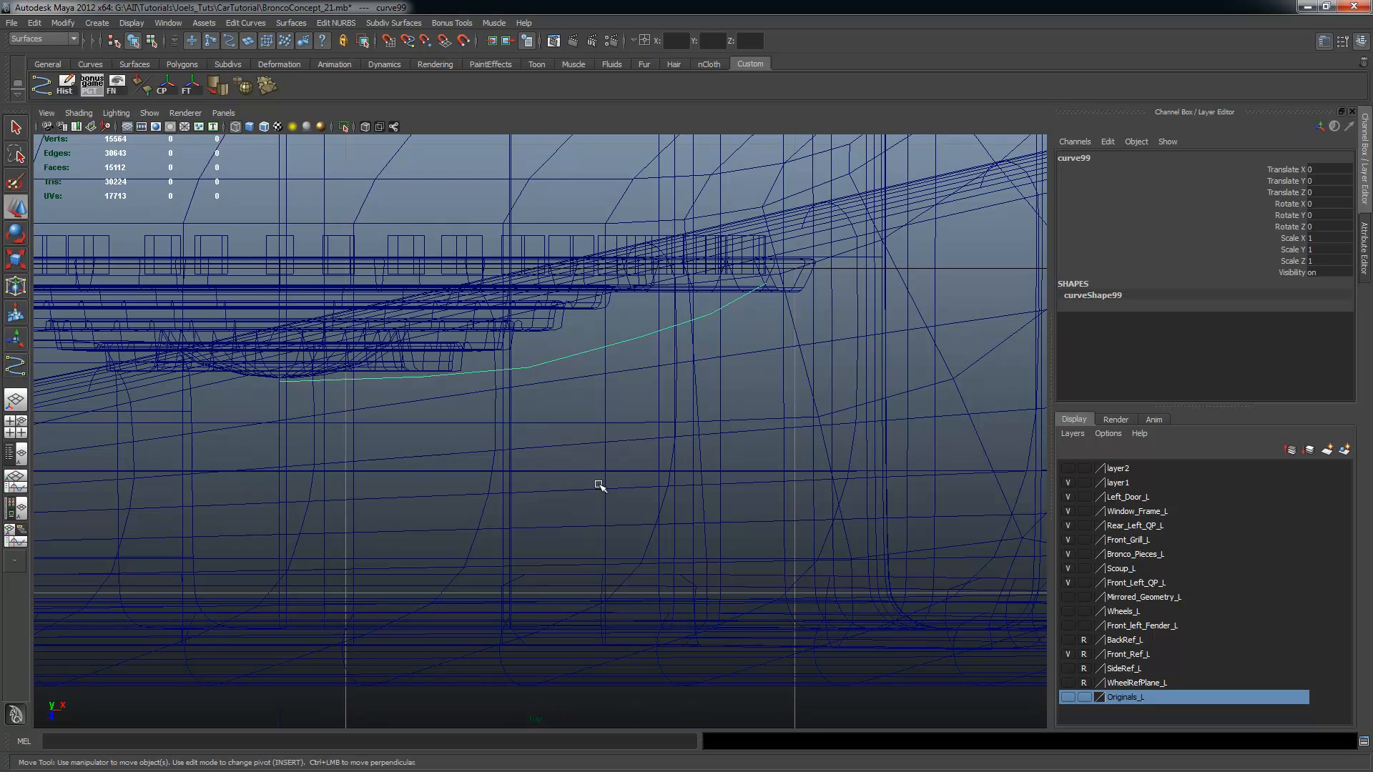
Examine the new arc curve's position relative to the headlight and front end in perspective
key(space)
key(w)
key(space)
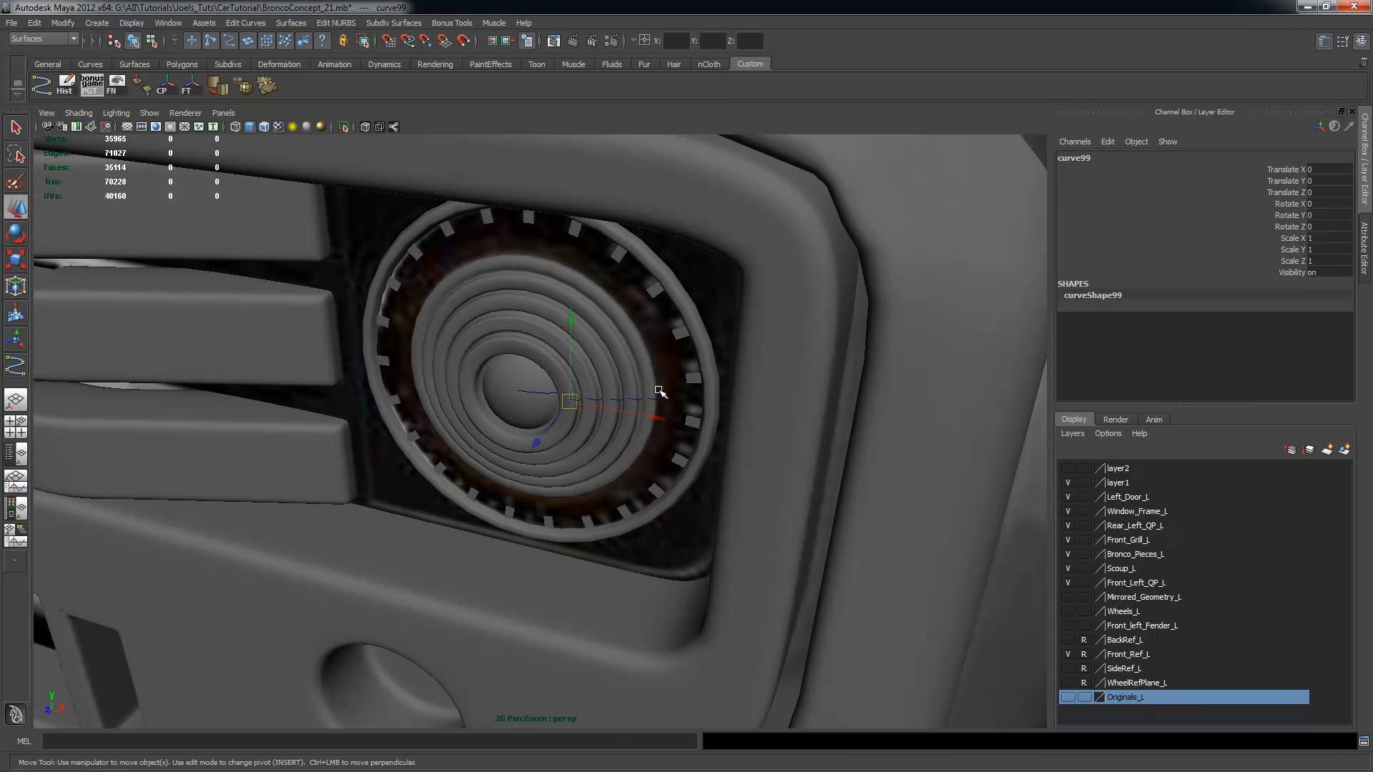
key(q)
alt+drag(661, 399, 616, 434)
alt+right_drag(881, 349, 594, 290)
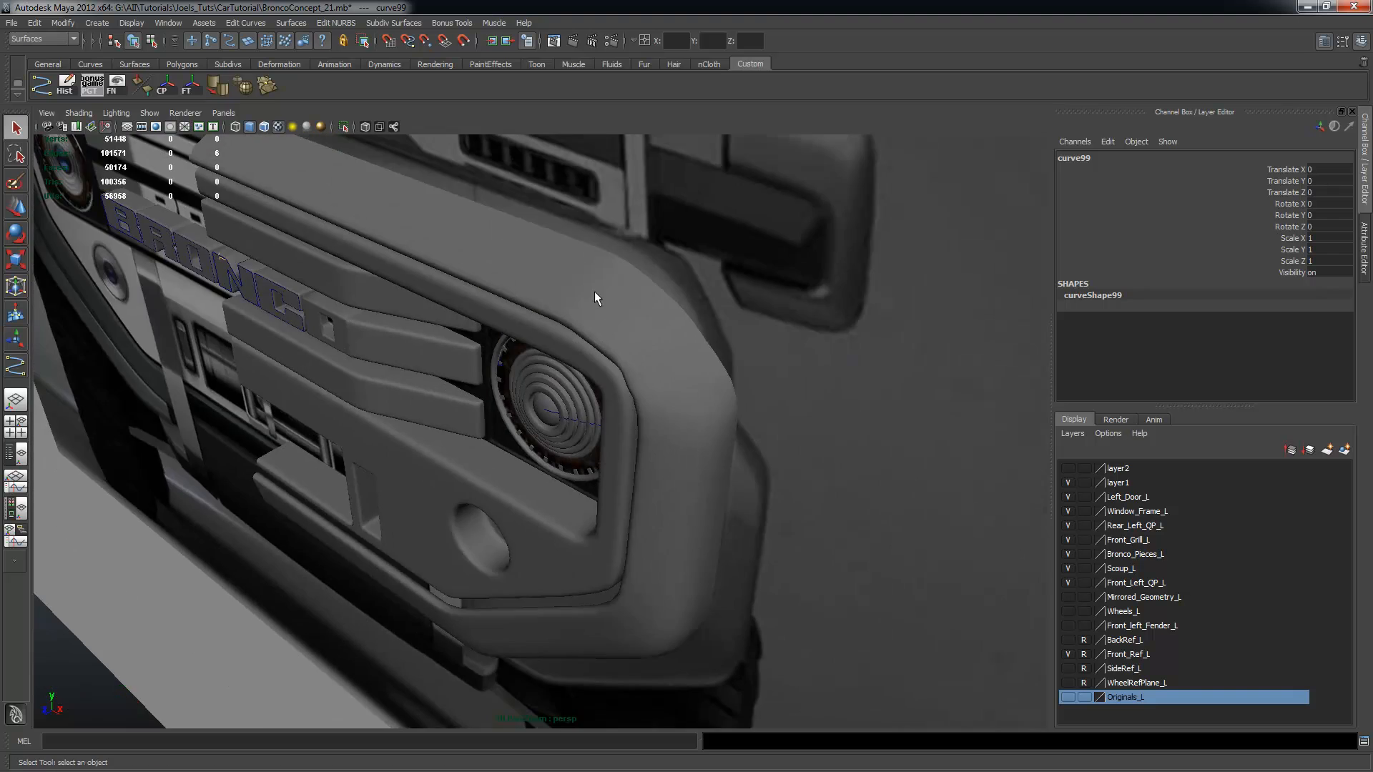
alt+drag(594, 291, 650, 280)
key(w)
alt+right_drag(830, 314, 408, 293)
alt+drag(685, 429, 557, 504)
key(ctrl+z)
Center the arc curve's pivot and raise the curve to the headlight's center height, Translate Y 11.072
alt+drag(775, 456, 782, 448)
alt+right_drag(782, 448, 557, 427)
click(161, 93)
drag(553, 502, 558, 345)
key(f)
Move the arc curve's pivot to its inner end at the center of the lens
alt+drag(715, 486, 604, 494)
click(545, 454)
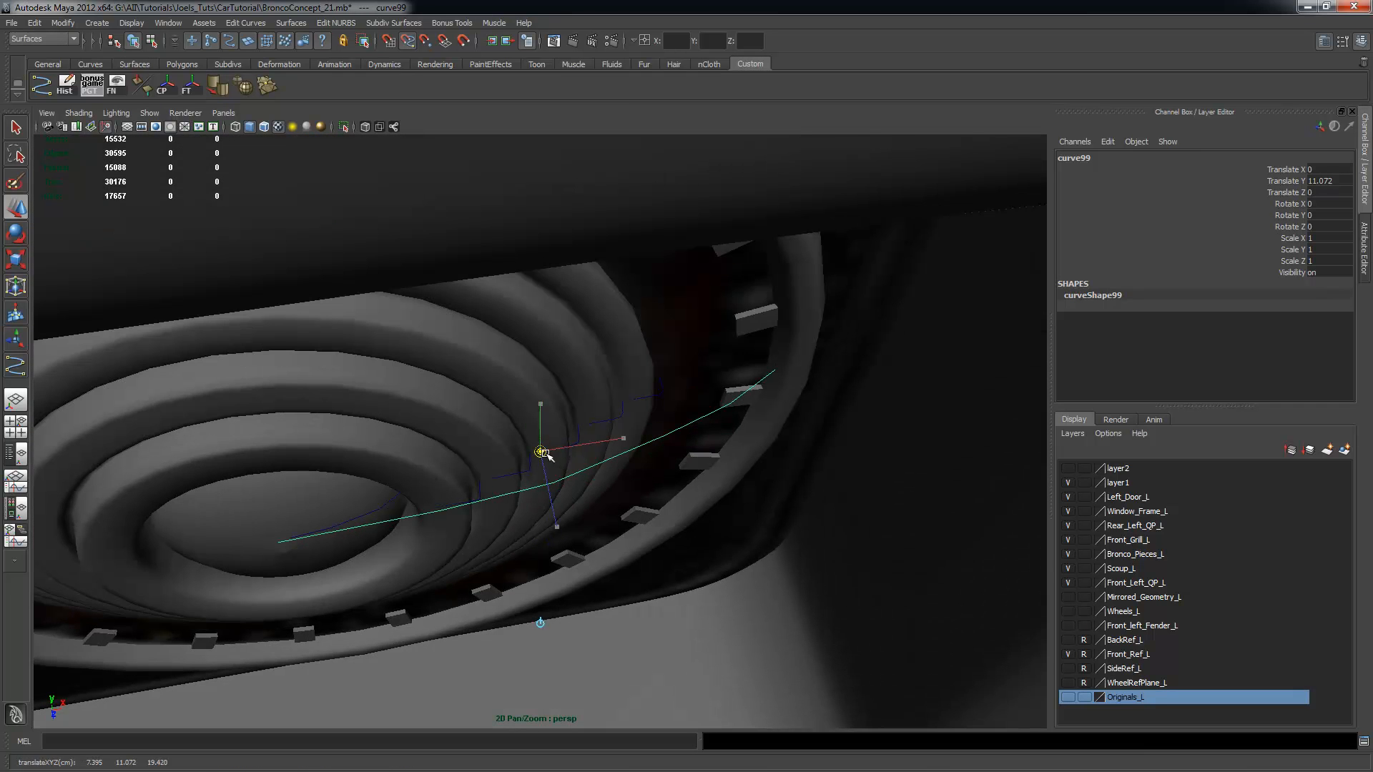
drag(551, 466, 576, 475)
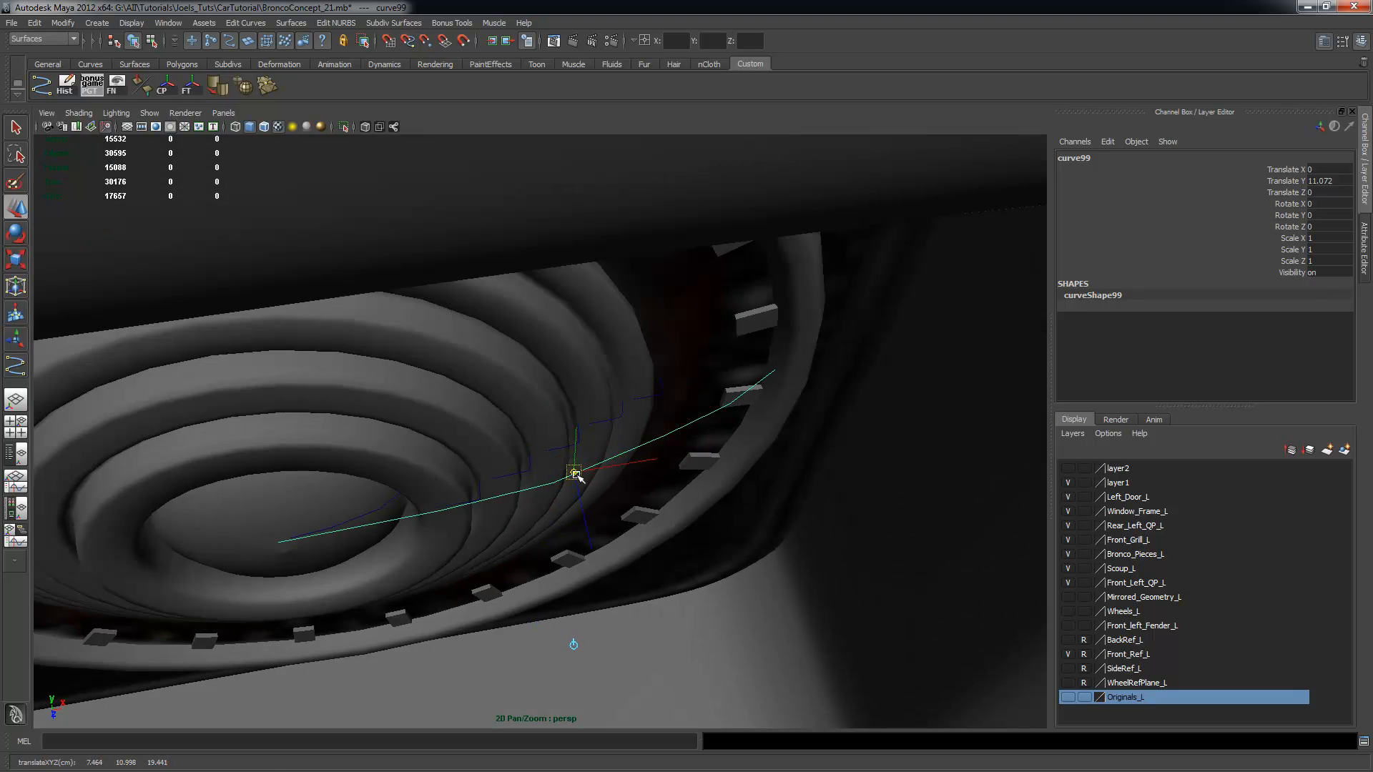
drag(309, 538, 285, 558)
alt+drag(395, 563, 418, 422)
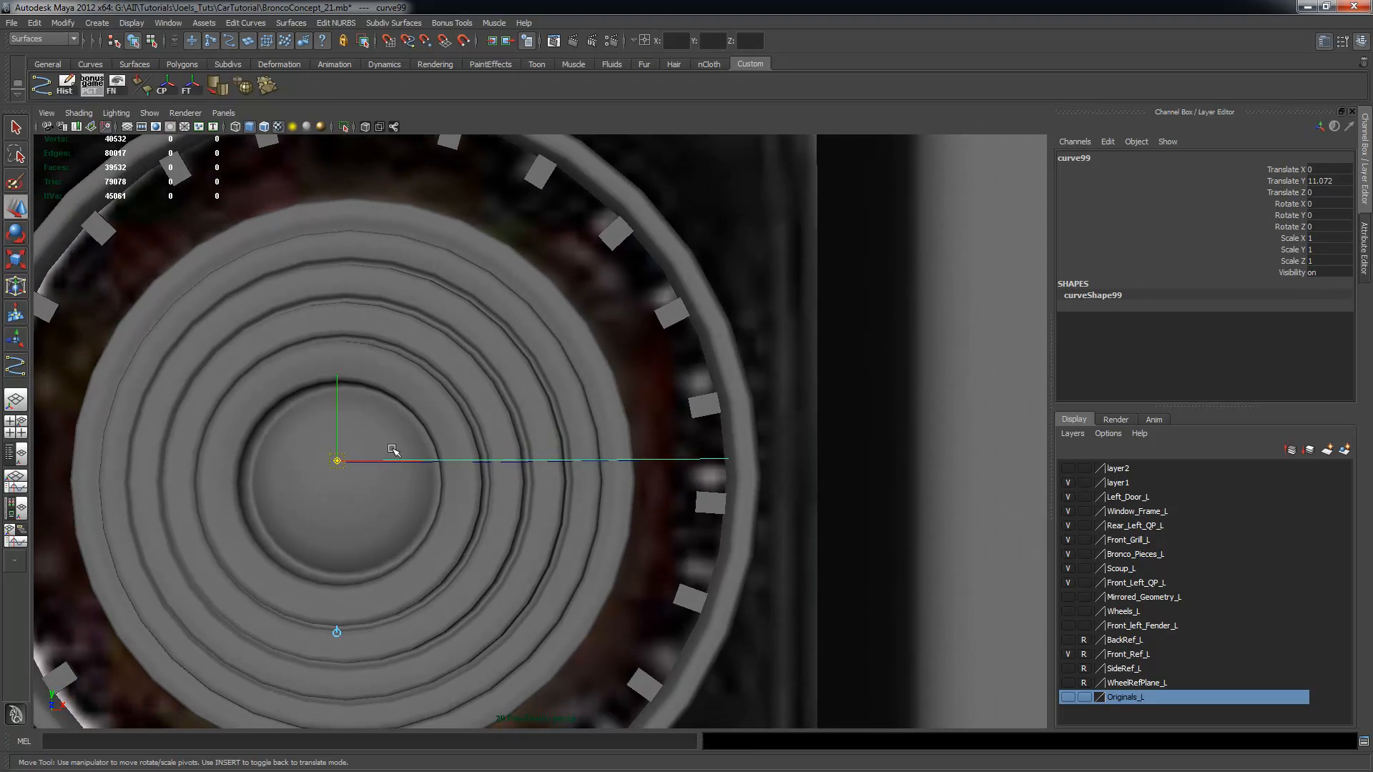
key(Insert)
Try lowering the arc curve to Translate Y 11.026, and undo the move
alt+drag(368, 479, 369, 397)
click(291, 22)
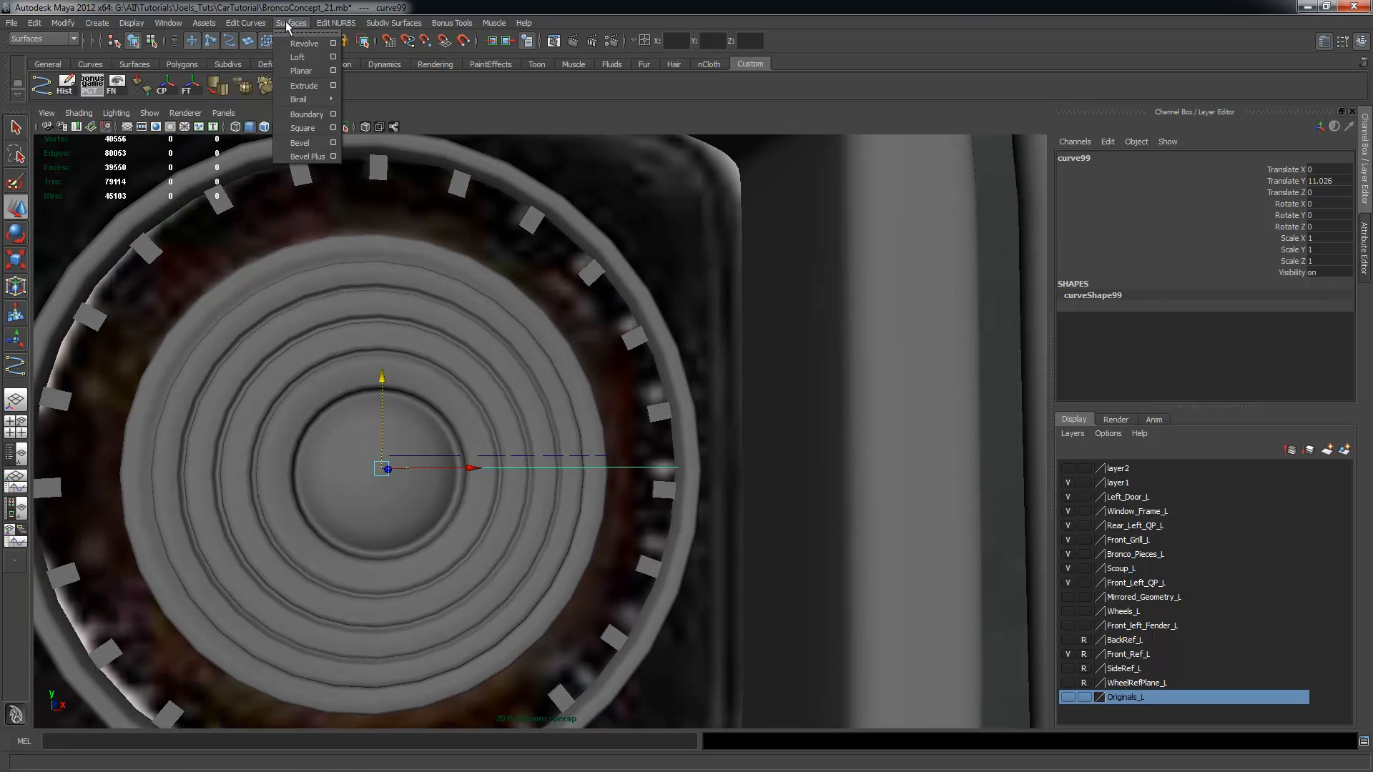
click(314, 89)
key(ctrl+z)
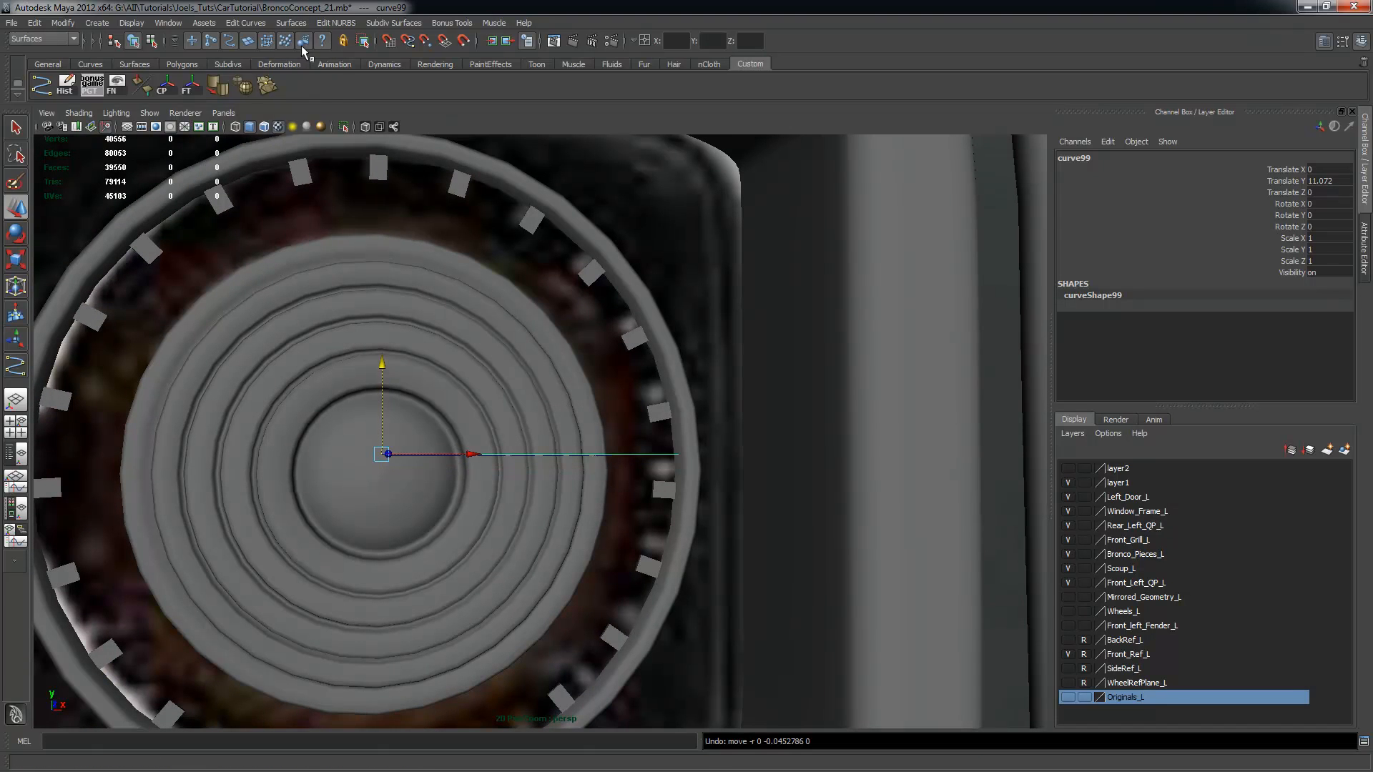
Revolve the arc curve into a smooth domed headlight cover with 32 sections
click(291, 23)
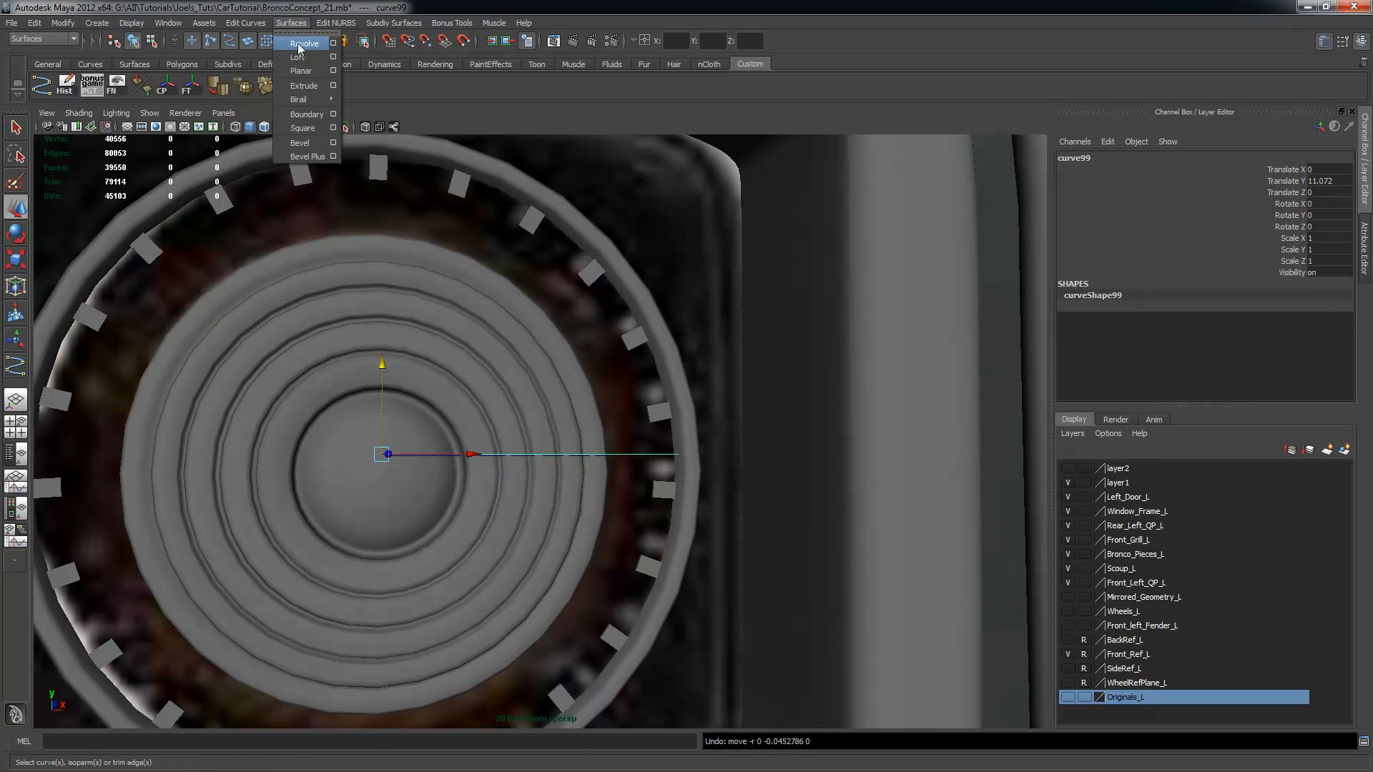
click(304, 44)
scroll(475, 282, down, 3)
scroll(495, 320, up, 3)
alt+drag(397, 340, 429, 346)
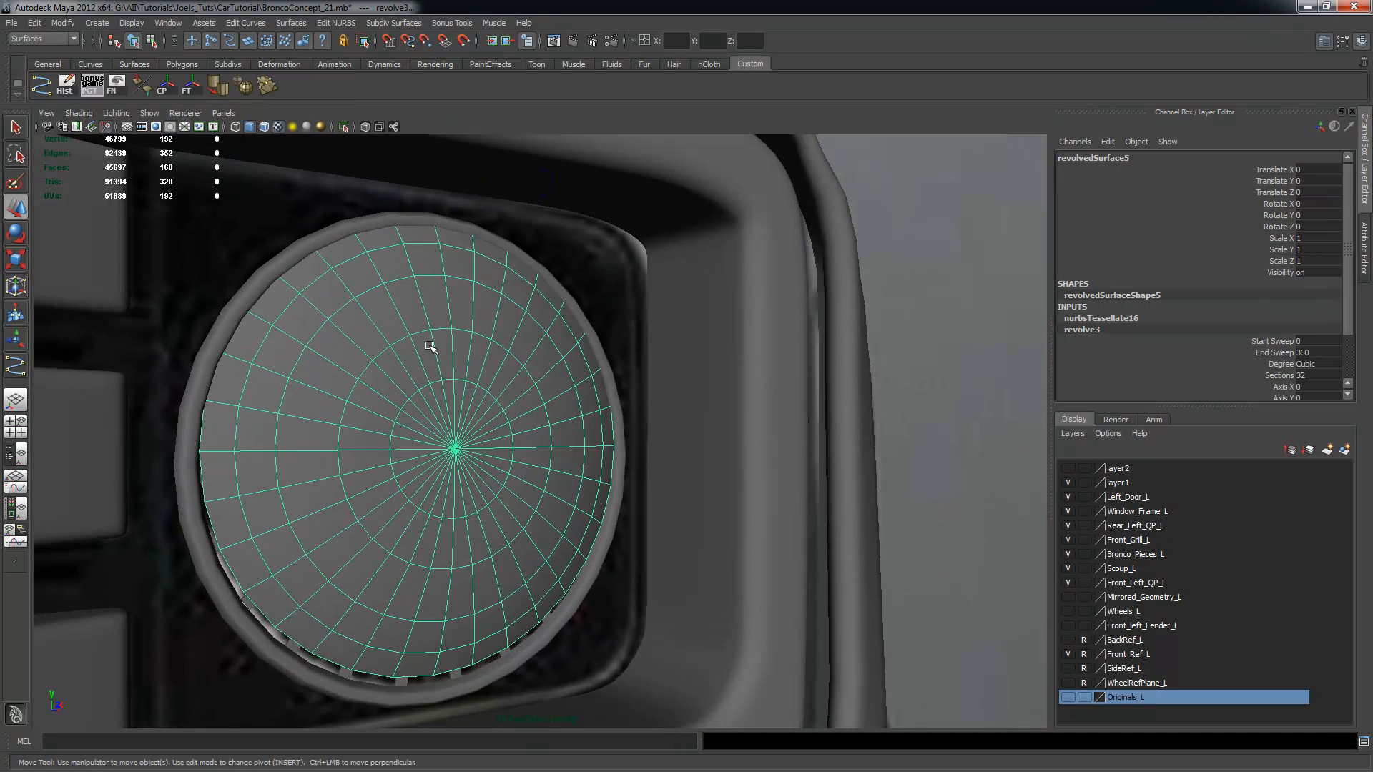
click(431, 347)
Center the domed cover's pivot, scale it to 1.023 and fit it in the ring at Translate X -0.016, Y -0.049
alt+drag(509, 380, 521, 358)
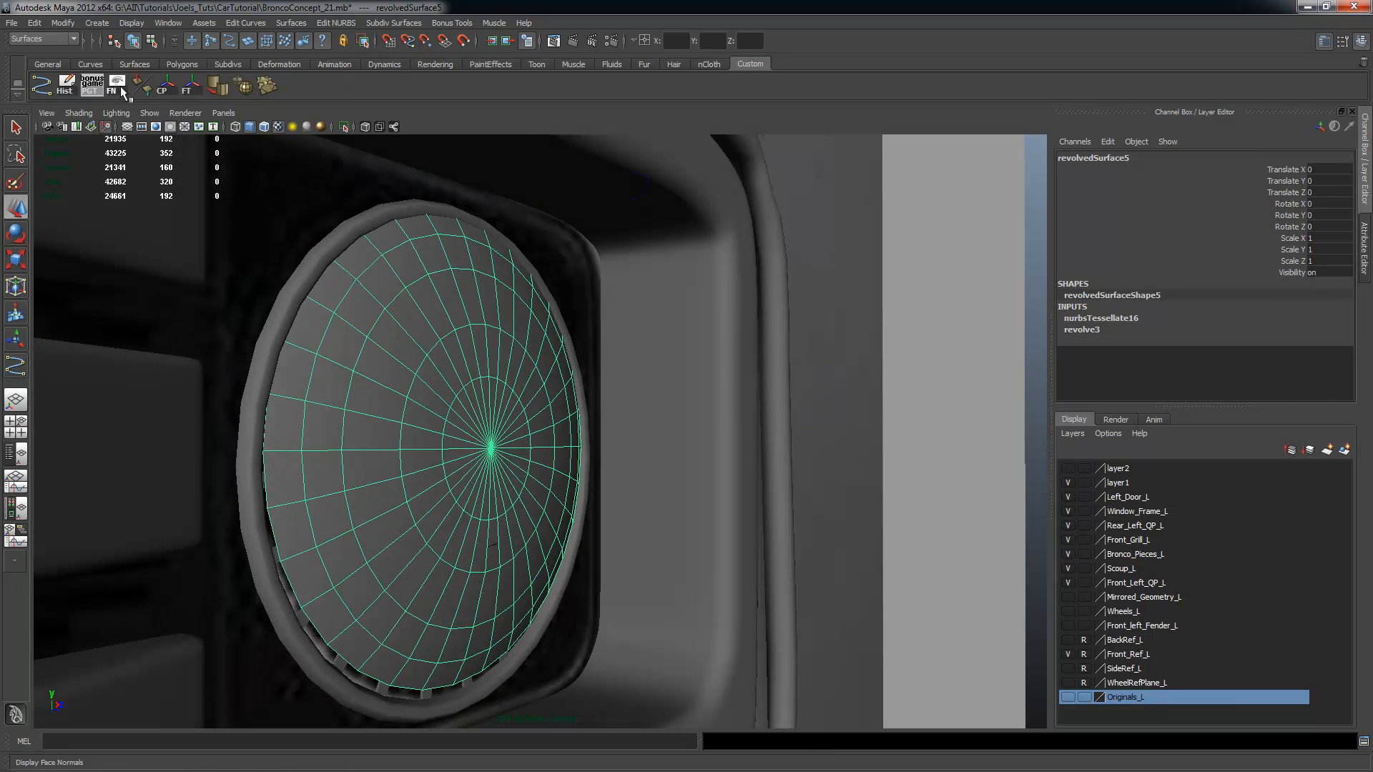
click(164, 87)
alt+drag(331, 276, 359, 299)
drag(464, 368, 577, 431)
key(ctrl+z)
key(r)
key(w)
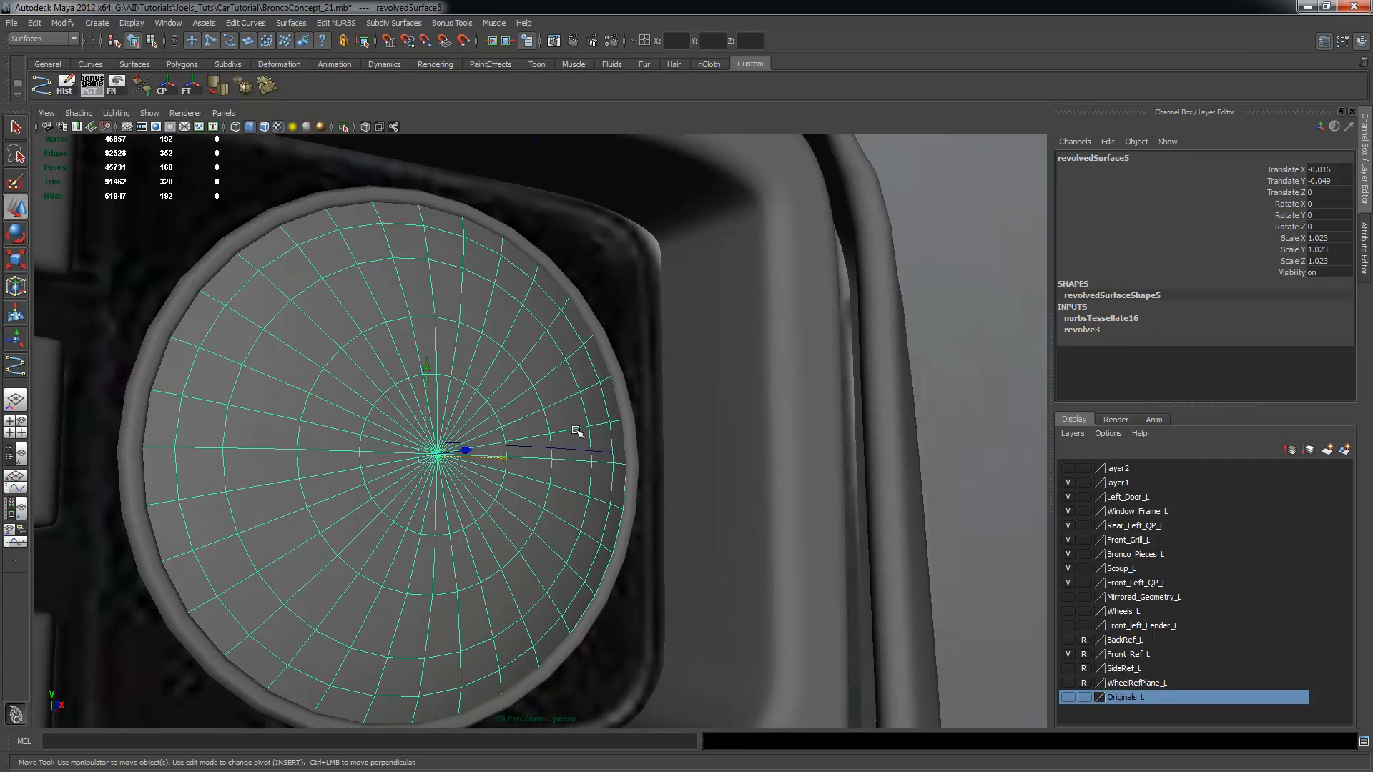
key(q)
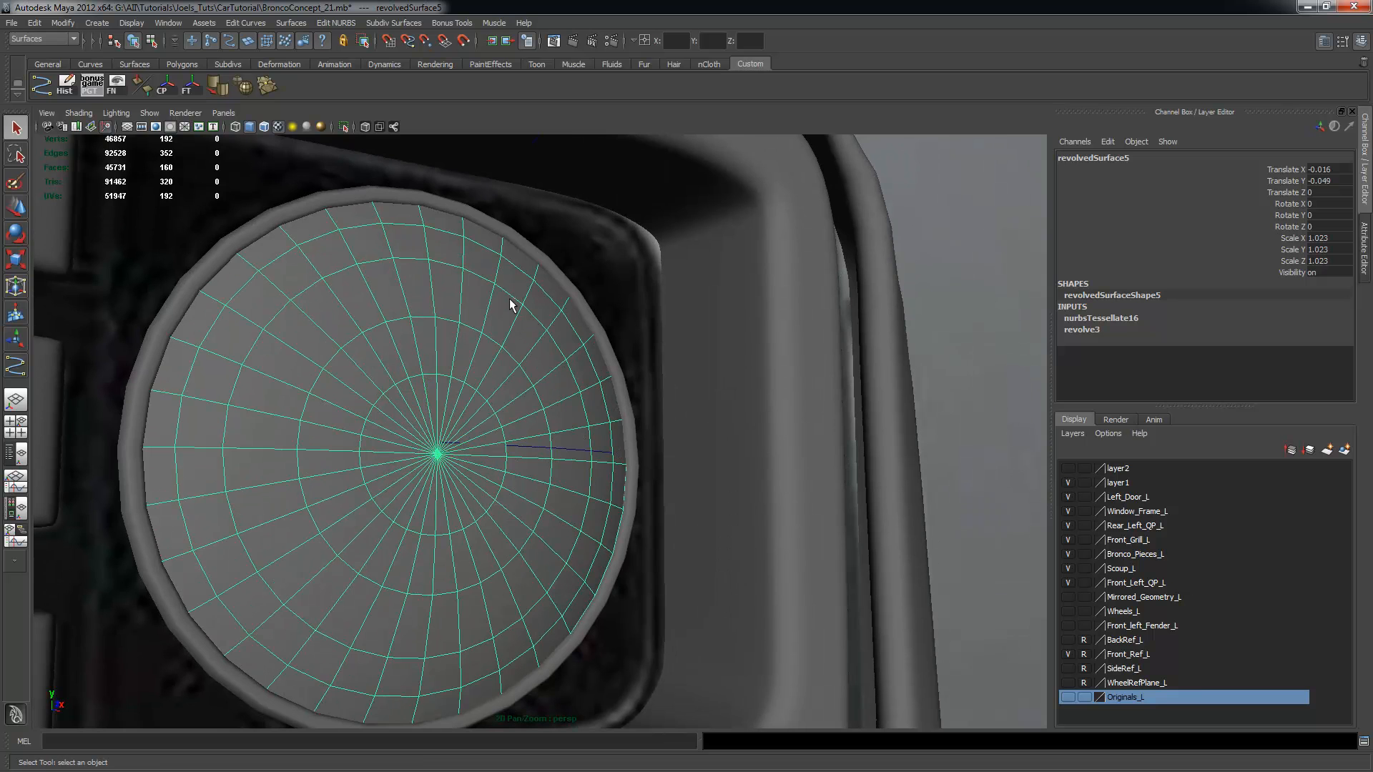
Hide the Front_Ref_L layer and check the domed cover's fit within the front end from several angles
scroll(507, 307, down, 5)
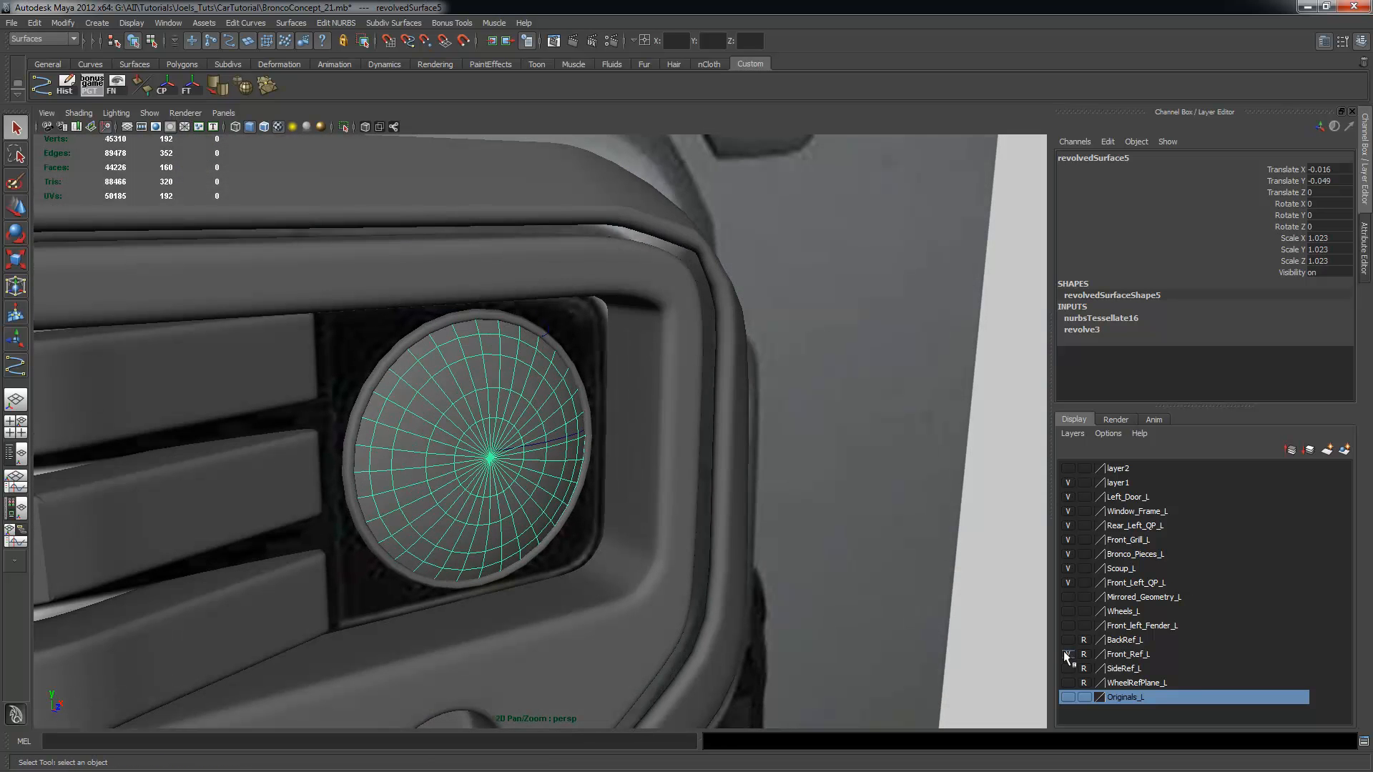
click(1064, 654)
alt+drag(826, 506, 842, 425)
click(633, 395)
alt+drag(633, 394, 606, 447)
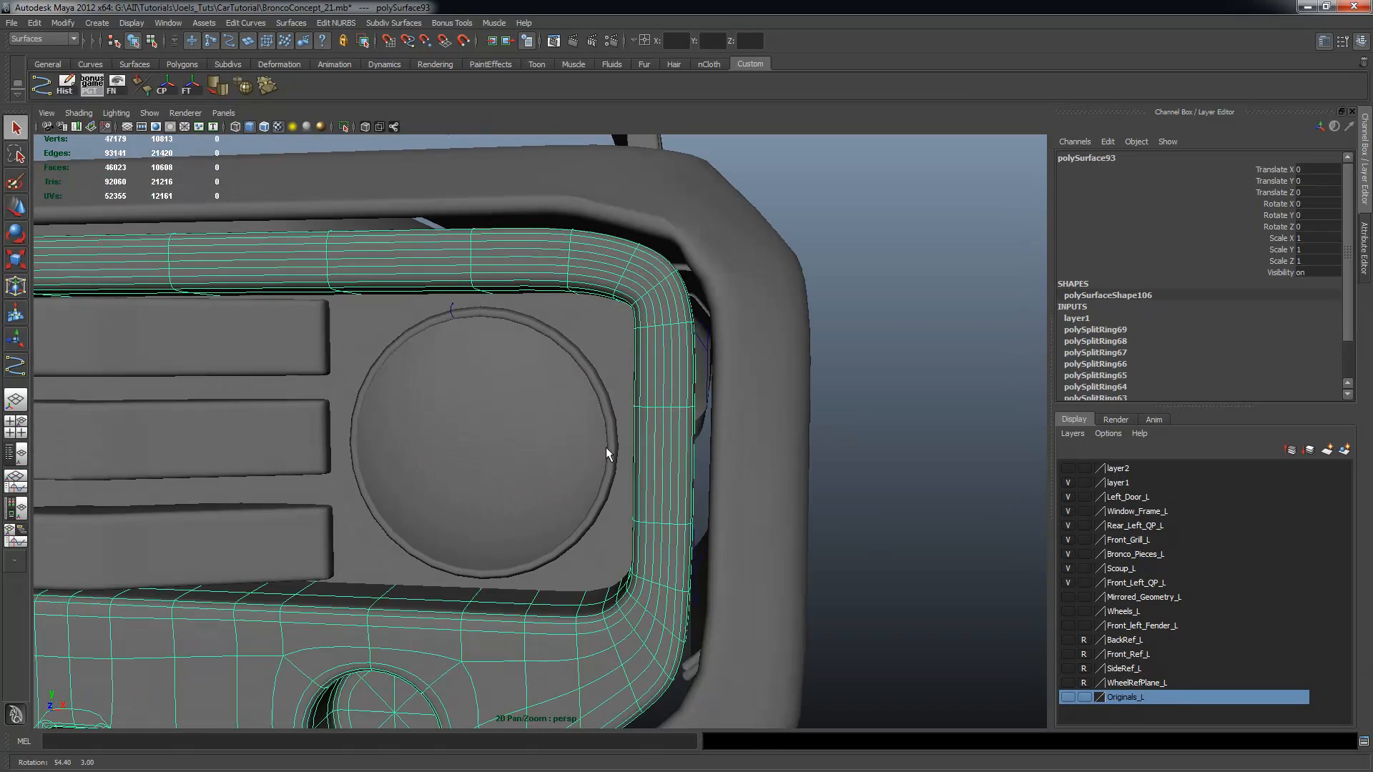
click(522, 426)
alt+drag(522, 426, 742, 429)
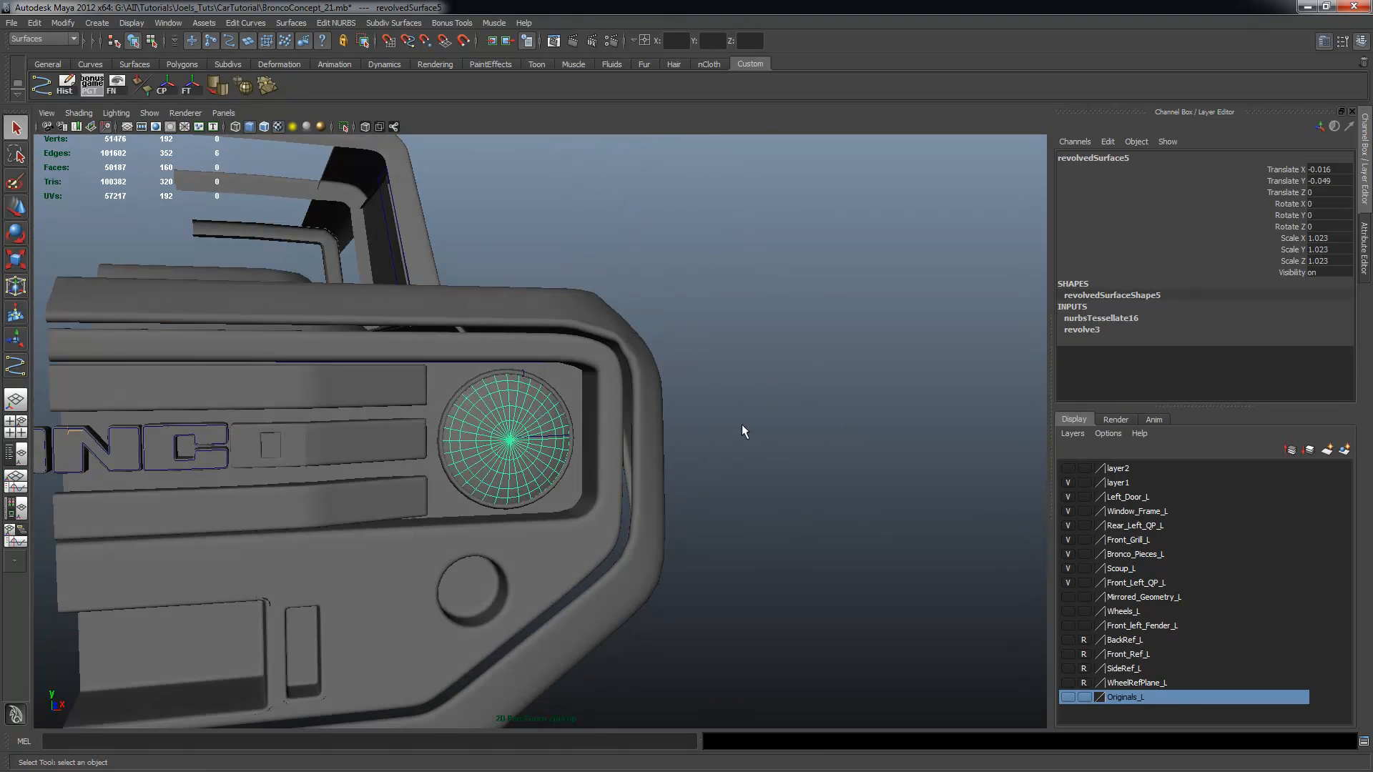
click(742, 431)
Assign a new Blinn material to the domed headlight cover and raise its transparency to make the cover see-through
alt+drag(546, 481, 475, 460)
alt+right_drag(475, 460, 599, 482)
click(522, 379)
right_click(523, 379)
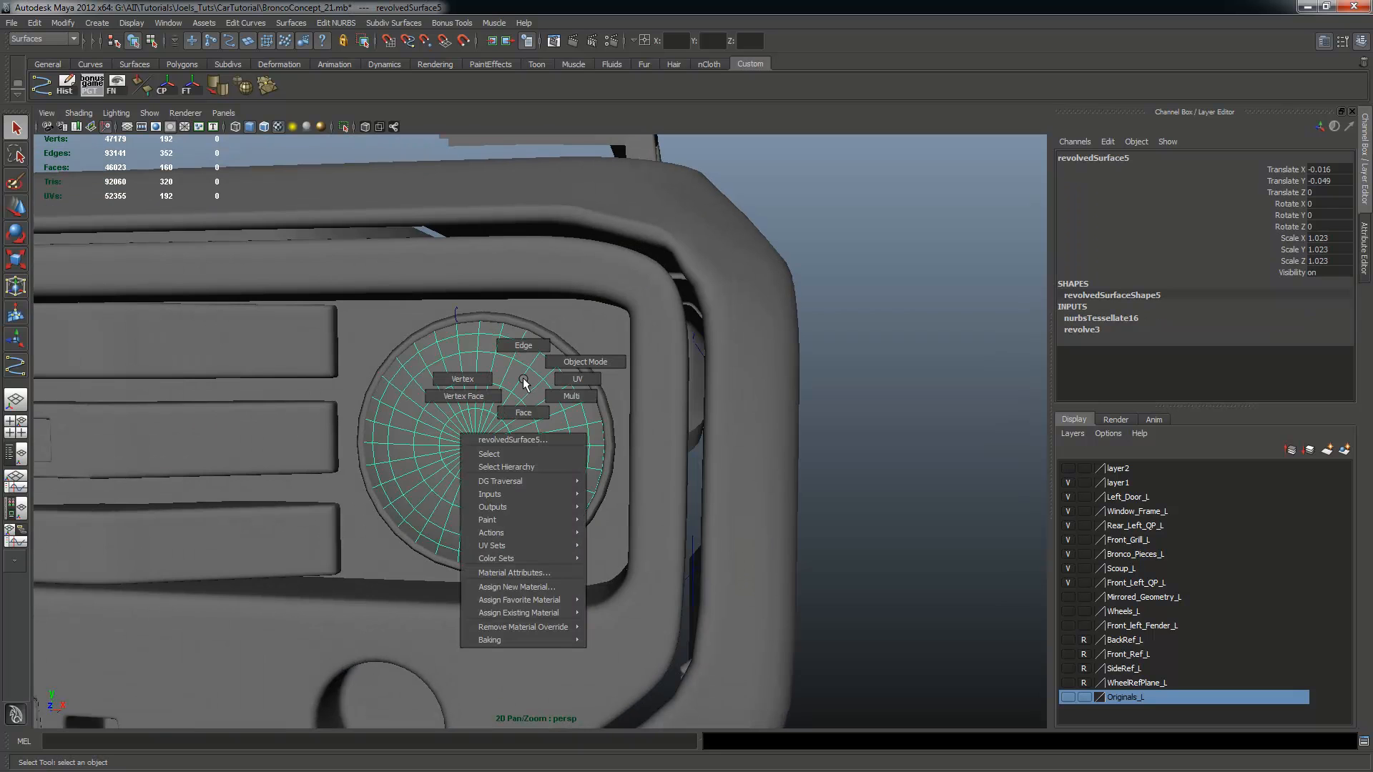
mouse_move(544, 595)
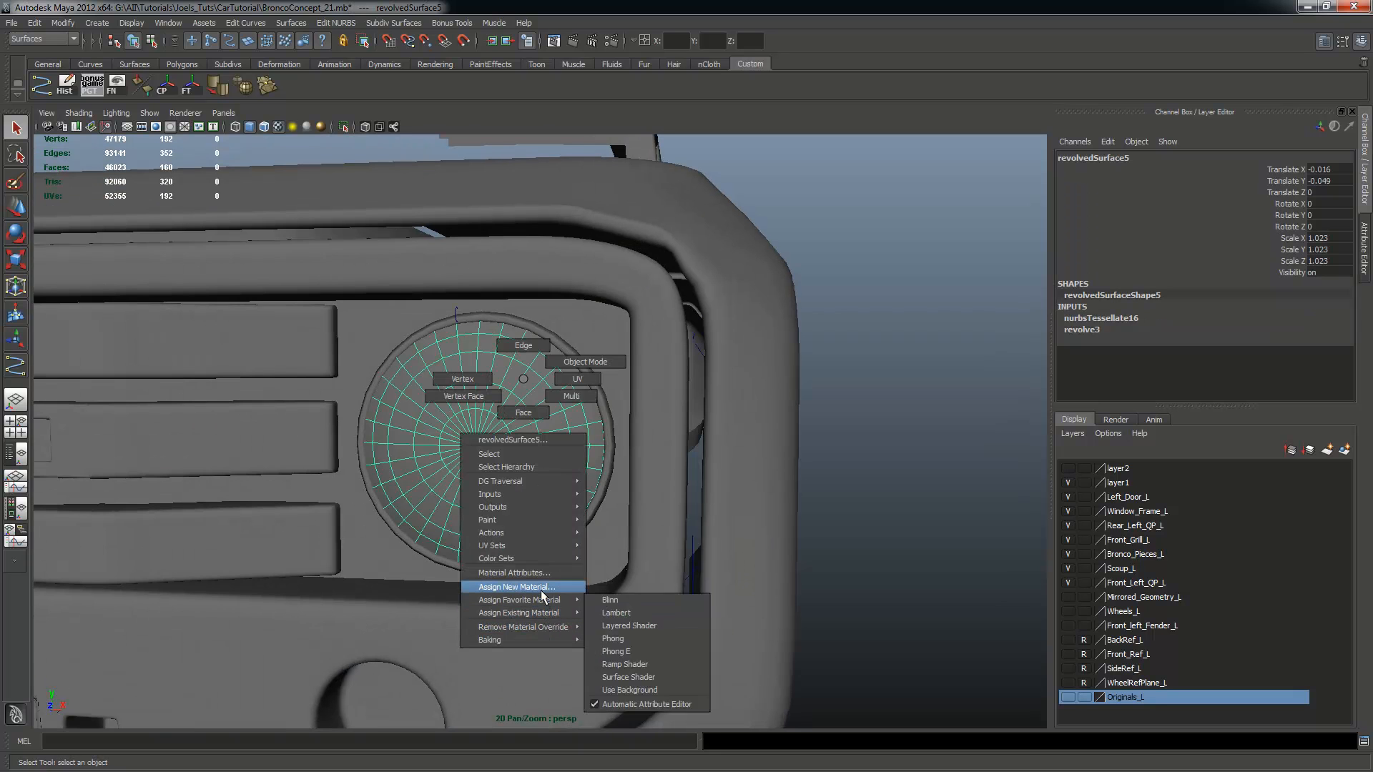
click(543, 592)
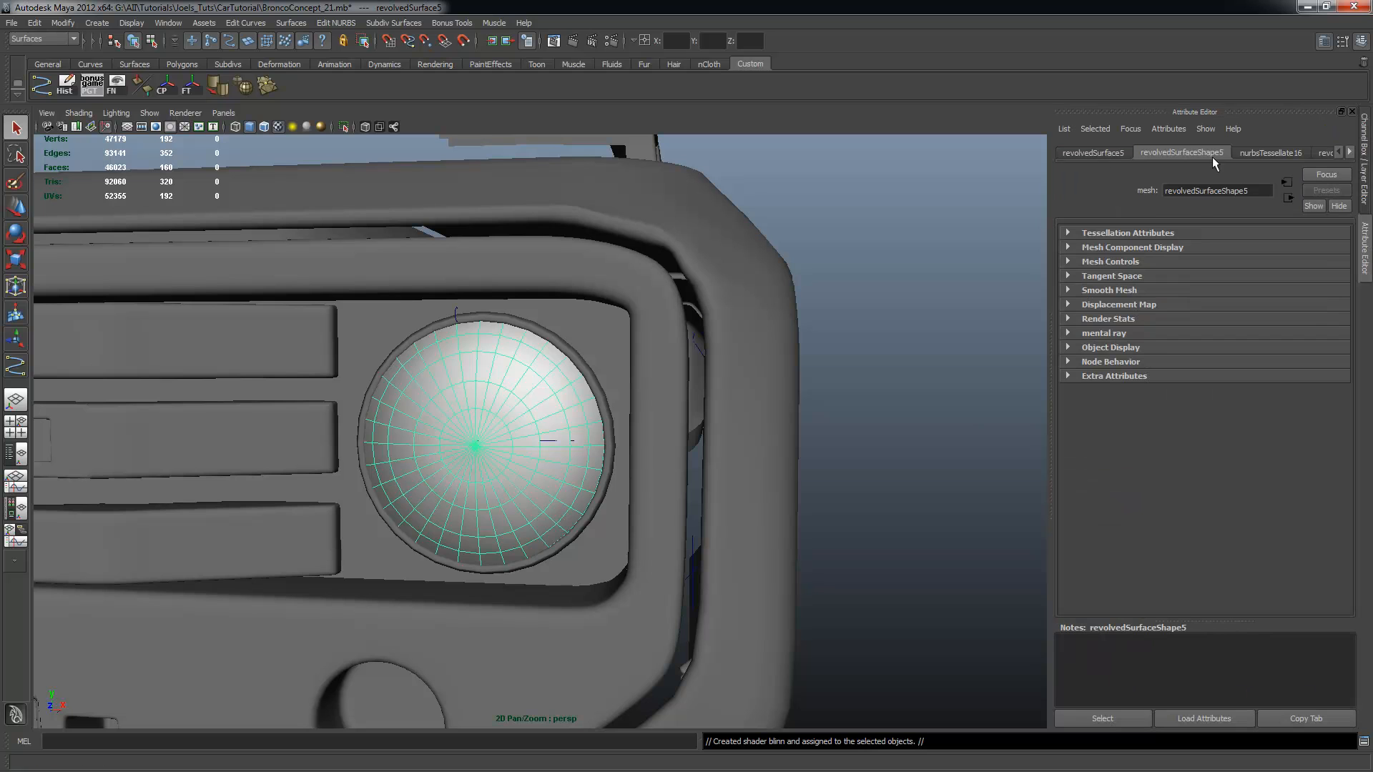
click(1349, 152)
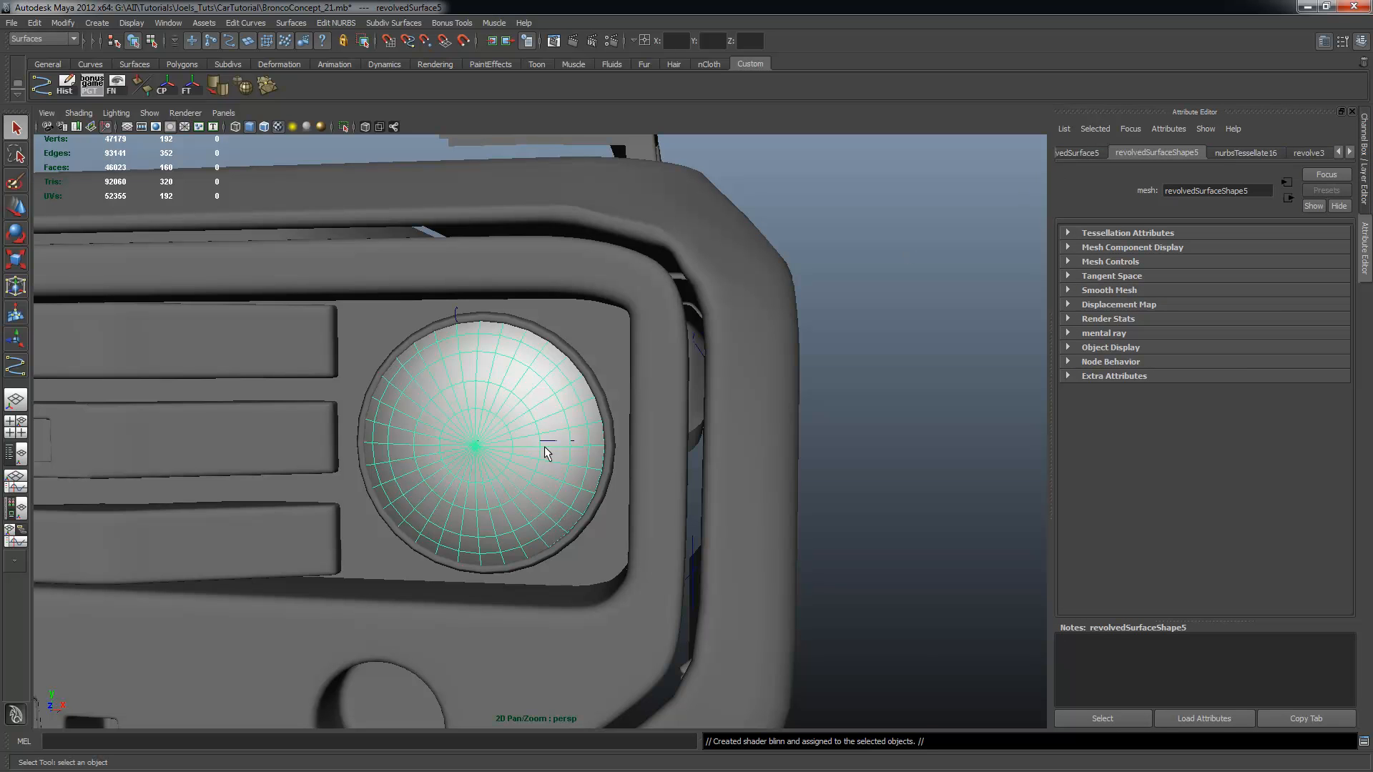
right_drag(514, 405, 512, 590)
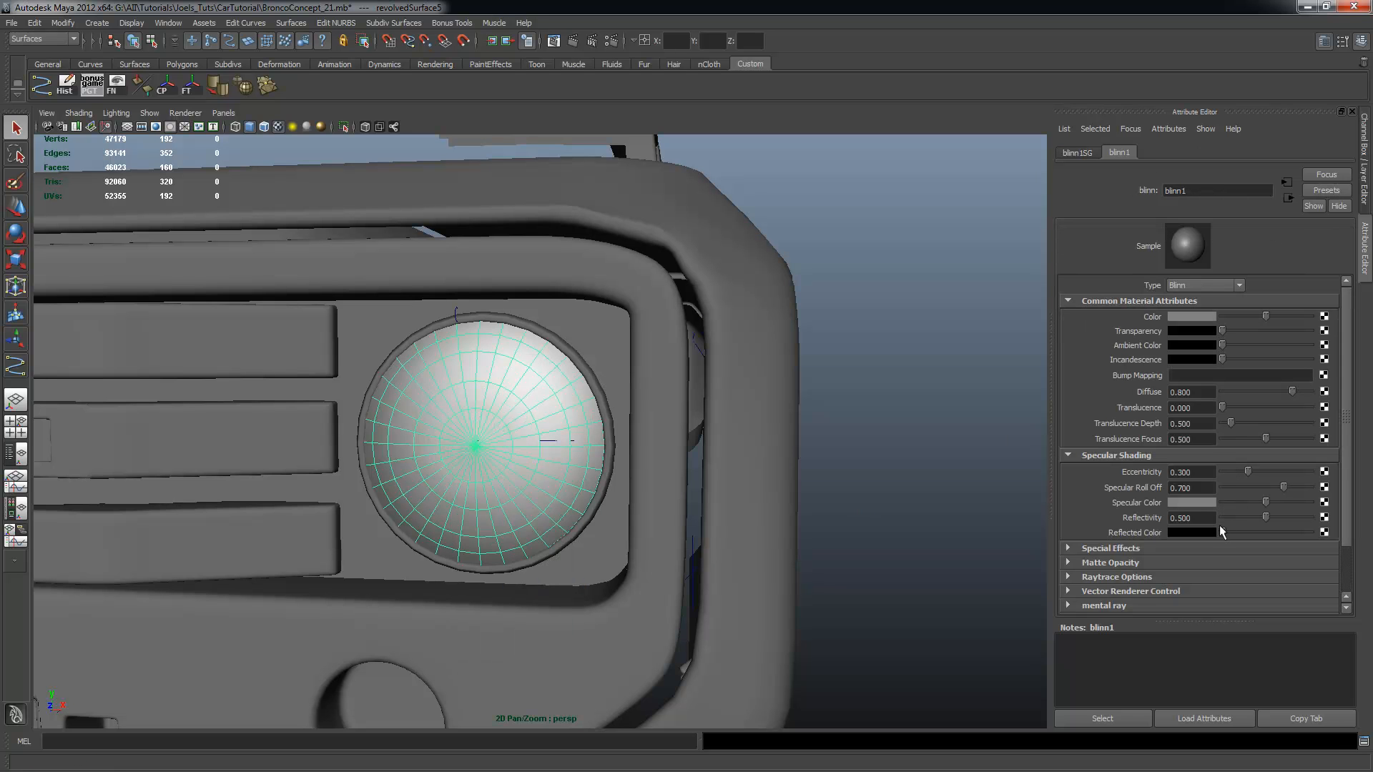
drag(1223, 333, 1276, 333)
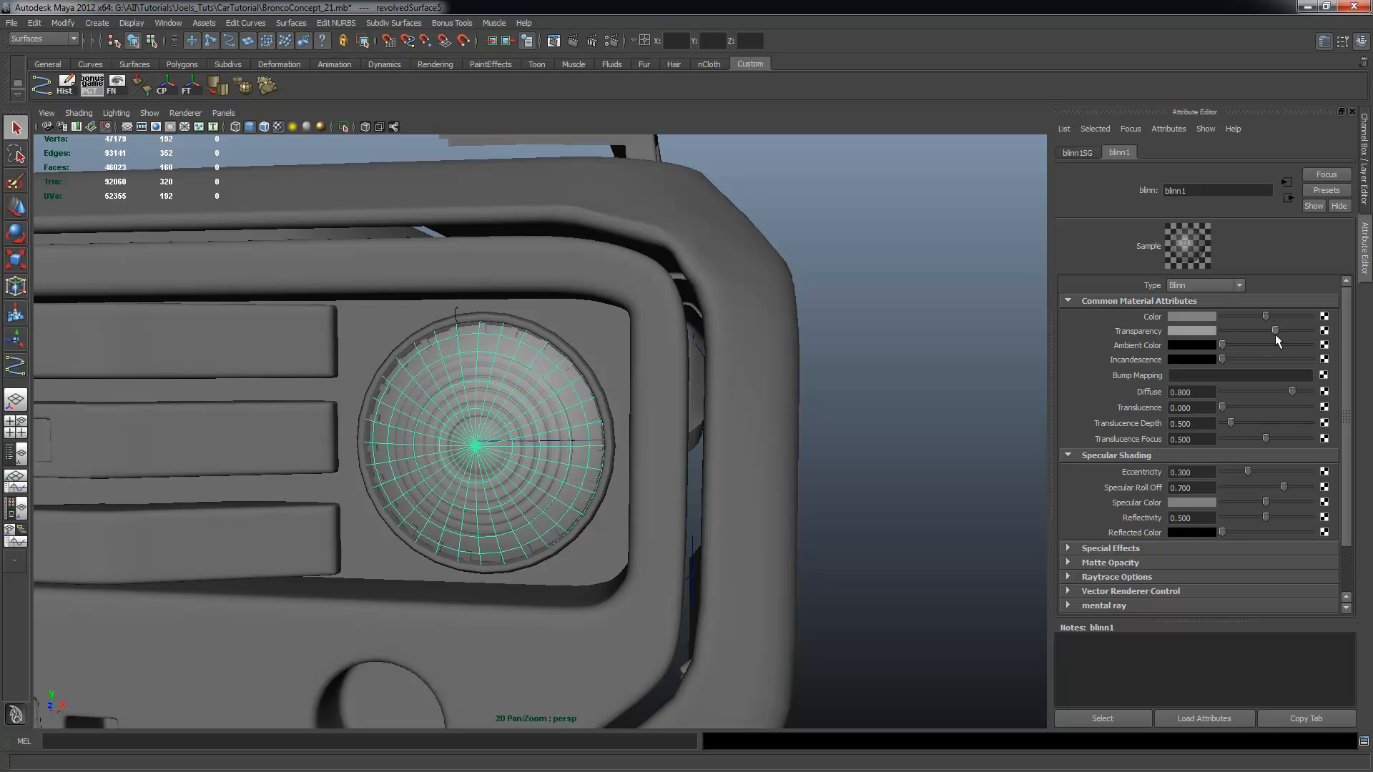
Examine the transparent headlight cover and the front end from several angles
click(840, 414)
alt+drag(840, 415, 884, 395)
alt+drag(689, 400, 661, 509)
alt+right_drag(638, 480, 406, 436)
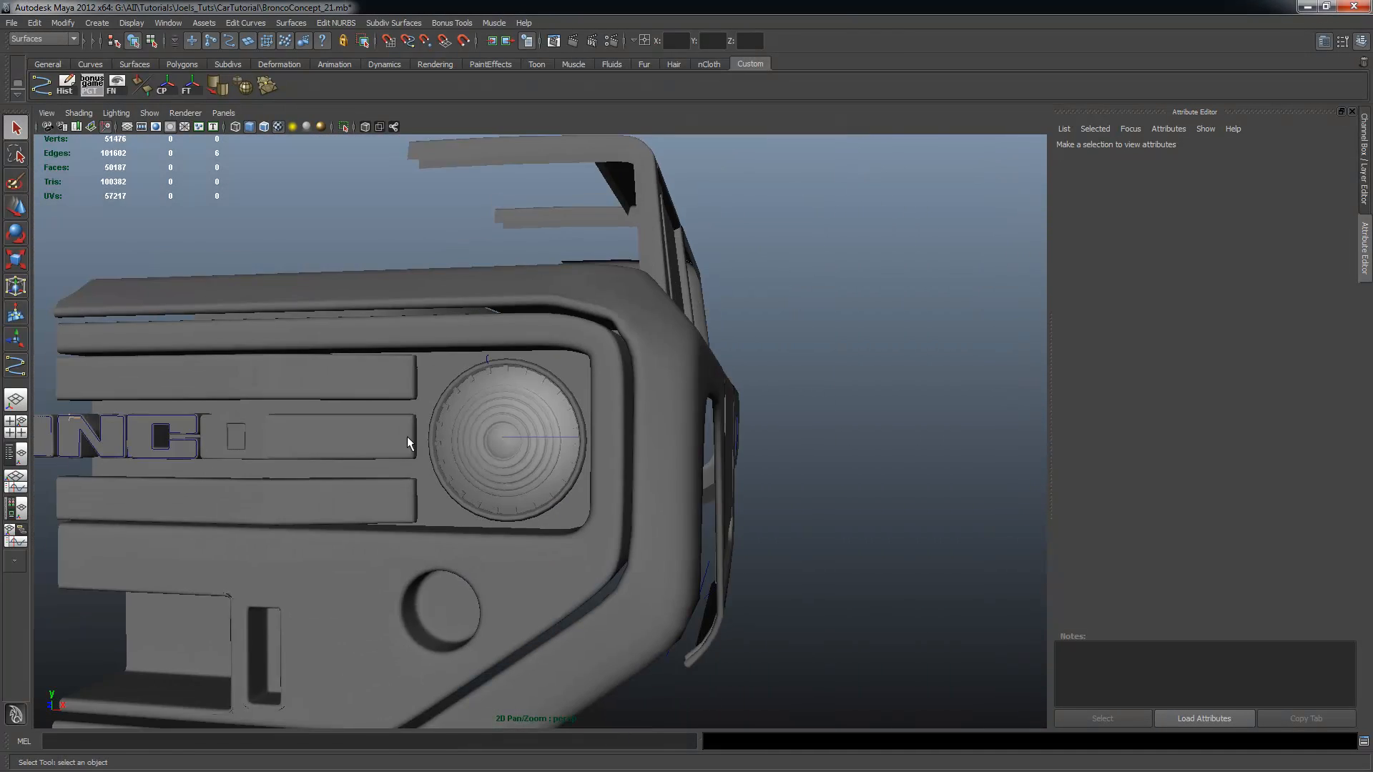
alt+drag(406, 436, 508, 484)
alt+right_drag(831, 477, 912, 551)
alt+middle_drag(912, 551, 789, 368)
alt+drag(789, 368, 831, 416)
Select the grille surround, the three grille bars, the domed headlight cover and its outer ring
click(632, 318)
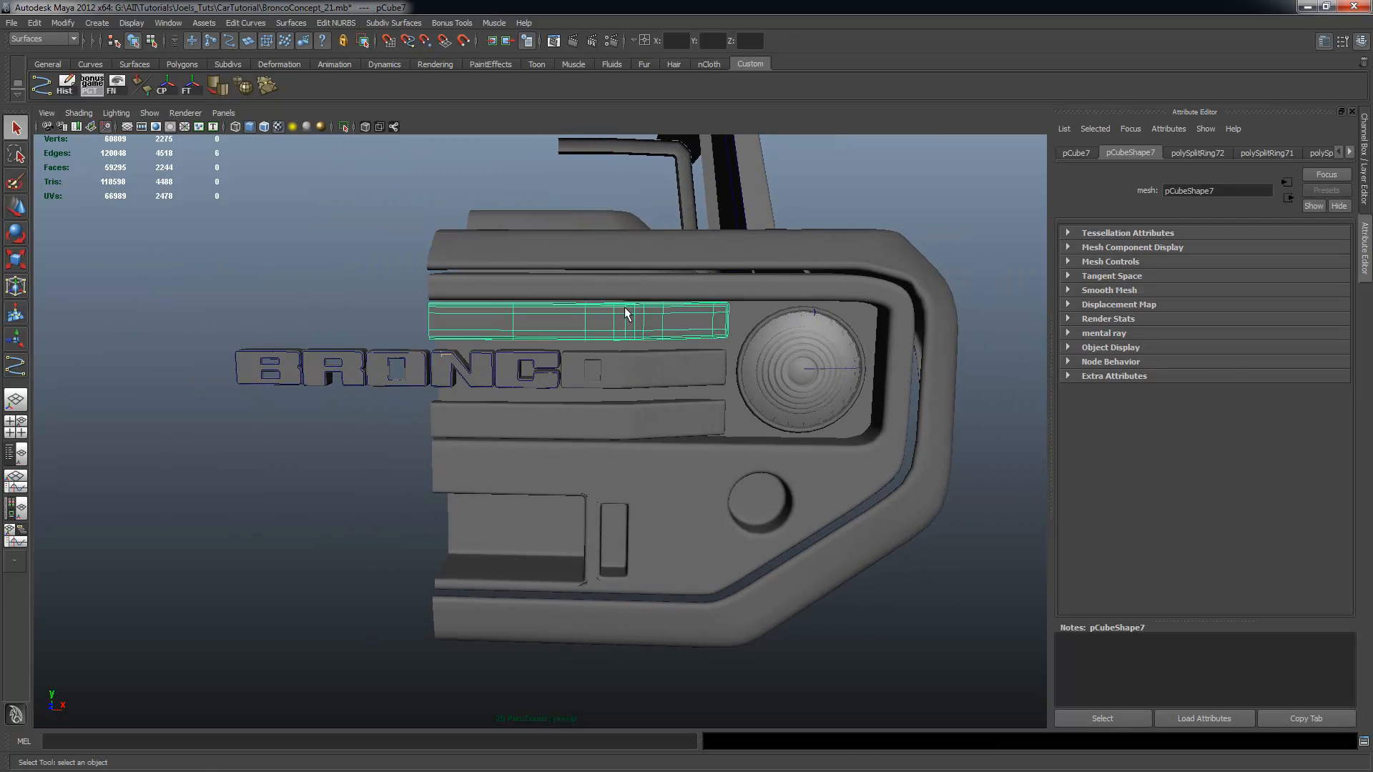
click(602, 298)
shift+click(633, 317)
shift+click(672, 369)
shift+click(647, 414)
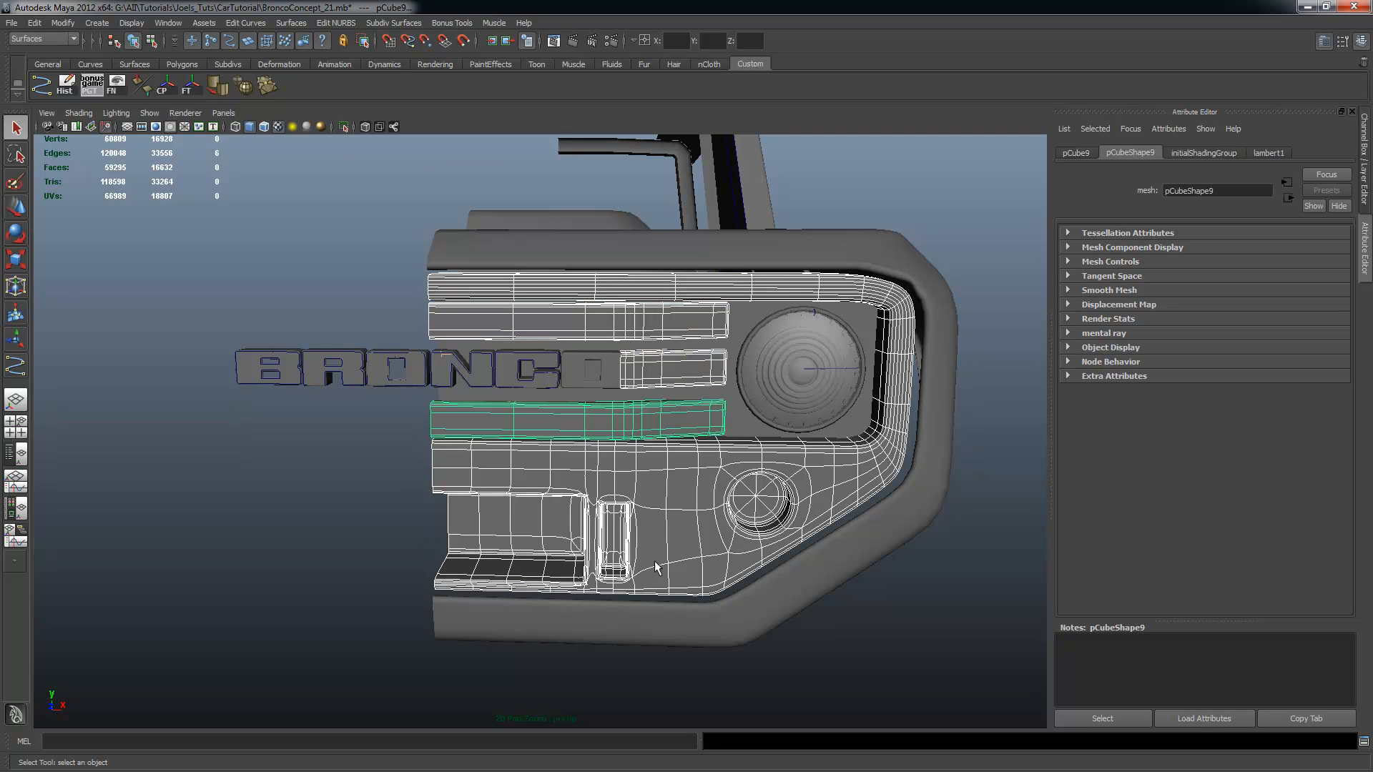
shift+click(823, 356)
alt+right_drag(697, 329, 980, 333)
alt+middle_drag(980, 332, 689, 444)
shift+click(713, 335)
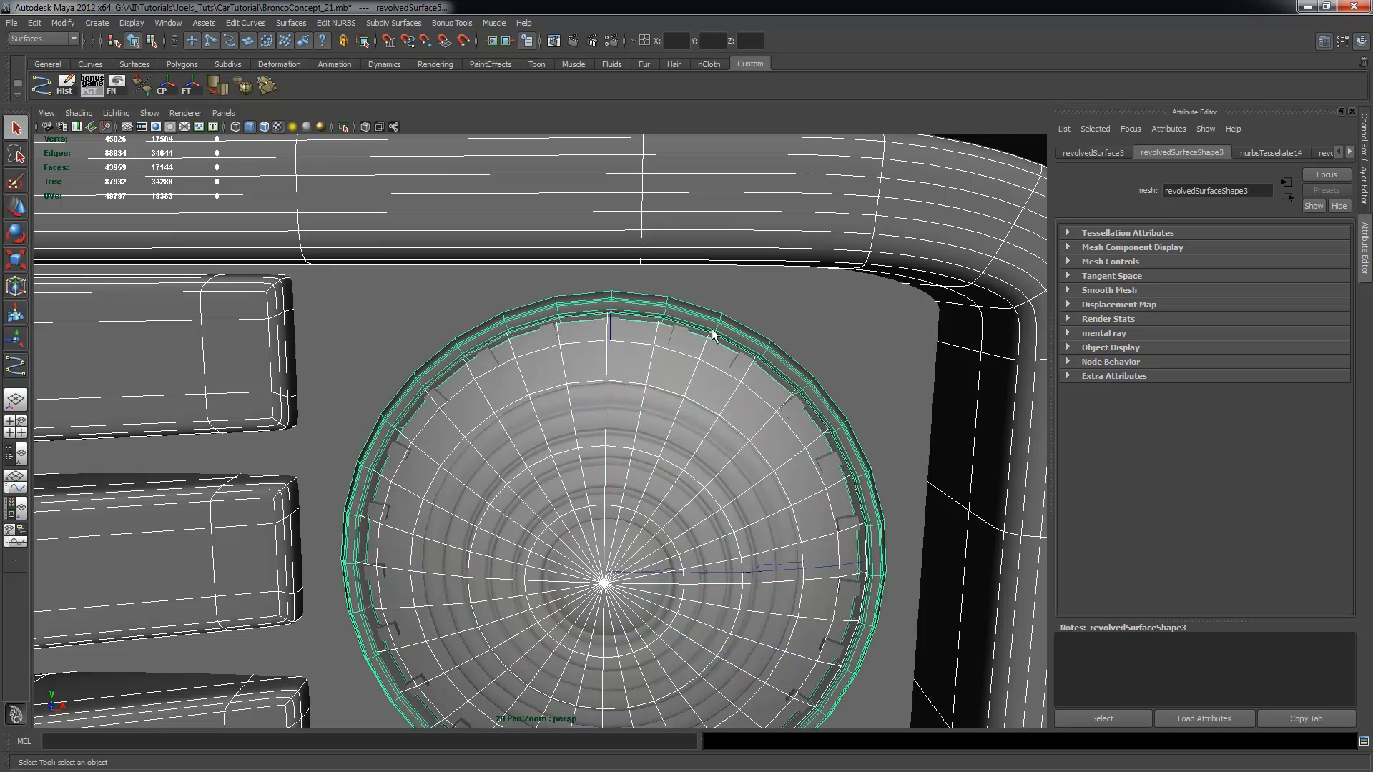
alt+right_drag(679, 345, 572, 379)
alt+drag(572, 379, 461, 383)
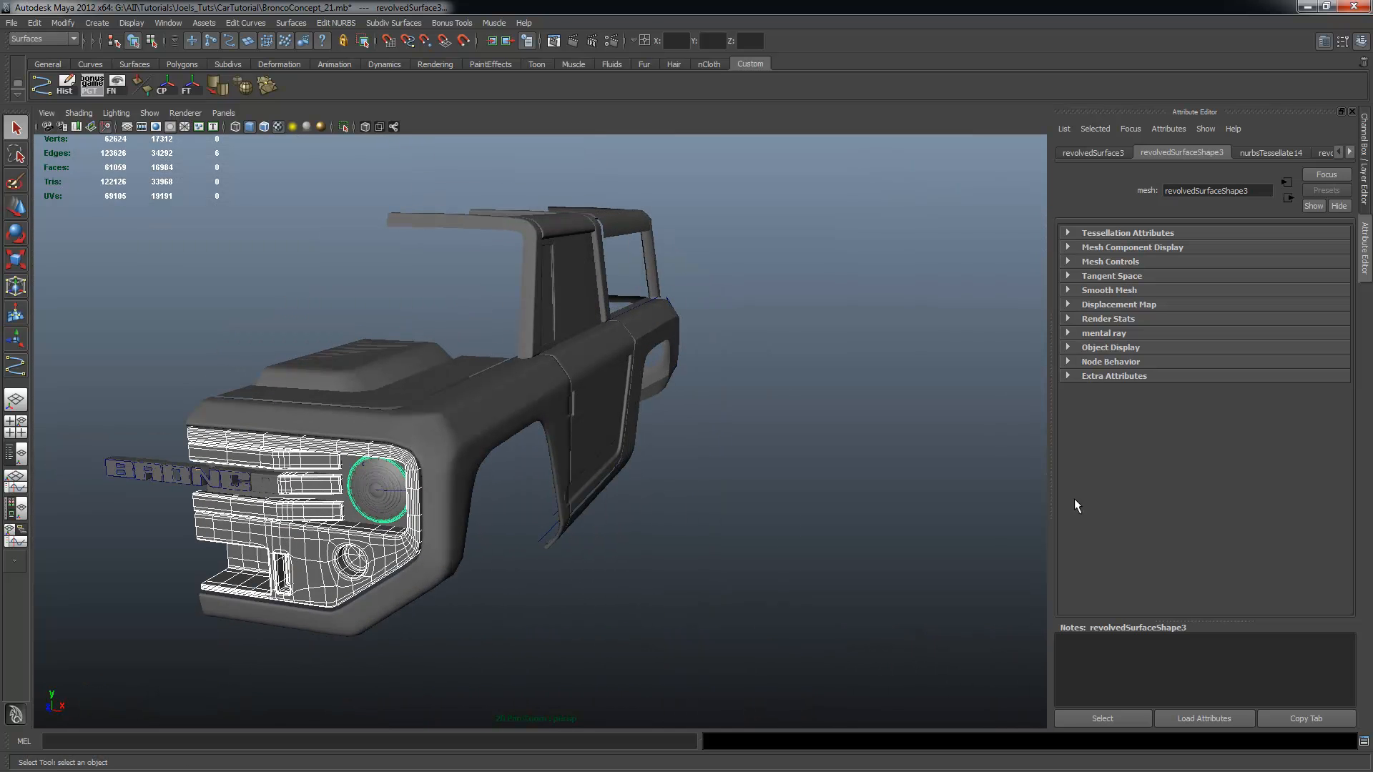
Hide the Front_Left_QP_L, Scoup_L, Bronco_Pieces_L, Rear_Left_QP_L, Window_Frame_L, Left_Door_L and layer1 layers, keeping Front_Grill_L shown
click(1365, 185)
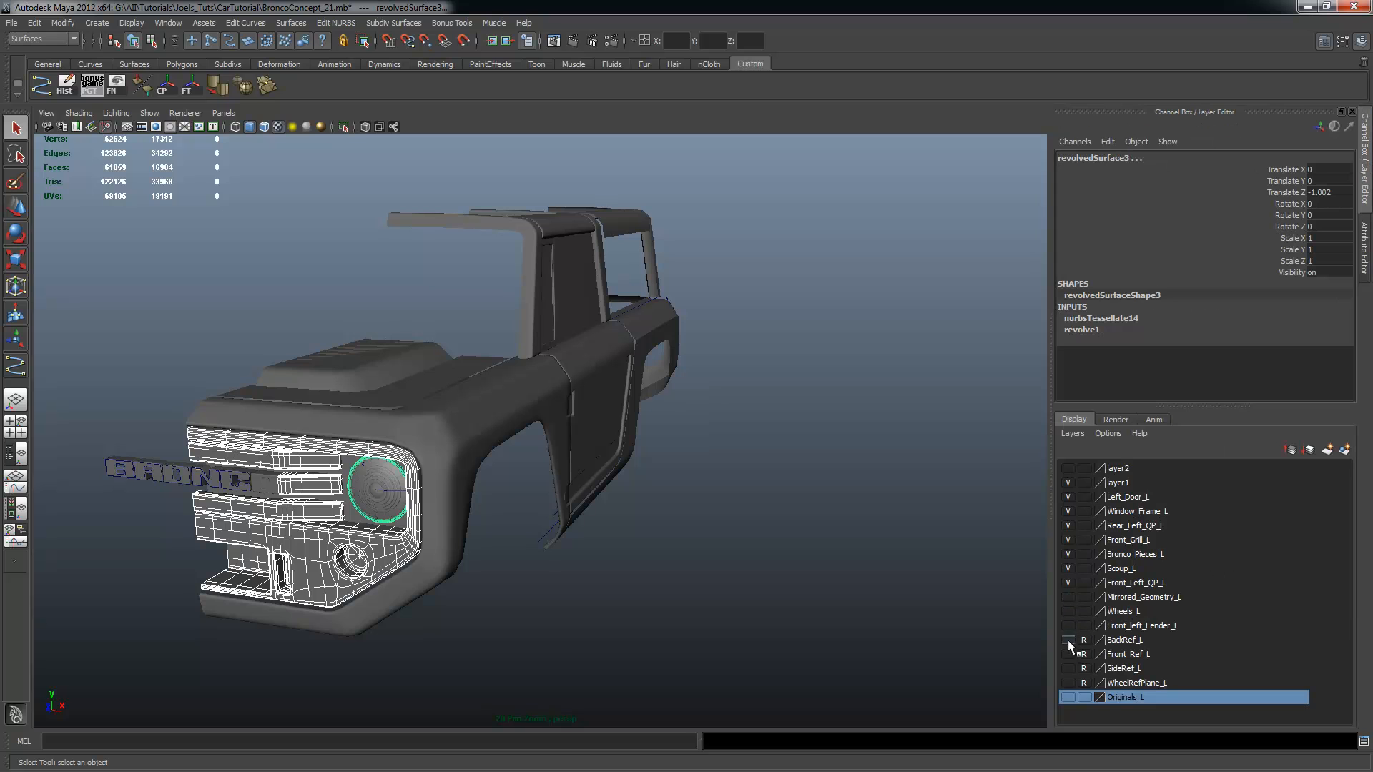
click(1069, 581)
click(1068, 568)
click(1067, 553)
click(1065, 534)
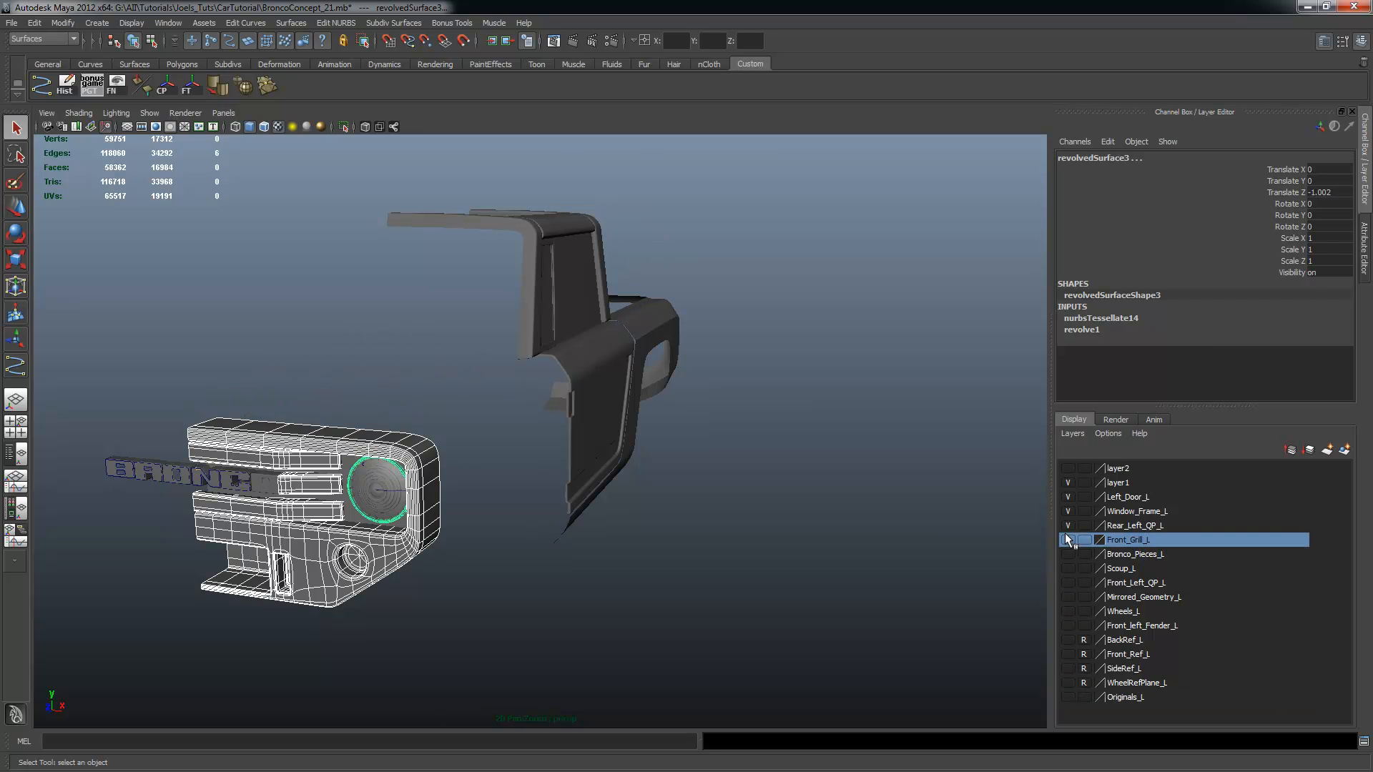
click(1066, 525)
click(1065, 511)
click(1065, 497)
click(1065, 483)
Delete the two leftover curves above and below the grille bars
alt+drag(561, 426, 413, 469)
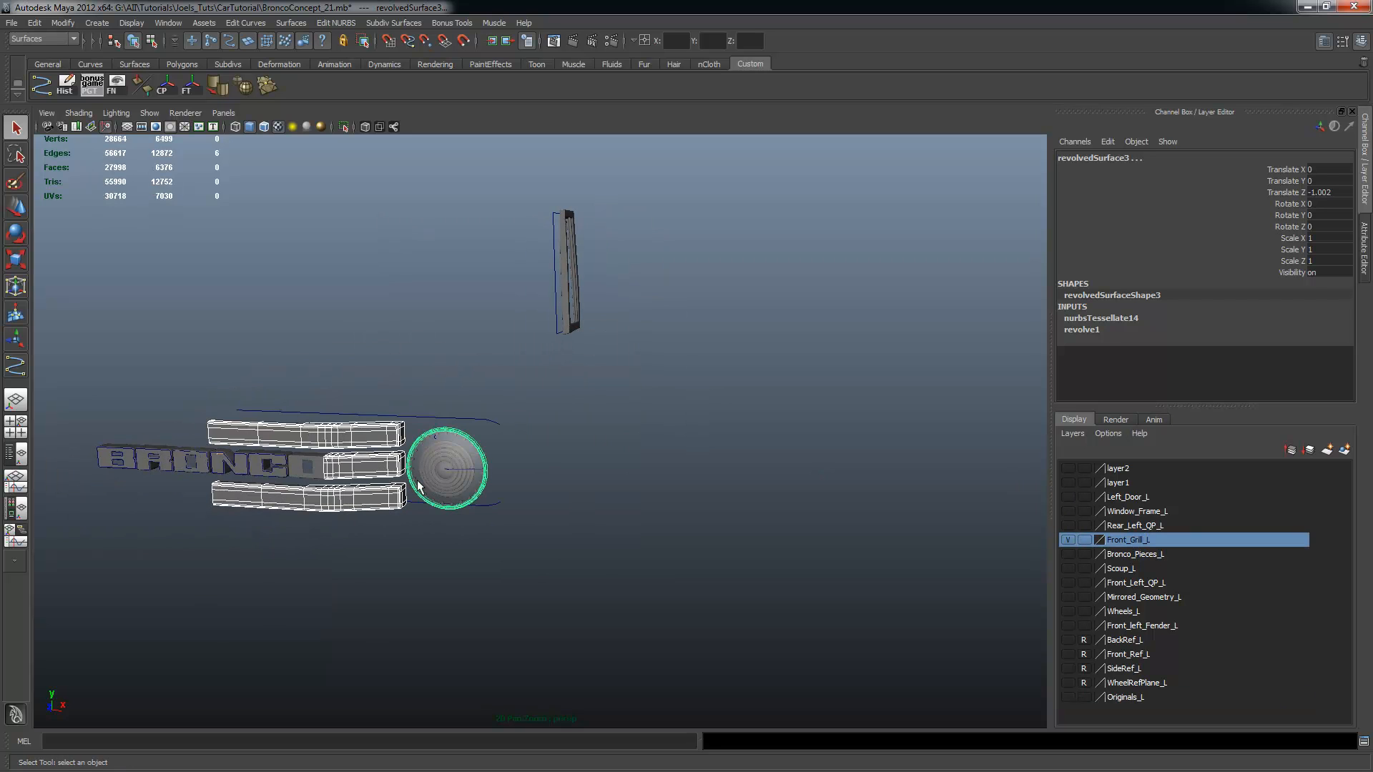
click(498, 423)
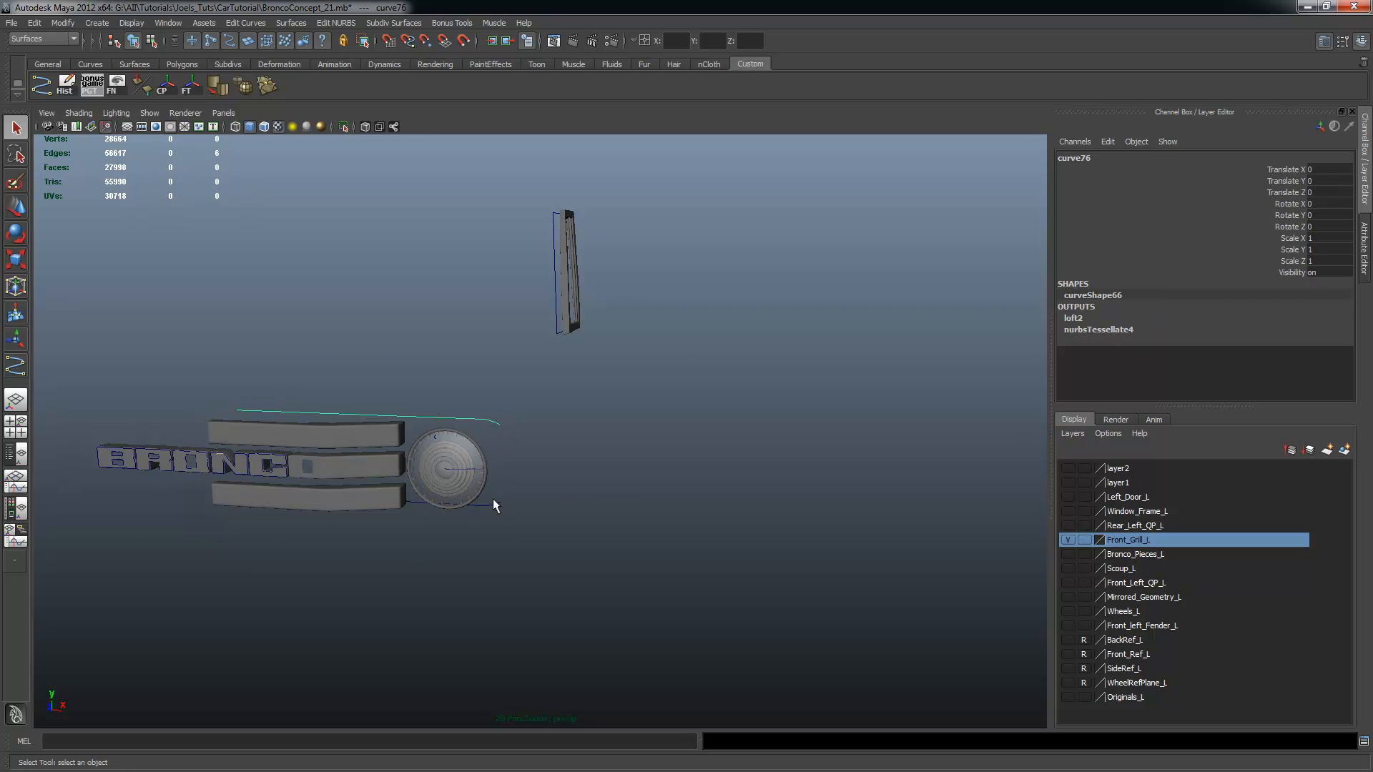
click(509, 540)
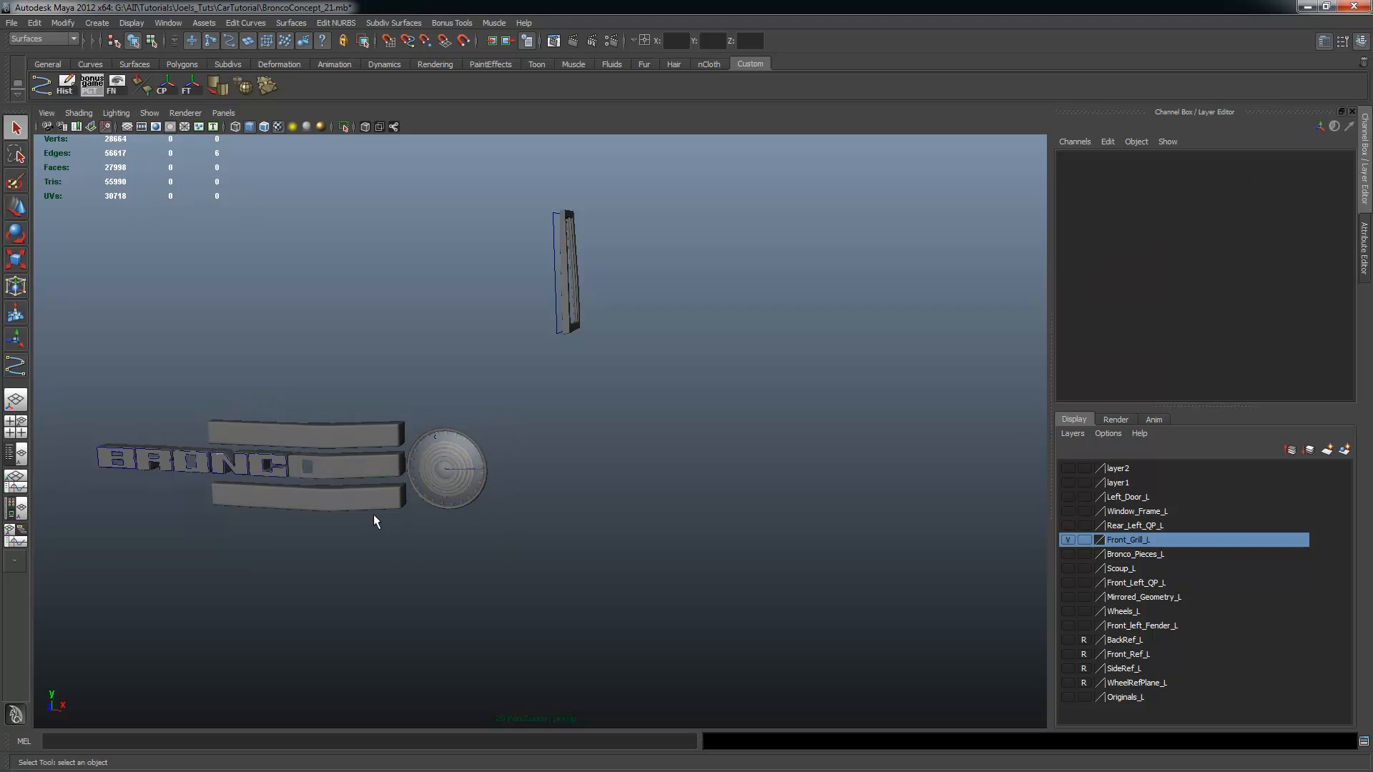
Add the remaining extruded window frame pieces to the Window_Frame_L layer
alt+drag(373, 514, 393, 514)
scroll(429, 518, down, 6)
alt+middle_drag(486, 525, 552, 533)
alt+right_drag(551, 533, 710, 538)
alt+drag(710, 538, 640, 401)
click(638, 400)
click(1159, 512)
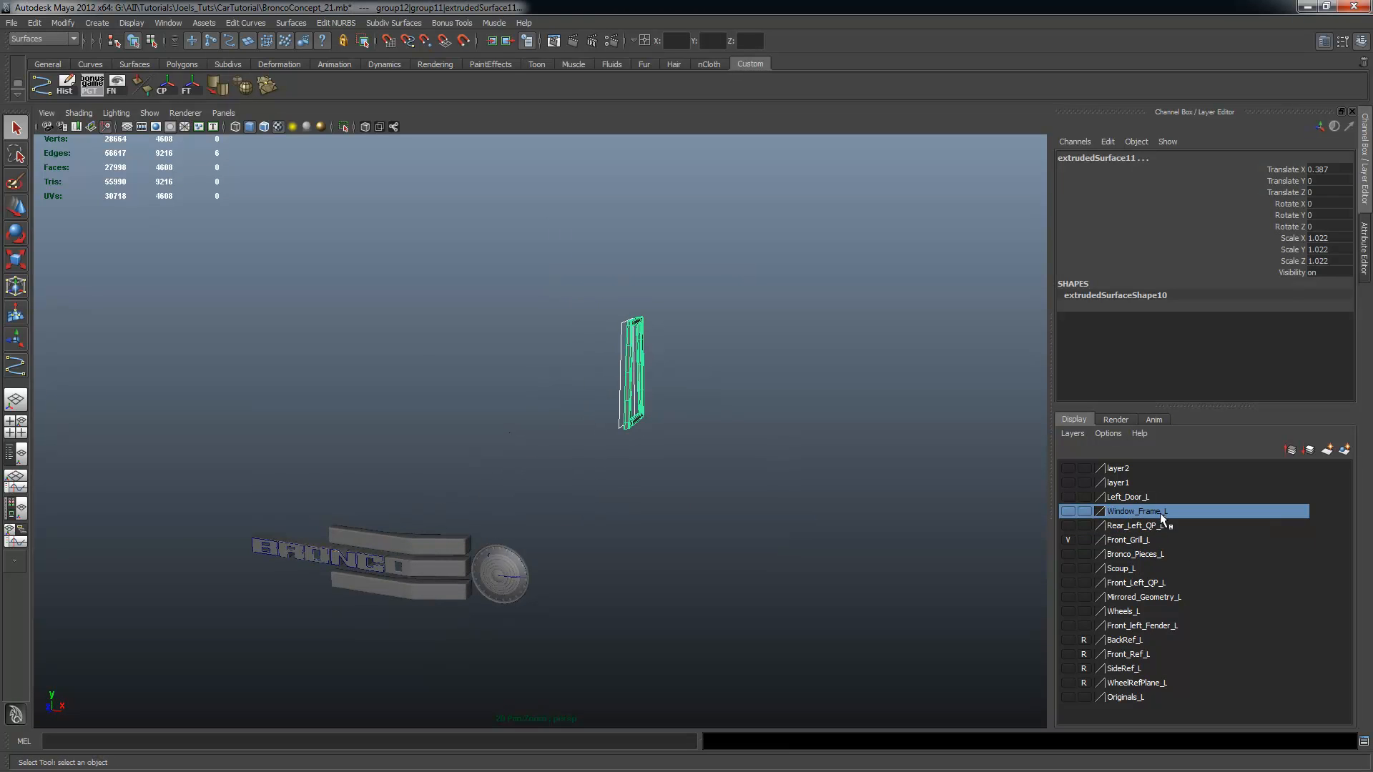
right_click(1162, 512)
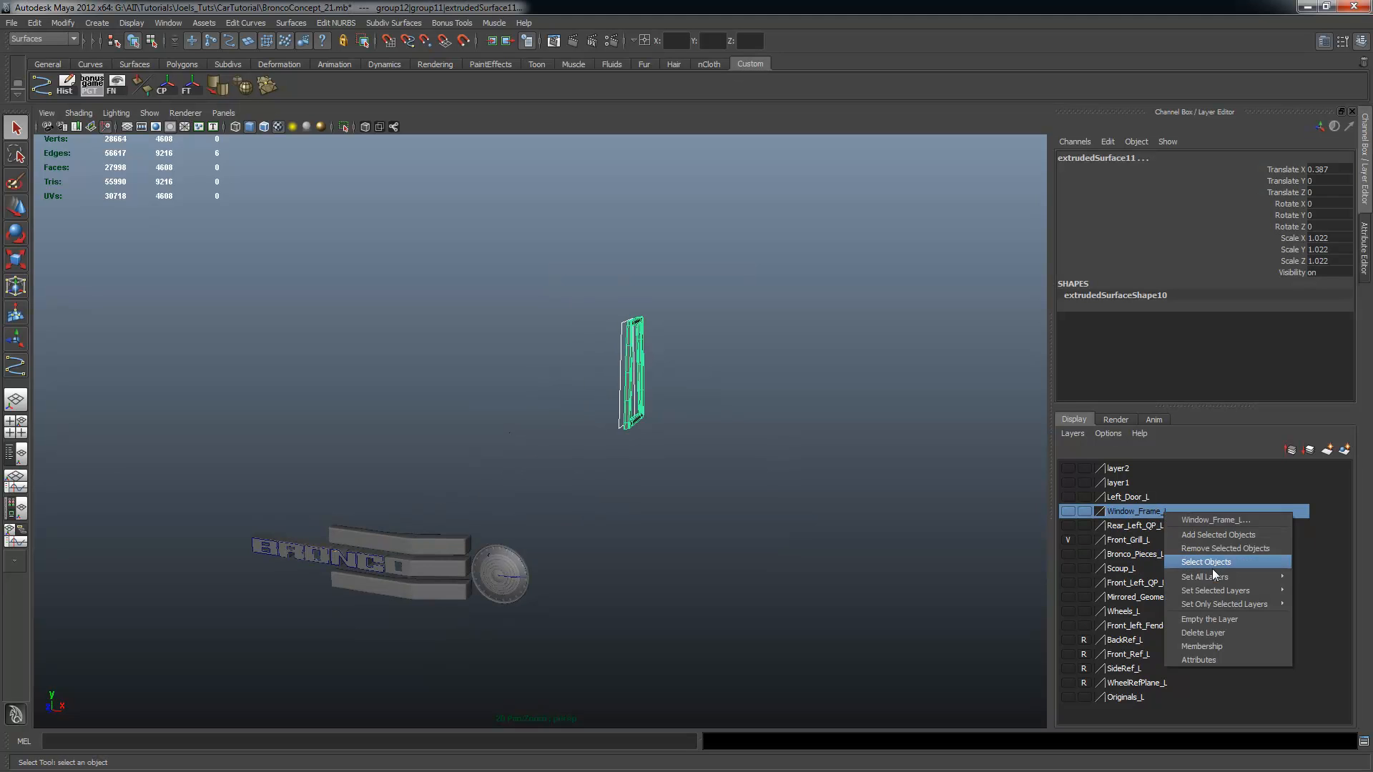
click(1225, 535)
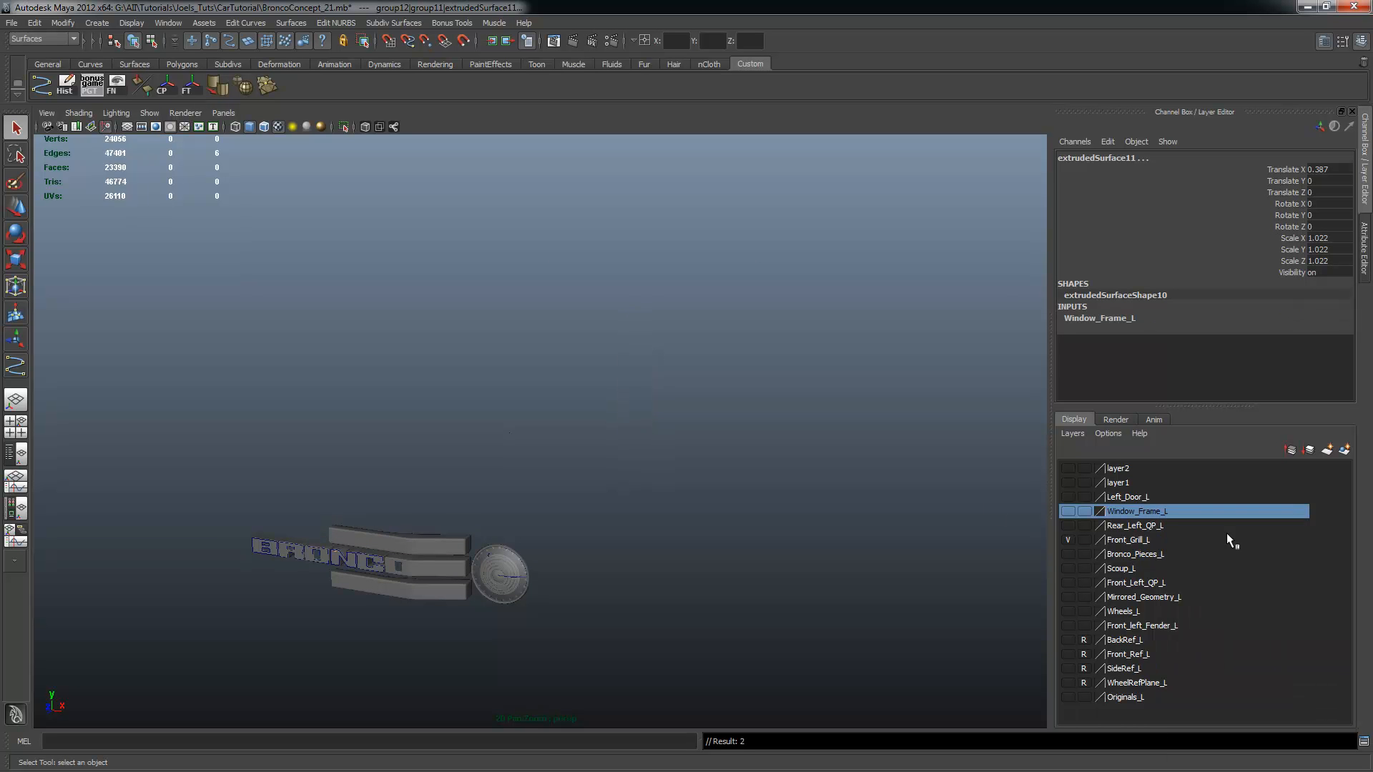
Frame the grille bars up close and delete the stray curve beside them
drag(420, 538, 454, 592)
key(f)
alt+drag(860, 526, 383, 569)
click(715, 530)
key(Delete)
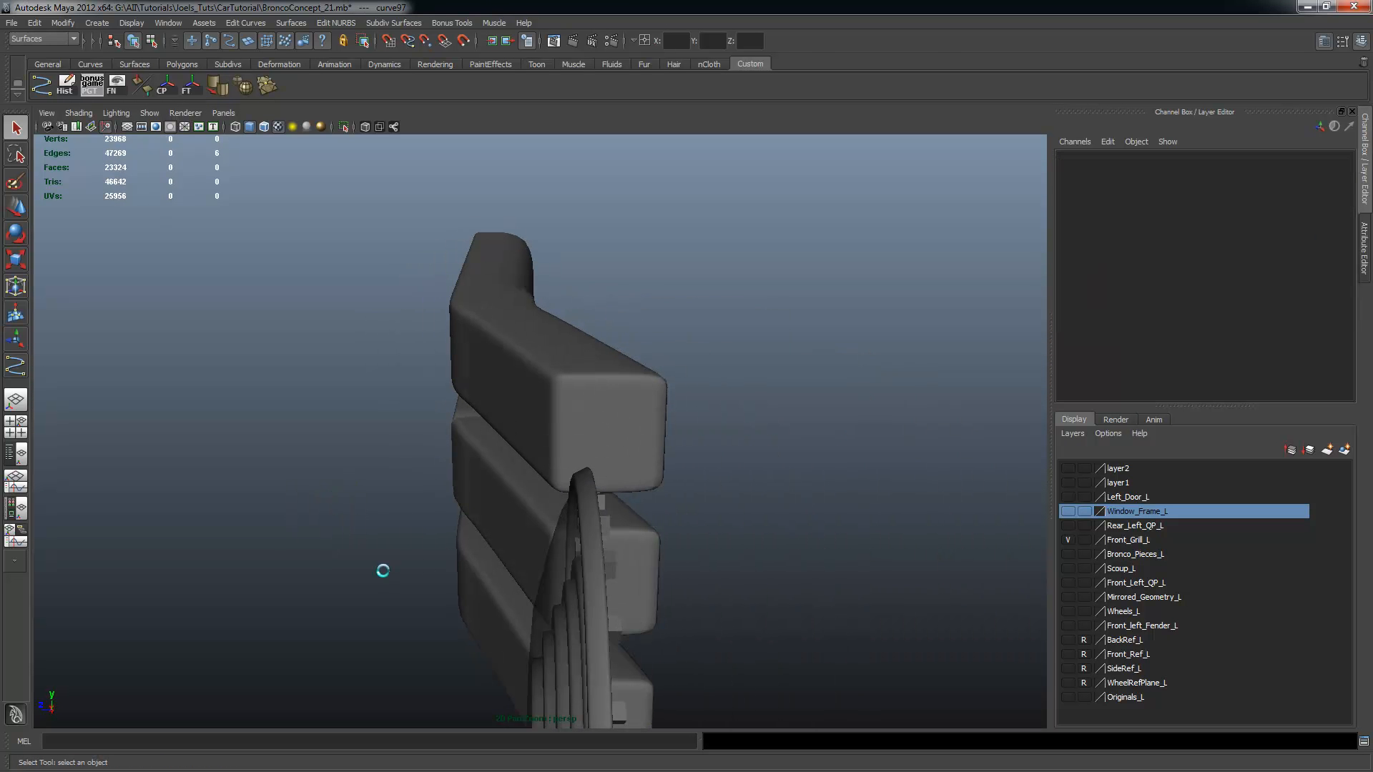
Select all the headlight pieces together with the three grille bars
alt+right_drag(555, 500, 507, 427)
alt+drag(508, 428, 862, 387)
alt+right_drag(938, 417, 1011, 422)
alt+middle_drag(1011, 422, 890, 418)
alt+drag(891, 419, 868, 415)
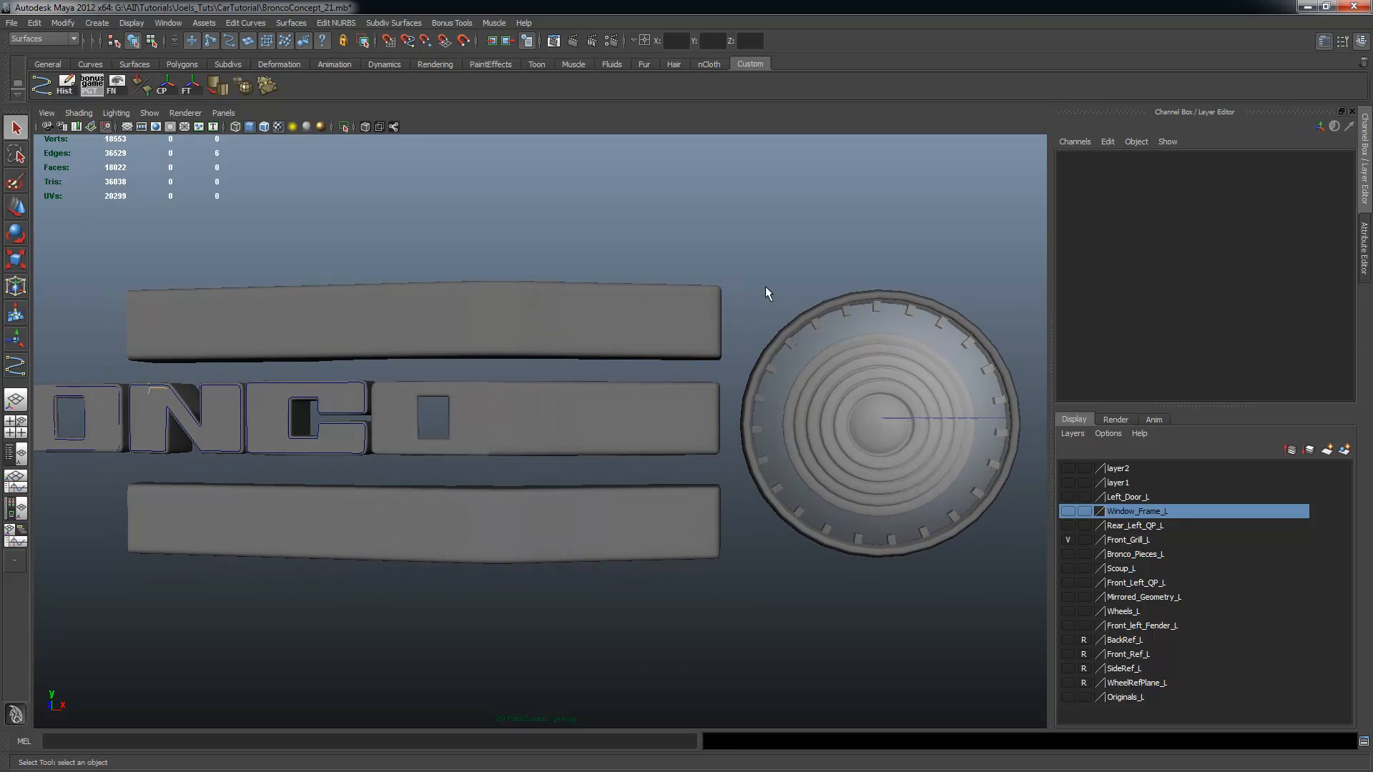
drag(765, 286, 989, 633)
alt+right_drag(772, 475, 475, 469)
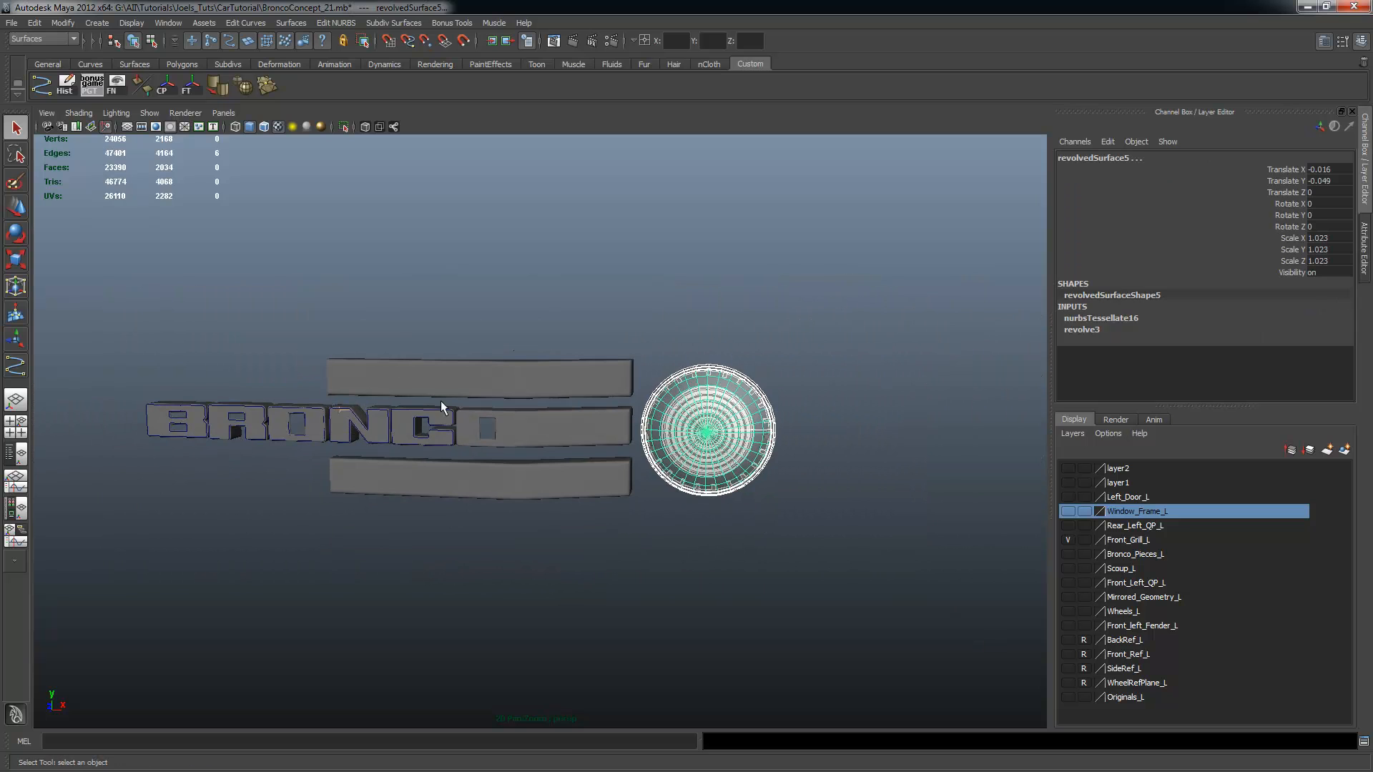
click(456, 374)
shift+click(590, 428)
shift+click(712, 458)
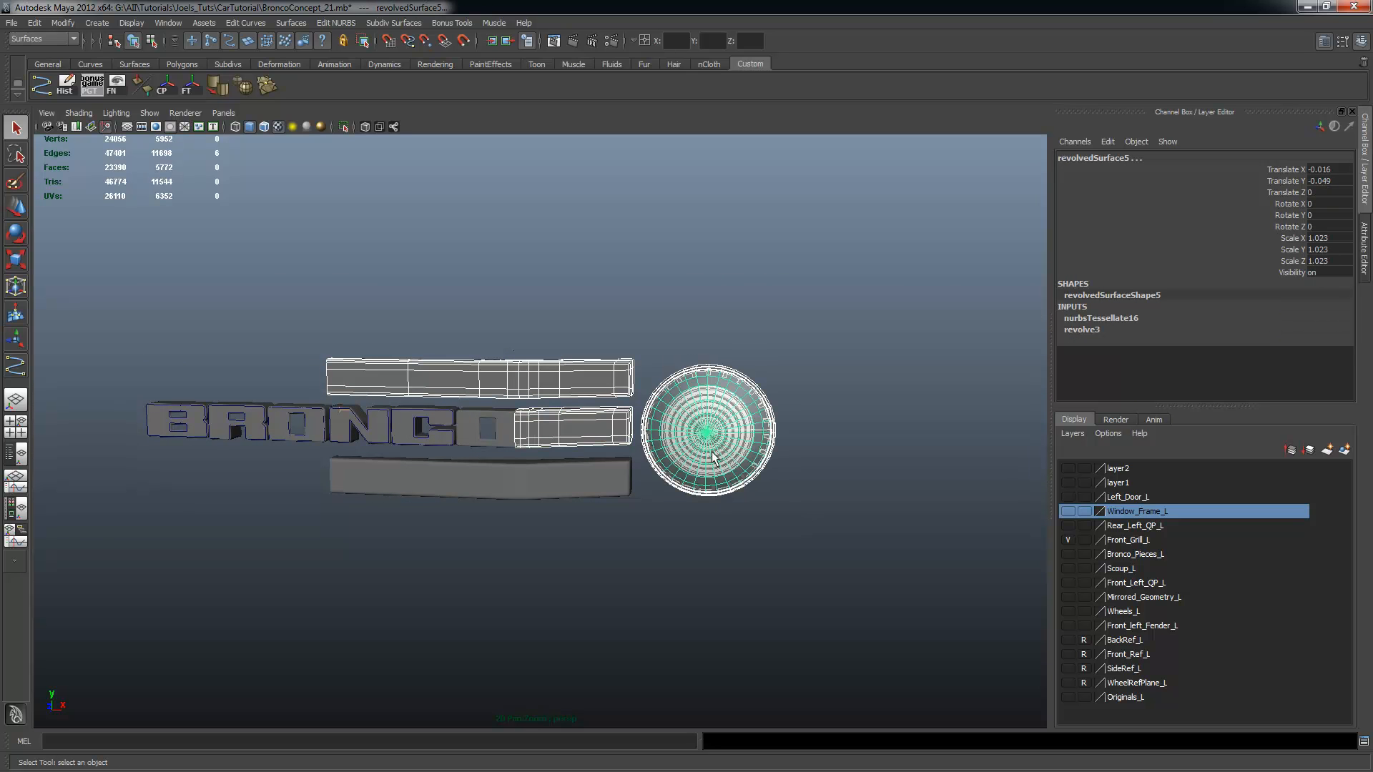
drag(603, 300, 931, 703)
alt+drag(849, 565, 853, 552)
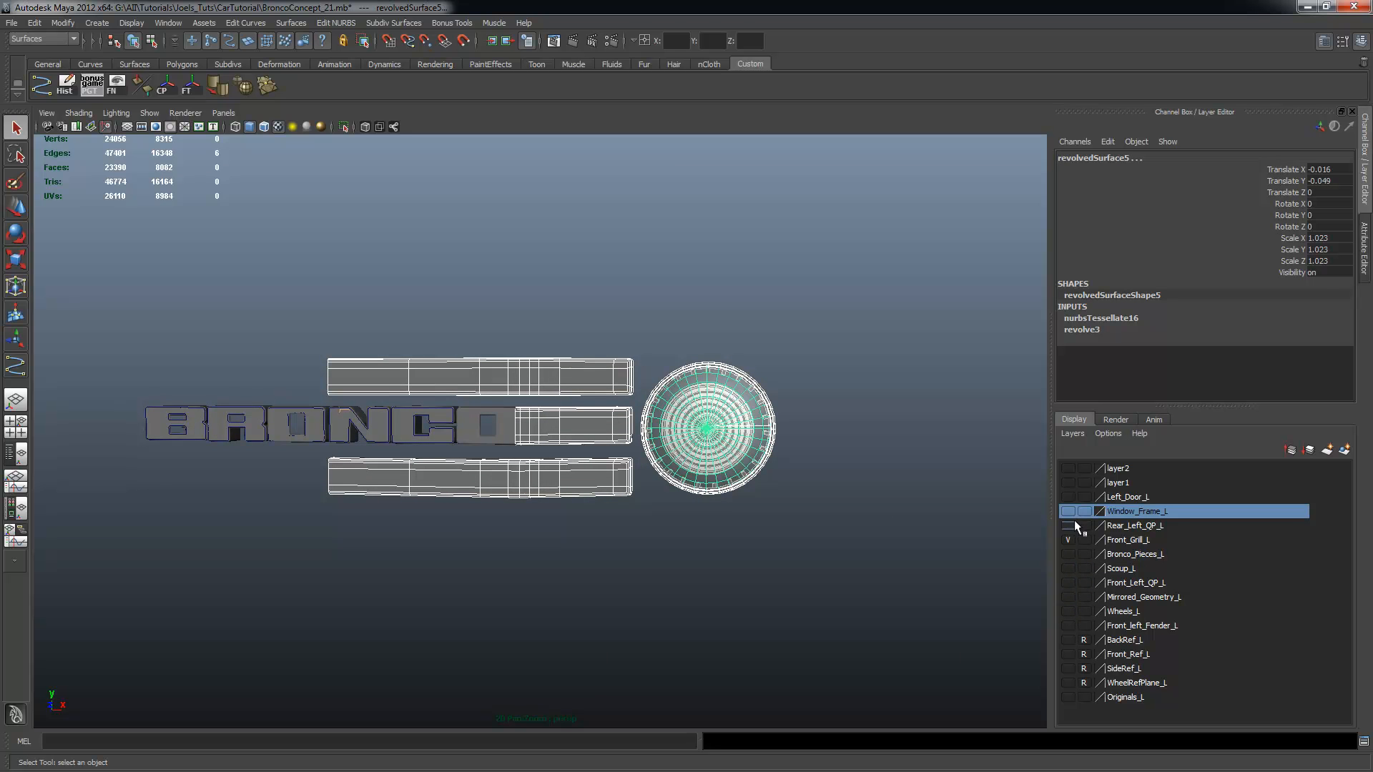
Show layer1 and group its grille surround and backing panel with the selected grille bars and headlight pieces
click(1067, 469)
click(1066, 469)
click(1067, 482)
shift+click(800, 515)
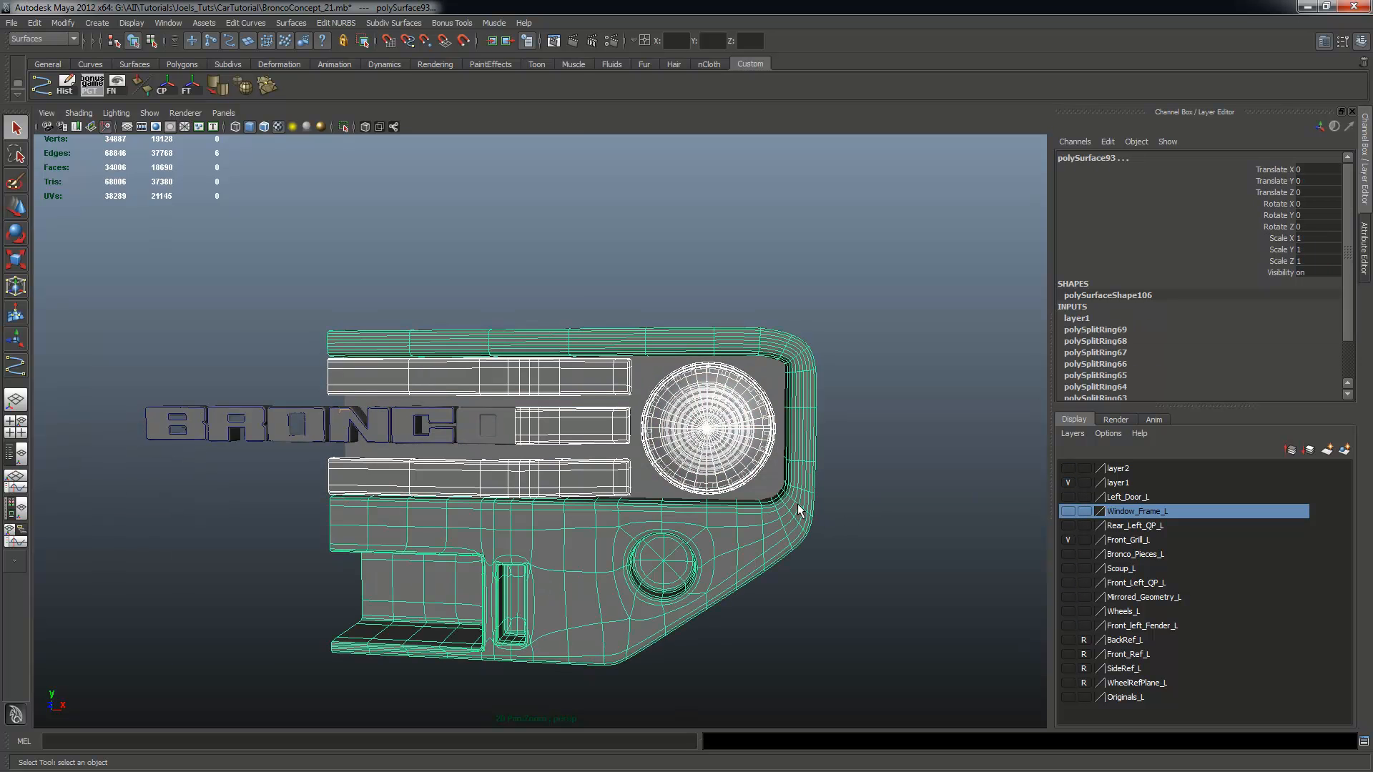
shift+click(776, 477)
alt+drag(918, 603, 882, 556)
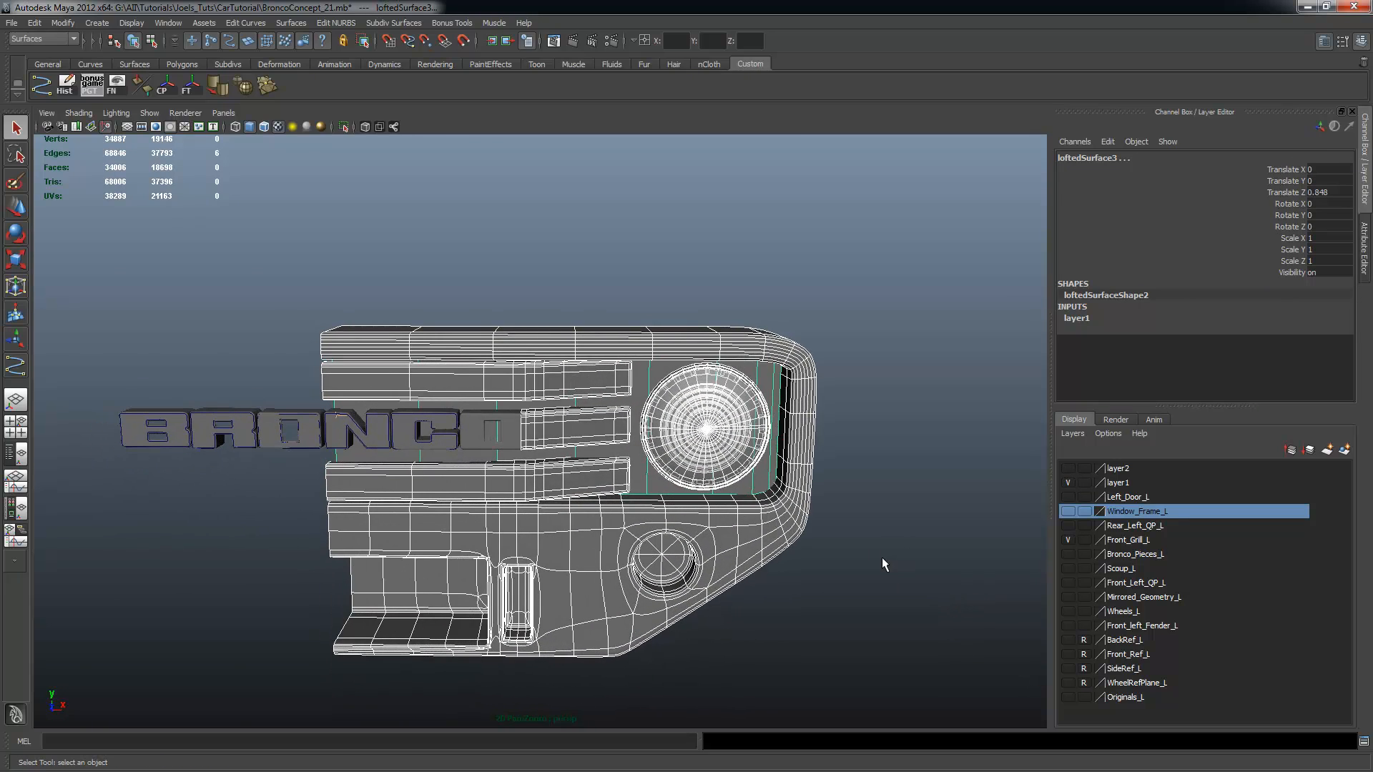
key(ctrl+g)
key(w)
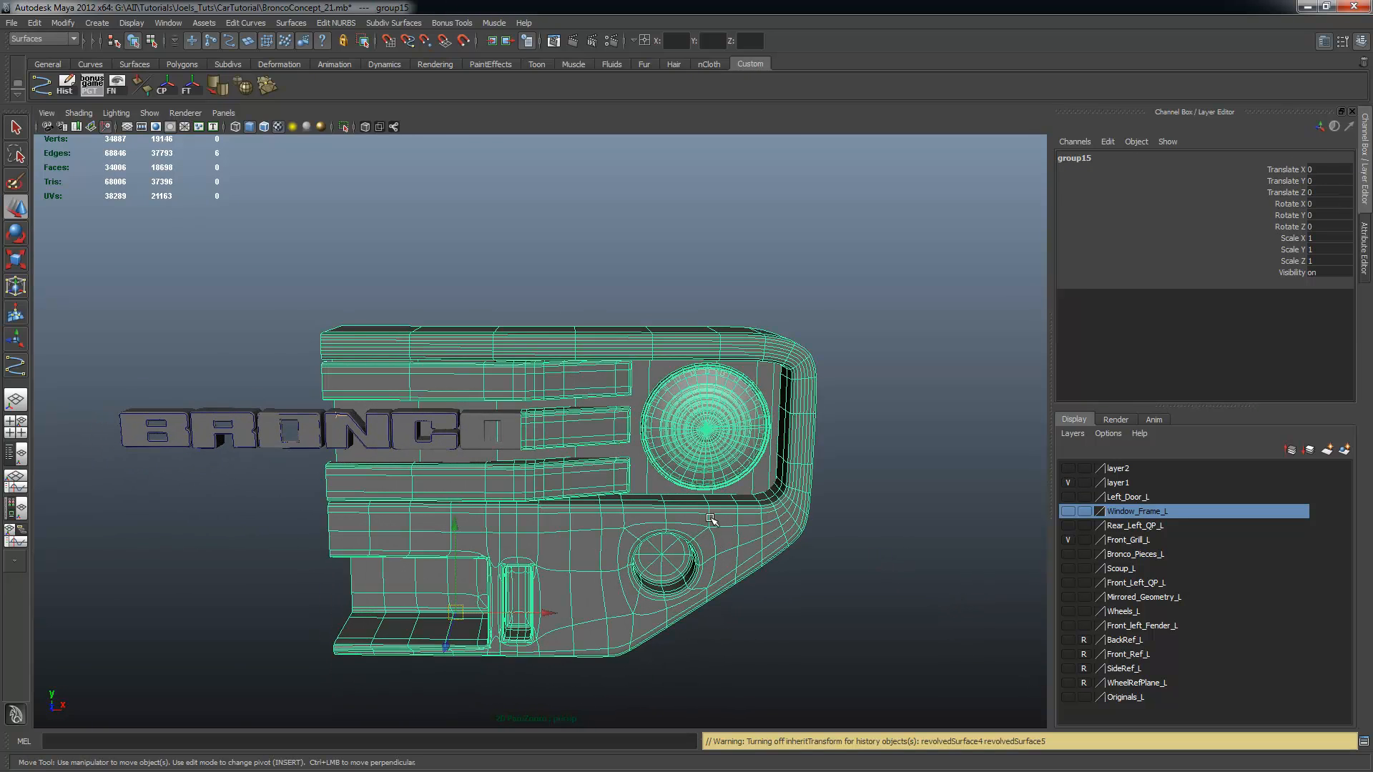
Try Duplicate Special on the front-end group with Scale Y at -1, and undo the copy
alt+right_drag(711, 520, 647, 493)
mouse_move(647, 493)
alt+mouse_down()
mouse_move(676, 468)
mouse_move(666, 474)
alt+mouse_up()
click(63, 23)
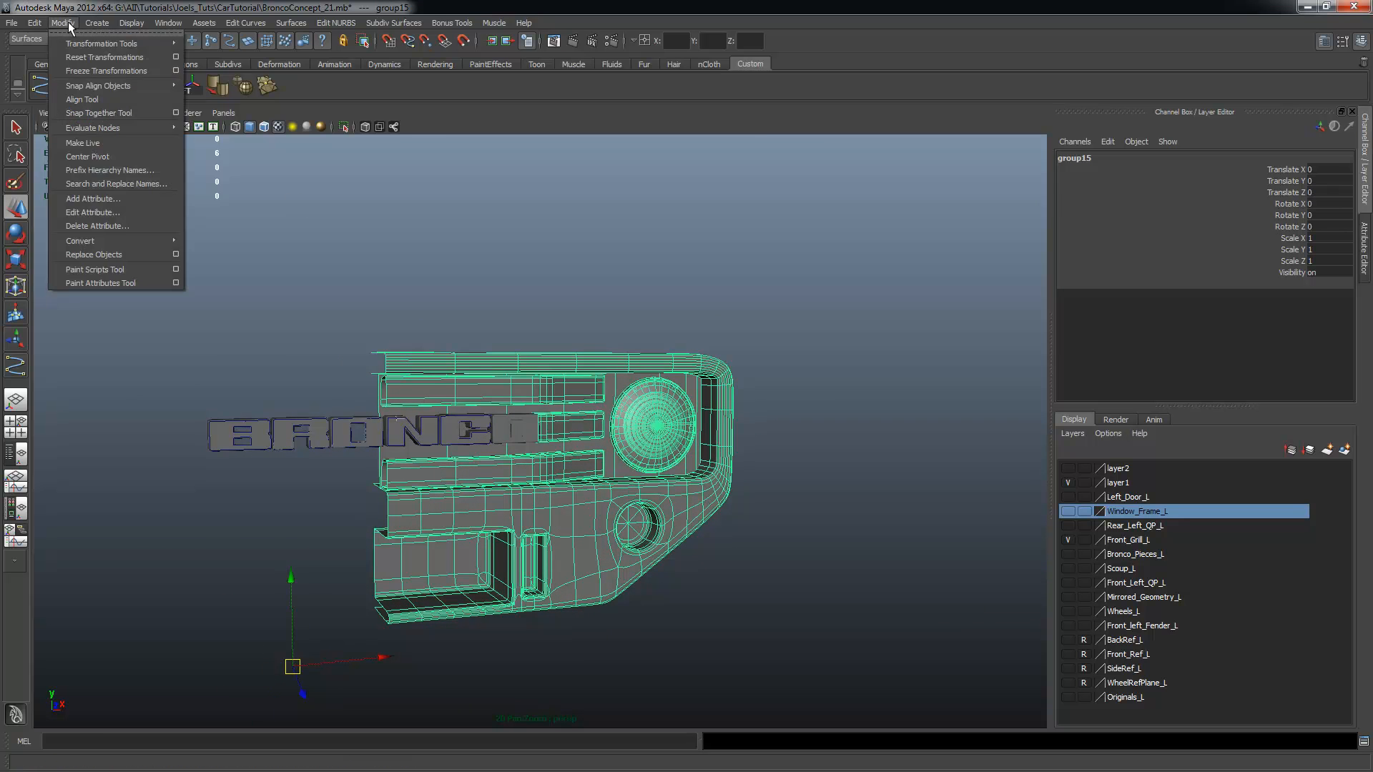
mouse_move(42, 25)
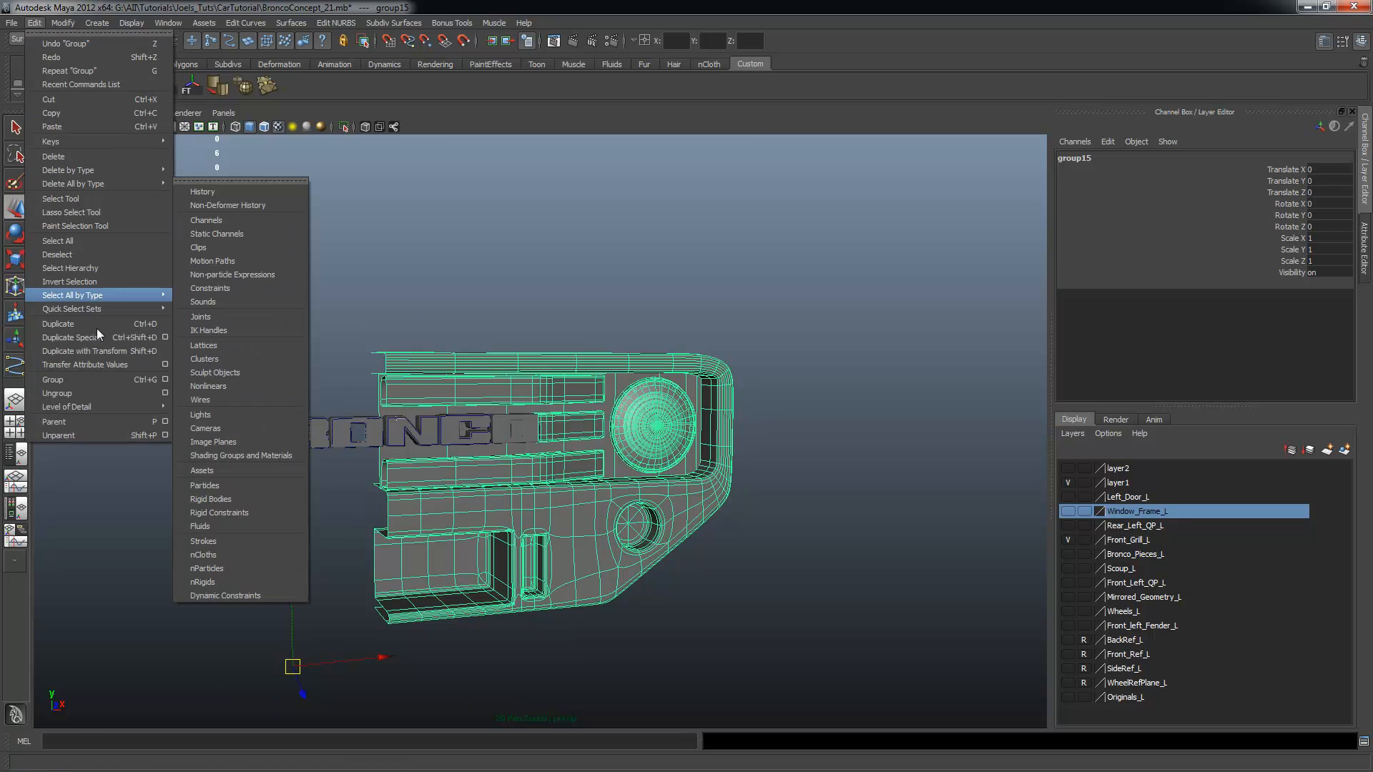
click(113, 341)
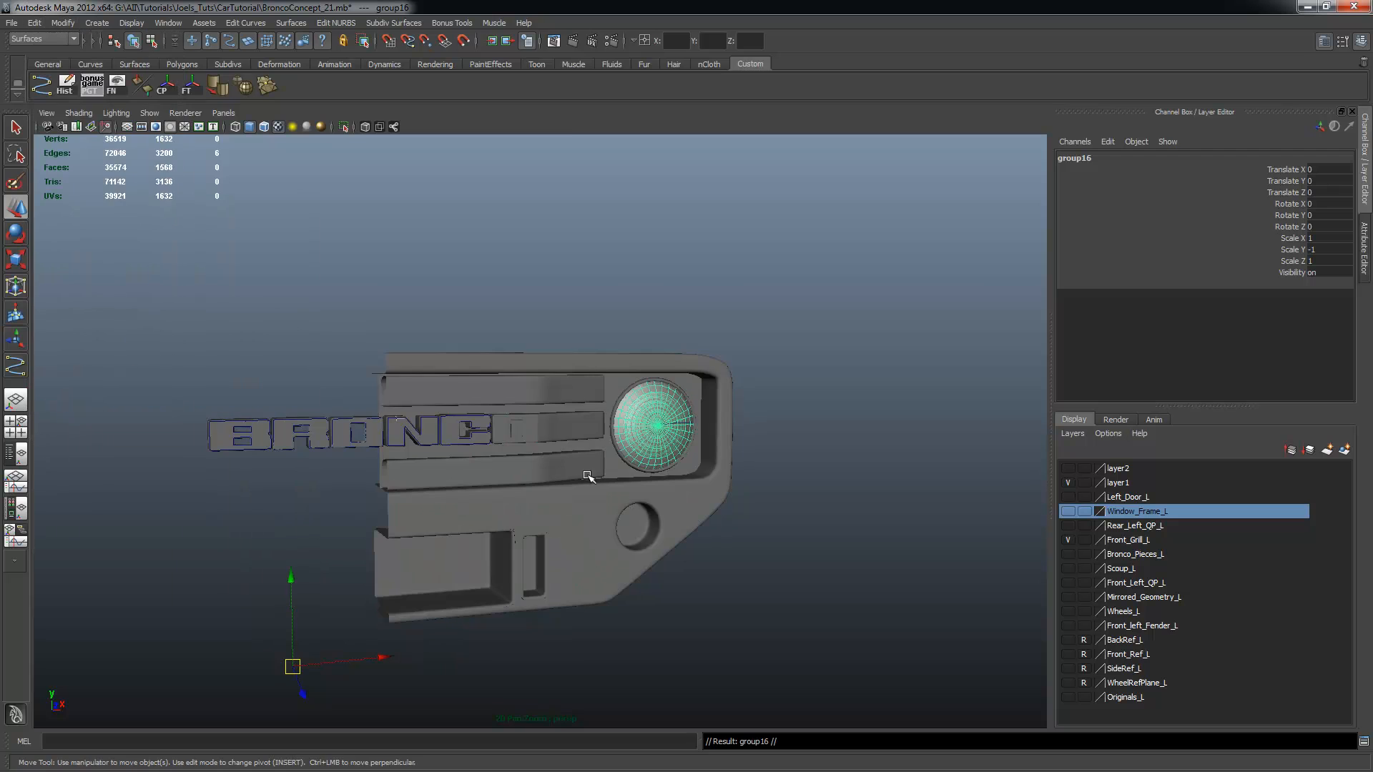
key(z)
Reset the Duplicate Special options, set Scale X to -1 and create a mirrored copy of the front-end group
click(35, 23)
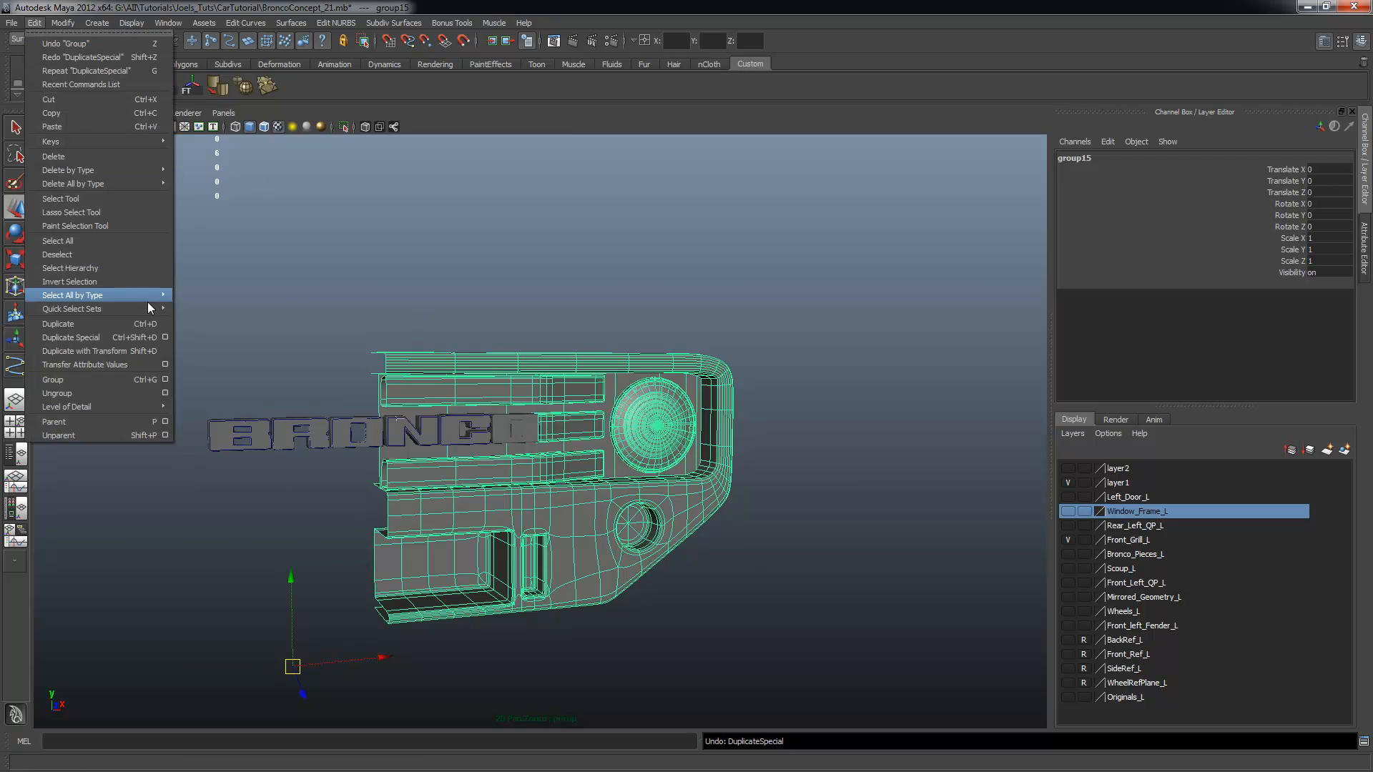
click(165, 337)
click(643, 202)
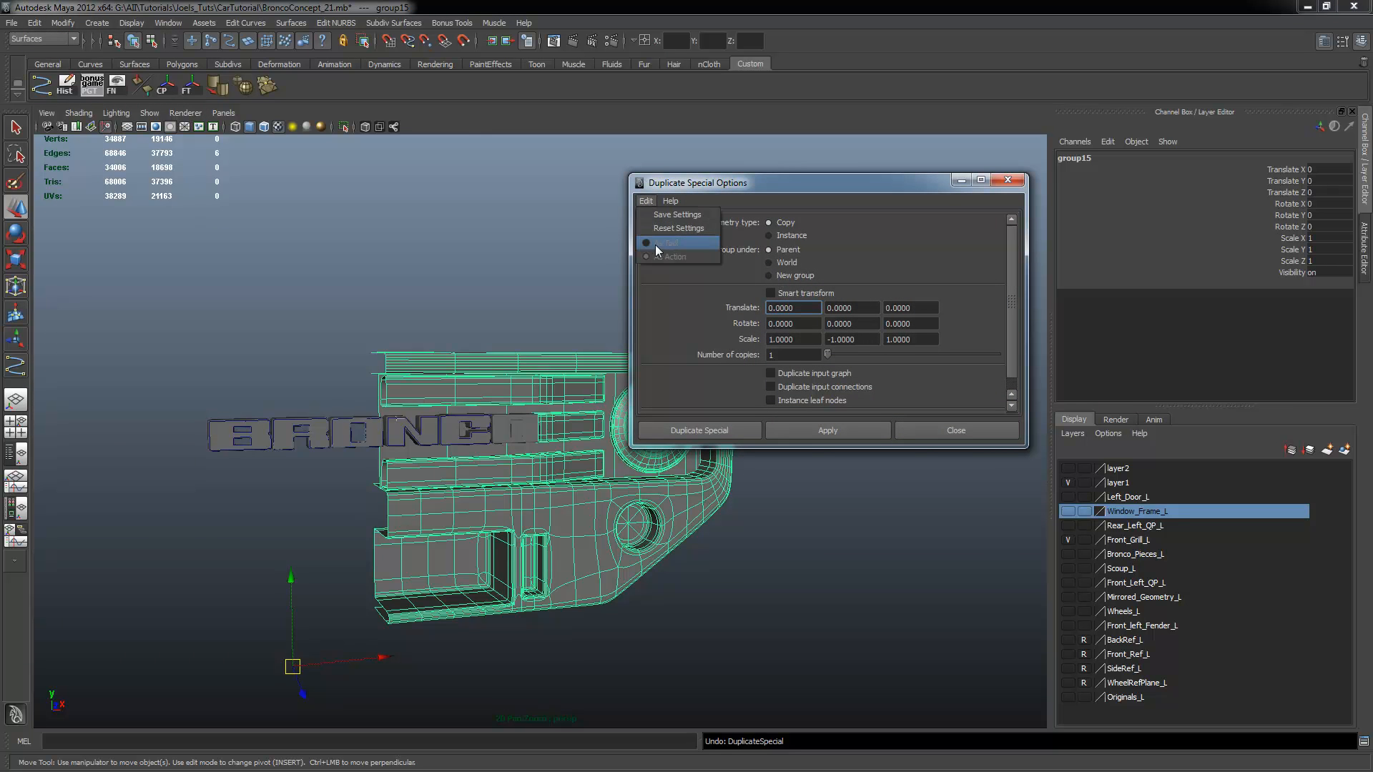
click(663, 234)
click(790, 340)
double_click(794, 340)
text(-1)
click(826, 432)
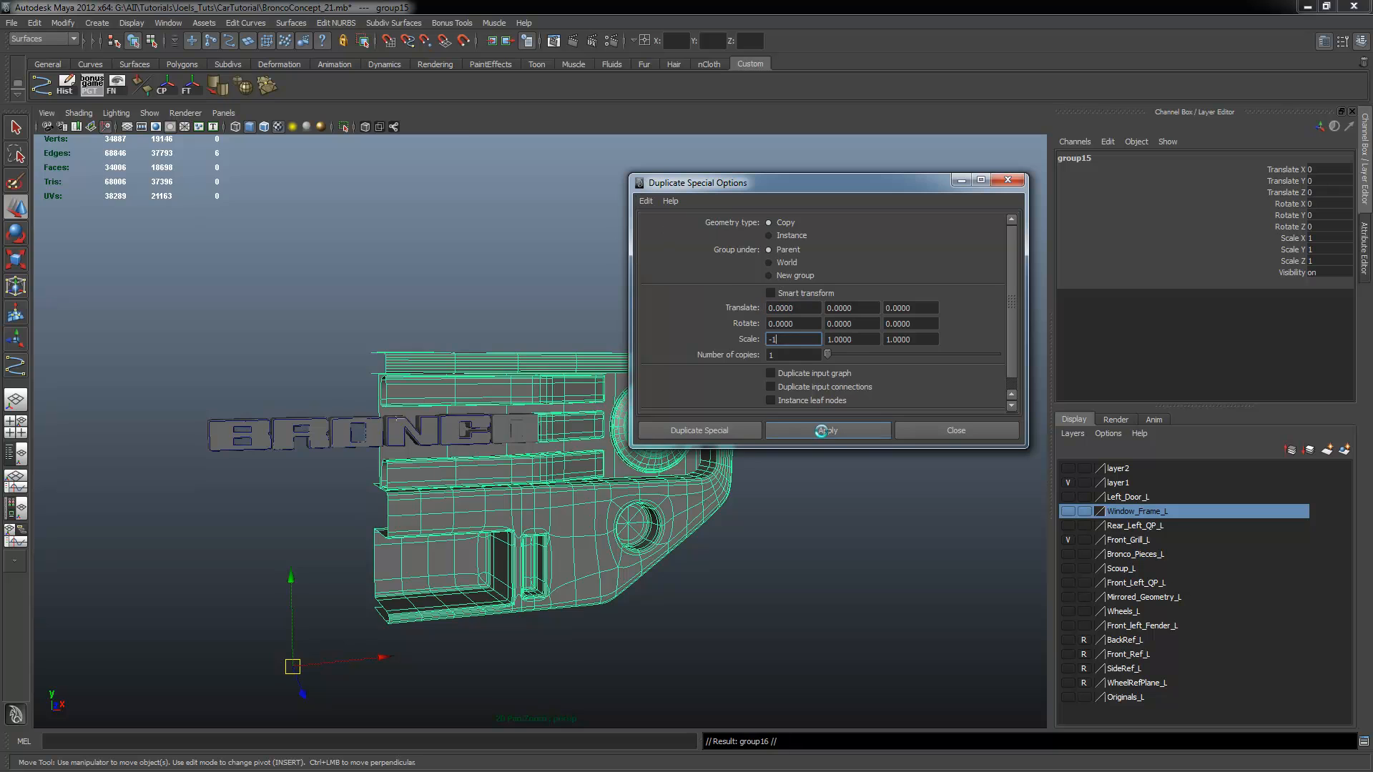
click(927, 438)
click(824, 516)
alt+drag(815, 527, 714, 508)
alt+middle_drag(715, 507, 815, 492)
alt+drag(815, 492, 821, 429)
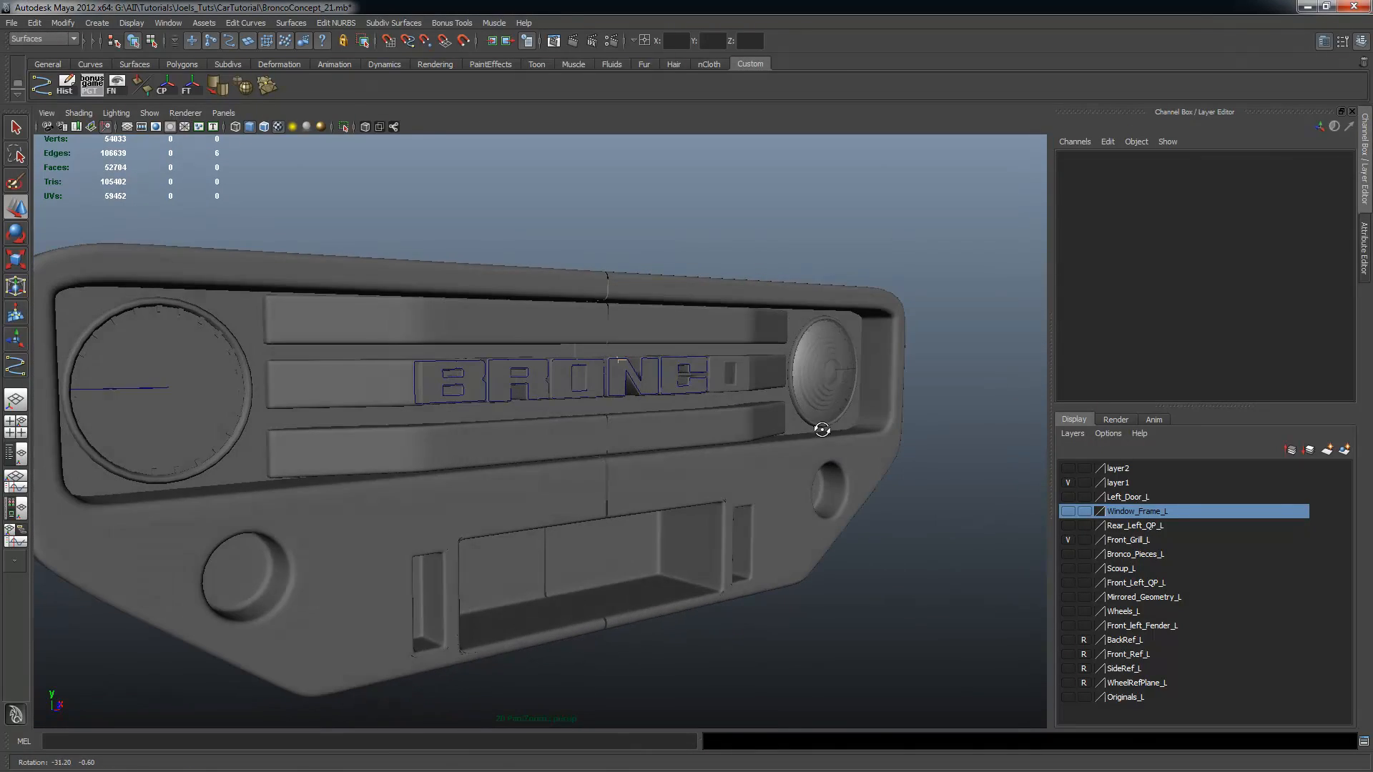
Undo the mirrored copy and delete the construction history of the front-end parts
key(ctrl+z)
key(ctrl+z)
alt+drag(863, 494, 743, 490)
alt+right_drag(744, 491, 854, 487)
alt+middle_drag(854, 487, 517, 473)
alt+right_drag(517, 473, 610, 474)
alt+drag(609, 474, 635, 400)
click(70, 88)
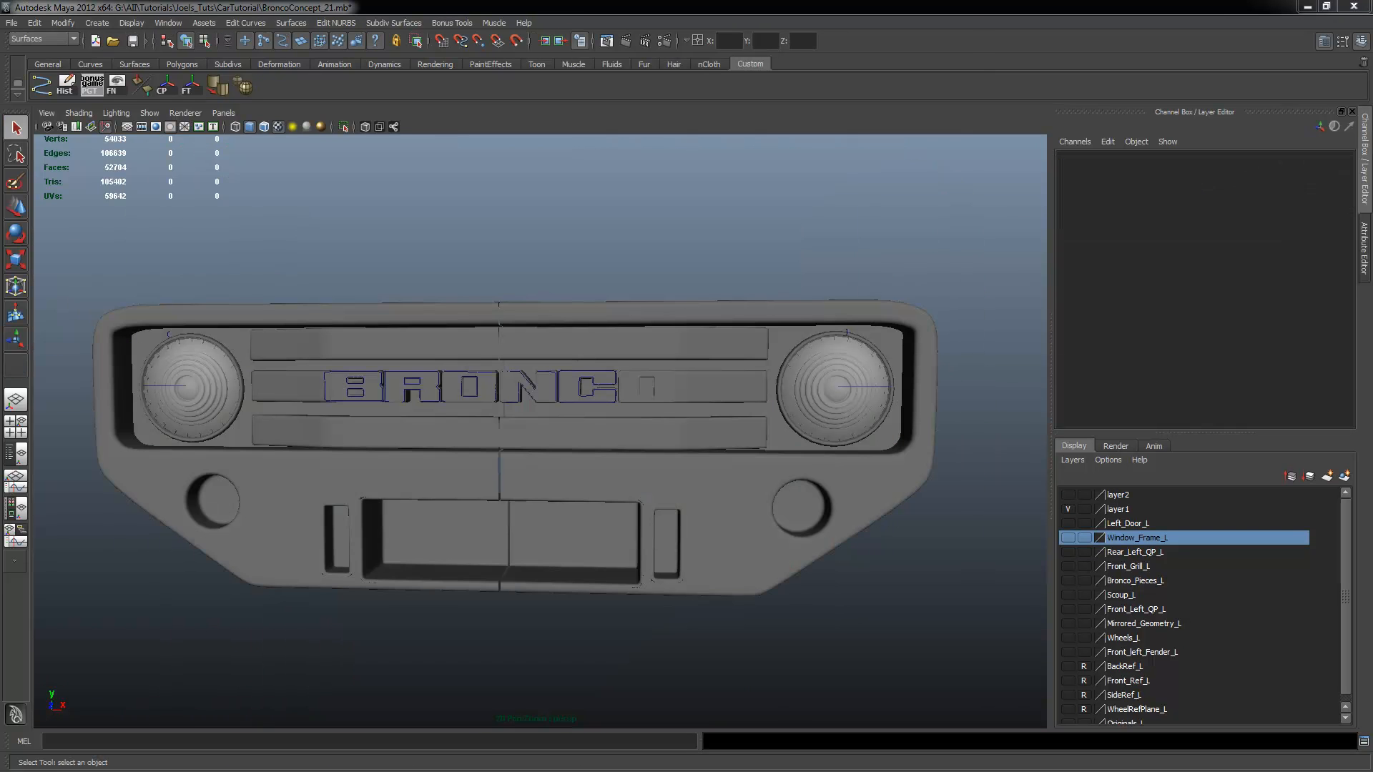
Inspect the mirrored front end's surround, upper grille bar and headlight, and briefly show layer2 to check its contents
click(472, 318)
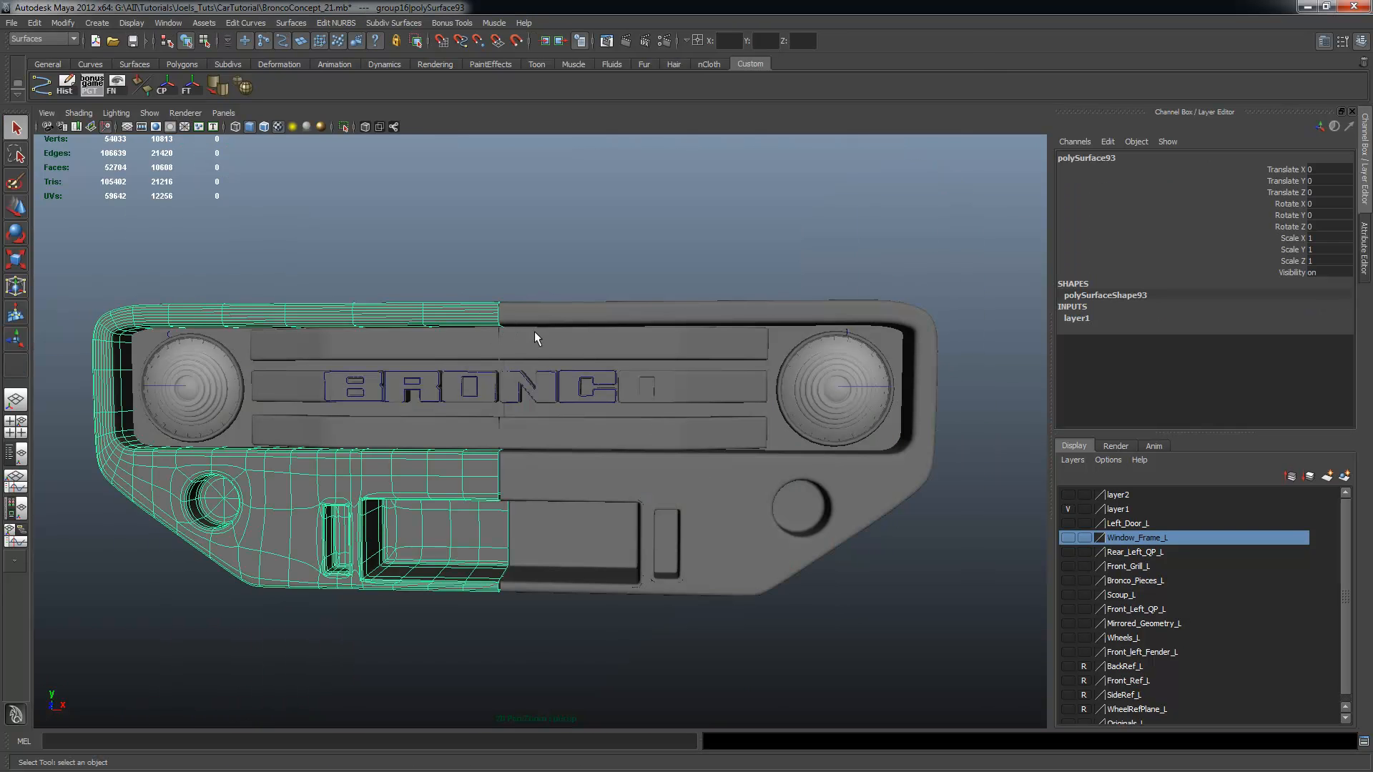
alt+drag(516, 360, 565, 336)
click(560, 329)
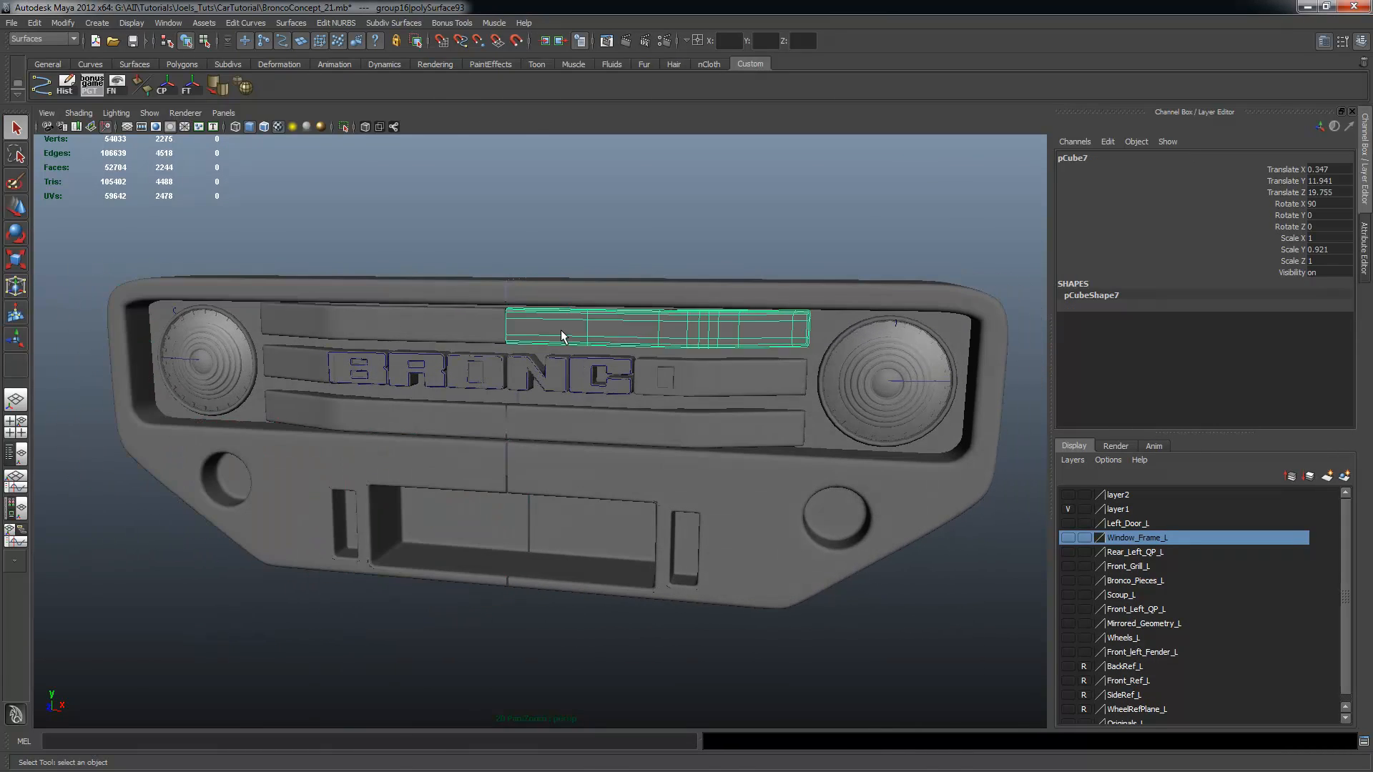
click(887, 371)
alt+drag(887, 372, 903, 387)
click(799, 290)
alt+drag(799, 290, 686, 314)
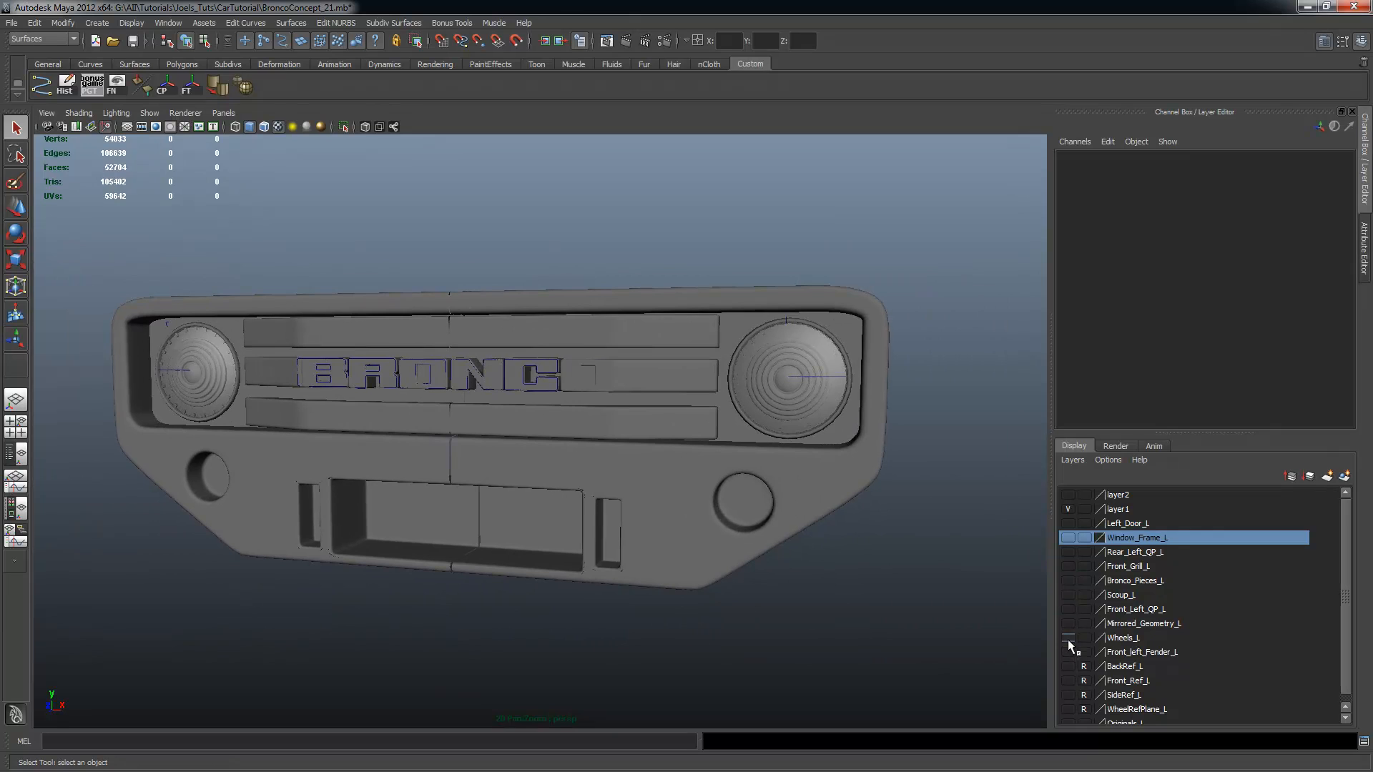
click(1072, 495)
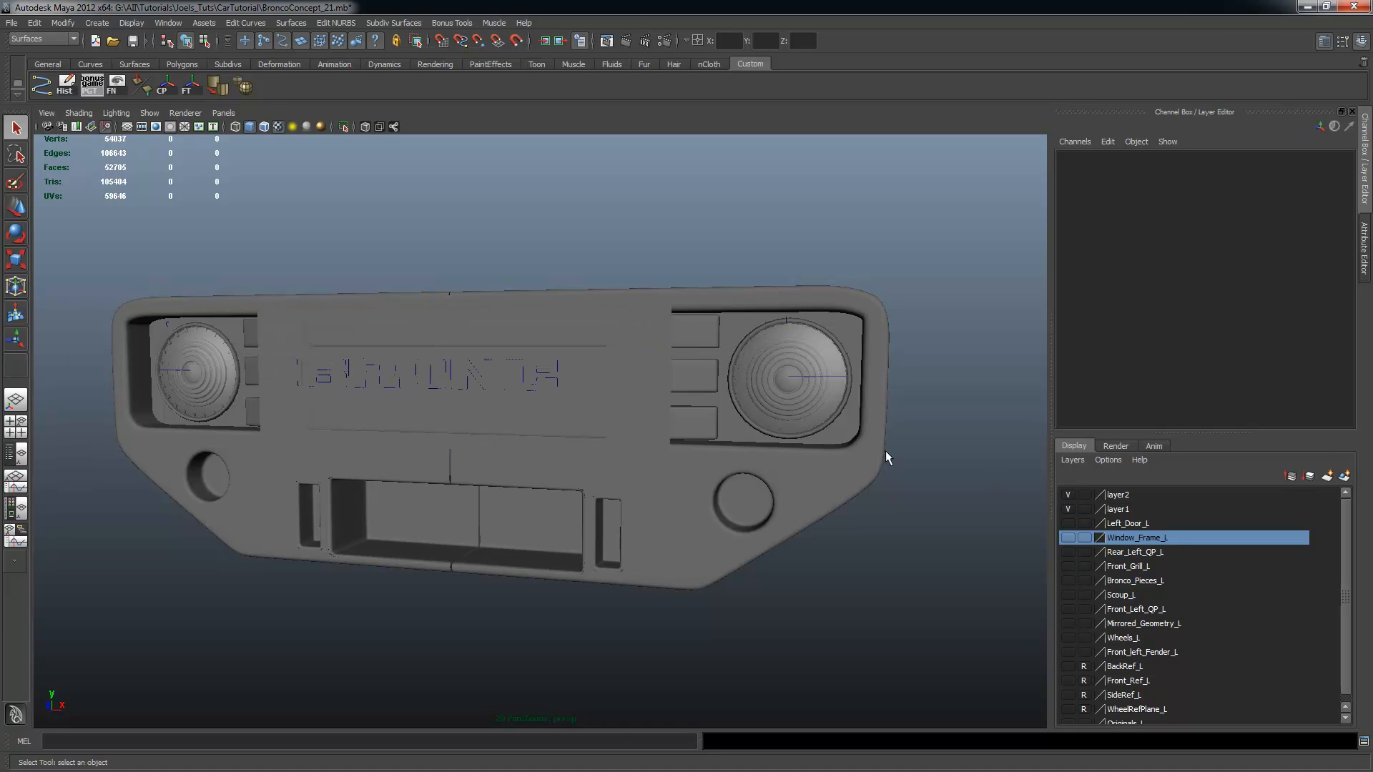
click(1067, 494)
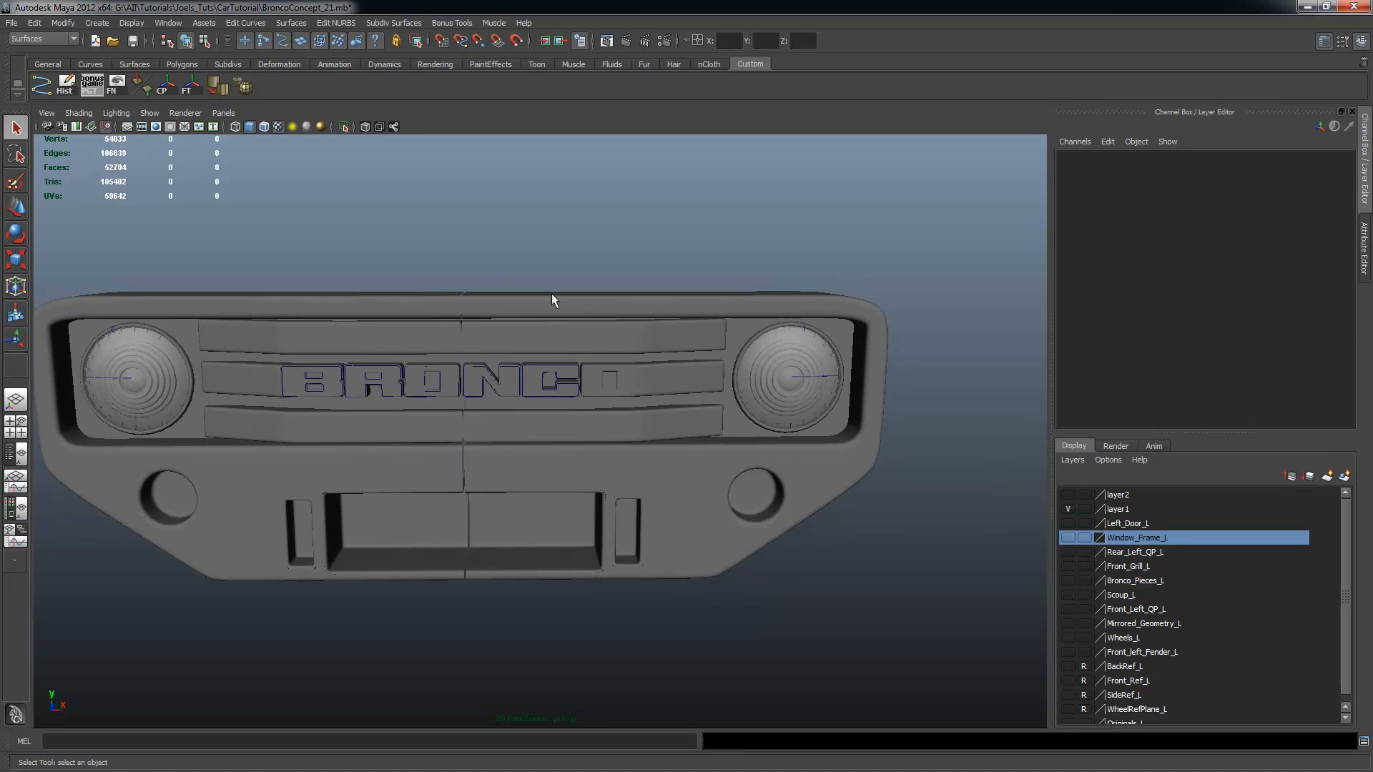
Select both halves of the grille surround and top grille bar to examine the centre seam, and clear the selection
click(476, 306)
shift+click(440, 297)
alt+right_drag(451, 303, 561, 324)
alt+drag(561, 323, 491, 358)
shift+click(437, 307)
shift+click(455, 309)
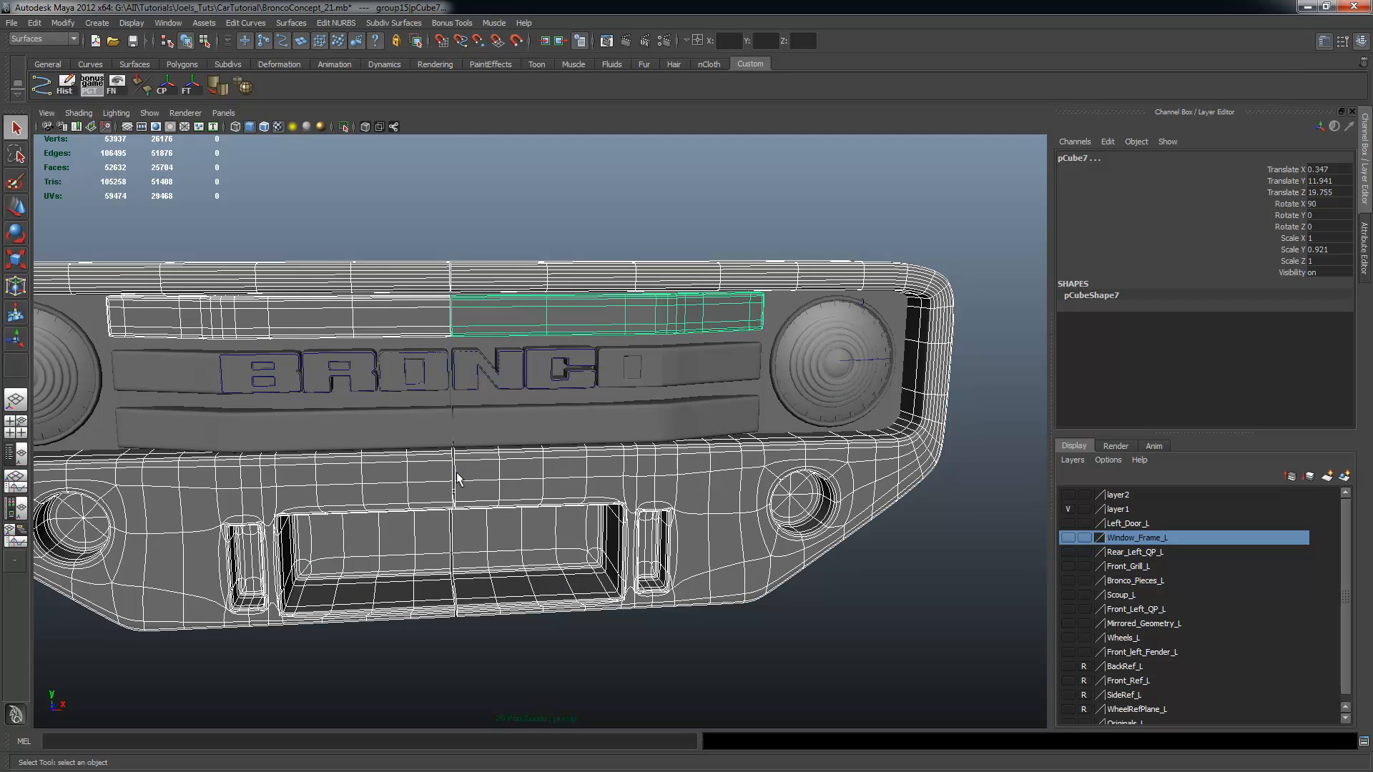
alt+drag(524, 558, 524, 473)
click(548, 217)
alt+right_drag(632, 284, 588, 292)
alt+drag(587, 292, 558, 288)
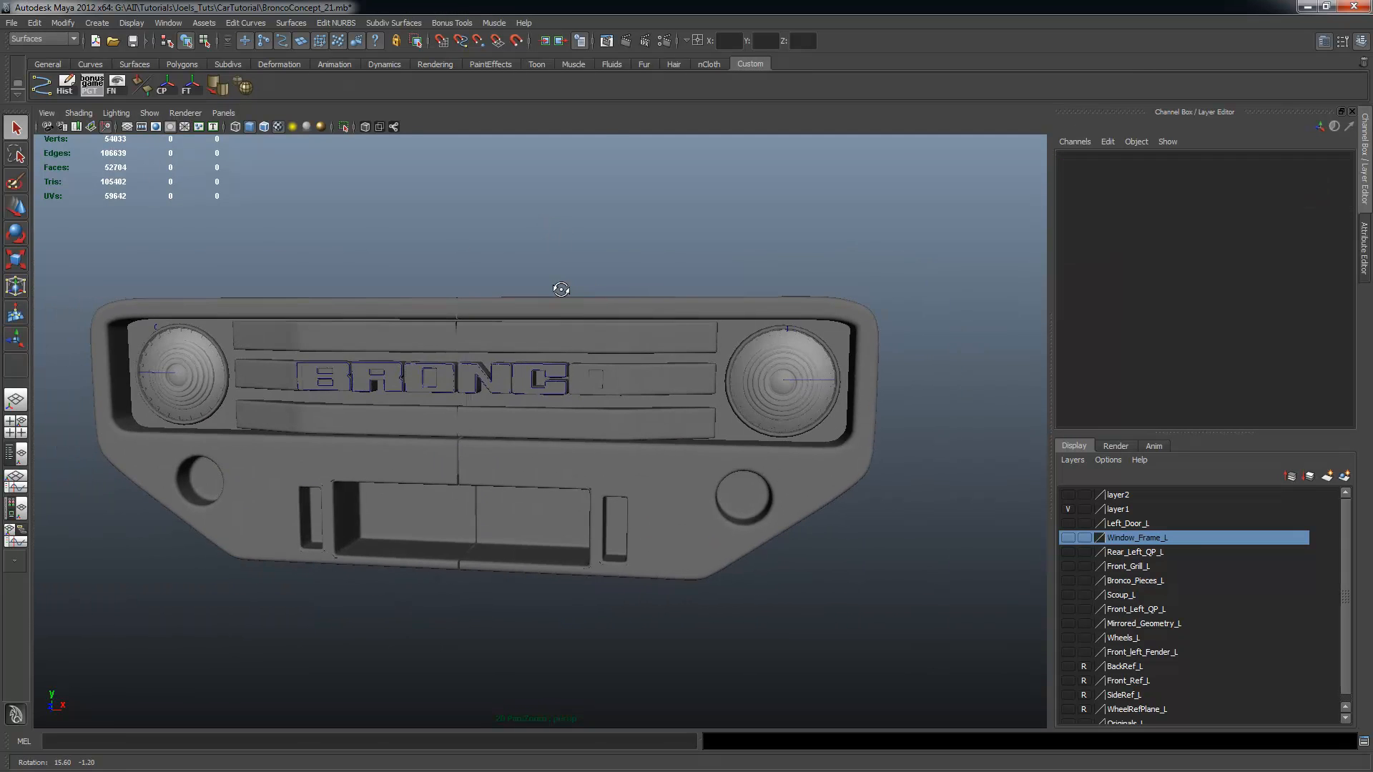
Show all vehicle layers from Left_Door_L through Front_left_Fender_L around the mirrored front end
click(1070, 522)
alt+drag(886, 472, 853, 464)
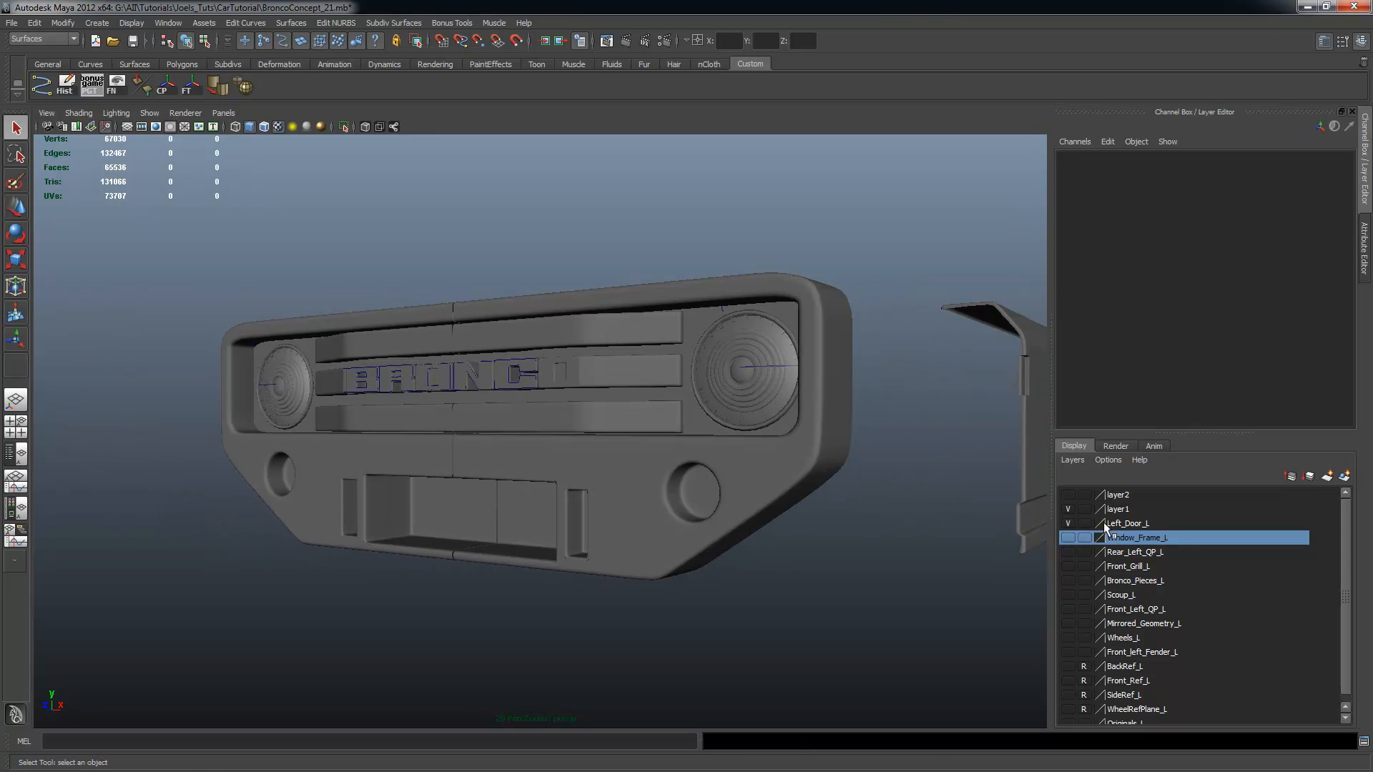
click(1068, 537)
click(1069, 550)
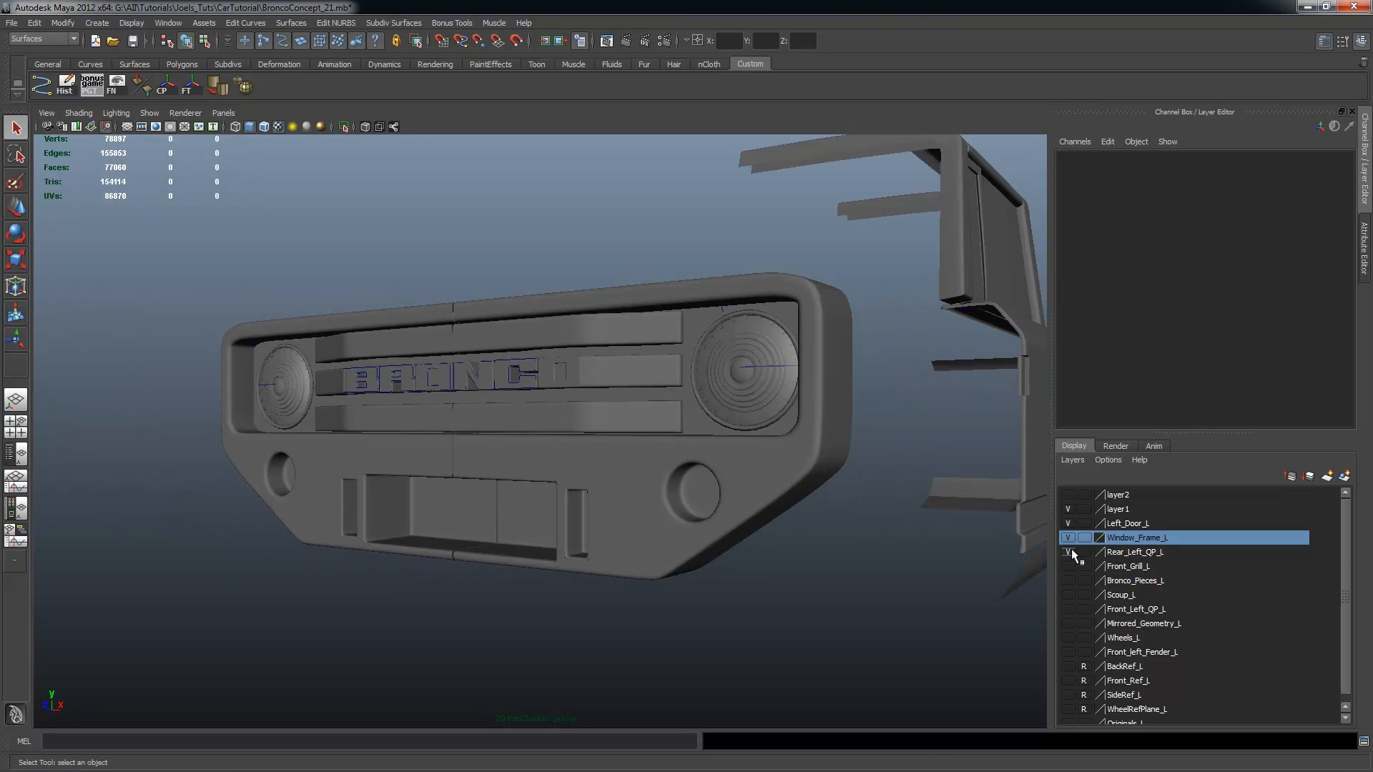
drag(1069, 565, 1070, 652)
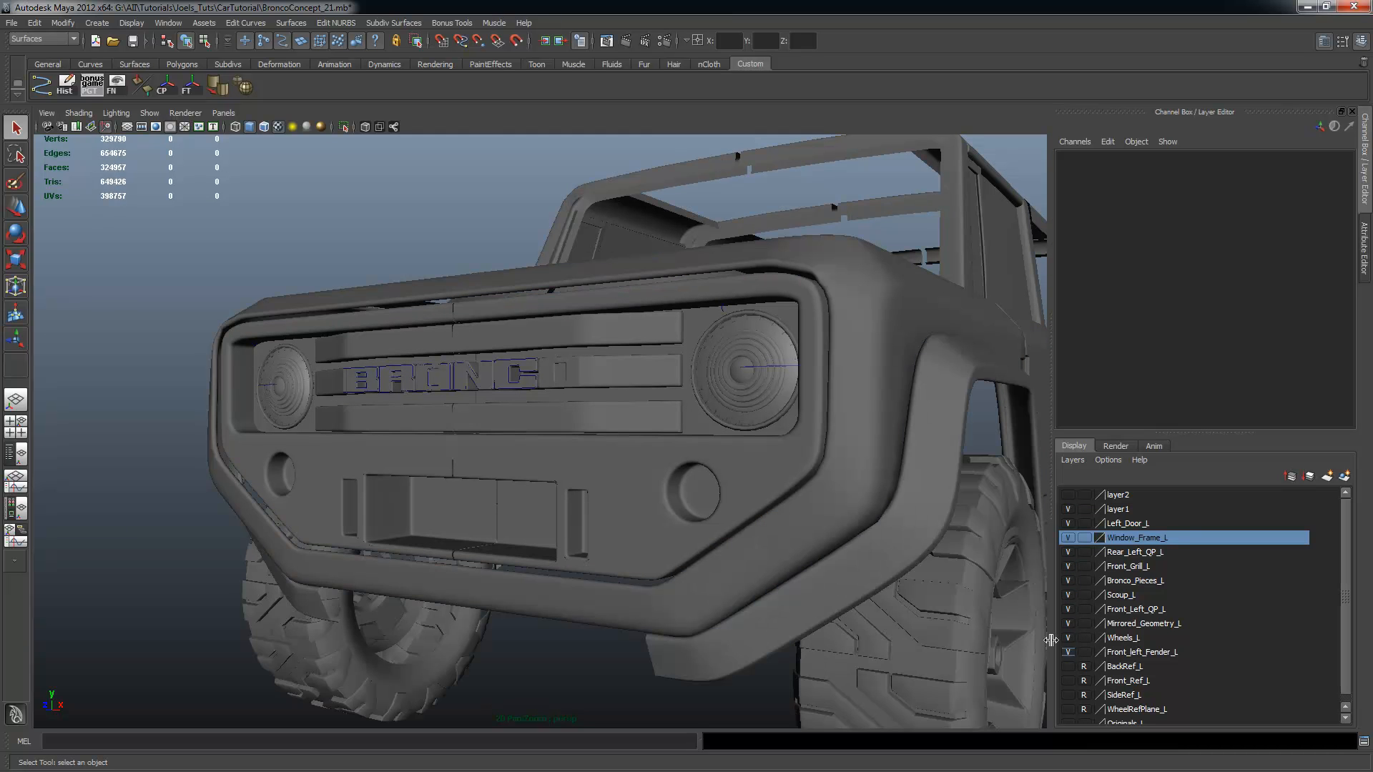
Examine the front end on the assembled vehicle and select the Front_Left_QP_L body panel around the grille
alt+drag(866, 440, 788, 393)
alt+right_drag(788, 393, 874, 423)
alt+drag(873, 423, 834, 405)
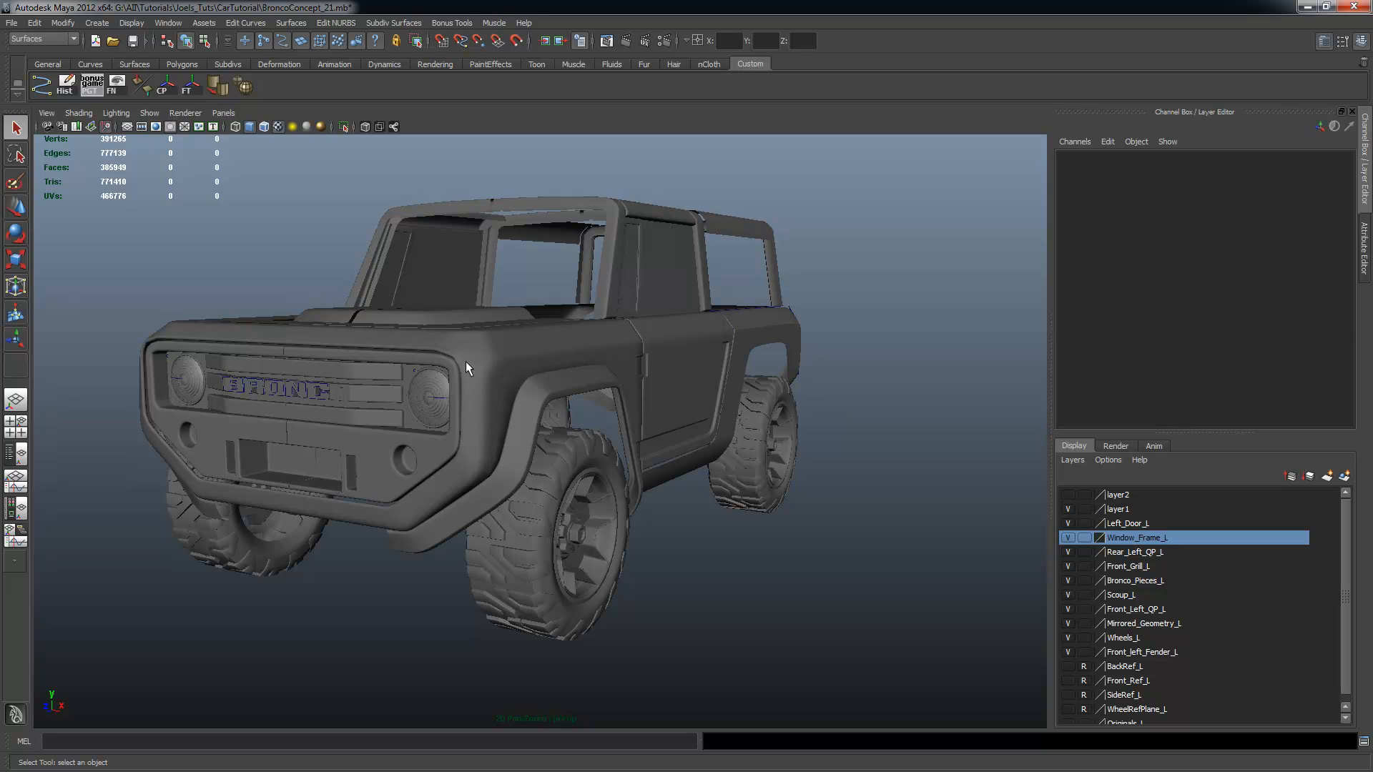
click(434, 348)
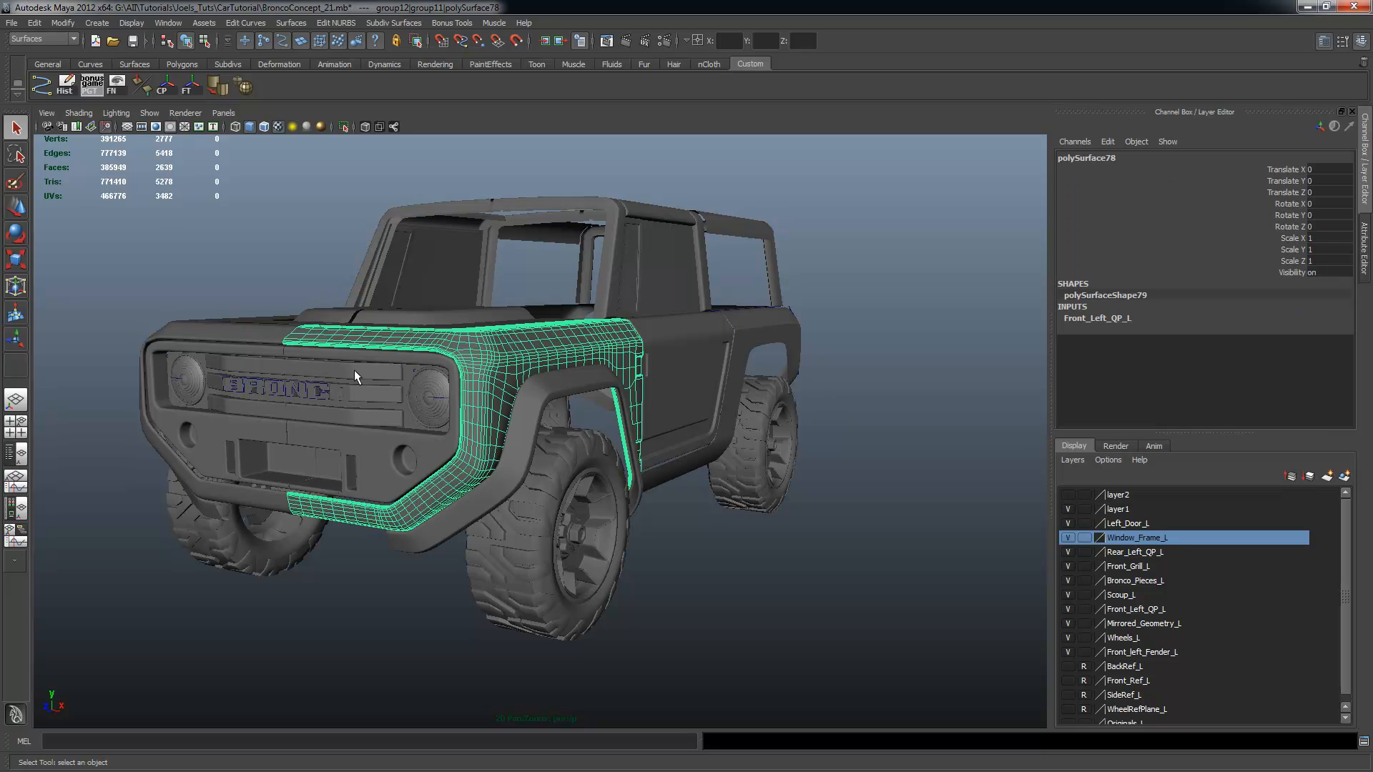